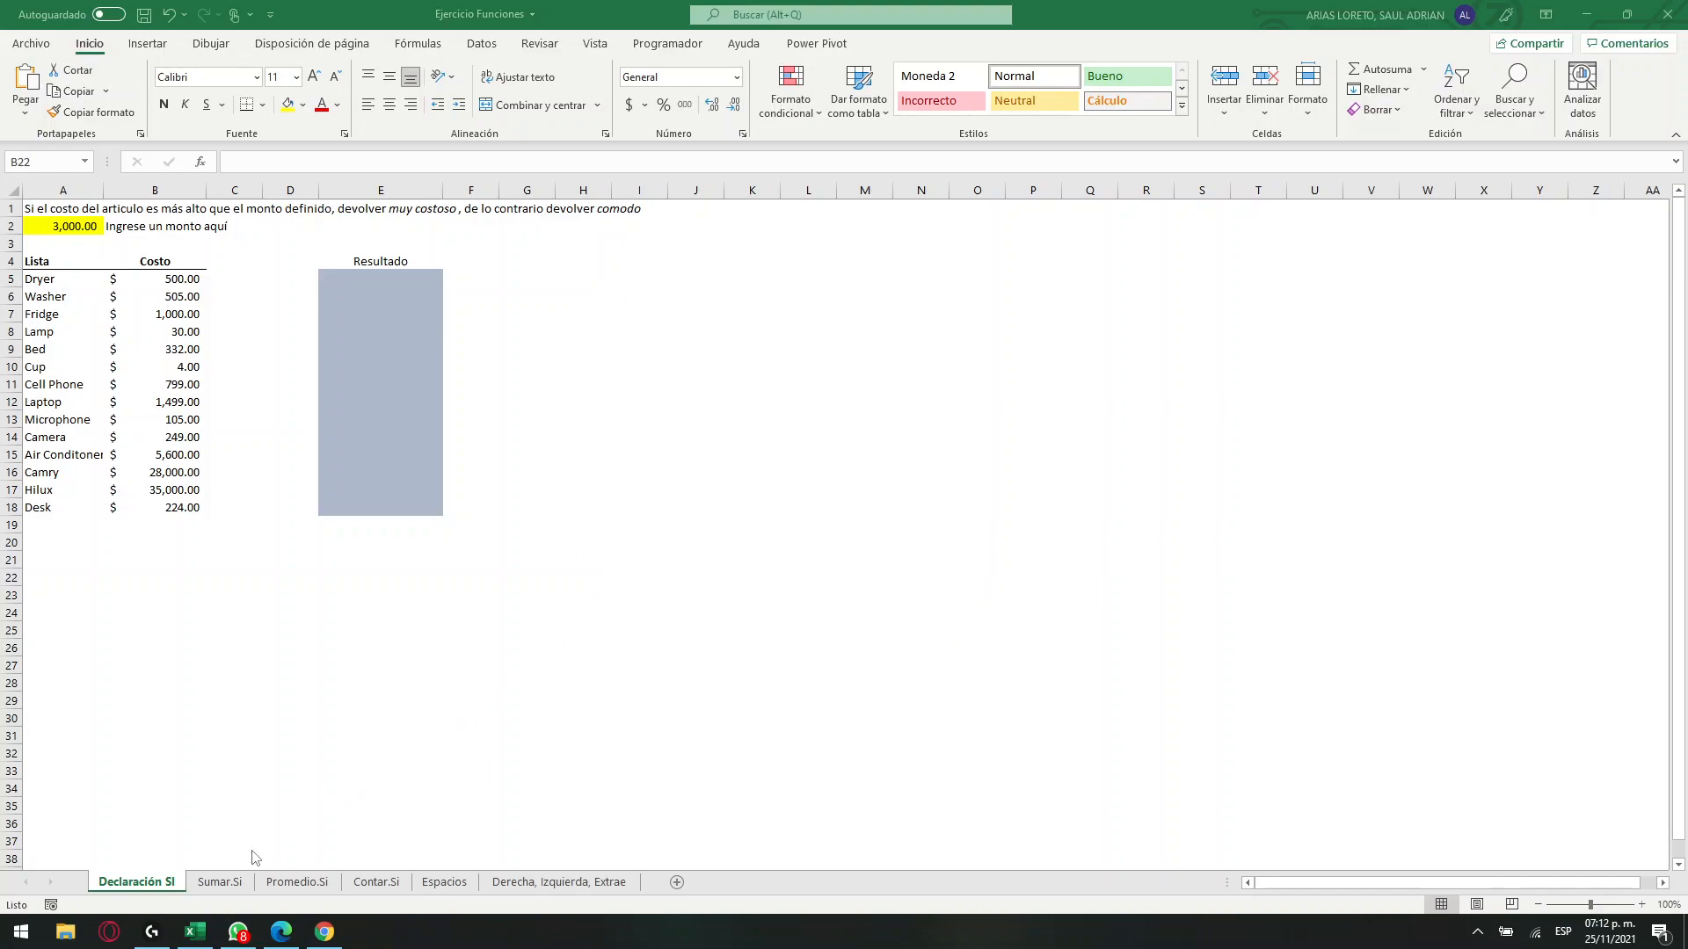
Open the Contar.Si worksheet.
click(220, 882)
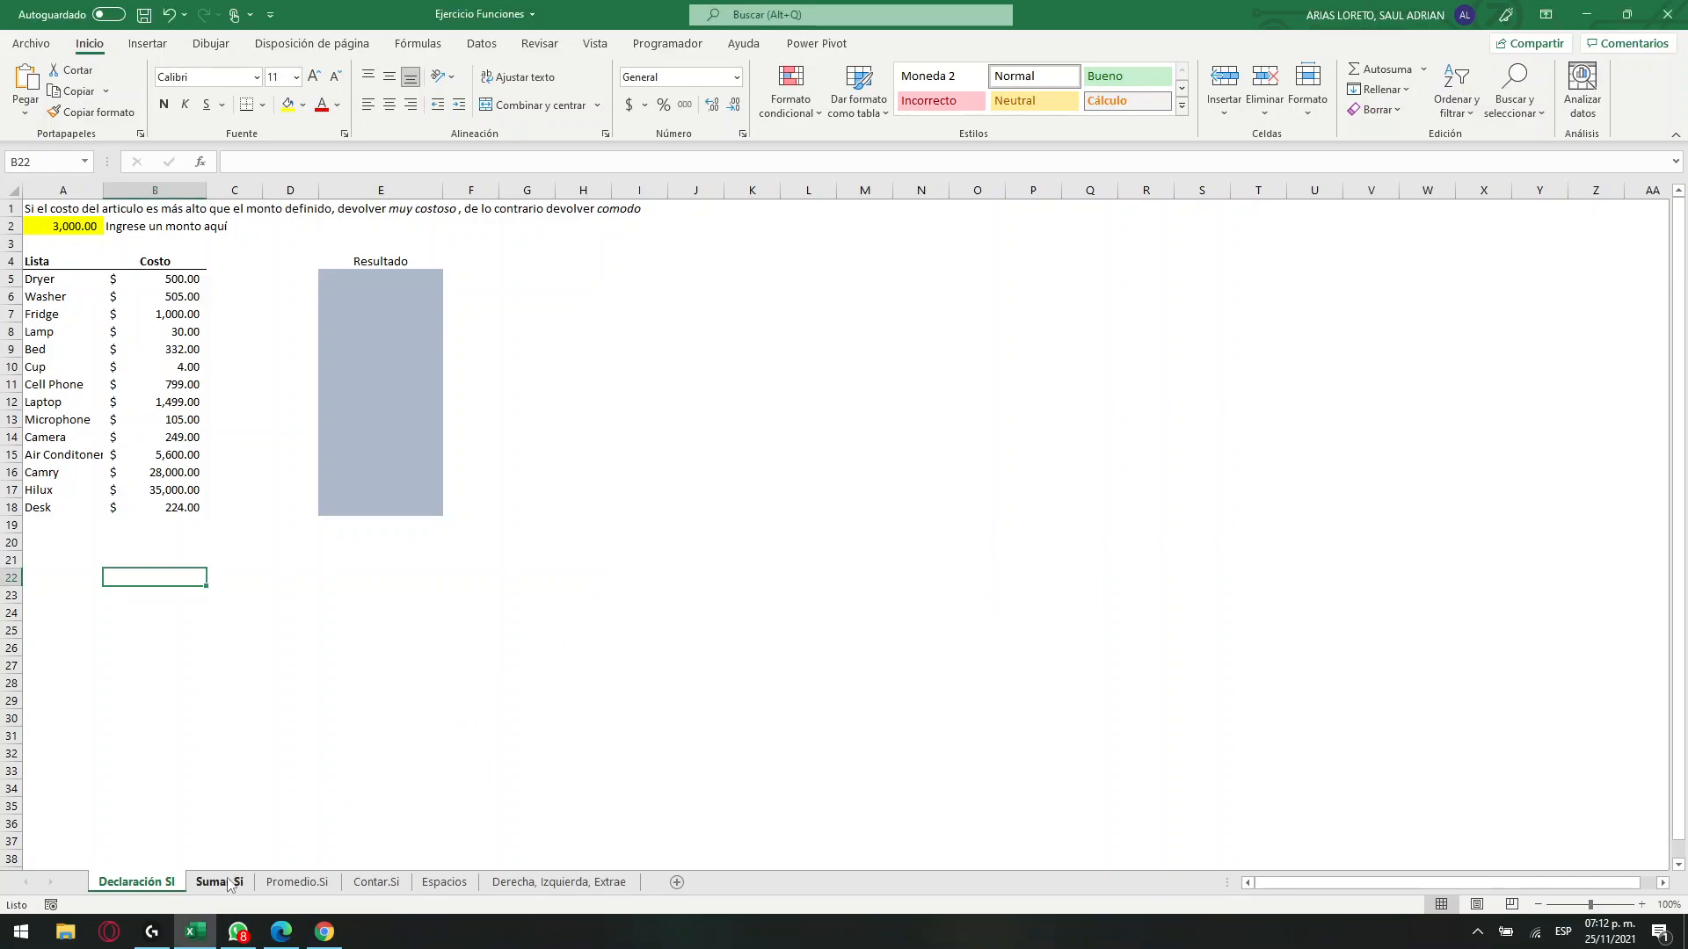
click(377, 883)
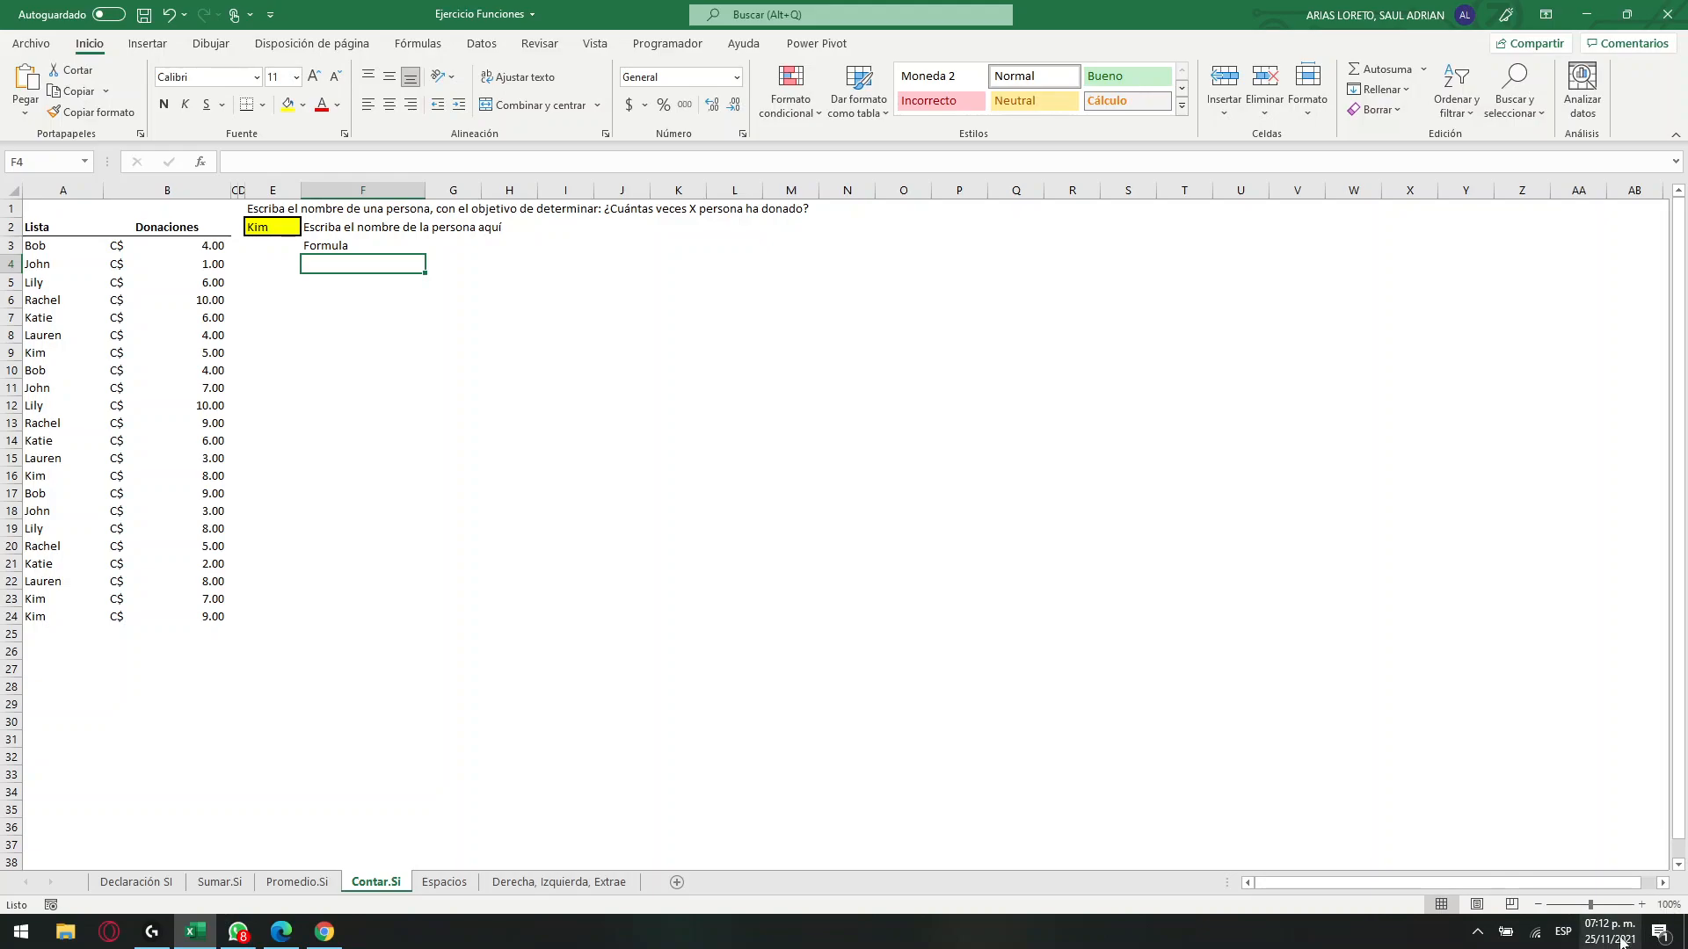
click(1642, 904)
click(1641, 904)
click(1641, 904)
click(1641, 905)
click(1643, 904)
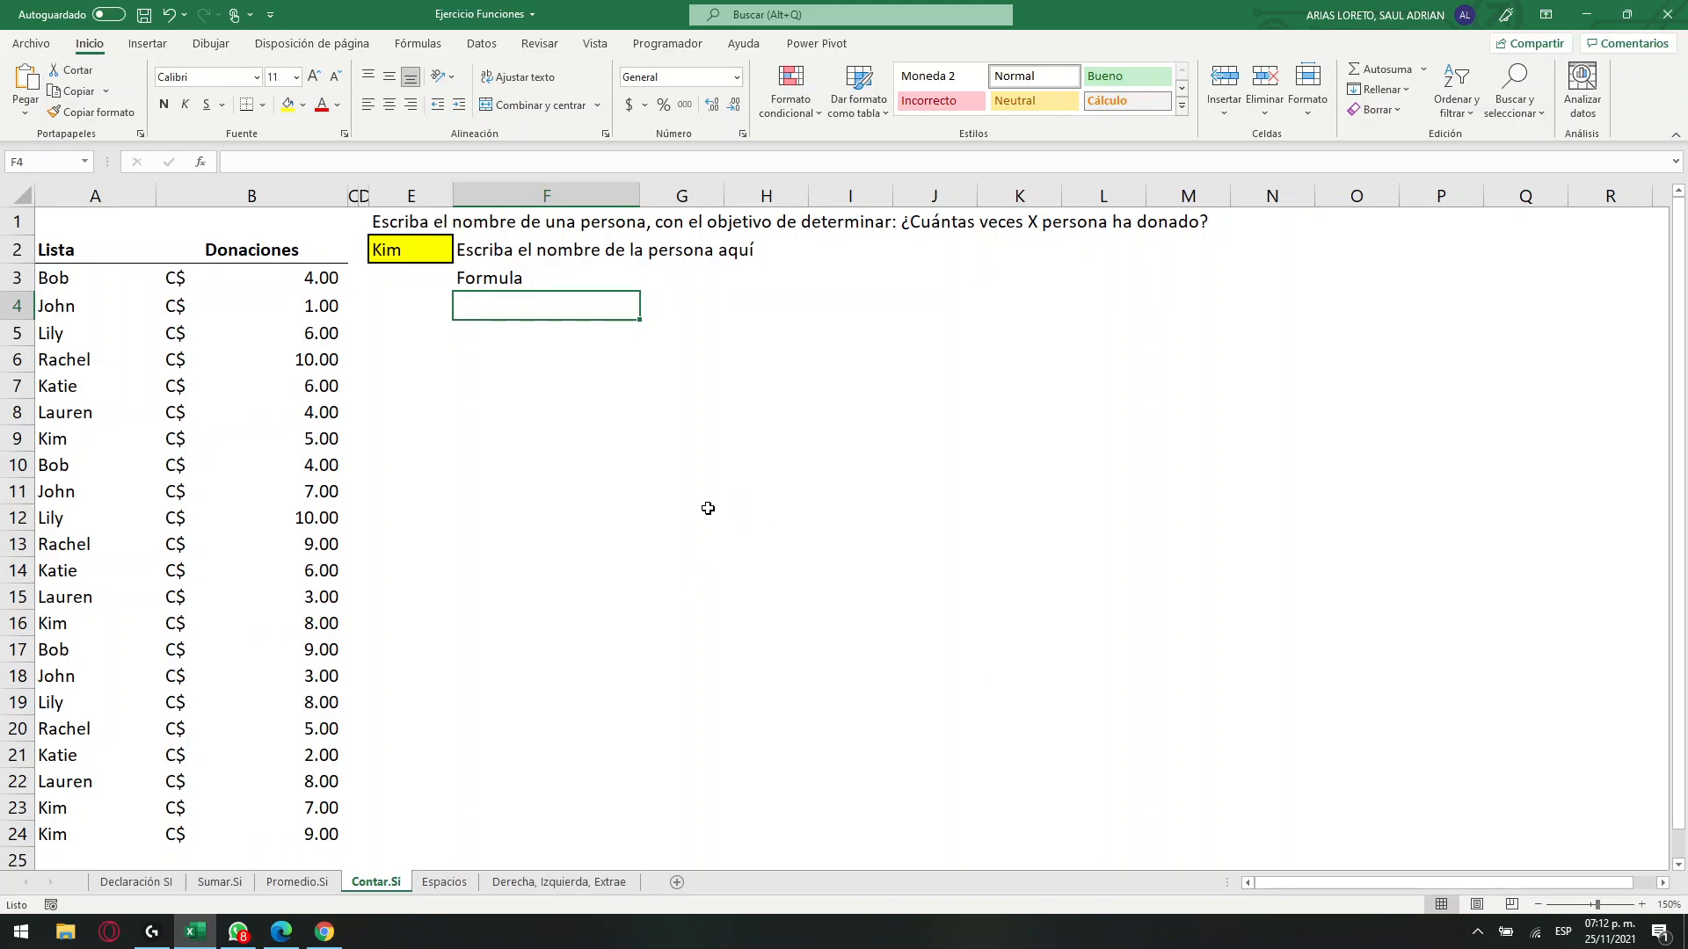
Review the exercise question in row 1, the donation list in A3:B24, the name cell E2 and the formula cell F4.
click(446, 254)
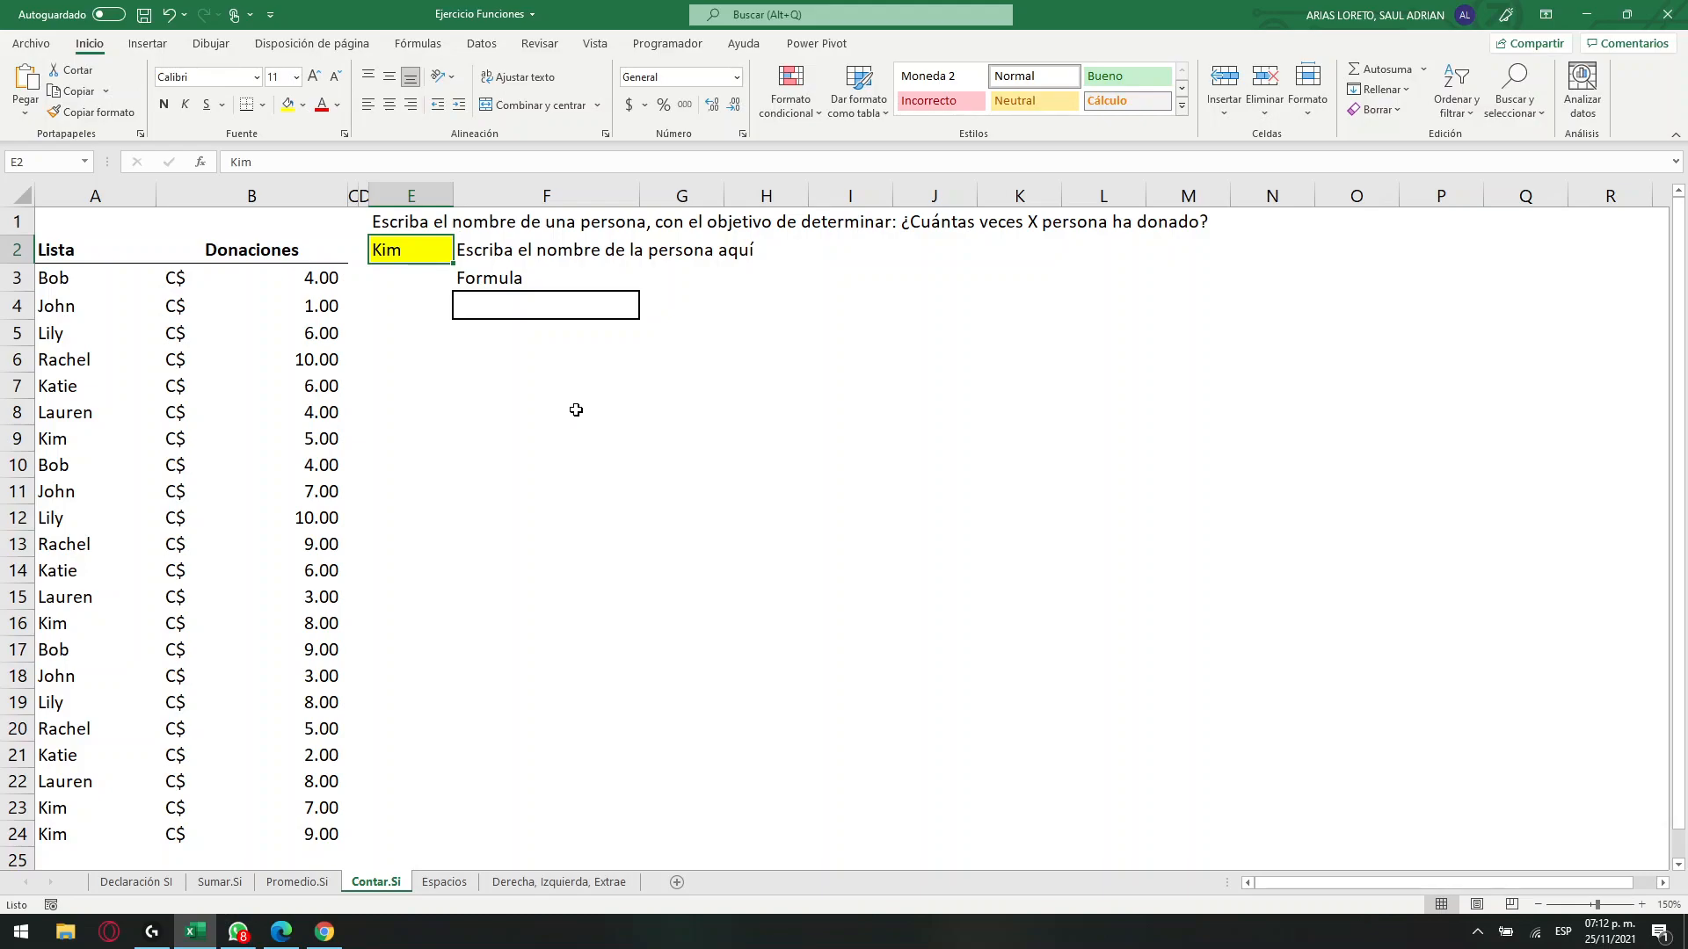
drag(393, 226, 1169, 225)
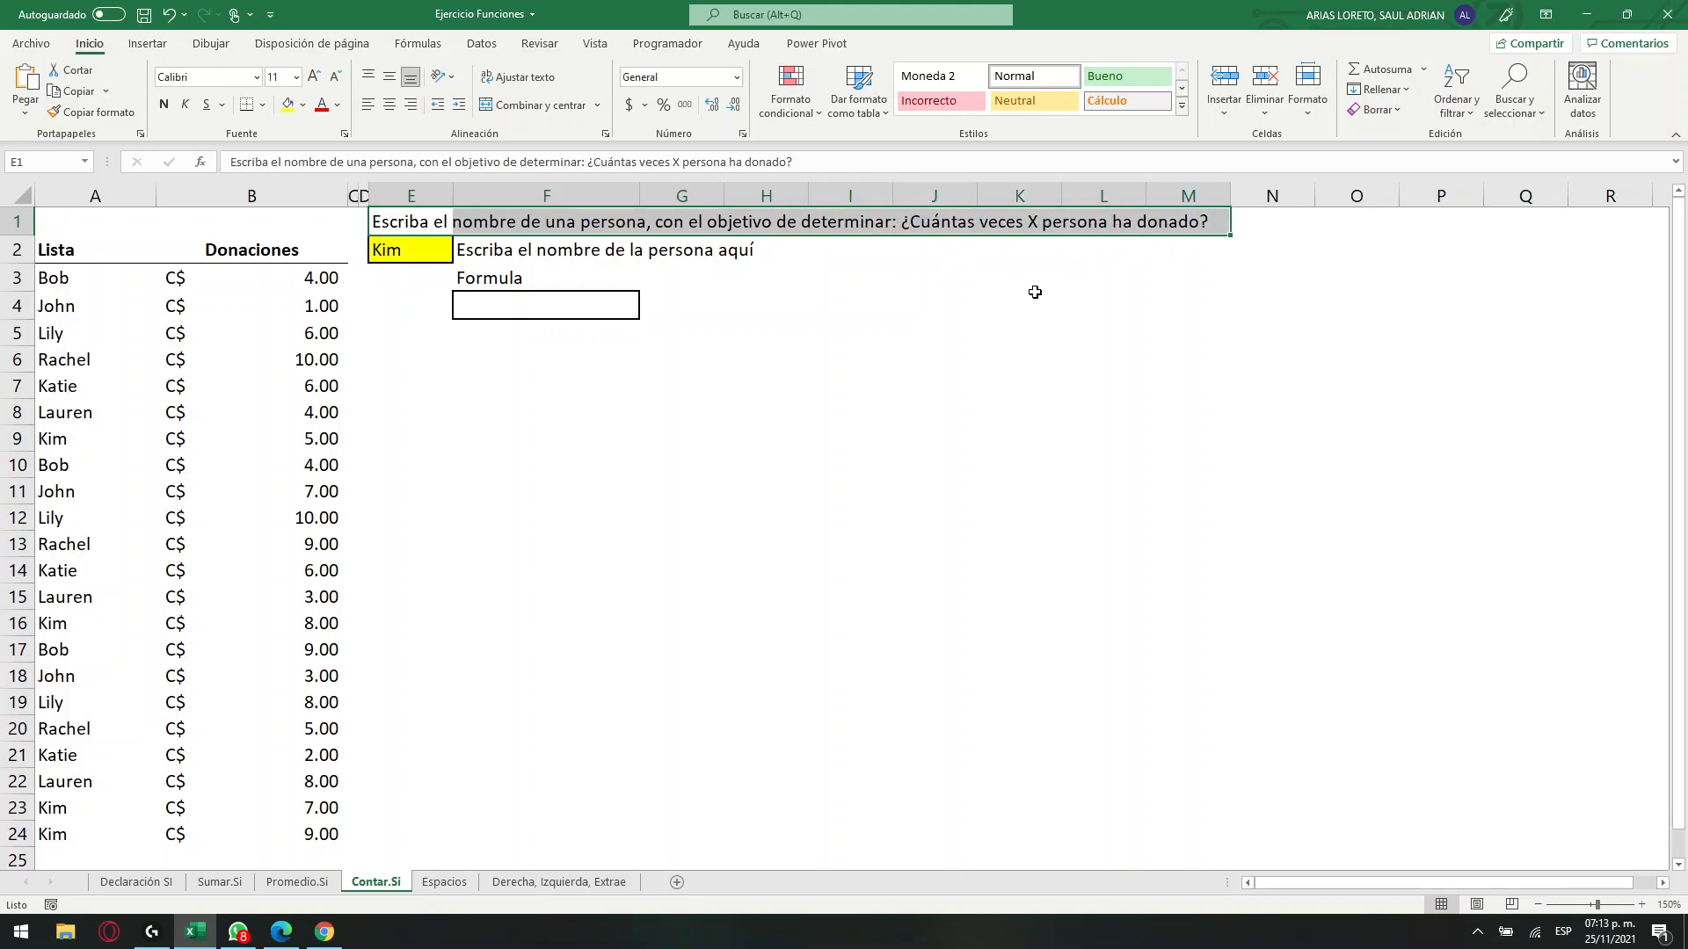
click(109, 289)
drag(111, 297, 328, 836)
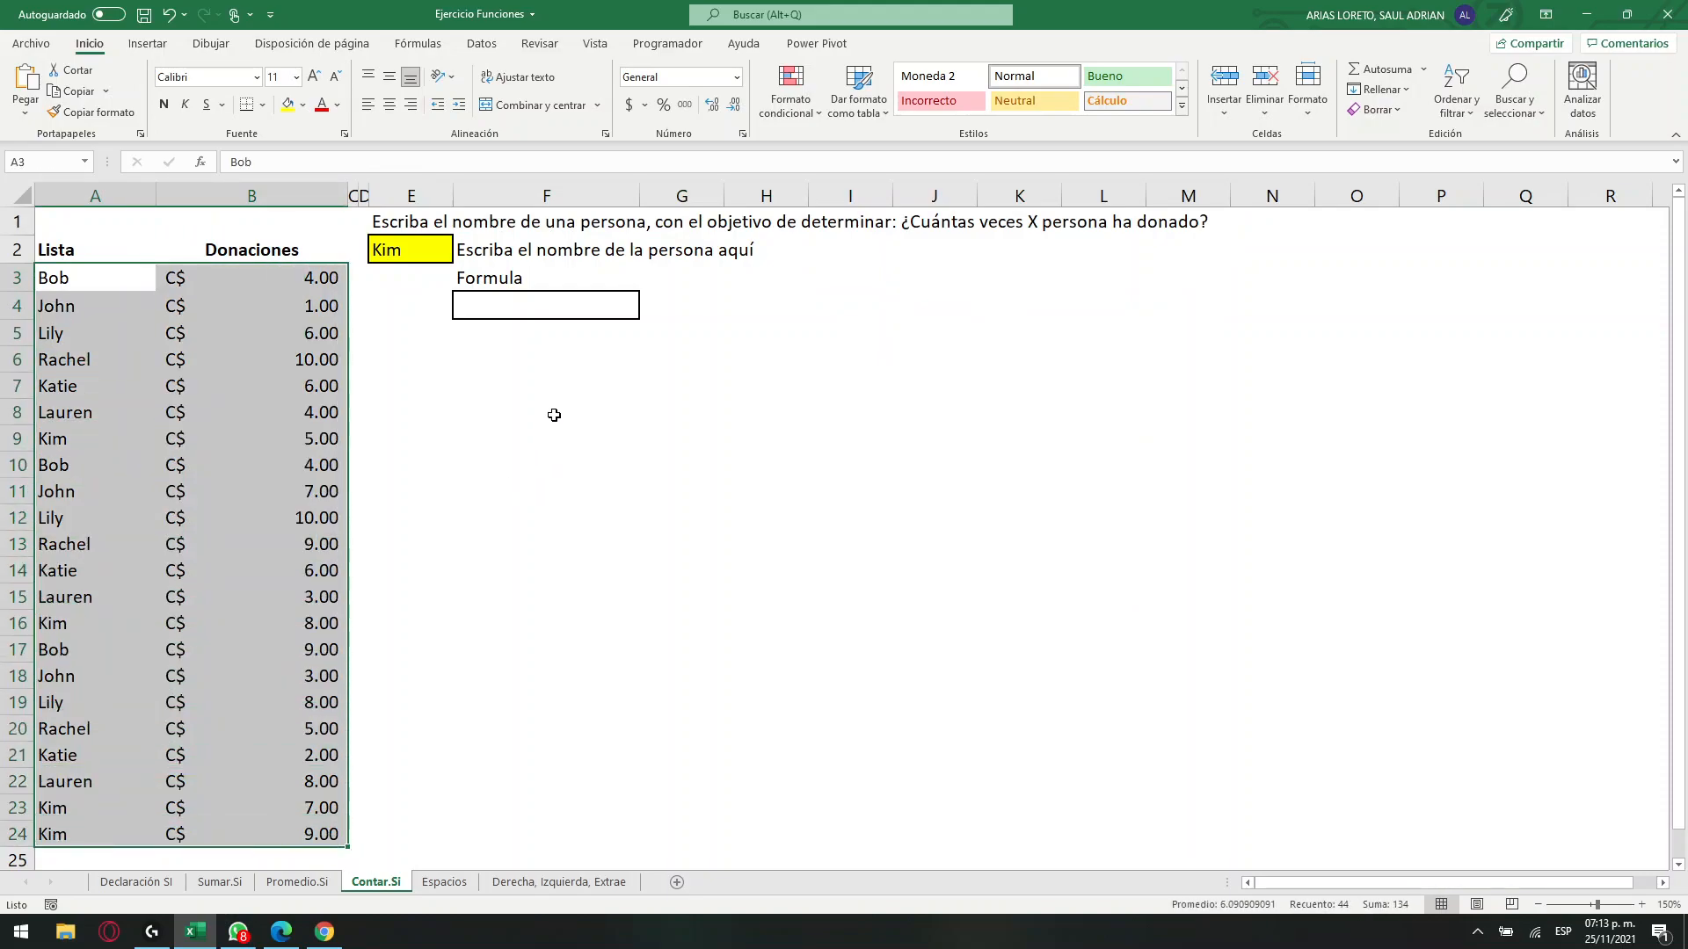
click(420, 243)
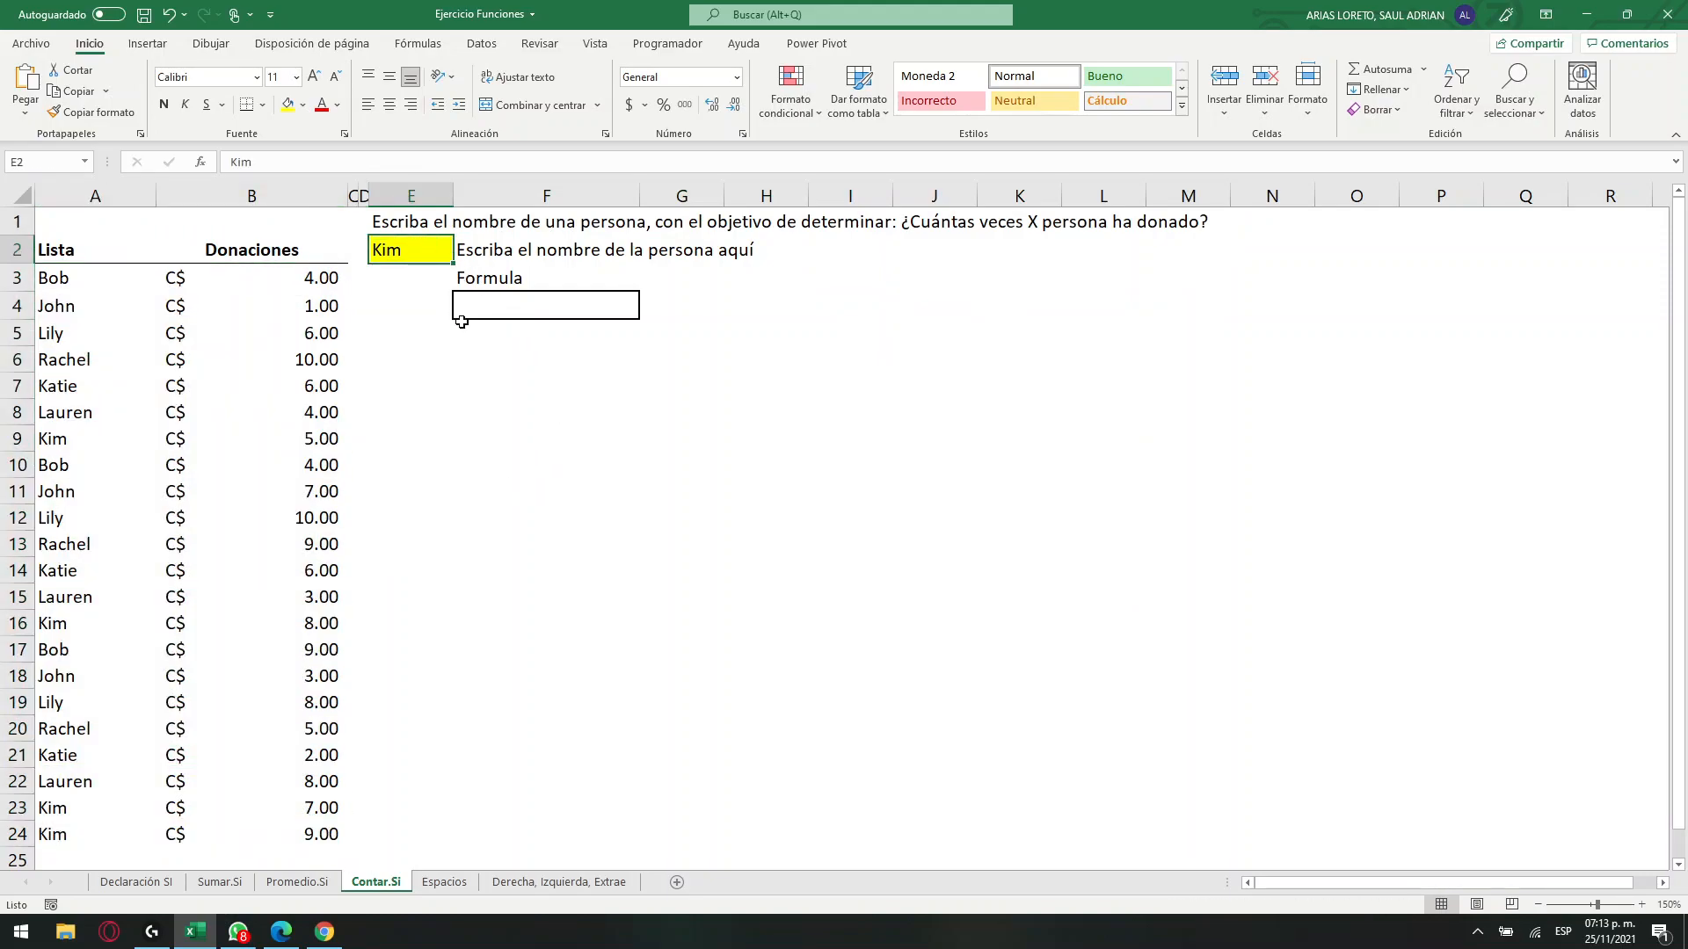
click(541, 316)
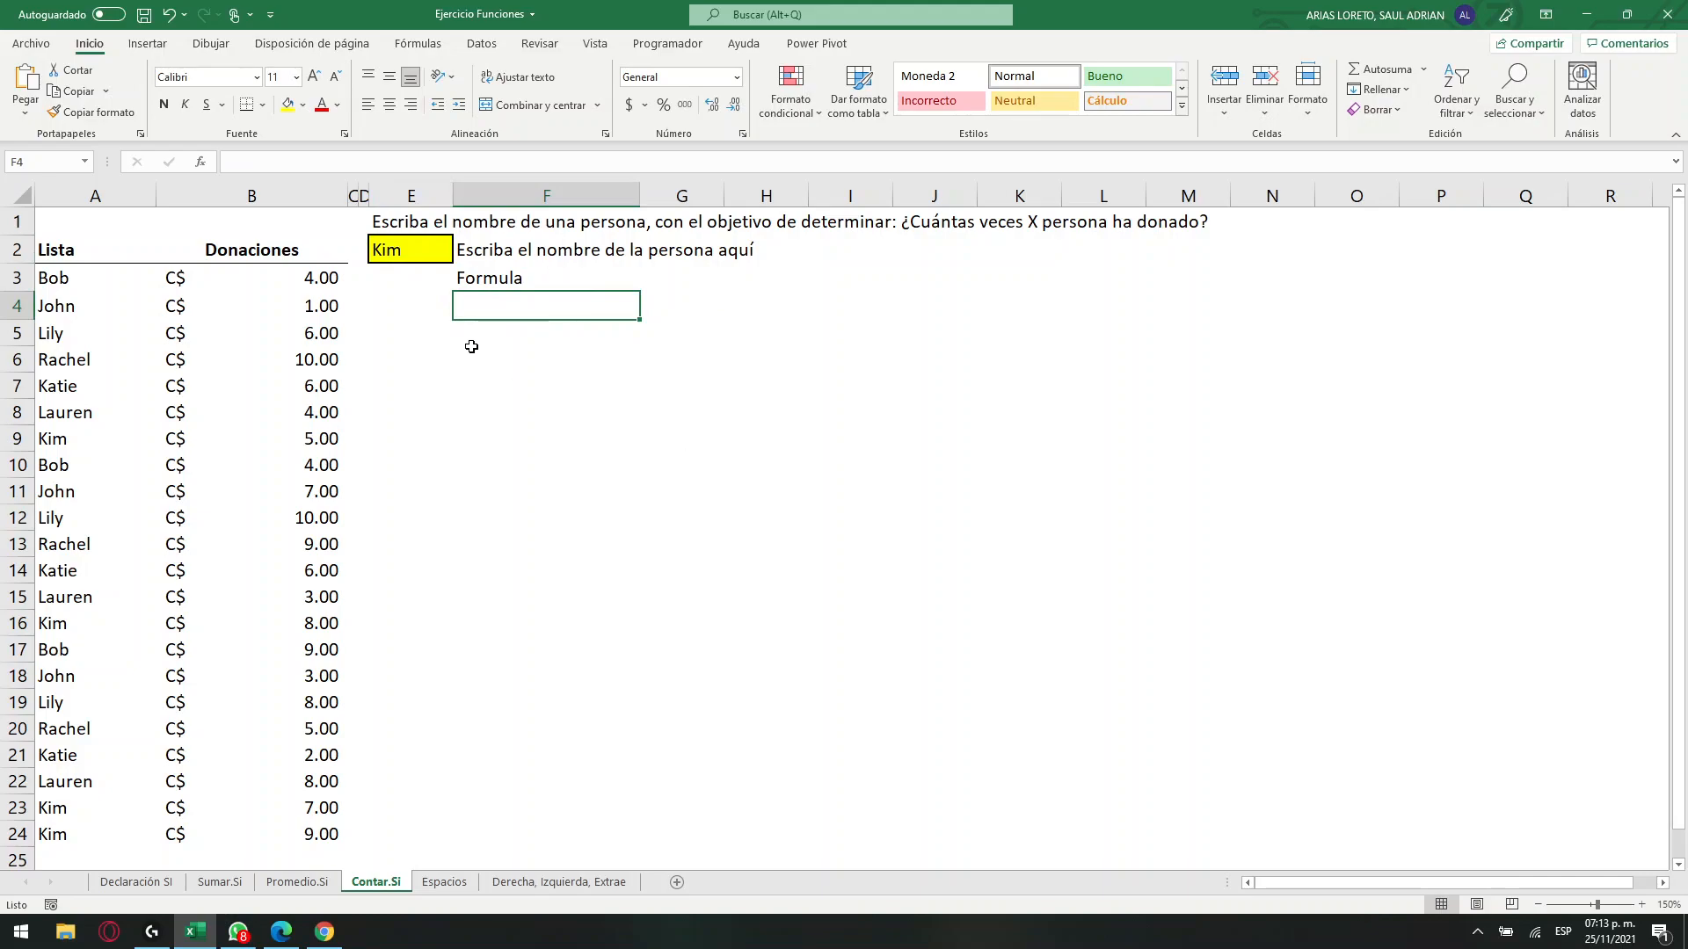
Clear the person's name from the yellow input cell E2.
click(420, 259)
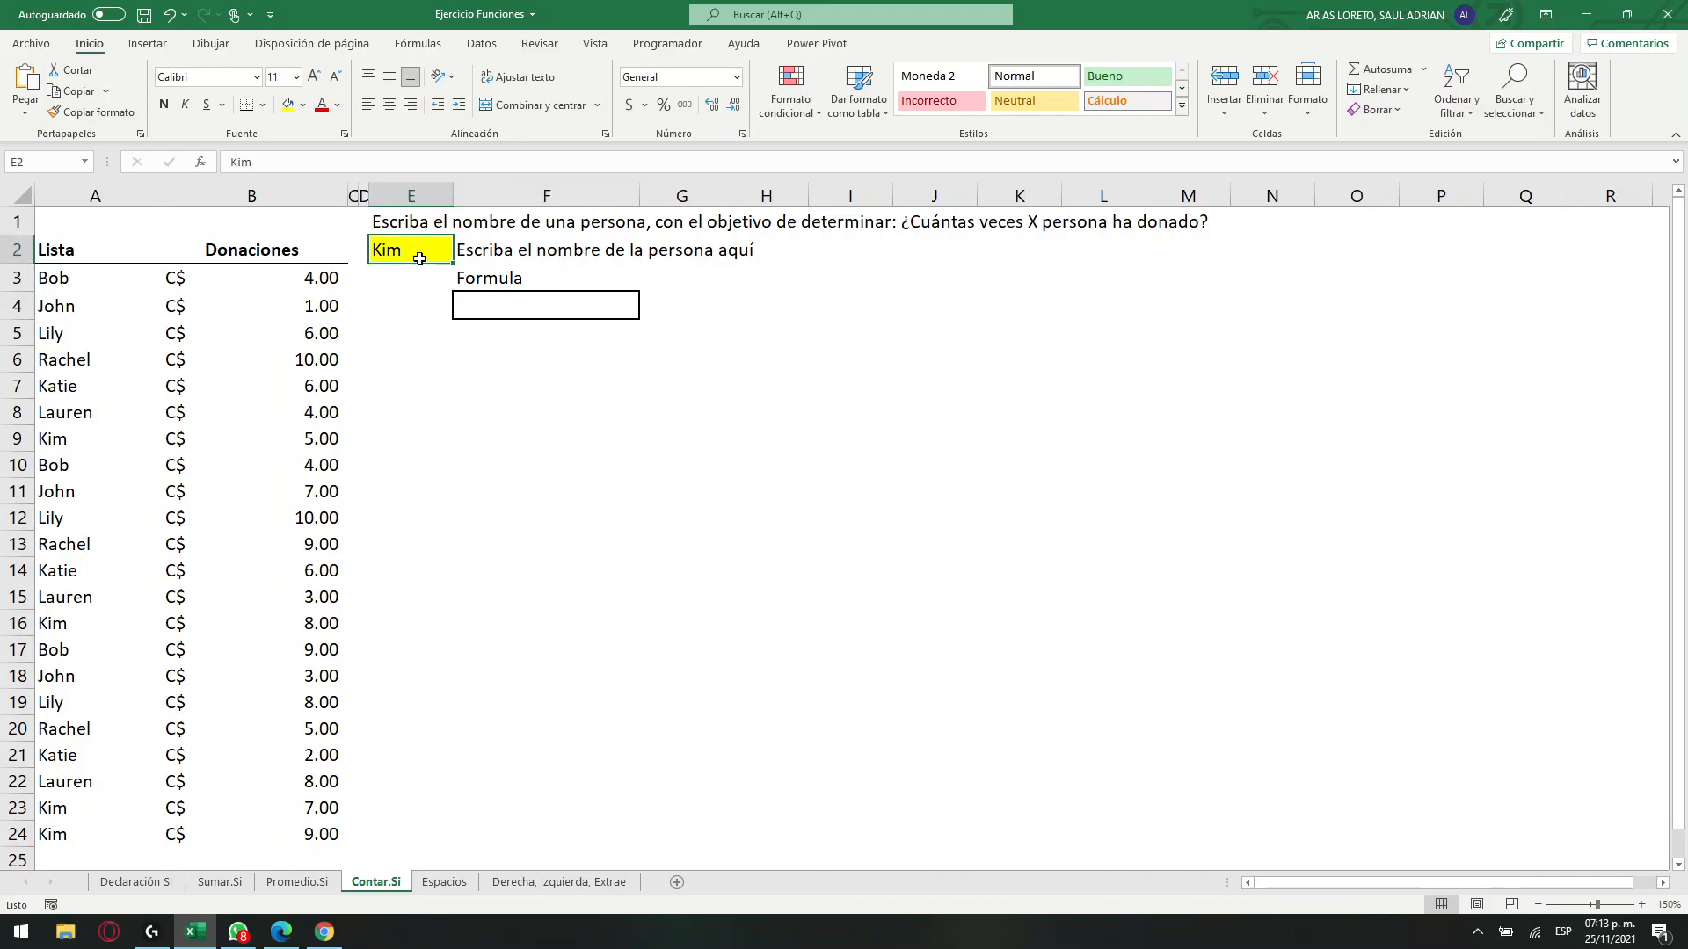
text(kim)
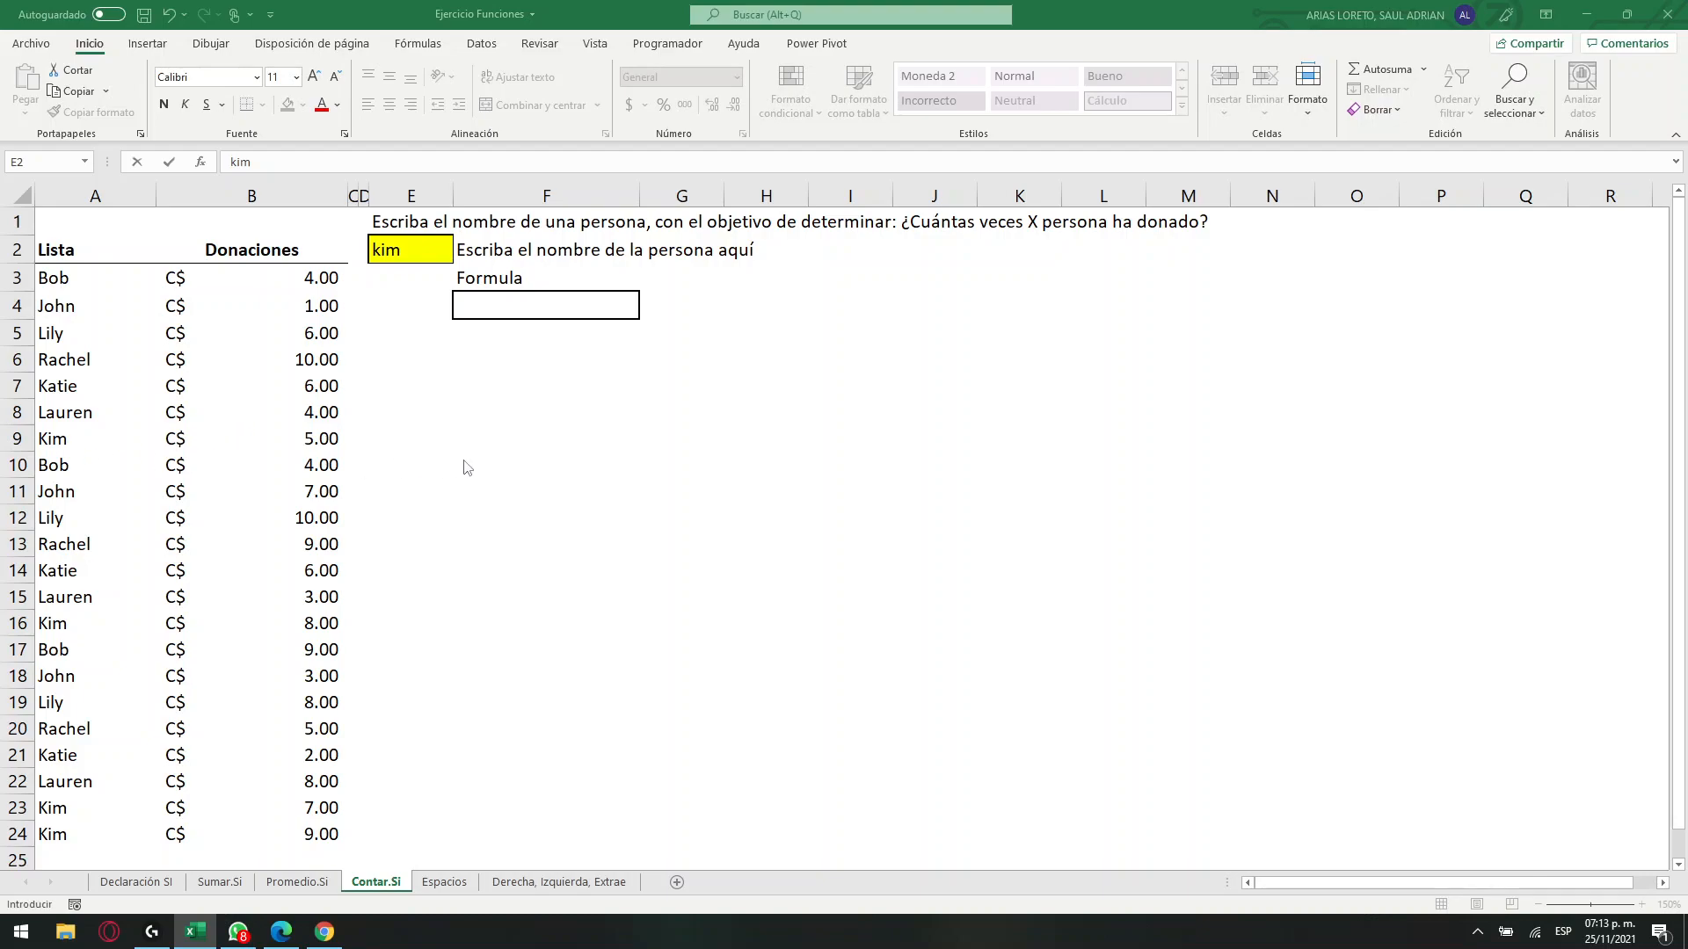
click(409, 253)
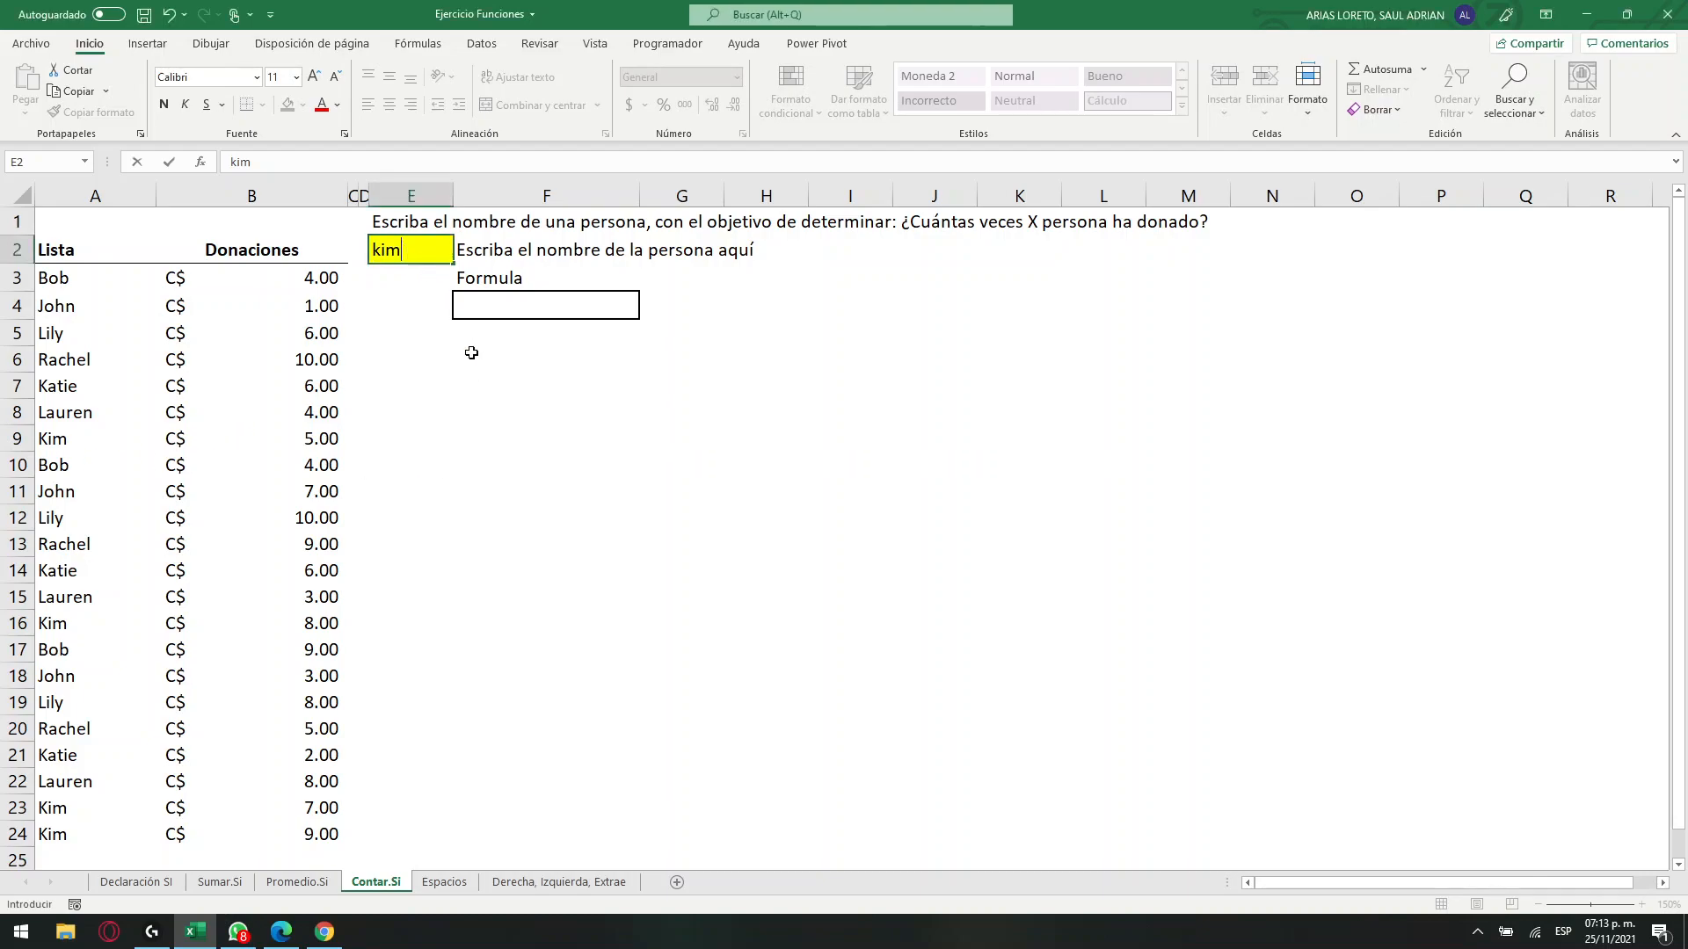
key(BackSpace)
key(BackSpace)
key(BackSpace)
click(545, 389)
click(406, 254)
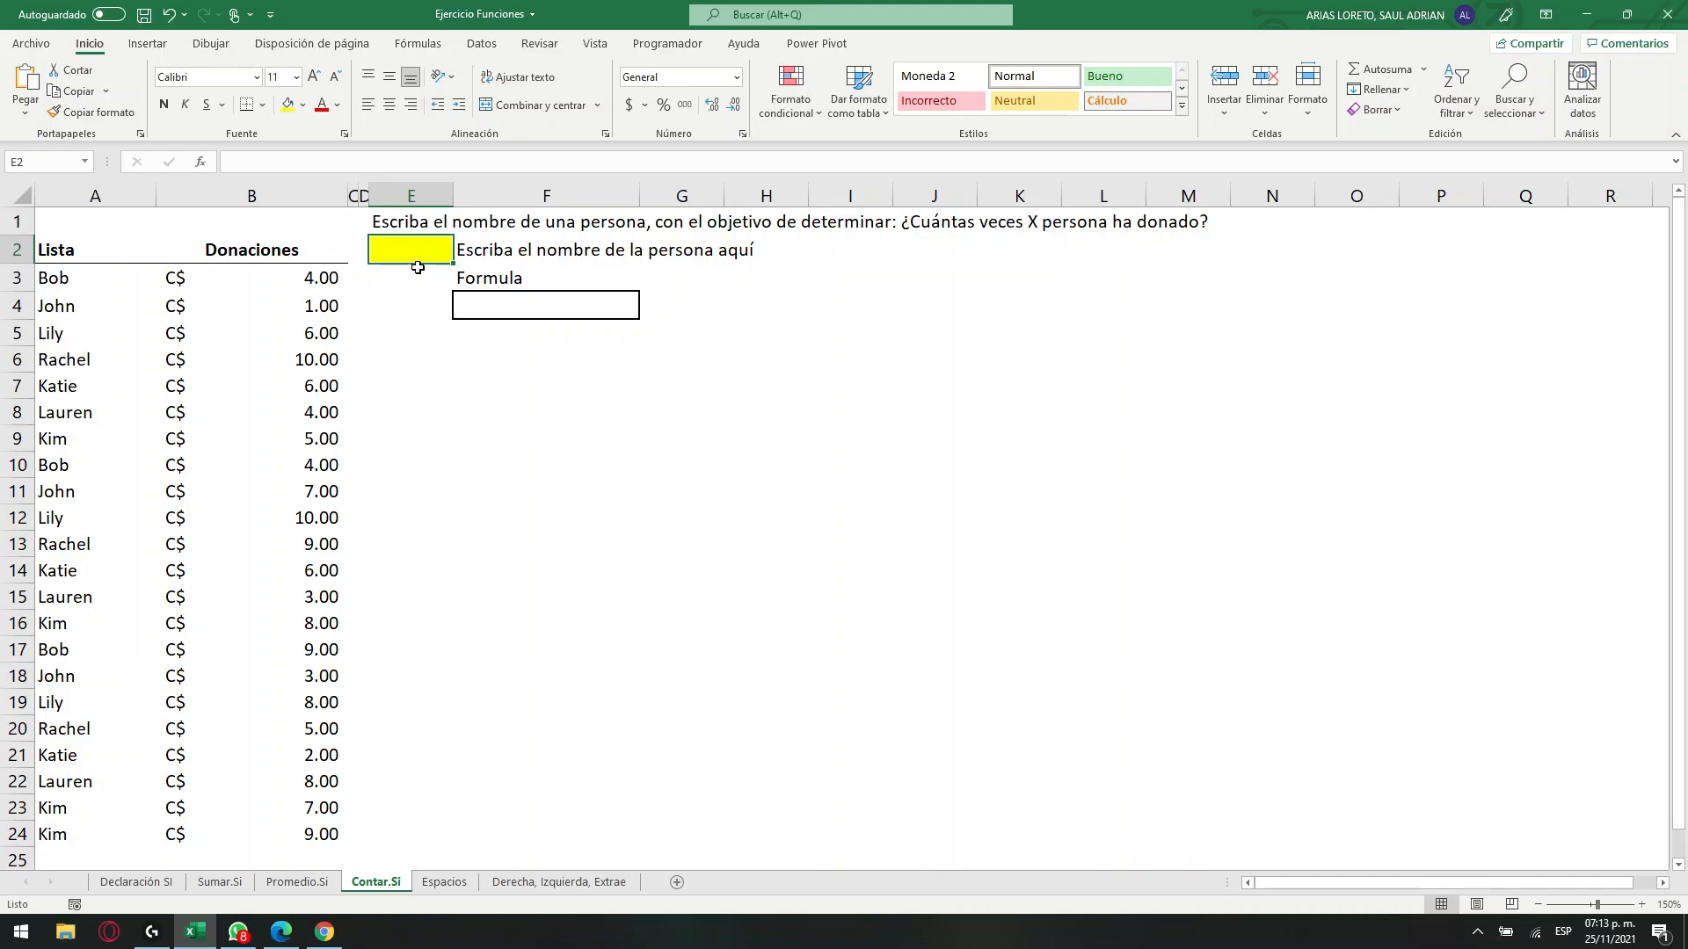
Enter the headings "Tipos de datos" in F7 and "Representacion de datos" in H7.
click(699, 415)
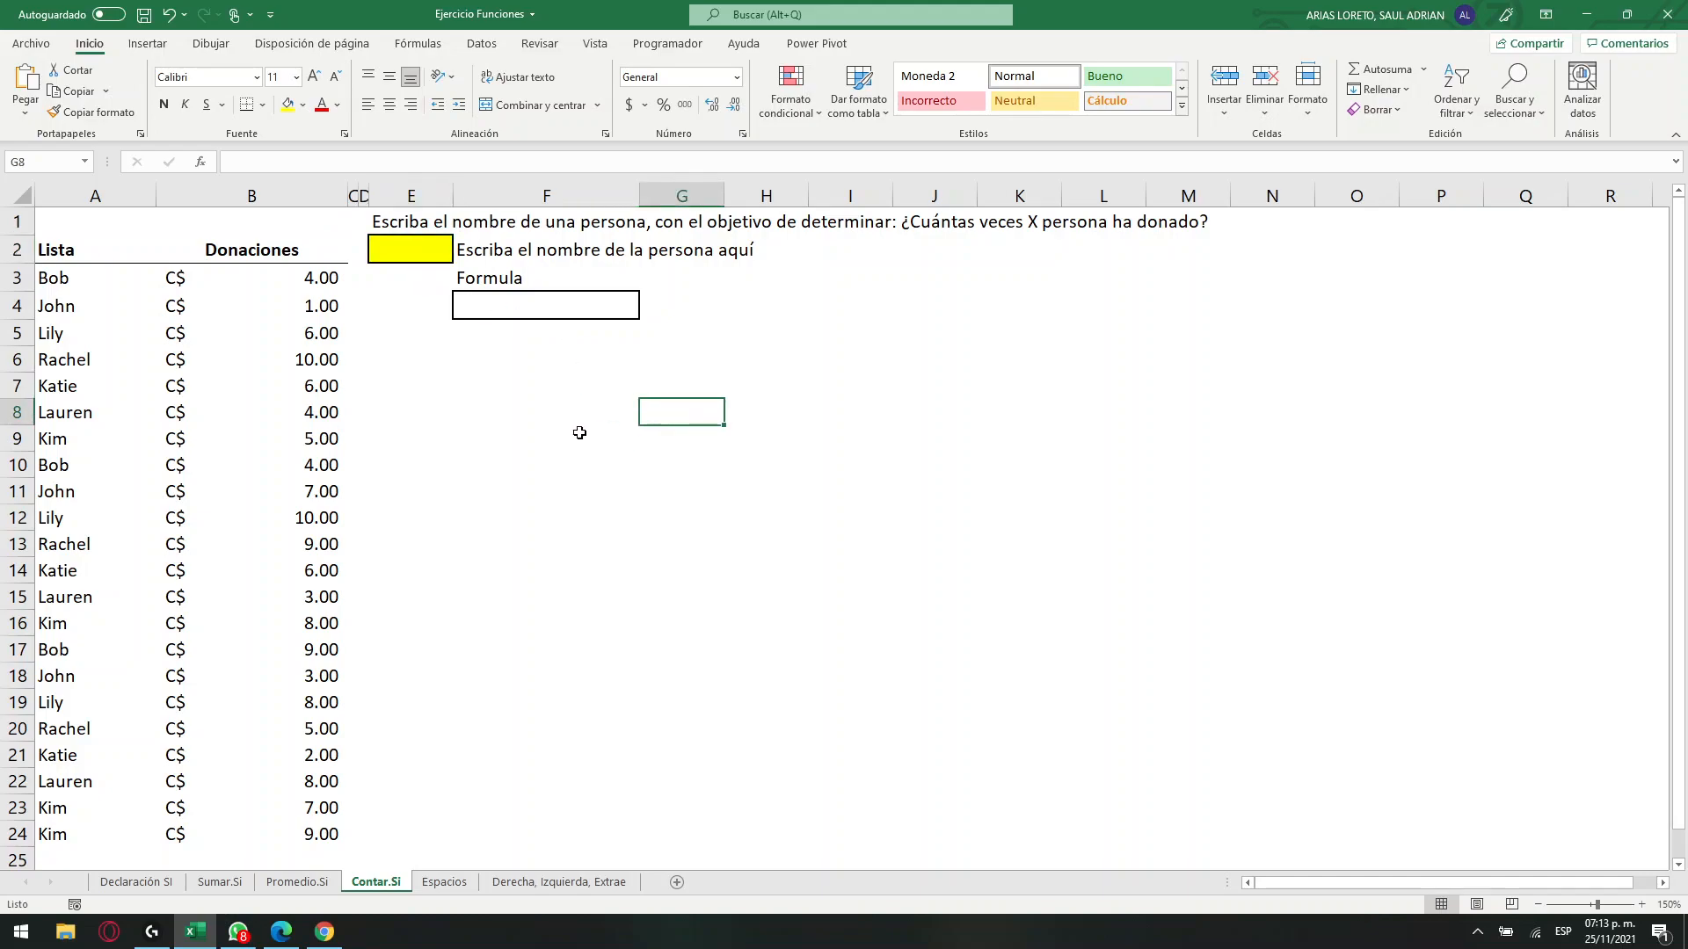
click(525, 391)
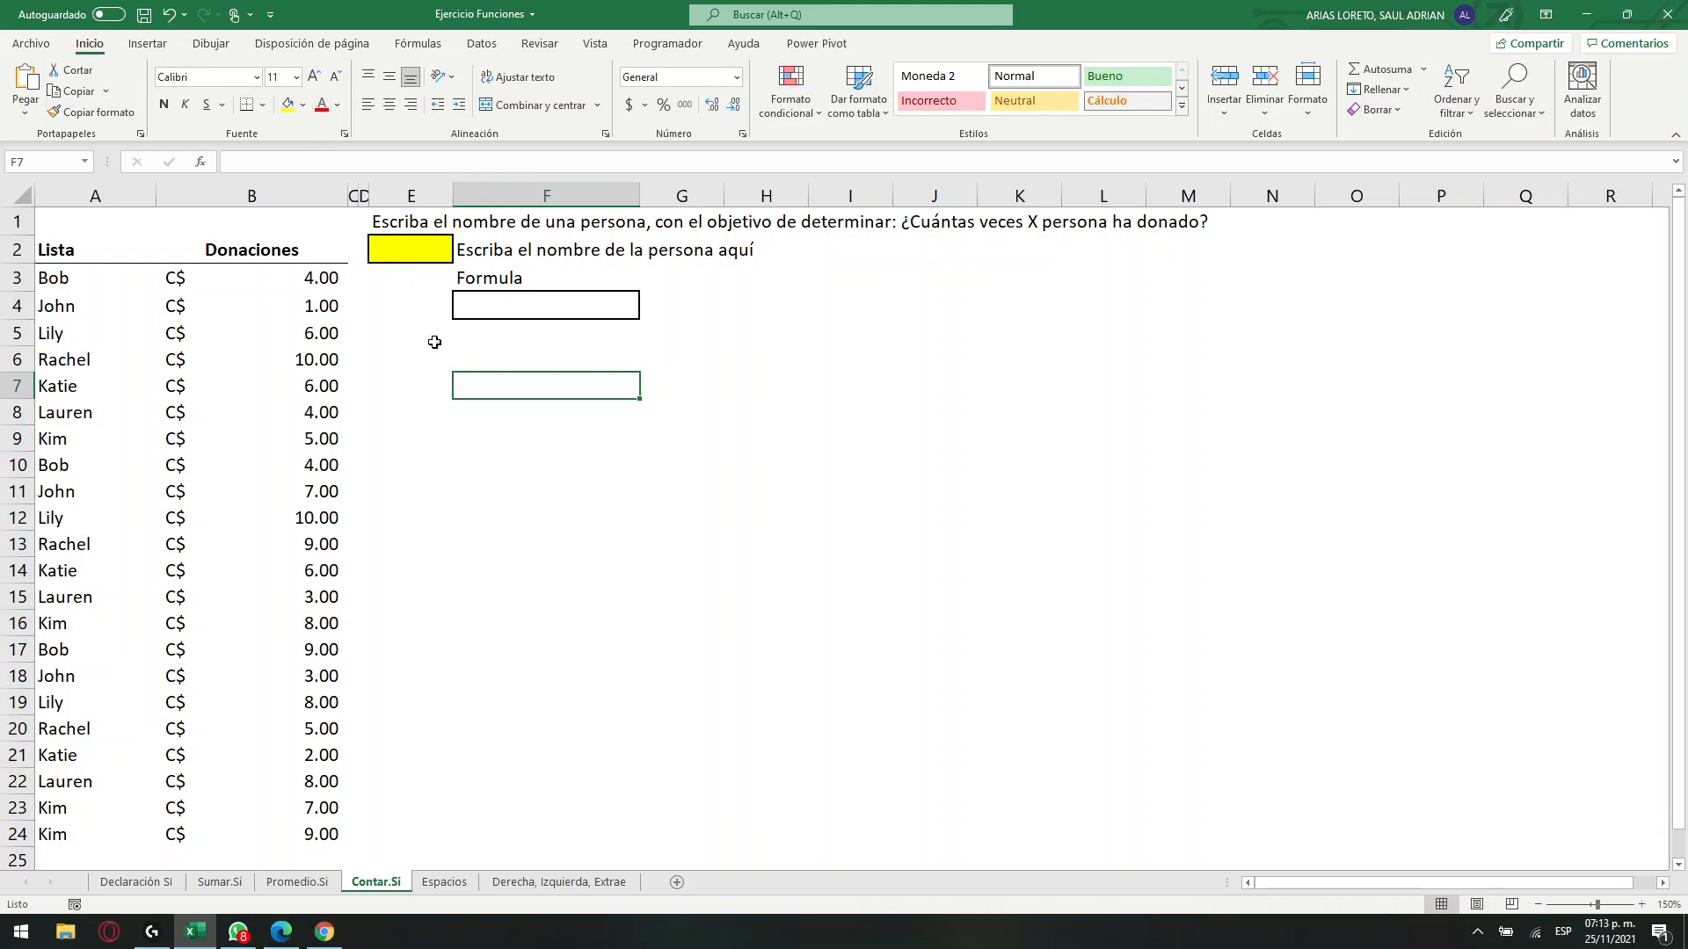
text(Tipos de datod)
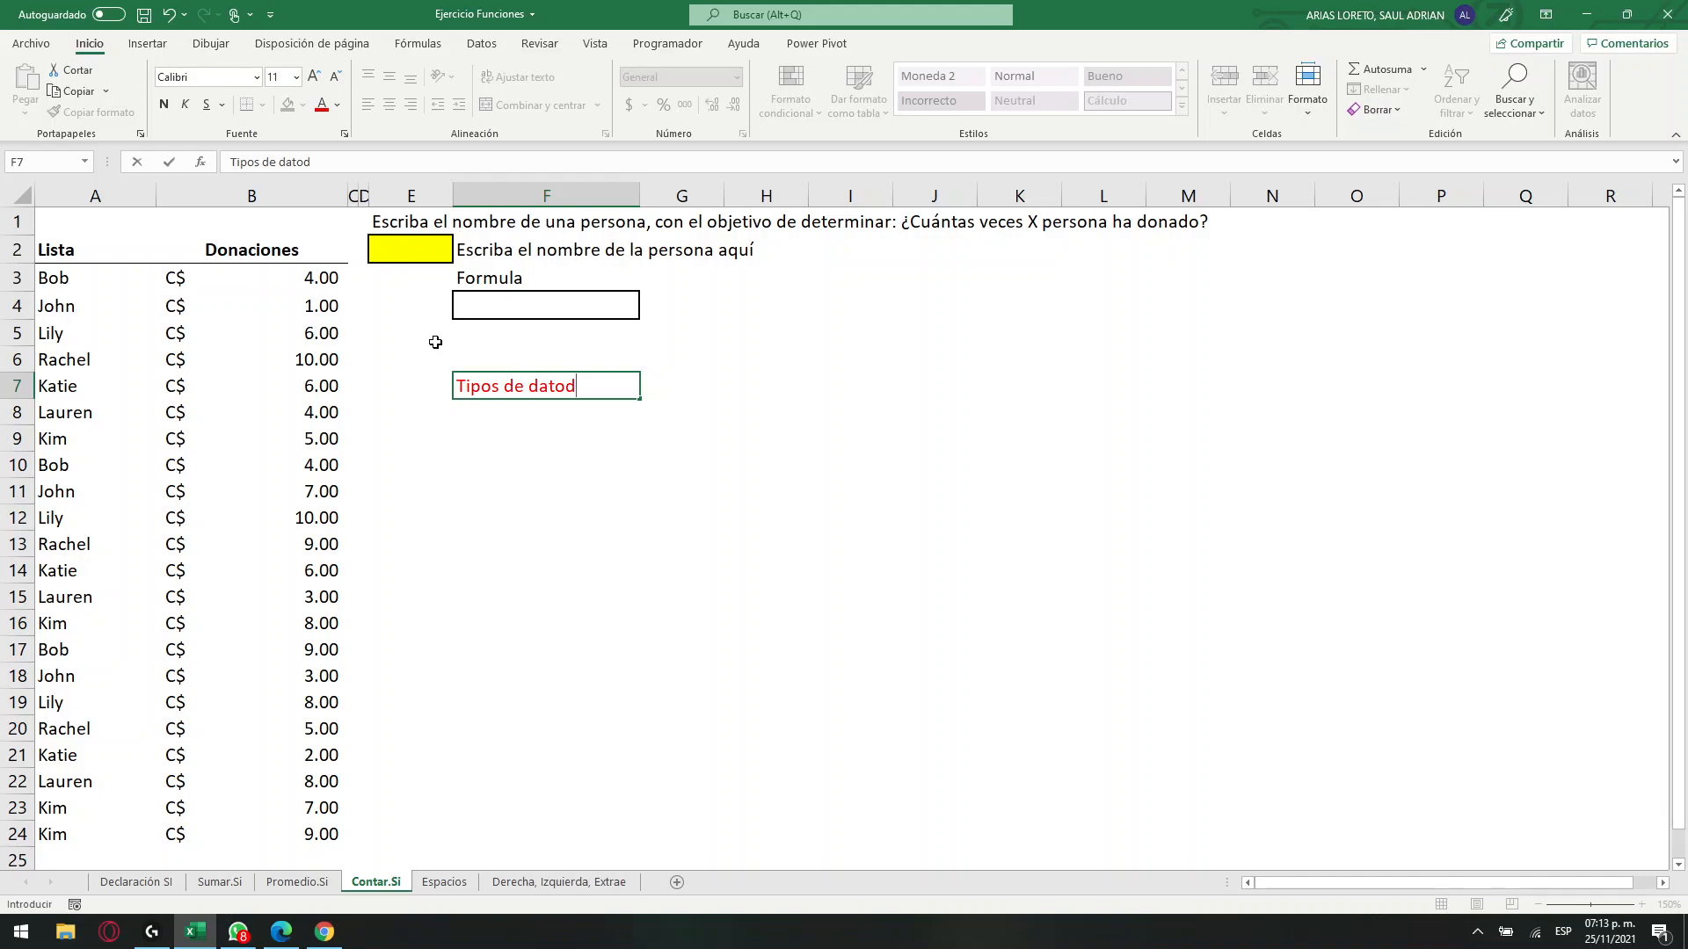
key(Tab)
key(Tab)
key(Left)
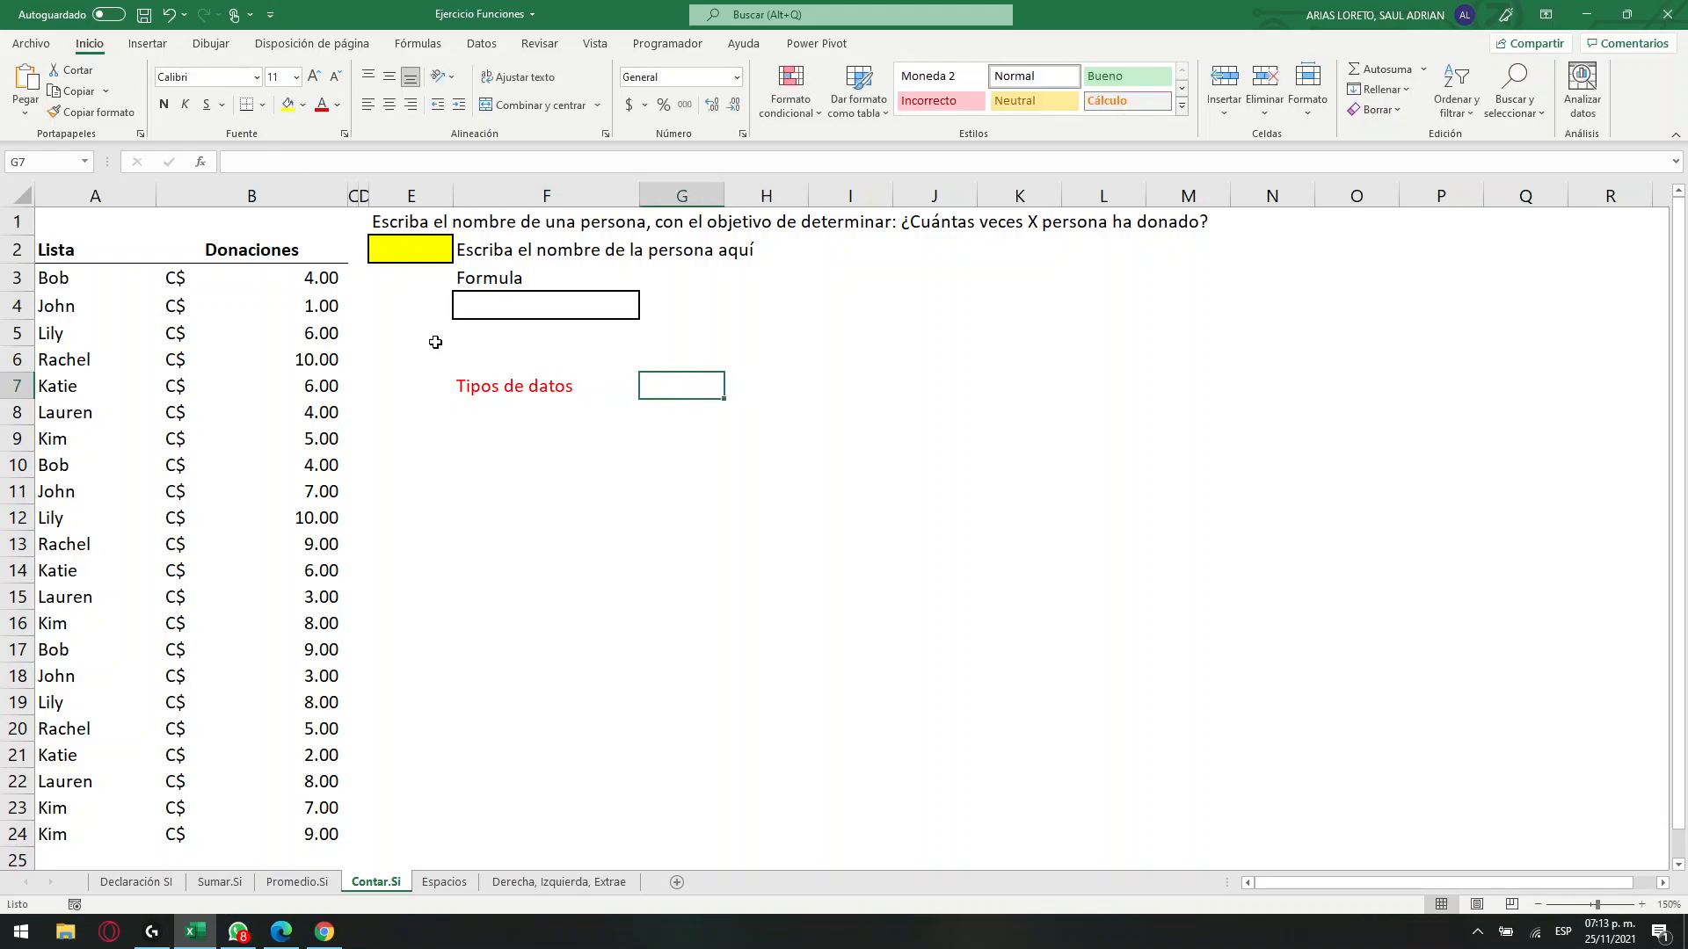
key(Right)
text(Represe})
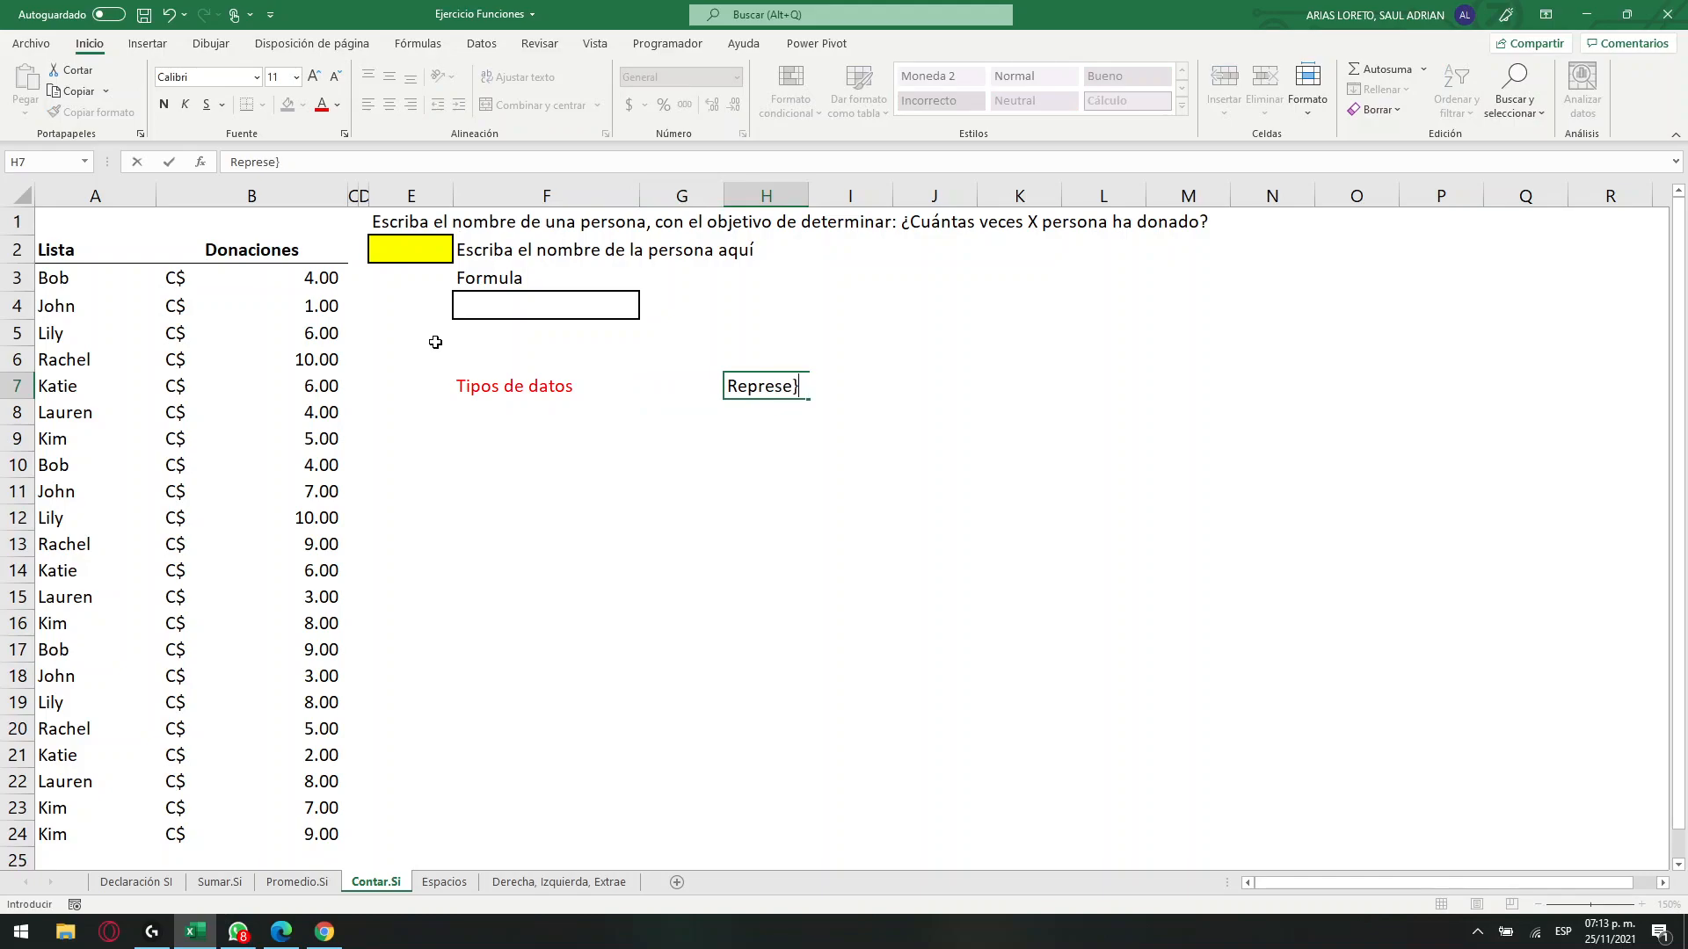
text(ntacion de da)
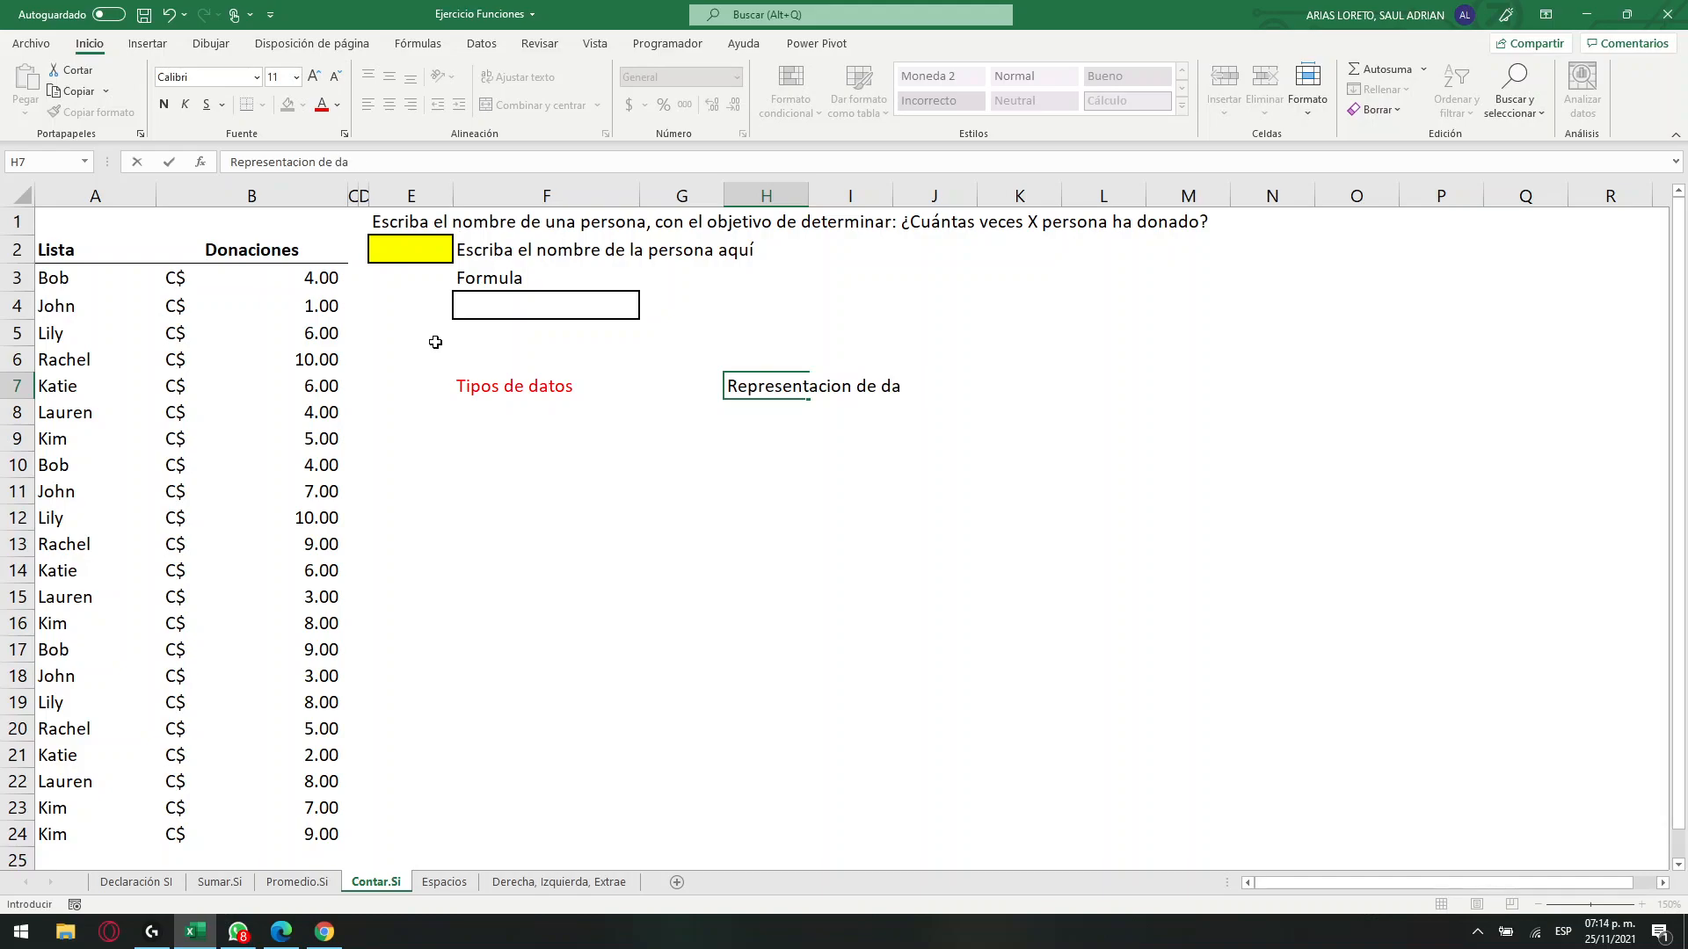
key(Return)
Start the list under "Tipos de datos" with Entero in F8 and Decimal in F9.
key(Left)
key(Left)
key(Left)
key(Right)
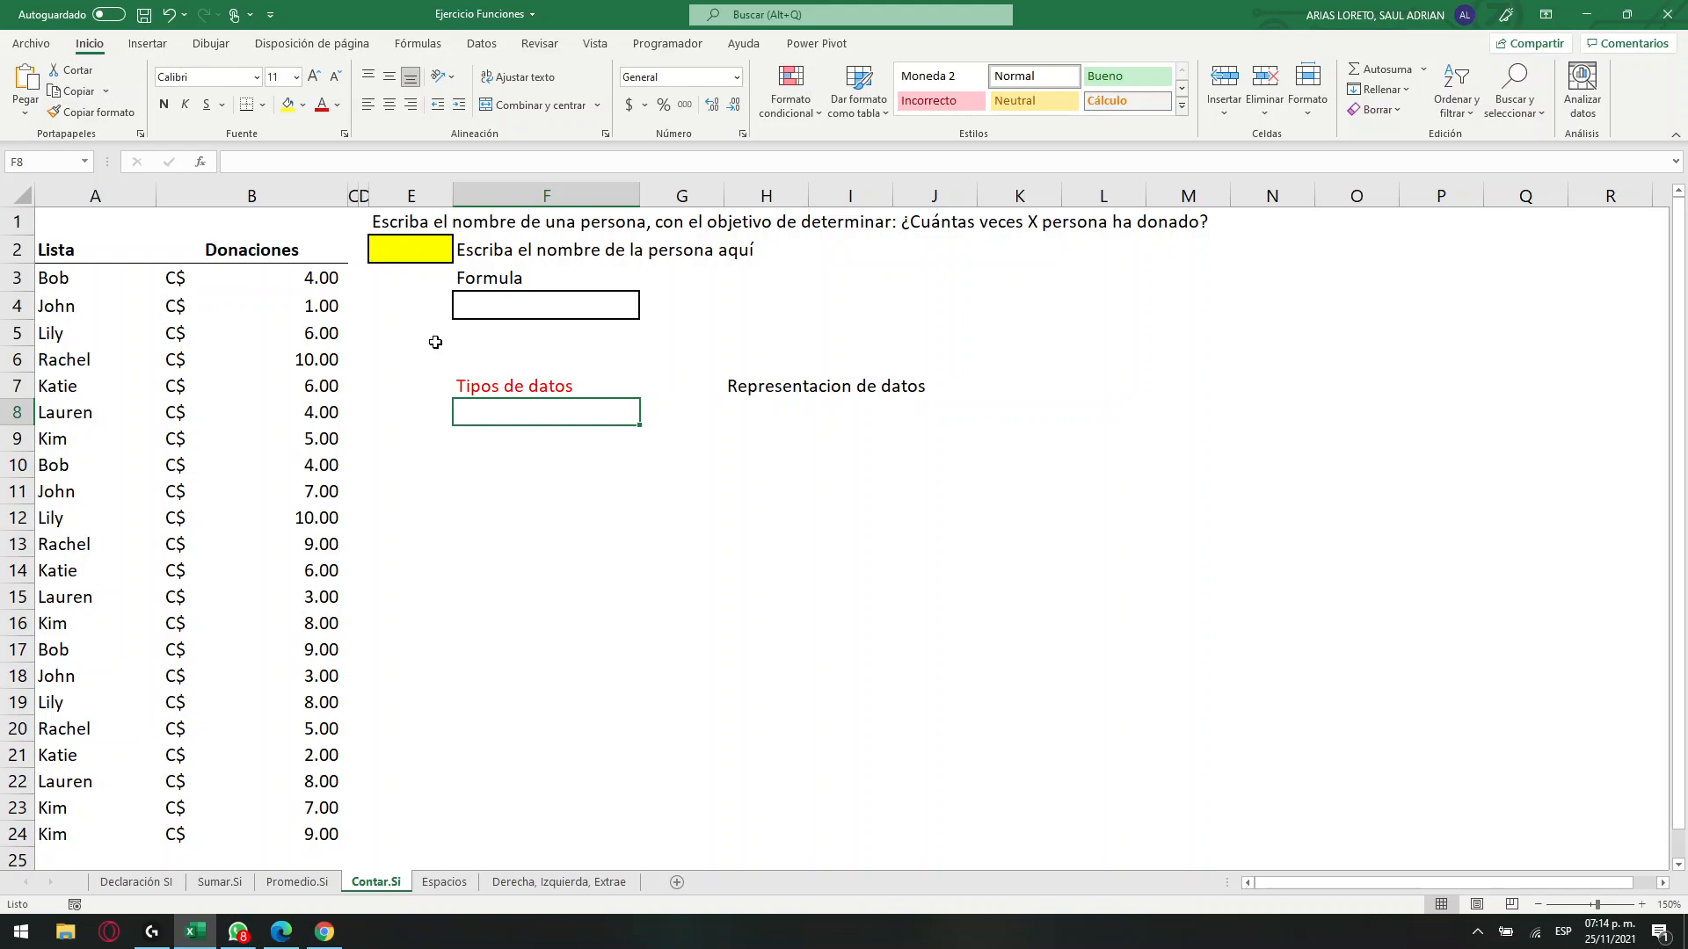
text(EN)
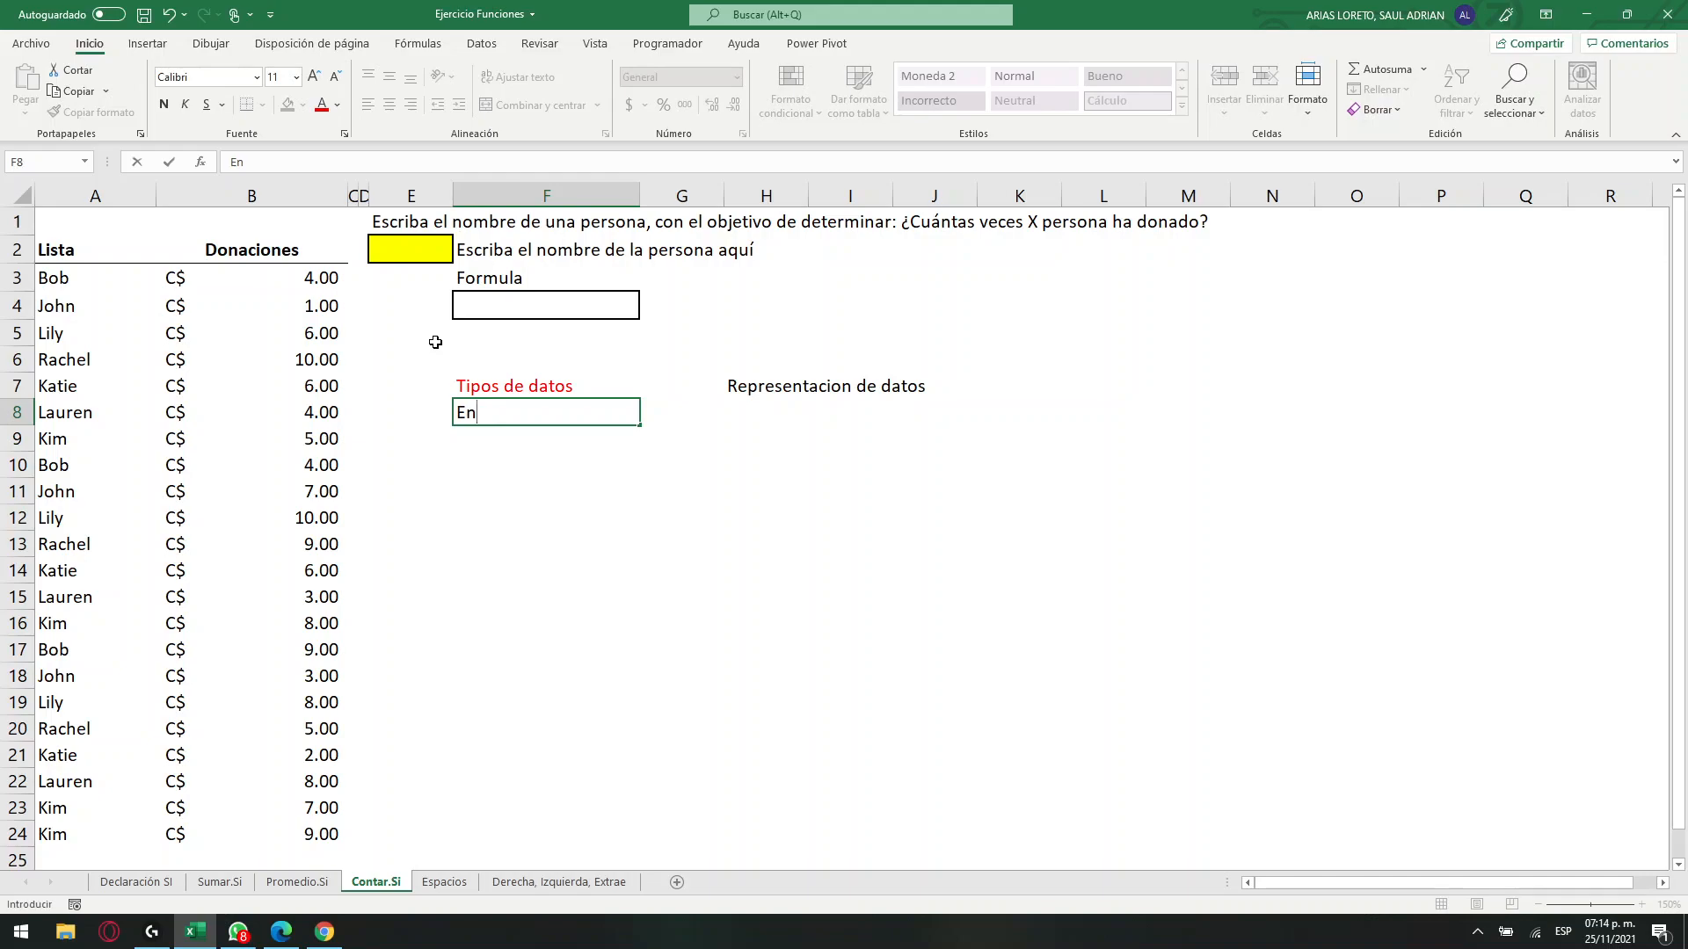
text(ter)
key(Return)
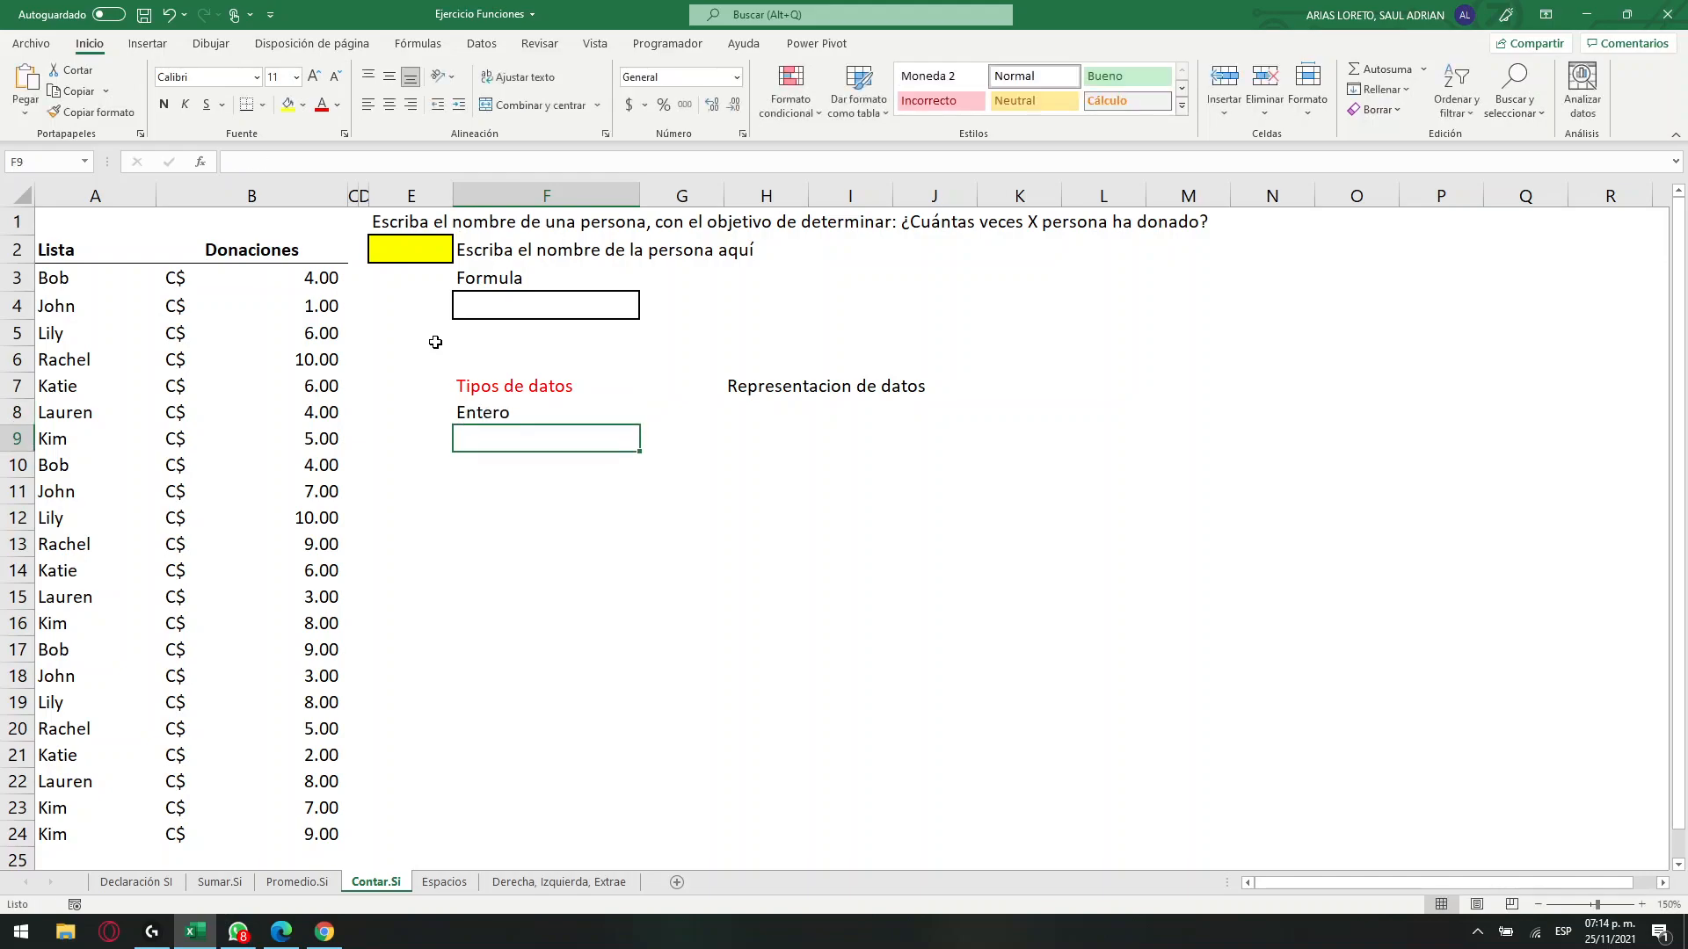
text(Decimal)
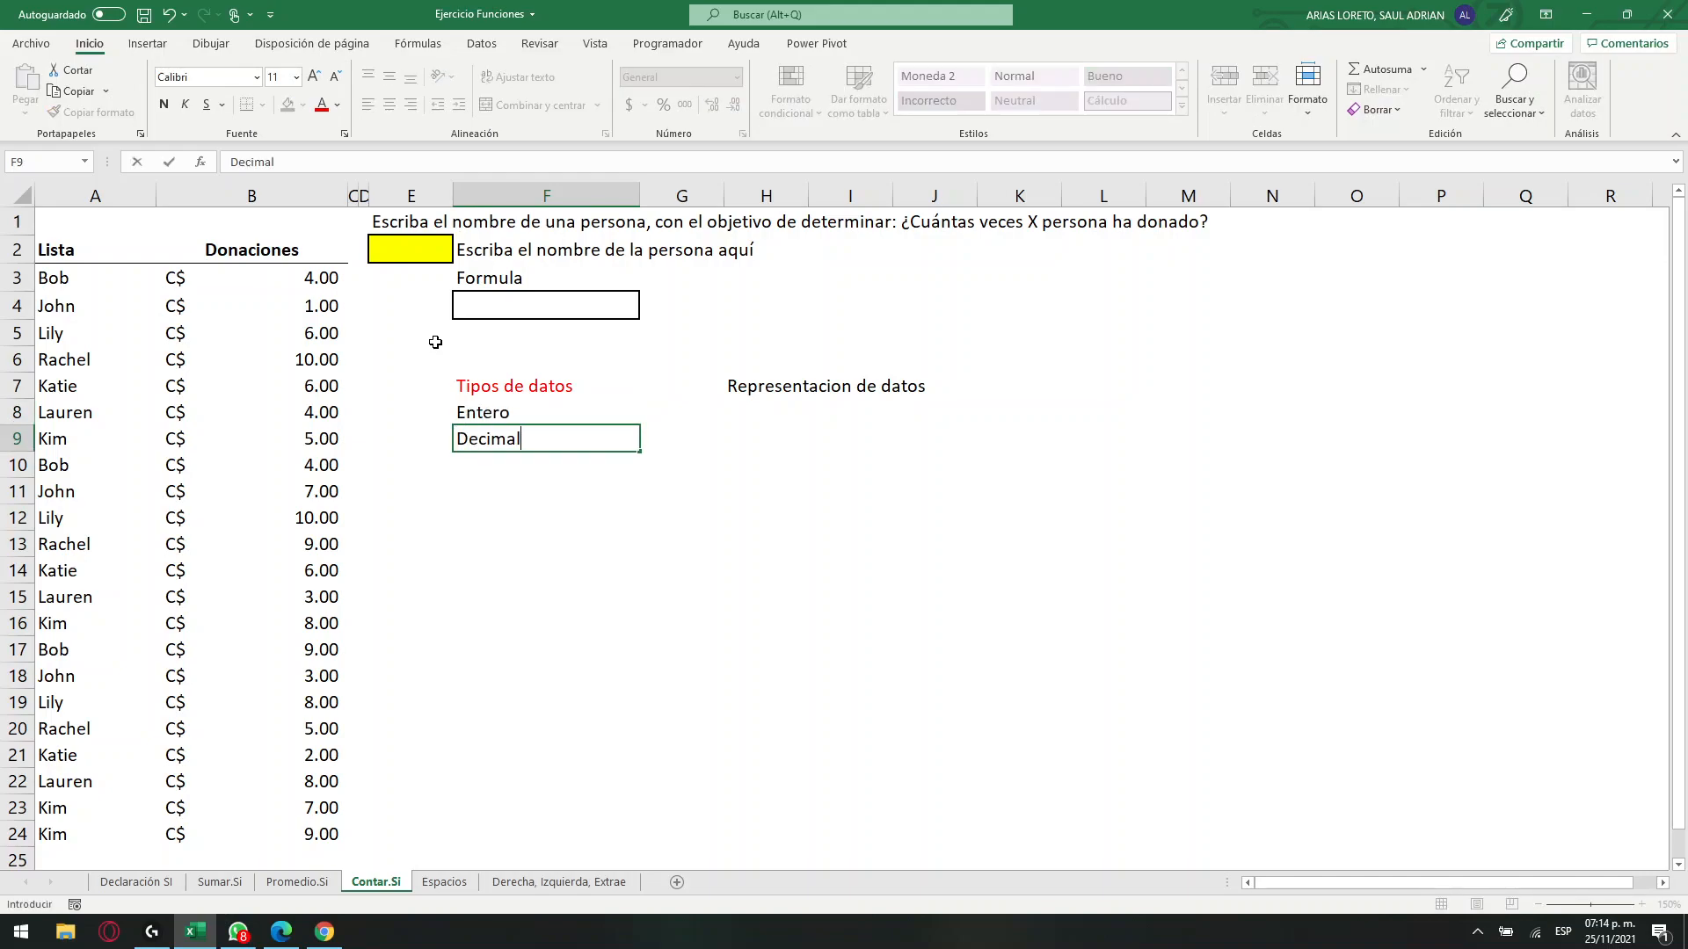
key(Return)
Continue the data type list with Lista, Fecha, Hora and Texto in F10:F13.
text(Lista)
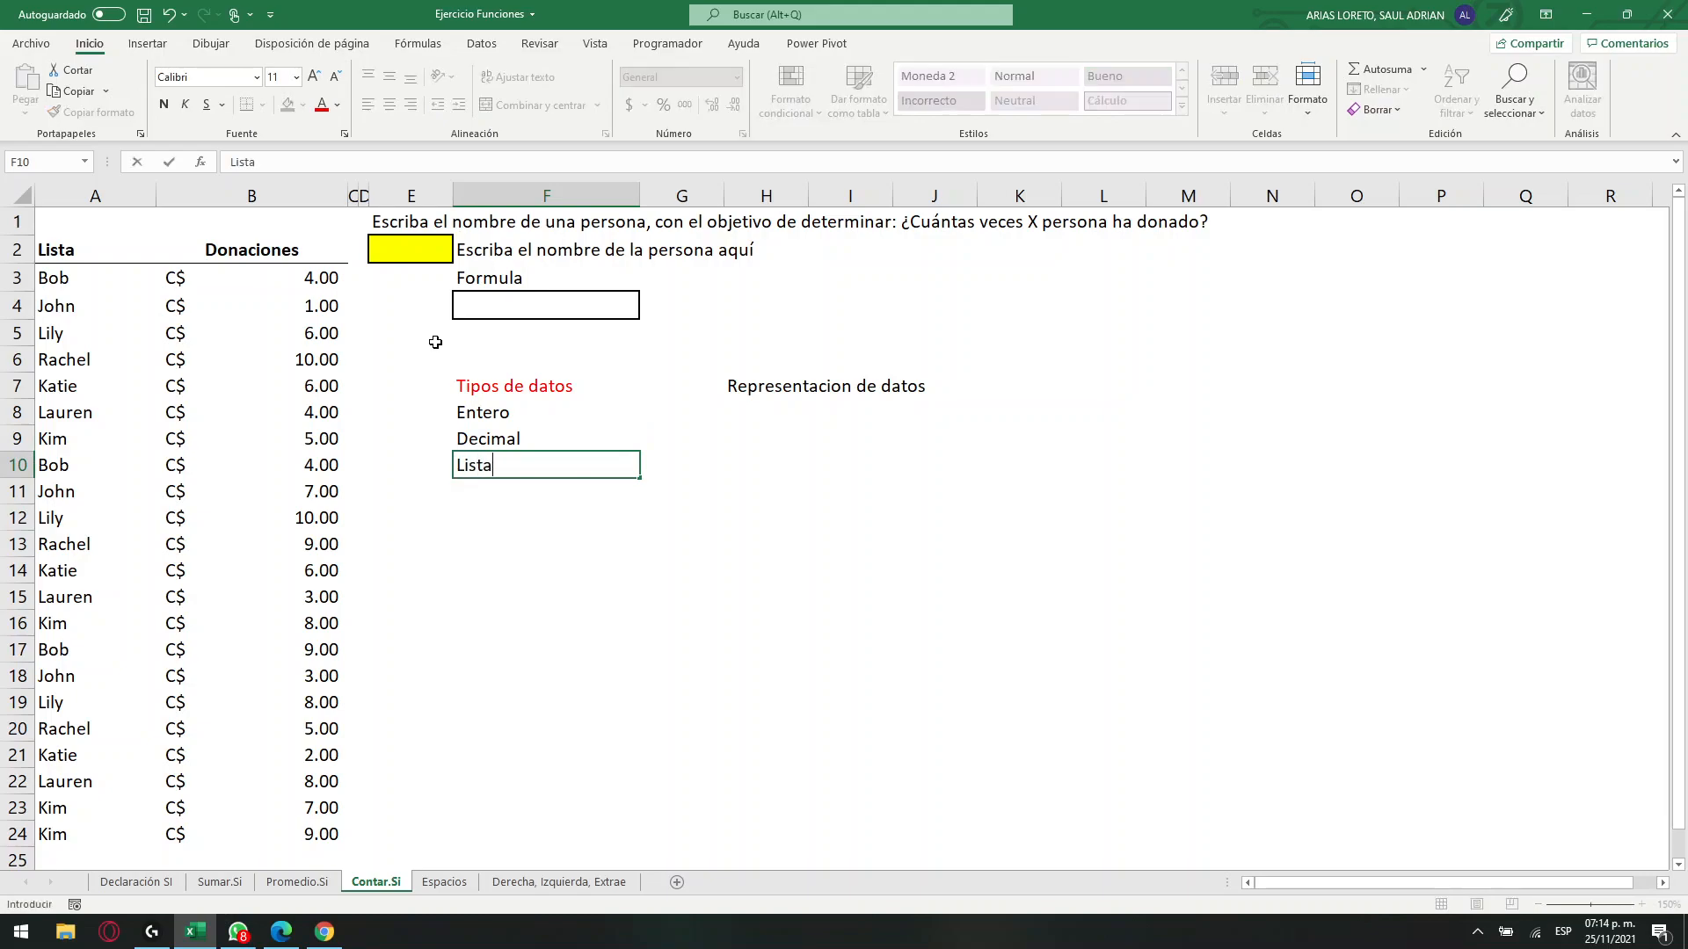
key(Return)
text(Fecha)
key(Return)
text(Hora)
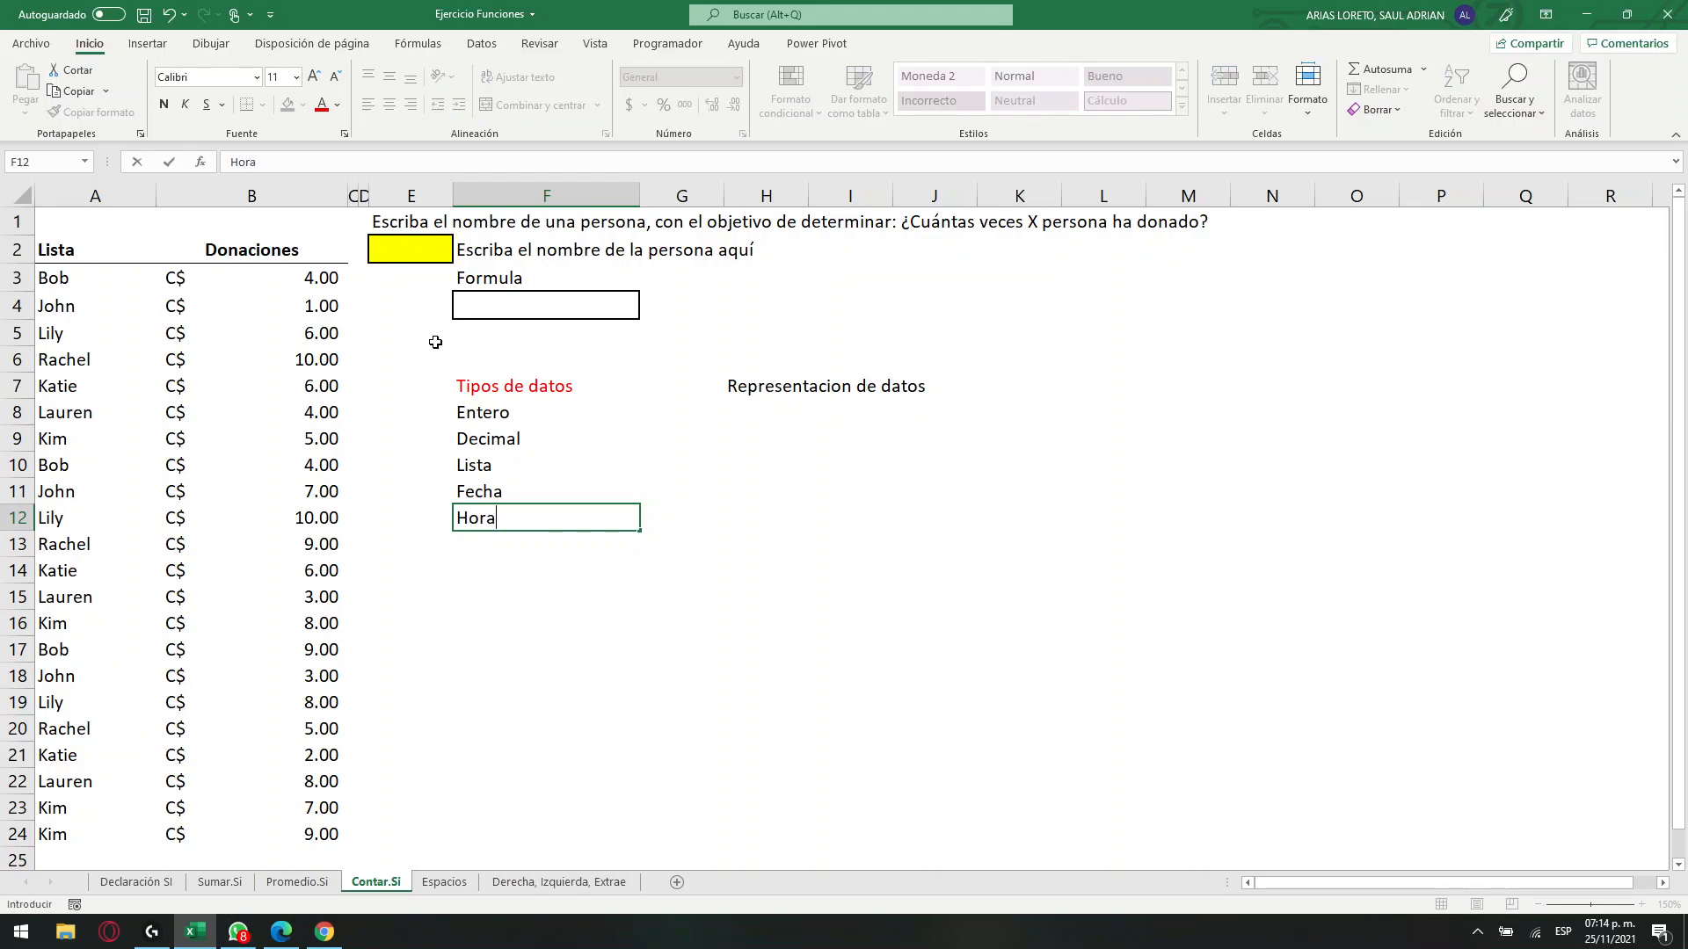
key(Return)
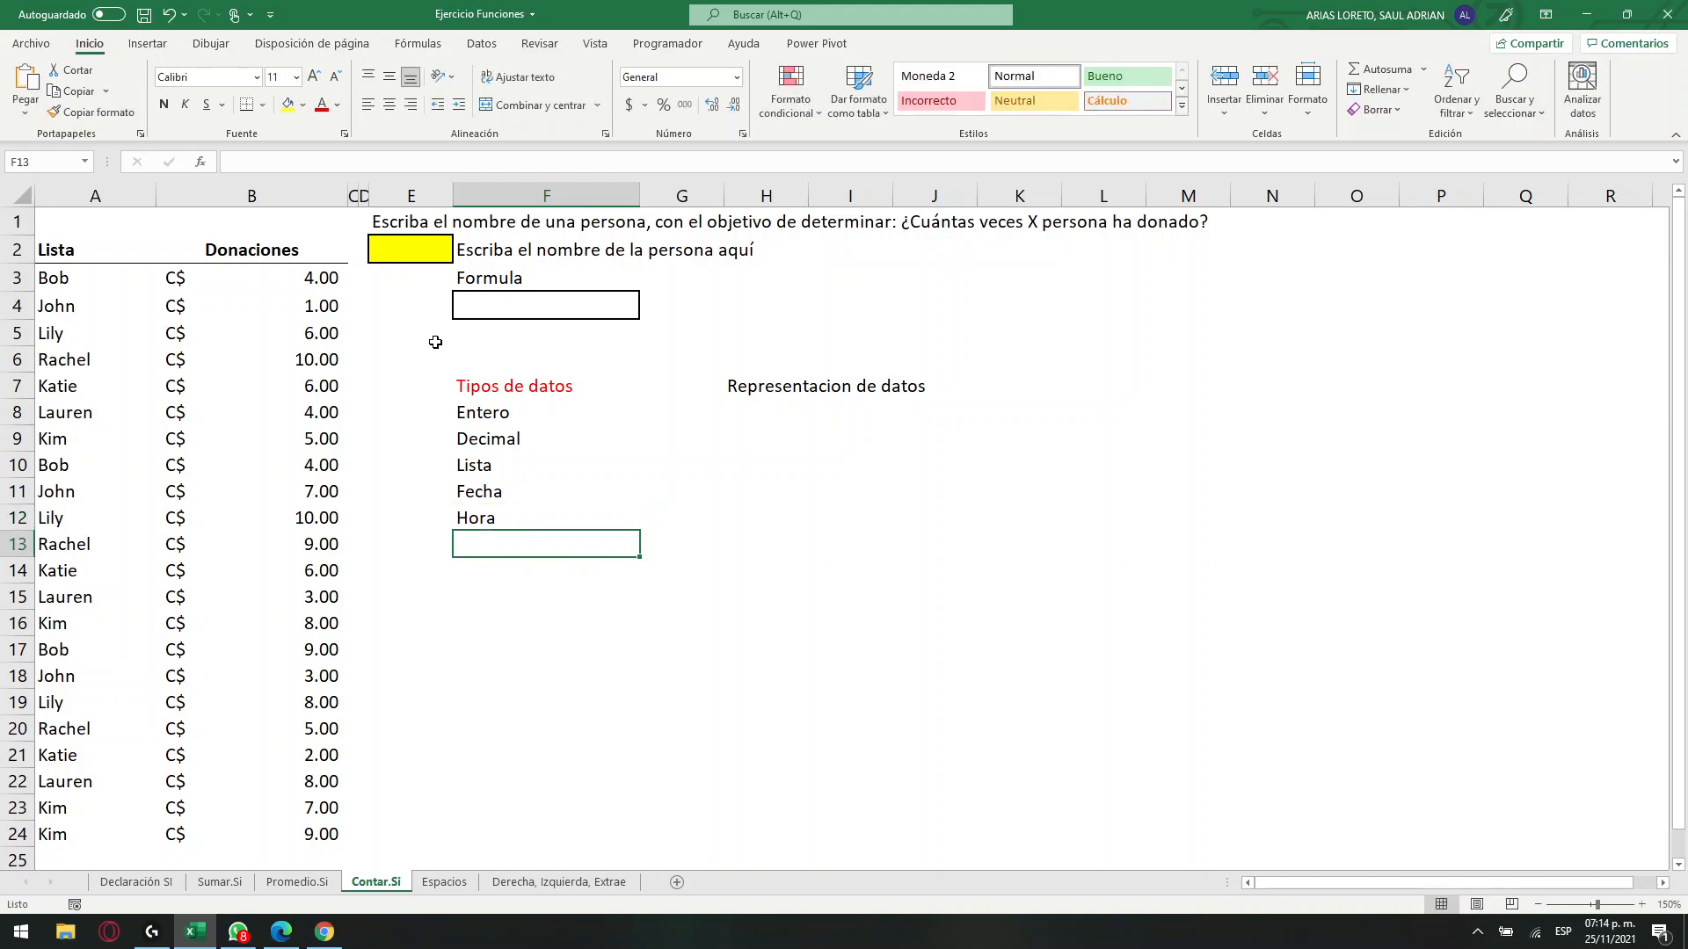
text(Textp)
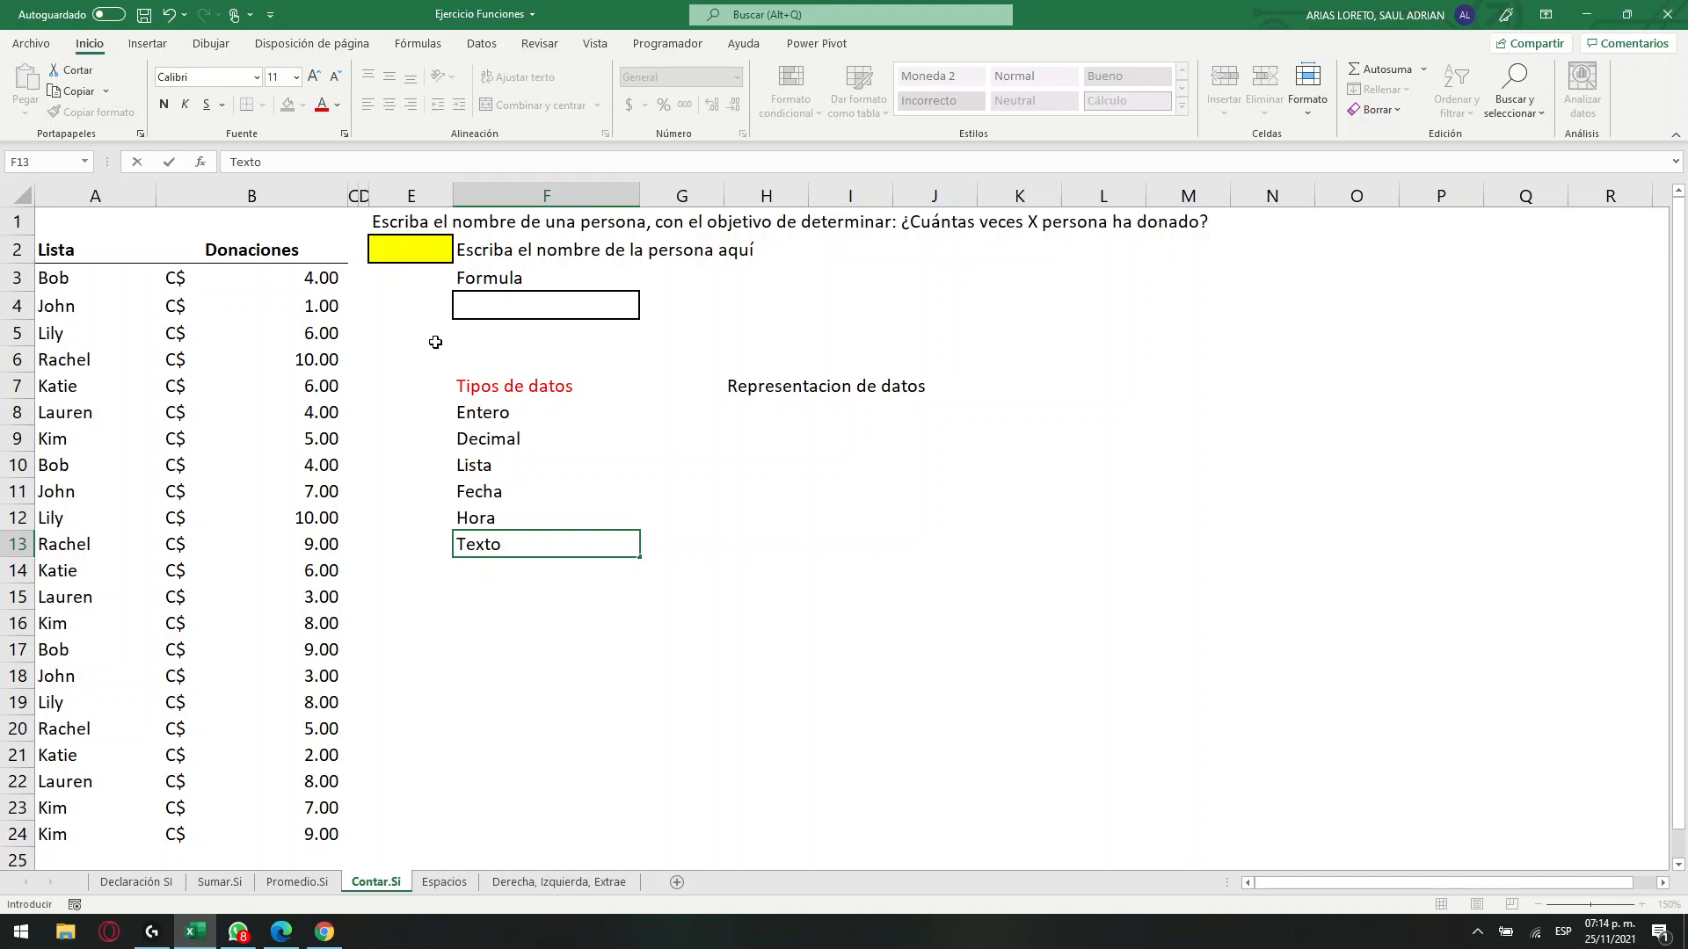
key(Return)
Compare the listed data types with the donation amount in B3 and the name in A3.
key(Up)
key(Up)
key(Up)
key(Up)
key(Up)
key(Up)
key(Up)
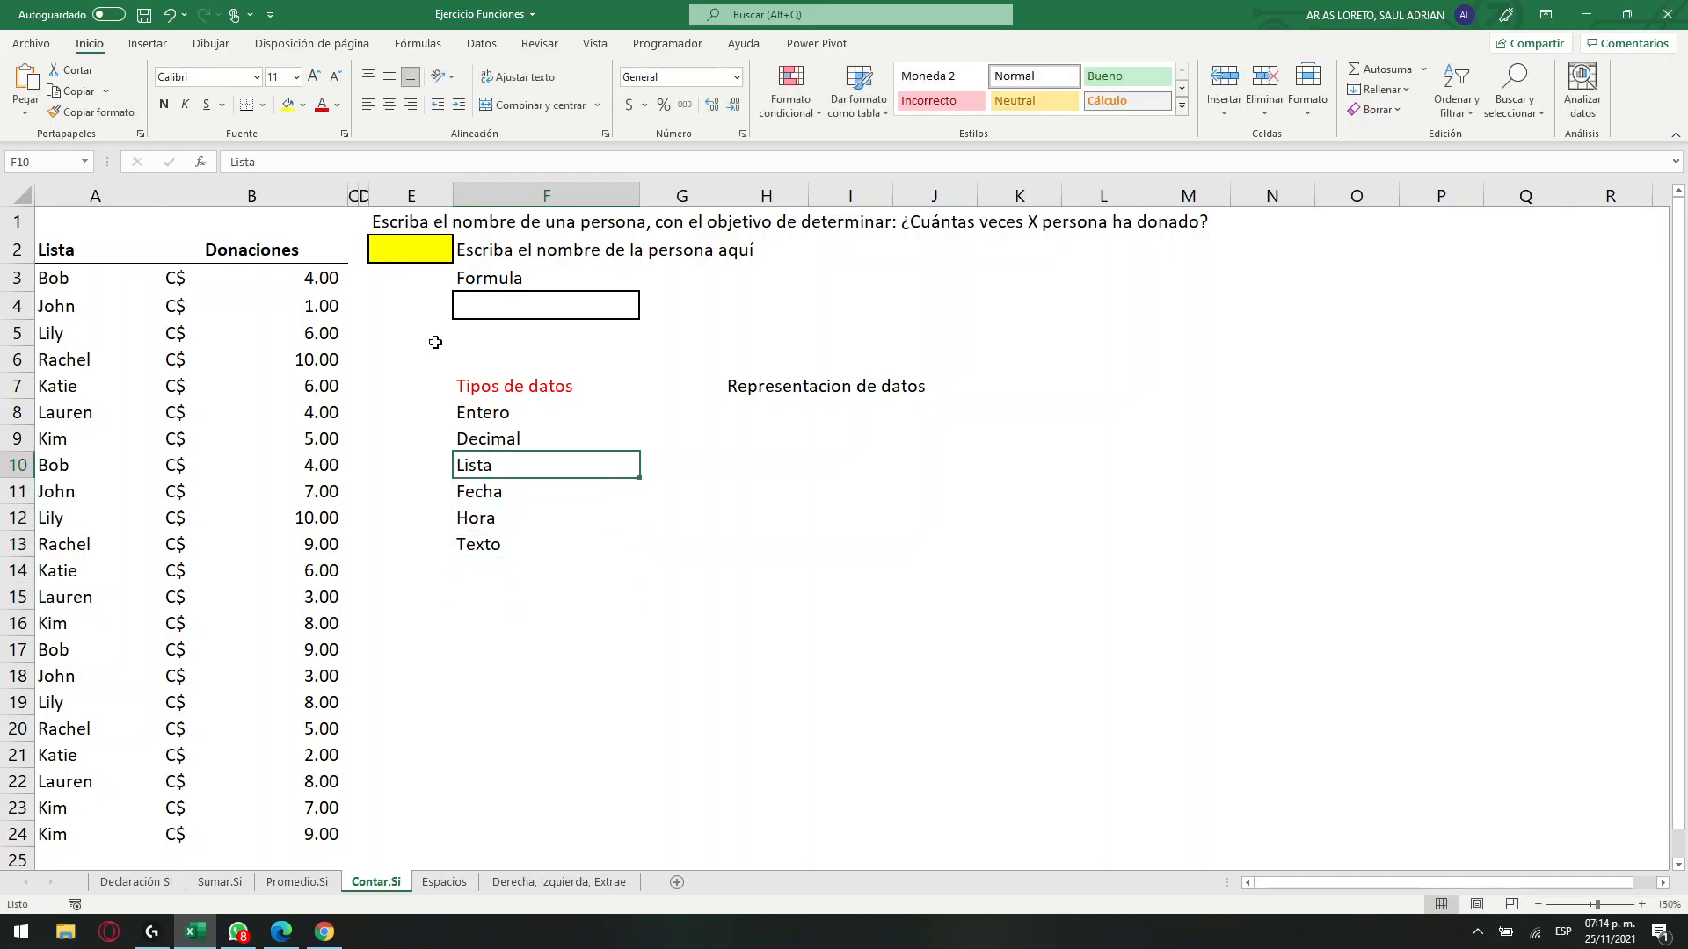
key(Down)
key(Down)
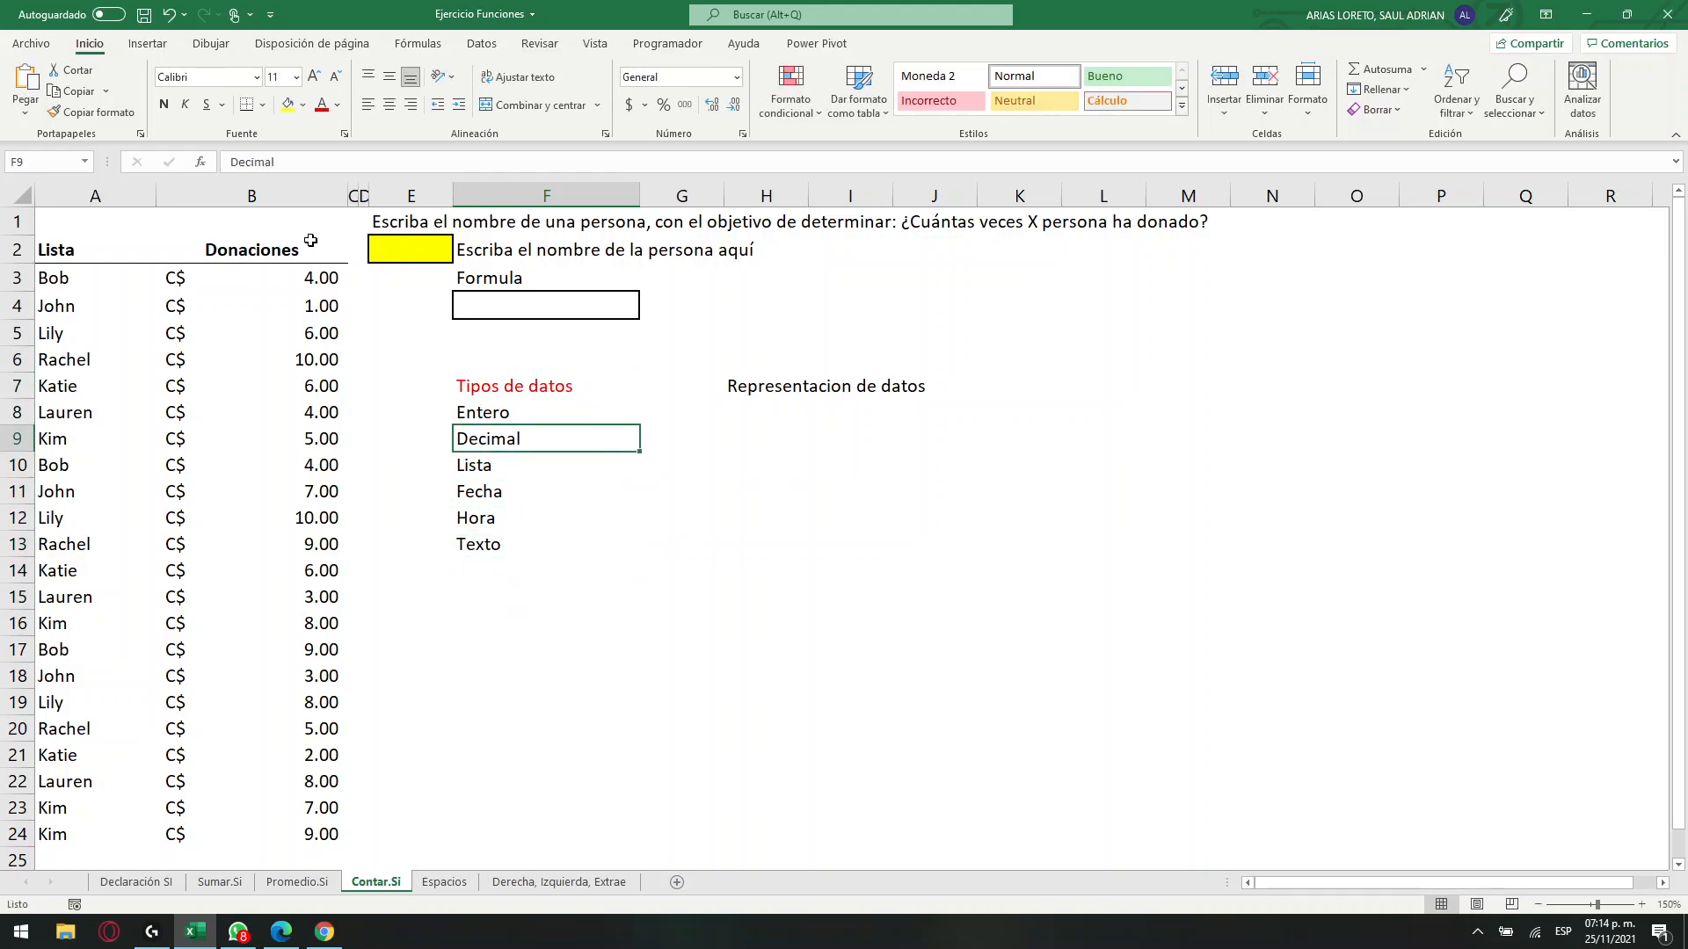
click(282, 283)
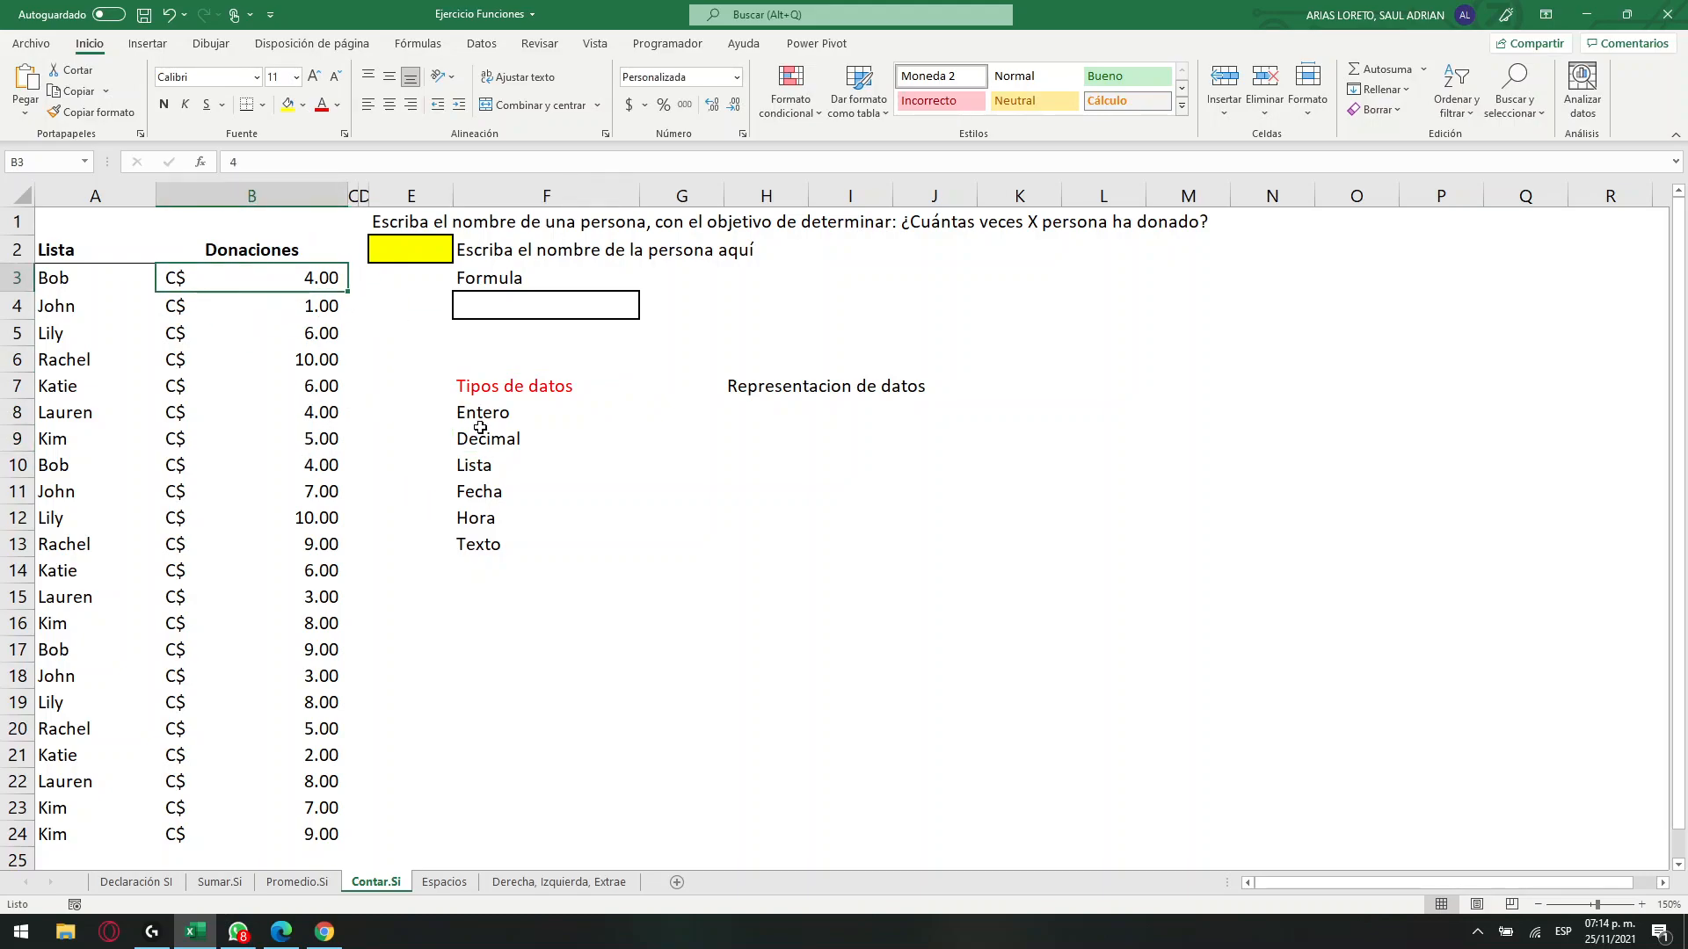
click(74, 289)
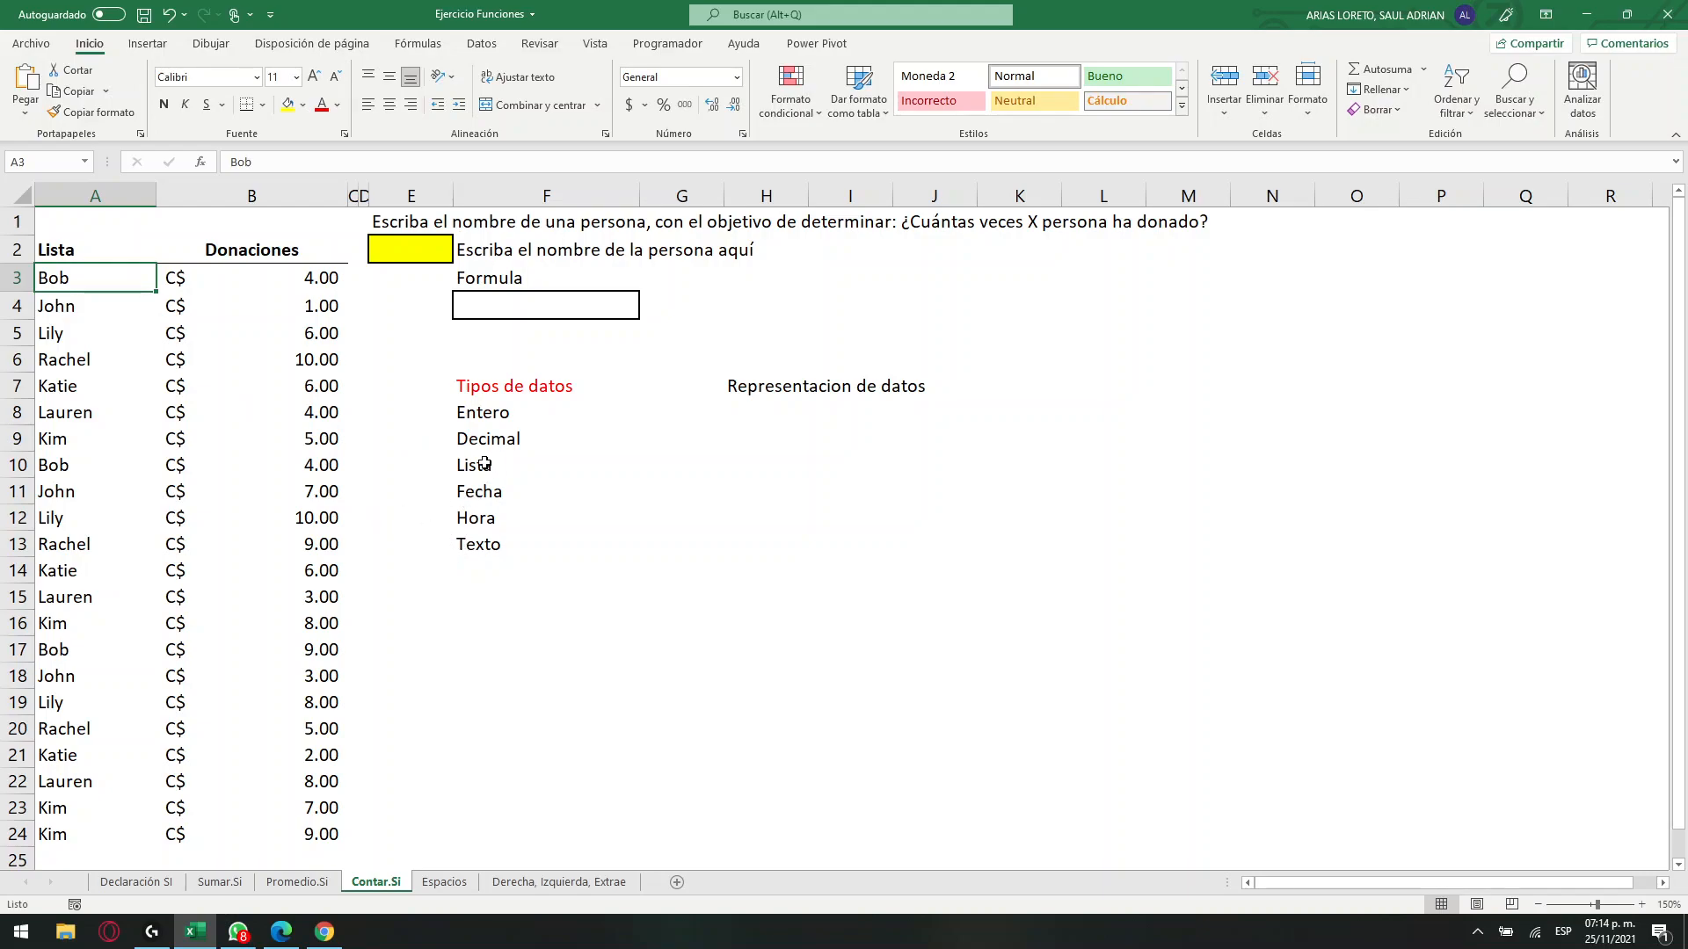
click(798, 419)
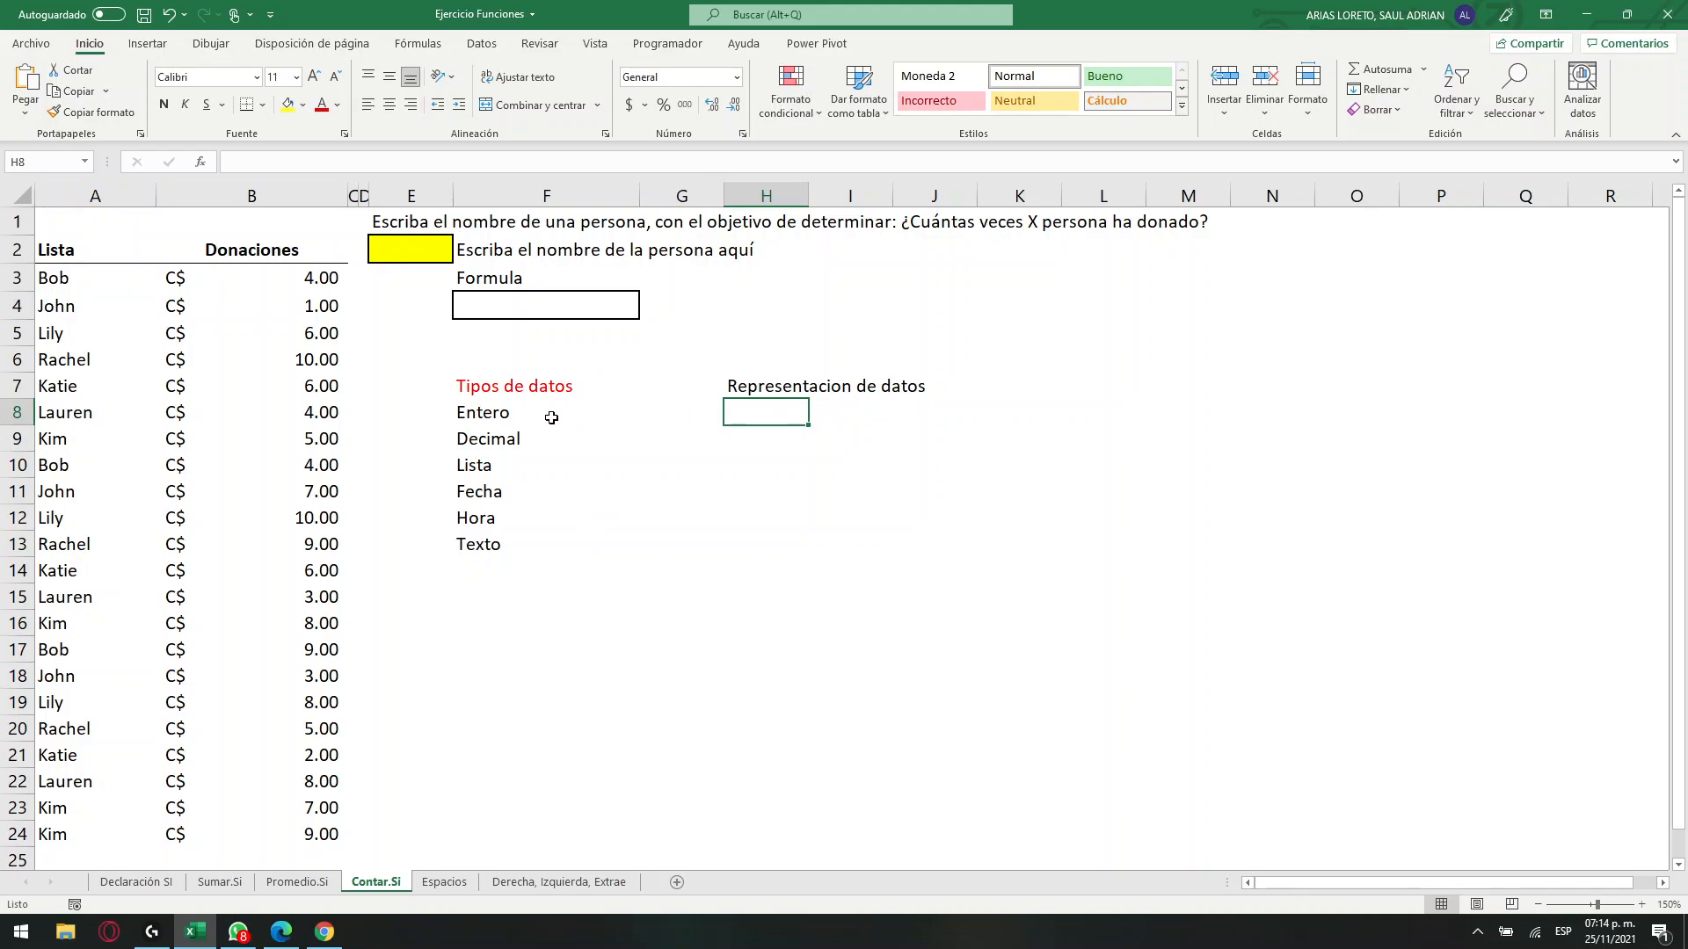
click(513, 443)
click(310, 291)
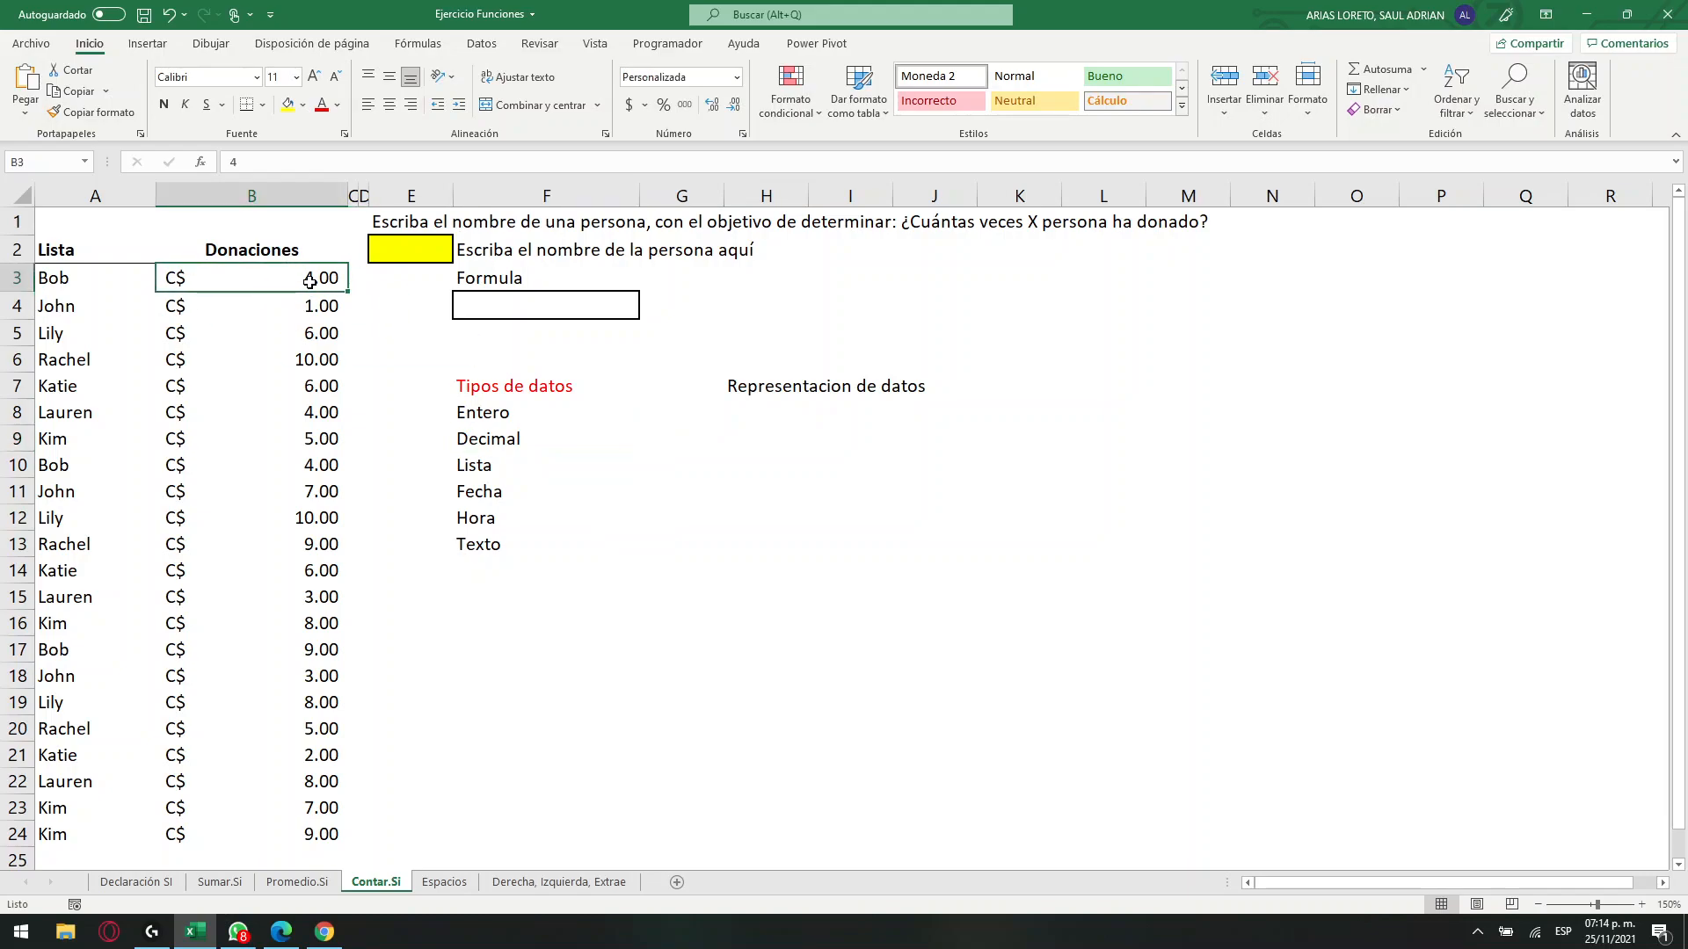
Examine the number formats available for cell H8 under "Representacion de datos".
click(766, 416)
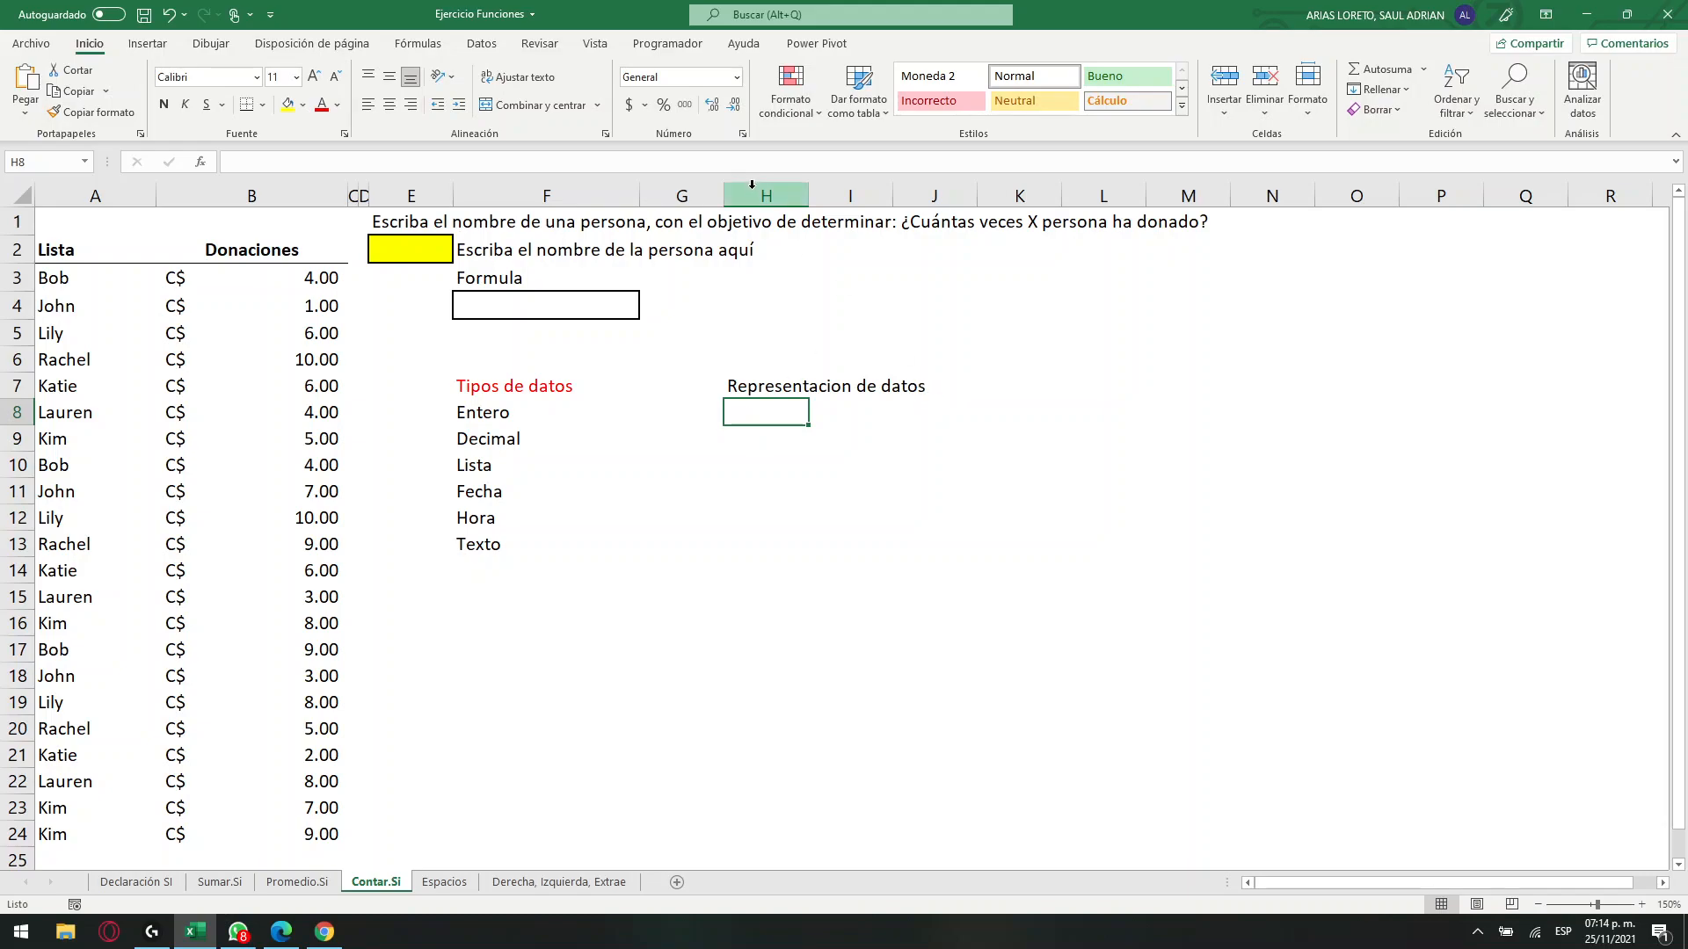
click(737, 77)
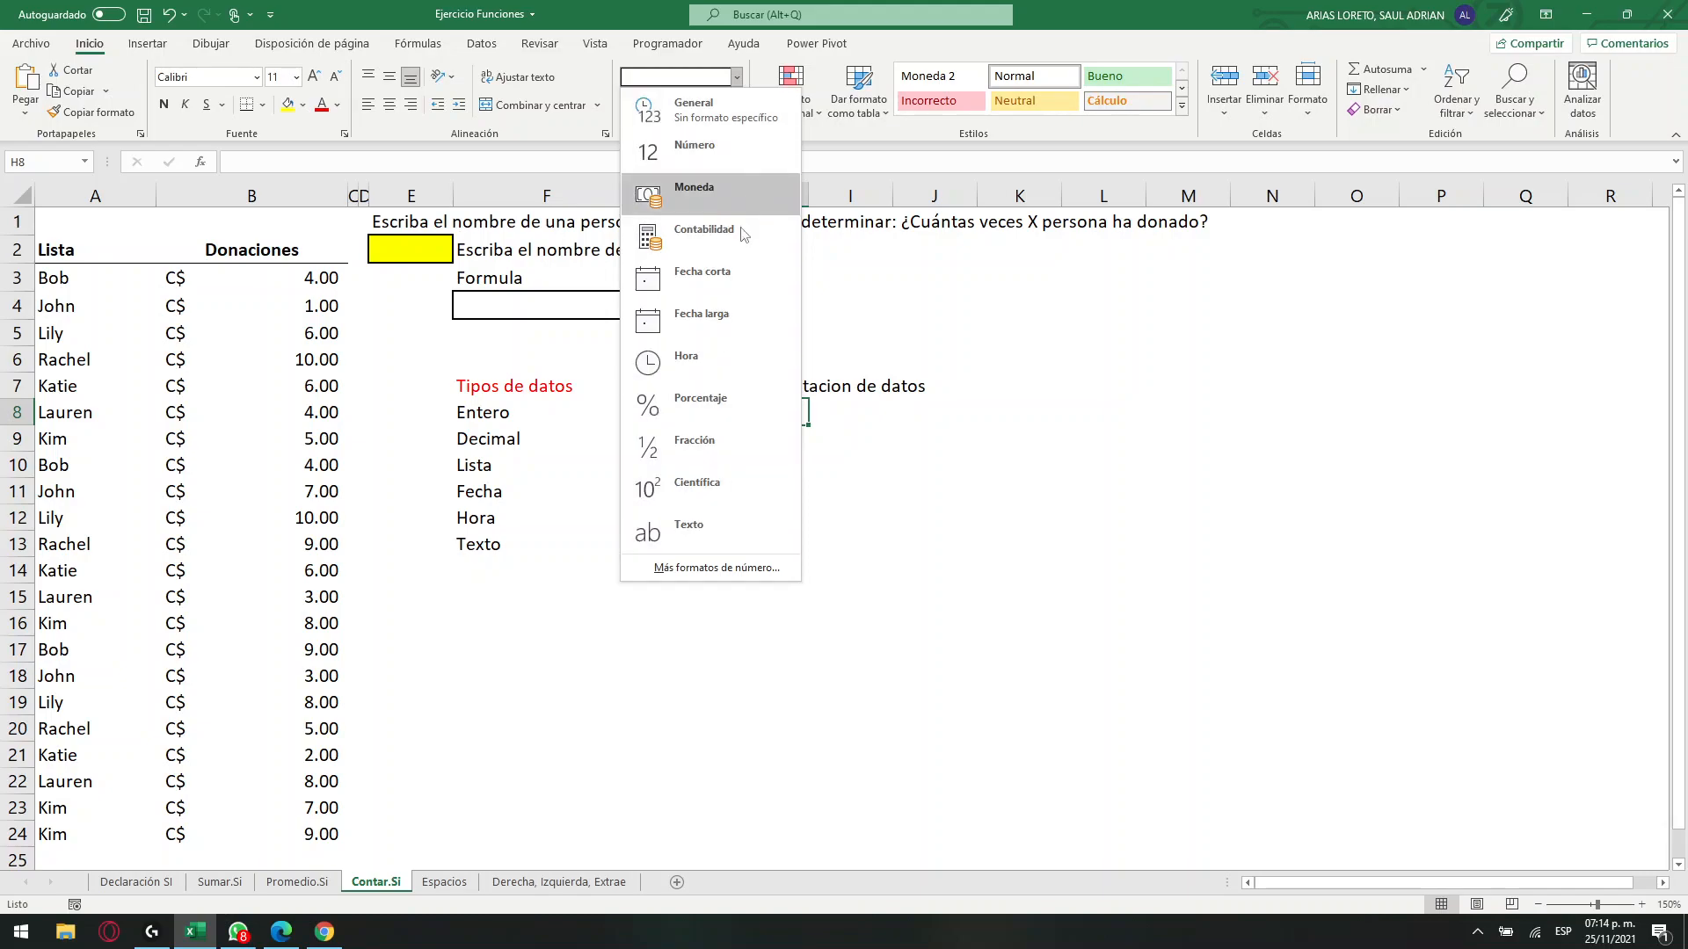
click(781, 692)
Enter the sample value 0.25 in cell I17.
click(884, 654)
text(0.25)
click(872, 754)
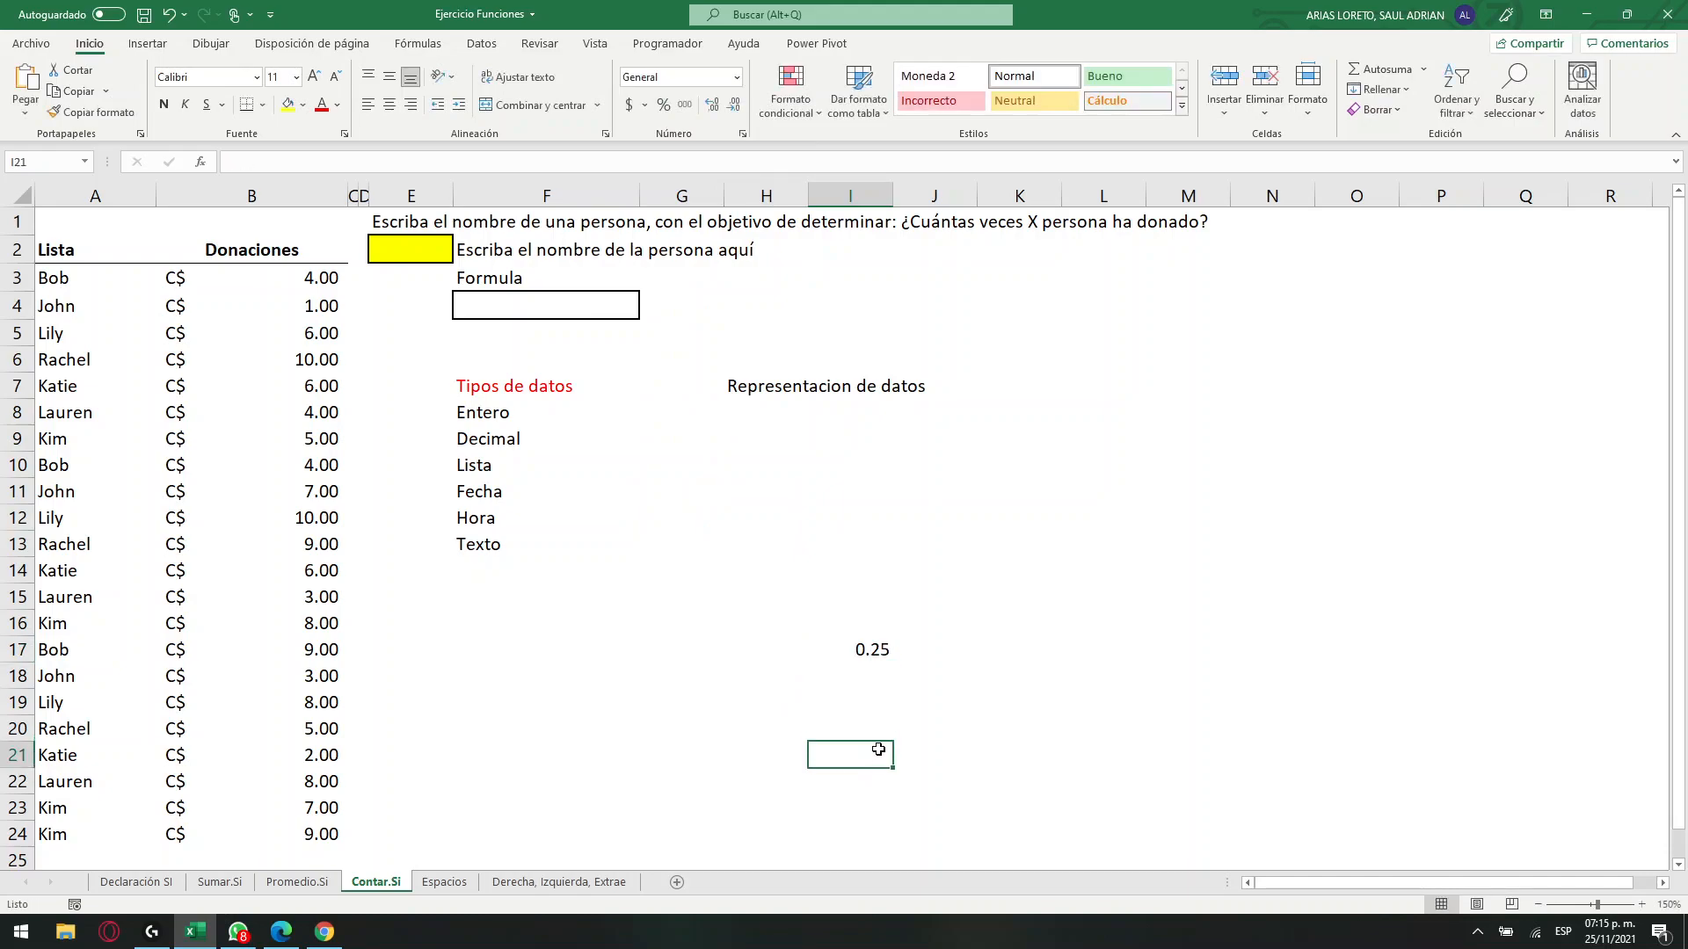
Highlight the Decimal entry in cell F9 with a yellow fill.
click(868, 655)
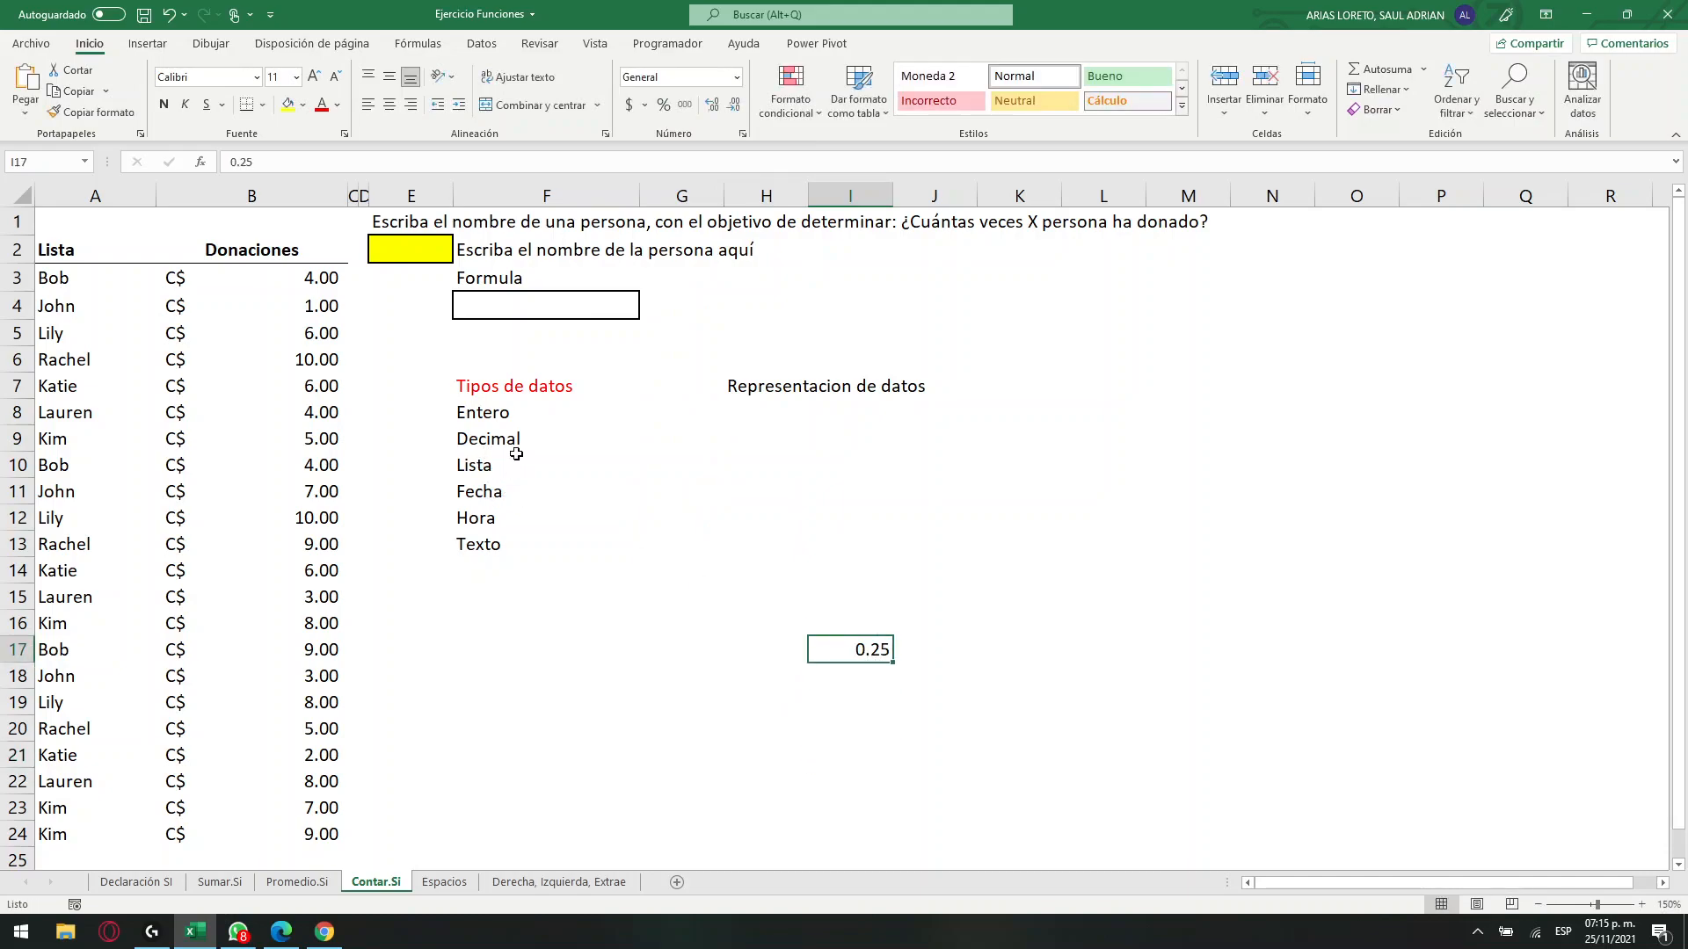
click(466, 437)
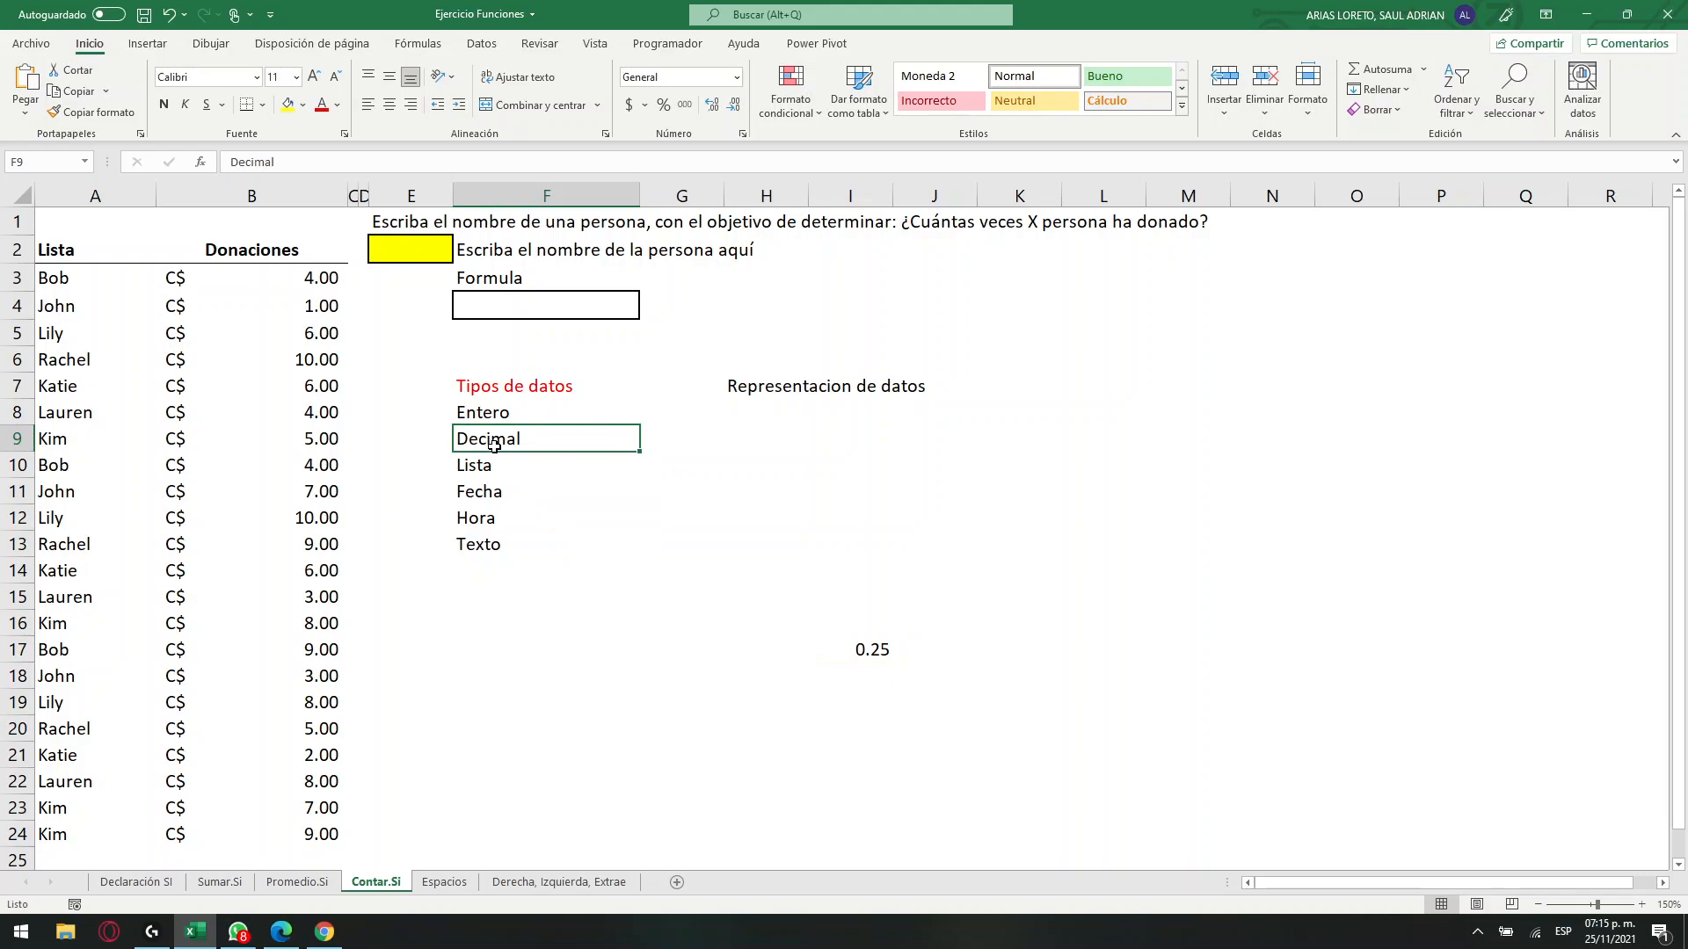
click(288, 104)
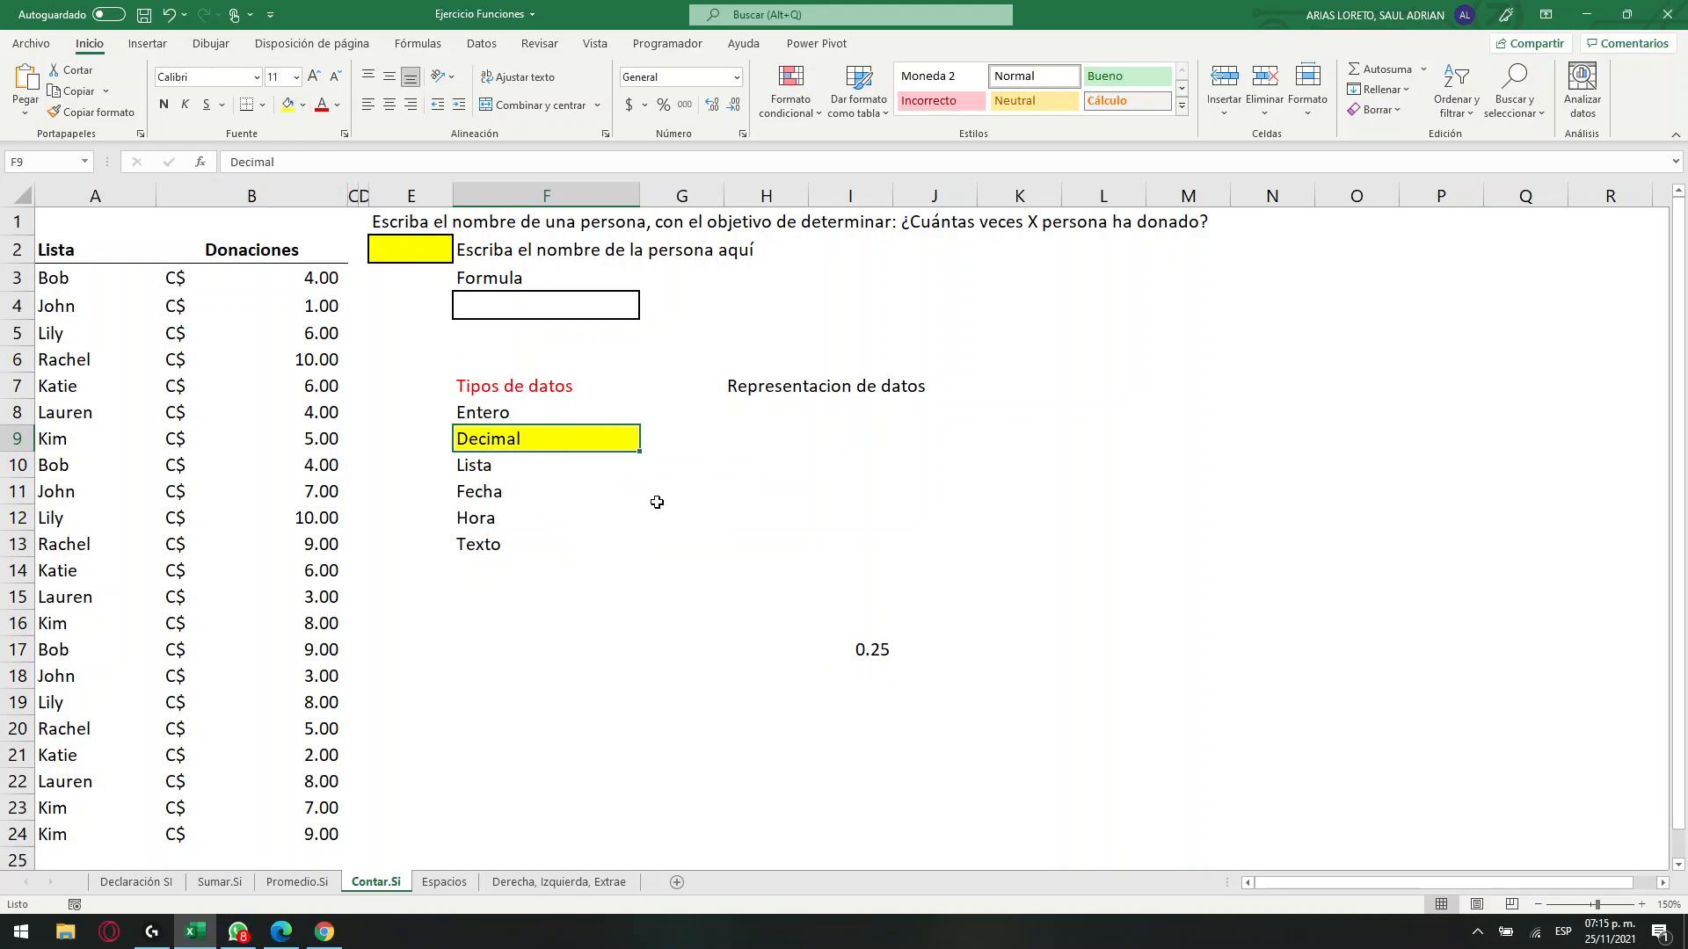
Display the sample value in I17 with the Porcentaje format and with the Fracción format, comparing it with the Decimal data type.
click(865, 641)
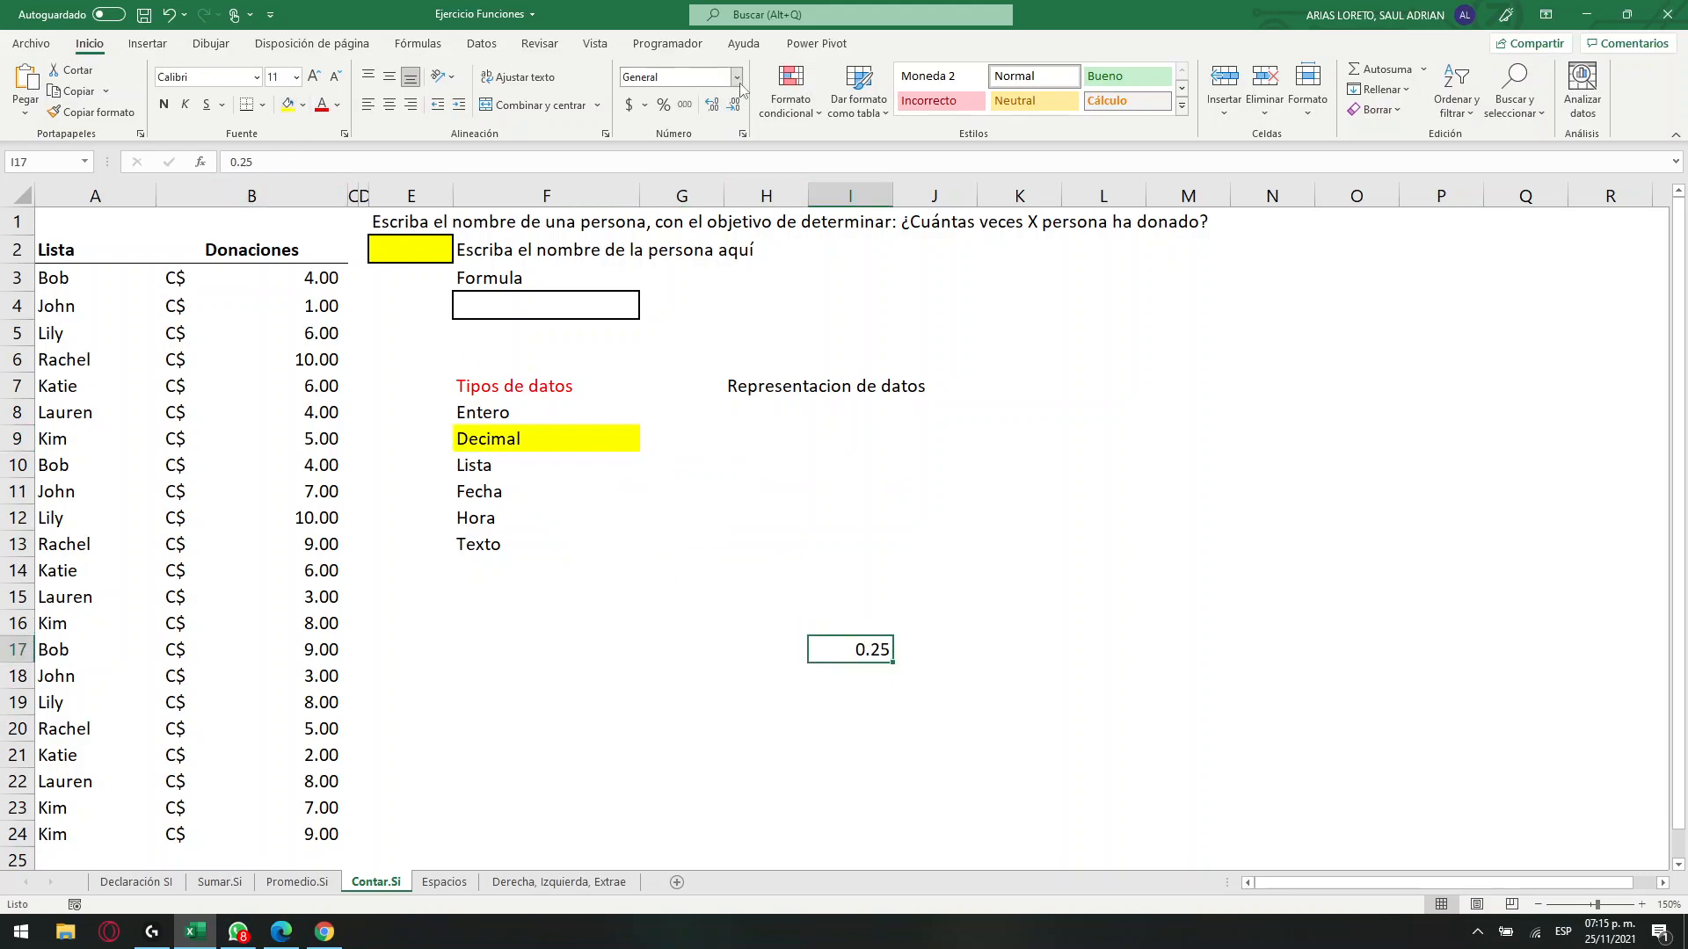
click(738, 79)
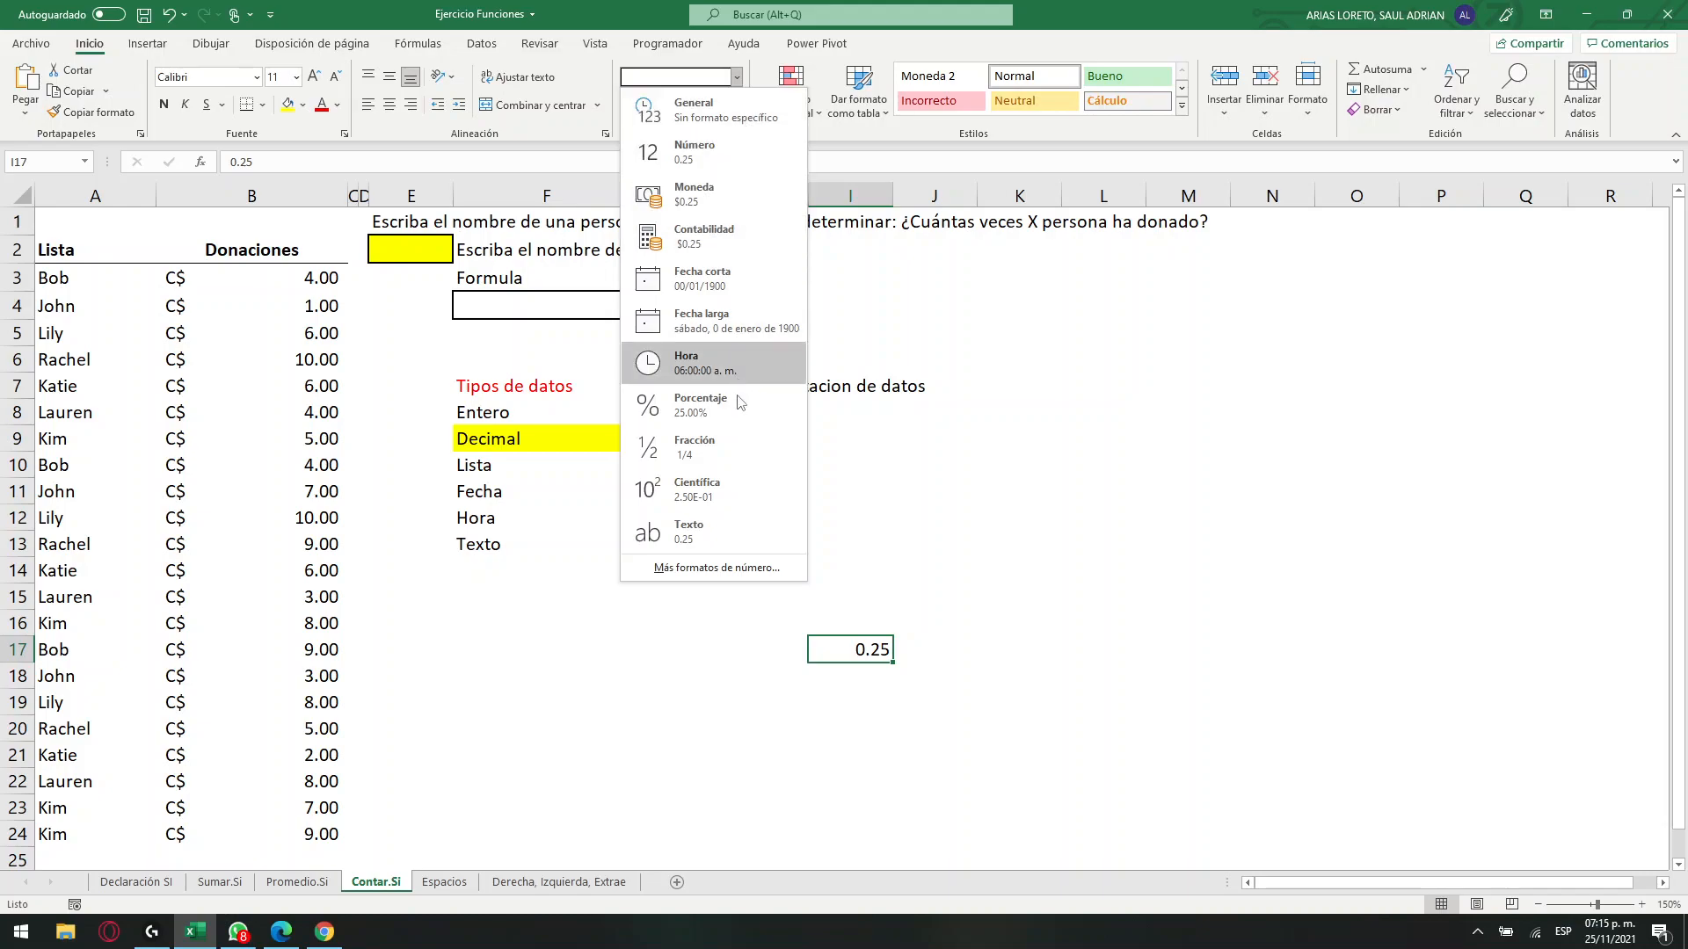
click(736, 407)
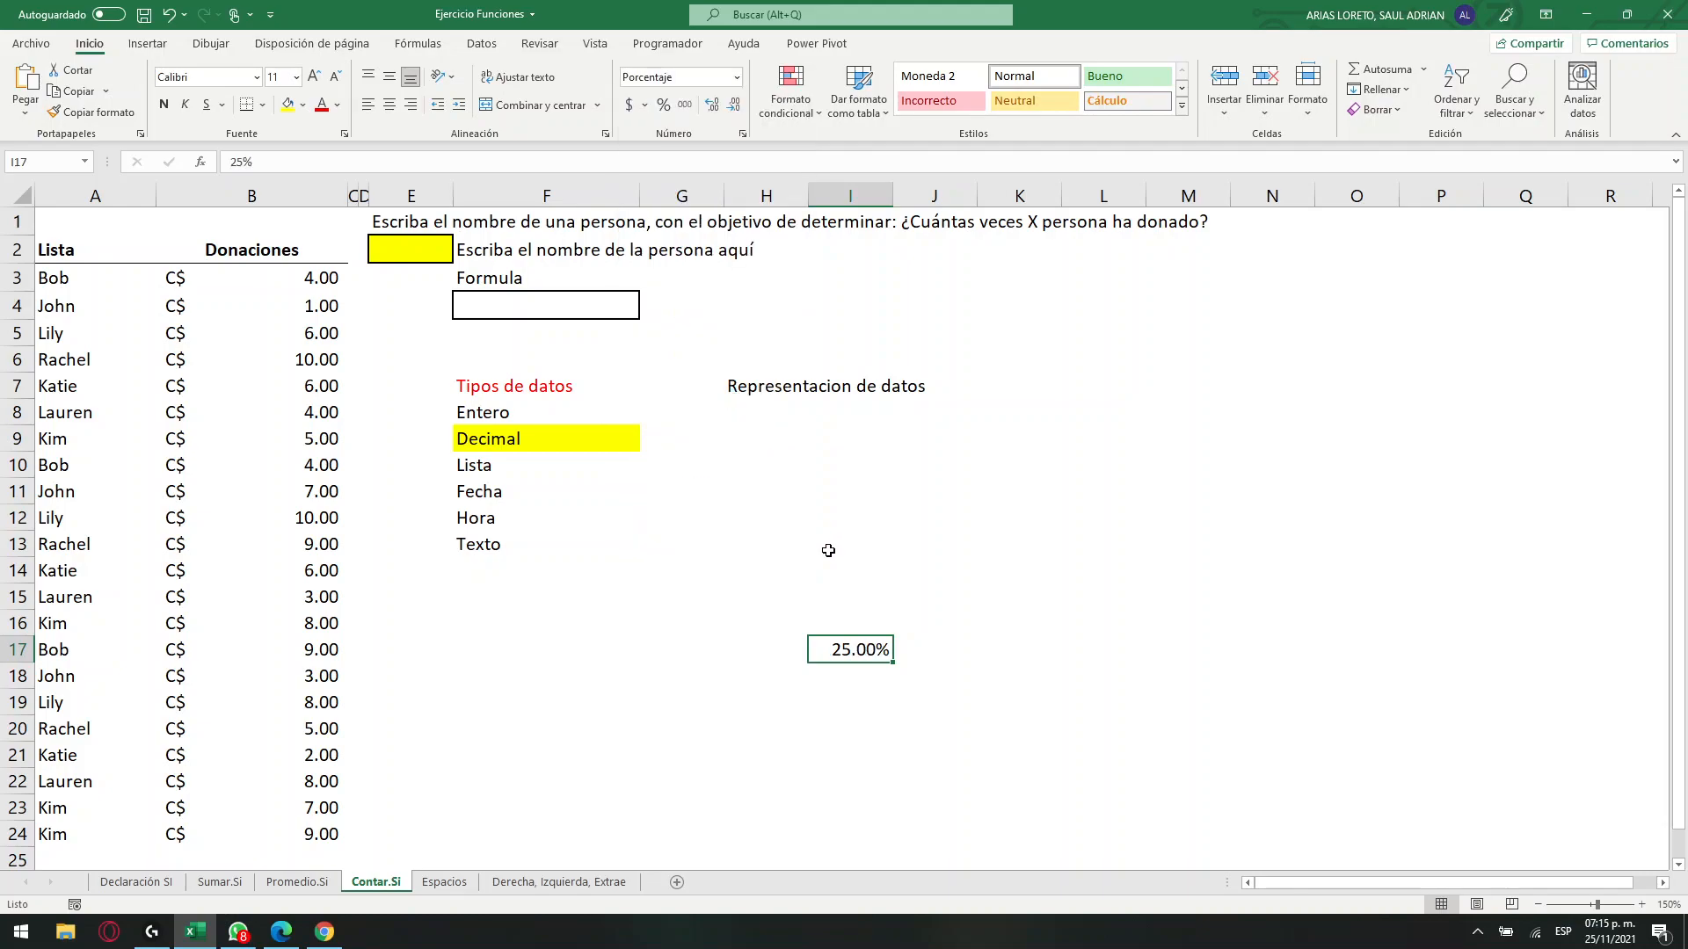
click(736, 79)
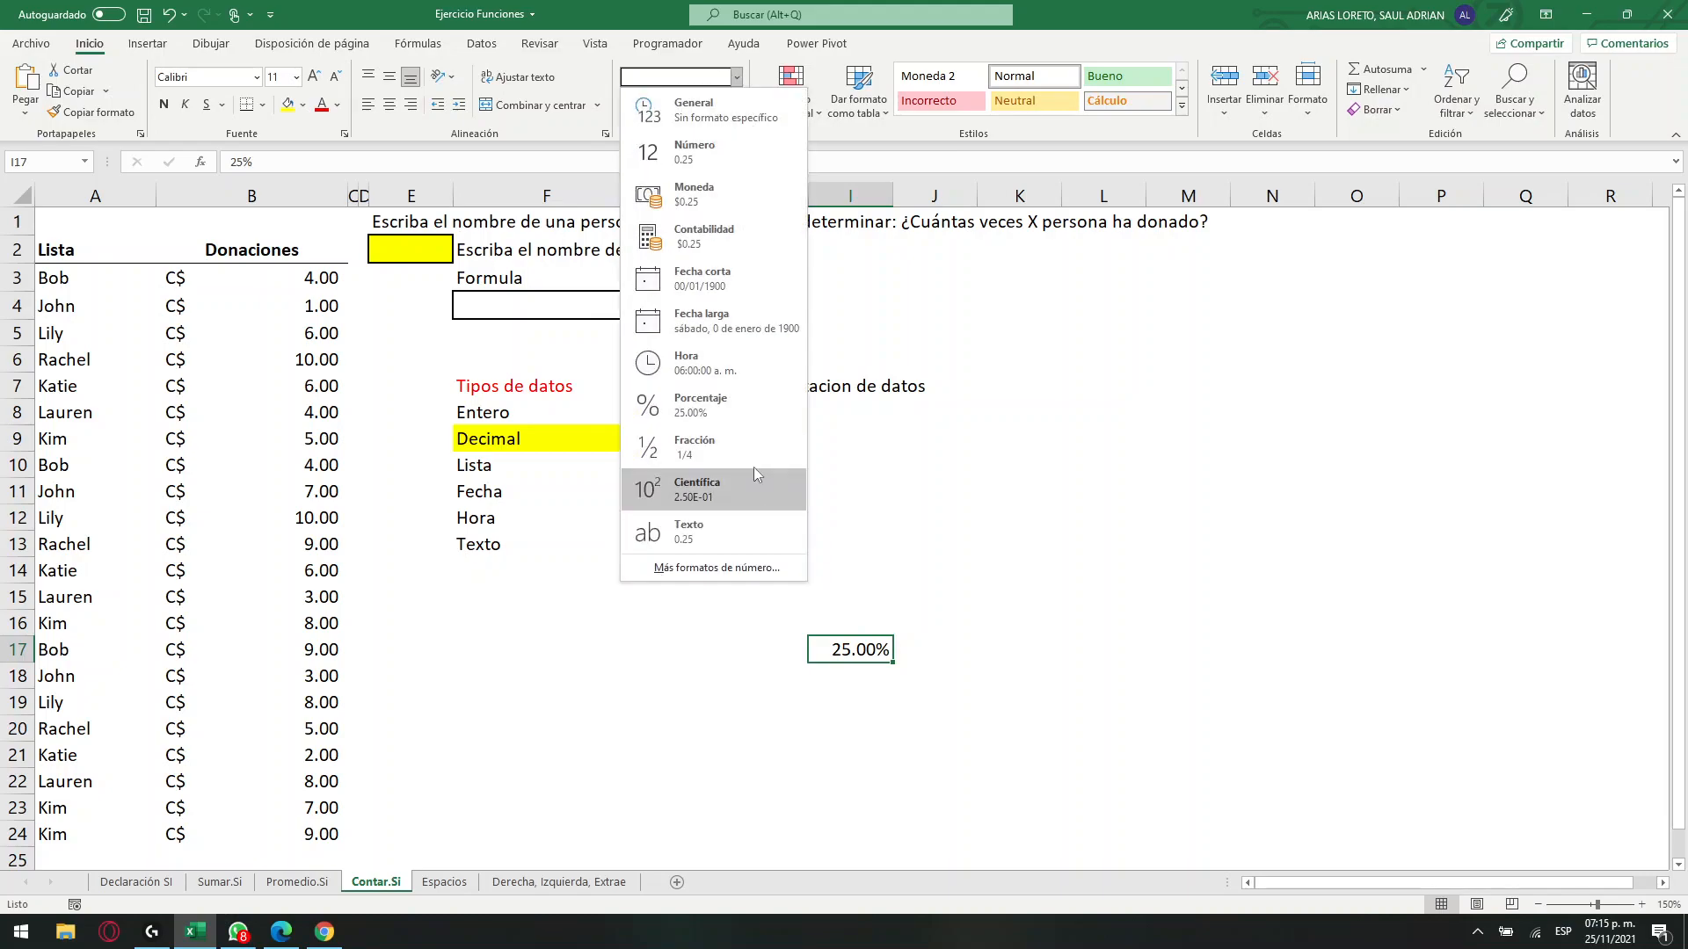
click(720, 445)
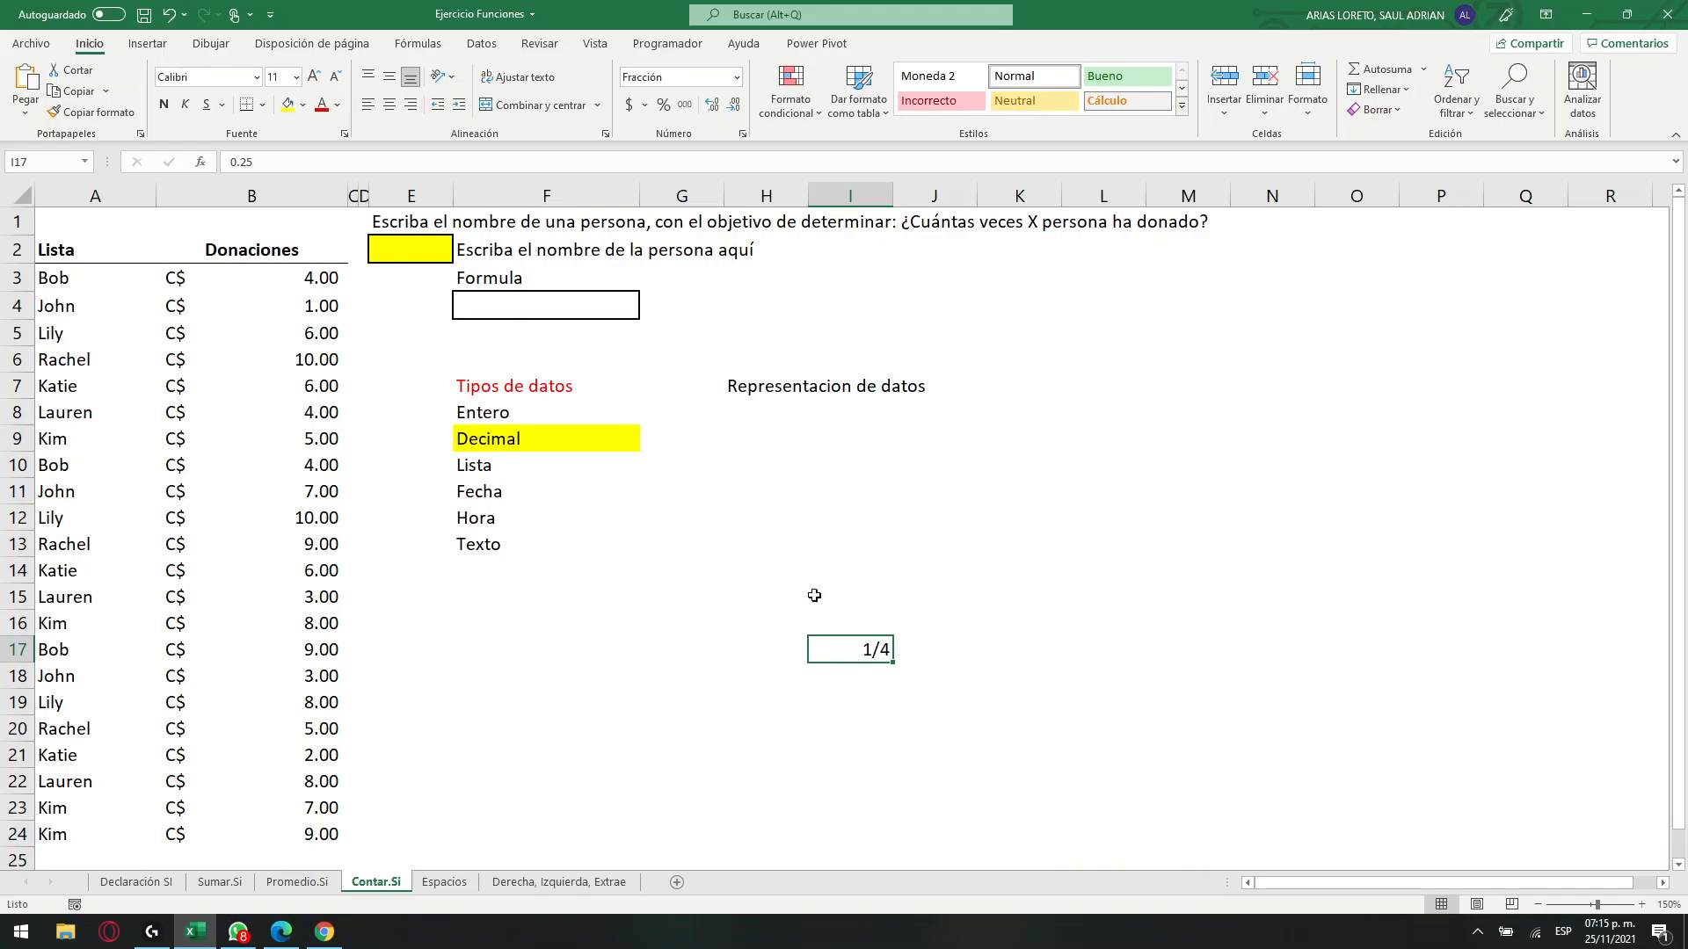
click(487, 435)
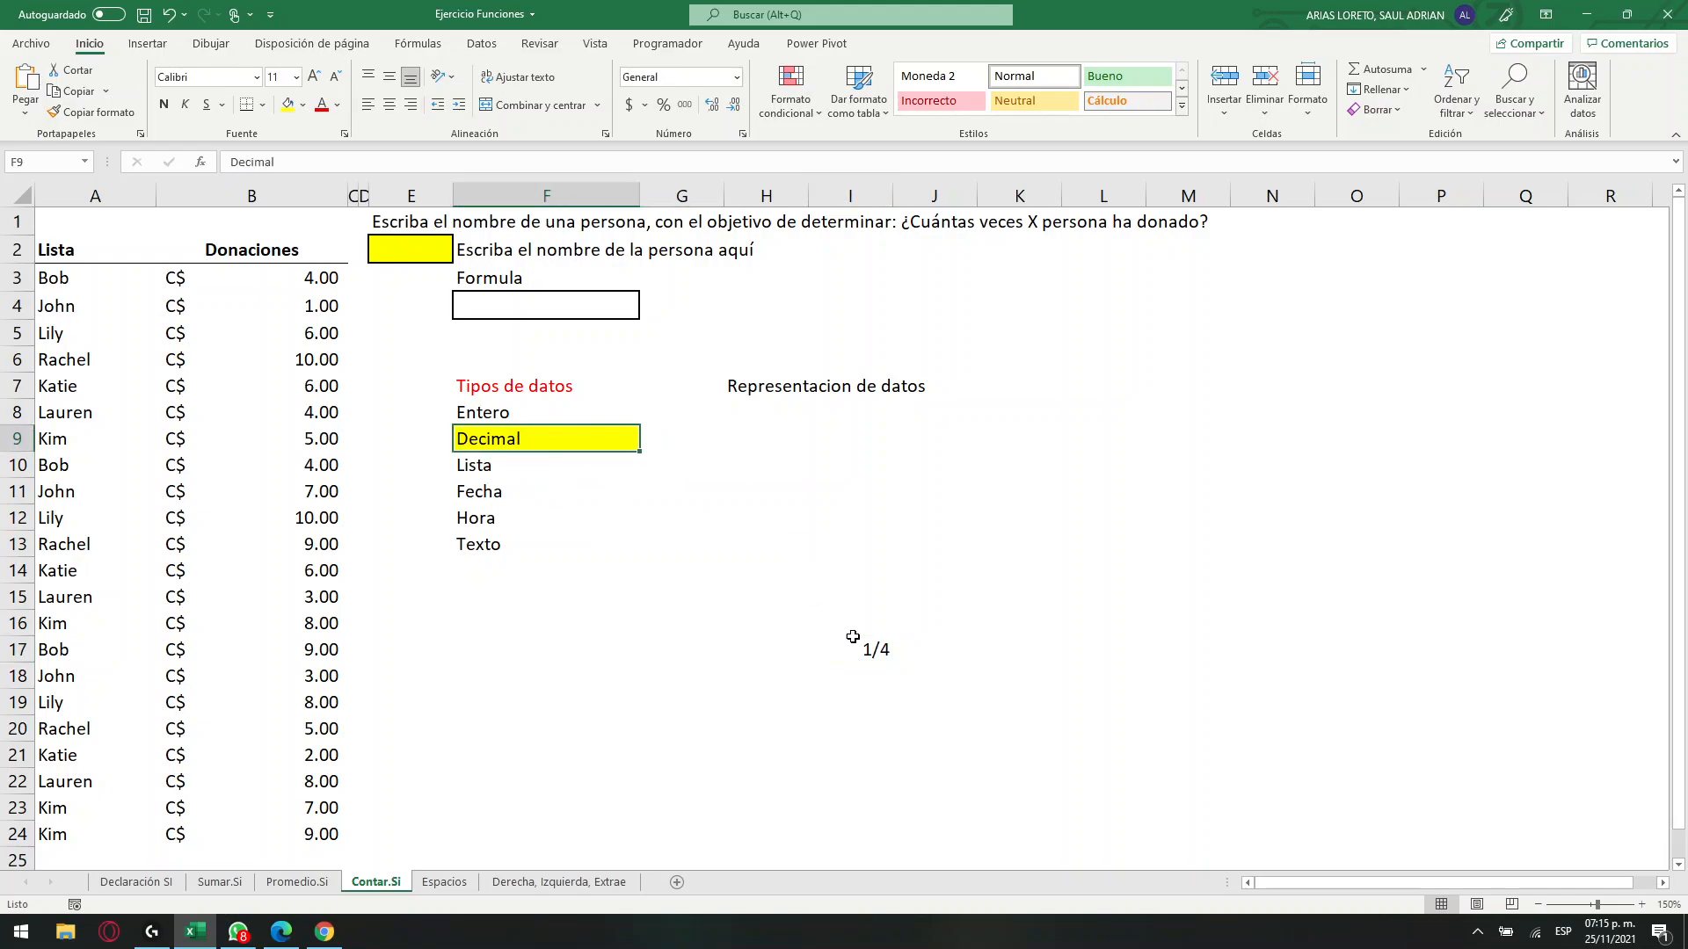
click(888, 655)
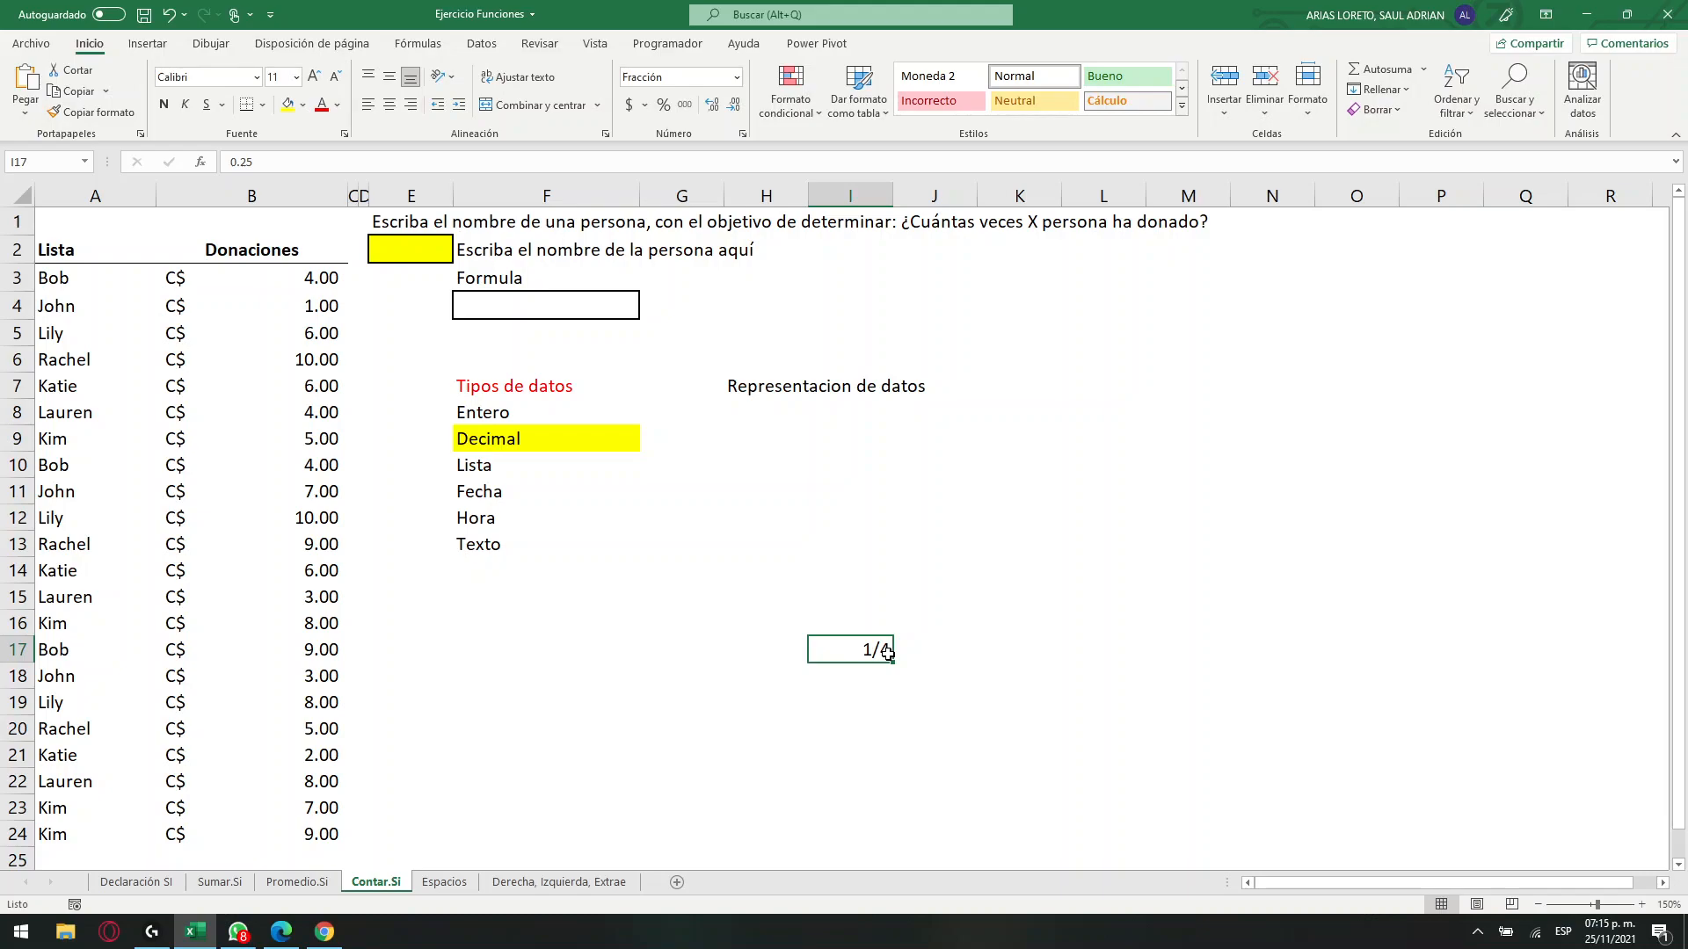
Delete the data type list, the "Representacion de datos" heading and the sample value, and remove the yellow fill from F9.
drag(567, 387, 895, 534)
key(Delete)
click(580, 435)
click(302, 105)
click(334, 296)
click(707, 474)
Examine the formula cell F4, the yellow name cell E2 and the list of names in A3:A24.
click(538, 318)
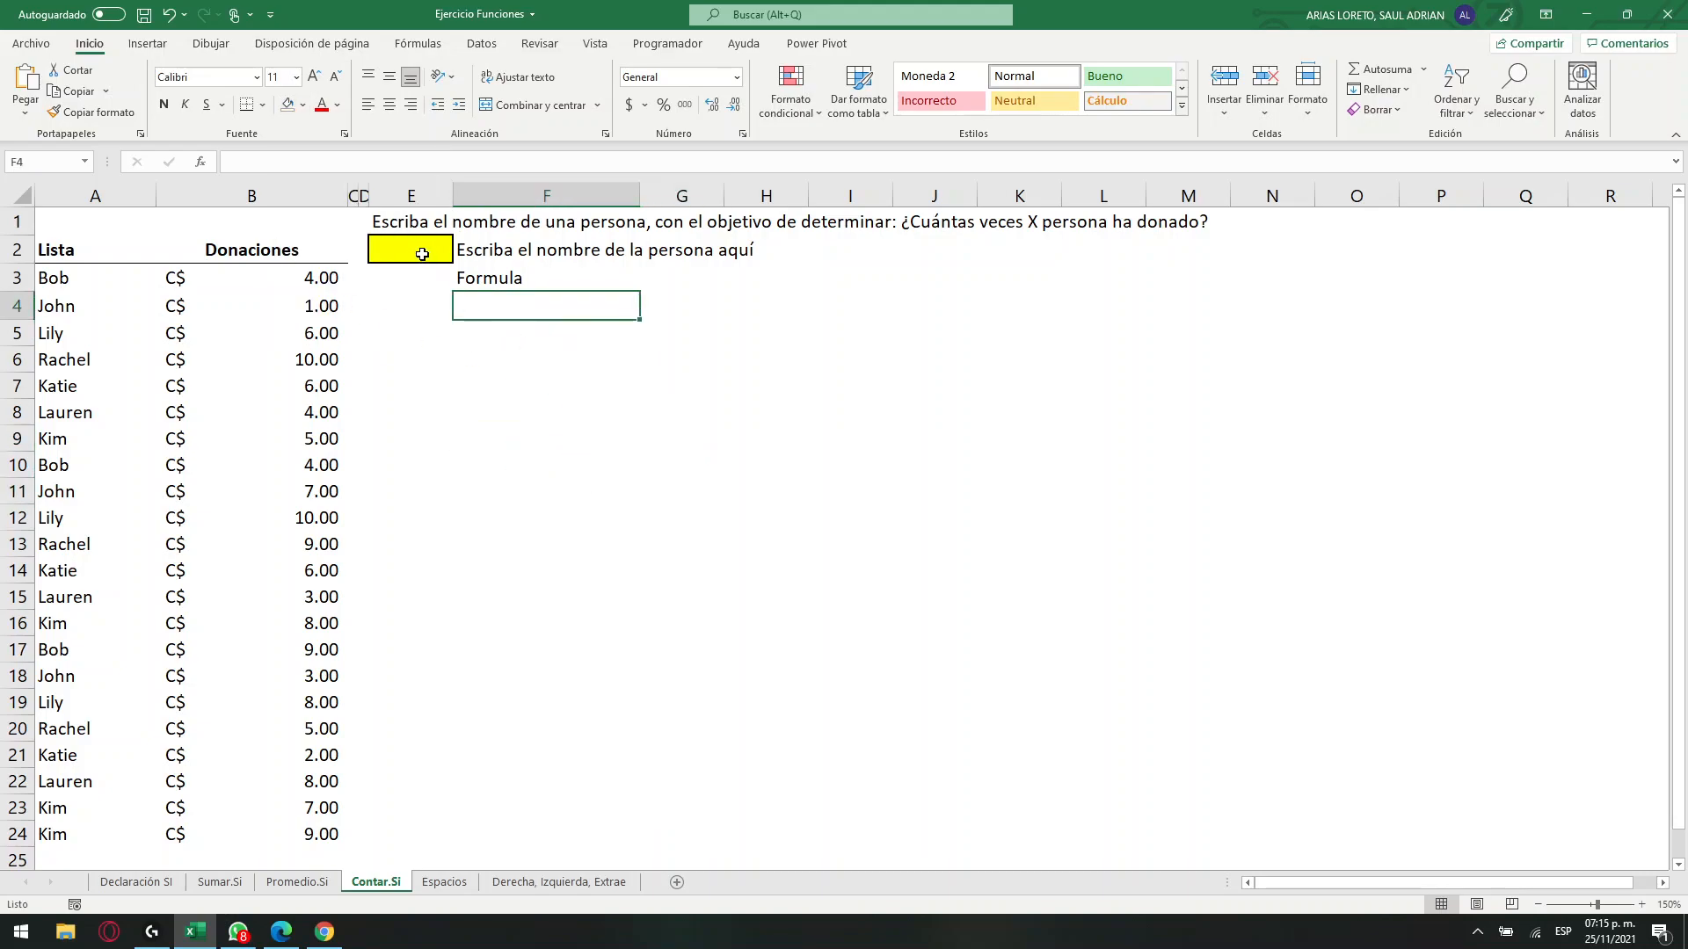
click(422, 254)
drag(74, 281, 82, 836)
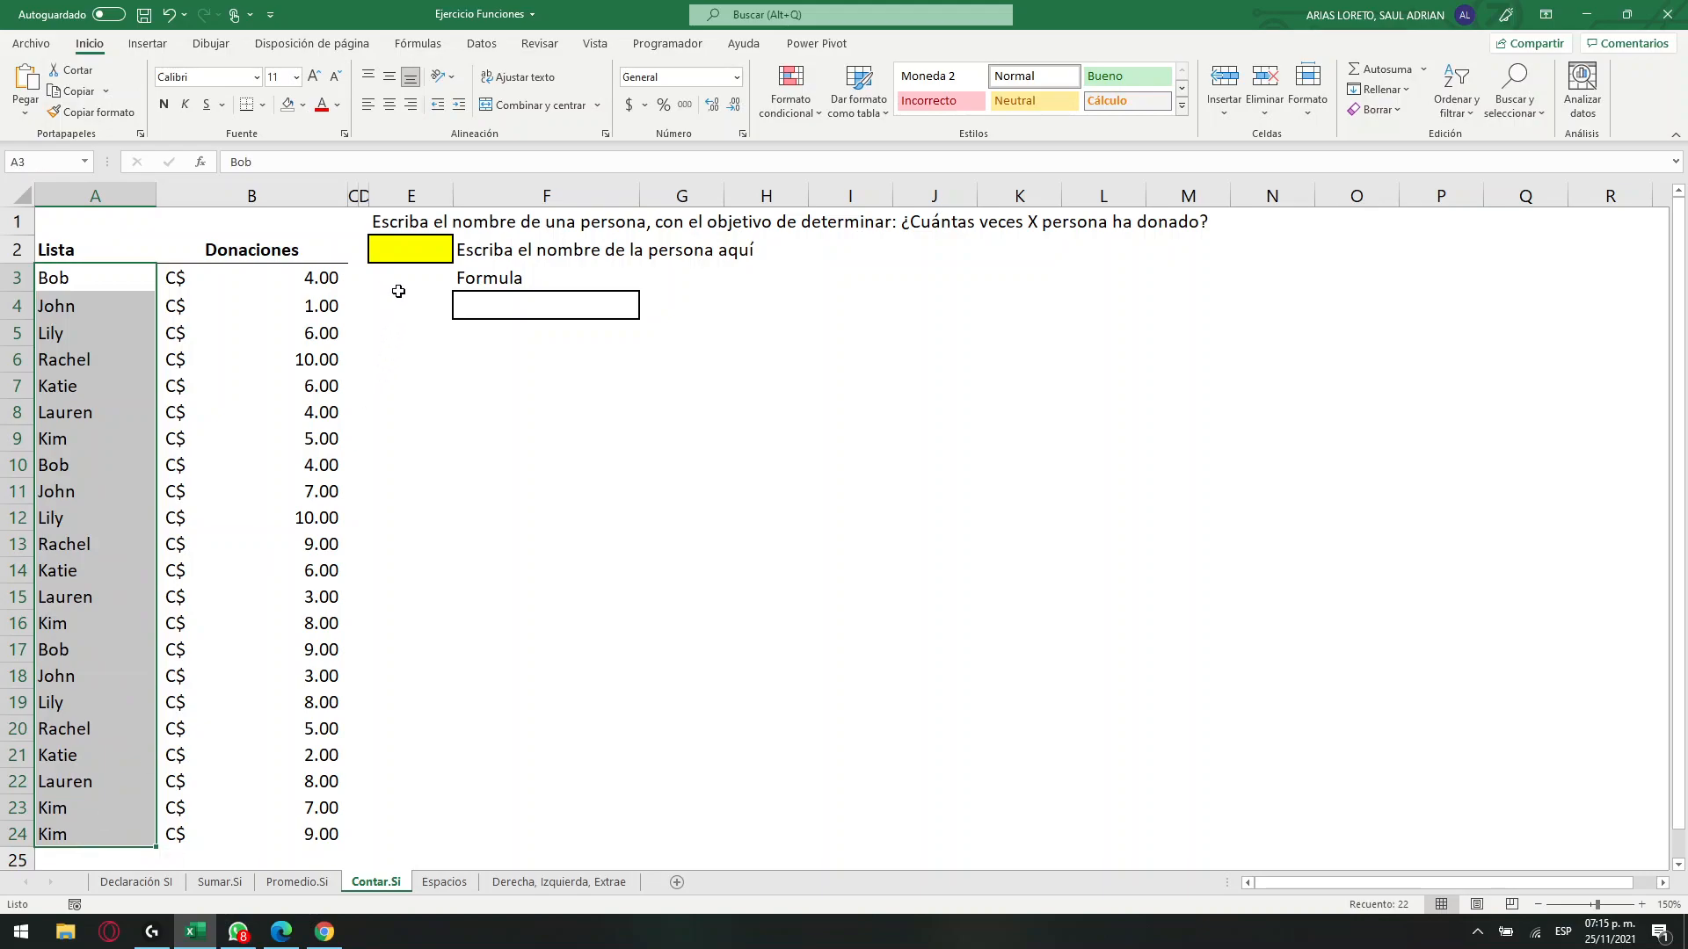
Set data validation on cell E2 to allow only a Número entero with the condition mayor que 10.
click(401, 253)
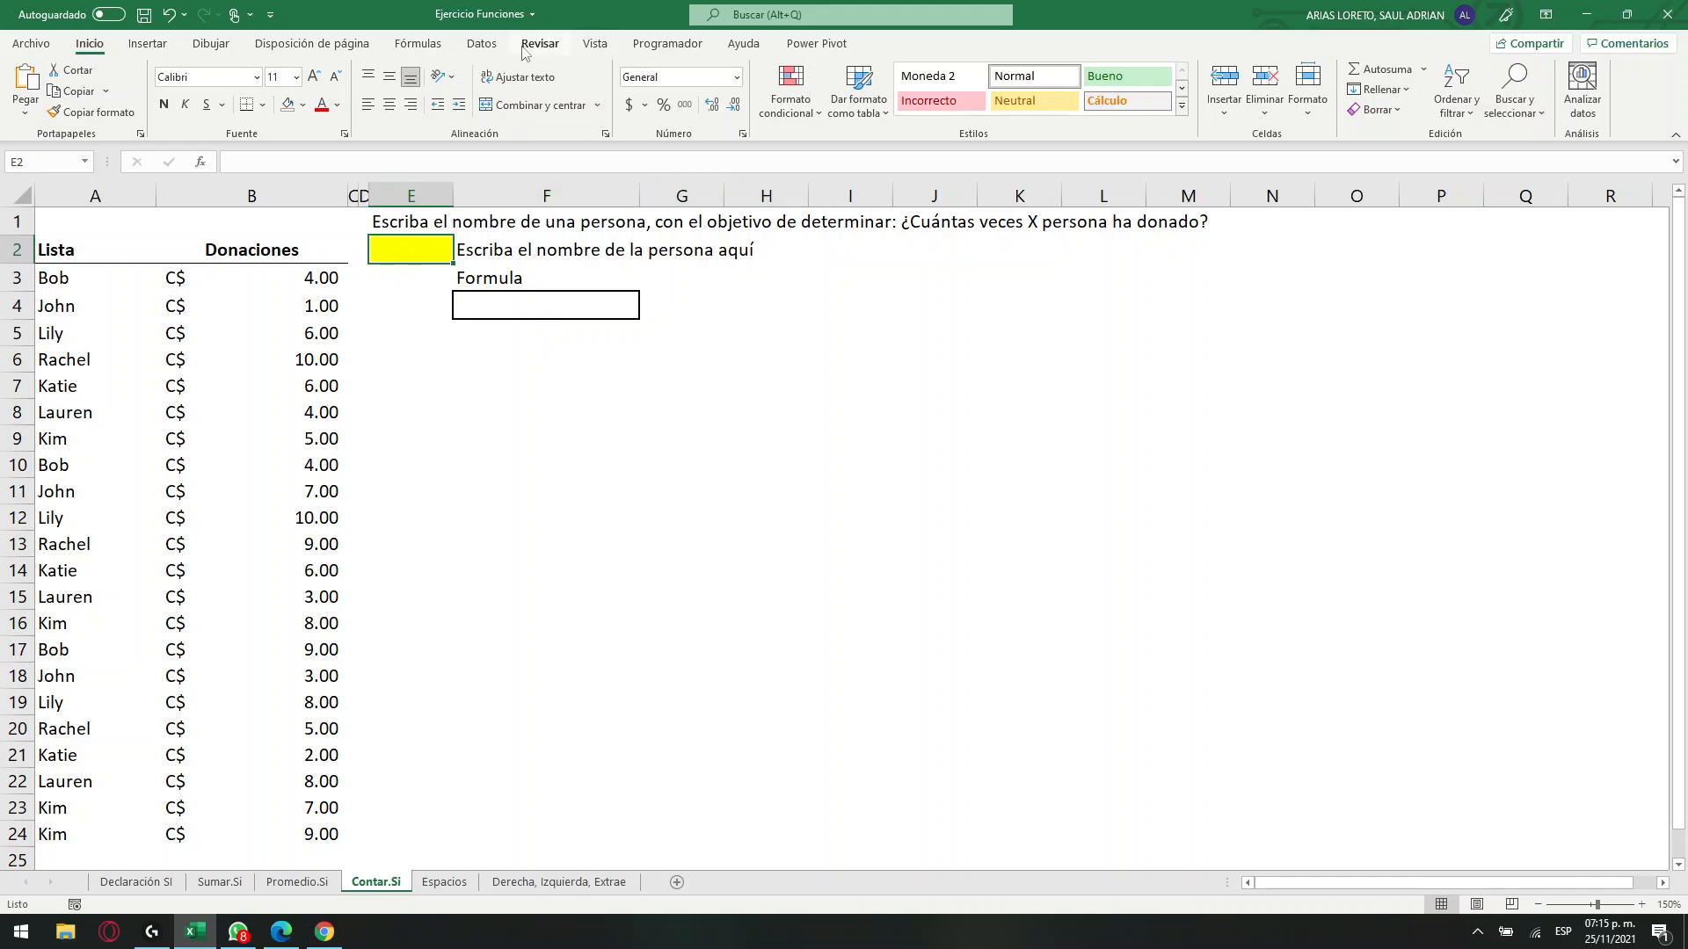
click(485, 45)
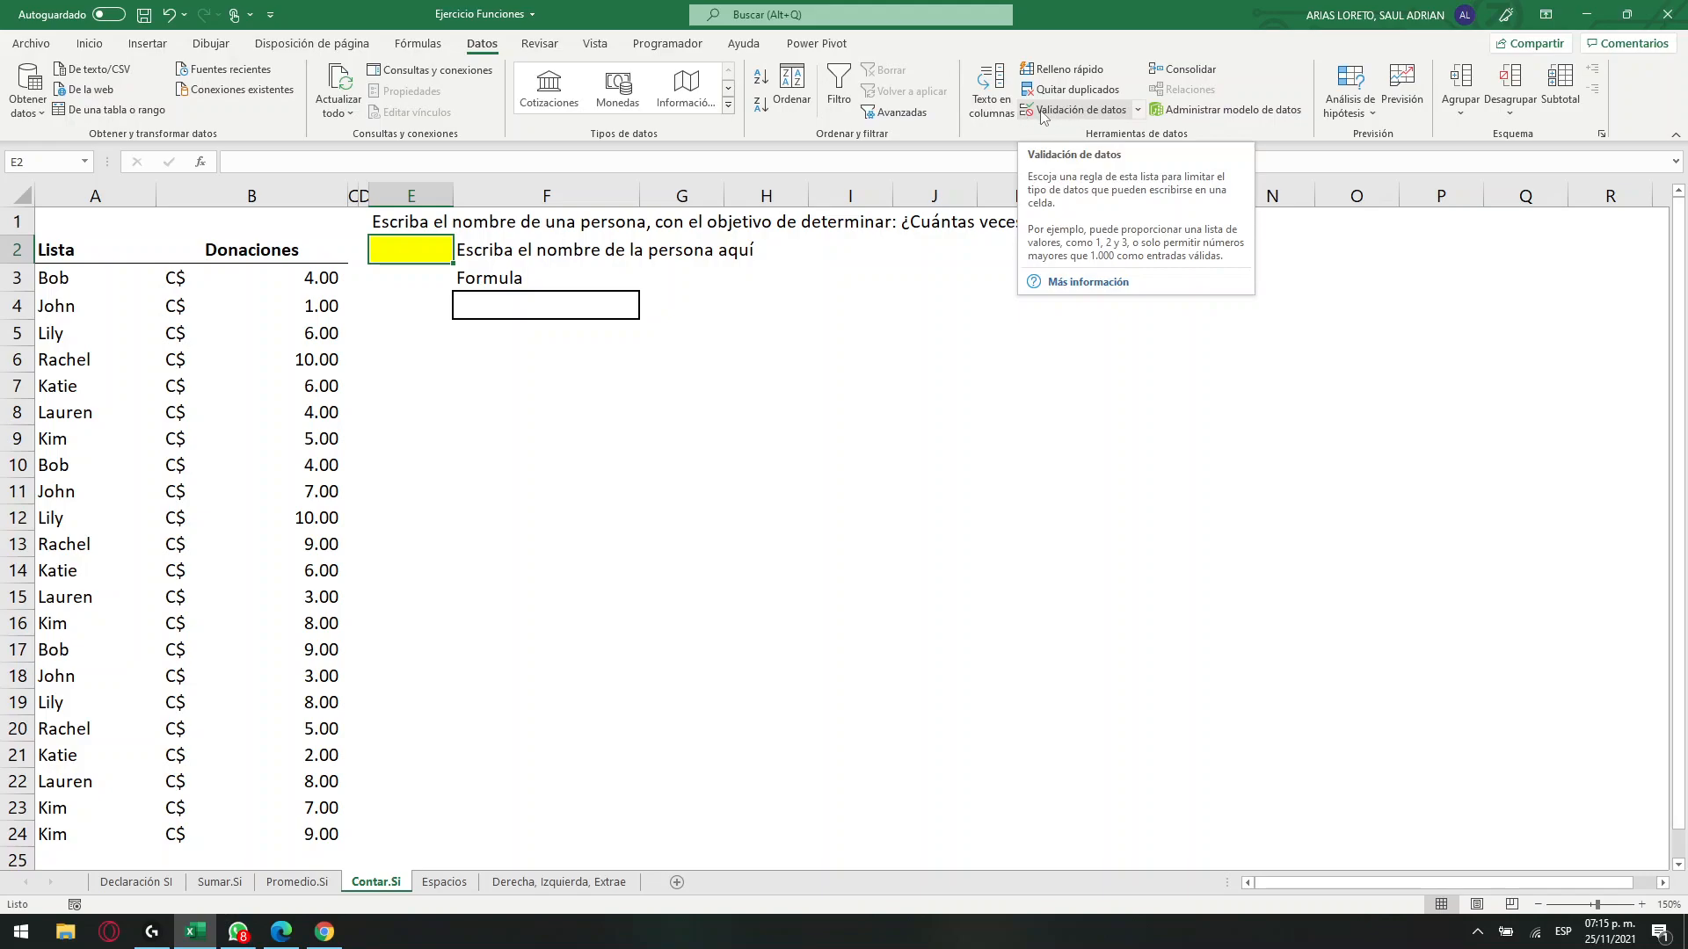
click(1138, 114)
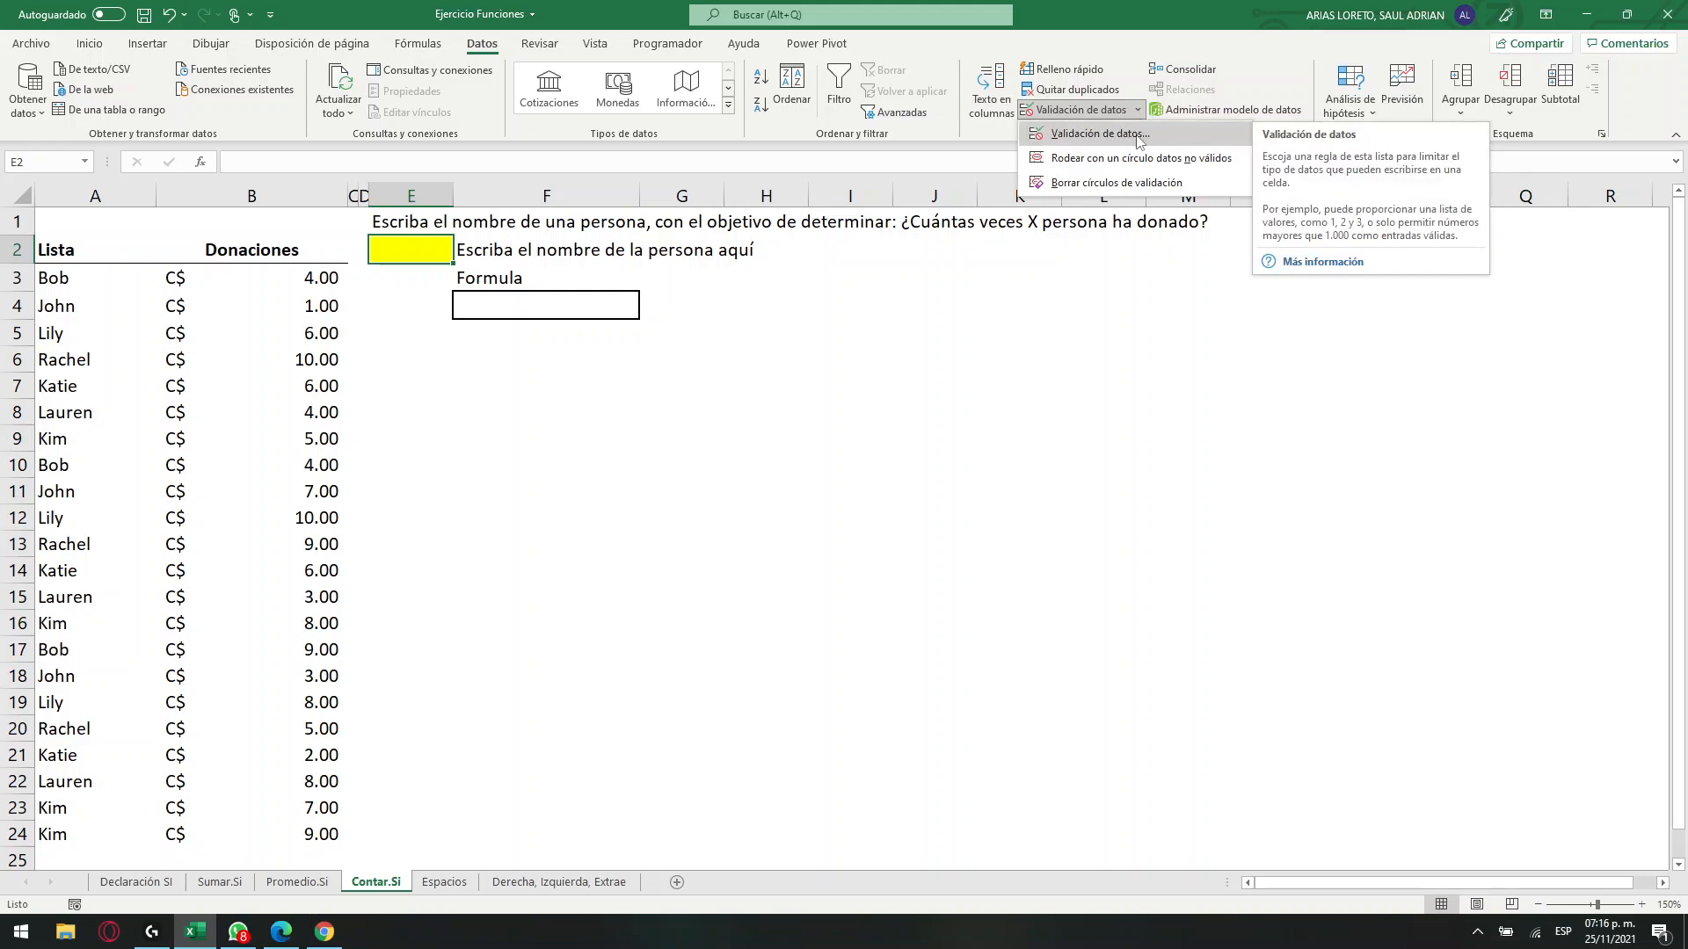
click(1139, 141)
drag(601, 132, 779, 377)
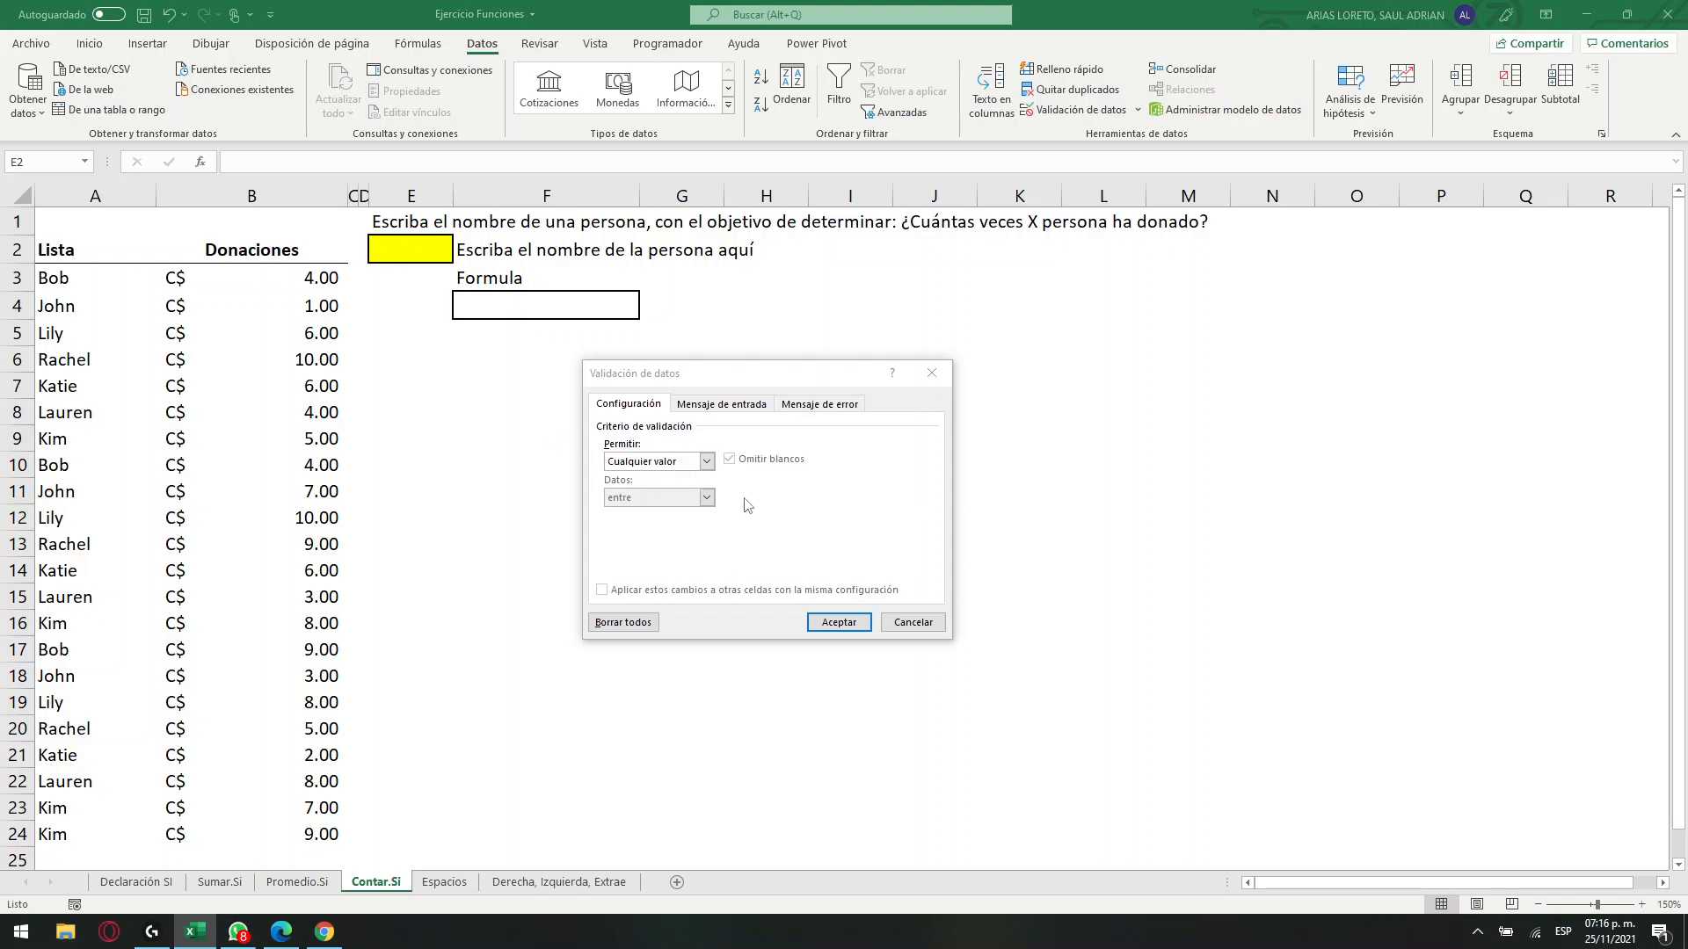
drag(762, 382, 776, 321)
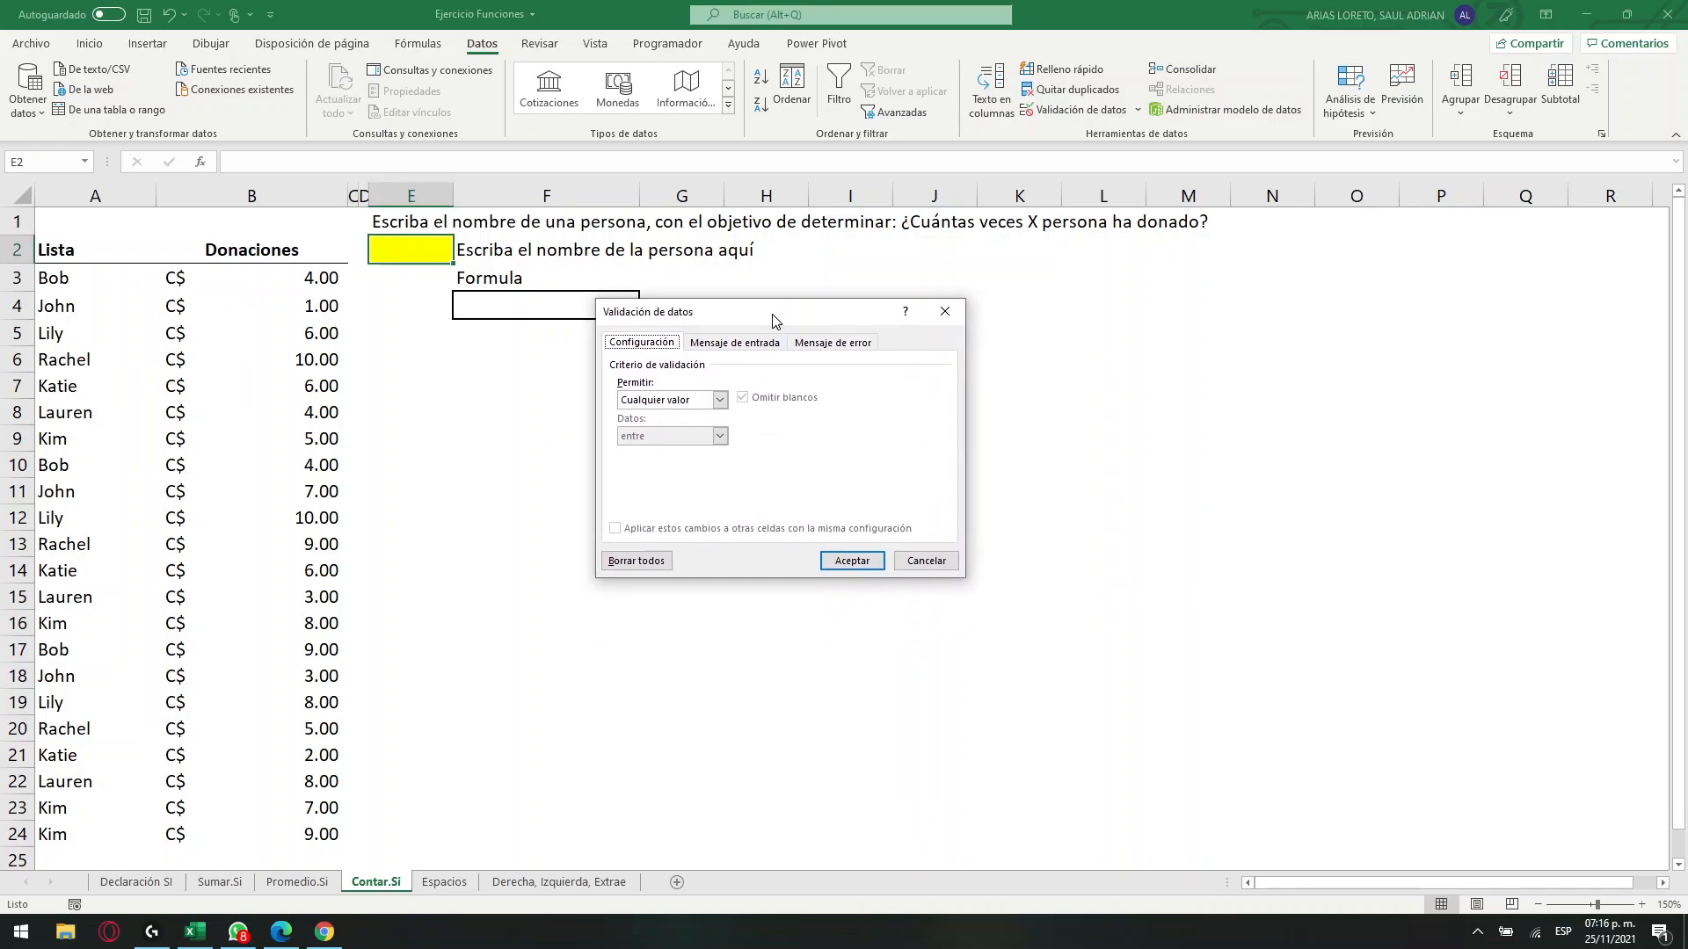
click(701, 400)
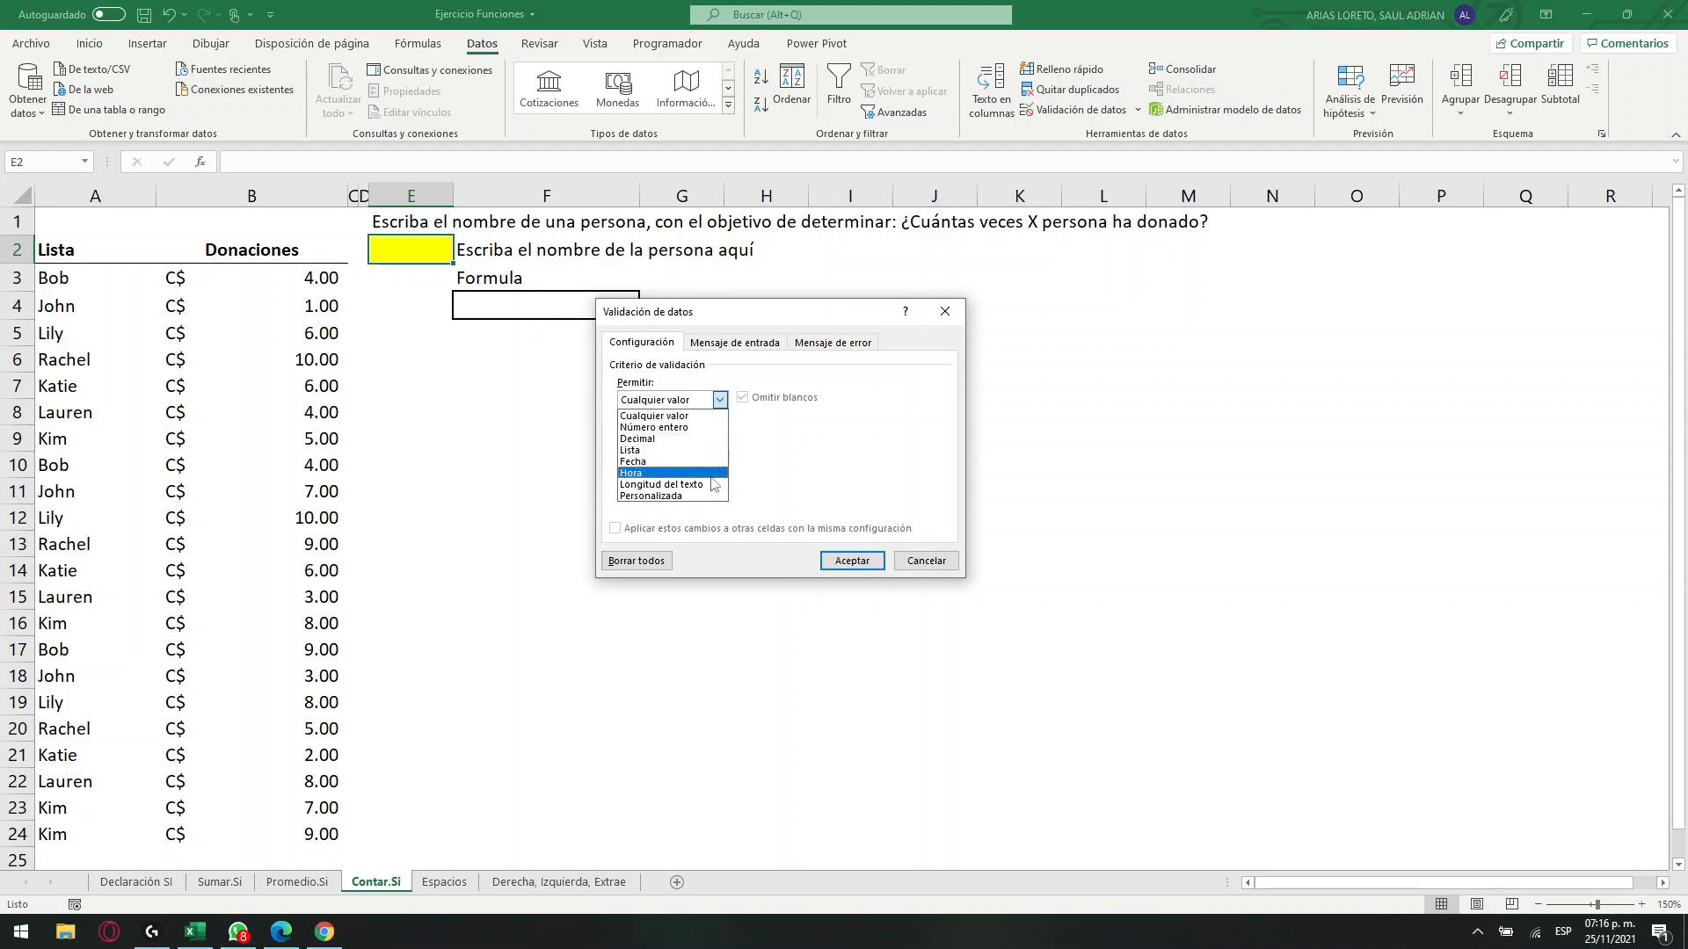
click(695, 427)
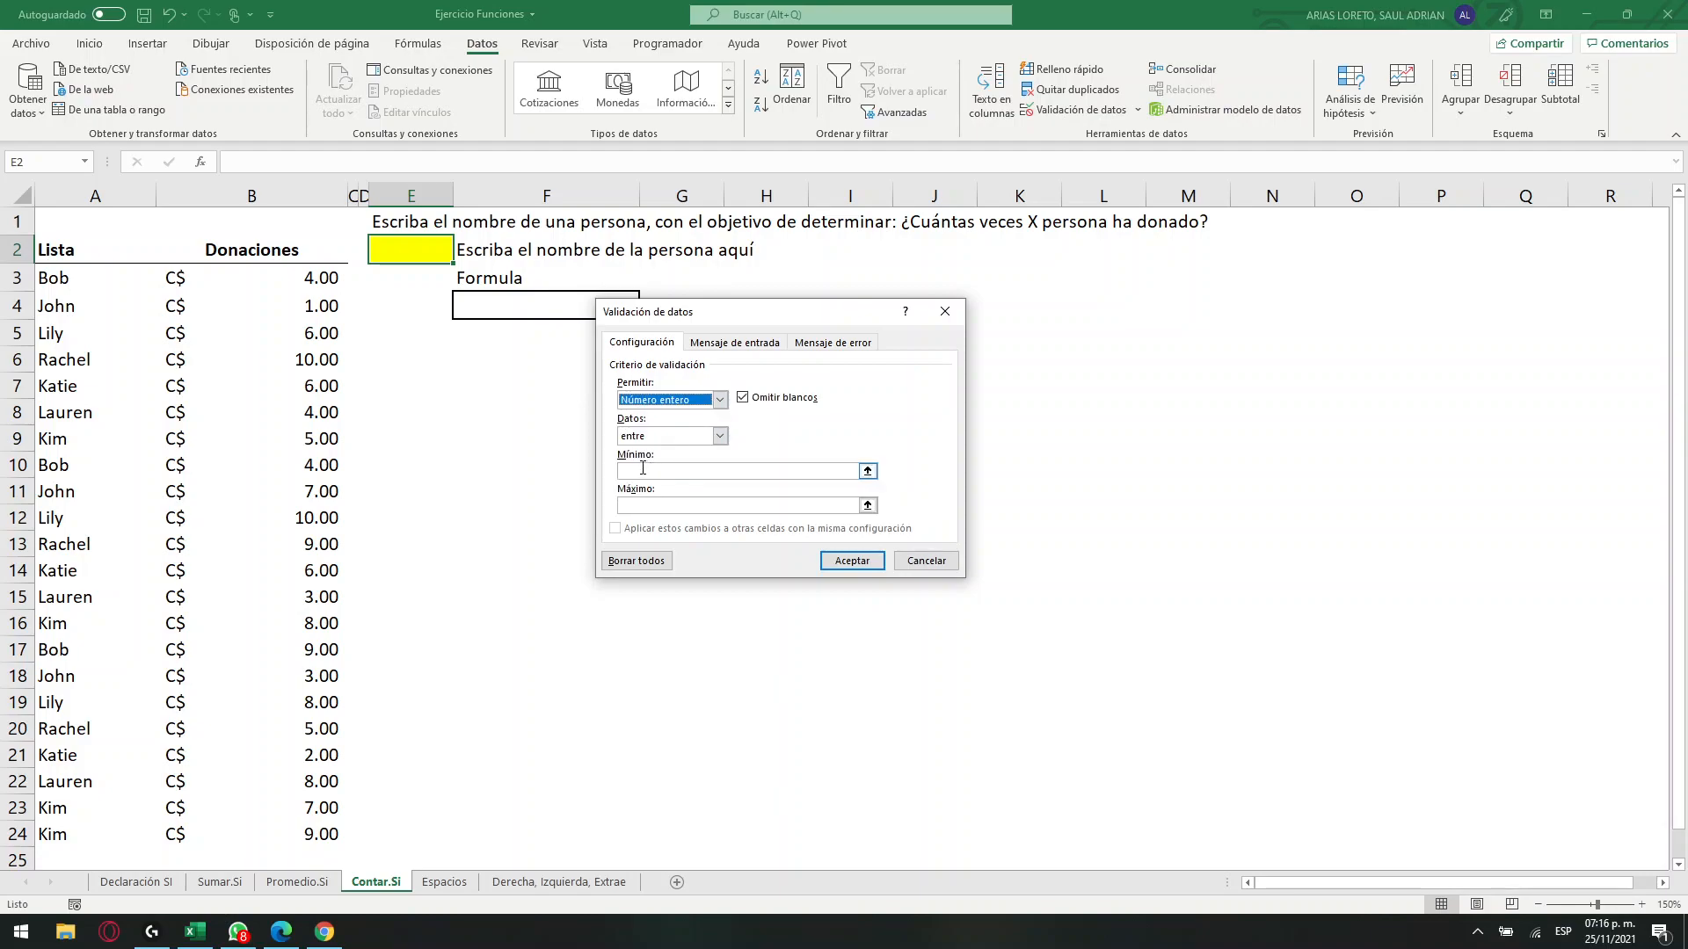
click(694, 436)
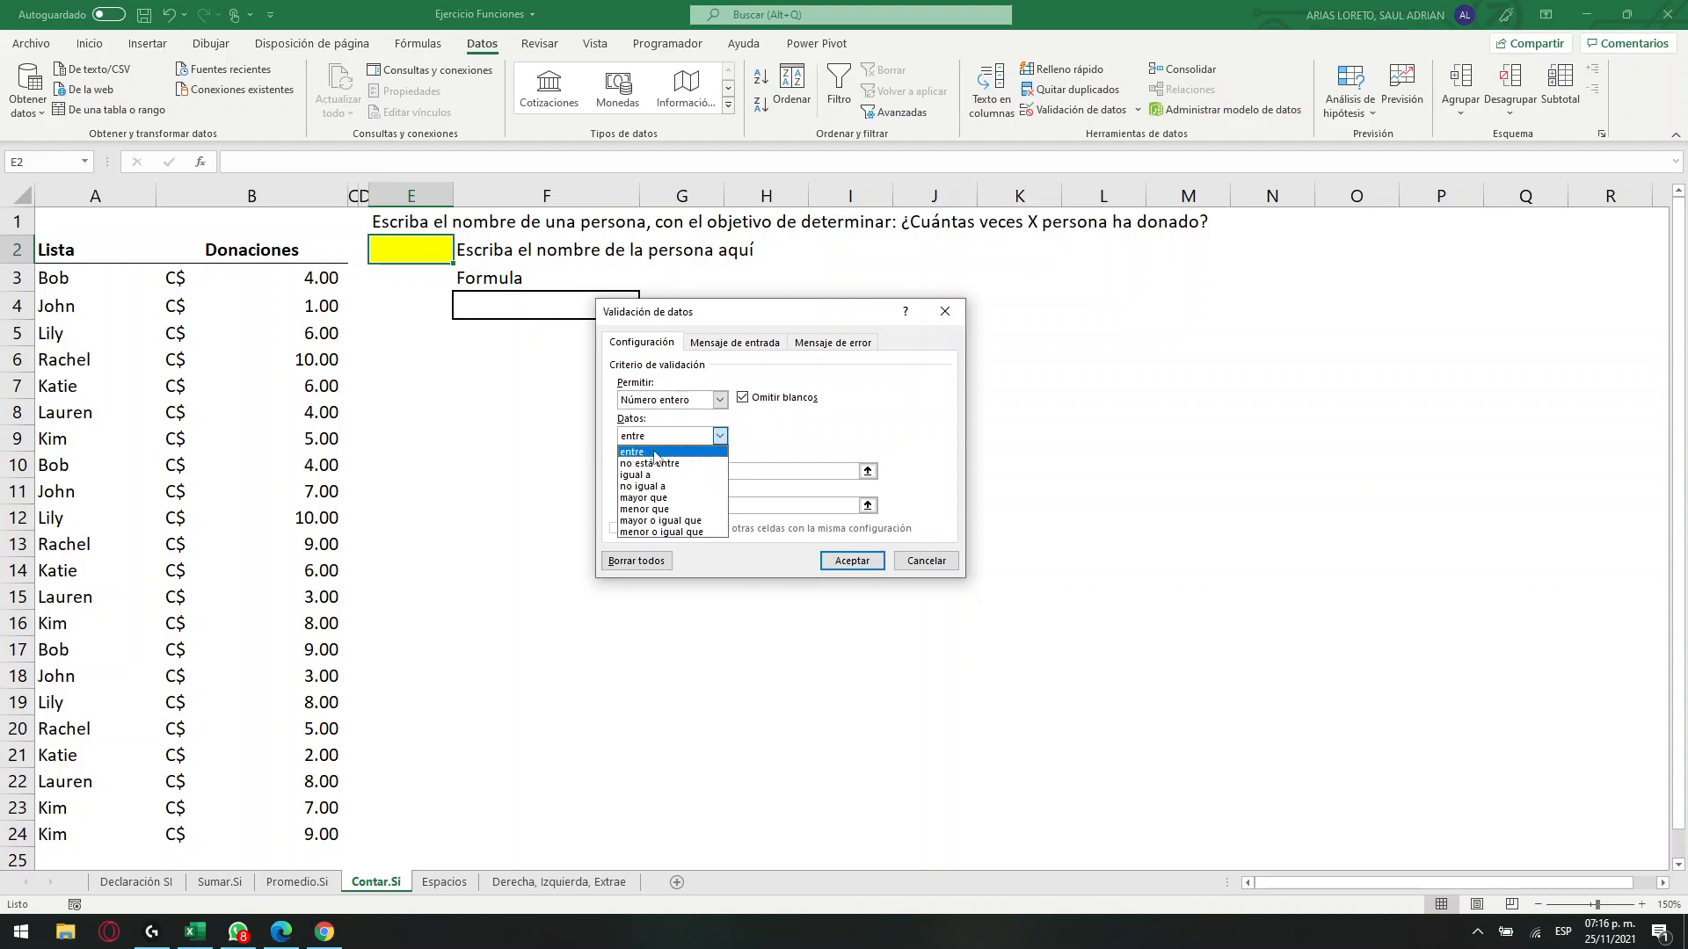
click(664, 499)
click(664, 470)
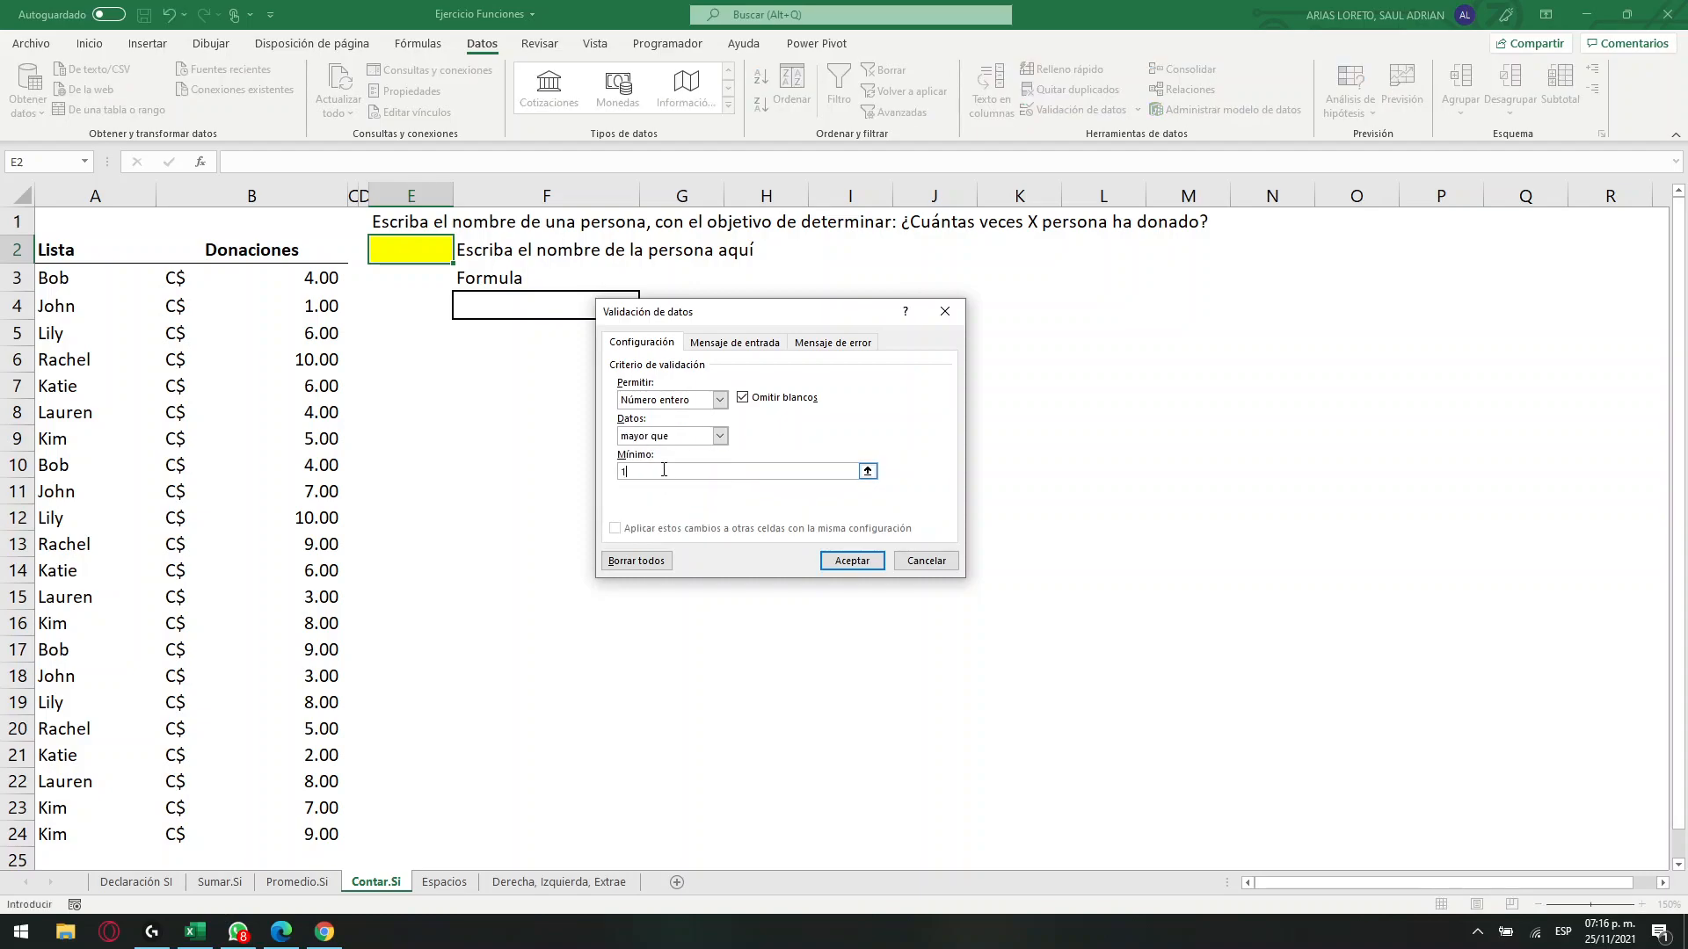
Add the error message "Debe de ser un numero mayor a 10" to E2's validation and apply the rule.
click(837, 345)
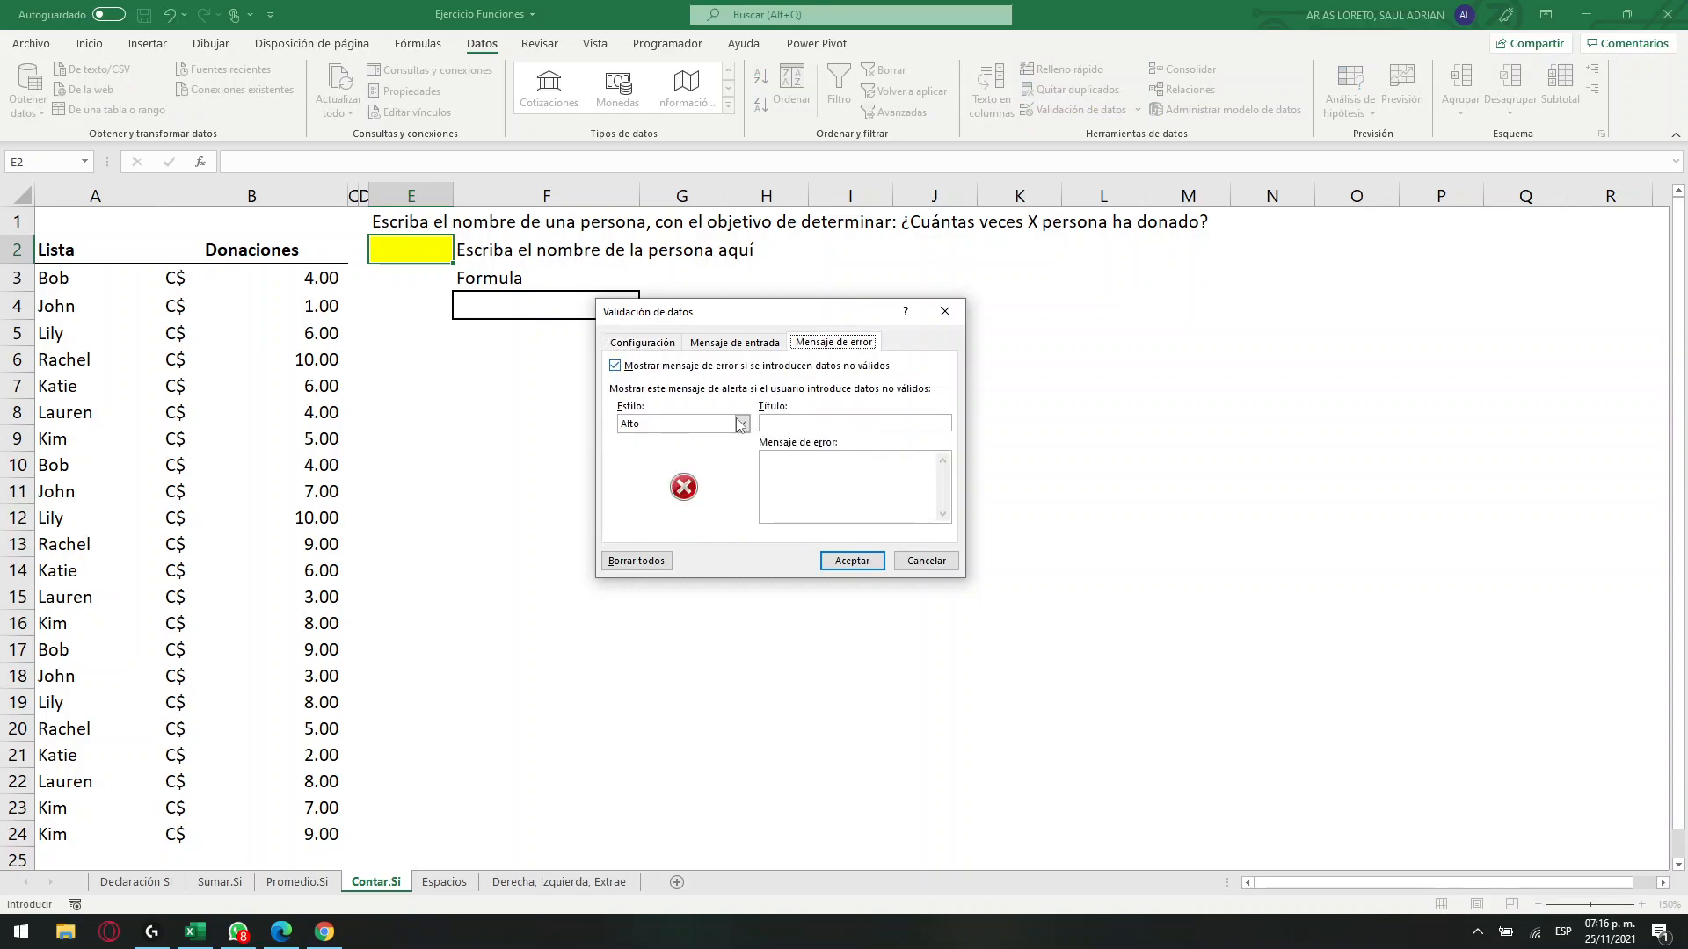
click(813, 488)
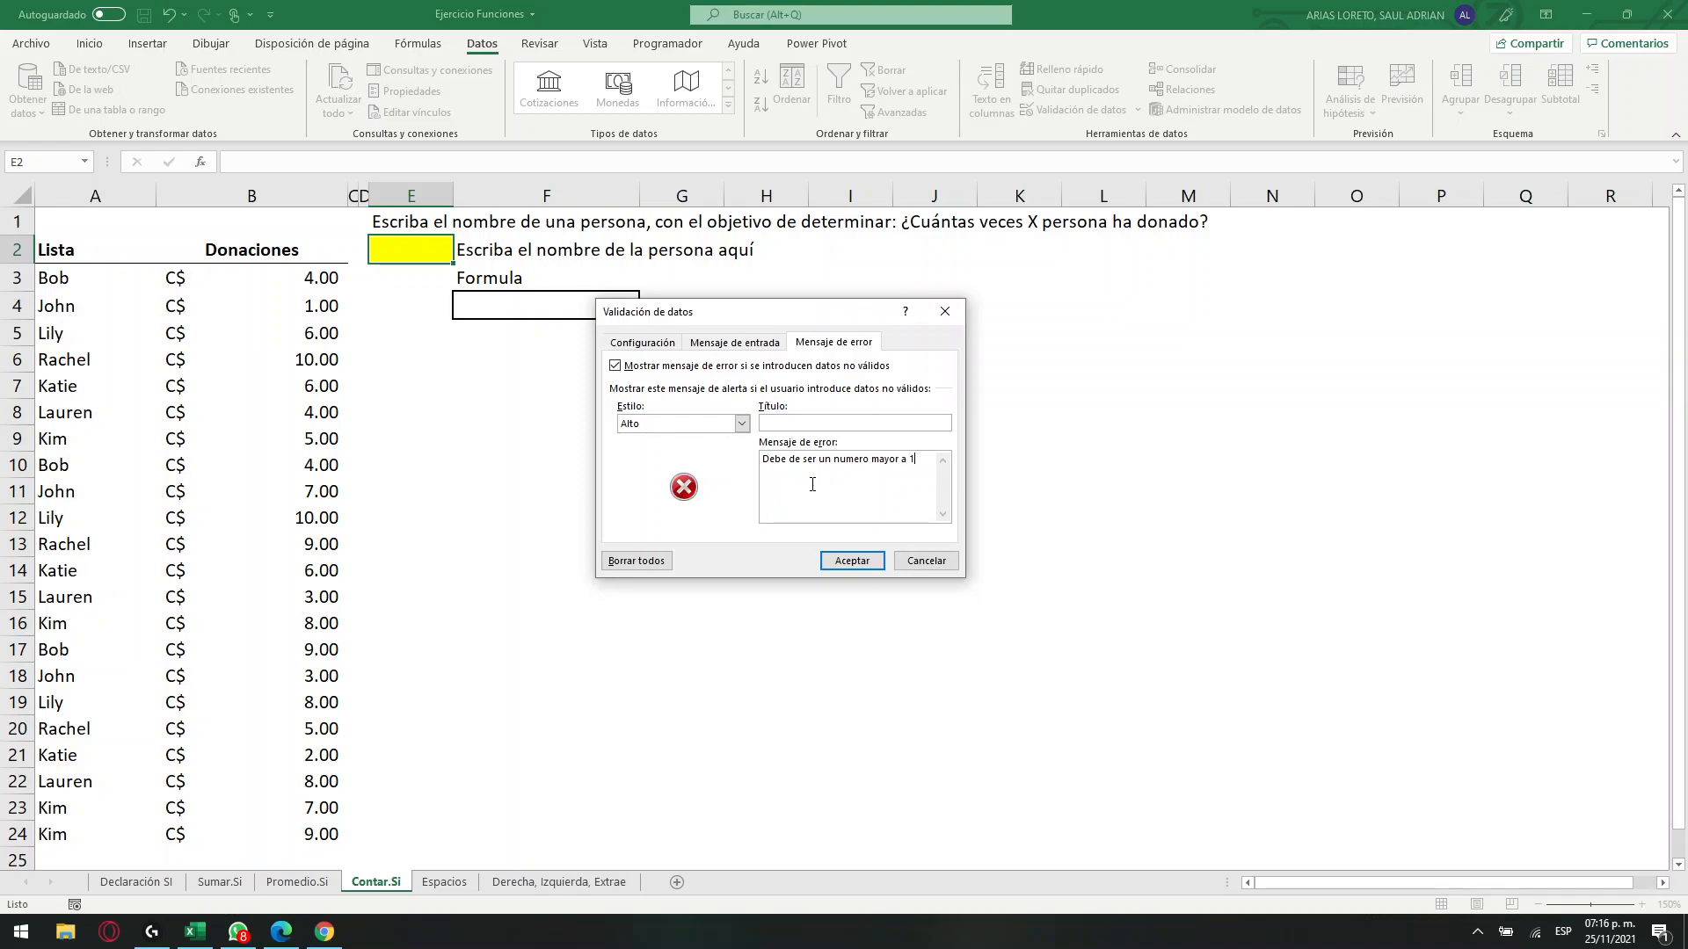
click(851, 561)
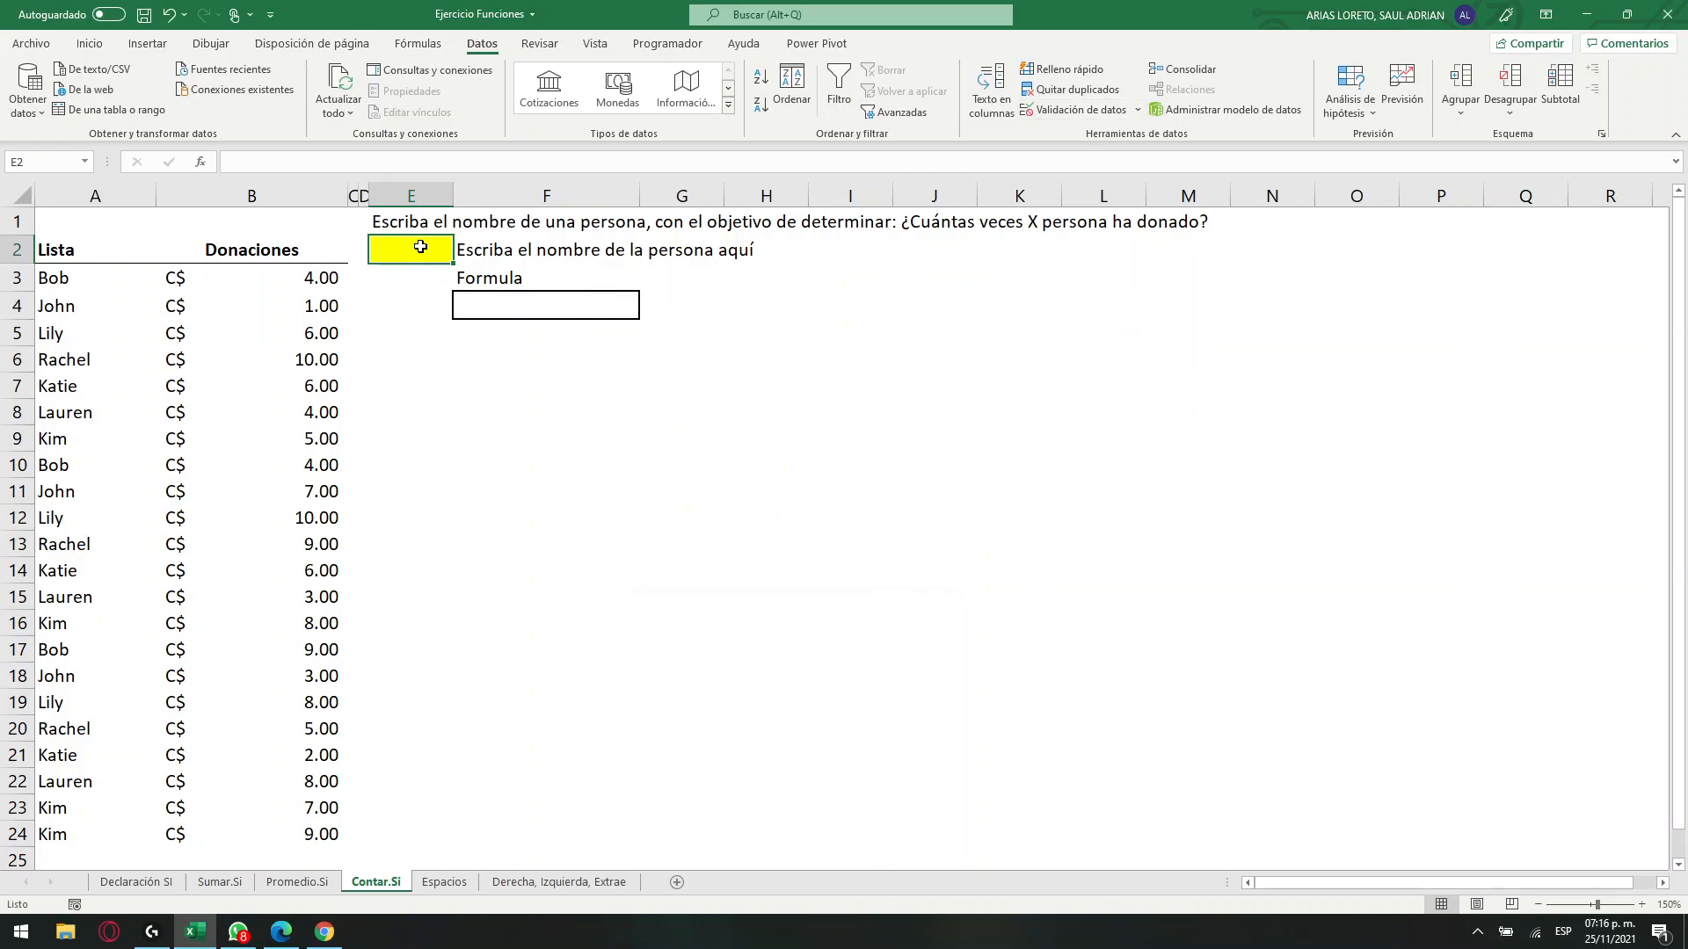
Test the validation rule by entering 5 in cell E2, and cancel the entry.
text(5)
key(Return)
drag(822, 442, 766, 385)
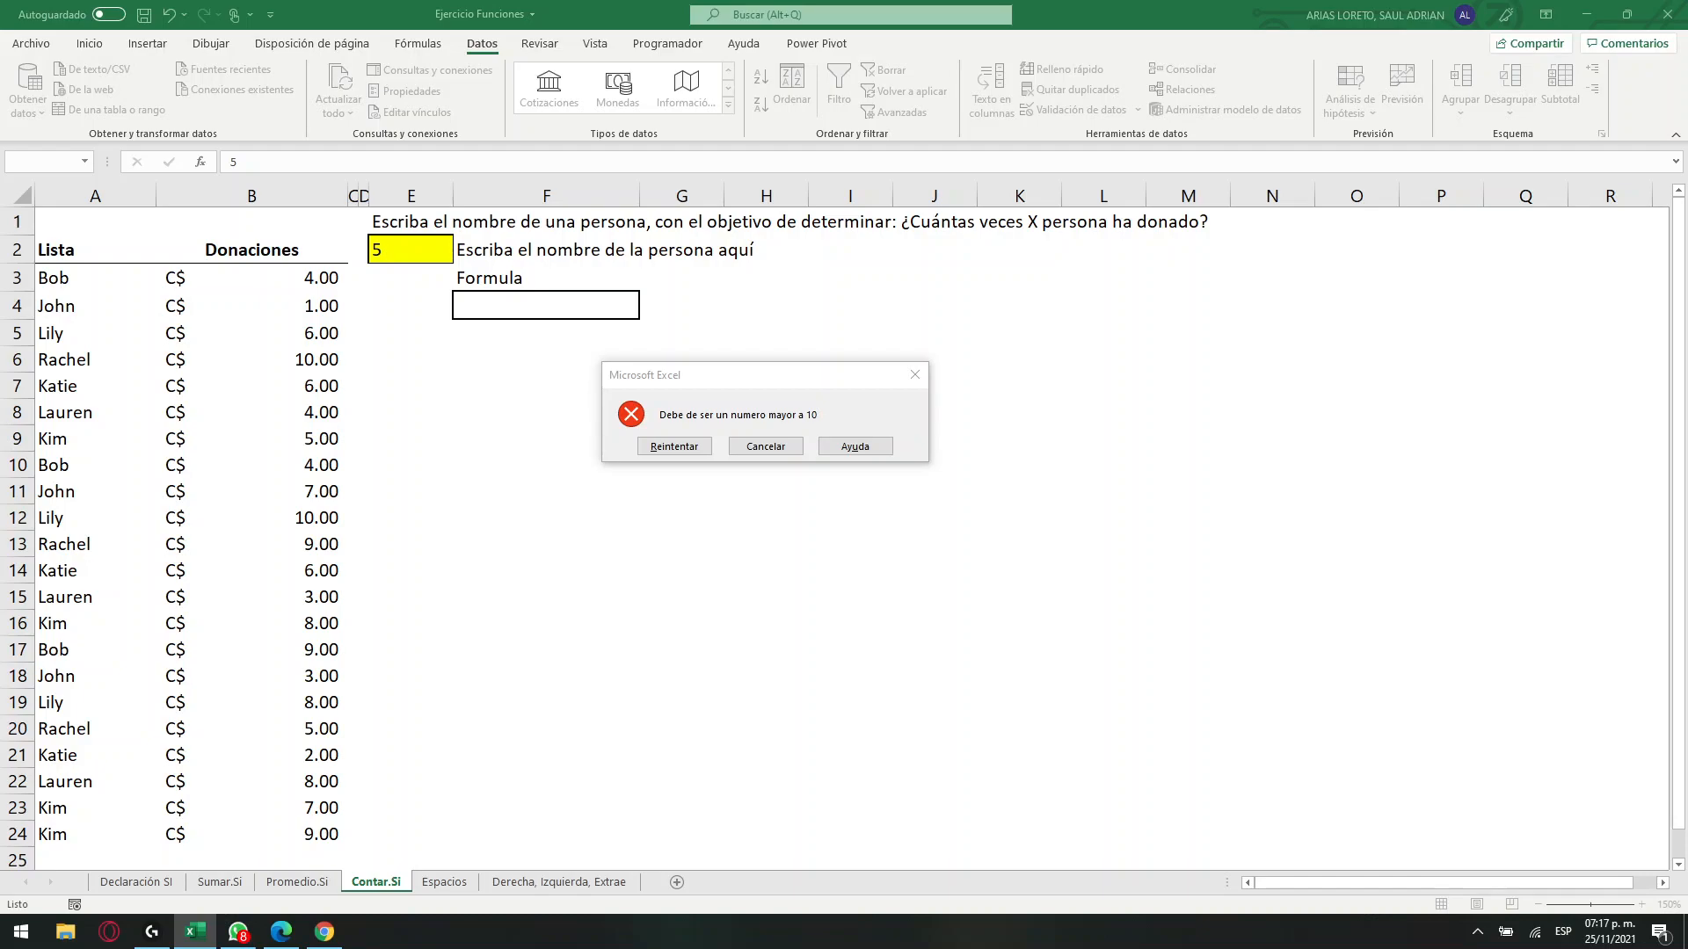
click(761, 445)
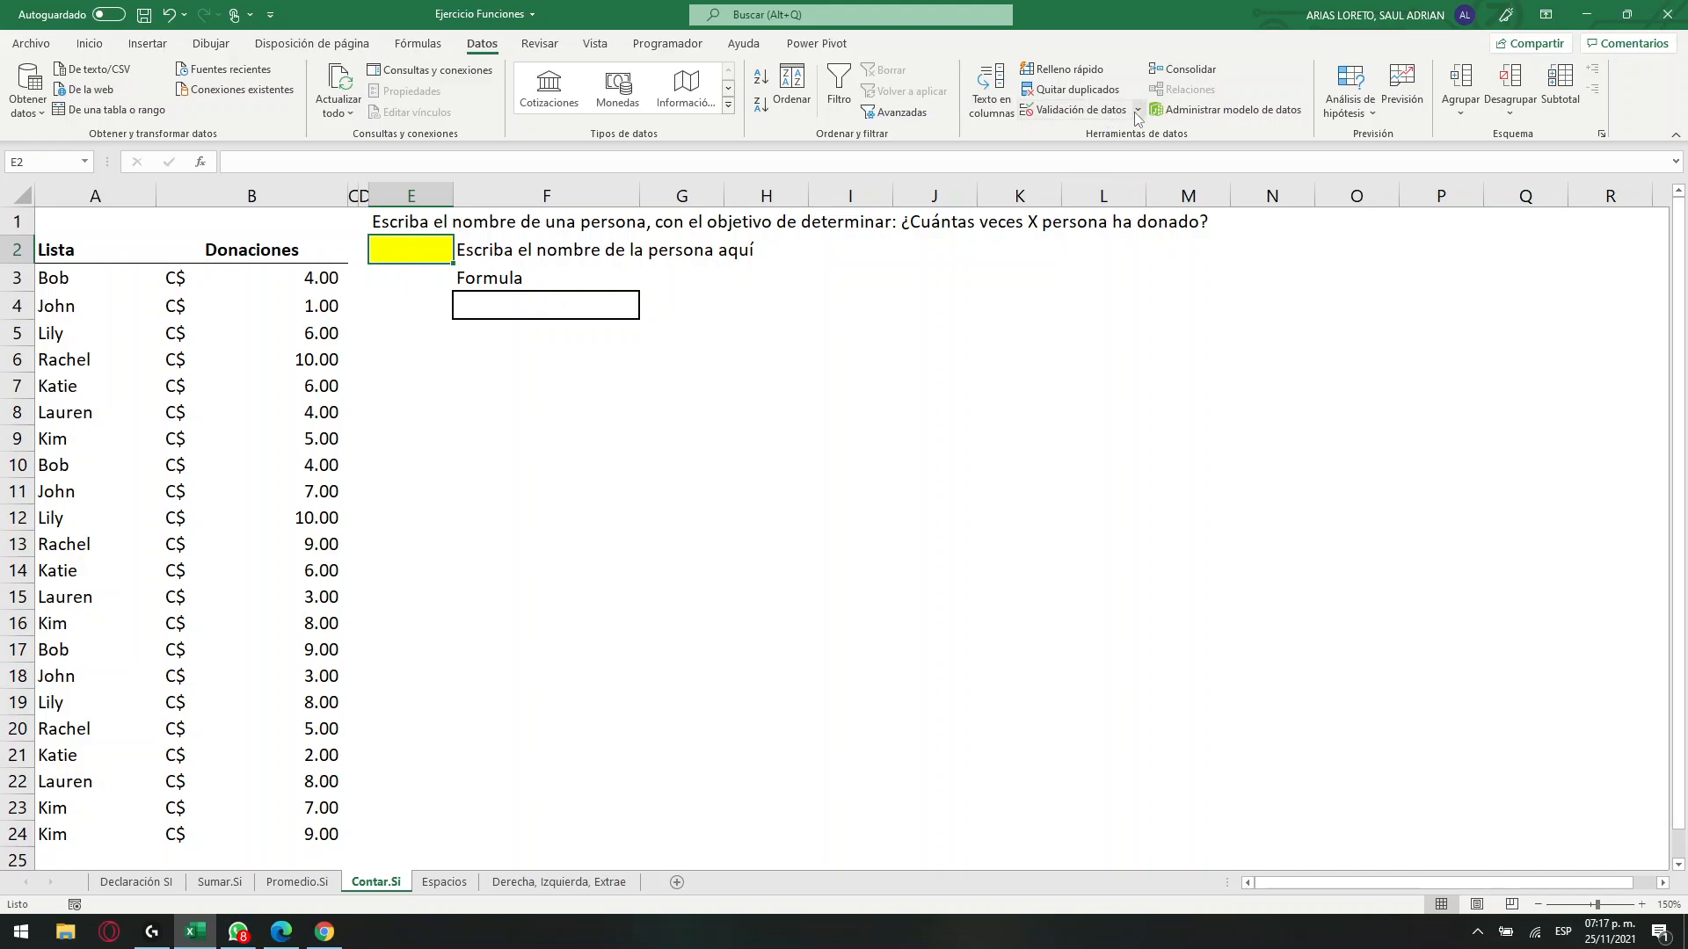
Clear all the data validation settings of cell E2, including its error message.
click(1080, 109)
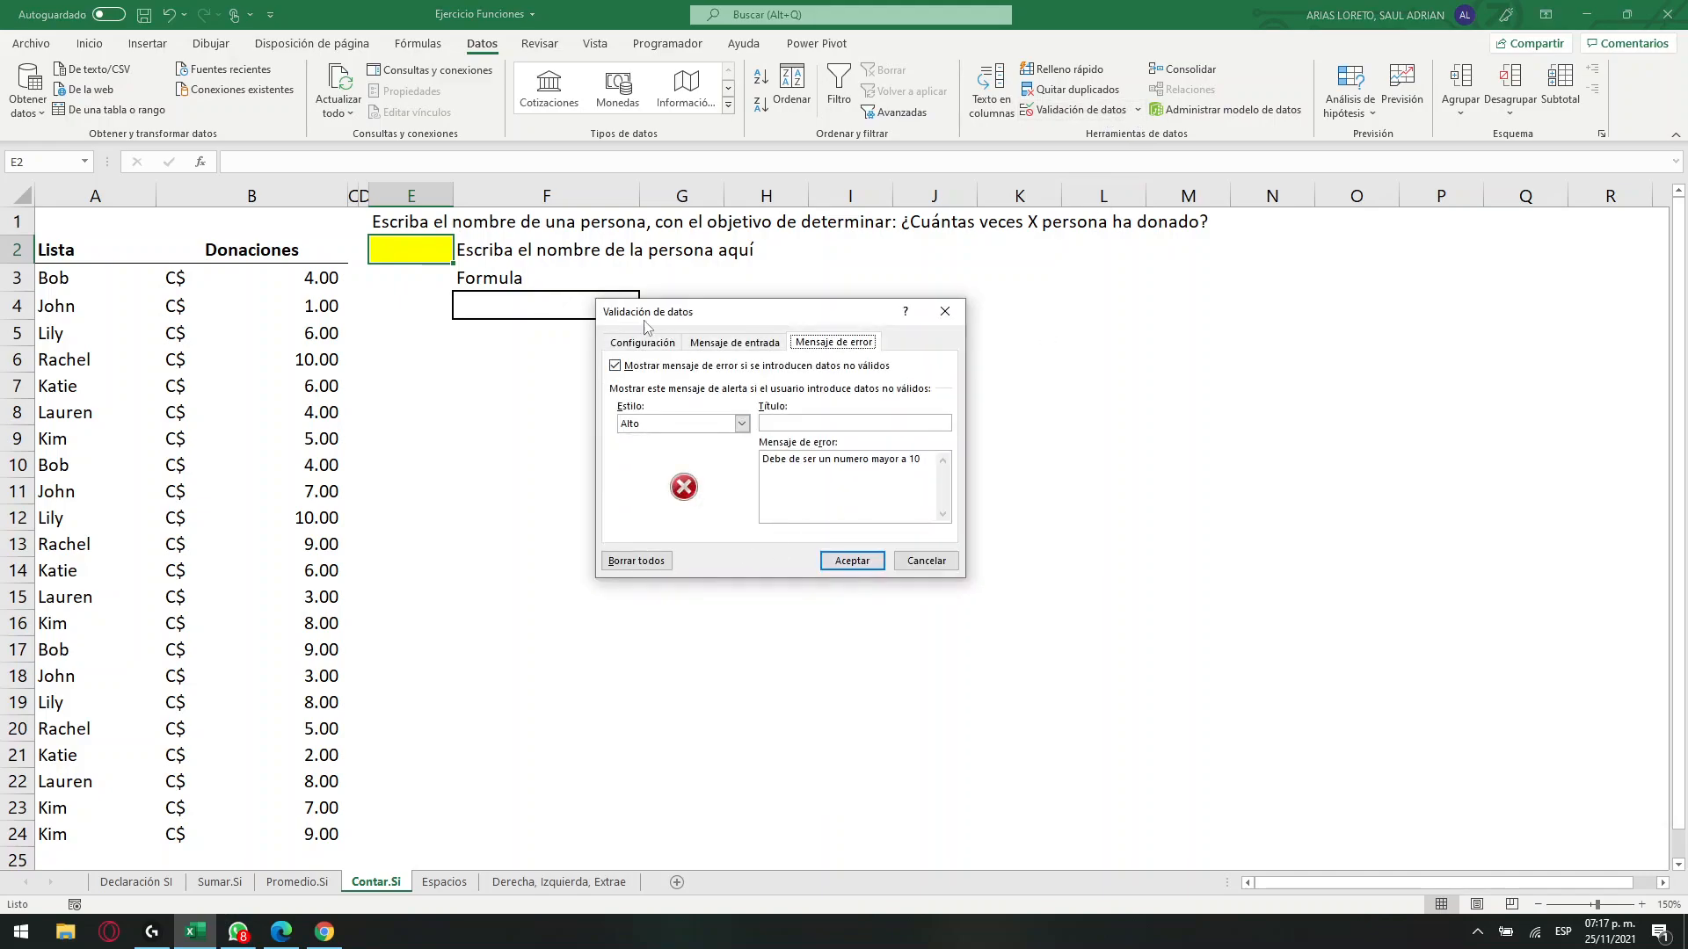
click(637, 560)
click(630, 345)
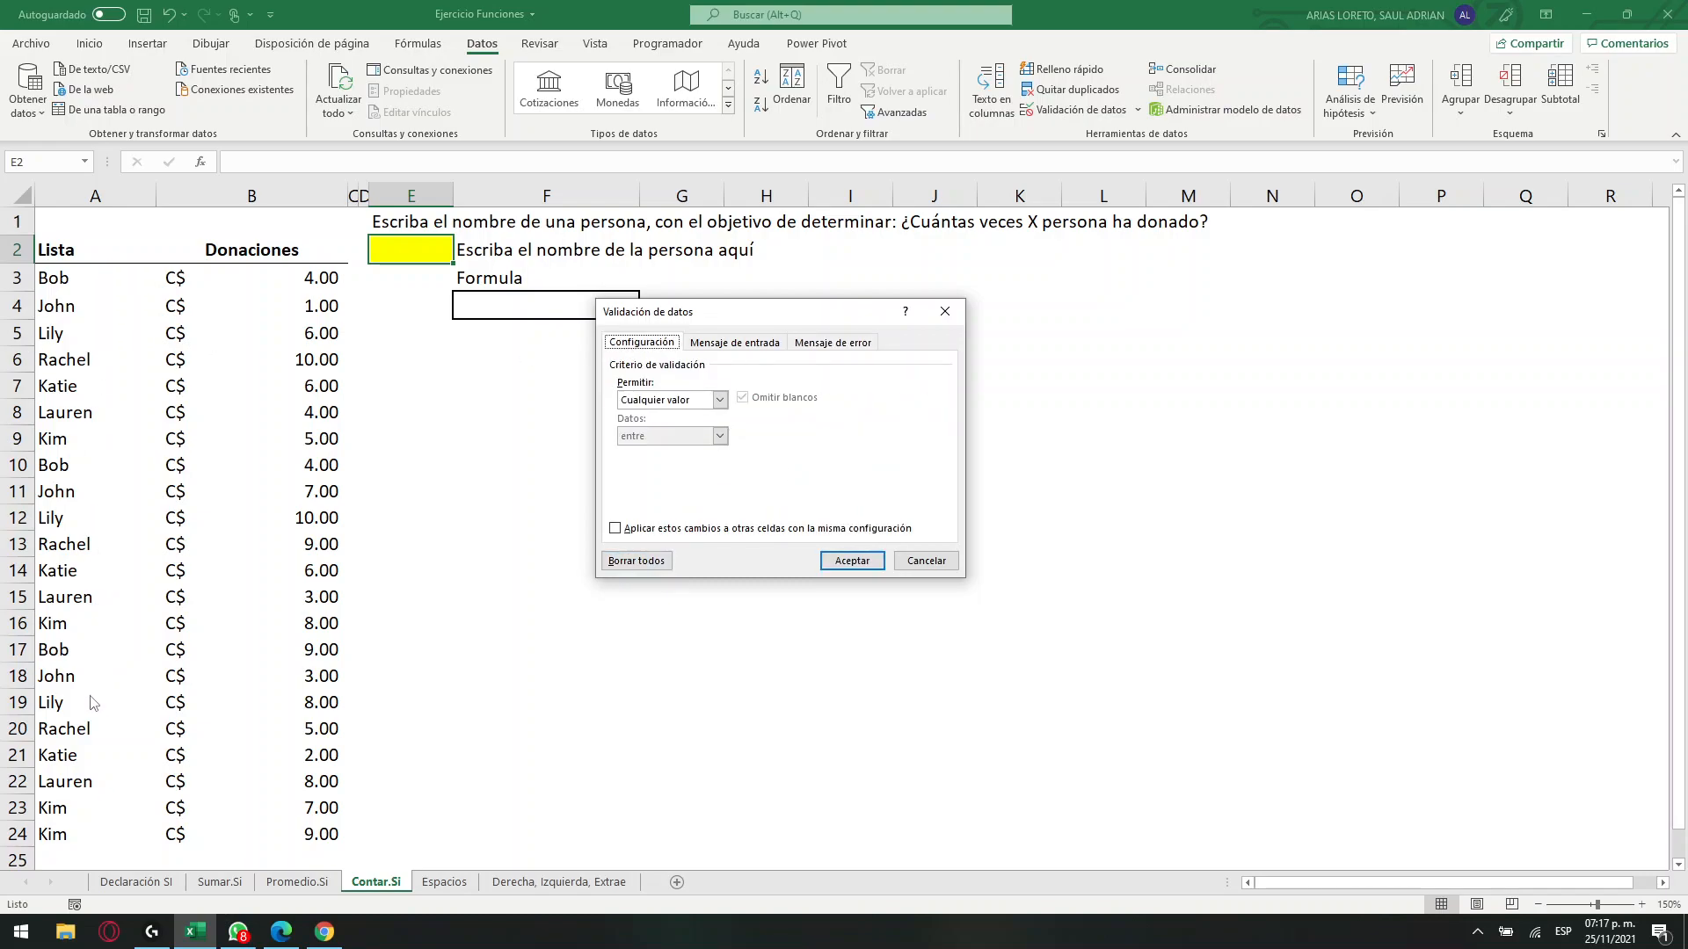
Apply a Lista validation to cell E2 with the names in =$A$3:$A$24 as its source.
click(719, 400)
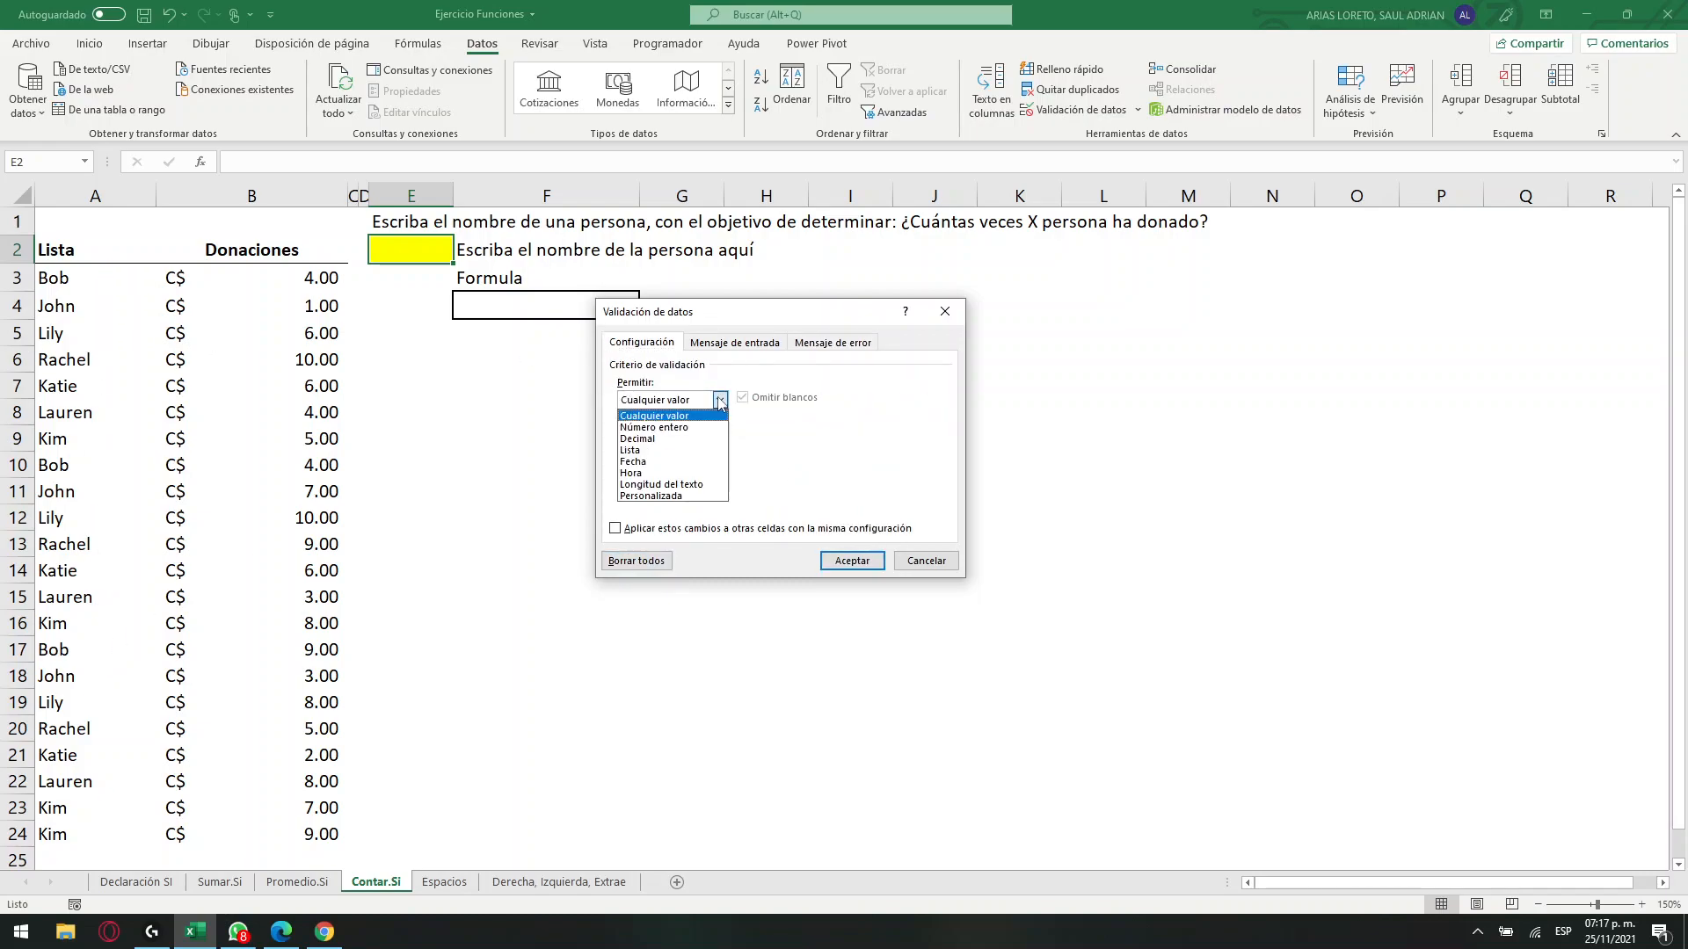
click(668, 450)
click(661, 472)
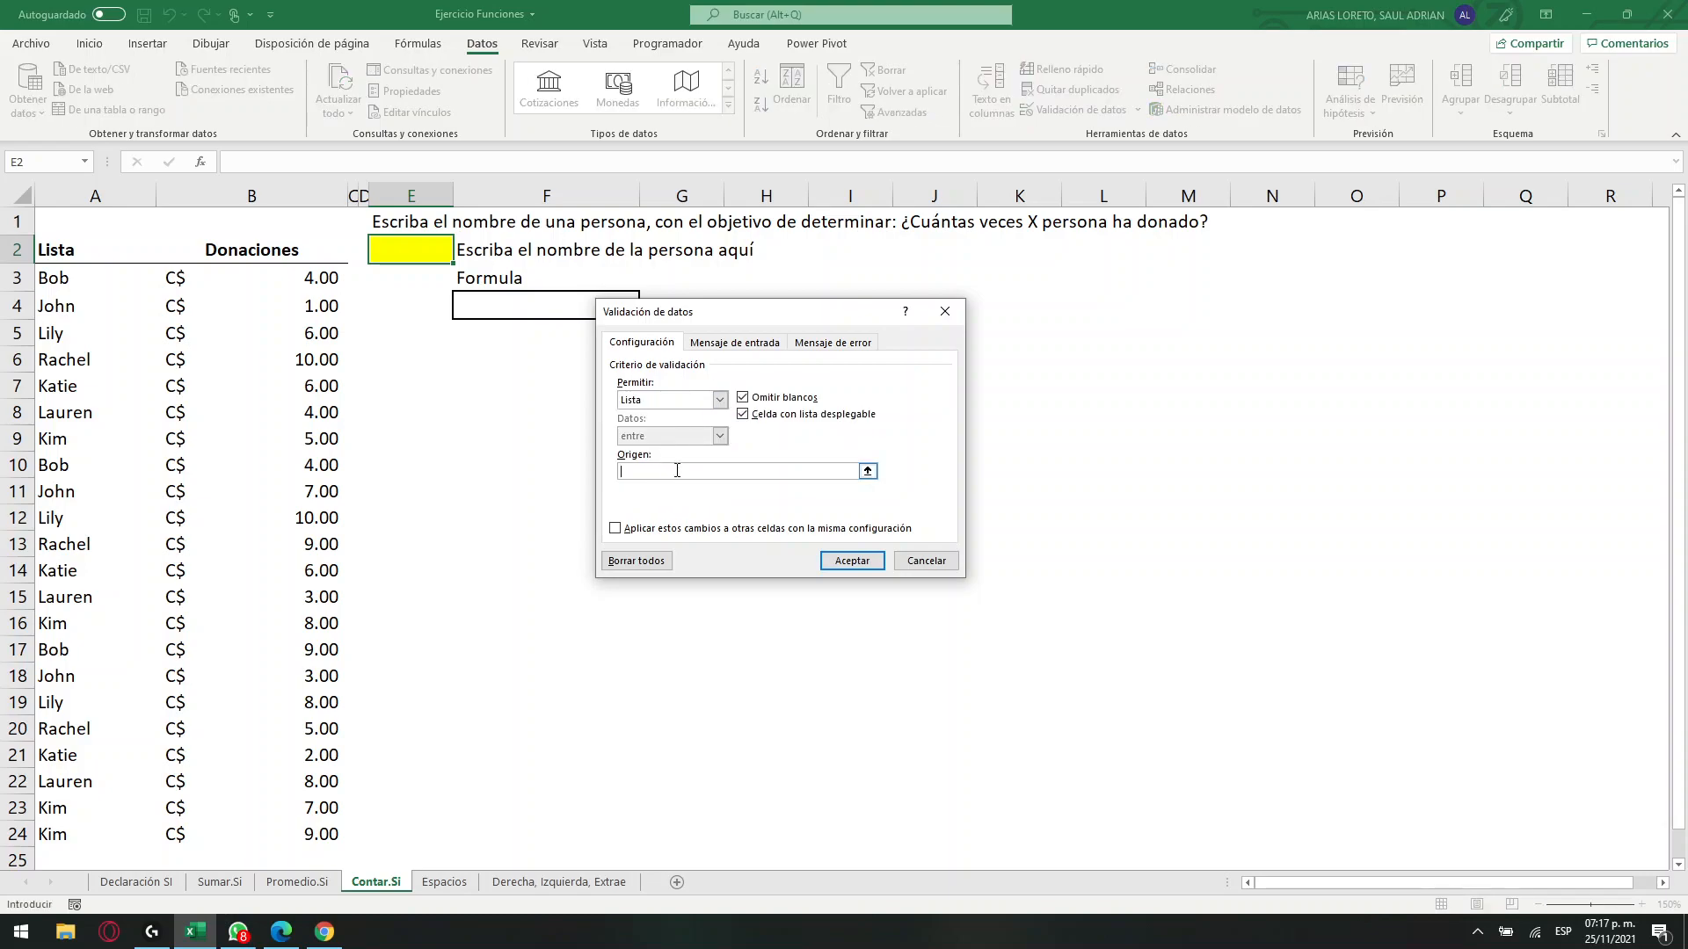
drag(91, 283, 82, 842)
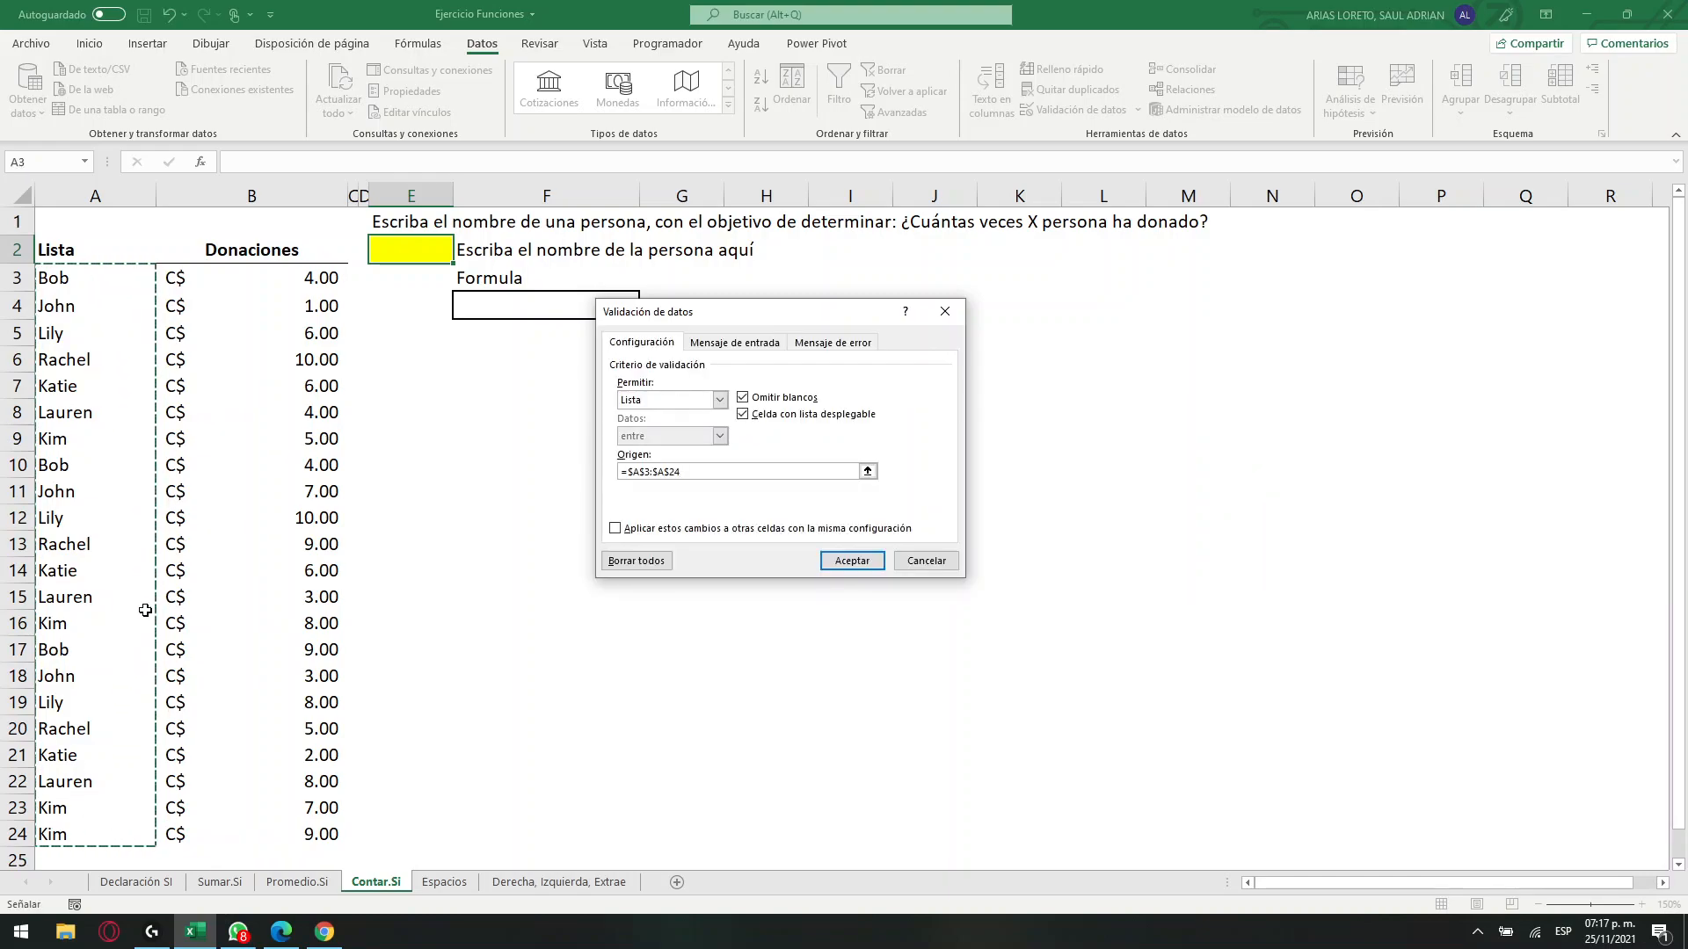
drag(696, 474, 628, 473)
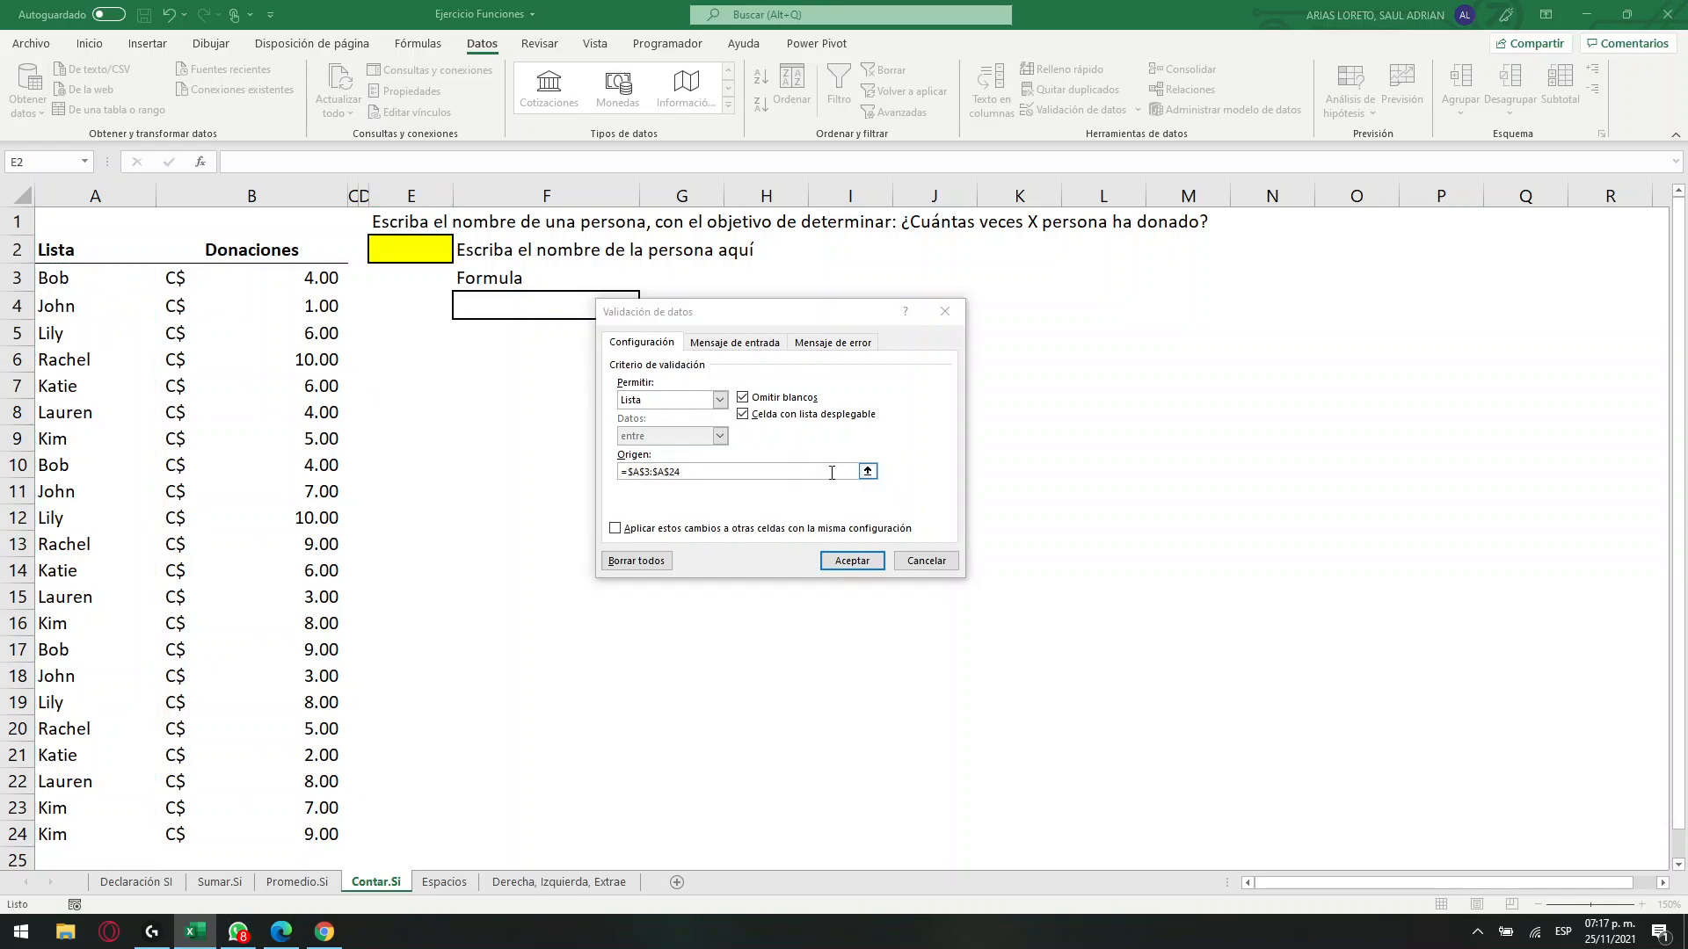
click(728, 471)
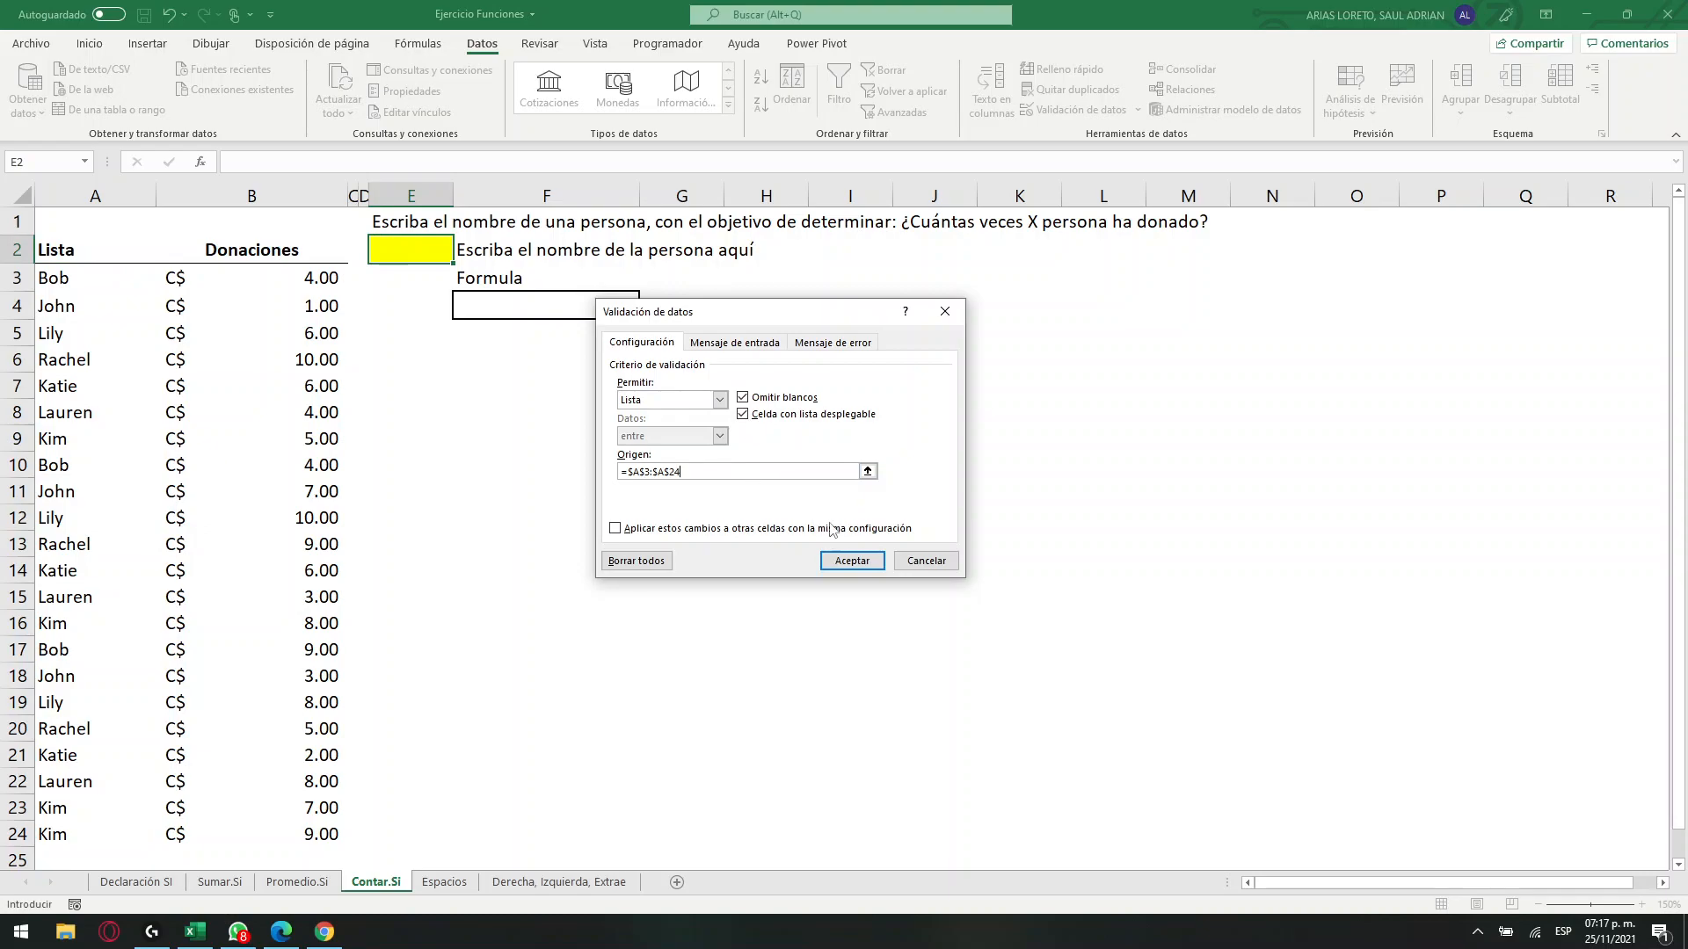
click(852, 560)
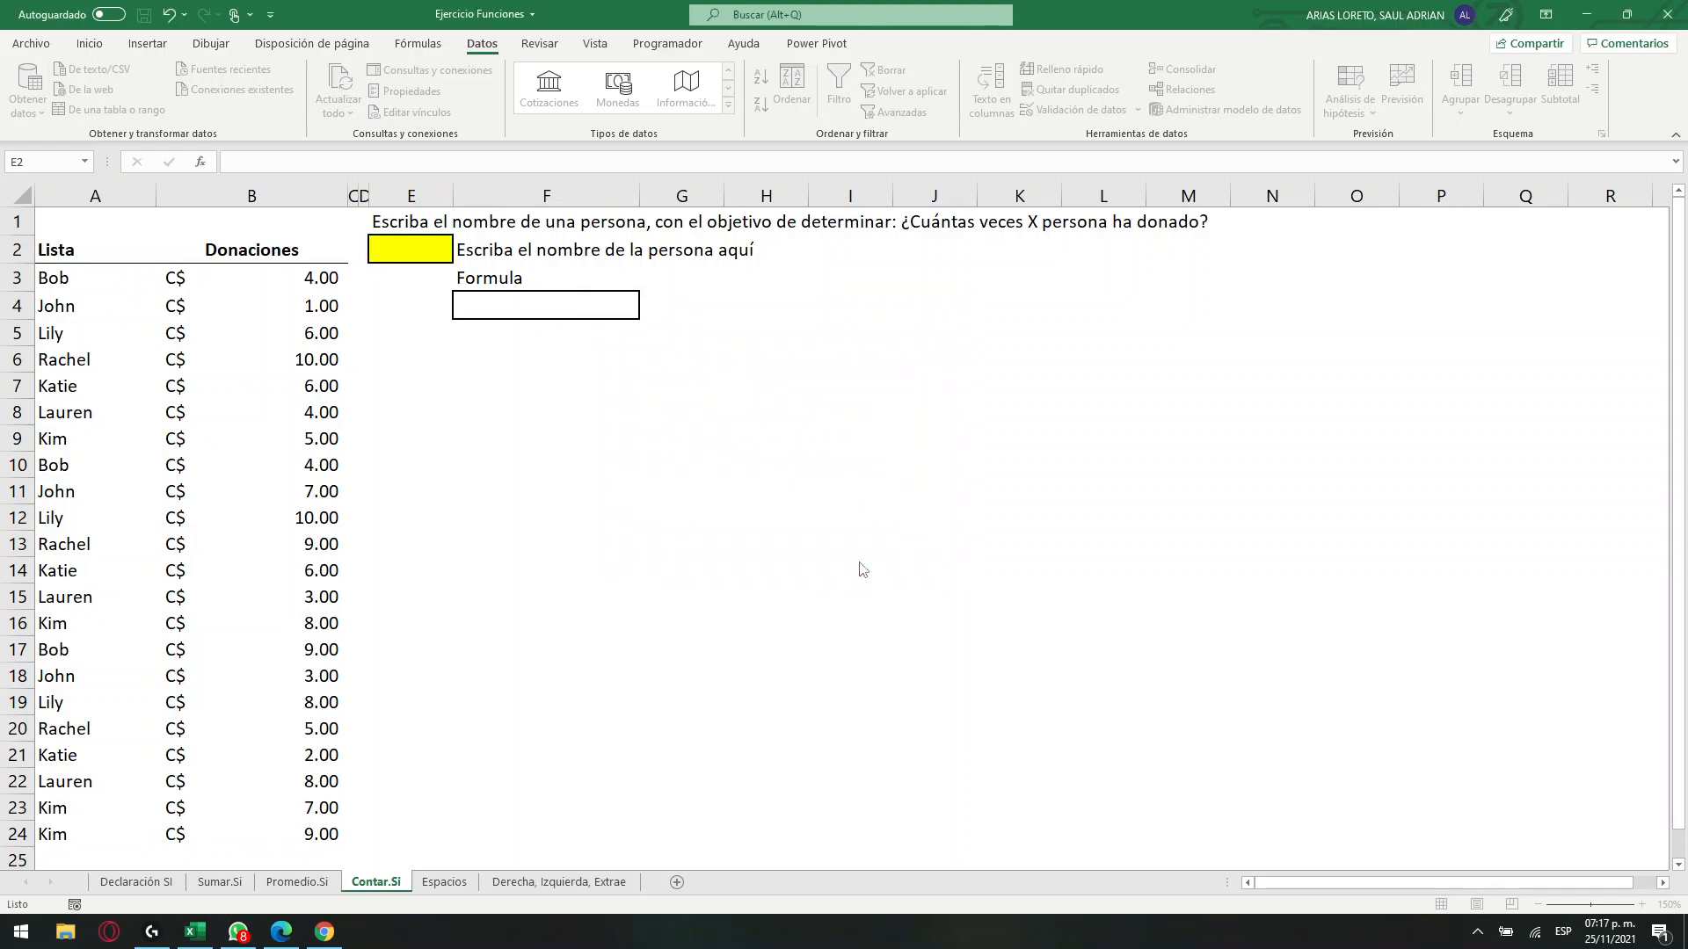
Choose the name matching cell A5 from the drop-down list in cell E2.
click(461, 252)
mouse_move(455, 308)
mouse_down()
mouse_move(463, 377)
mouse_move(466, 297)
mouse_up()
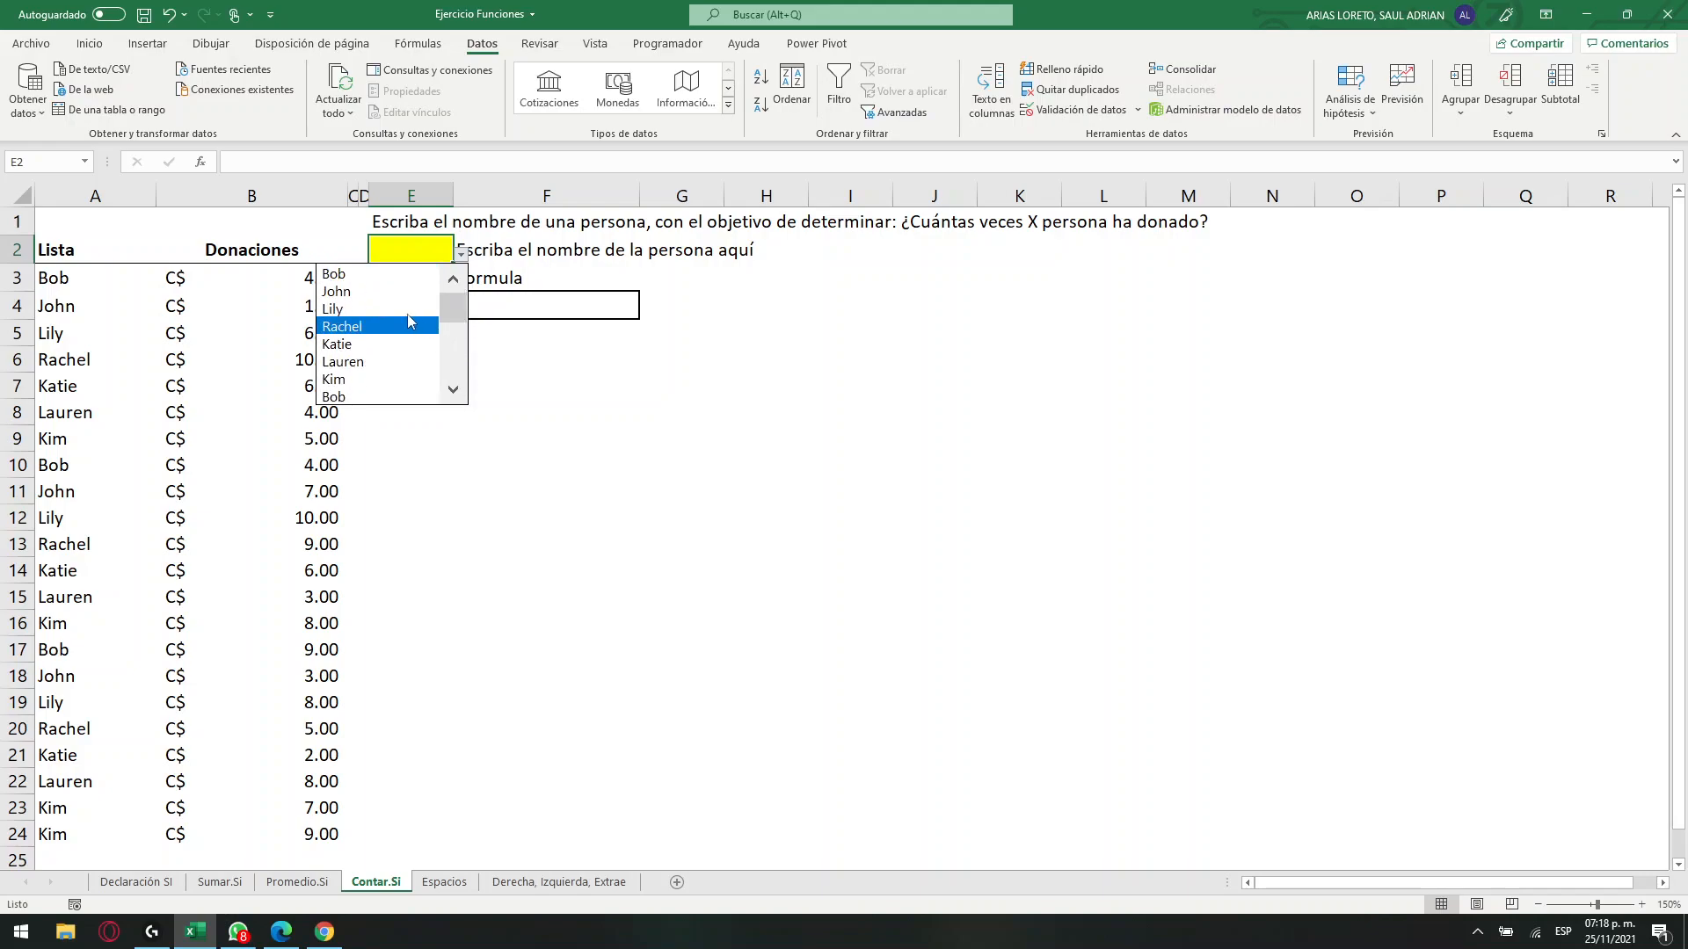
click(360, 308)
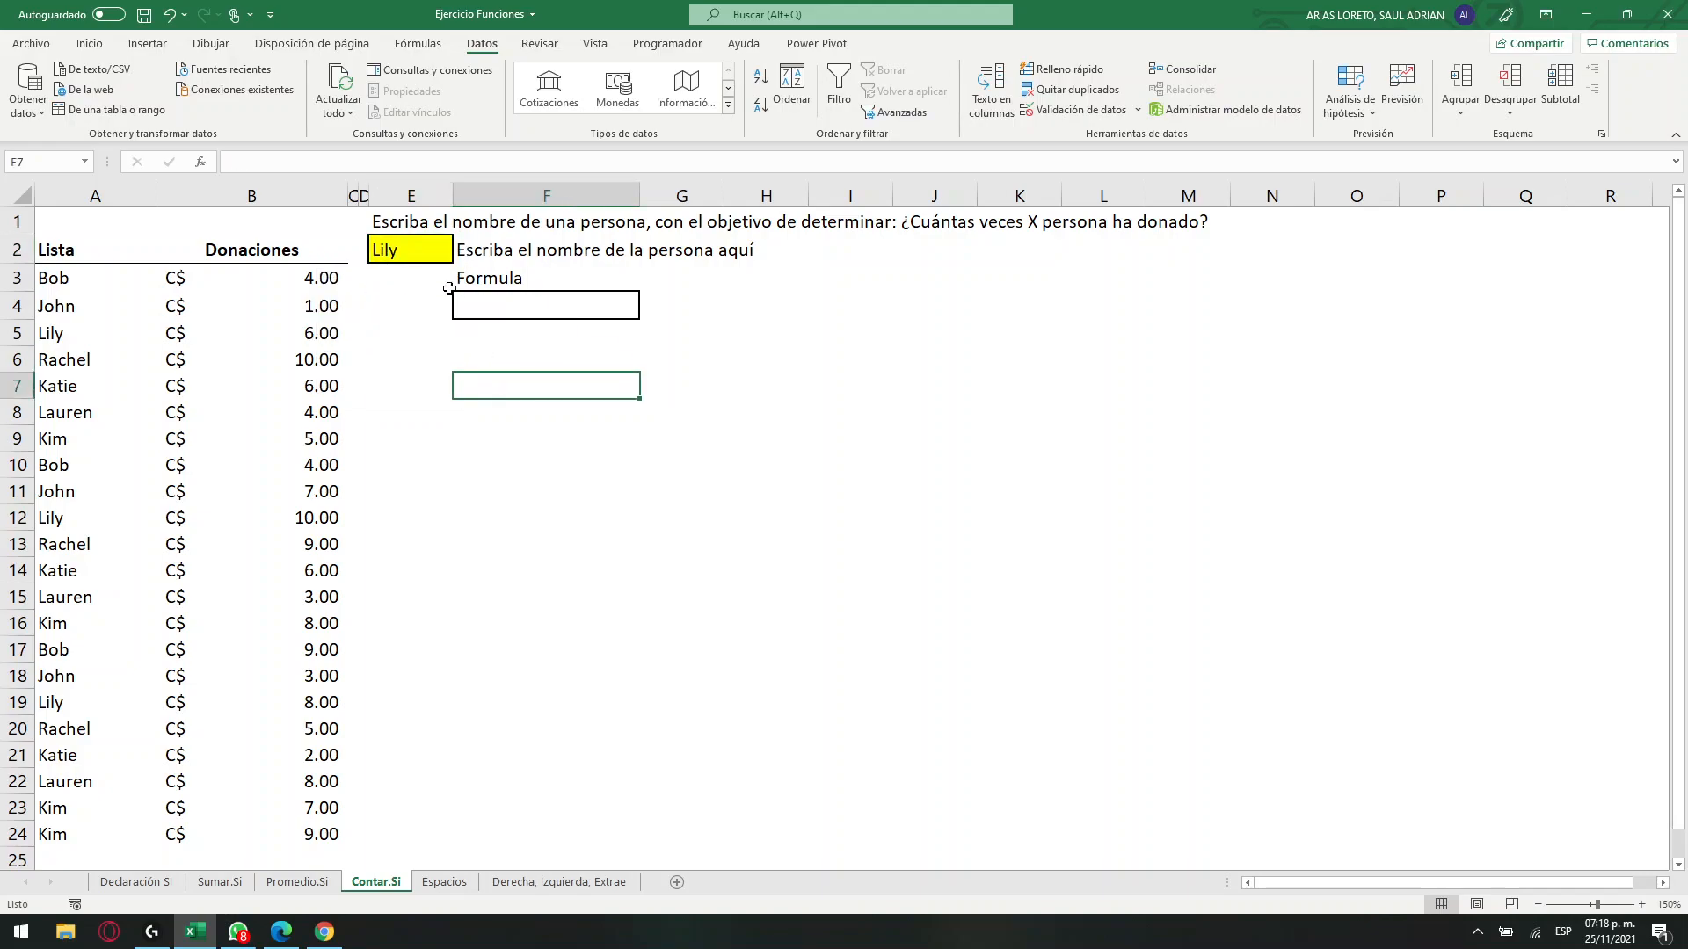
drag(88, 334, 109, 757)
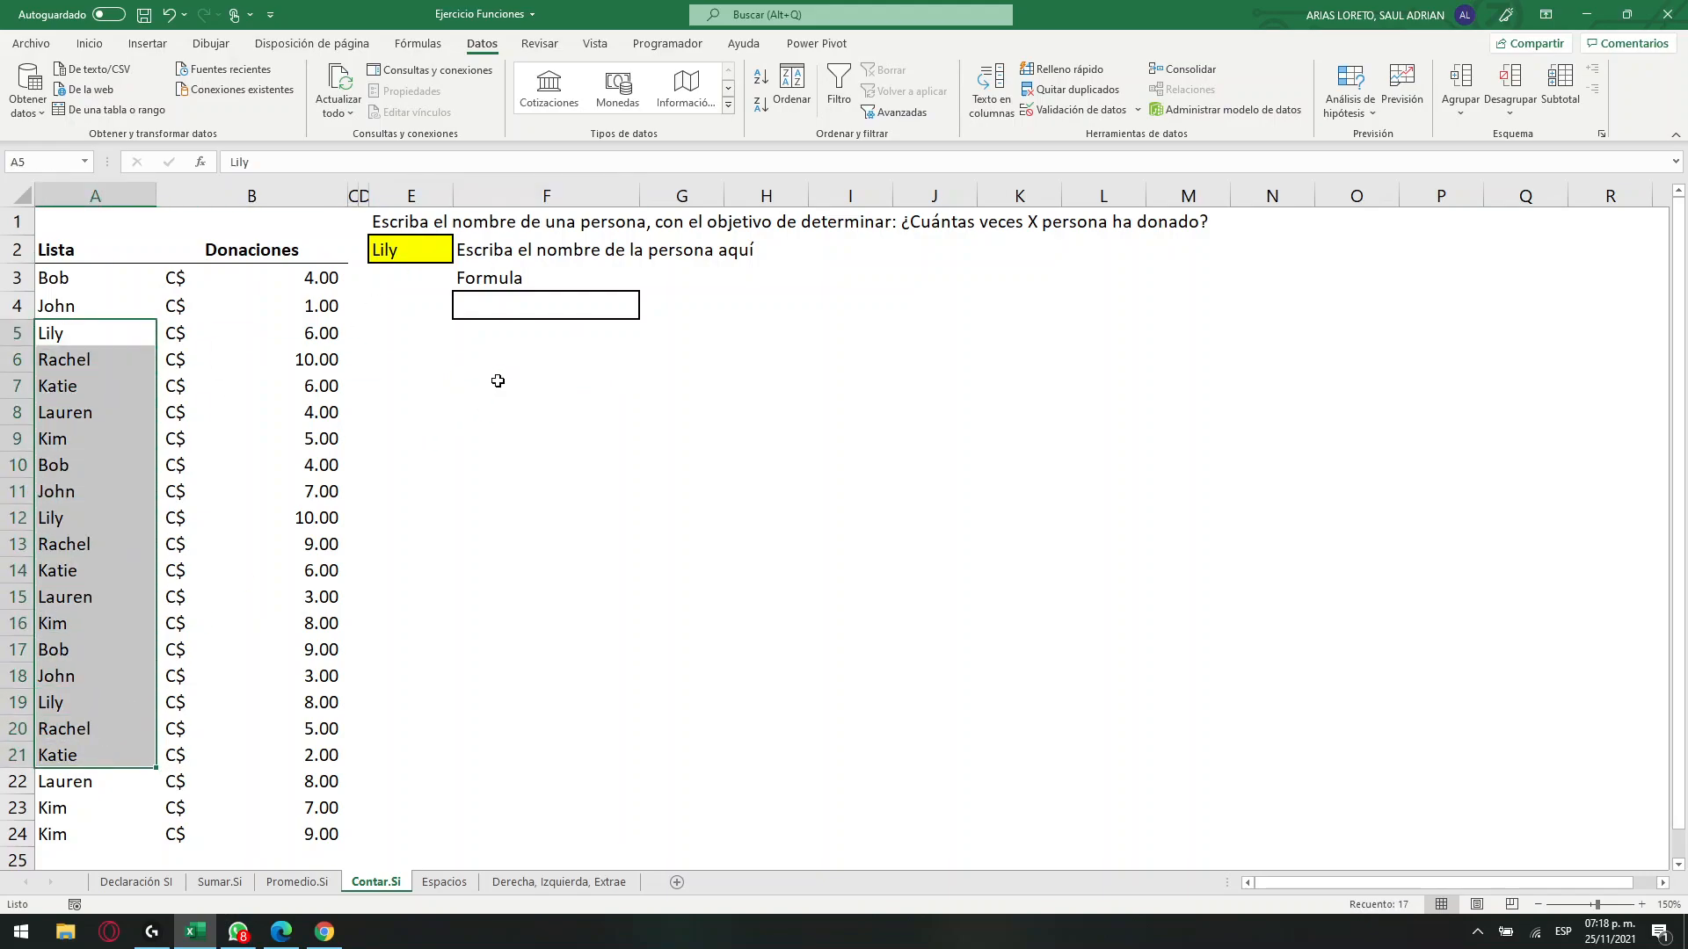
Enter the formula =CONTAR.SI(A3:A24,E2) in cell F4 to count how often the chosen person donated.
click(487, 303)
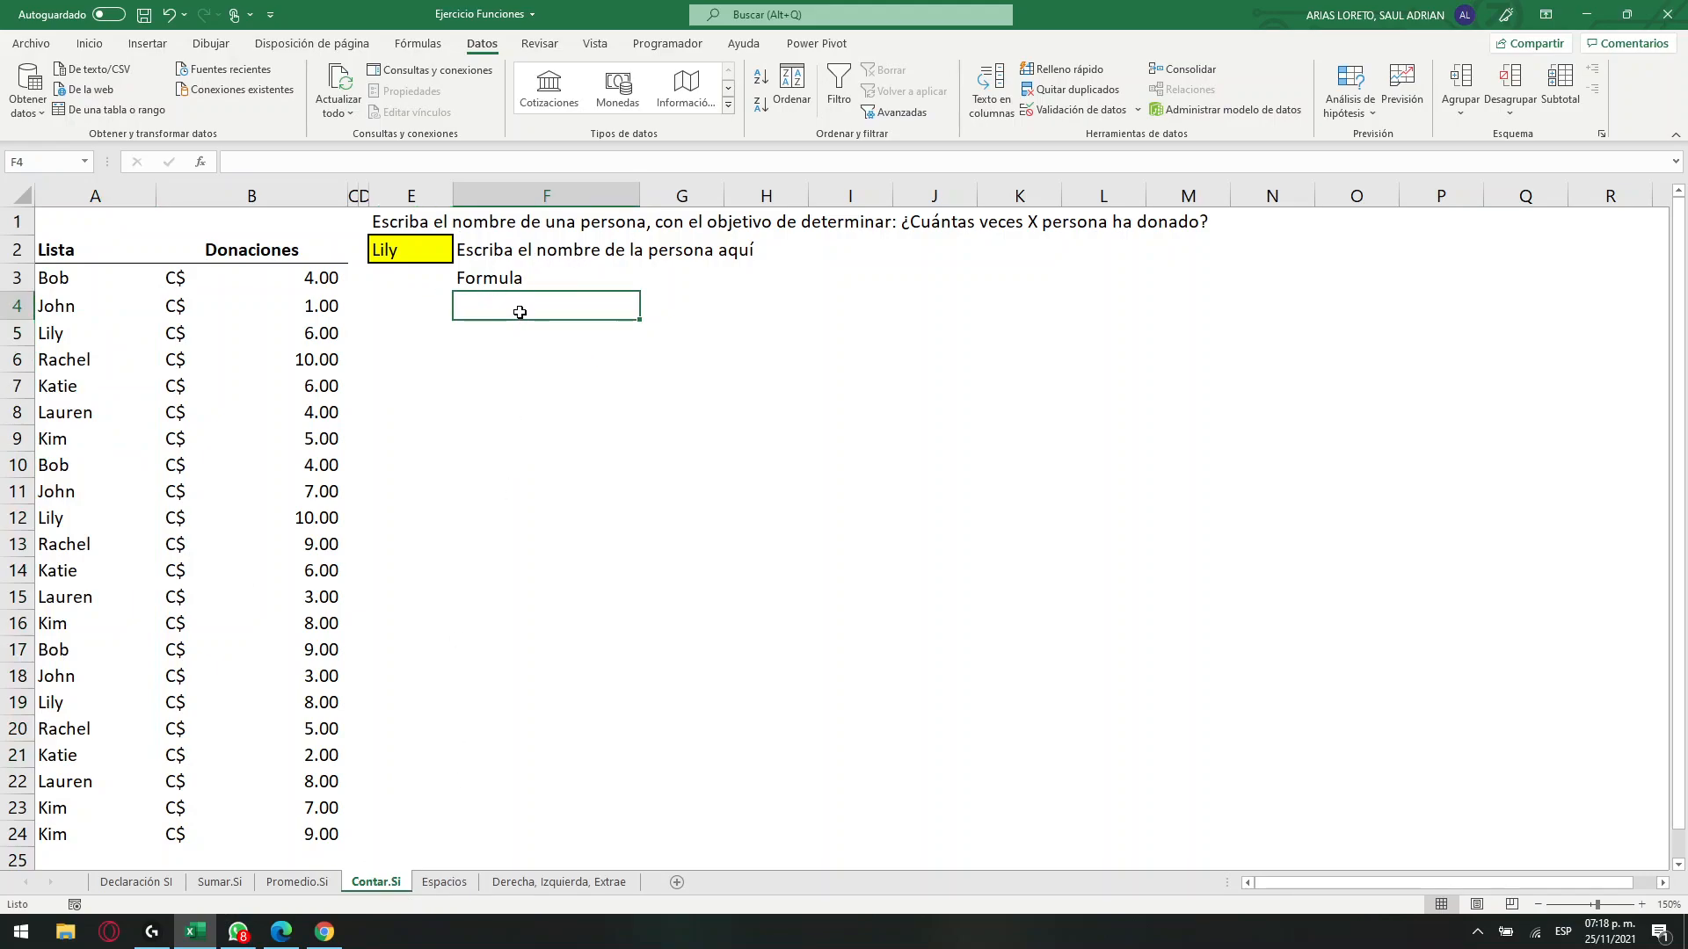
text(=con)
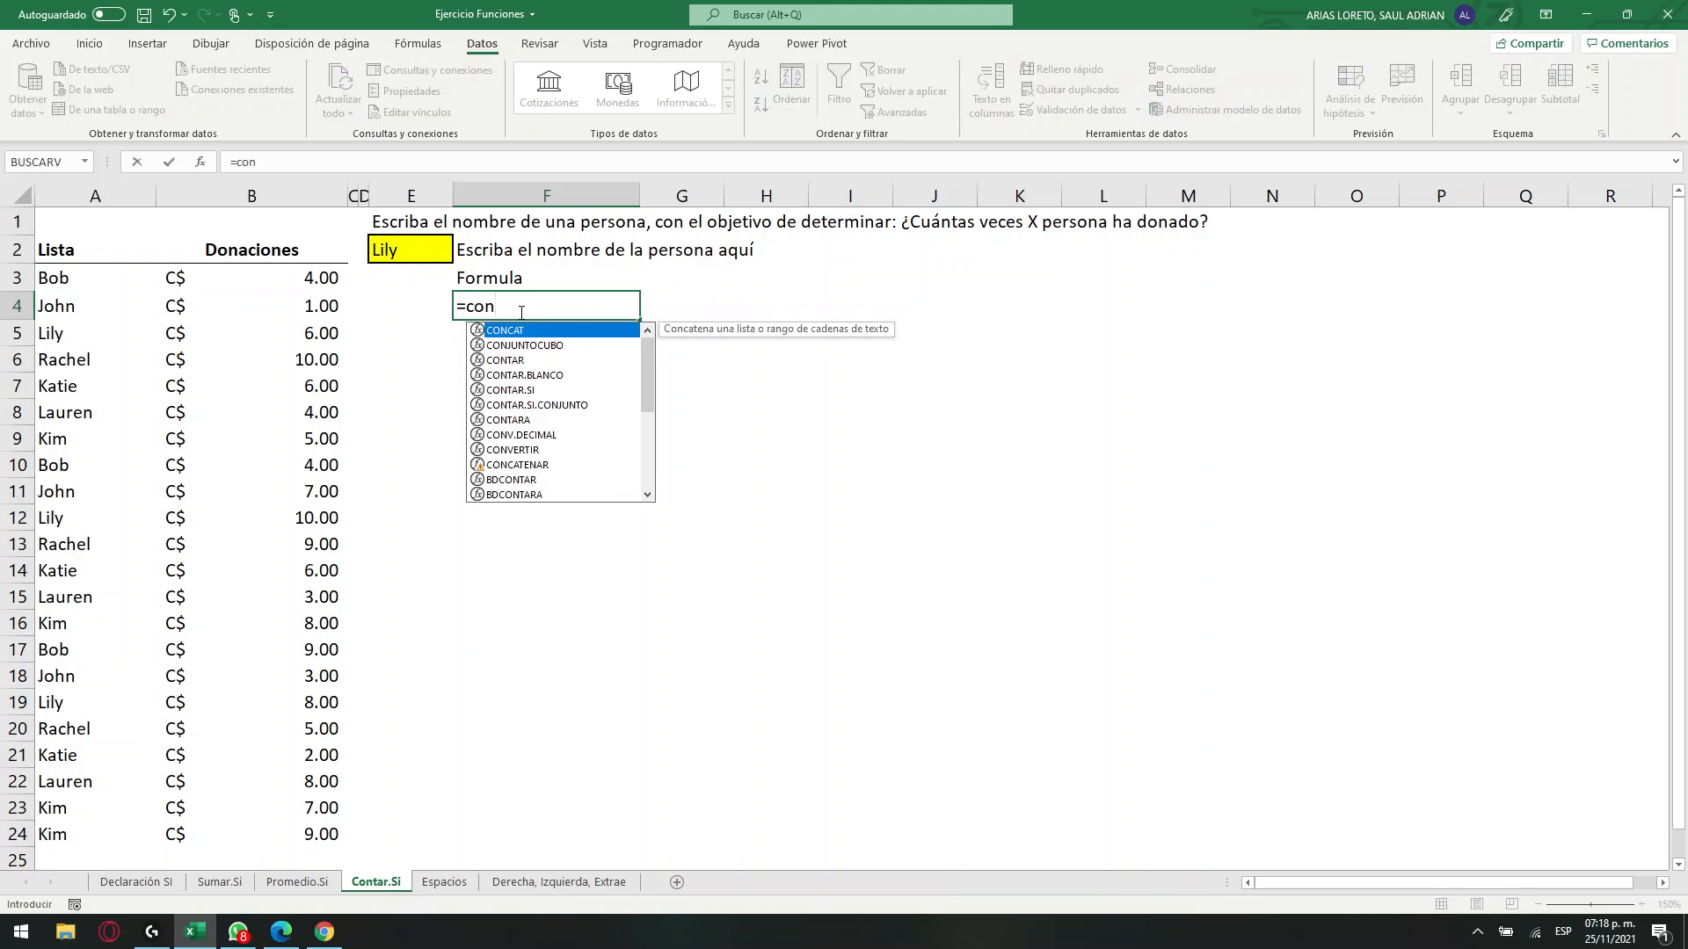
key(Down)
key(Down)
key(Down)
key(Down)
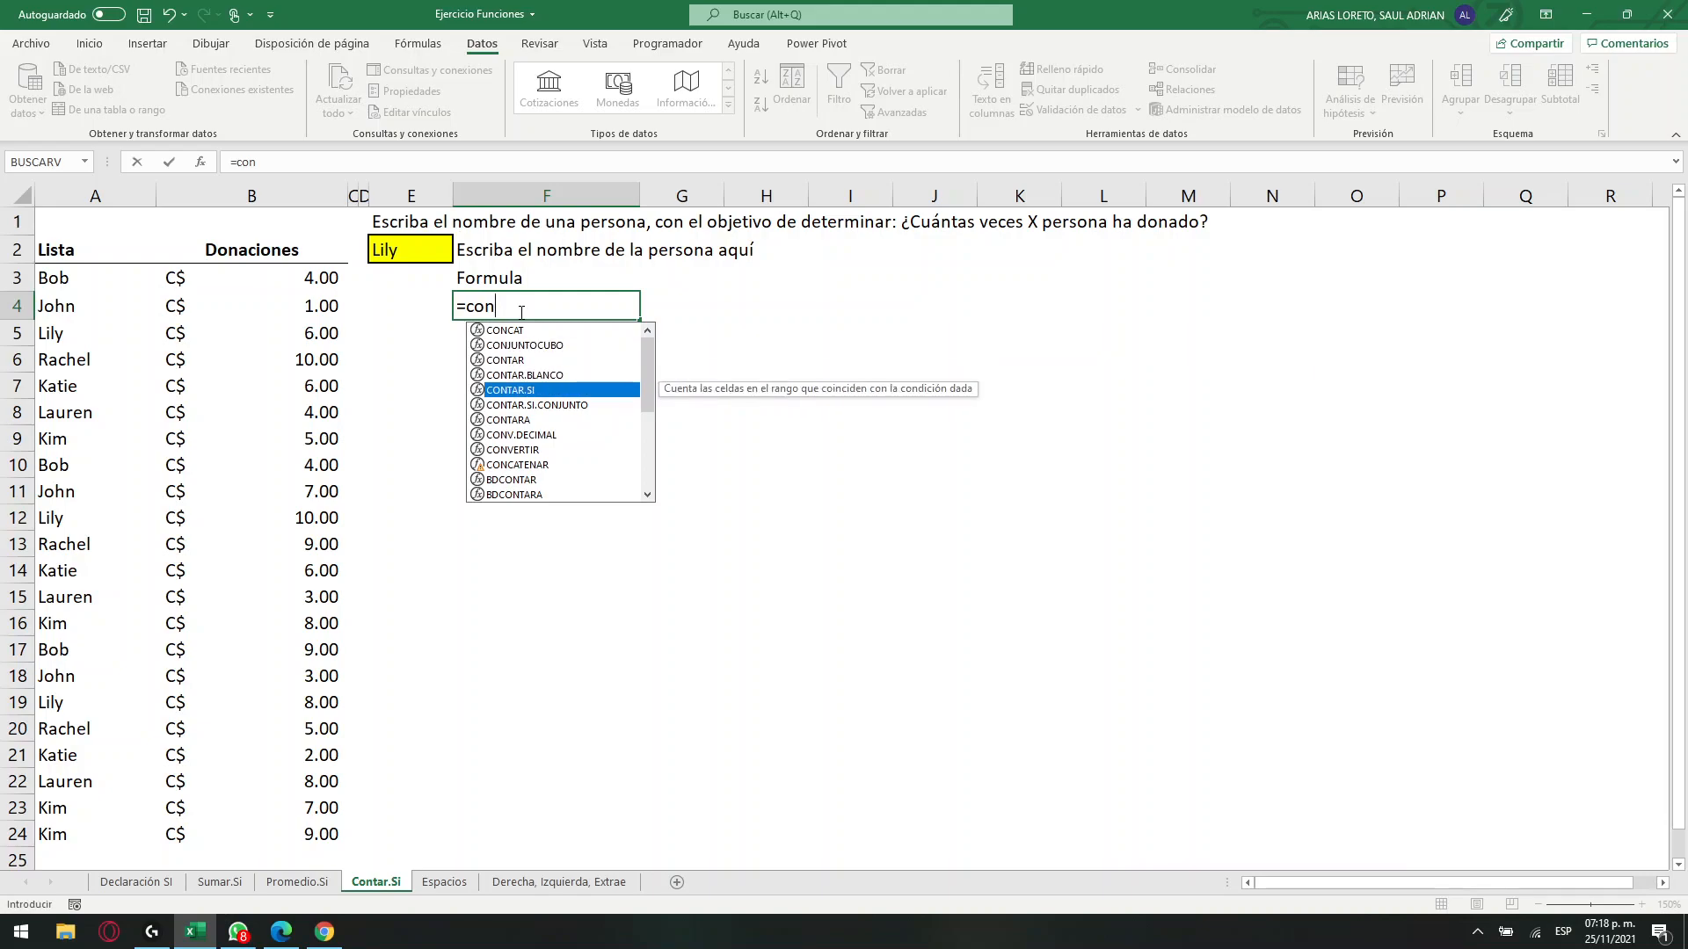
key(Tab)
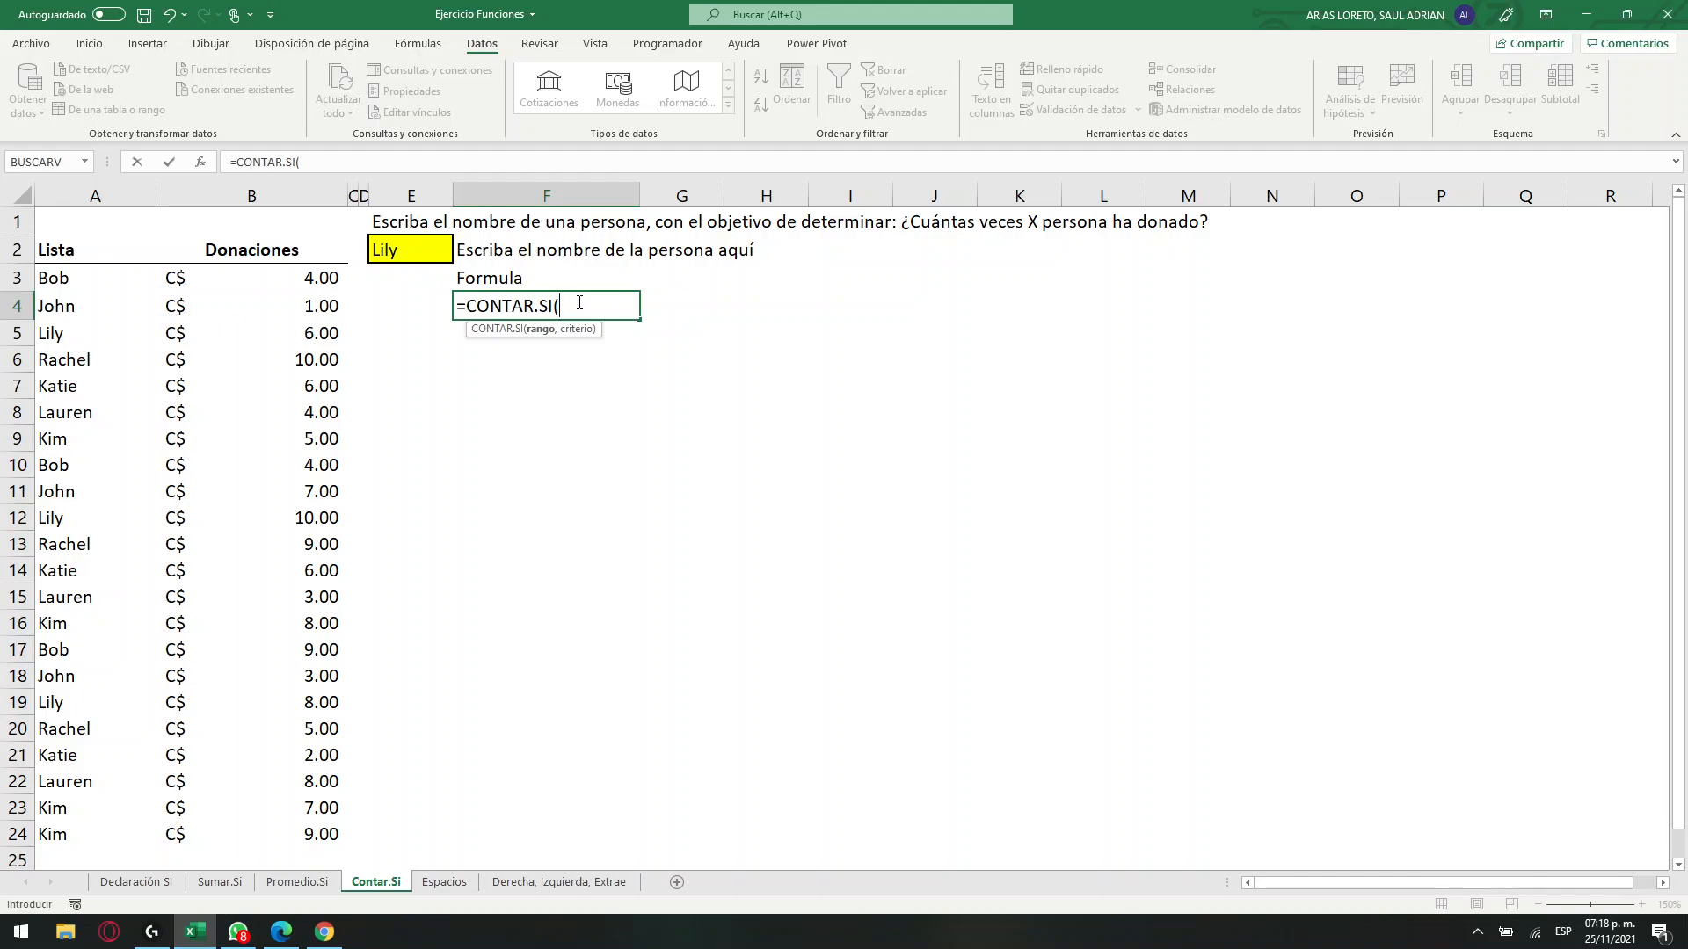
drag(87, 279, 95, 839)
text(,)
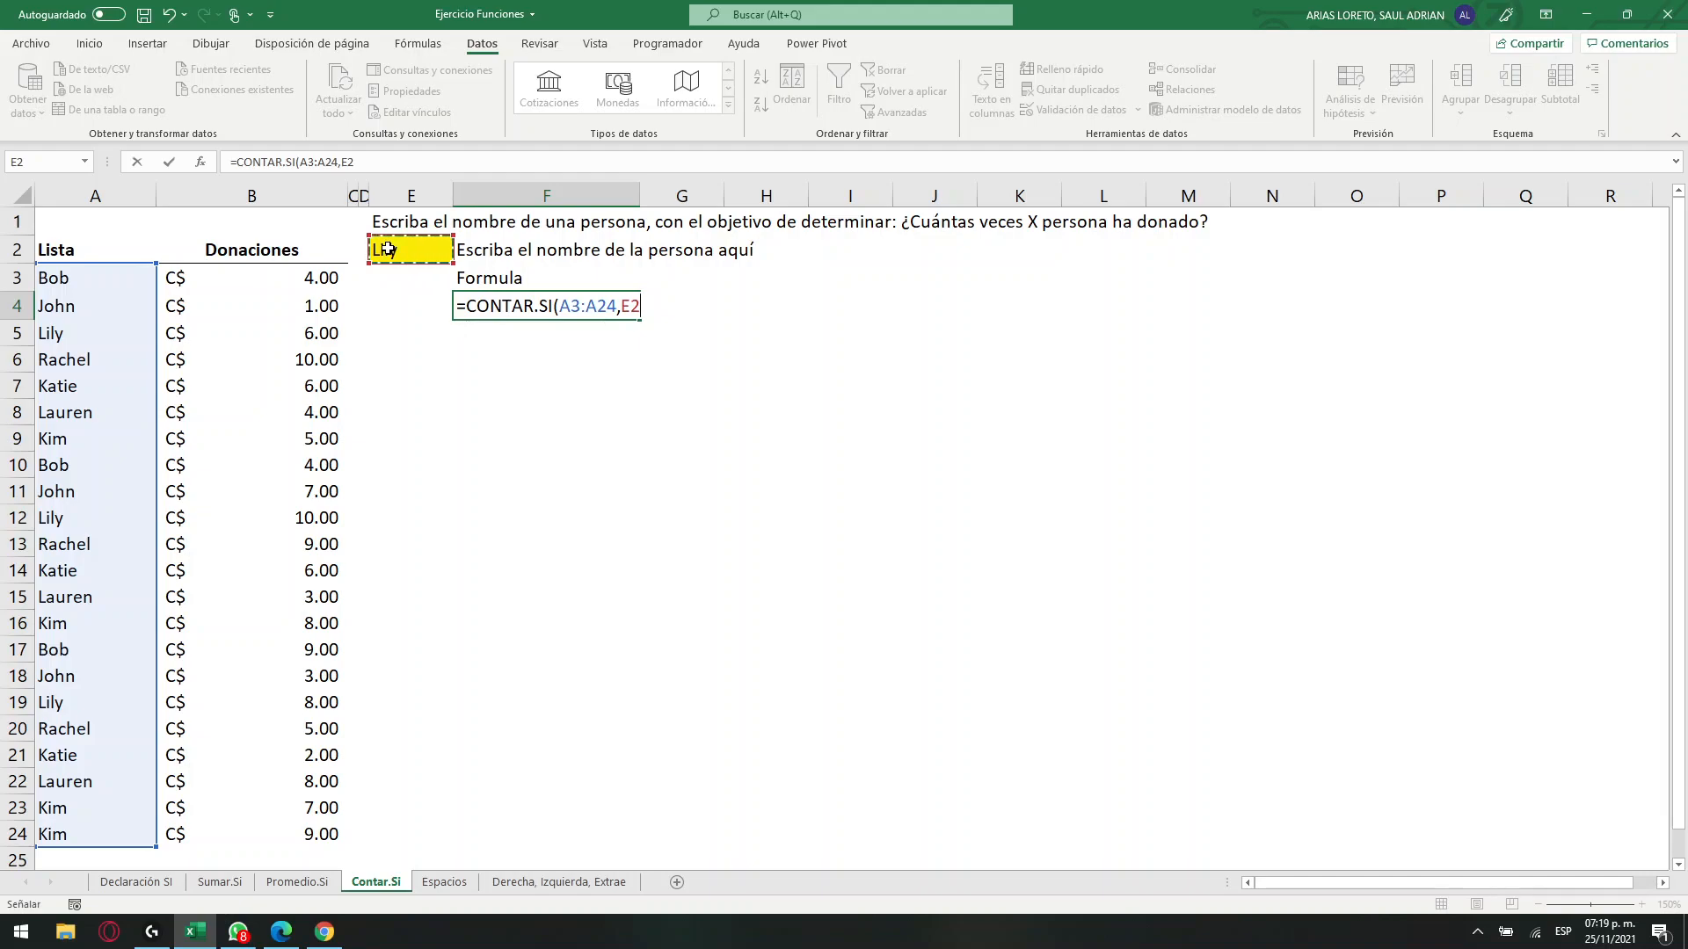
key(ctrl+Return)
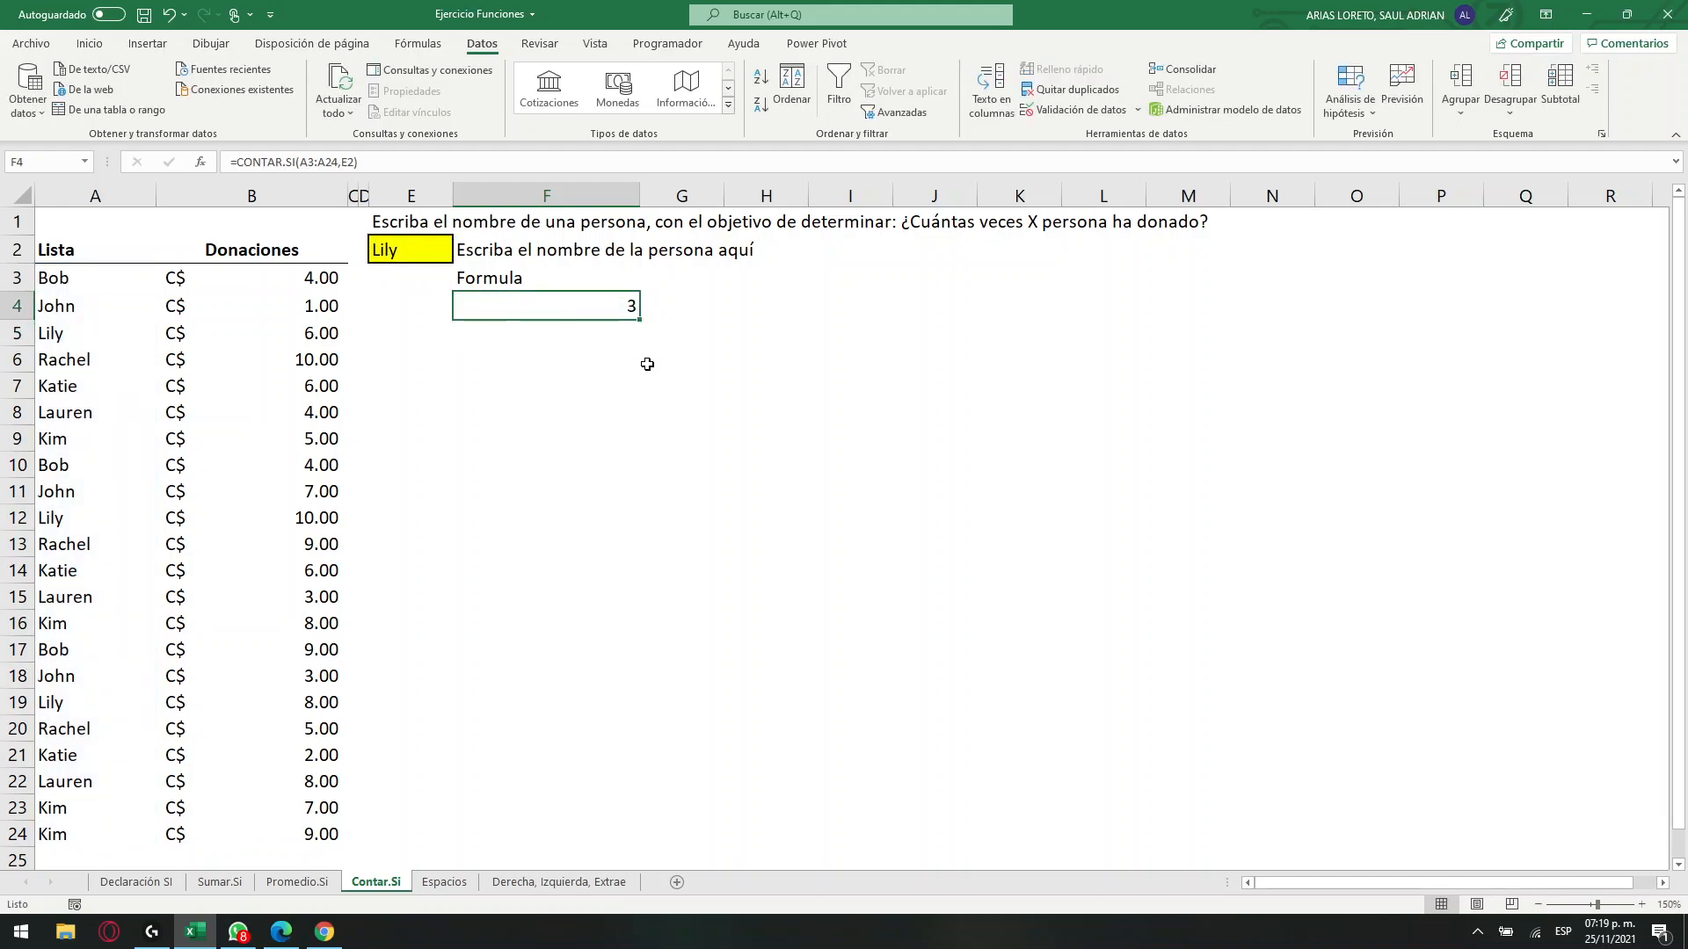
Fill the occurrences of the chosen name in A5, A12 and A19 with orange to check F4's count.
click(45, 337)
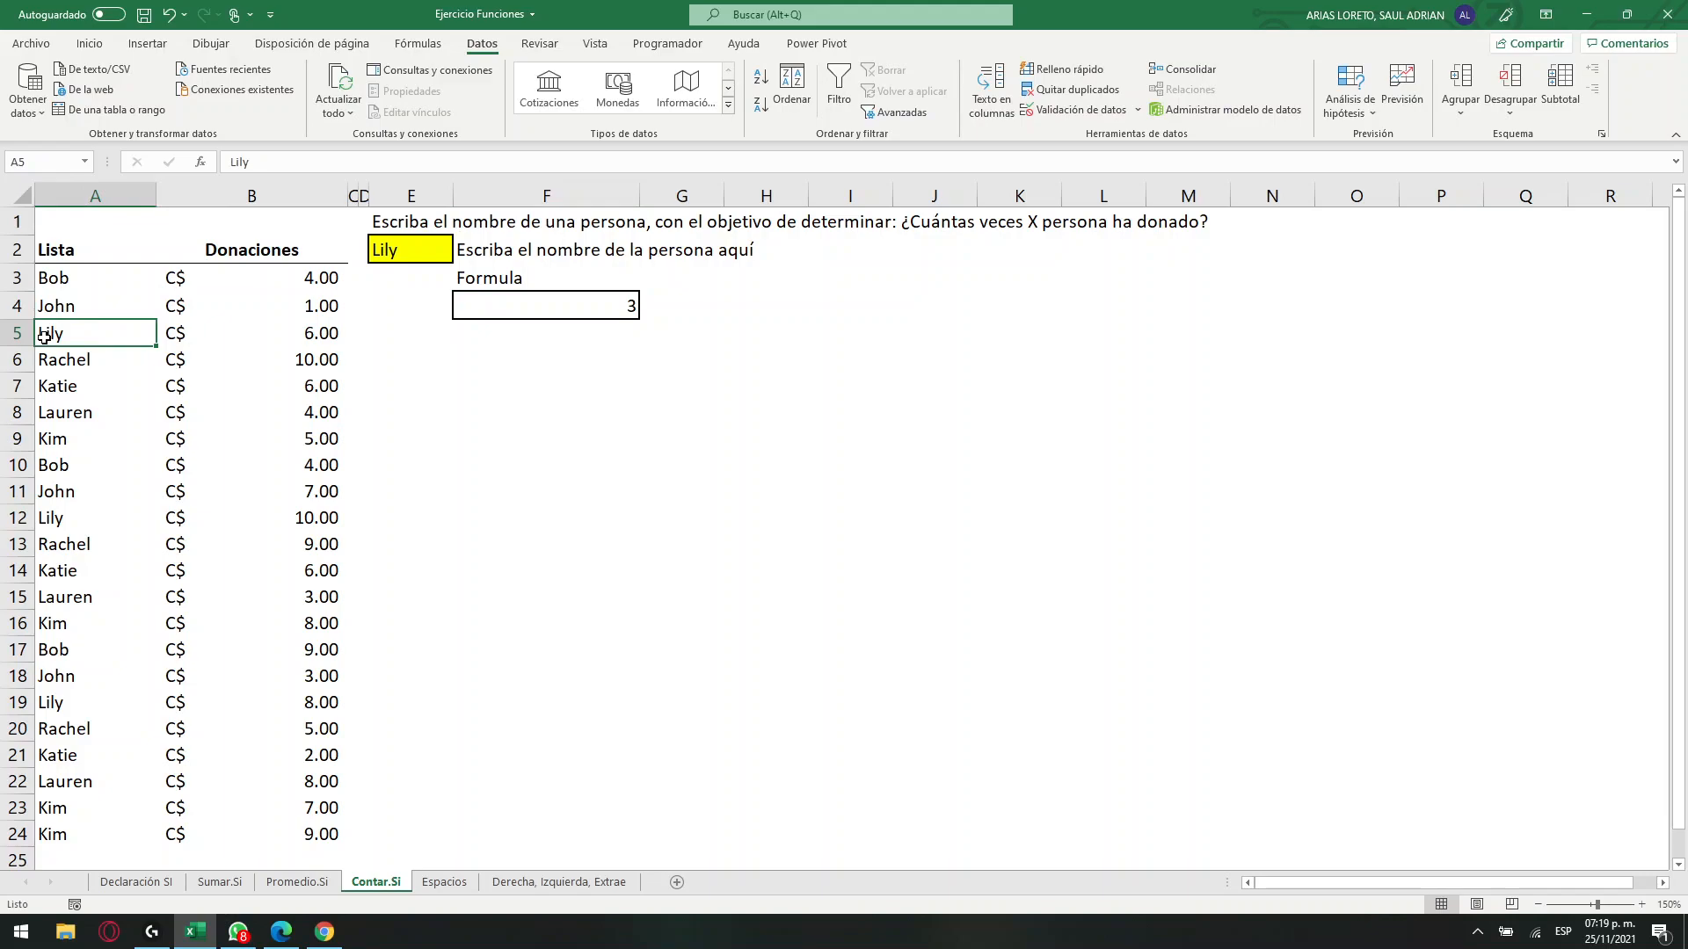
click(85, 46)
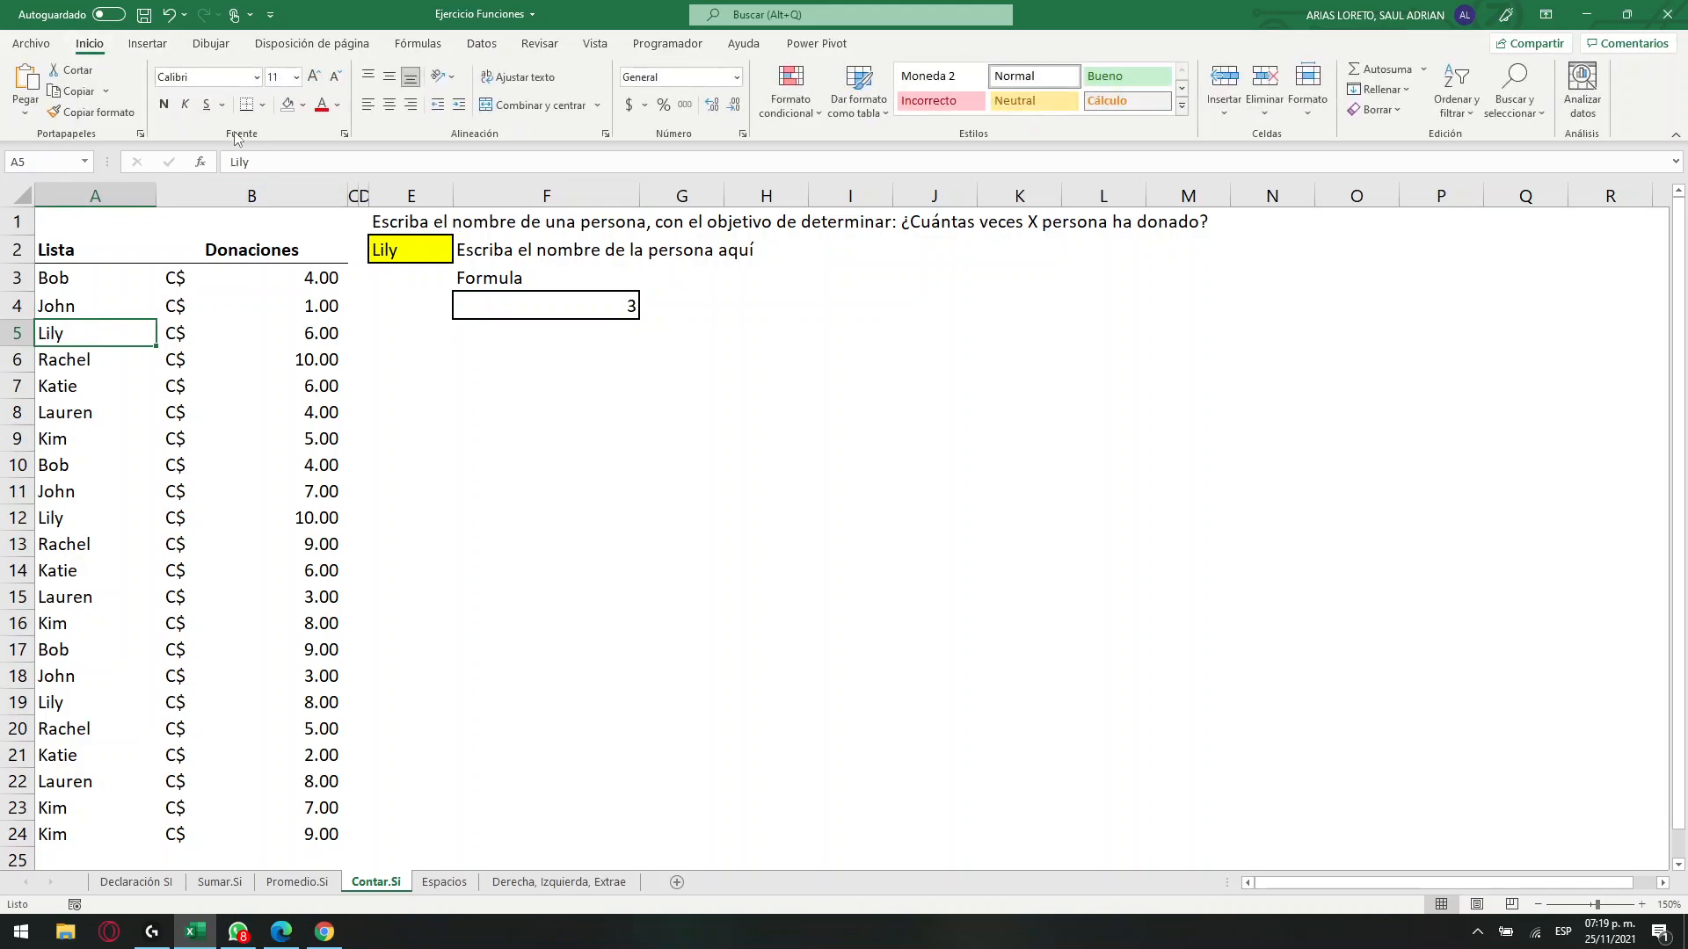
click(306, 105)
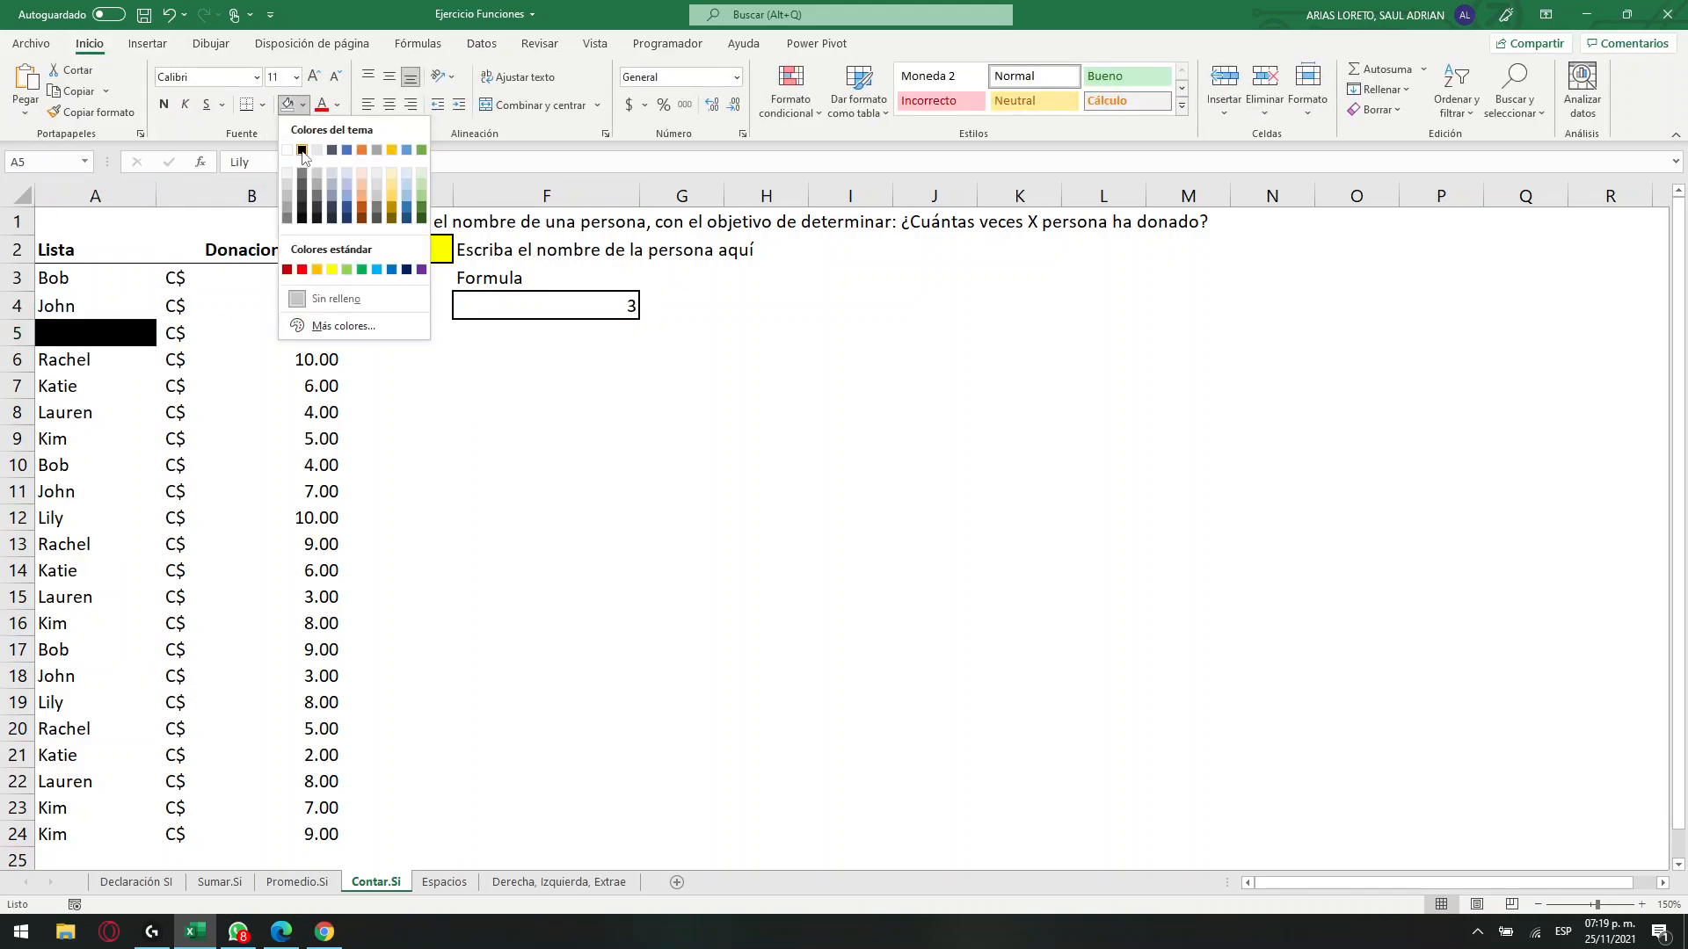
click(361, 151)
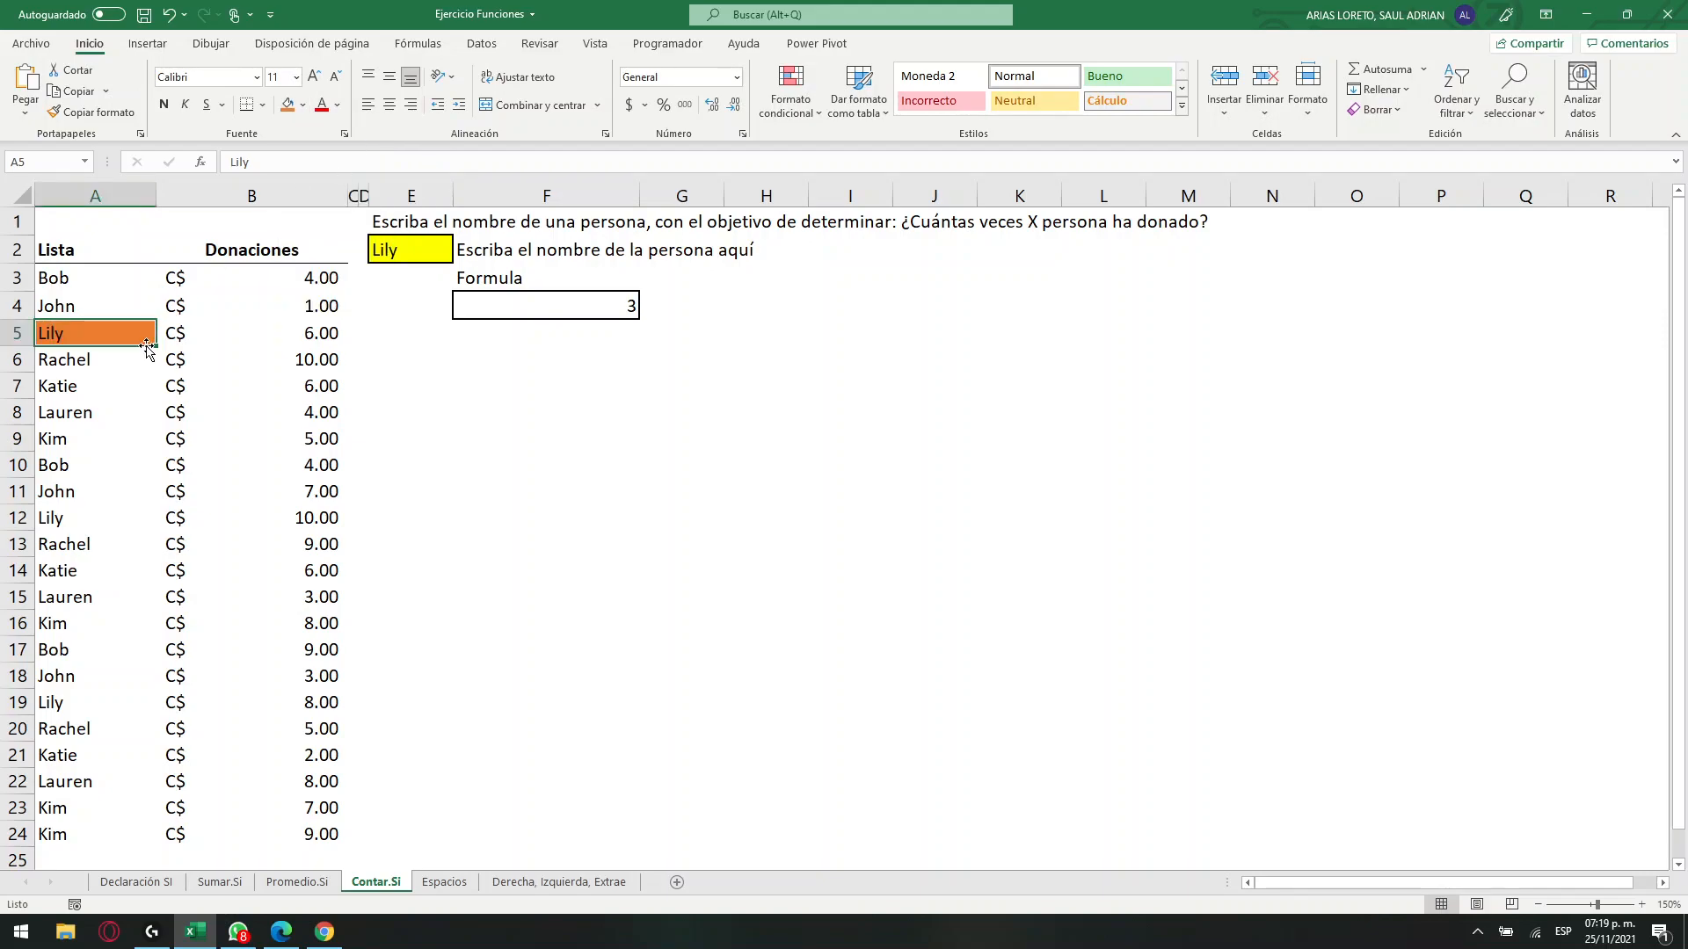
drag(88, 517, 88, 540)
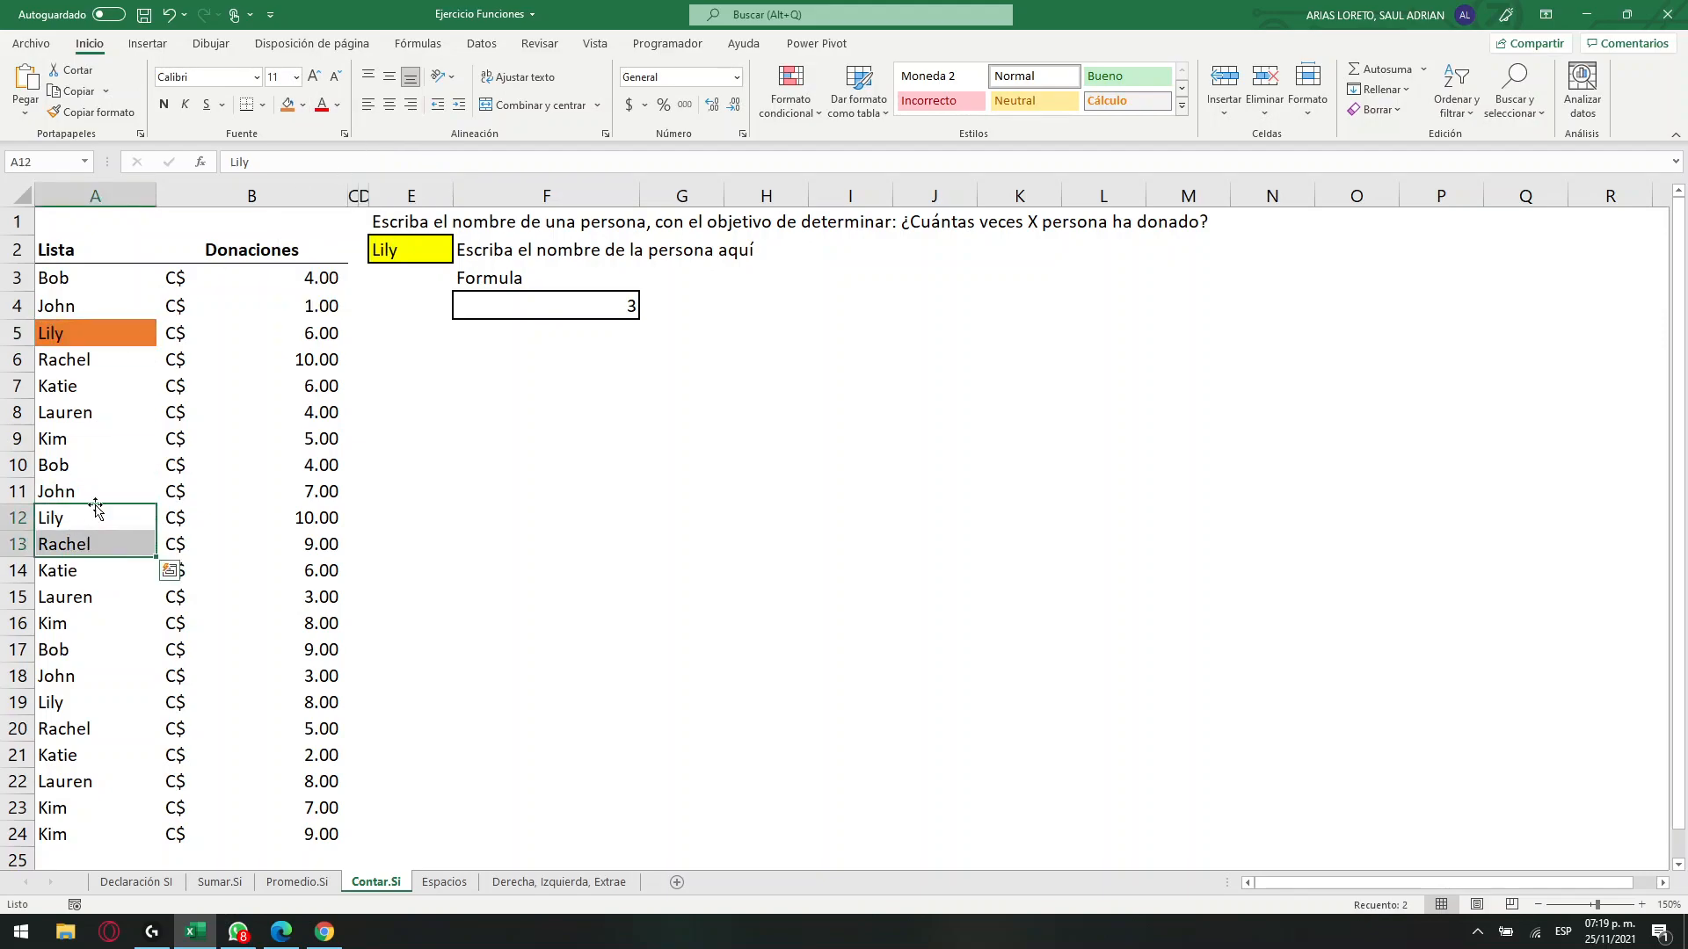
click(77, 515)
click(288, 105)
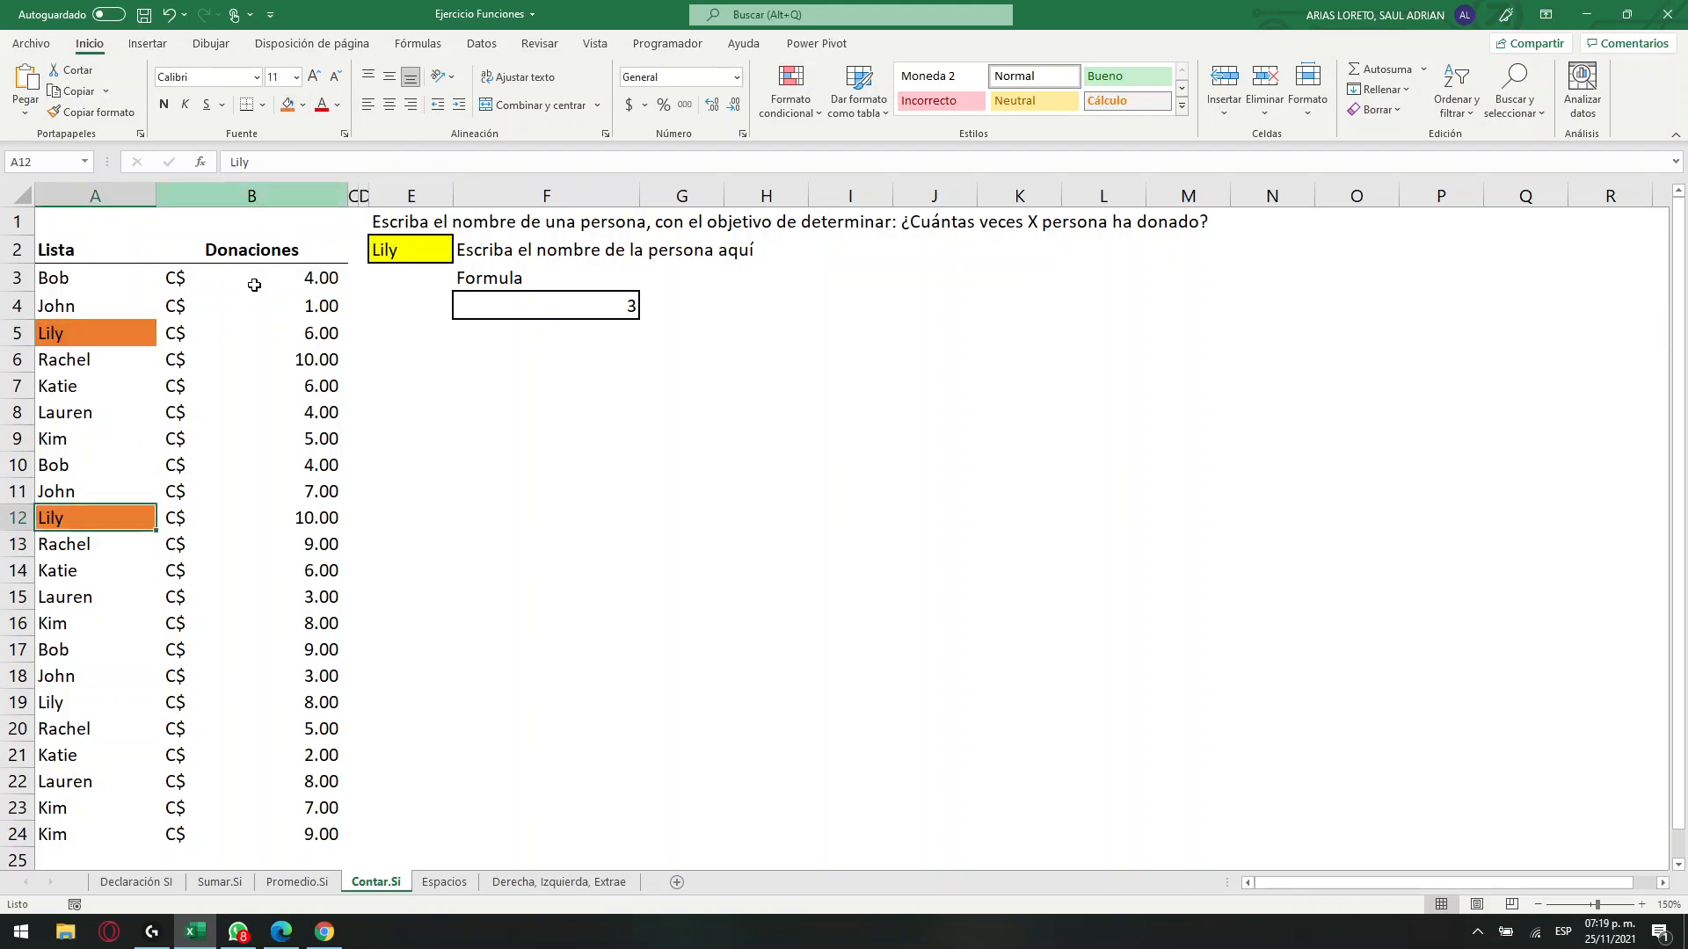
click(68, 706)
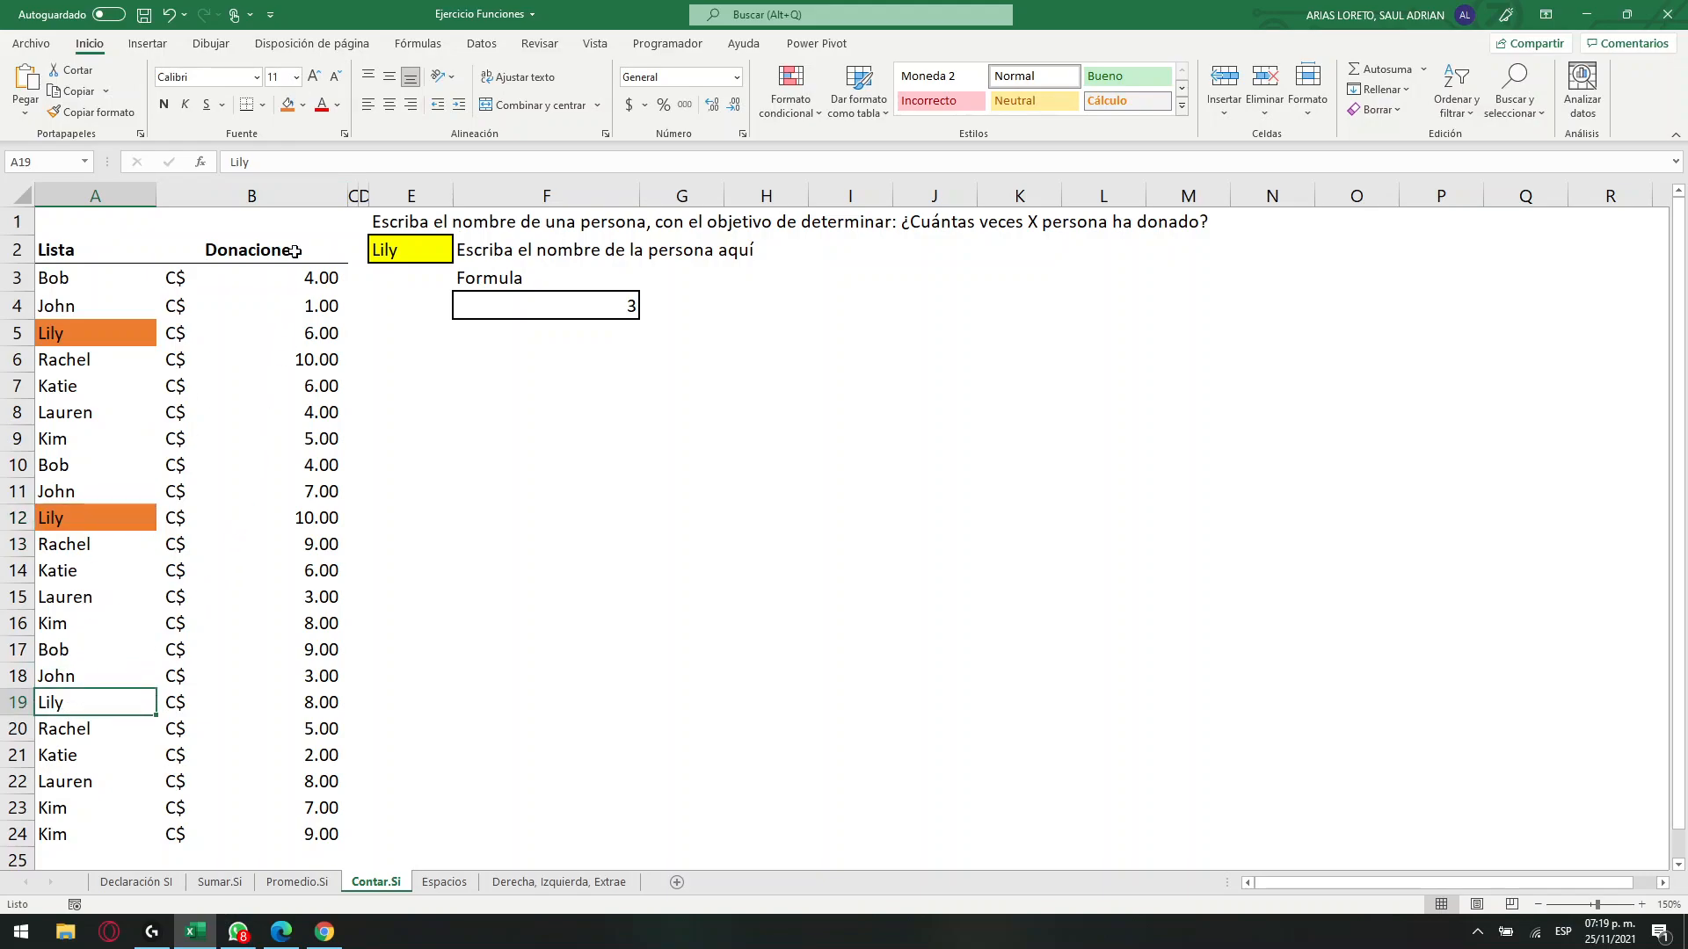
click(288, 105)
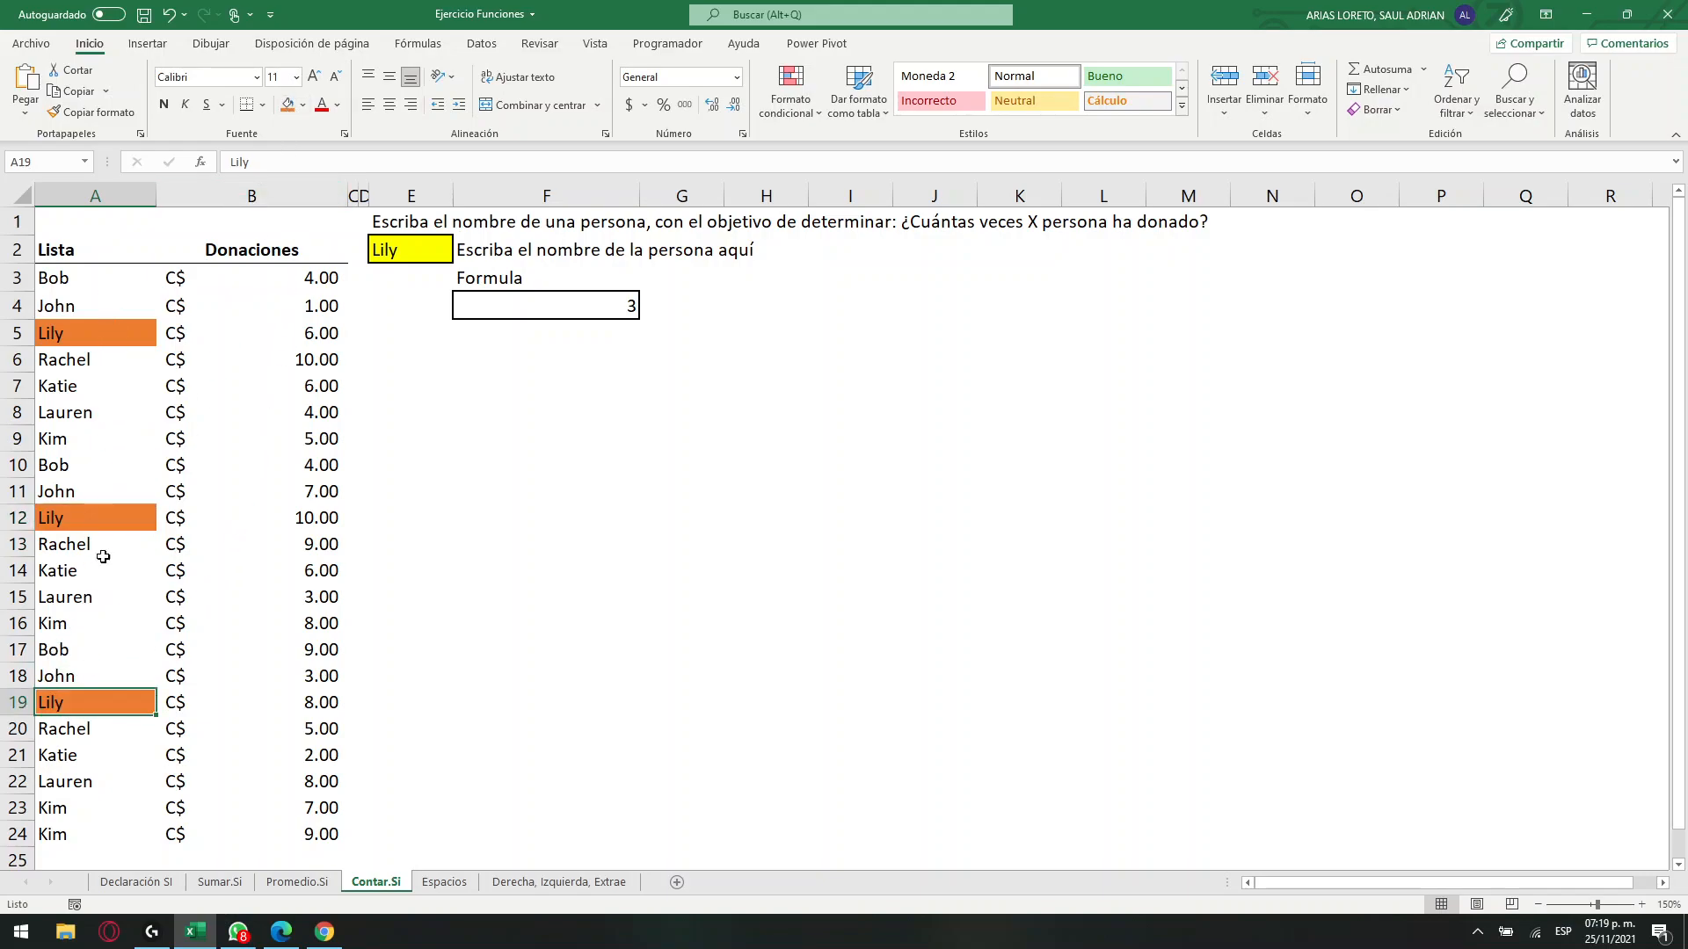
click(597, 315)
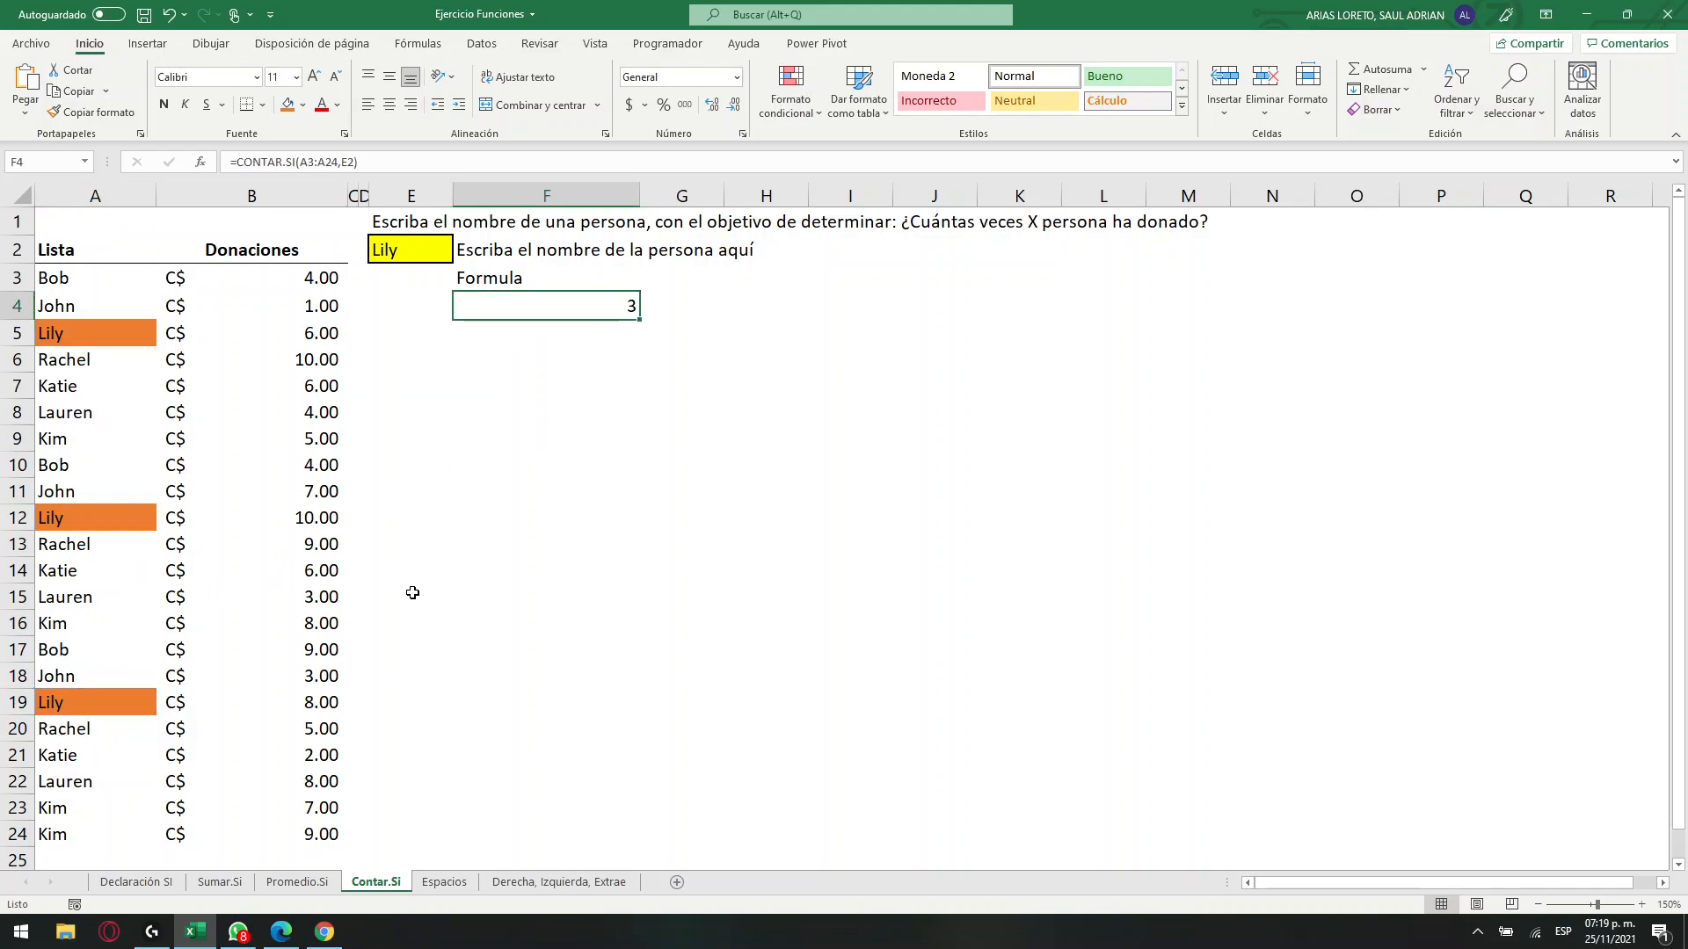
Undo the orange fills on cells A5, A12 and A19.
key(ctrl+z)
key(ctrl+z)
key(ctrl+z)
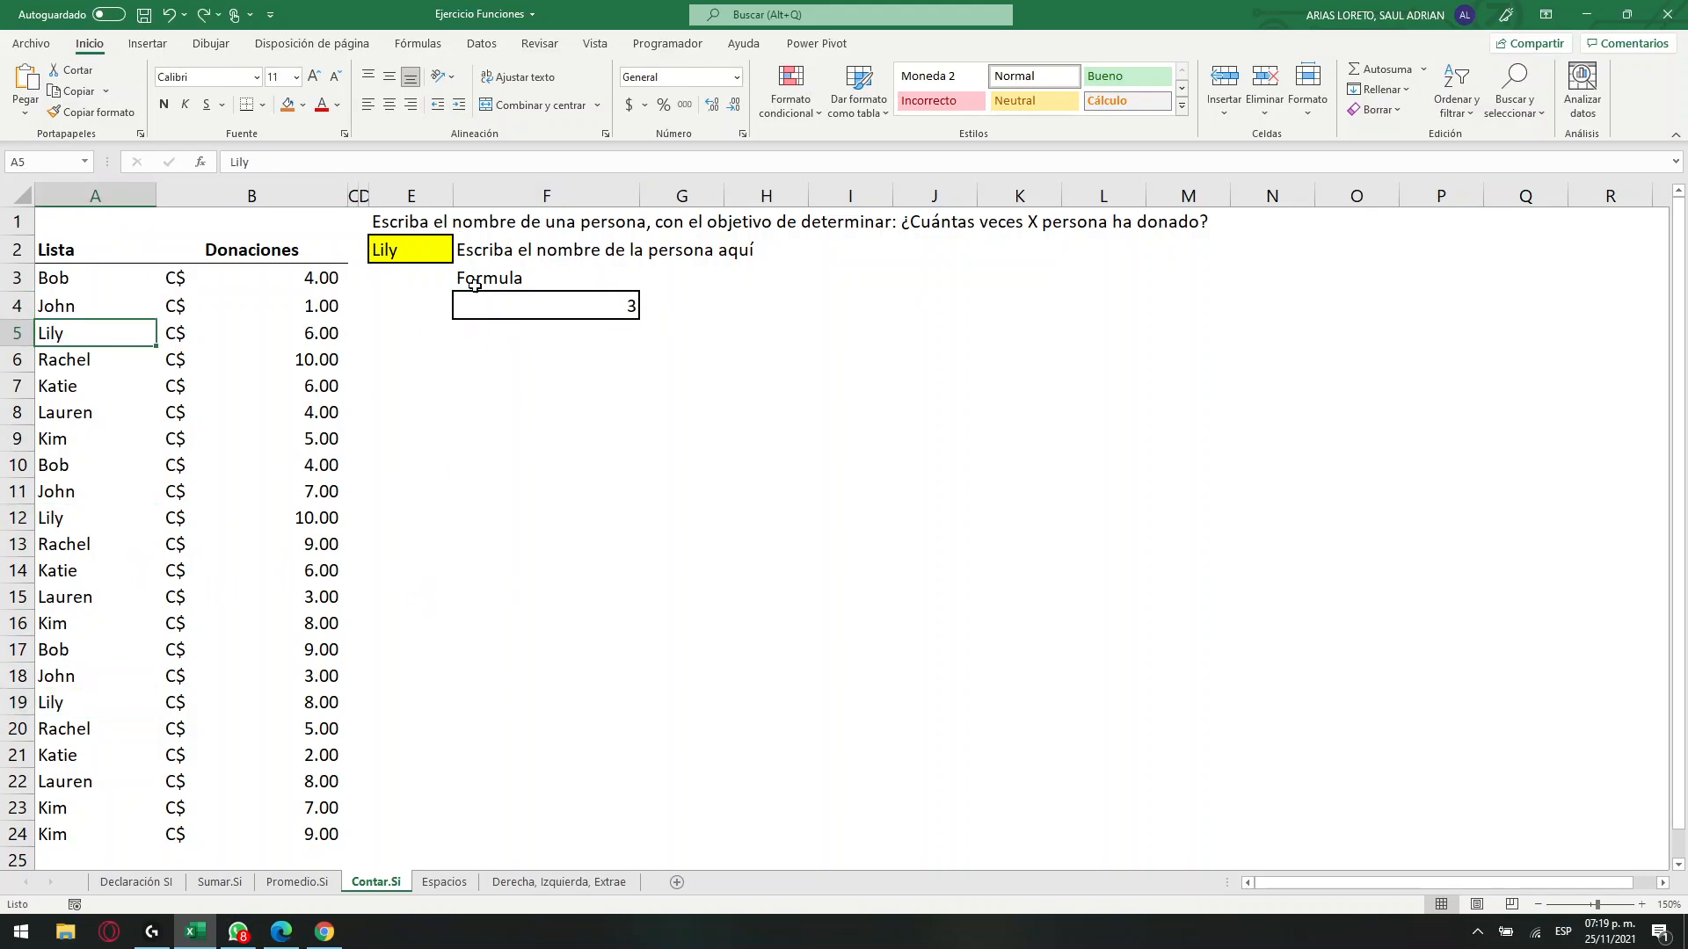
Change the name in cell E2 to the one matching cell A9, using its drop-down list.
click(442, 250)
click(460, 253)
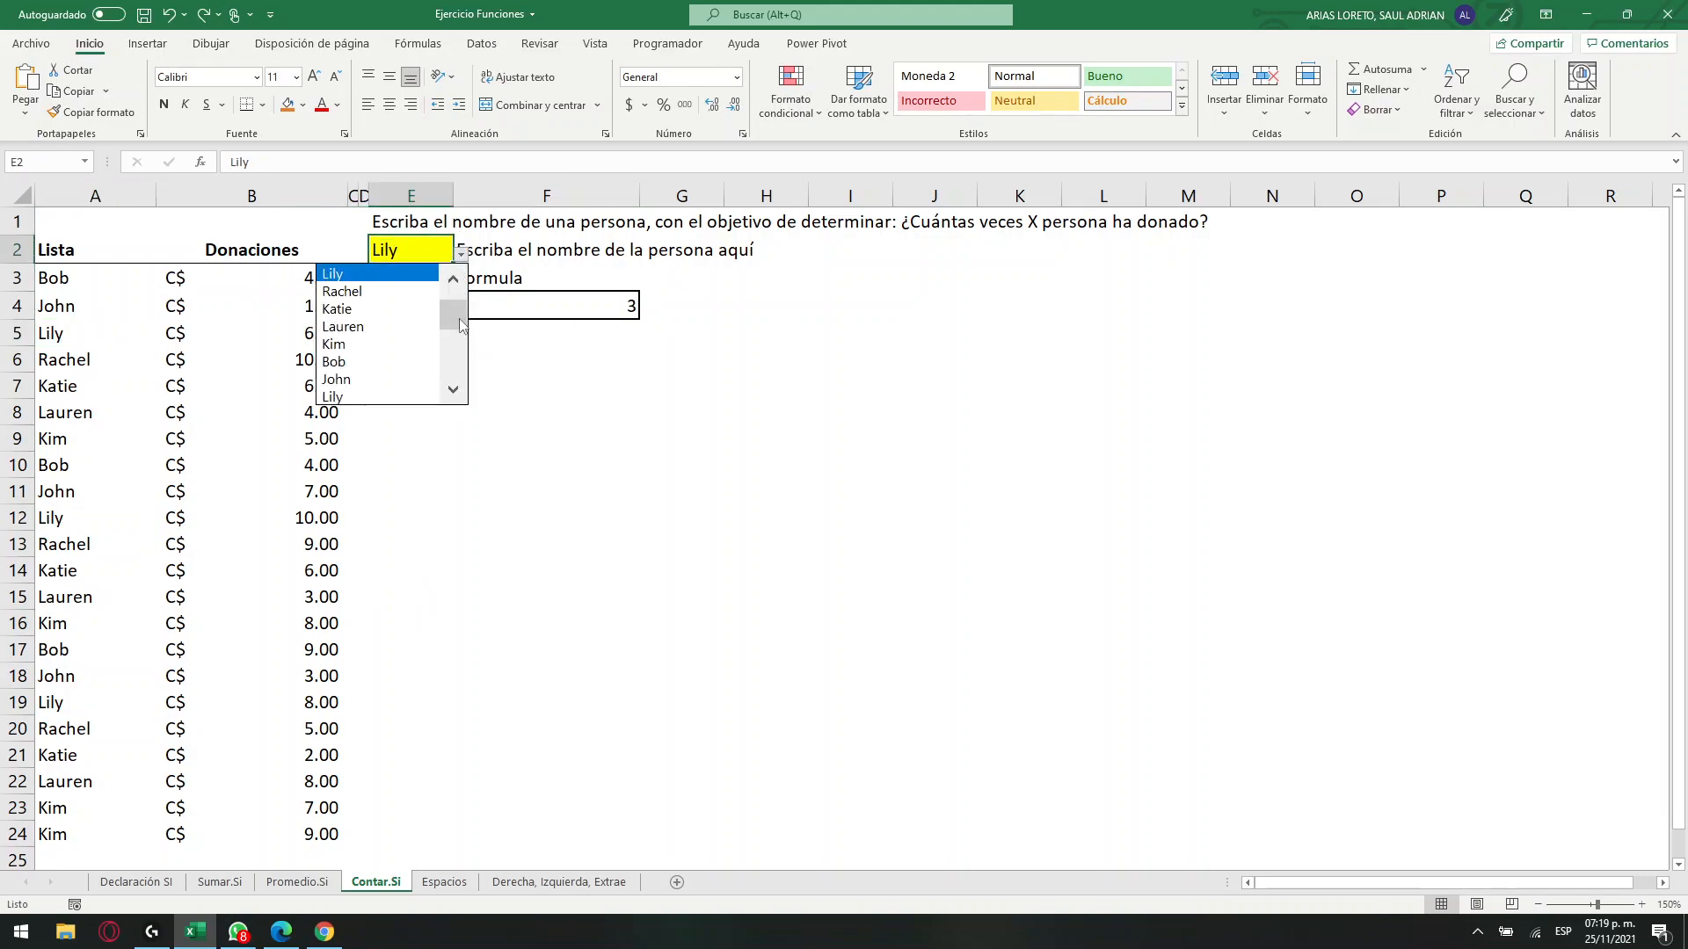
click(339, 344)
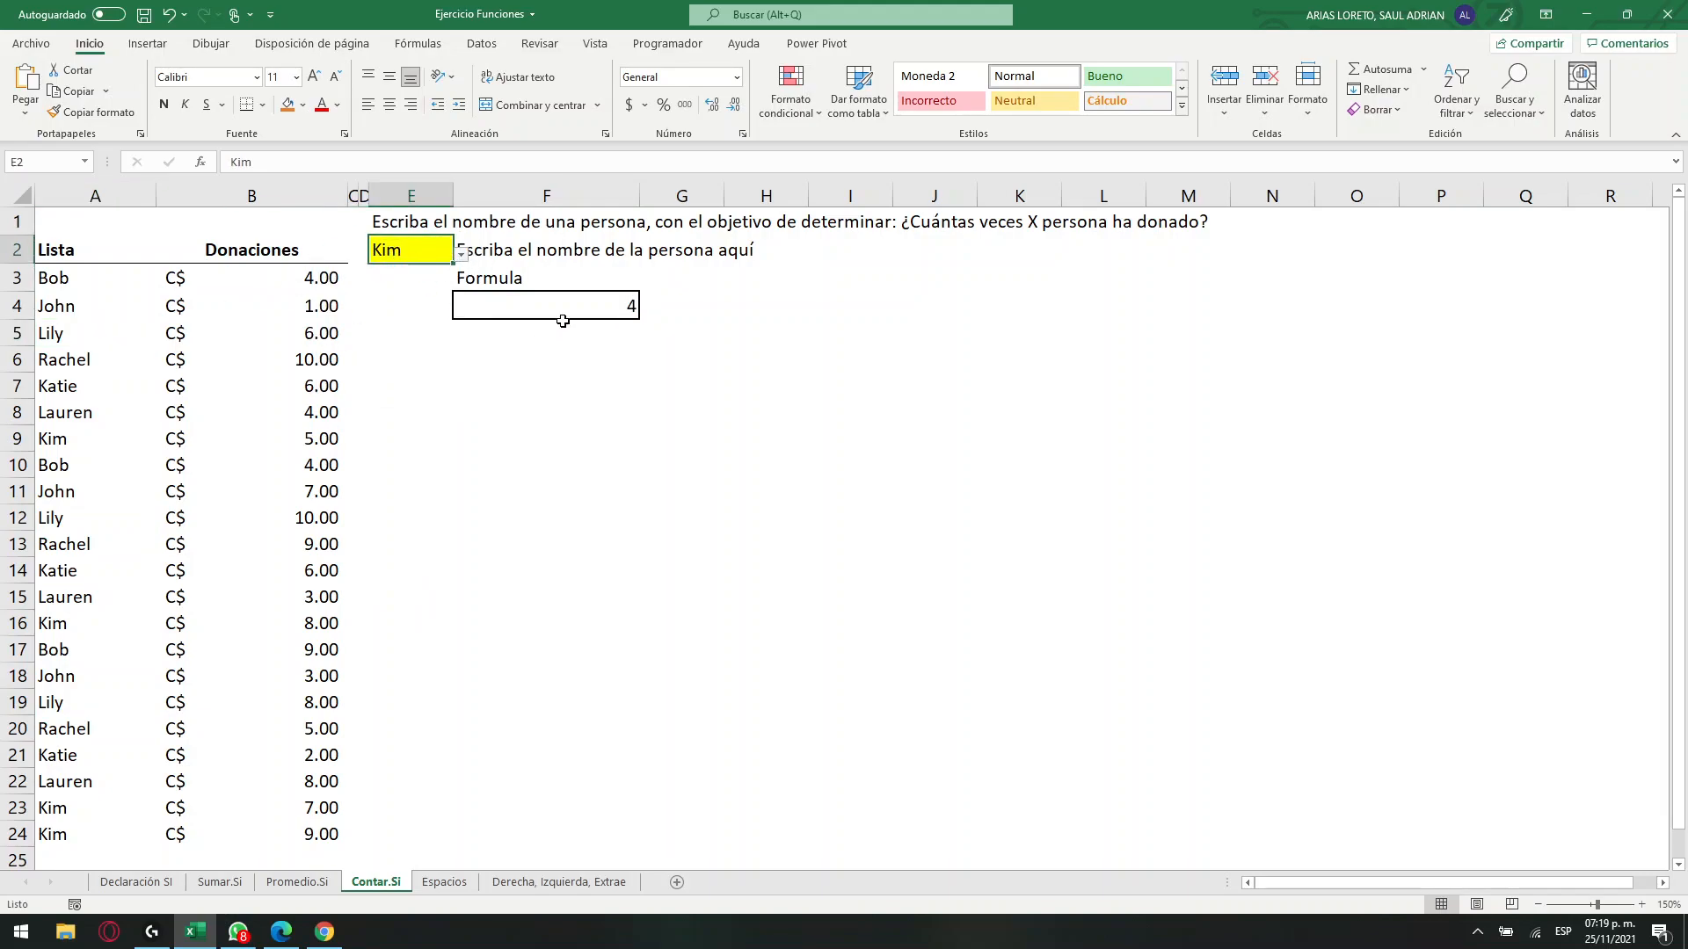
Fill the occurrences of the new name in A9, A16, A23 and A24 with orange to check F4's count.
click(62, 440)
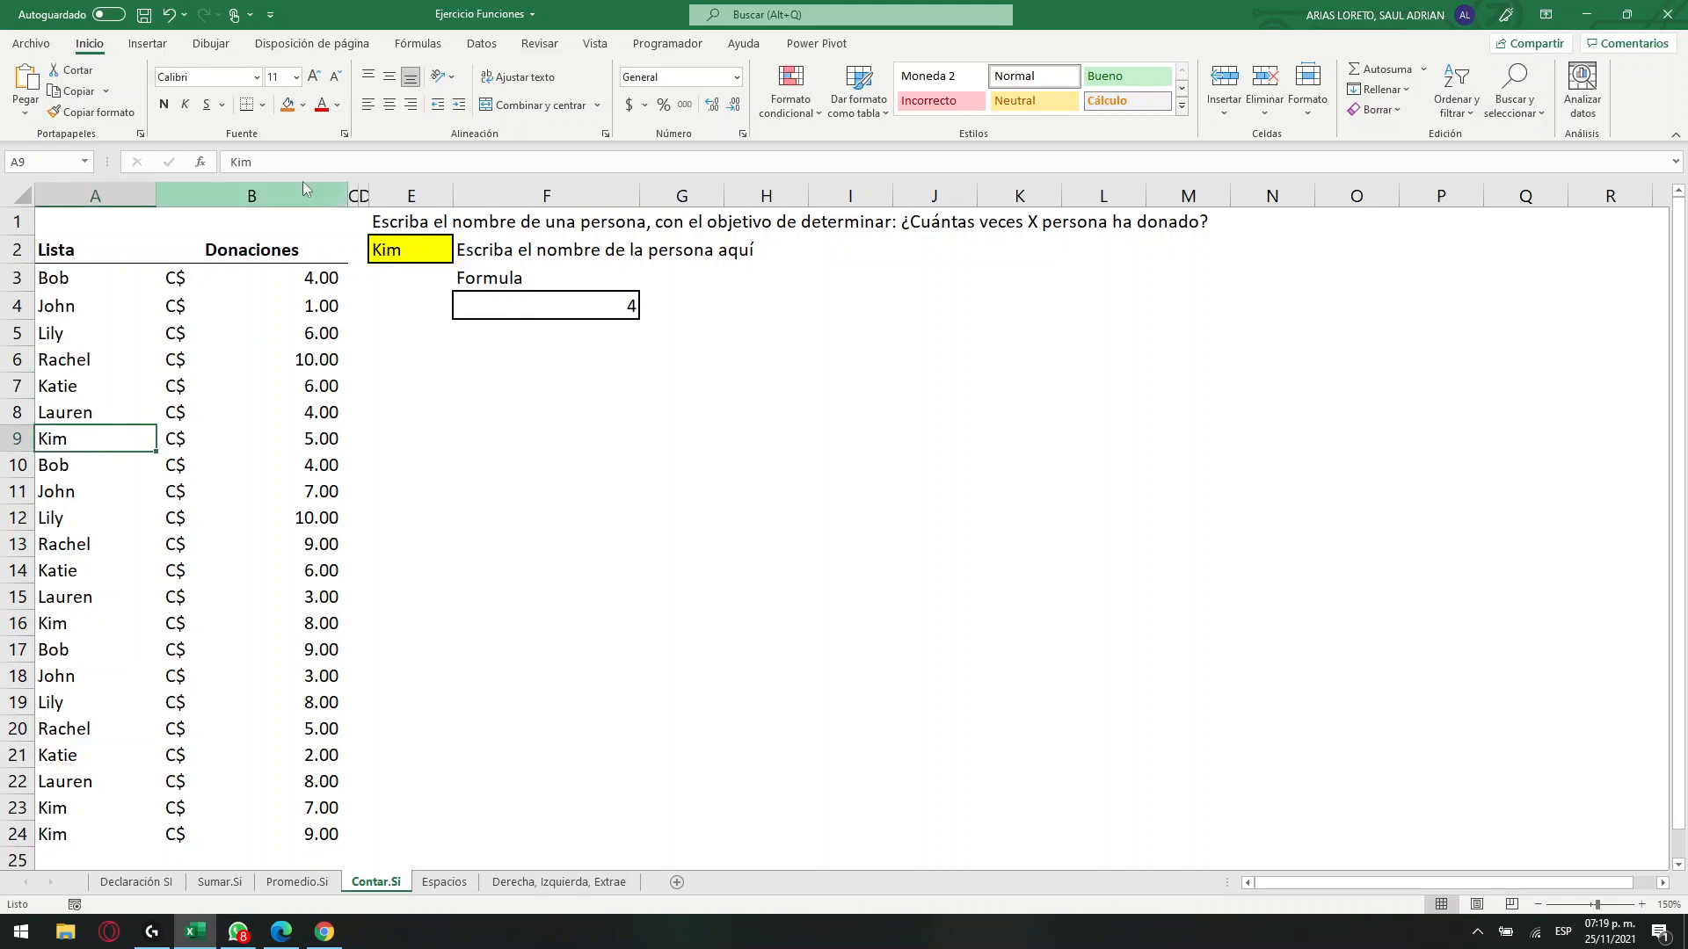
click(287, 105)
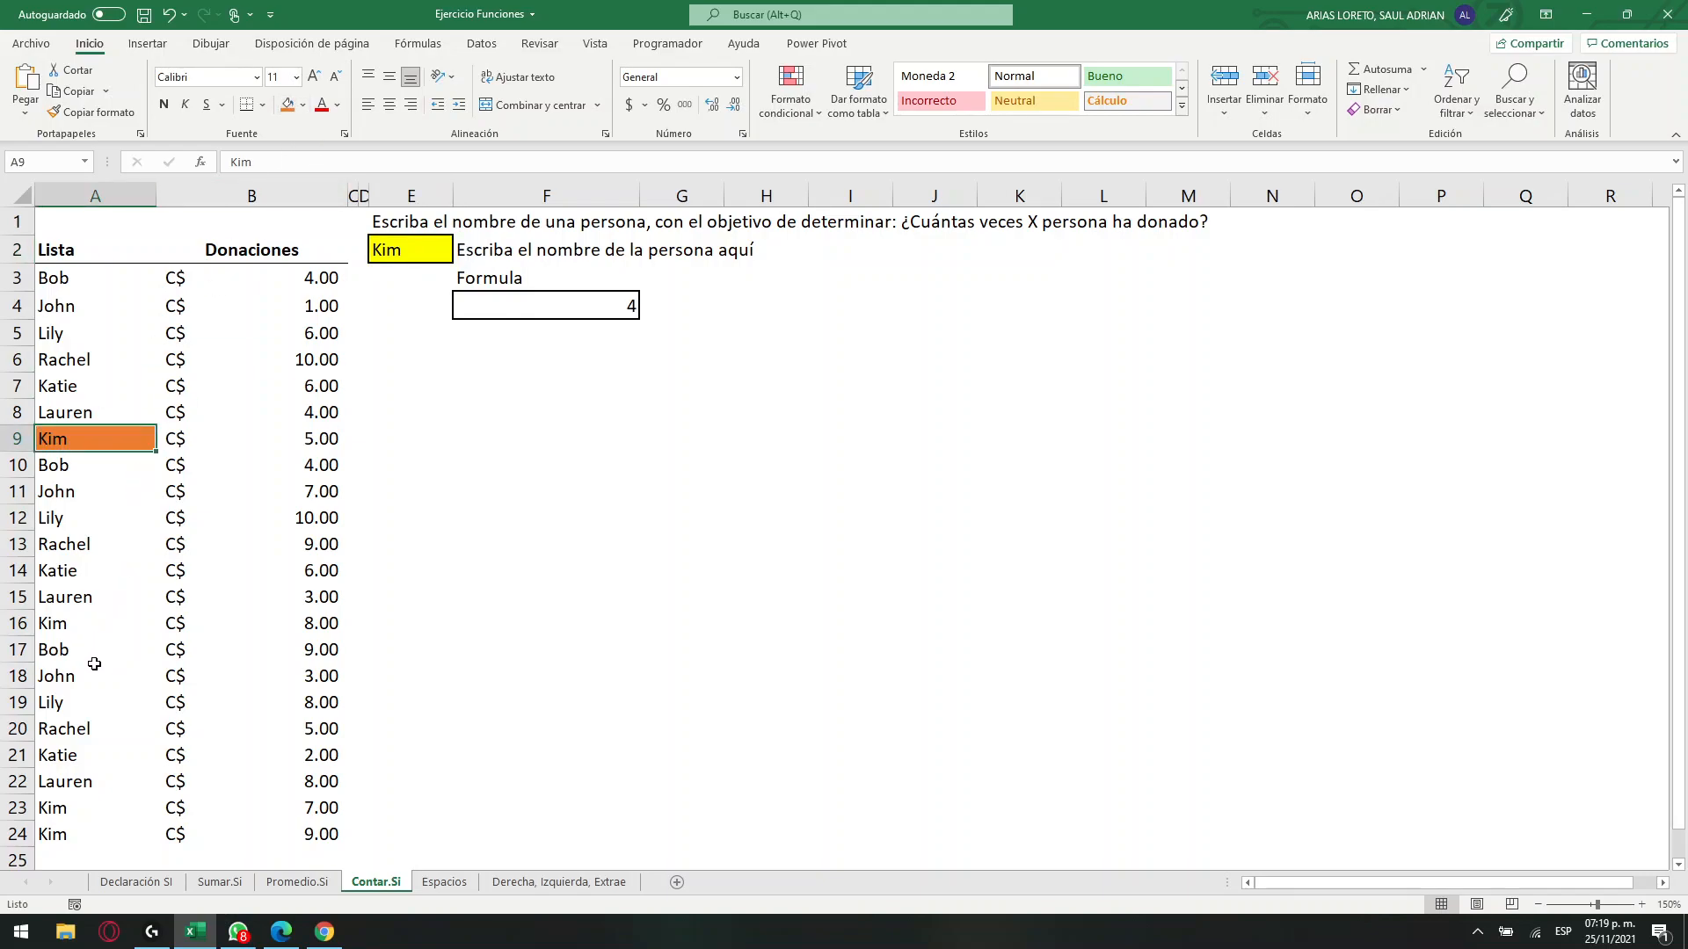
click(58, 809)
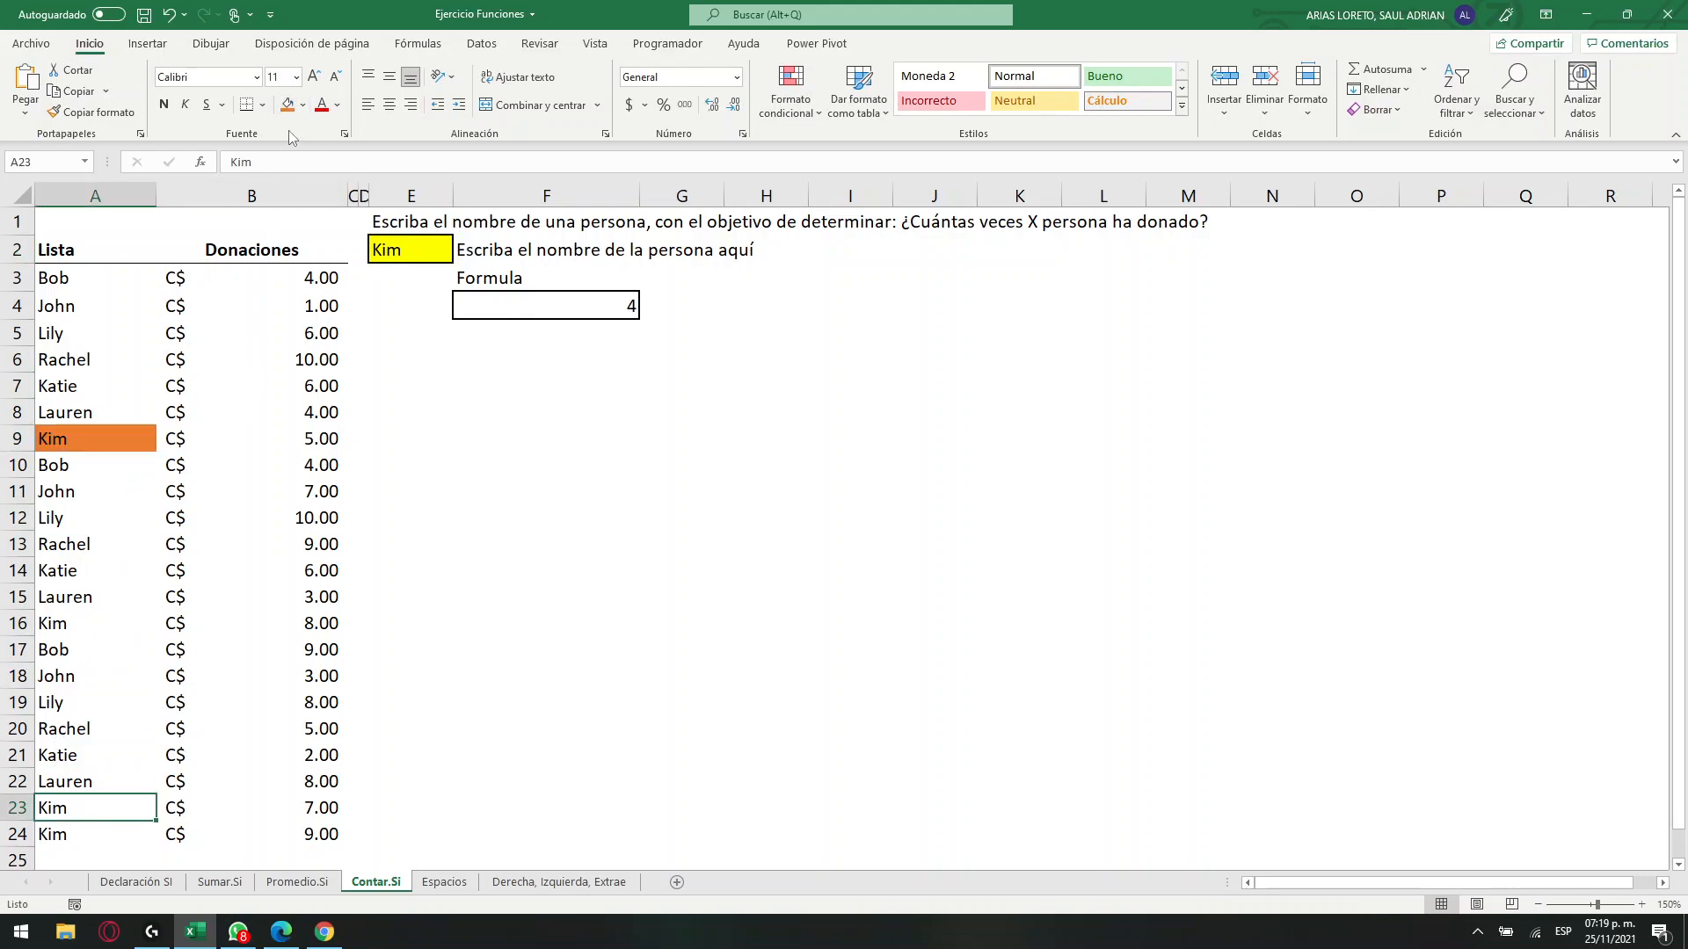
click(287, 104)
click(66, 625)
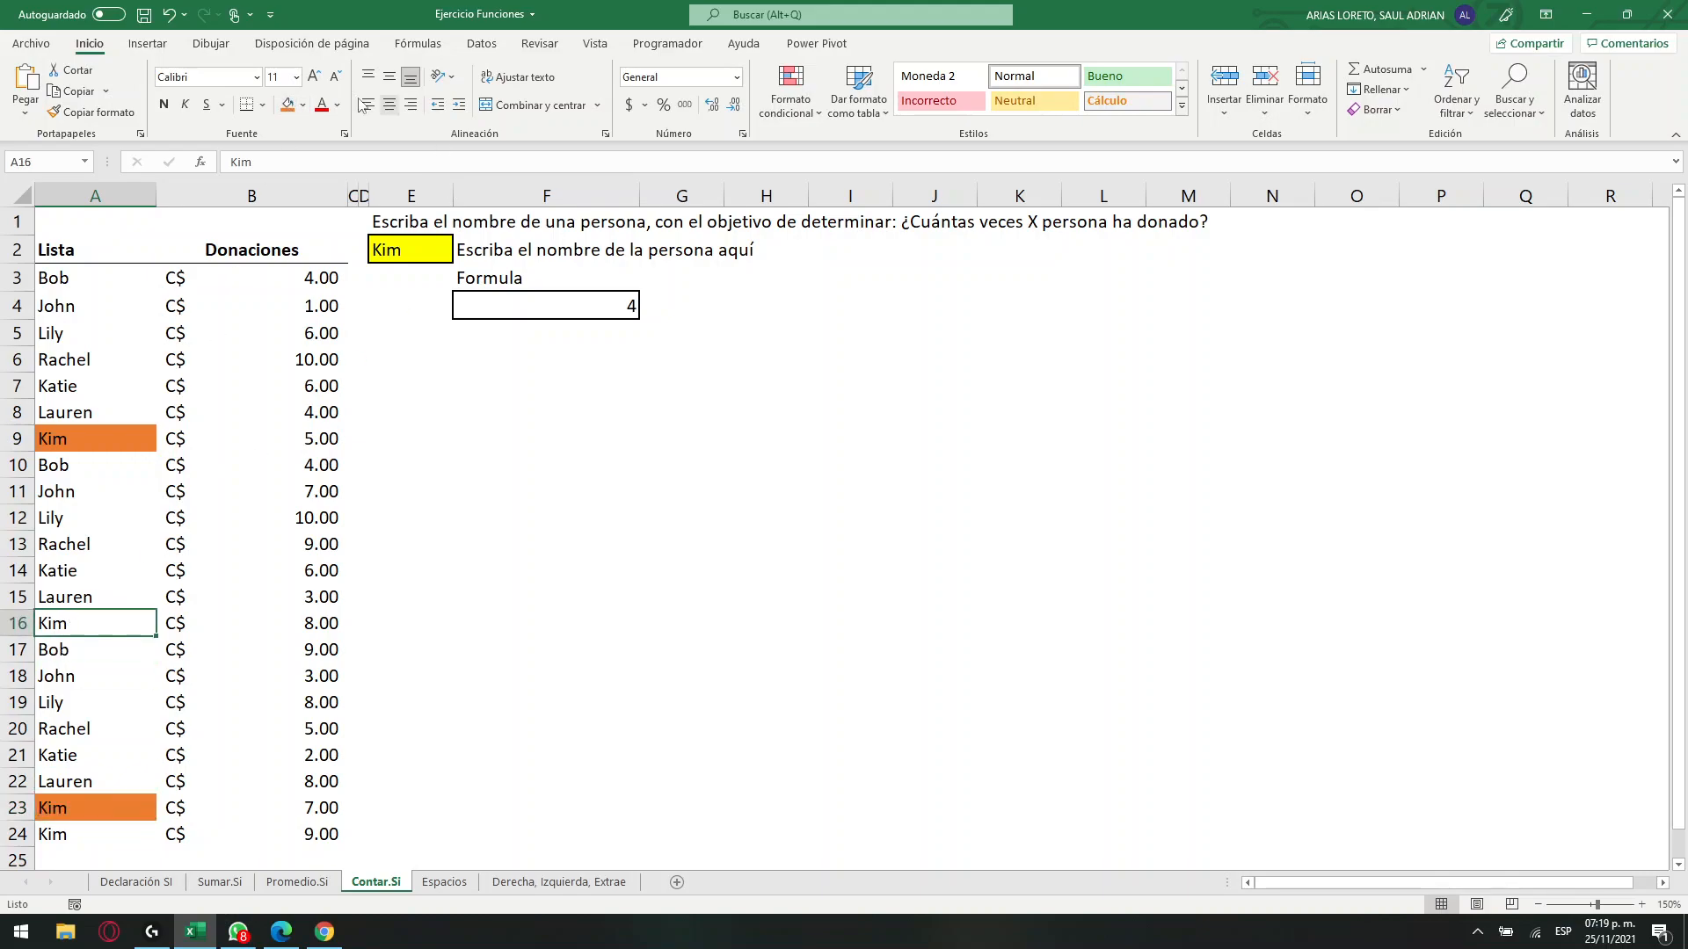
click(288, 105)
click(71, 835)
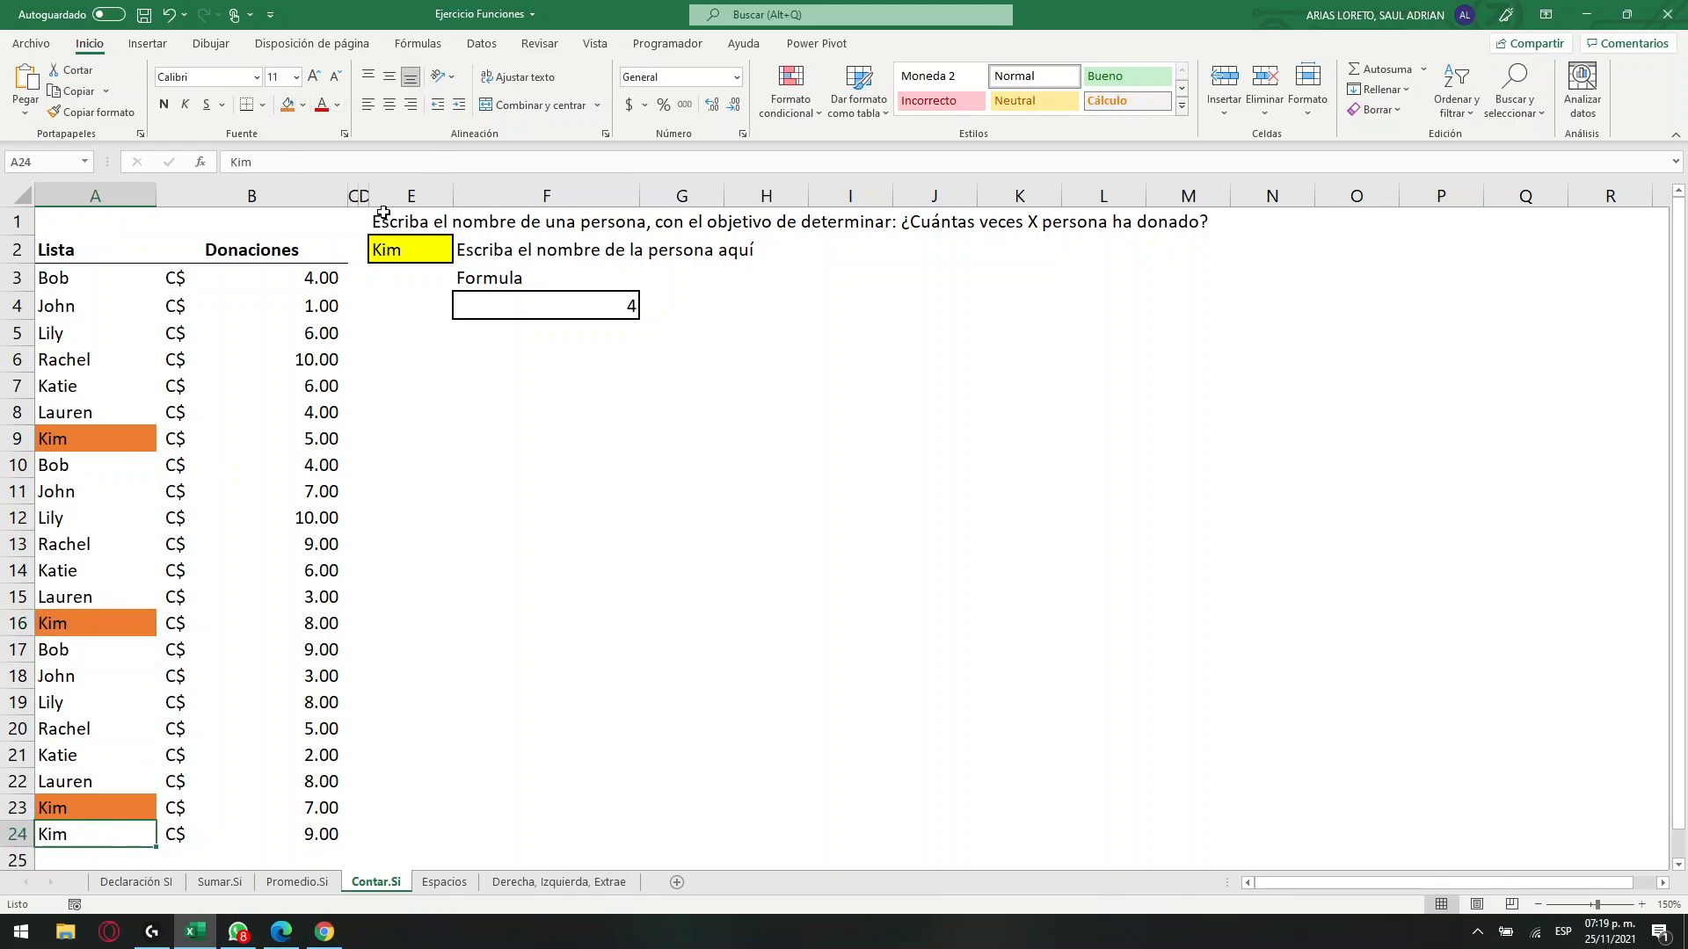
click(287, 104)
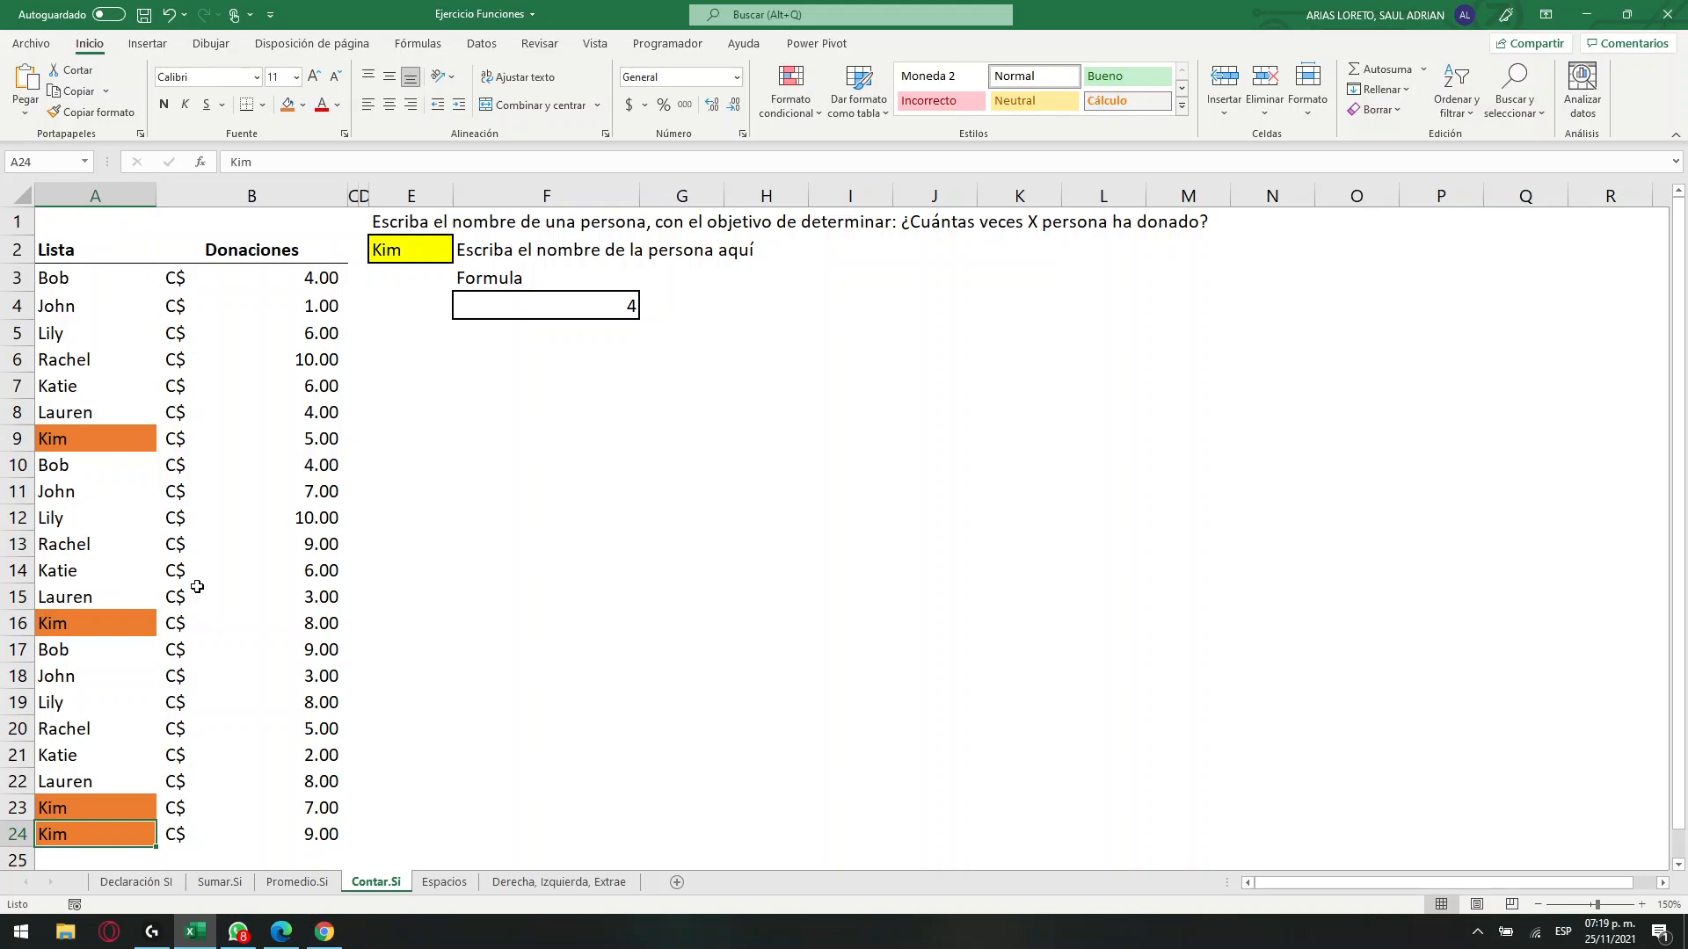
click(612, 307)
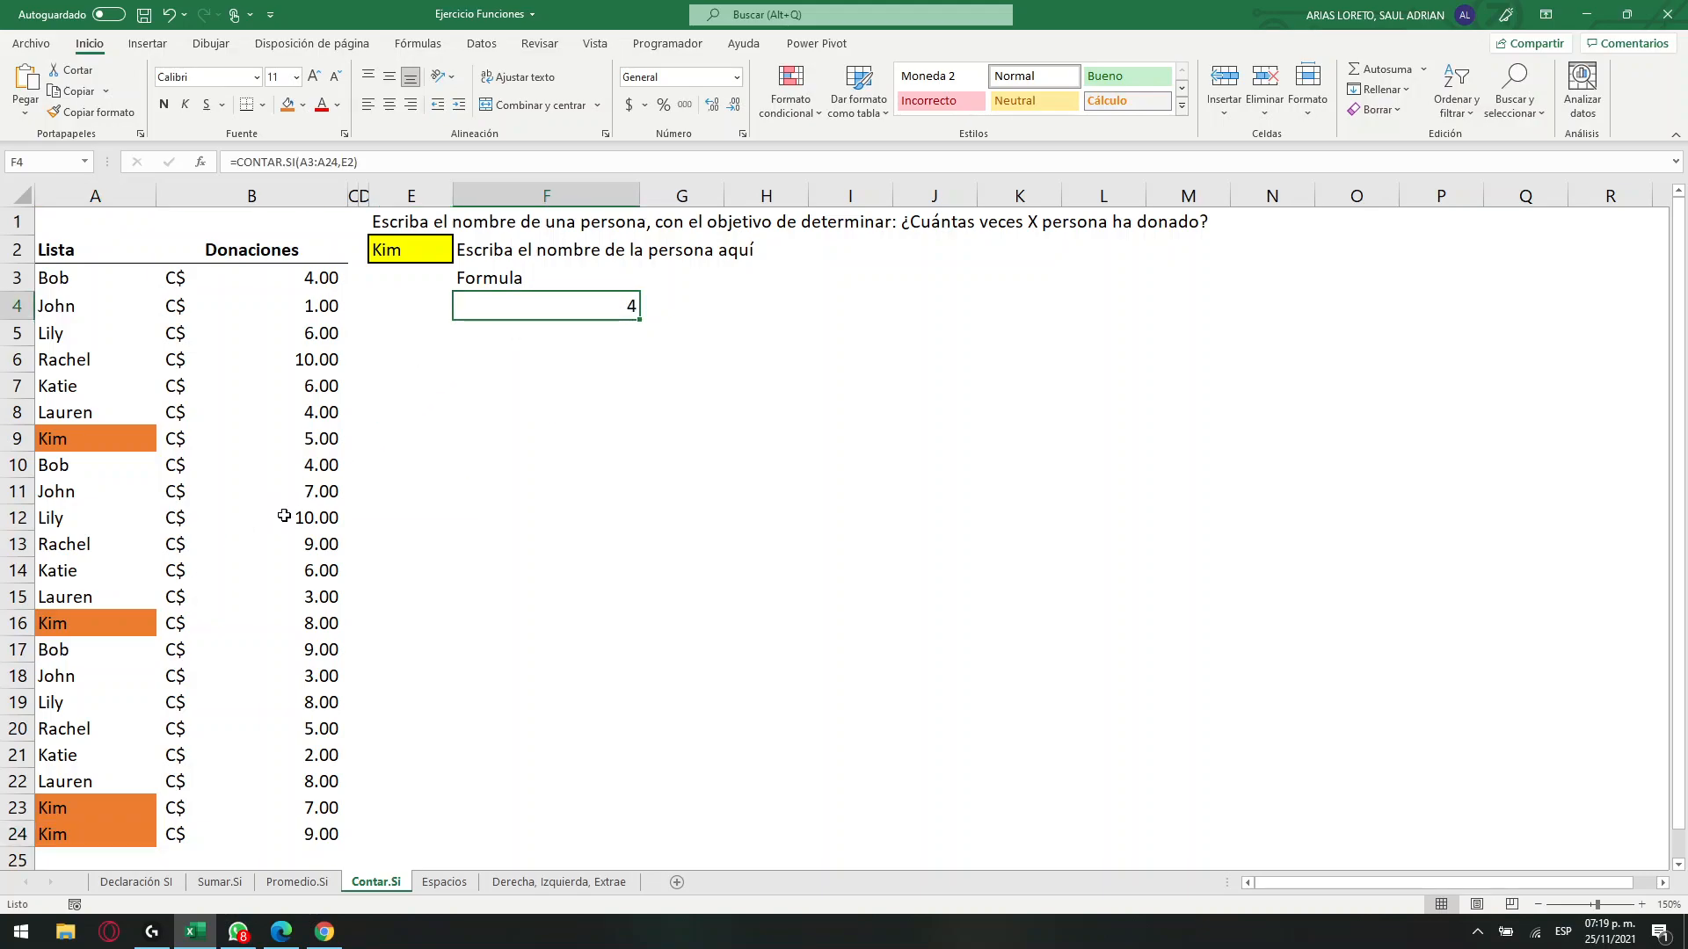
Undo the orange fills on cells A9, A16, A23 and A24.
key(ctrl+z)
key(ctrl+z)
key(ctrl+z)
key(ctrl+z)
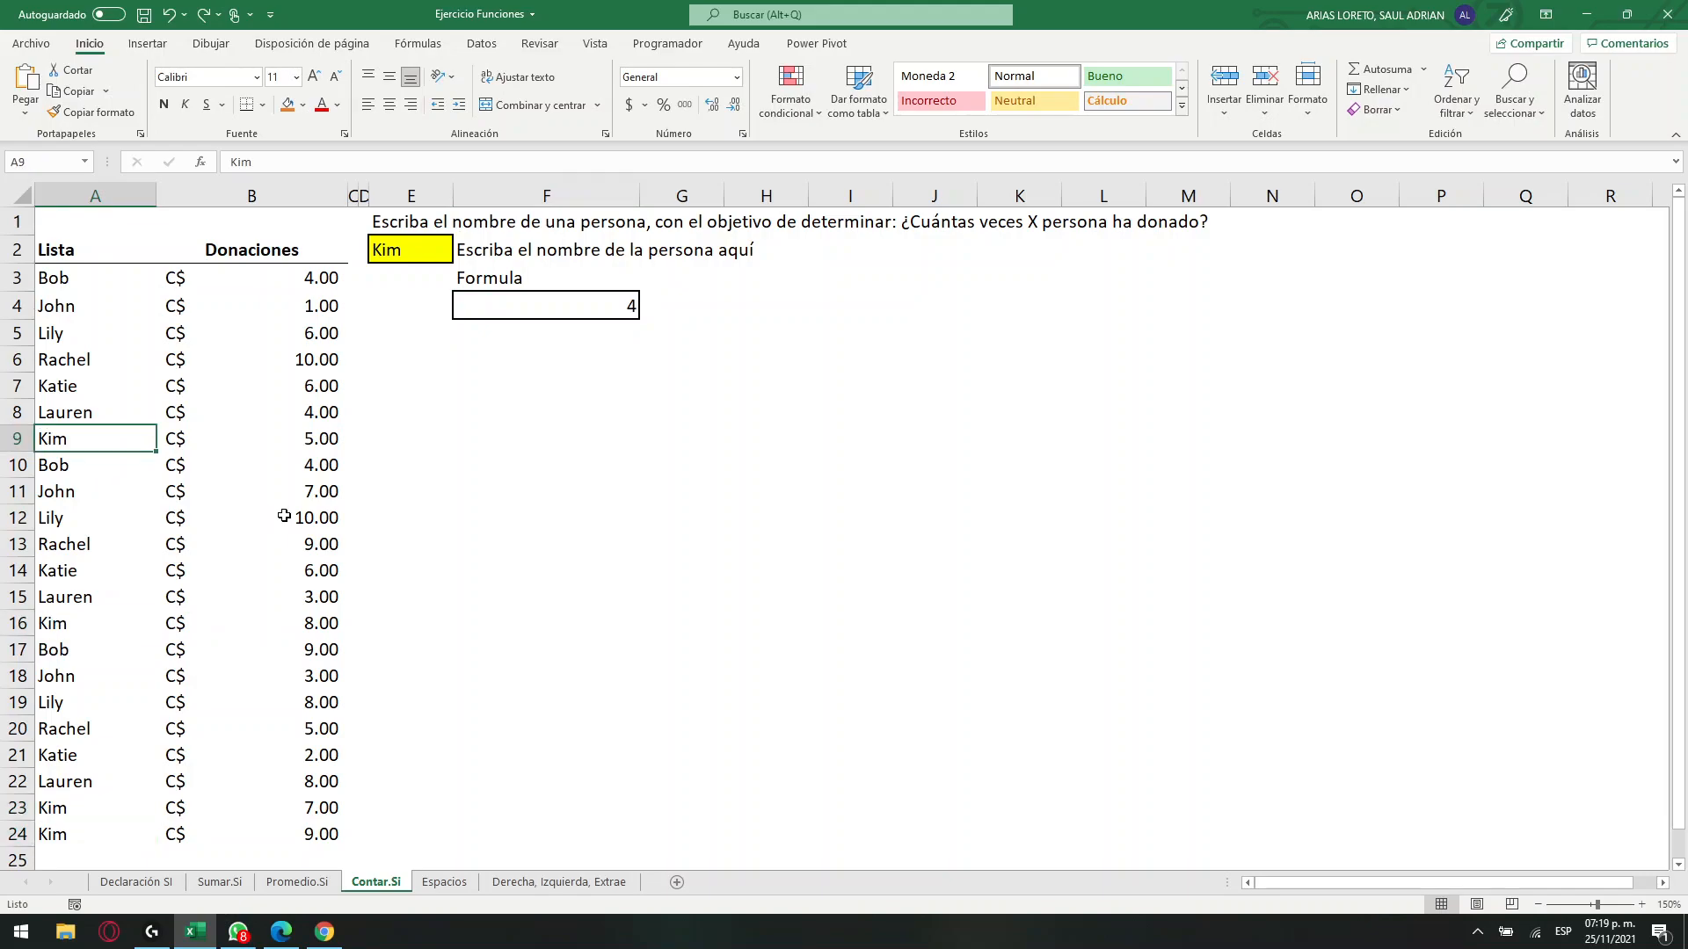
Count all non-empty name cells by entering a CONTARA formula over A3:A24 in cell F7.
click(549, 499)
click(491, 346)
click(486, 391)
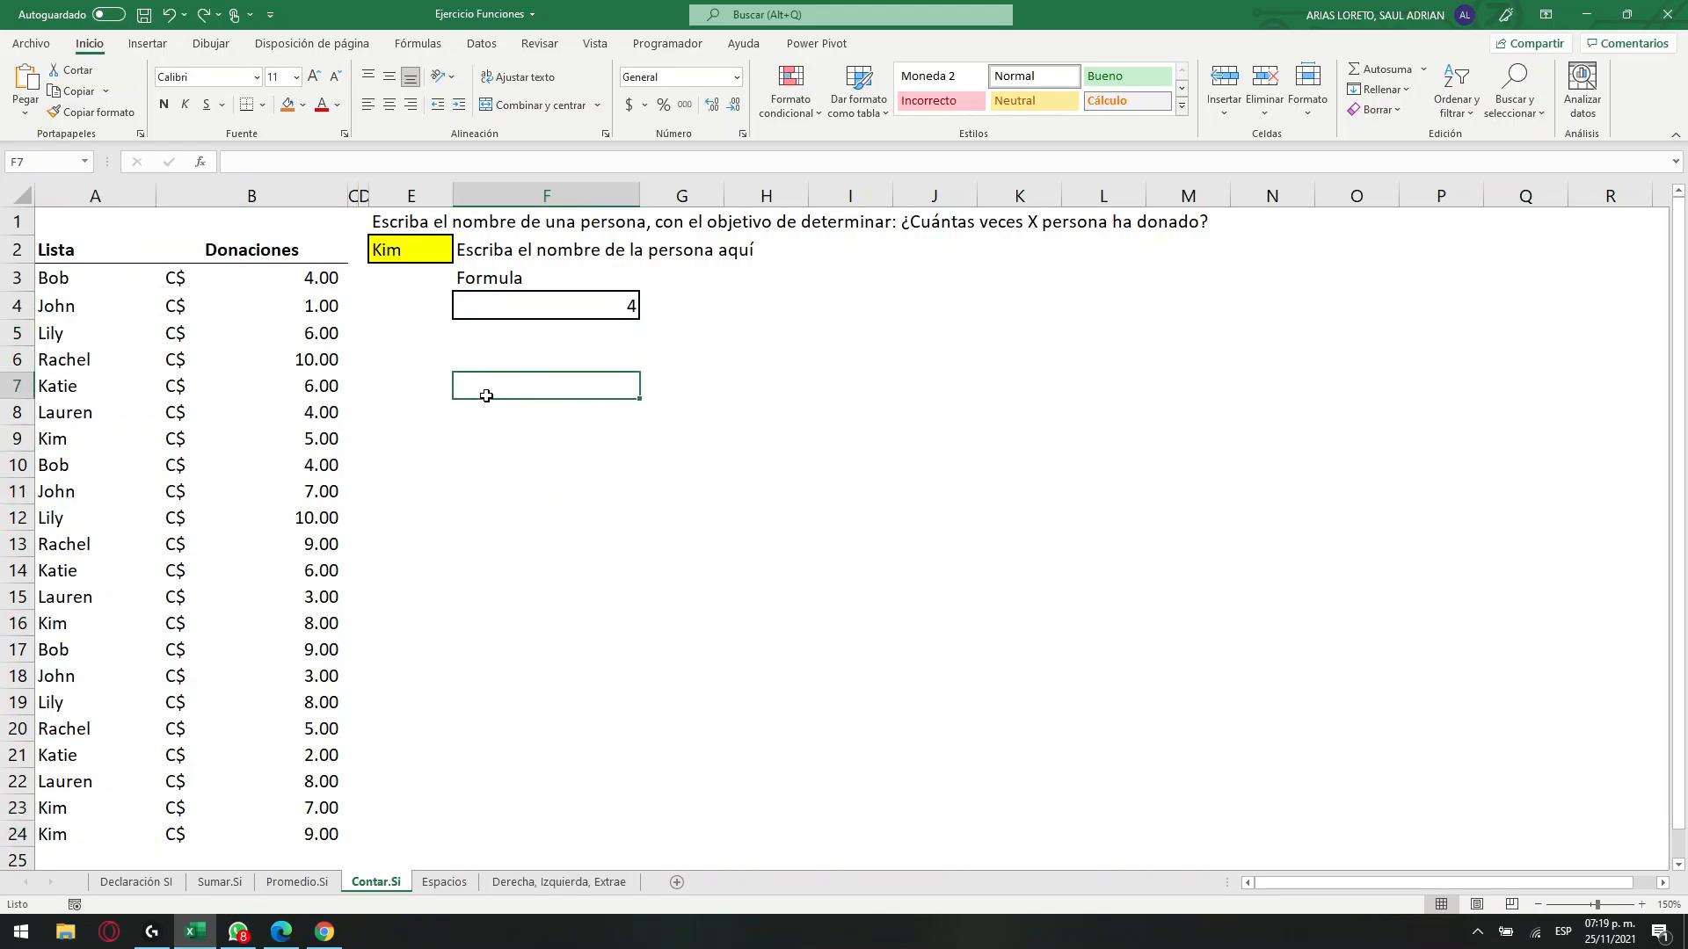
text(=)
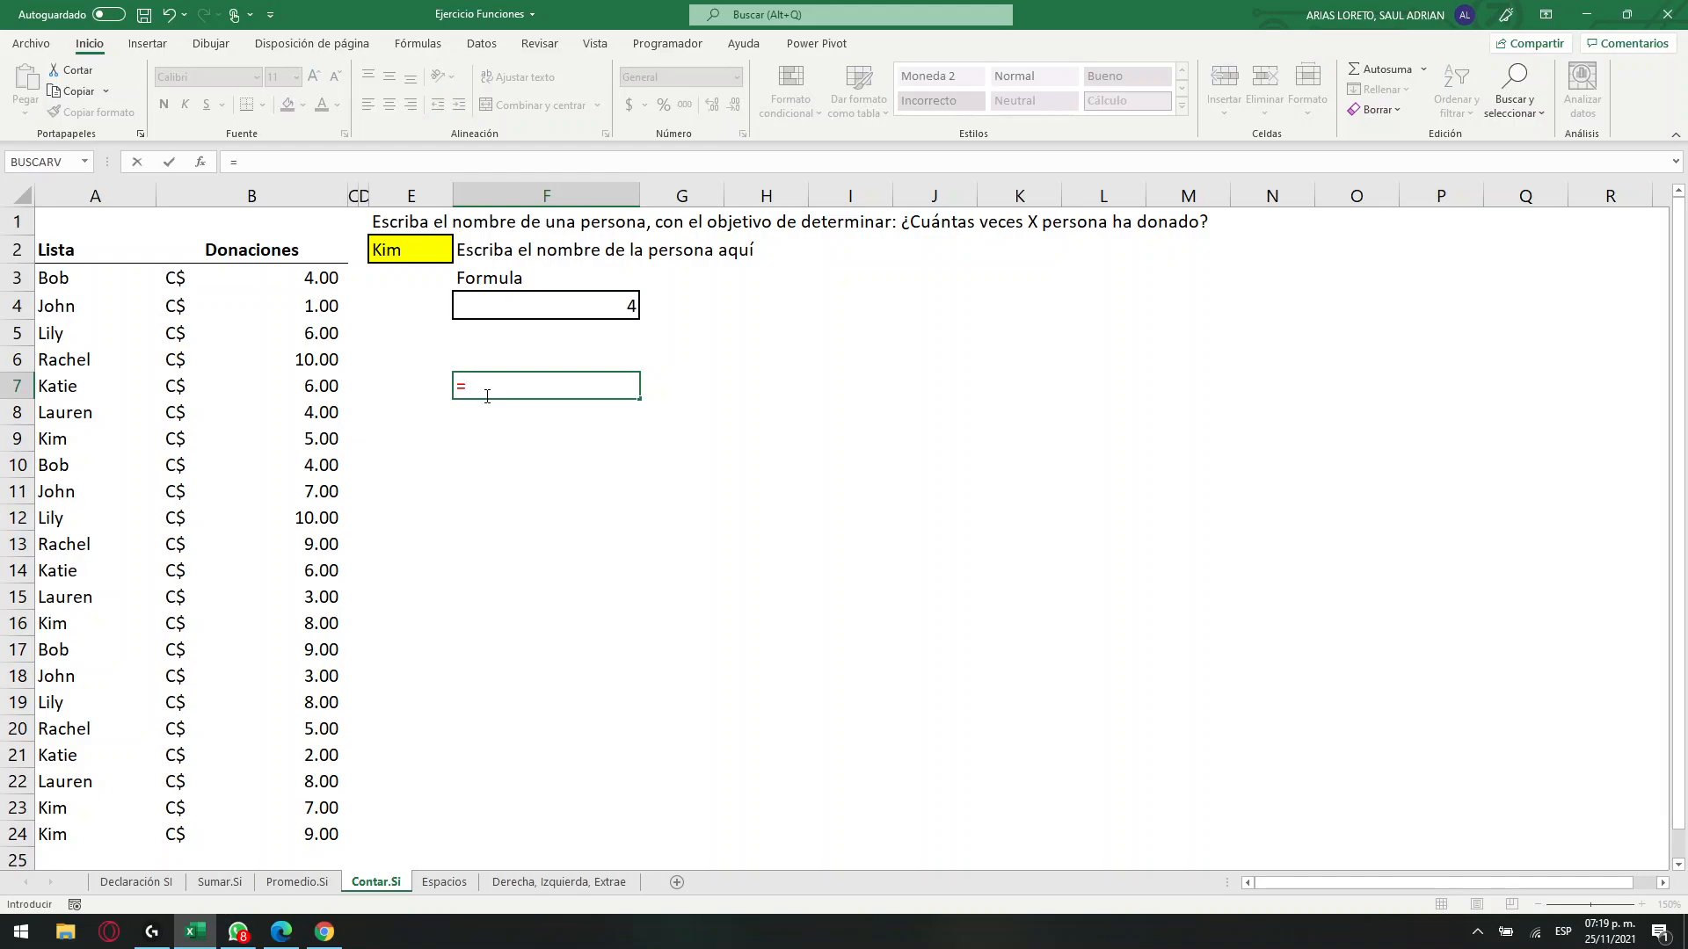
text(conta)
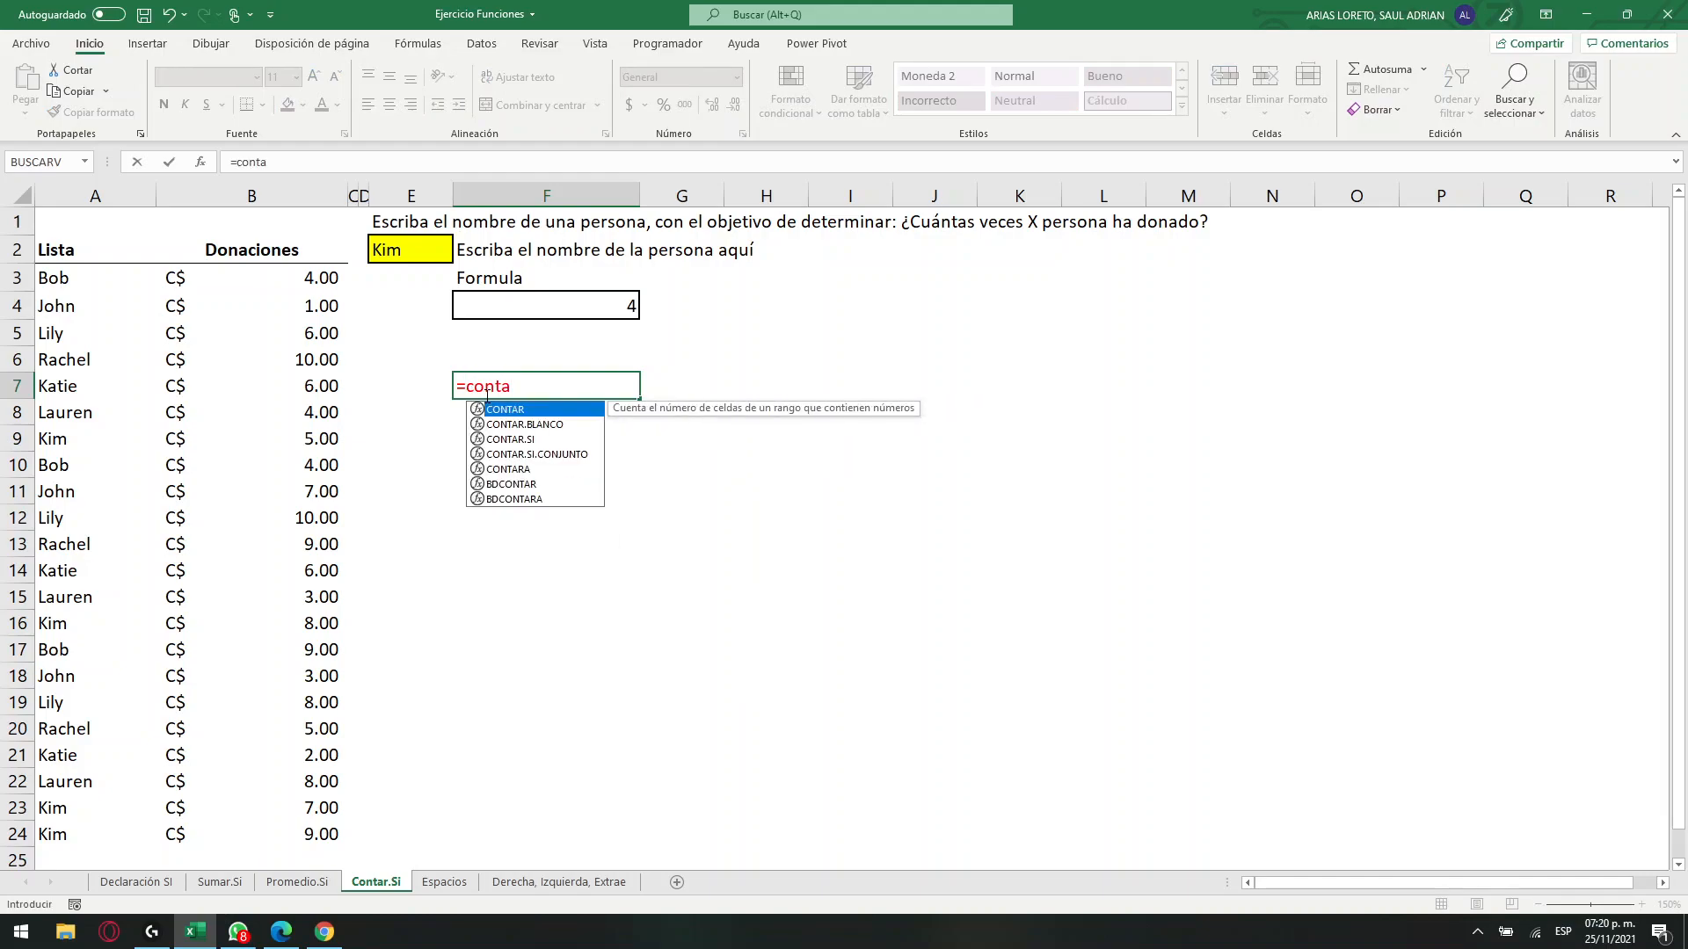
key(Down)
key(Down)
key(Down)
key(Down)
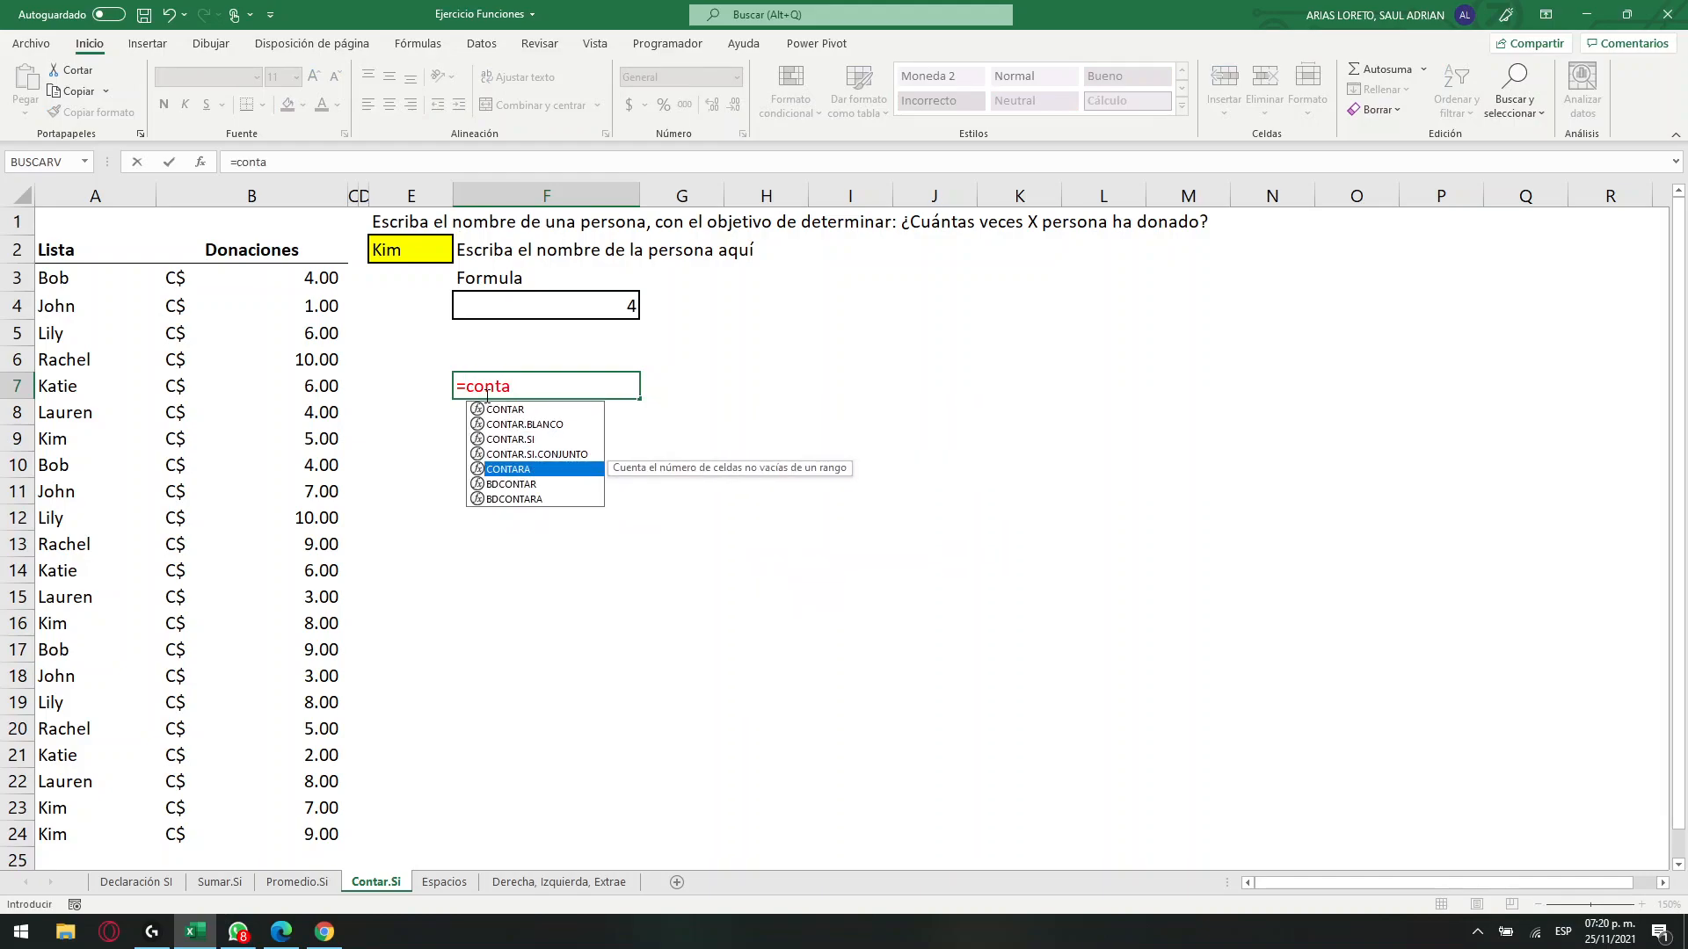
key(Tab)
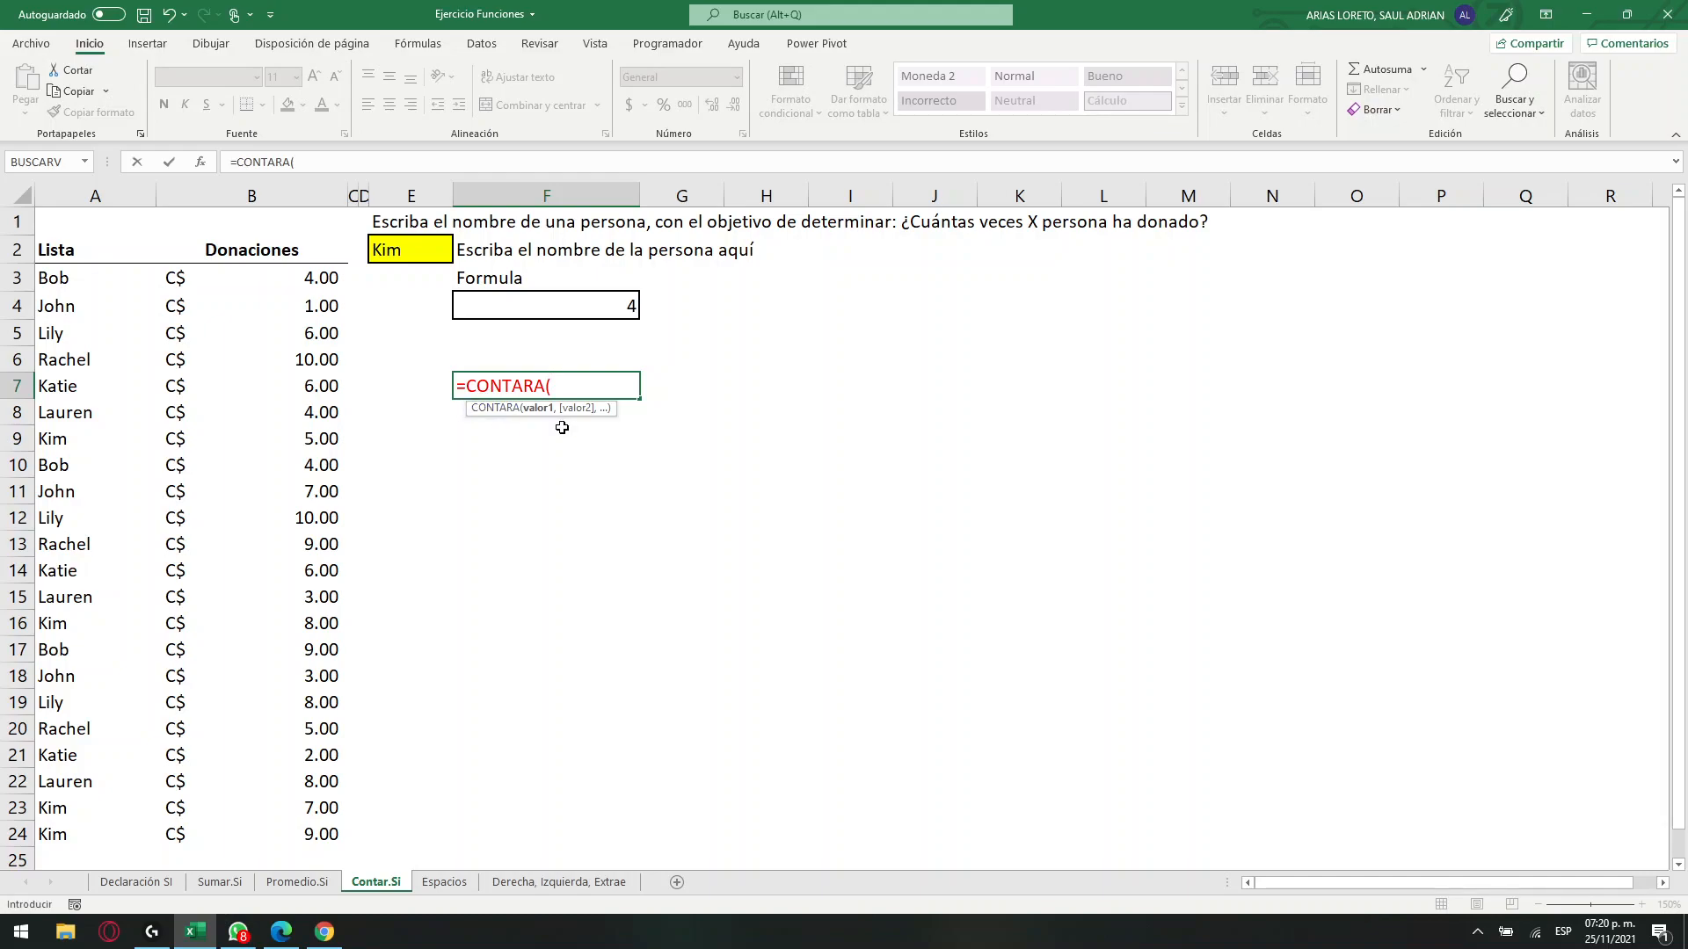
drag(102, 279, 95, 845)
key(Return)
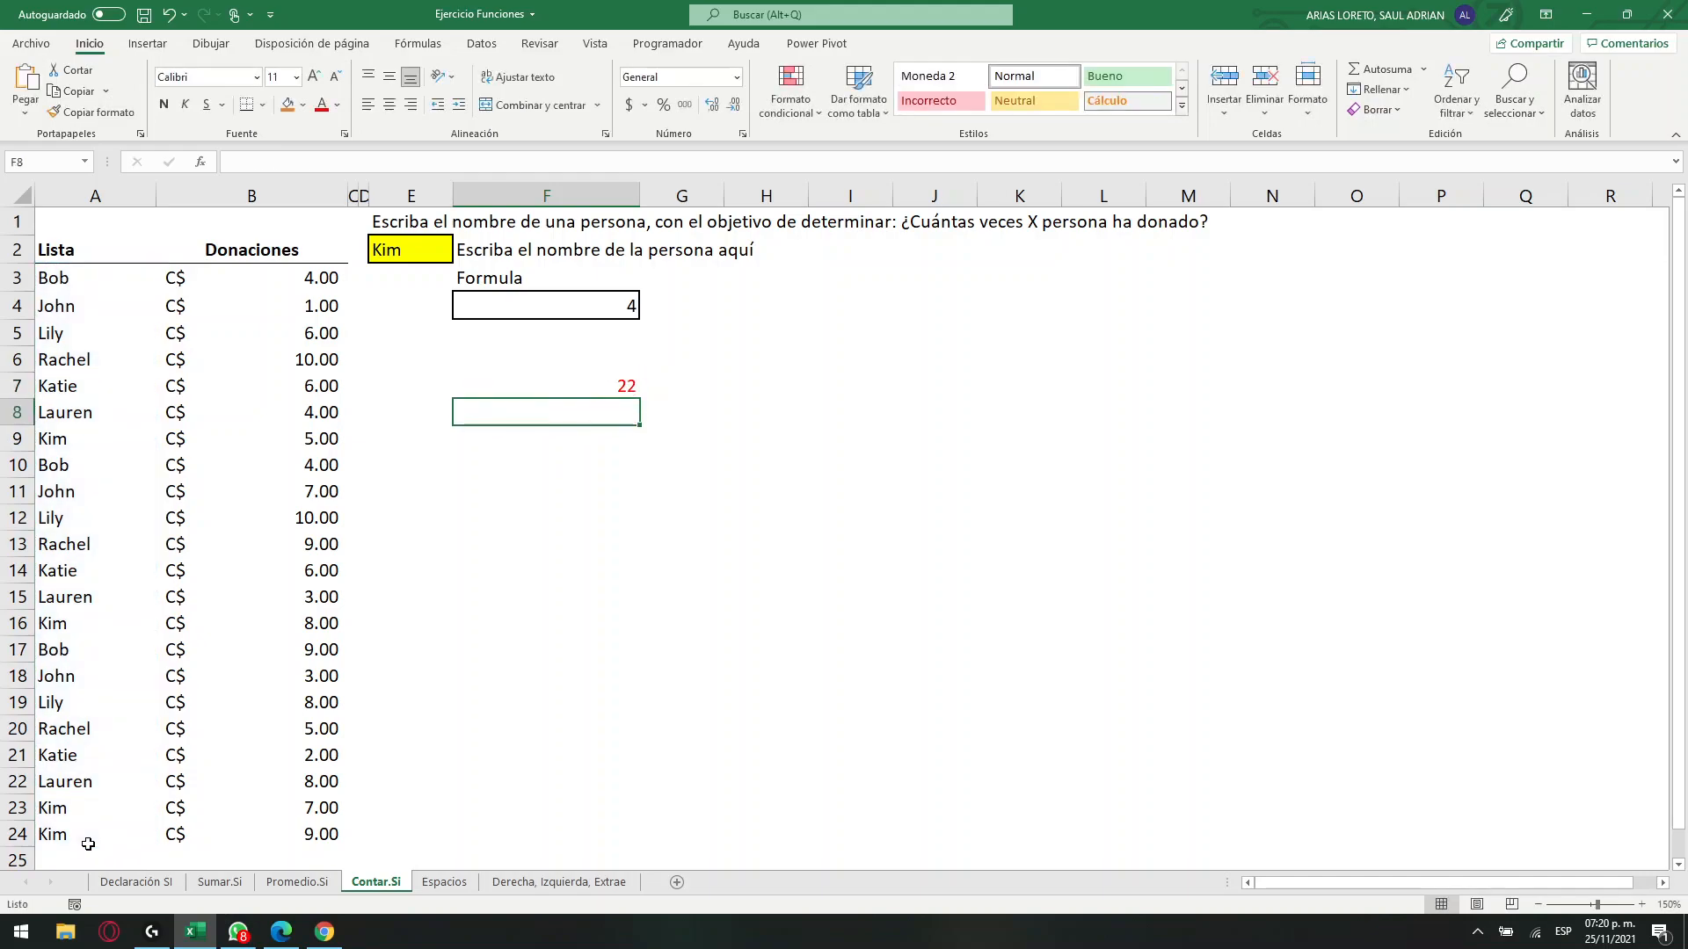
Compare the CONTARA formula in F7 and the CONTAR.SI formula in F4 with the name and donation lists.
click(625, 390)
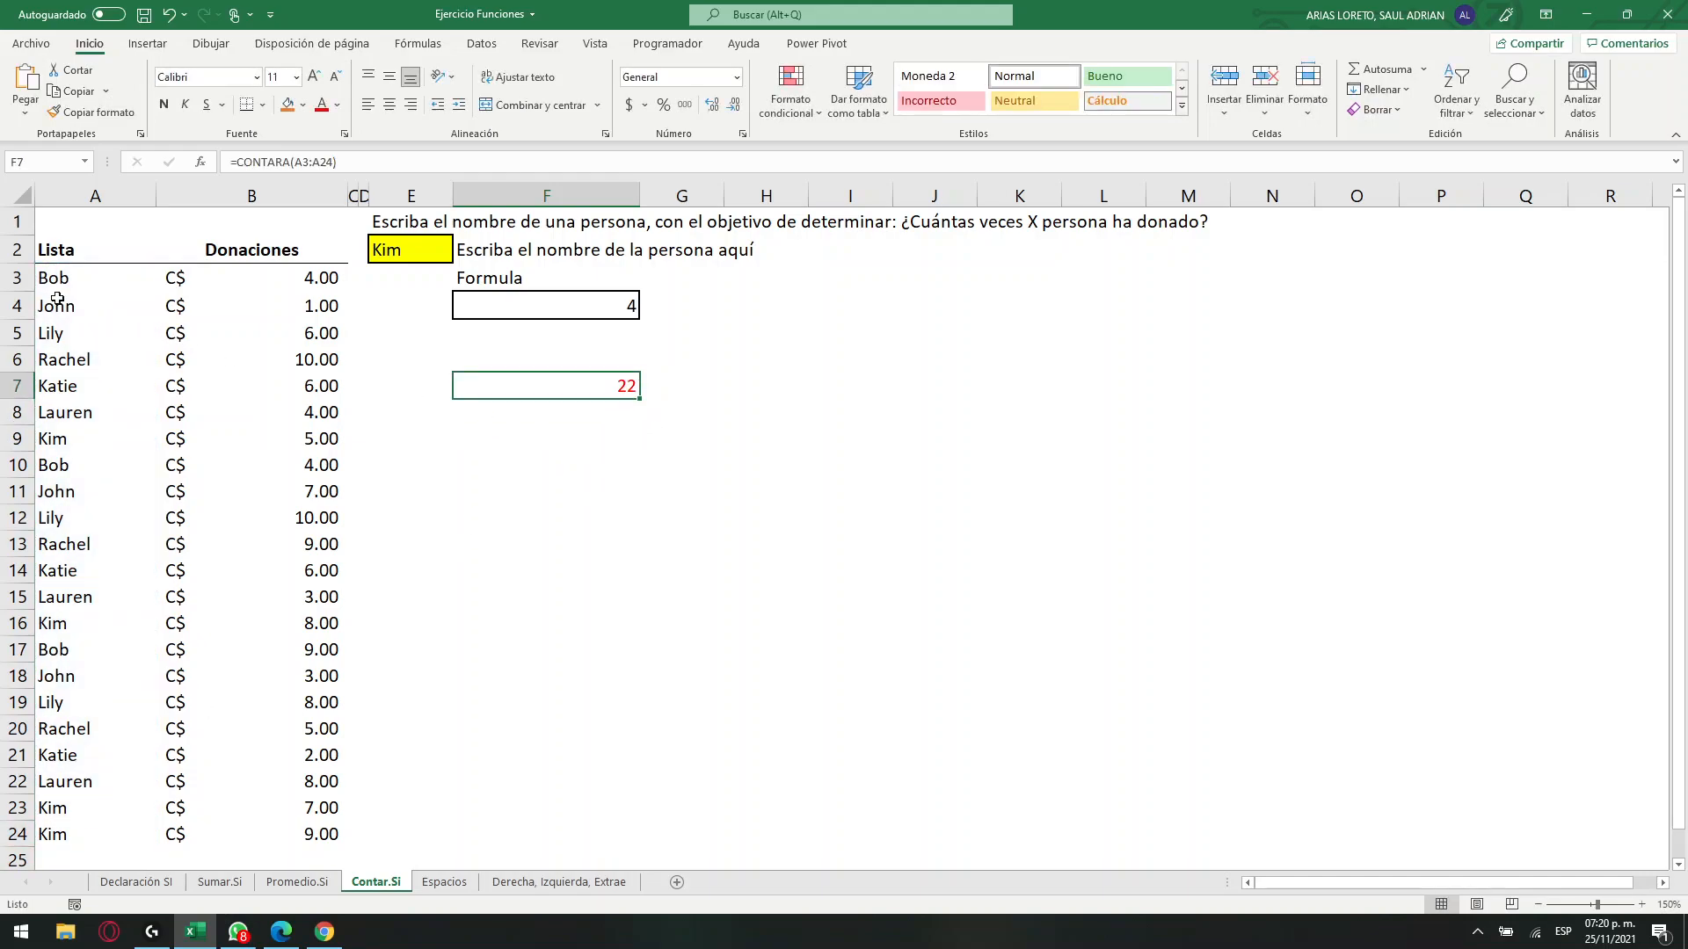
drag(48, 276, 58, 828)
click(61, 603)
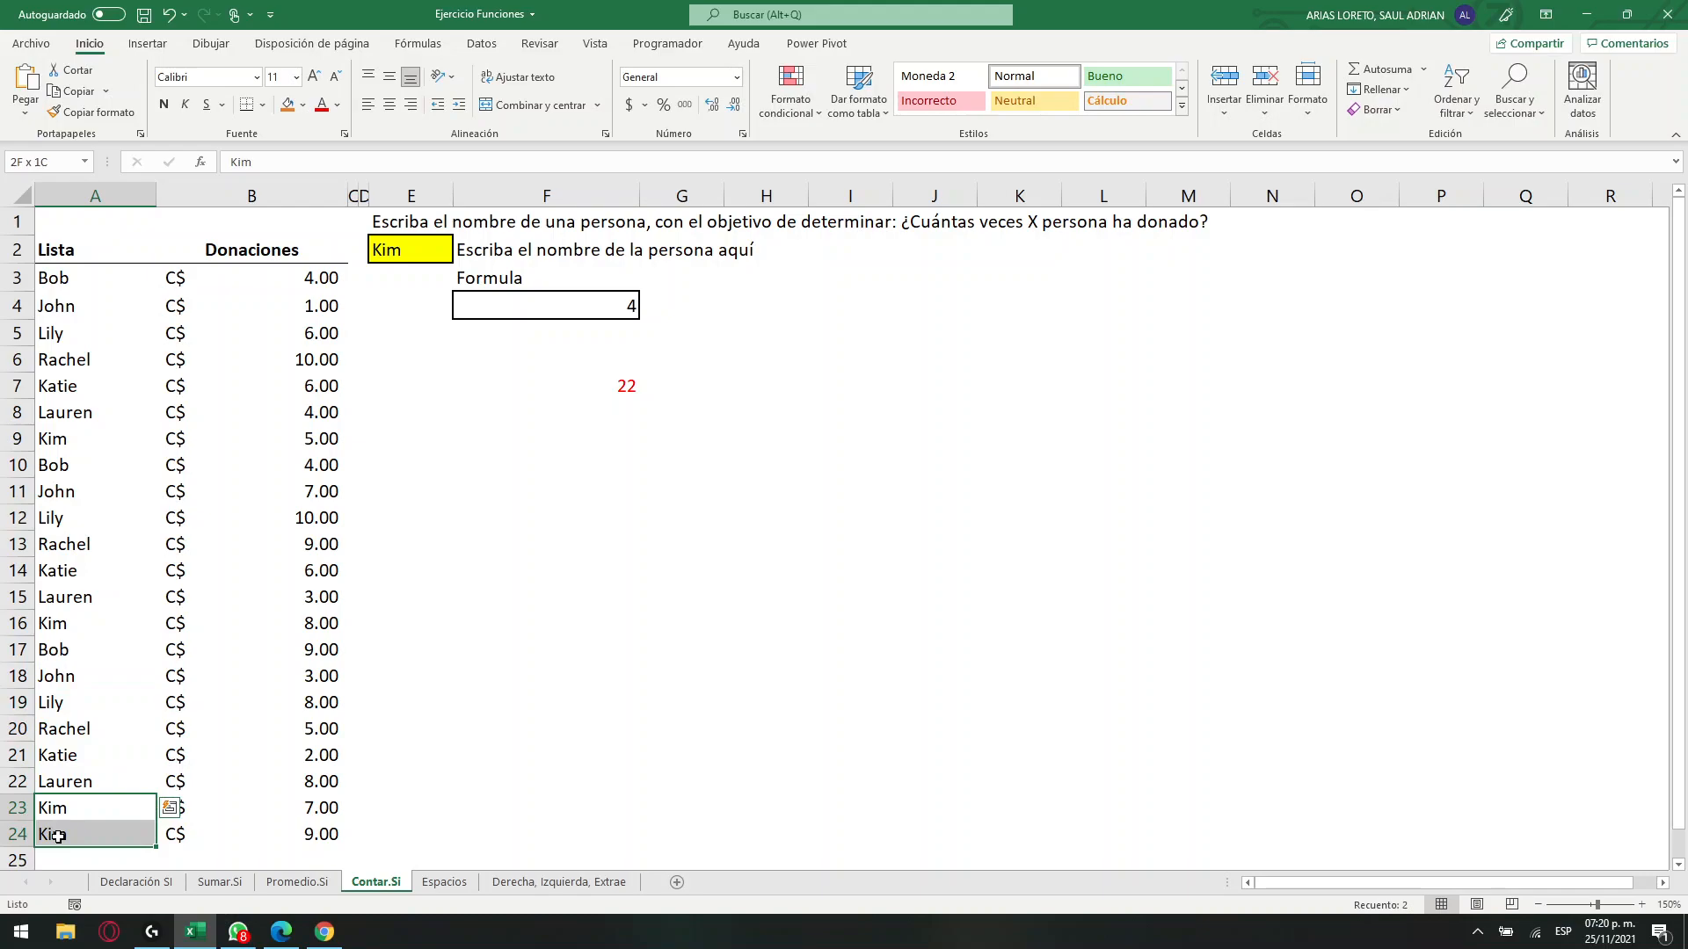
click(621, 390)
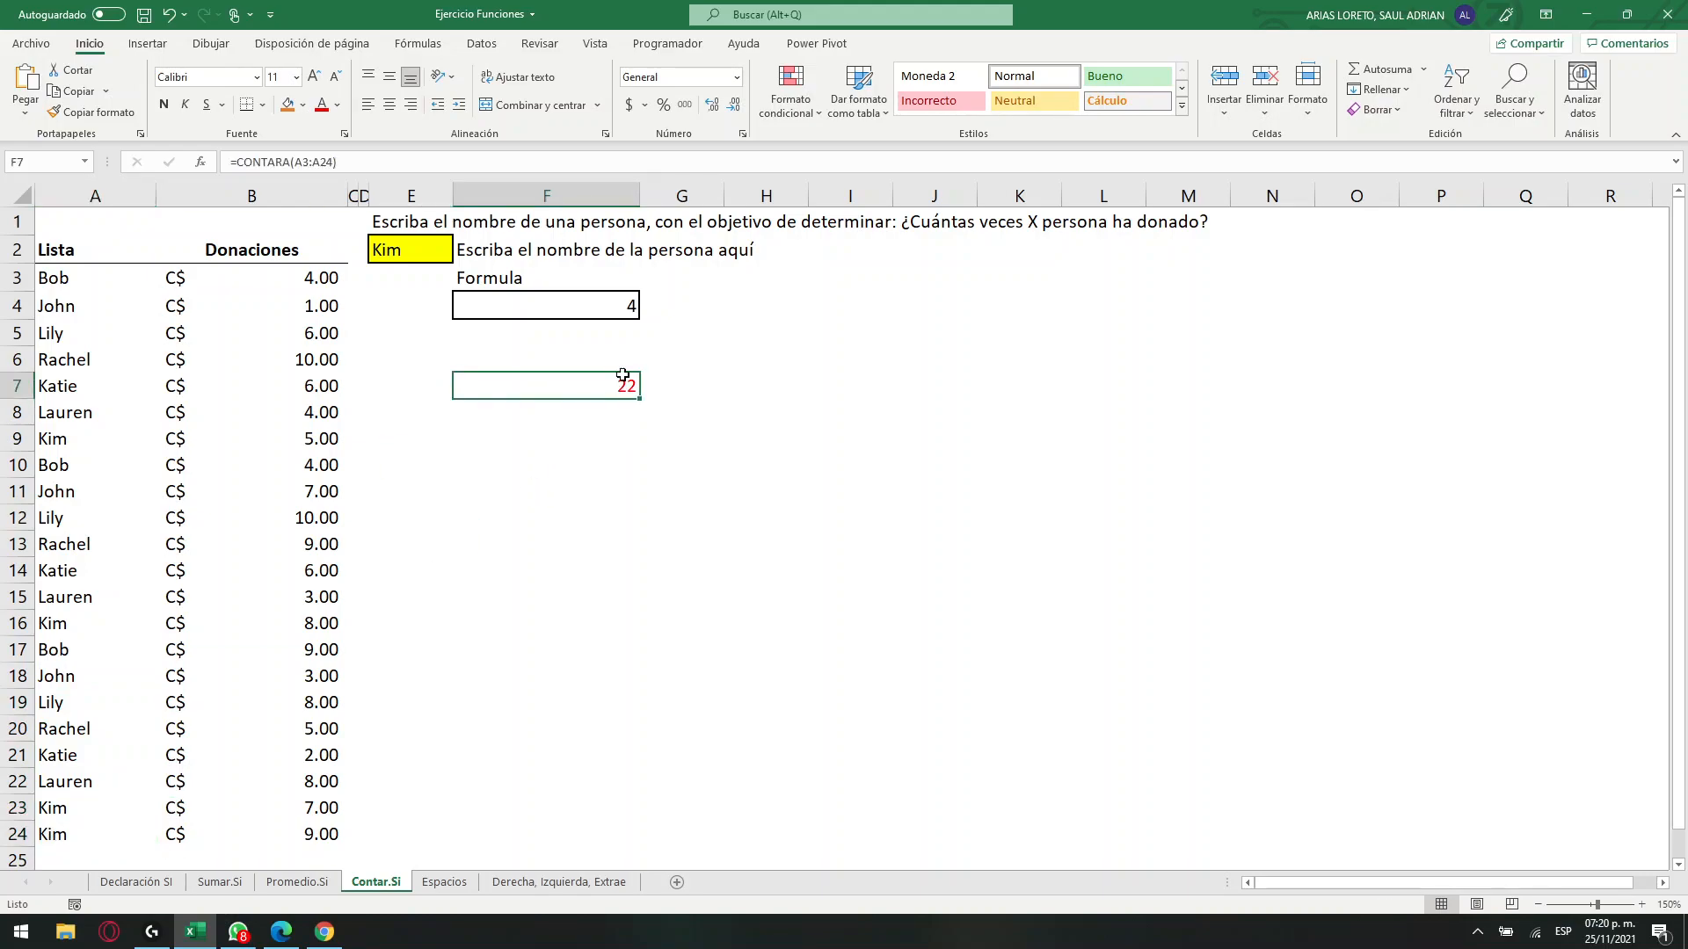
click(558, 298)
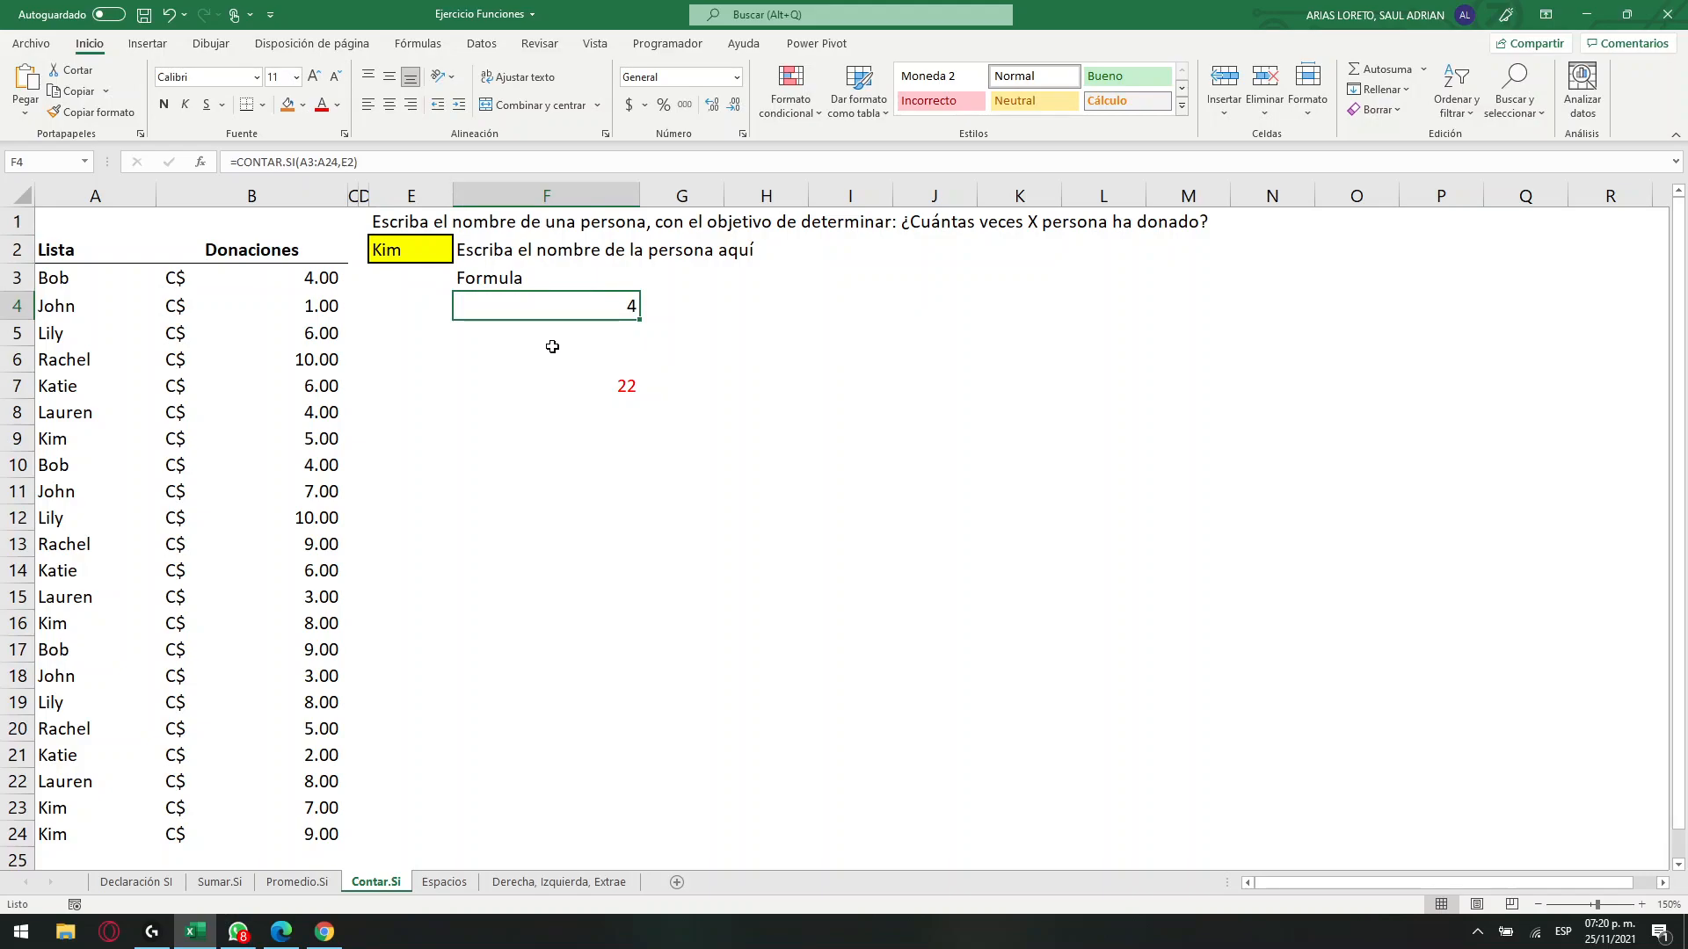
drag(283, 249, 299, 840)
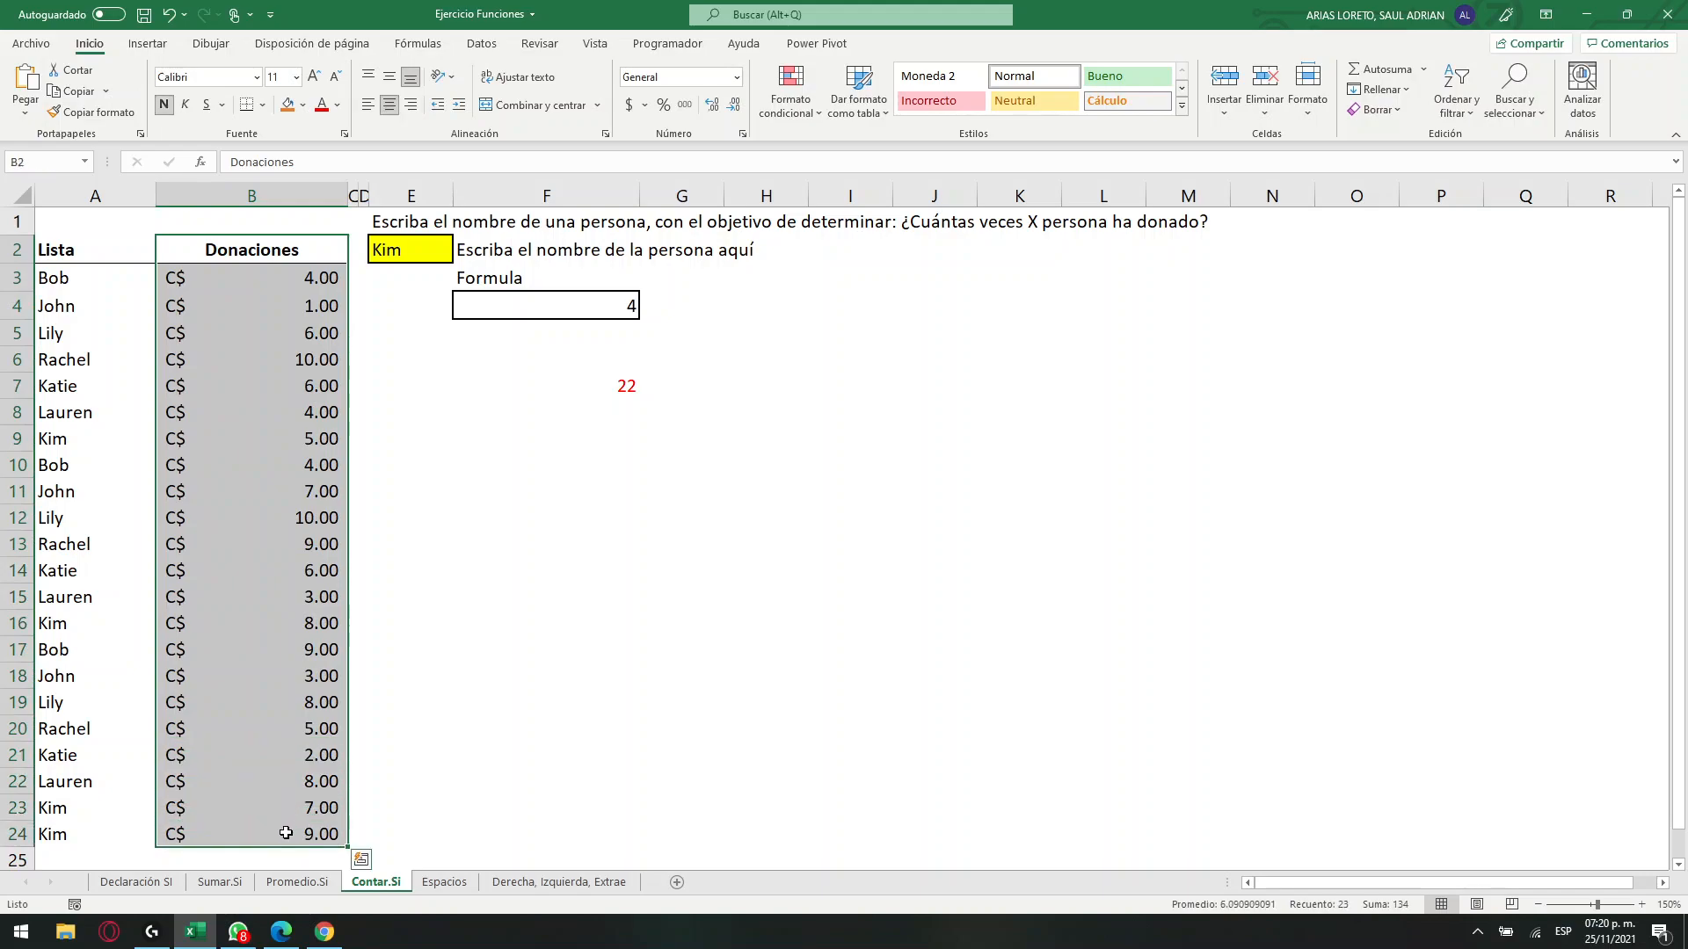
Delete the CONTARA formula from cell F7 and set the cell to no fill.
click(602, 387)
key(Delete)
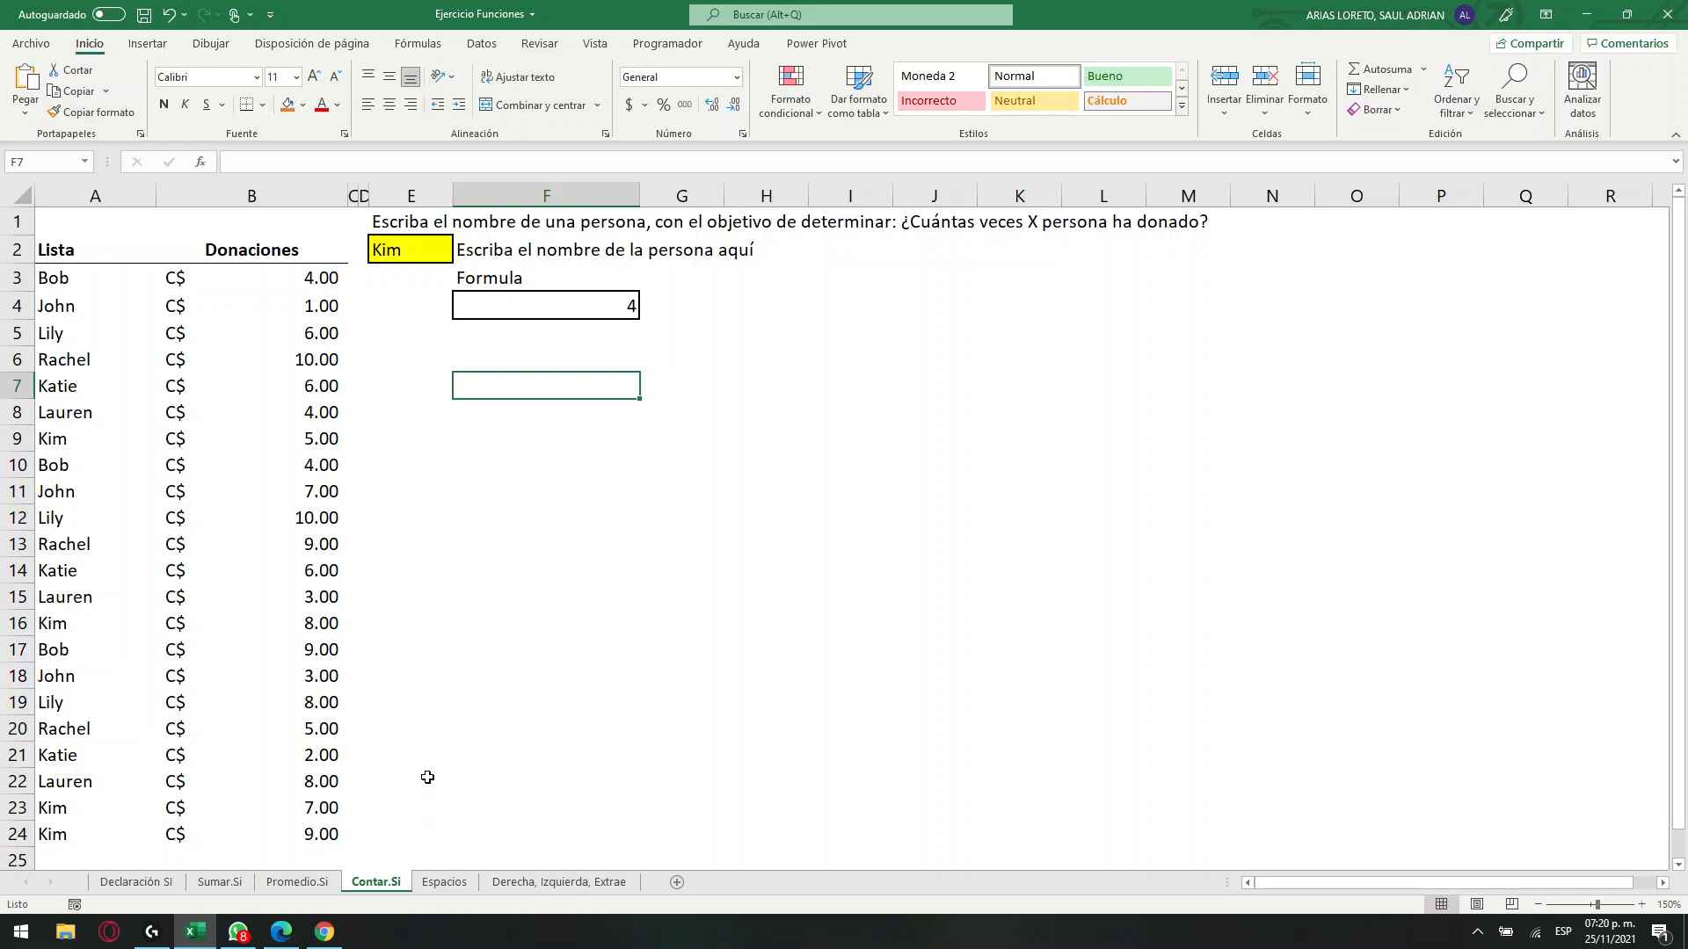
click(302, 105)
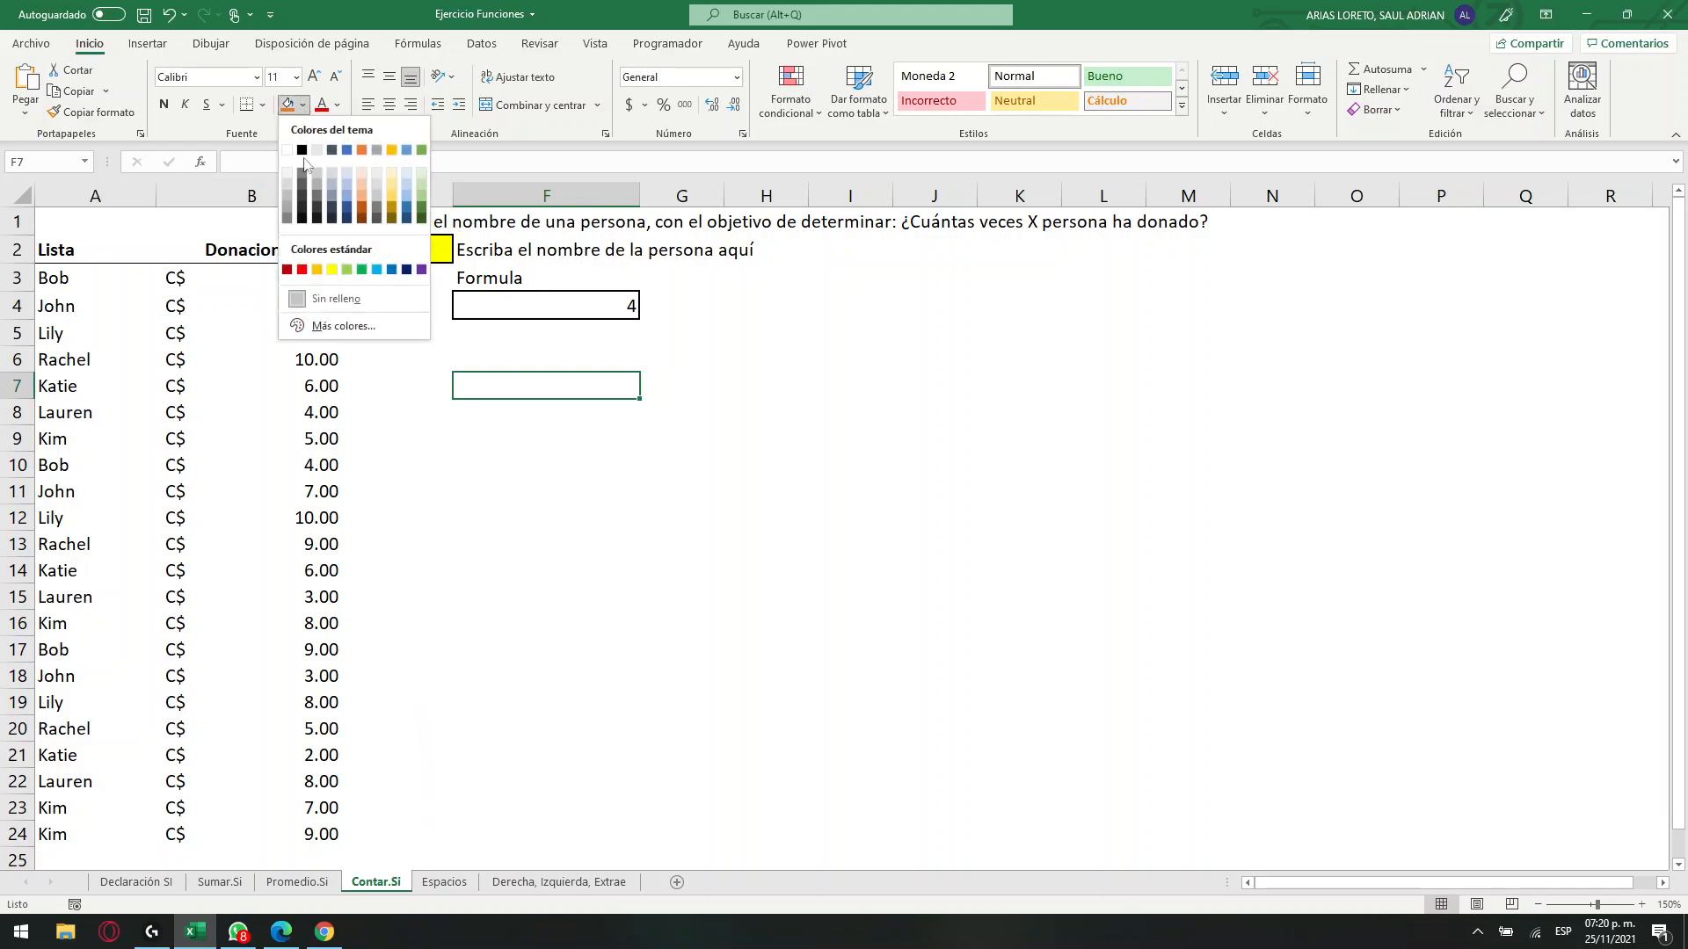
click(313, 300)
click(589, 450)
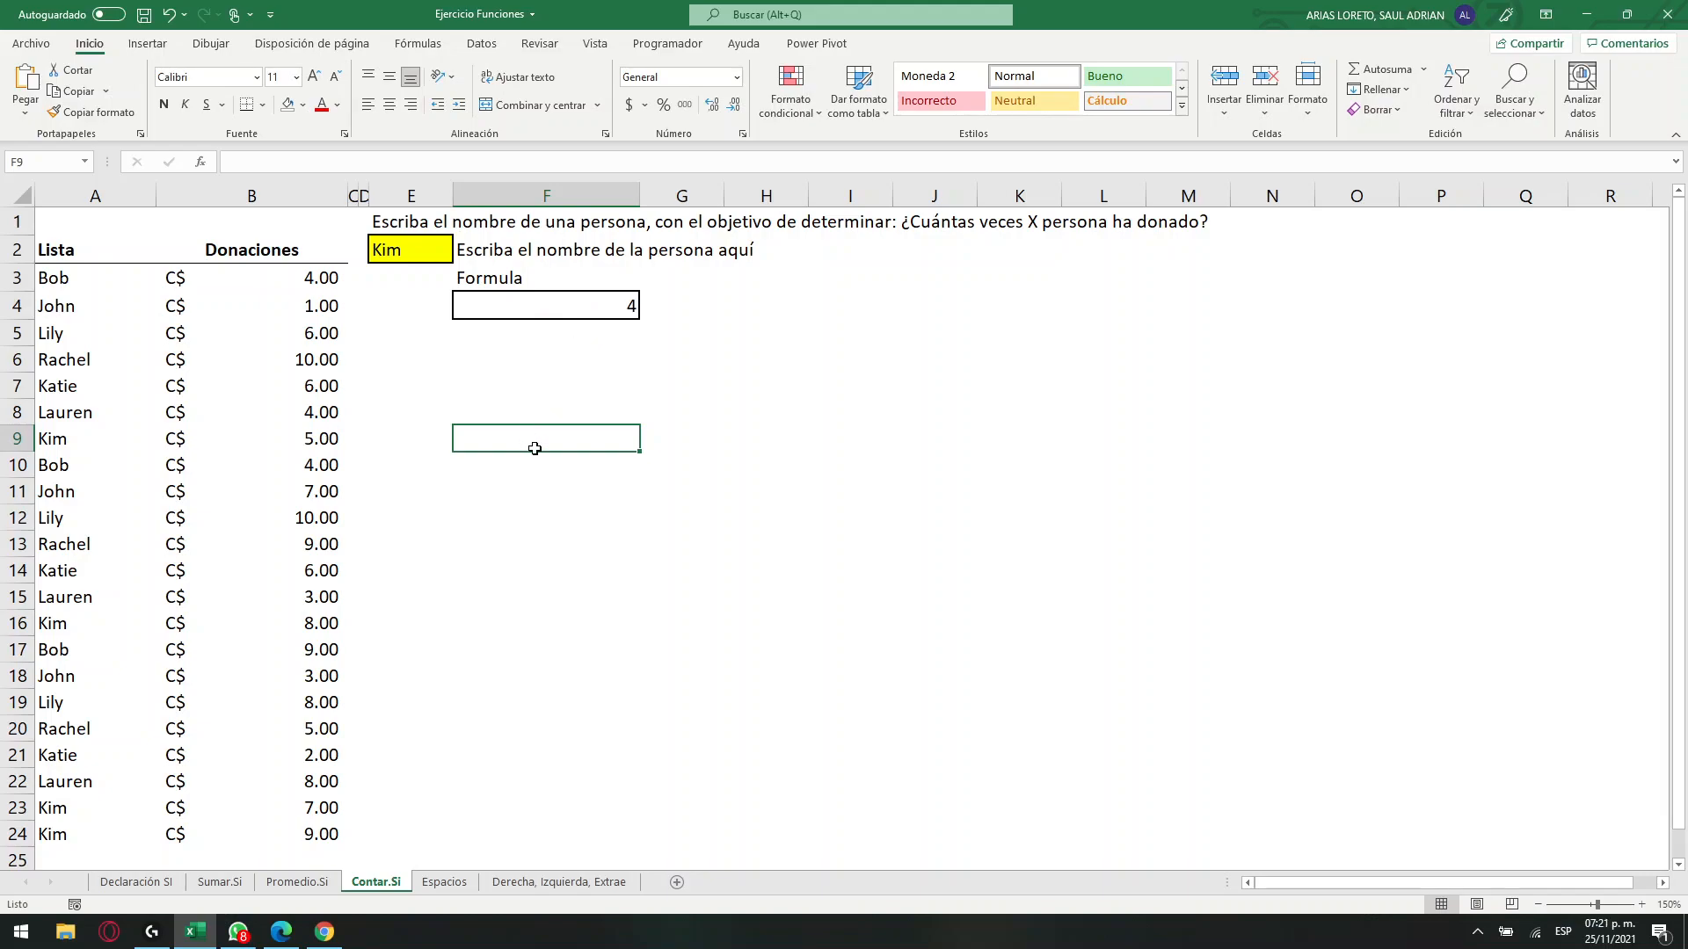
click(508, 612)
click(566, 312)
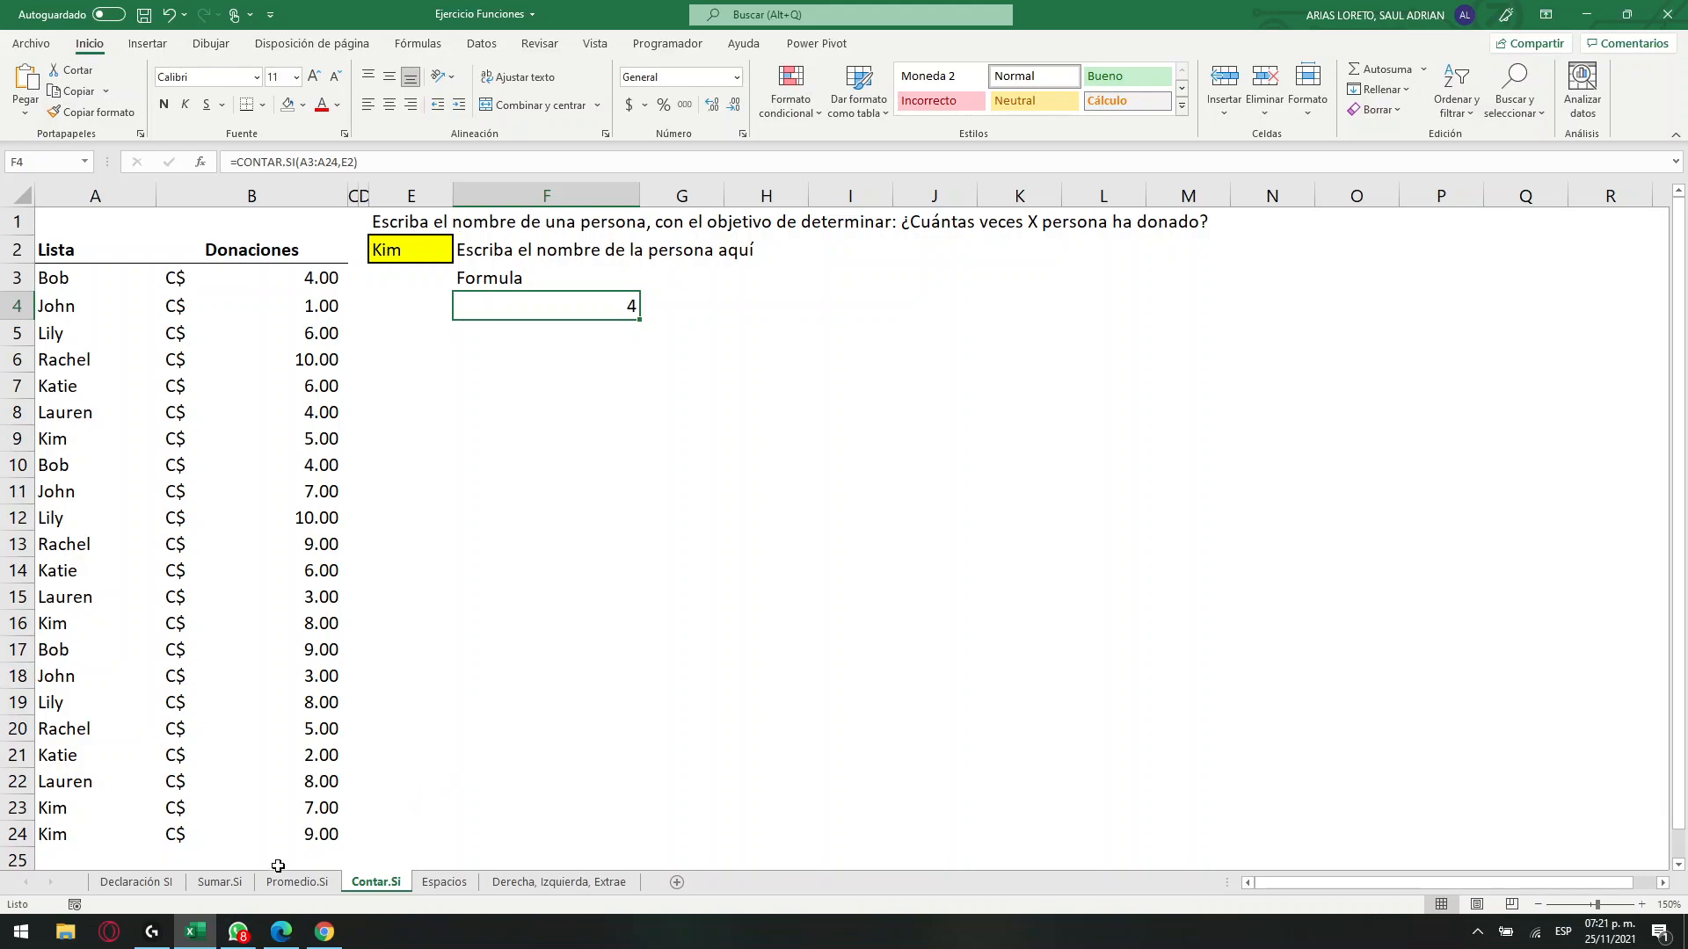
Switch to the Sumar.Si worksheet.
click(209, 864)
click(215, 881)
key(ctrl+Page_Down)
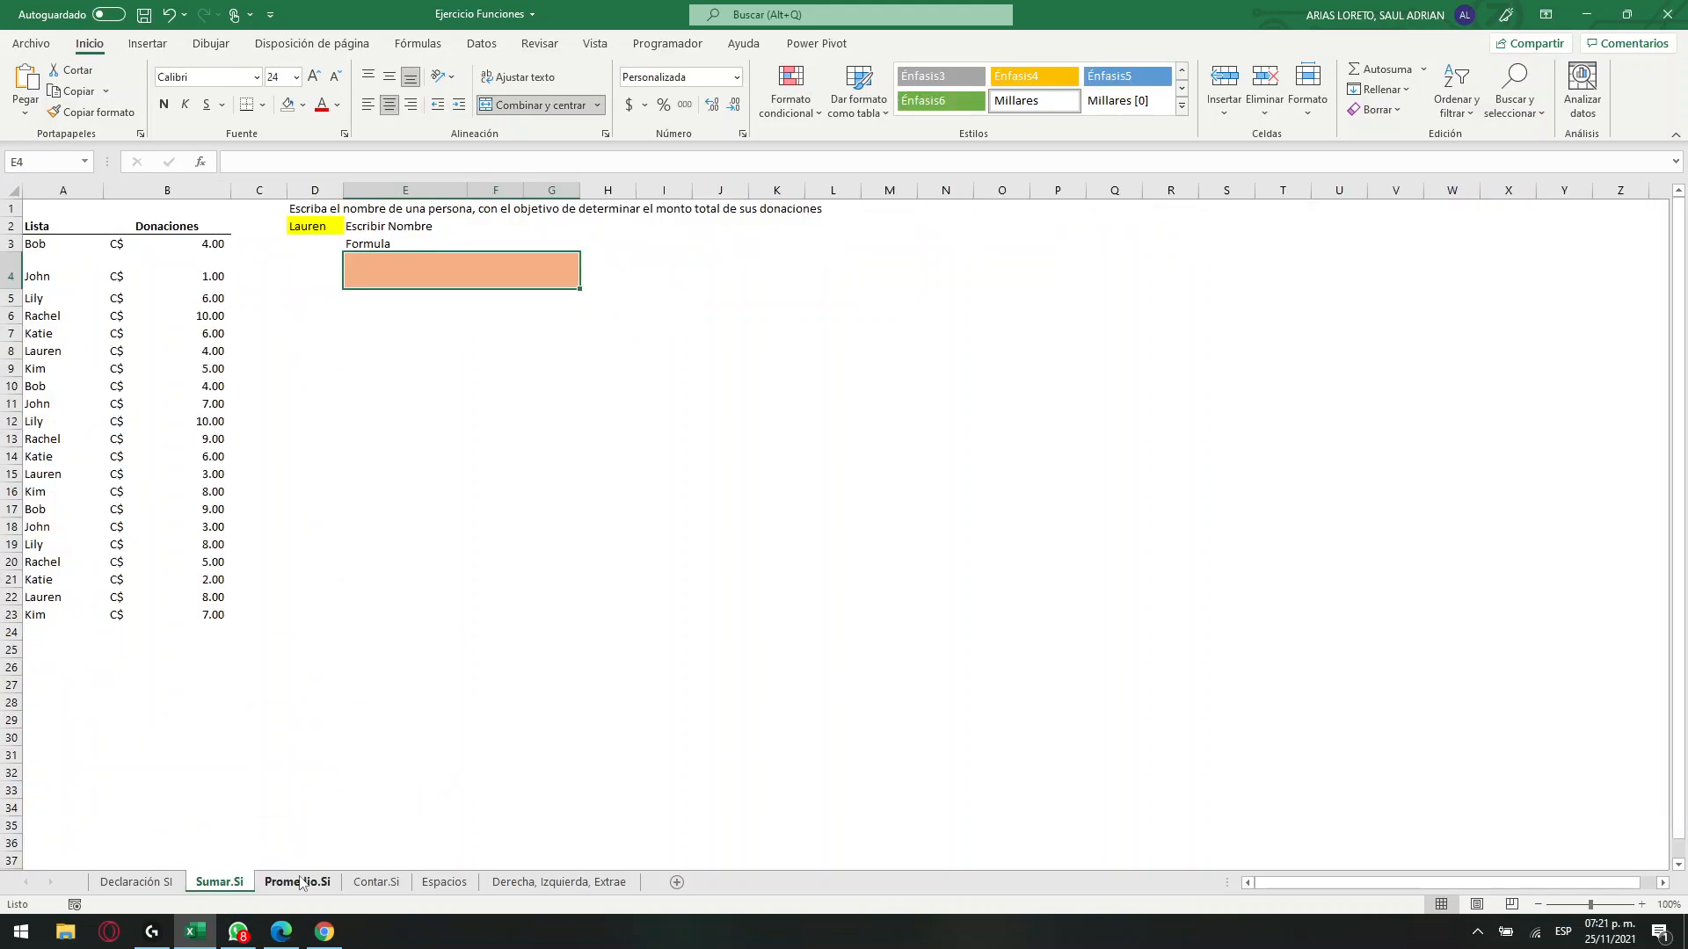
click(220, 882)
Add a list data validation to cell D2 with source =$A$3:$A$23, and check the resulting drop-down list.
click(330, 230)
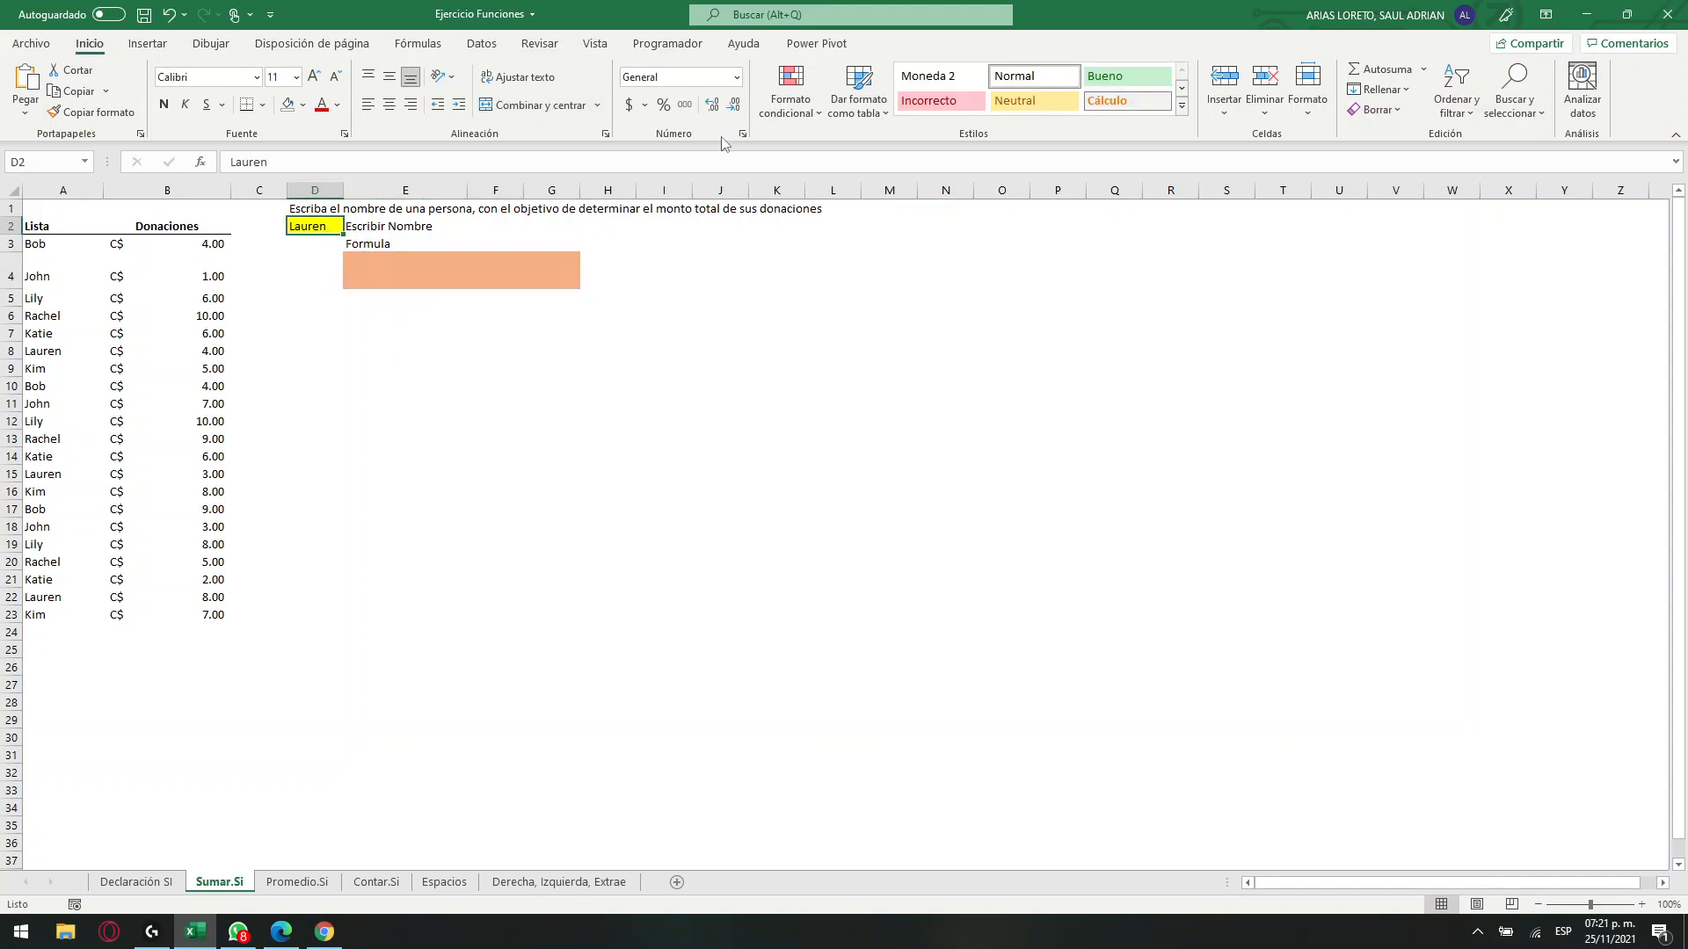
click(482, 43)
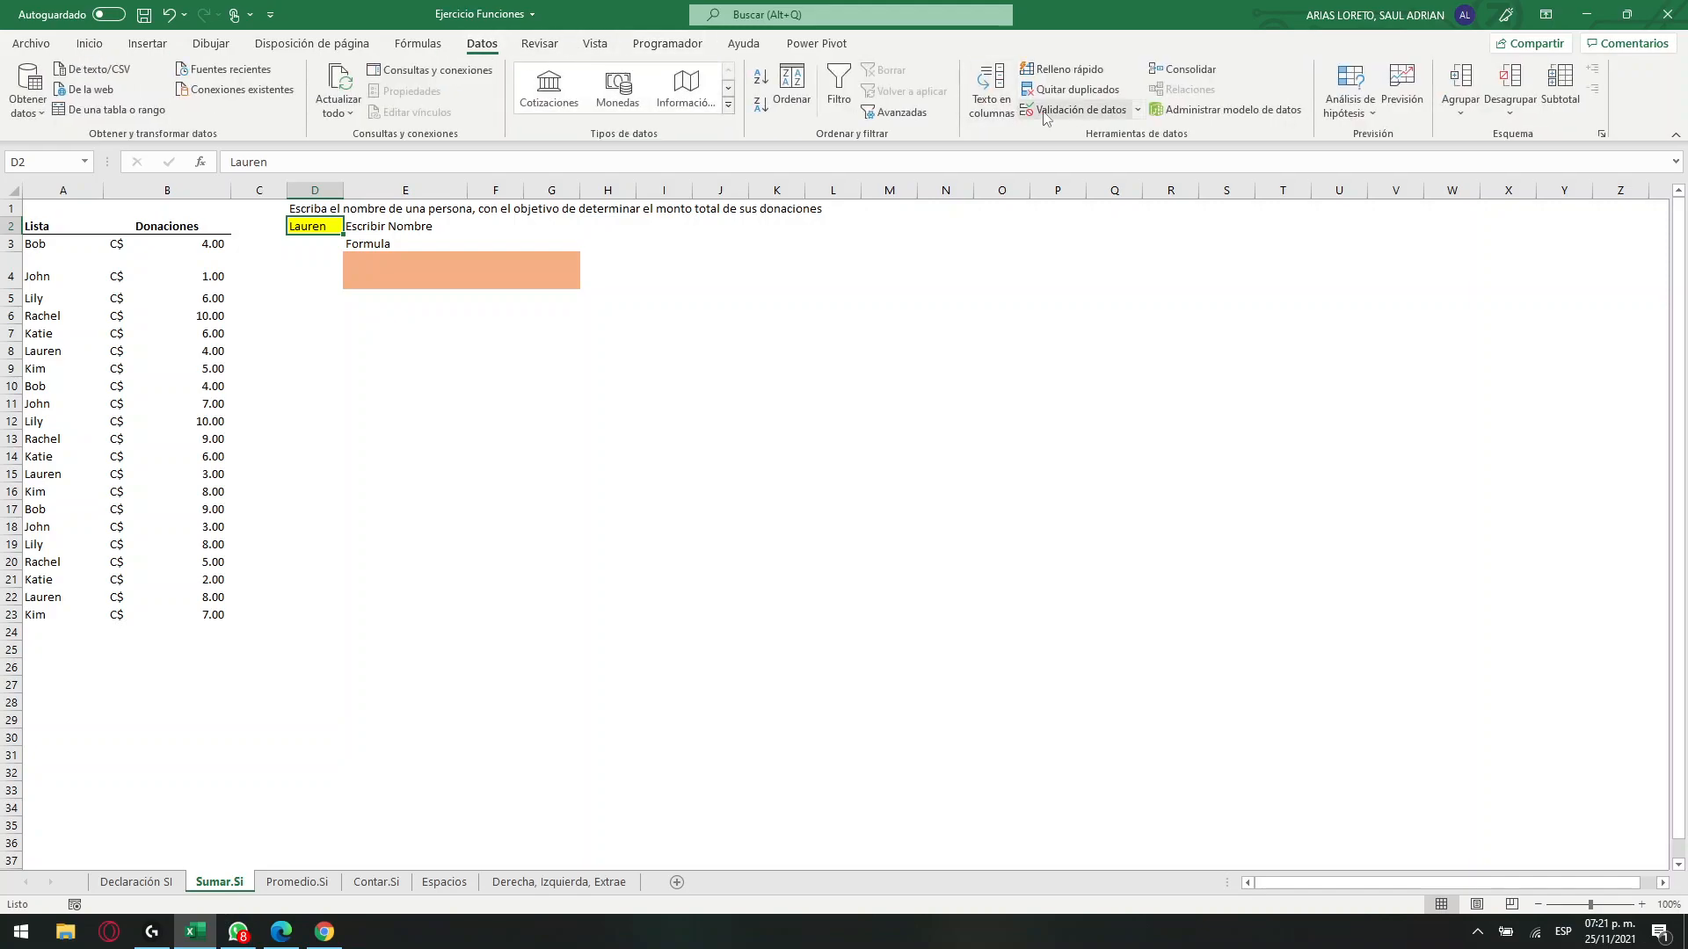
click(1081, 111)
click(719, 400)
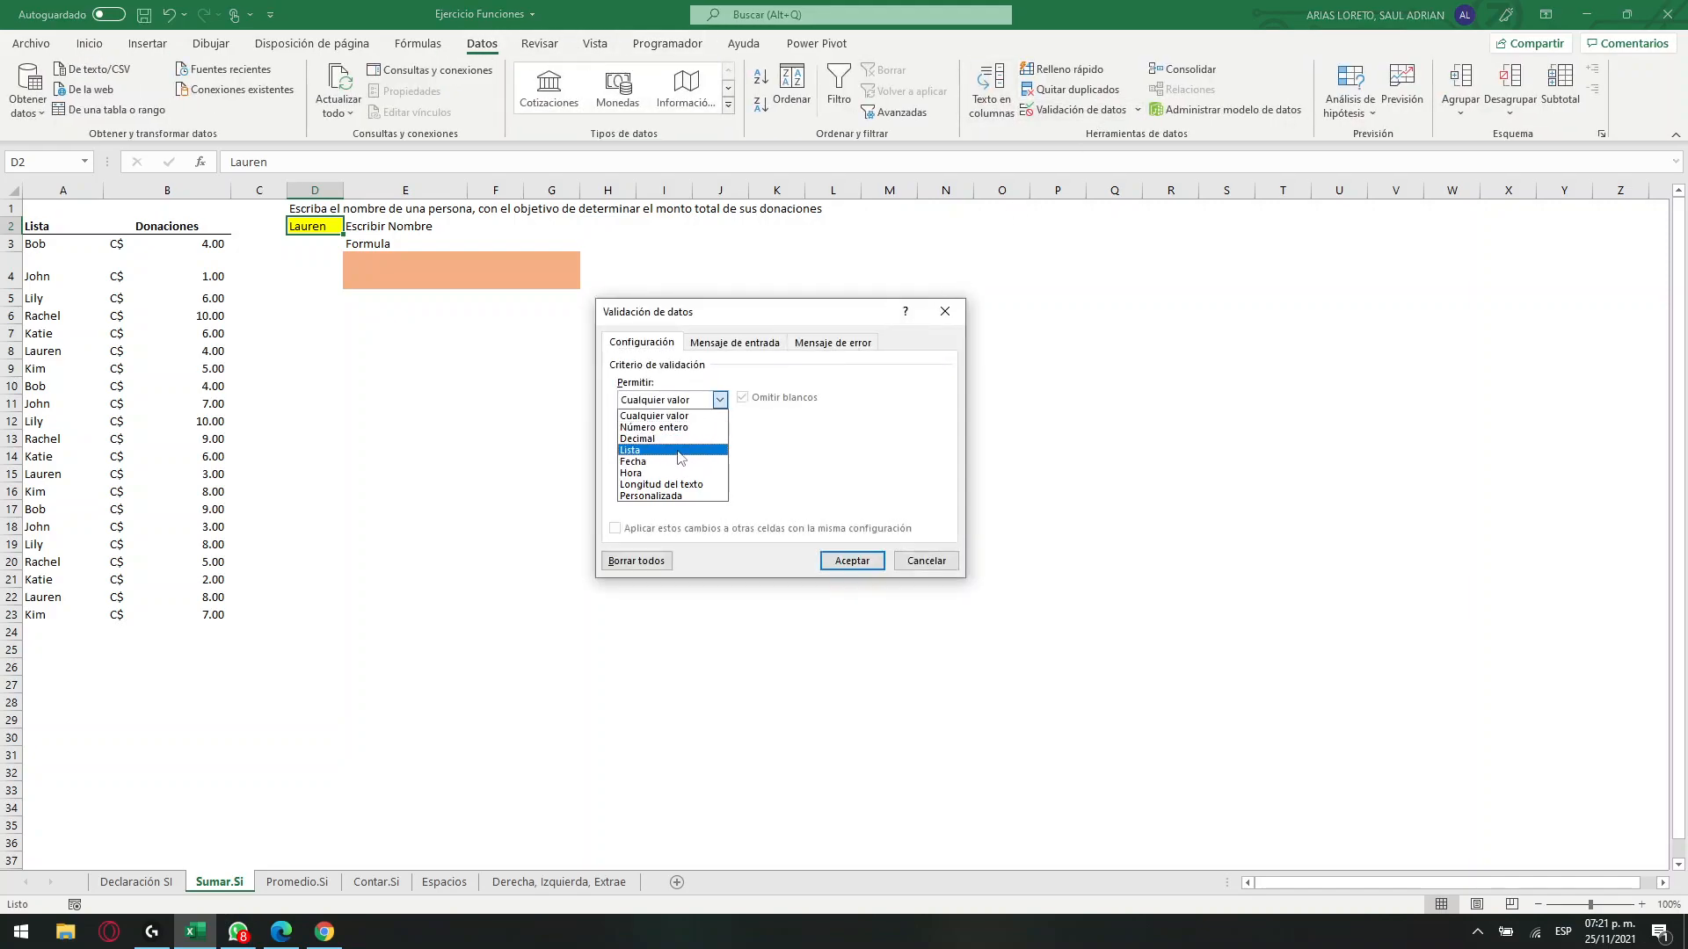
click(672, 451)
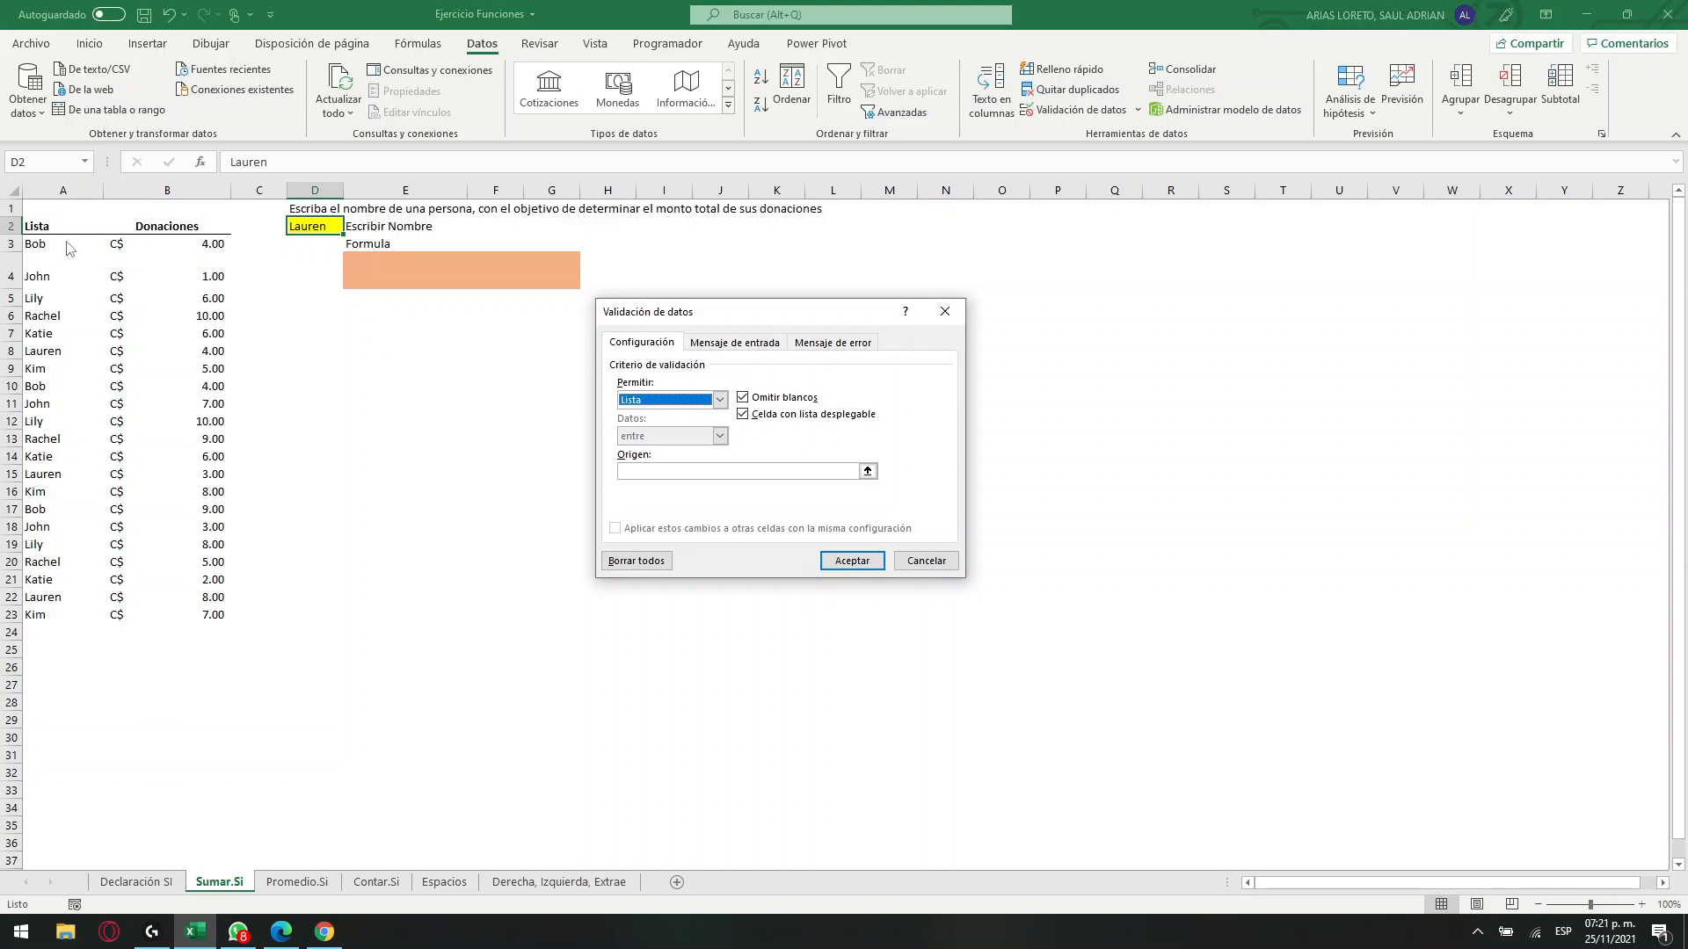
click(773, 473)
drag(63, 242, 76, 615)
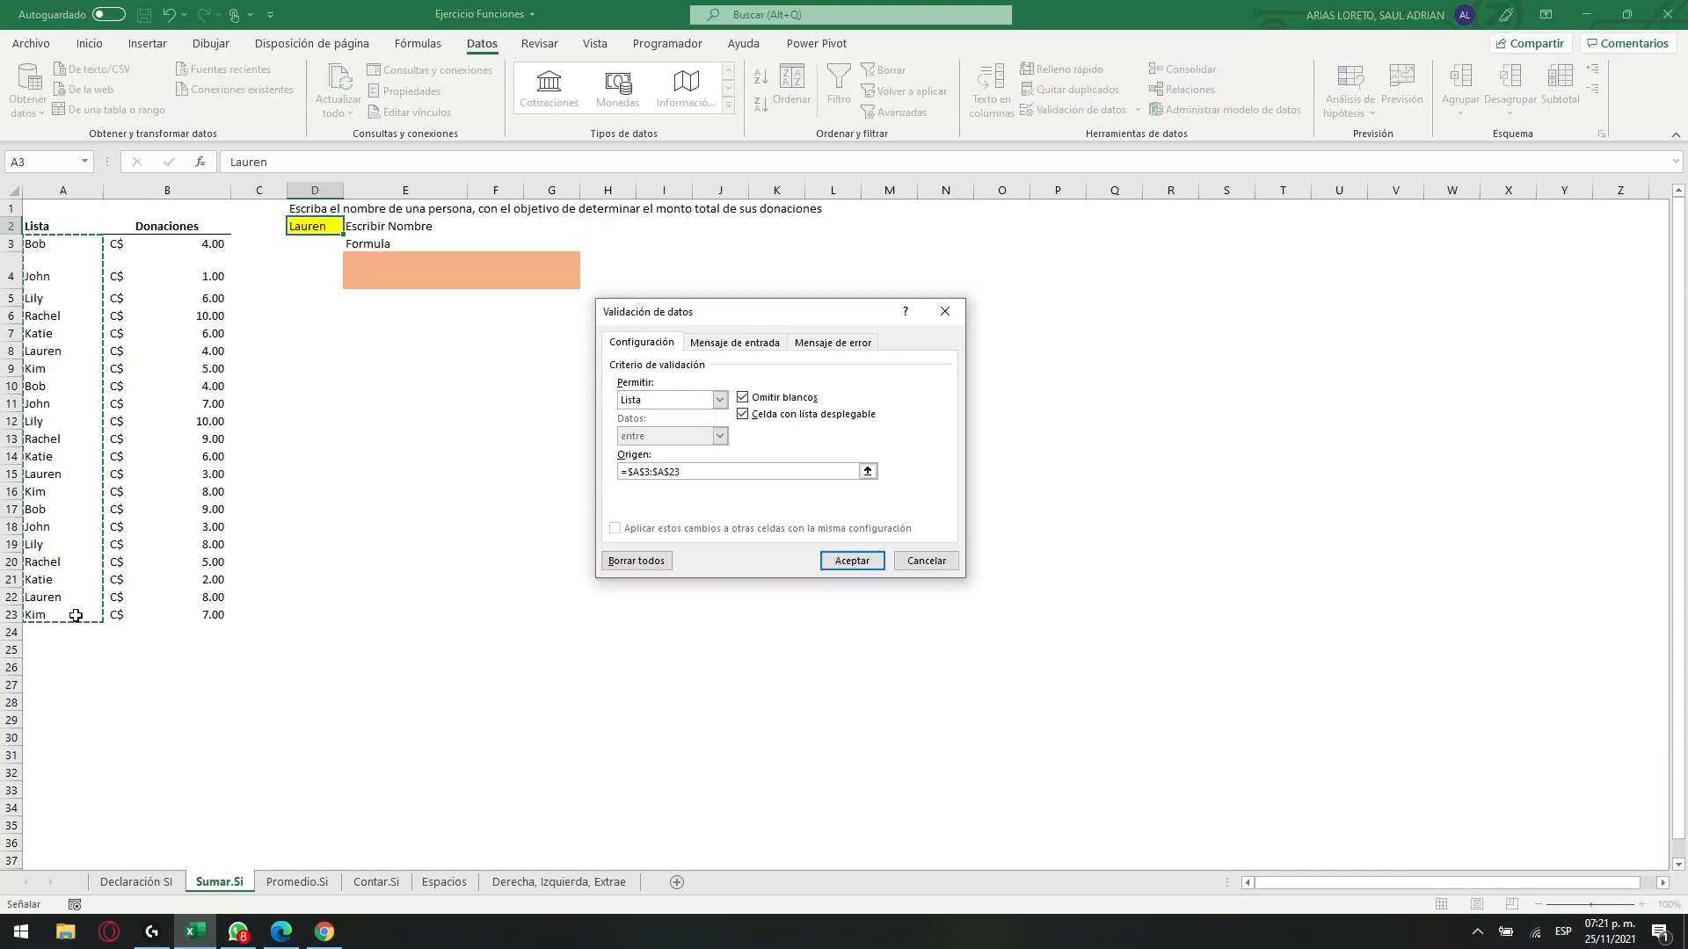
click(857, 561)
click(350, 226)
click(349, 318)
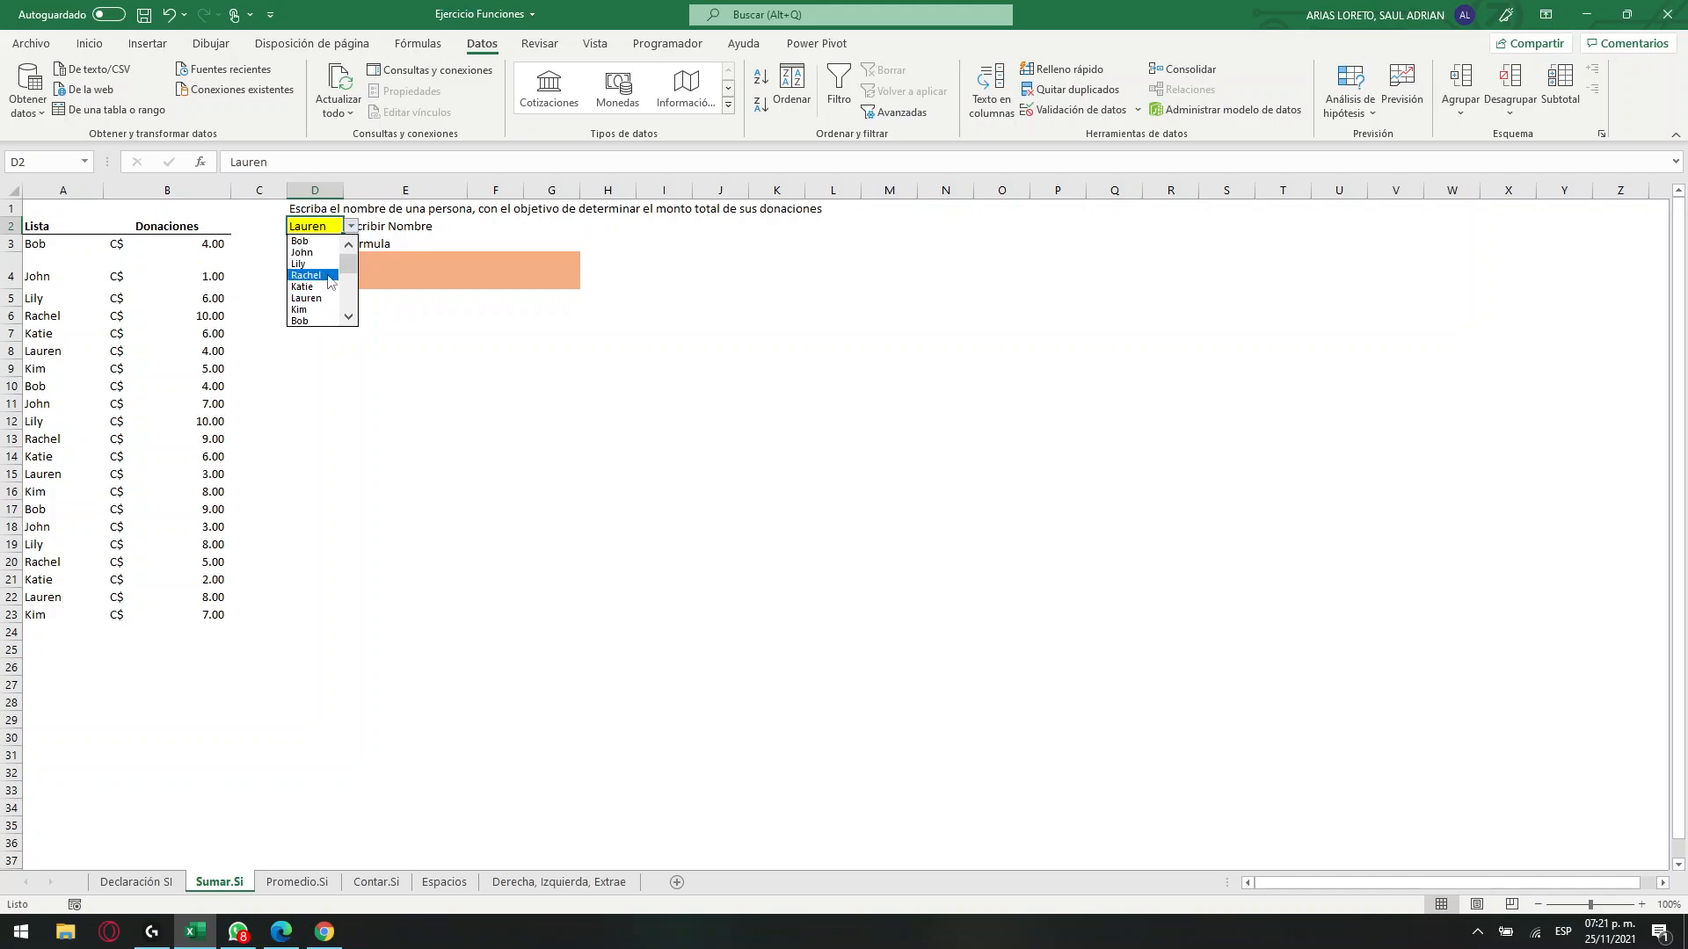
click(508, 368)
Start a SUMAR.SI formula in the merged orange cell E4.
click(381, 275)
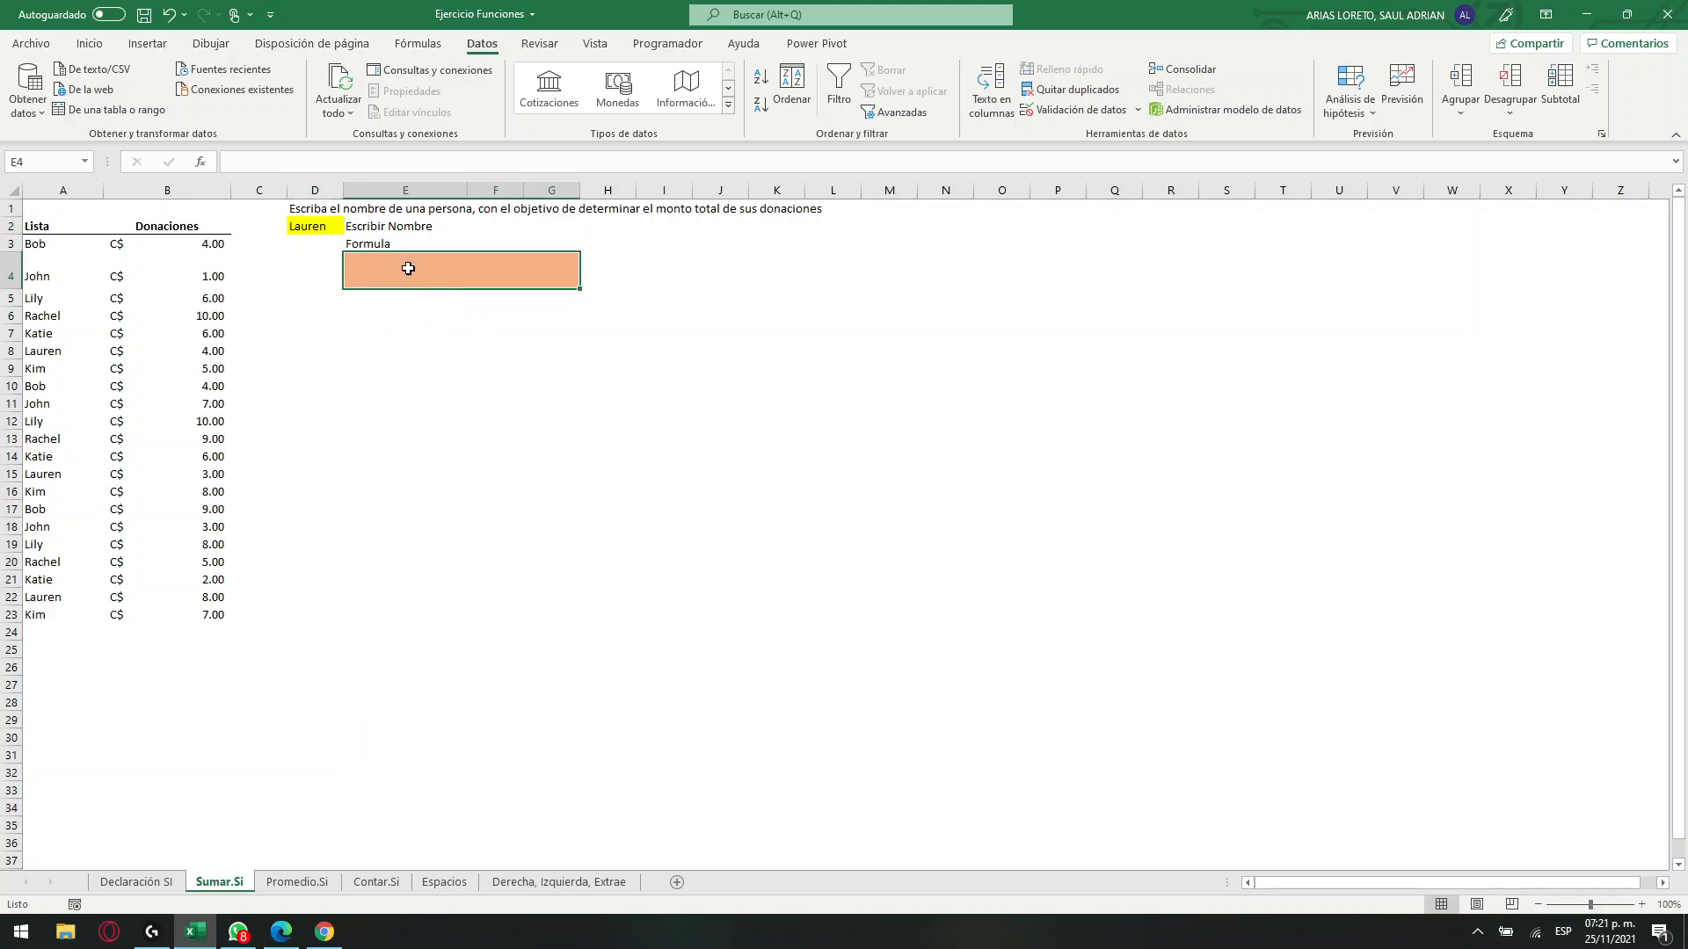
text(=)
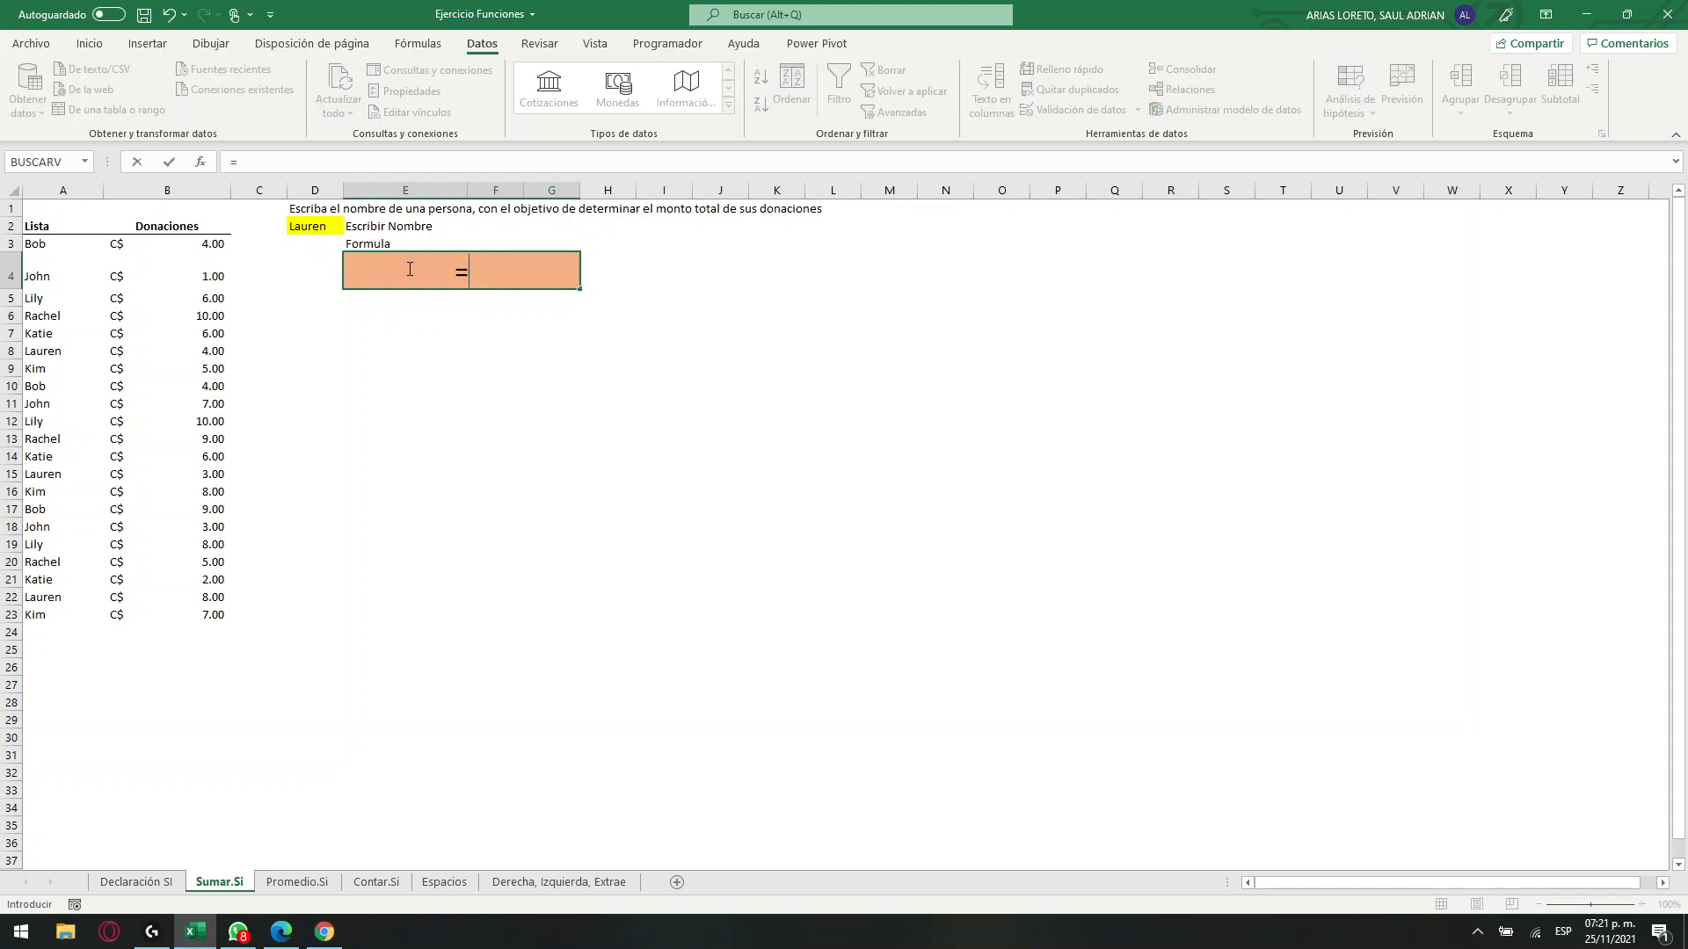
text(suma)
key(Down)
key(Down)
key(Down)
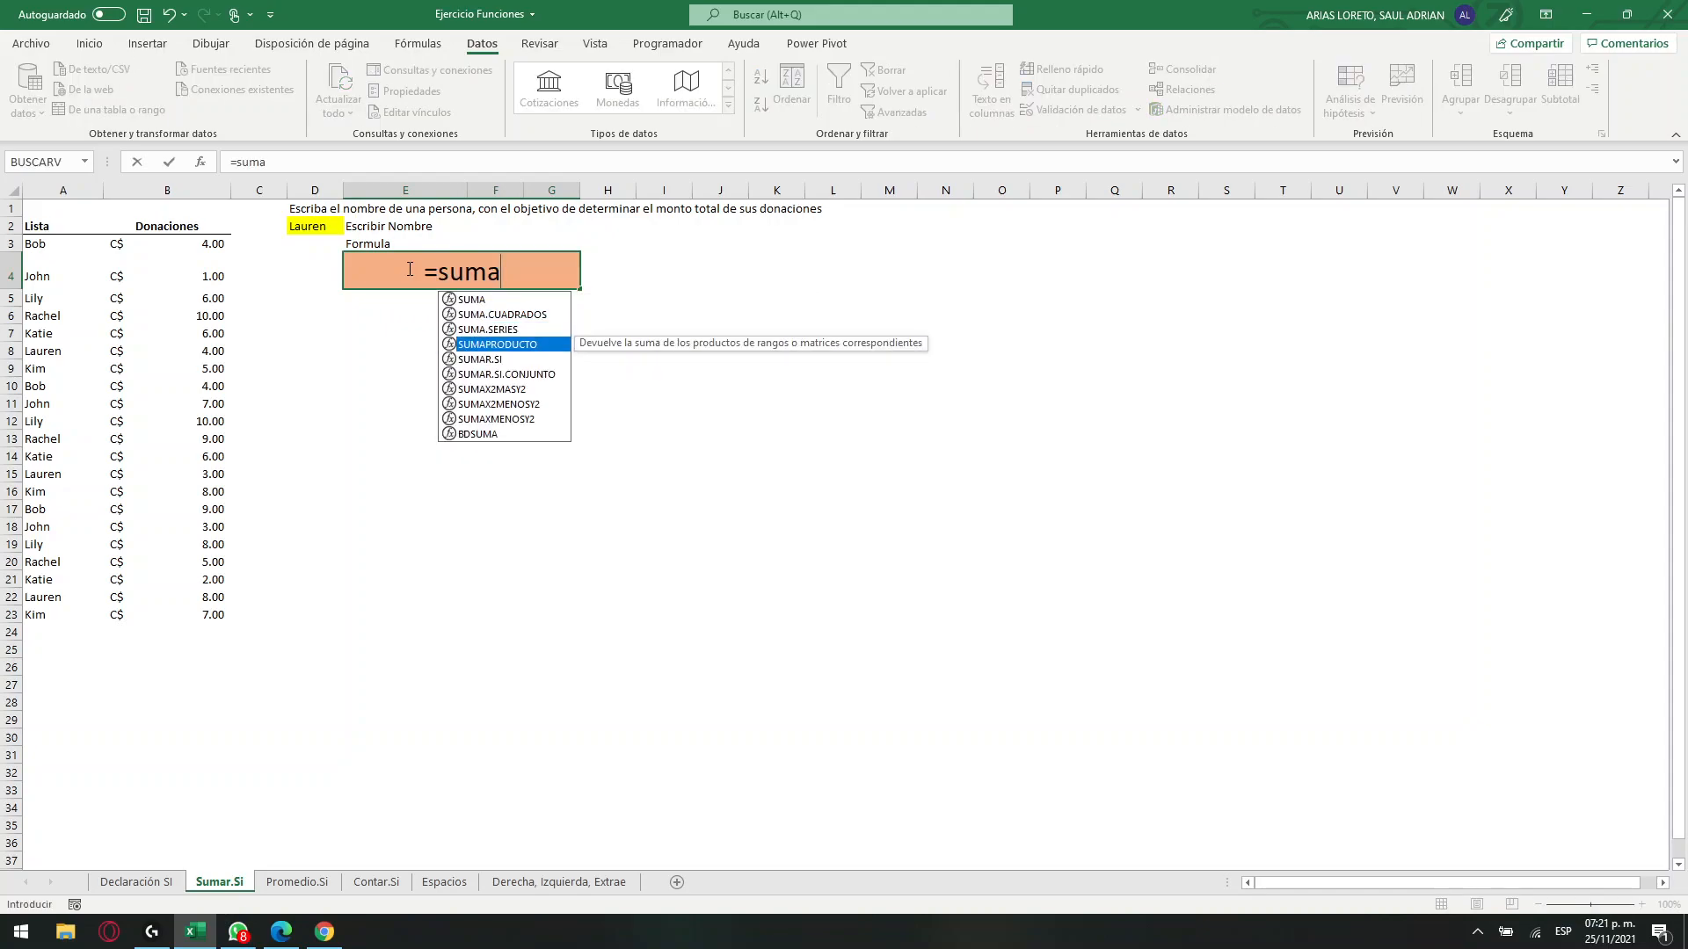
key(Down)
key(Tab)
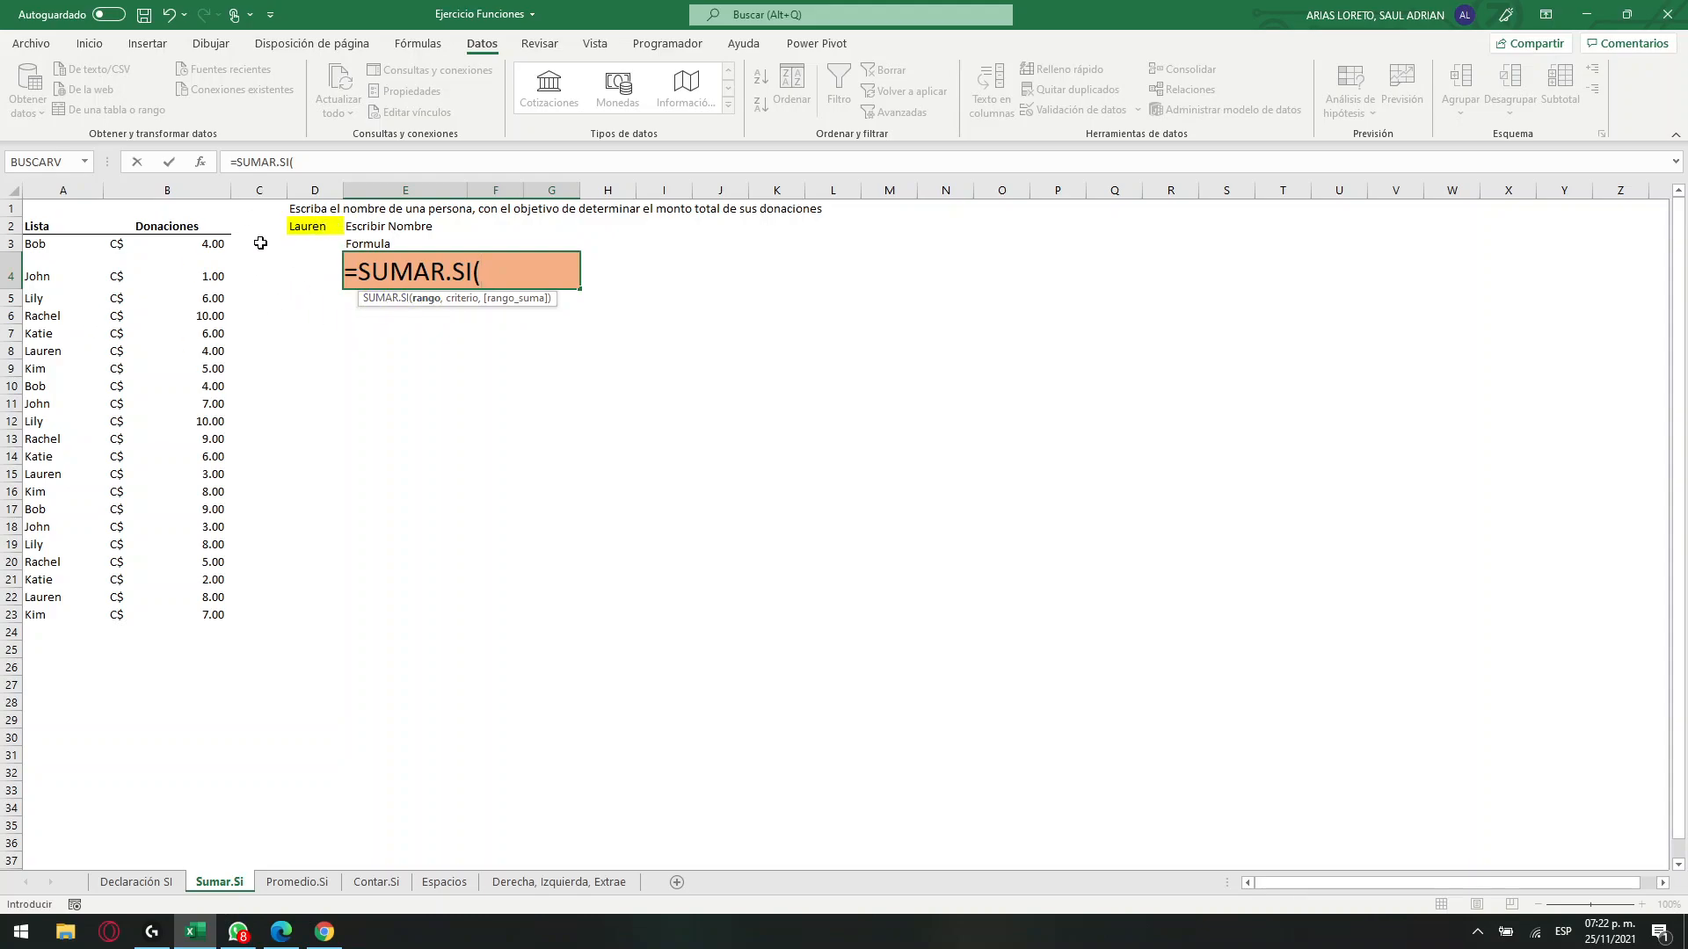
Complete the SUMAR.SI formula with A3:A23 as range, D2 as criterion and B3:B23 as sum range.
drag(58, 248, 64, 614)
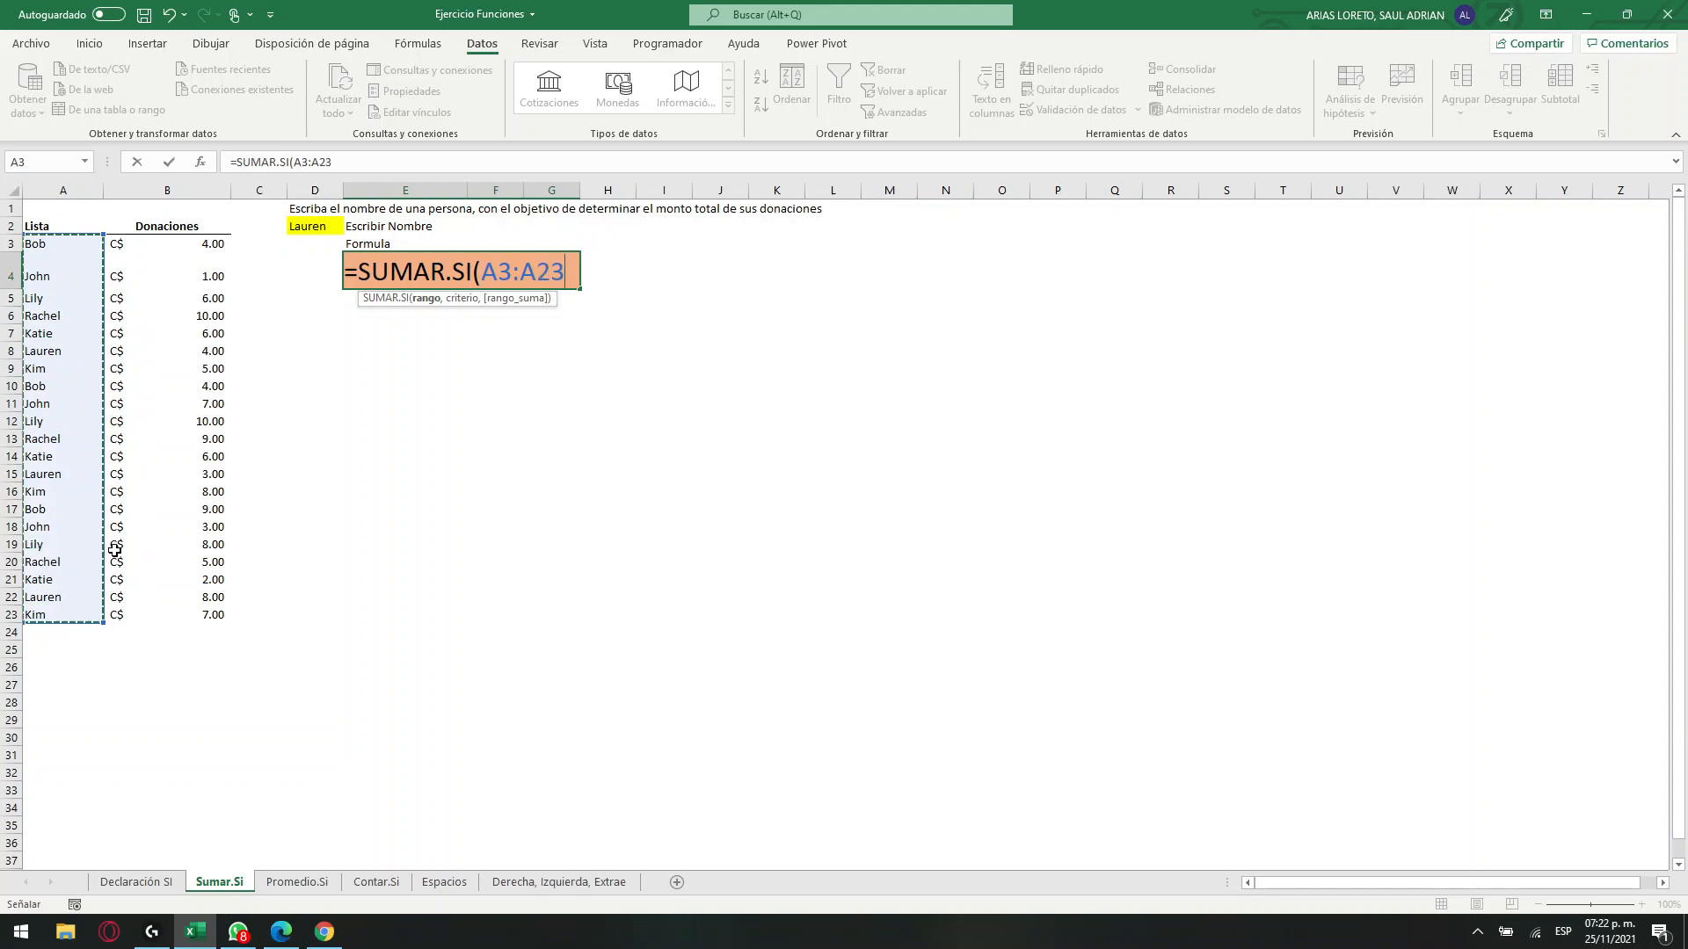
text(,)
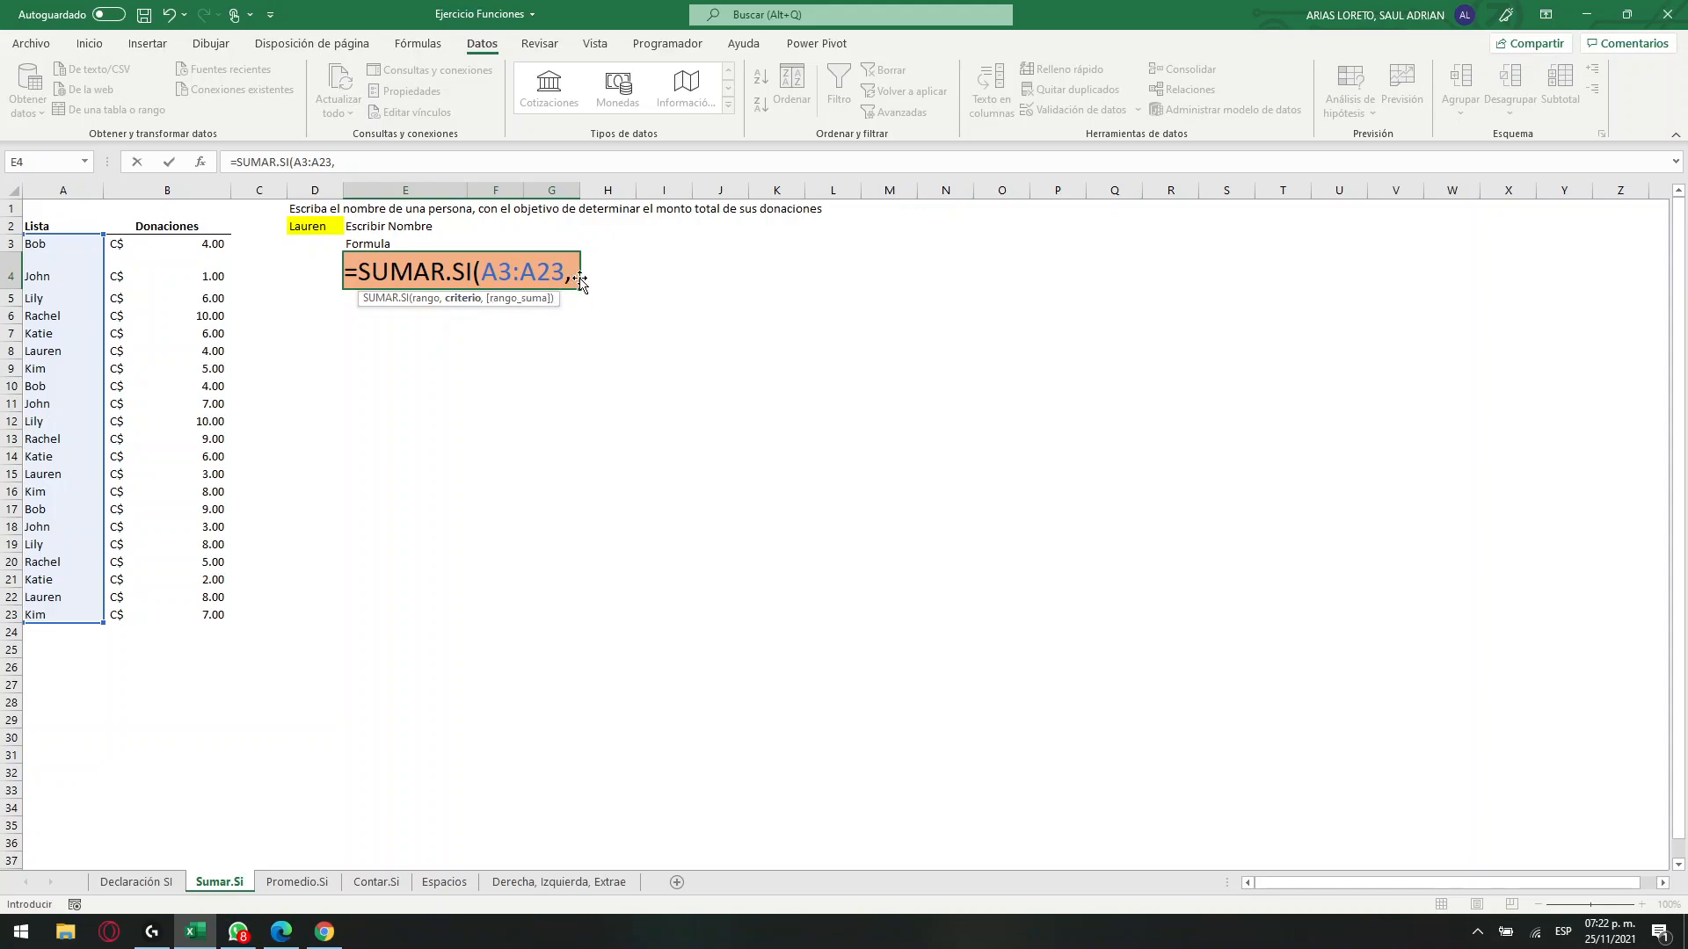
click(310, 228)
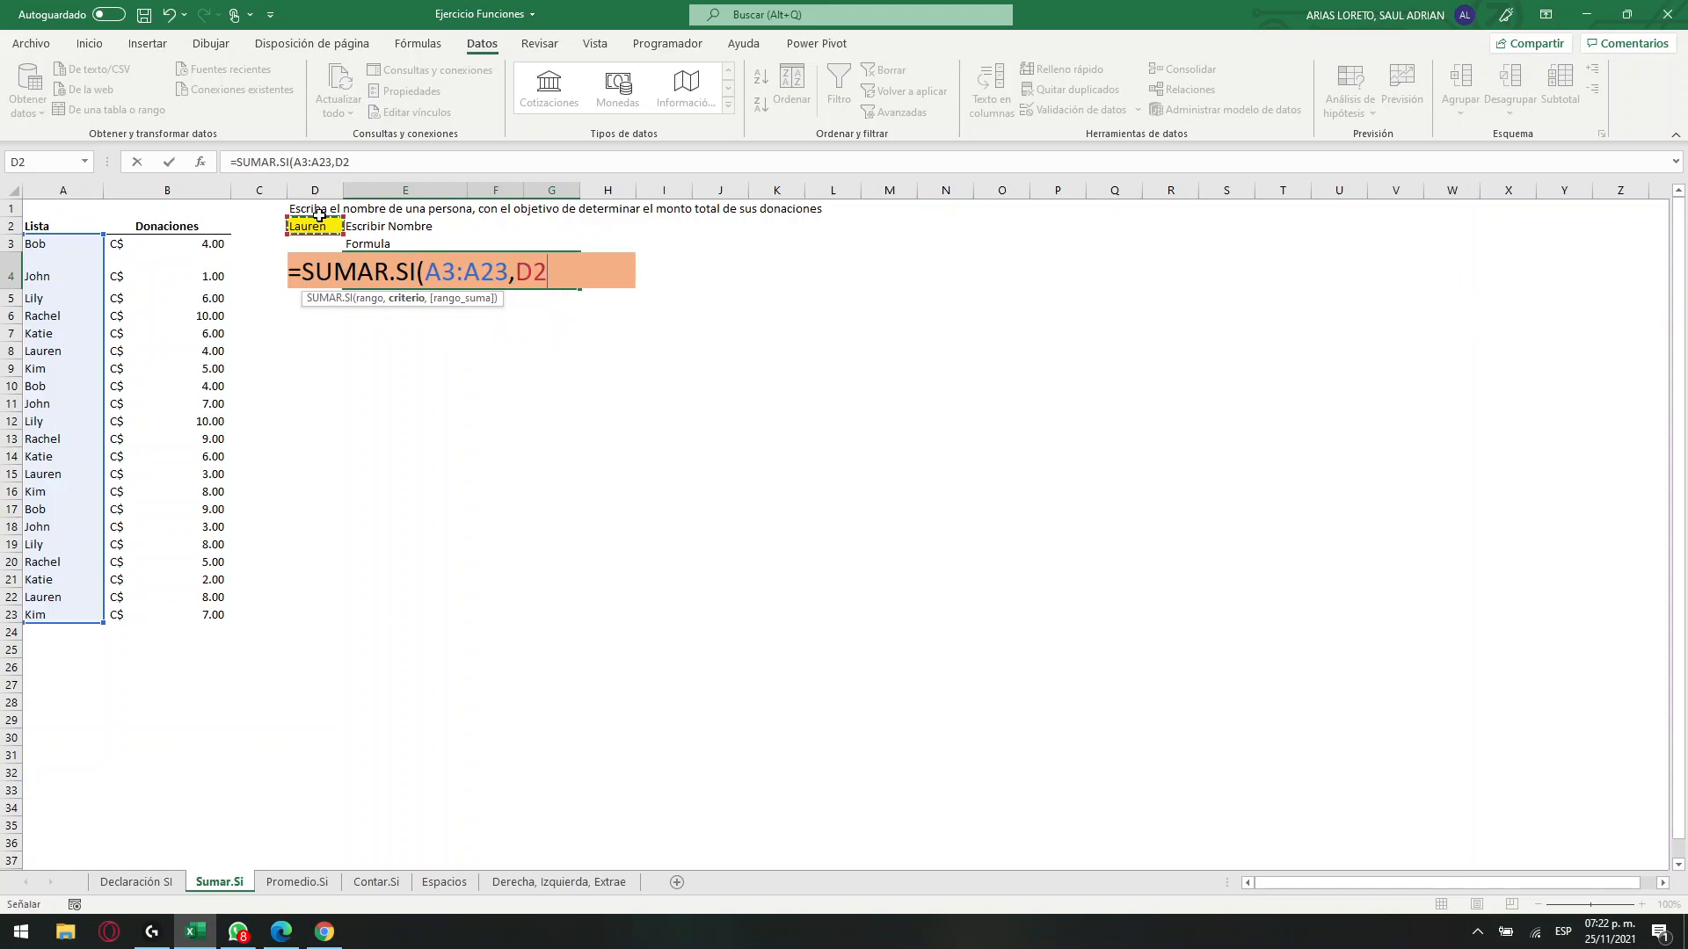
click(548, 279)
text(,)
click(170, 239)
drag(174, 254, 178, 617)
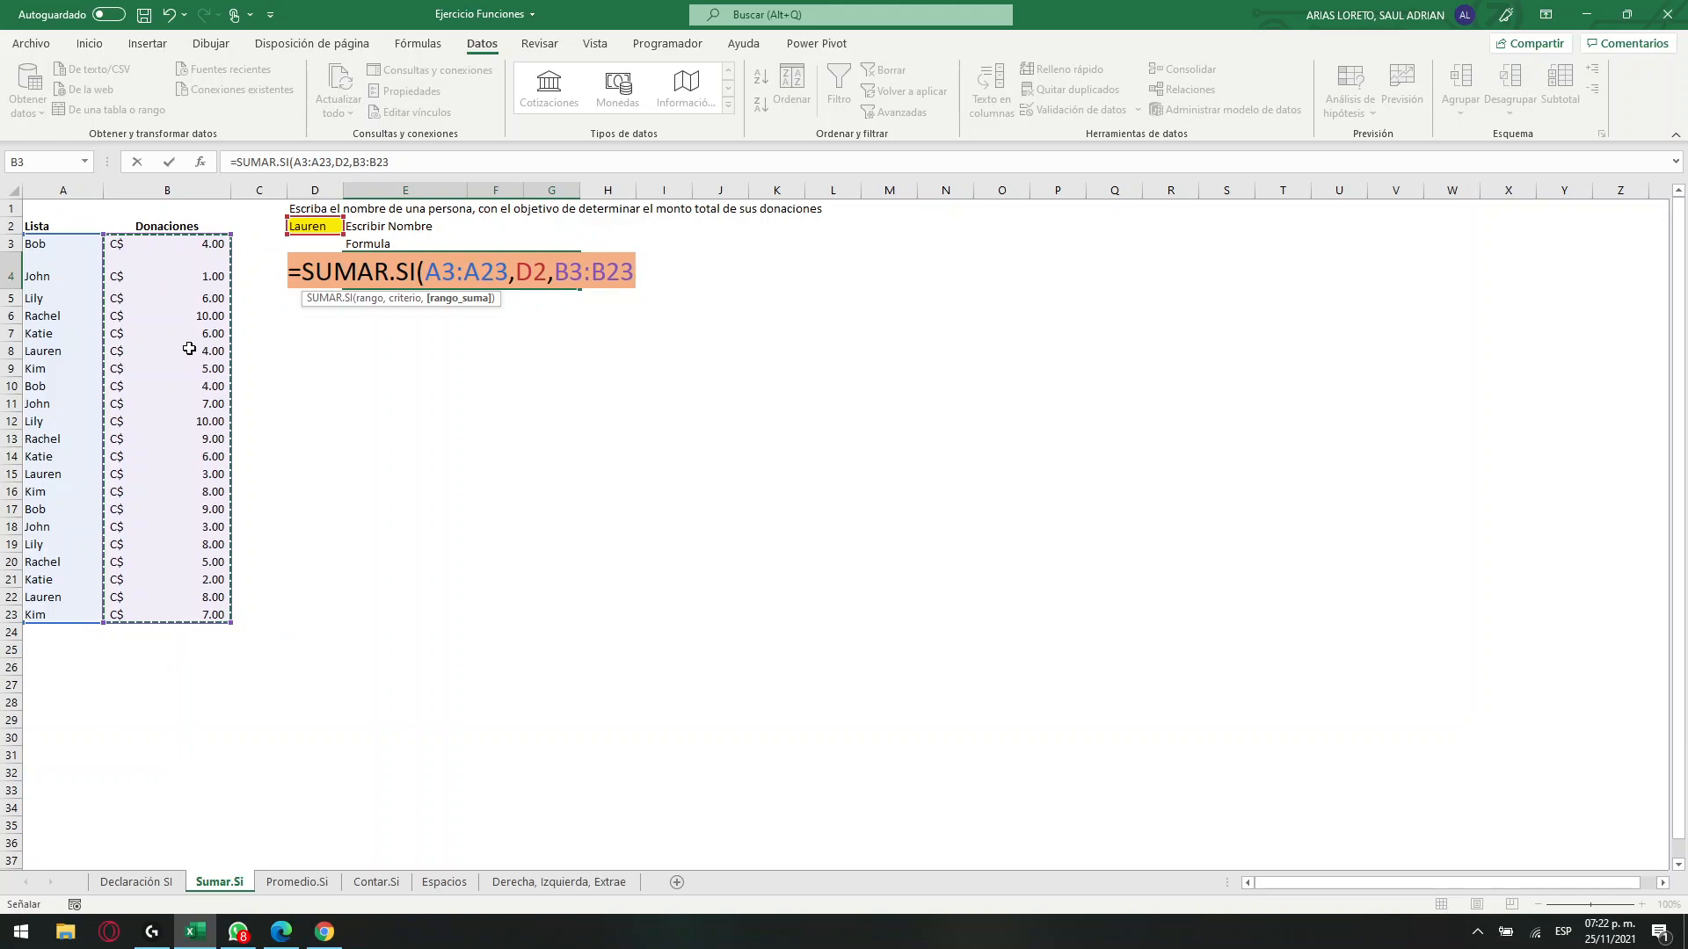
key(Return)
click(471, 267)
Fill the cells that match the name in D2 (A8, A15 and A22) with light gold.
click(315, 225)
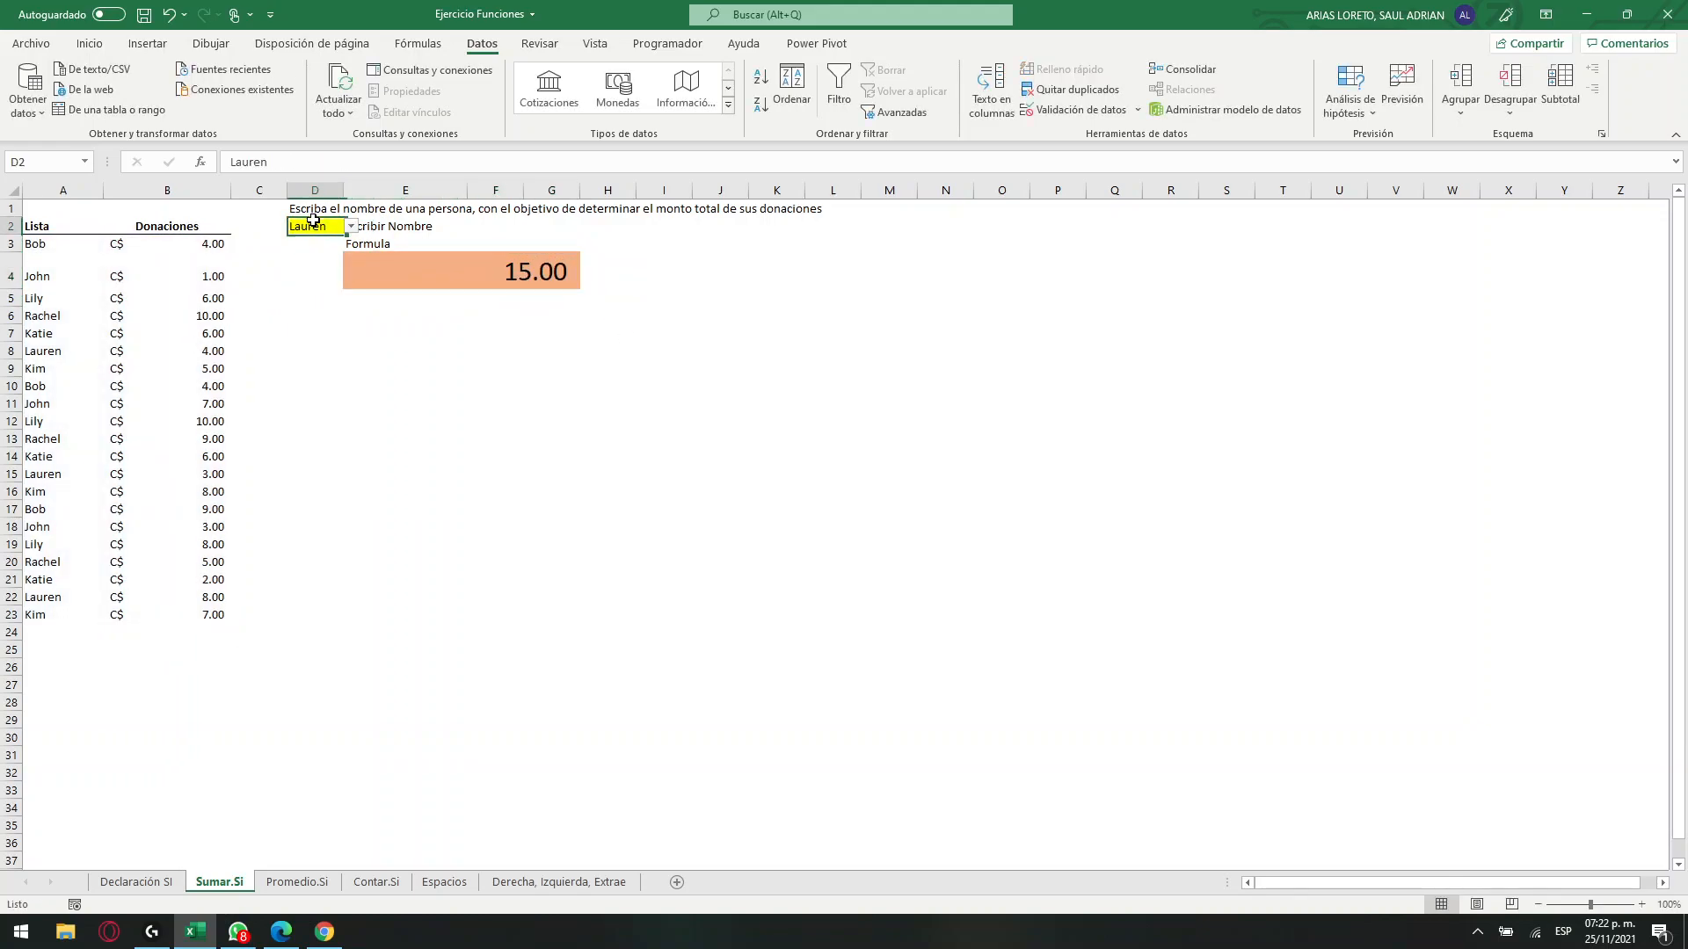
click(48, 352)
click(89, 43)
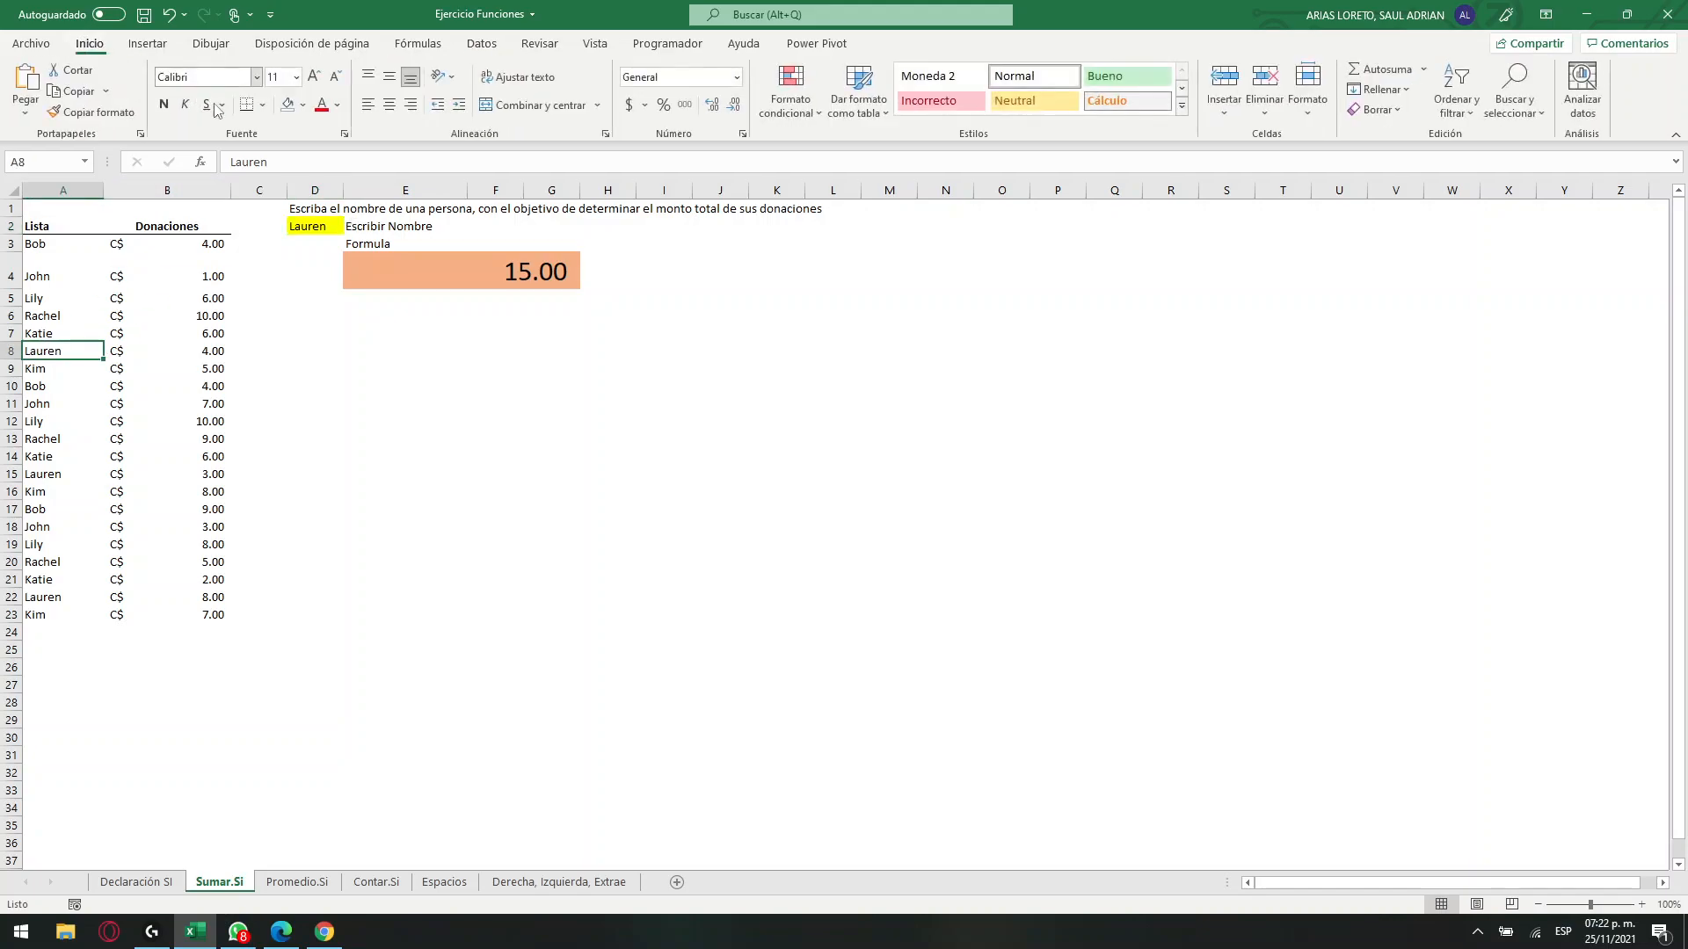
click(303, 105)
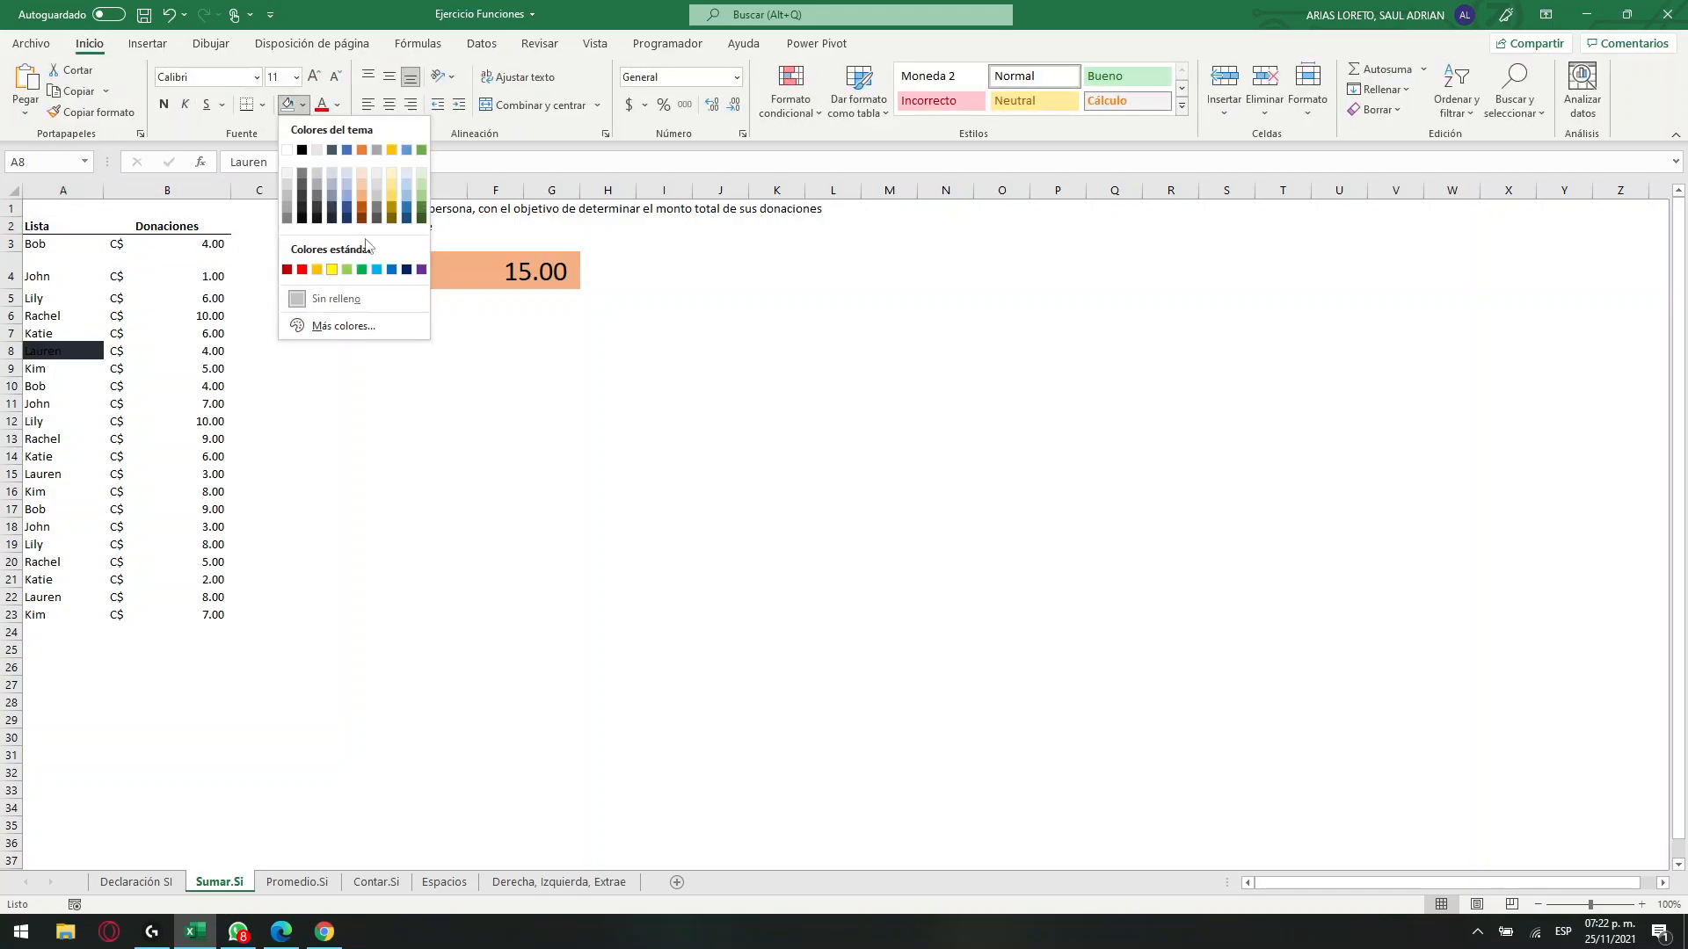
click(392, 186)
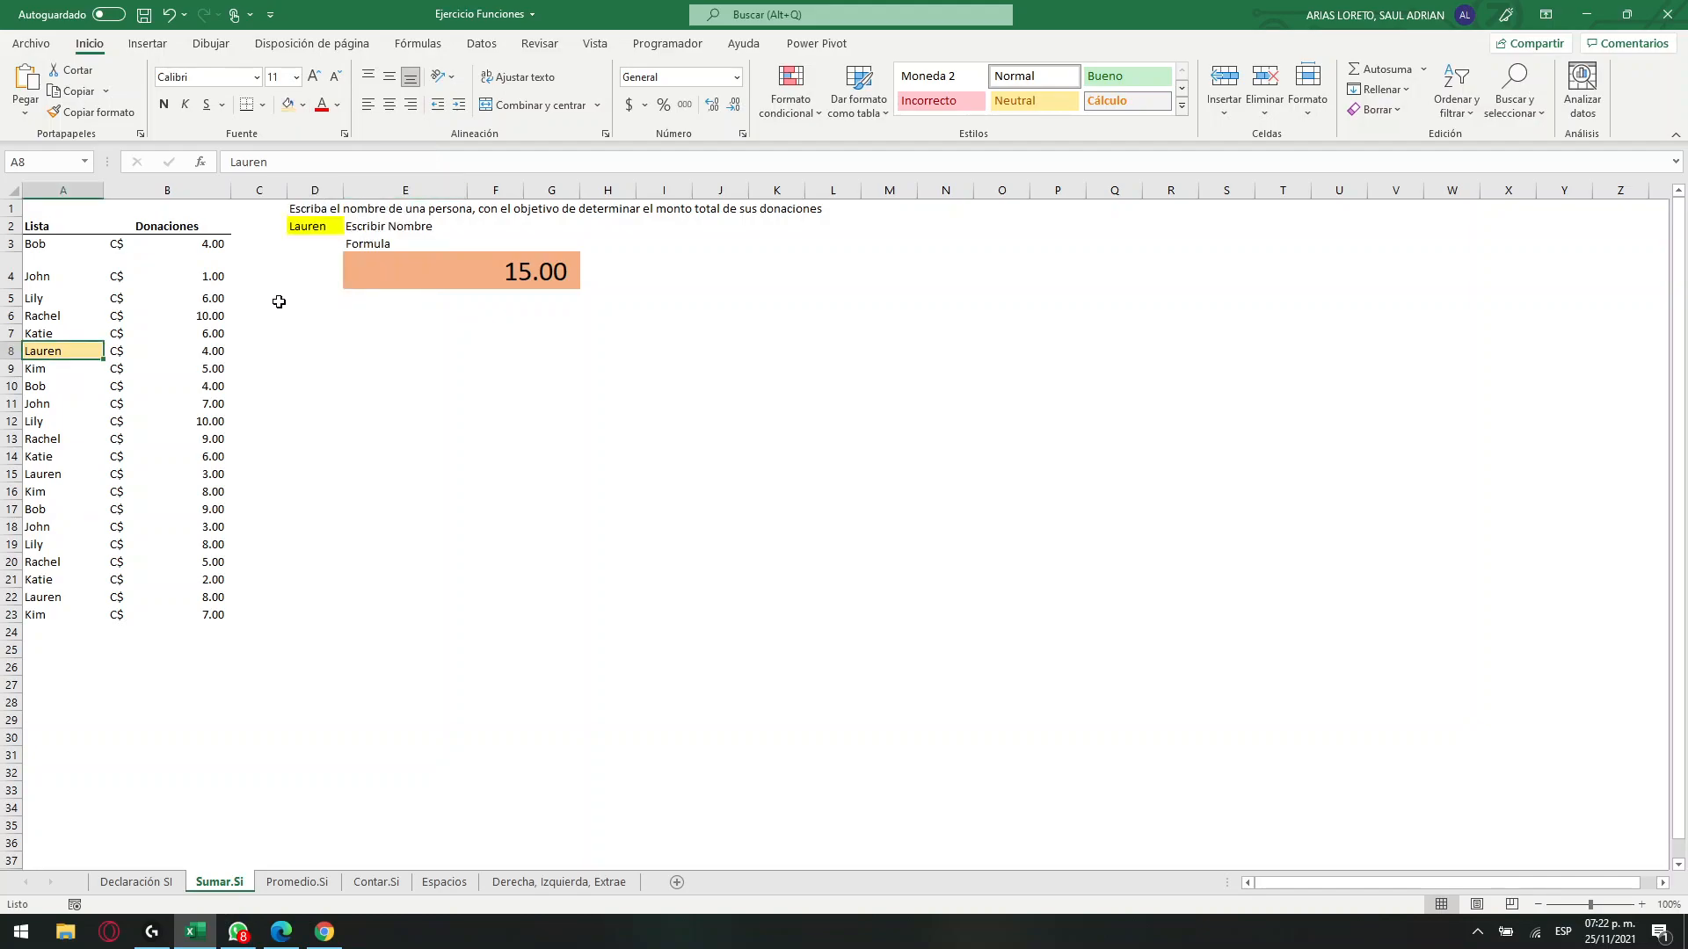
click(53, 476)
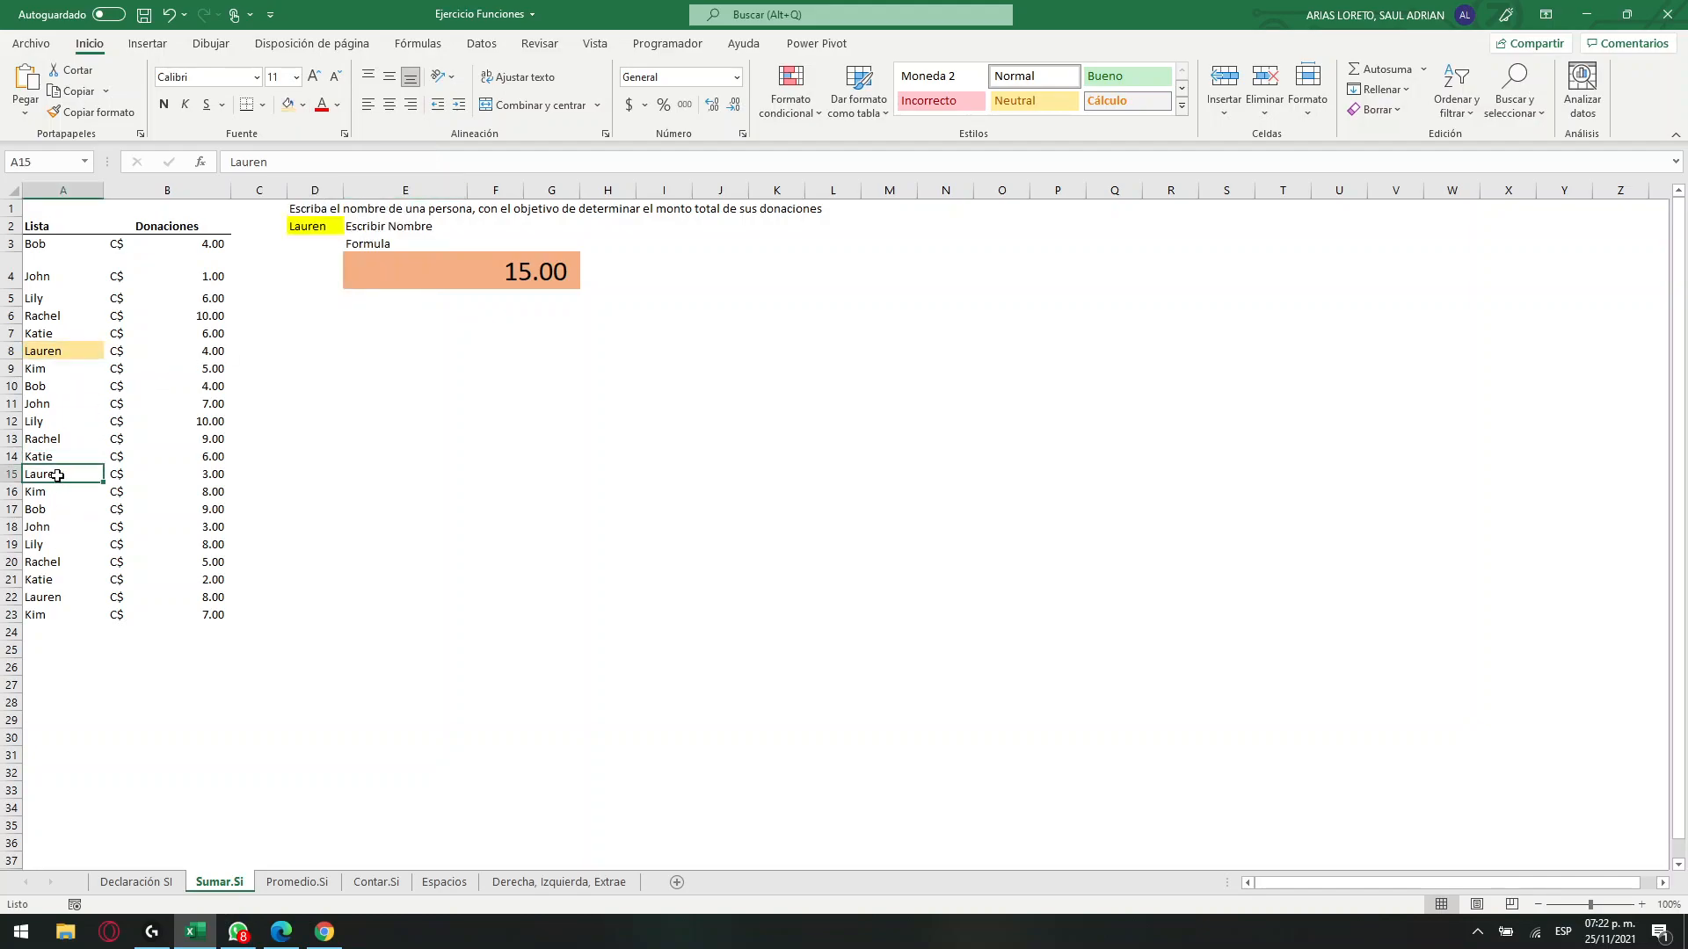
click(288, 105)
click(69, 597)
click(288, 105)
Check the donations in B8, B15 and B22 against the SUMAR.SI total in E4.
click(212, 354)
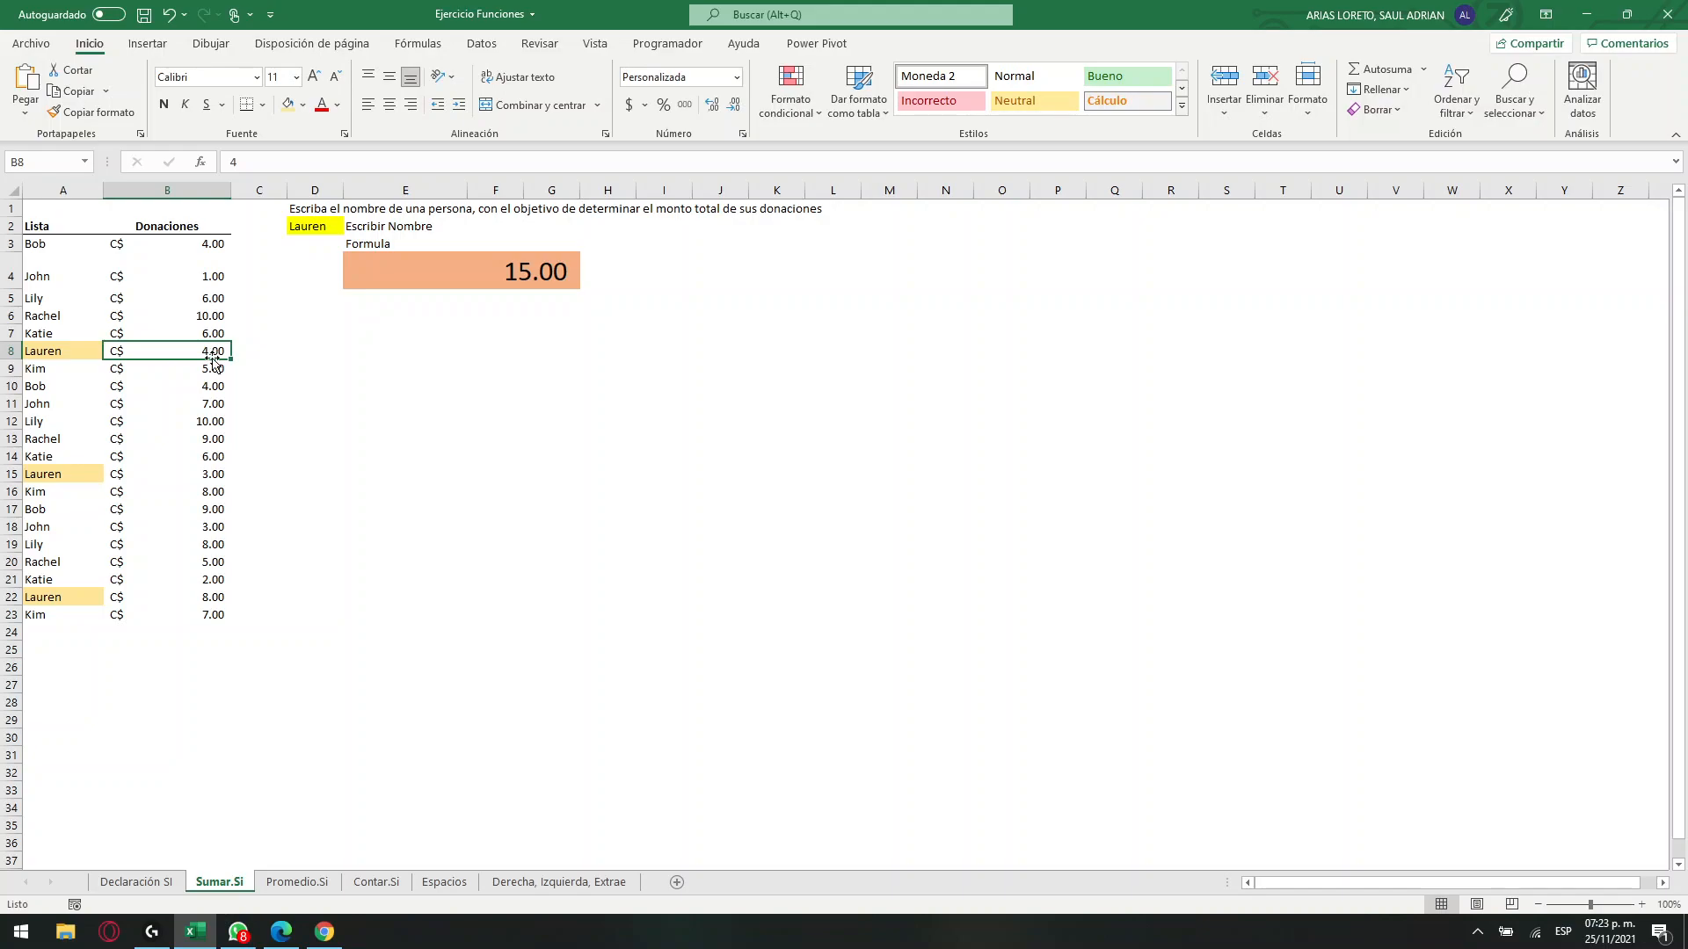
click(204, 477)
click(204, 598)
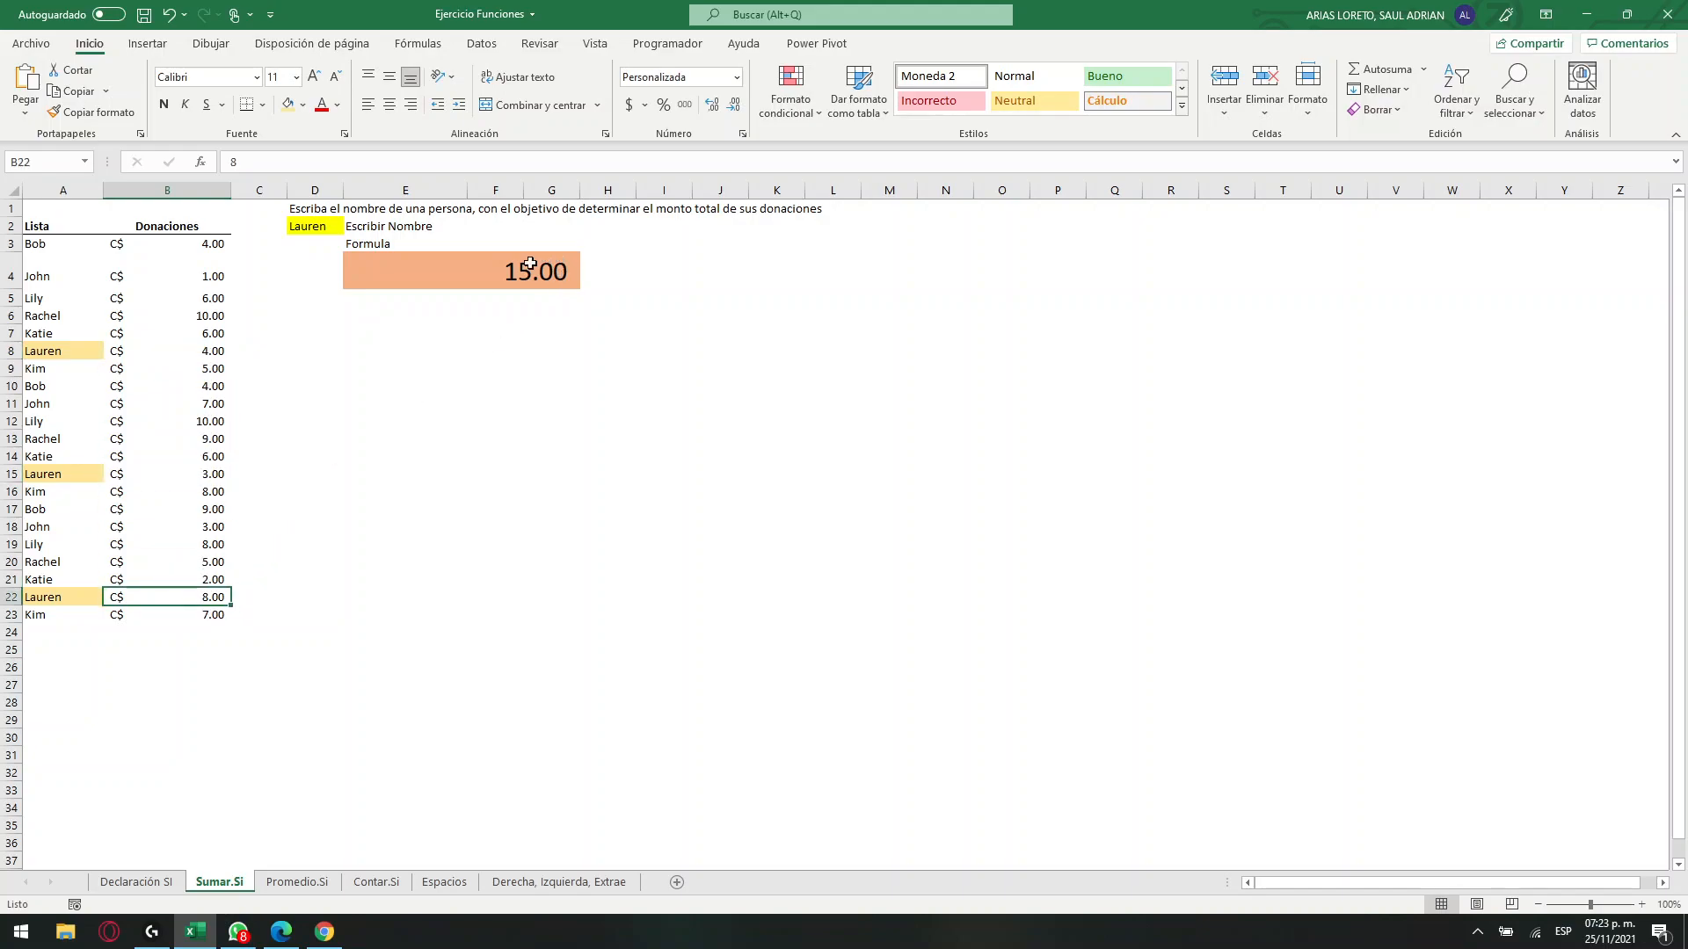
click(556, 272)
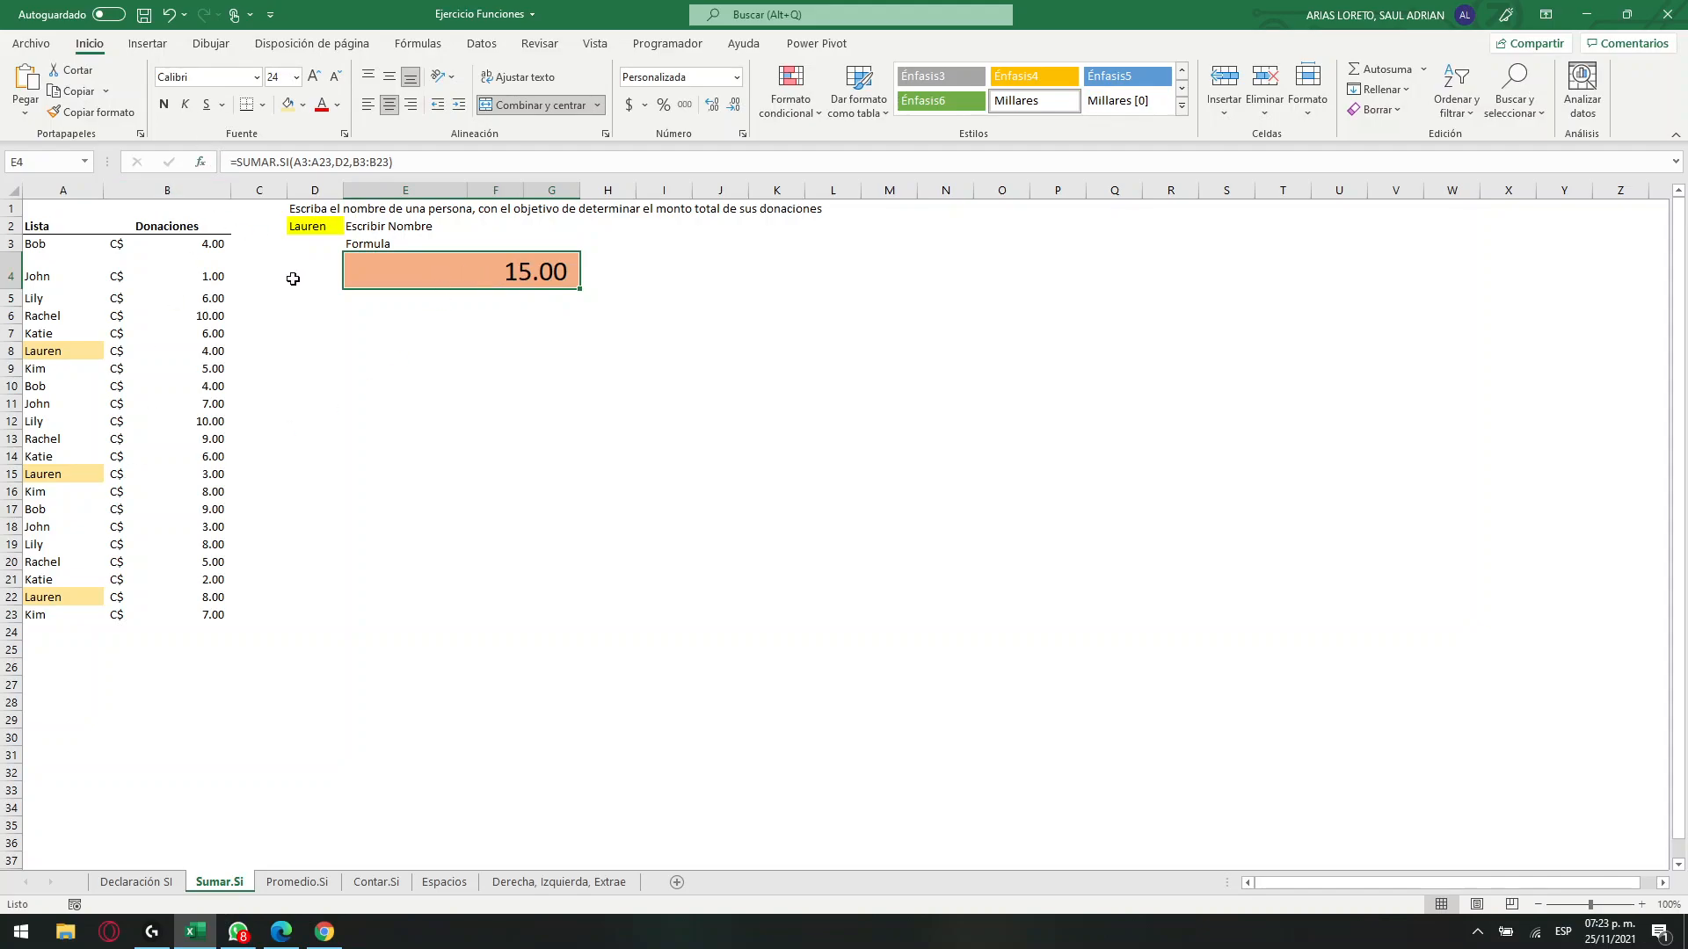
click(58, 354)
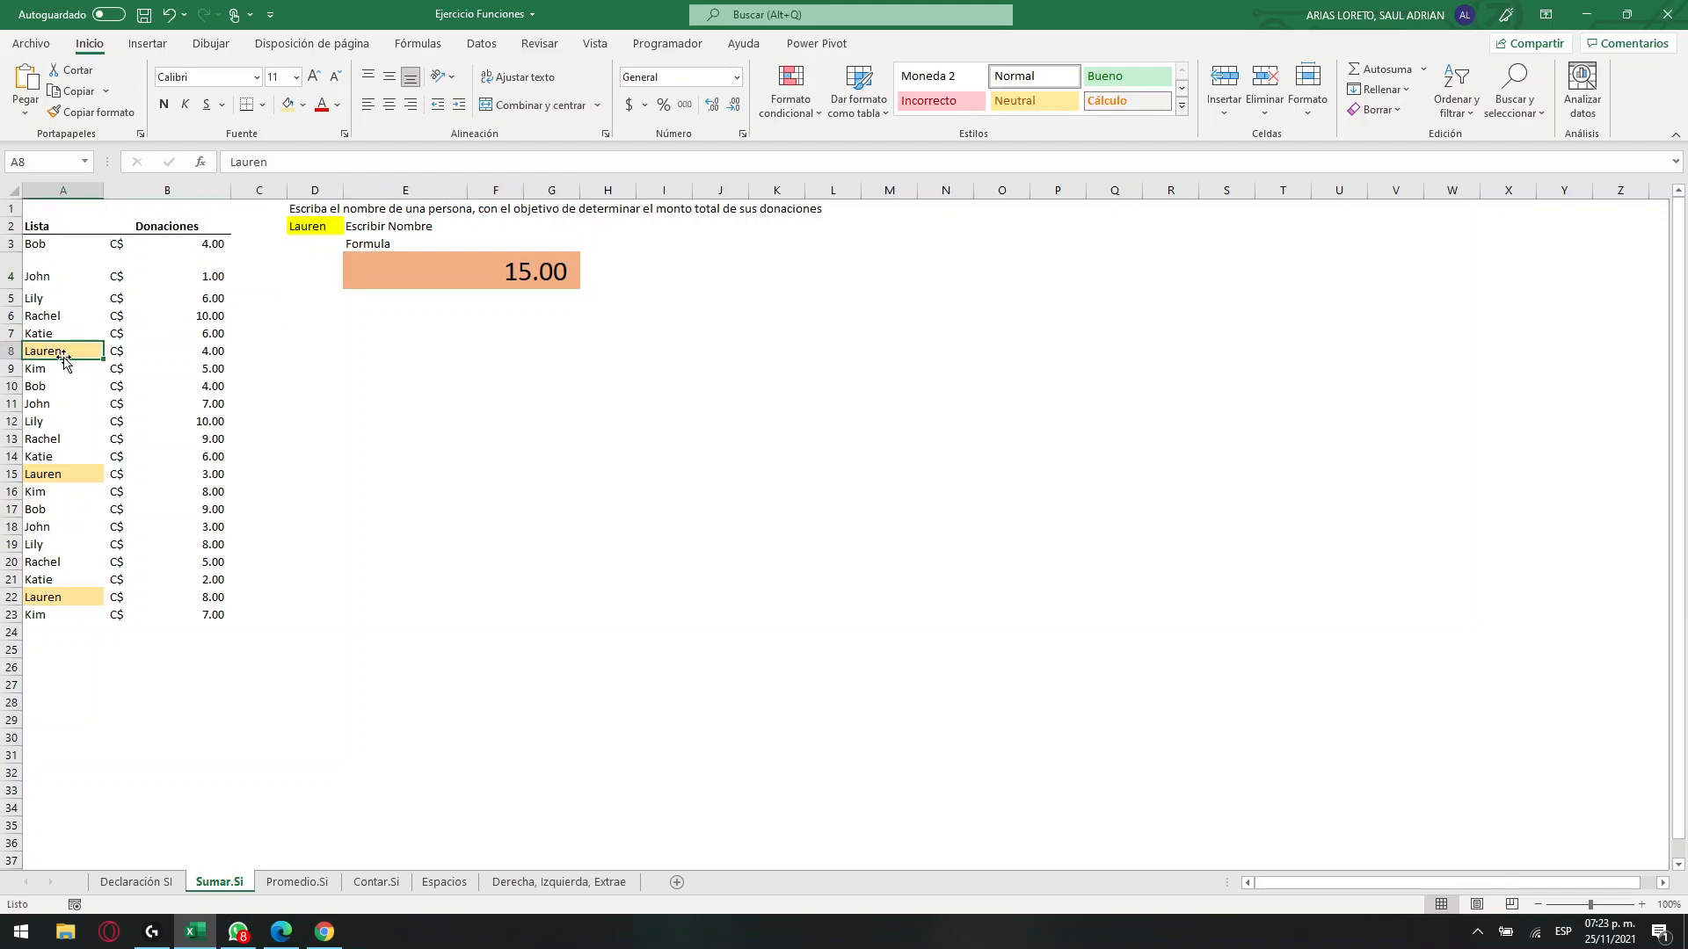
click(488, 275)
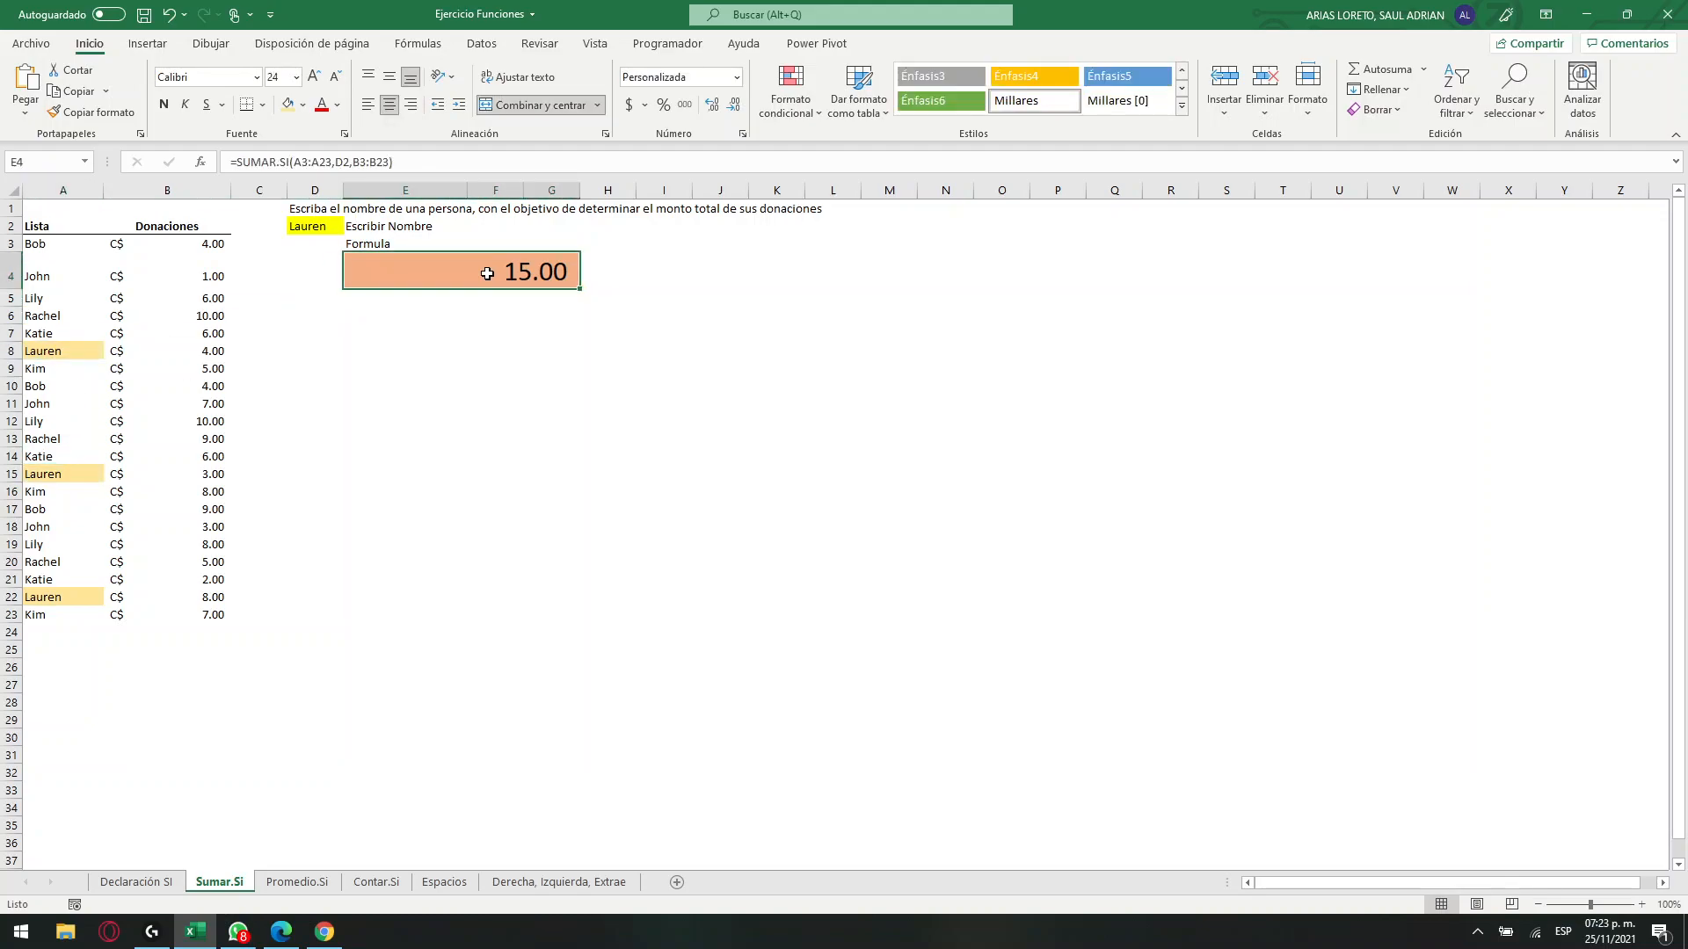
click(358, 303)
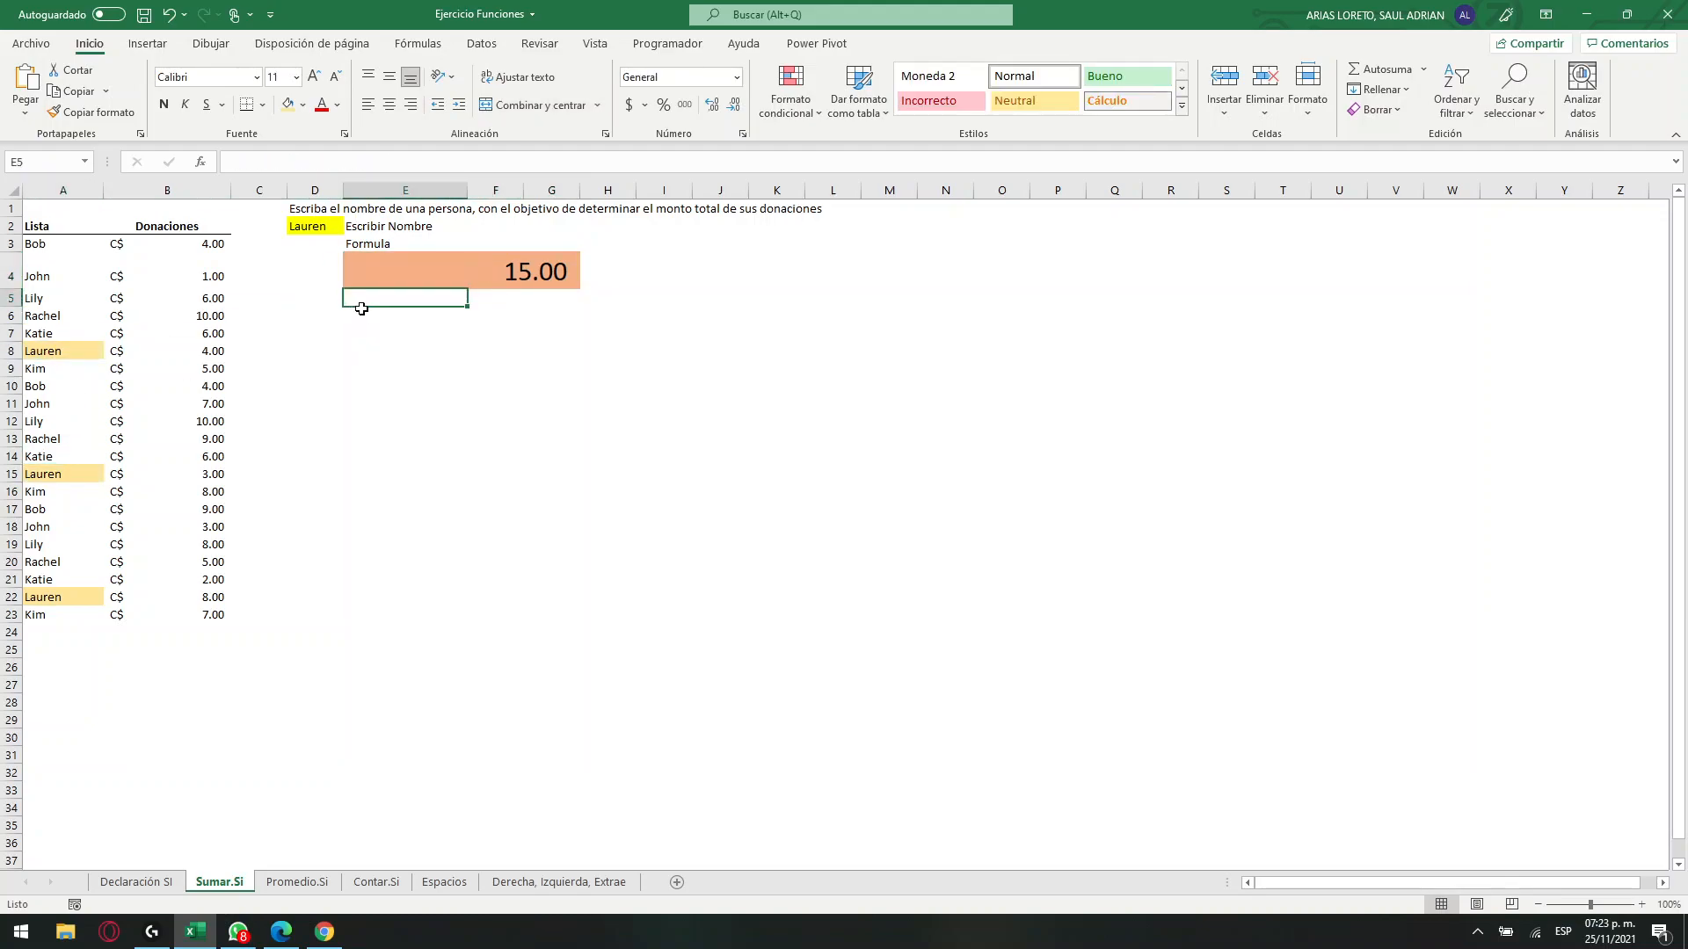
Display the text of E4's formula in cell E5 with FORMULATEXTO(E4).
text(=)
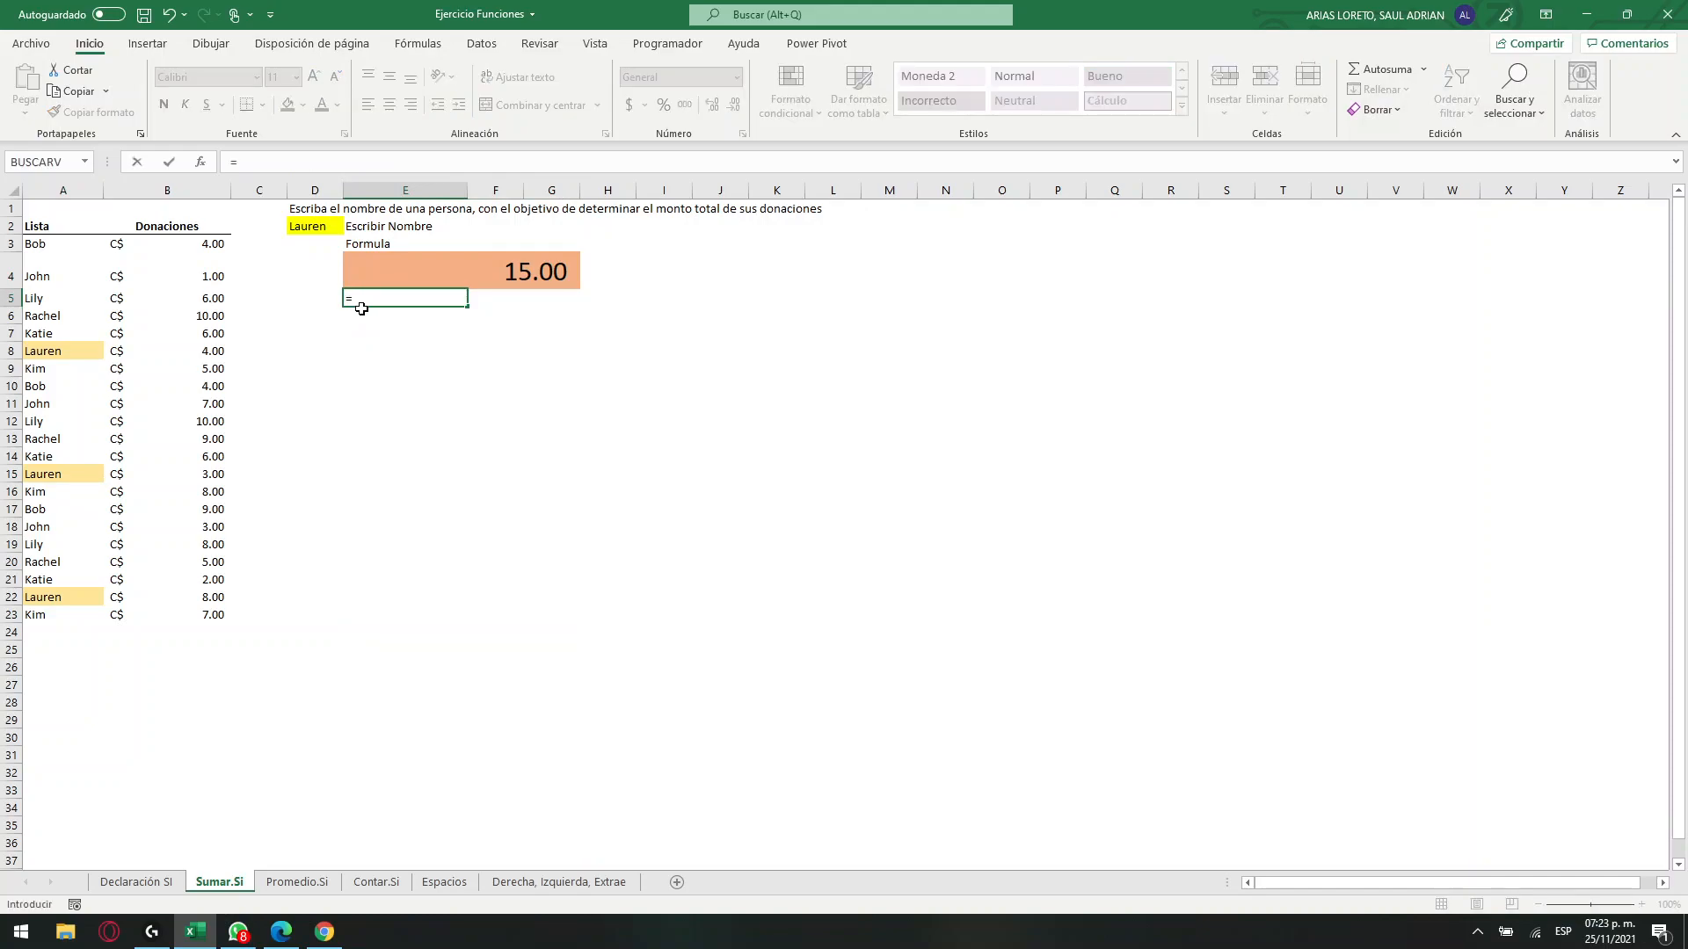
text(form)
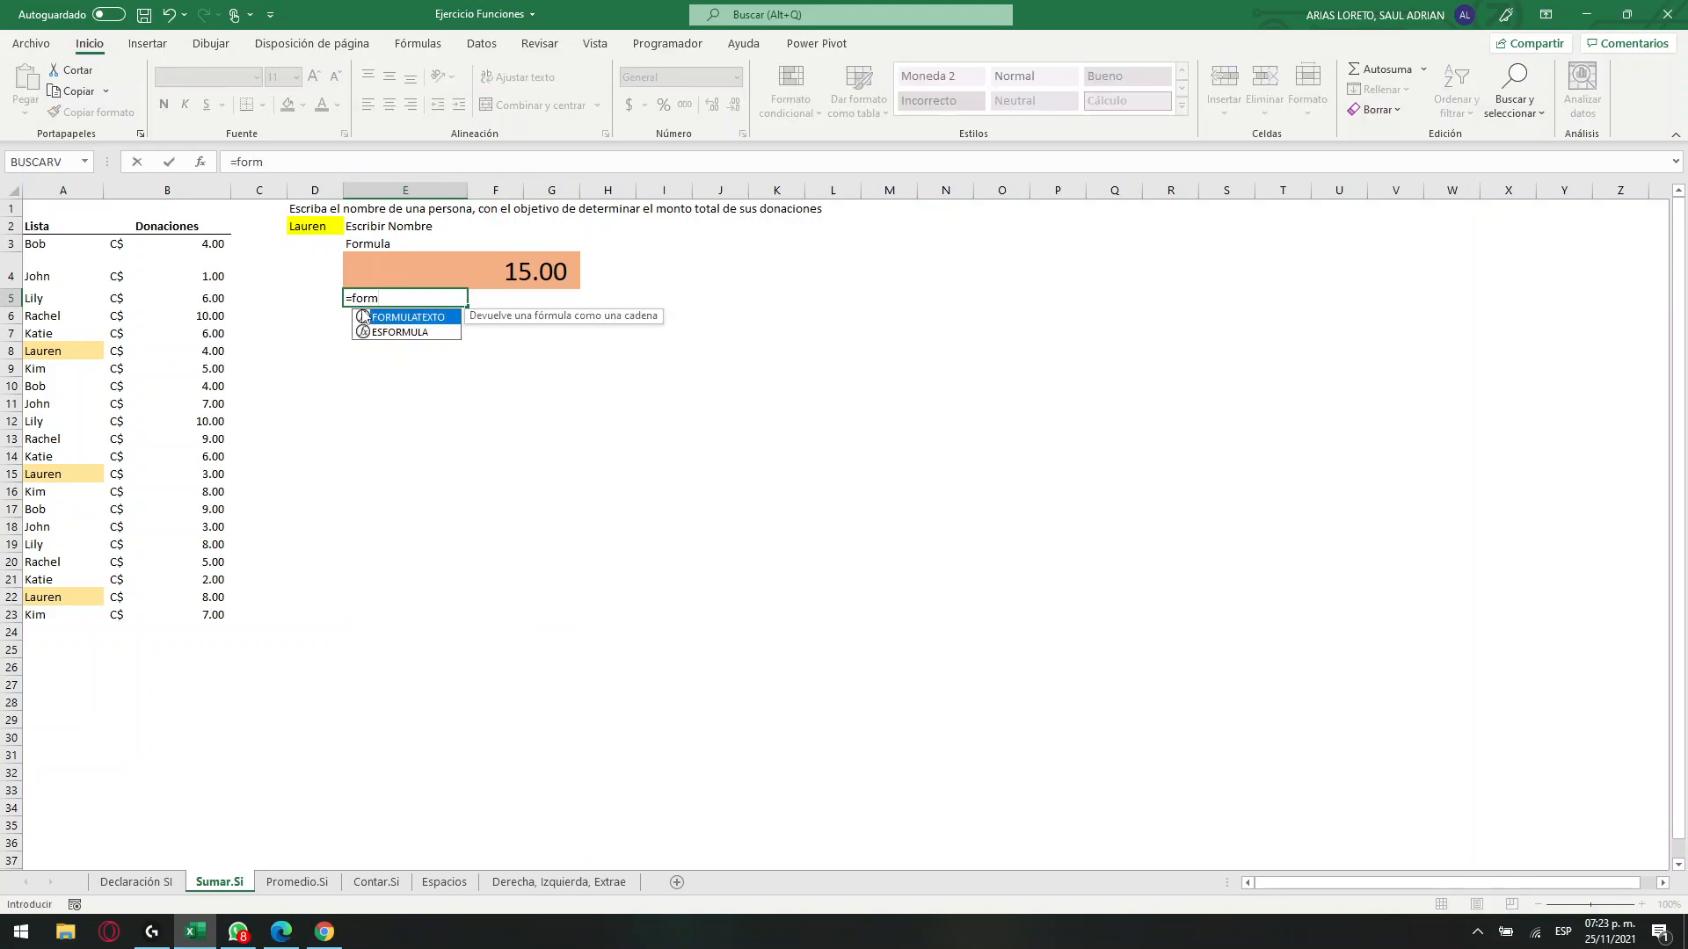
double_click(364, 317)
click(466, 273)
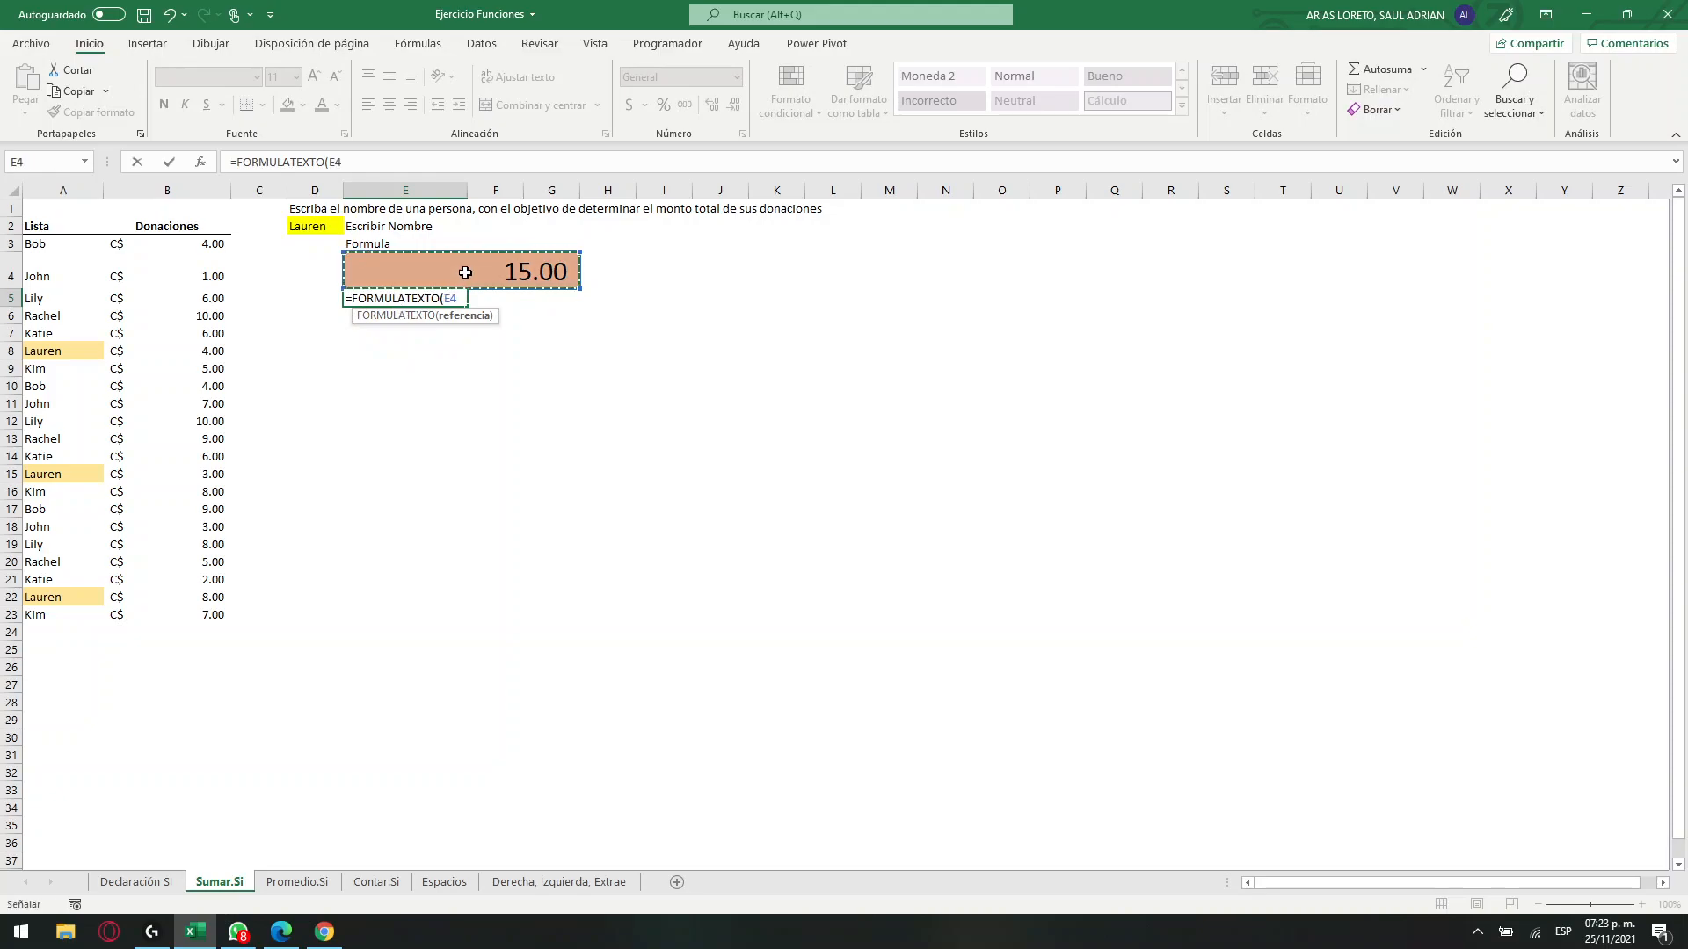
key(Return)
Enlarge the font of the formula text in E5 to size 48.
click(440, 297)
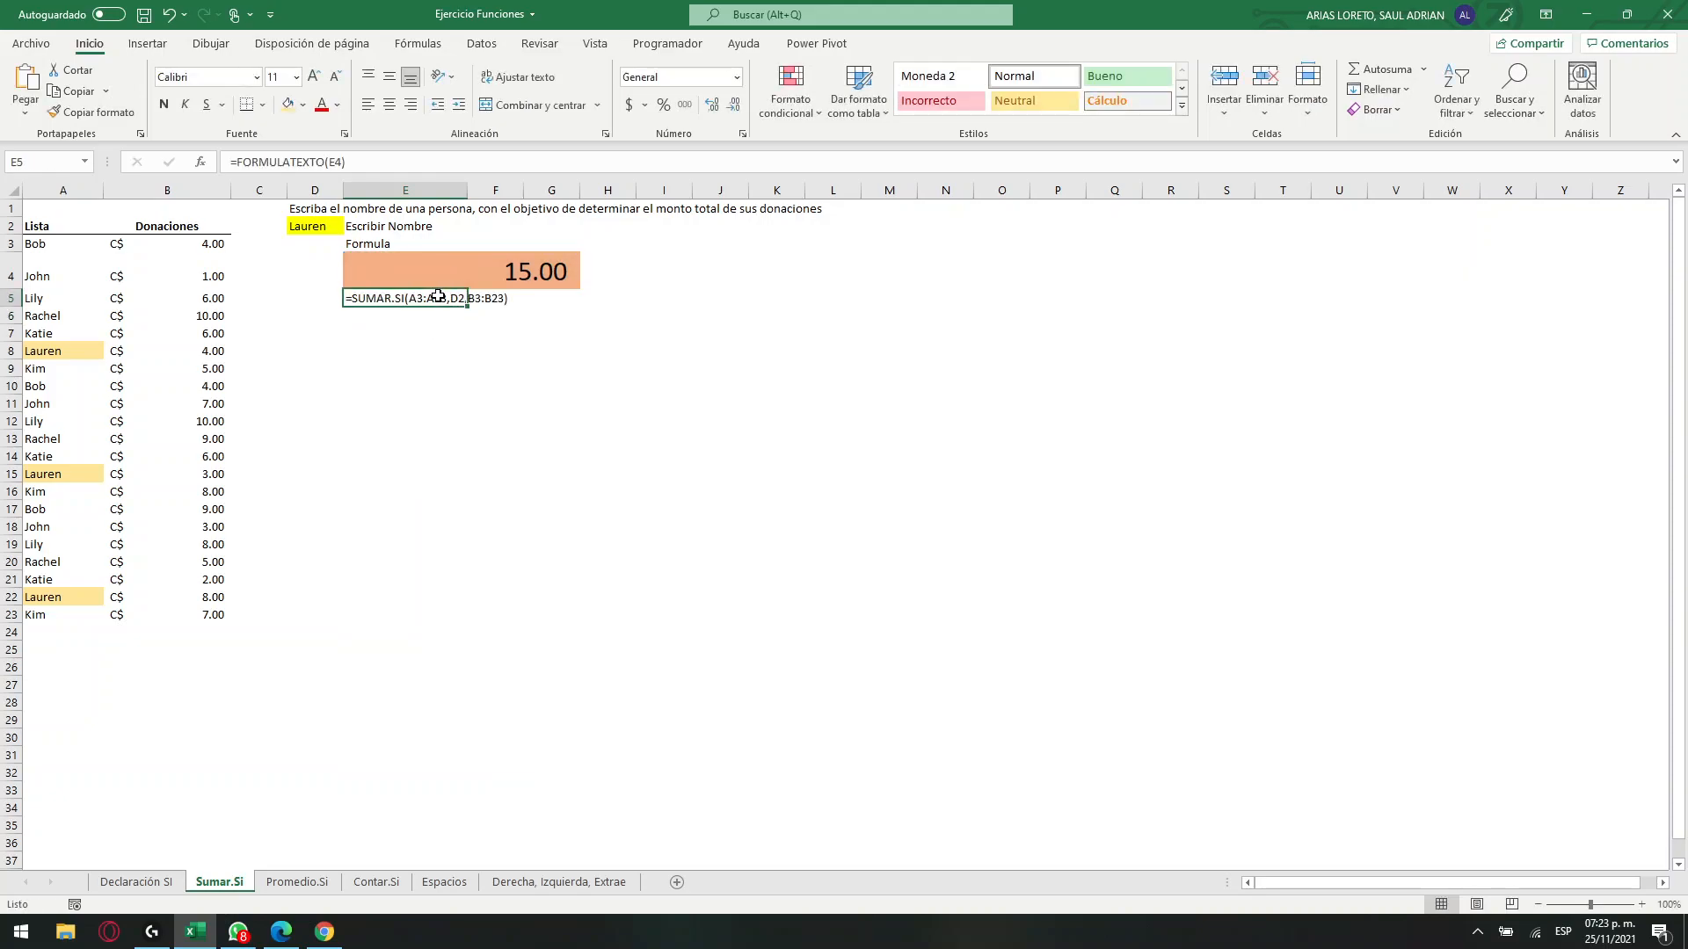
click(315, 76)
click(315, 76)
click(315, 77)
click(315, 76)
click(315, 77)
click(315, 77)
click(314, 77)
click(315, 76)
click(315, 76)
click(314, 77)
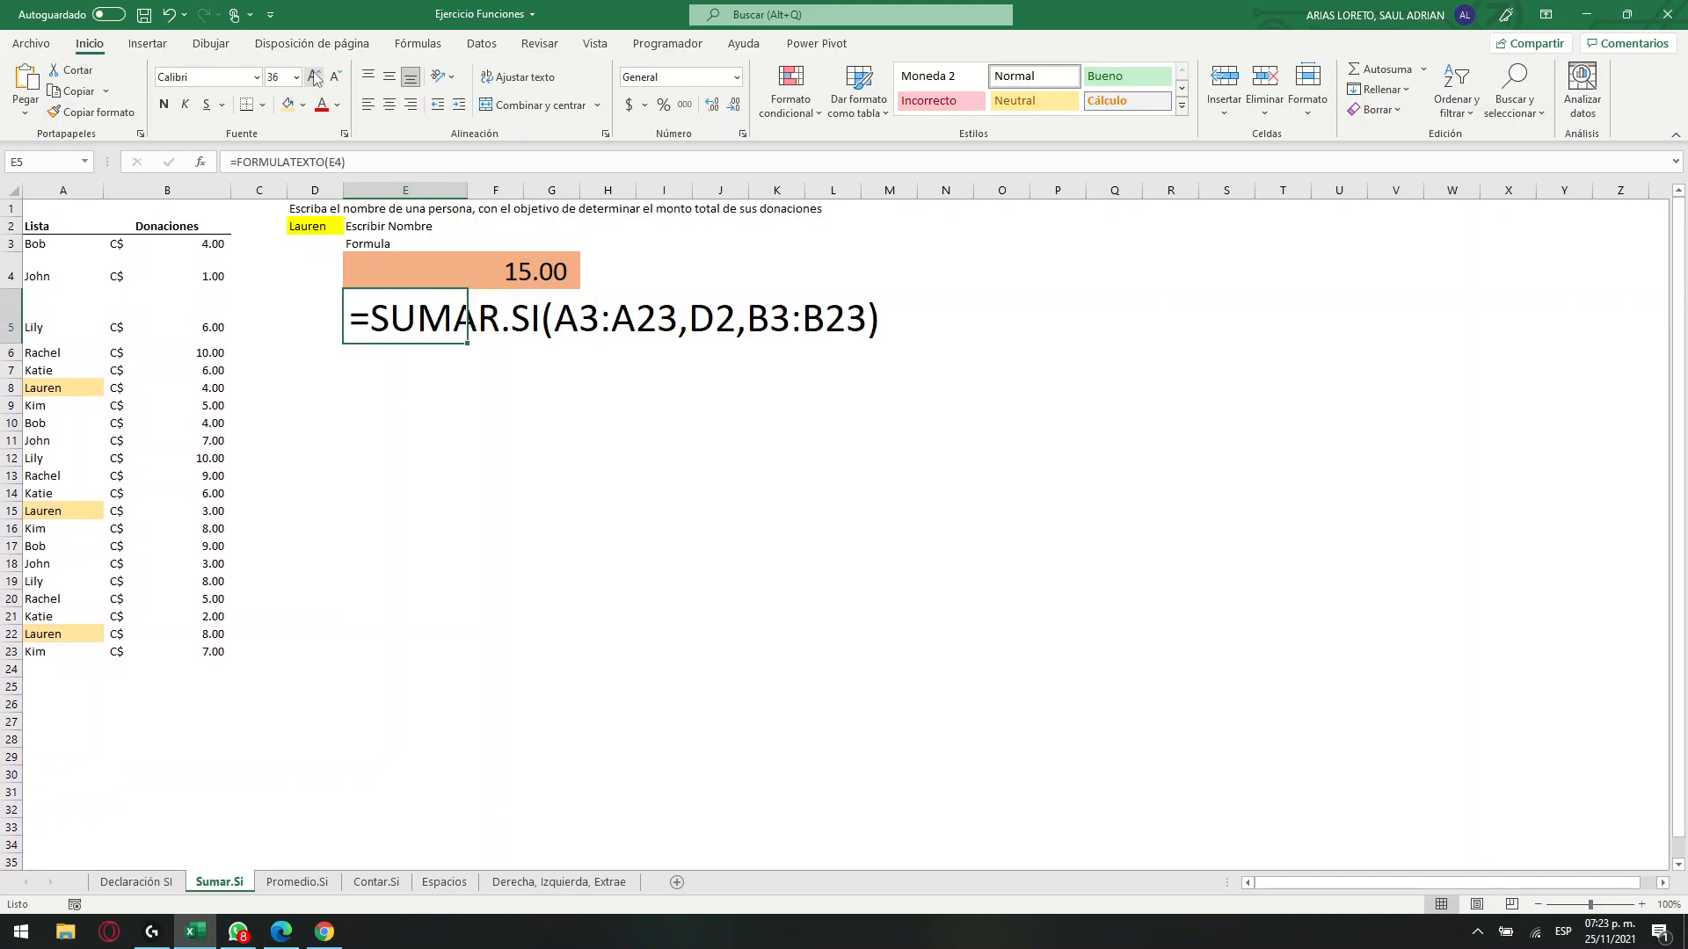
click(315, 77)
click(642, 330)
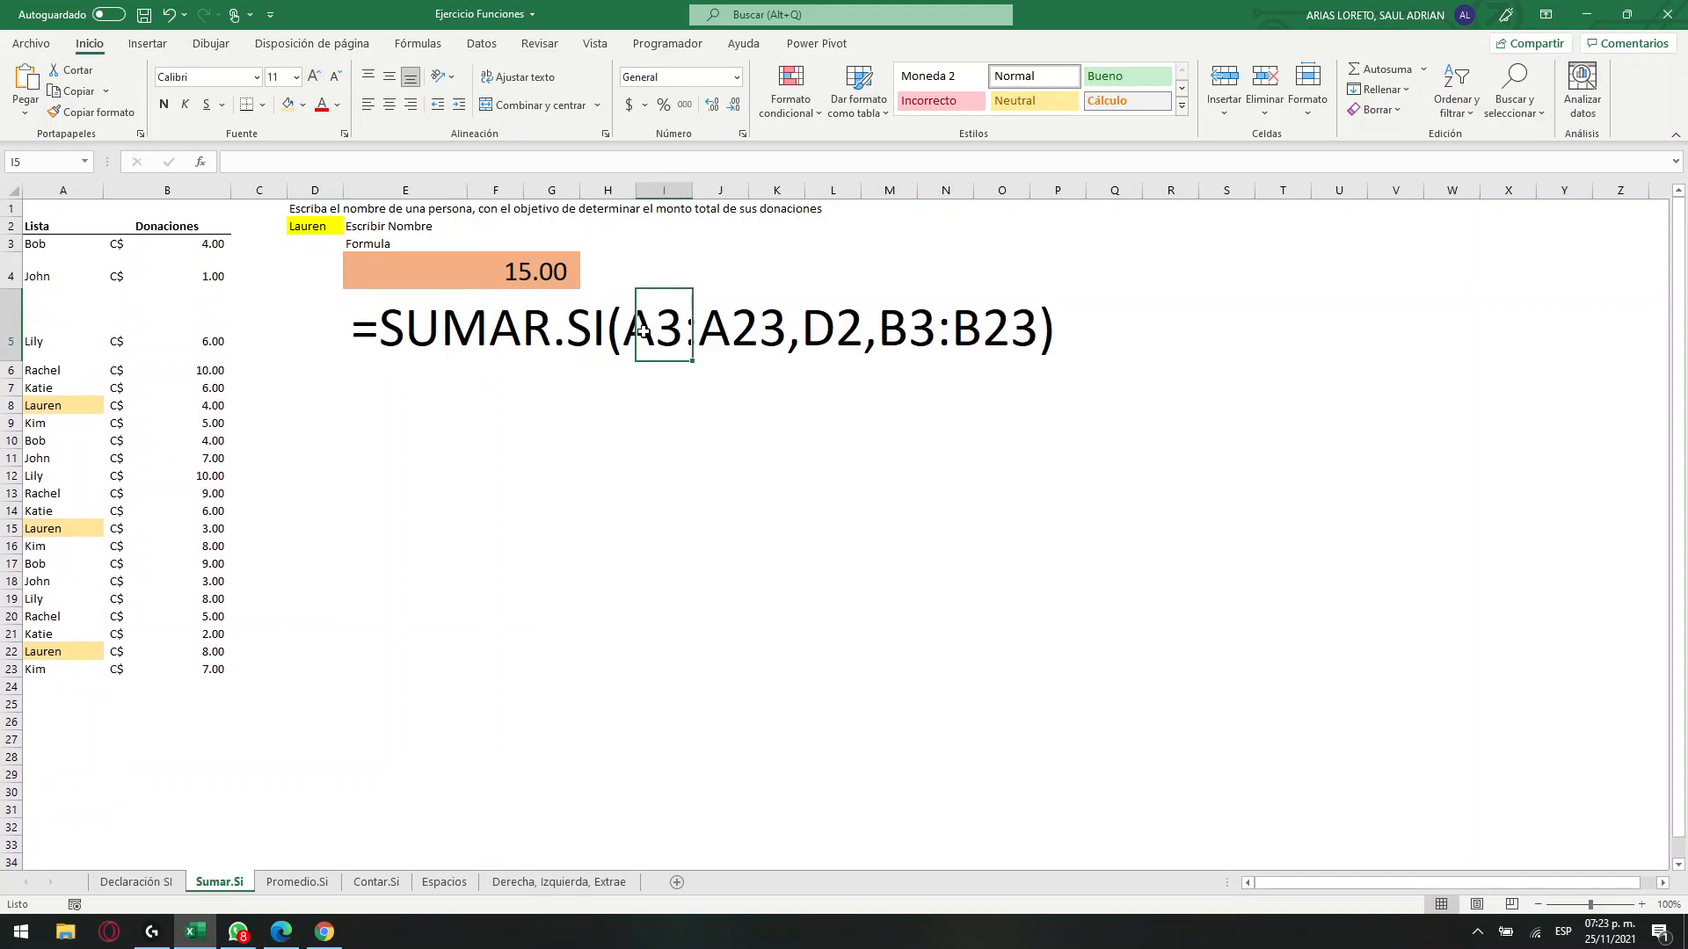
Compare the range and criterion arguments of the formula text in E5 with A3:A23 and cell D2.
click(446, 333)
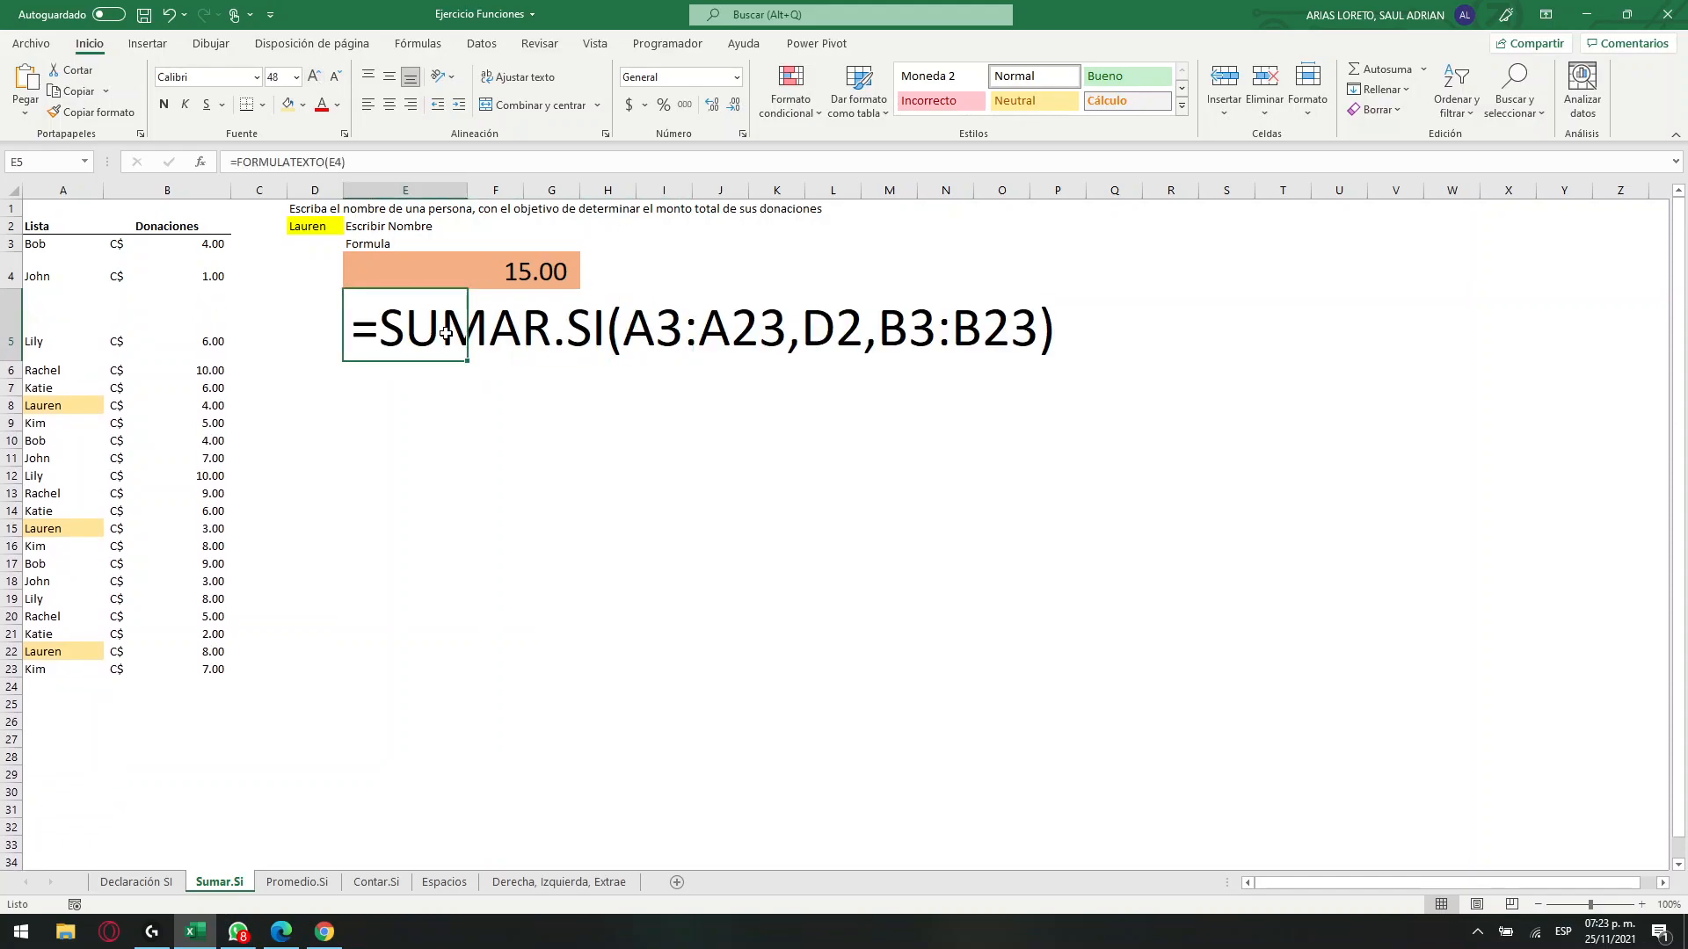
click(555, 341)
drag(646, 334, 773, 336)
click(644, 378)
click(654, 327)
drag(77, 249, 92, 670)
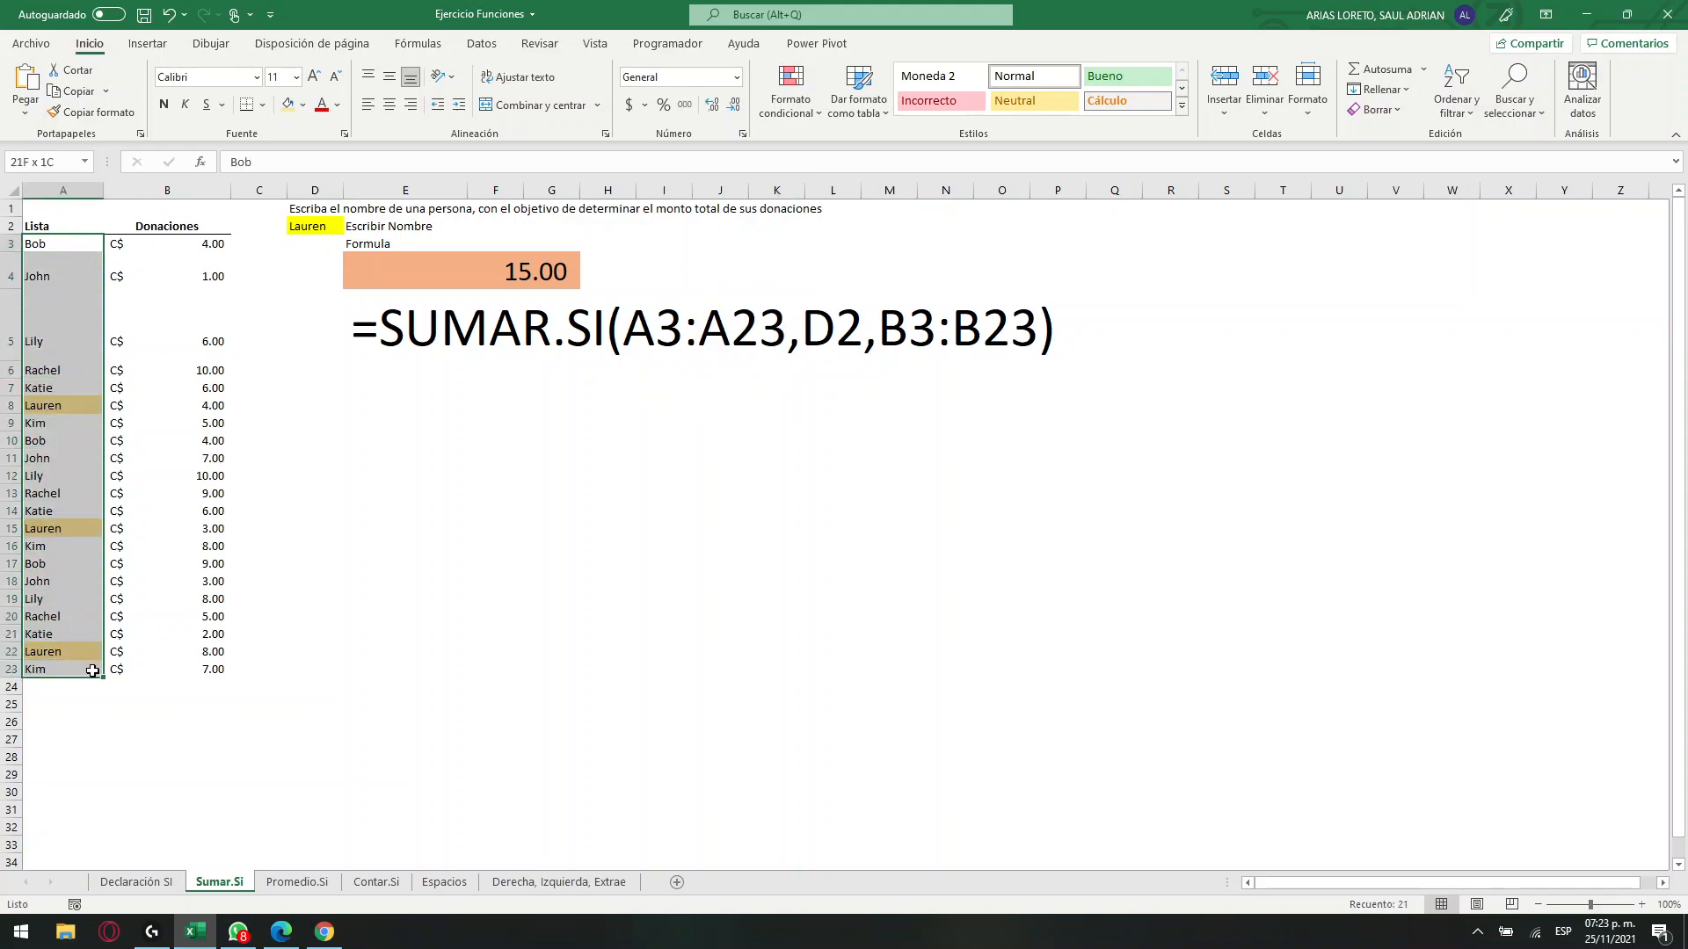
click(835, 327)
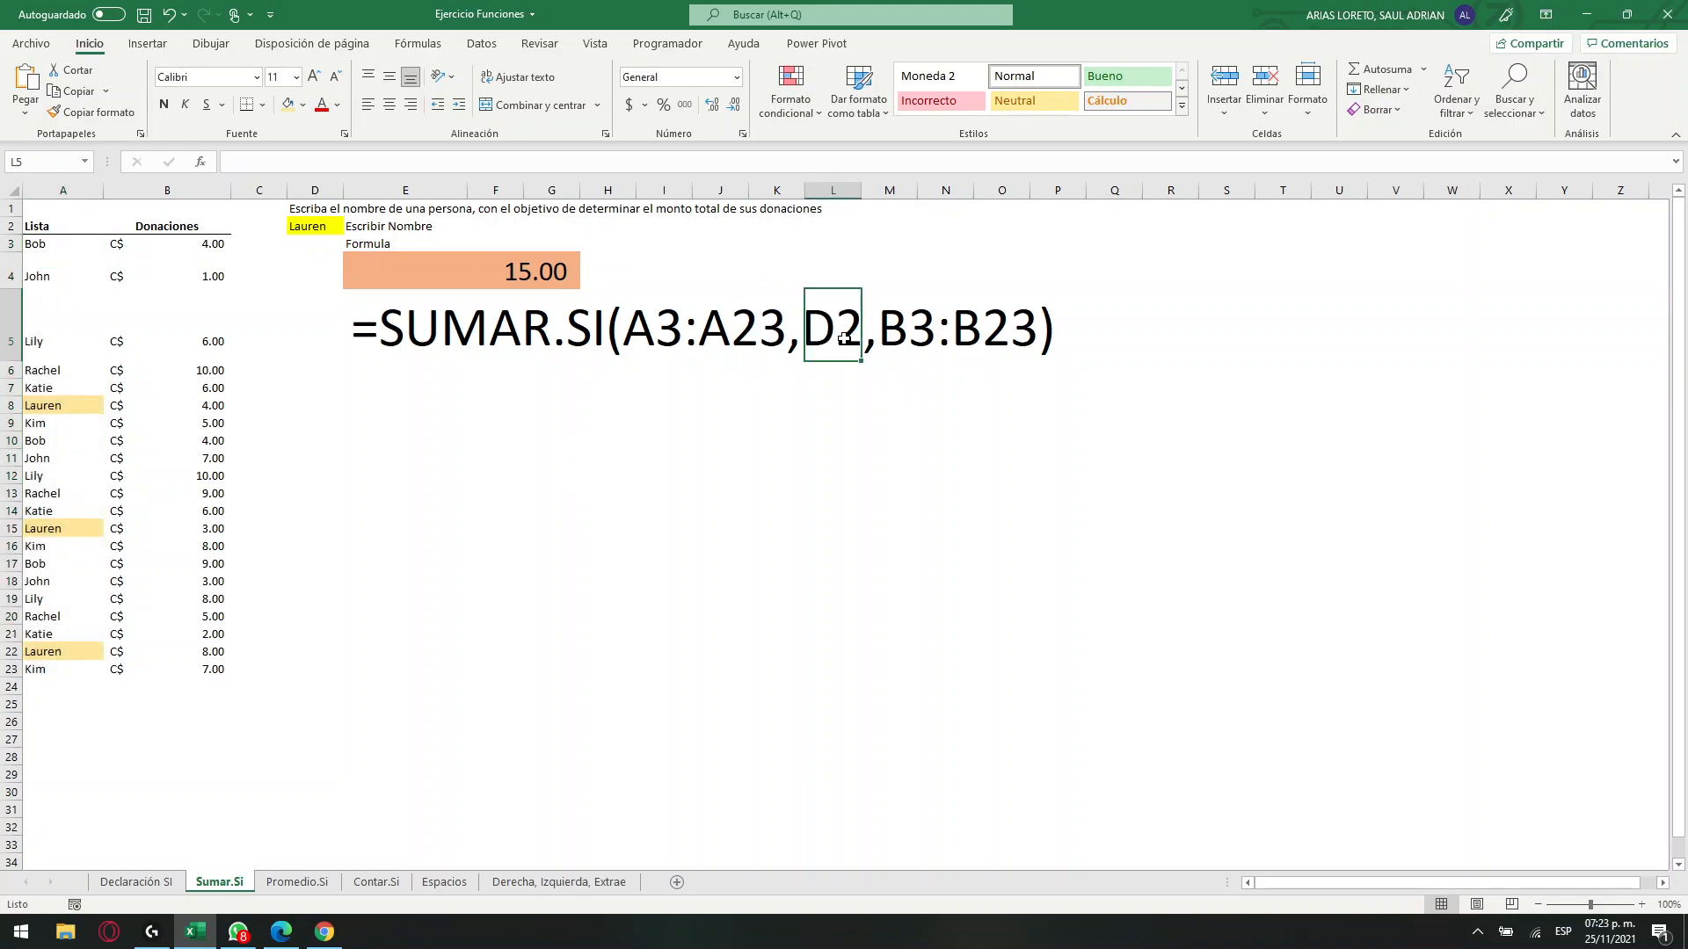
click(326, 229)
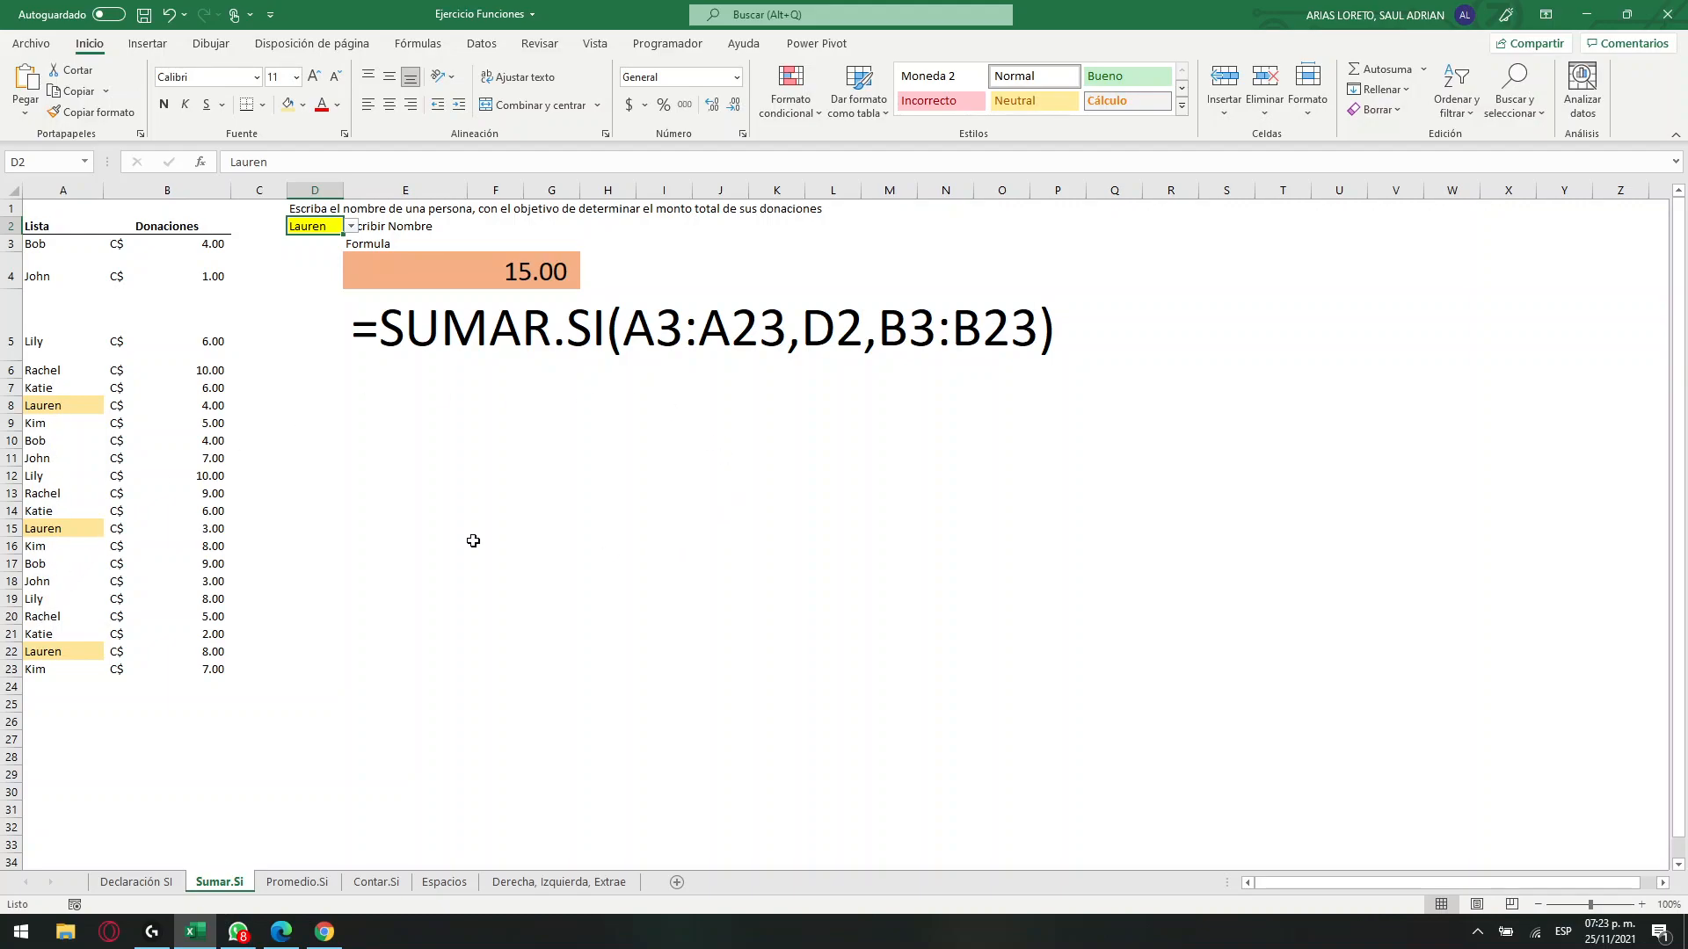
Check the highlighted names in A8, A15 and A22 and their donations against the formula's sum range and E4's total.
click(70, 407)
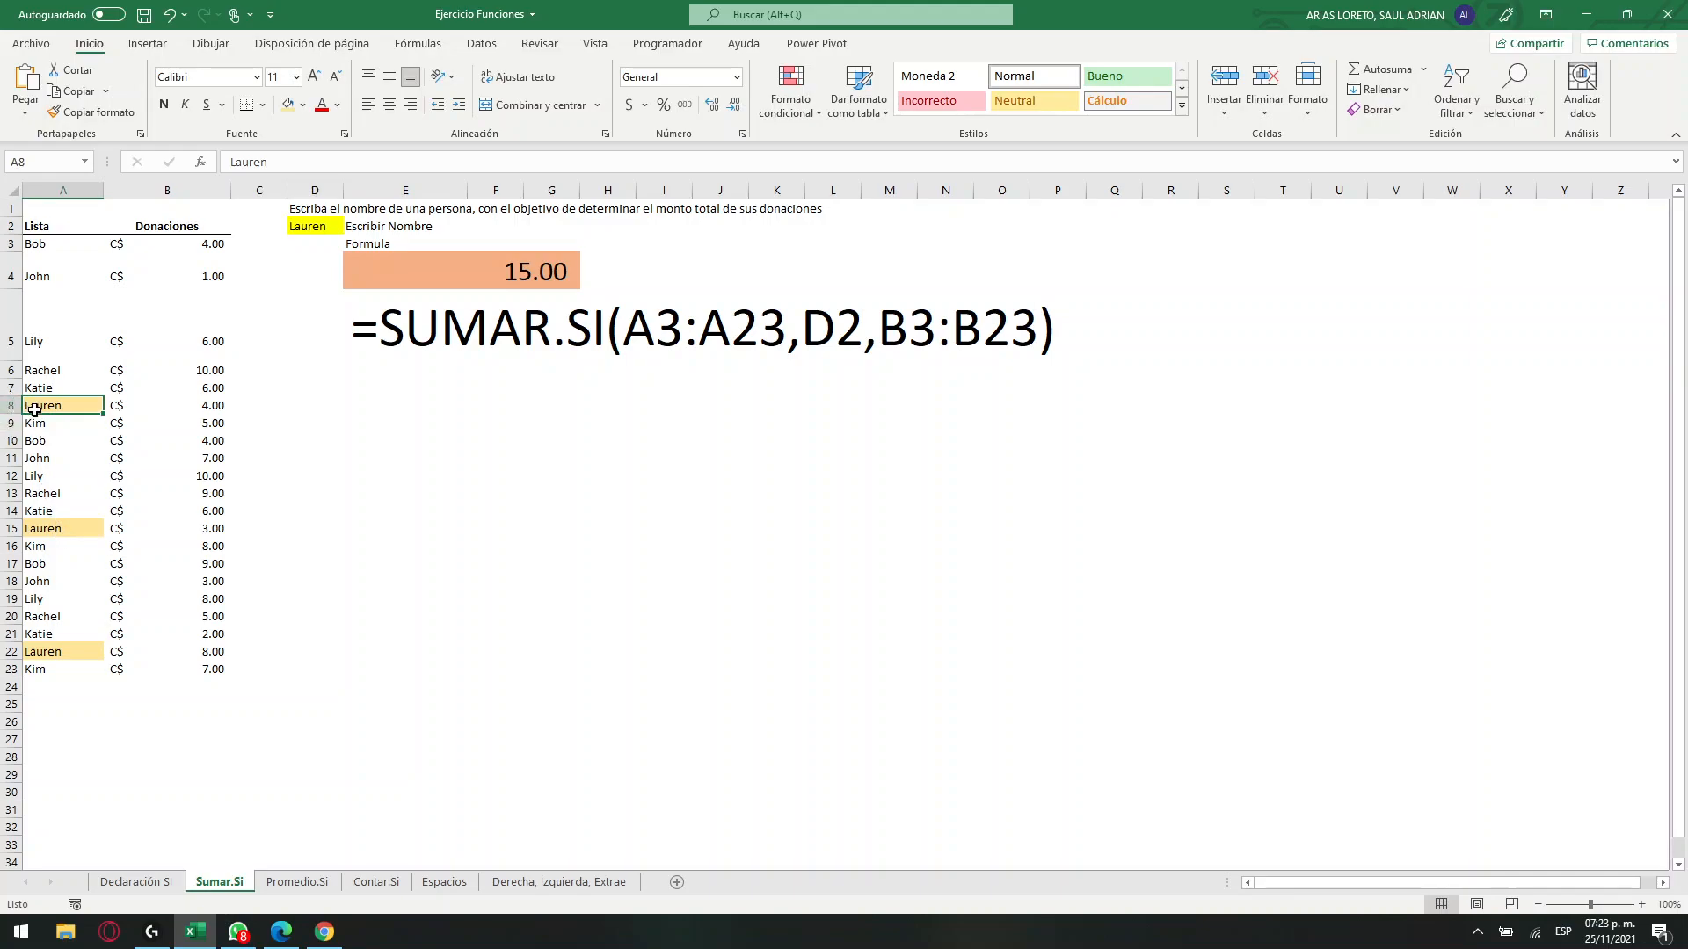
click(57, 536)
click(55, 652)
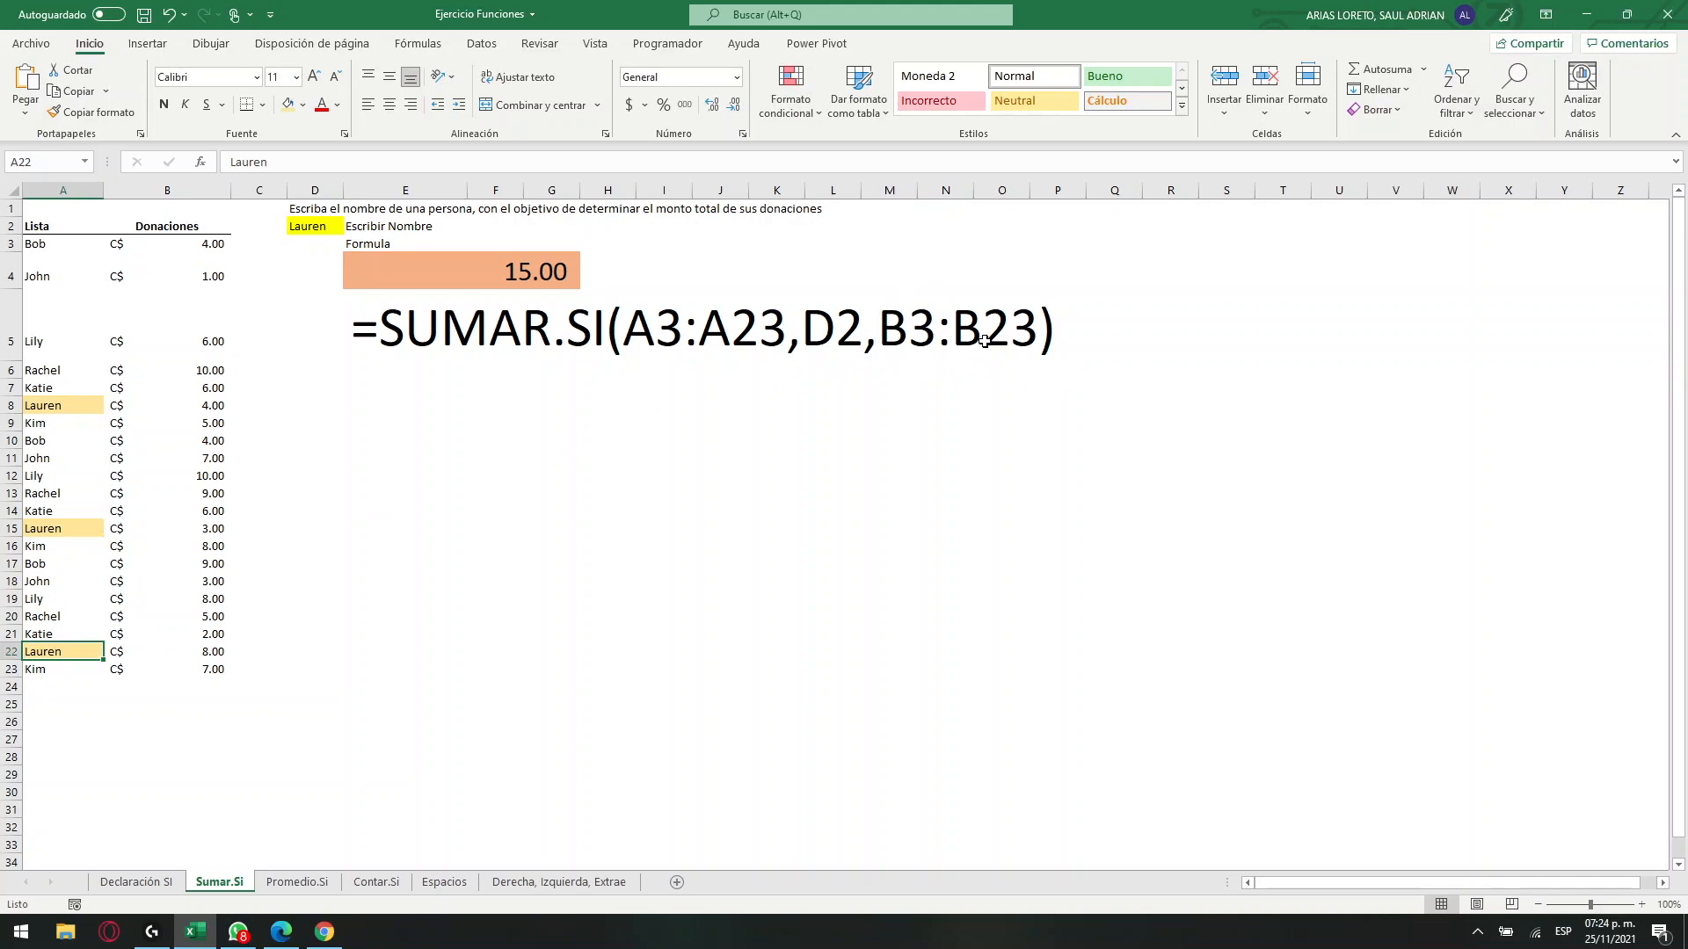
click(57, 405)
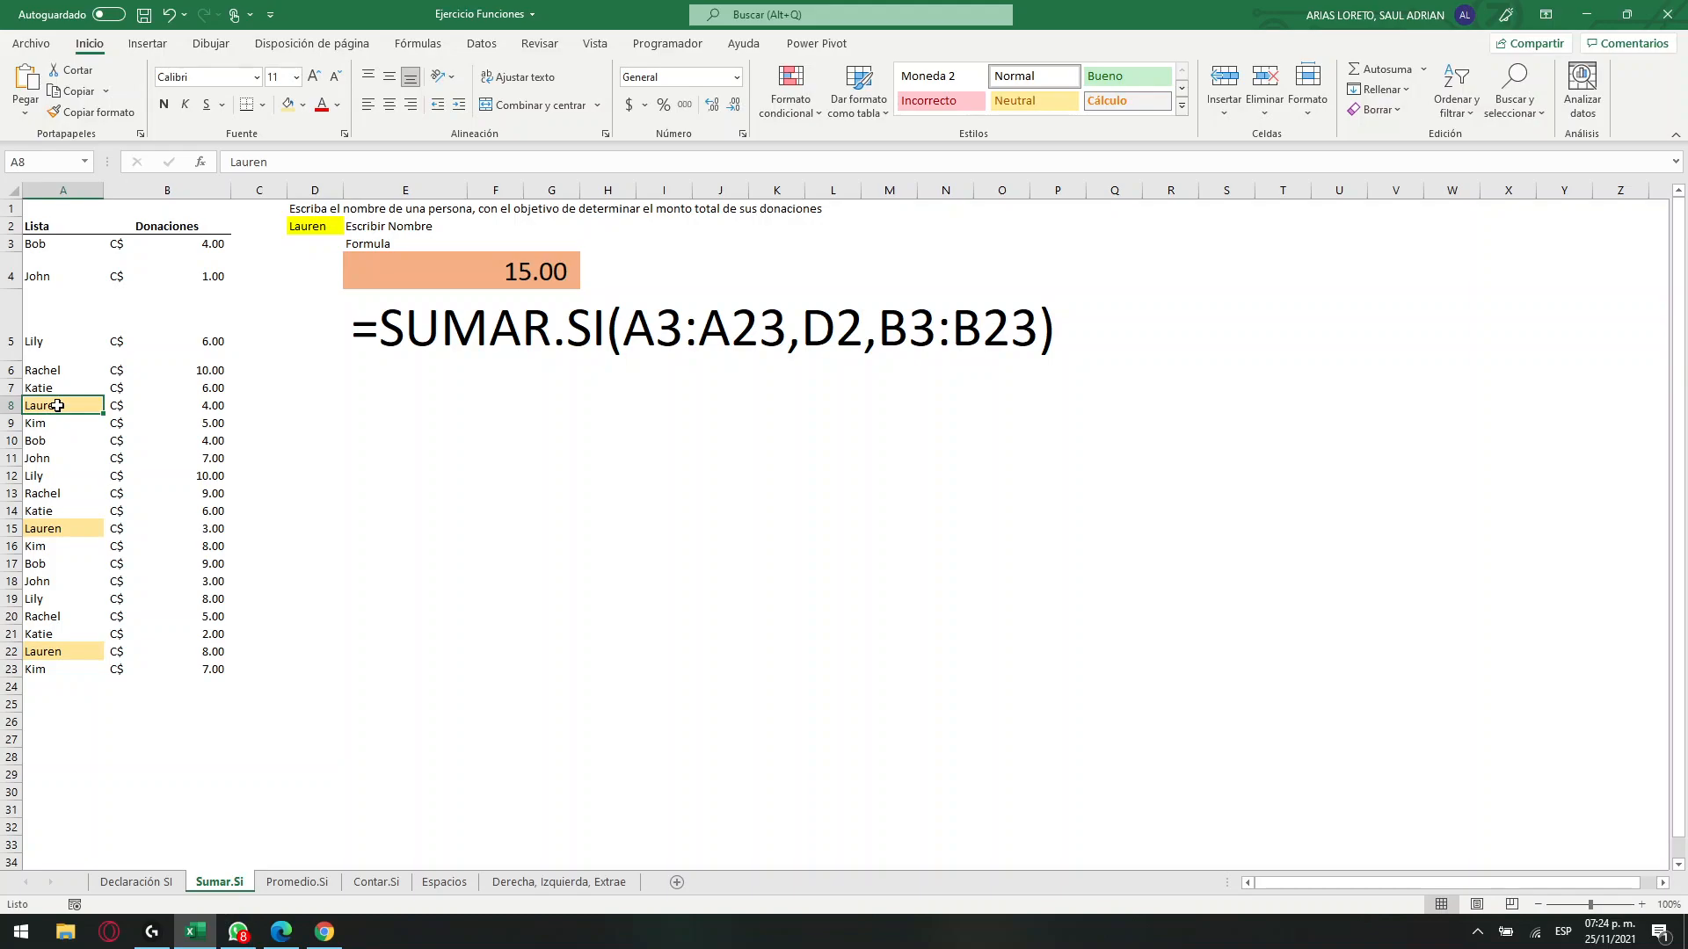
drag(57, 406, 166, 404)
drag(82, 532, 176, 533)
drag(87, 653, 192, 659)
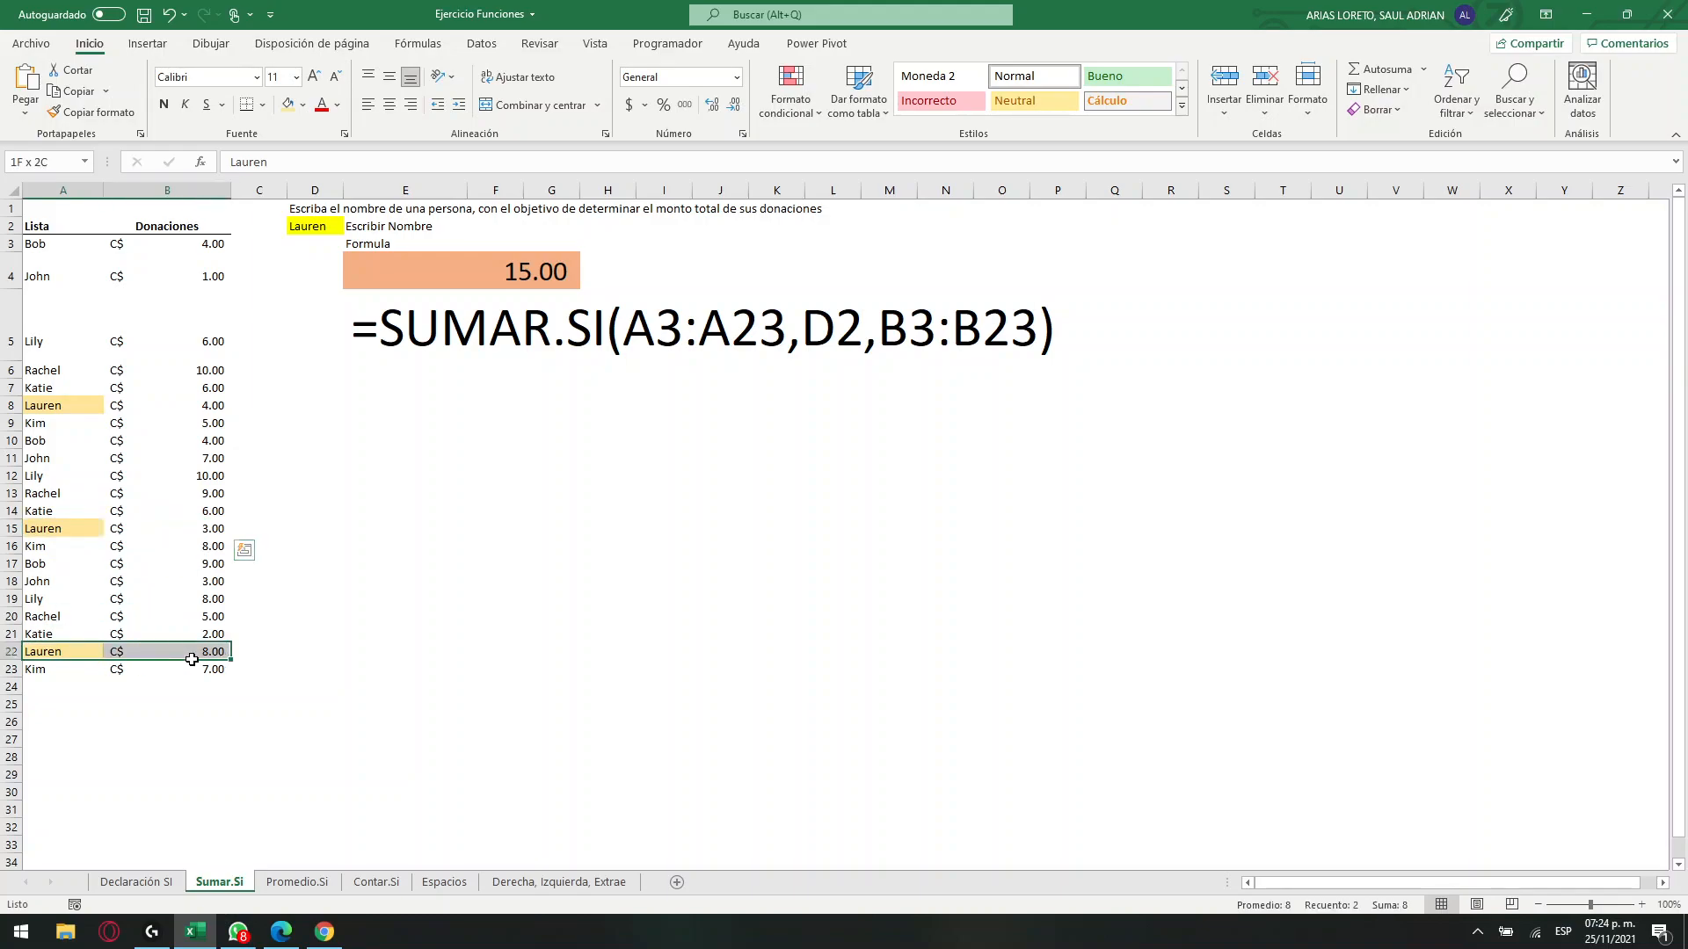
click(886, 343)
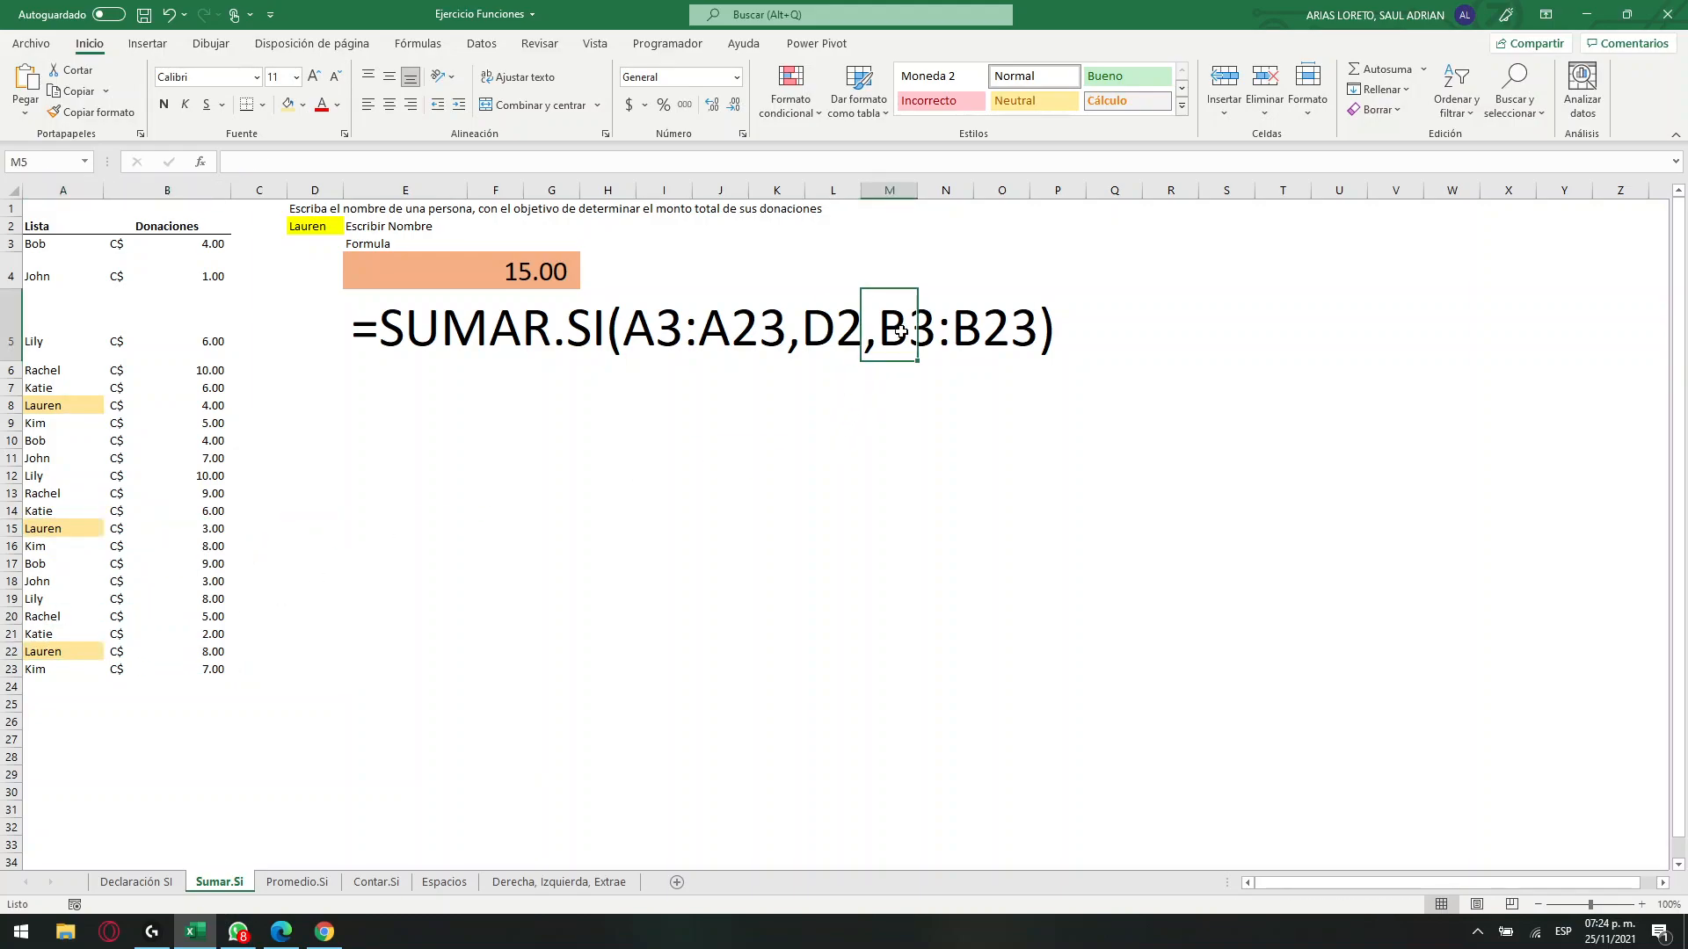
click(582, 334)
click(528, 272)
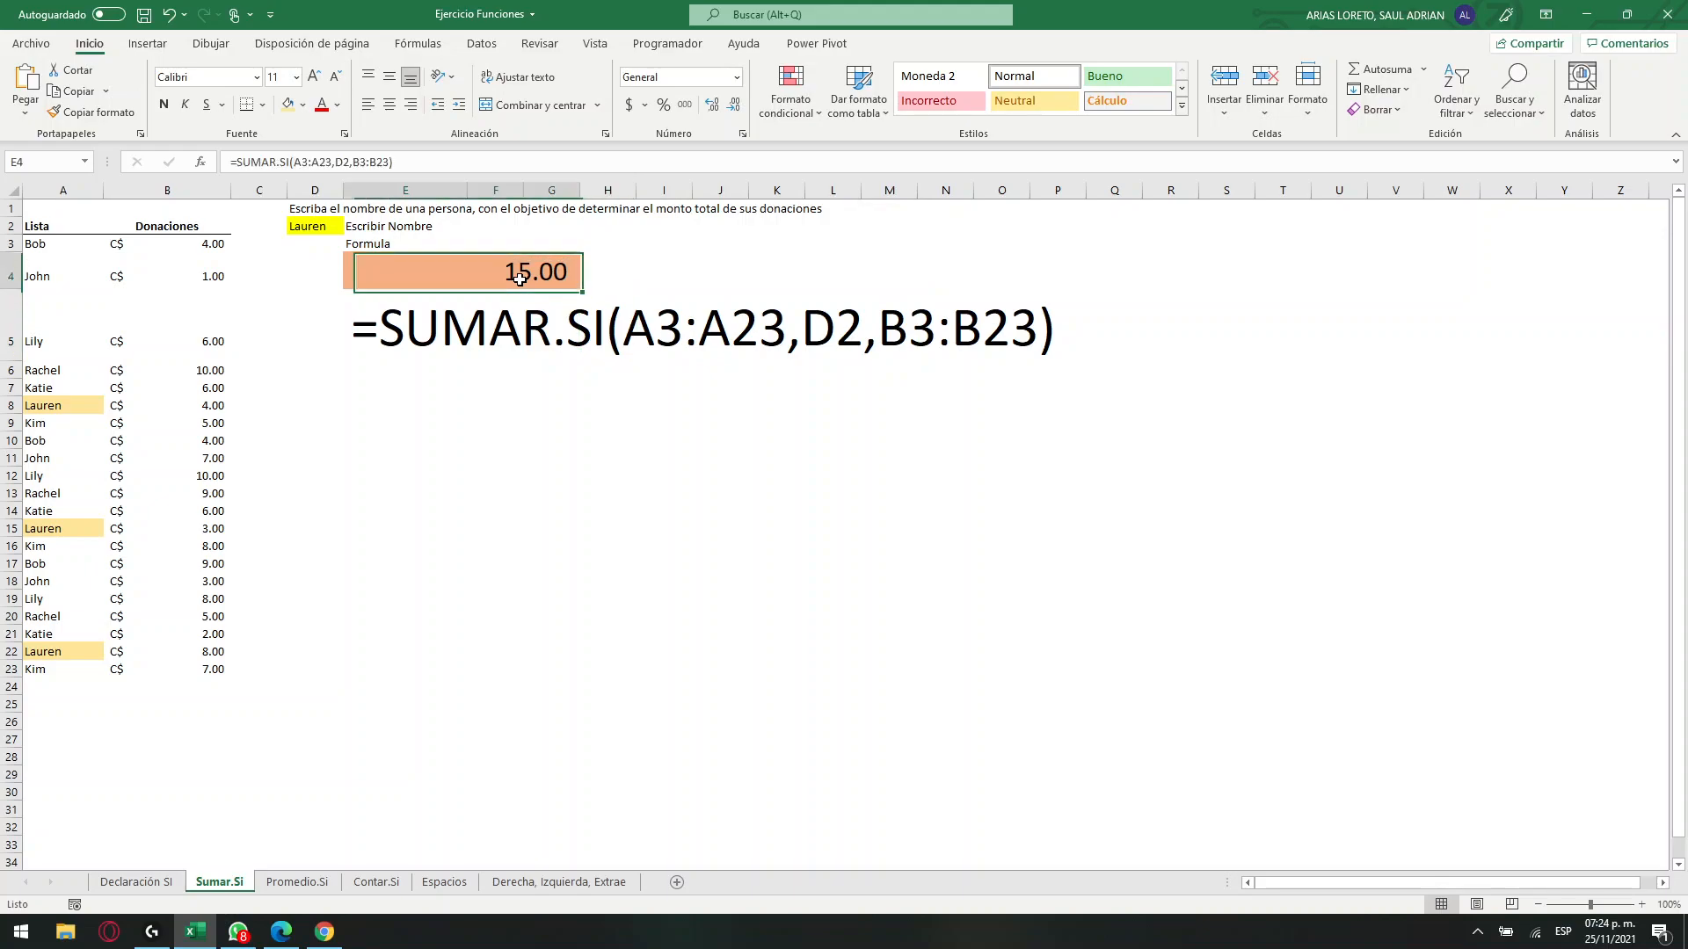
Try B3:B13, B3:B22 and B14:B23 as the sum range of E4's SUMAR.SI formula, then reselect B3:B23.
click(367, 162)
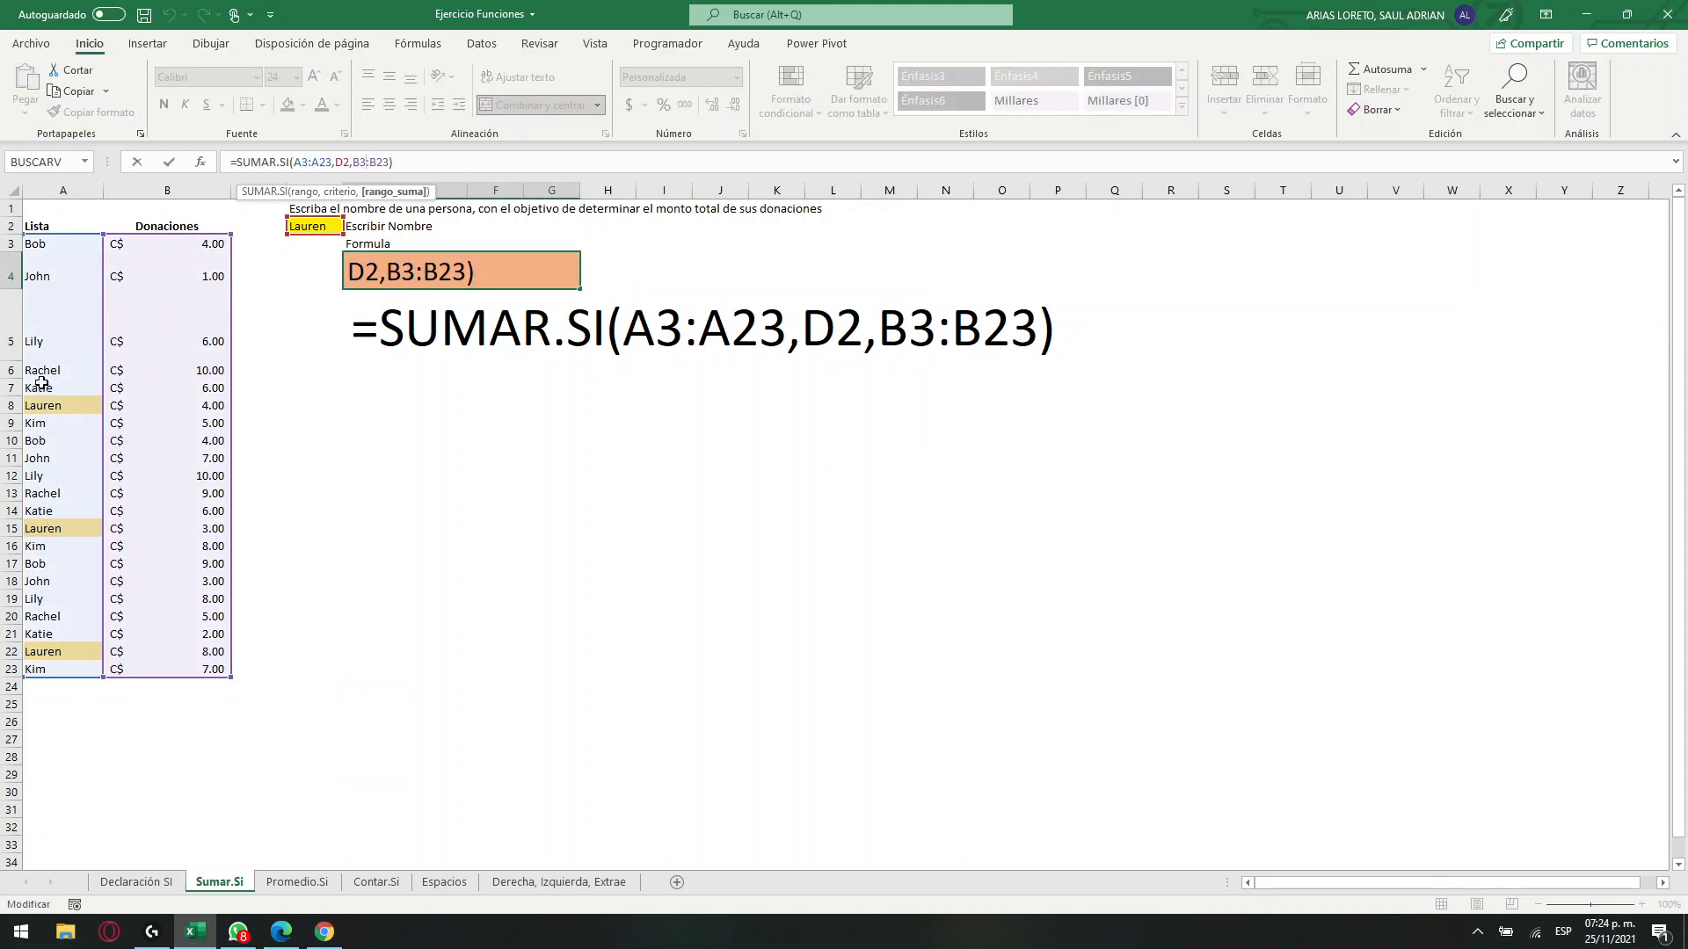
click(322, 162)
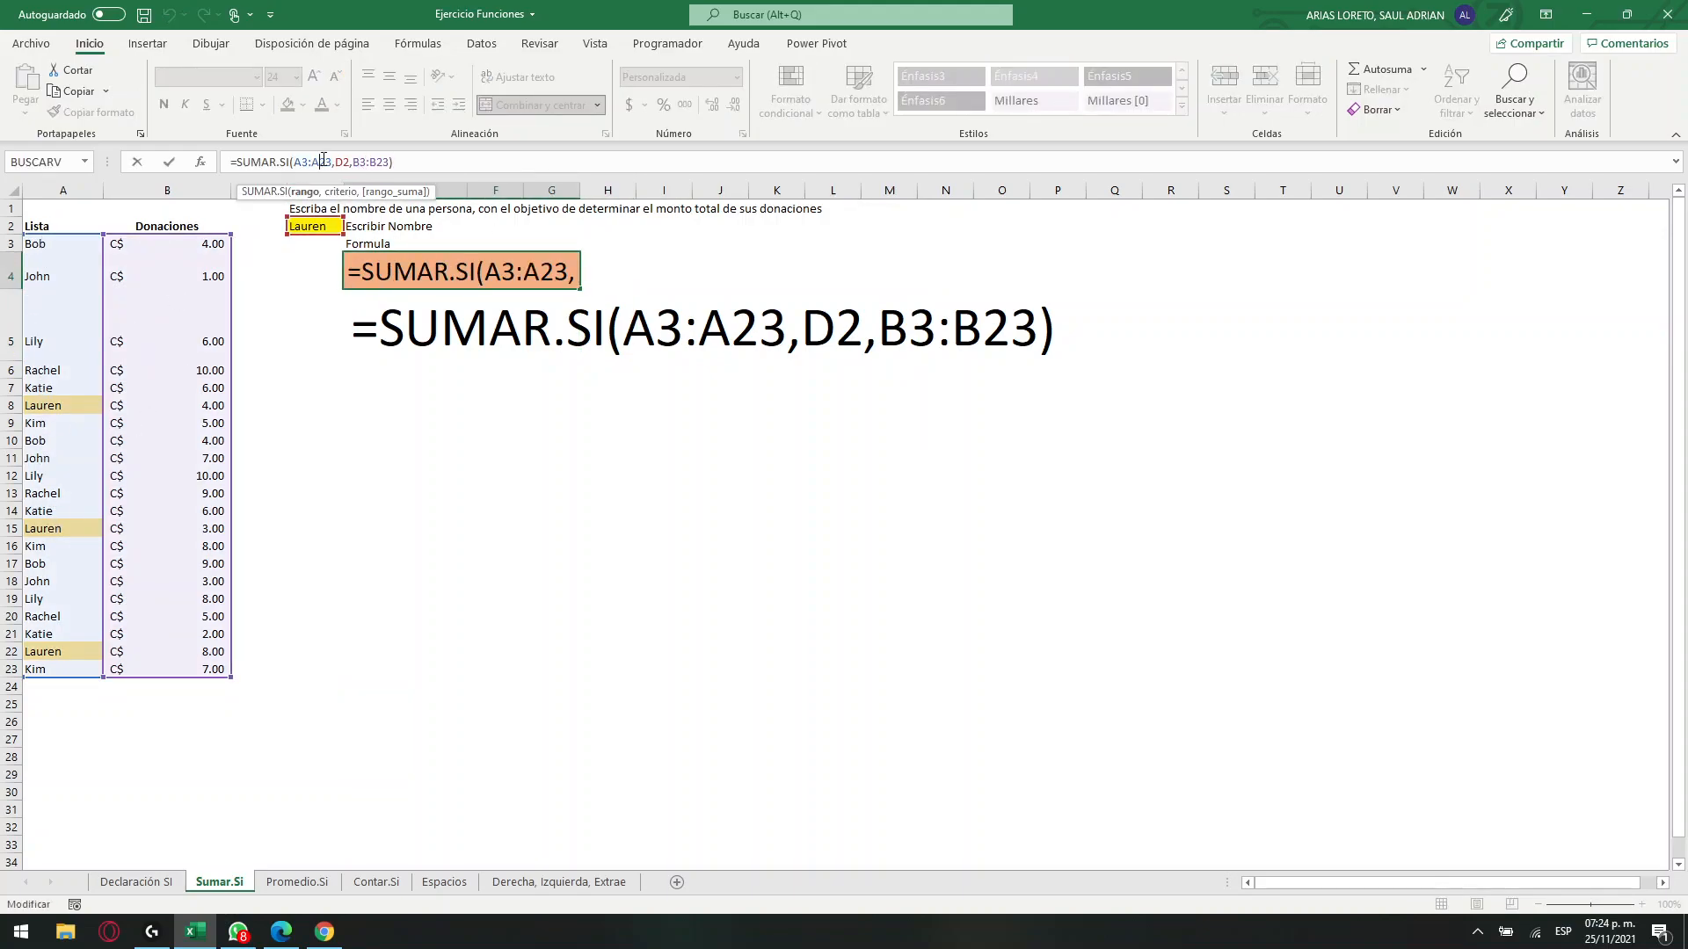
drag(392, 162, 352, 163)
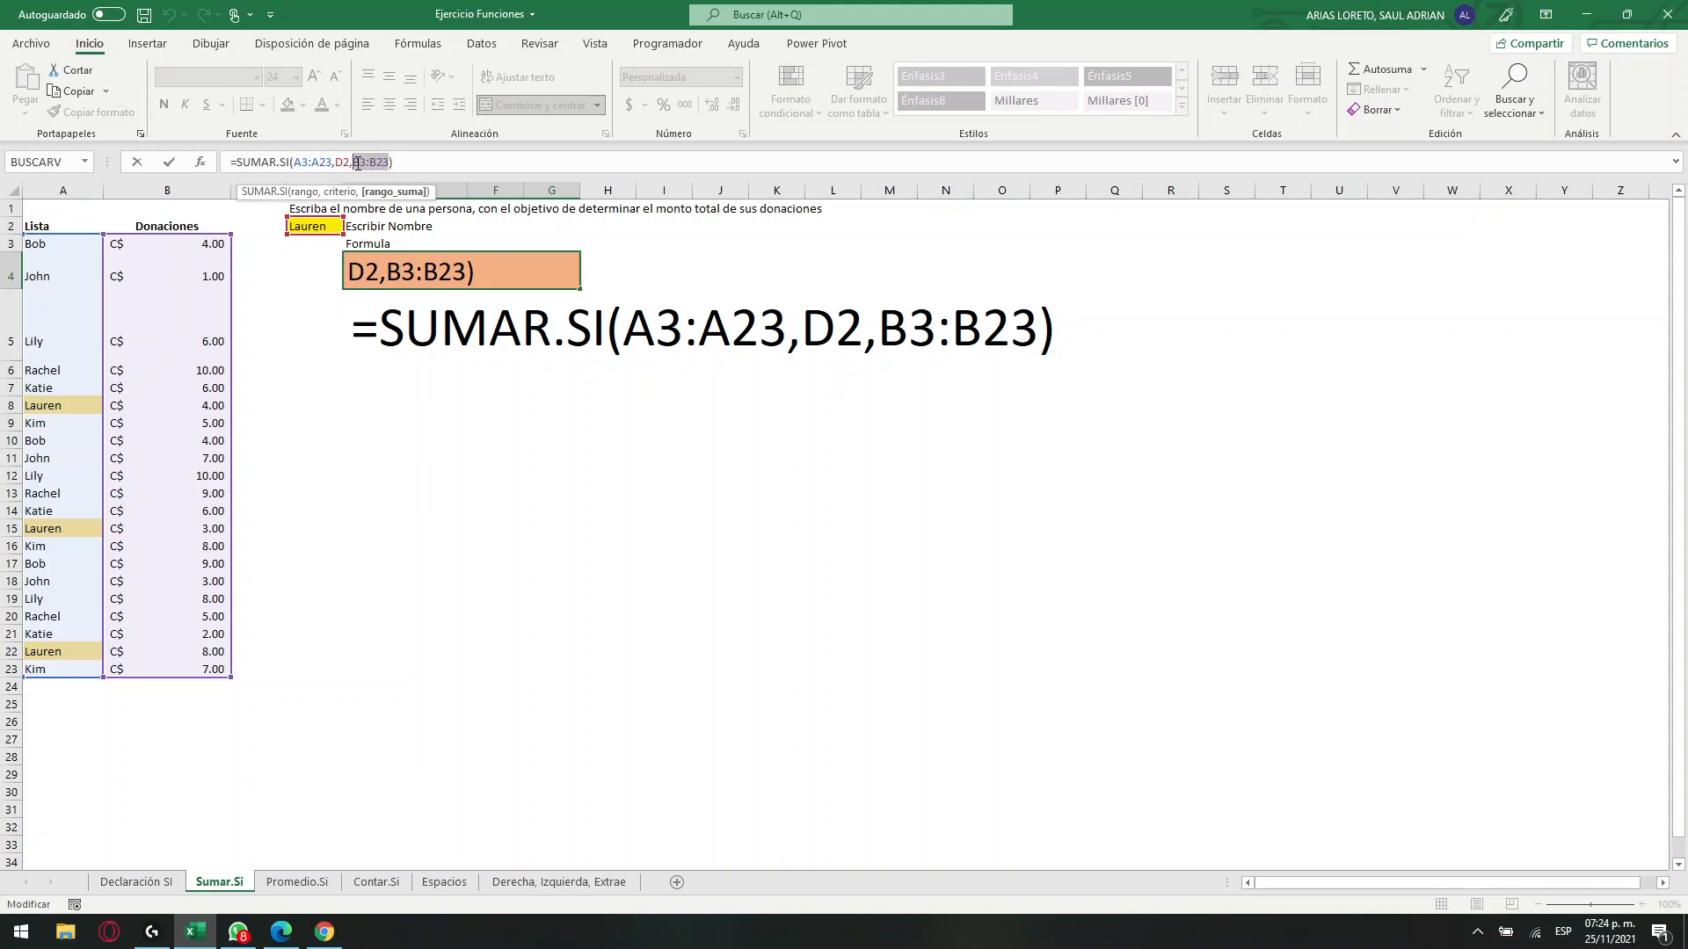
key(BackSpace)
drag(214, 246, 198, 492)
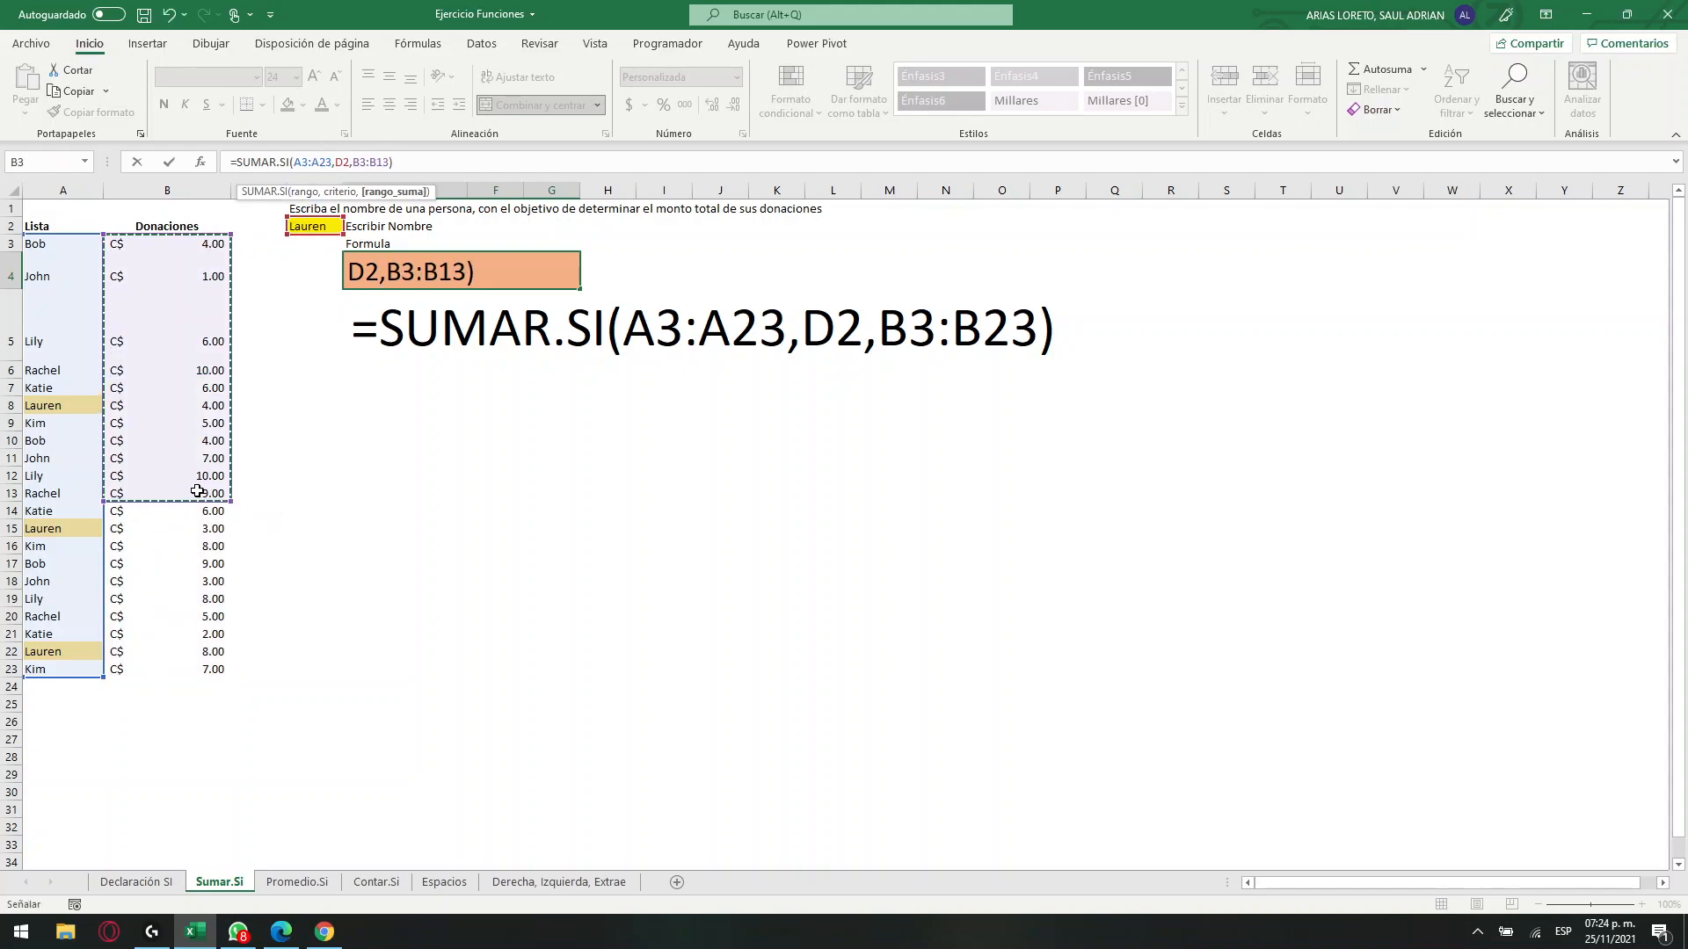
drag(220, 248, 152, 654)
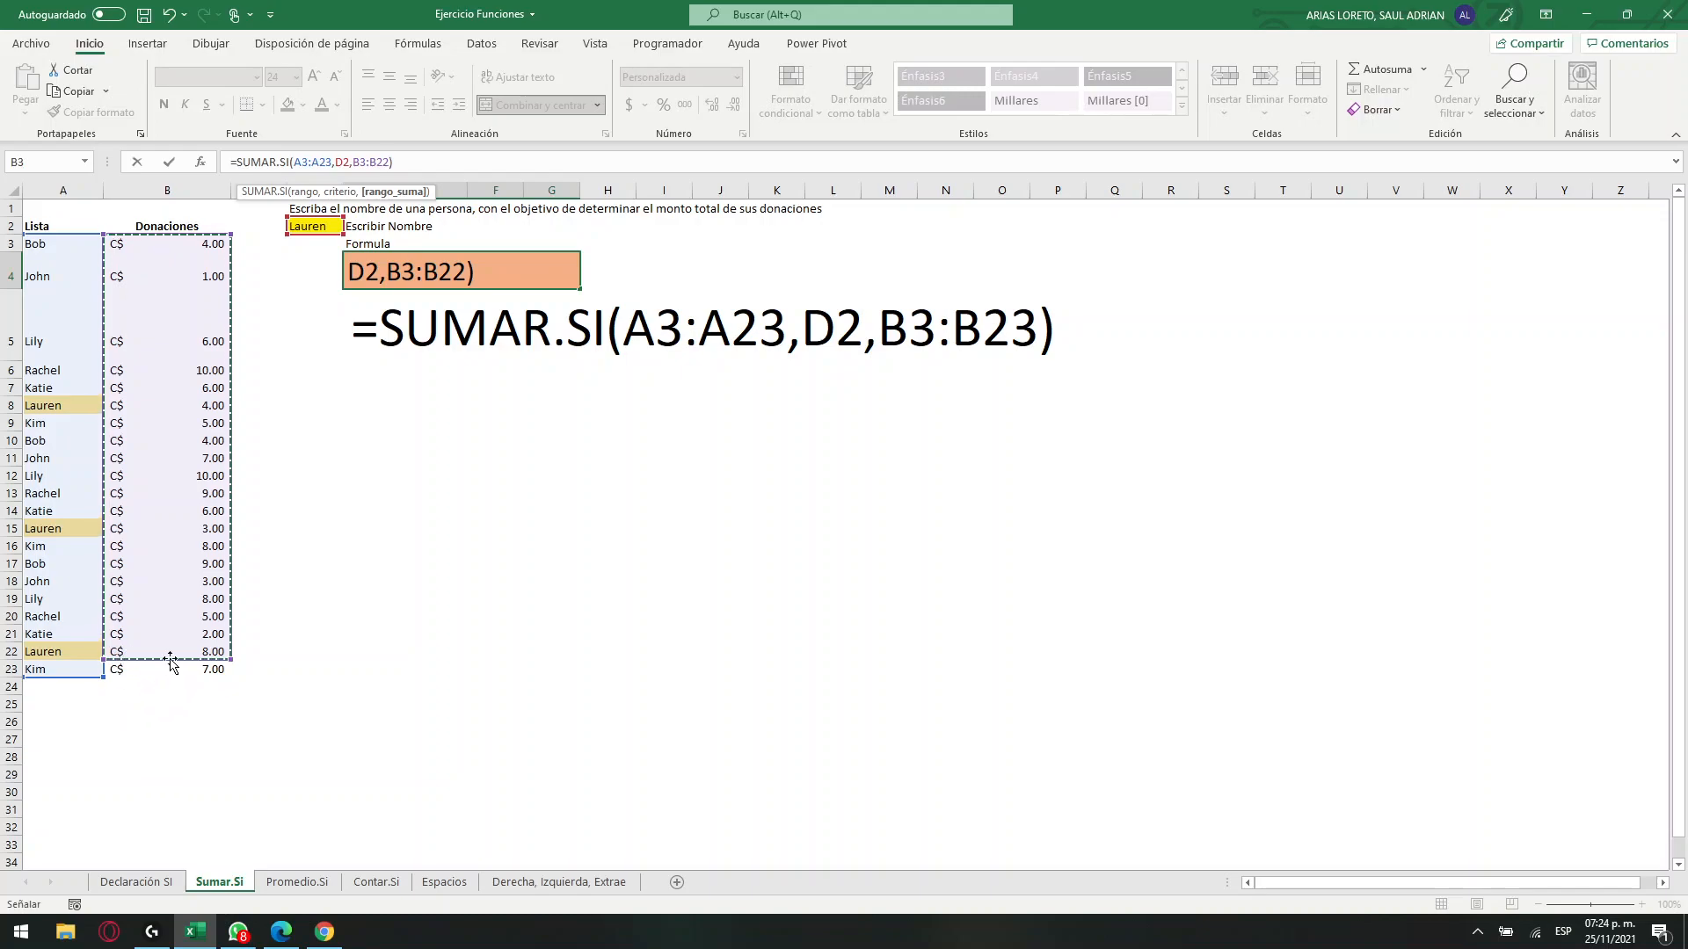
drag(197, 513, 191, 674)
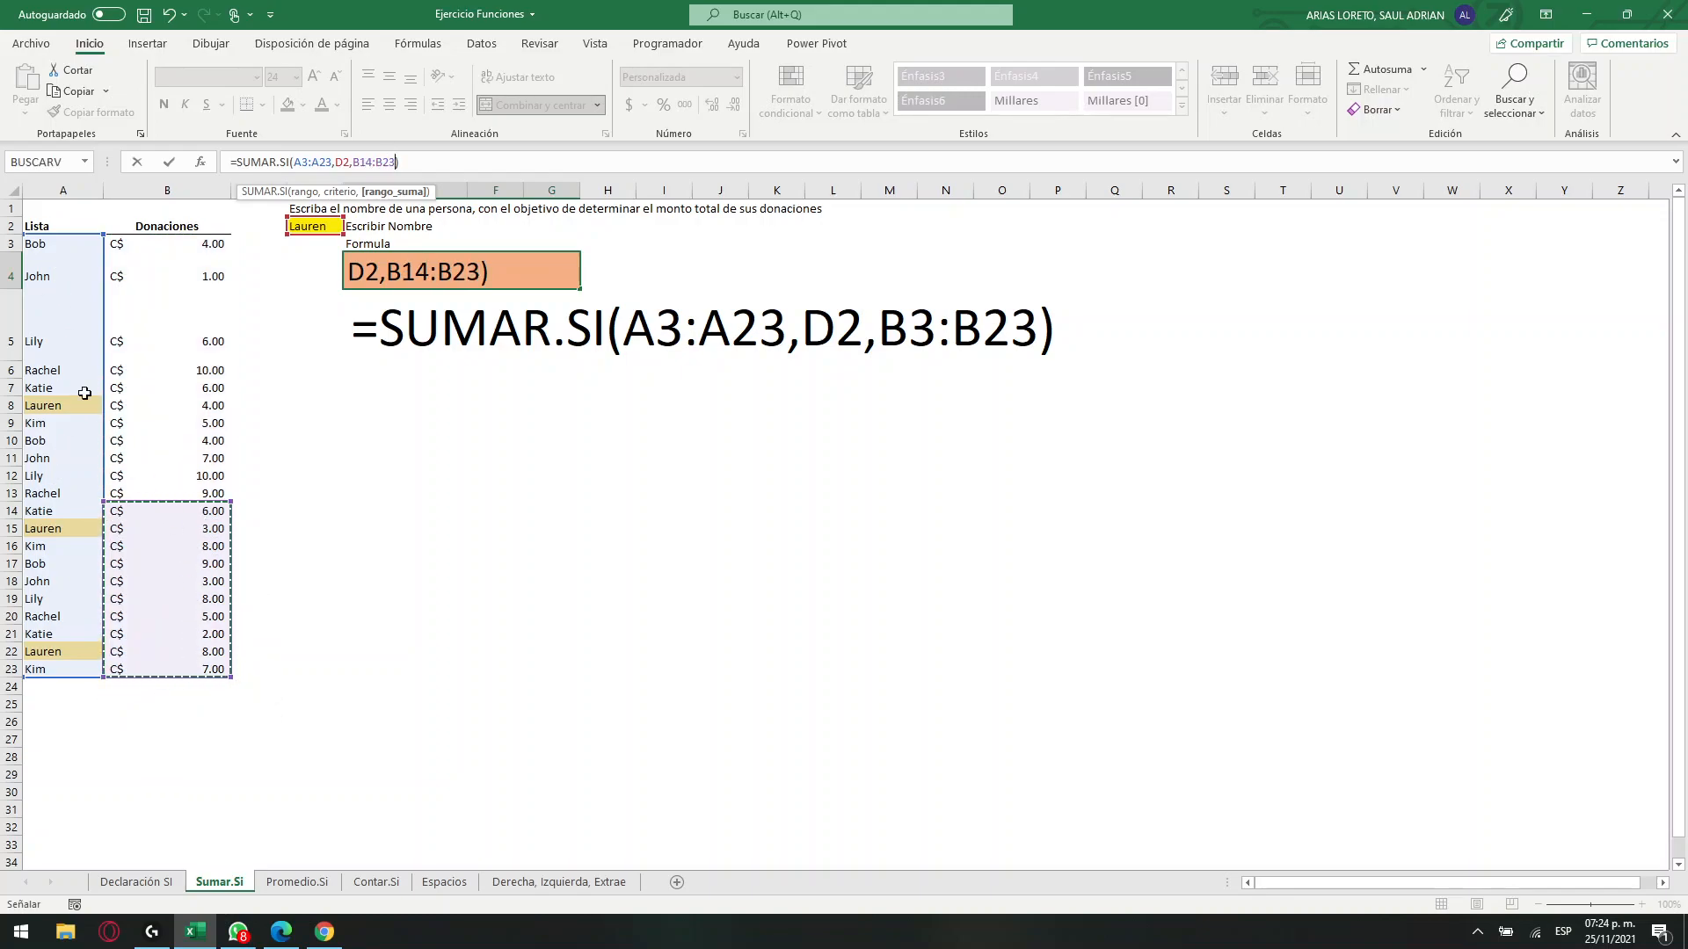
drag(165, 246, 180, 668)
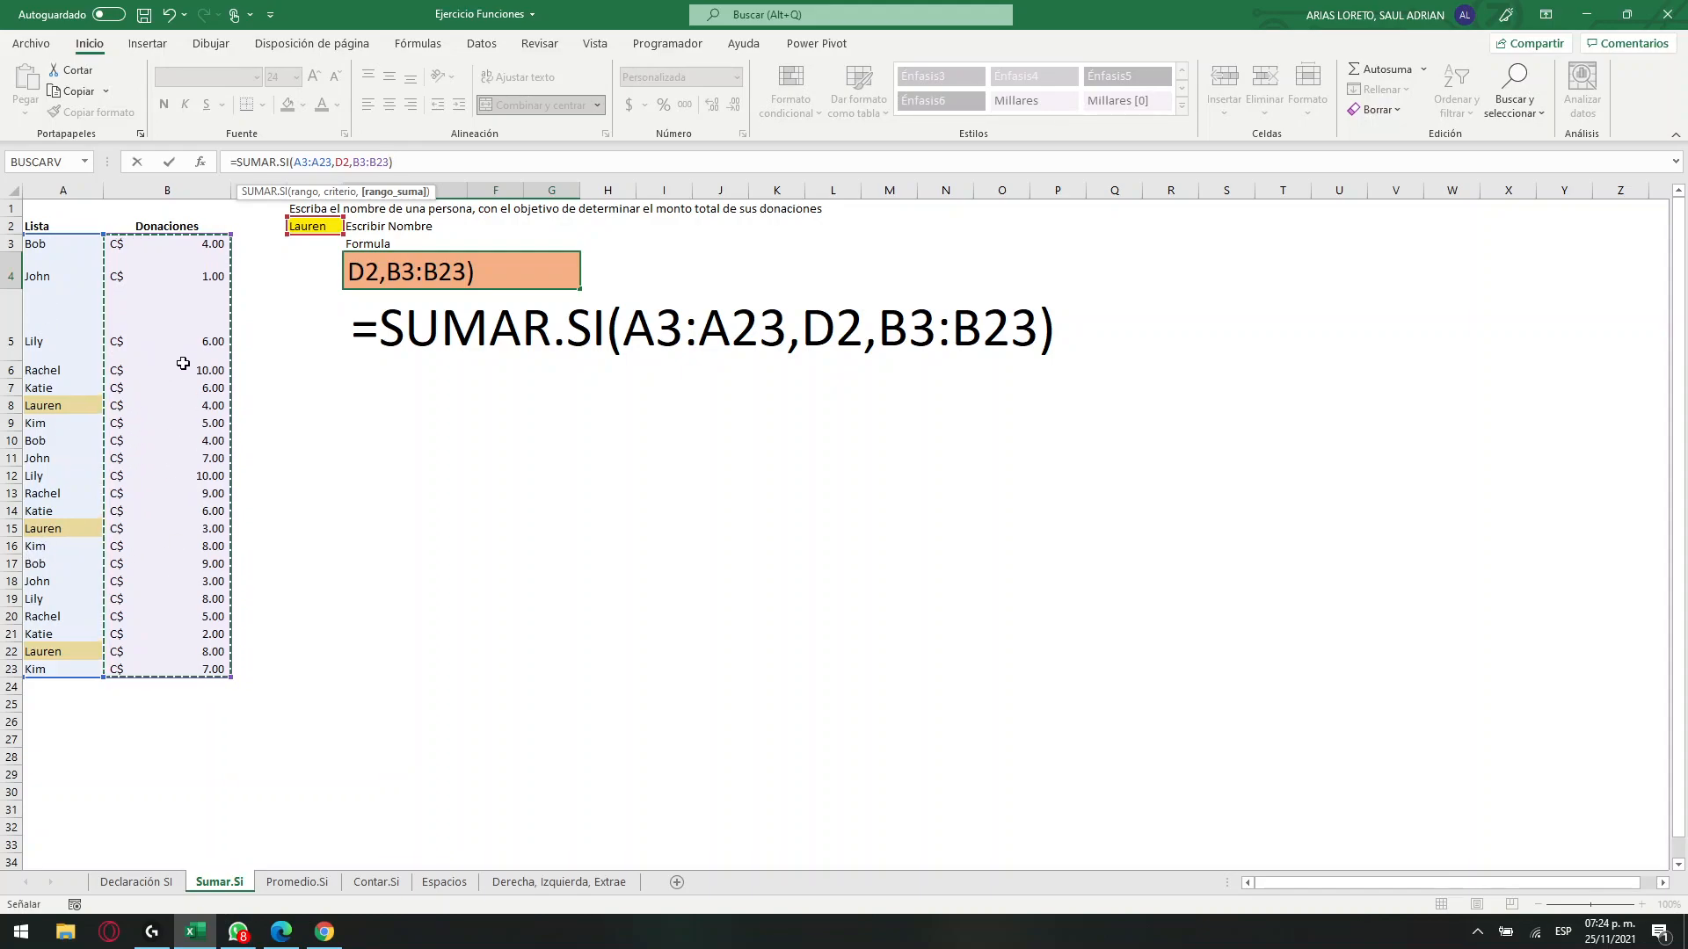
click(427, 162)
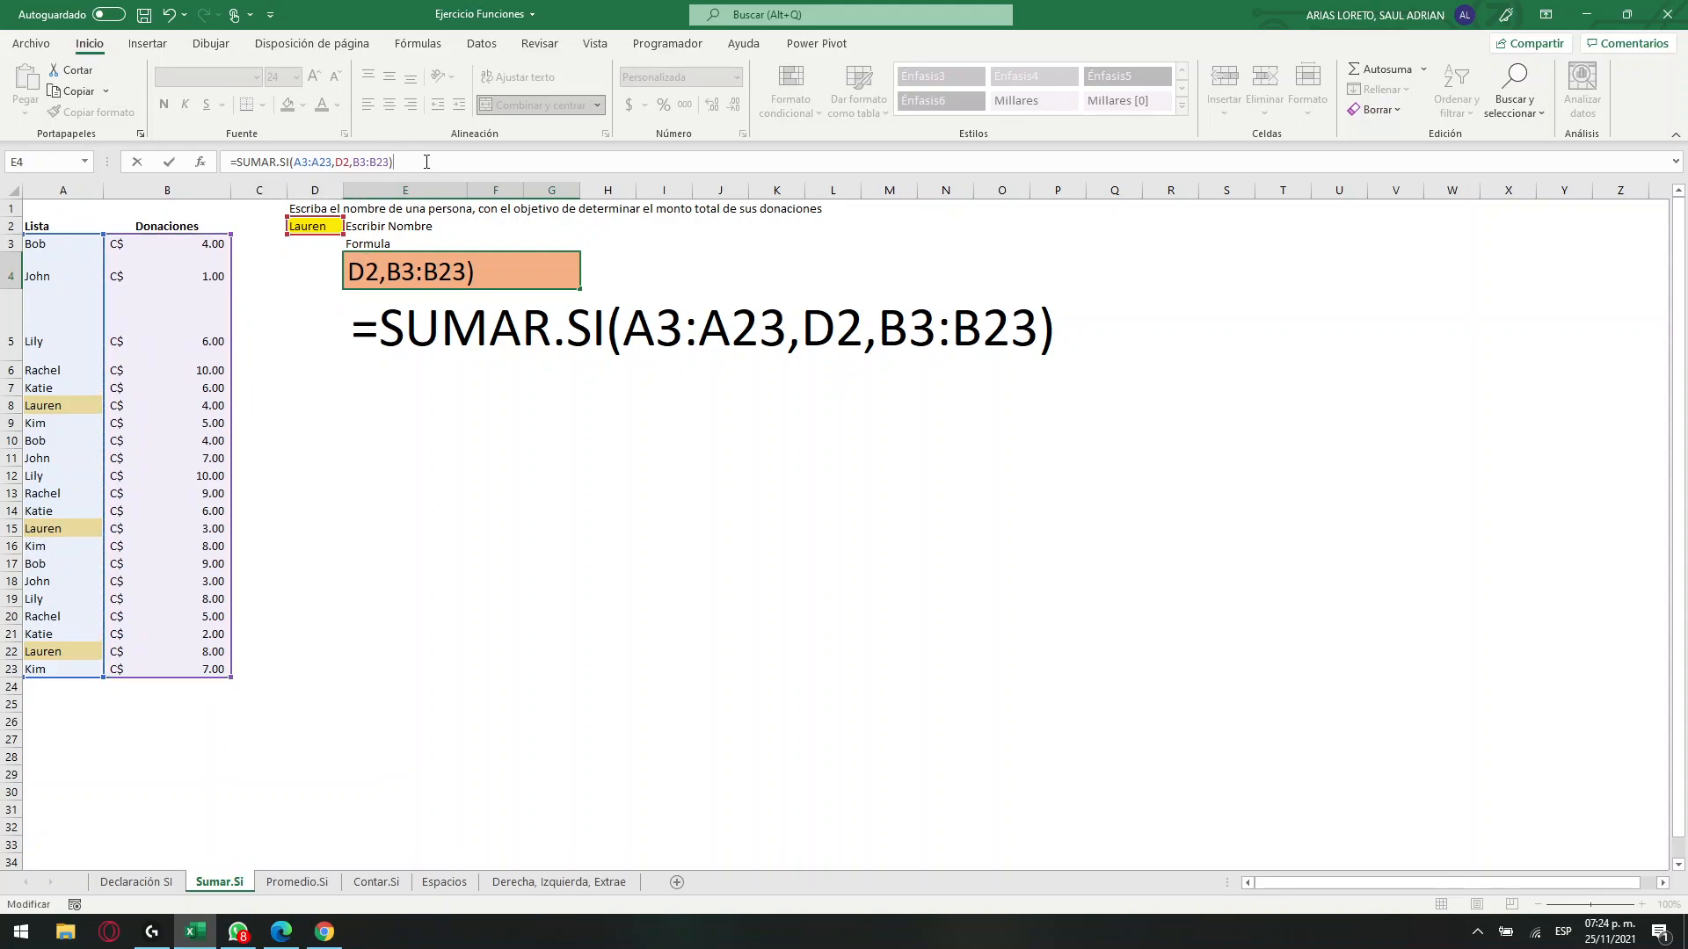
key(Return)
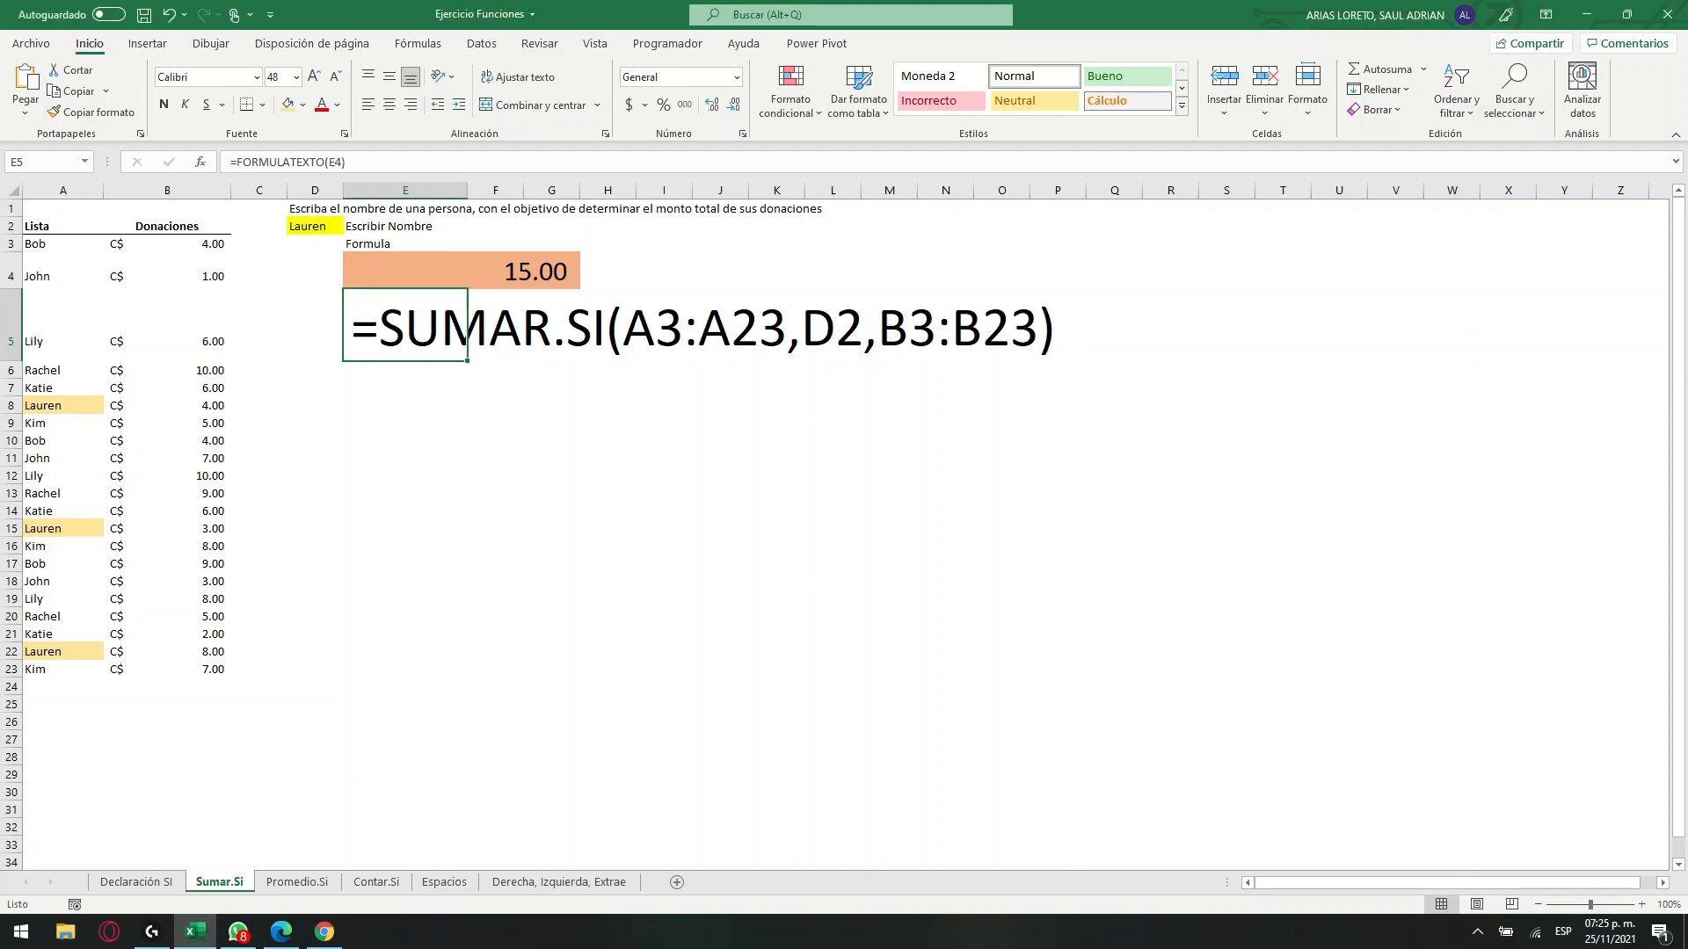
drag(434, 318, 1041, 332)
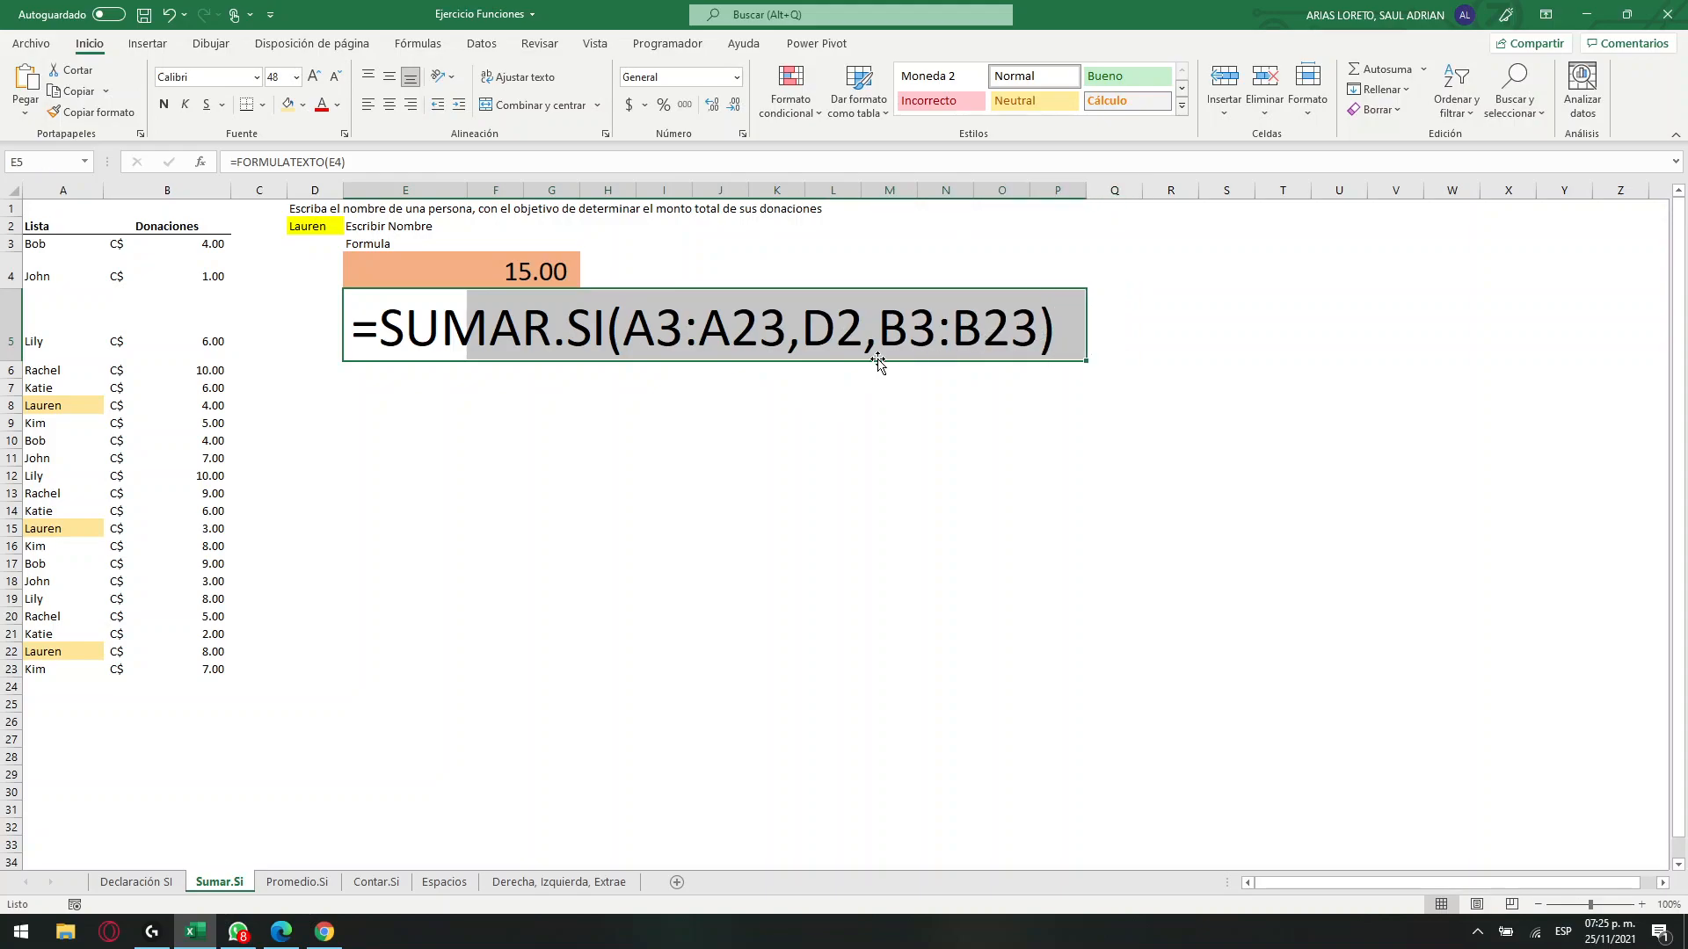
click(472, 377)
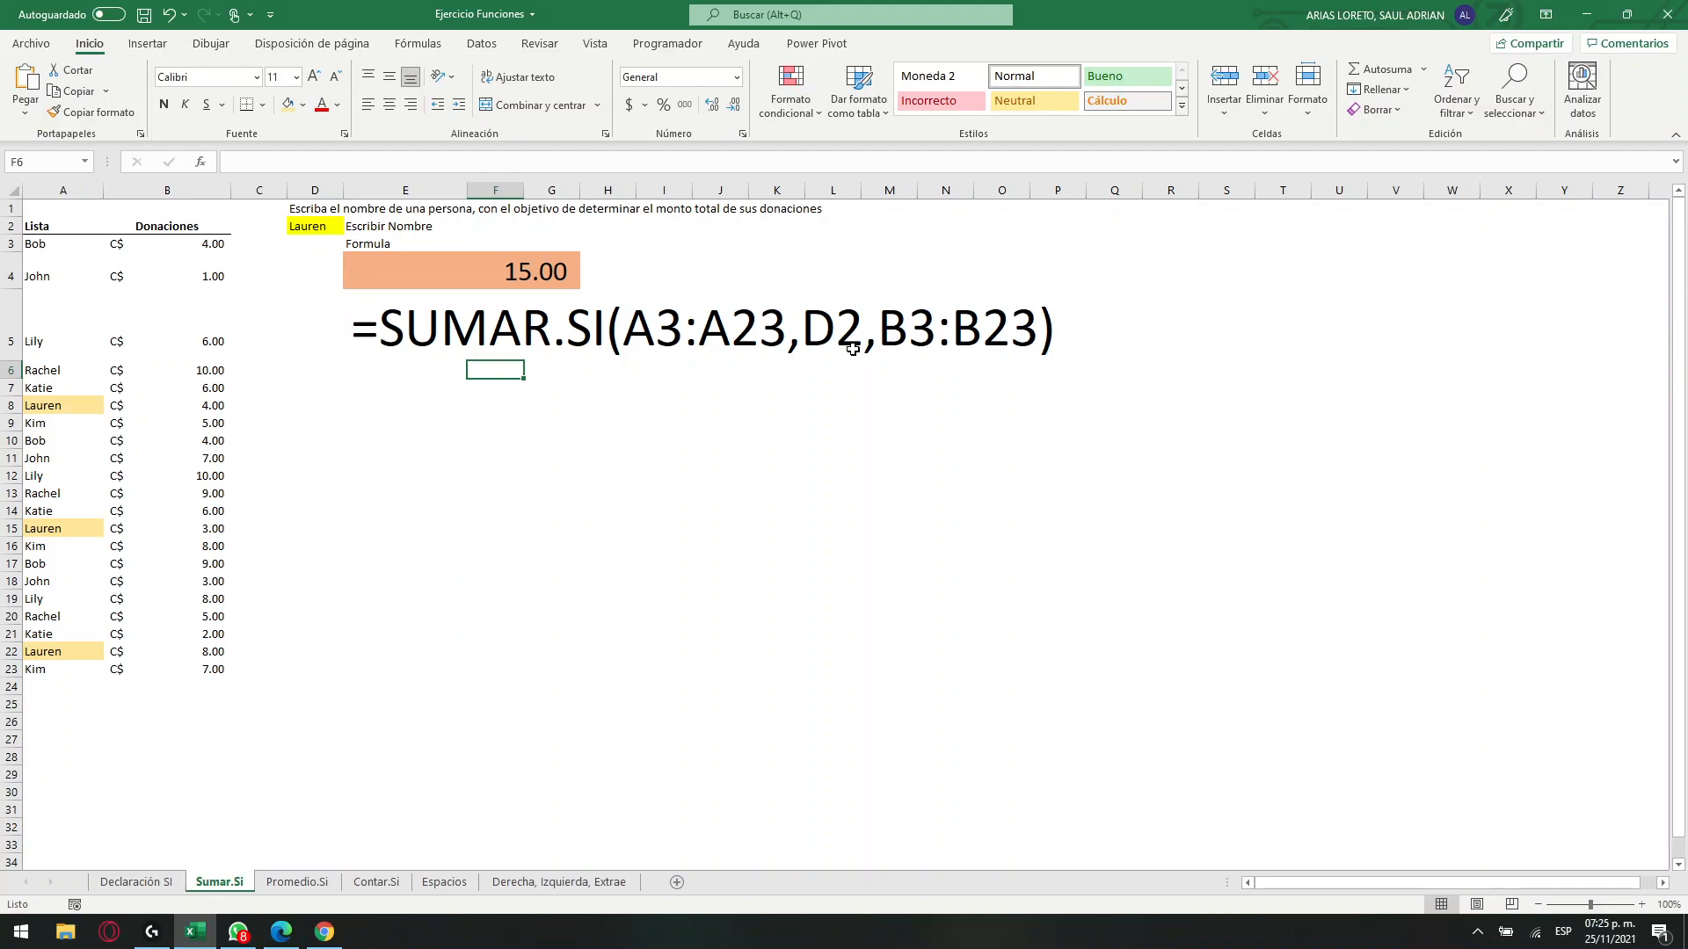
drag(364, 325, 598, 337)
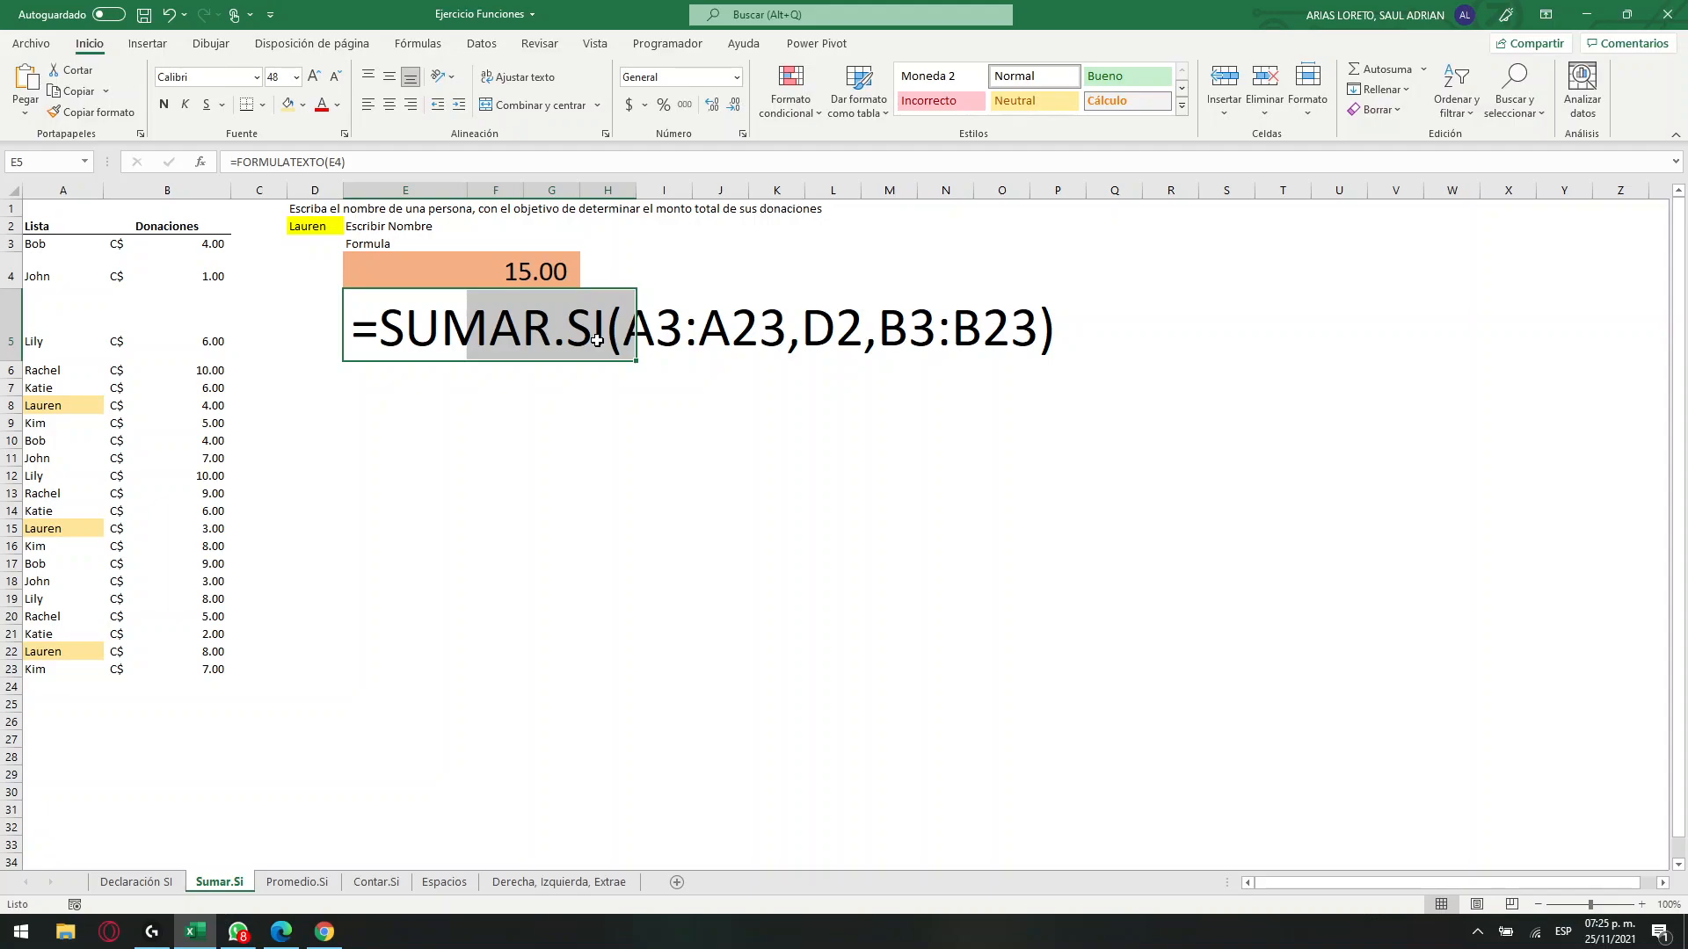
On the Promedio.Si sheet, add a drop-down list validation to D3 with A3:A23 as its source.
click(322, 883)
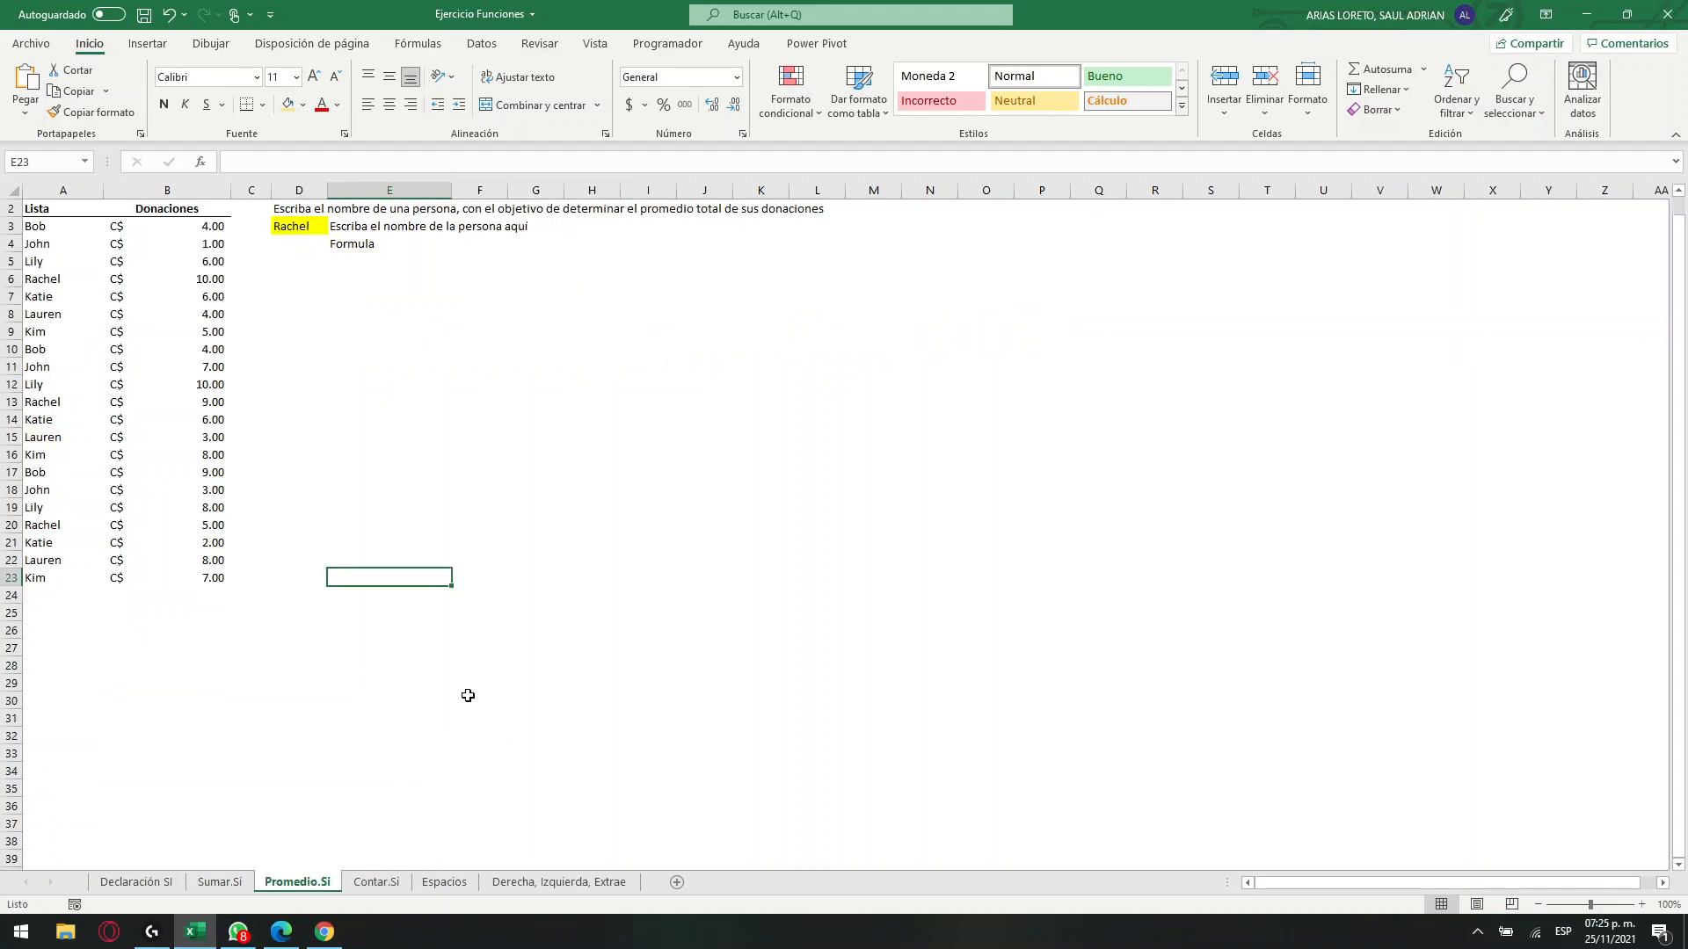
click(301, 231)
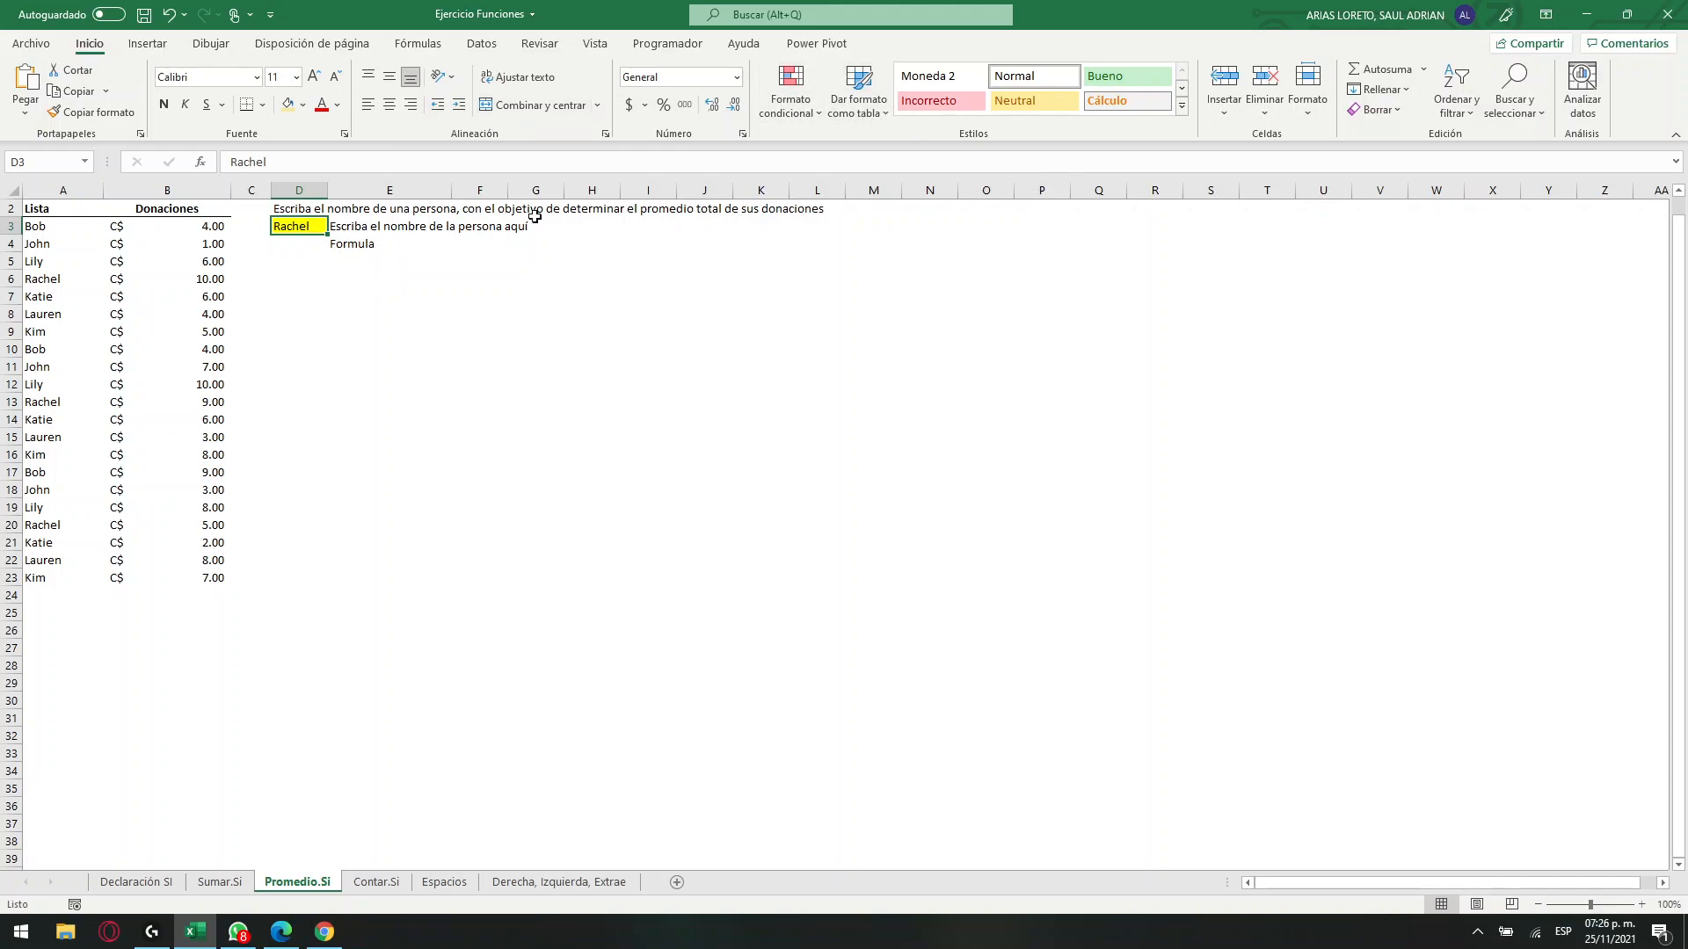
click(481, 43)
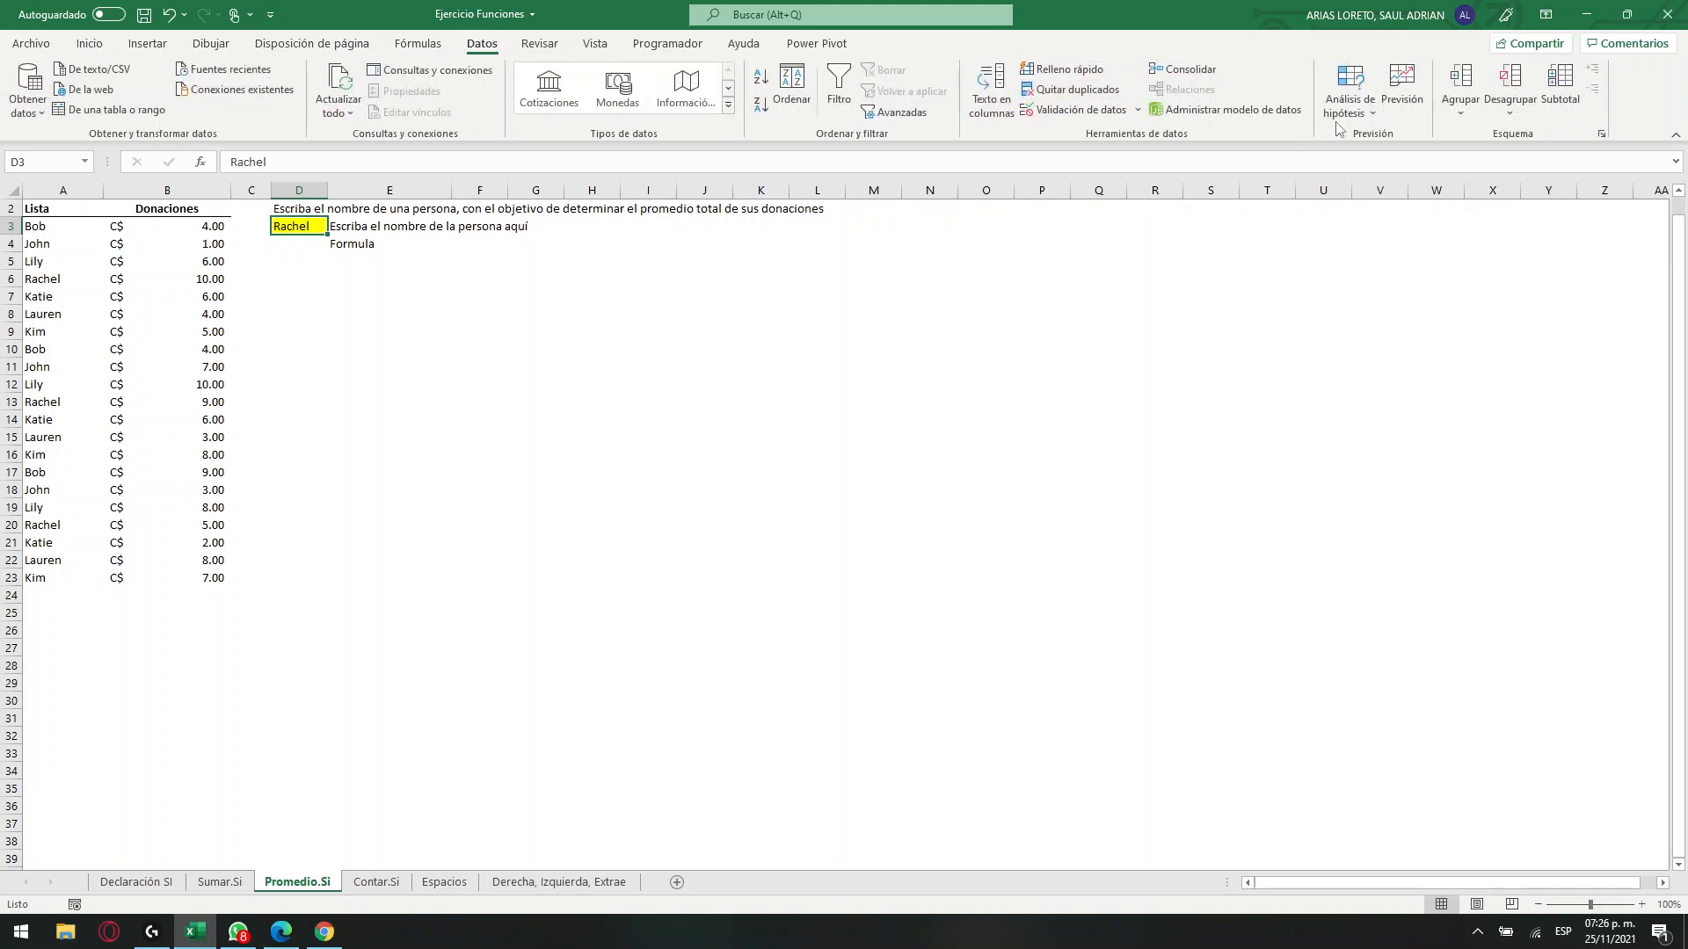
click(1116, 114)
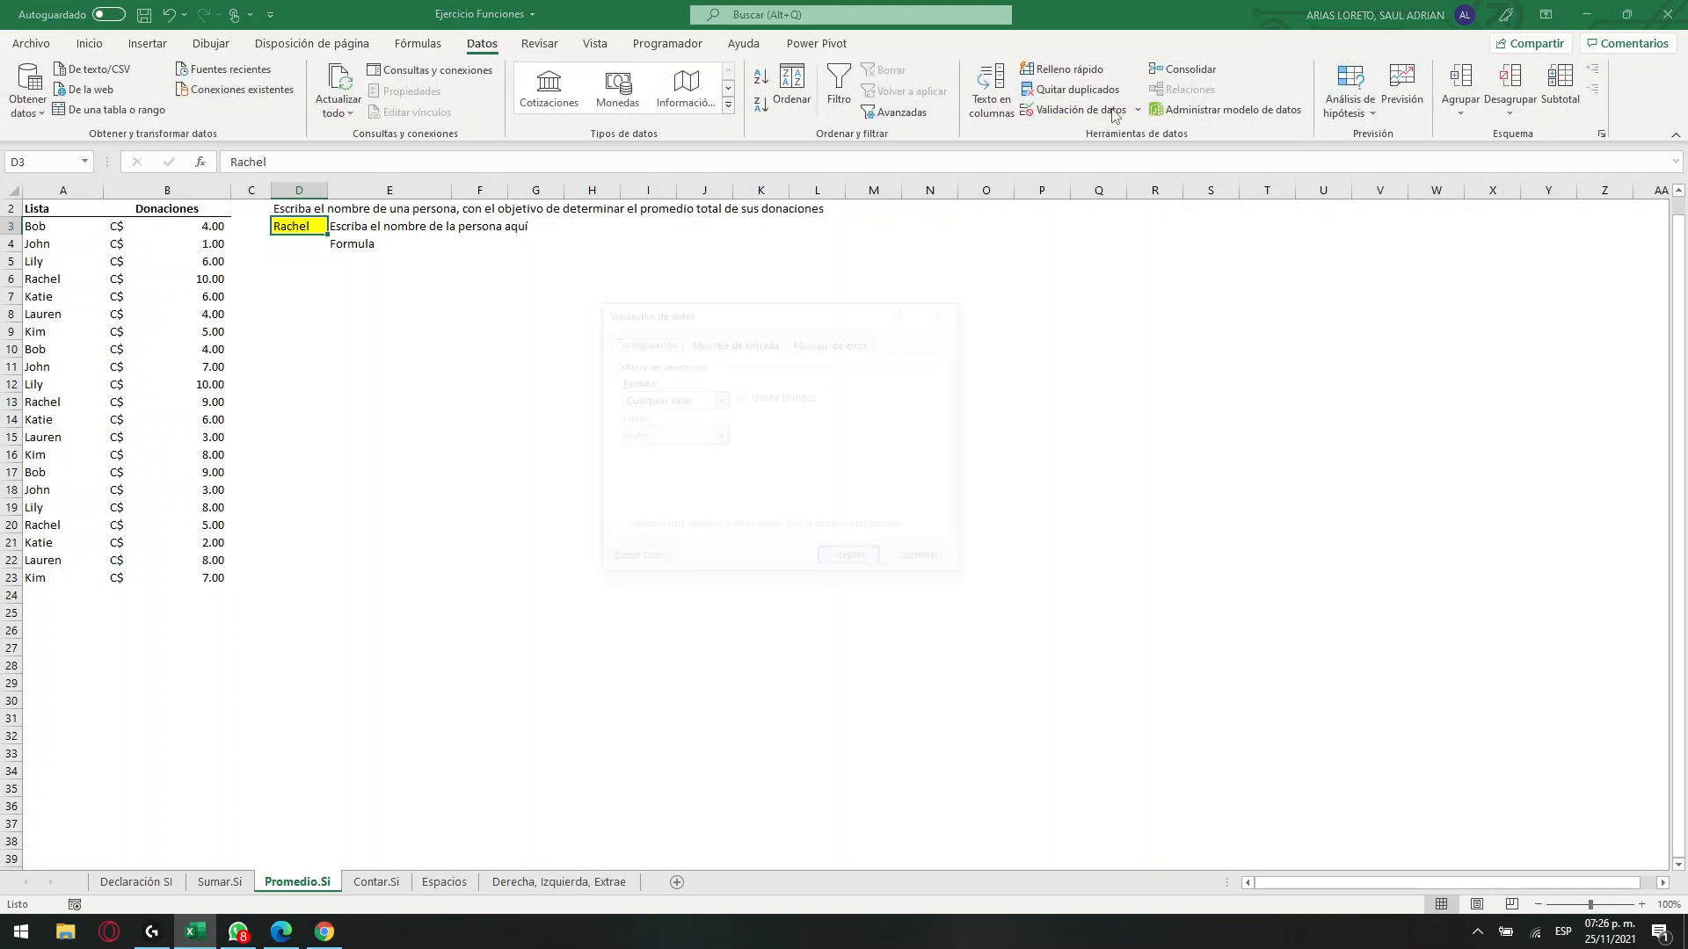
click(719, 400)
click(694, 456)
click(717, 473)
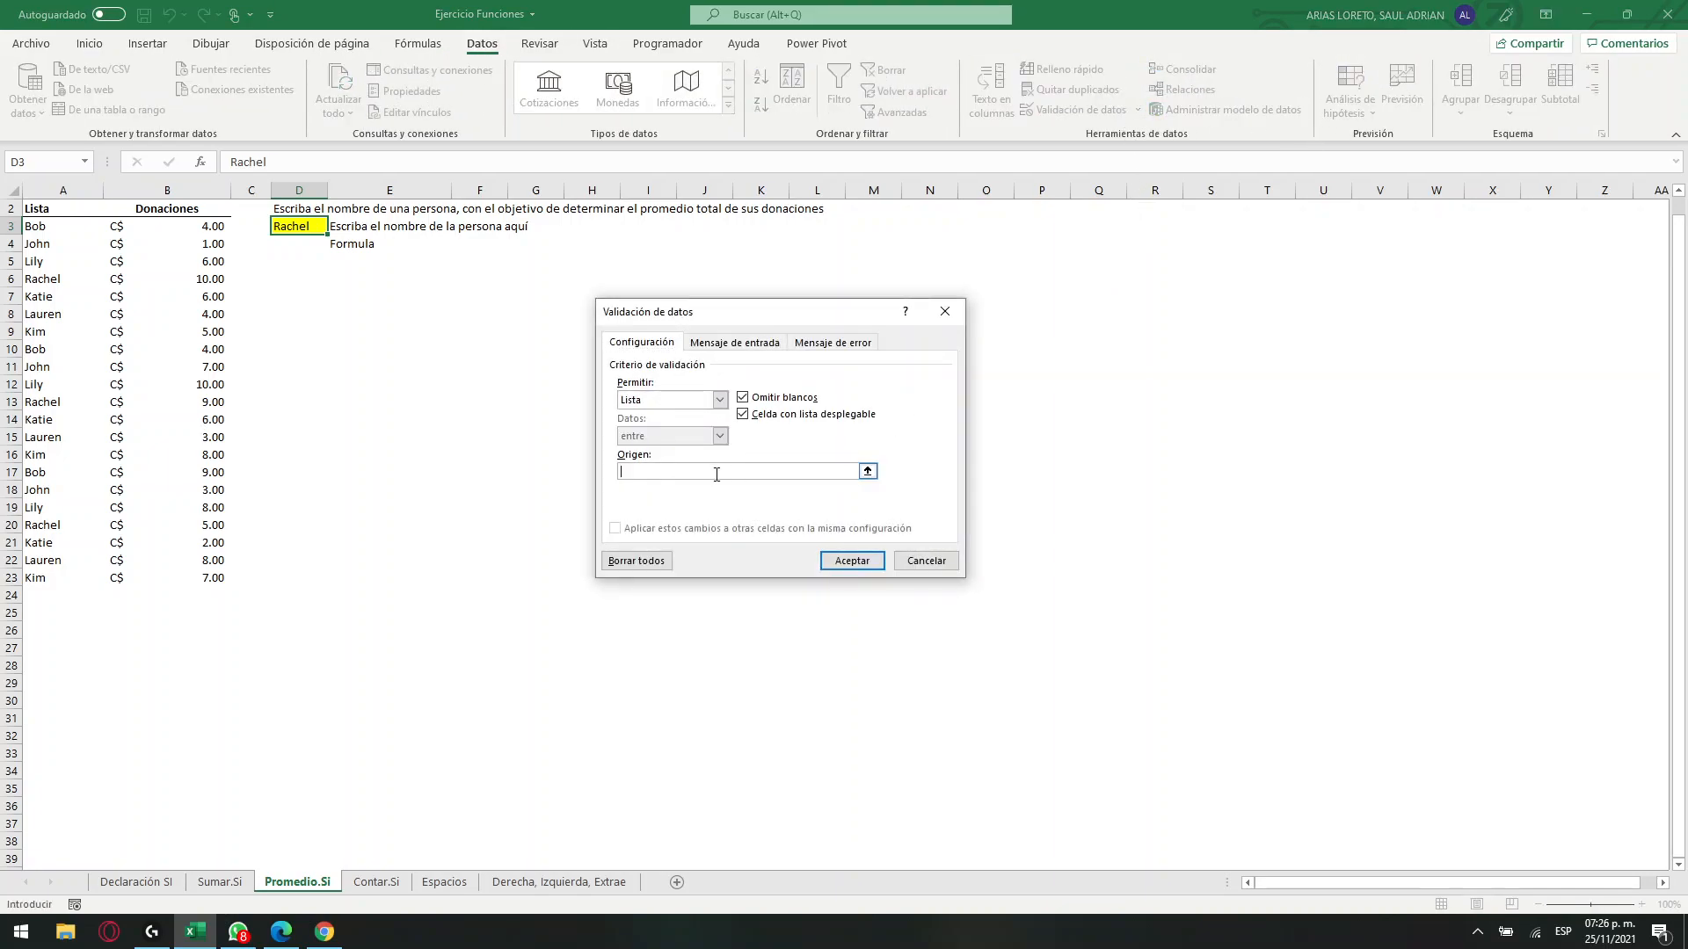
drag(60, 229, 48, 570)
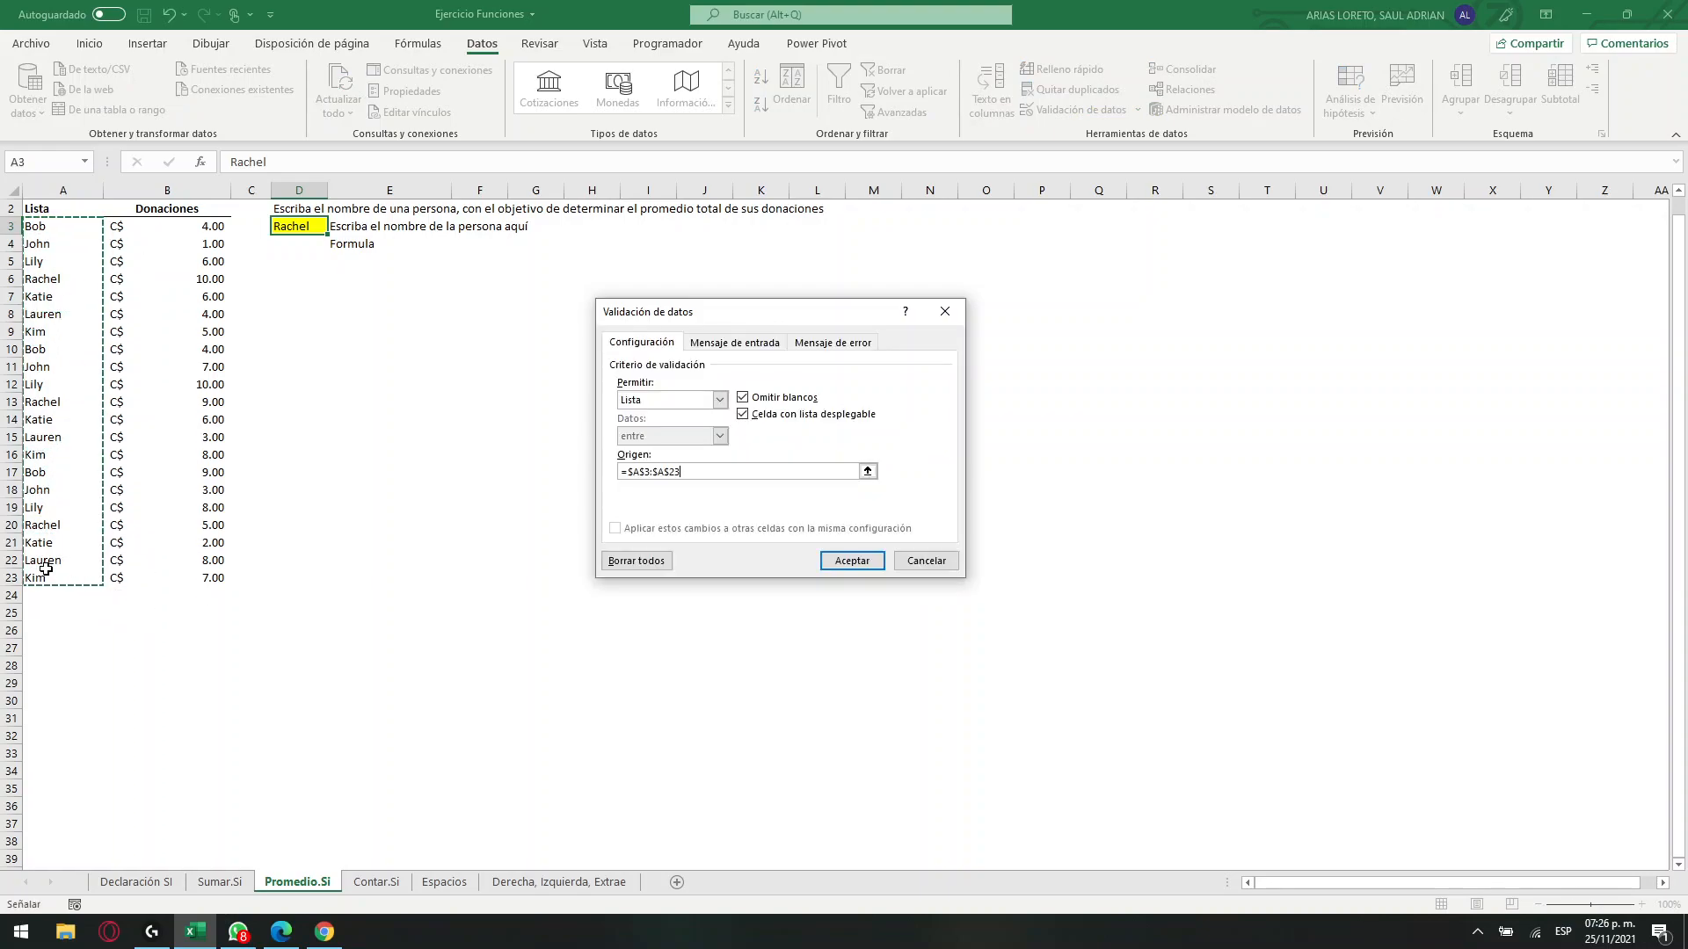
click(852, 561)
Start a PROMEDIO.SI formula in E5 with A3:A23 as its range argument.
click(365, 279)
key(Up)
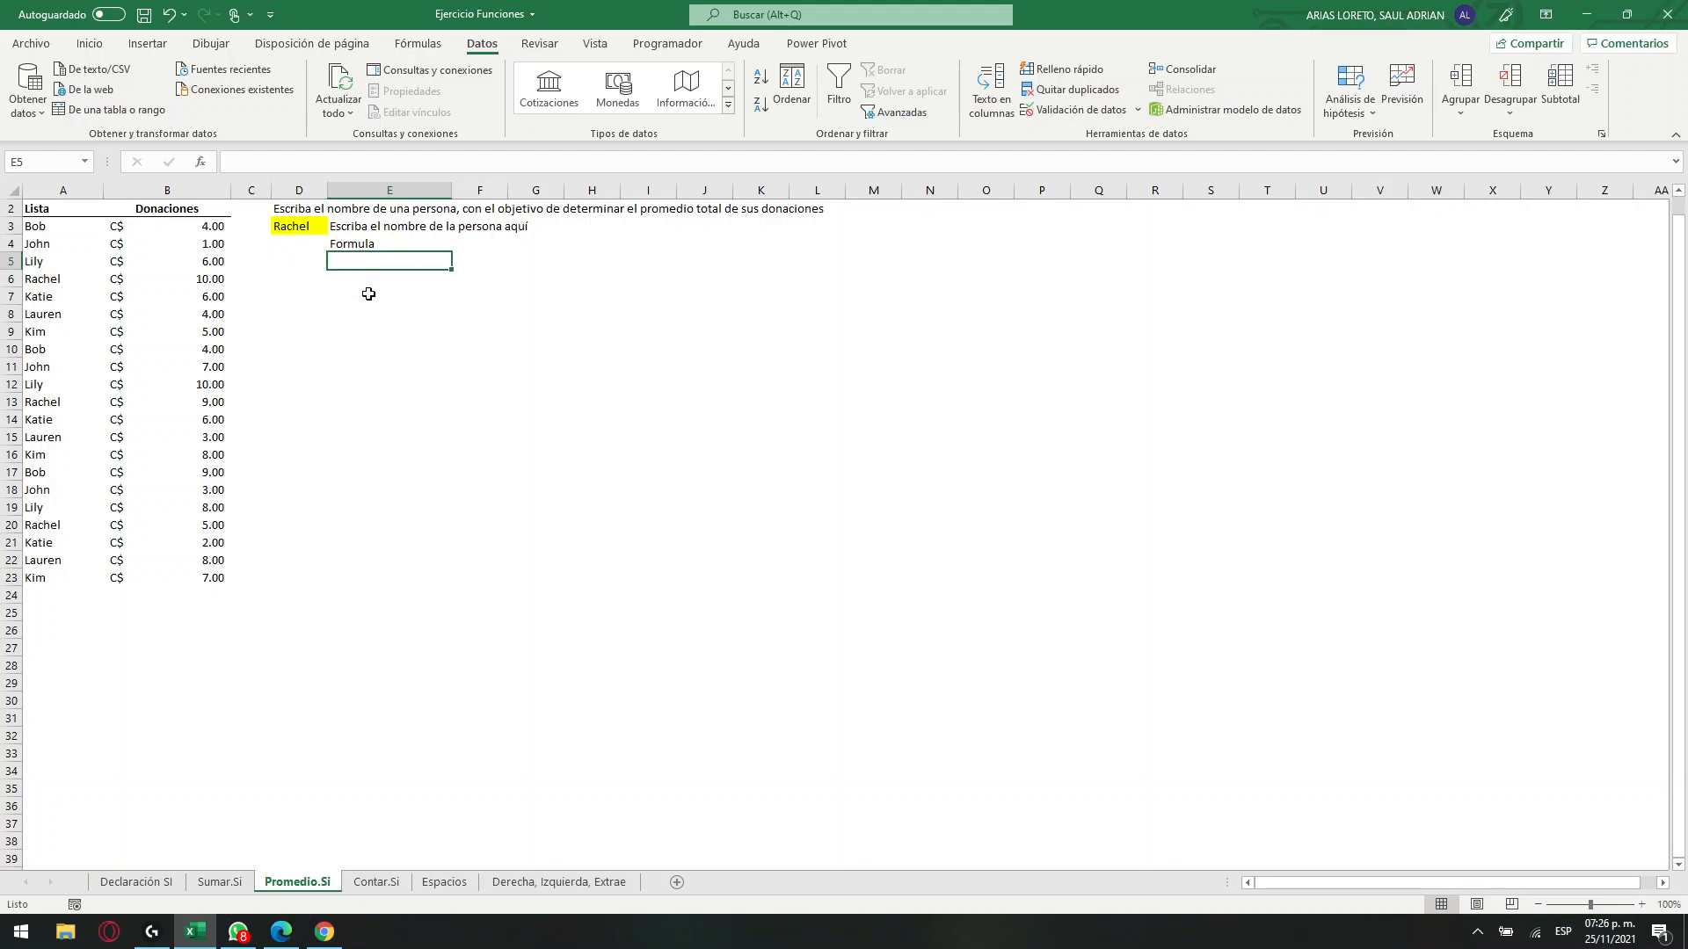
click(89, 44)
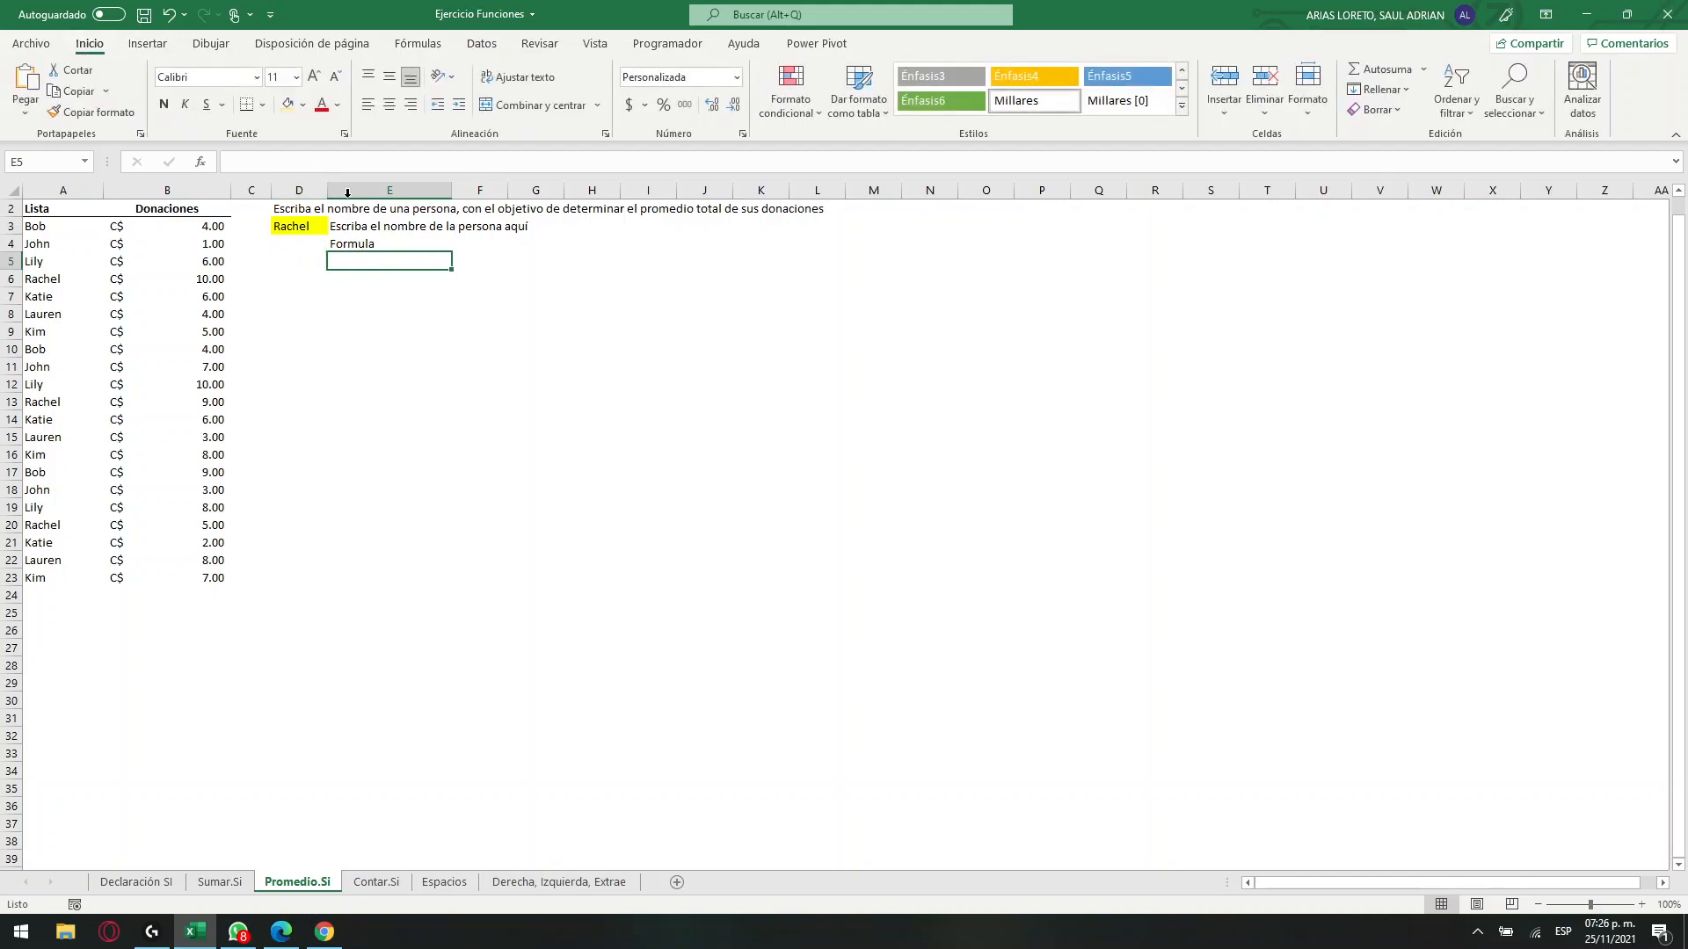
click(284, 163)
text(=)
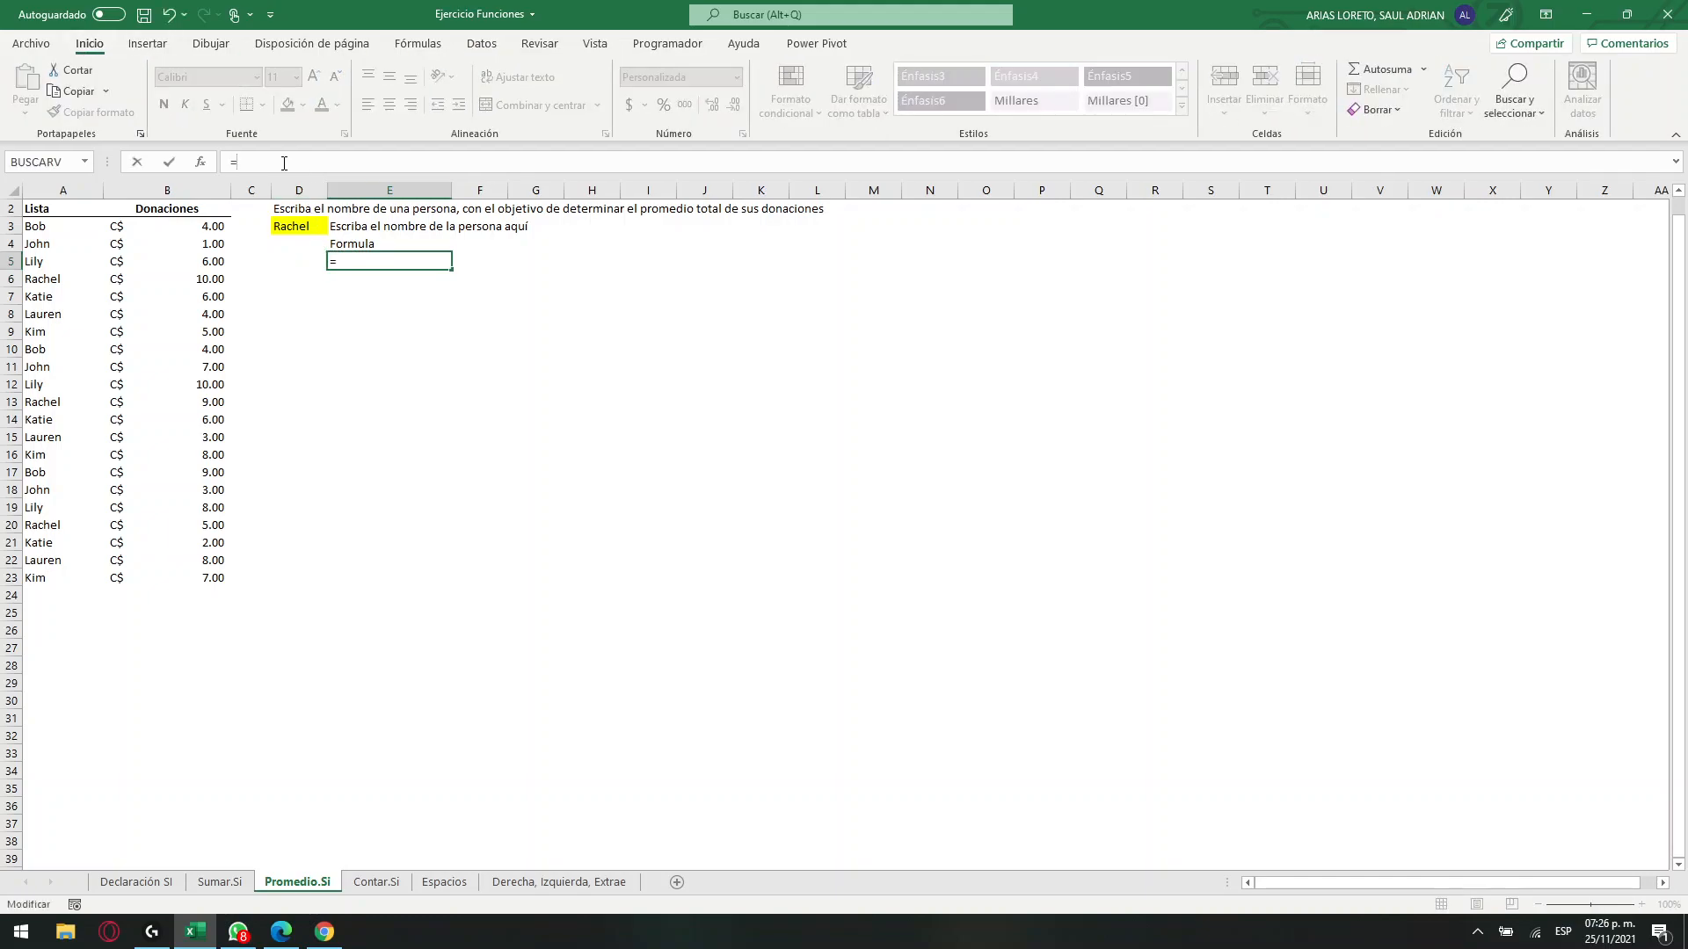
text(prome)
key(Down)
key(Tab)
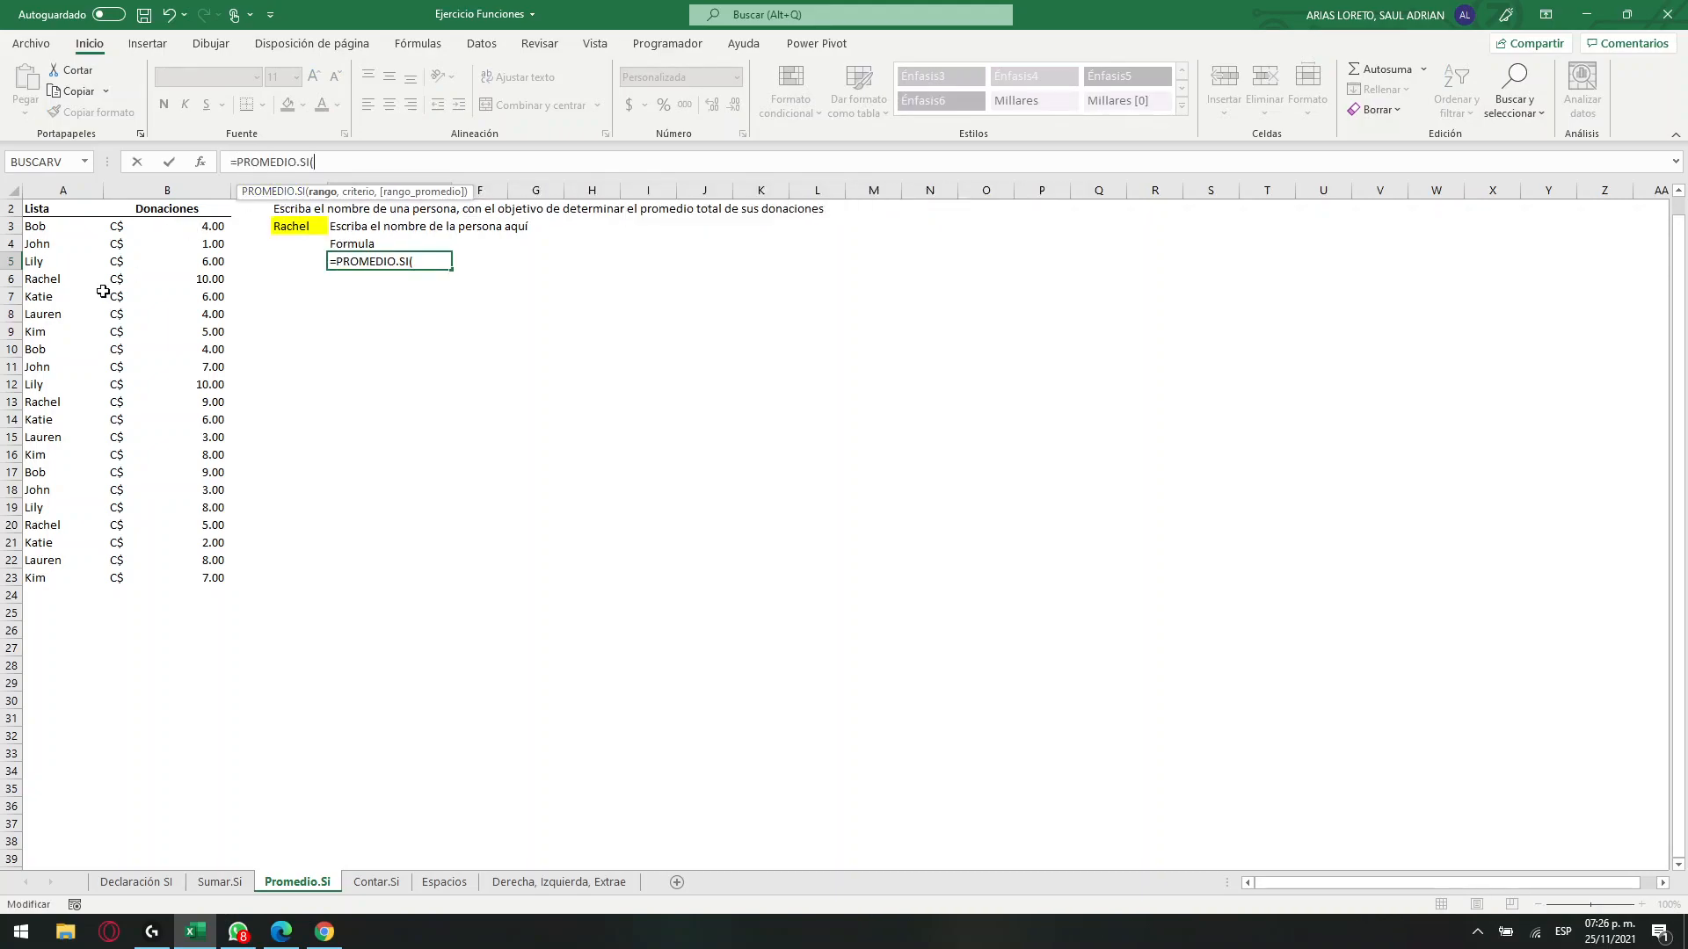
drag(61, 225, 63, 578)
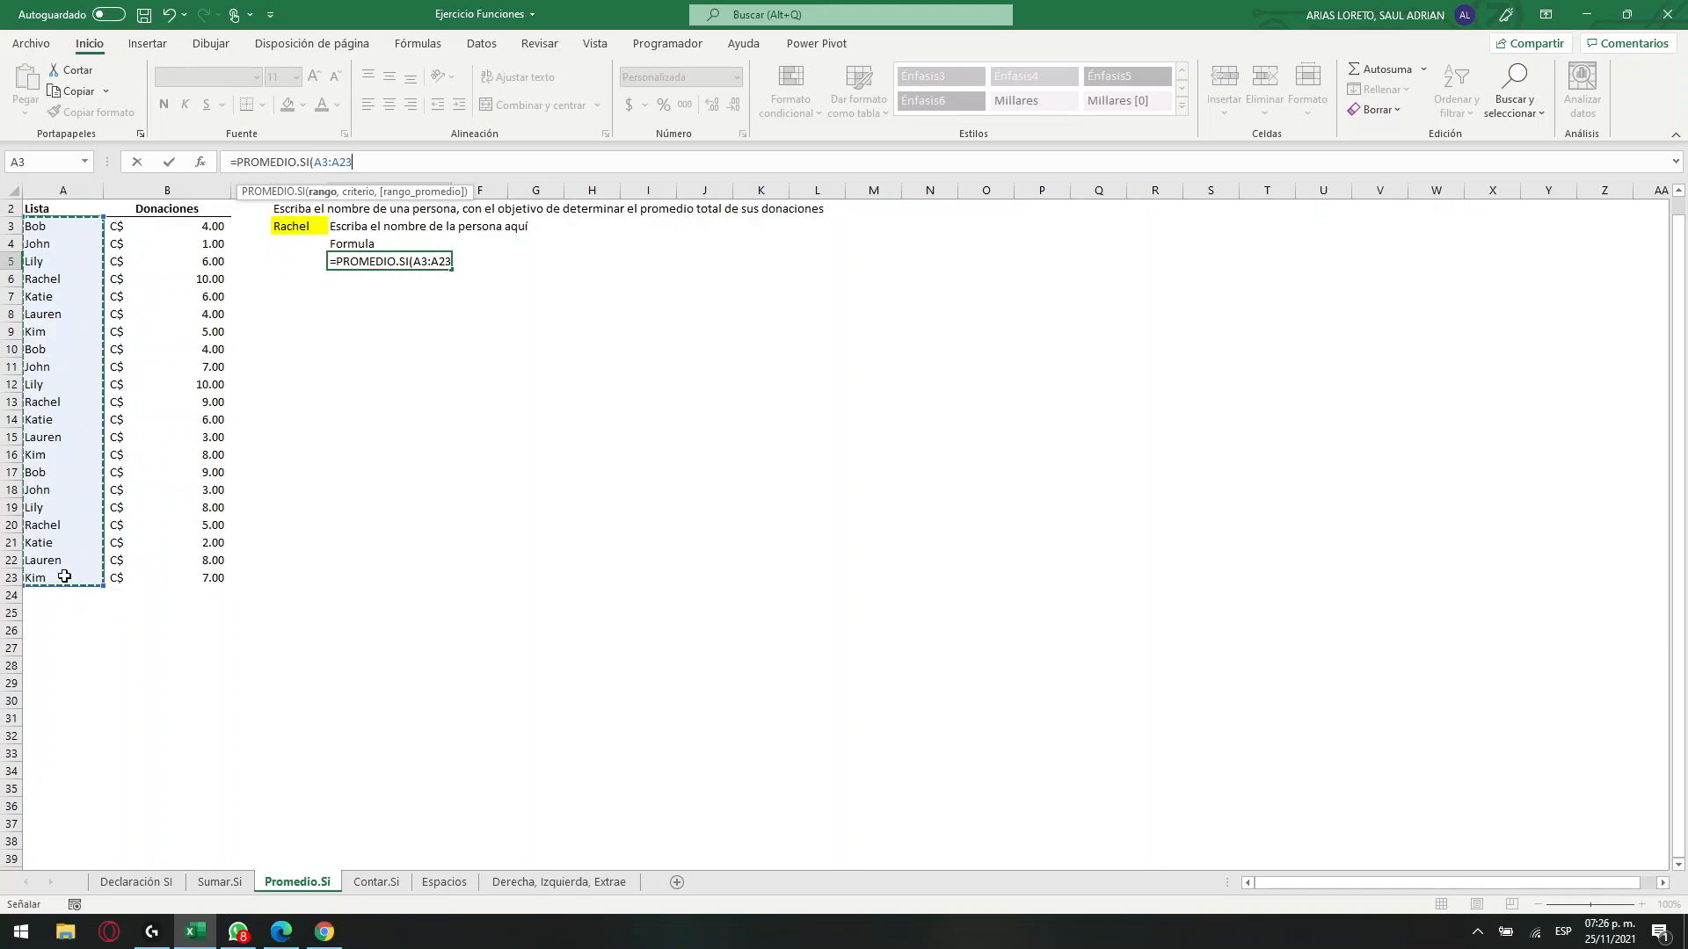
text(,)
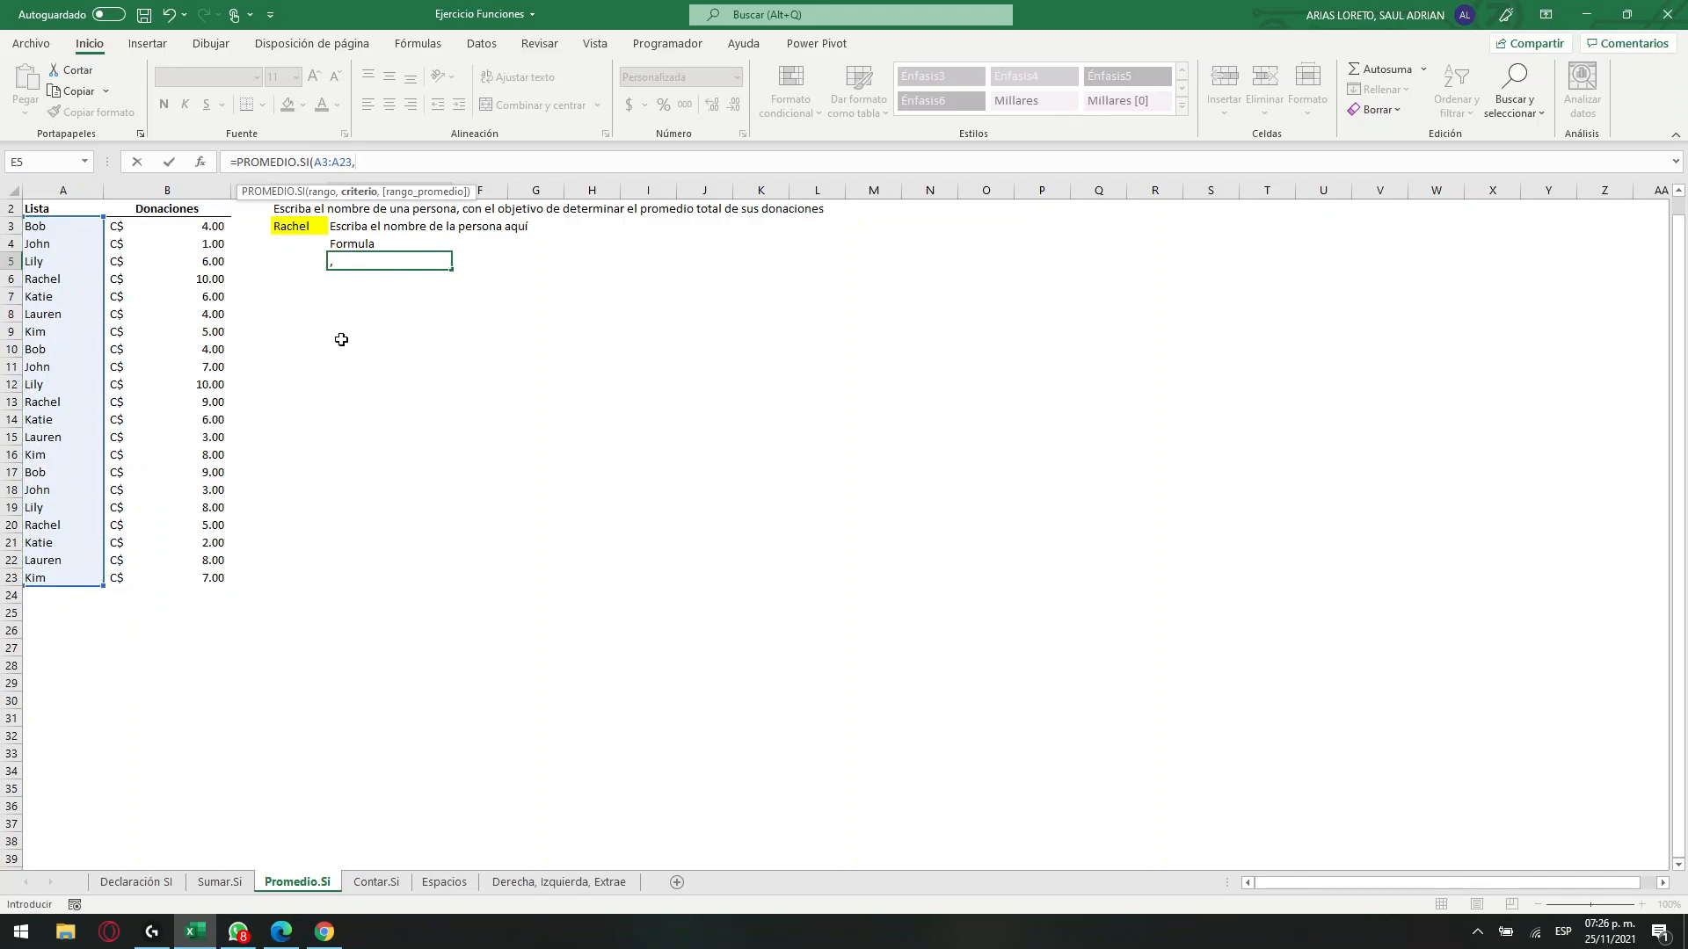
Complete E5's PROMEDIO.SI formula with D3 as the criterion and B3:B23 as the average range.
click(294, 226)
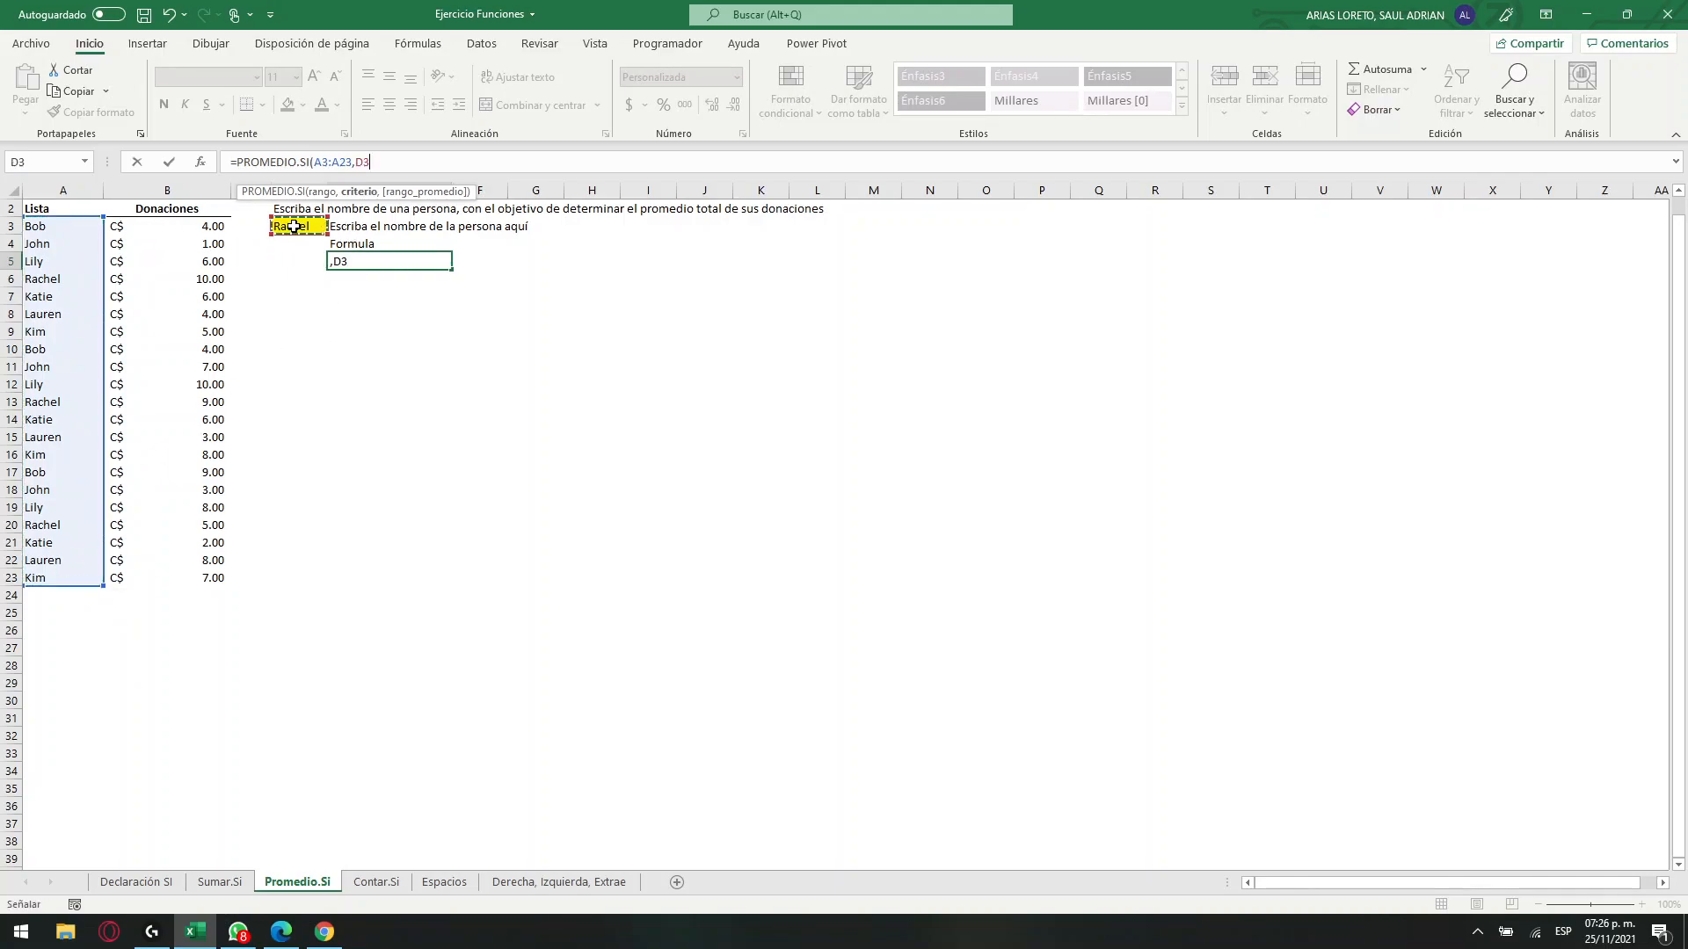
text(,)
drag(168, 230, 198, 583)
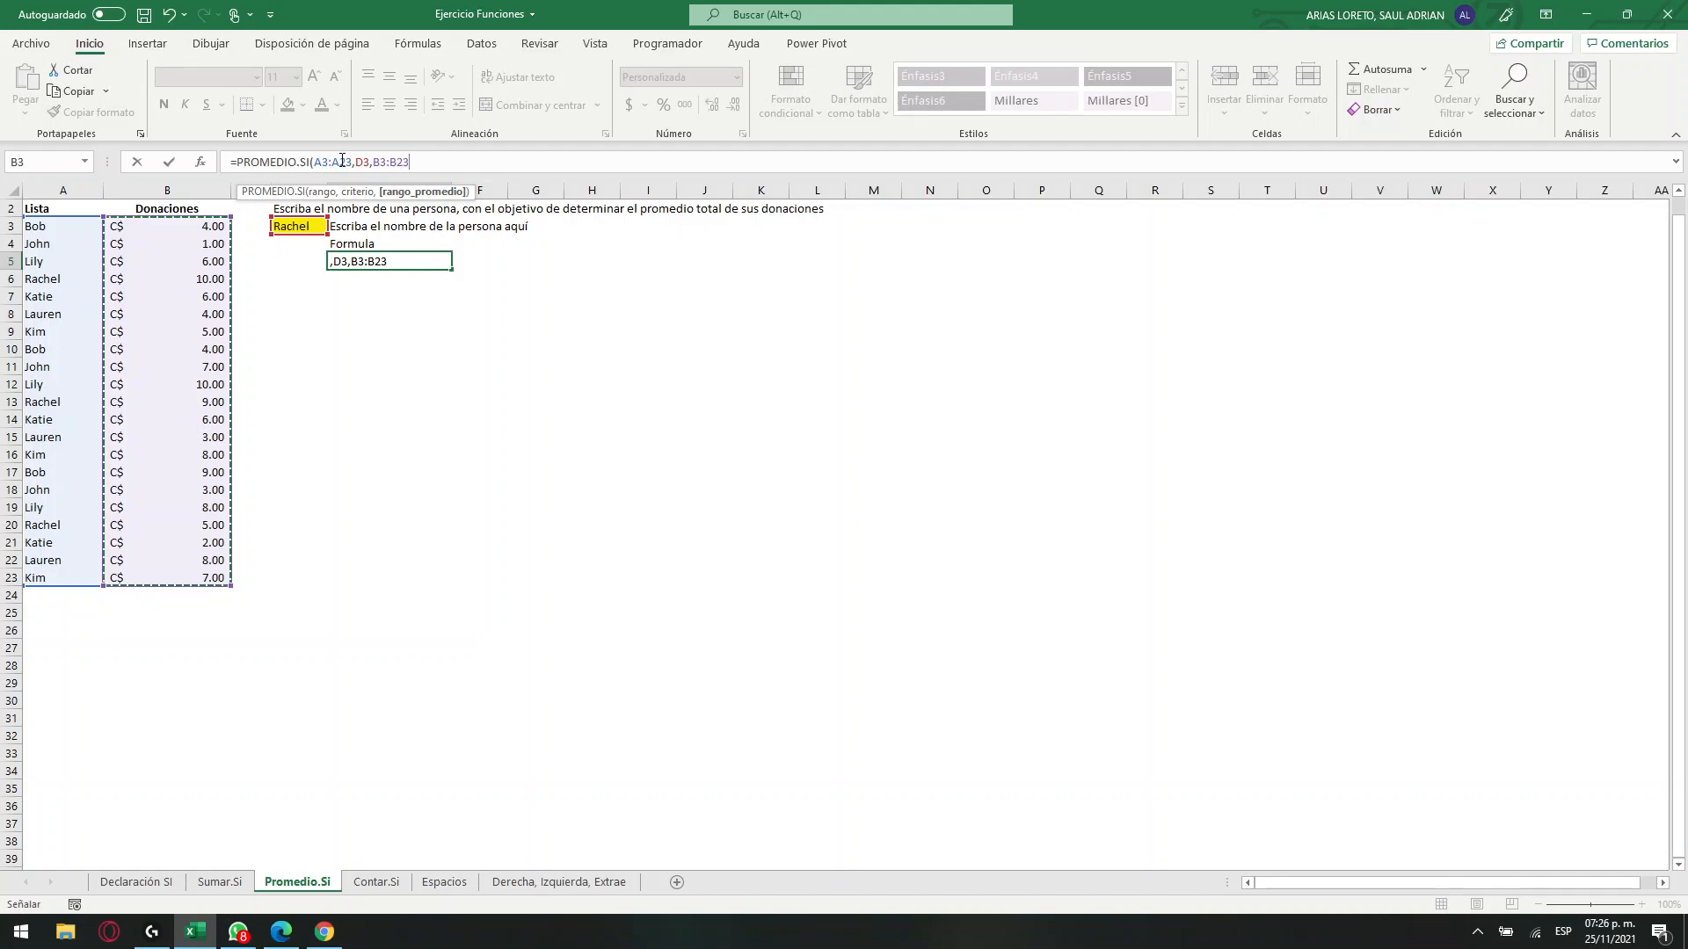
click(338, 166)
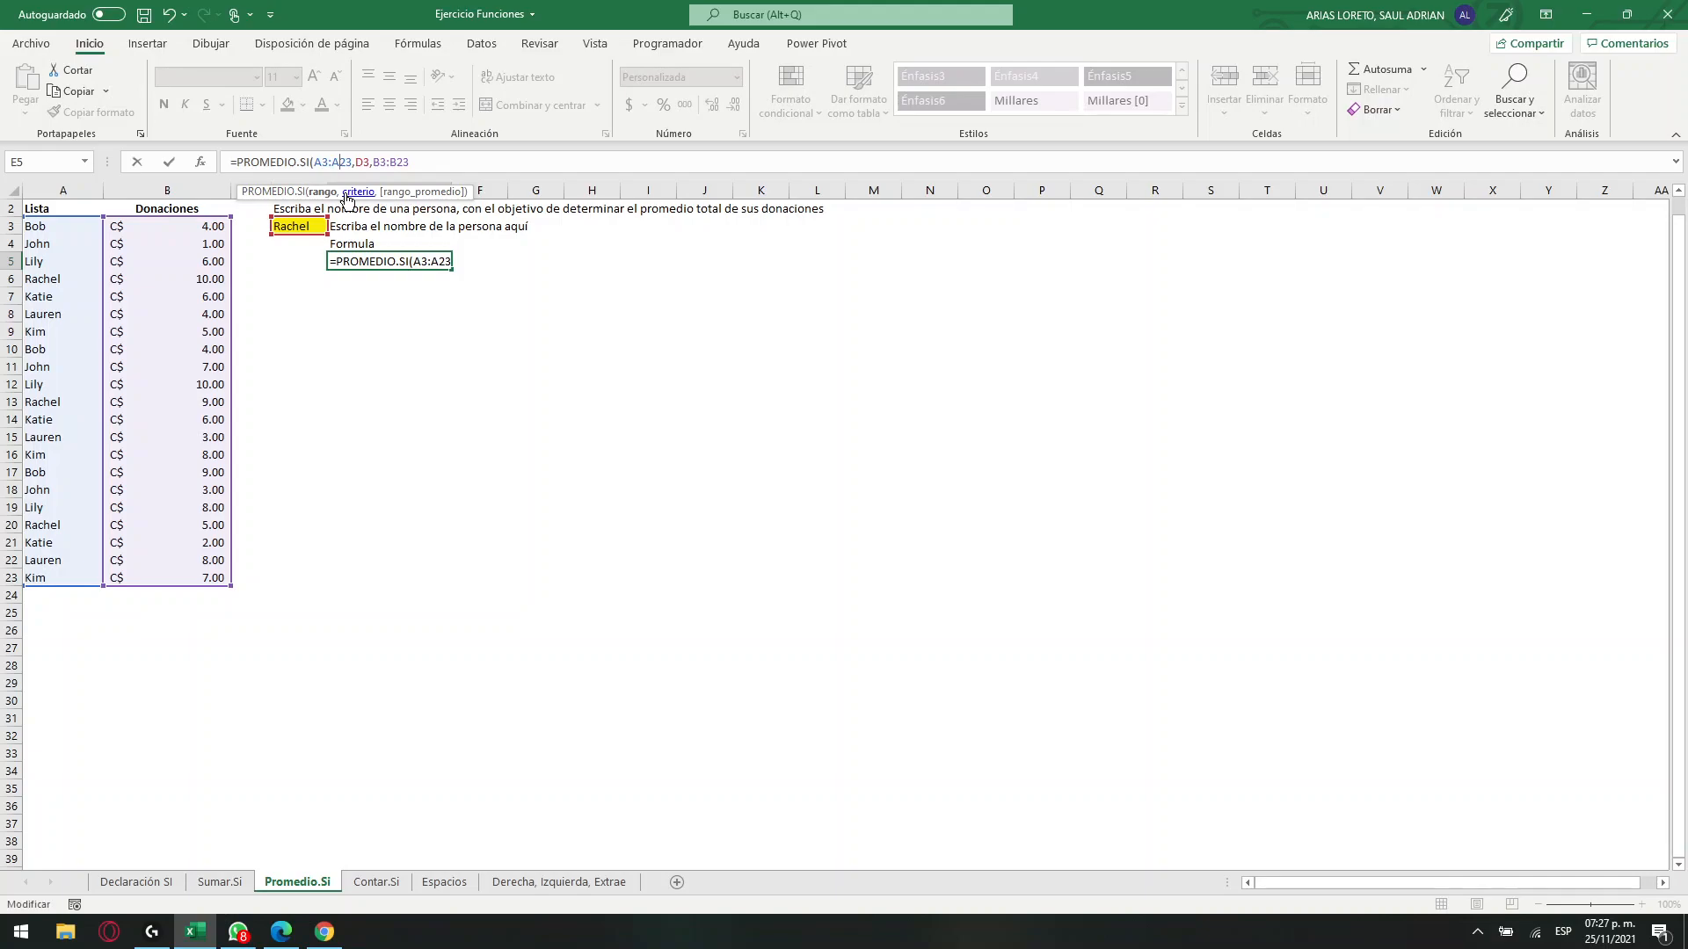
click(440, 154)
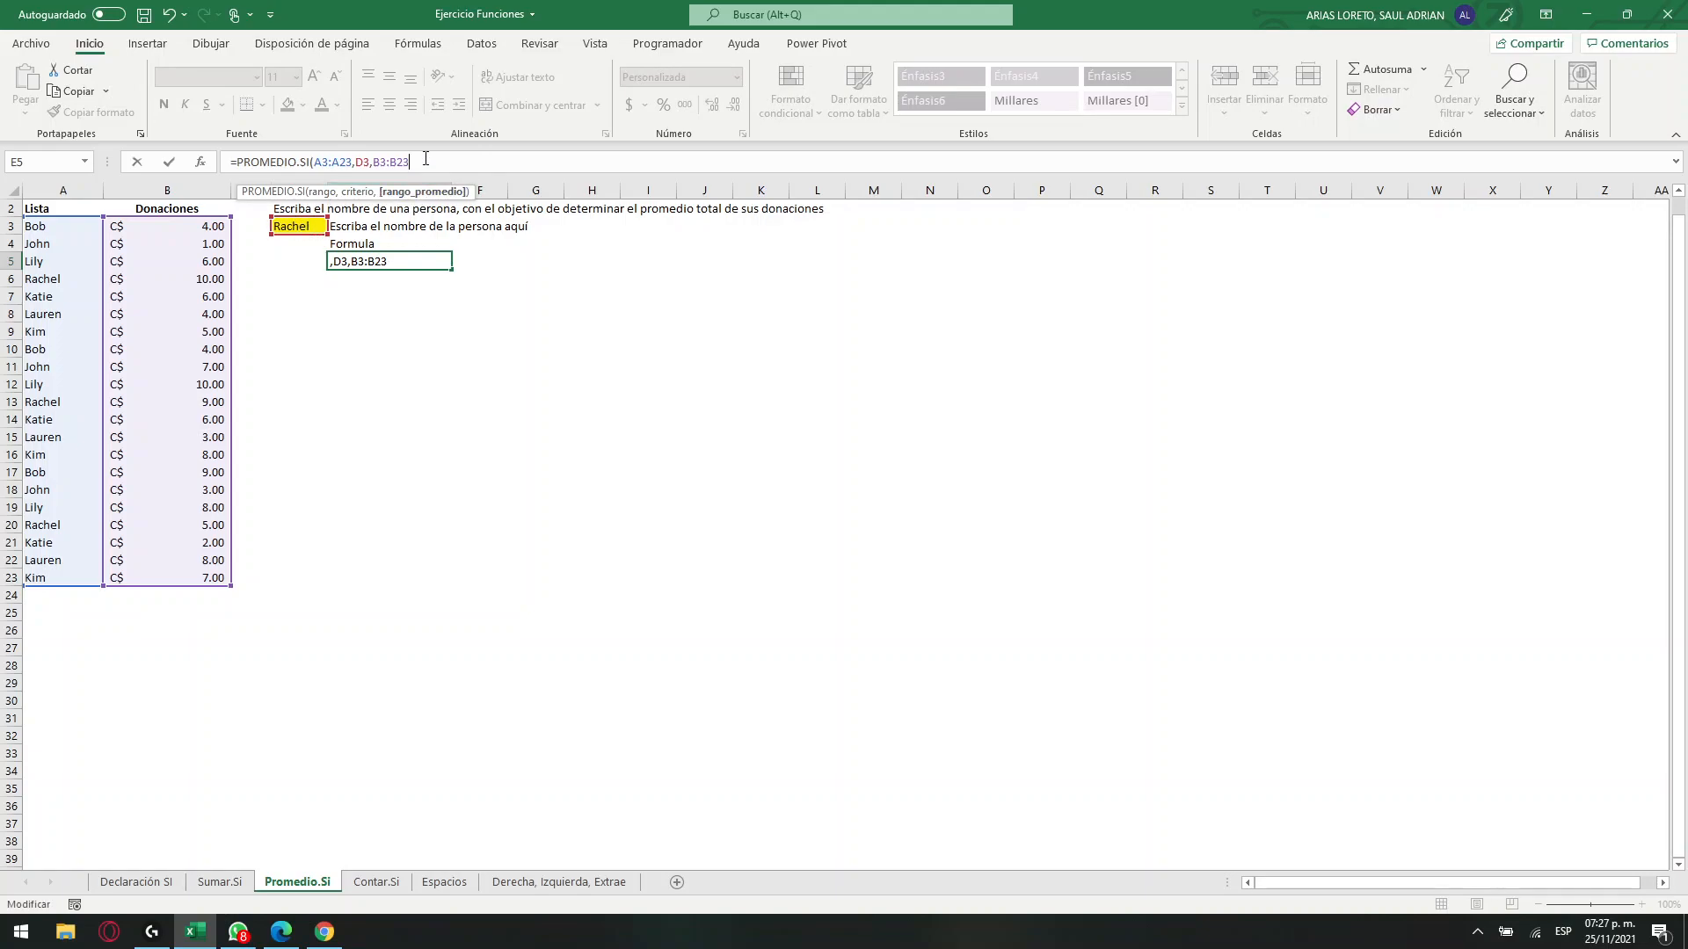
text())
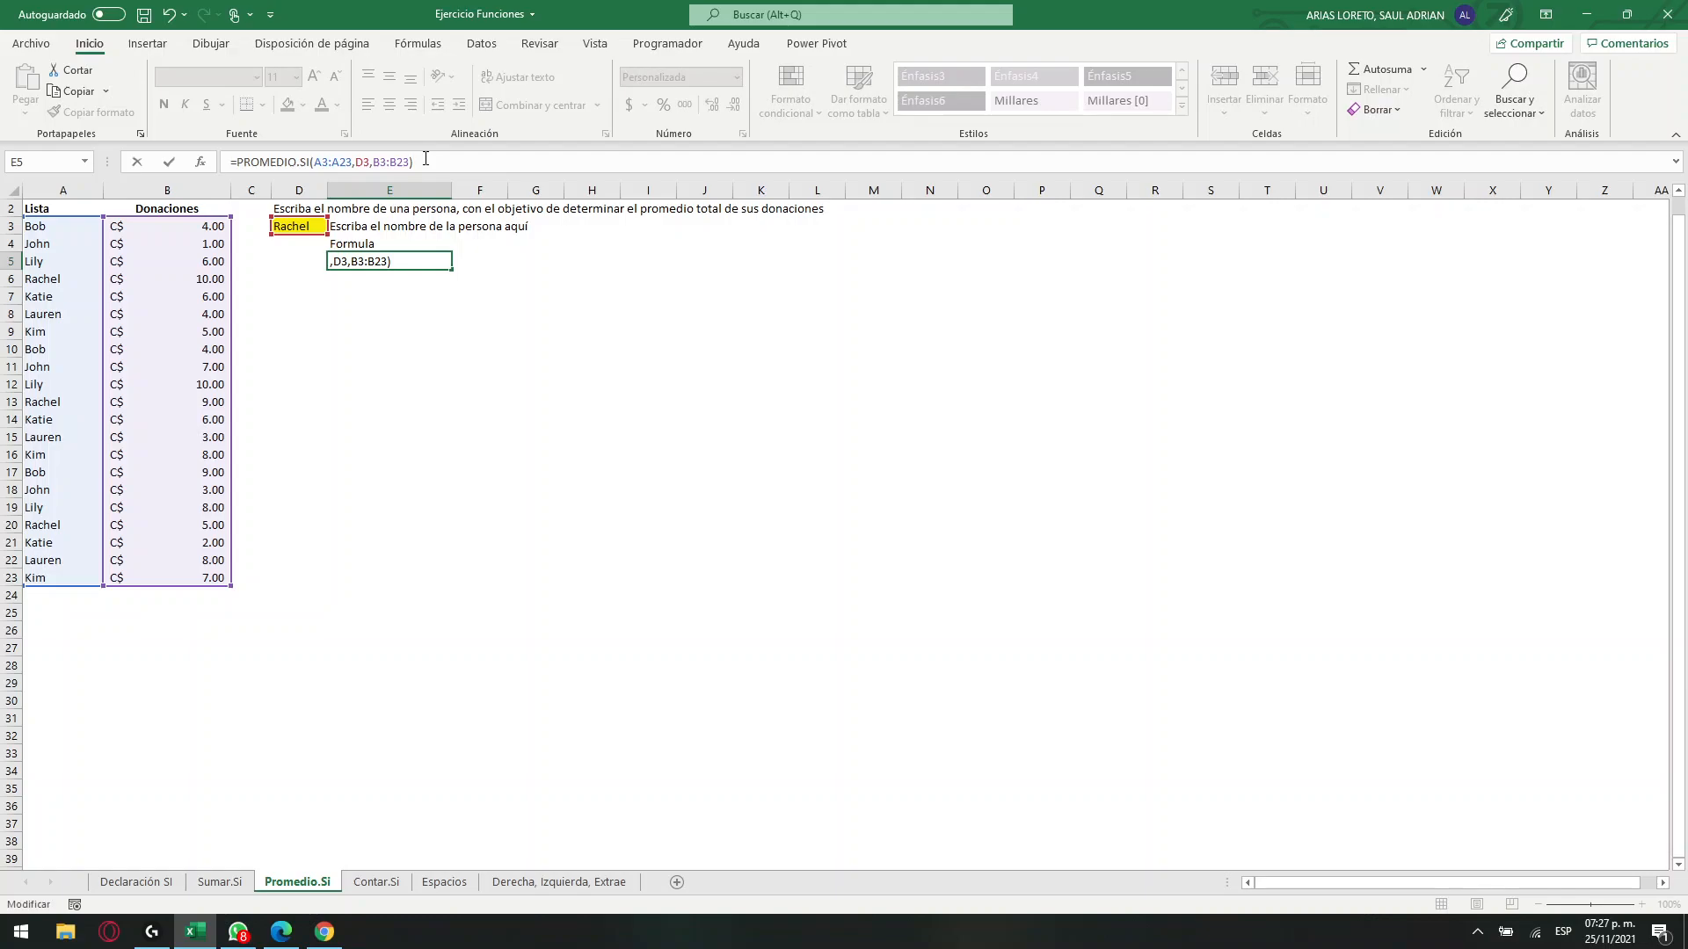
key(Return)
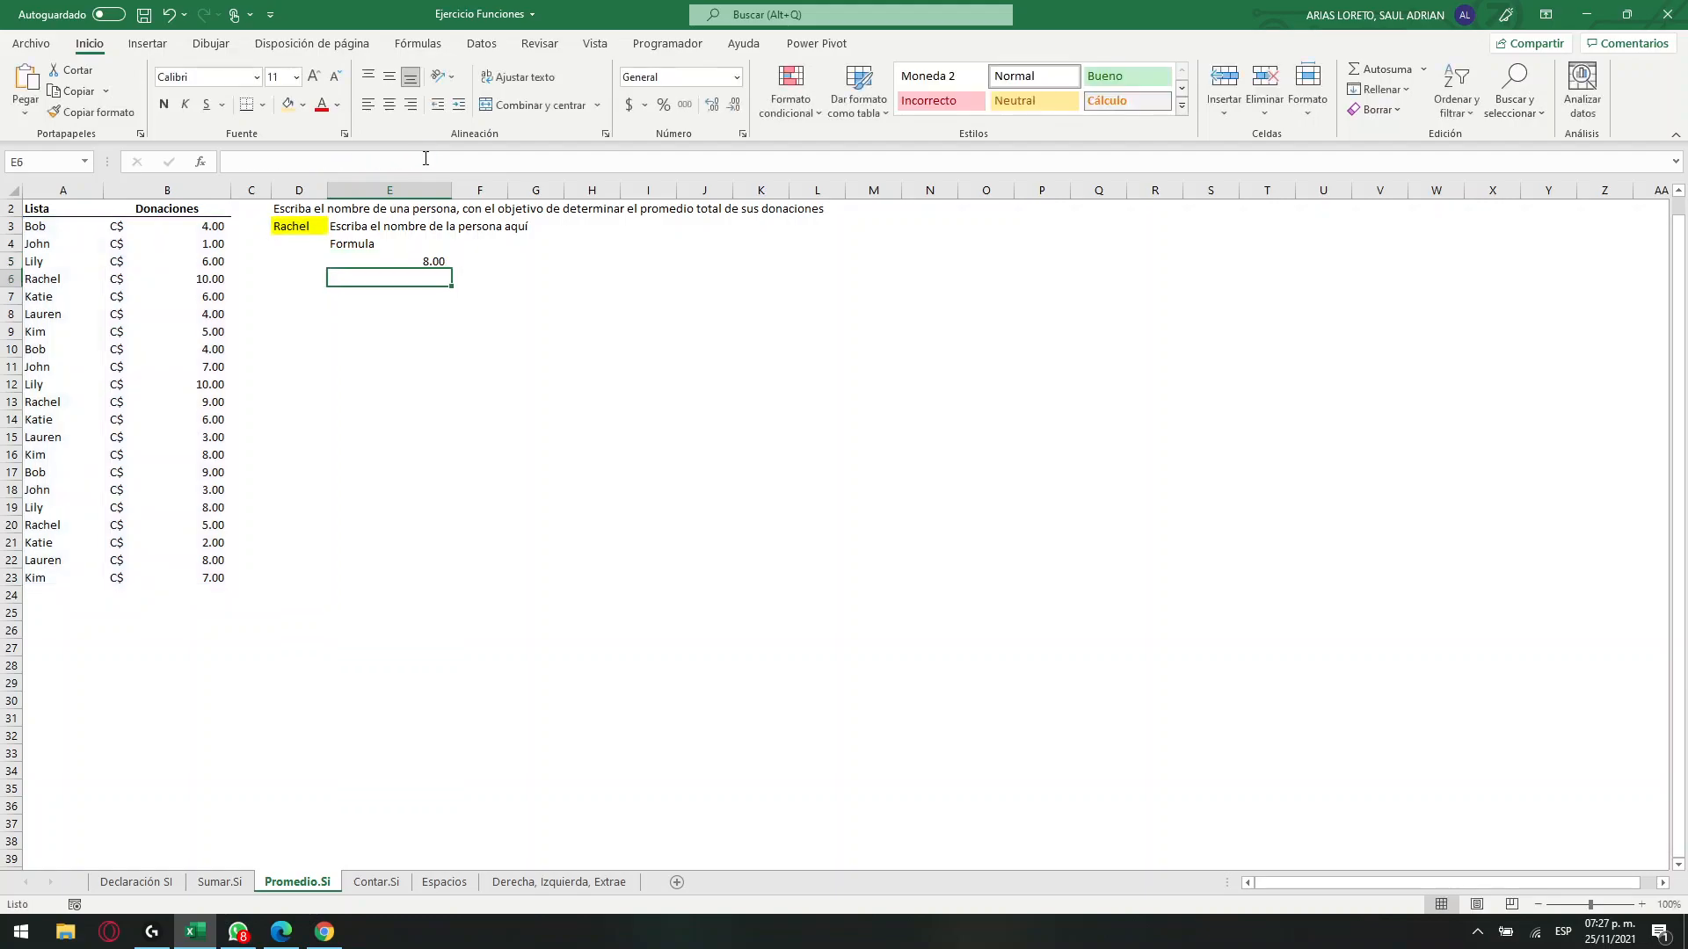
Test the average in E5 by choosing the name listed in A5 from D3's drop-down list.
click(434, 261)
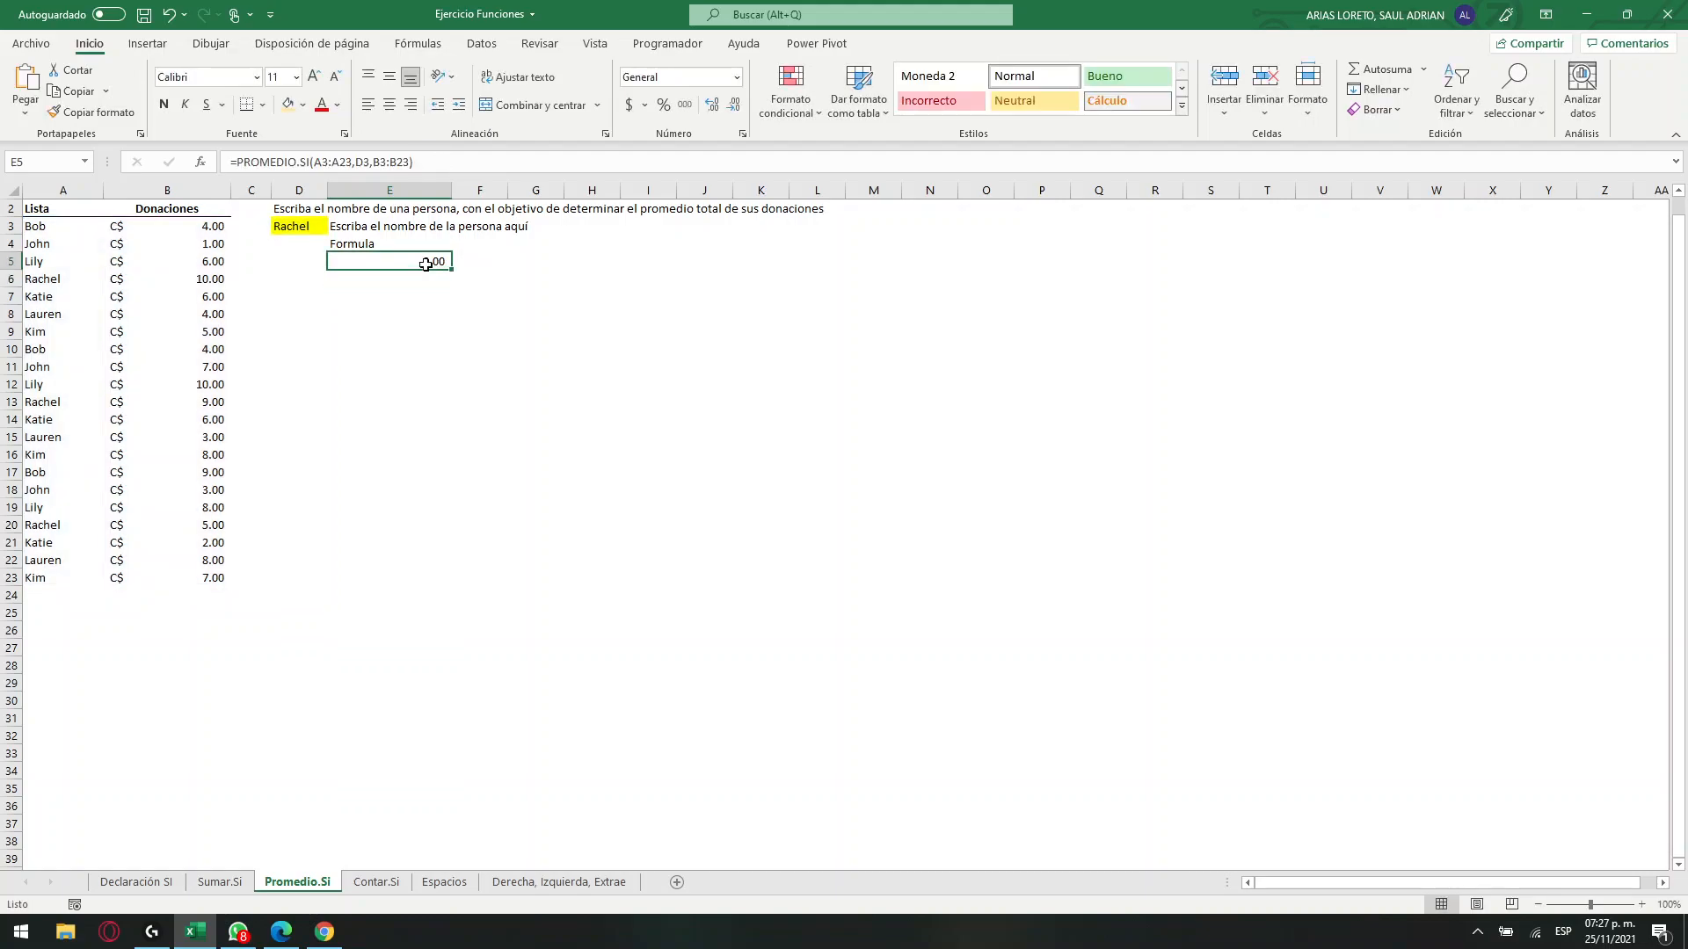
click(294, 226)
click(335, 227)
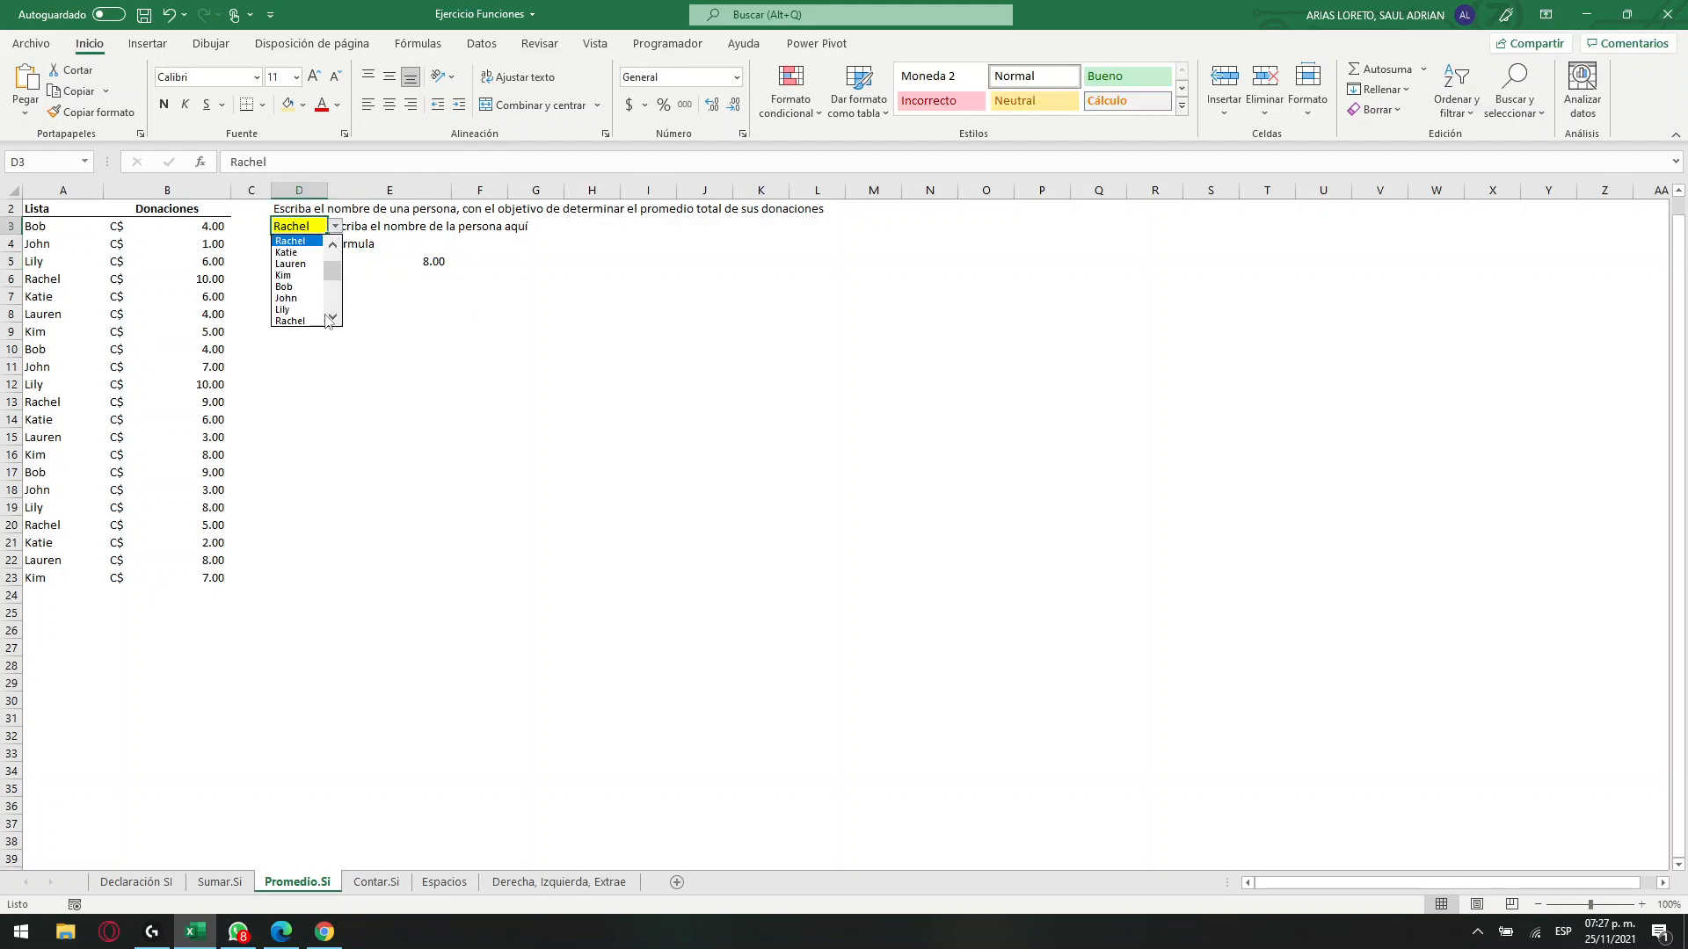
click(296, 318)
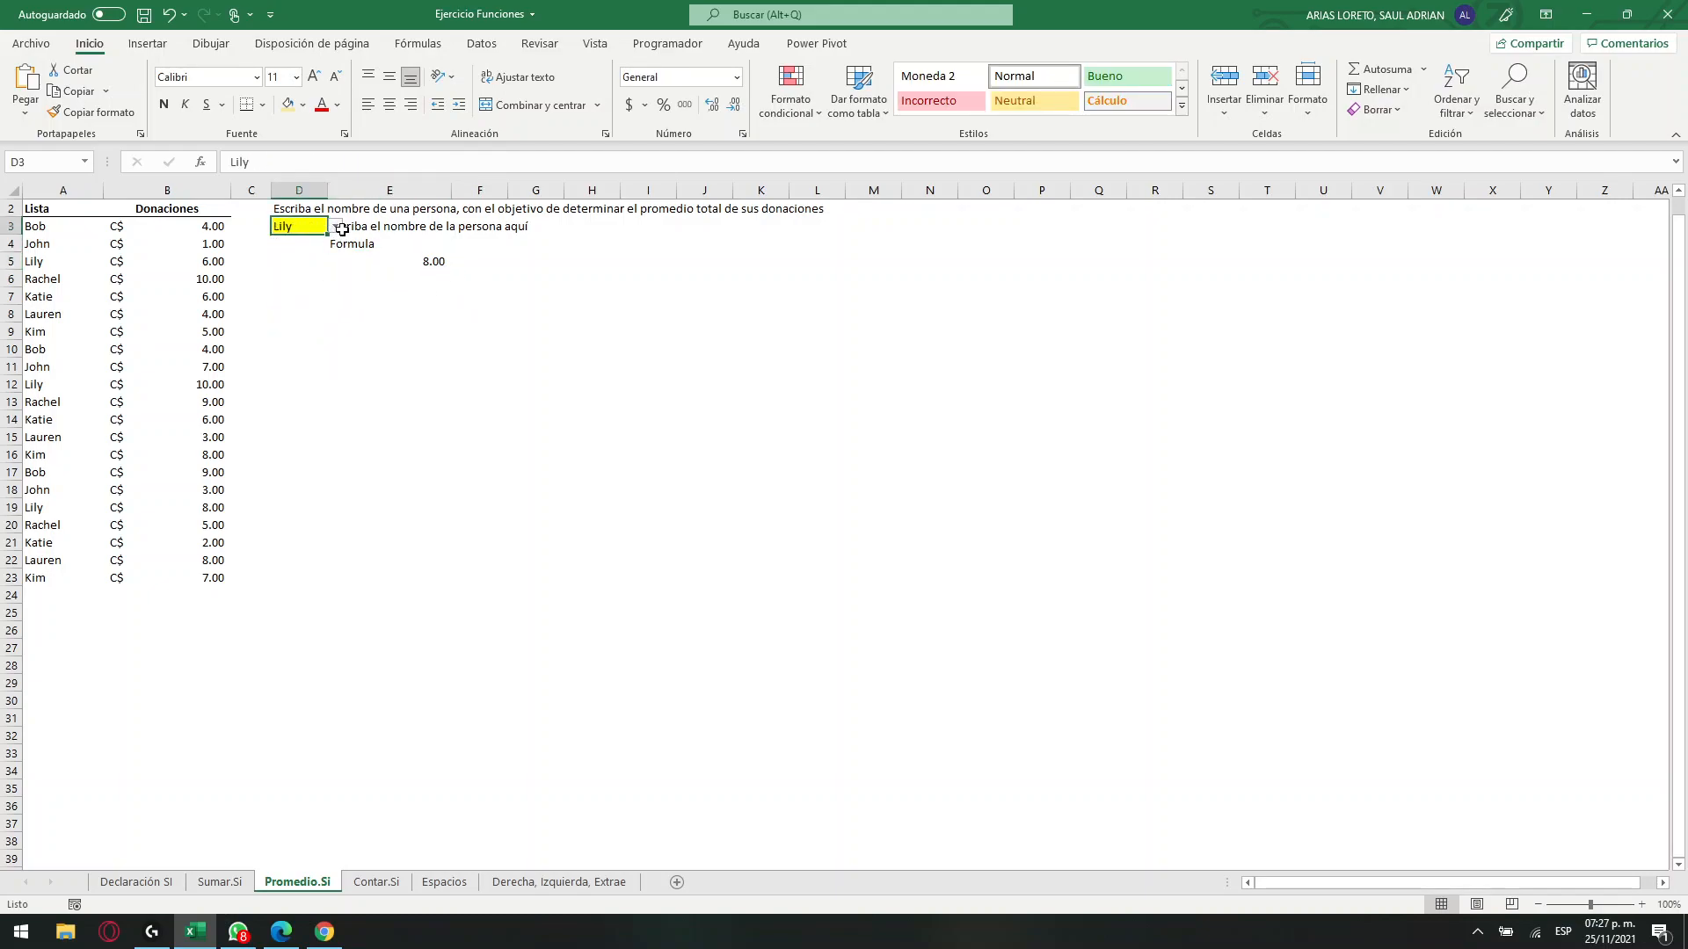
click(348, 229)
click(413, 262)
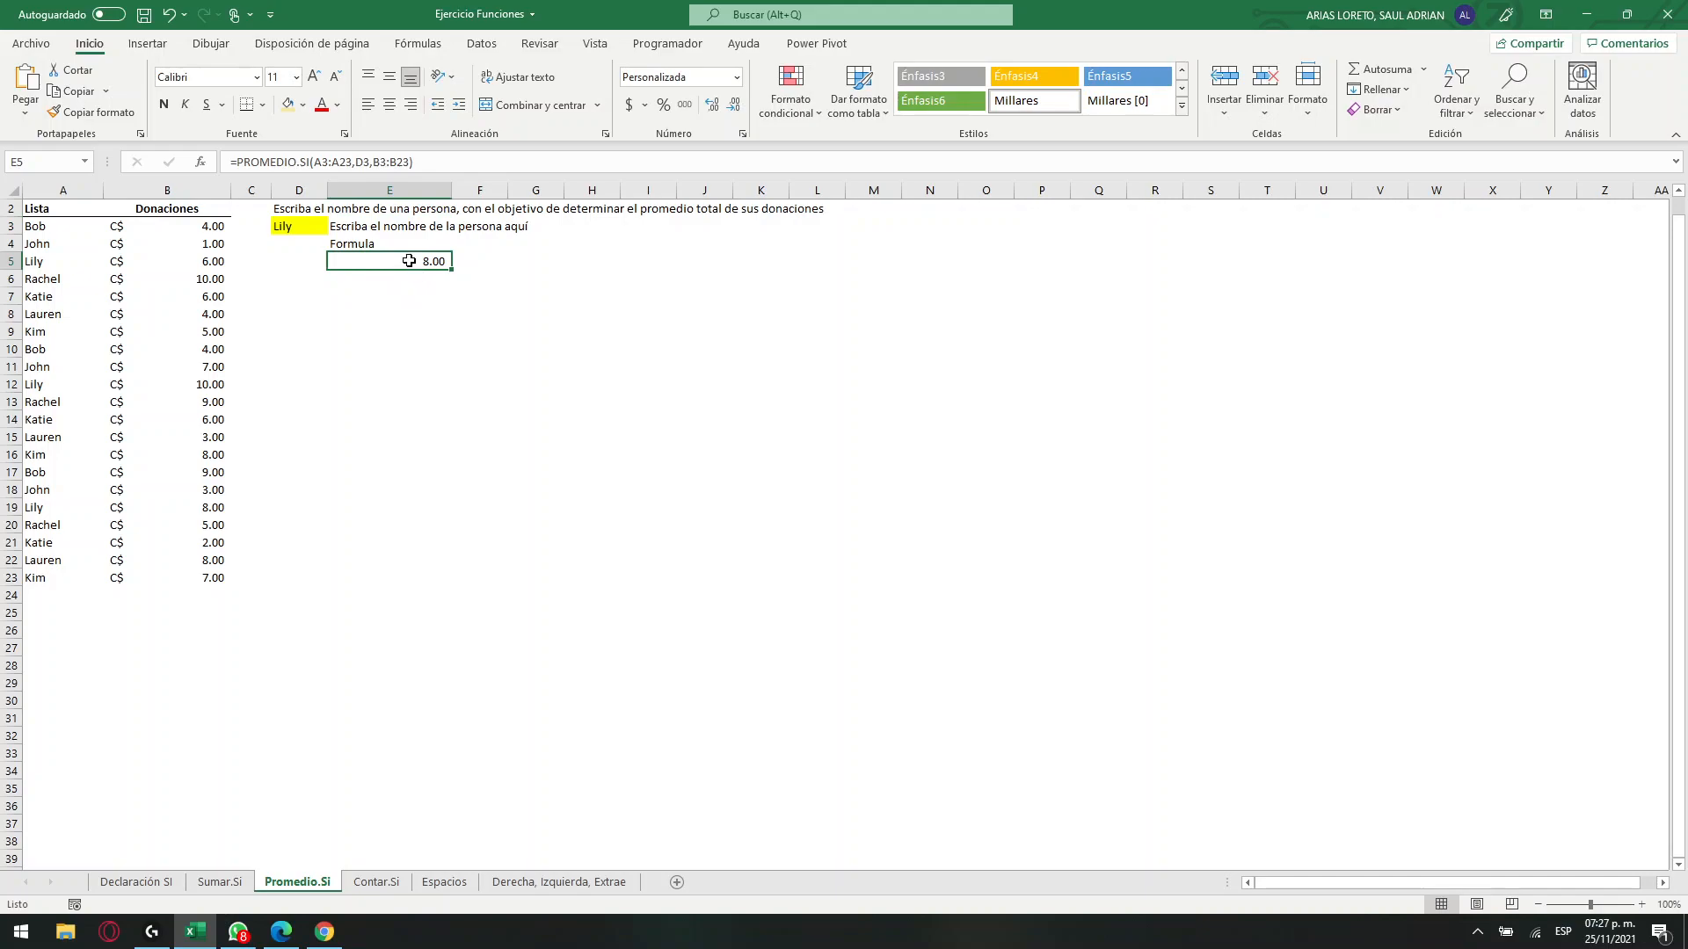
Choose the name listed in A4 from D3's drop-down list and check E5's average.
click(314, 231)
click(336, 229)
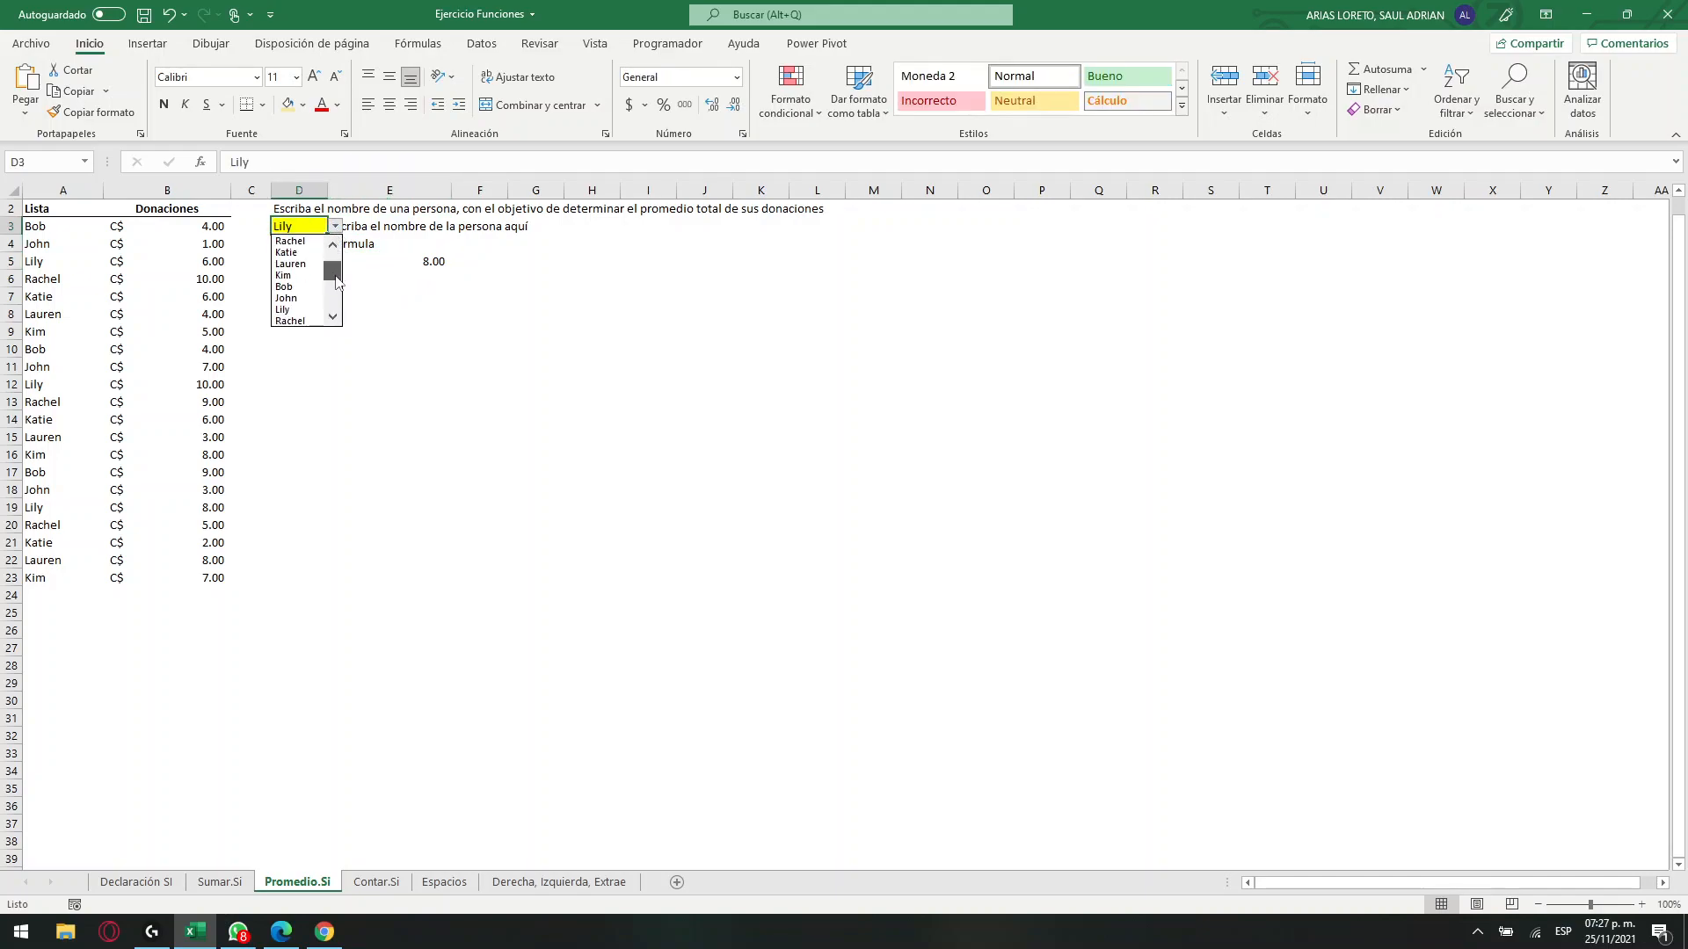
click(297, 298)
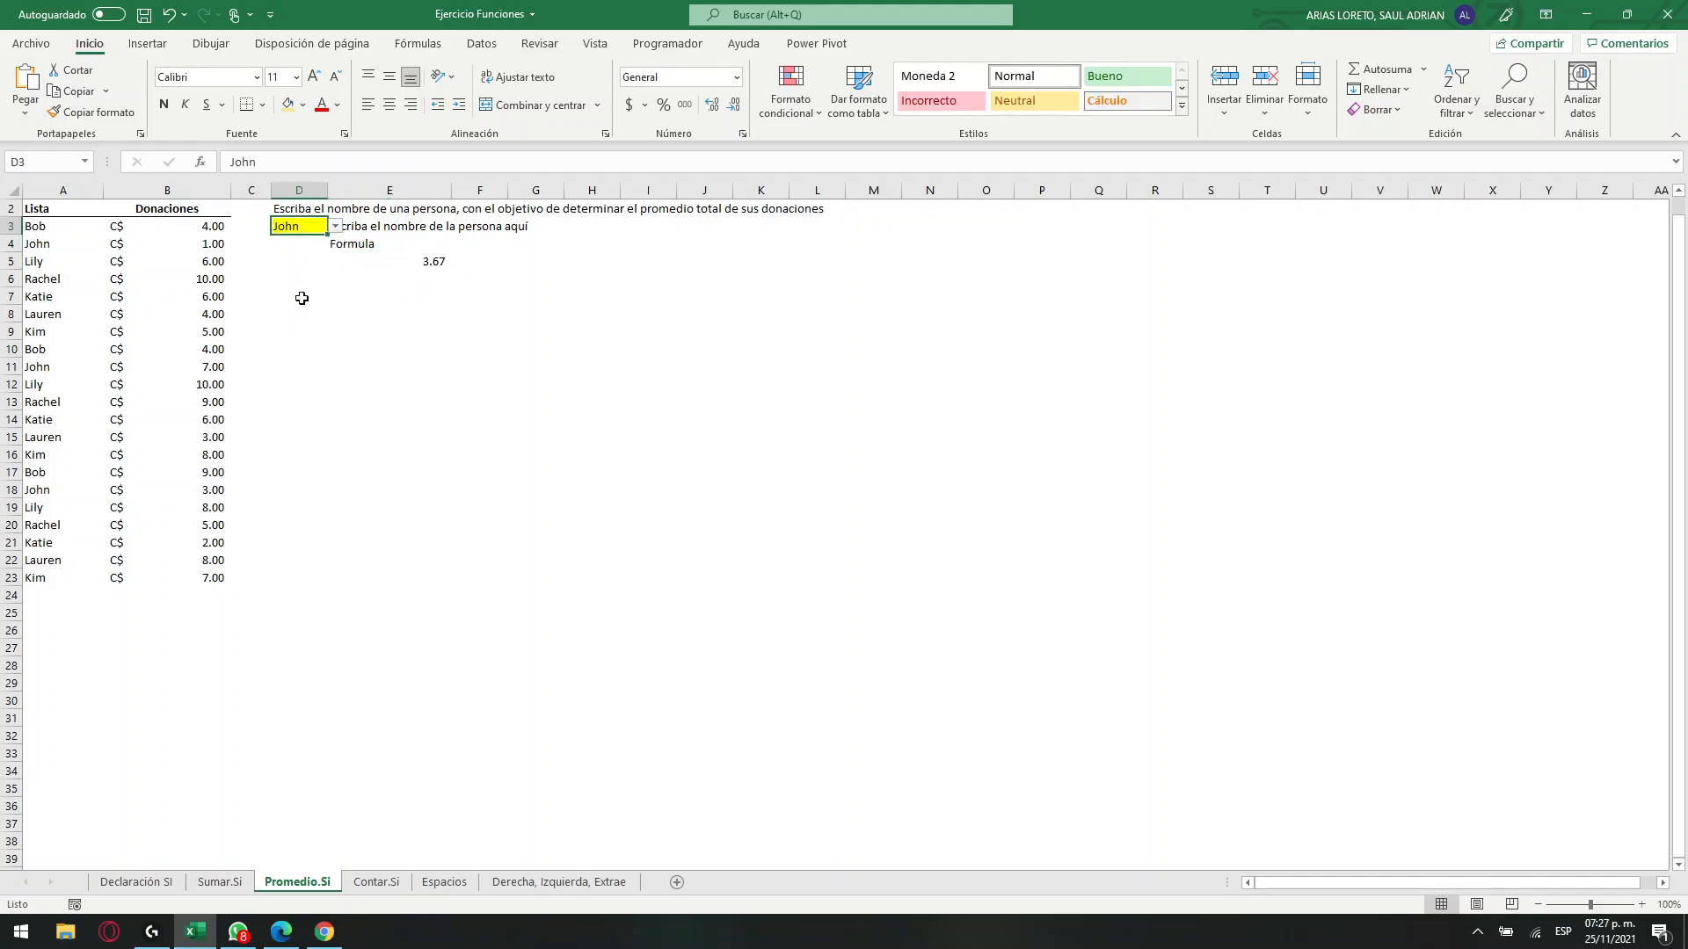
click(423, 262)
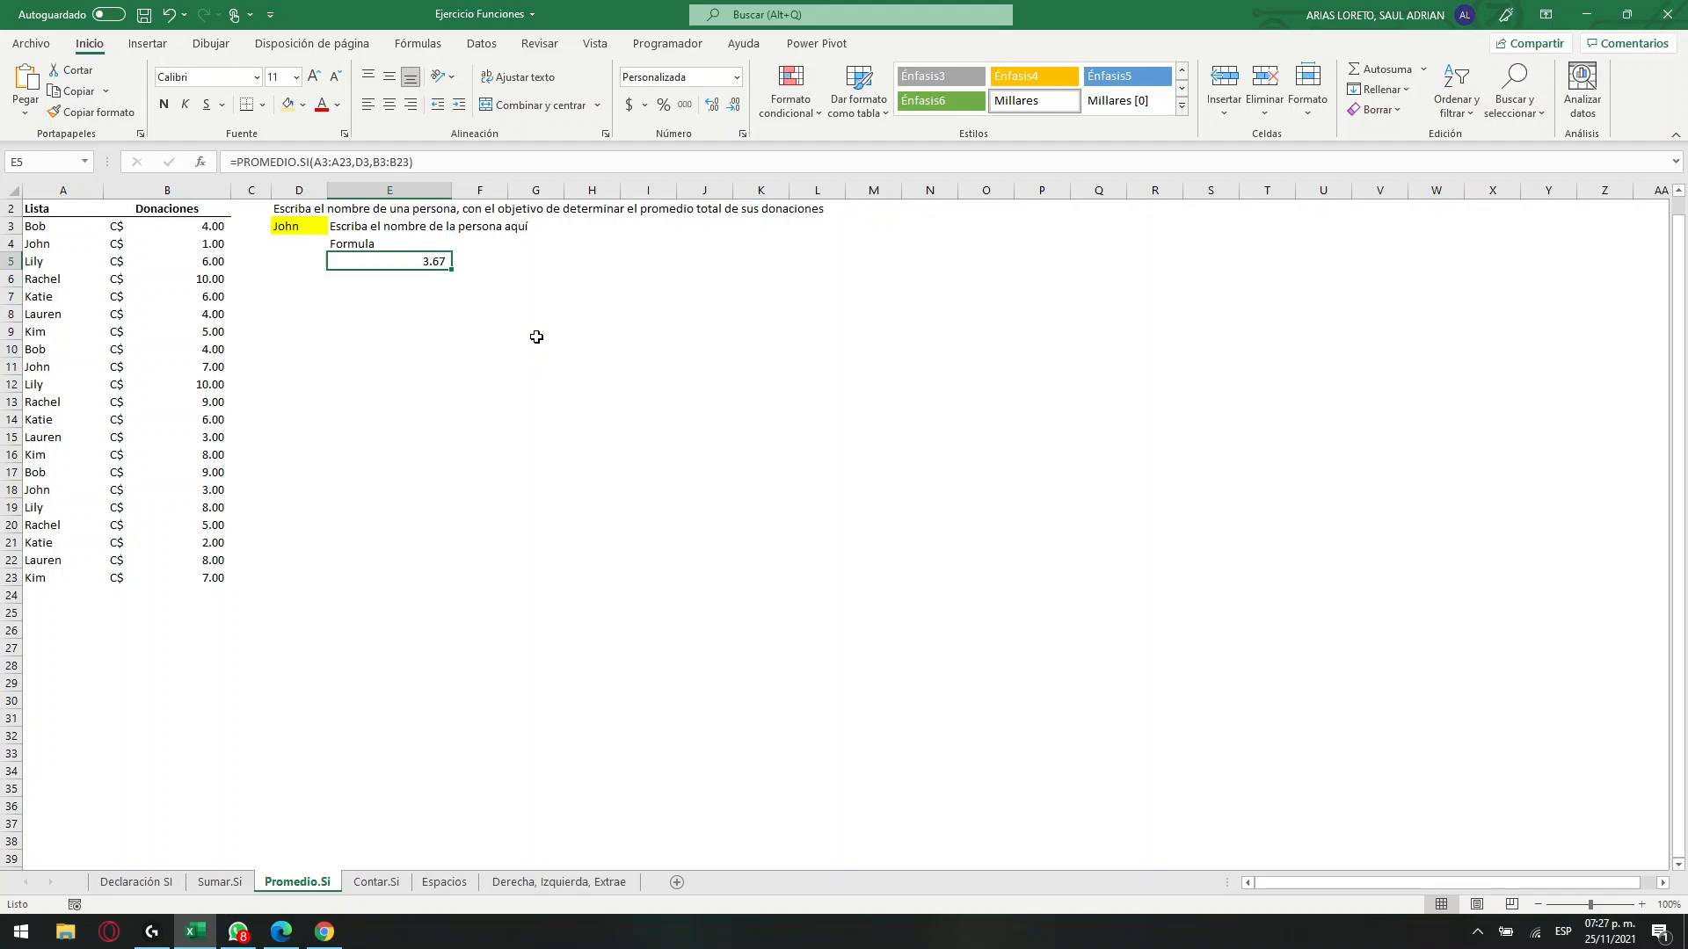
Set D3's drop-down list to the name listed in A3 and check the average in E5.
click(317, 221)
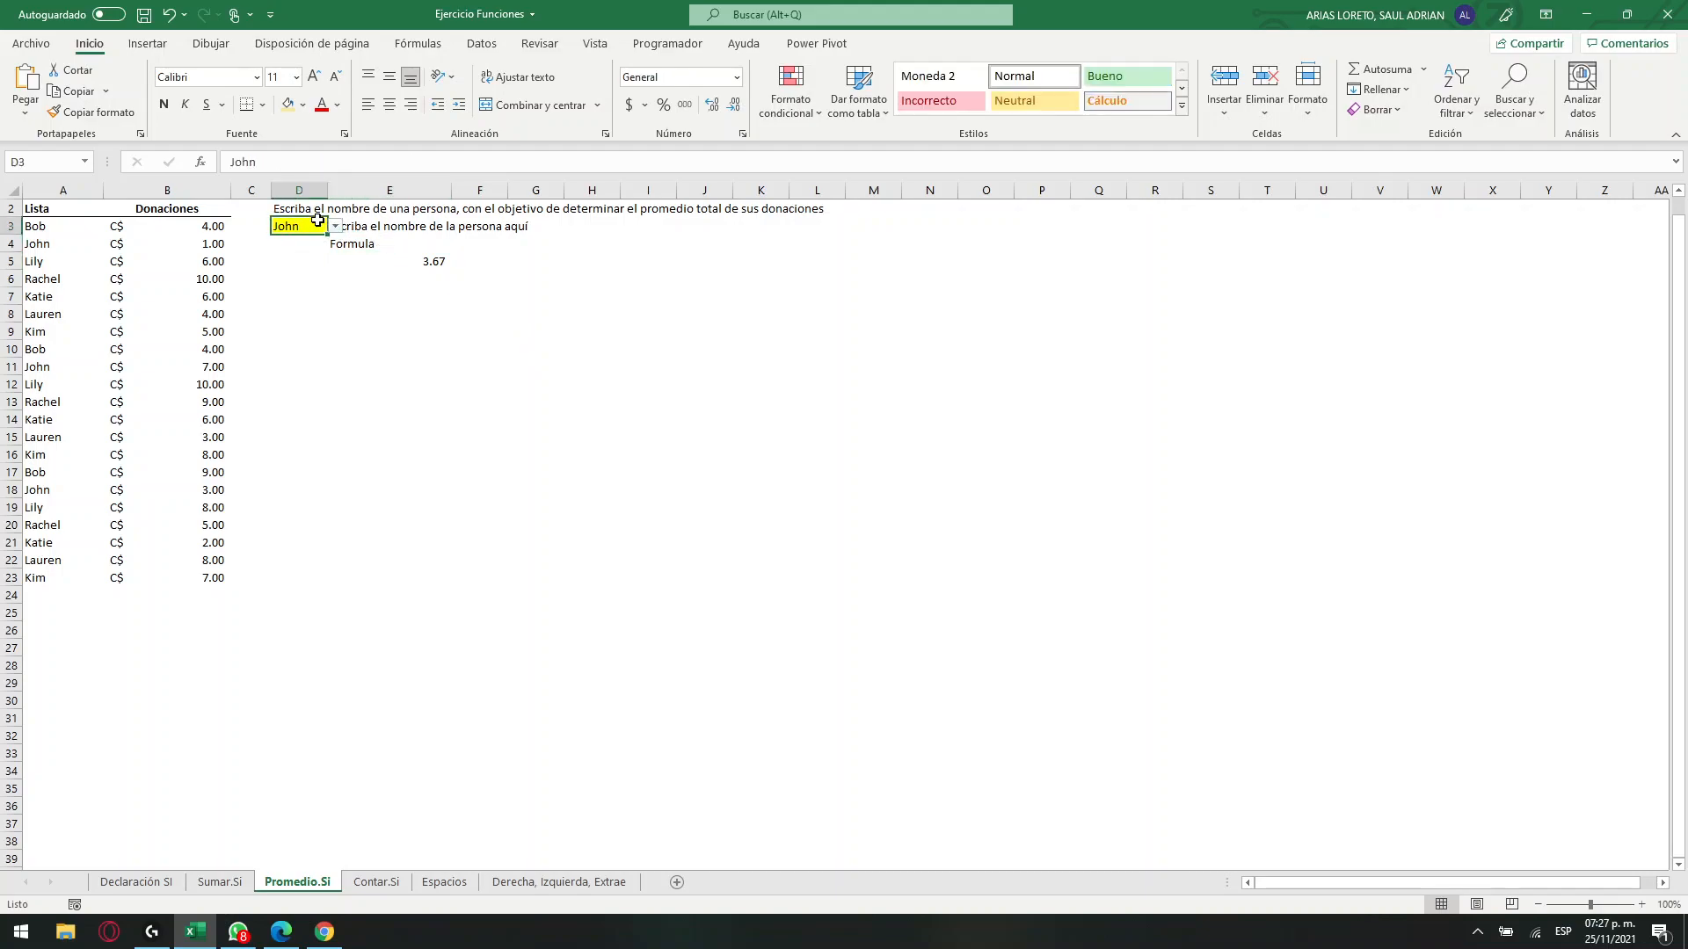
click(336, 227)
click(284, 309)
click(437, 264)
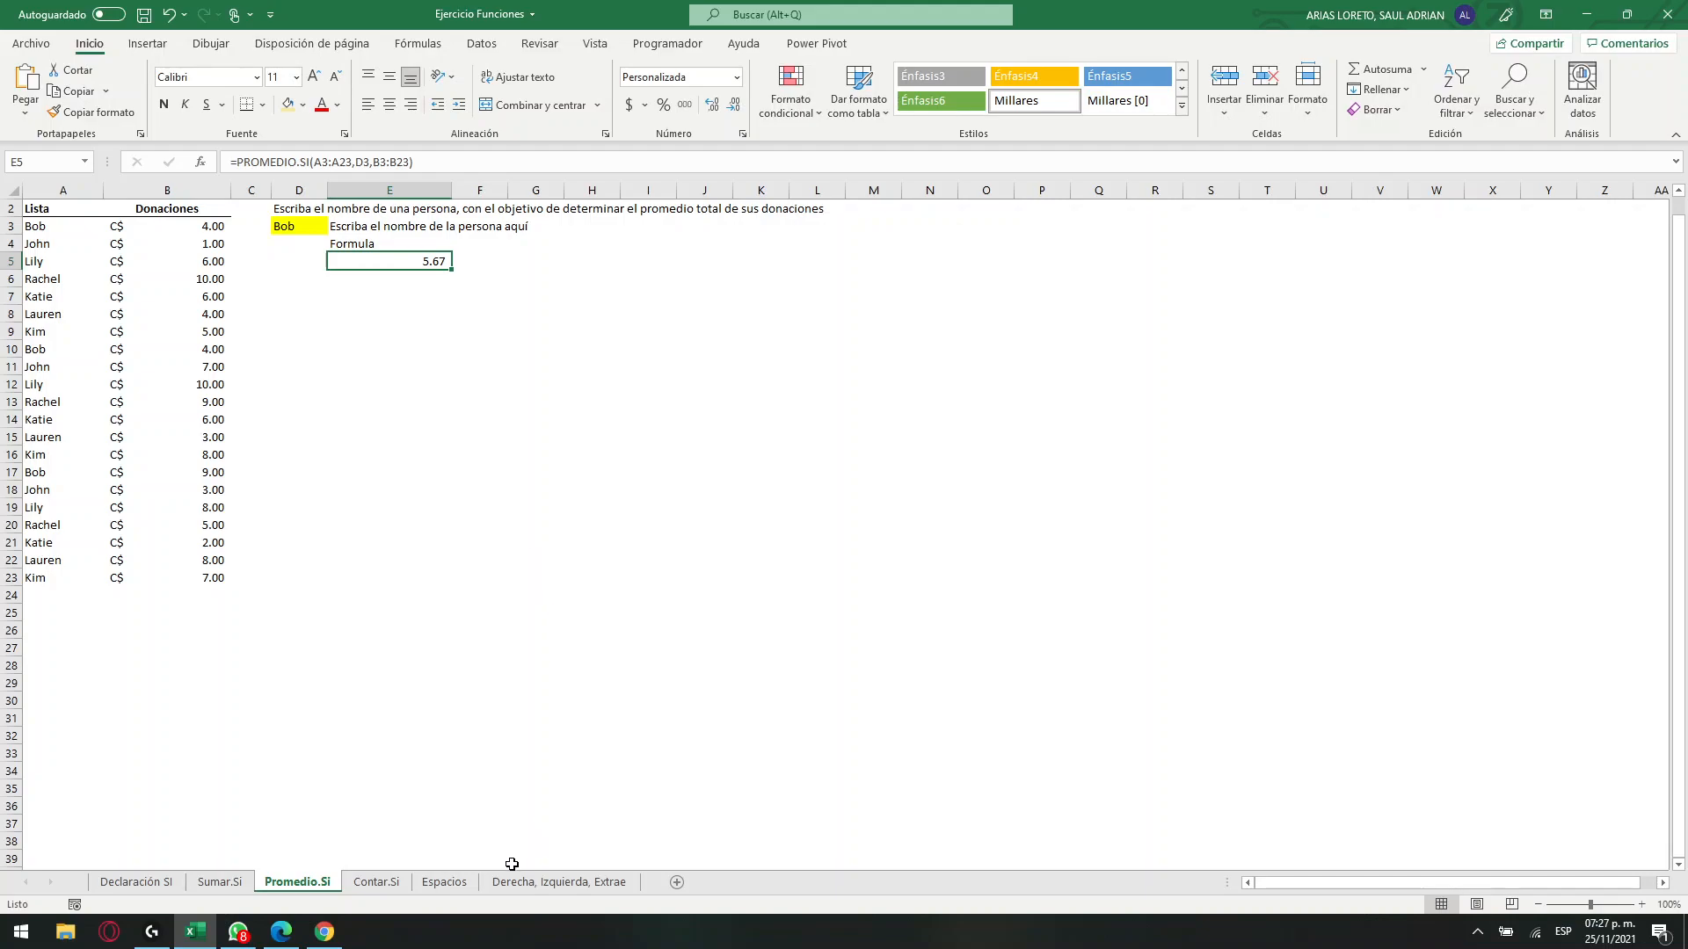
Compare the unevenly spaced names in column A of the Espacios sheet with the lists on Sumar.Si and Contar.Si, returning to Espacios.
click(454, 889)
click(317, 239)
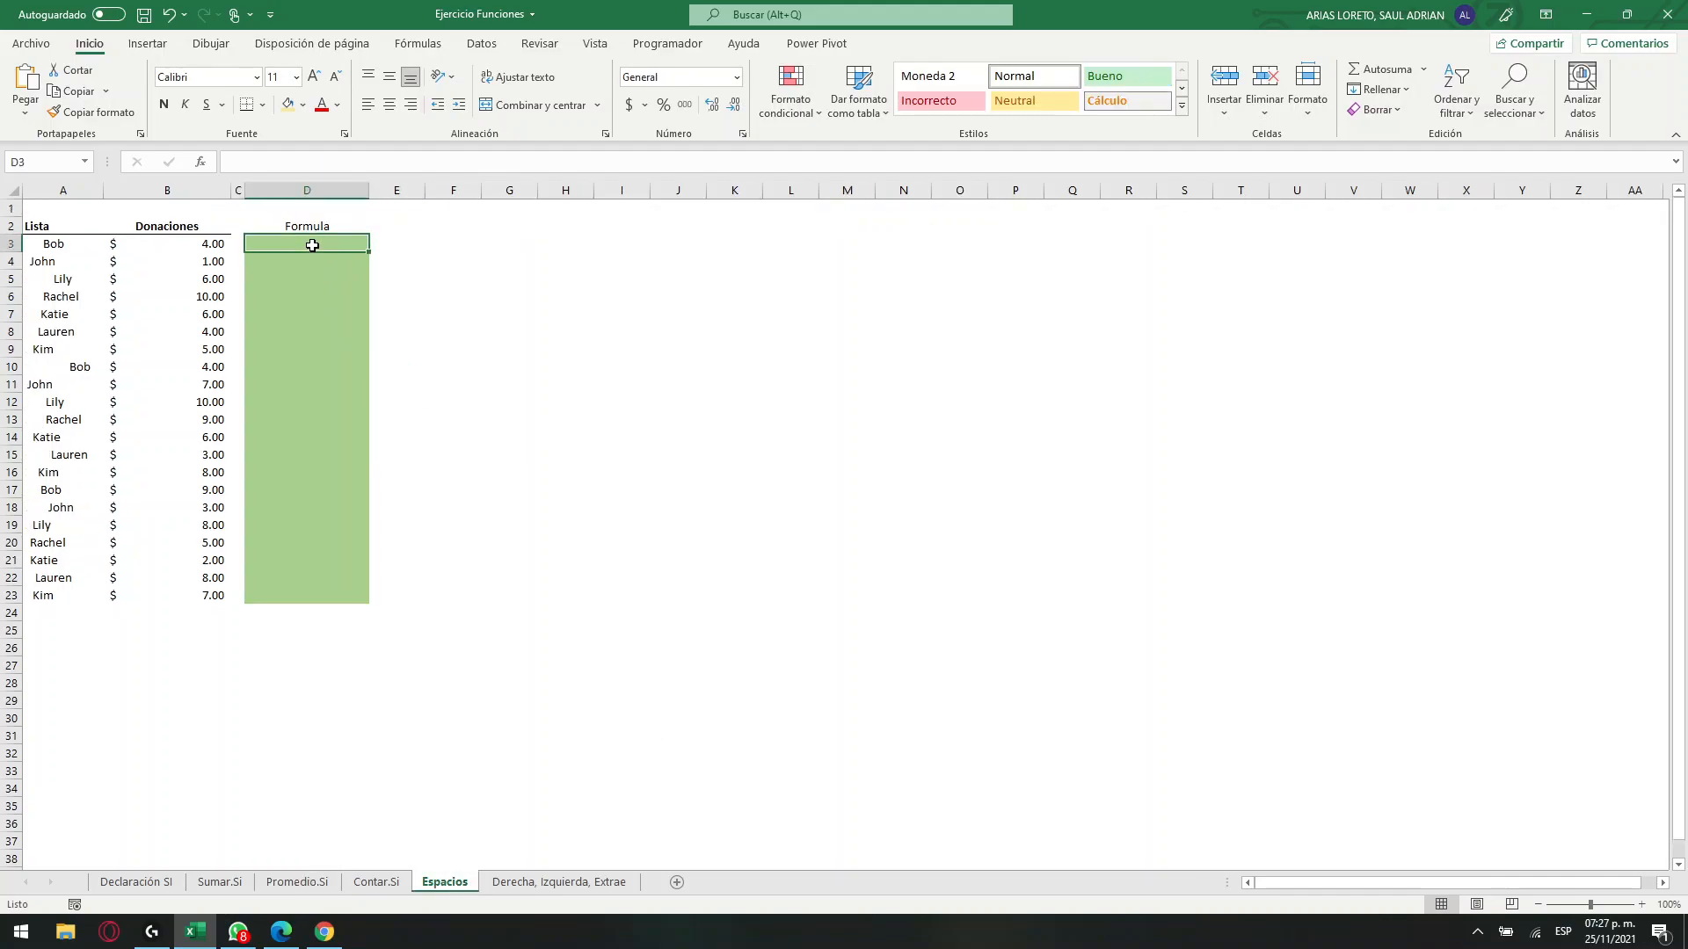
drag(51, 247, 163, 244)
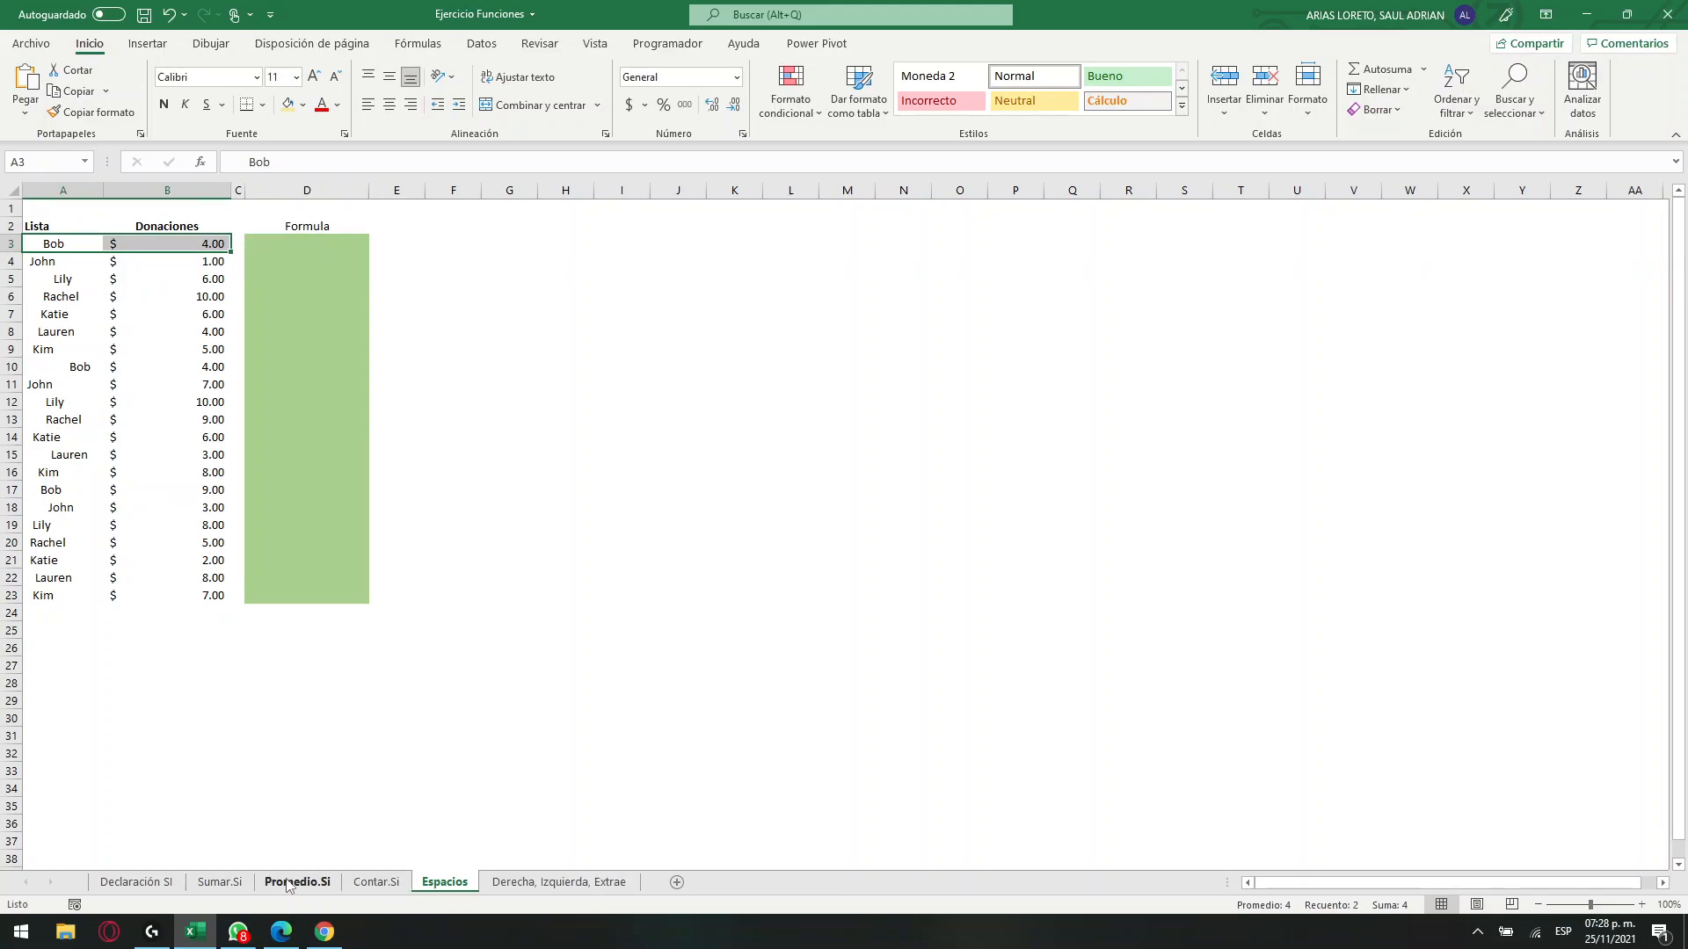
click(220, 882)
click(377, 882)
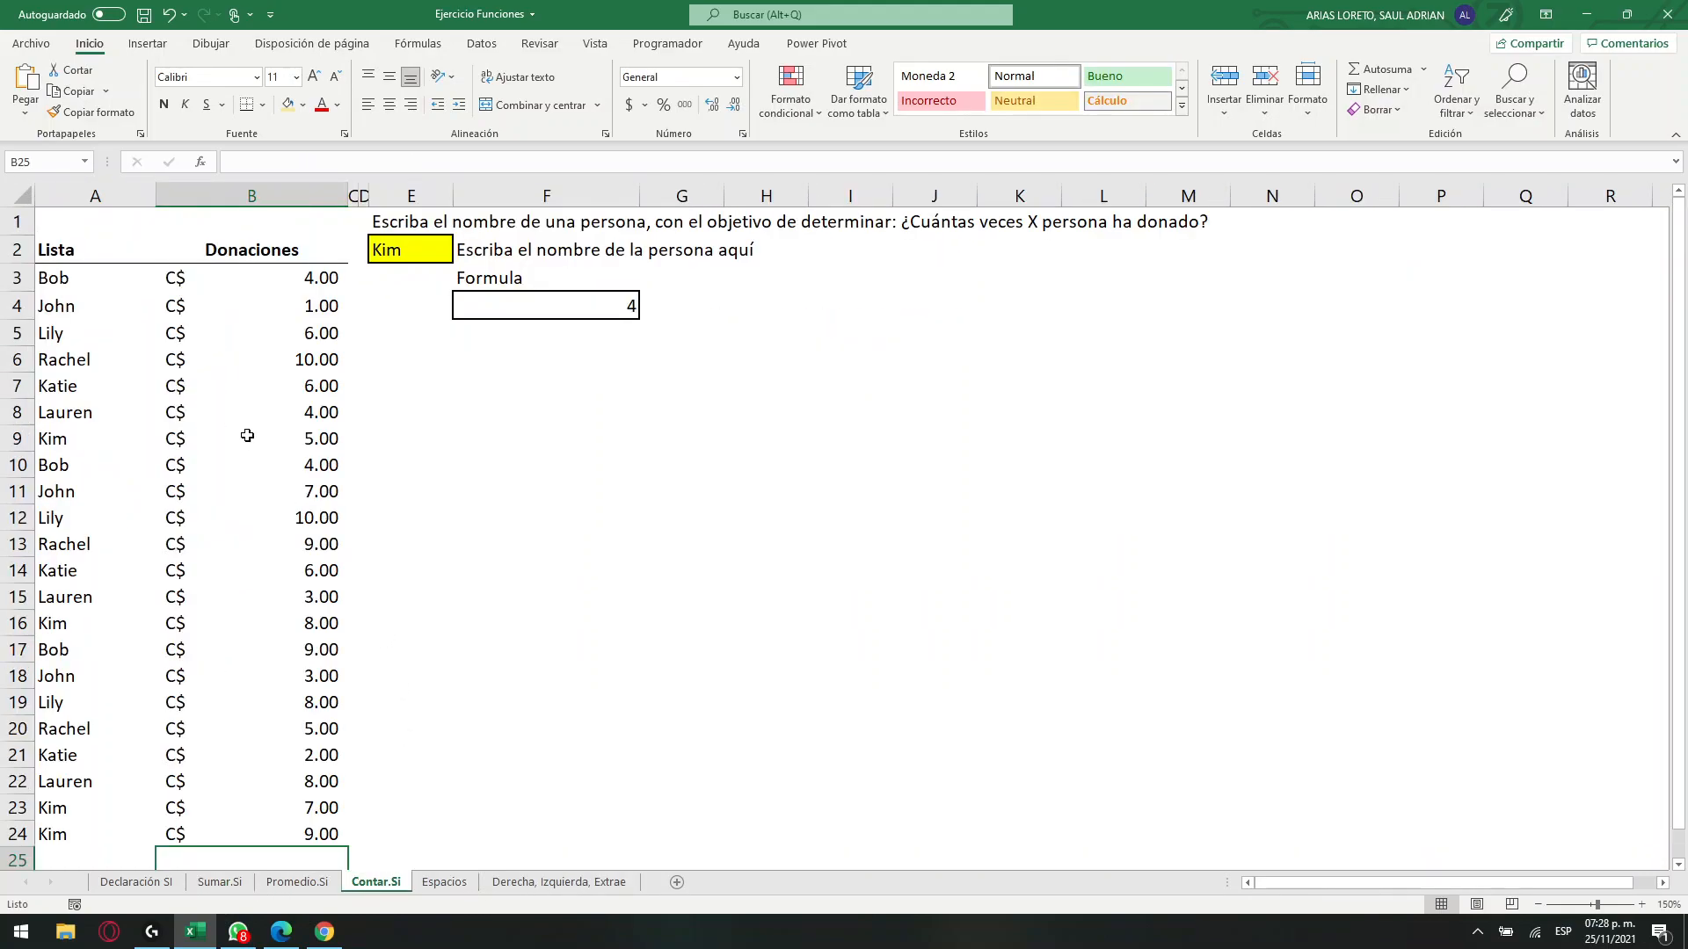
click(450, 882)
click(272, 245)
drag(73, 247, 289, 254)
Enter the formula =ESPACIOS(A3) in D3 to strip the extra spaces from the first name.
click(285, 245)
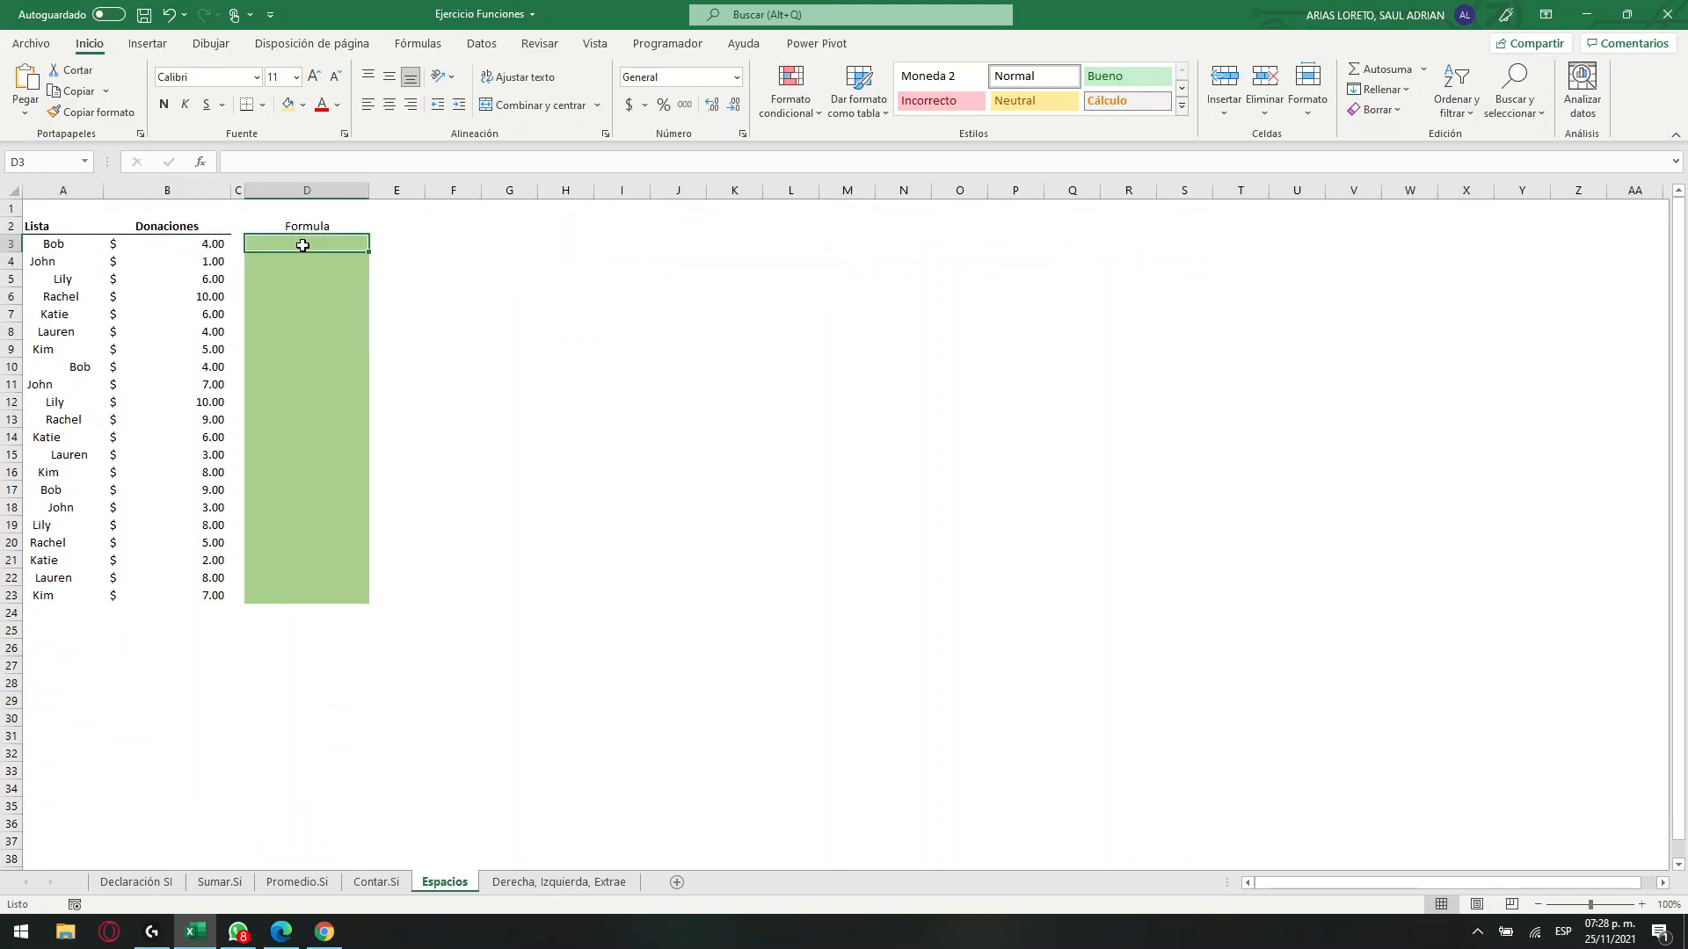
drag(264, 243, 299, 250)
mouse_move(320, 249)
mouse_down()
mouse_move(316, 554)
mouse_move(351, 490)
mouse_move(345, 249)
mouse_up()
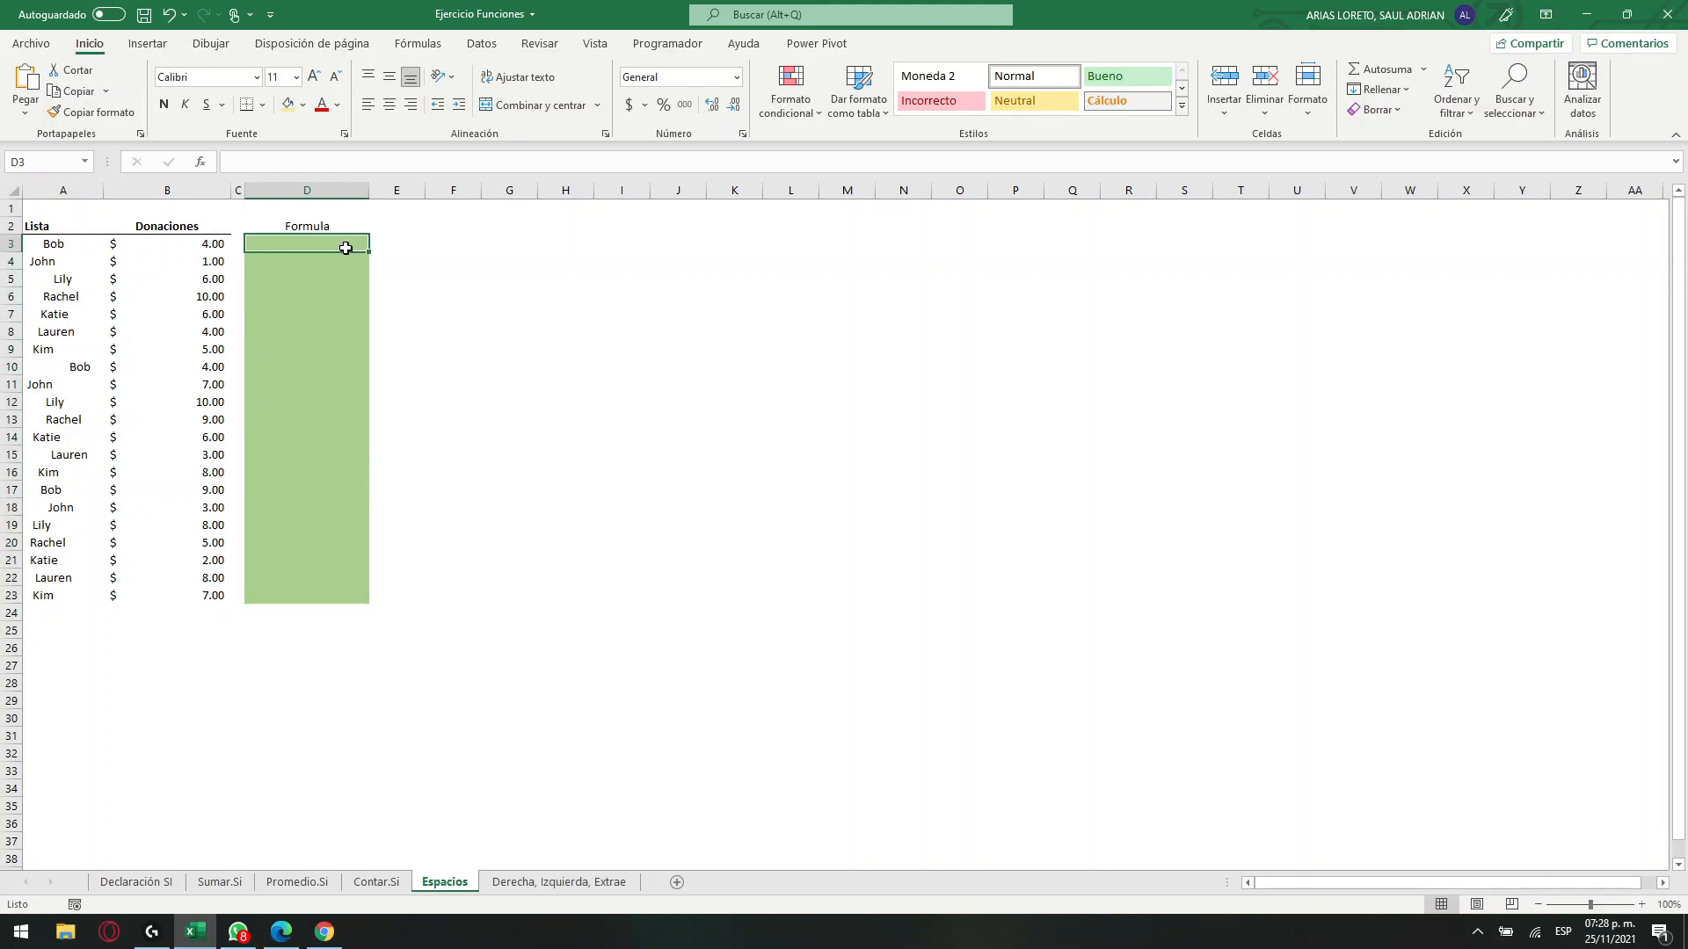
click(289, 165)
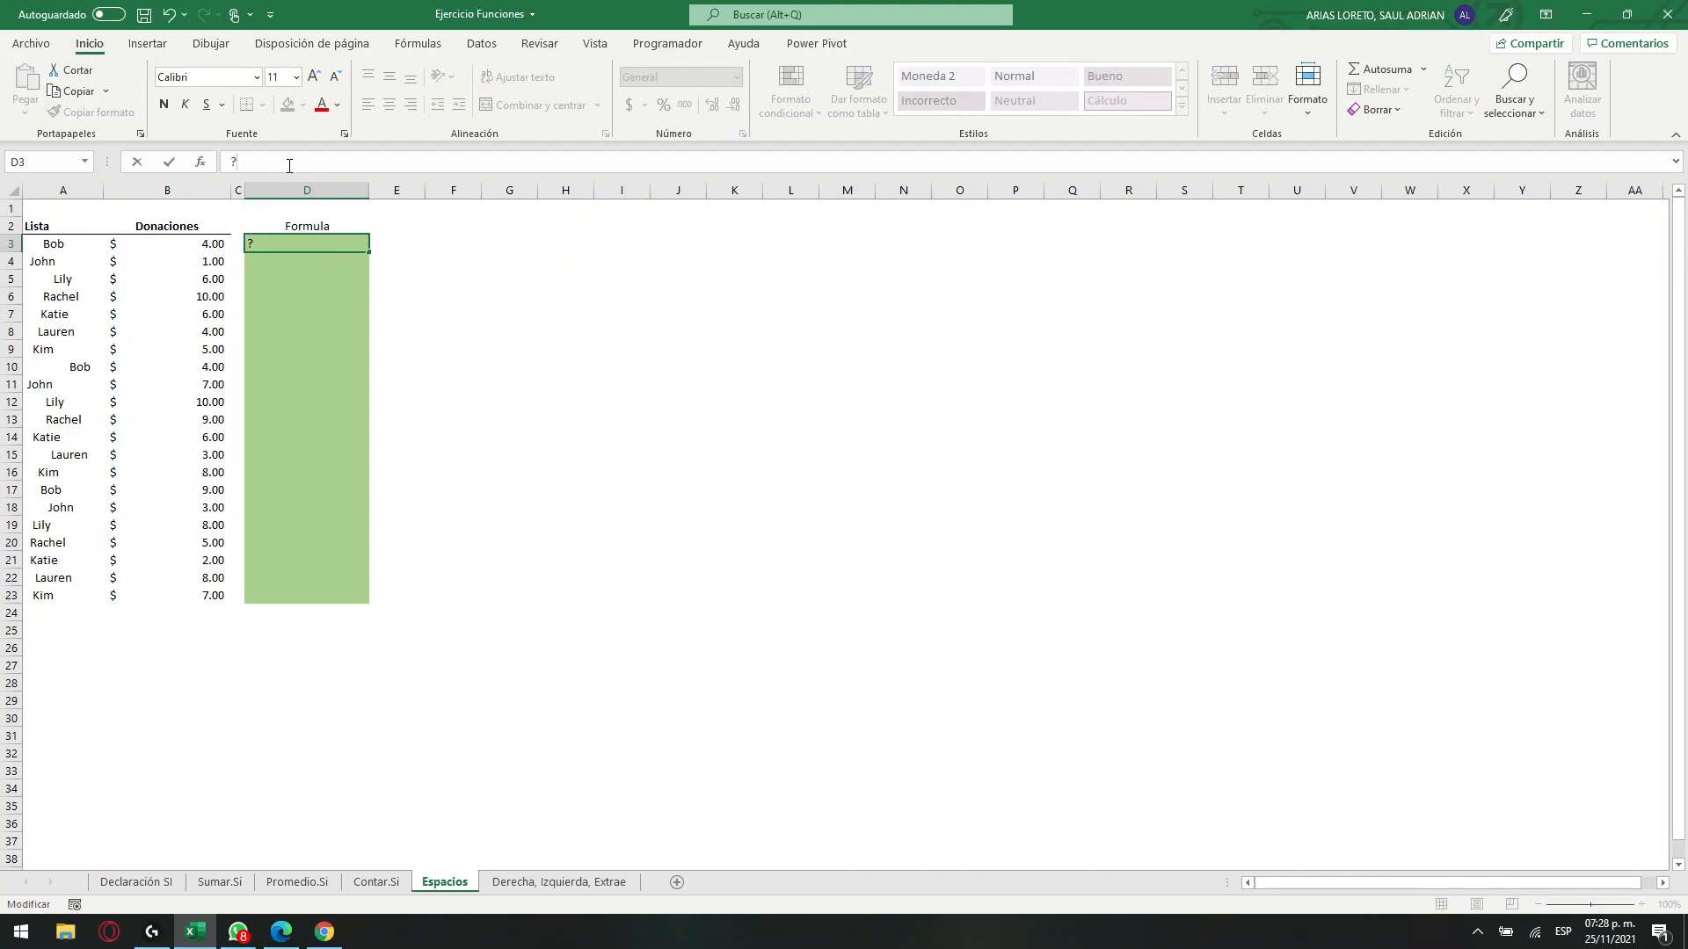
text(=eSP)
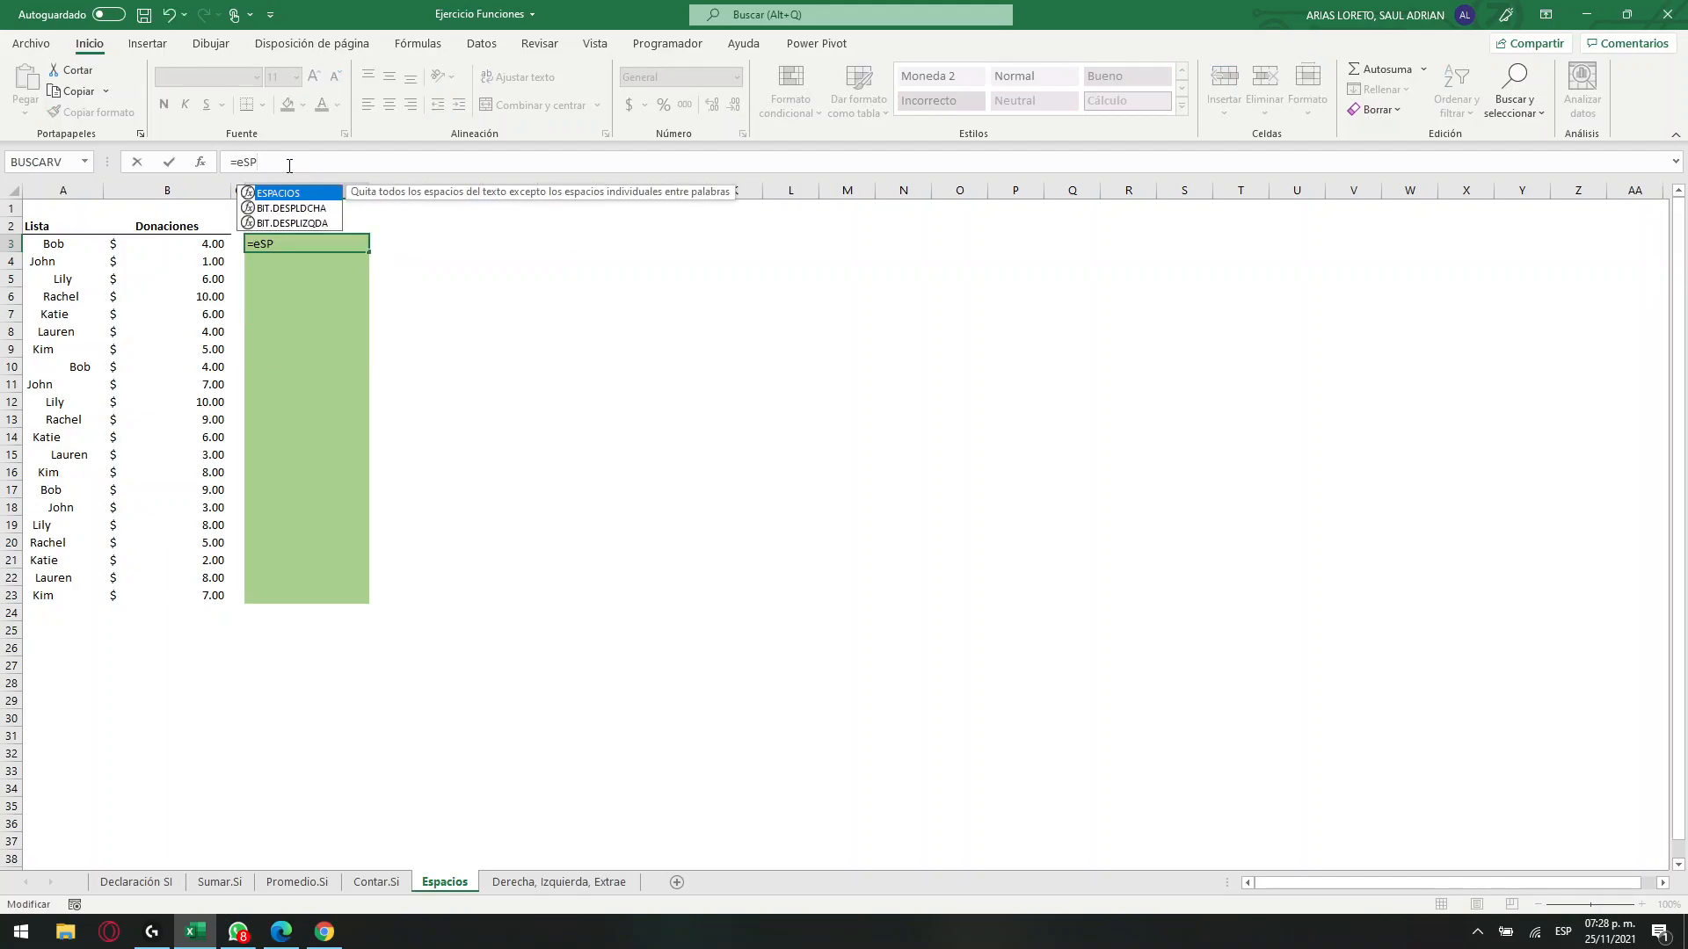
key(Tab)
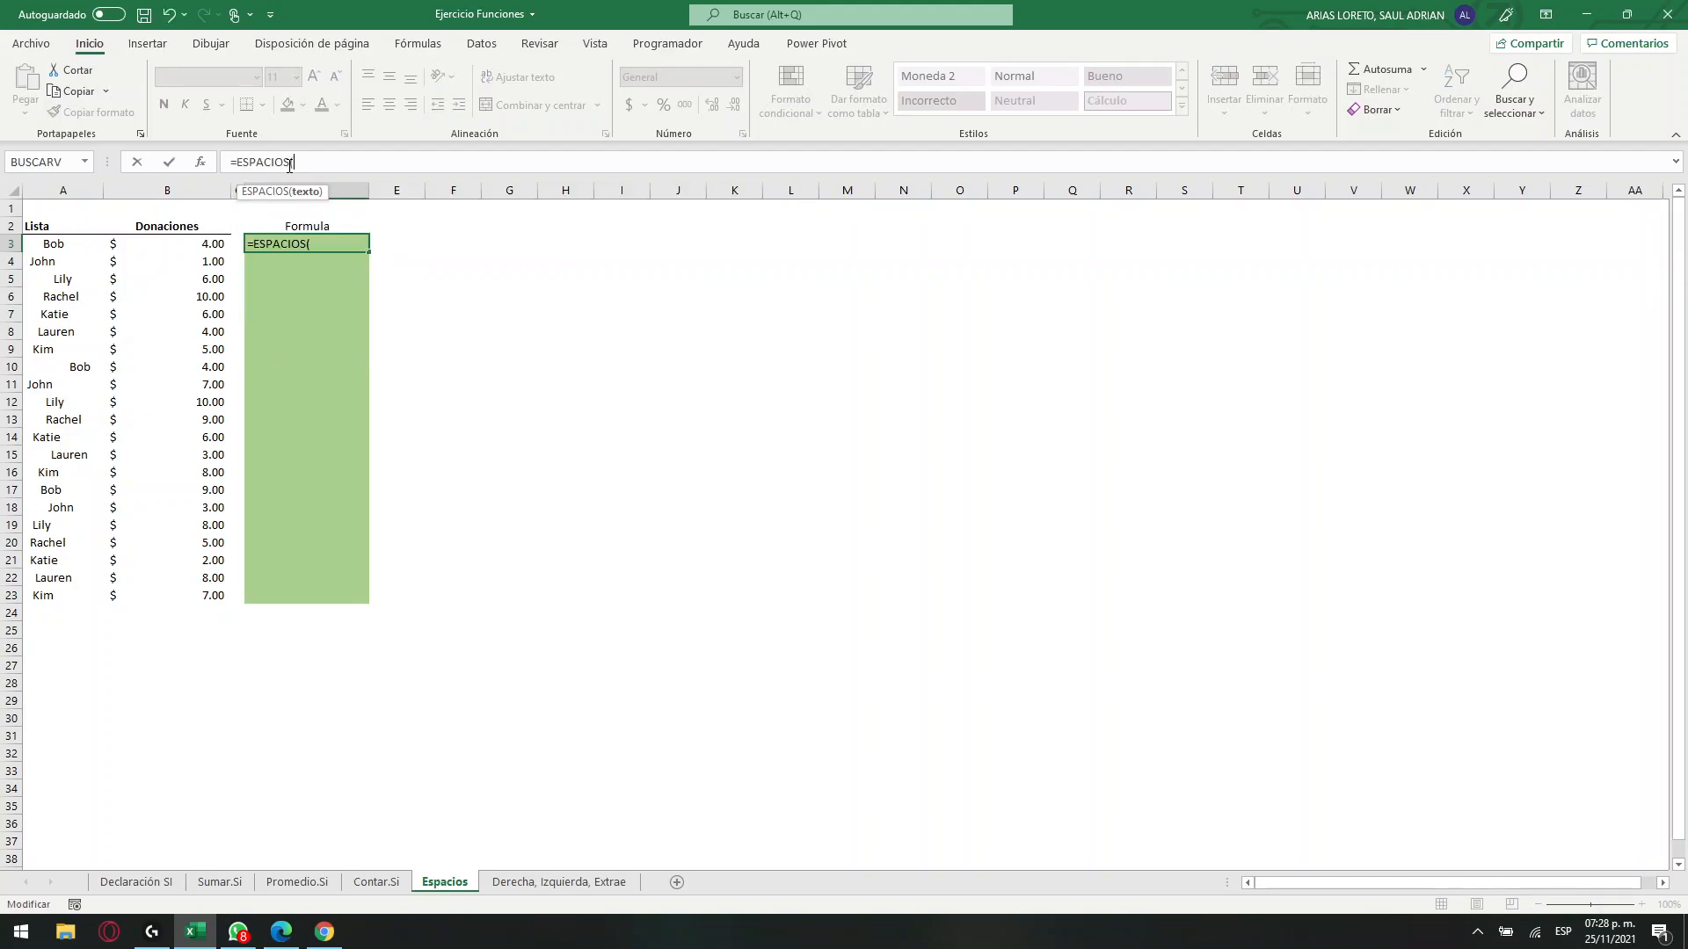
click(77, 248)
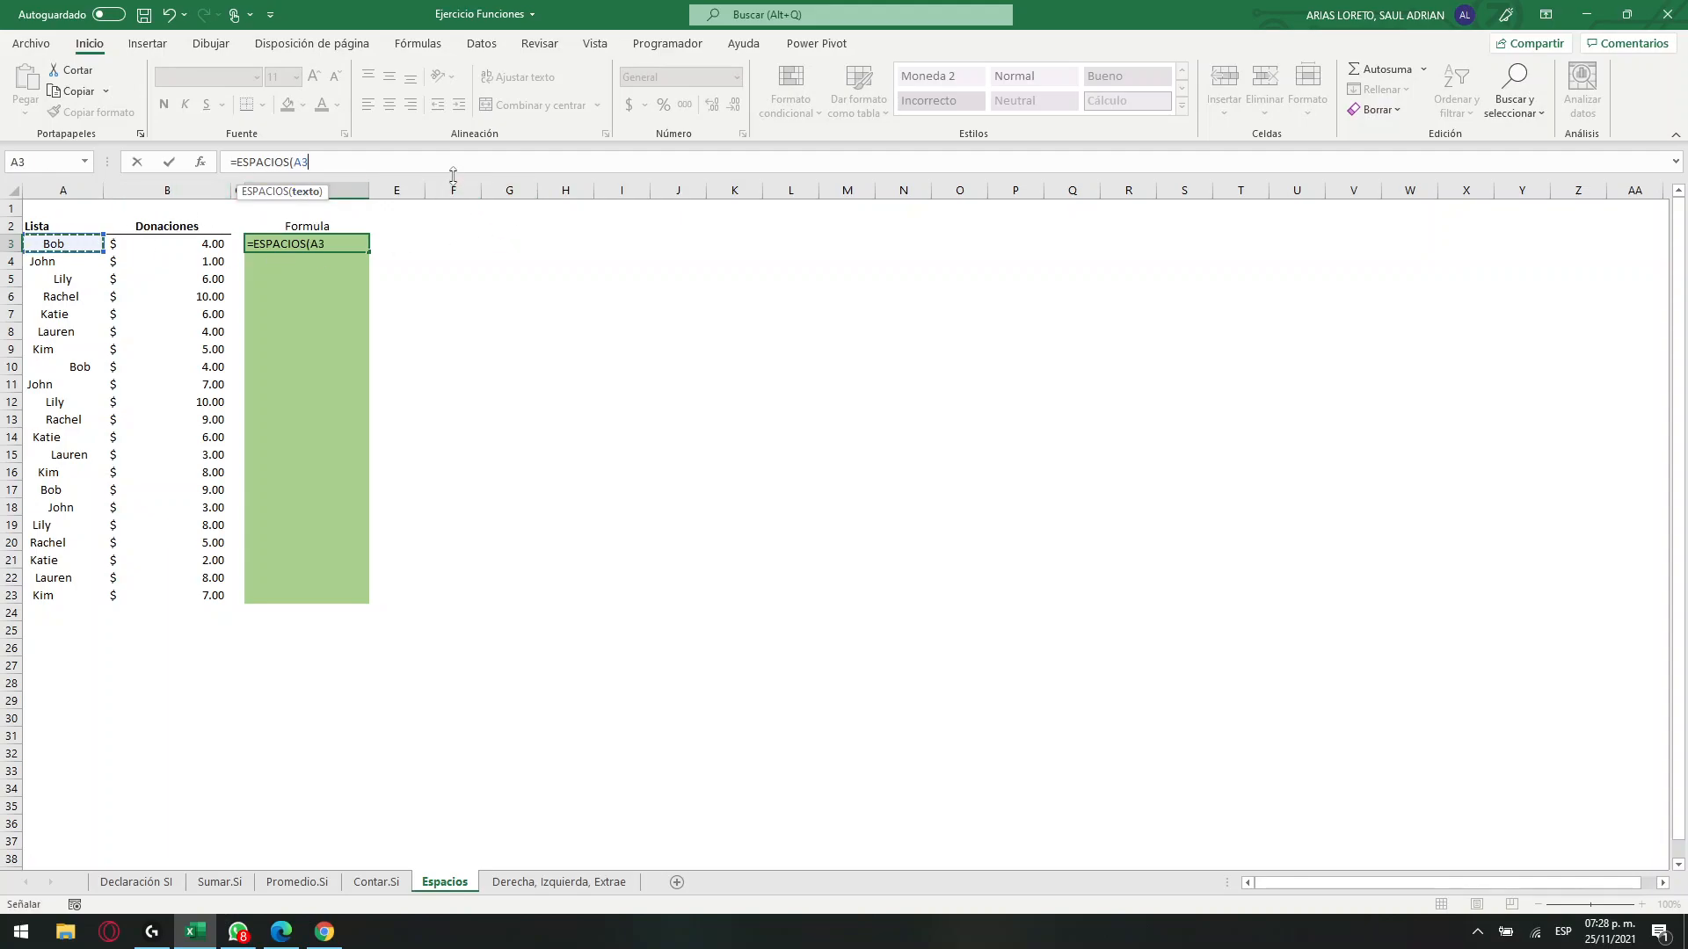
key(Return)
Fill the ESPACIOS formula from D3 down to D23 and check it against the spaced name in A10.
click(85, 250)
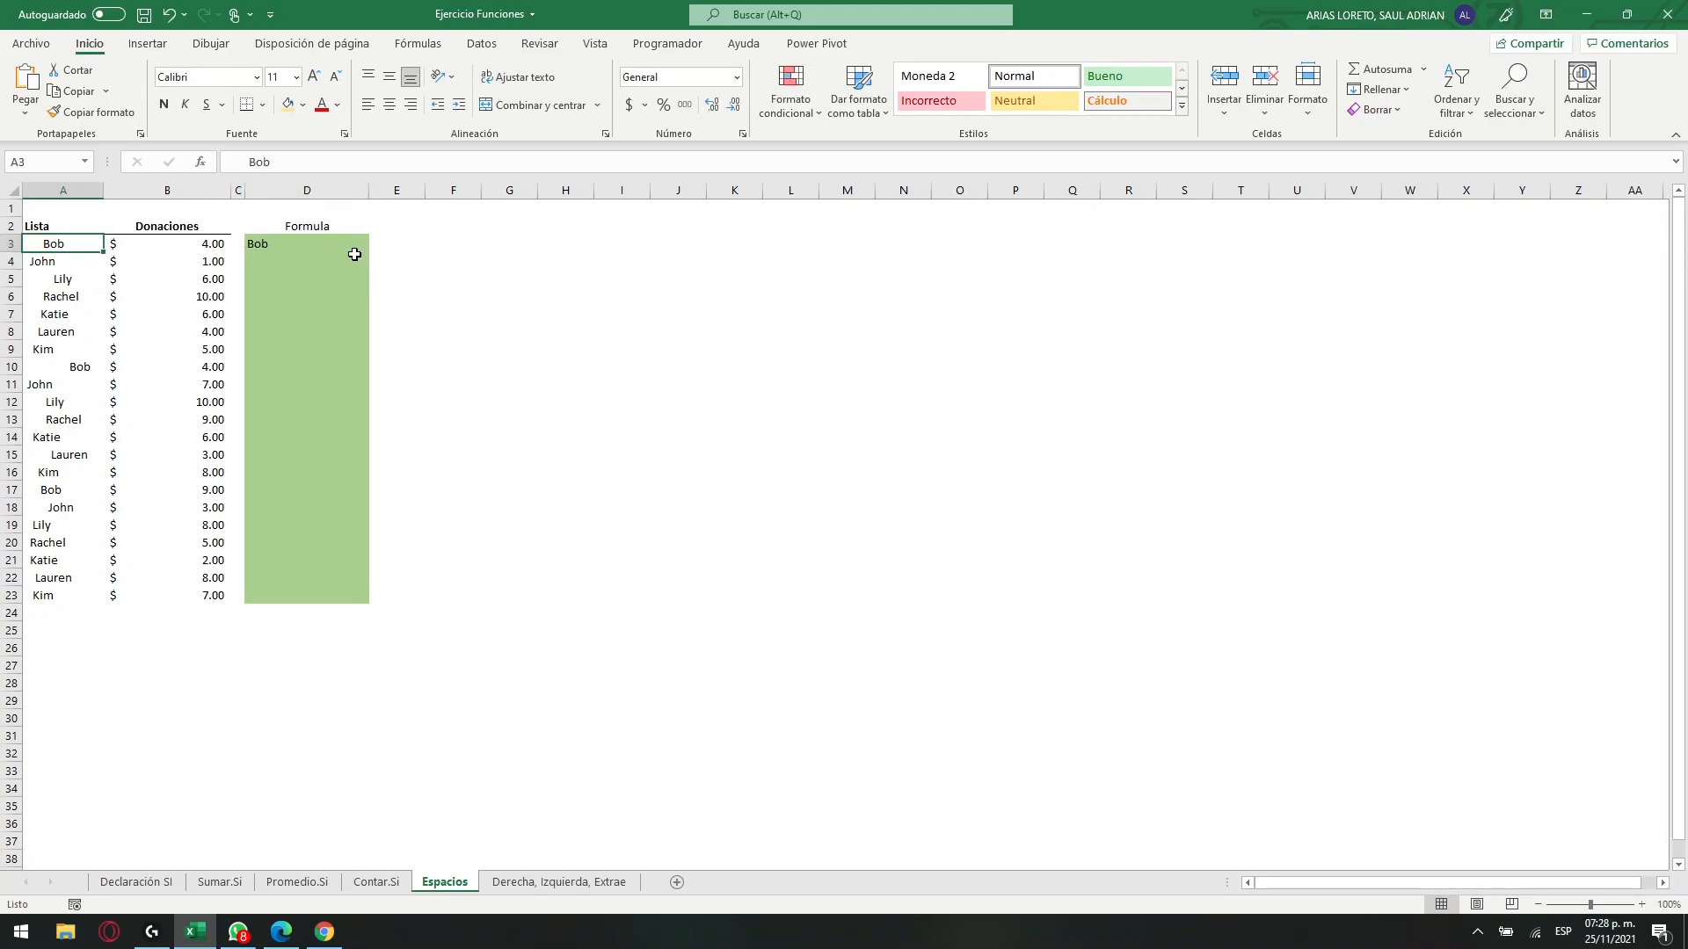
click(358, 252)
drag(369, 252, 373, 600)
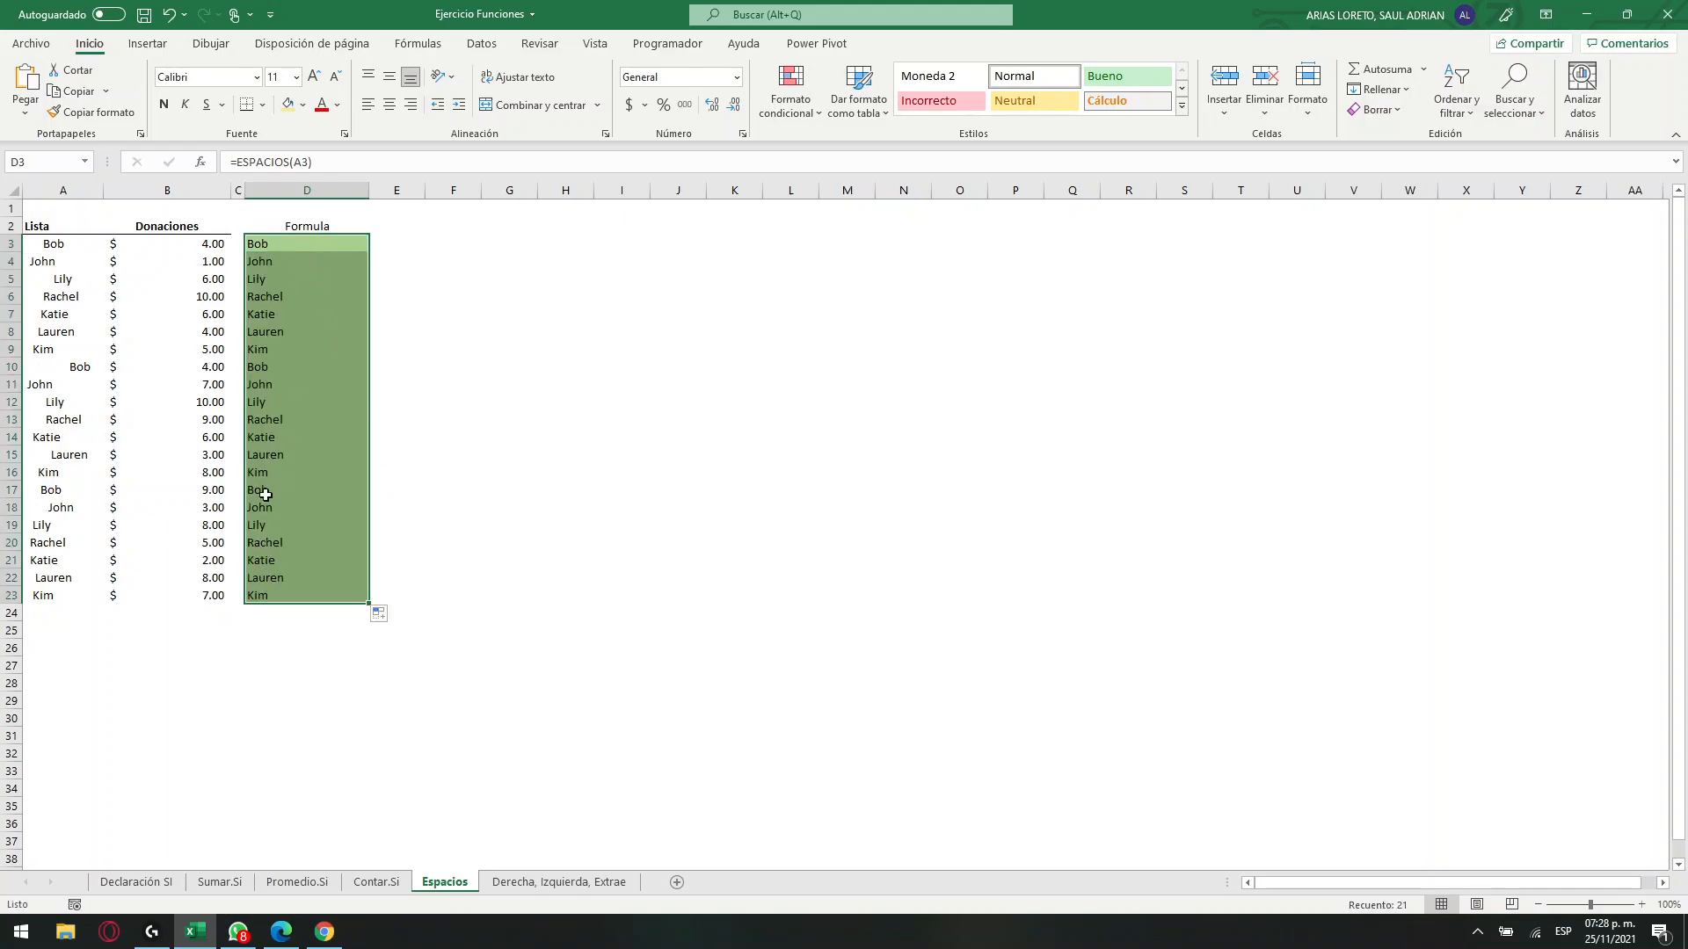
click(72, 366)
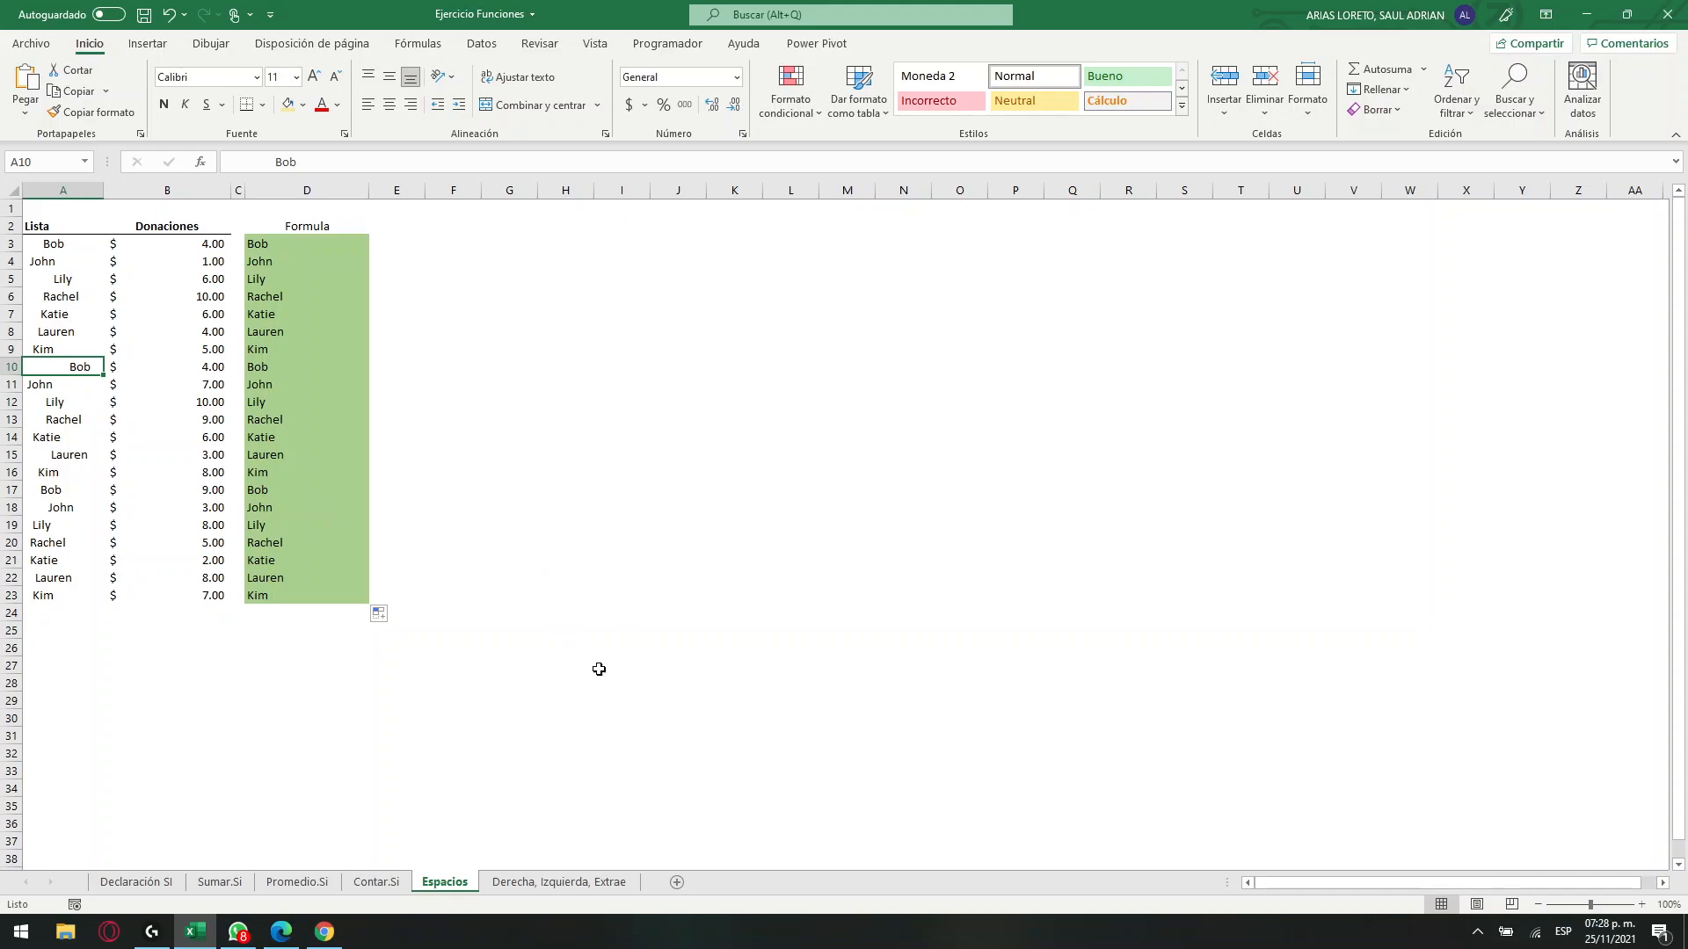
Open the Derecha, Izquierda, Extrae sheet and examine the first account code against the expense type, location and employee legend in B2:G4.
click(552, 883)
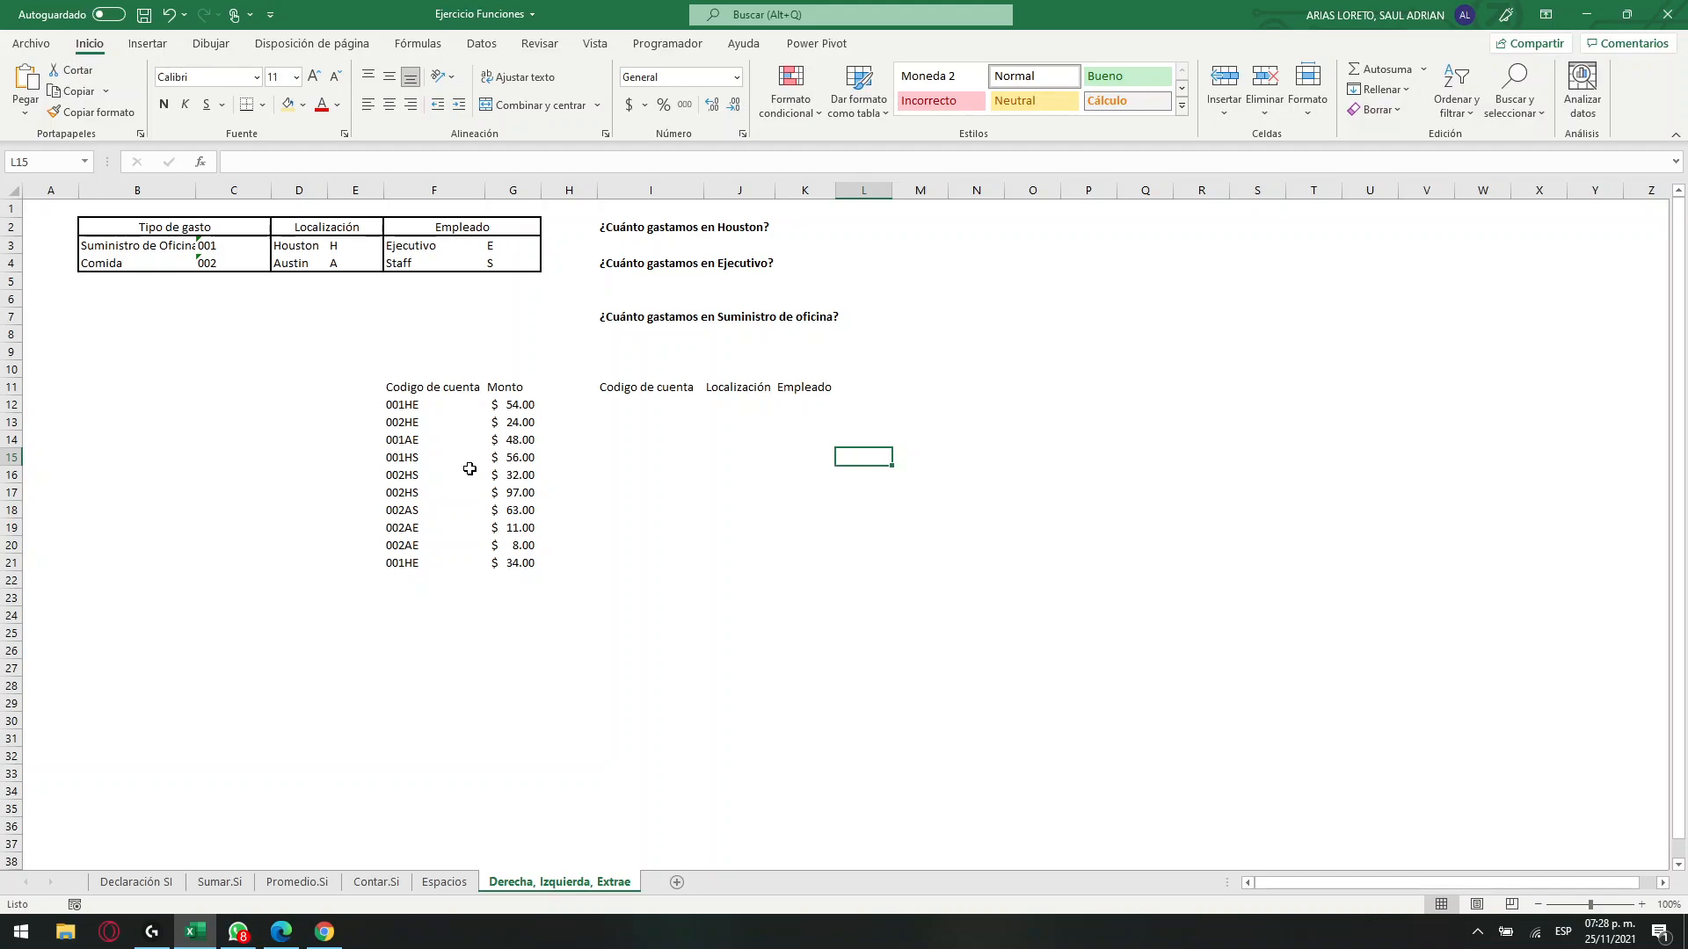
click(452, 424)
click(444, 406)
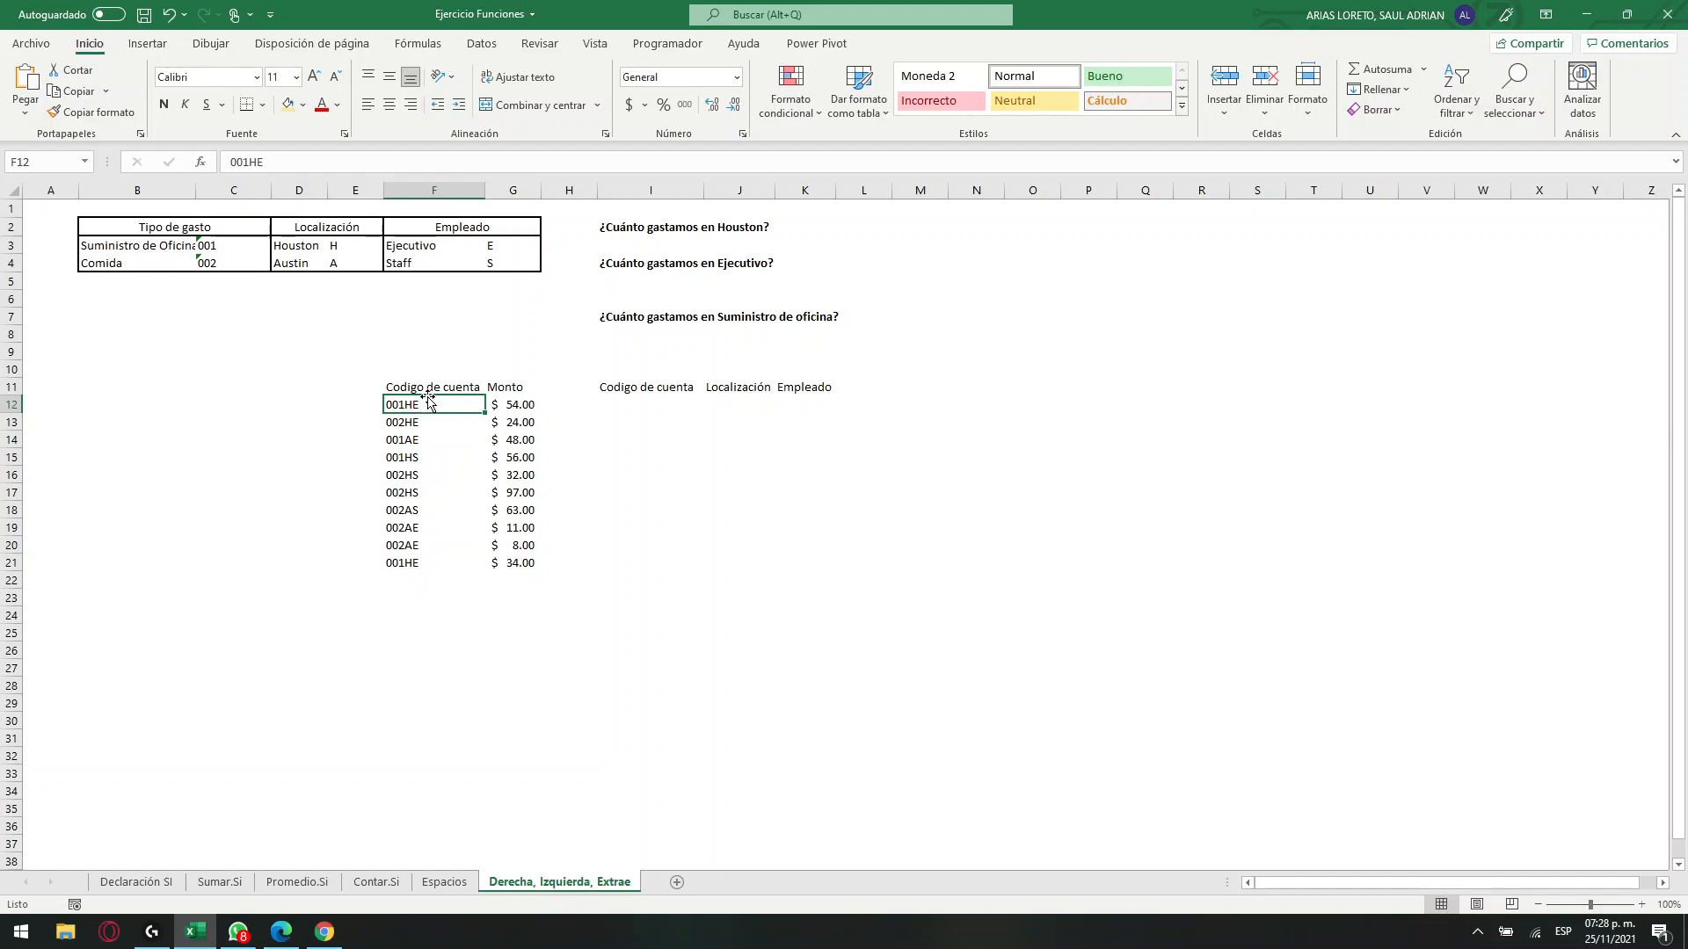
click(228, 246)
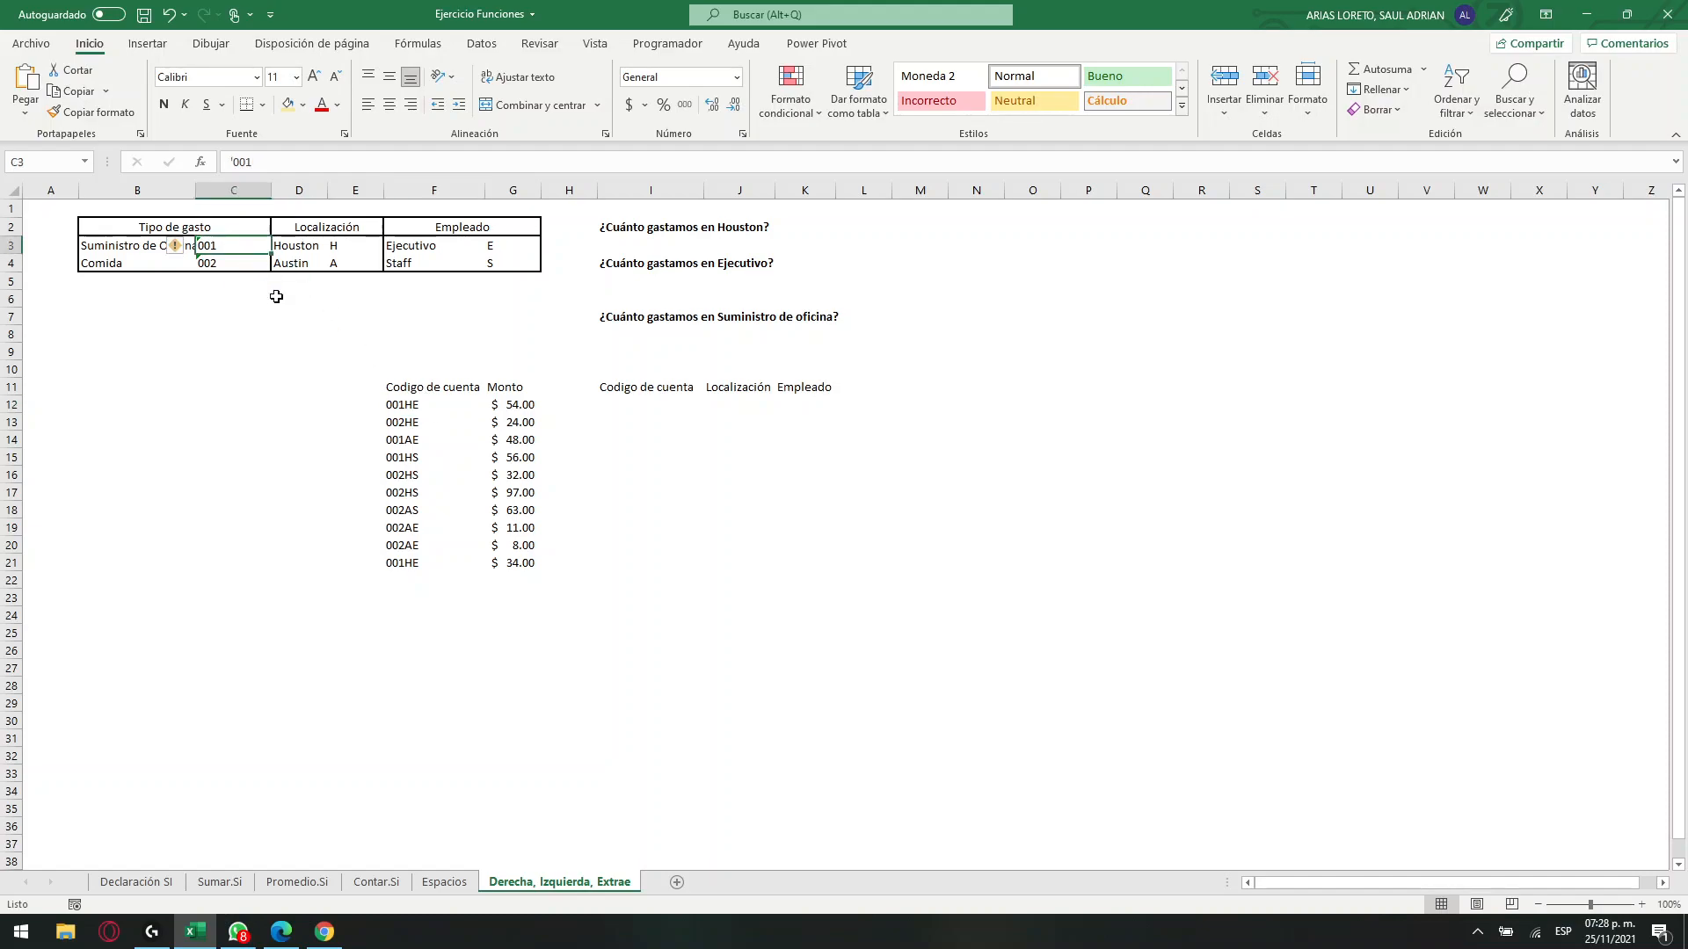
click(342, 247)
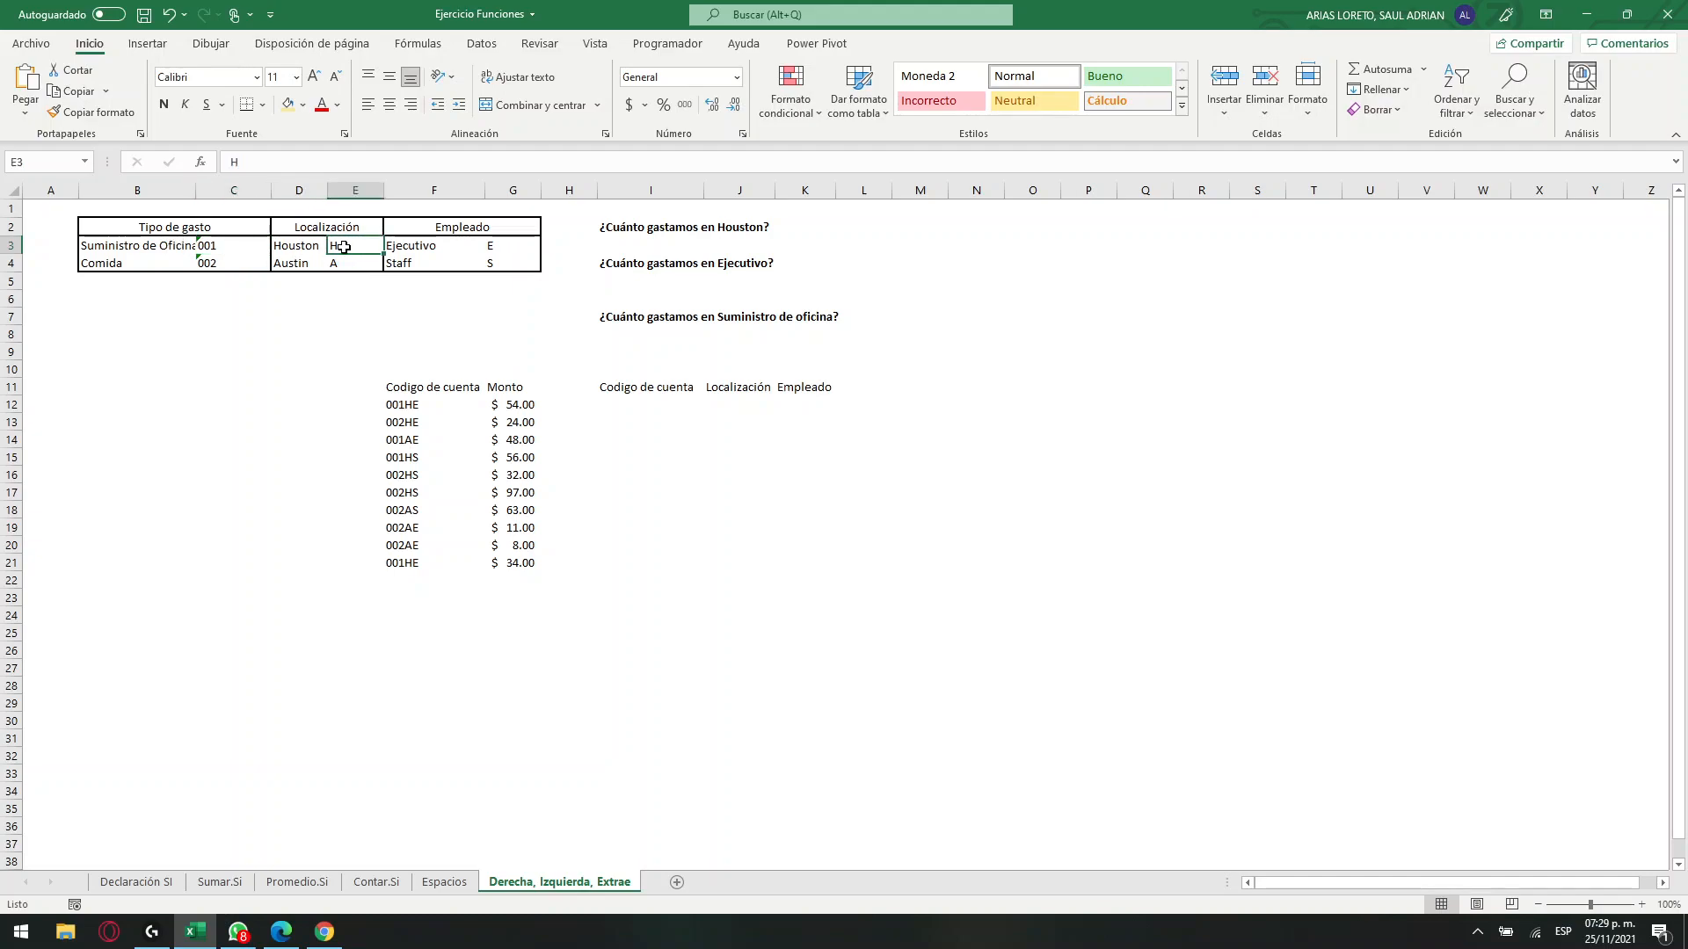
click(483, 247)
drag(169, 231, 471, 265)
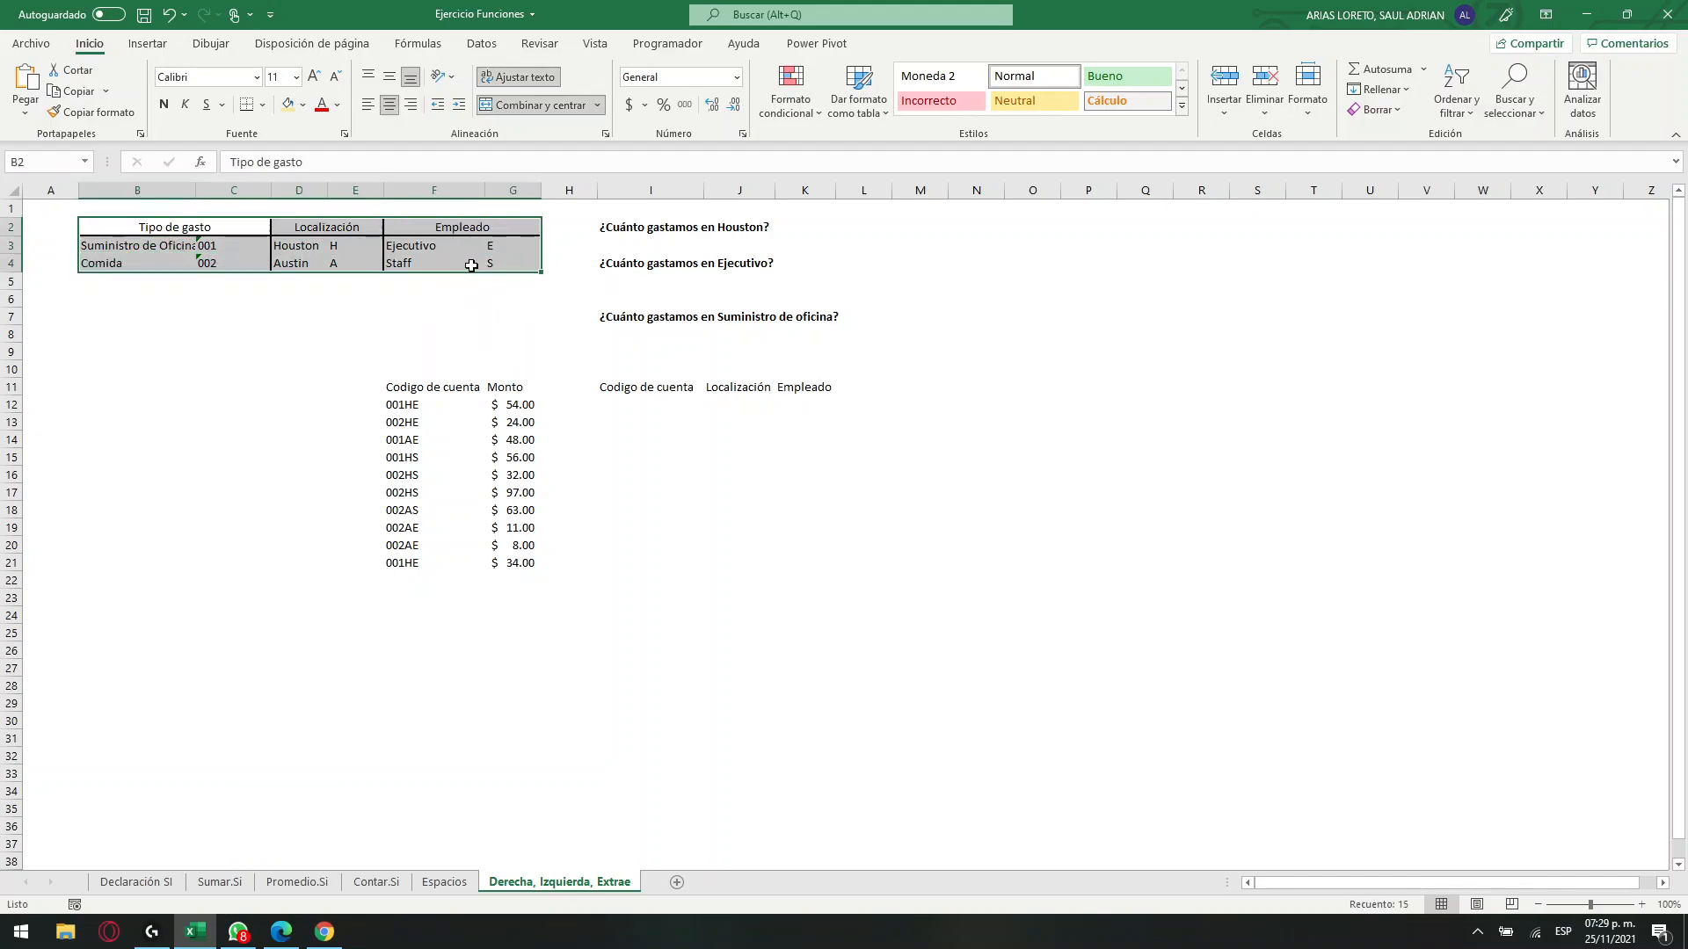
click(223, 247)
drag(222, 247, 226, 263)
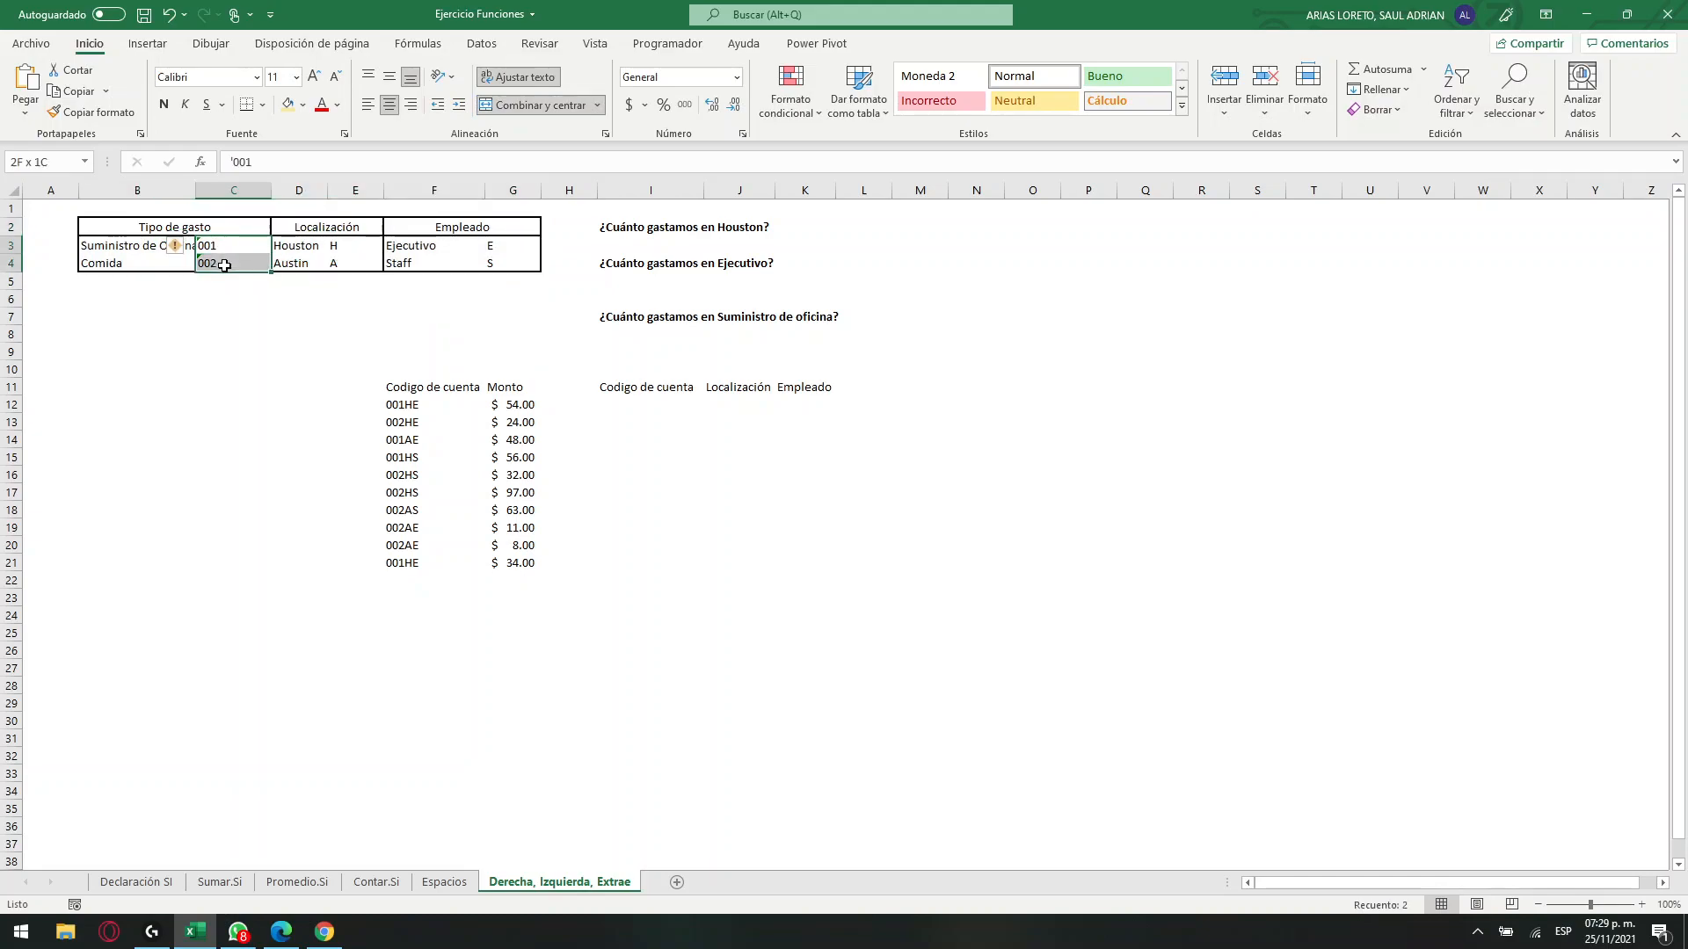
drag(348, 246, 343, 263)
drag(527, 238, 504, 296)
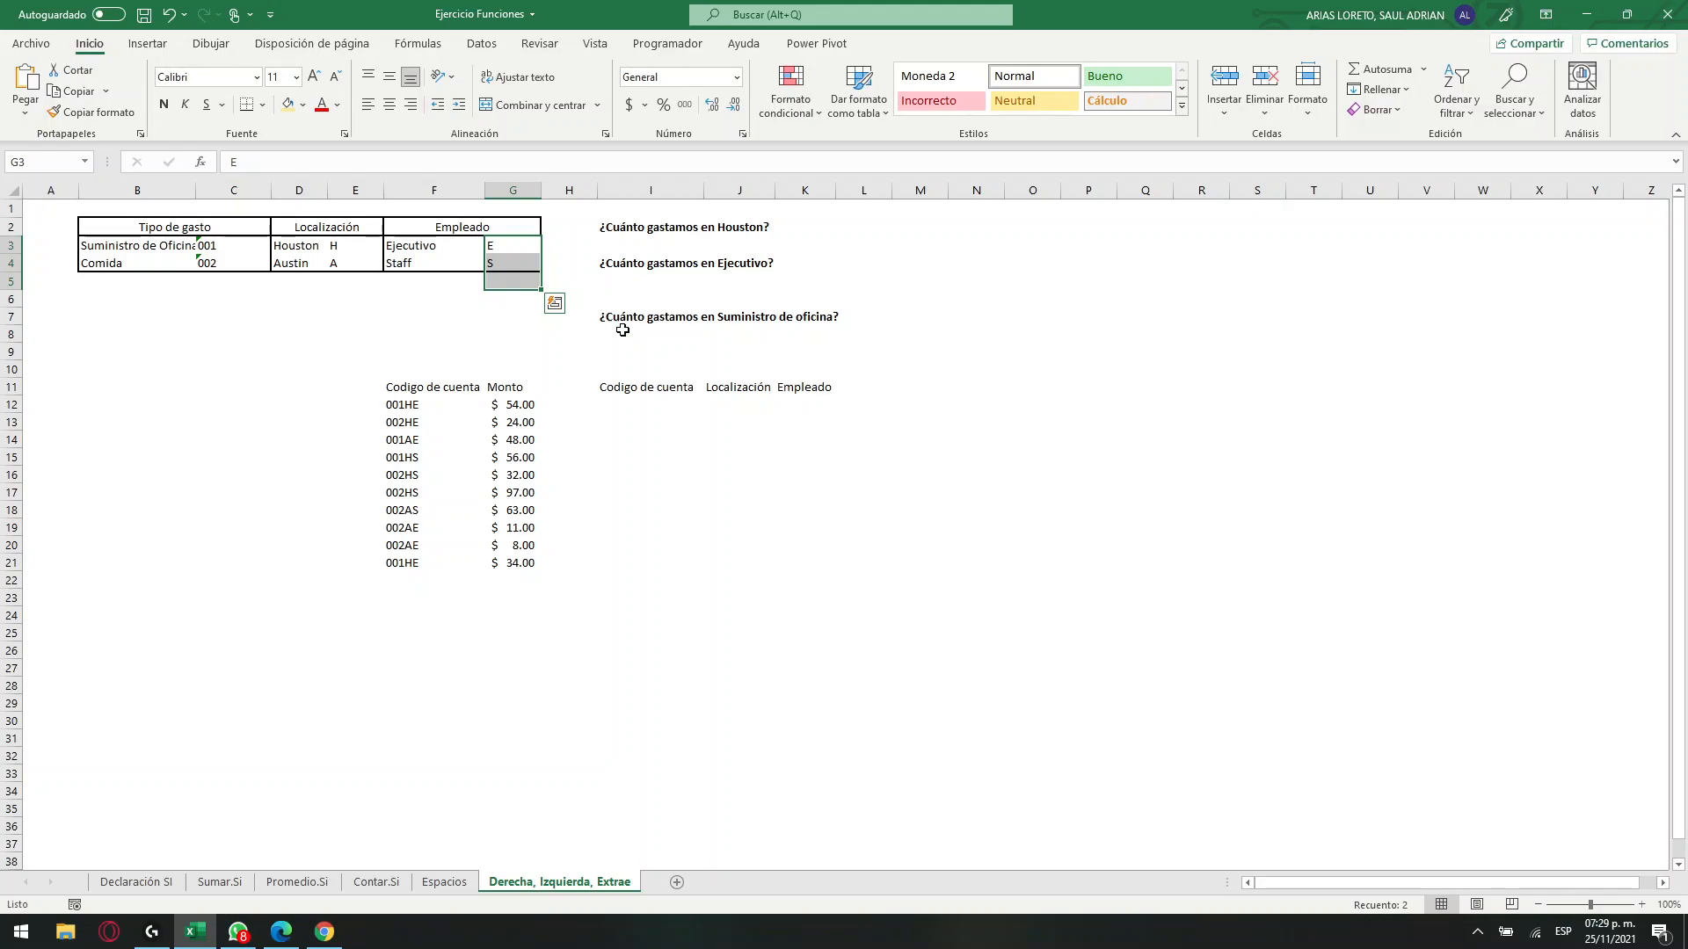
Review the empty Codigo de cuenta, Localización and Empleado columns and the answer cells below the three spending questions.
click(649, 394)
click(649, 405)
drag(651, 410, 791, 561)
click(431, 405)
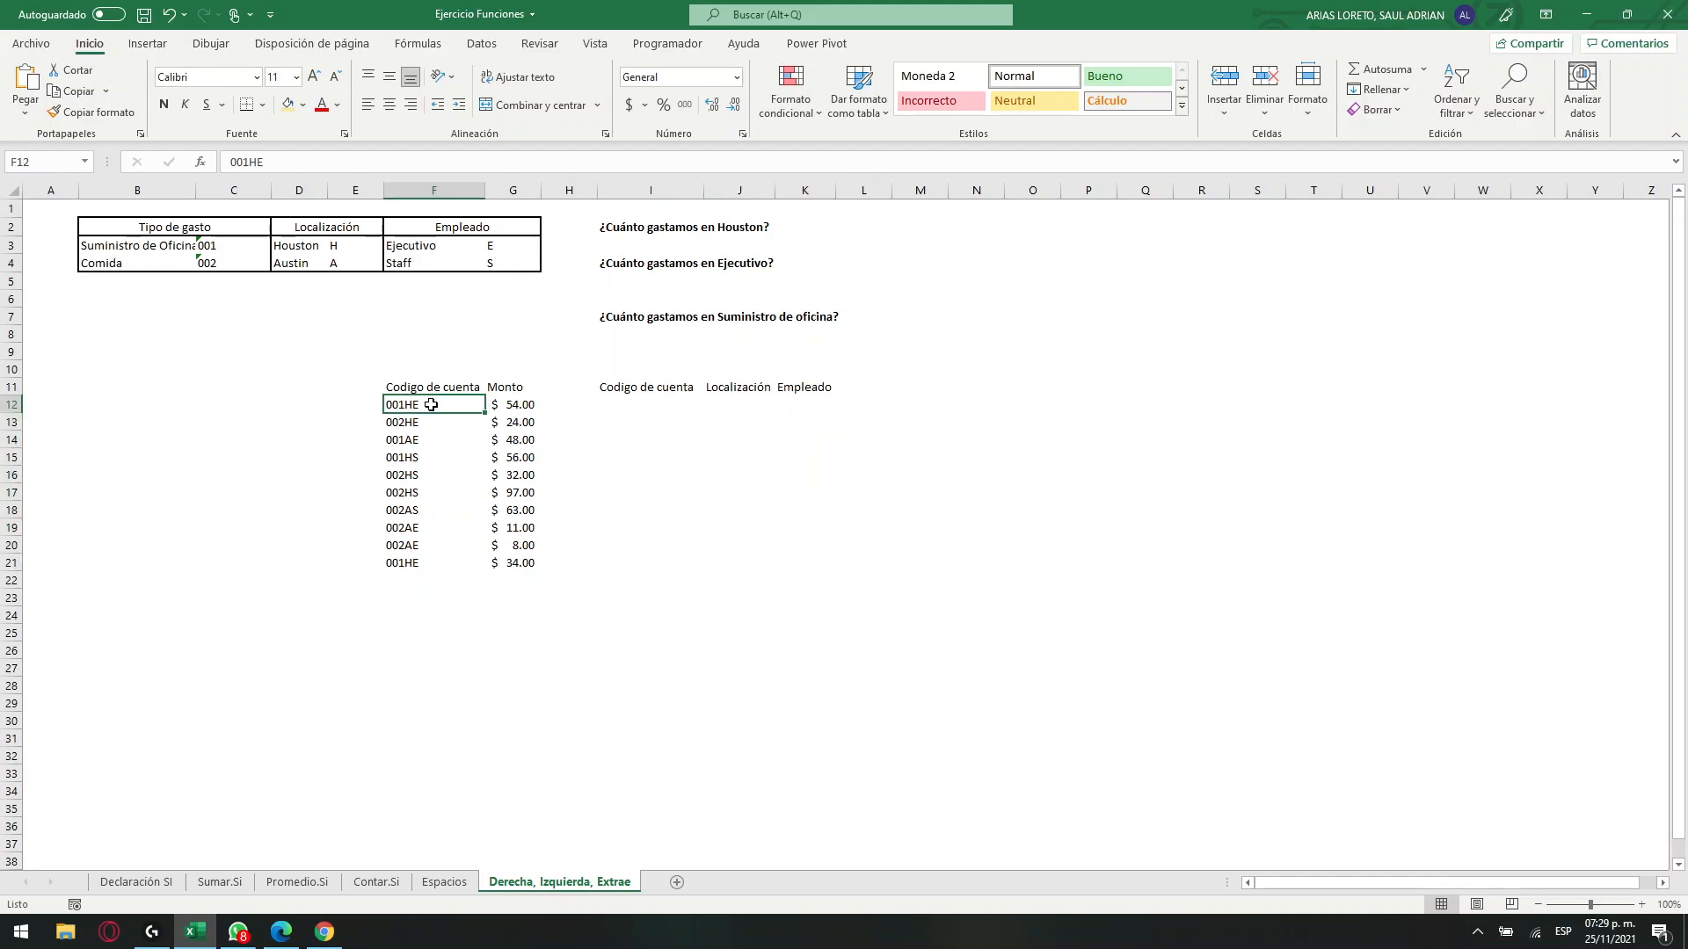
click(711, 408)
drag(633, 245, 749, 249)
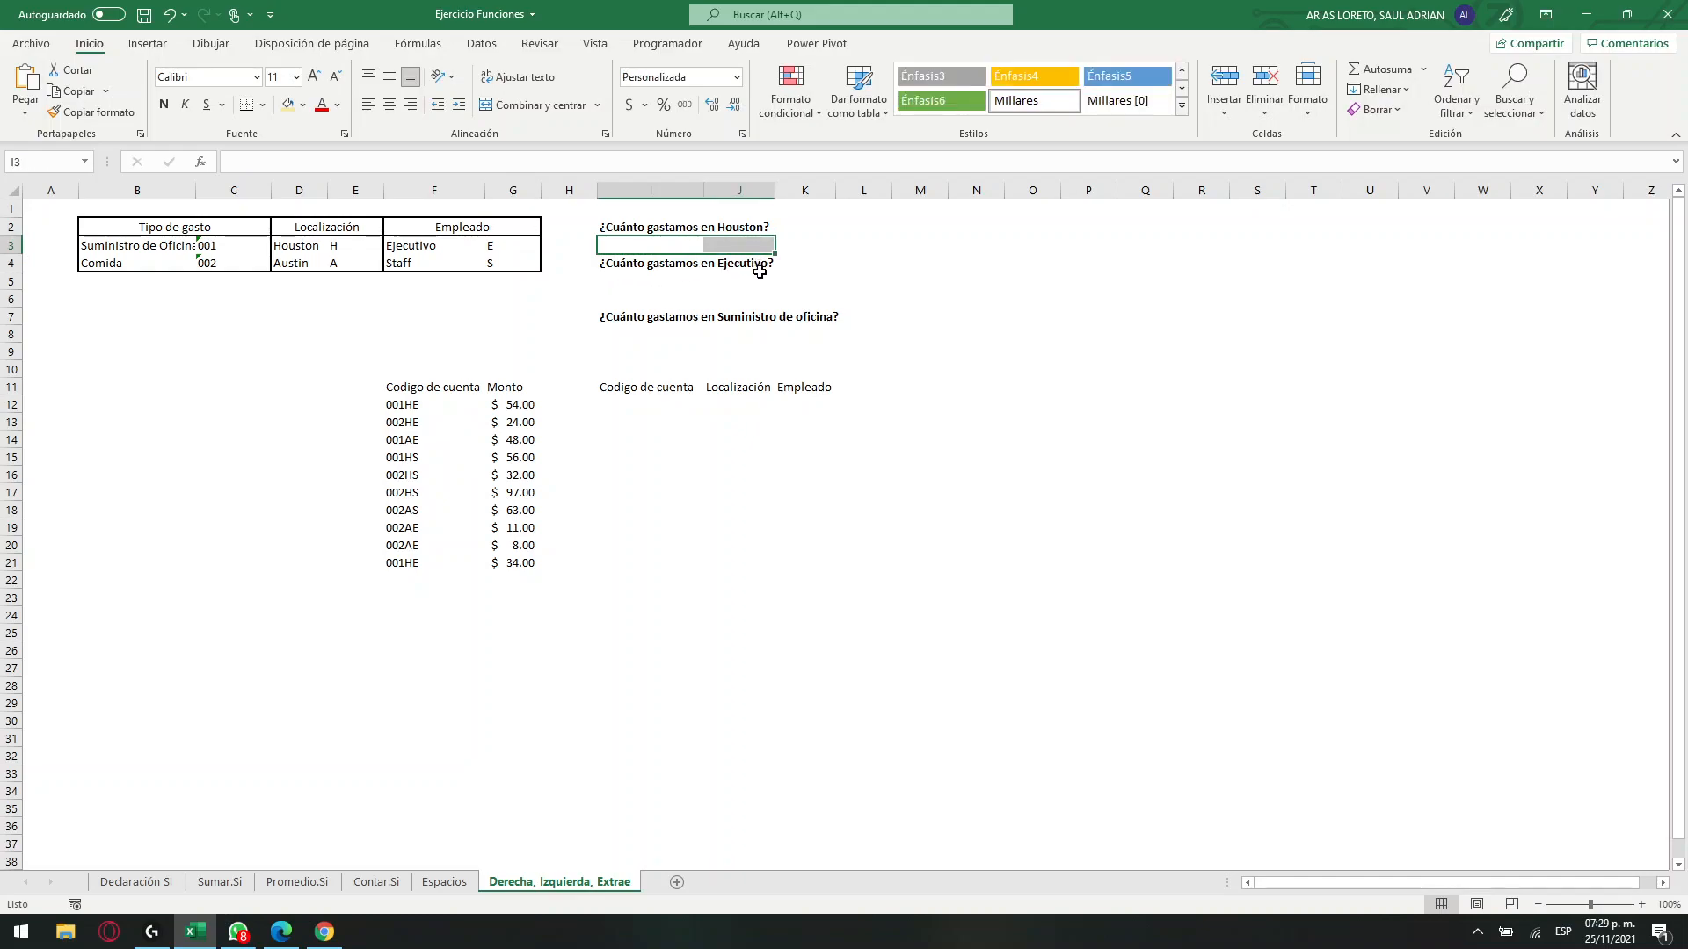
drag(645, 280, 750, 280)
drag(615, 335, 795, 340)
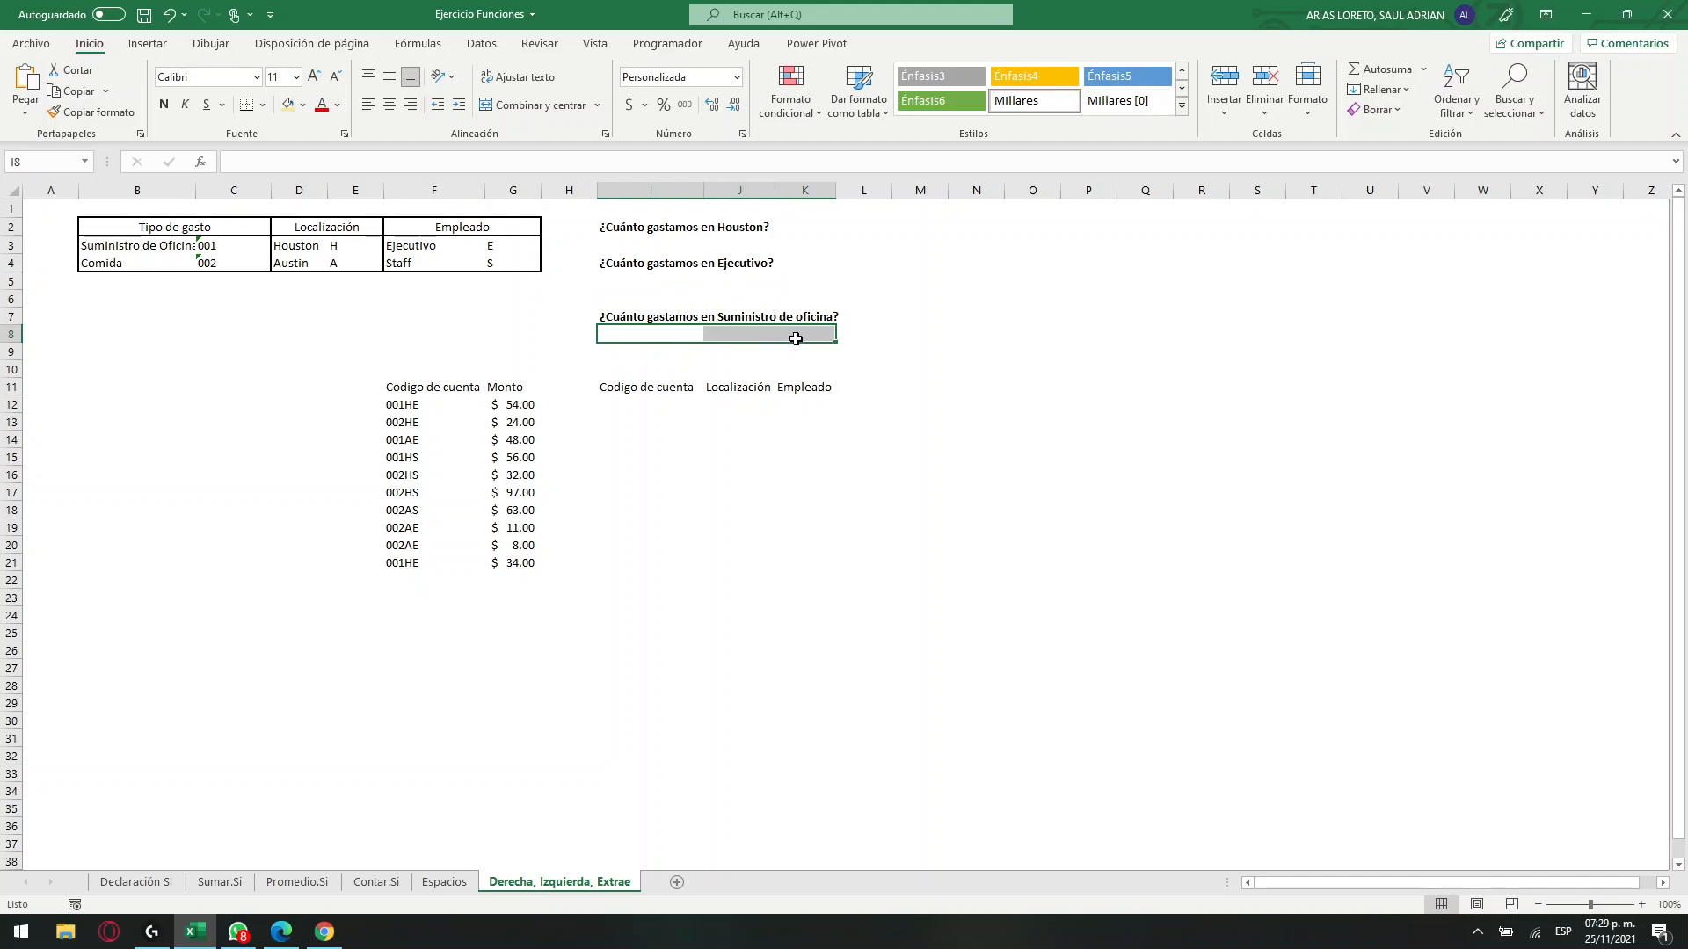
click(632, 402)
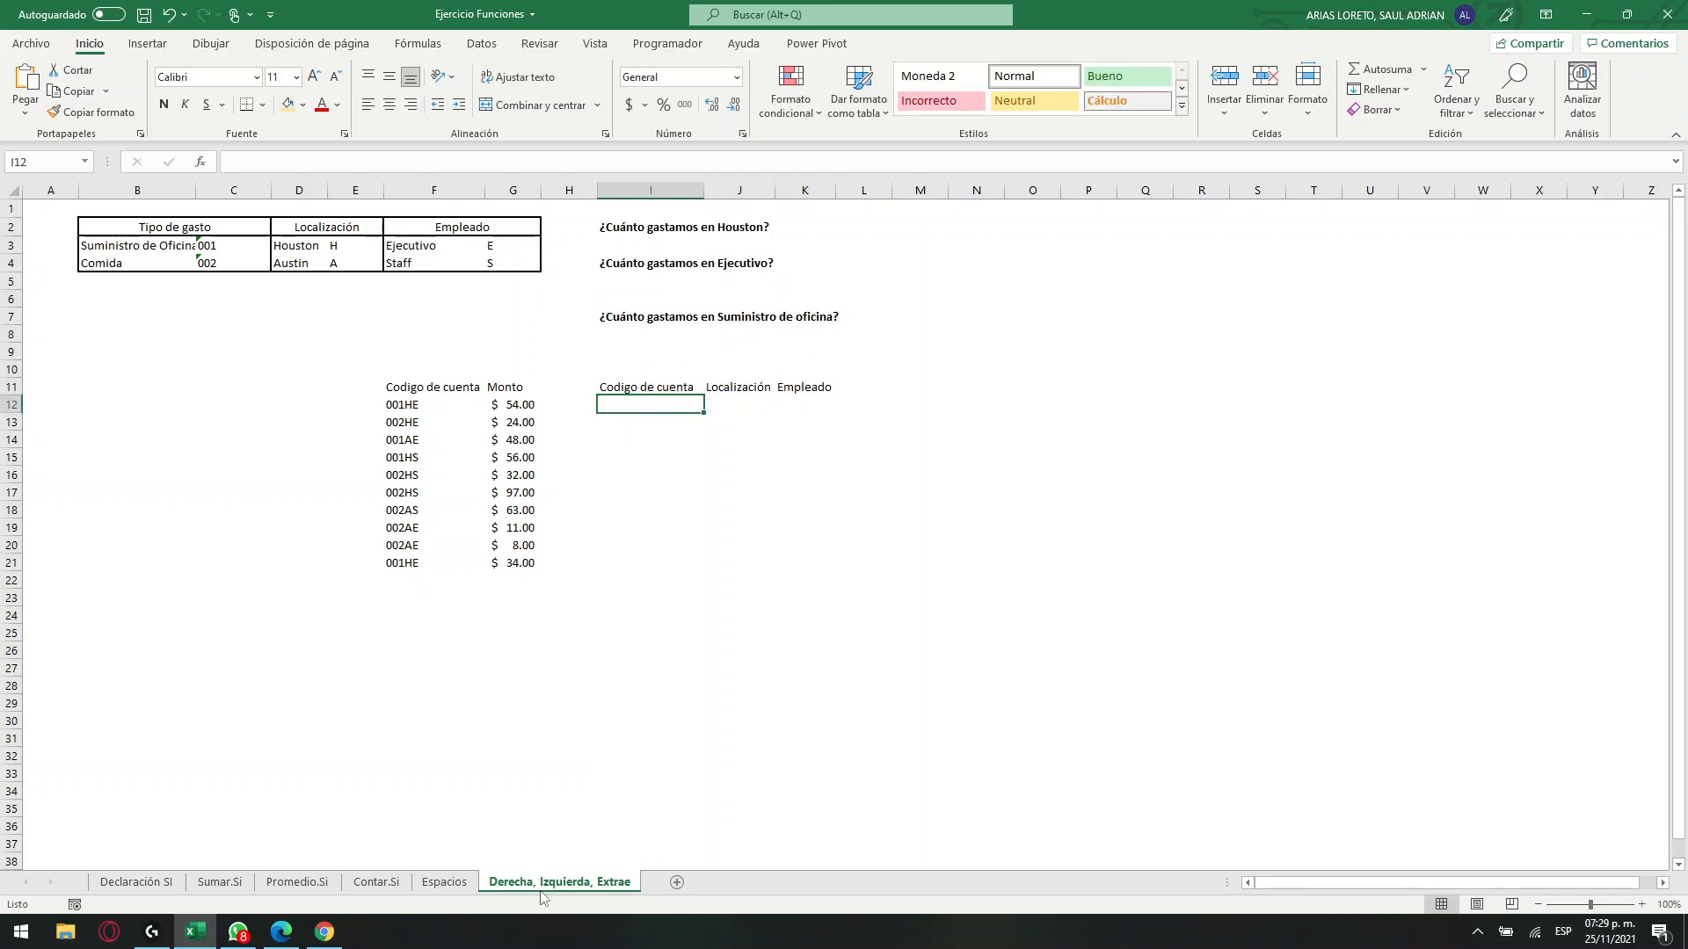
Start a text note with an apostrophe in J20 and enlarge the cell's font to size 36.
click(749, 652)
click(771, 600)
click(763, 547)
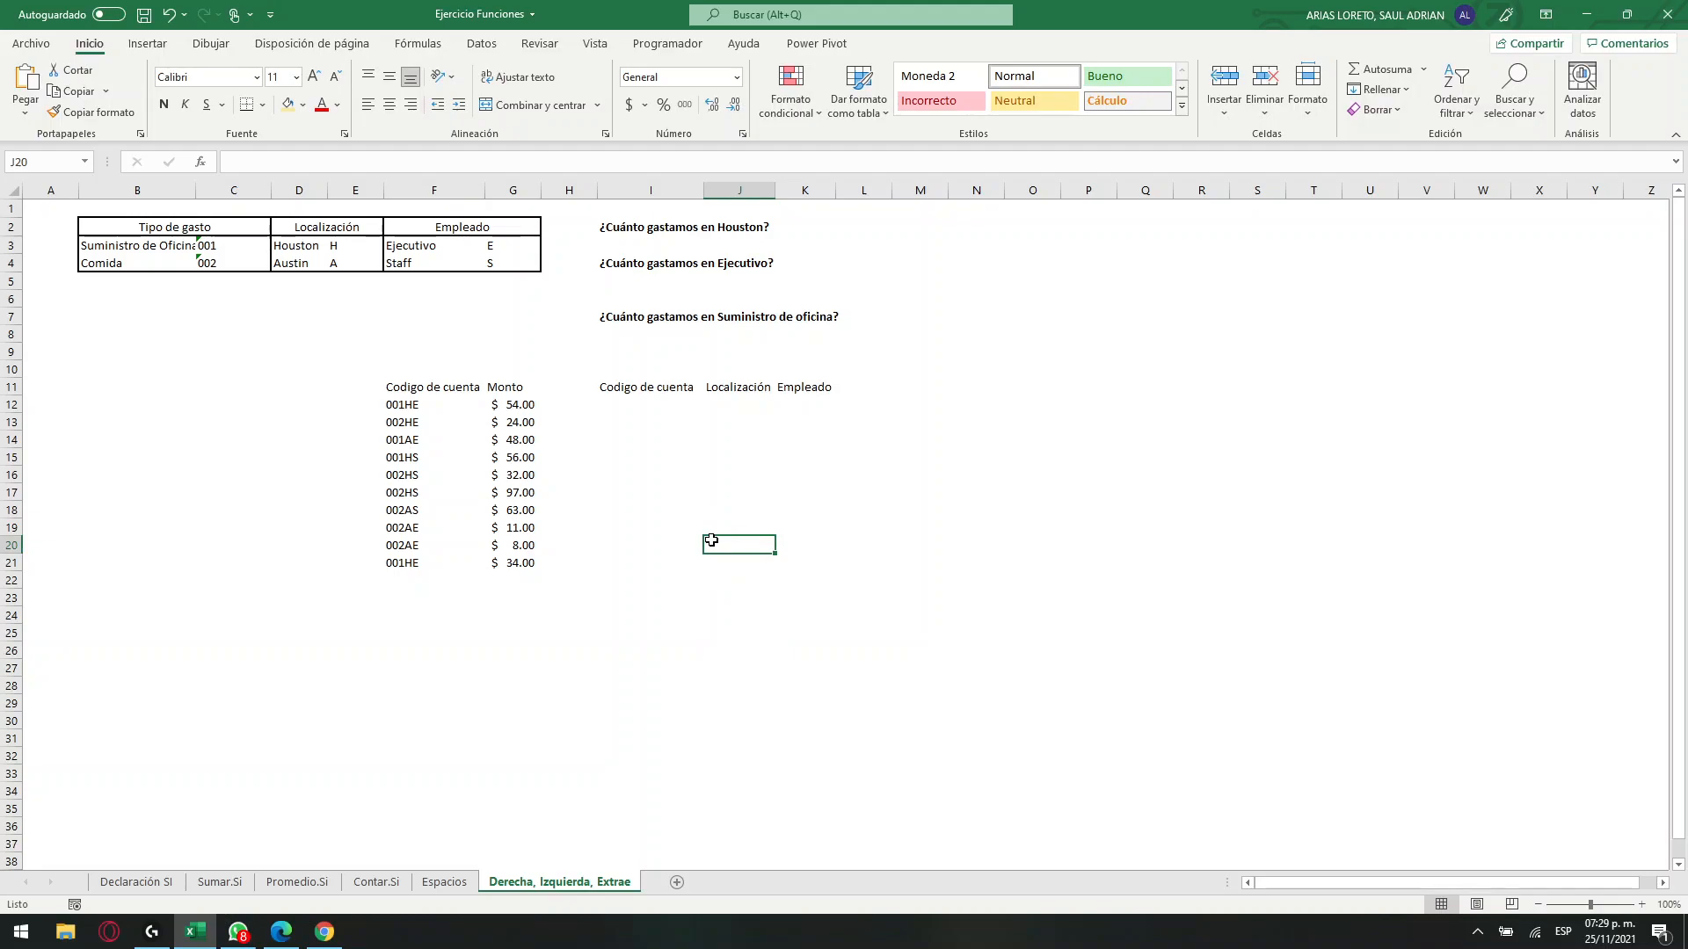
text(')
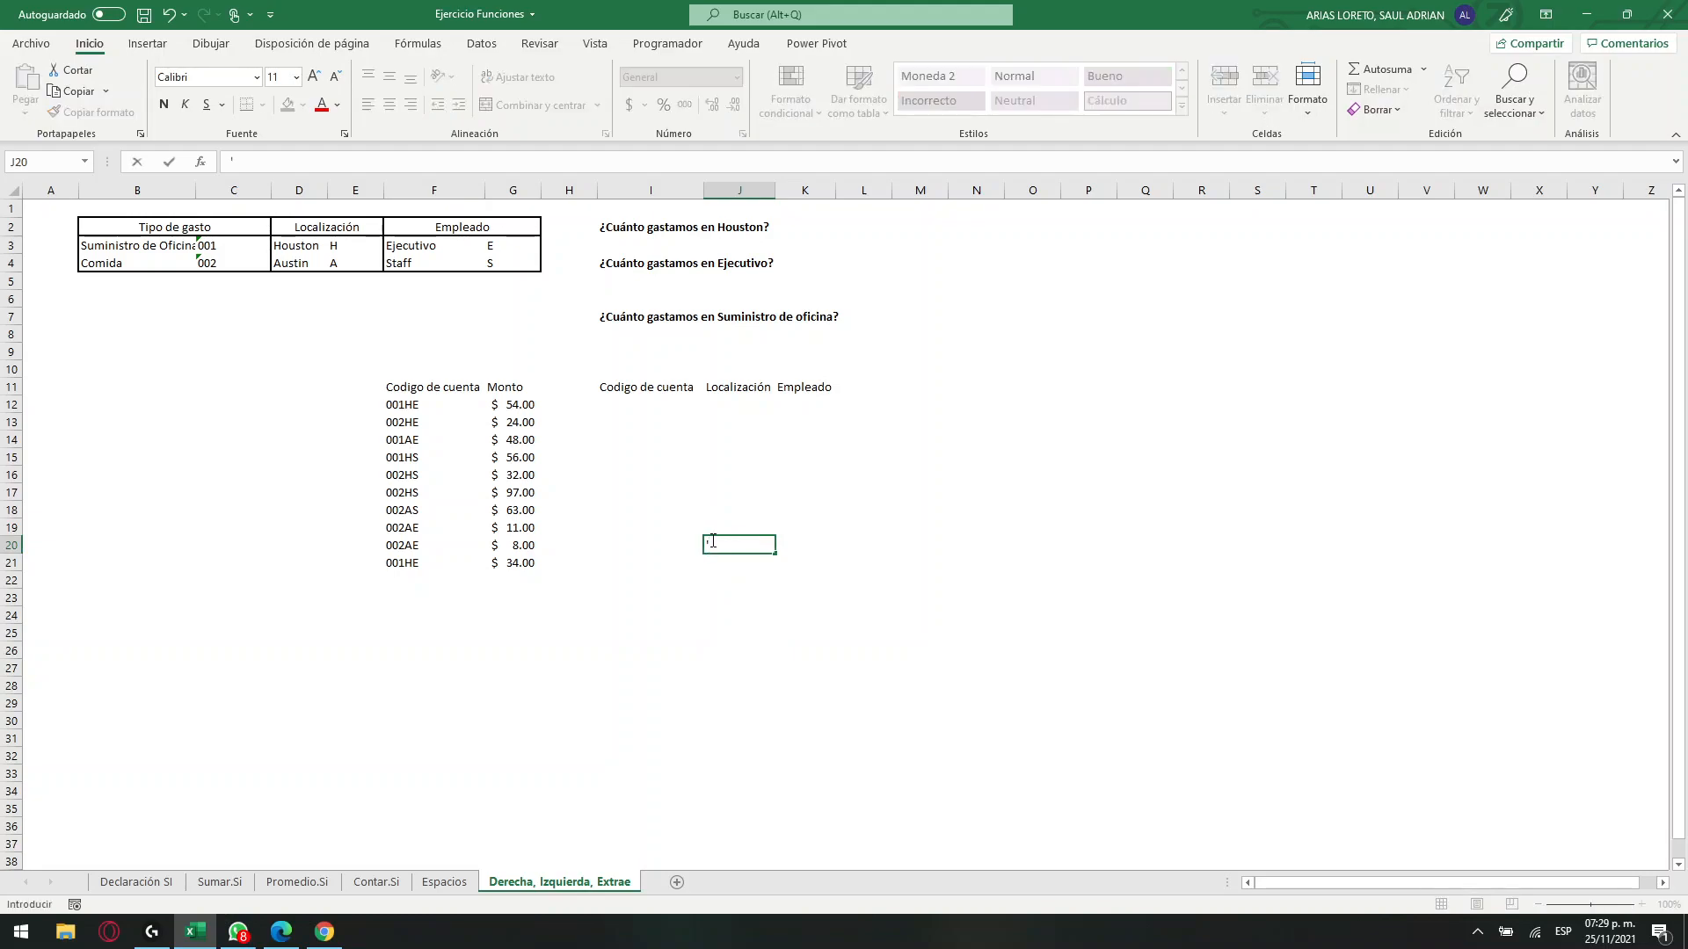
click(314, 77)
click(314, 76)
click(314, 77)
click(314, 77)
click(721, 649)
click(716, 546)
click(314, 78)
click(315, 77)
click(315, 77)
click(315, 77)
click(314, 77)
click(314, 77)
click(314, 78)
click(315, 77)
click(314, 77)
click(314, 77)
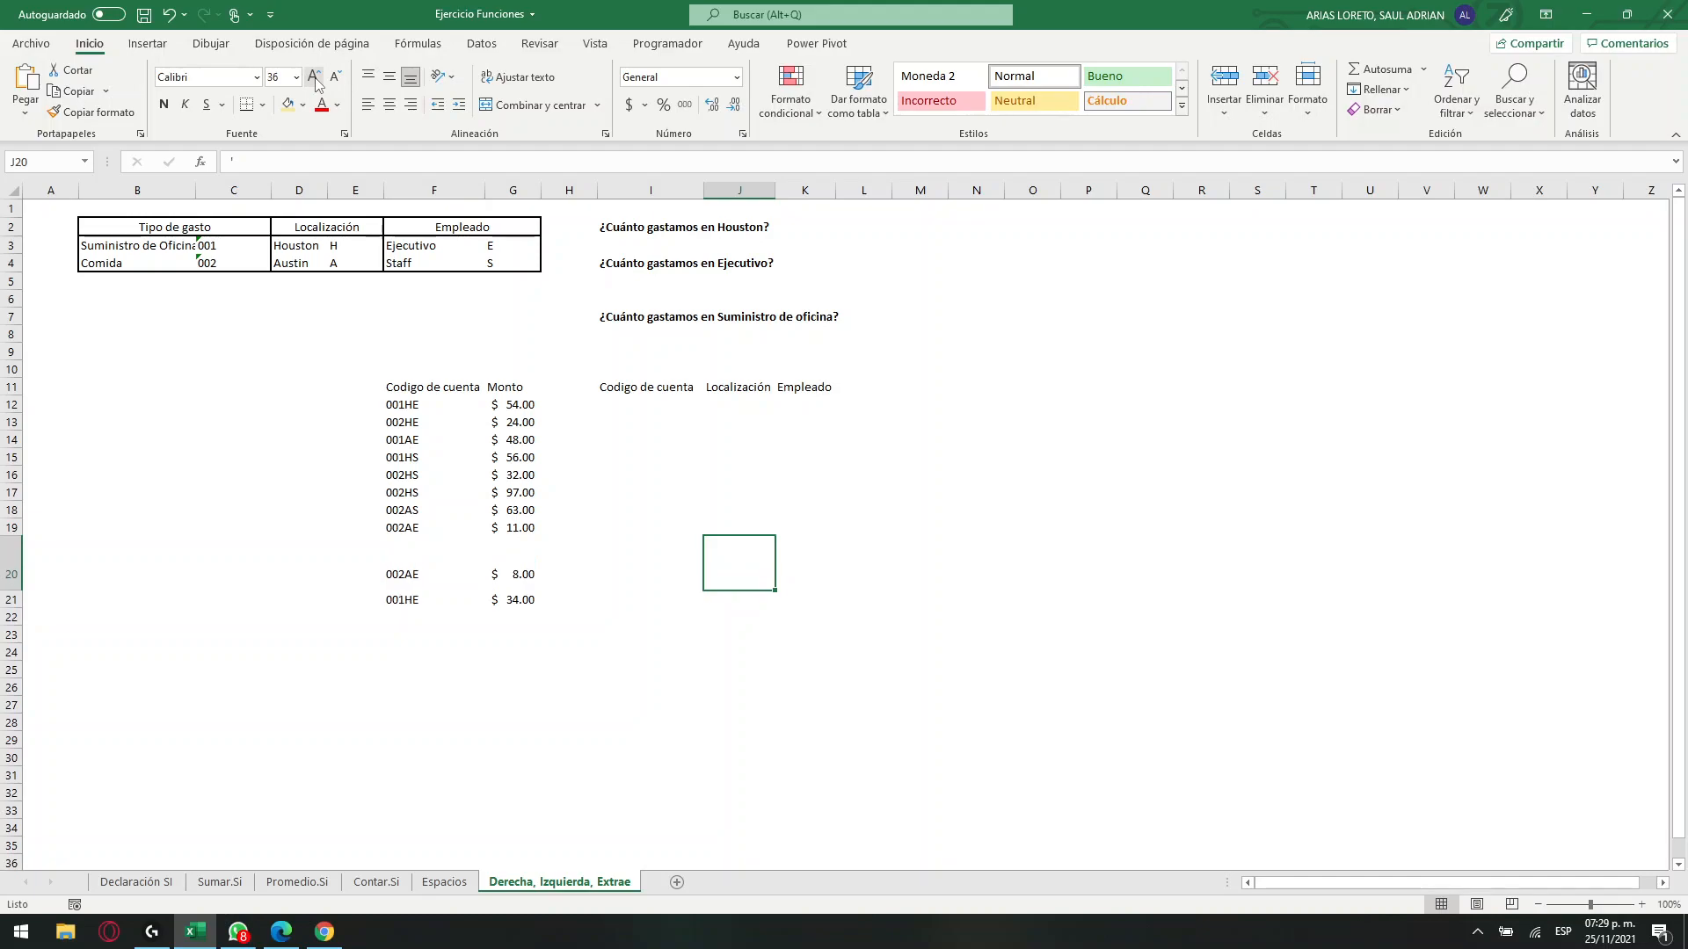
Enter the syntax note DERECHA(texto, num de caracteres) as text in J20 and compare it with the account code in F12.
text(')
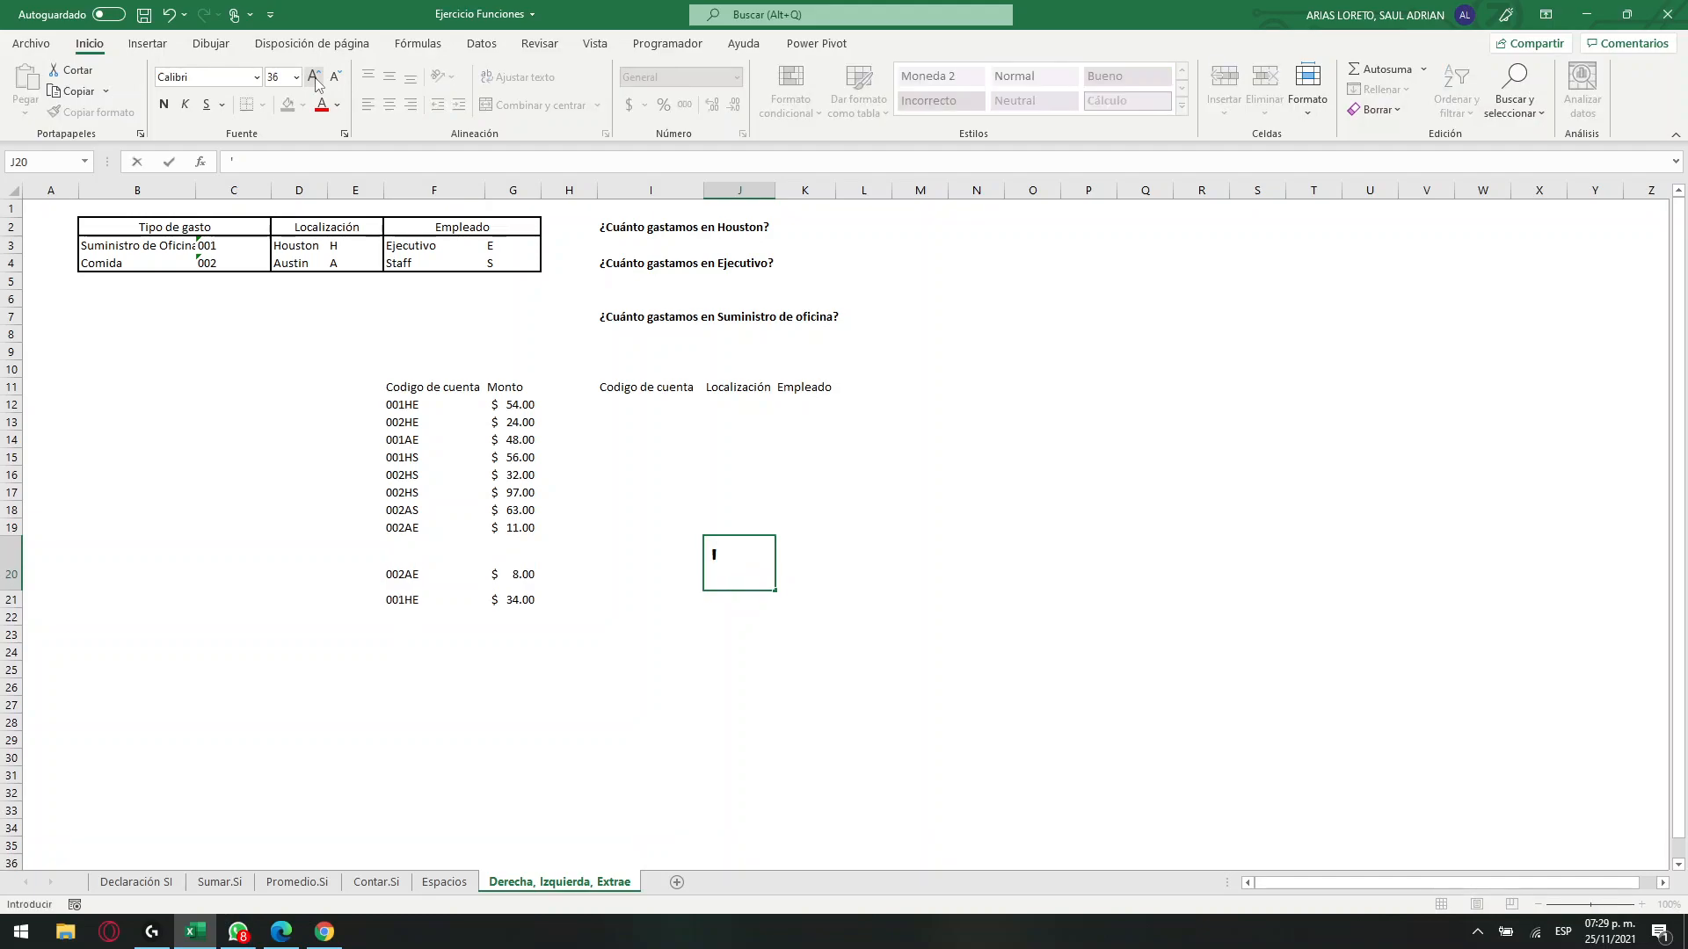
text(DERECHA)
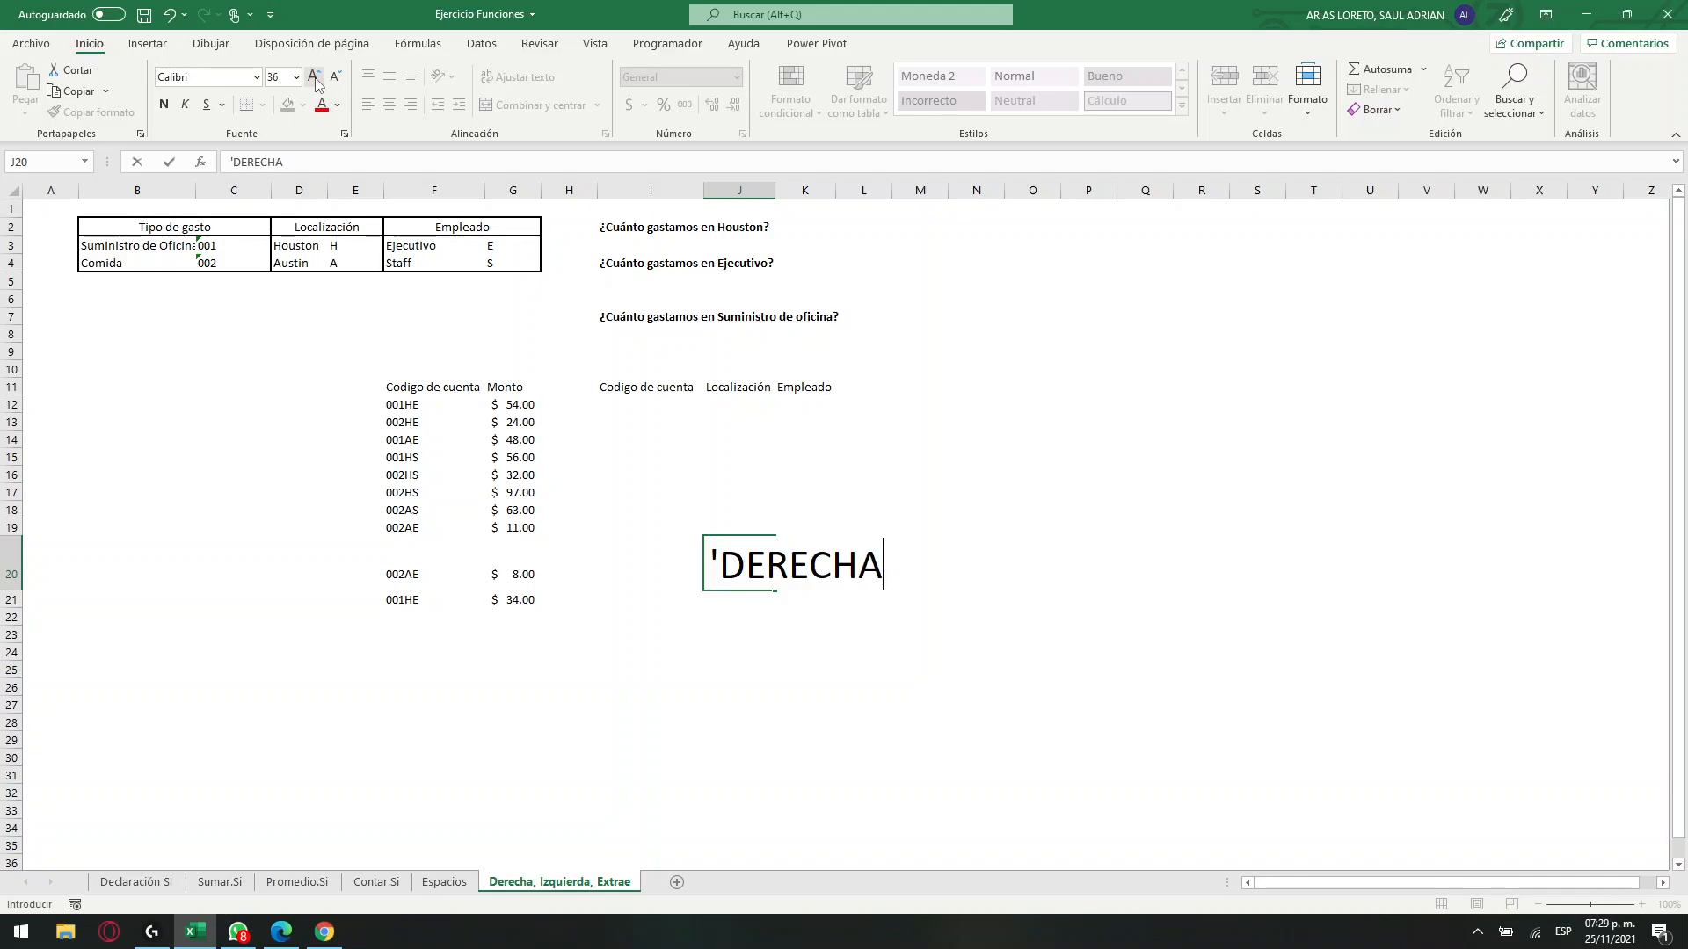
text((TEXTO)
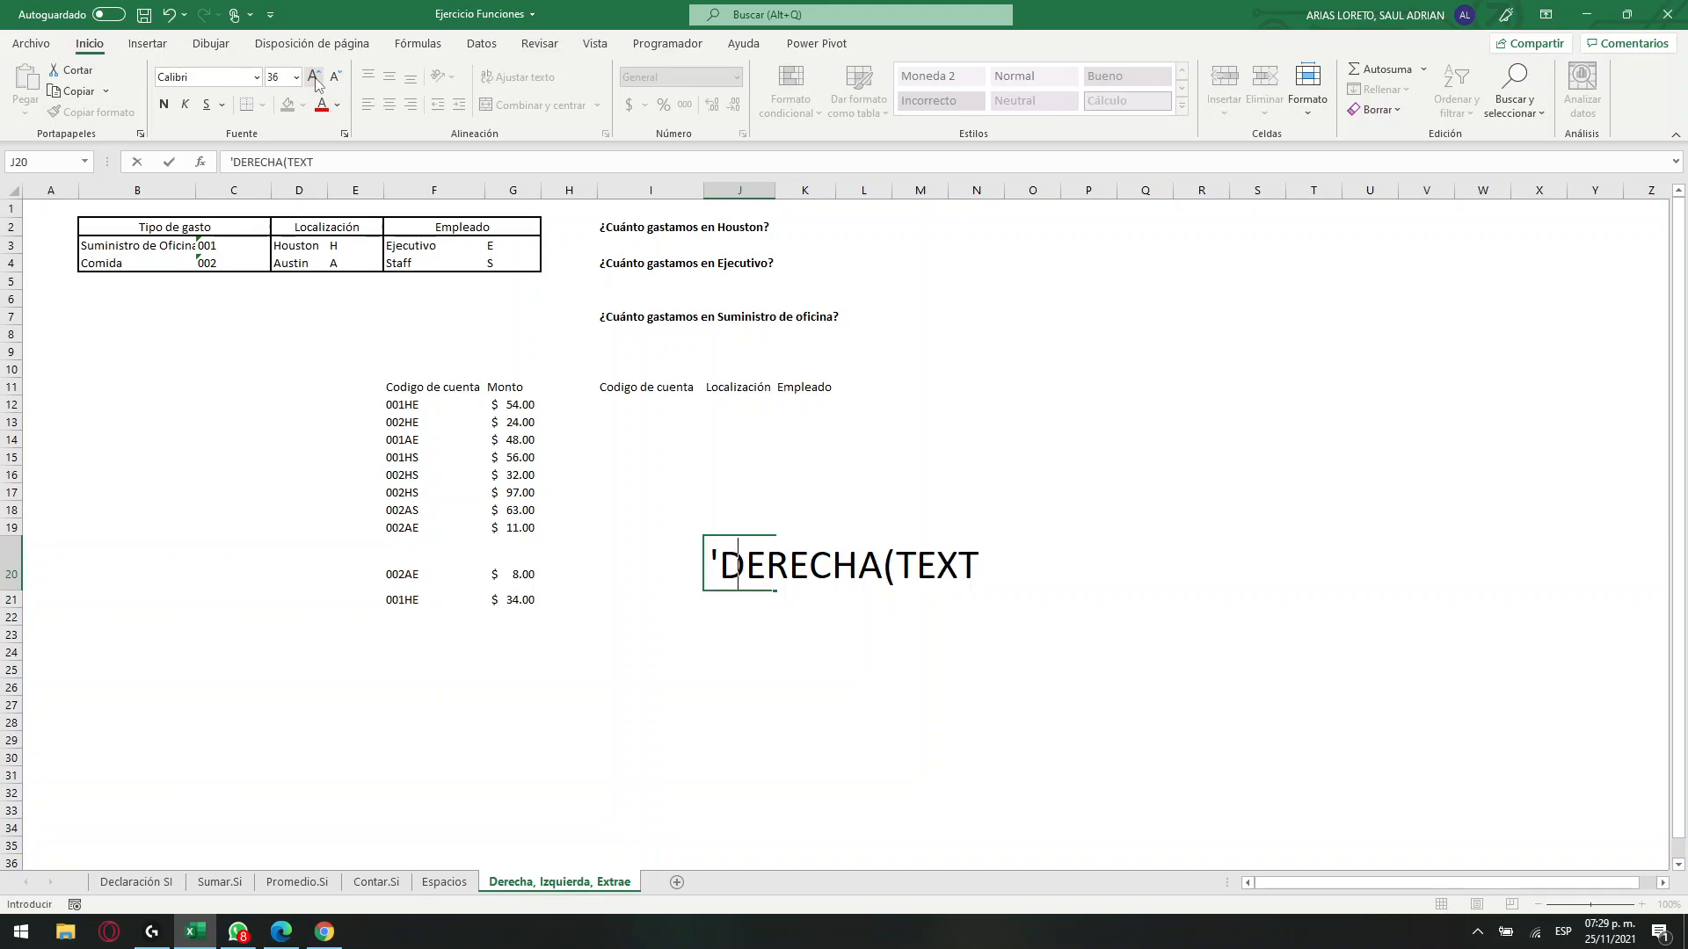
key(BackSpace)
key(BackSpace)
key(BackSpace)
key(BackSpace)
key(BackSpace)
text(texto,)
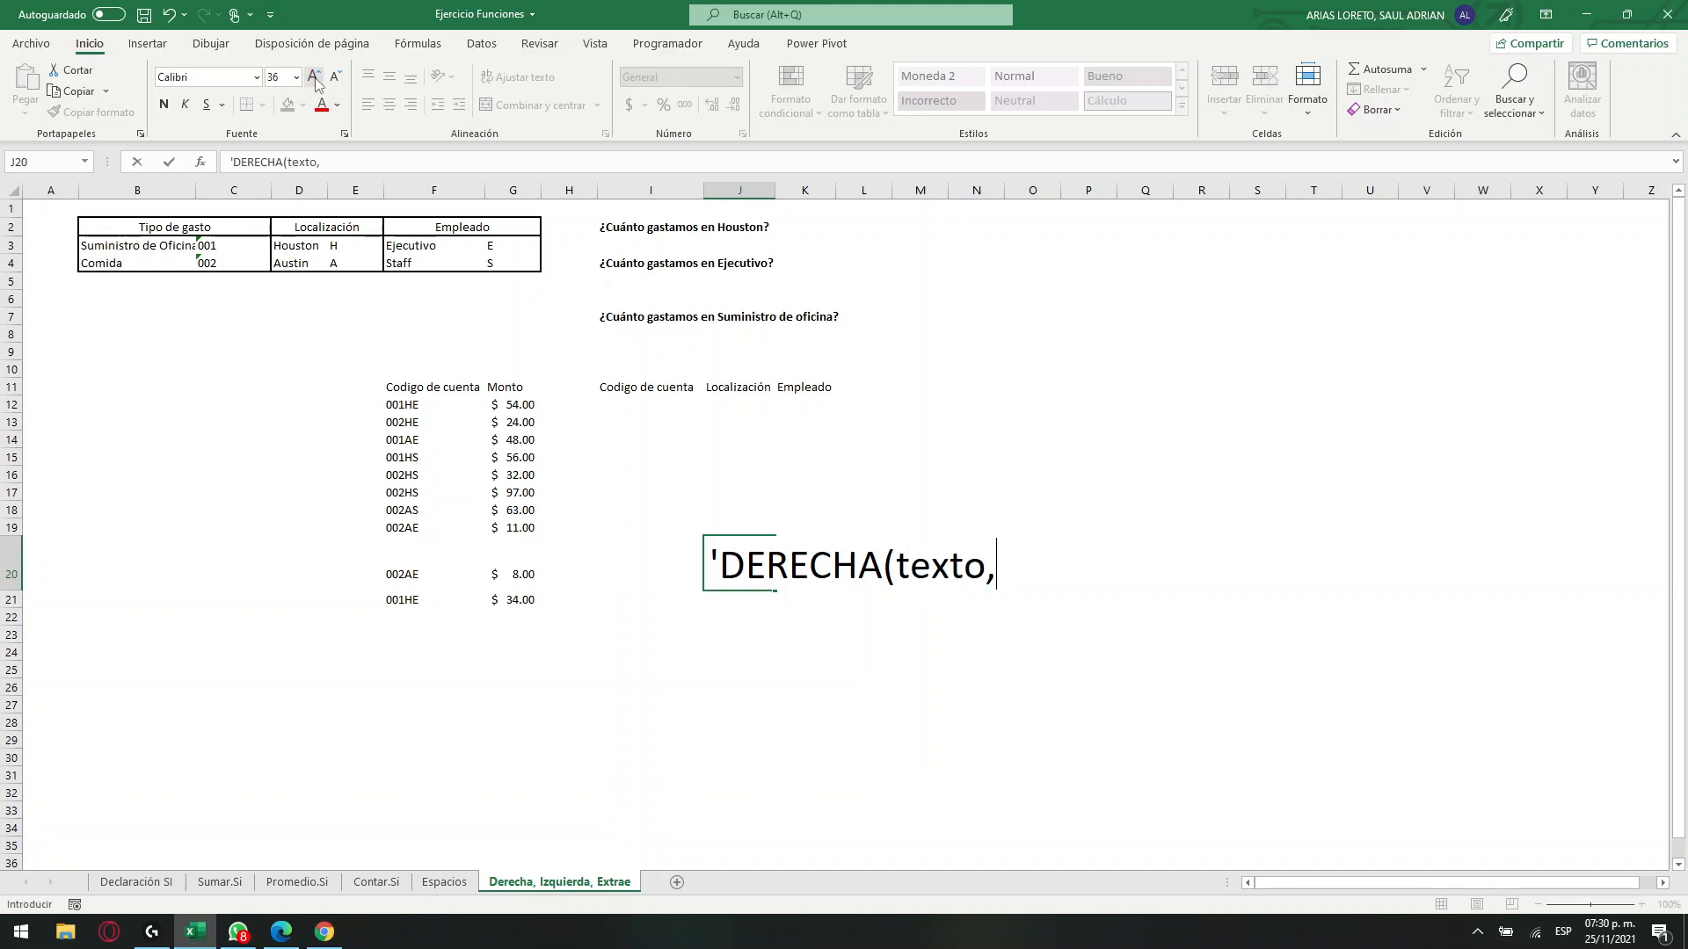
text( num d)
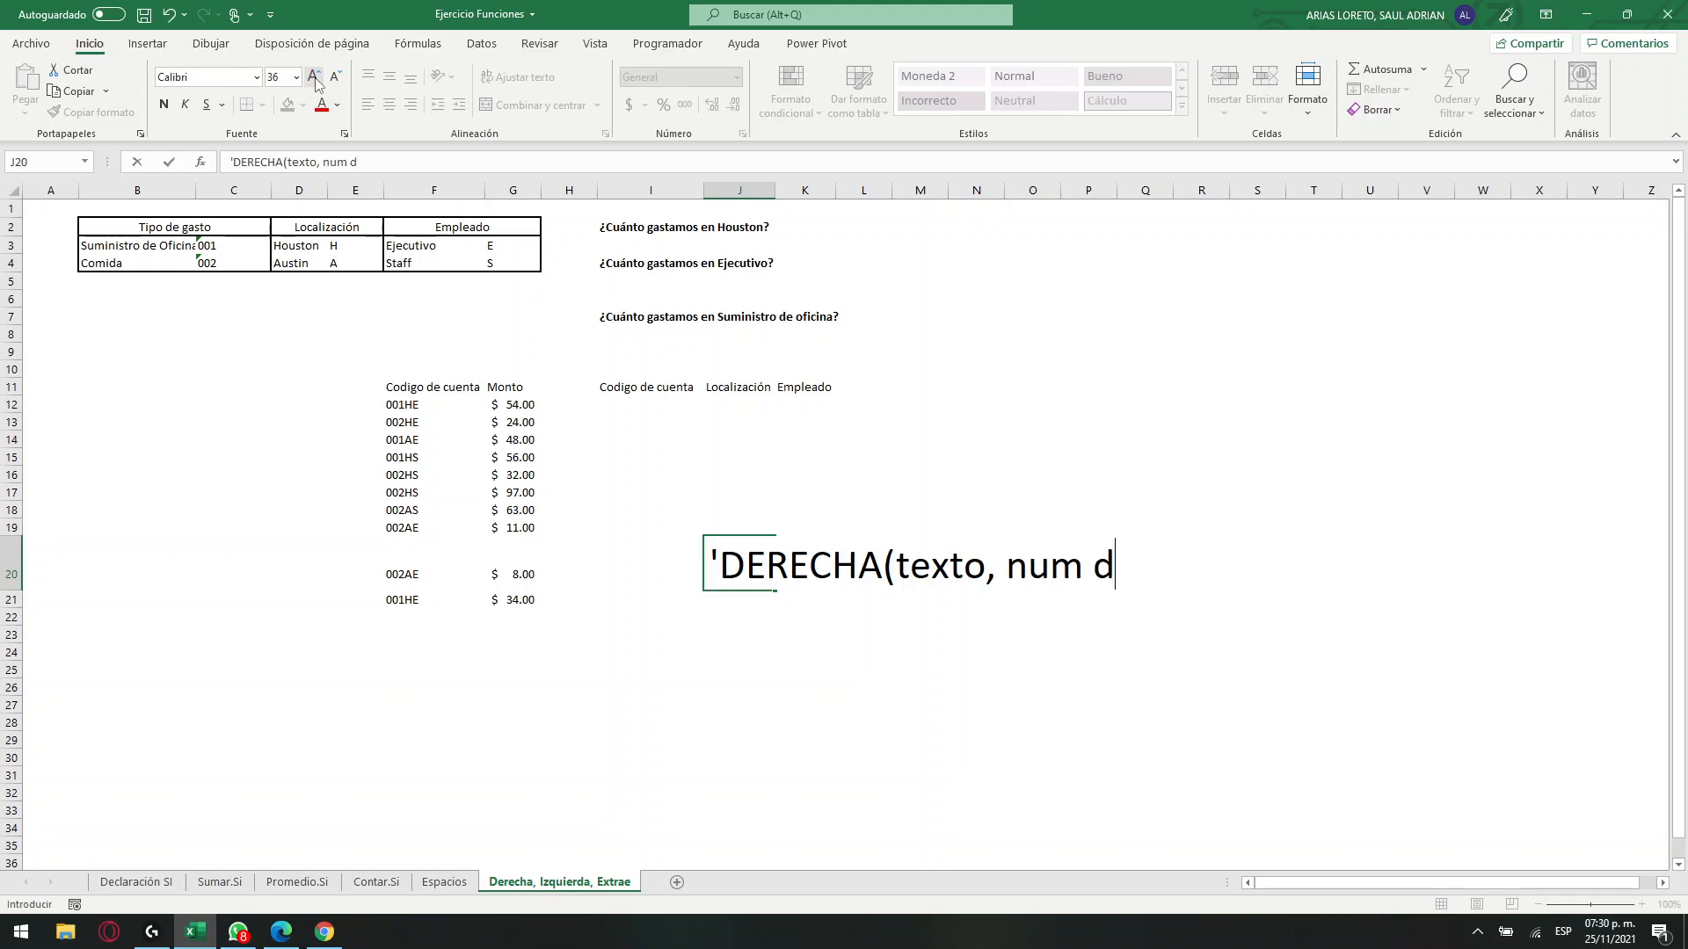
text(e caracteres)
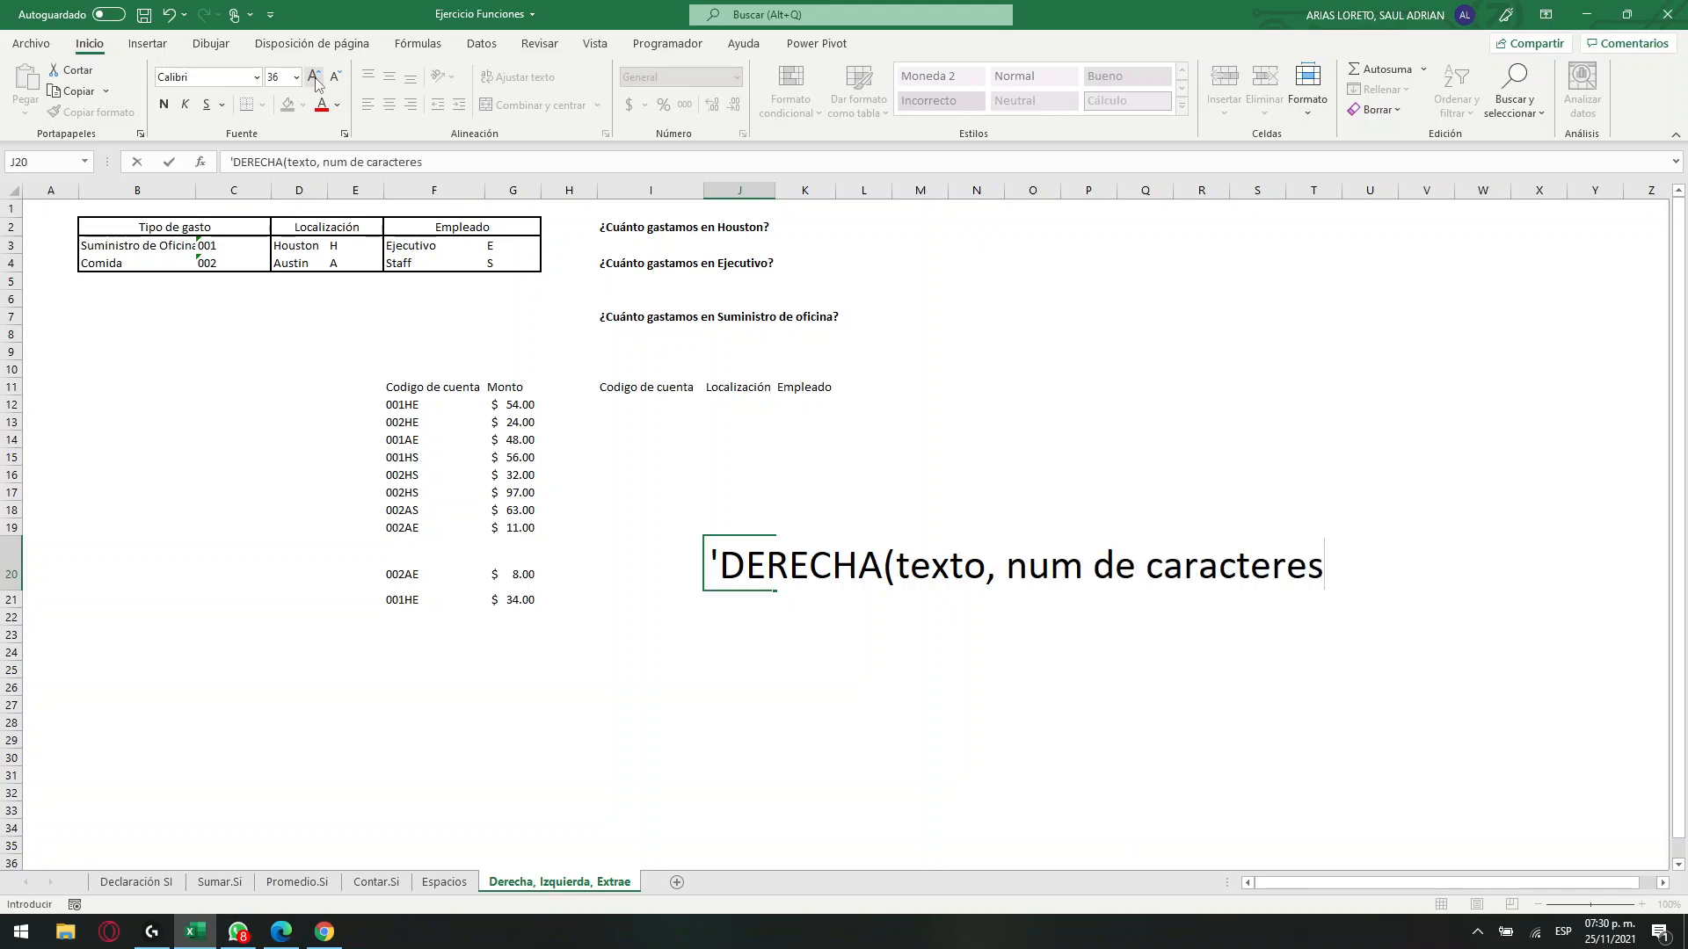
text())
key(Return)
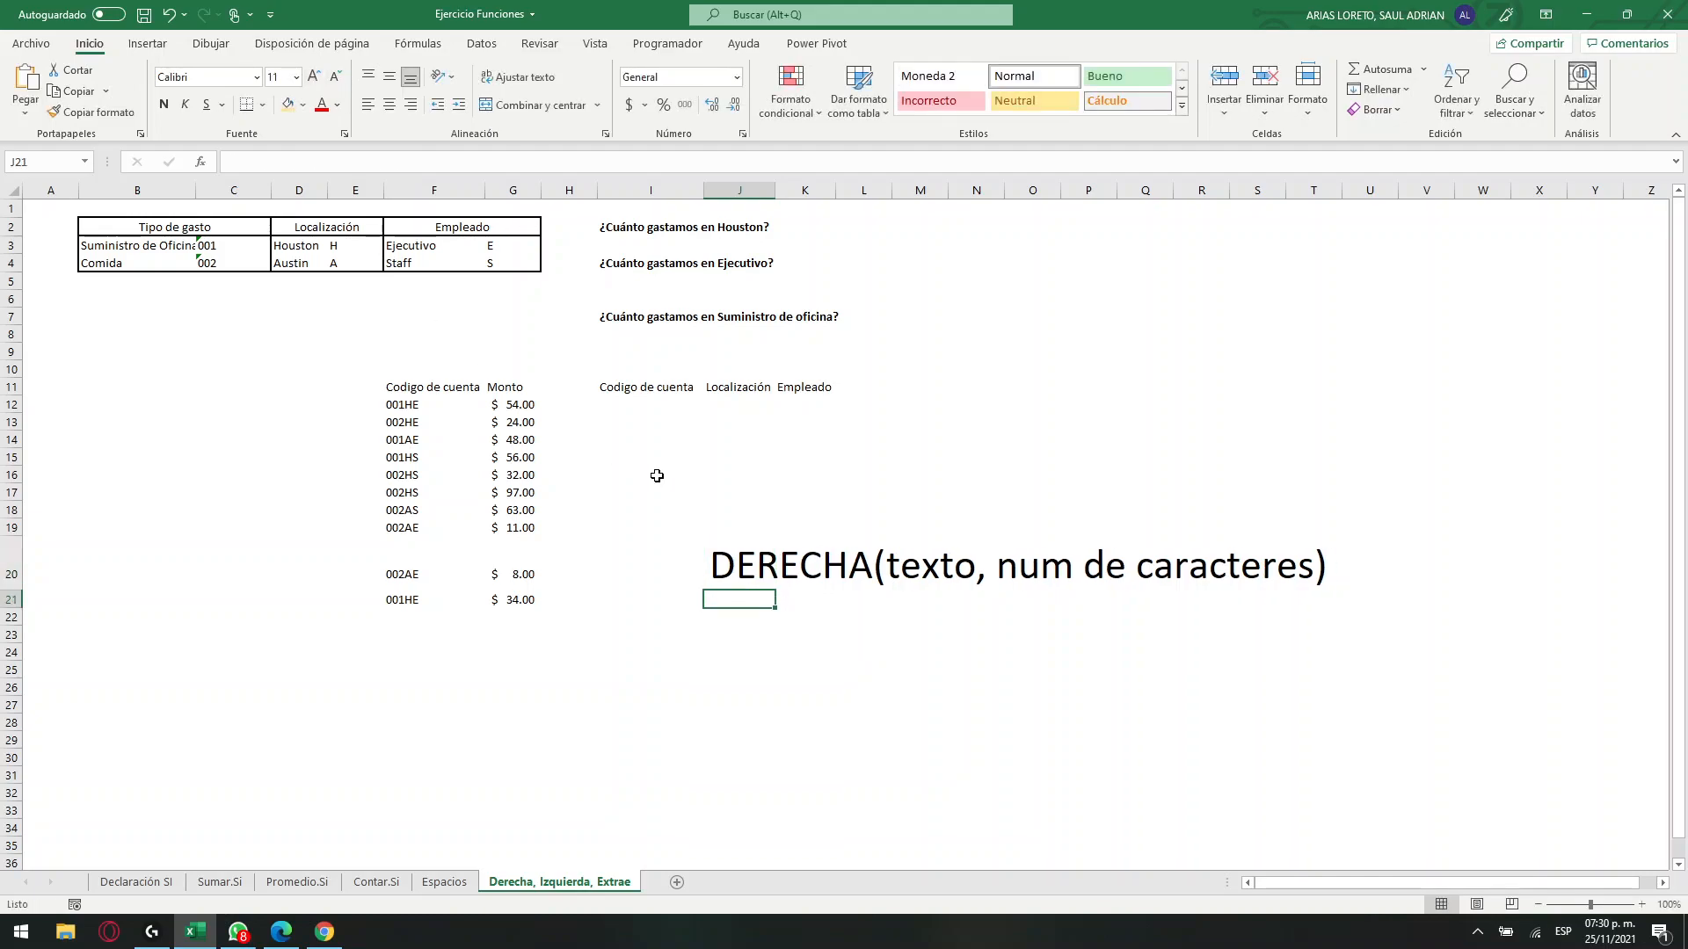
click(761, 554)
click(410, 406)
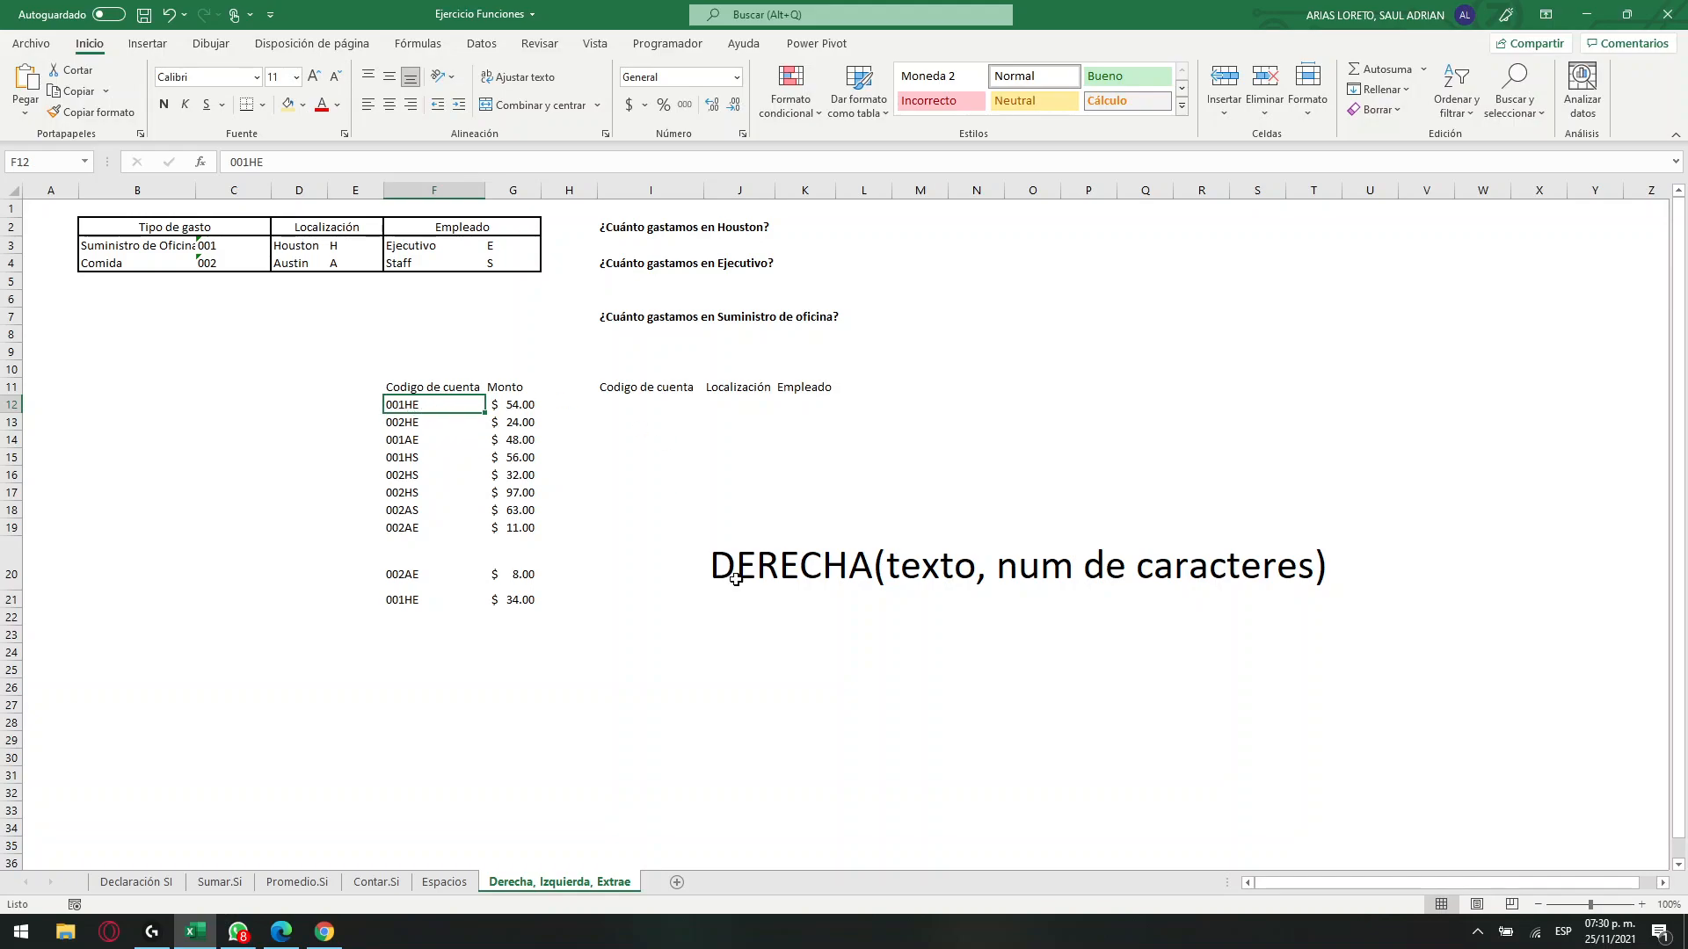
Enlarge J22's font to size 22 and enter the syntax note IZQUIERDA(TEXTO, NUM DE CARACTERES) there as text.
click(754, 633)
click(740, 615)
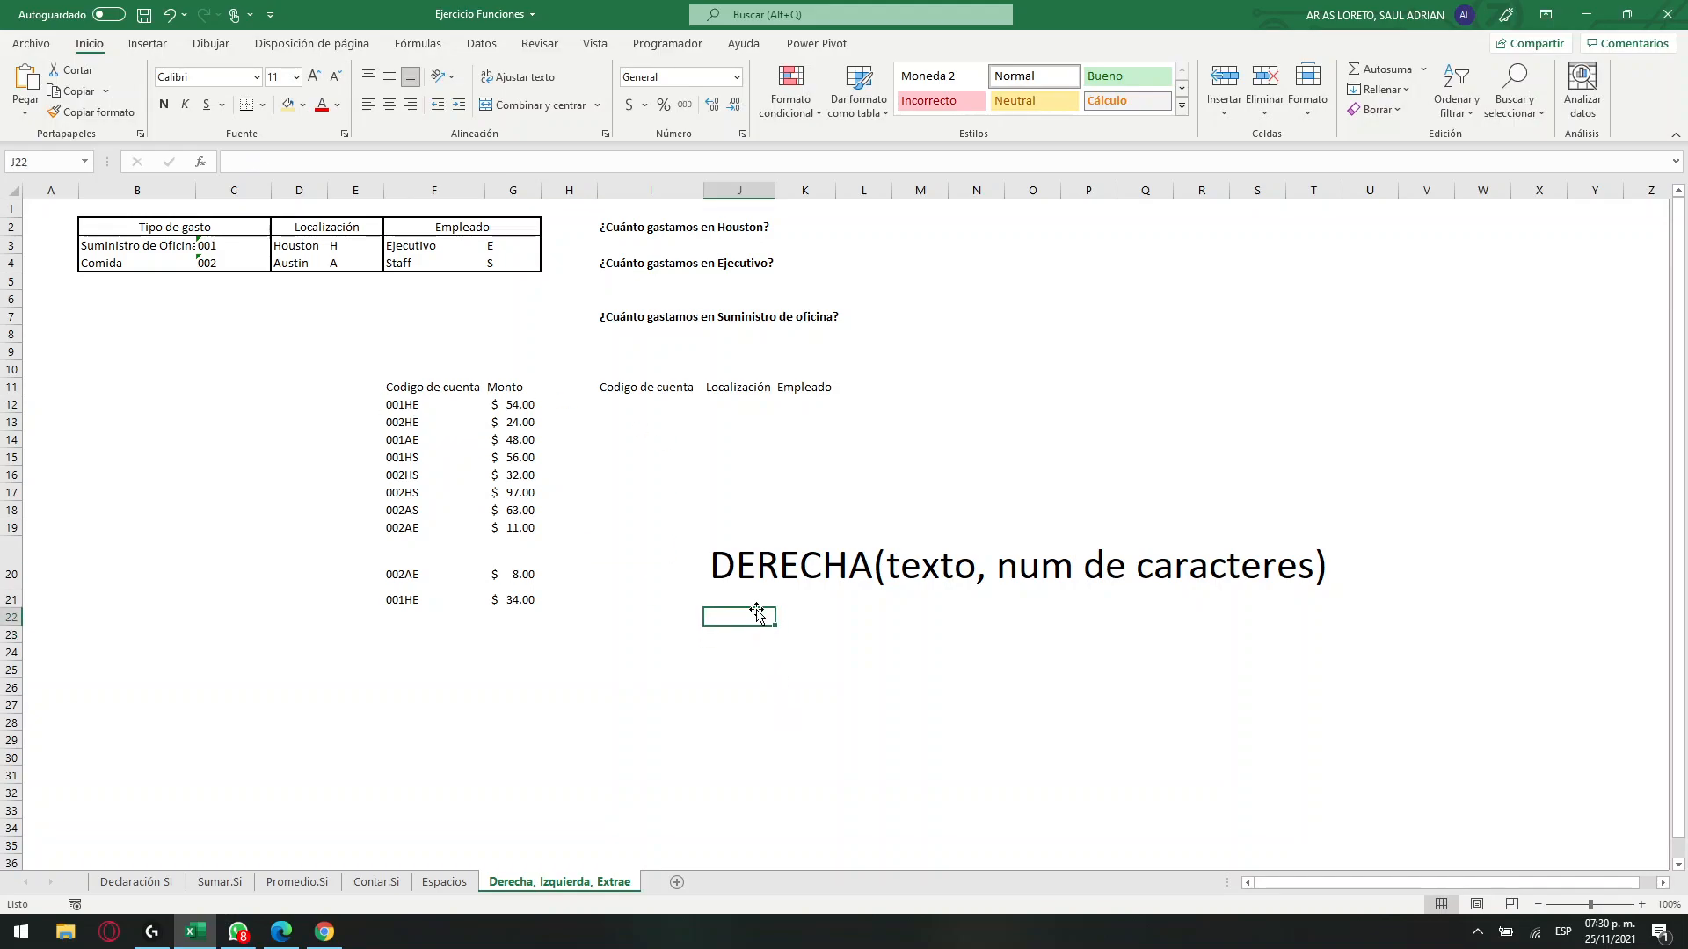
click(315, 76)
click(316, 76)
click(315, 77)
click(316, 76)
click(316, 77)
click(315, 77)
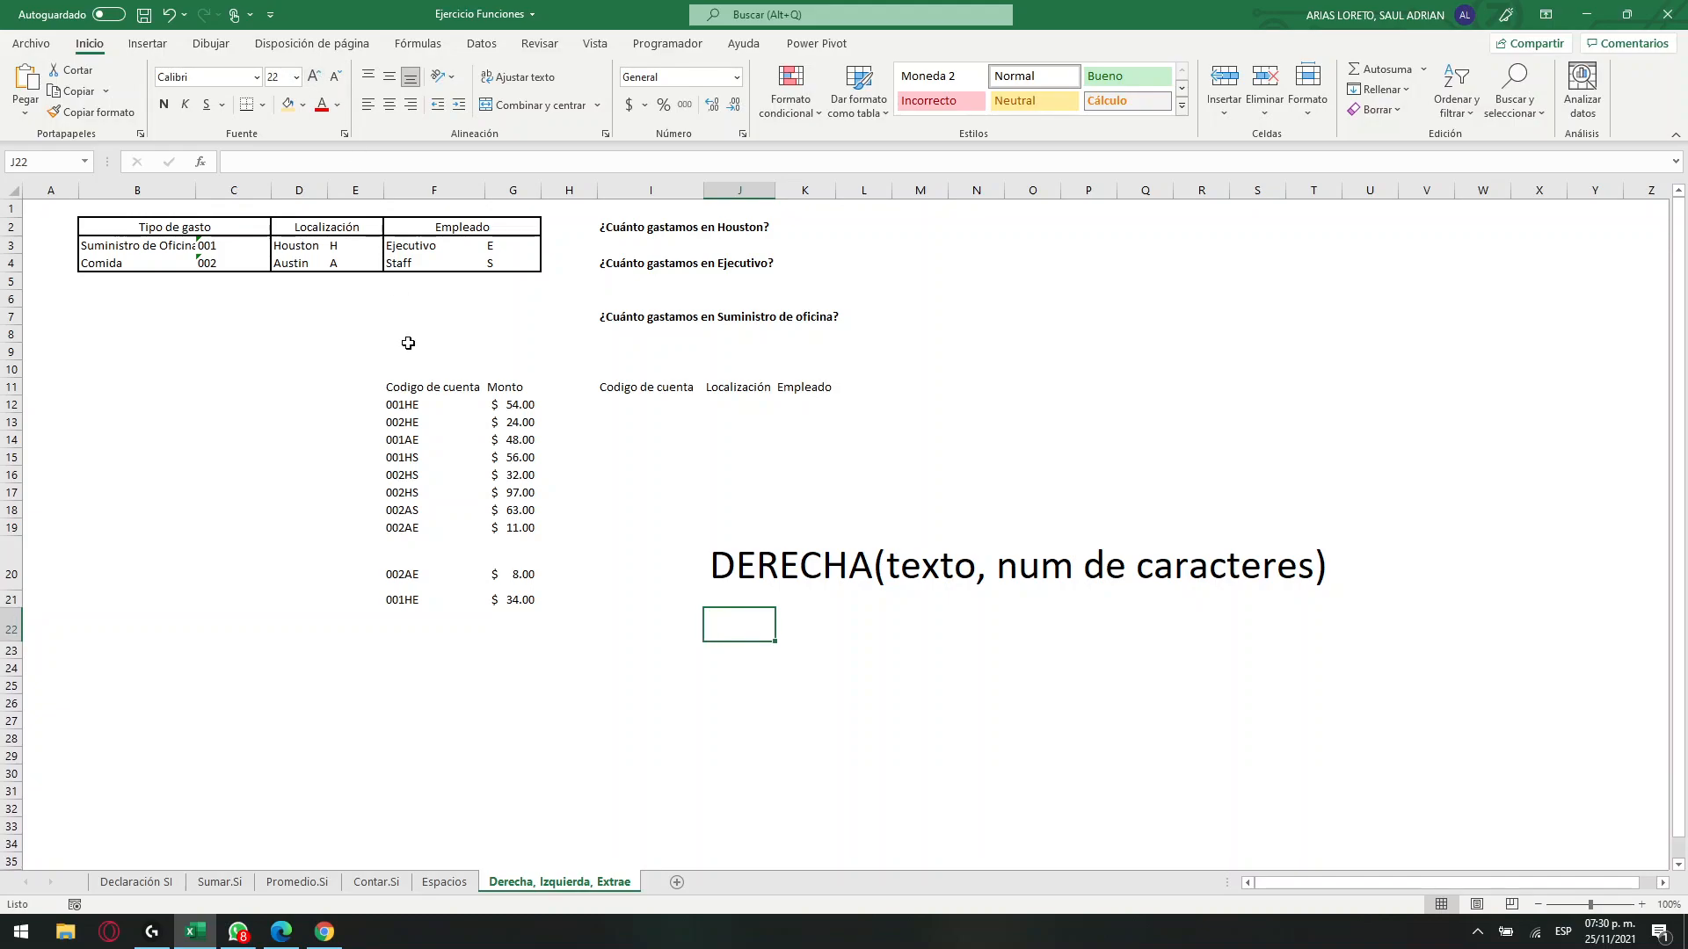
text('IZQUIE)
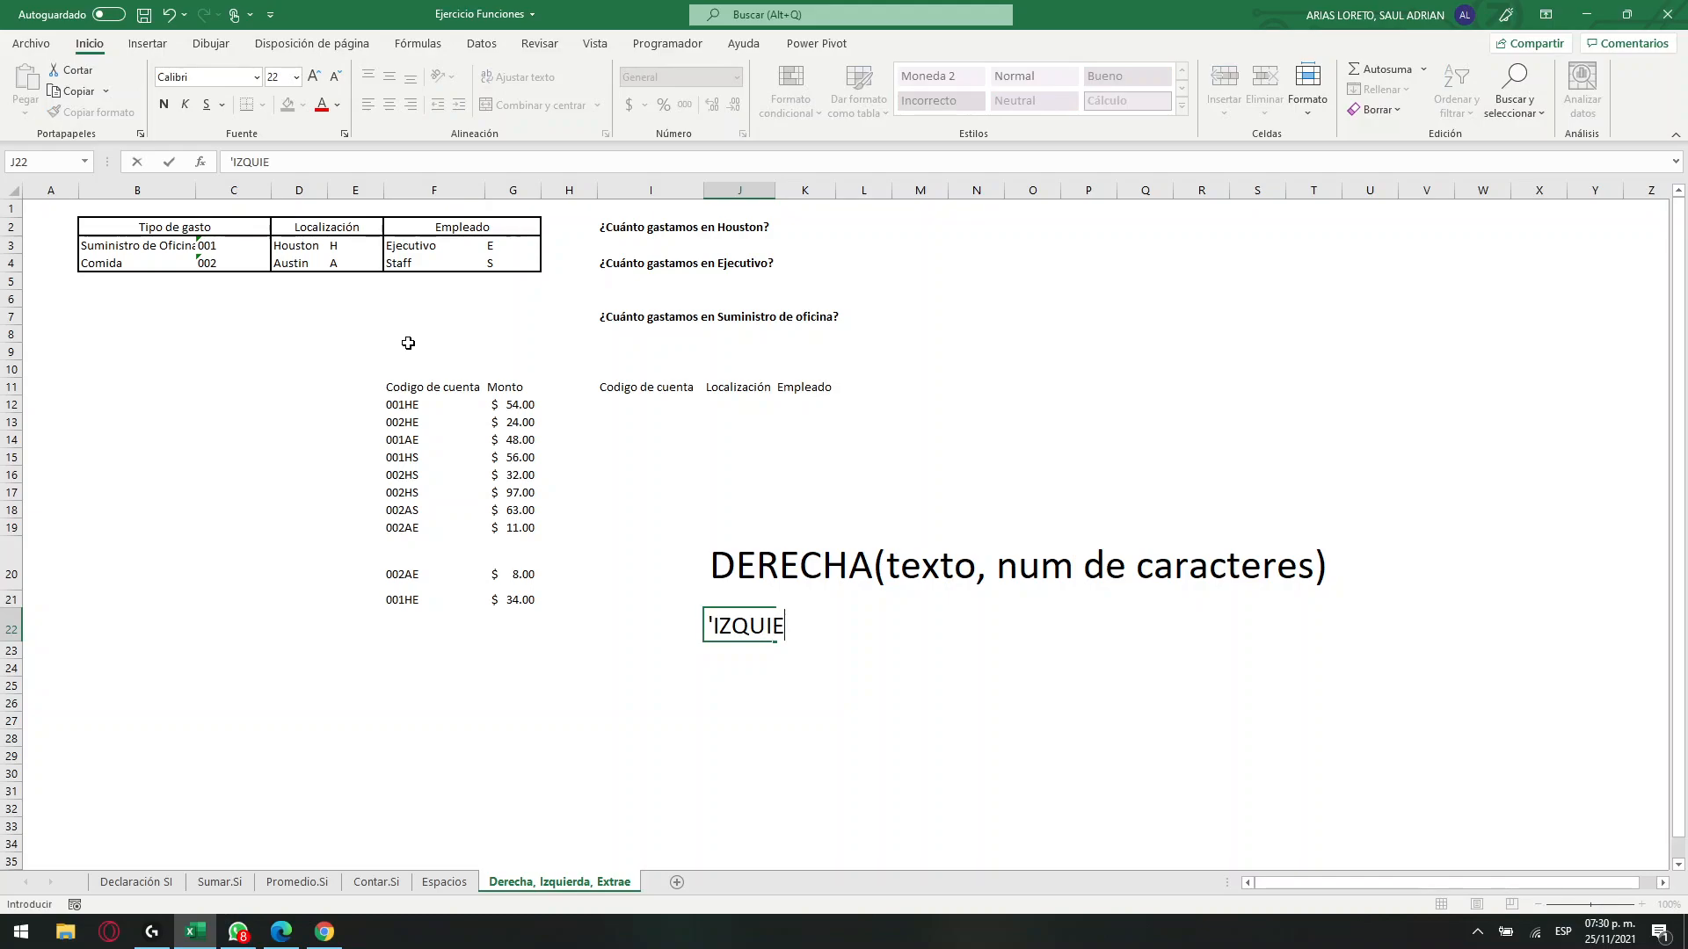
text(RDA(TEXTO)
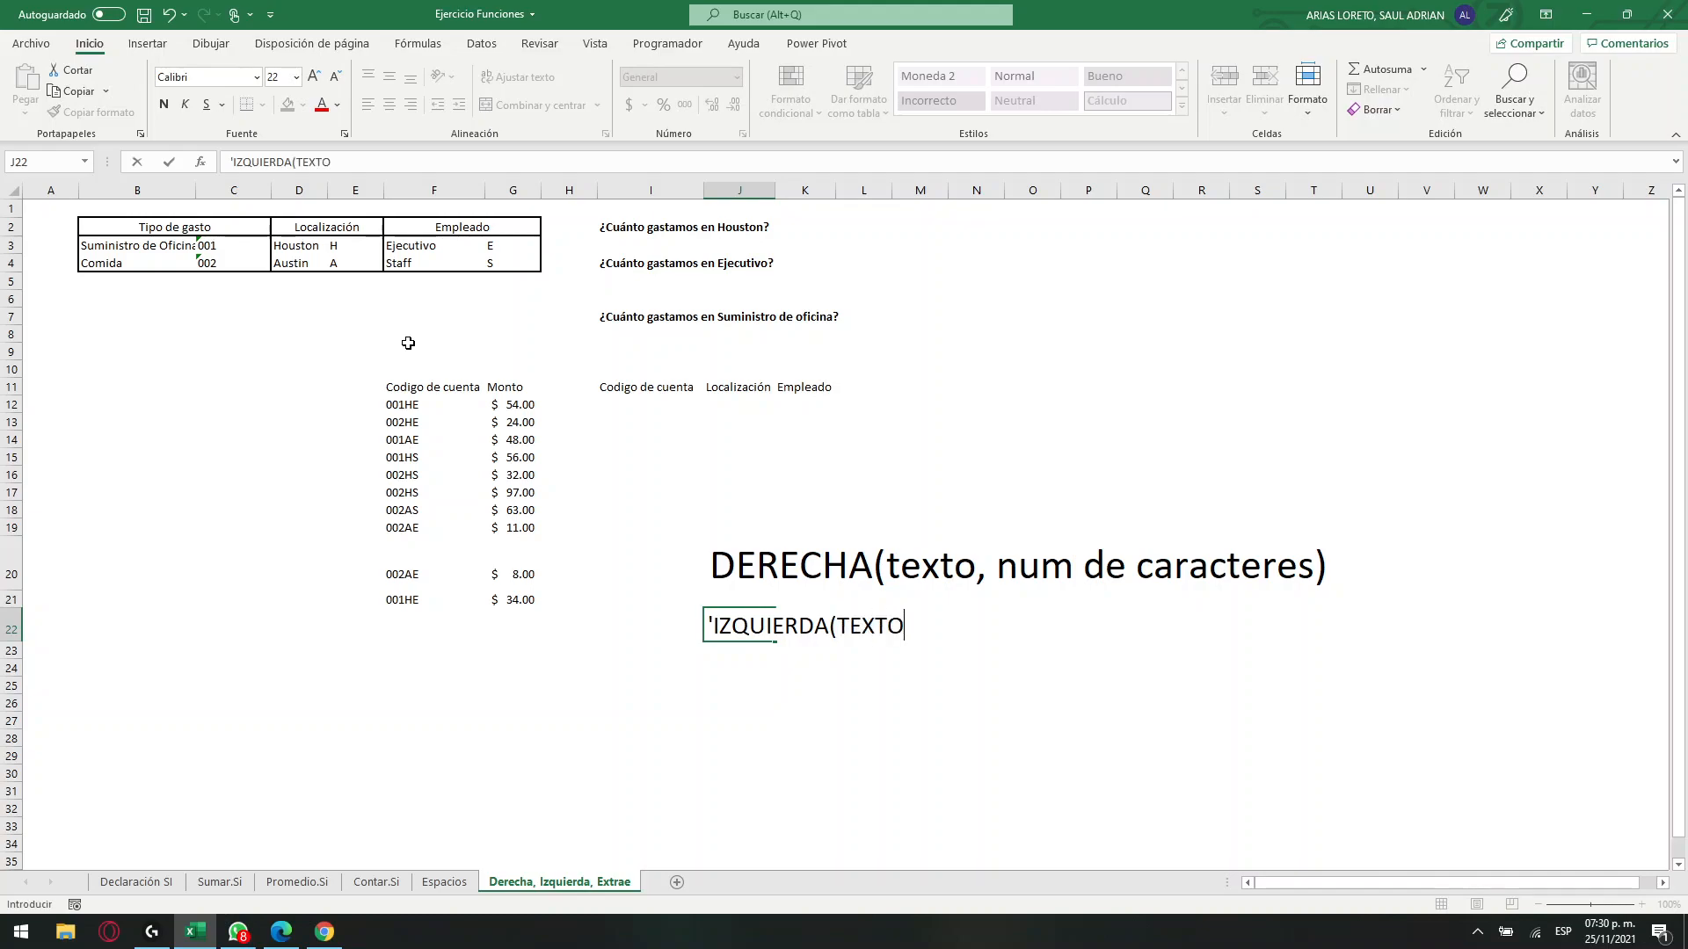
text(, NUM DE C)
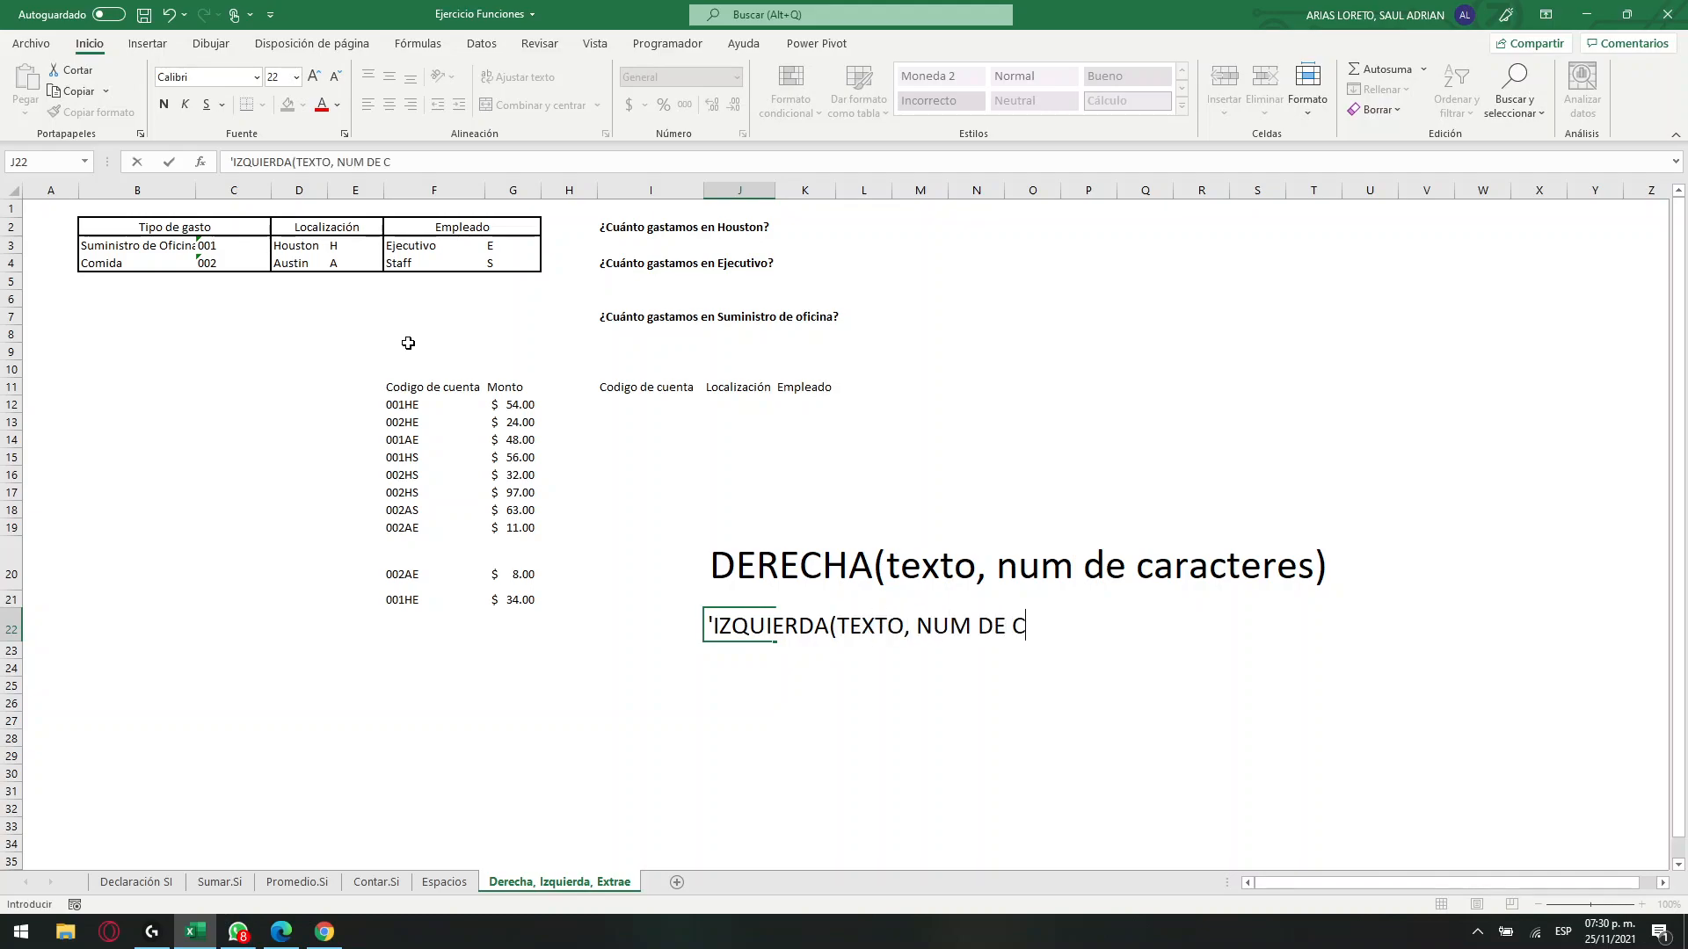
text(ARACTERES)
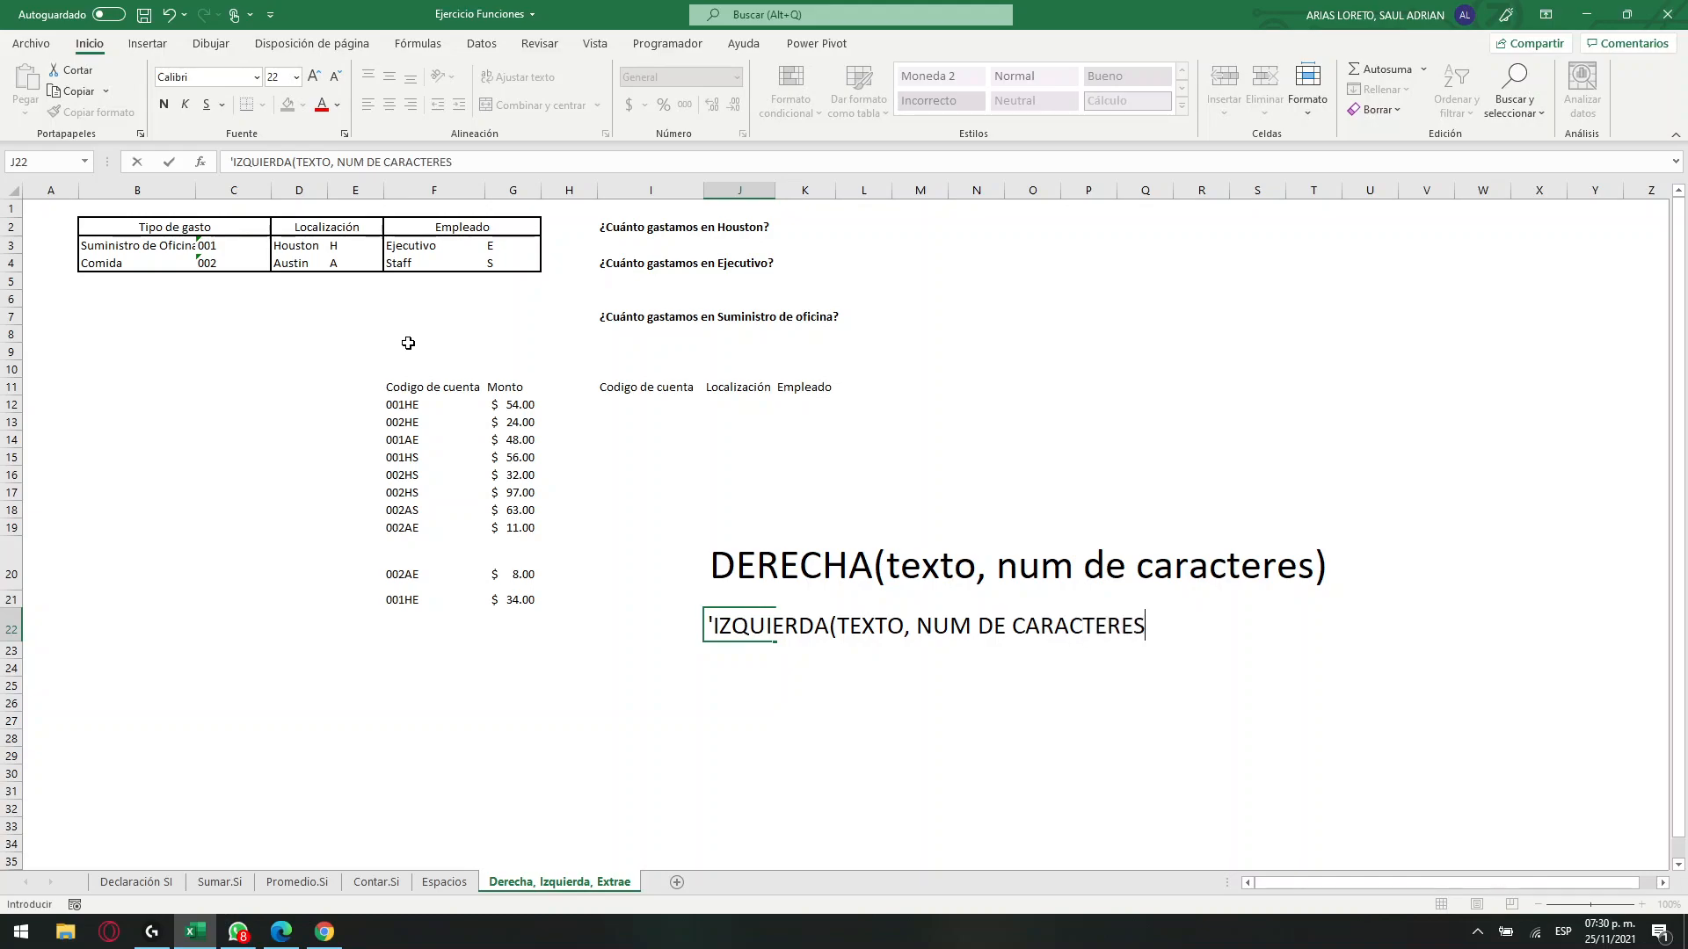
text())
click(670, 644)
Enlarge the IZQUIERDA note's font in J22 to size 36 and compare the note with the account code in F12.
mouse_move(748, 630)
mouse_down()
mouse_move(1046, 635)
mouse_move(763, 627)
mouse_up()
click(315, 77)
click(314, 78)
click(314, 77)
click(313, 77)
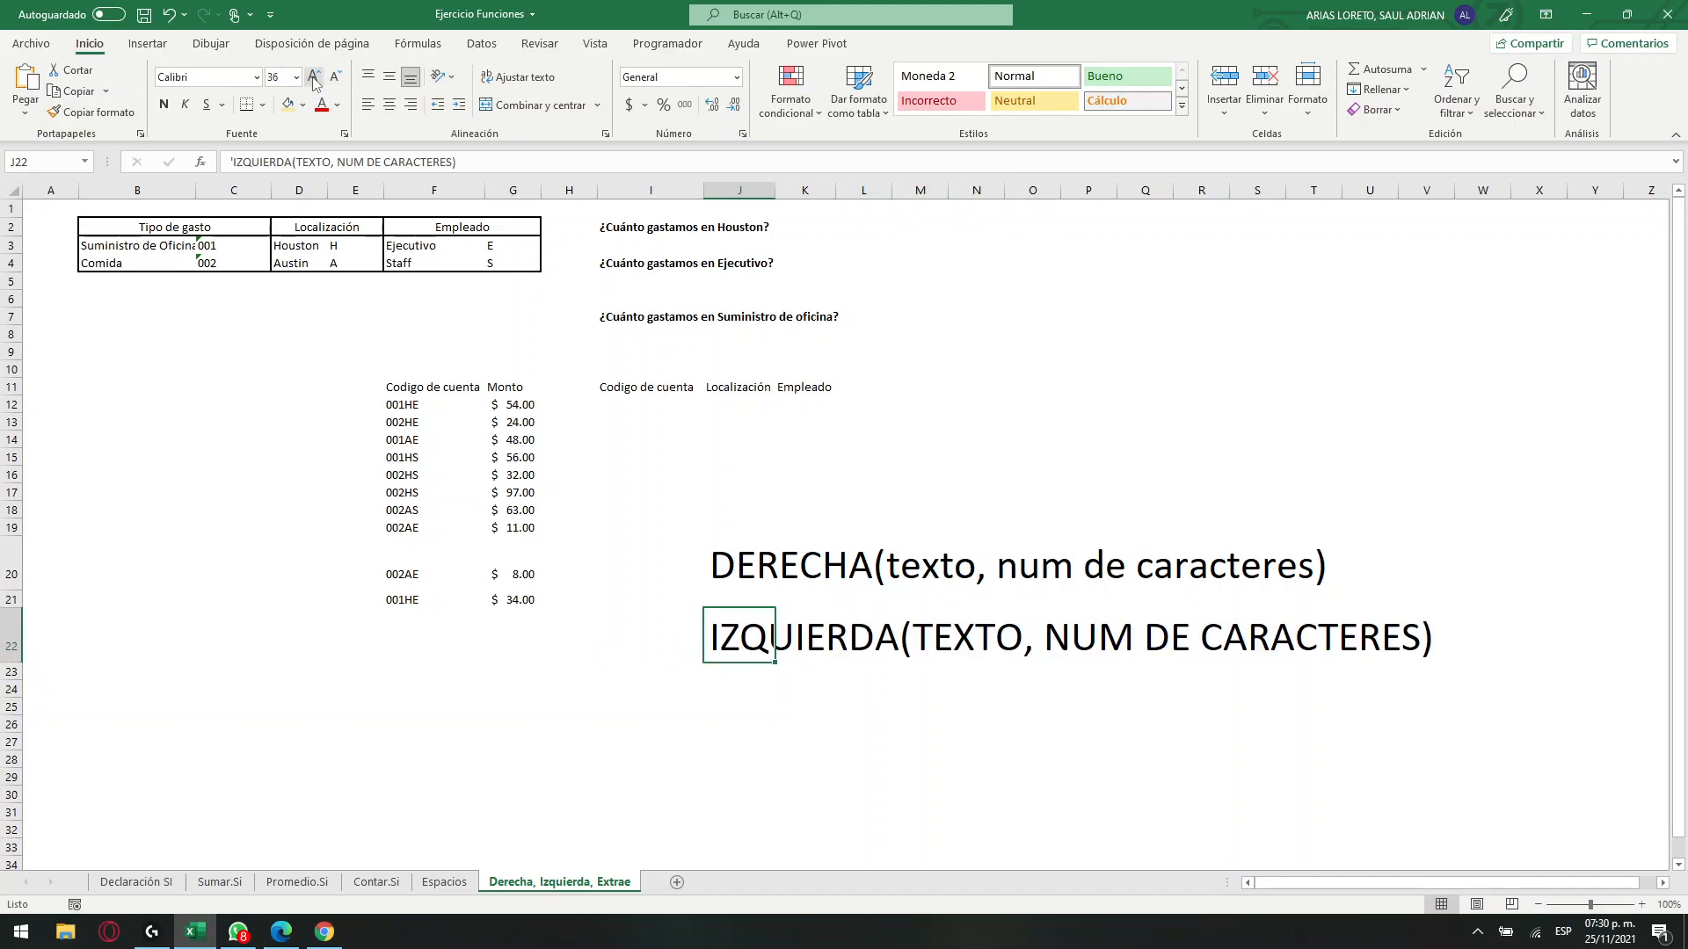
click(986, 656)
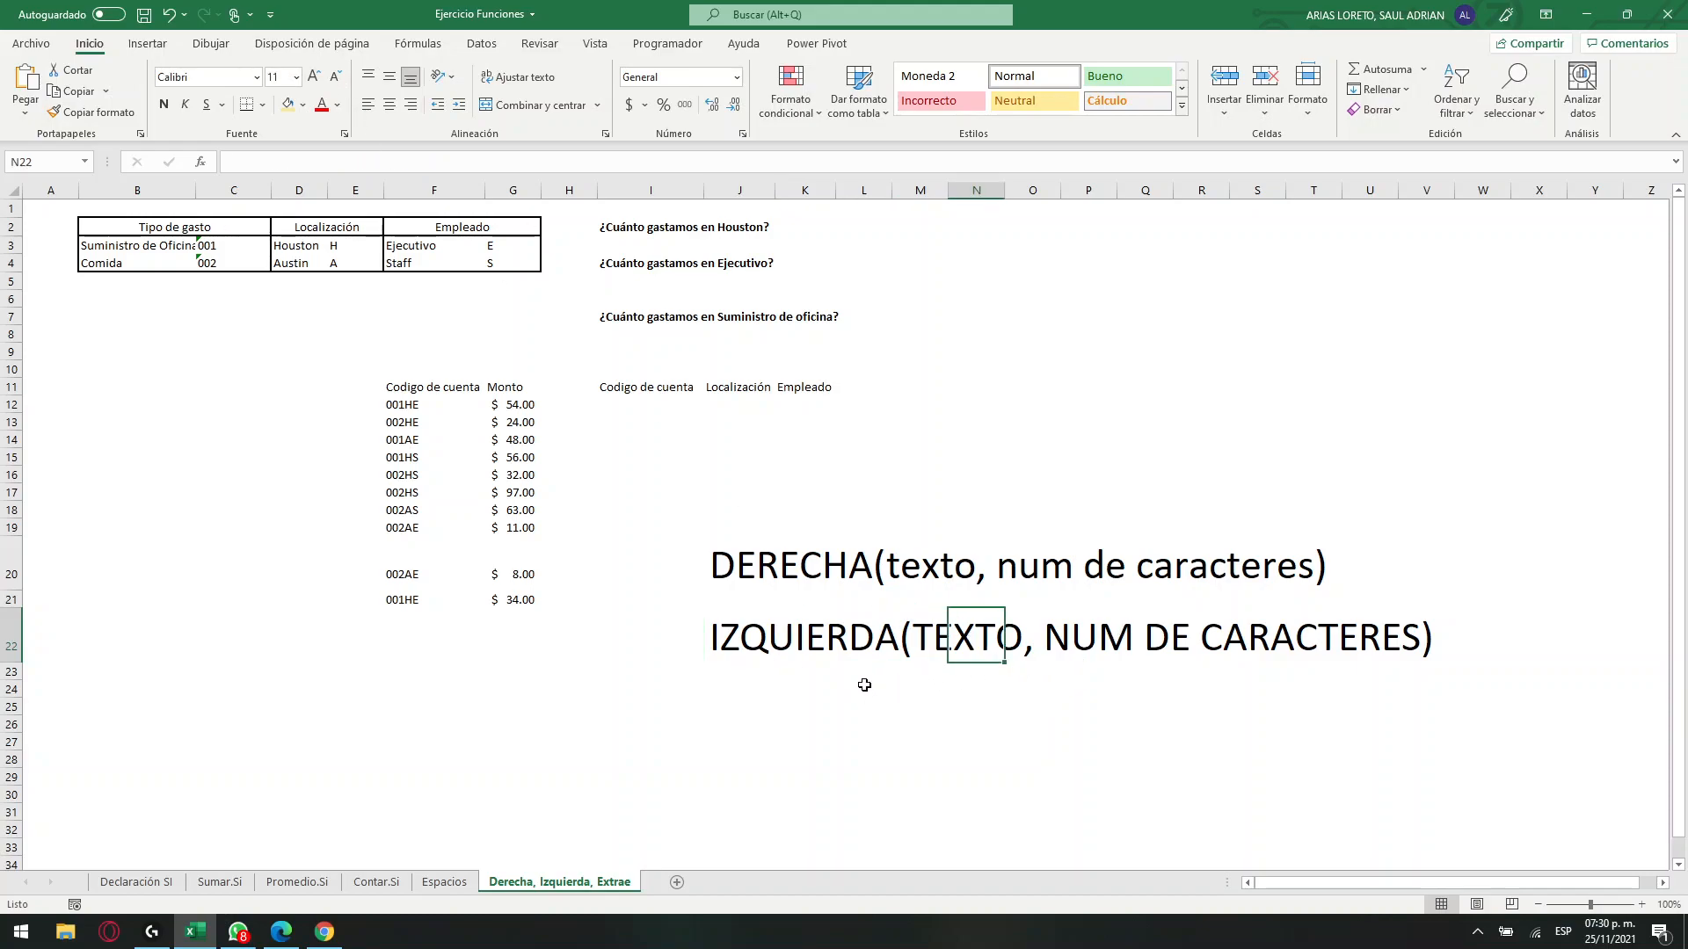
click(405, 410)
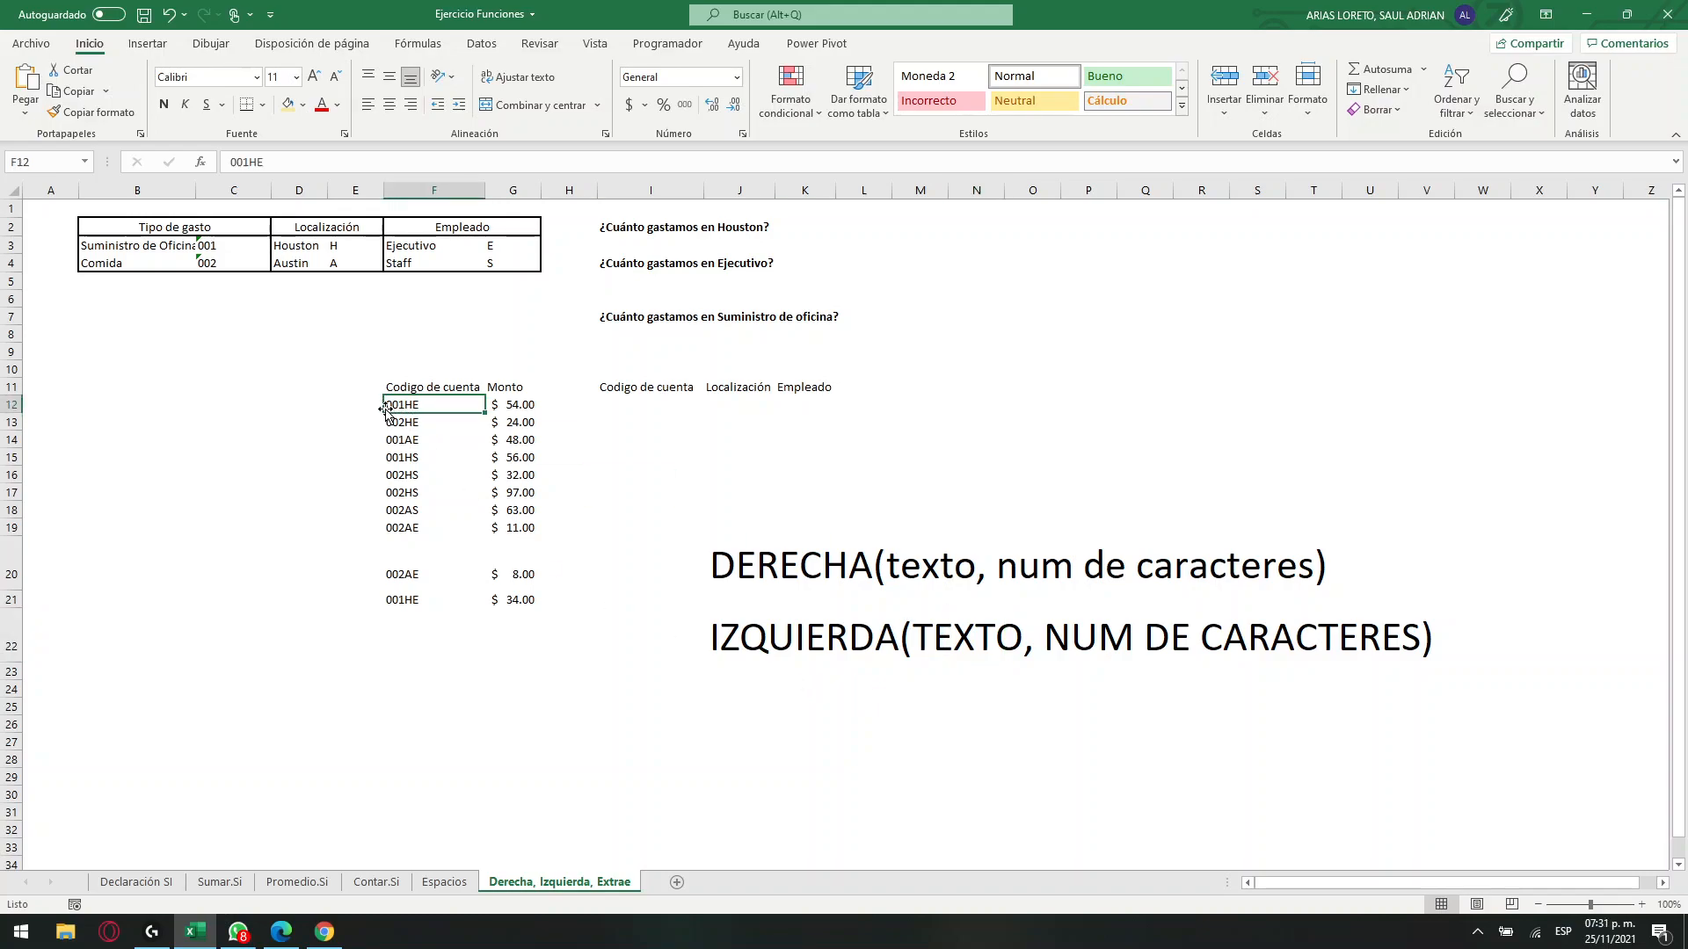
click(1396, 568)
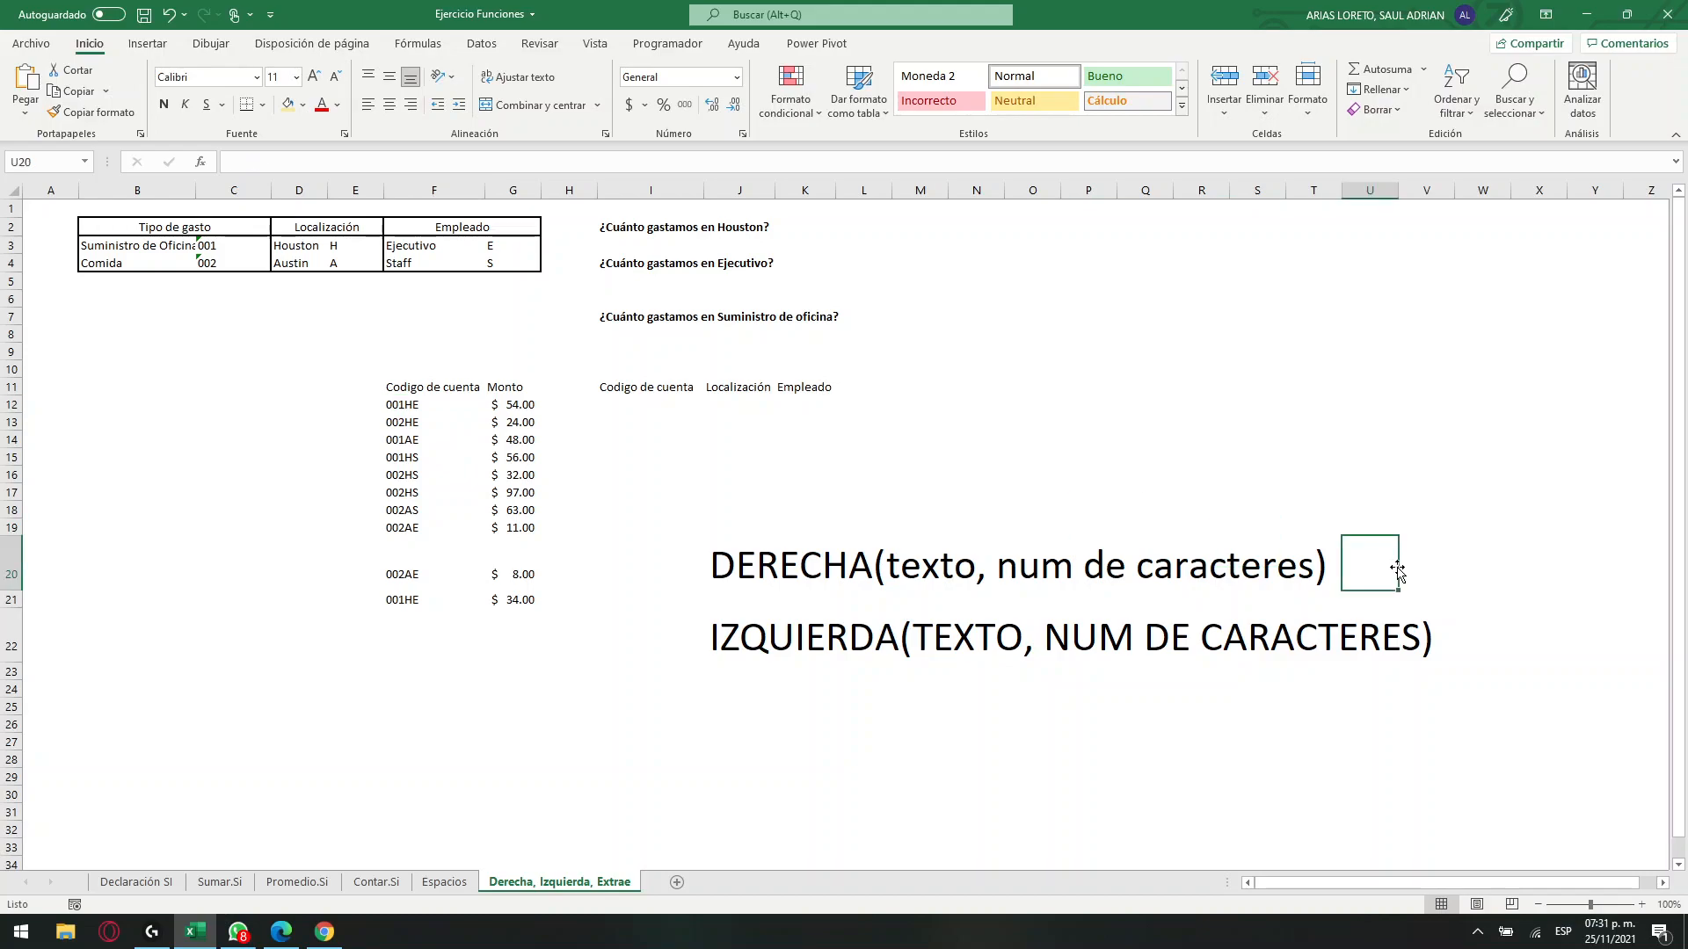
Set the font of the empty cell J25 to size 36 to match the notes above it.
click(729, 703)
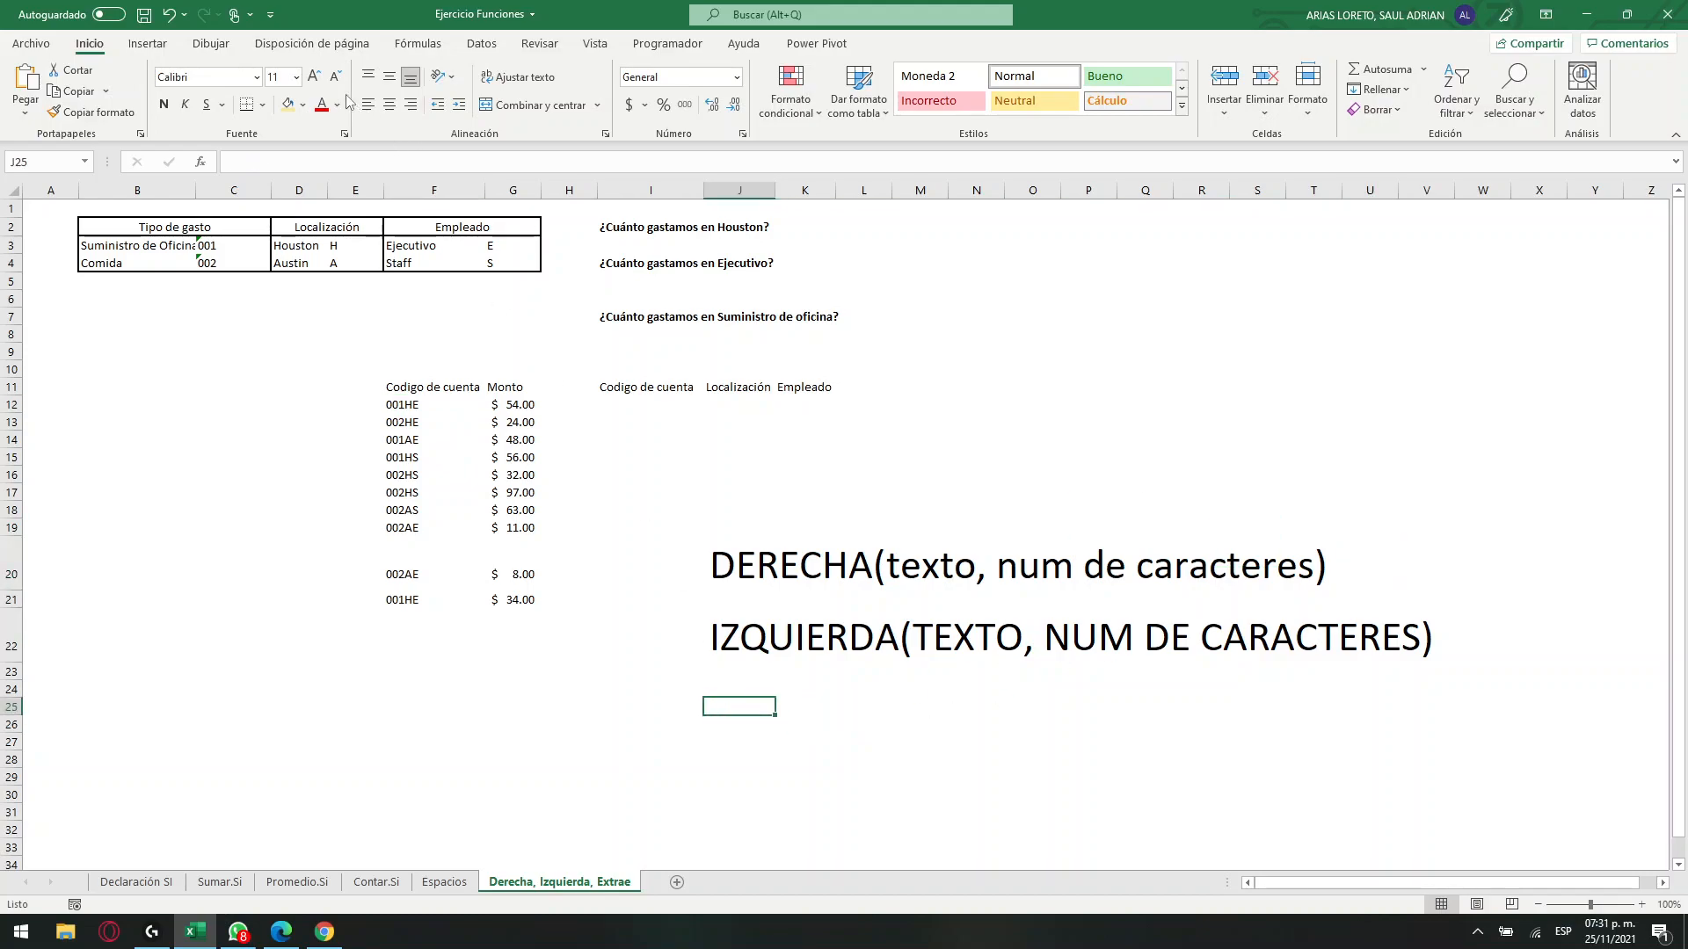
click(315, 77)
click(316, 77)
click(316, 78)
click(315, 77)
click(315, 77)
click(316, 77)
click(316, 77)
click(316, 77)
click(315, 77)
click(315, 78)
click(315, 77)
click(336, 79)
click(336, 79)
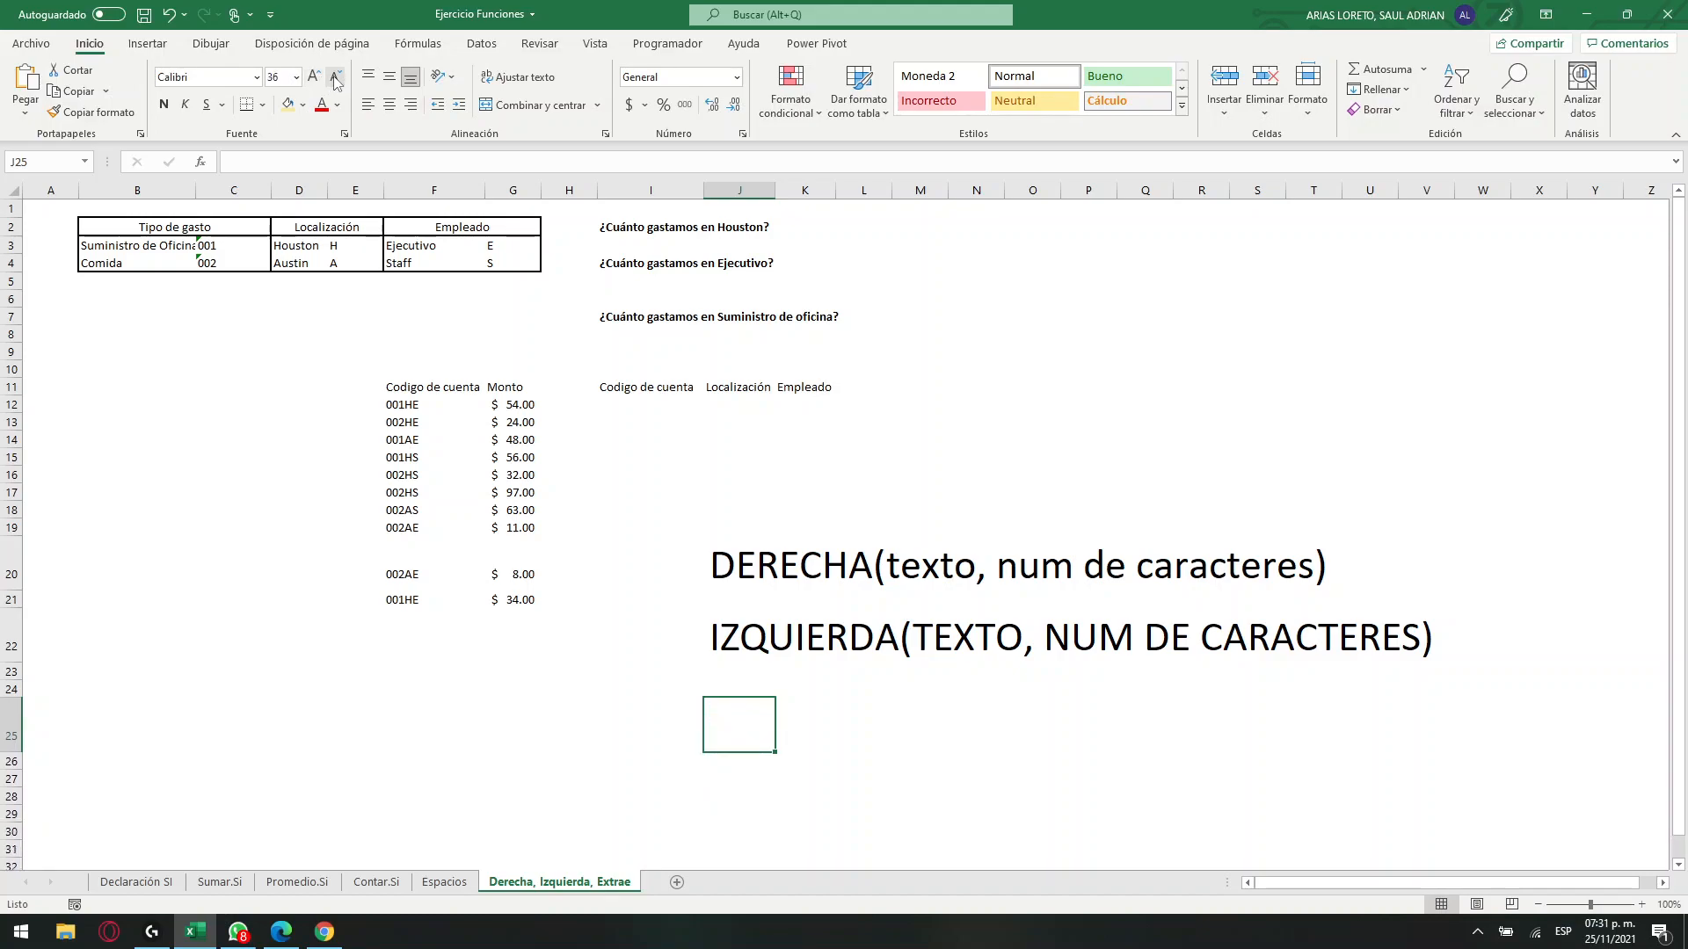
text(e)
key(BackSpace)
text(extrae)
key(BackSpace)
key(BackSpace)
key(BackSpace)
key(BackSpace)
key(Left)
key(Escape)
Enter the syntax note EXTRAE(texto, posicion inicial, num de caracteres) in J25.
text(E)
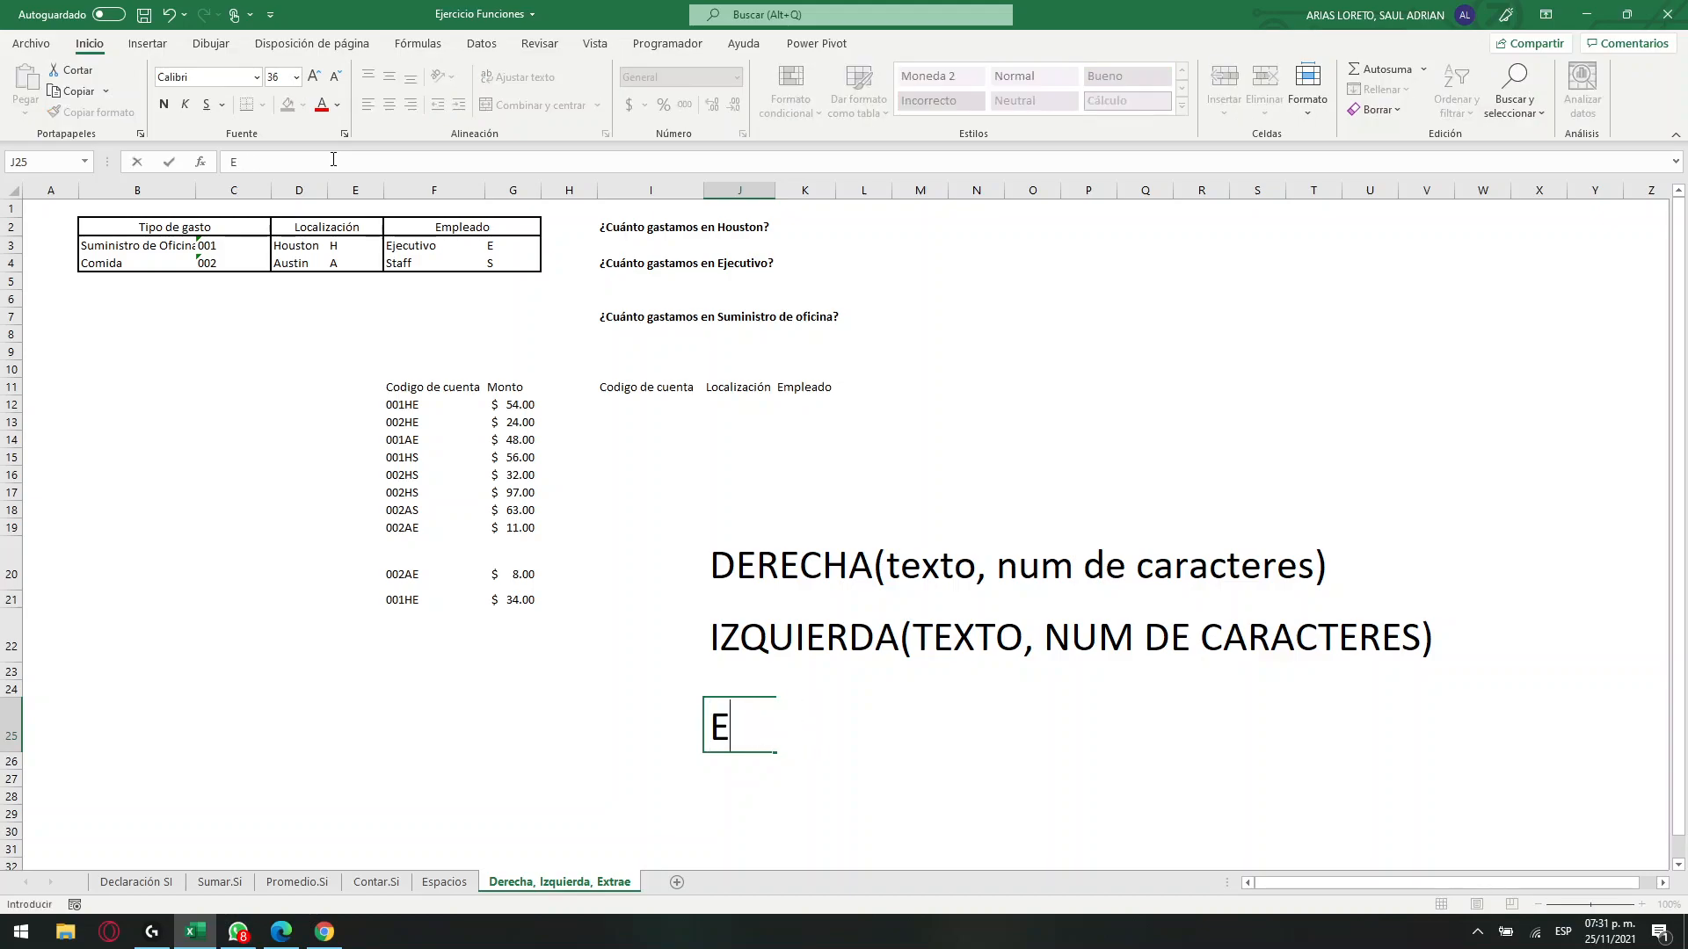
text(XTRAE))
key(BackSpace)
text((texto, posicion inicial, num )
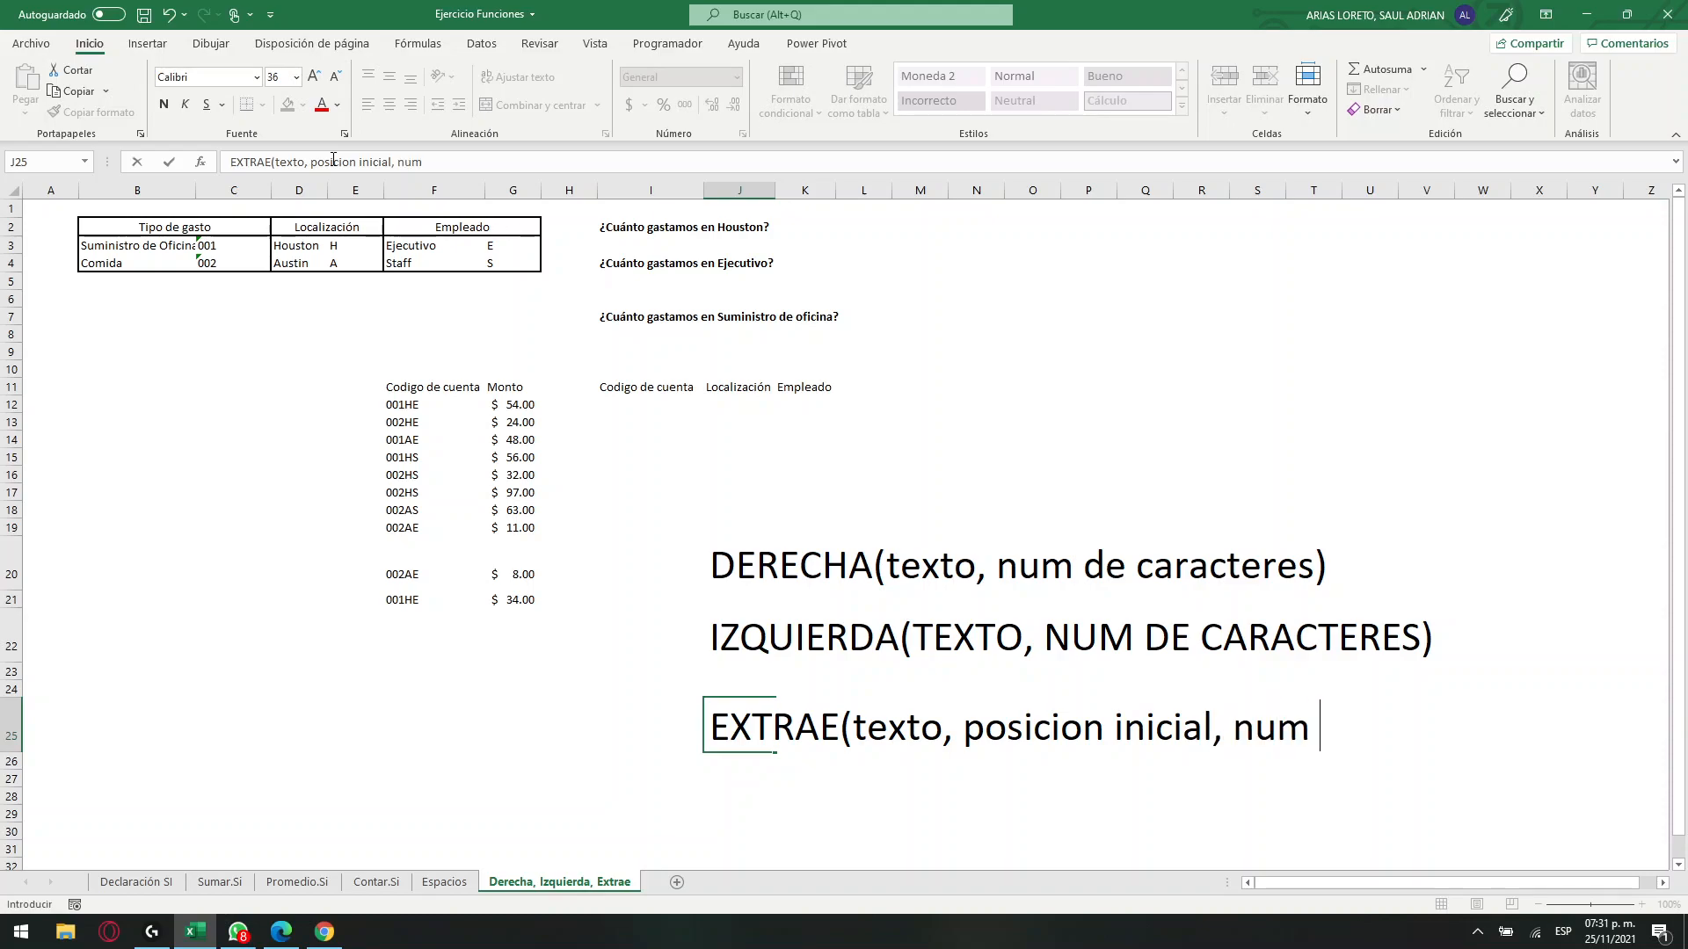
text(de car)
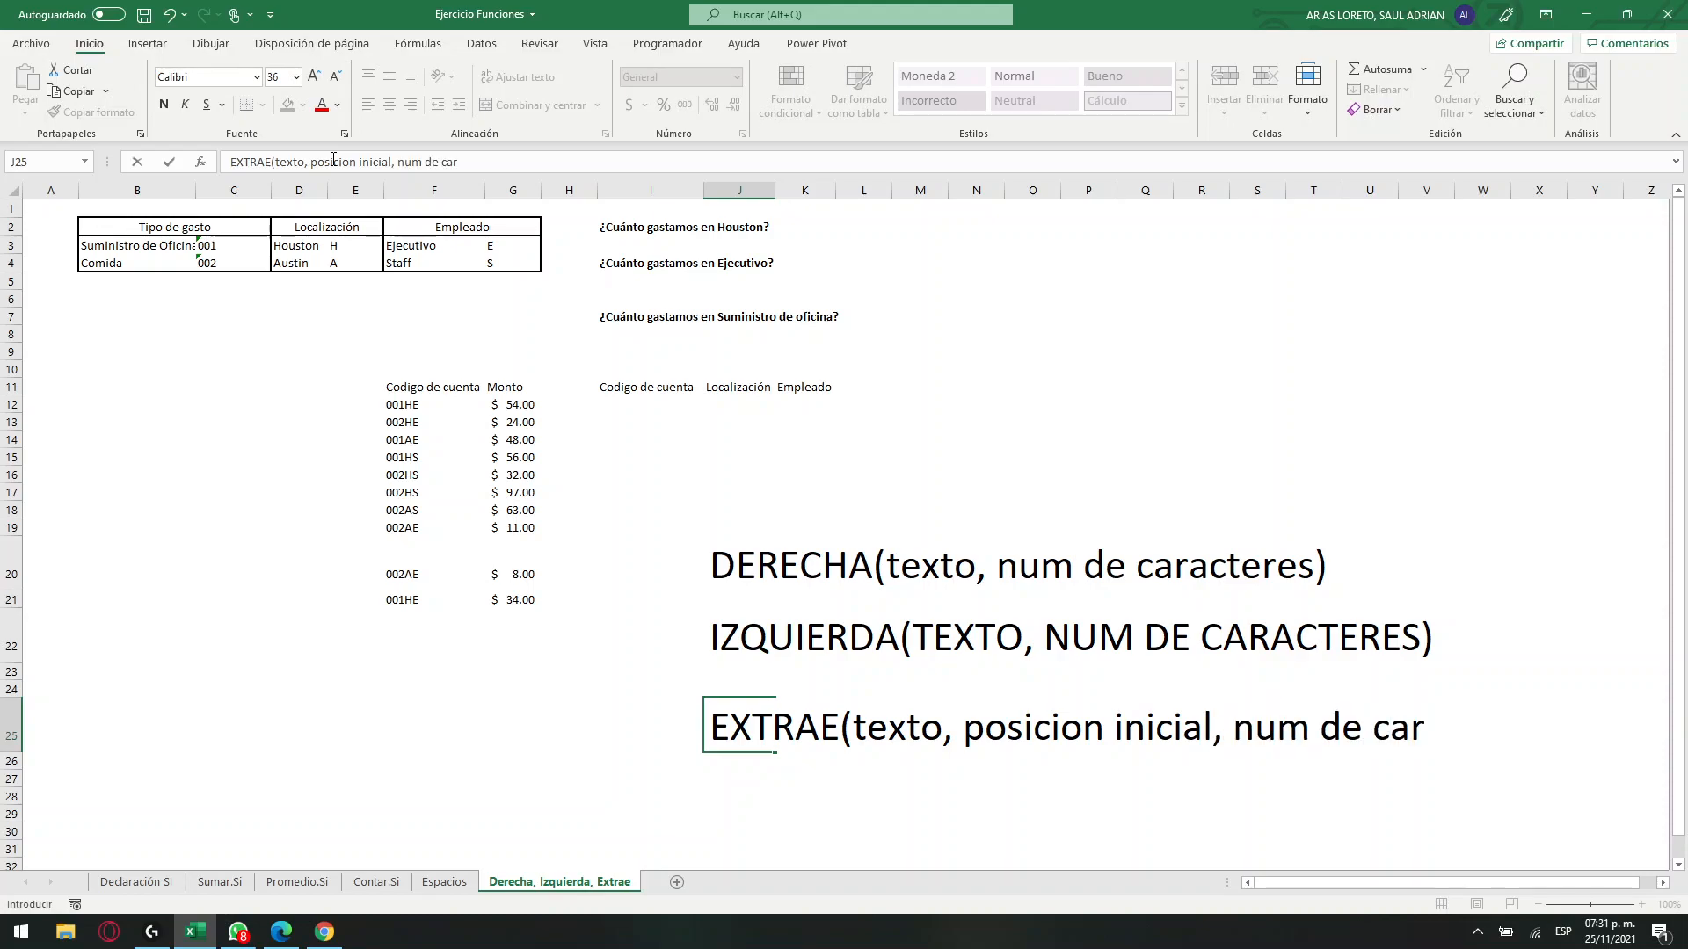
text(acteres))
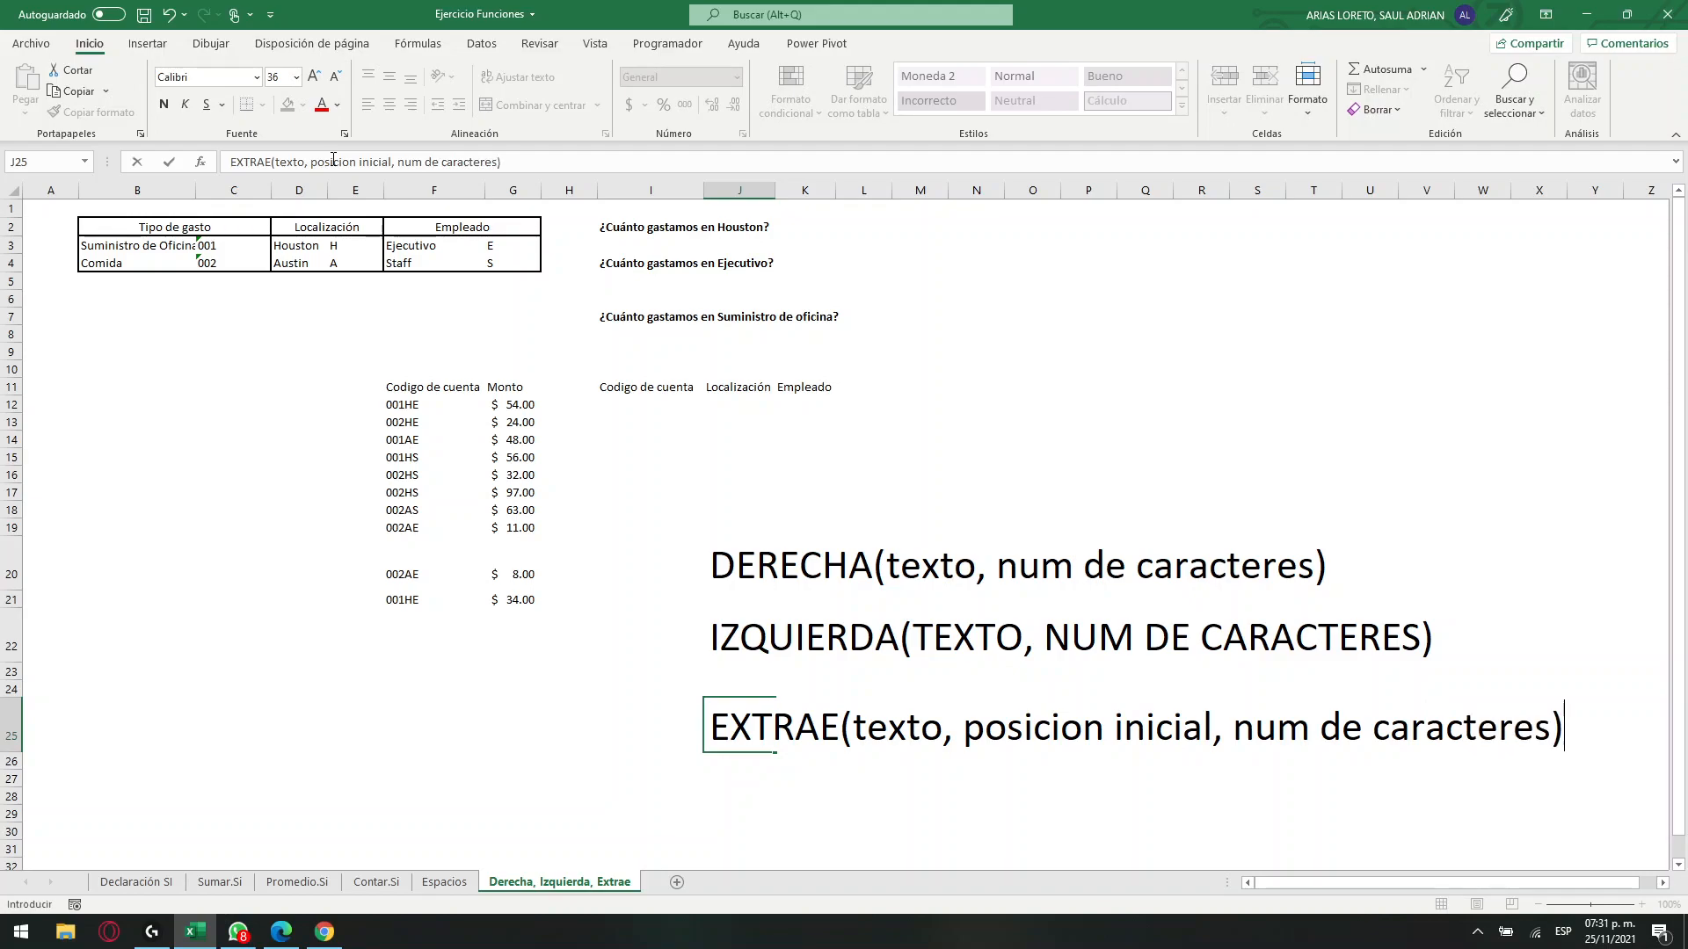
click(420, 410)
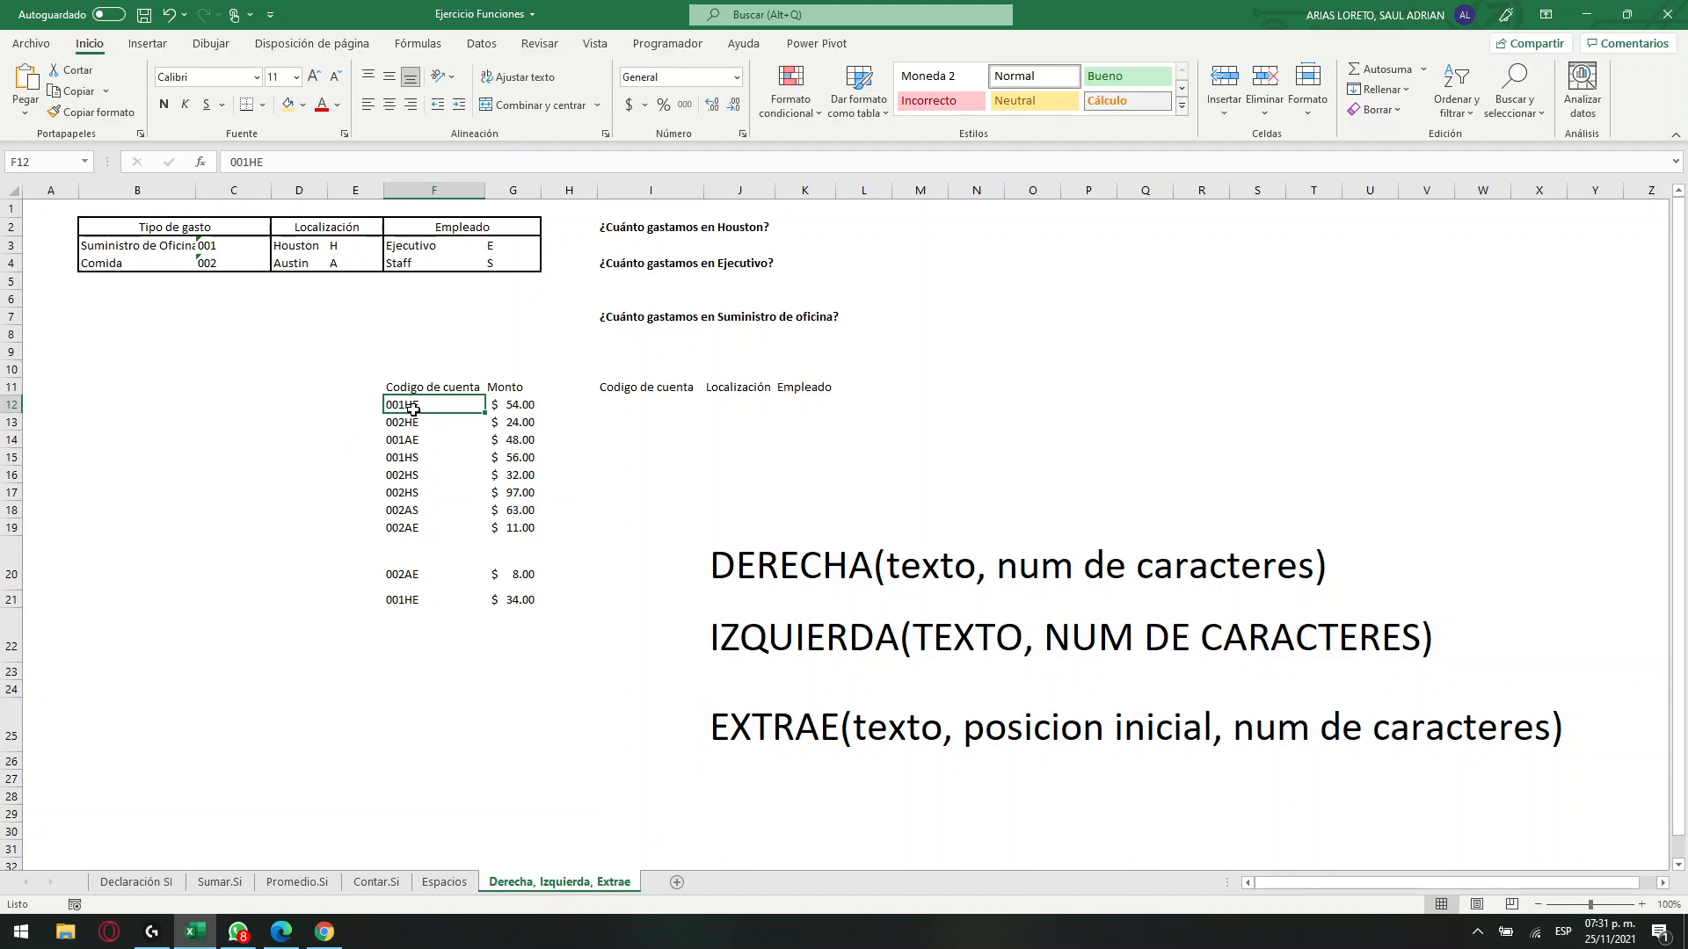
Enter HE in U20 as the DERECHA example in larger red text and compare it with the account code in F12.
click(856, 562)
click(1345, 568)
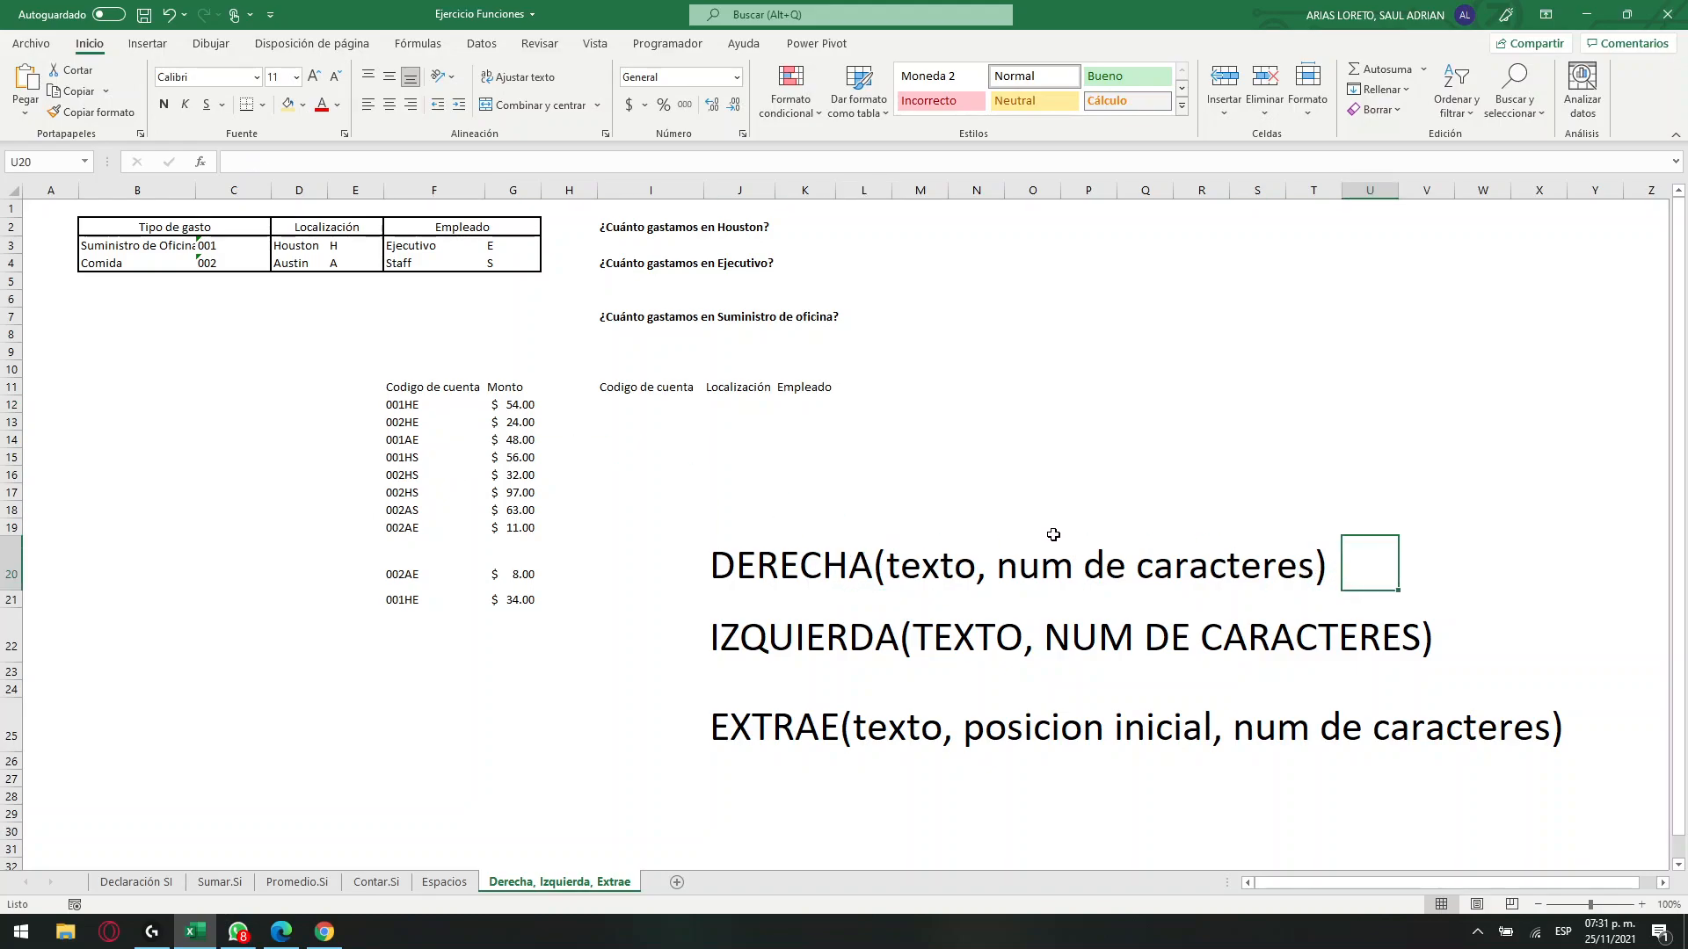
text(HE)
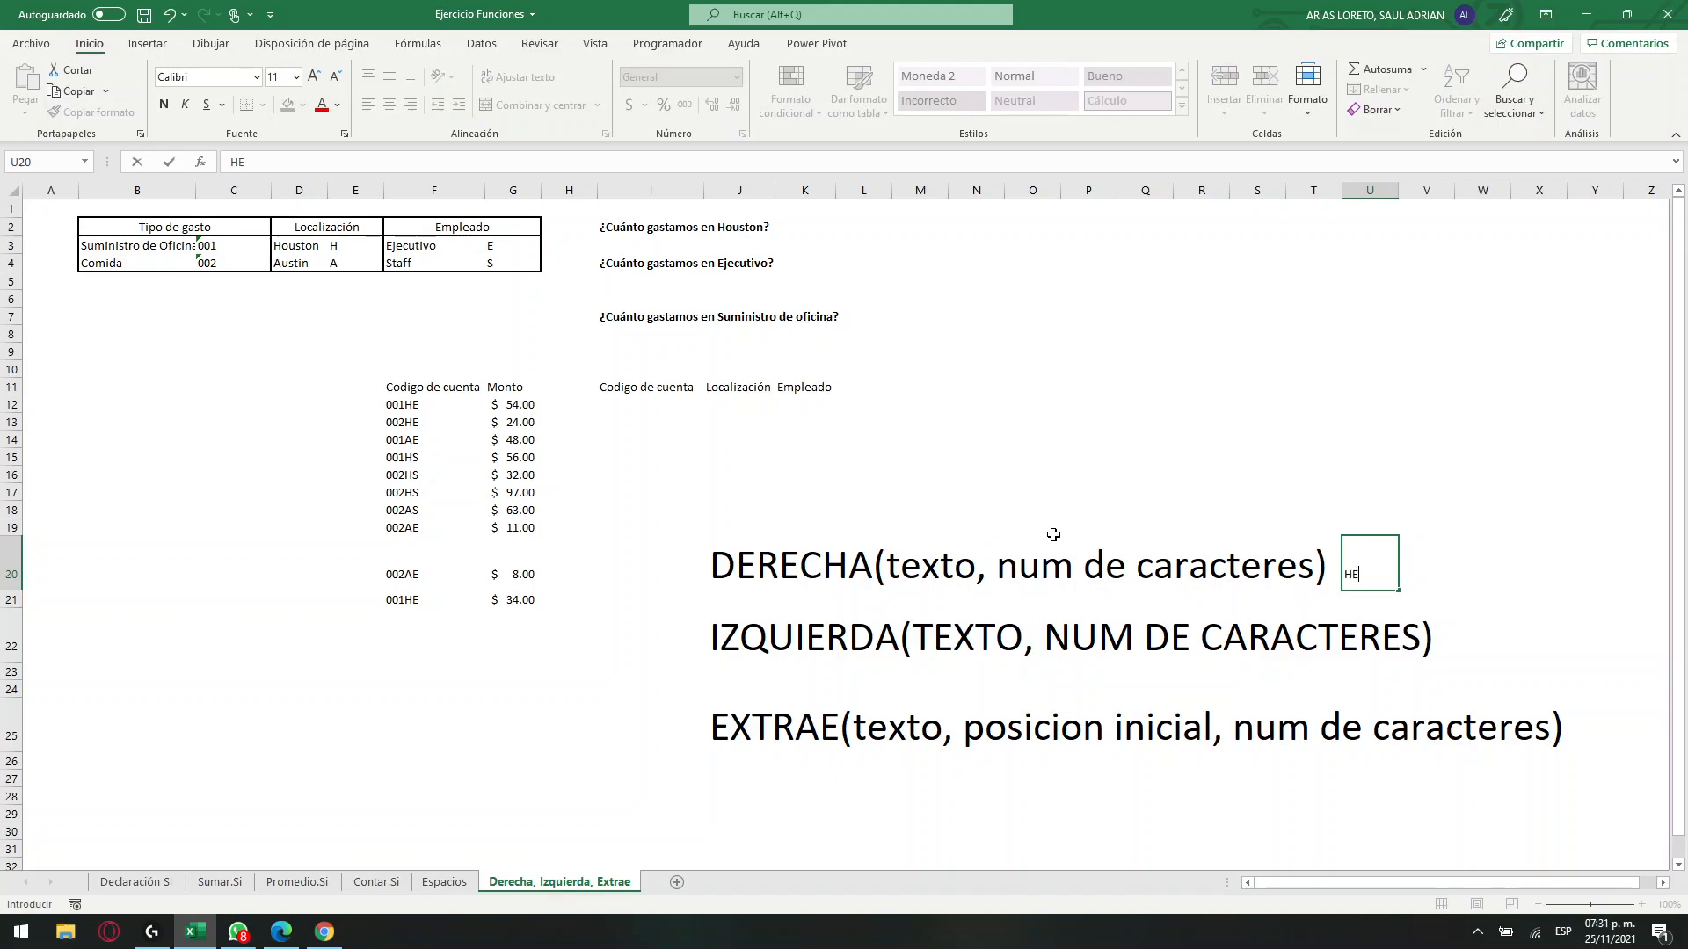
key(Return)
click(1362, 567)
click(316, 78)
click(316, 78)
click(316, 78)
click(316, 78)
click(322, 104)
click(1329, 572)
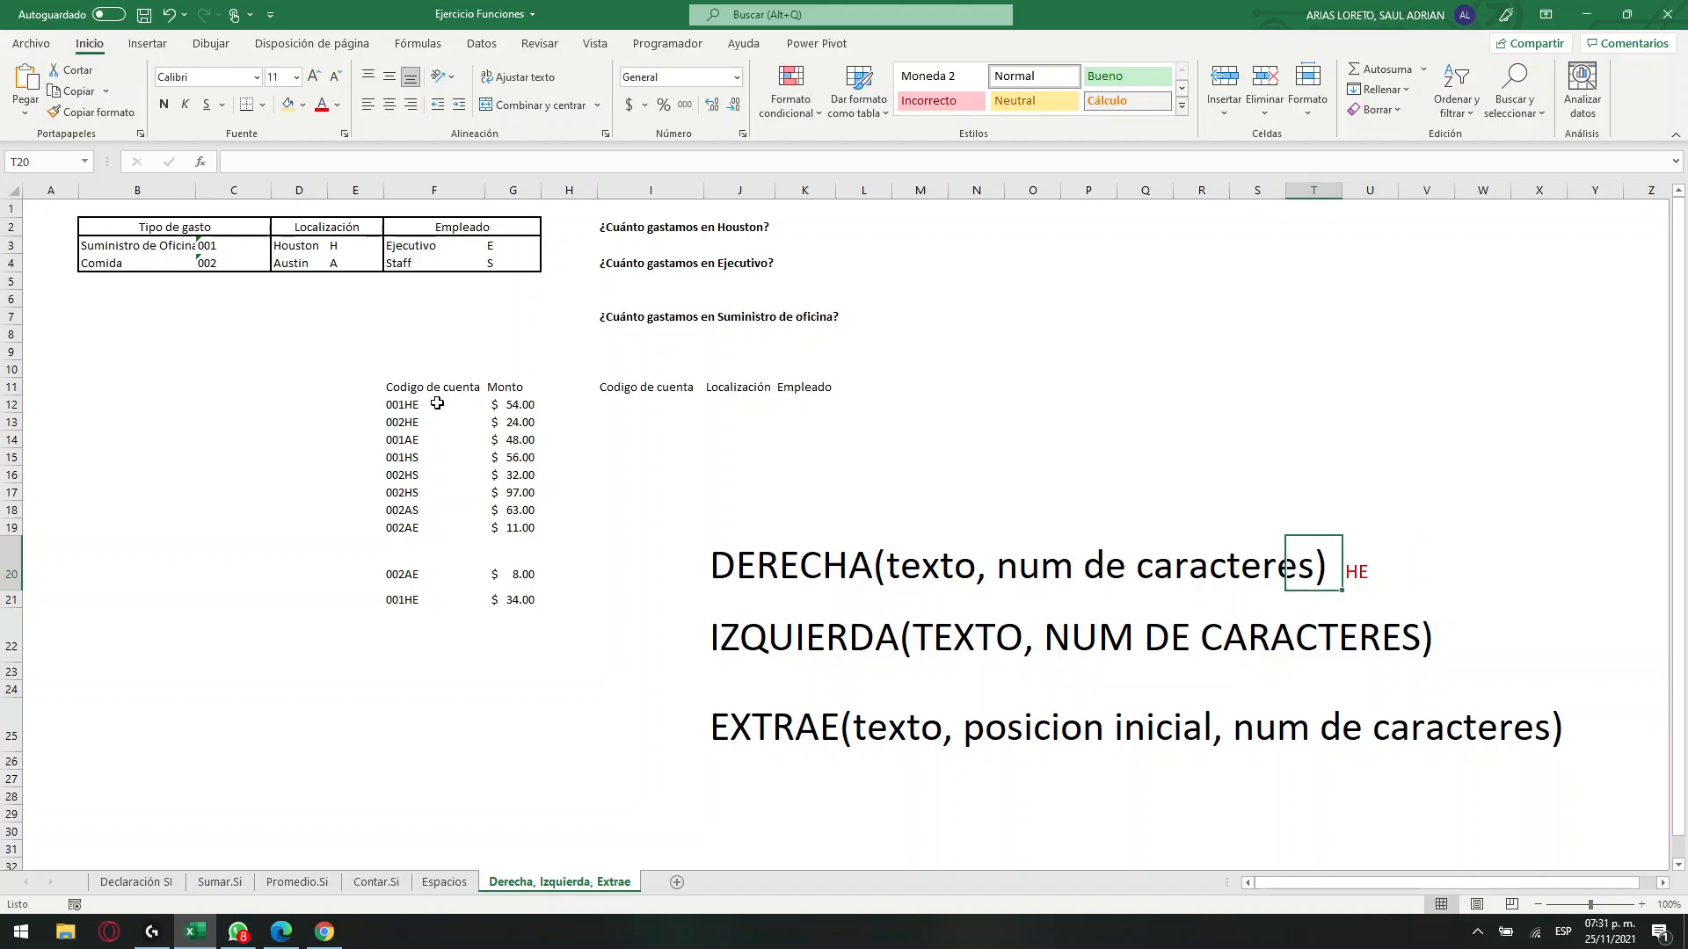
click(916, 527)
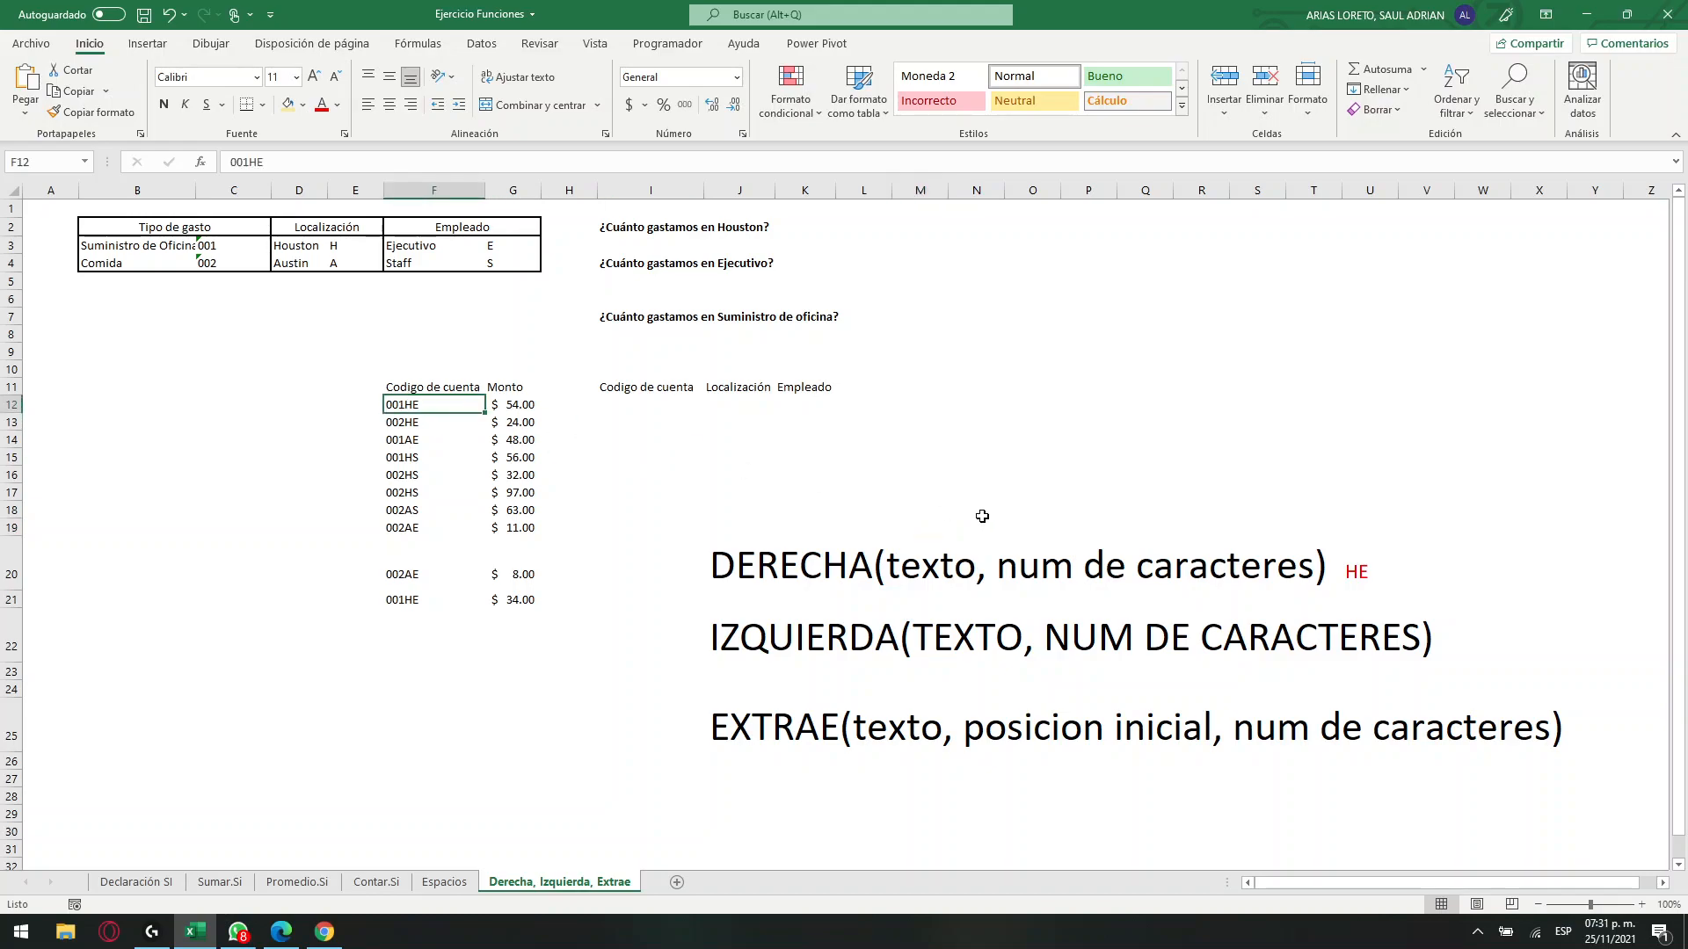
click(1134, 531)
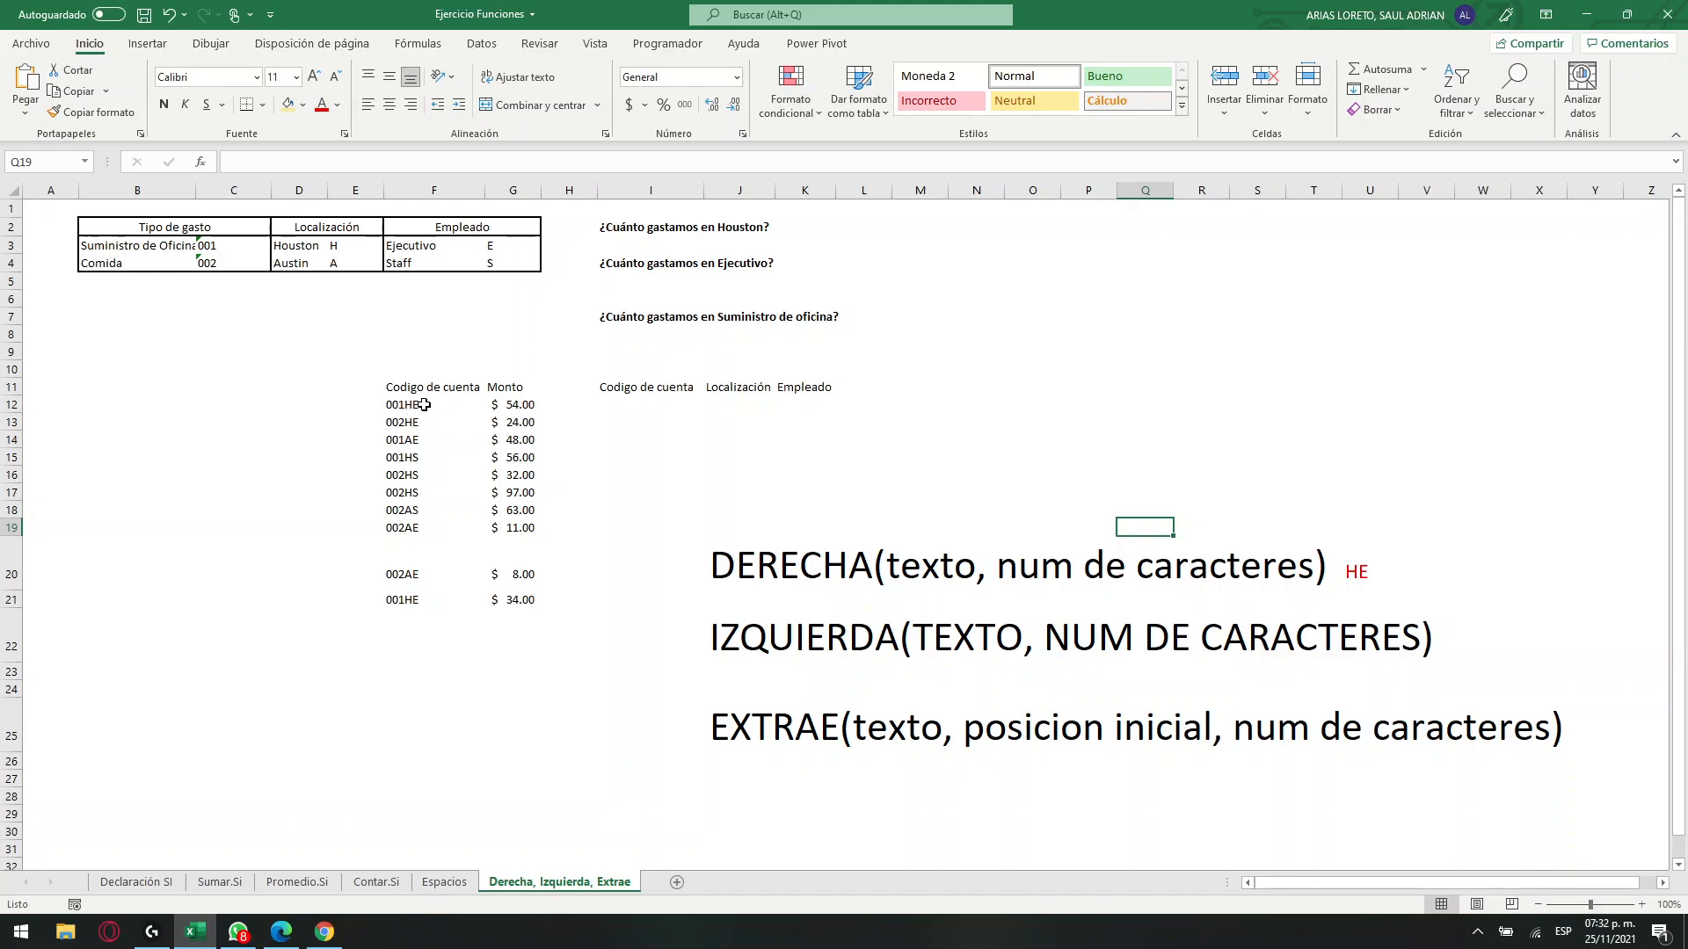
click(420, 408)
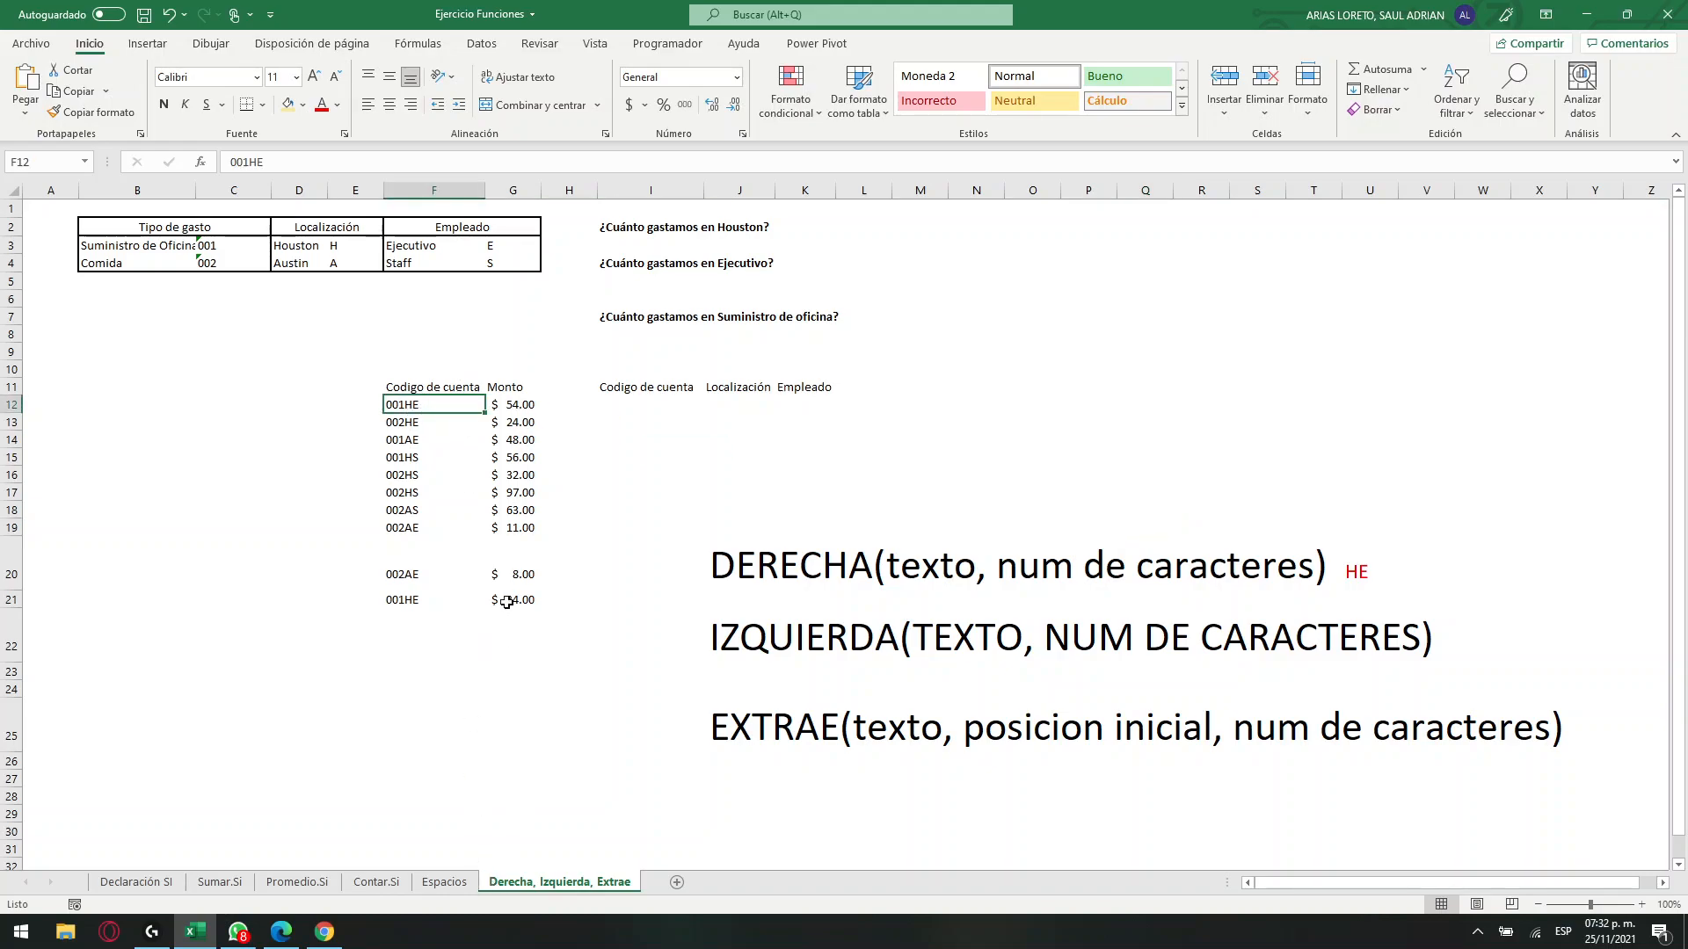
Enter 001H in I22, beside the IZQUIERDA note, as its example result.
click(1642, 905)
click(1642, 904)
click(1642, 905)
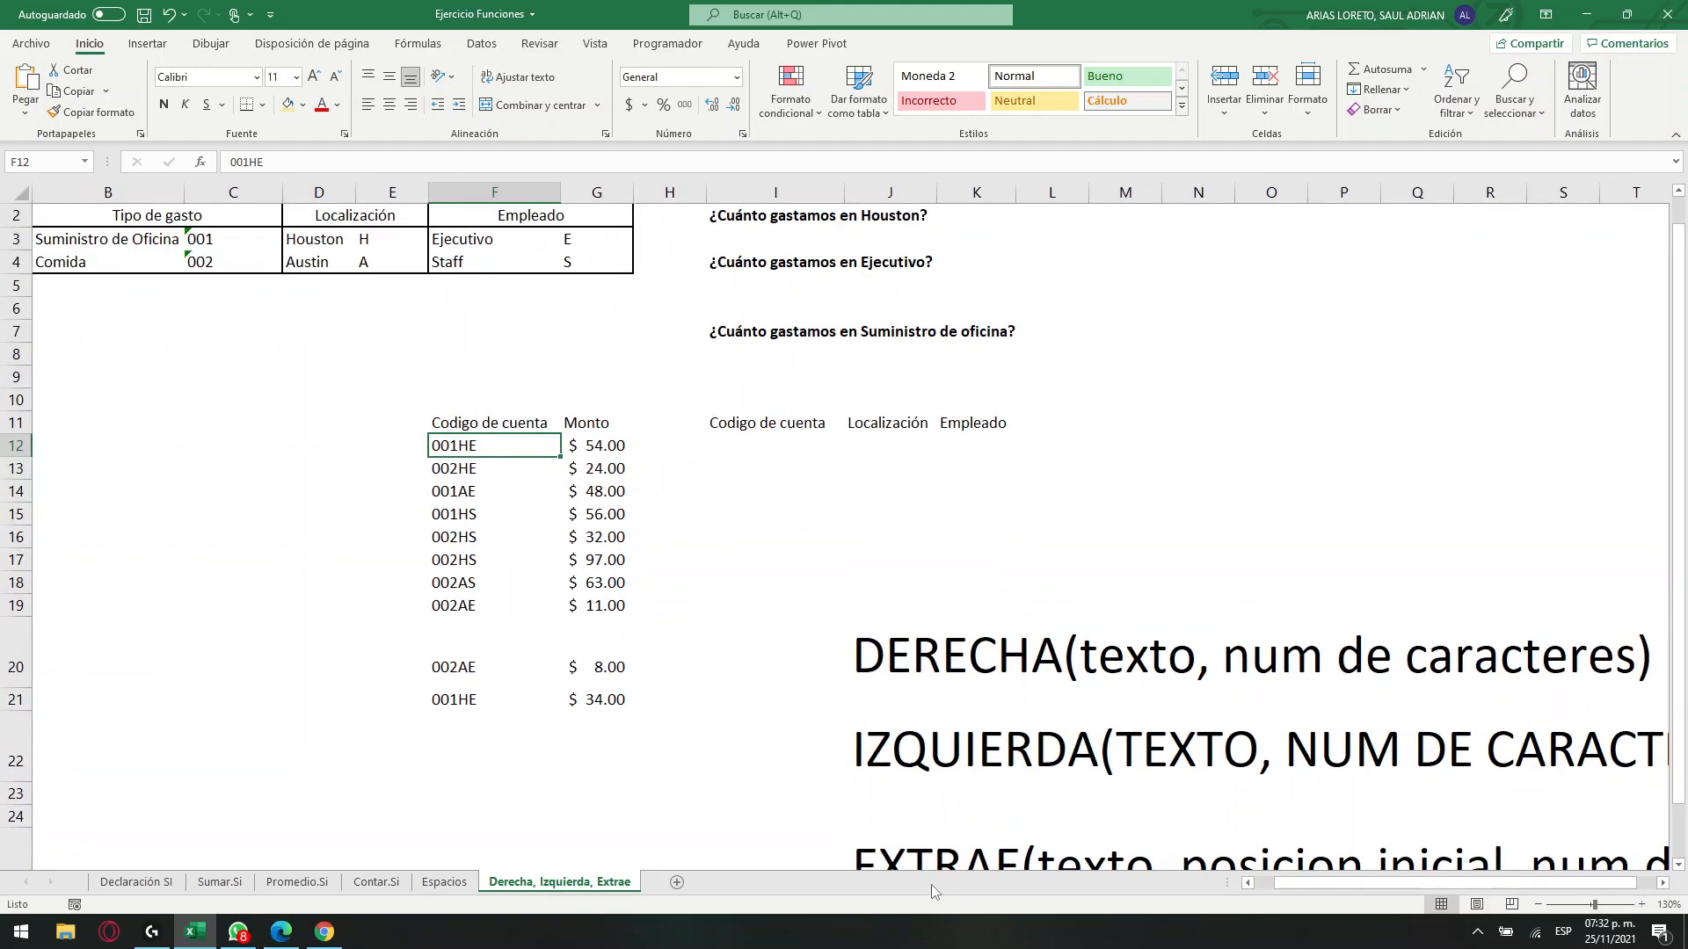
scroll(1294, 895, right, 1)
scroll(1495, 633, down, 4)
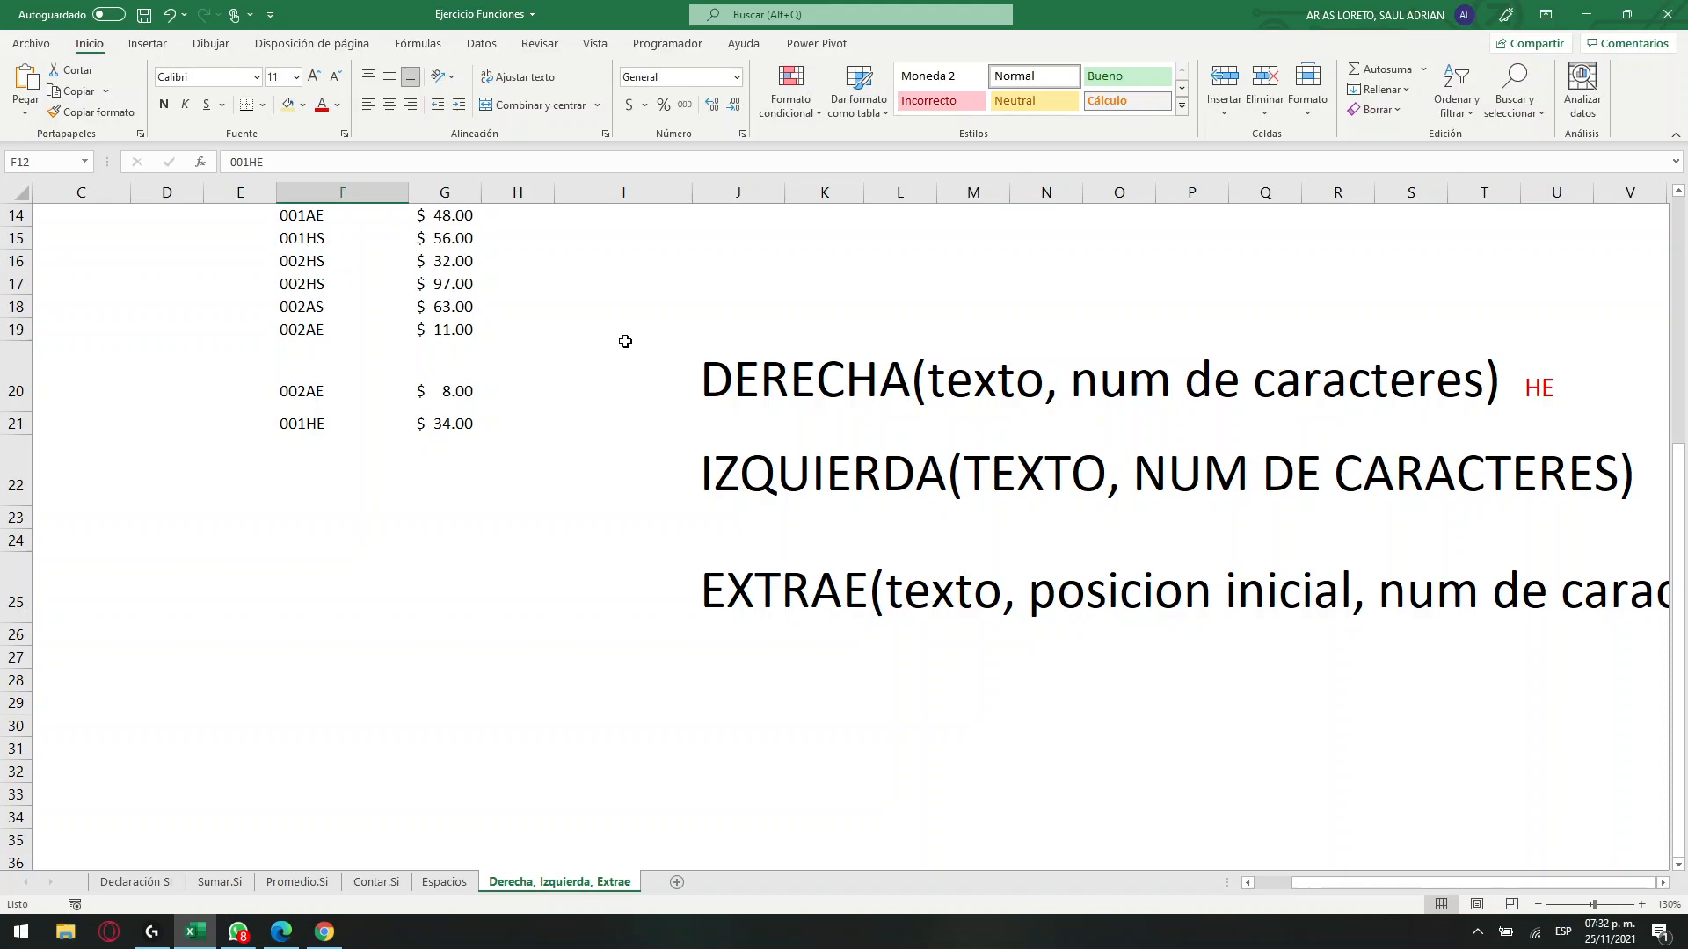
click(1649, 484)
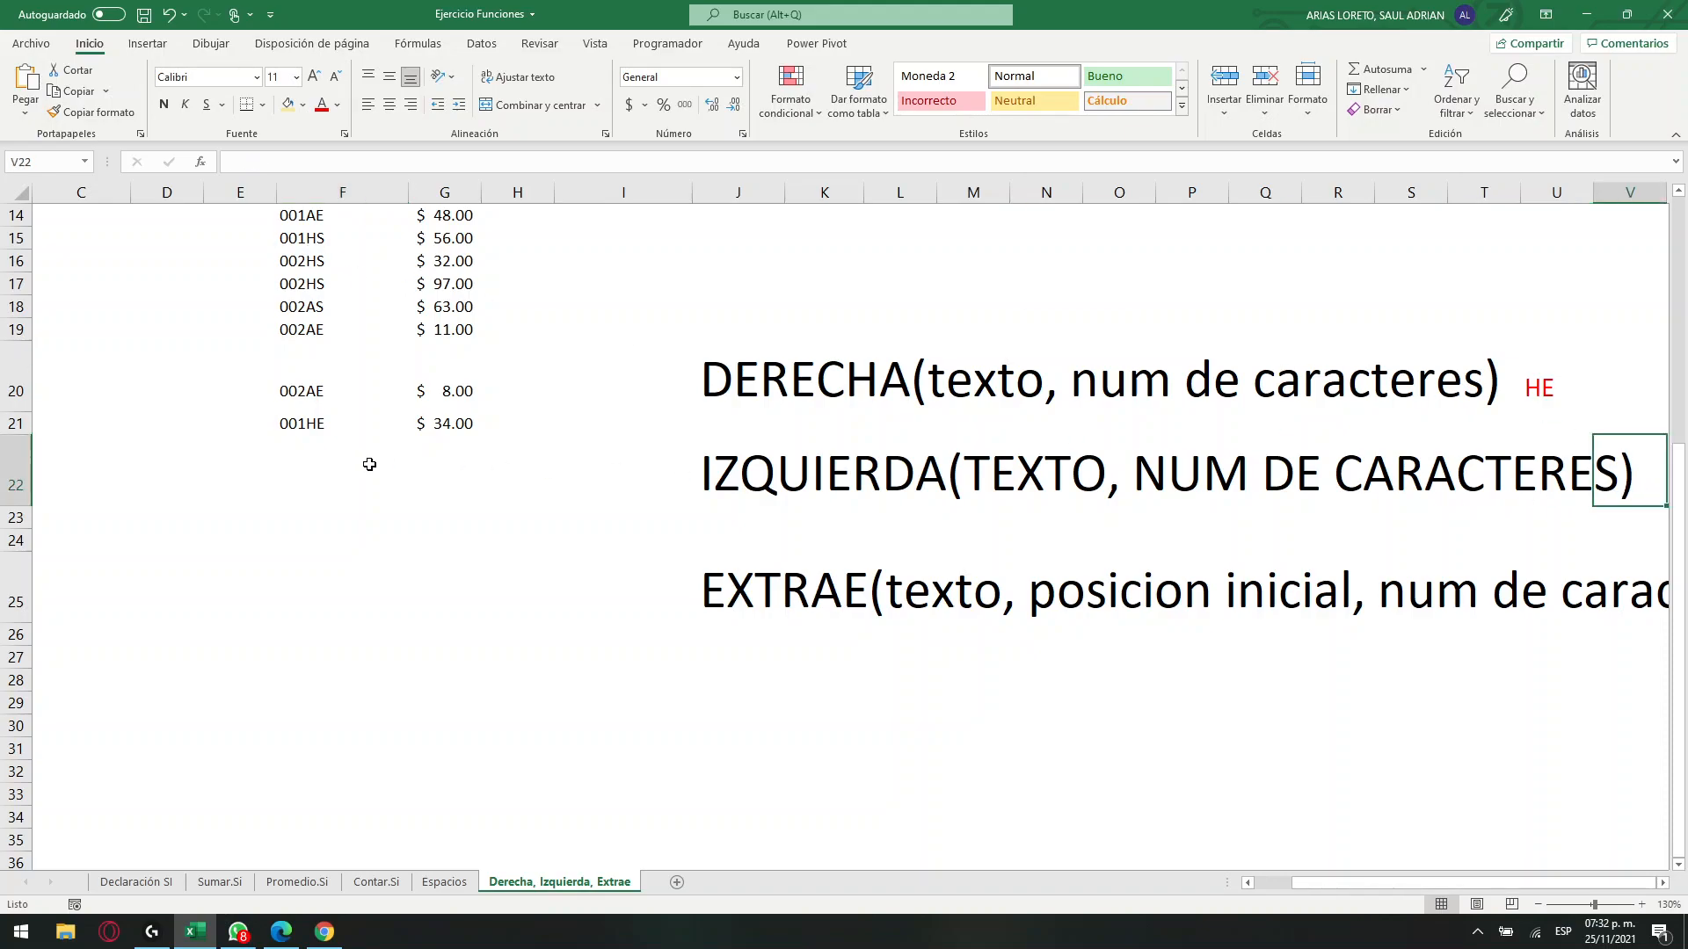
click(595, 471)
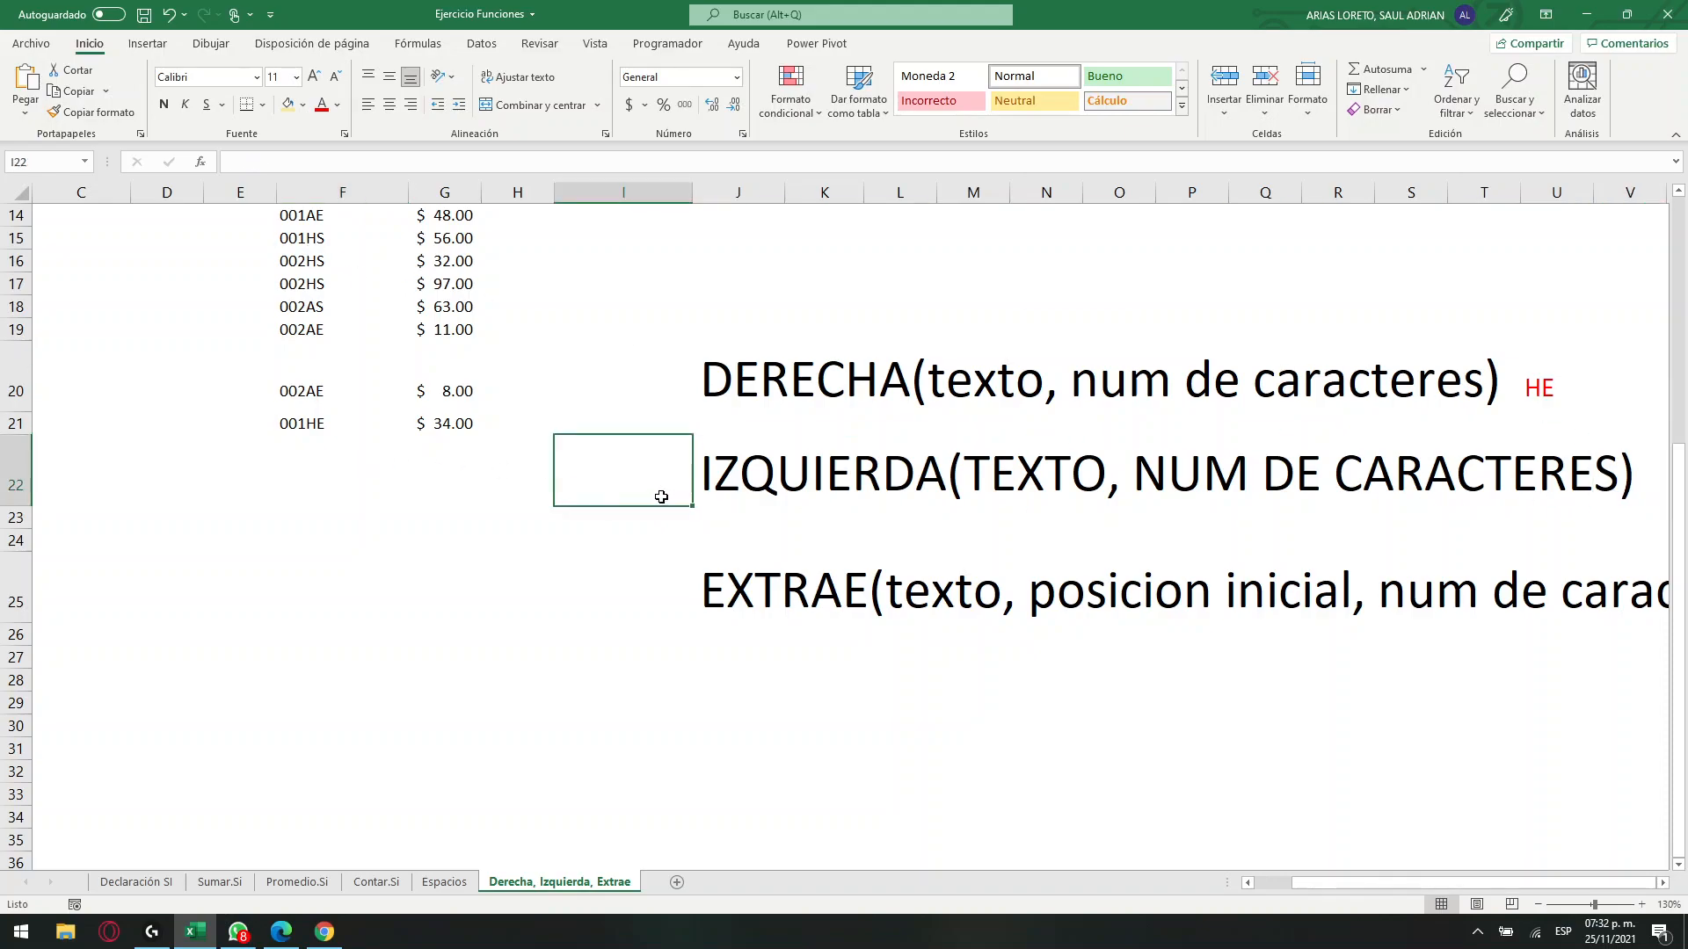
text(001H)
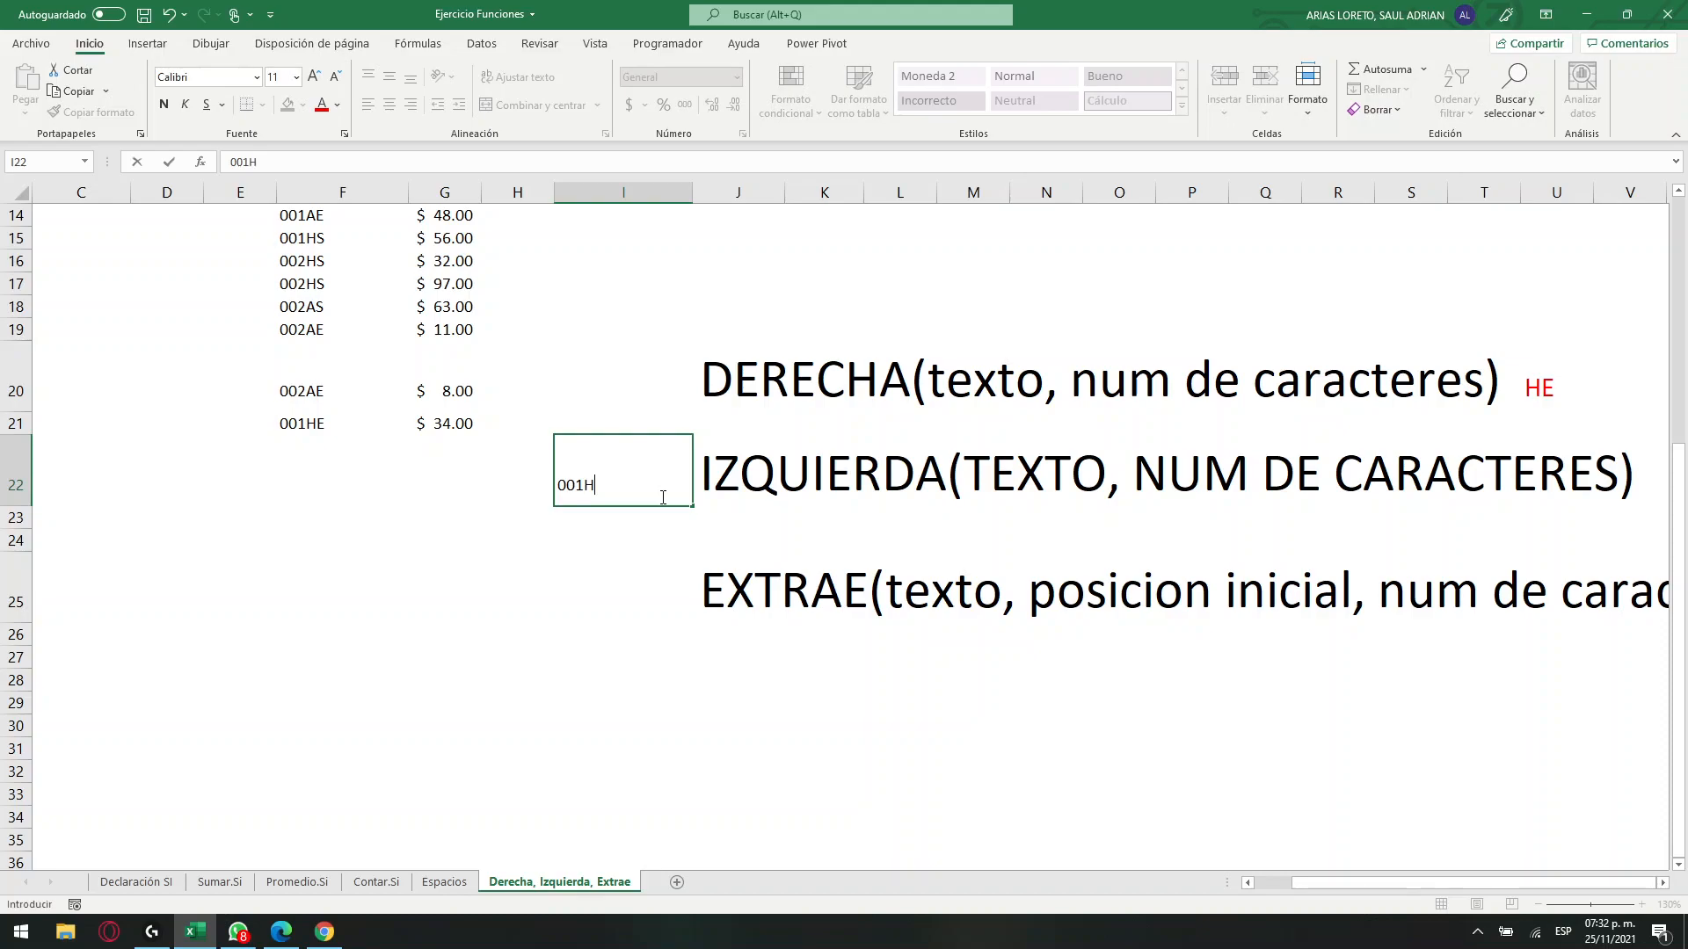
click(1009, 490)
click(800, 466)
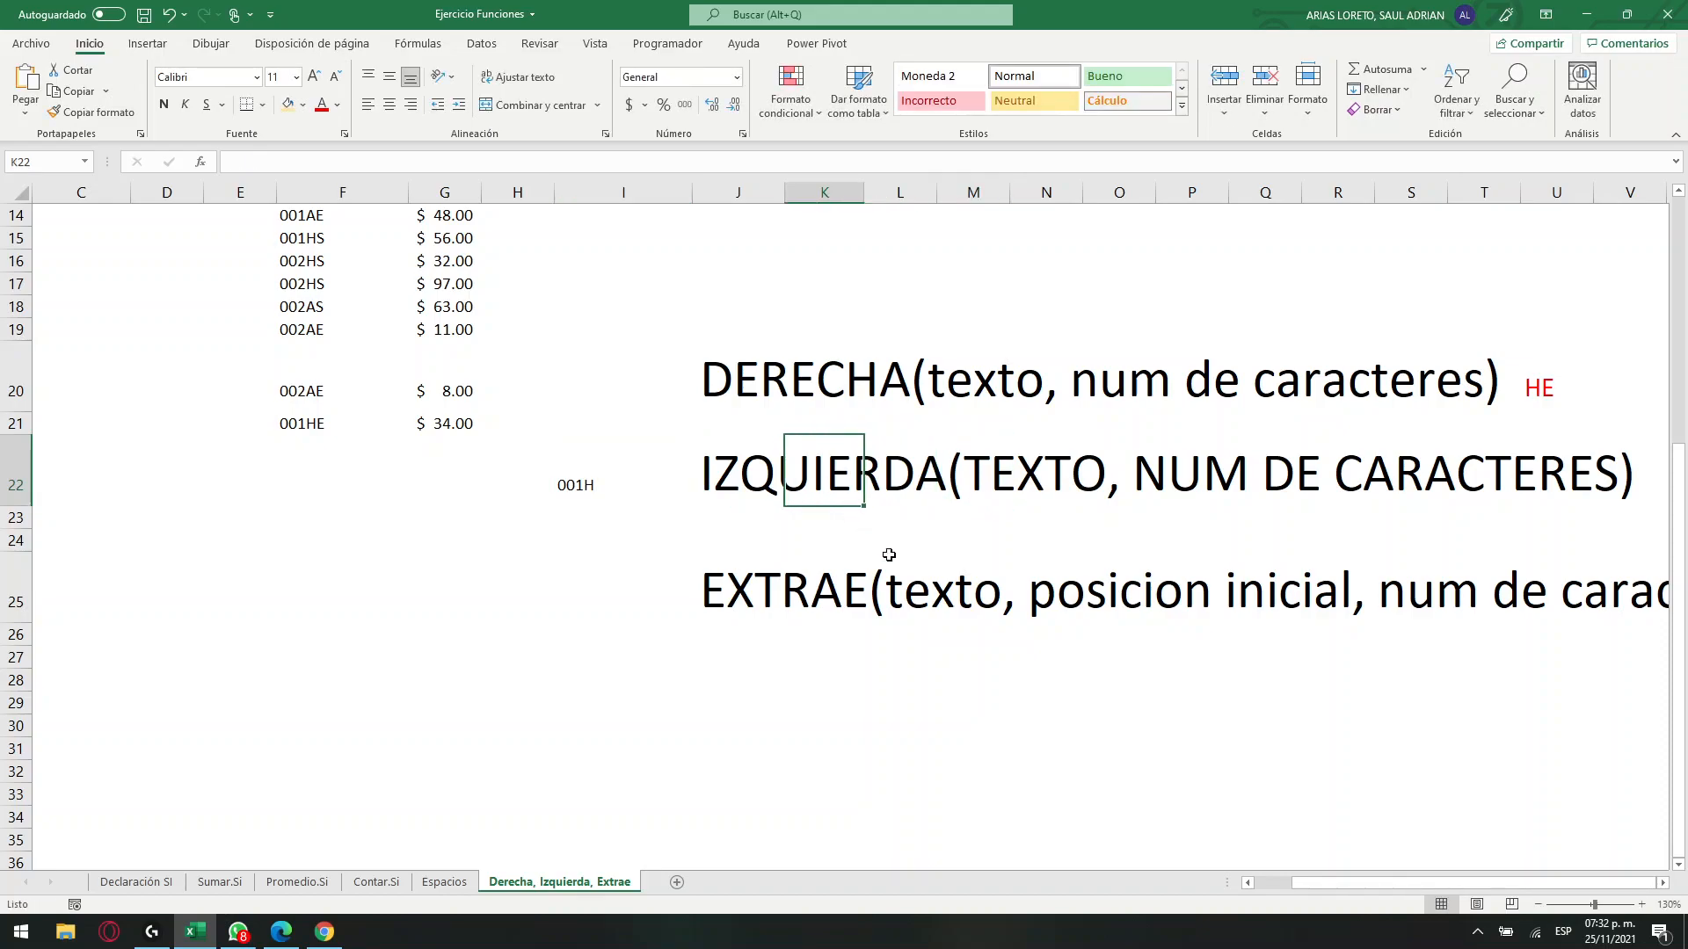
Examine the arguments of the EXTRAE note in J25 against an enlarged view of the account code in F12.
drag(1484, 891, 1573, 878)
drag(1579, 882, 1608, 882)
click(1538, 904)
click(1538, 905)
click(1538, 904)
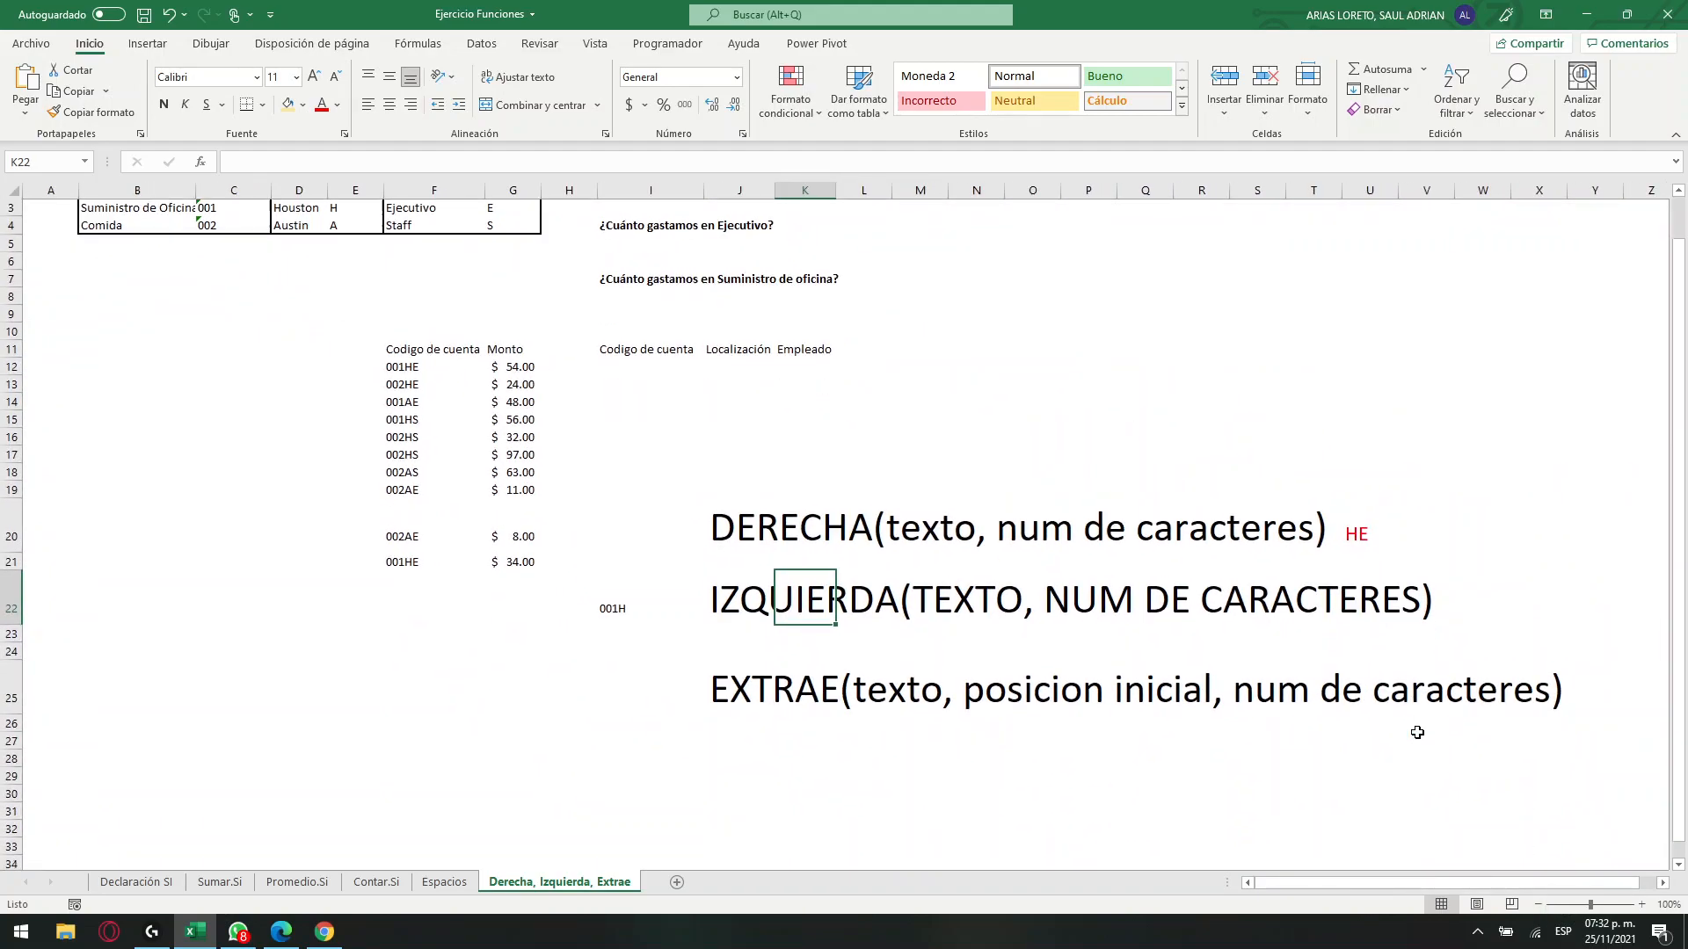
scroll(1416, 729, down, 2)
click(869, 655)
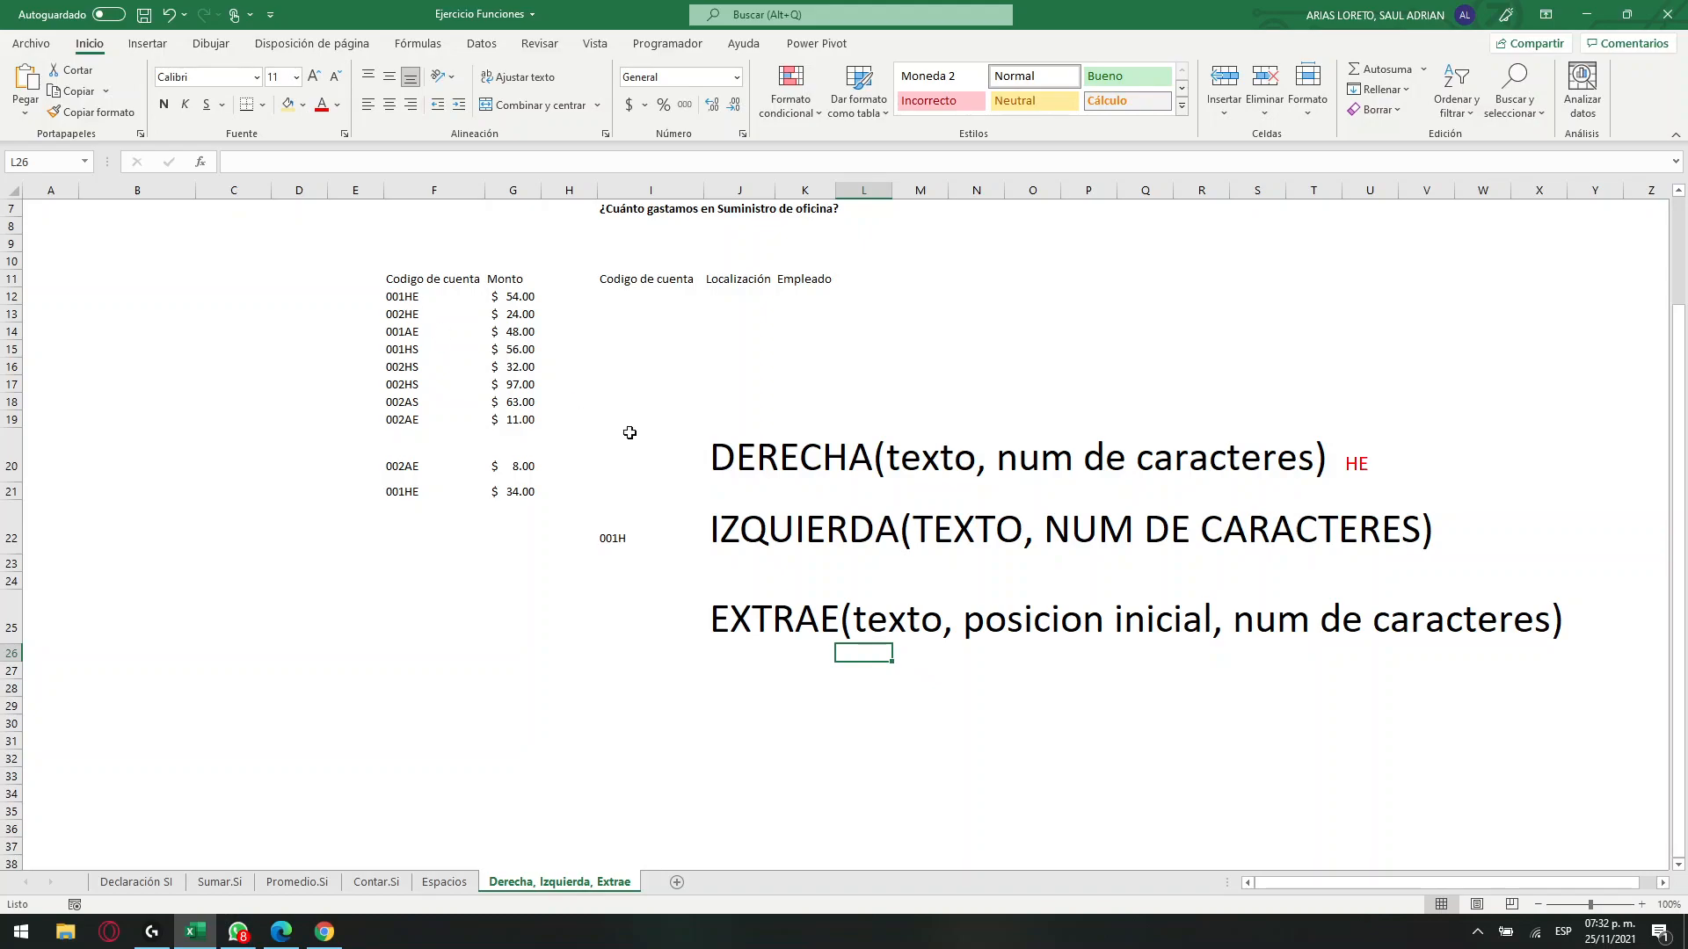
click(1166, 624)
scroll(563, 473, up, 2)
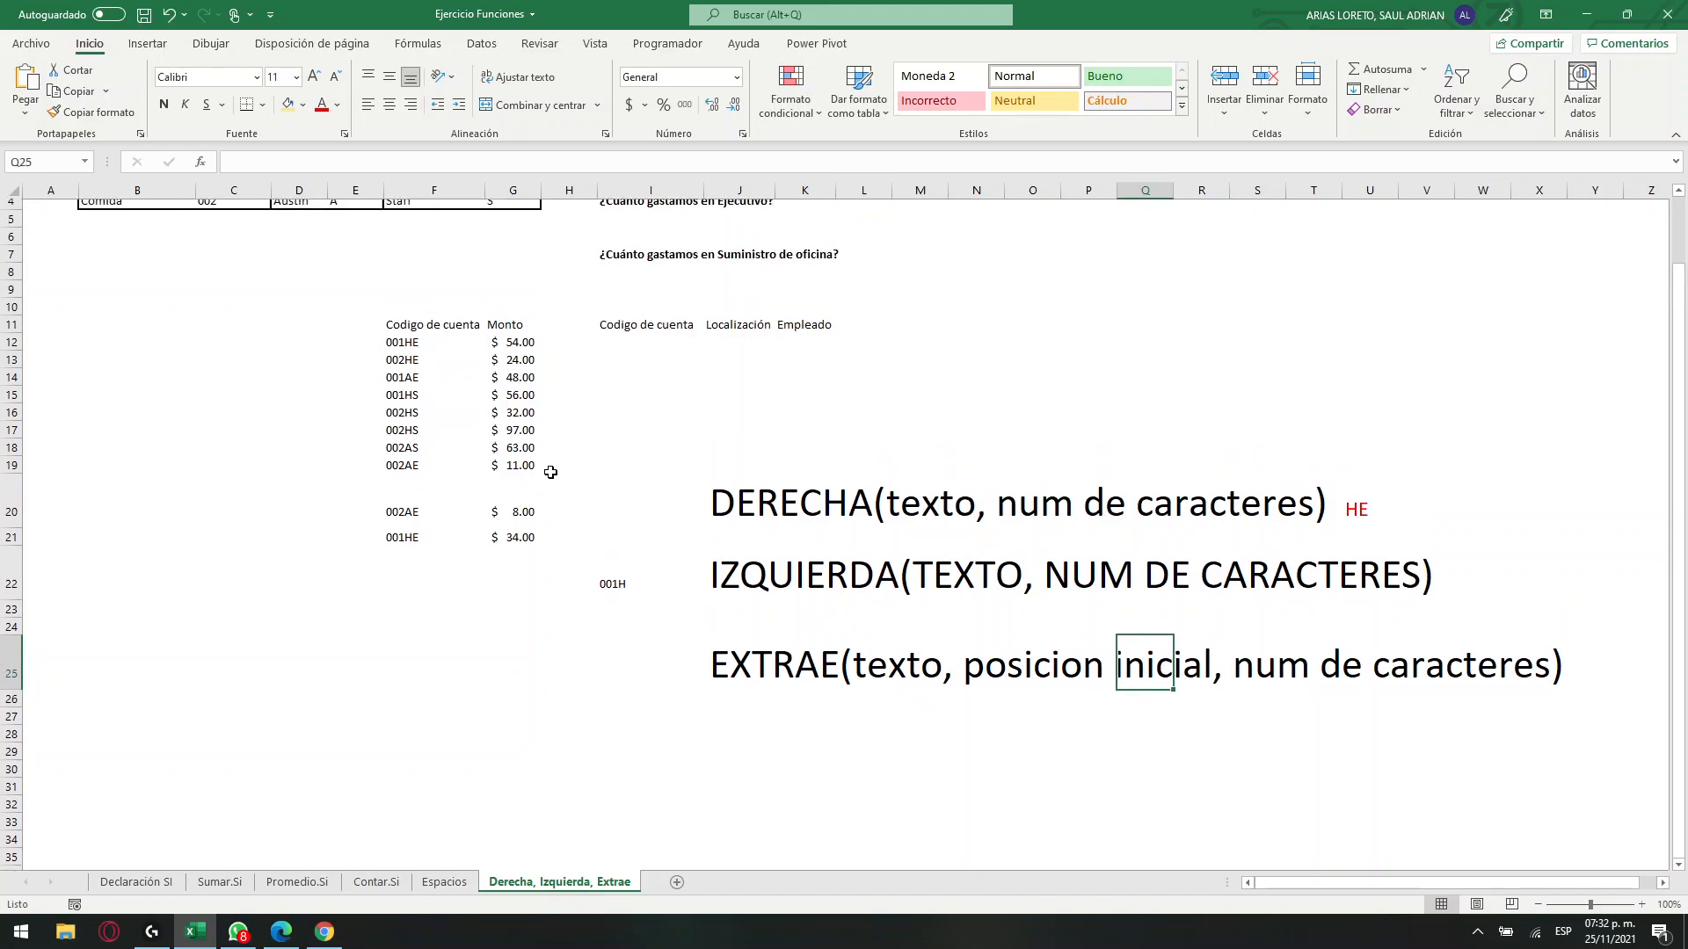
ctrl+scroll(461, 468, up, 6)
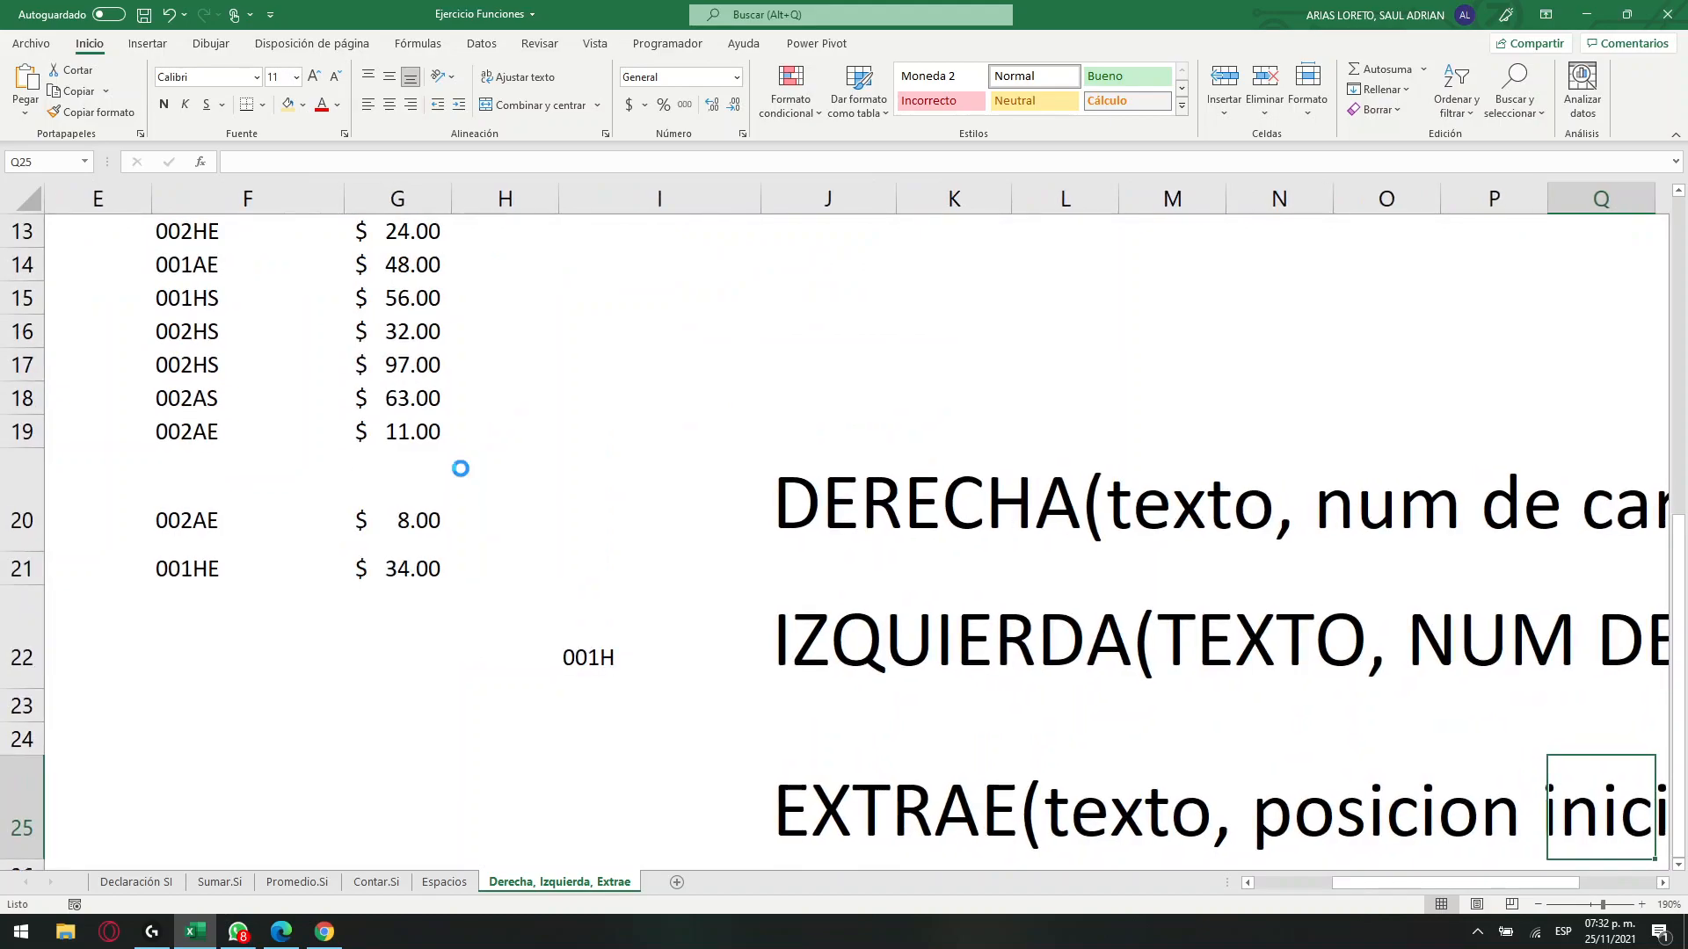
ctrl+scroll(458, 468, up, 3)
click(1354, 893)
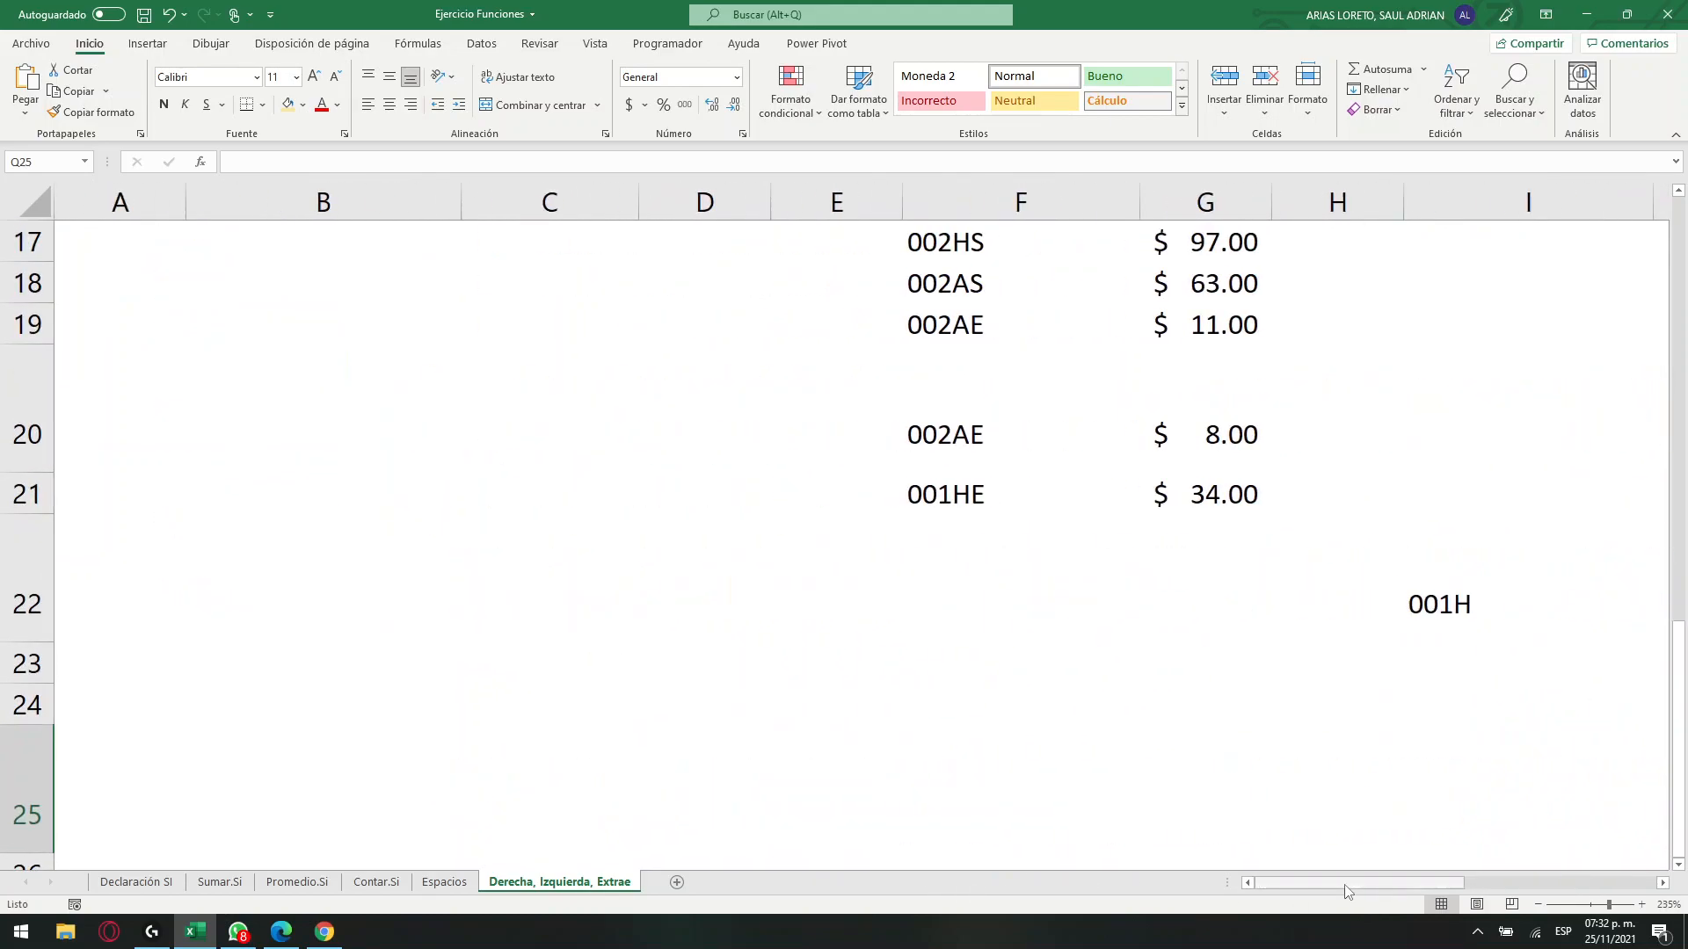
scroll(1029, 546, up, 4)
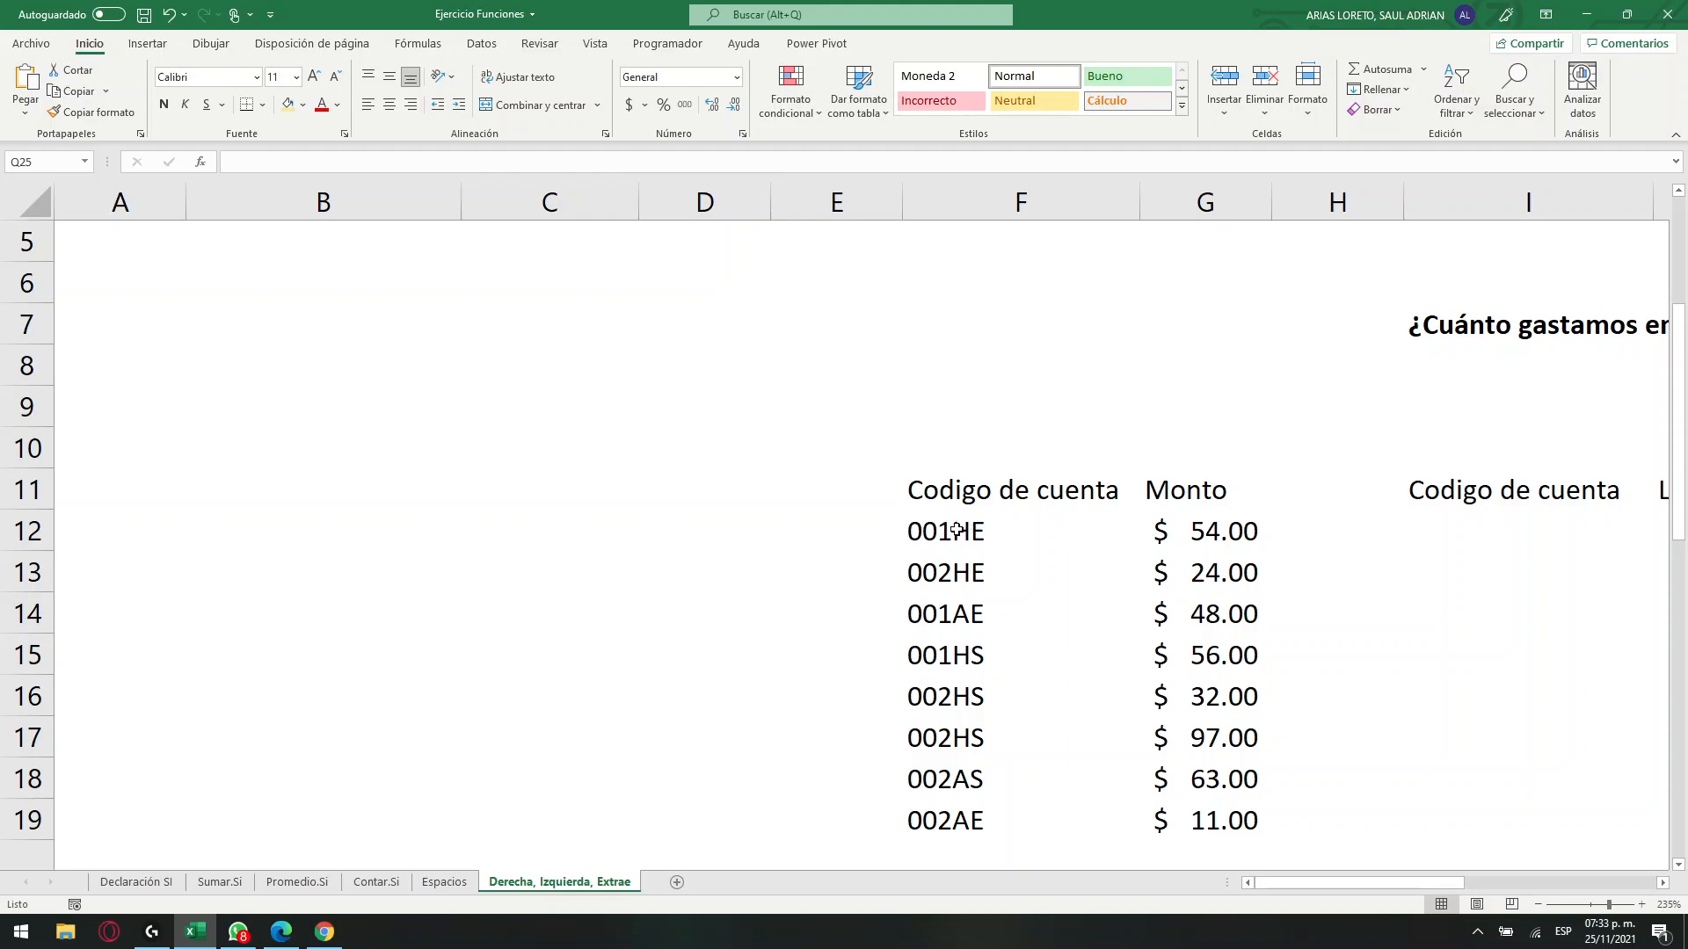
Clear the 001H example in I22, the three syntax notes in J20:J25 and the HE example in U20.
scroll(957, 530, down, 8)
scroll(1307, 859, up, 2)
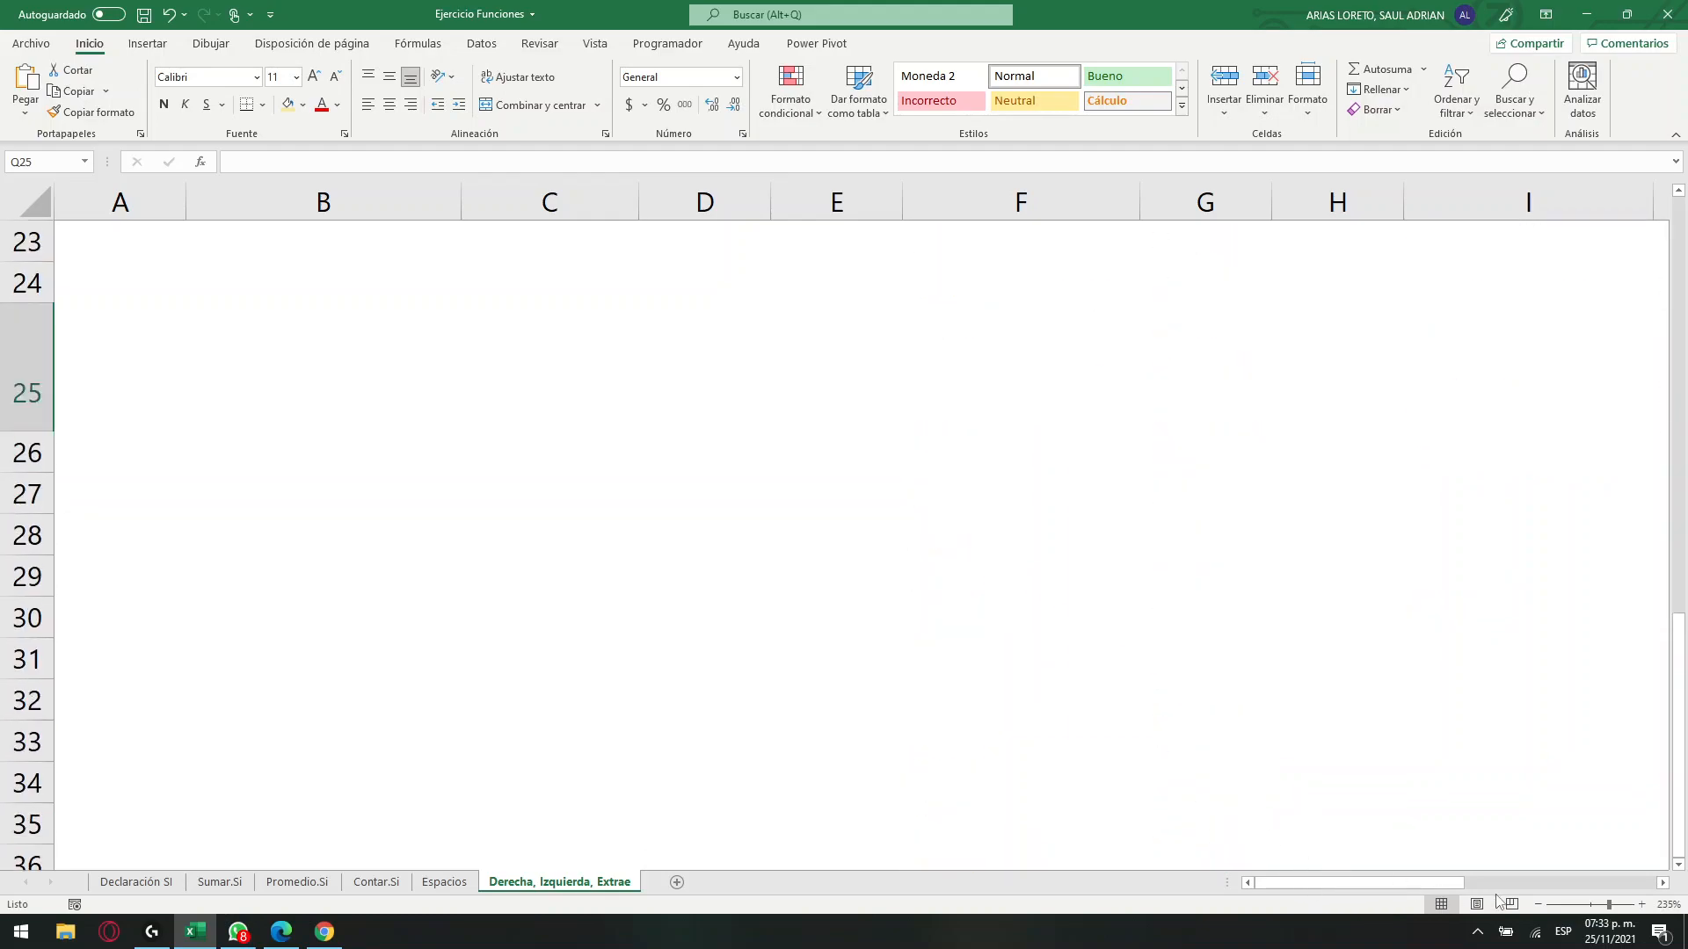
ctrl+scroll(1458, 712, down, 7)
ctrl+scroll(1459, 708, down, 3)
ctrl+scroll(1459, 708, up, 1)
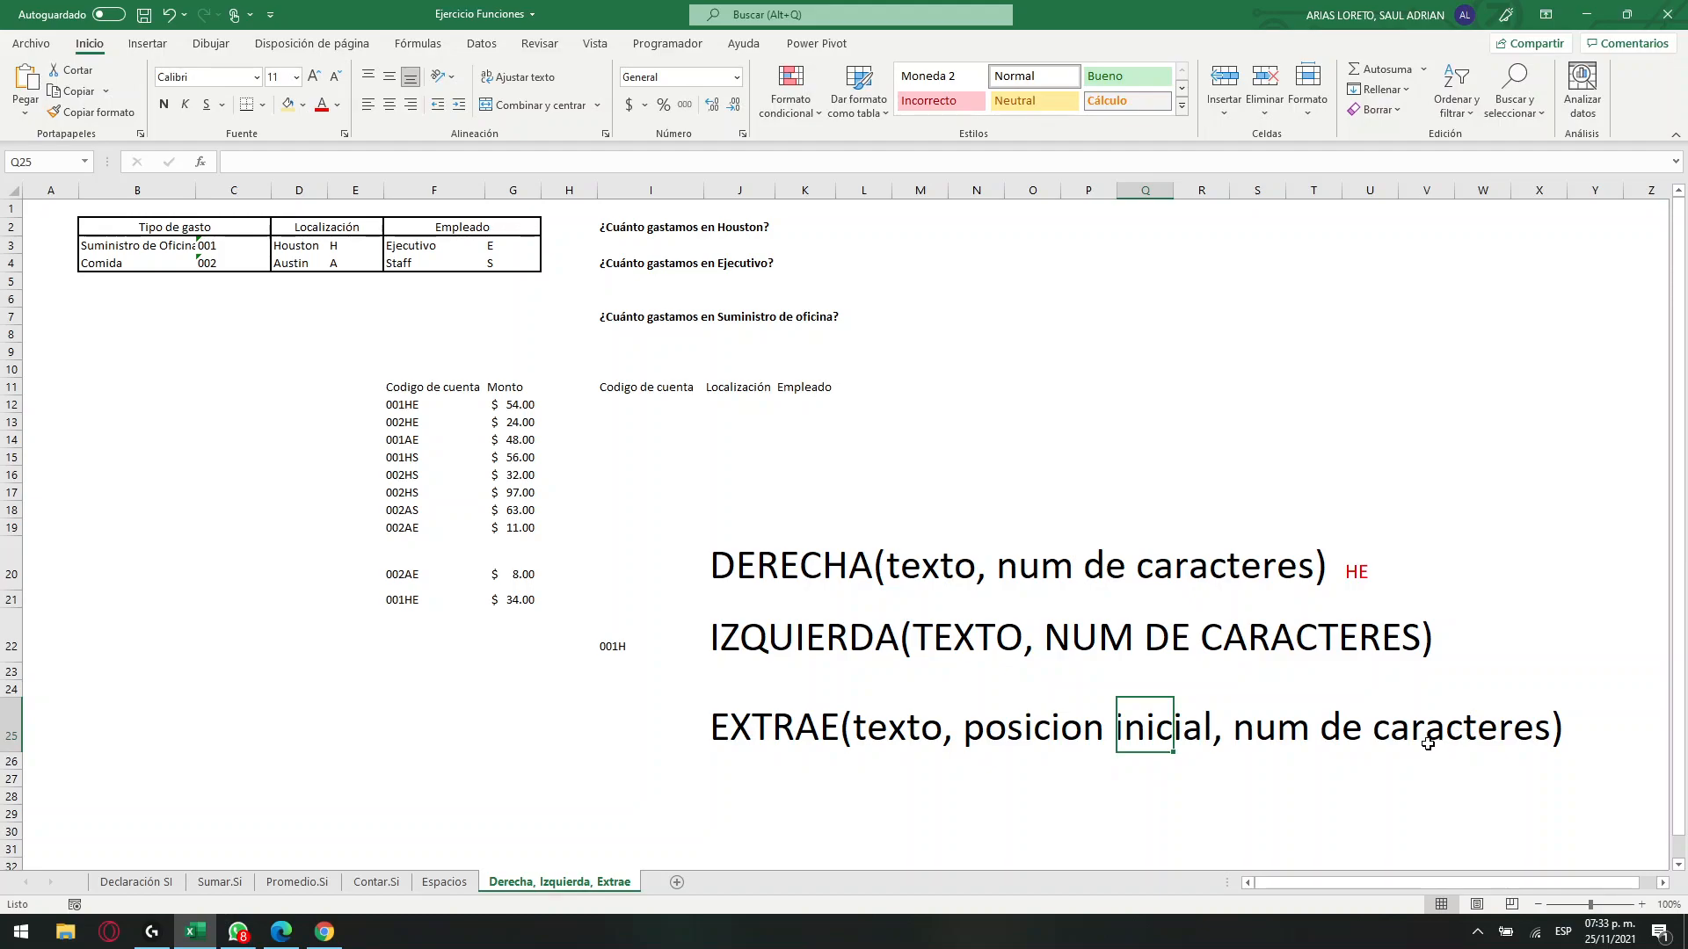
click(623, 642)
key(Delete)
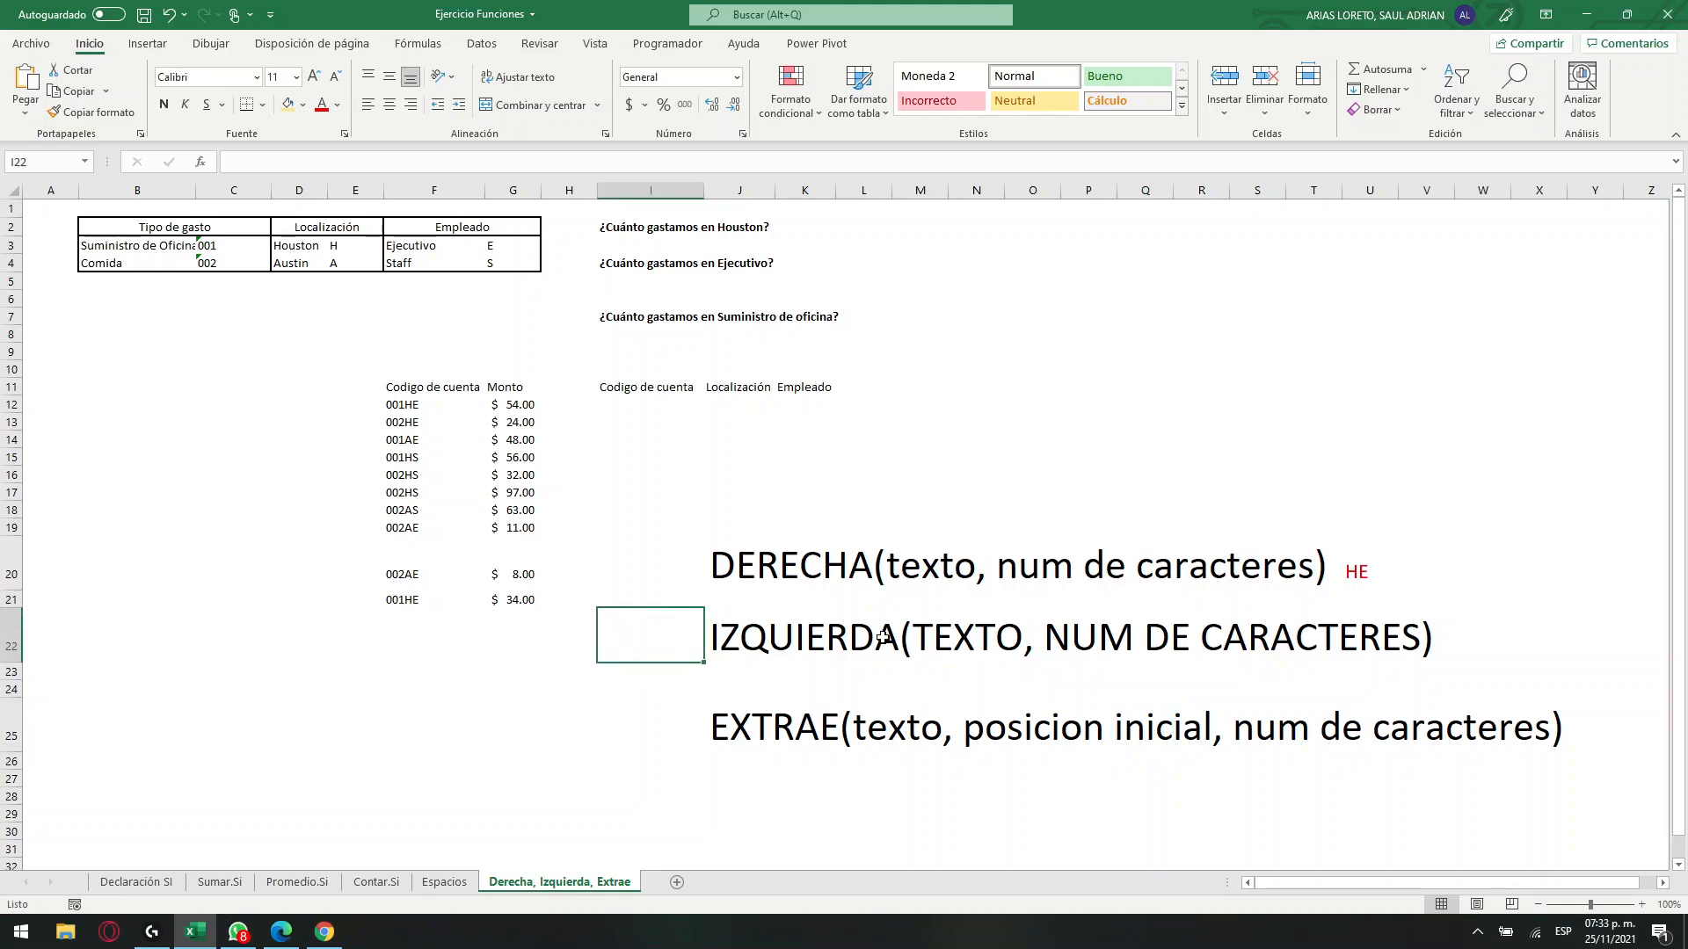
click(841, 563)
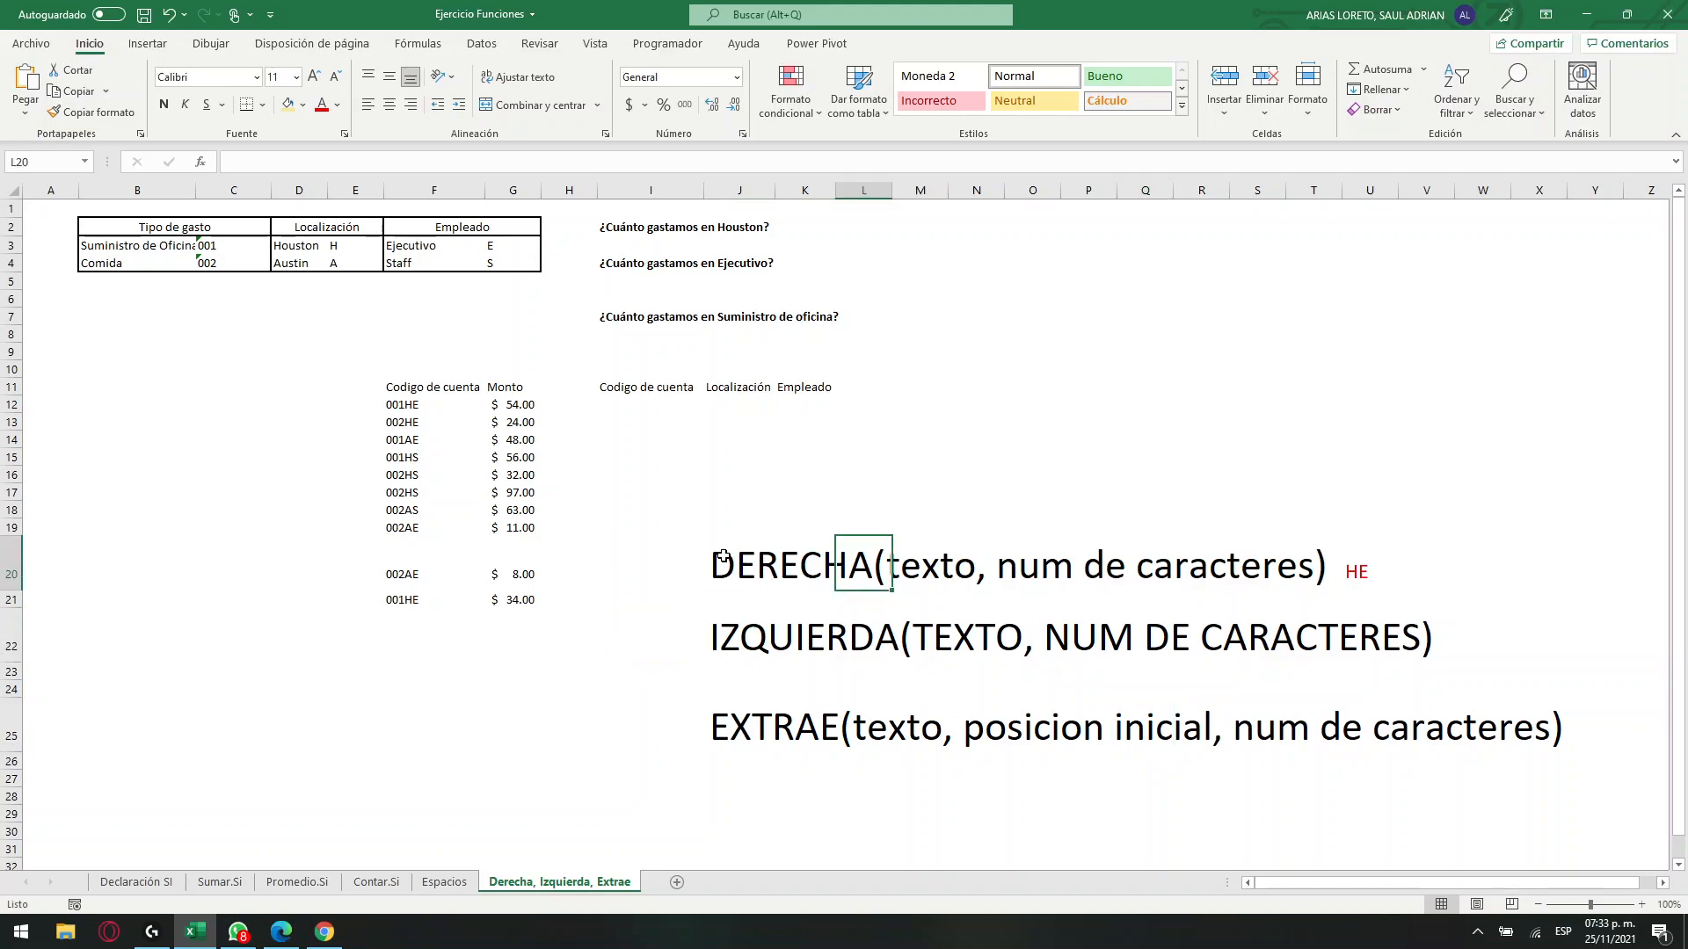
drag(723, 582, 770, 715)
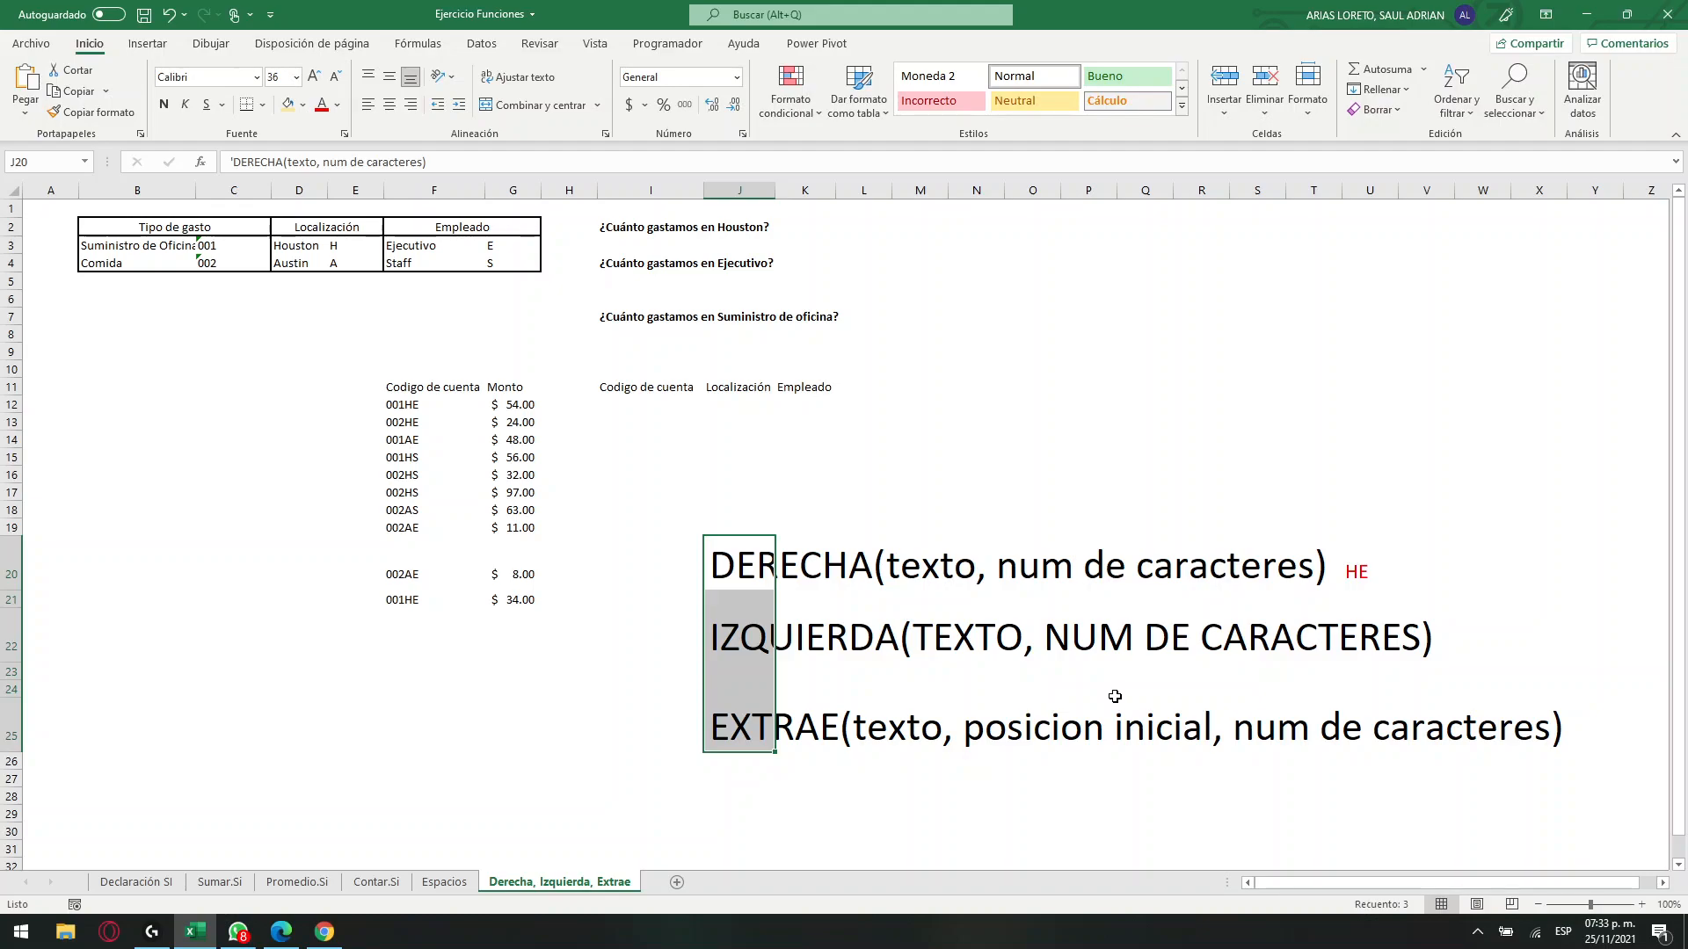
key(Delete)
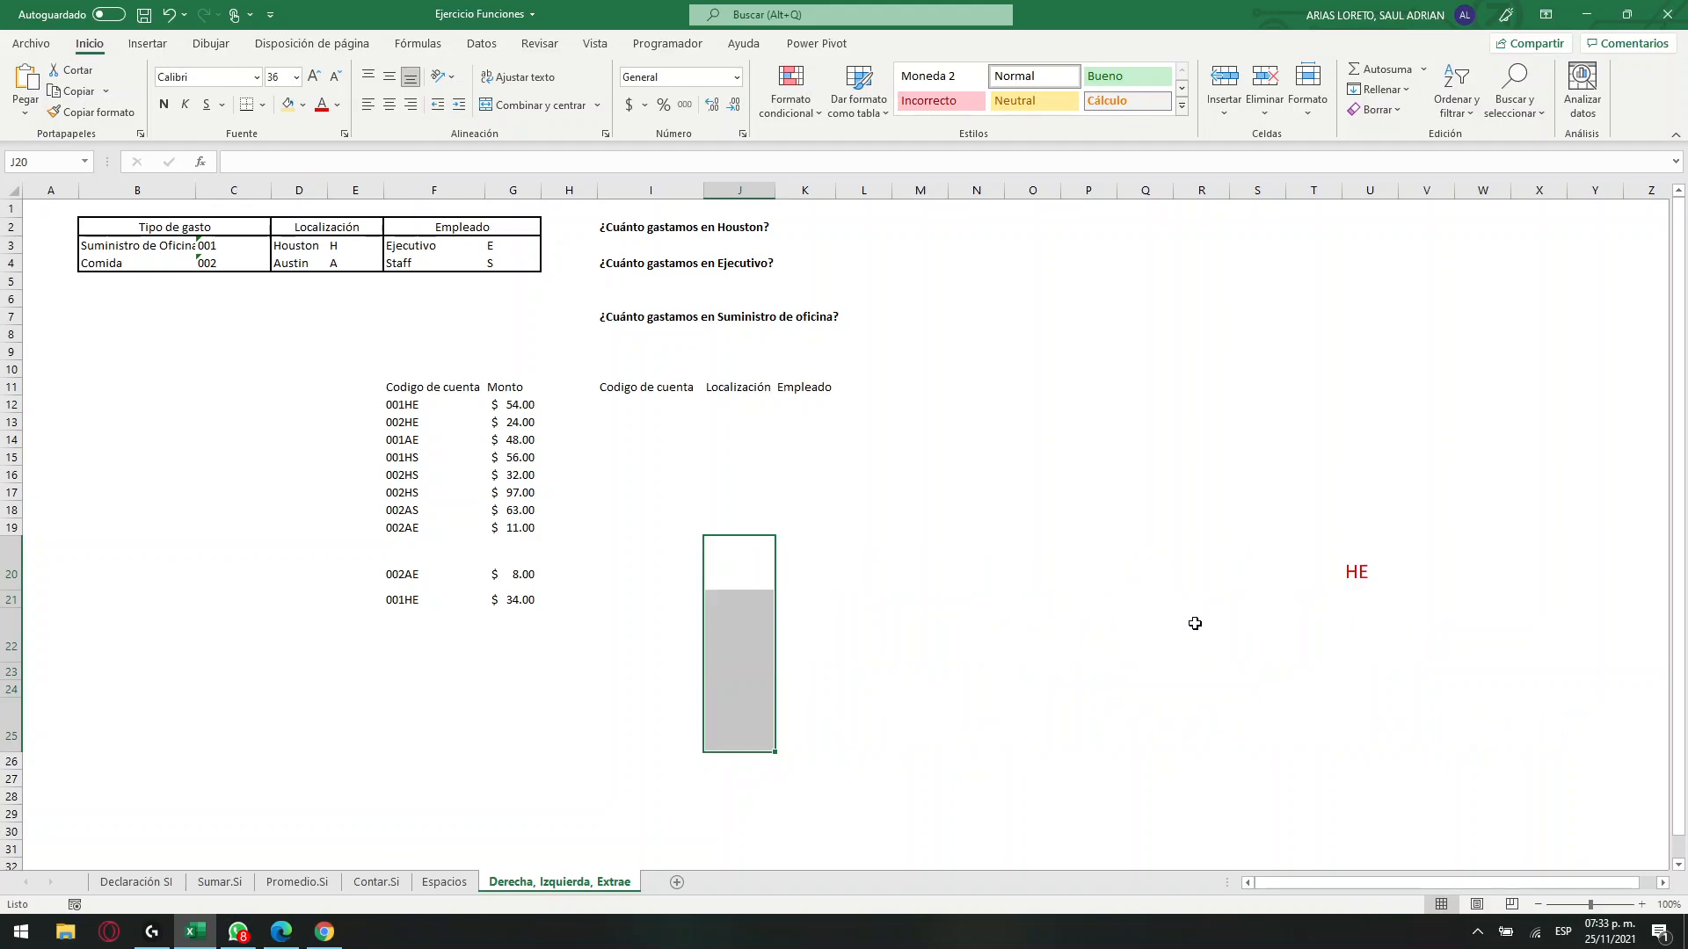
click(1373, 572)
key(Delete)
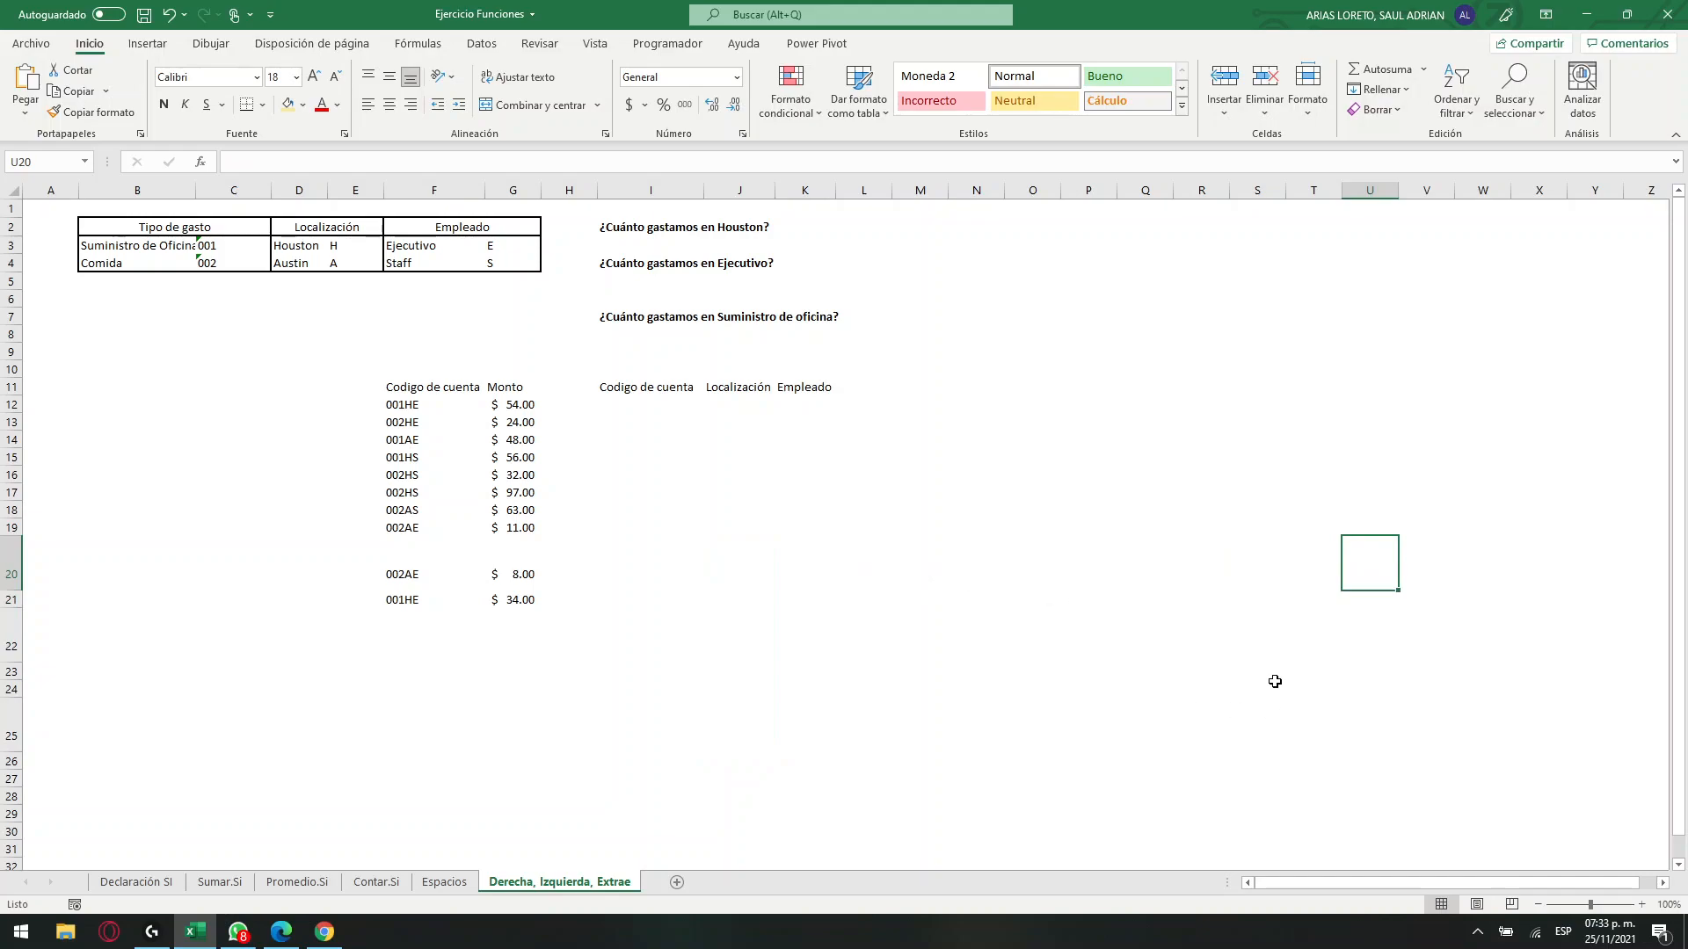
Compare the expense types and their codes in B3:C4 with the account codes listed in F12:F19.
ctrl+scroll(1002, 596, up, 2)
ctrl+scroll(1001, 595, up, 1)
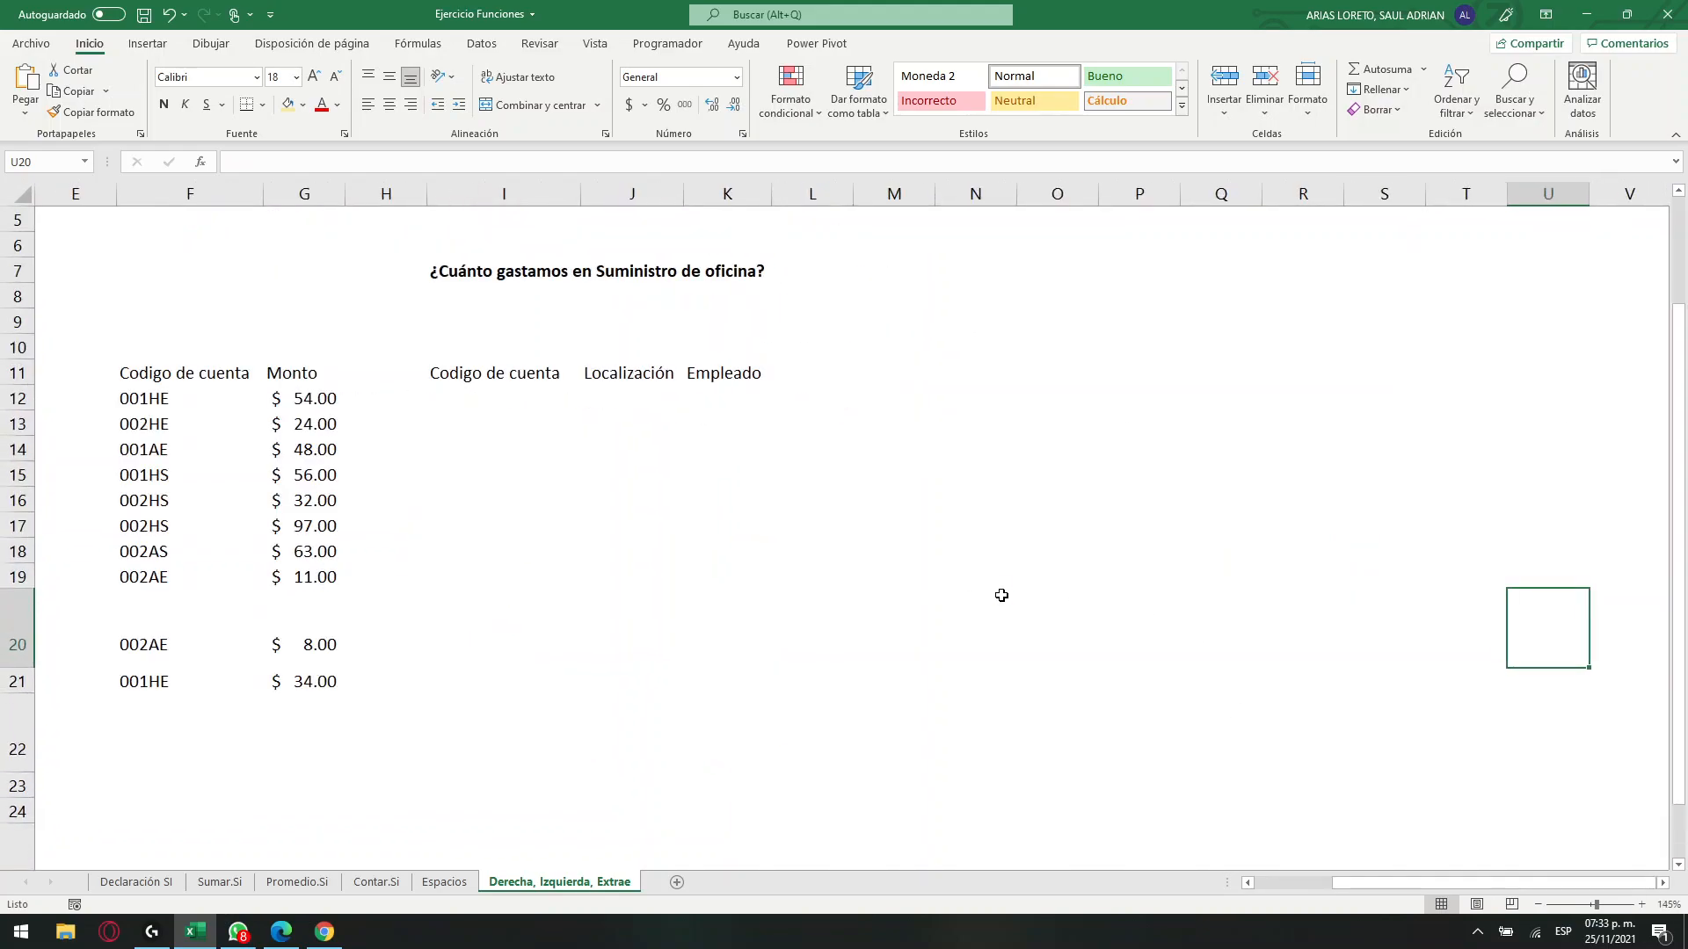
ctrl+scroll(1002, 595, up, 1)
drag(1338, 884, 1248, 893)
scroll(817, 642, up, 2)
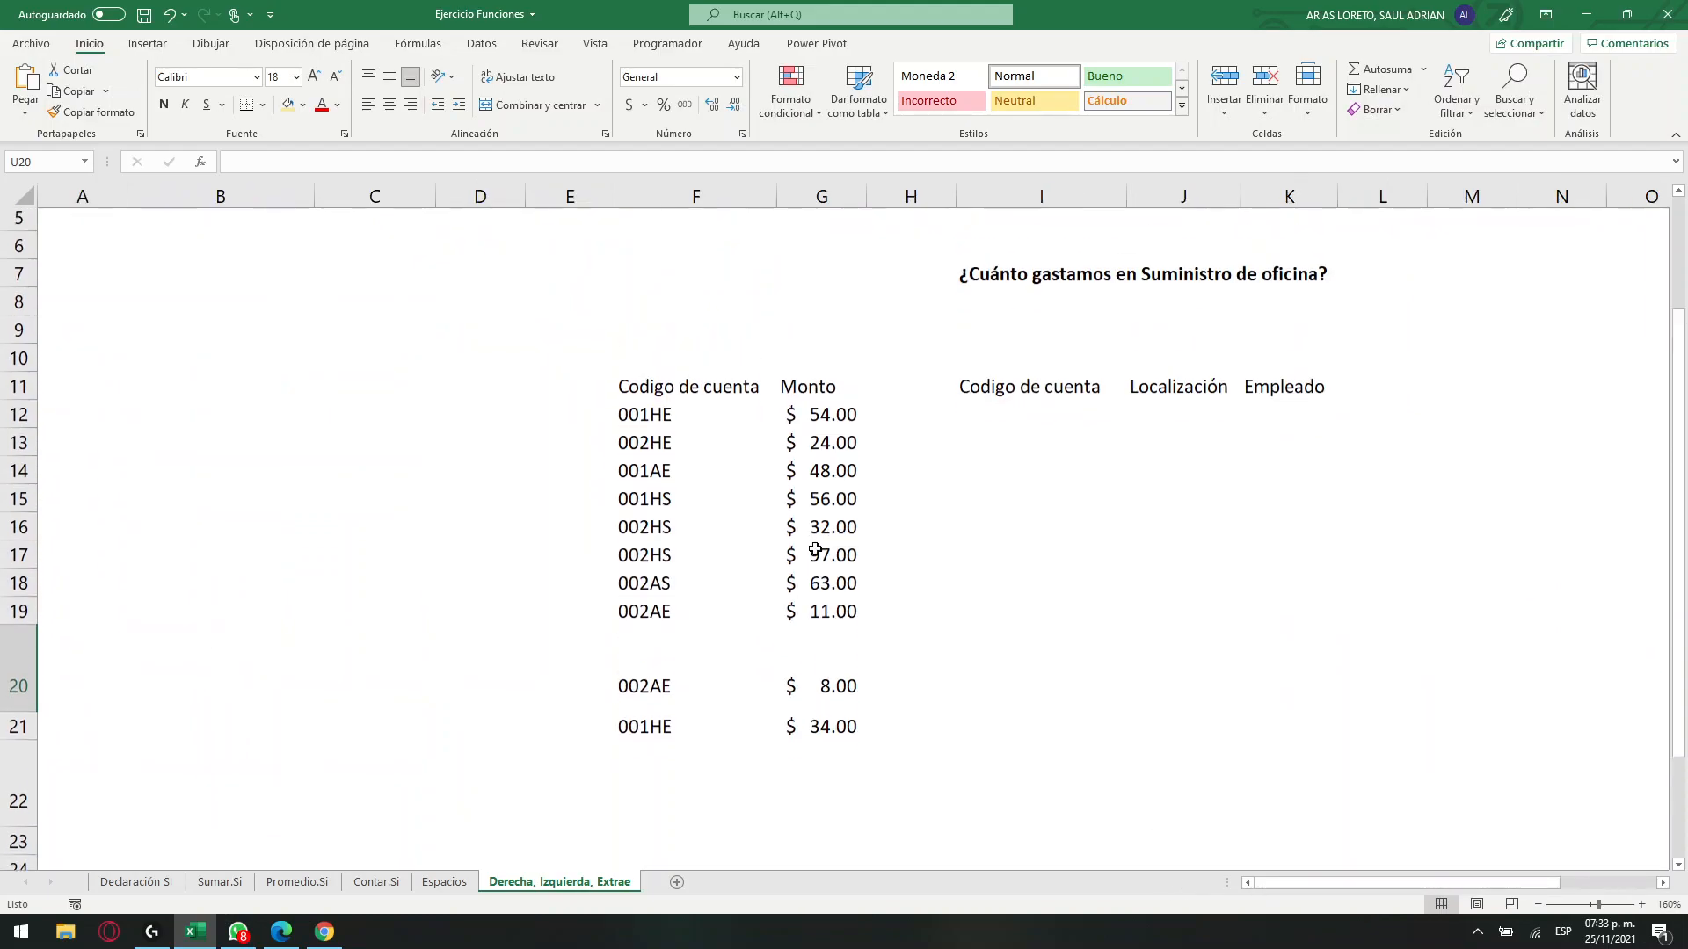
click(353, 280)
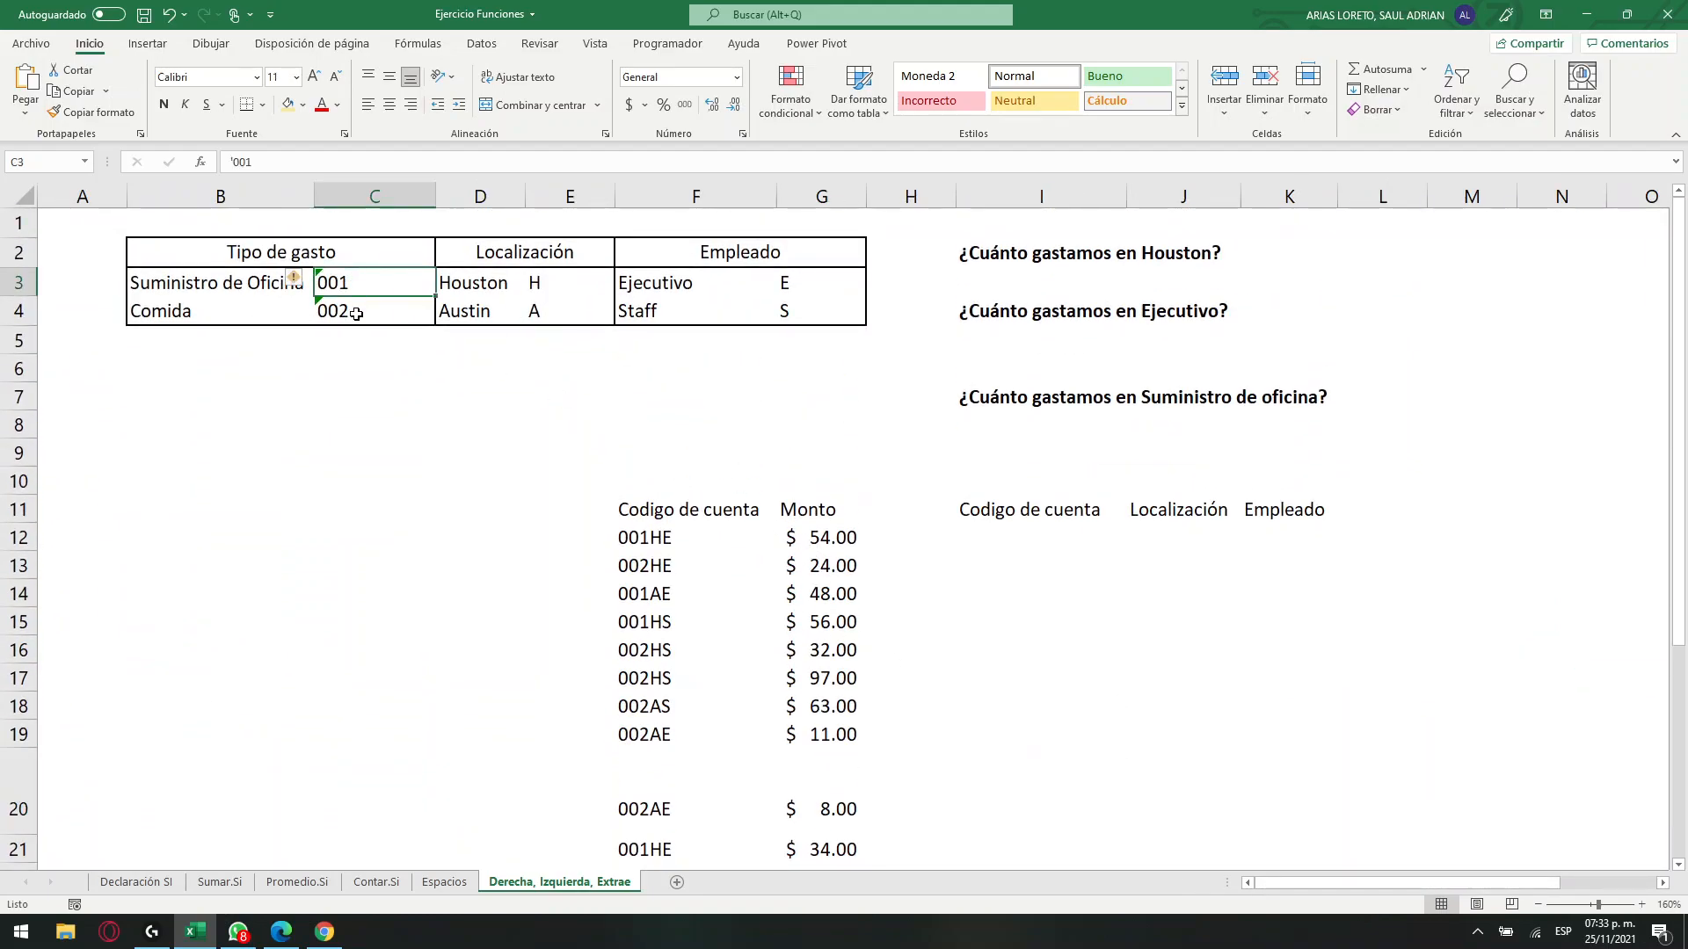
click(356, 314)
click(219, 288)
click(180, 313)
click(1013, 540)
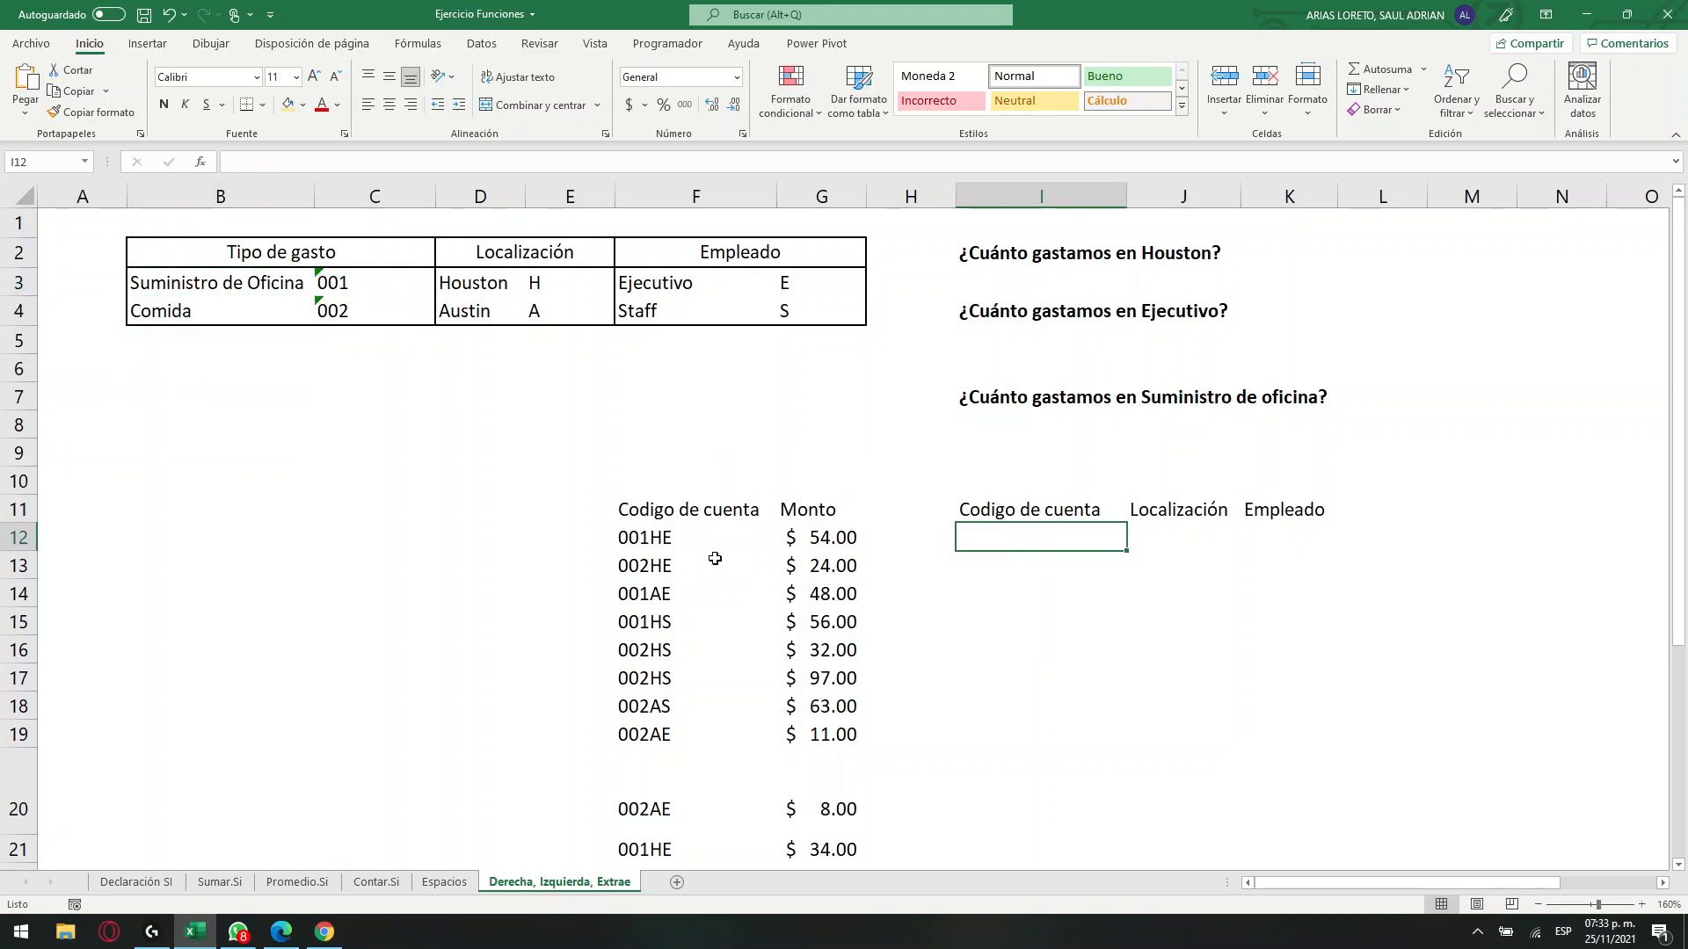
drag(661, 538, 661, 738)
click(657, 776)
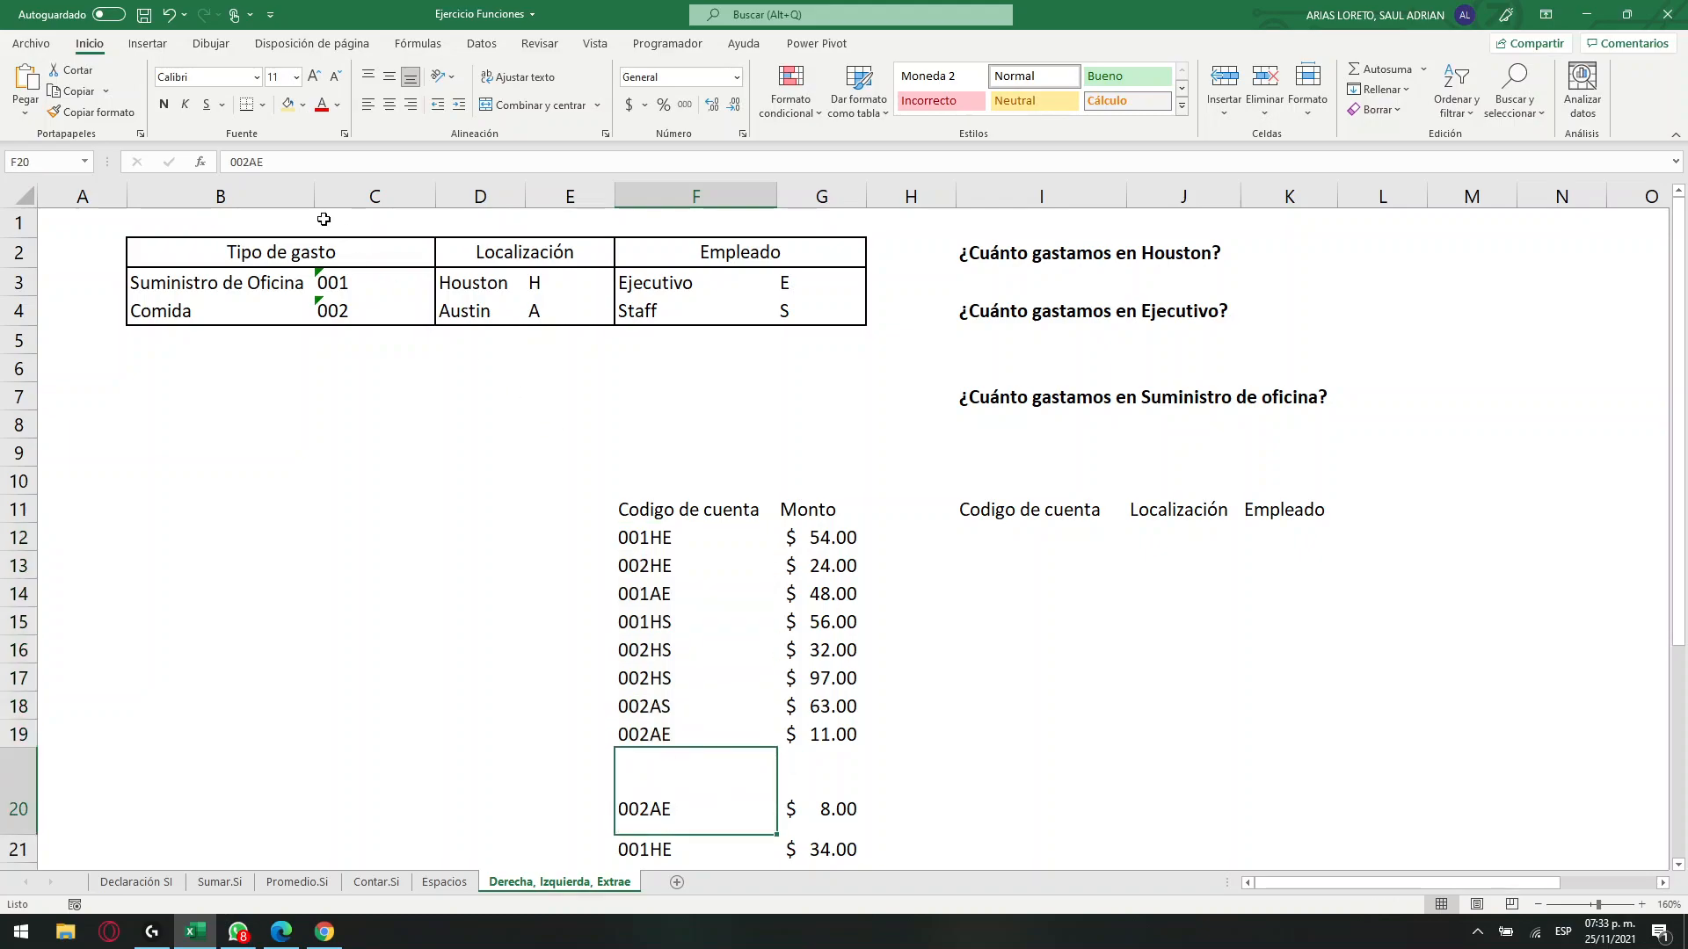
click(334, 77)
click(334, 77)
click(334, 77)
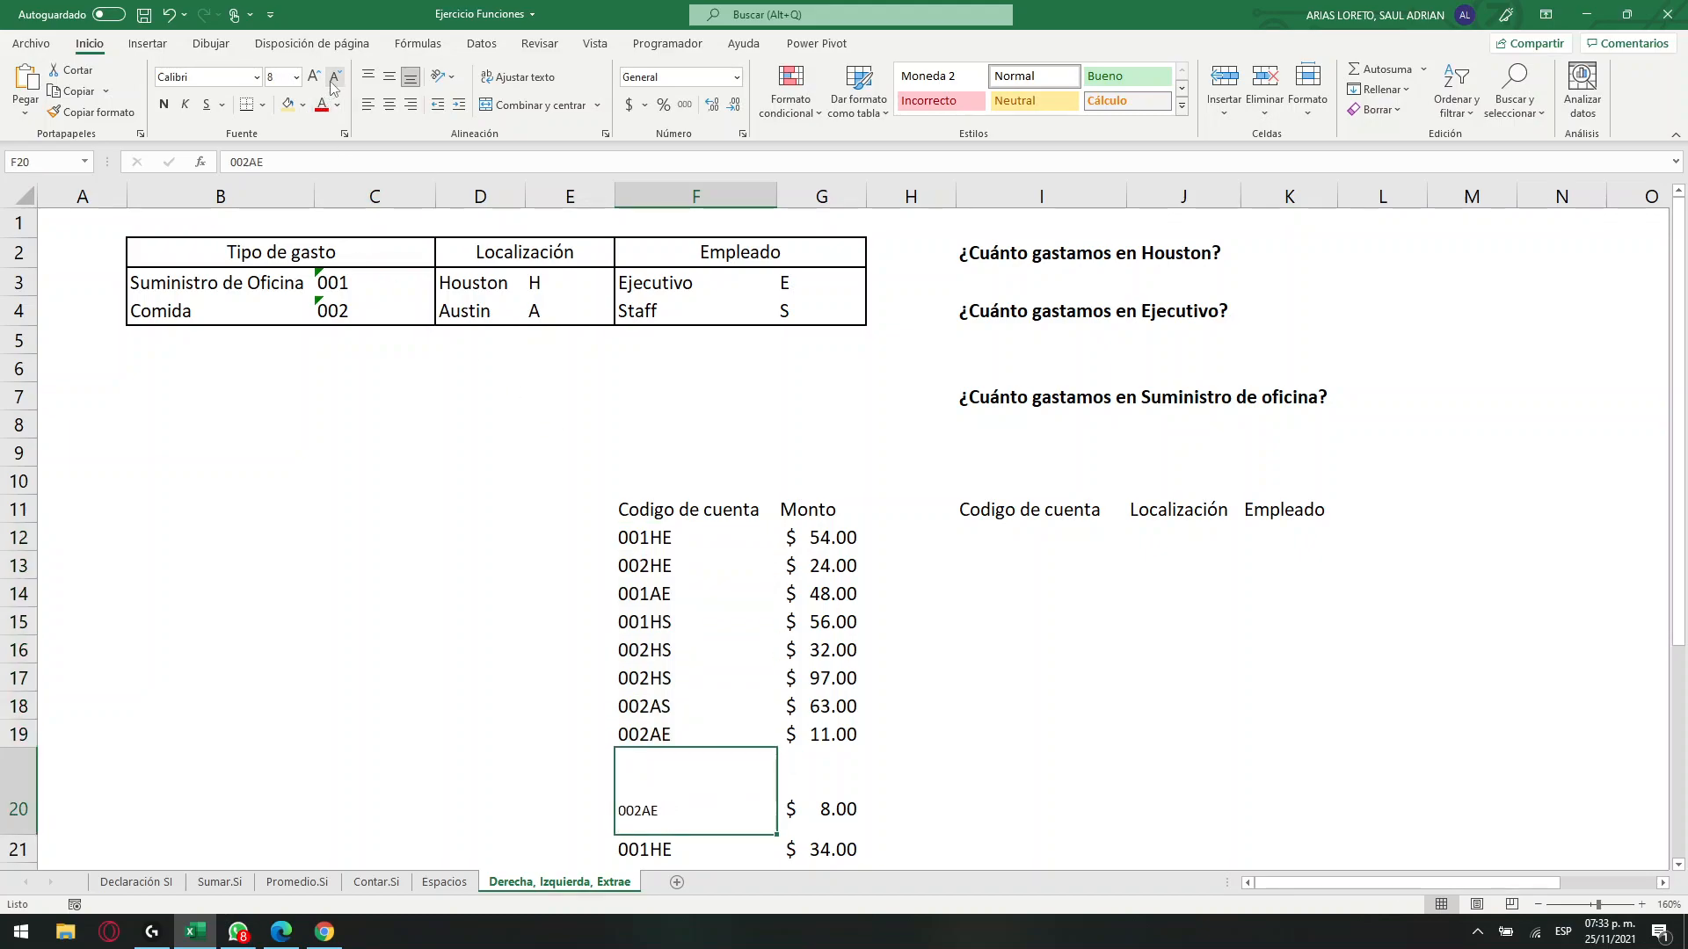
click(310, 79)
click(311, 79)
click(311, 79)
drag(14, 837, 27, 763)
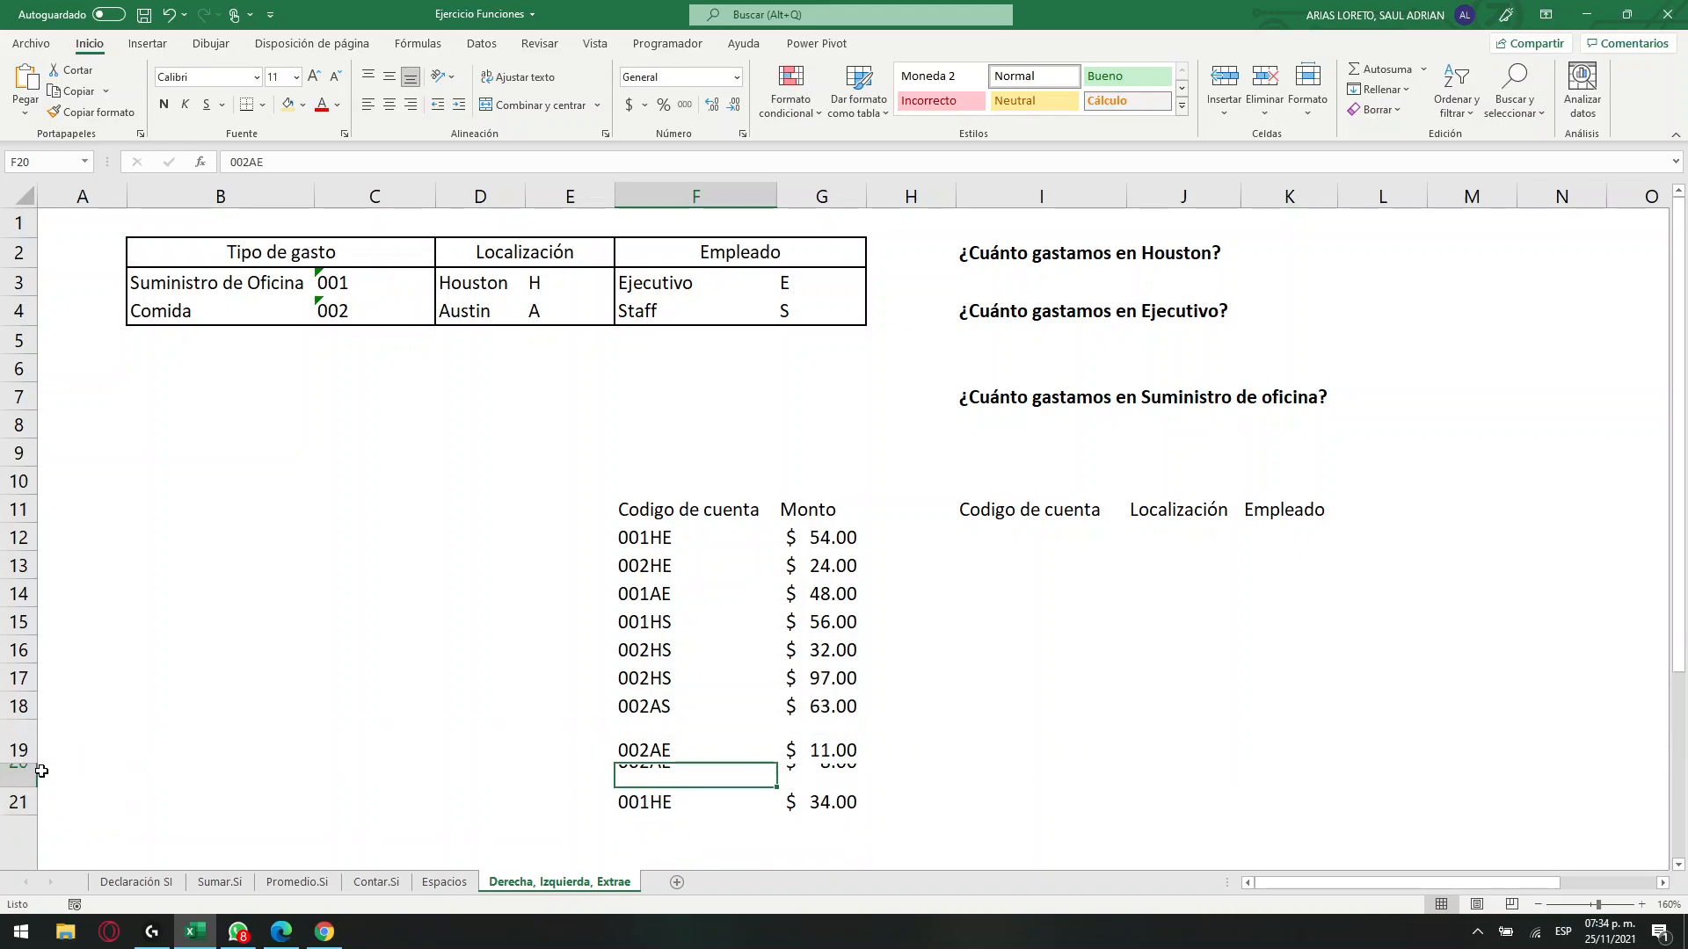
key(ctrl+z)
key(ctrl+z)
key(ctrl+z)
key(ctrl+z)
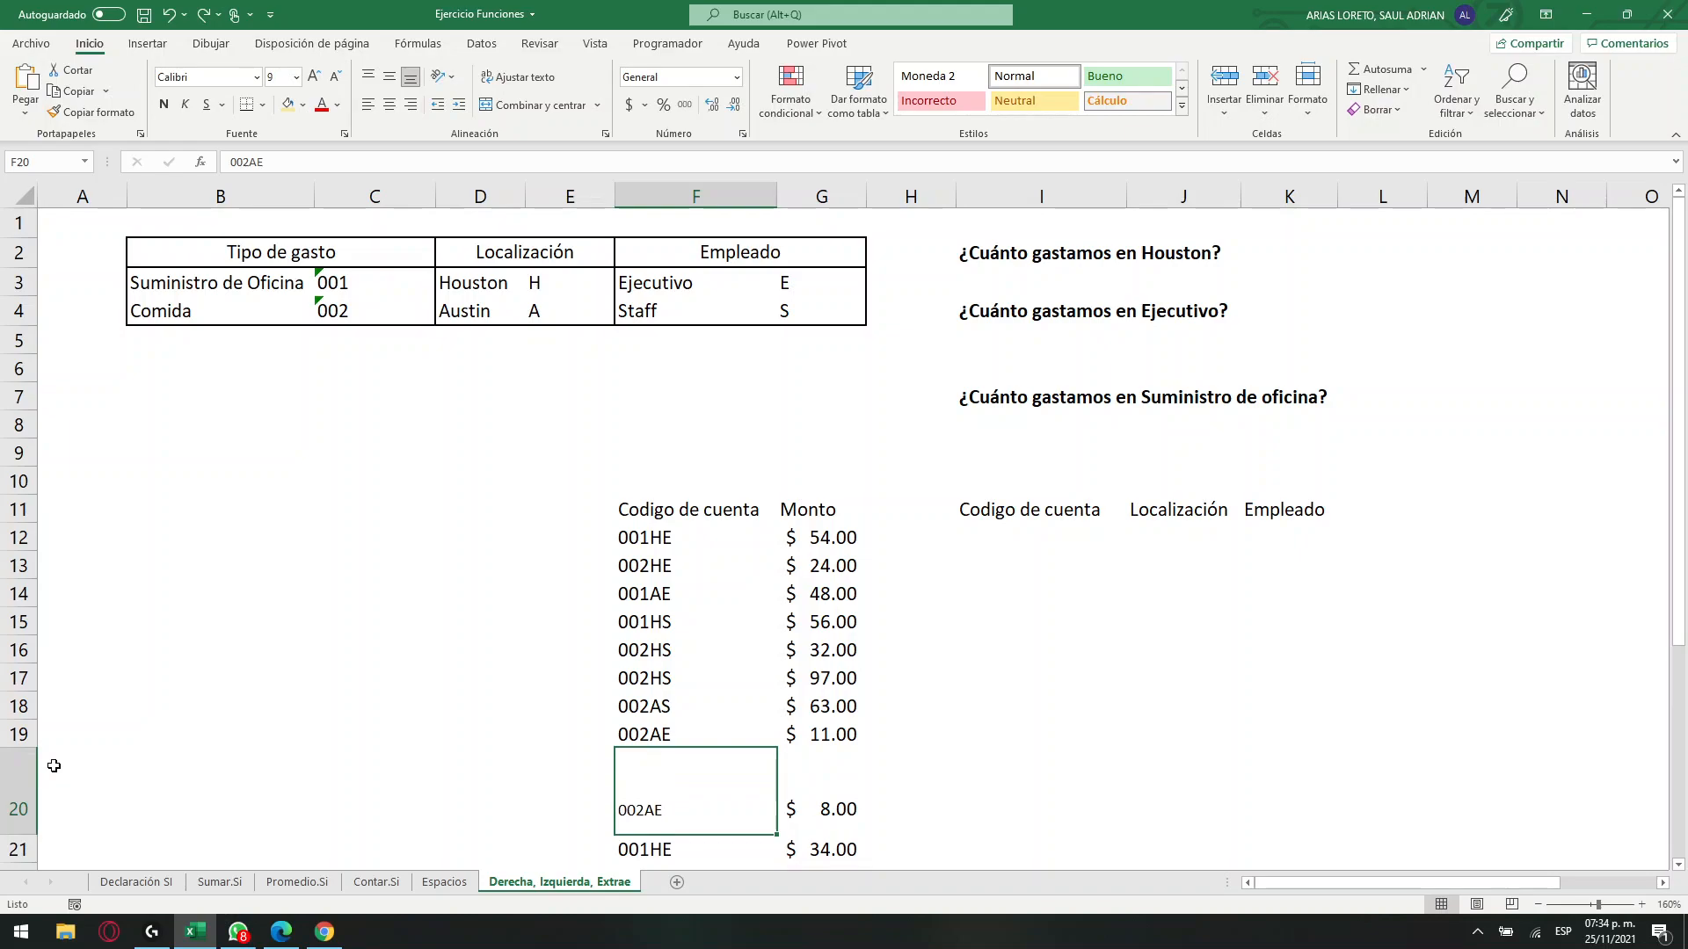
key(ctrl+z)
key(ctrl+y)
key(ctrl+y)
key(ctrl+y)
Turn on text wrapping for the account code in F20.
click(1143, 788)
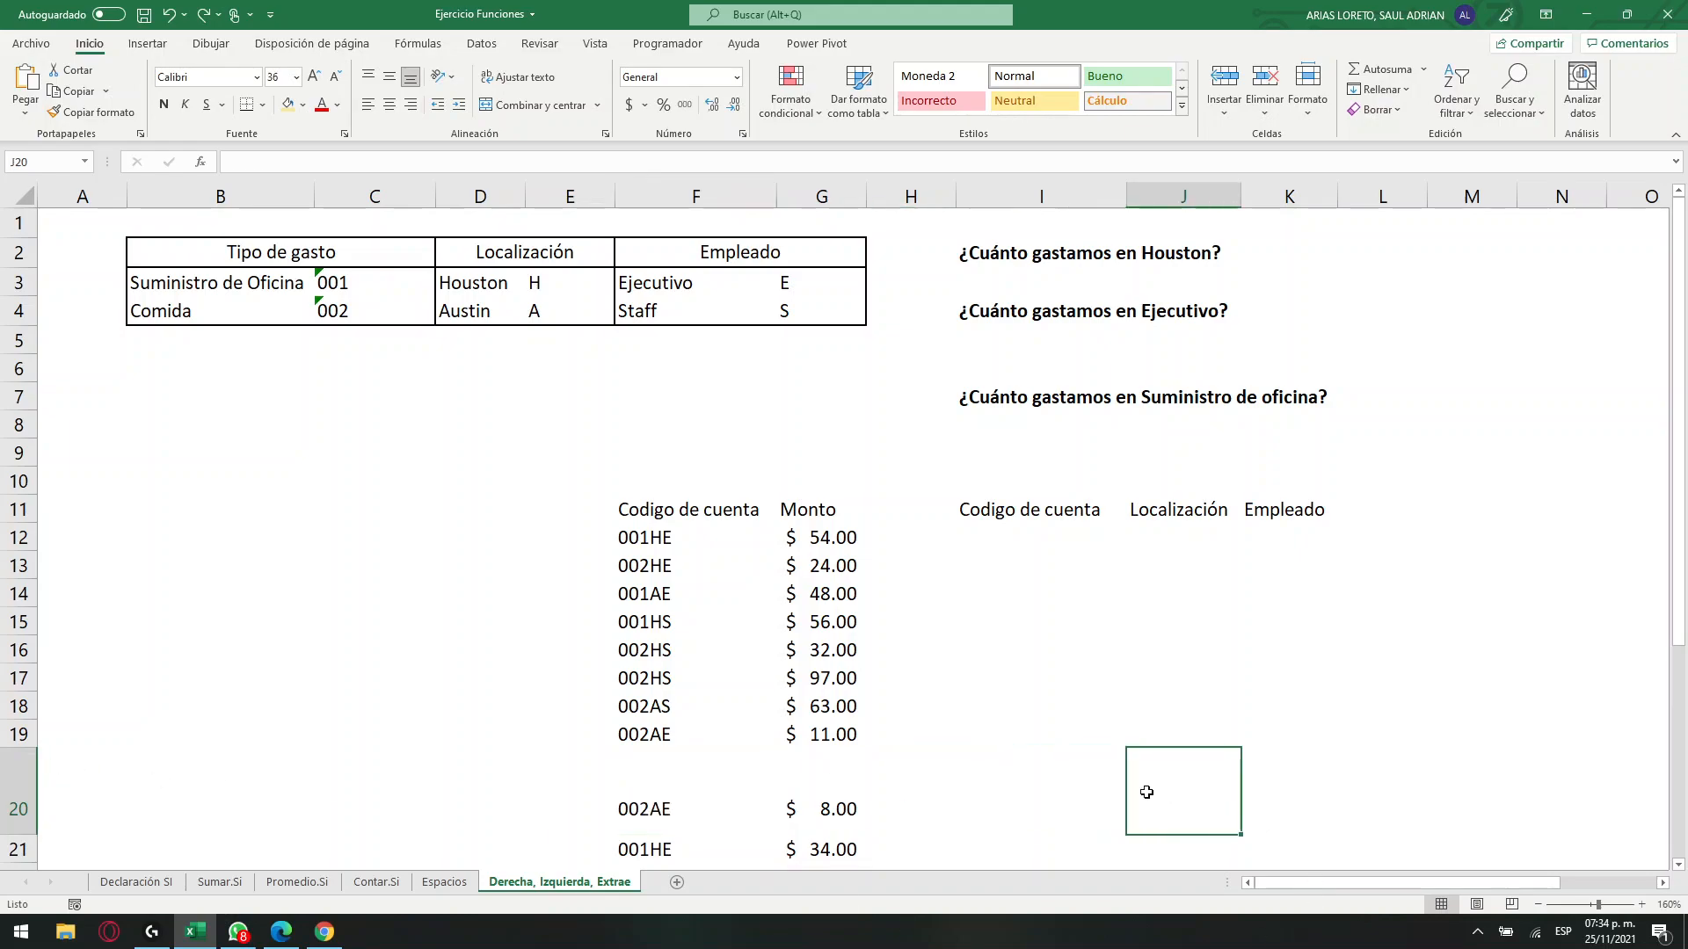
click(1286, 788)
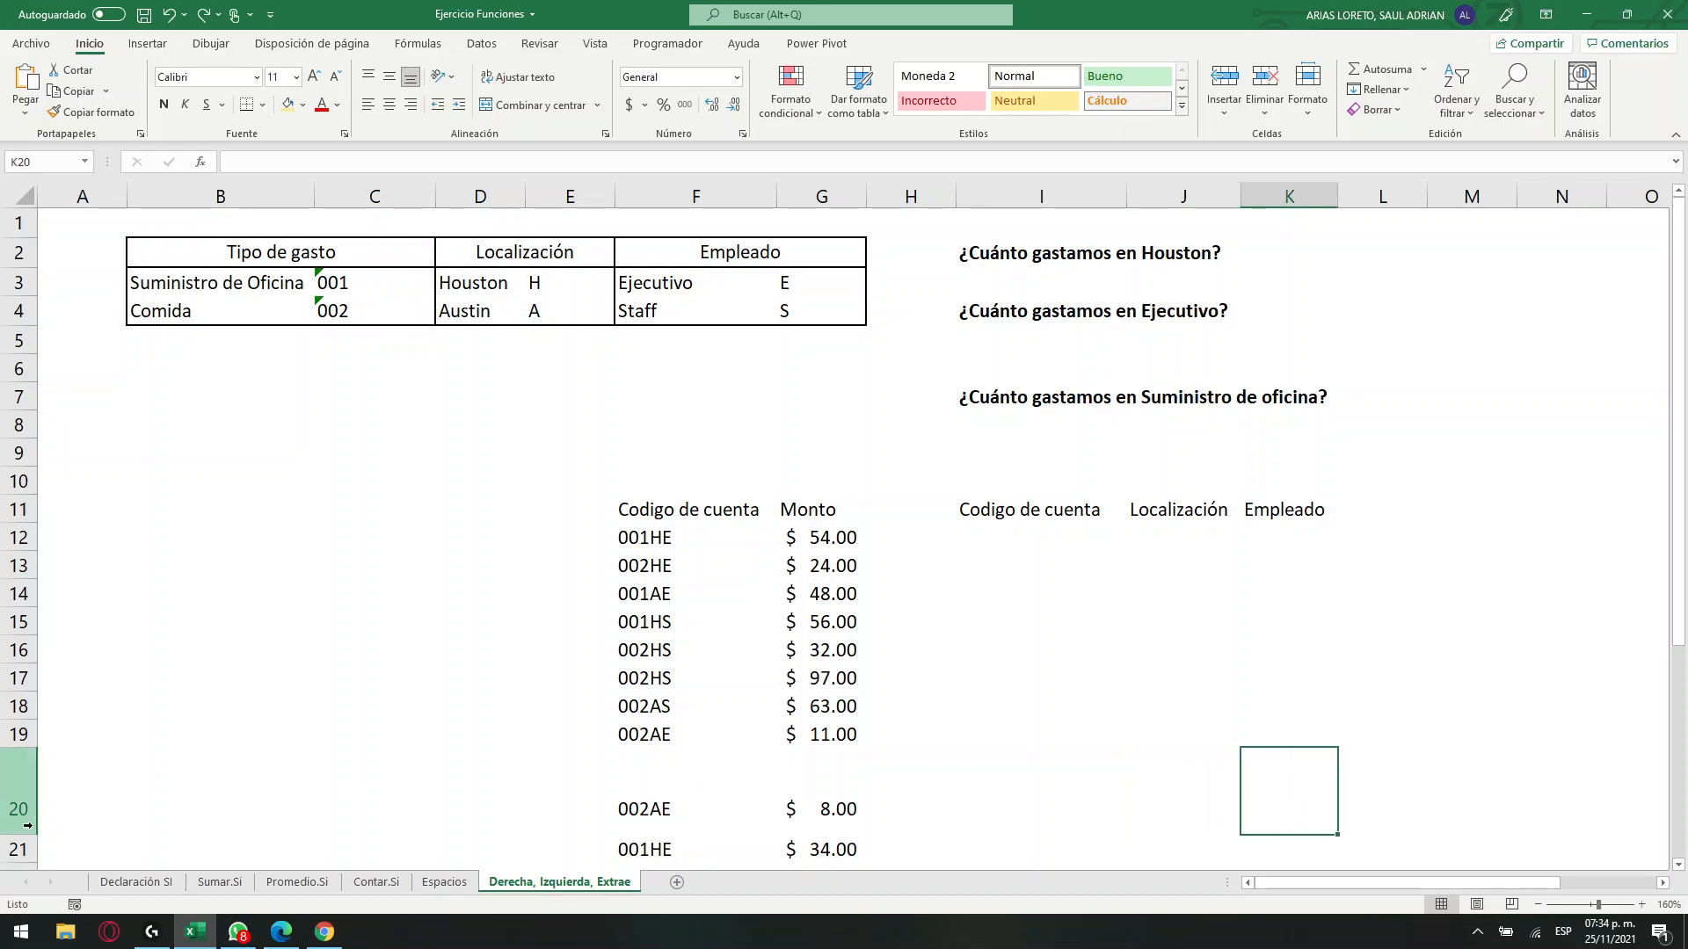
click(655, 776)
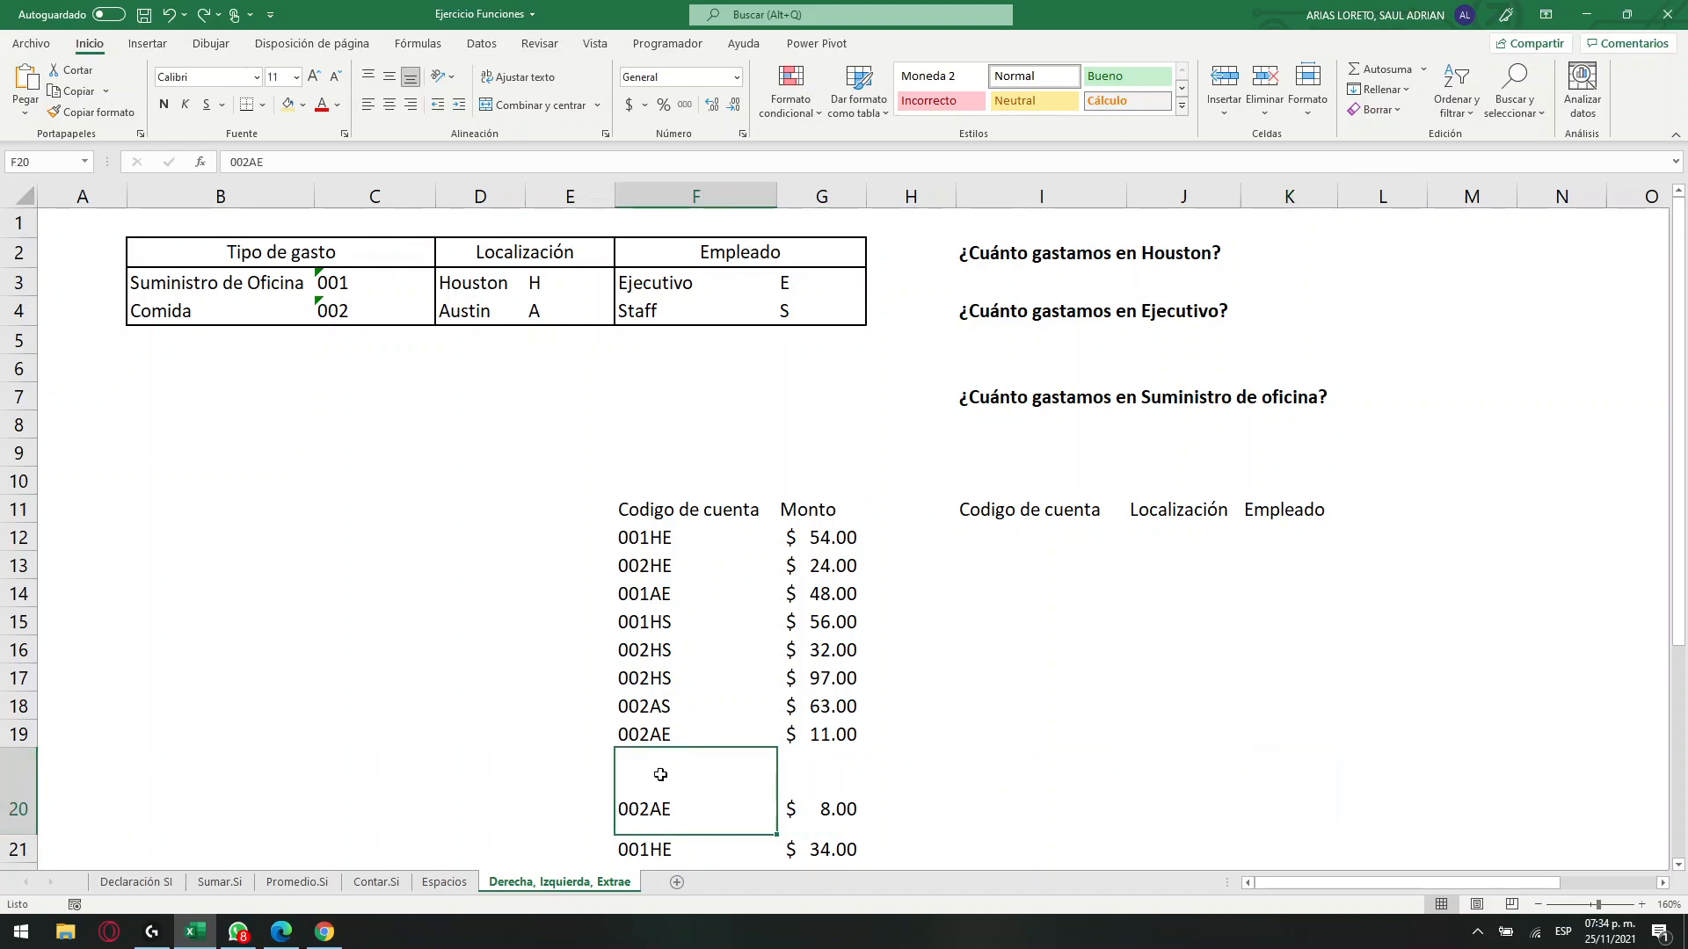
click(533, 88)
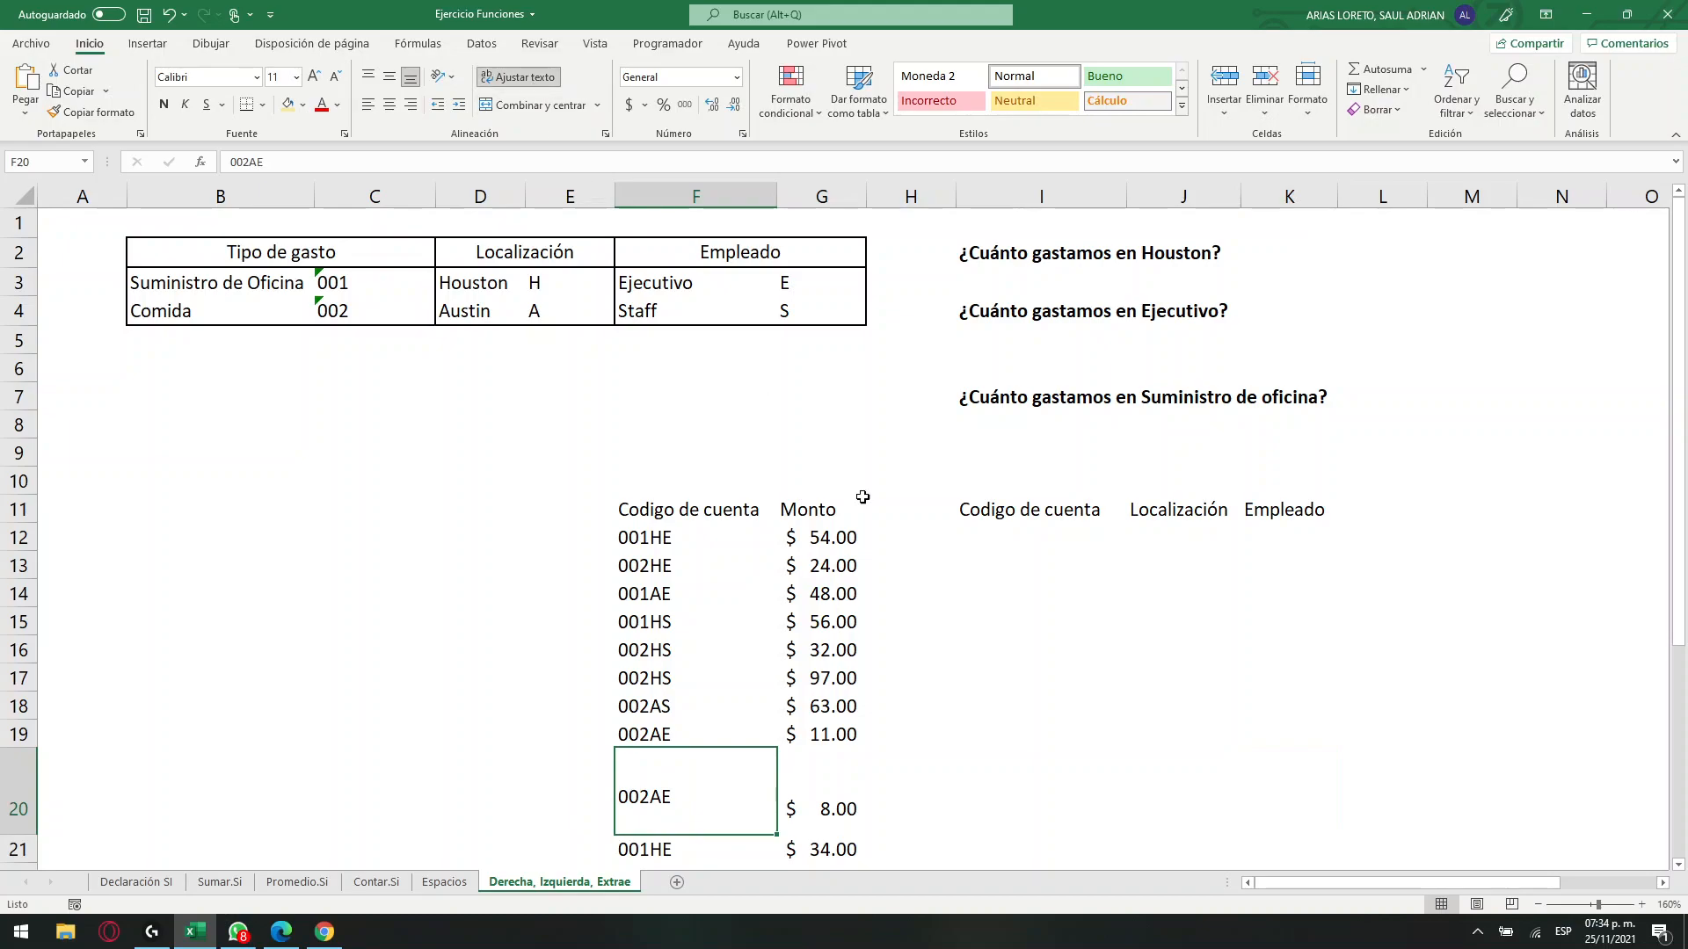
Enter =IZQUIERDA(F12,3) in I12 under Codigo de cuenta and fill the formula down to I21.
click(973, 765)
click(1026, 573)
click(1016, 519)
click(1017, 535)
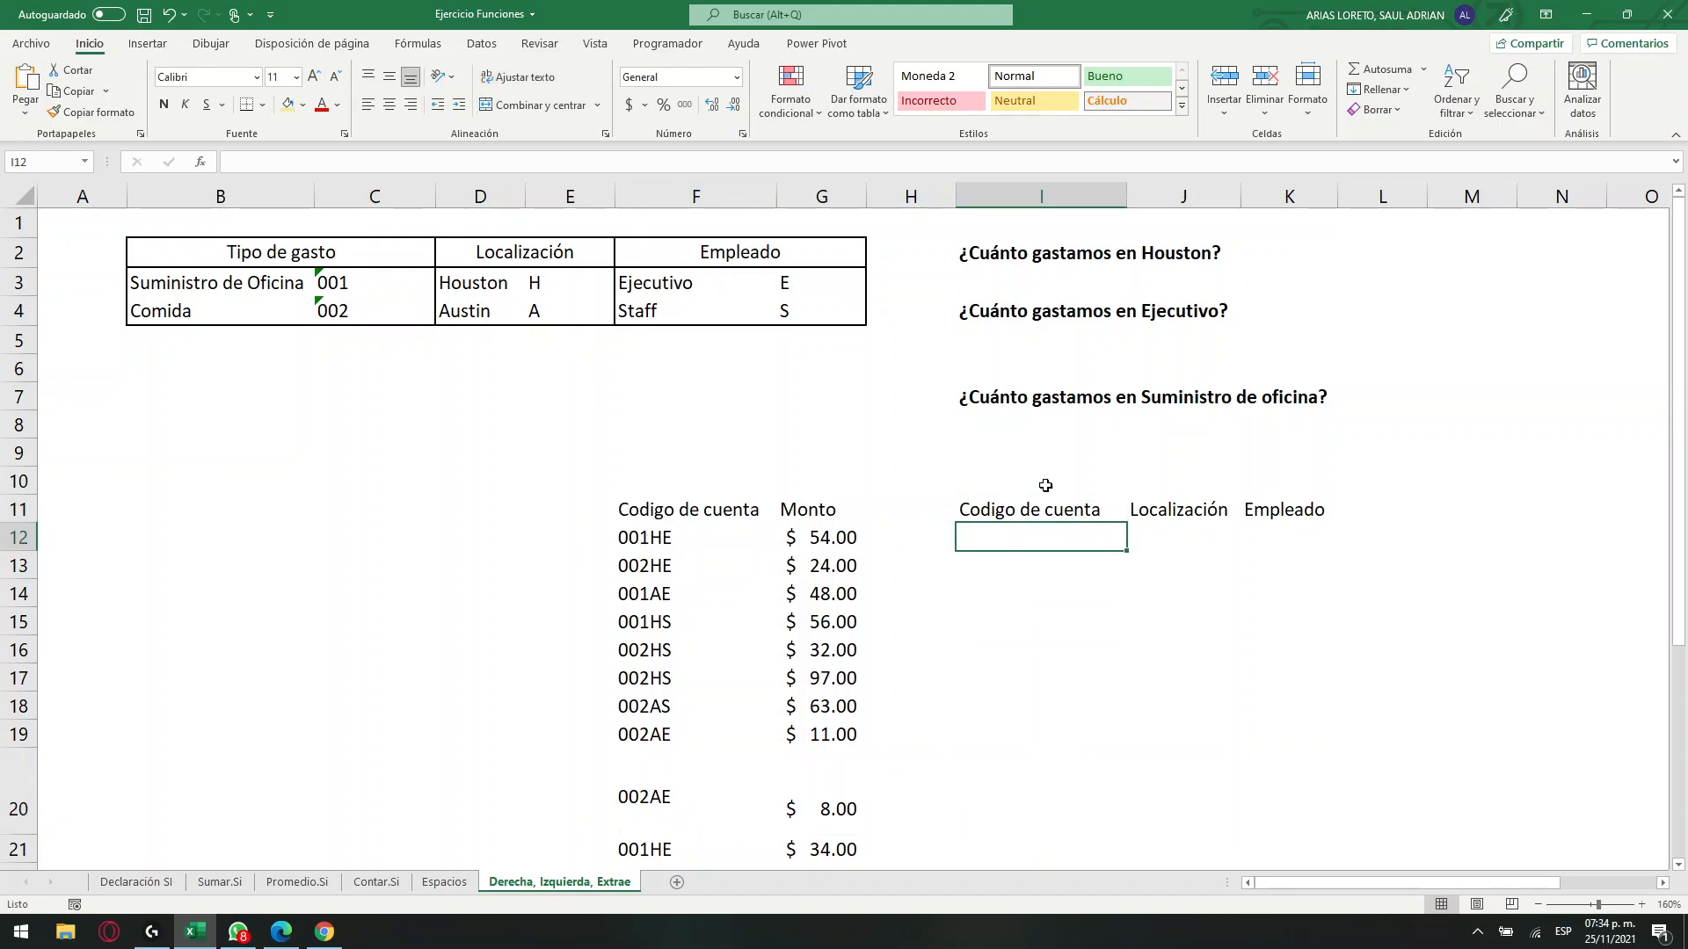
text(=IZQUIERDA()
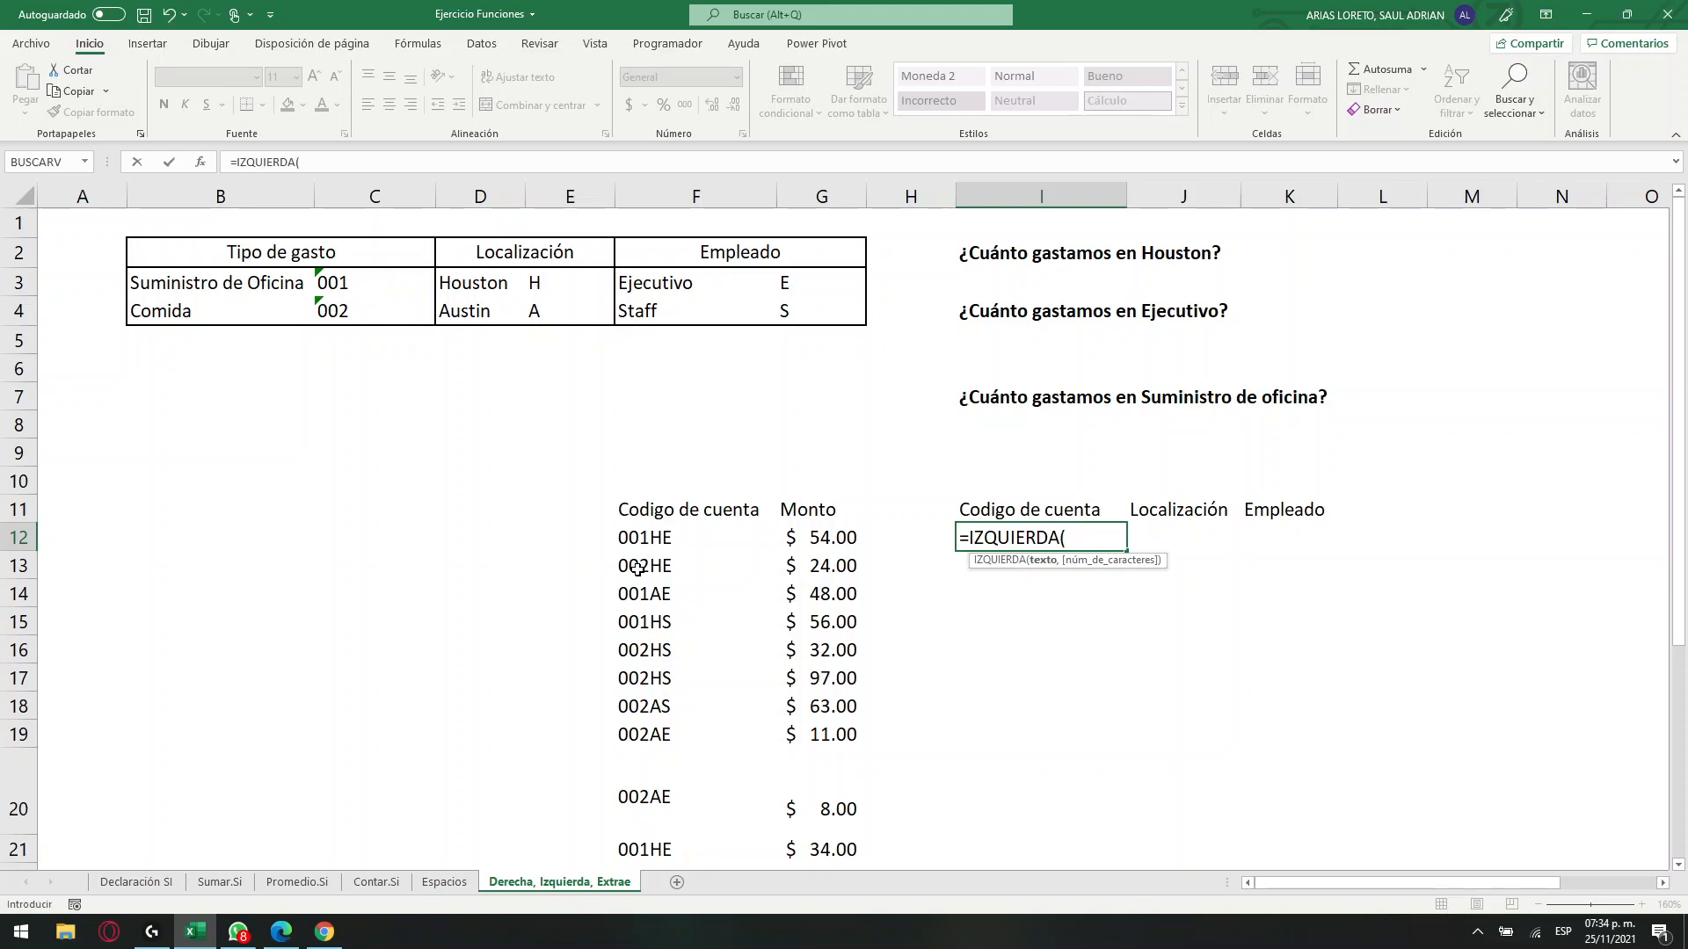
click(655, 538)
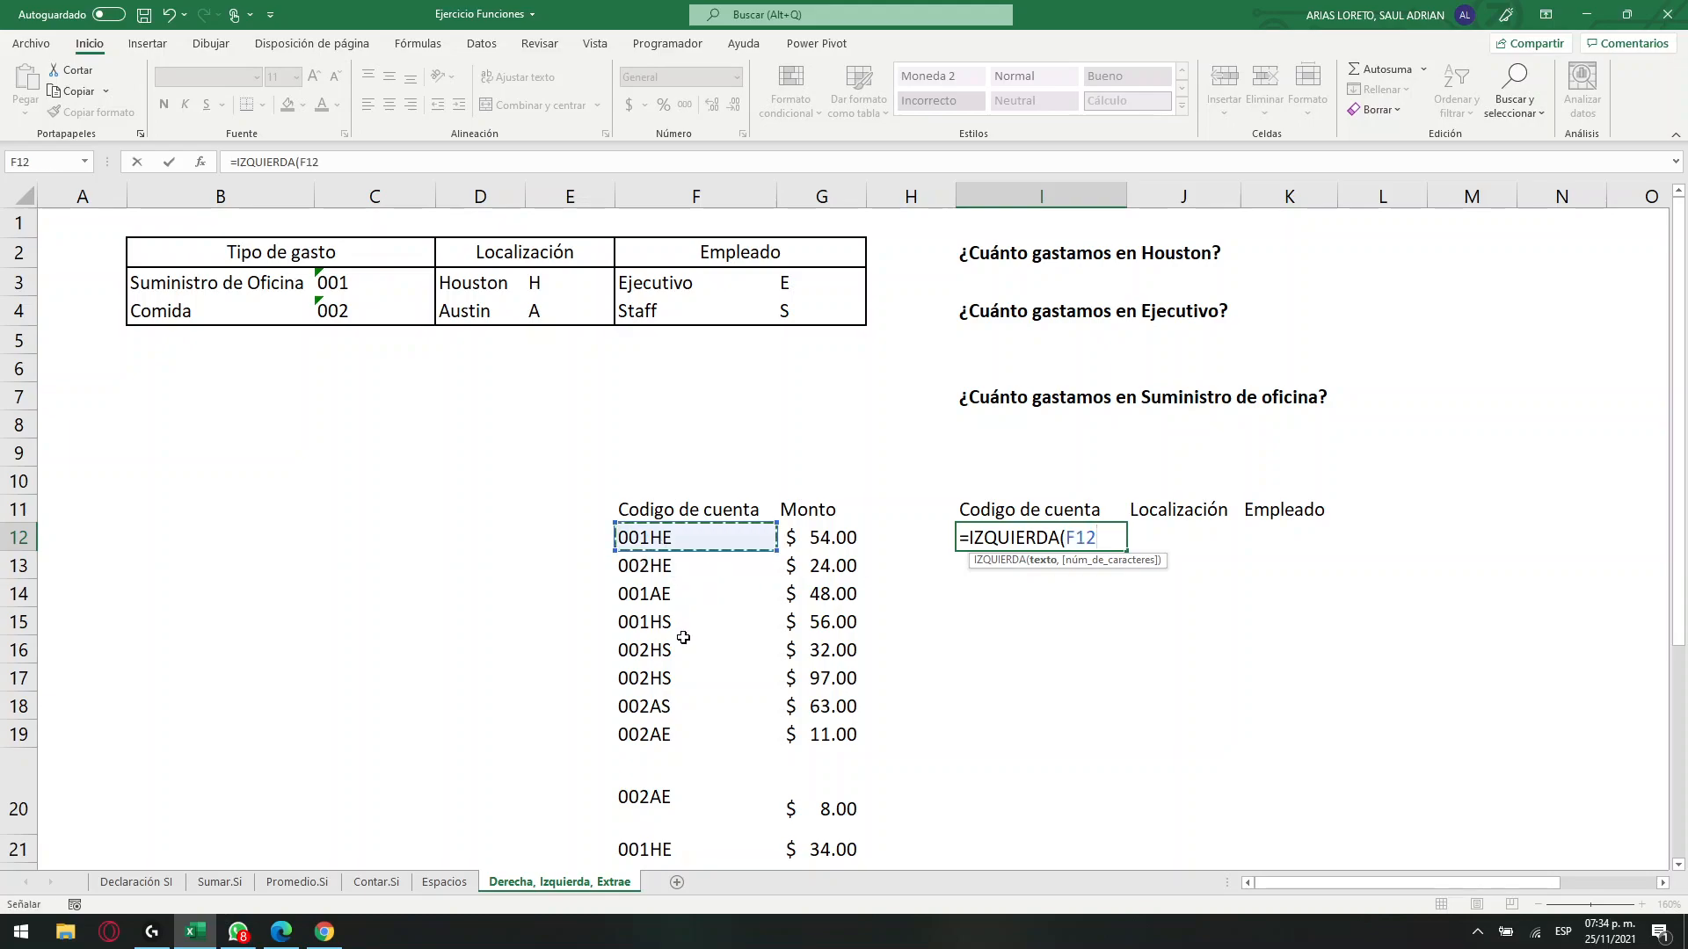
text(,3)
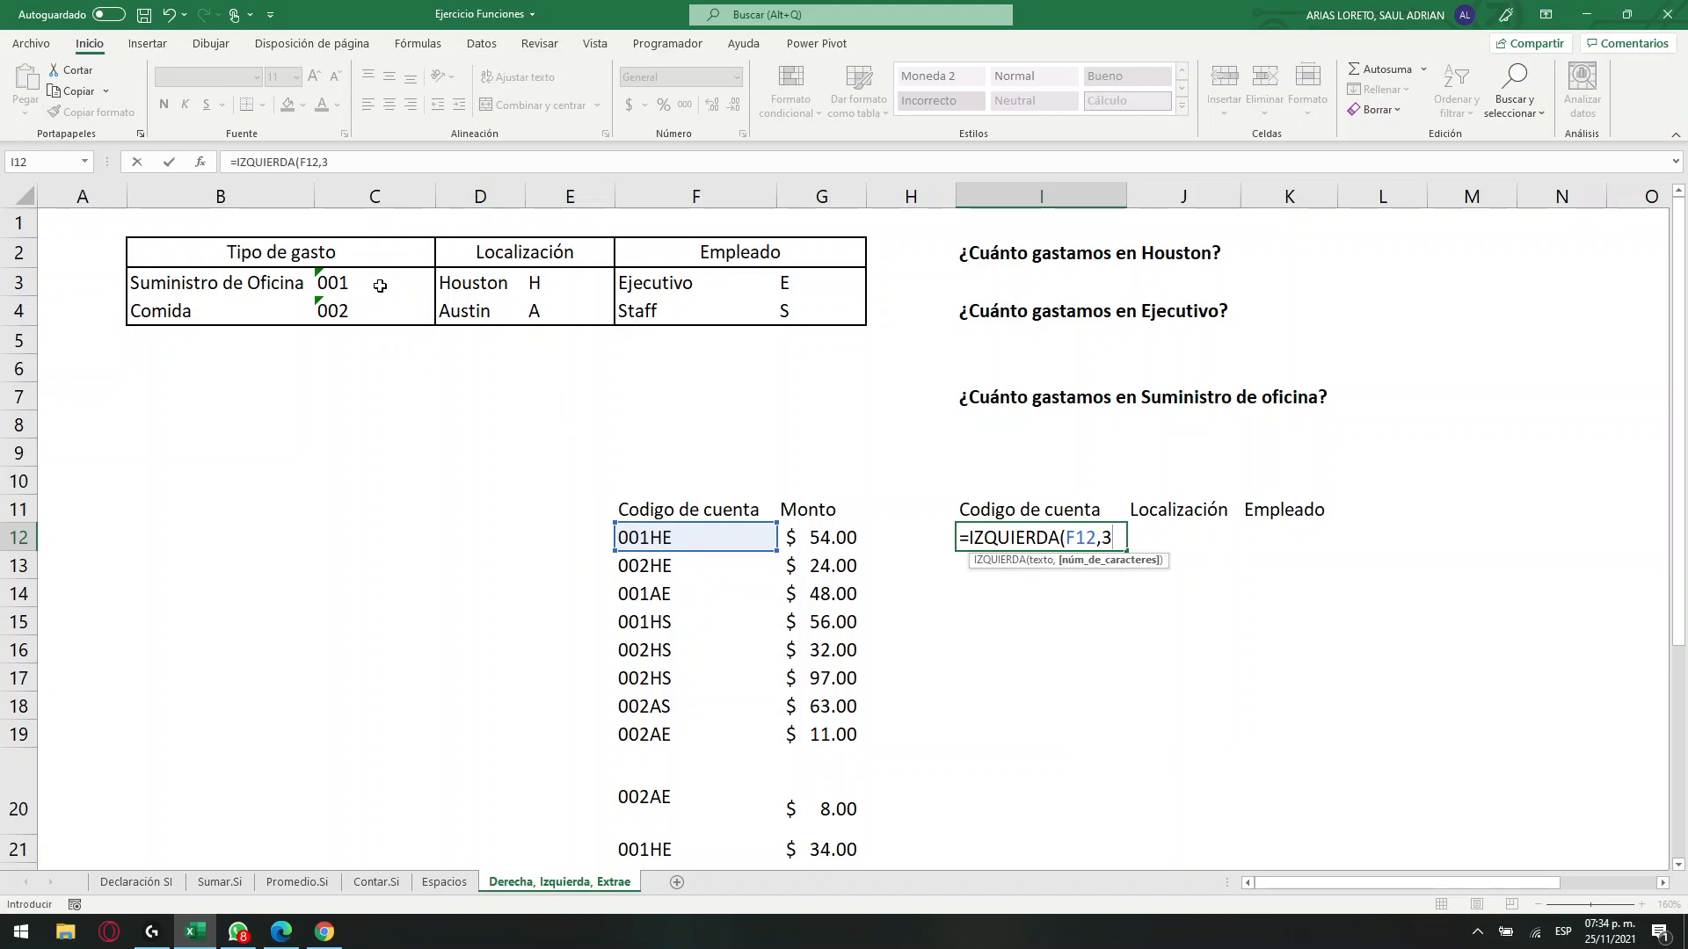
key(Return)
click(1013, 533)
drag(1128, 552, 1127, 860)
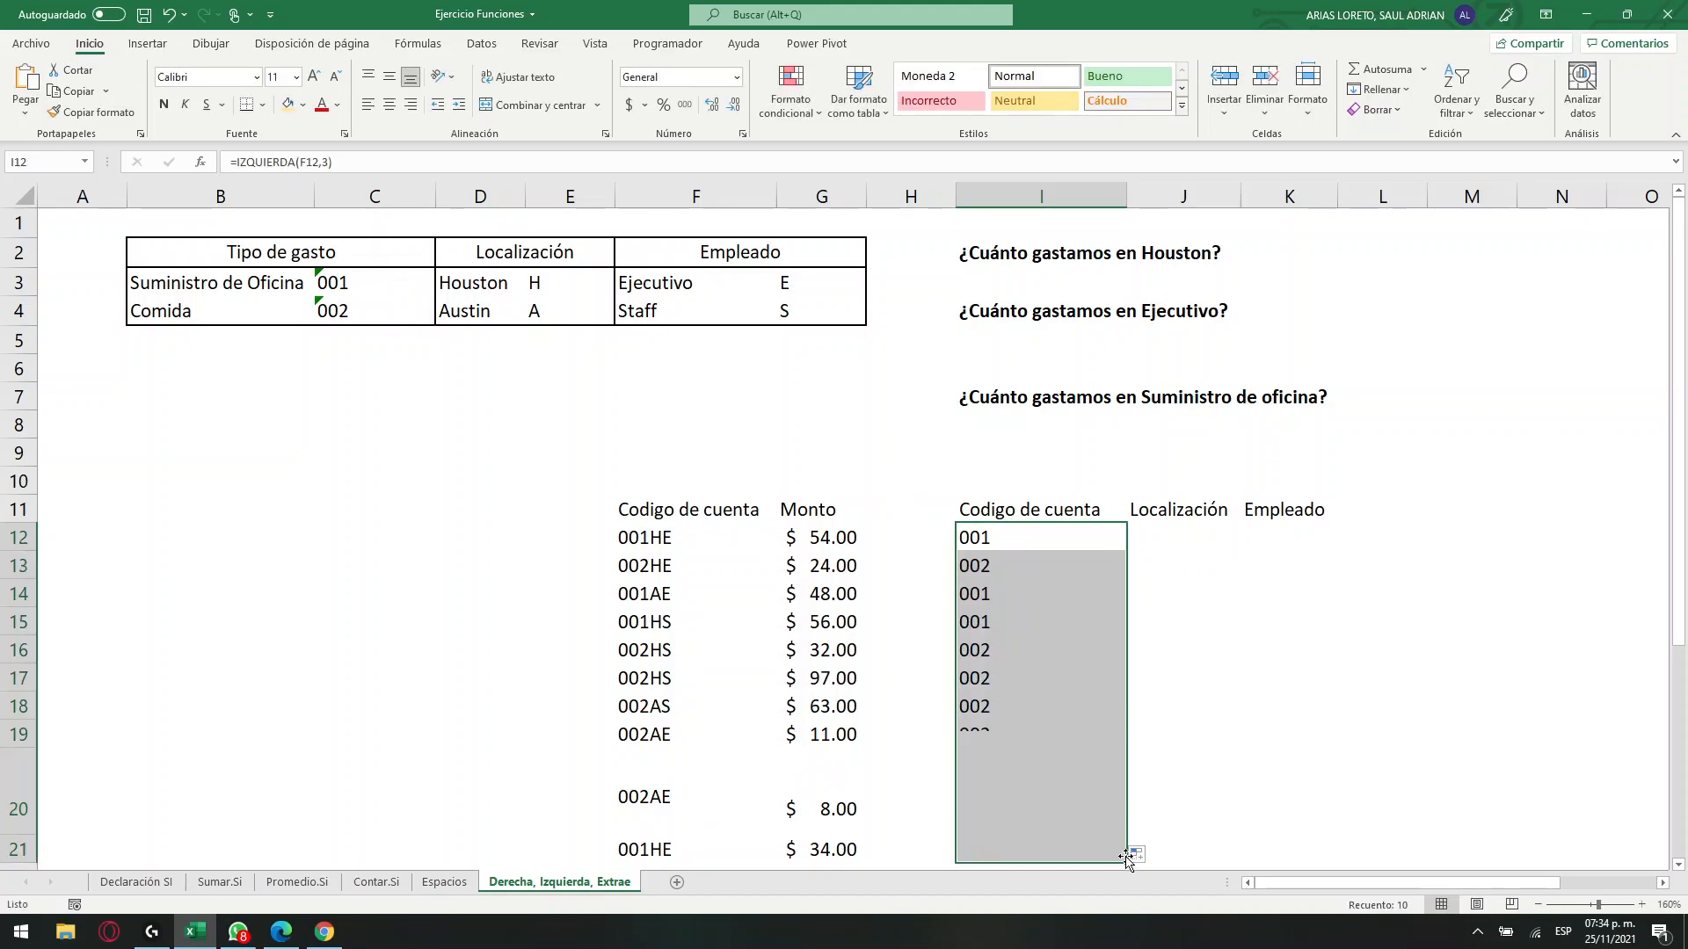
click(986, 794)
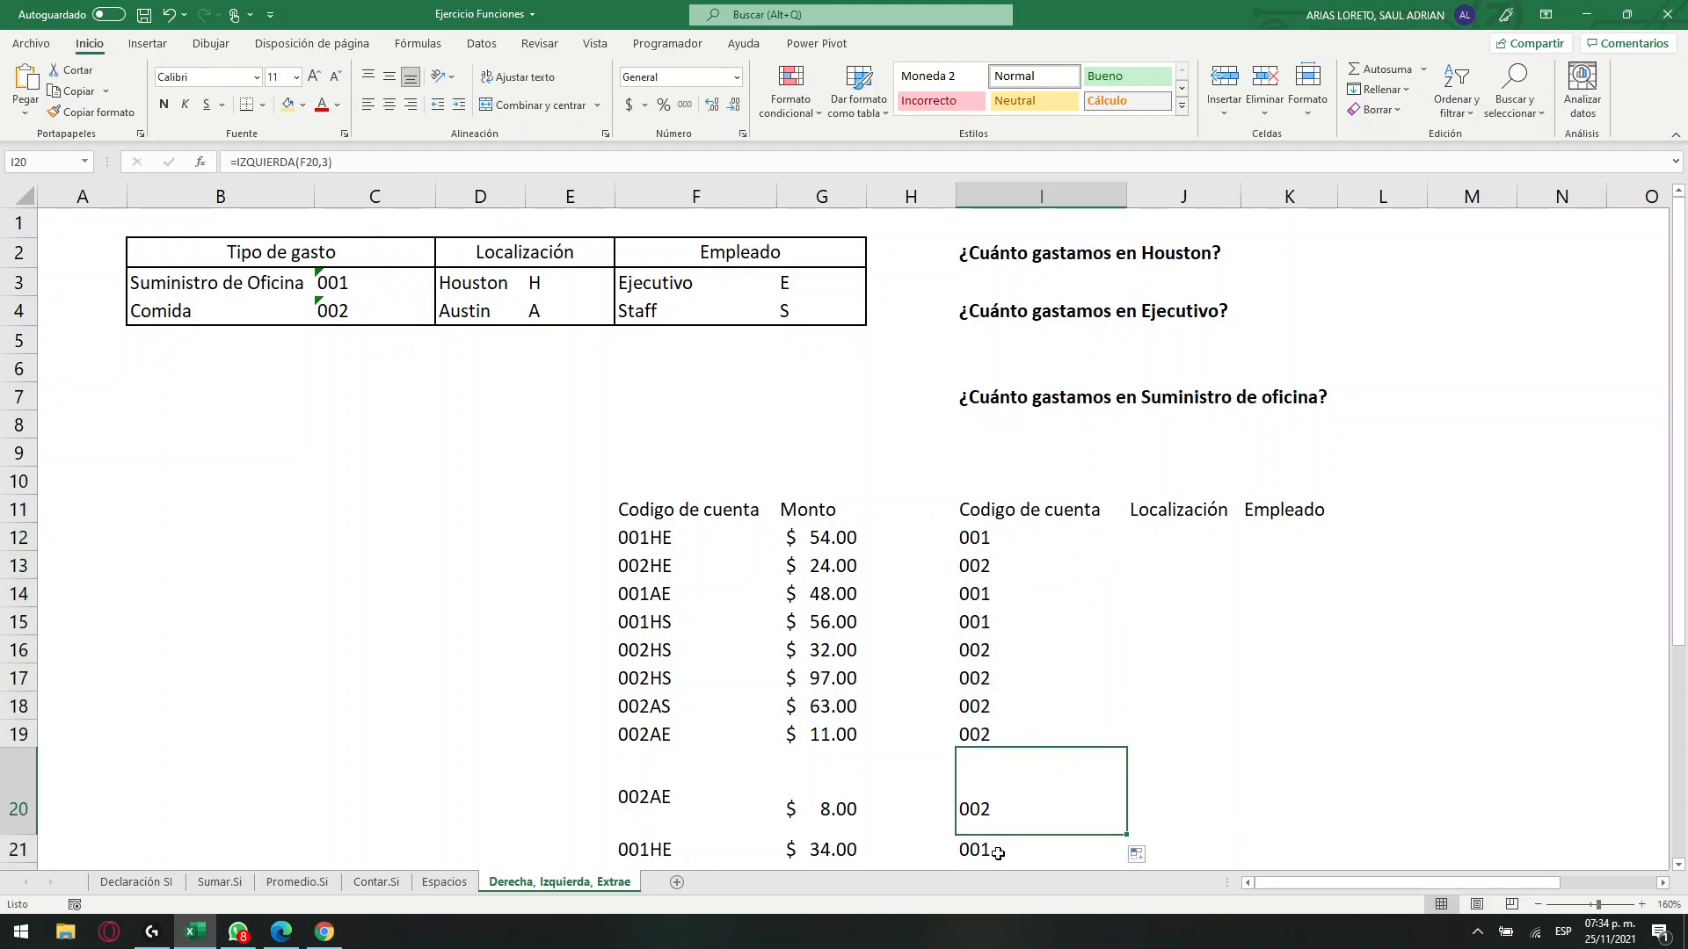
Enter =EXTRAE(F12,4,1) in J12 under Localización and fill the formula down to J21.
click(1166, 537)
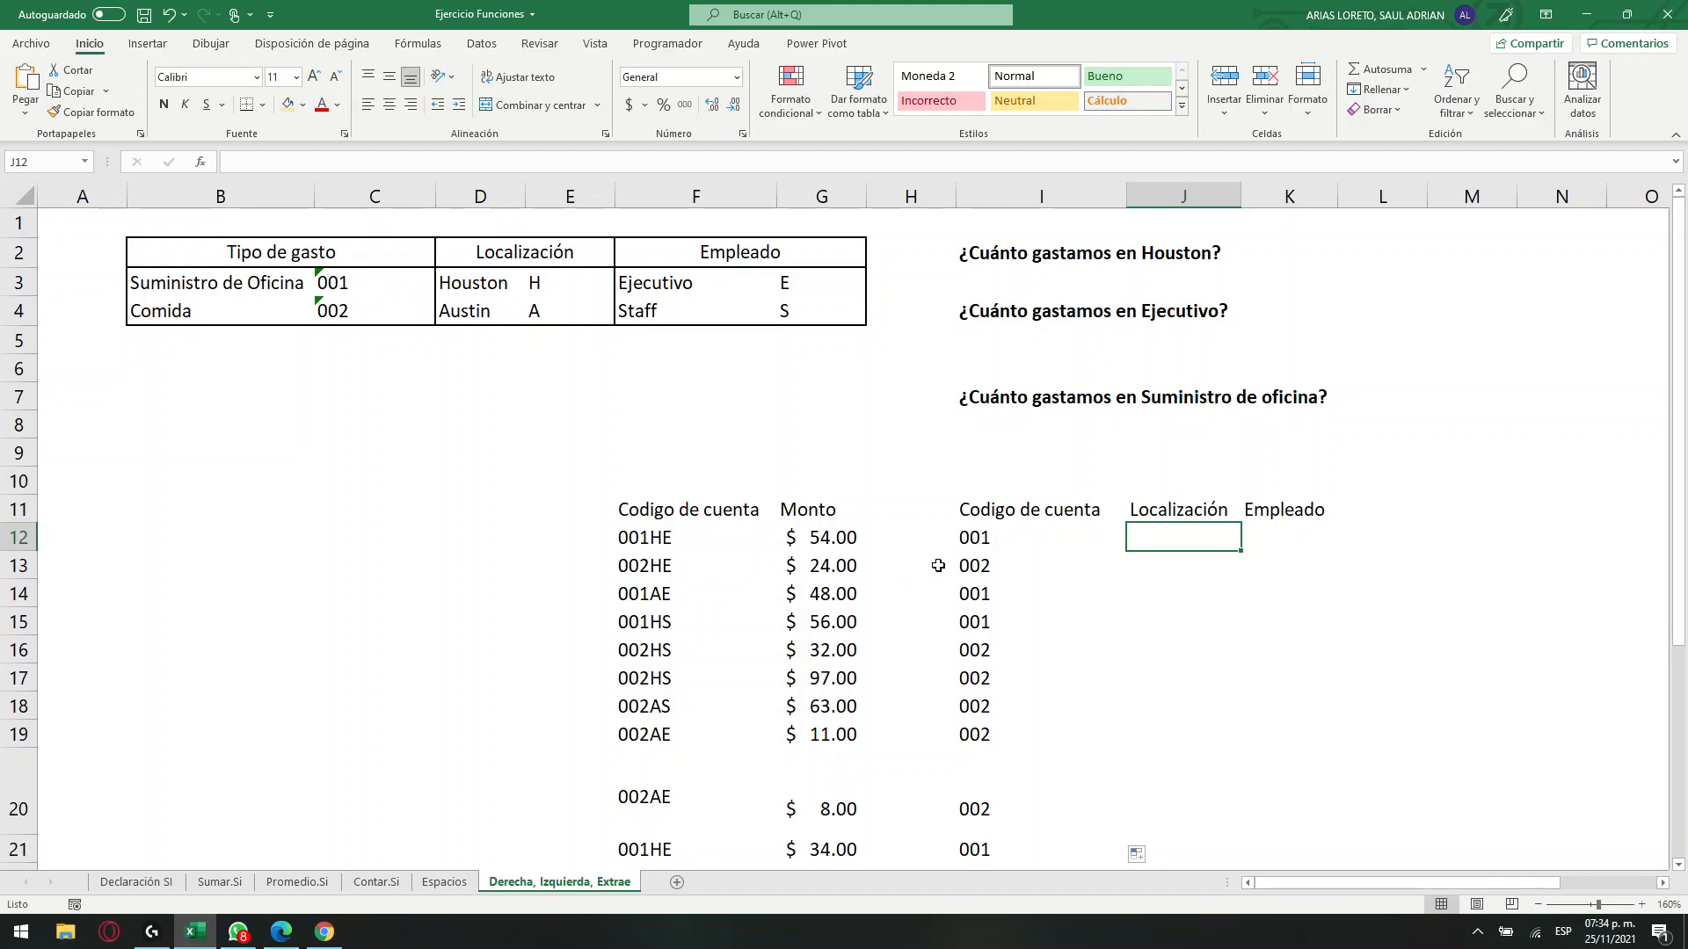
text(=EXTRAE()
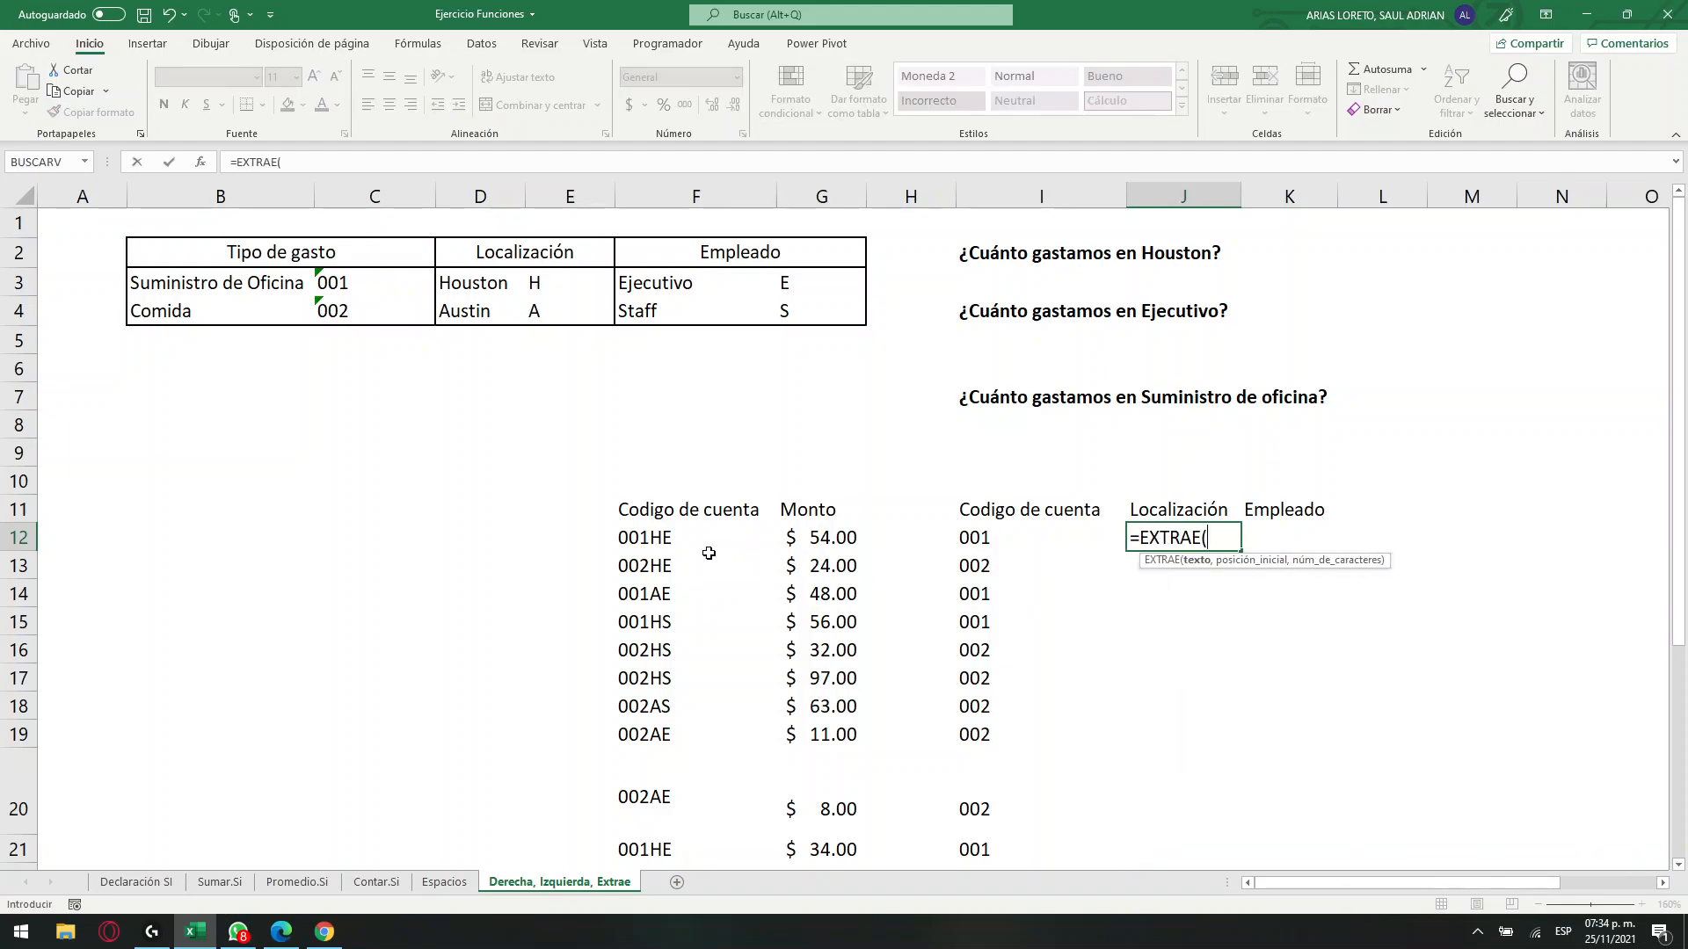
click(657, 538)
text(,4)
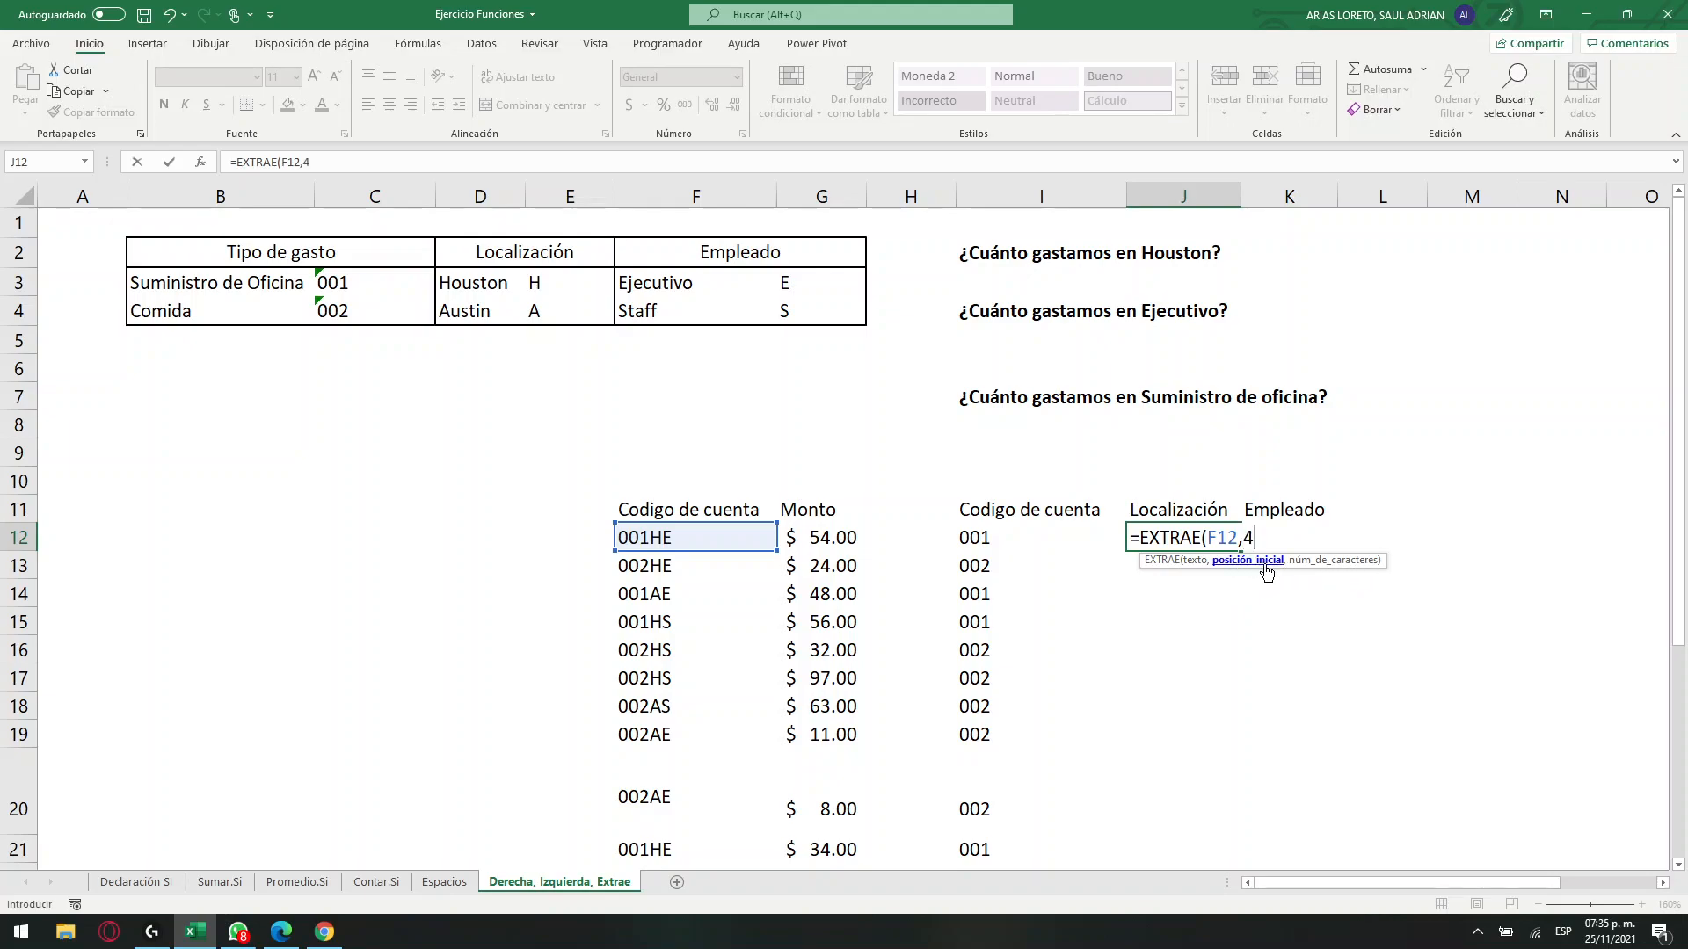
text(,1)
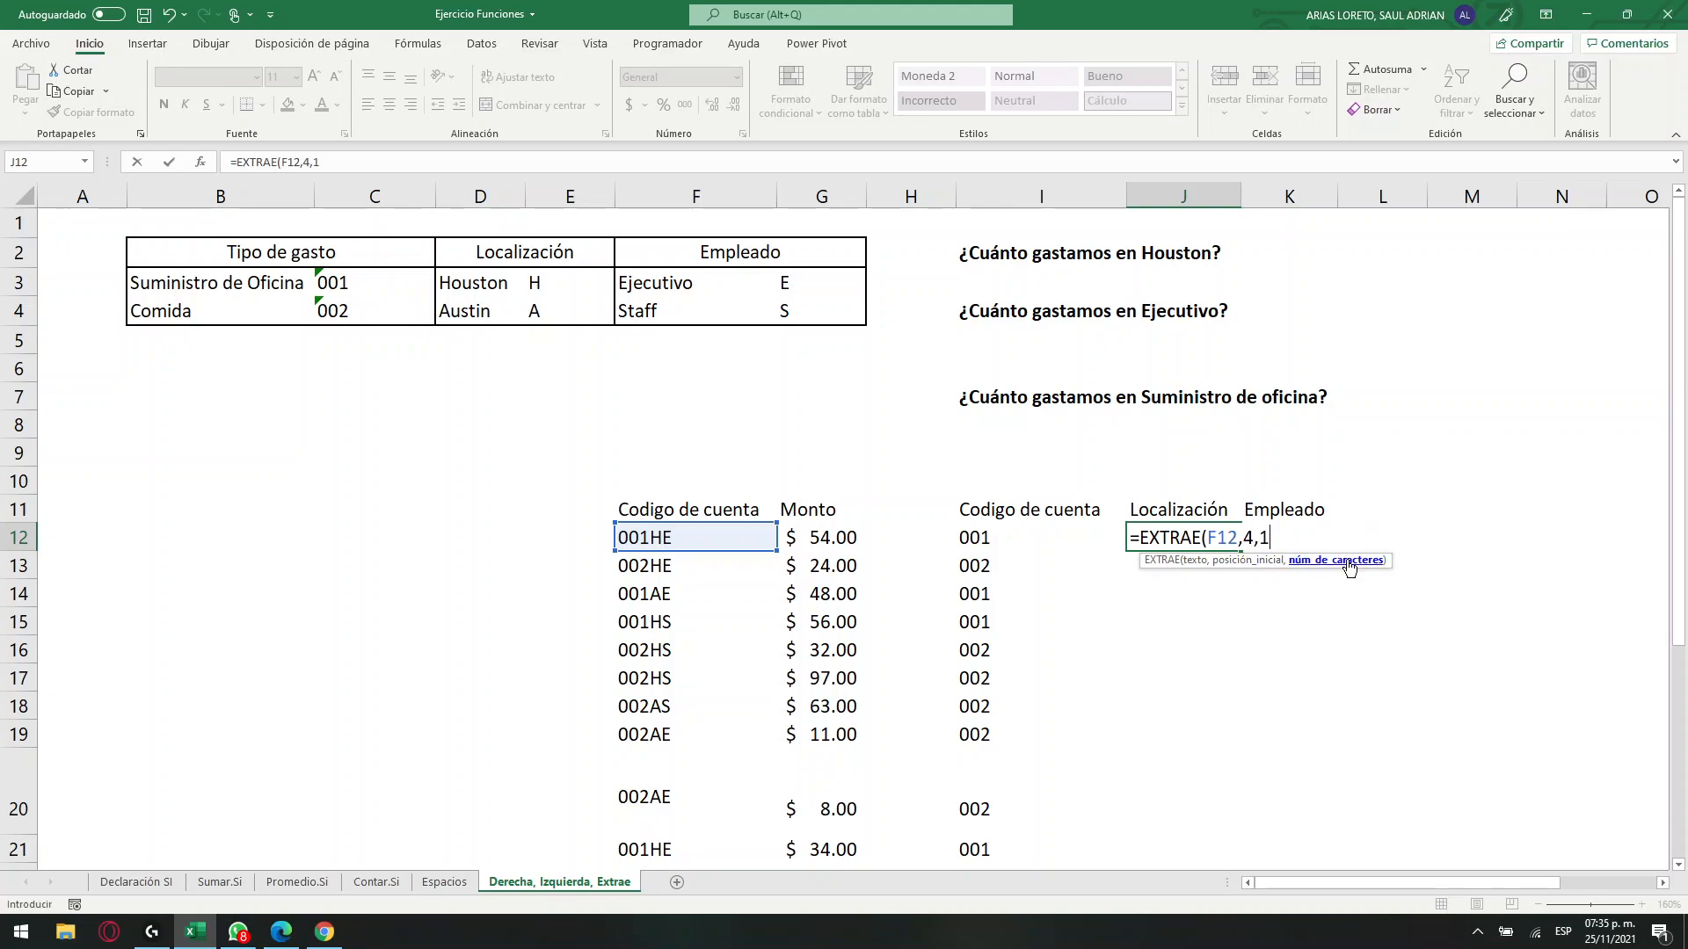
key(Return)
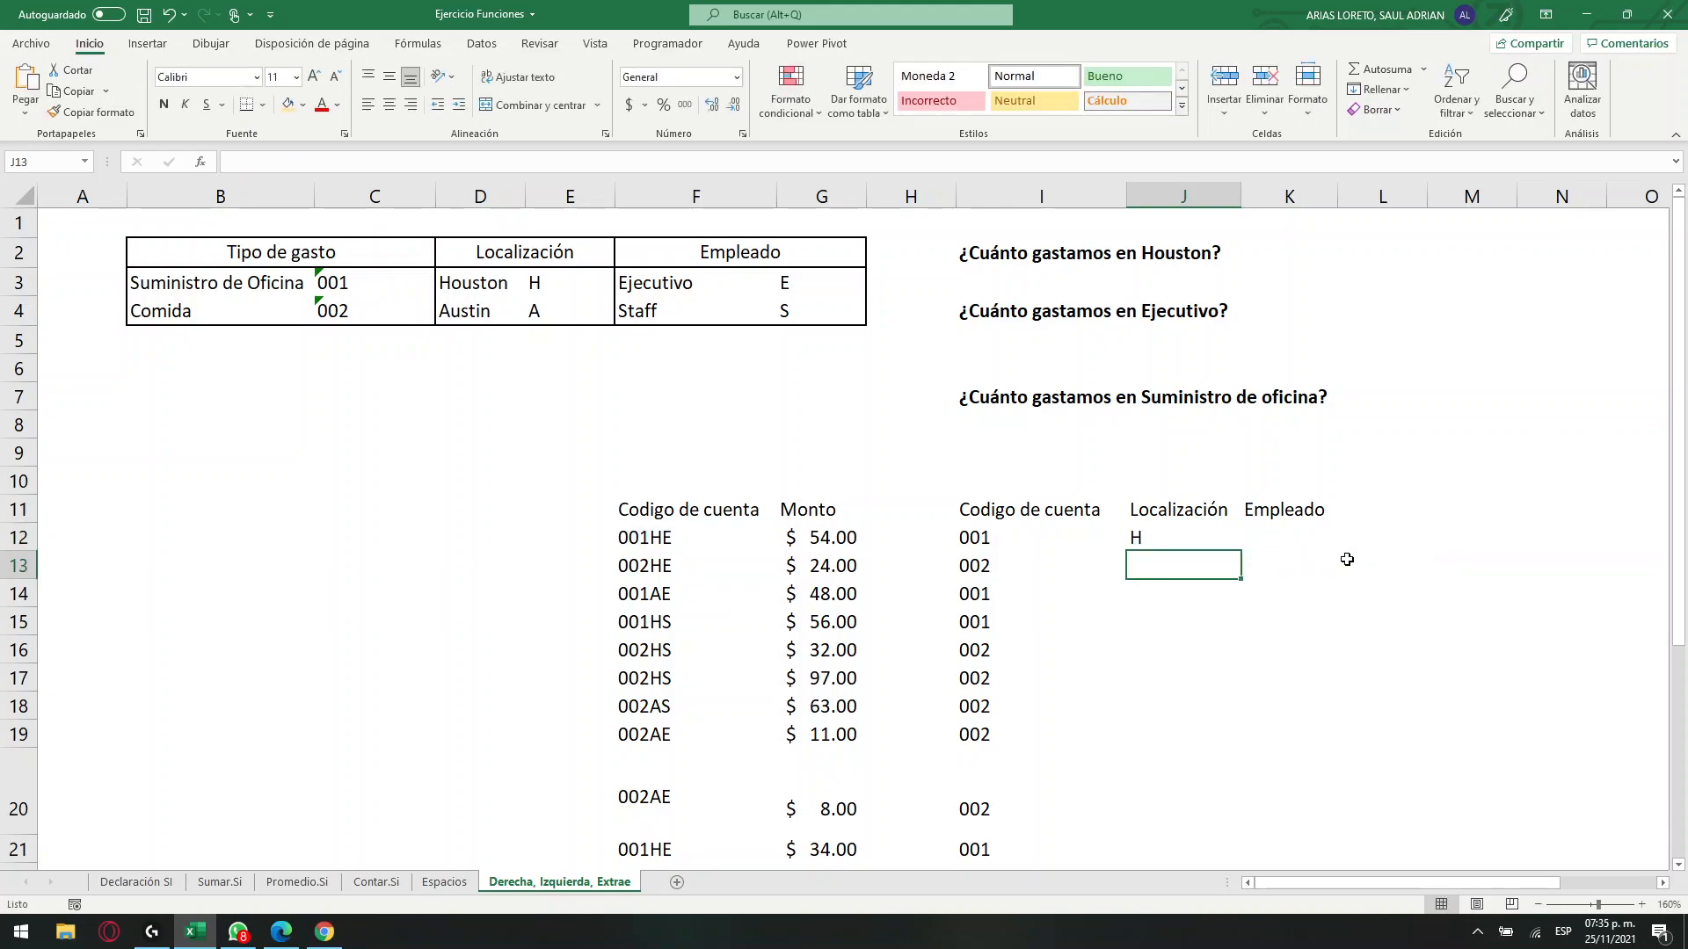
click(1187, 541)
drag(1243, 553, 1255, 859)
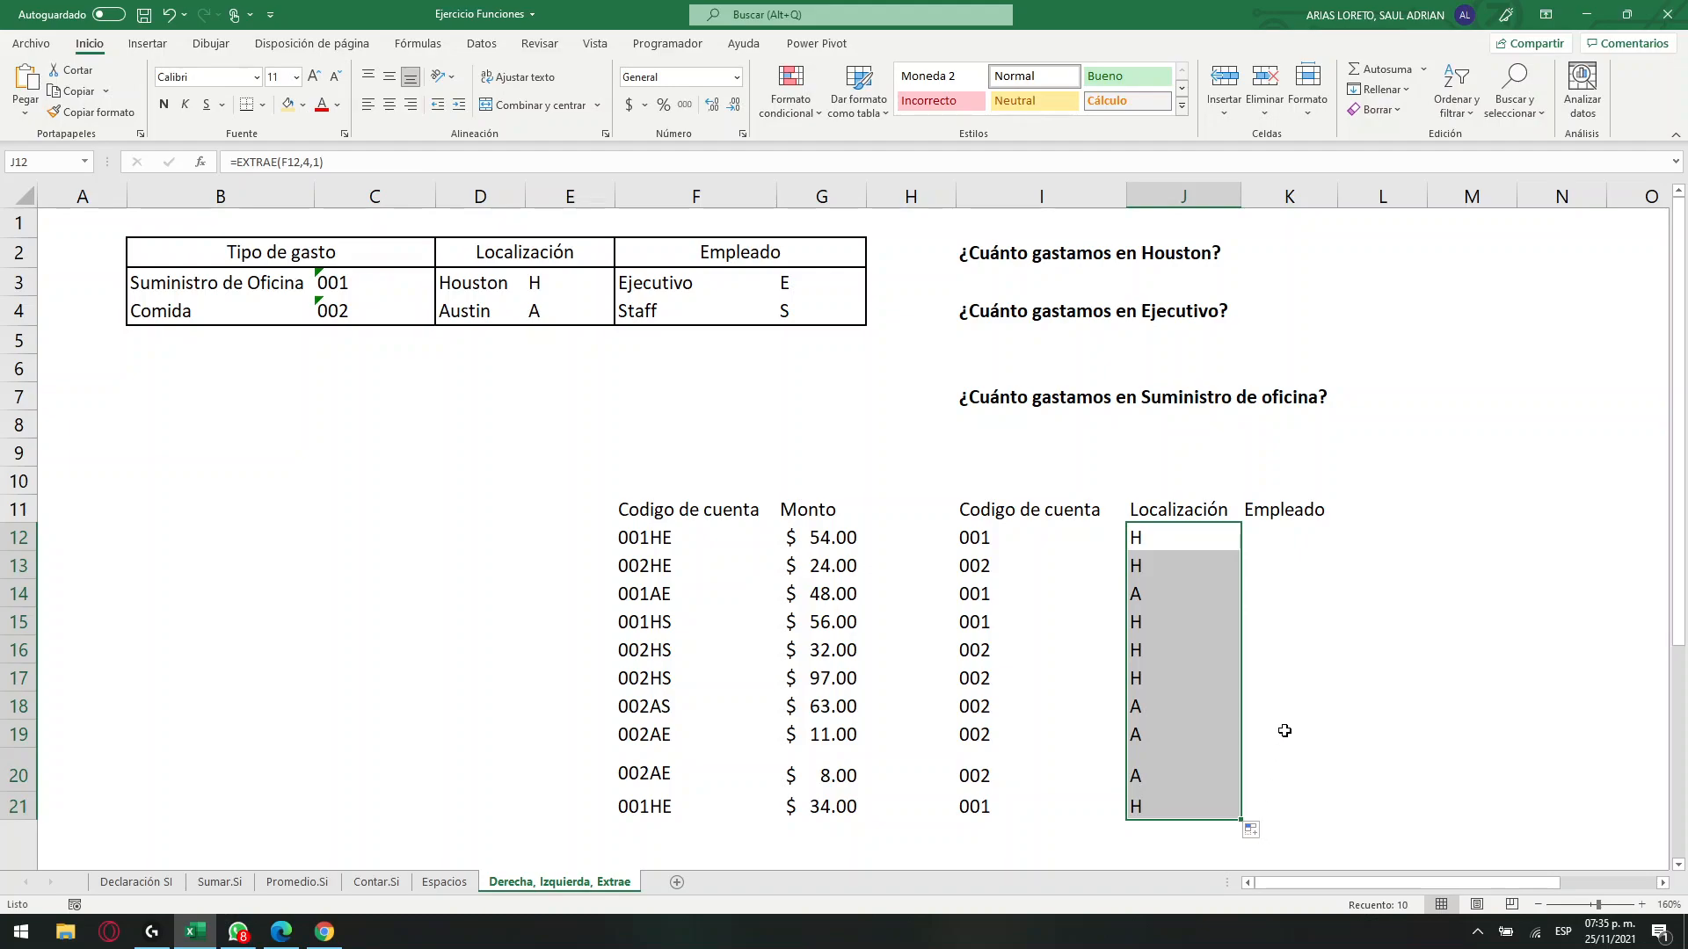
Enter =DERECHA(F12,1) in K12 under Empleado and fill the formula down to K21.
click(1296, 540)
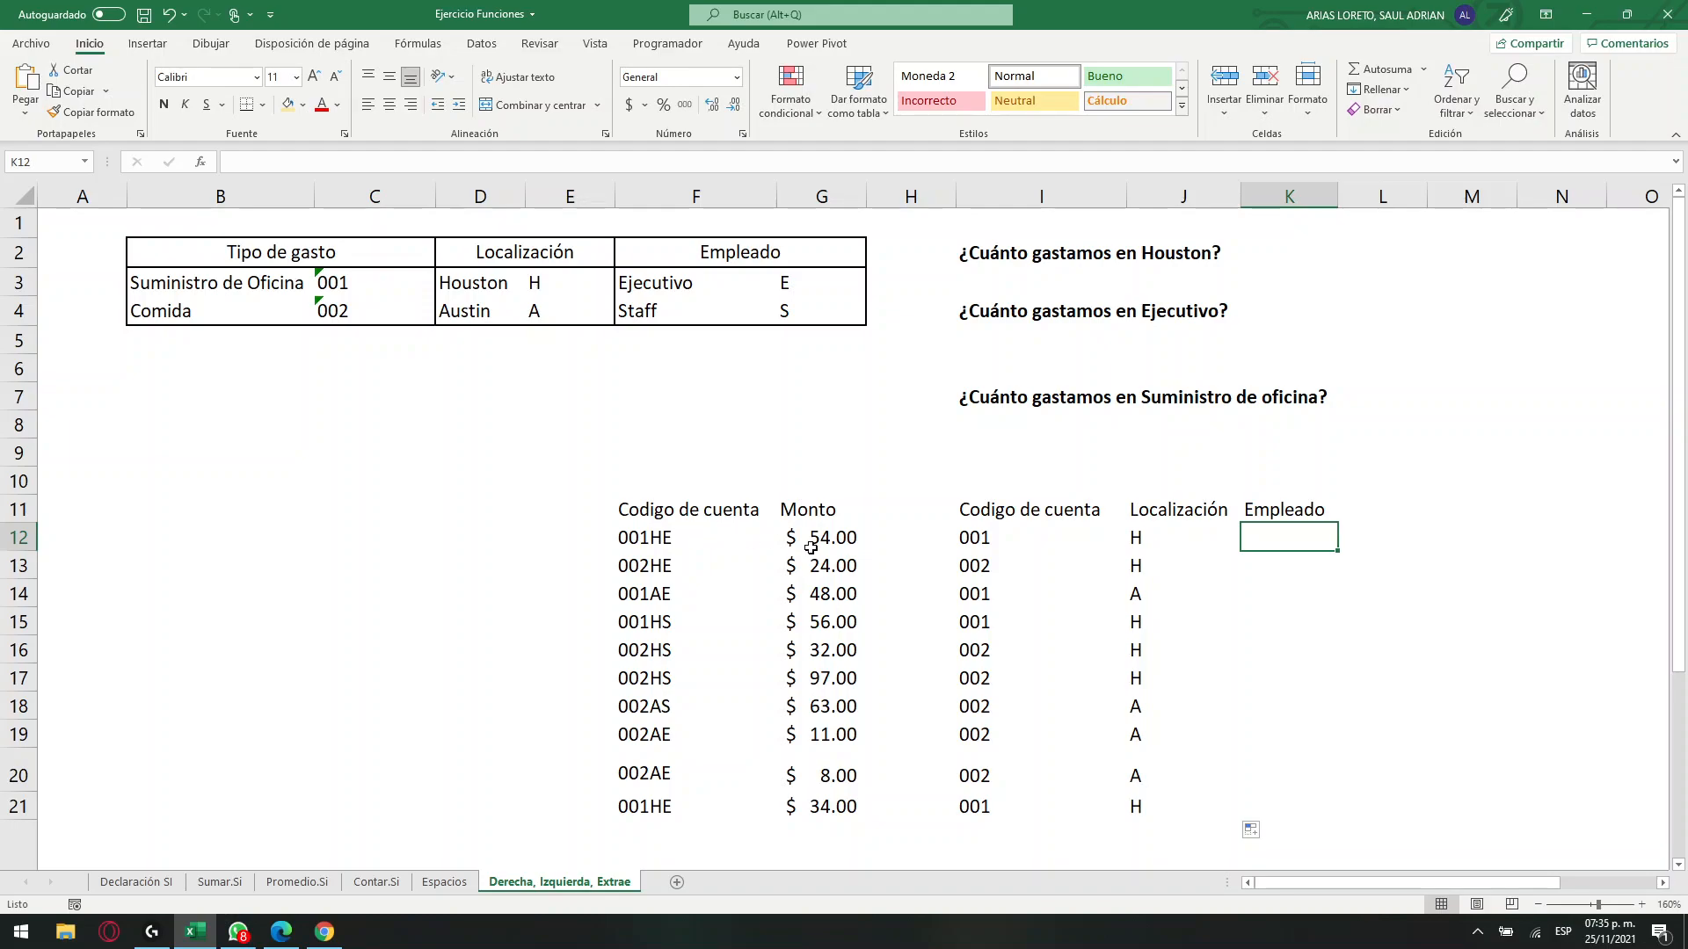
text(=)
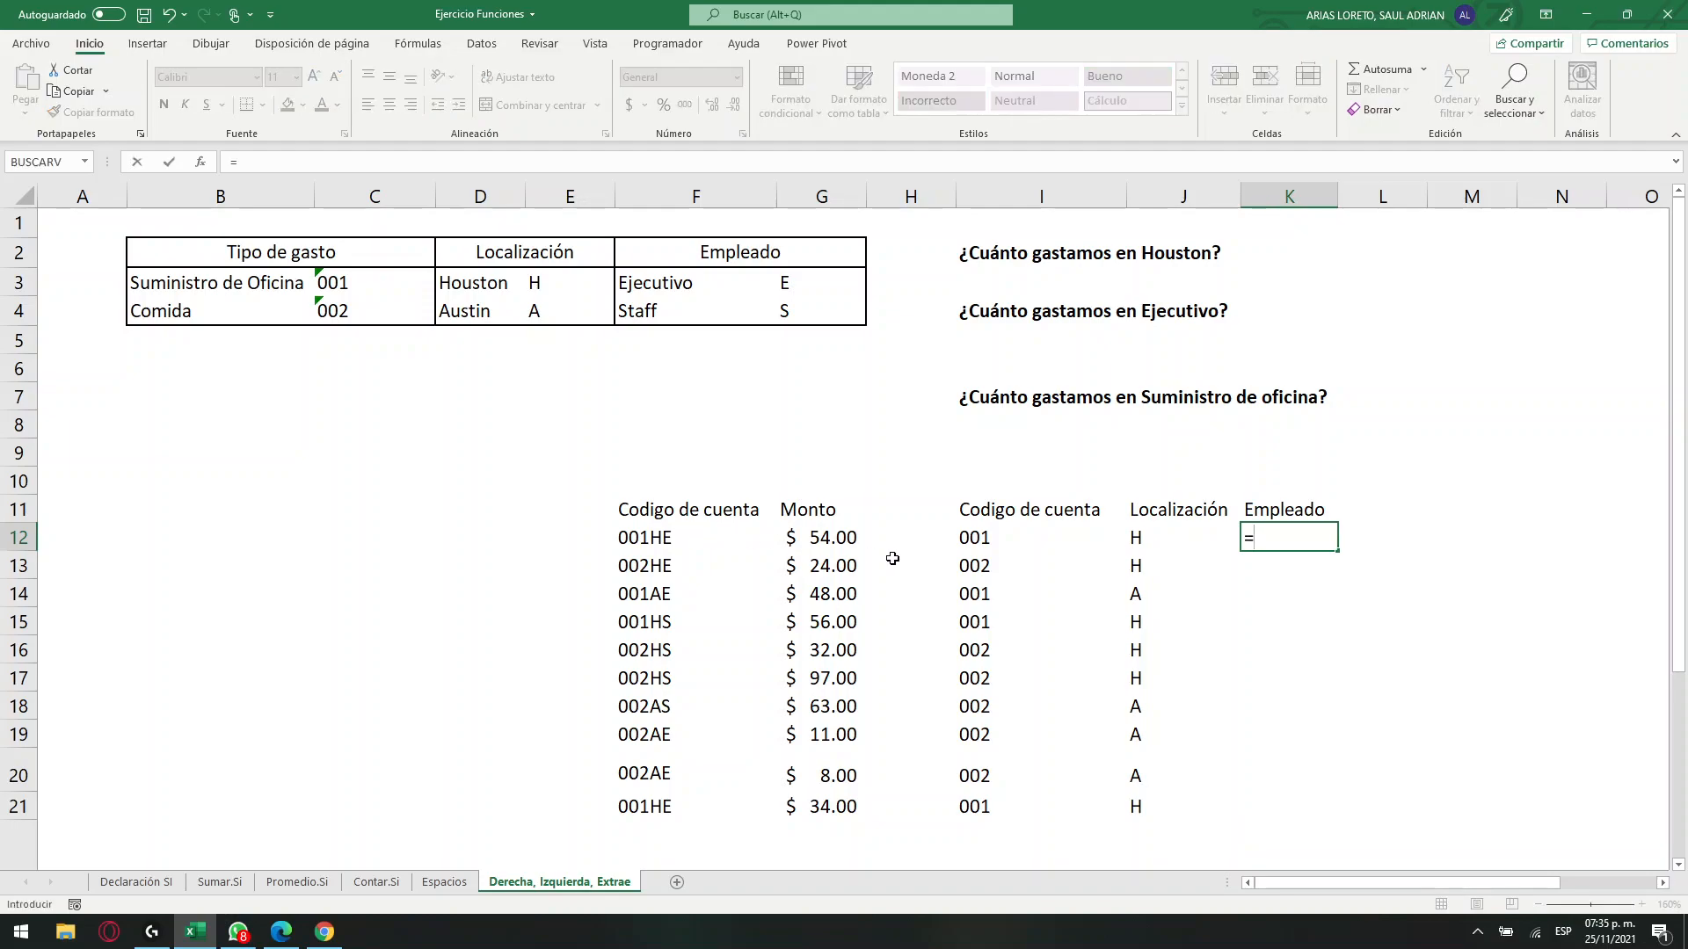
text(DERECHA()
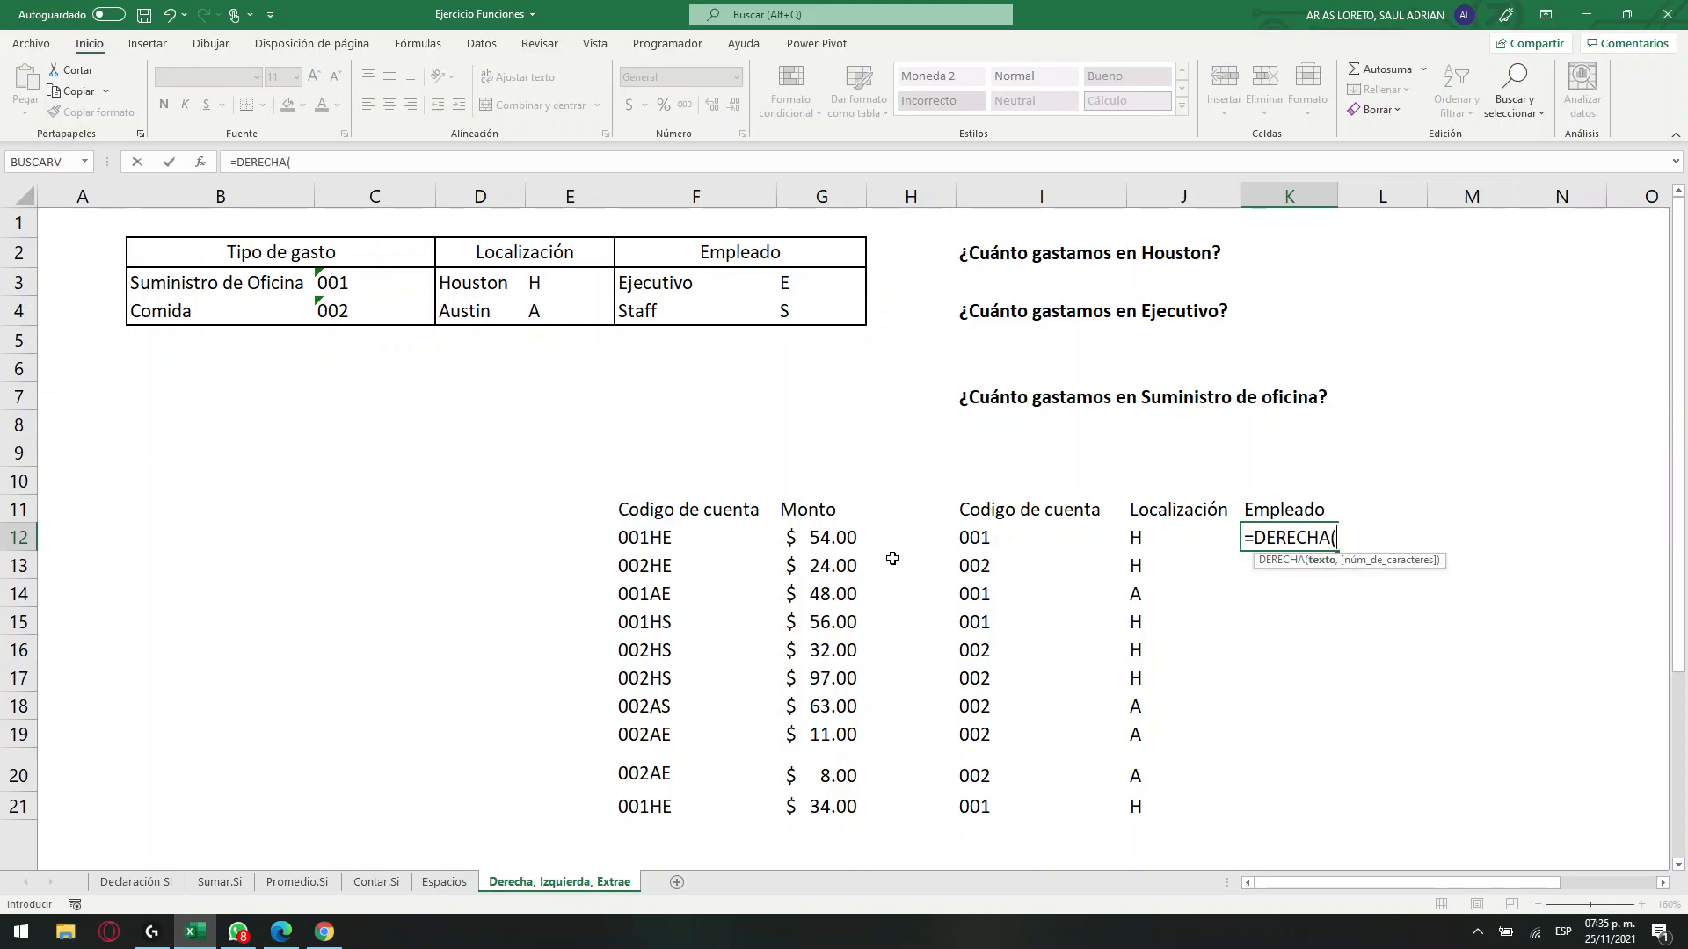
click(670, 537)
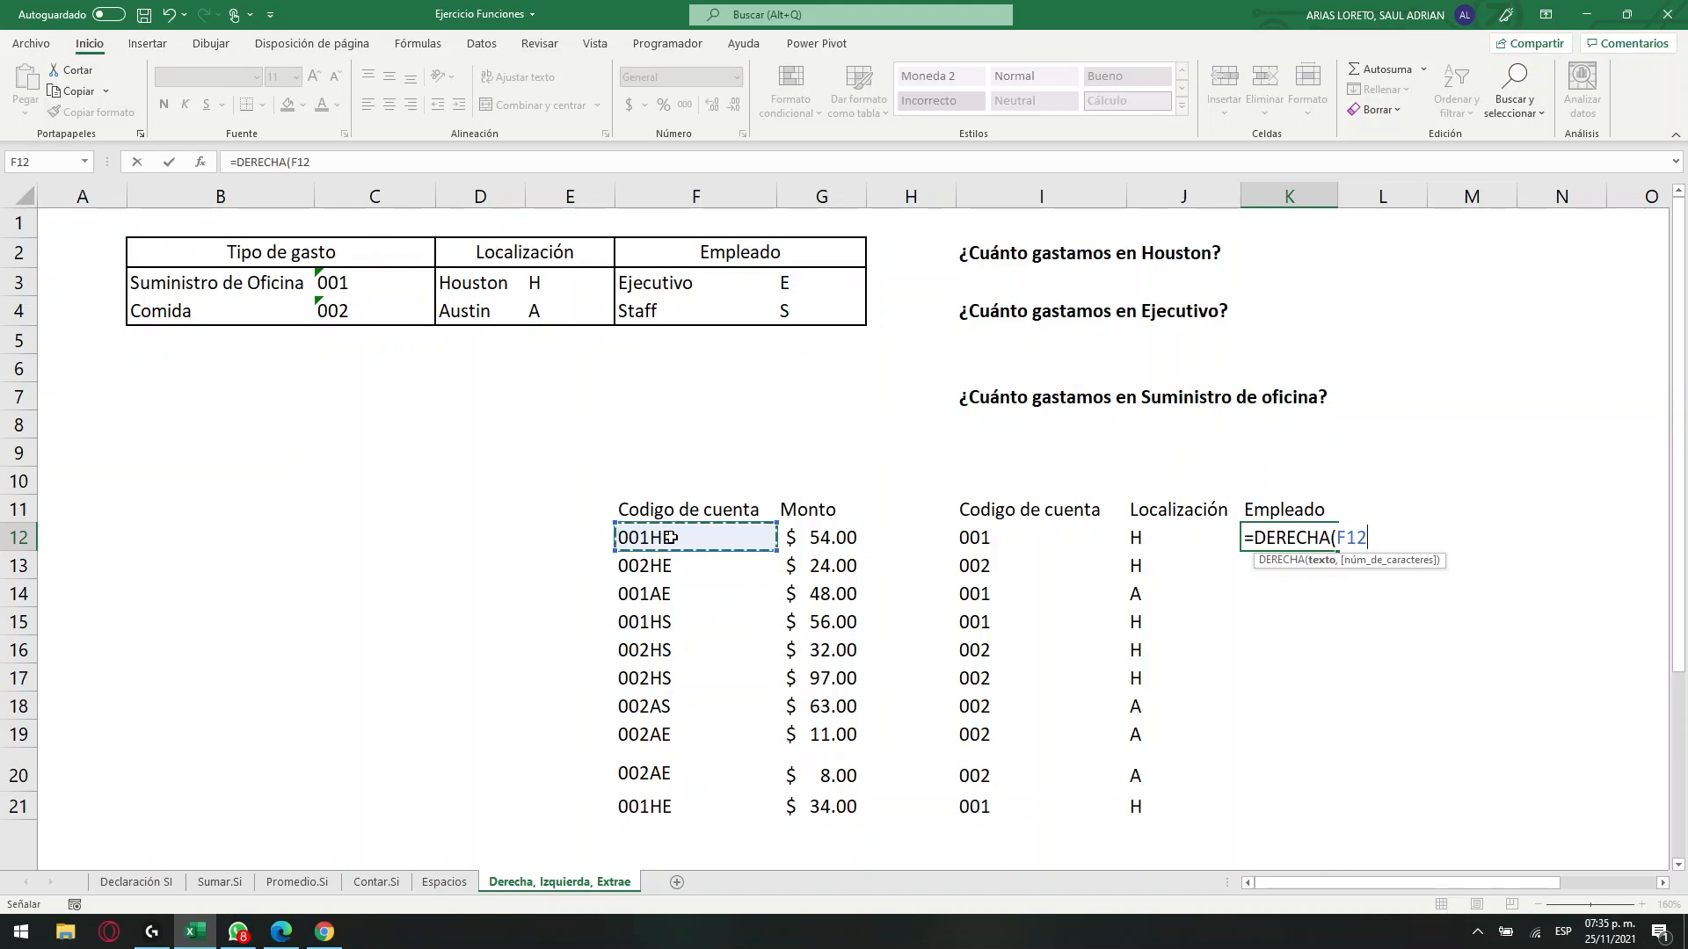
text(,1)
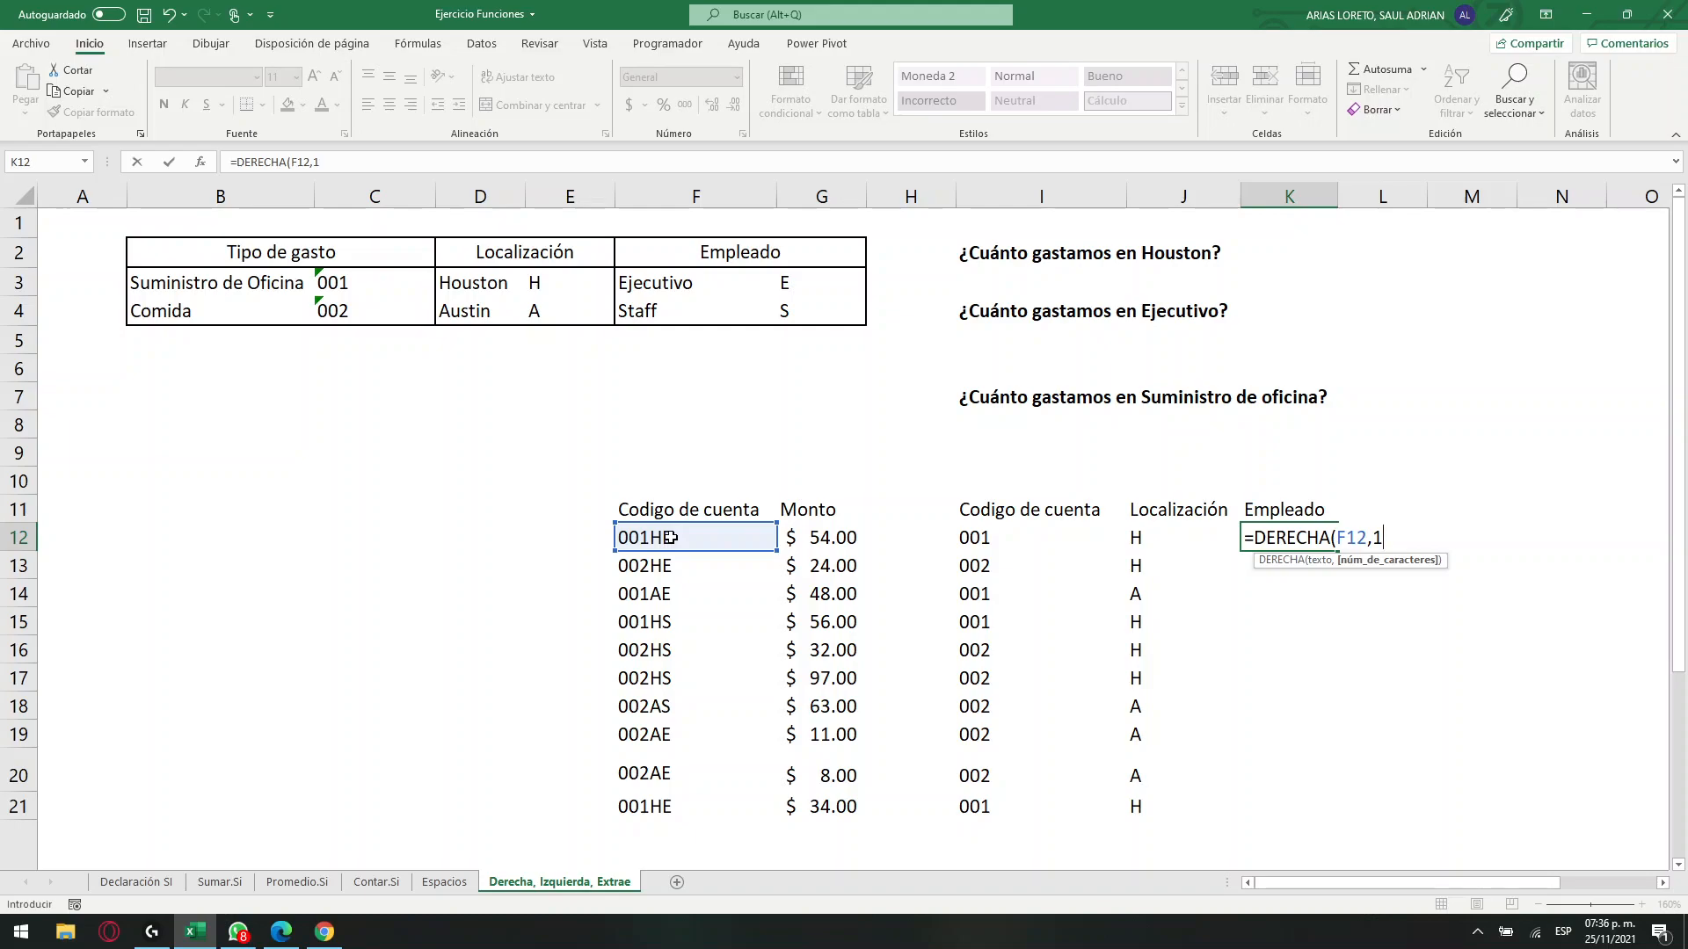
key(Return)
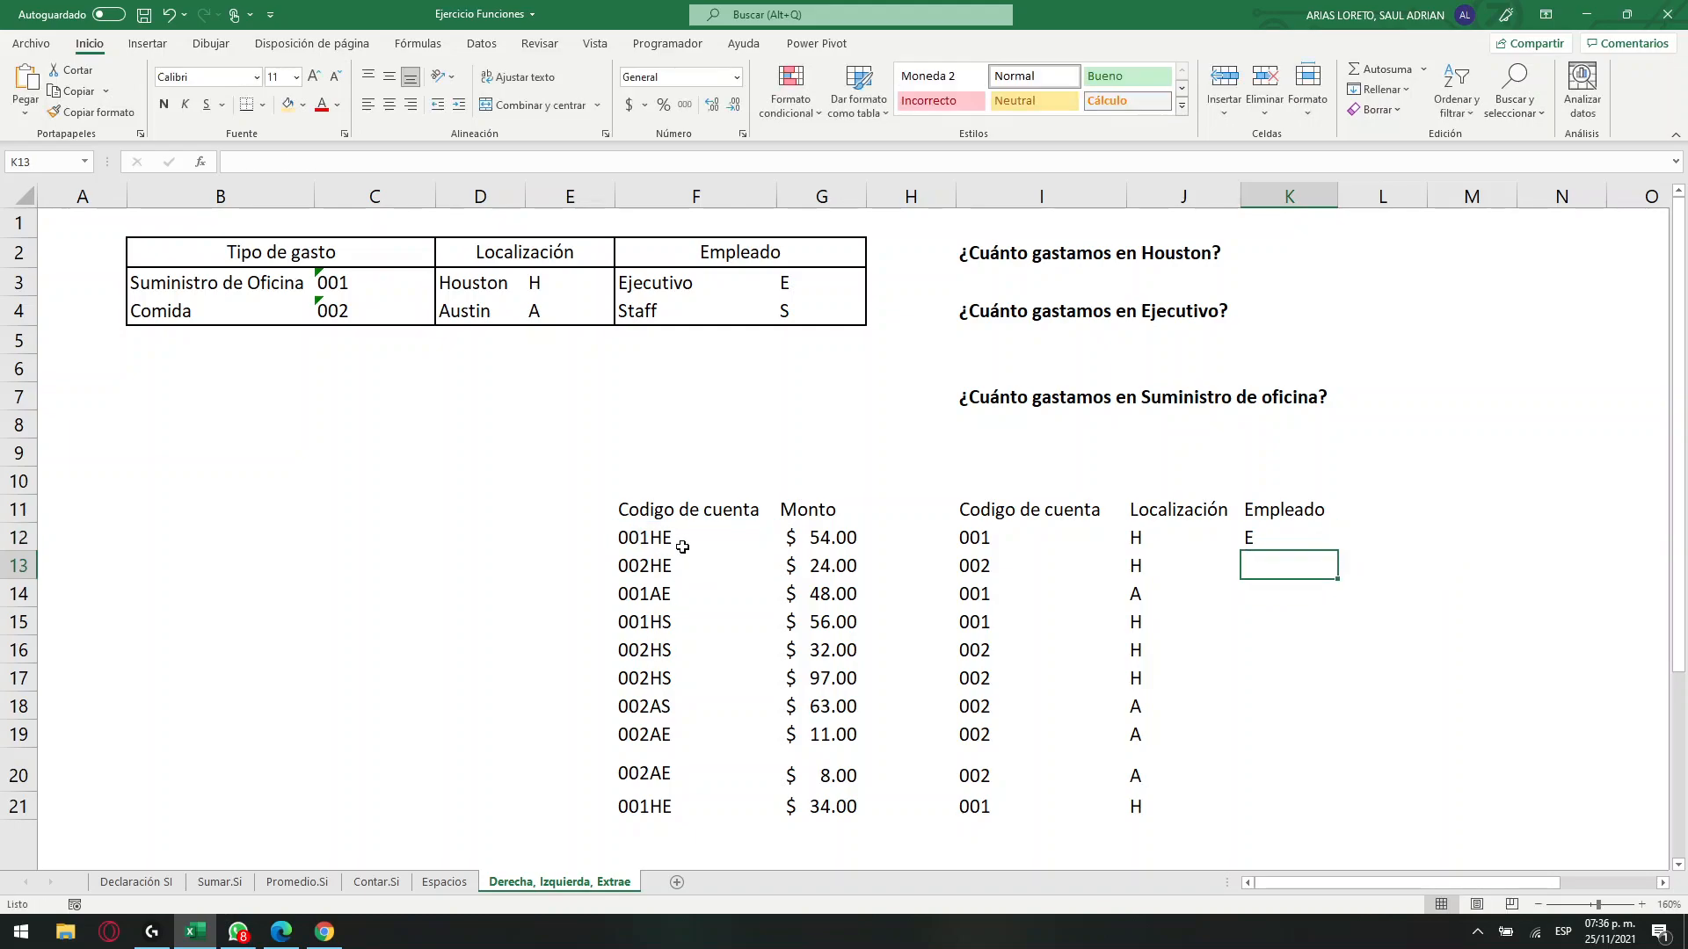
click(1263, 544)
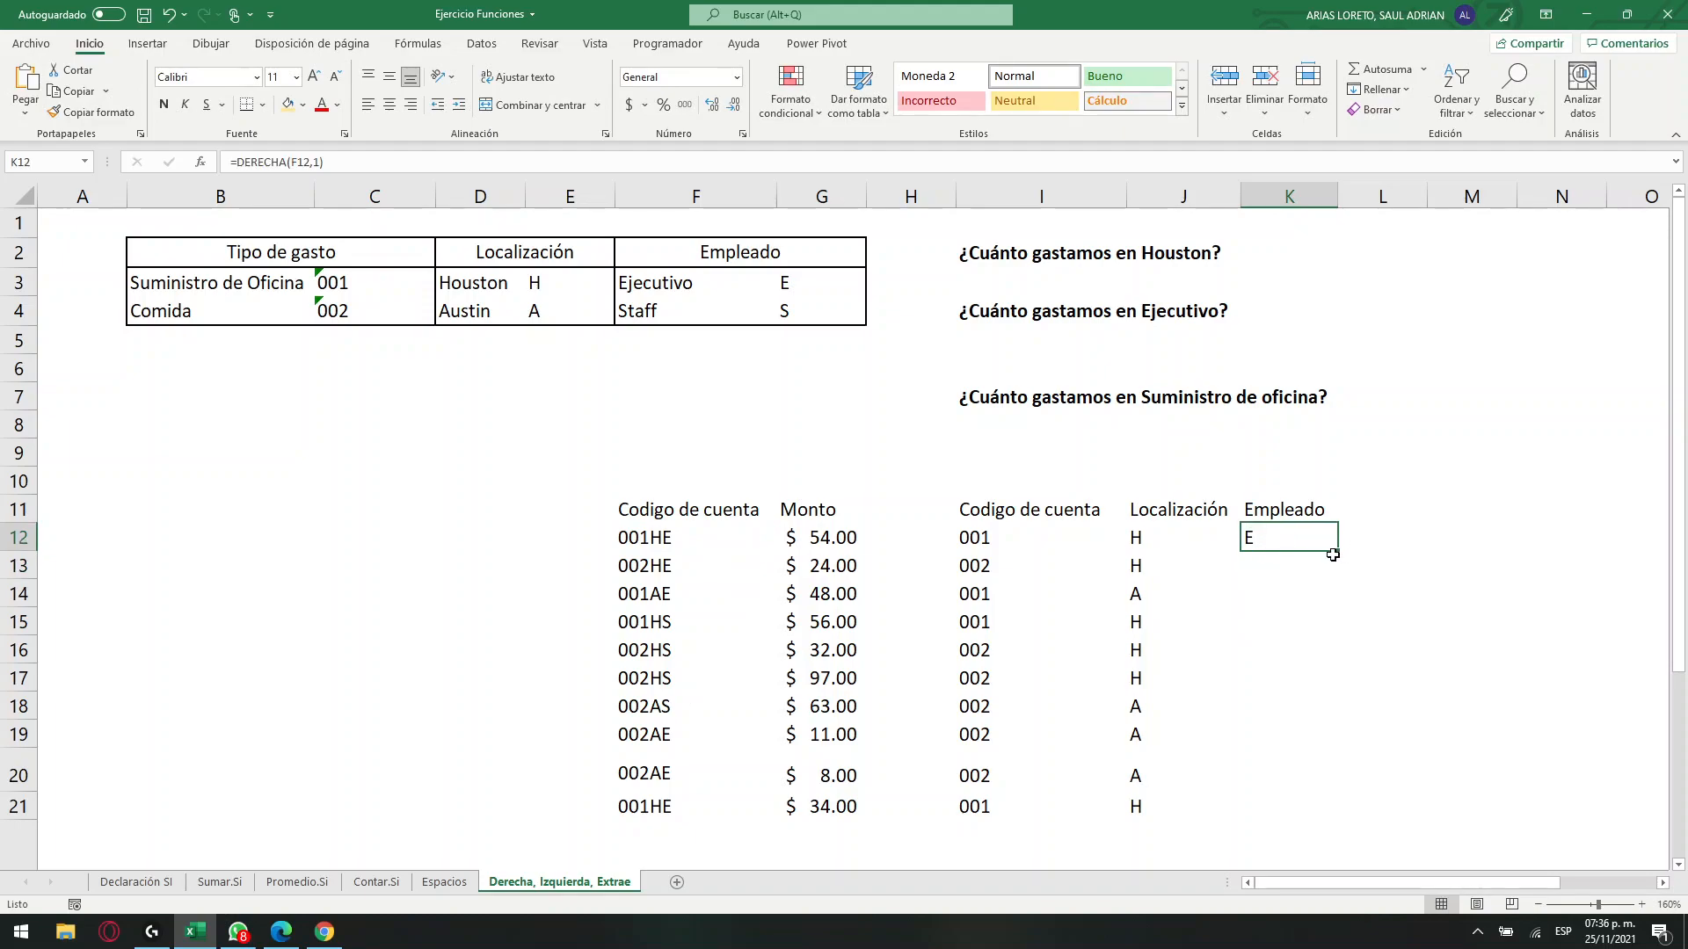
drag(1339, 553, 1357, 794)
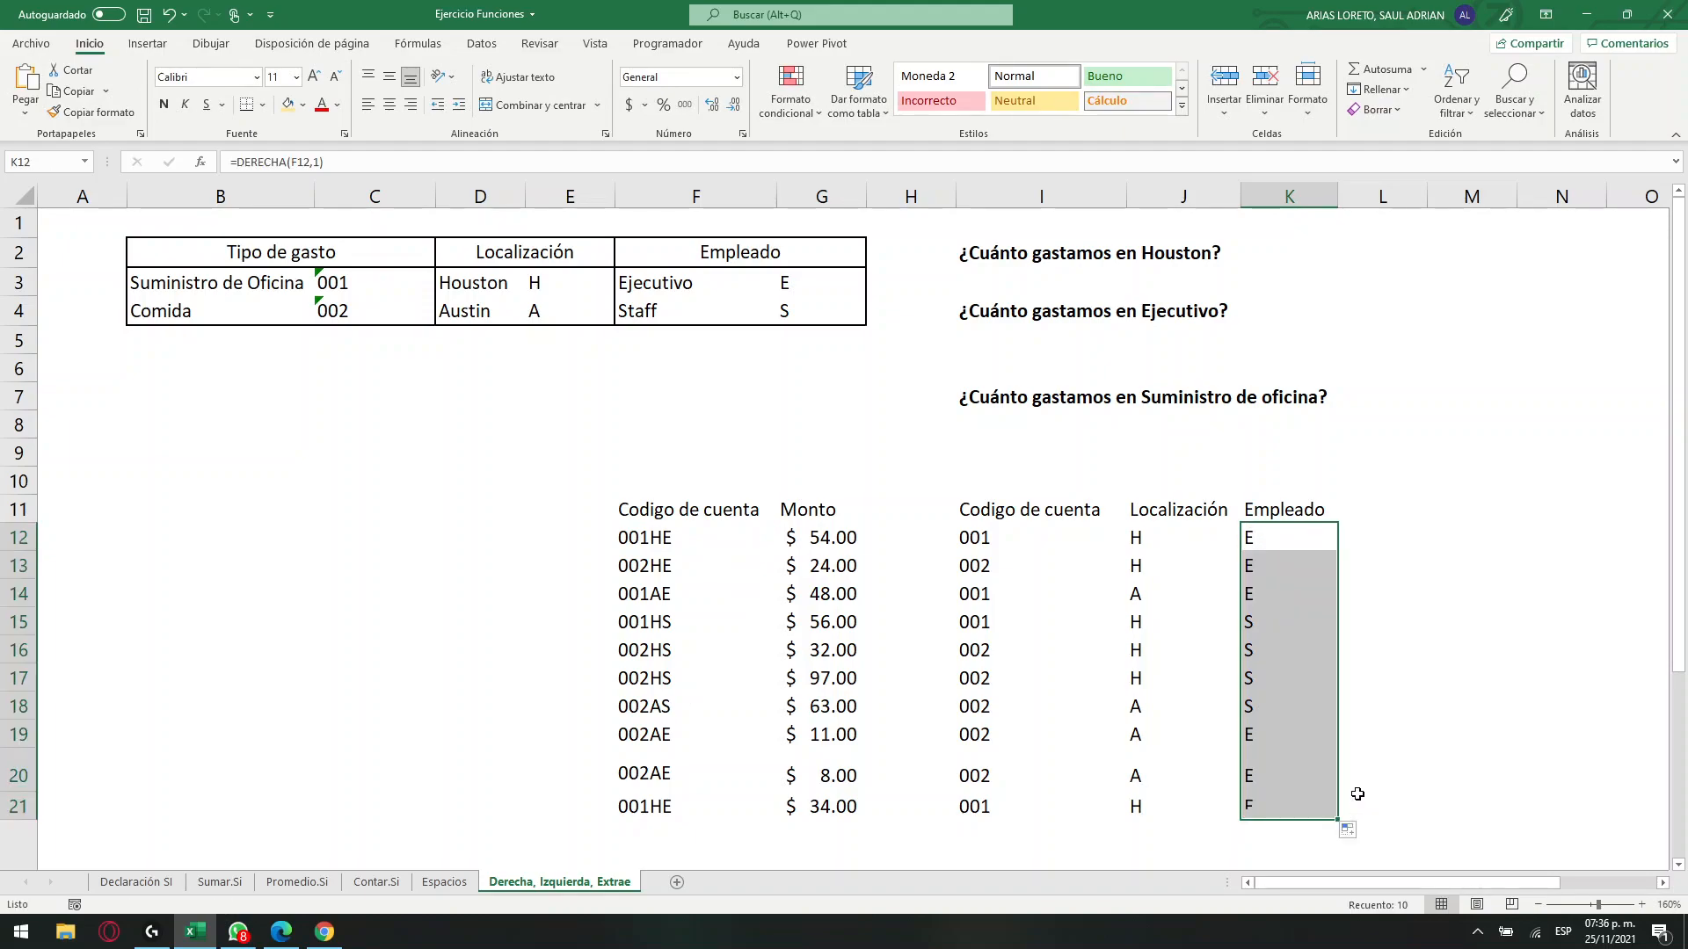
Change the header in I11 to "Tipo de gasto".
click(683, 541)
drag(1059, 540, 1037, 802)
drag(1169, 538, 1182, 805)
drag(1275, 538, 1264, 769)
click(1043, 511)
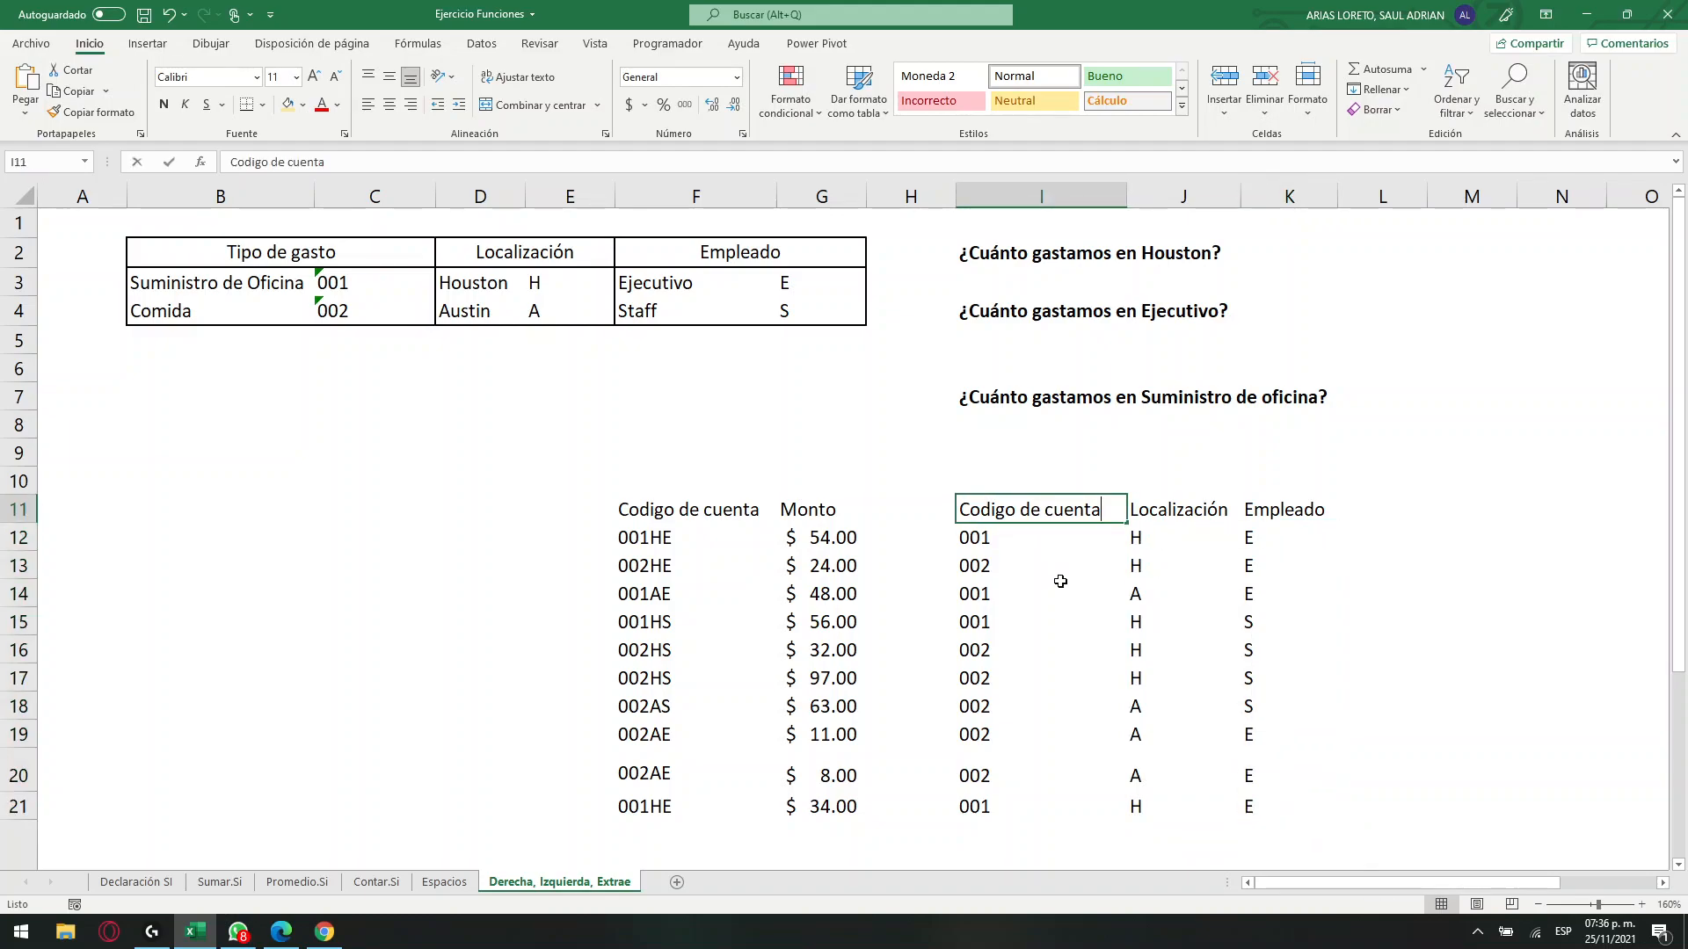
text(Tipo de gasto)
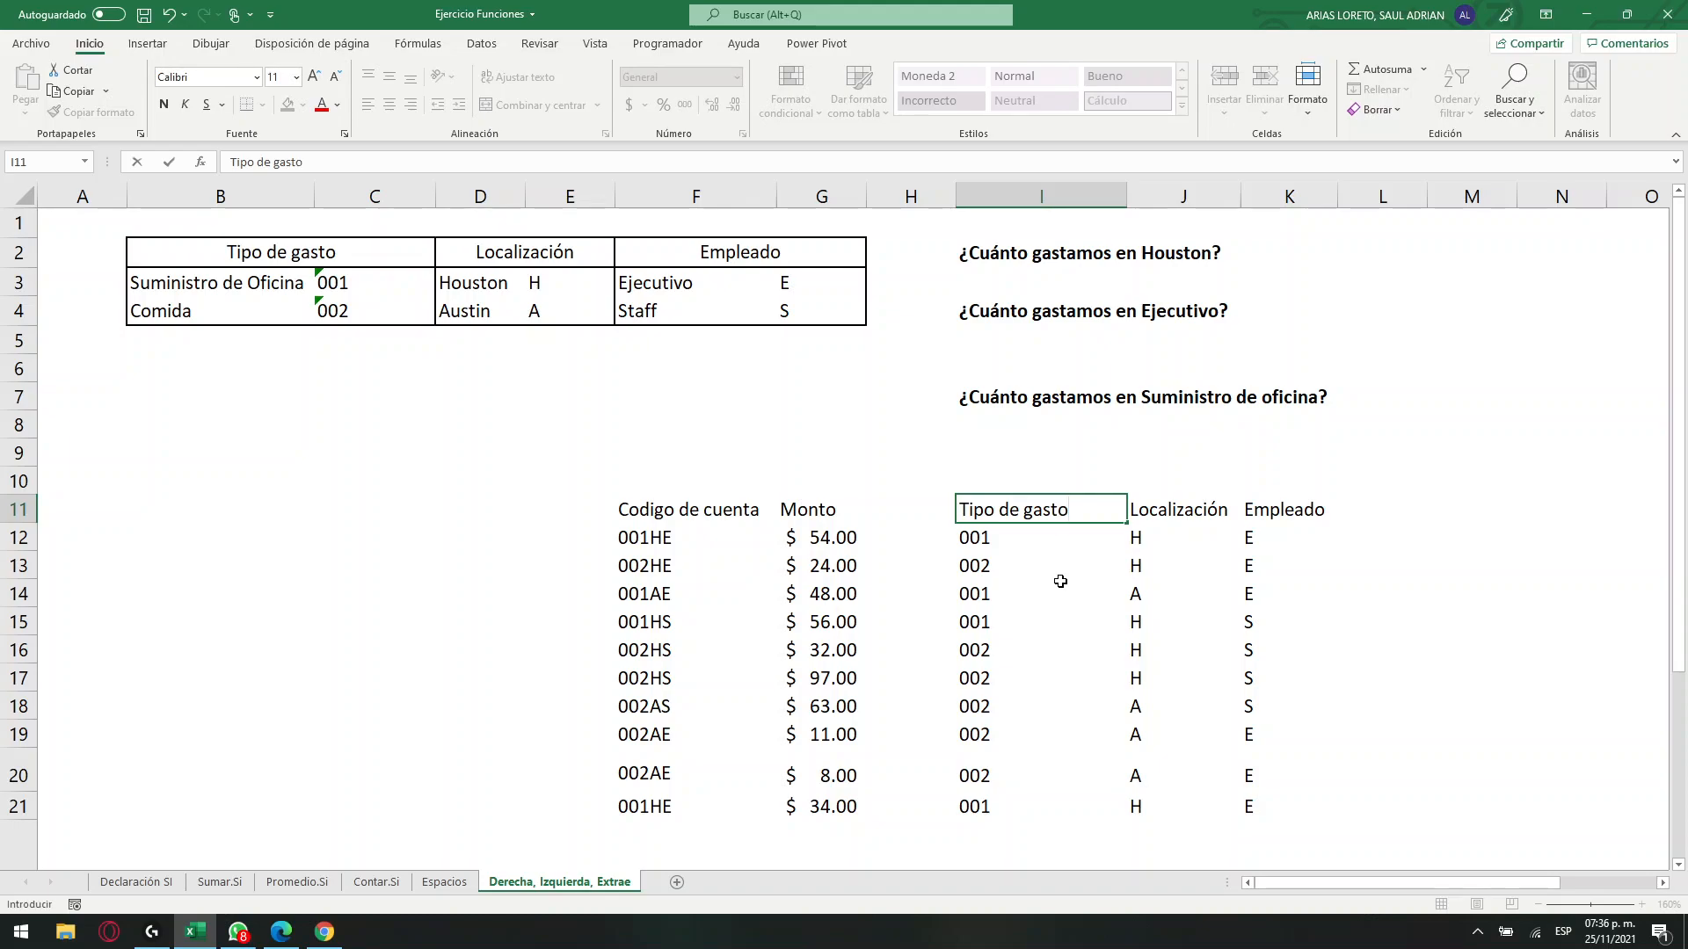
click(1060, 581)
Compare the extracted expense type, location and employee columns in I12:K21 with the account codes in F12:F21.
drag(1026, 541, 1031, 787)
drag(1185, 541, 1179, 788)
drag(1308, 545, 1300, 801)
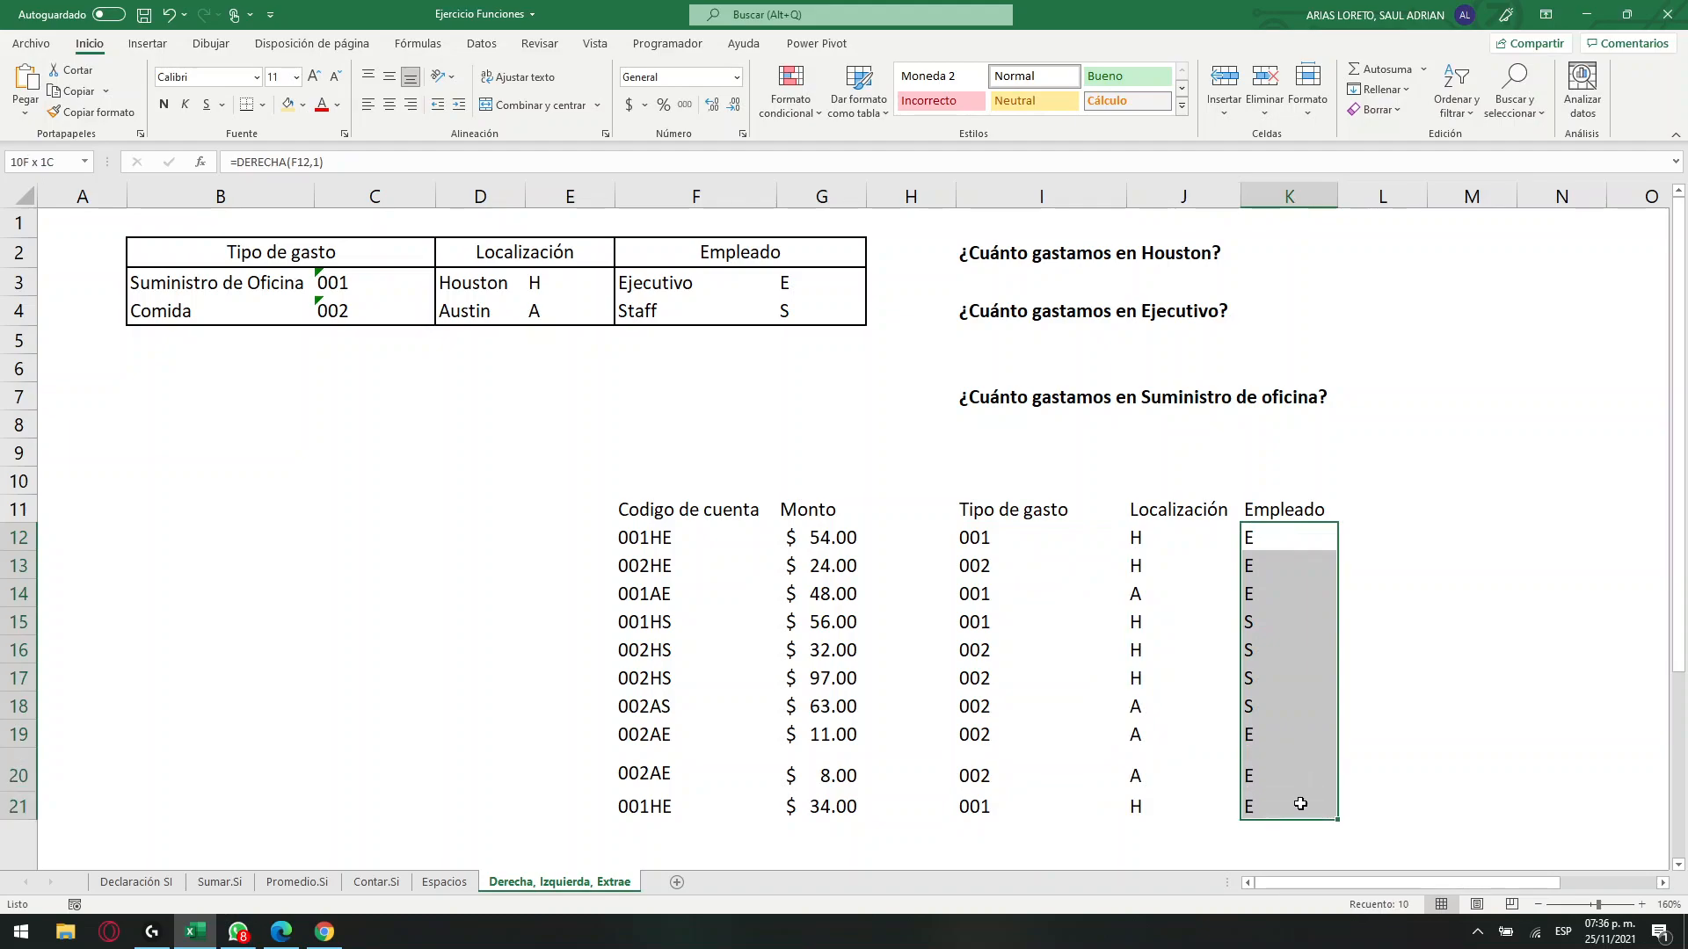
click(663, 540)
drag(664, 540, 677, 803)
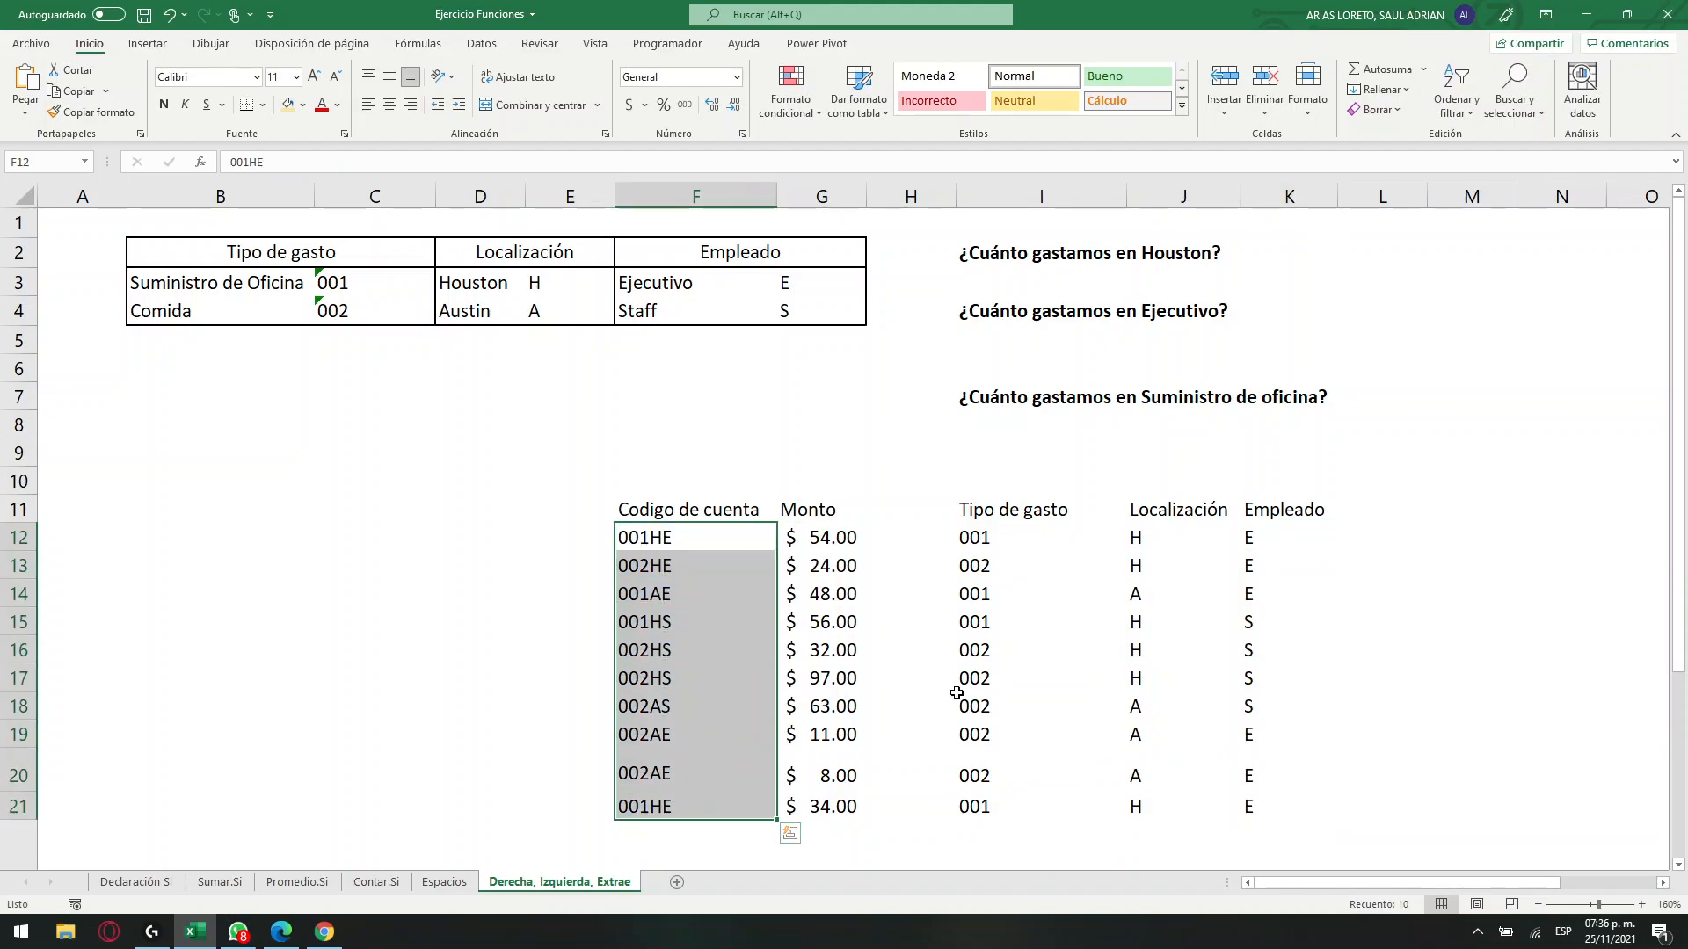
Enter =SUMAR.SI(J12:J21,E3,G12:G21) in I3 to total the spending in Houston.
click(1072, 280)
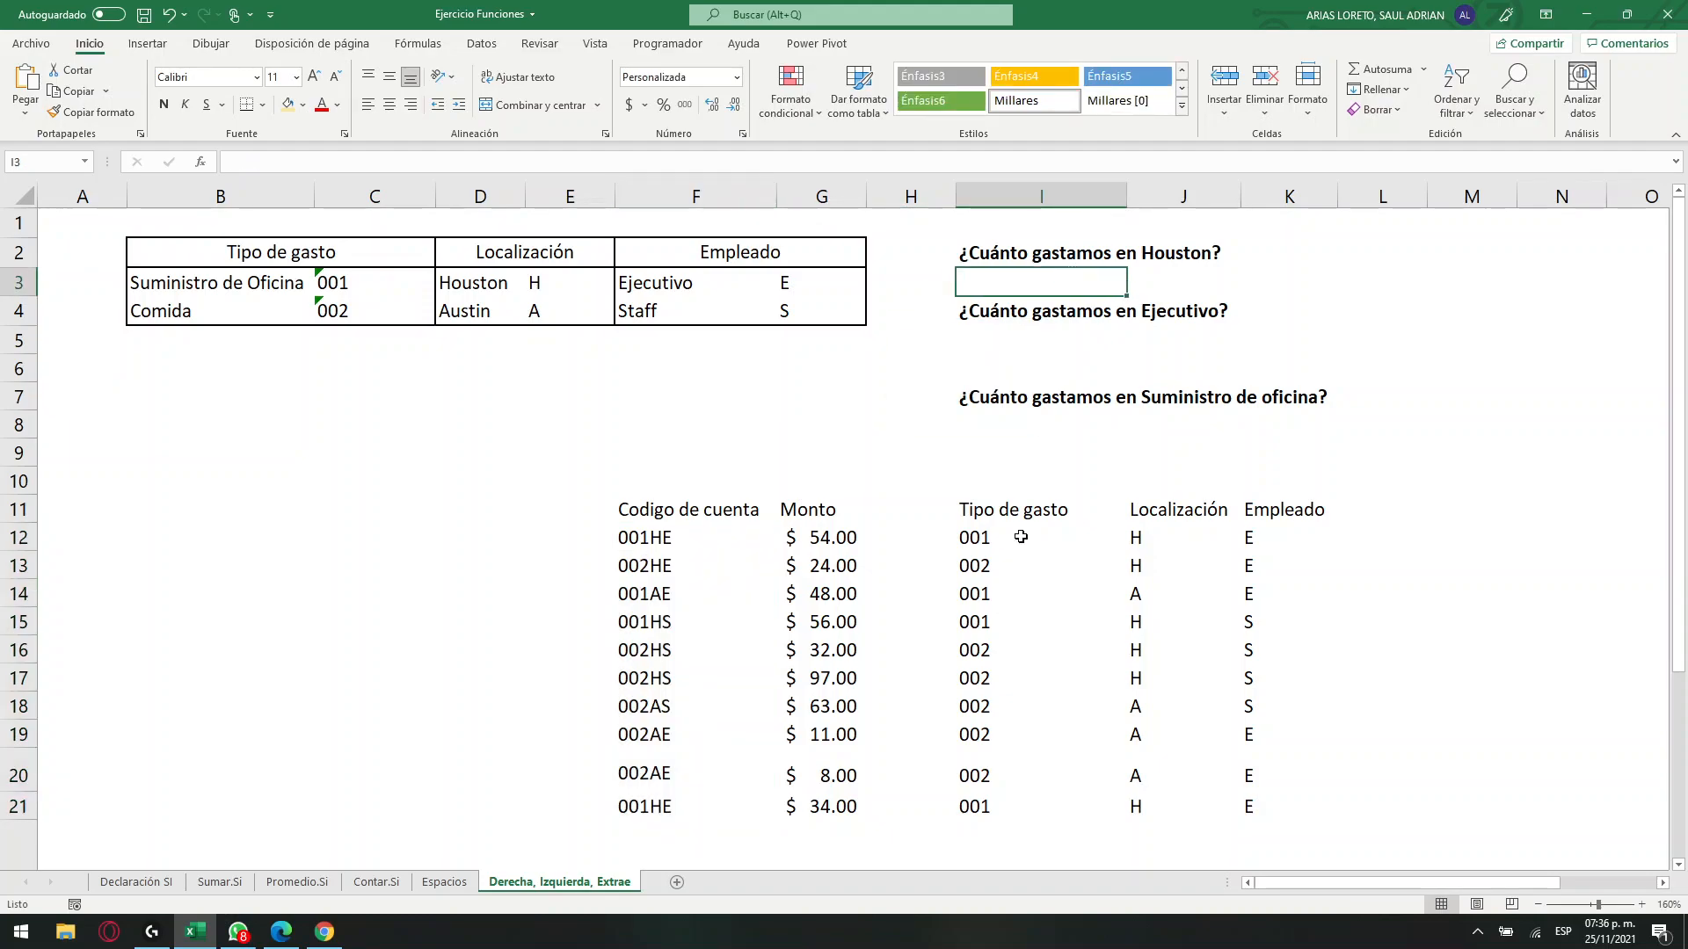
click(408, 161)
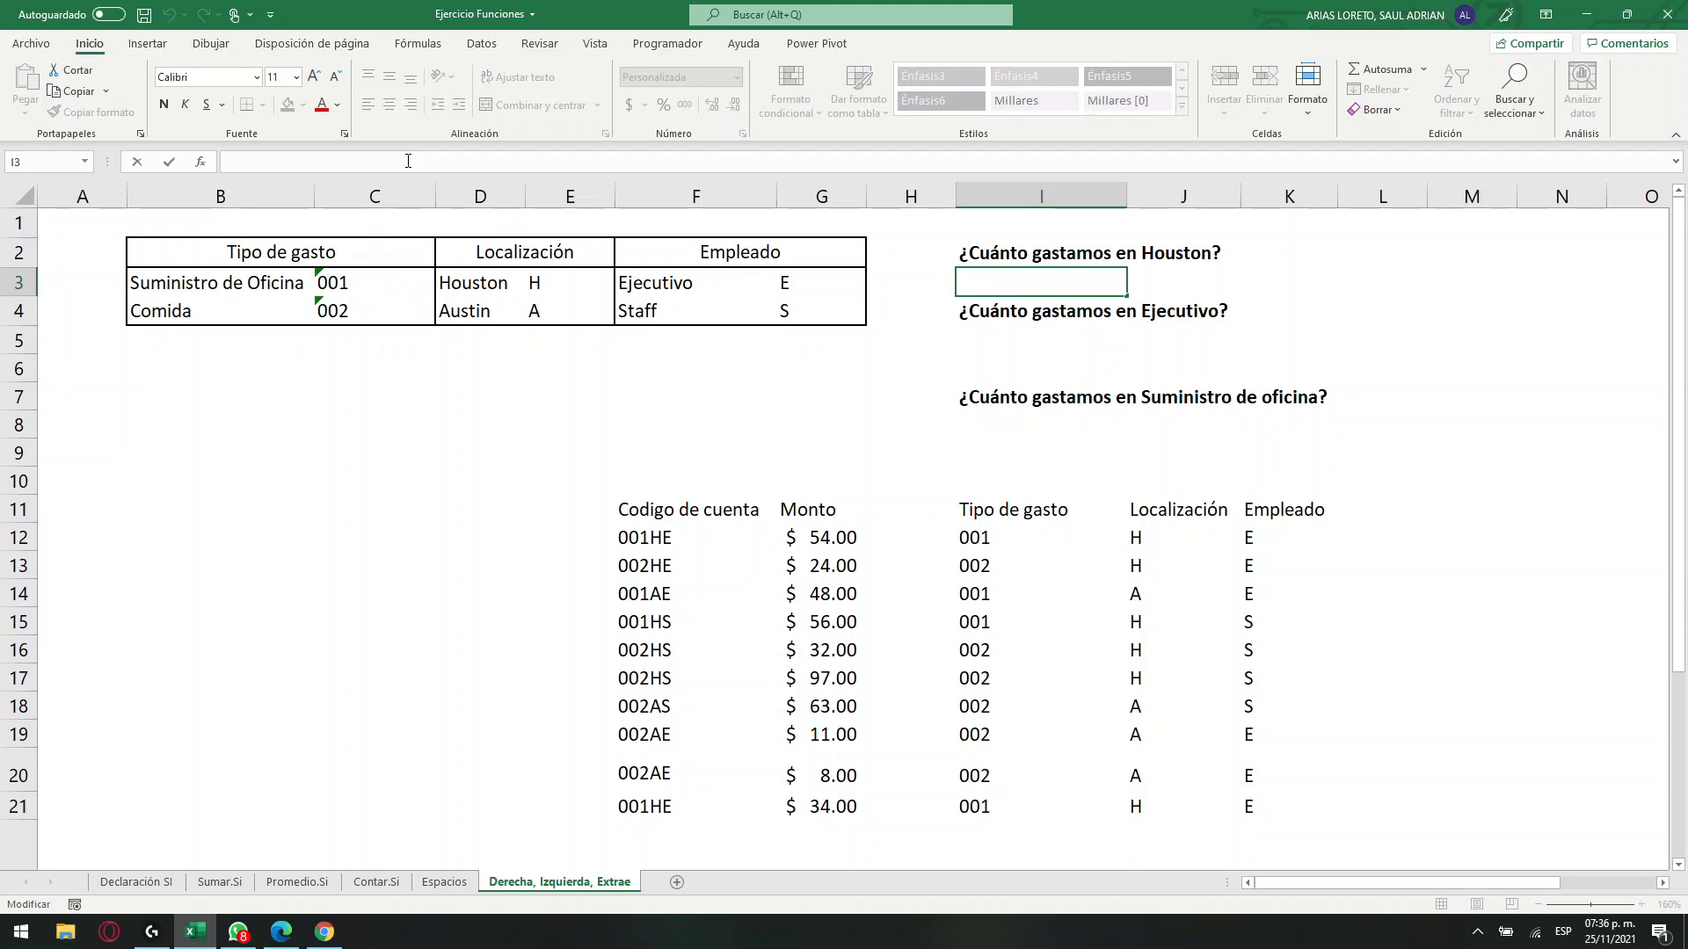
text(=)
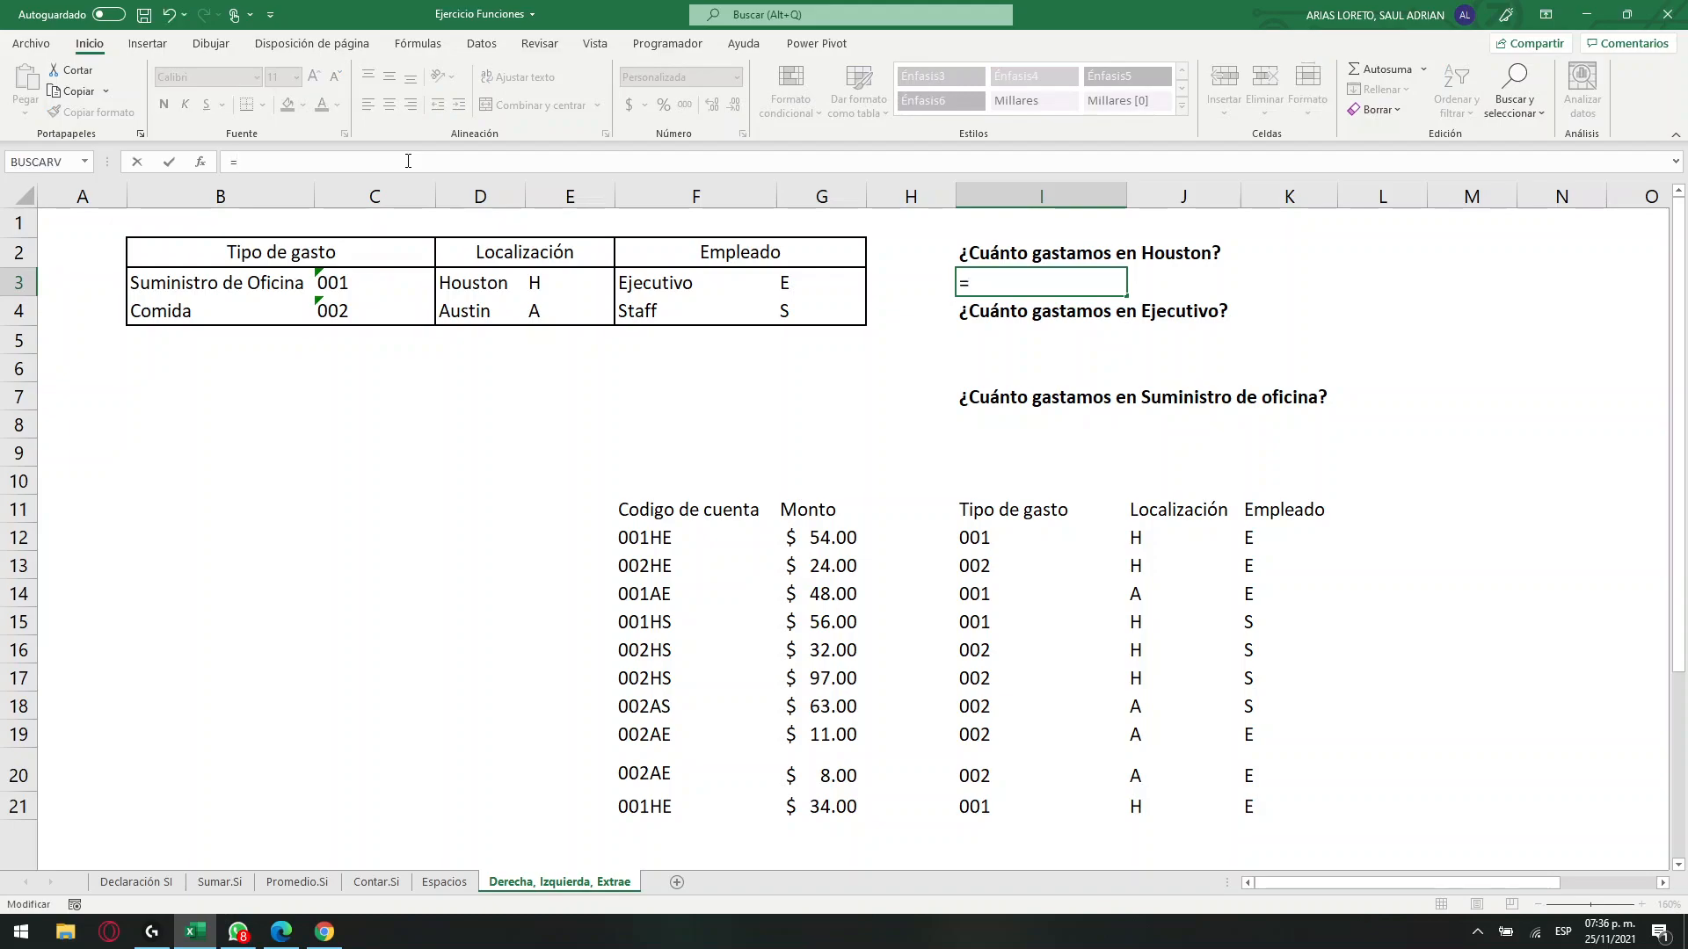
text(suma)
key(Down)
key(Down)
key(Down)
key(Down)
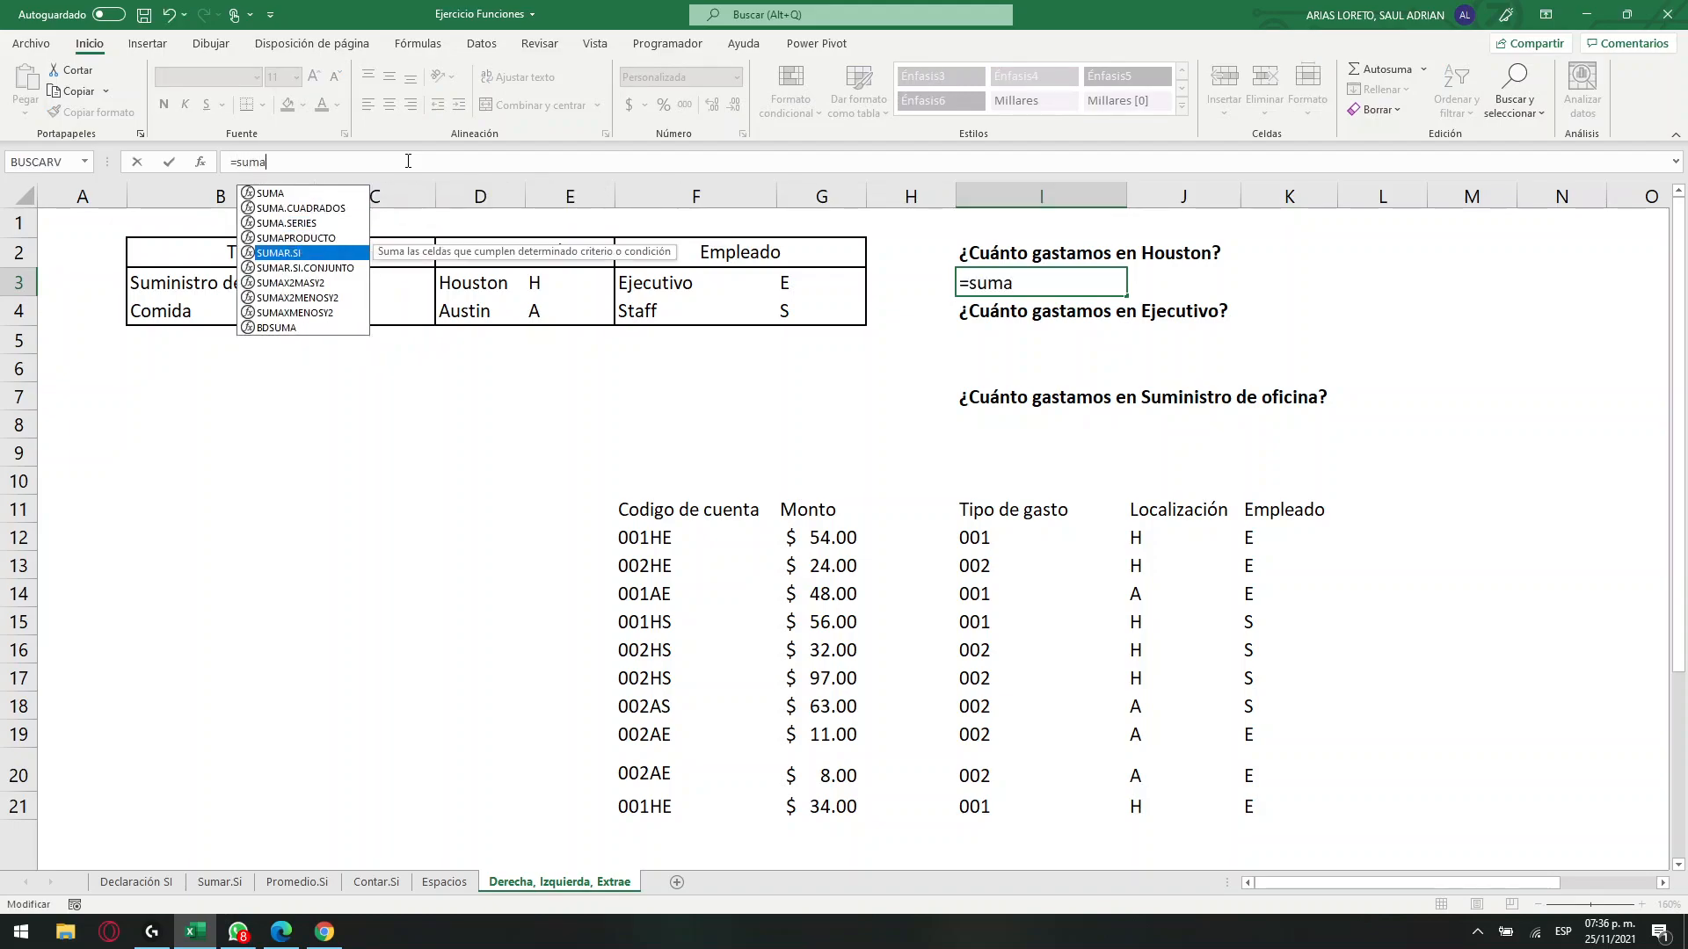
key(Tab)
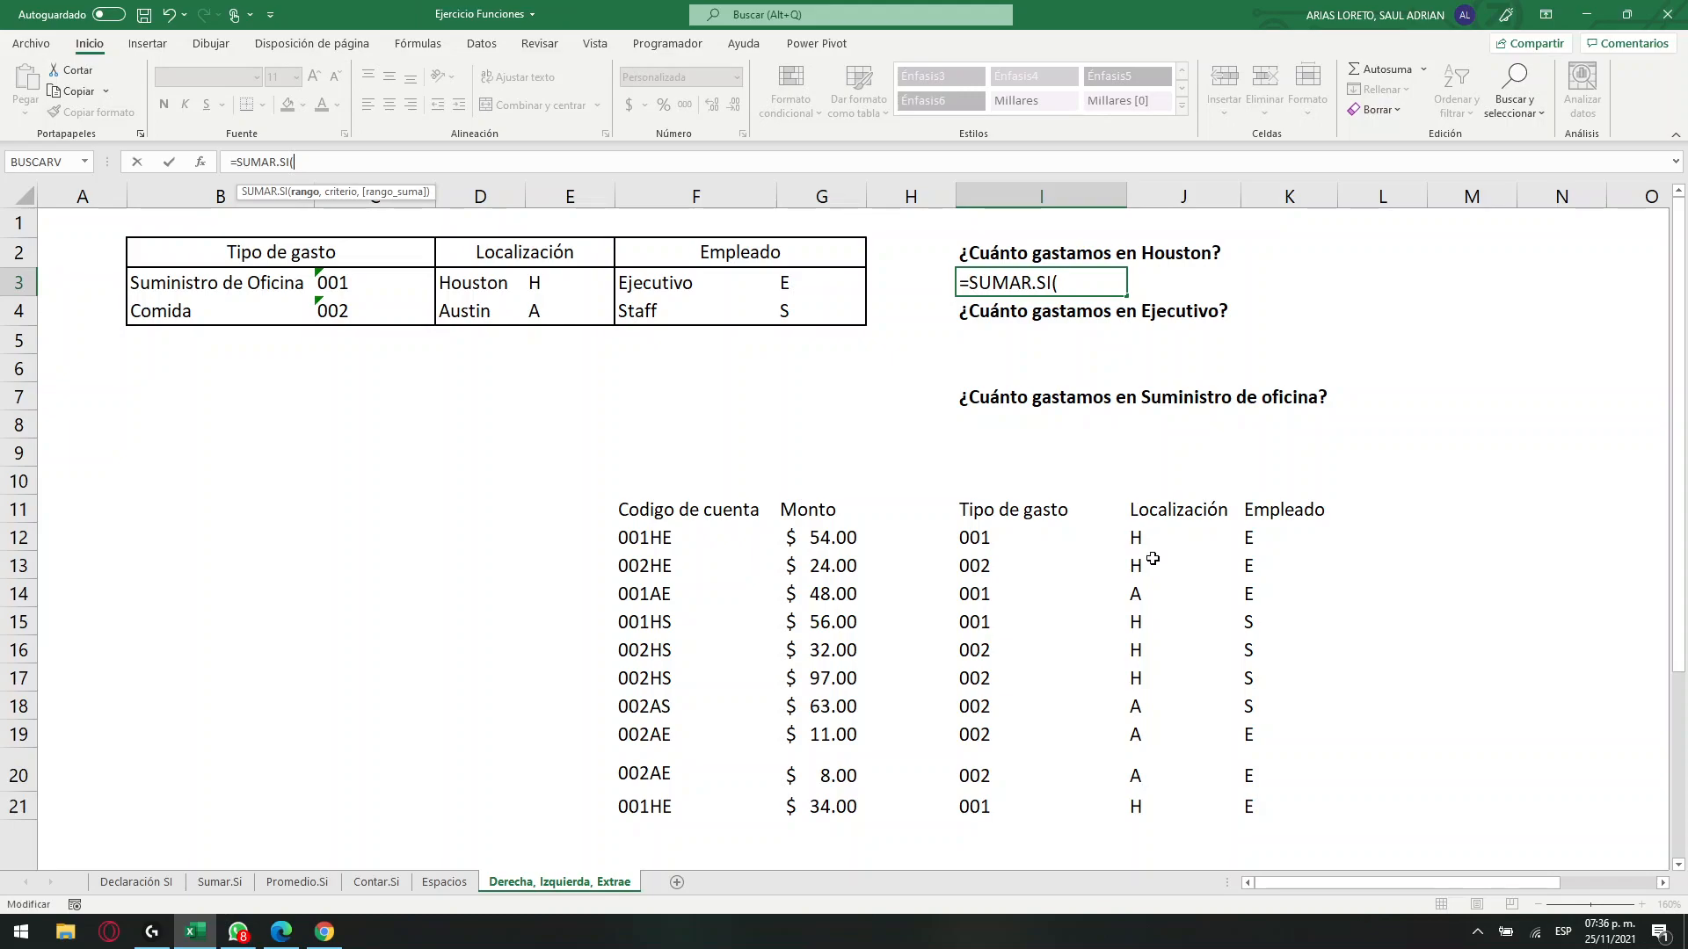
drag(1174, 536, 1168, 805)
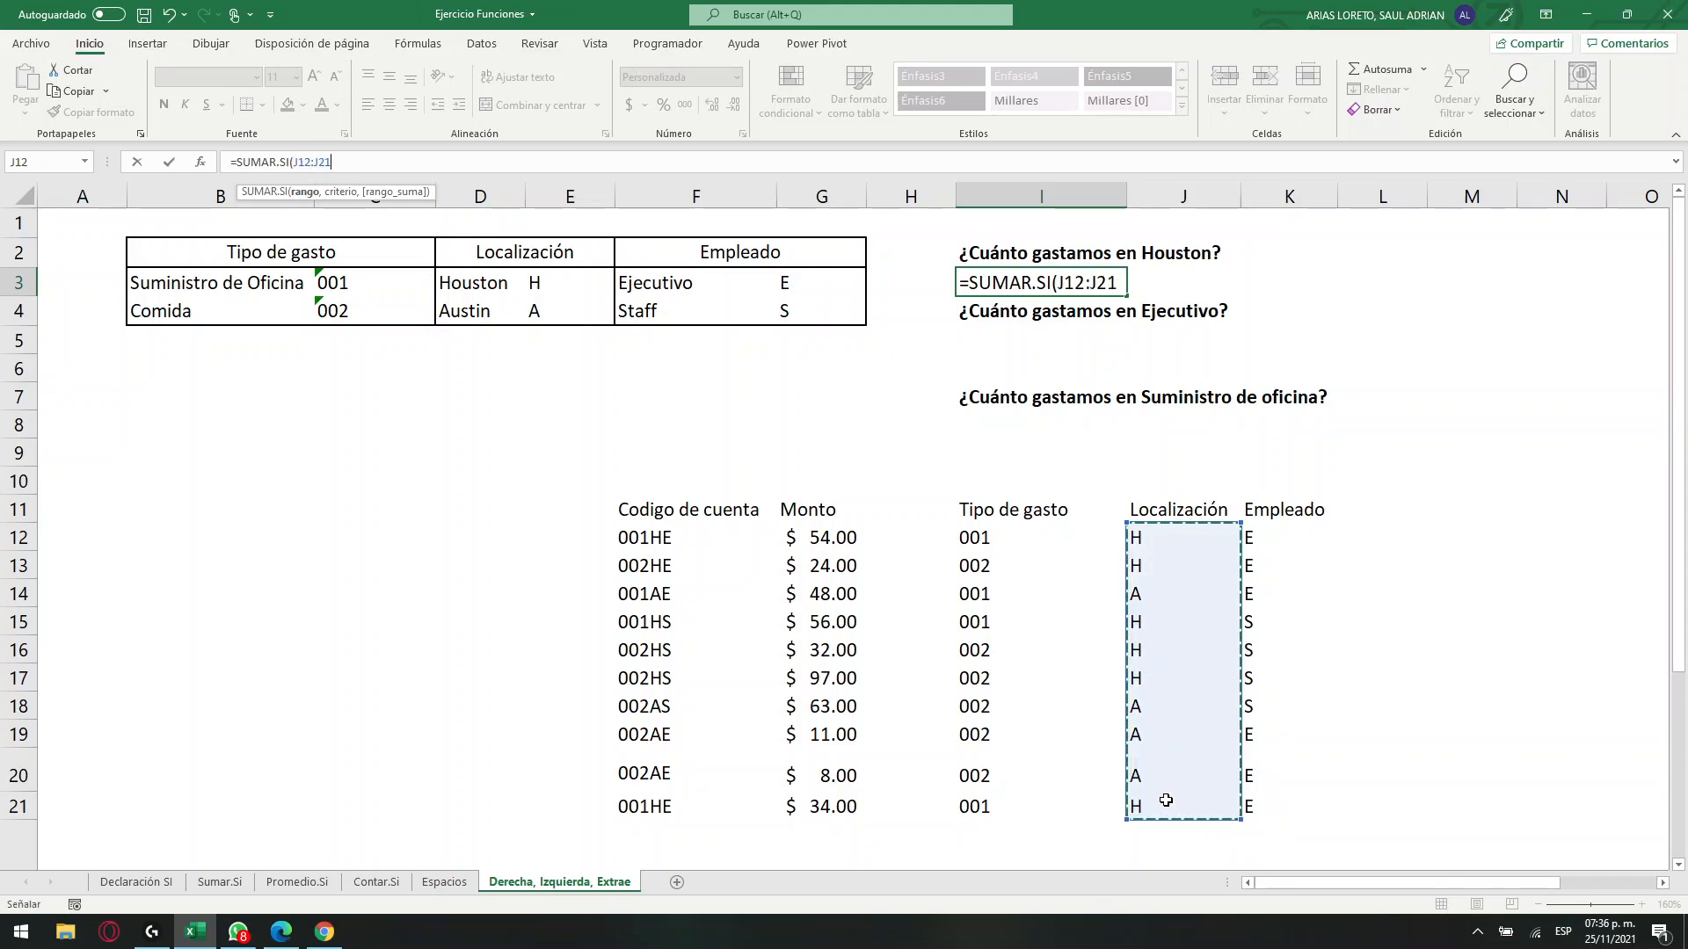
click(1119, 282)
click(1119, 282)
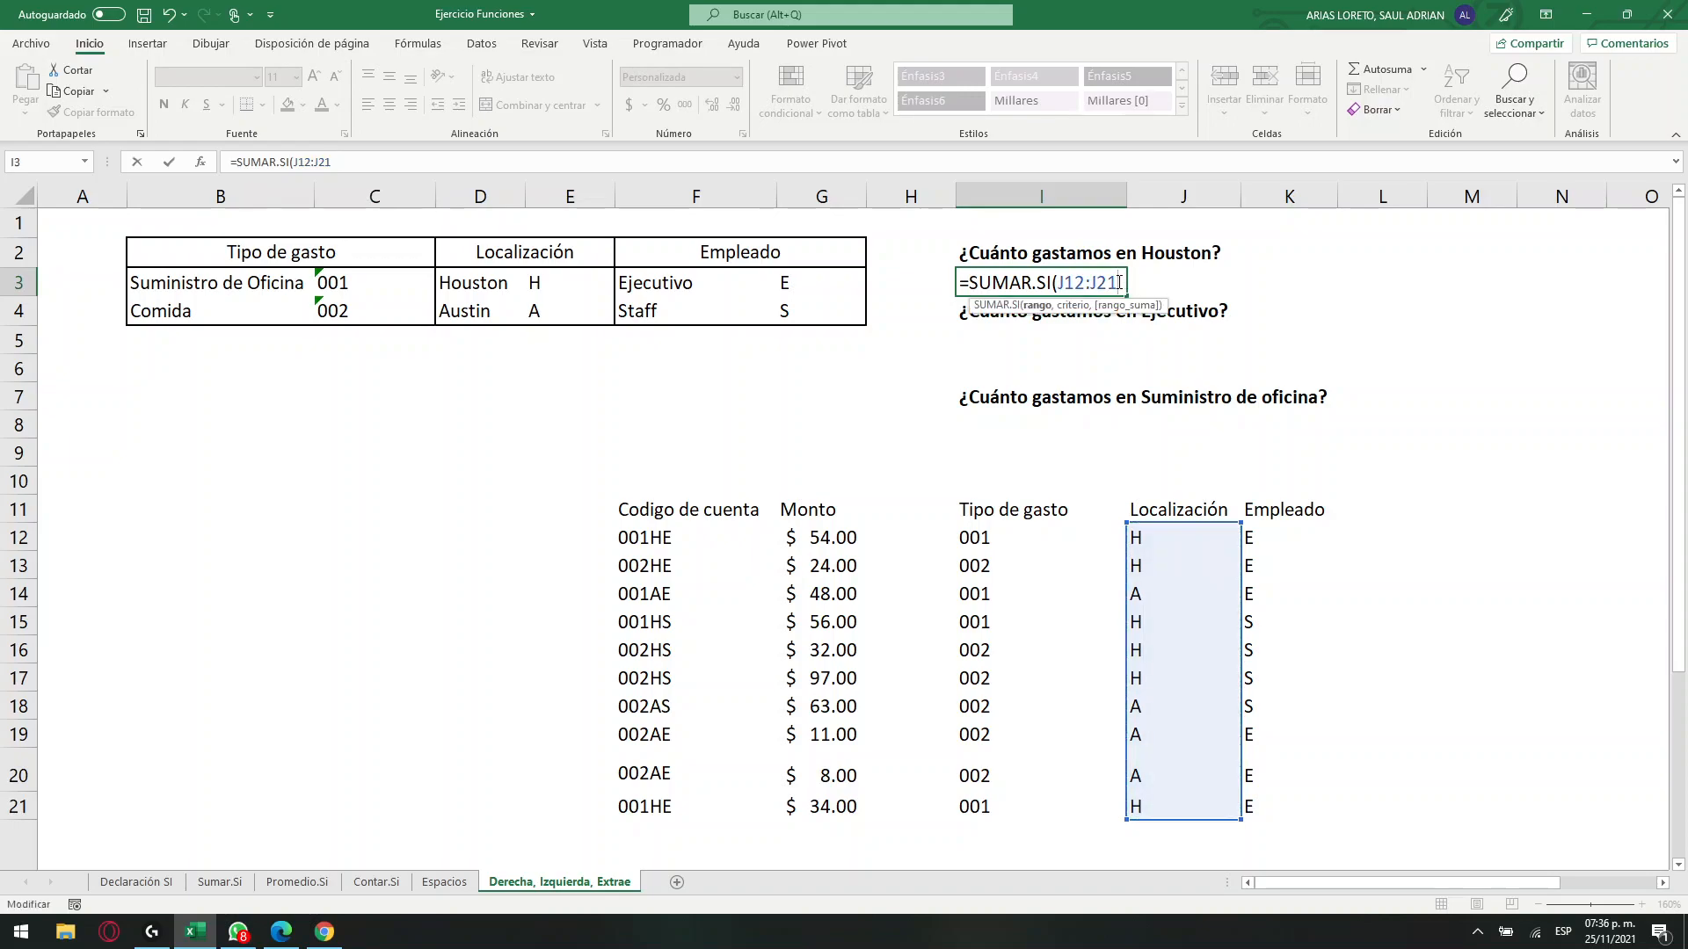
text(,)
click(553, 278)
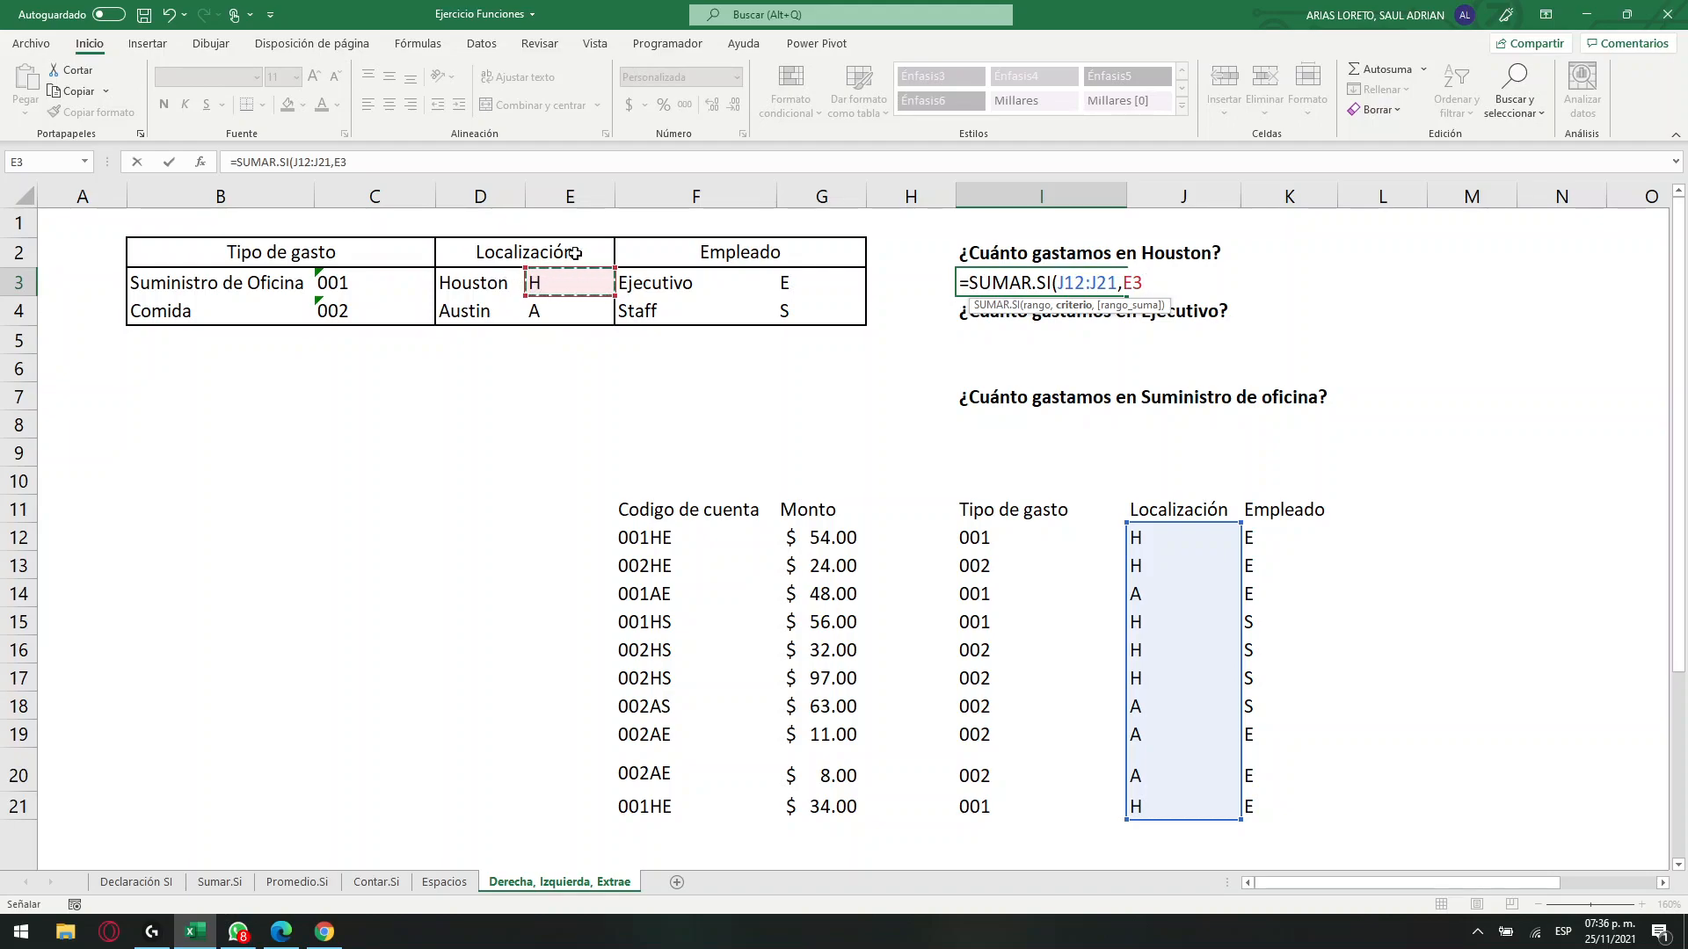
click(385, 167)
text(,)
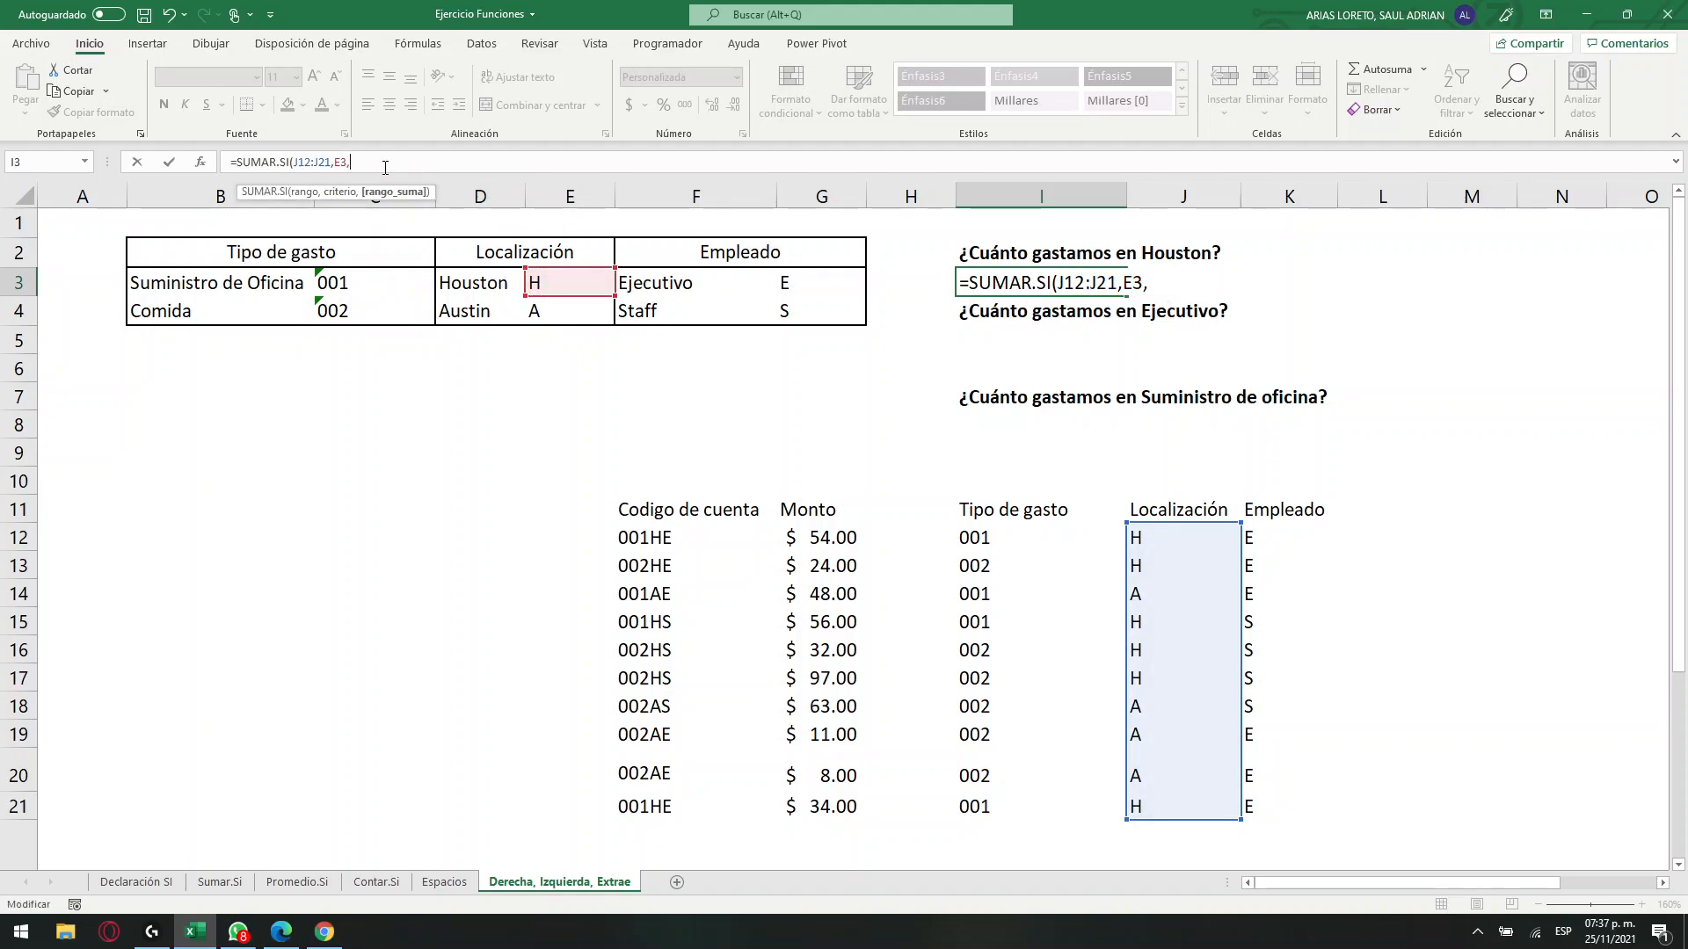
drag(803, 537, 814, 813)
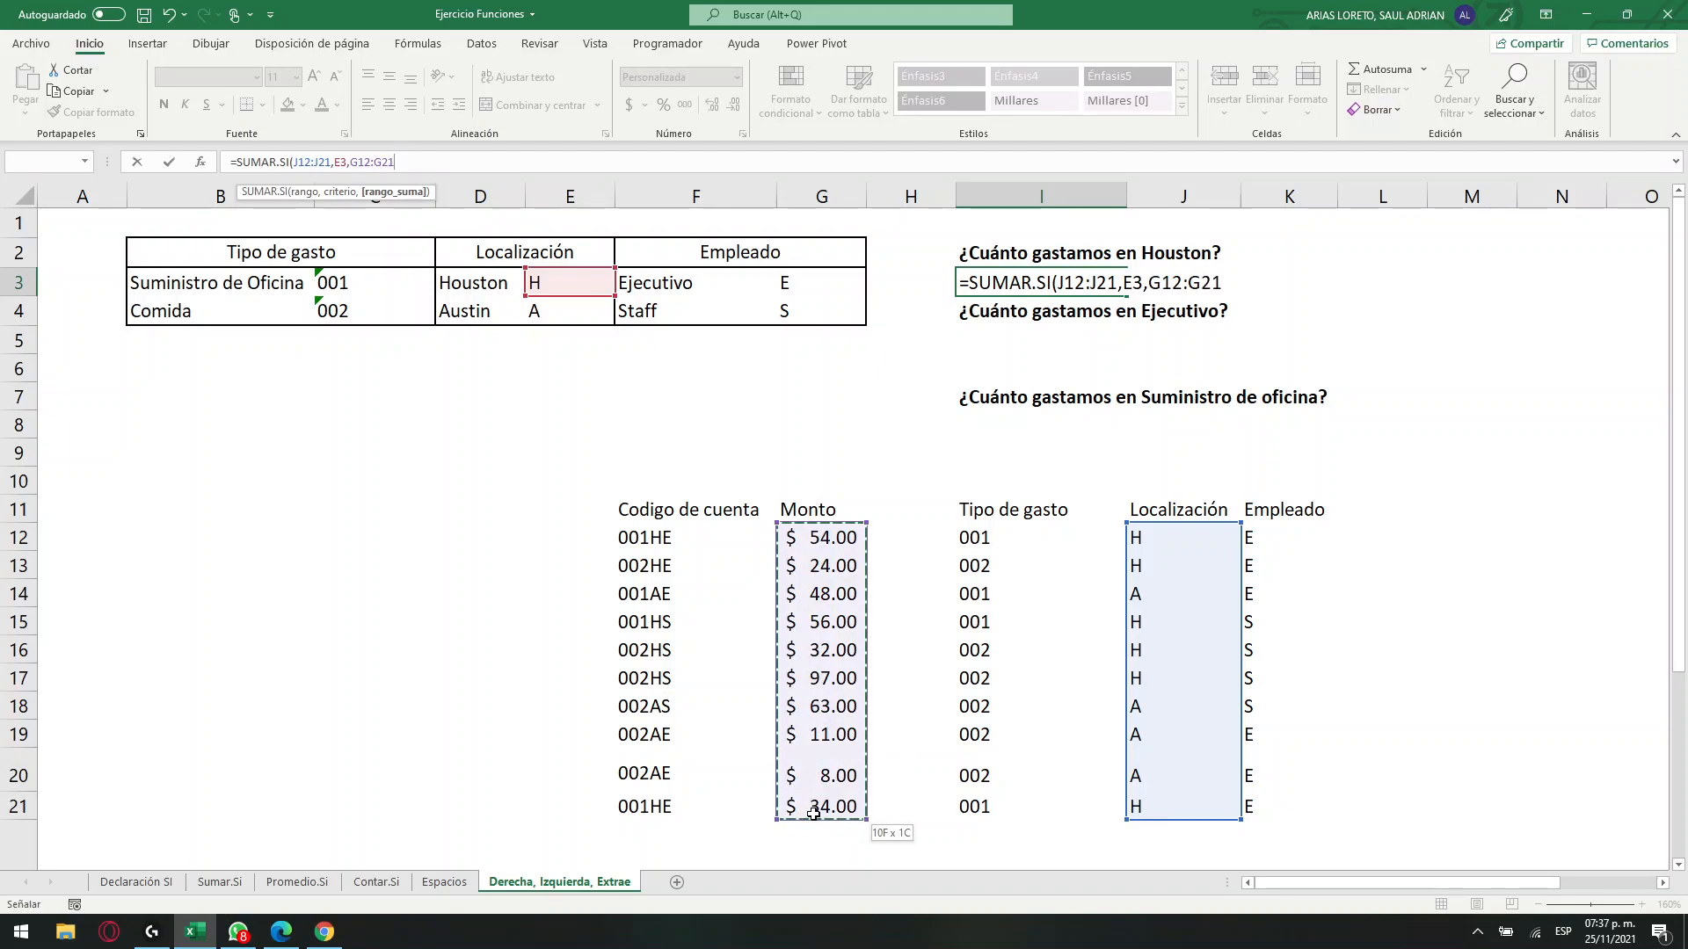
key(Return)
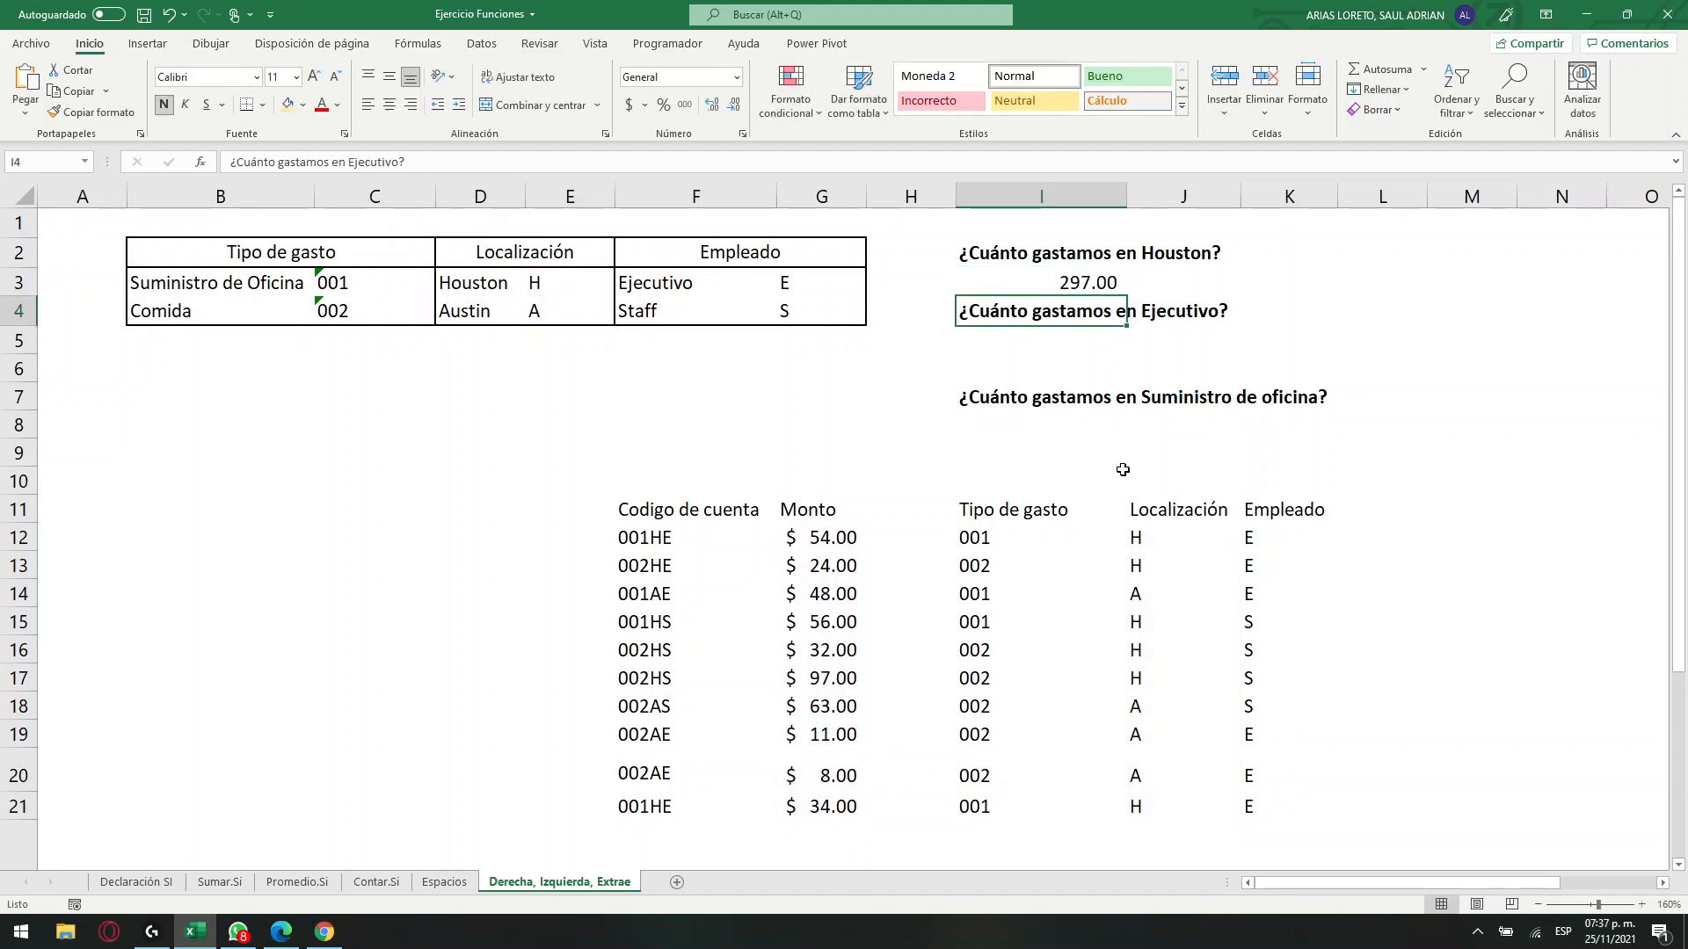
key(Up)
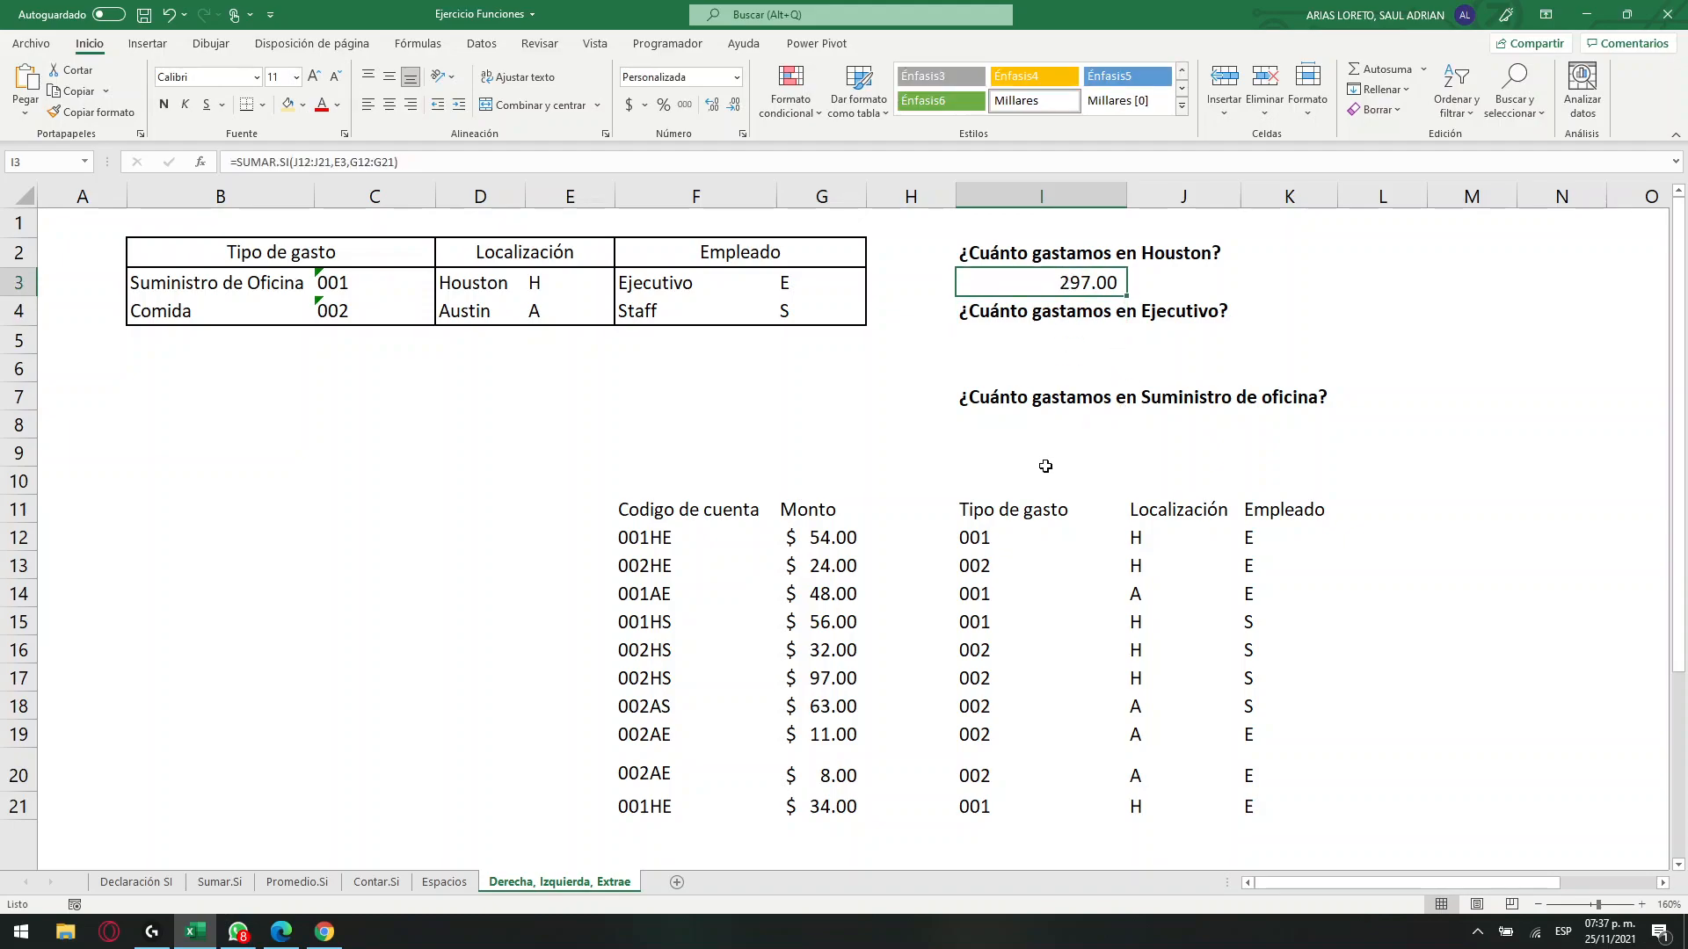
Enter =SUMAR.SI(K12:K21,G3,G12:G21) in I5 to total the spending for Ejecutivo.
click(1018, 337)
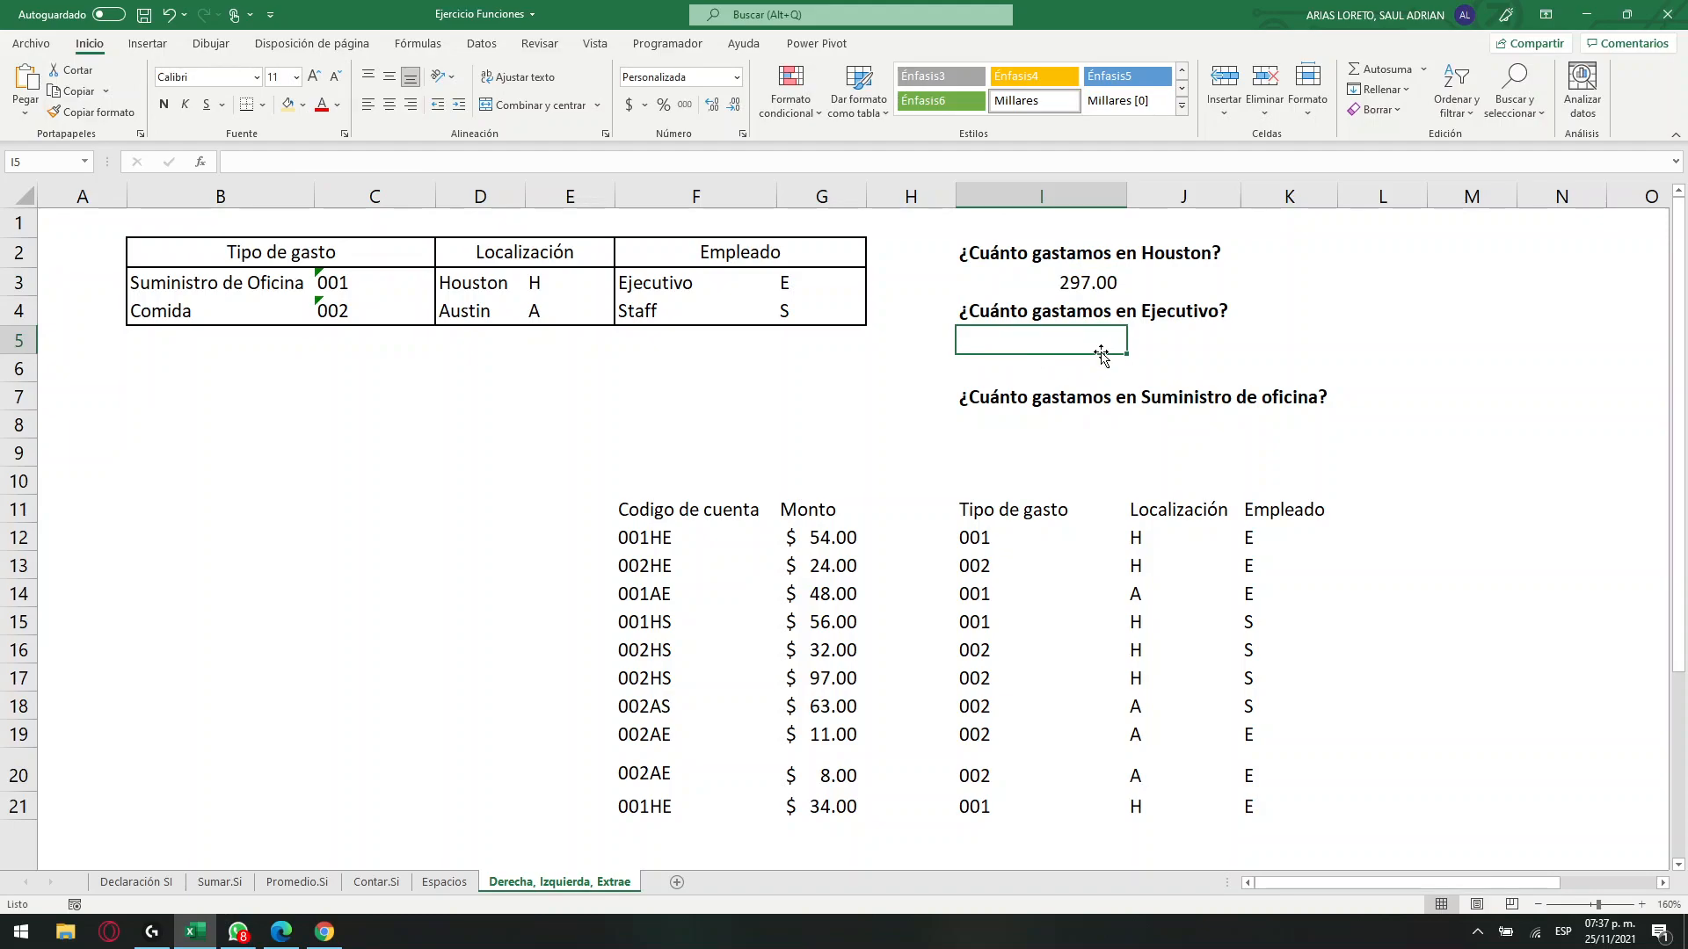
click(344, 161)
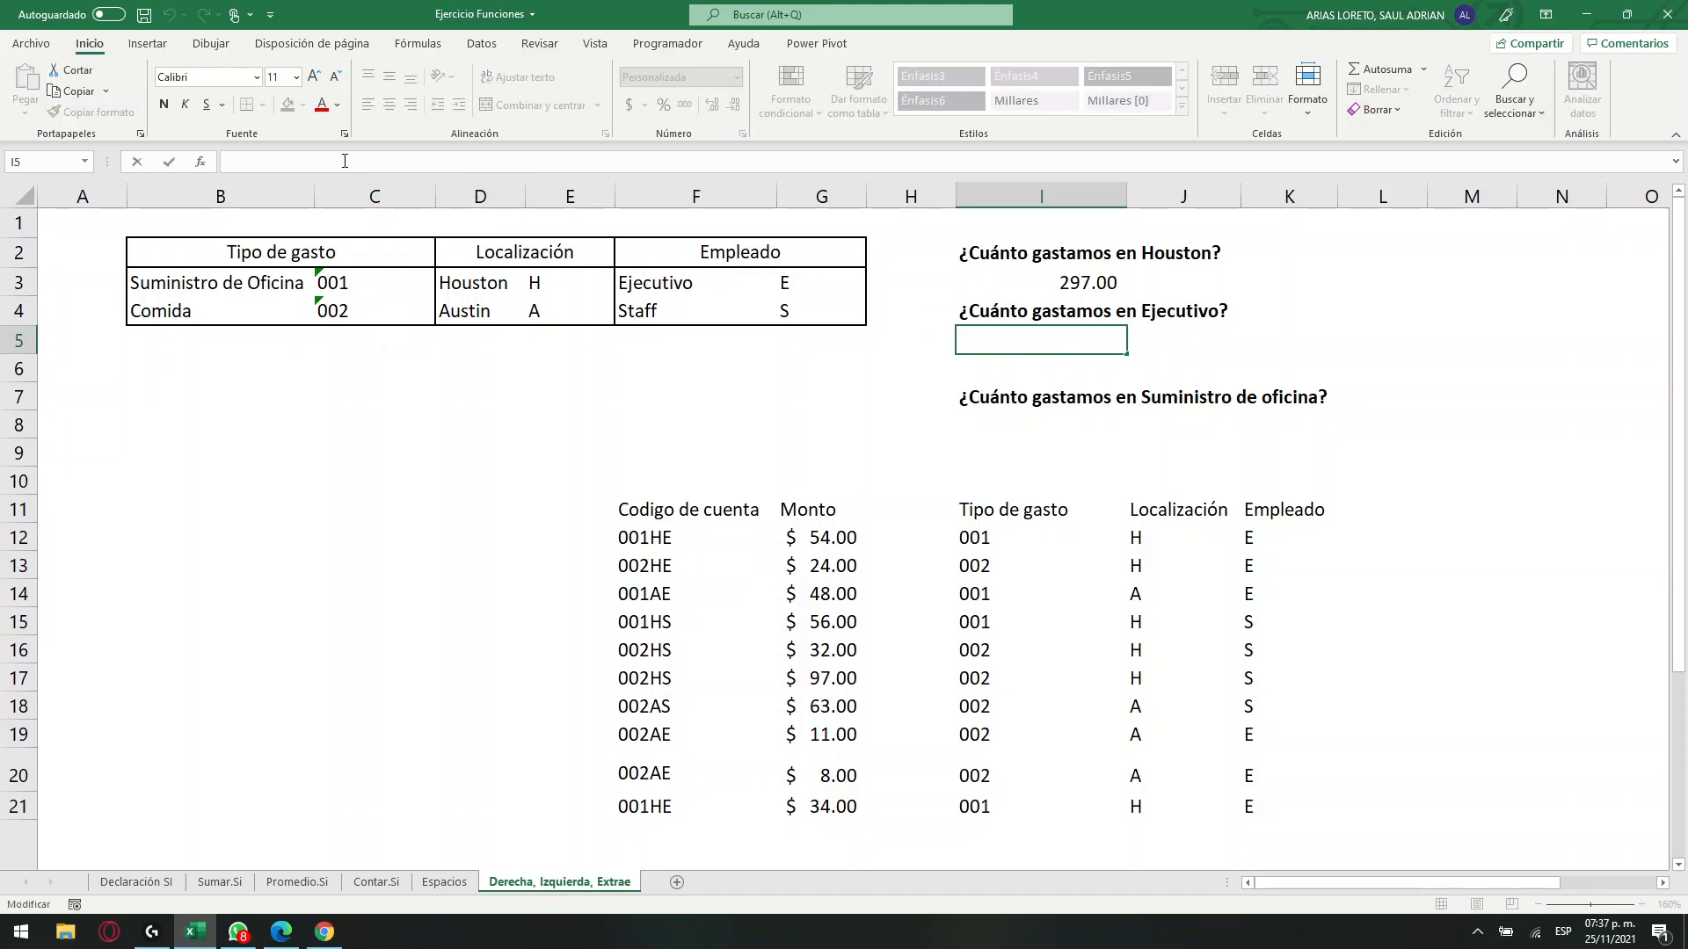
text(=sumar)
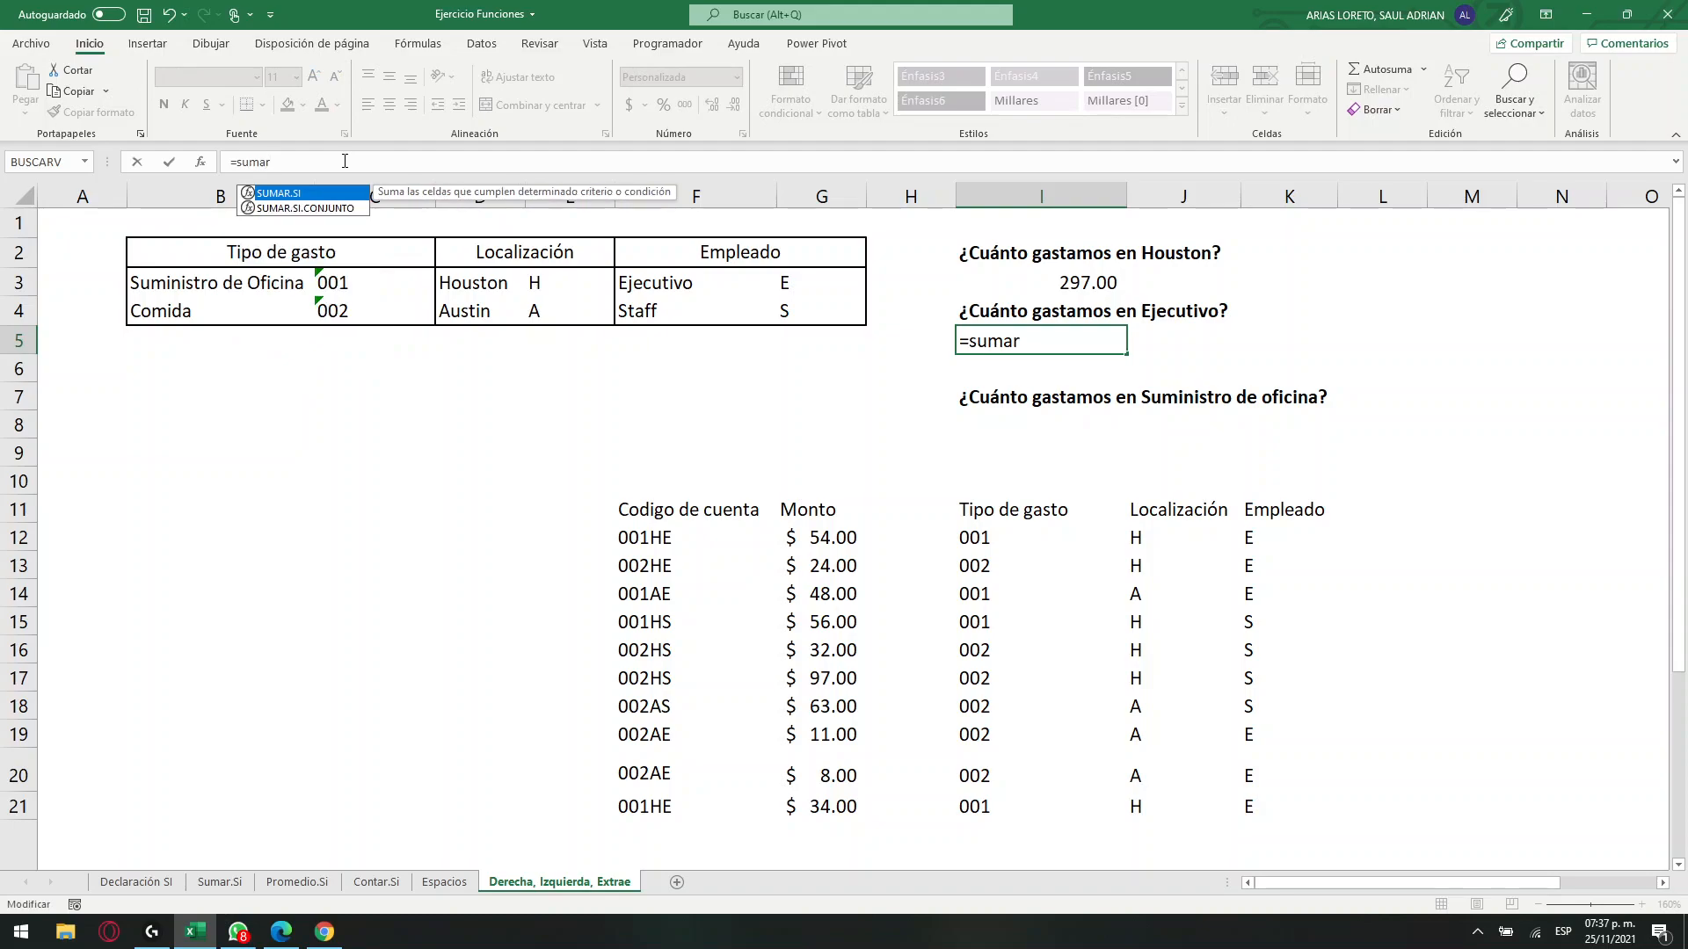
key(Tab)
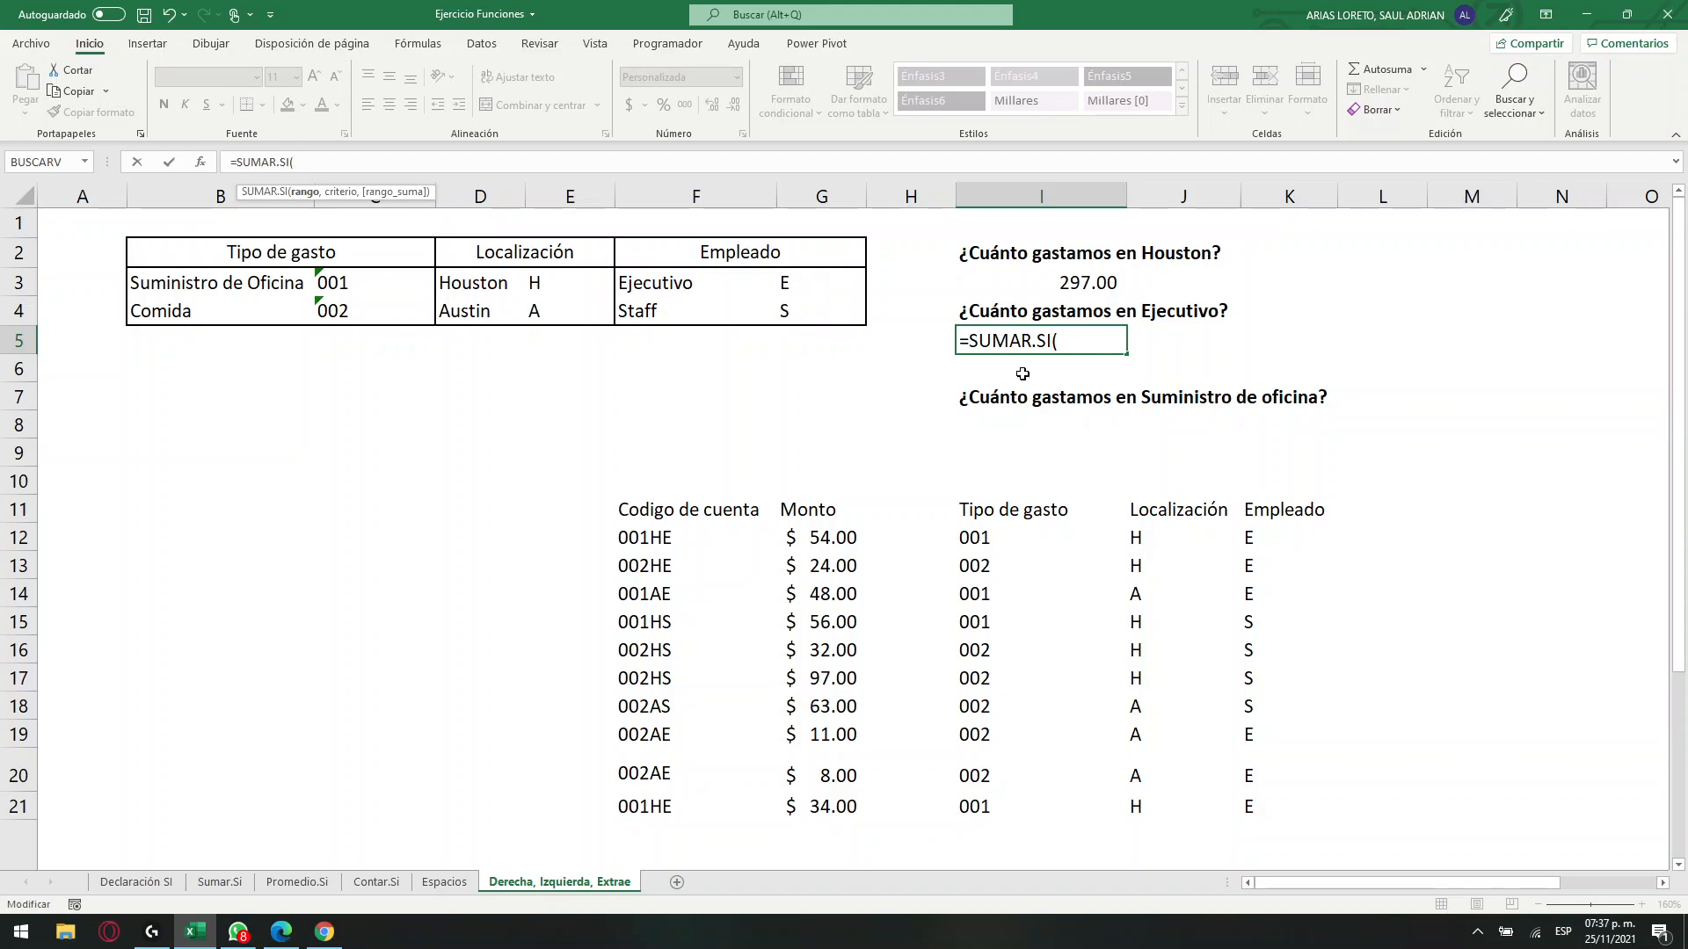
drag(1248, 537, 1260, 797)
text(,)
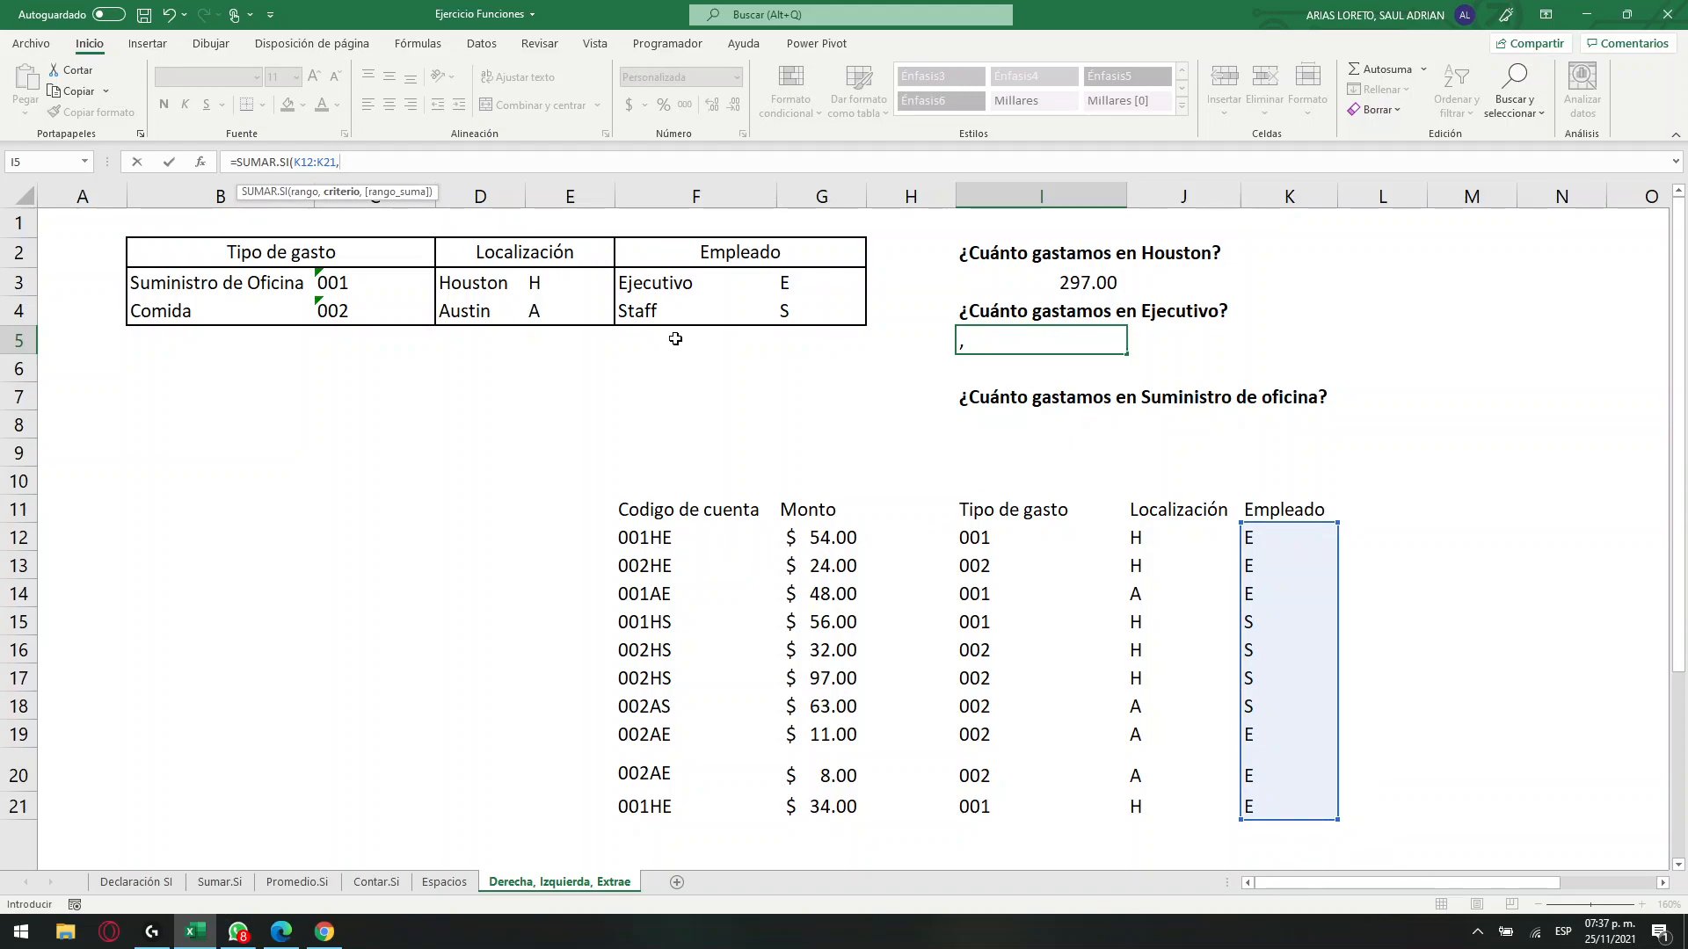
click(783, 284)
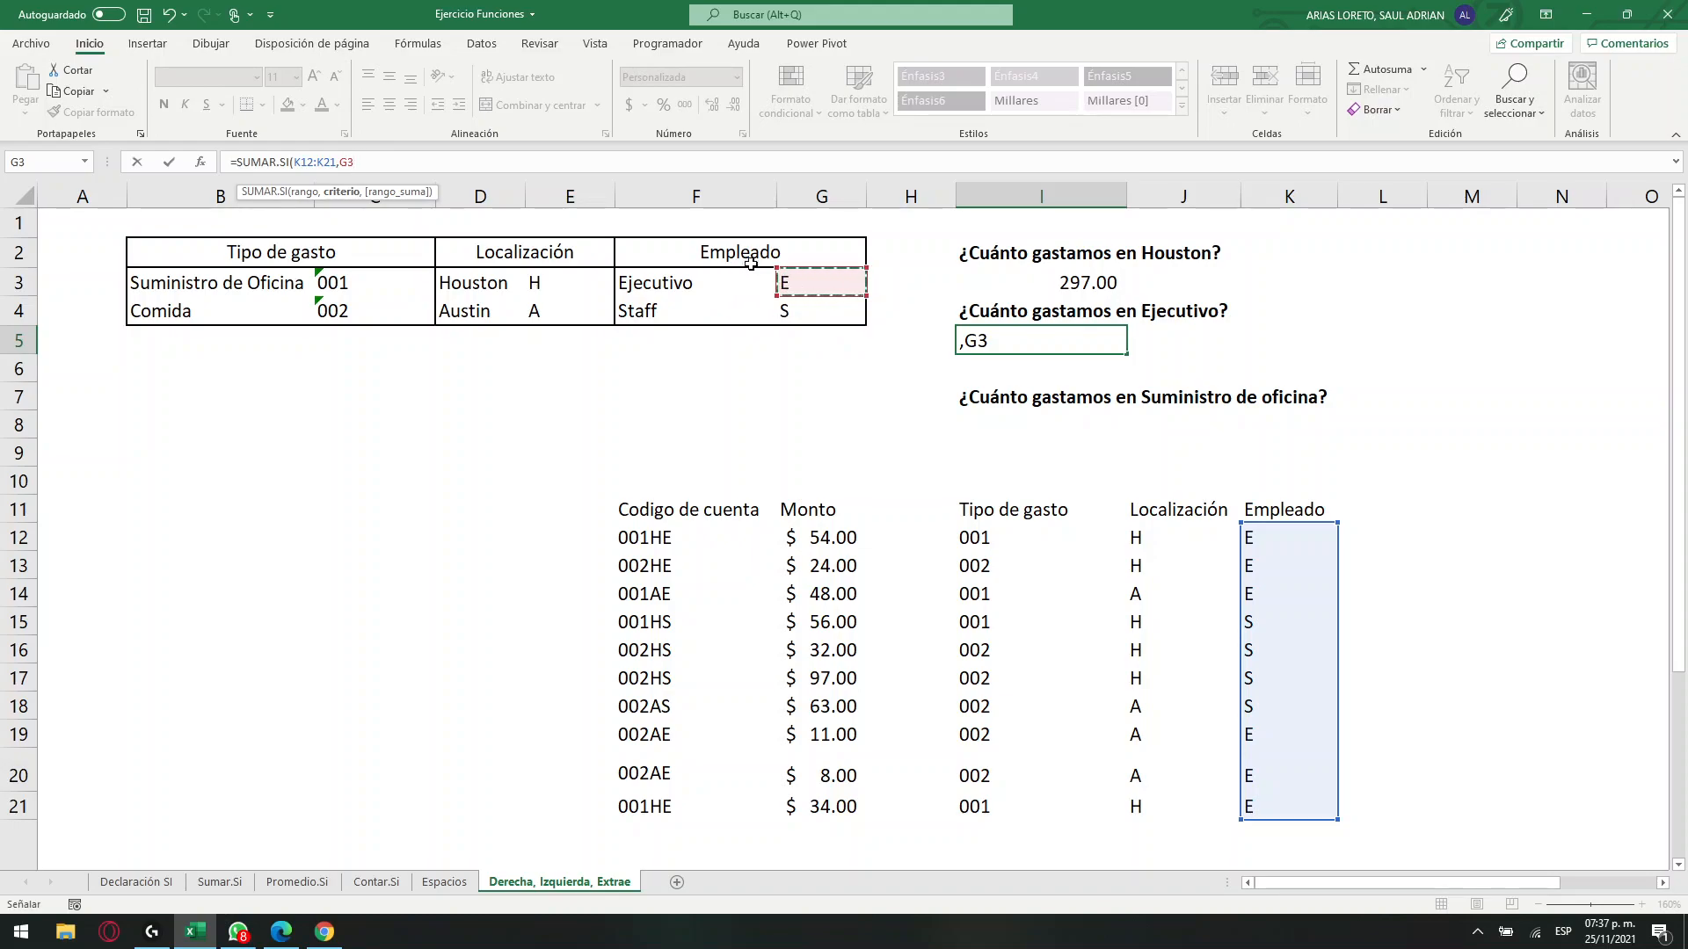
text(,)
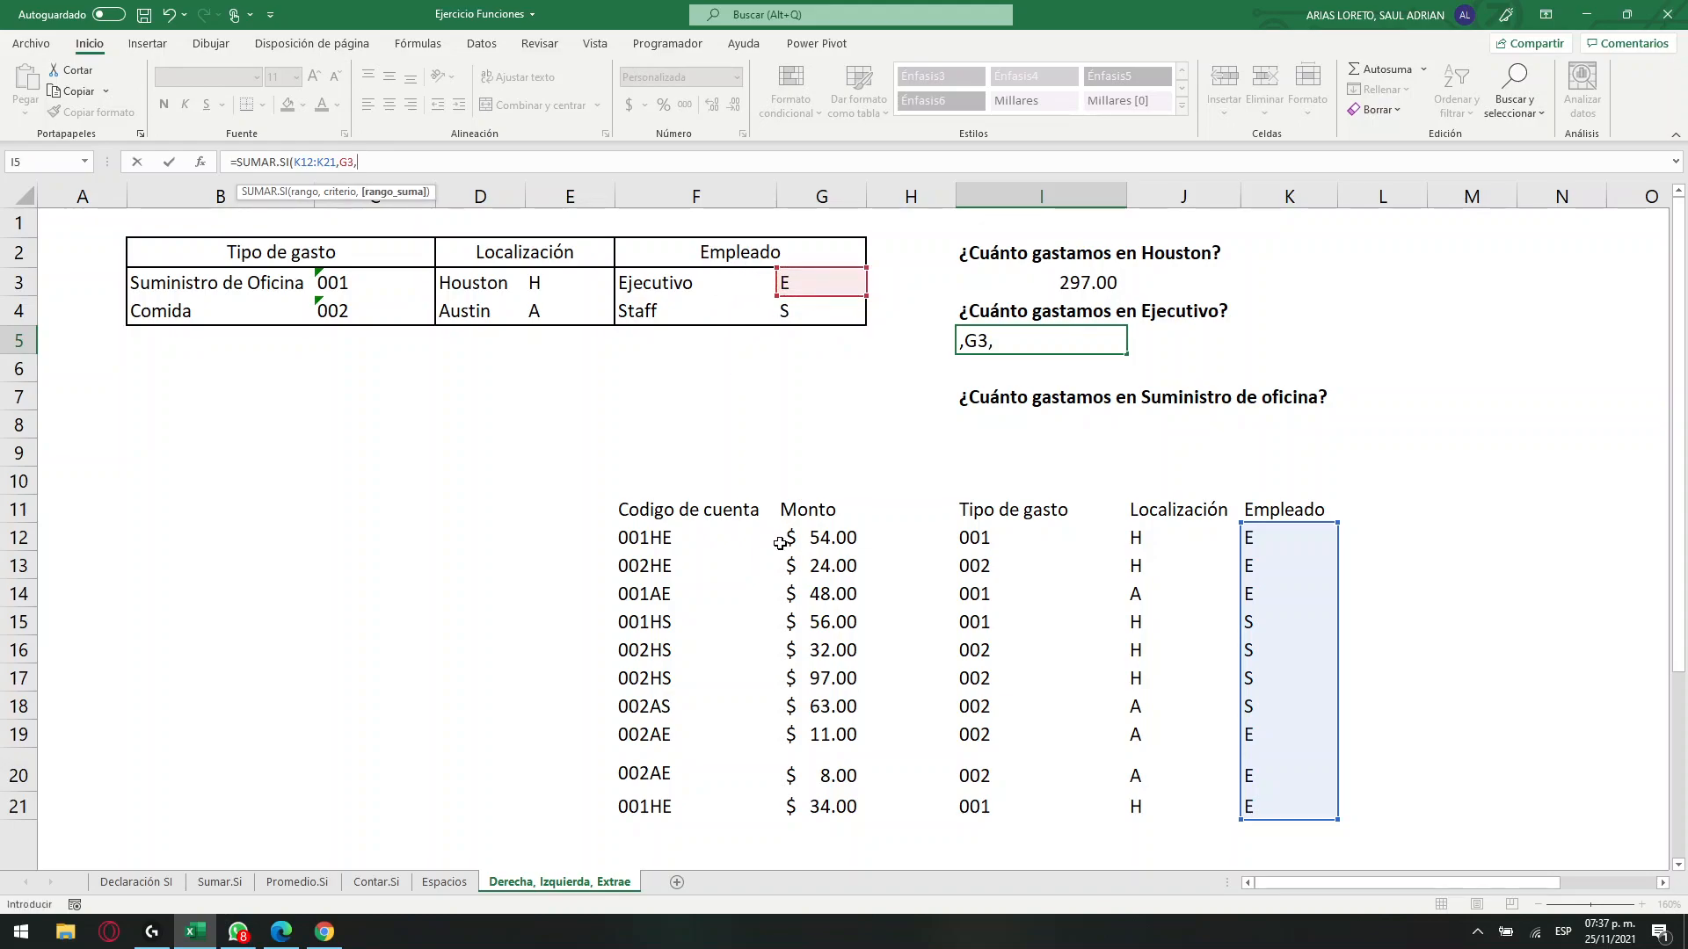
drag(813, 540, 827, 814)
key(Return)
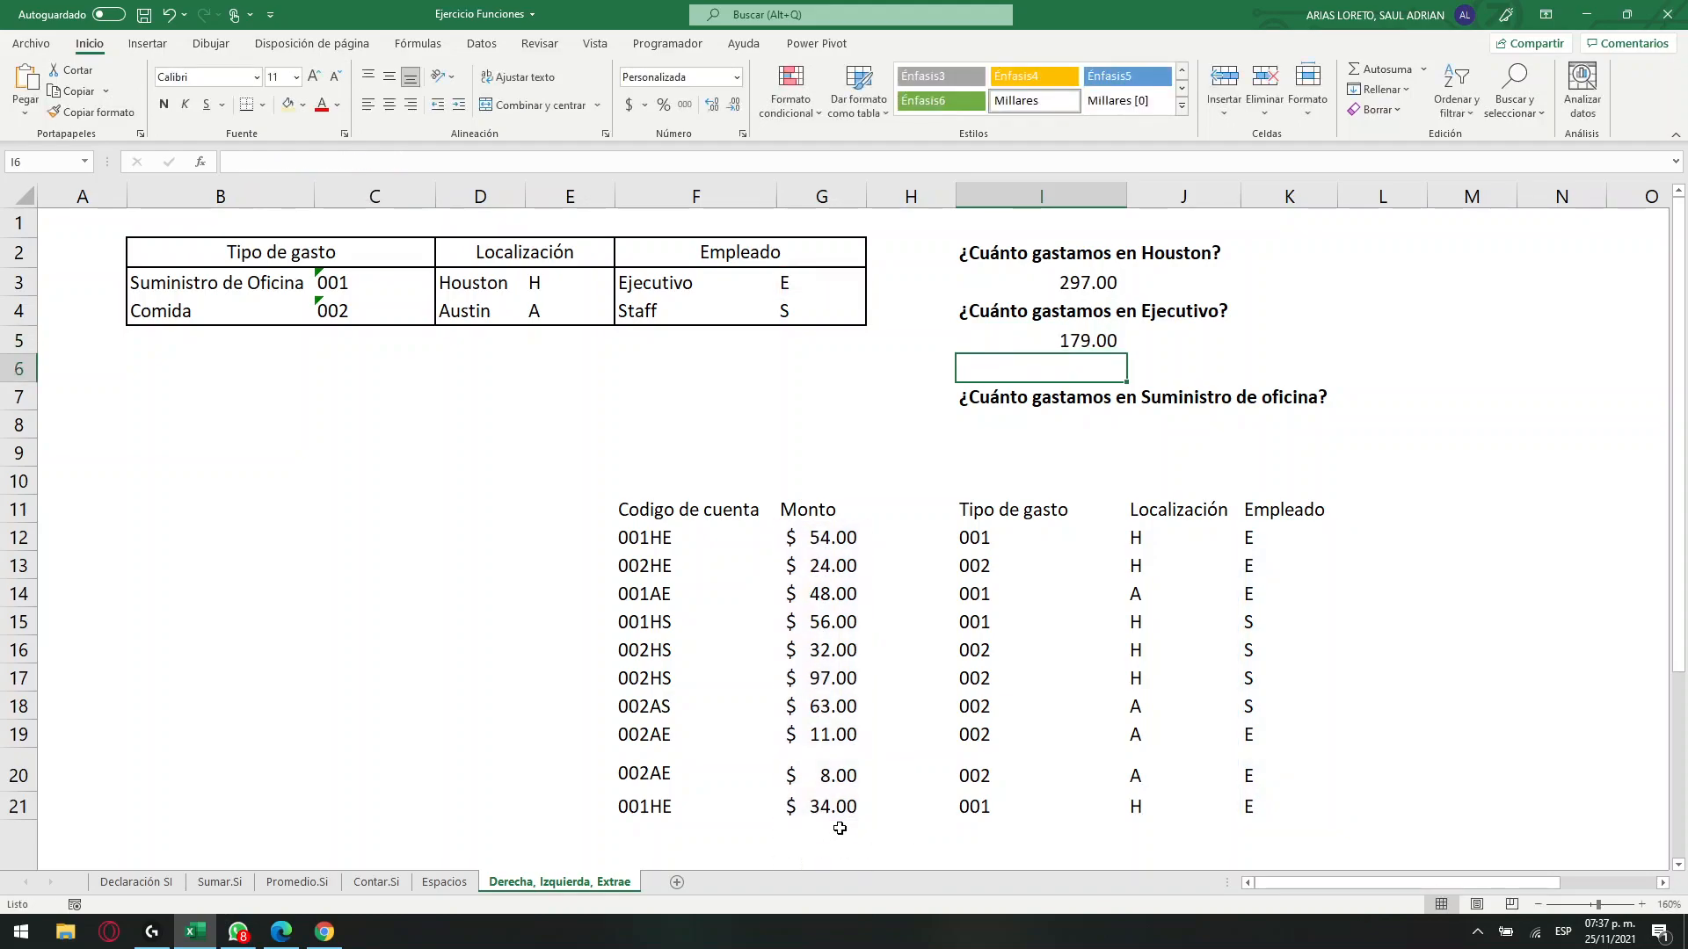
click(1097, 335)
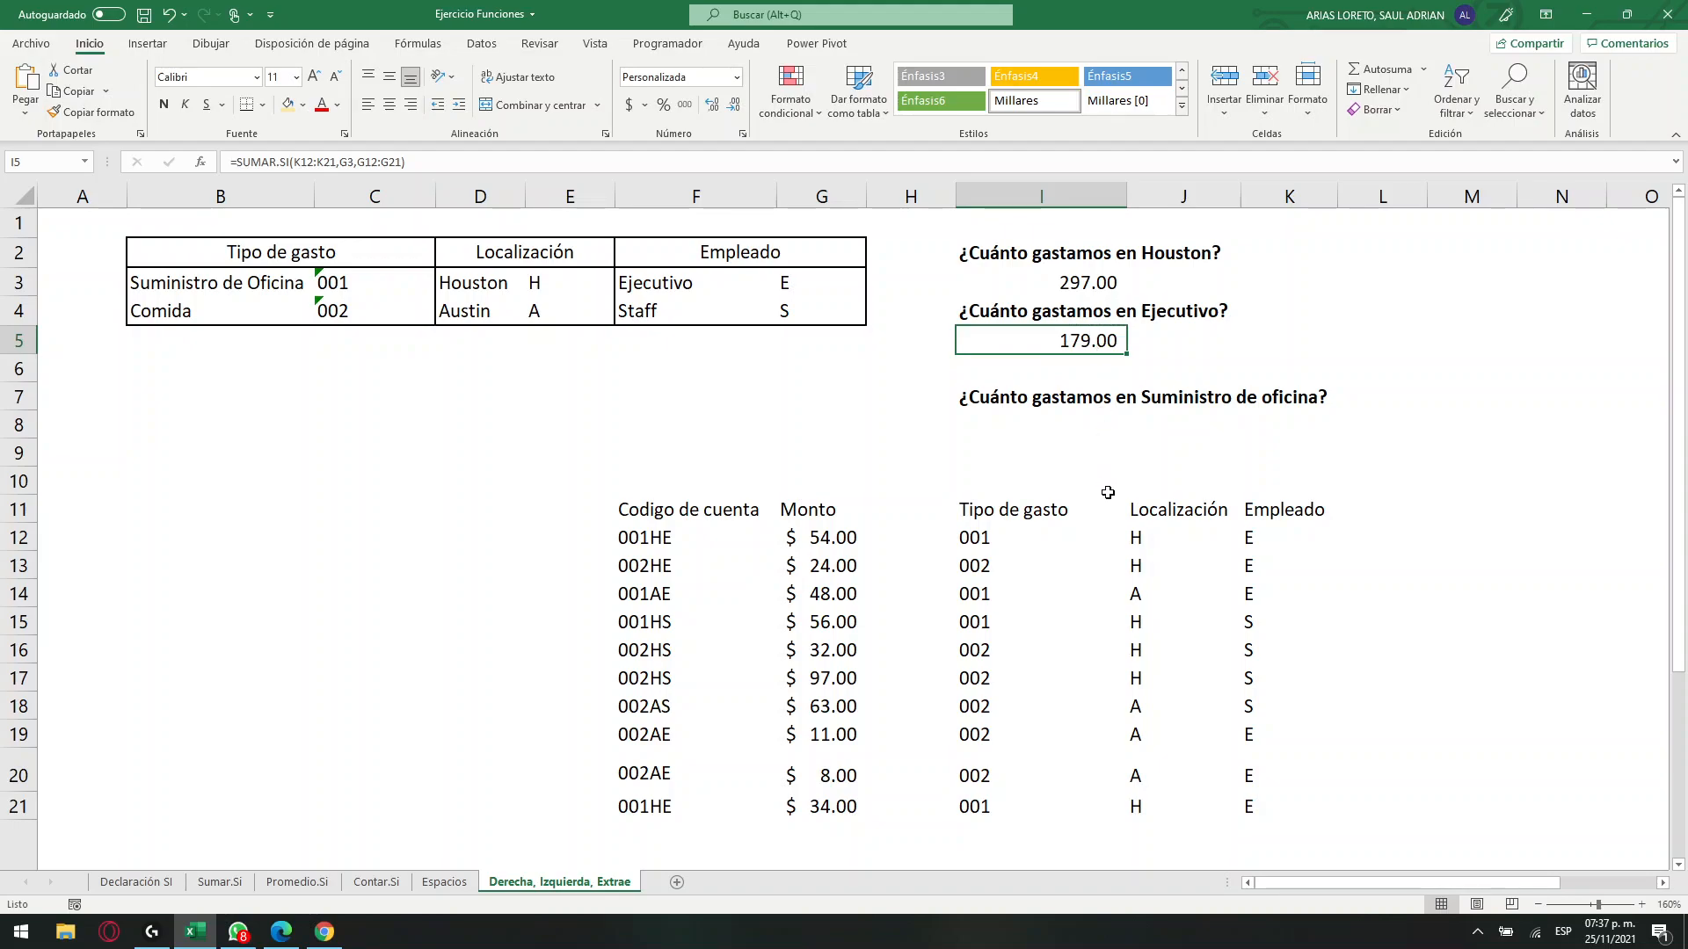
Enter =SUMAR.SI(I12:I21,C3,G12:G21) in I8 to total the spending on Suministro de oficina.
click(1045, 425)
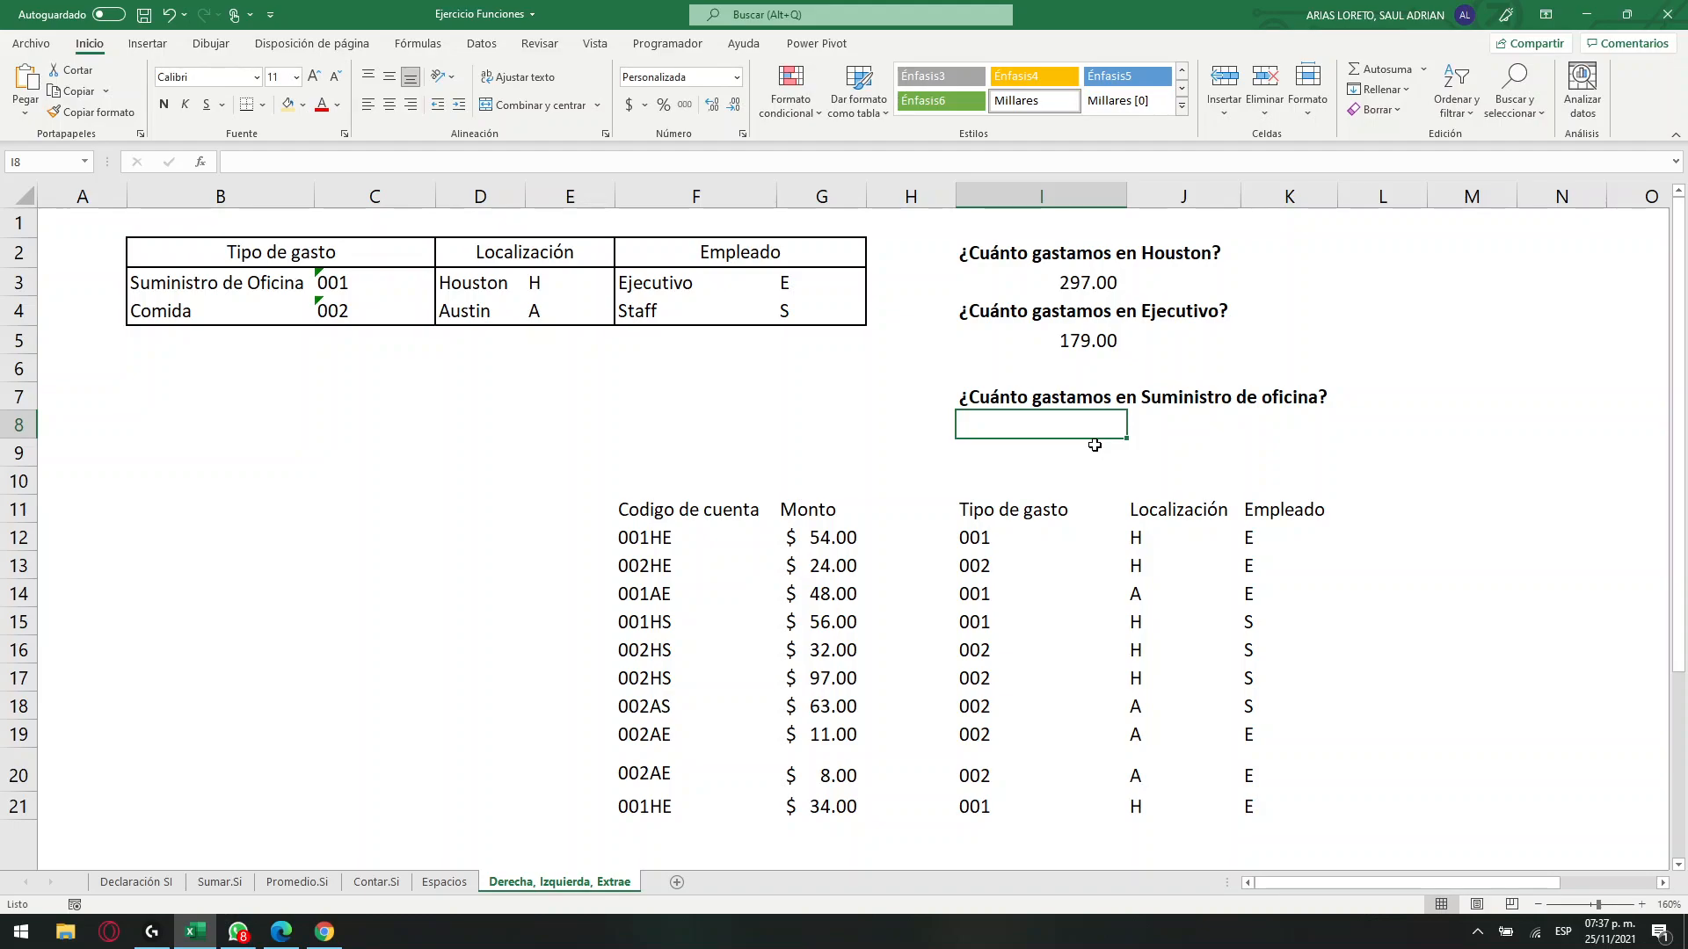
text(=)
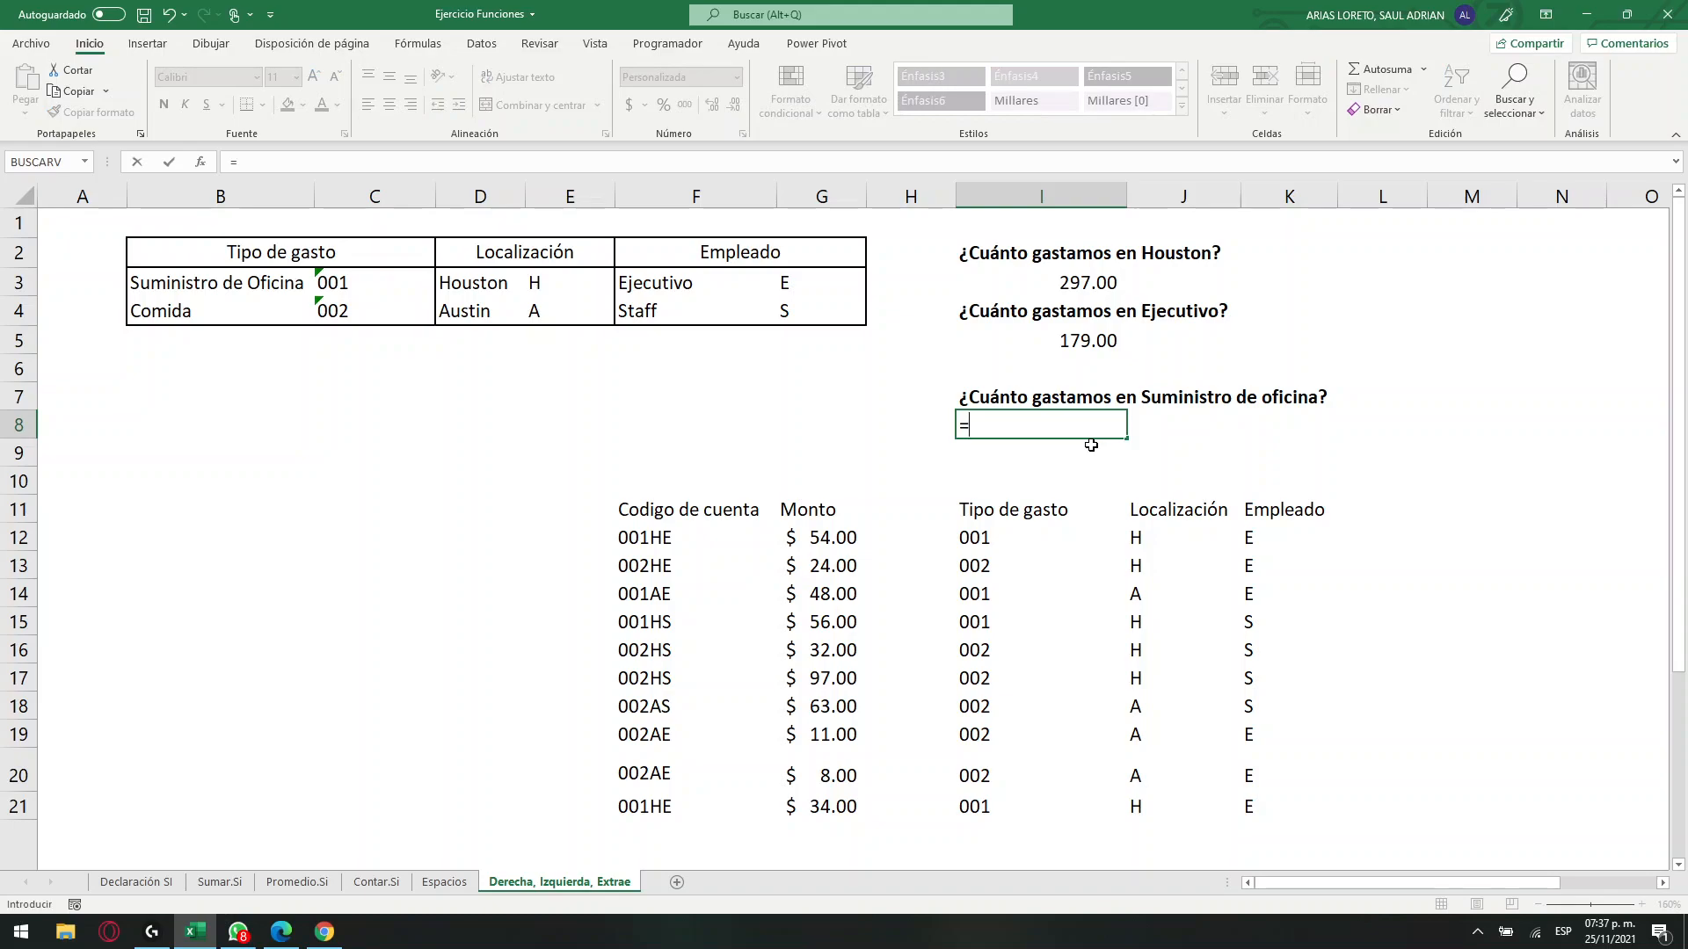
text(suma)
key(Down)
key(Down)
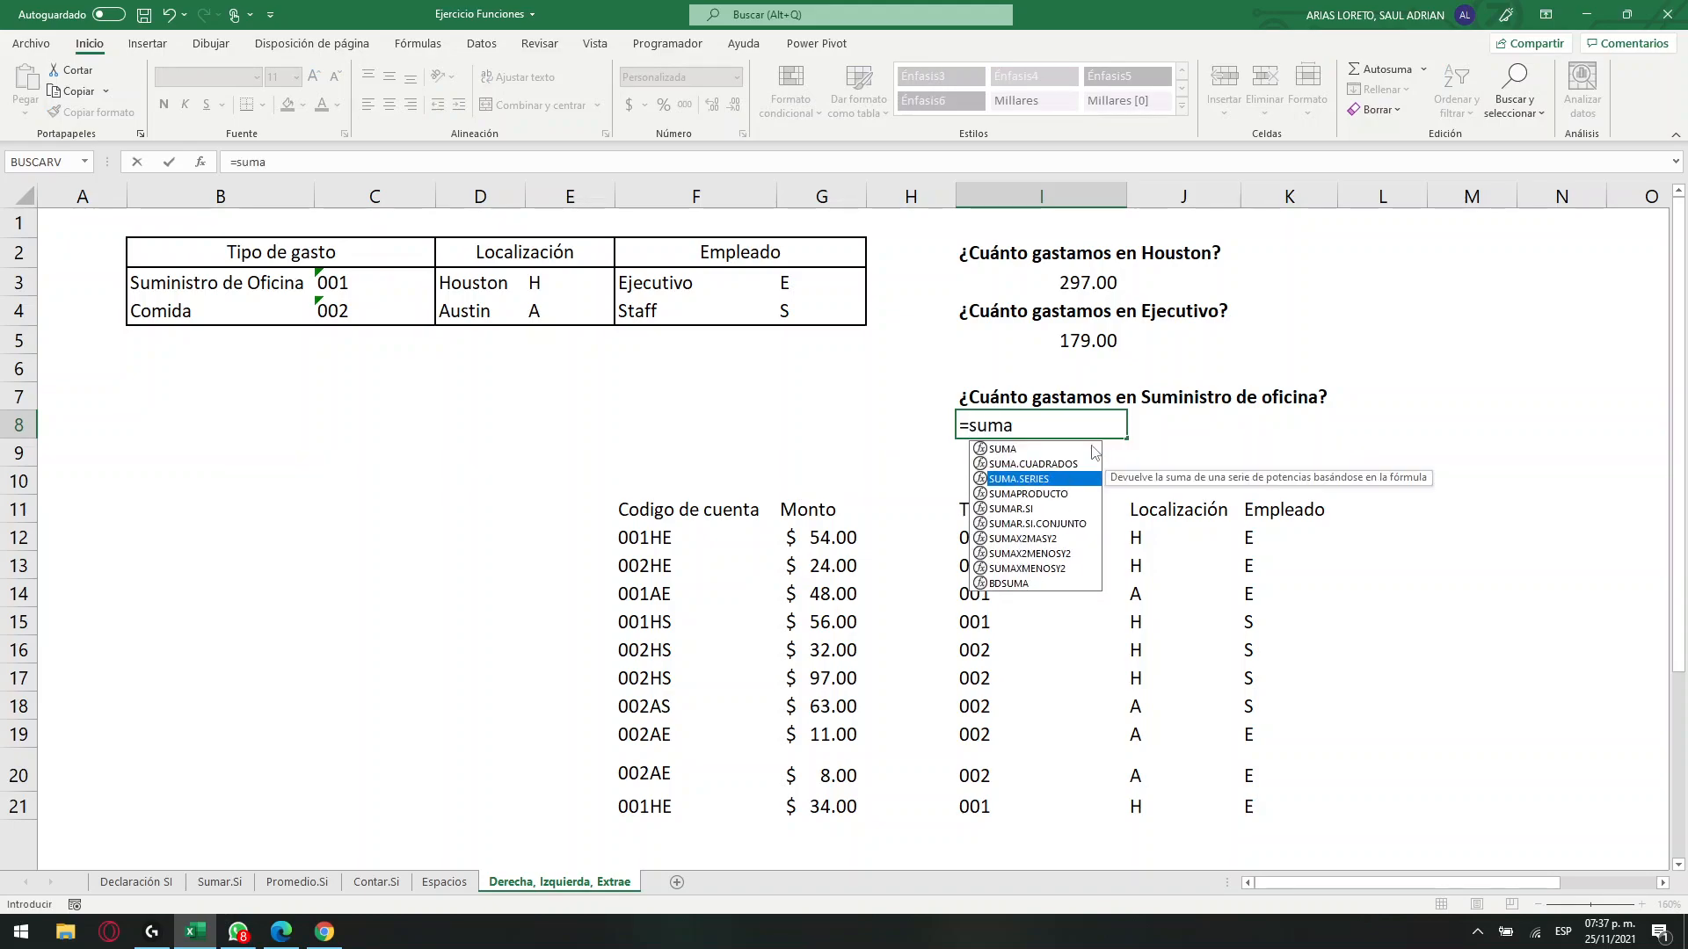
key(Down)
key(Down)
key(Tab)
drag(1020, 543, 1025, 809)
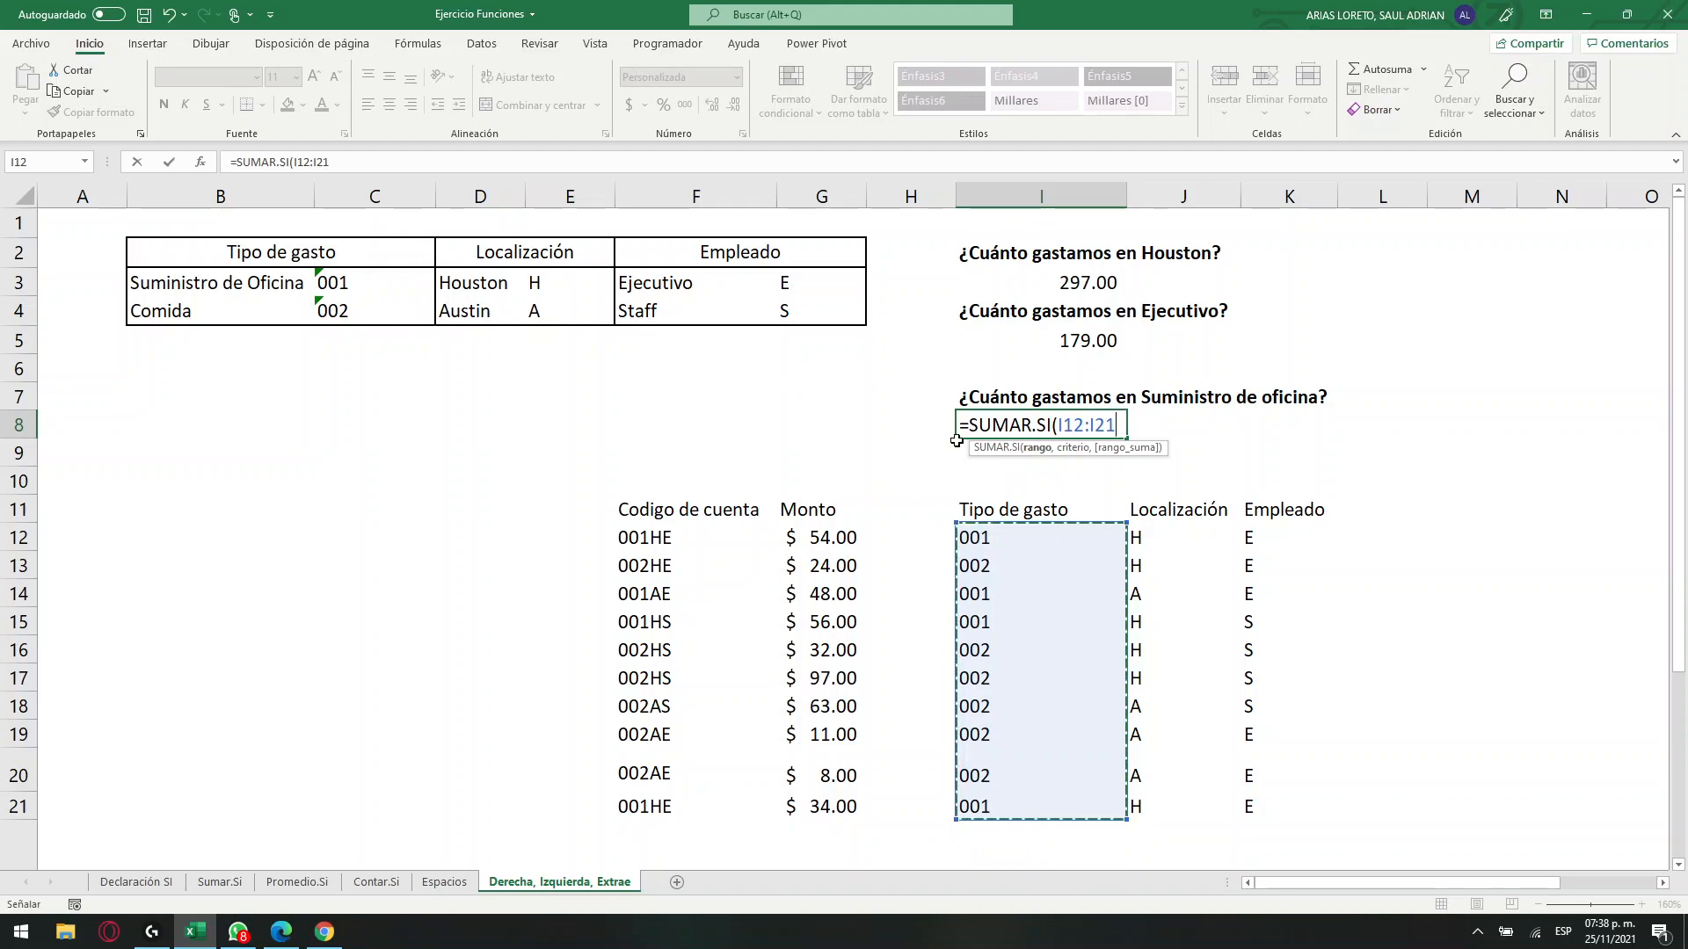
text(,)
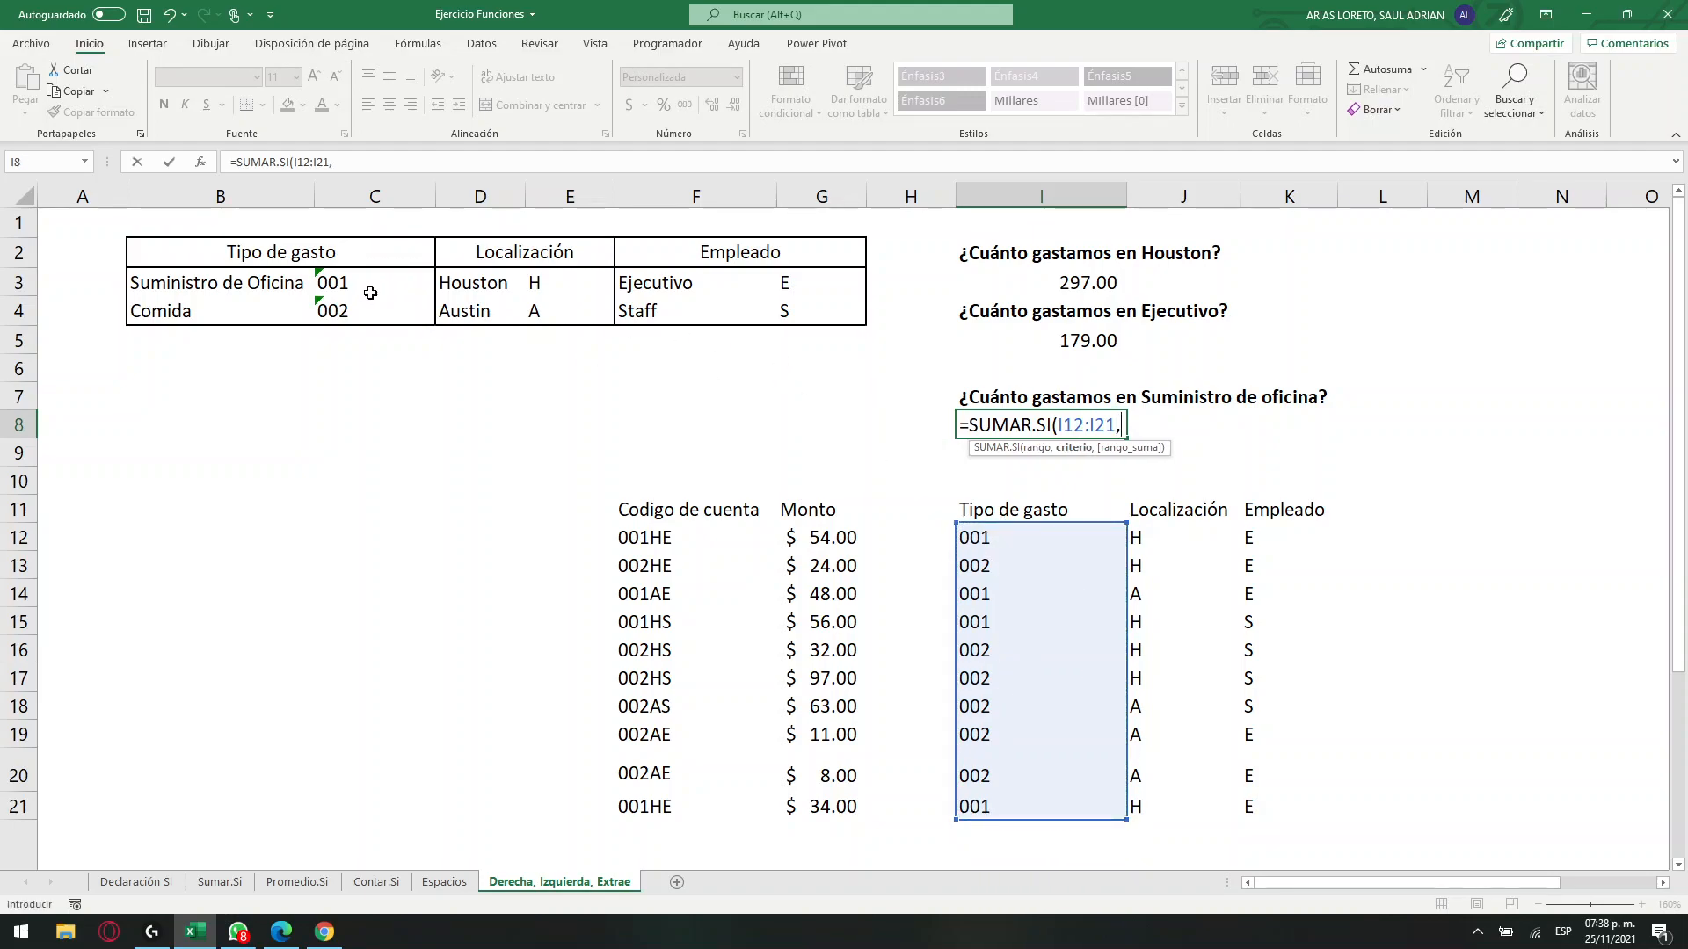
click(356, 284)
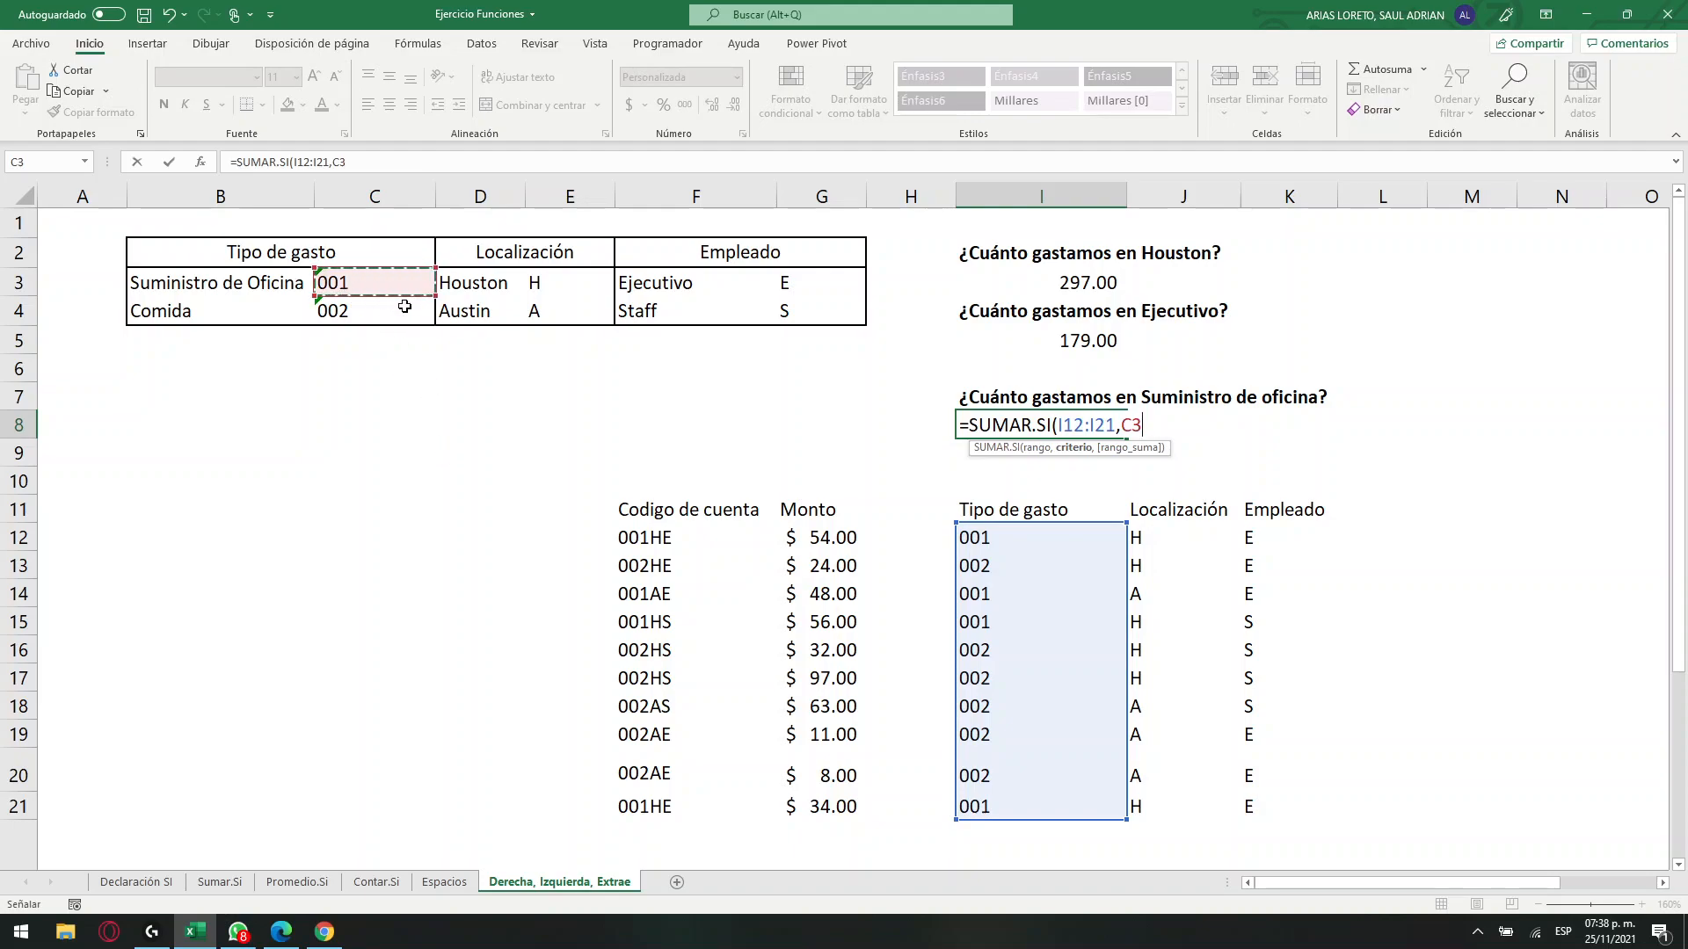
text(,)
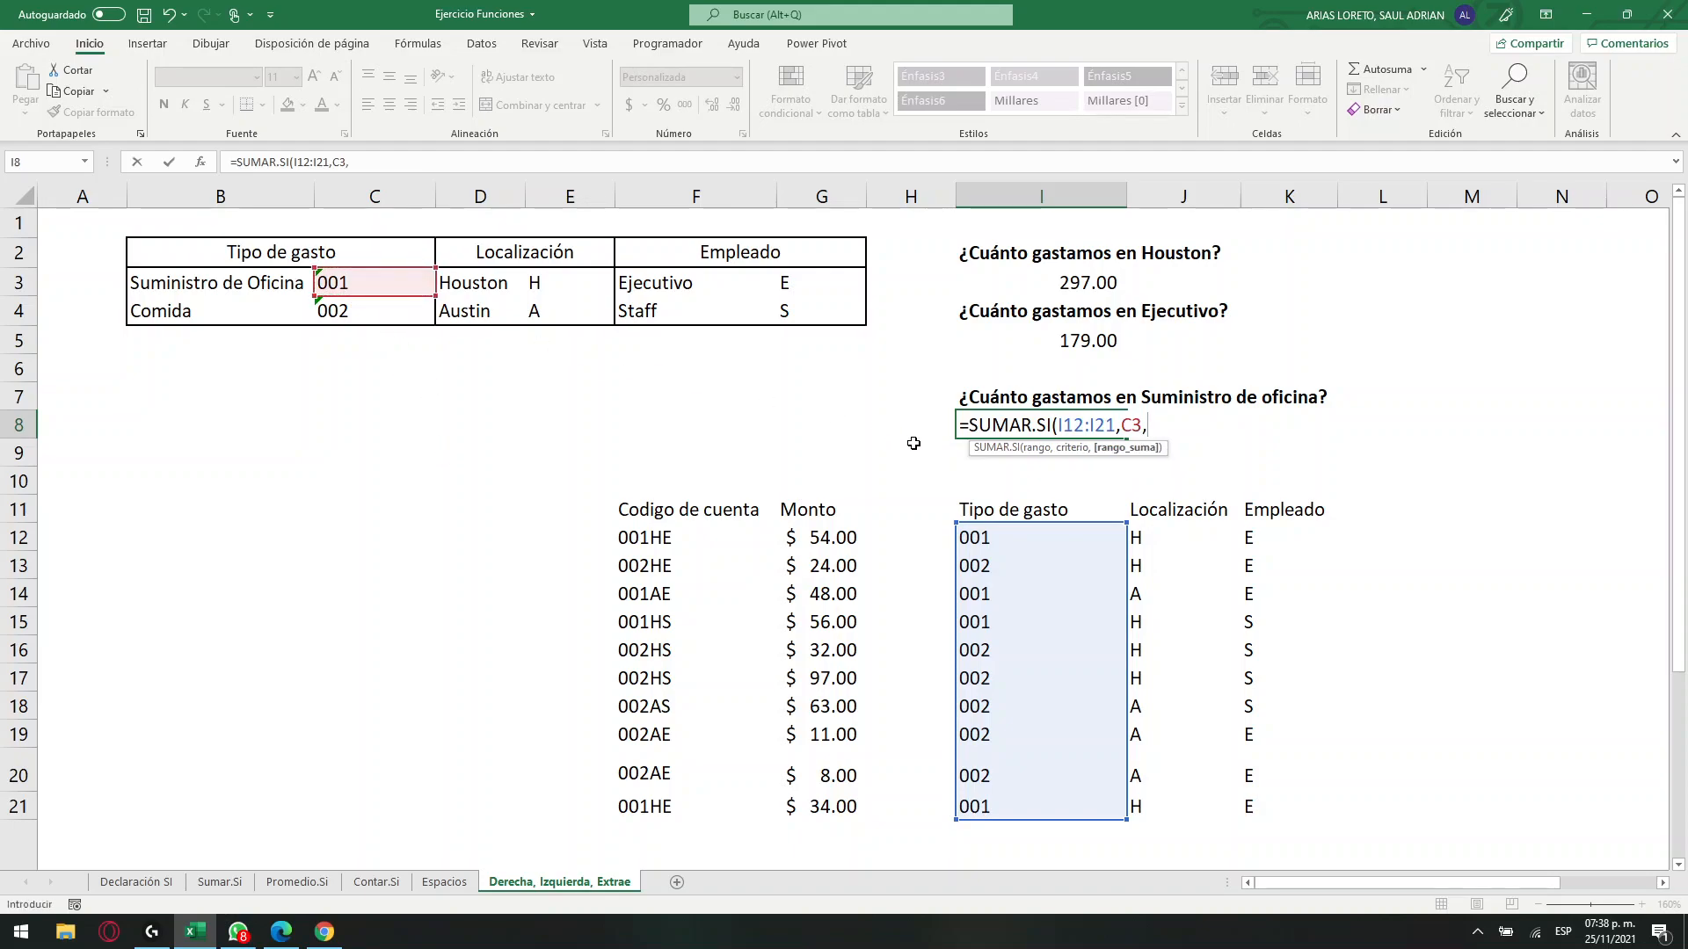
drag(844, 541, 826, 807)
key(Return)
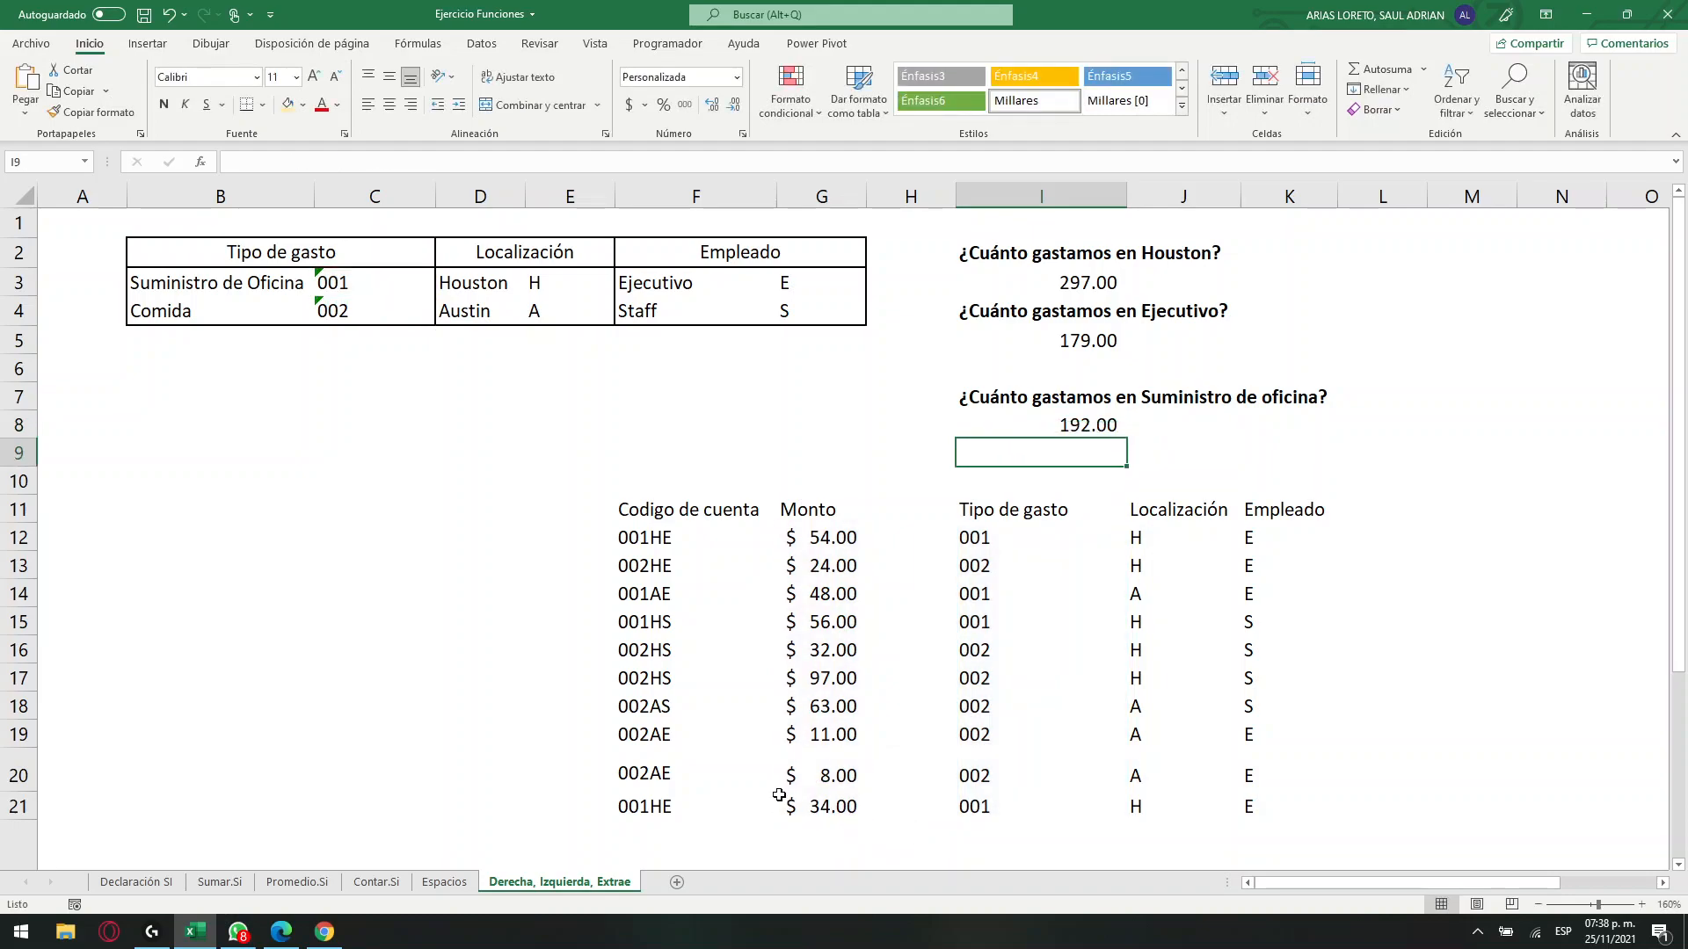
Review the three spending formulas in I3, I5 and I8 against the account code table and the extracted columns.
click(1189, 417)
click(1033, 420)
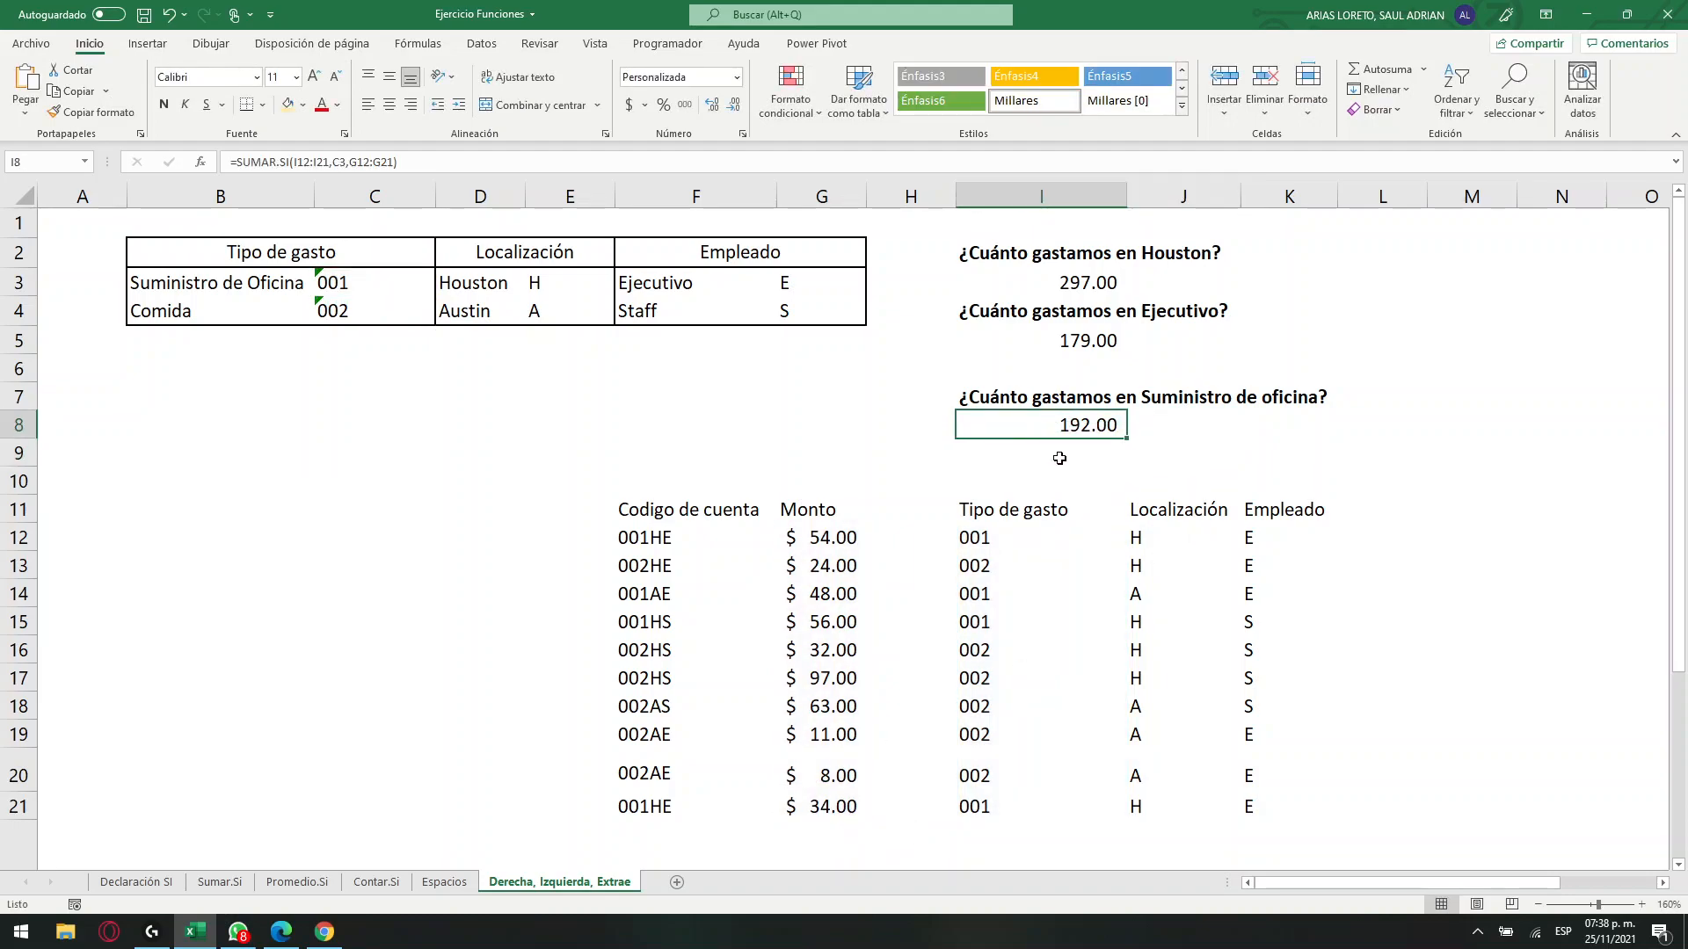
drag(981, 256, 996, 422)
drag(680, 517, 875, 831)
drag(1008, 511, 1248, 796)
drag(1014, 278, 1254, 451)
click(1093, 289)
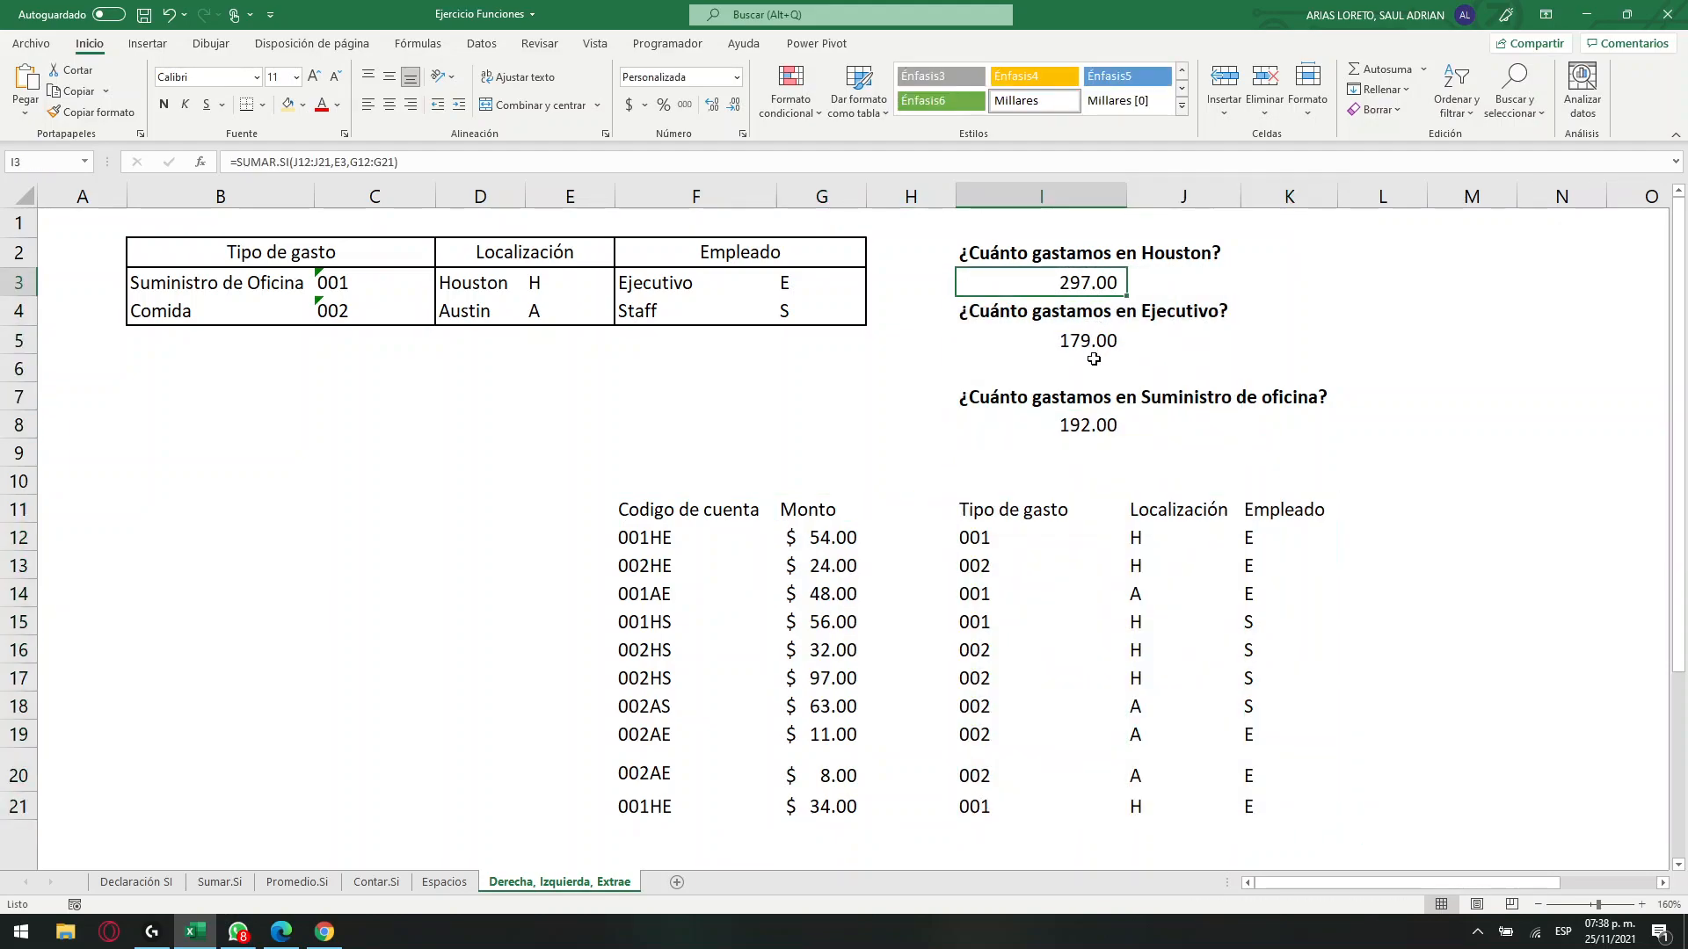
click(1069, 347)
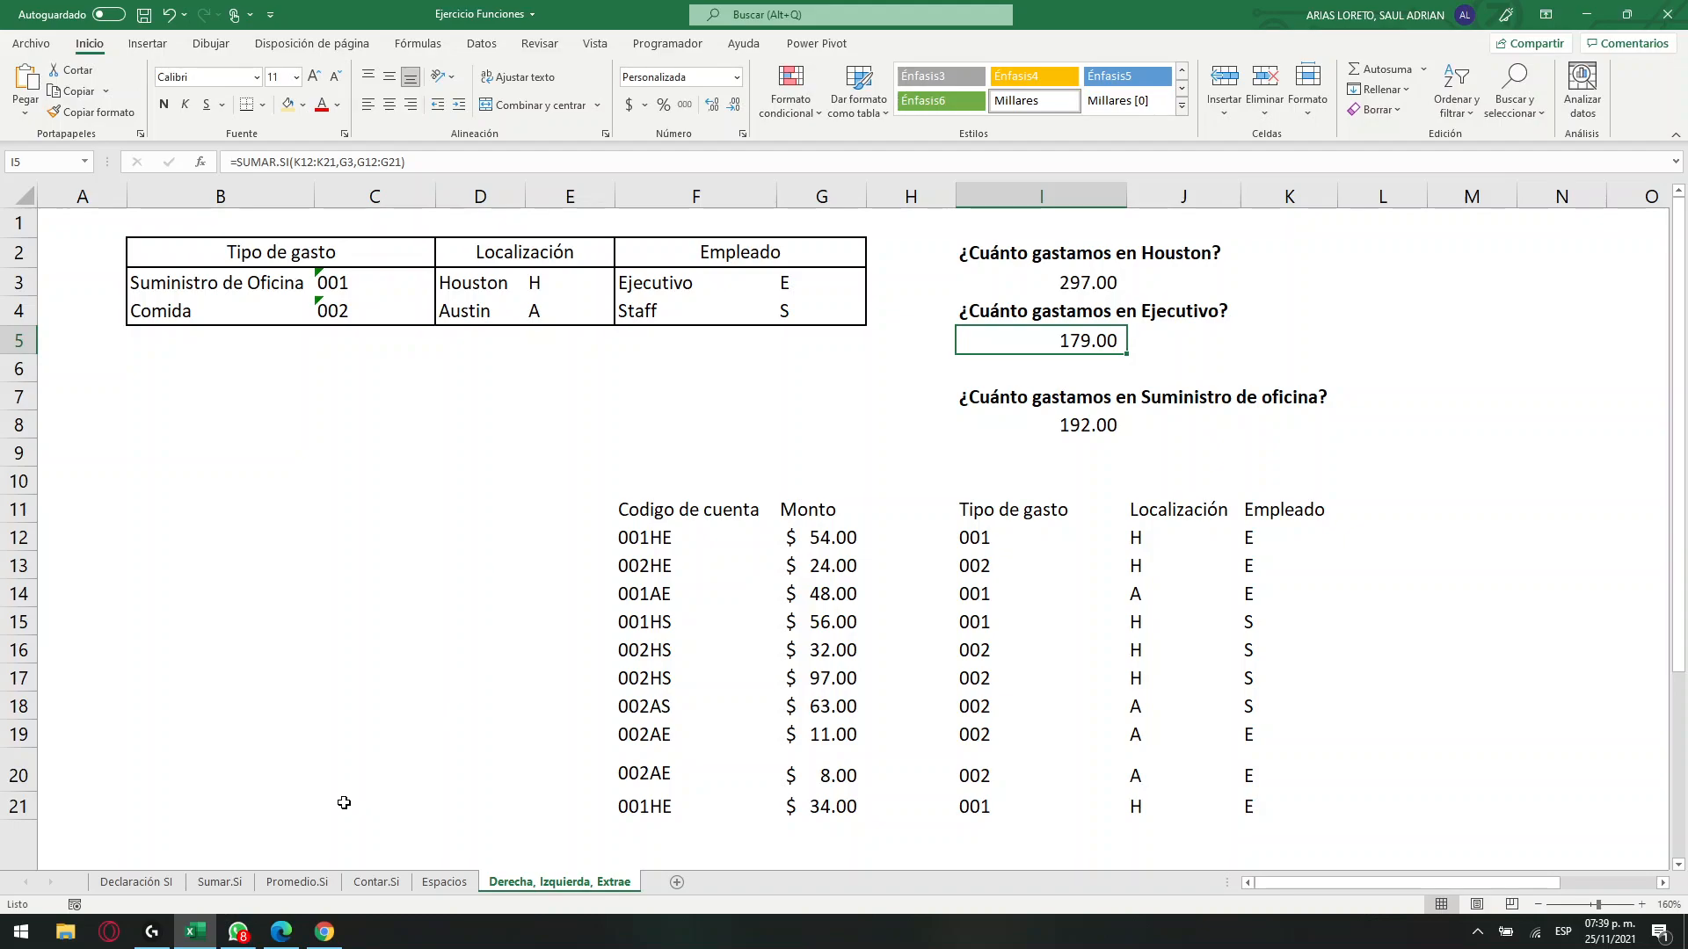
On the Declaración SI sheet, enter the heading "Operadores de comparacion" in J4.
click(126, 884)
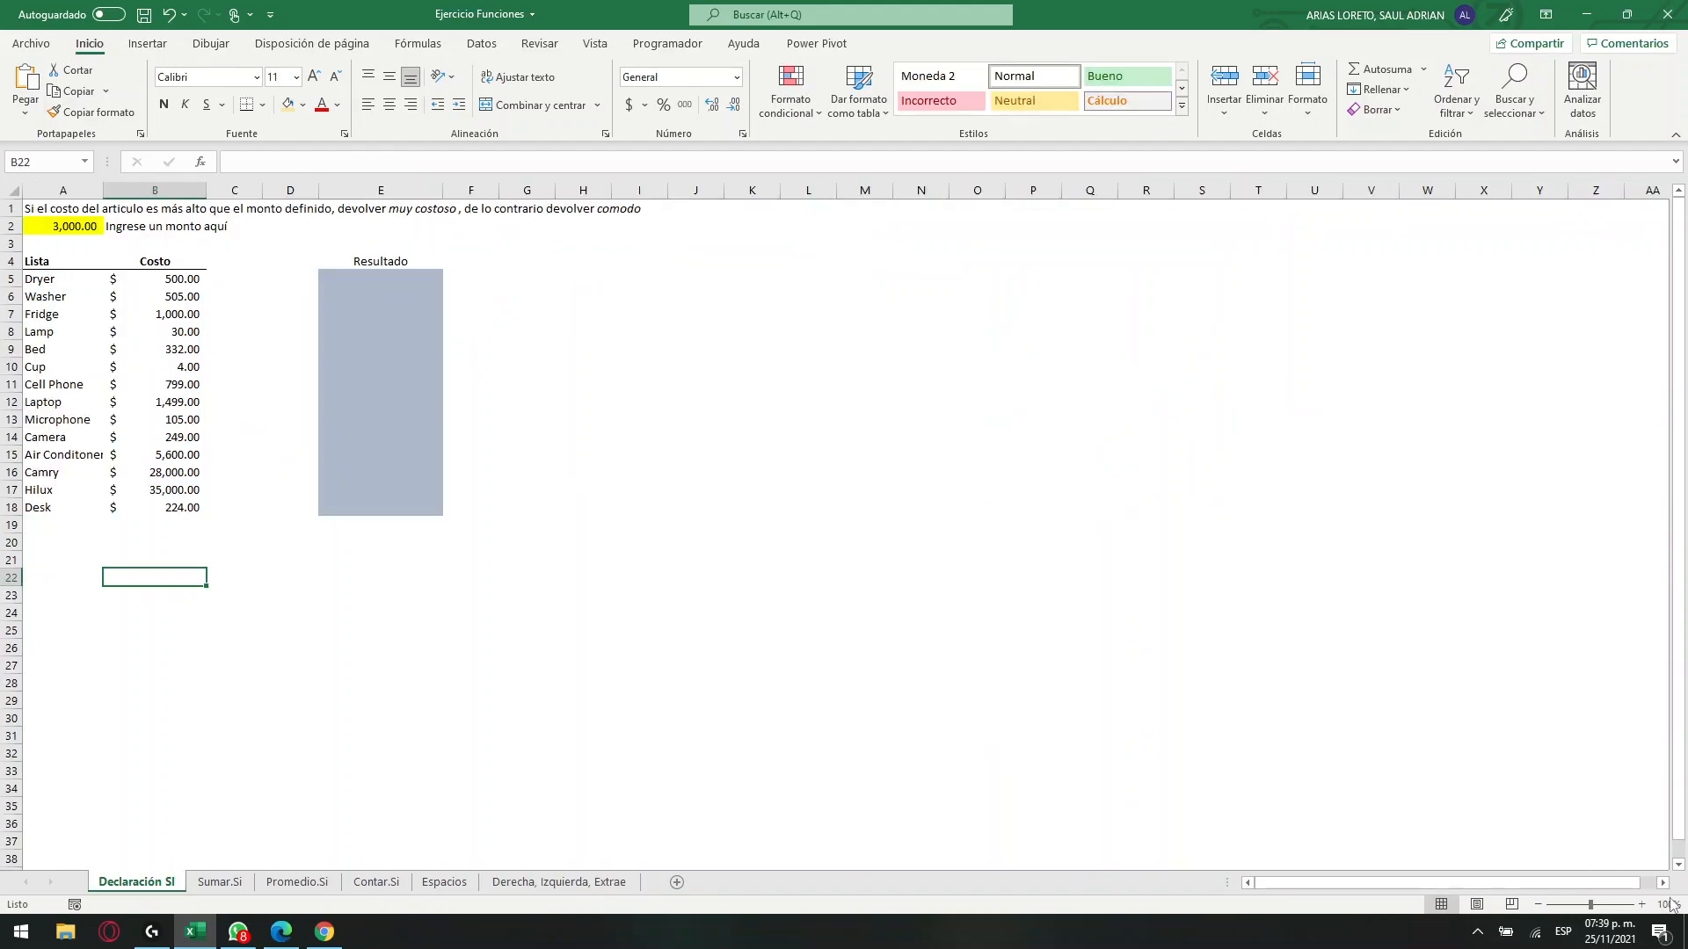
click(1641, 904)
click(1641, 904)
click(1642, 905)
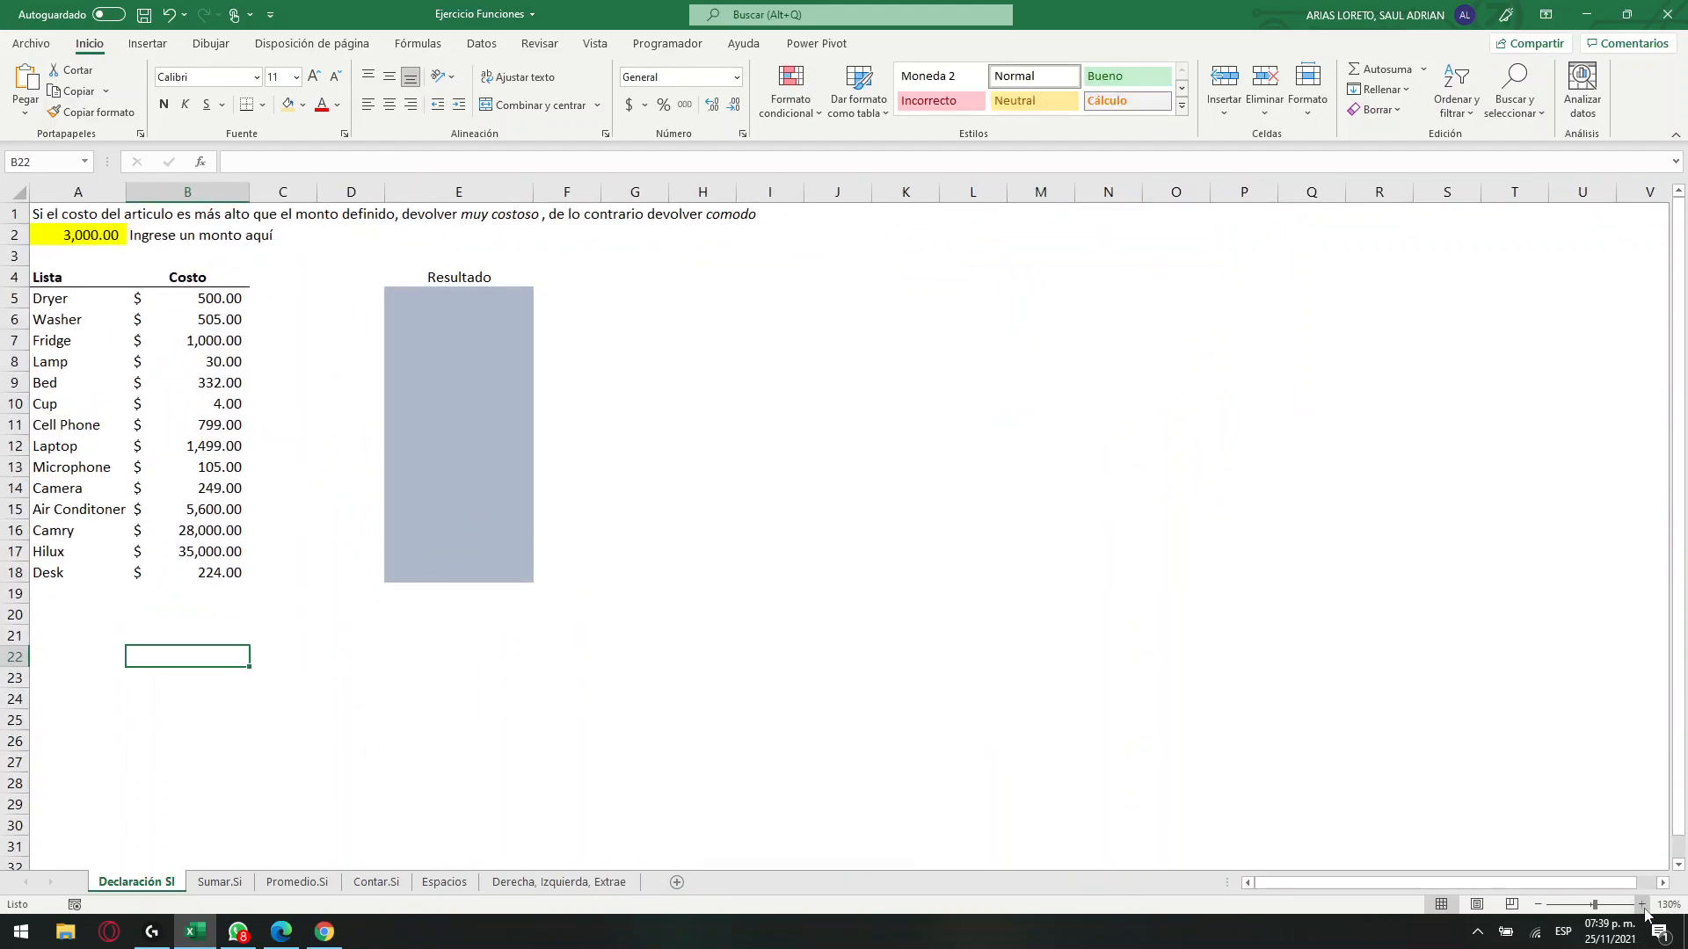
click(1641, 905)
click(1642, 904)
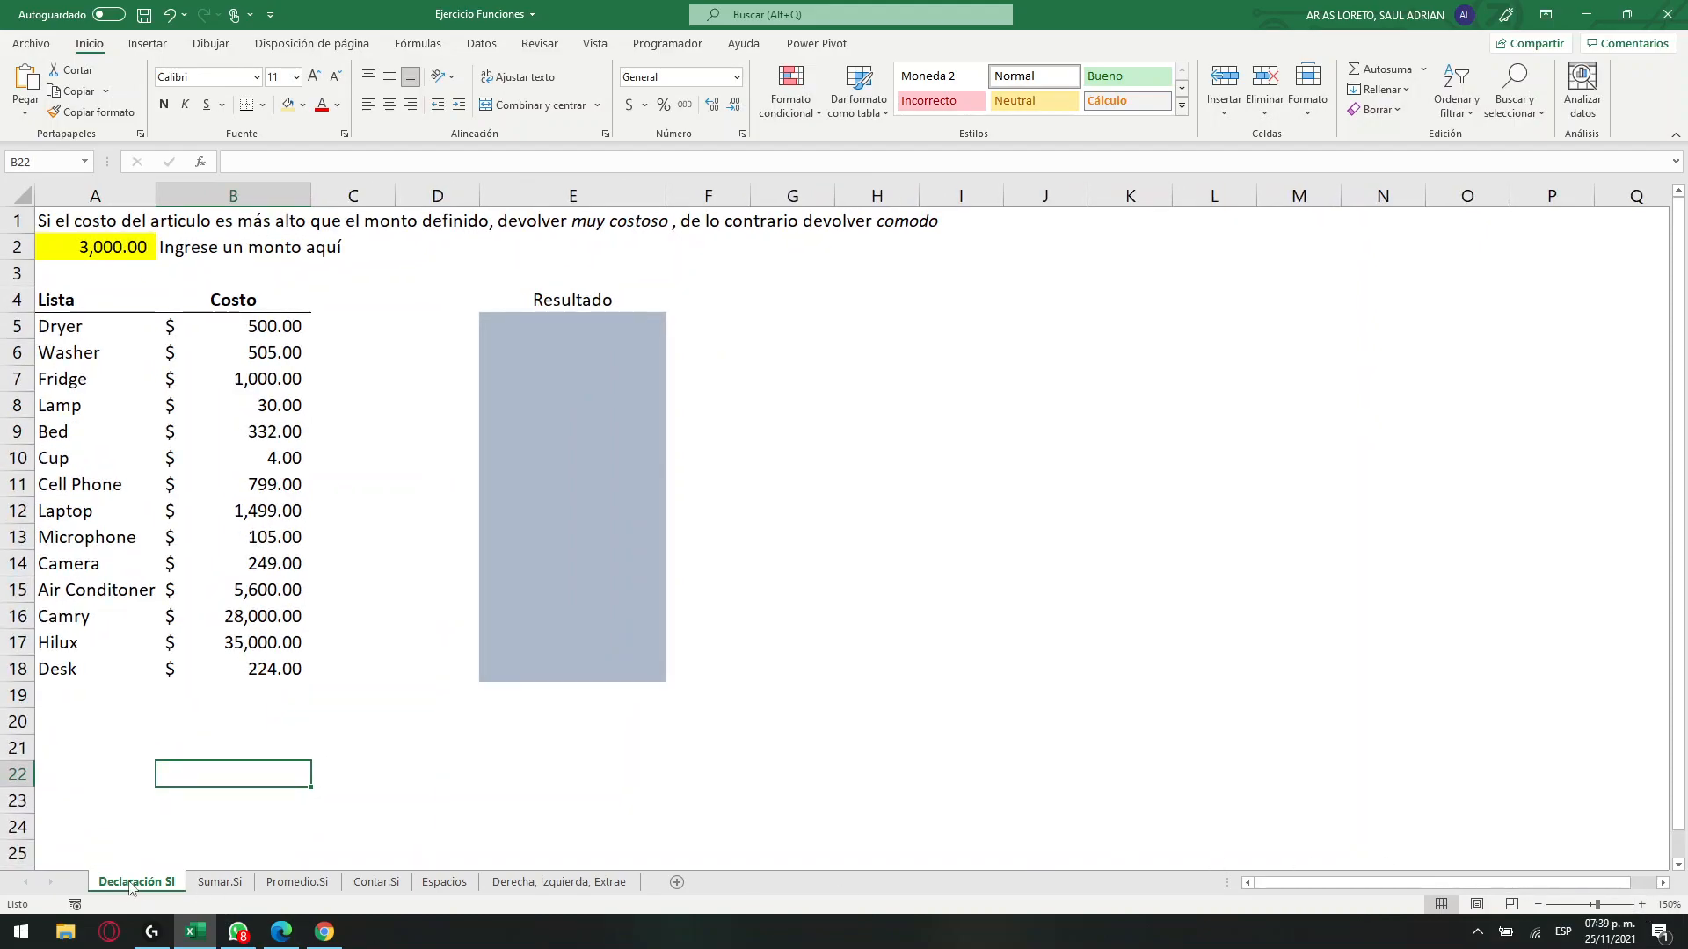
click(964, 331)
click(1056, 305)
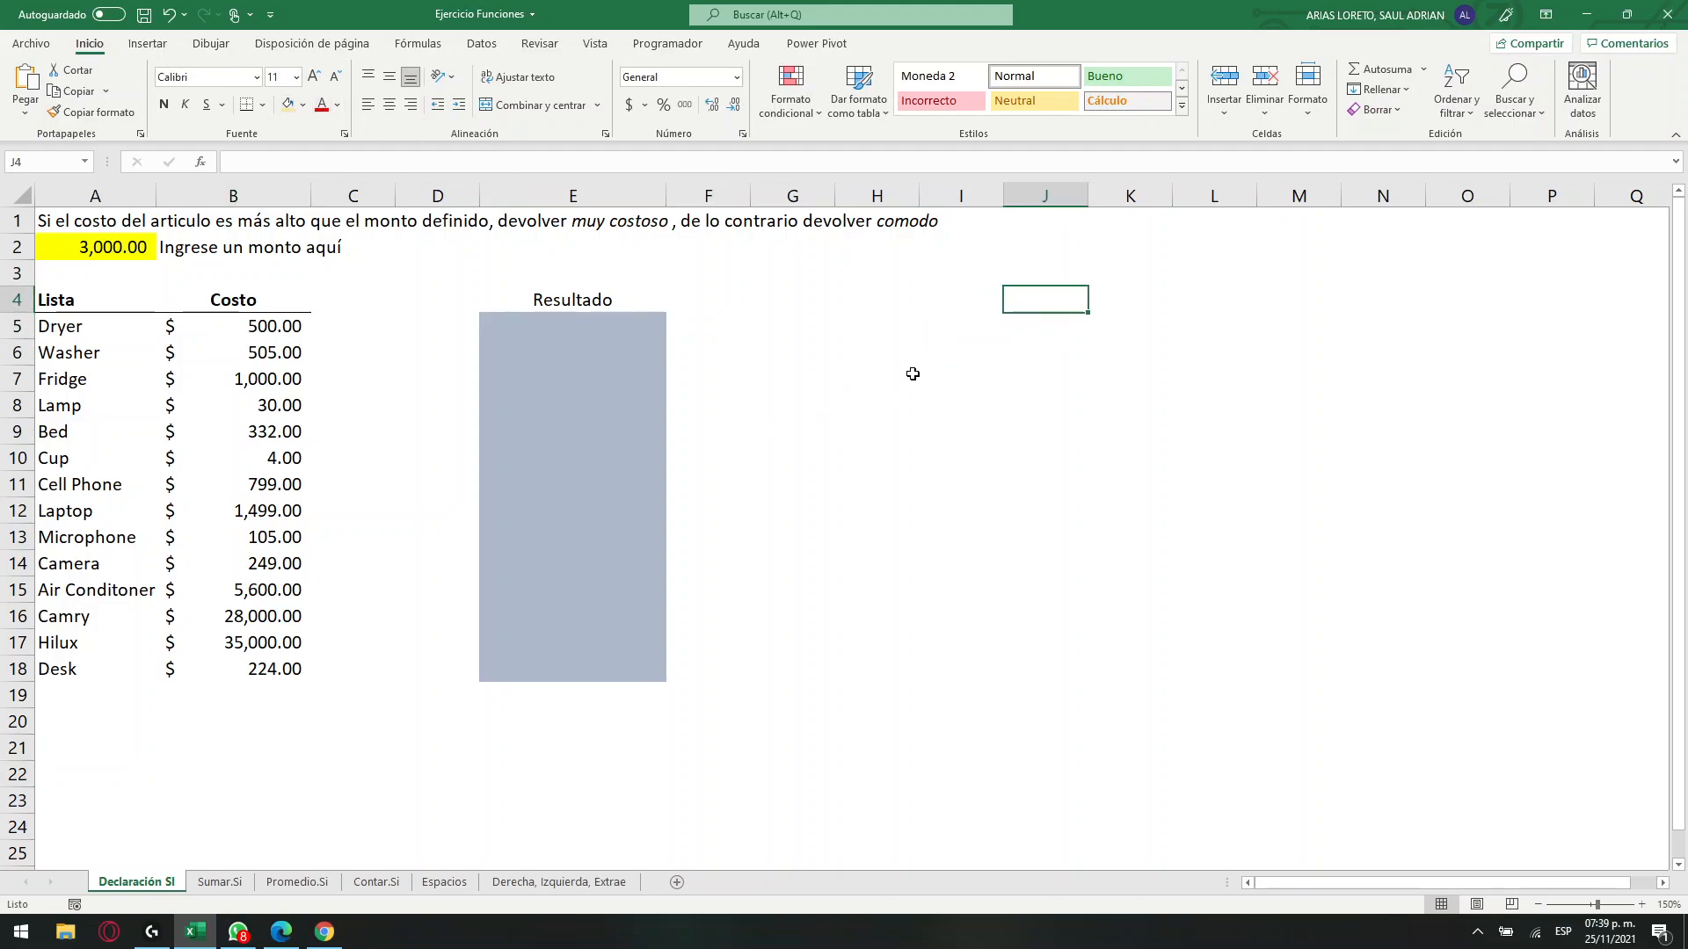
text(Operadores de comparacion)
key(Return)
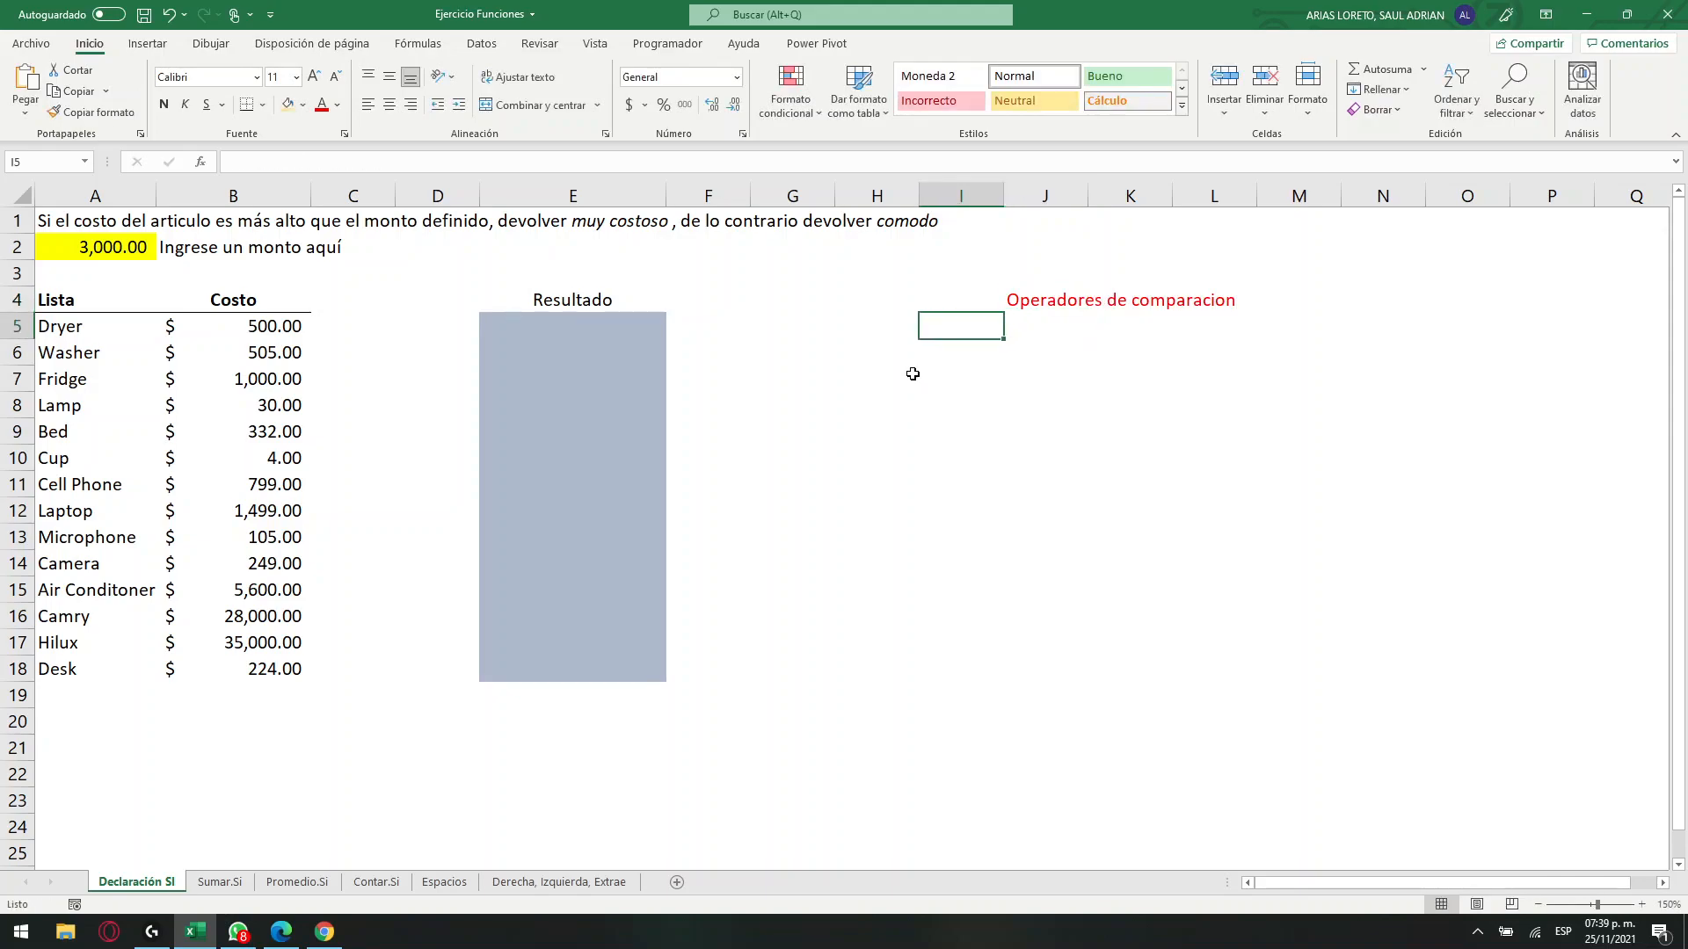
List the comparison operators <, >, <= and >= in K5:K8, one per cell.
key(Right)
key(Right)
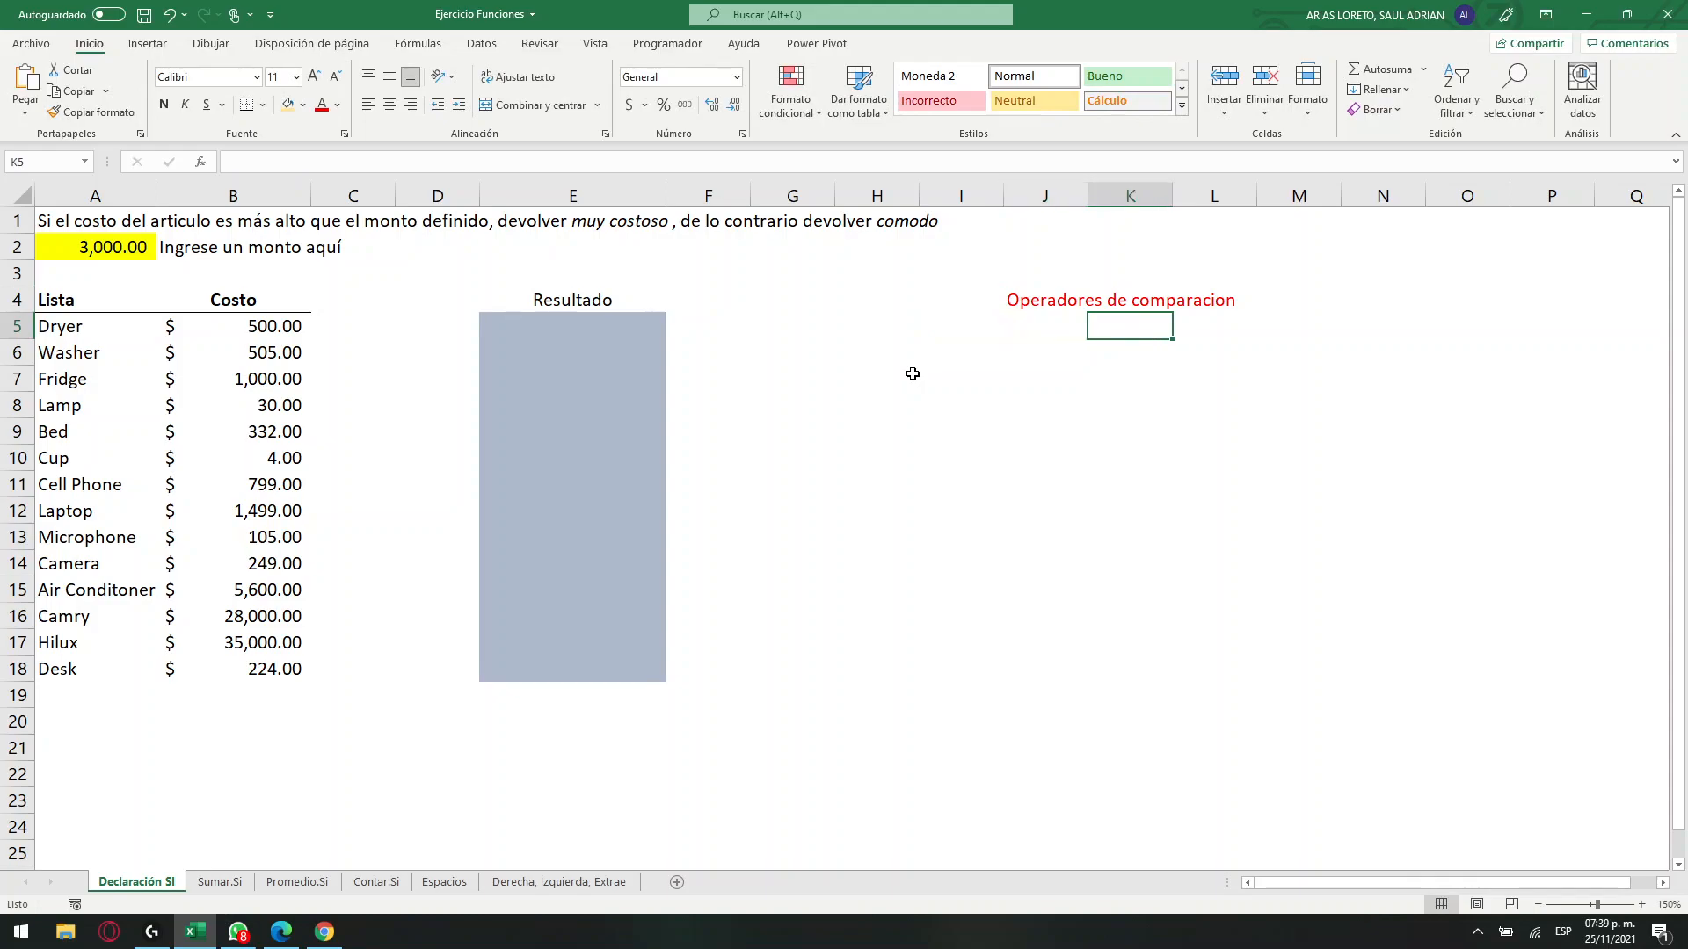
key(alt+shift)
text(<)
key(Return)
text(>)
key(Return)
text(<=)
key(Return)
text(>)
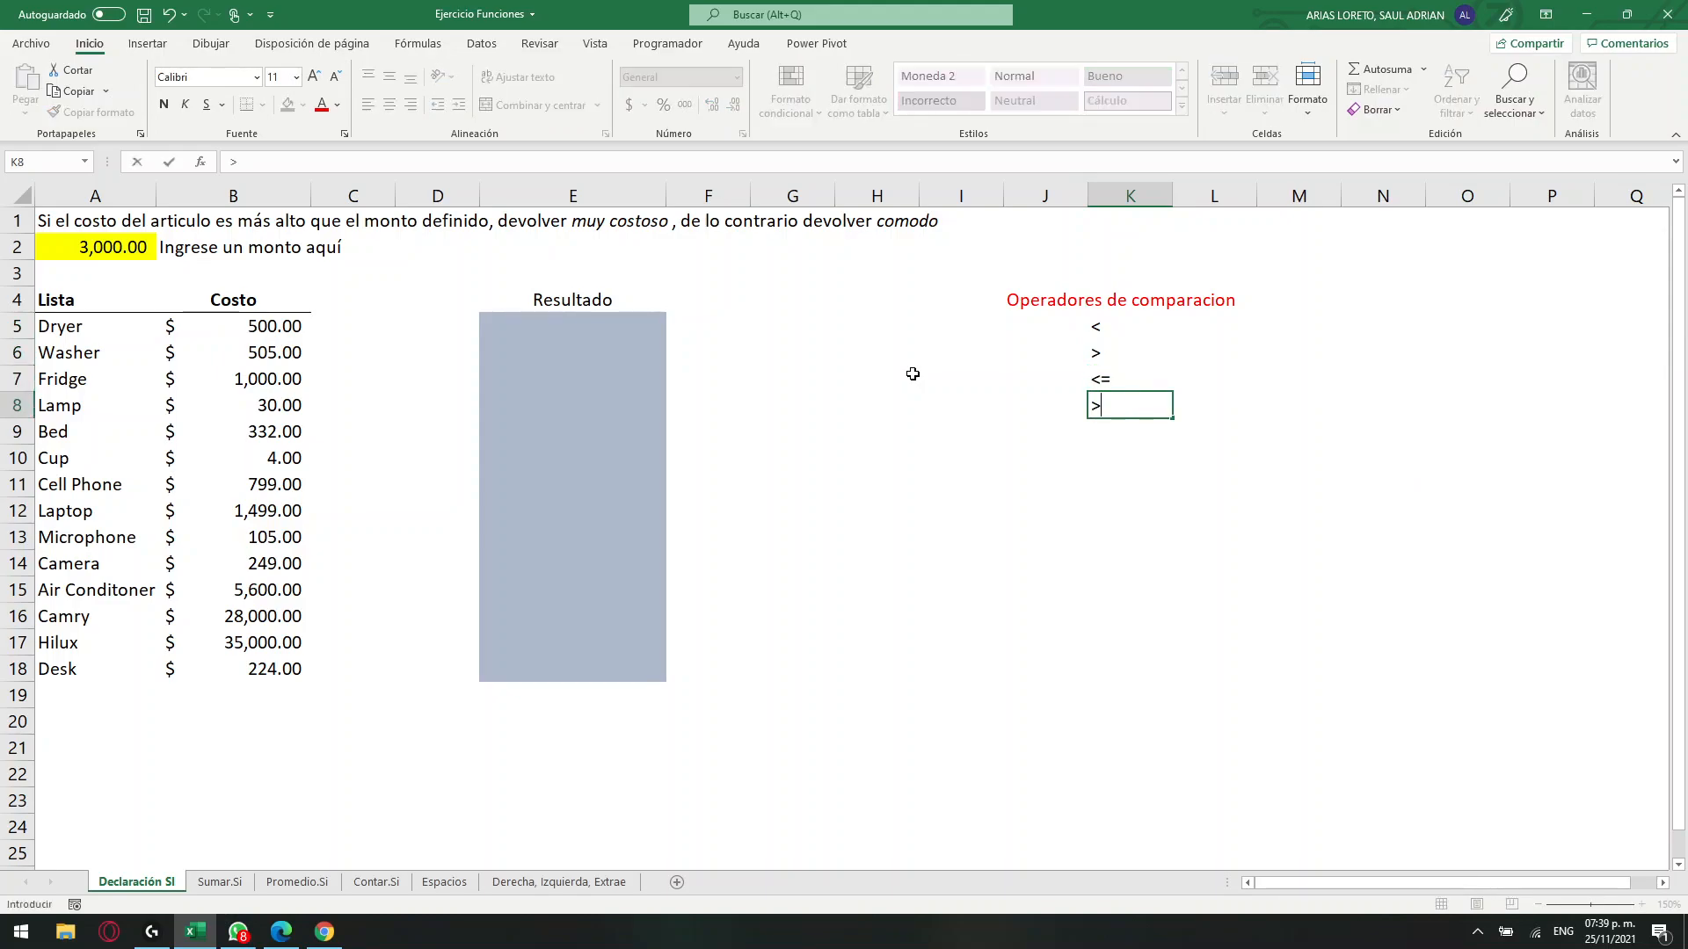
text(=)
key(Return)
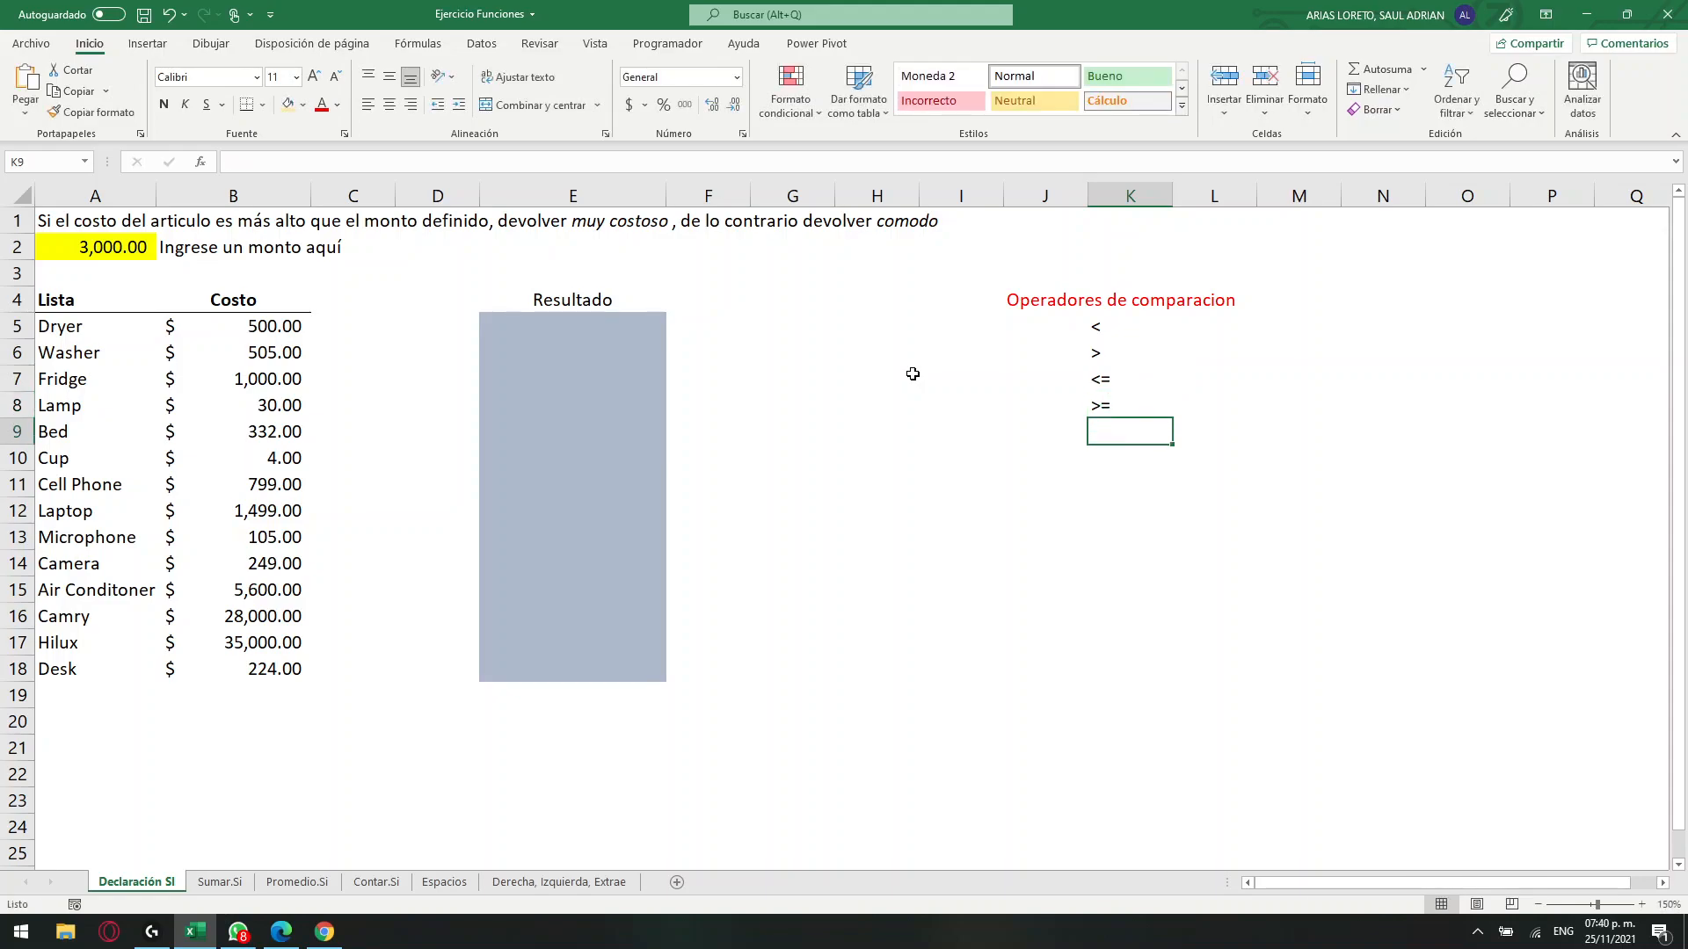
Add the equality operator = as text in K9 and the operator != in K10.
text())
key(BackSpace)
text(=)
key(Down)
key(BackSpace)
key(BackSpace)
key(BackSpace)
key(BackSpace)
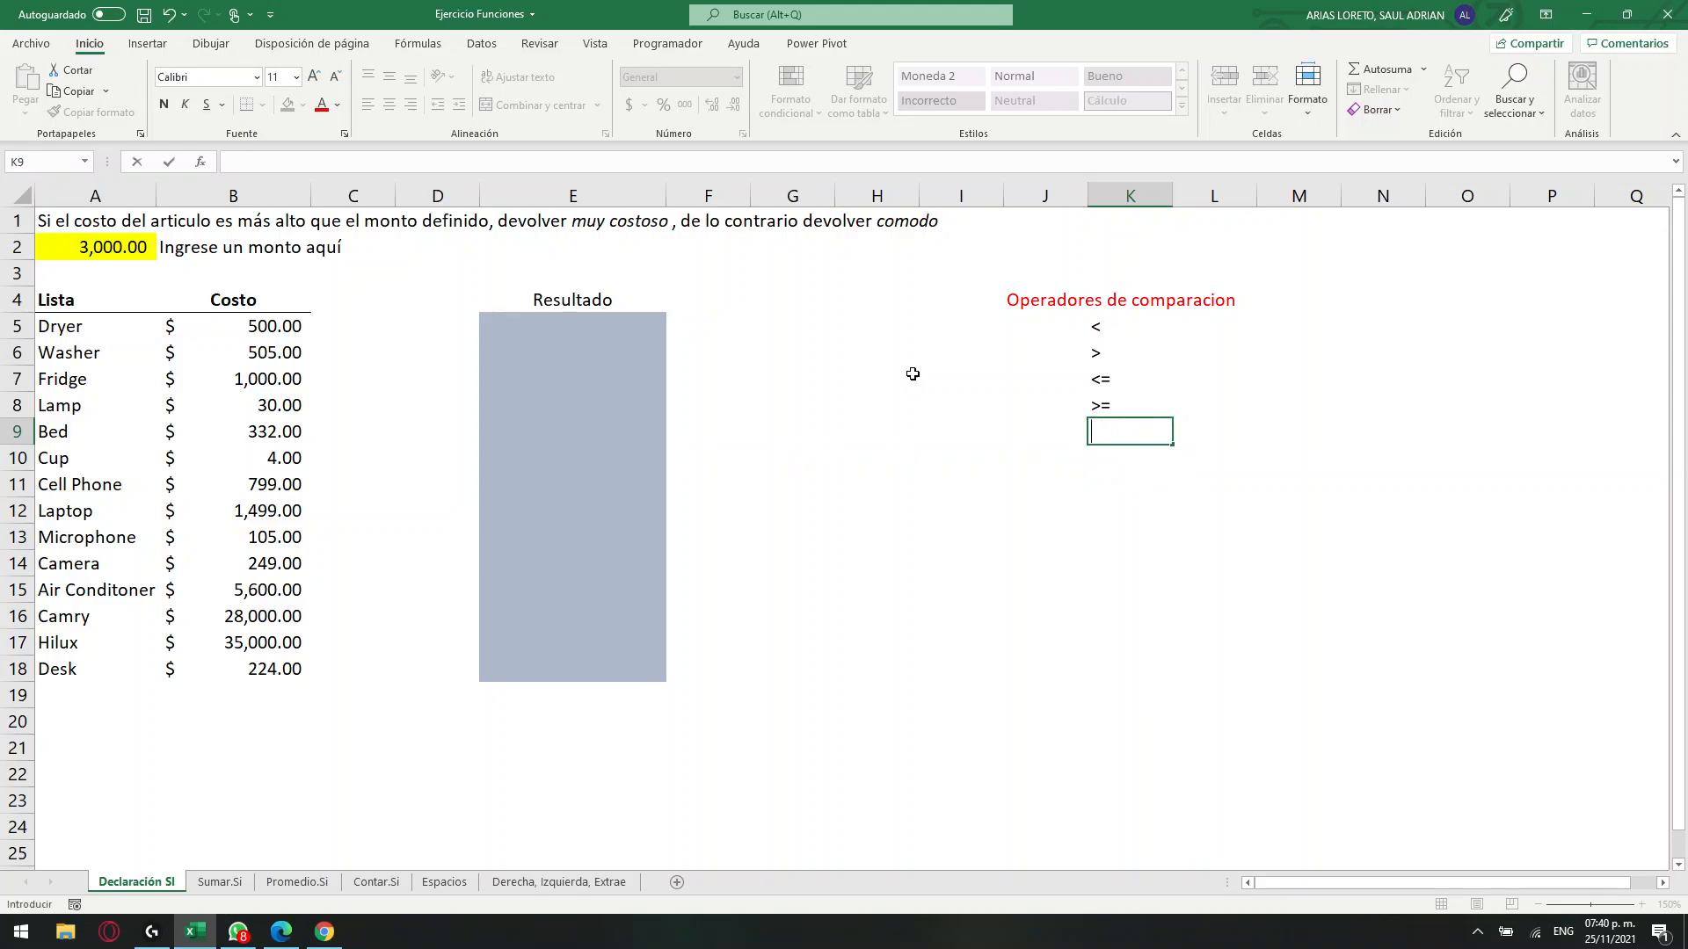
text('=)
key(Return)
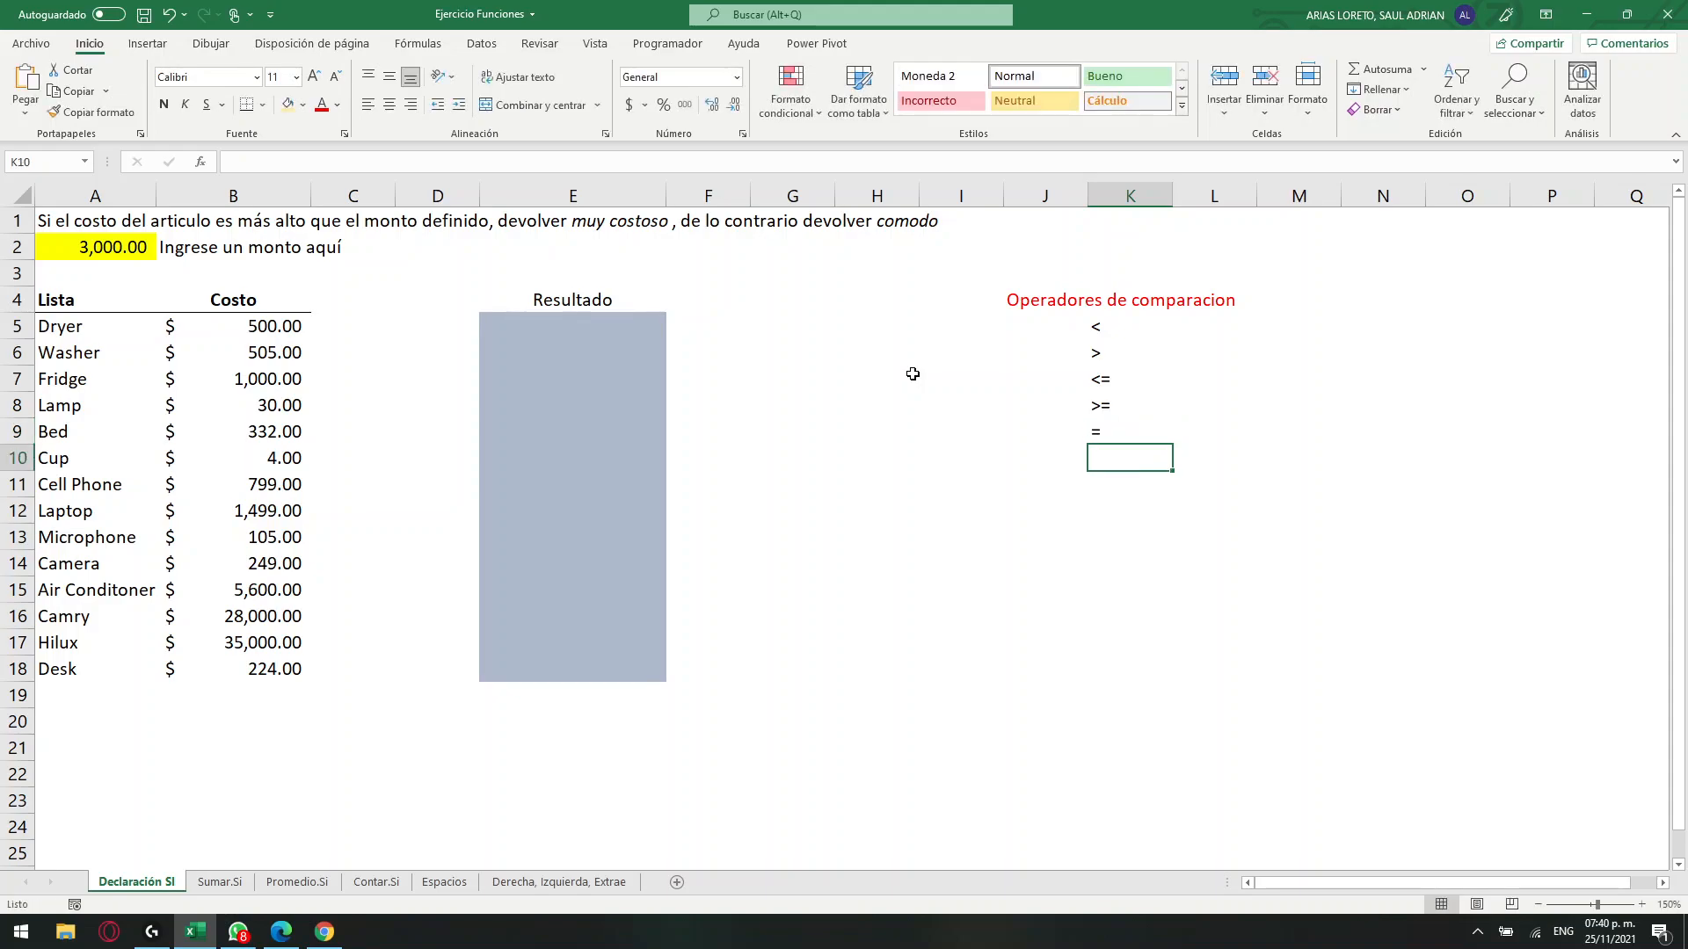
text(!=)
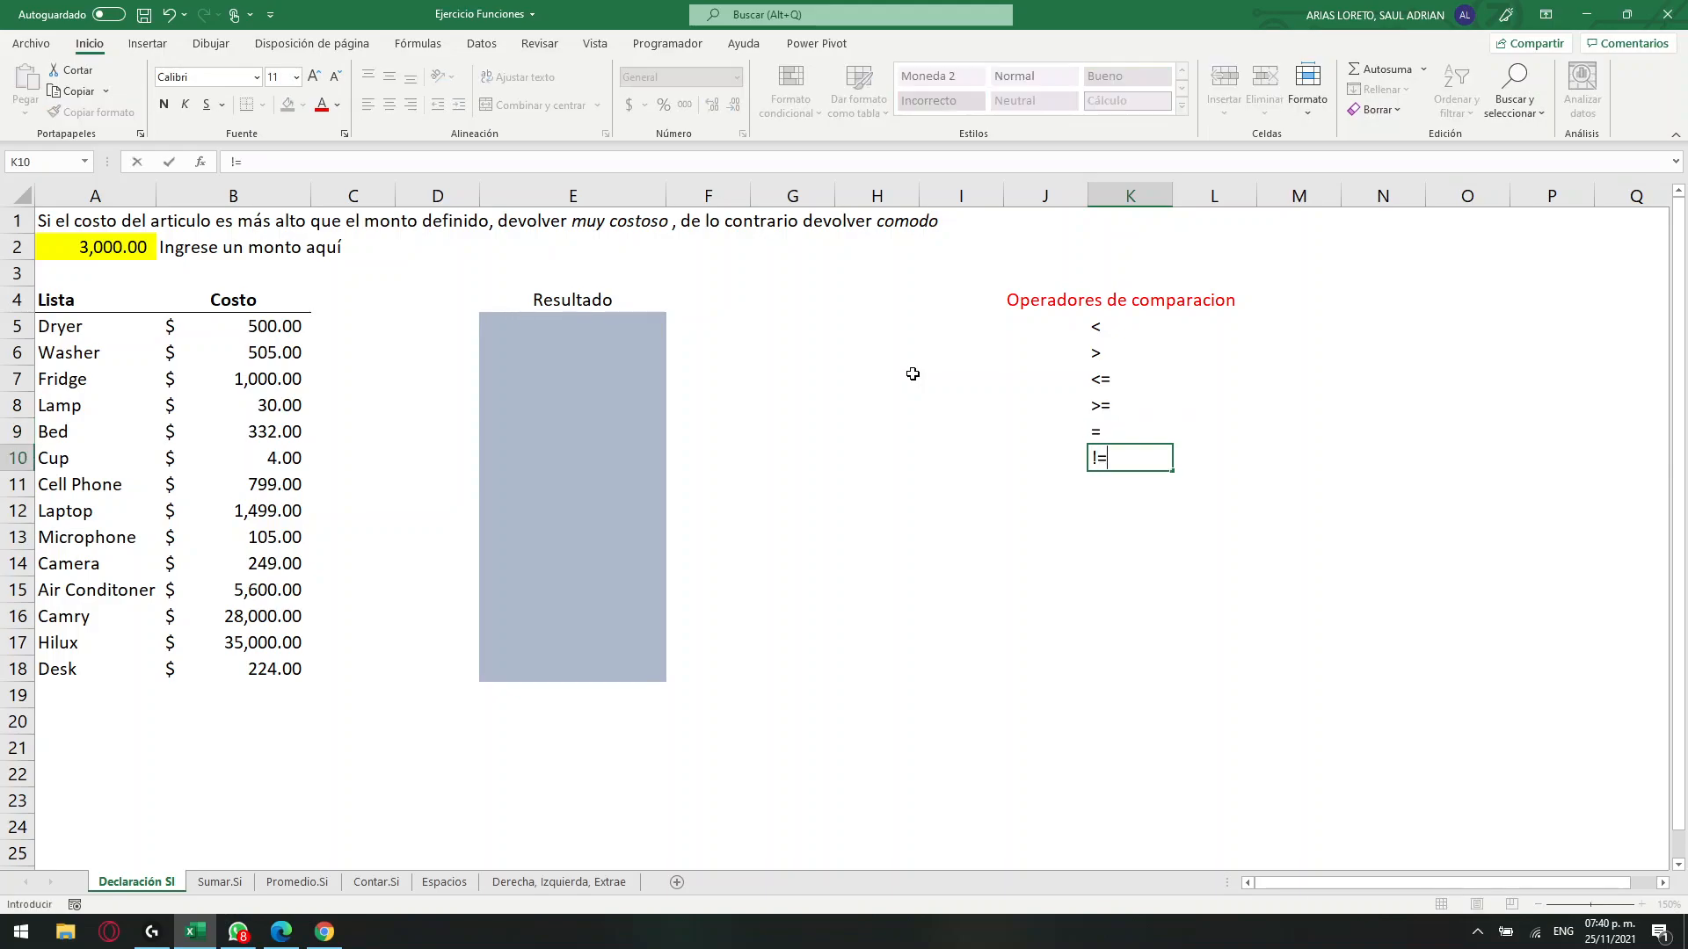
key(Return)
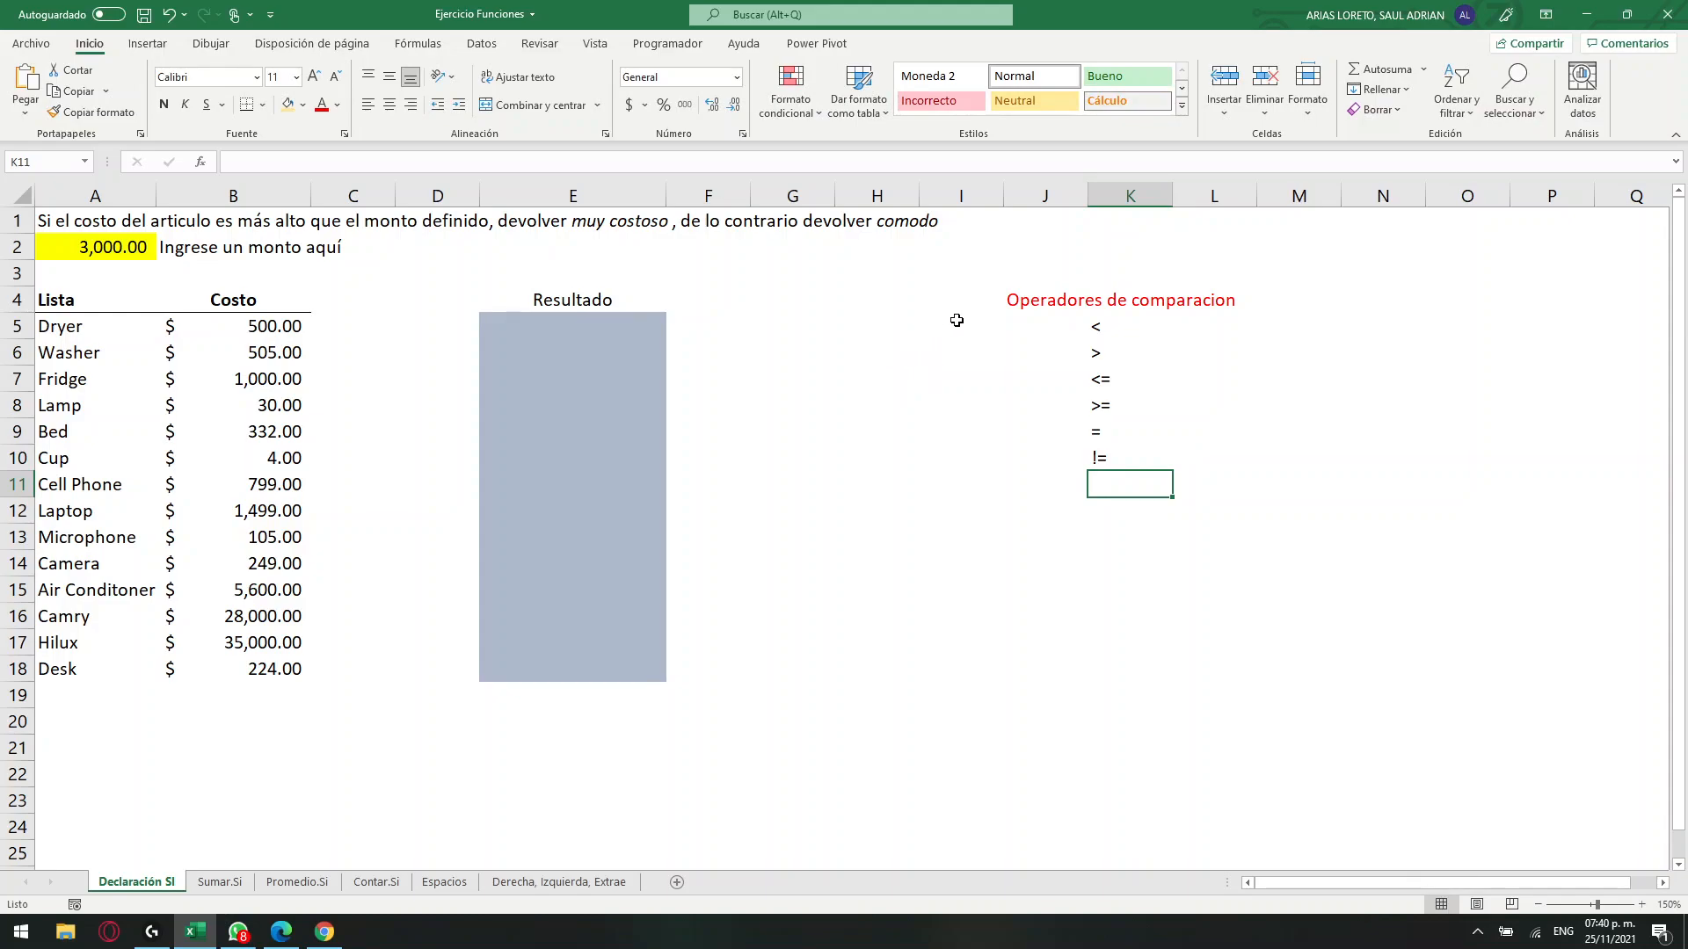
Enter A in J5 and fill it down to J10 beside every operator.
click(1037, 327)
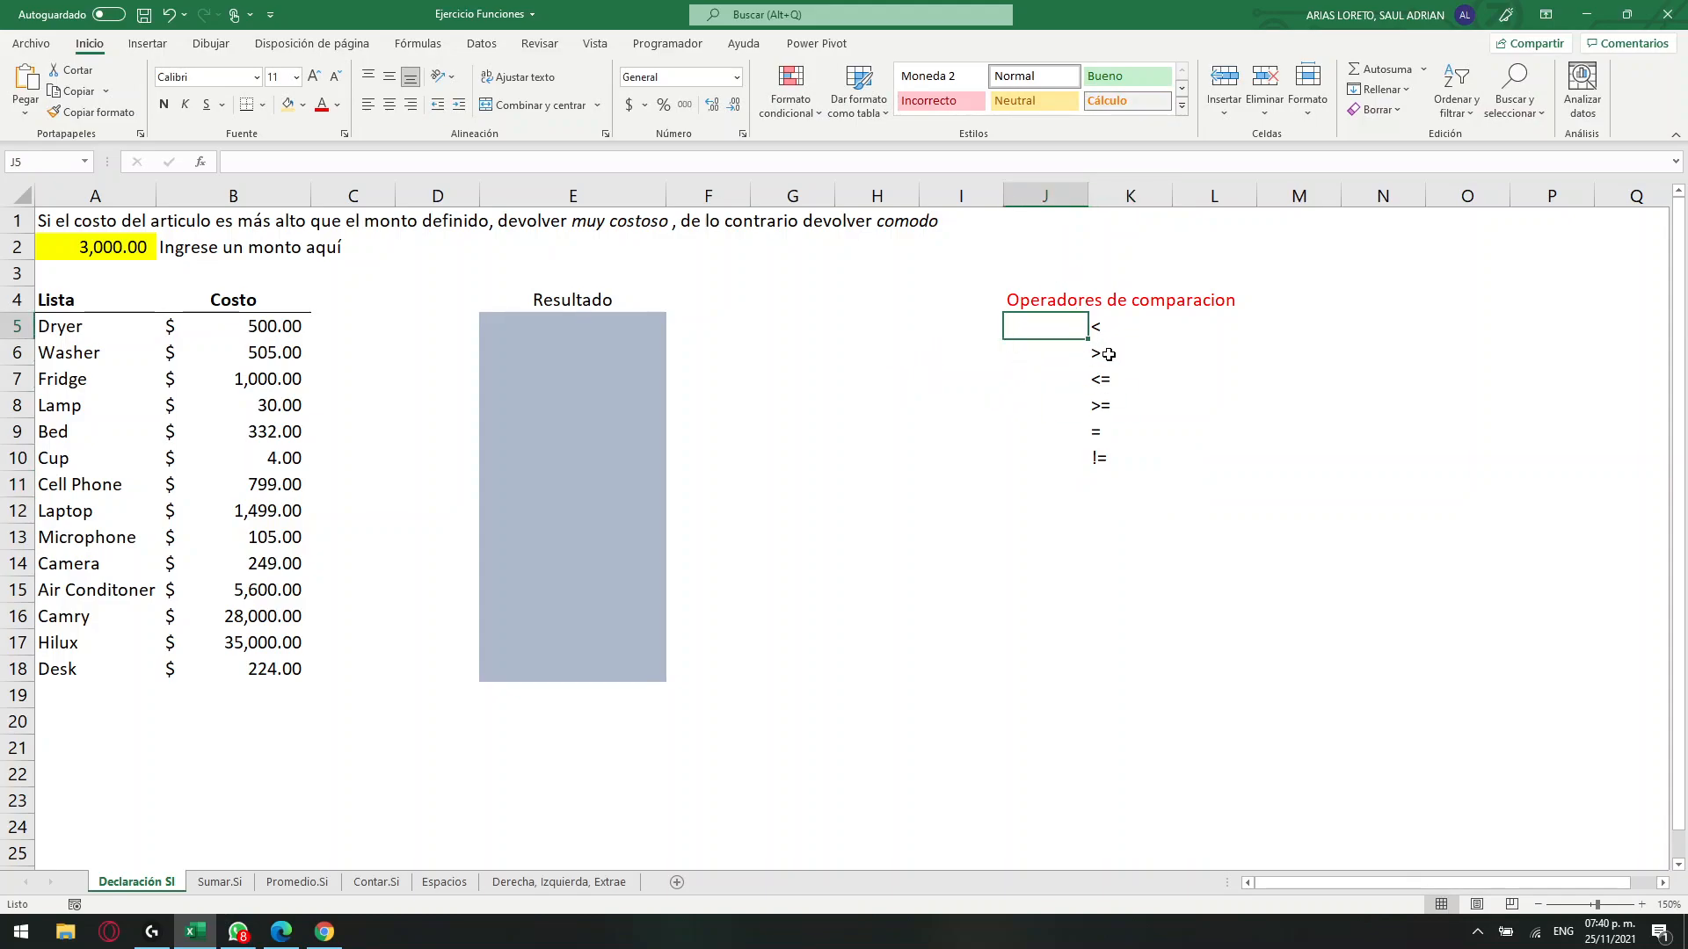
text(A)
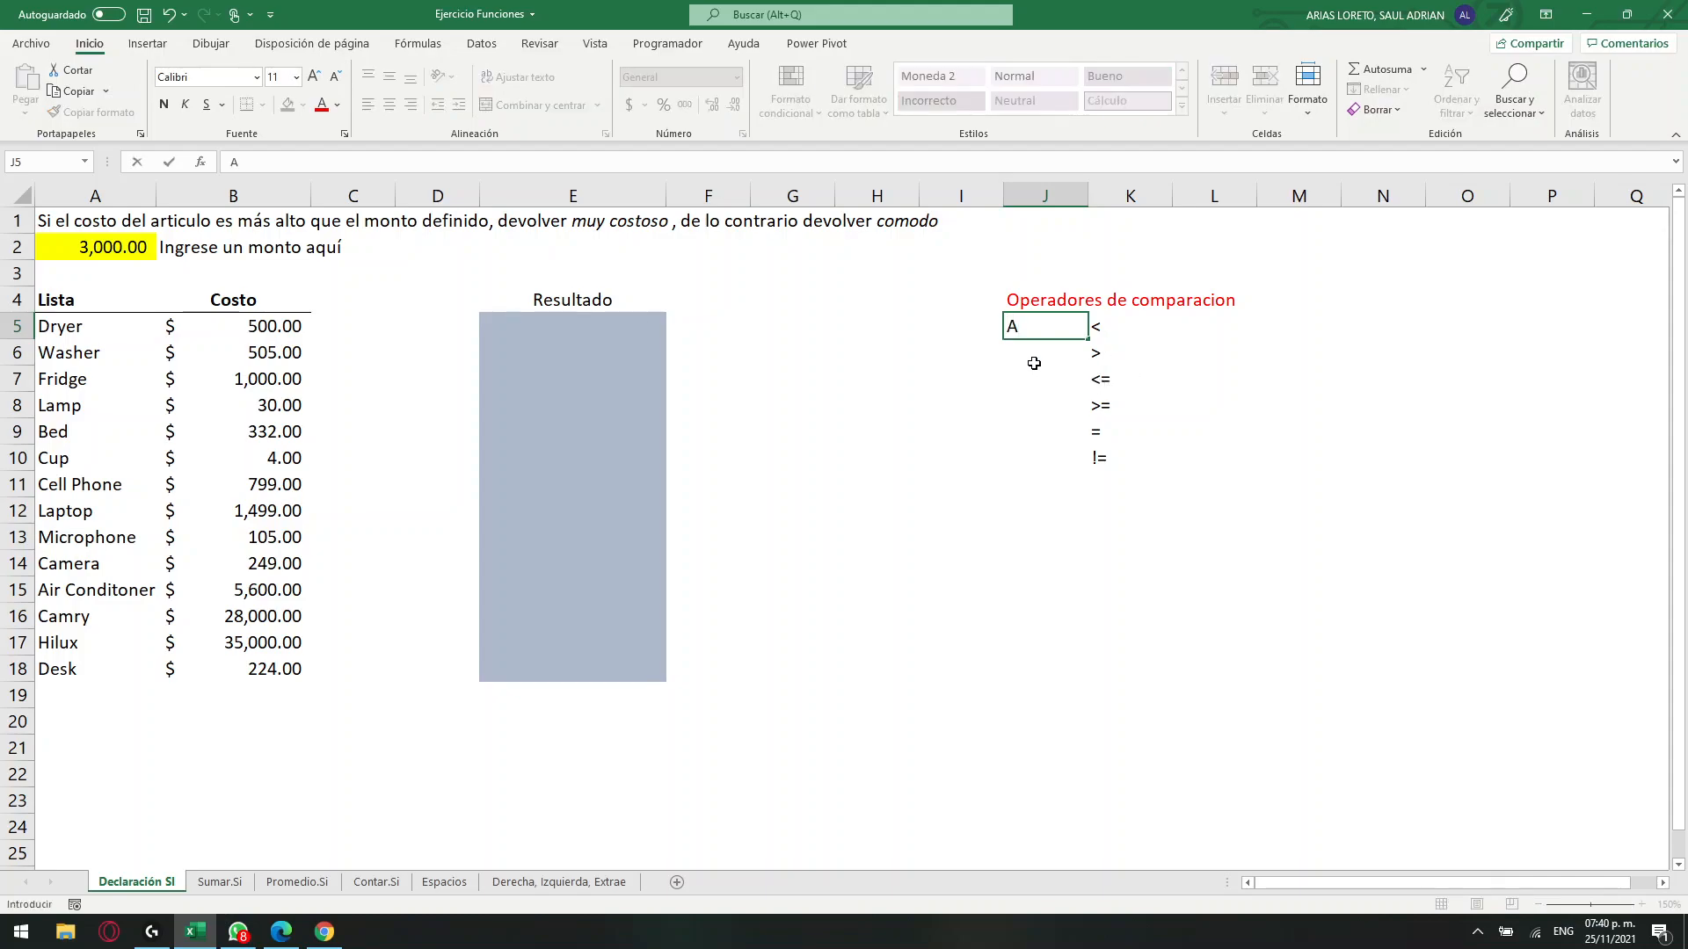
key(Return)
click(1072, 332)
drag(1088, 340, 1081, 463)
Enter B in L5 and fill it down to L10 as the second operand of each comparison.
click(1136, 331)
click(1178, 331)
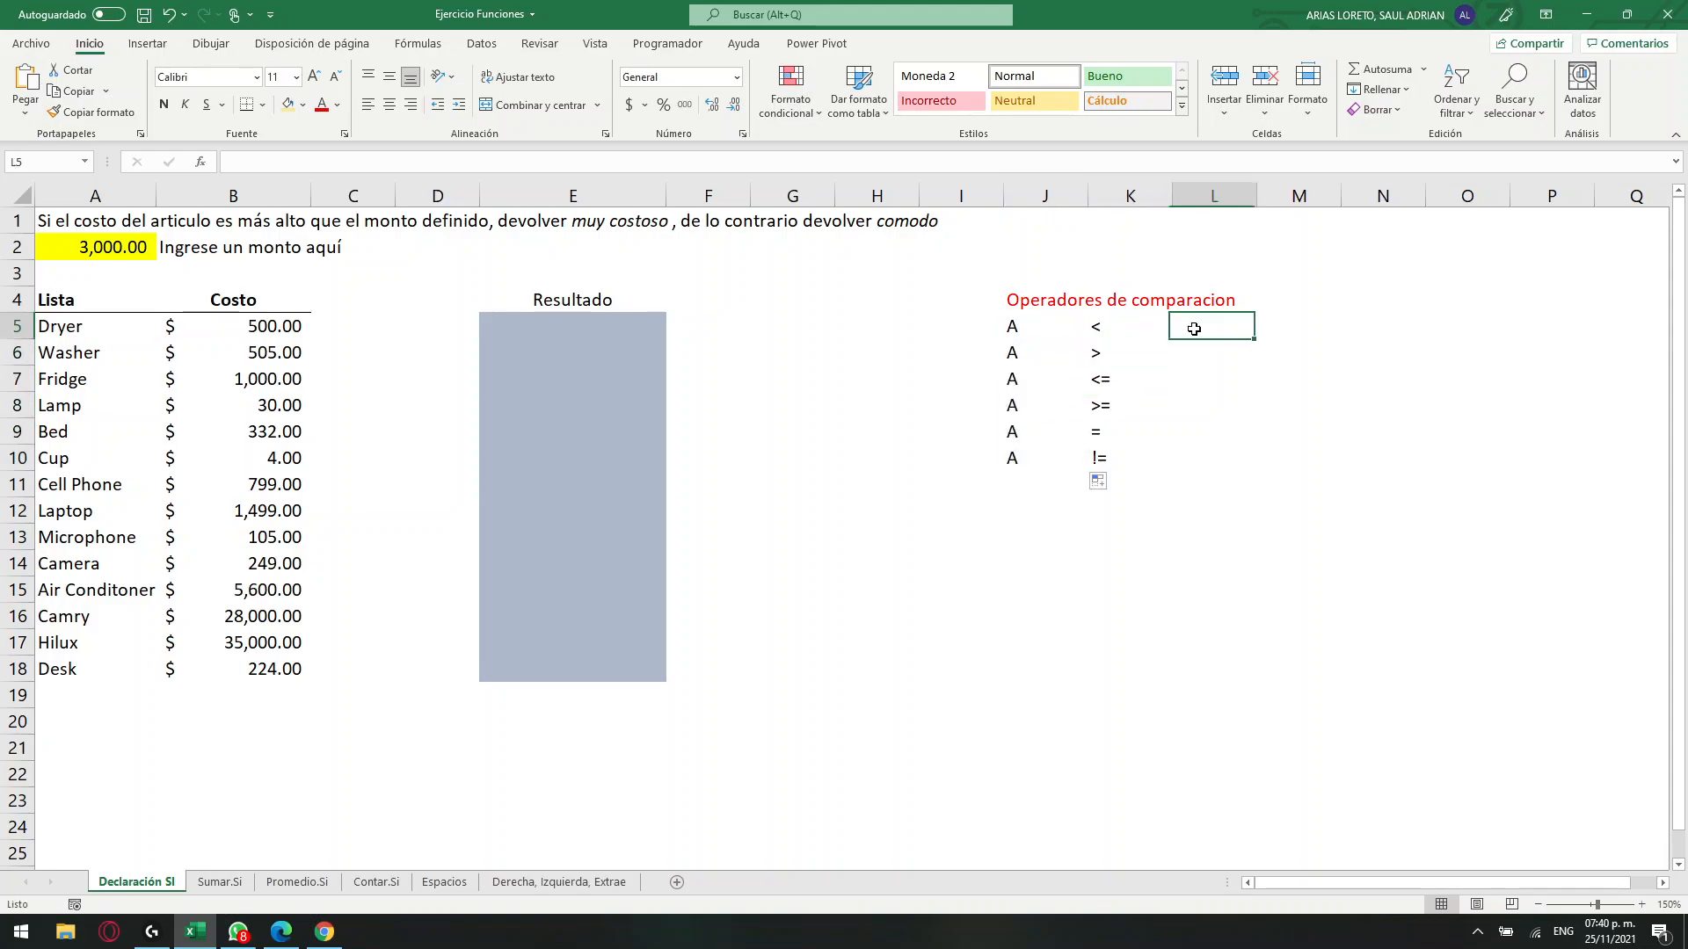
text(b)
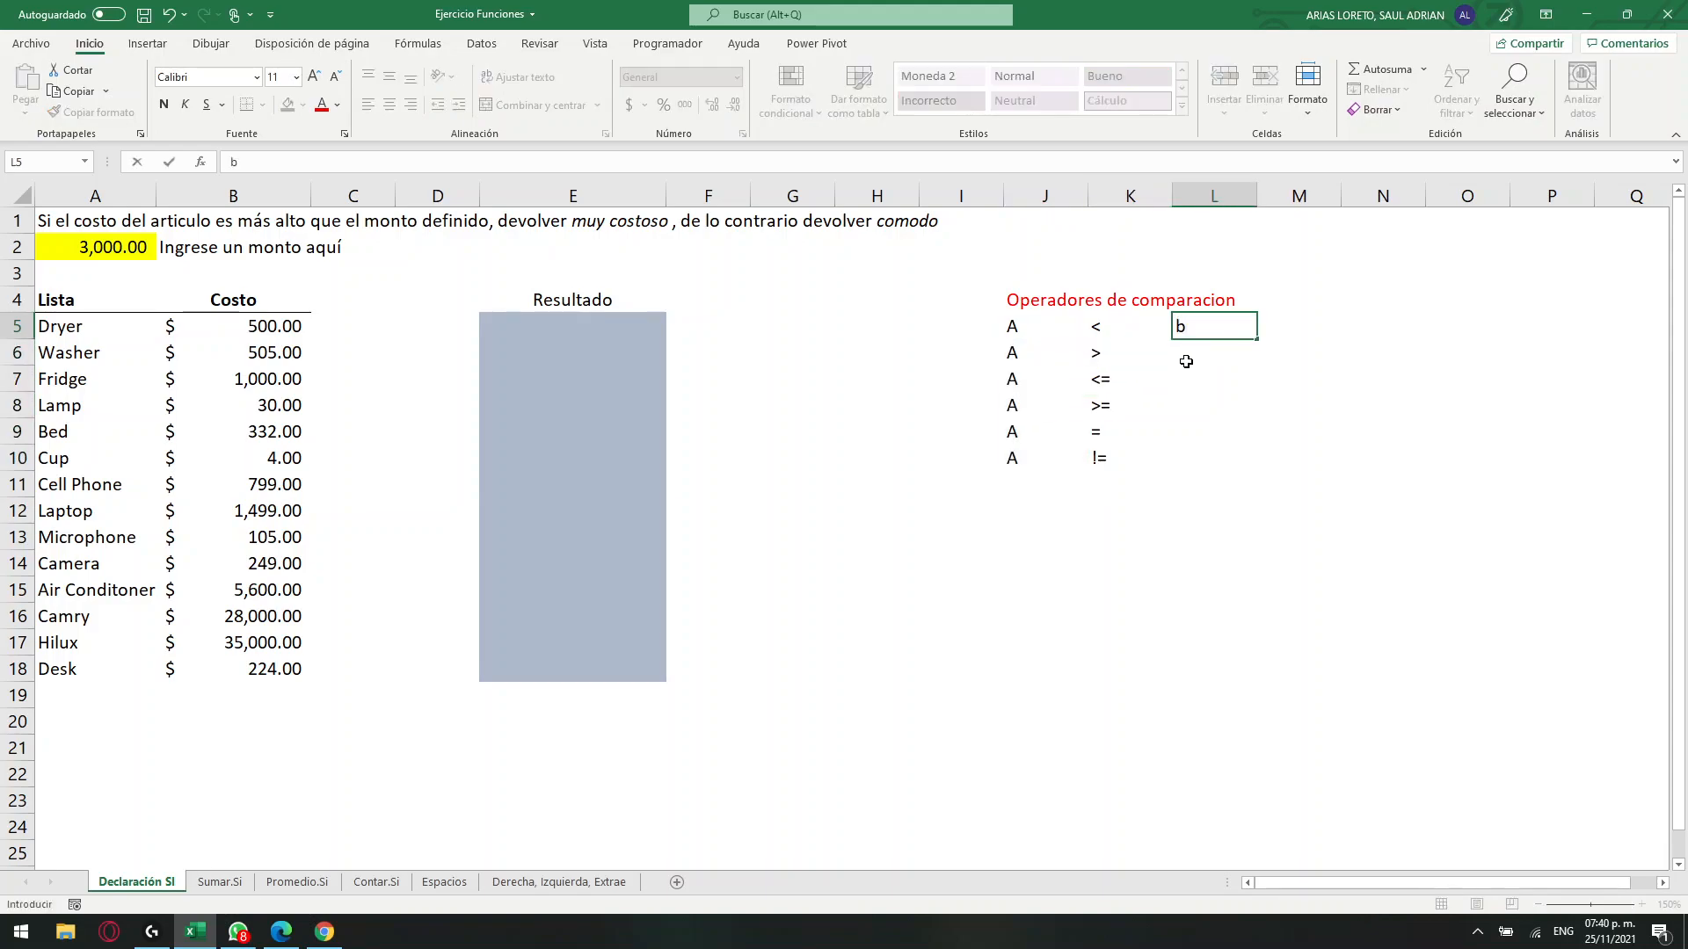
key(BackSpace)
text(b)
key(BackSpace)
text(B)
key(Return)
click(1207, 329)
drag(1257, 340, 1247, 474)
Narrow column K and right-align the A entries in J5:J10.
drag(1172, 197, 1123, 203)
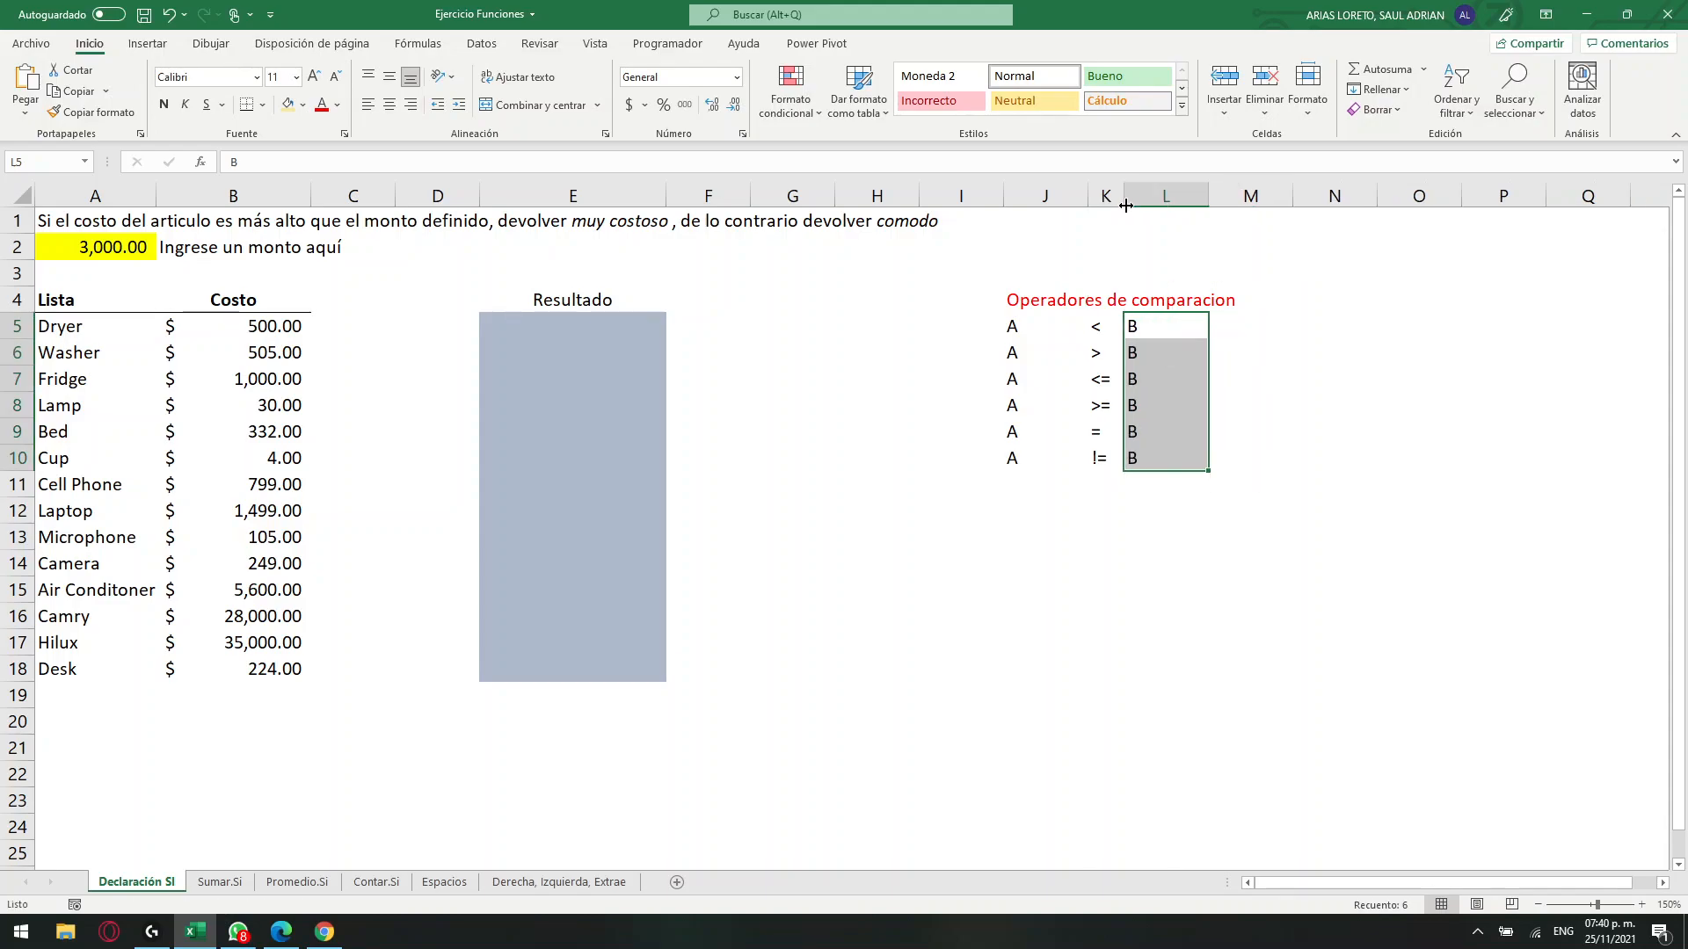
drag(1040, 328, 1037, 459)
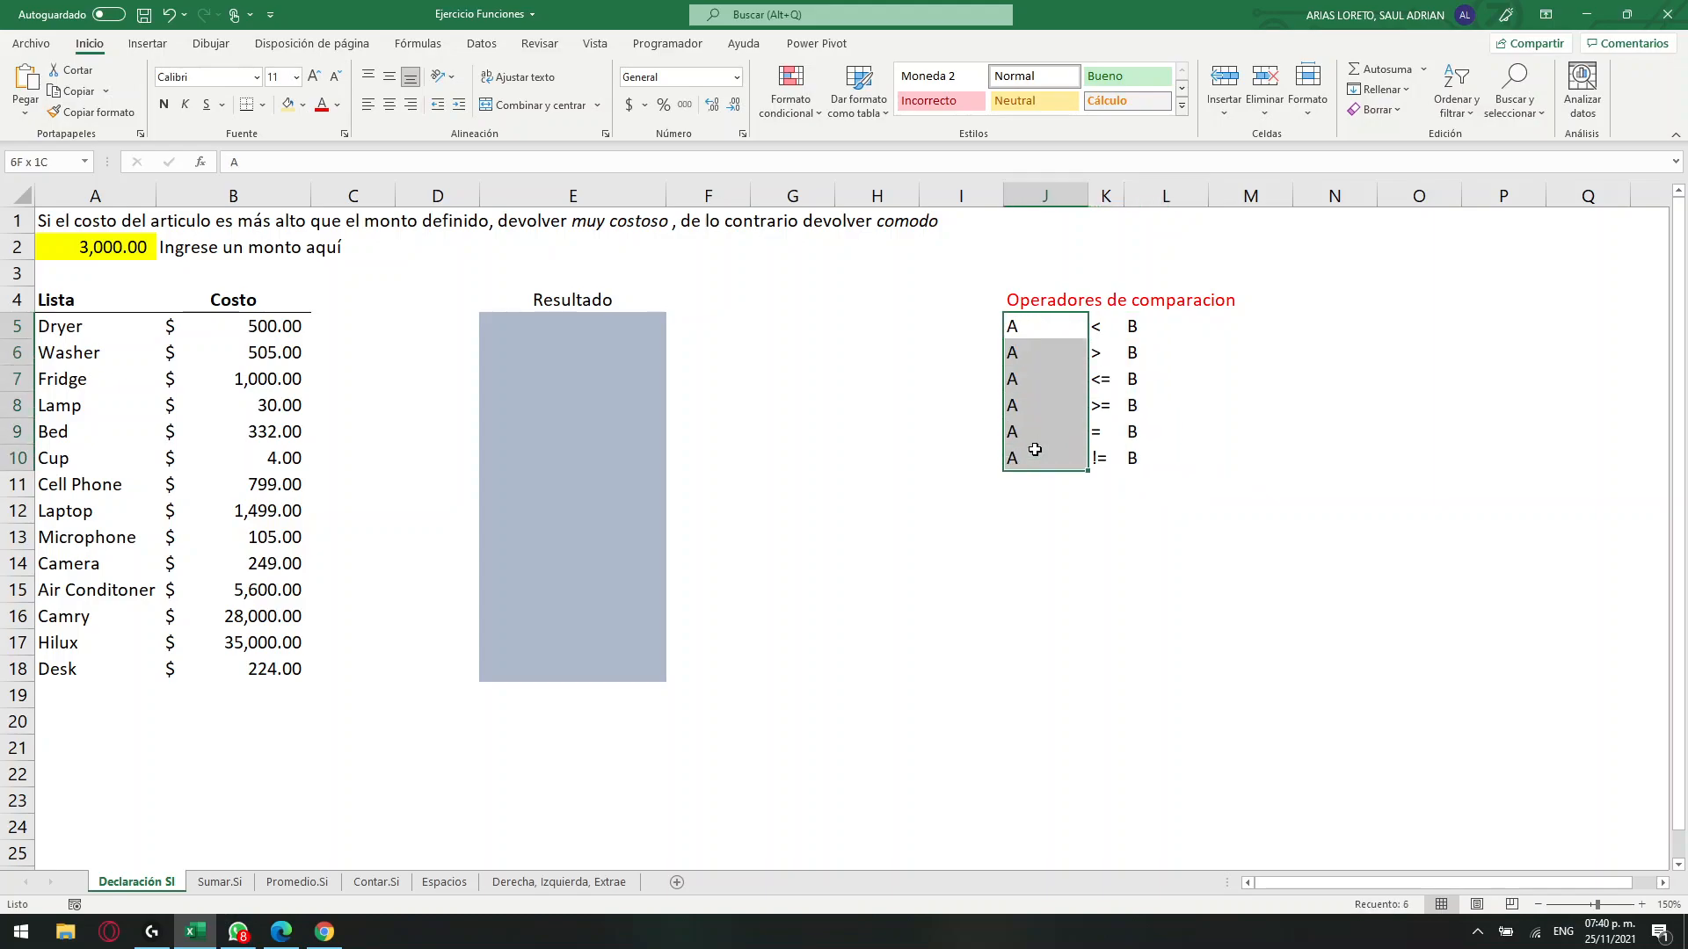
click(410, 106)
click(1164, 430)
Autofit column K to its contents and centre the operators in K5:K10 horizontally.
drag(1109, 327, 1122, 458)
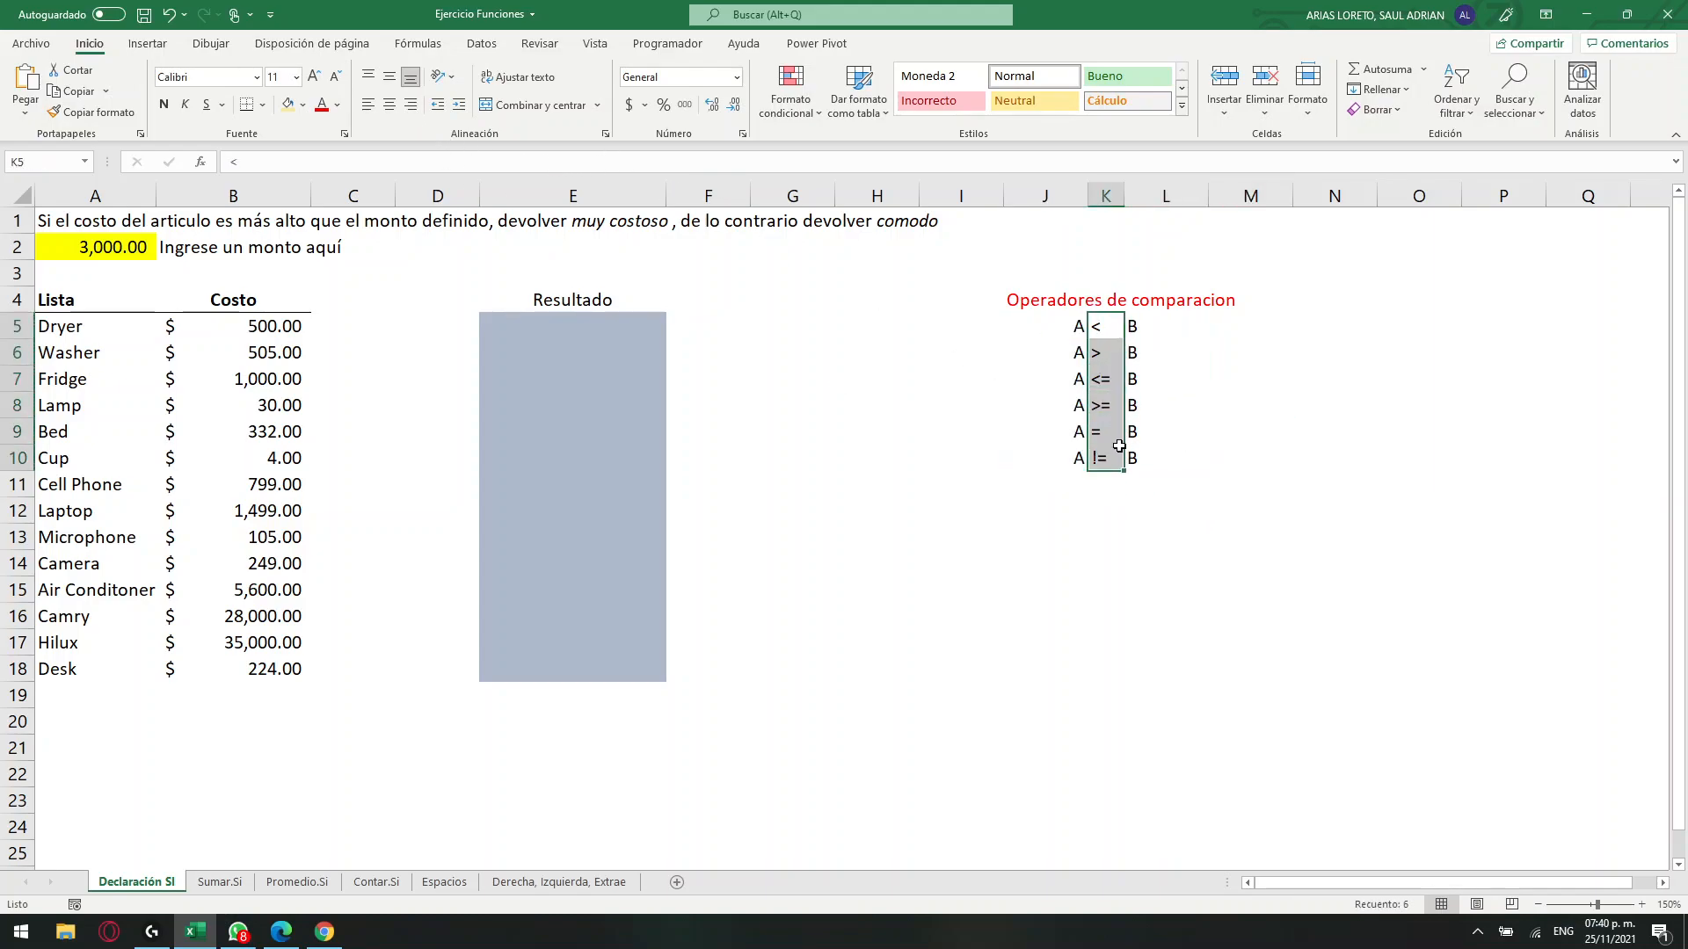
double_click(1124, 193)
click(1142, 431)
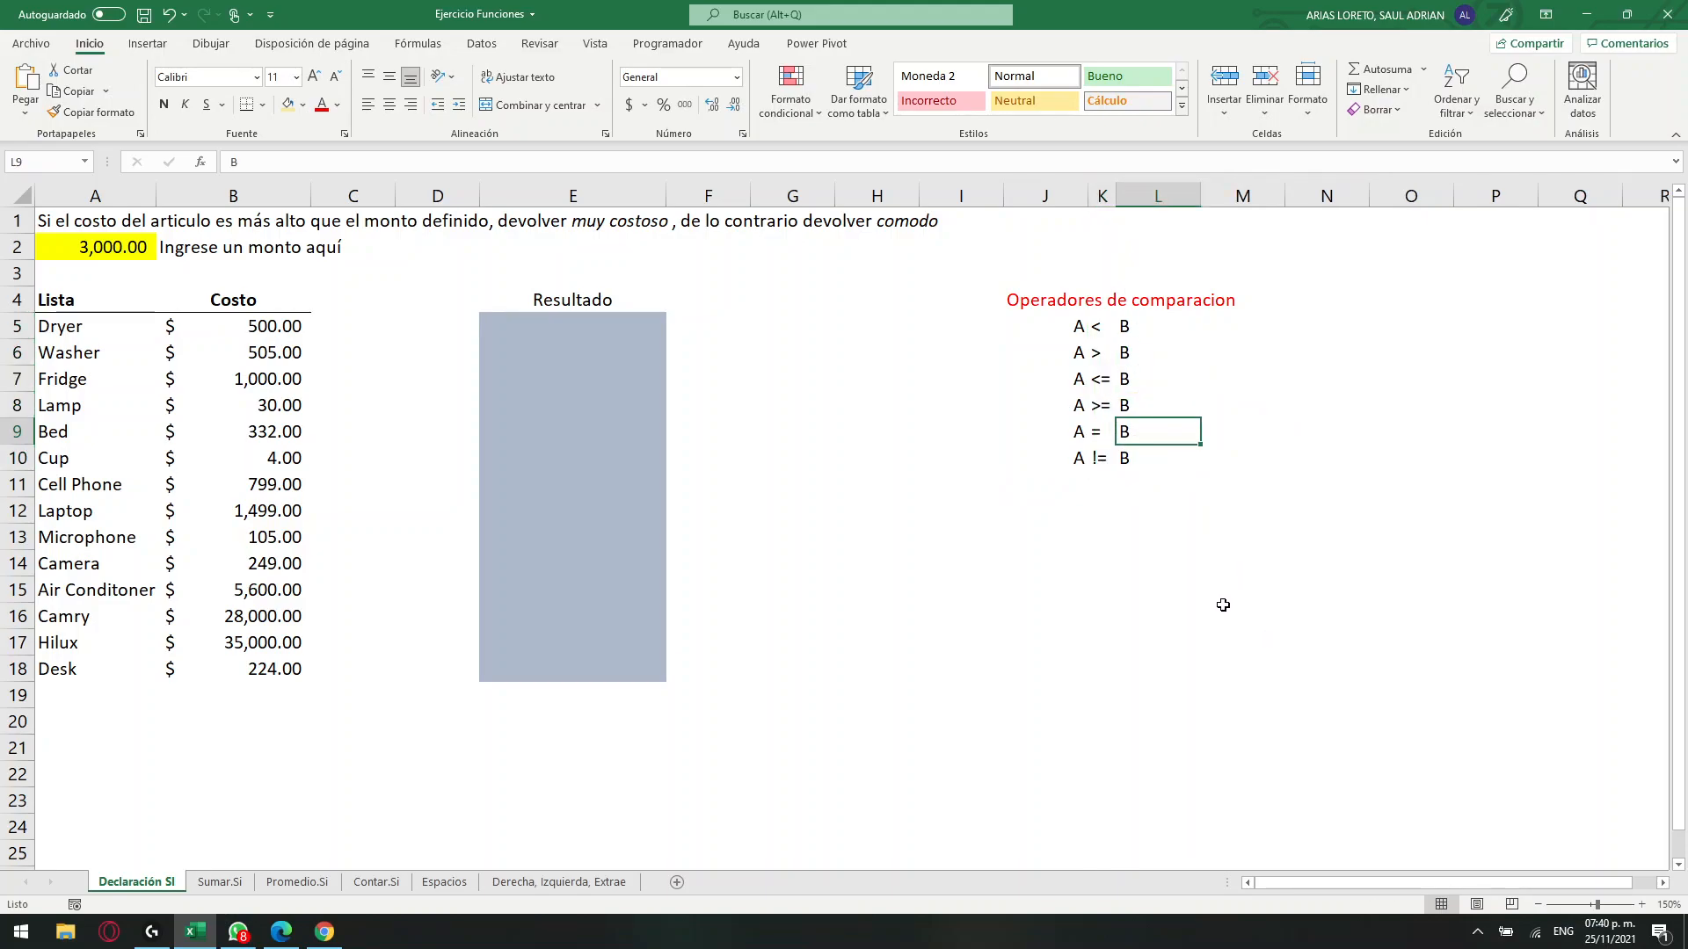
drag(1097, 332, 1102, 461)
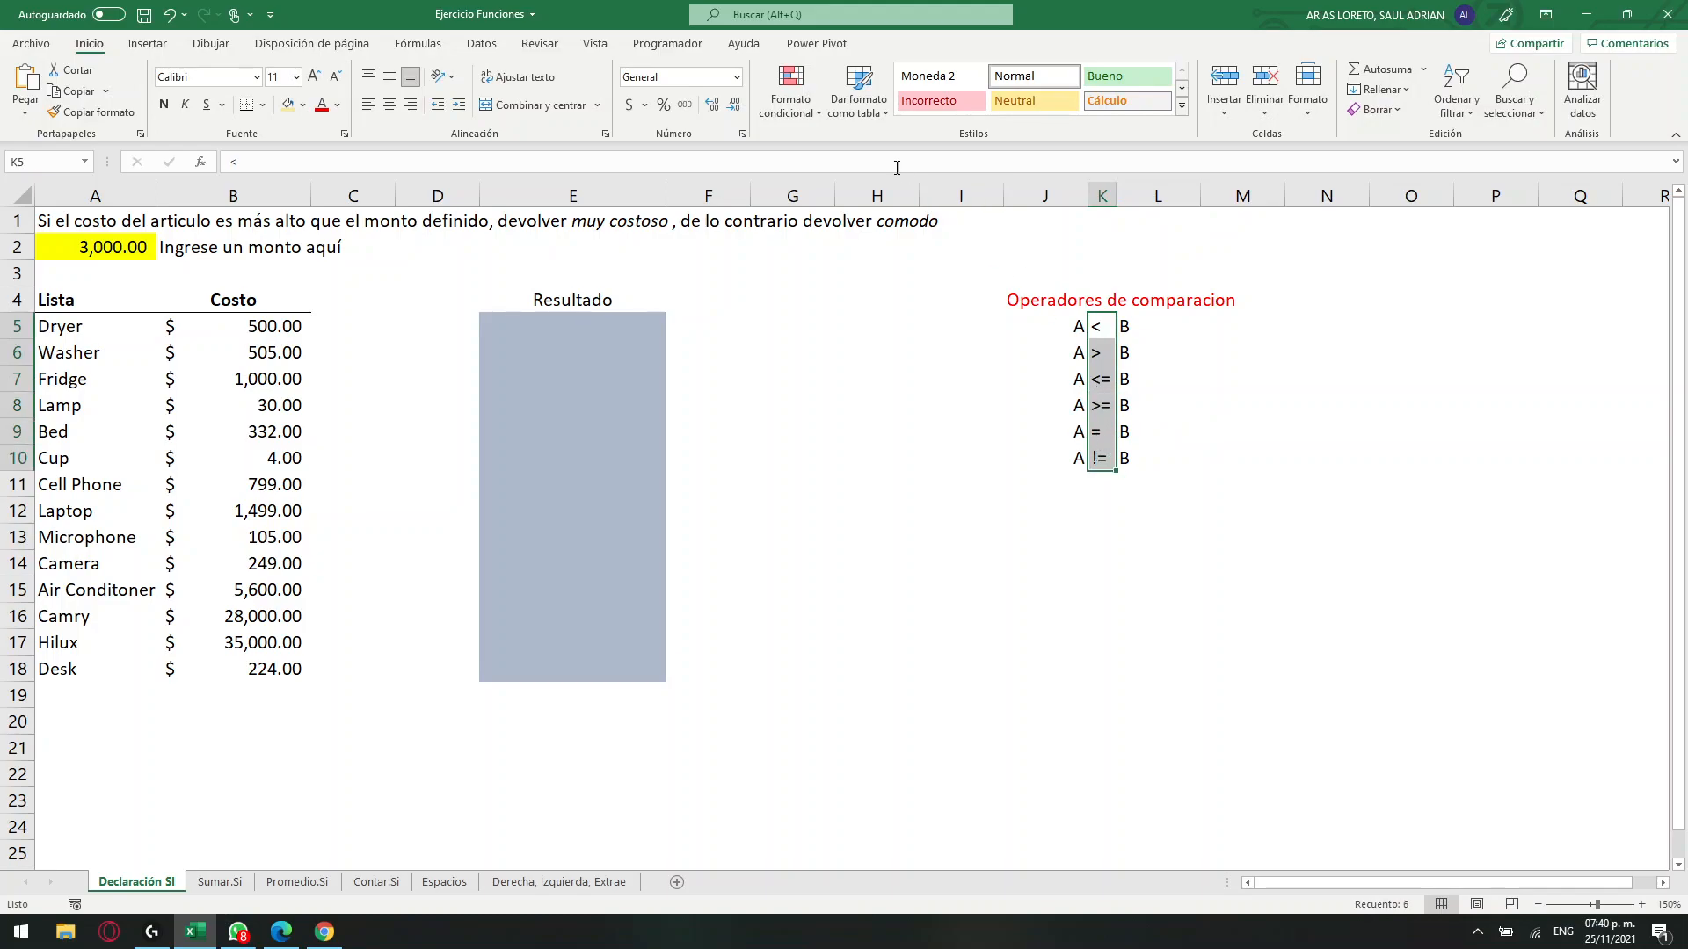
click(389, 105)
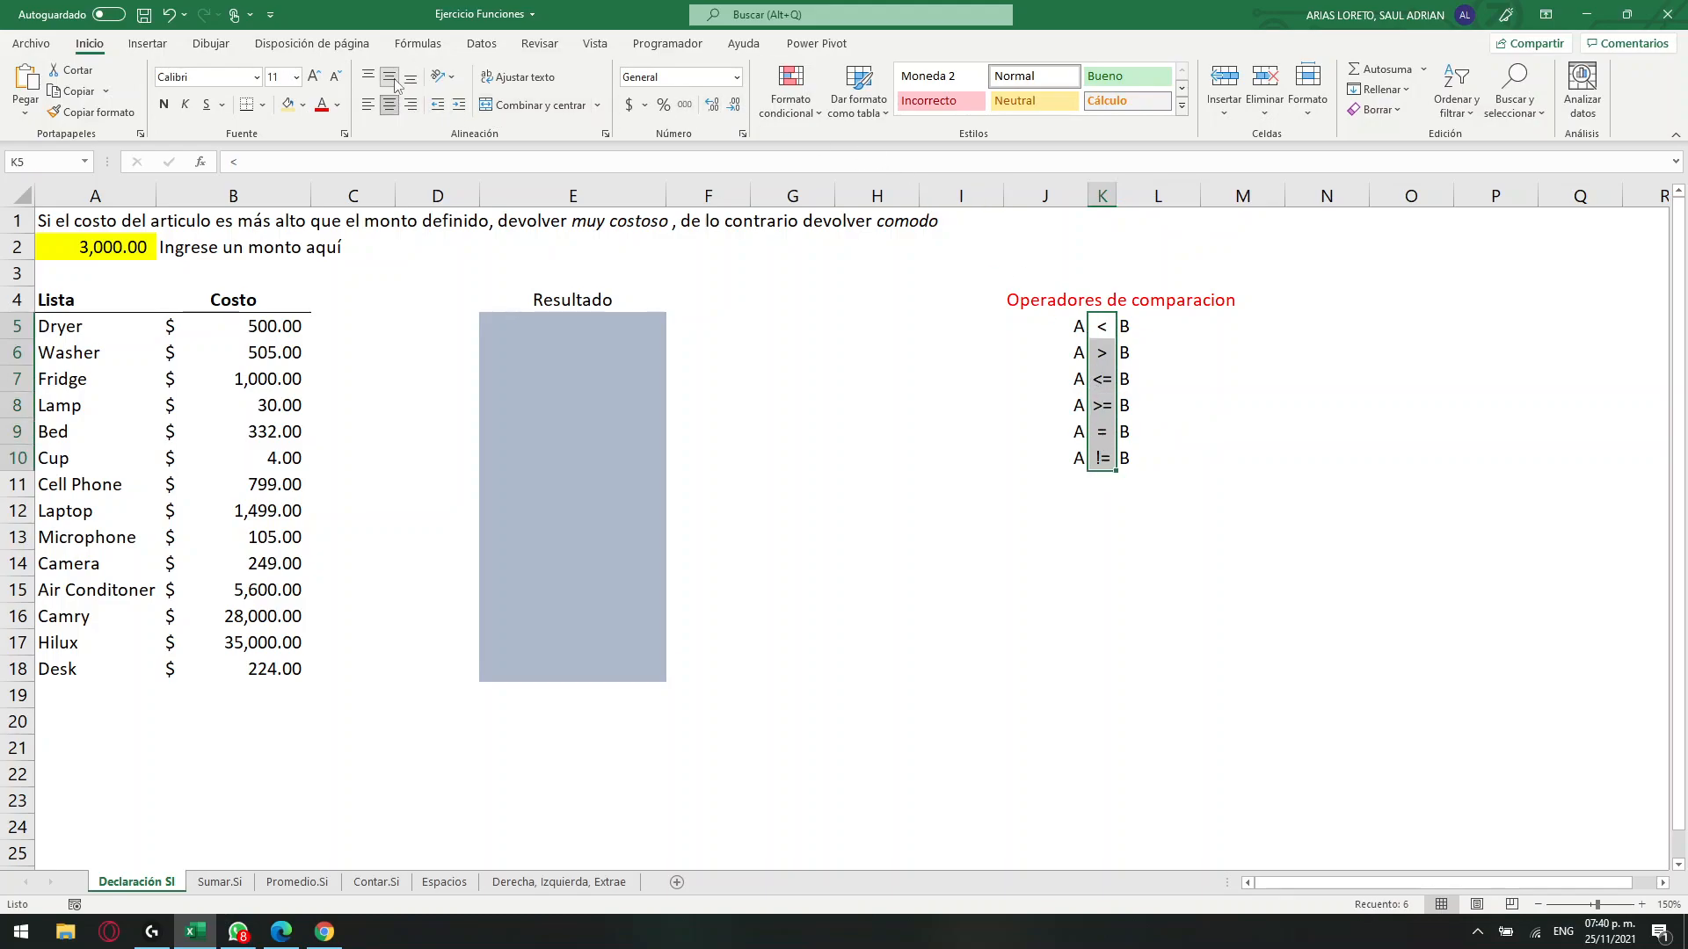
click(1326, 564)
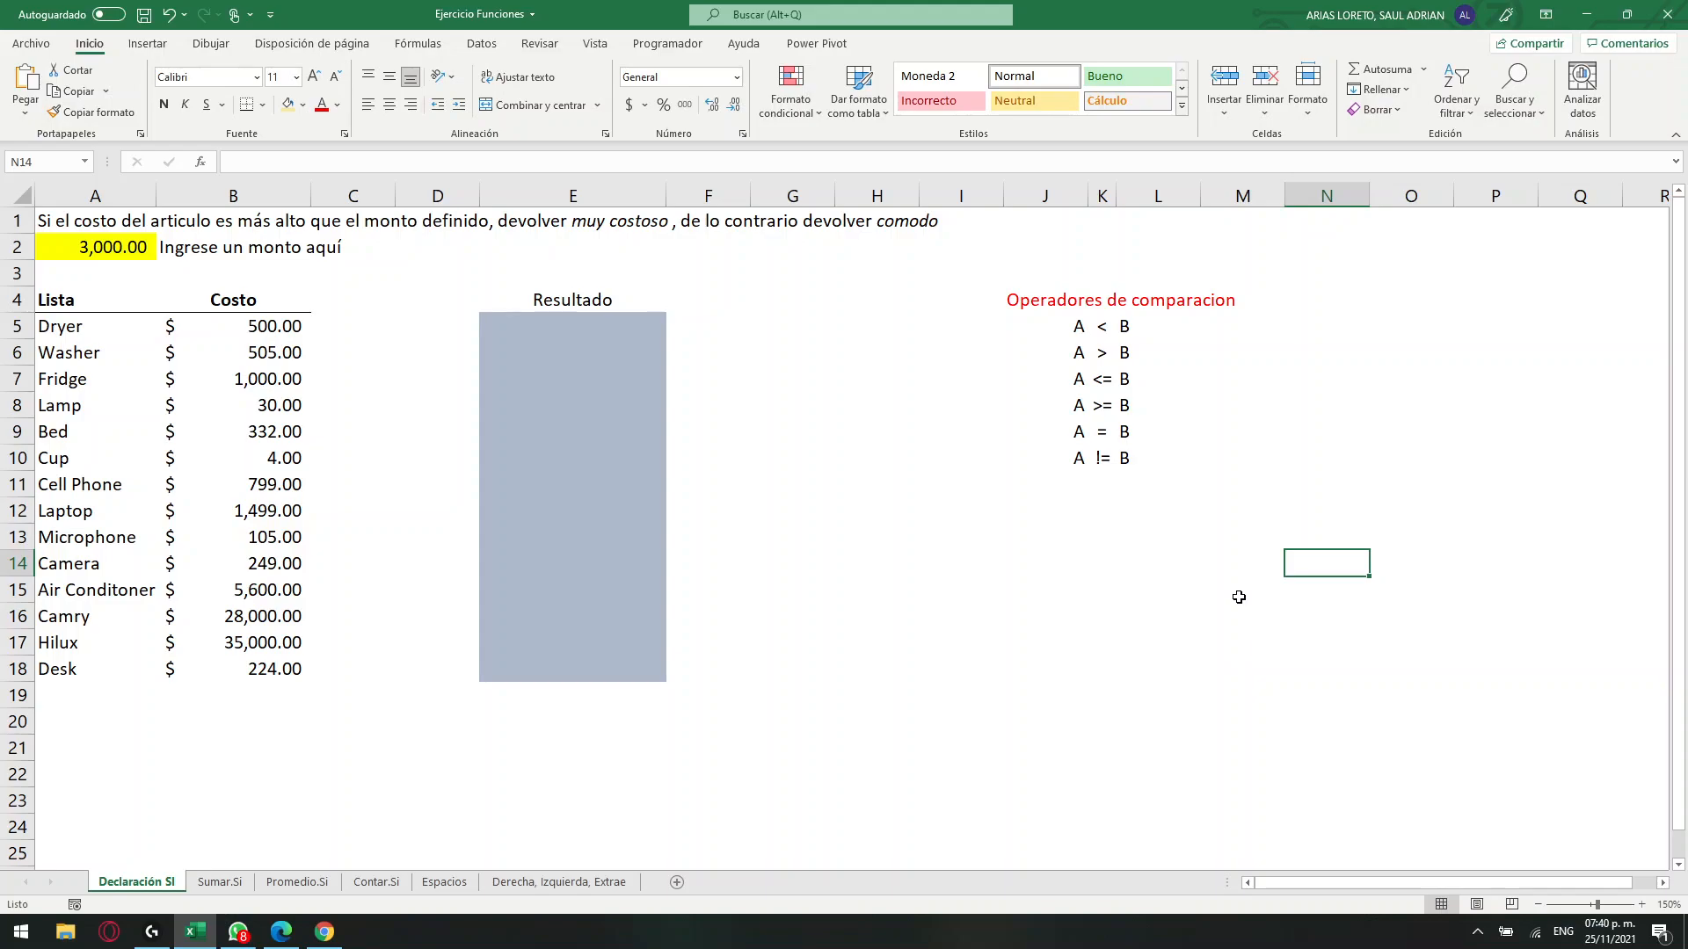
click(1358, 324)
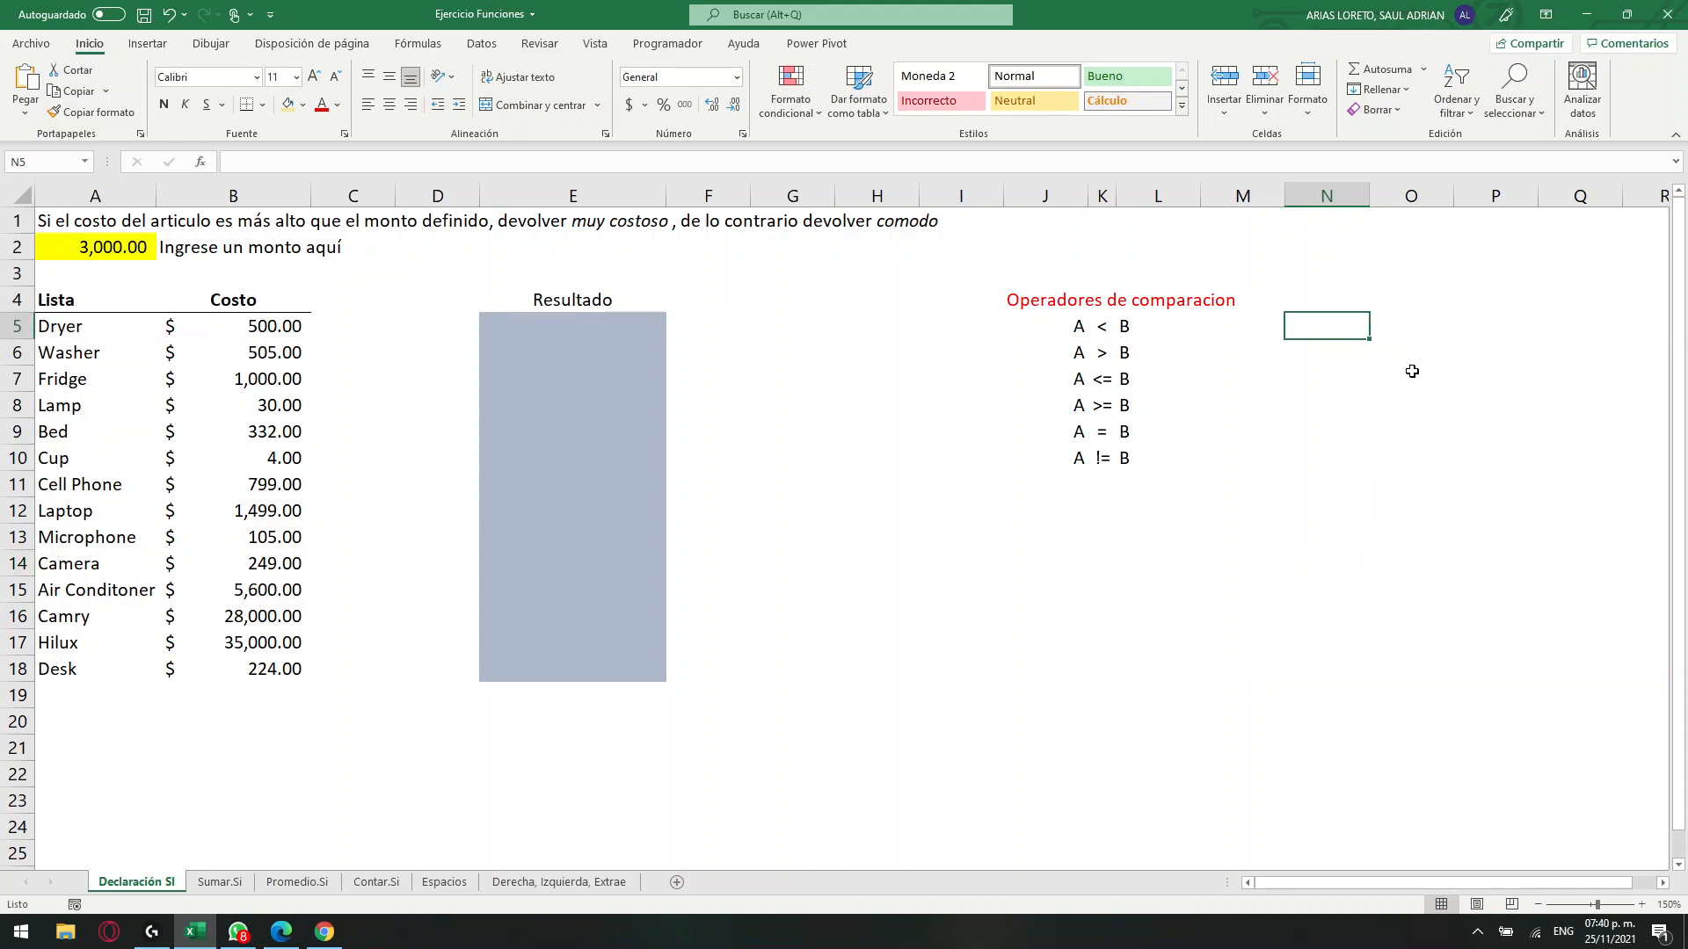
text(v)
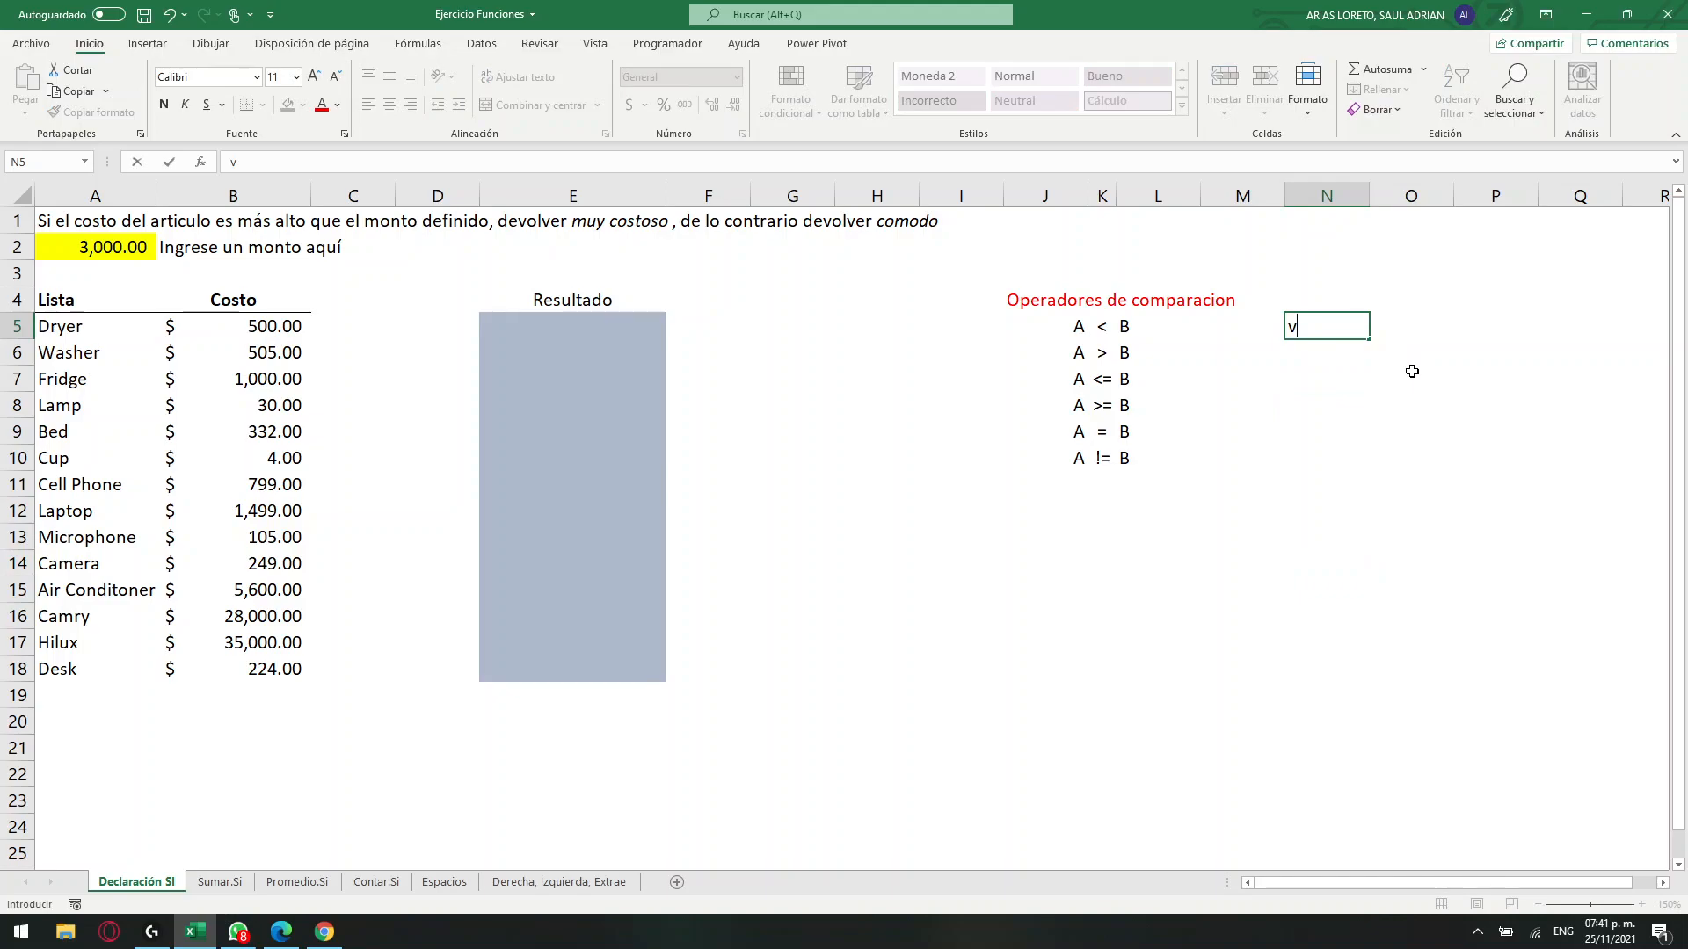
key(Tab)
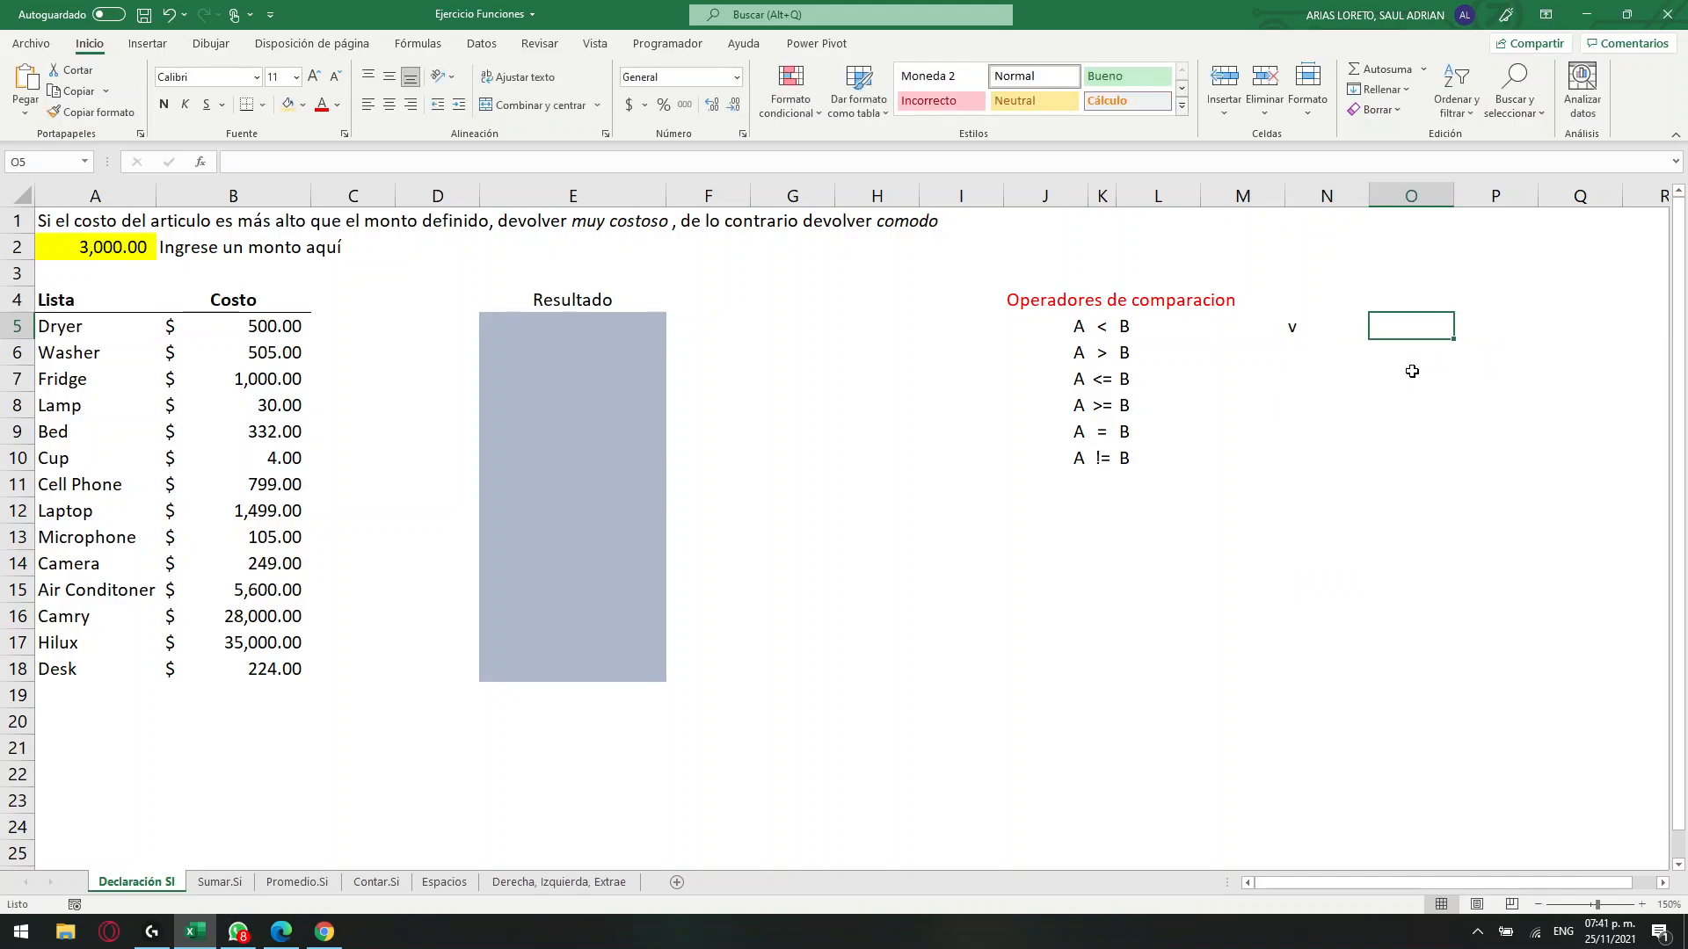
text(f)
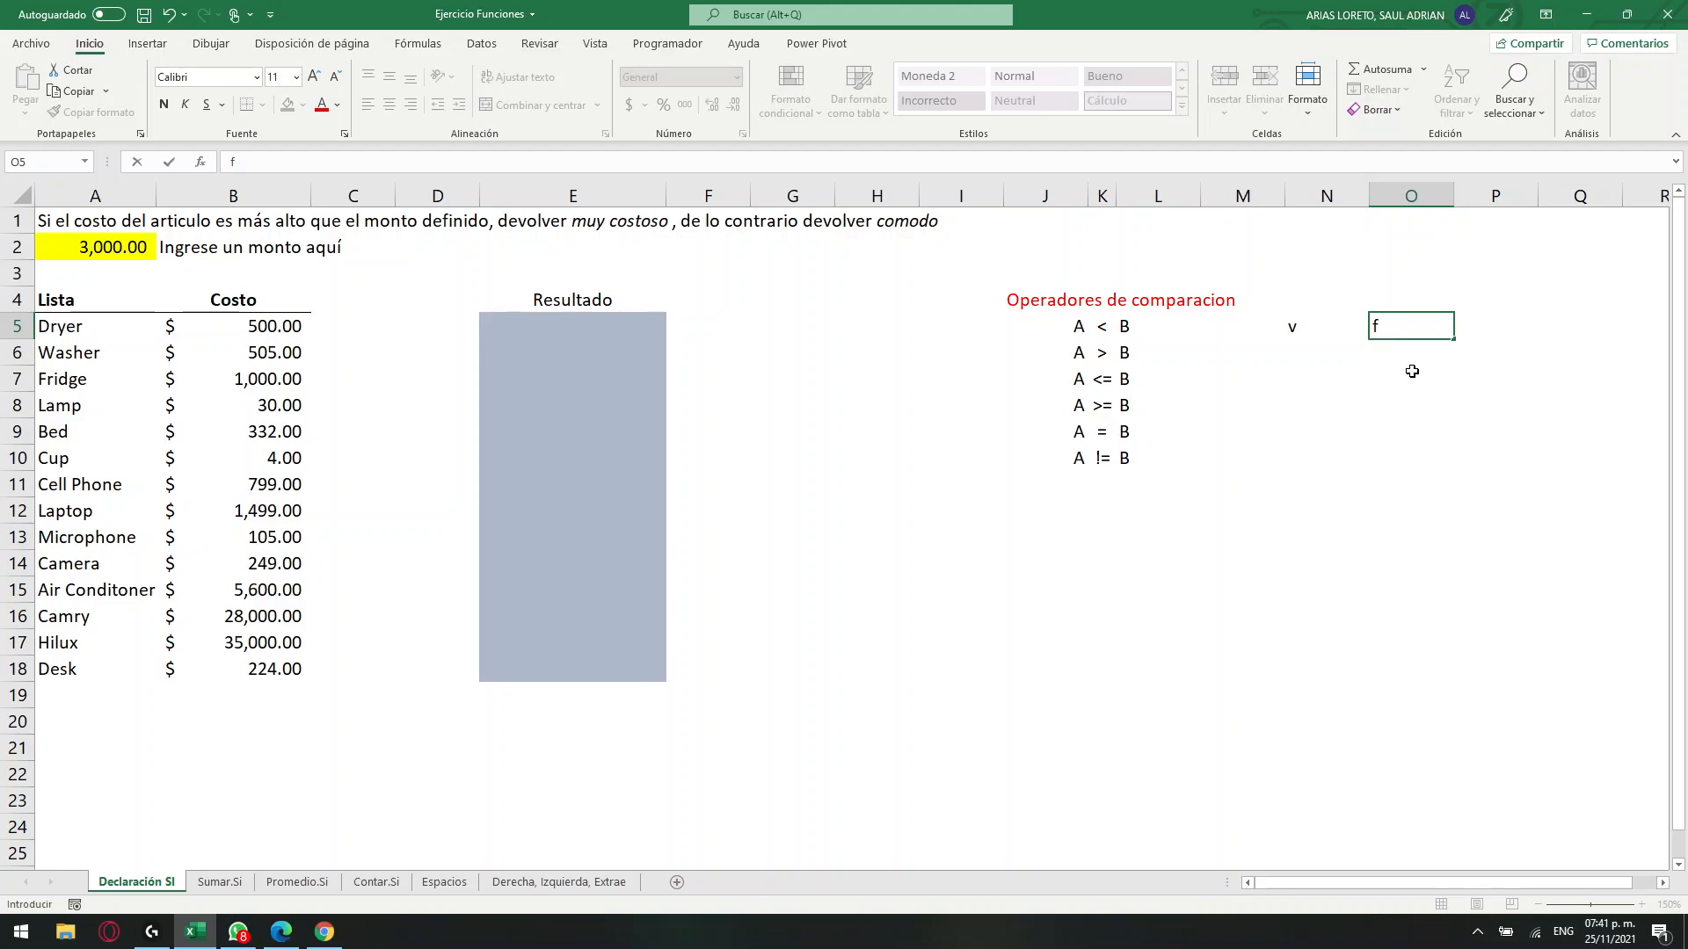
key(Left)
key(Escape)
key(Right)
key(Delete)
Enter the labels A and B in O5:O6 with the sample values a1 in P5 and 12121 in P6.
text(A)
key(Right)
key(Down)
key(Left)
text(B)
key(Right)
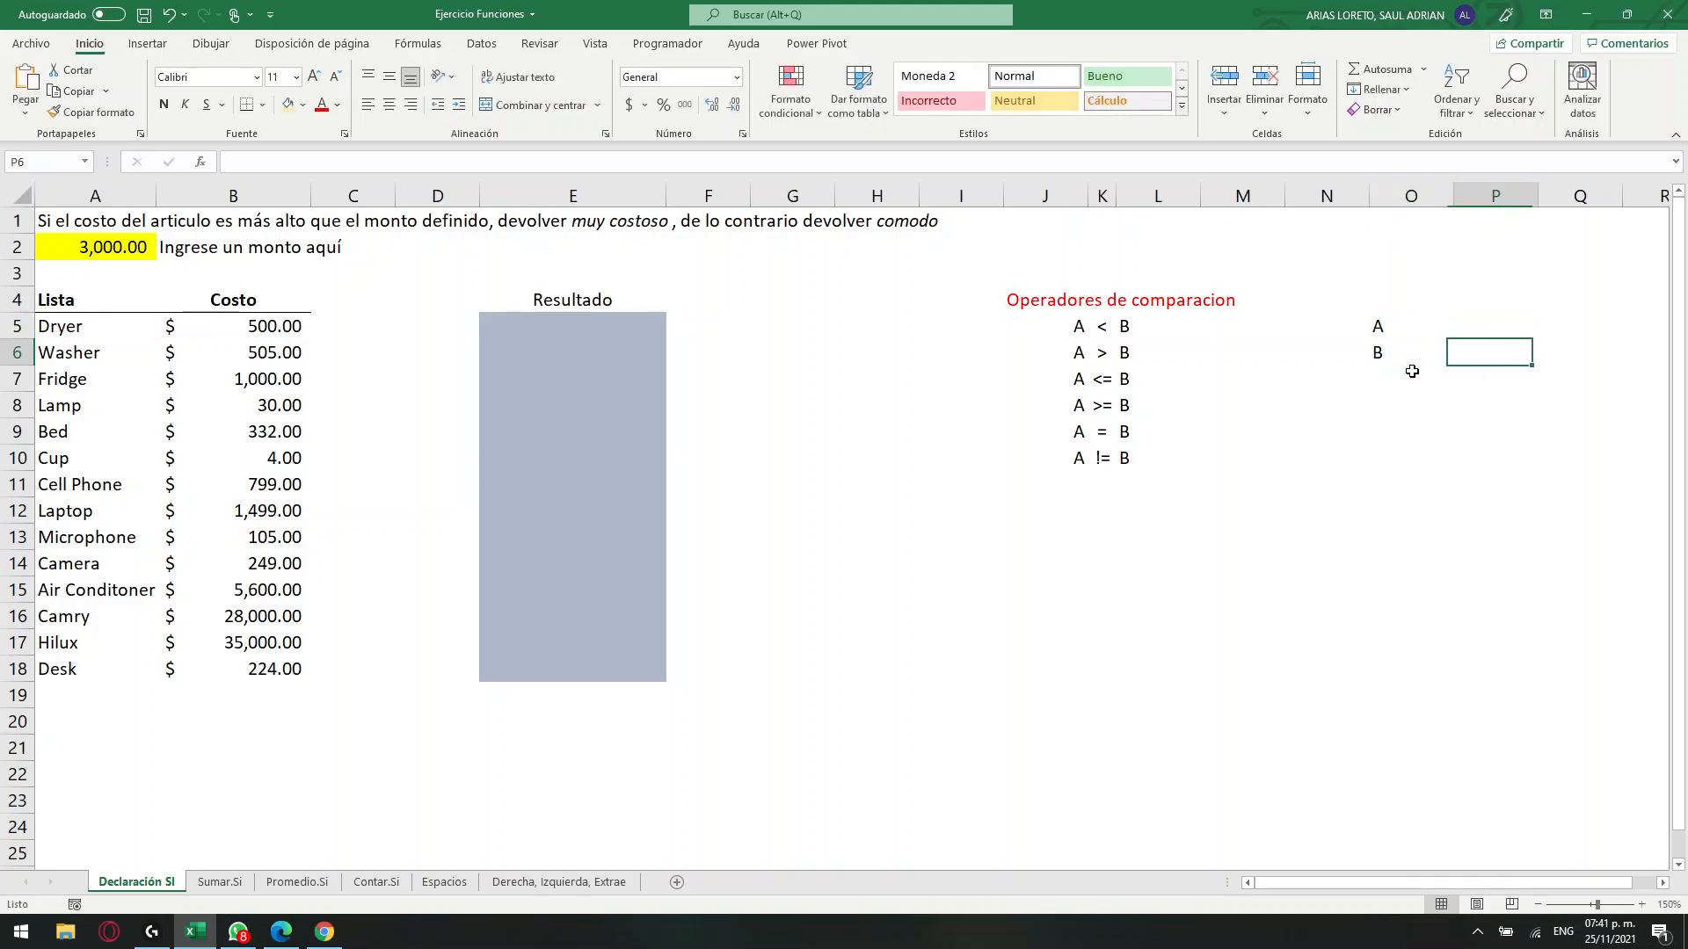
text(12121)
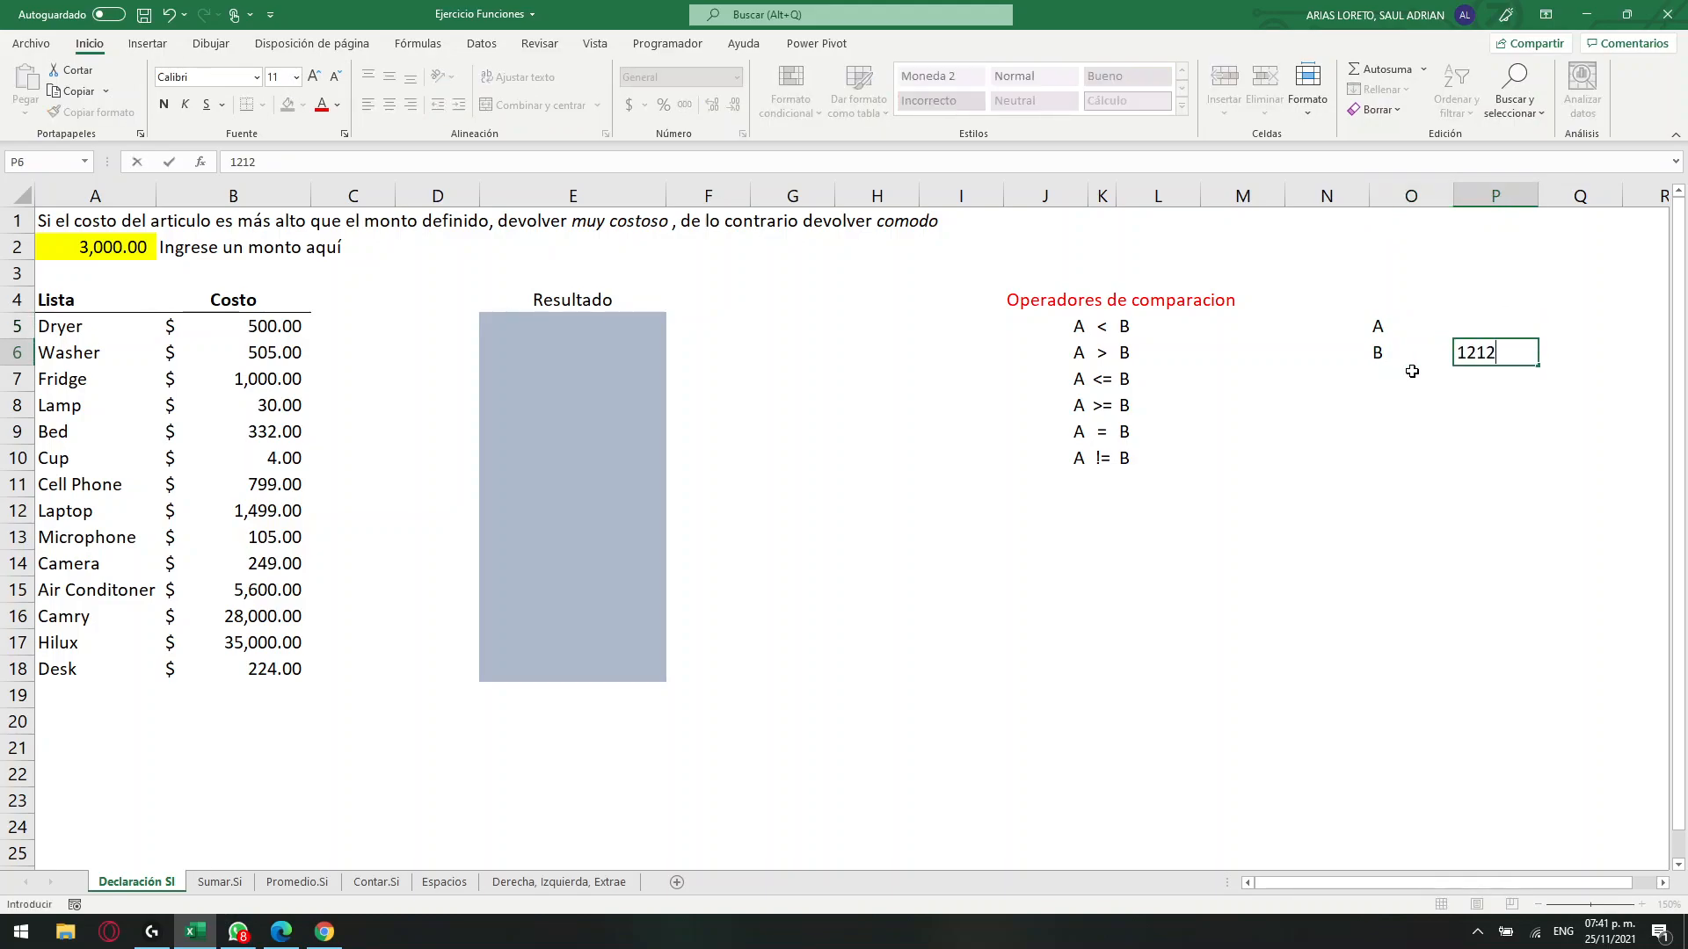
key(Up)
text(a1)
key(Return)
key(Up)
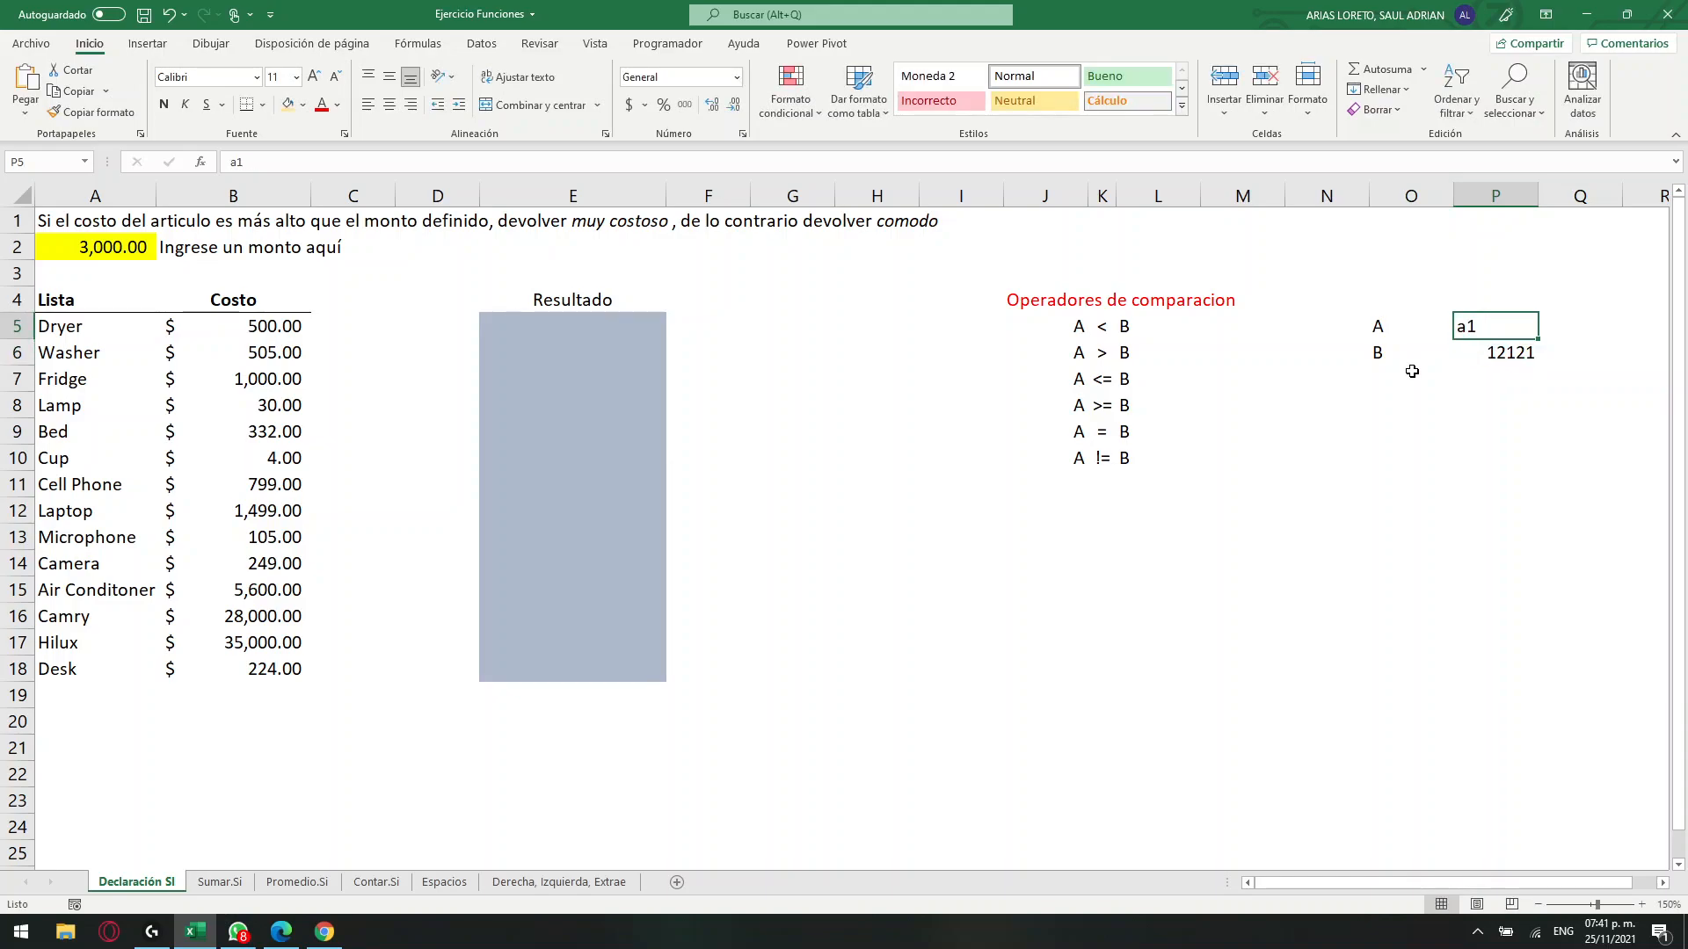
Clear the sample labels and values from O5:P6.
drag(1396, 329, 1492, 358)
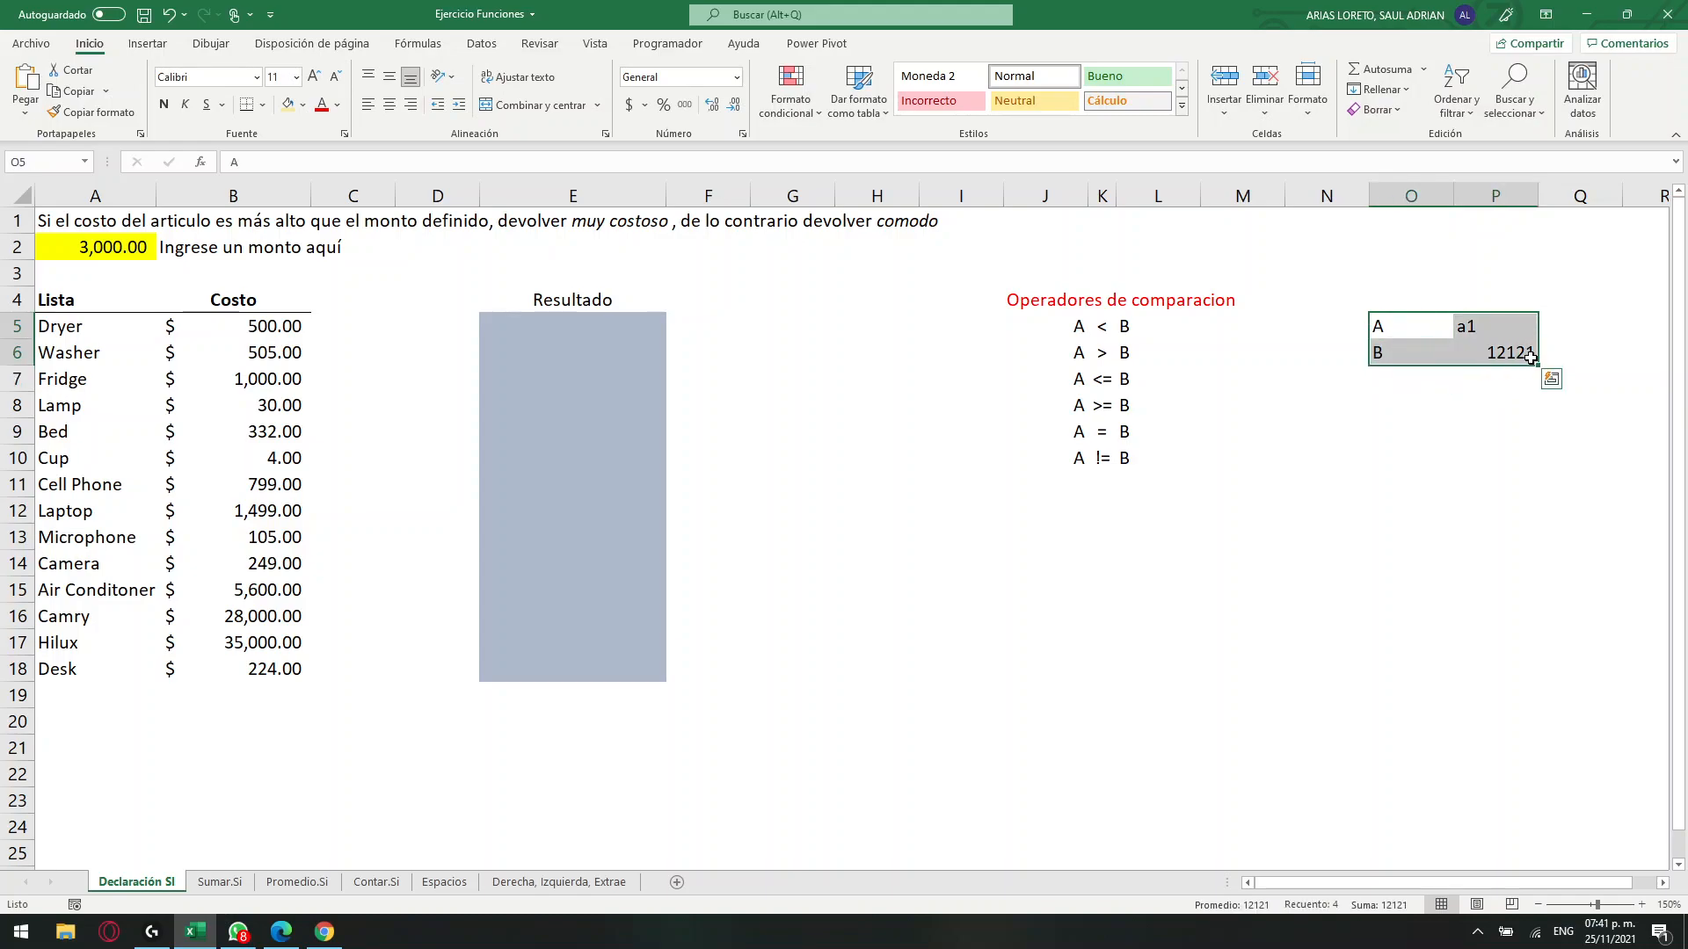
click(1503, 353)
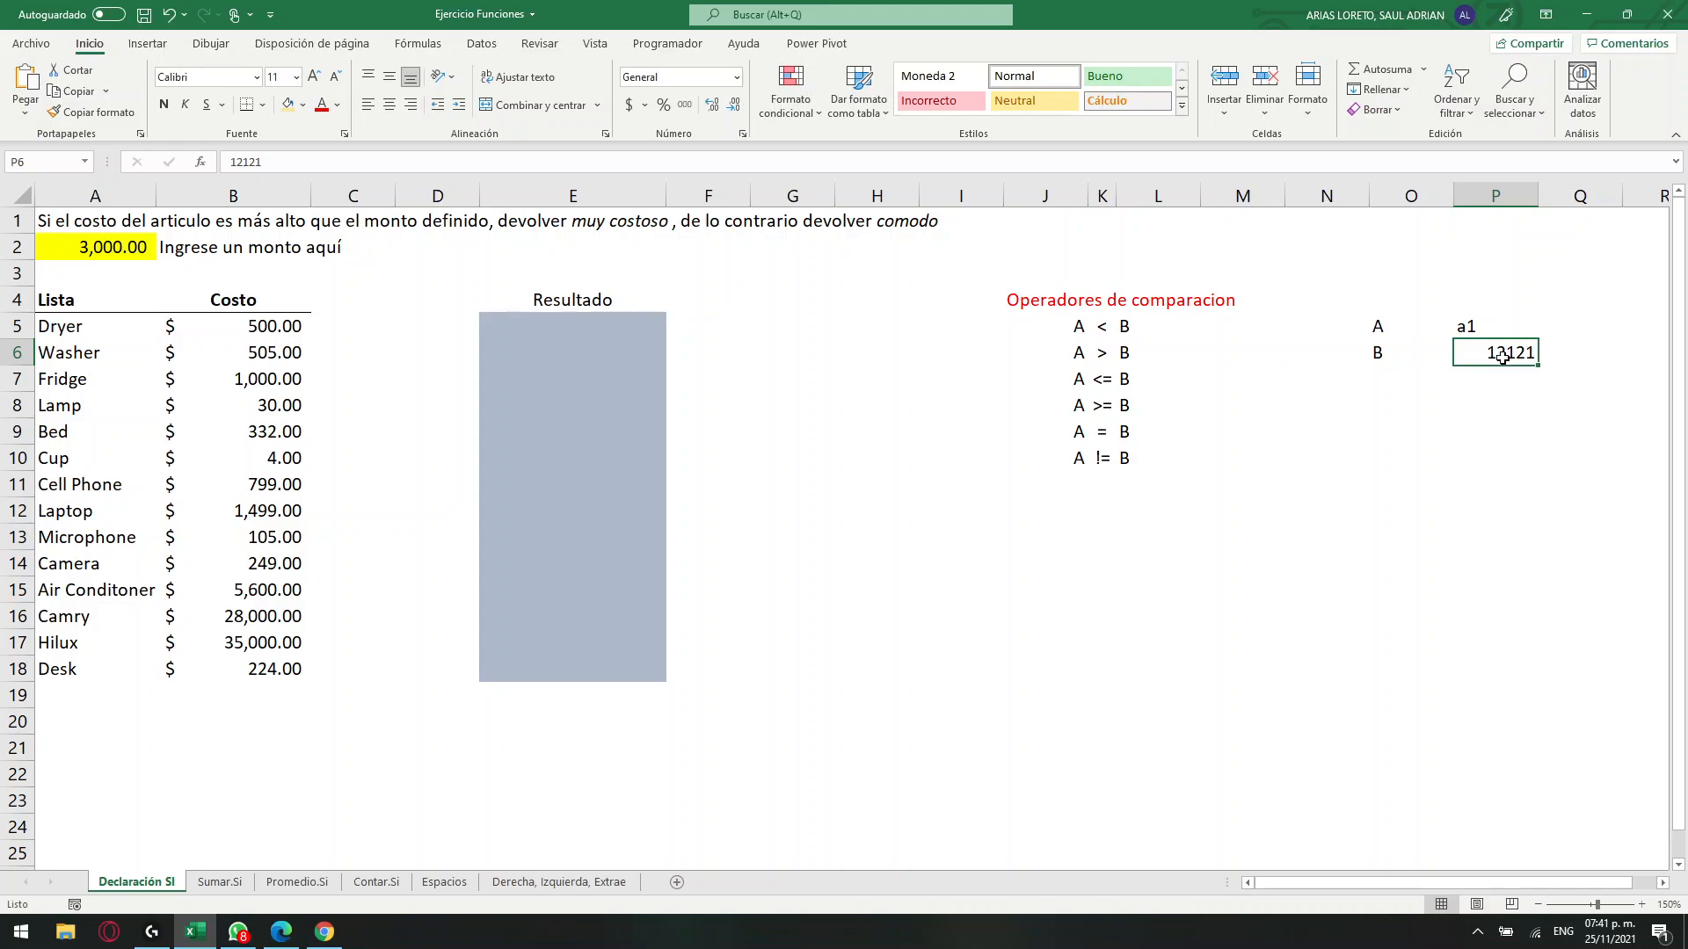
drag(1385, 326, 1484, 362)
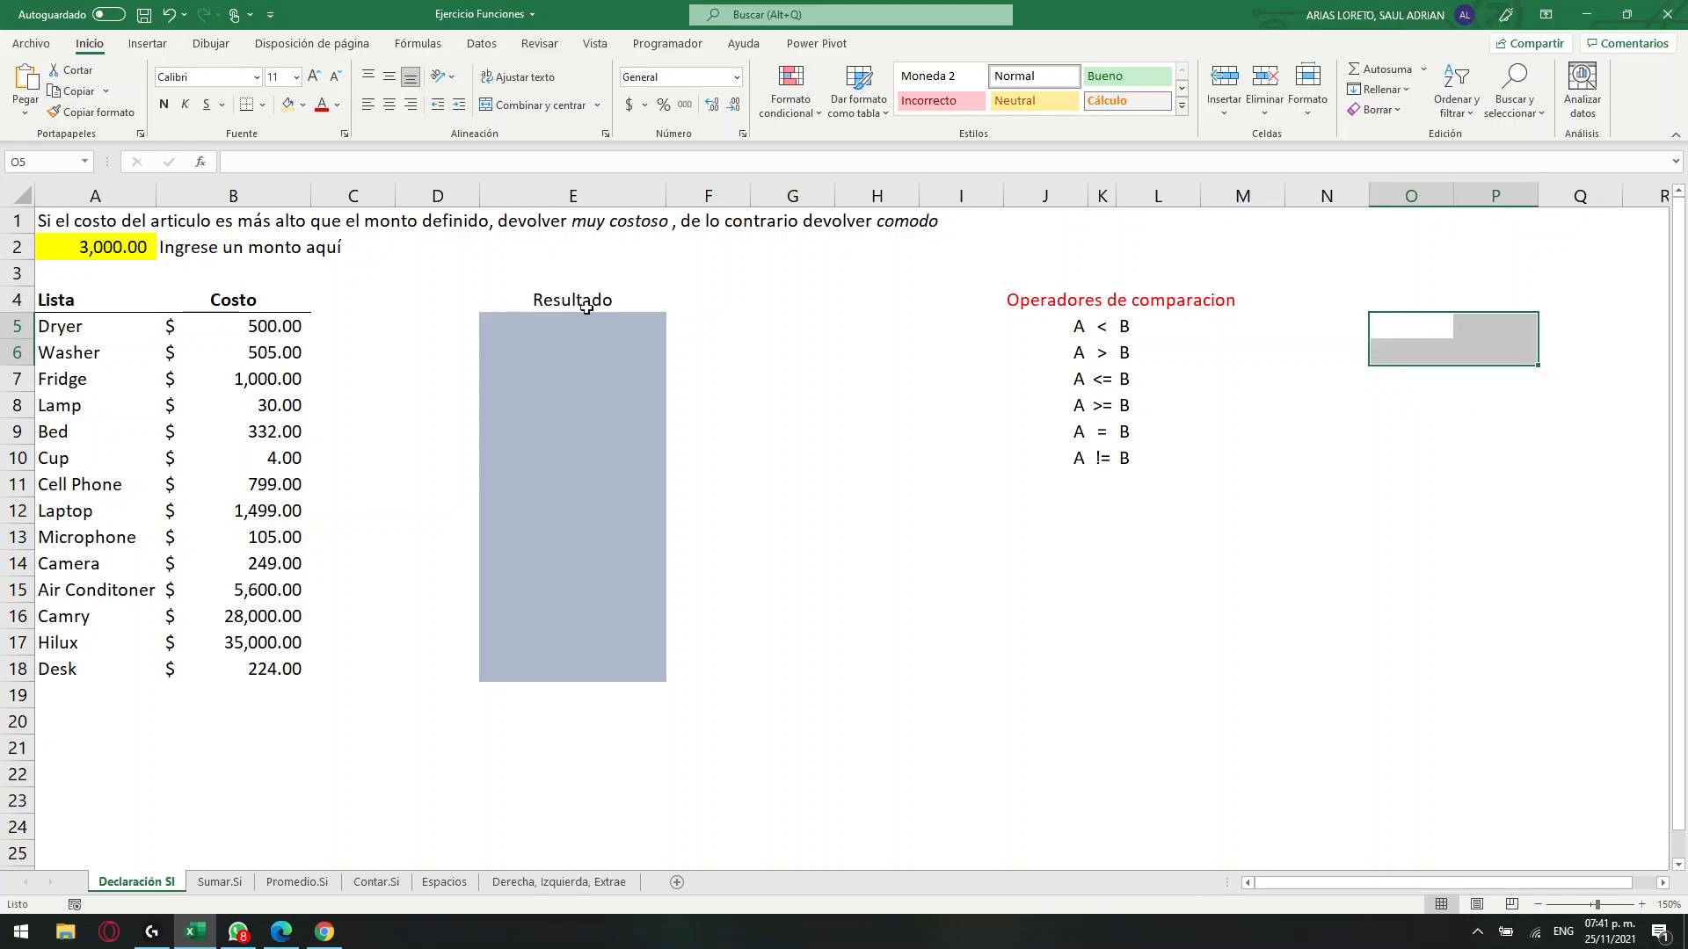
key(Delete)
Examine the exercise instruction in A1 for the condition and the two outcomes the Resultado column must return.
click(646, 327)
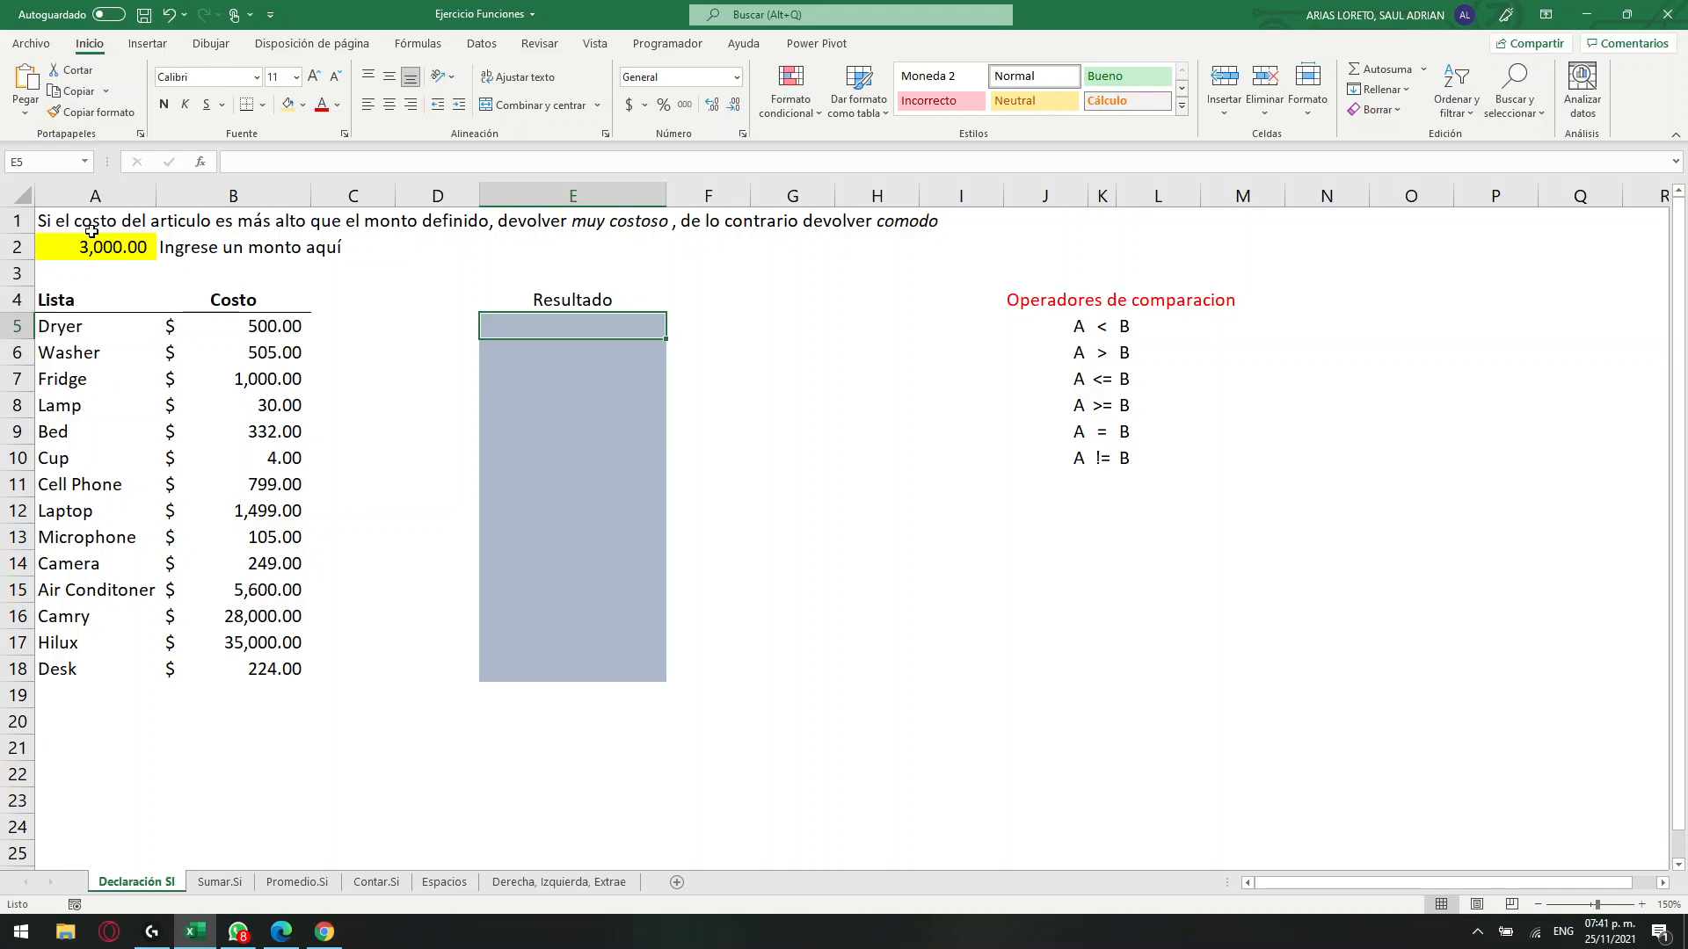
drag(87, 220, 912, 229)
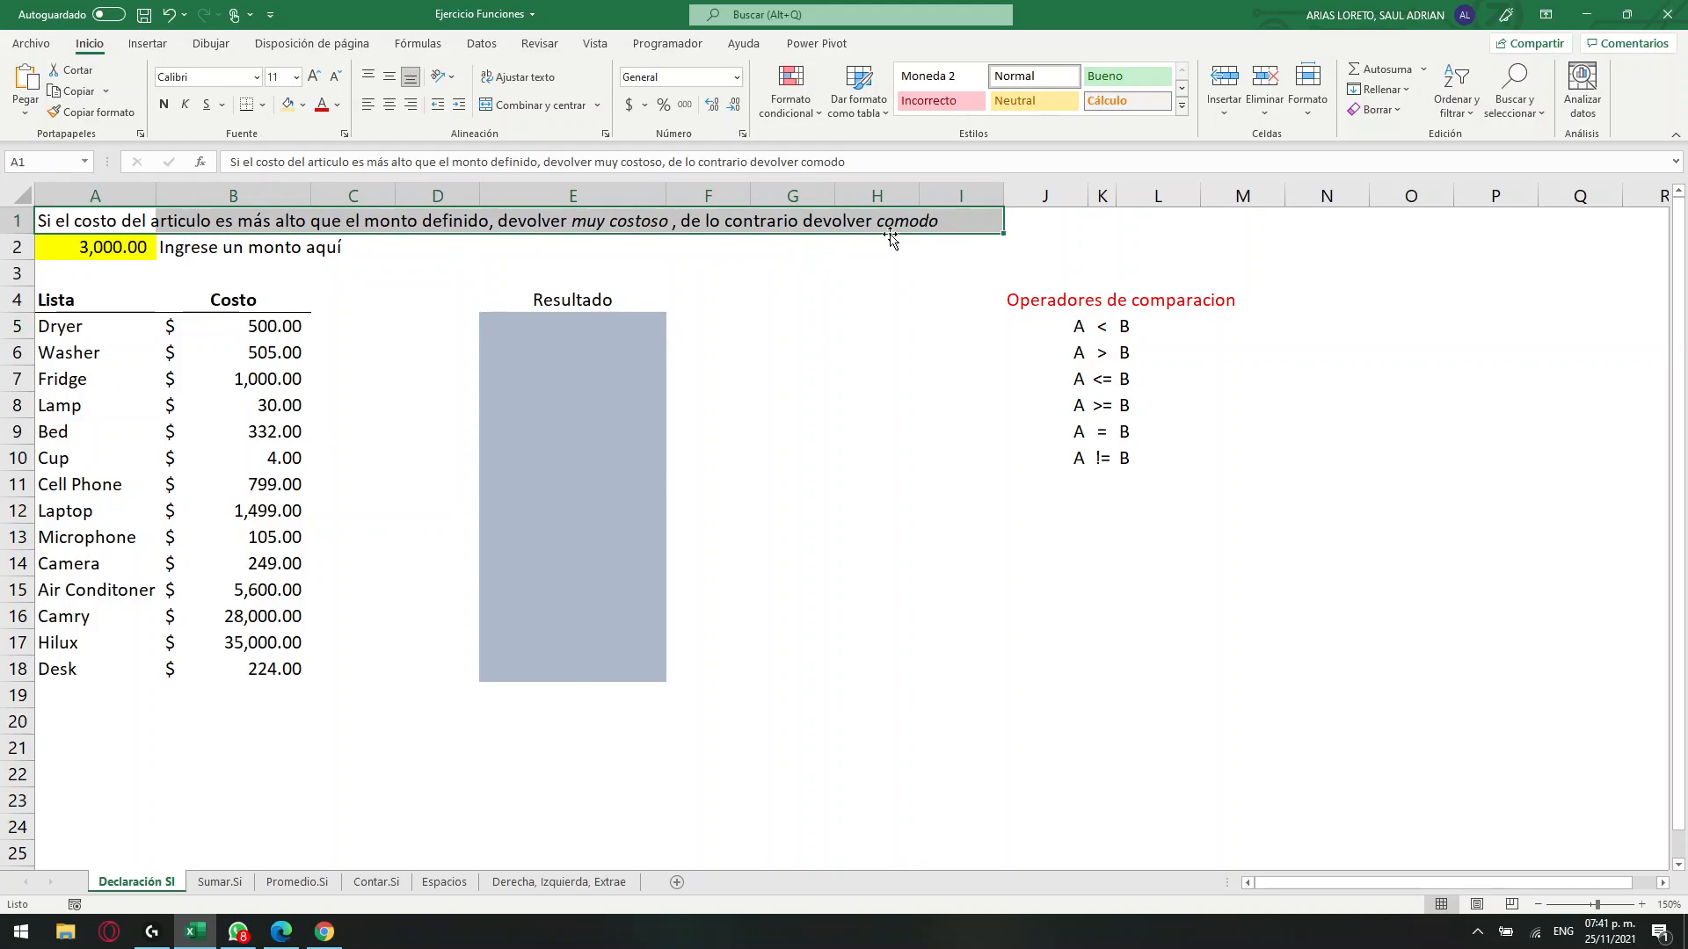
click(44, 227)
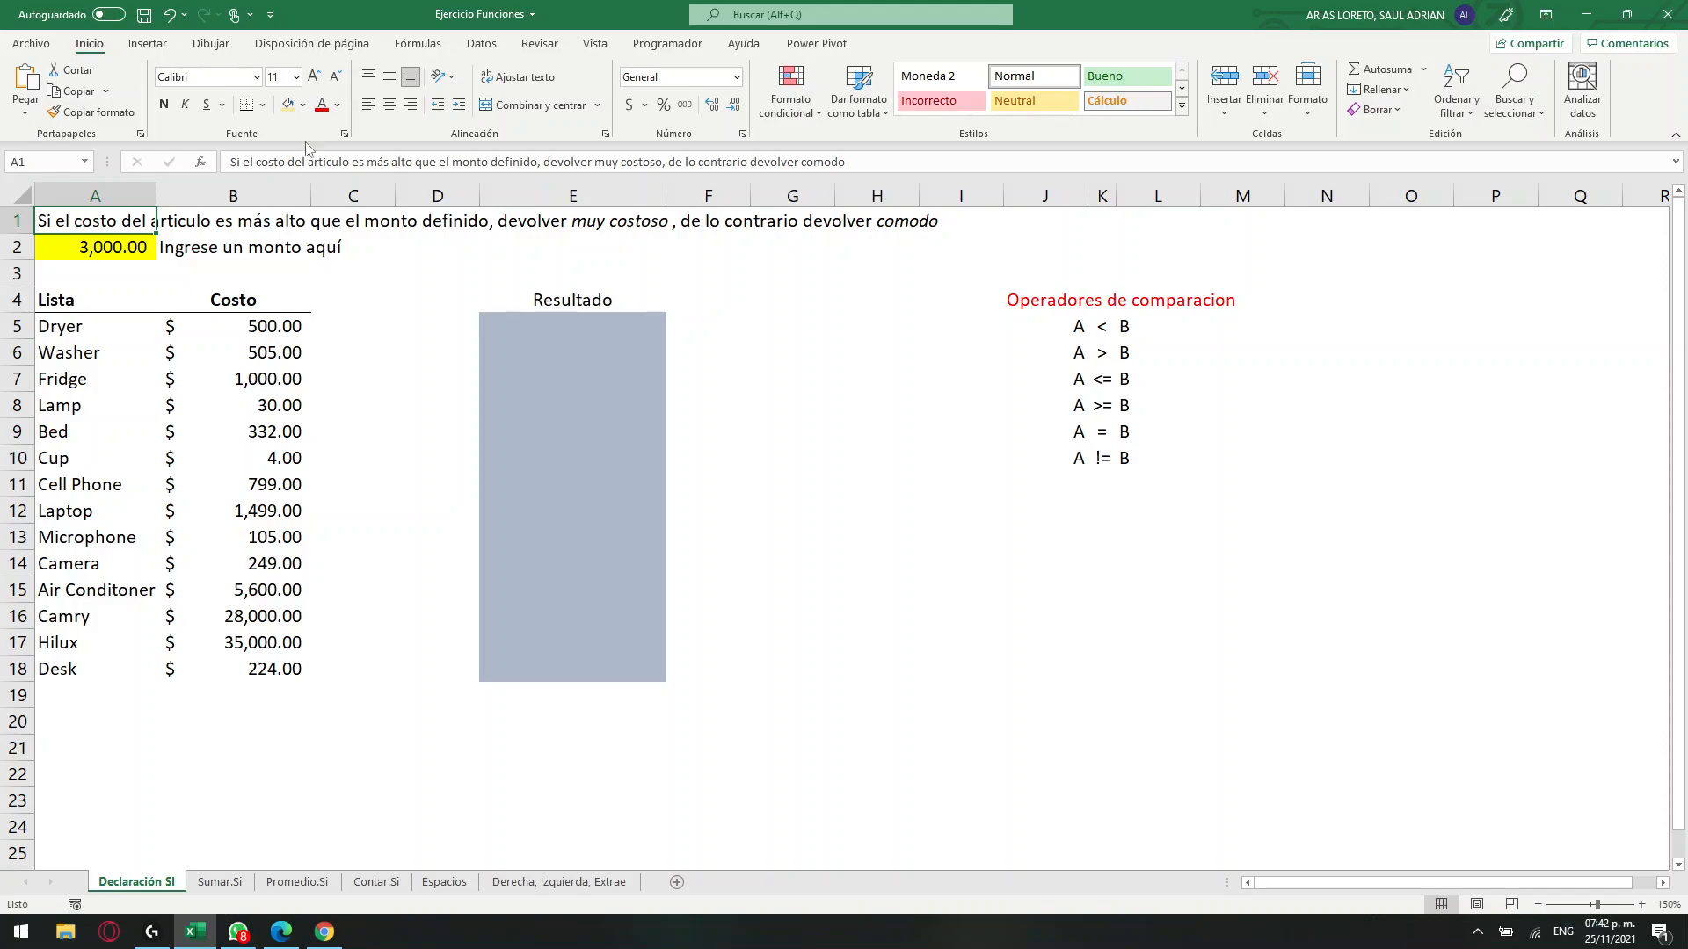
double_click(46, 227)
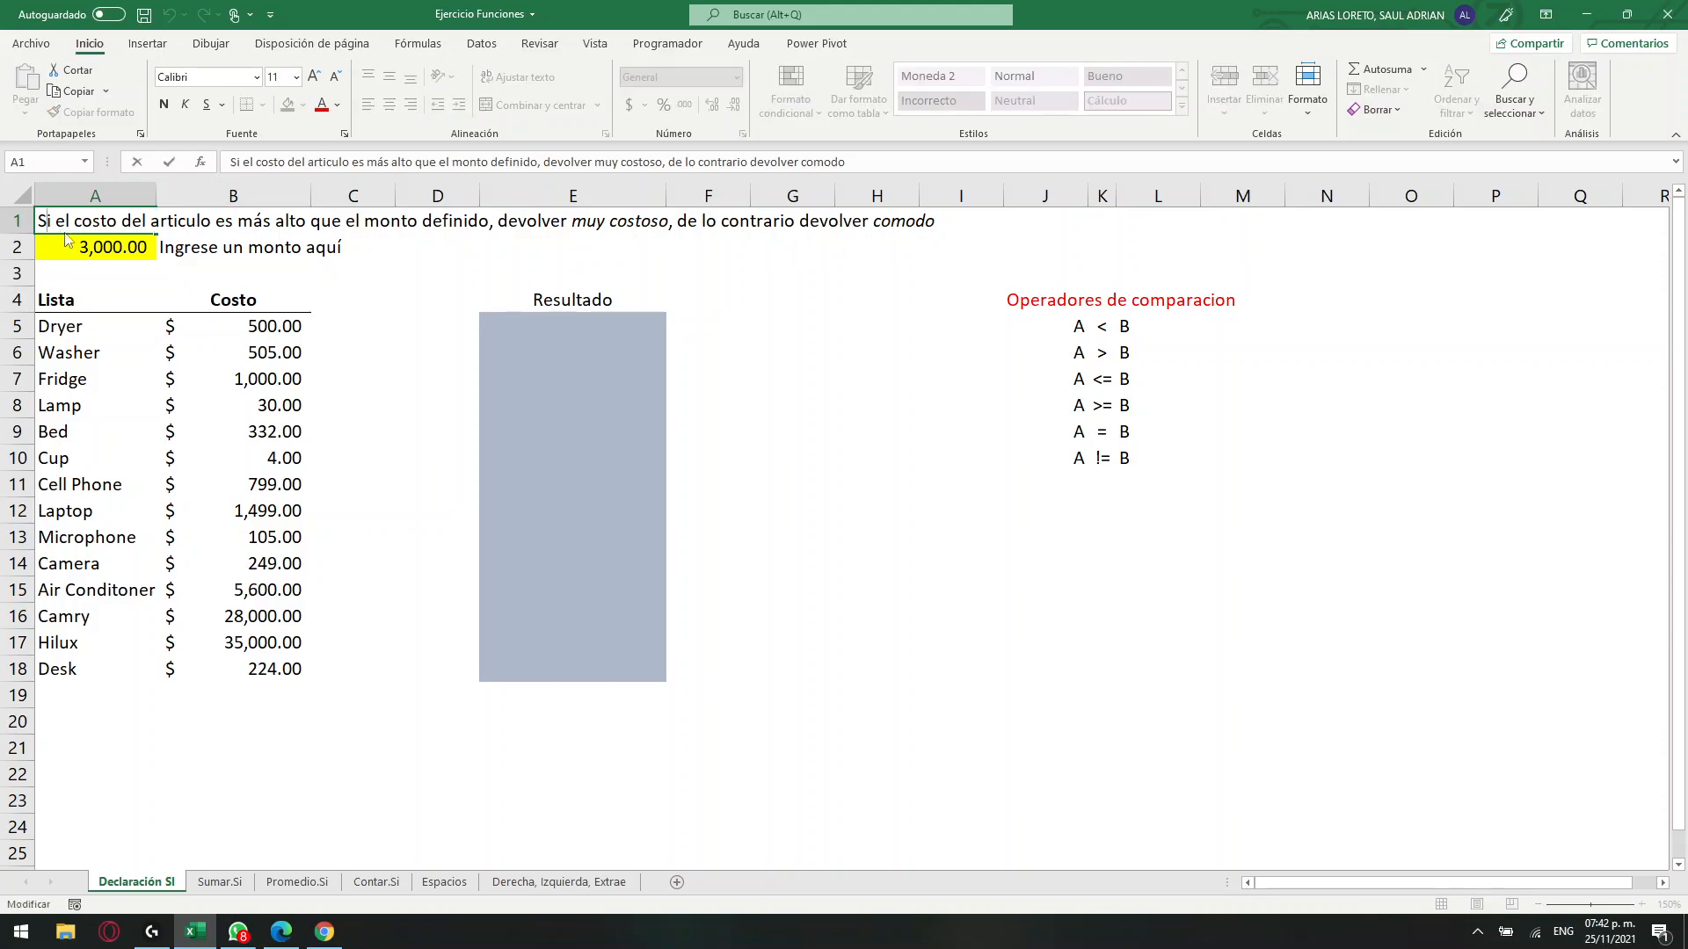
drag(54, 220, 42, 220)
click(360, 355)
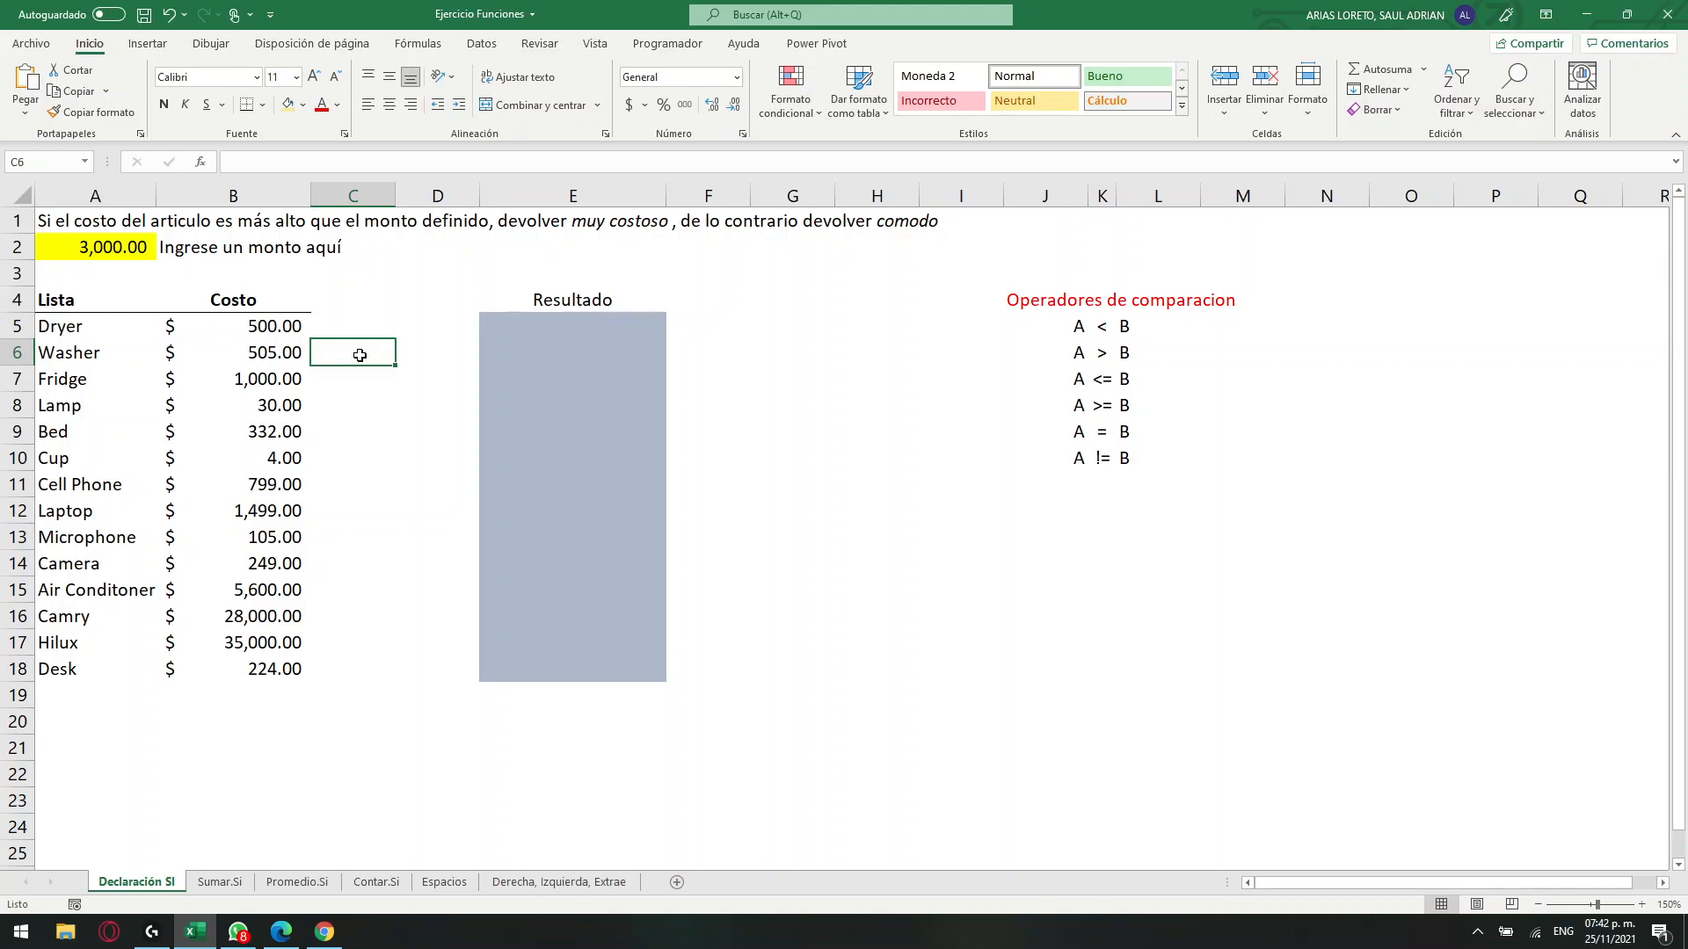
Start an SI function in cell E5, the first cell of the Resultado column.
click(536, 325)
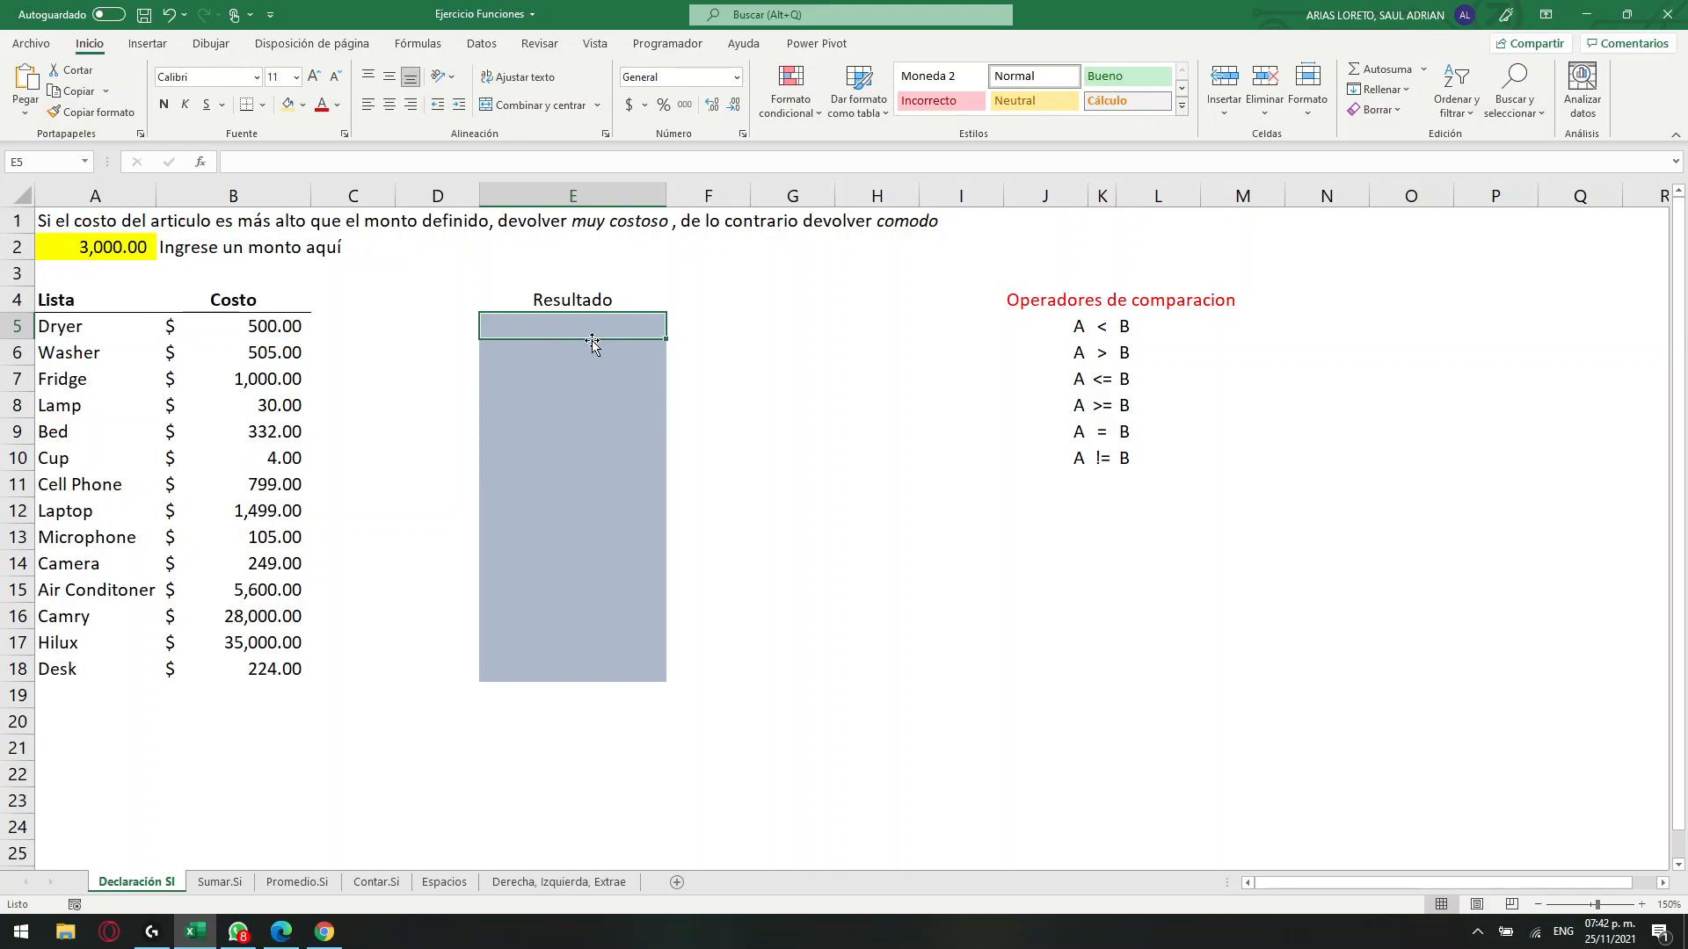
scroll(630, 341, up, 1)
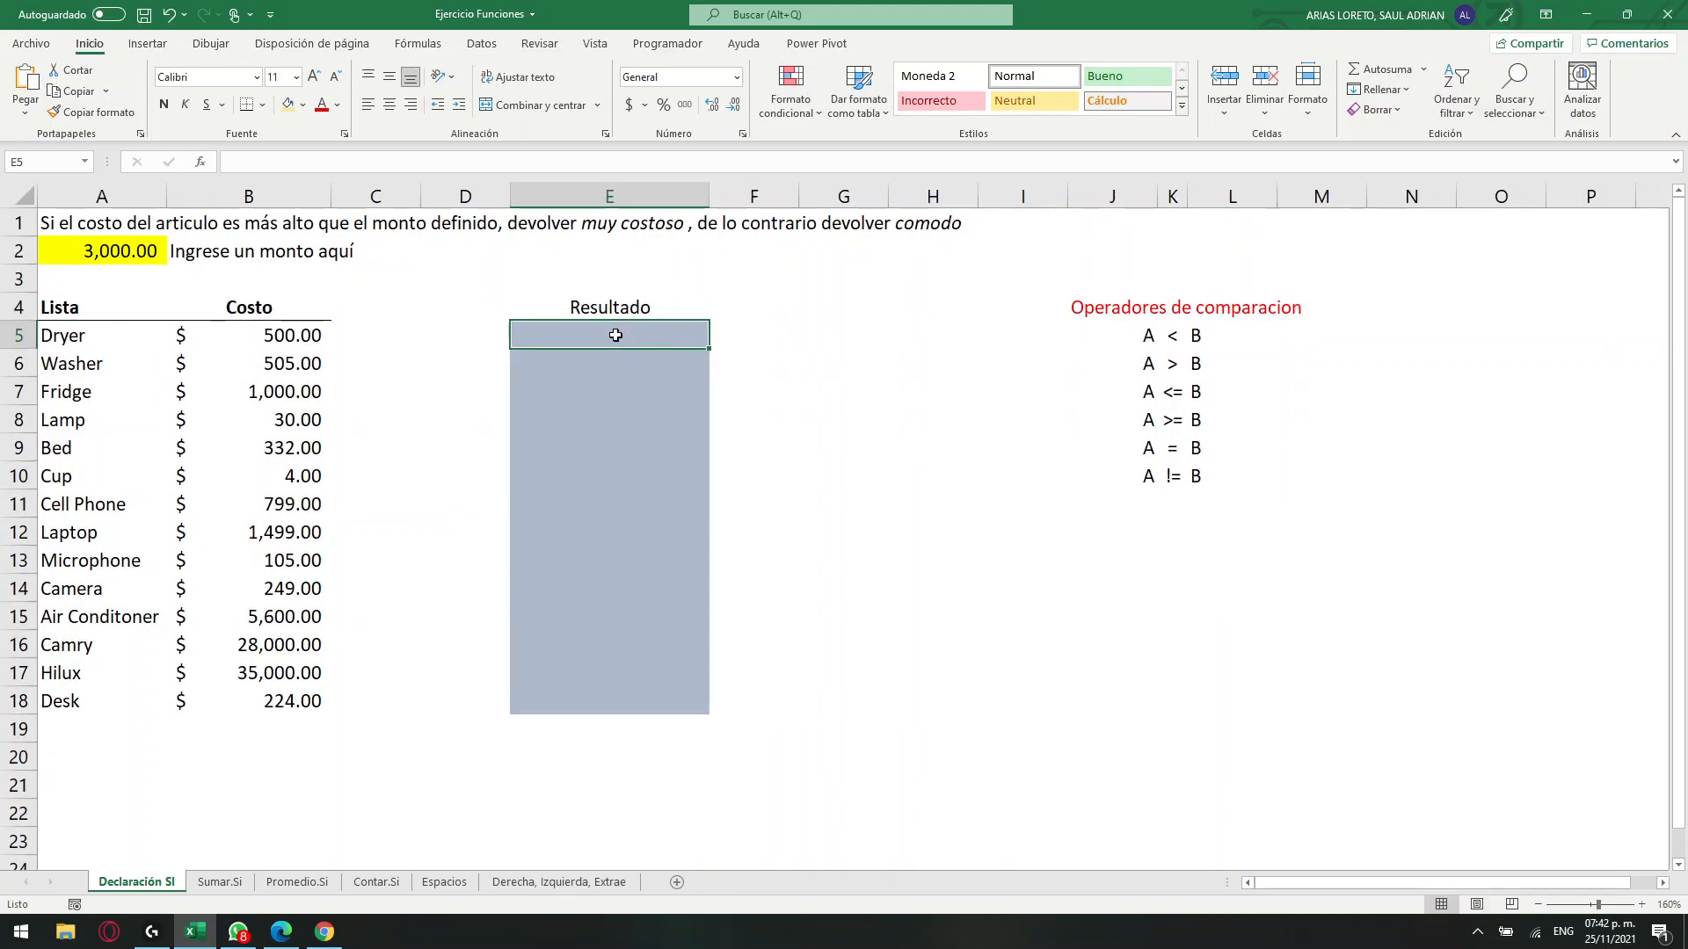
text())
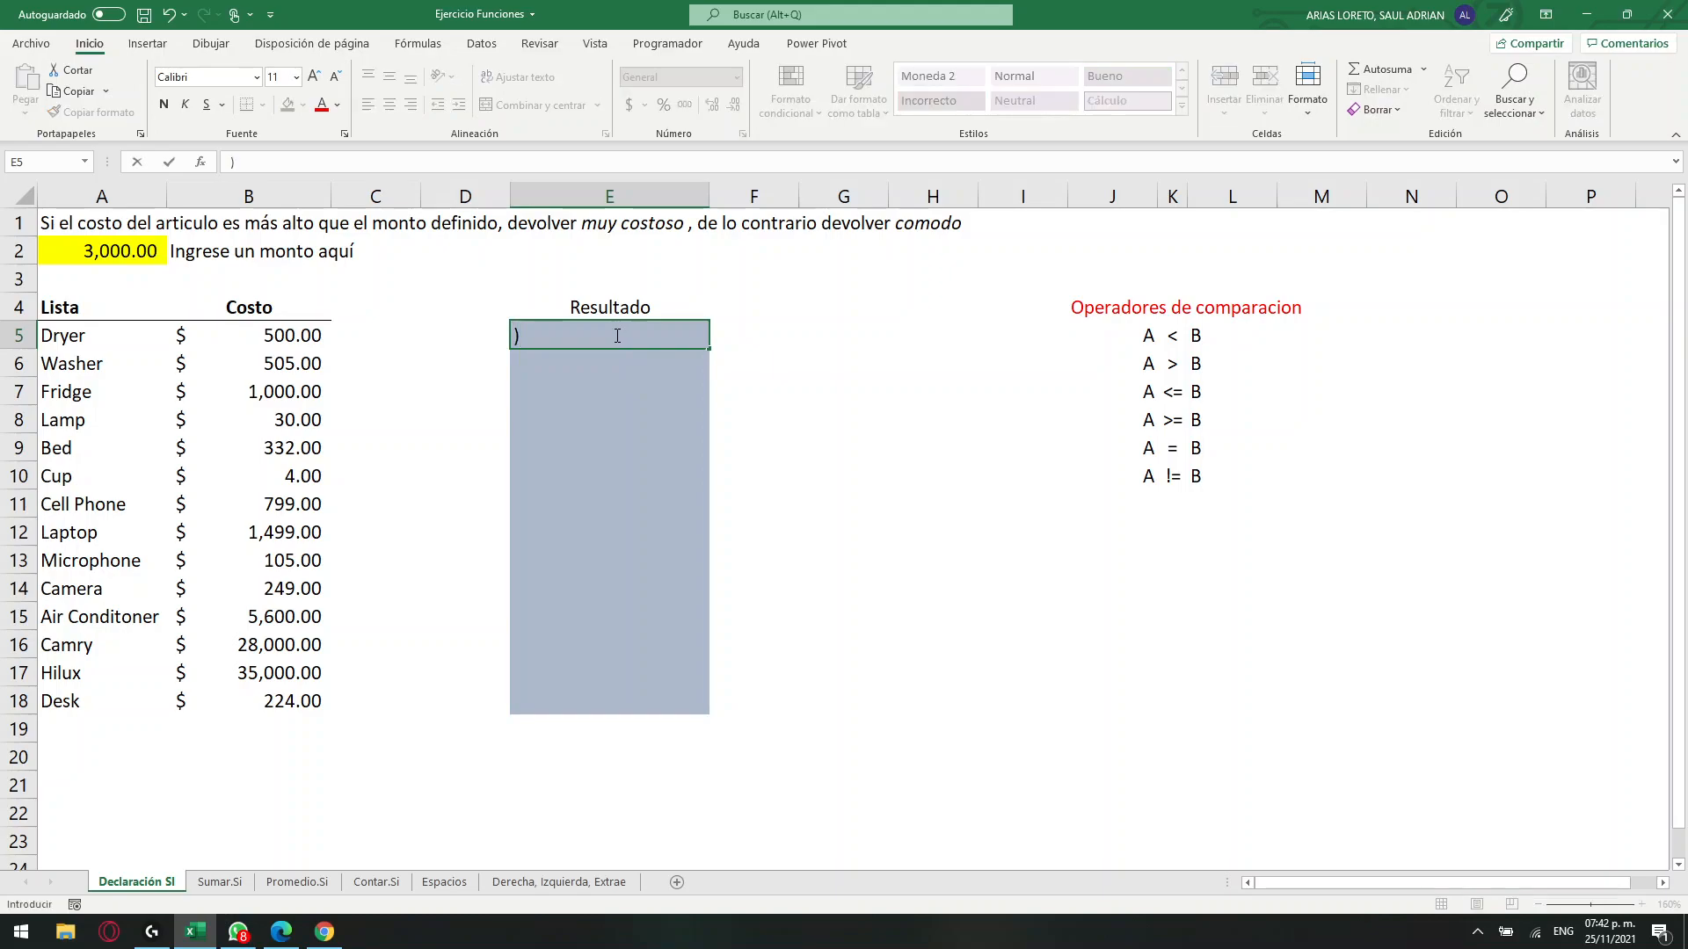
key(super+space)
key(BackSpace)
text(=si)
key(Tab)
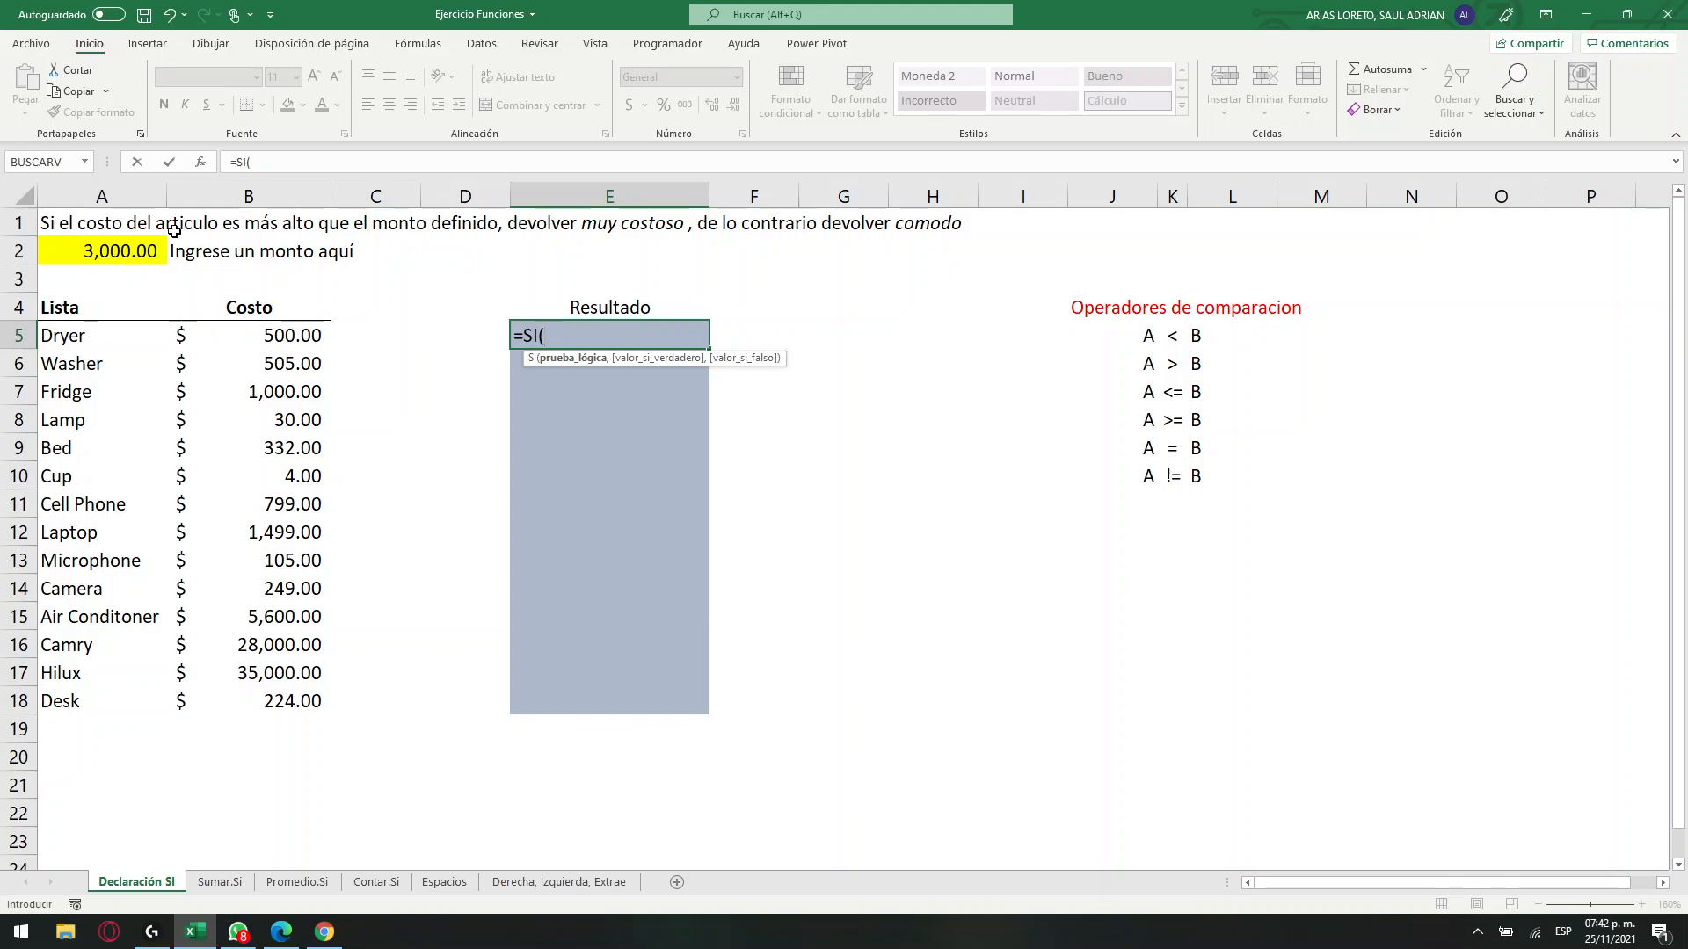
Set the SI function's logical test to B5>A2, comparing the Dryer's cost with the defined amount.
click(283, 337)
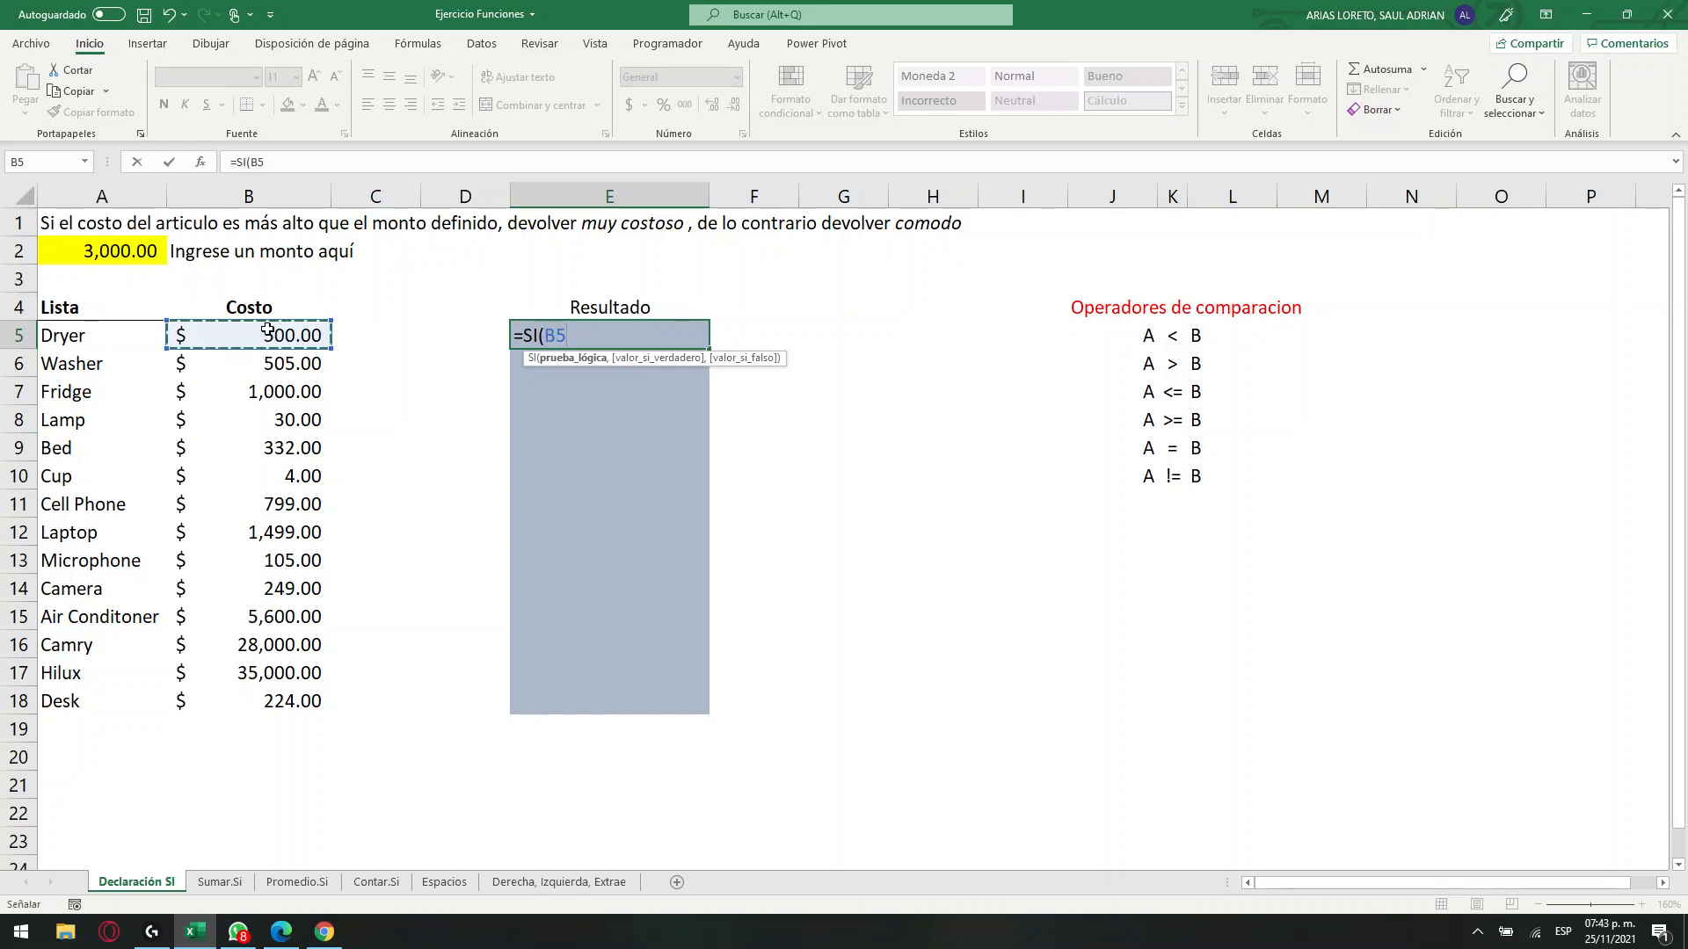
key(super+space)
text(>)
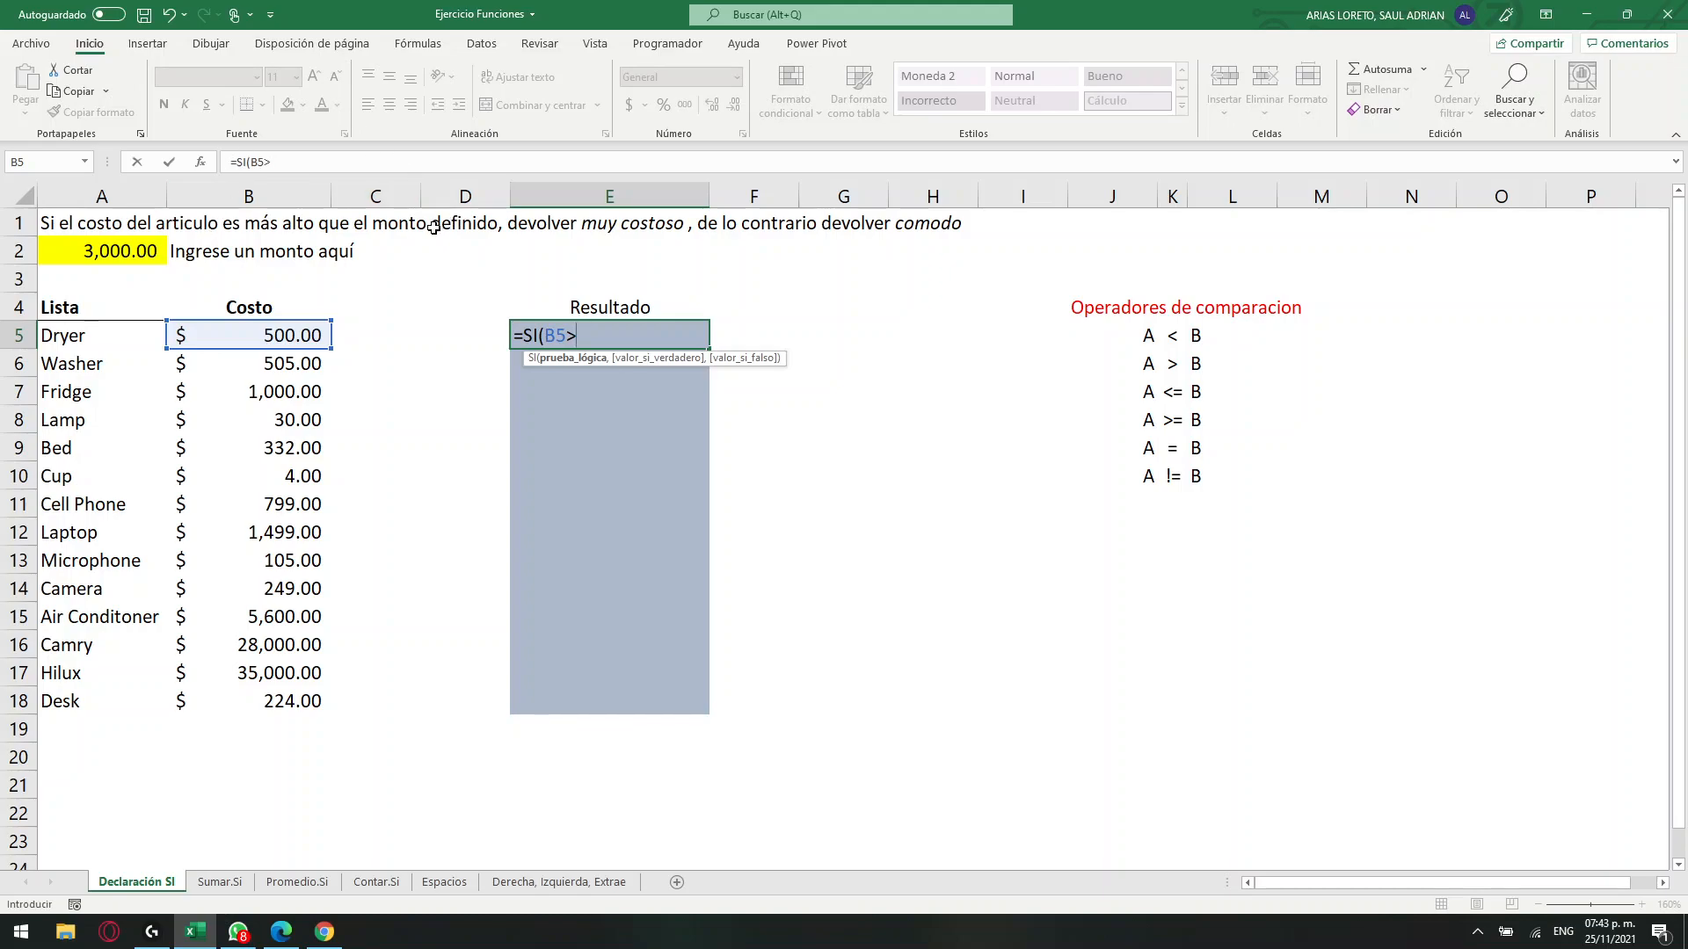
click(104, 252)
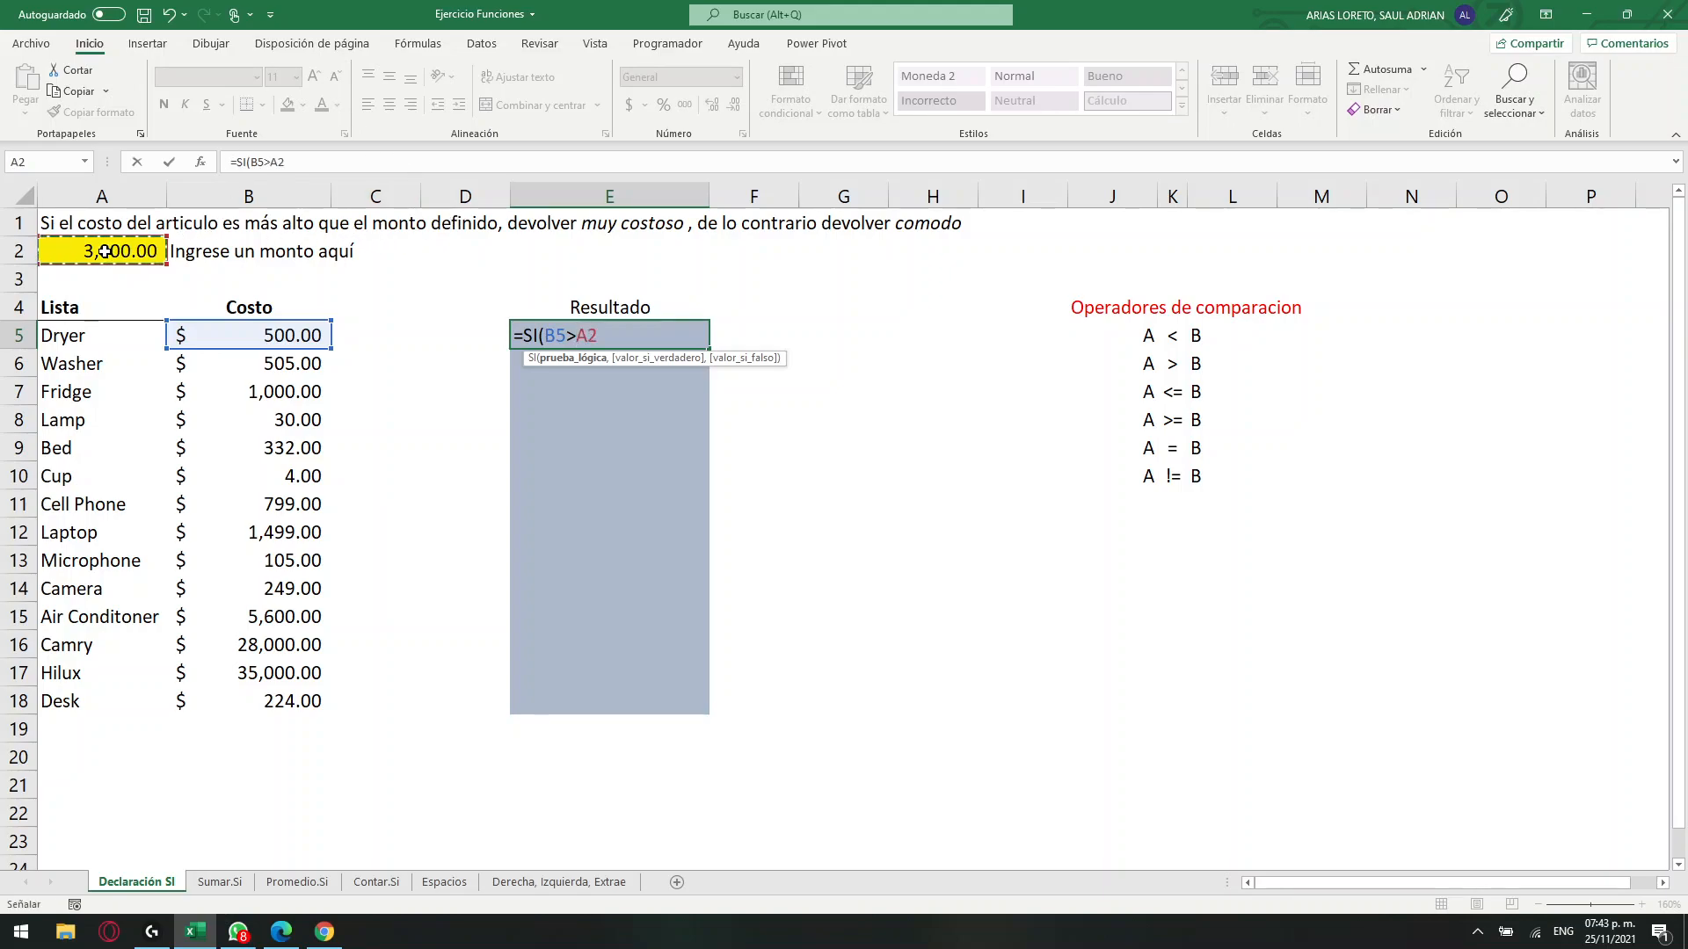
click(296, 162)
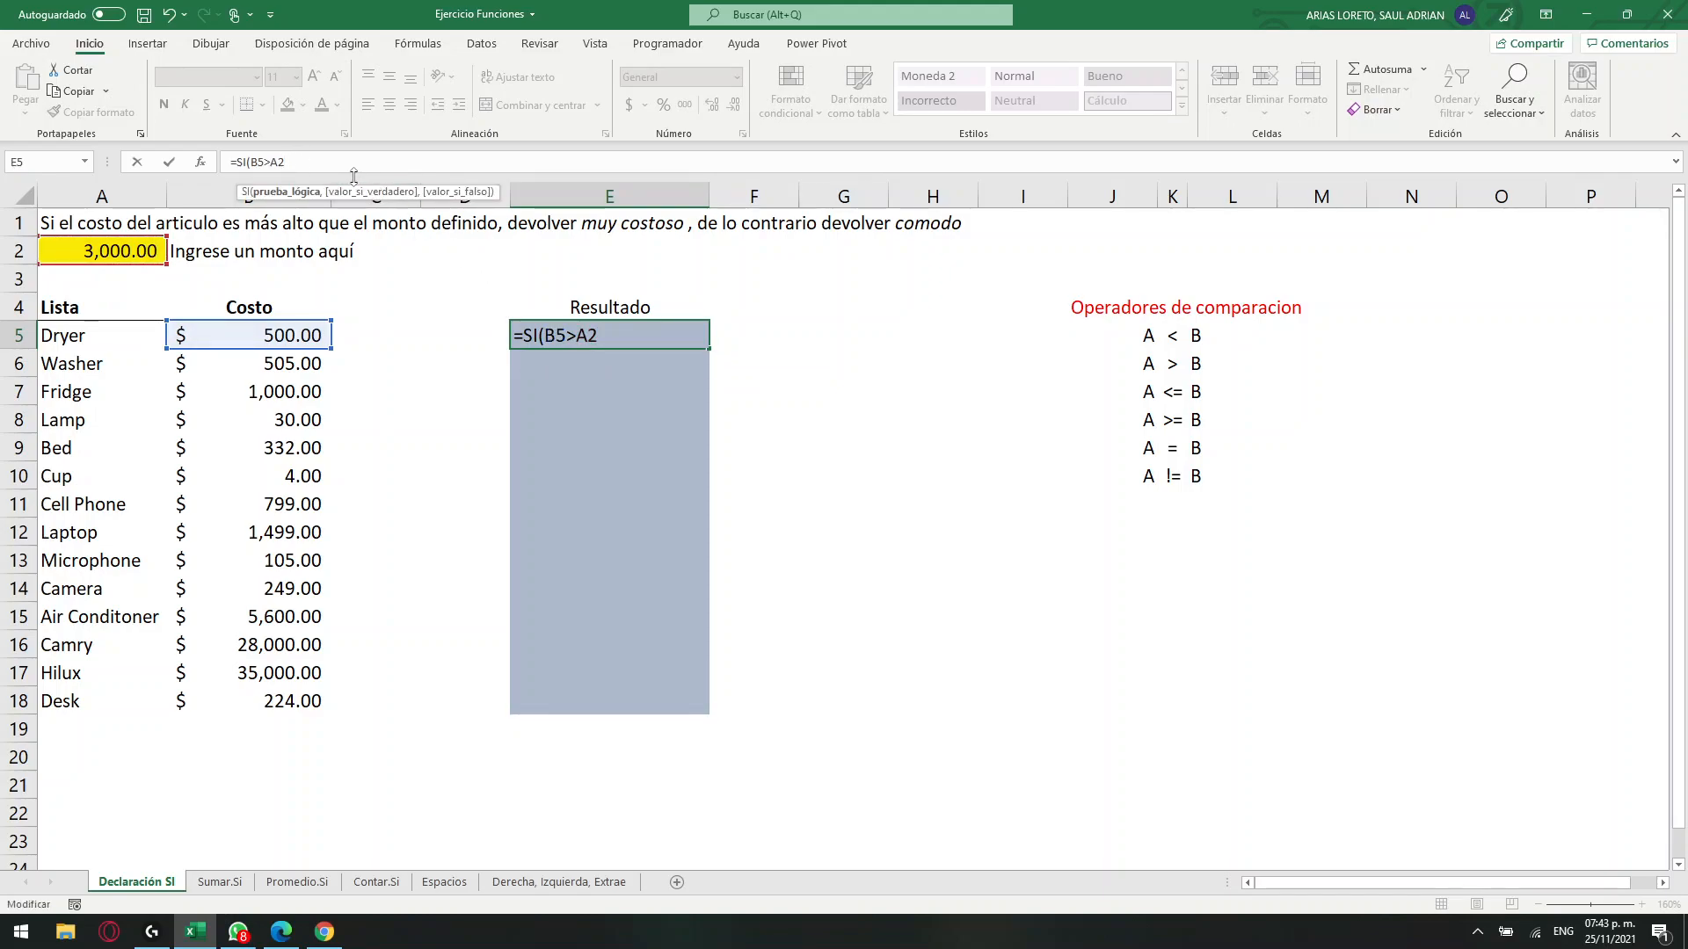
text(,)
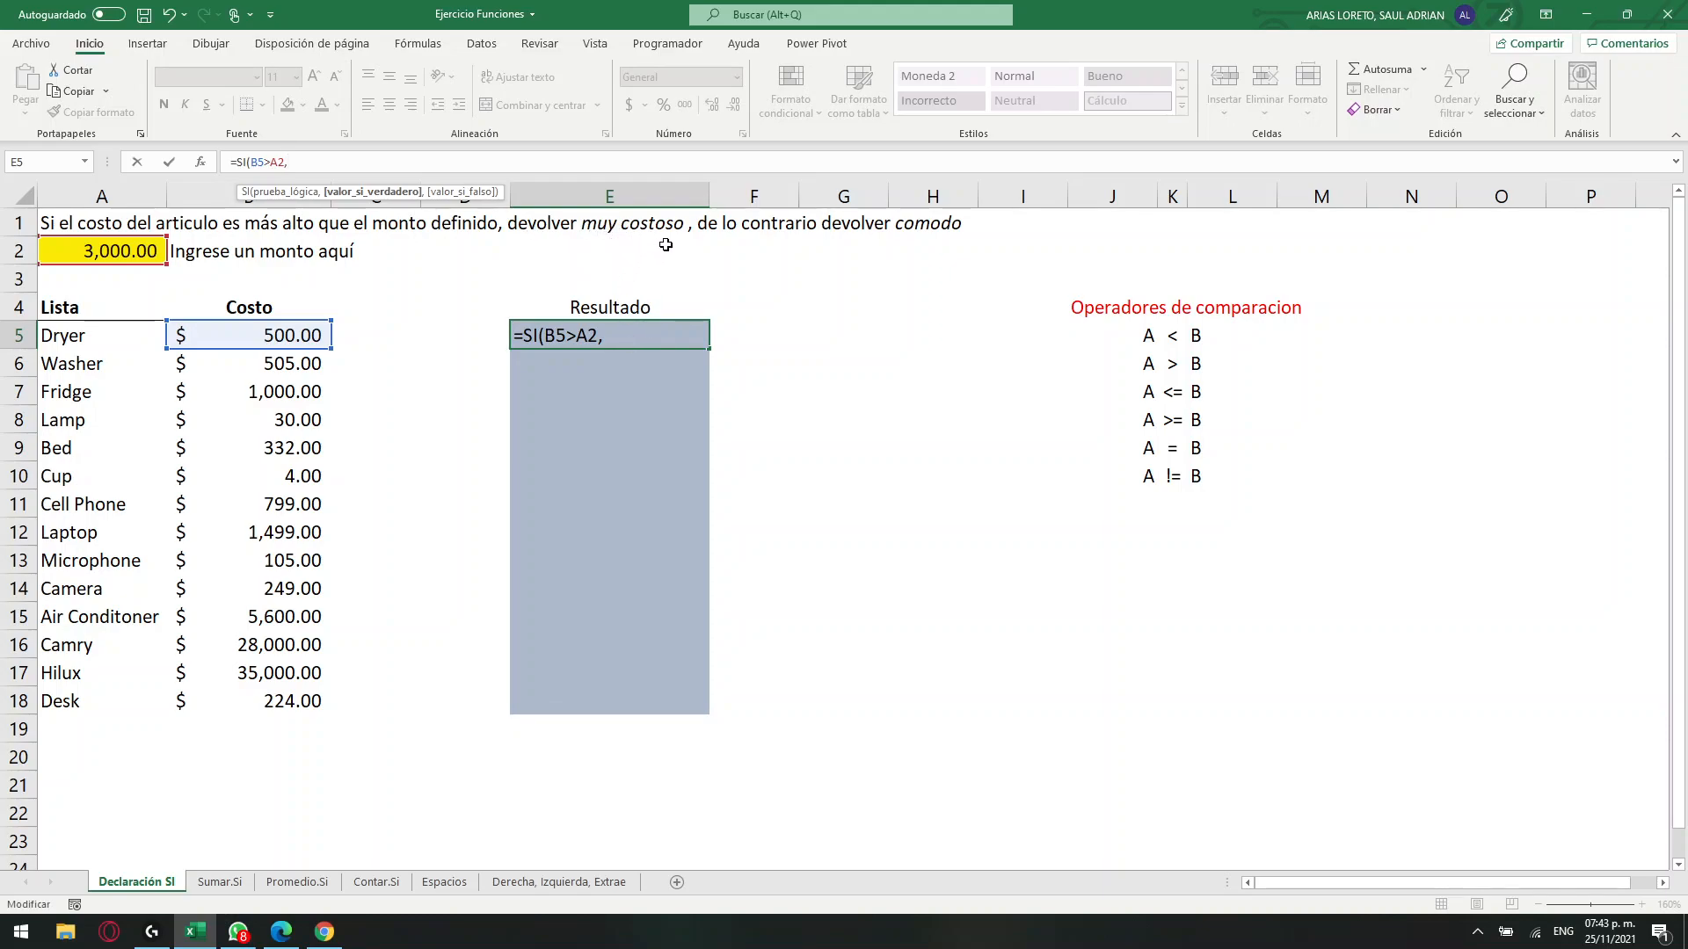
Complete the E5 formula with "muy costoso" as the true value and "comodo" as the false value.
click(640, 333)
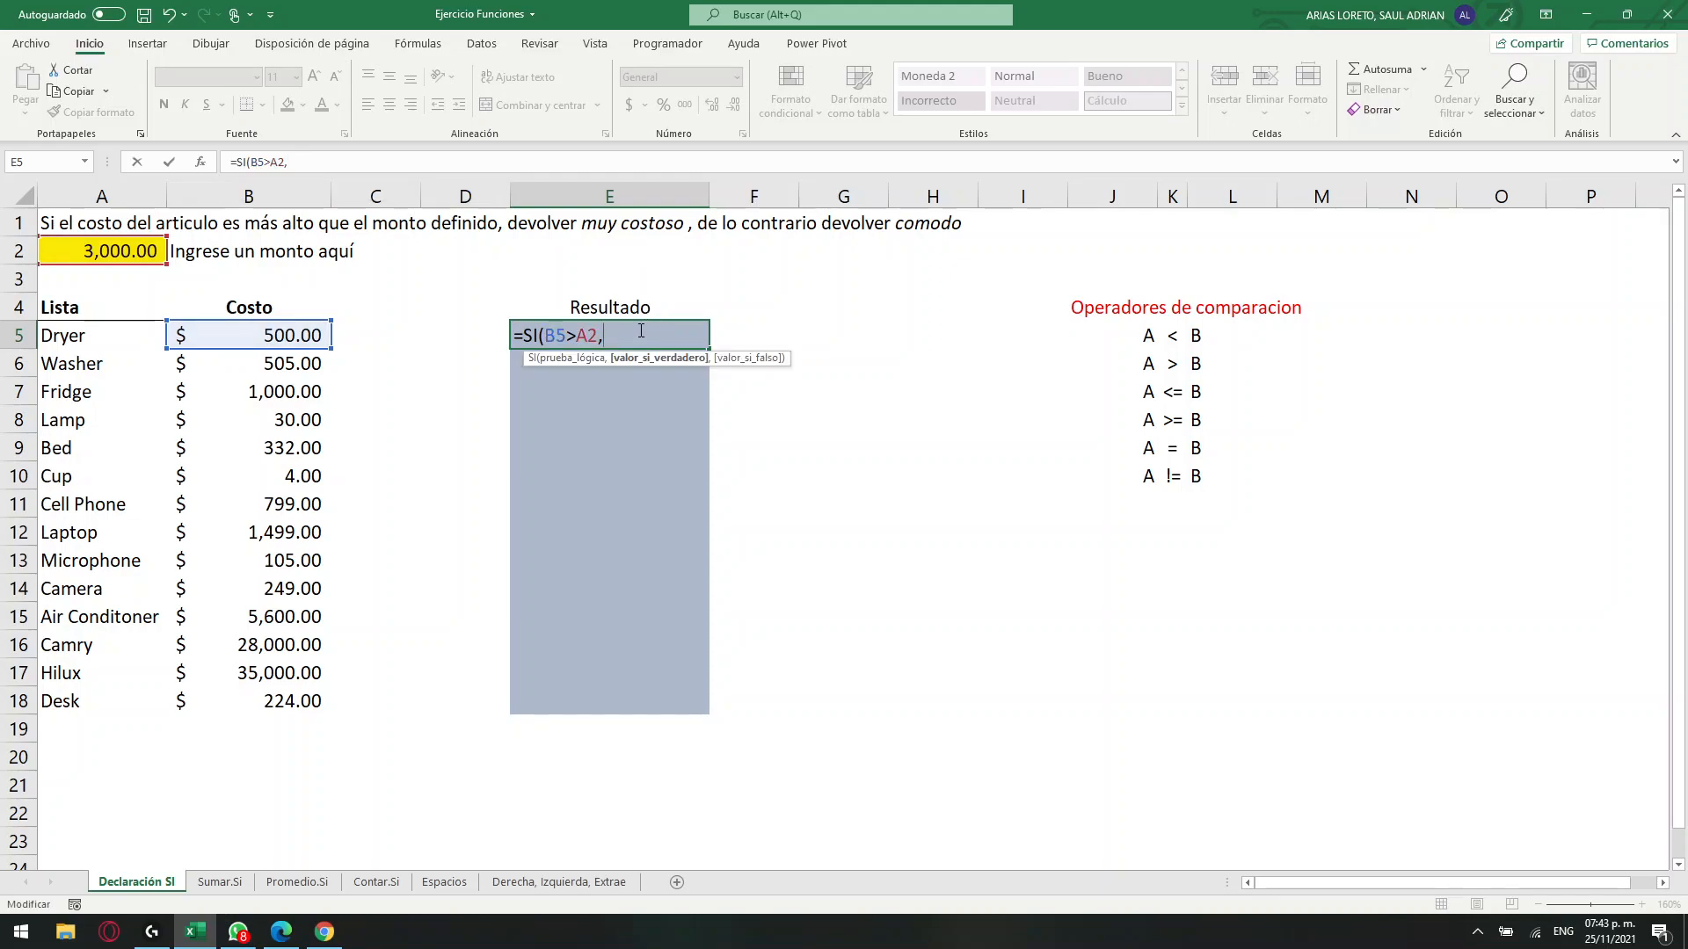
text("muy costoso)
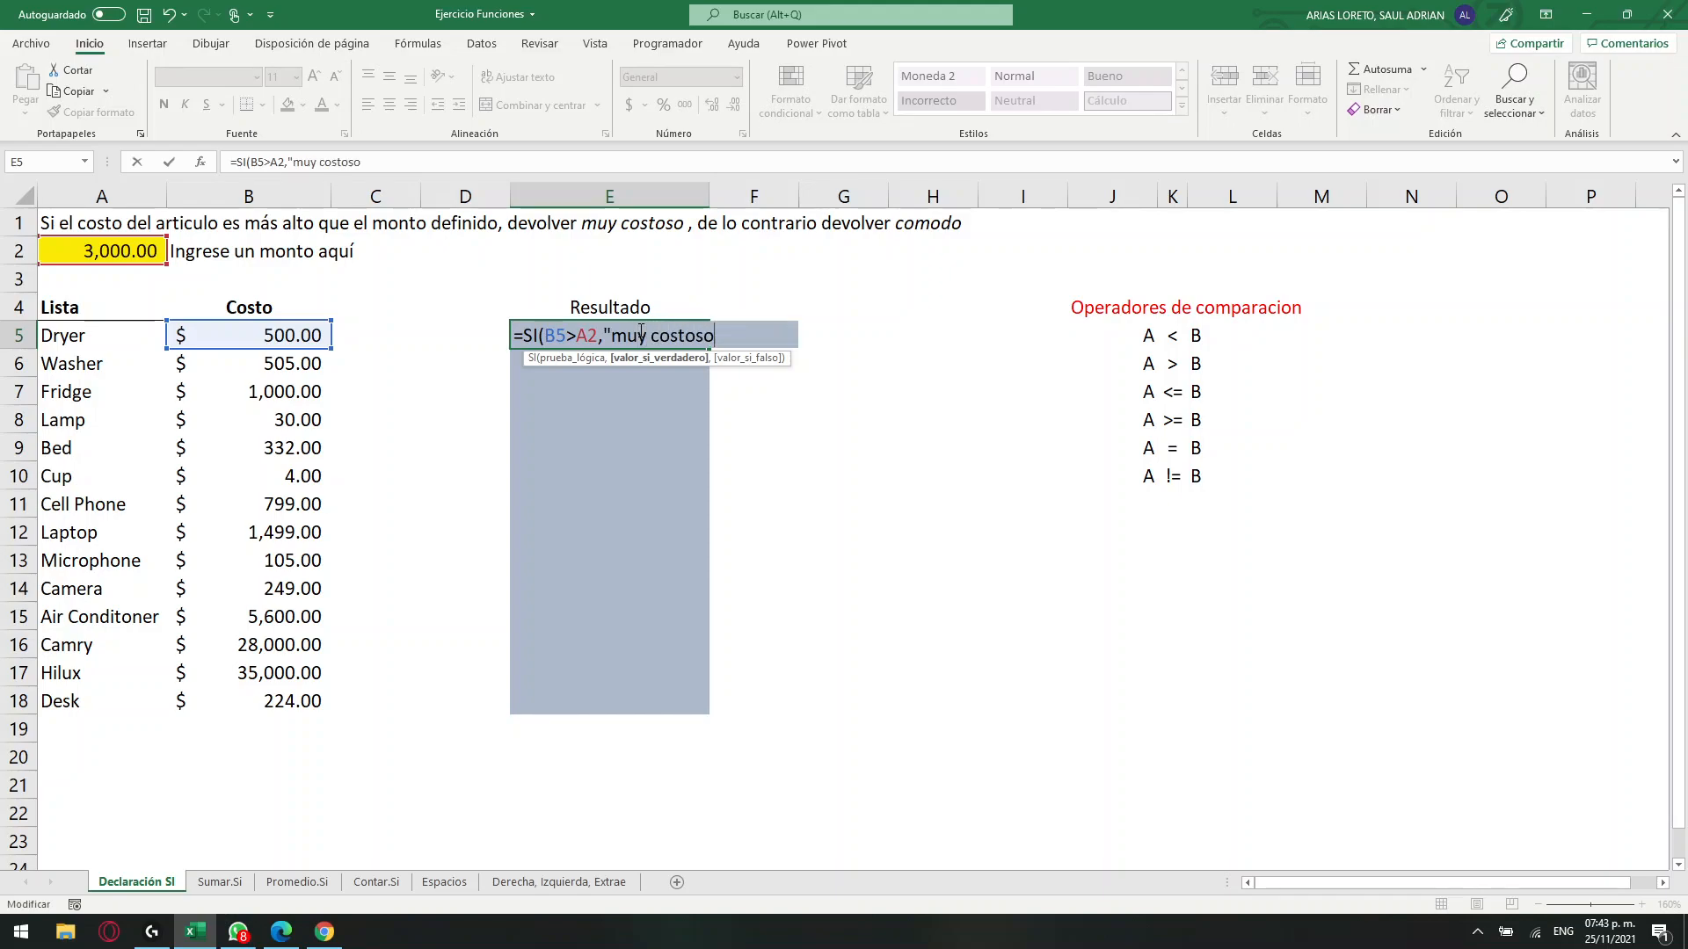
text(",)
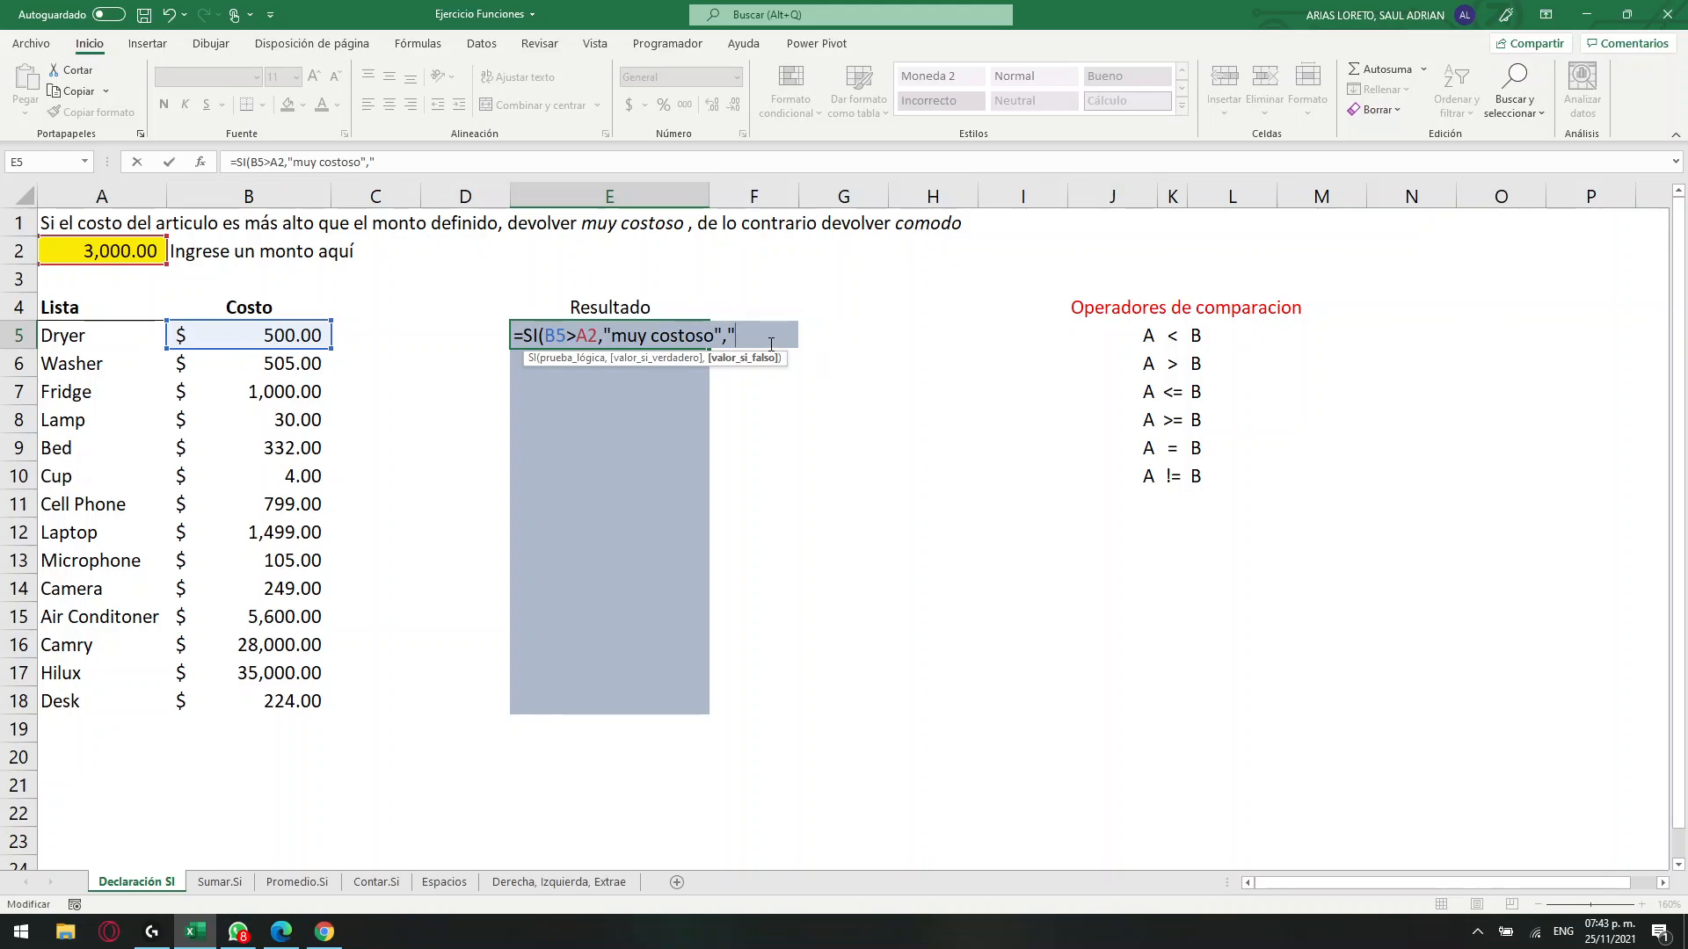
text(omodo)
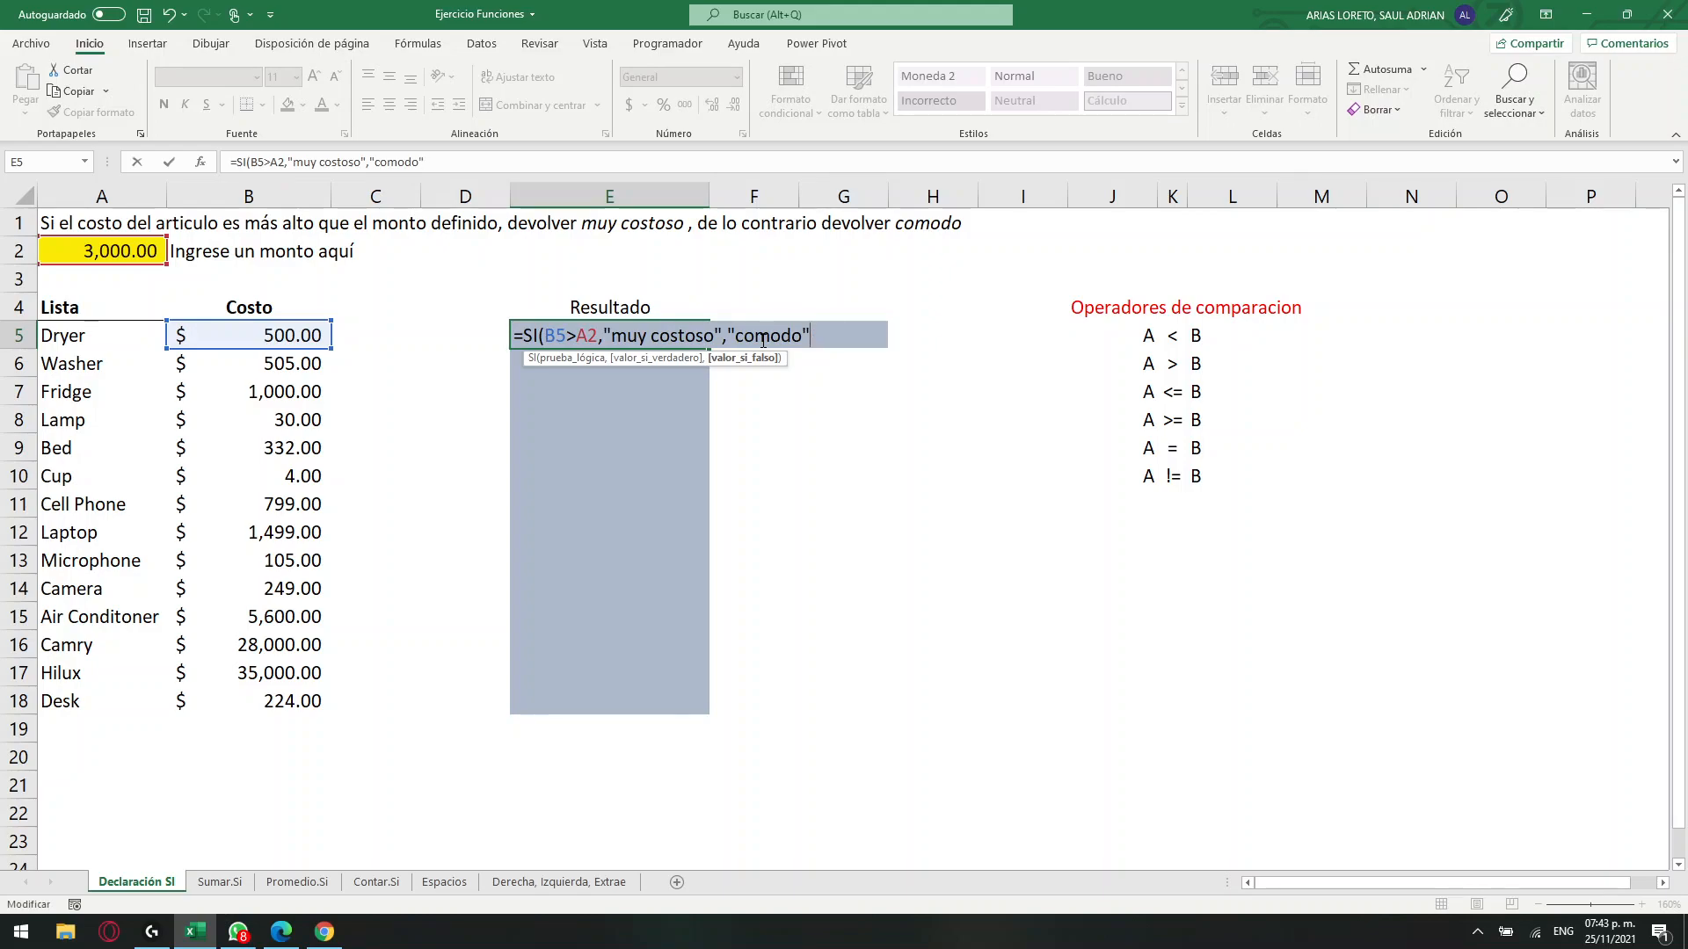
text("))
key(Return)
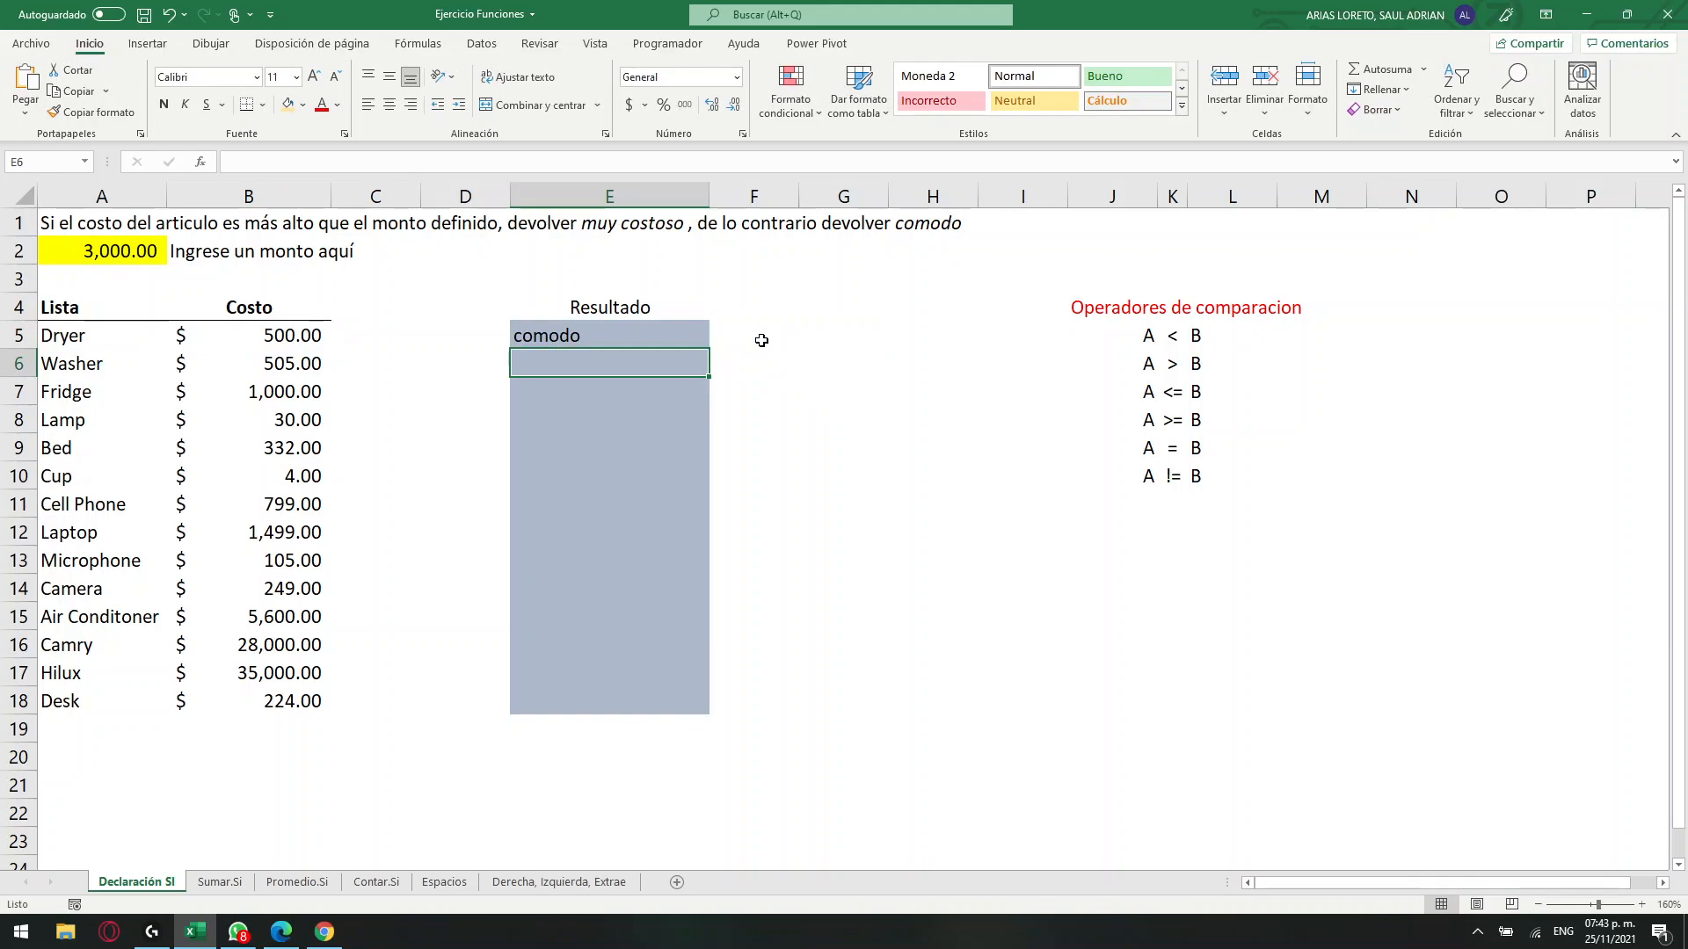
Fill the SI formula from E5 down to E18 for every listed article.
click(283, 325)
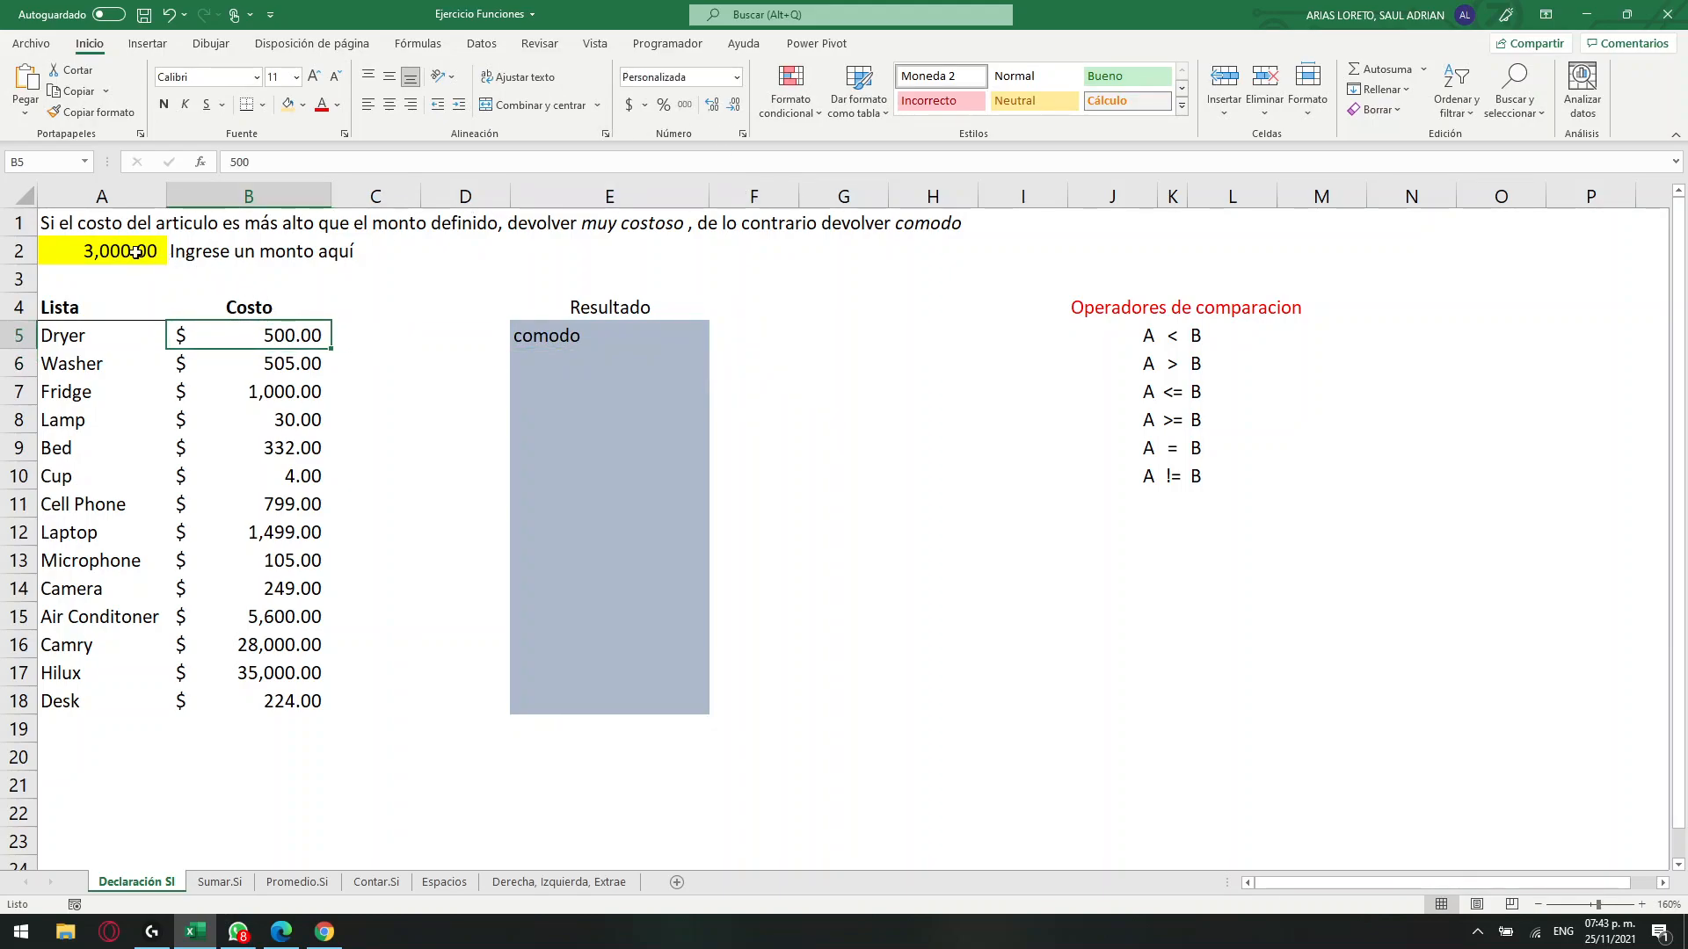
click(559, 340)
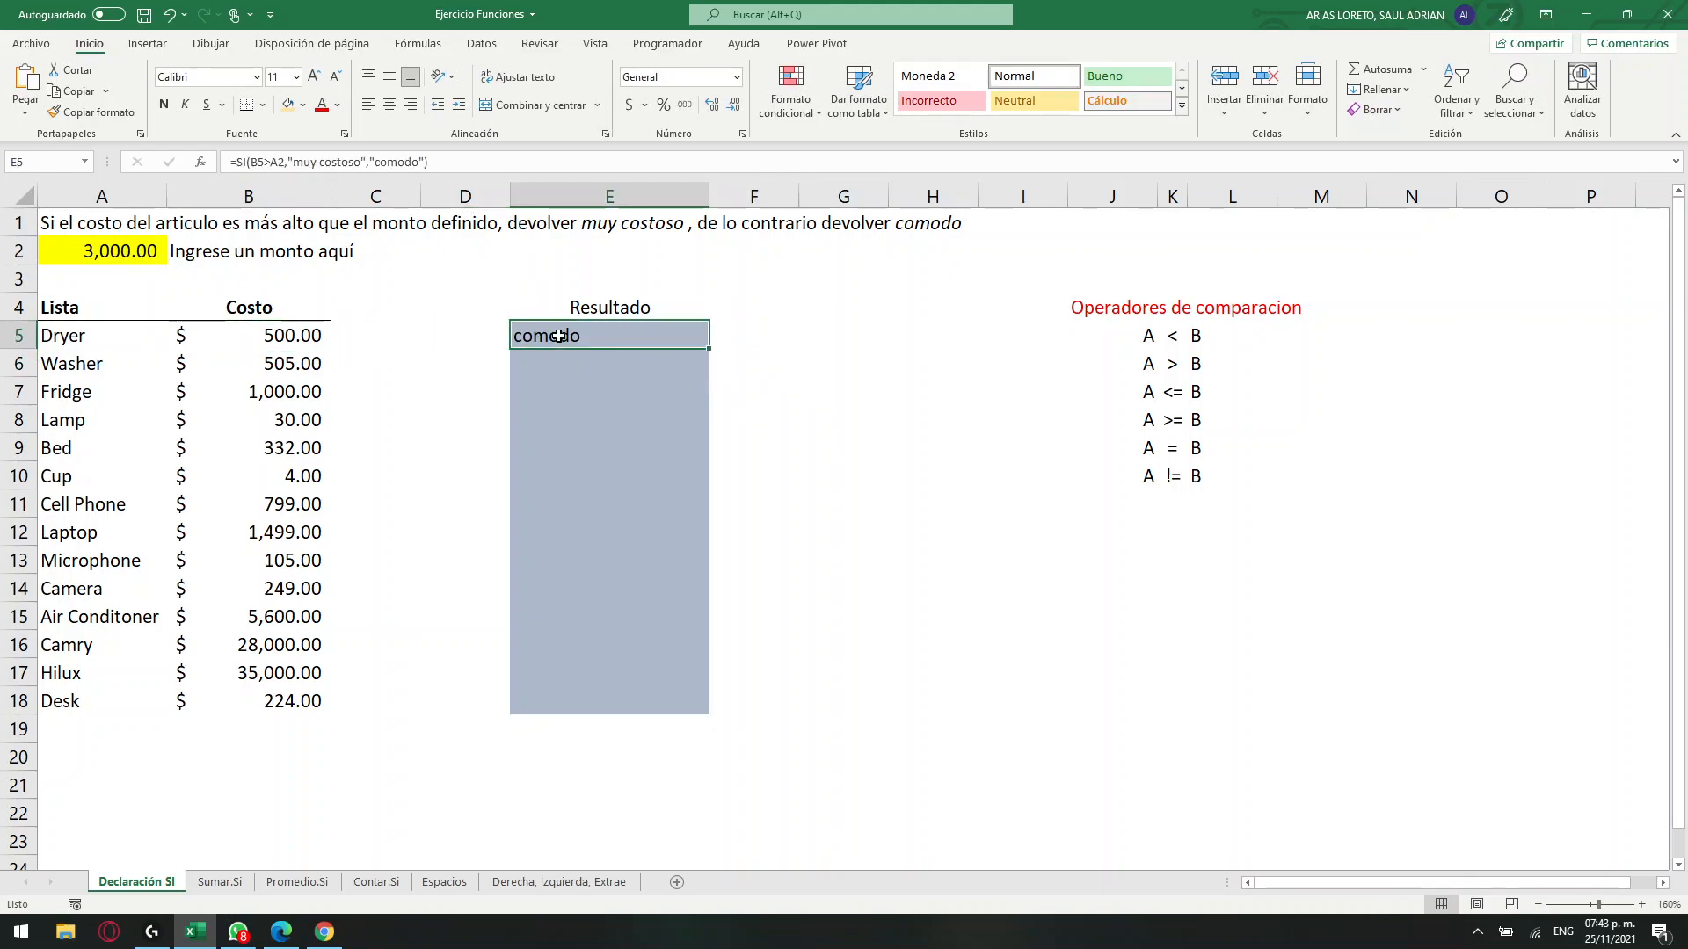
drag(709, 349, 709, 704)
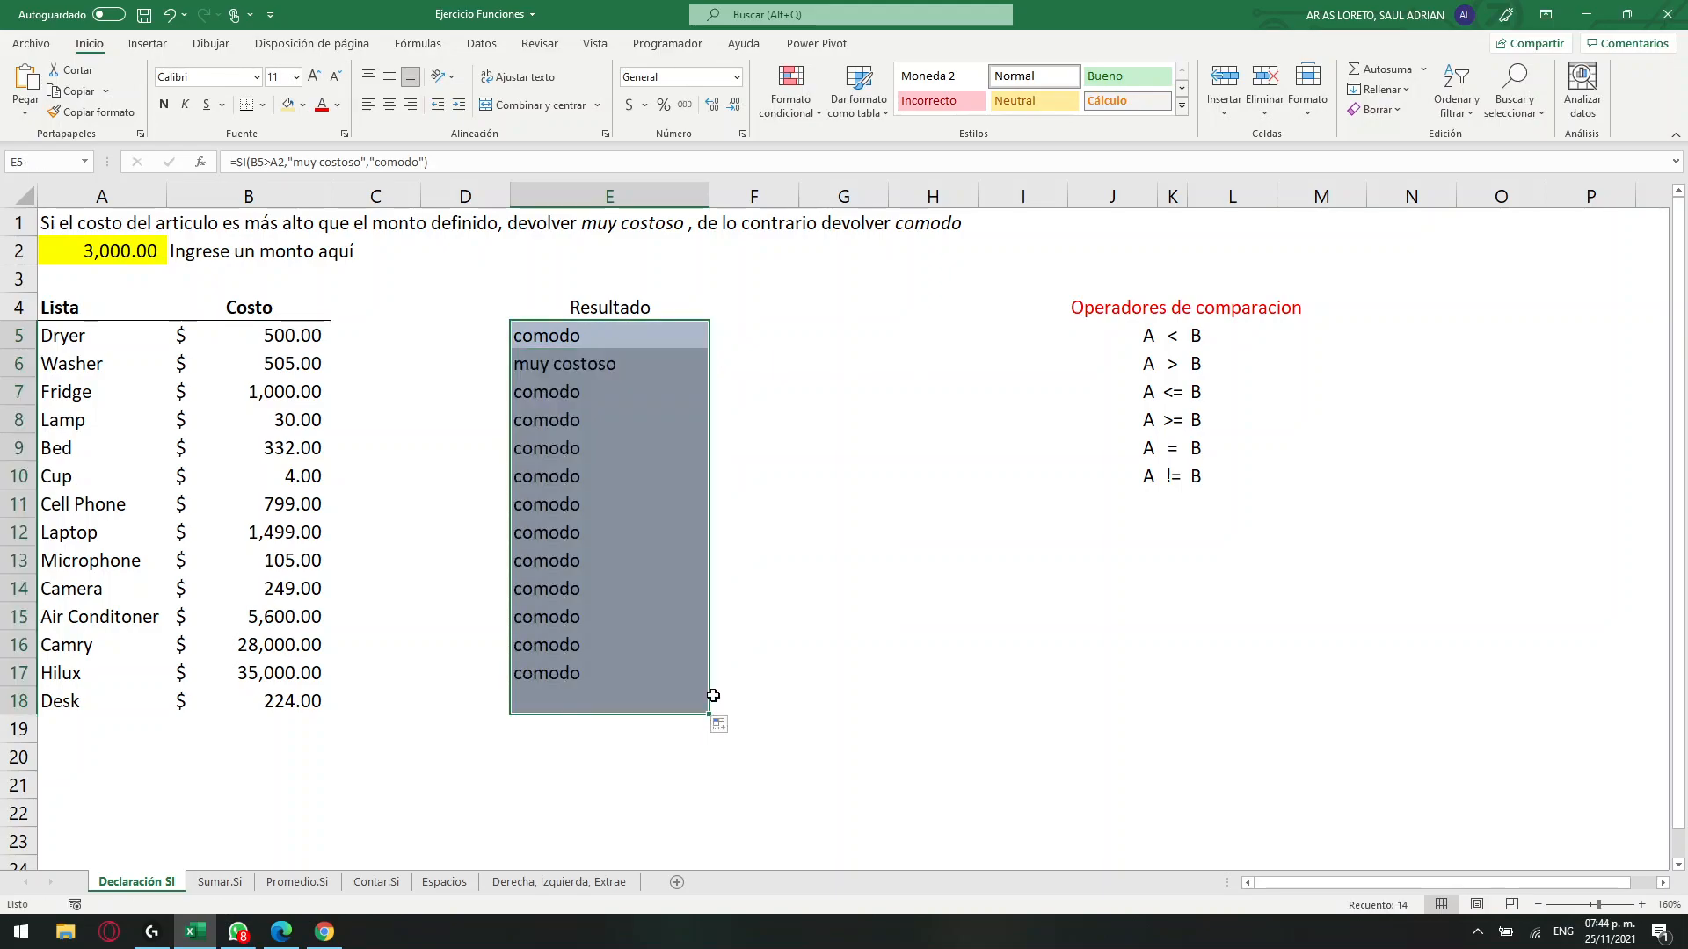
key(Return)
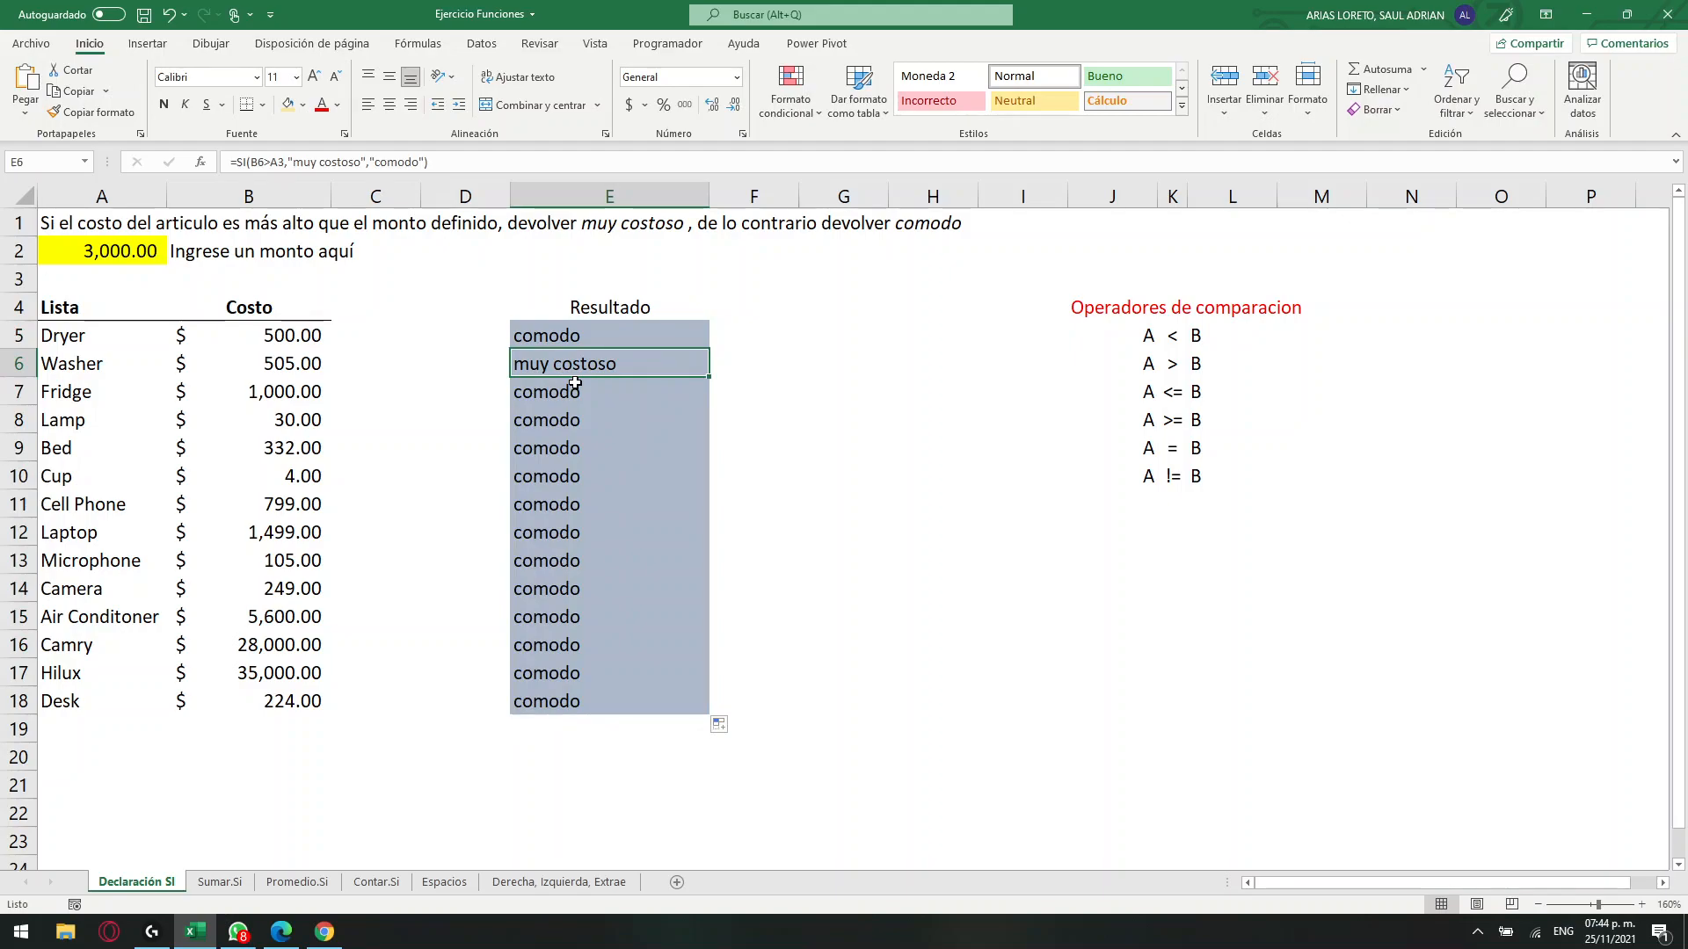
Check the Washer's result in E6 against its cost in B6 and the defined amount in A2.
mouse_move(103, 381)
mouse_down()
mouse_move(67, 369)
mouse_move(81, 364)
mouse_up()
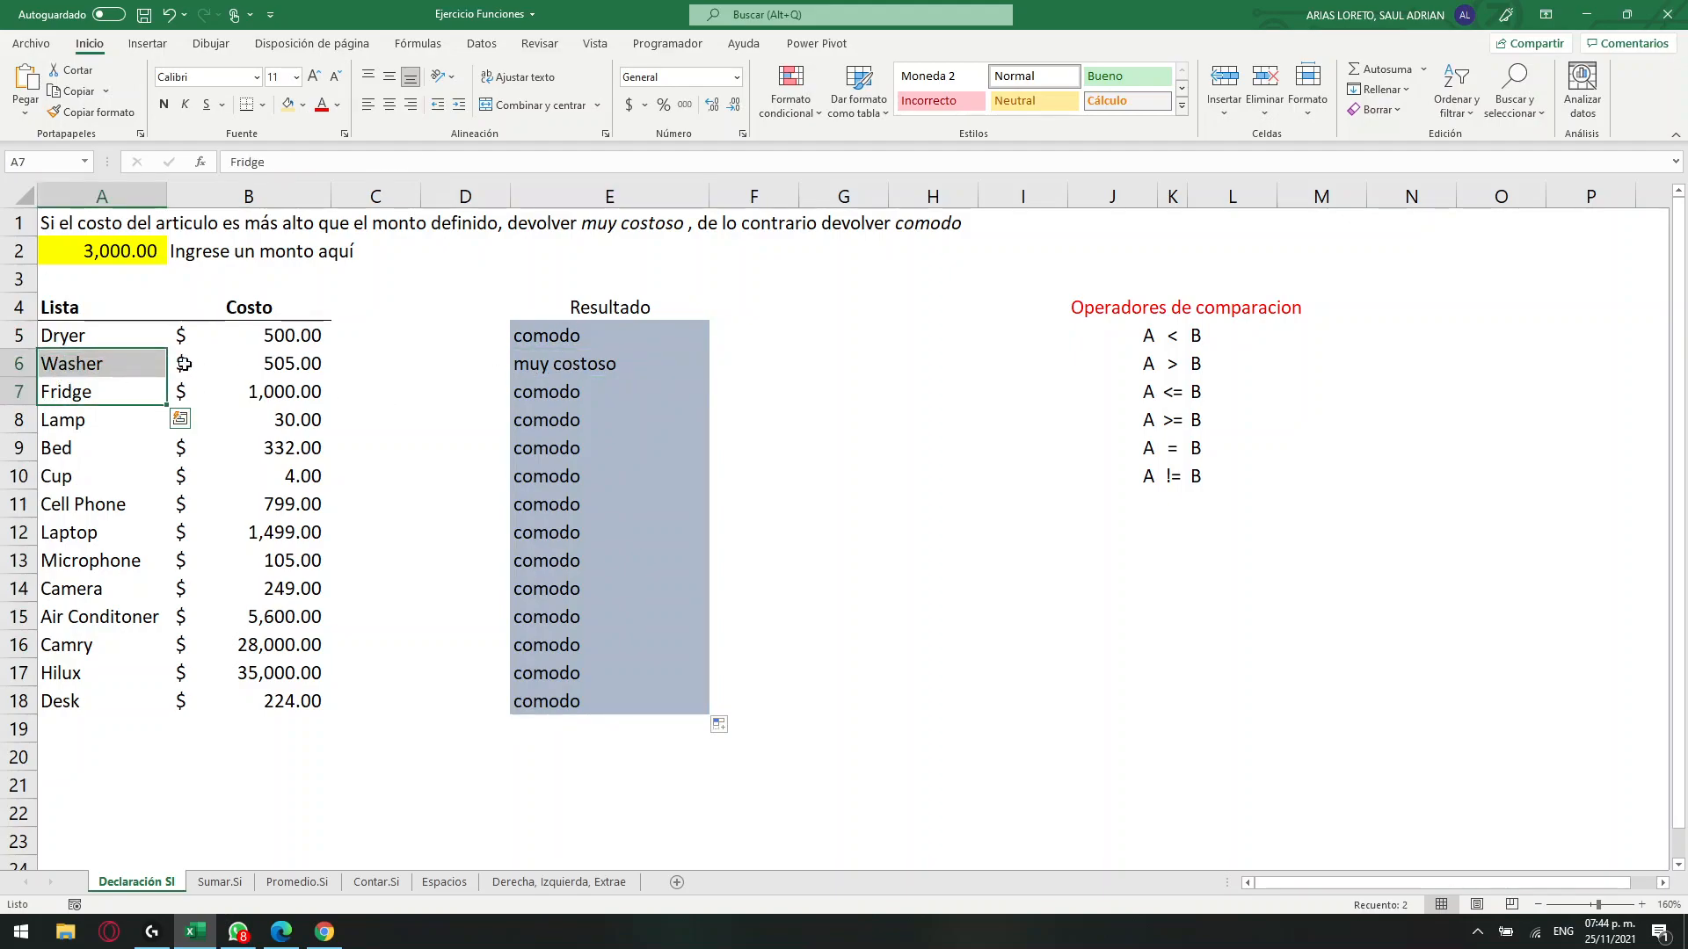
click(247, 365)
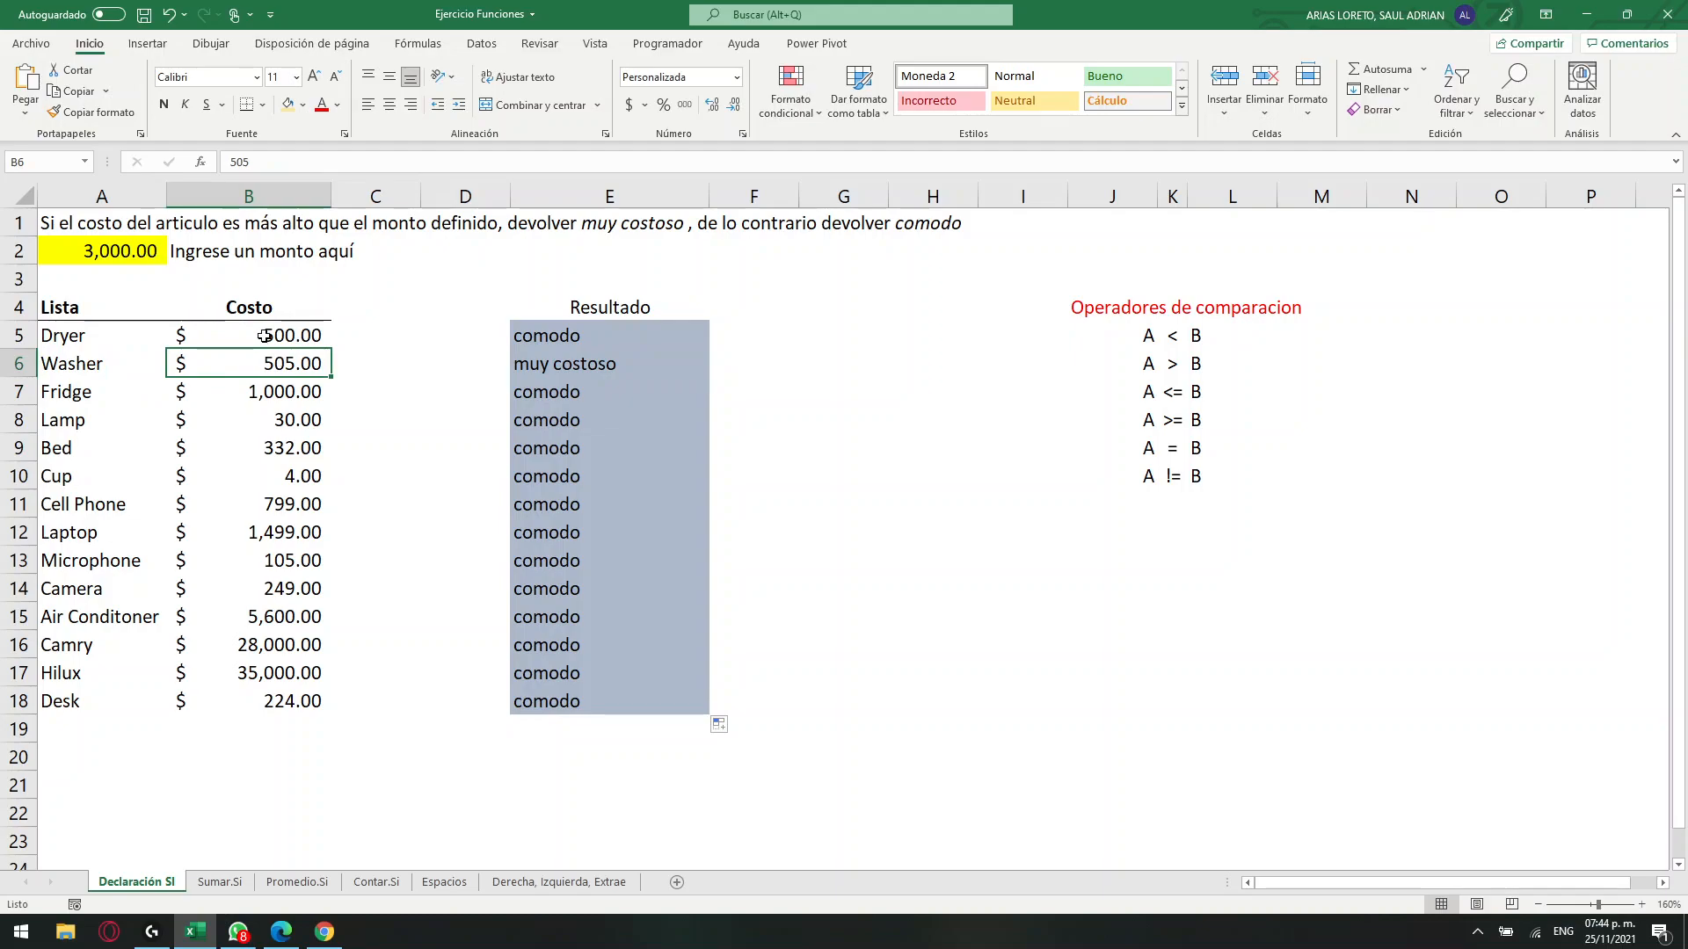
click(106, 249)
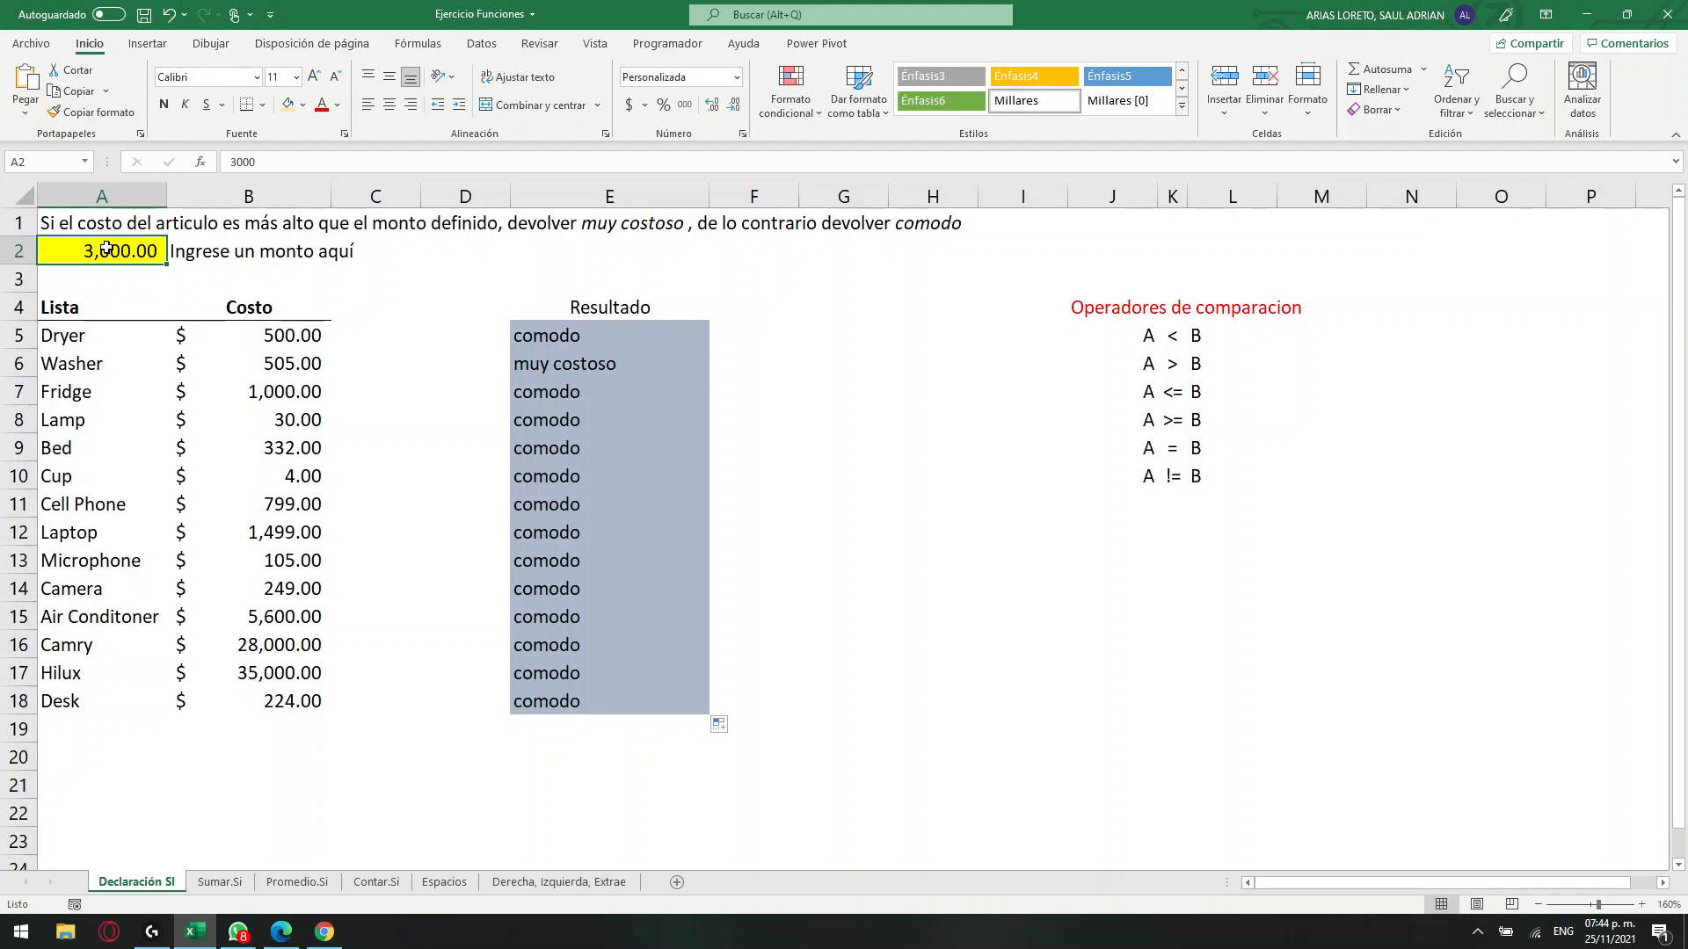
Inspect which cells the copied SI formulas in E6, E7 and E8 compare with each article's cost.
click(637, 373)
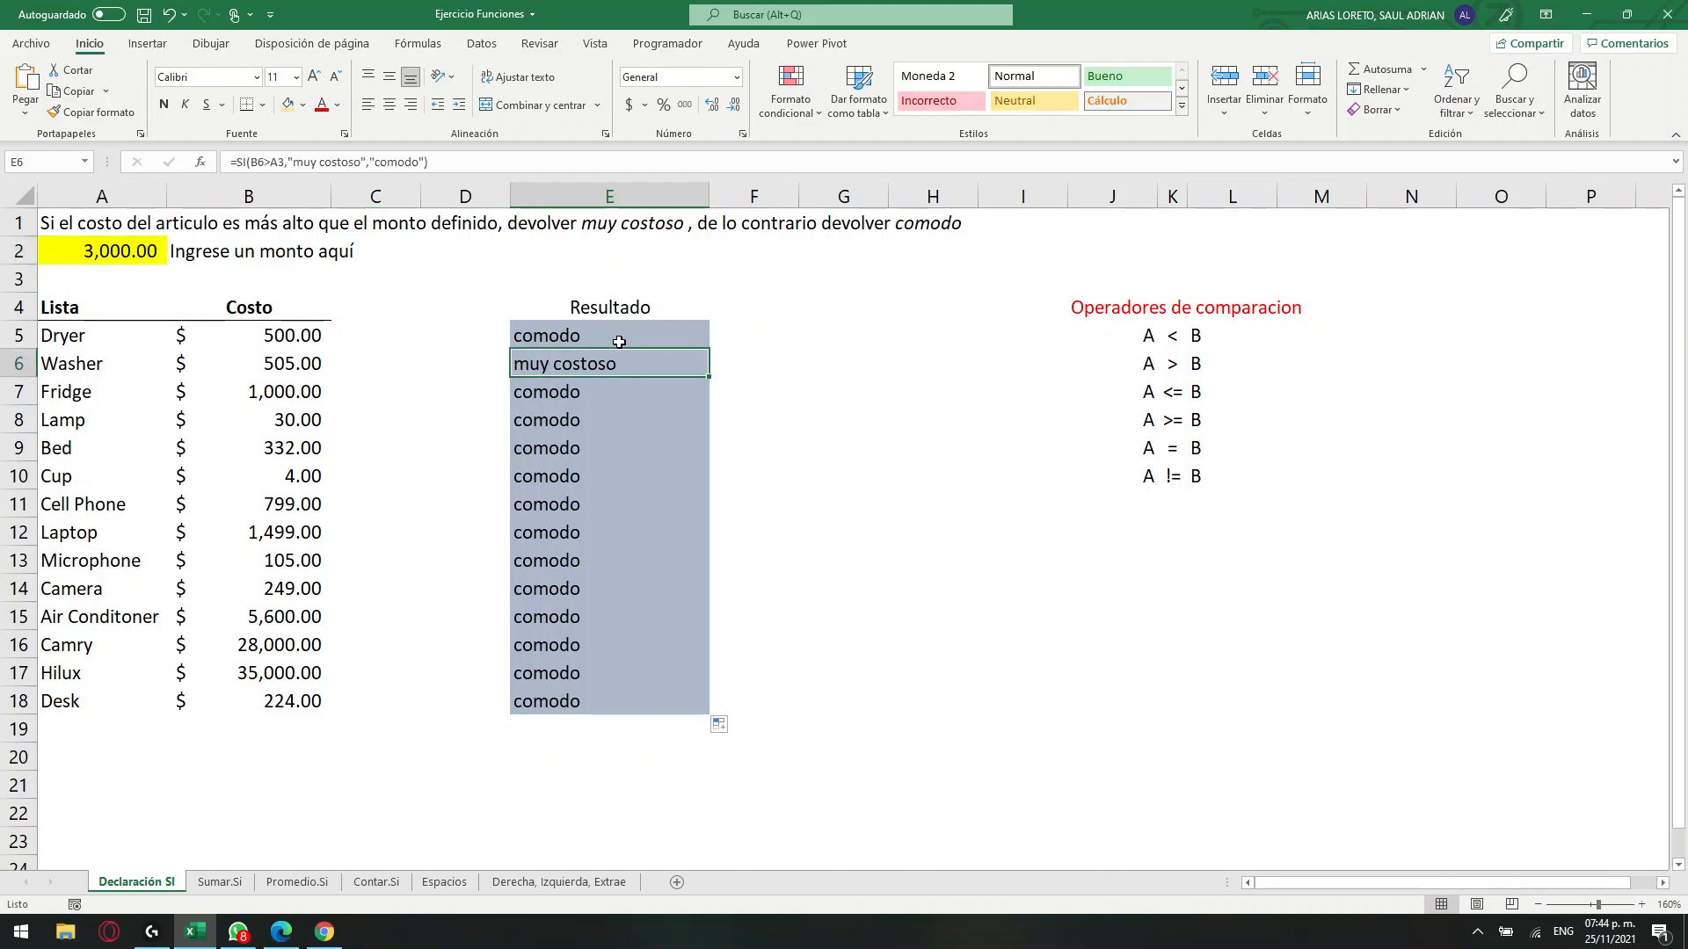
double_click(622, 366)
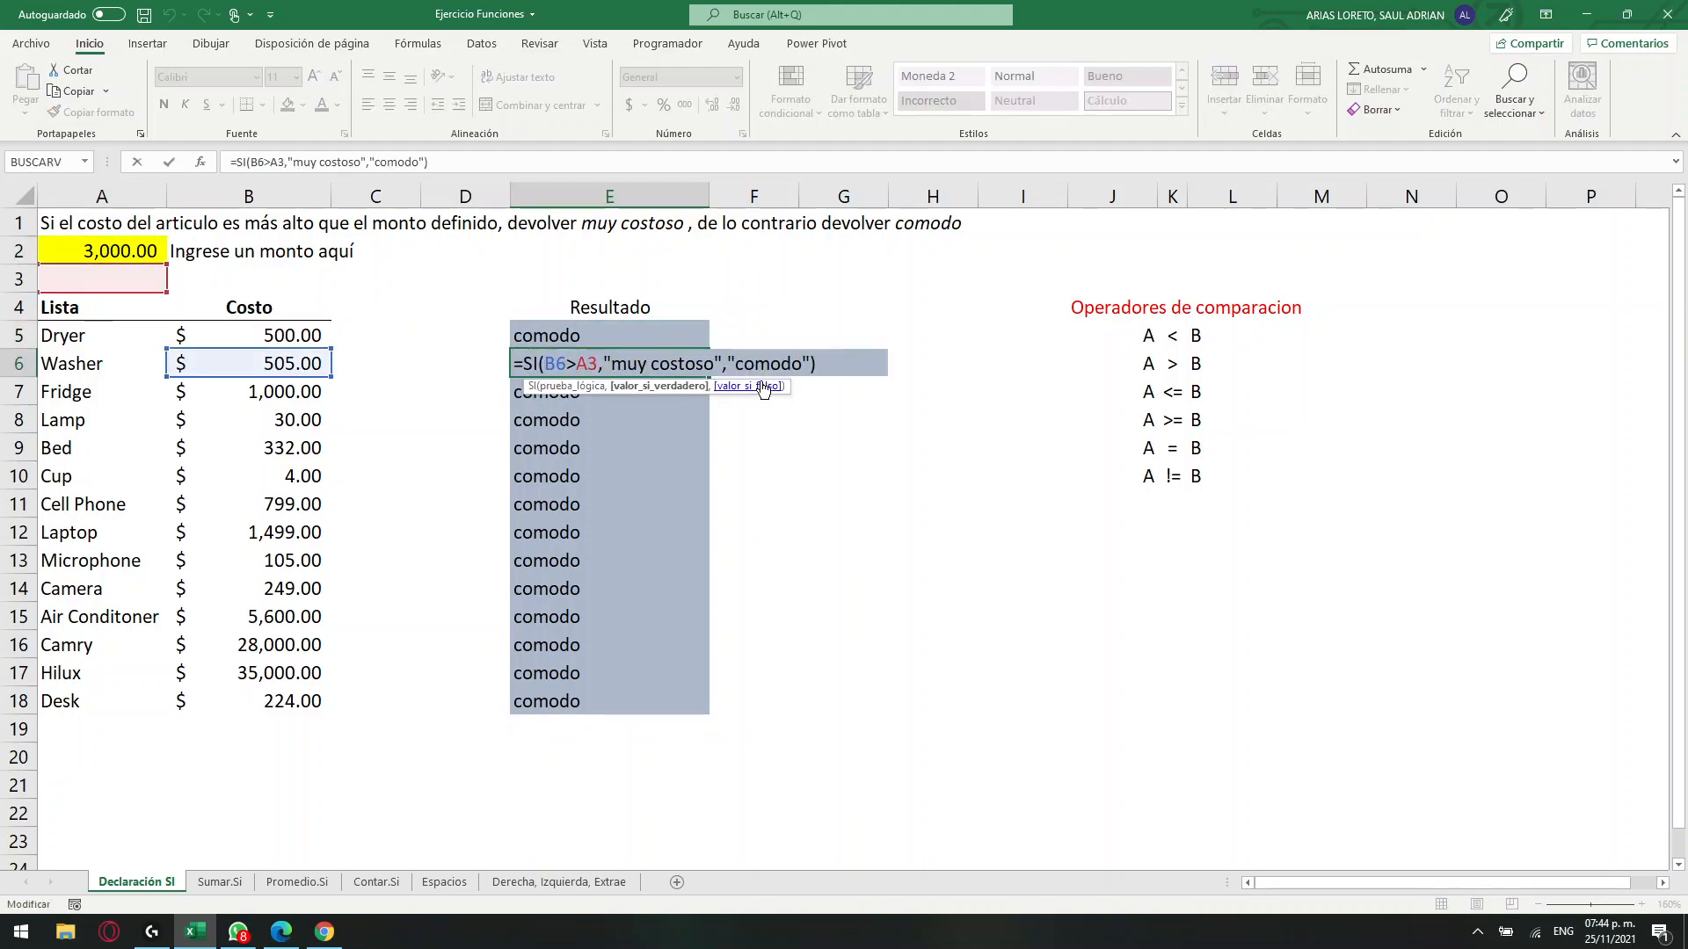
double_click(587, 364)
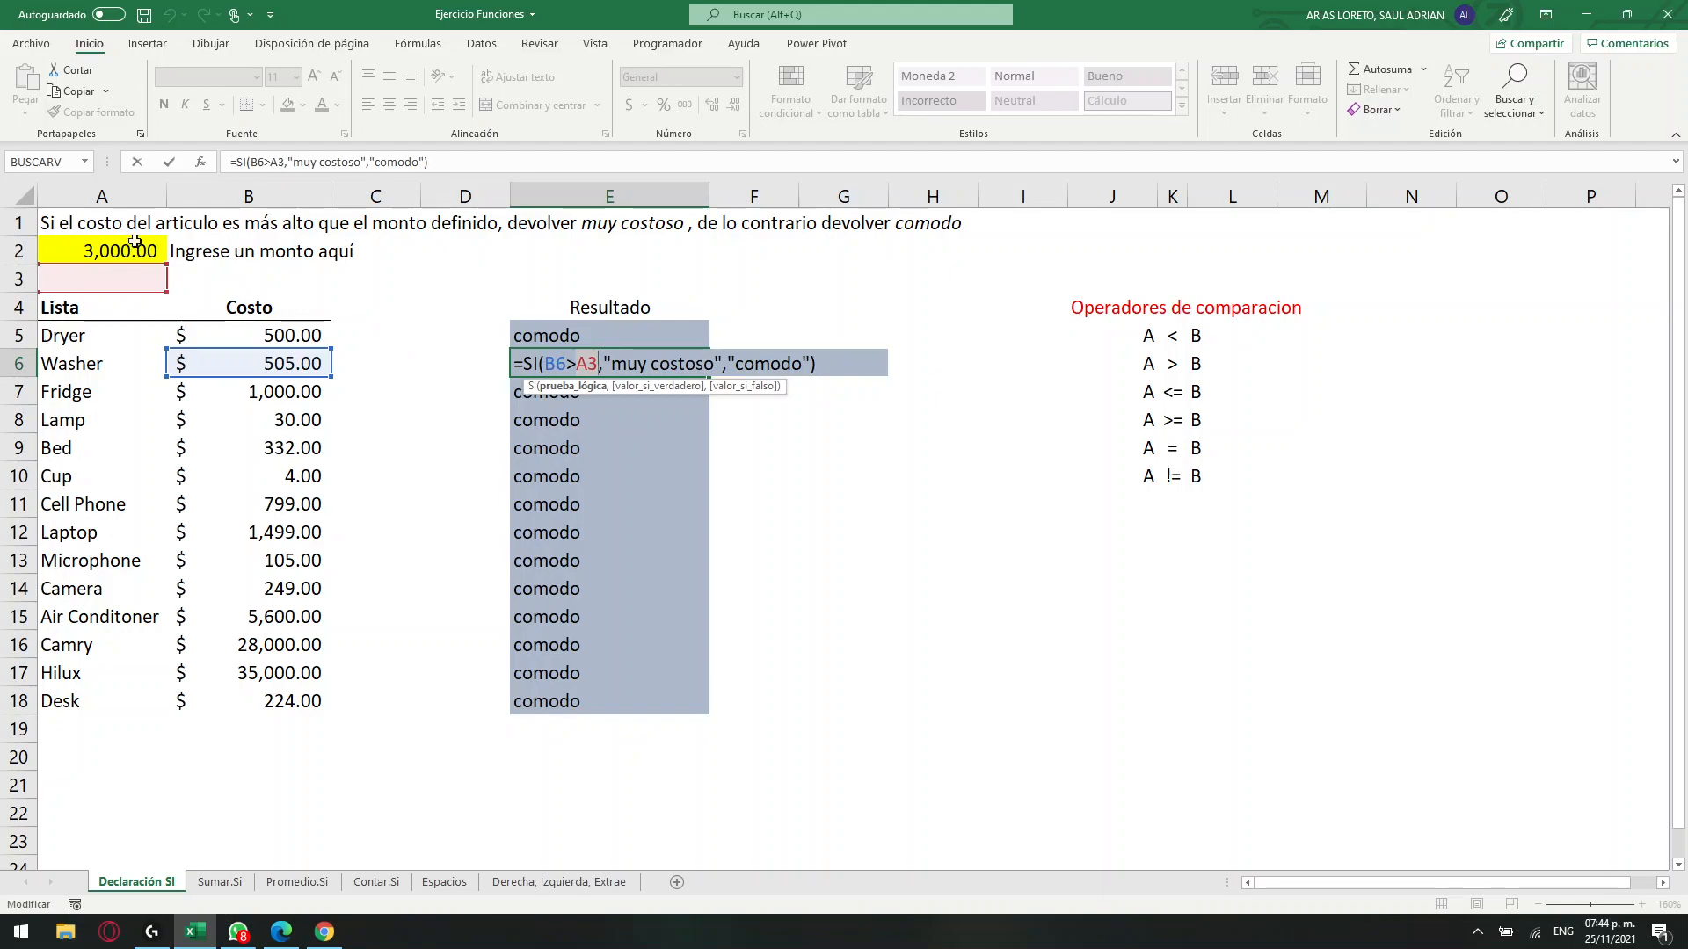
key(Return)
double_click(627, 392)
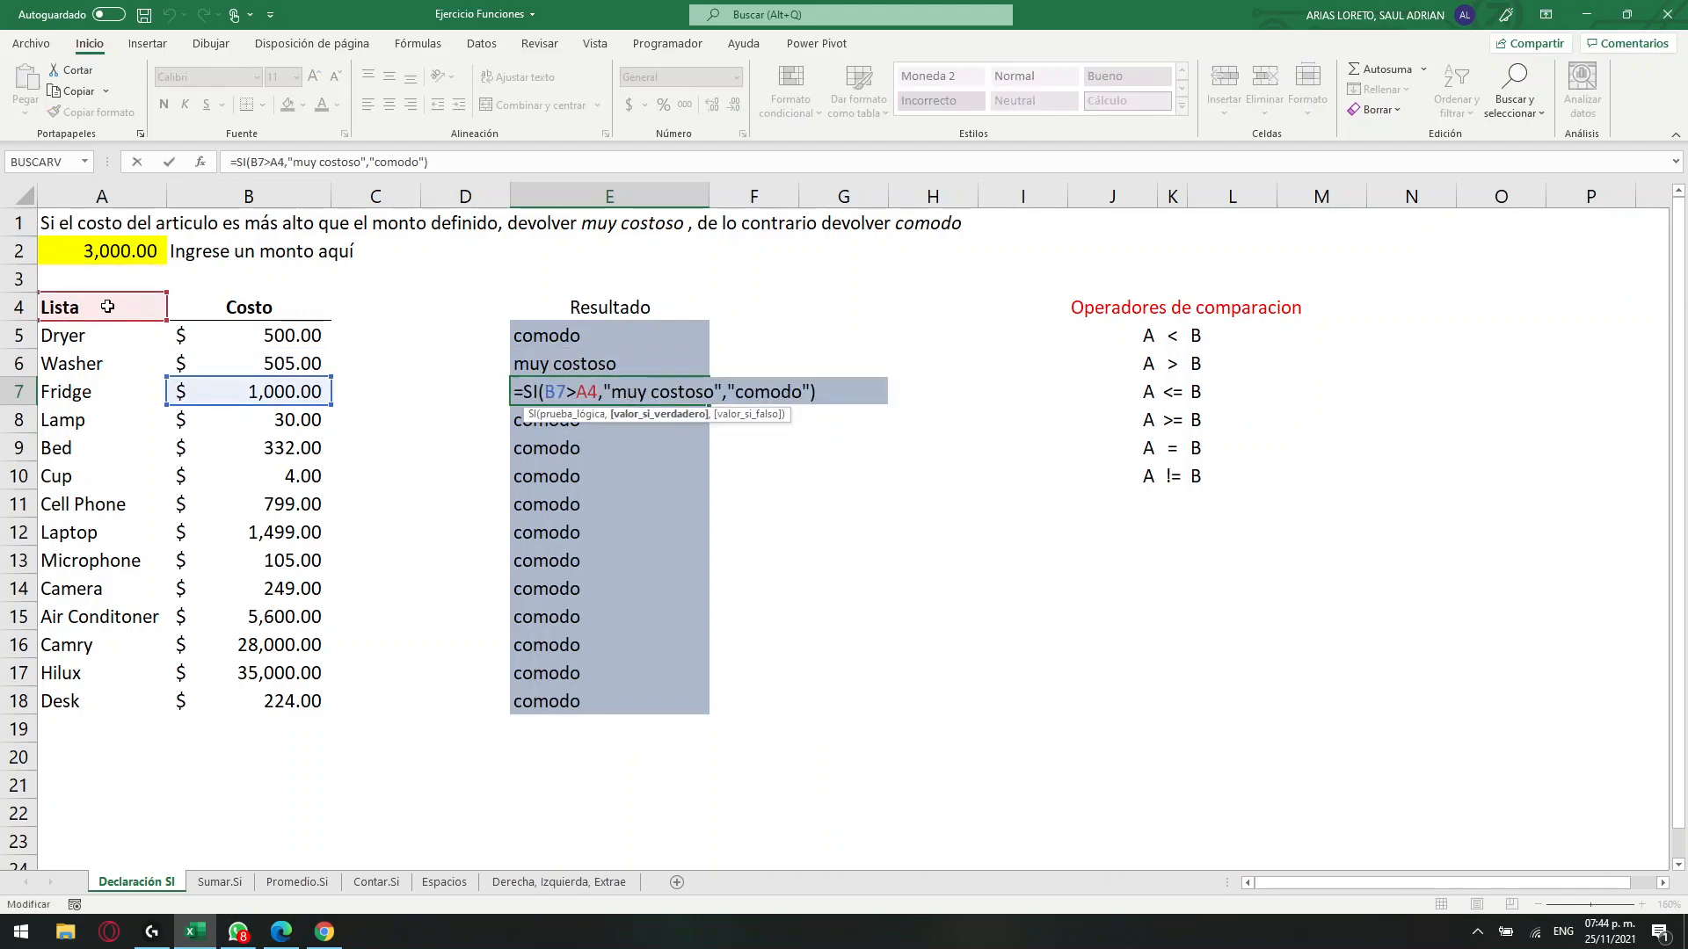
key(Return)
double_click(515, 423)
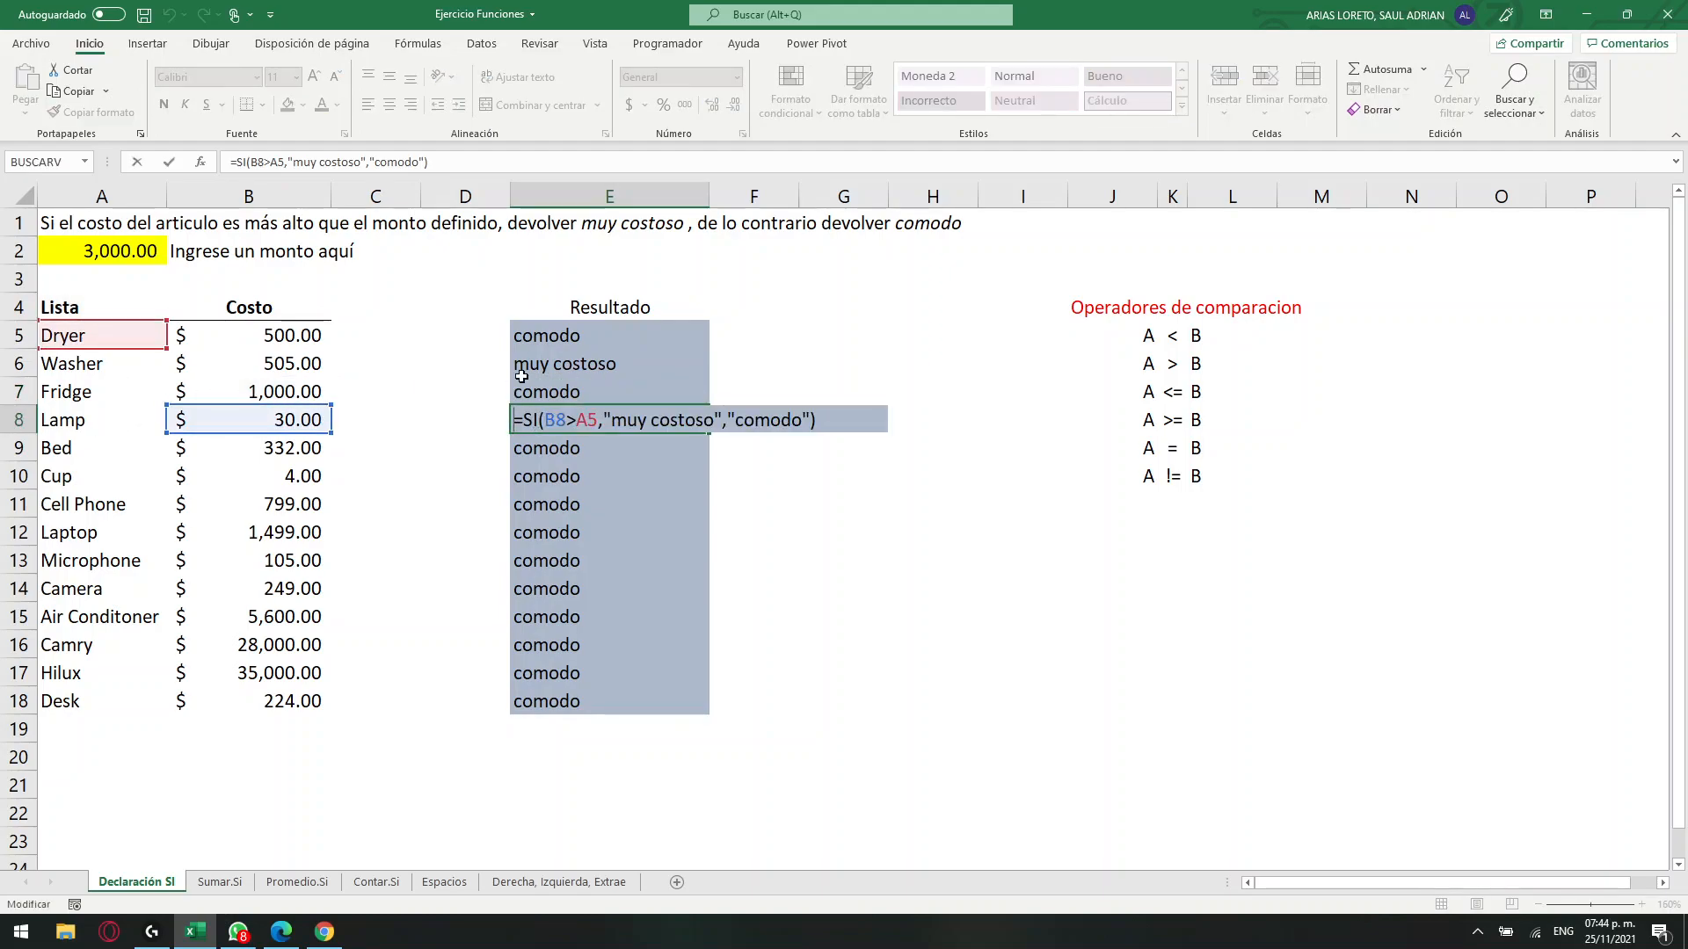
key(Escape)
Make the A2 reference in E5's SI formula absolute as $A$2 and refill the formula down to E18.
click(614, 332)
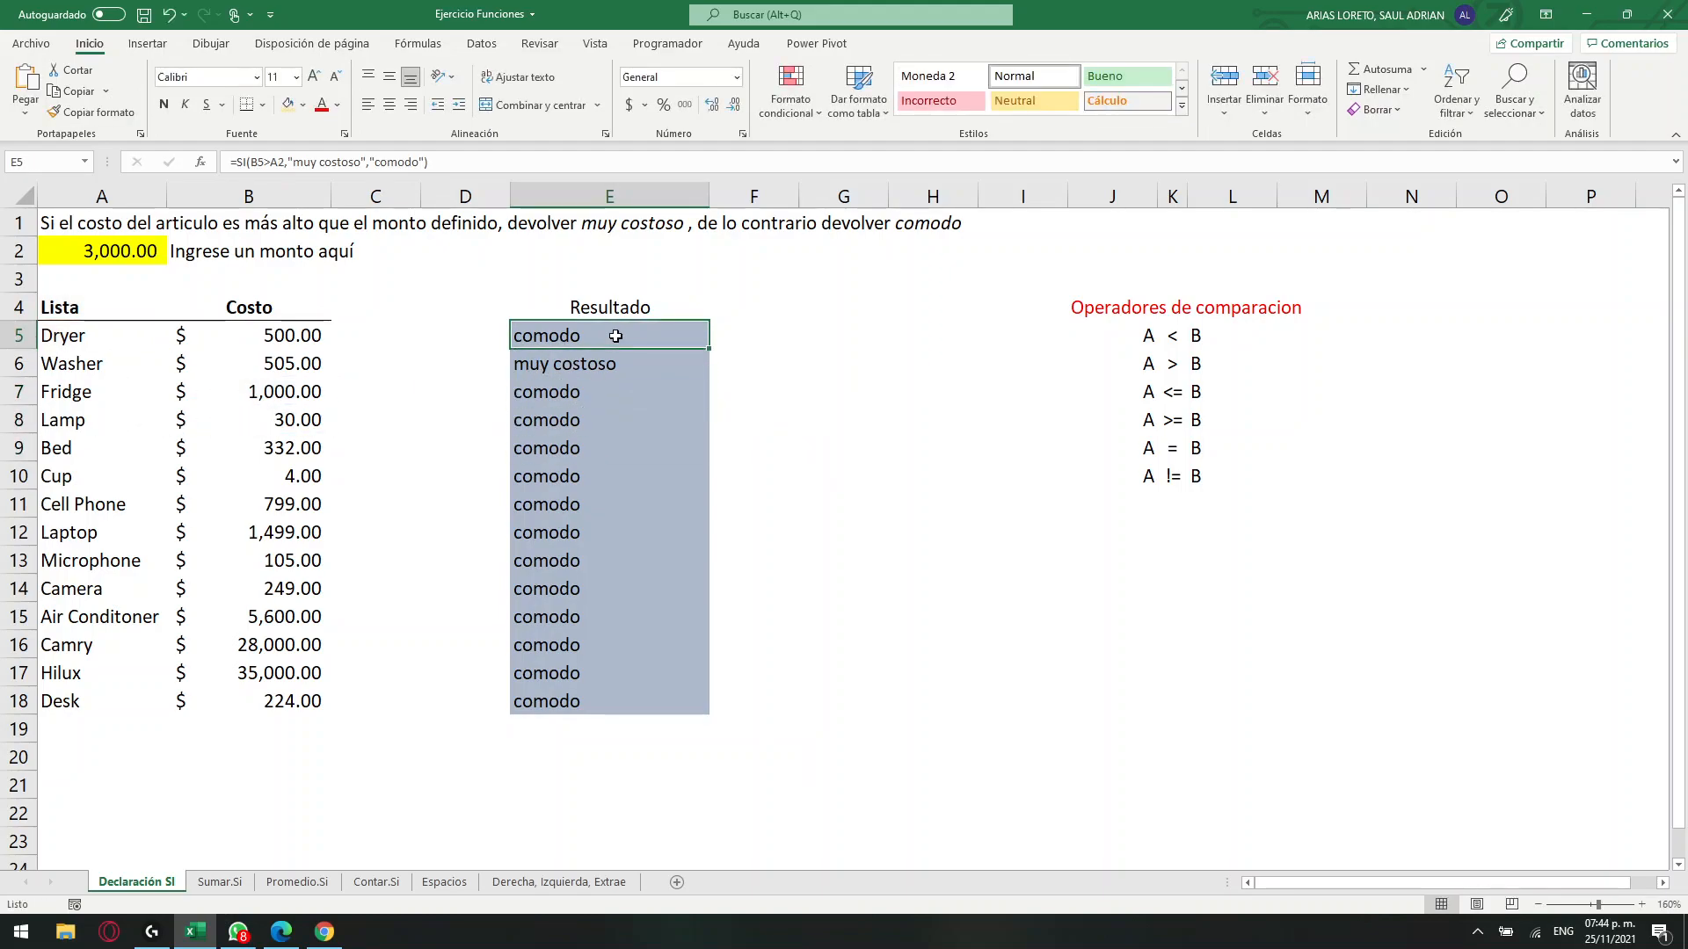
double_click(276, 163)
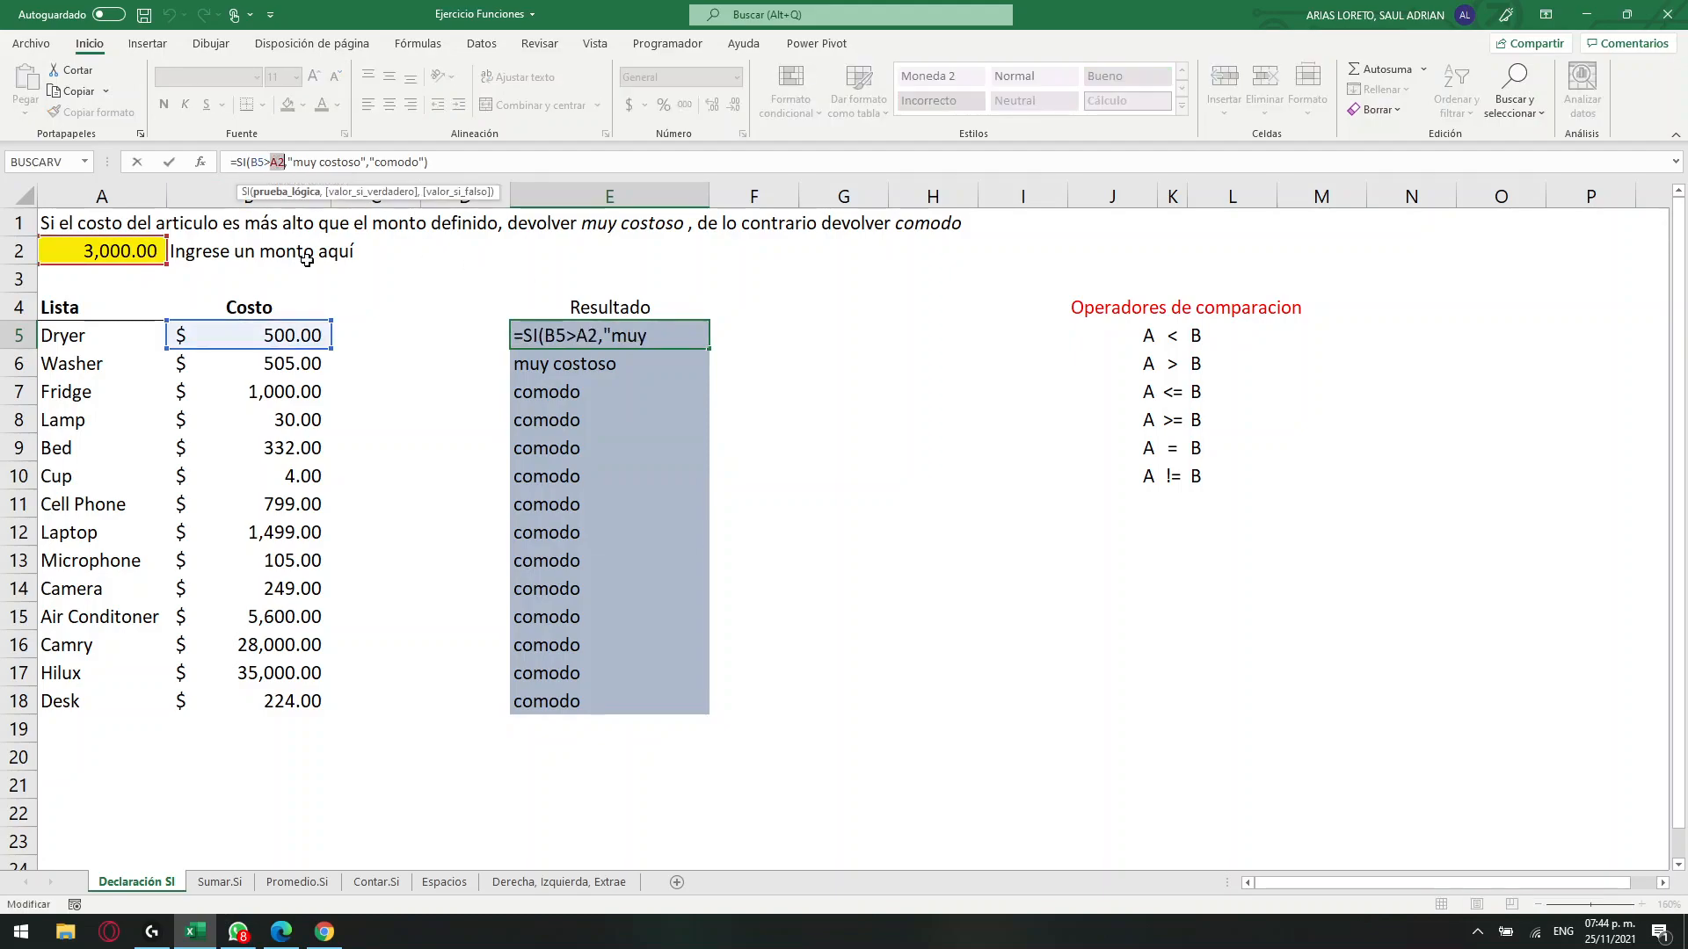
key(F4)
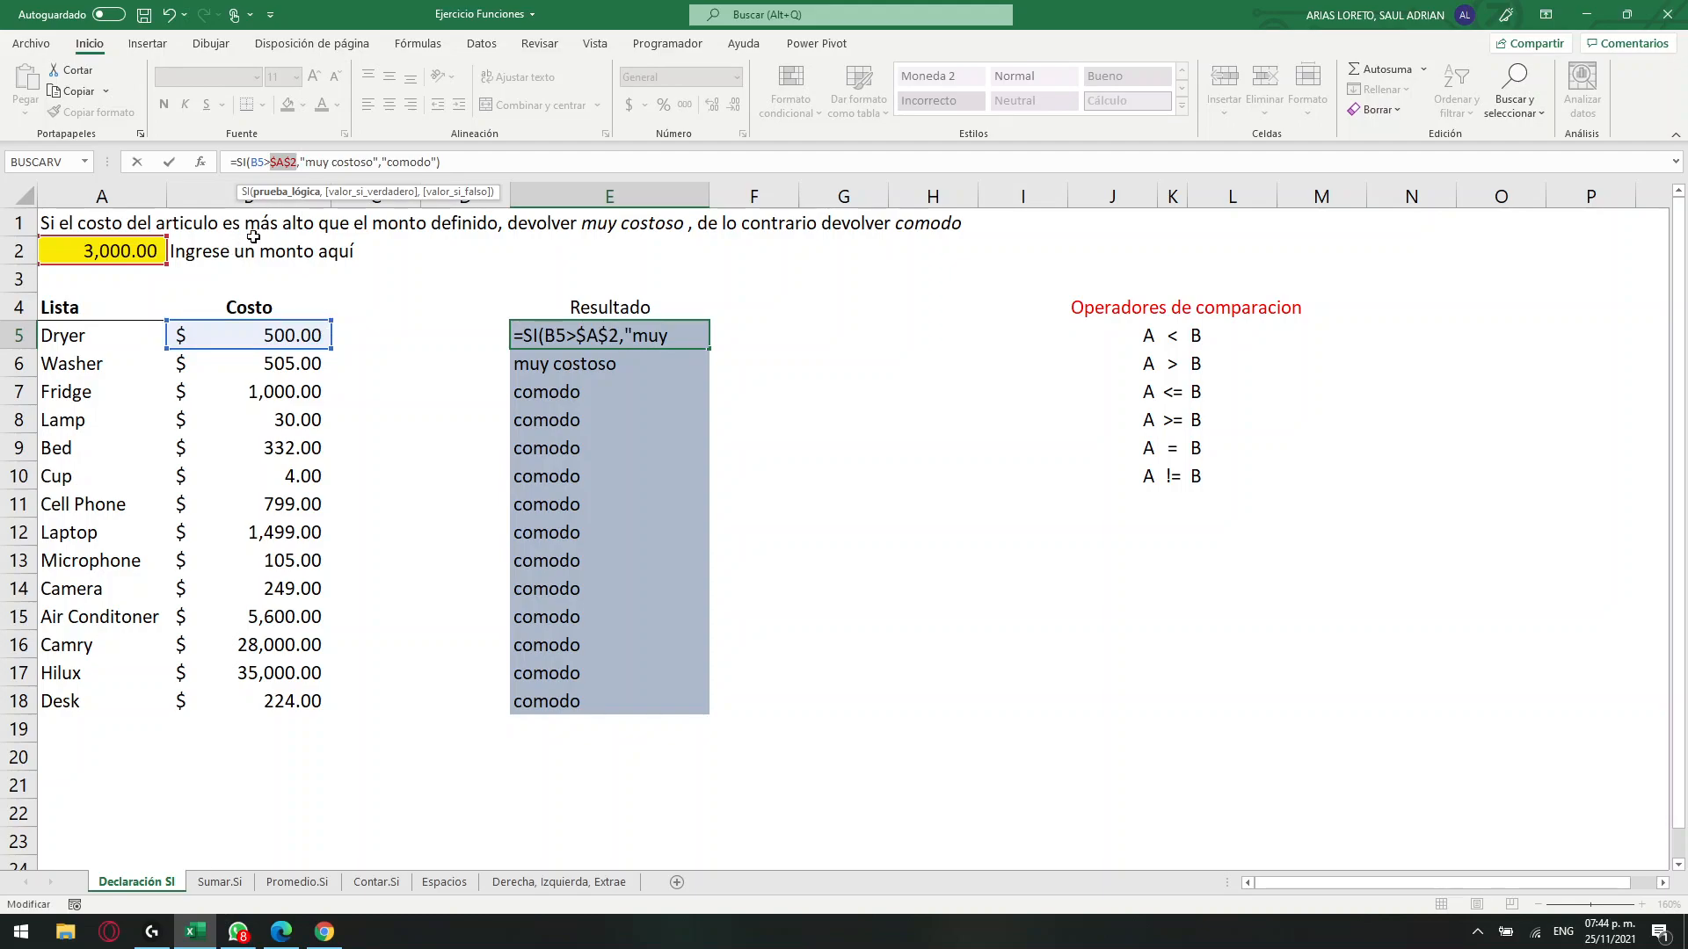
key(Return)
click(615, 341)
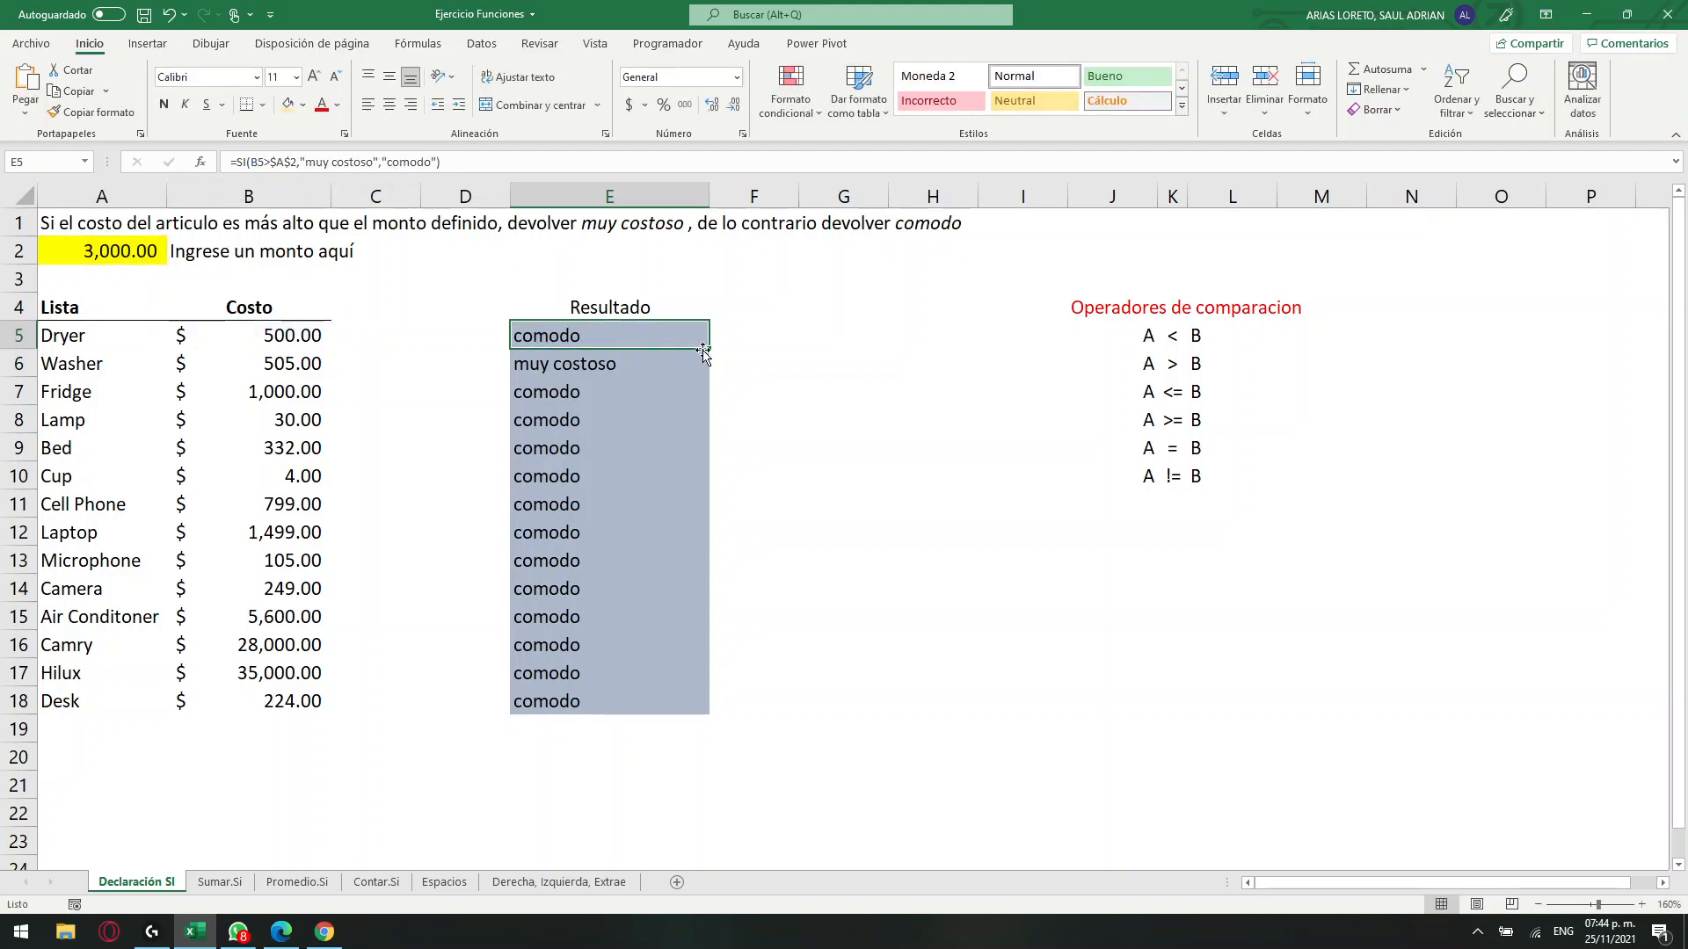
drag(703, 352, 697, 706)
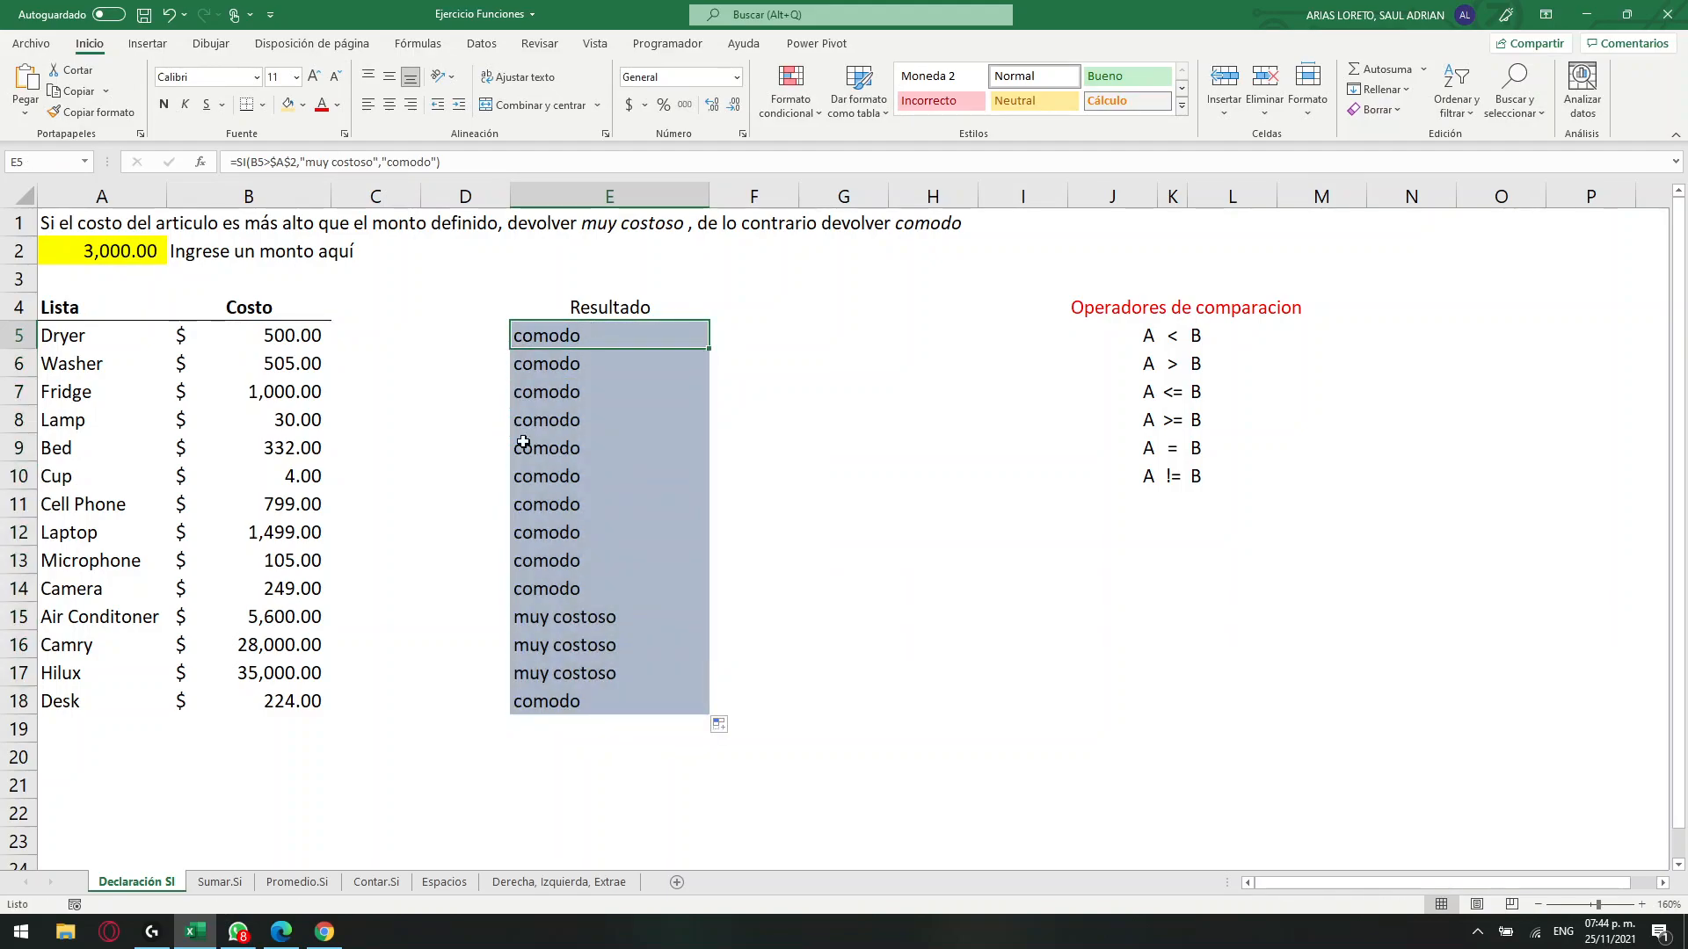
Check the Resultado labels in E5:E18 against the article costs and the 3,000 amount in A2.
click(272, 626)
click(275, 649)
click(278, 675)
click(124, 261)
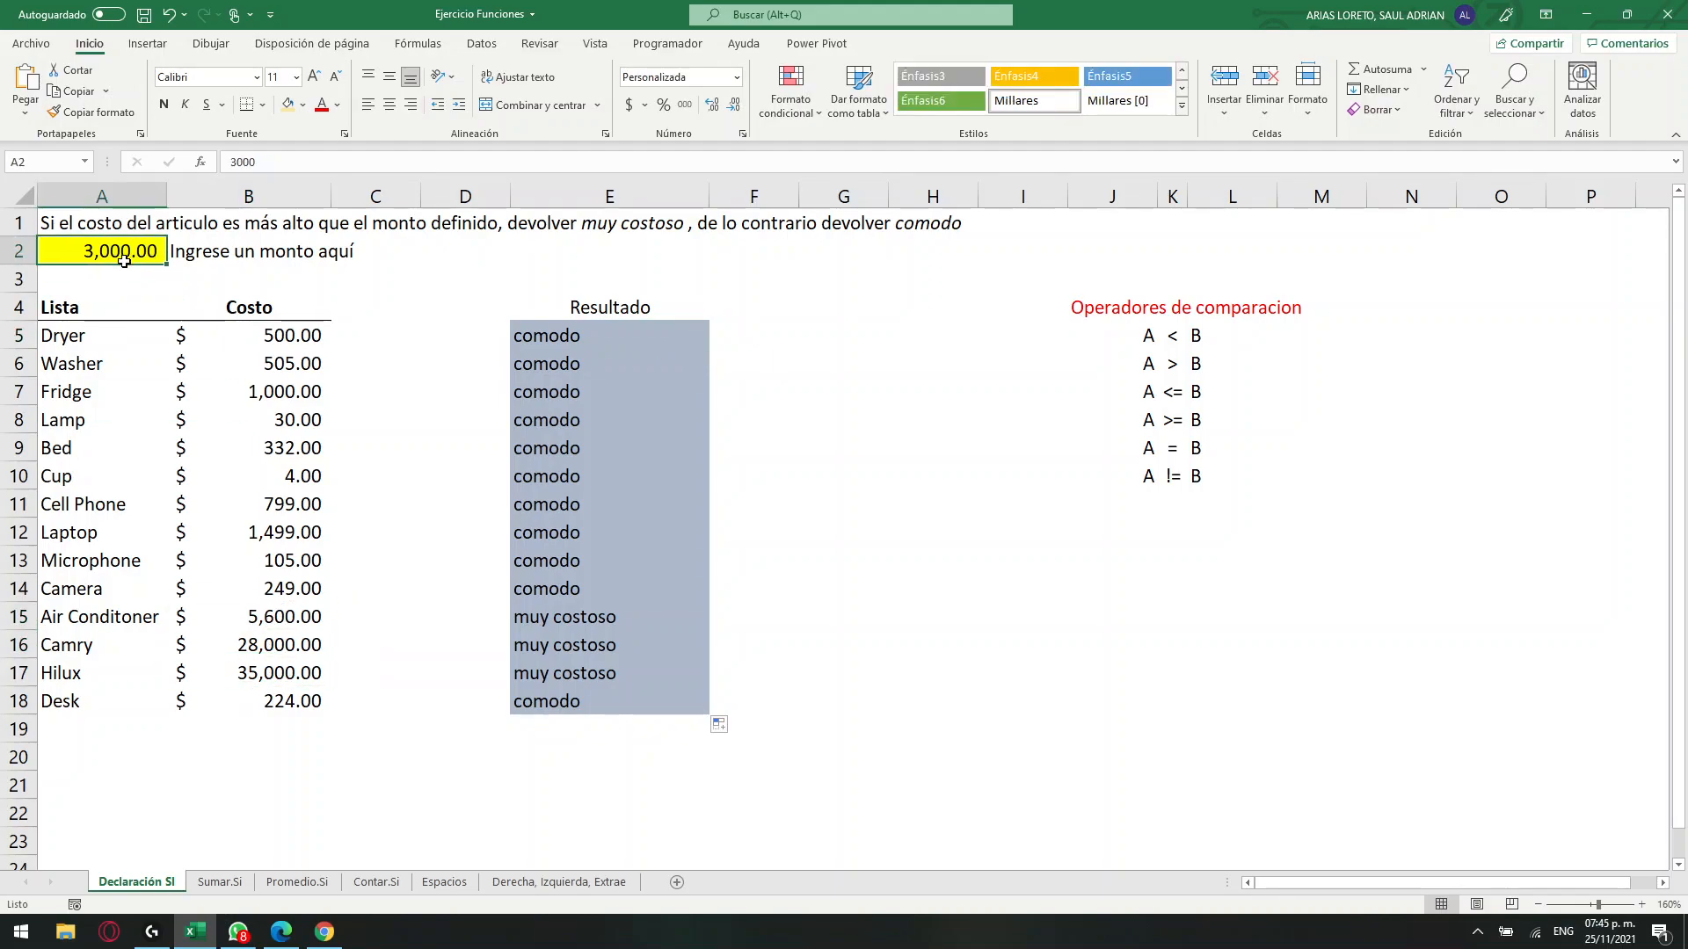
drag(591, 617, 587, 682)
drag(663, 335, 641, 697)
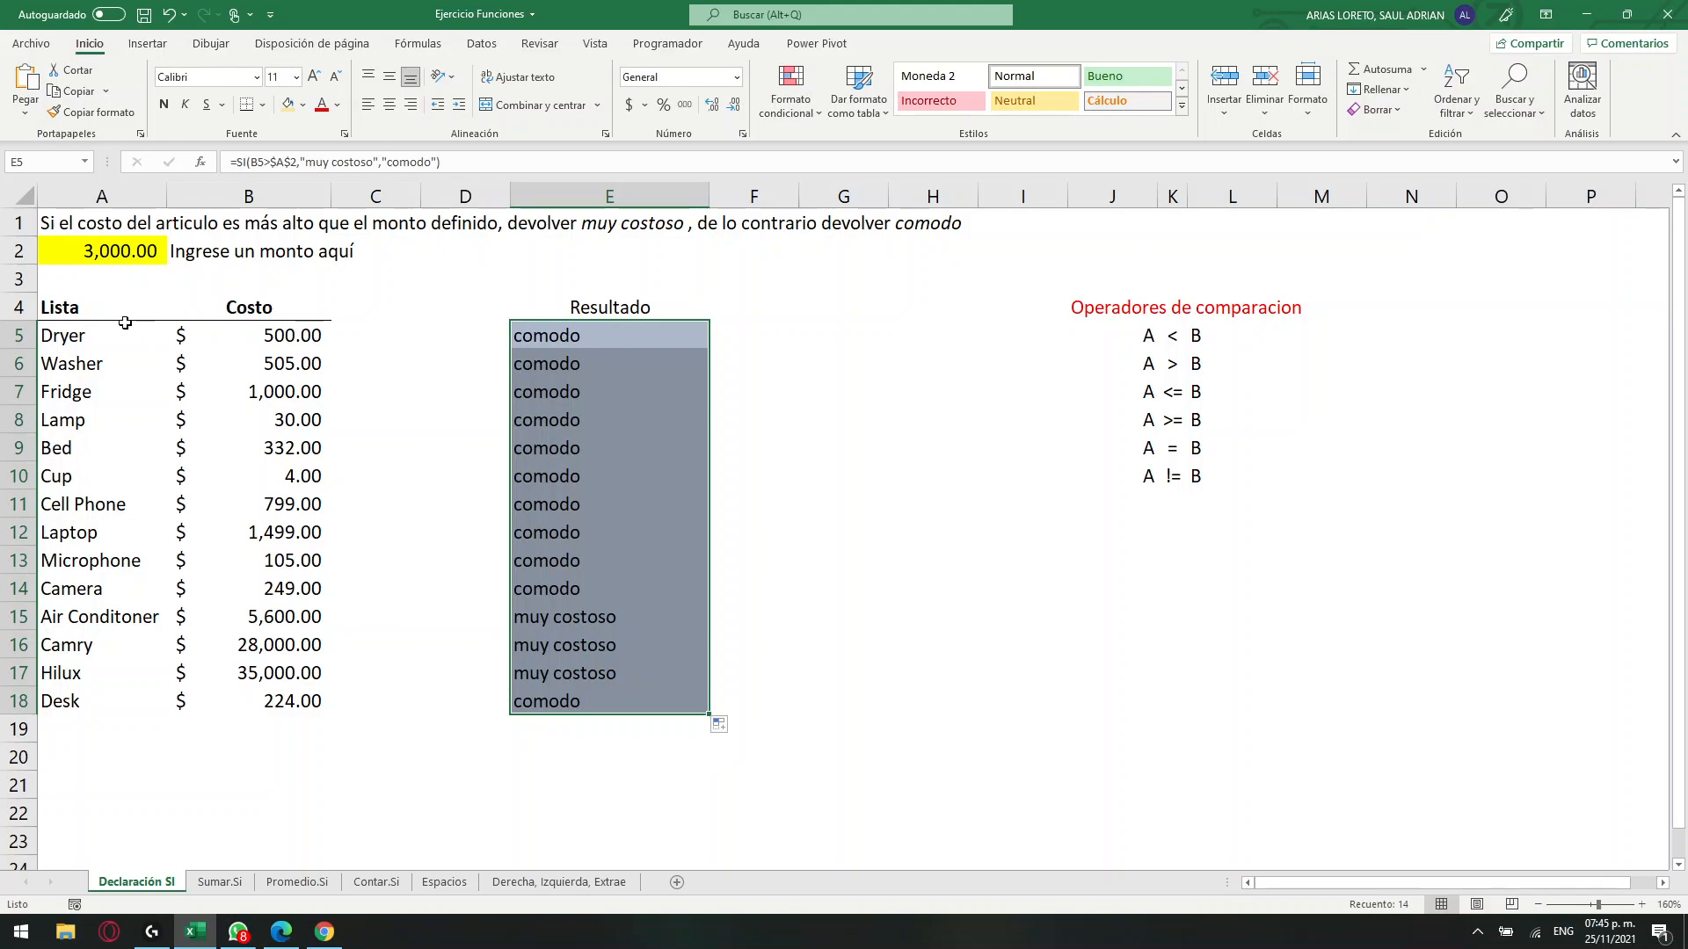
click(95, 332)
drag(273, 341, 274, 359)
click(274, 339)
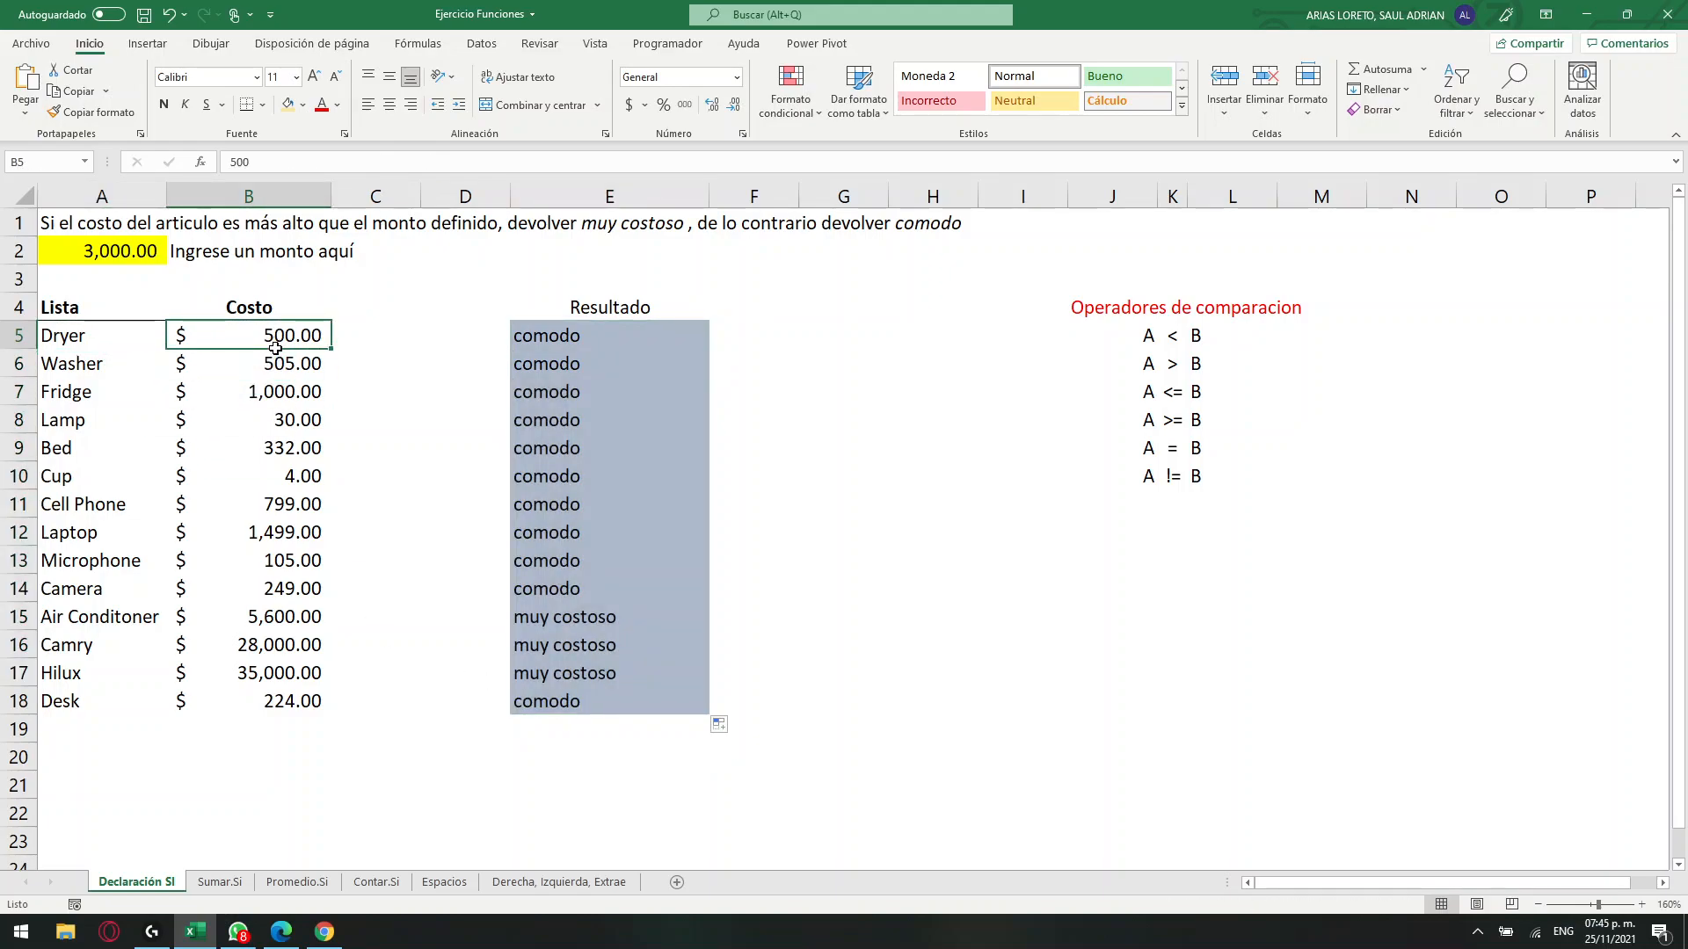
click(110, 248)
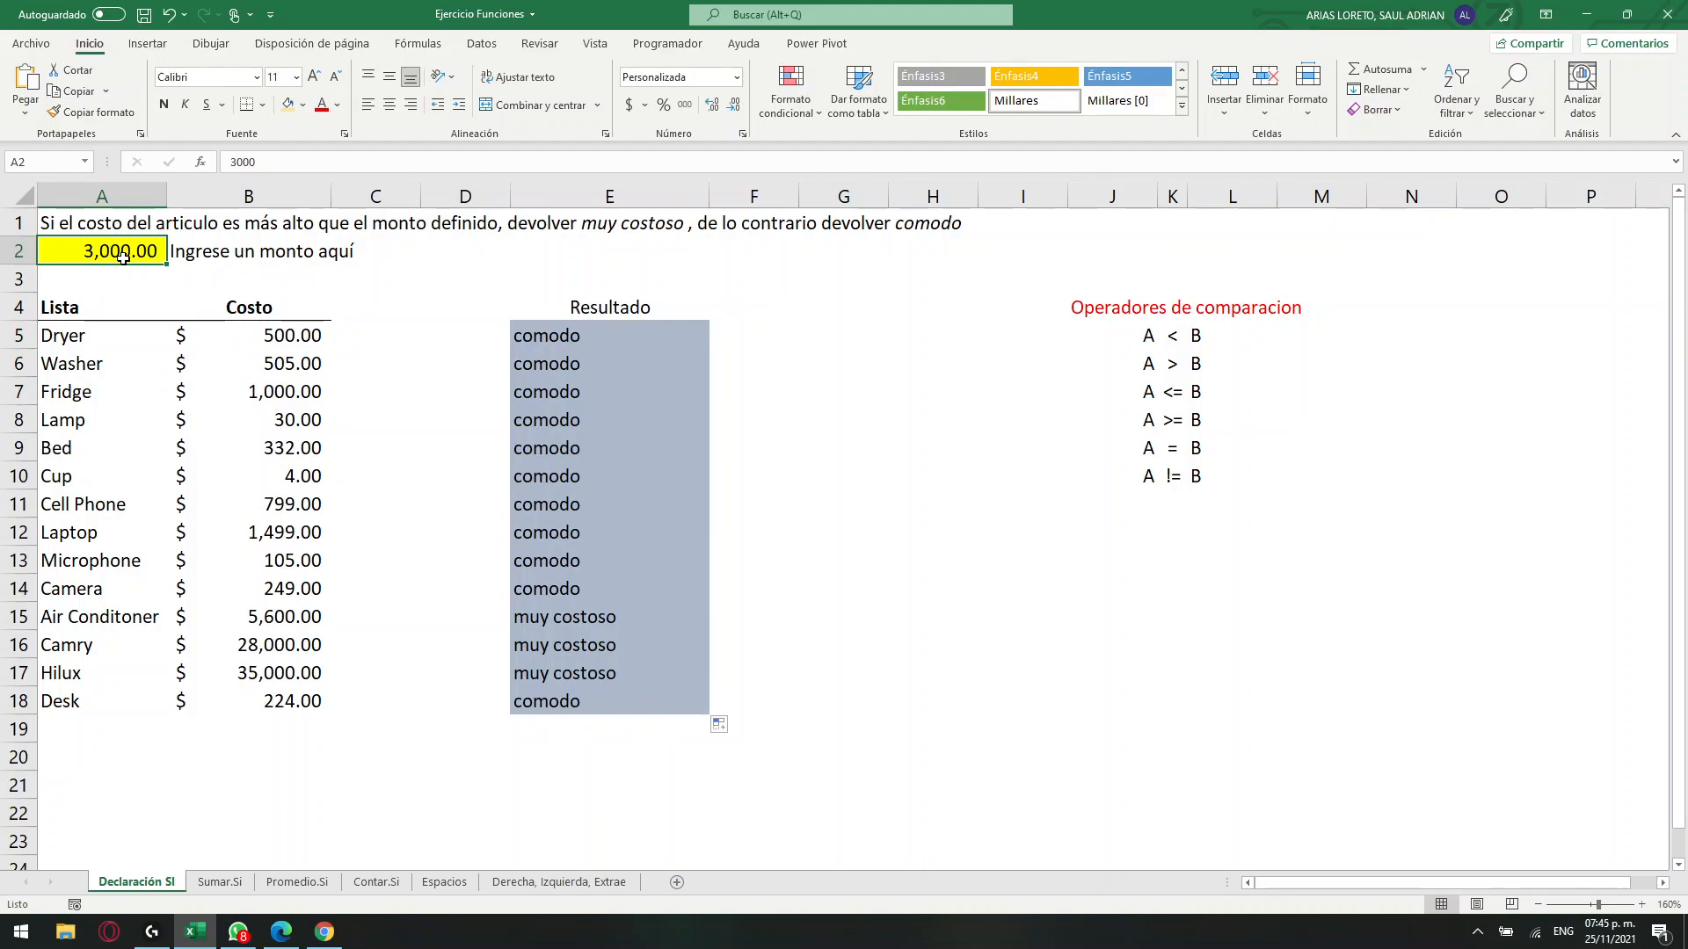
drag(655, 341, 615, 709)
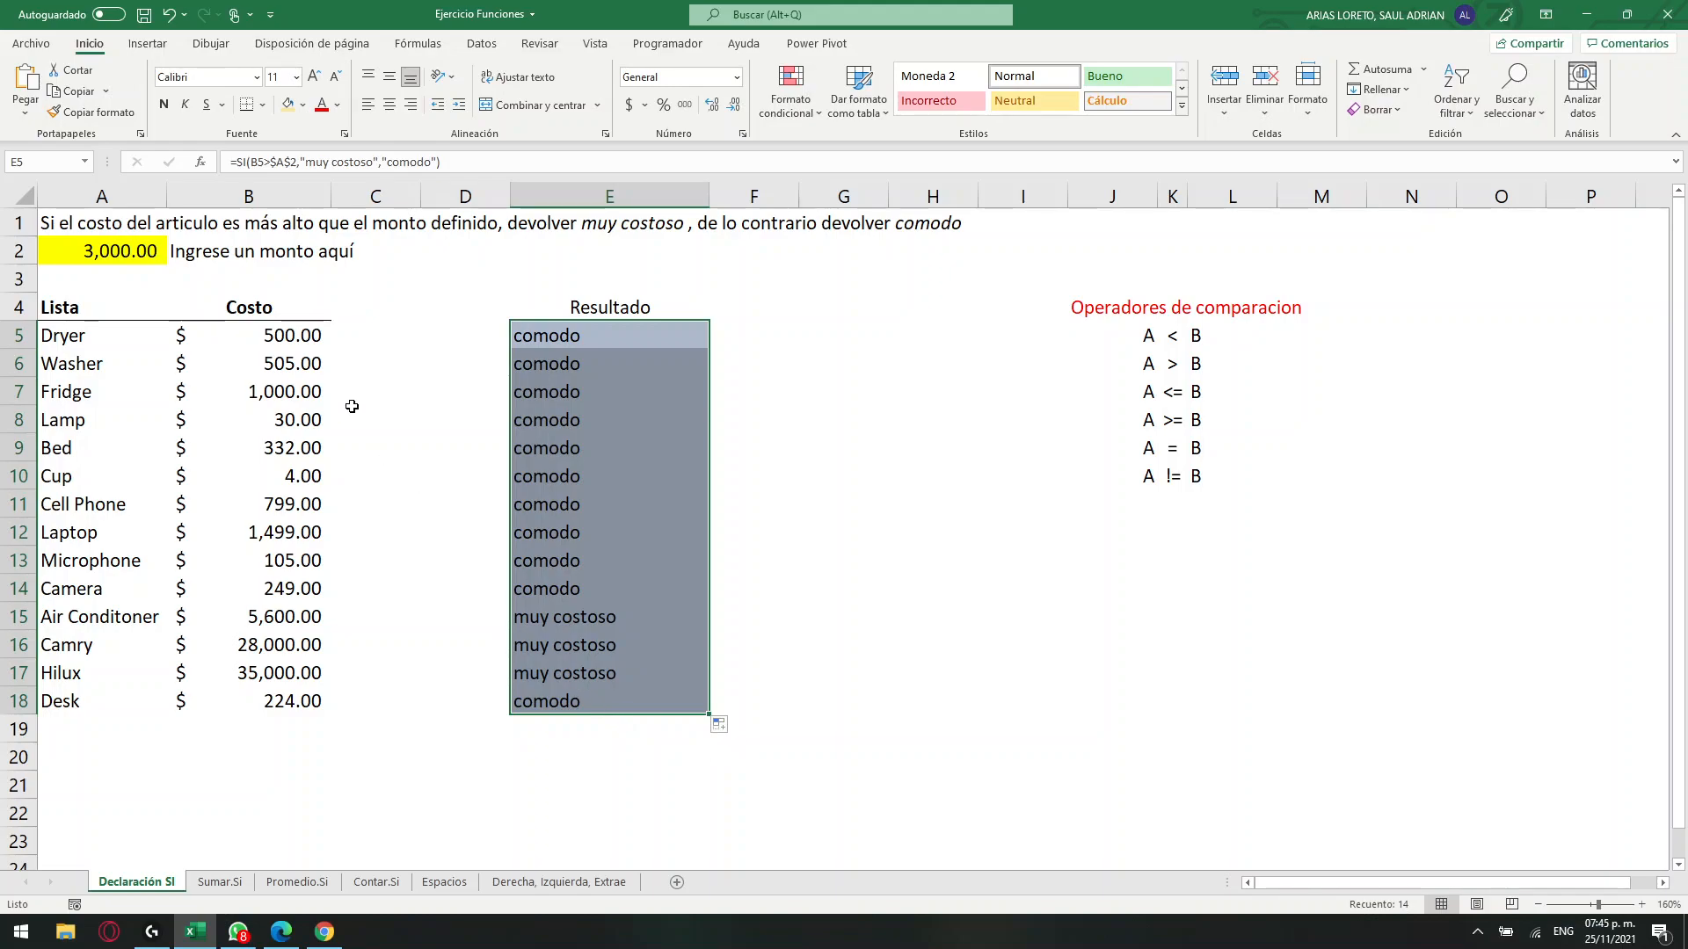
click(128, 253)
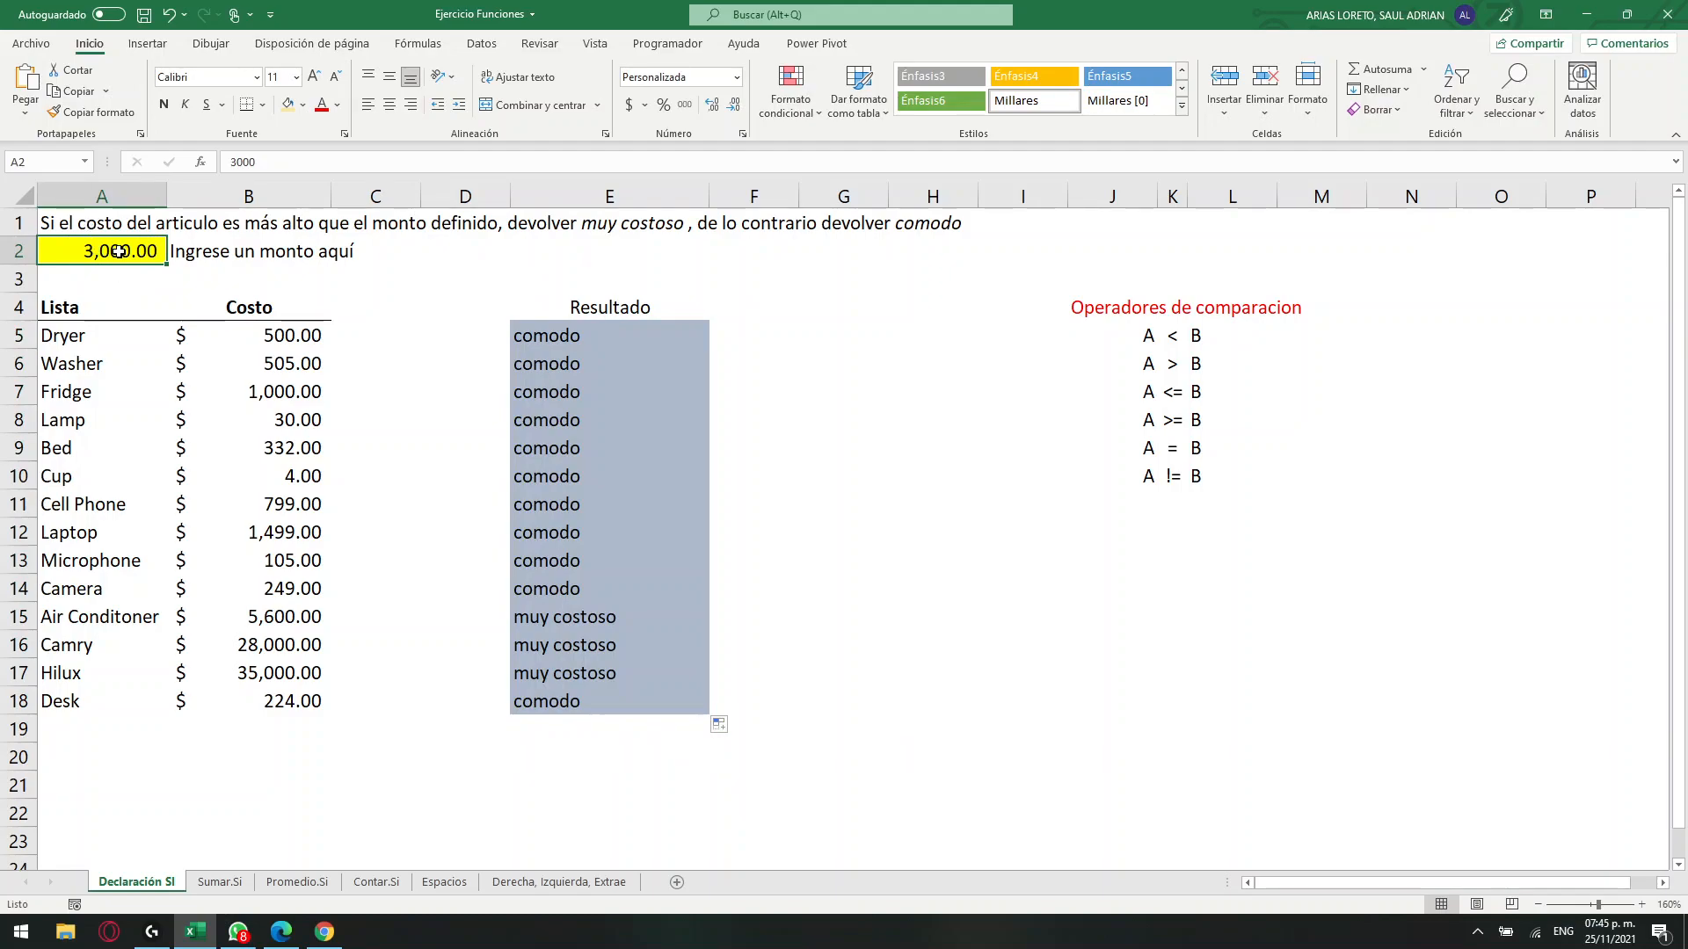
drag(574, 519, 572, 701)
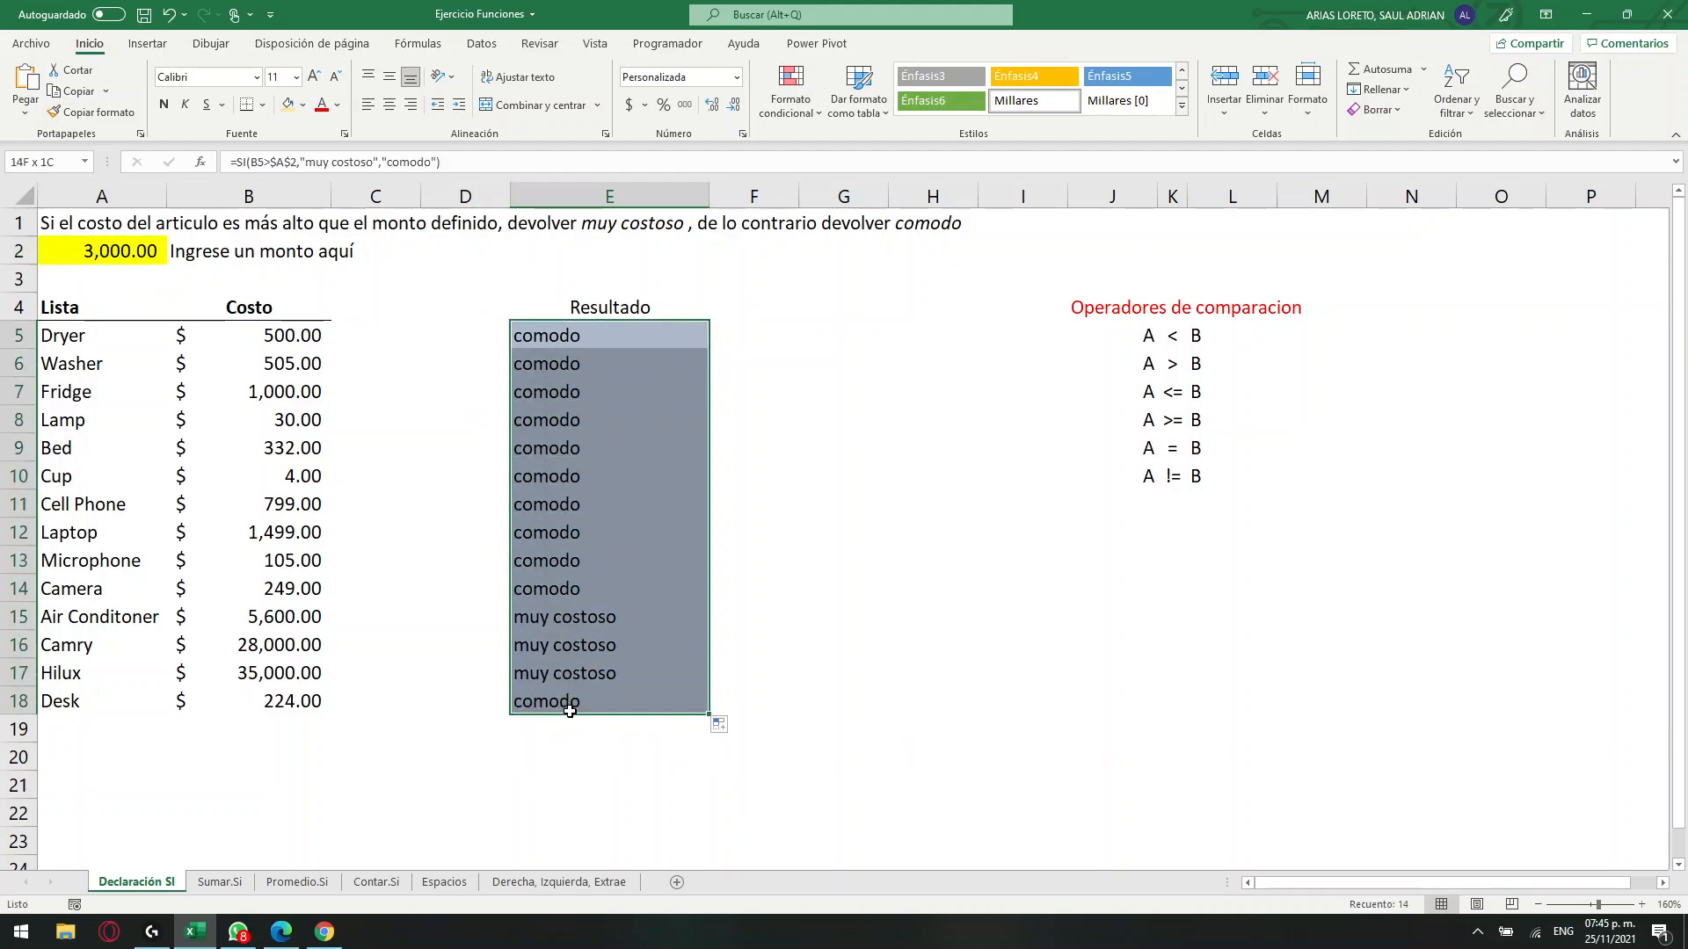
Set the defined amount in A2 to 100 and check the Resultado labels, especially for the Lamp and Cup.
click(92, 249)
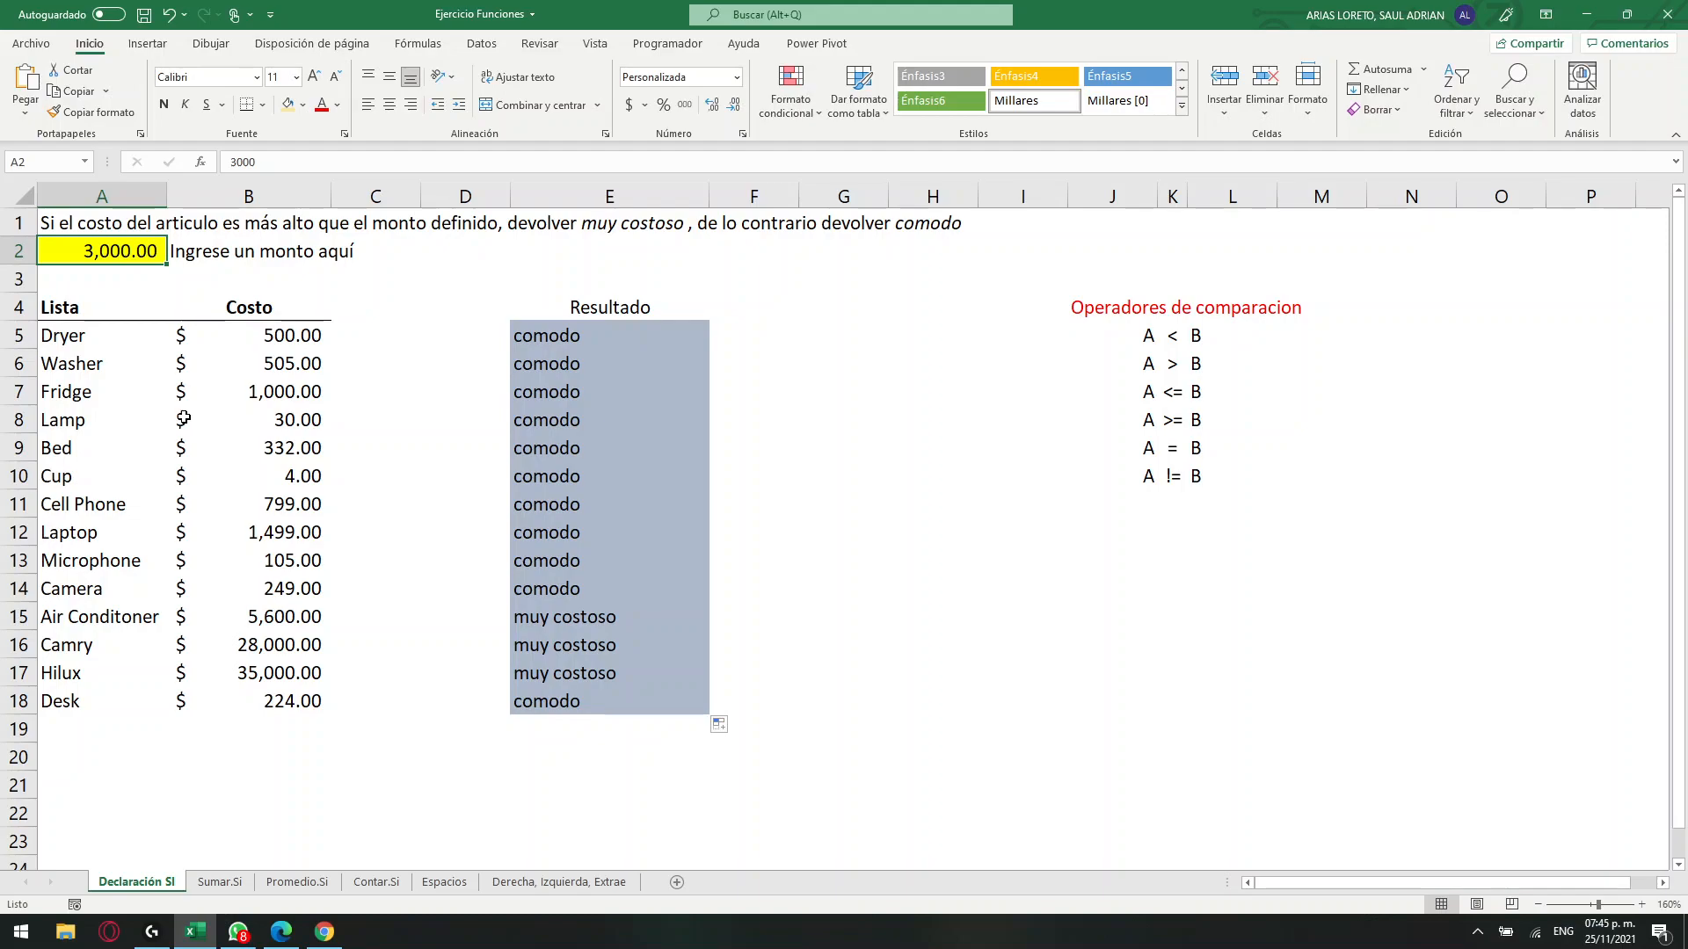
text(100)
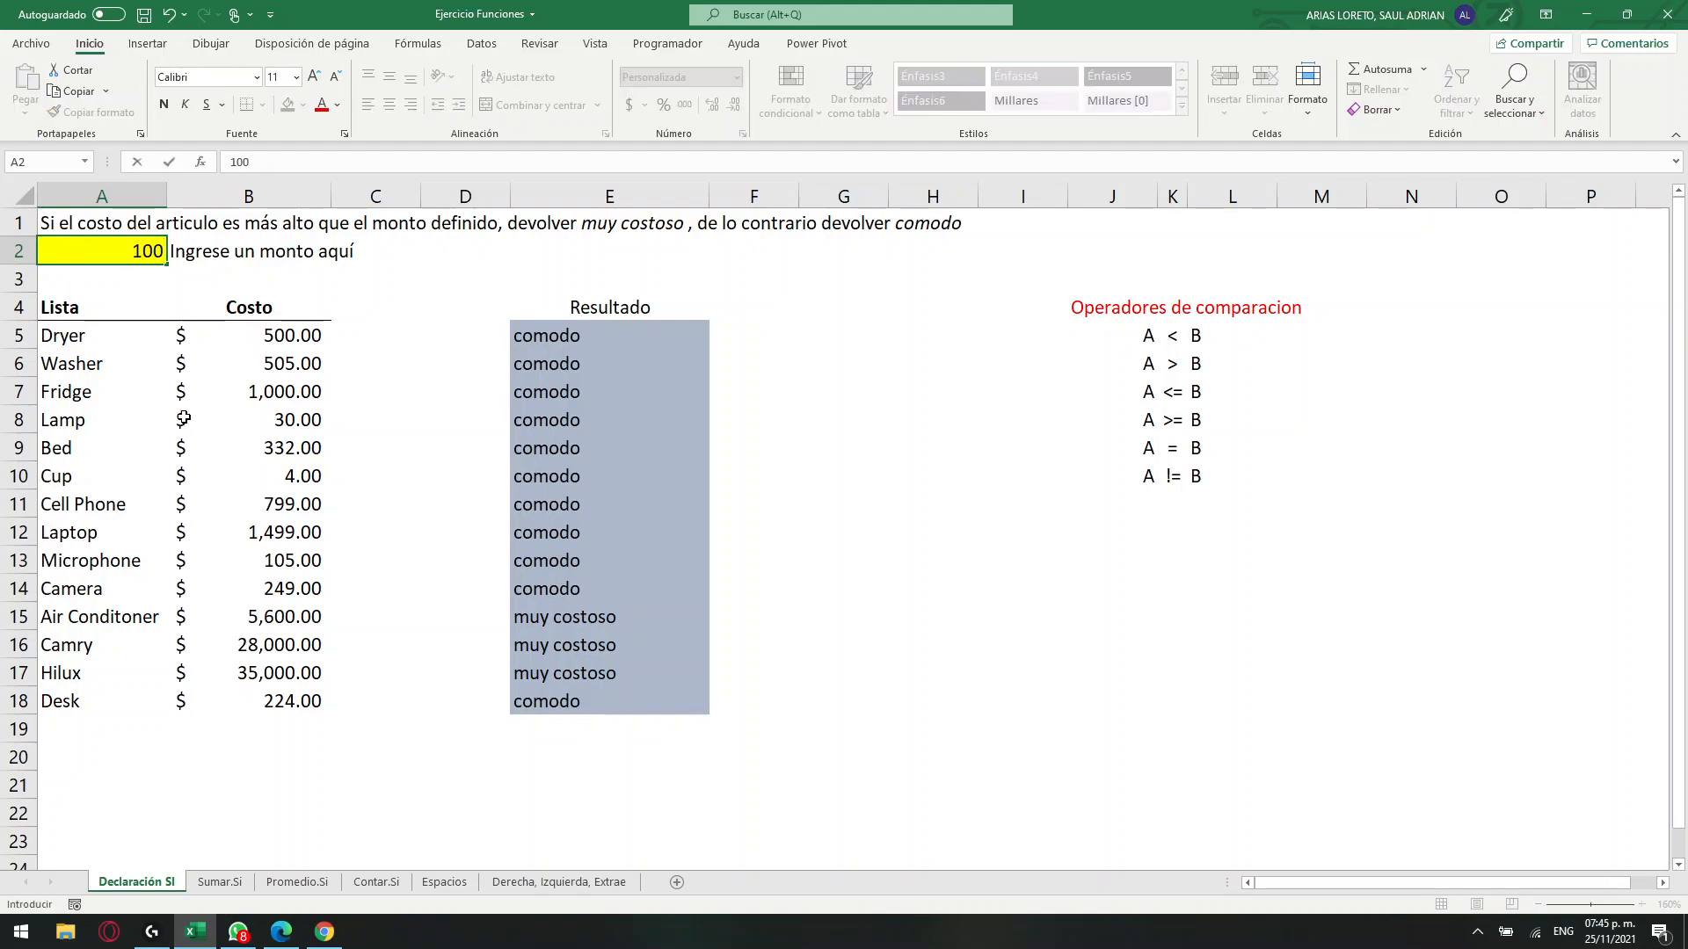
key(Return)
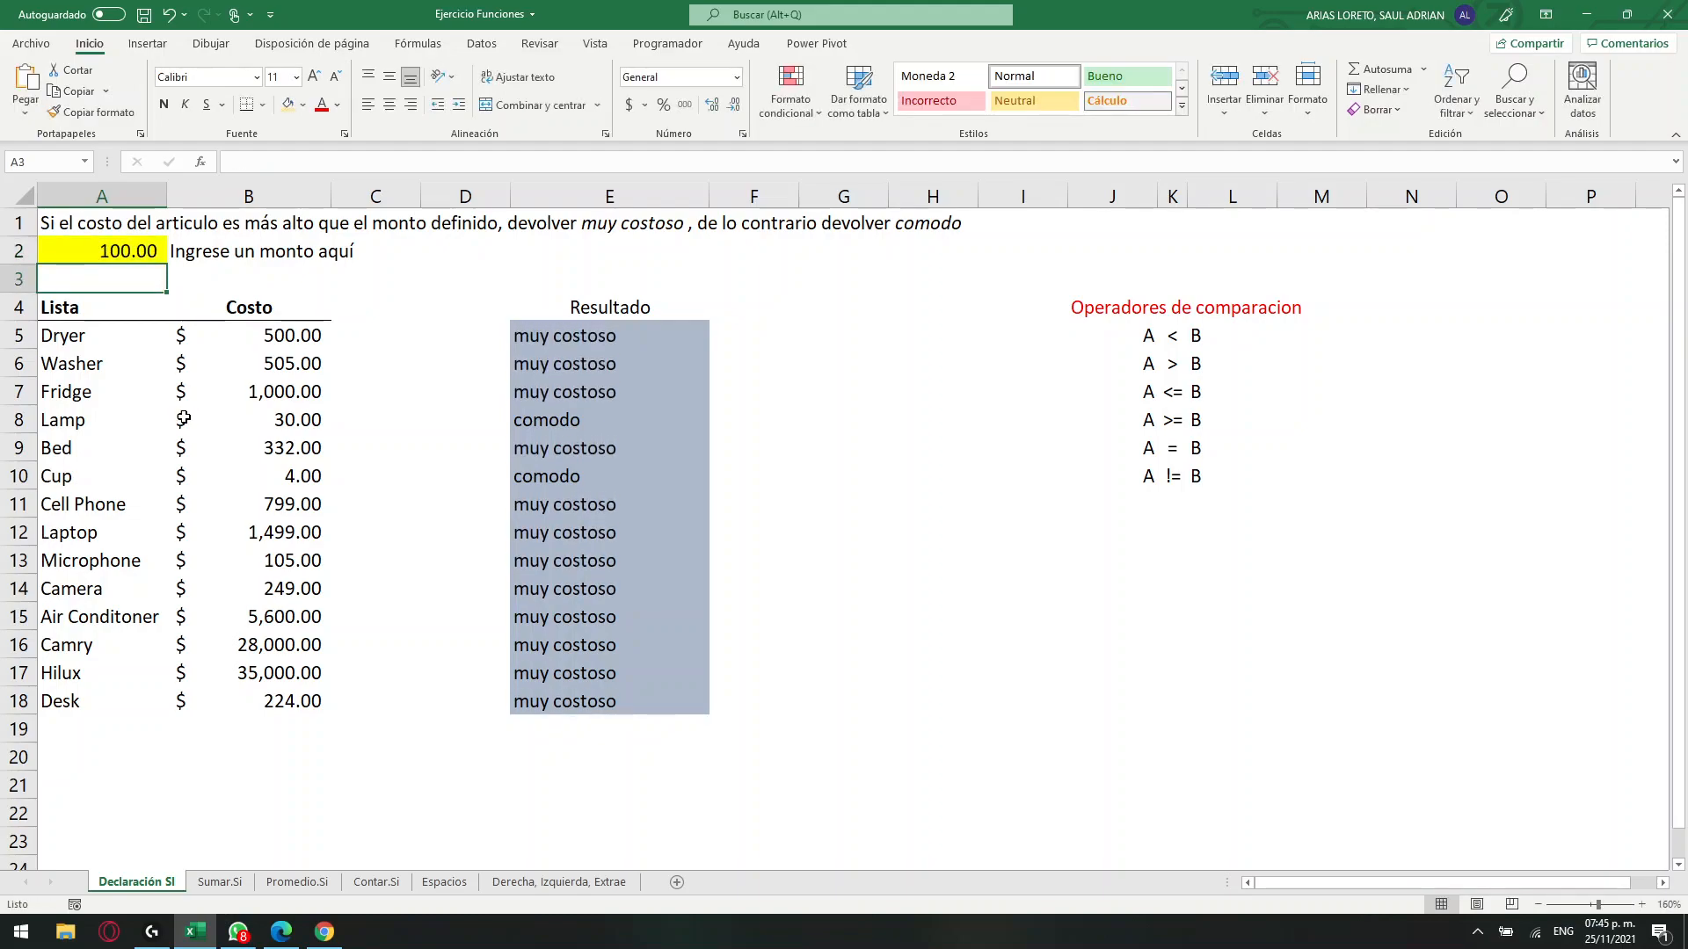
drag(296, 422, 566, 417)
drag(297, 474, 563, 479)
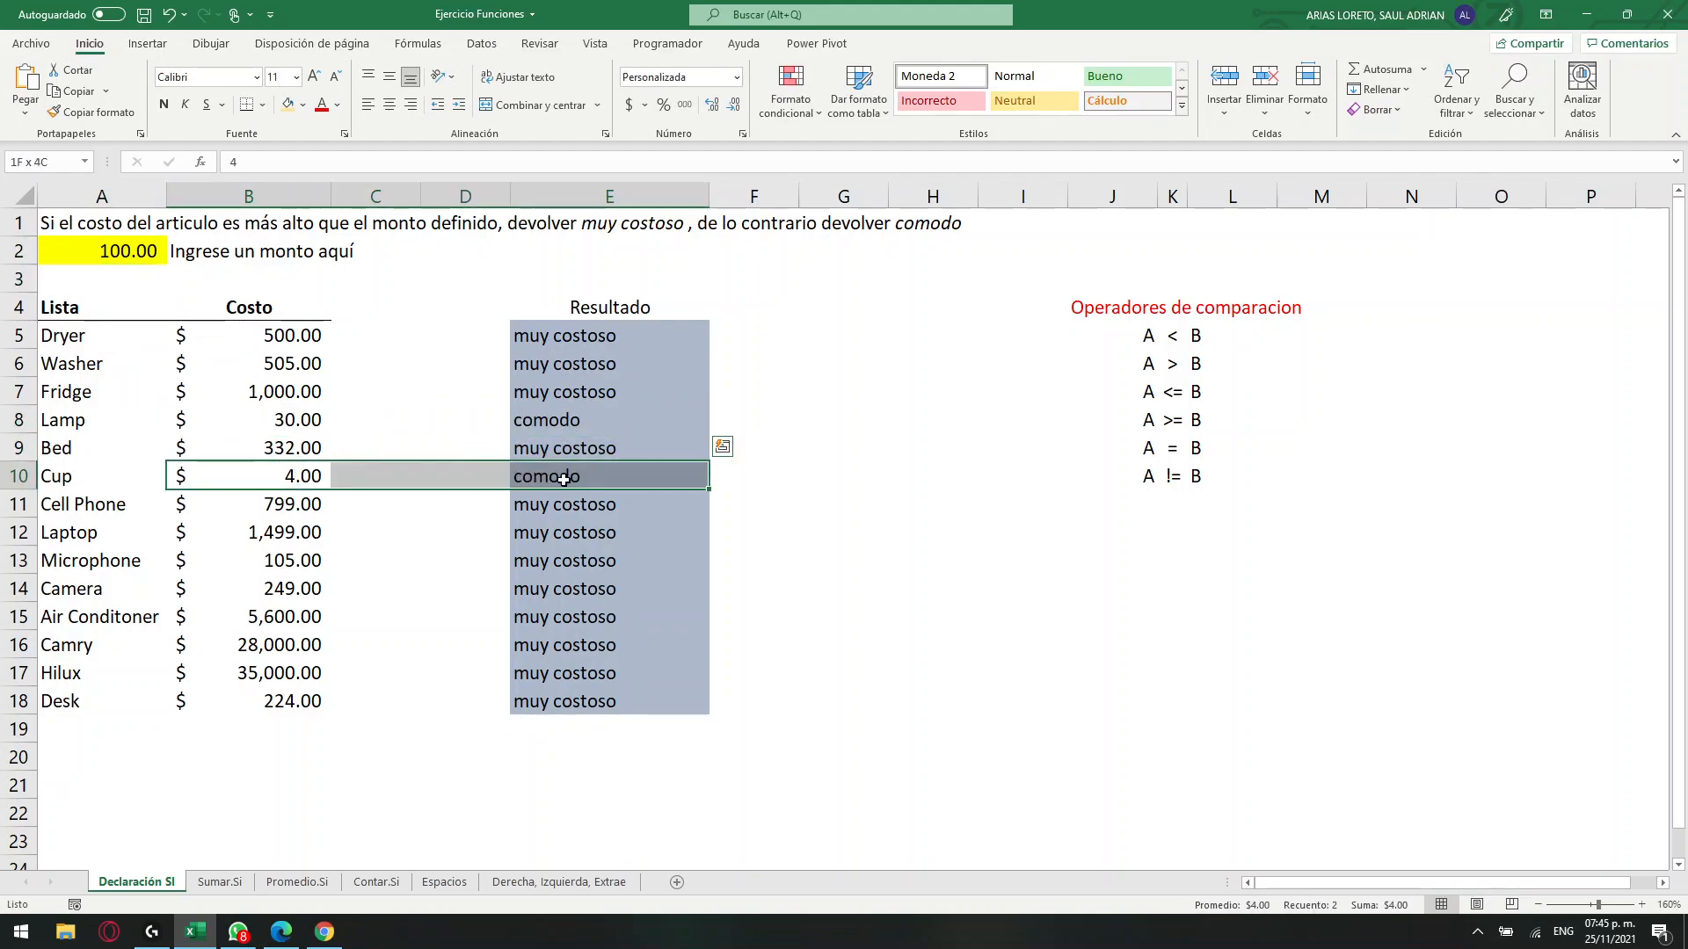
click(561, 420)
drag(585, 336, 573, 702)
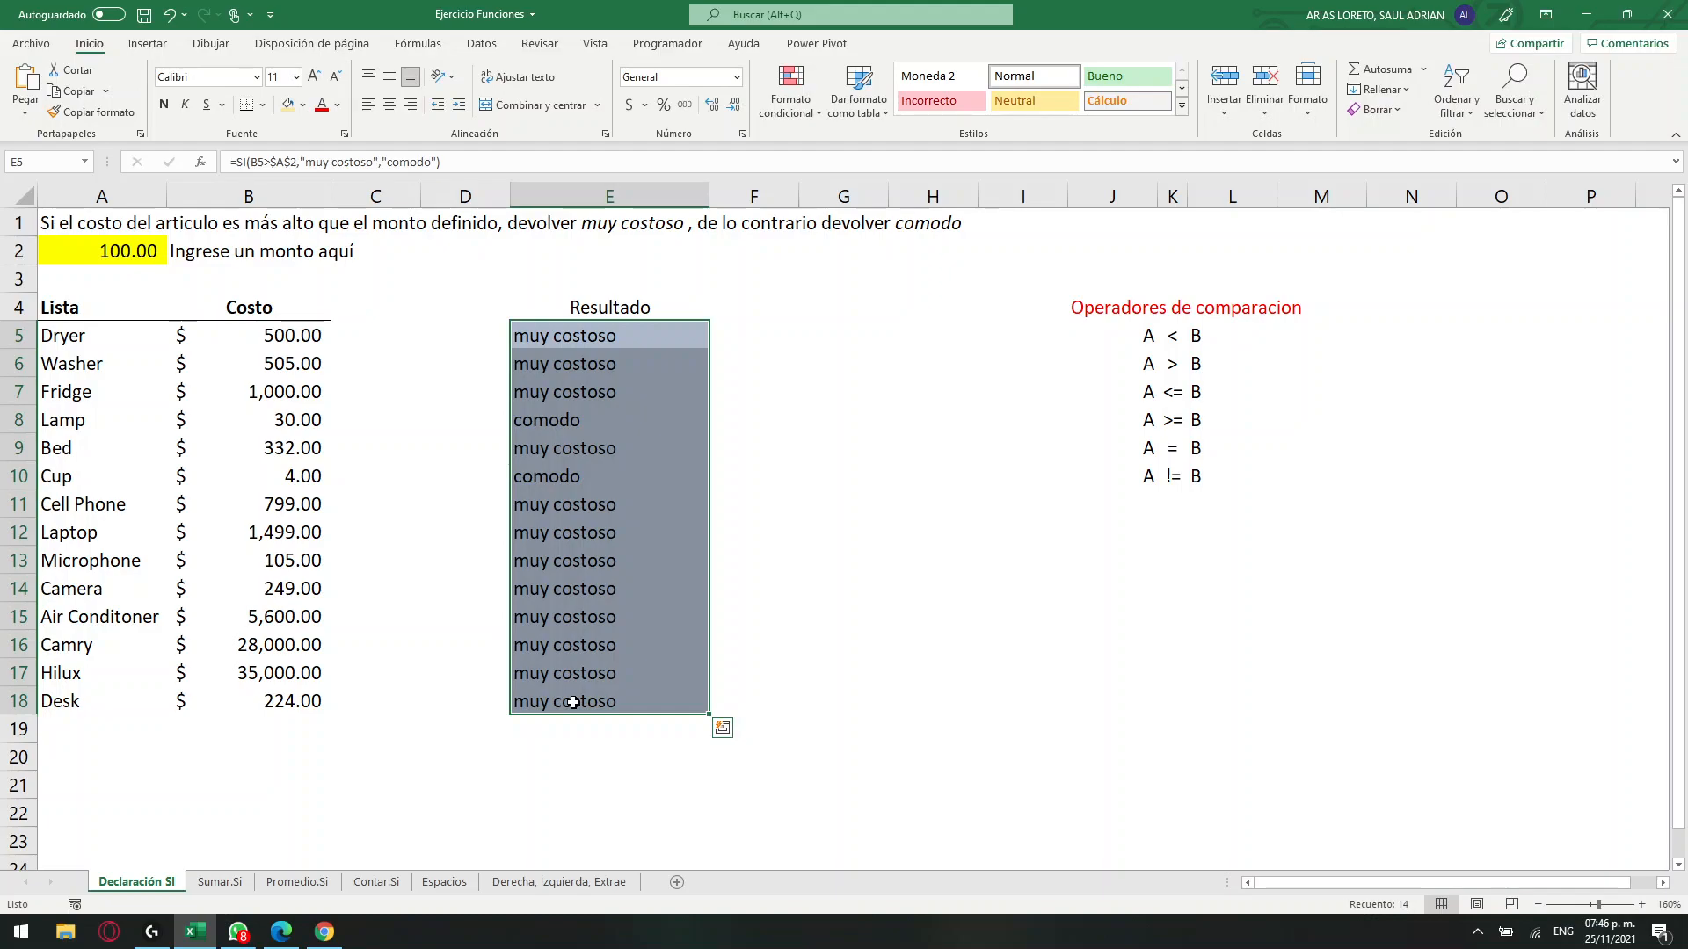
Set the defined amount in A2 to 20000 and check the costs of the Camry and Hilux.
click(125, 255)
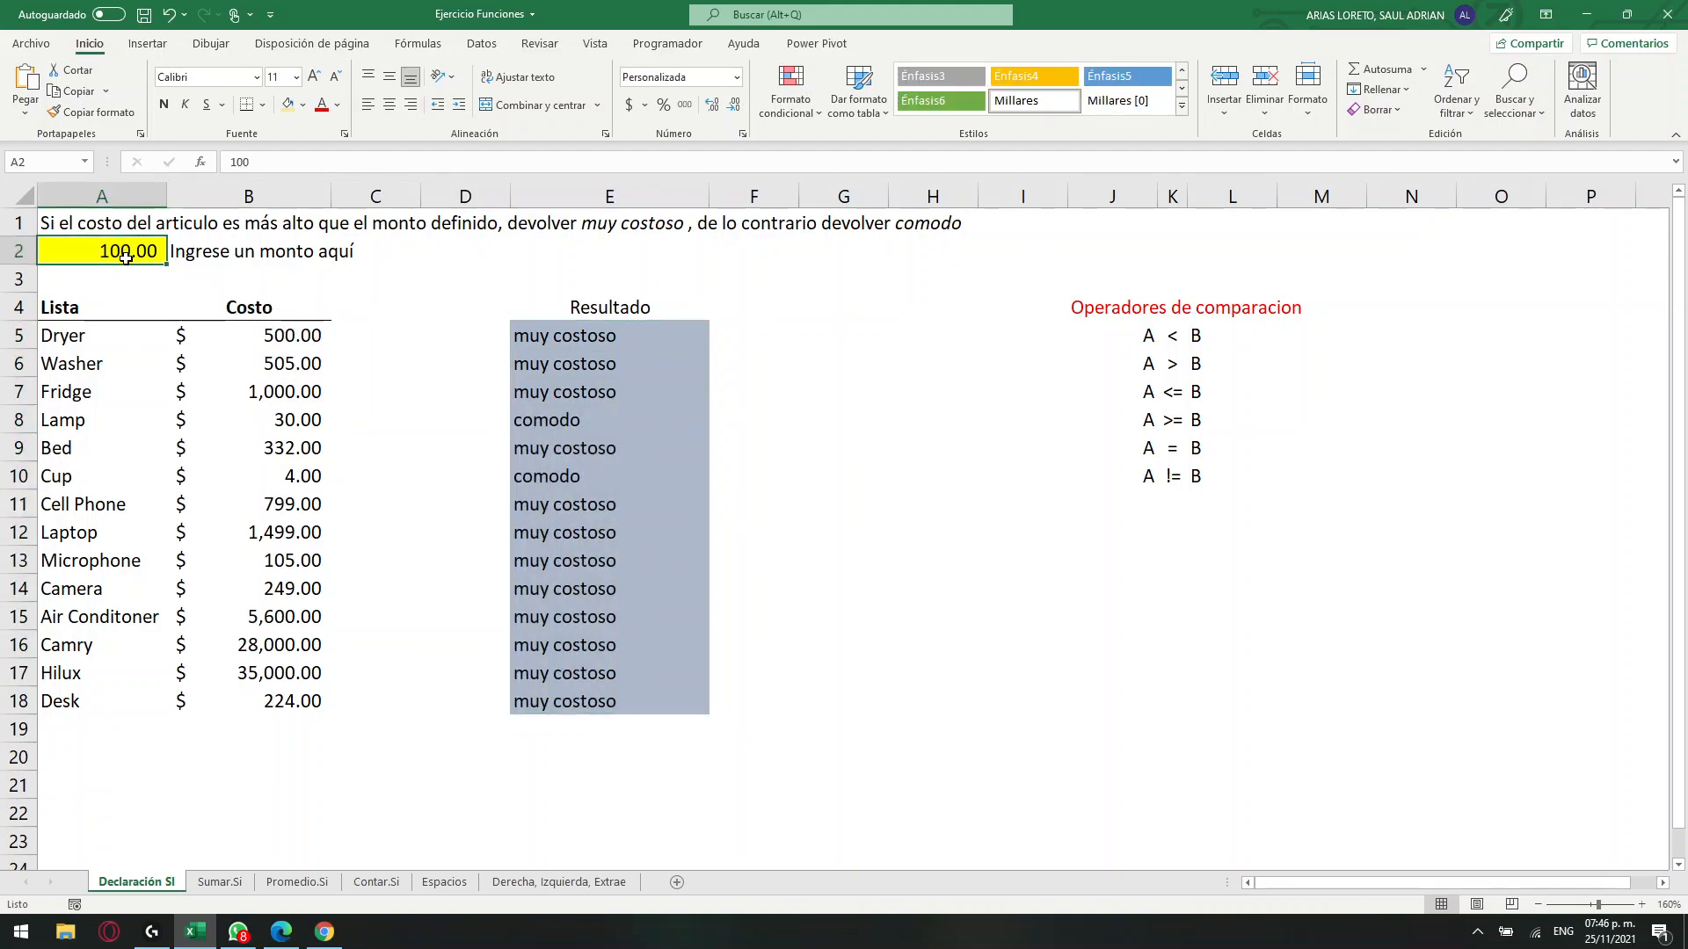
text(20000)
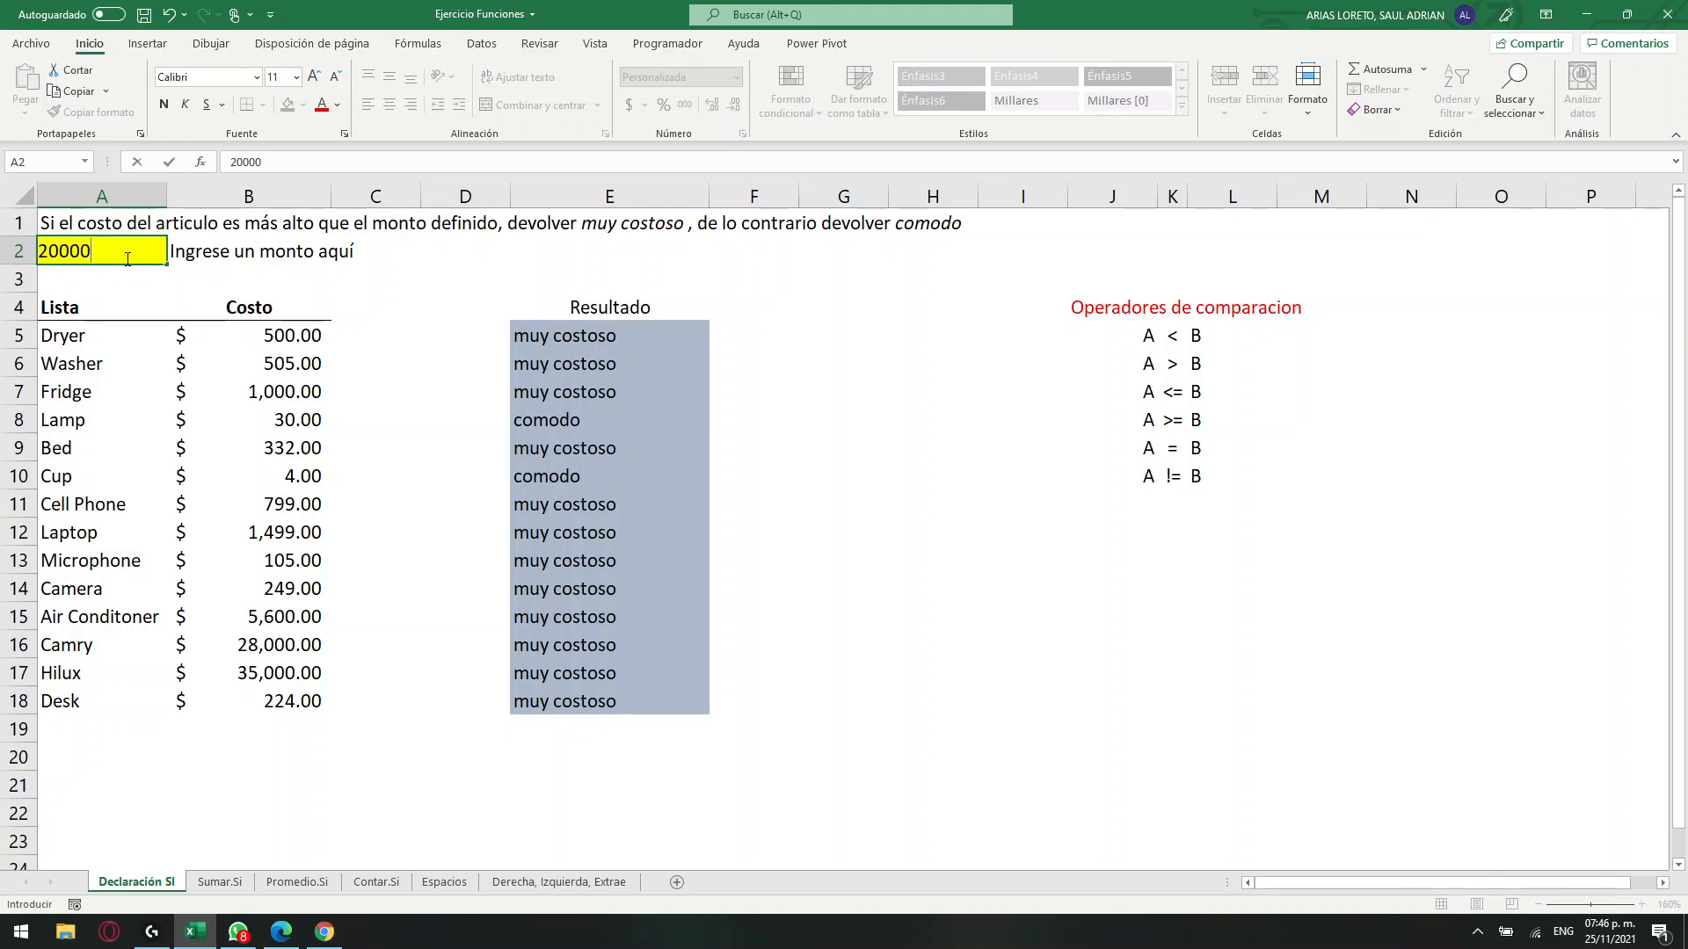
key(Return)
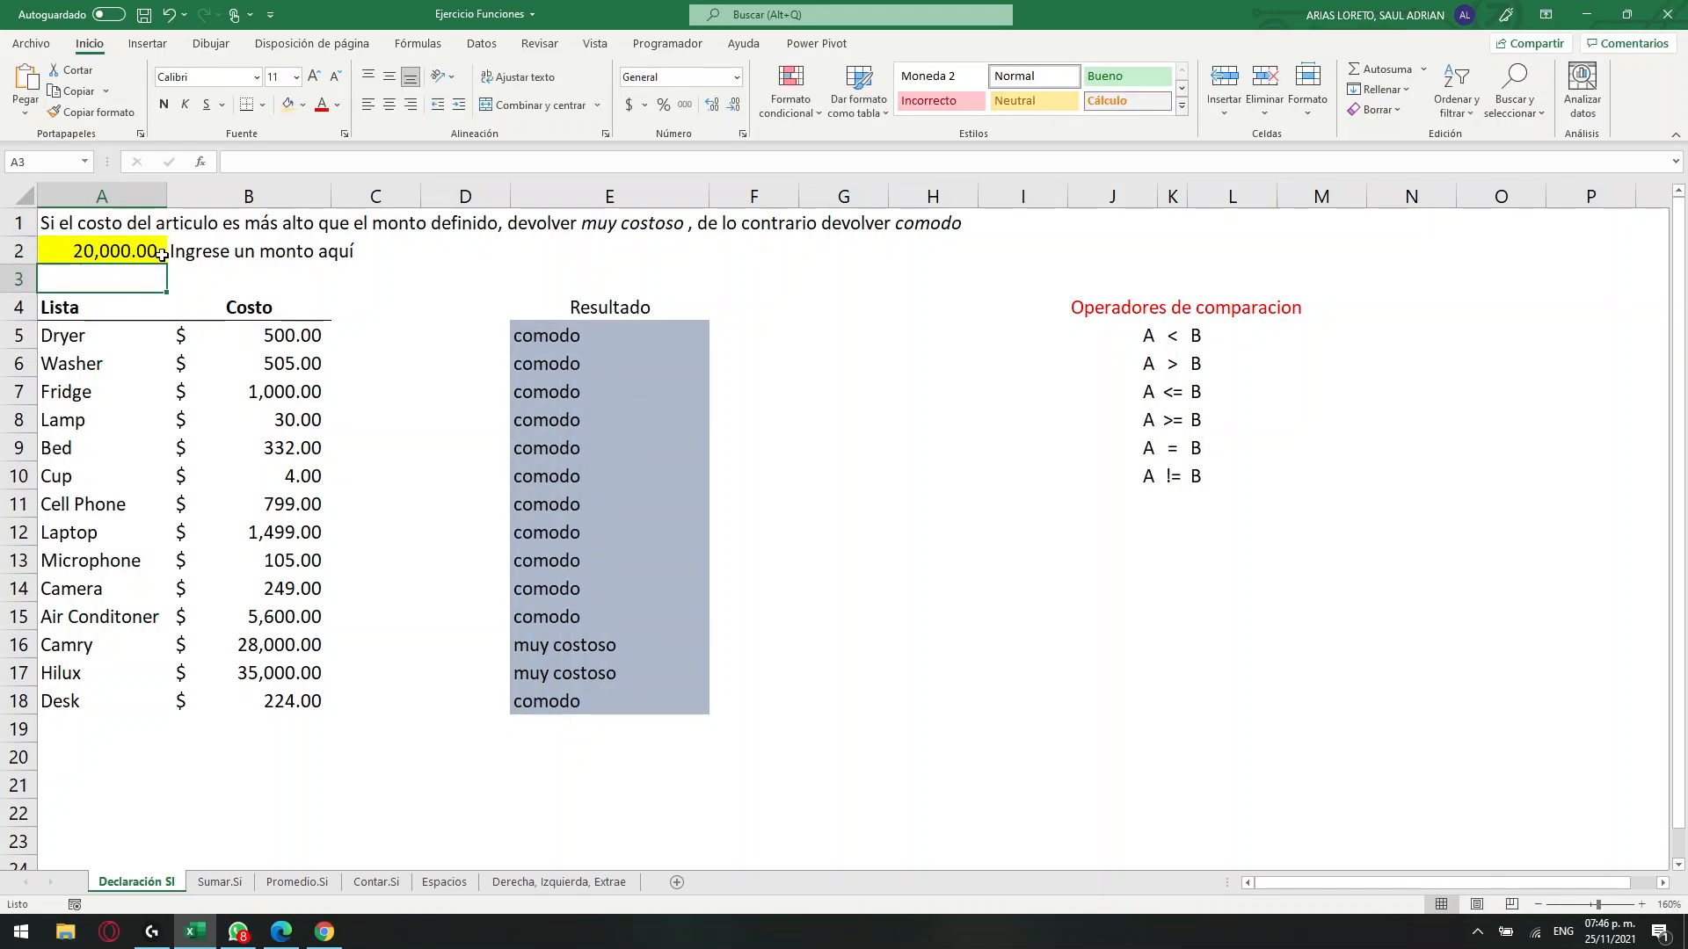
drag(239, 654, 248, 675)
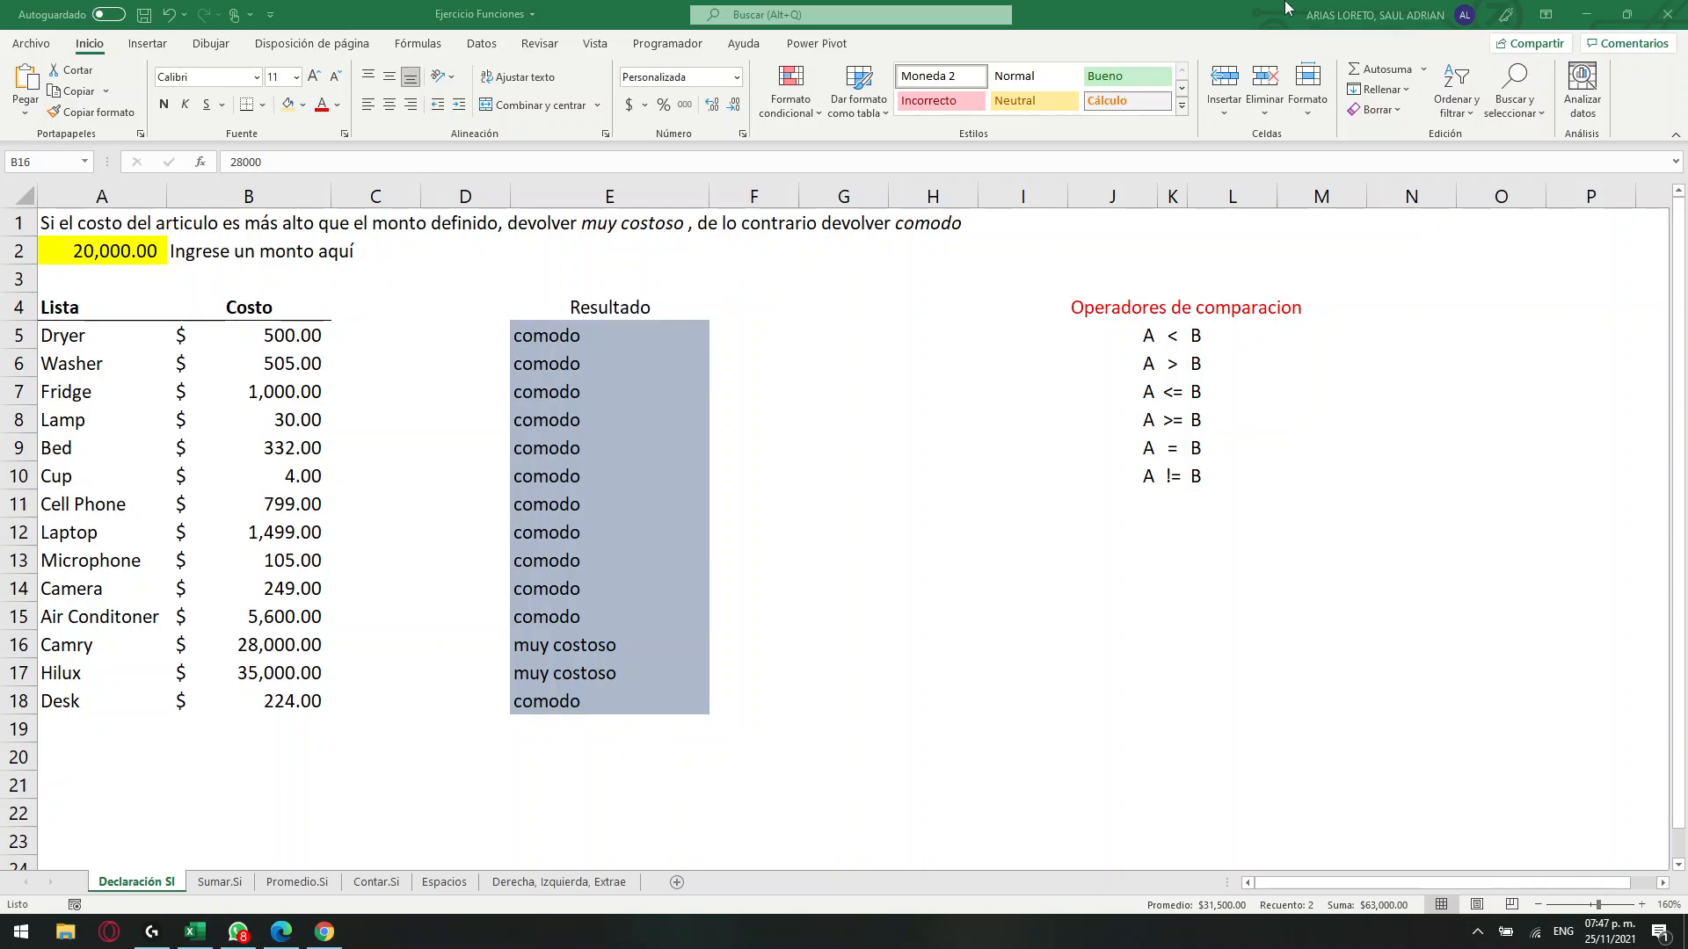
Close the Ejercicio Funciones workbook and the open WhatsApp window.
click(1667, 14)
click(829, 499)
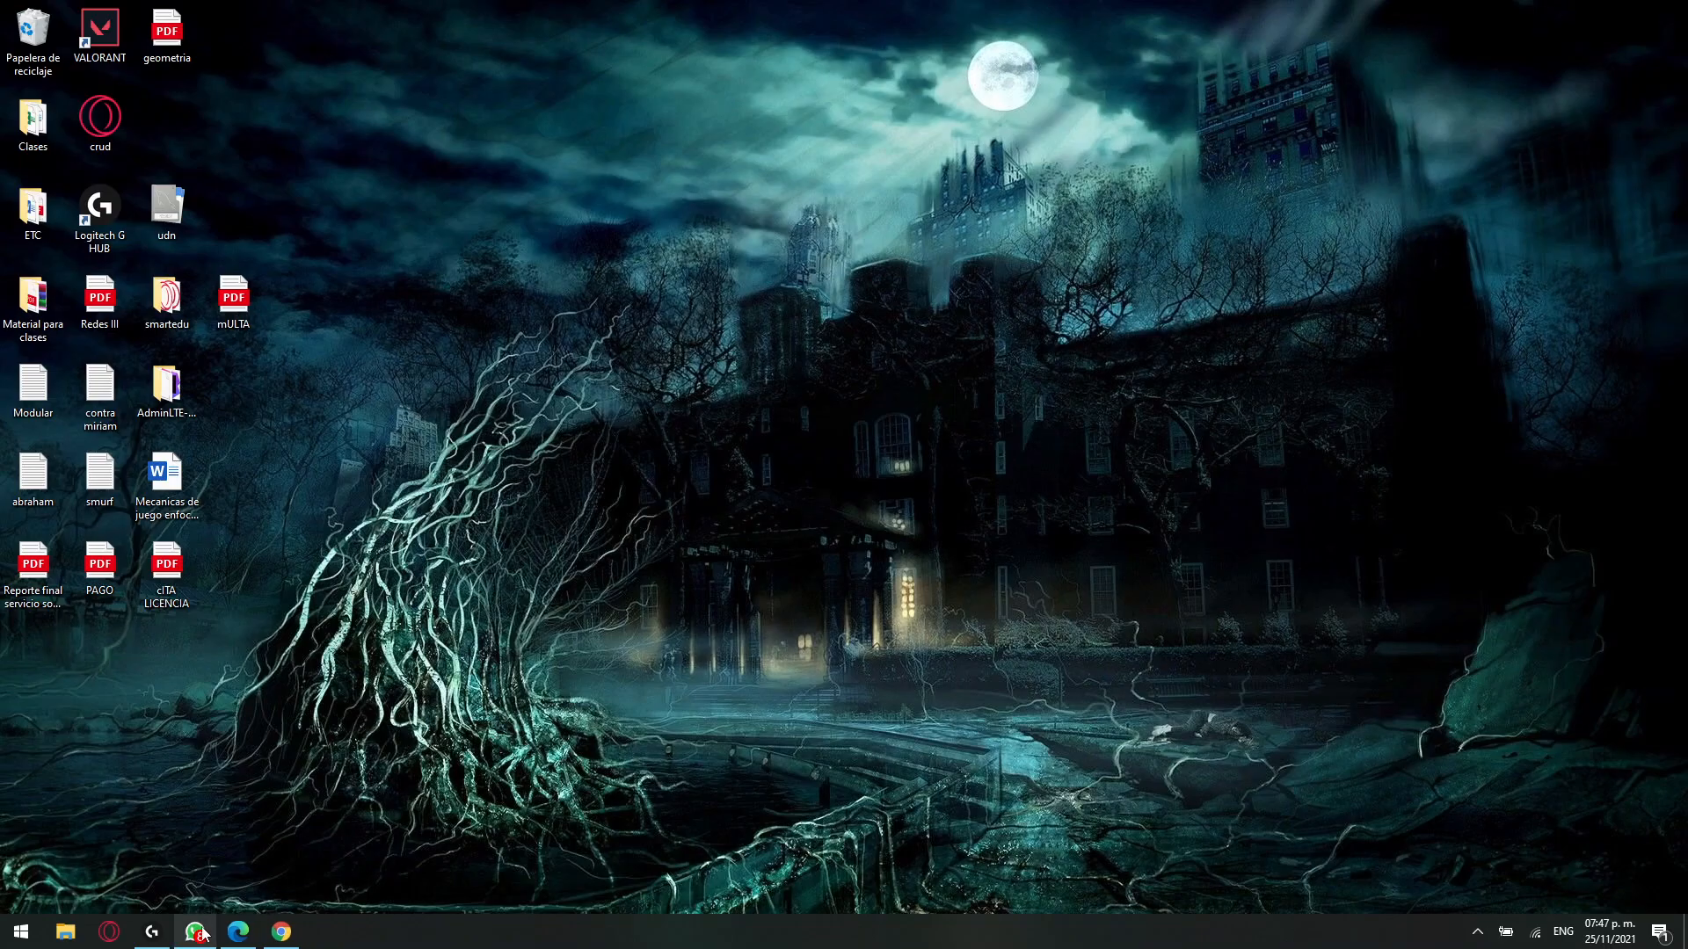
mouse_move(197, 932)
click(262, 806)
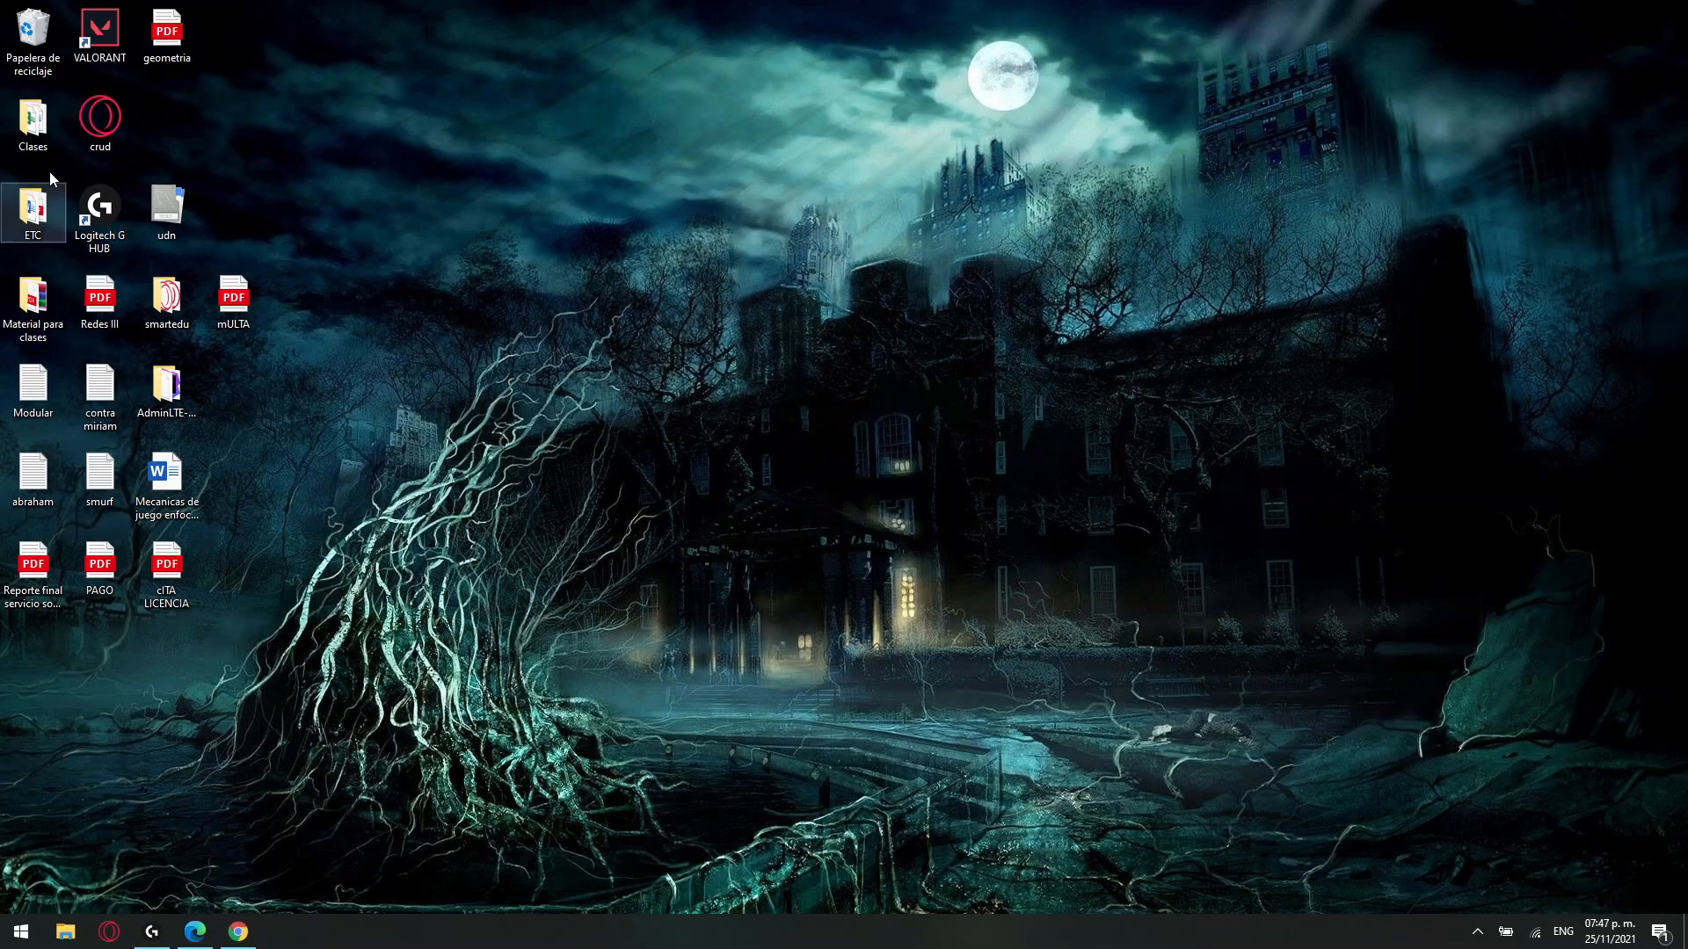
Open the Ejercicios Excel Funcion SI workbook from the Informatica II folder under Clases > UNIVERSIDAD.
double_click(32, 118)
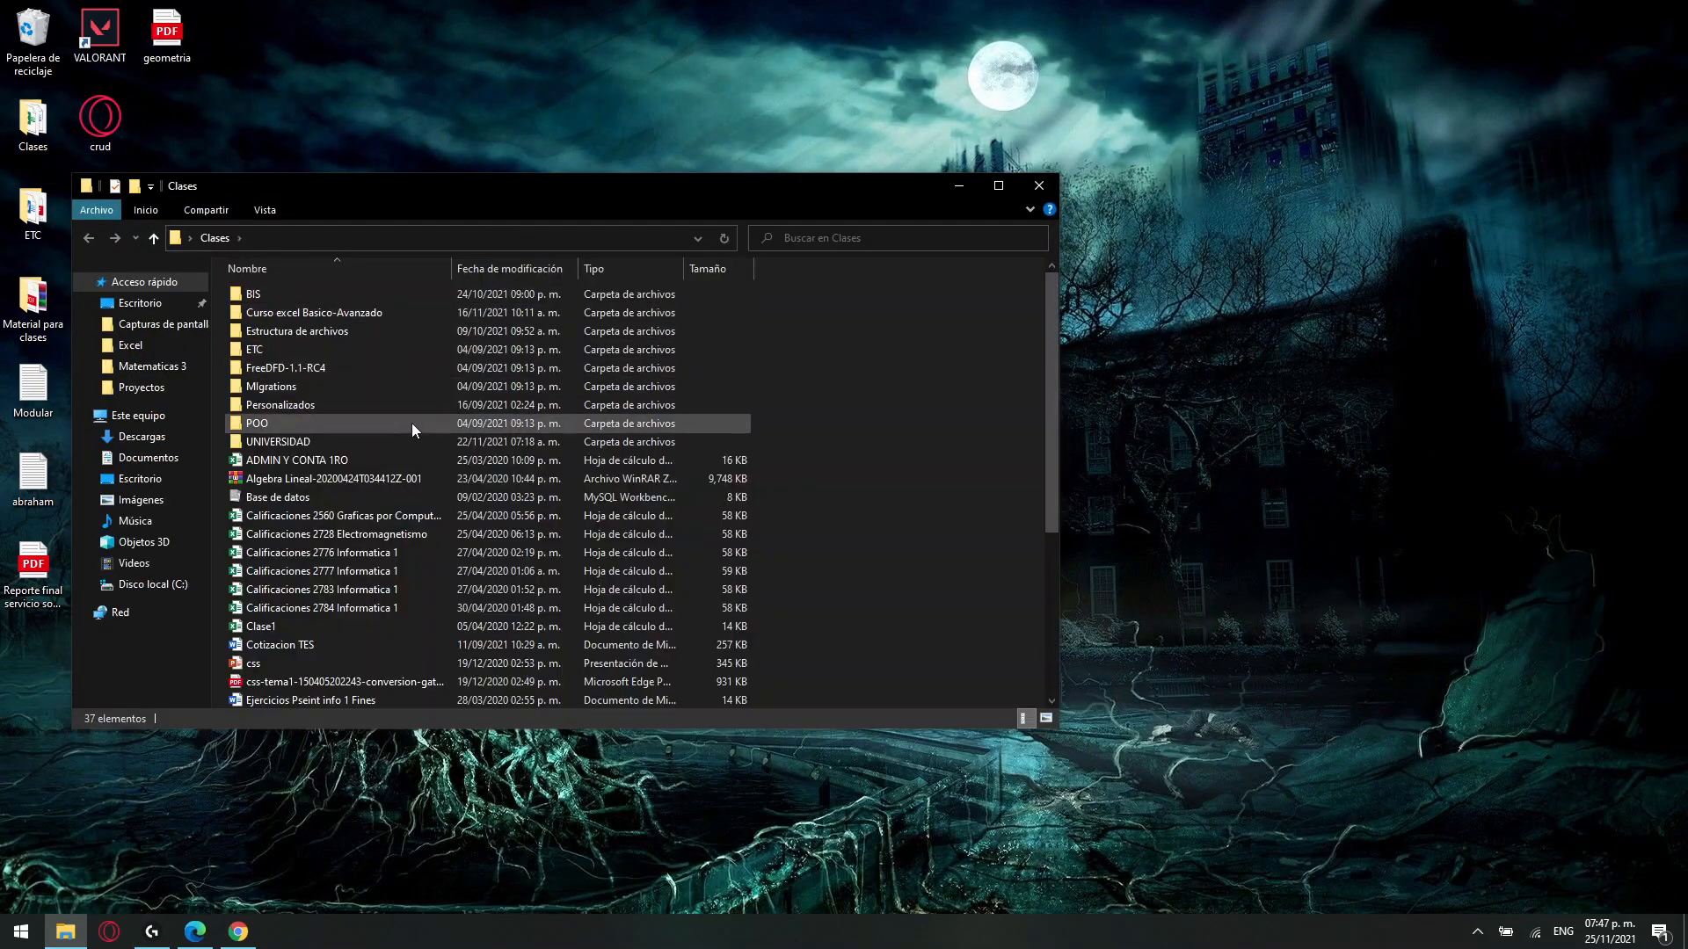
double_click(323, 445)
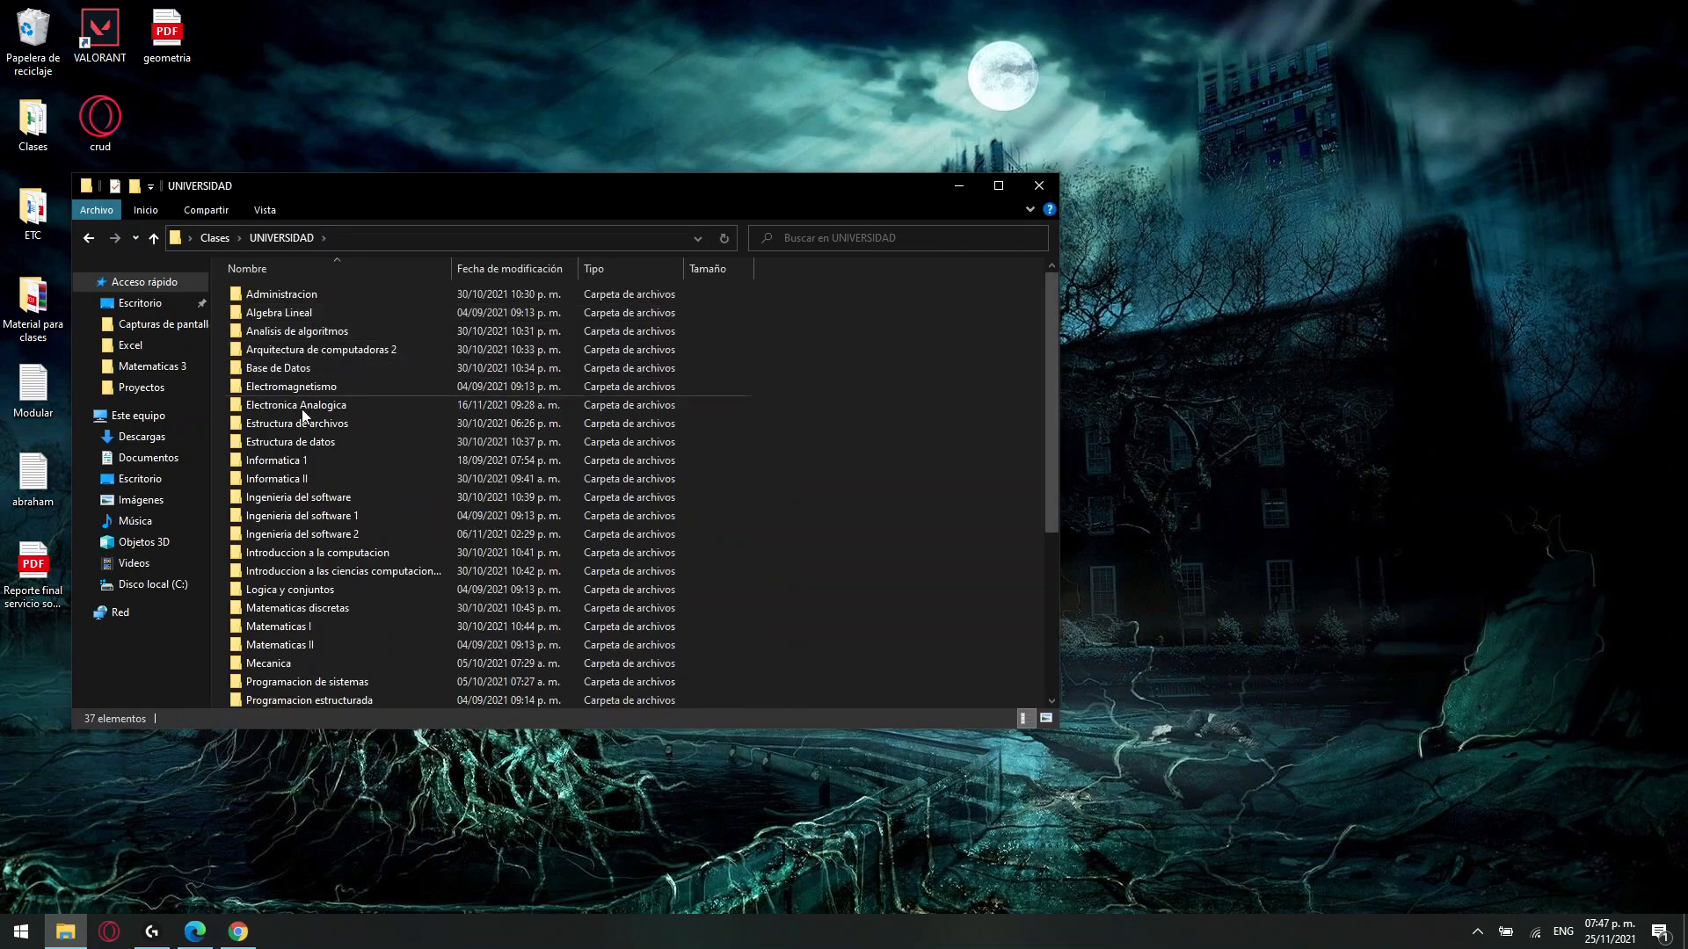
double_click(294, 479)
double_click(295, 313)
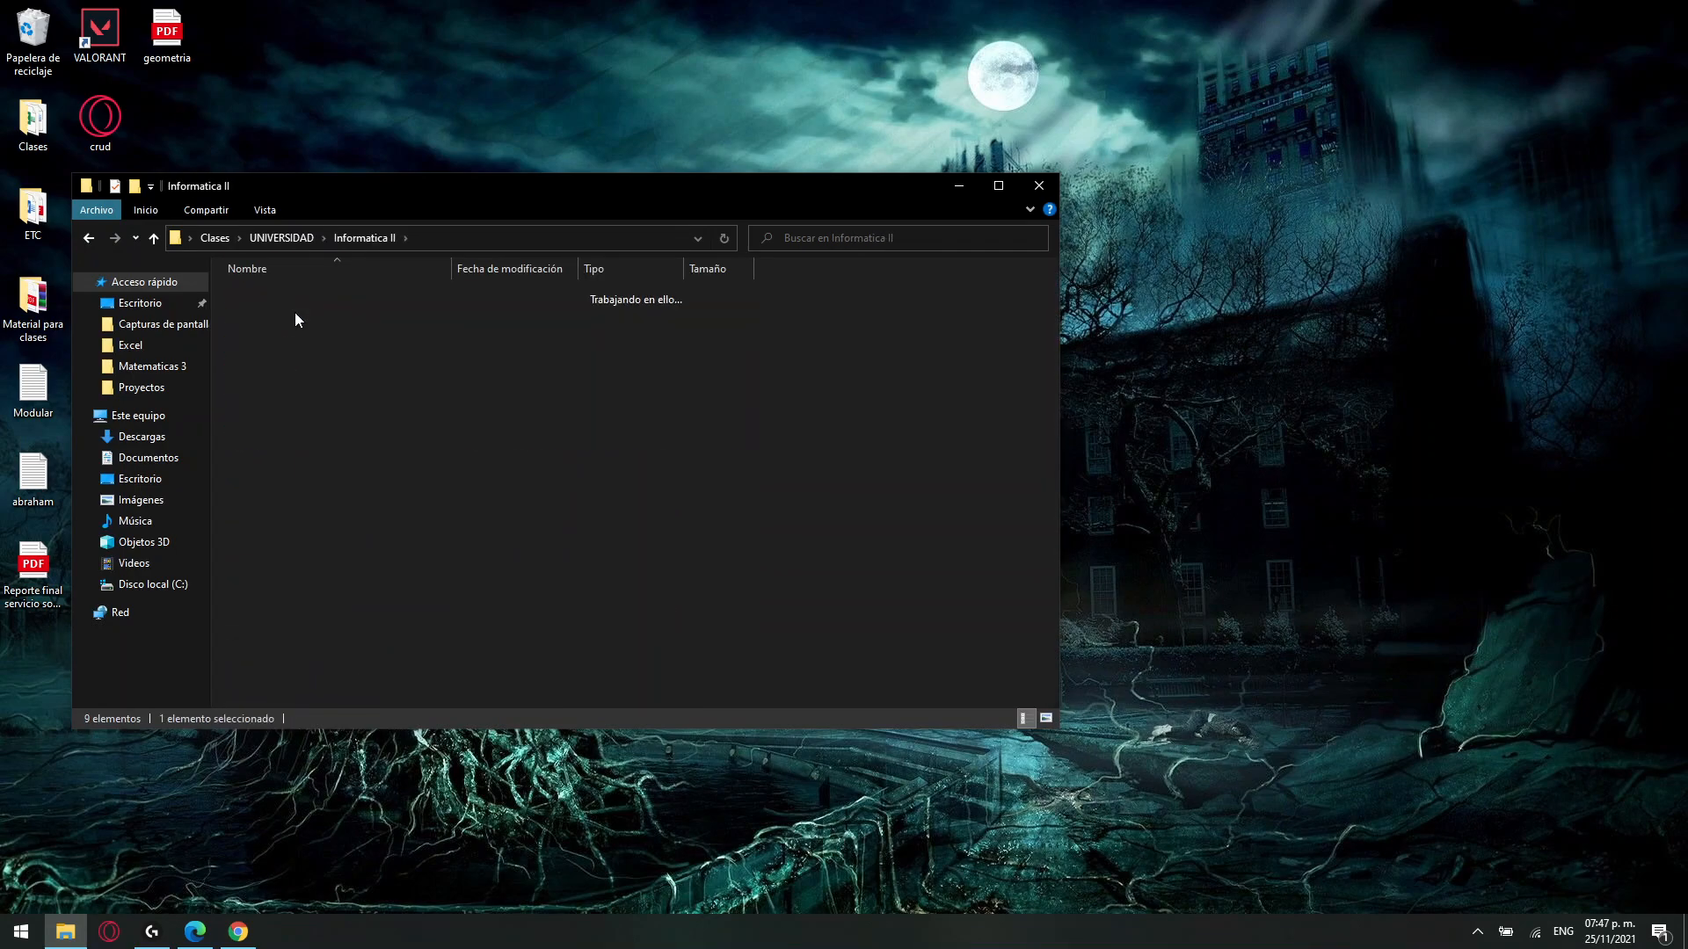
click(306, 352)
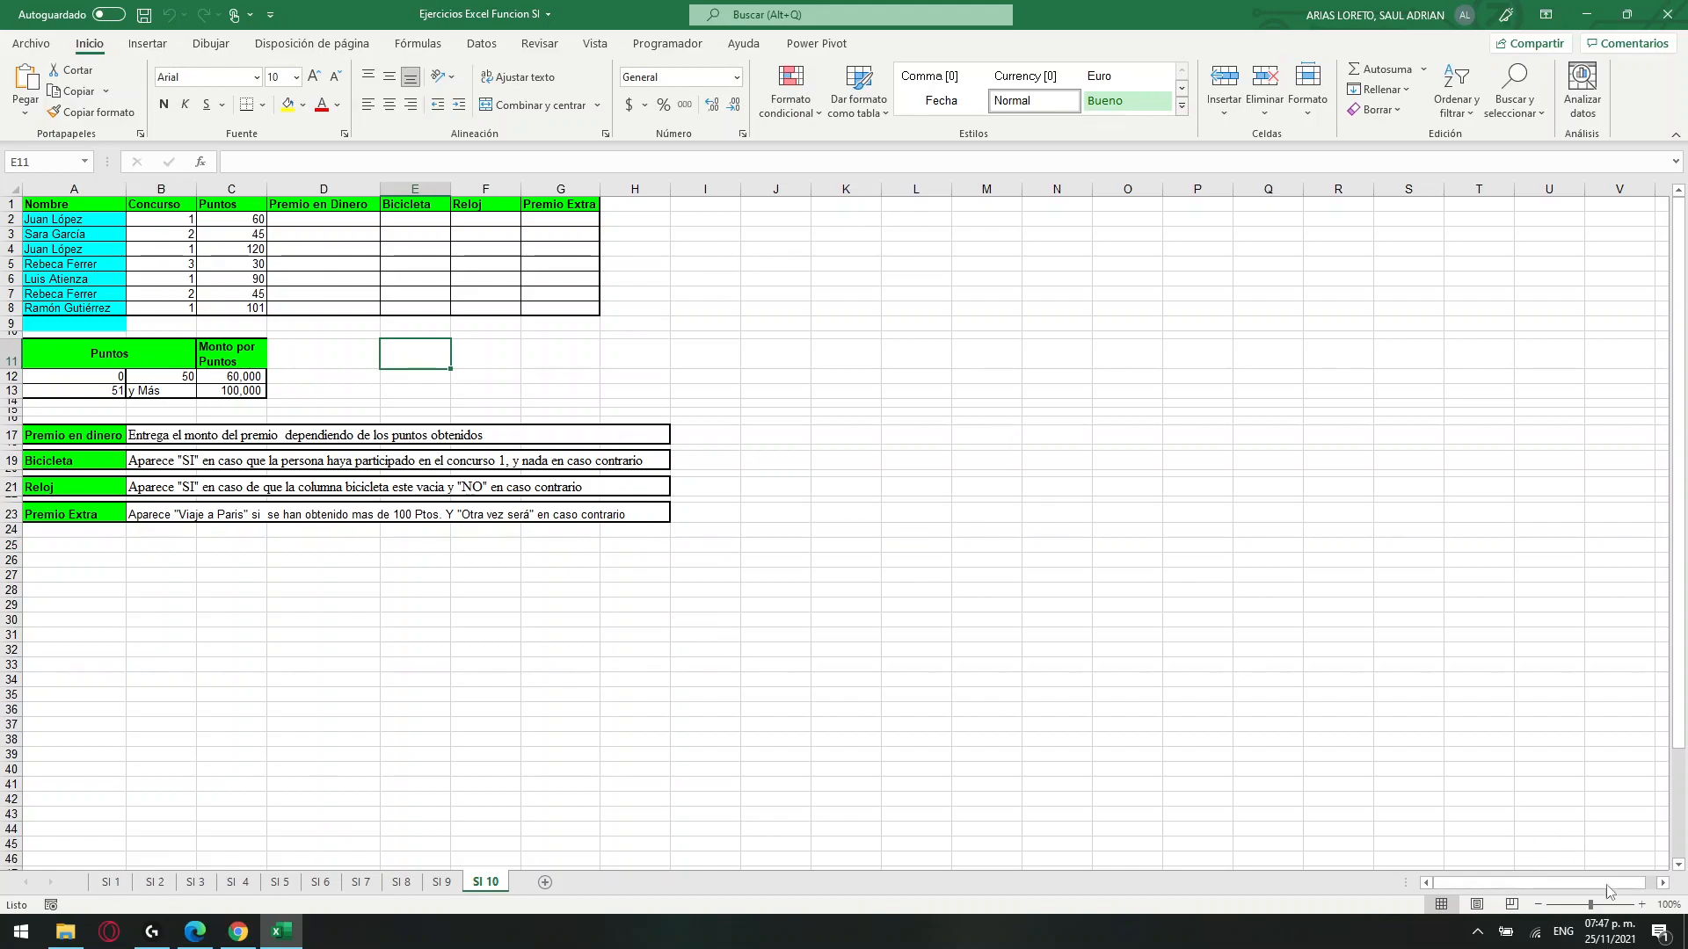
Switch to the SI 1 exercise sheet and enlarge its display to 170%.
click(1641, 904)
click(1642, 904)
click(1642, 905)
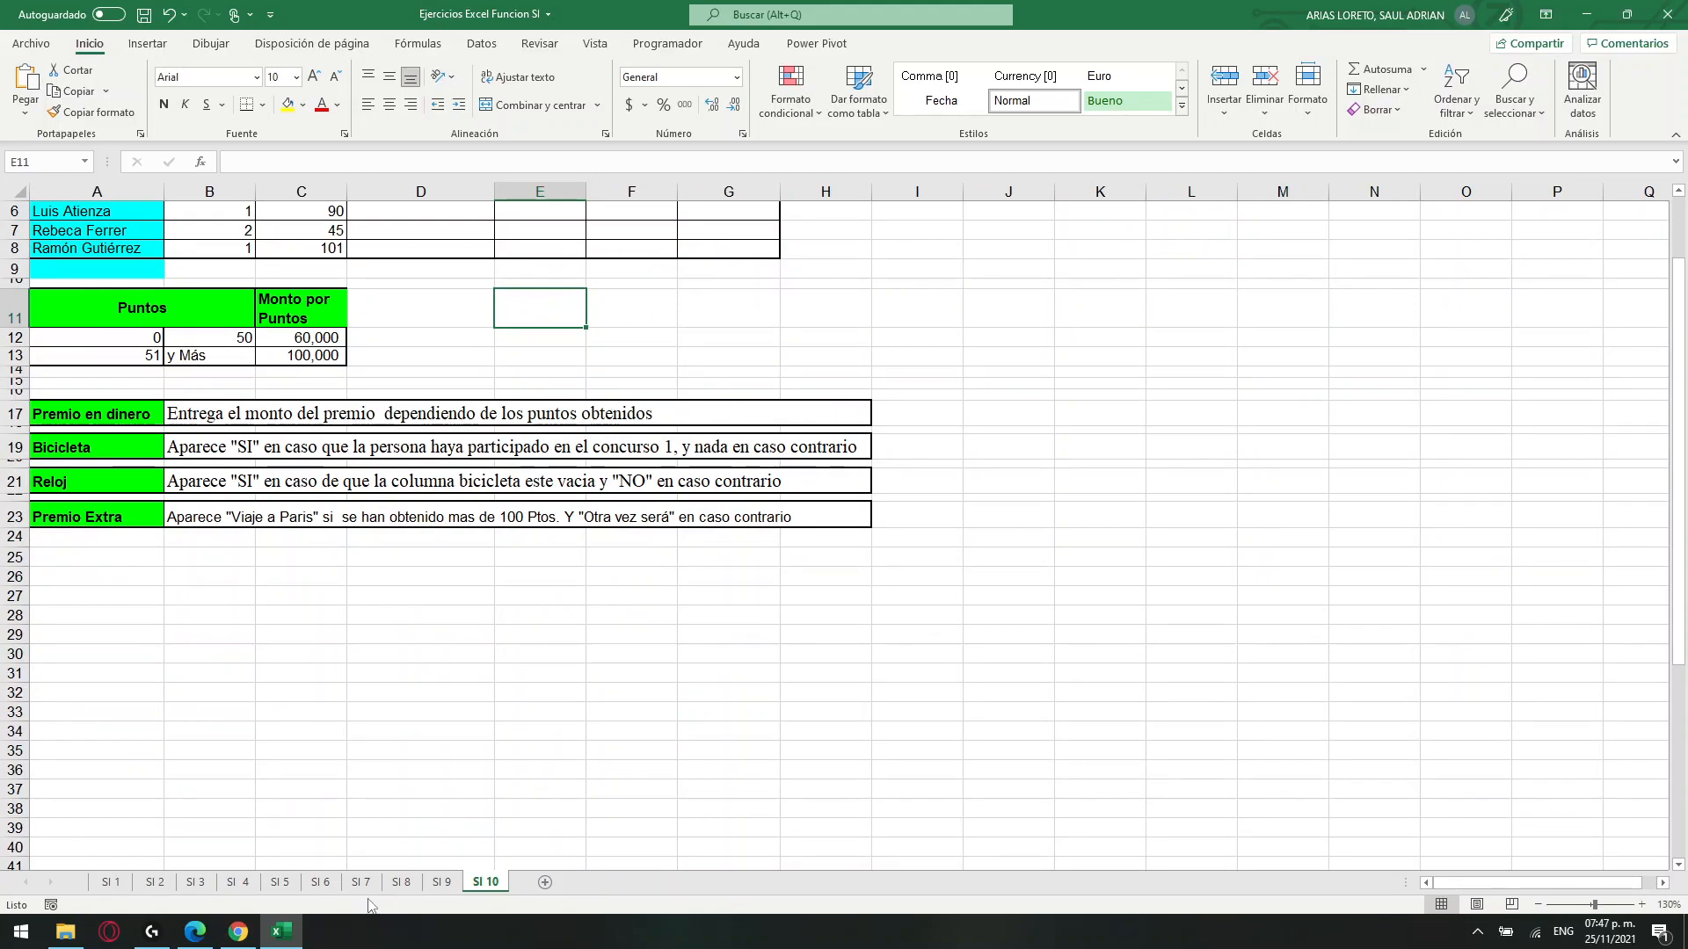
click(123, 884)
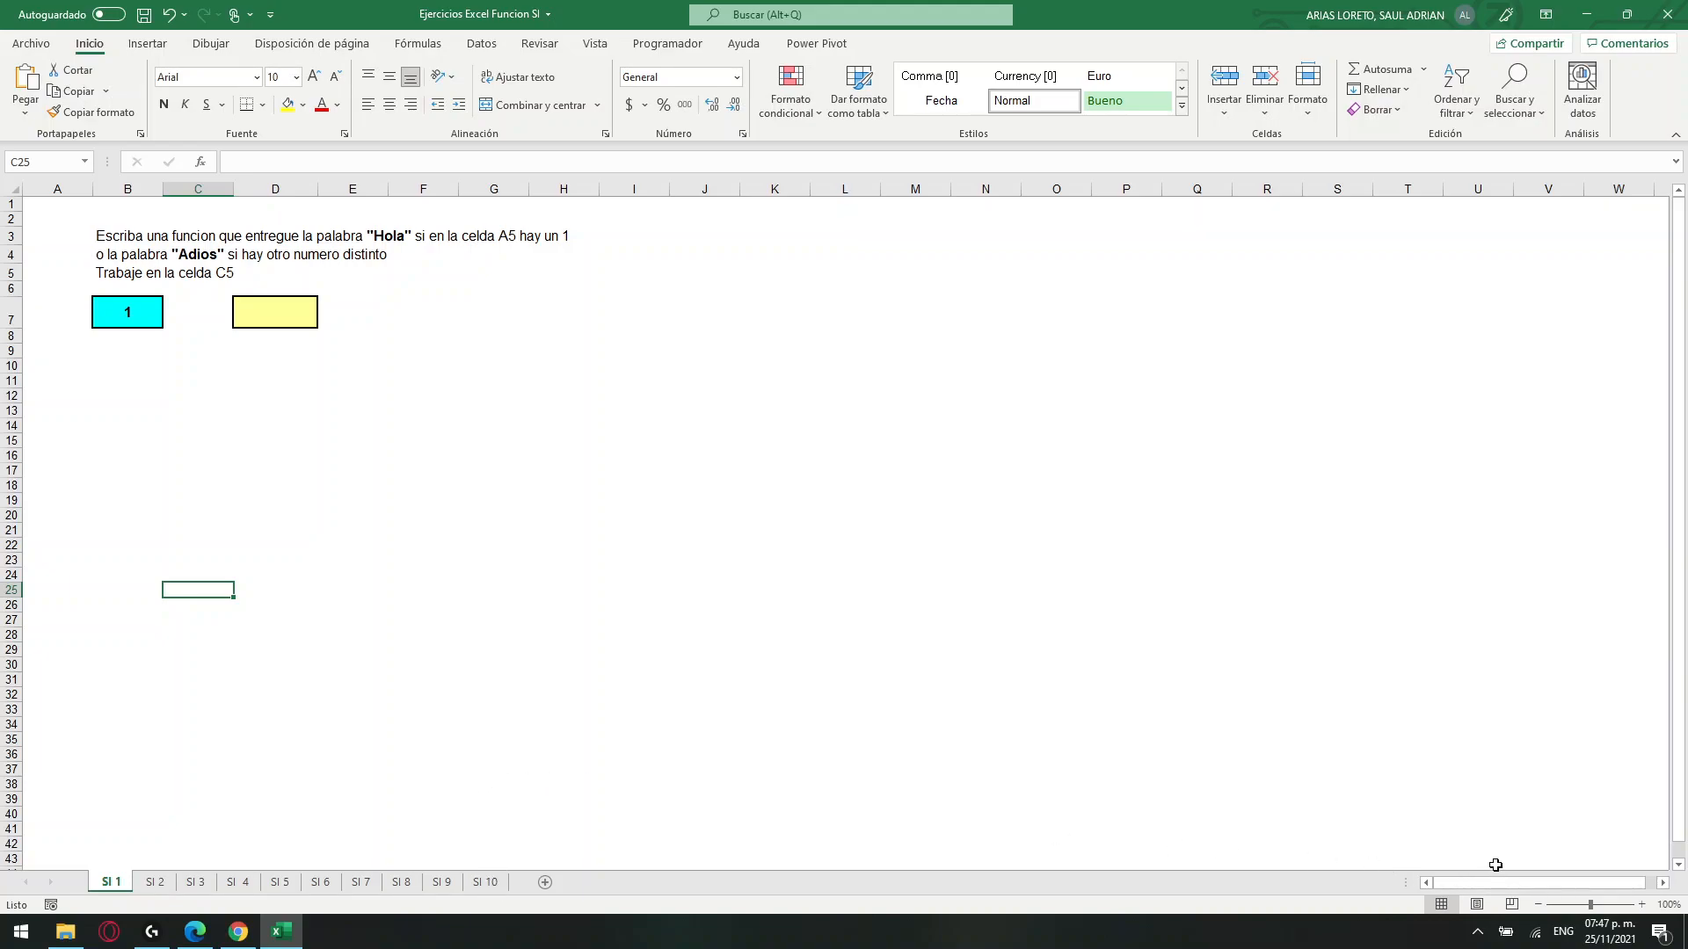
click(1641, 905)
click(1641, 905)
click(1641, 905)
click(1641, 906)
click(1641, 905)
click(1641, 905)
click(1641, 906)
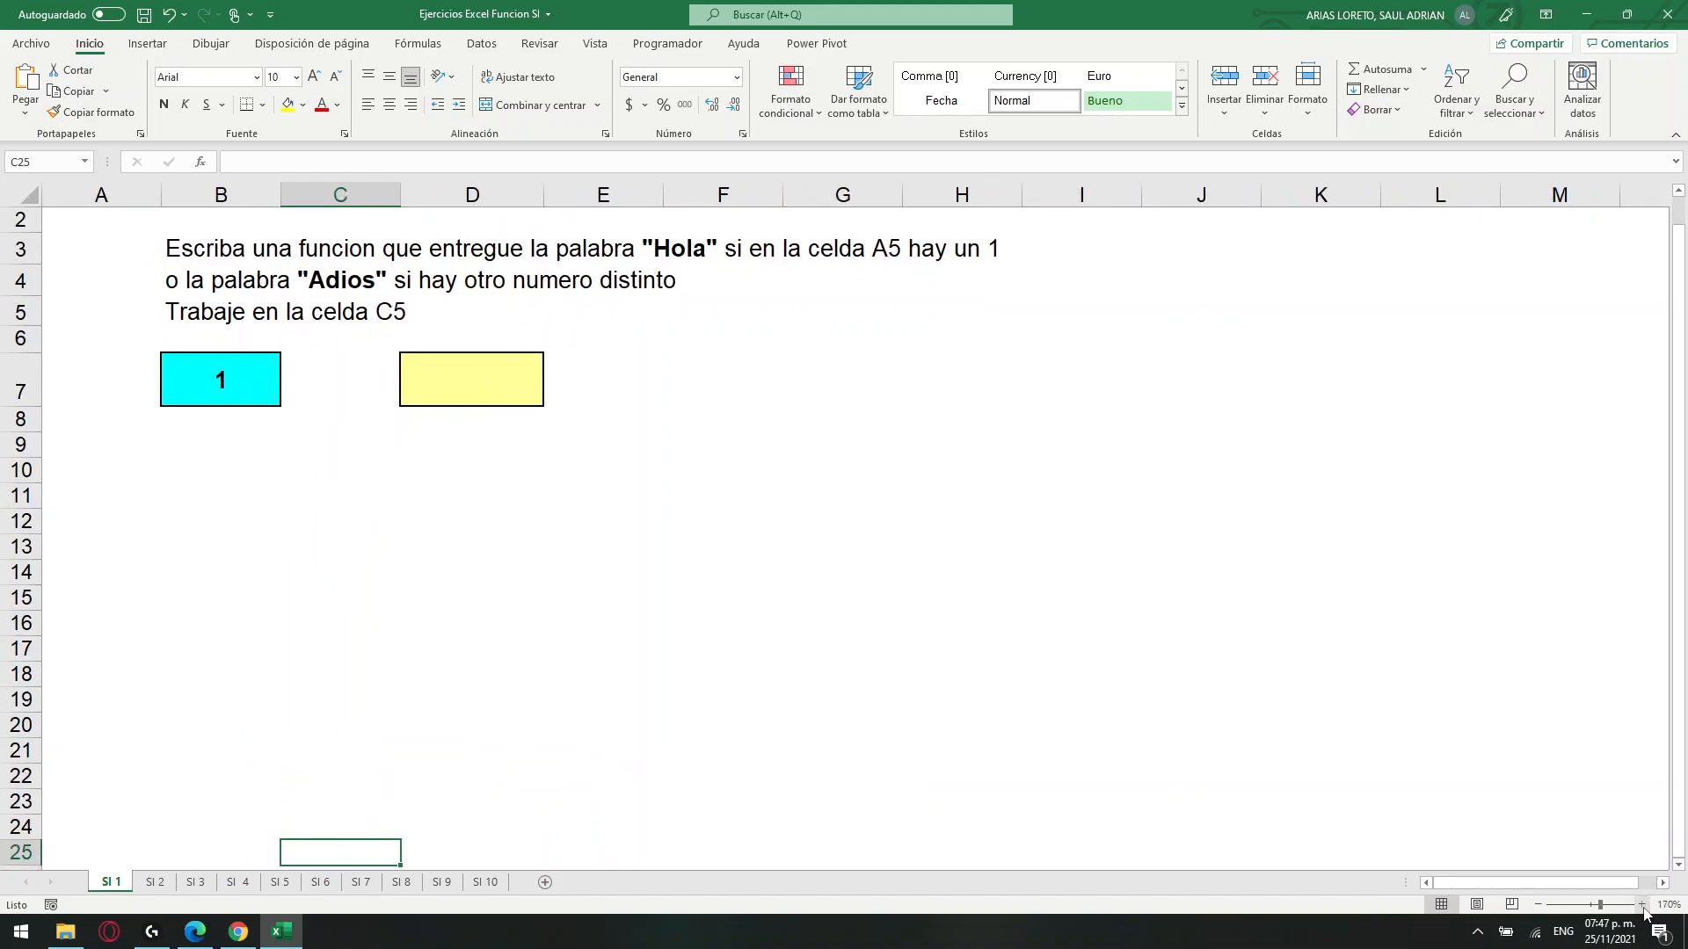
Delete the instruction line in B5 that says to work in cell C5.
click(261, 311)
click(385, 318)
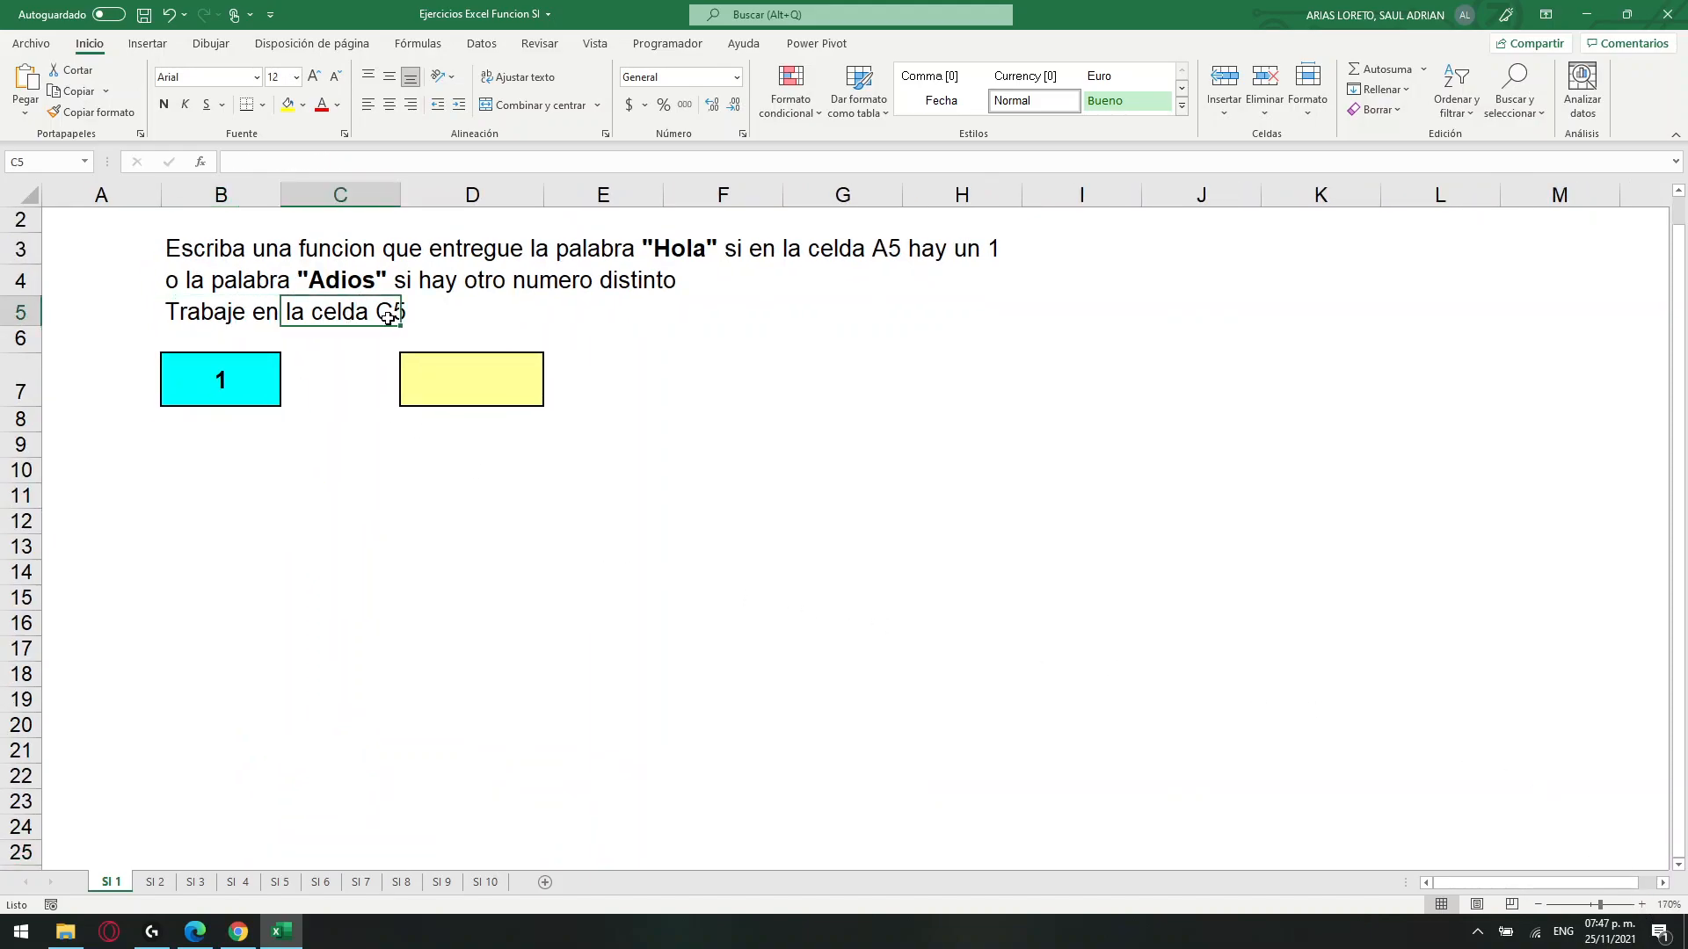
click(178, 315)
key(Delete)
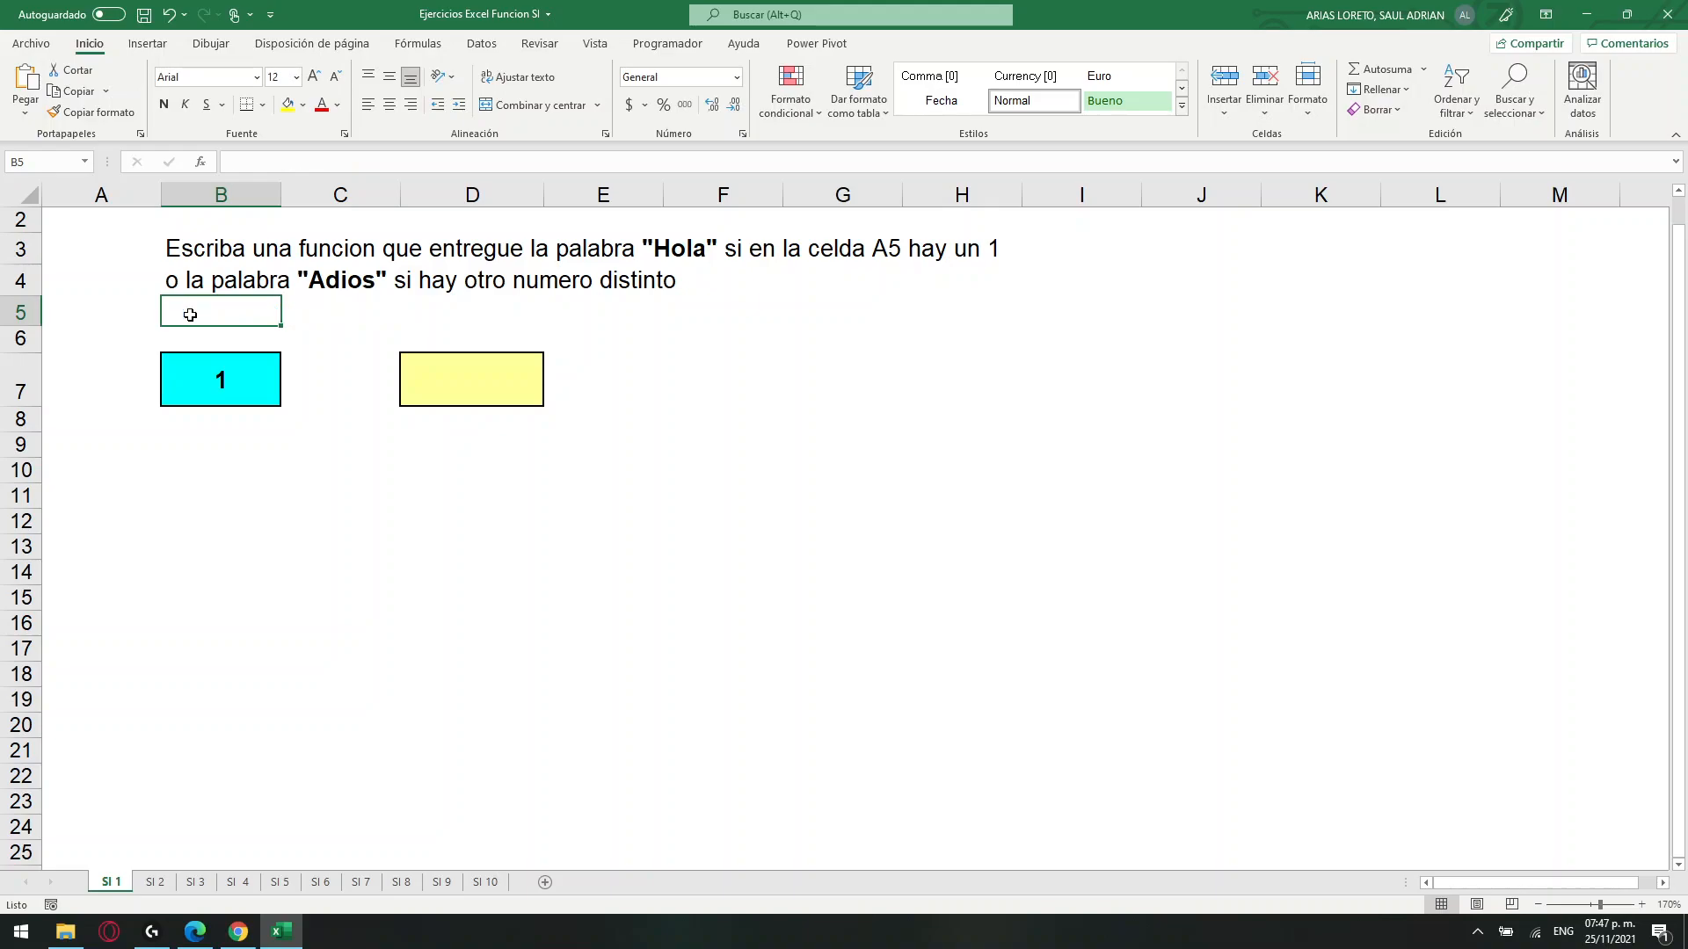
Change the cell reference in the B3 exercise statement to B7.
drag(704, 278, 208, 260)
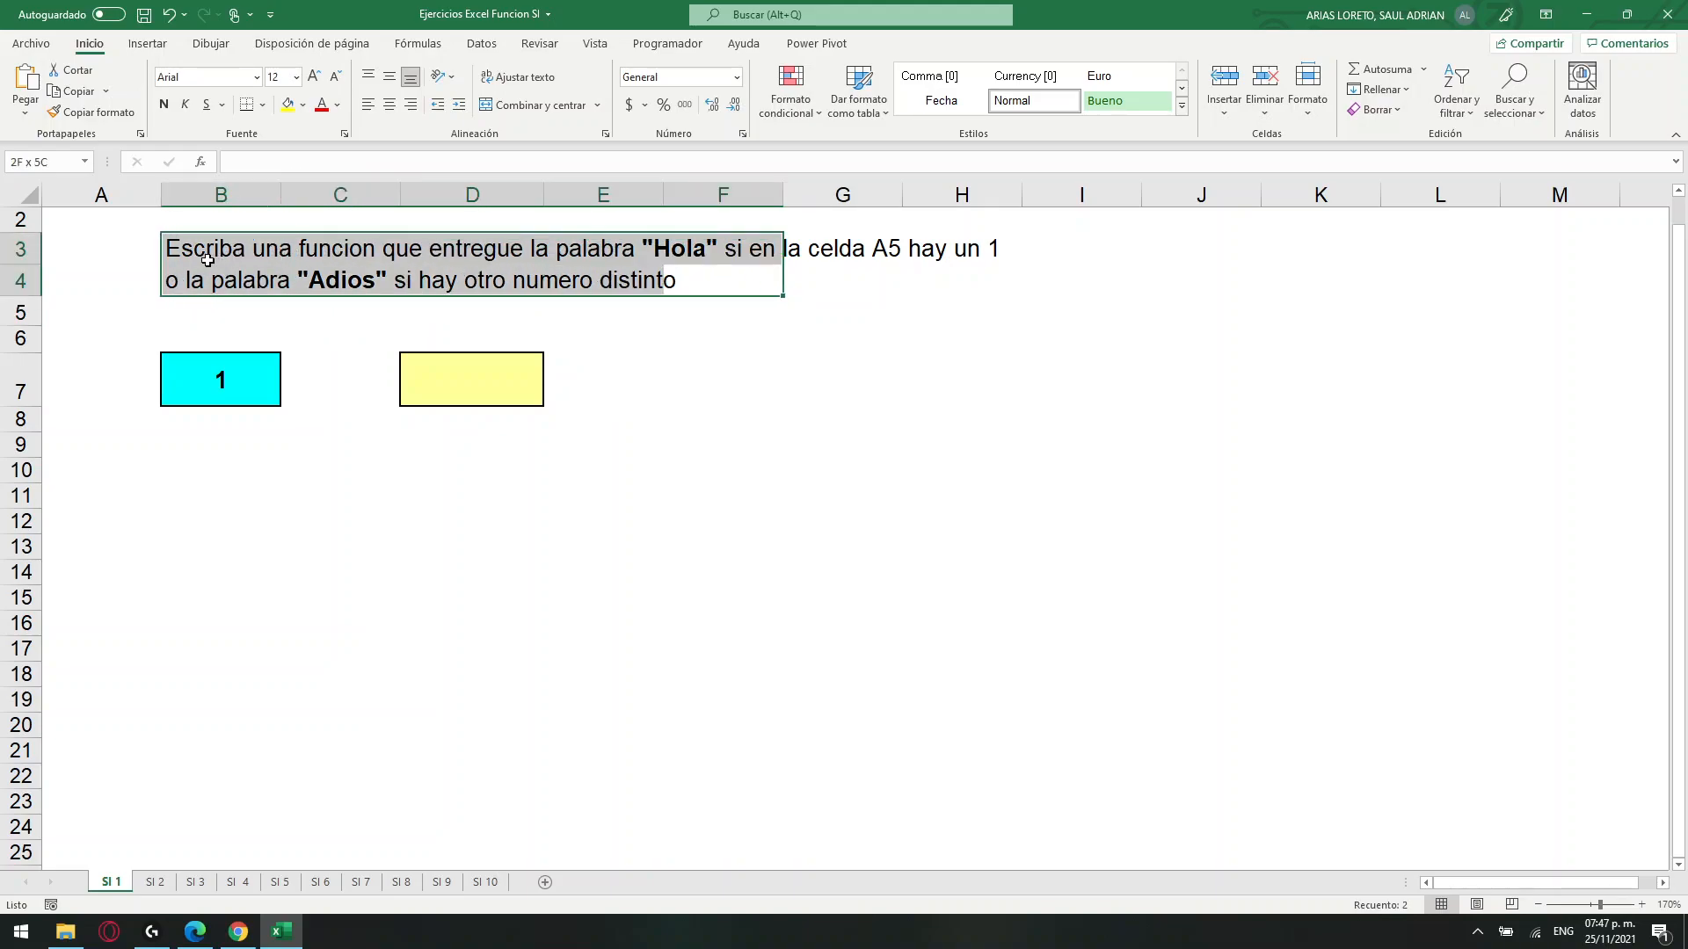
click(858, 250)
key(BackSpace)
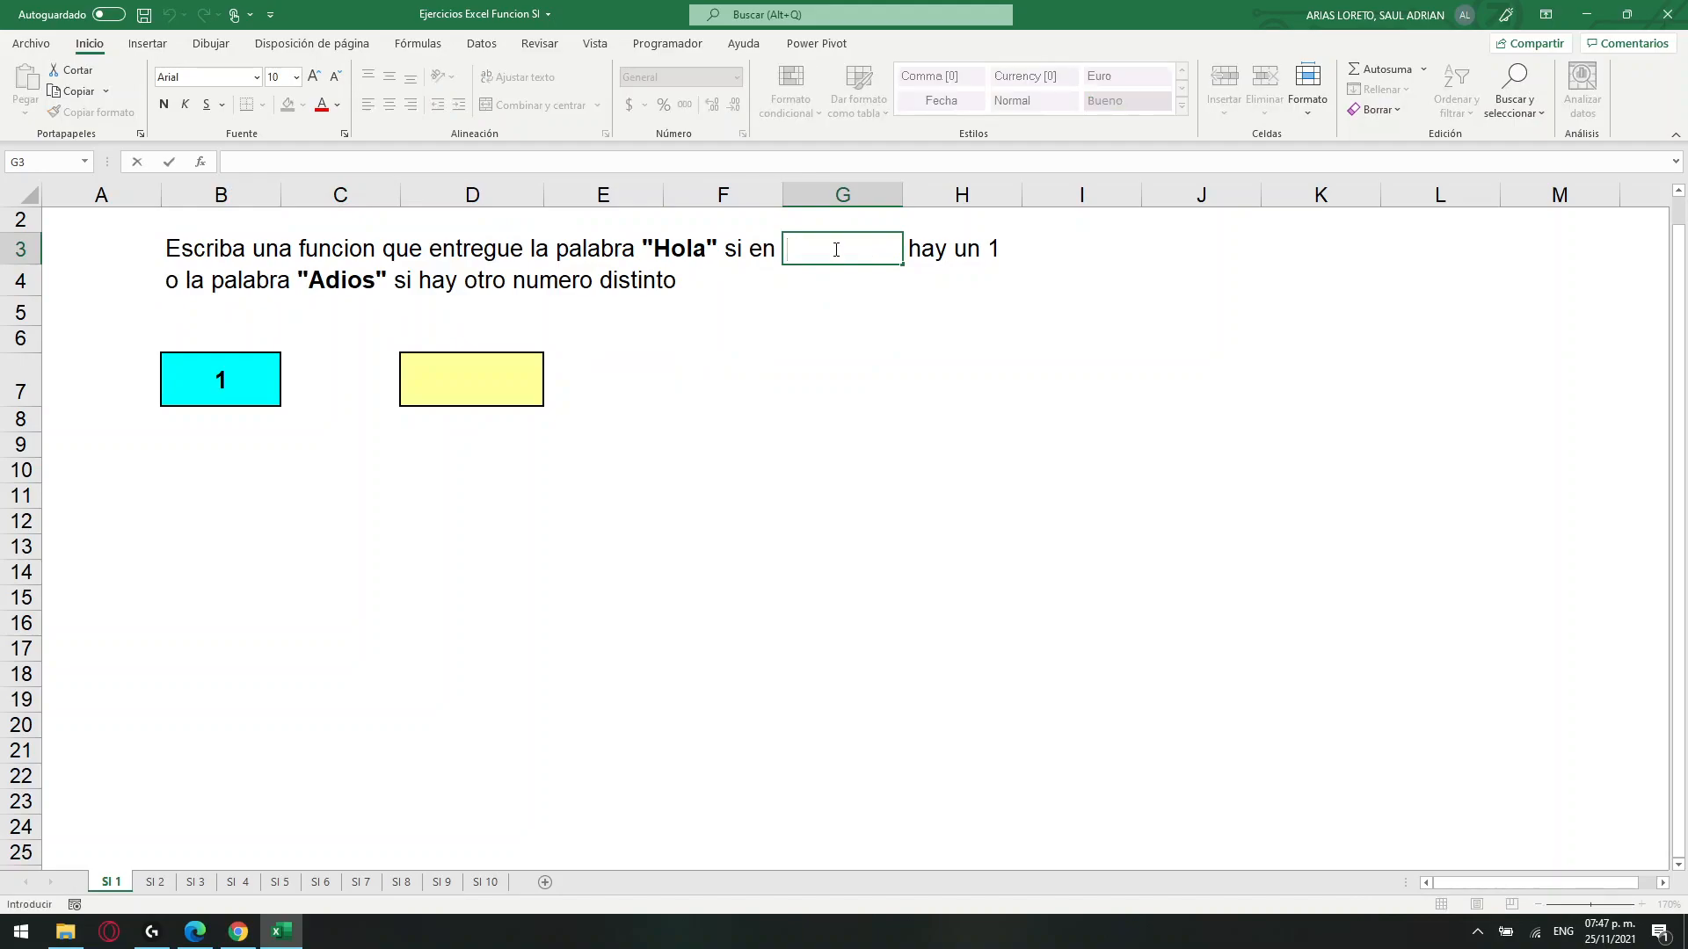
click(219, 244)
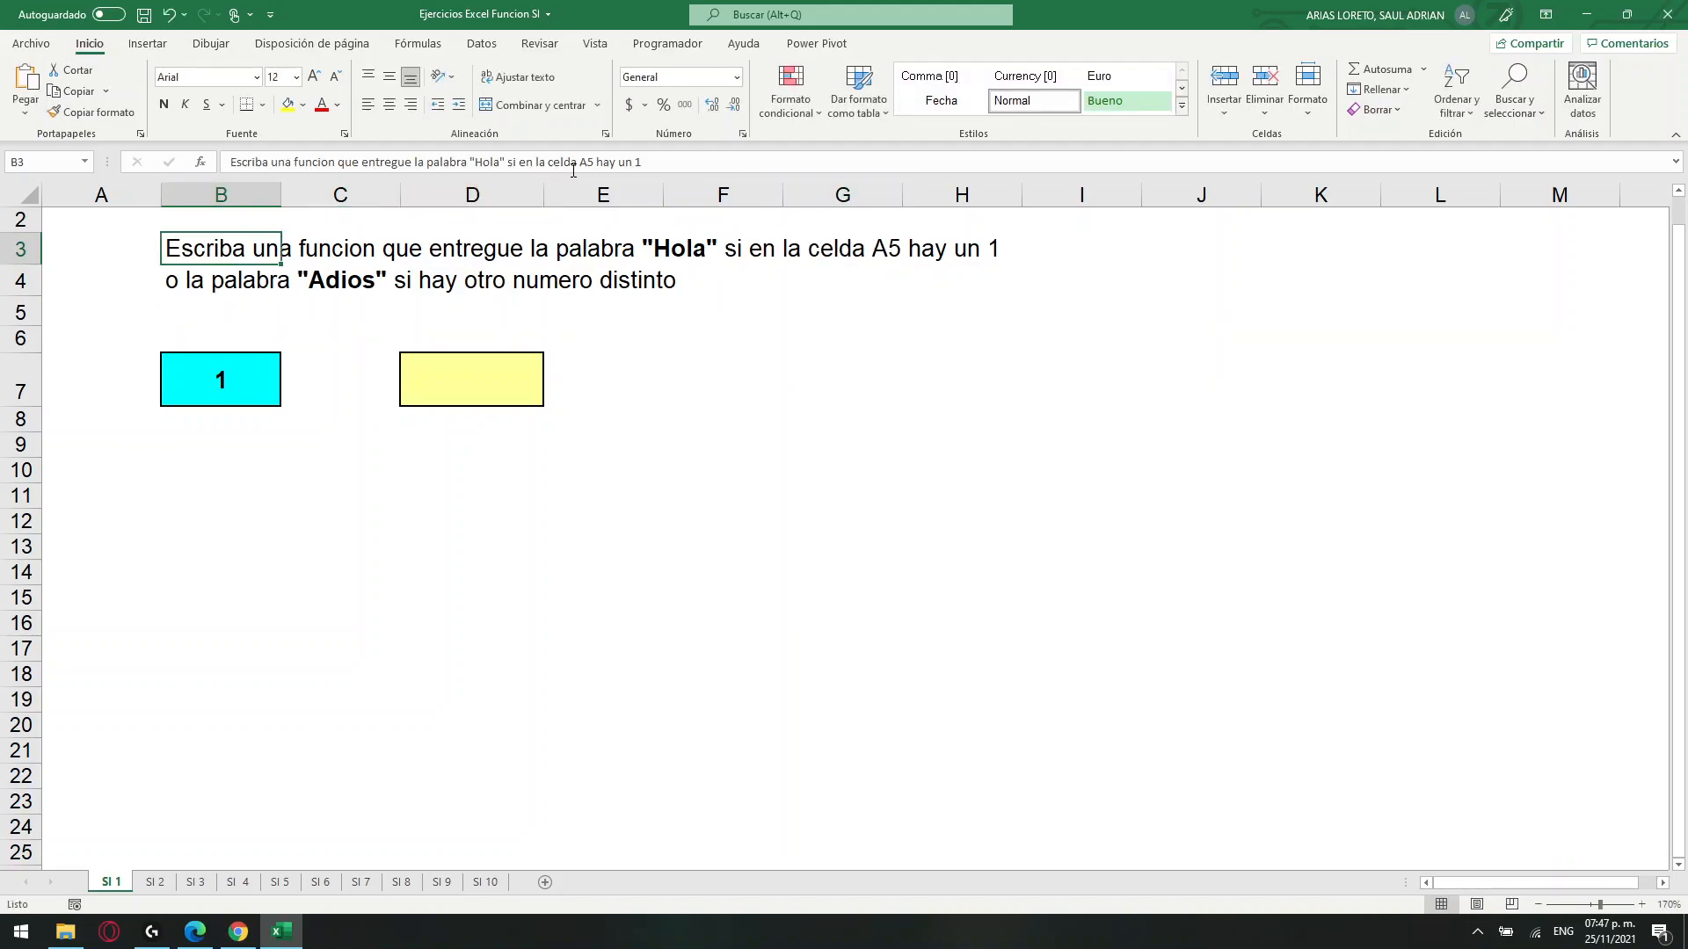
drag(595, 162, 581, 162)
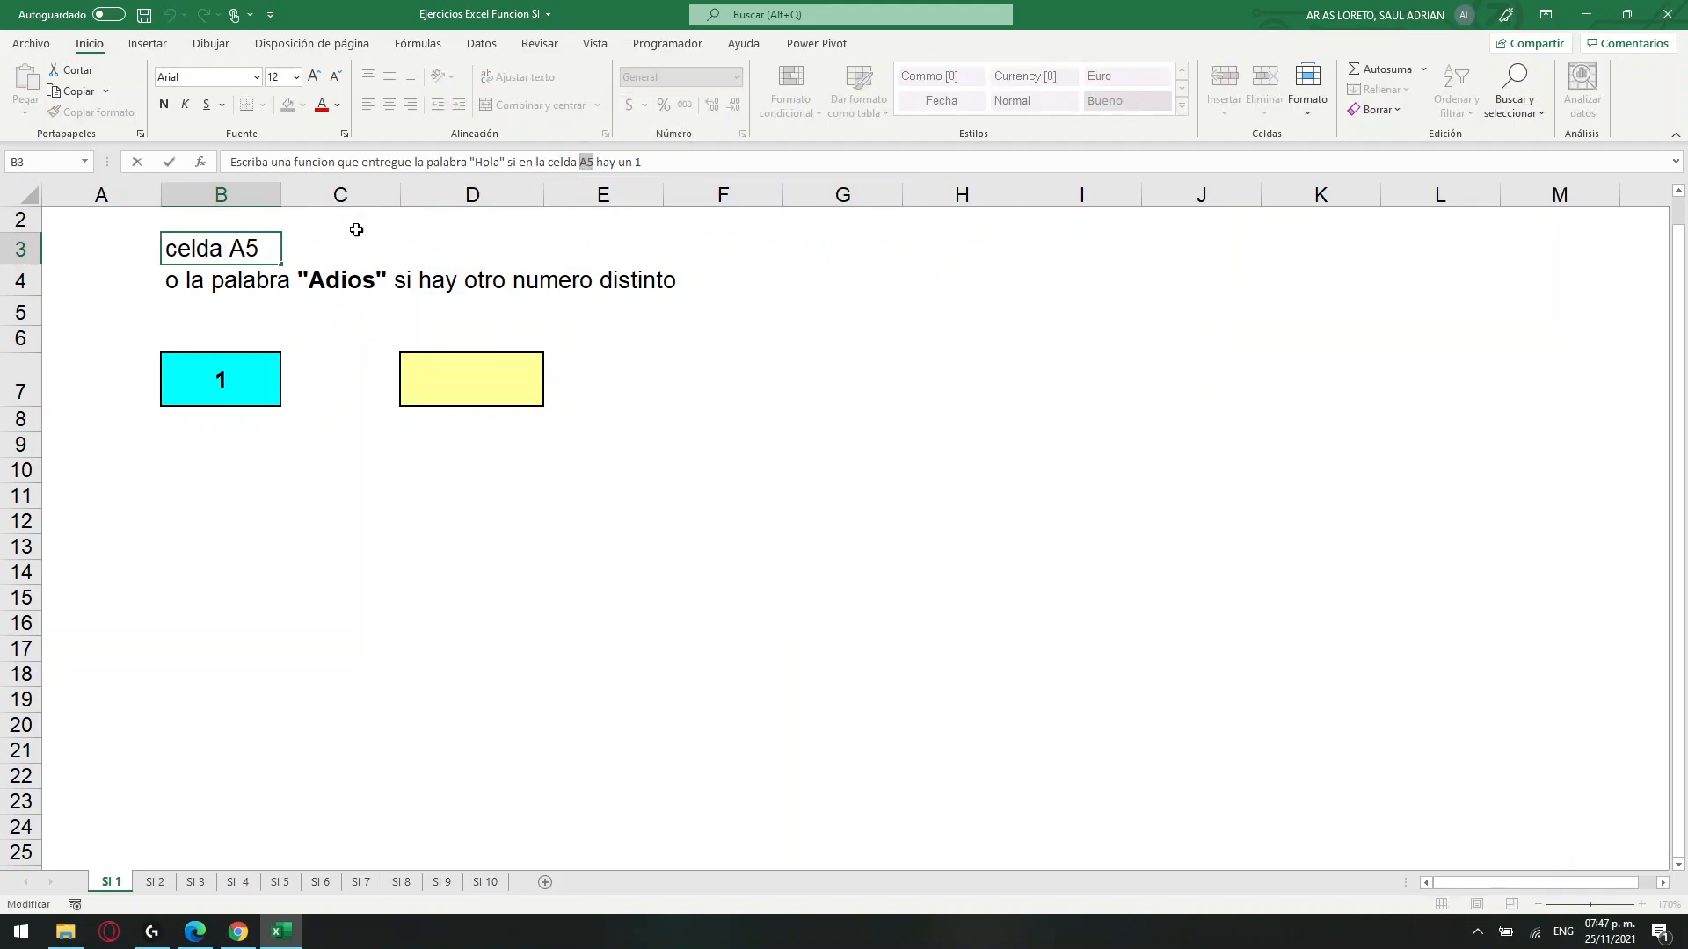
text(B7)
click(667, 434)
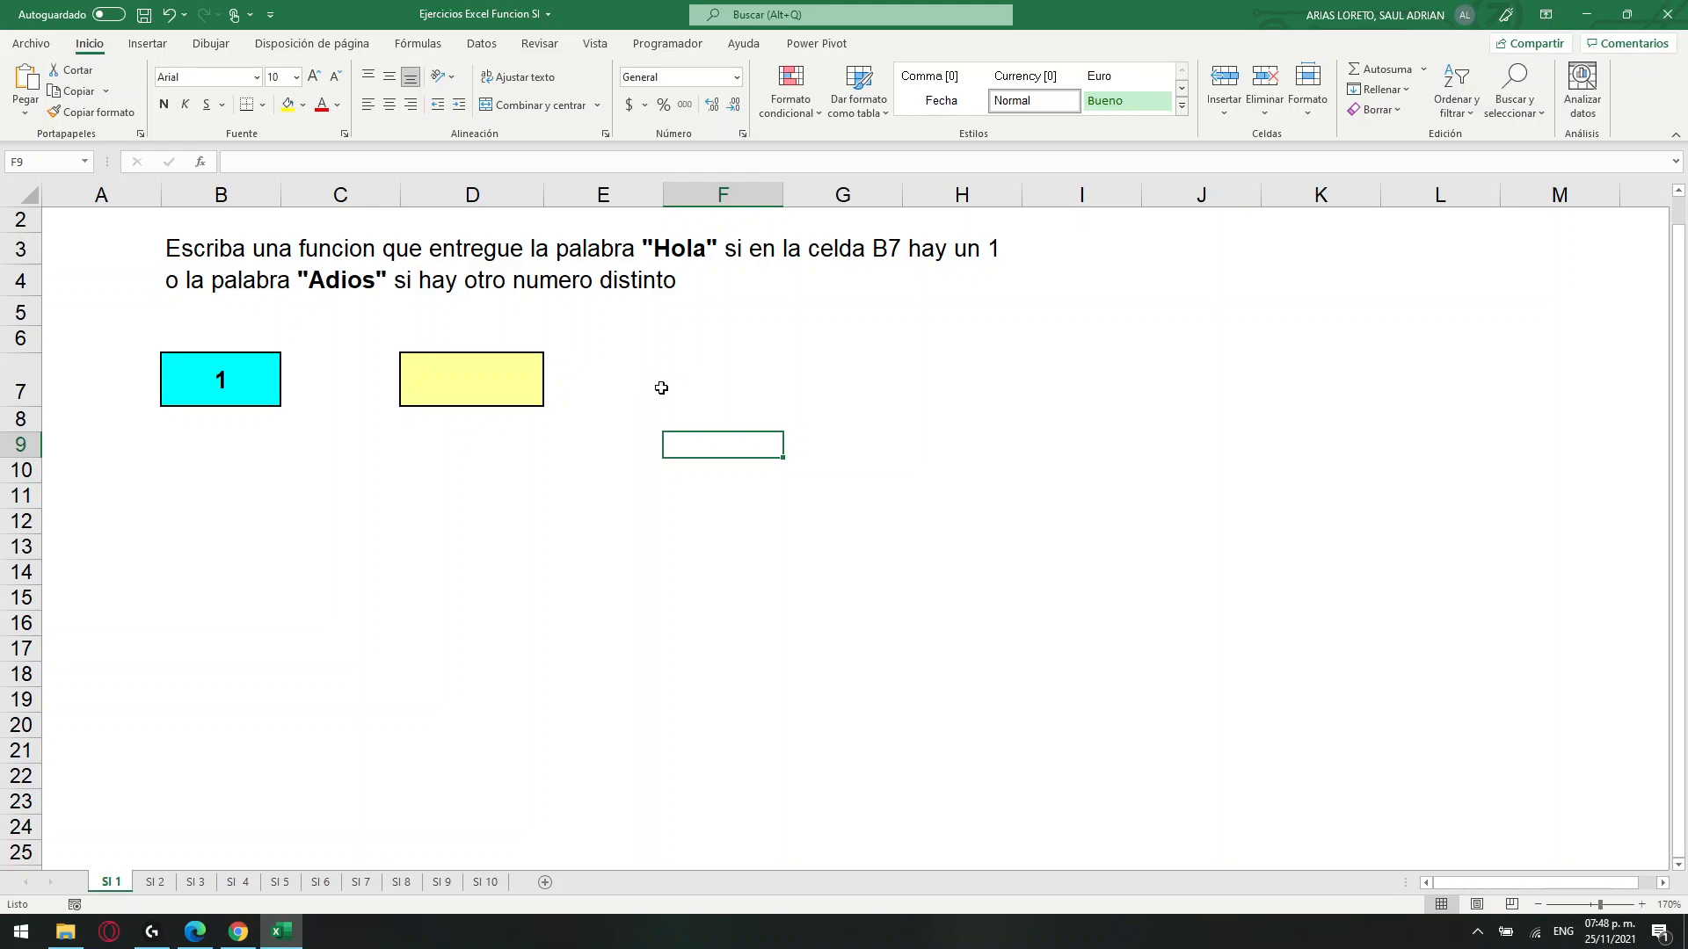
click(222, 388)
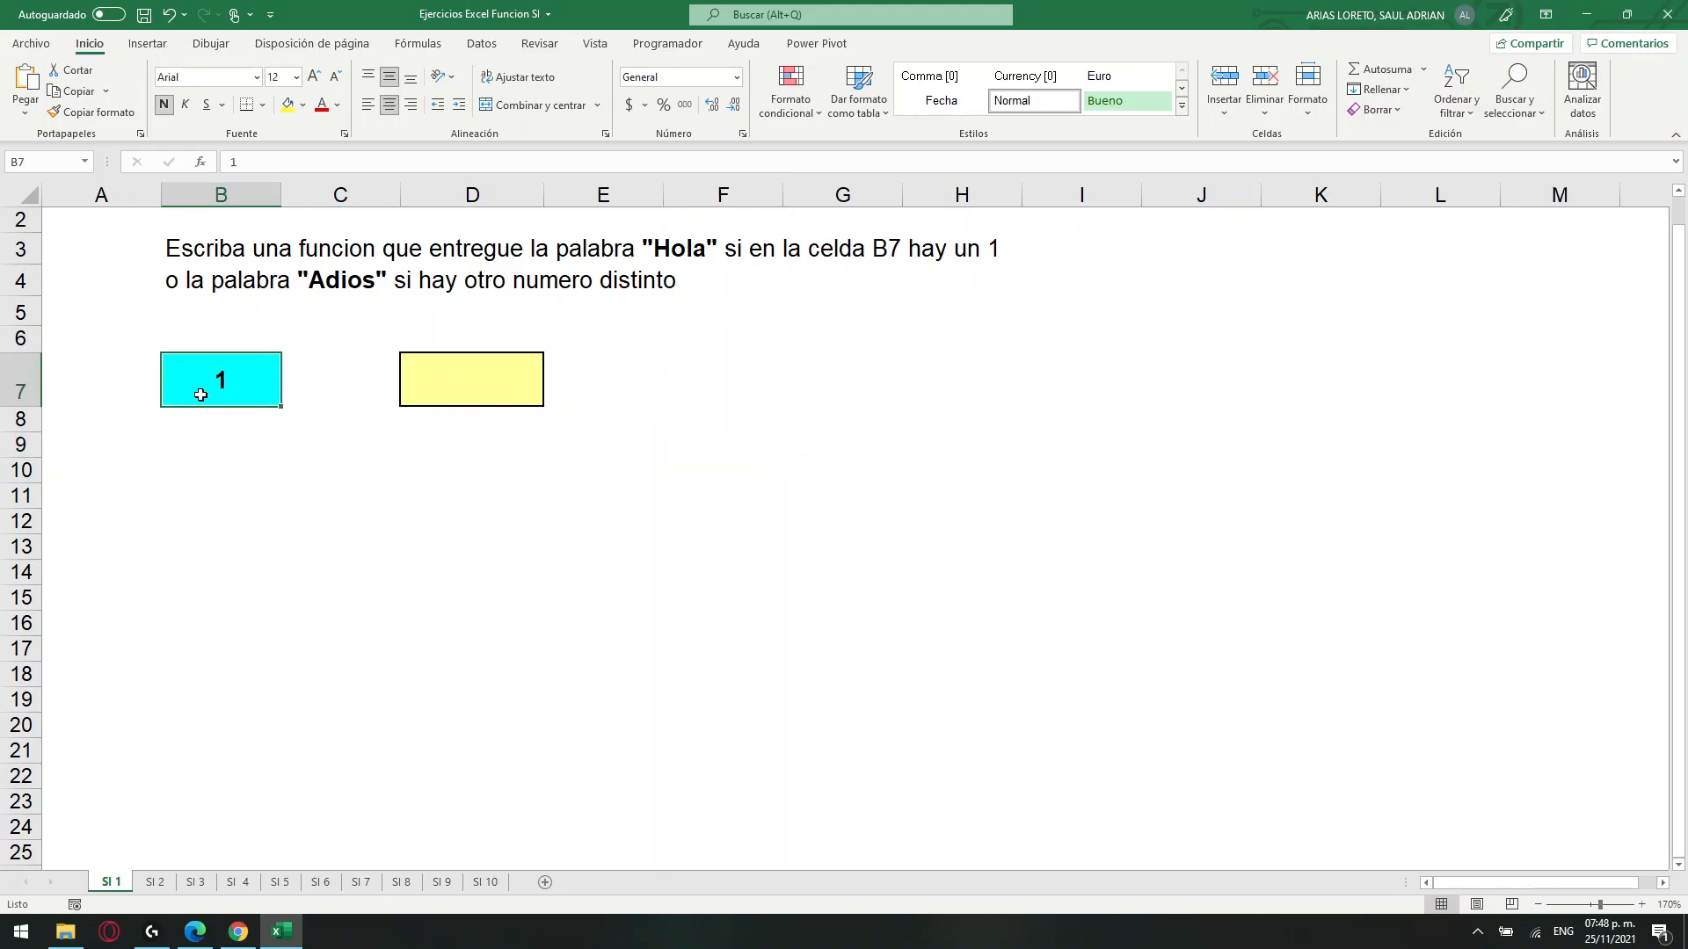
click(485, 385)
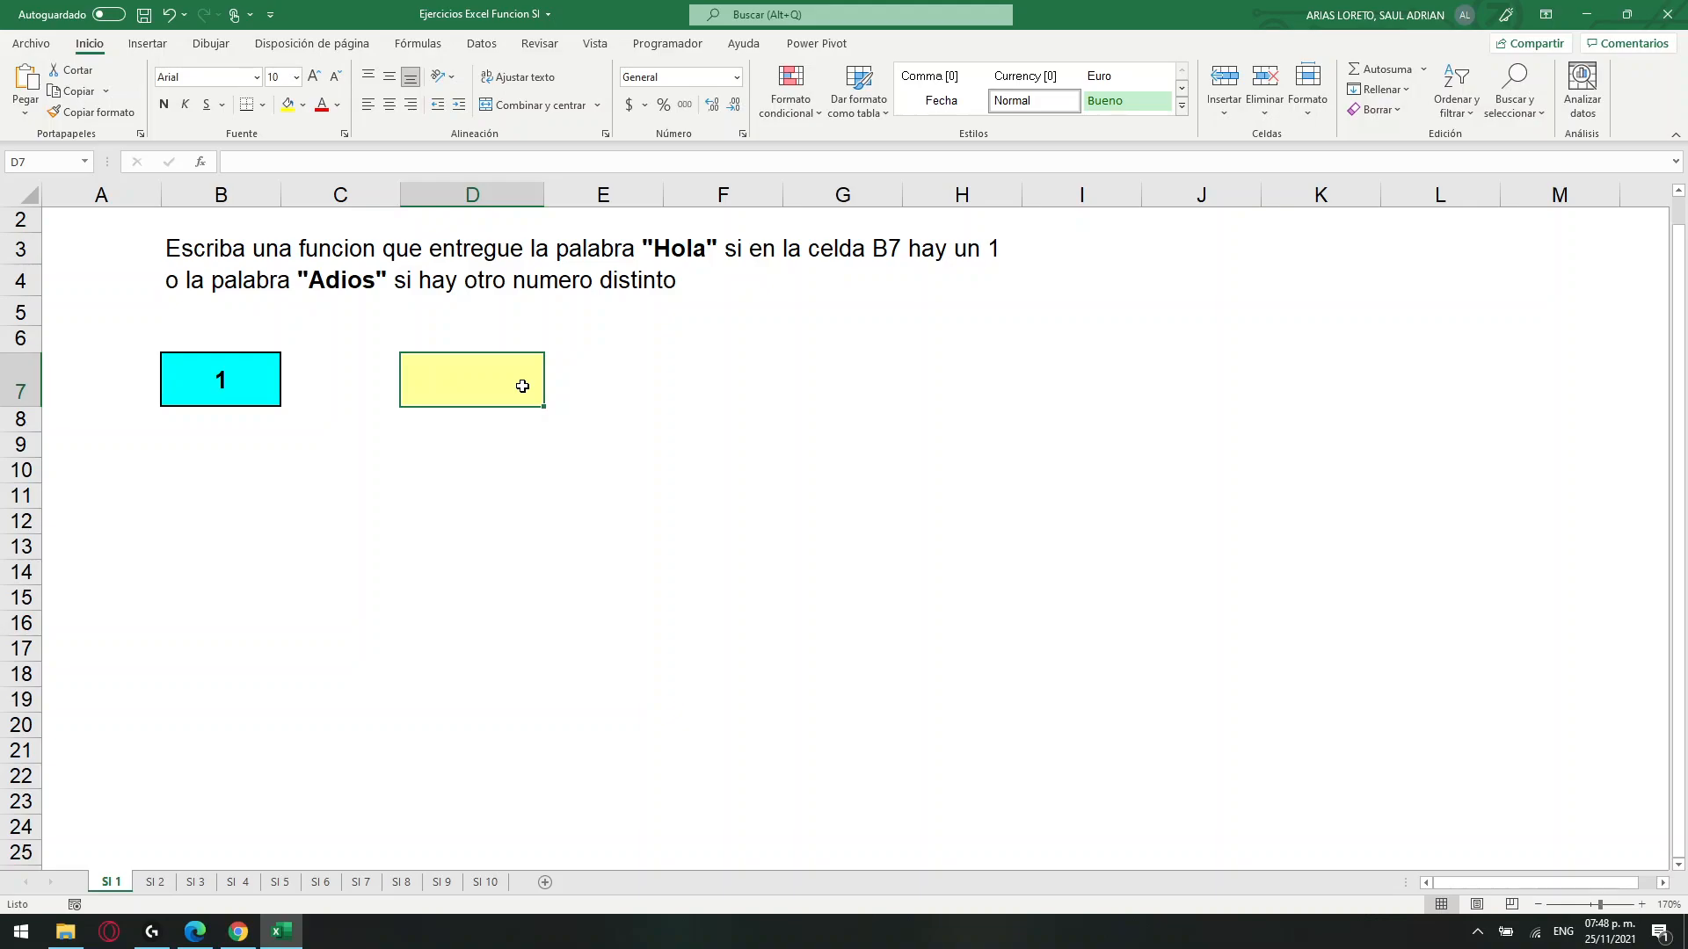
double_click(522, 386)
text(=SI)
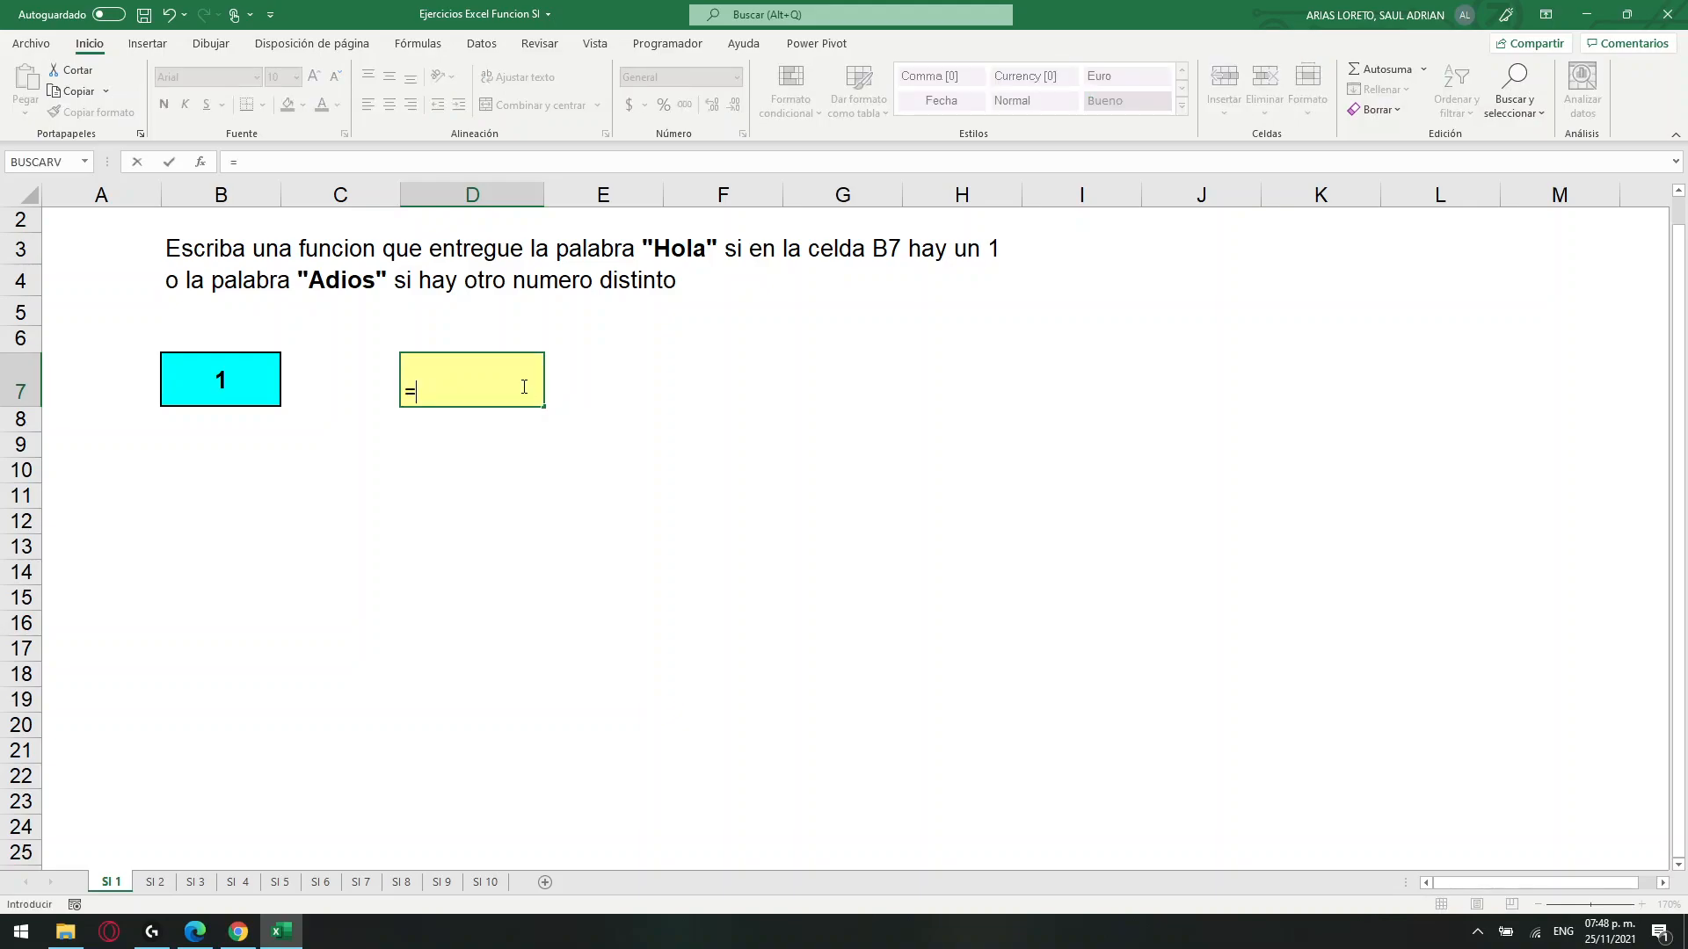
key(BackSpace)
key(BackSpace)
key(BackSpace)
key(BackSpace)
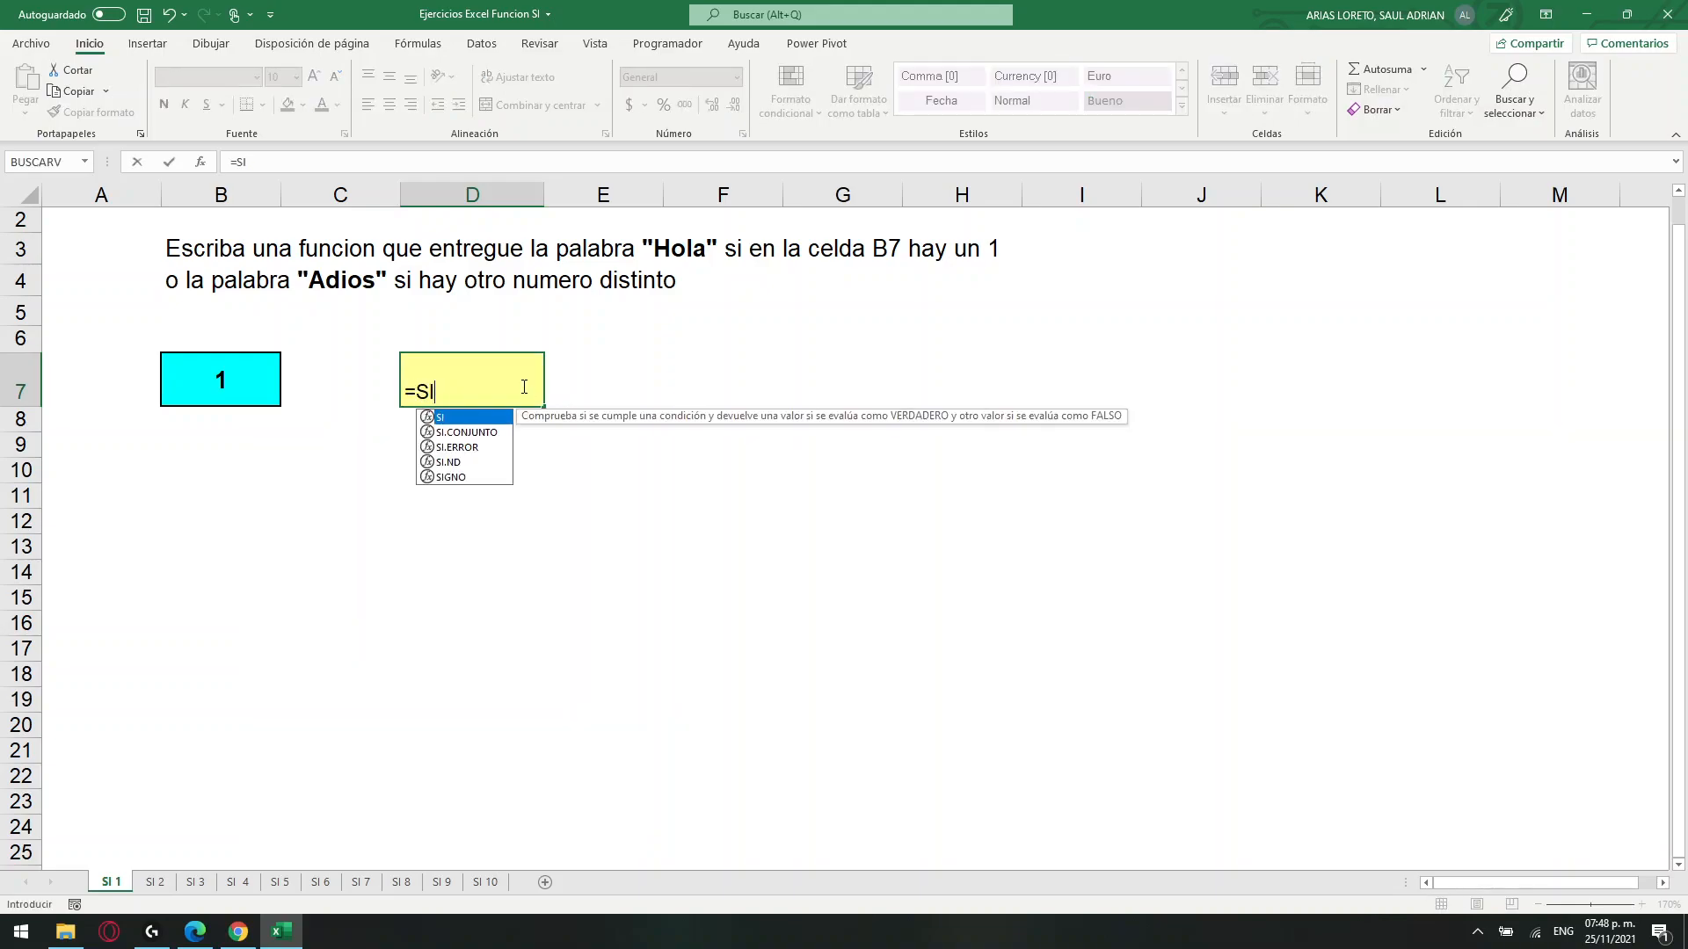
click(593, 365)
Insert the logical function SI in the yellow cell D7 and move its arguments dialog clear of the exercise cells.
click(448, 378)
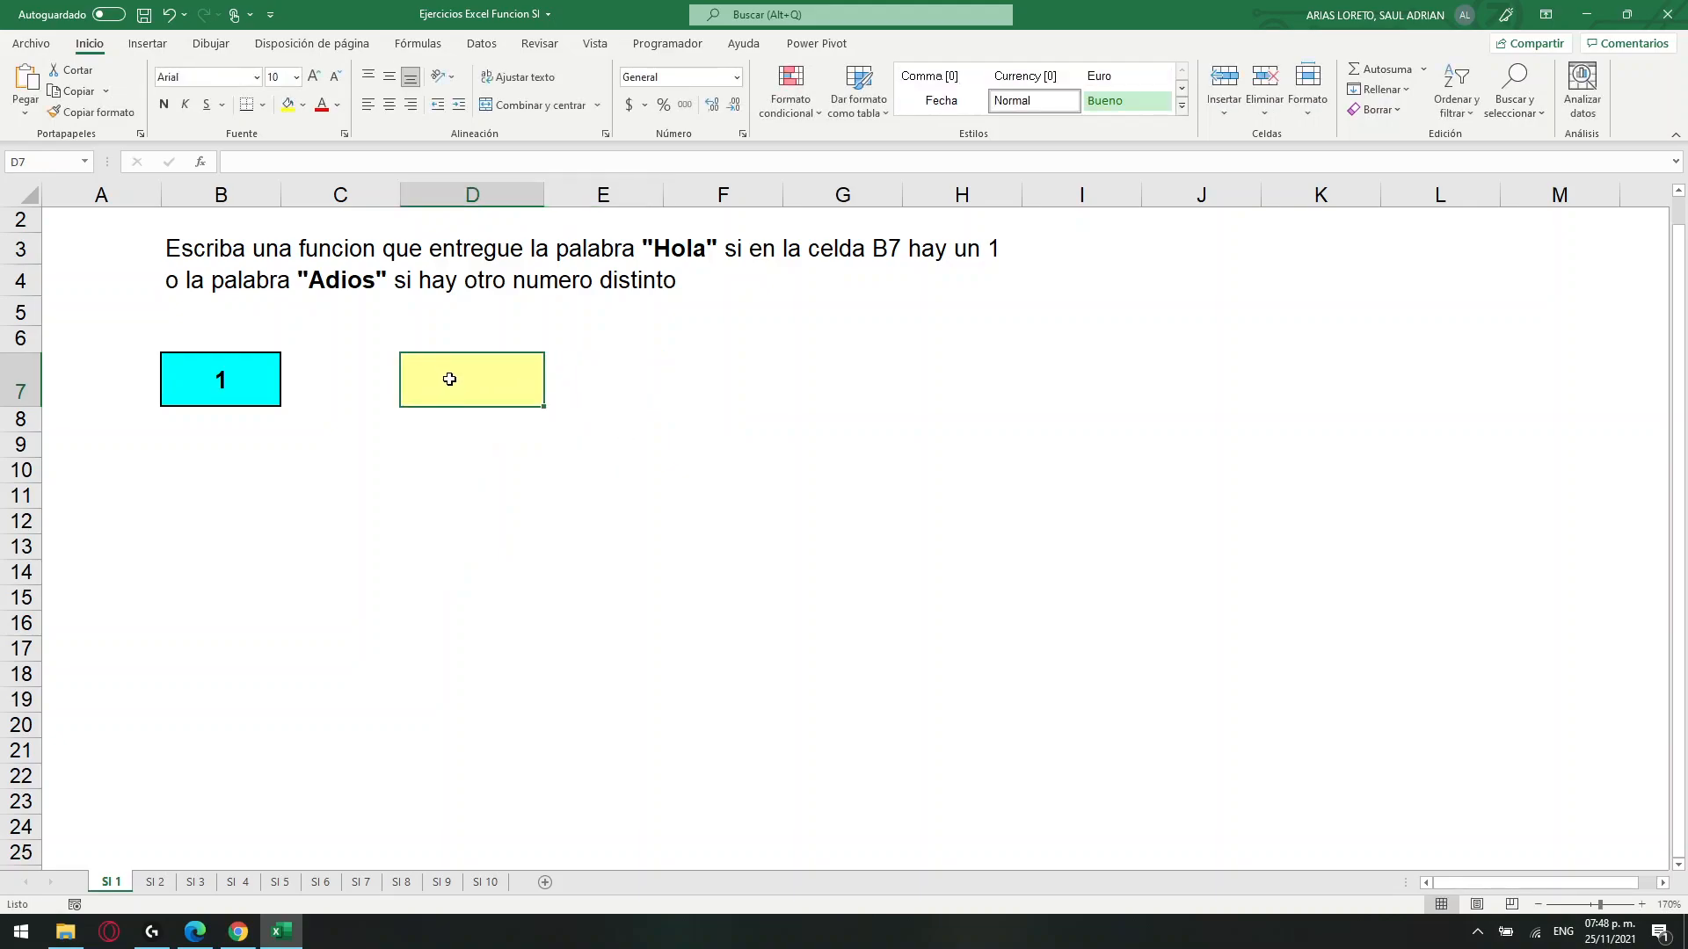
click(419, 44)
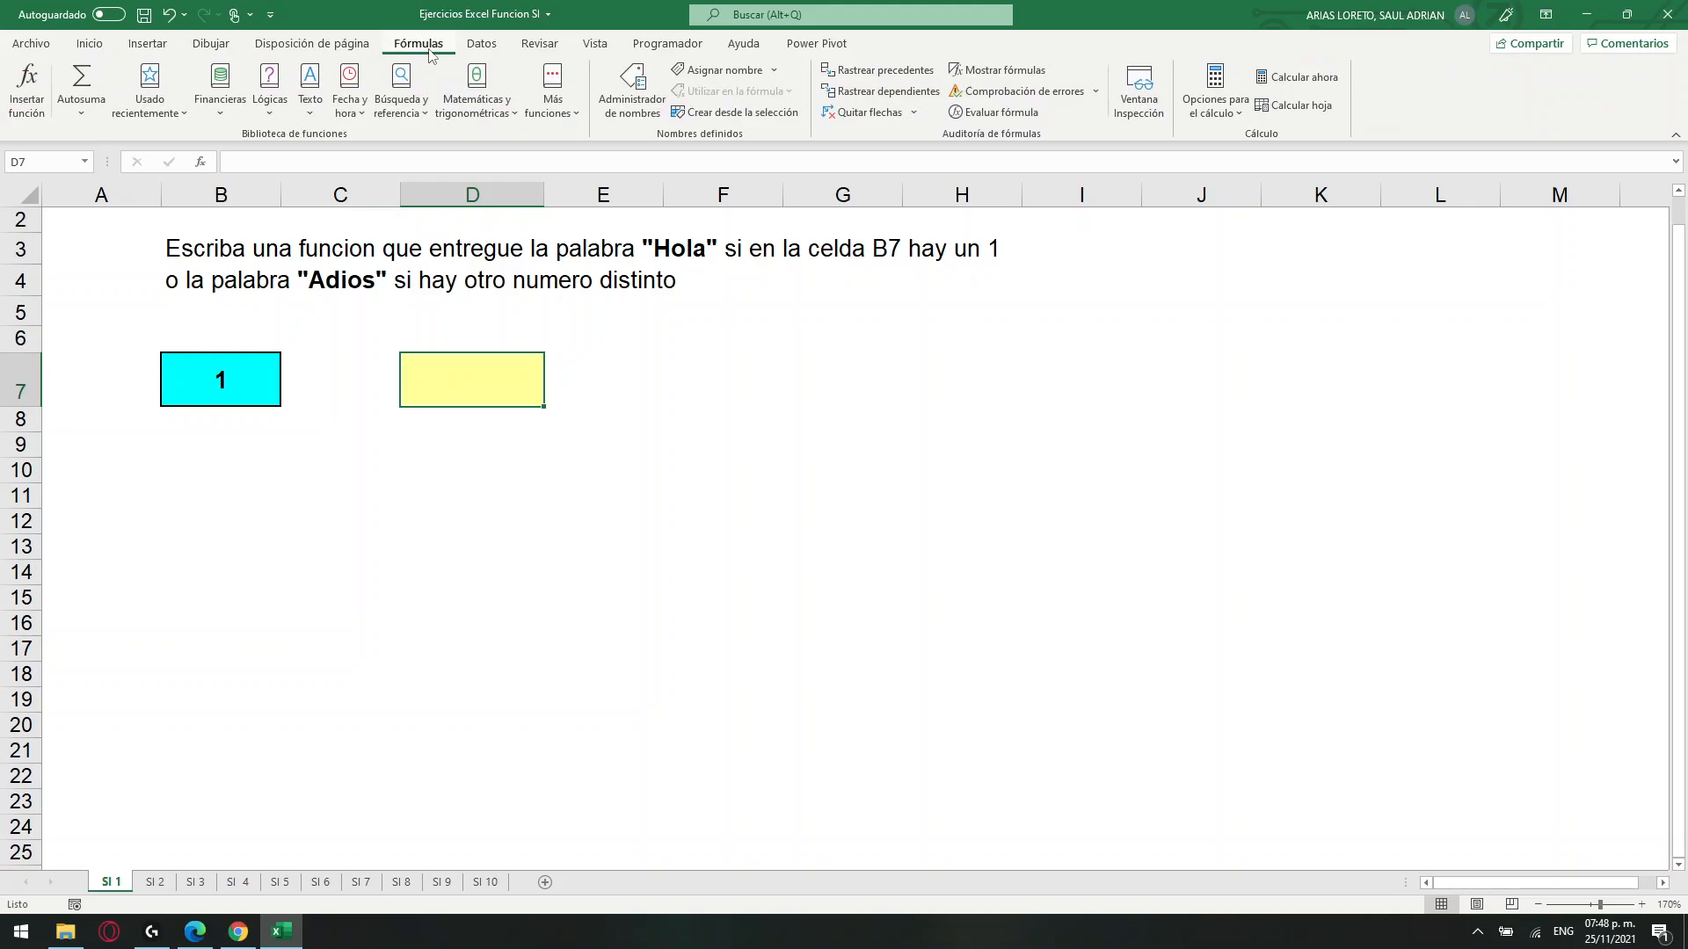
click(272, 109)
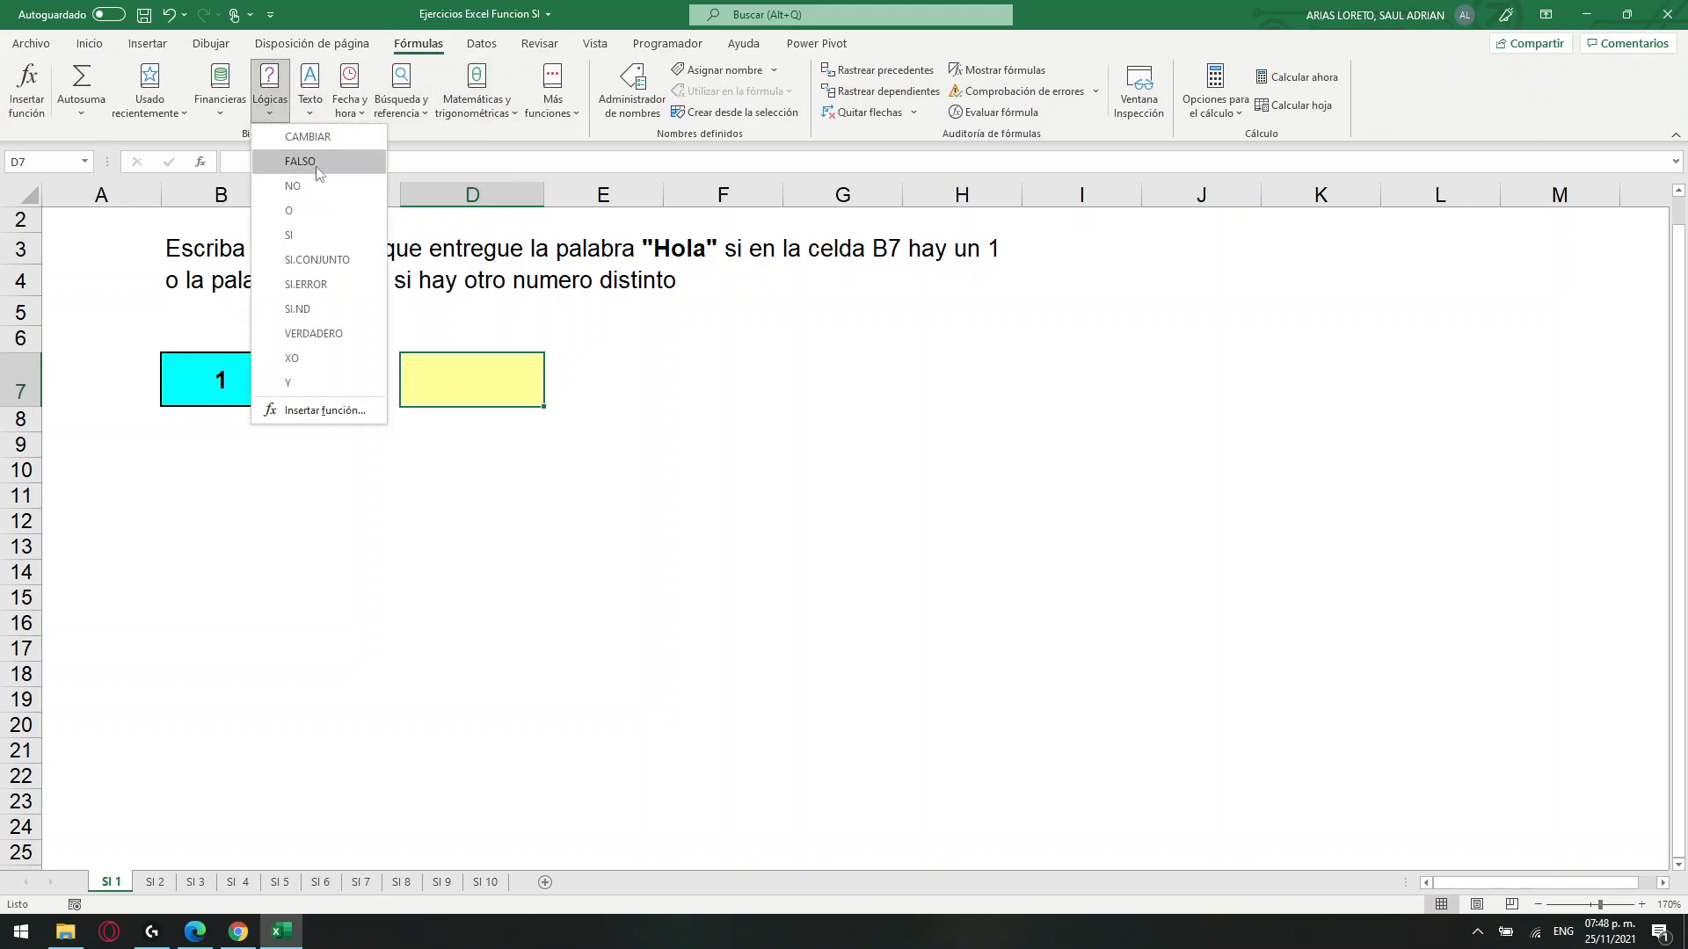
click(296, 239)
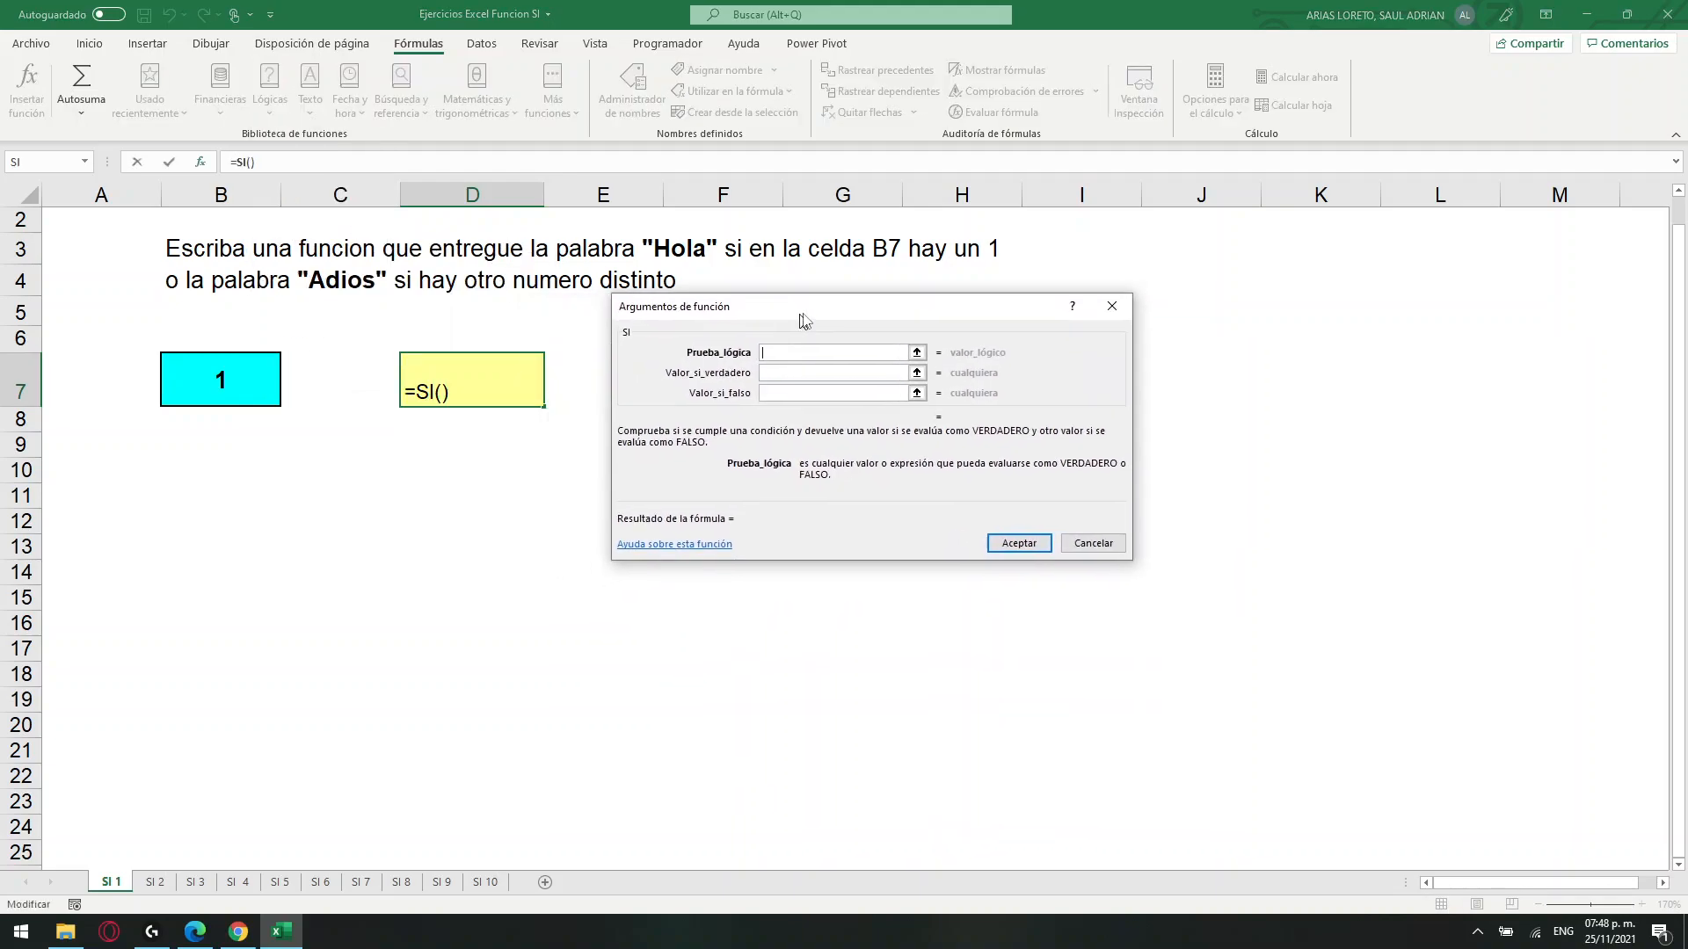
drag(781, 428, 938, 303)
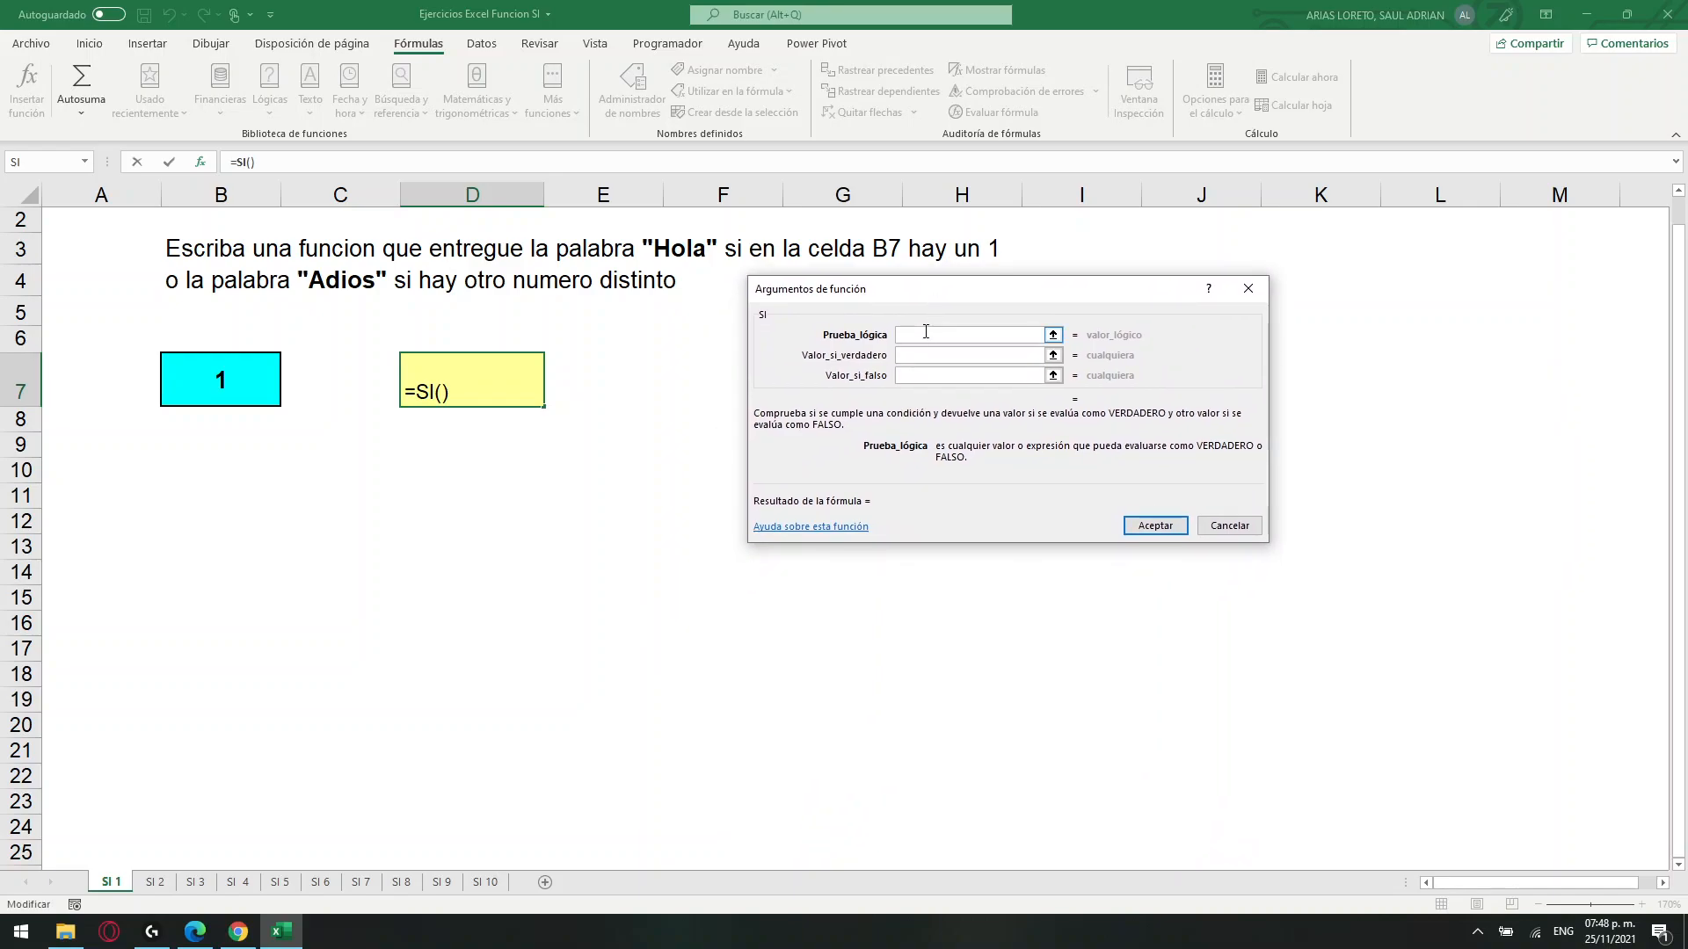
drag(933, 290, 920, 407)
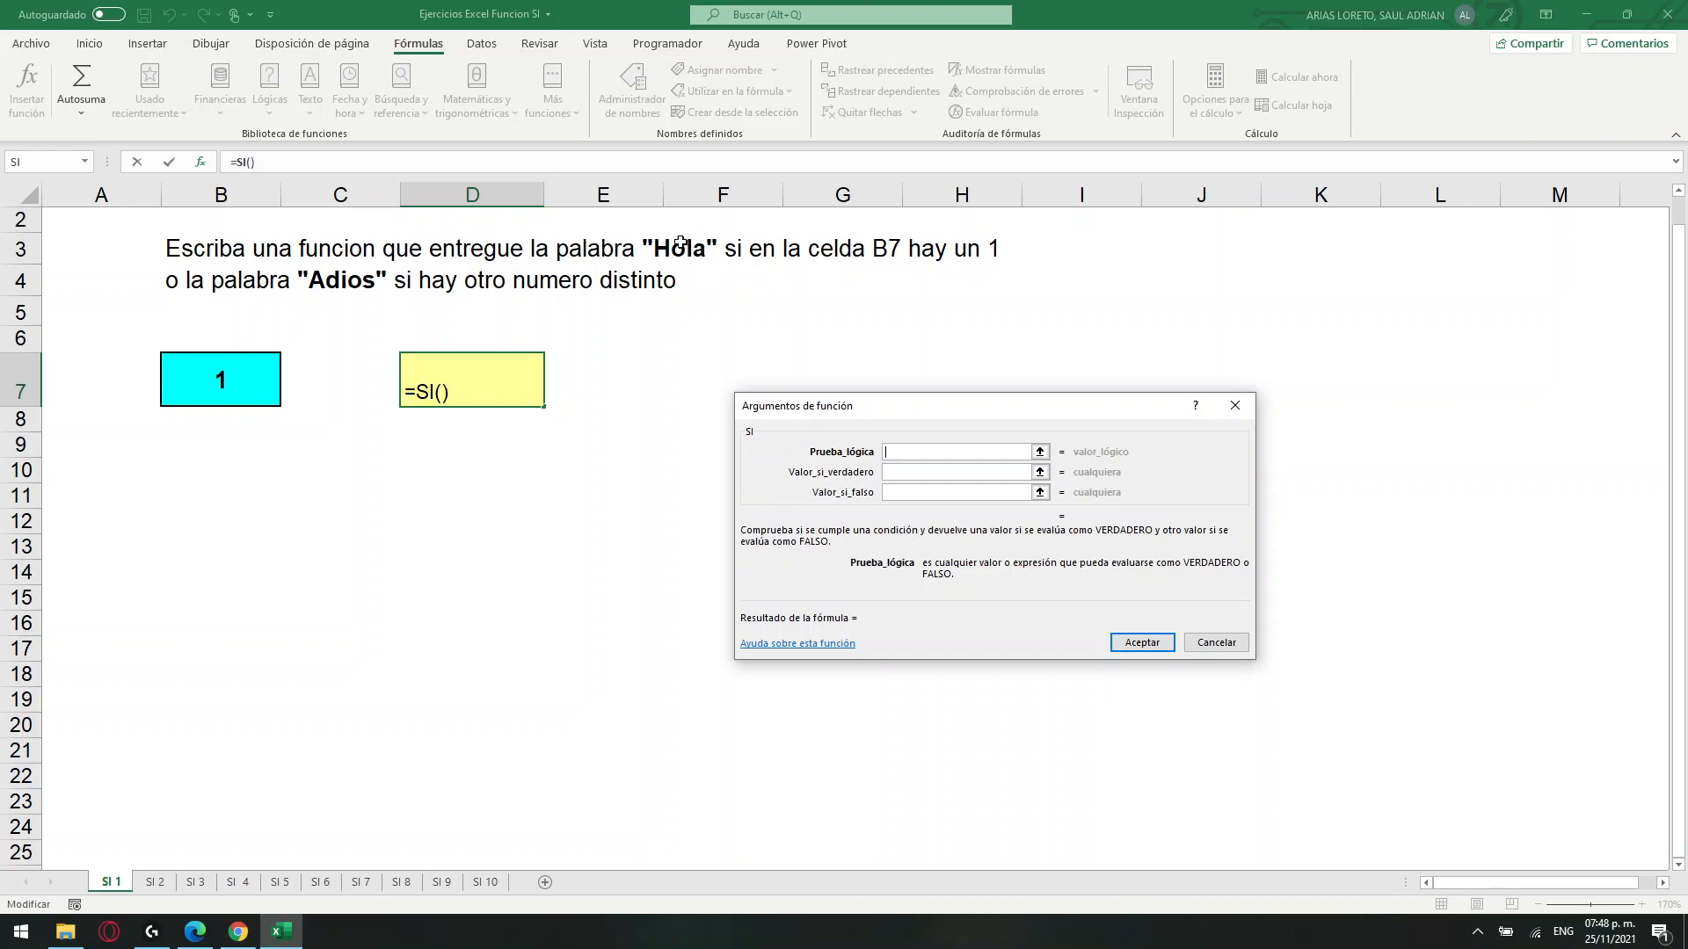
Set the SI function's Valor_si_verdadero argument to "Hola".
click(891, 472)
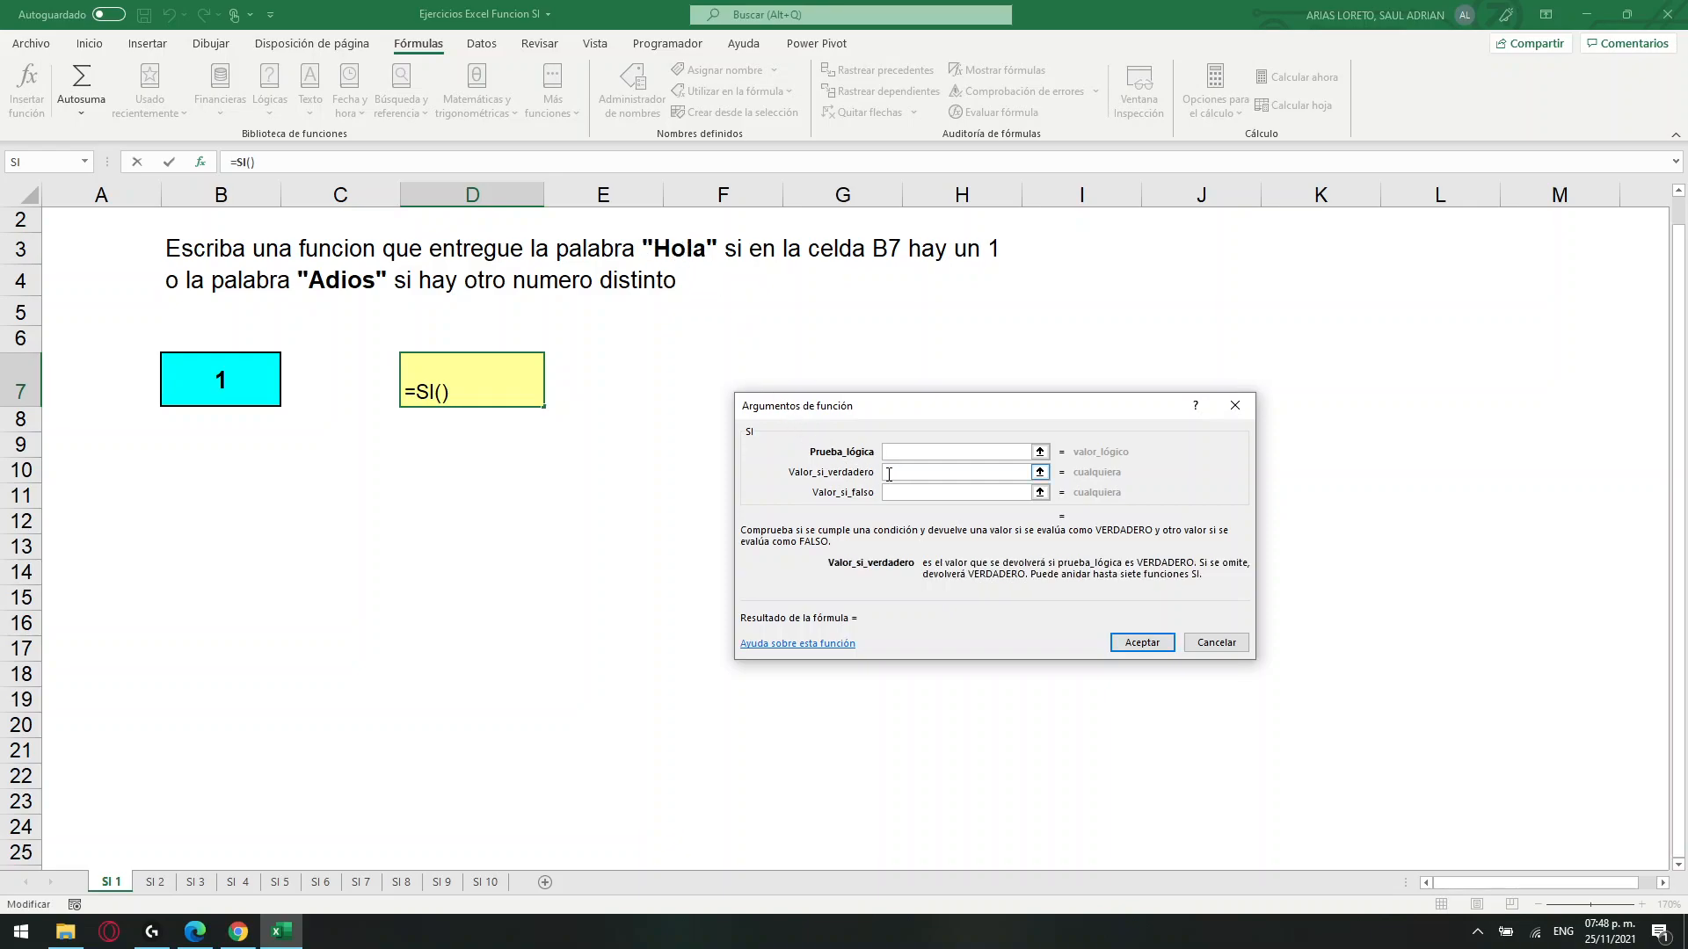
text("hOLA)
key(BackSpace)
key(BackSpace)
key(BackSpace)
key(BackSpace)
text(Hola")
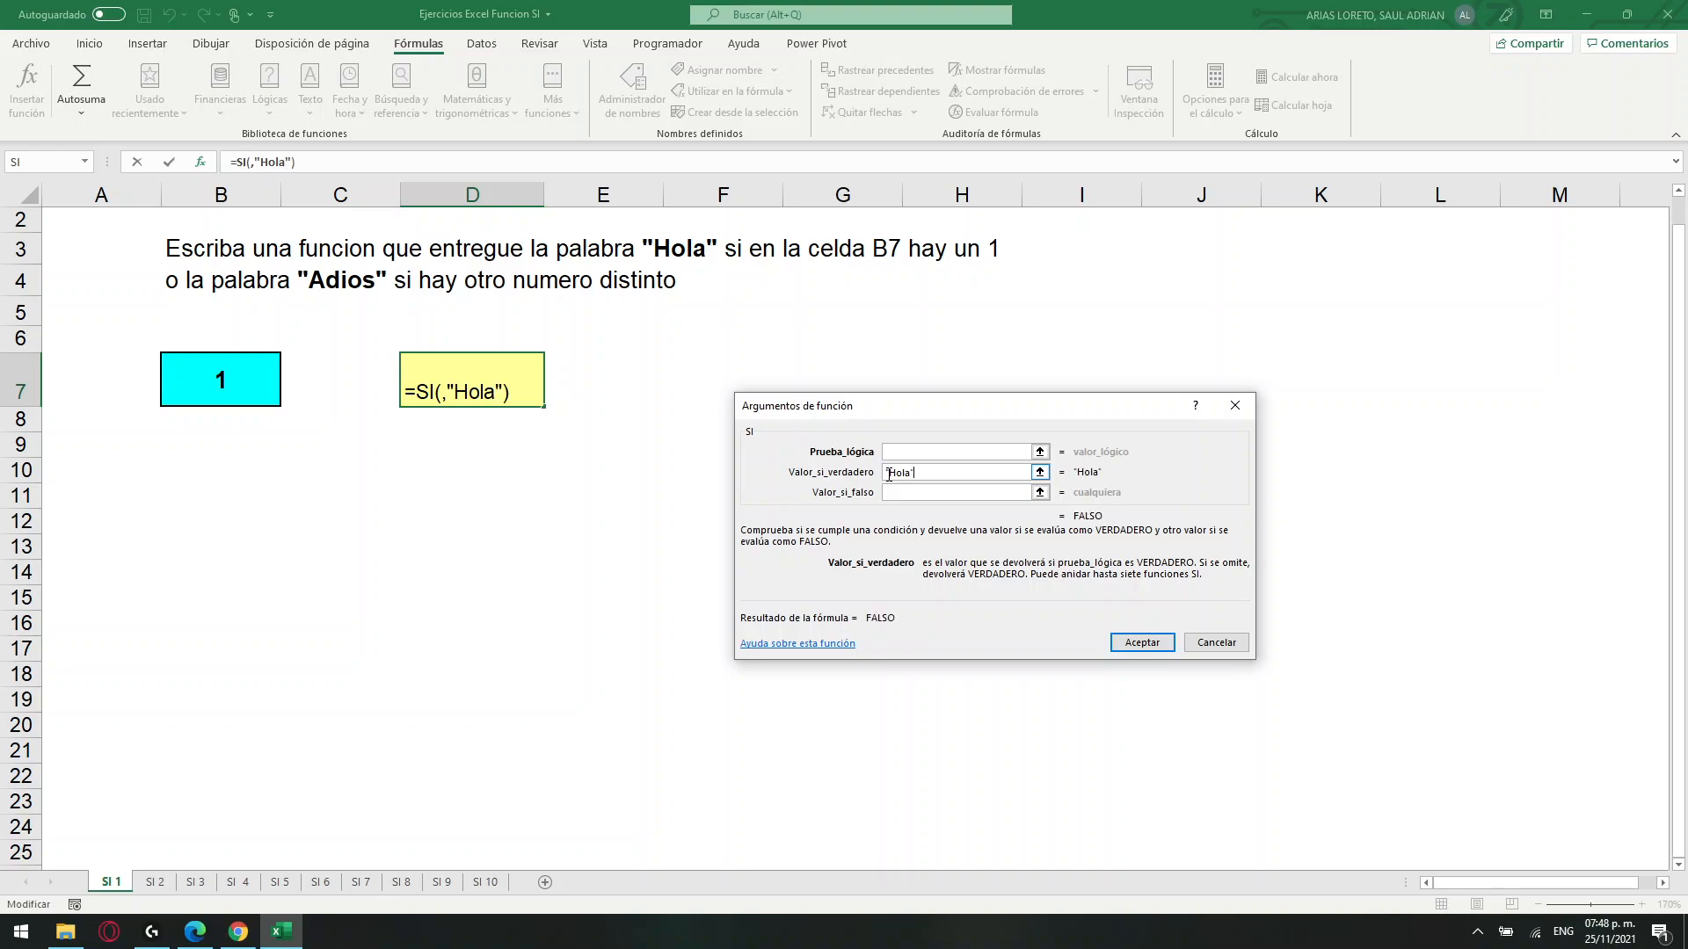
Set the SI function's Valor_si_falso argument to "Adios".
key(Tab)
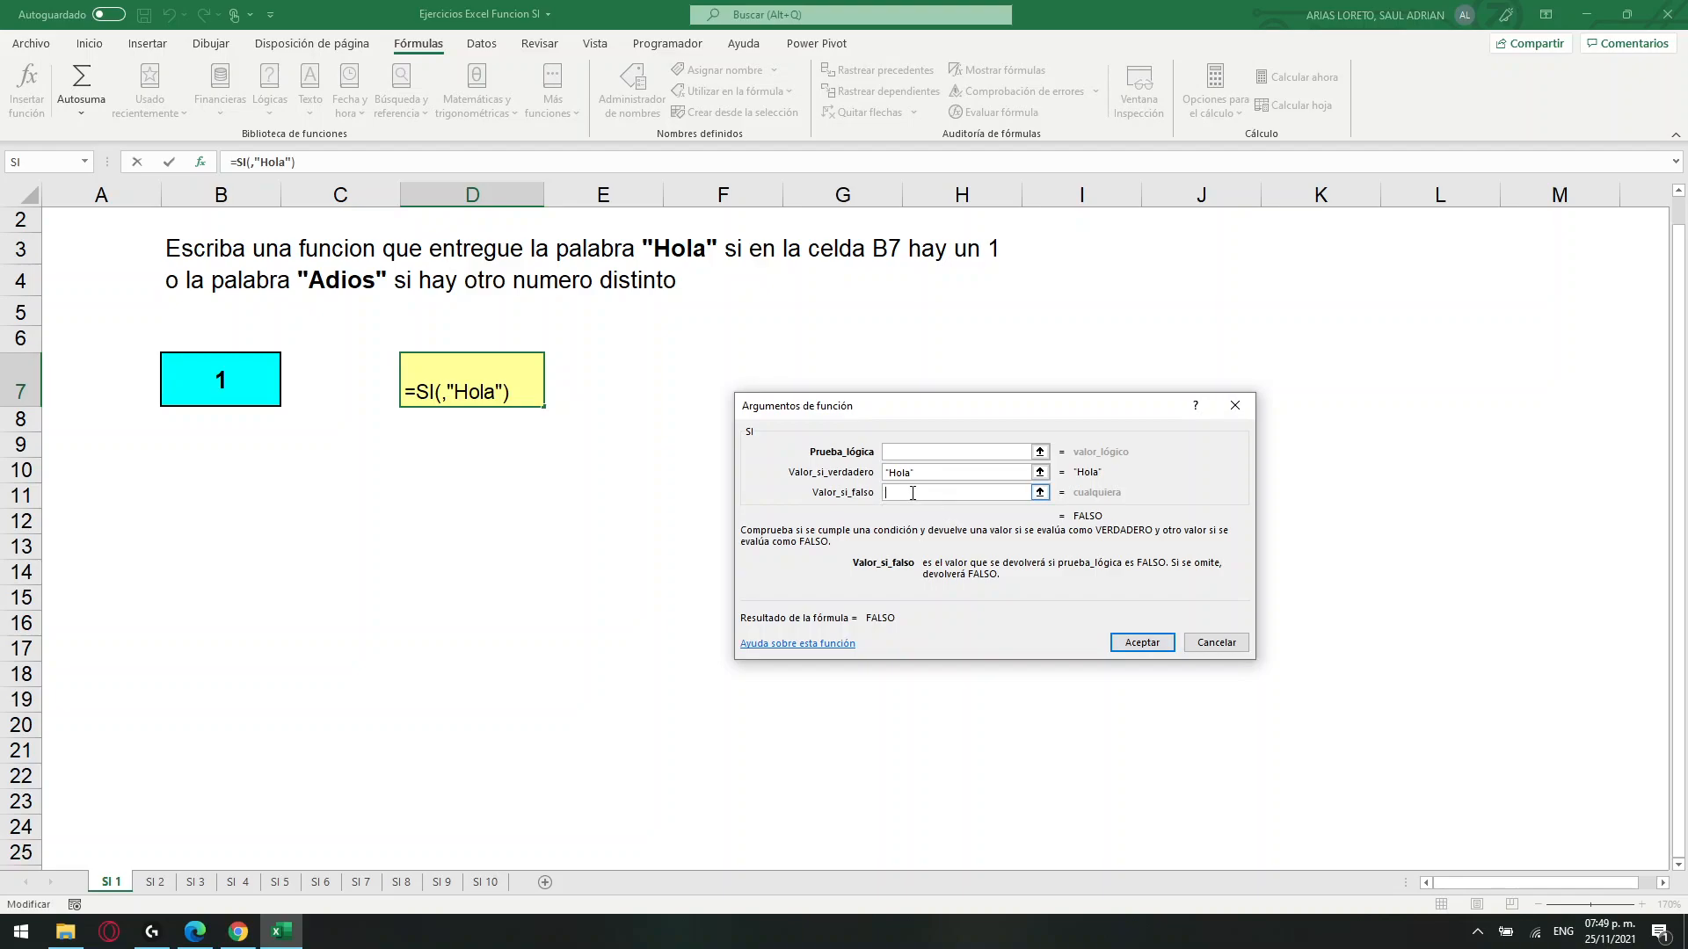
text("Adios")
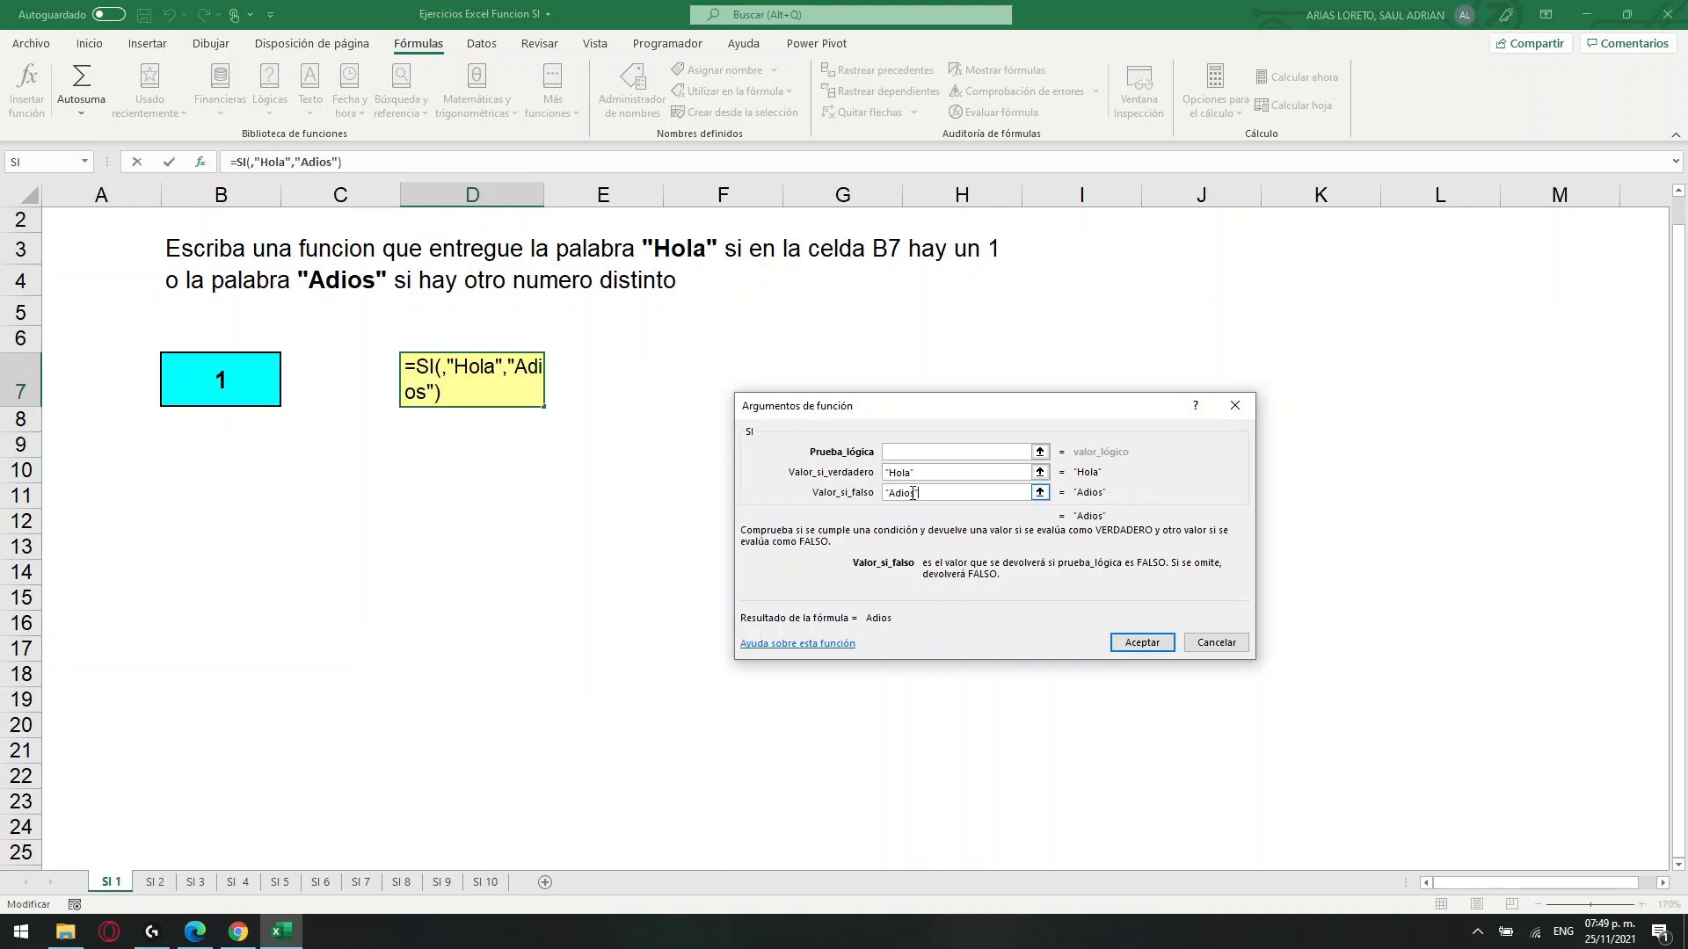
Set the SI function's Prueba_lógica argument to B7=1 and accept the formula.
drag(772, 483, 783, 486)
click(920, 461)
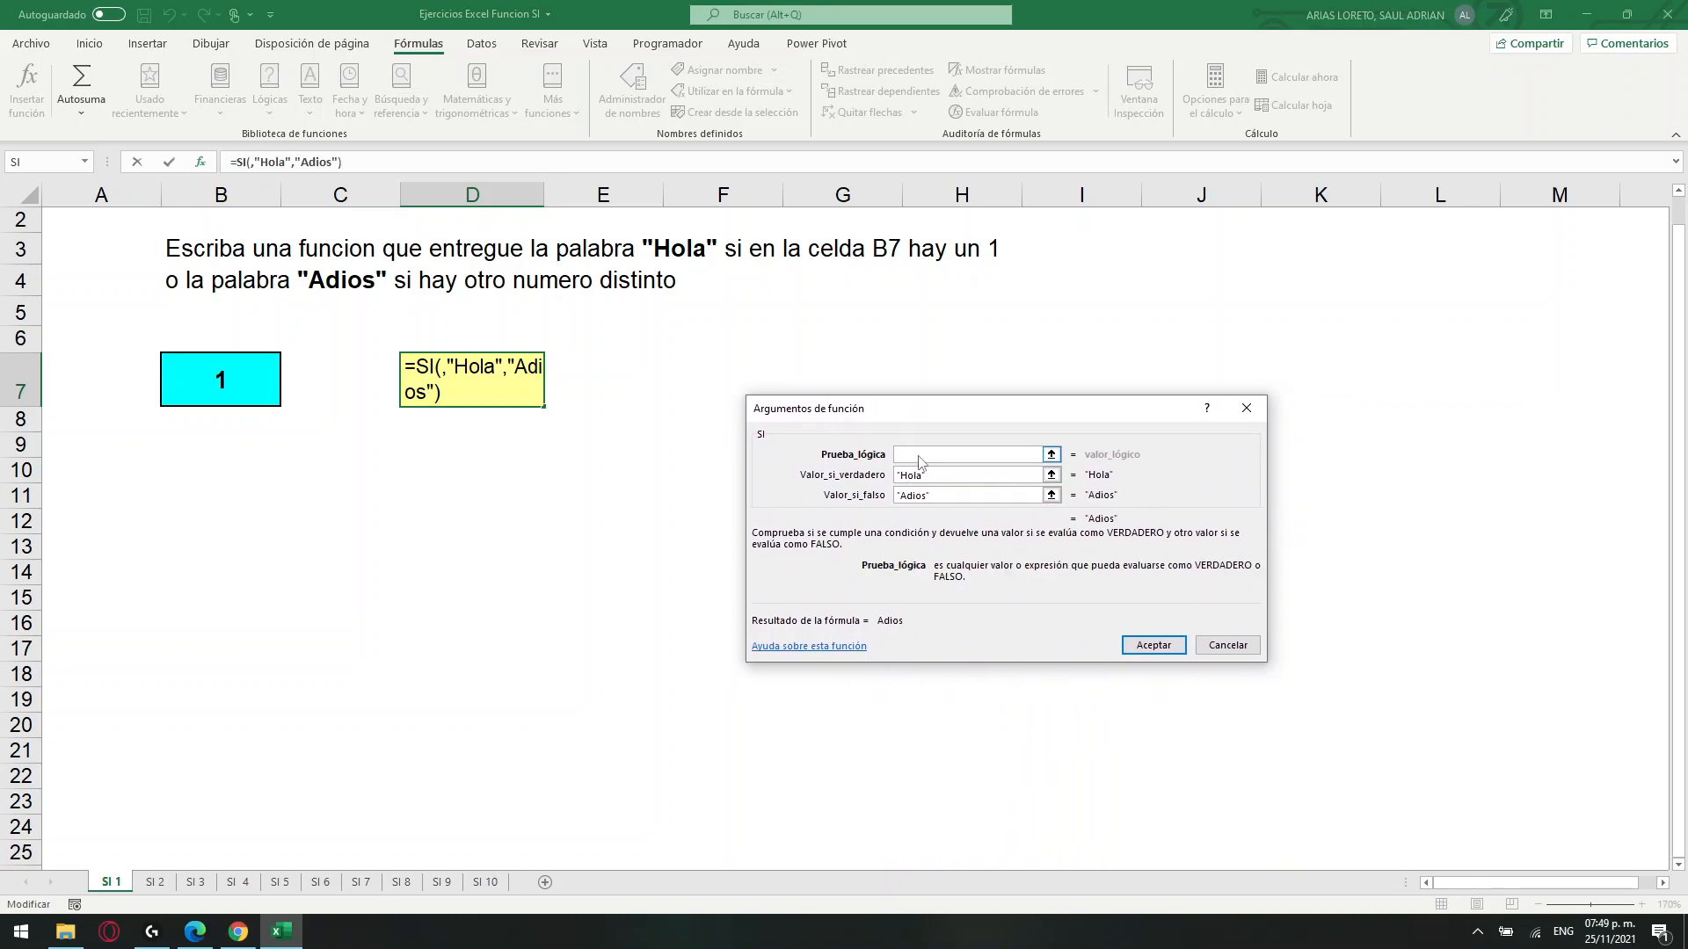
drag(924, 417, 862, 389)
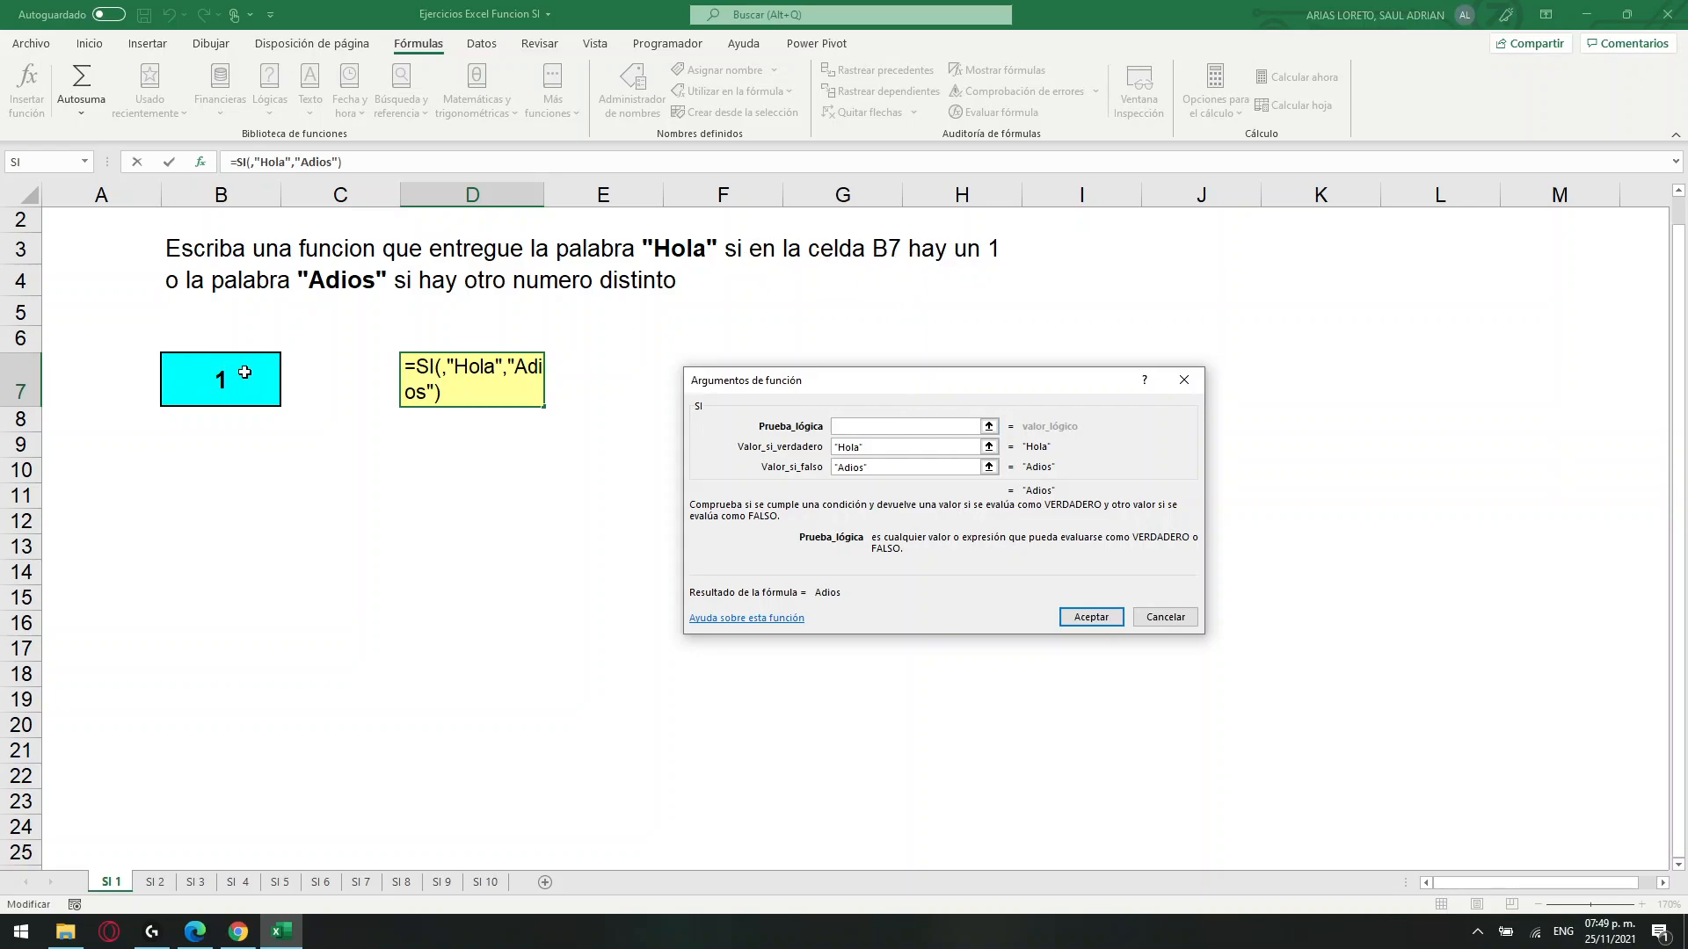
click(217, 380)
click(858, 427)
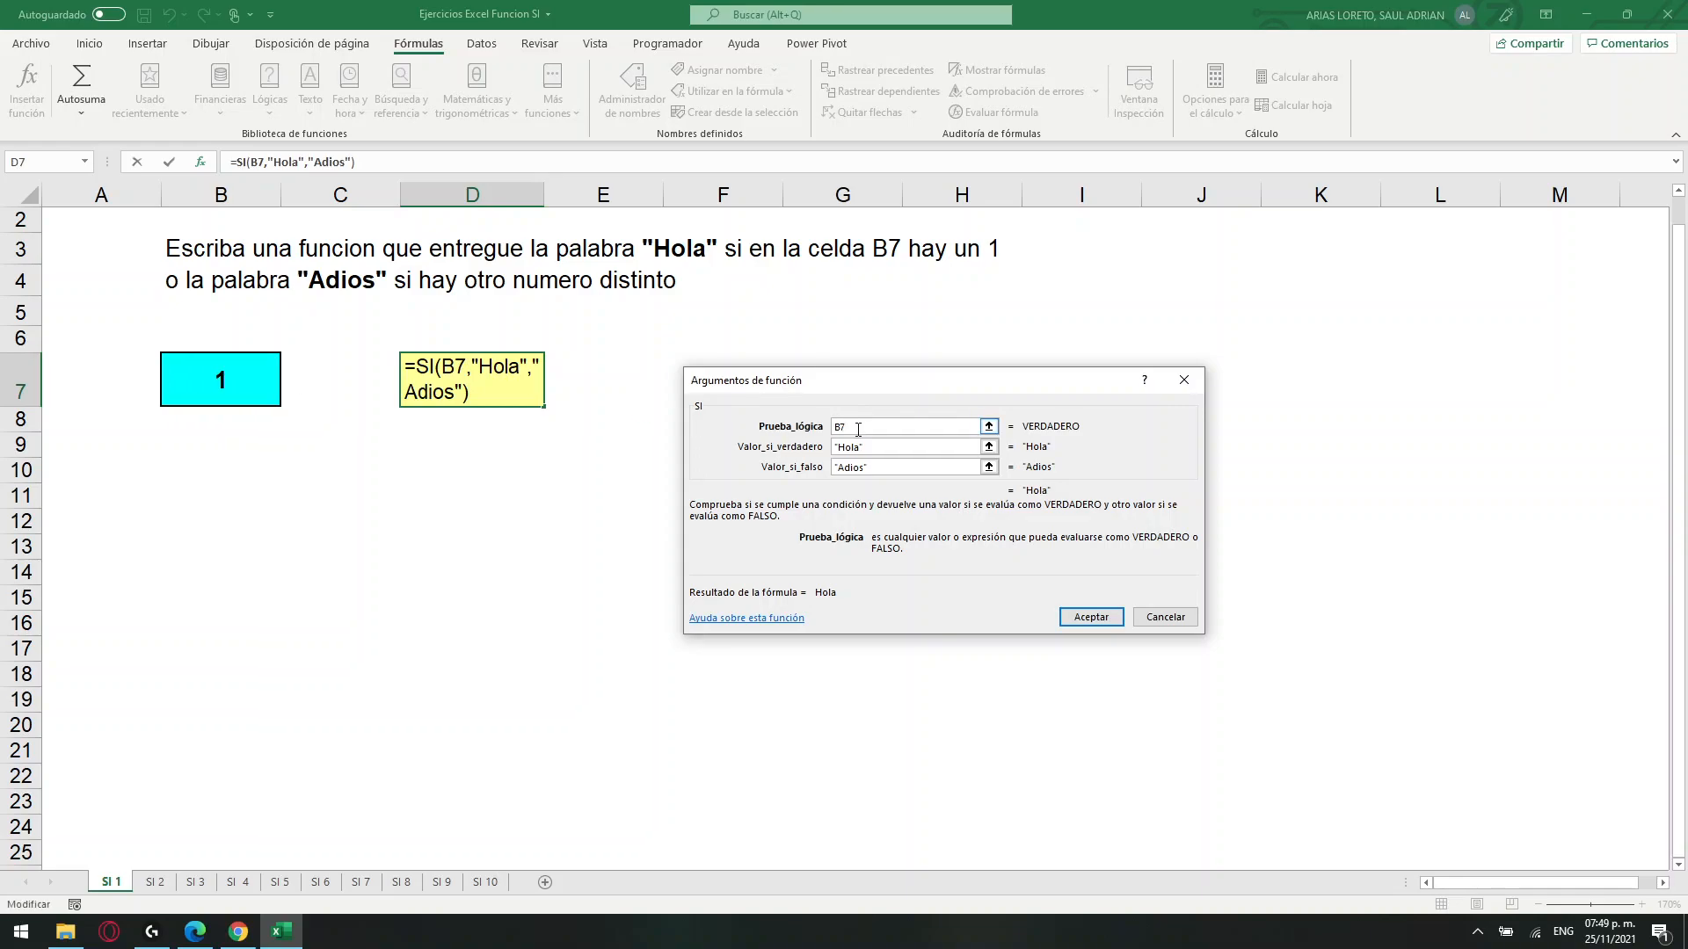
text(=1)
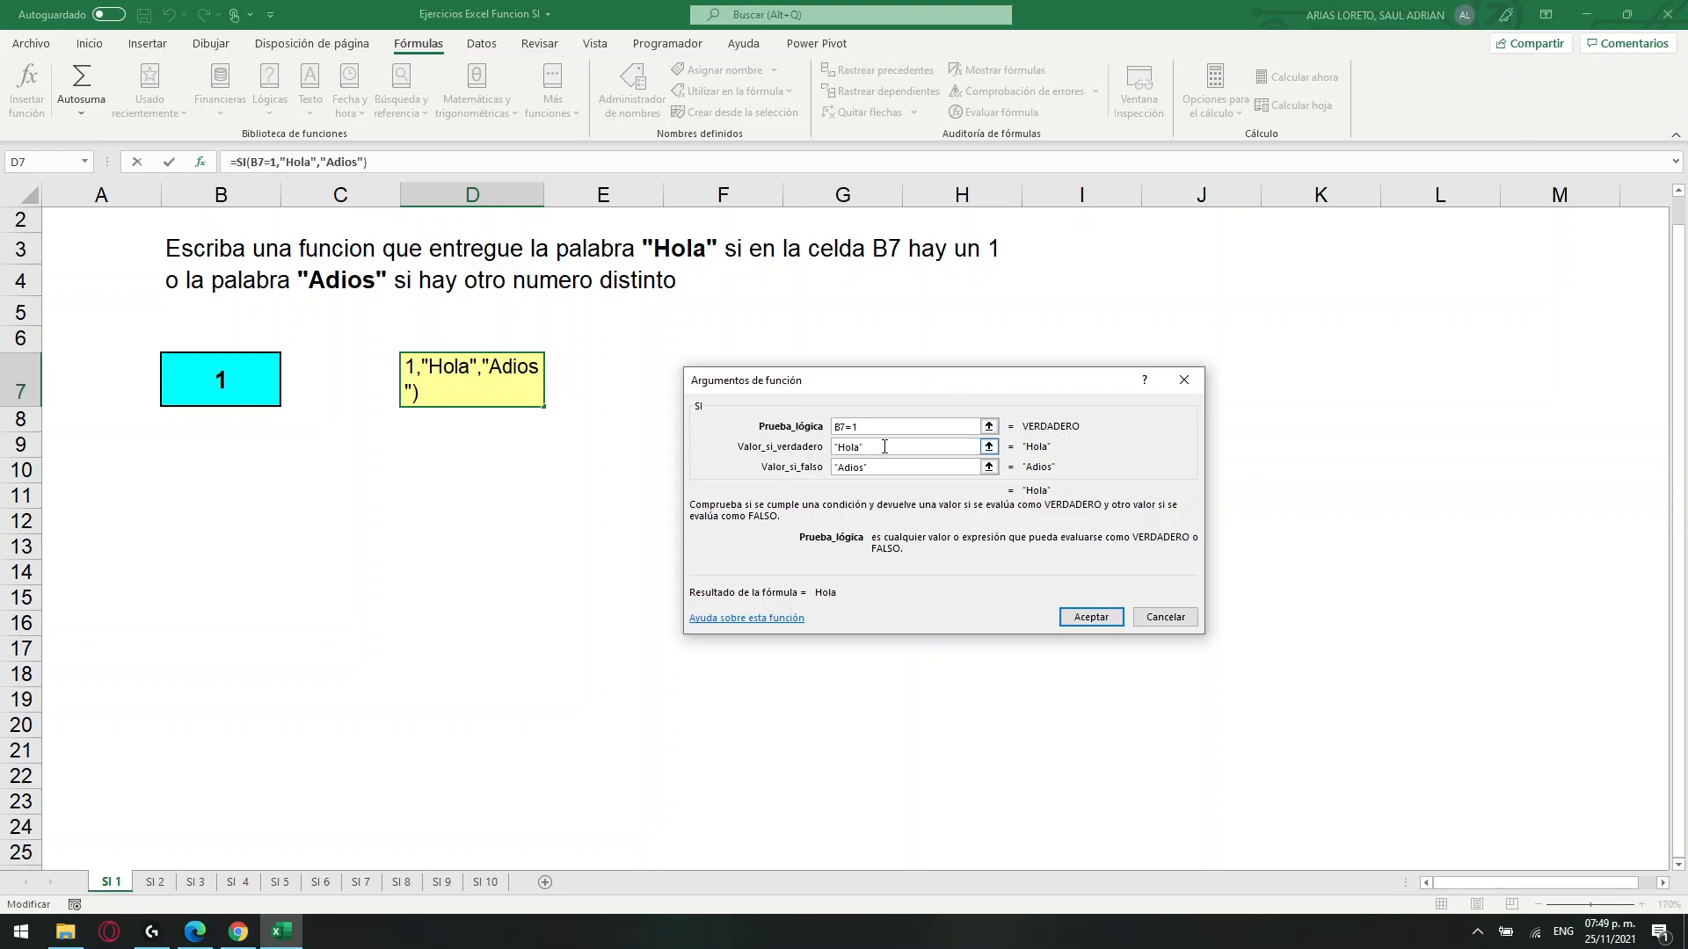
click(1100, 615)
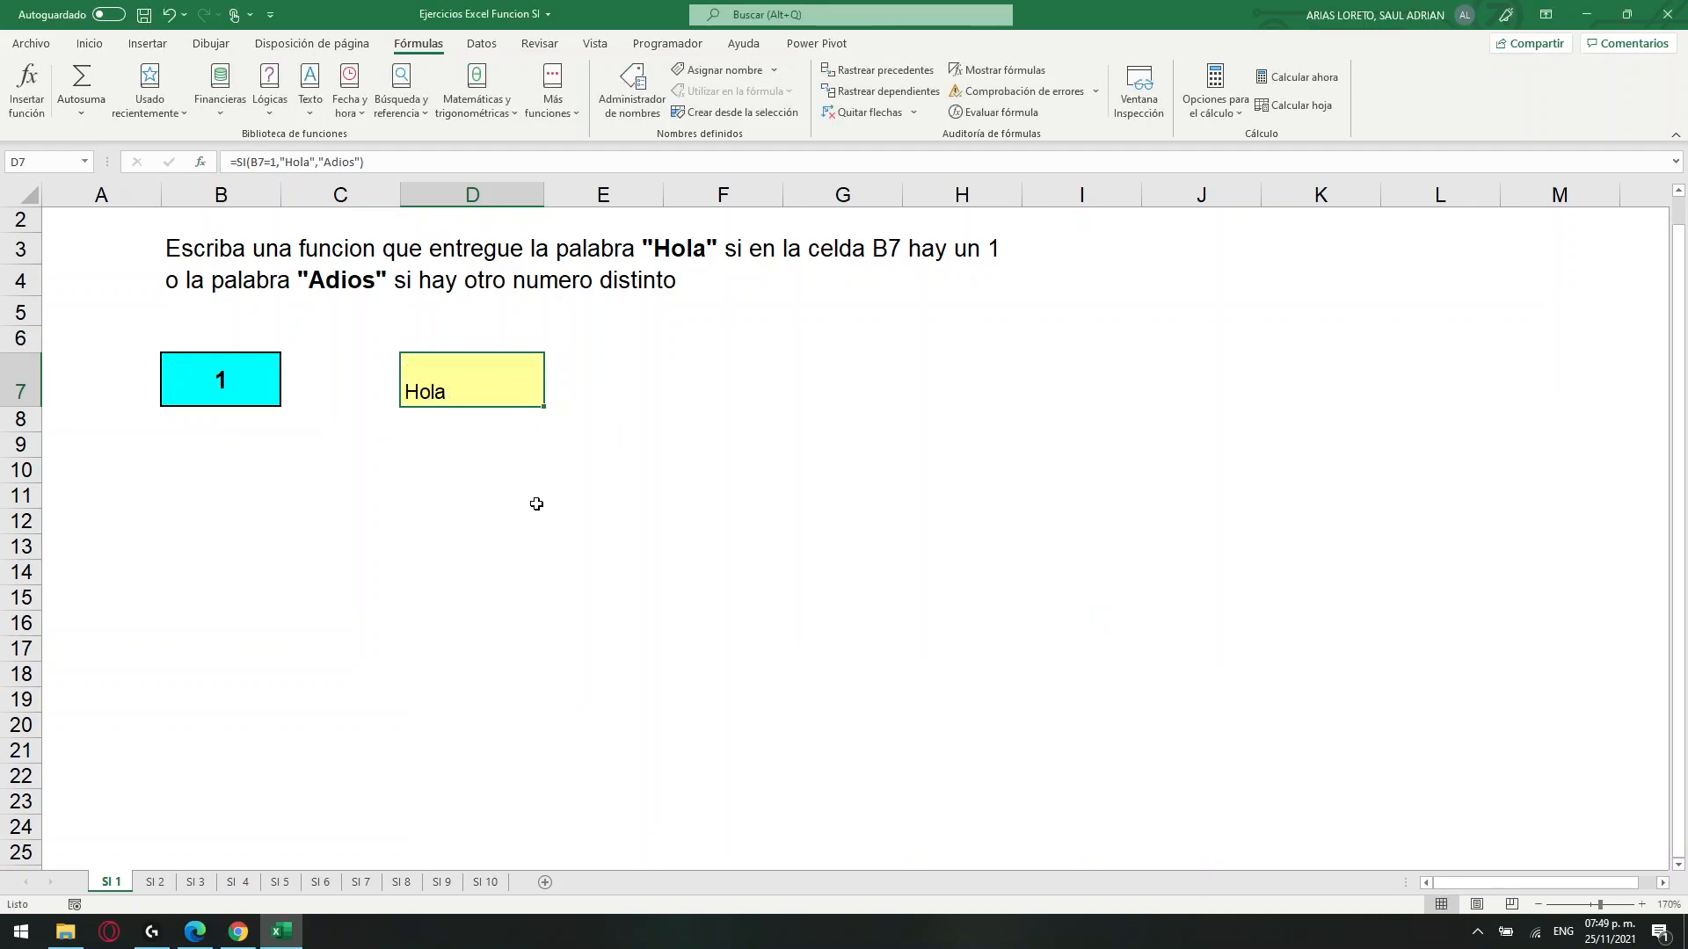
Set B7 to 5 and check the result of the SI formula in D7.
click(240, 379)
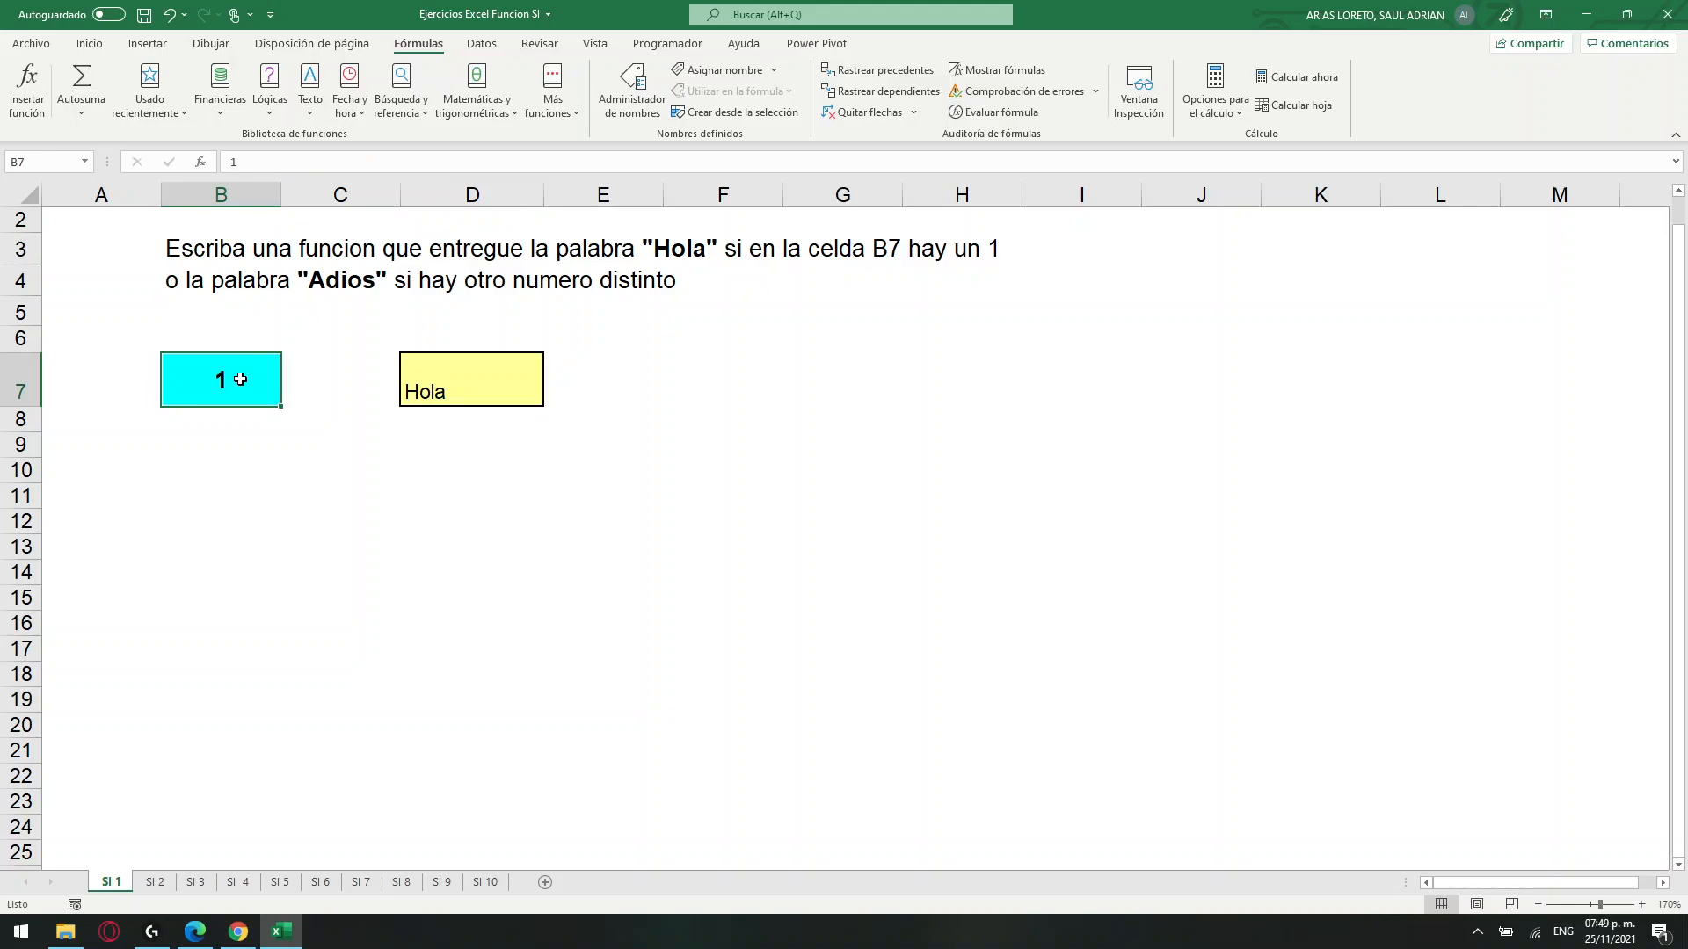
text(5)
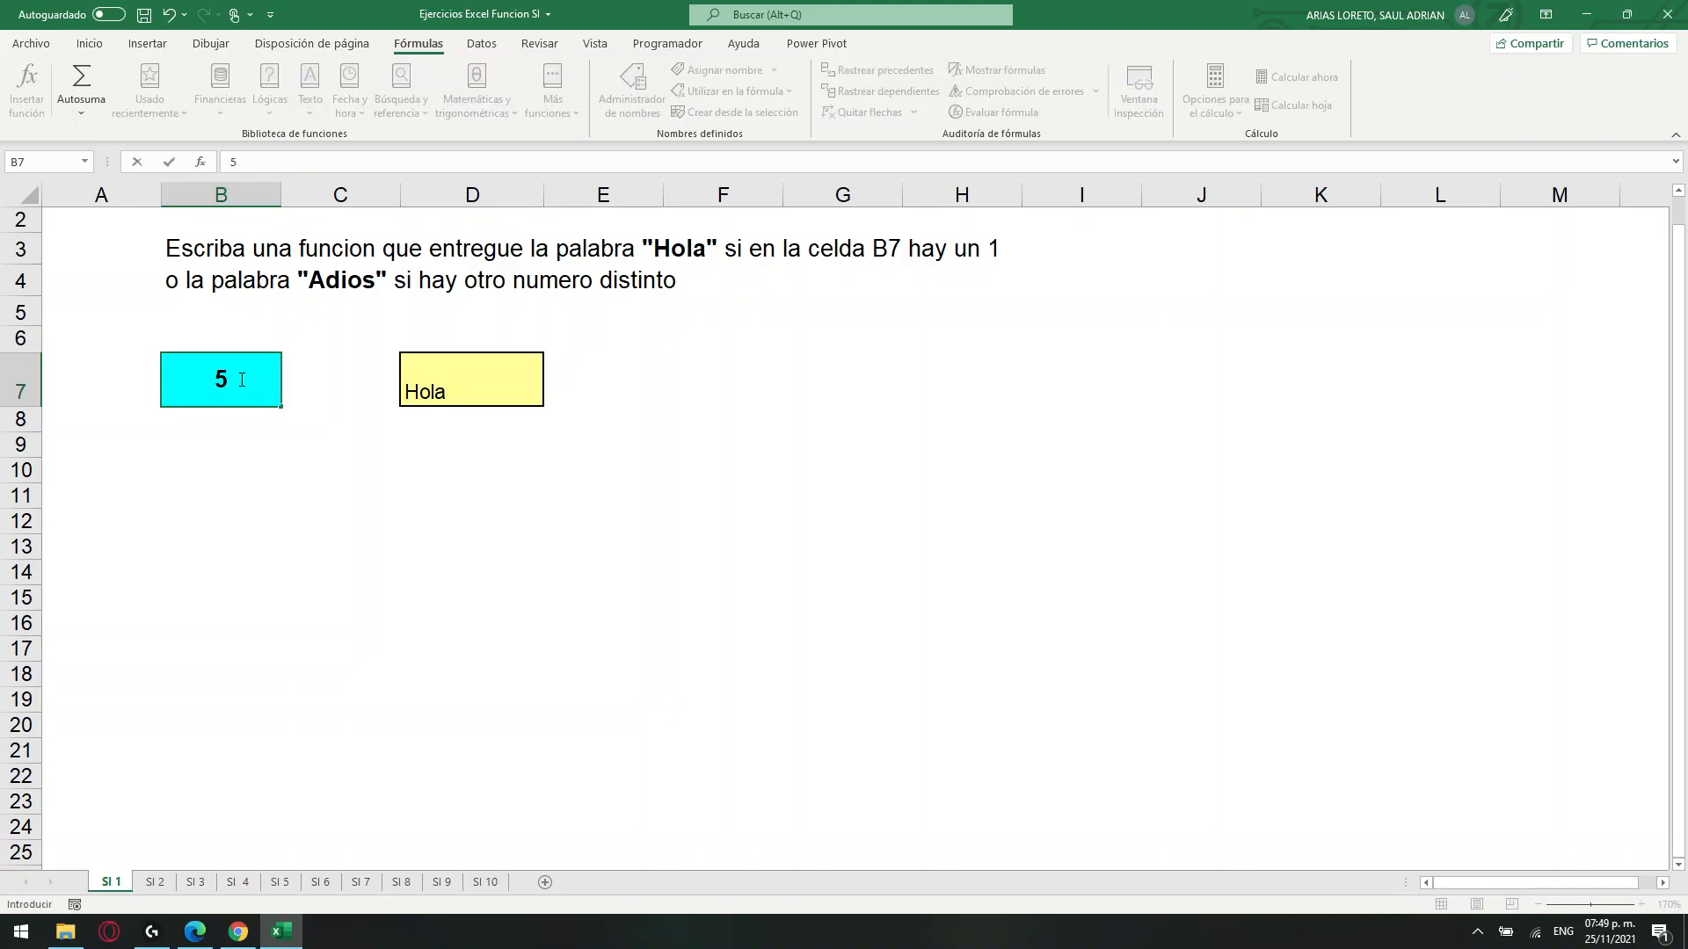
key(Return)
key(Up)
key(Right)
key(Right)
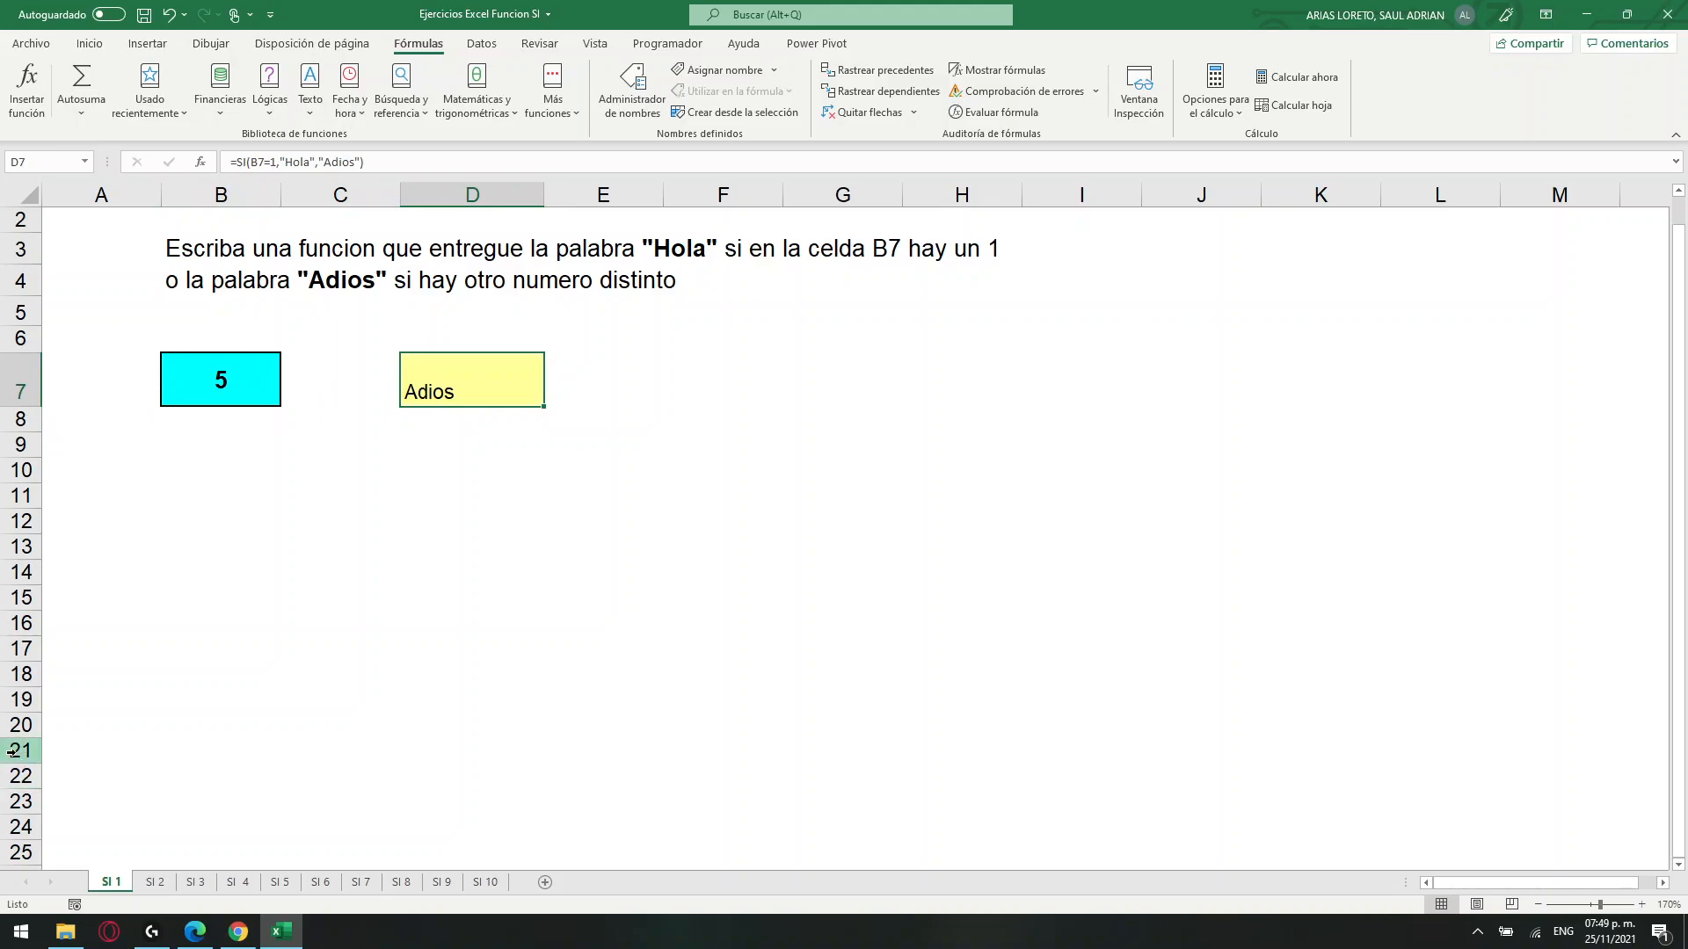
Review the exercise statement in B3 and B4, focusing on the condition about cell B7 in B3.
drag(172, 255, 946, 277)
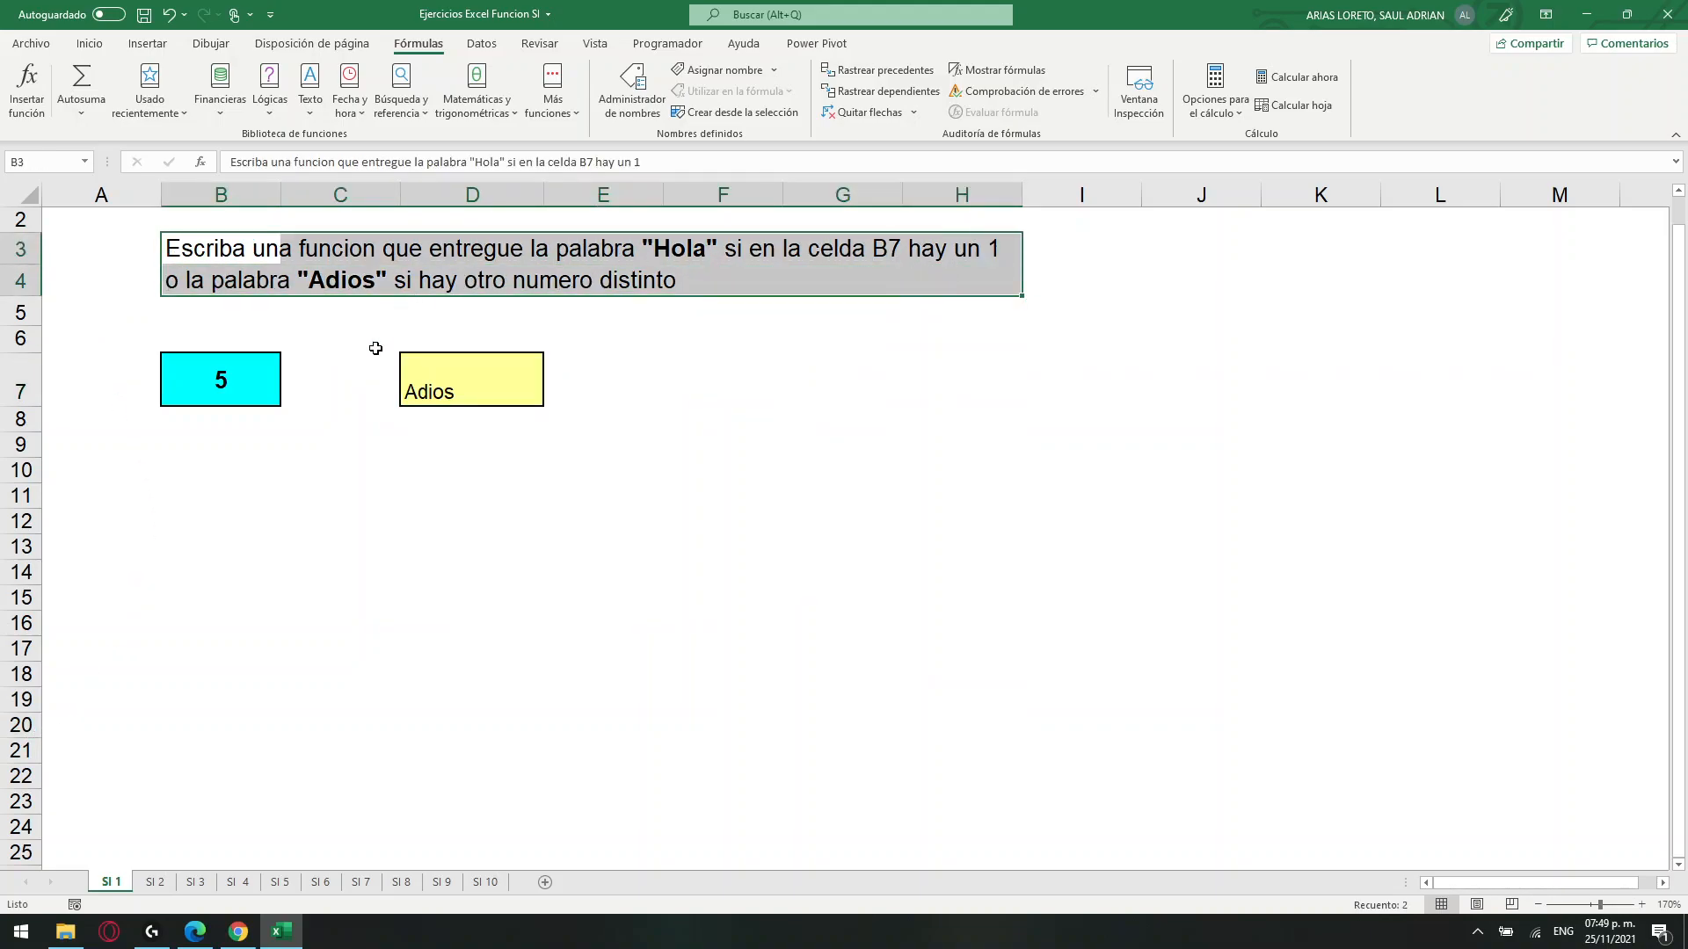
click(211, 244)
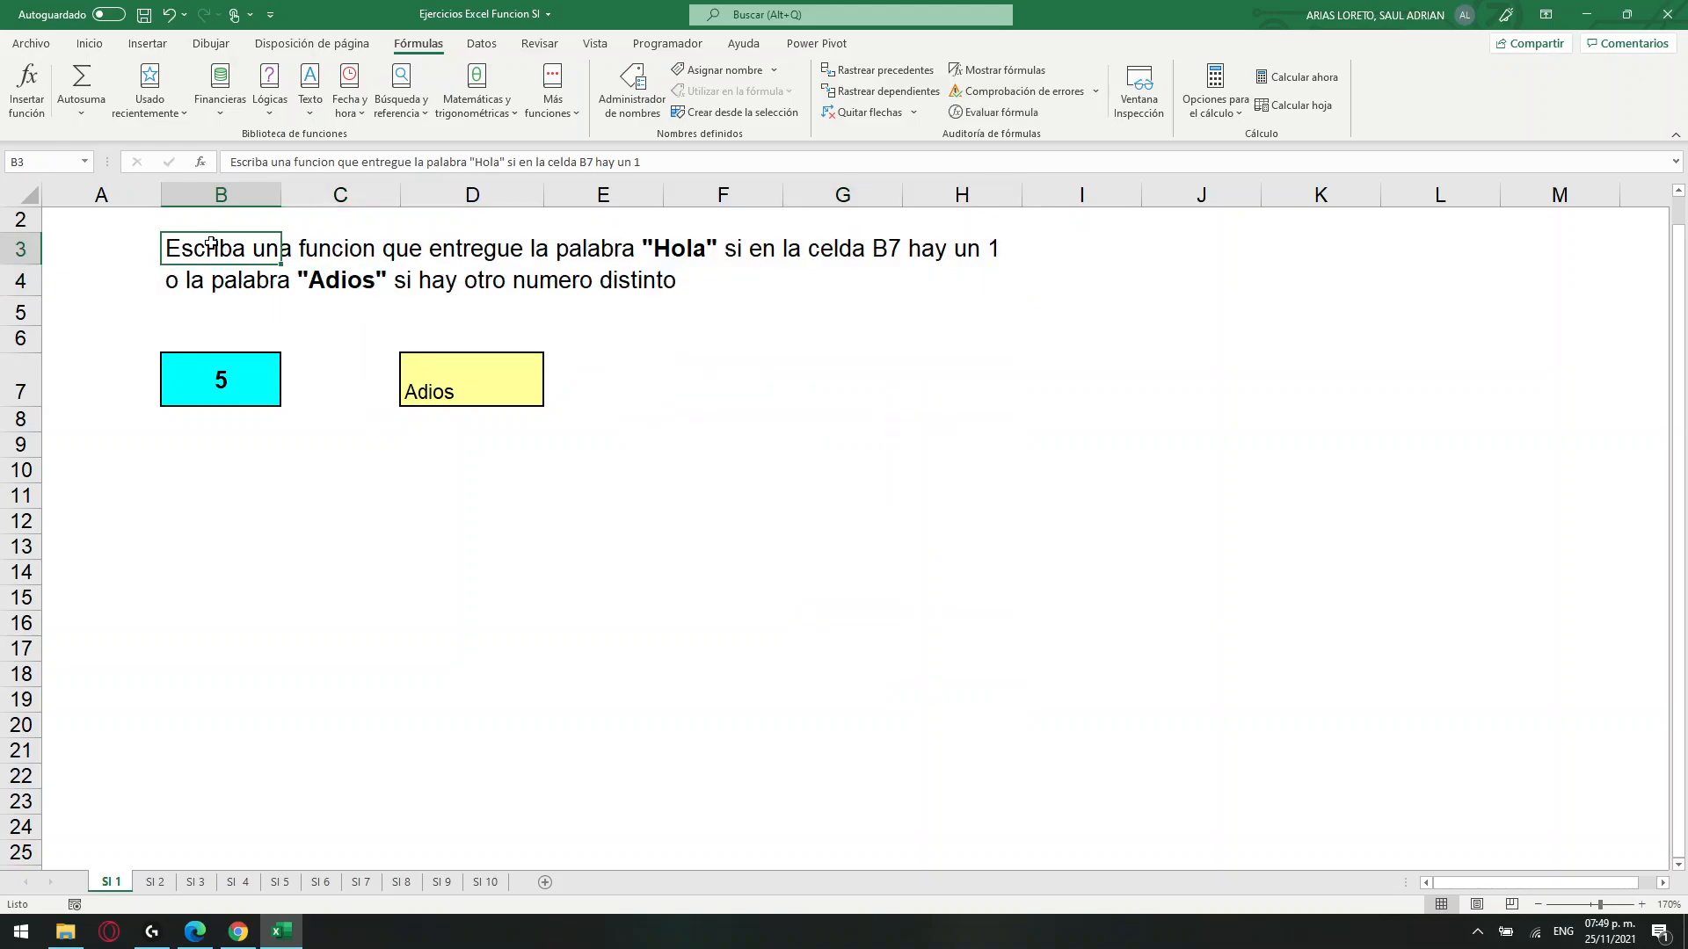
click(530, 165)
double_click(515, 162)
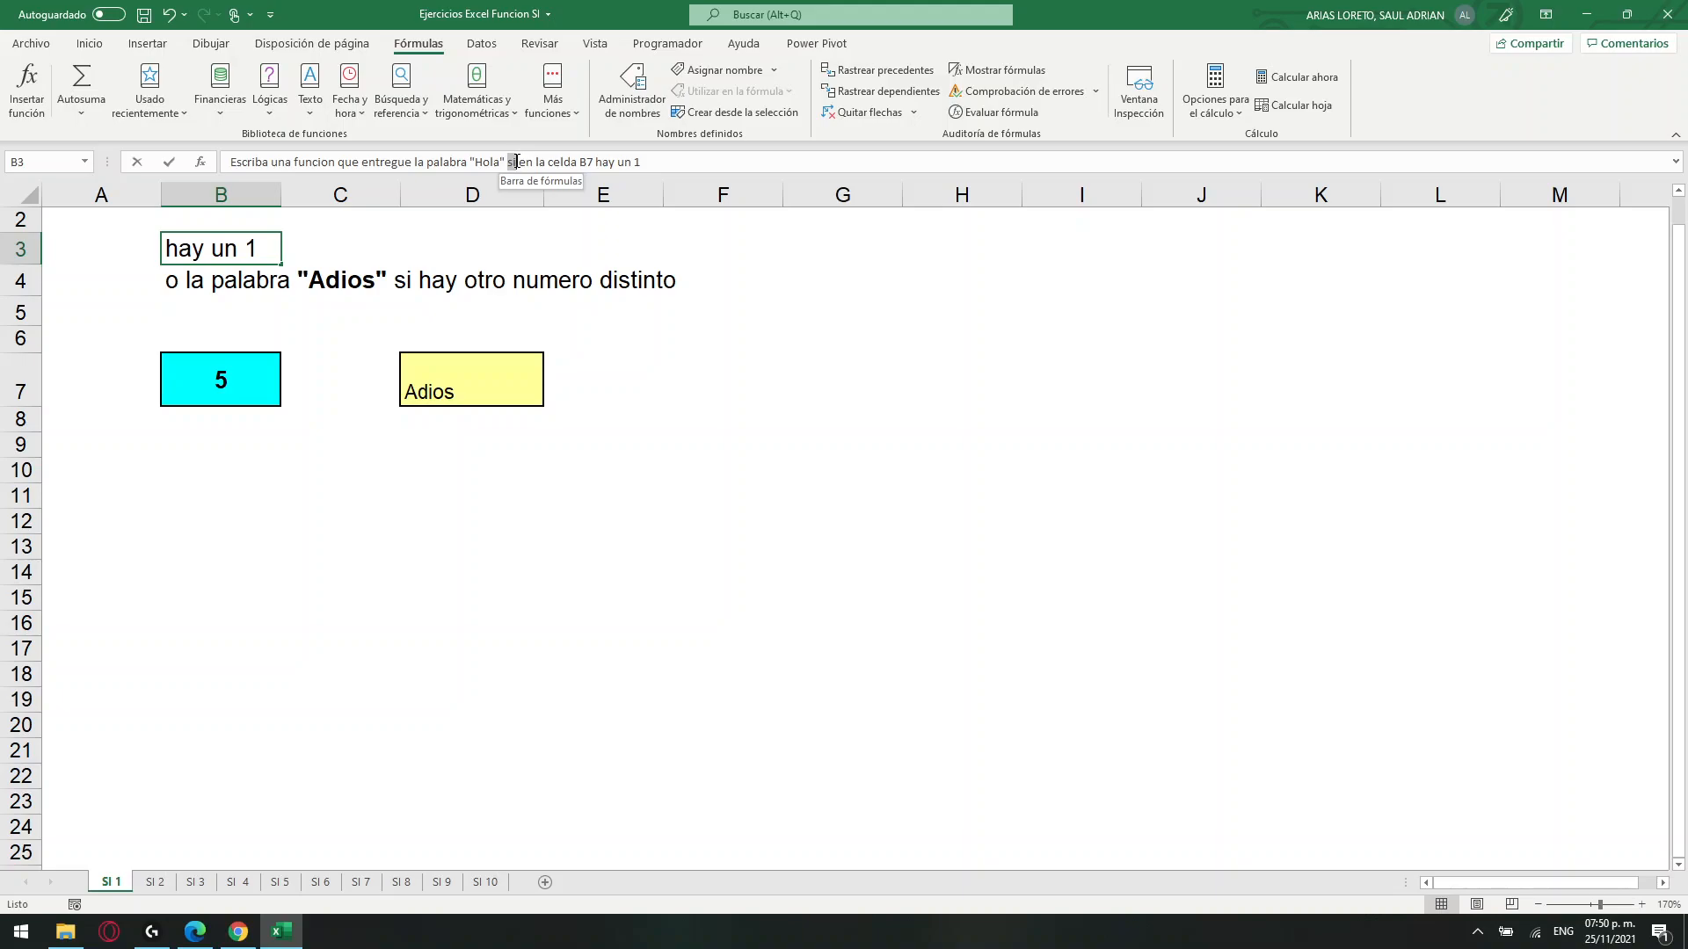
drag(517, 161, 643, 163)
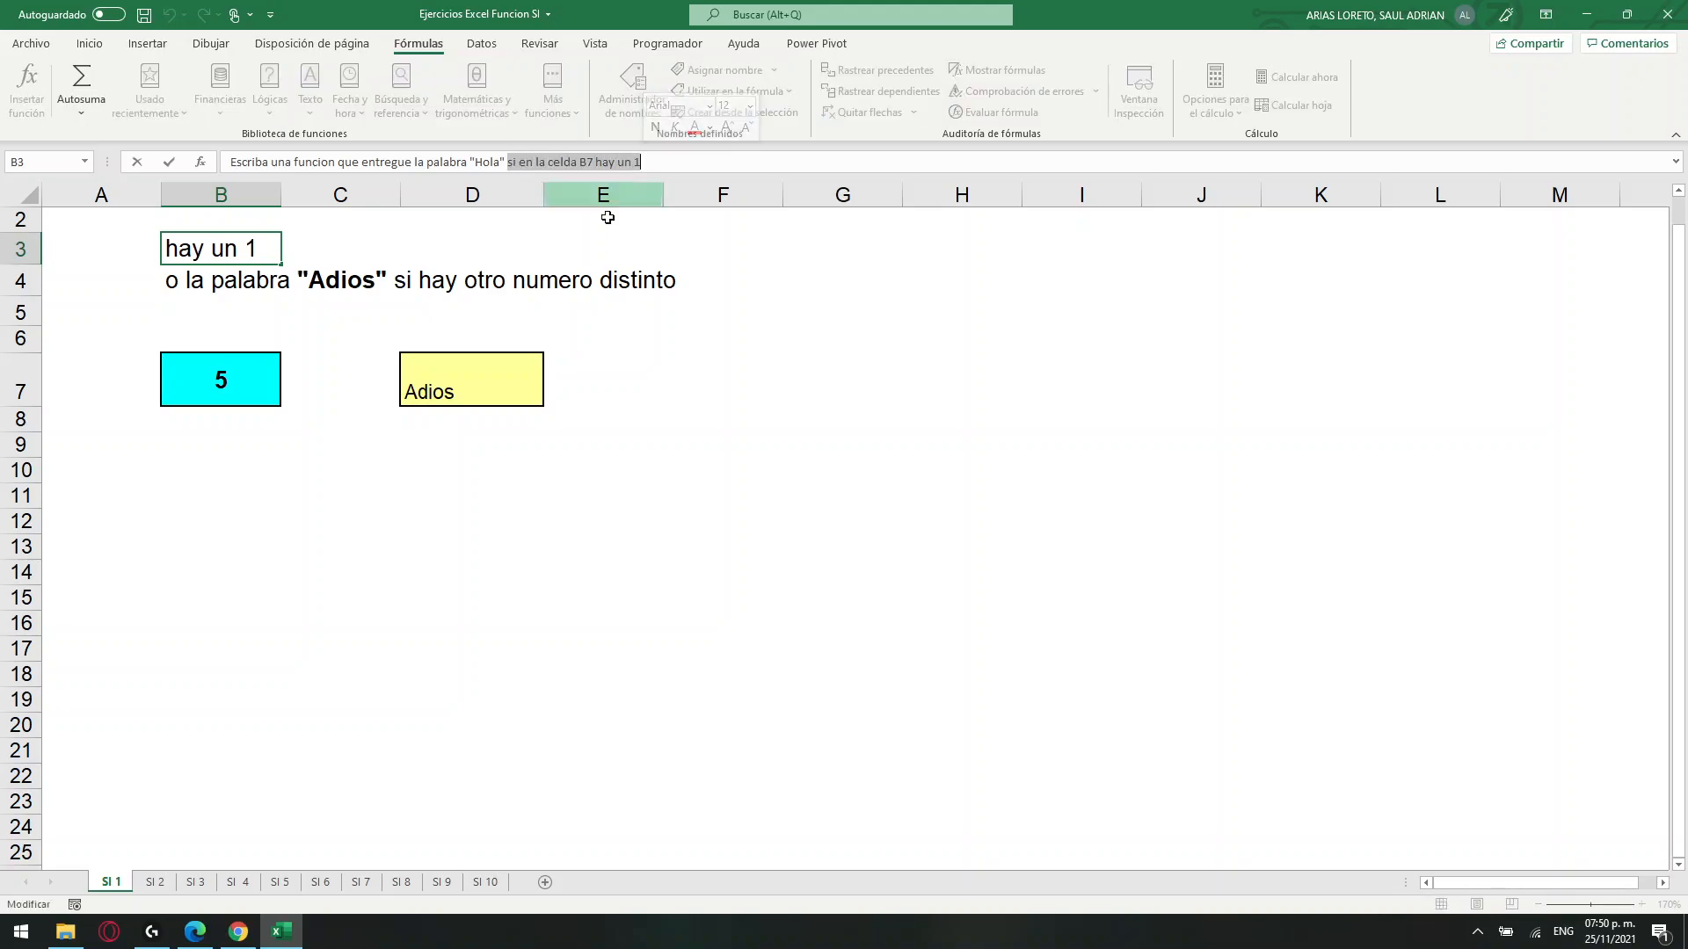
key(Return)
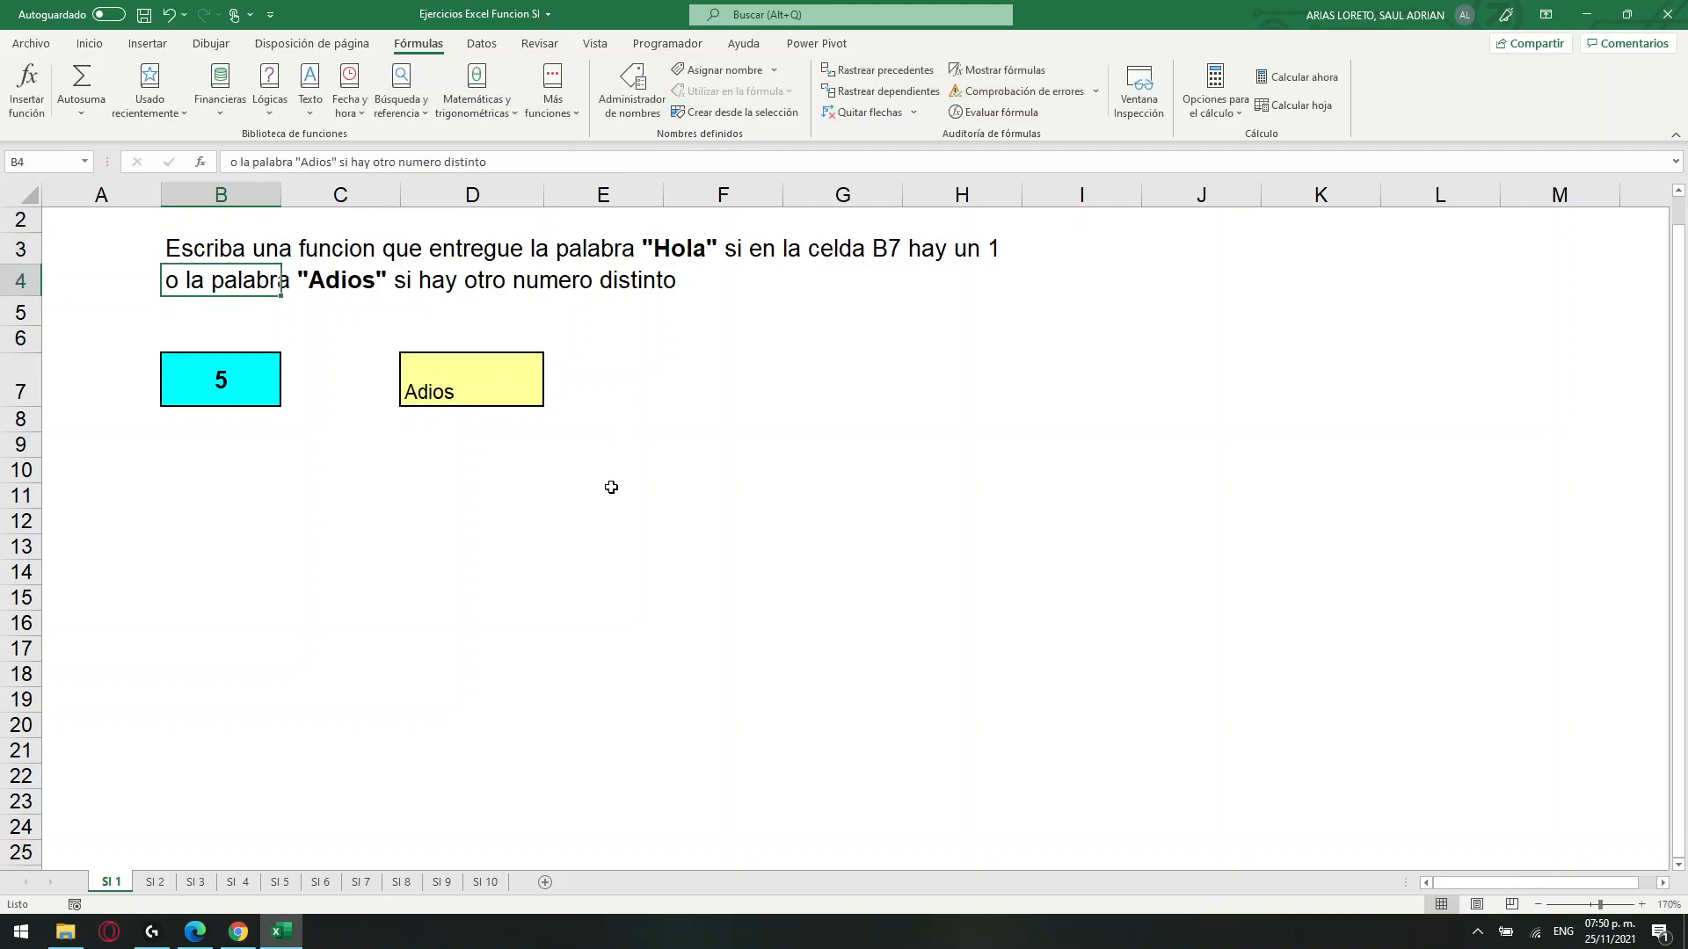
scroll(591, 549, up, 1)
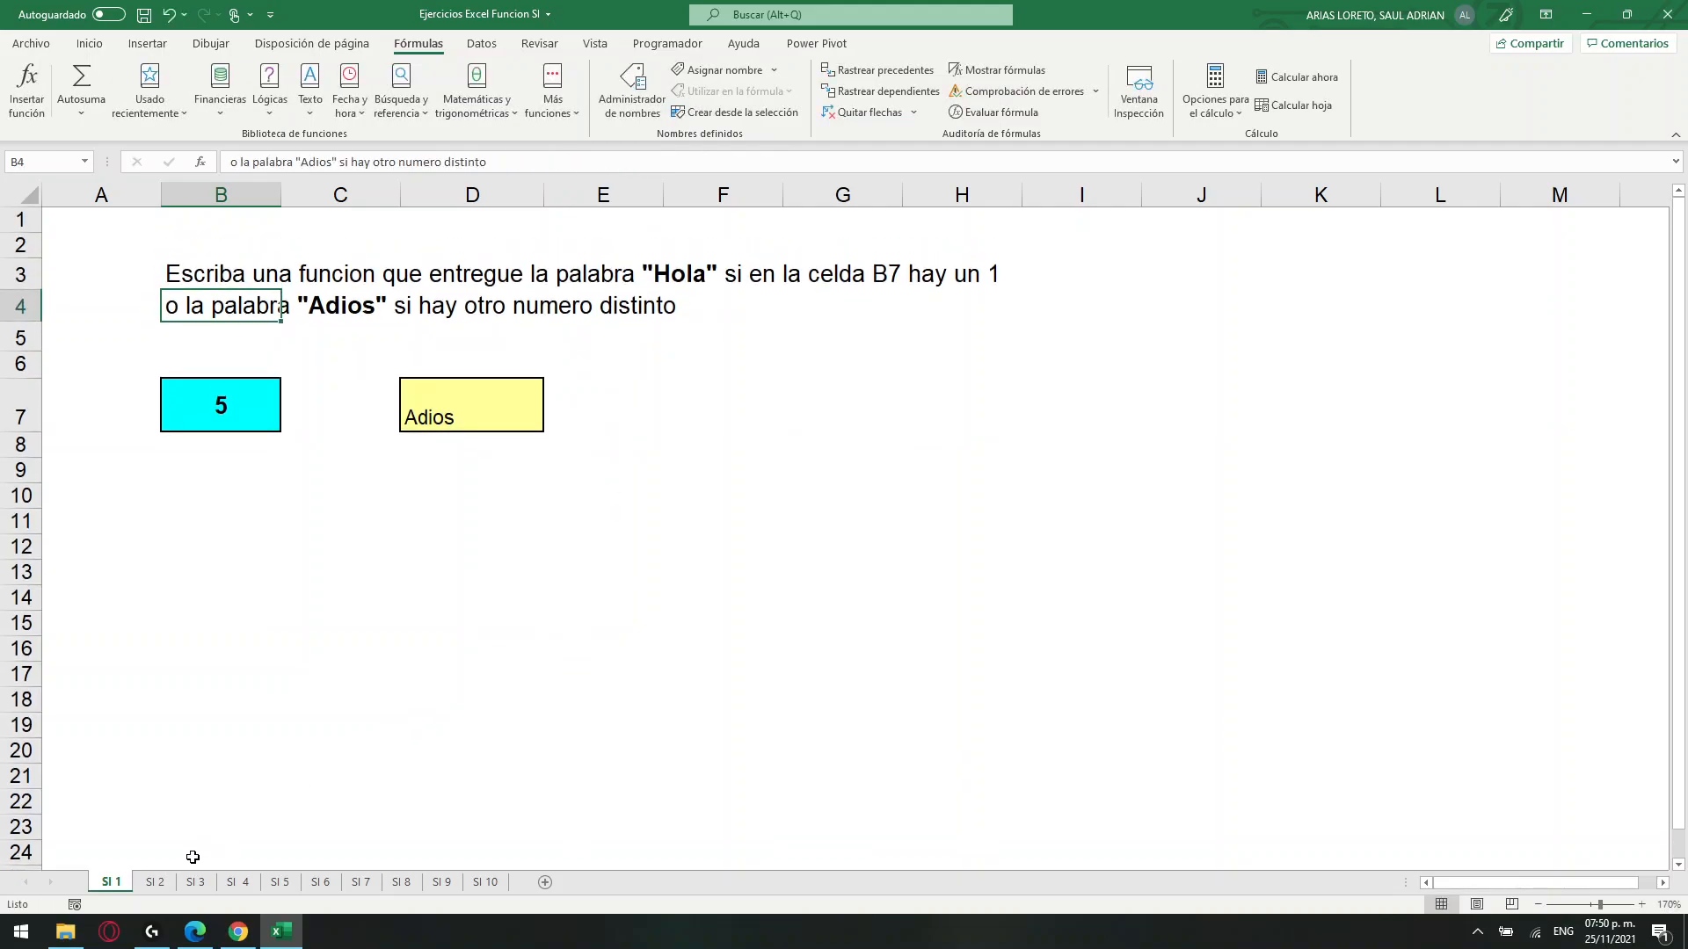
Go to sheet SI 2 and clear the instruction "Trabaje en la celda C5" from cell B5.
click(169, 884)
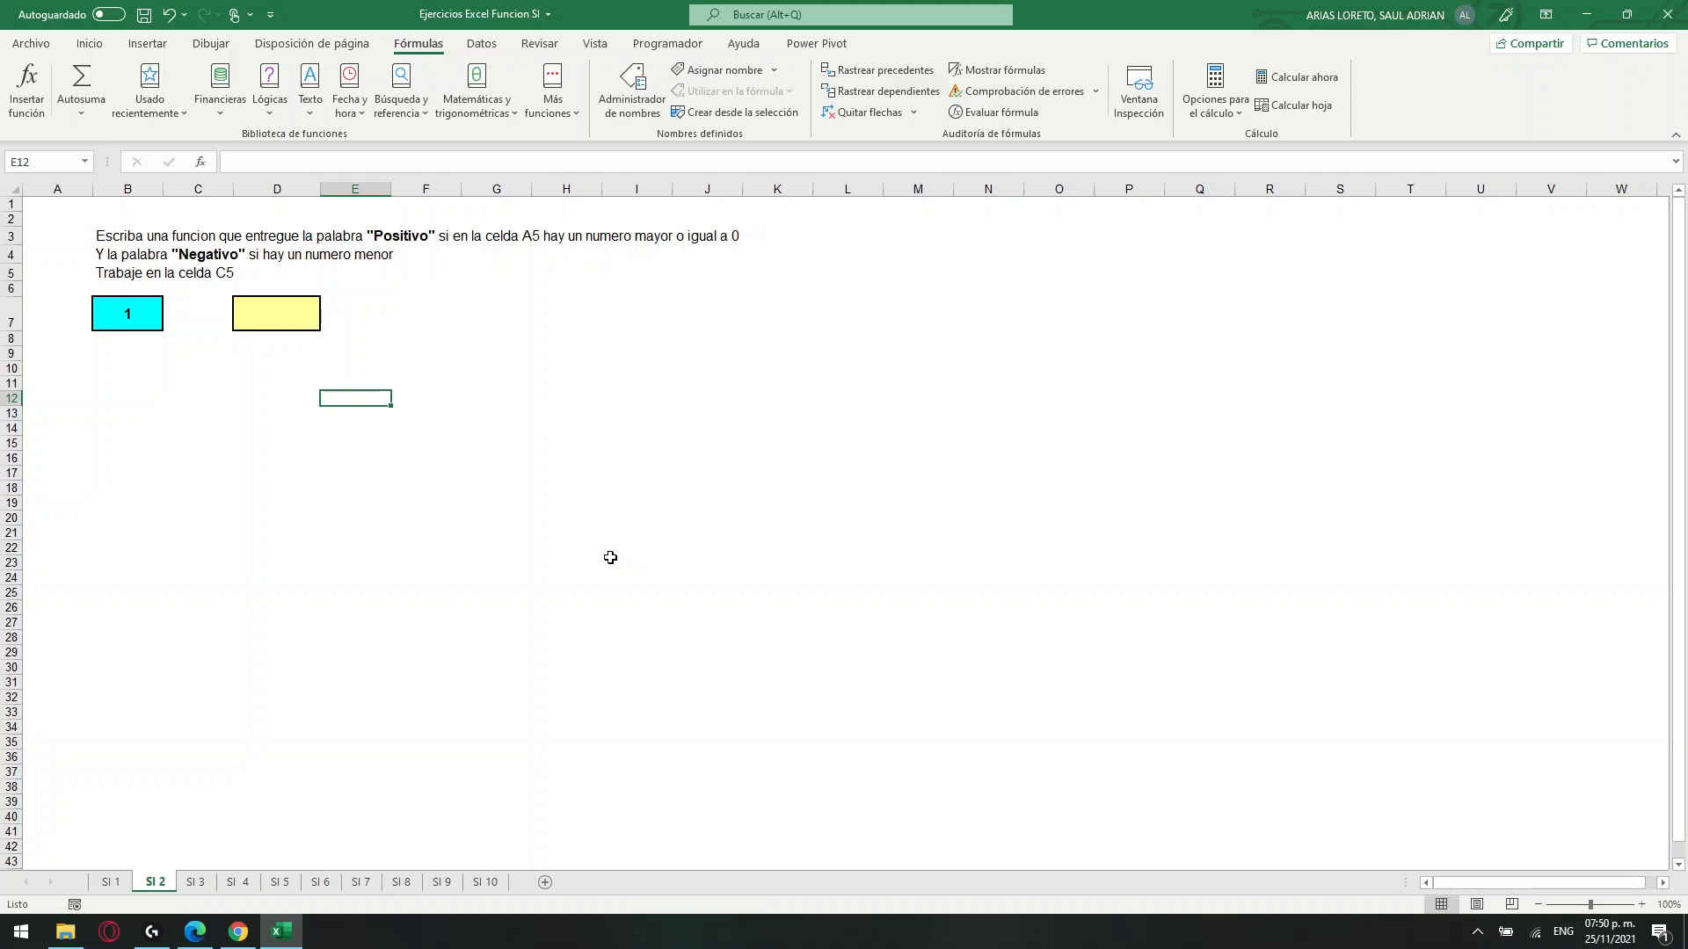
ctrl+scroll(610, 557, up, 6)
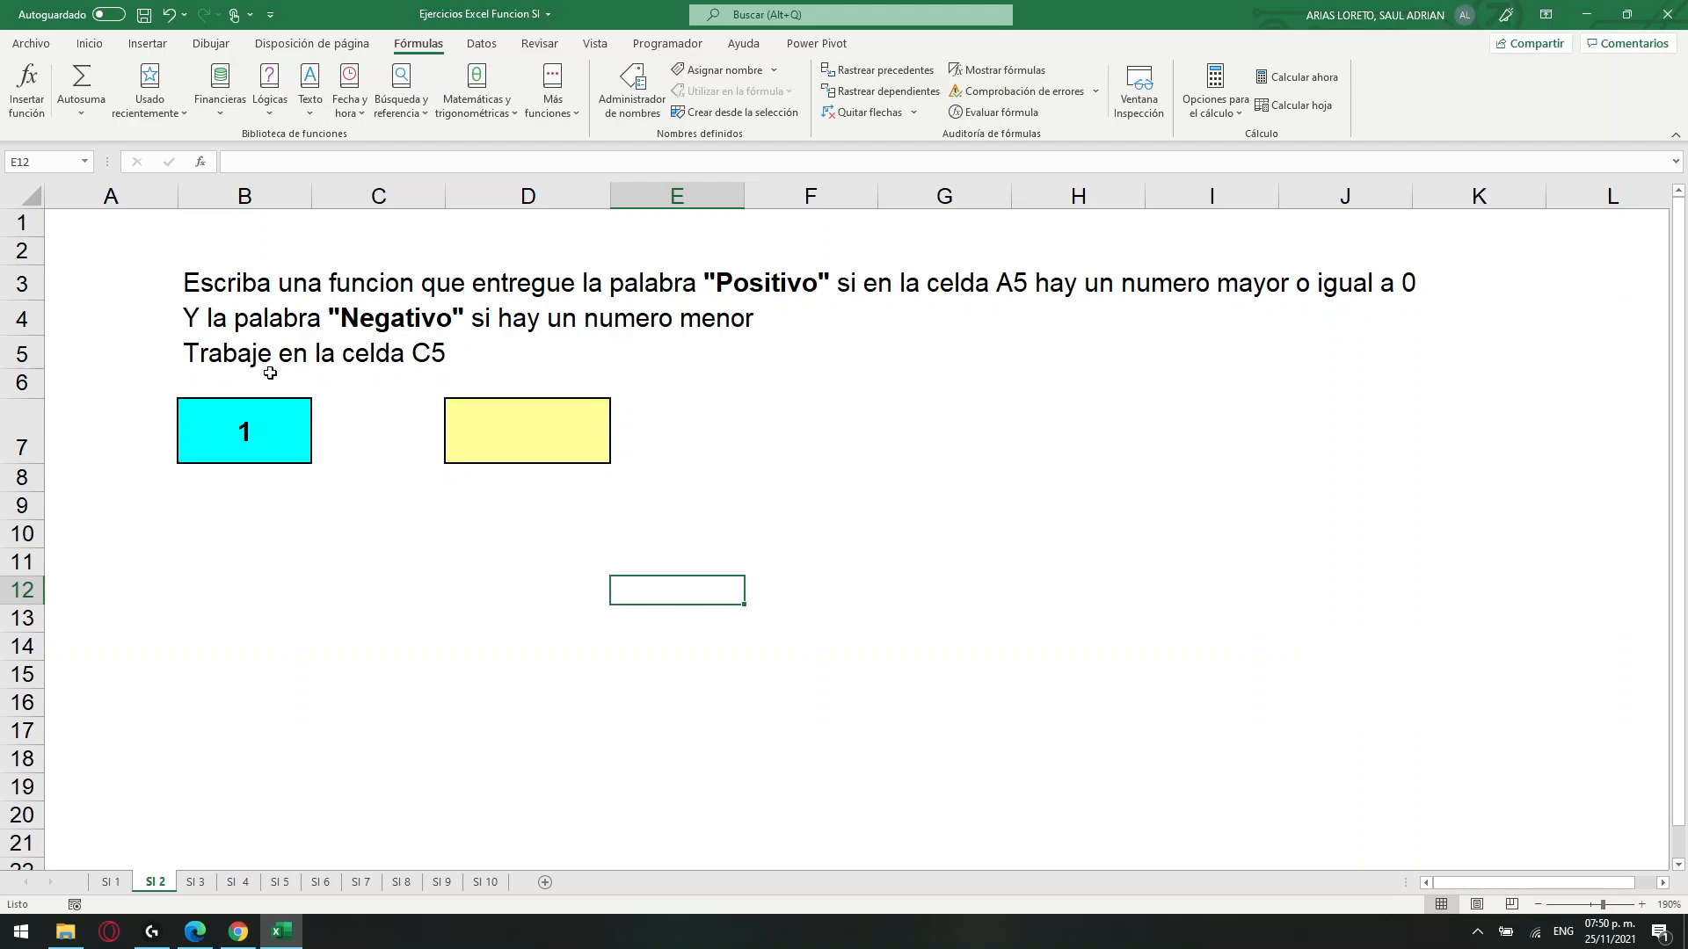
click(223, 355)
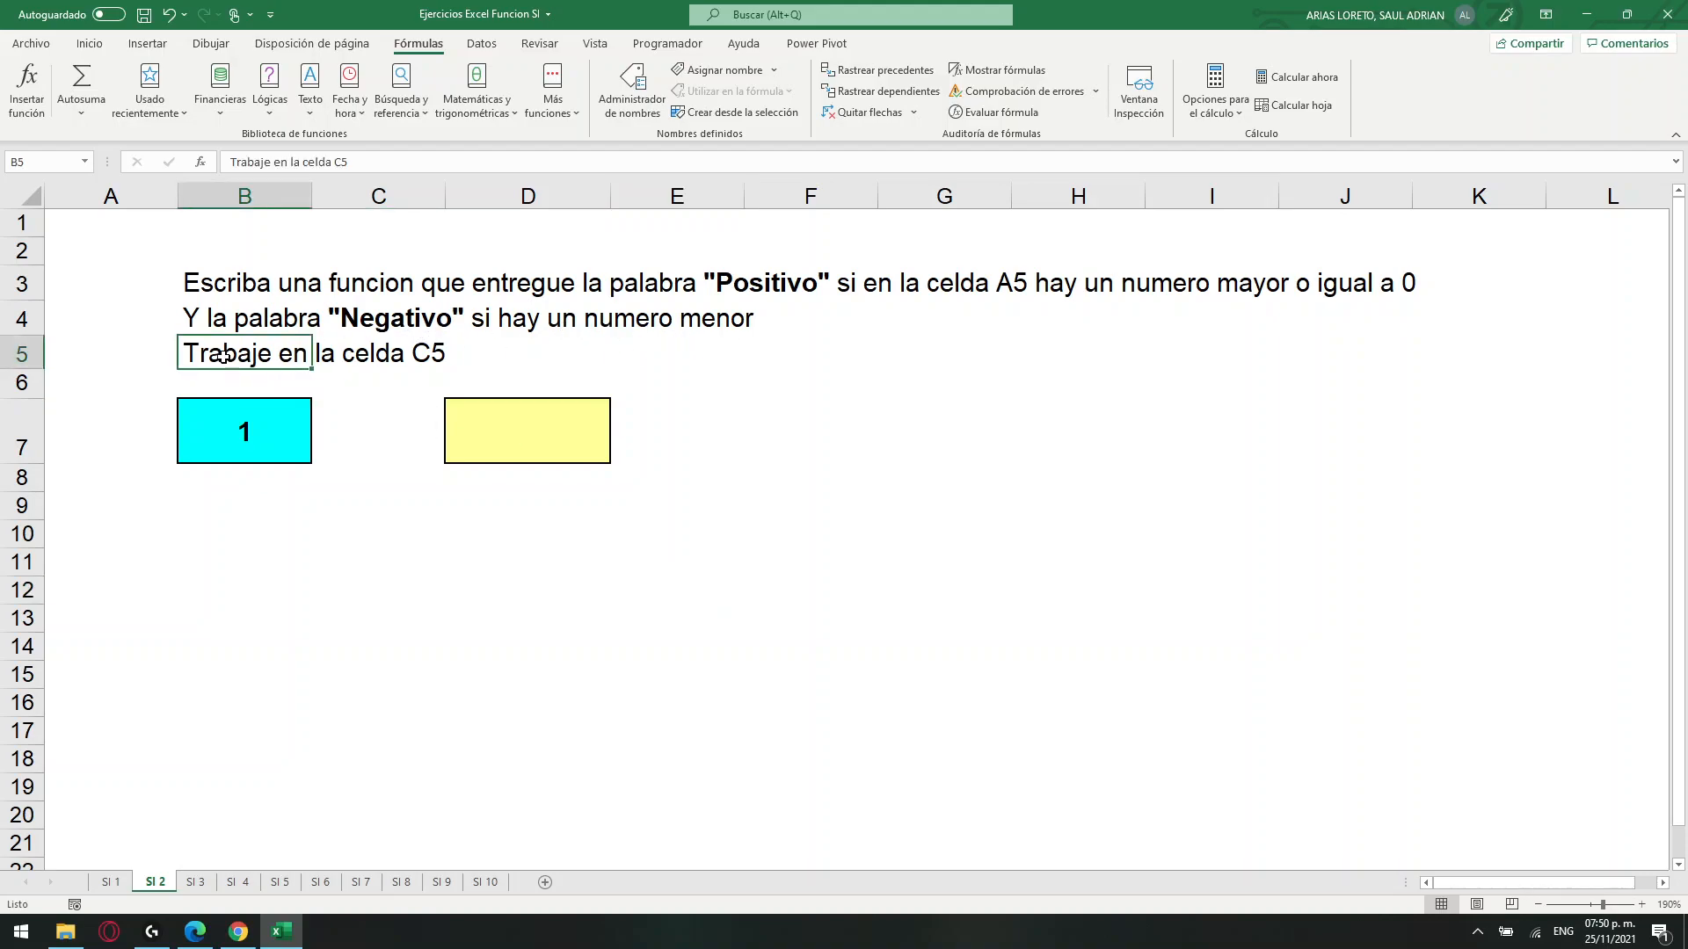
key(Delete)
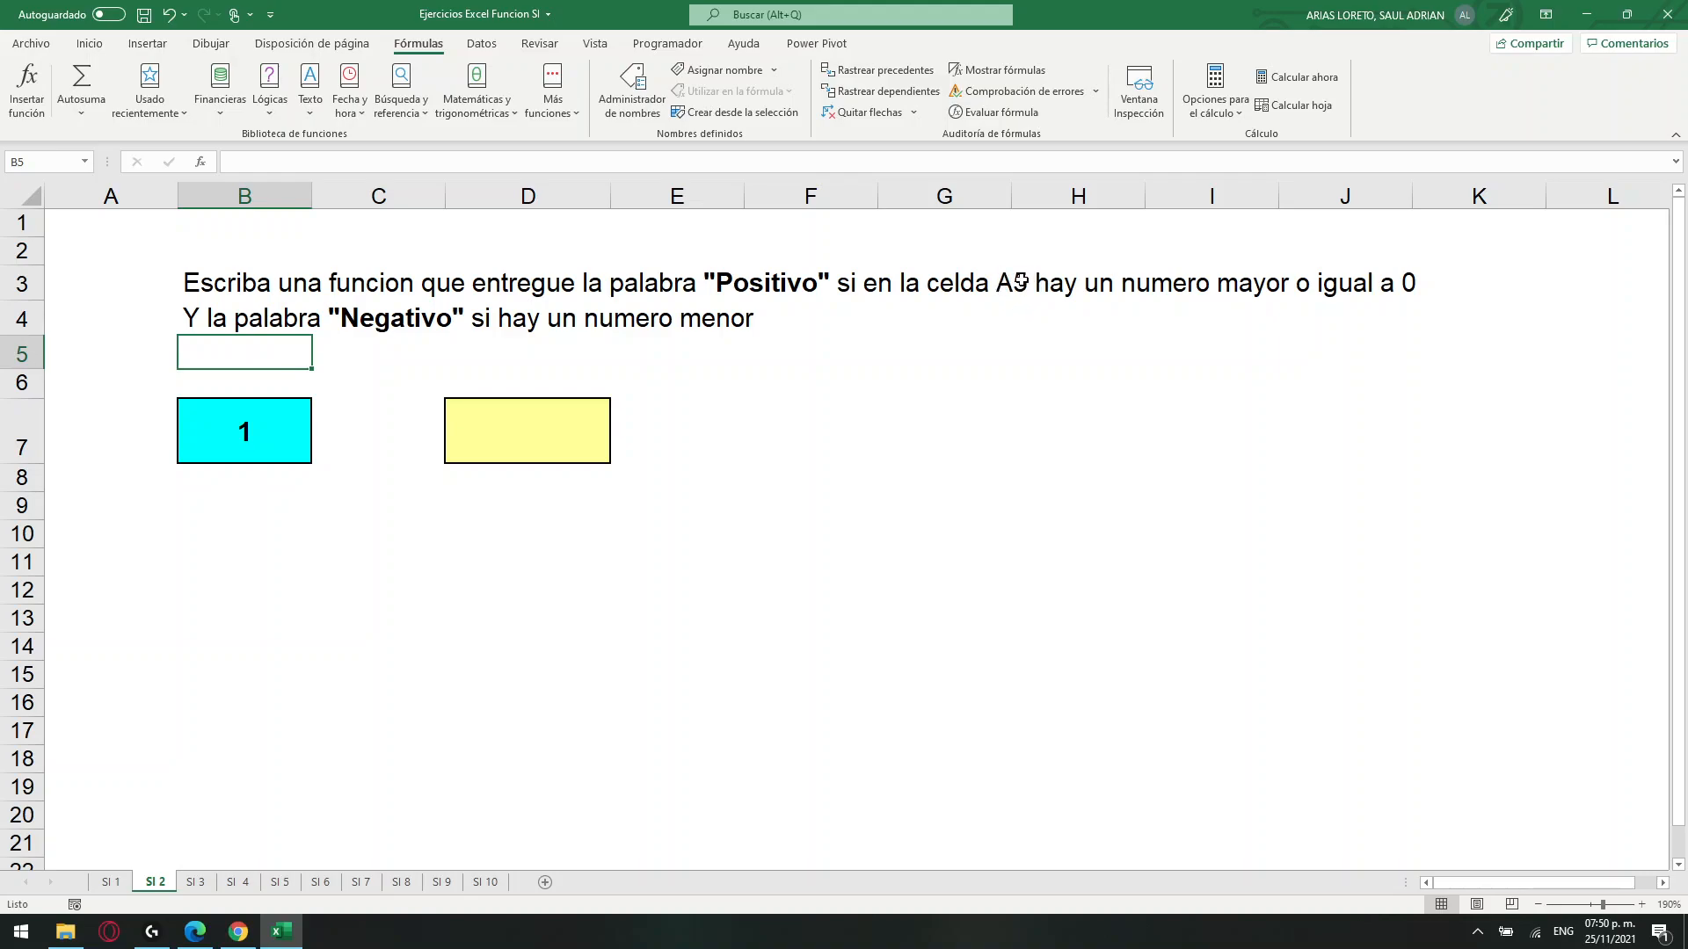
click(249, 430)
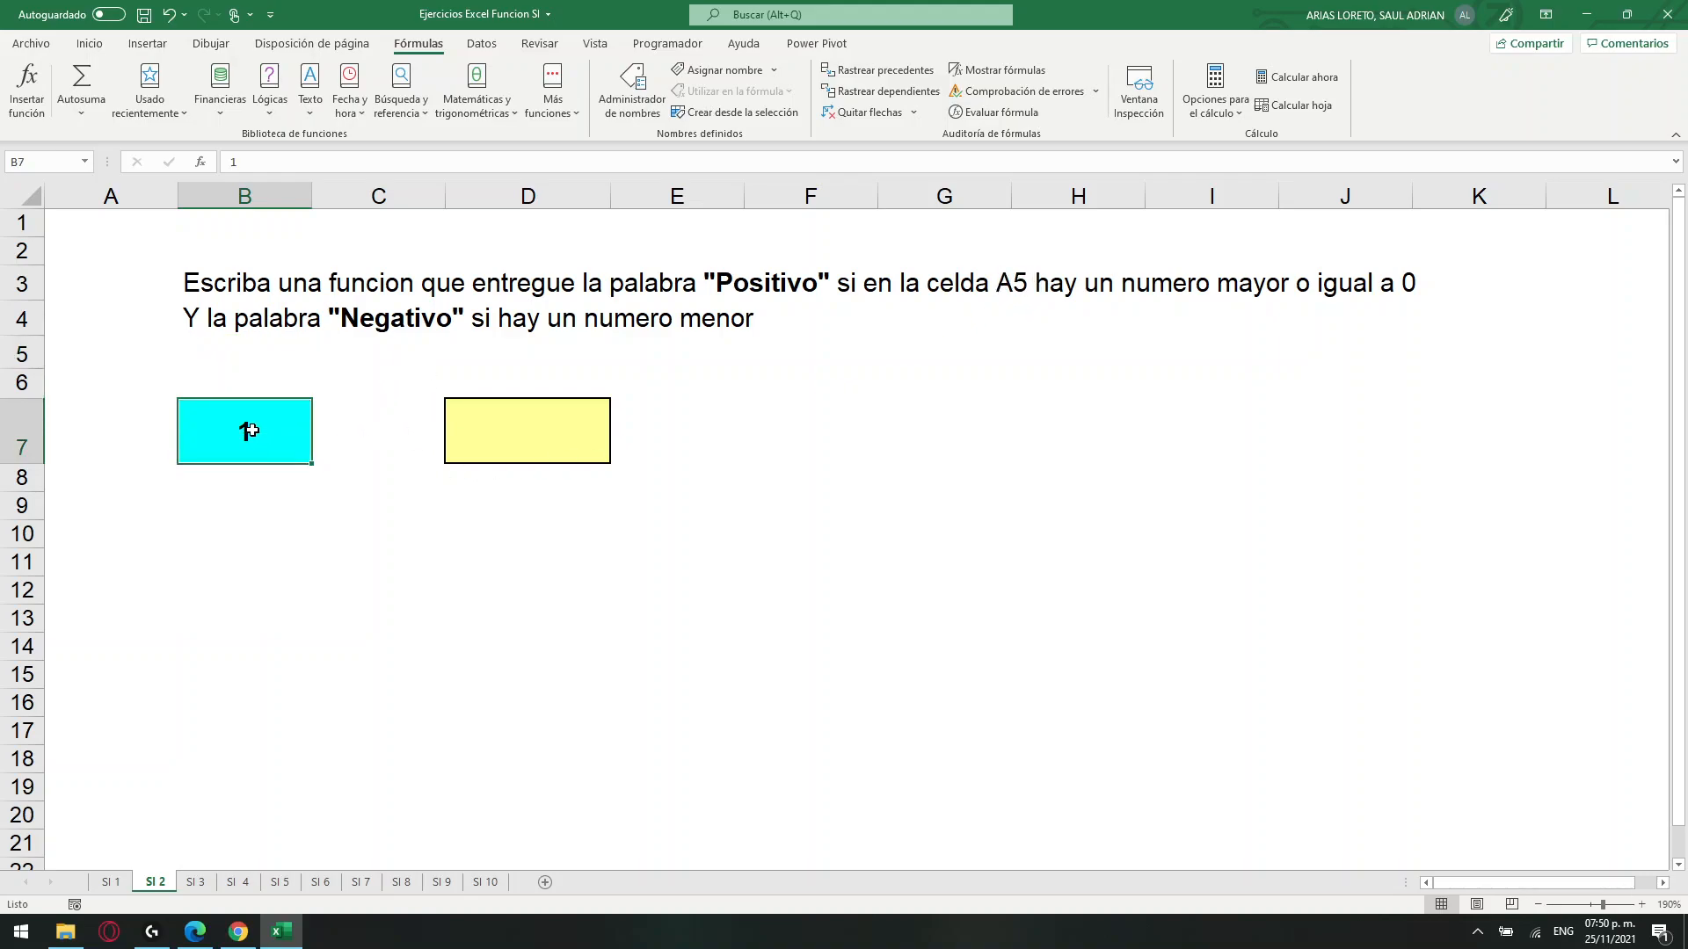
click(540, 427)
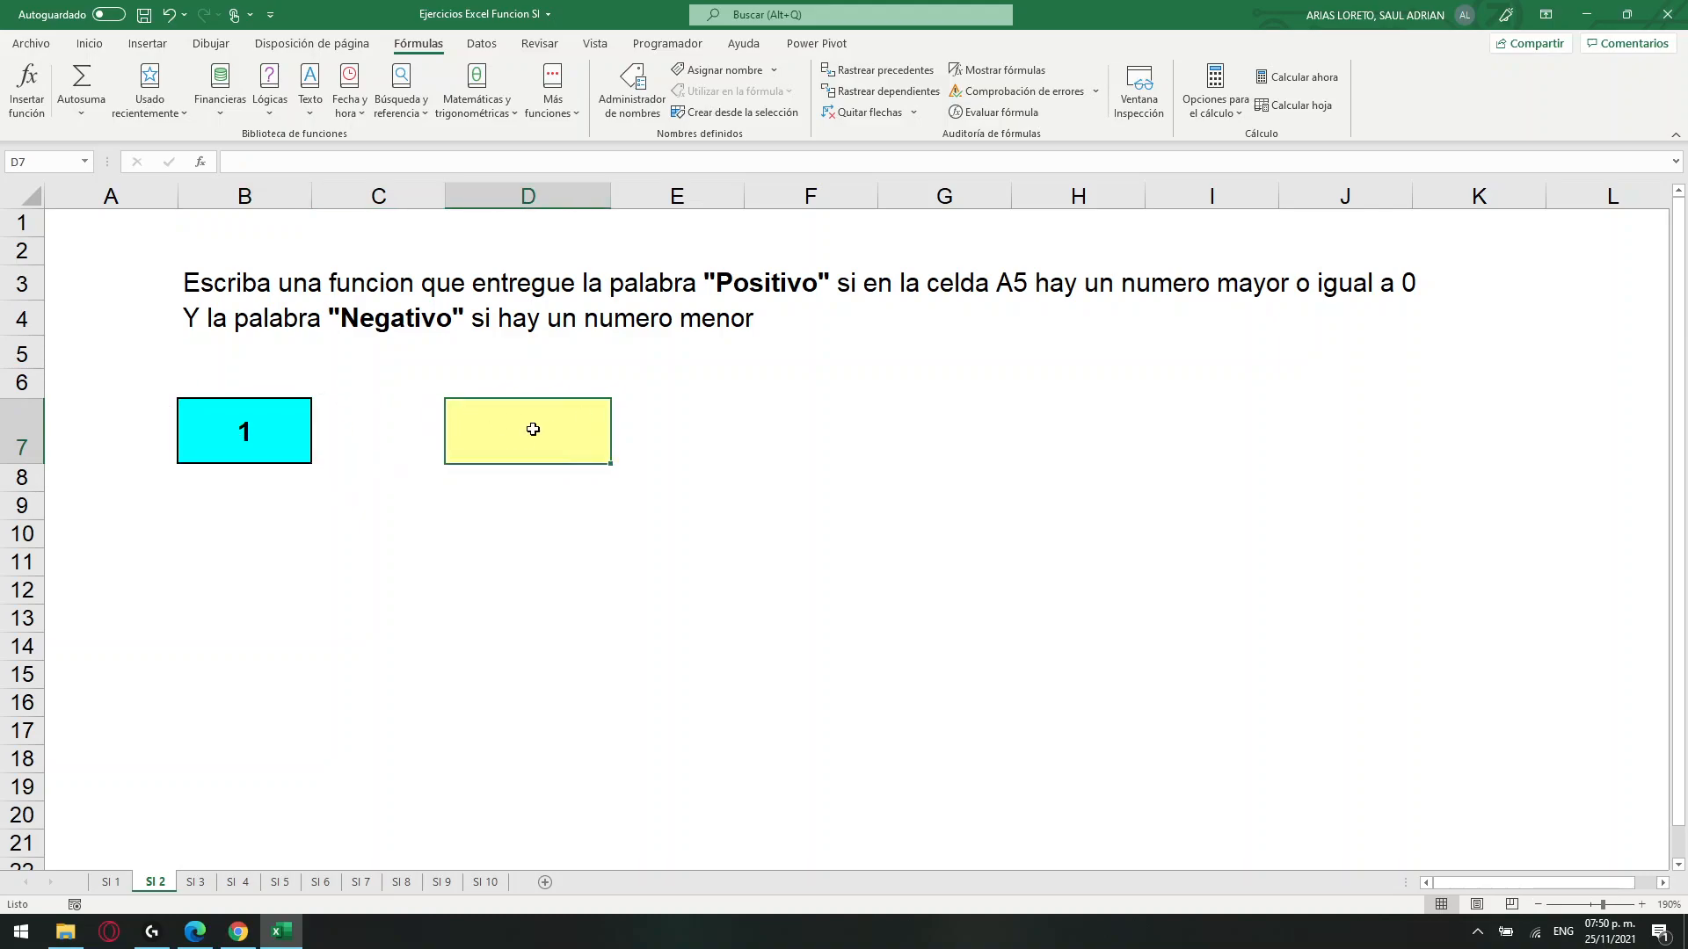
text())
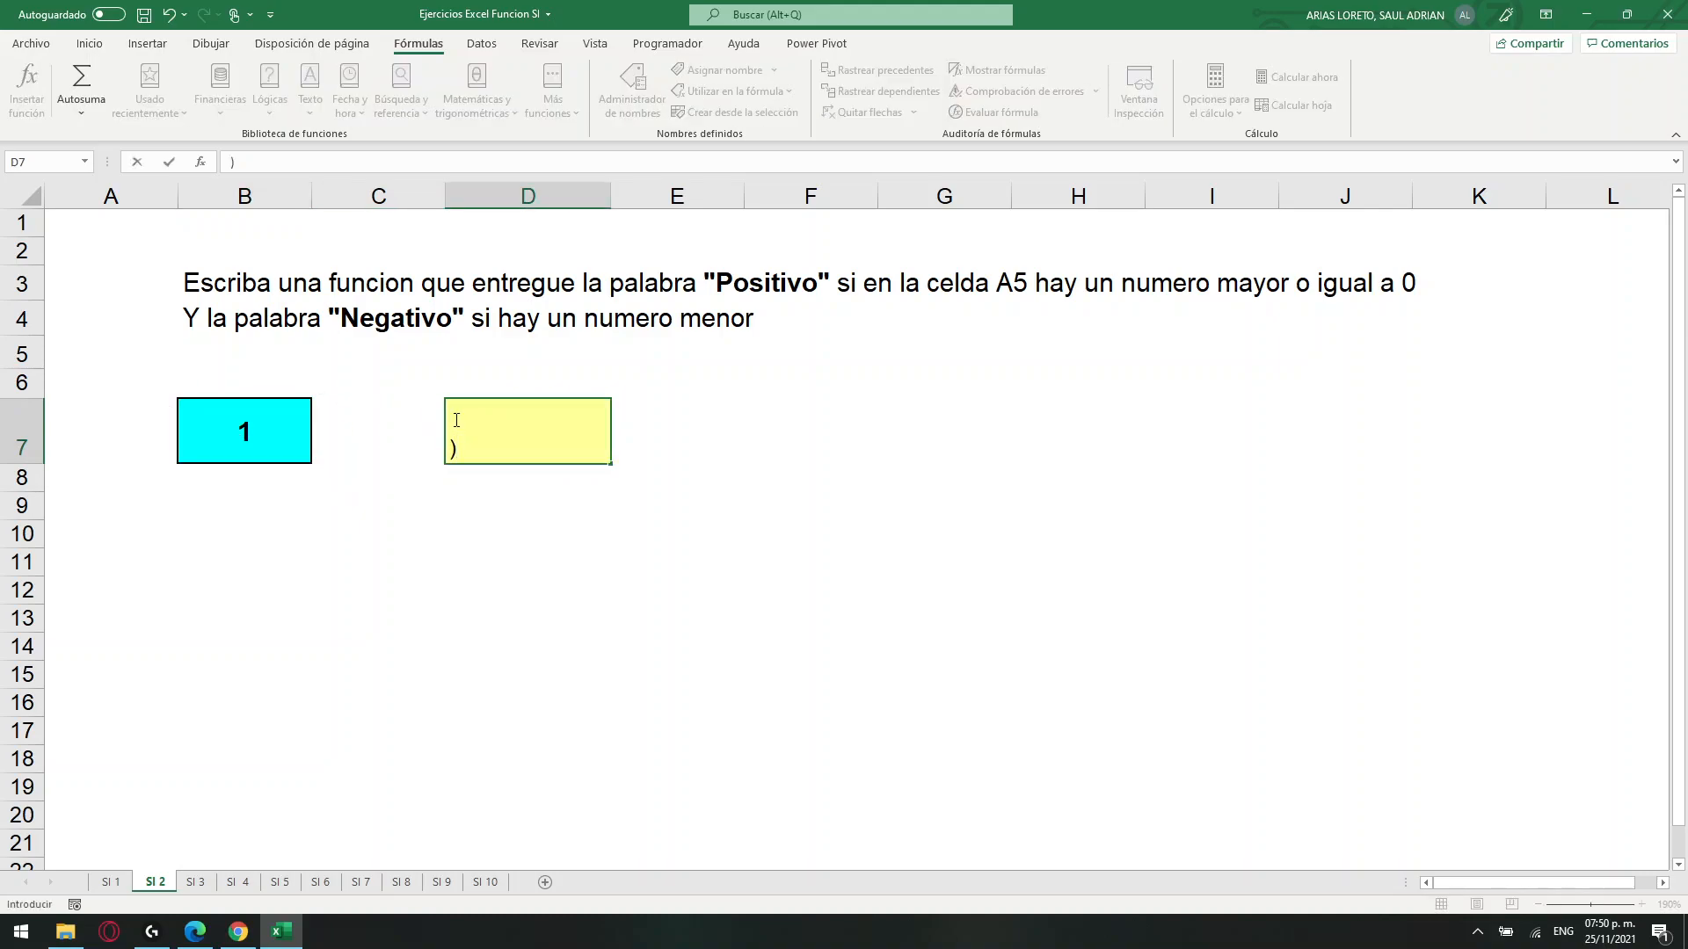
key(BackSpace)
text(=si)
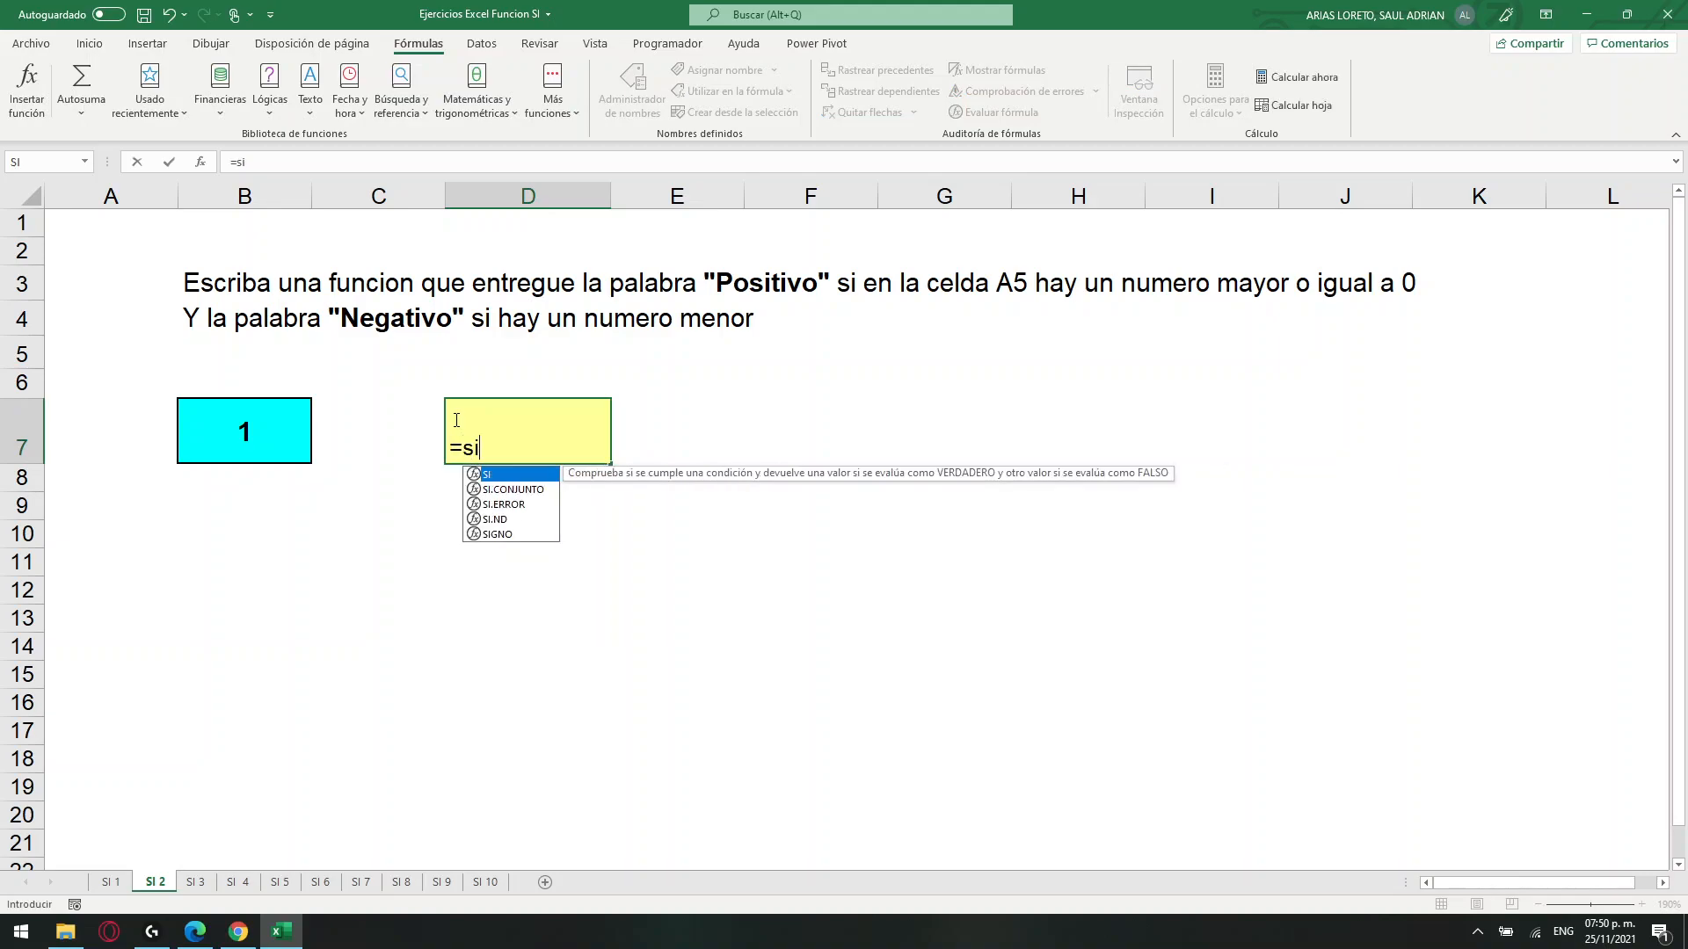
key(Tab)
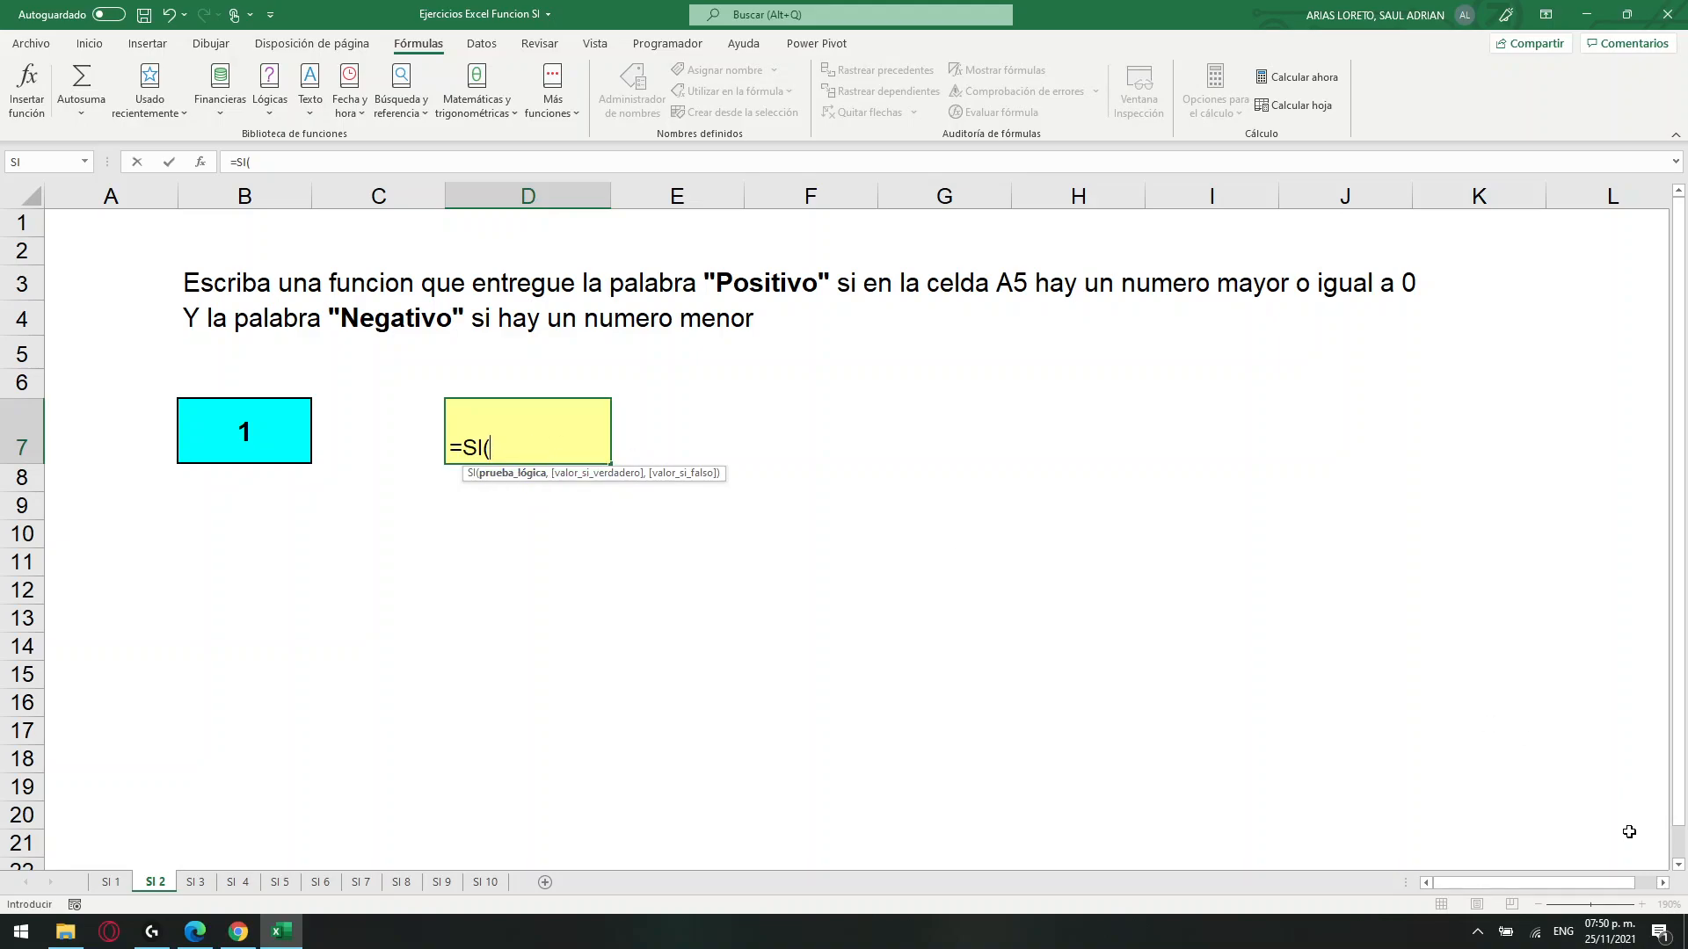
key(BackSpace)
key(BackSpace)
key(BackSpace)
key(BackSpace)
click(663, 569)
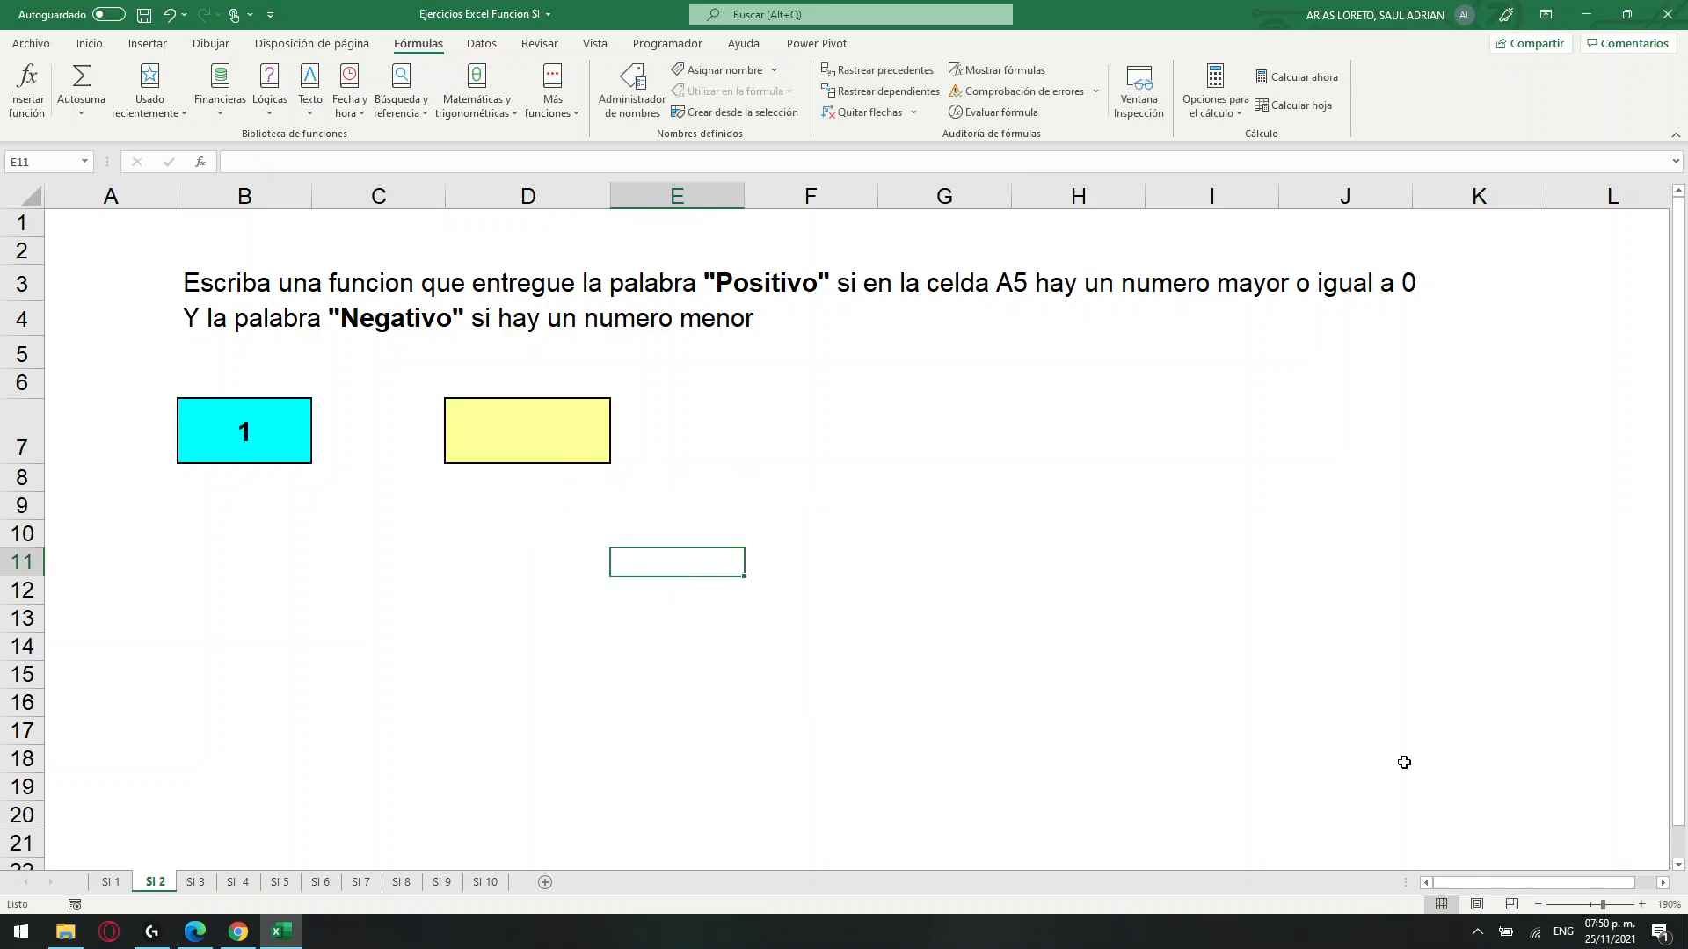
Start an SI formula in the yellow cell D7 on sheet SI 2 with the logical test B7>=0.
click(1640, 904)
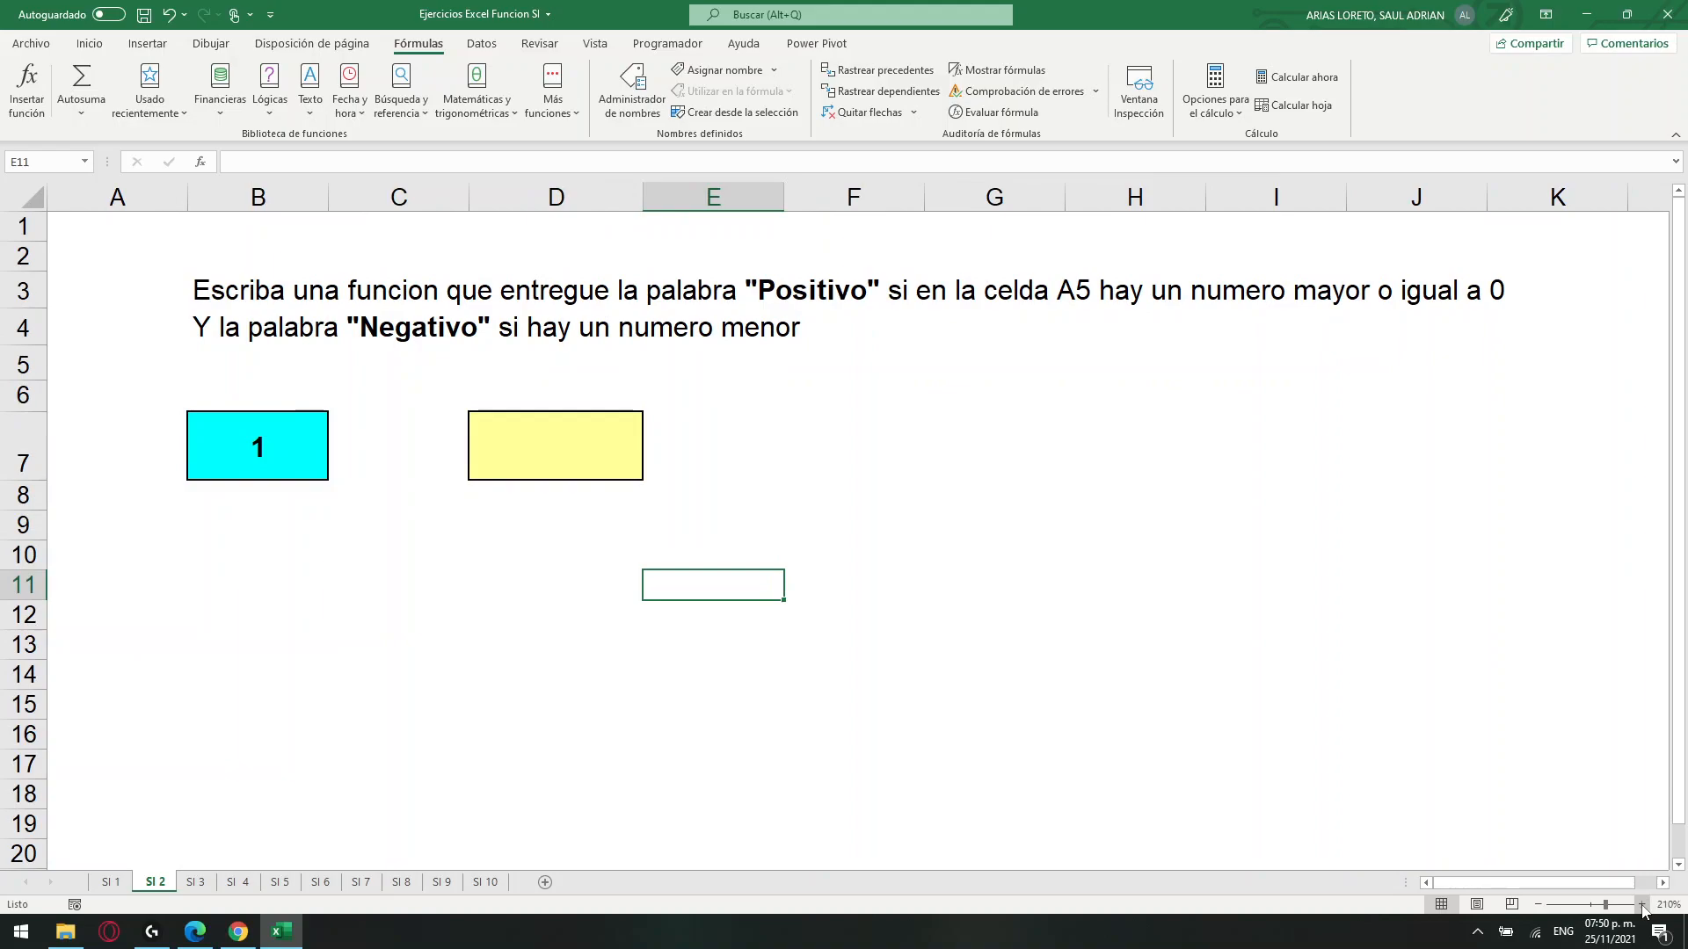
click(1640, 905)
click(606, 480)
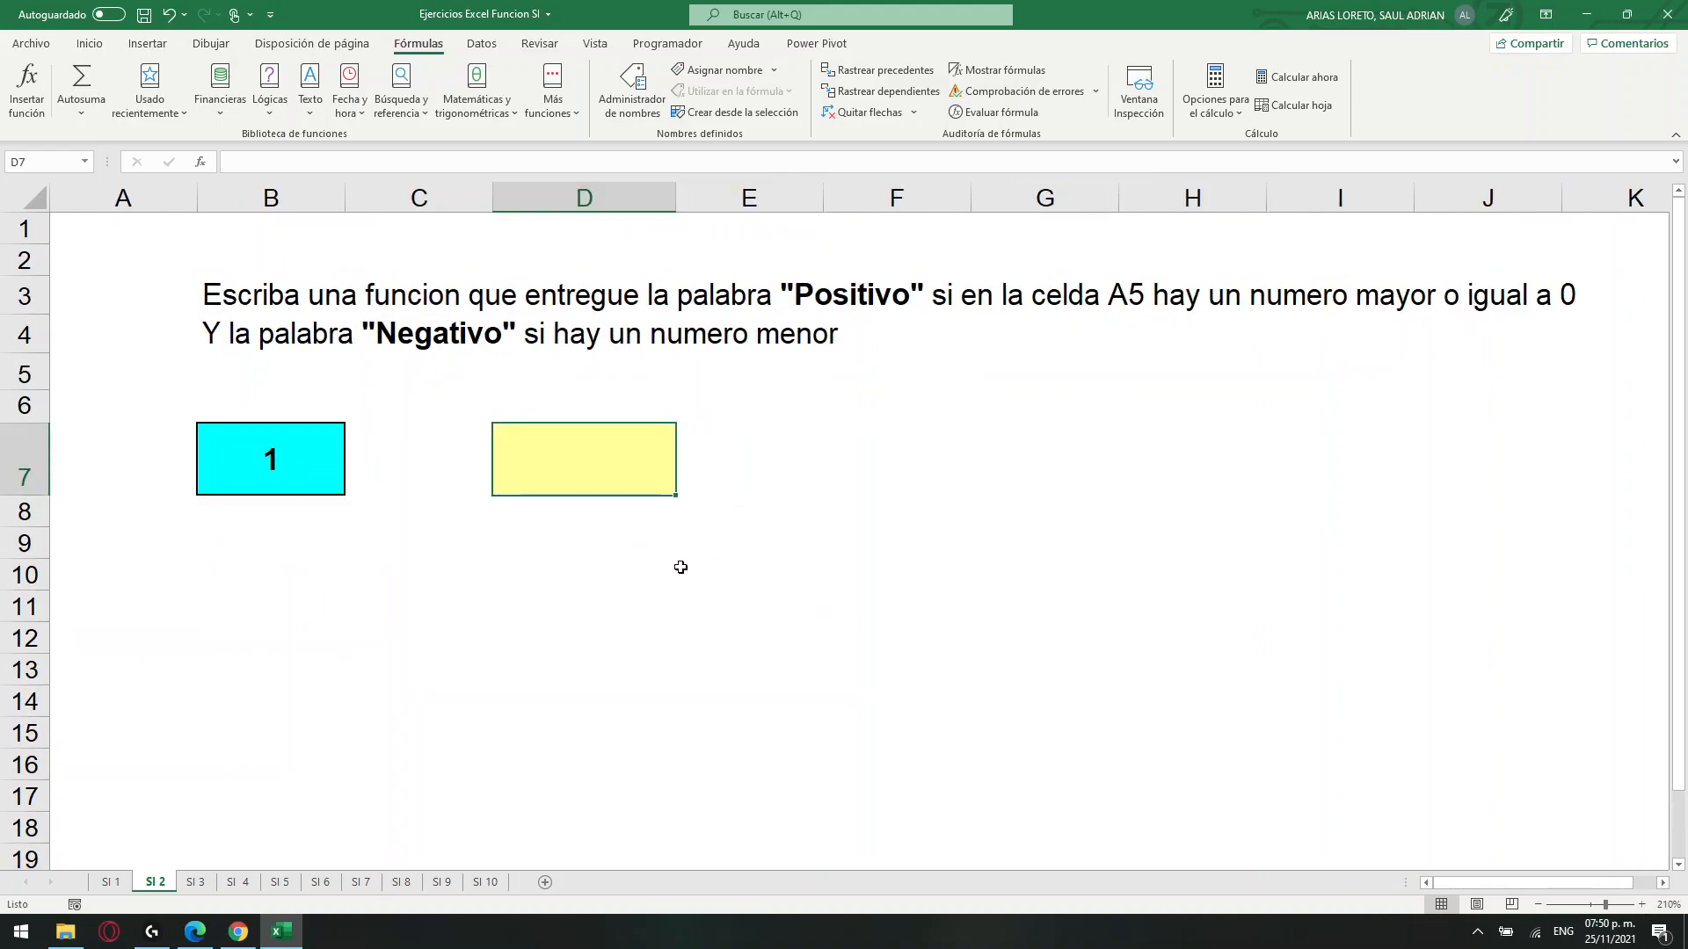
text(=si)
key(Tab)
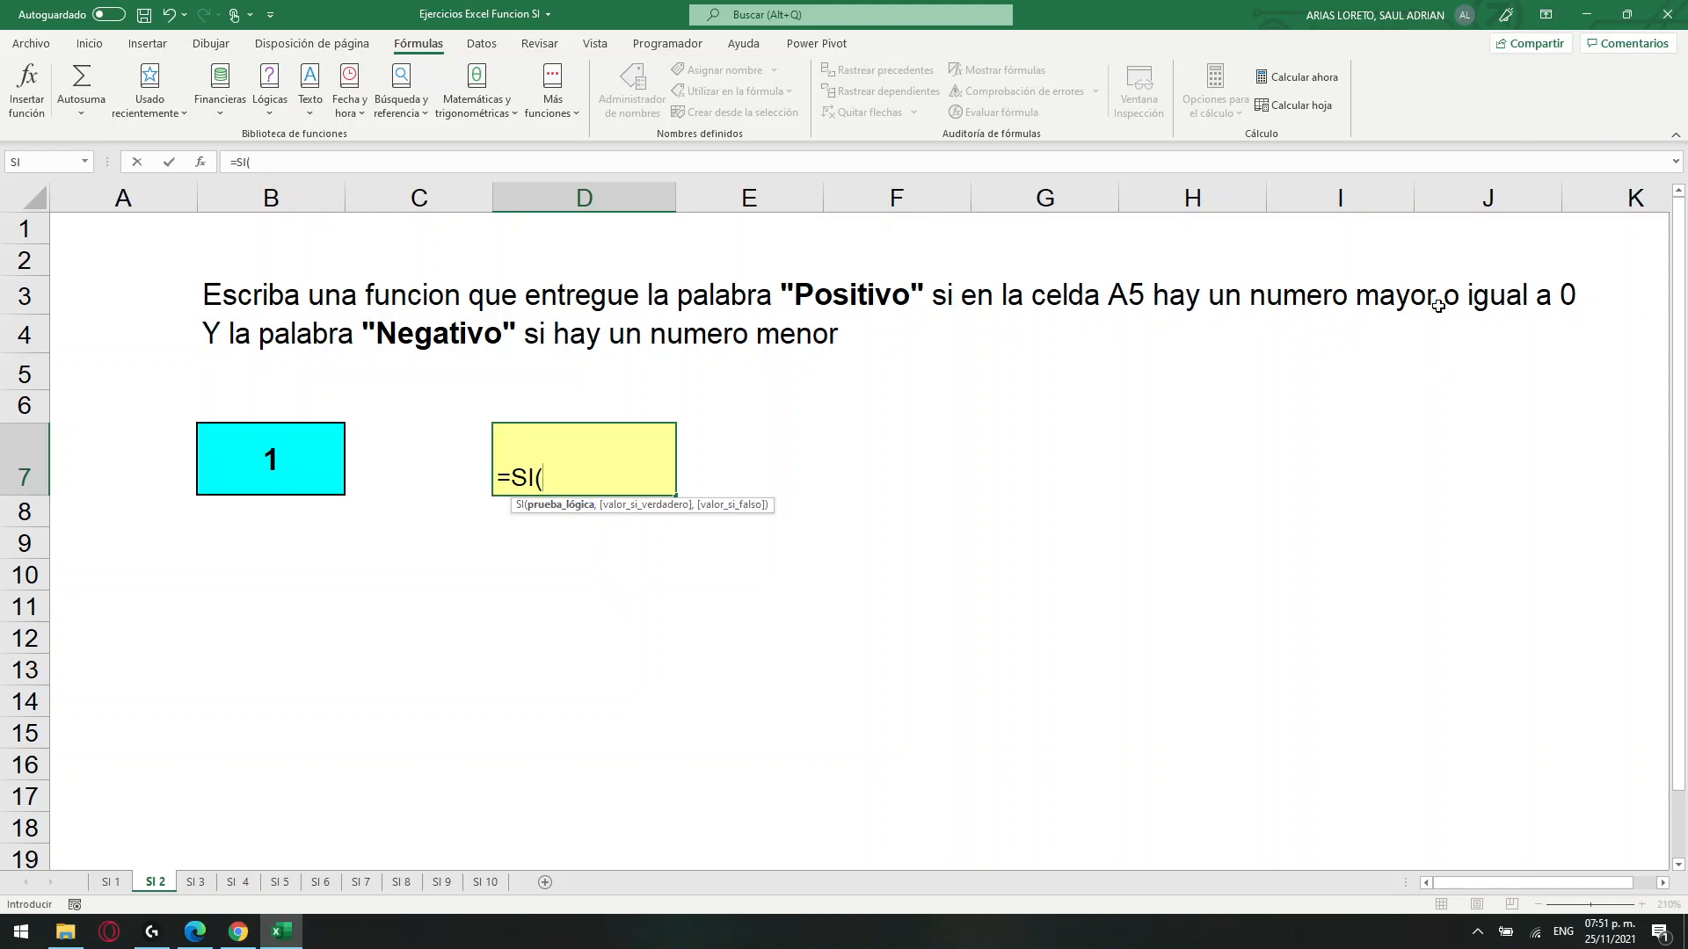
click(299, 450)
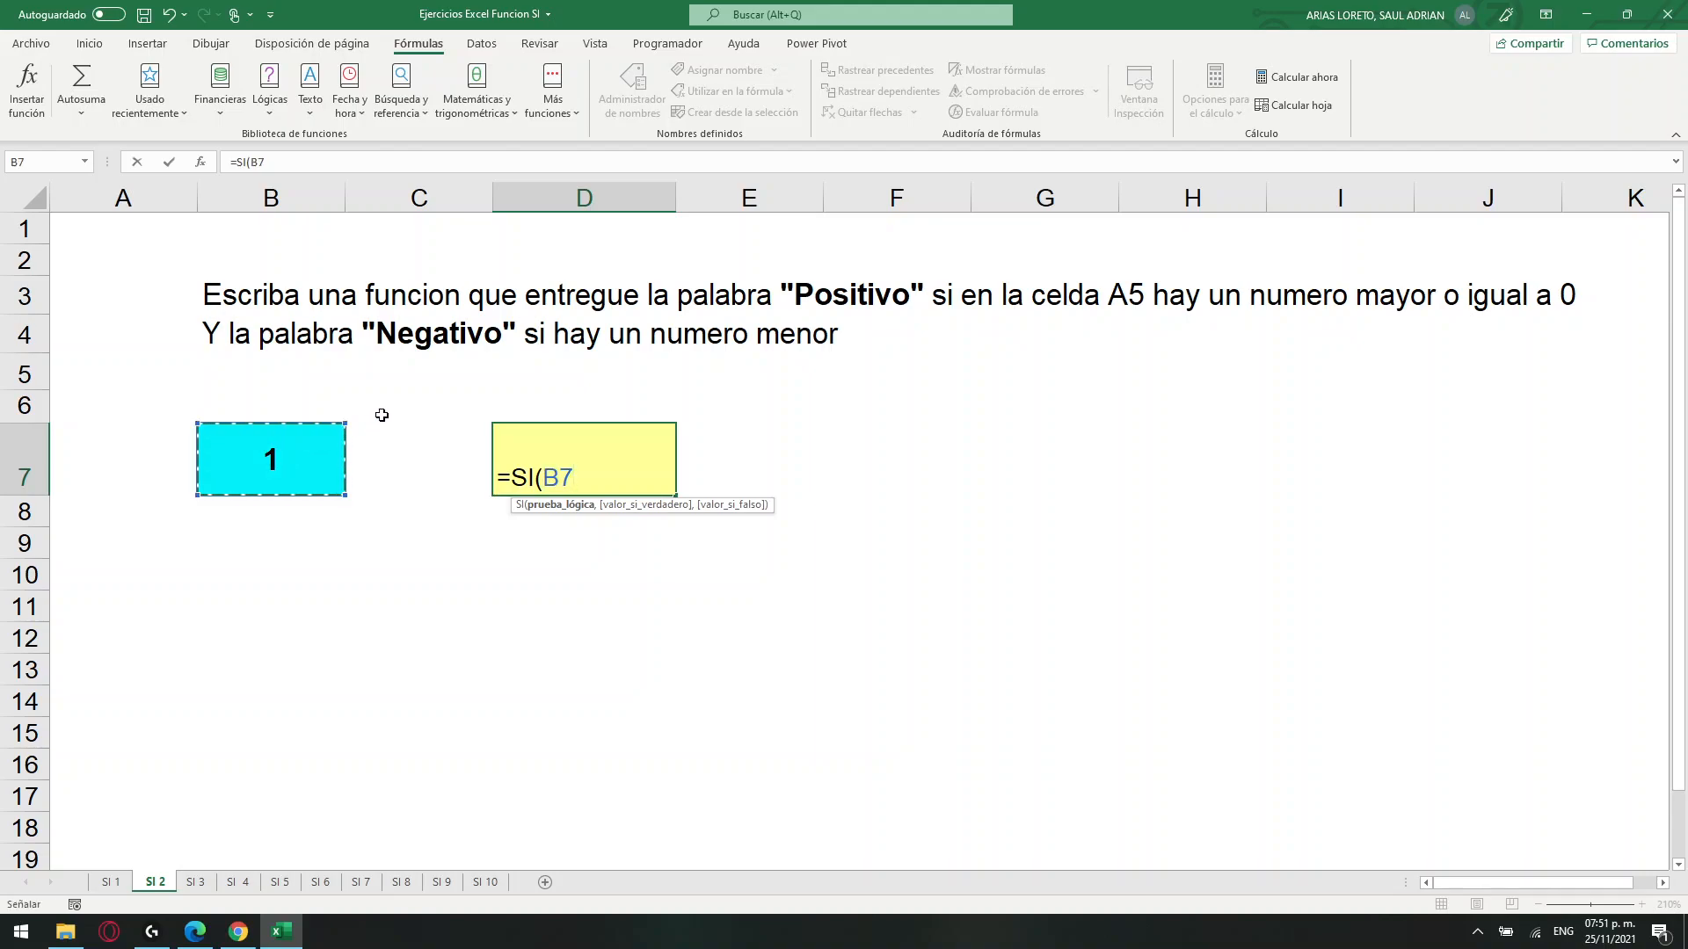
text(>)
text(0)
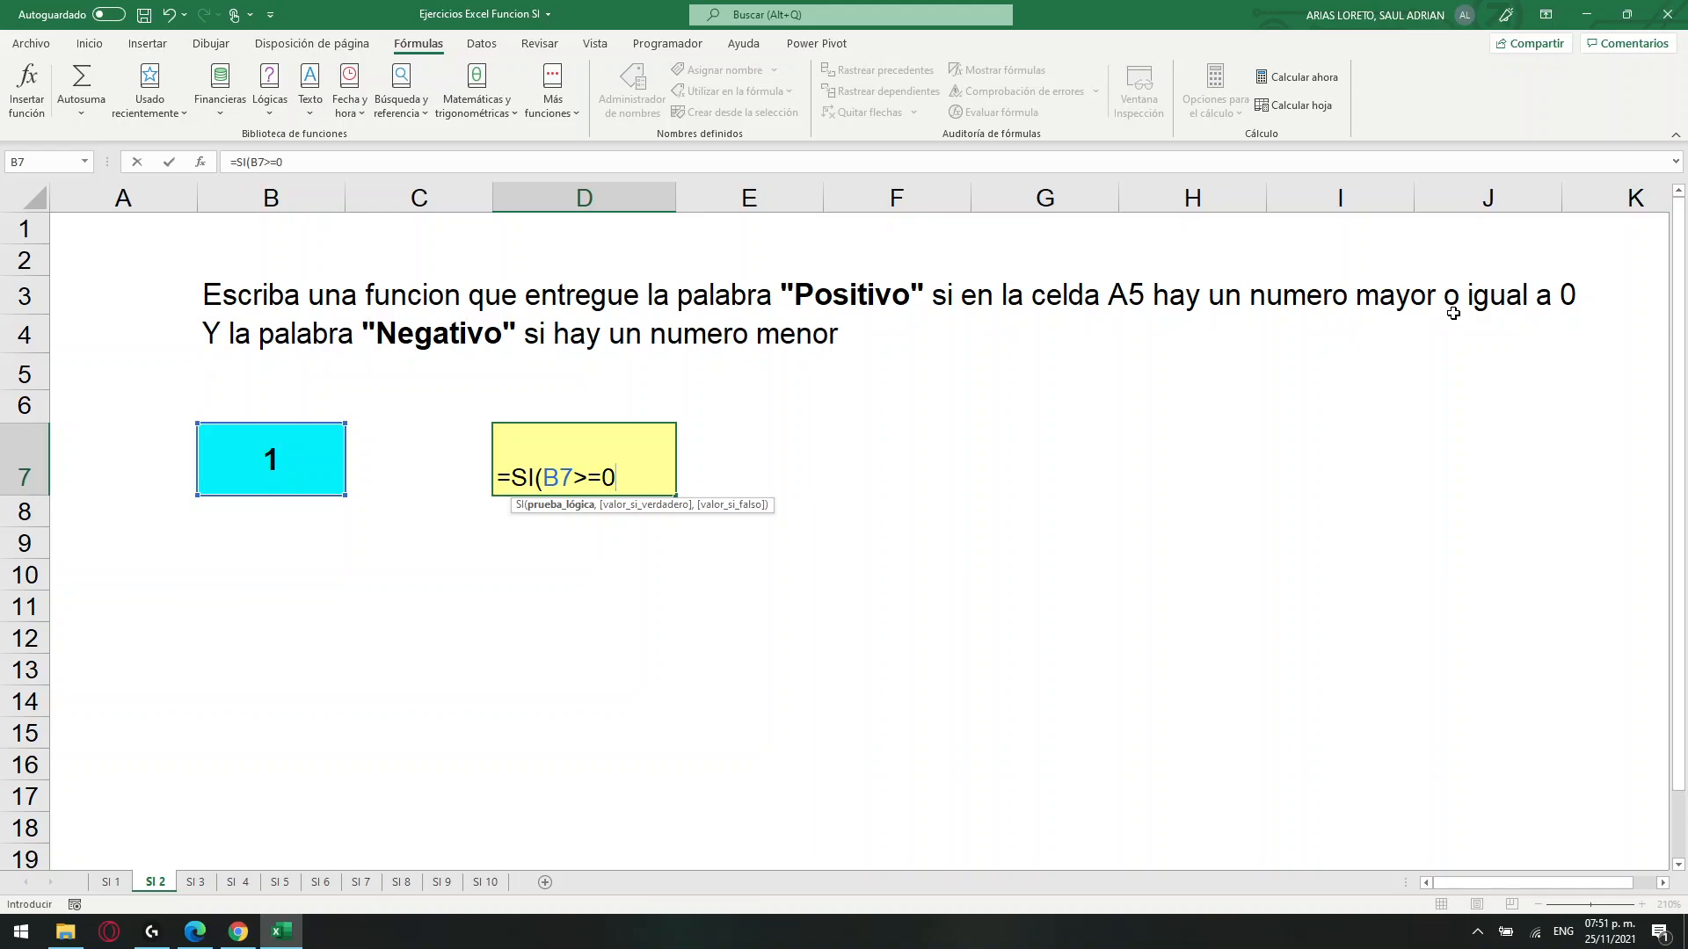
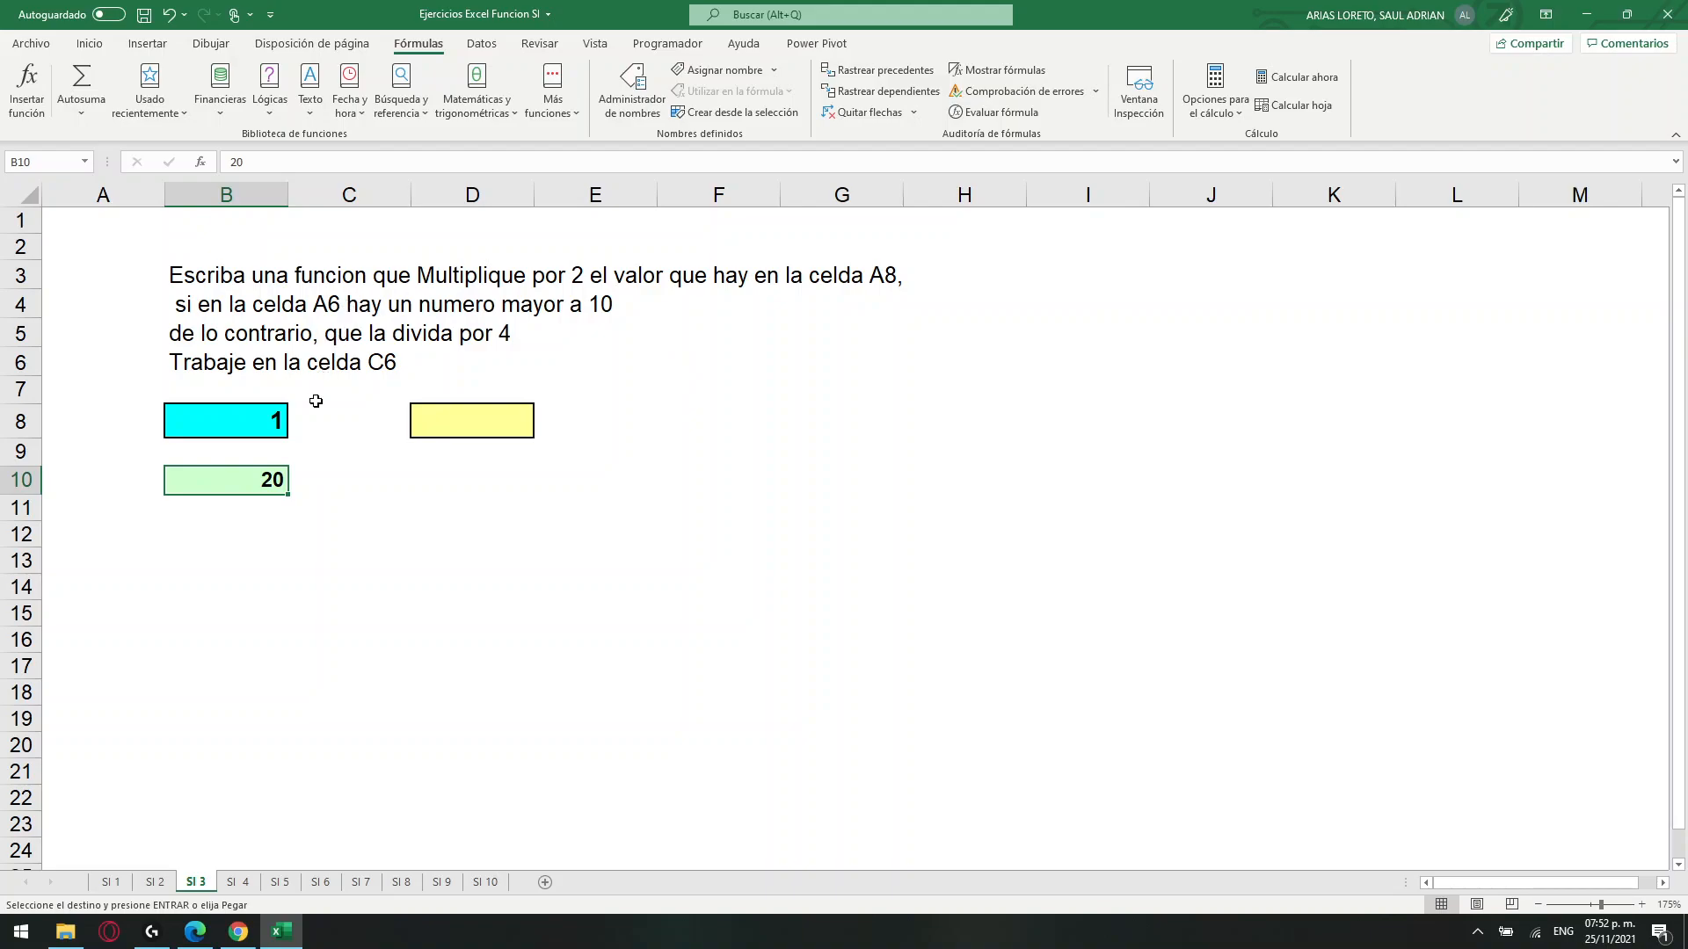
Correct the exercise statement in B3 on sheet SI 3 so it refers to cell B10.
drag(282, 427, 254, 479)
click(255, 479)
double_click(884, 281)
click(193, 277)
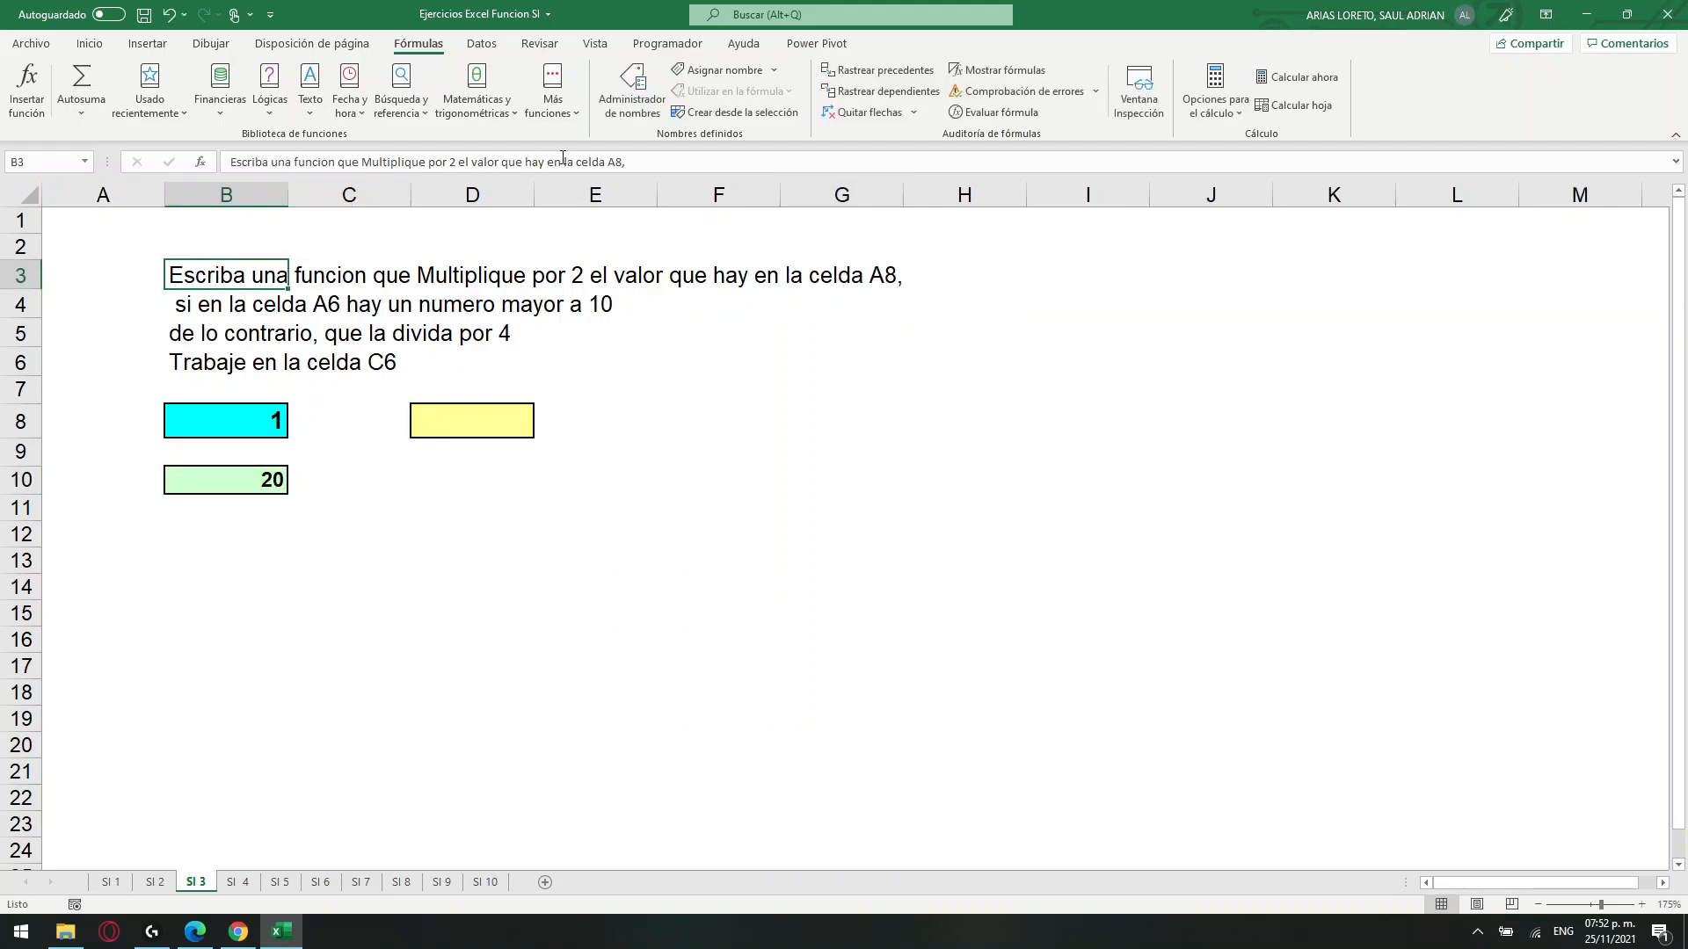
click(620, 161)
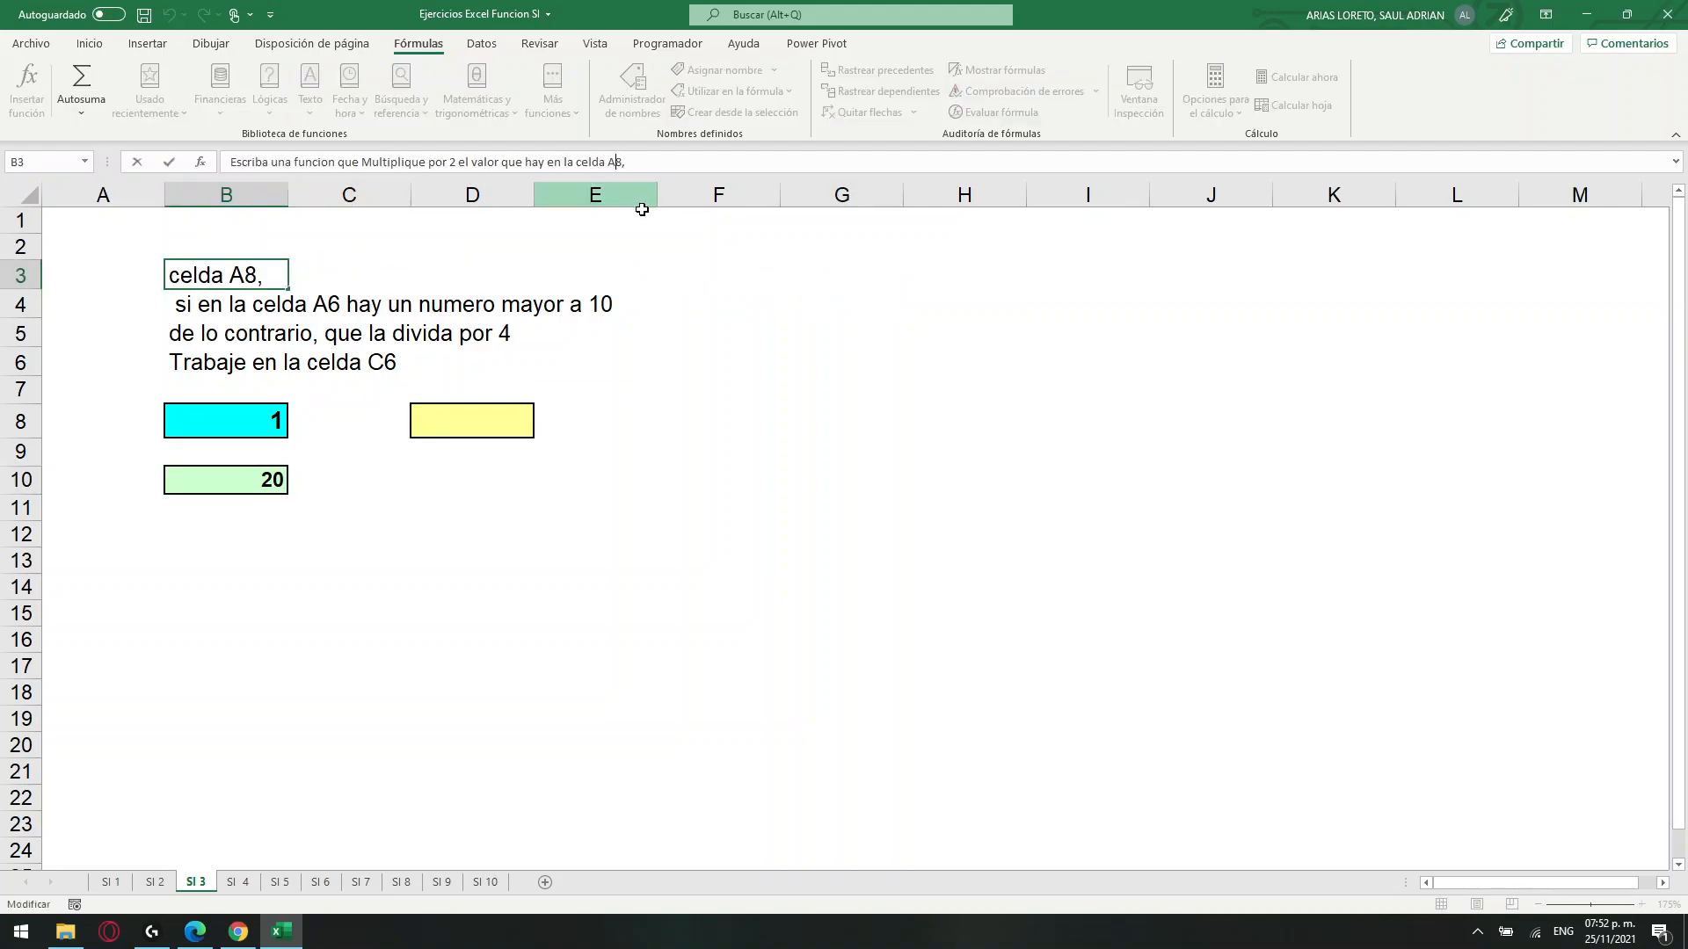
key(BackSpace)
key(BackSpace)
text(B10)
key(Return)
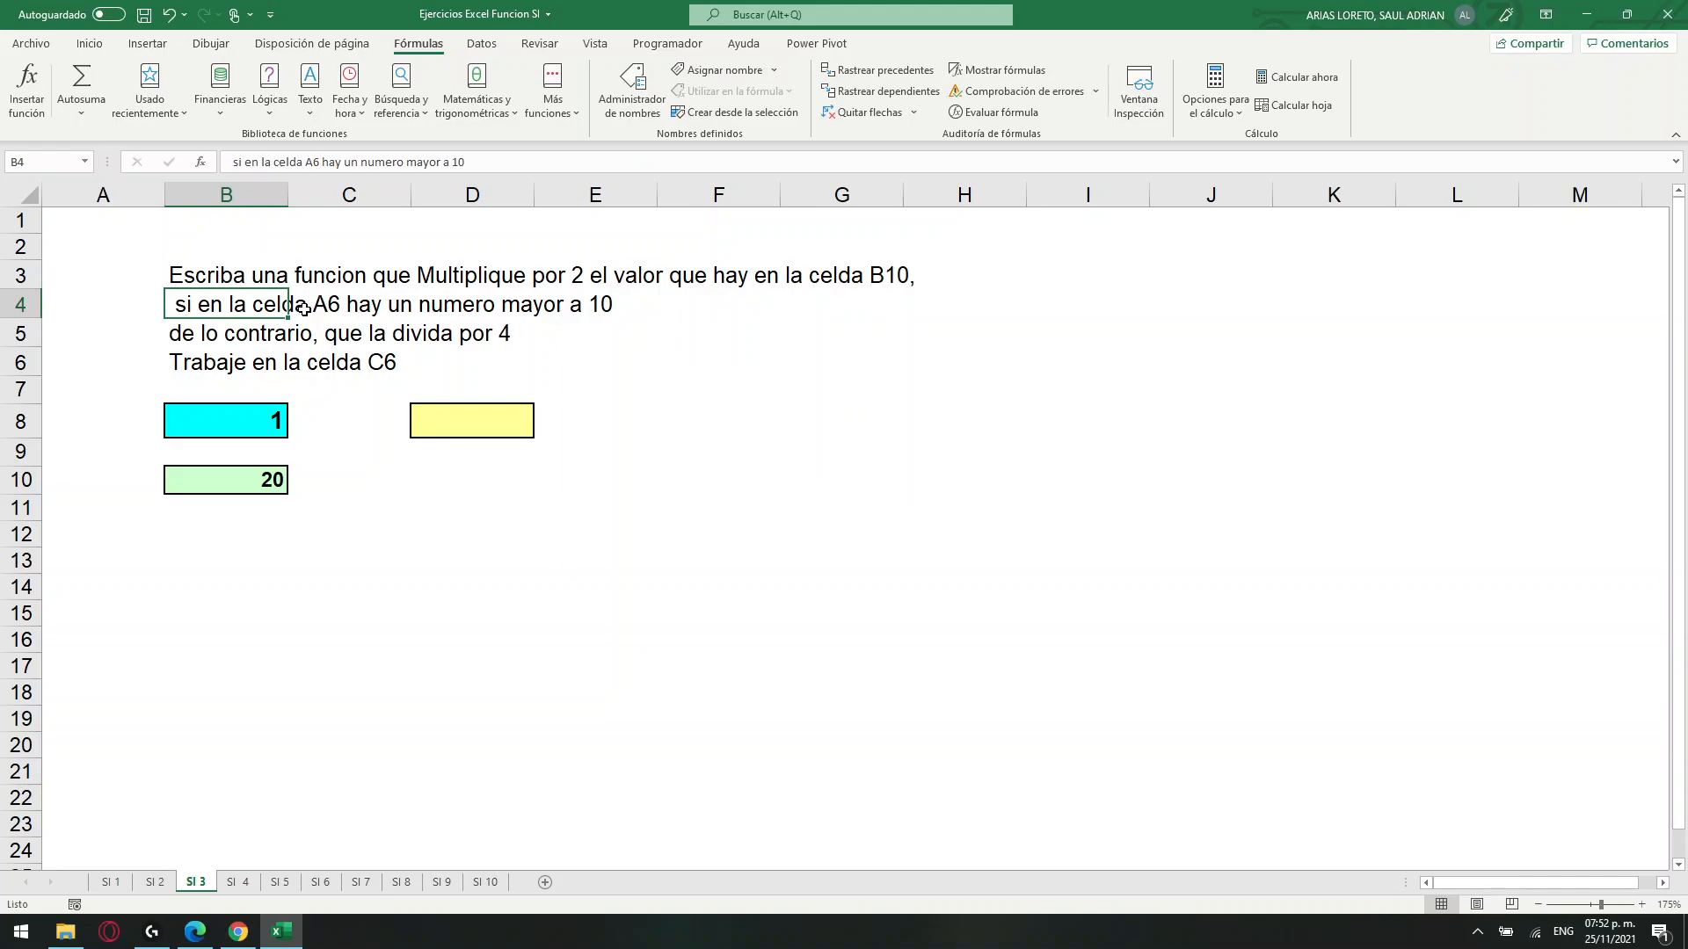
Correct the condition text in B4 so it refers to cell B8.
click(335, 304)
click(593, 307)
click(302, 312)
click(290, 305)
click(464, 163)
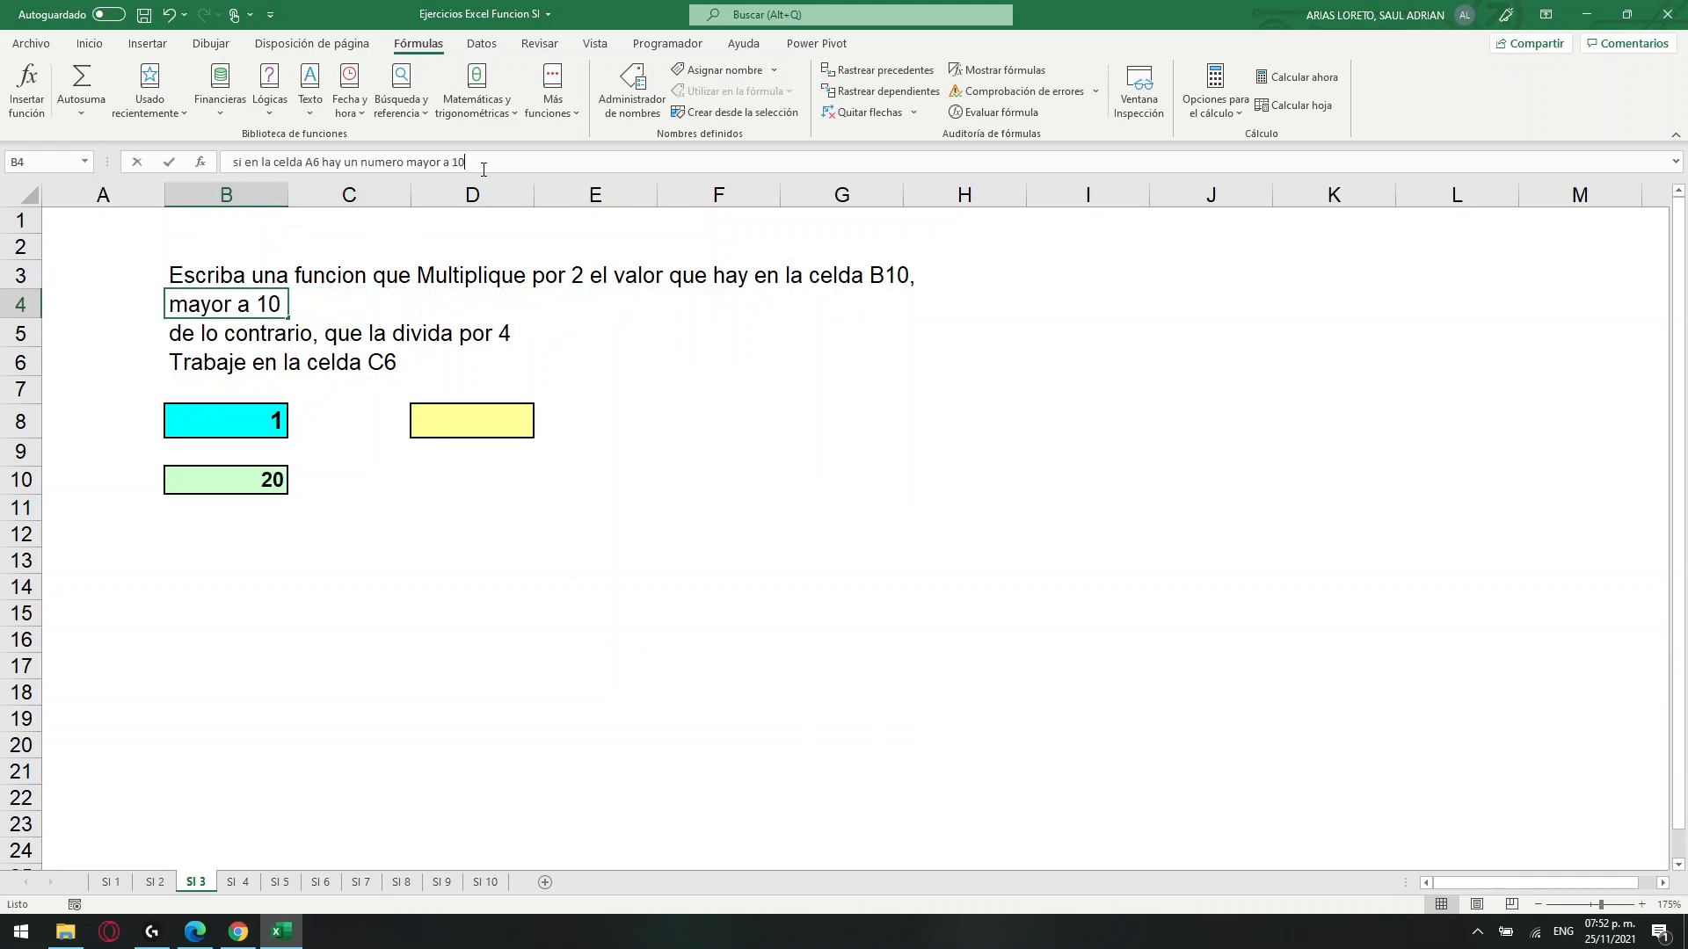
click(319, 162)
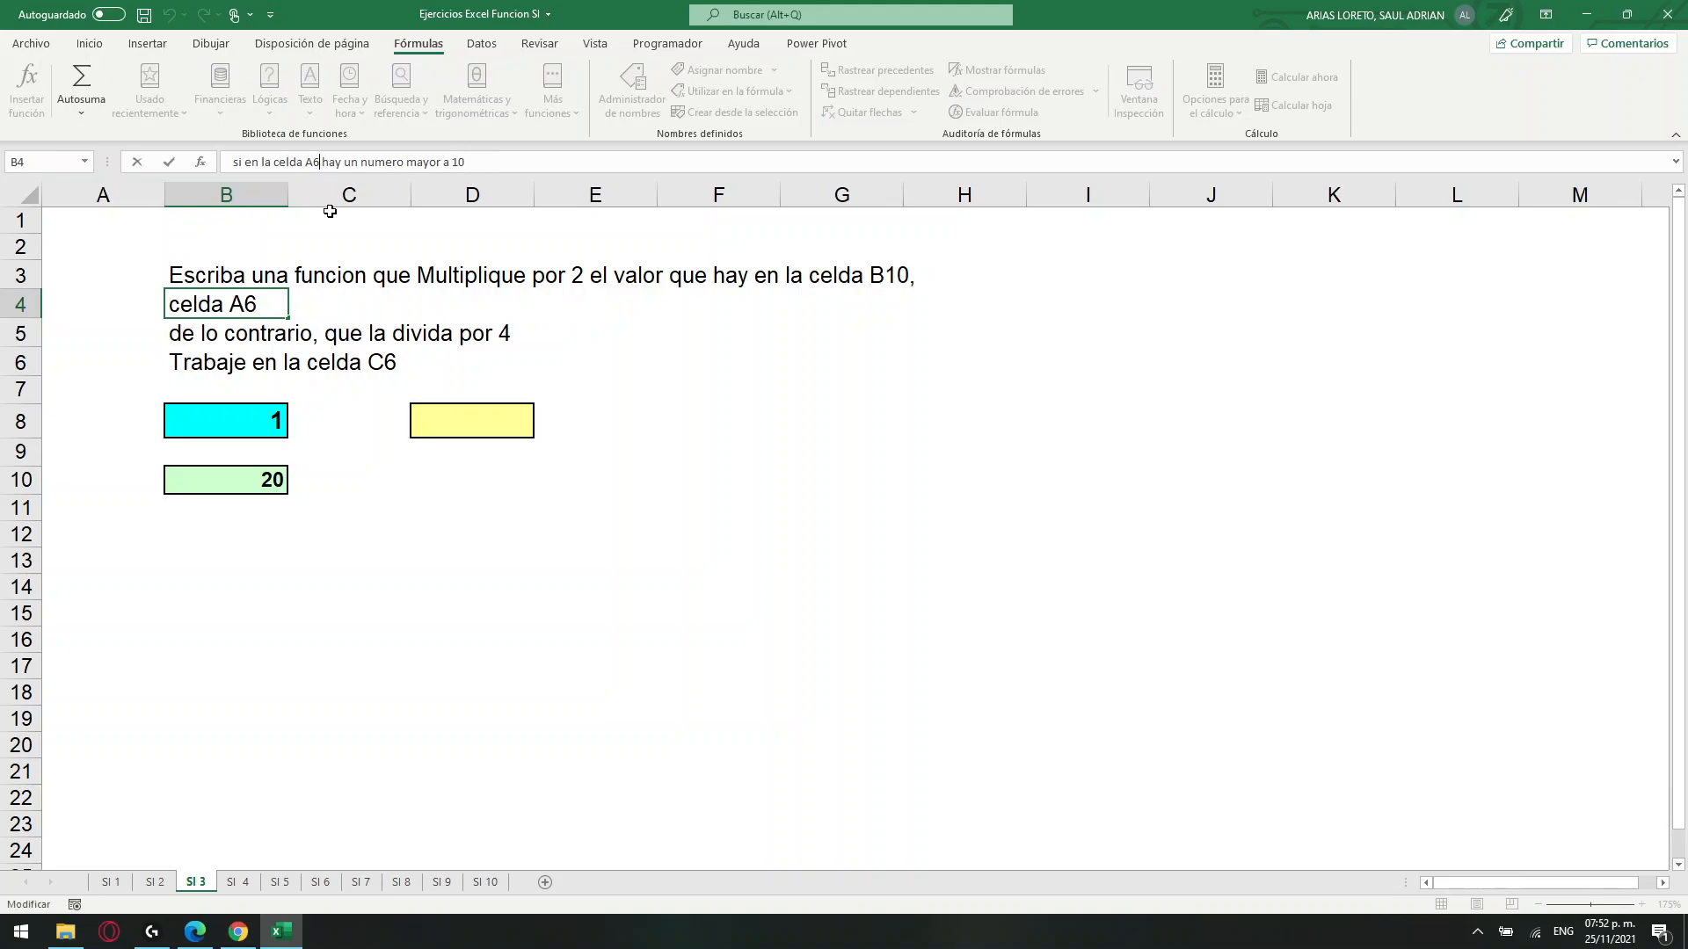
key(BackSpace)
key(BackSpace)
text(b8)
key(BackSpace)
key(BackSpace)
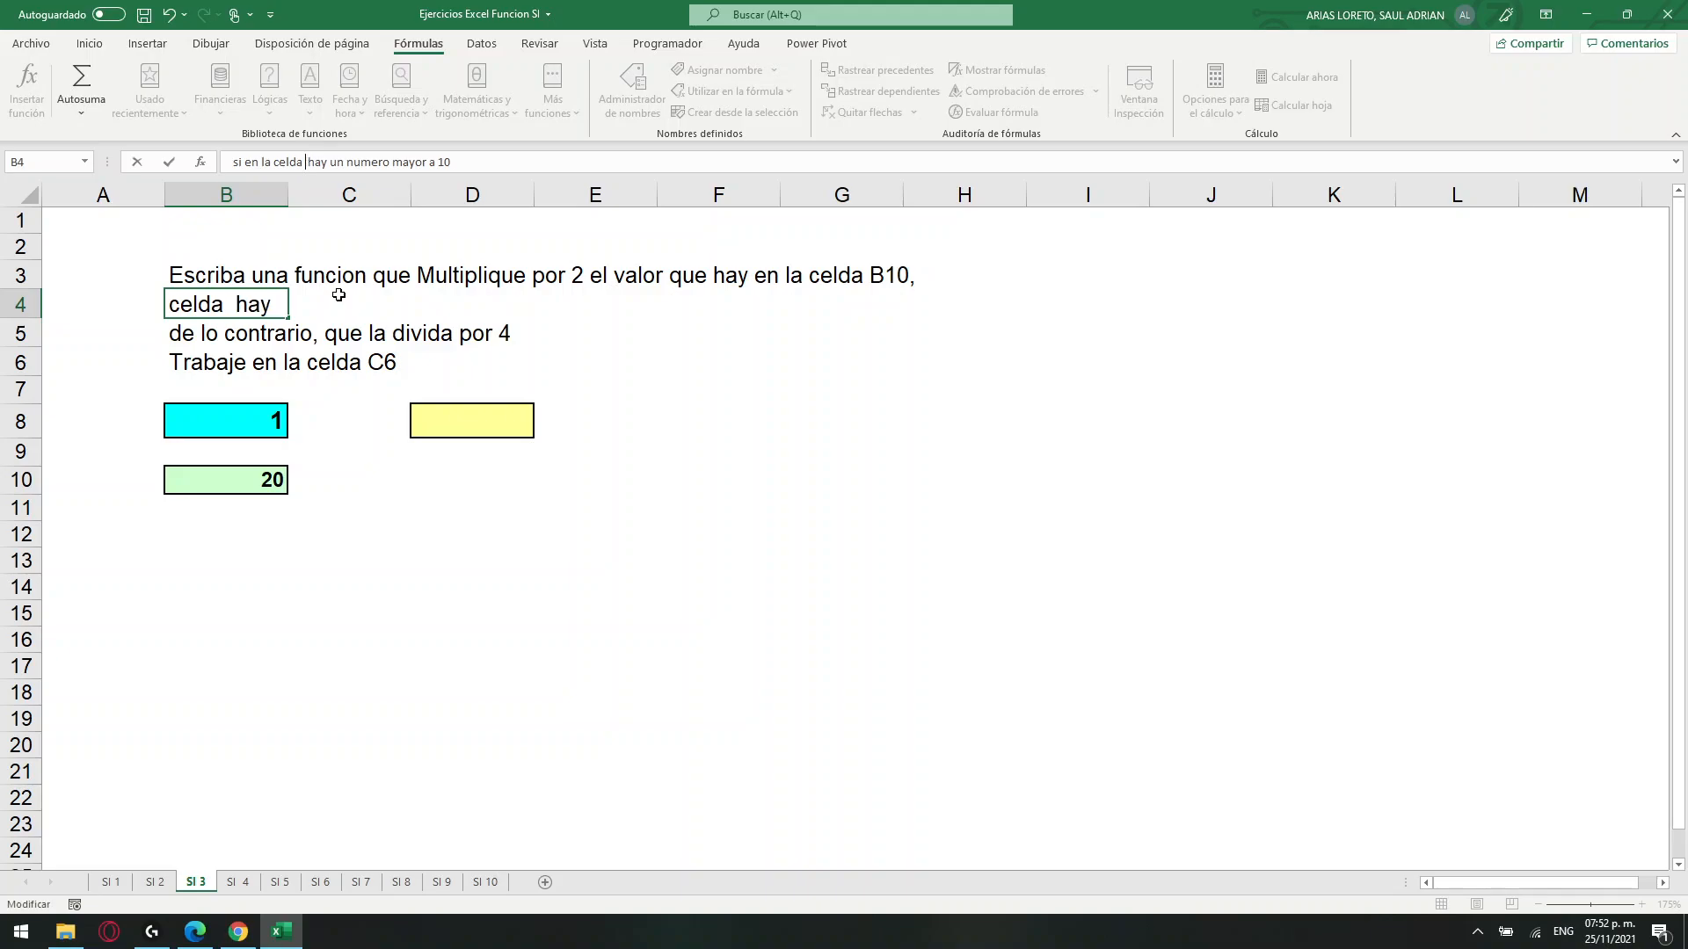
text(B8)
key(Return)
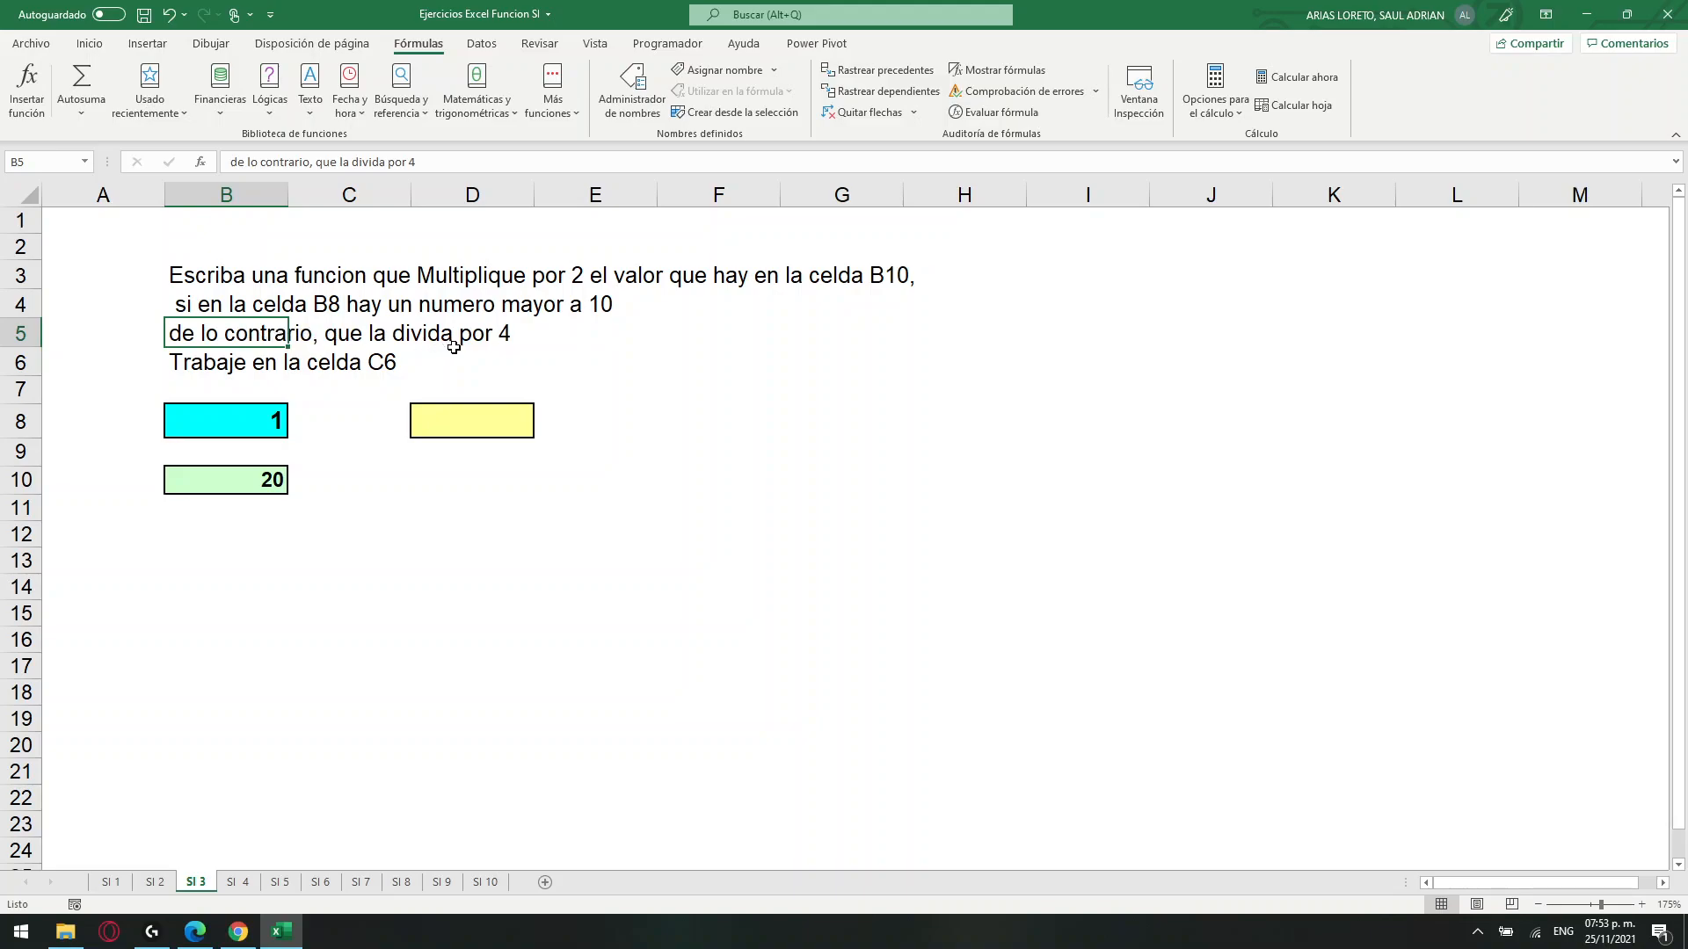
Clear the instruction "Trabaje en la celda C6" from cell B6.
click(445, 425)
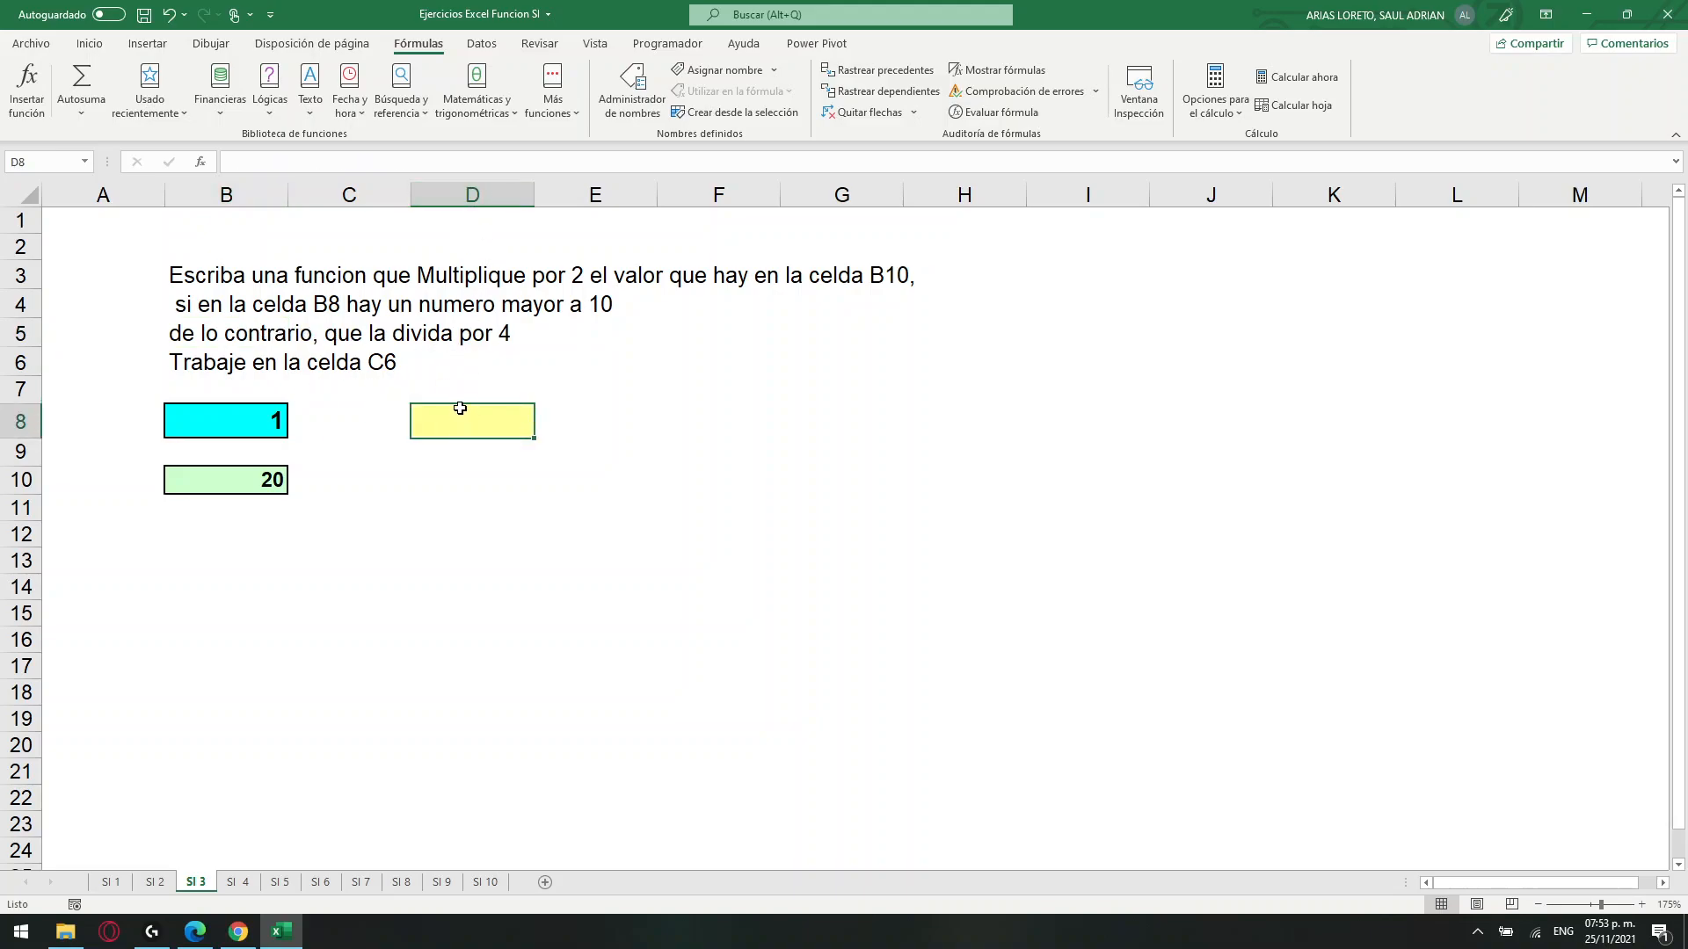
click(178, 360)
key(Delete)
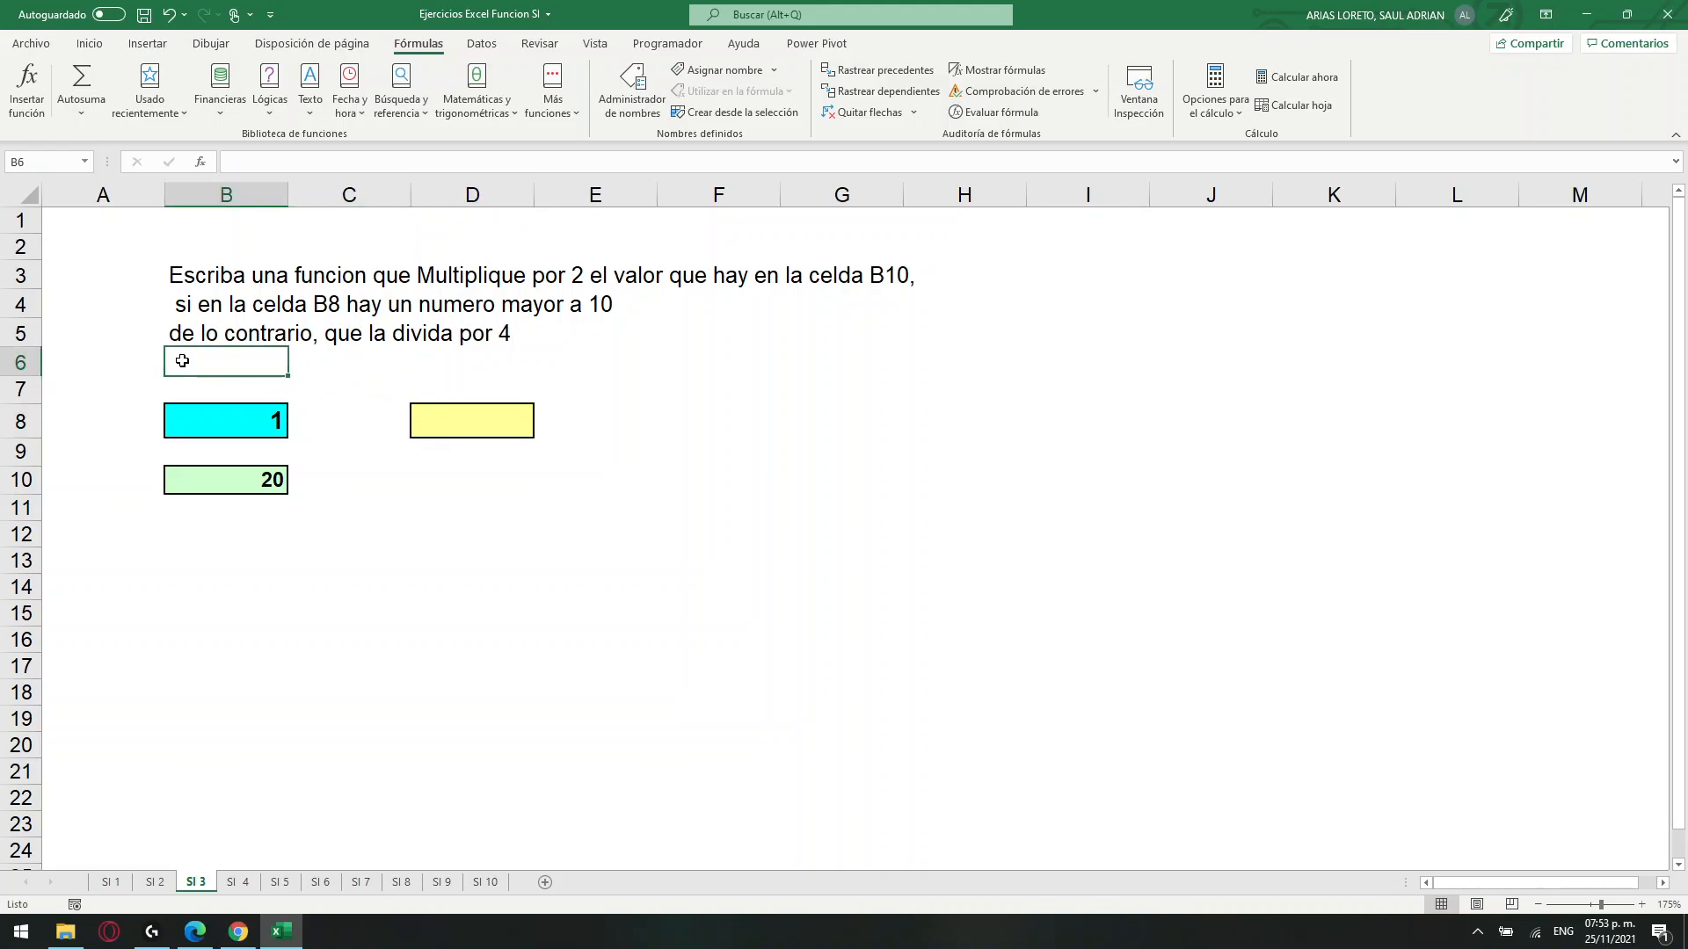
Start an SI formula in the yellow cell D8 with the logical test B8>10.
click(478, 413)
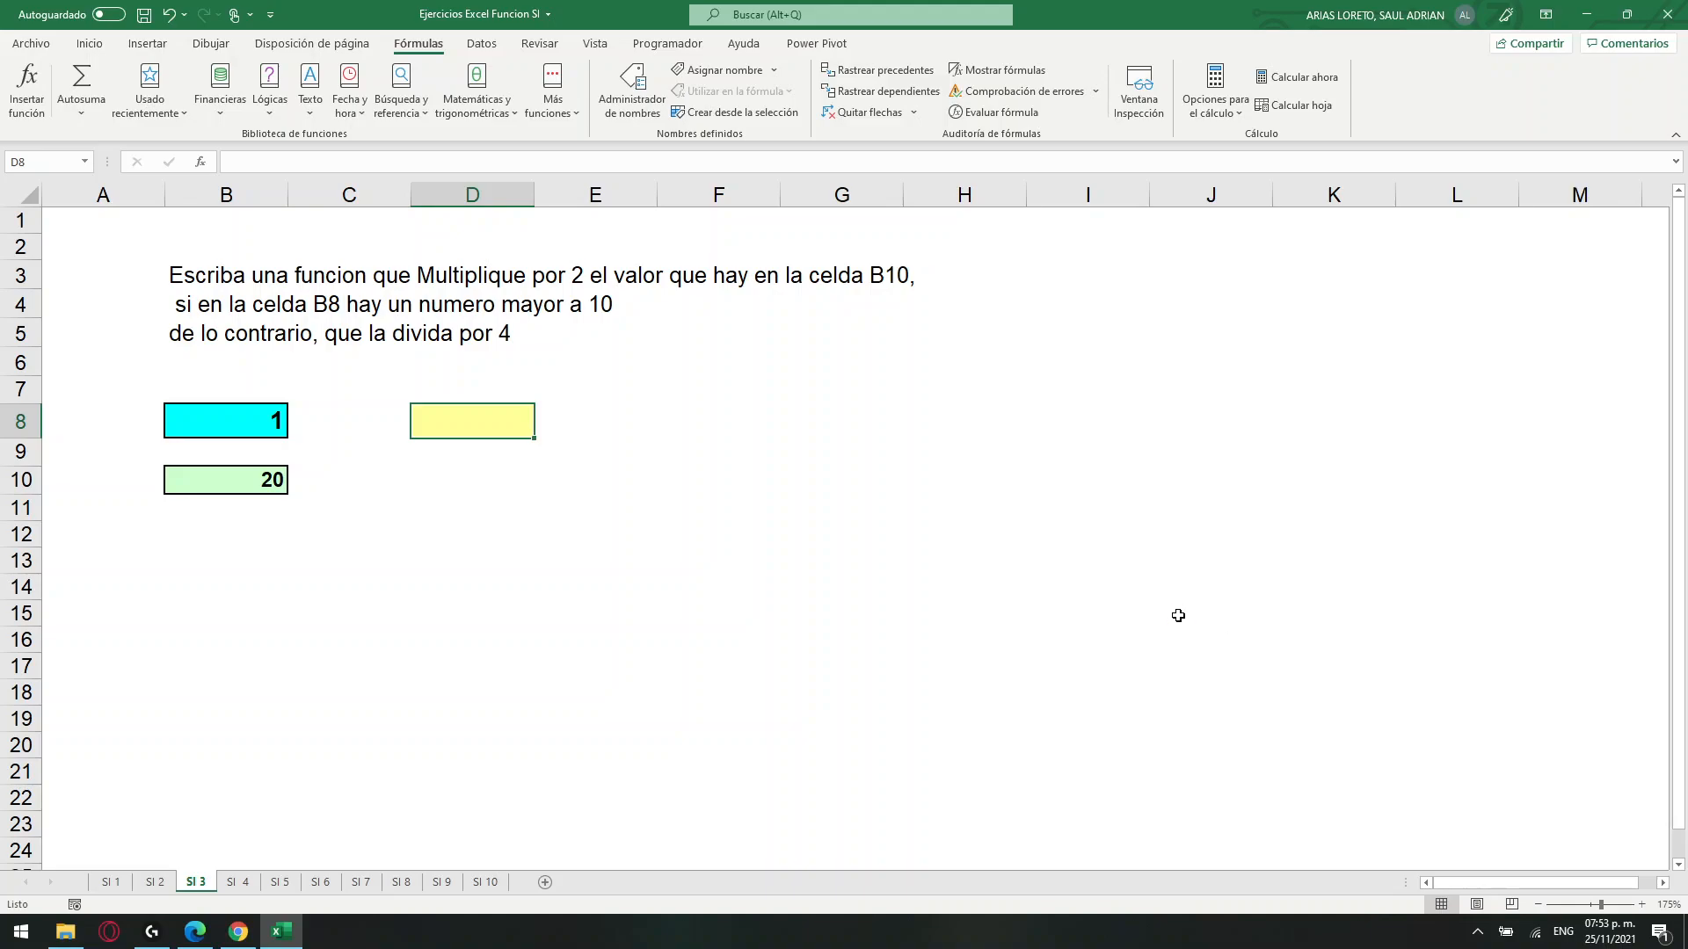
ctrl+scroll(1178, 615, up, 1)
ctrl+scroll(1178, 615, up, 1)
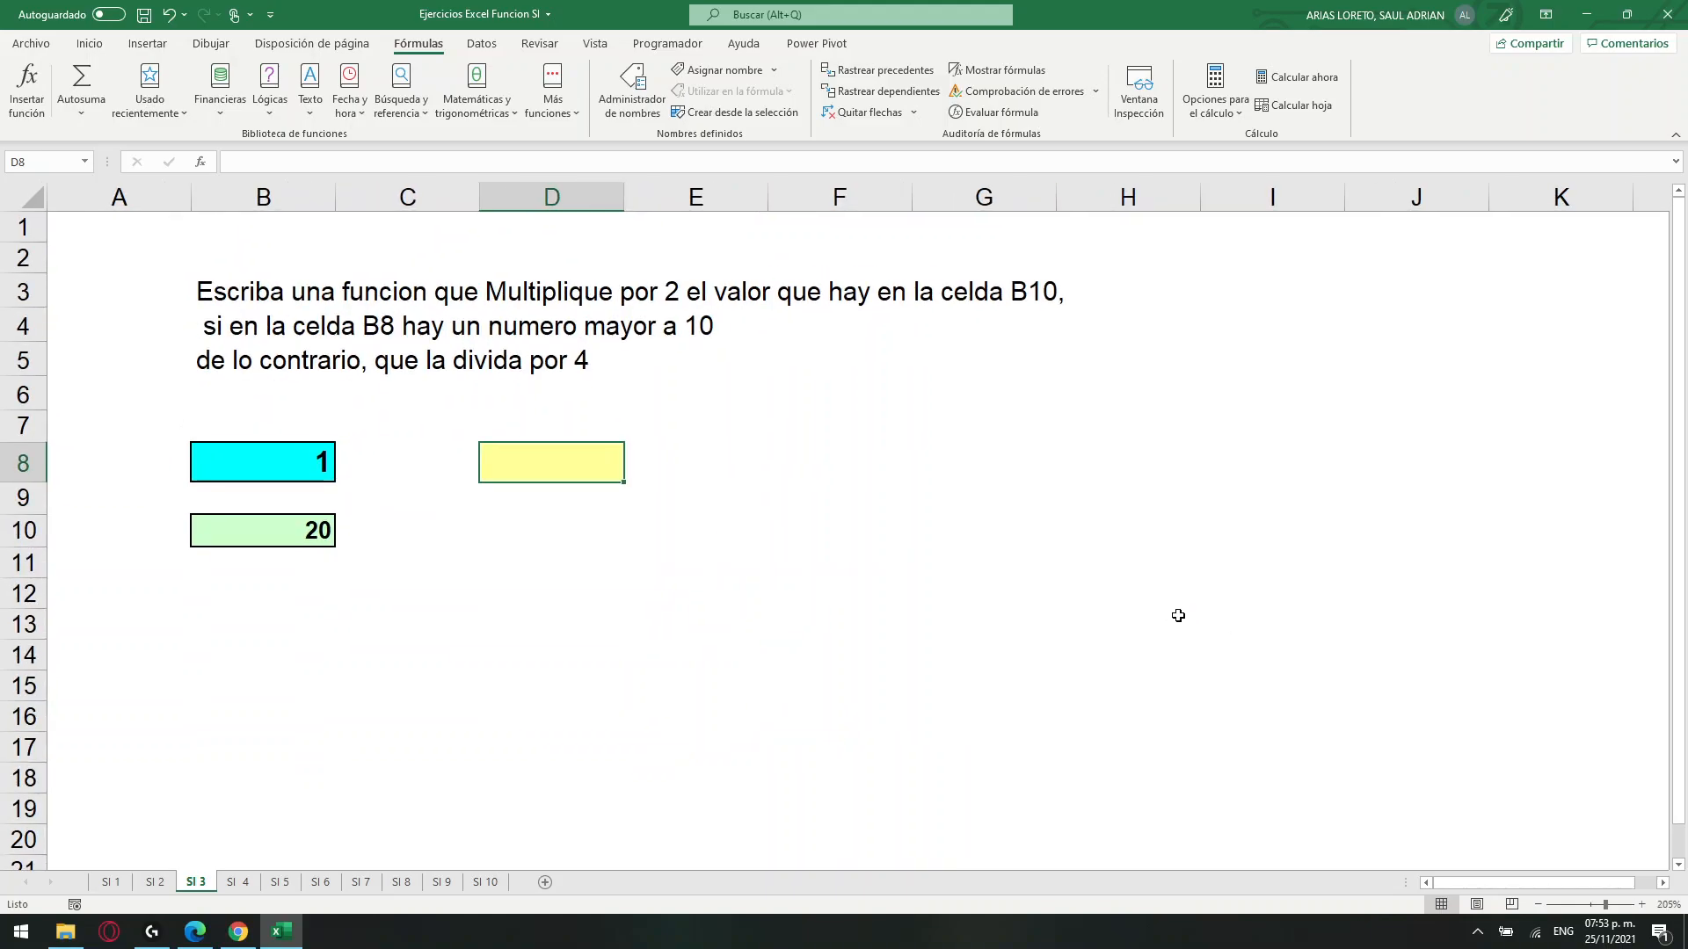
text(=SI()
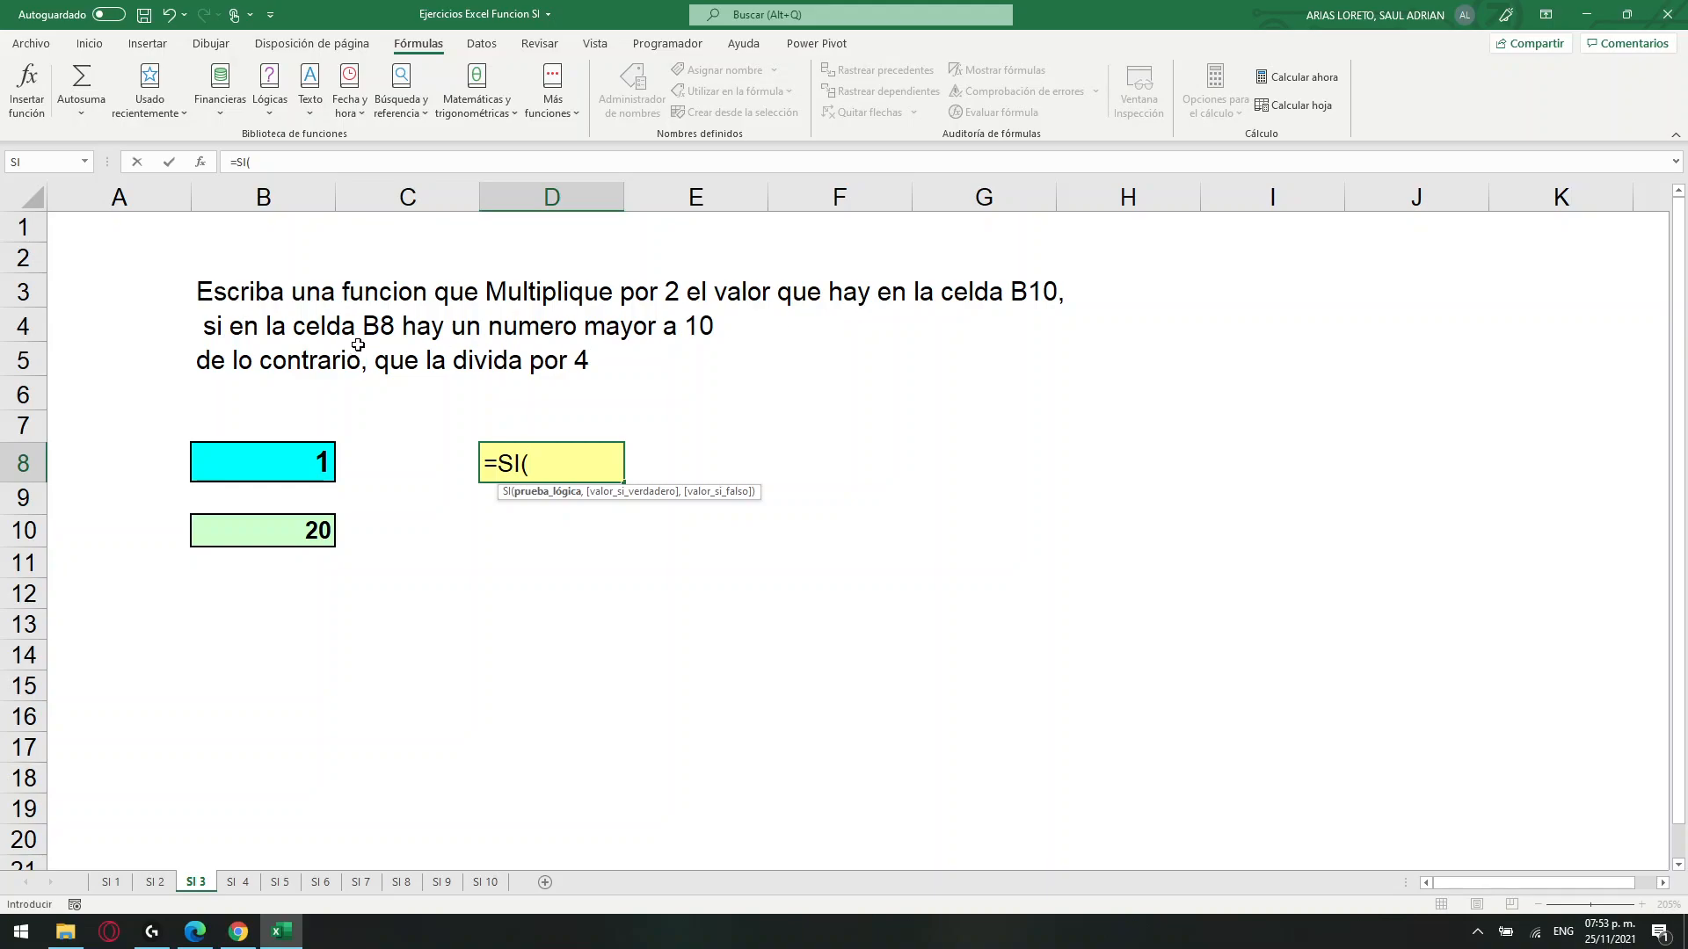
click(222, 472)
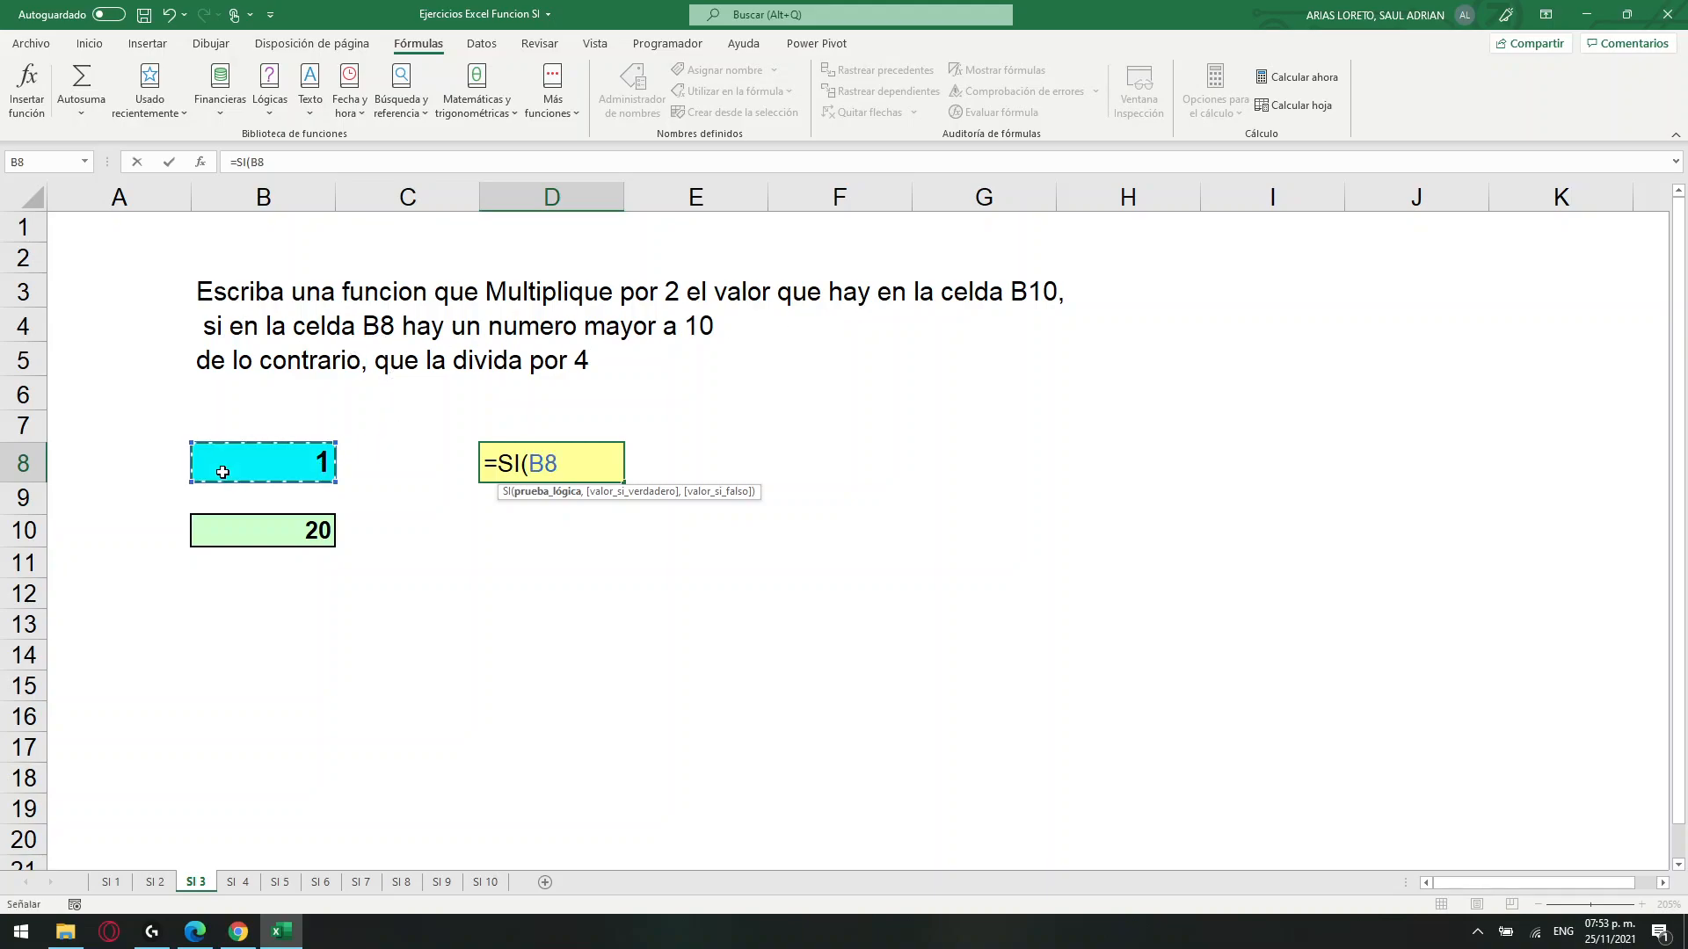
text(>10,)
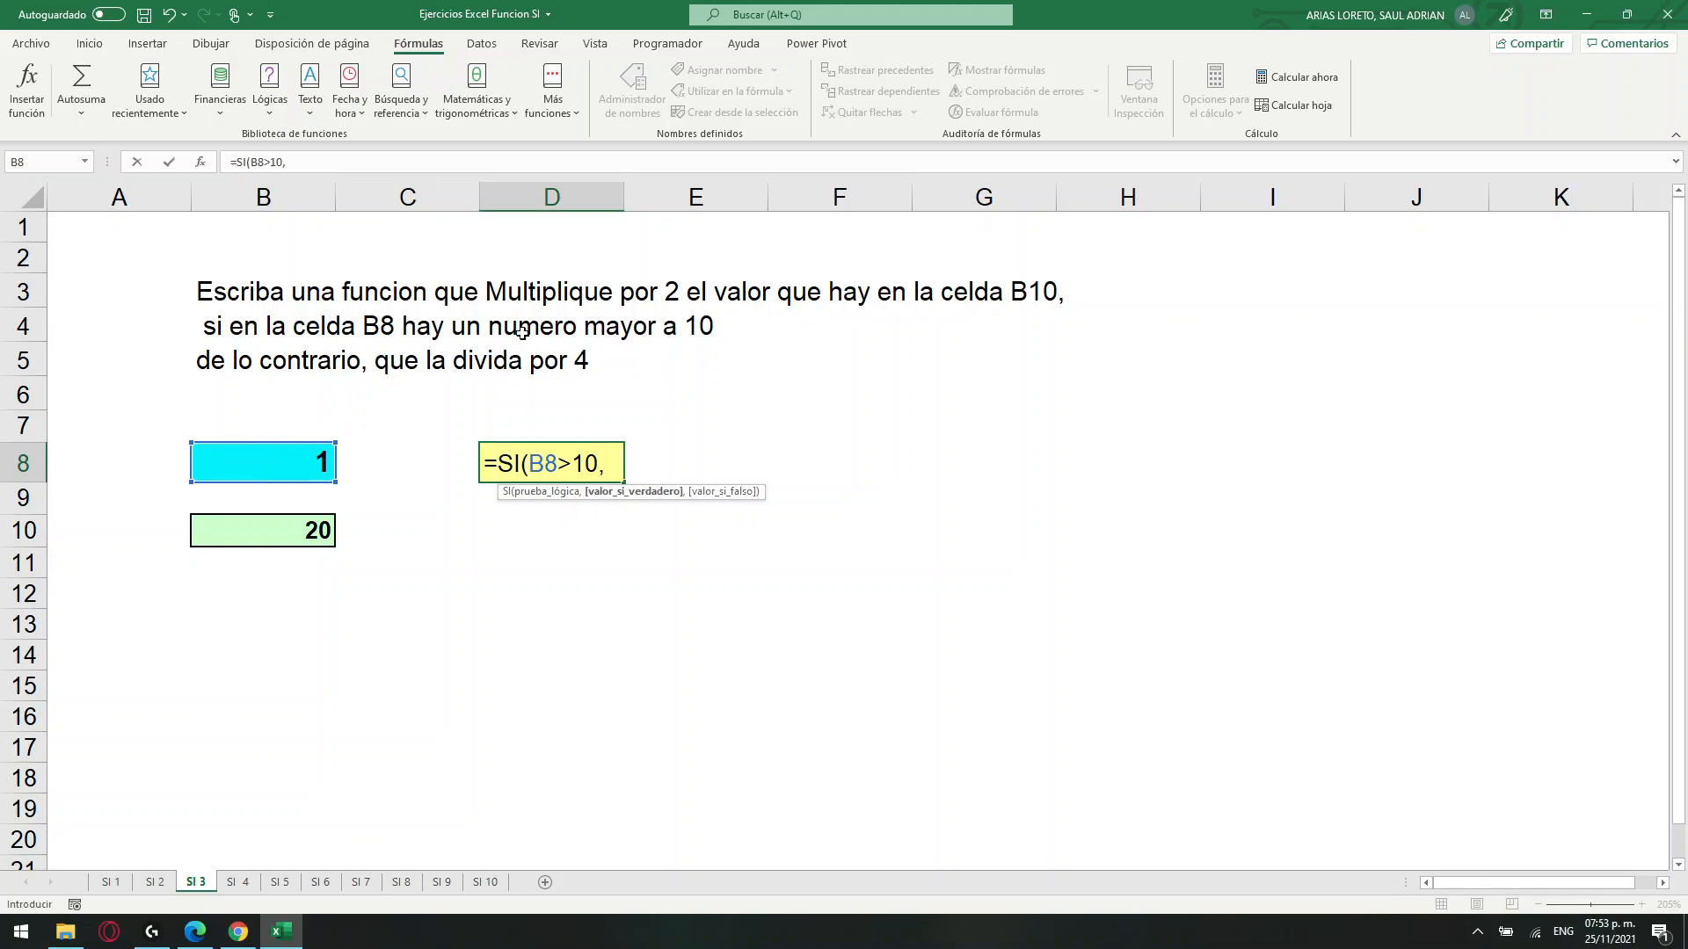
Complete the SI formula in D8 with B10*2 as the true value and B10/4 as the false value.
click(250, 525)
text(*)
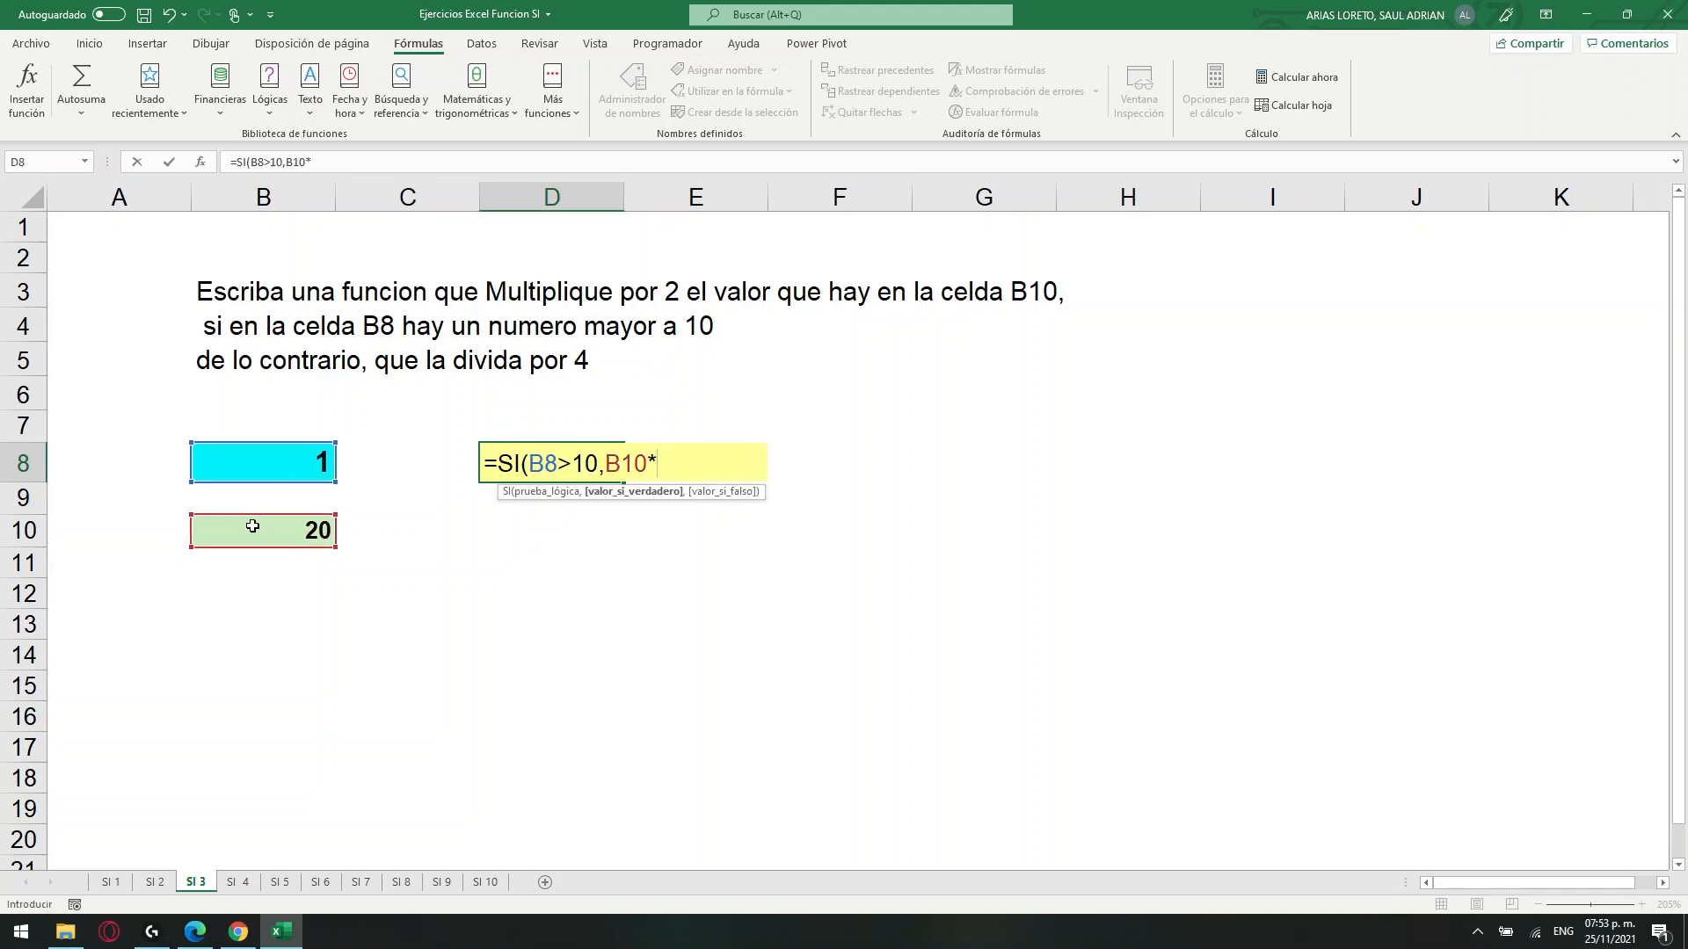
text(2,)
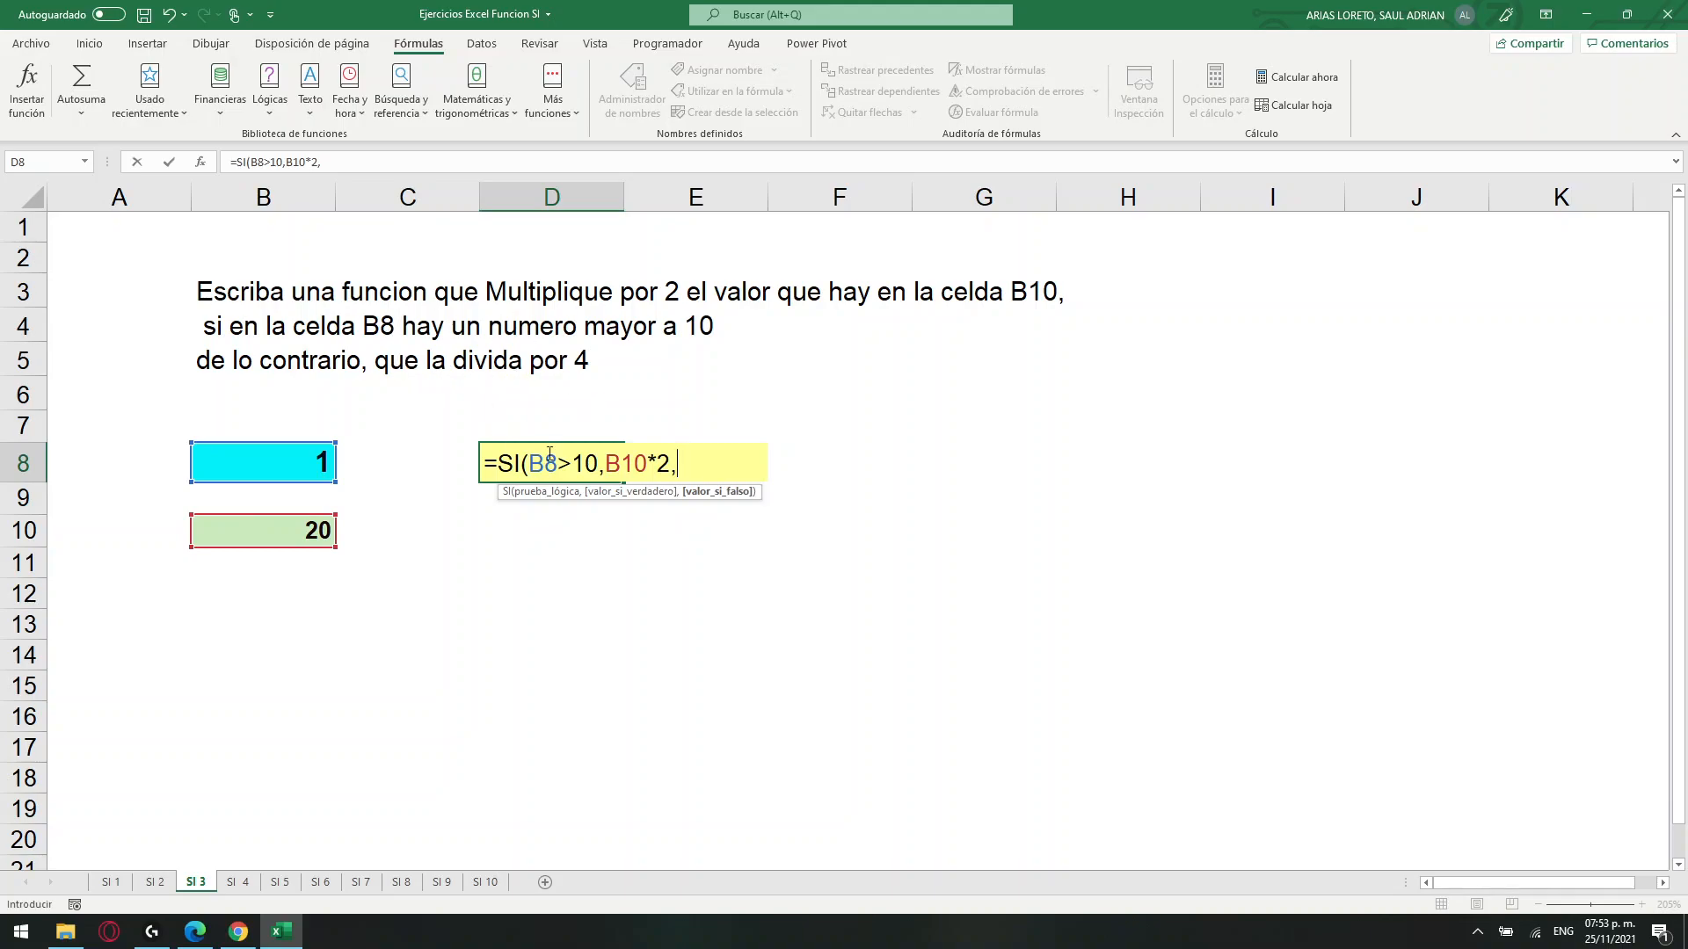
click(262, 535)
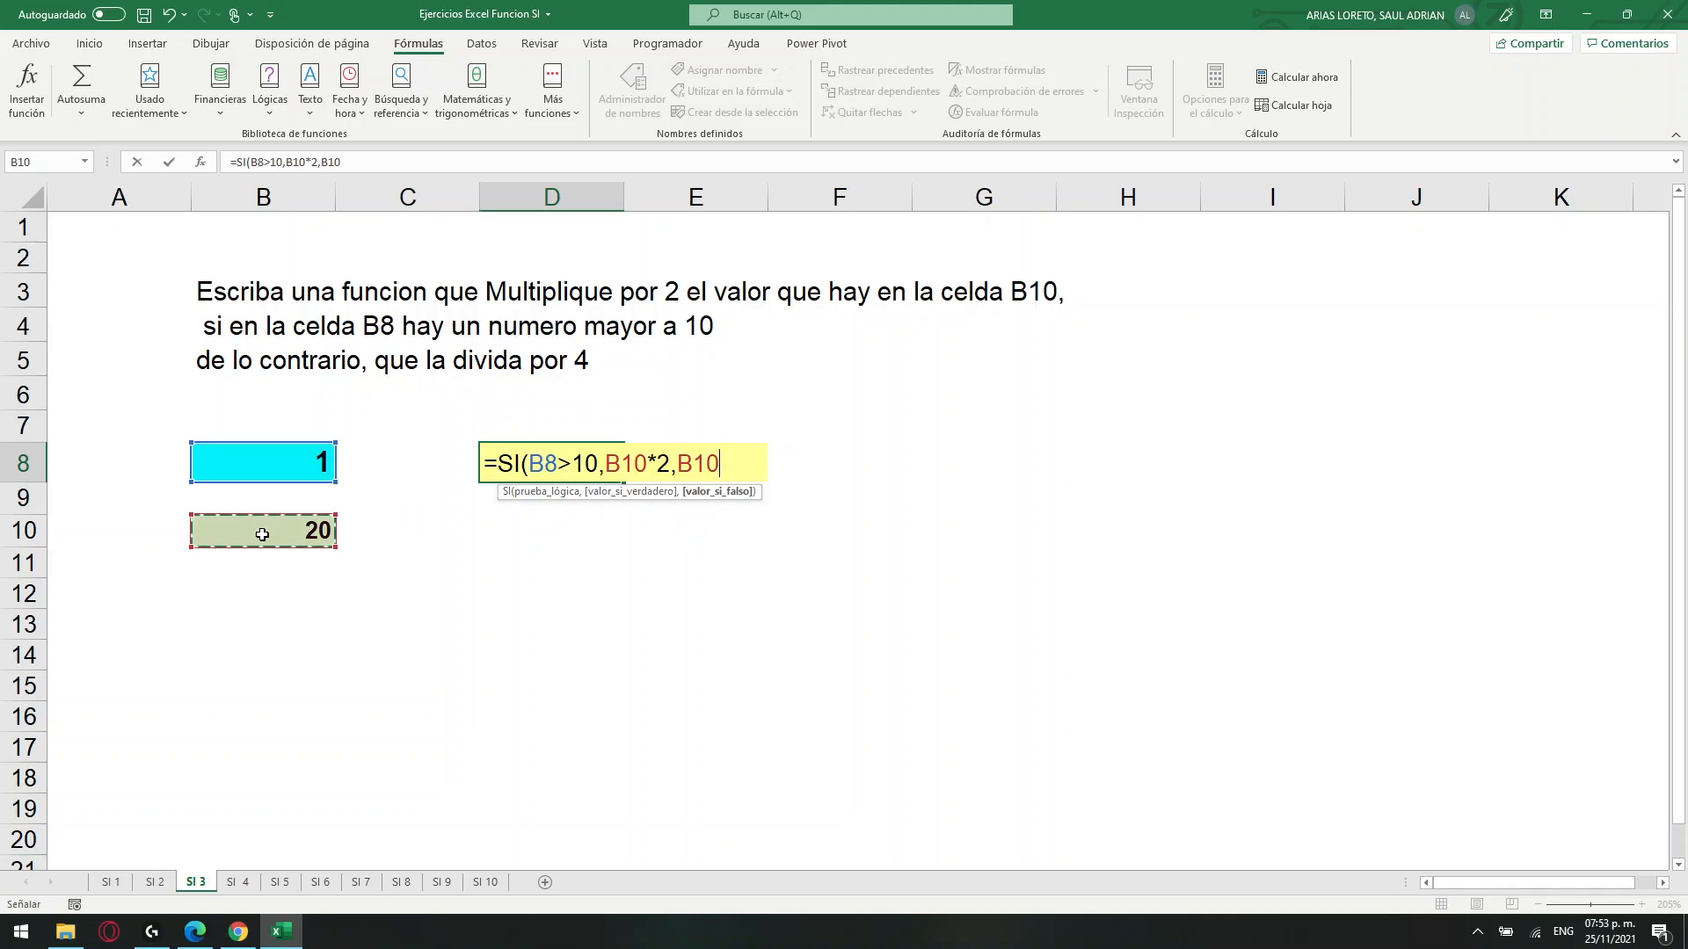
text(/4)
key(Return)
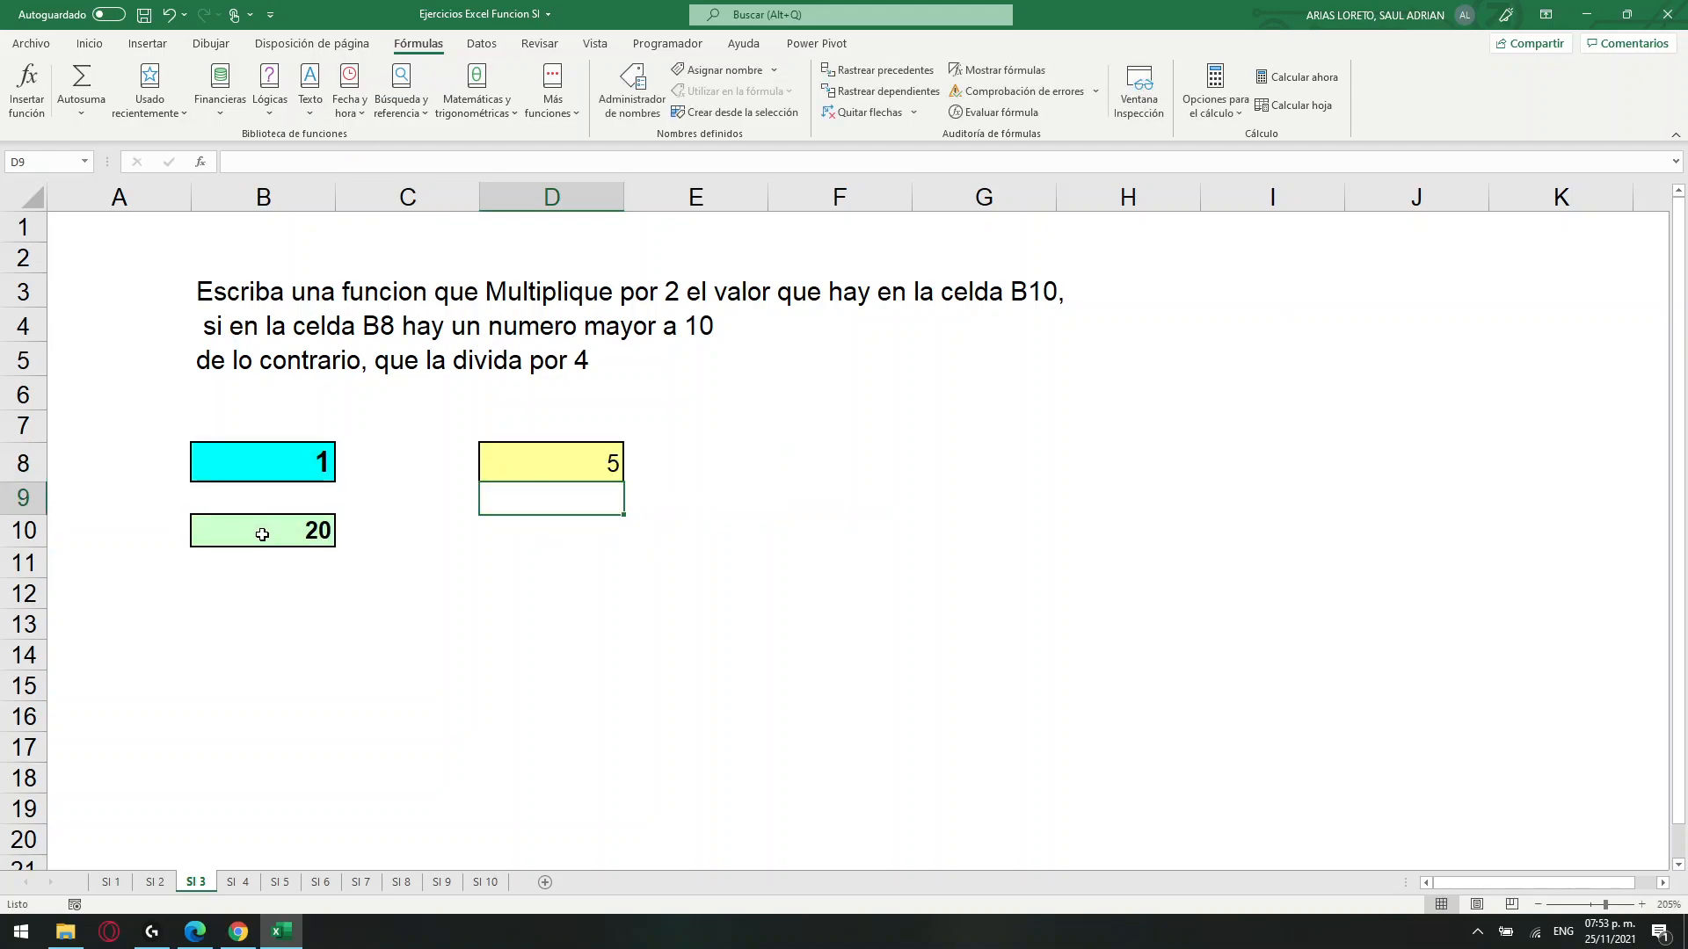
Set B8 to 15 to test the true case of the SI formula in D8.
click(550, 466)
click(254, 457)
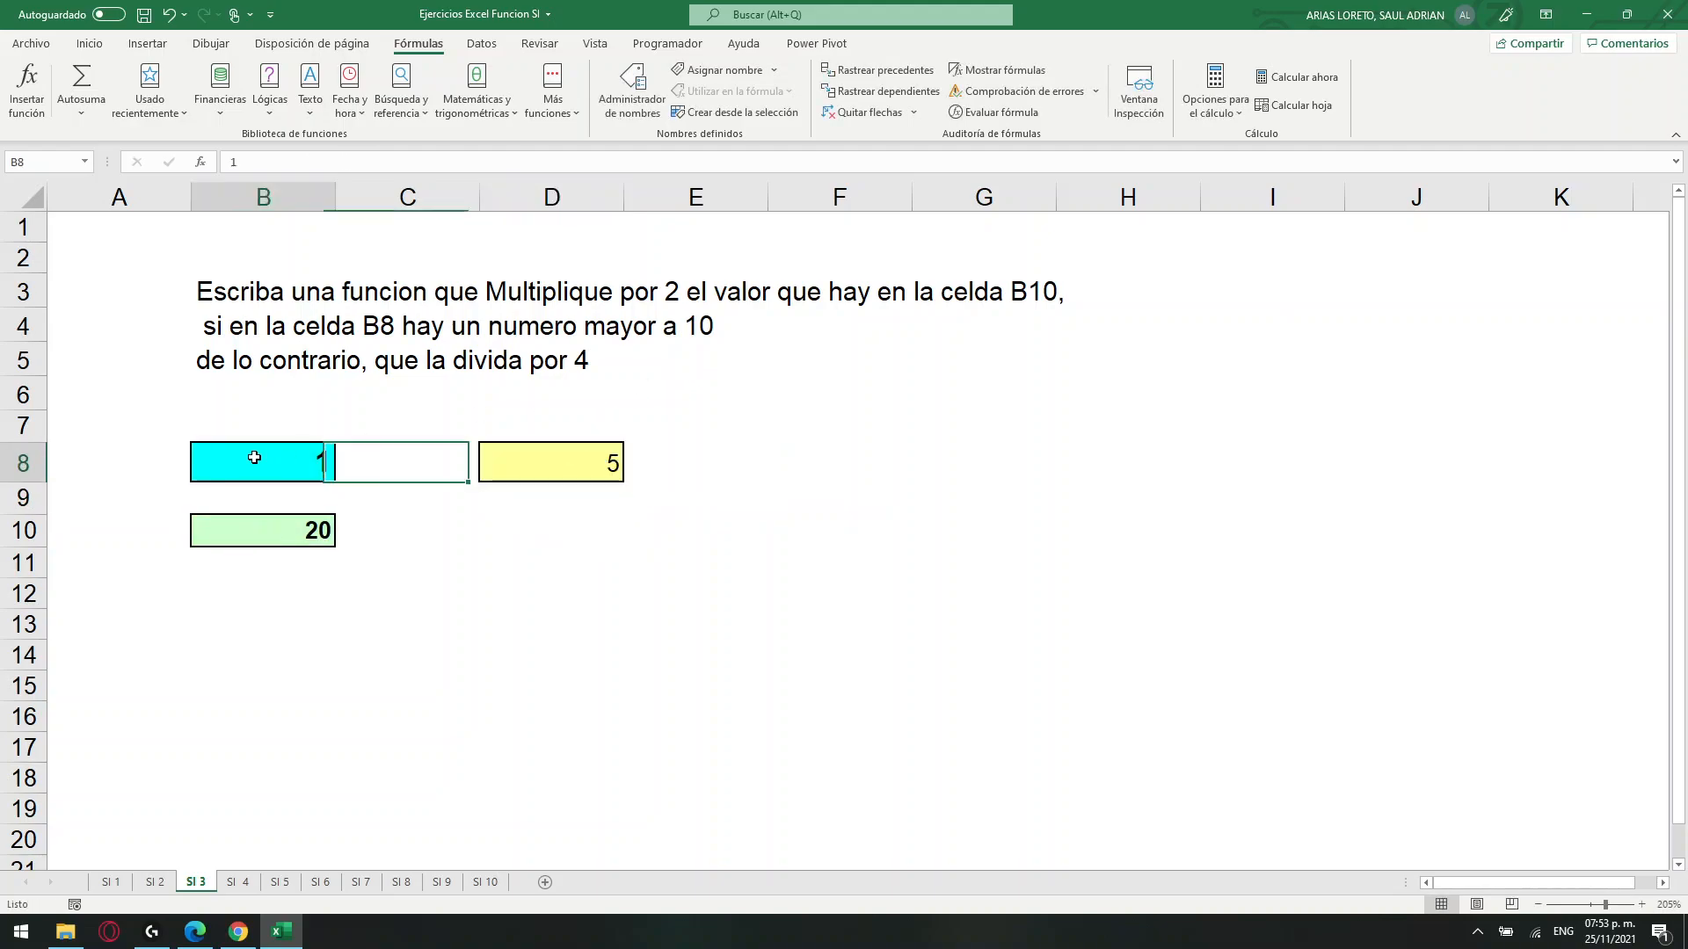
click(279, 531)
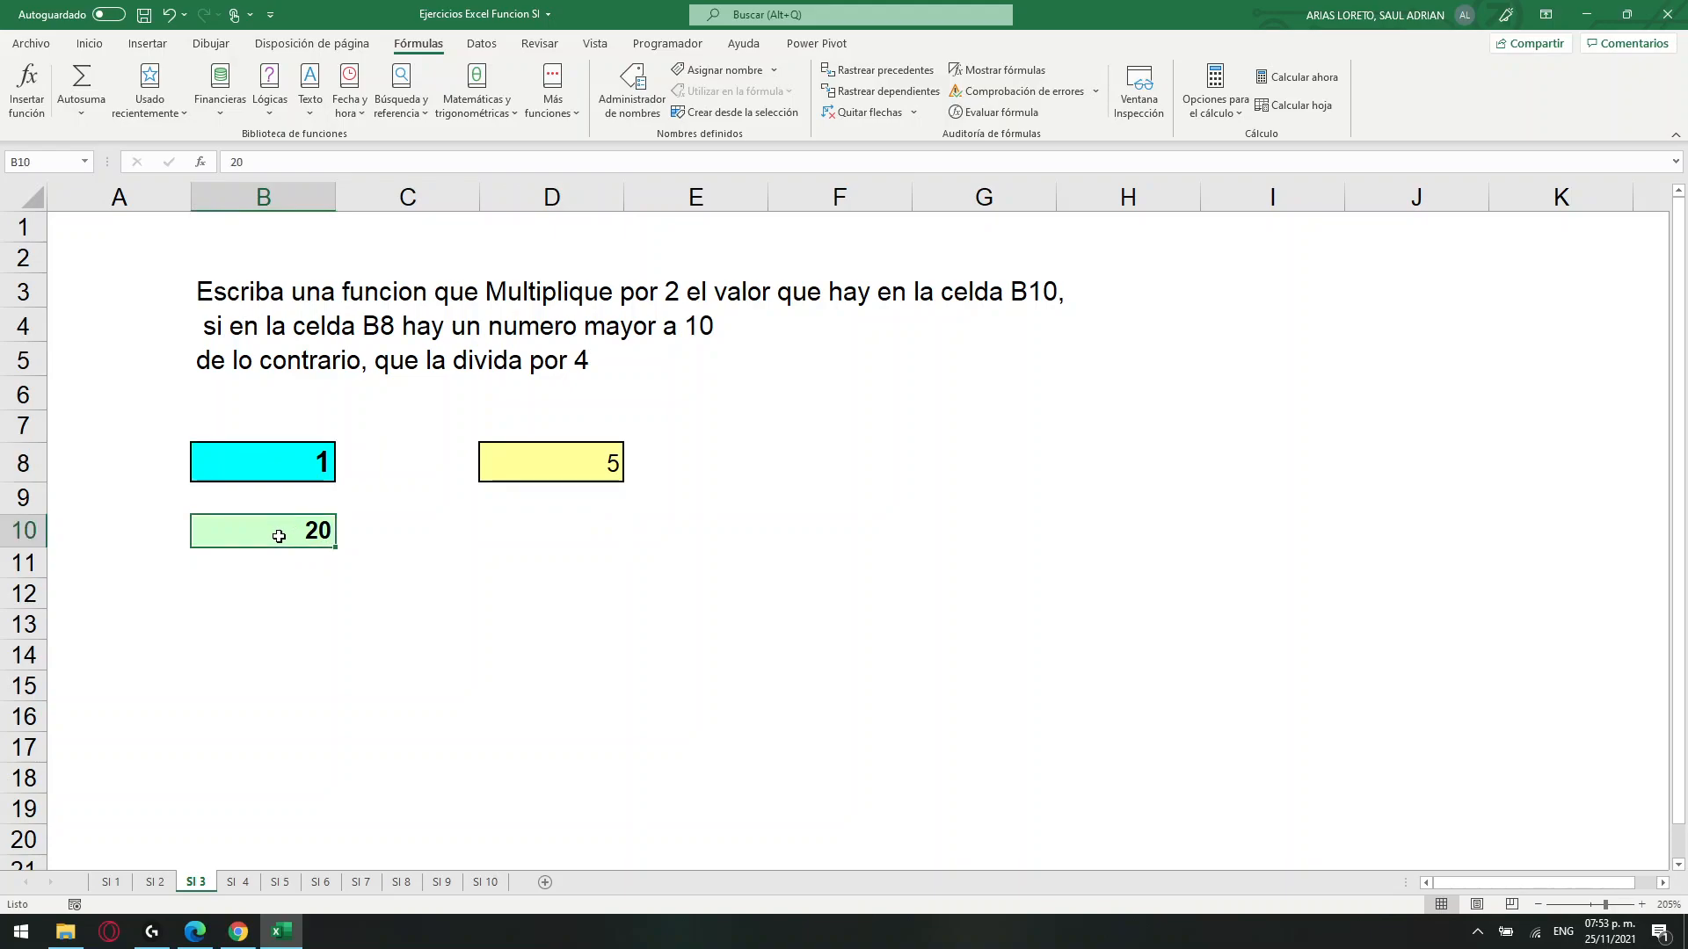
mouse_move(624, 466)
mouse_down()
mouse_move(600, 461)
mouse_move(615, 464)
mouse_up()
click(312, 454)
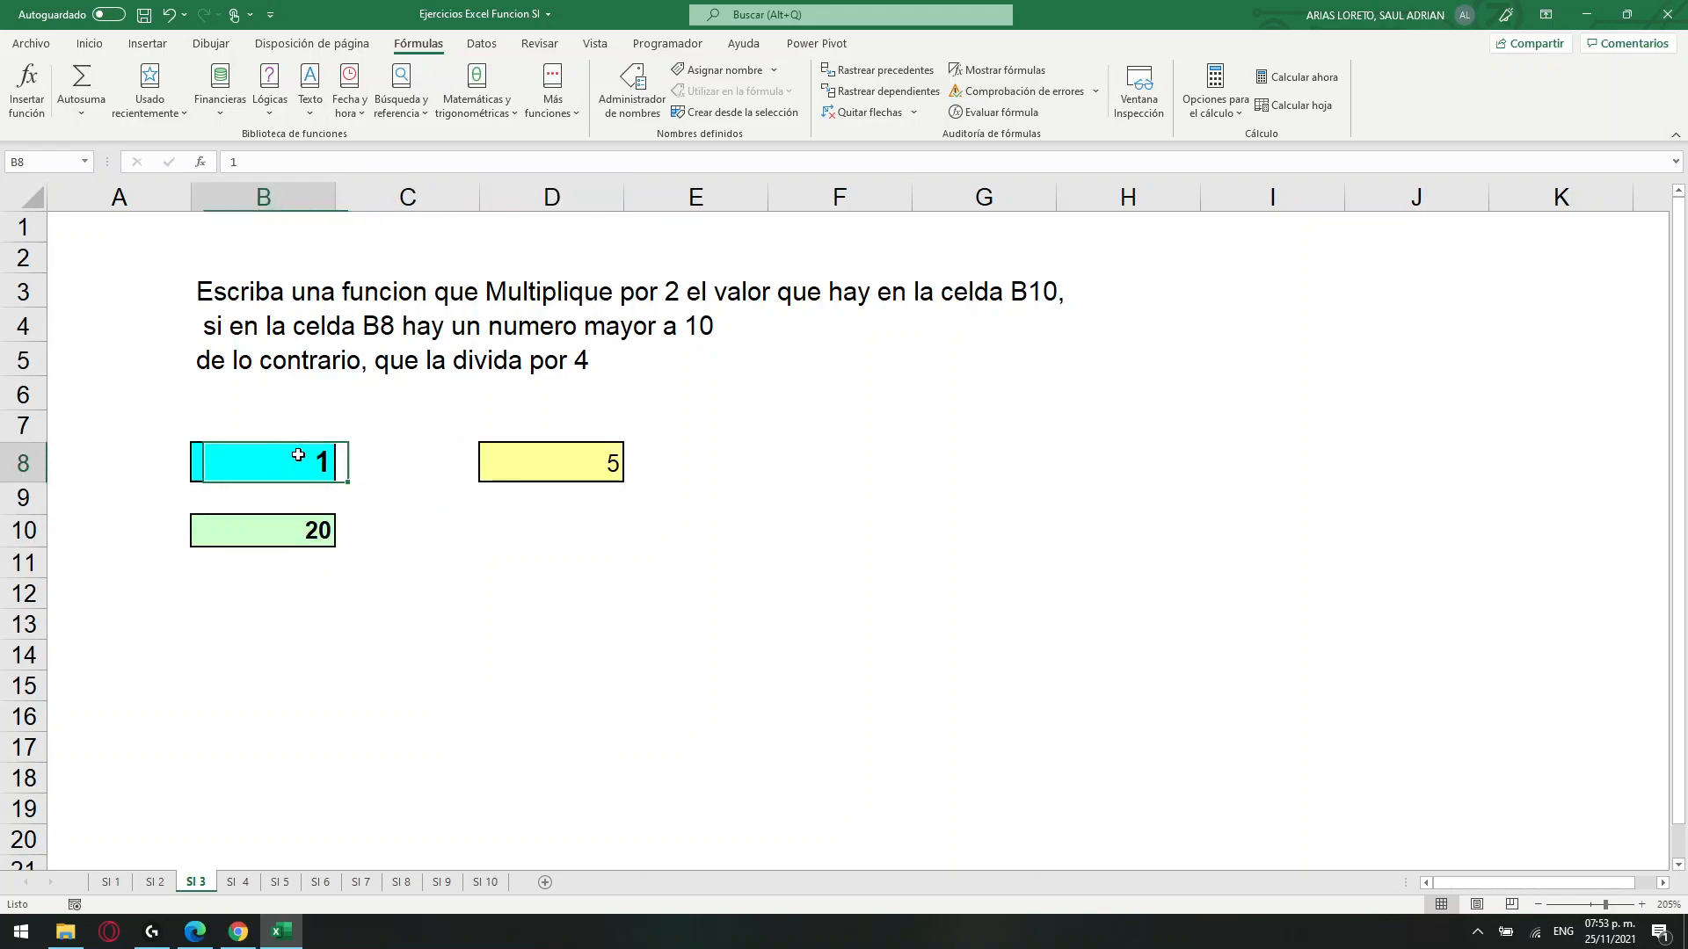
text(15)
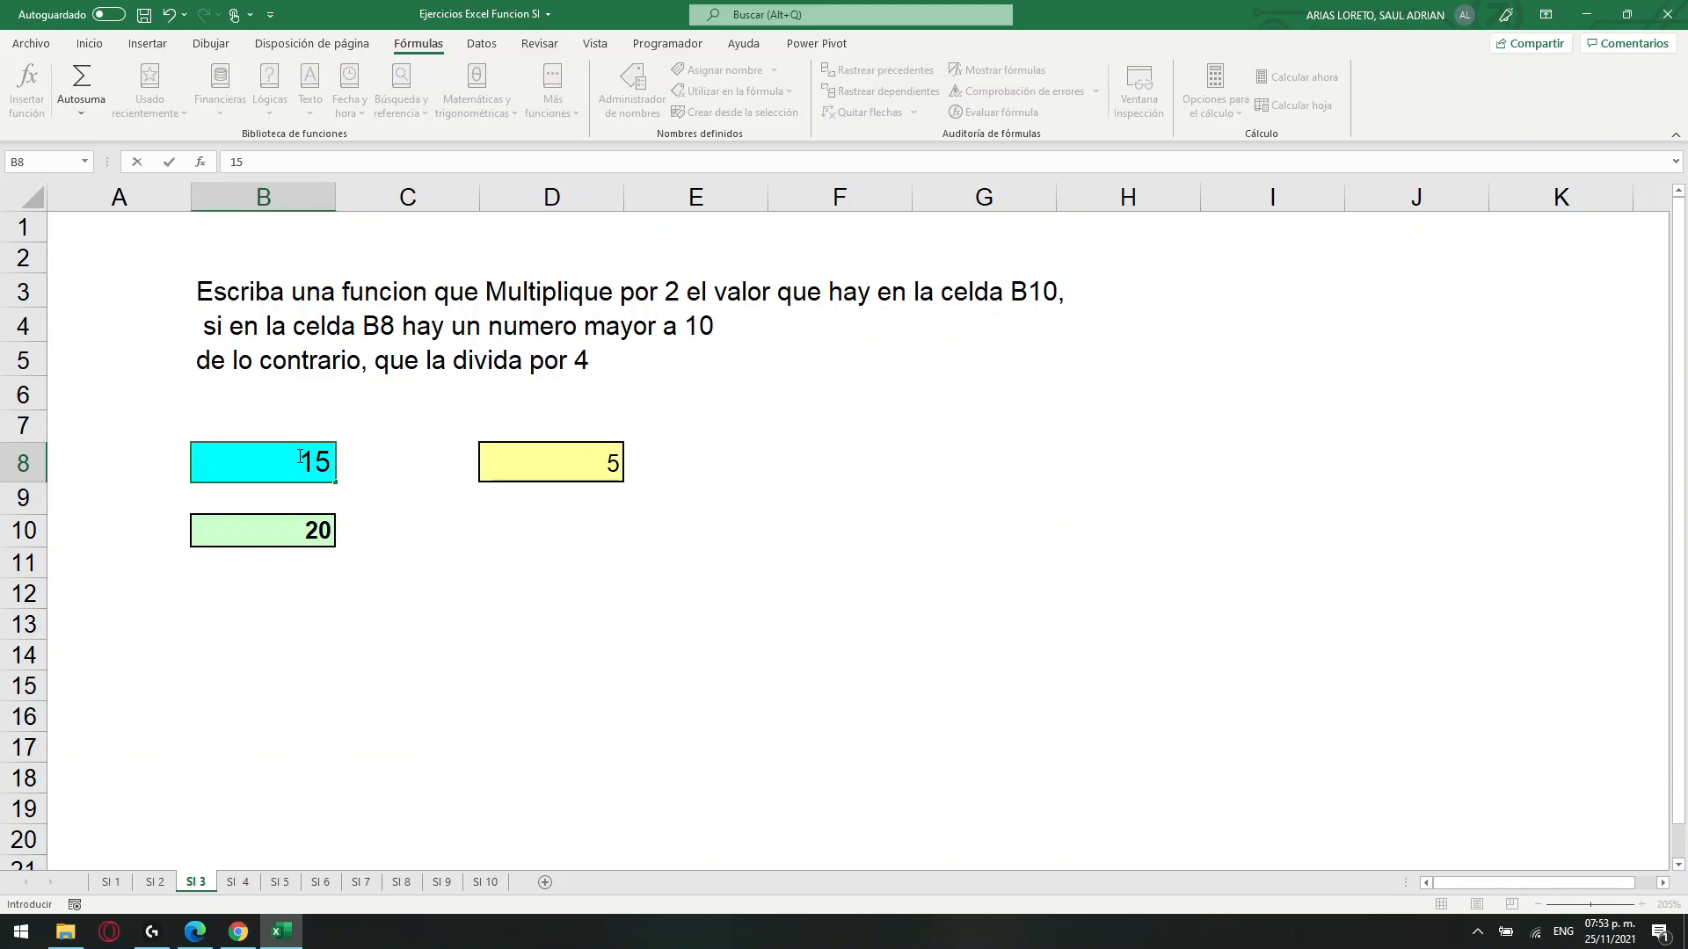
key(Return)
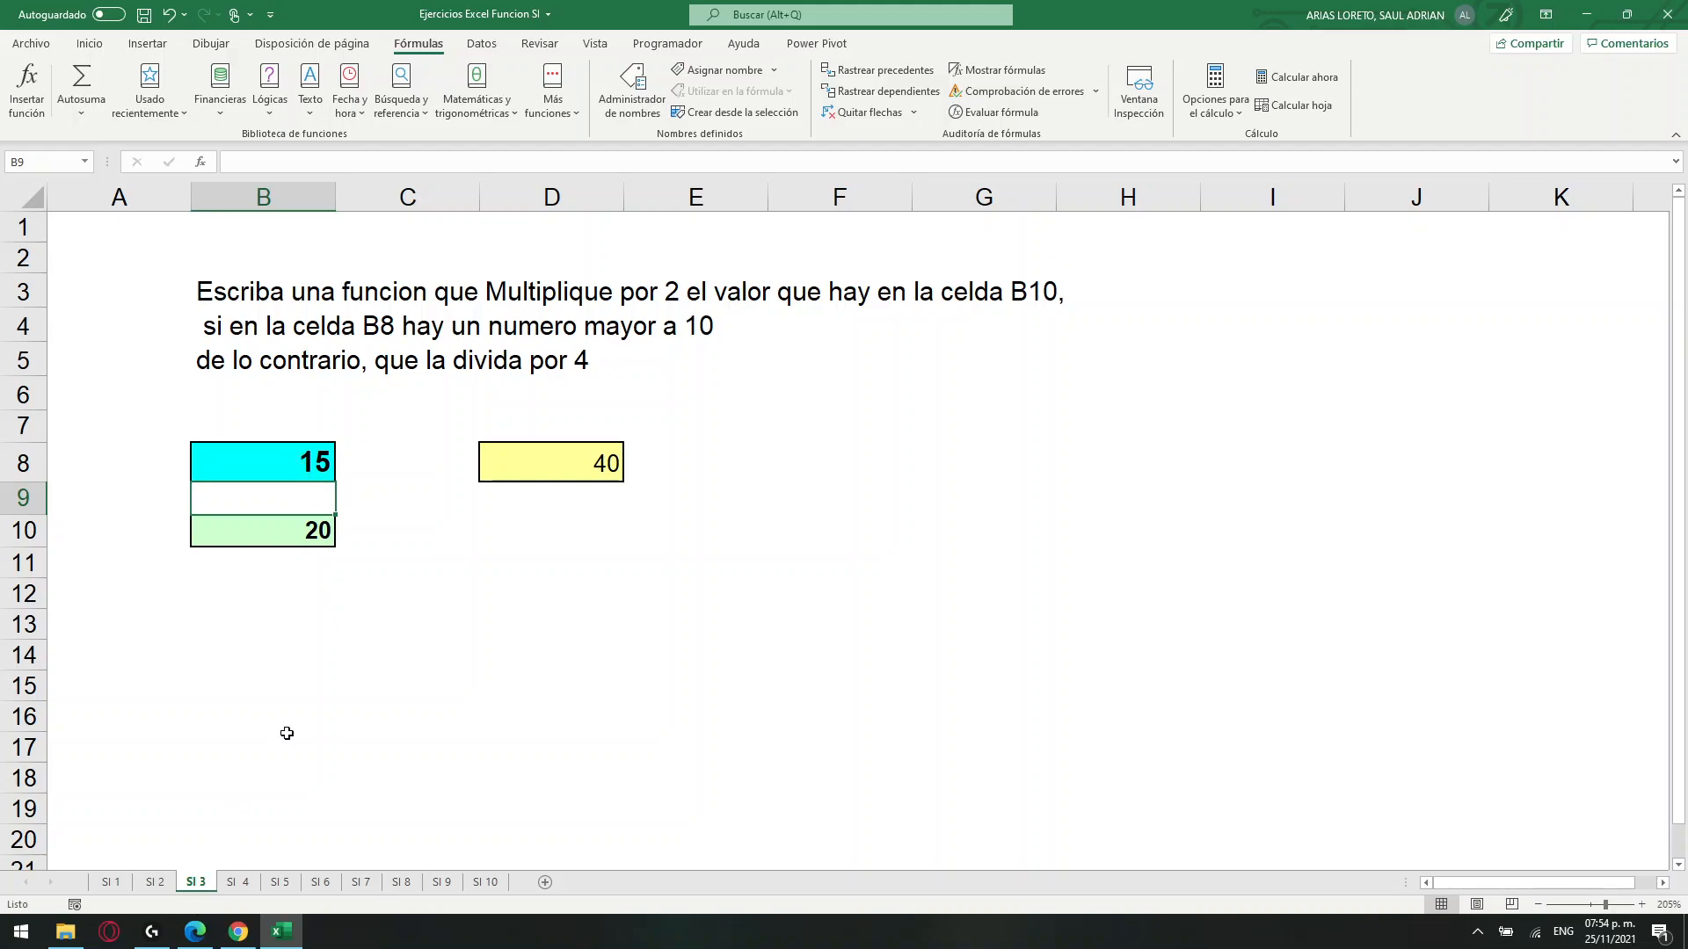
Go to sheet SI 4 and examine the empty PROMEDIO and RESULTADO columns and the grading criteria in D11:F13.
click(104, 882)
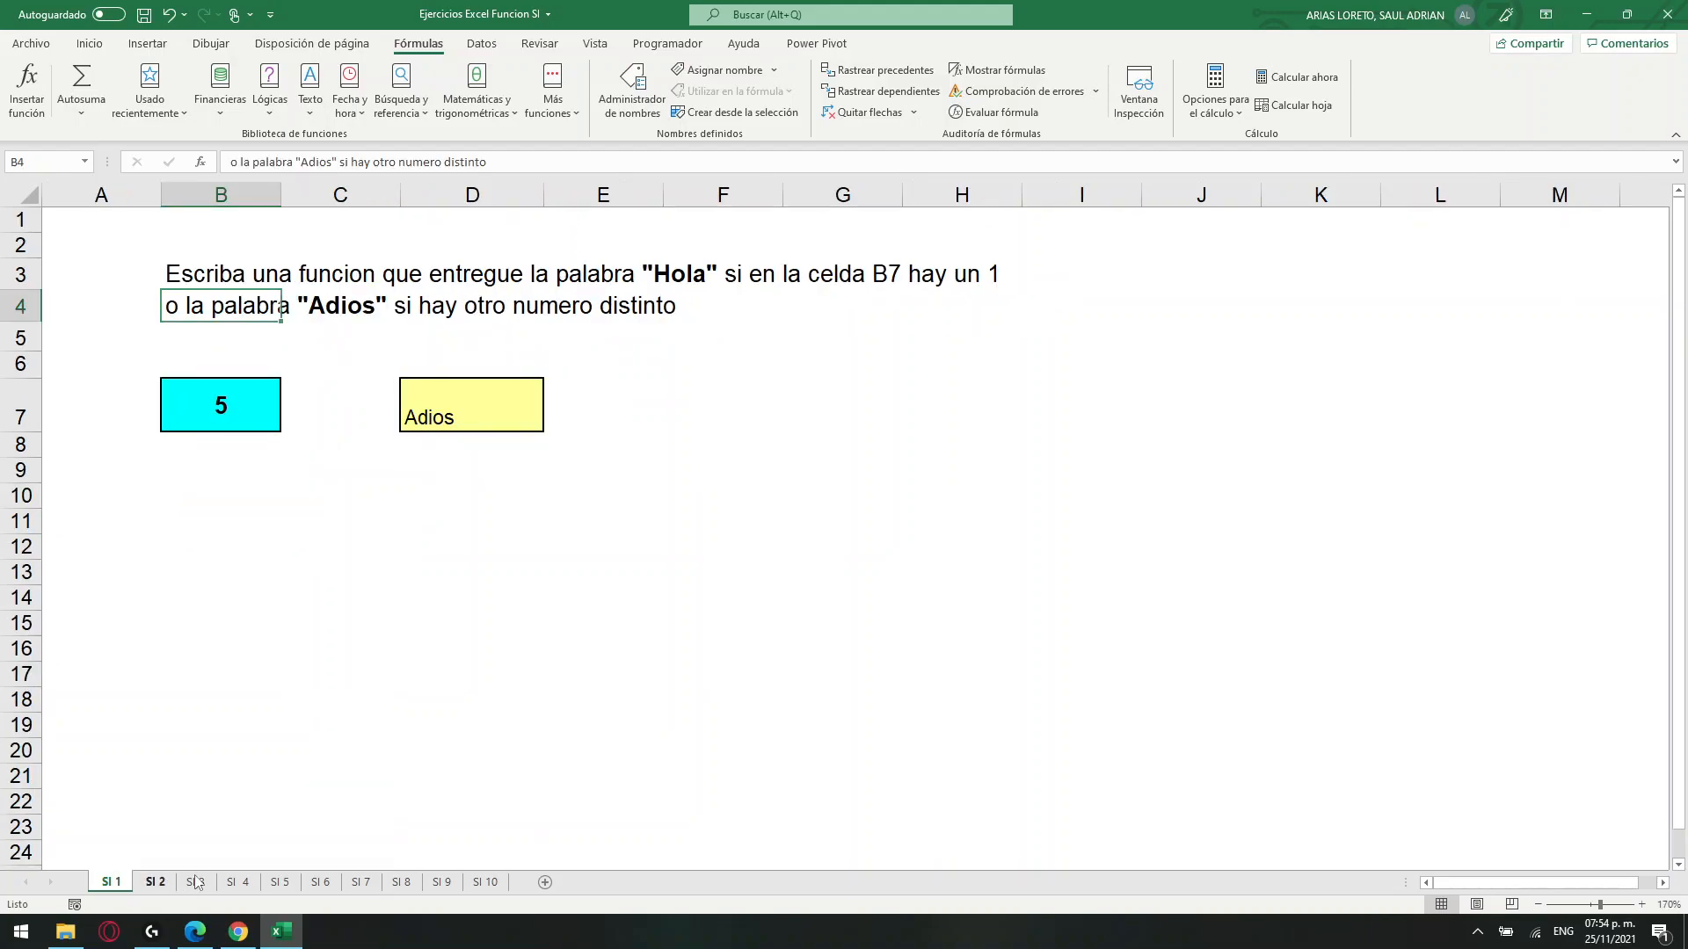
click(162, 882)
click(209, 882)
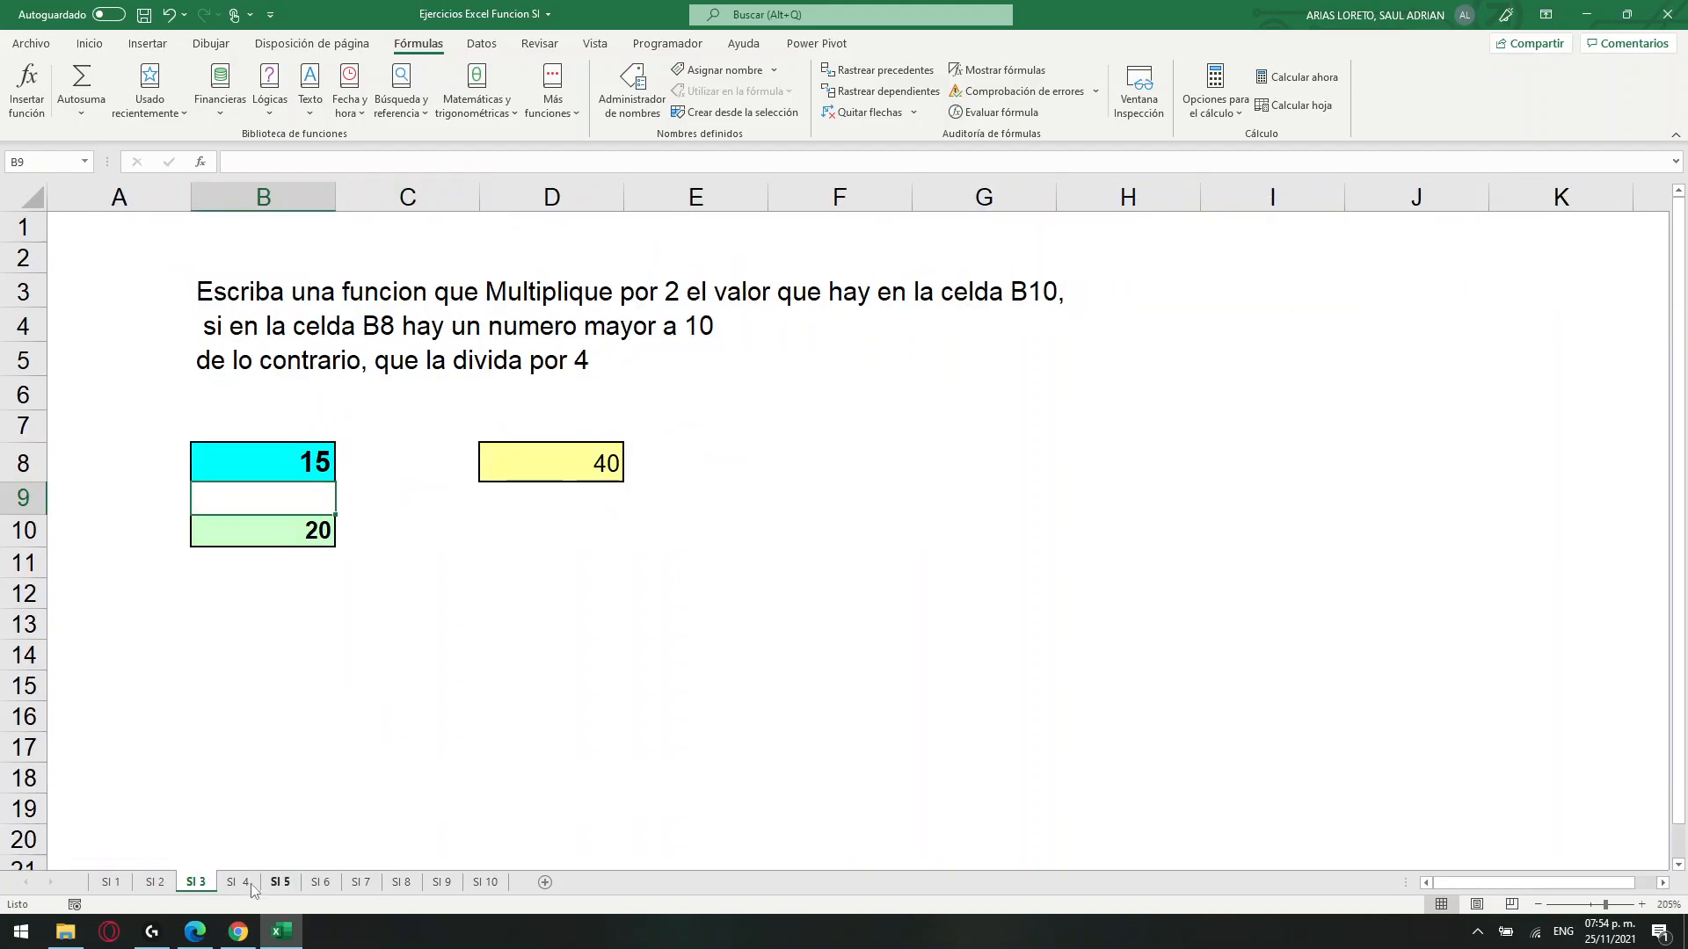
click(250, 881)
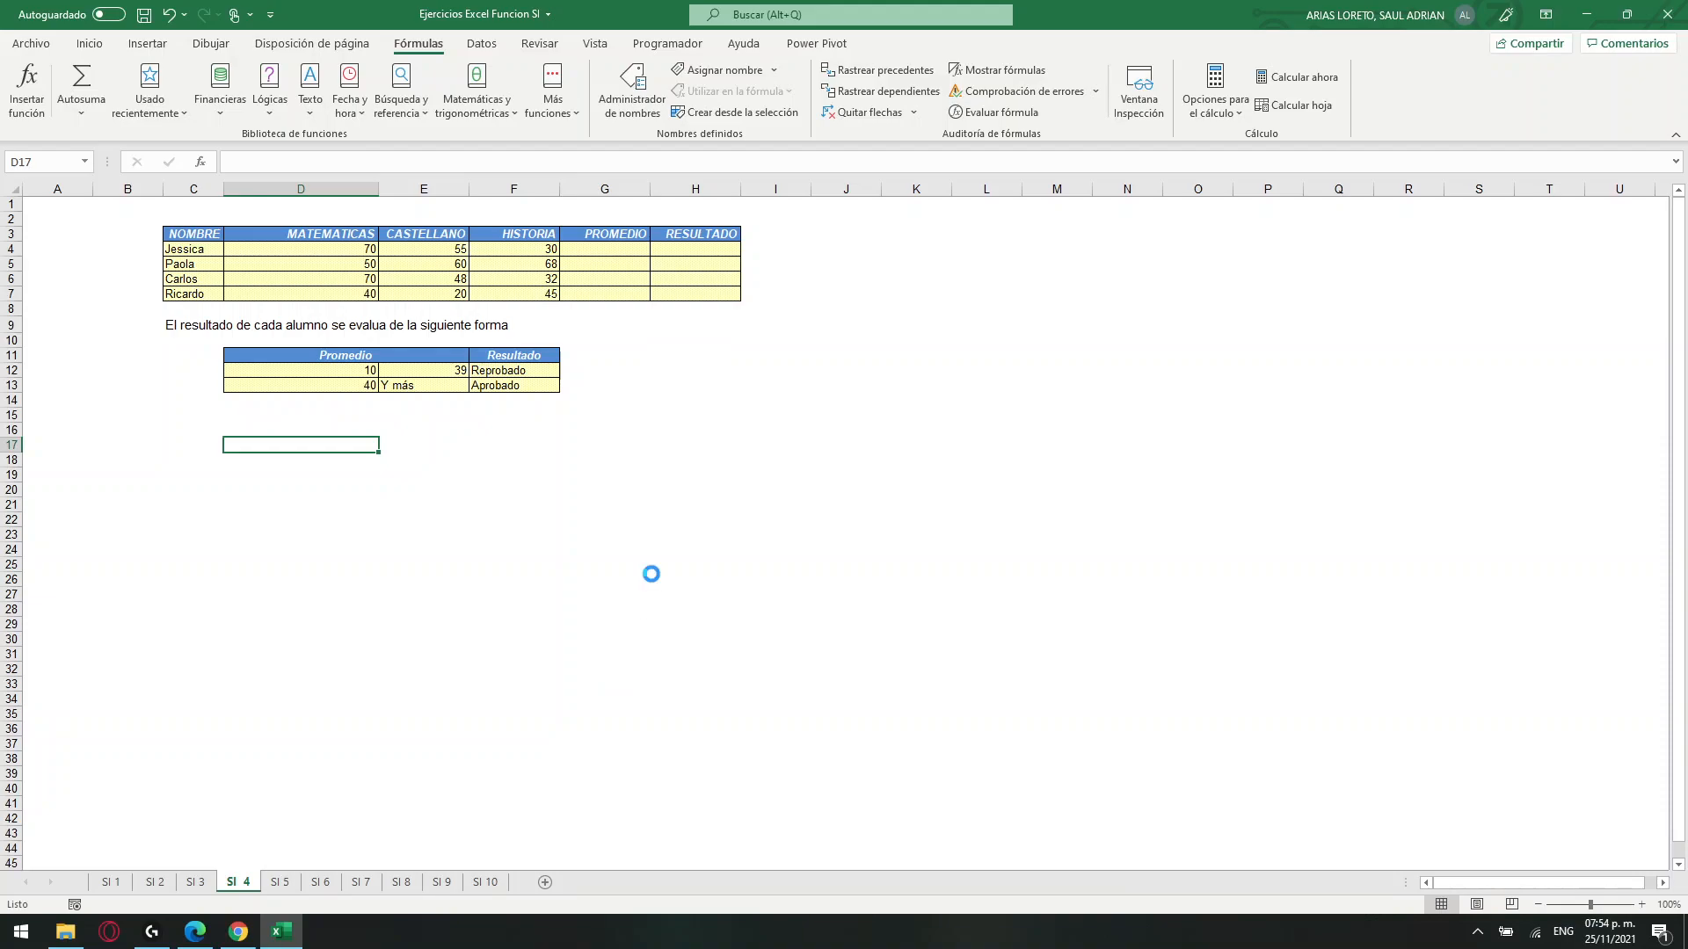
ctrl+scroll(651, 574, up, 4)
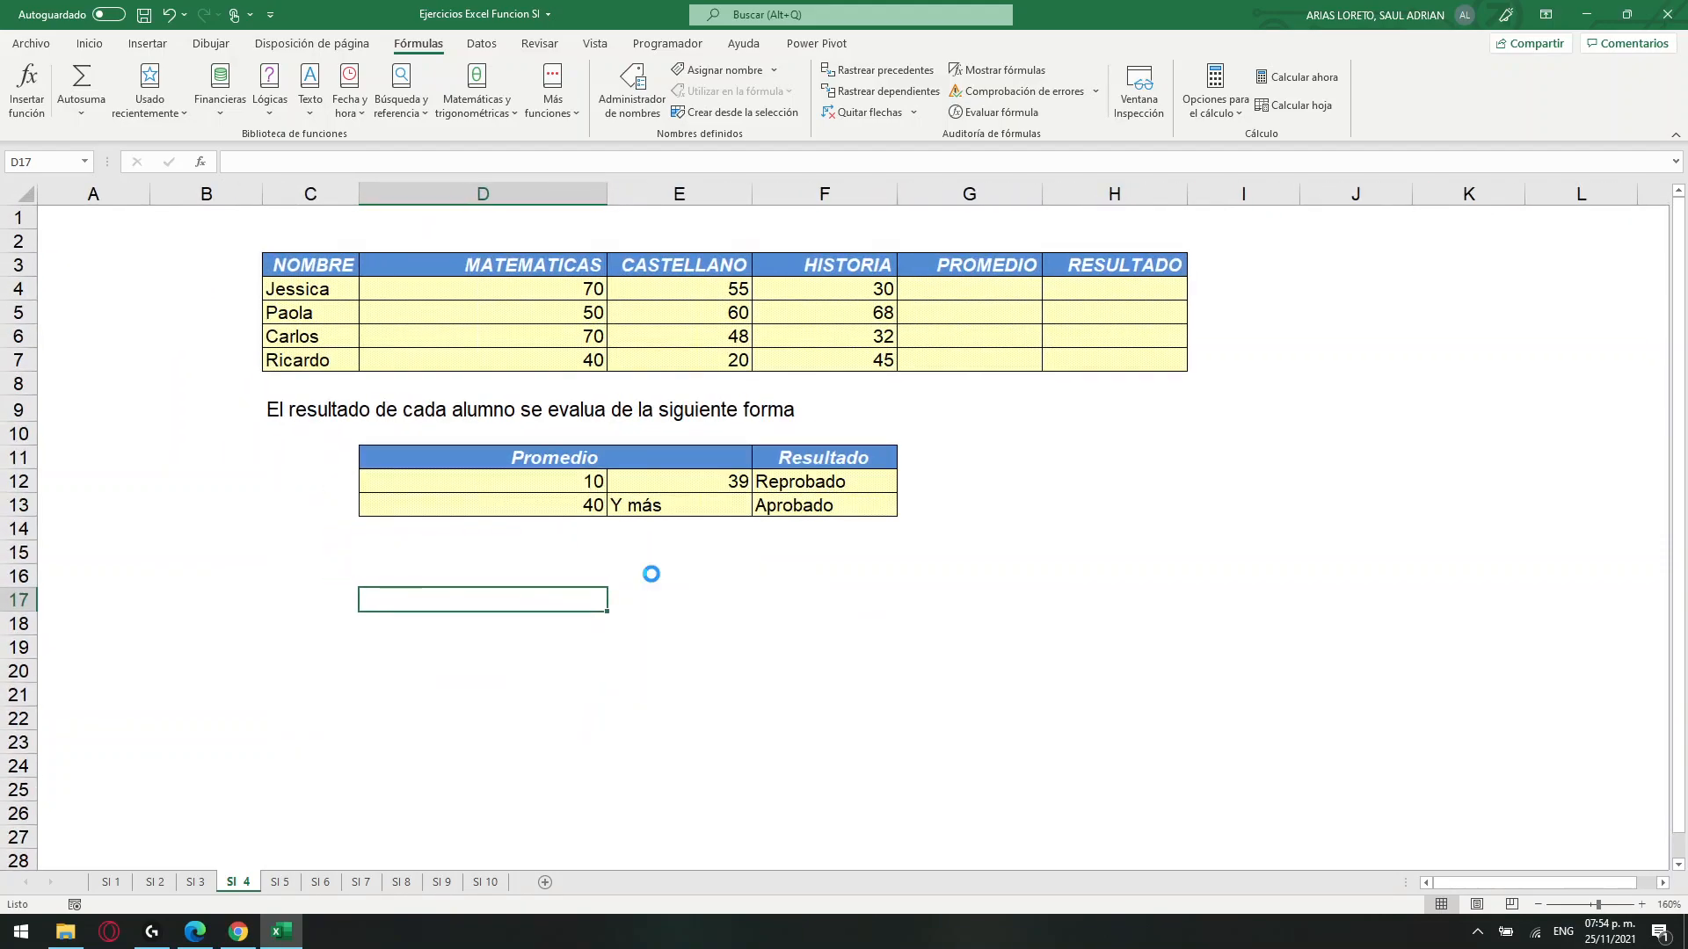
ctrl+scroll(651, 574, up, 1)
drag(1095, 306, 1080, 379)
drag(1191, 300, 1179, 372)
drag(982, 489, 918, 554)
drag(594, 520, 782, 545)
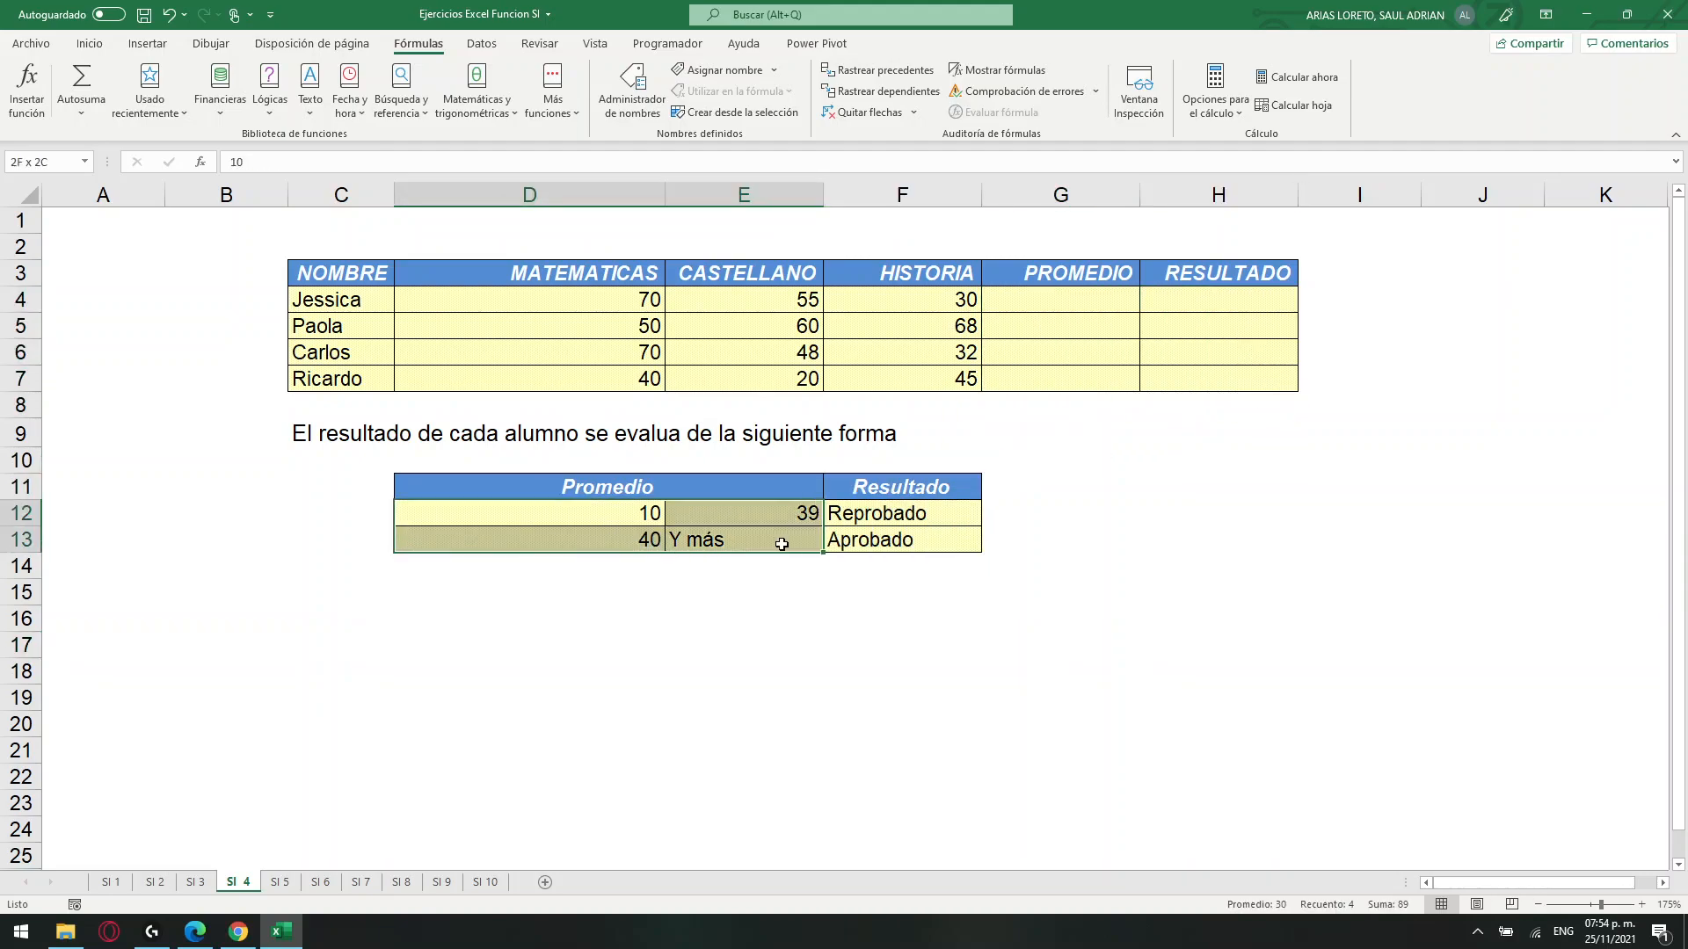
Enter =PROMEDIO(D4:F4) in G4 and fill the formula down the PROMEDIO column to G7.
click(1094, 307)
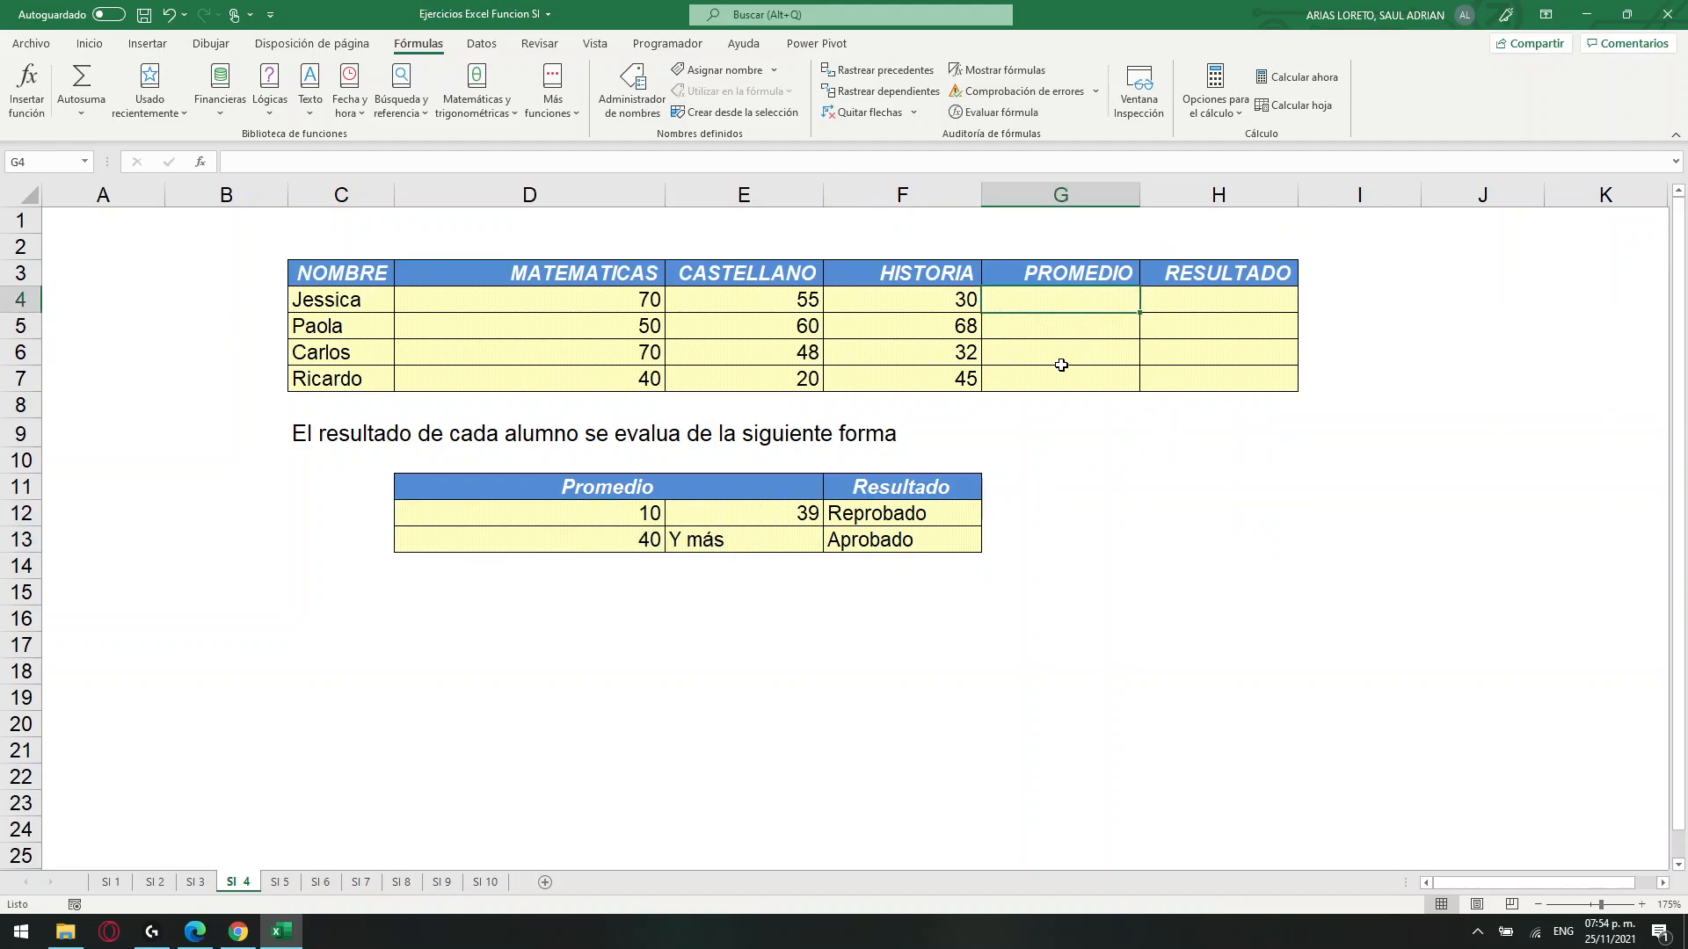
text())
key(BackSpace)
text(=PRO)
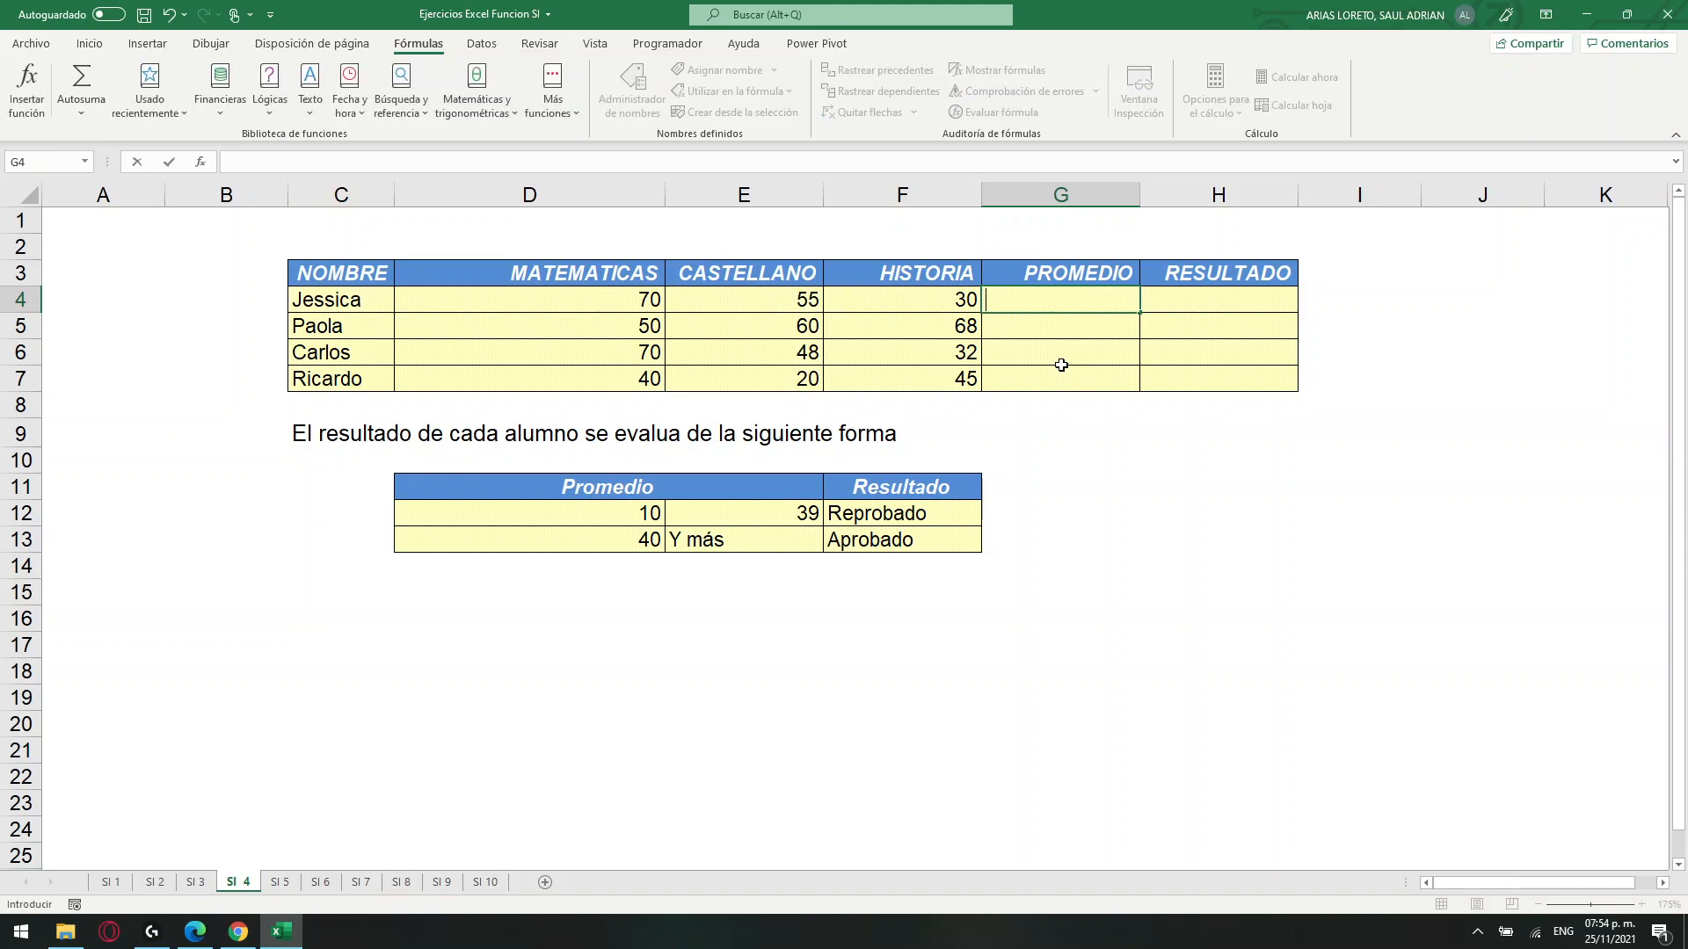
key(Down)
key(Down)
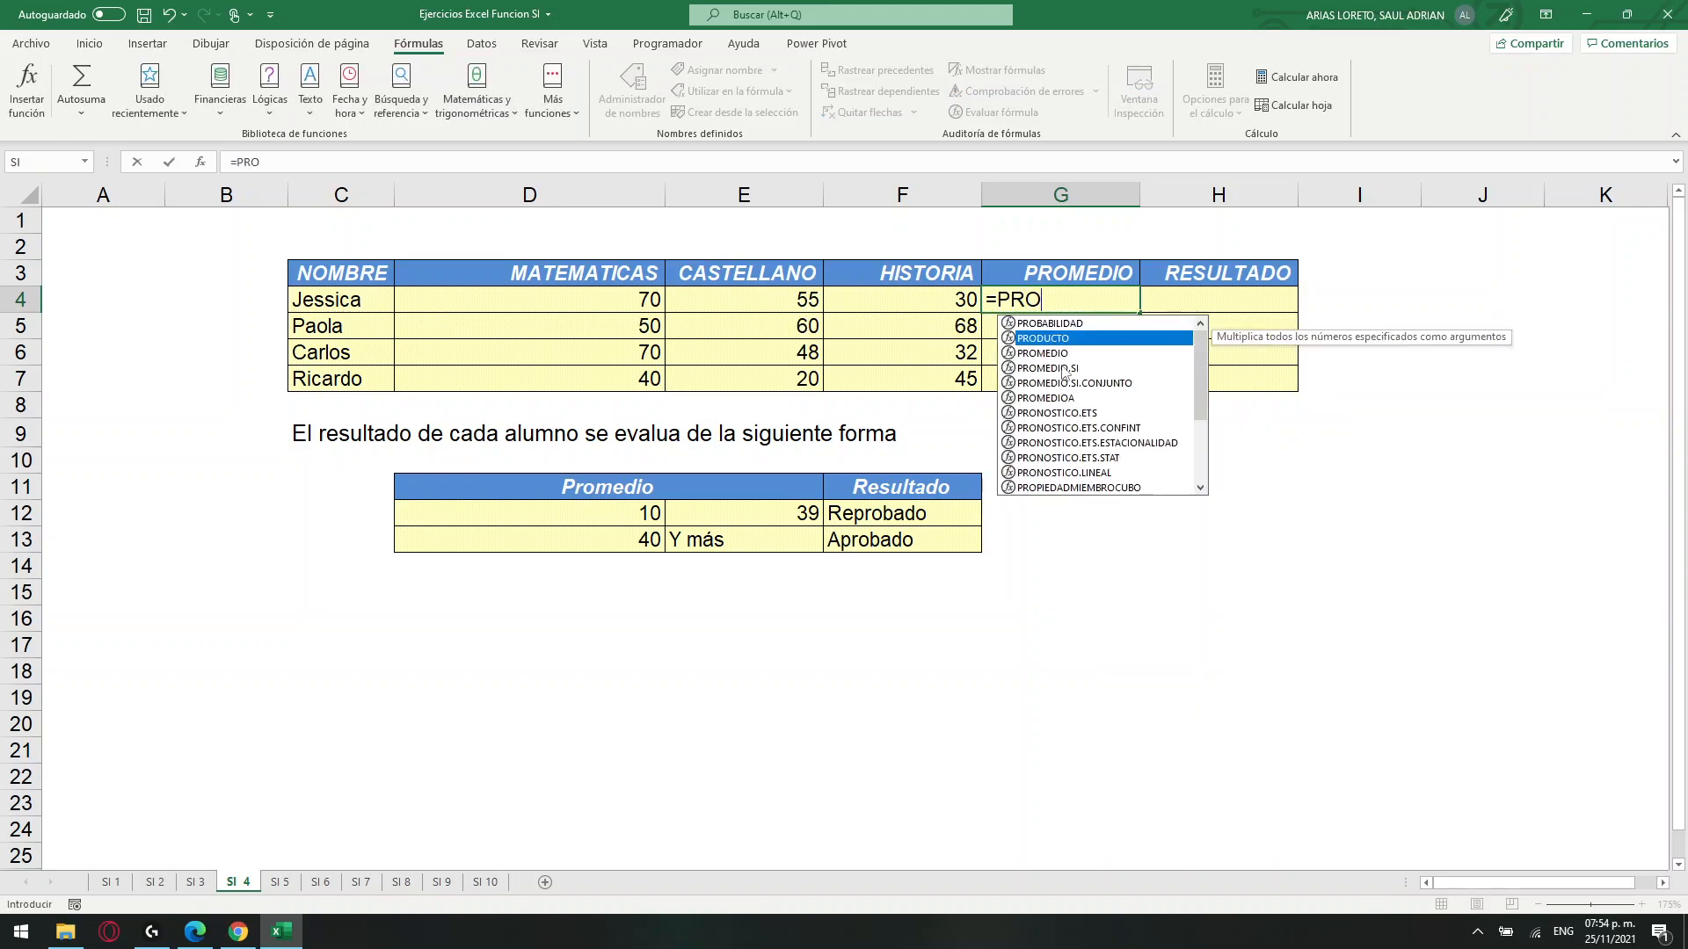
key(Tab)
drag(605, 301, 883, 301)
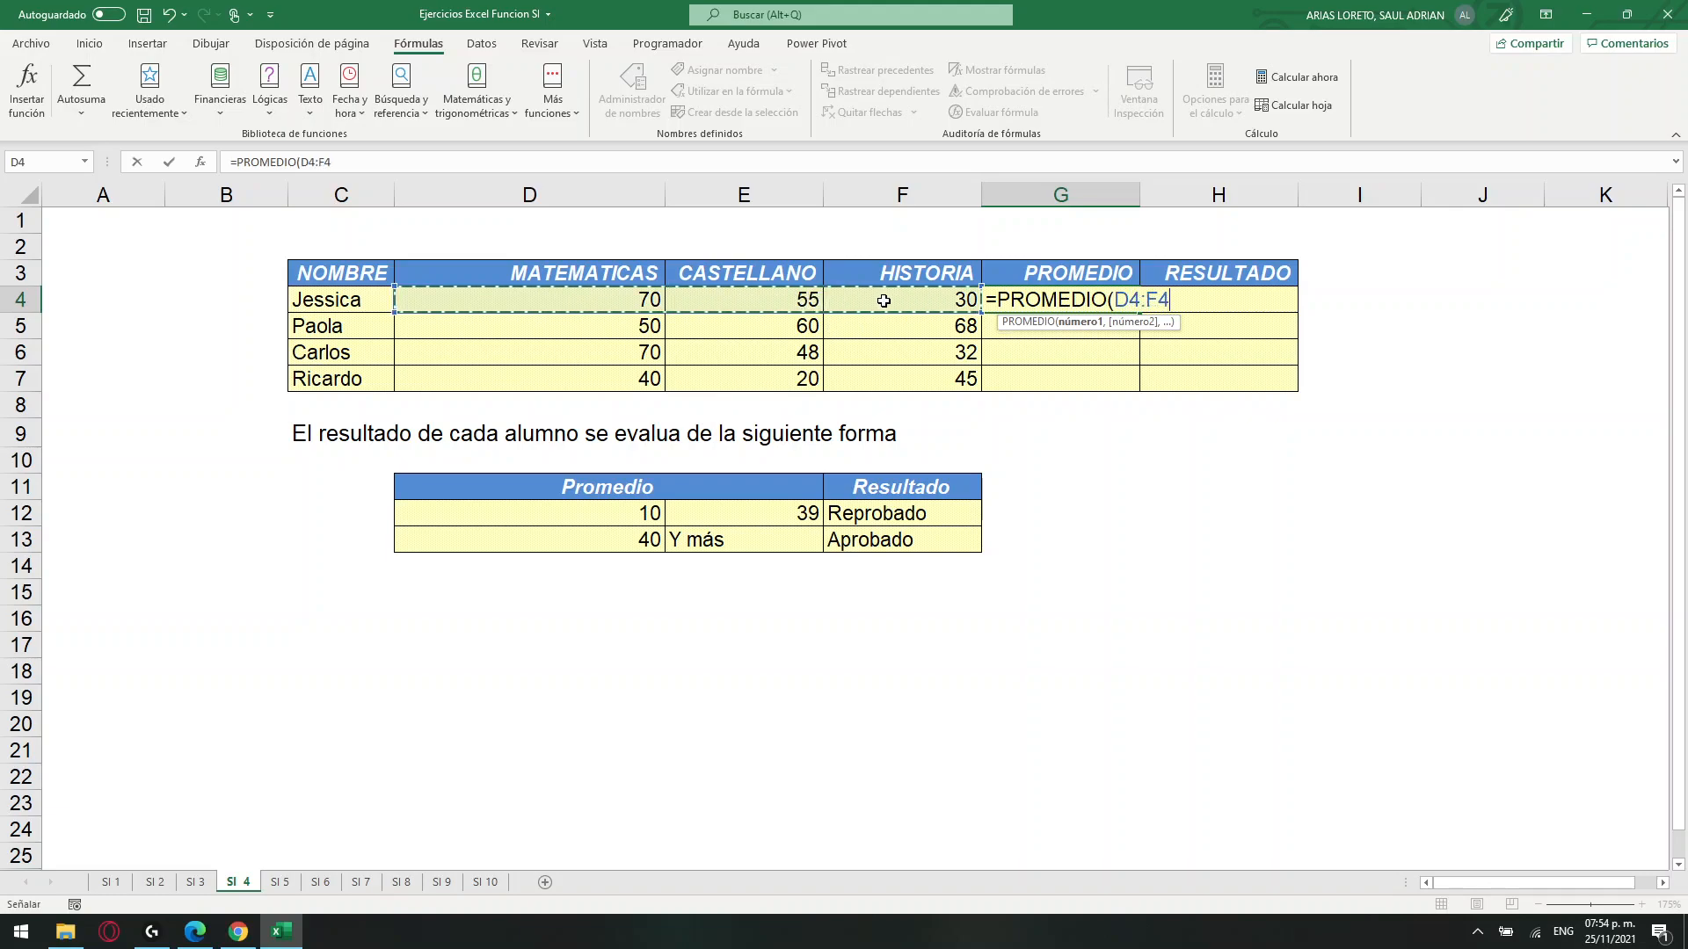
key(Return)
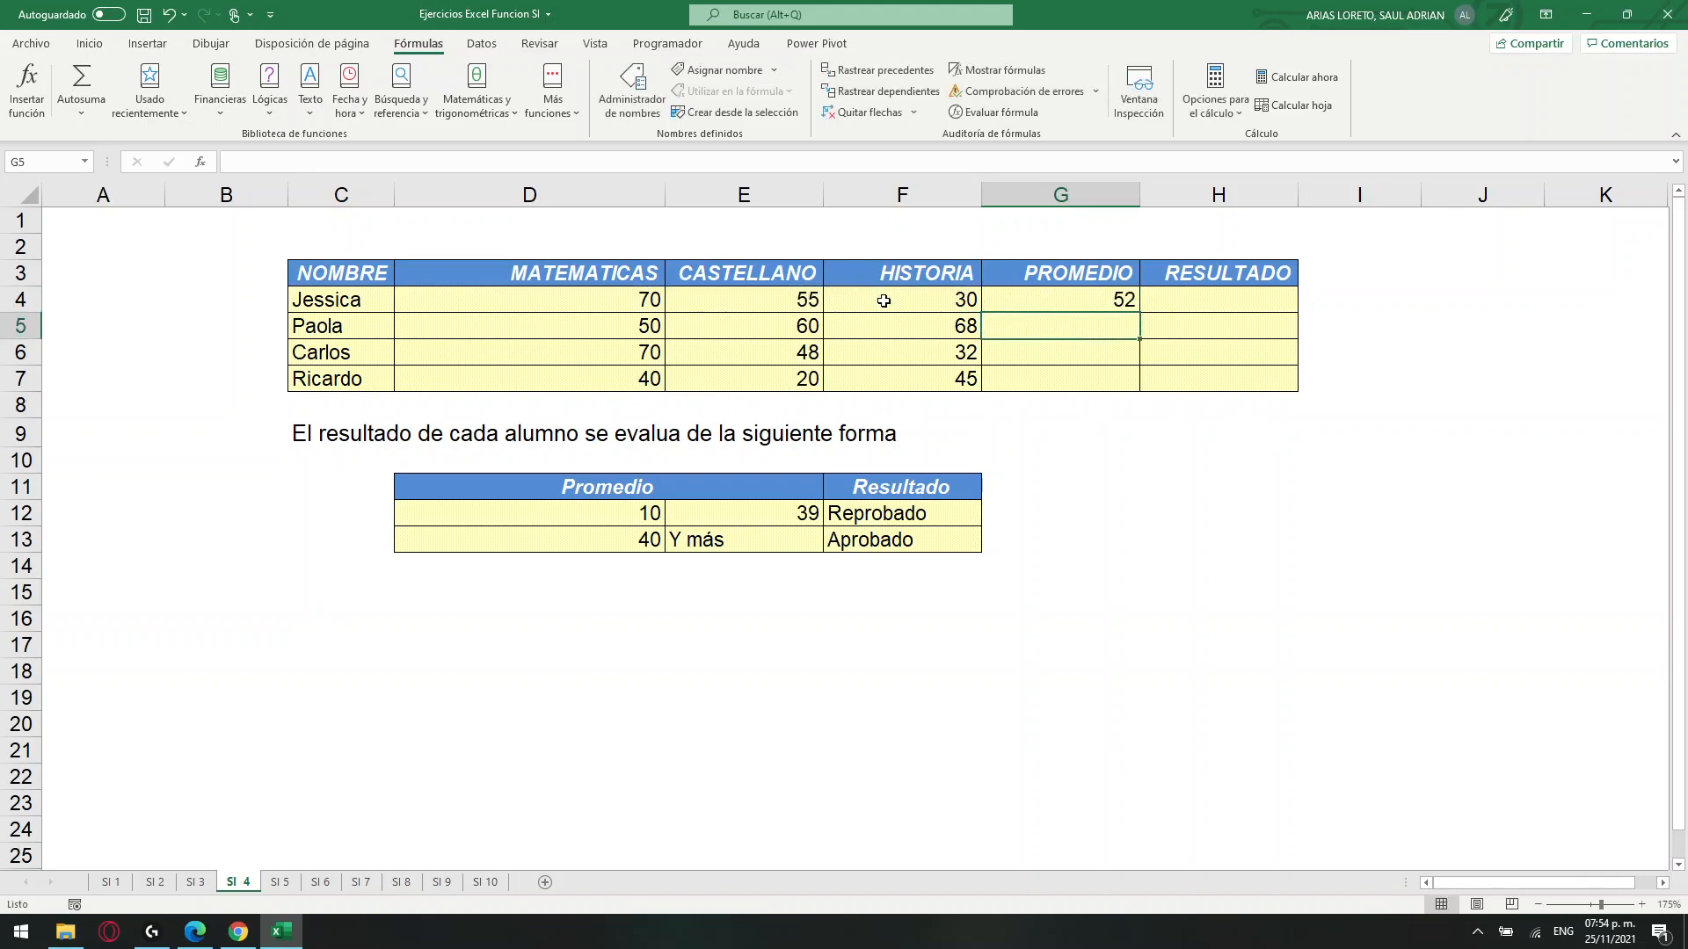
click(1121, 303)
drag(1141, 311, 1132, 391)
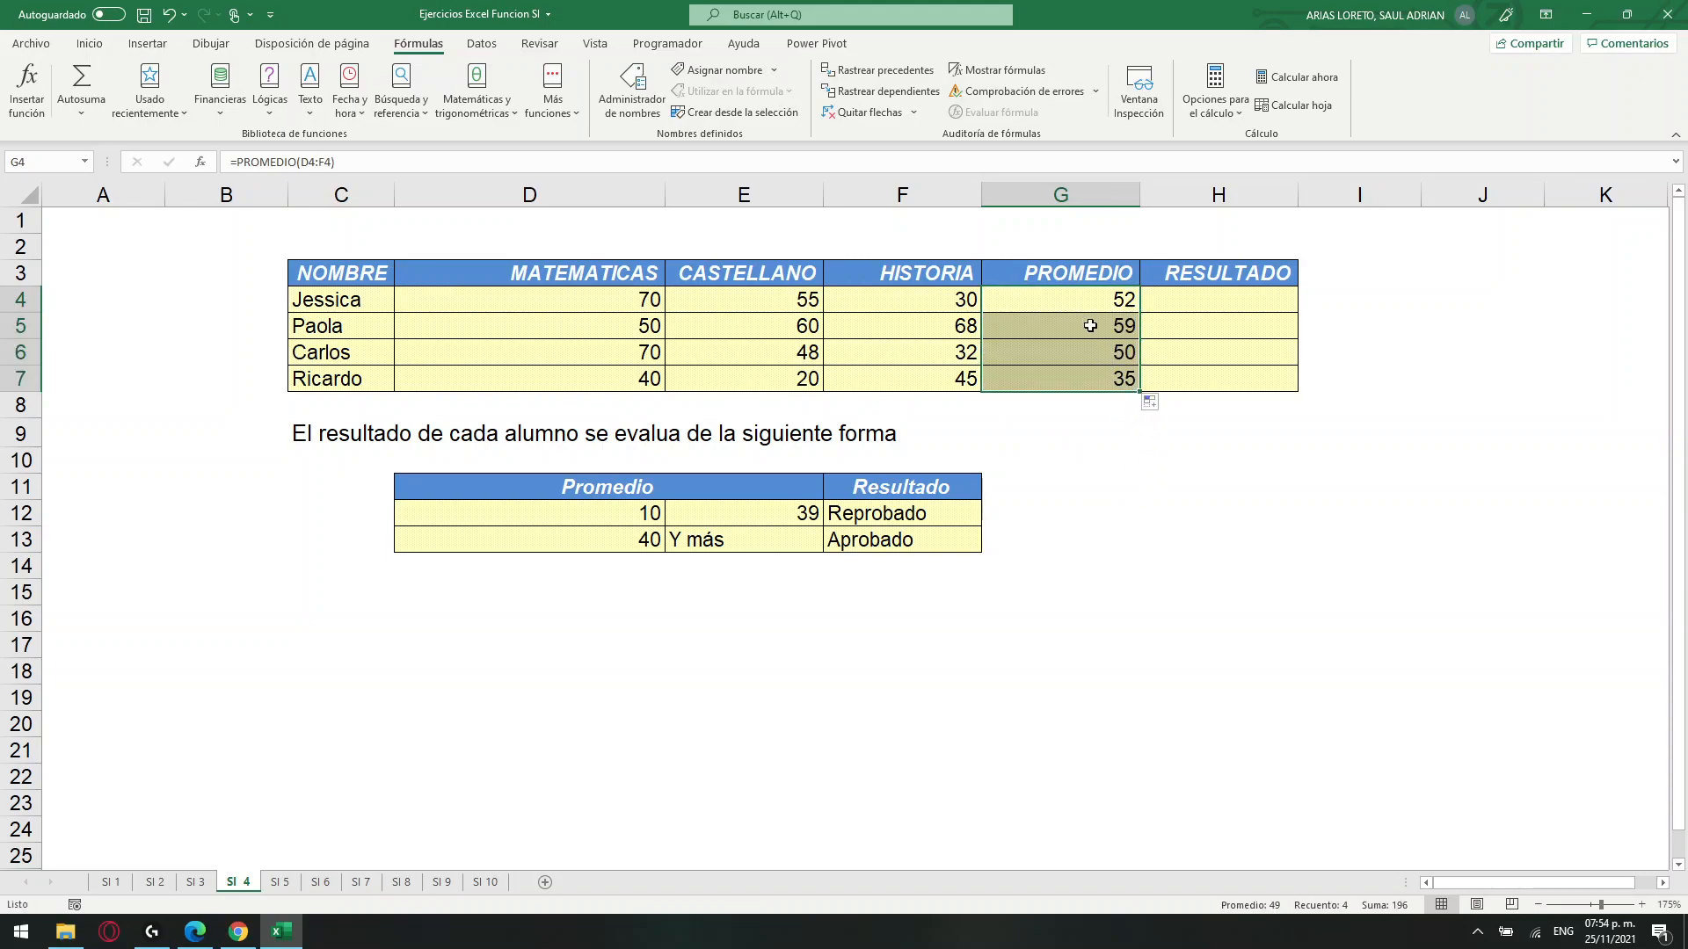
Start an SI formula in H4 that tests G4<=$E$12, with the E12 threshold as an absolute reference.
click(738, 514)
click(1198, 296)
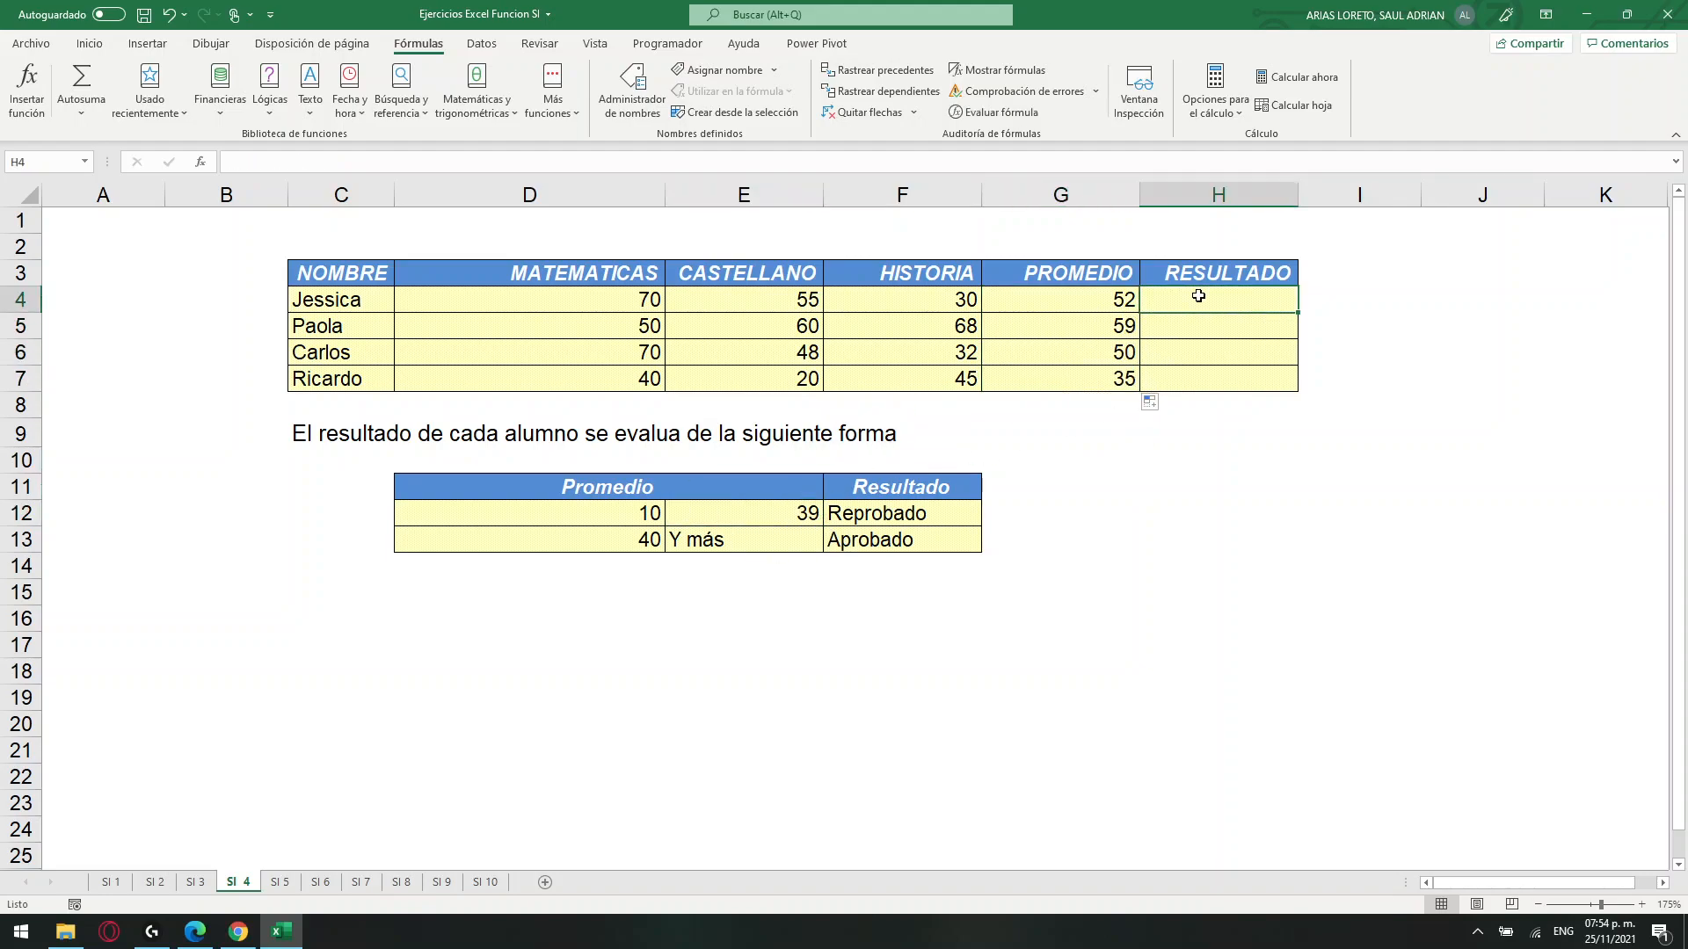
click(524, 167)
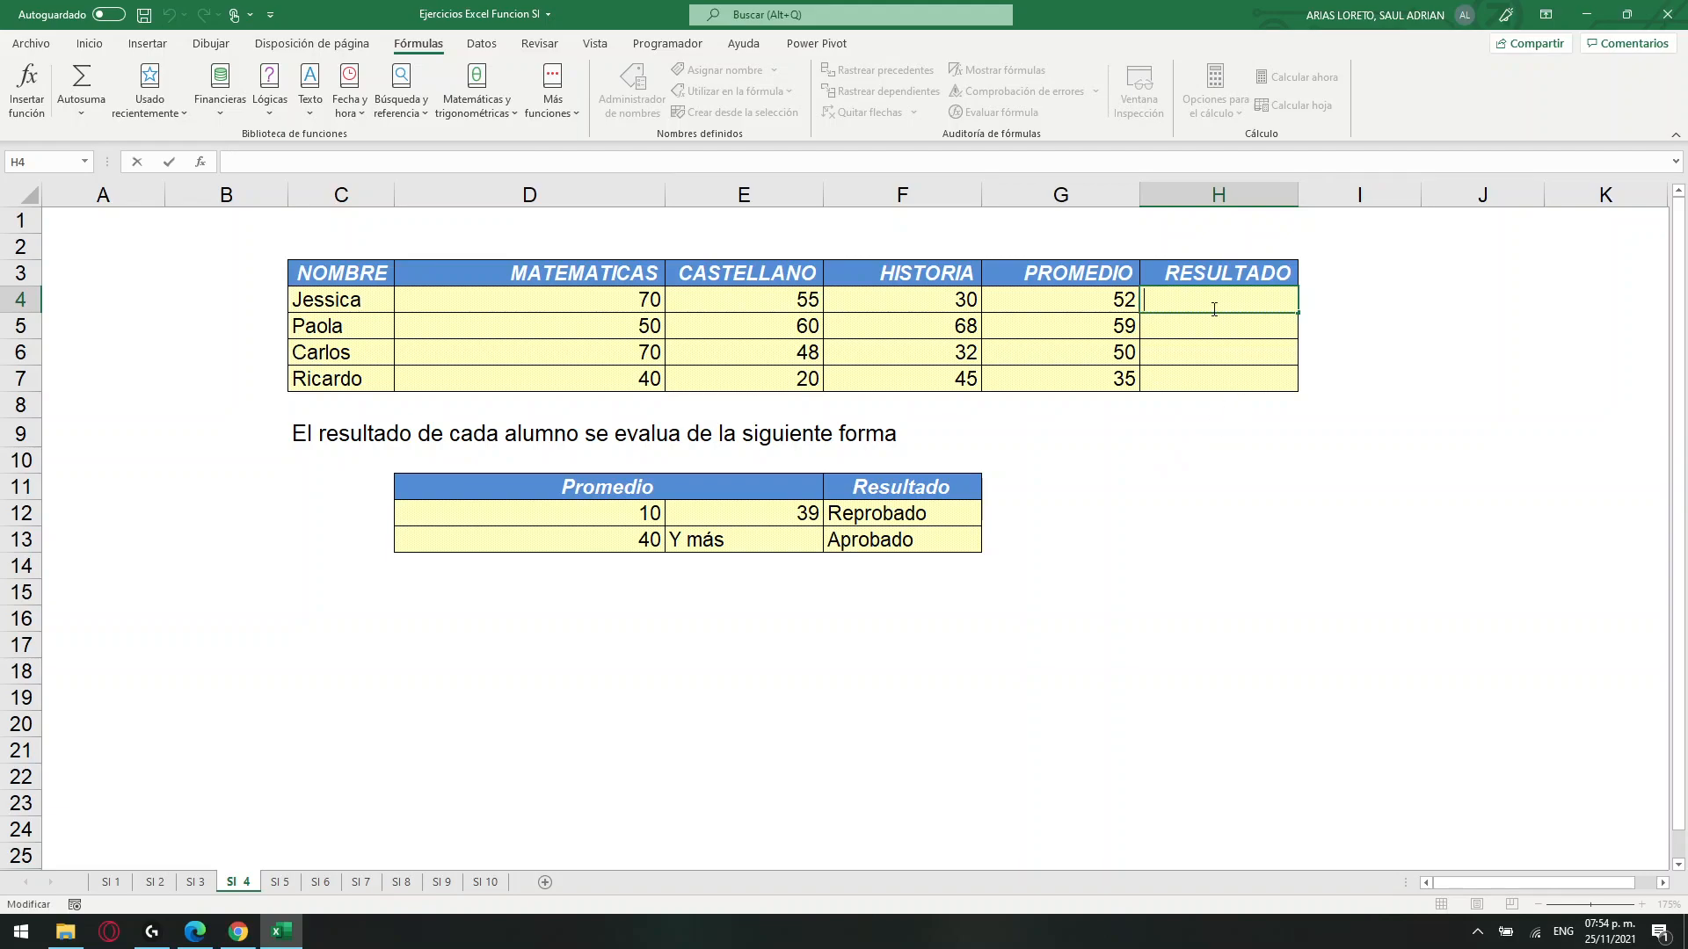
text(=SI()
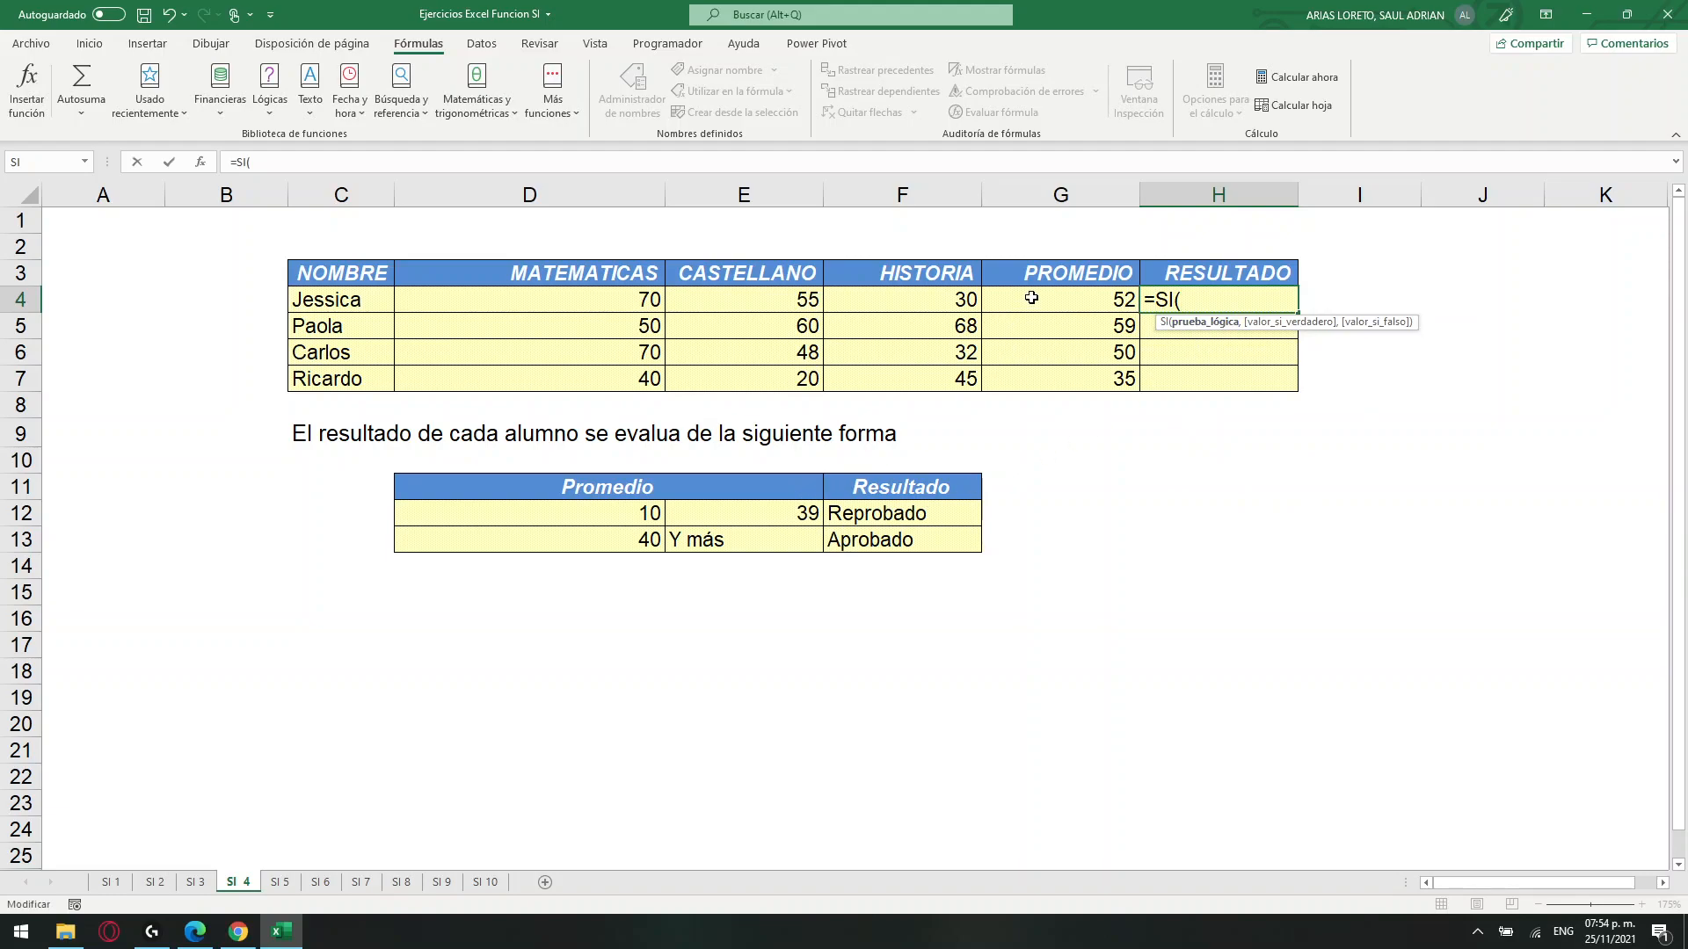
click(1028, 299)
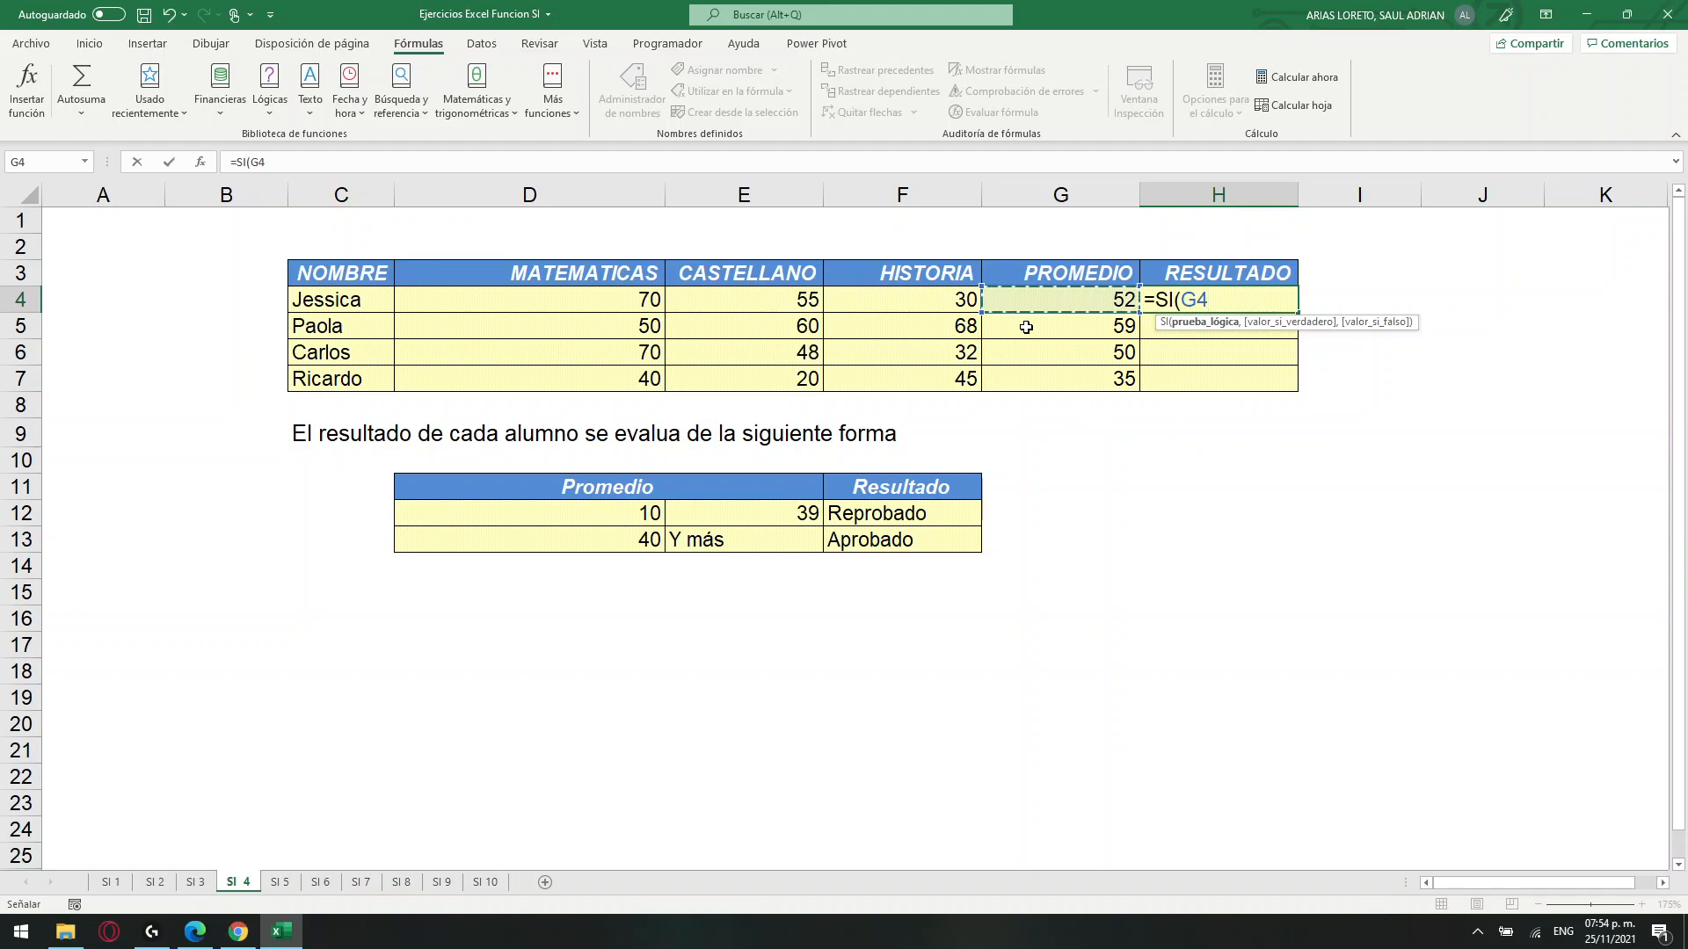
text(<=)
click(767, 514)
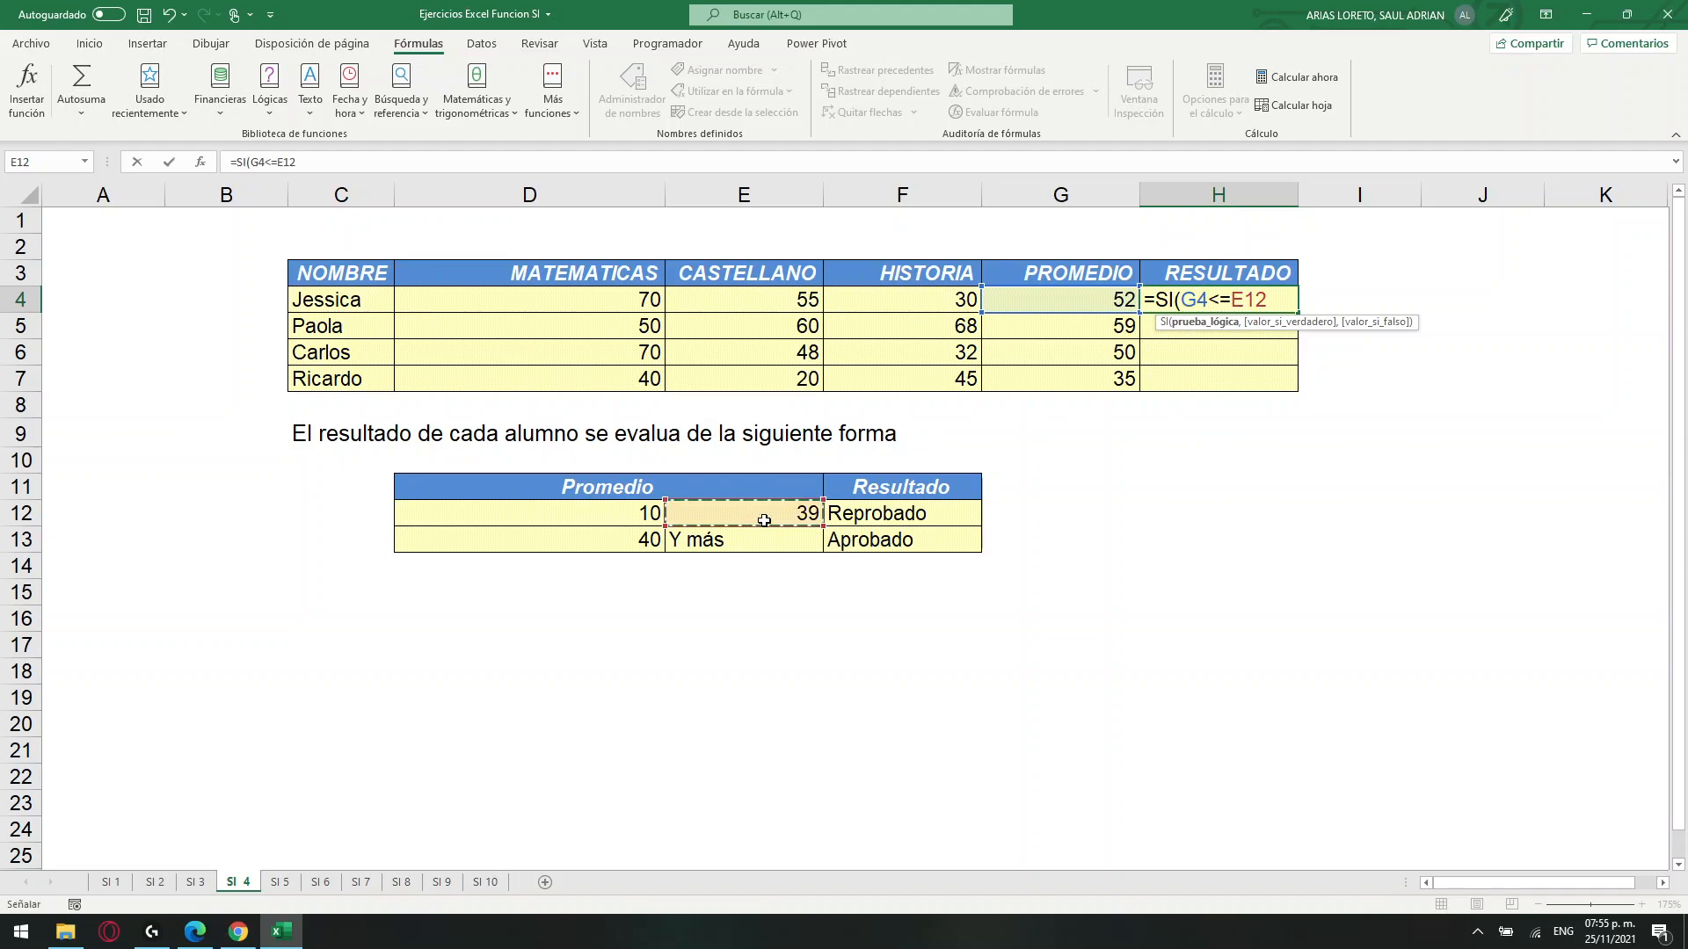
key(F4)
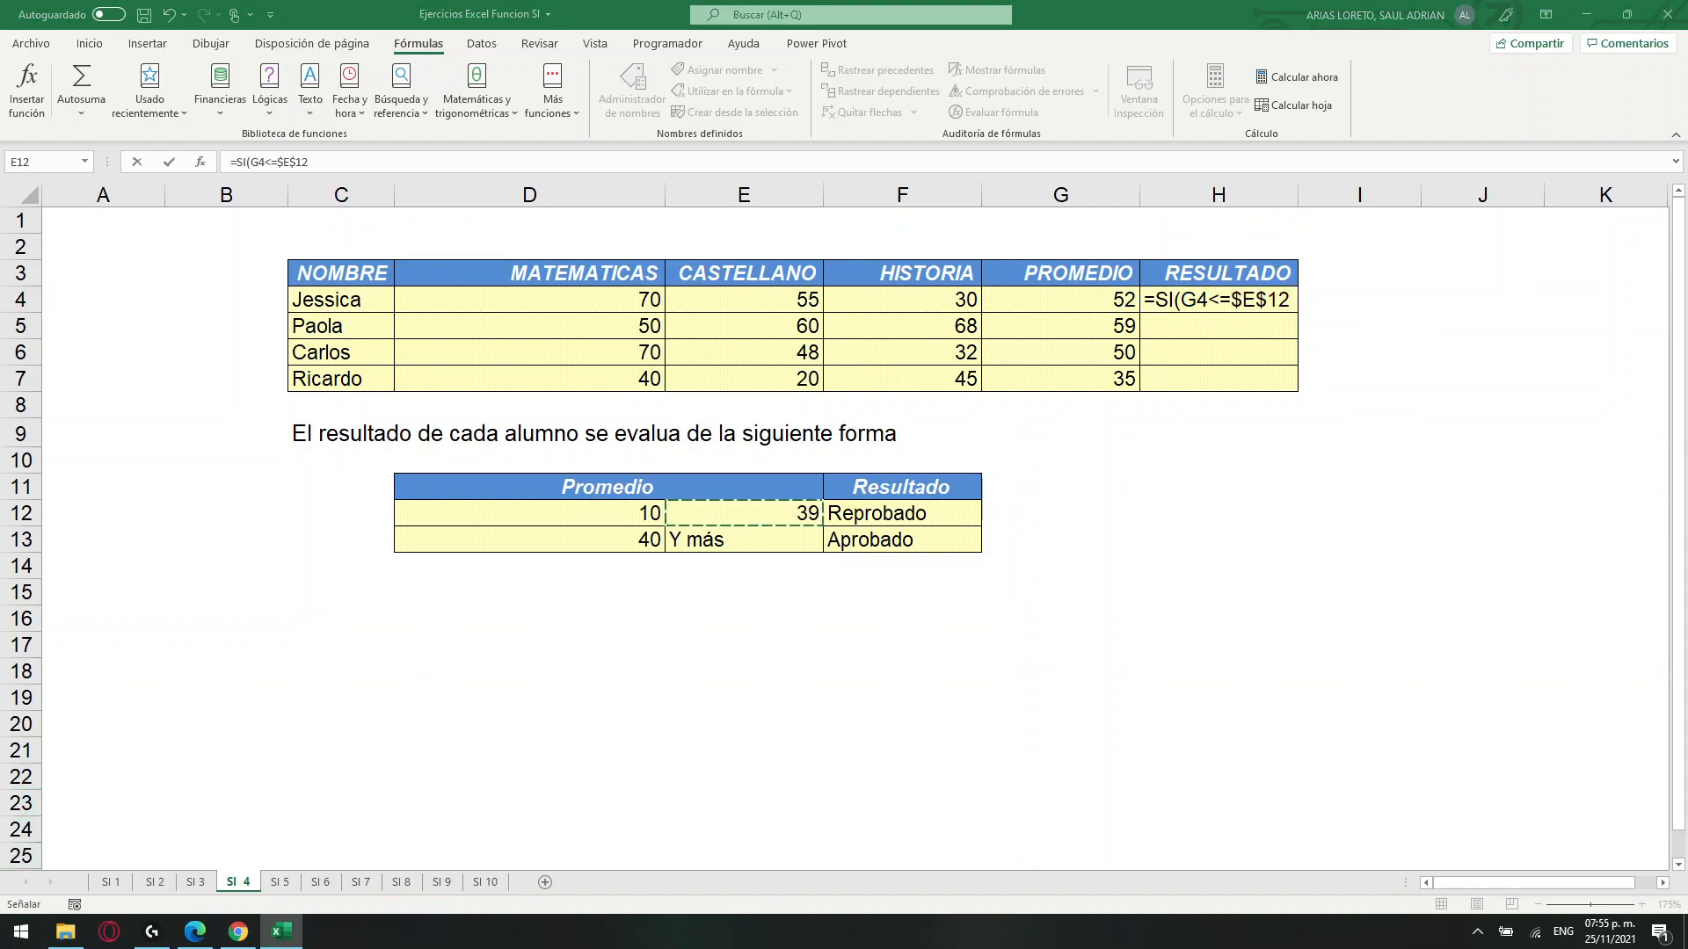
click(491, 157)
click(1289, 303)
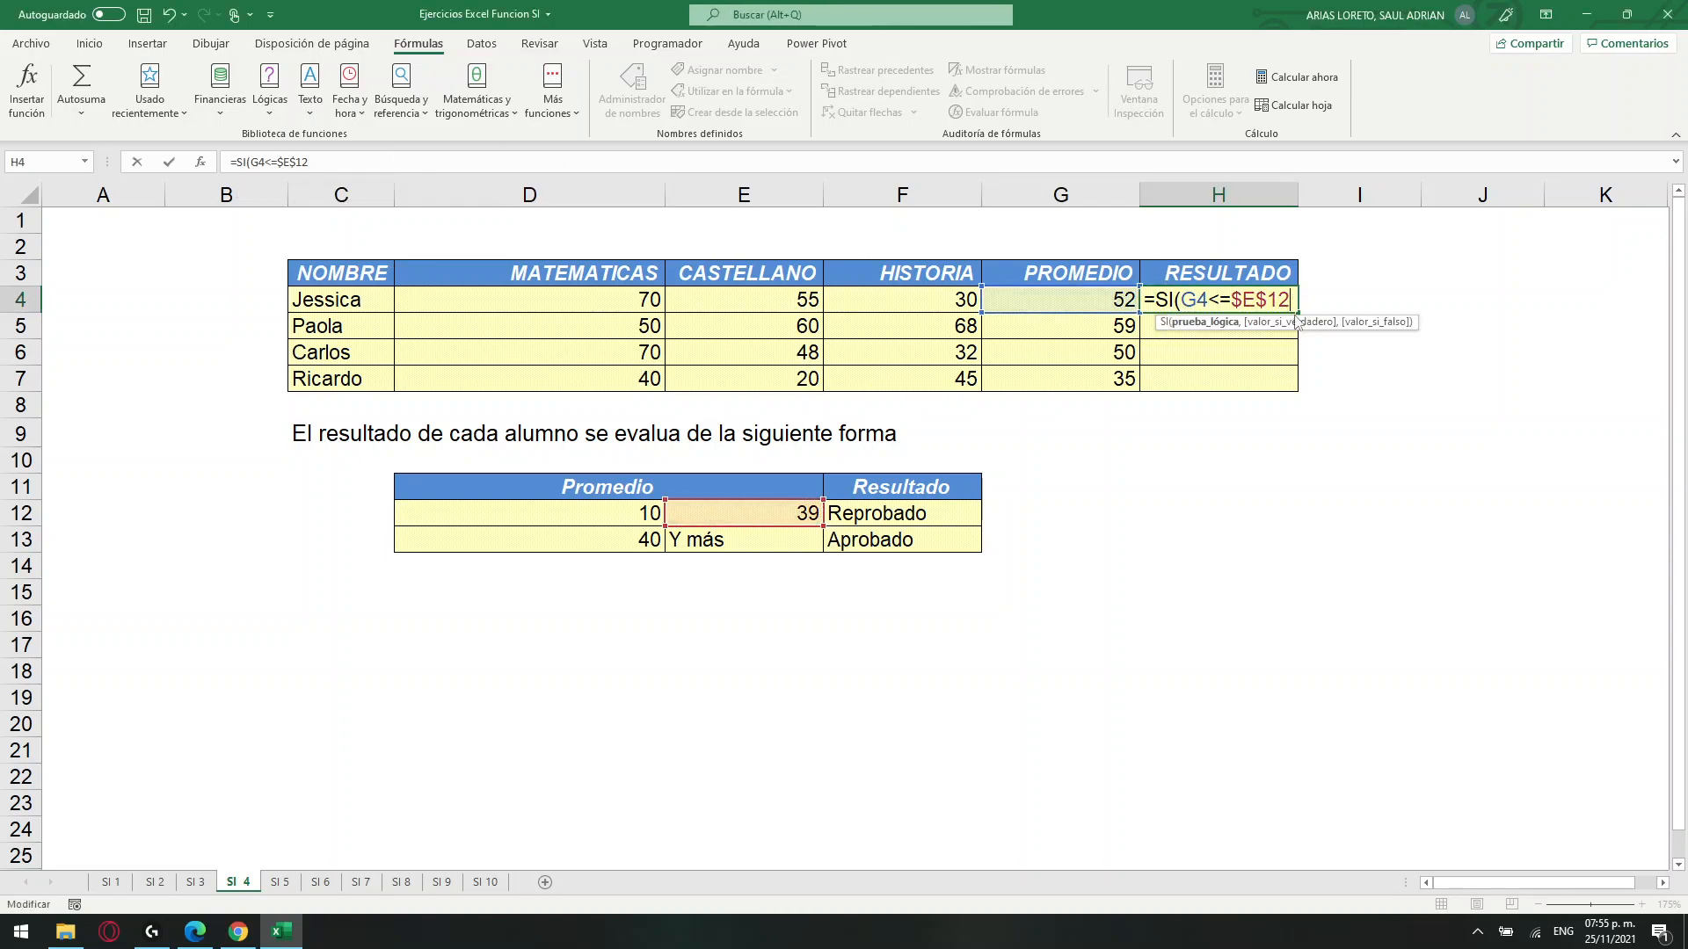
Complete the SI formula in H4 with F12 as the true value and F13 as the false value.
text(,)
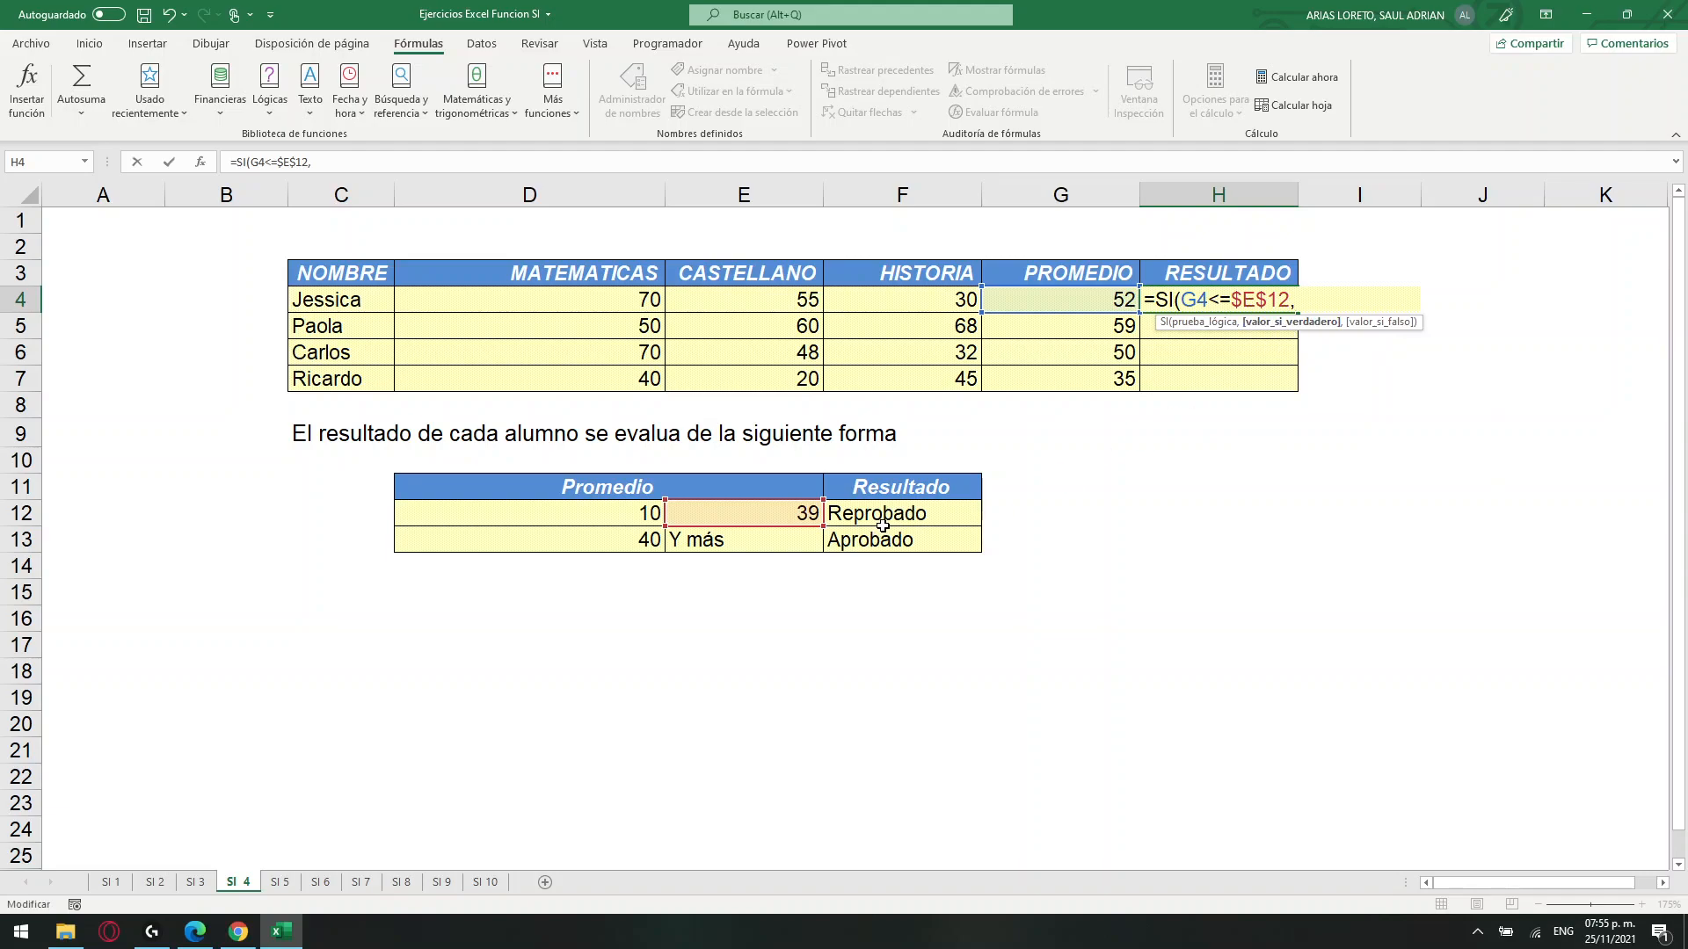
click(905, 515)
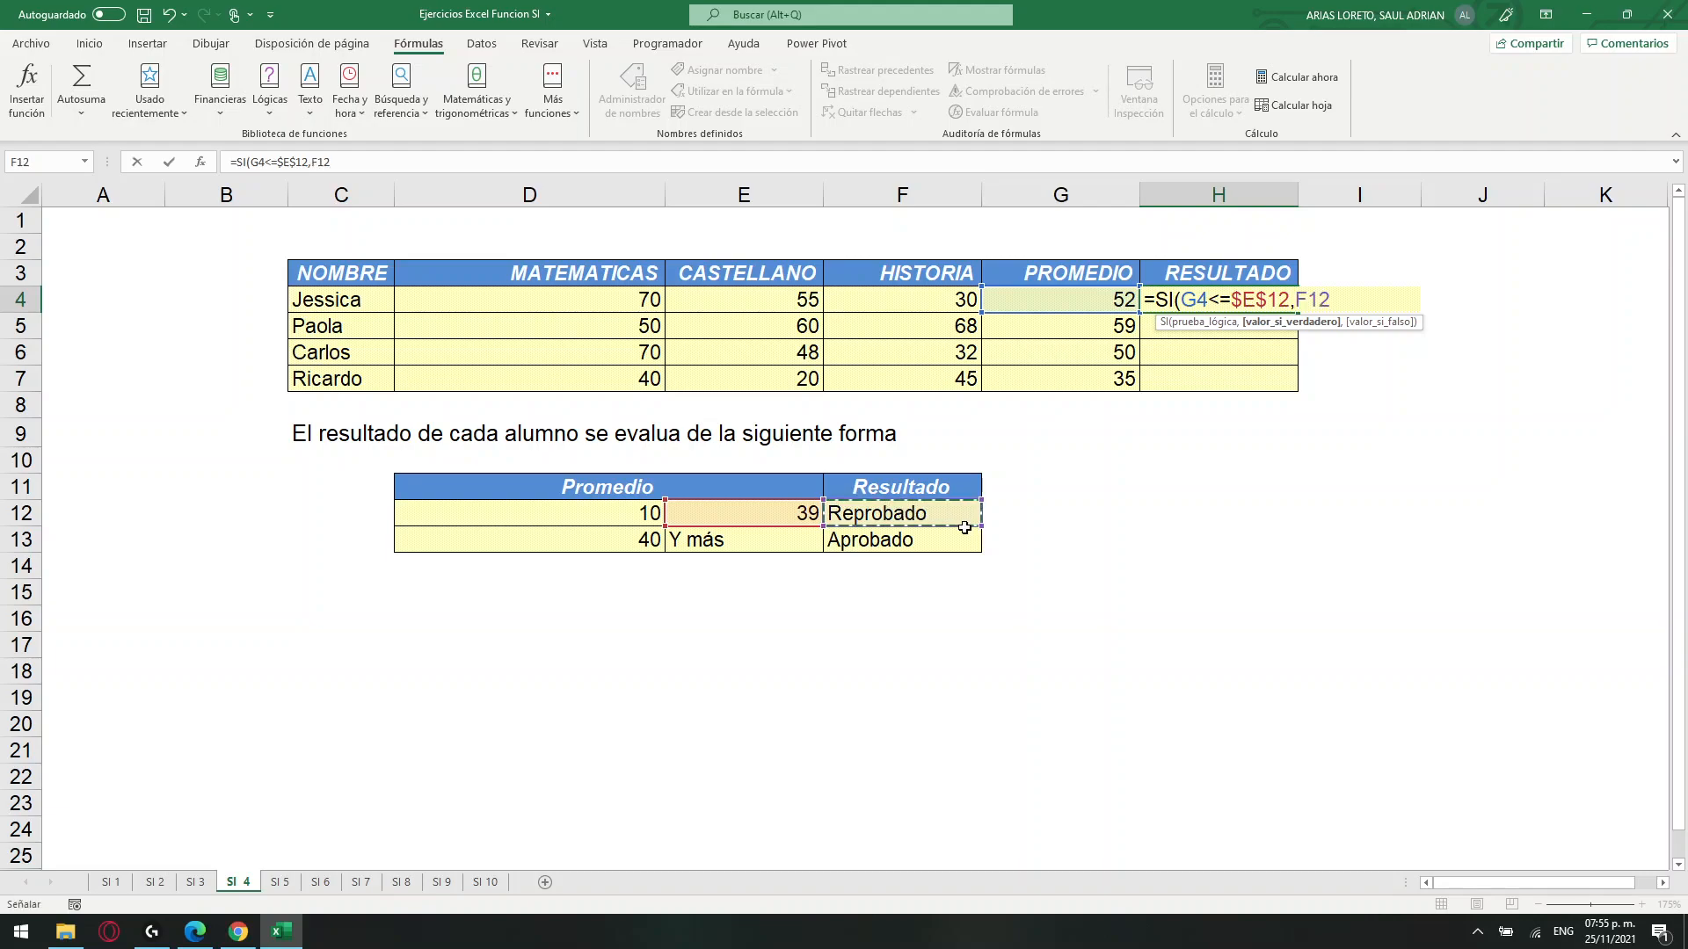
text(,)
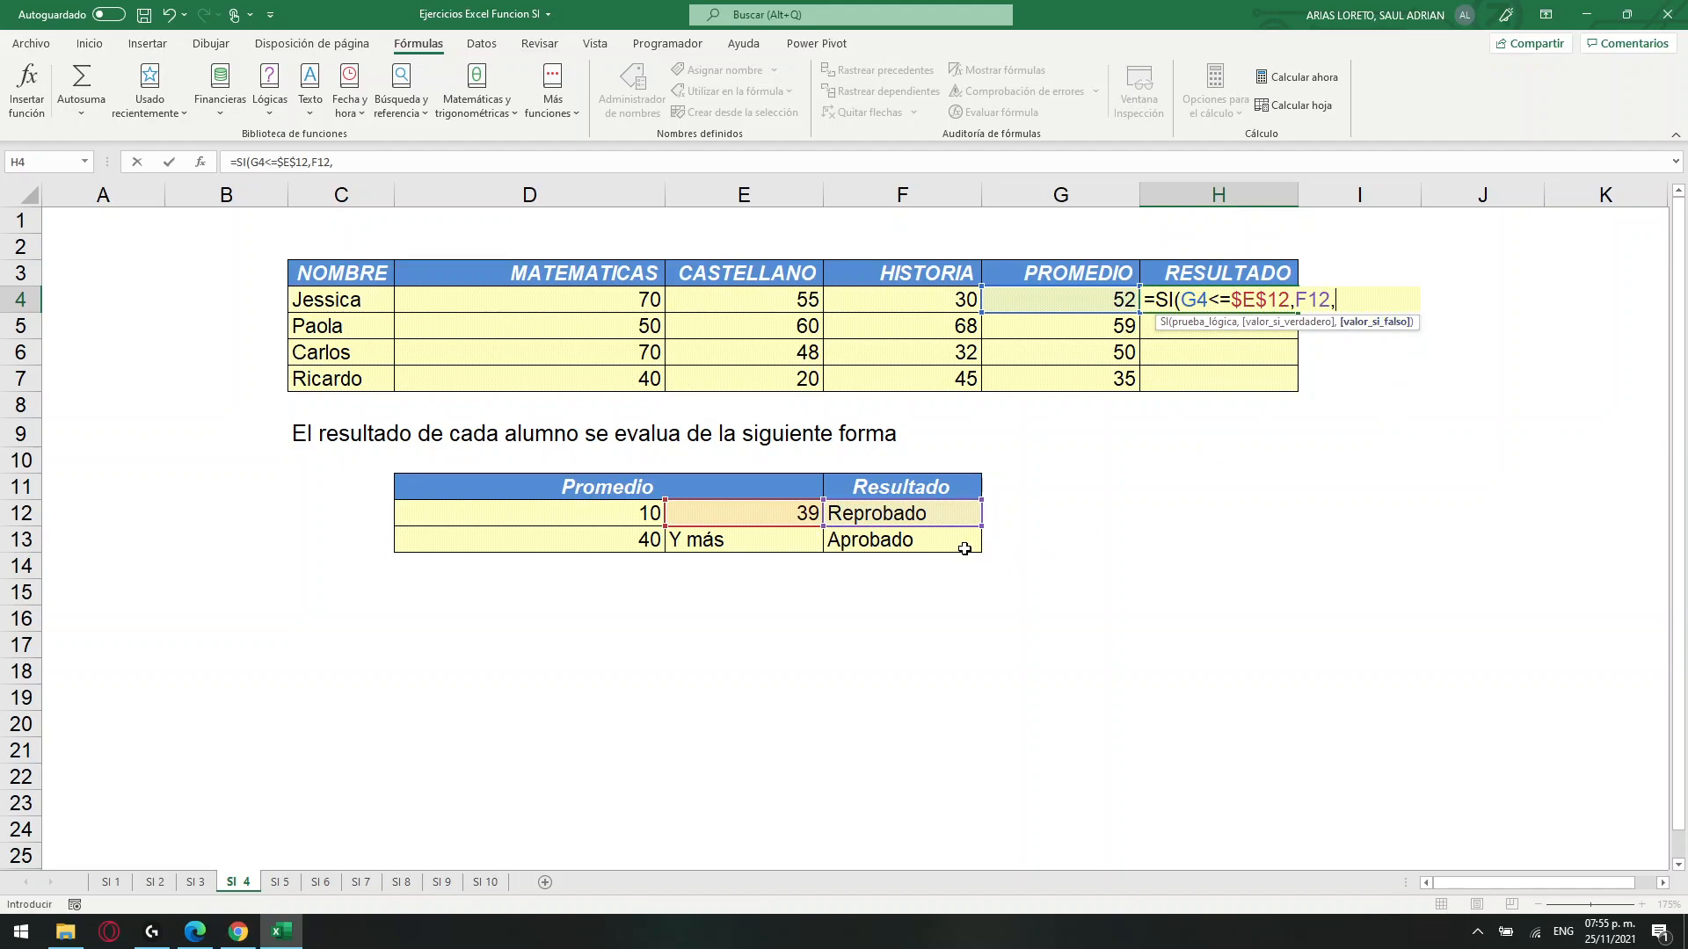
click(958, 546)
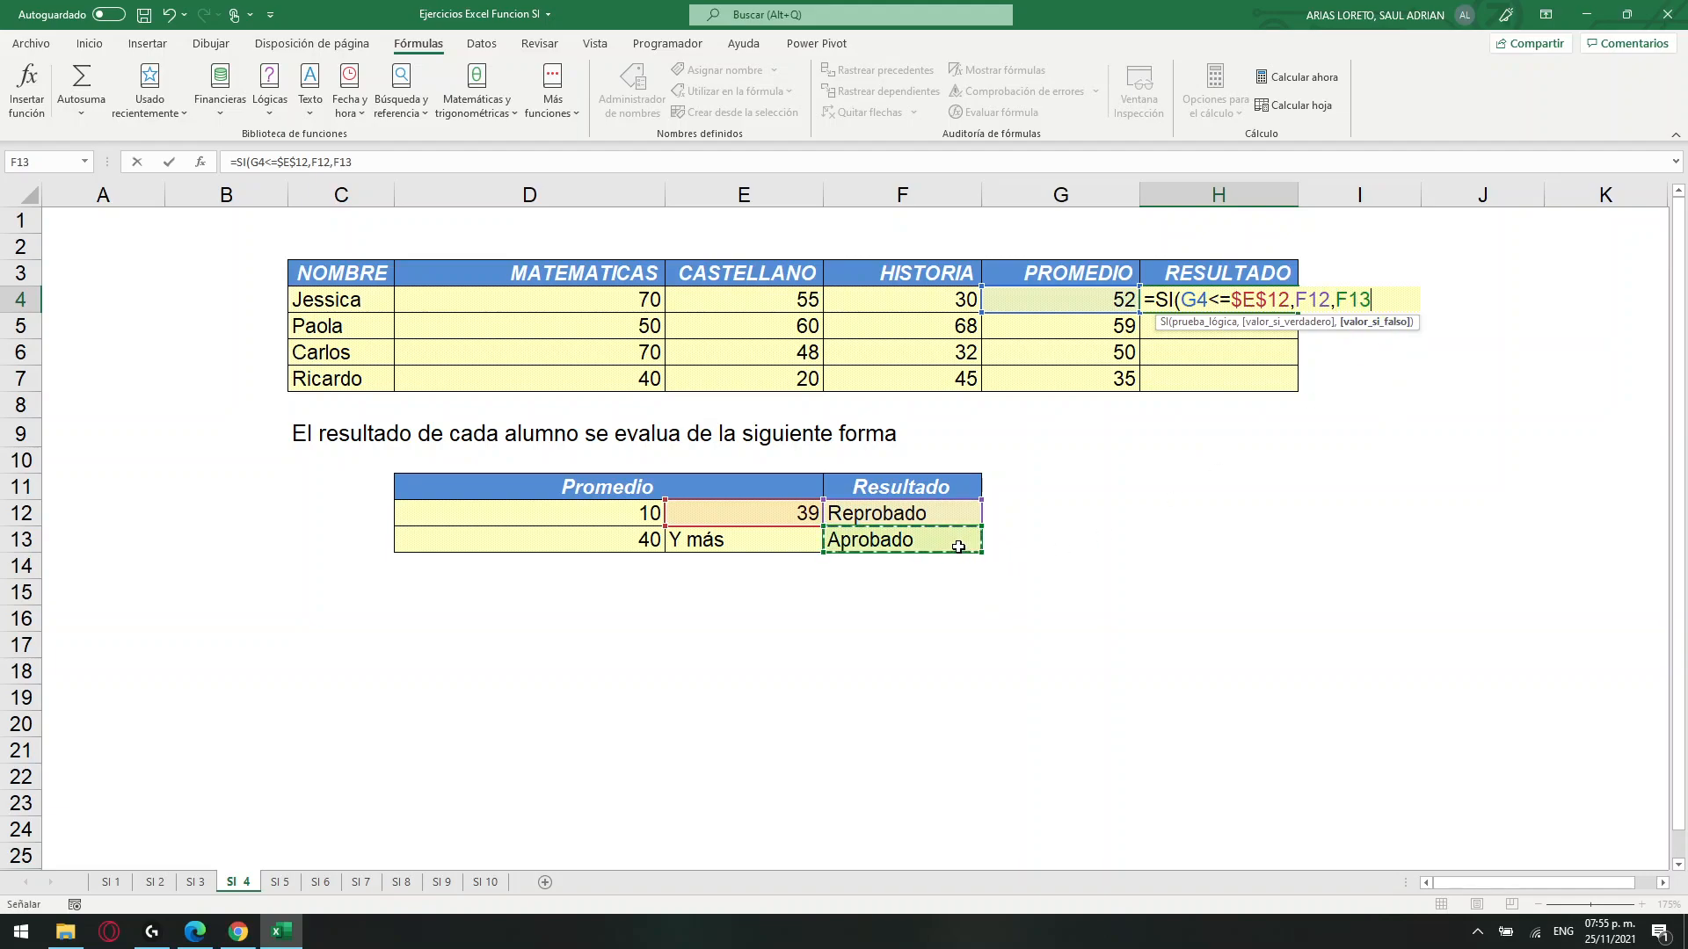
key(Return)
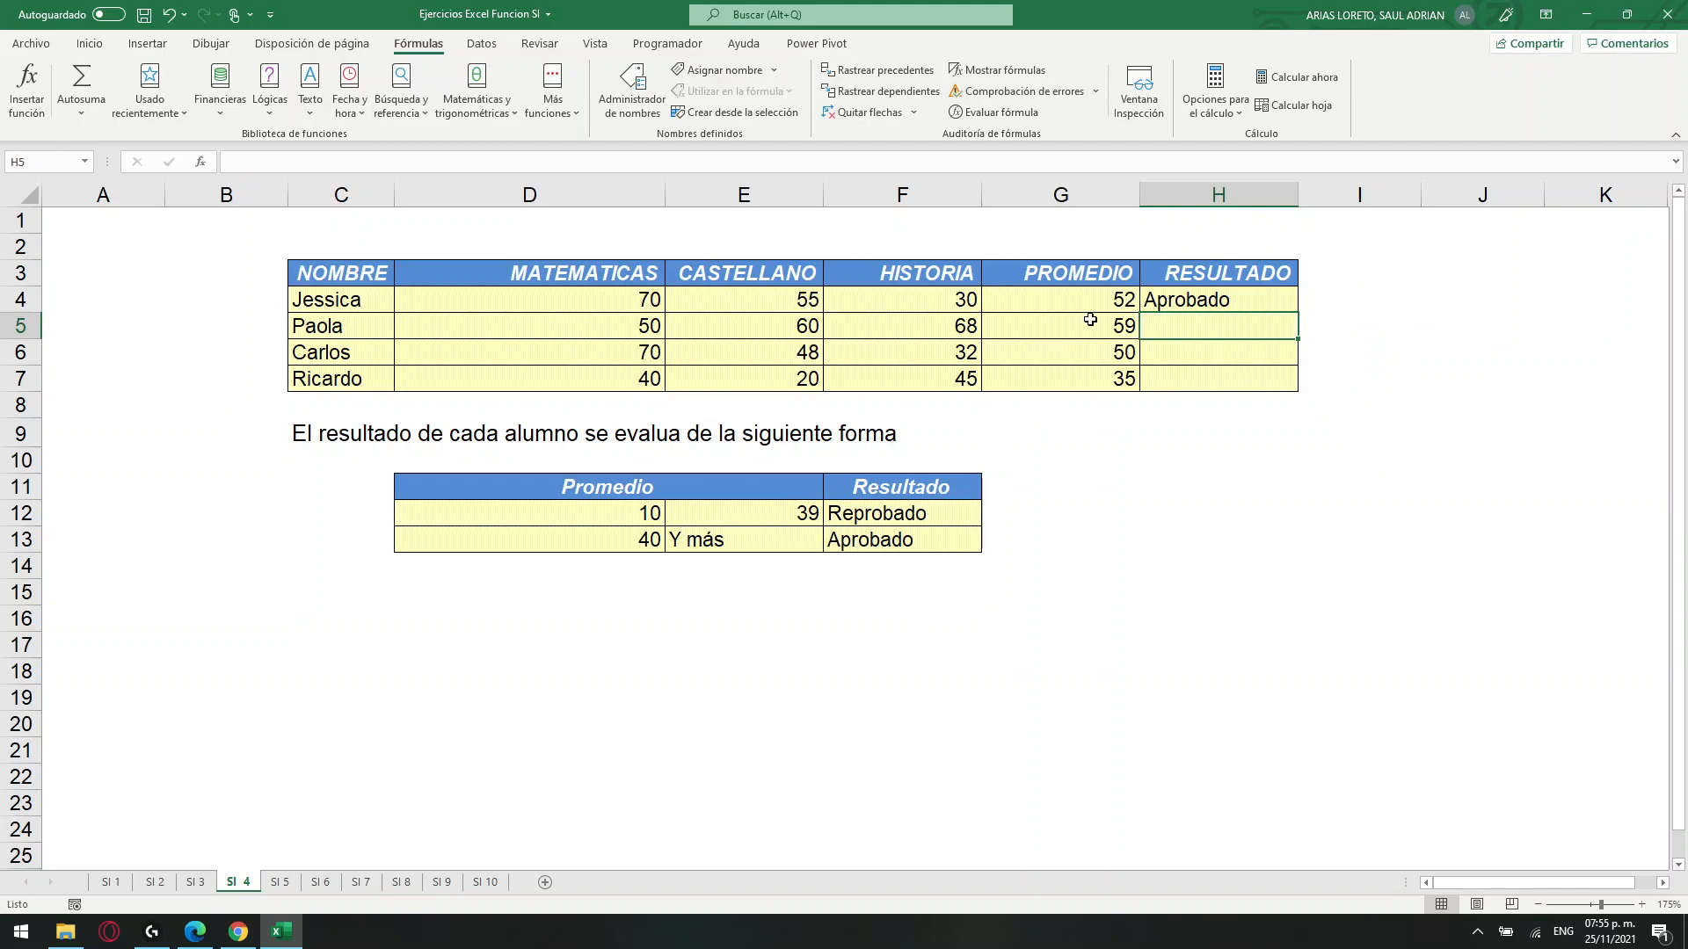
Try to fill the H4 formula down to H7 and check the references copied into each row.
click(1096, 303)
click(1216, 301)
drag(1299, 315, 1299, 379)
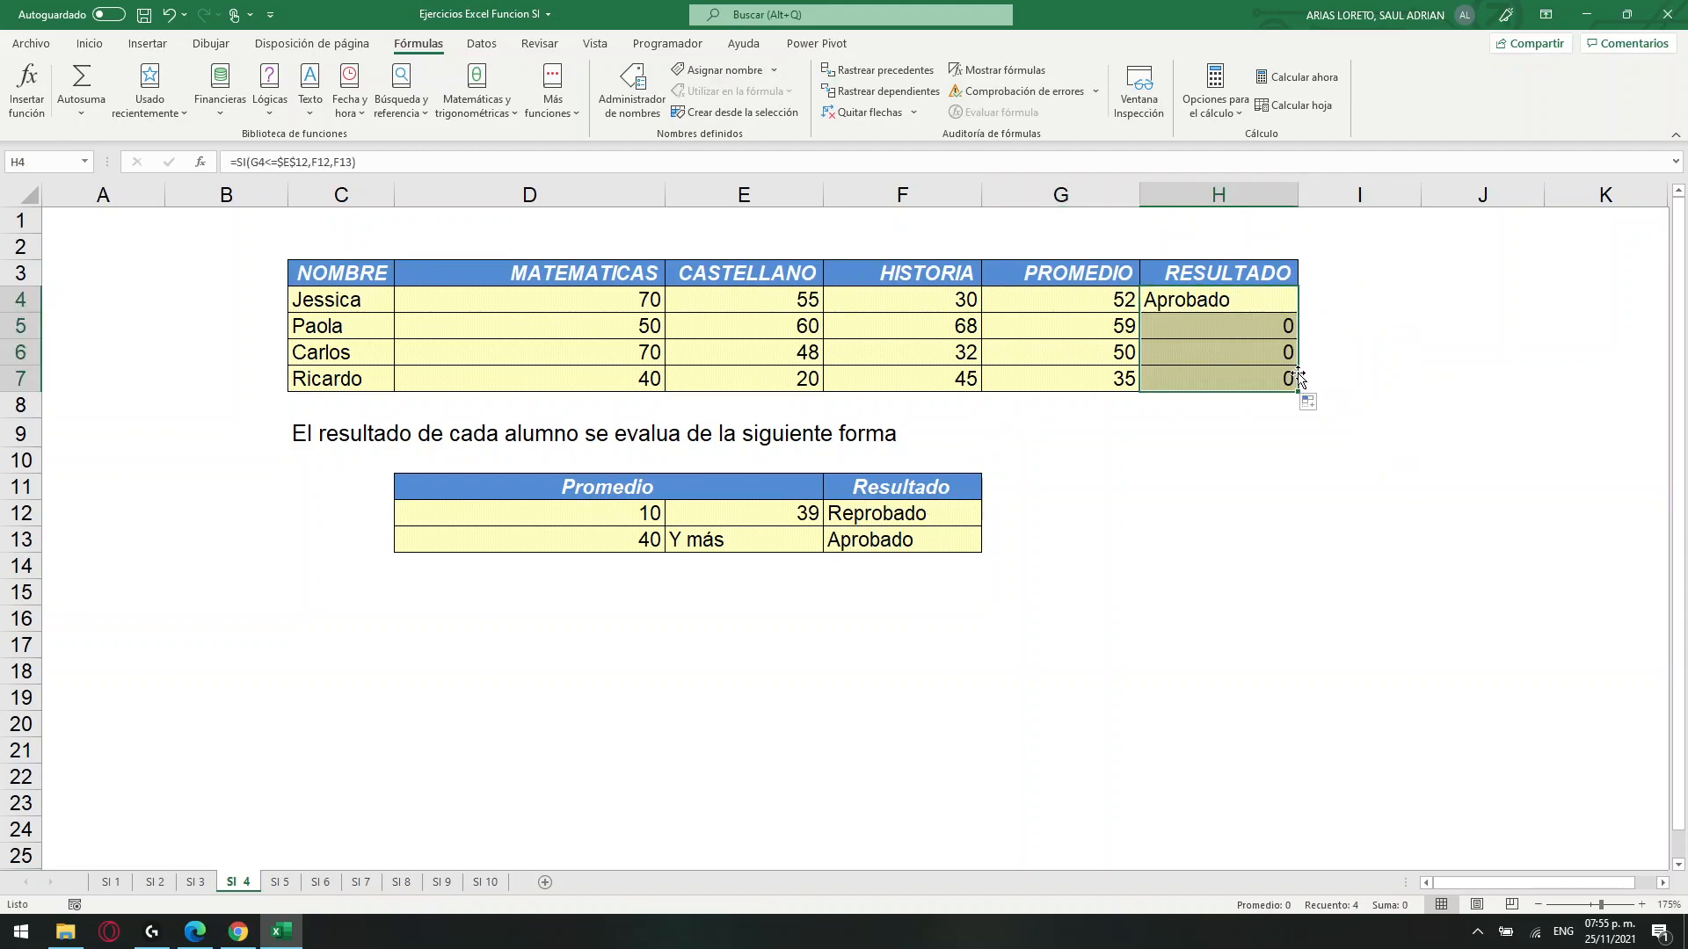
click(1231, 303)
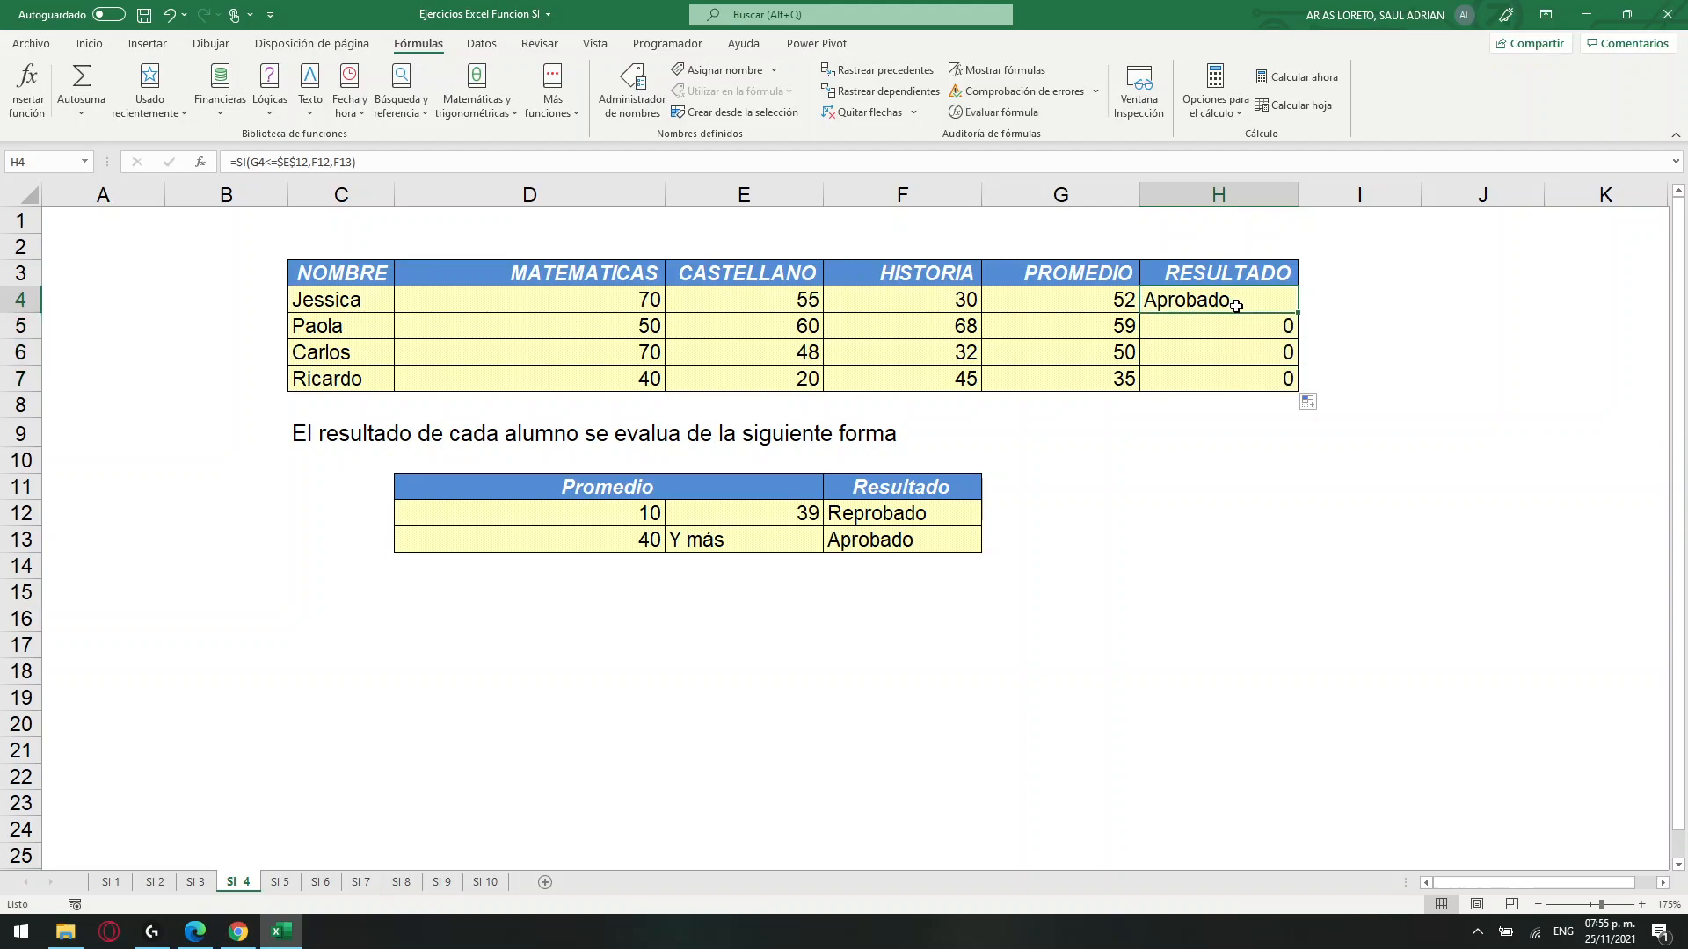
click(1236, 329)
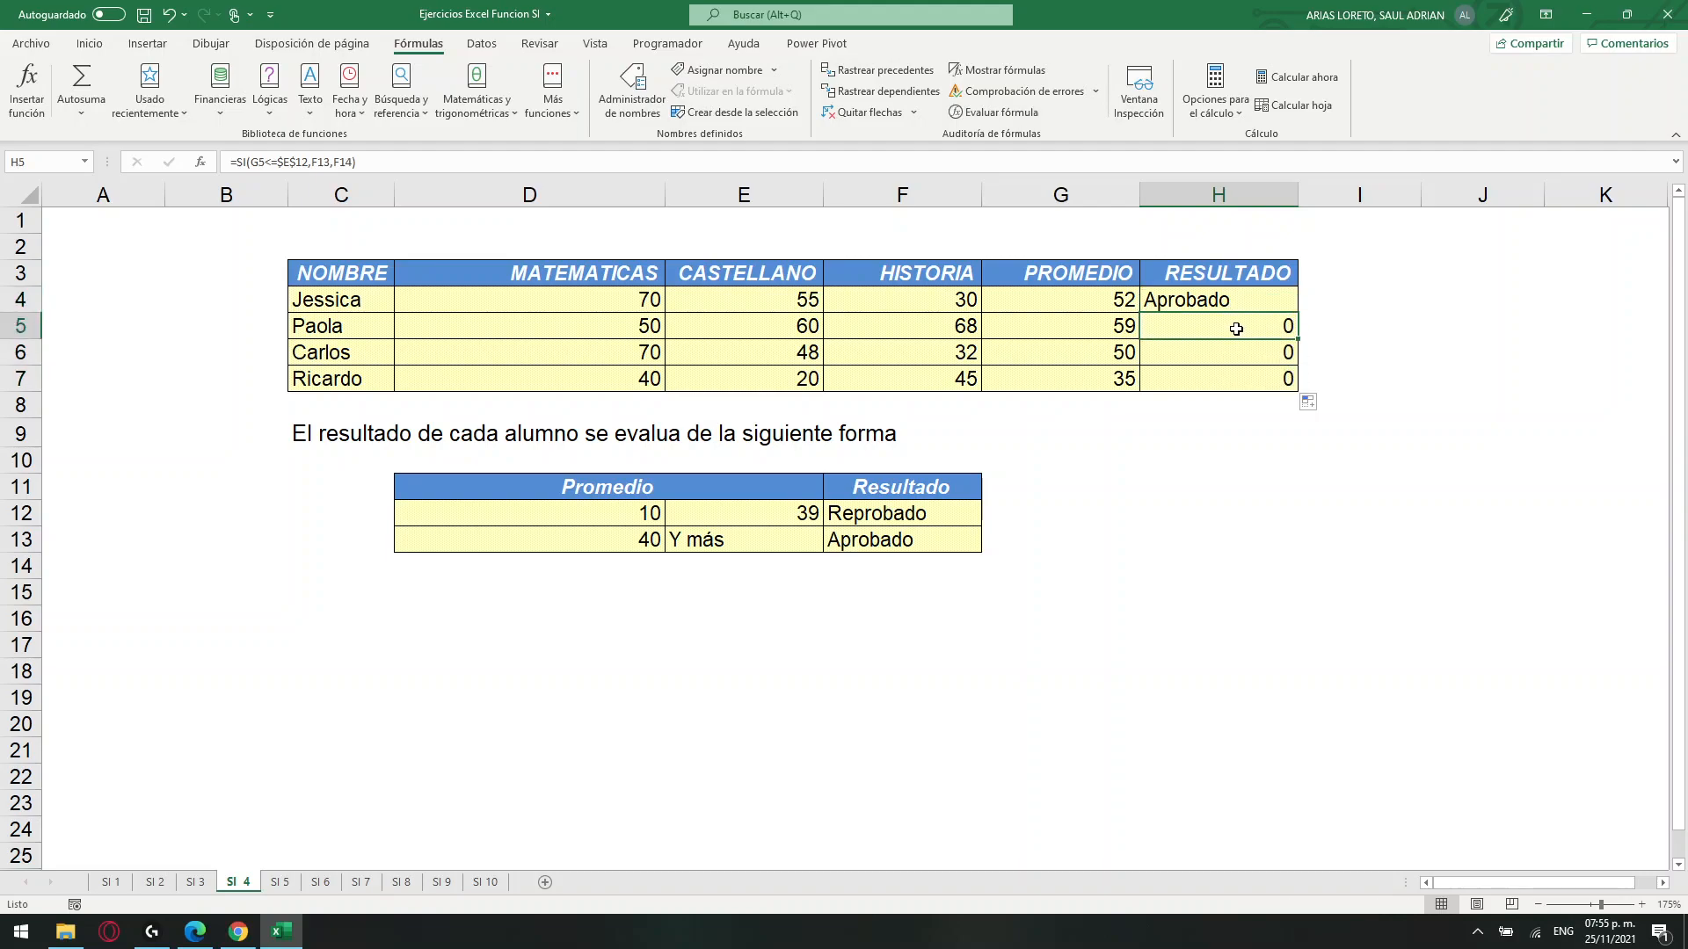
click(1231, 352)
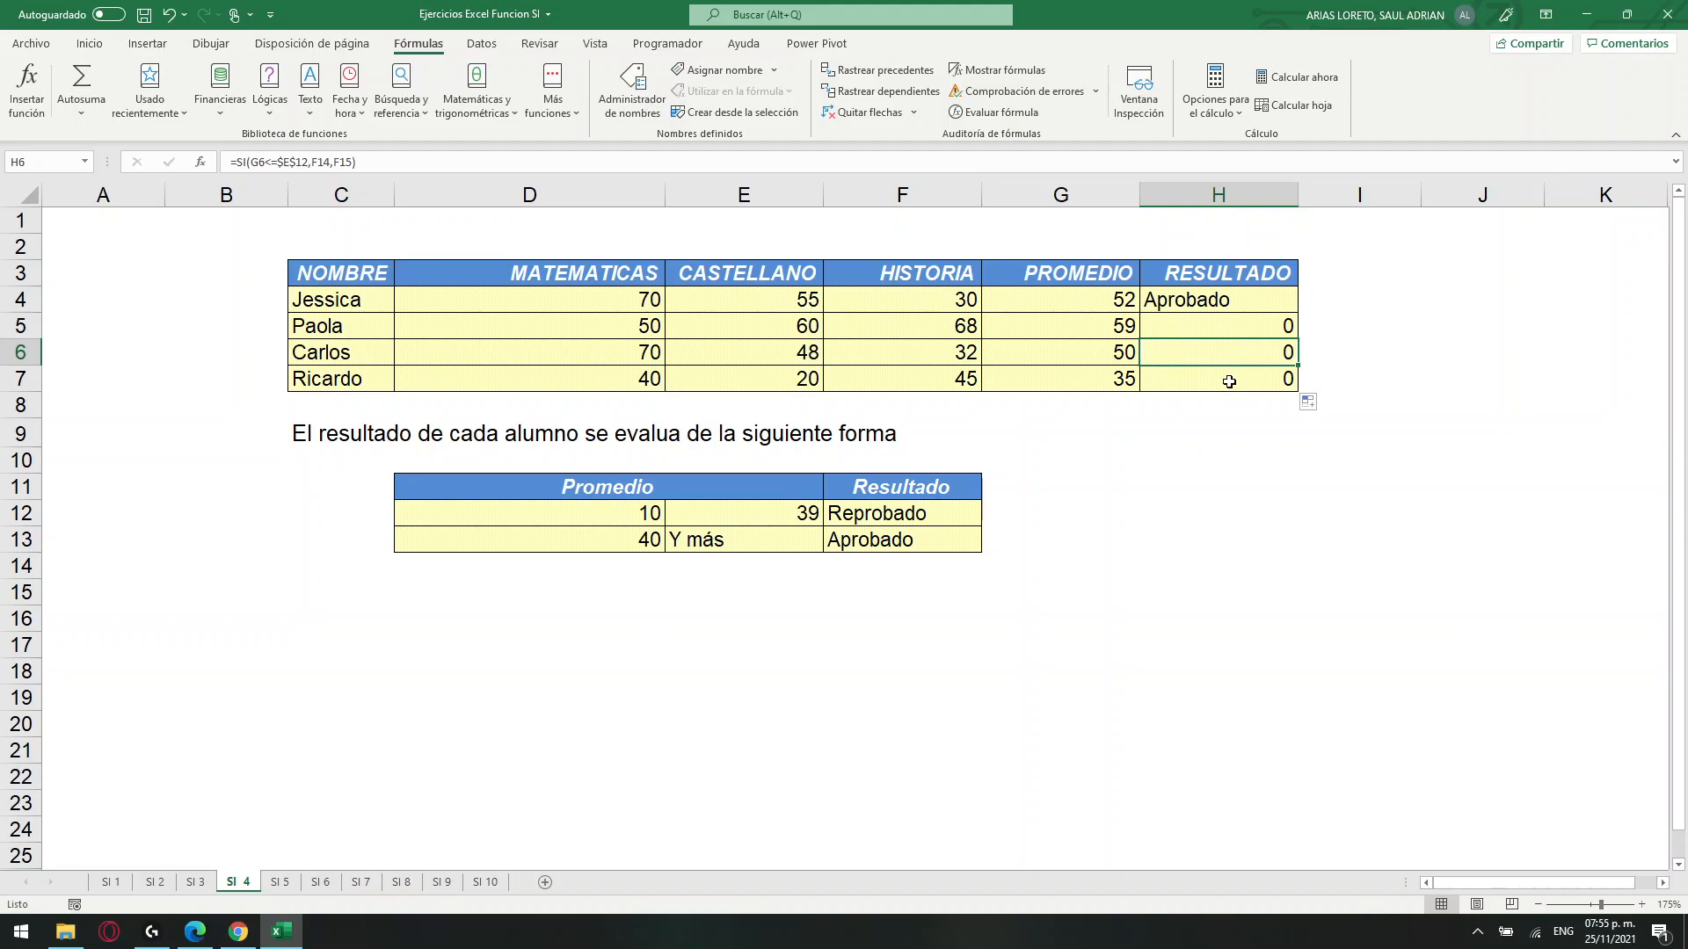
click(1229, 382)
click(923, 538)
click(925, 523)
Make F12 and F13 absolute references in the H4 formula and fill it down to H7.
click(1213, 304)
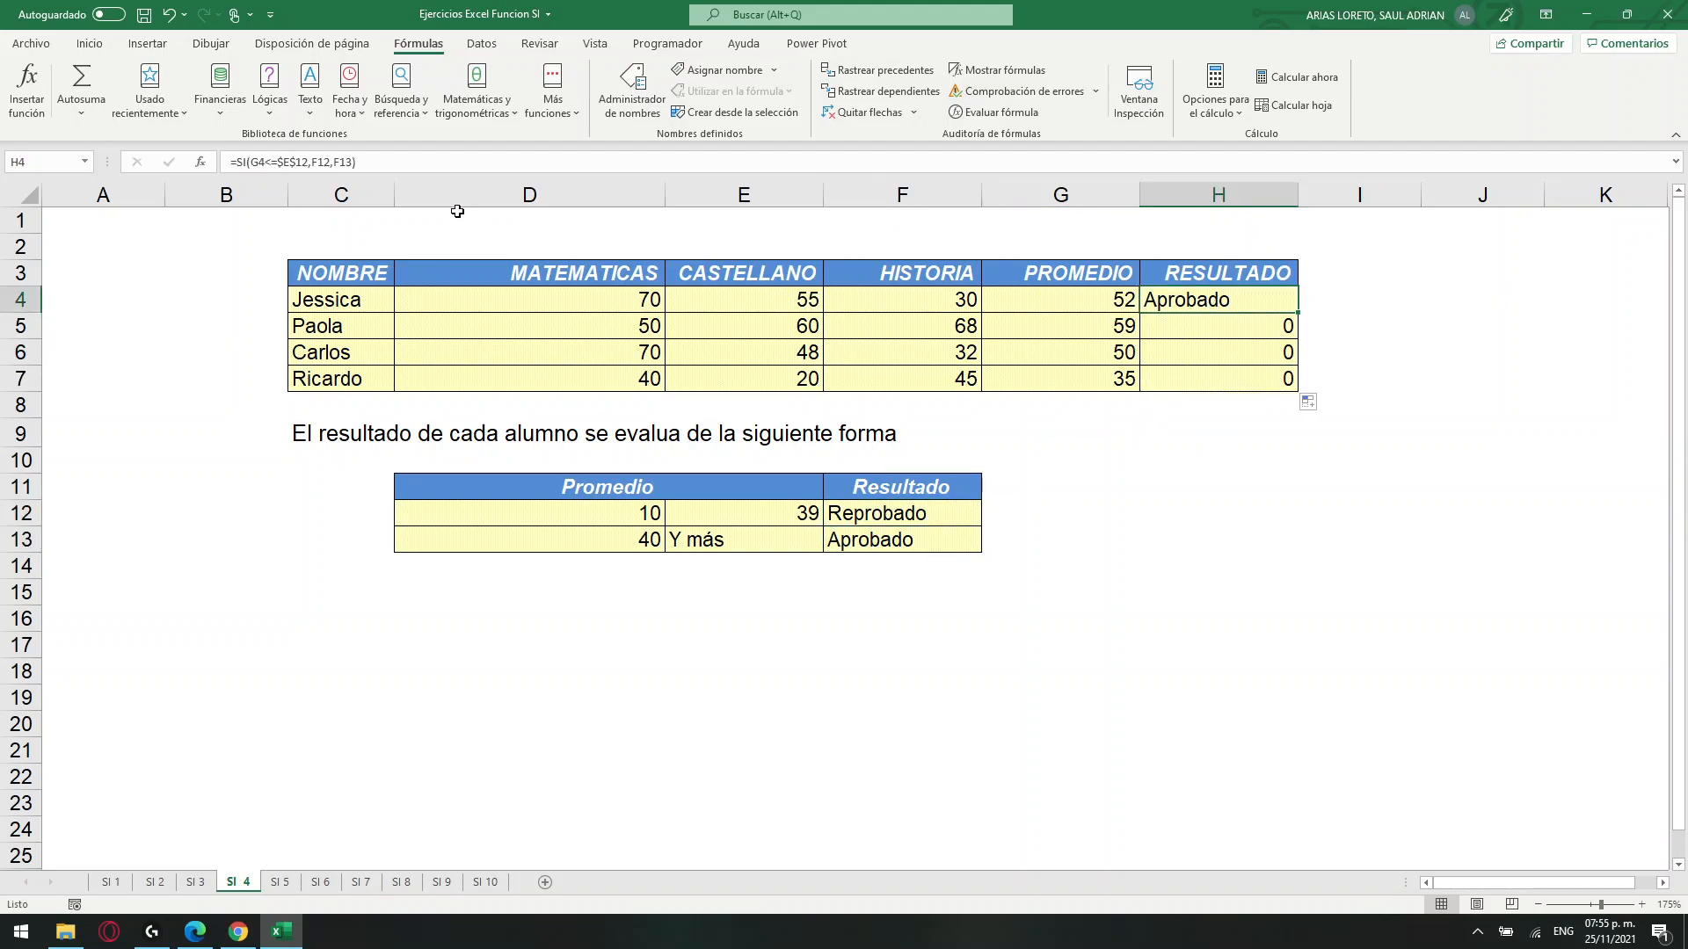
click(326, 163)
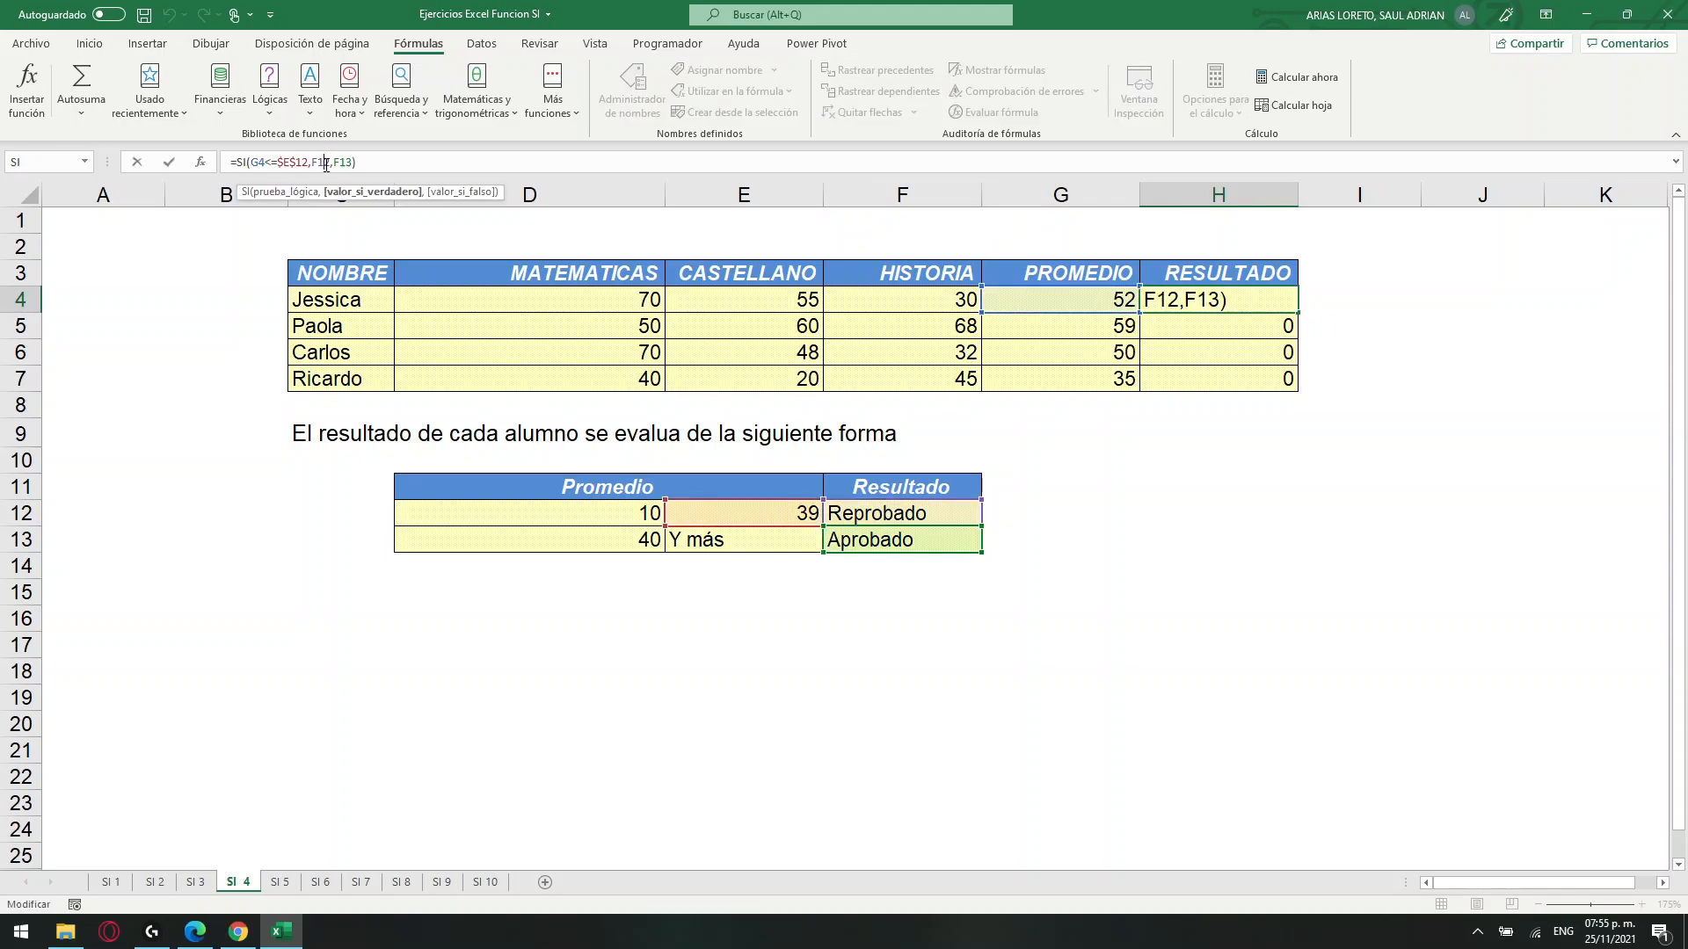
click(1165, 301)
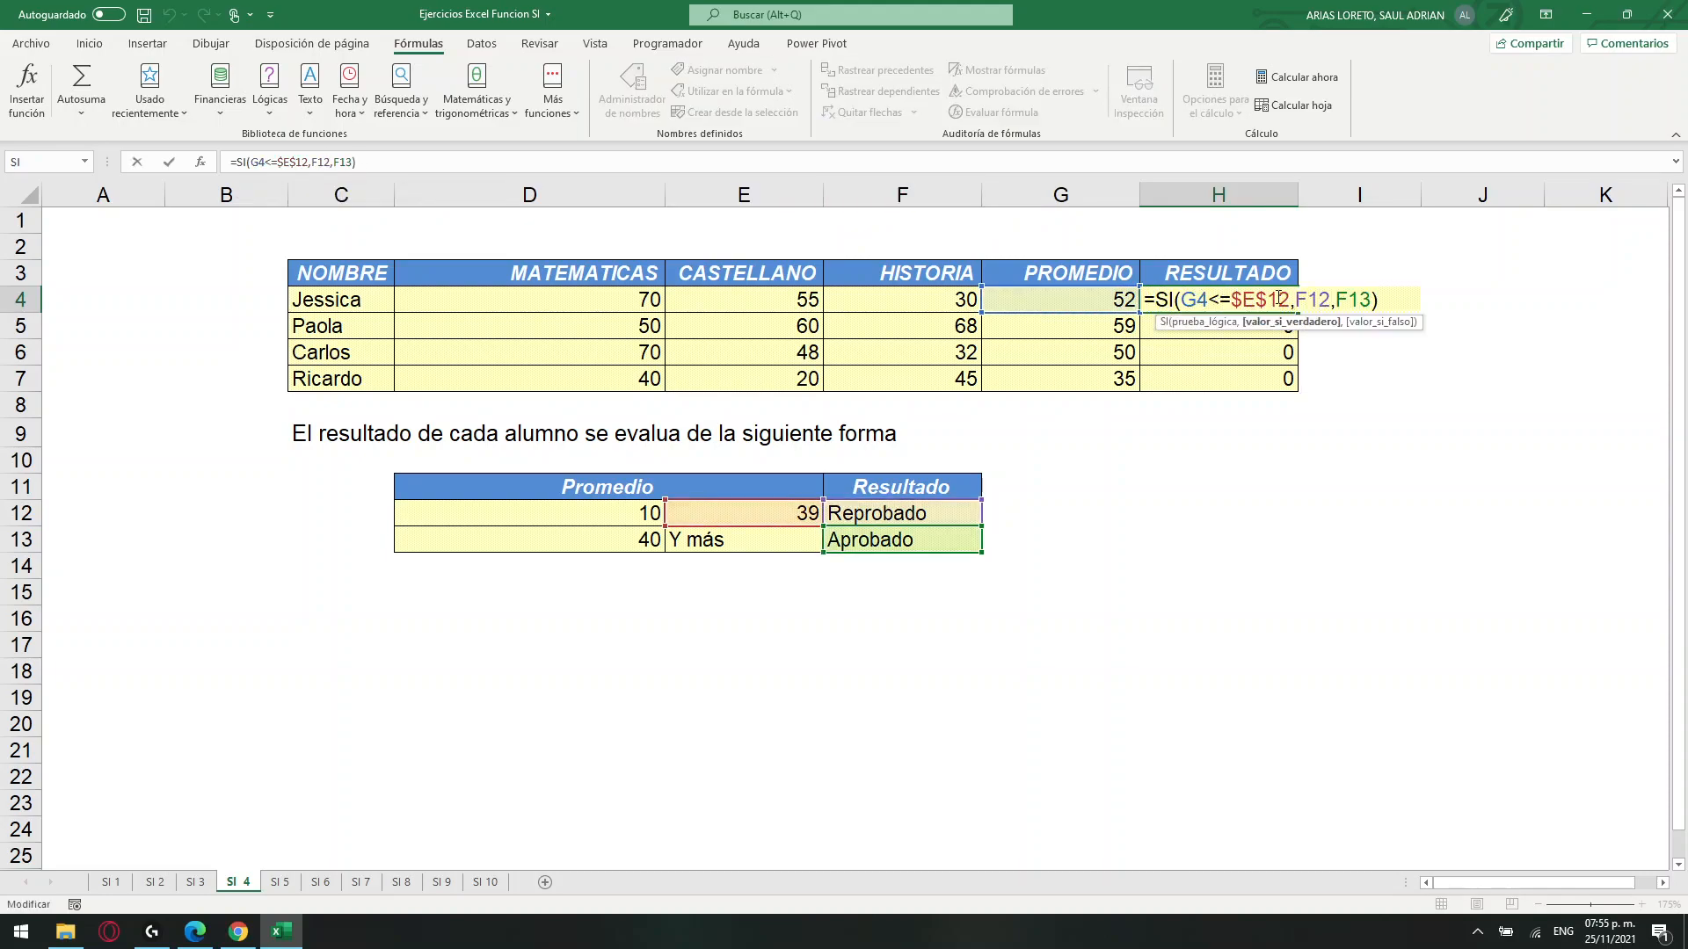
click(1307, 291)
key(F4)
click(1376, 297)
key(F4)
key(ctrl+Return)
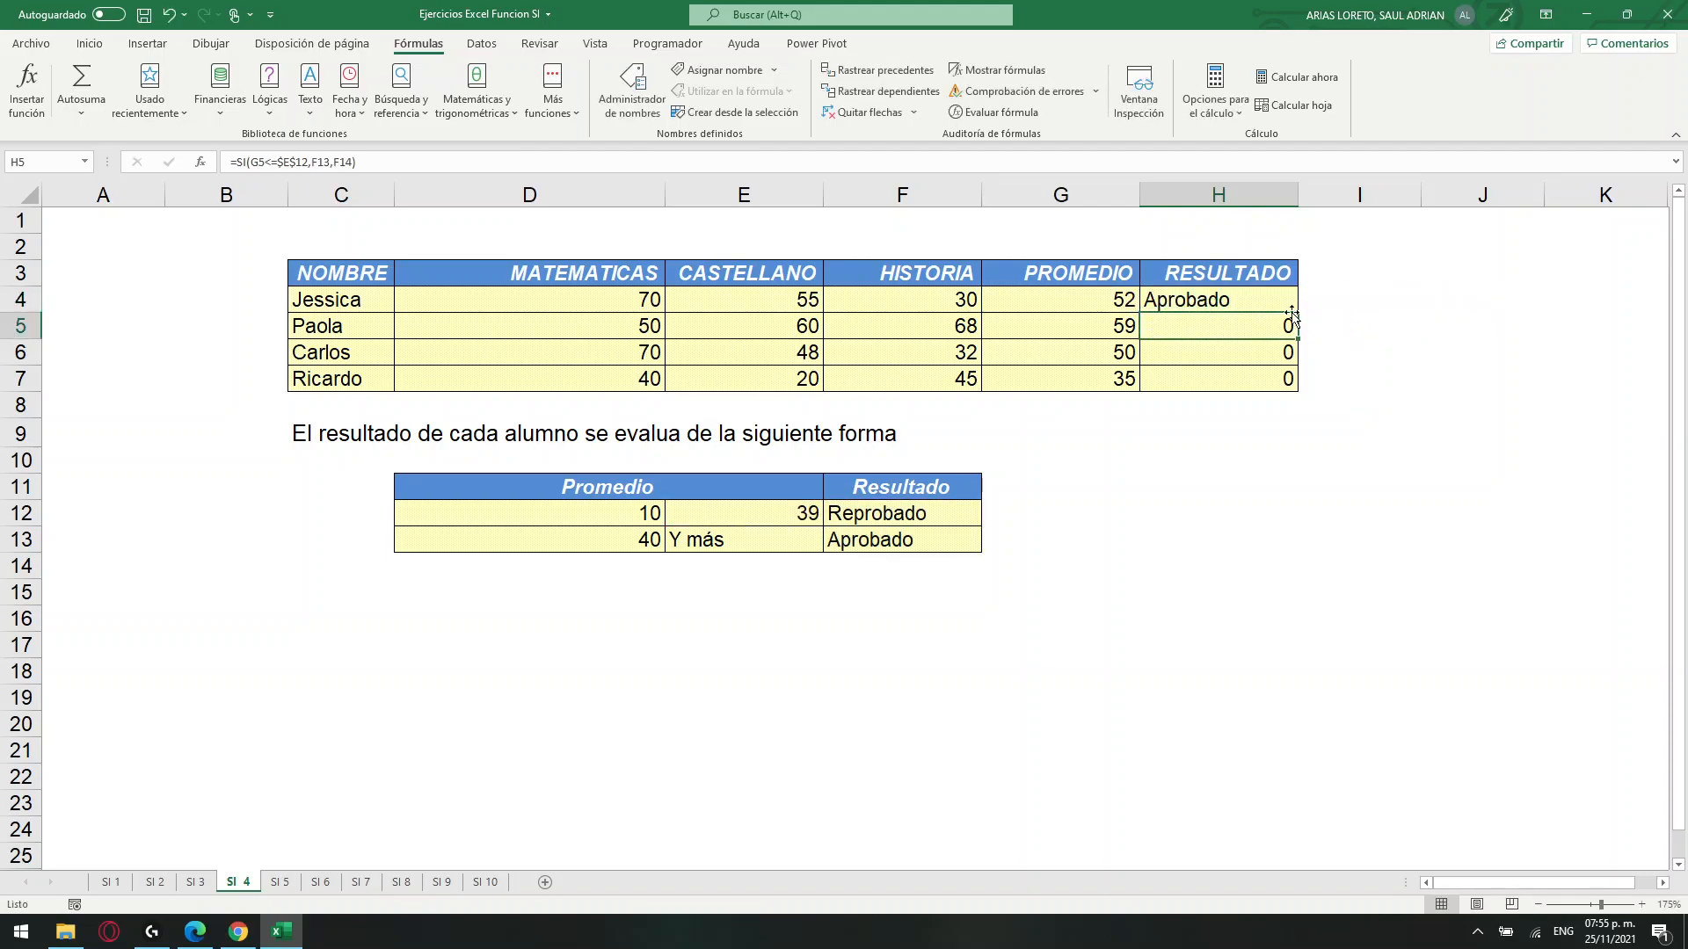
drag(1298, 314, 1298, 388)
Check the formulas and results in H4:H7 against the threshold in E12.
click(1245, 299)
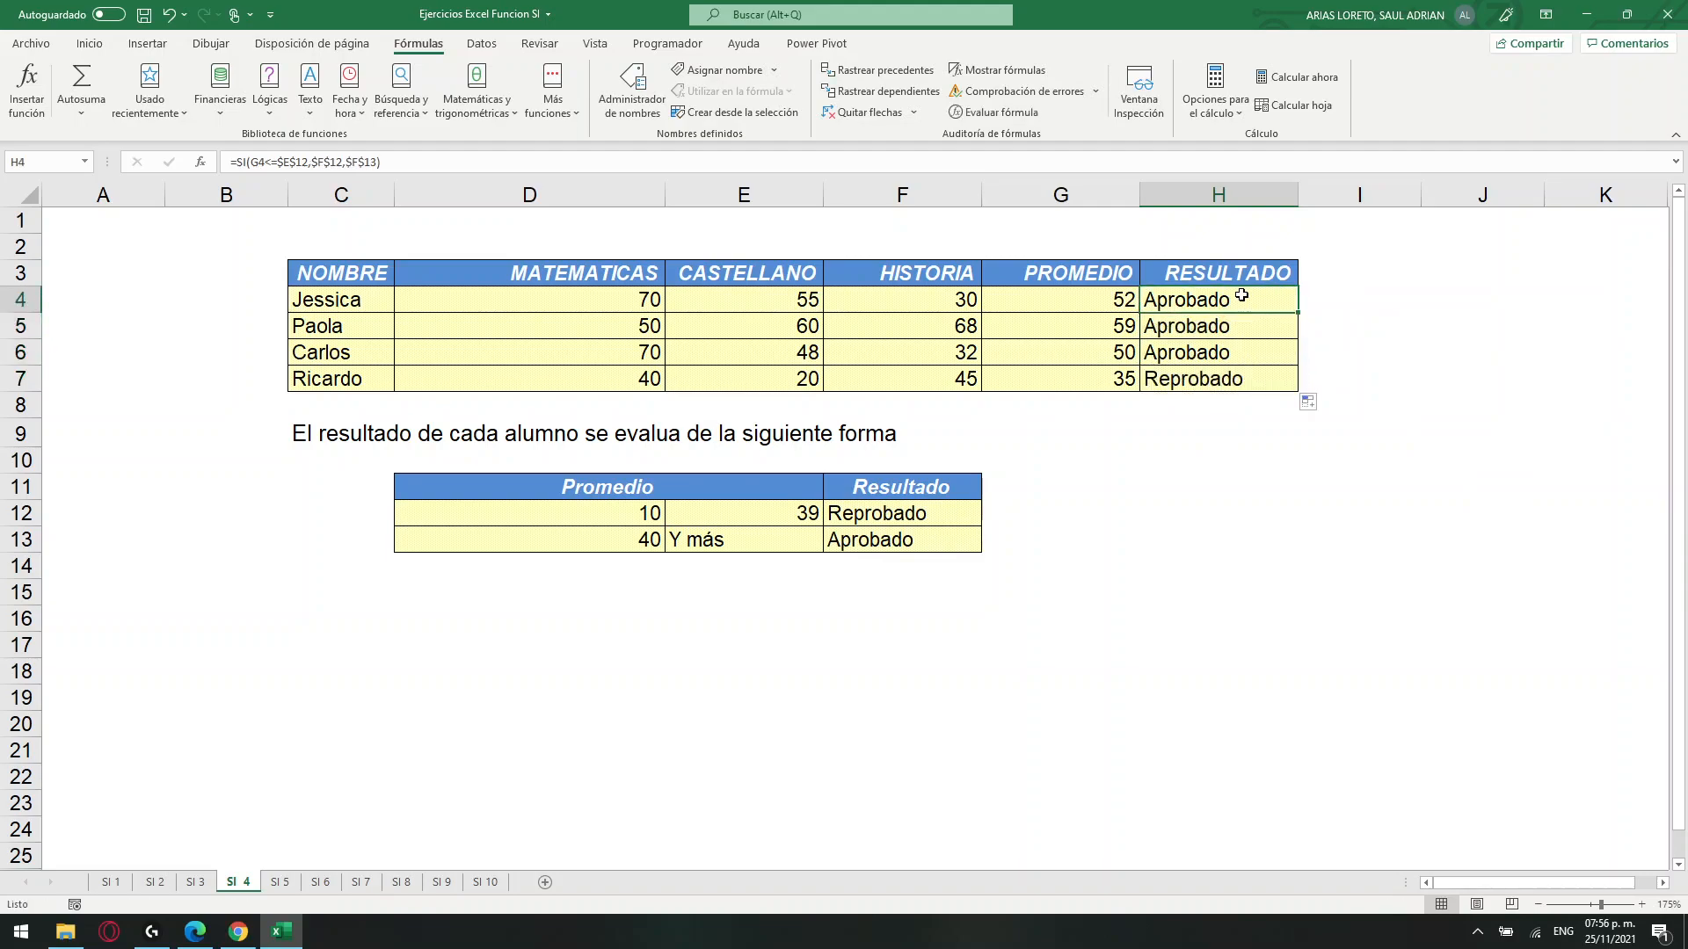
click(1231, 333)
click(1221, 356)
click(1203, 380)
click(776, 508)
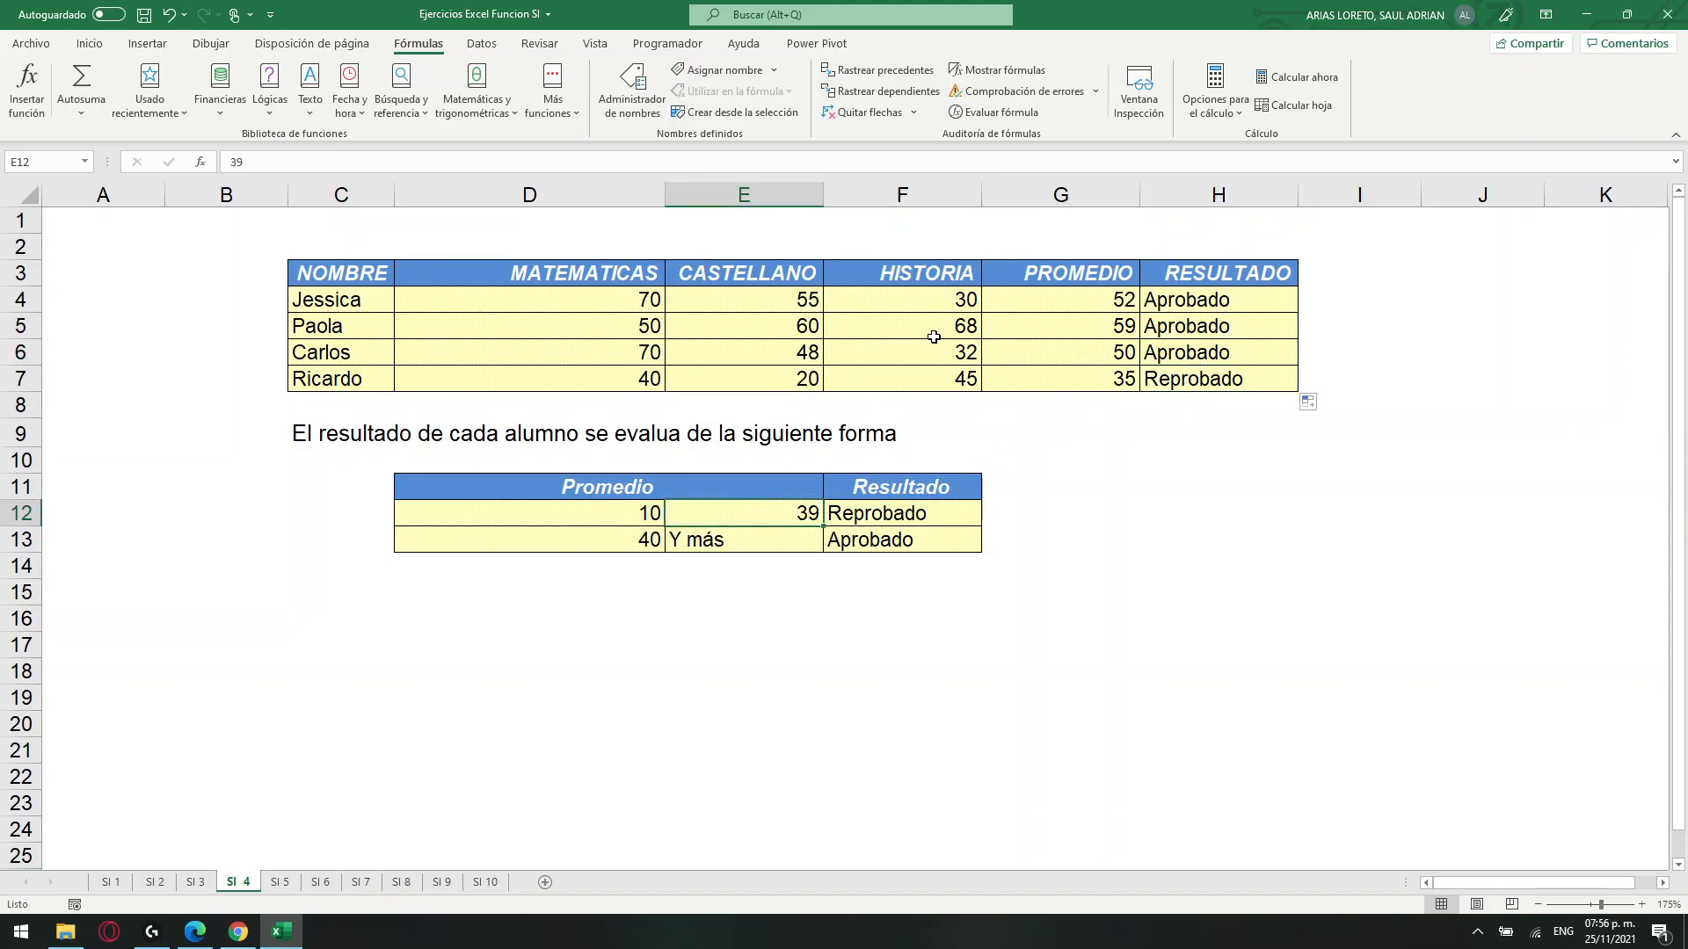
Set the MATEMATICAS grade in D4 to 10 and check the average in G4 and the result in H4.
click(649, 300)
text(10)
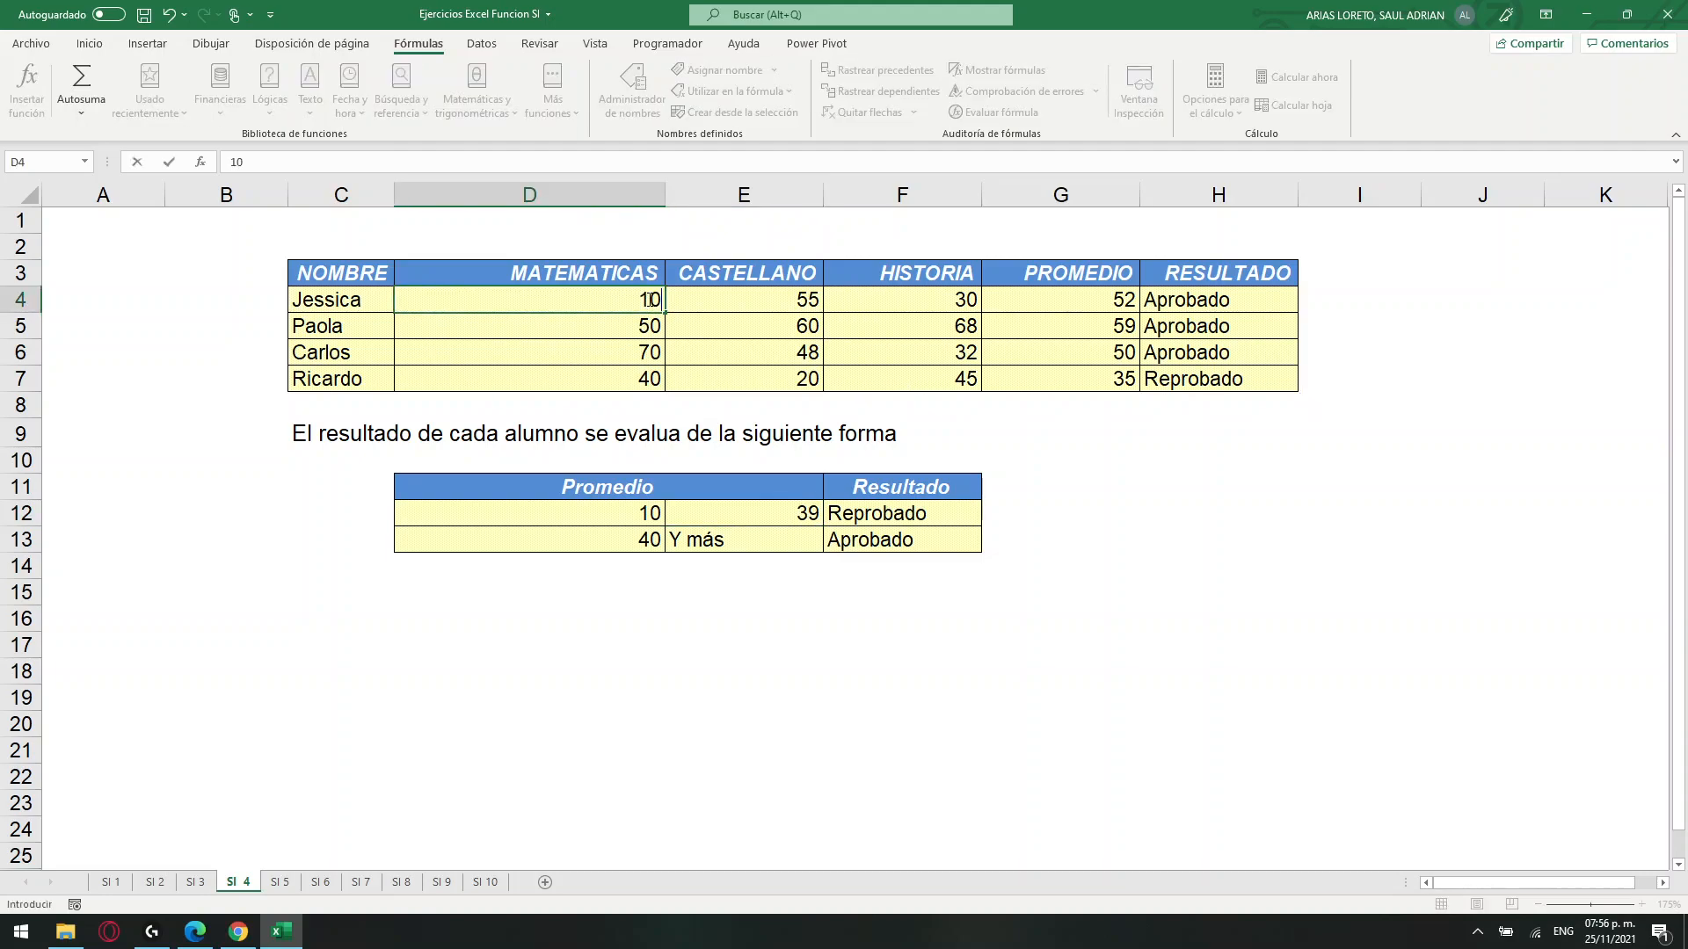
key(Return)
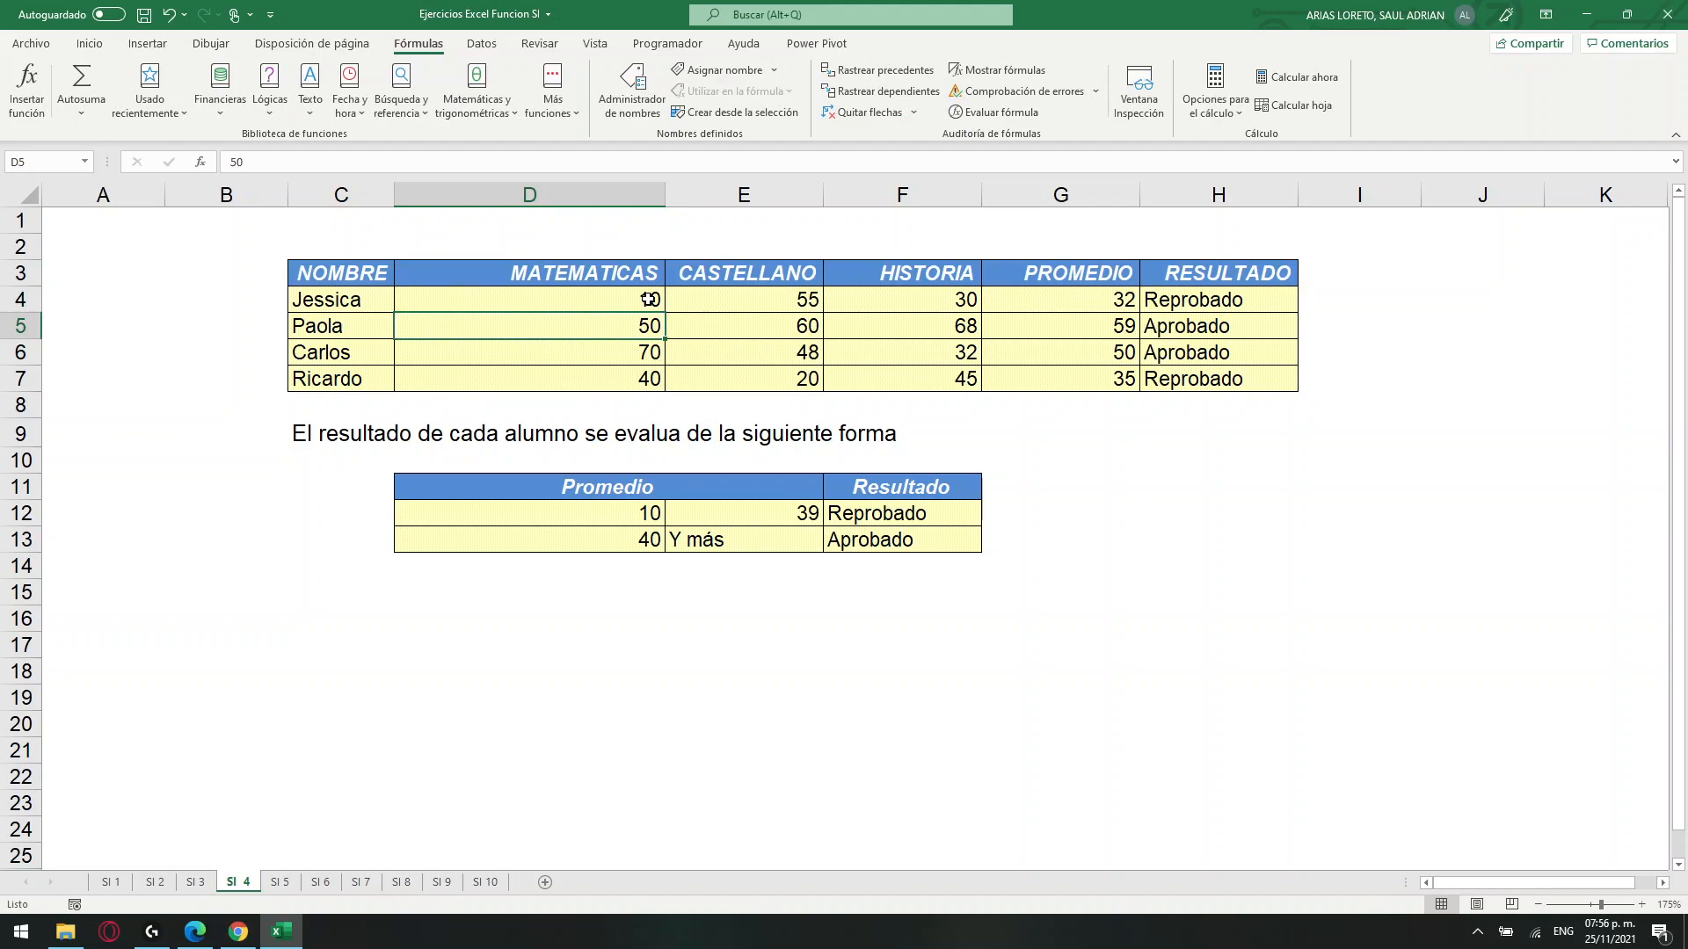
click(1090, 299)
click(1184, 301)
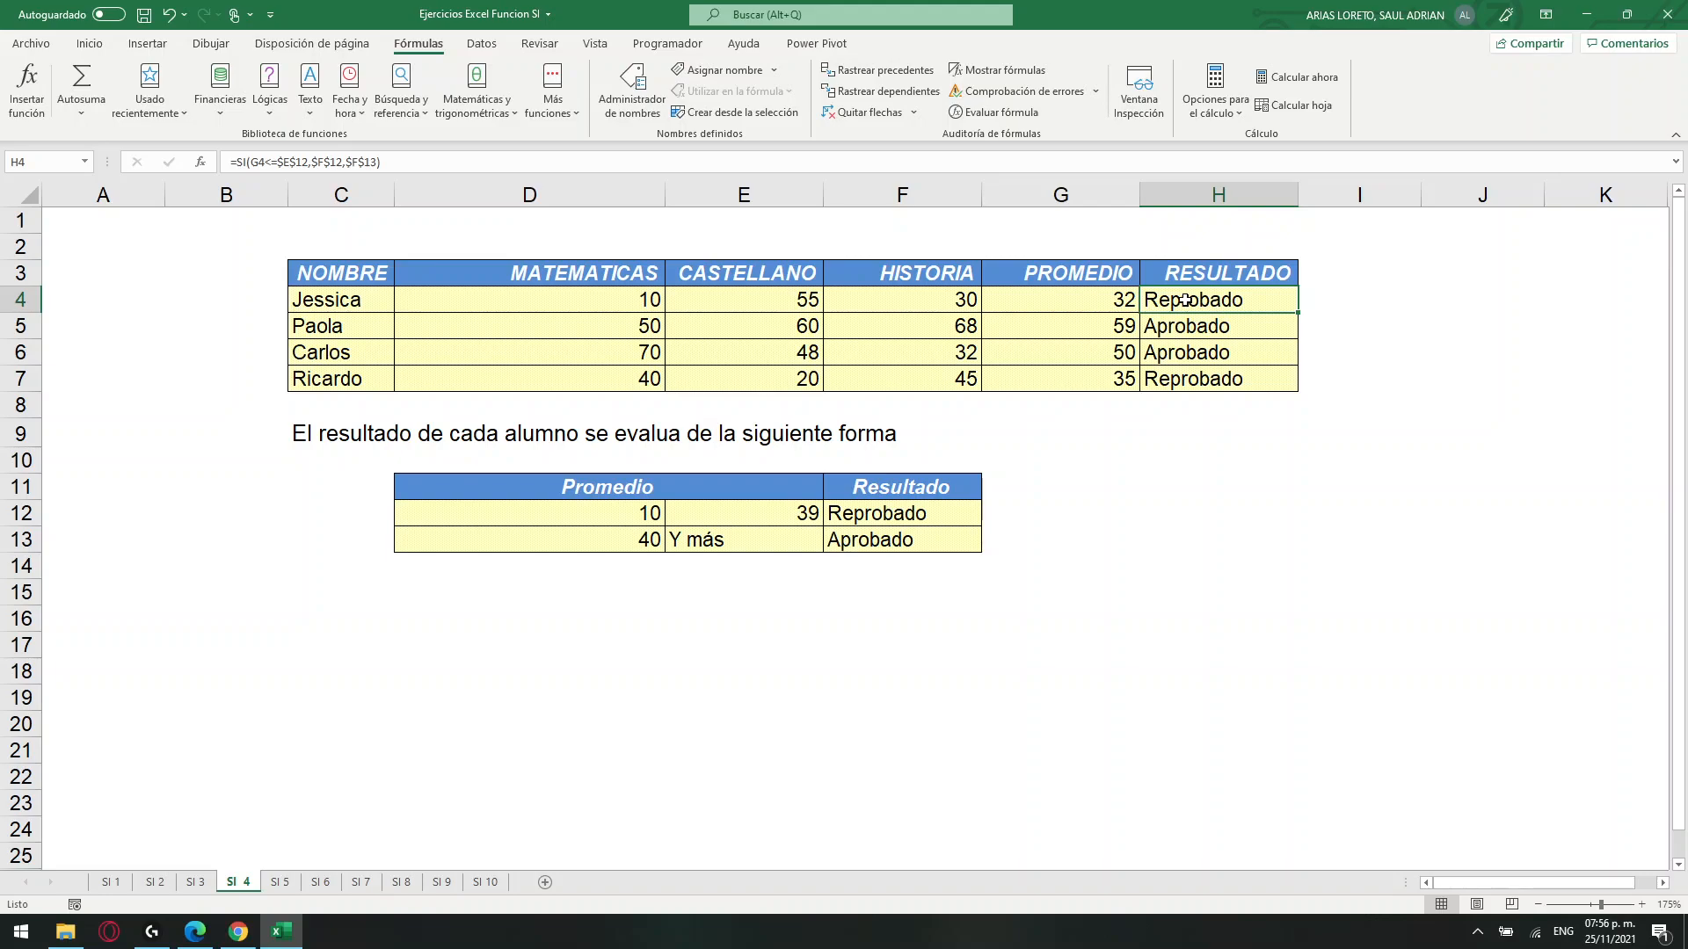
drag(616, 297, 963, 380)
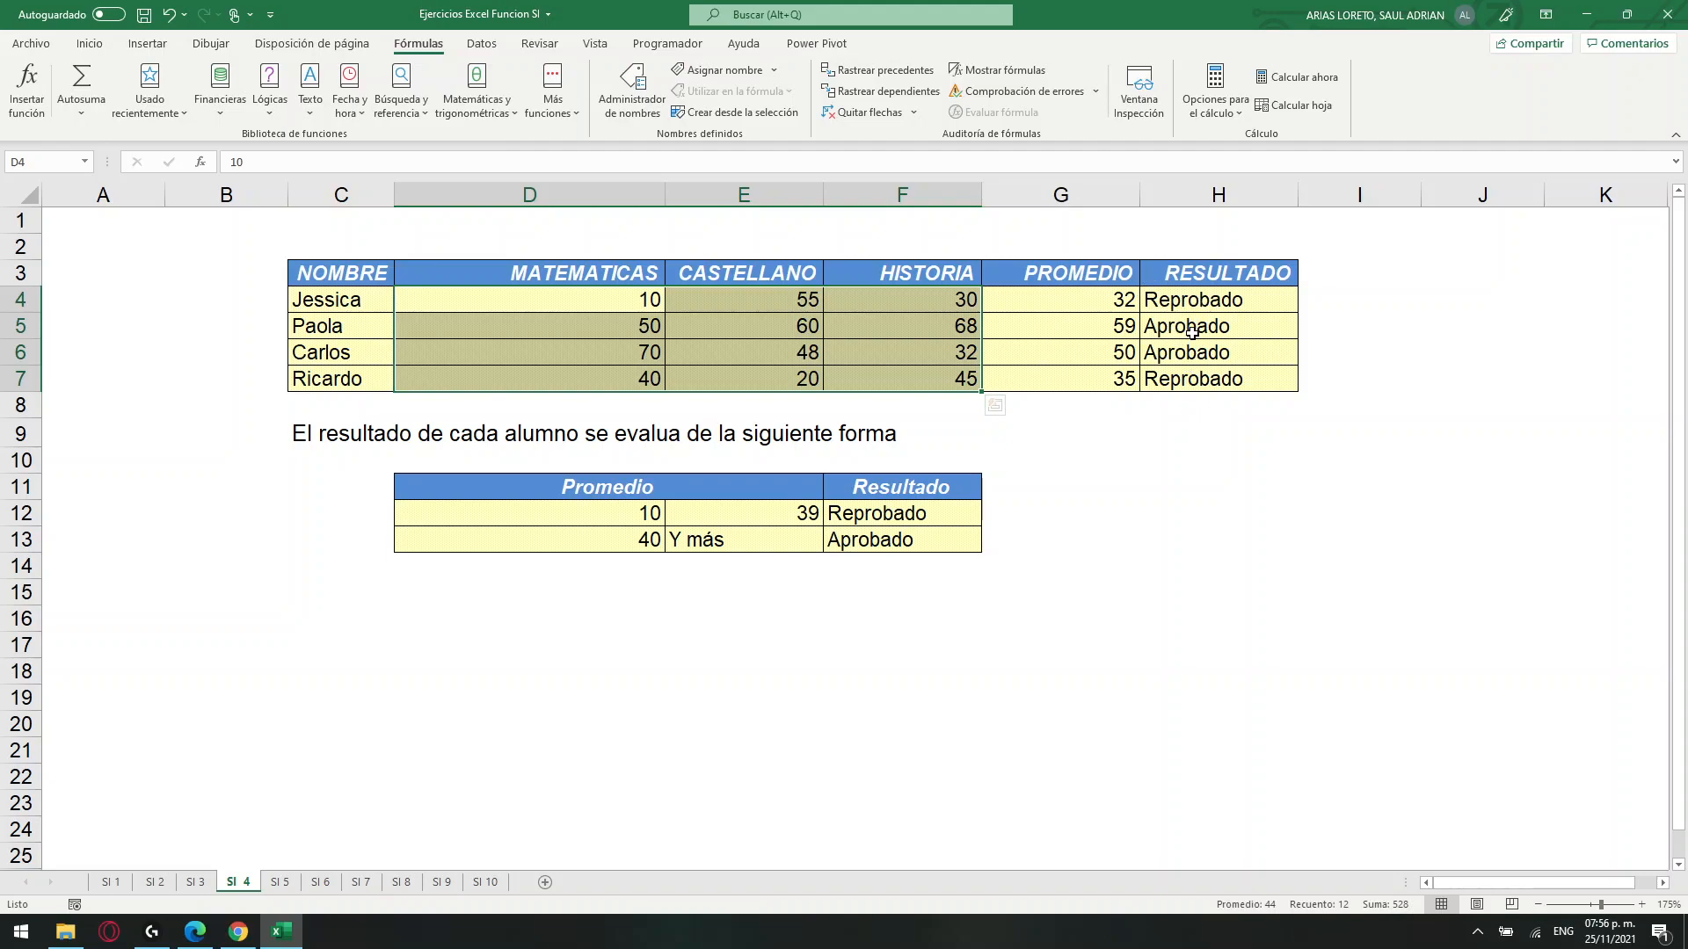
click(1193, 301)
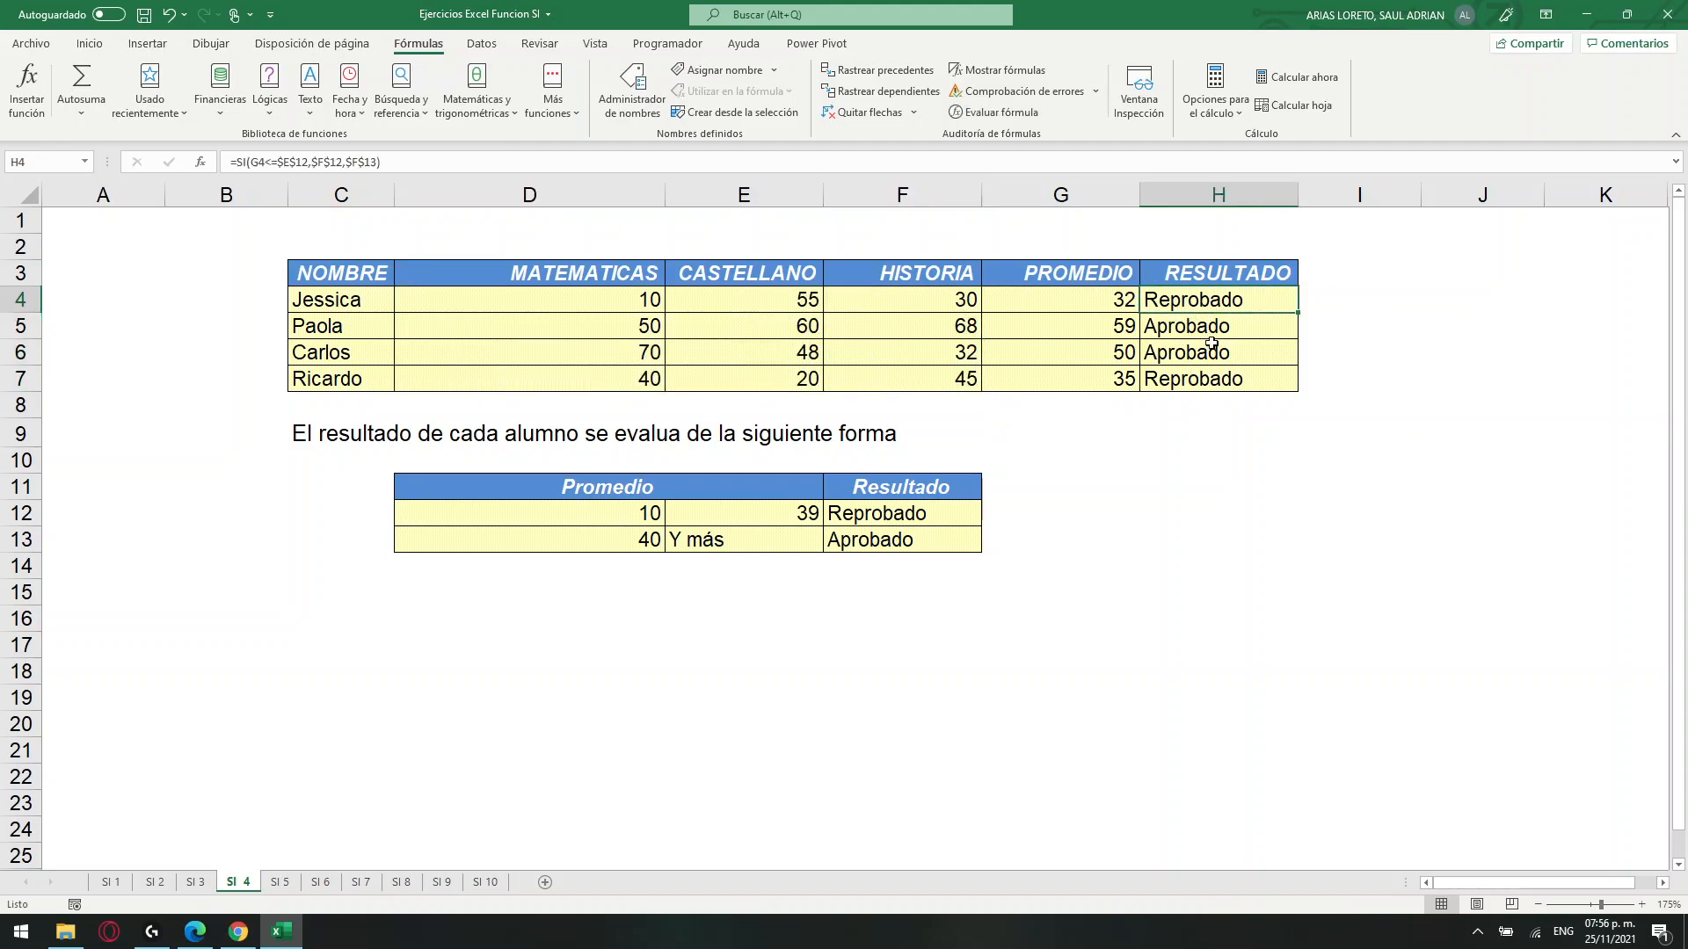
click(1068, 306)
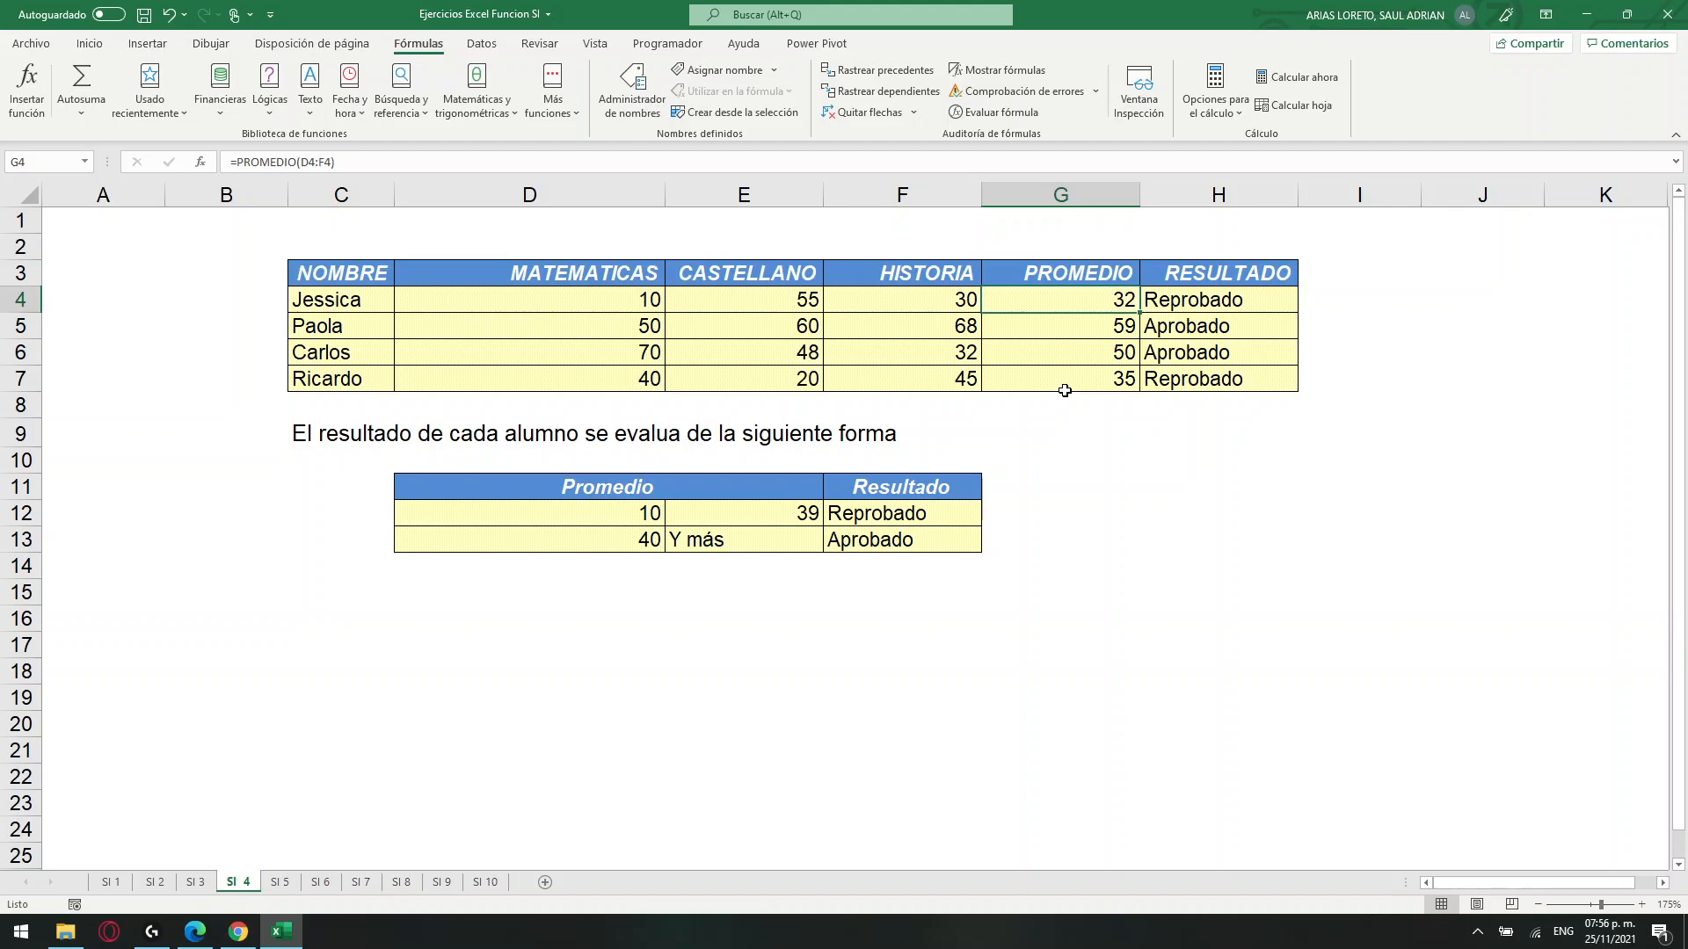
Set D5 to 5 and E5 to 10, and check the average in G5 against the grades in D5:F5.
click(617, 333)
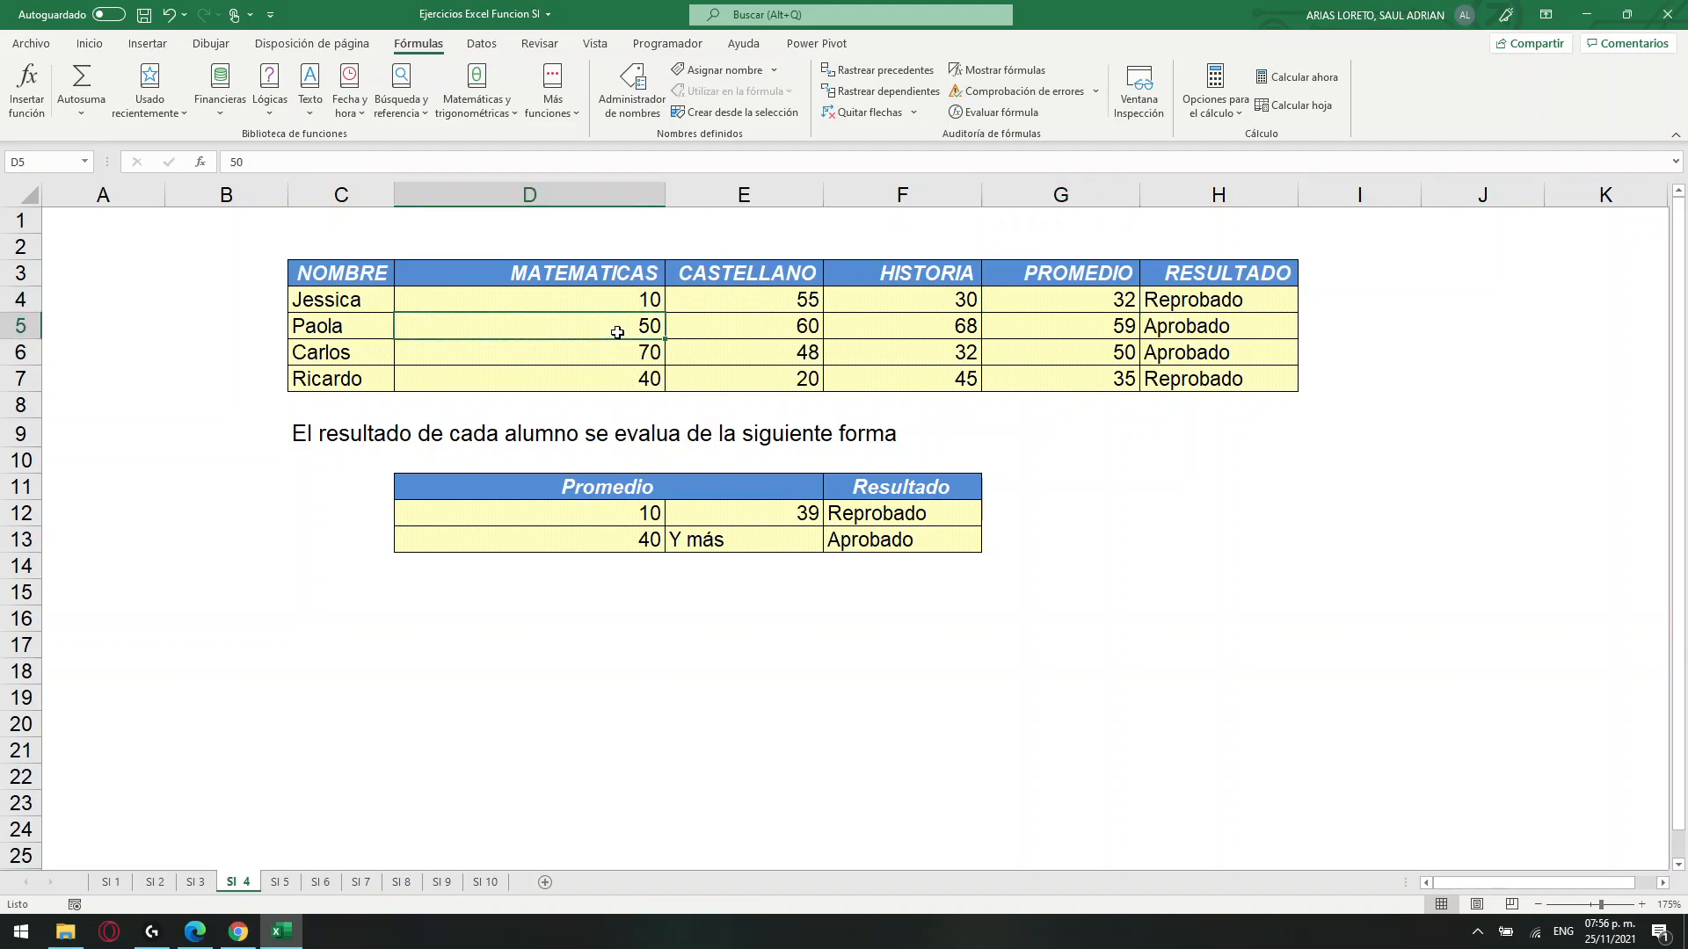
text(5)
key(Return)
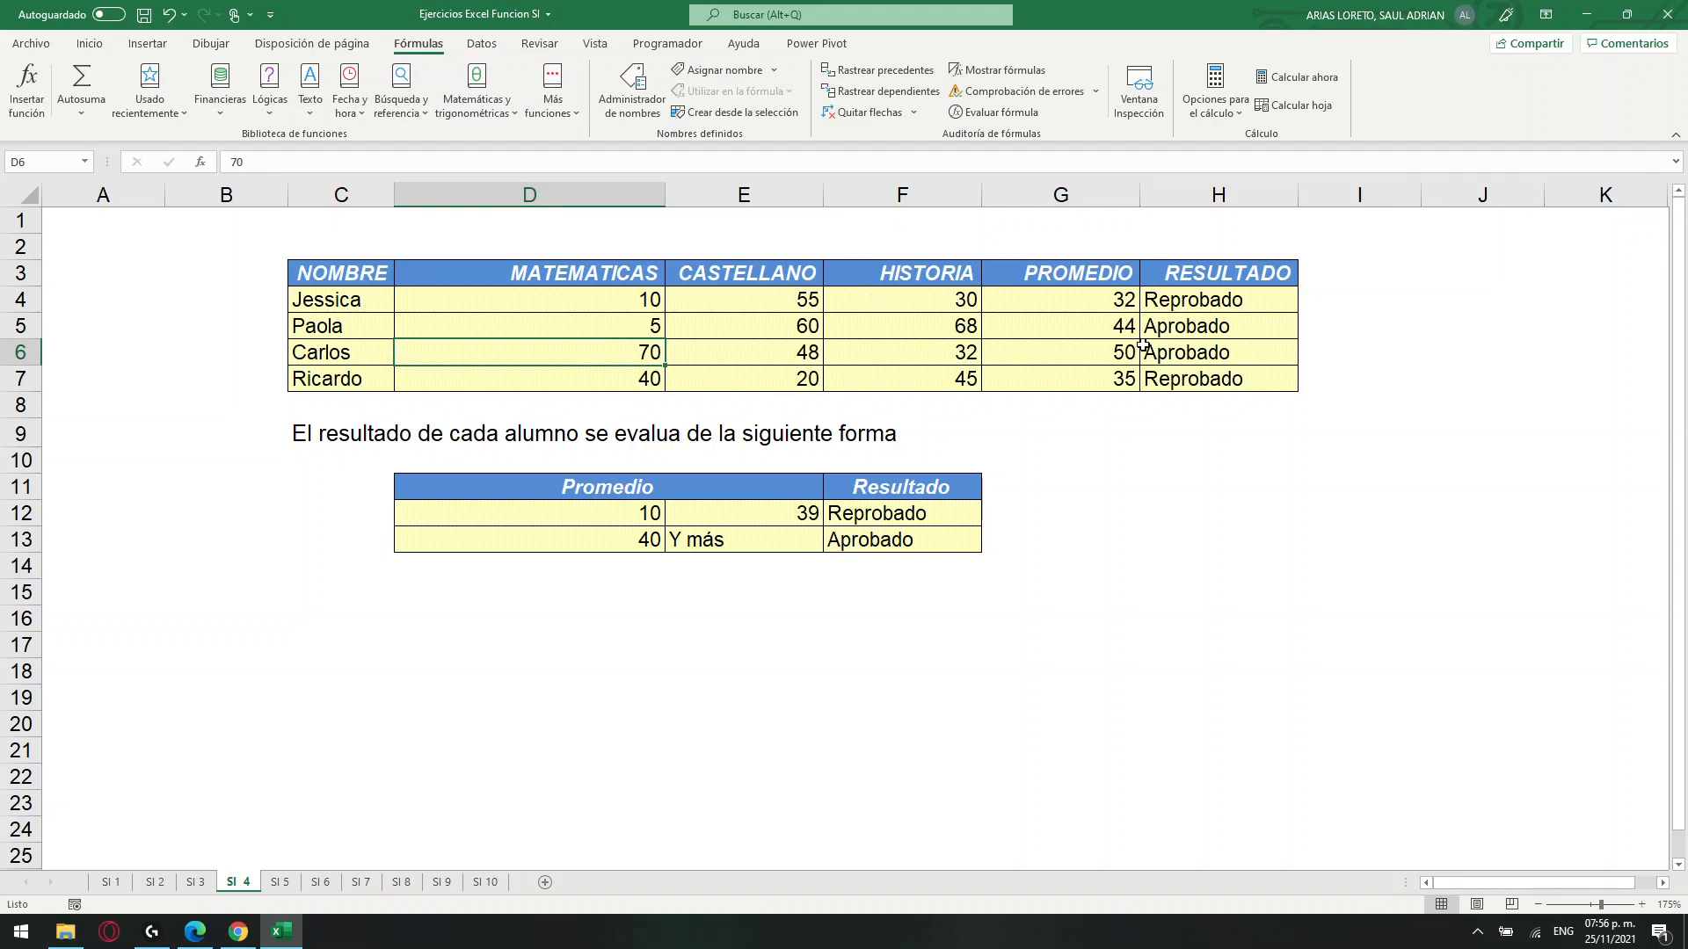
click(764, 324)
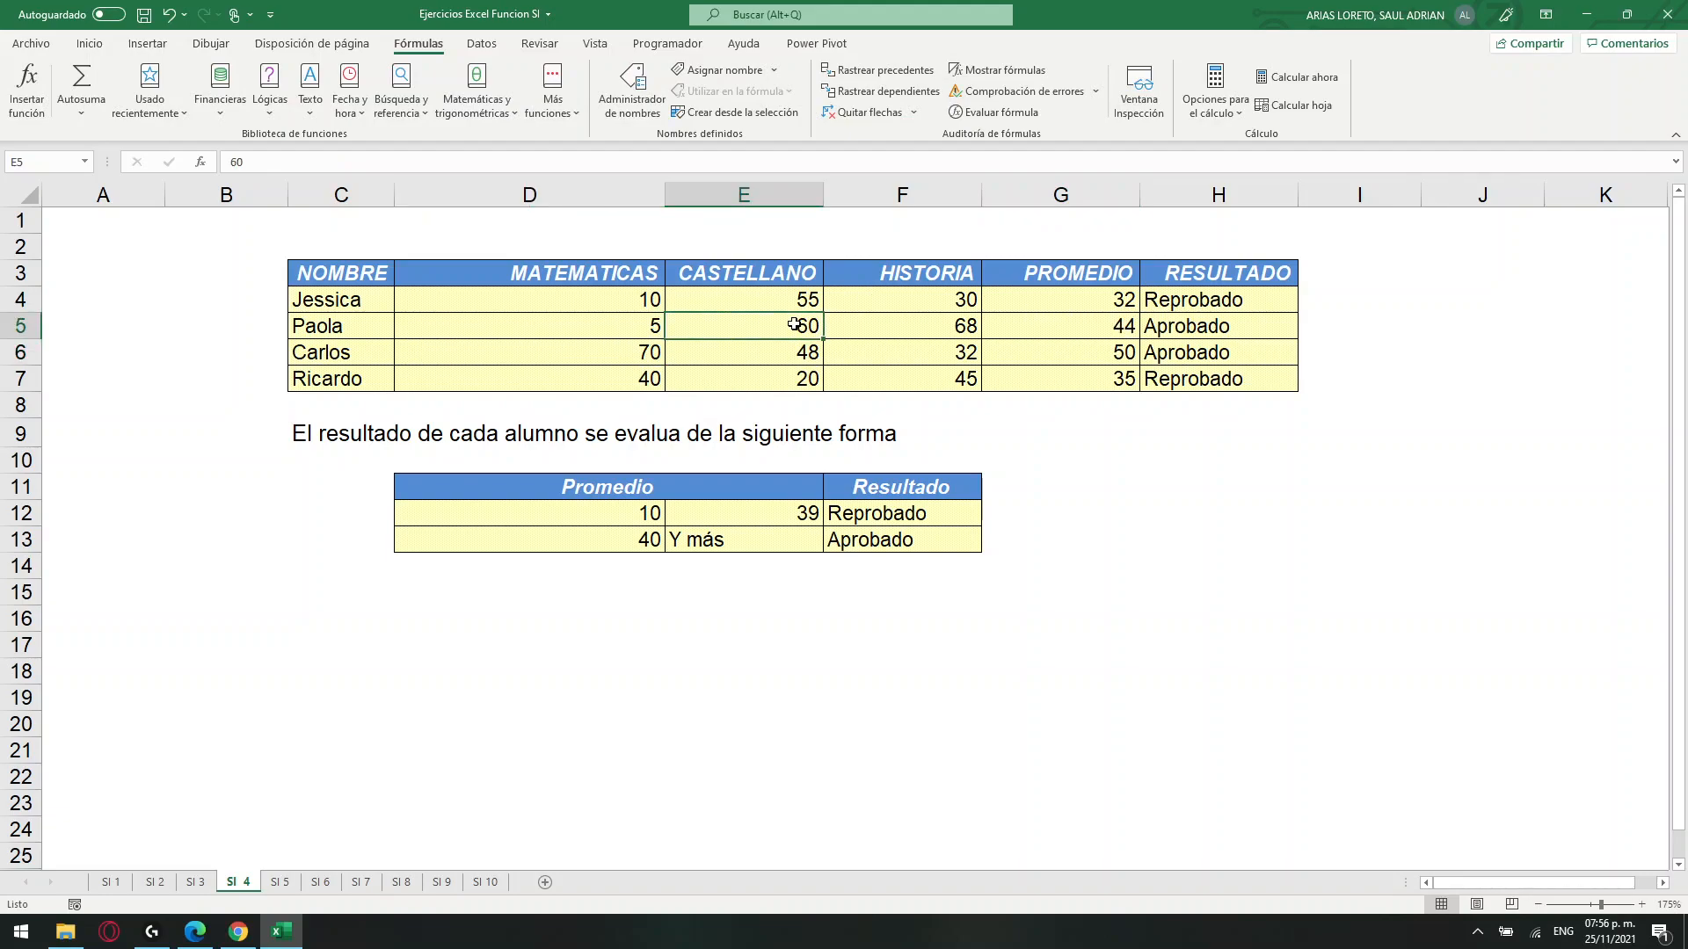
text(10)
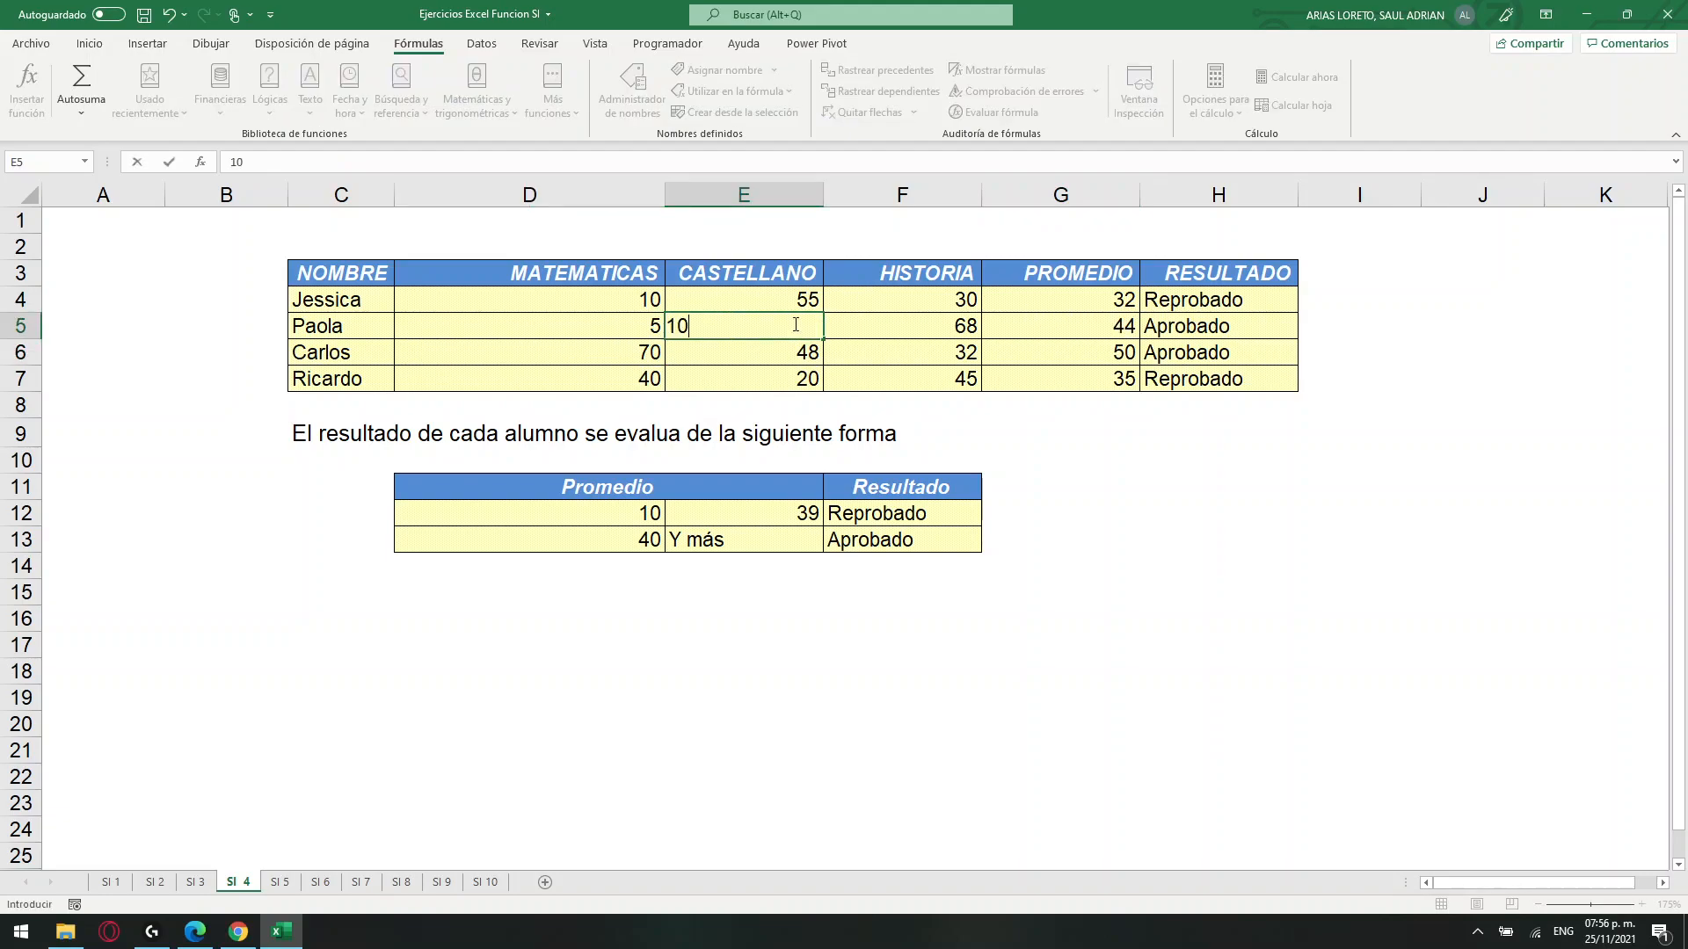
key(Return)
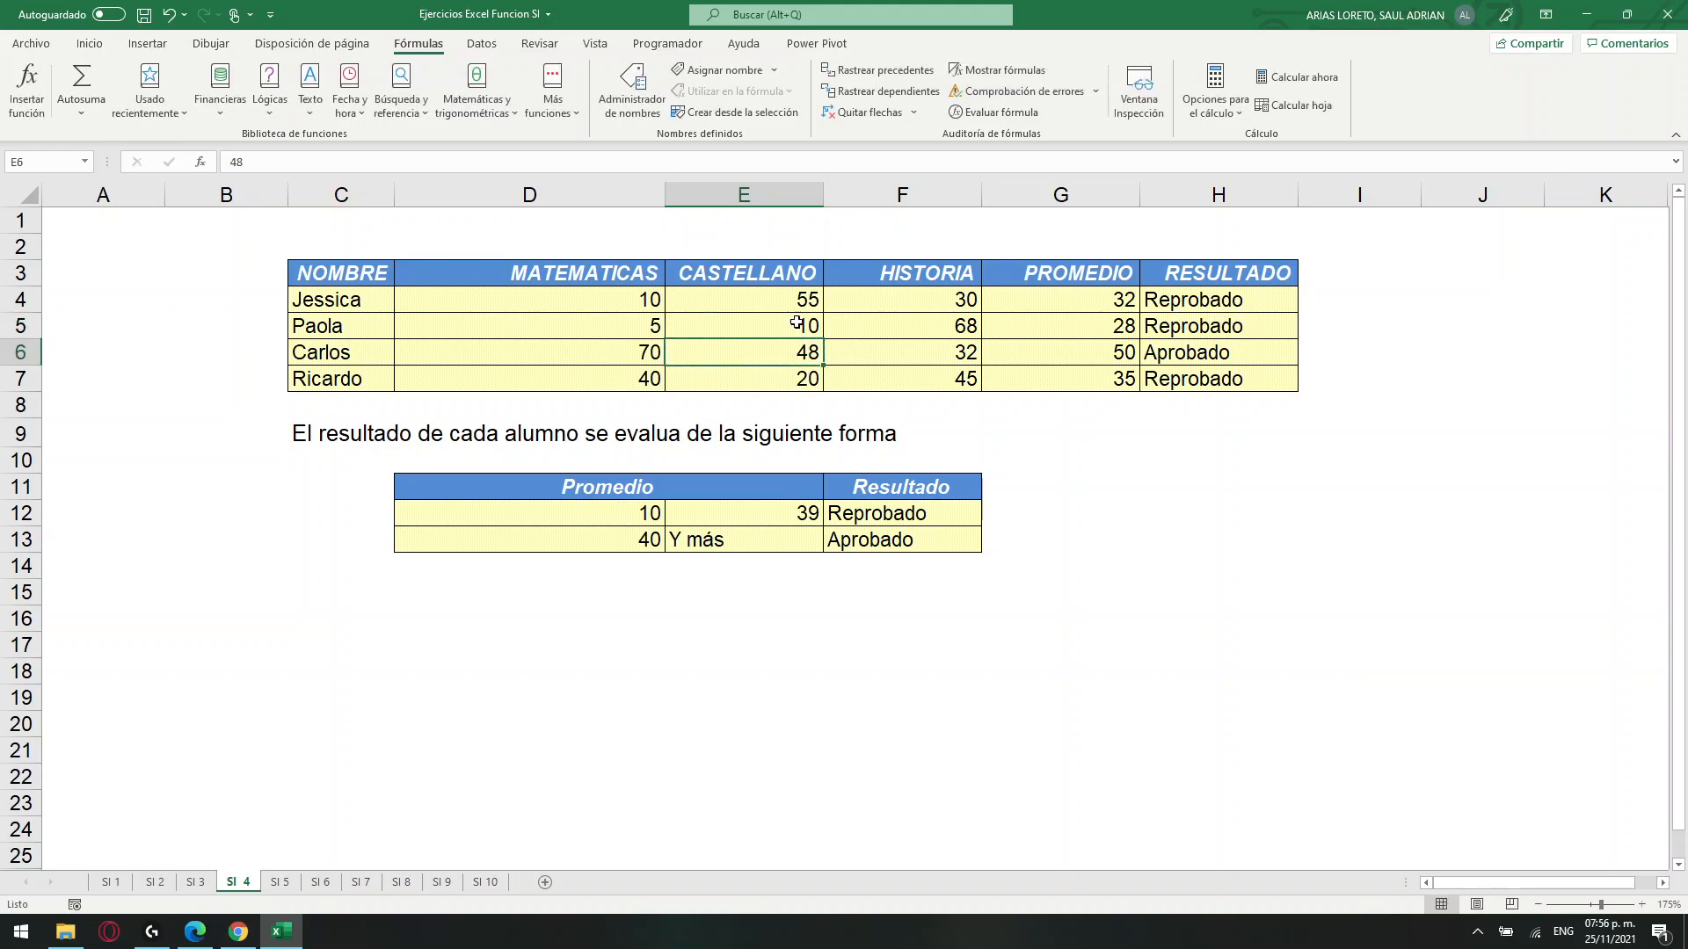
click(1095, 330)
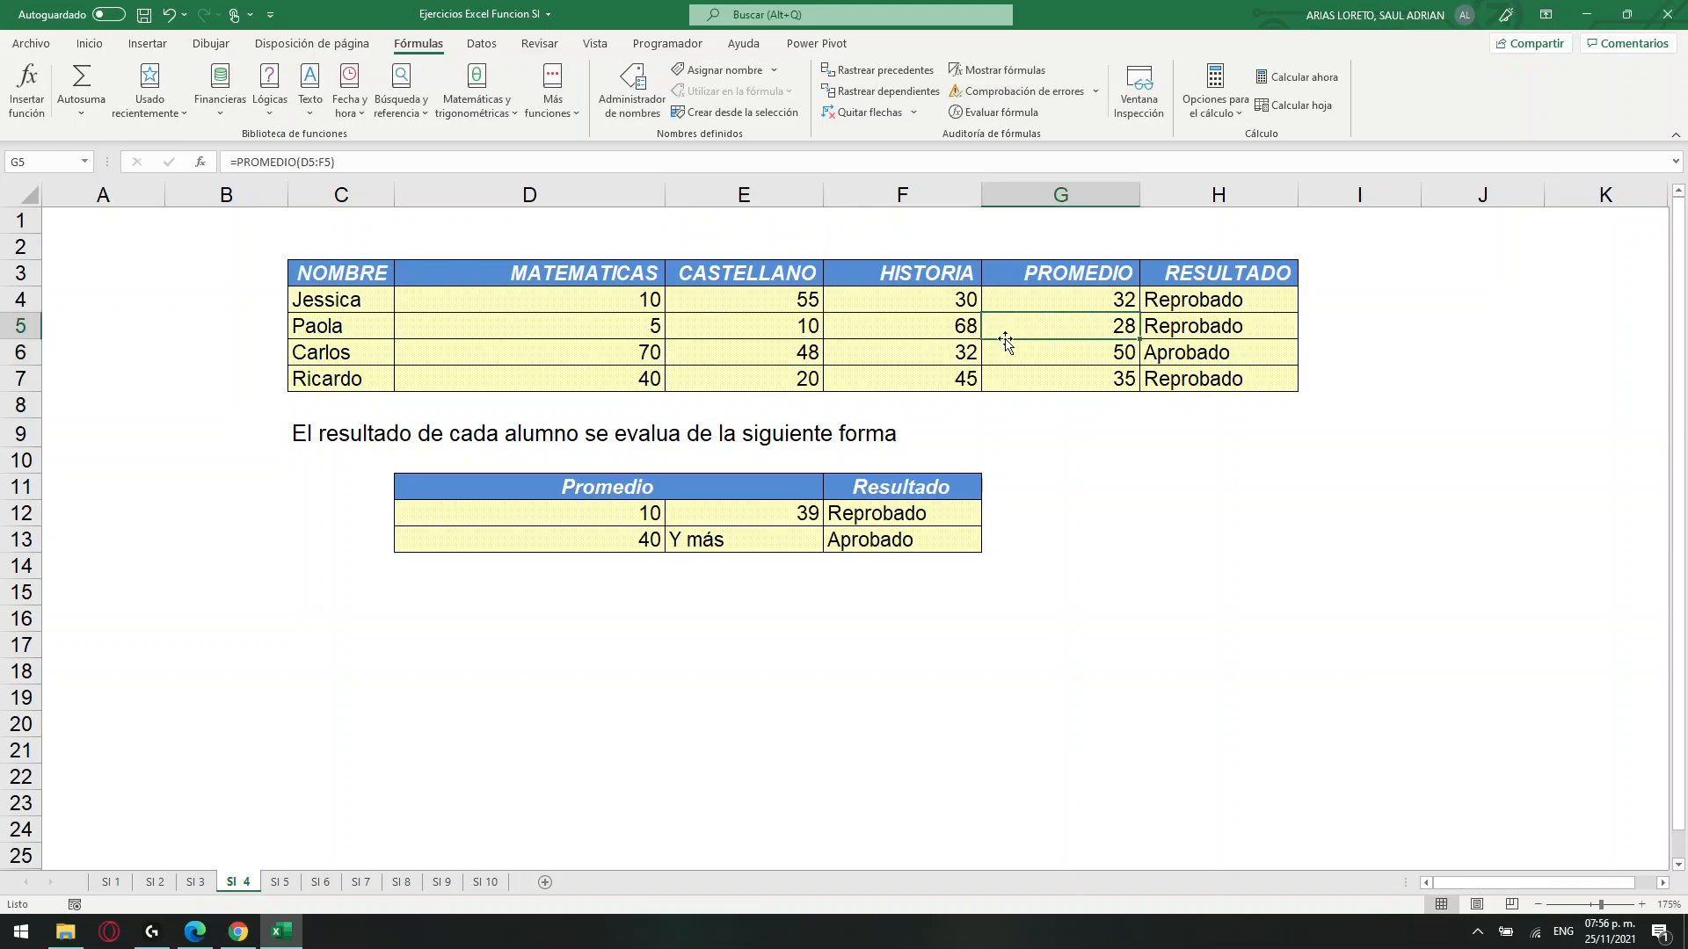
drag(619, 330, 896, 323)
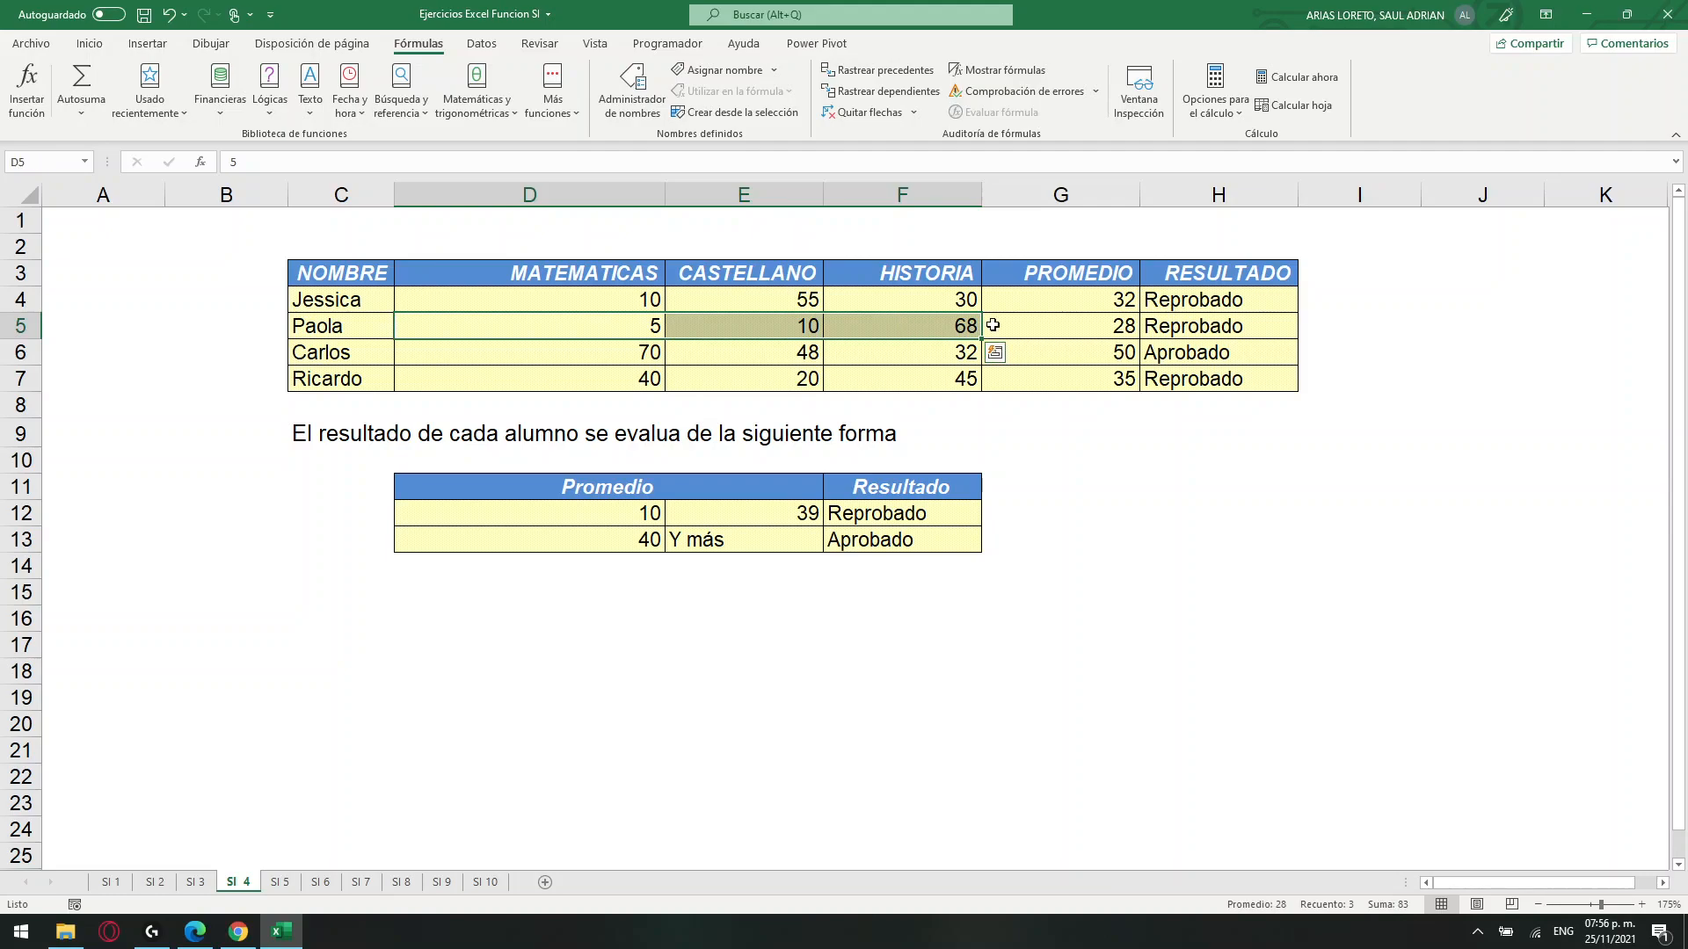
Check the average in G5 and the result formula in H5.
click(1064, 330)
click(1138, 331)
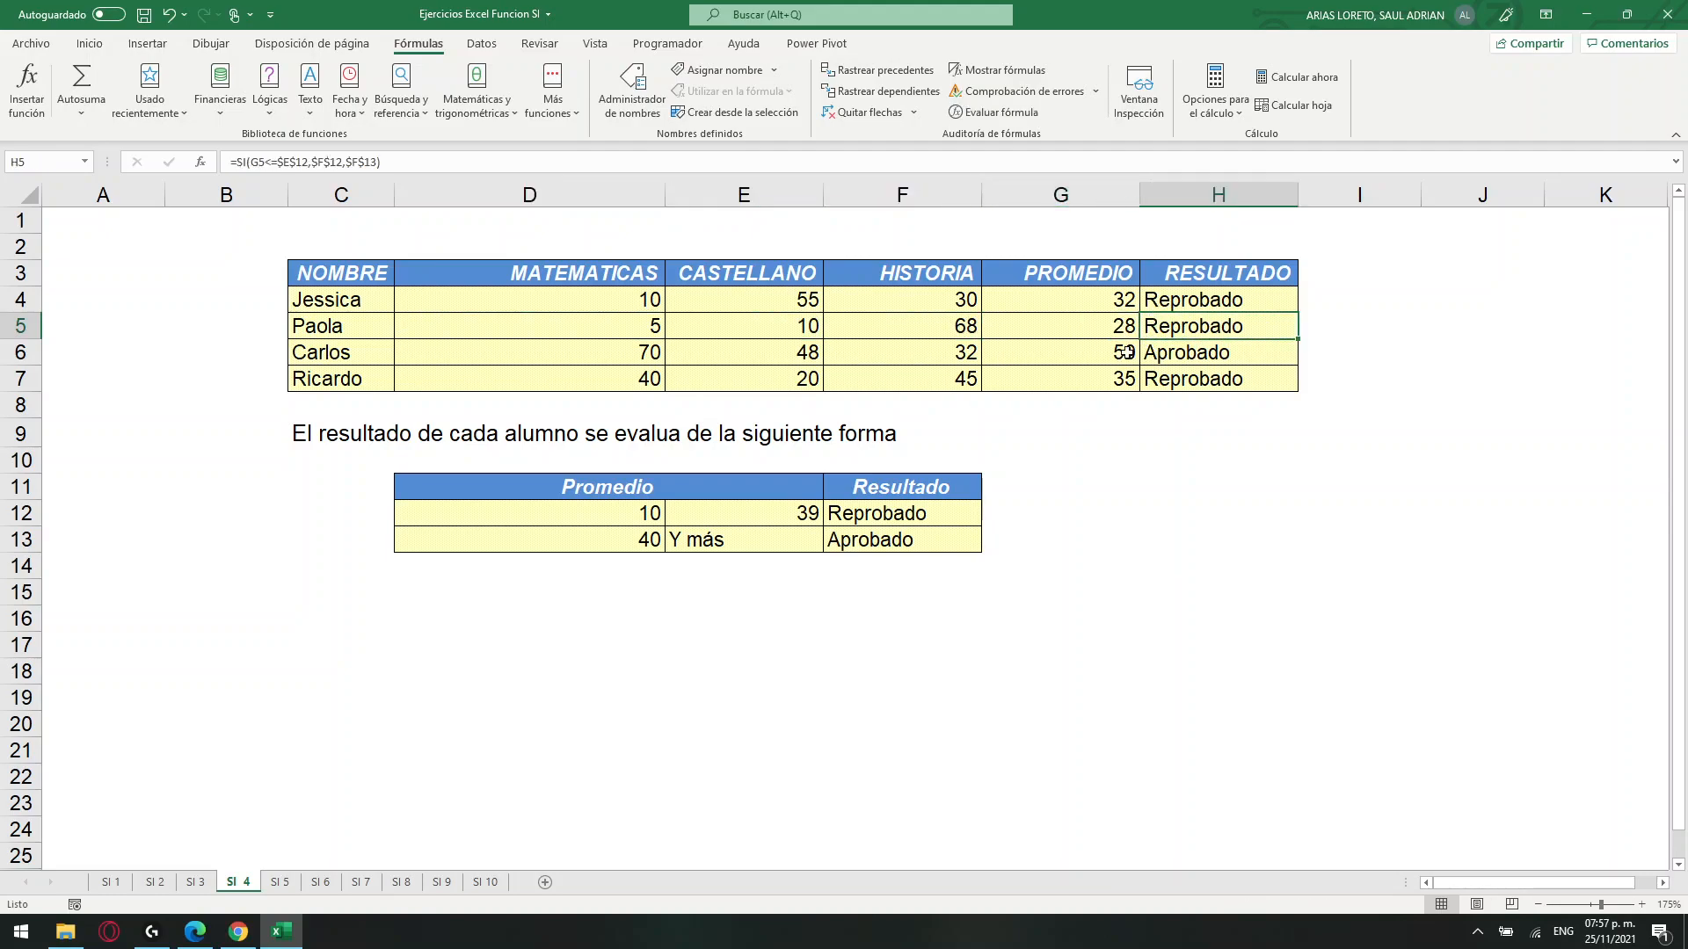
Open sheet SI 5 and review the Gratificación percentages for each Depto. in A15:B16.
click(290, 883)
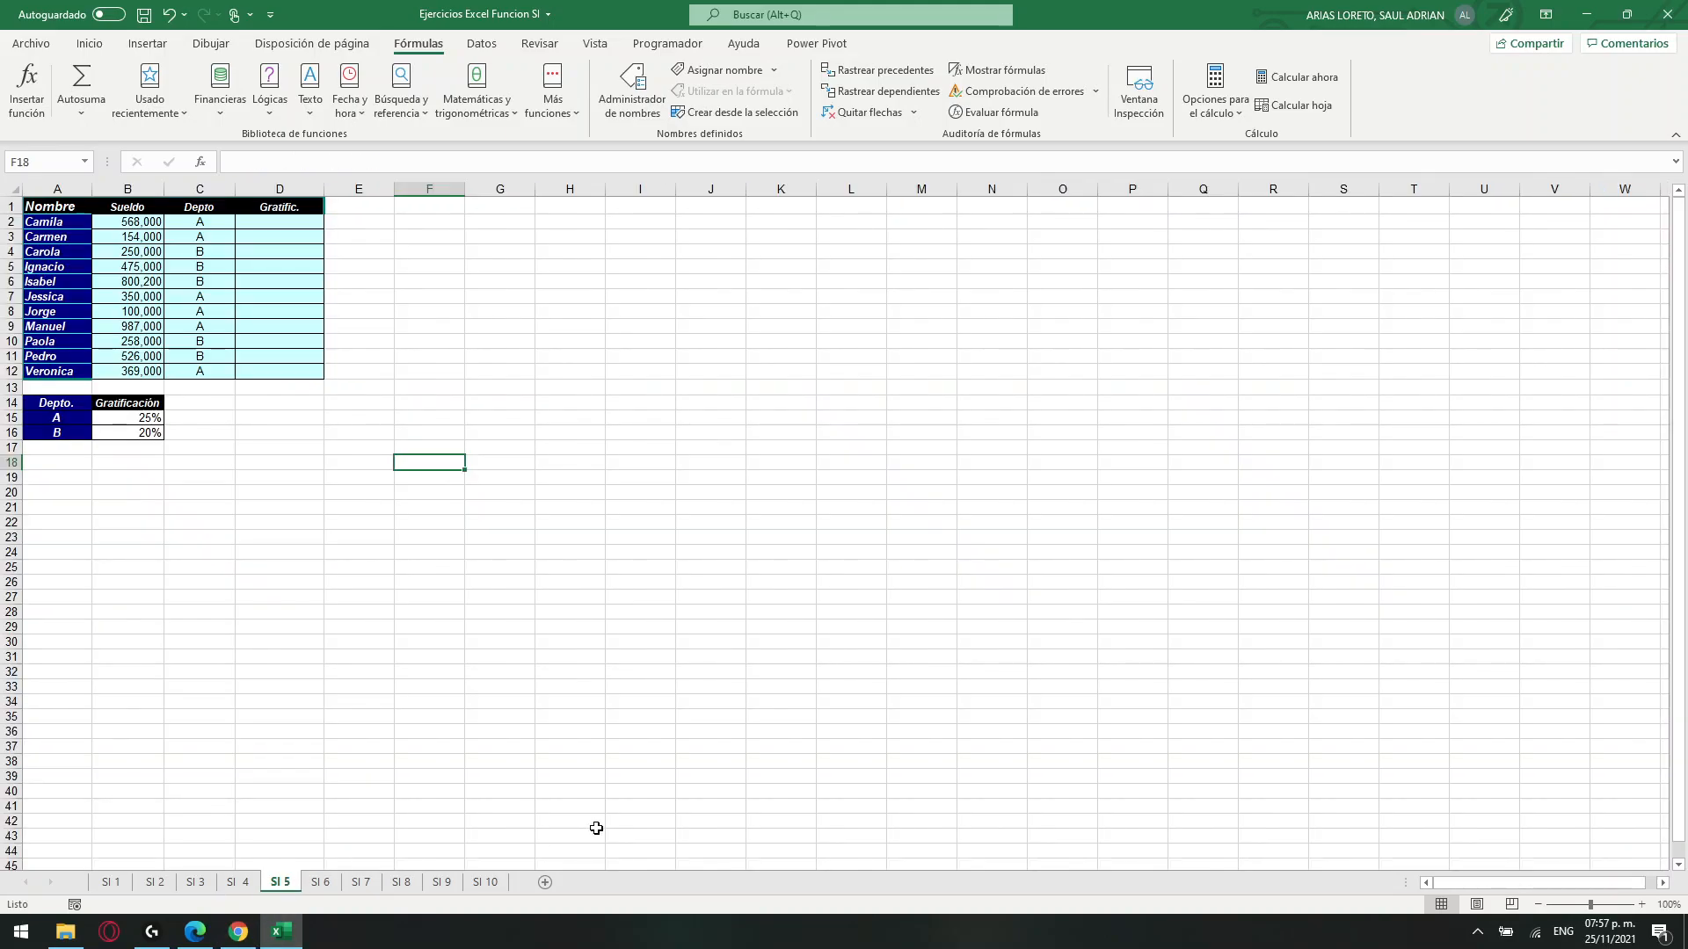
scroll(404, 413, up, 2)
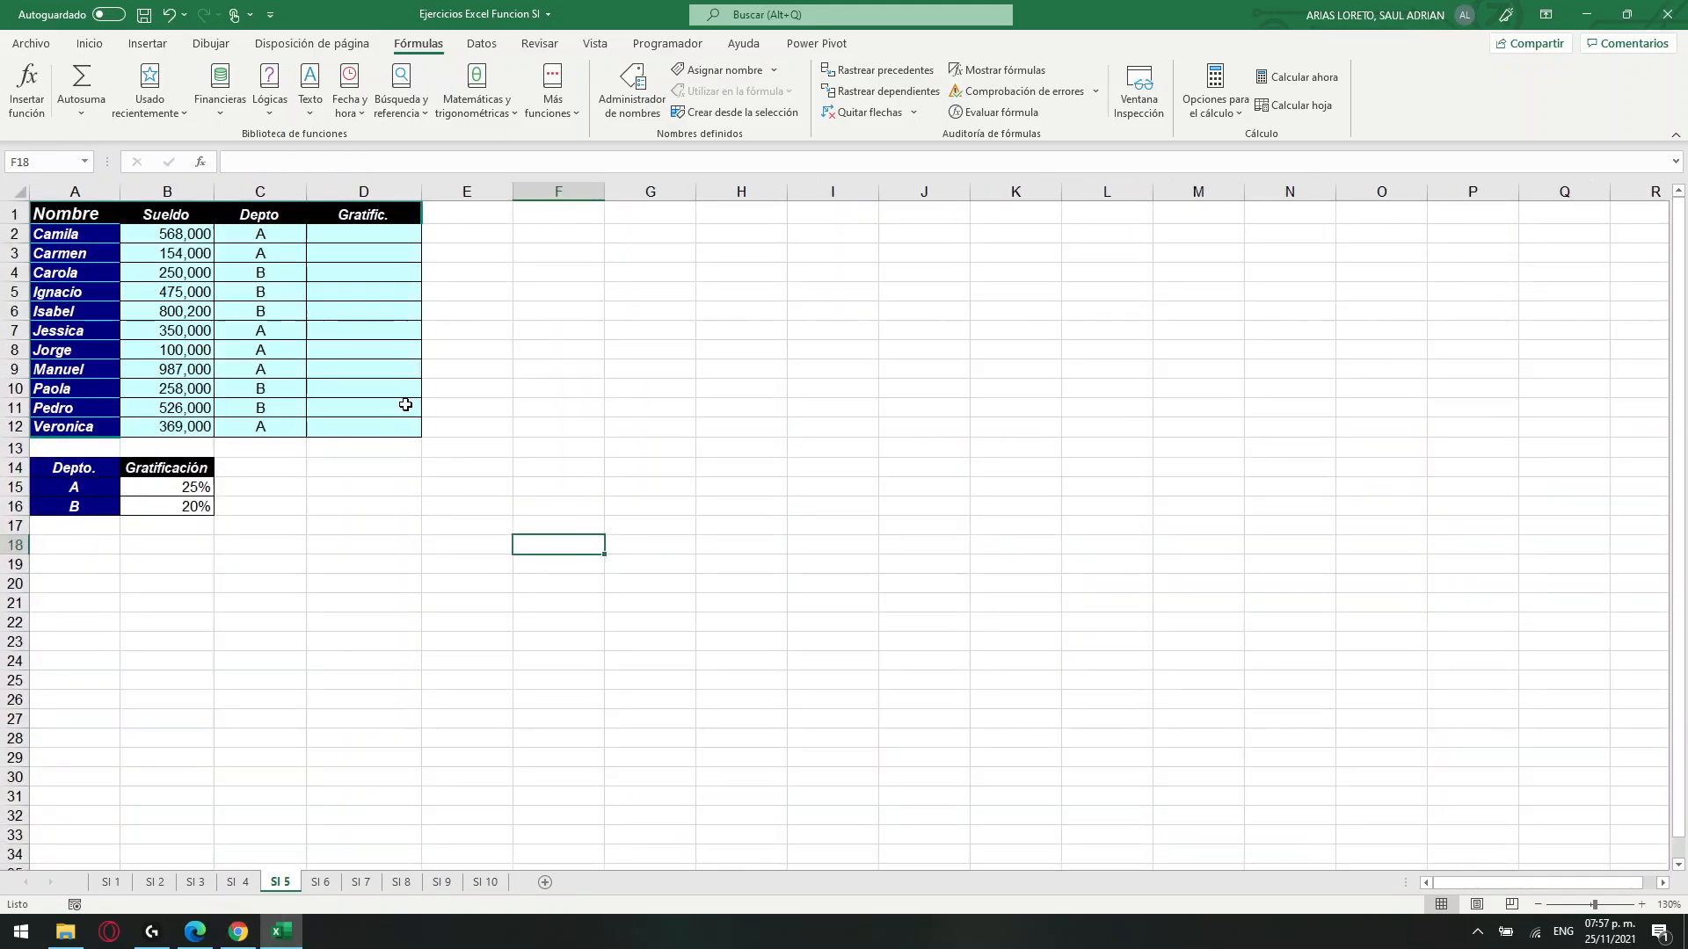
scroll(405, 404, up, 3)
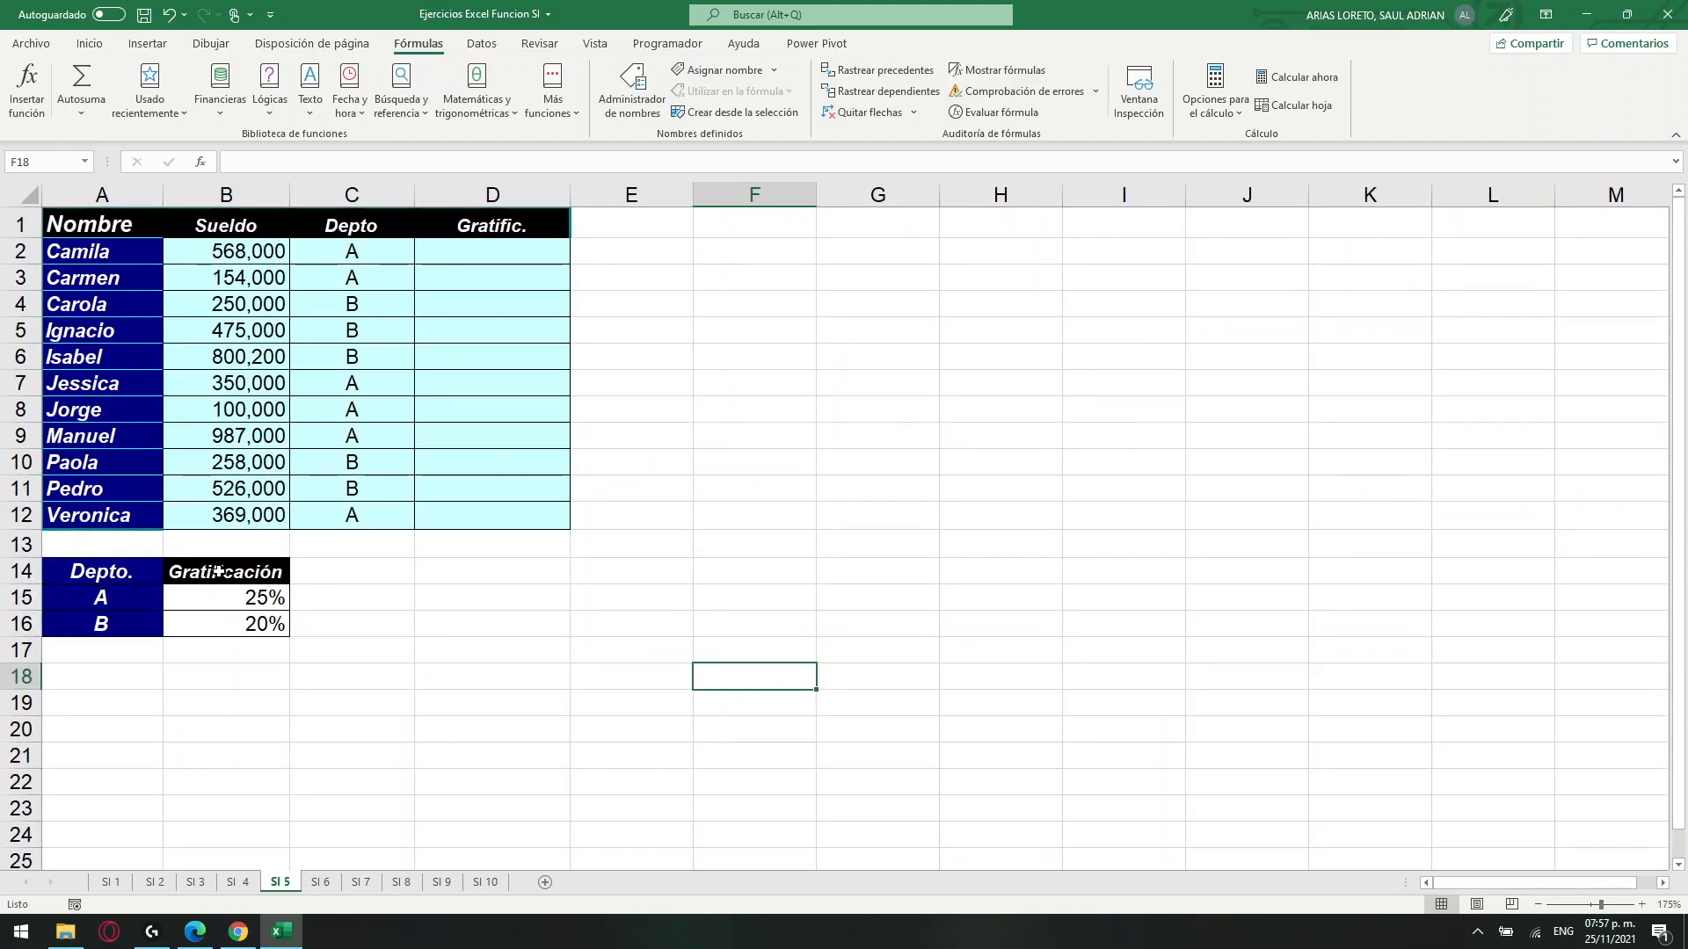
click(244, 578)
click(226, 613)
drag(125, 592, 226, 621)
Start an SI formula in D2 with the logical test C2=A15.
click(459, 251)
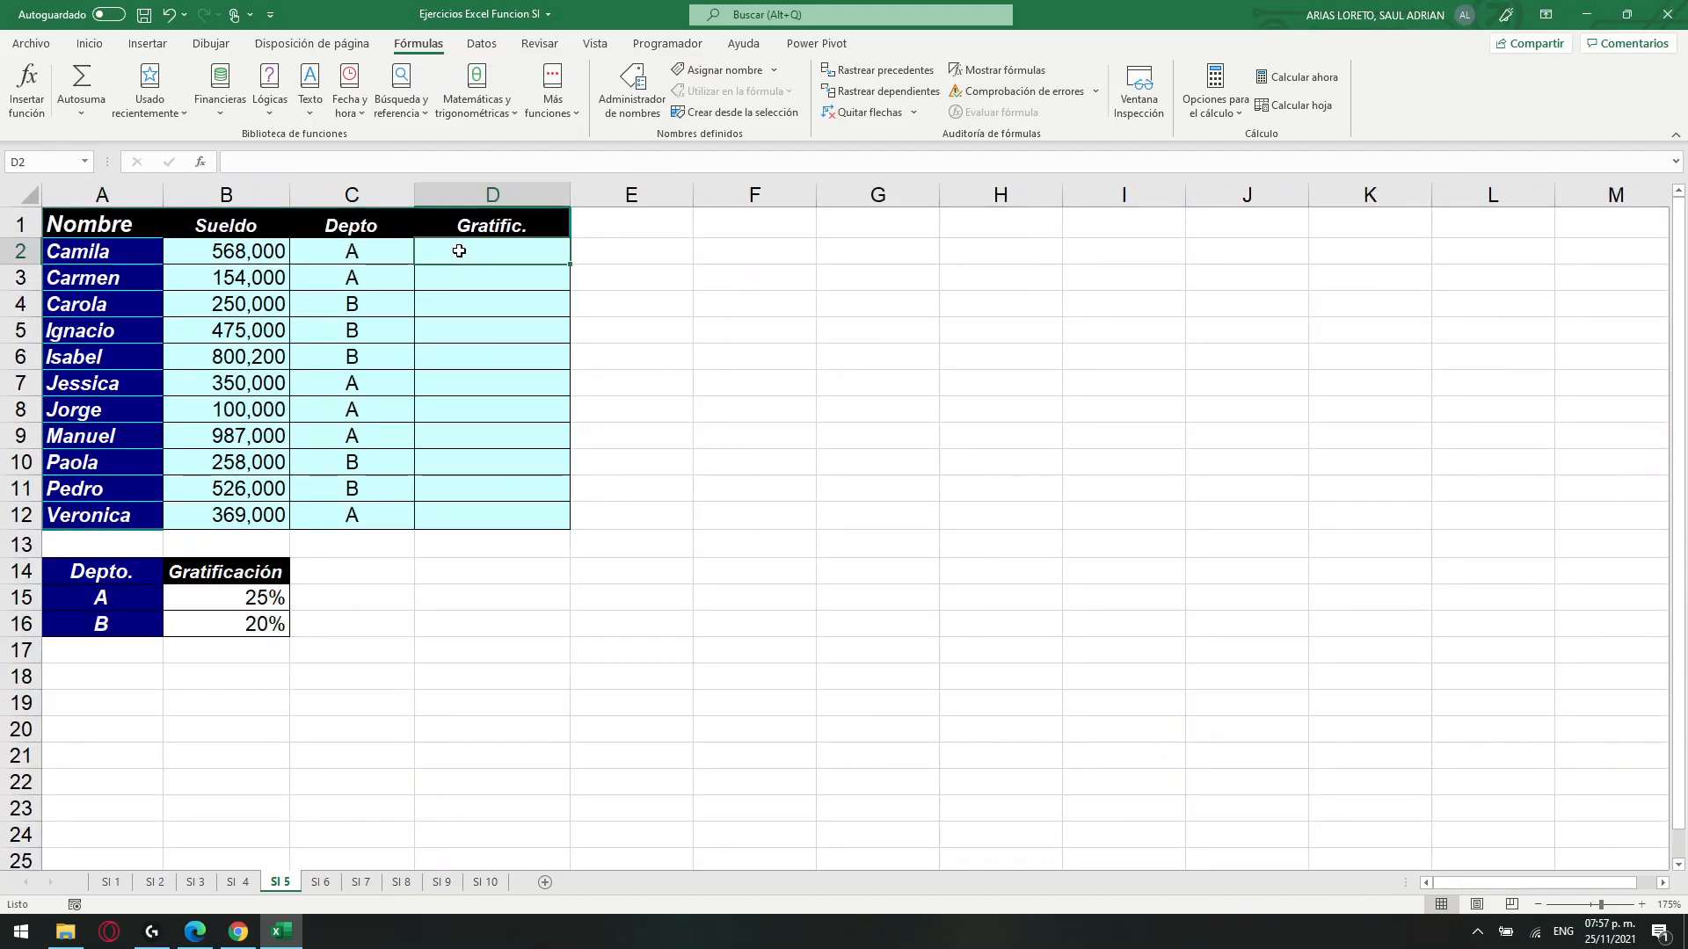
click(340, 161)
text())
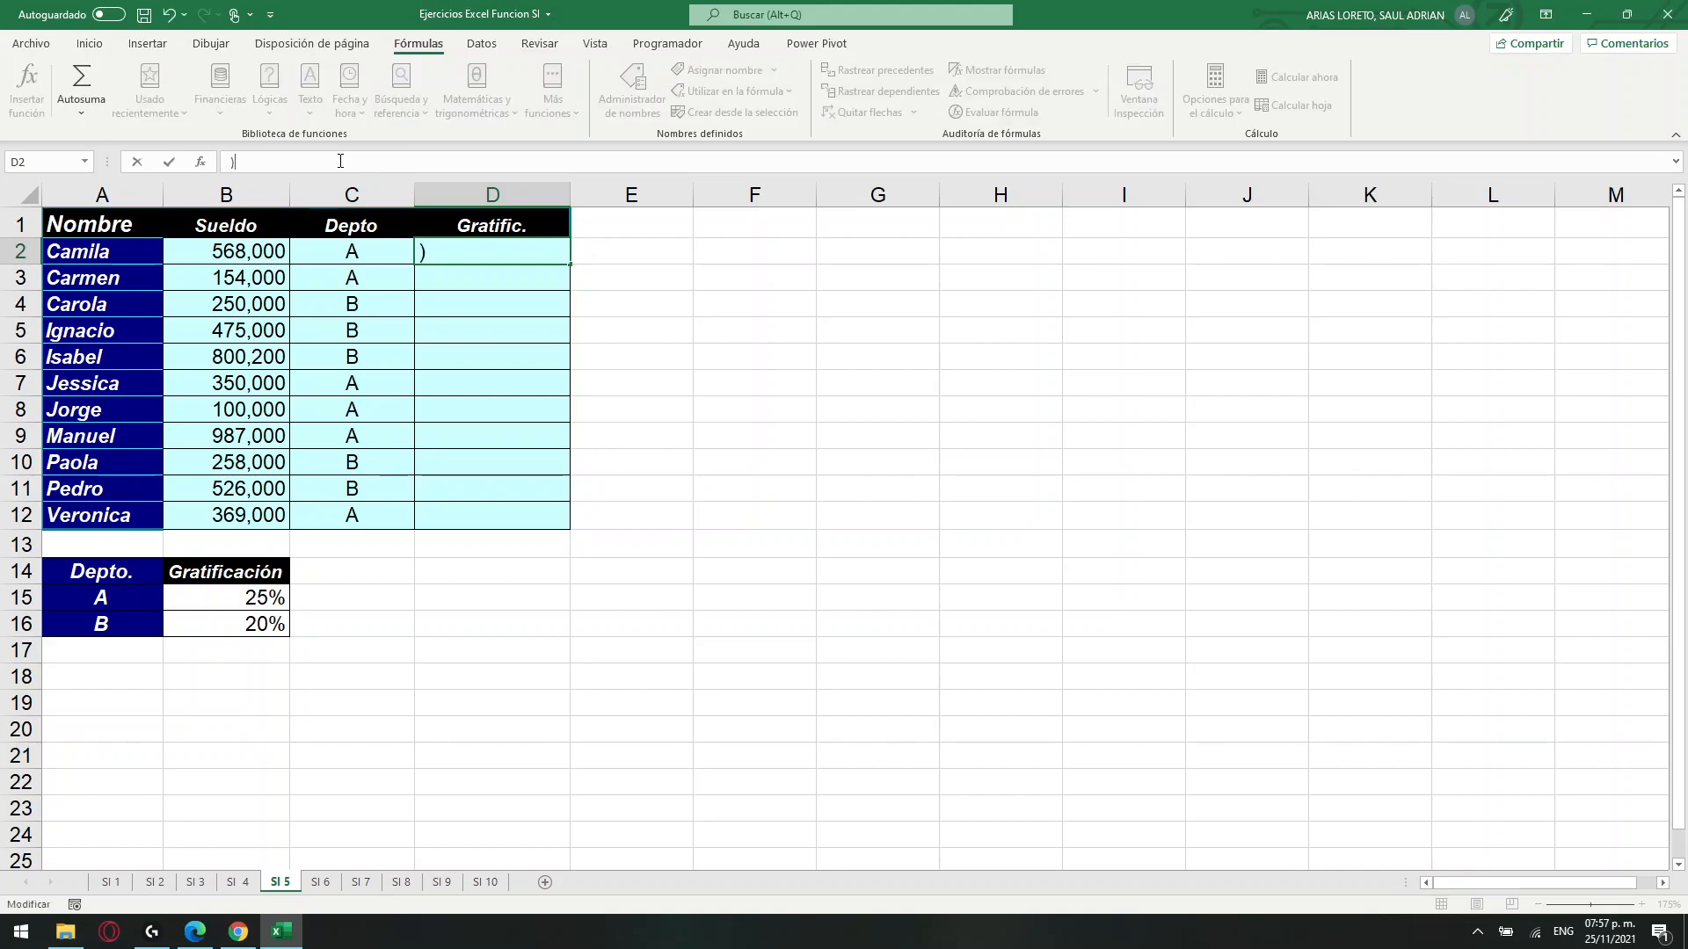
key(BackSpace)
text(=)
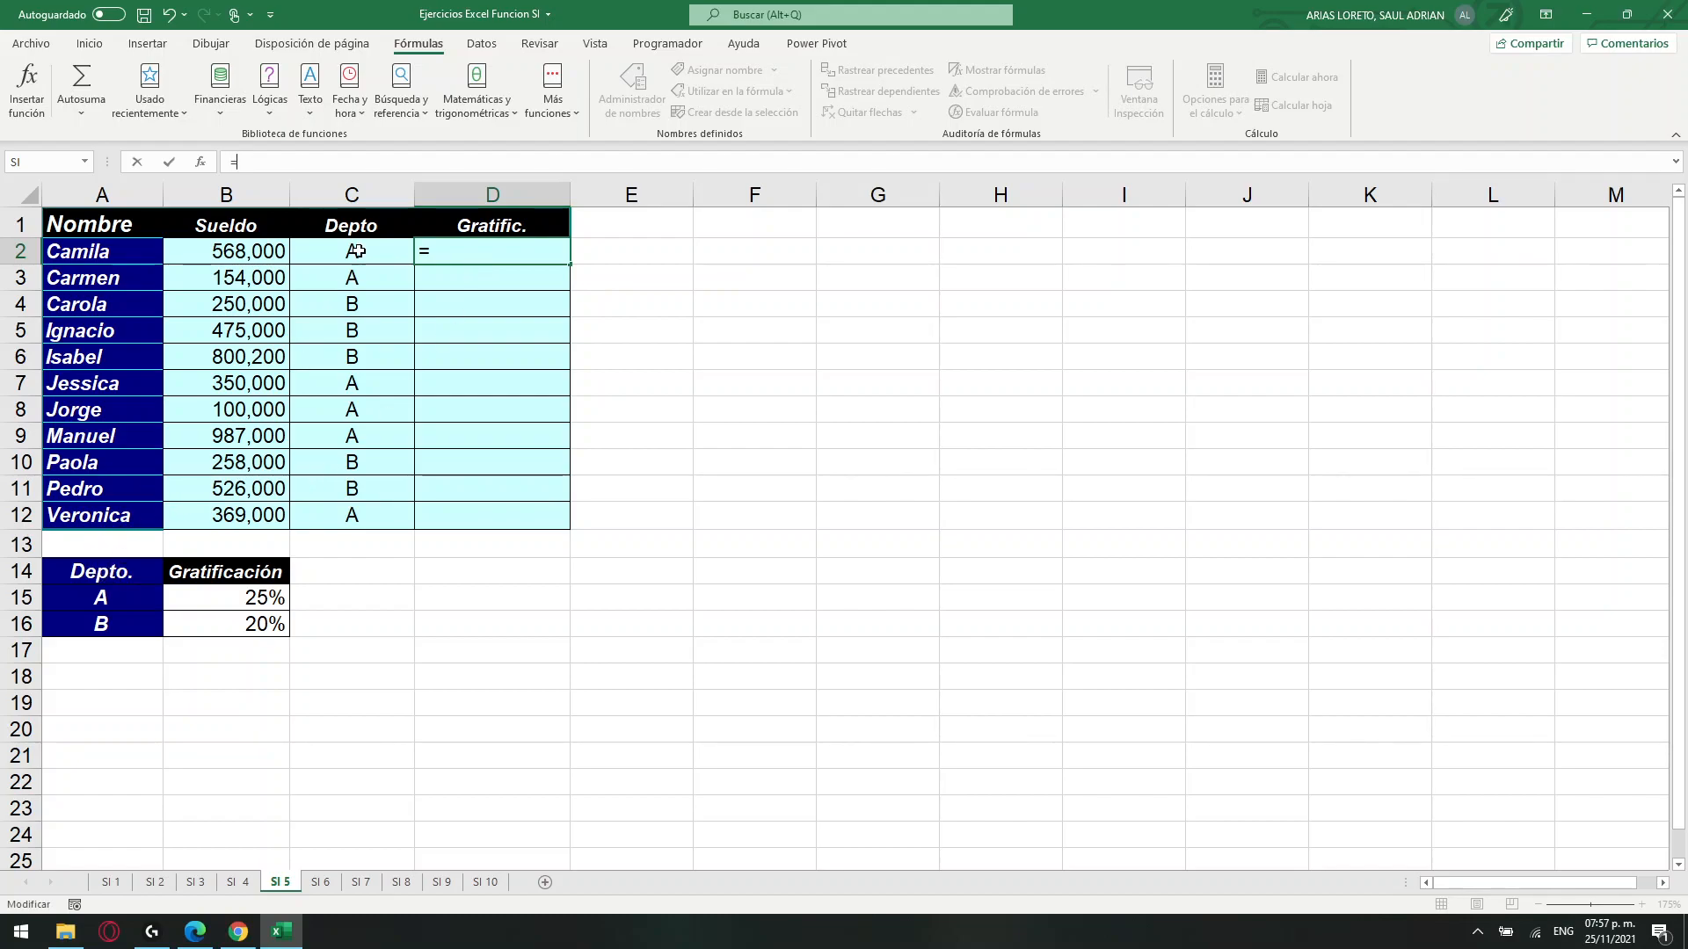
drag(365, 231, 352, 519)
drag(138, 573, 98, 654)
drag(303, 159, 235, 162)
text(SI)
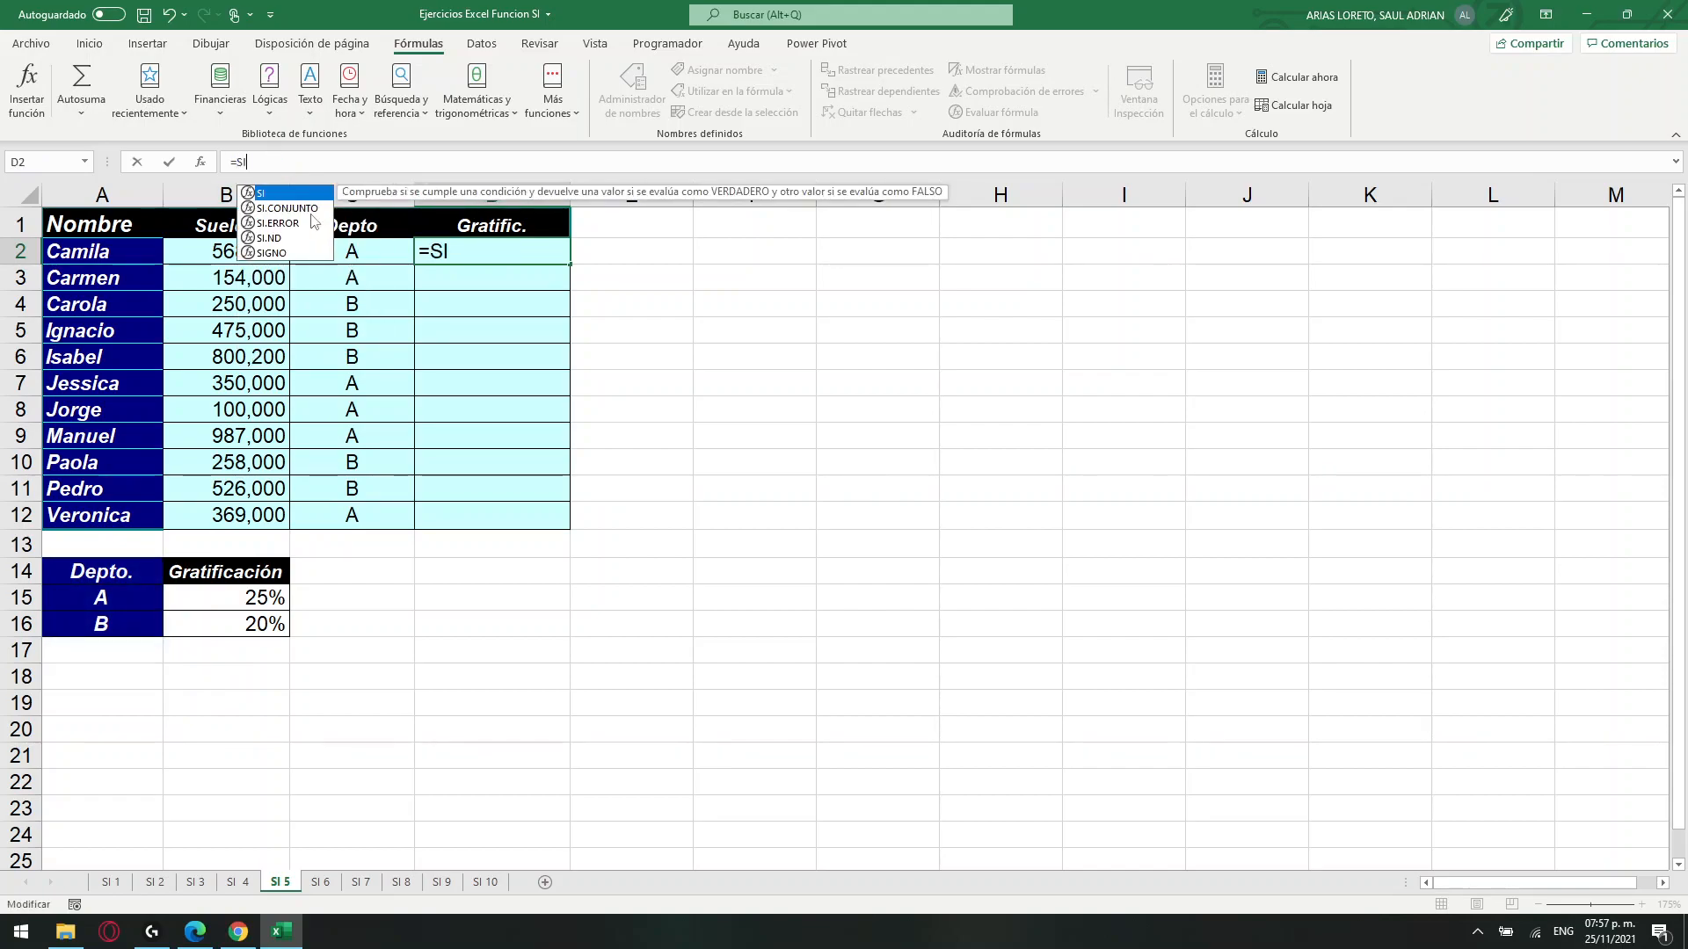
text(()
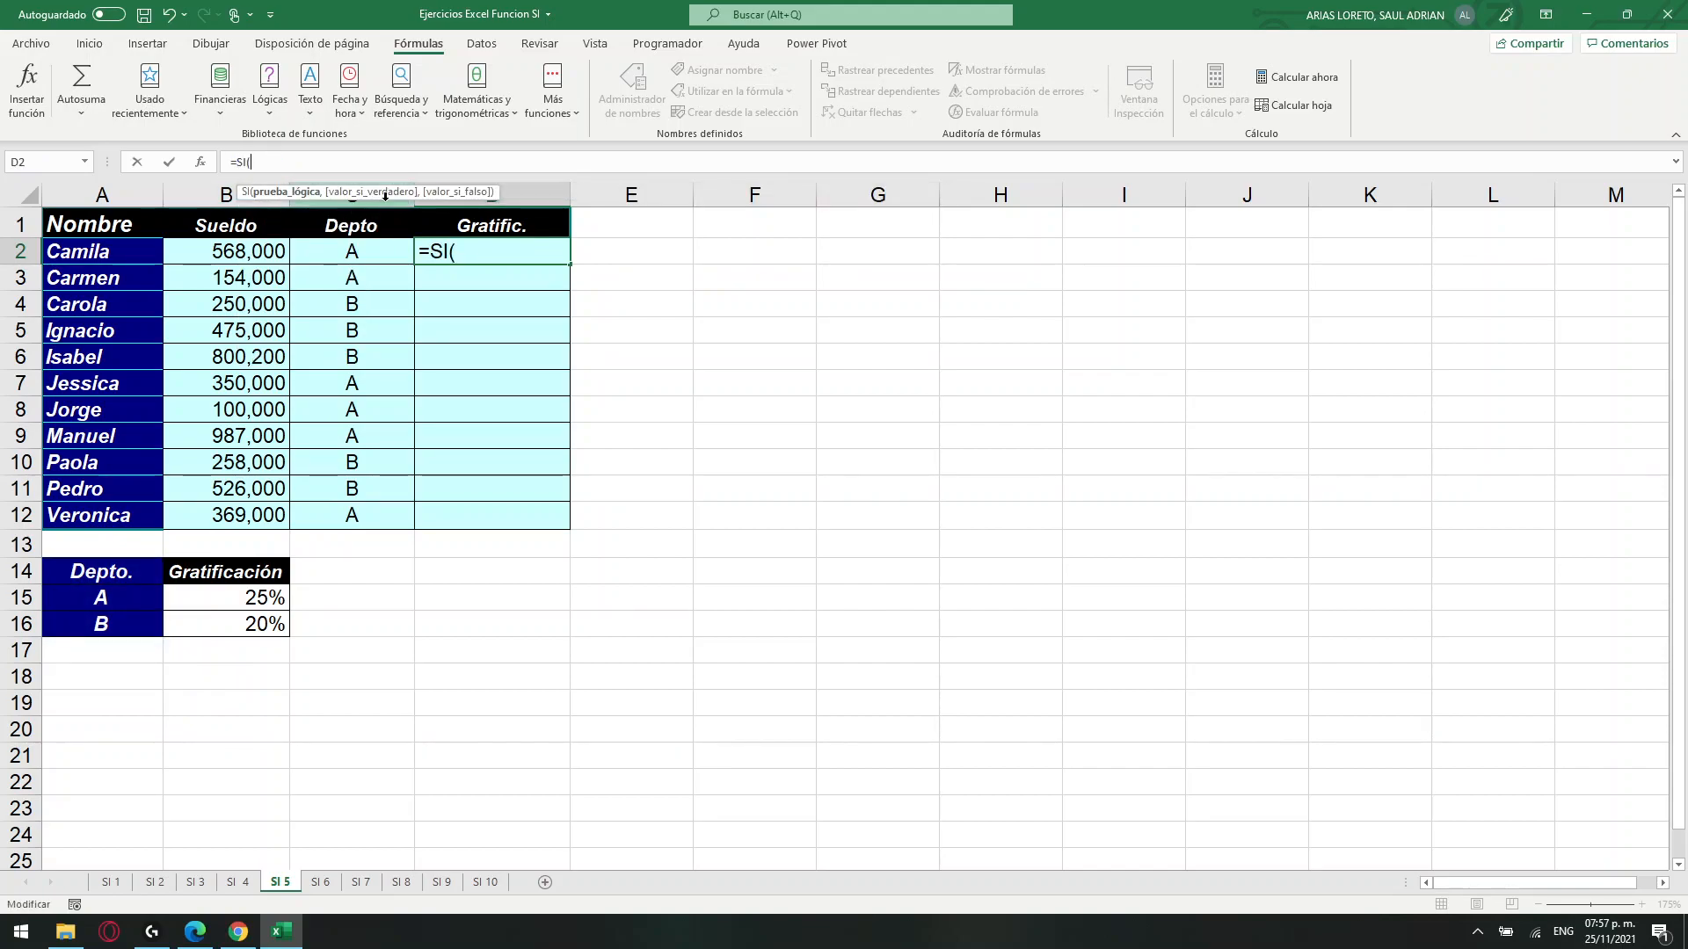
click(365, 253)
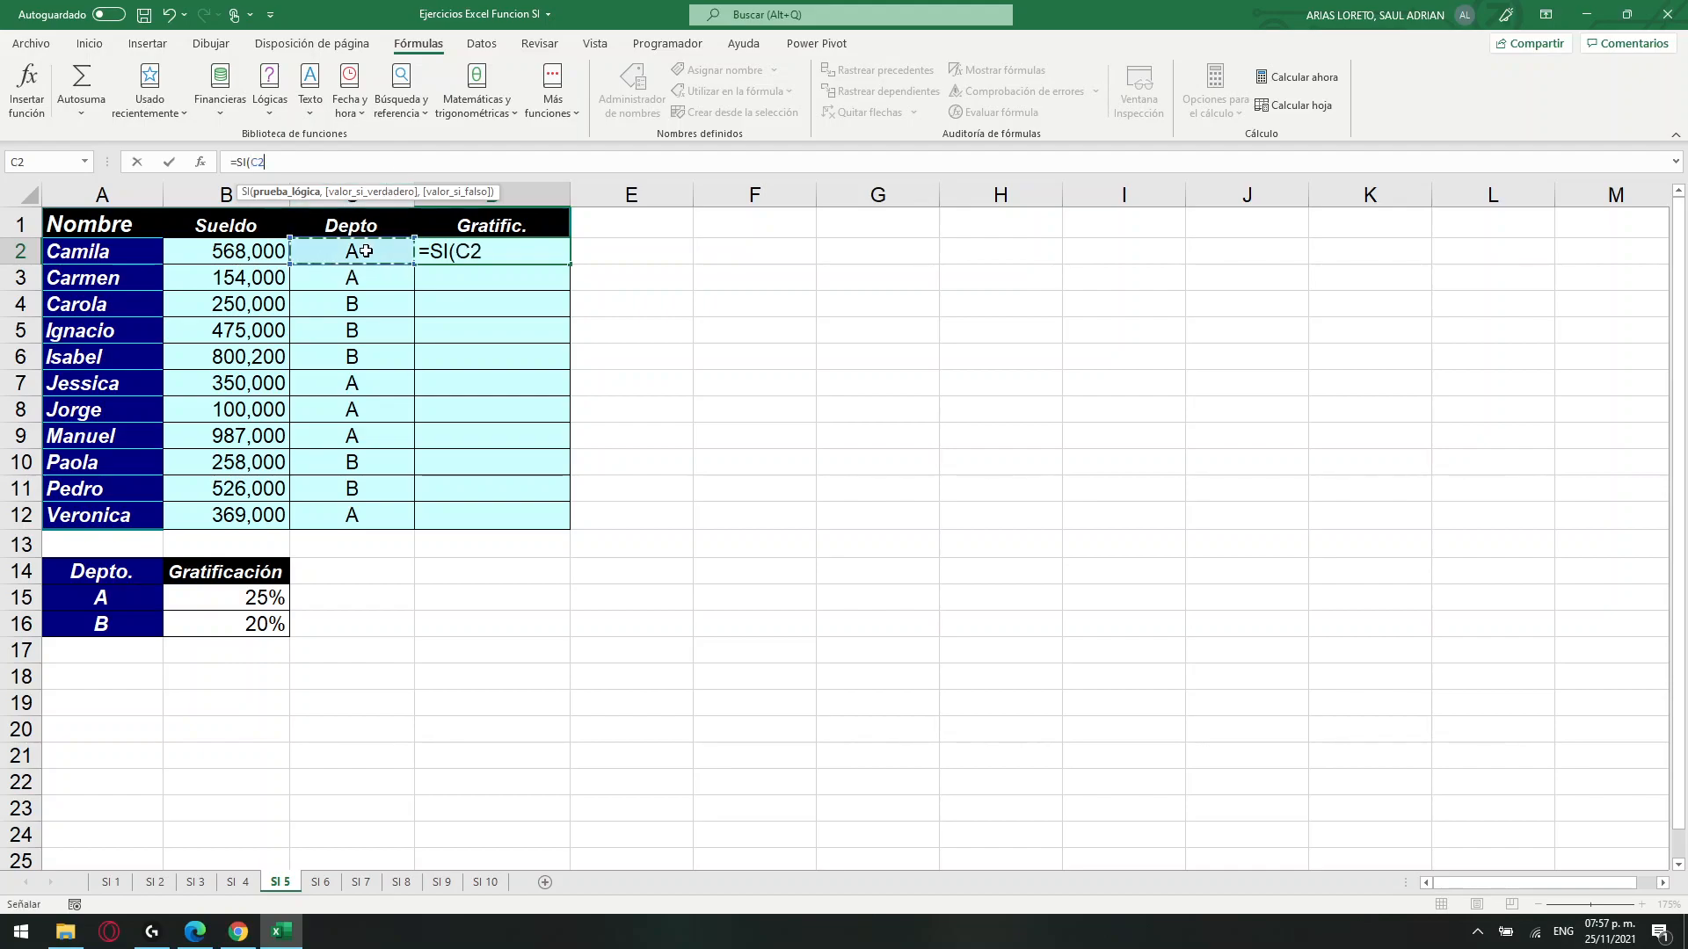
text(=)
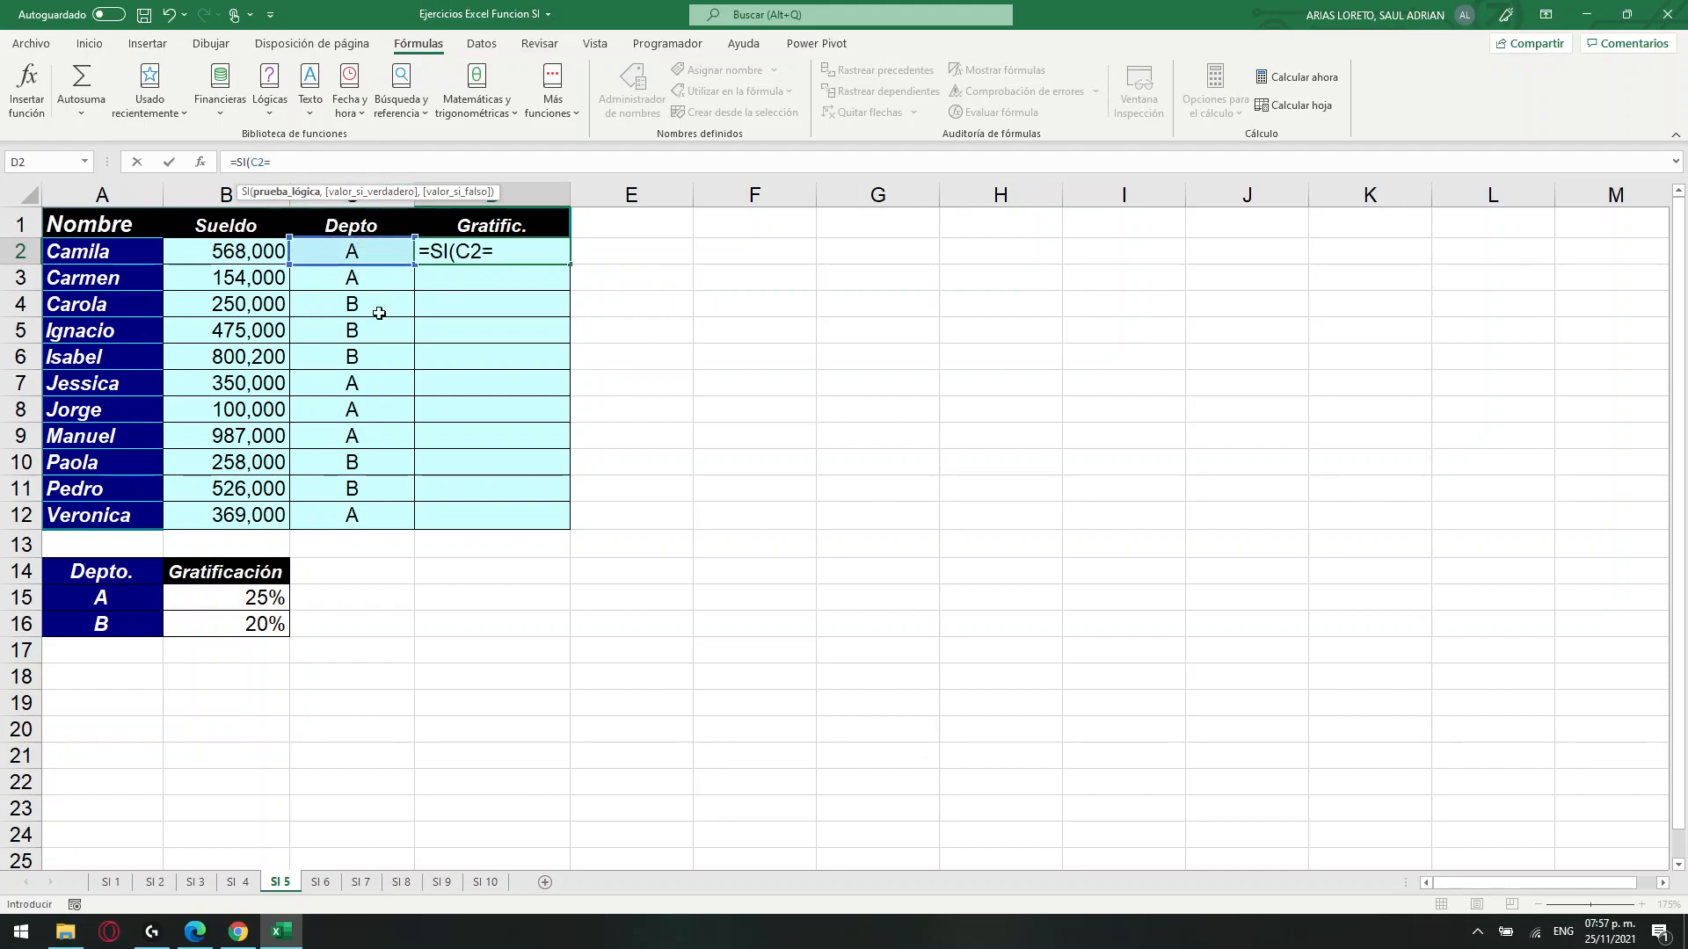
click(115, 600)
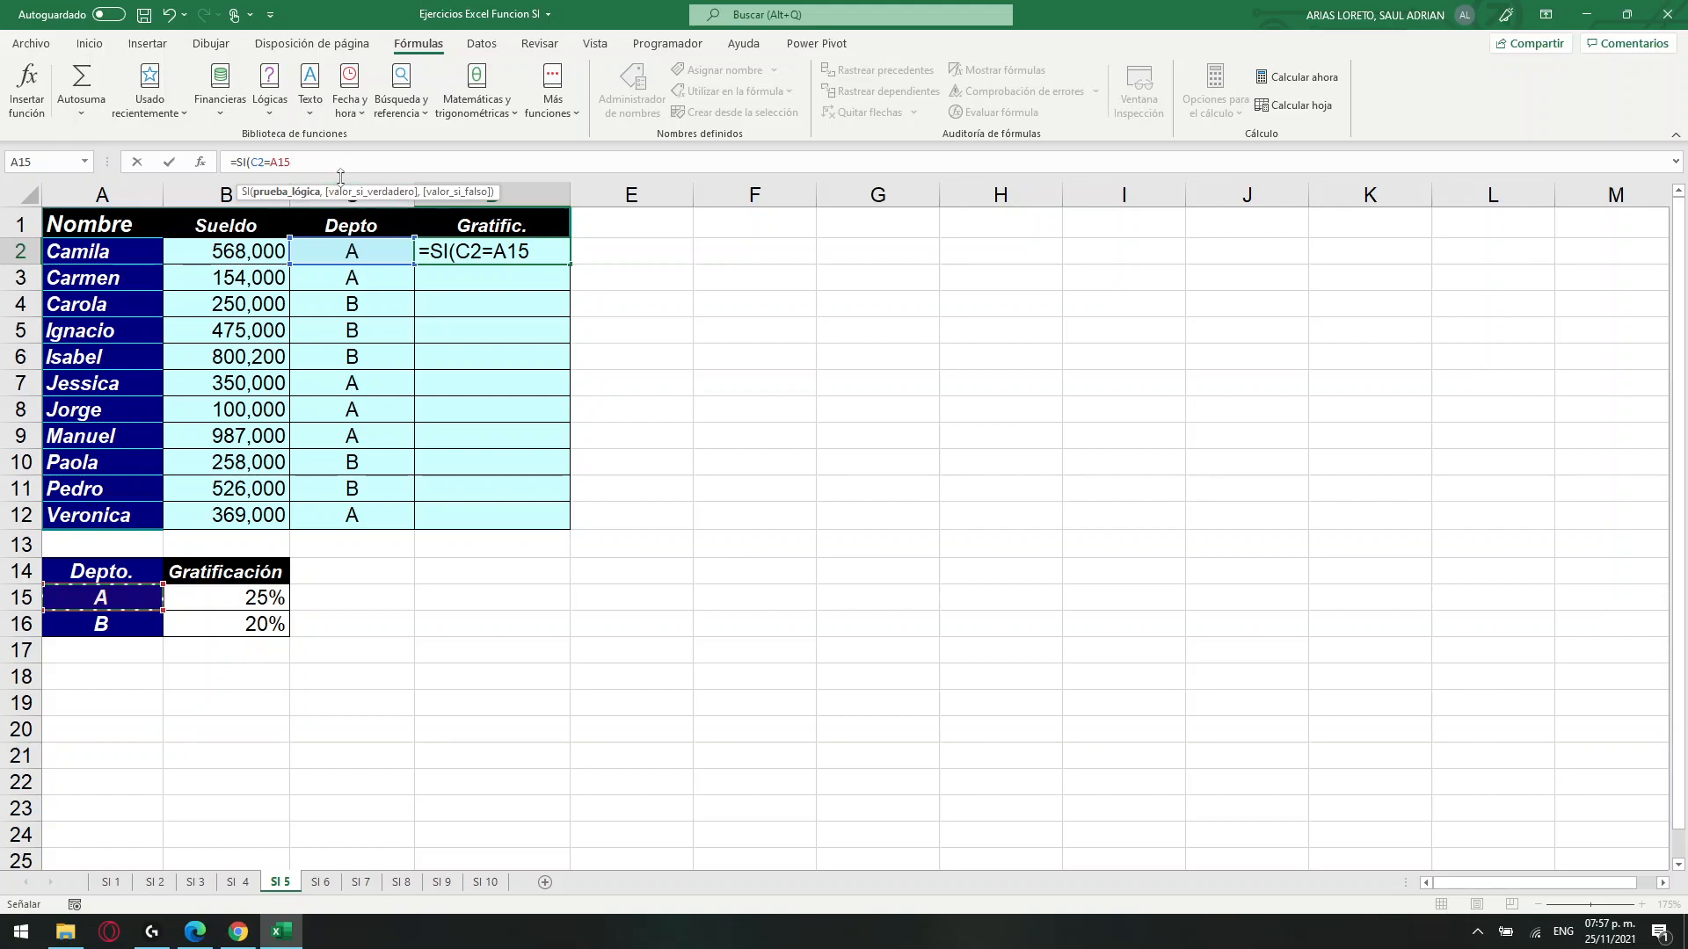
text(,)
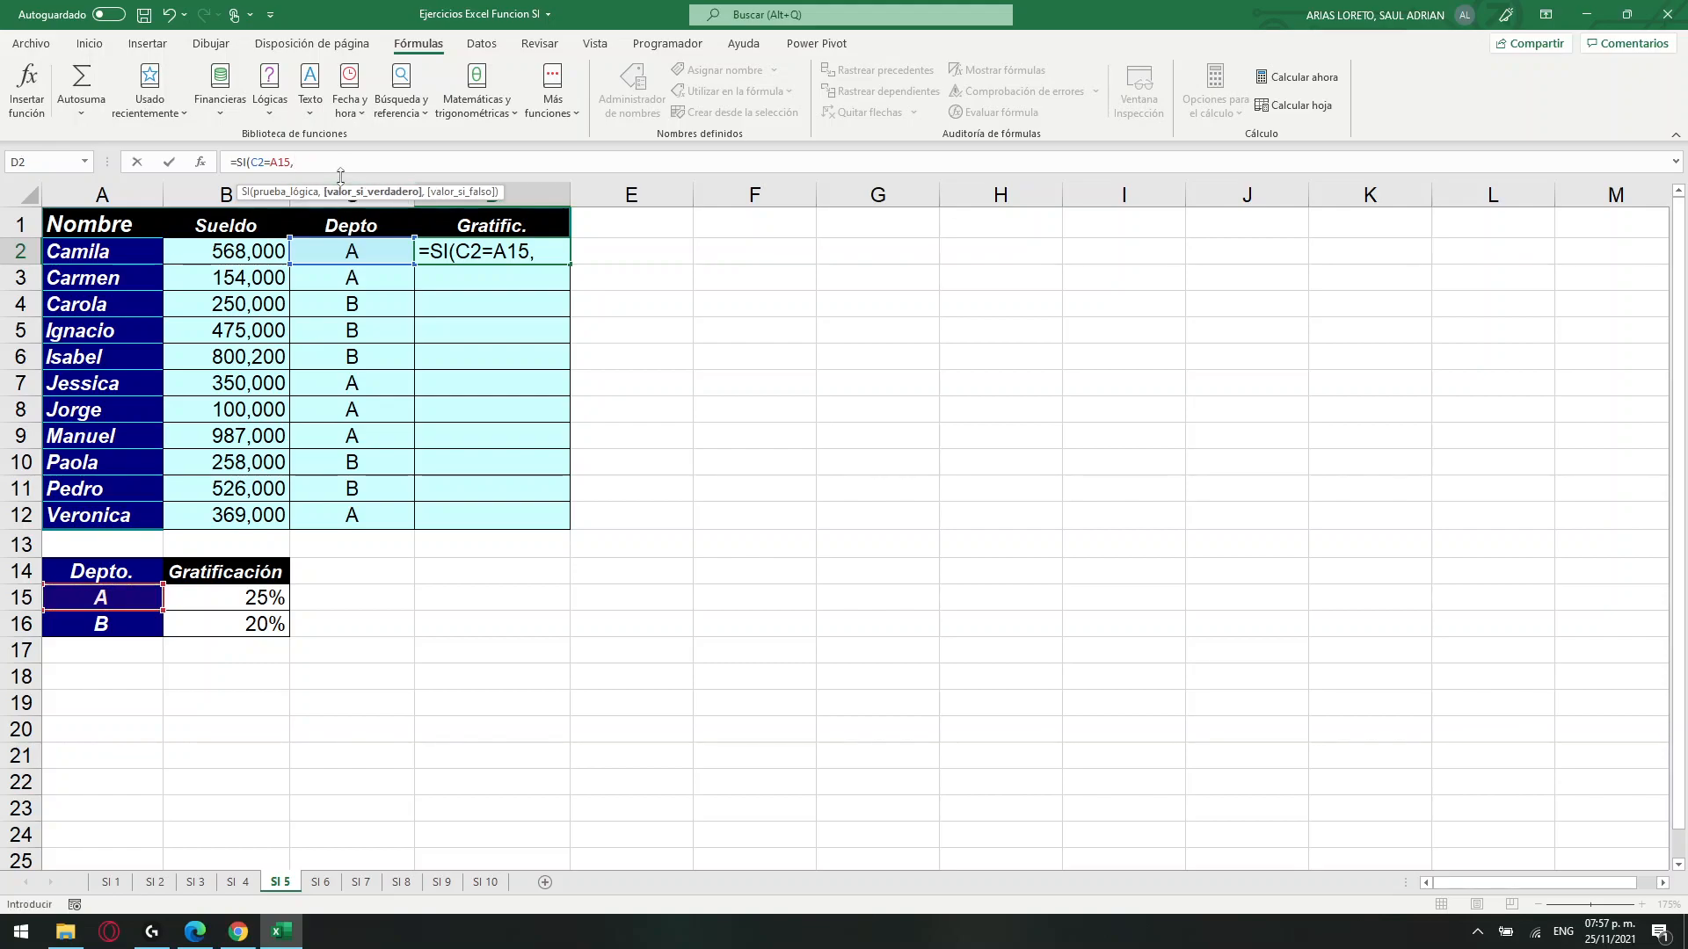
Add B2*$B$15 as the value if true in the D2 formula and make the A15 reference absolute.
click(264, 253)
text(*)
click(253, 596)
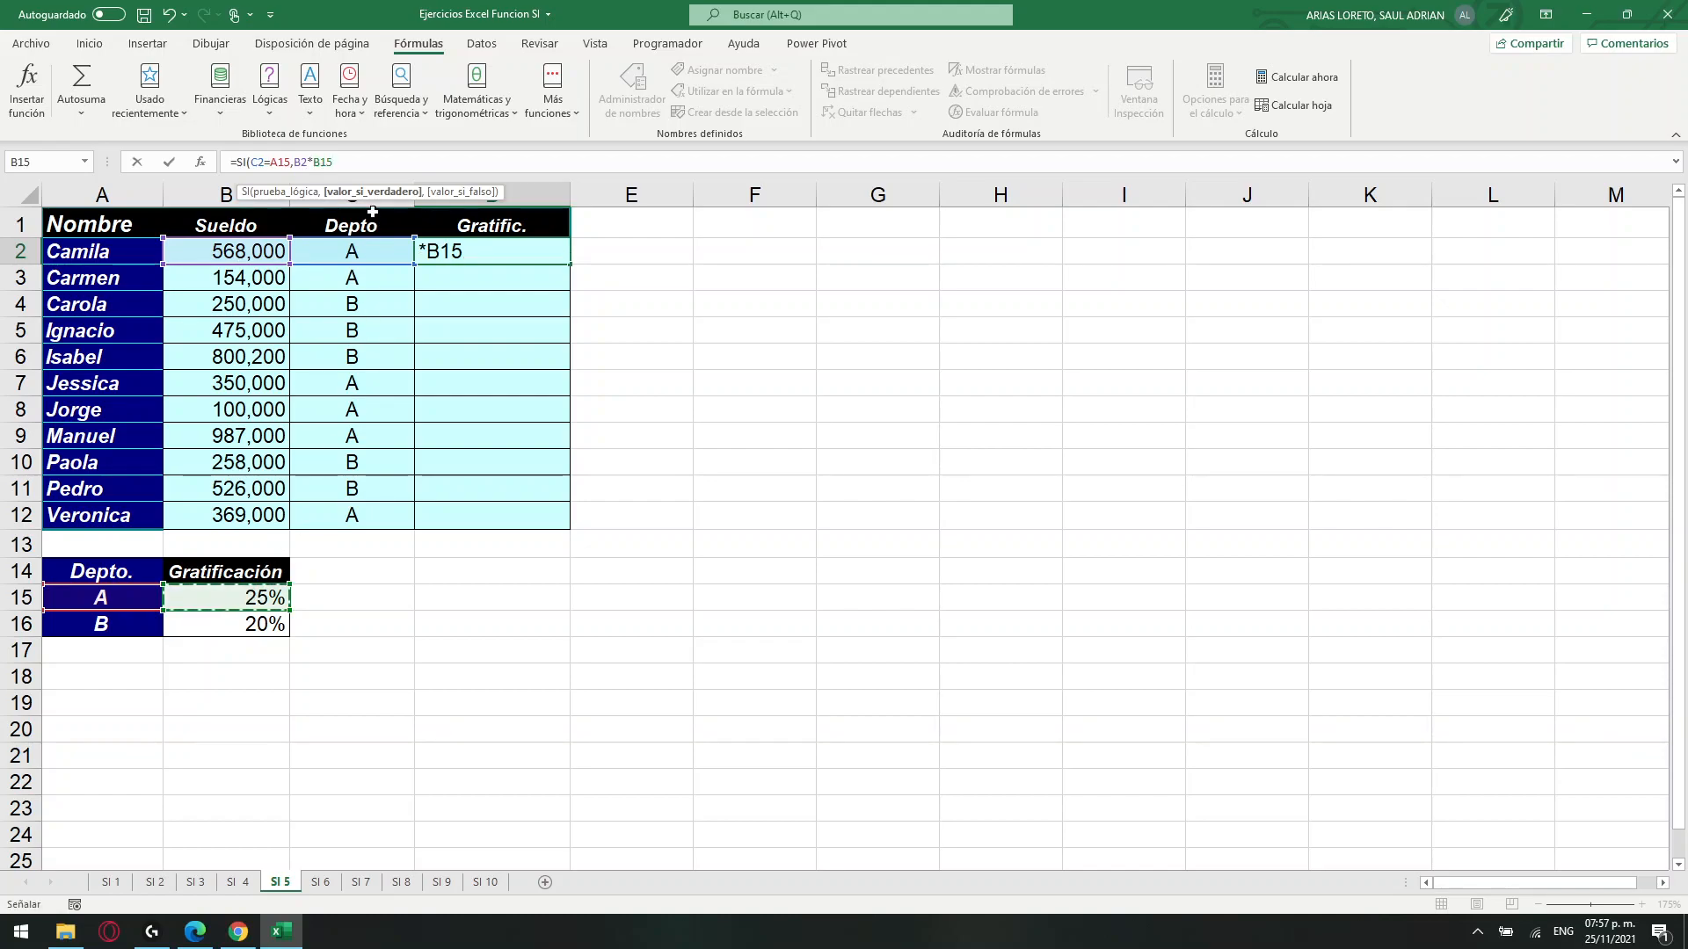
click(331, 162)
key(F4)
click(277, 163)
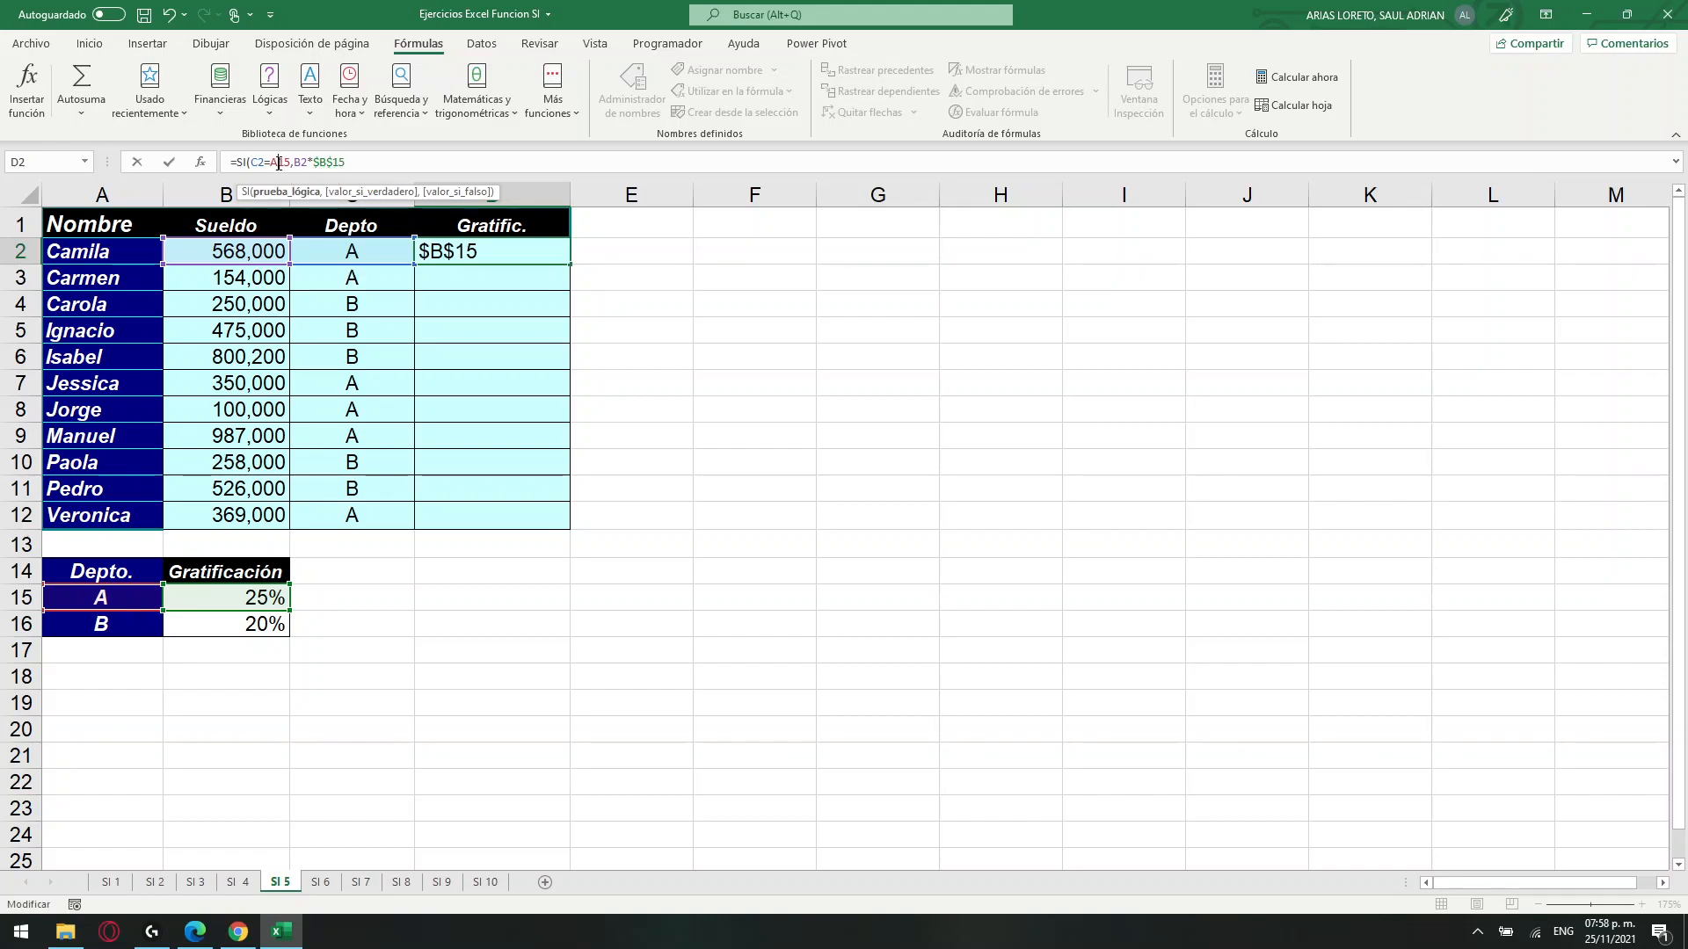
key(F4)
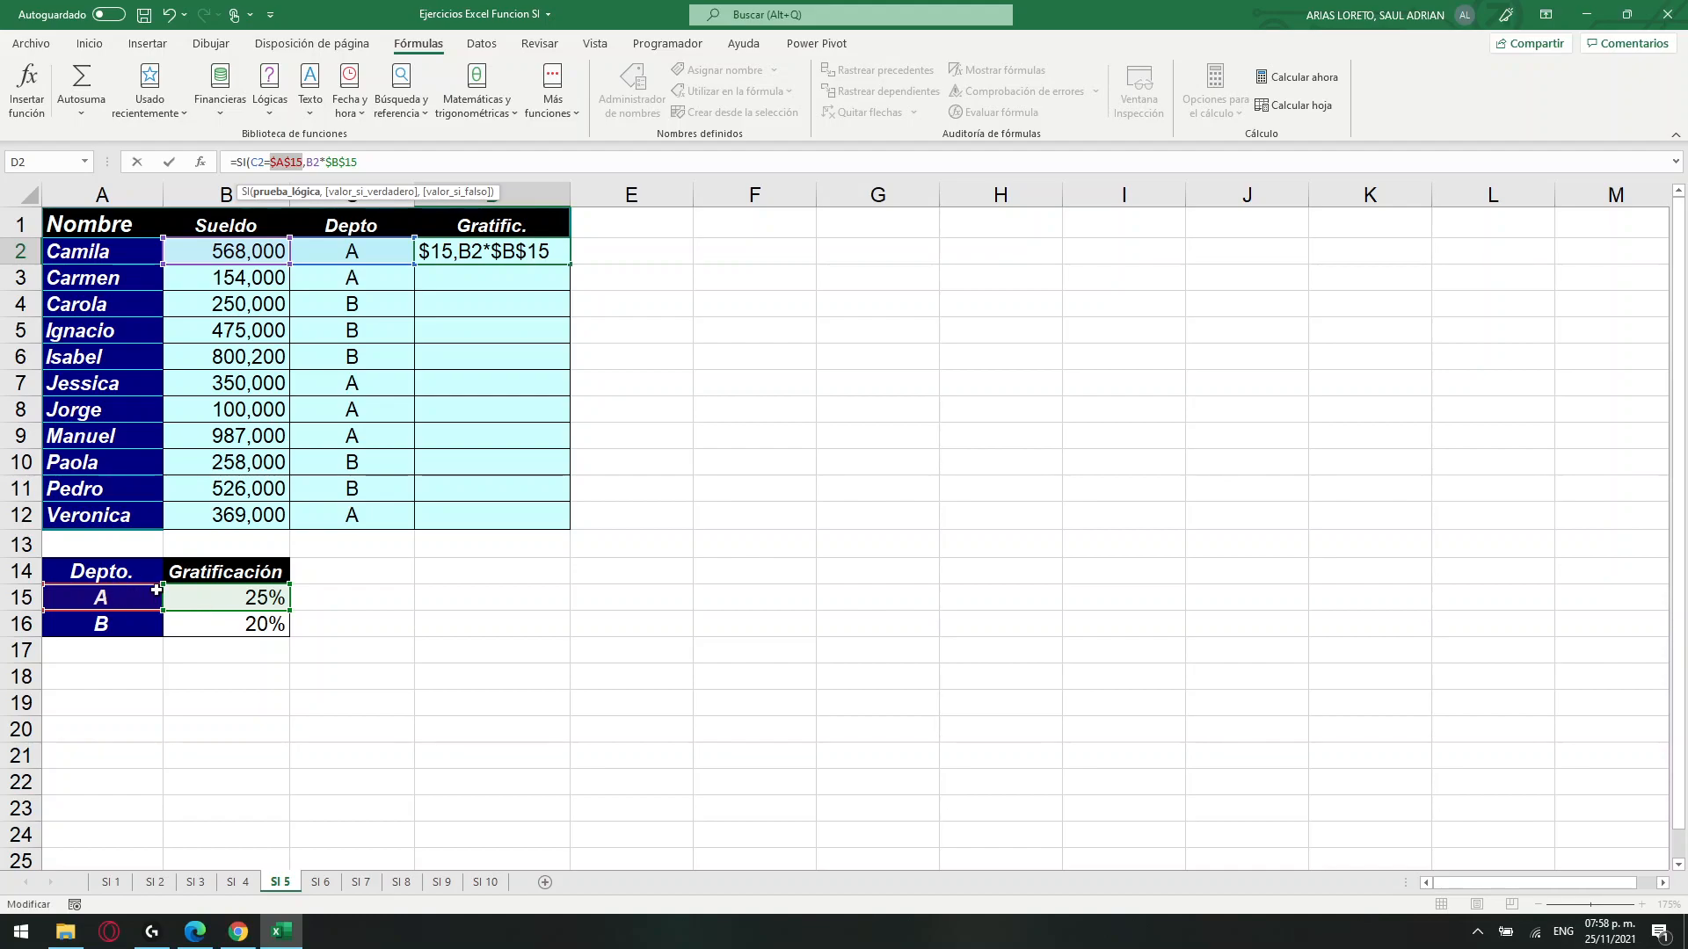
Complete the D2 formula with B2*$B$16 as the value if false and fill it down to D12.
click(385, 156)
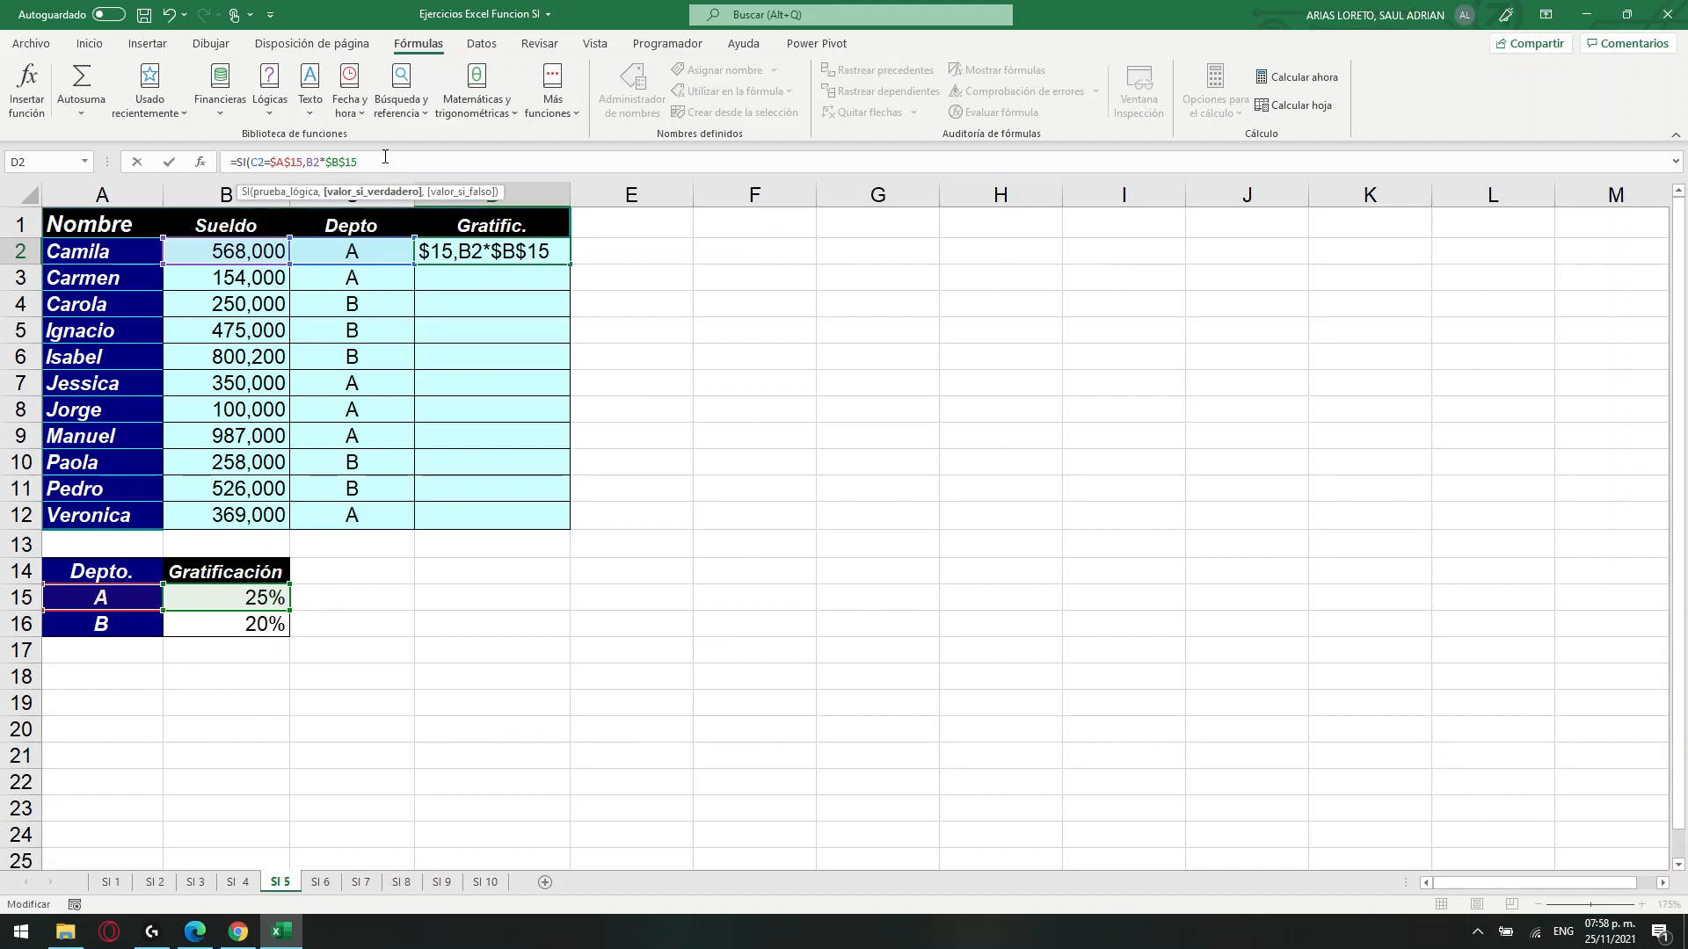
text(,)
click(230, 254)
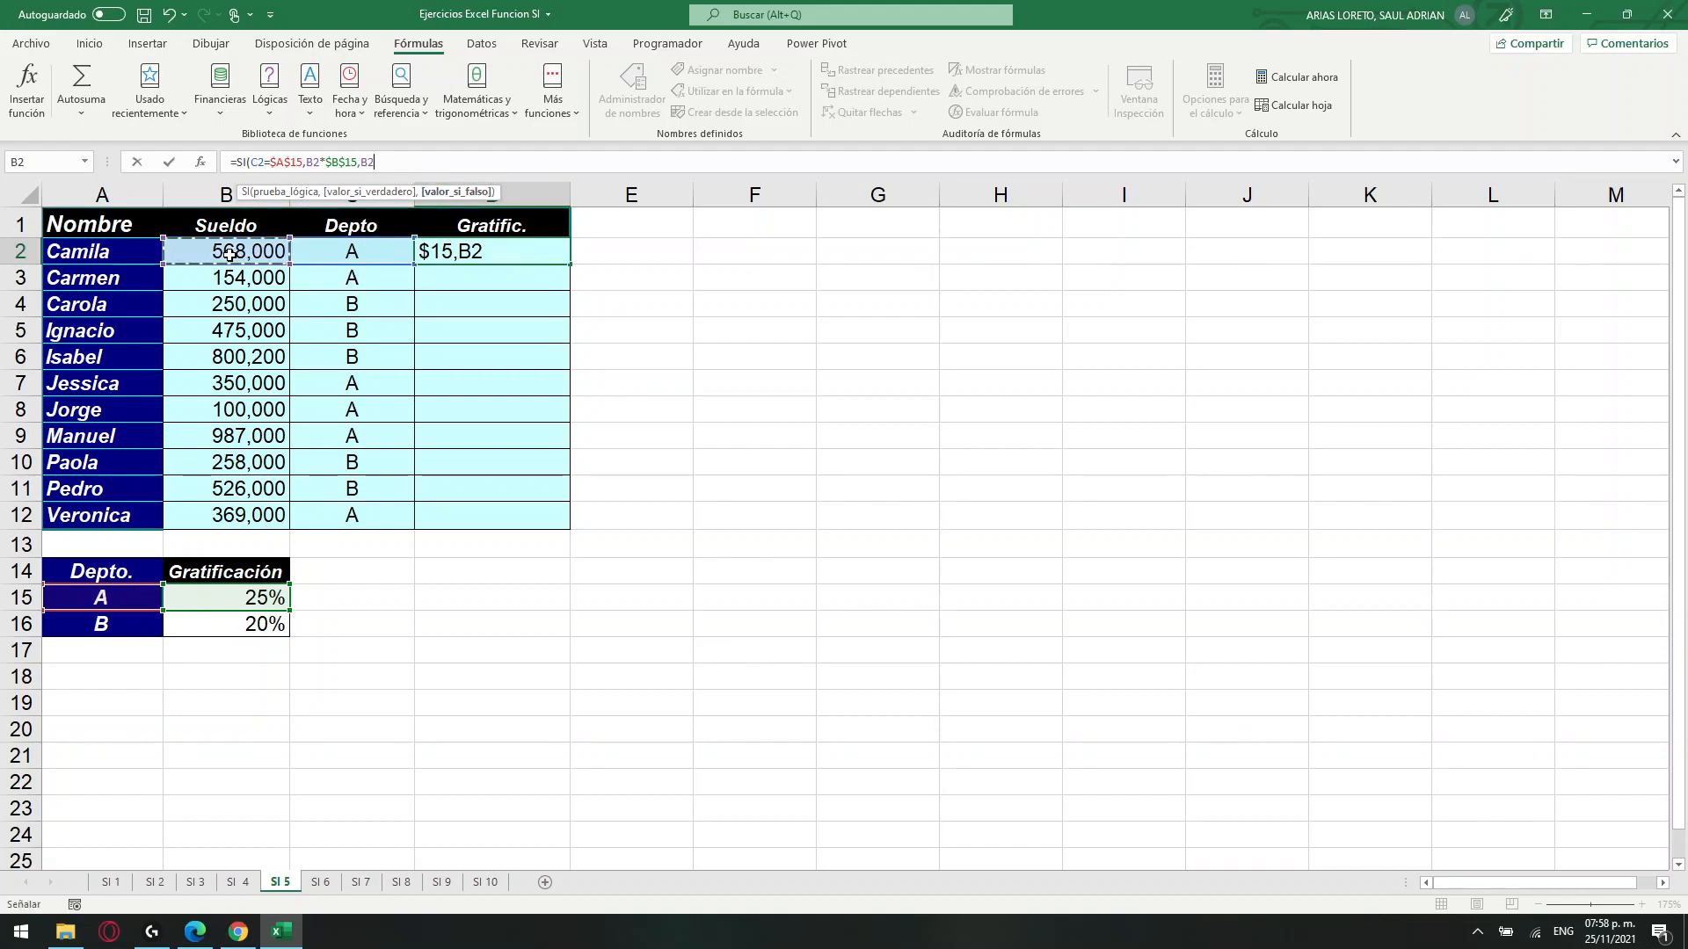
text(*)
click(231, 629)
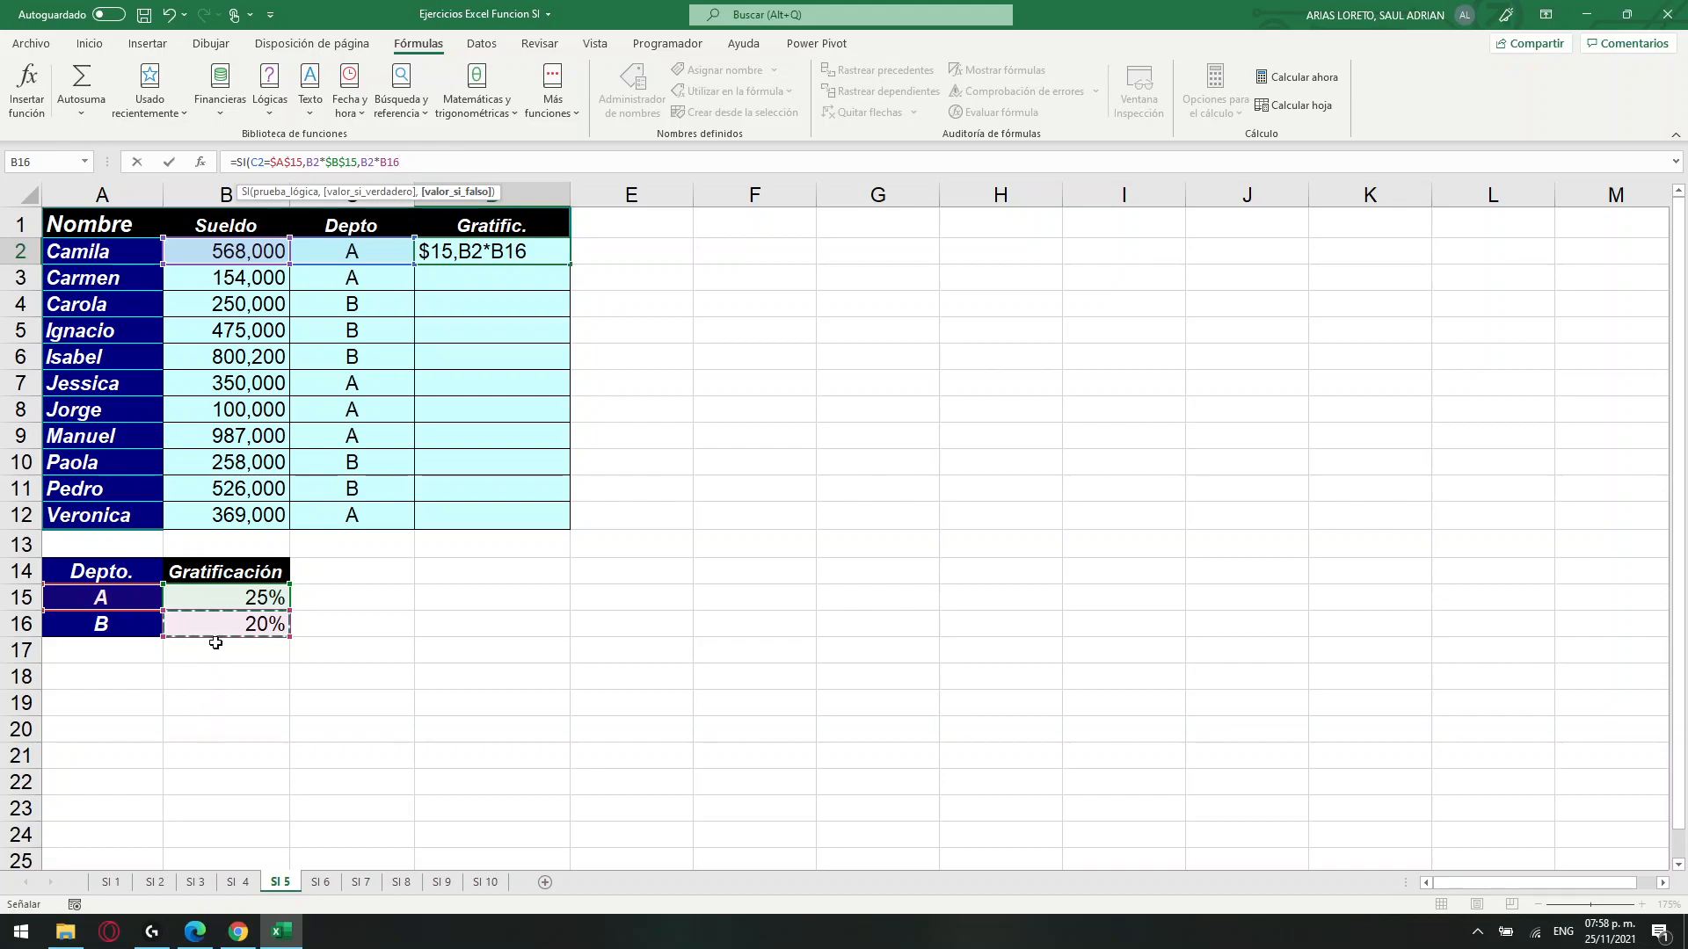
click(393, 162)
key(F4)
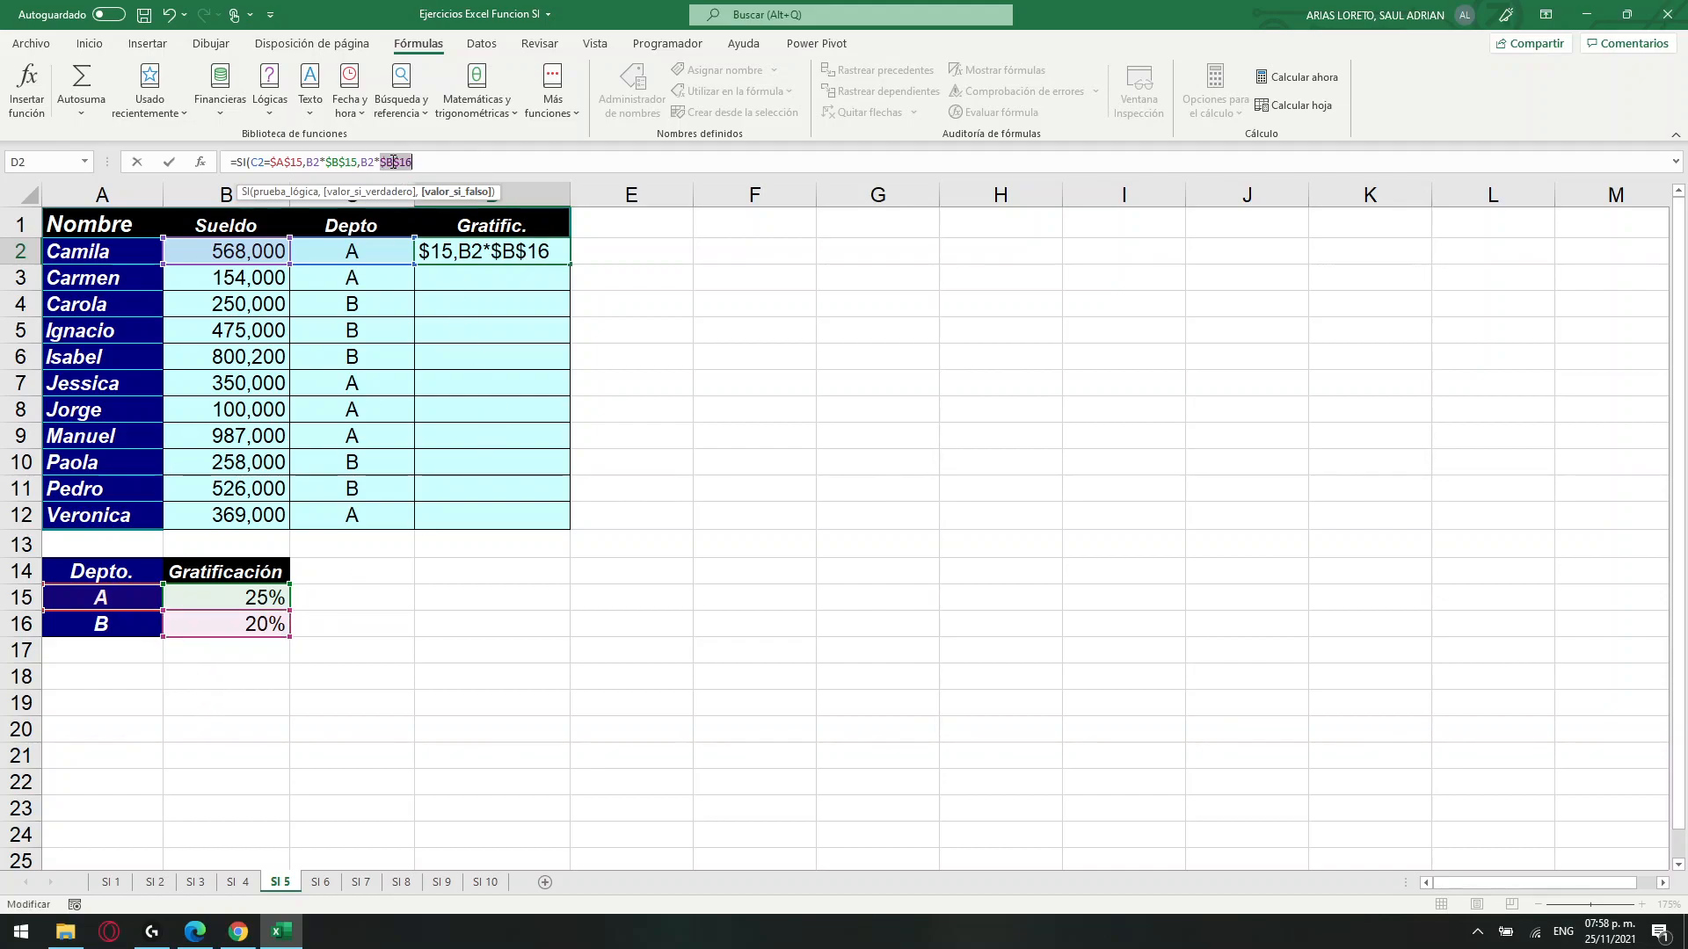
text())
key(Return)
click(536, 250)
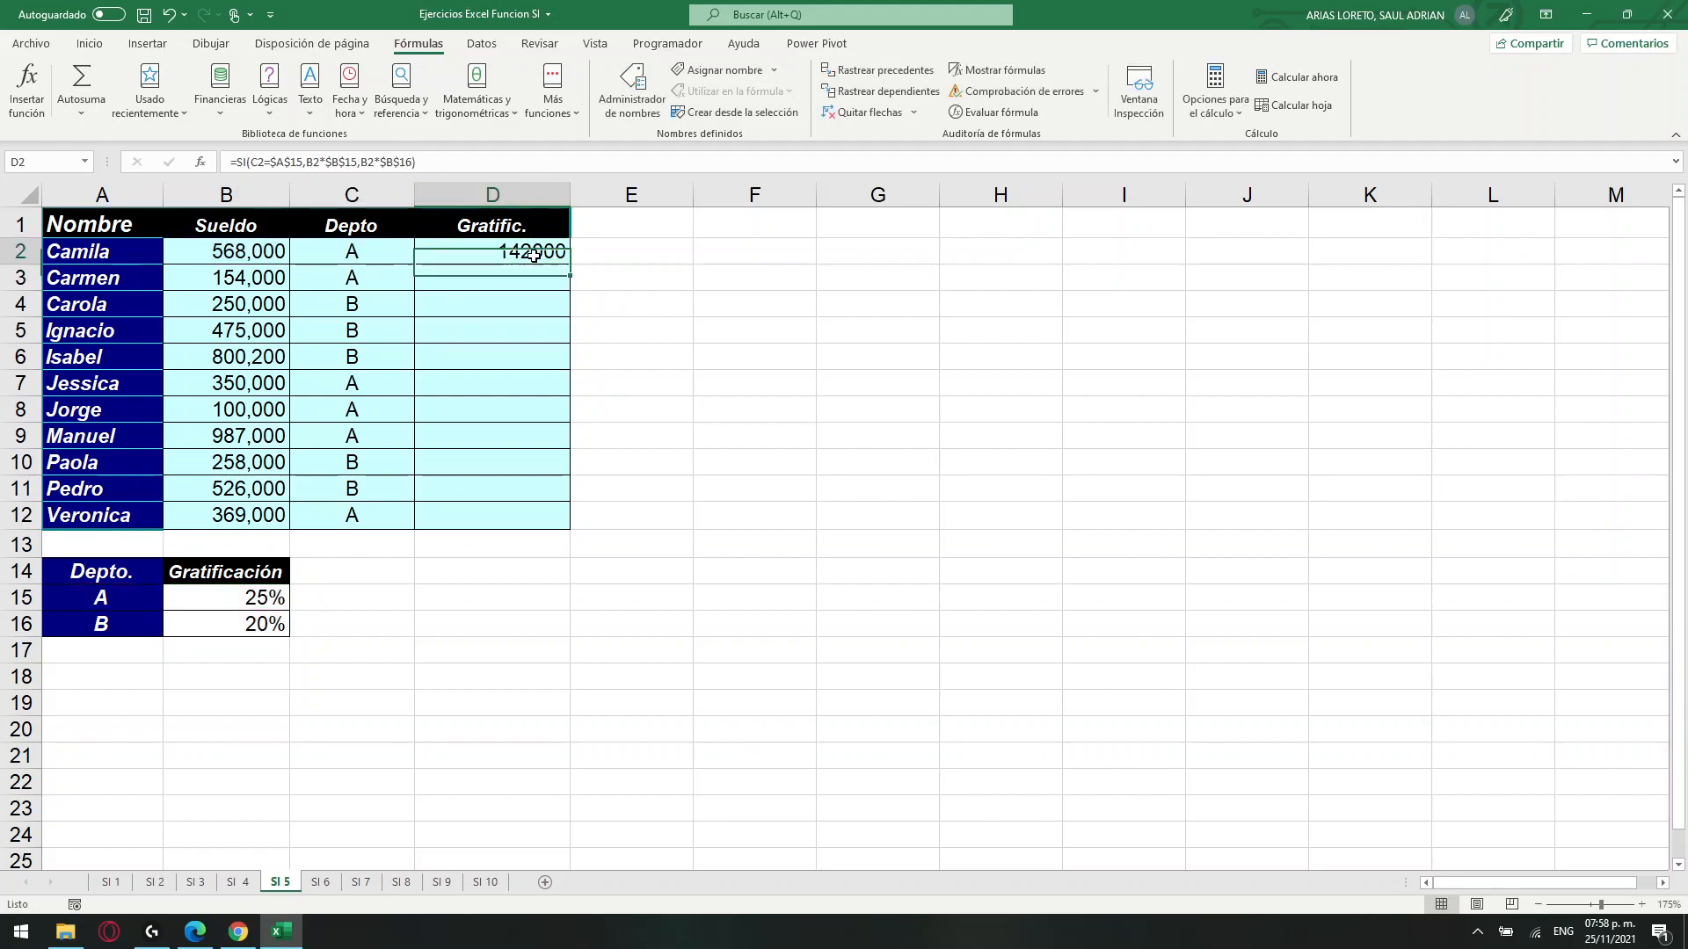
drag(574, 266, 558, 528)
Review the Depto entries in column C against the bonuses in the Gratific. column.
click(381, 303)
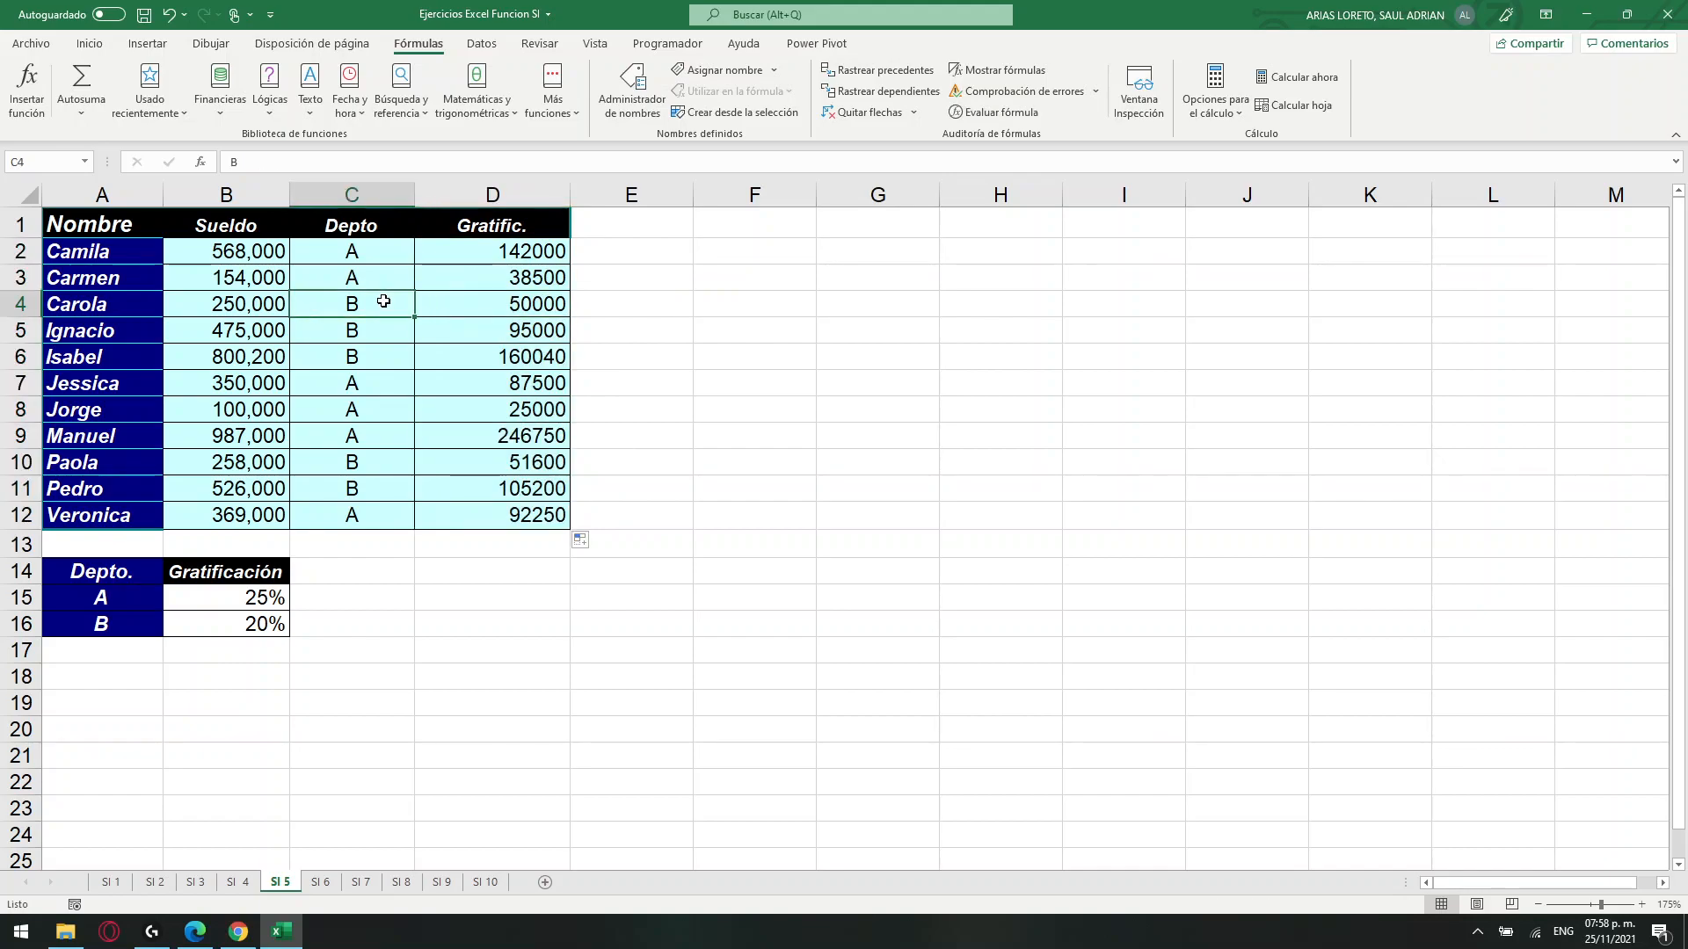
click(368, 255)
key(Down)
key(Down)
key(Down)
key(Down)
key(Down)
key(shift+Down)
key(shift+Down)
key(shift+Down)
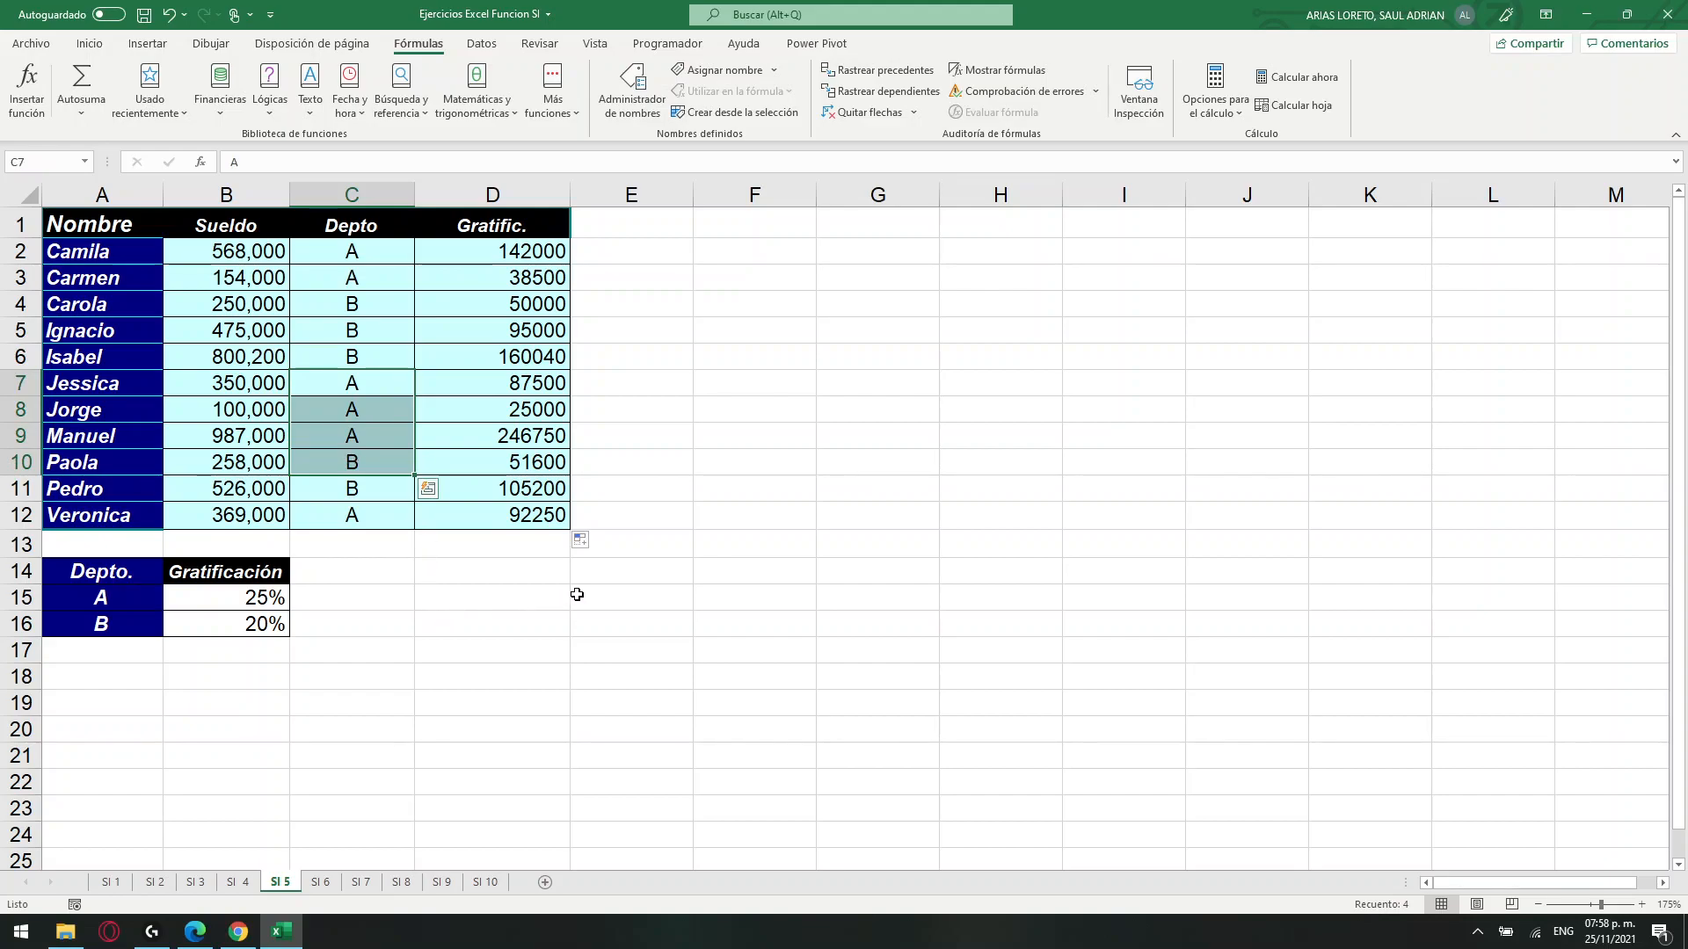
Open sheet SI 6 and read the instructions for the Resultado column in rows 9 and 10.
click(320, 882)
click(688, 524)
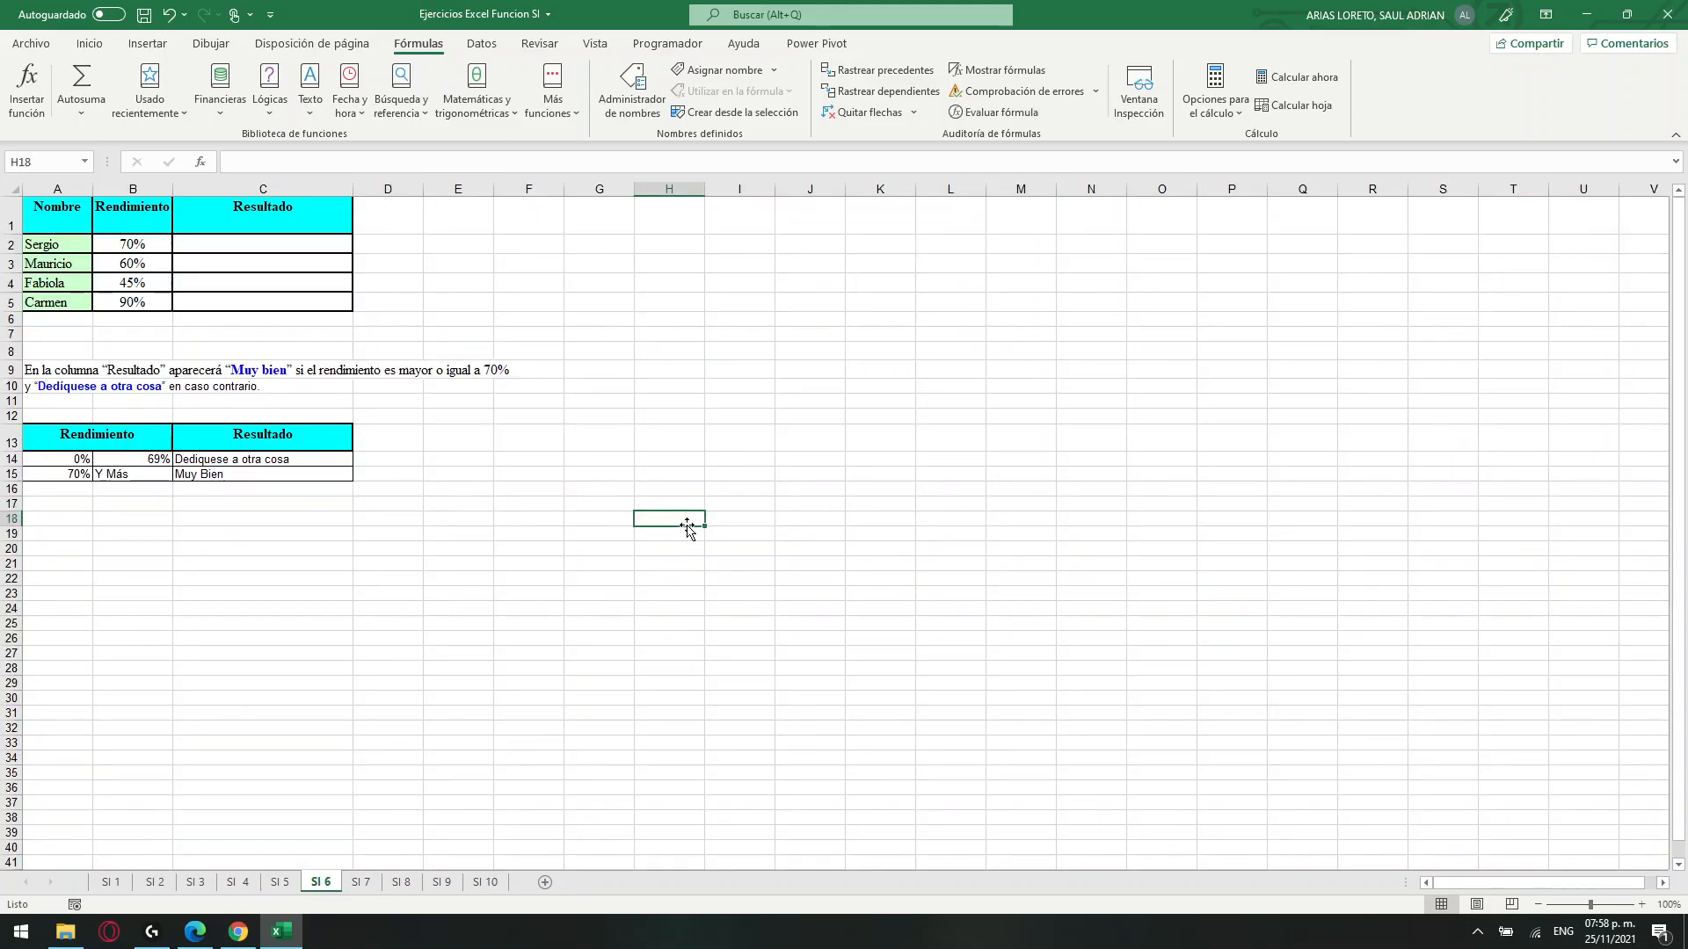
ctrl+scroll(690, 531, up, 3)
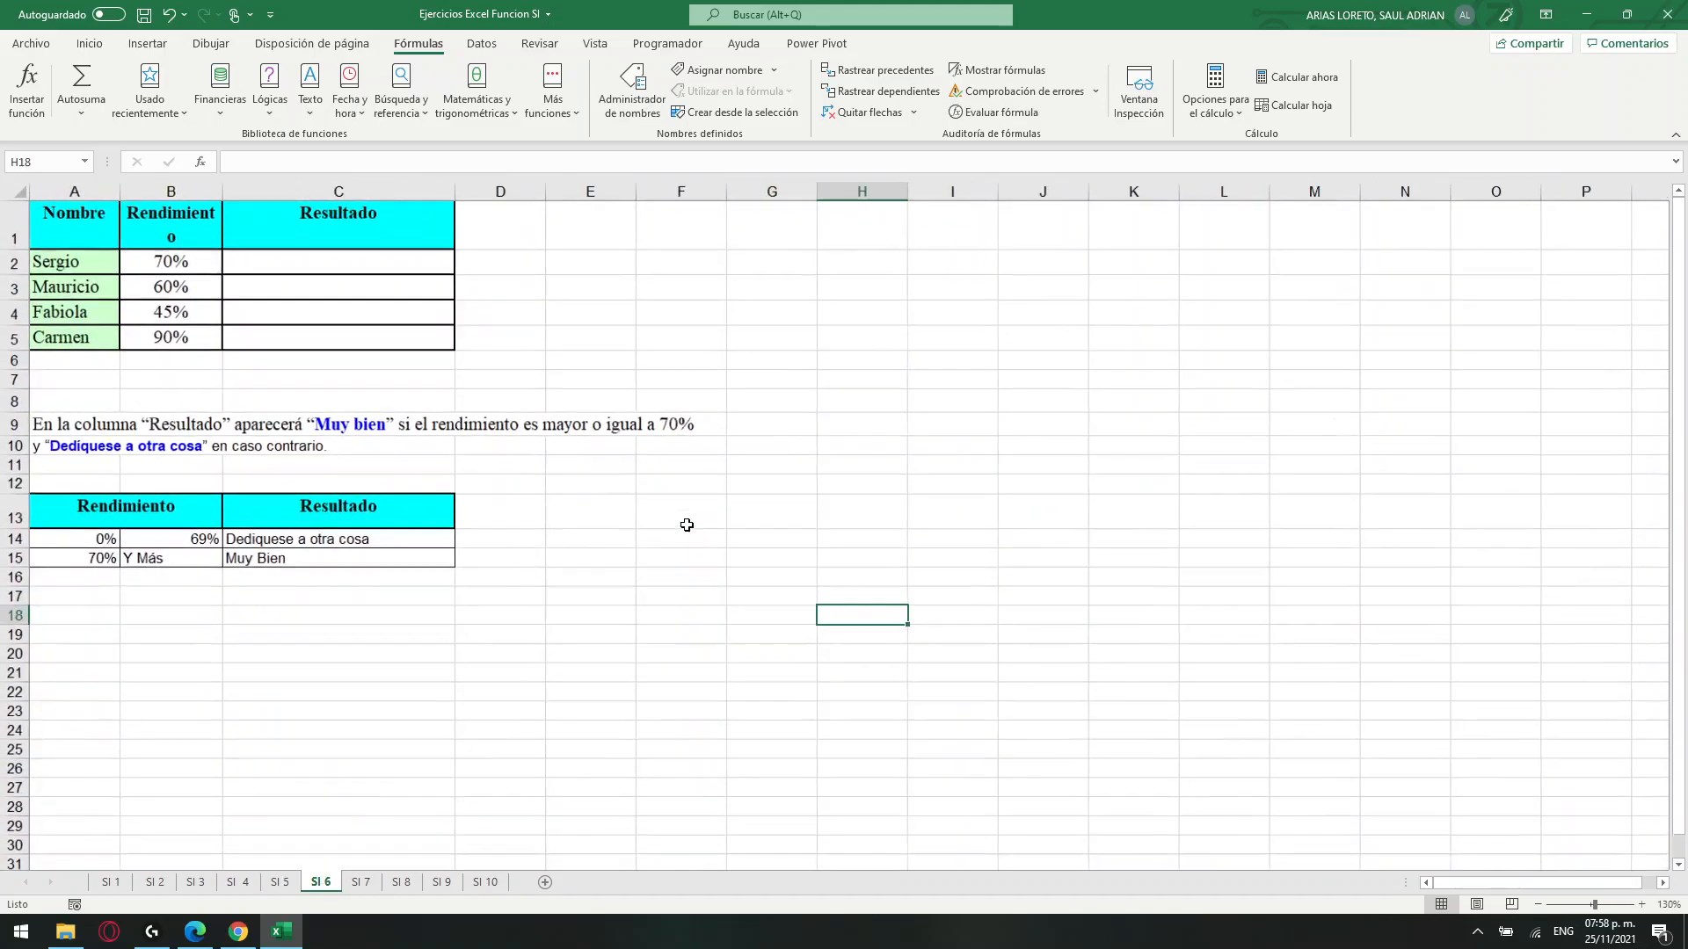
ctrl+scroll(687, 525, up, 1)
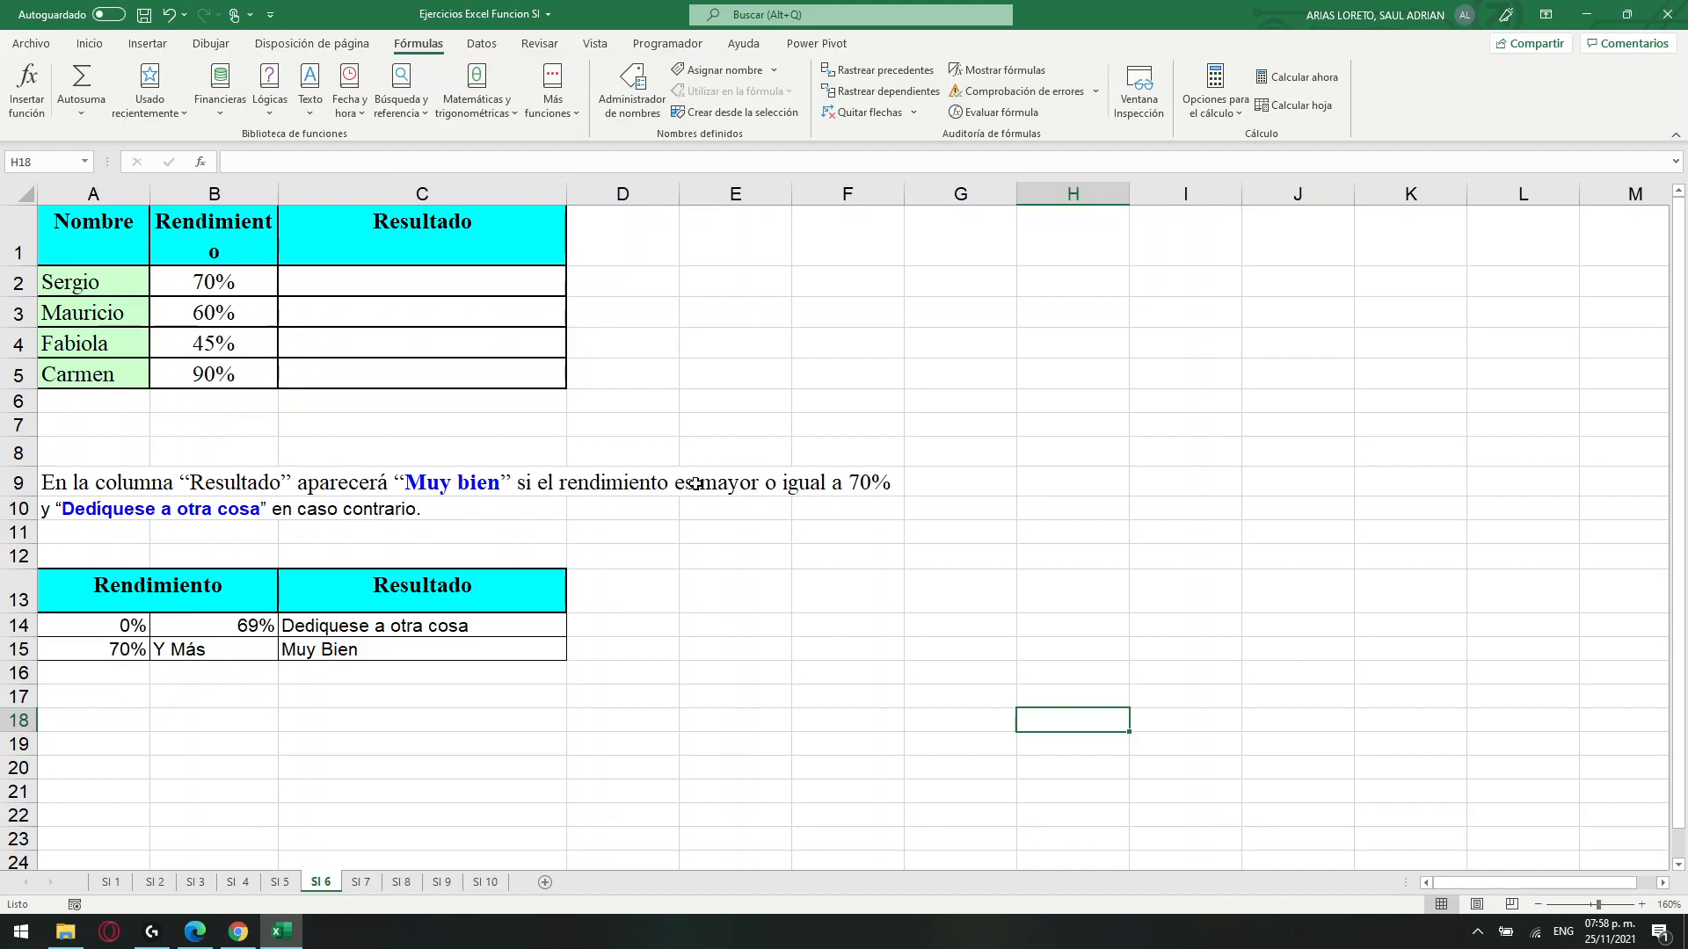
scroll(787, 503, down, 1)
scroll(788, 503, up, 1)
click(381, 519)
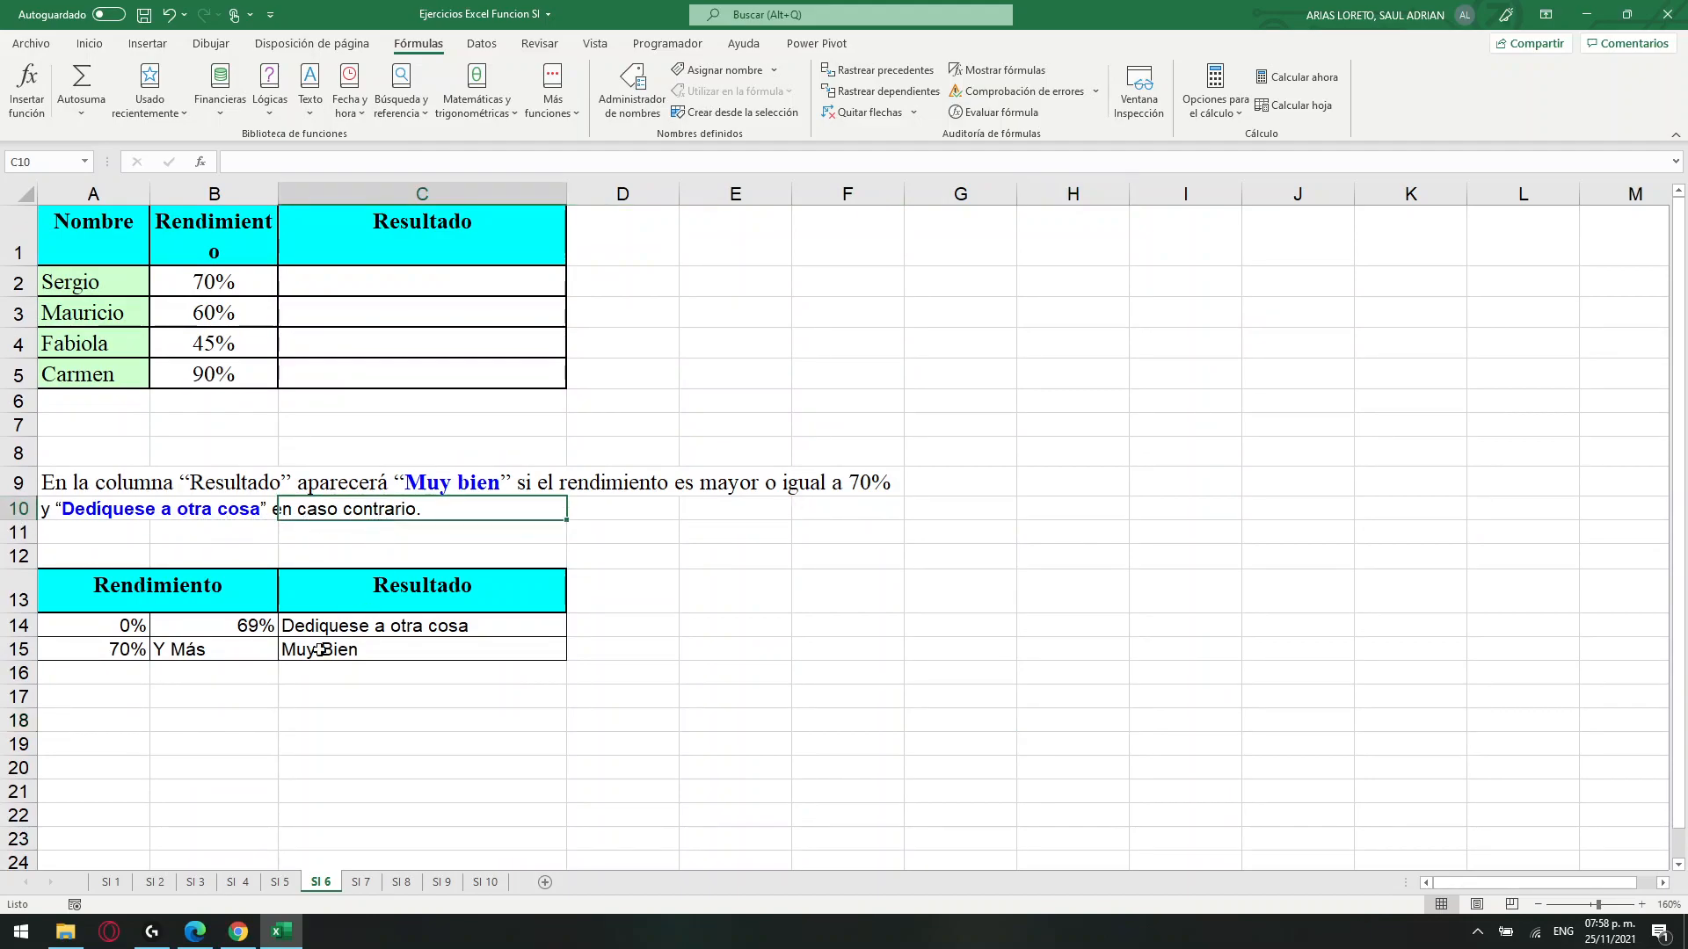
Examine the Rendimiento ranges in A14:B15 that determine each result.
click(135, 623)
click(141, 648)
click(201, 623)
click(203, 646)
click(115, 650)
click(199, 628)
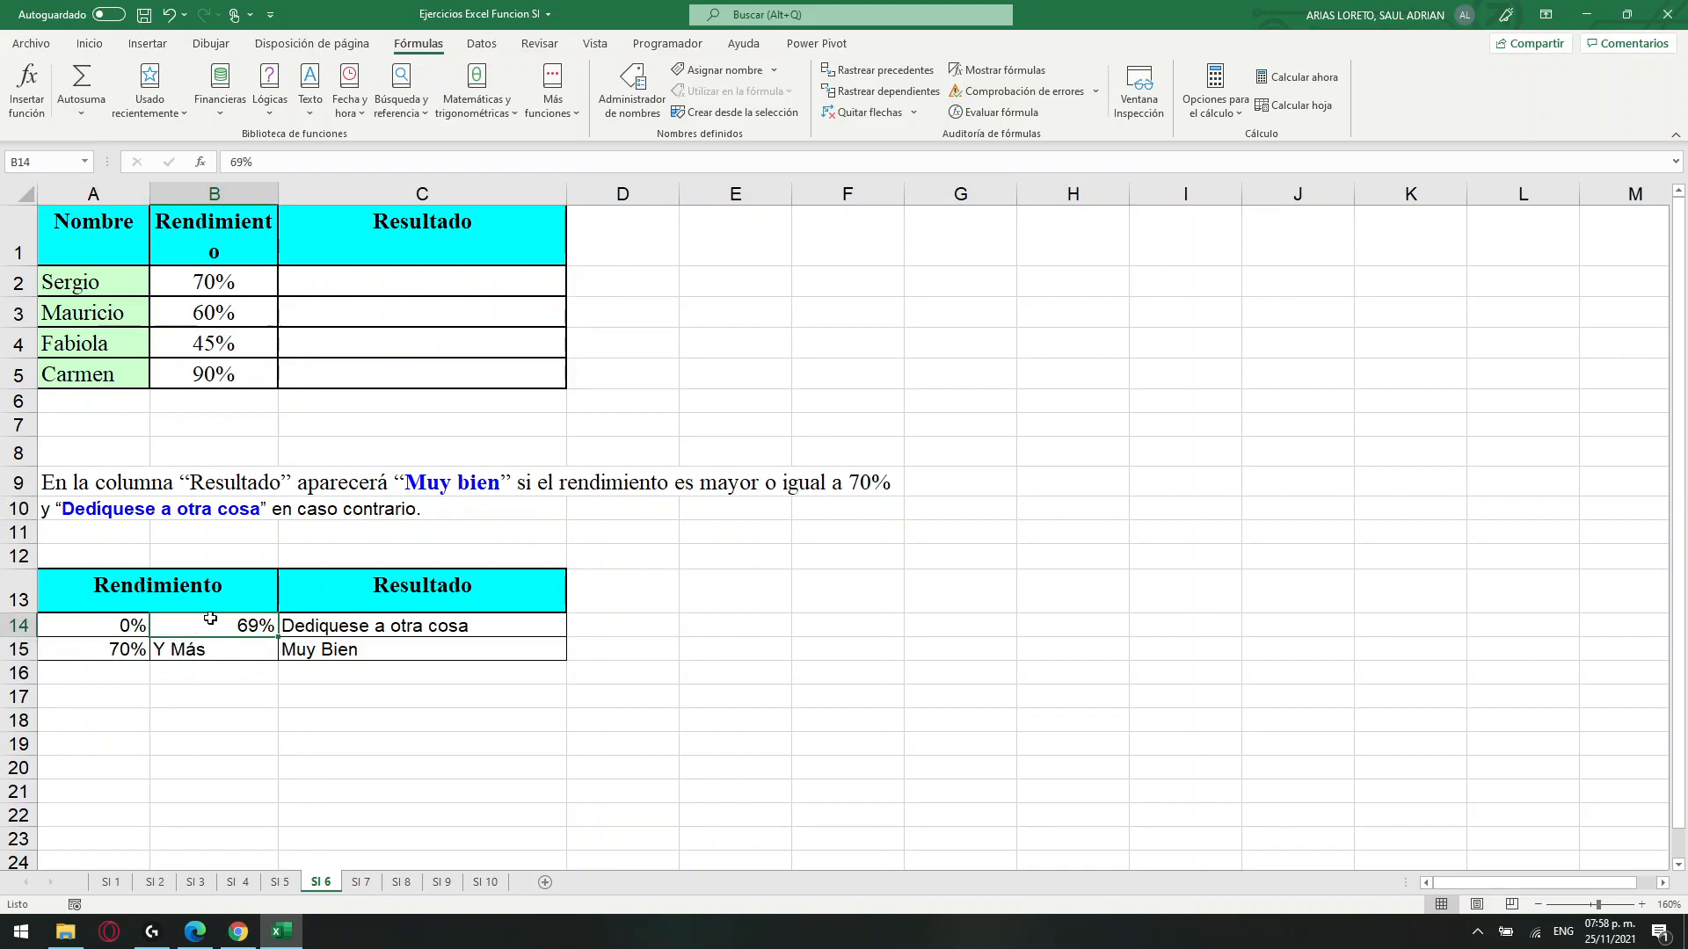
Start an SI formula in C2 with the logical test B2>=$A$15.
click(362, 281)
click(282, 163)
text(=SI()
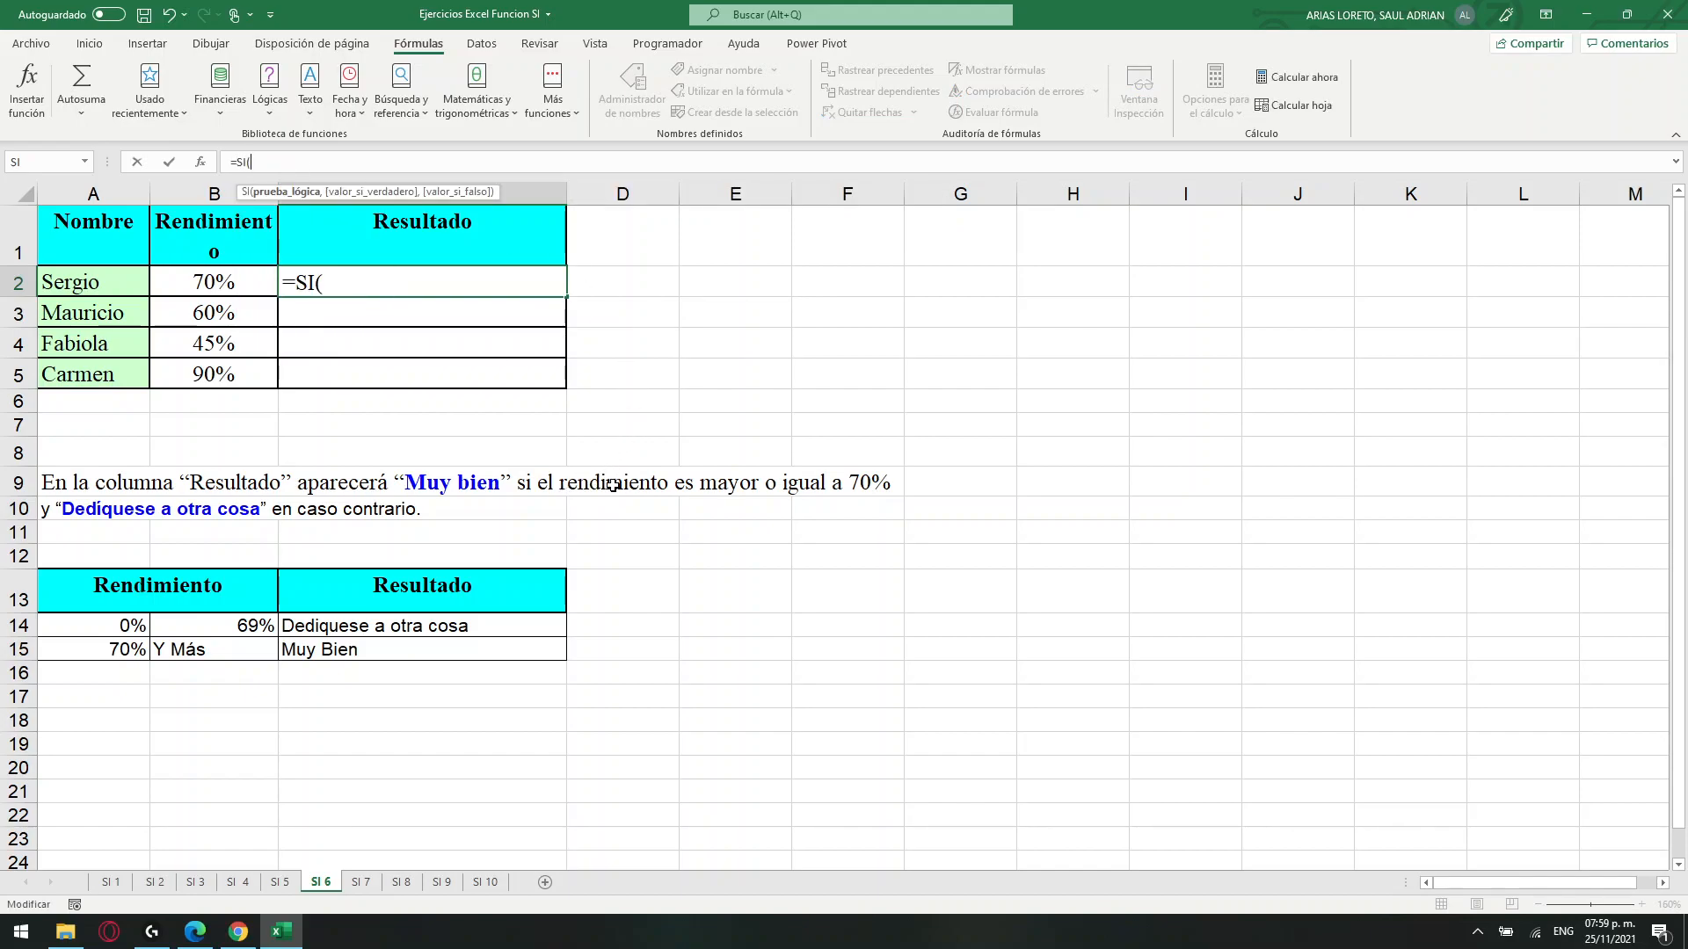
click(214, 284)
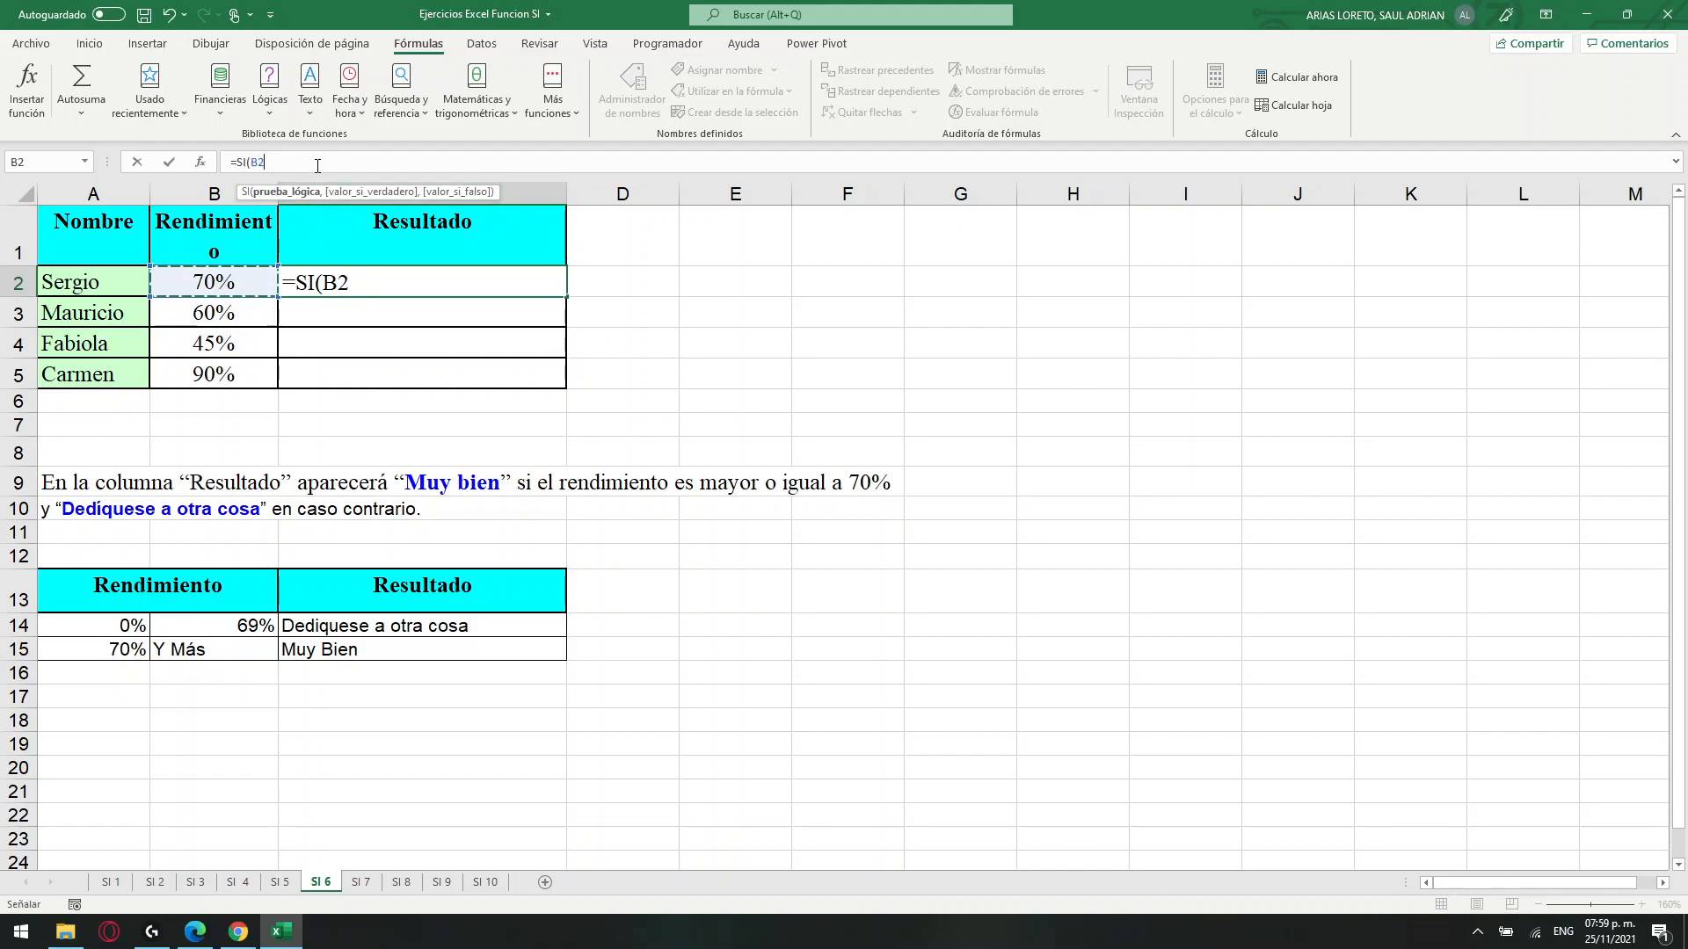
text(>=)
click(101, 652)
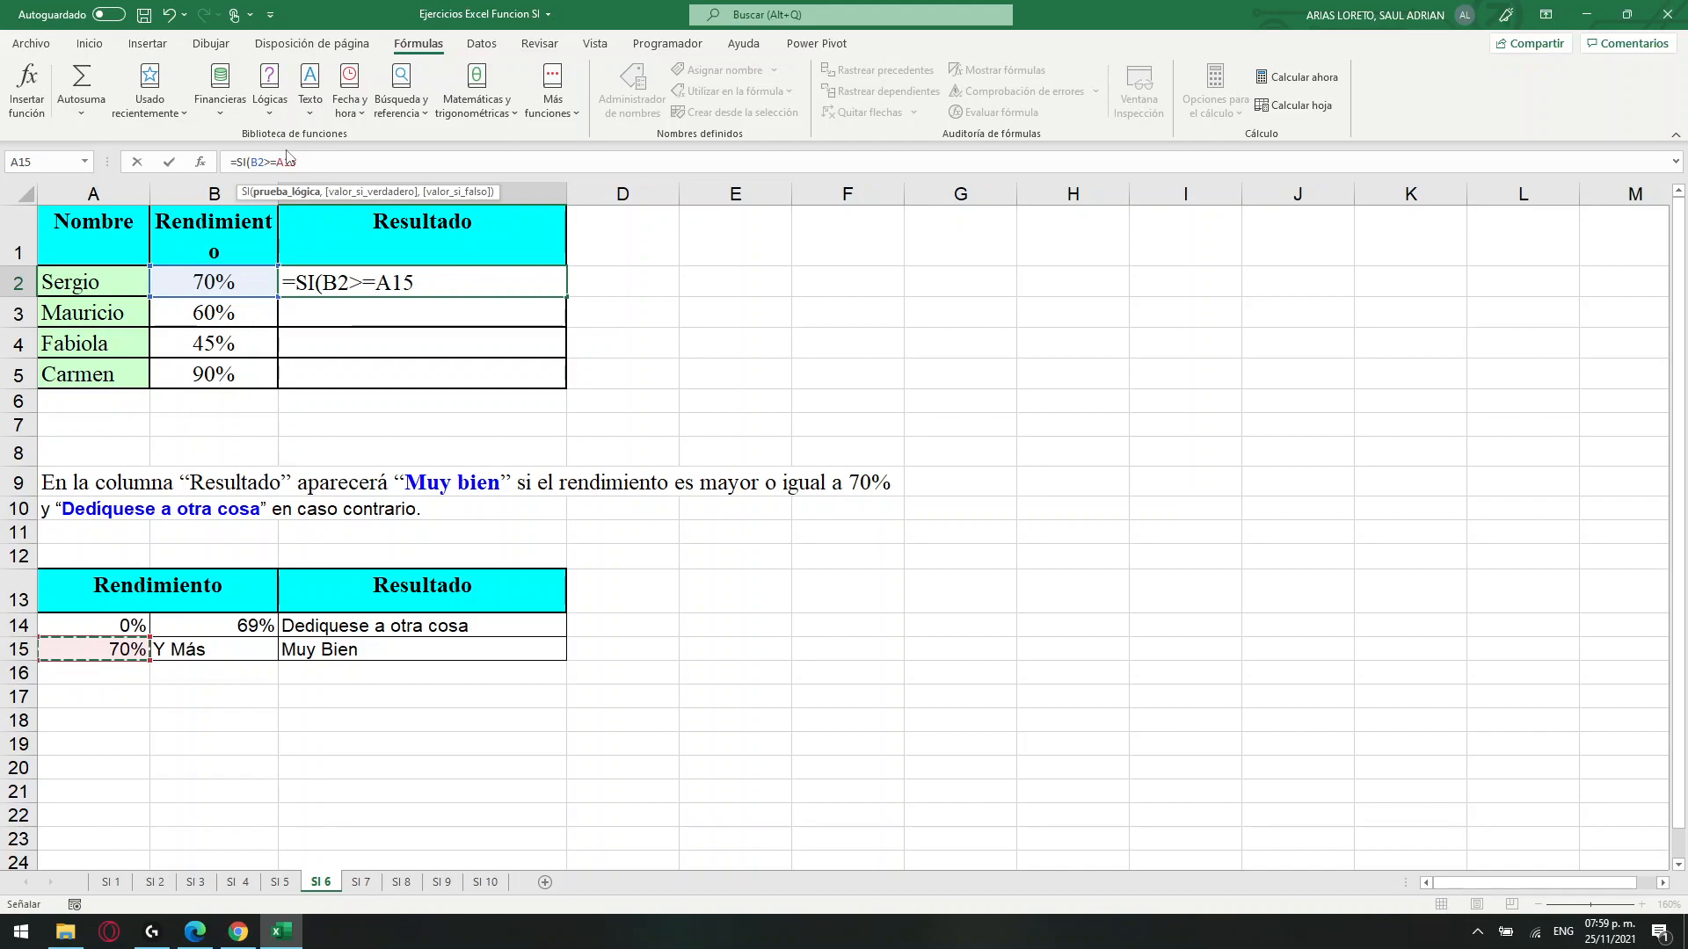
key(F4)
text(,)
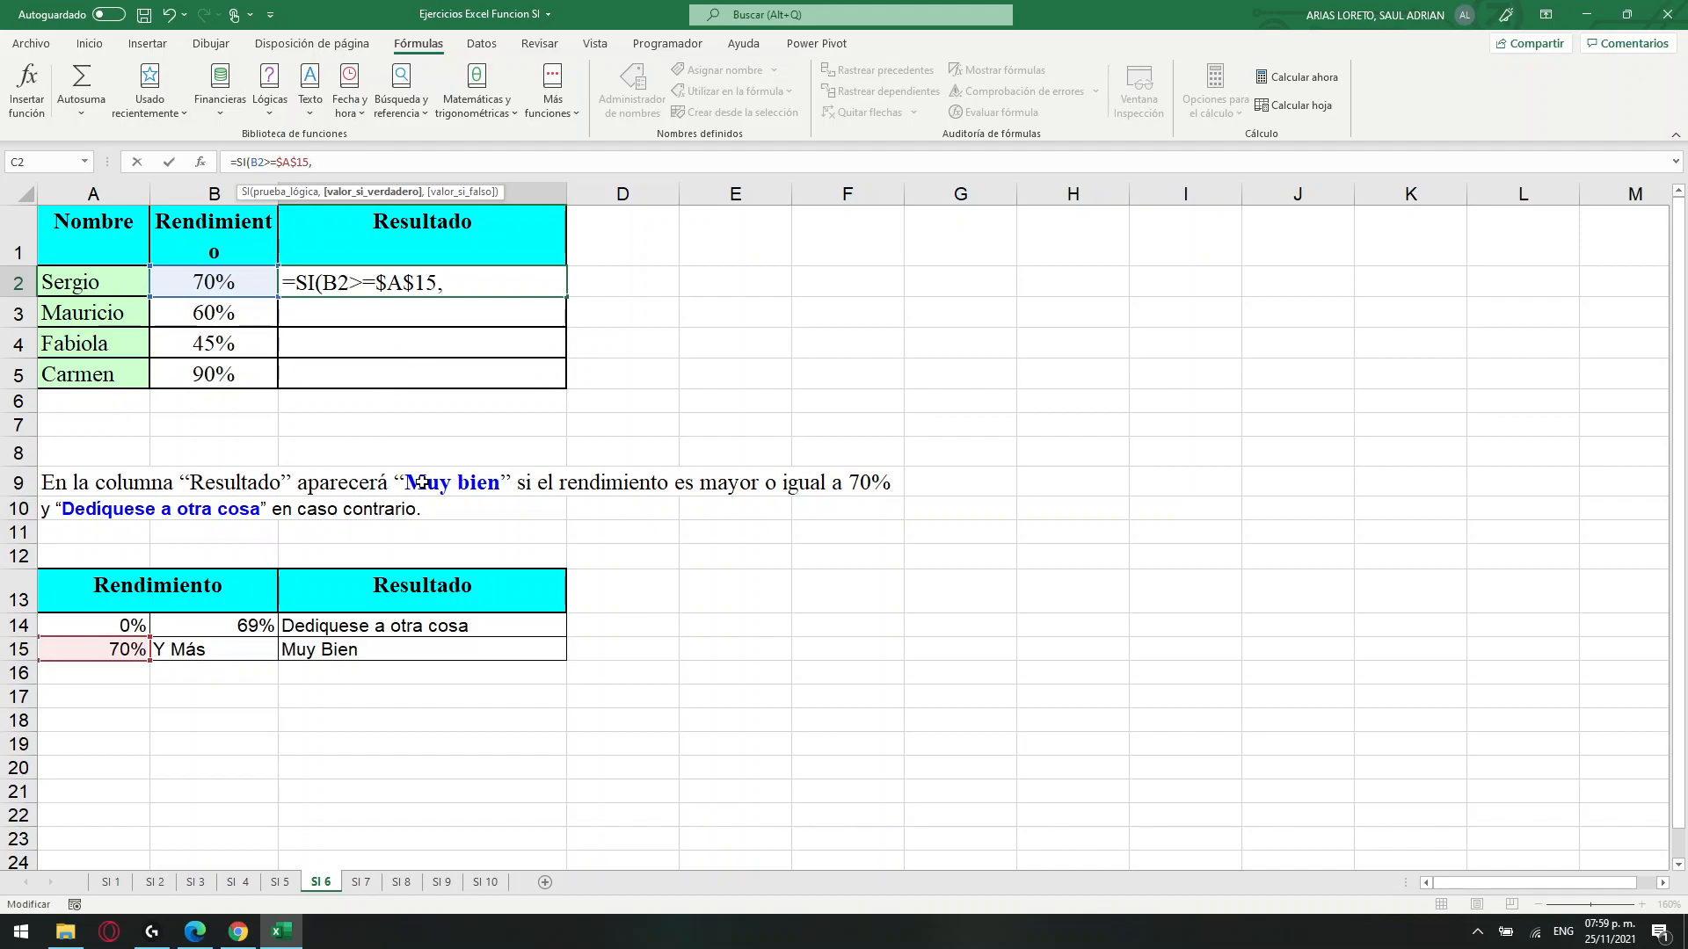
Complete the C2 formula with $C$15 as the true value and $C$14 as the false value, and fill it down to C5.
click(355, 656)
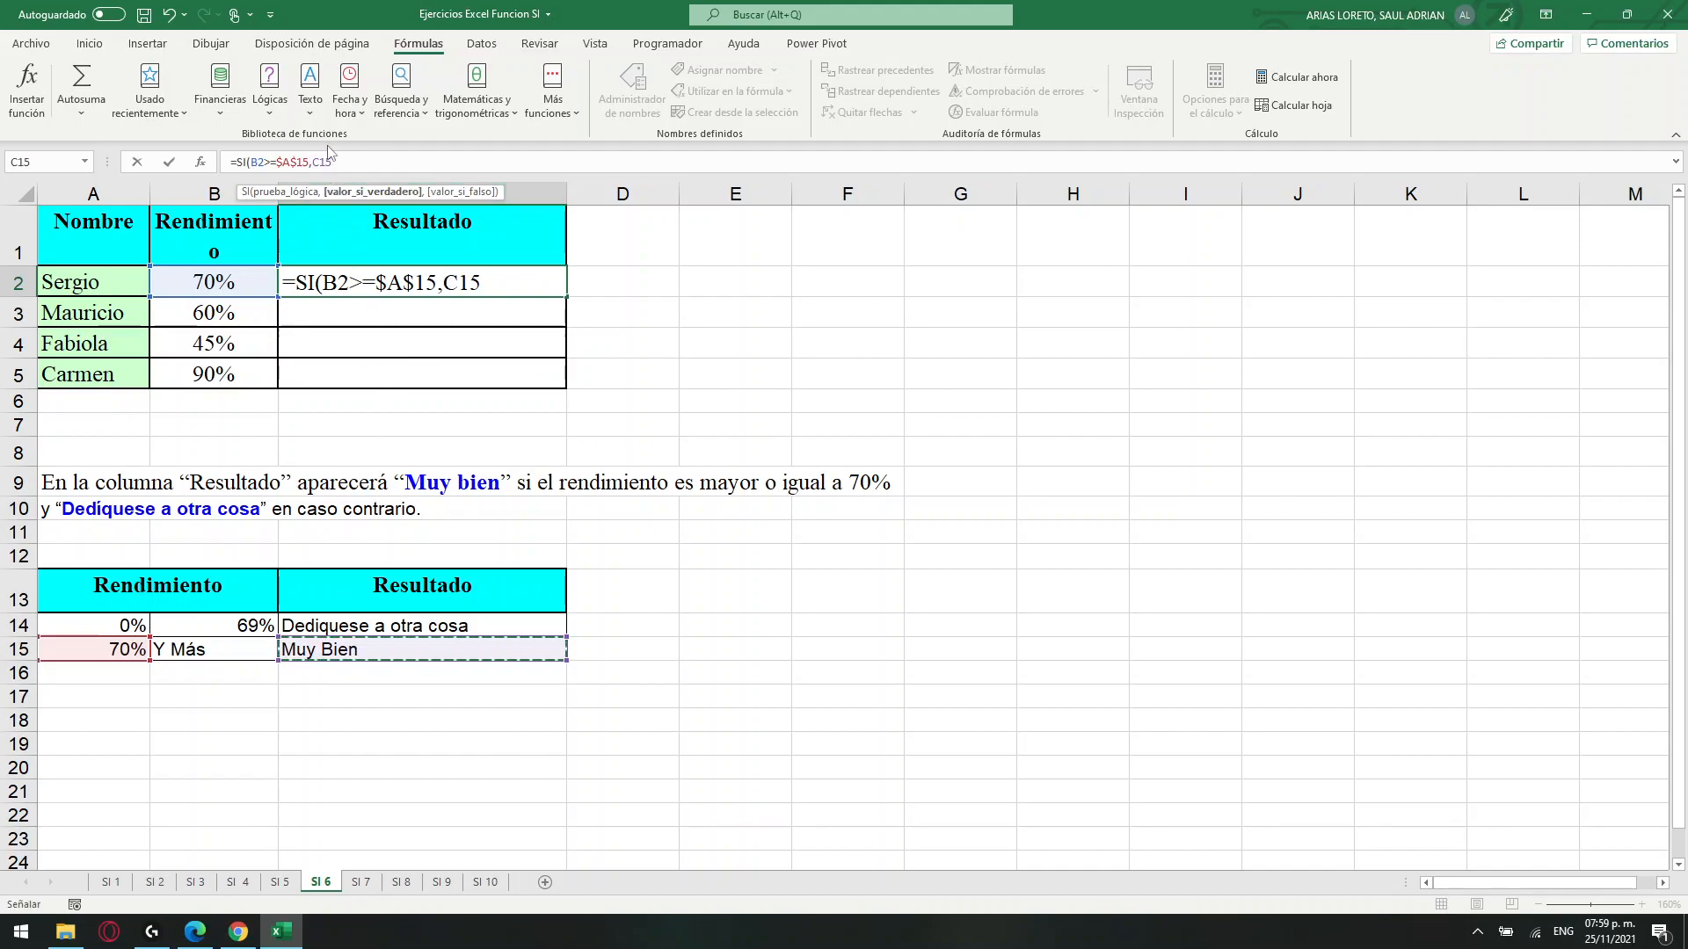
key(F4)
text(,)
click(360, 624)
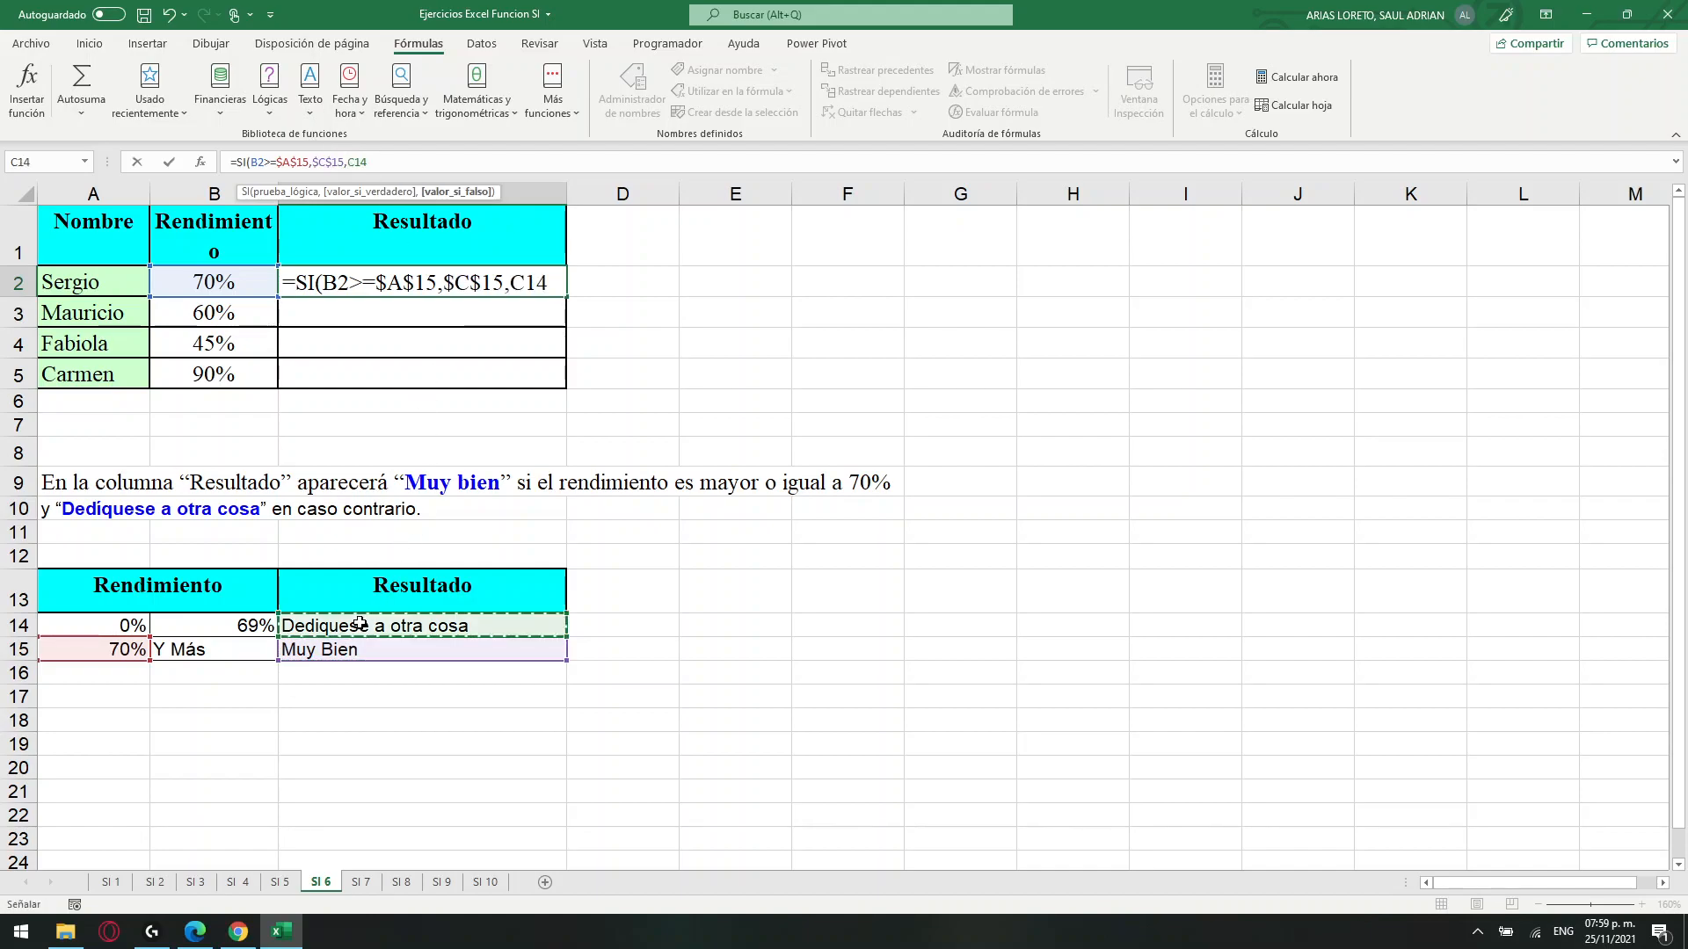
key(F5)
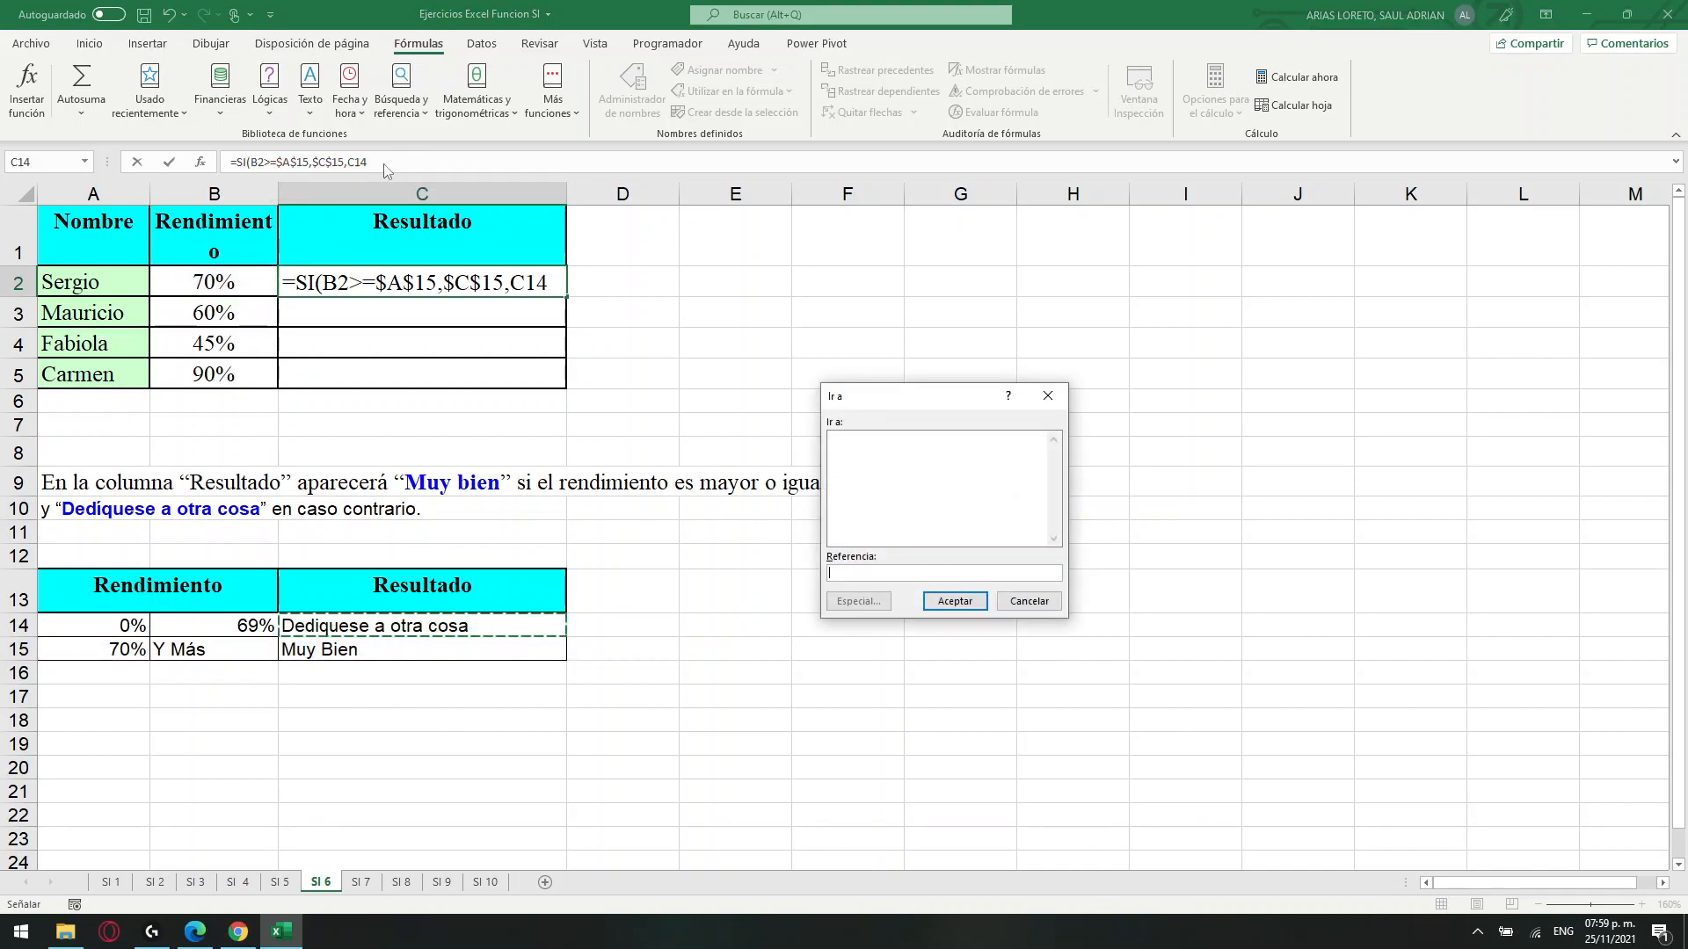
click(1030, 606)
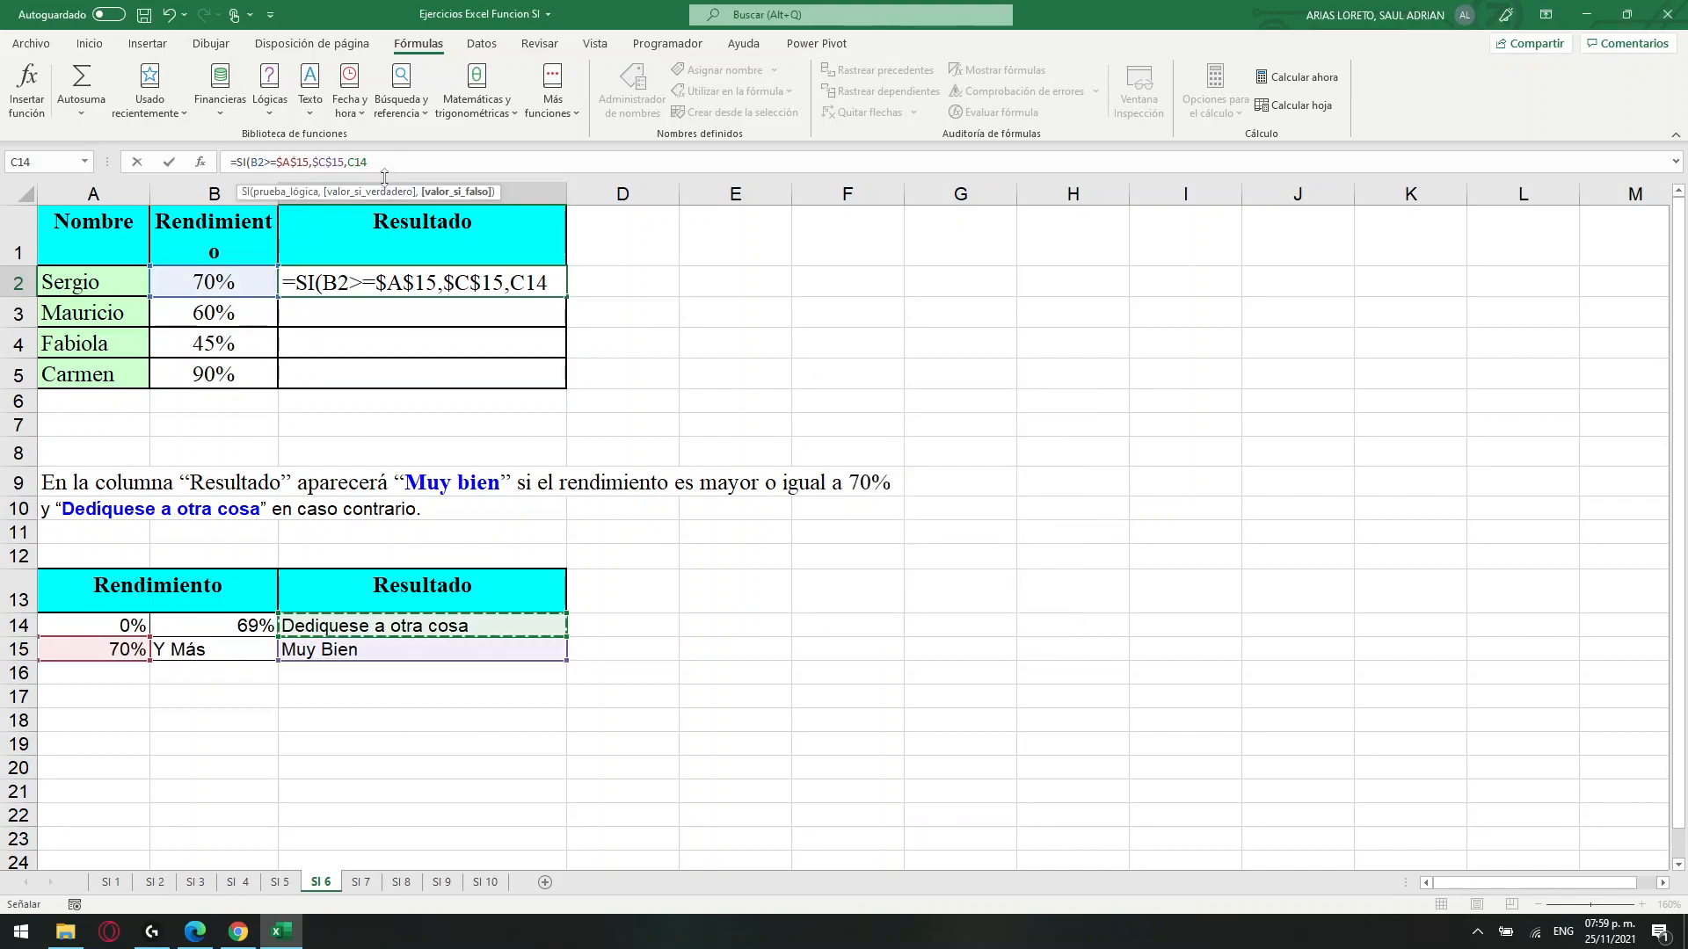
key(F4)
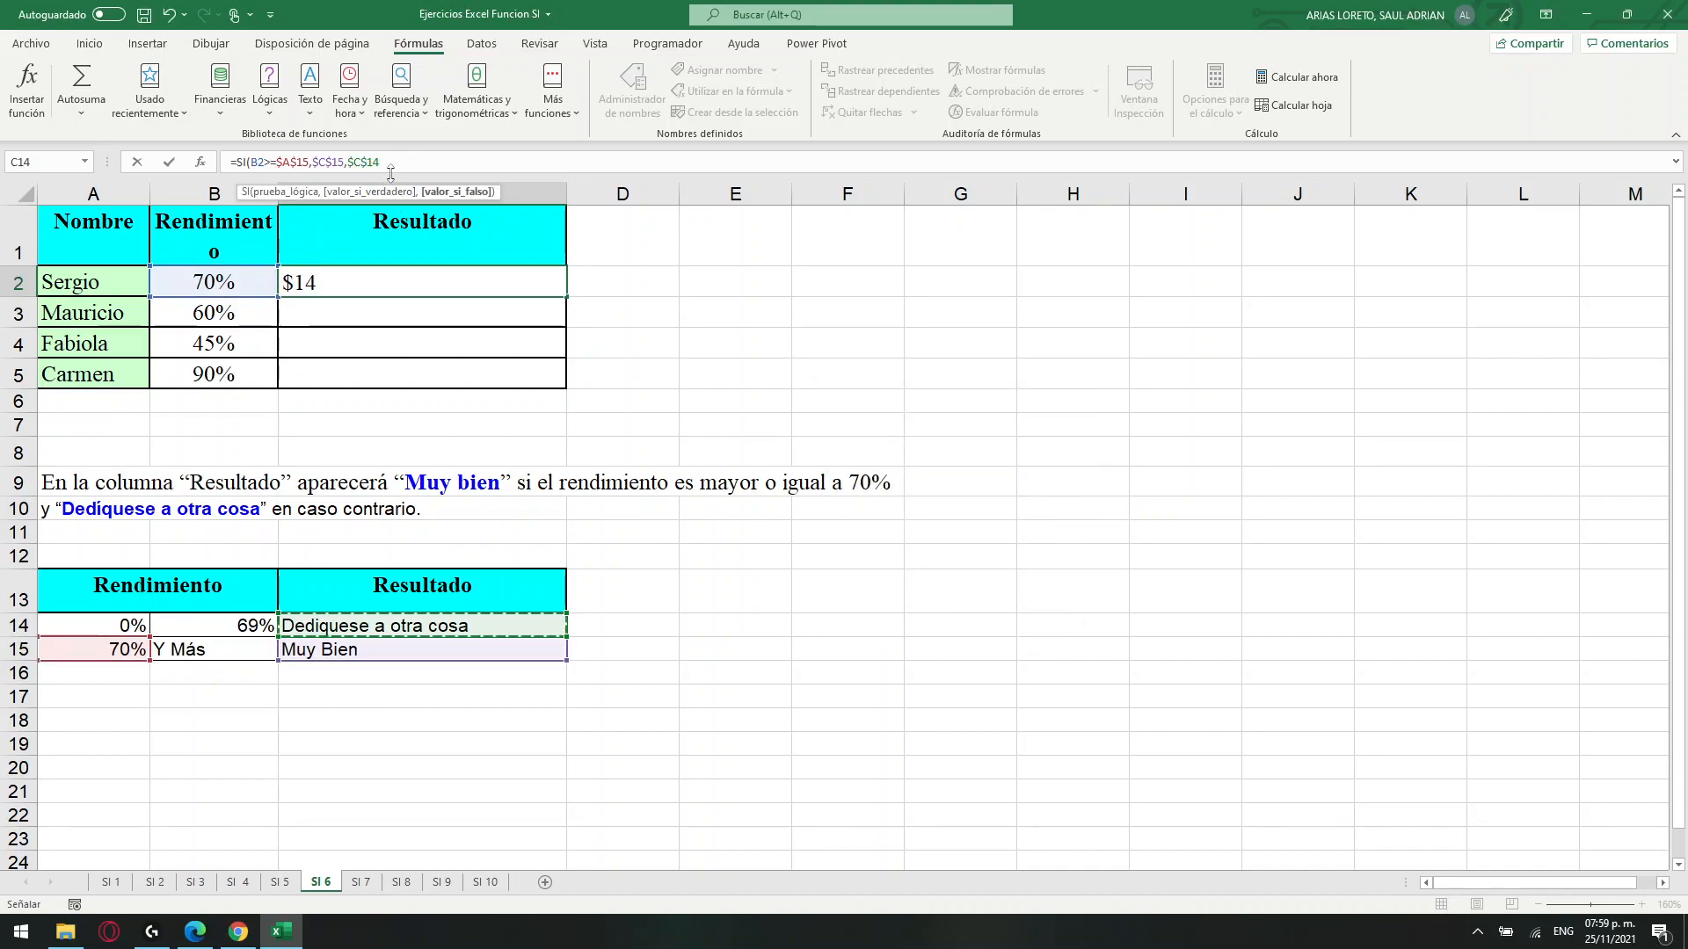
key(ctrl+Return)
drag(571, 297, 565, 385)
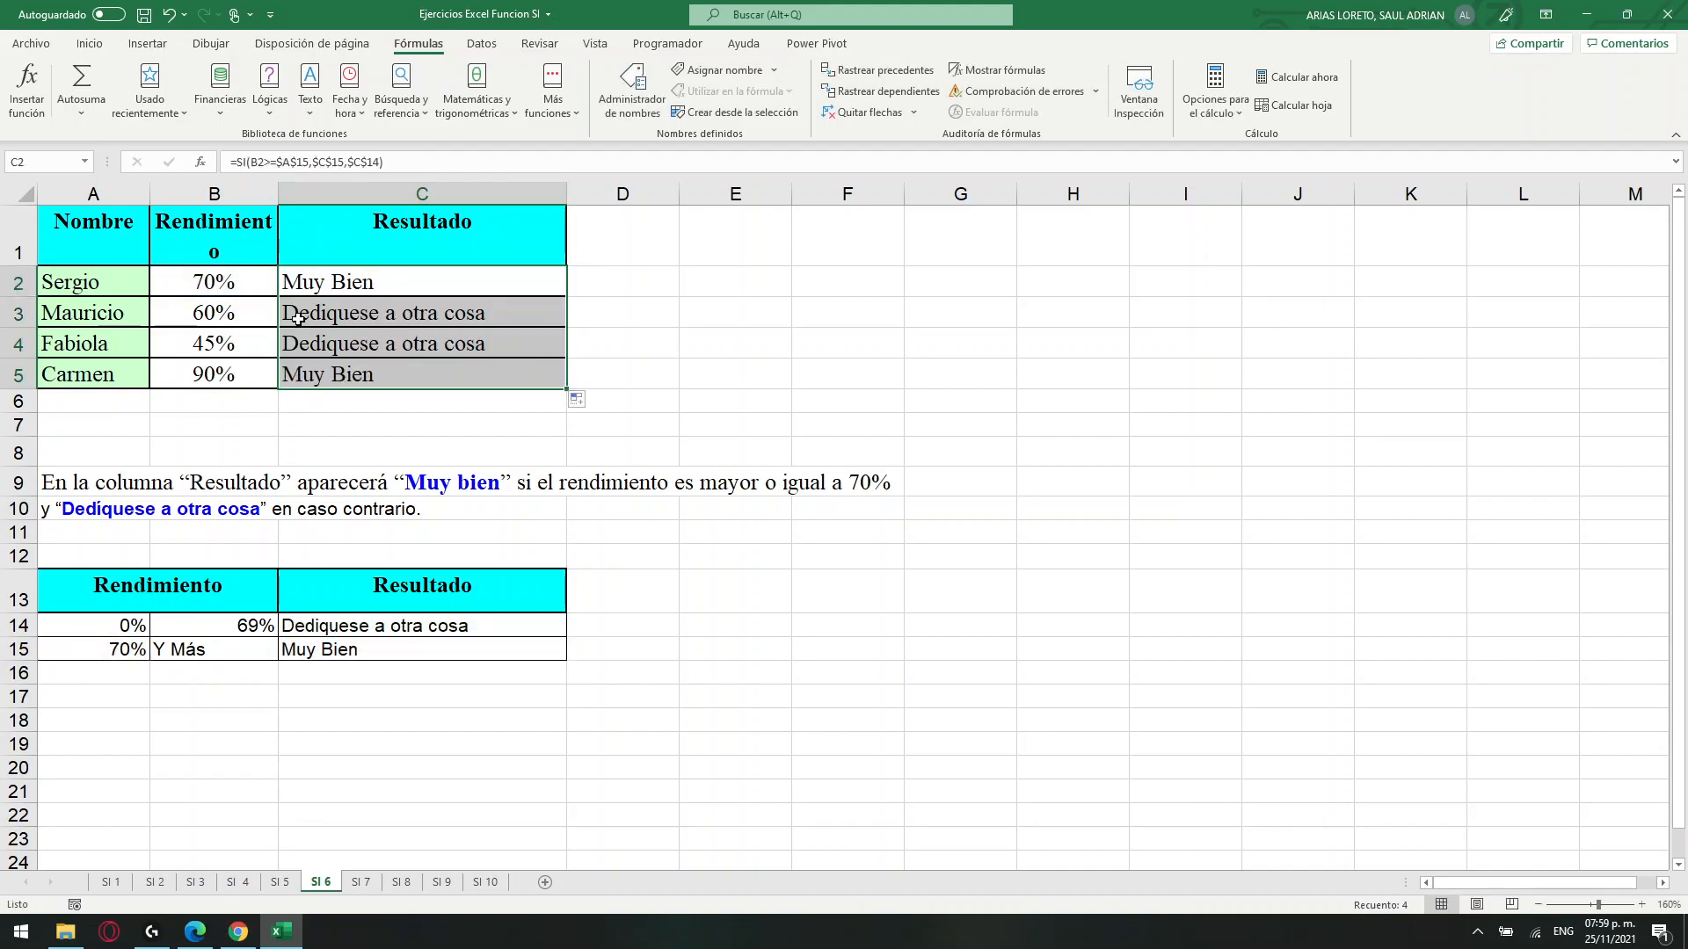
Check the Resultado entries in C3:C5 against the Rendimiento percentages in column B.
click(235, 317)
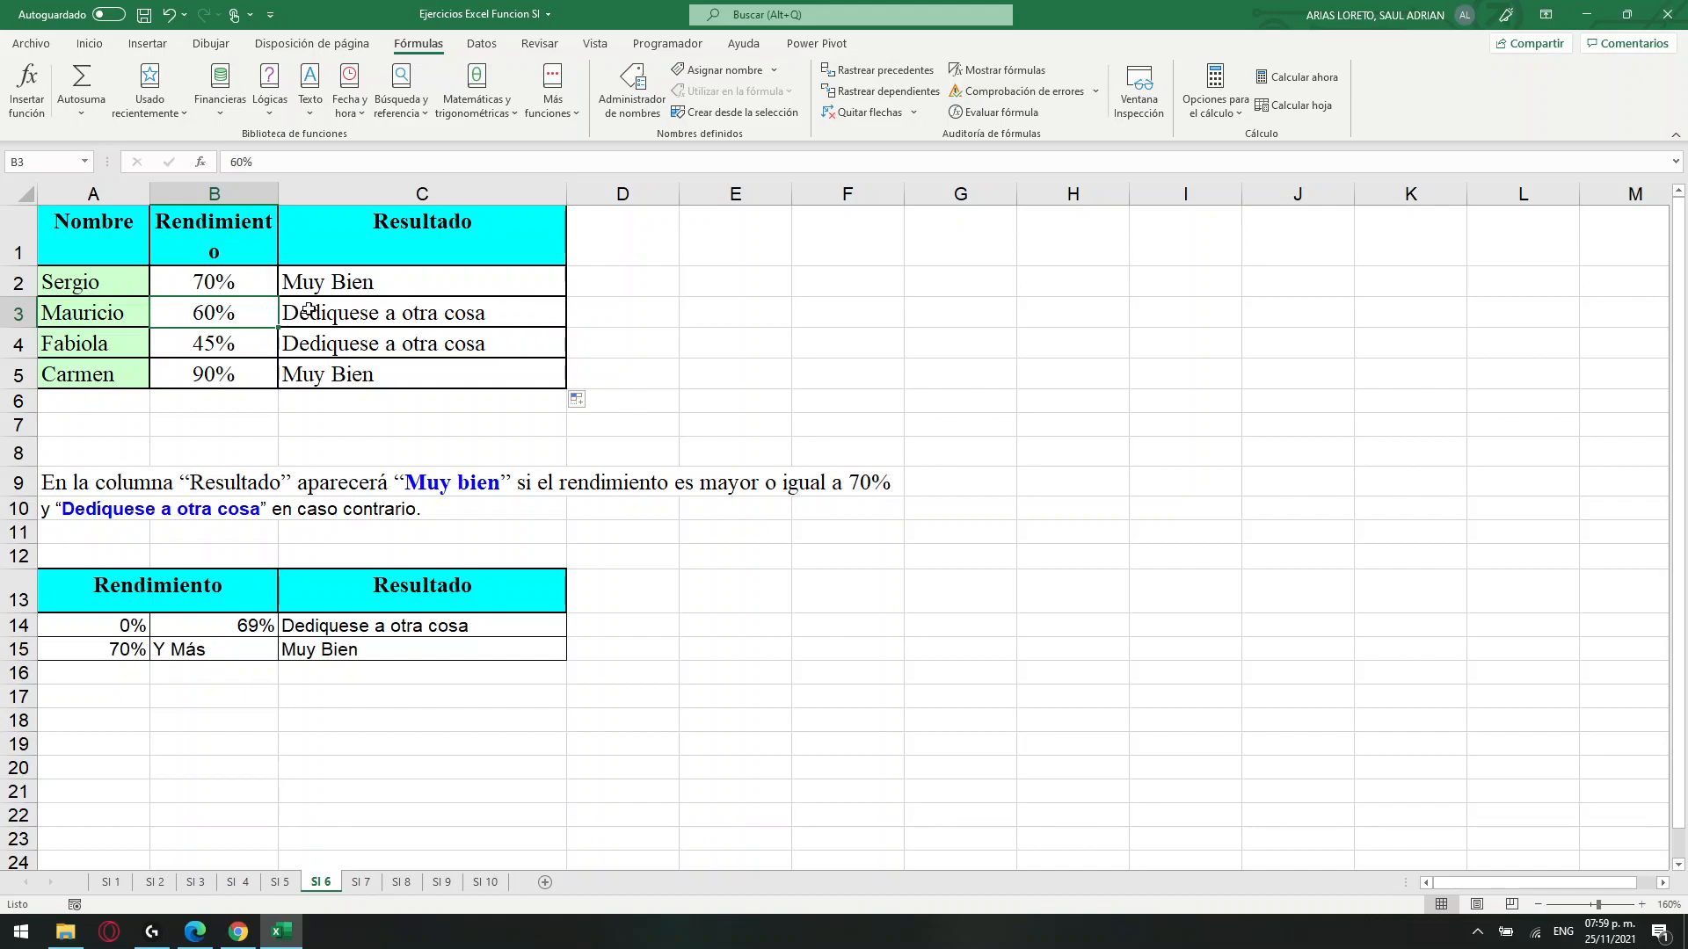
click(349, 314)
click(421, 351)
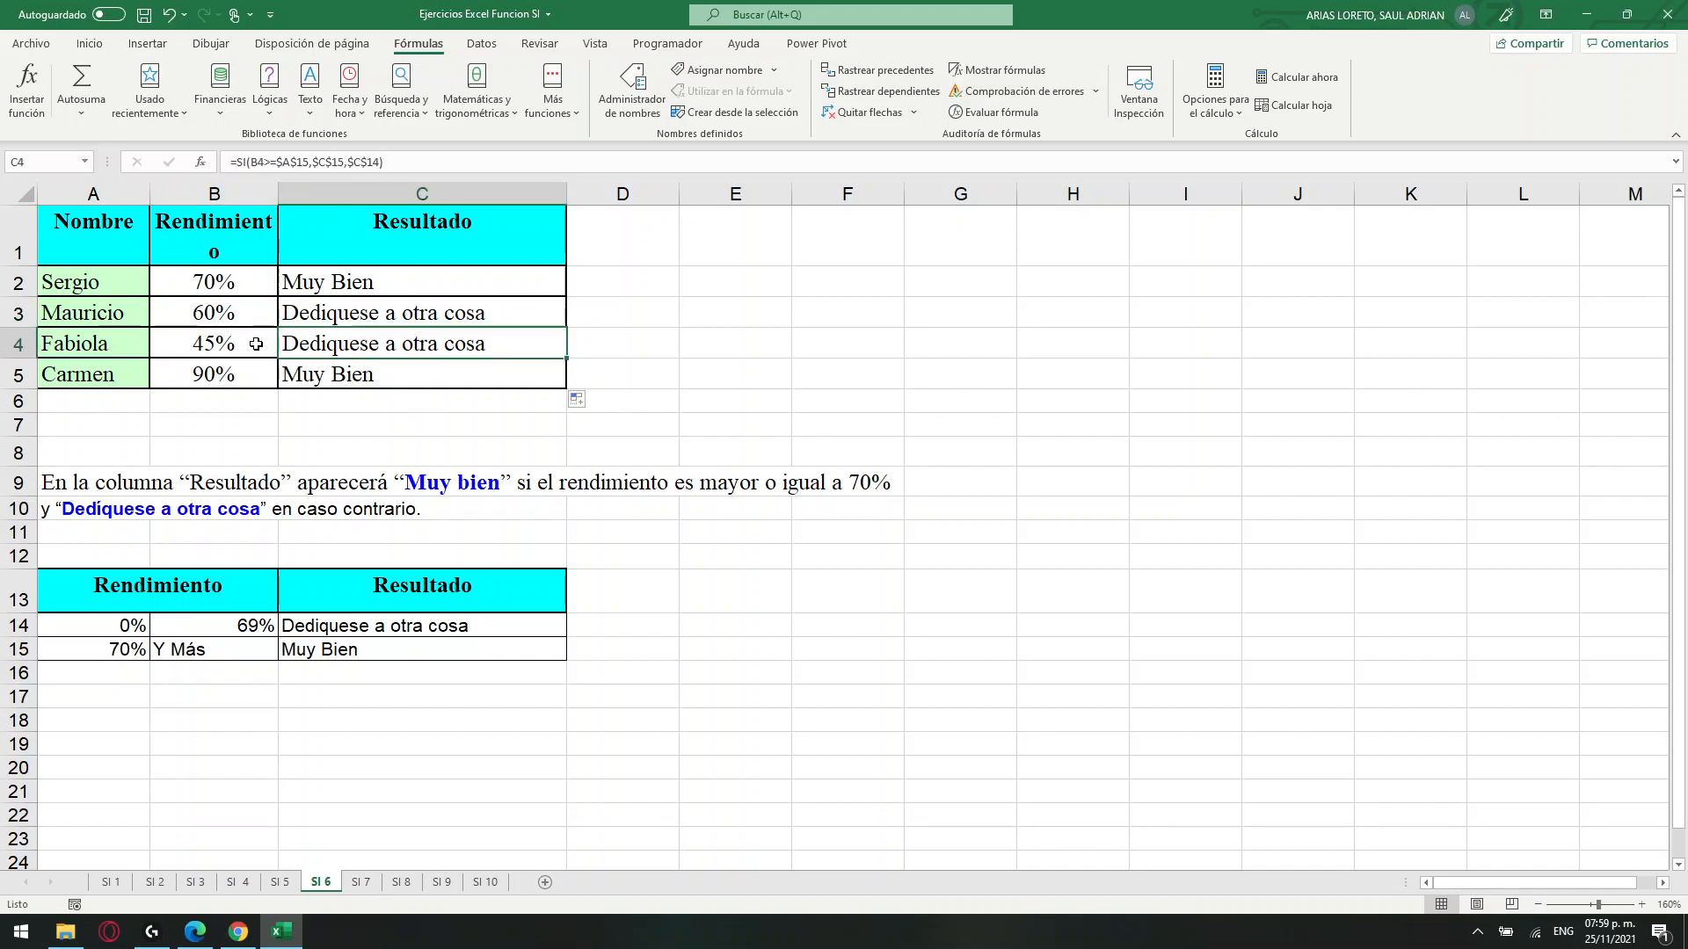
click(241, 342)
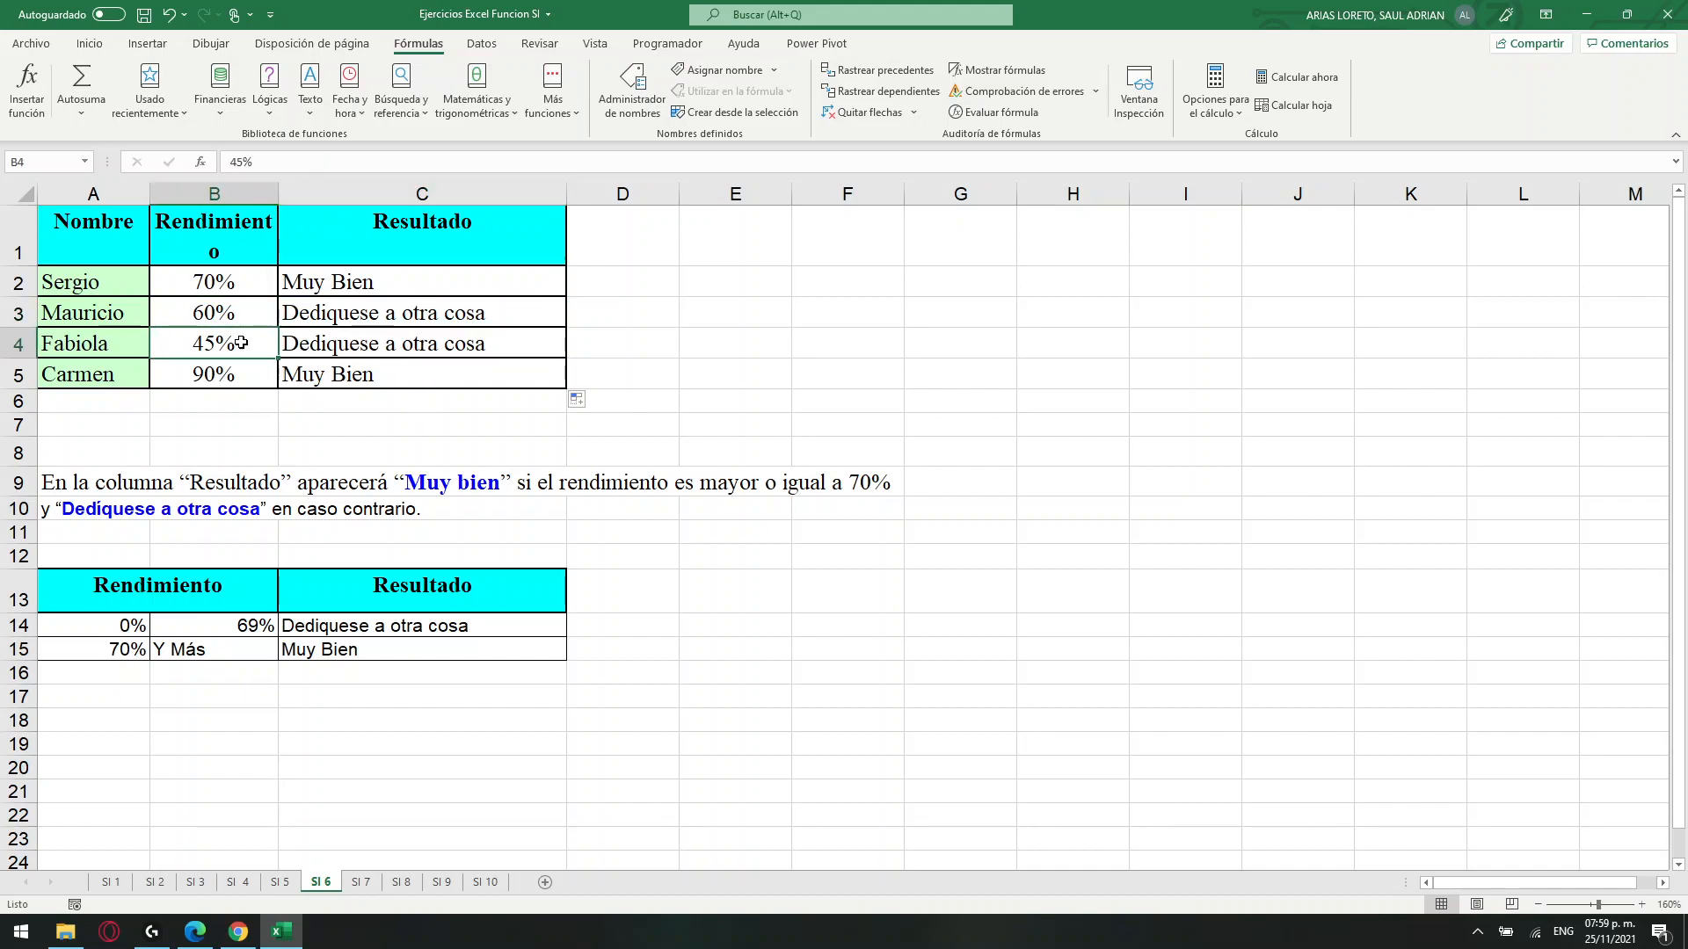
click(363, 354)
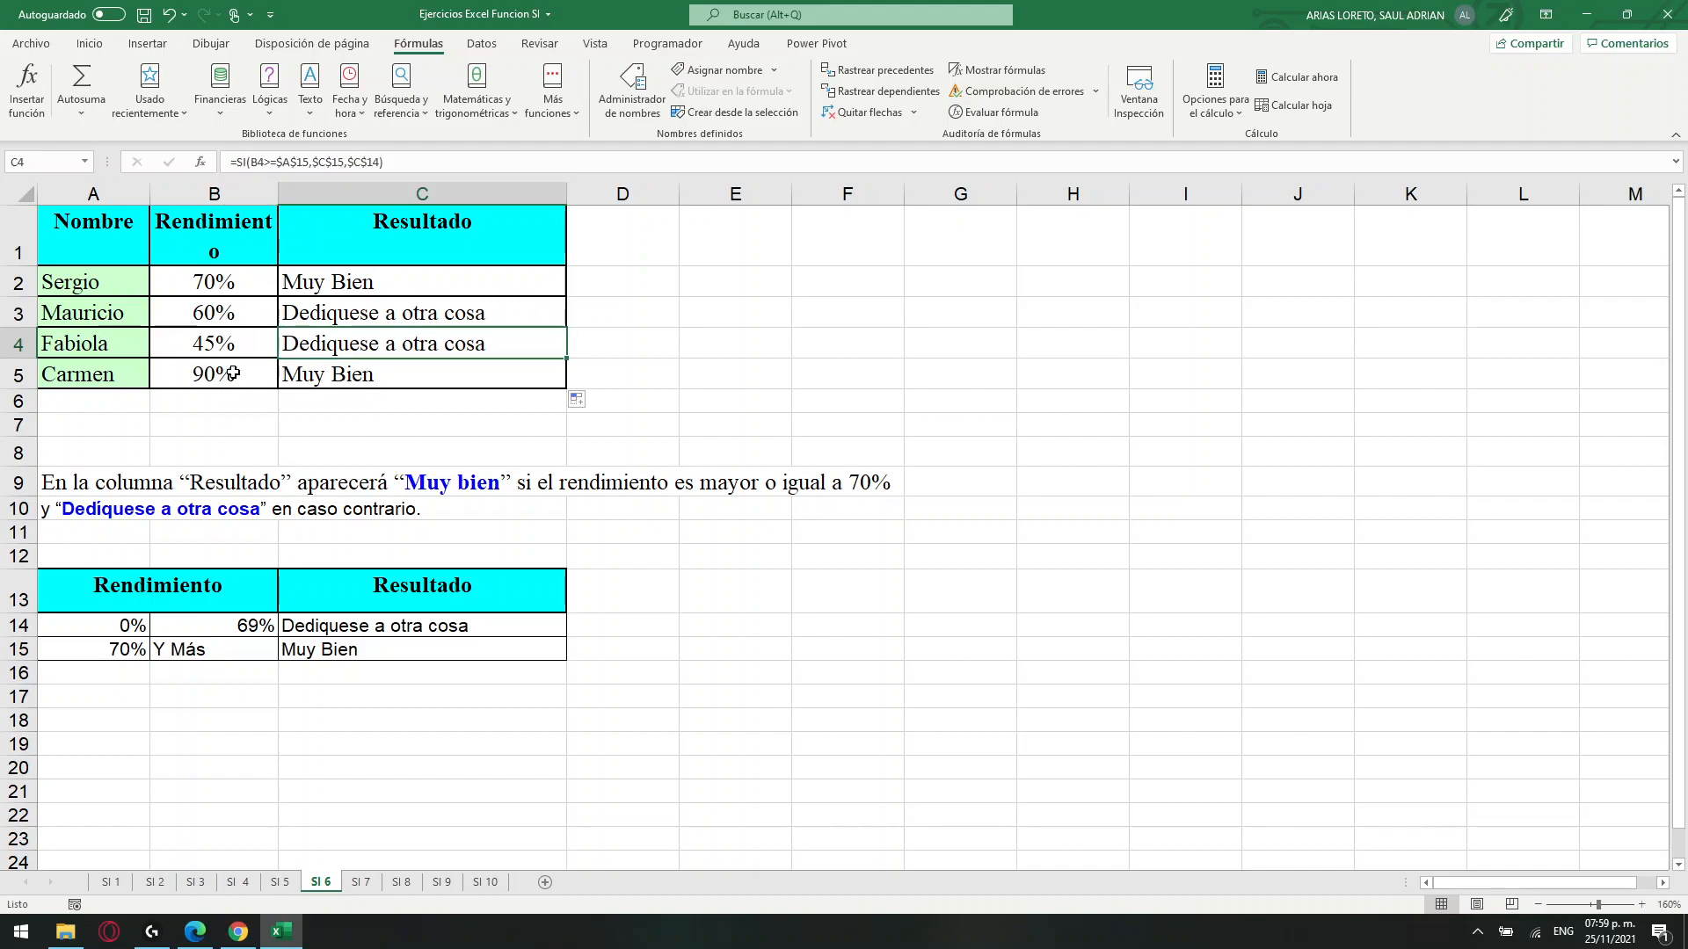
click(203, 378)
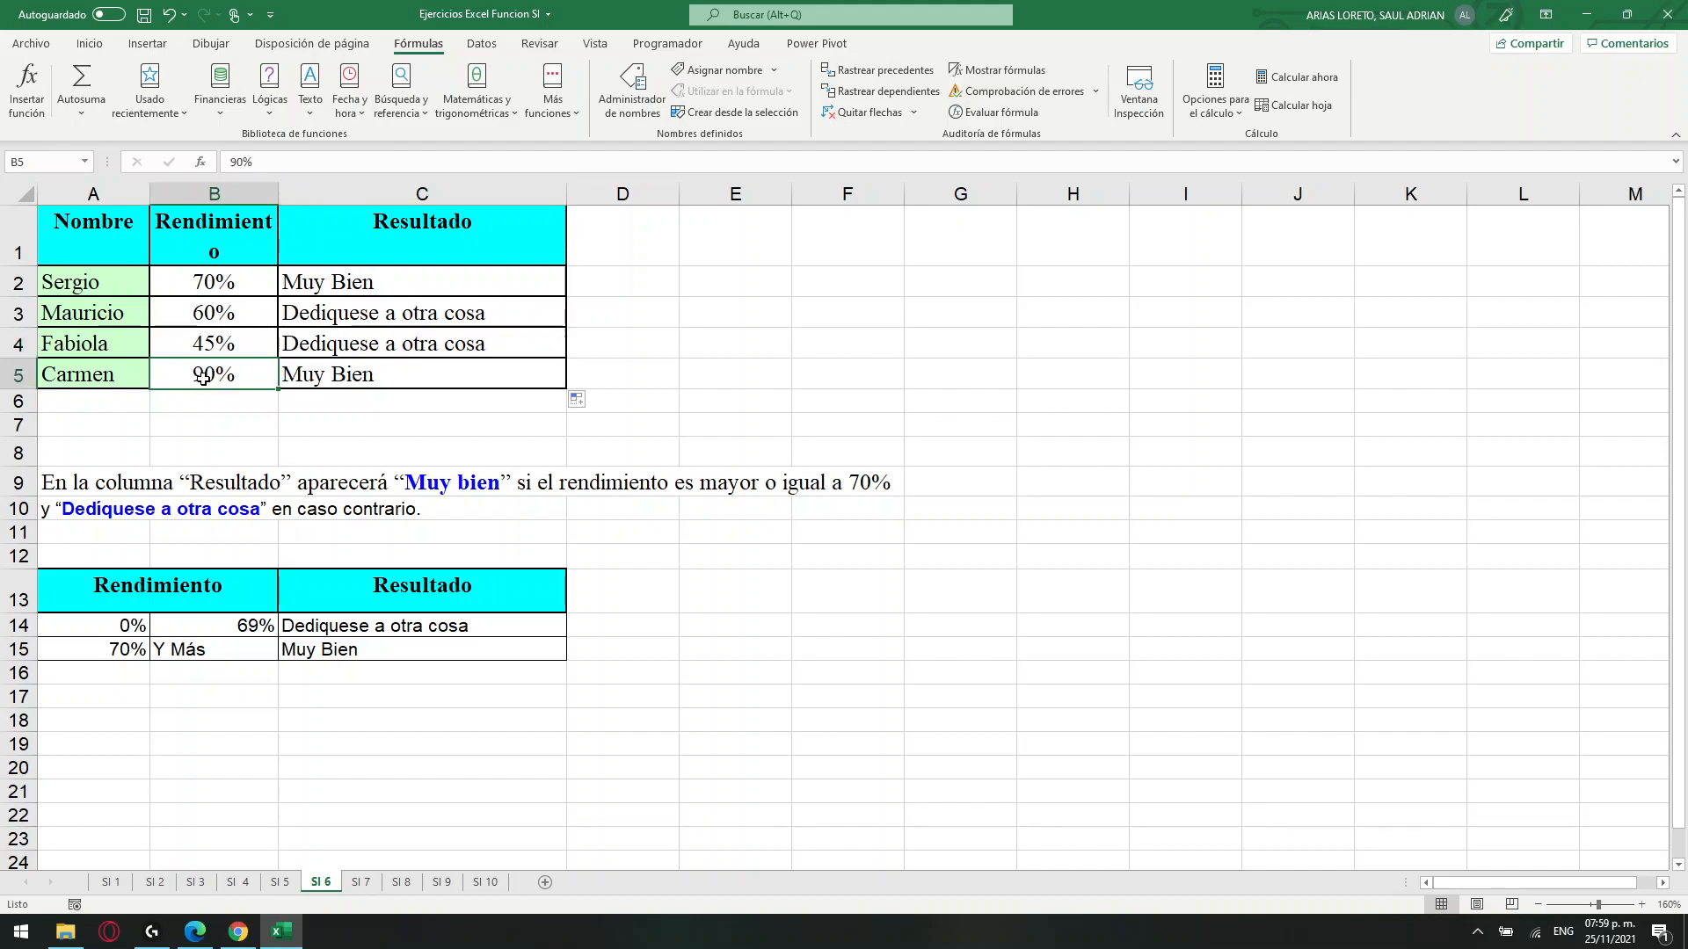
click(348, 373)
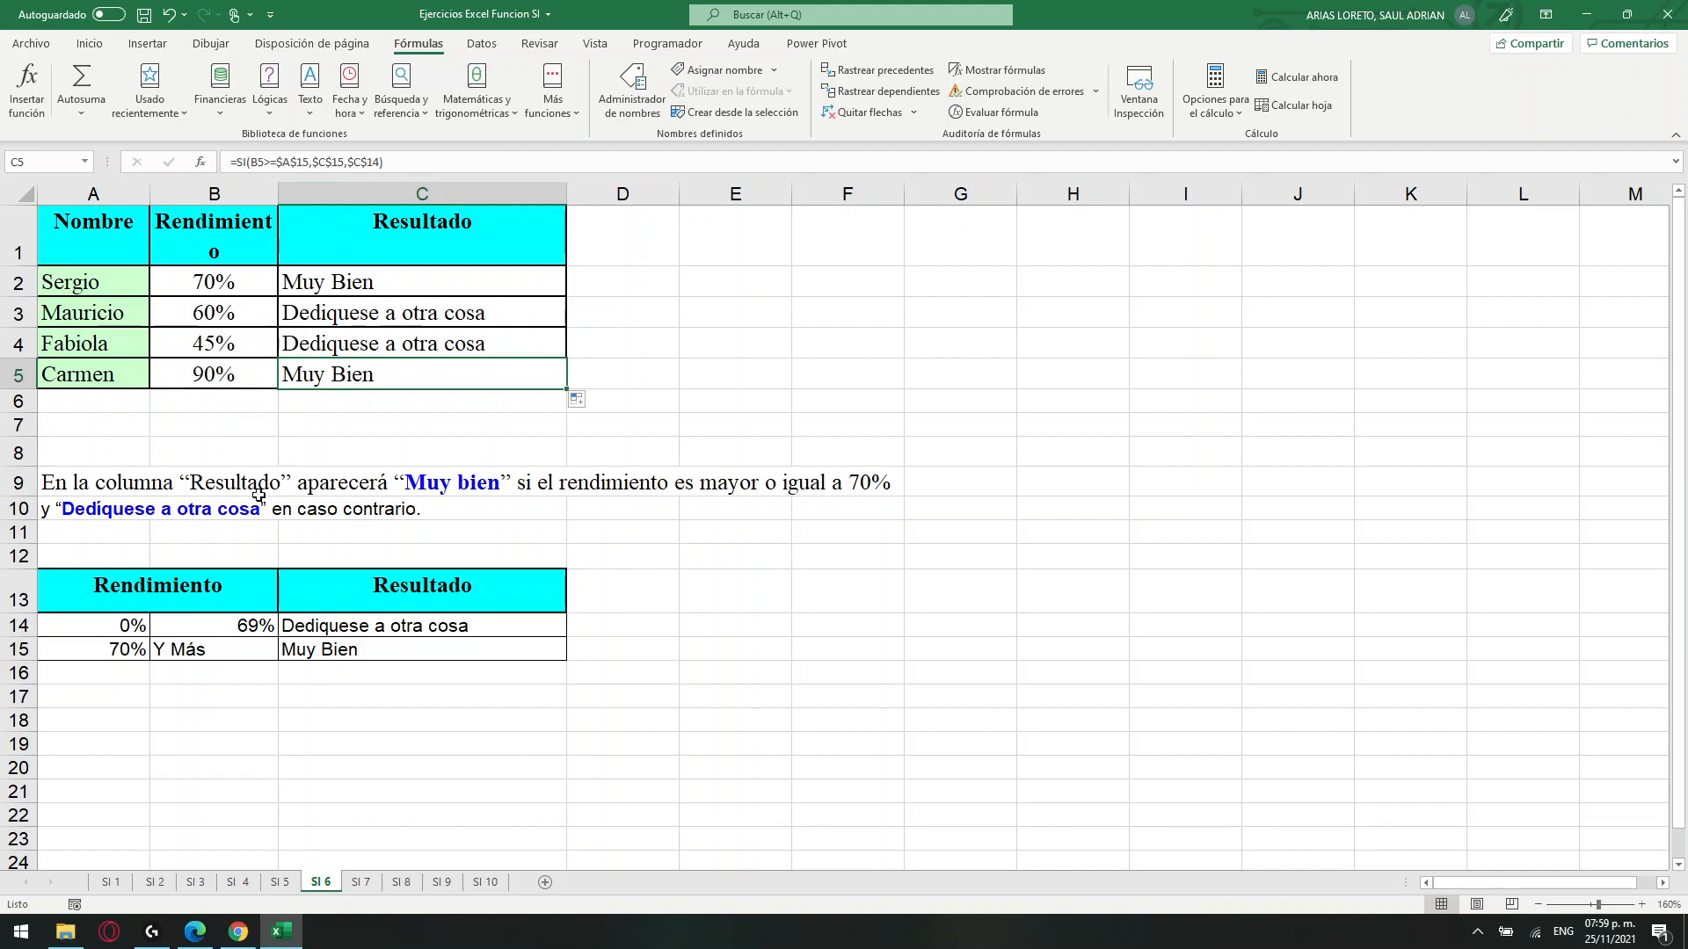
Review the C2 formula and the results in C2:C5 against the row 9 instruction and the names and percentages in A2:B5.
drag(256, 492, 509, 506)
drag(76, 272, 219, 372)
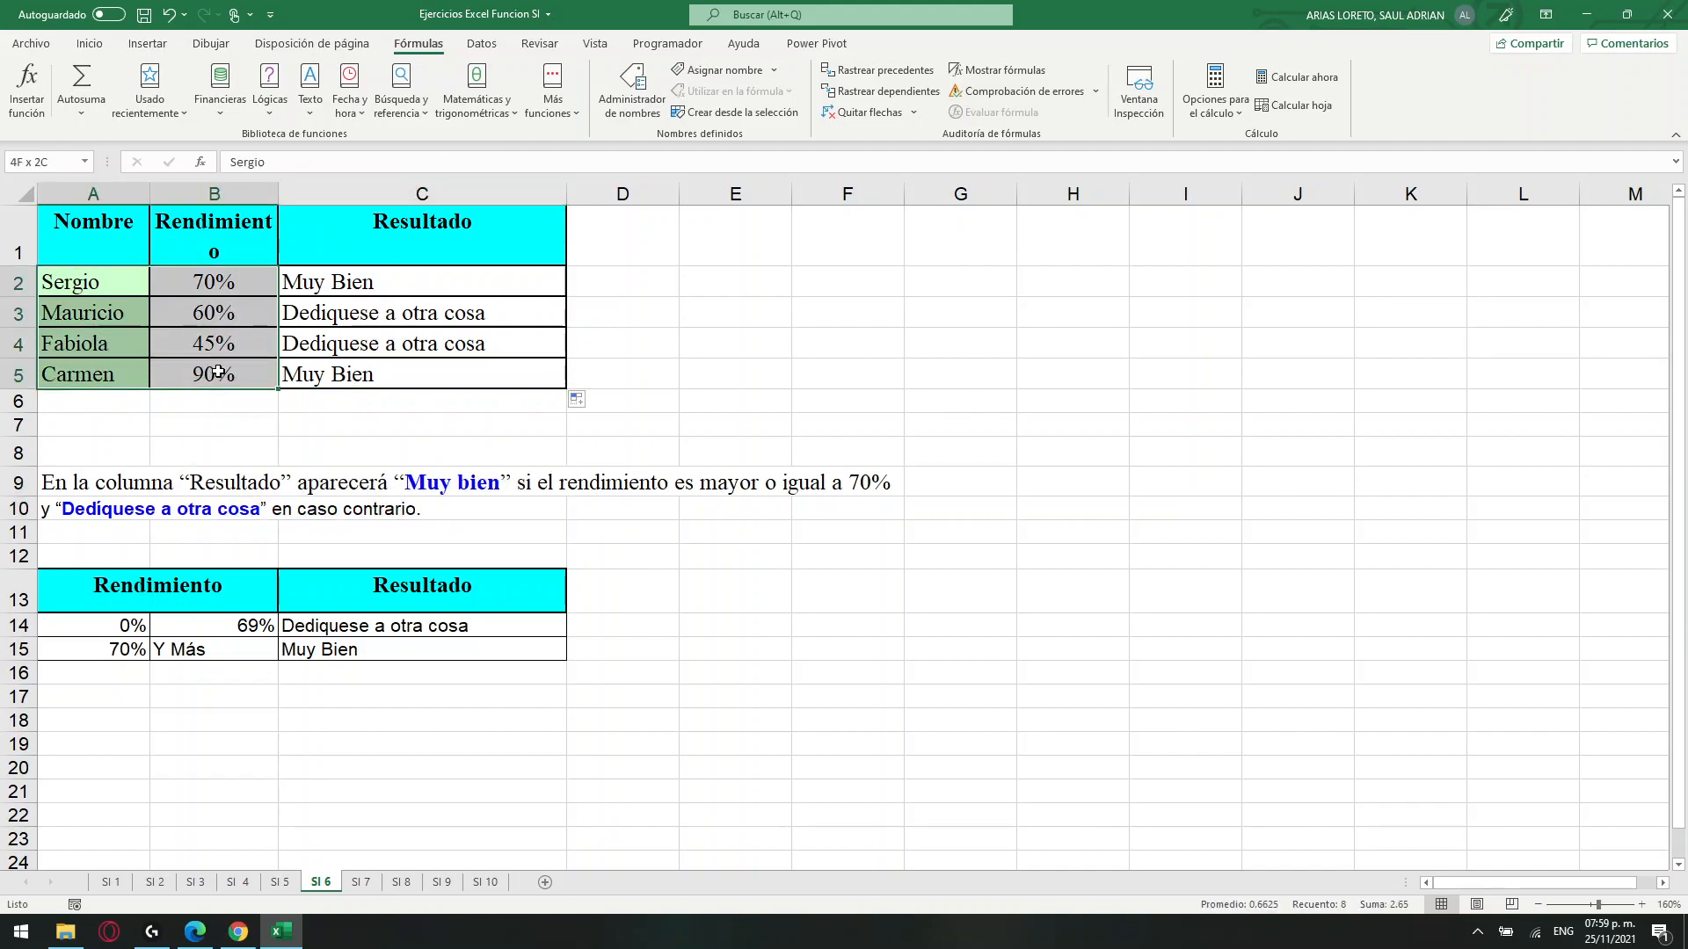
click(638, 489)
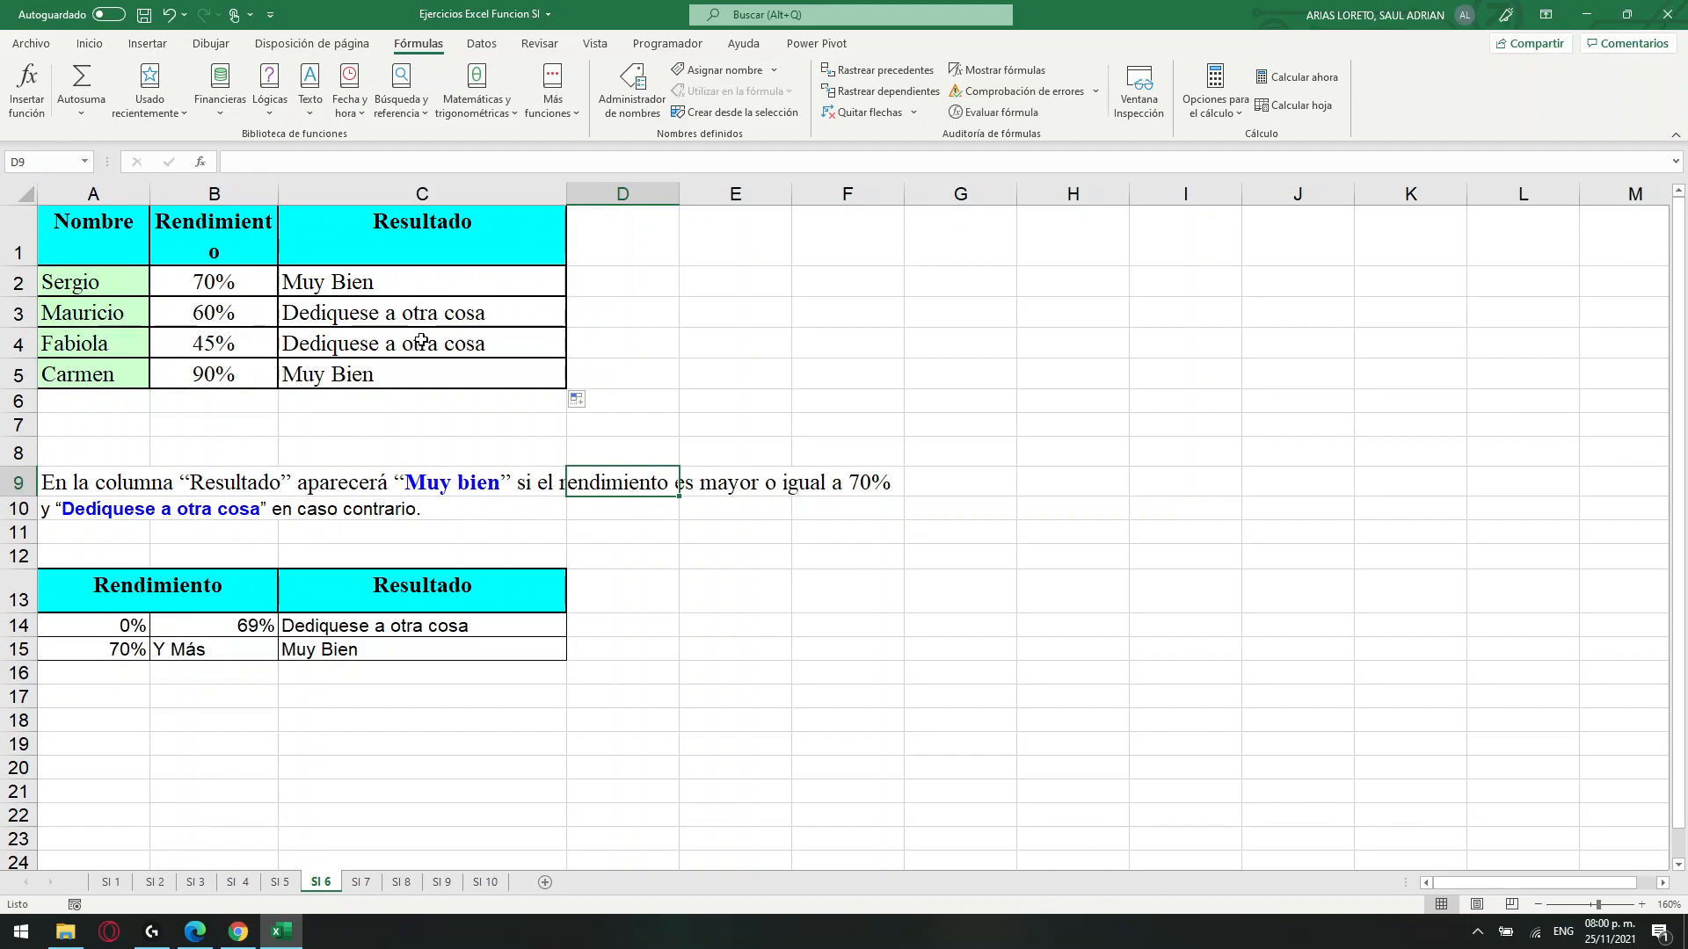
drag(352, 283, 353, 380)
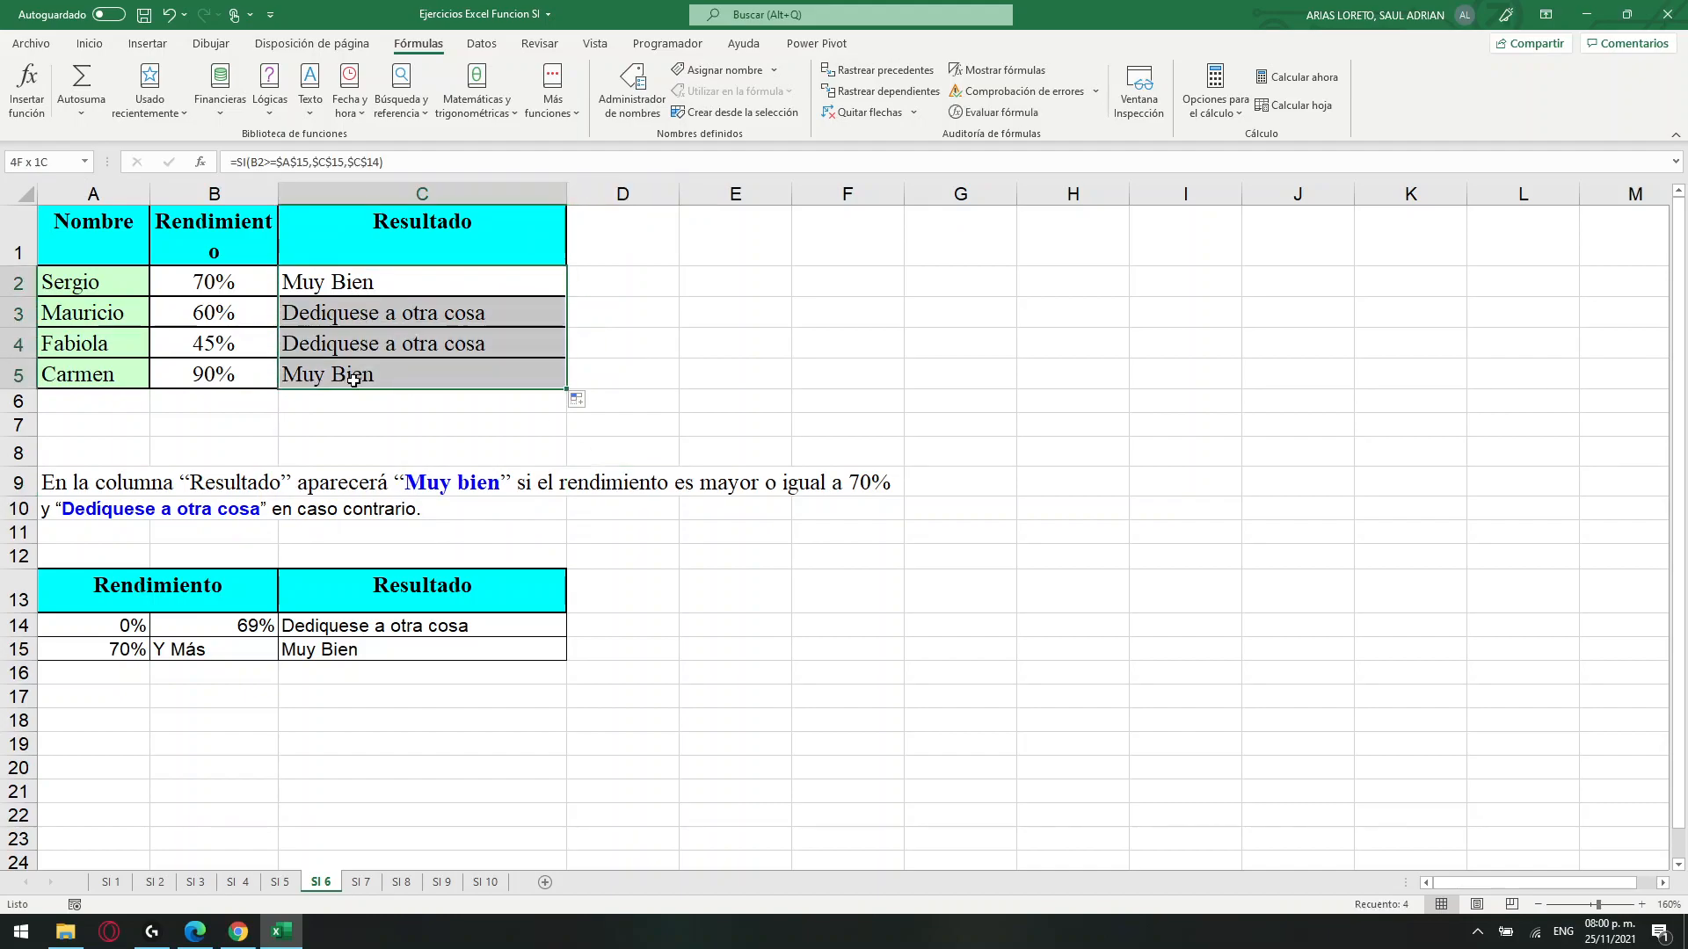
click(351, 289)
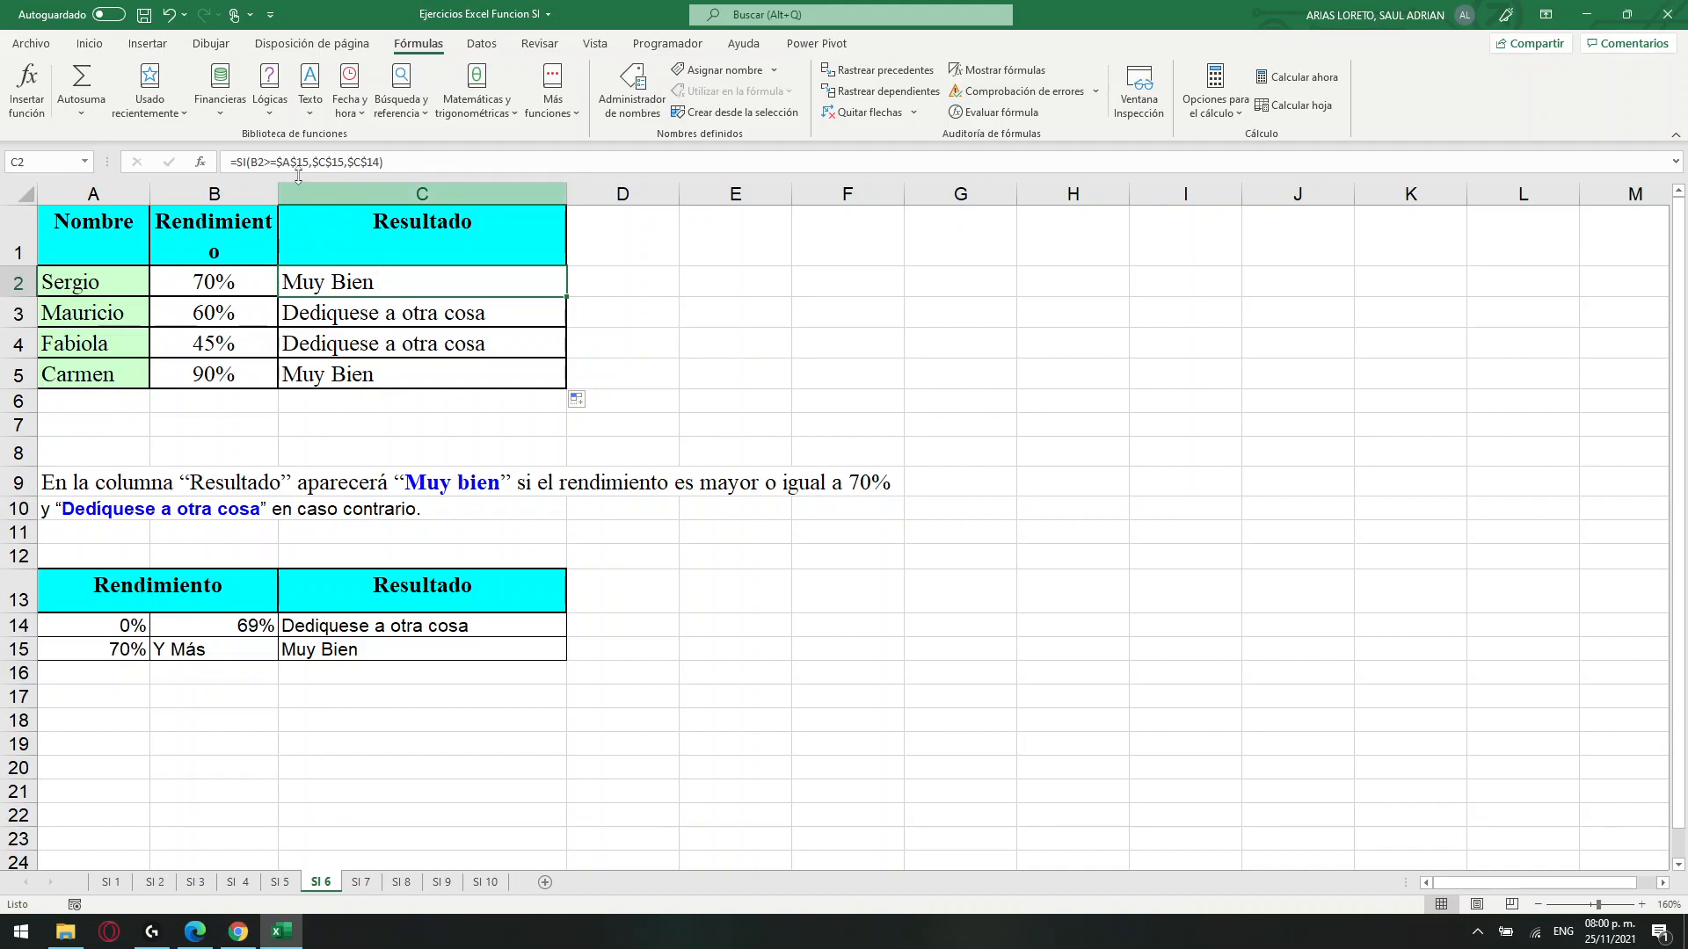
drag(257, 161, 297, 162)
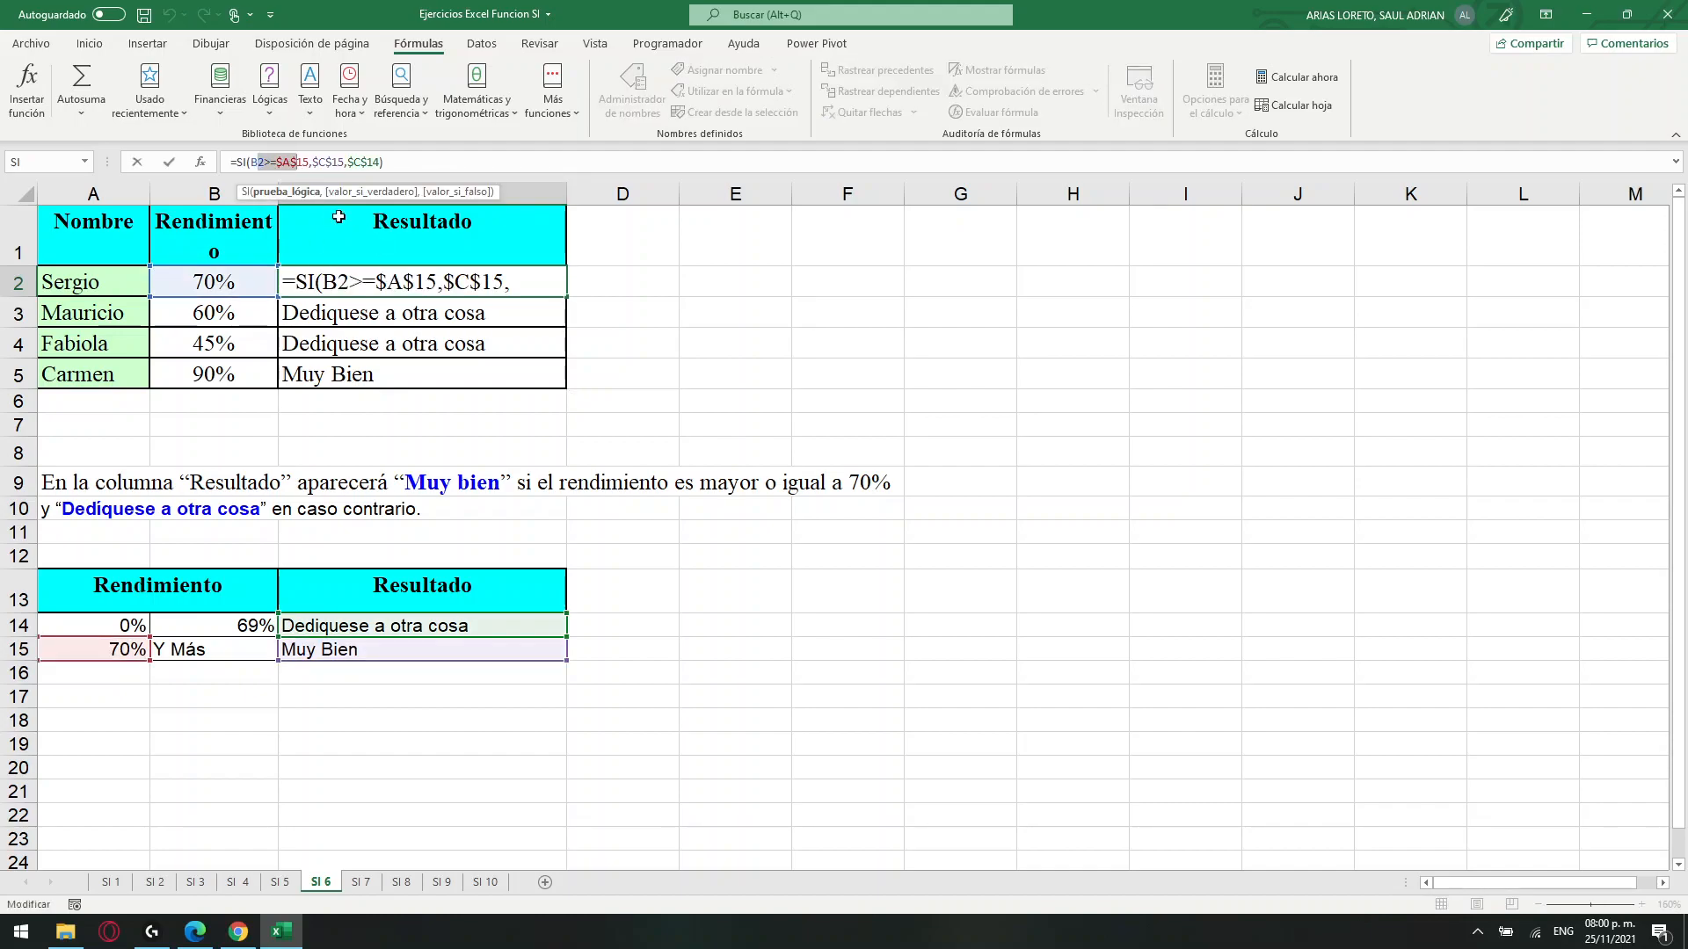
key(Escape)
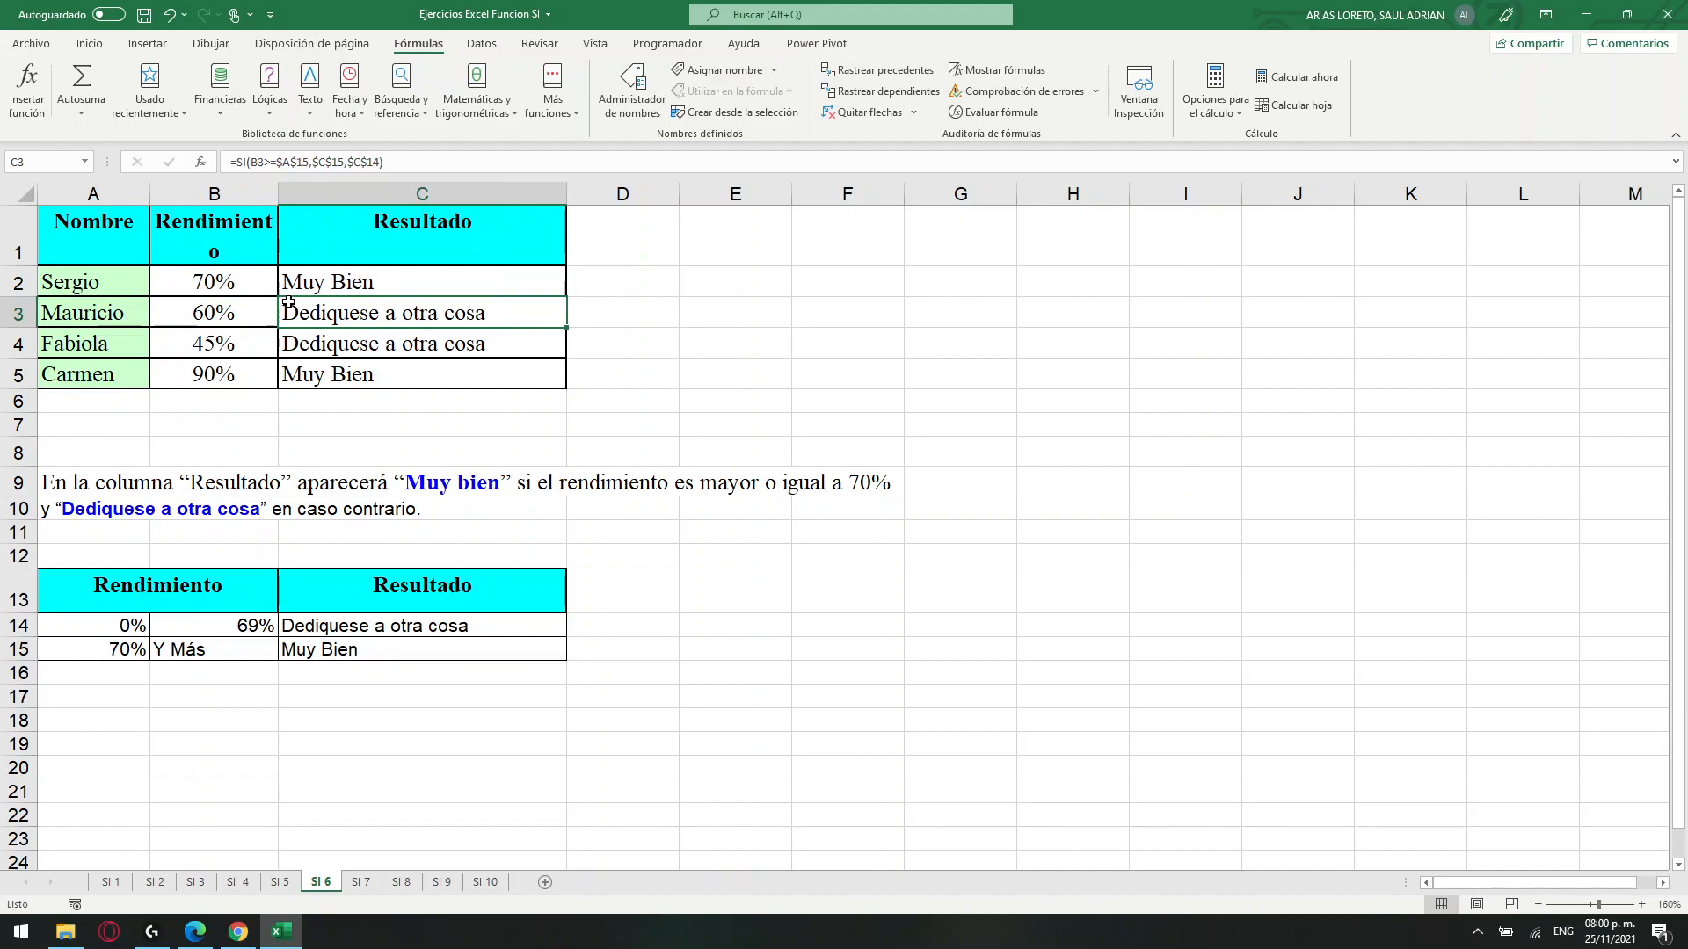
drag(240, 287, 77, 293)
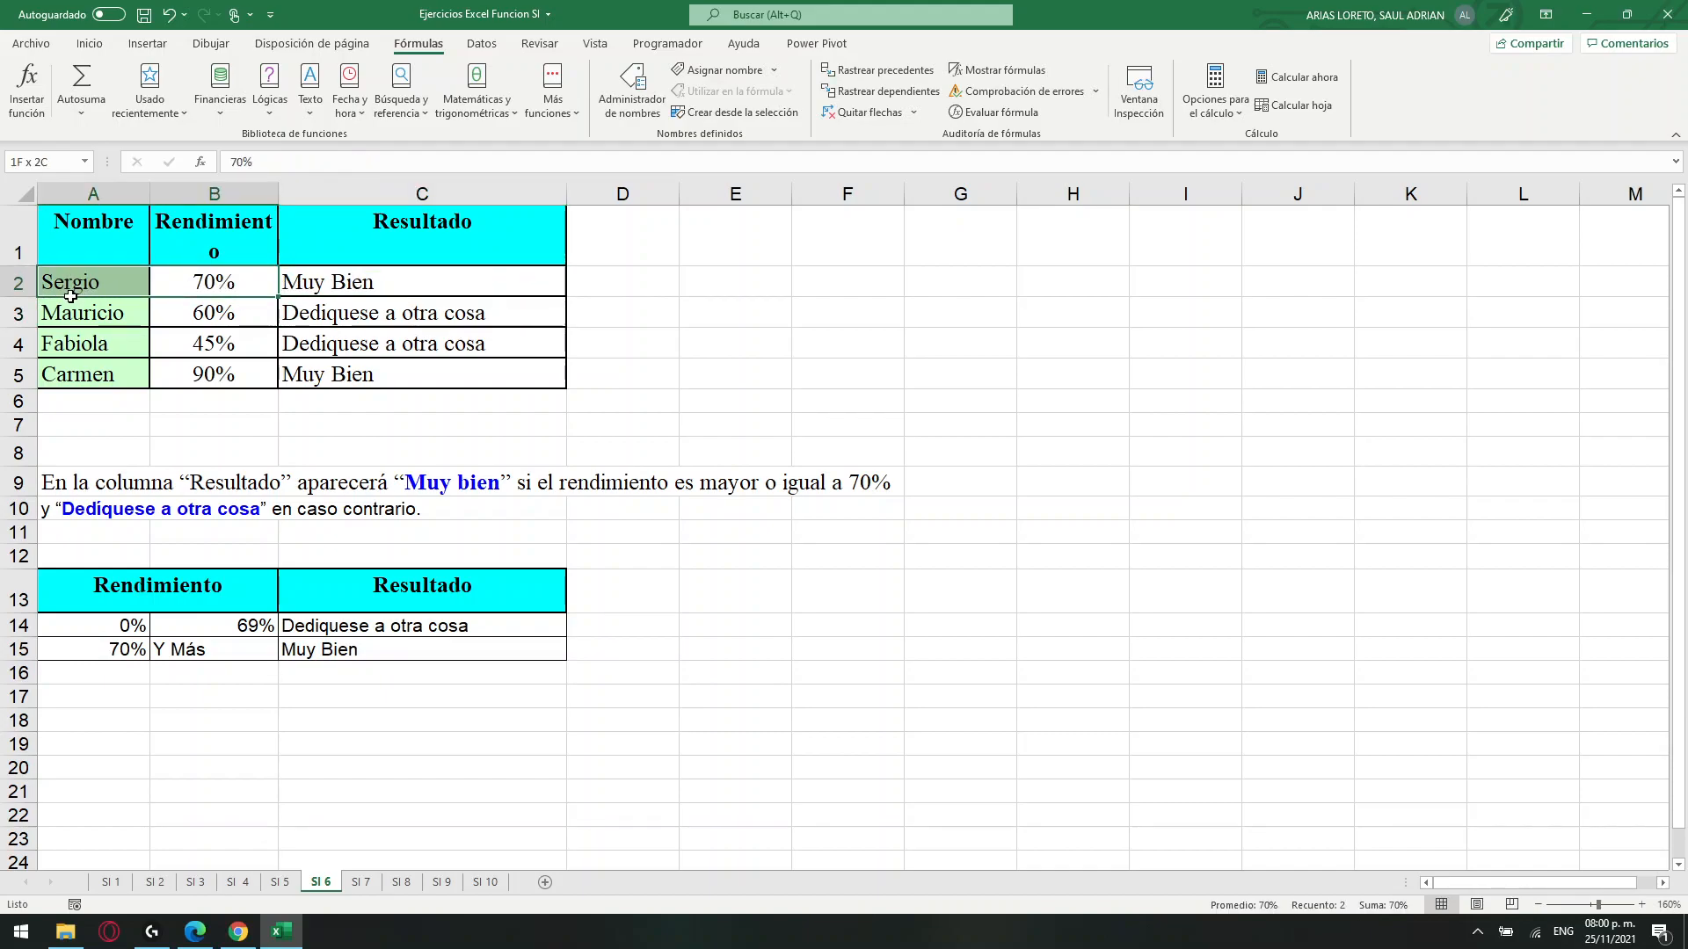
click(365, 297)
click(1066, 282)
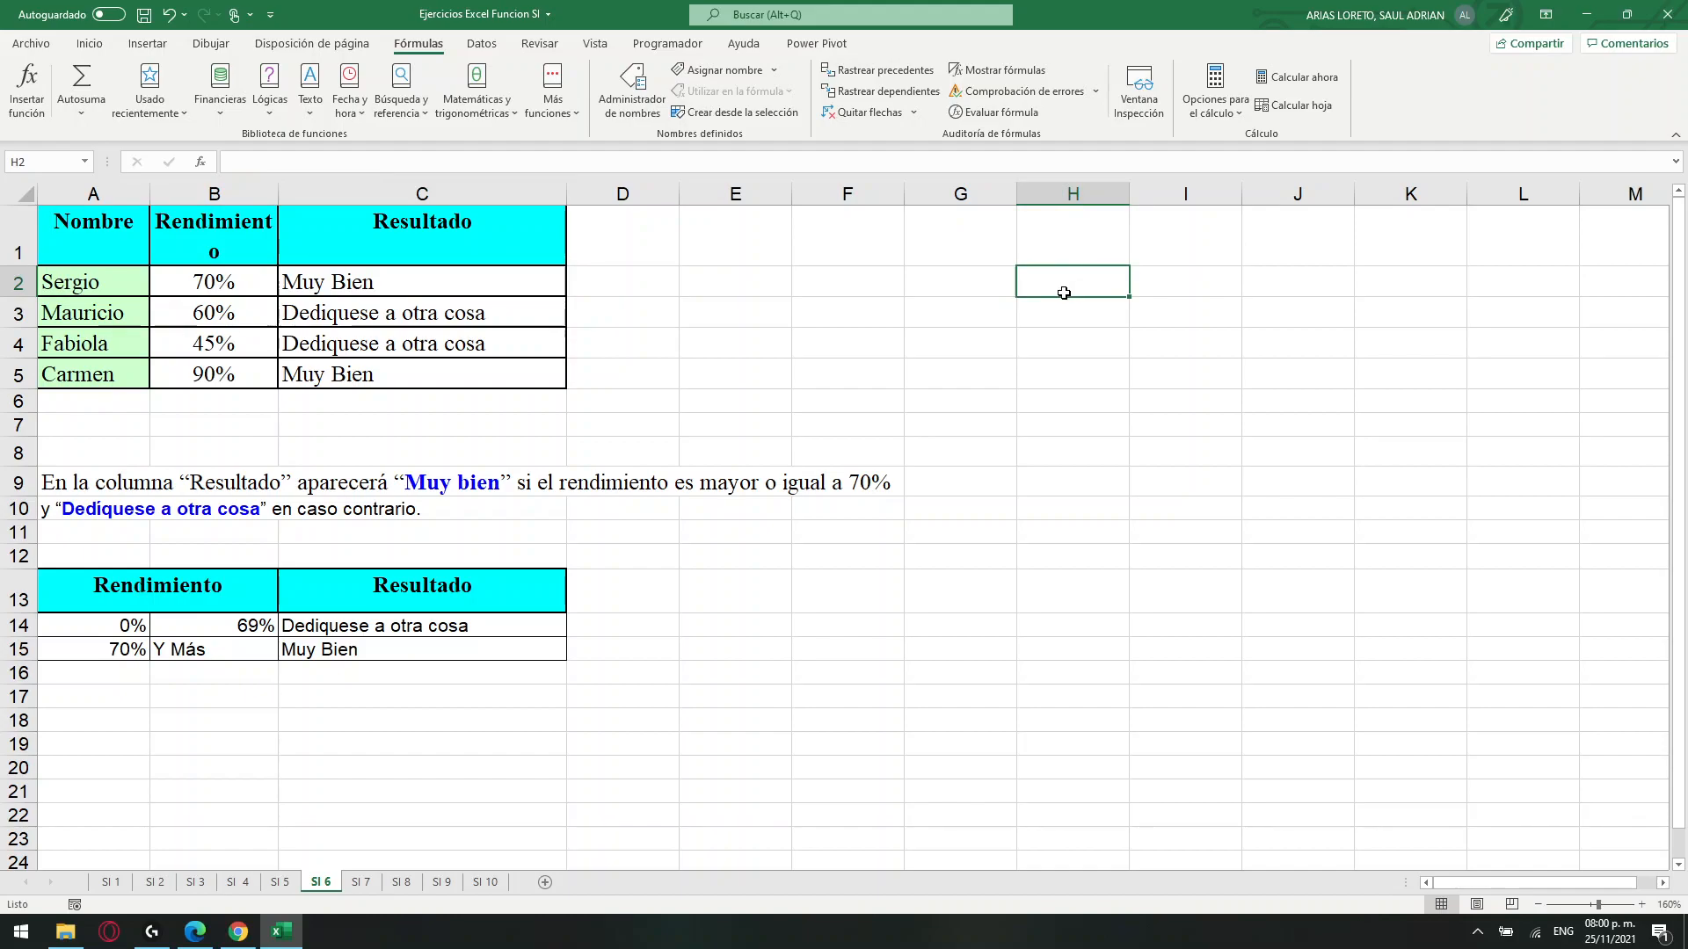
drag(972, 281, 84, 283)
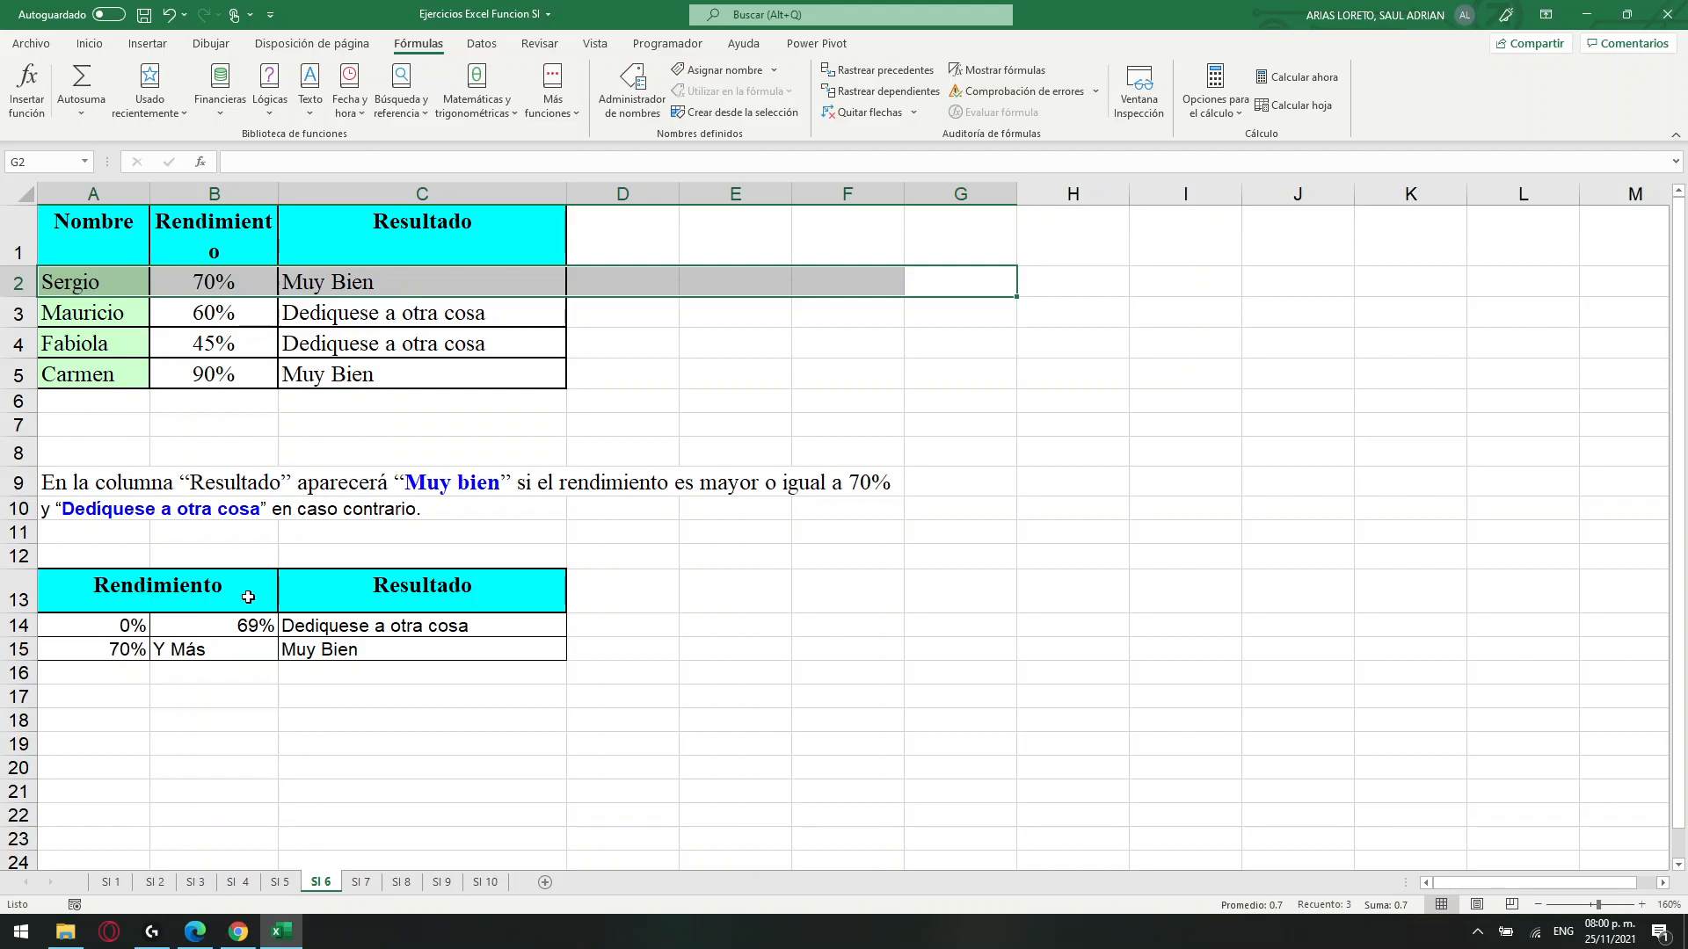
click(717, 419)
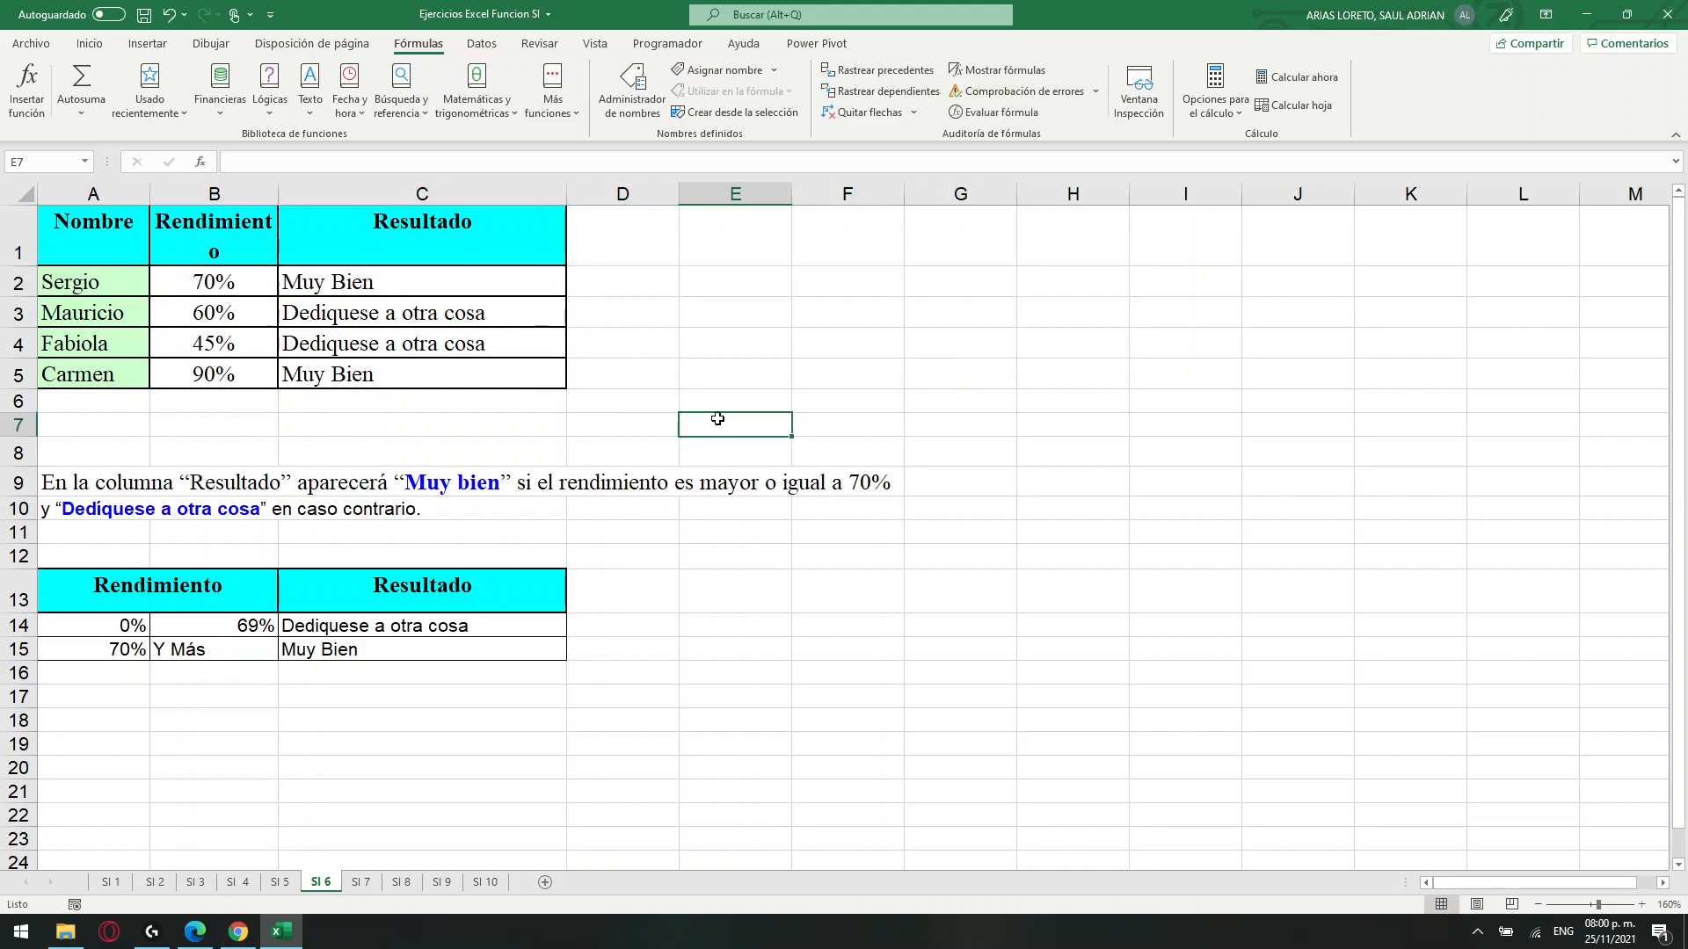
Open sheet SI 7 with the Descuento exercise.
click(362, 881)
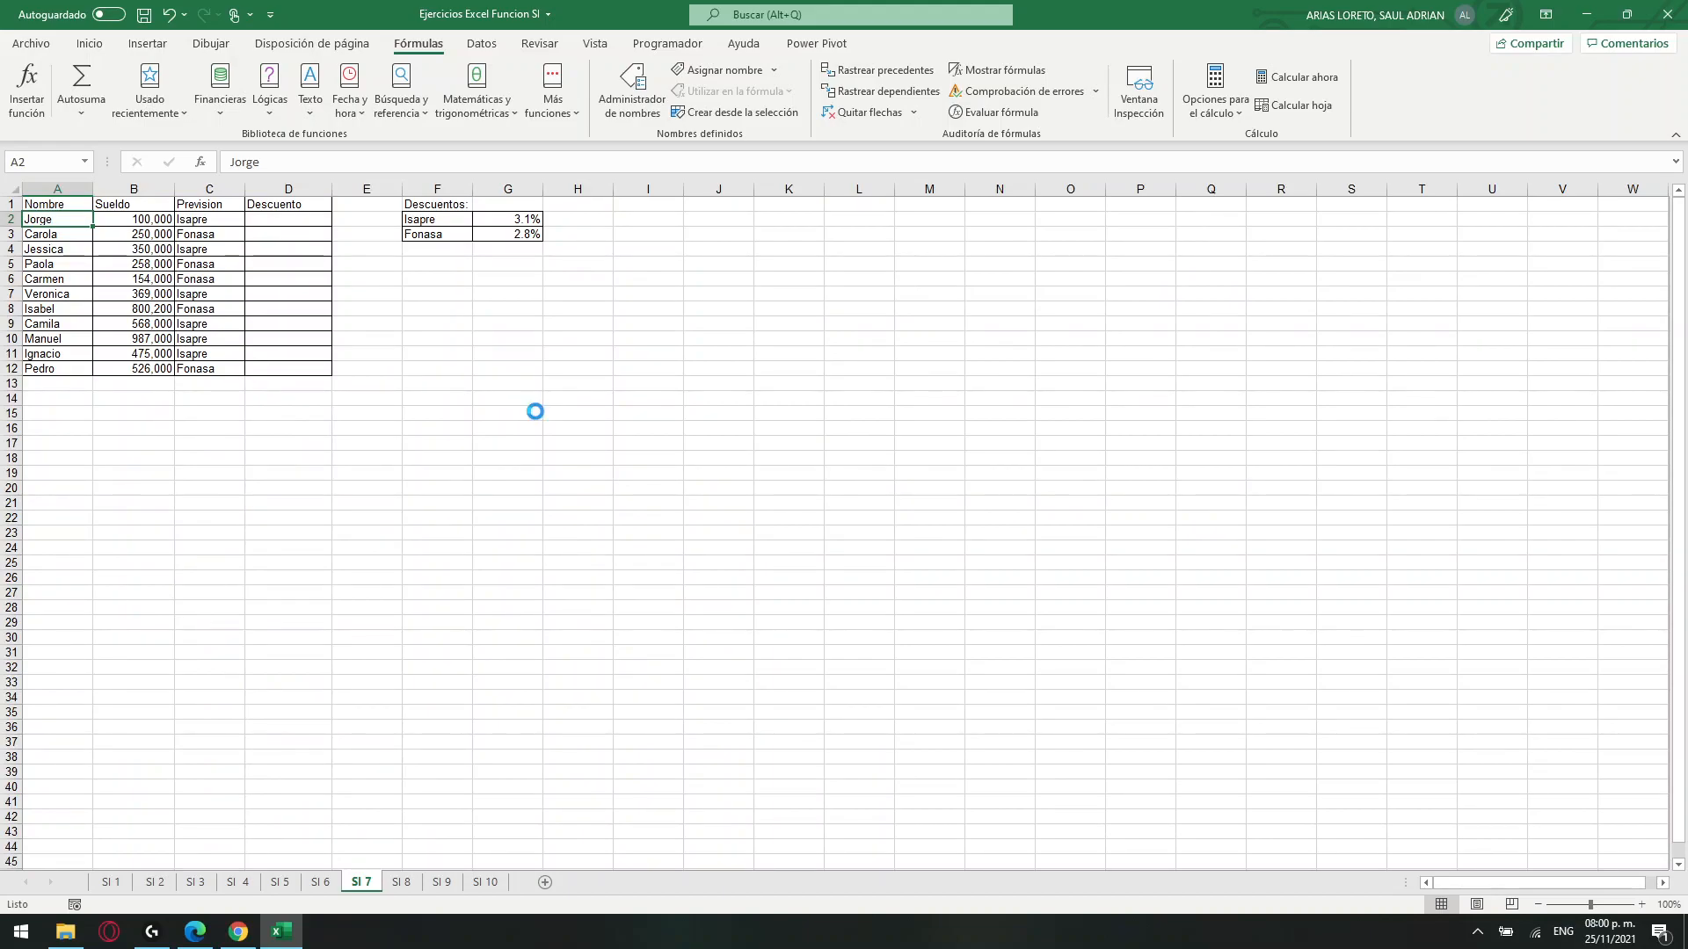
ctrl+scroll(558, 403, up, 6)
ctrl+scroll(573, 395, up, 1)
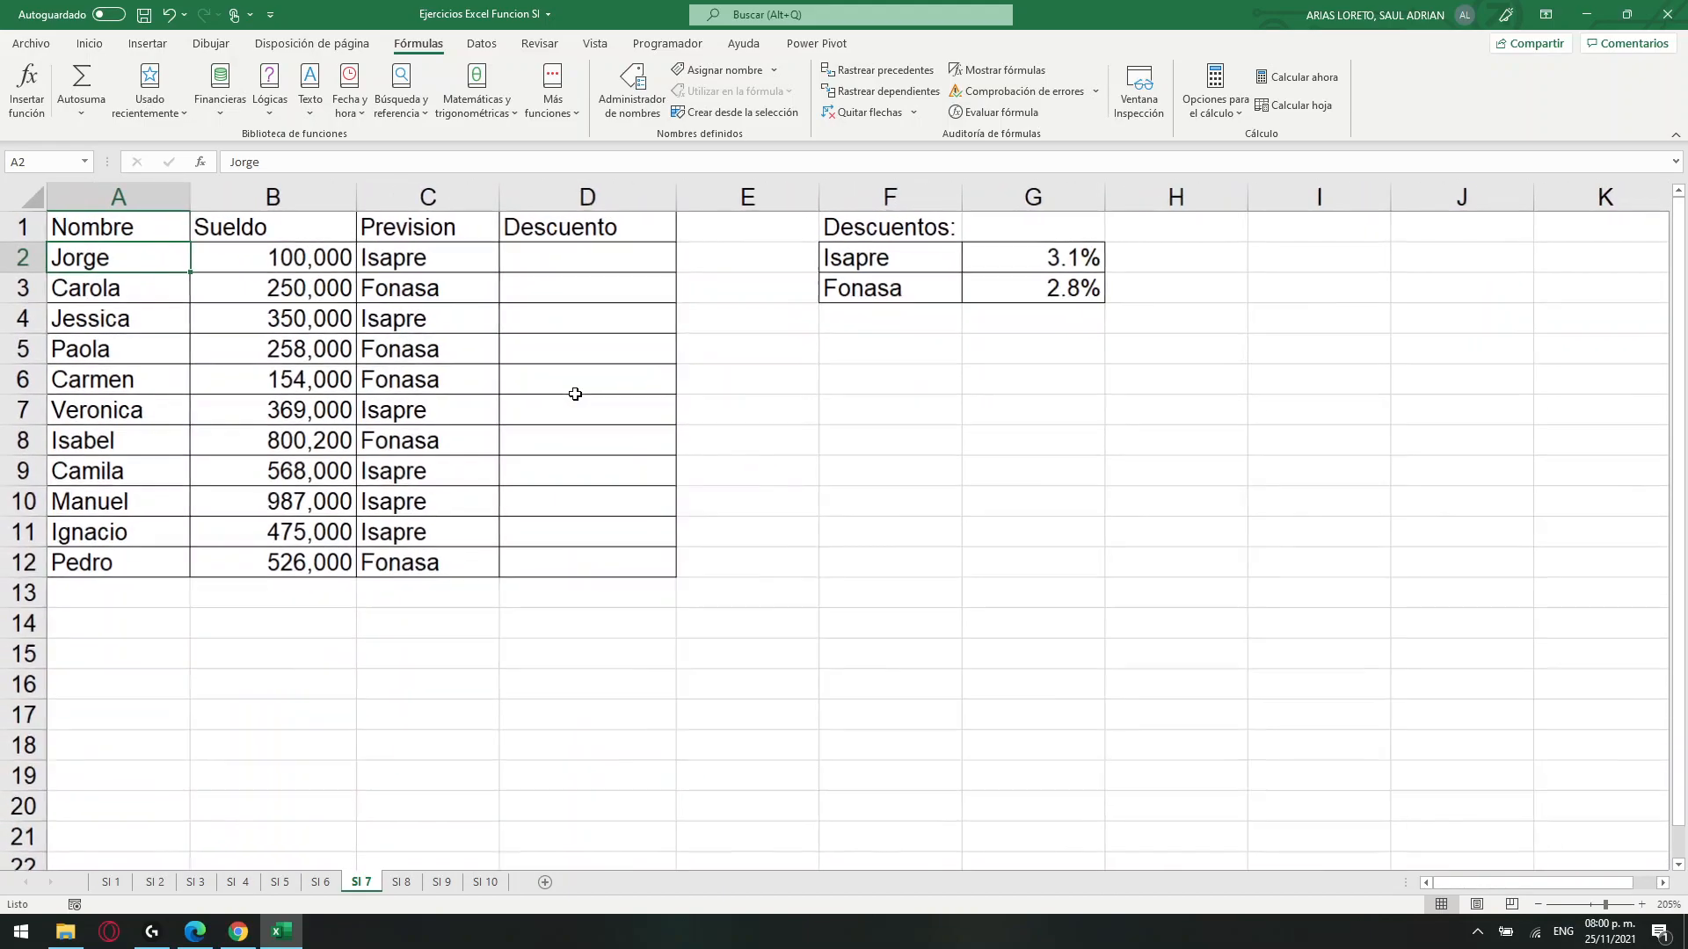
Examine the empty Descuento column and the Isapre and Fonasa rates in the Descuentos table in F1:G3.
click(580, 268)
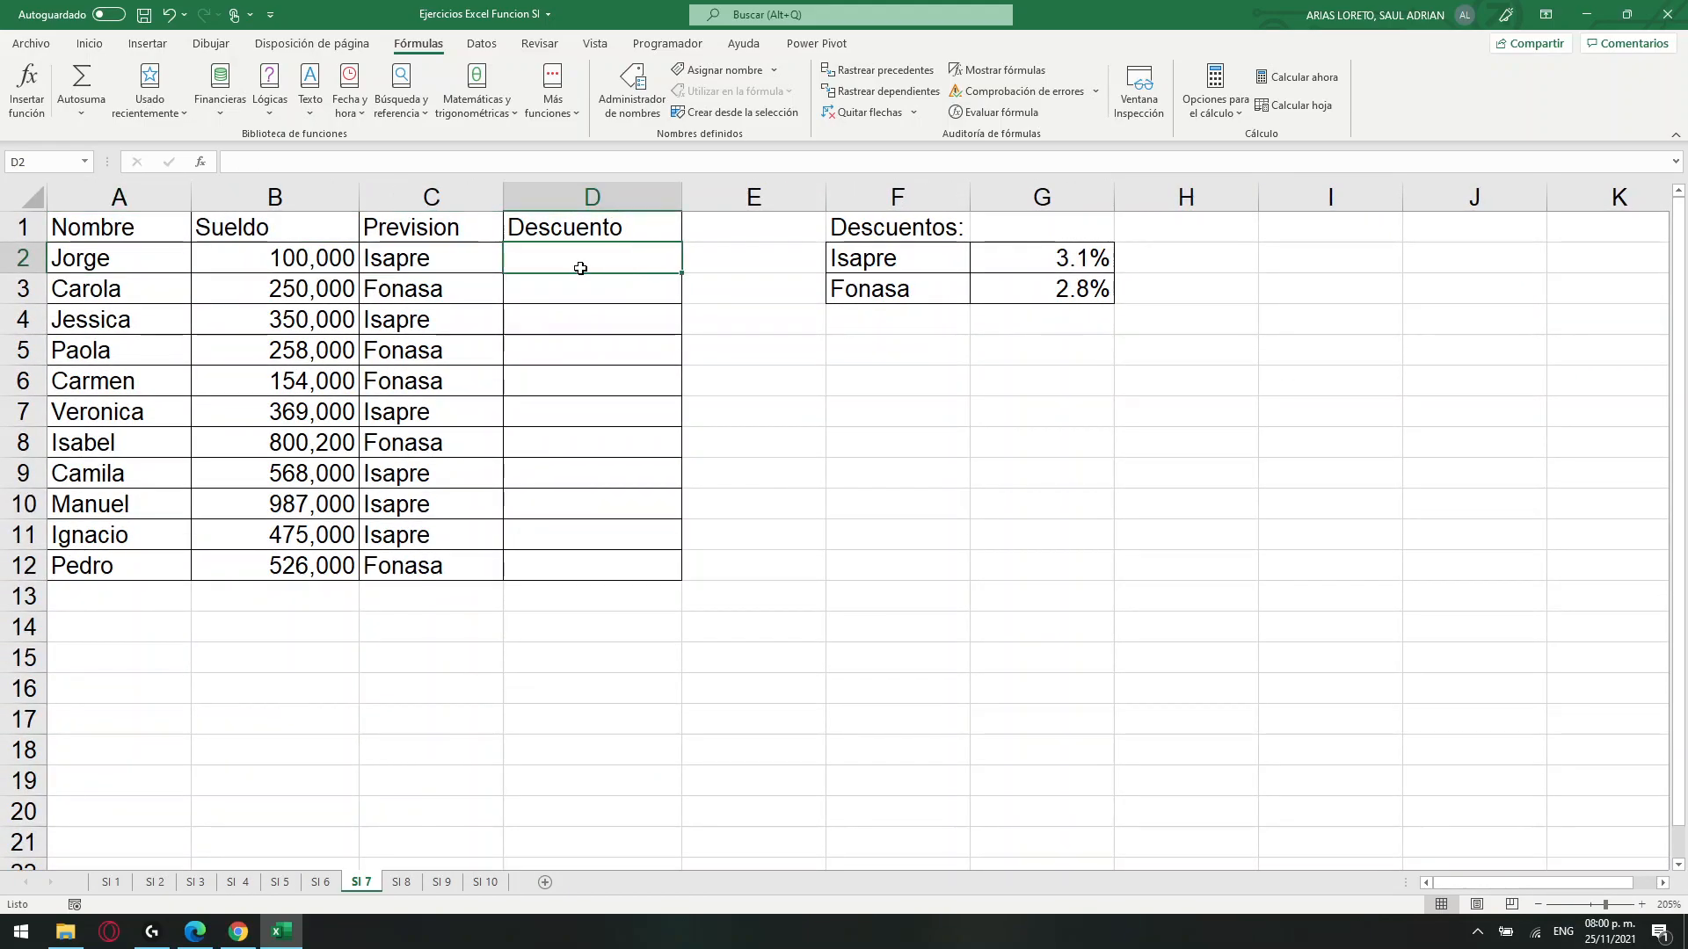
click(877, 267)
click(904, 232)
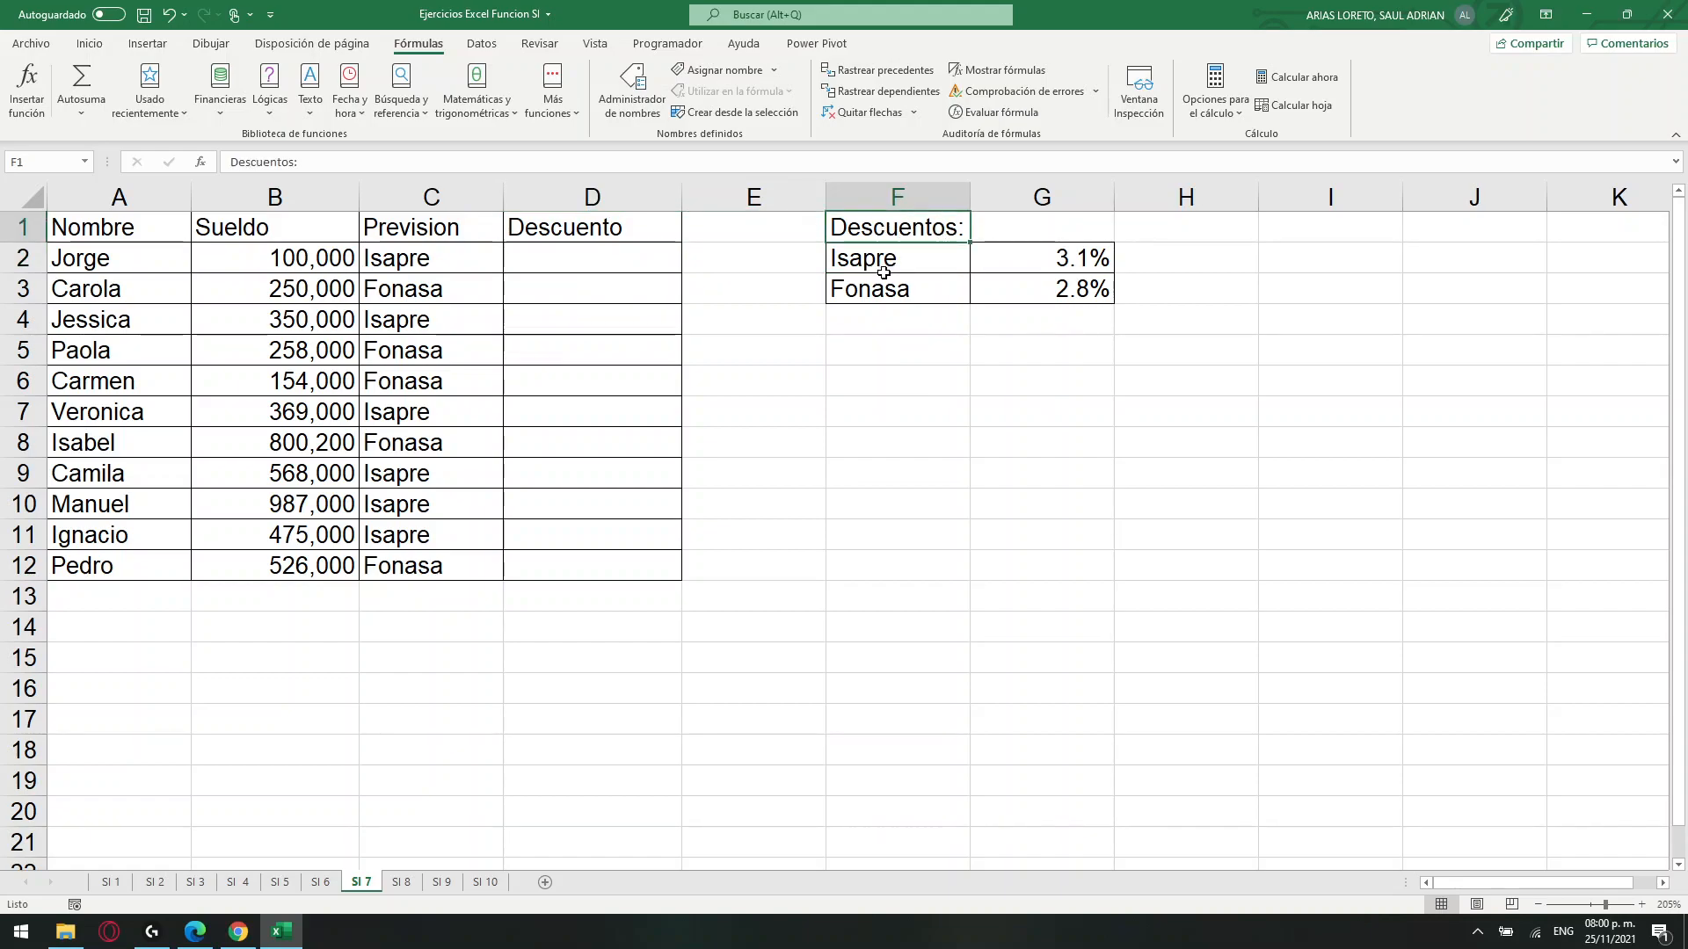
click(892, 266)
click(1068, 266)
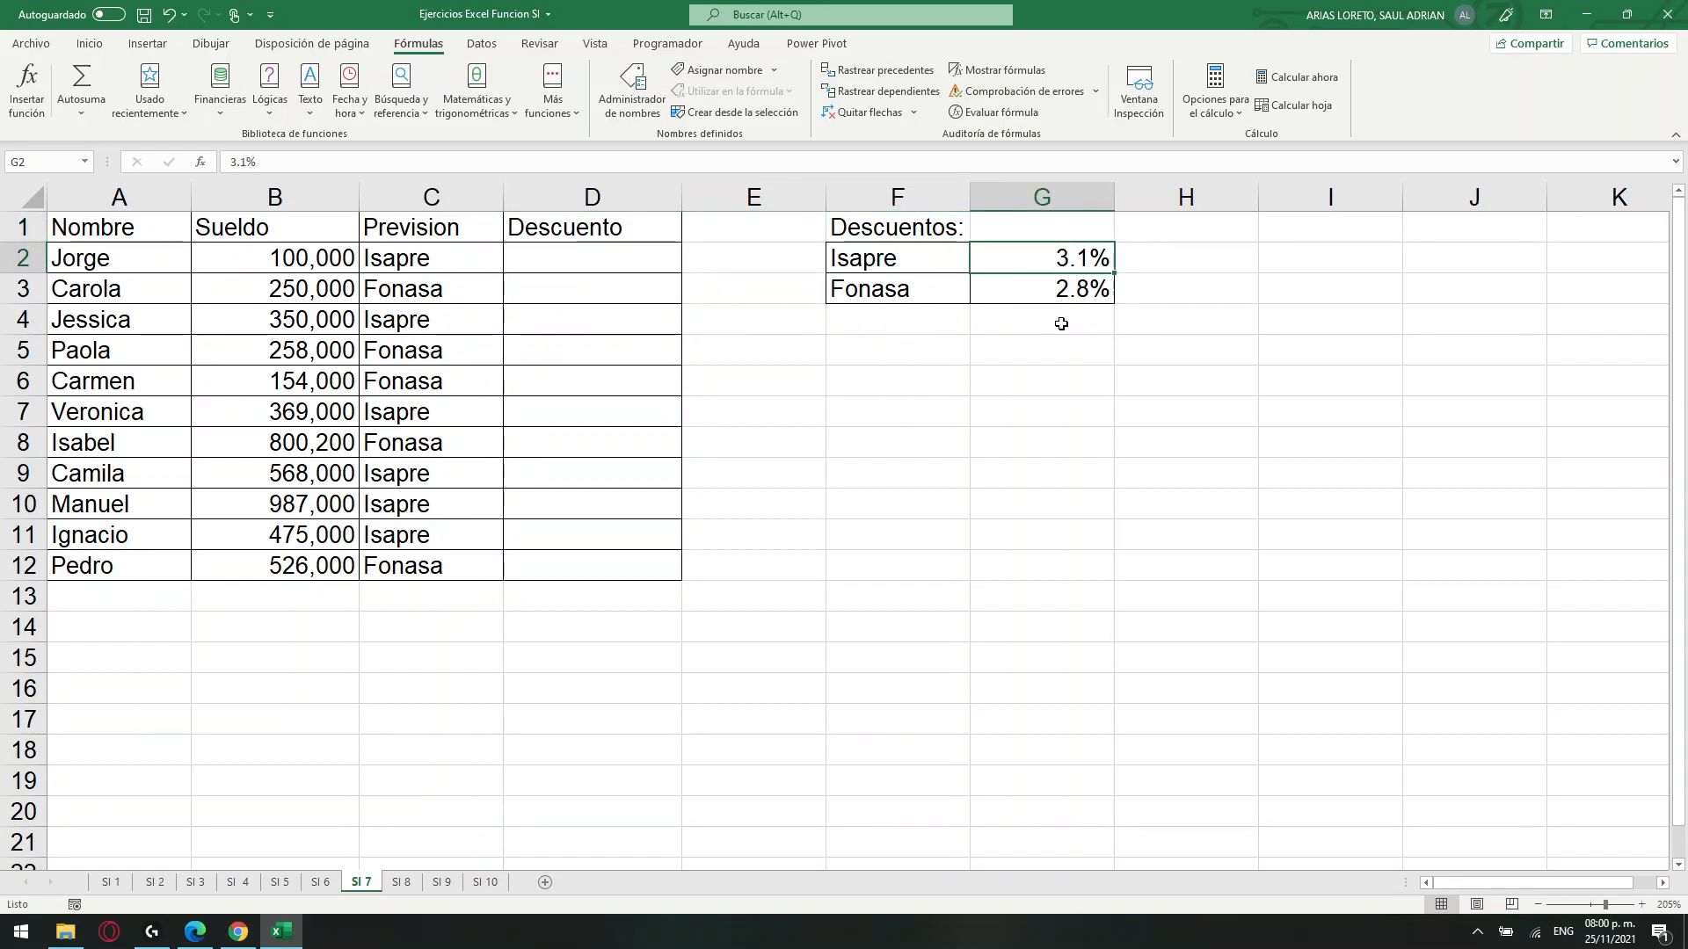
click(915, 287)
click(1037, 294)
Start an SI formula in D2 with the logical test C2=$F$2.
click(597, 262)
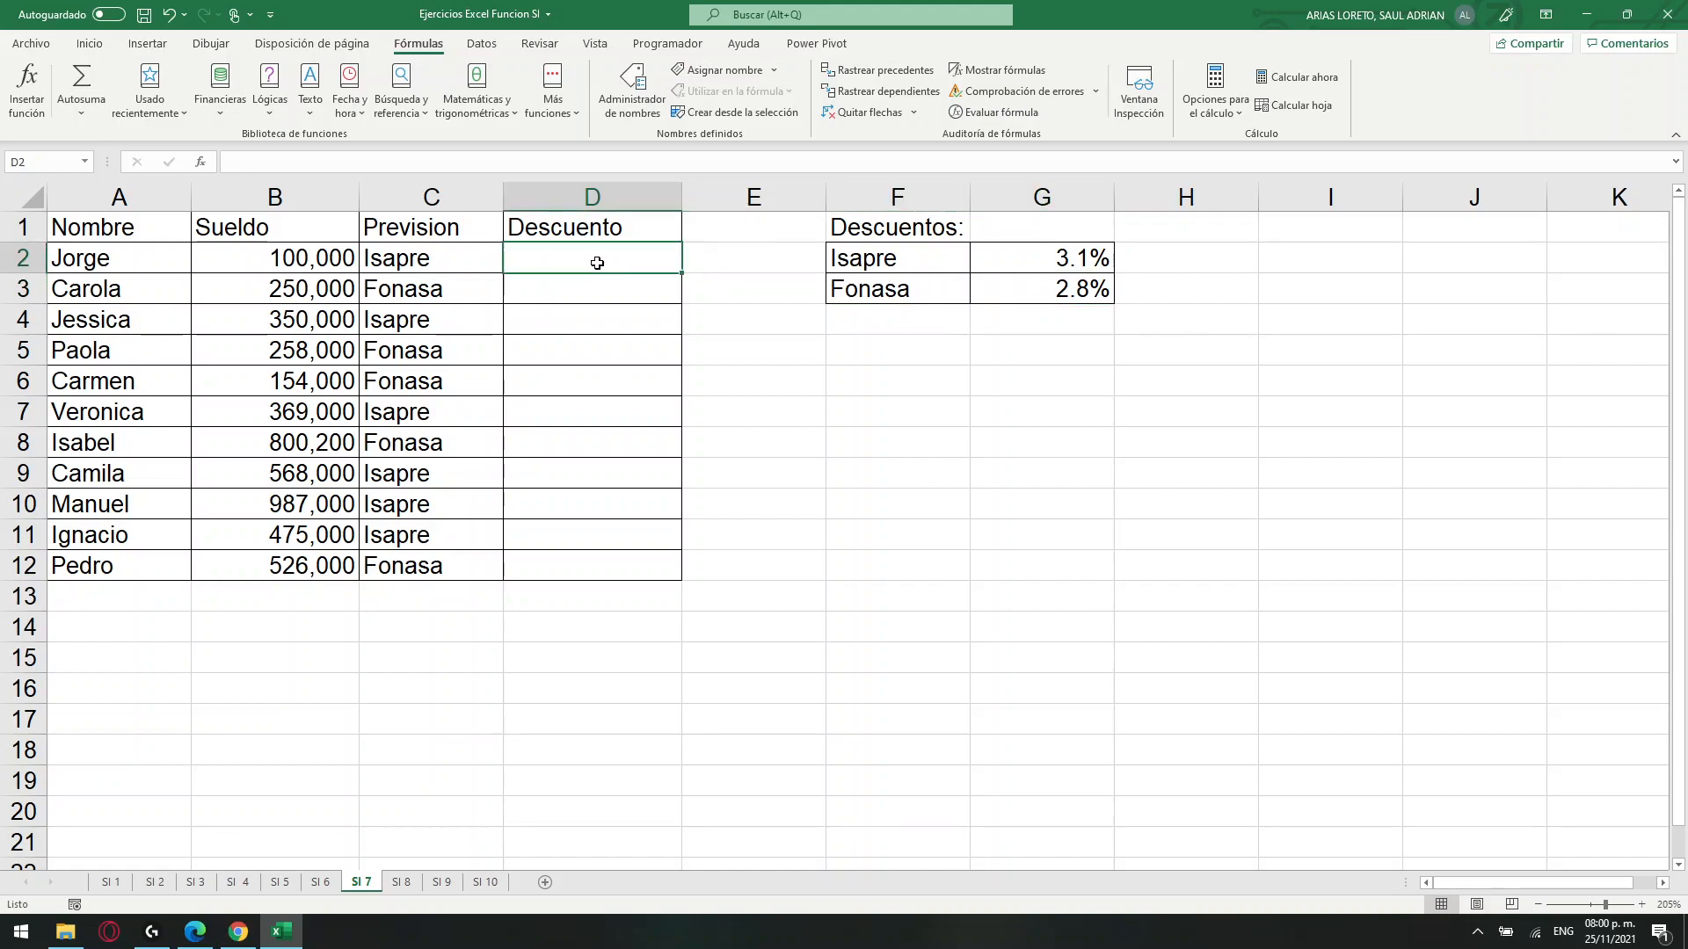
click(425, 160)
text())
key(BackSpace)
text(=SI)
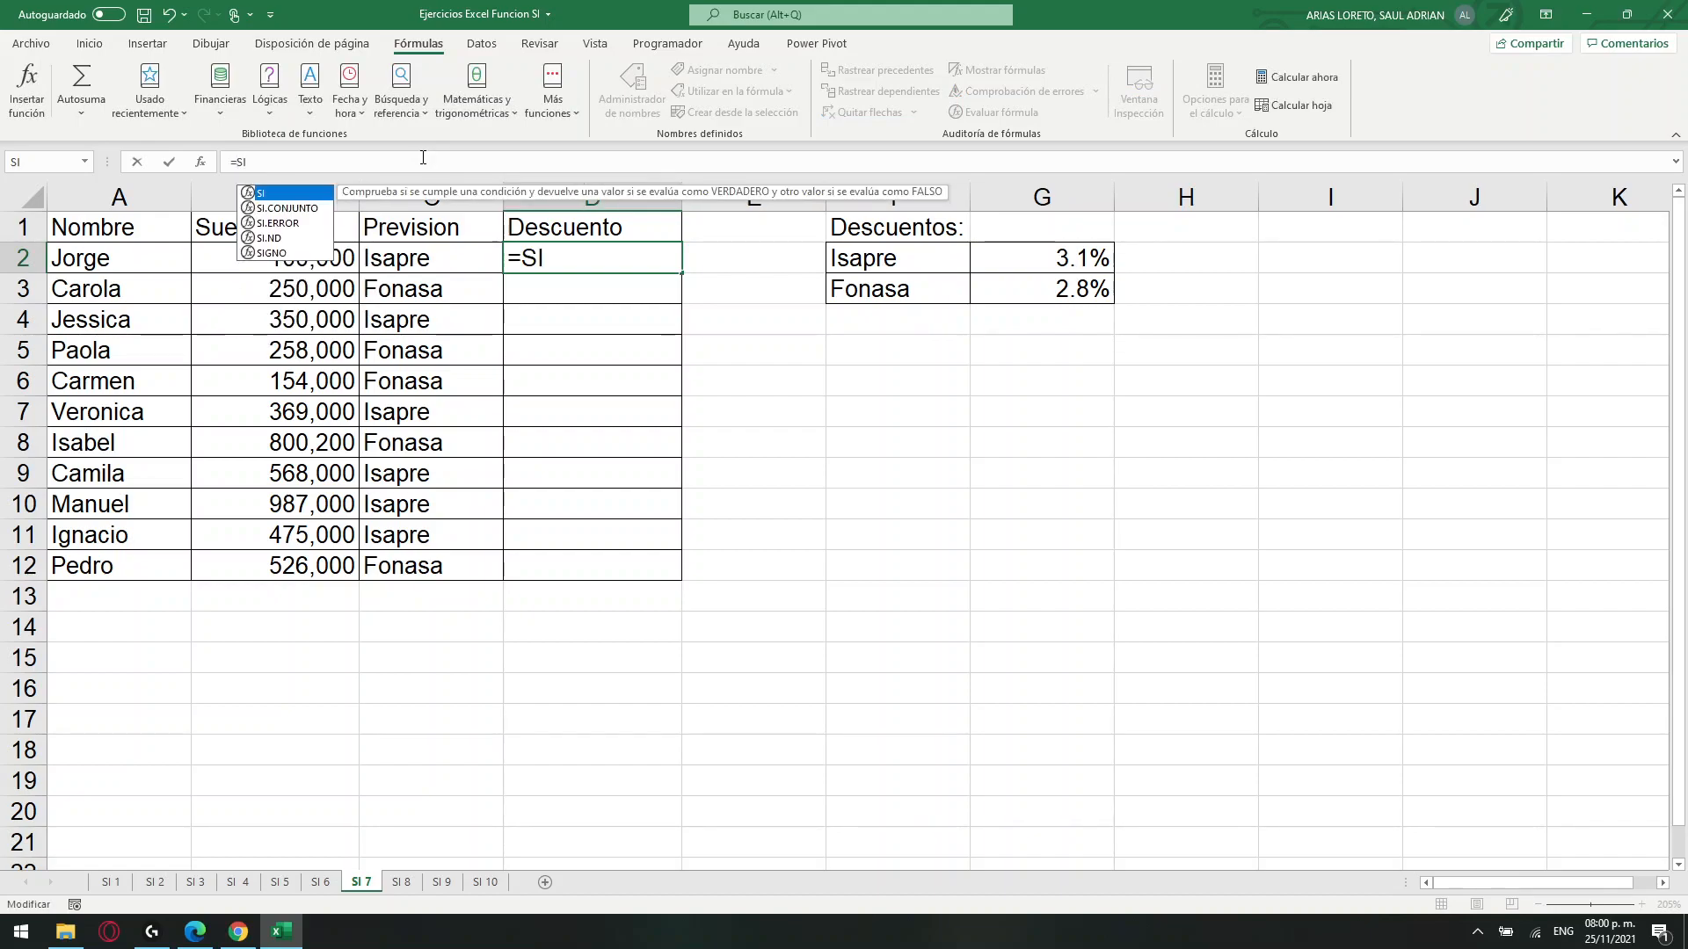
text(()
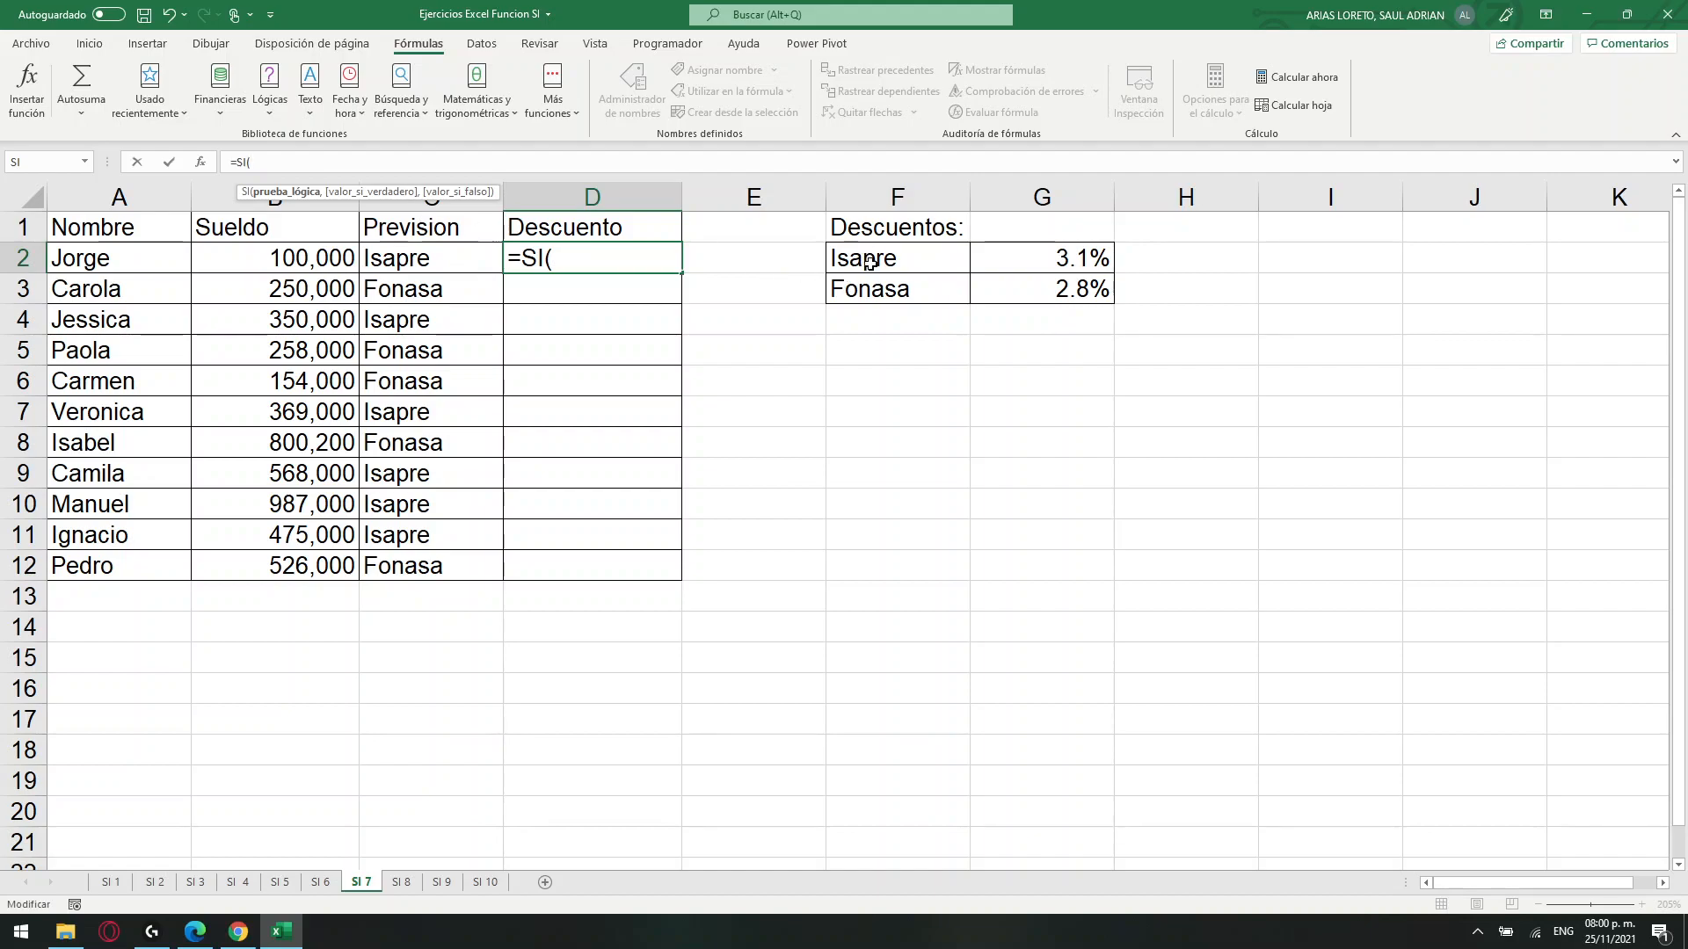
click(432, 262)
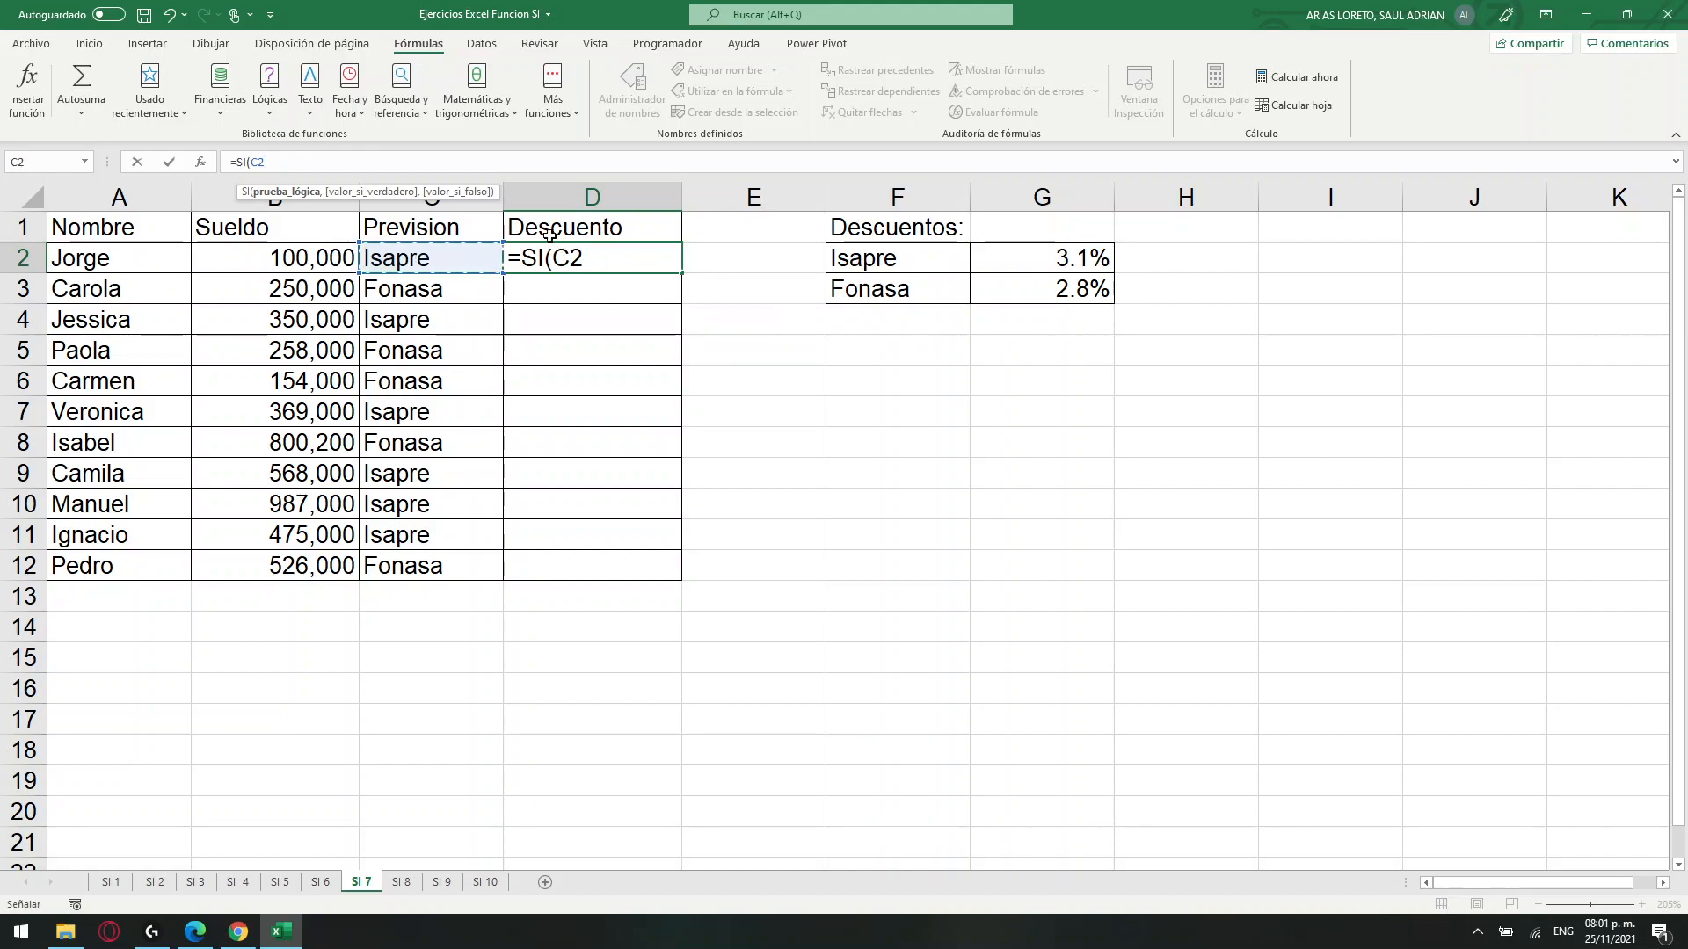
click(314, 161)
click(875, 267)
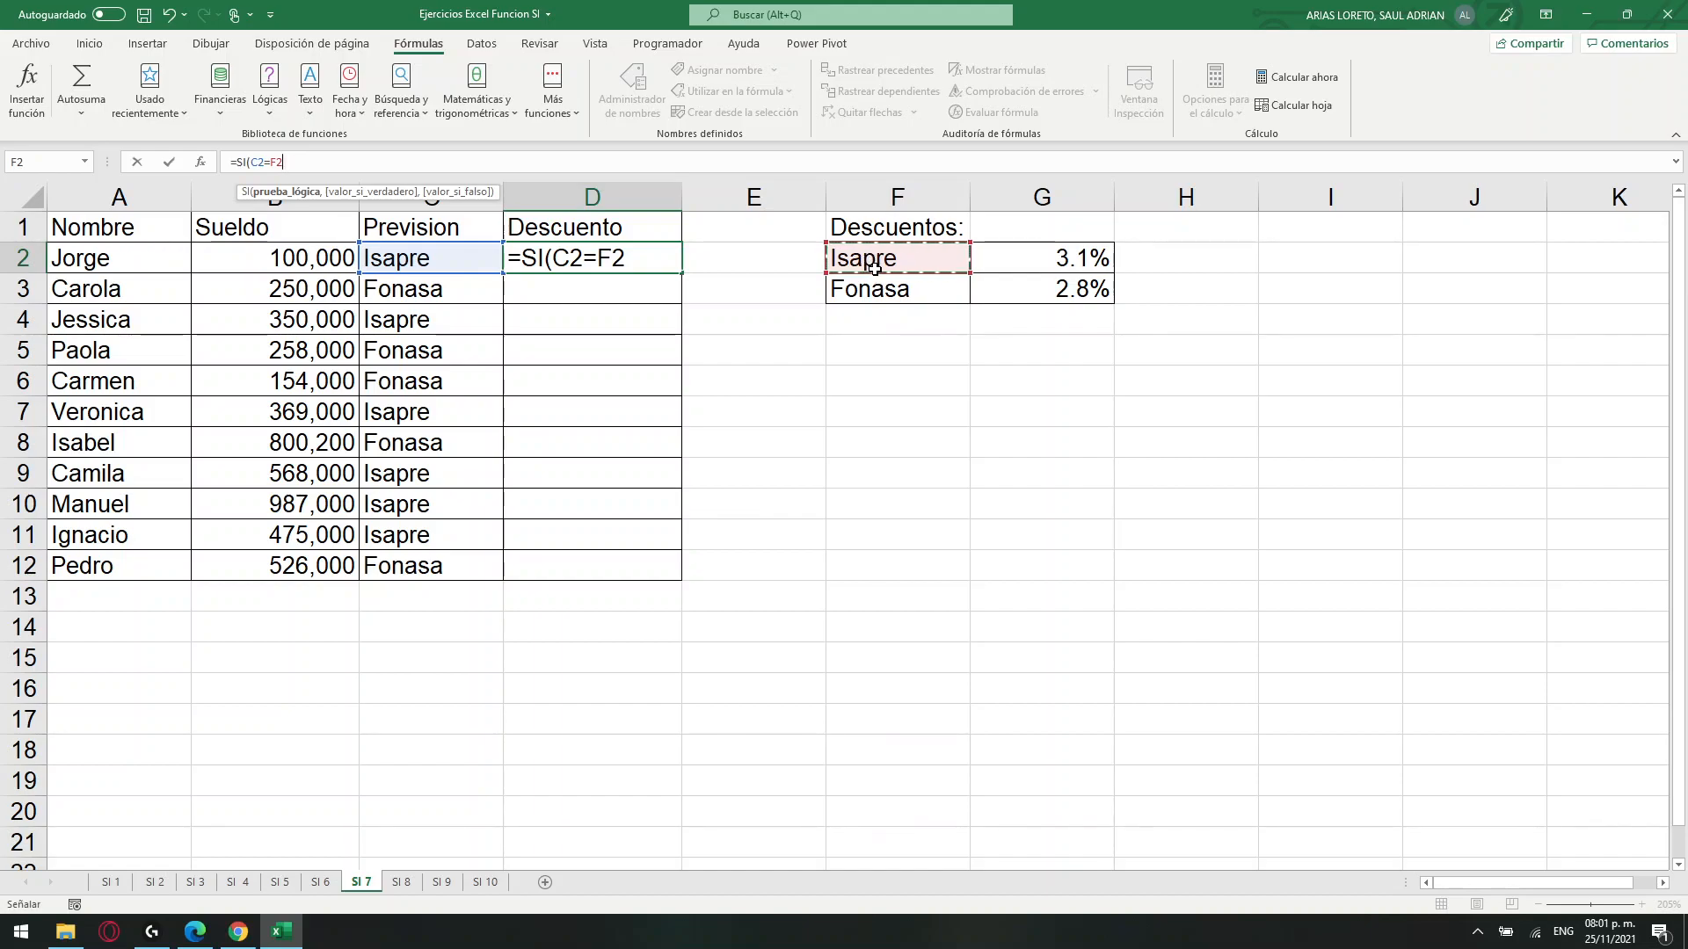
key(F4)
text(,)
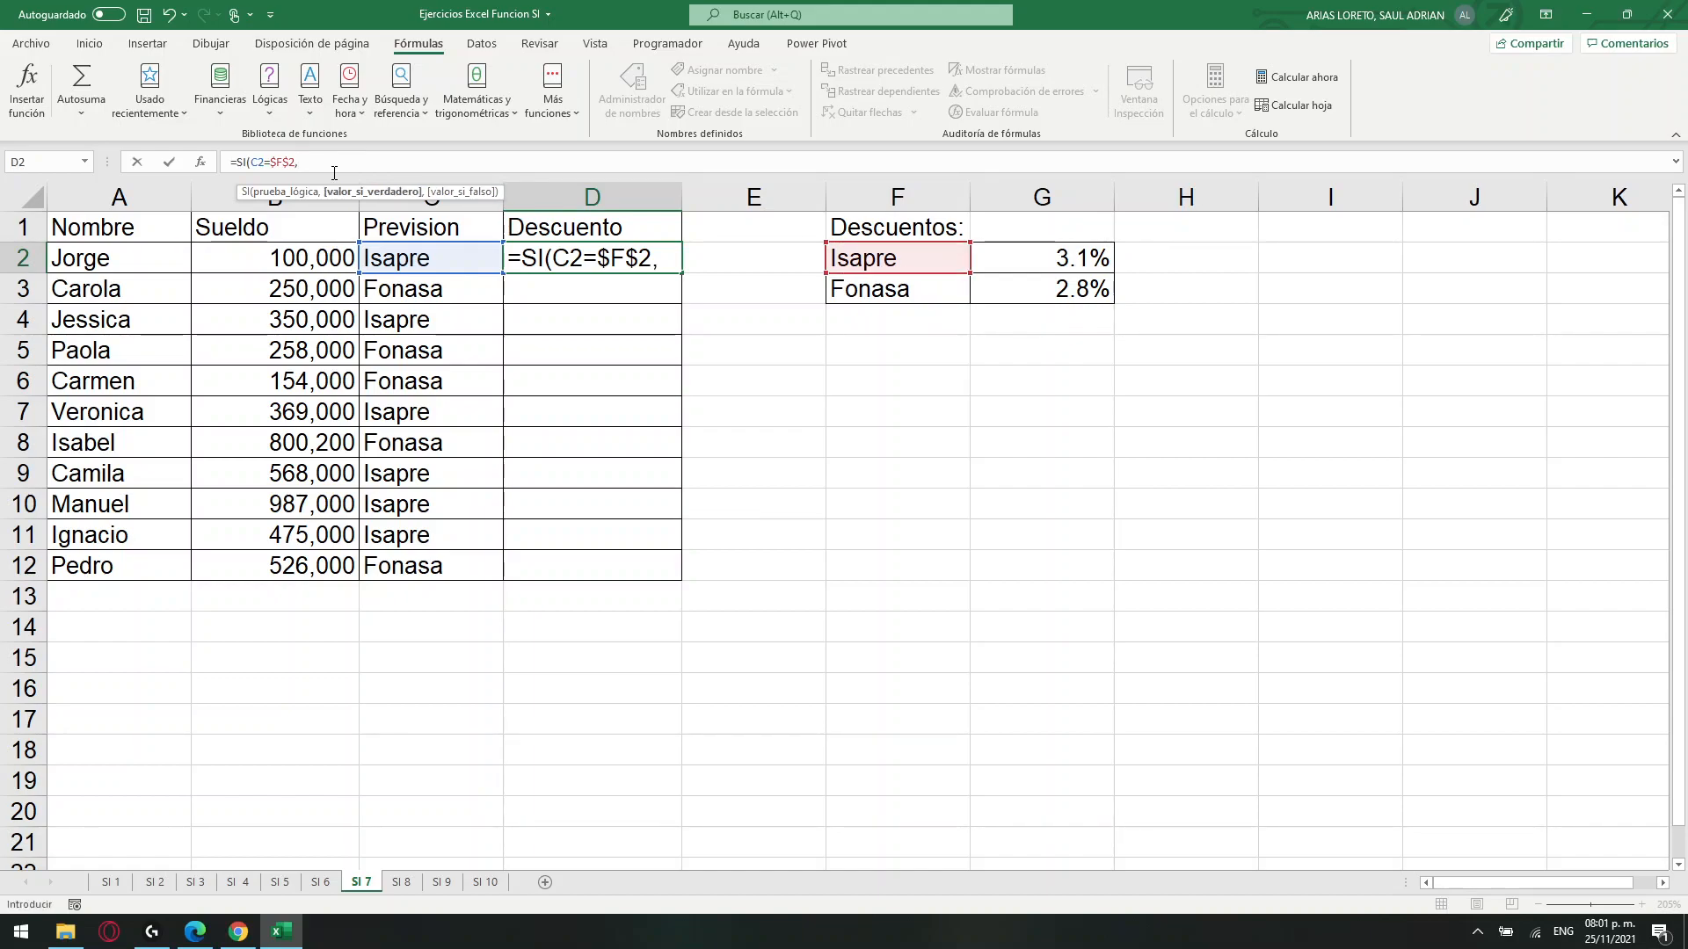
Enter B2*G2 as the value if true in D2's SI formula.
click(262, 261)
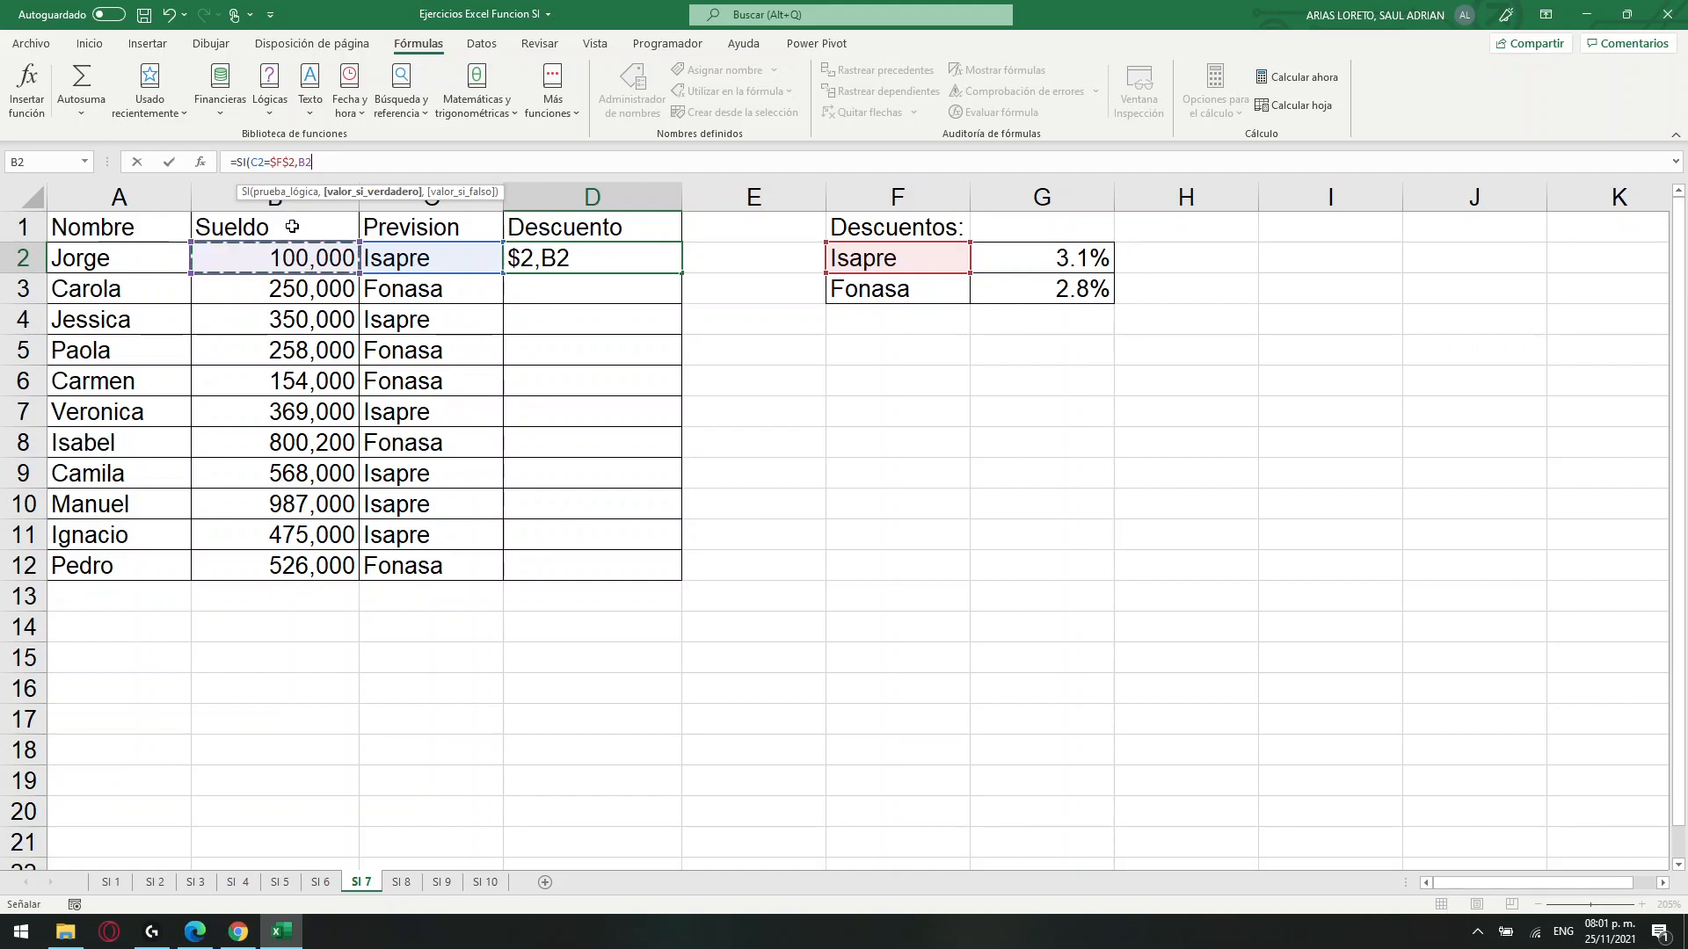
click(355, 165)
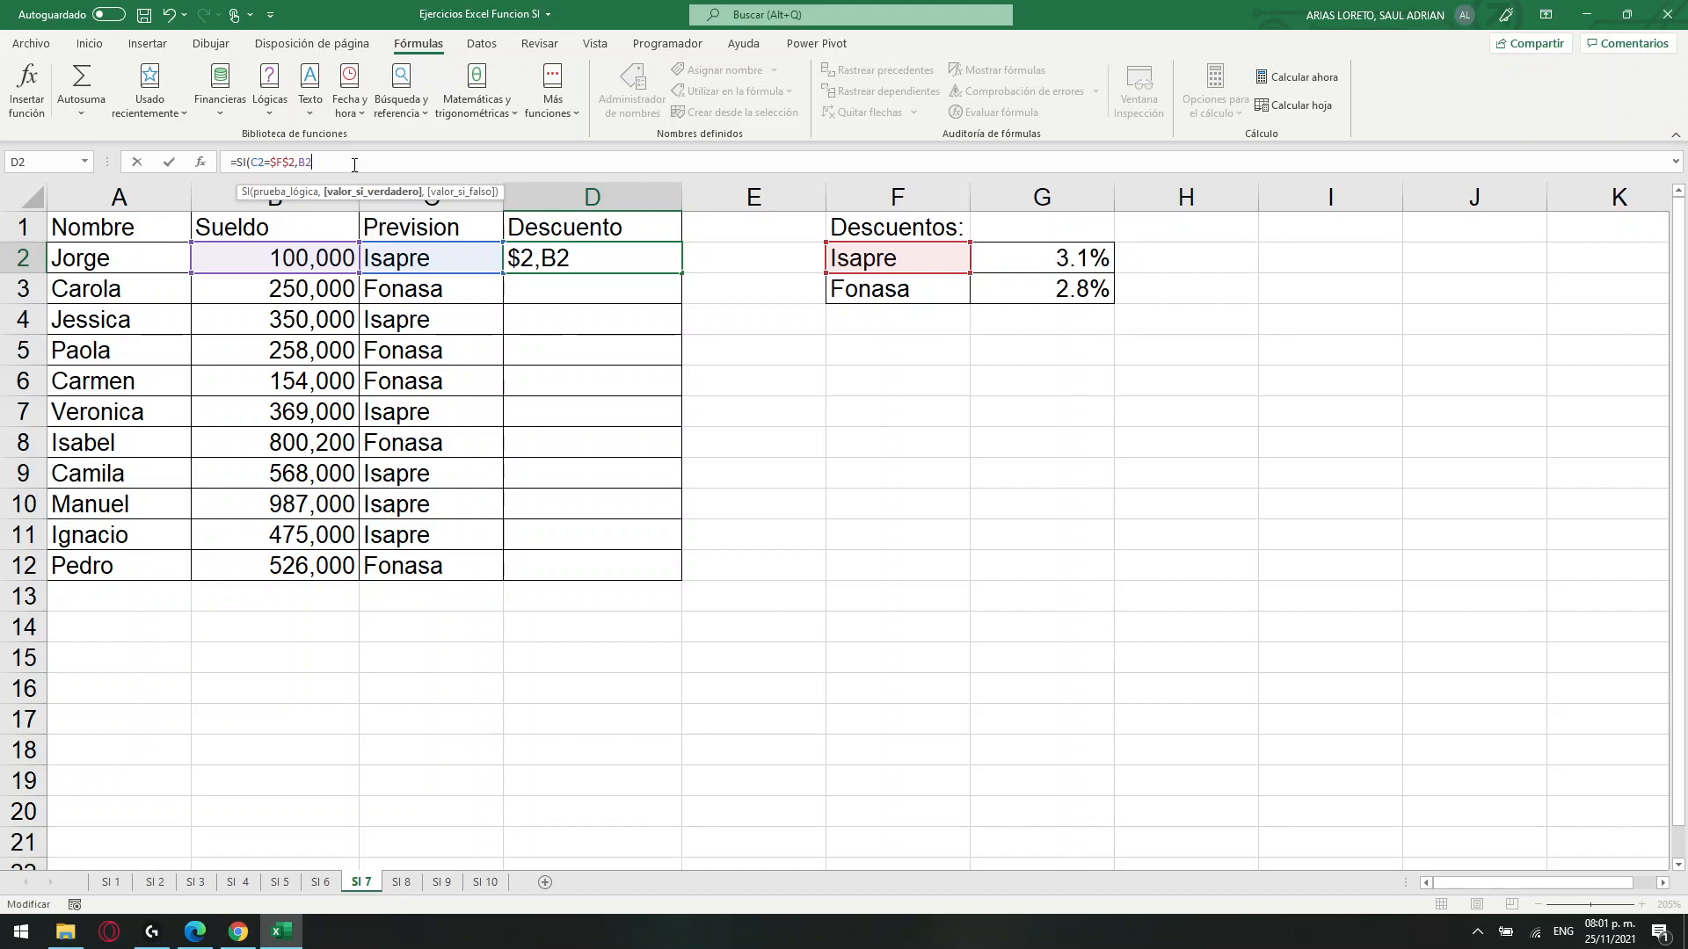
text(*)
click(1055, 257)
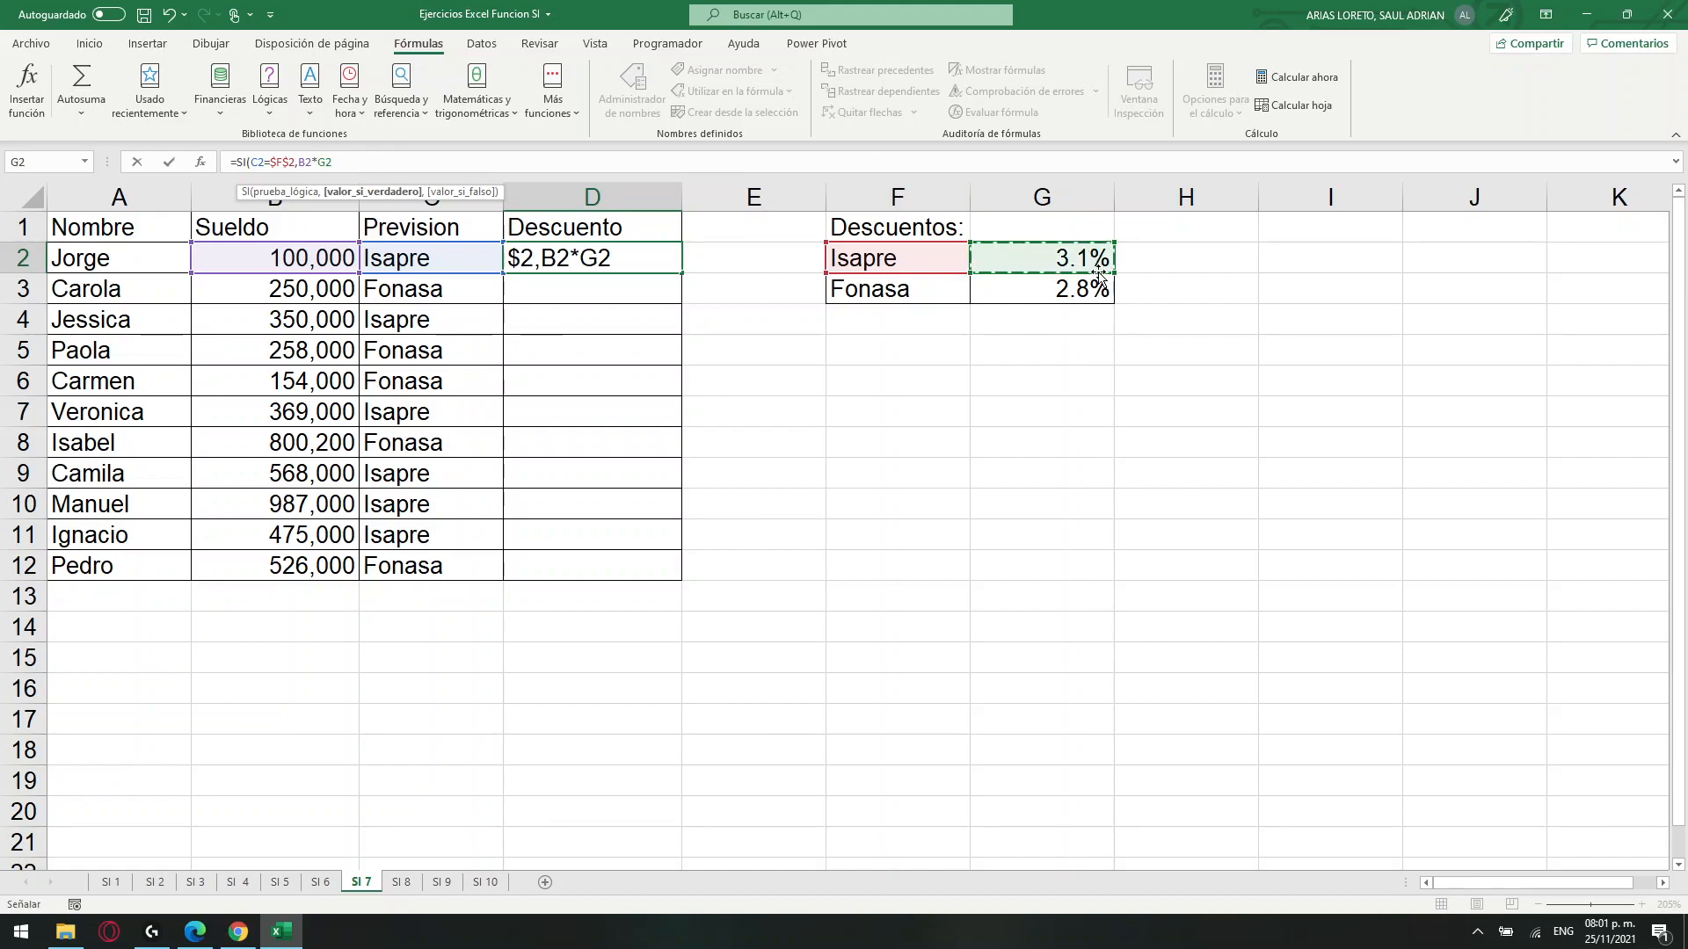
click(296, 163)
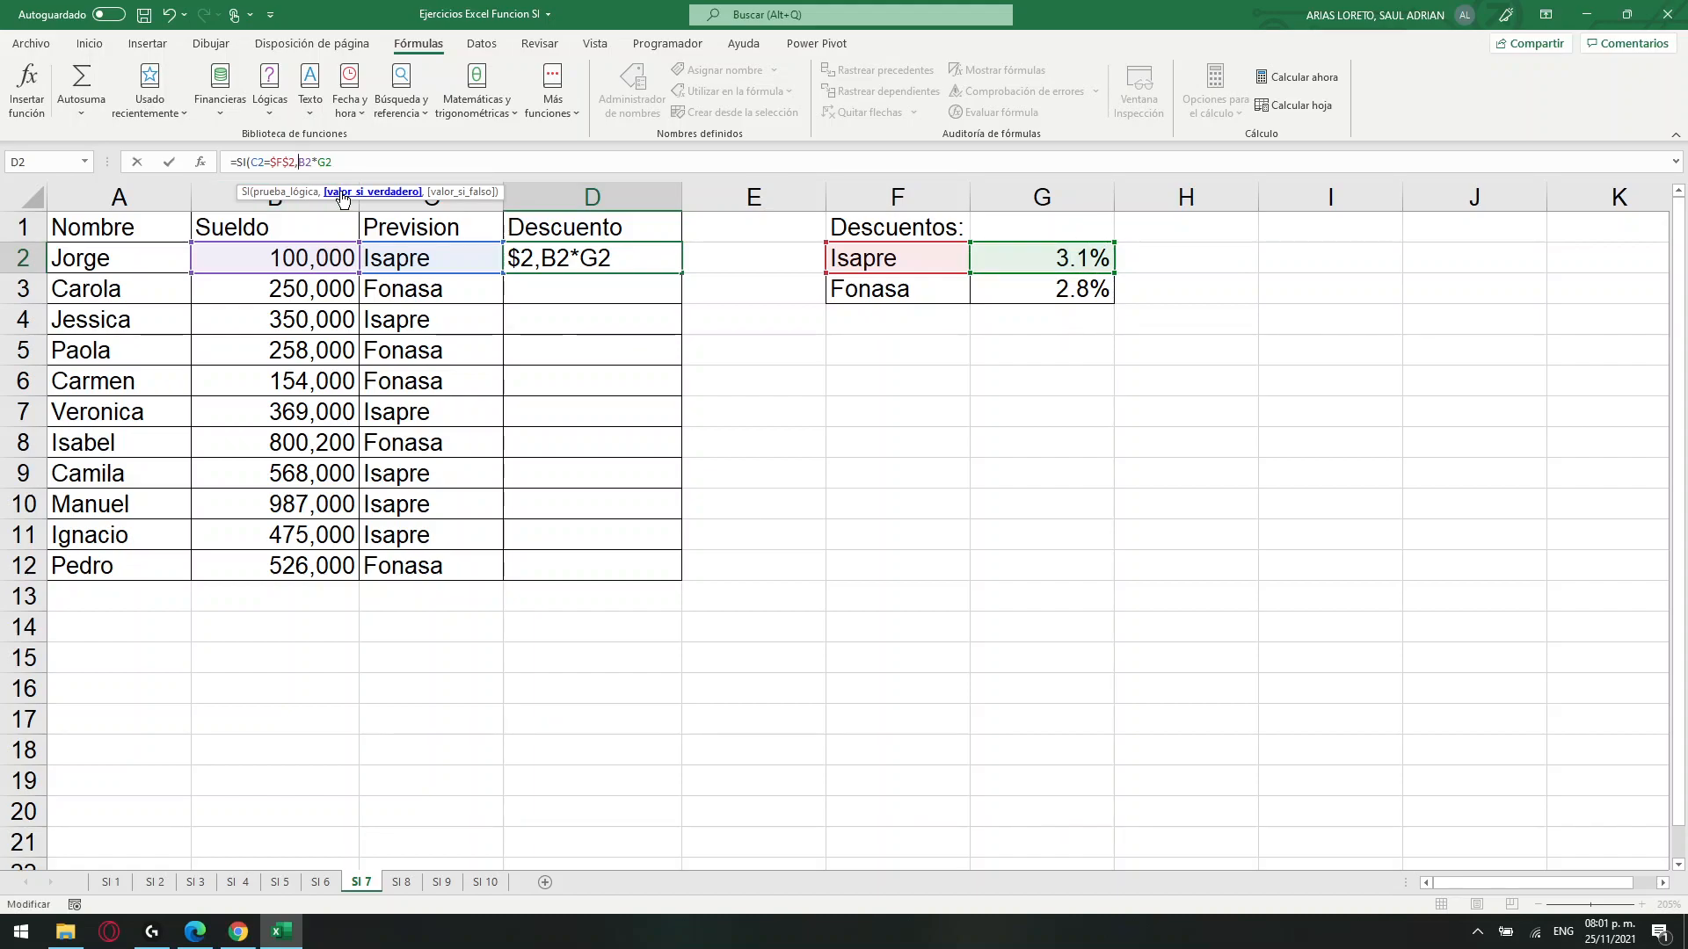
text(()
key(Right)
key(Right)
key(BackSpace)
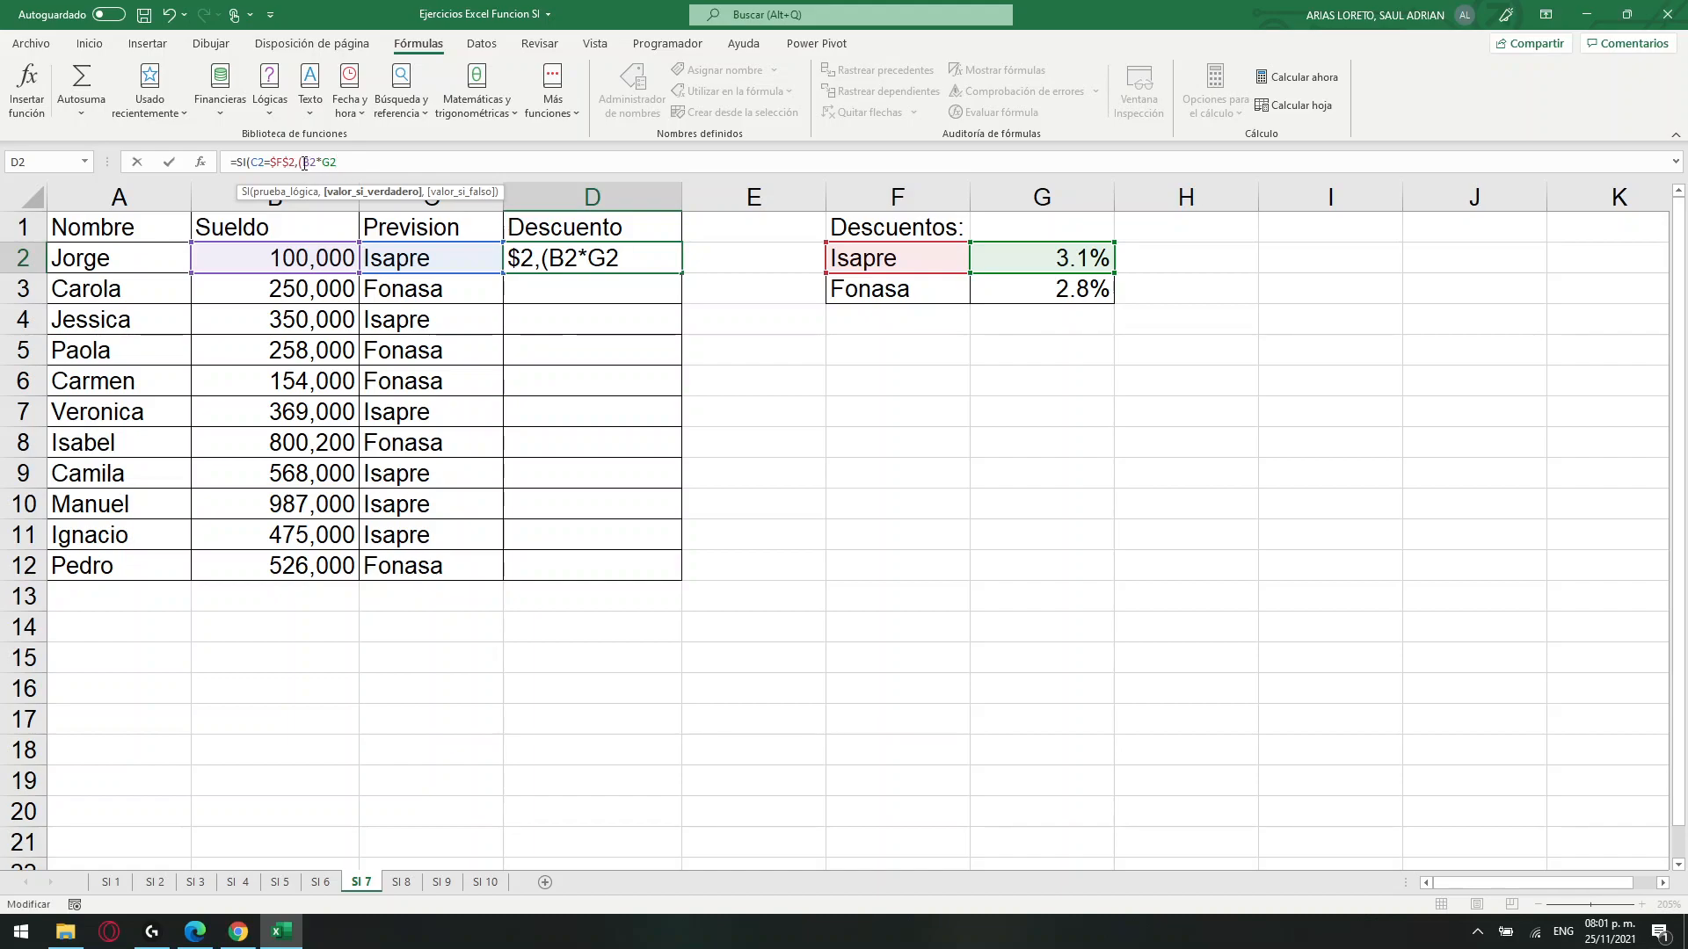
key(BackSpace)
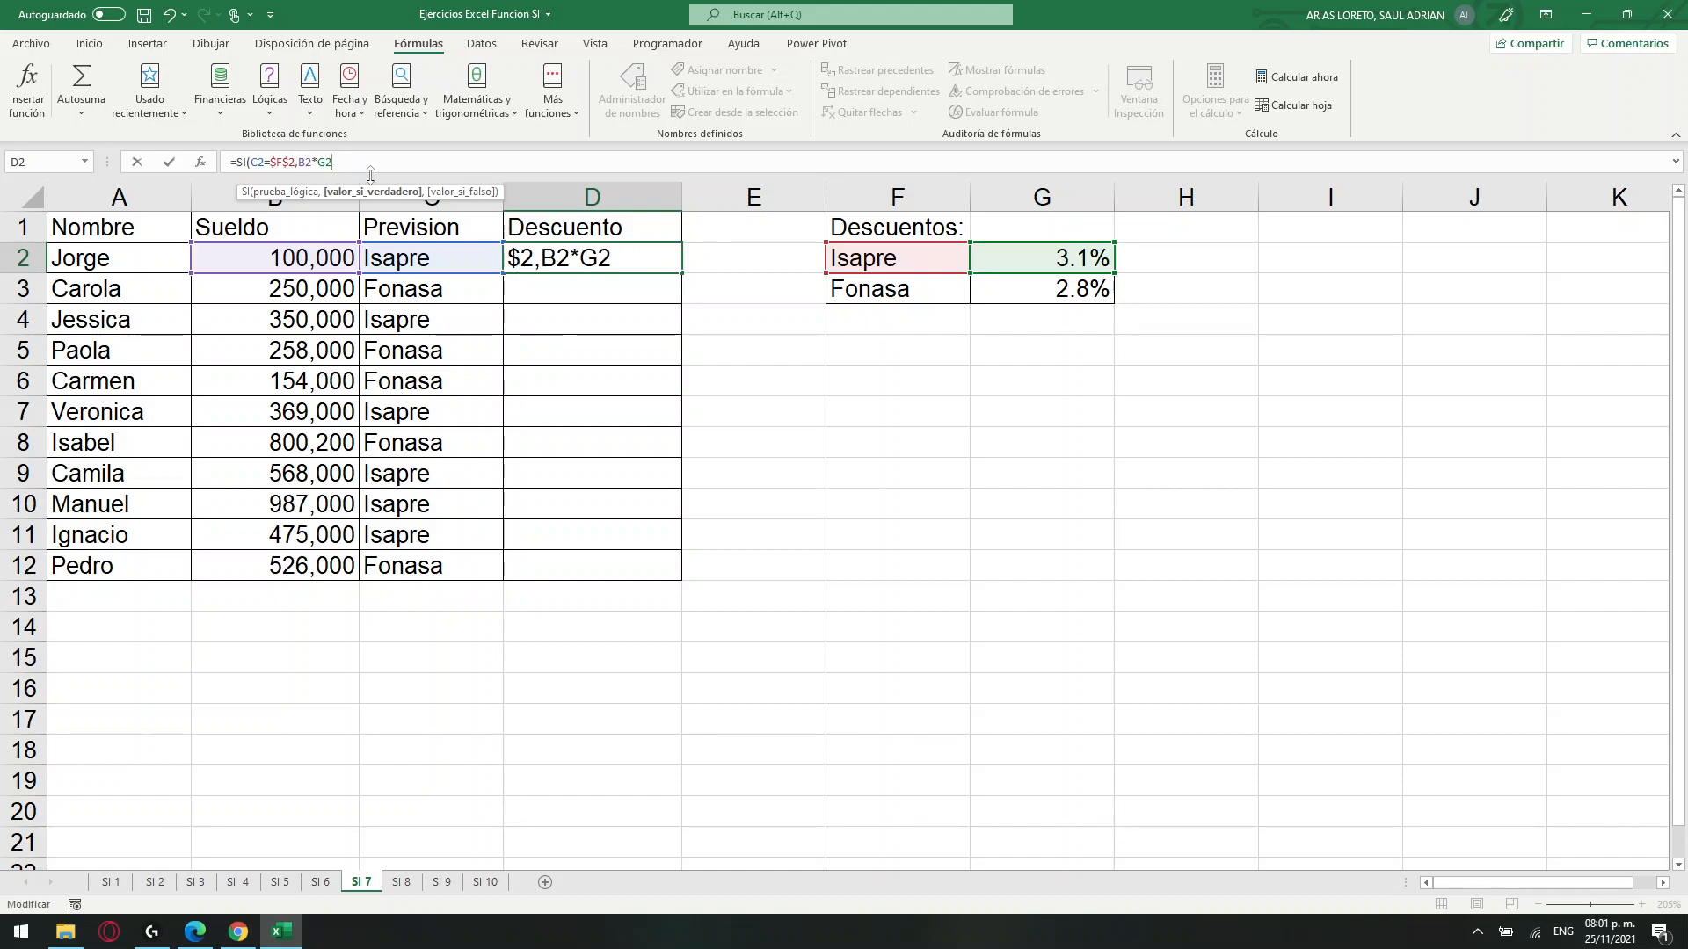
Make the G2 reference absolute as $G$2 and move on to the SI formula's value-if-false argument.
text(,)
click(328, 164)
key(F4)
click(366, 161)
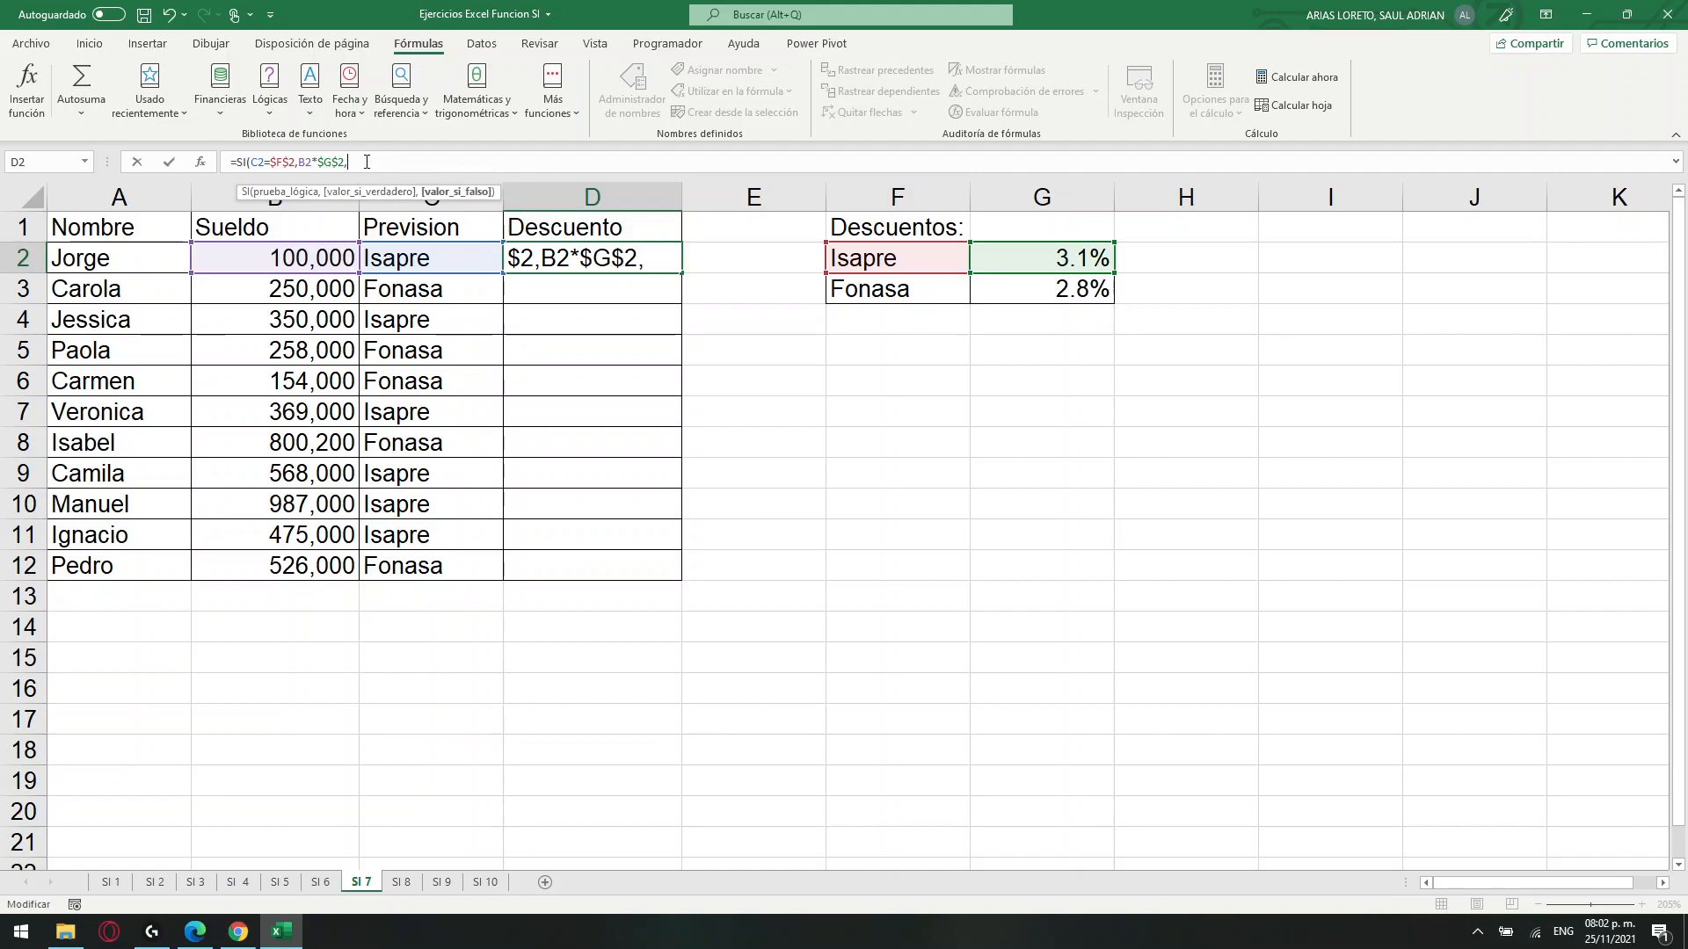
Enter B2*$G$3 as the value if false and complete the Descuento formula in D2.
click(279, 260)
text(*)
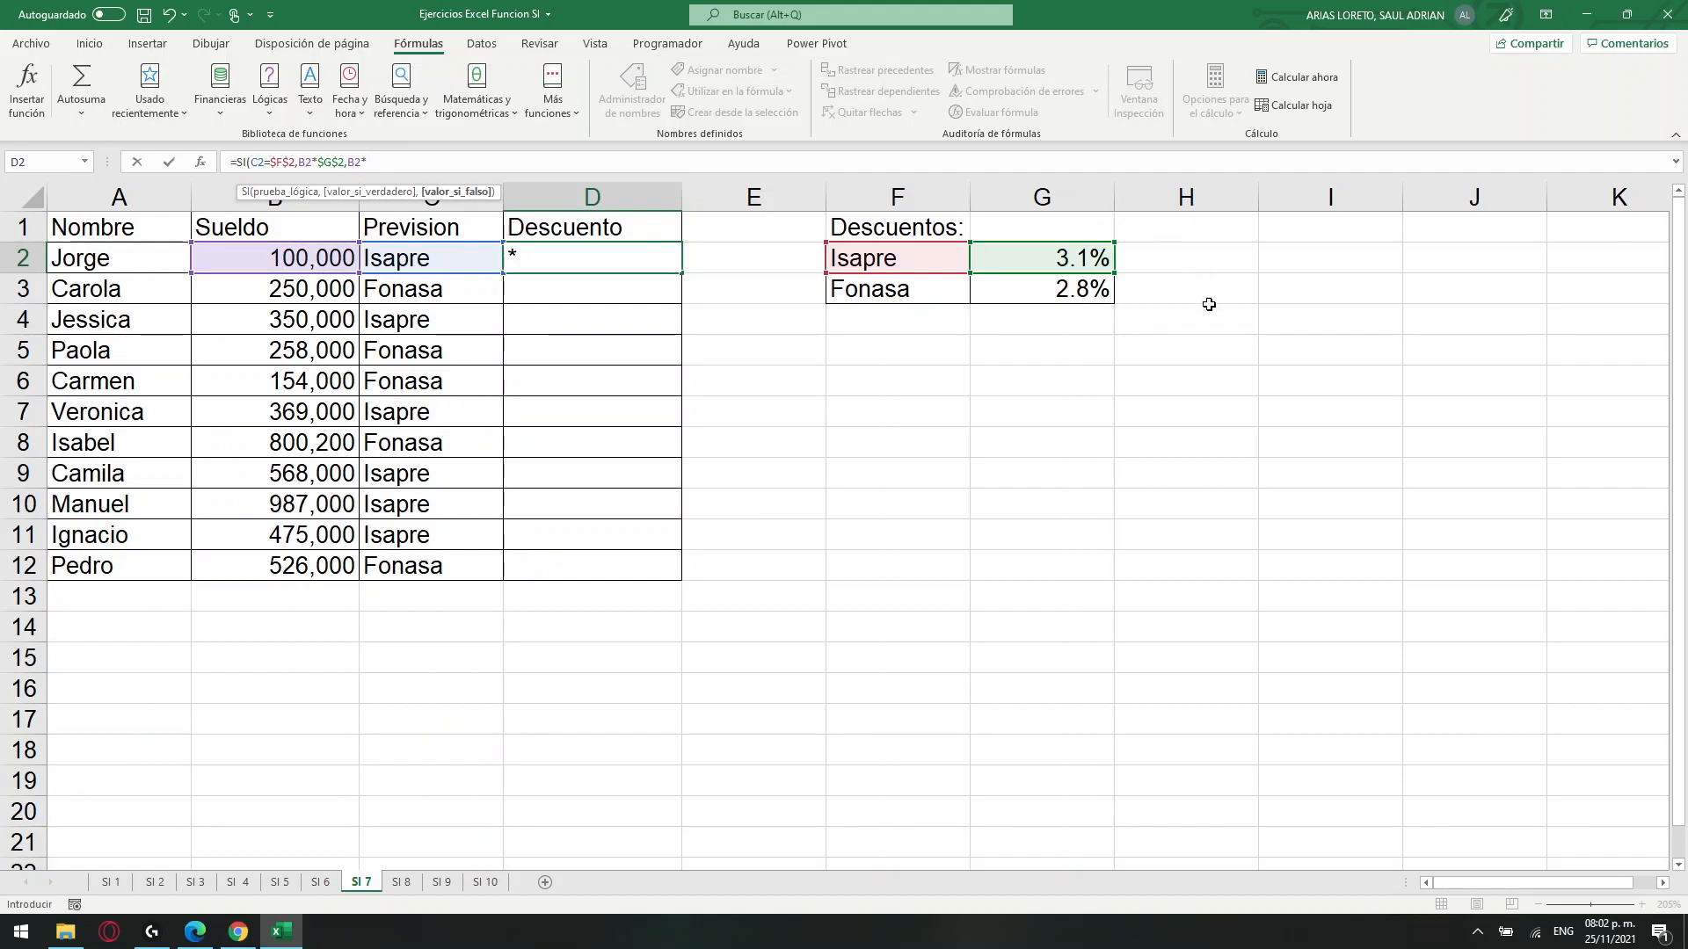
click(1090, 290)
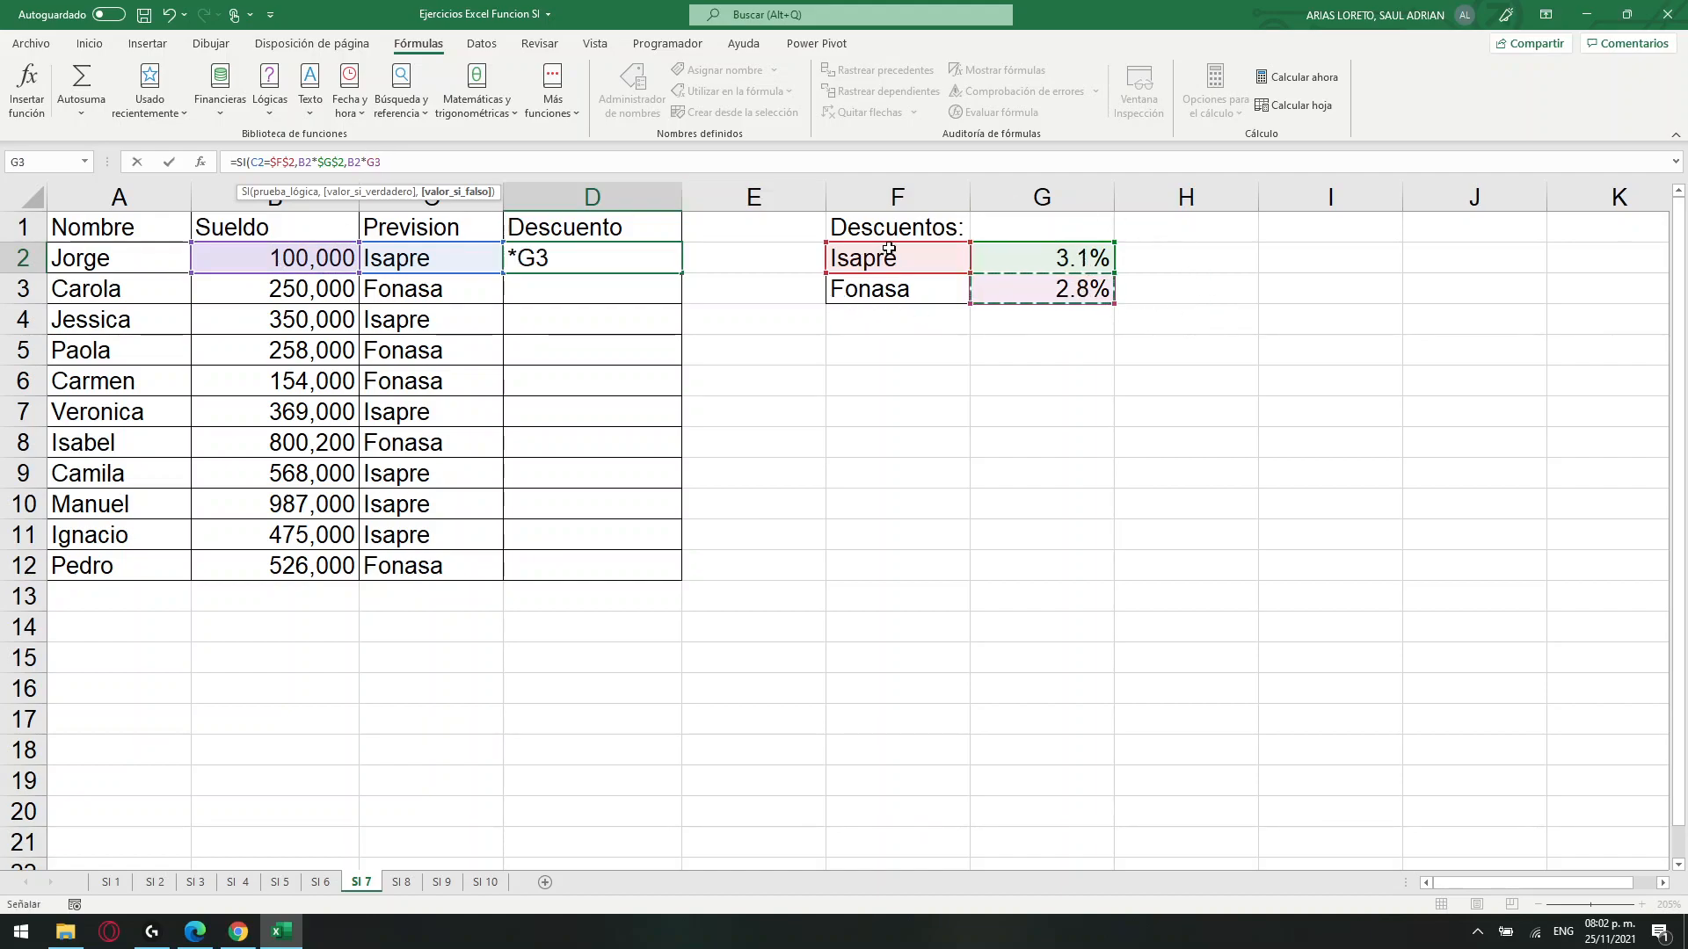
key(F2)
key(F4)
key(Return)
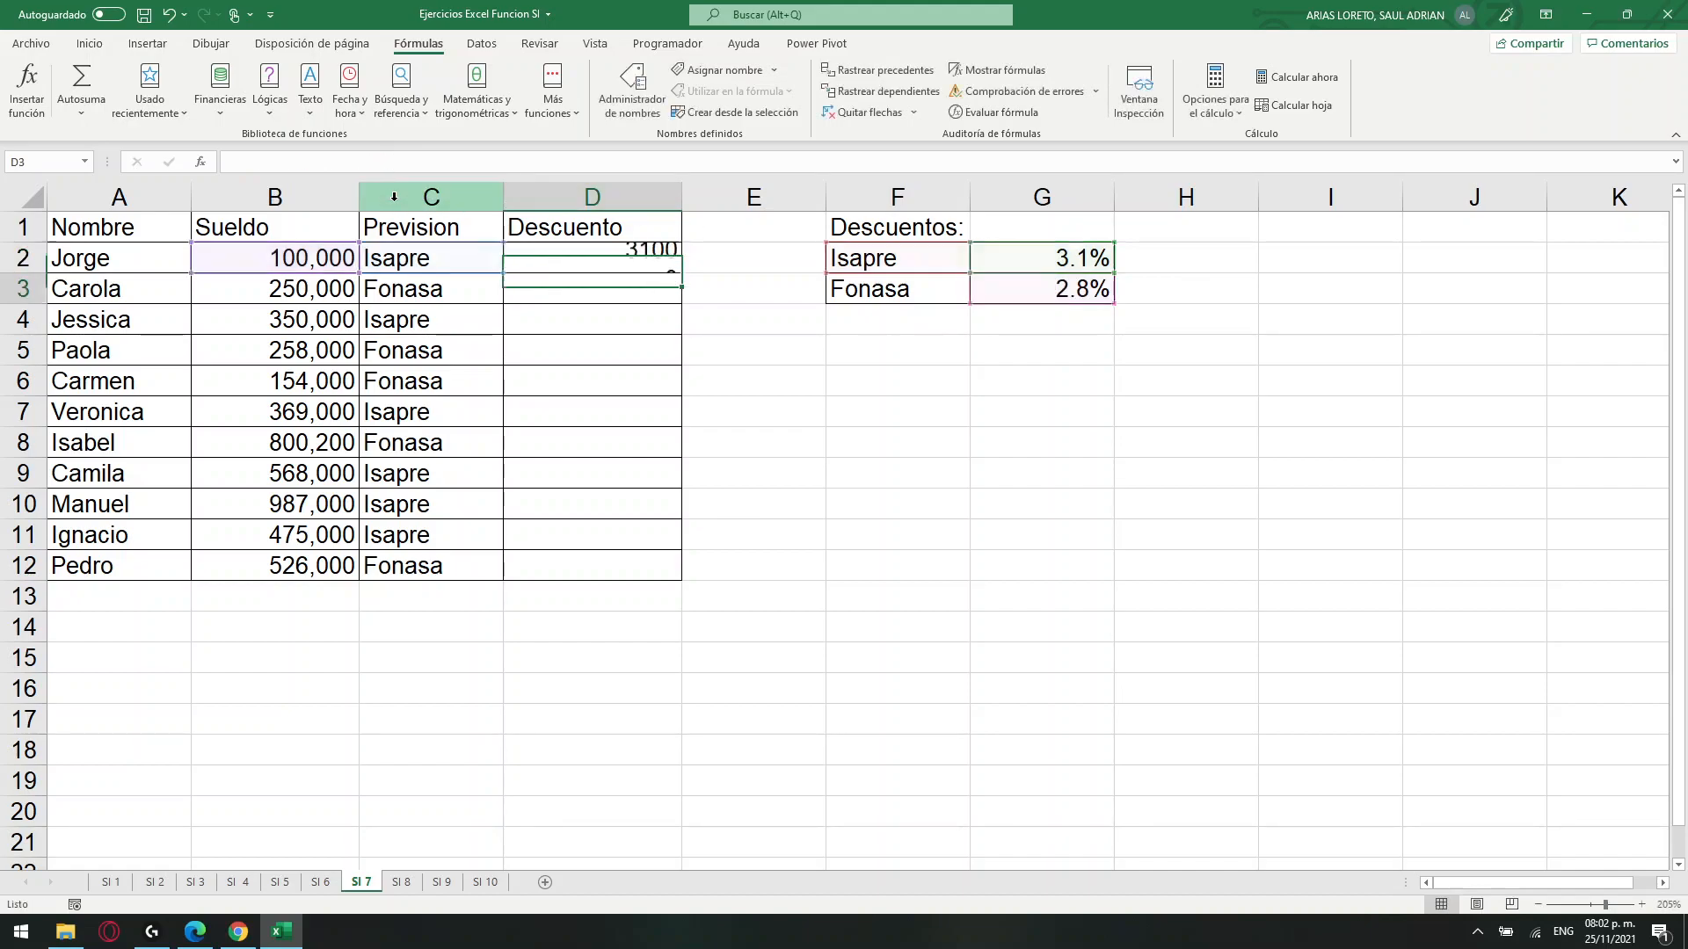
Copy the D2 formula down the Descuento column through D12.
click(653, 264)
drag(681, 274, 673, 558)
drag(671, 583, 671, 582)
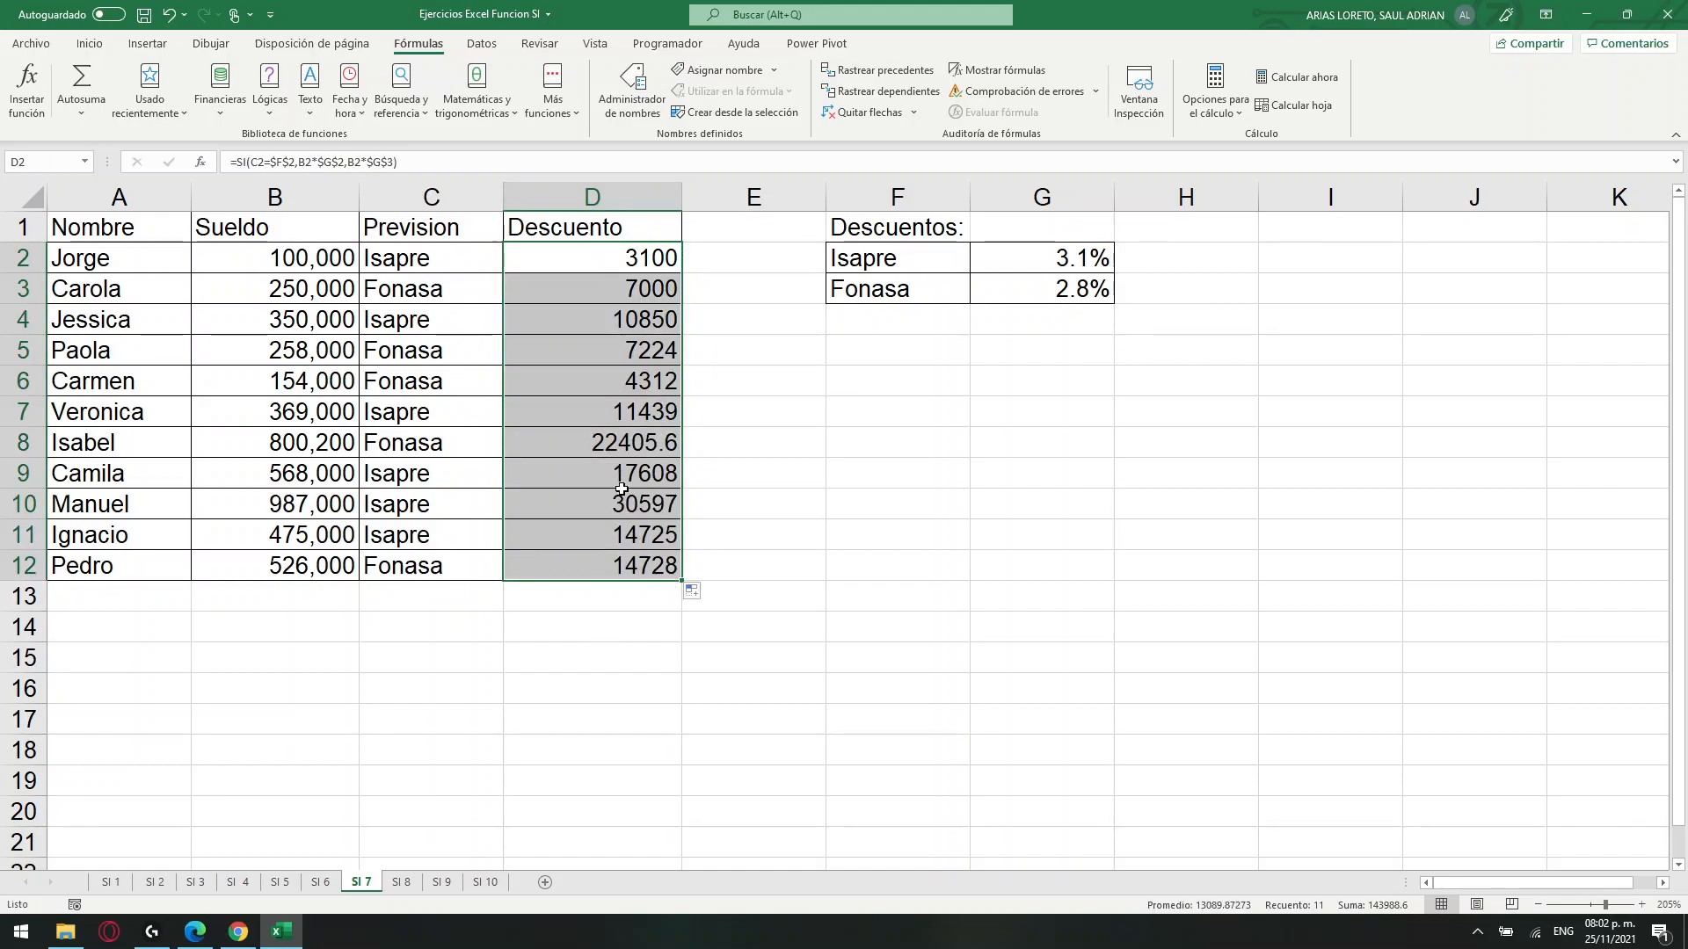
Review the complete SI formula in D2 and the cells it references, leaving it unedited.
click(567, 259)
drag(400, 163, 213, 167)
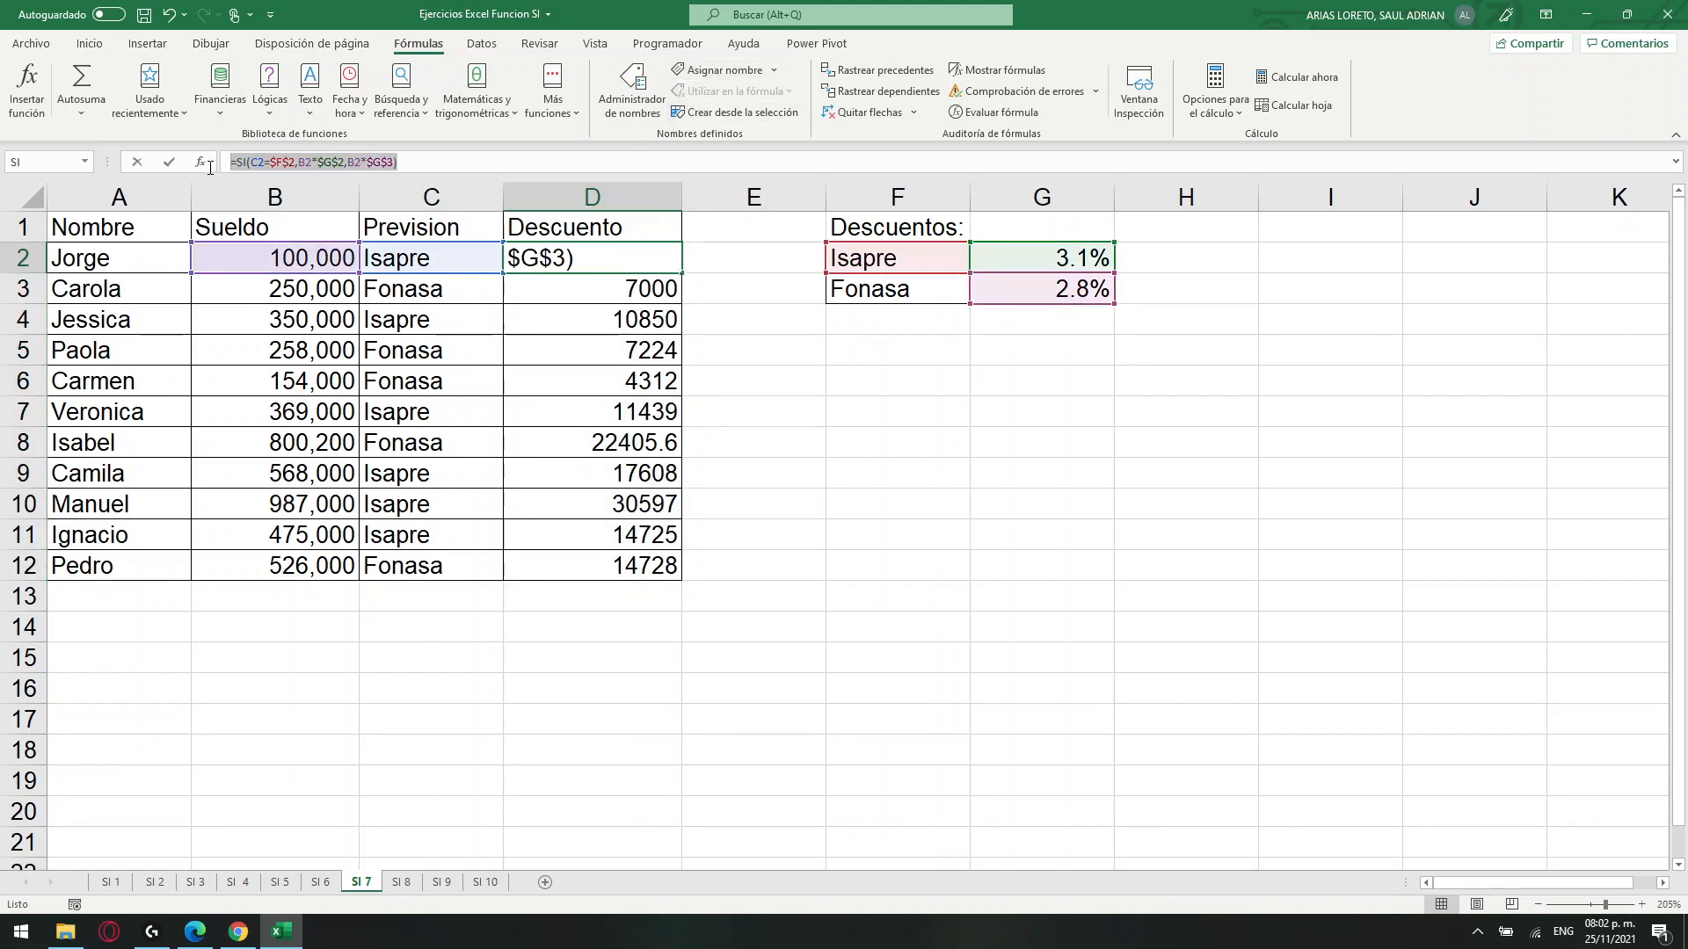
click(630, 264)
key(Return)
click(655, 264)
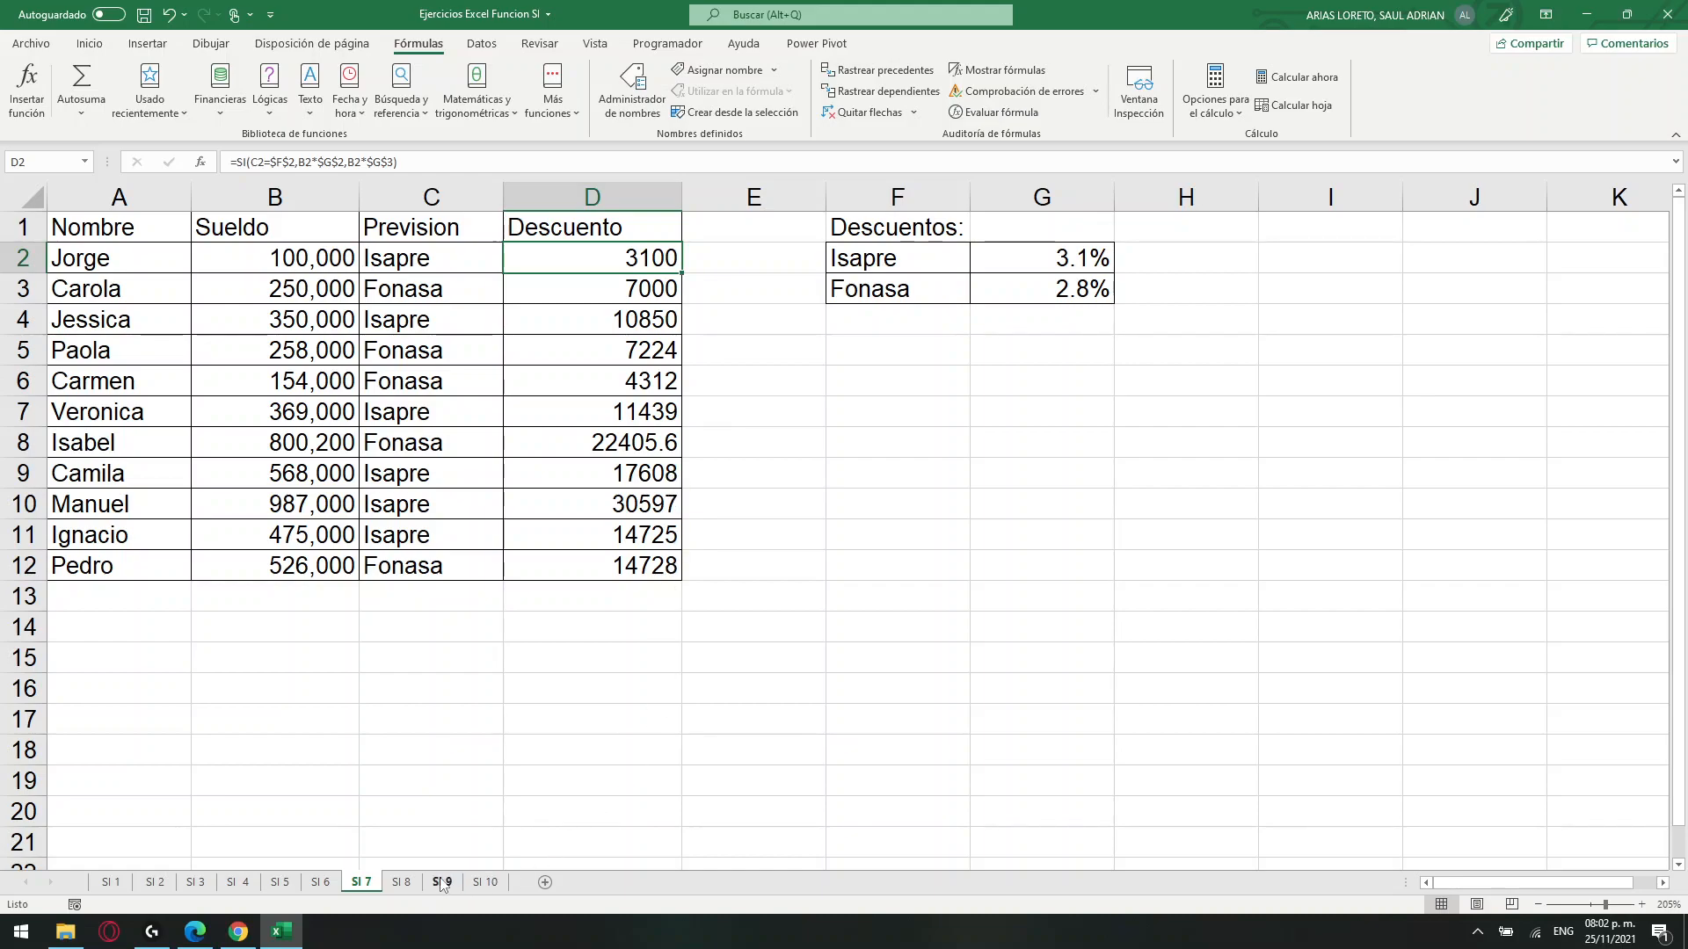
Open sheet SI 8 and examine the Estado instructions against the Saldo en CTA. CTE. and Monto Cheque columns.
click(402, 882)
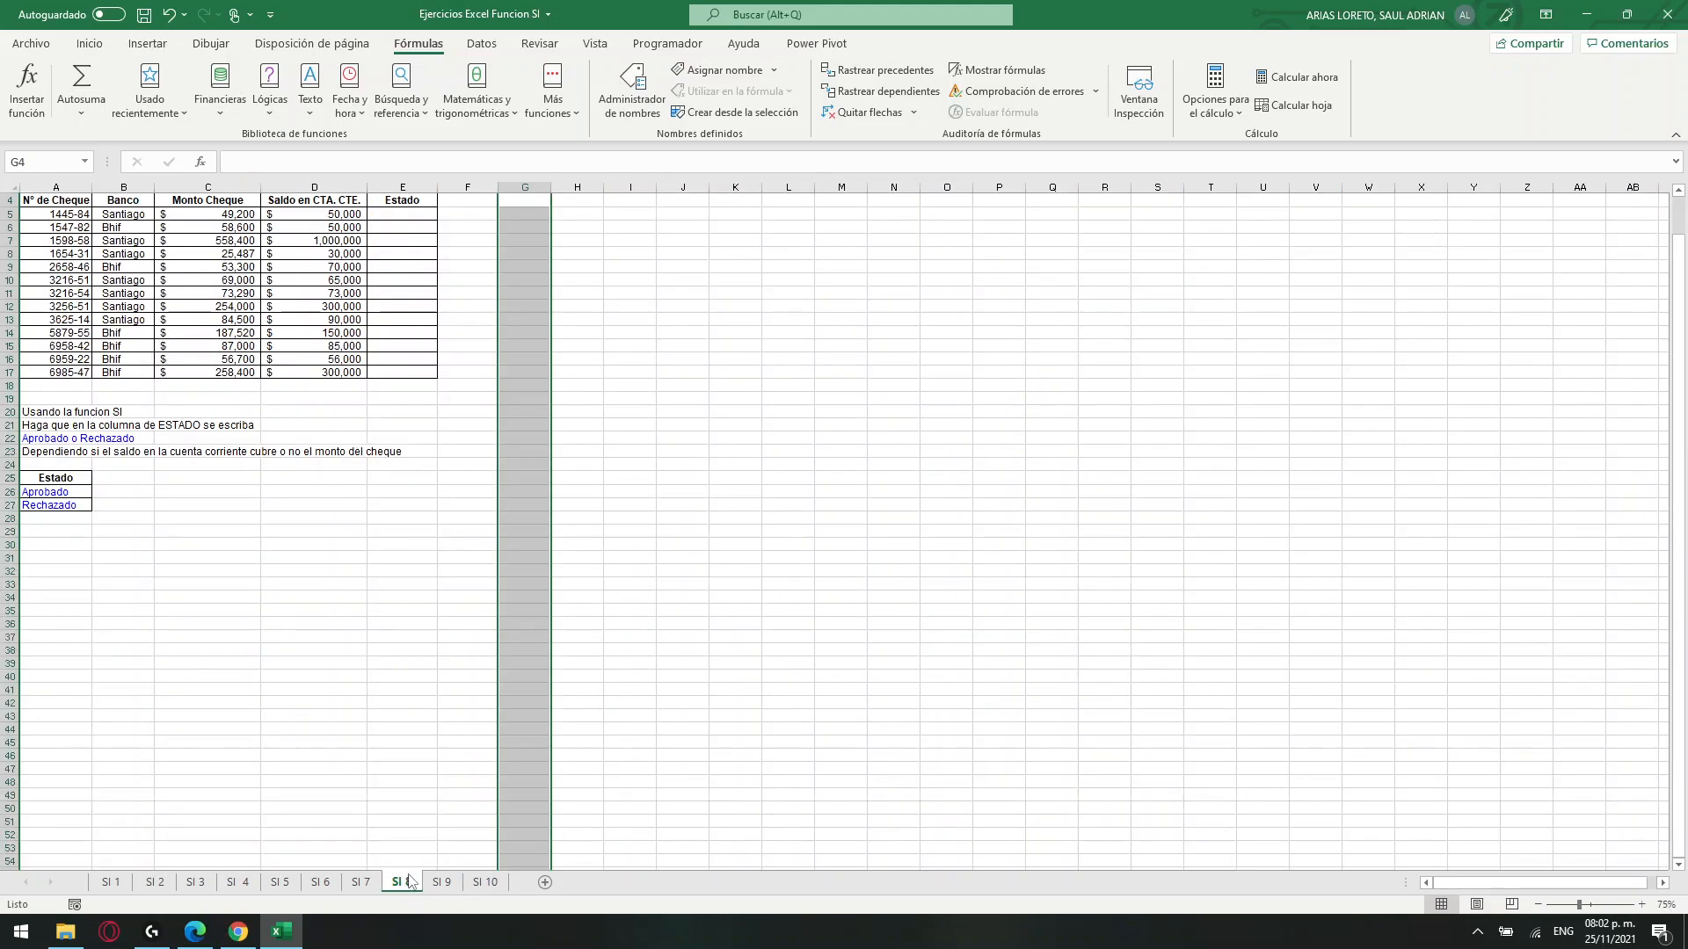
click(316, 463)
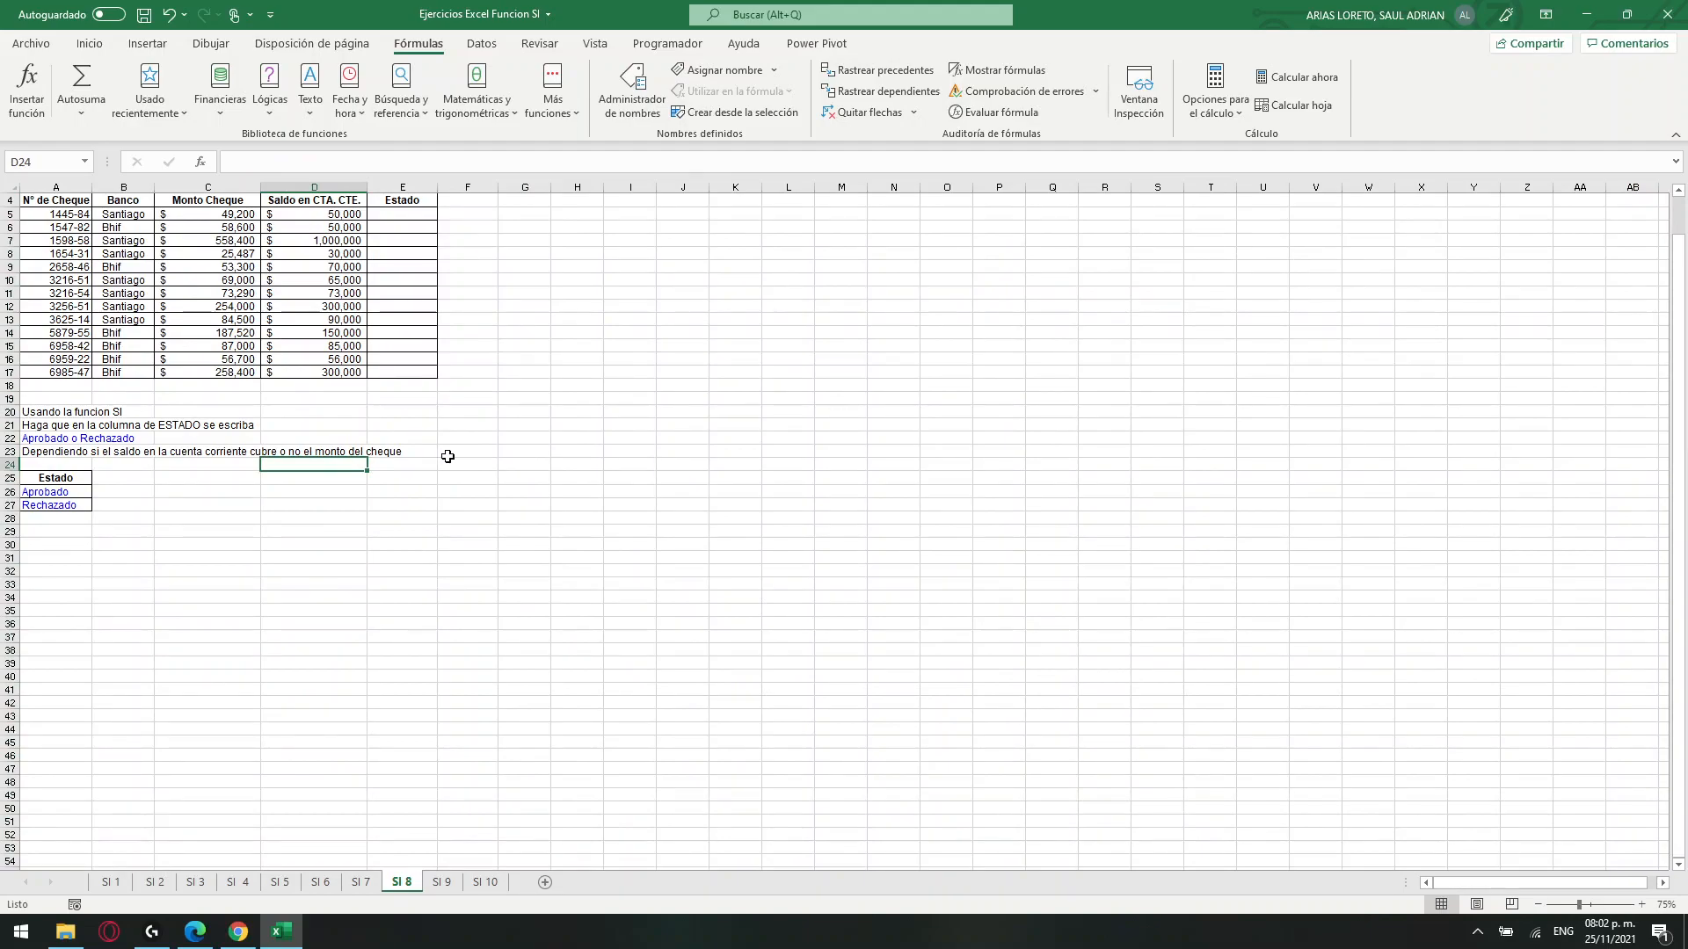
ctrl+scroll(448, 457, up, 5)
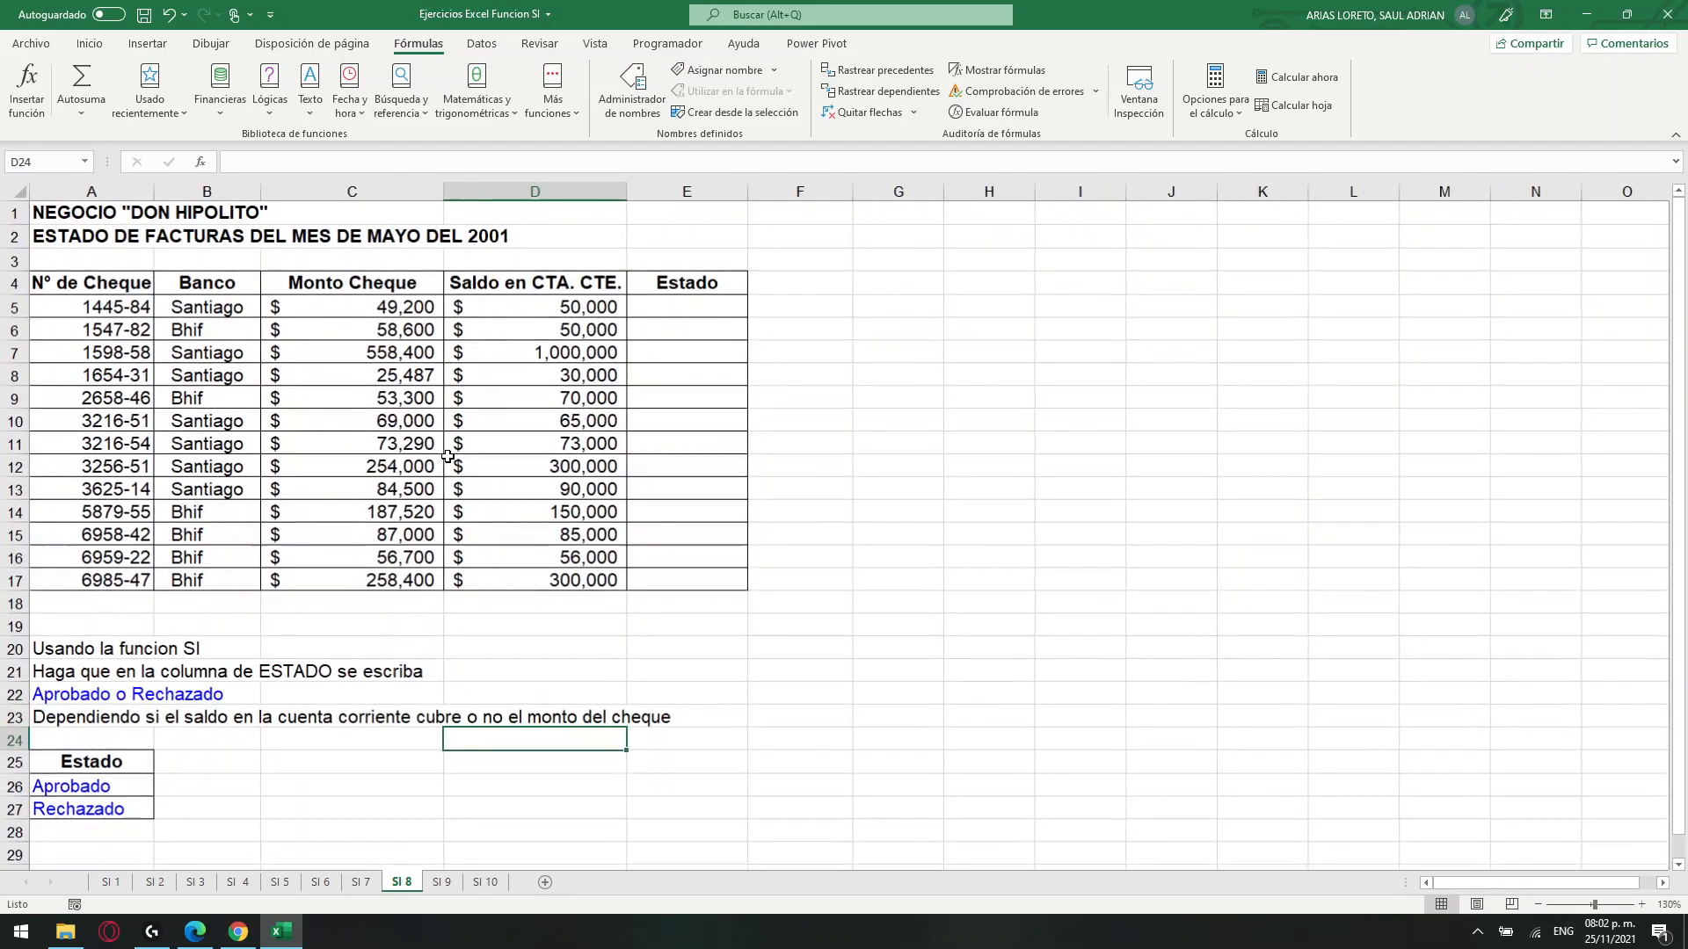
scroll(261, 606, down, 1)
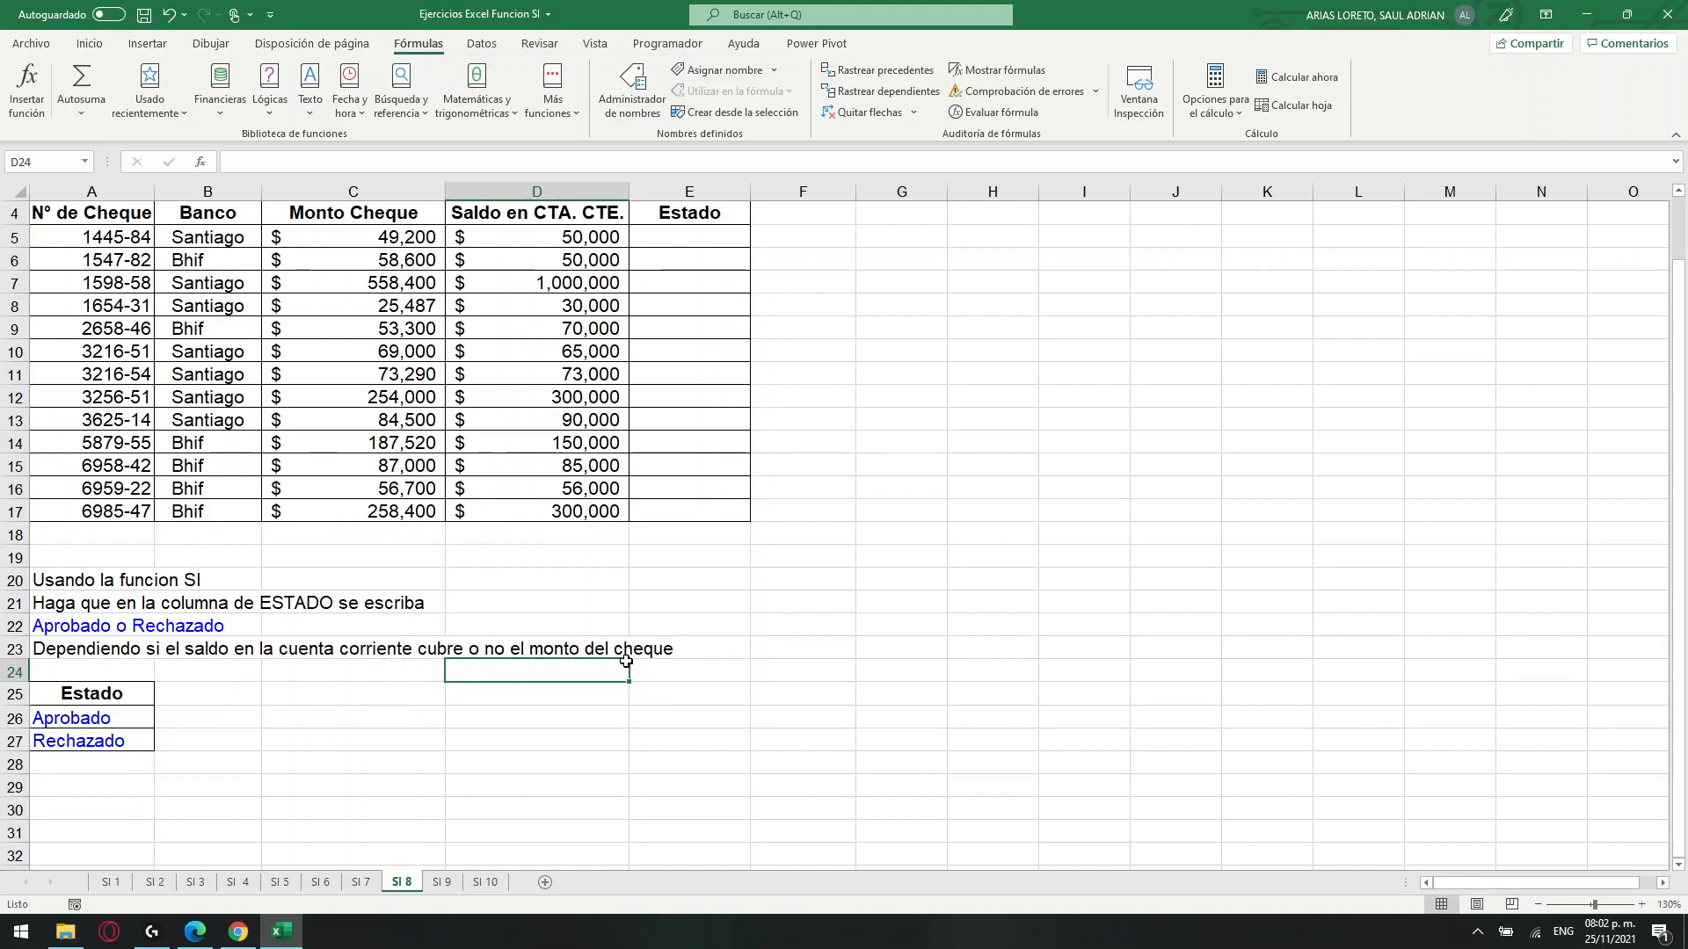
drag(567, 233, 569, 512)
drag(384, 245, 380, 508)
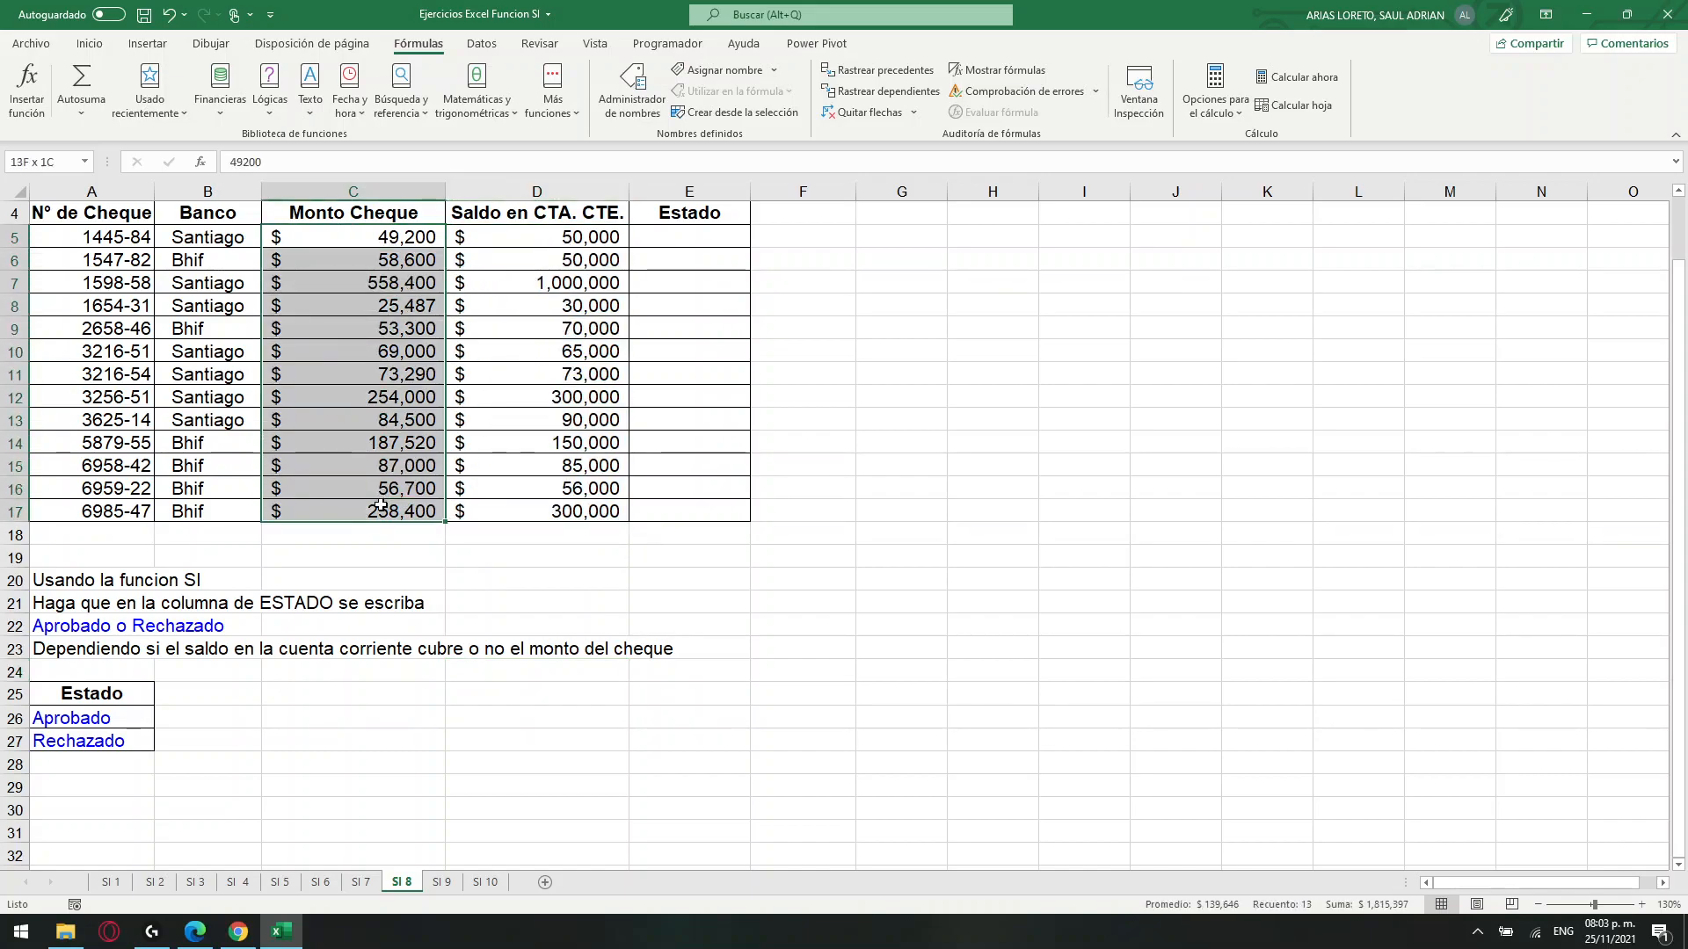
Start an SI formula in E5 with the logical test D5>=C5.
click(665, 242)
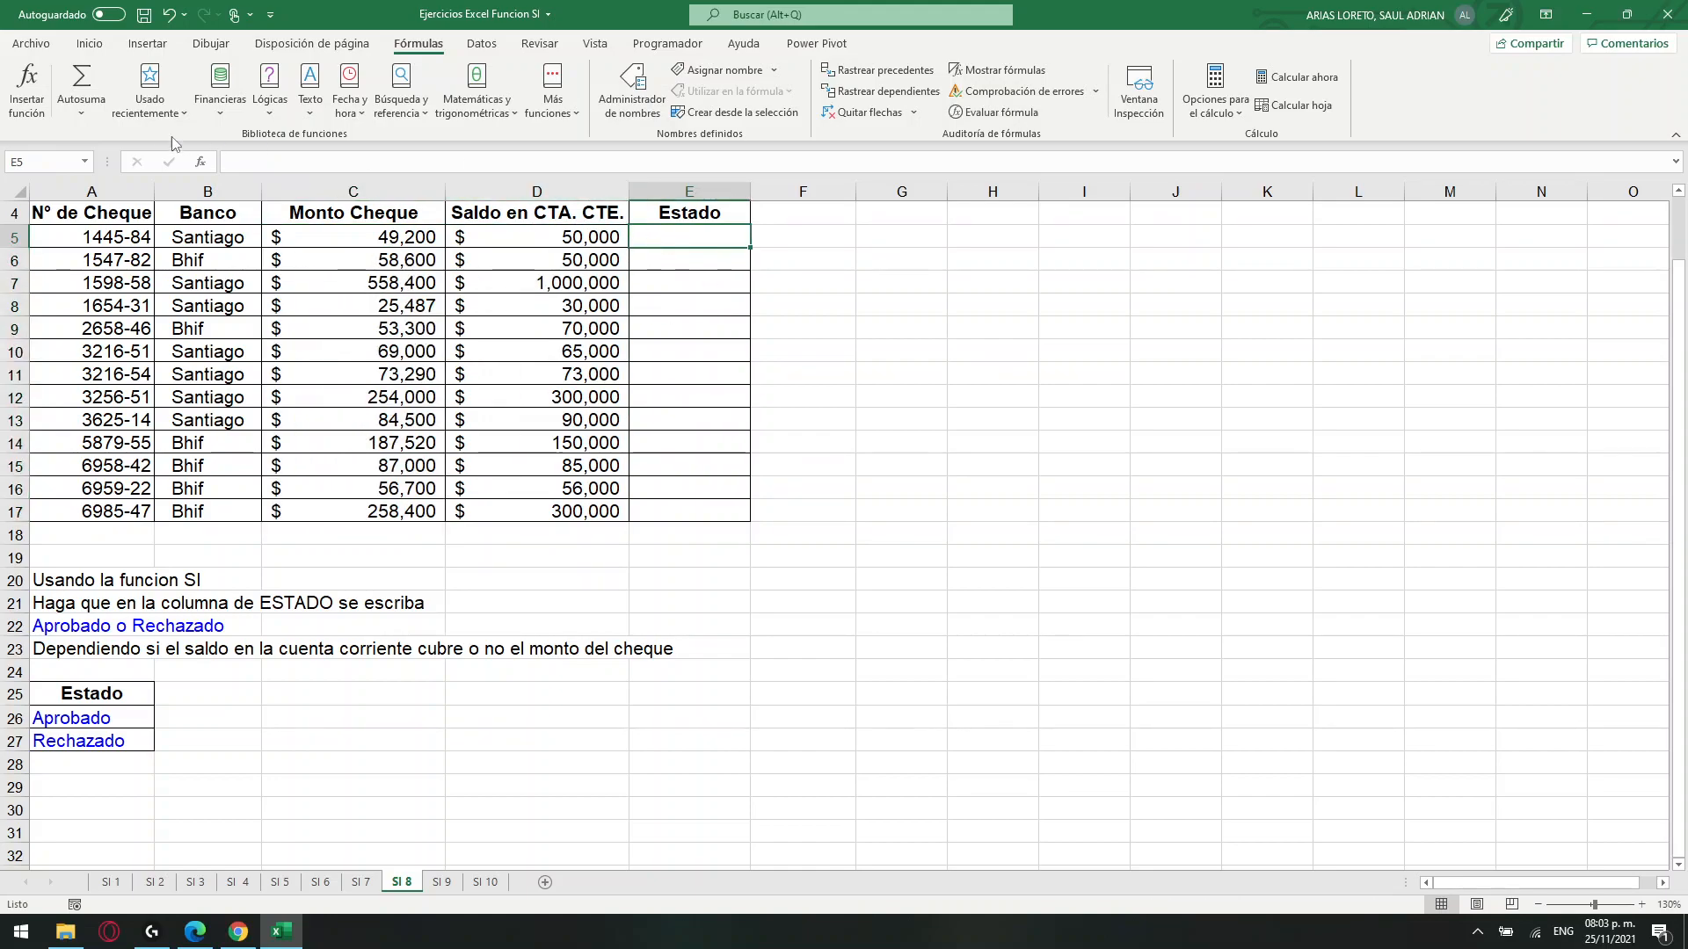
click(246, 161)
text(=)
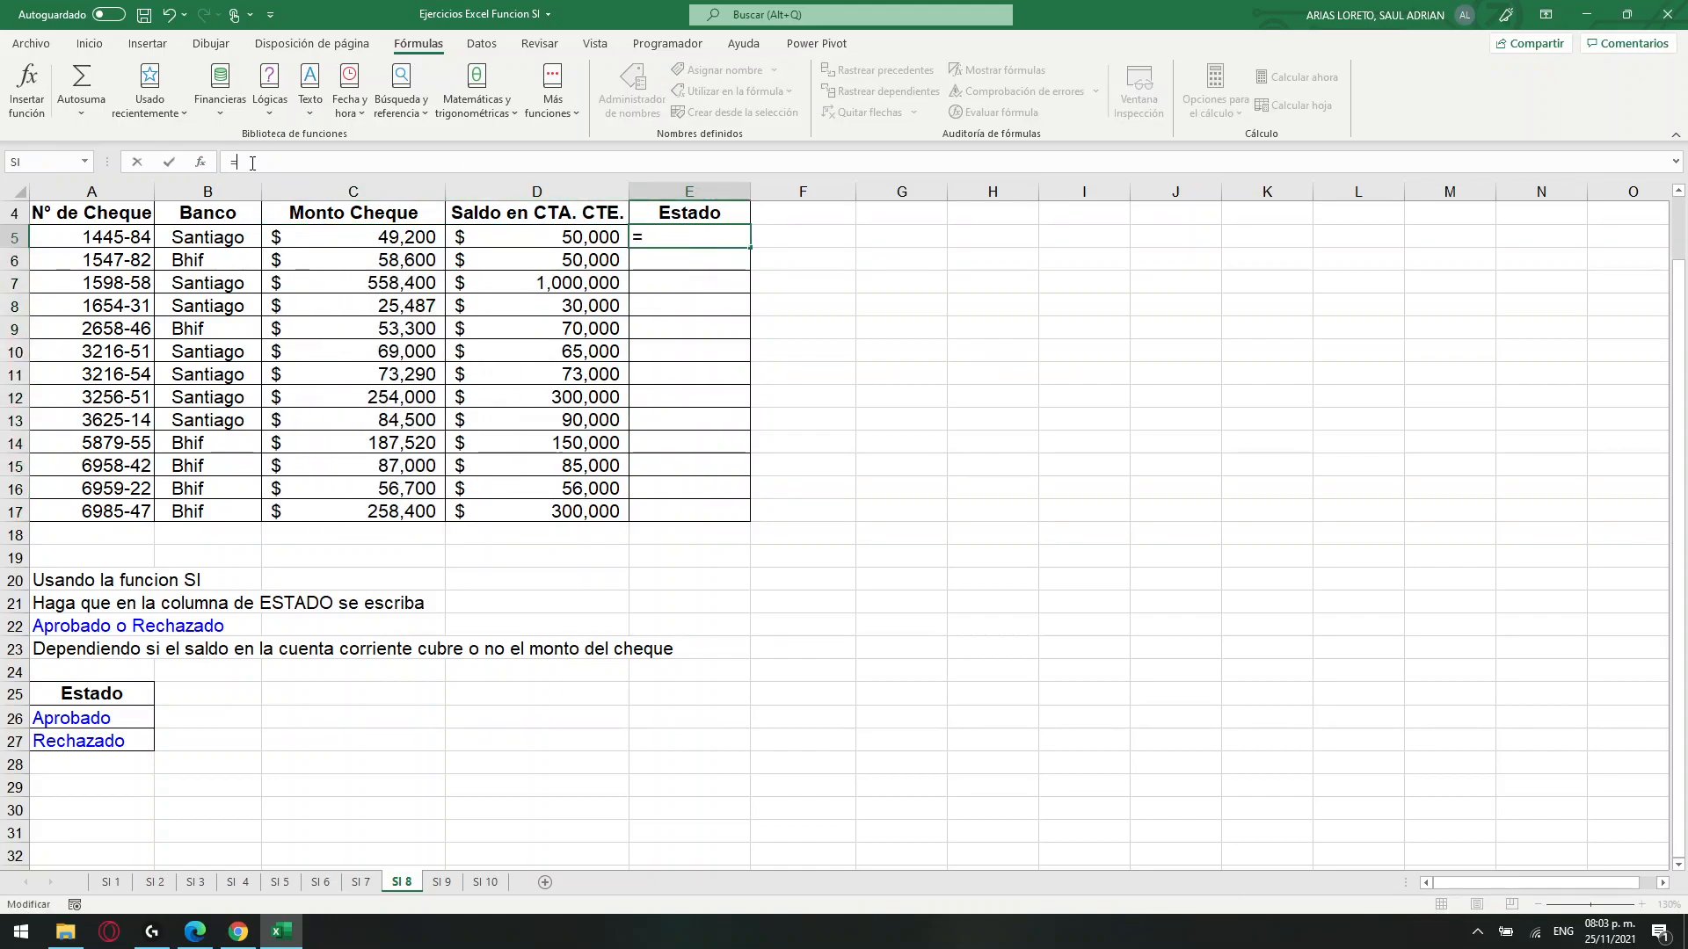
text(SI()
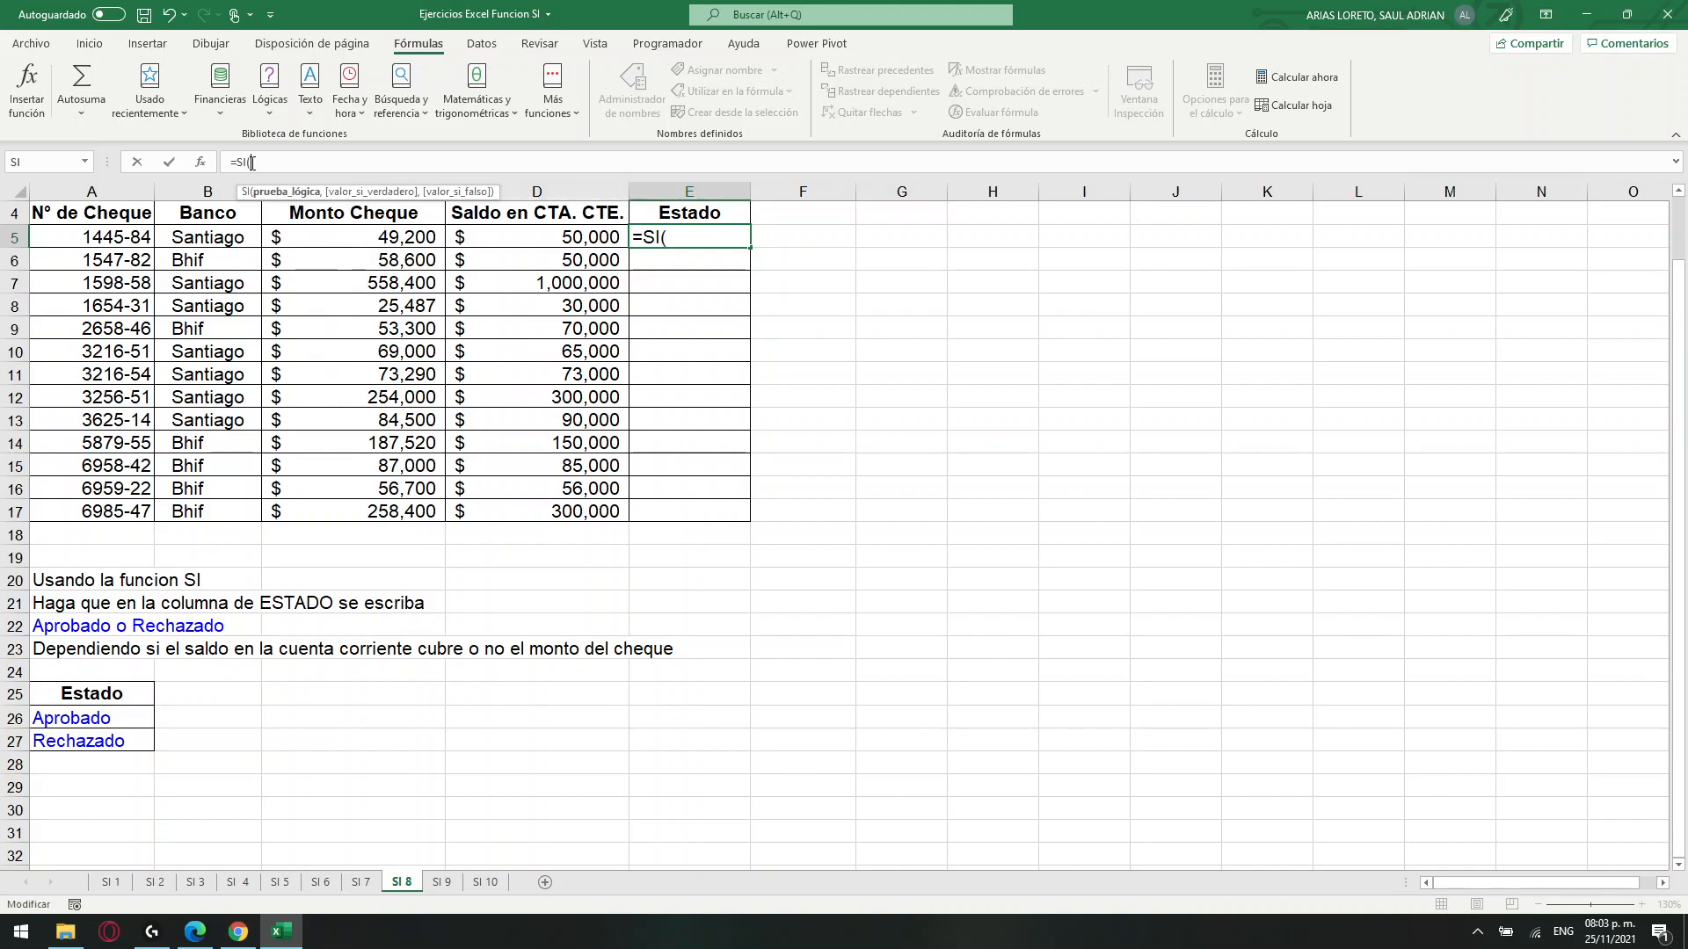
click(557, 236)
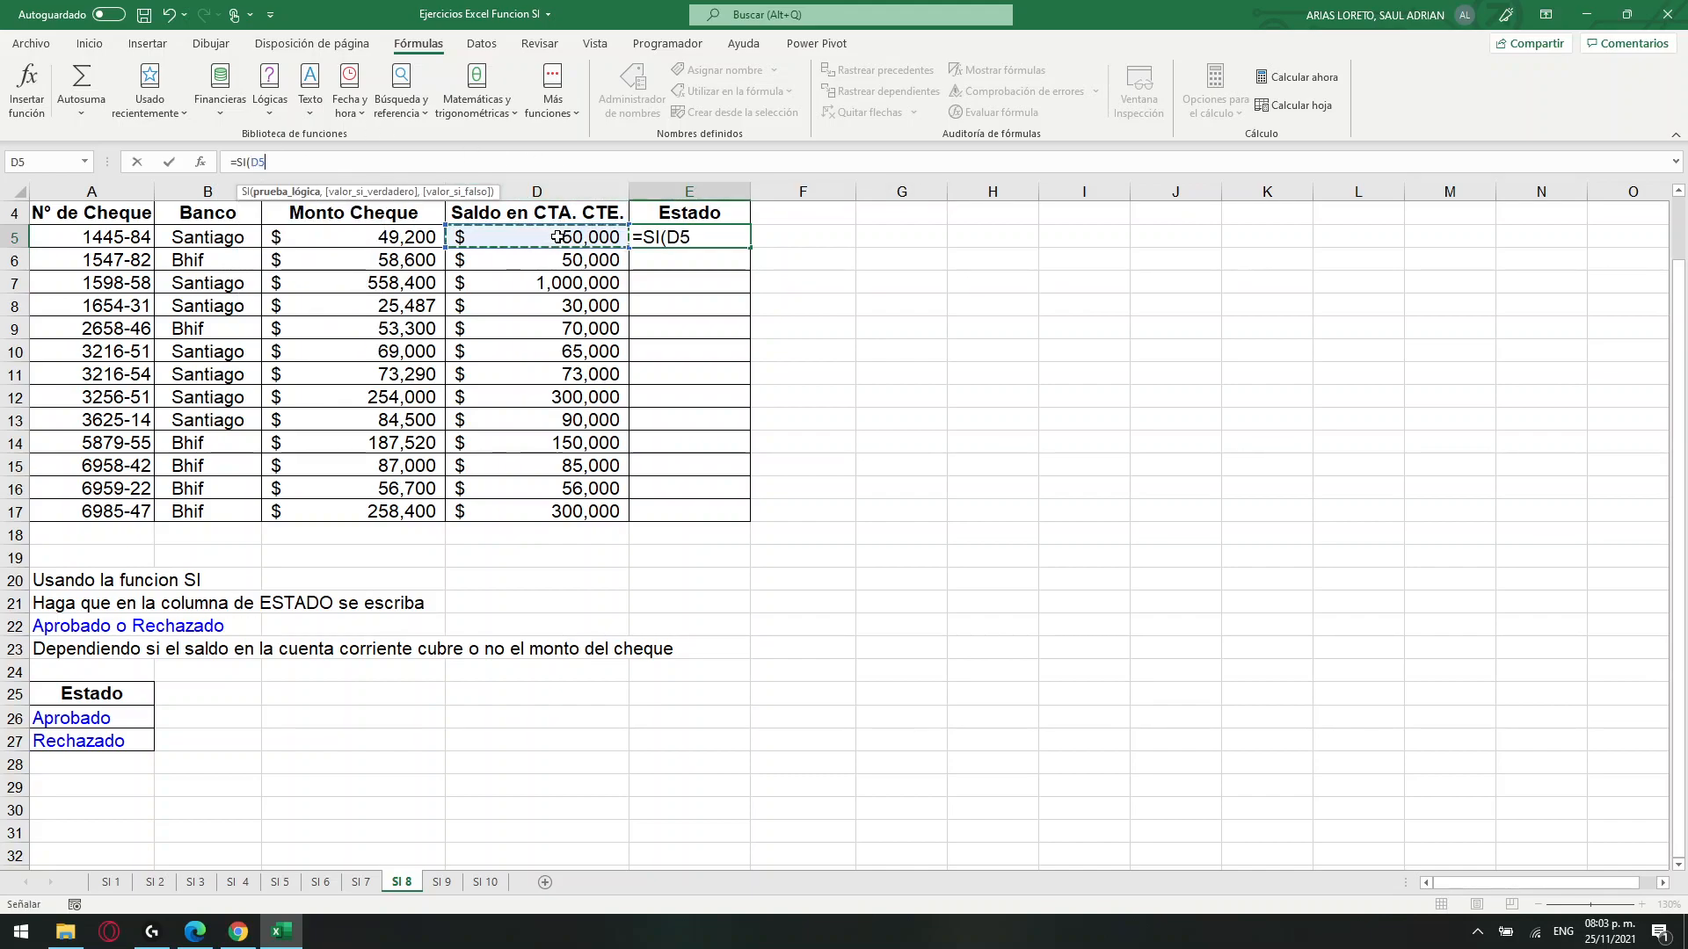
text(>=)
click(320, 233)
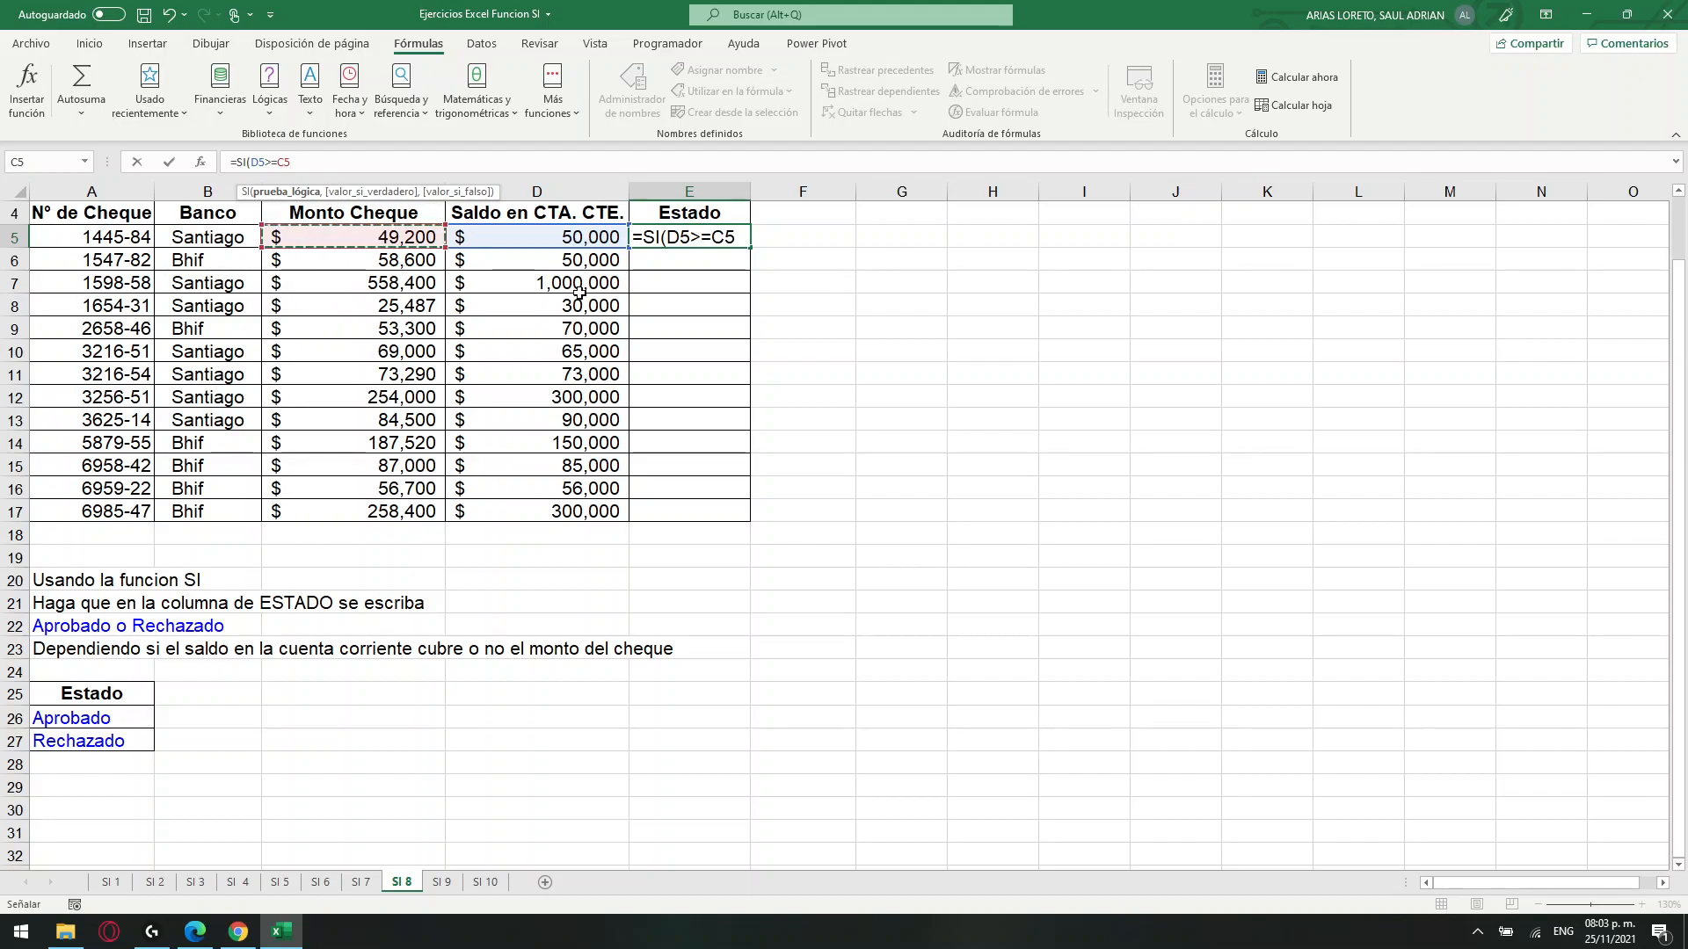
Add the Aprobado cell as the value if true, using the absolute reference $A$26.
click(389, 160)
text(,)
click(106, 719)
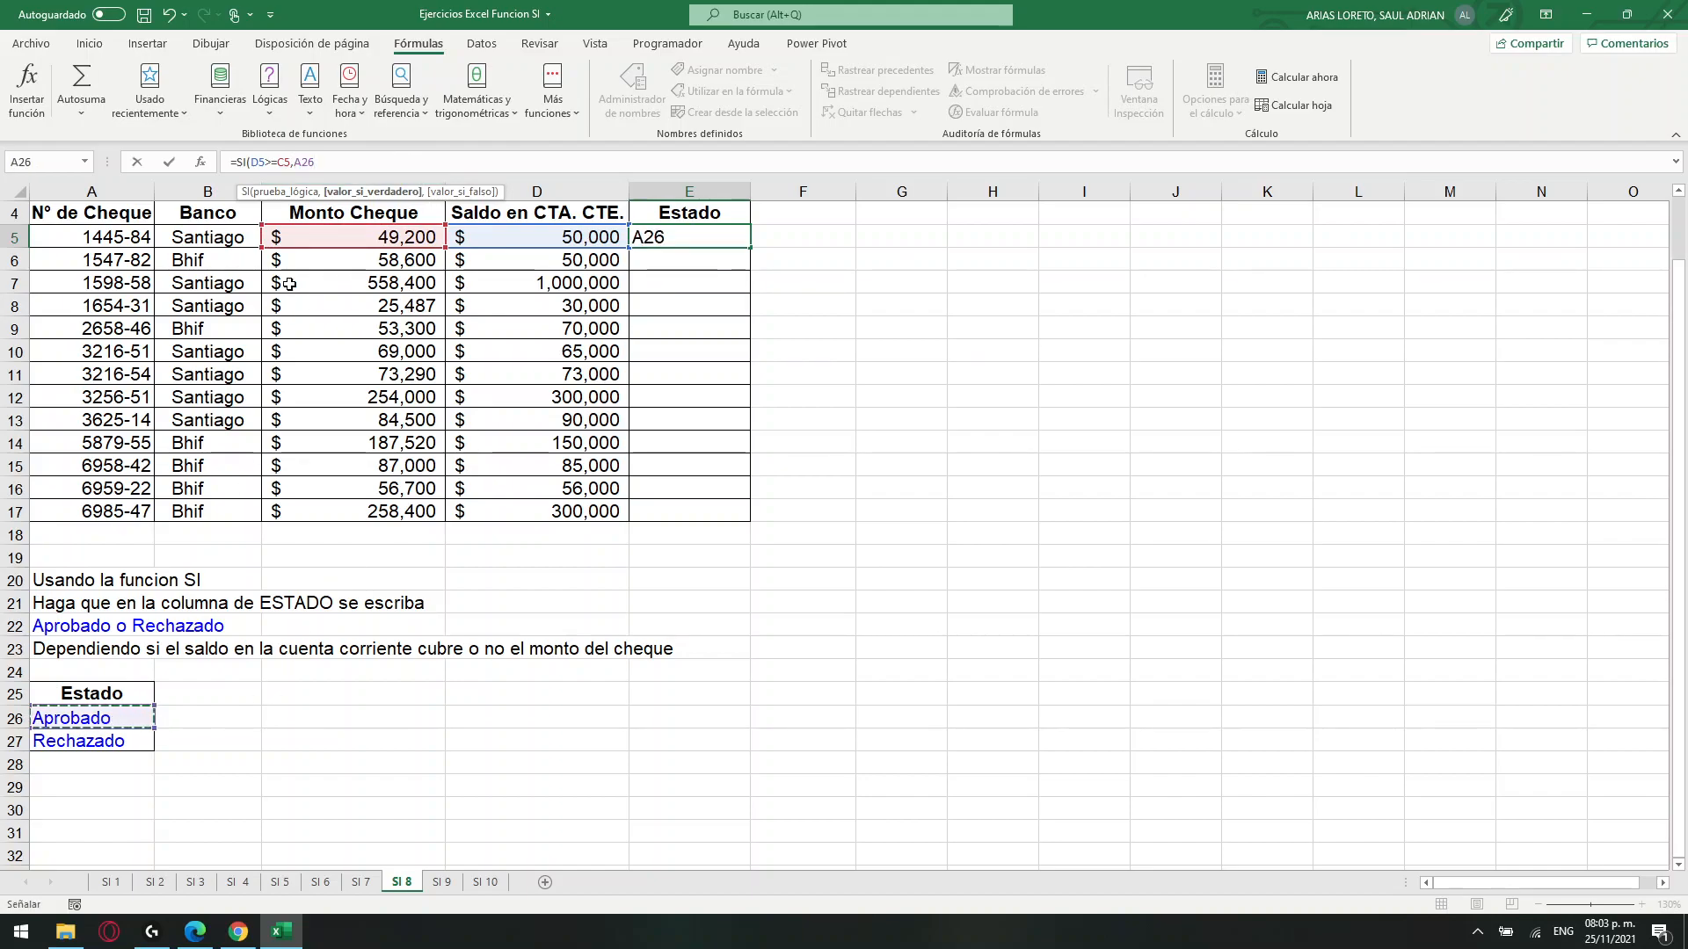
click(304, 162)
key(F4)
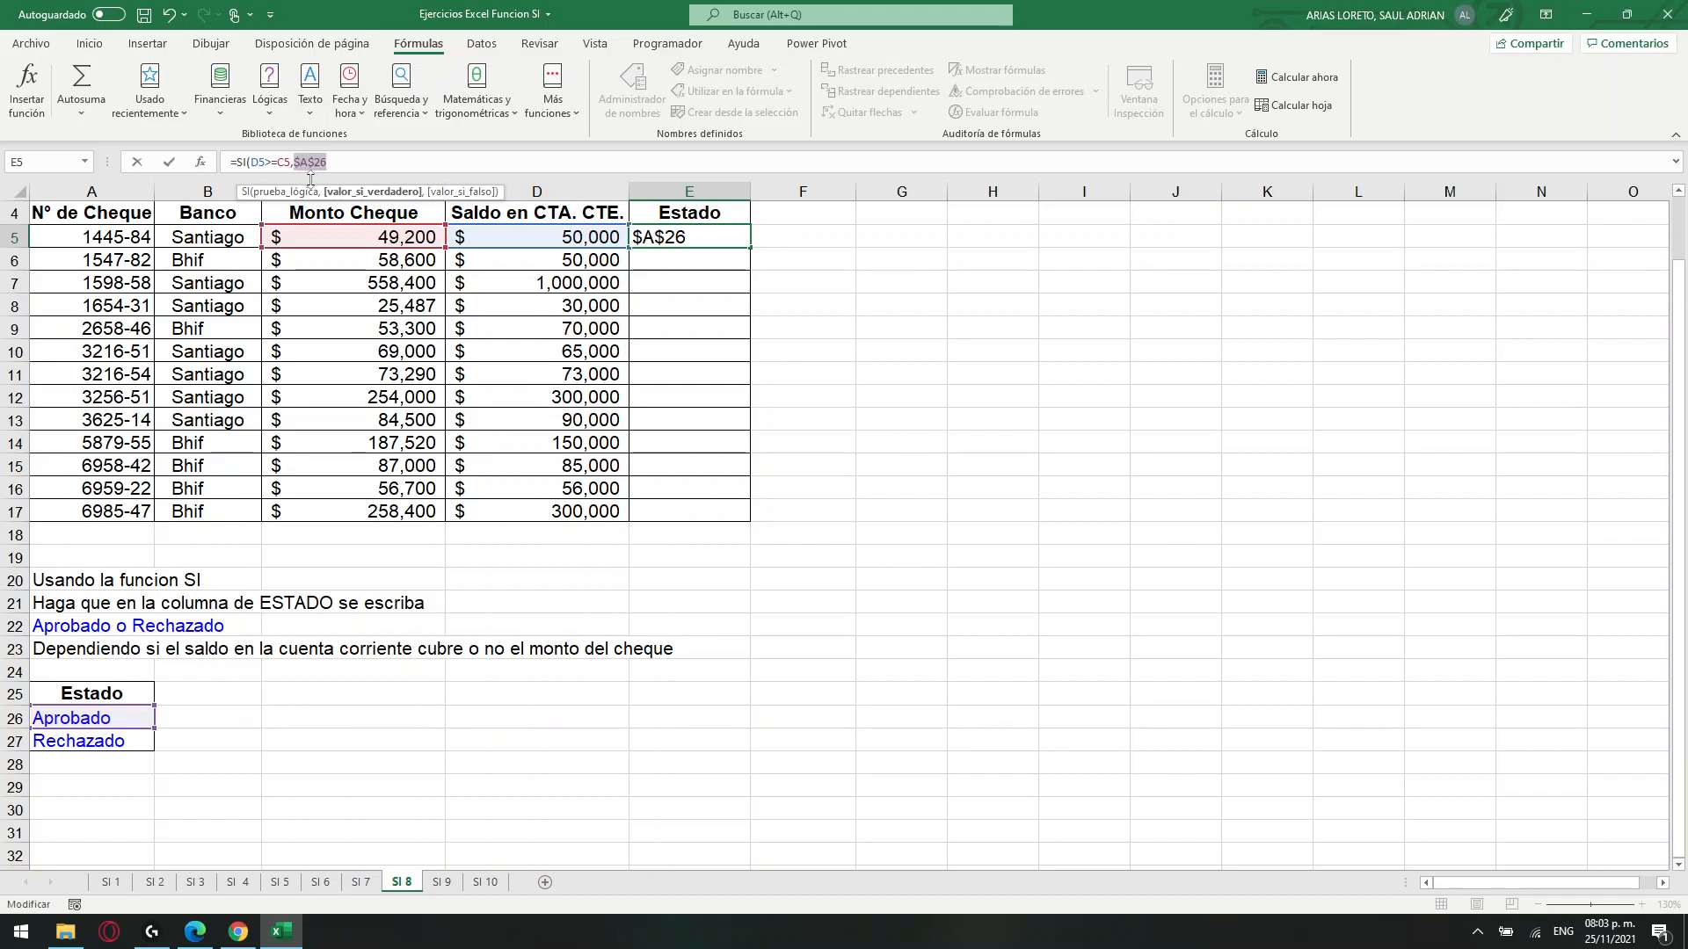
Add the Rechazado cell $A$27 as the value if false and complete the Estado formula in E5.
text(,)
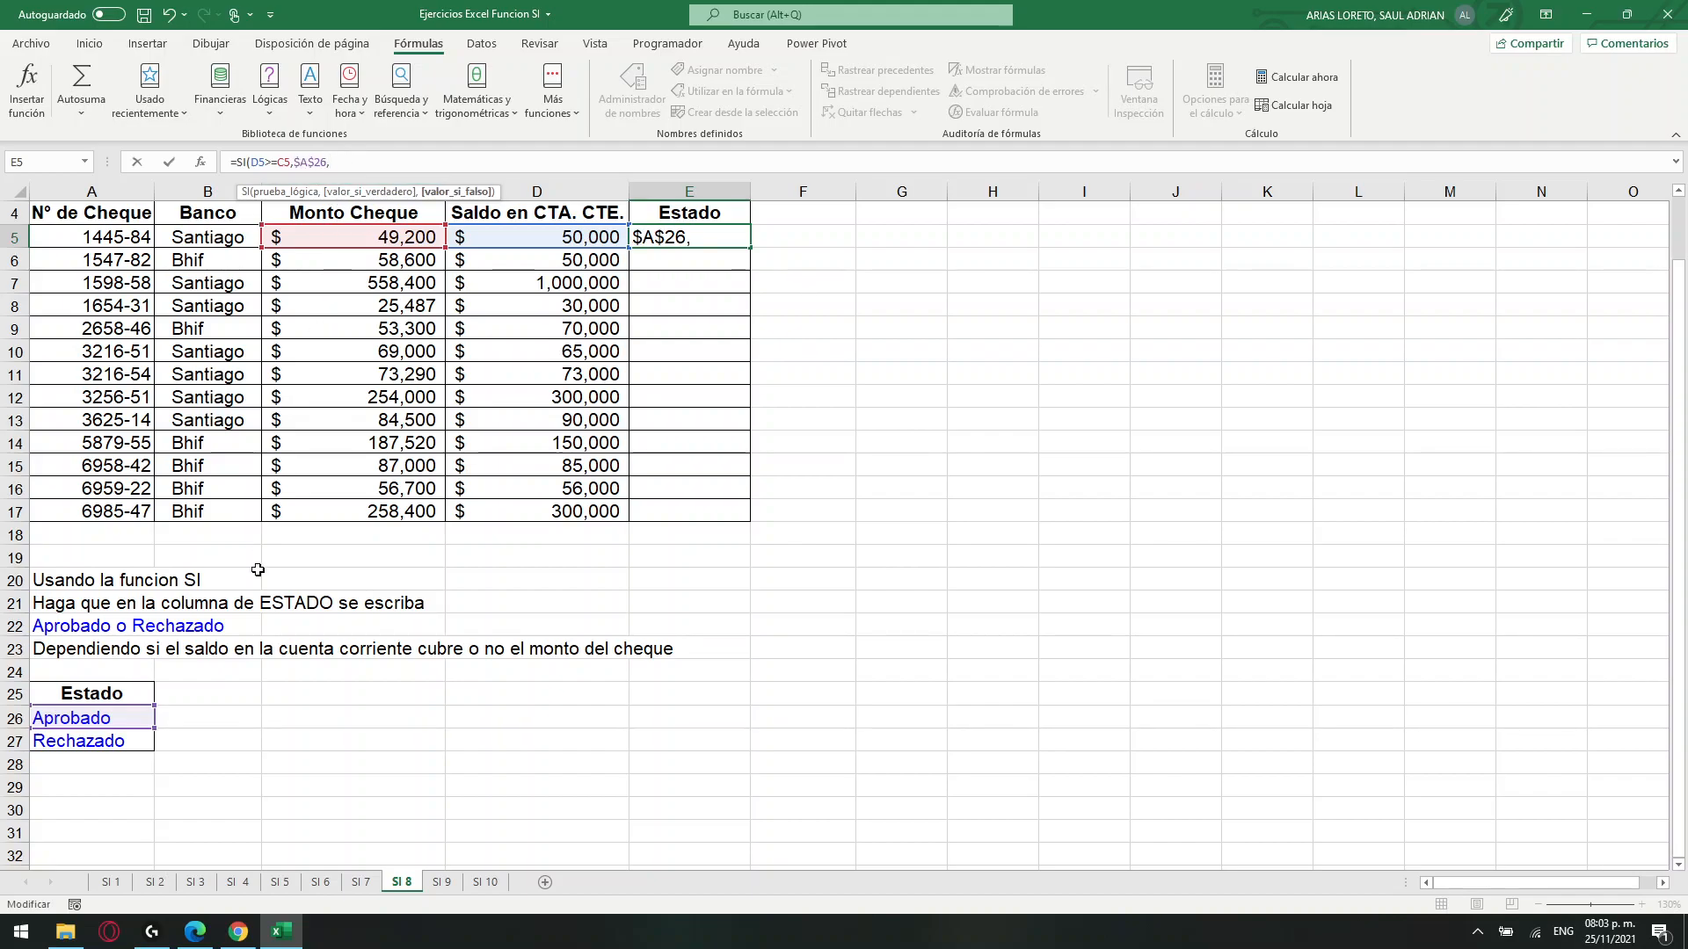
click(103, 745)
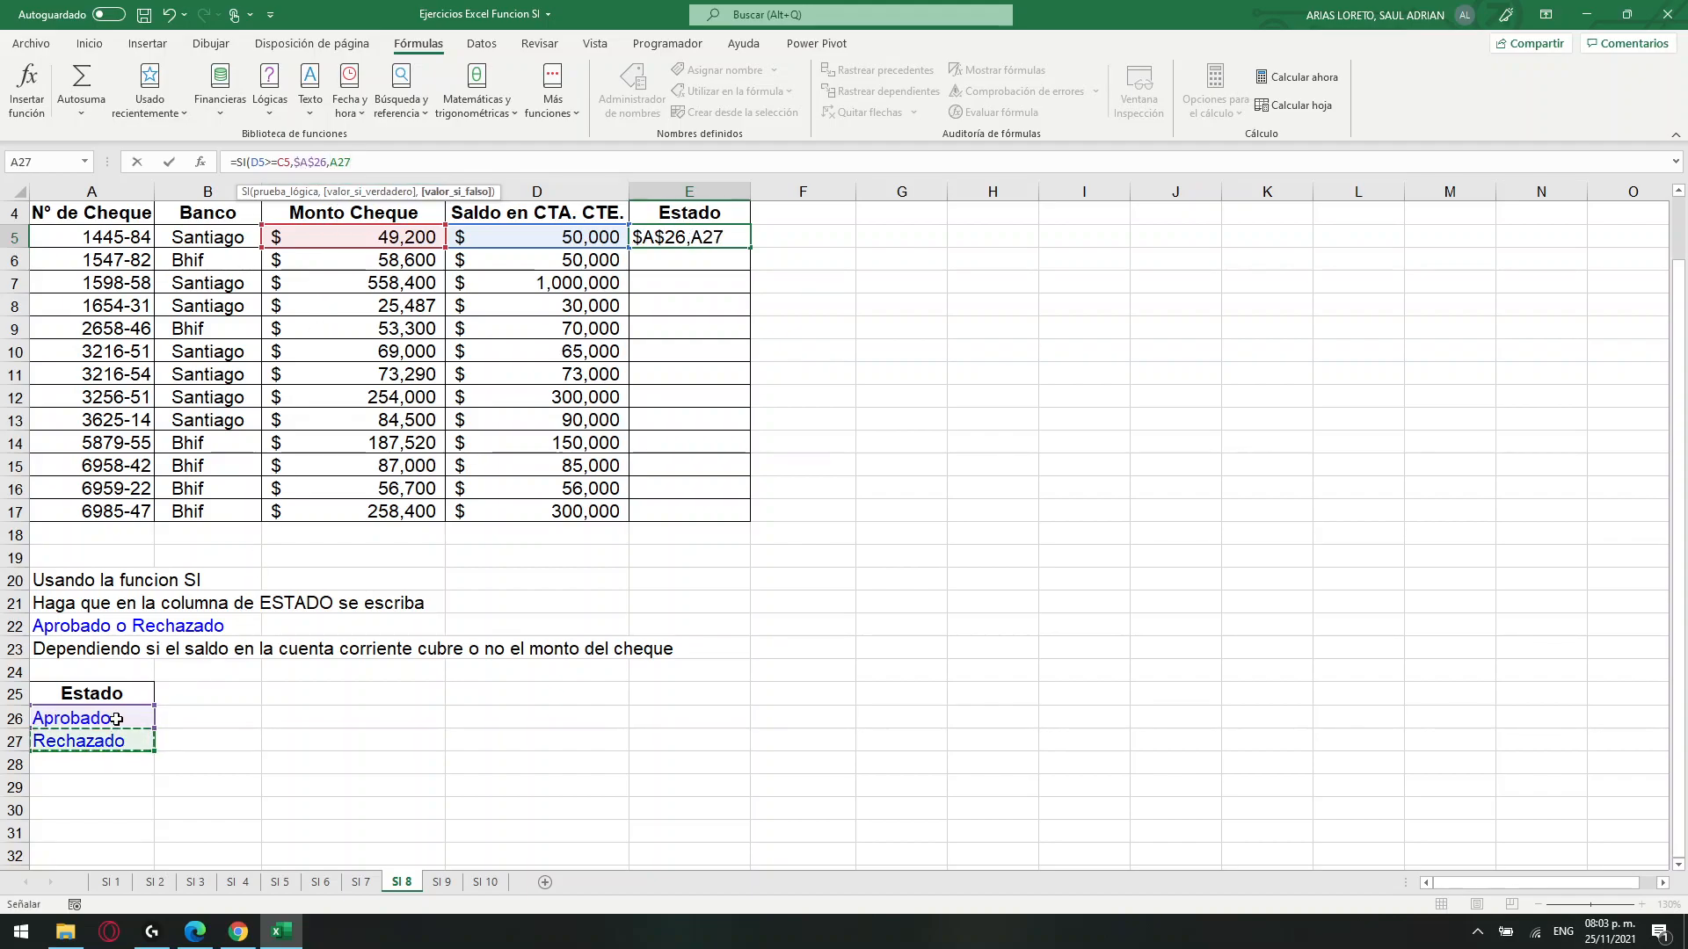
key(F4)
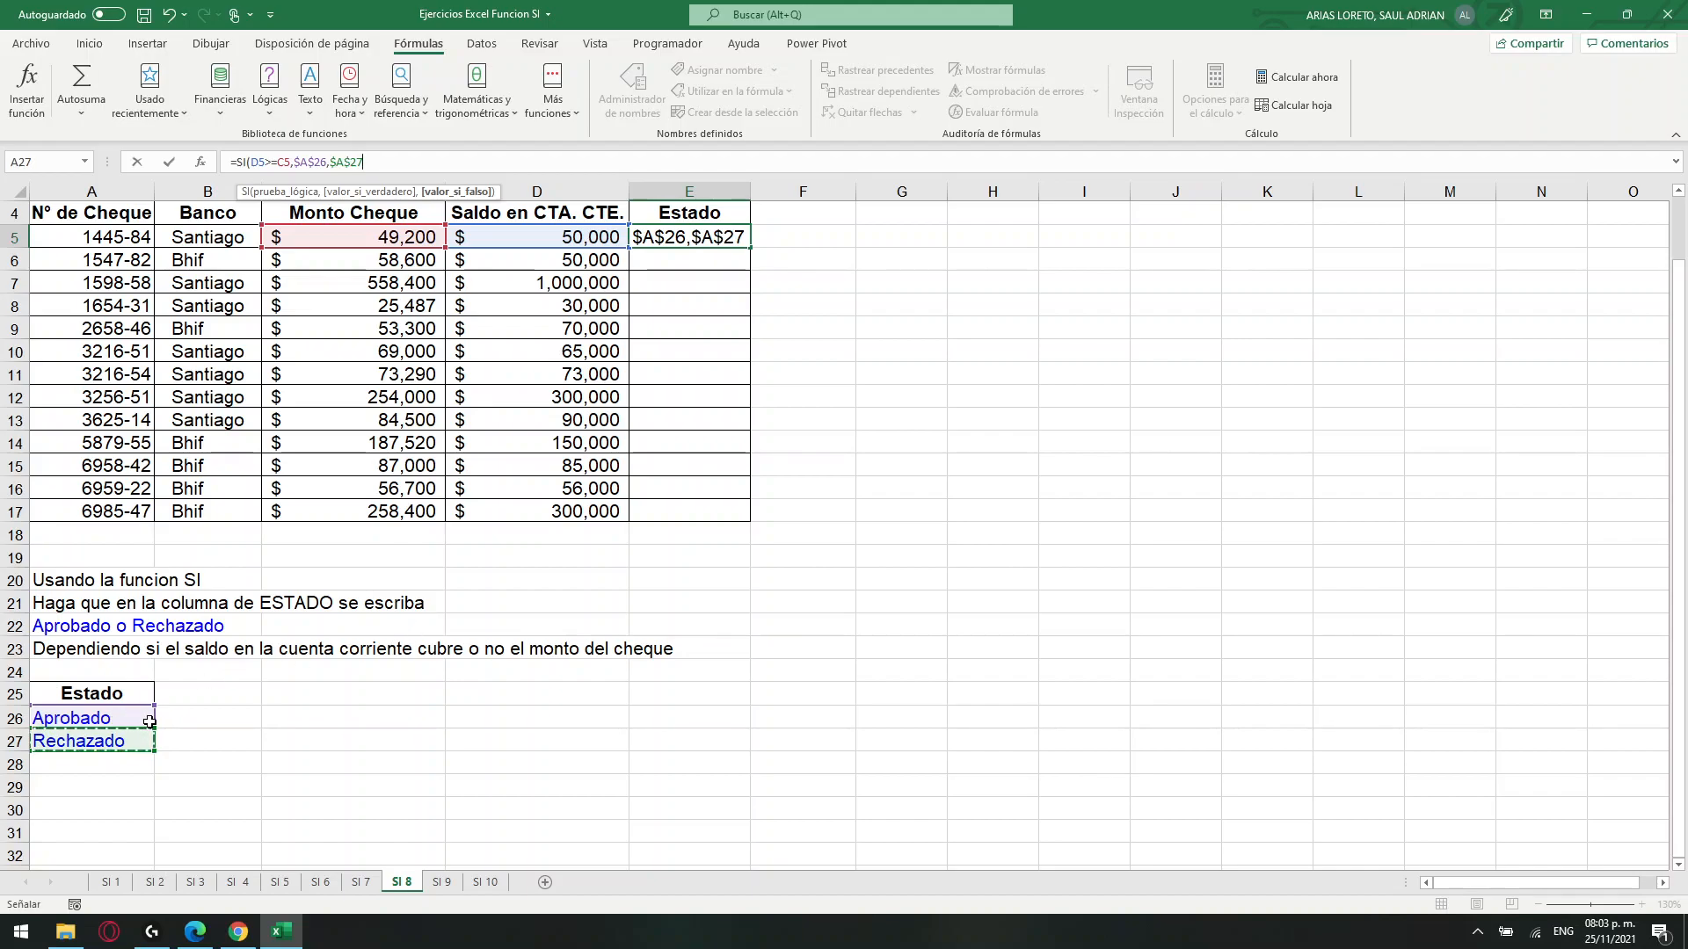
key(Return)
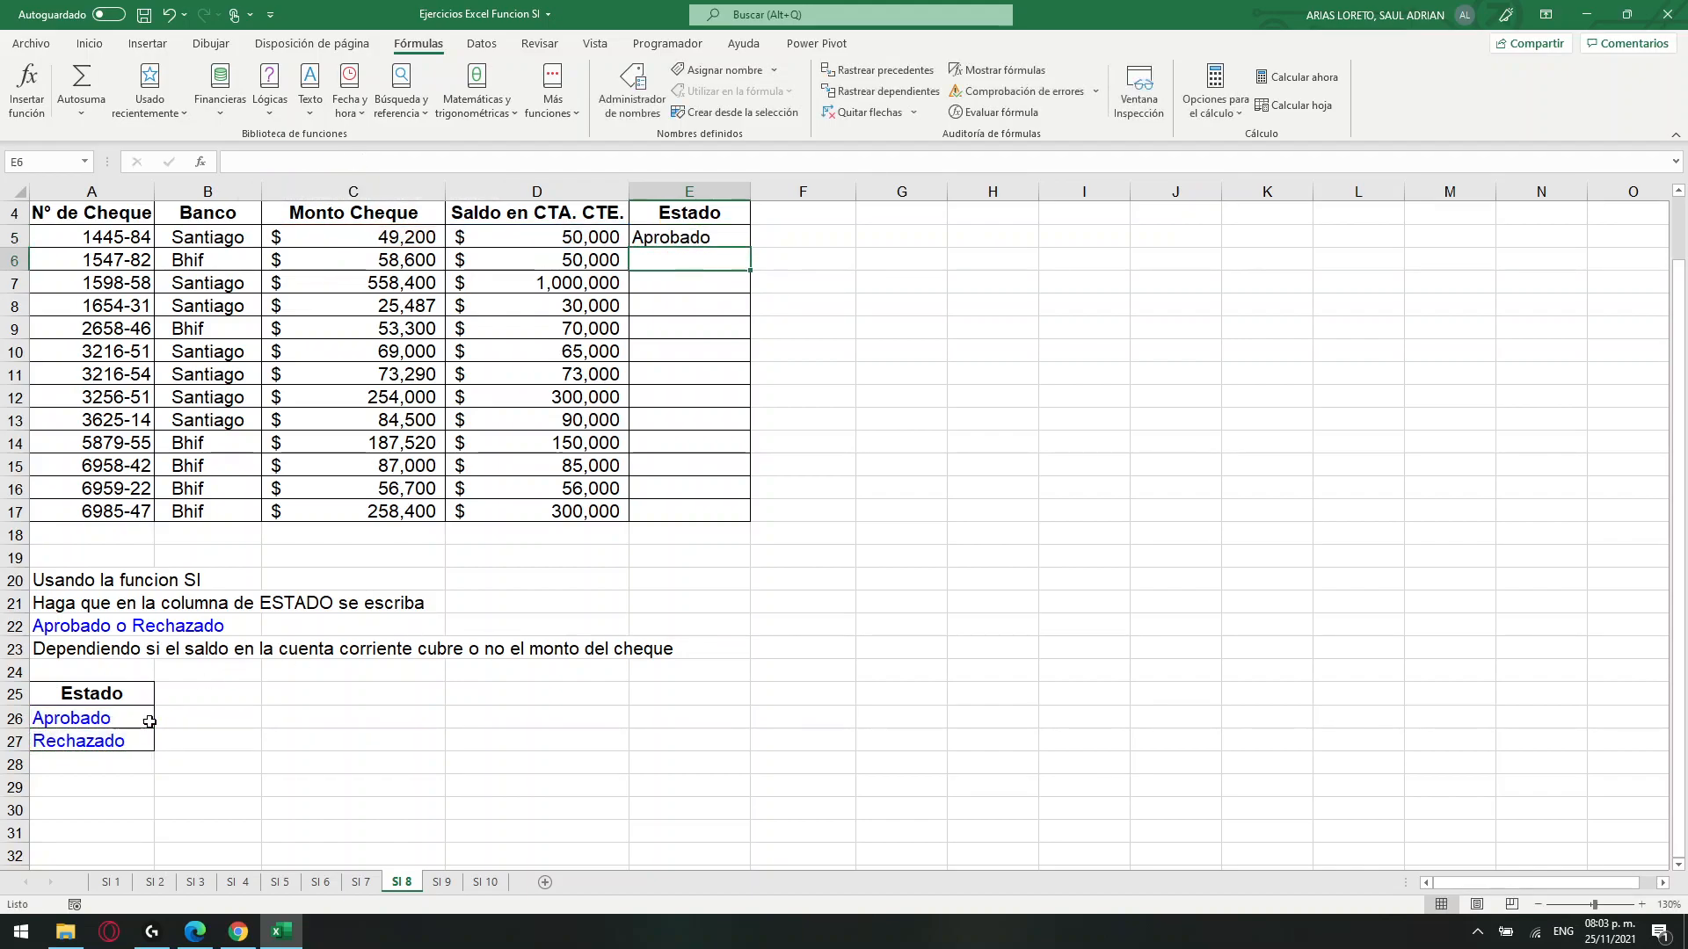
Check E5 against D5 and C5, and copy its formula down the Estado column through E17.
click(507, 243)
click(396, 237)
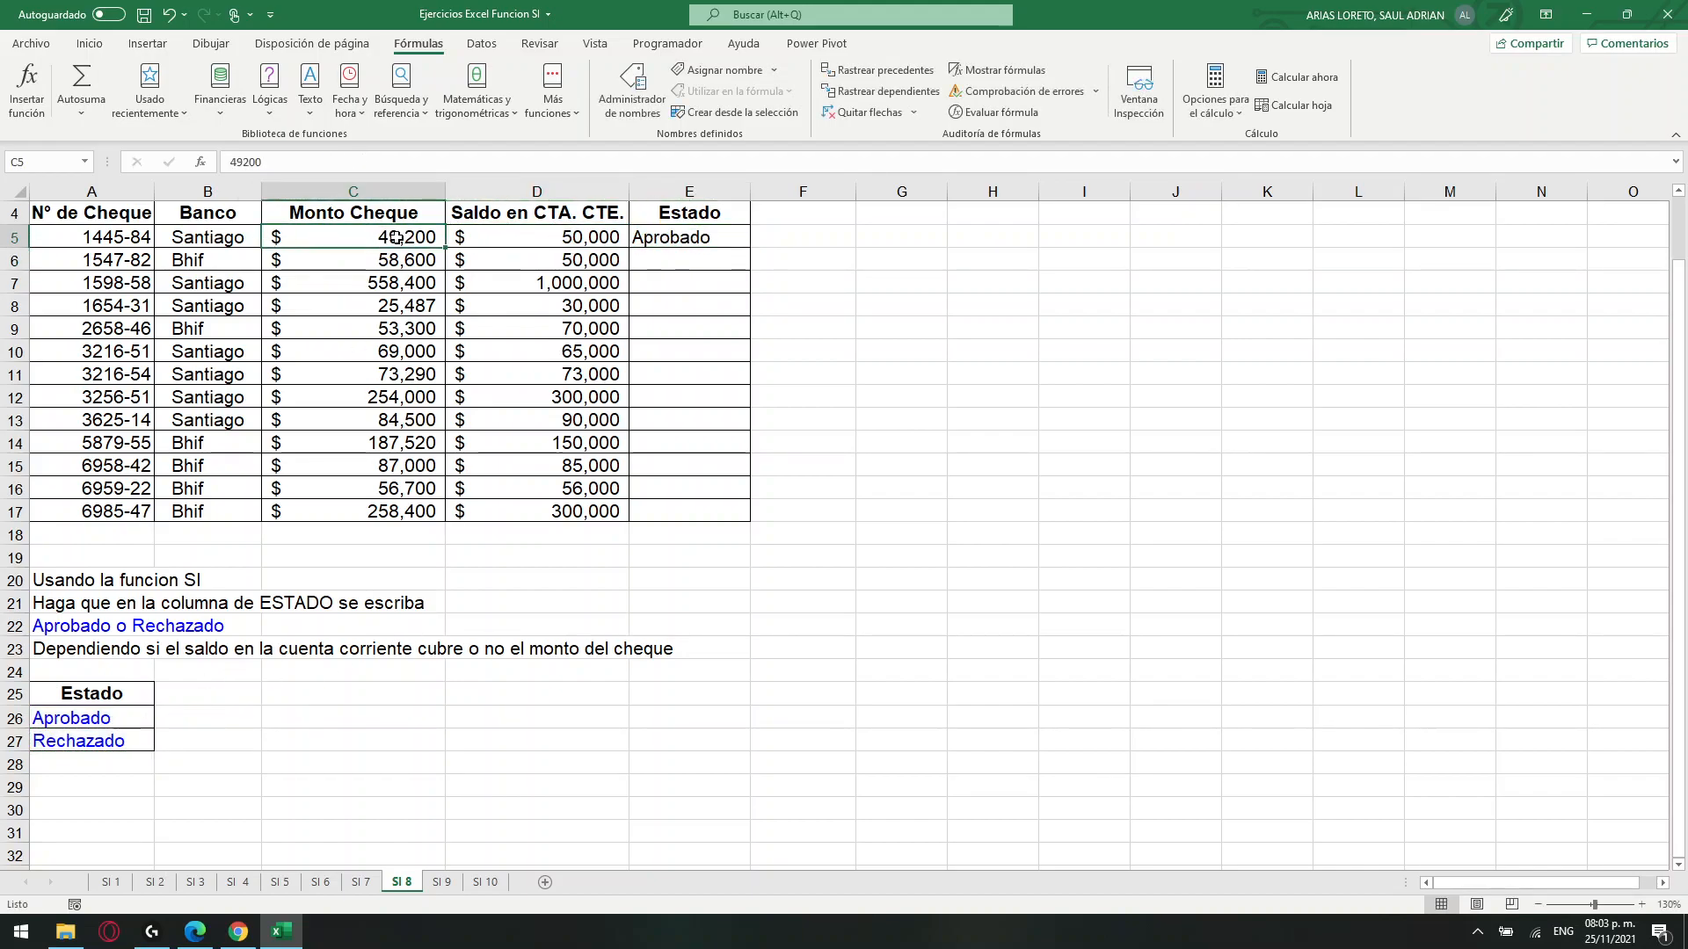
click(739, 246)
drag(753, 249, 750, 528)
Compare the check amount and account balance in row 6 with the Estado result and formula in E6.
click(724, 249)
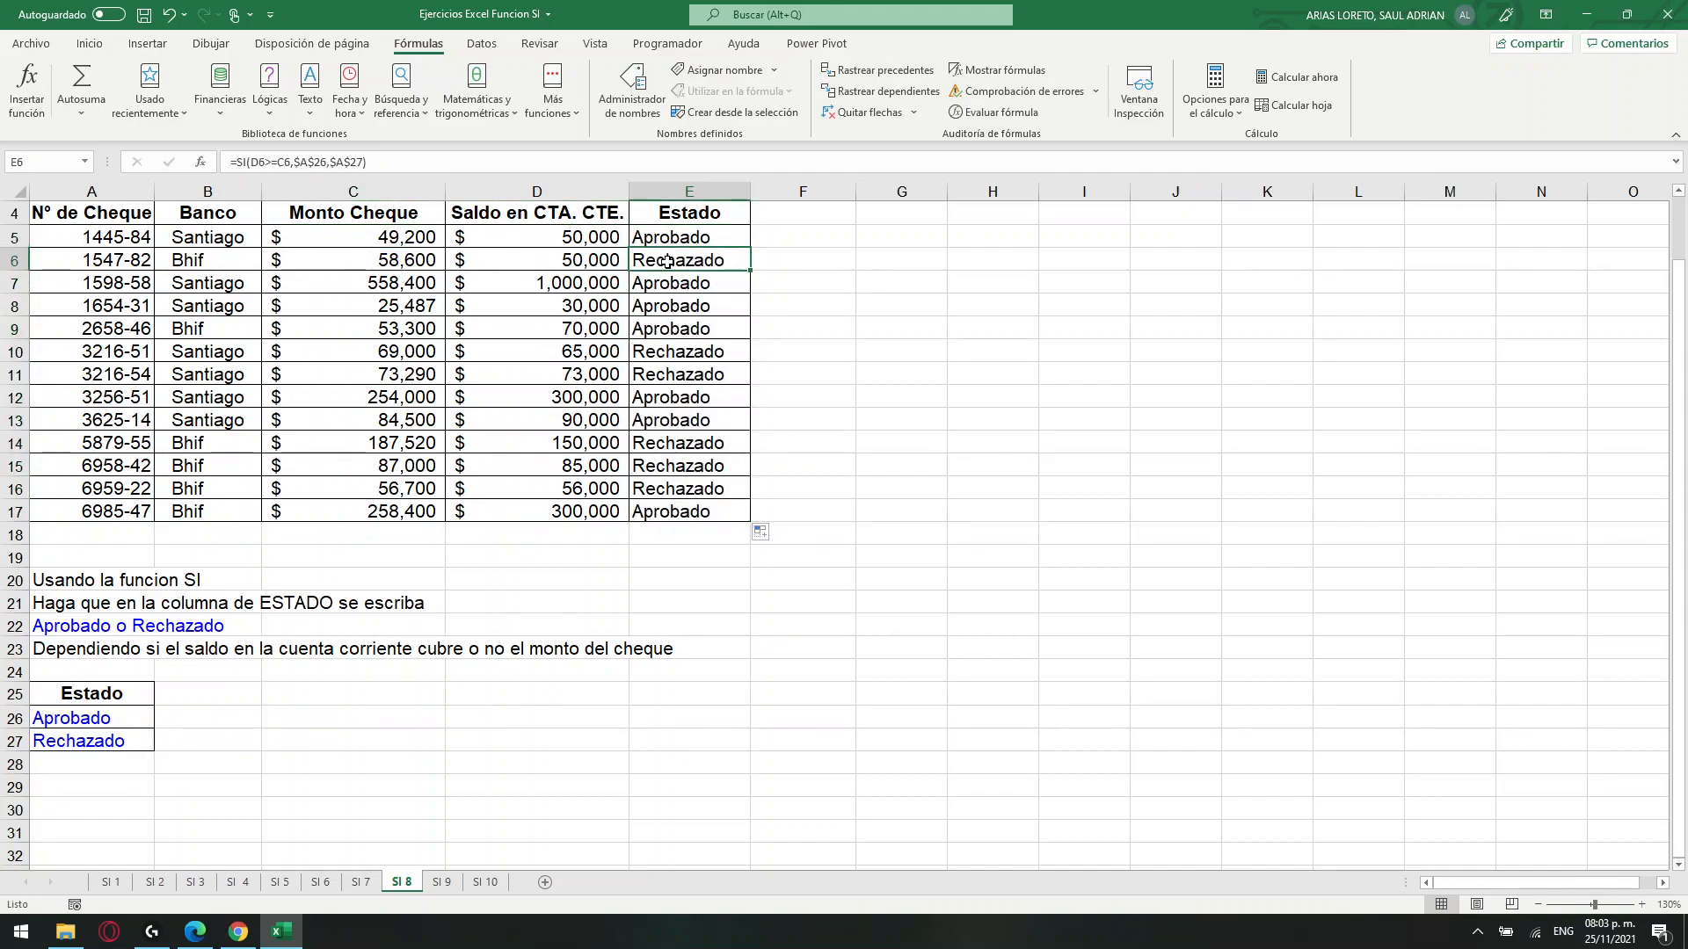
click(390, 259)
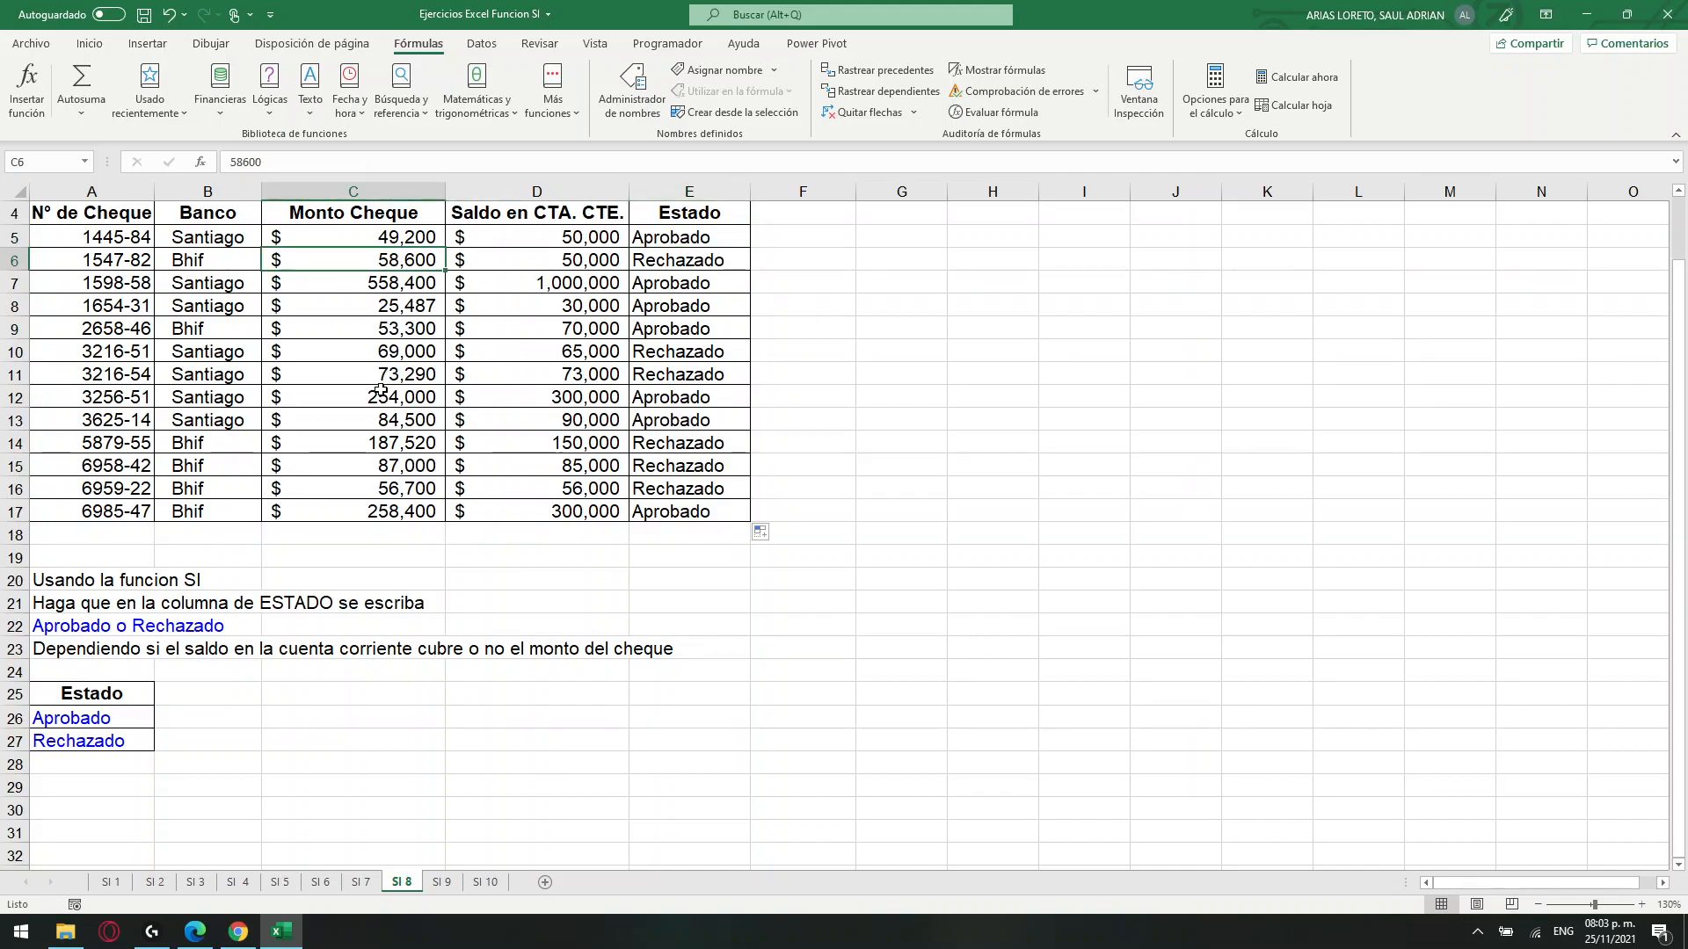
click(567, 265)
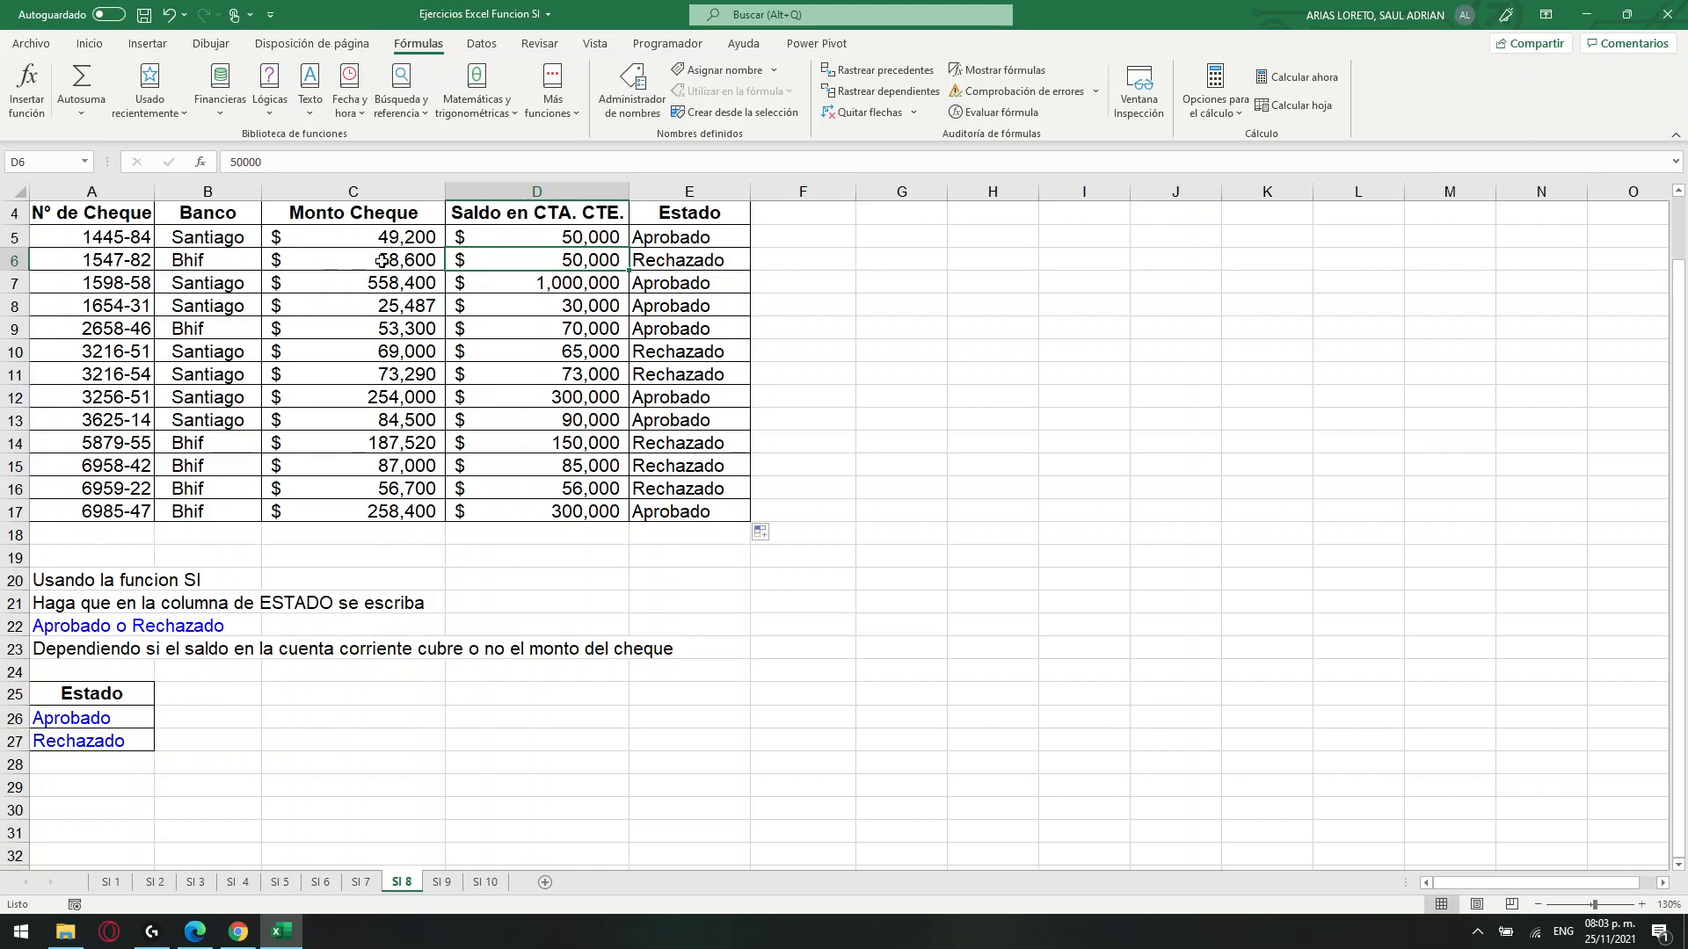
click(382, 261)
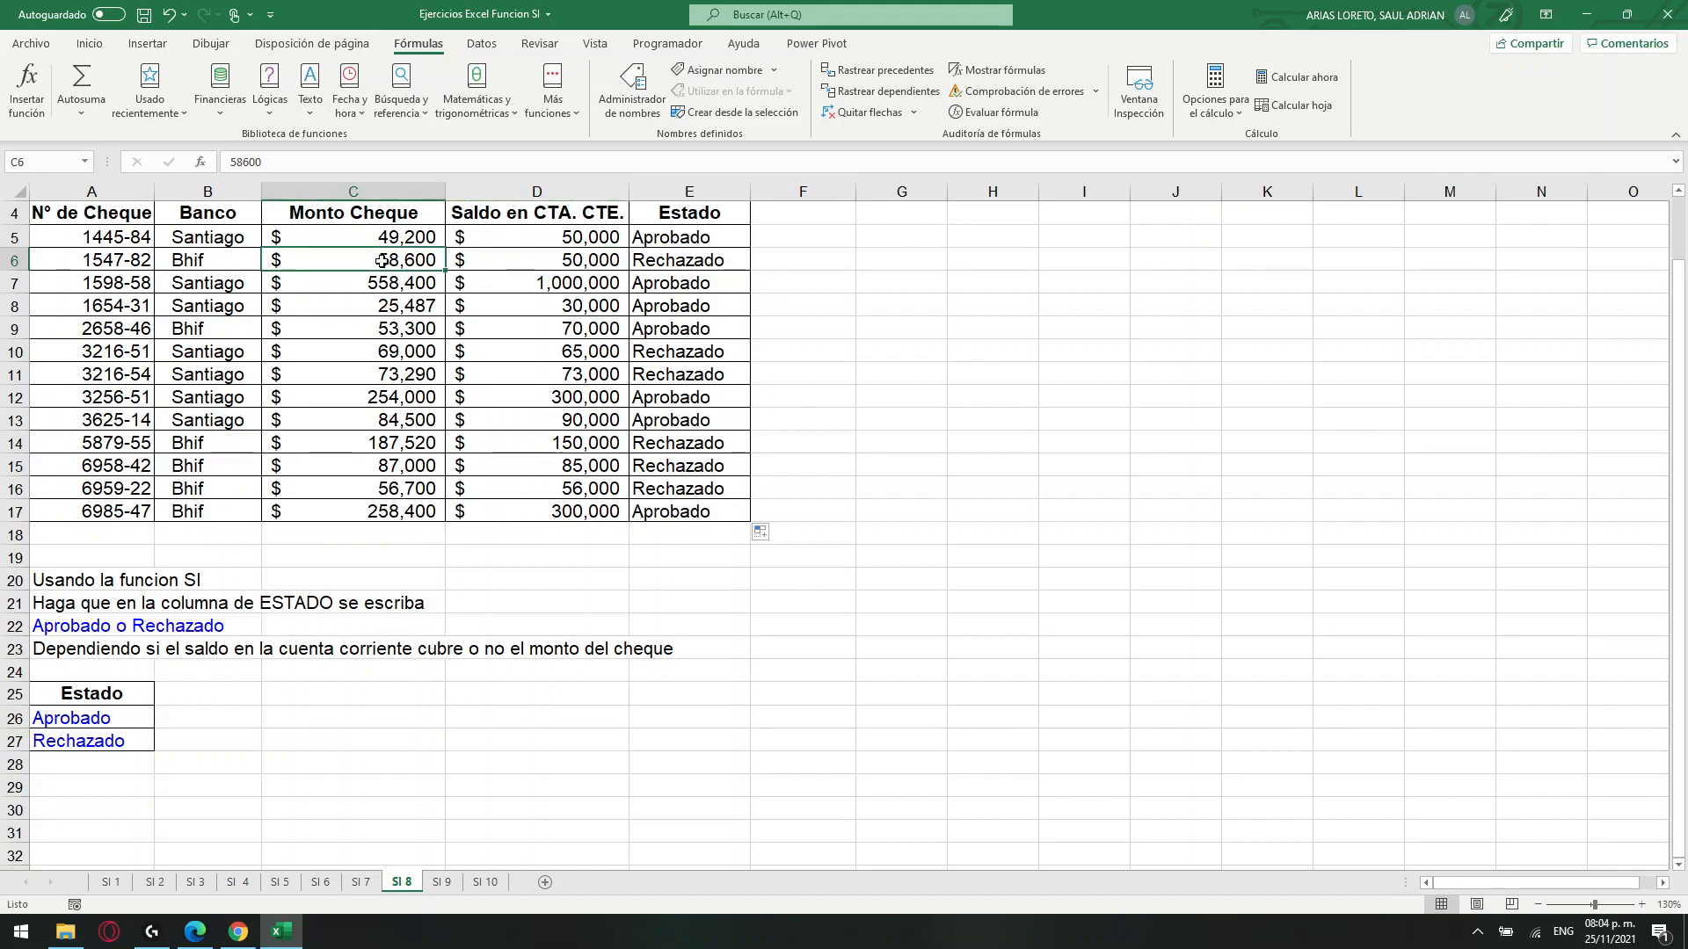
click(693, 264)
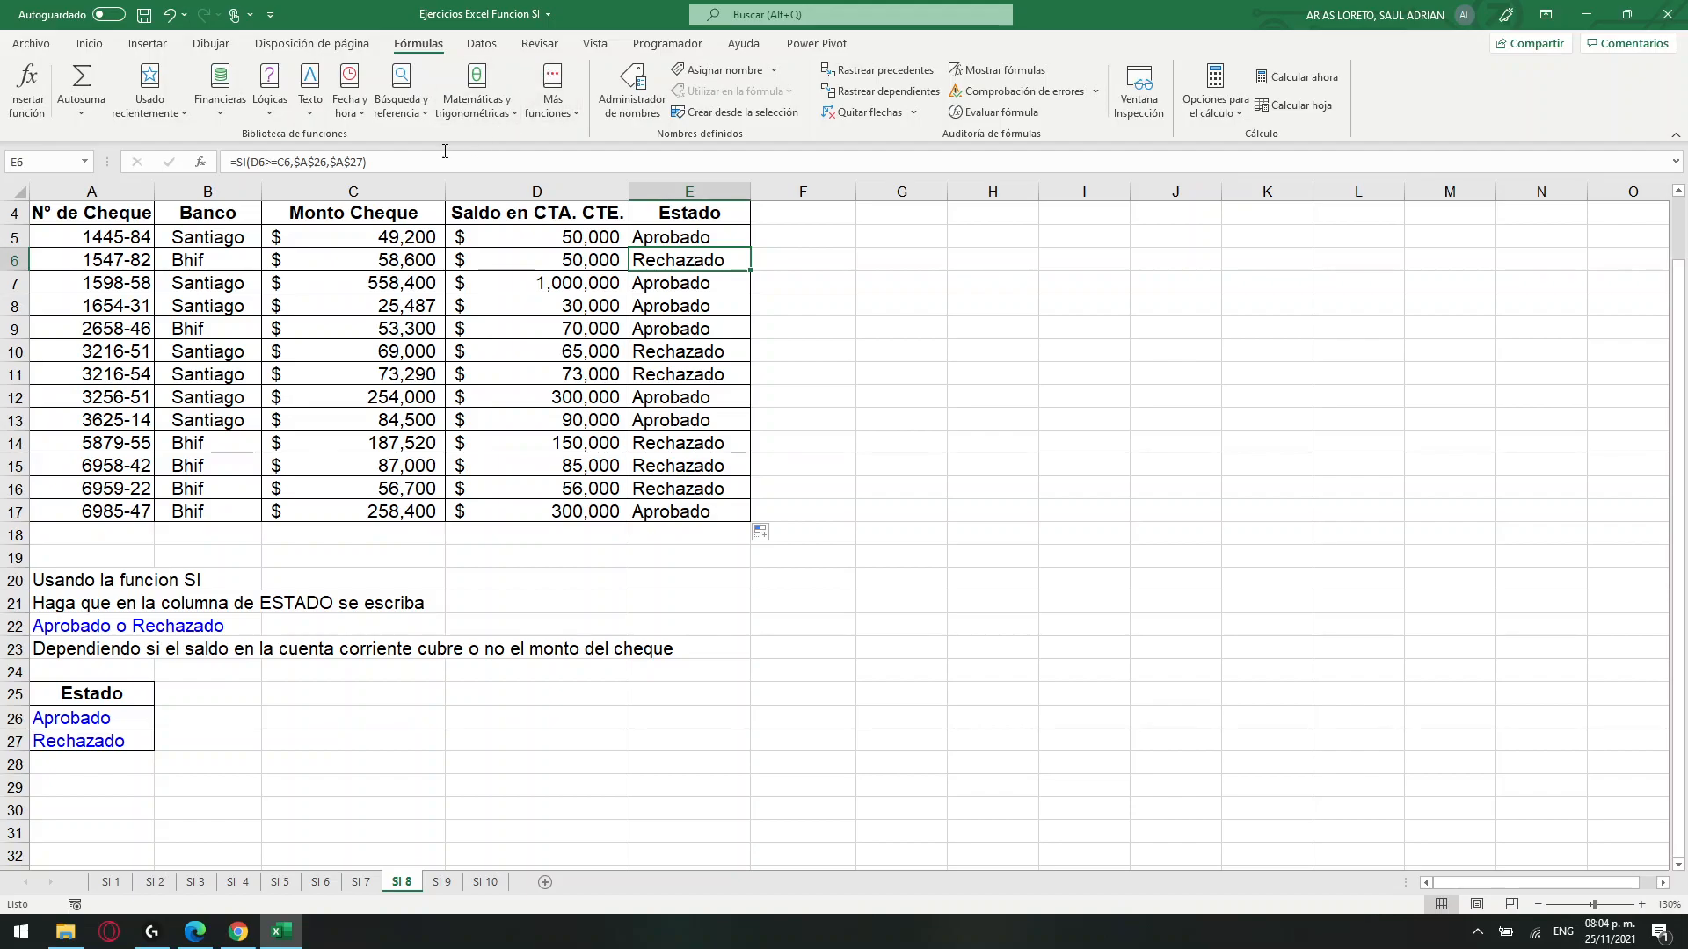
Examine the logical test, value if true and value if false arguments of the Estado formula in E6.
click(267, 164)
text(>)
drag(252, 164, 289, 164)
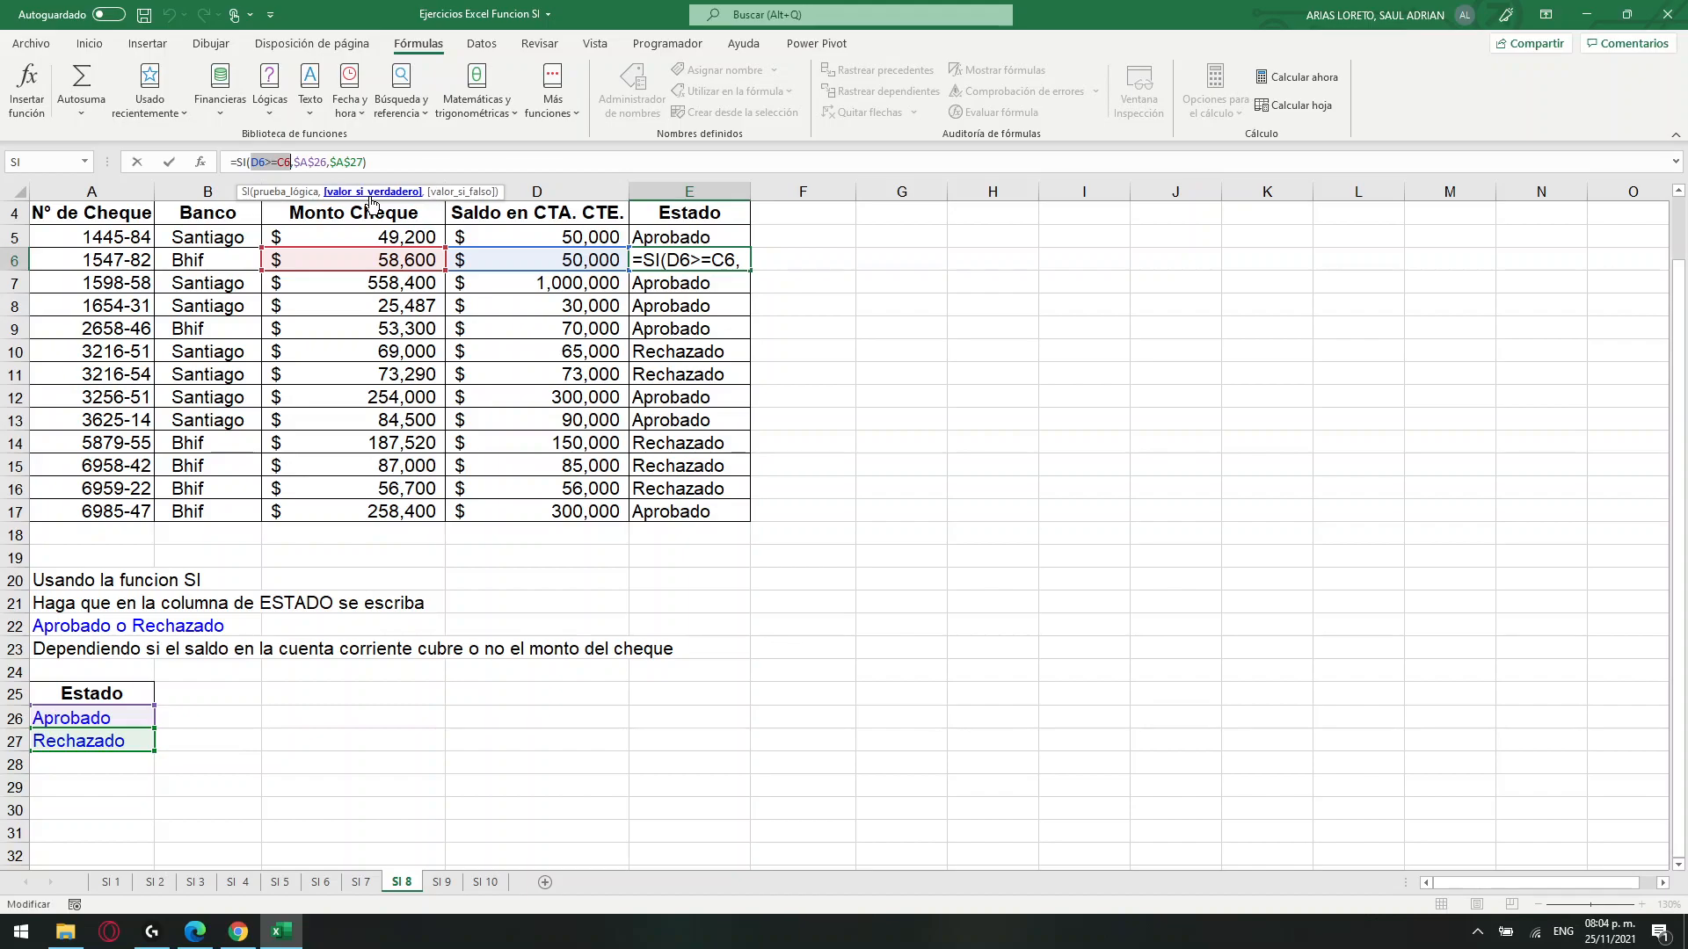
click(372, 194)
click(457, 199)
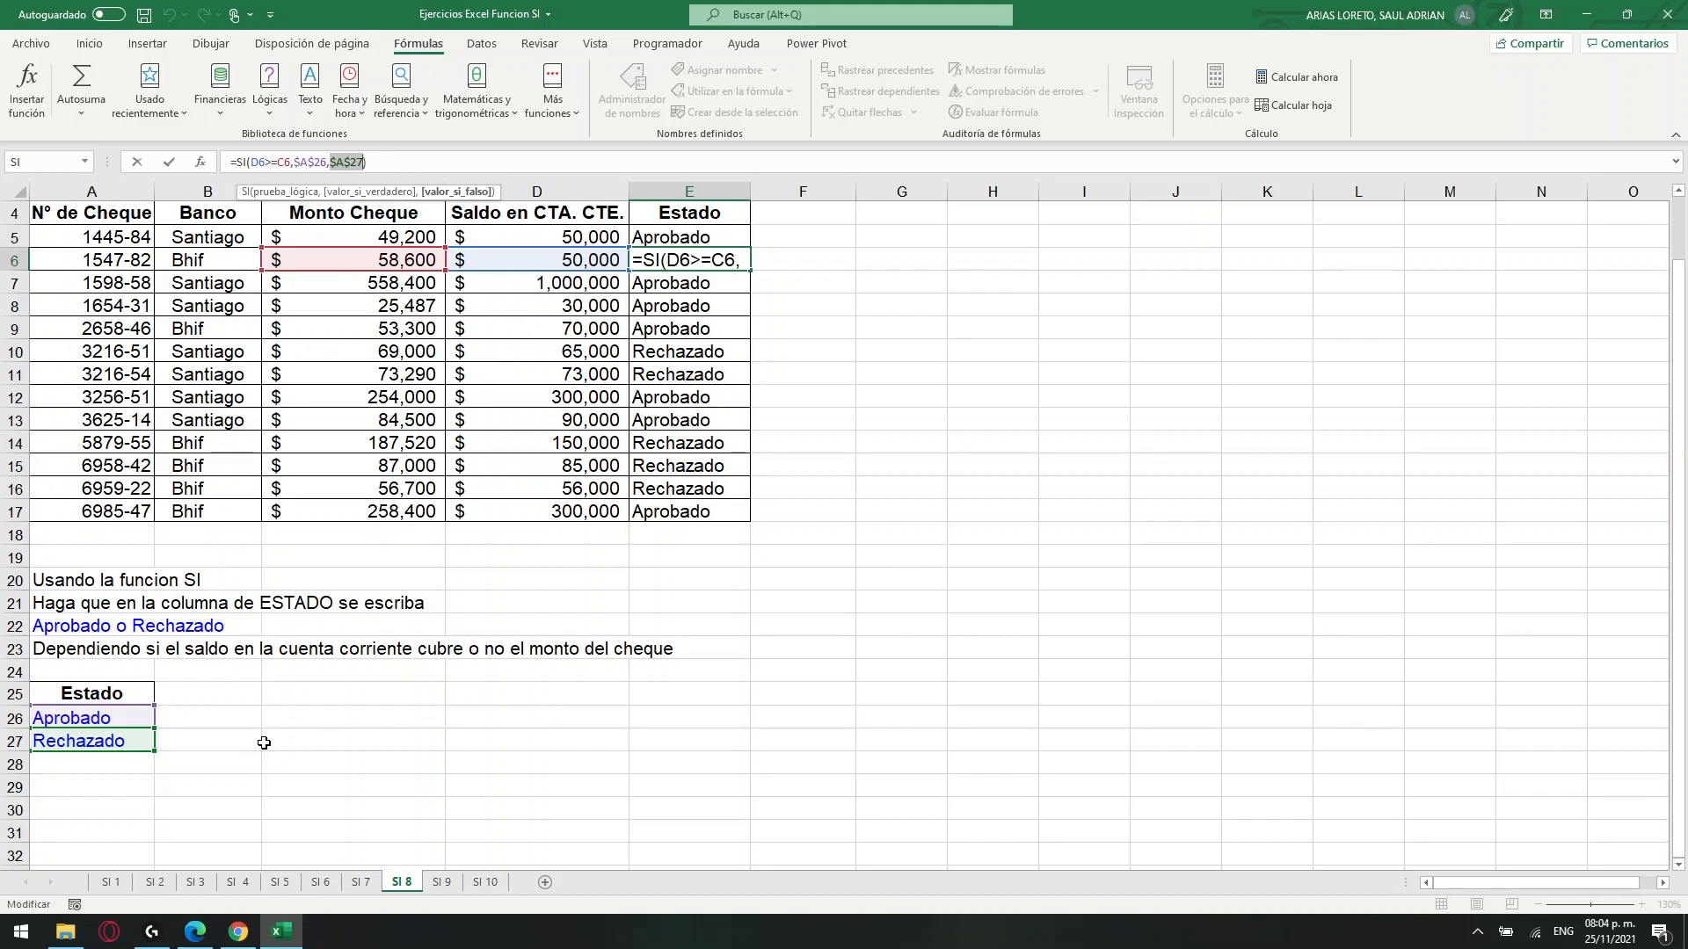
key(Return)
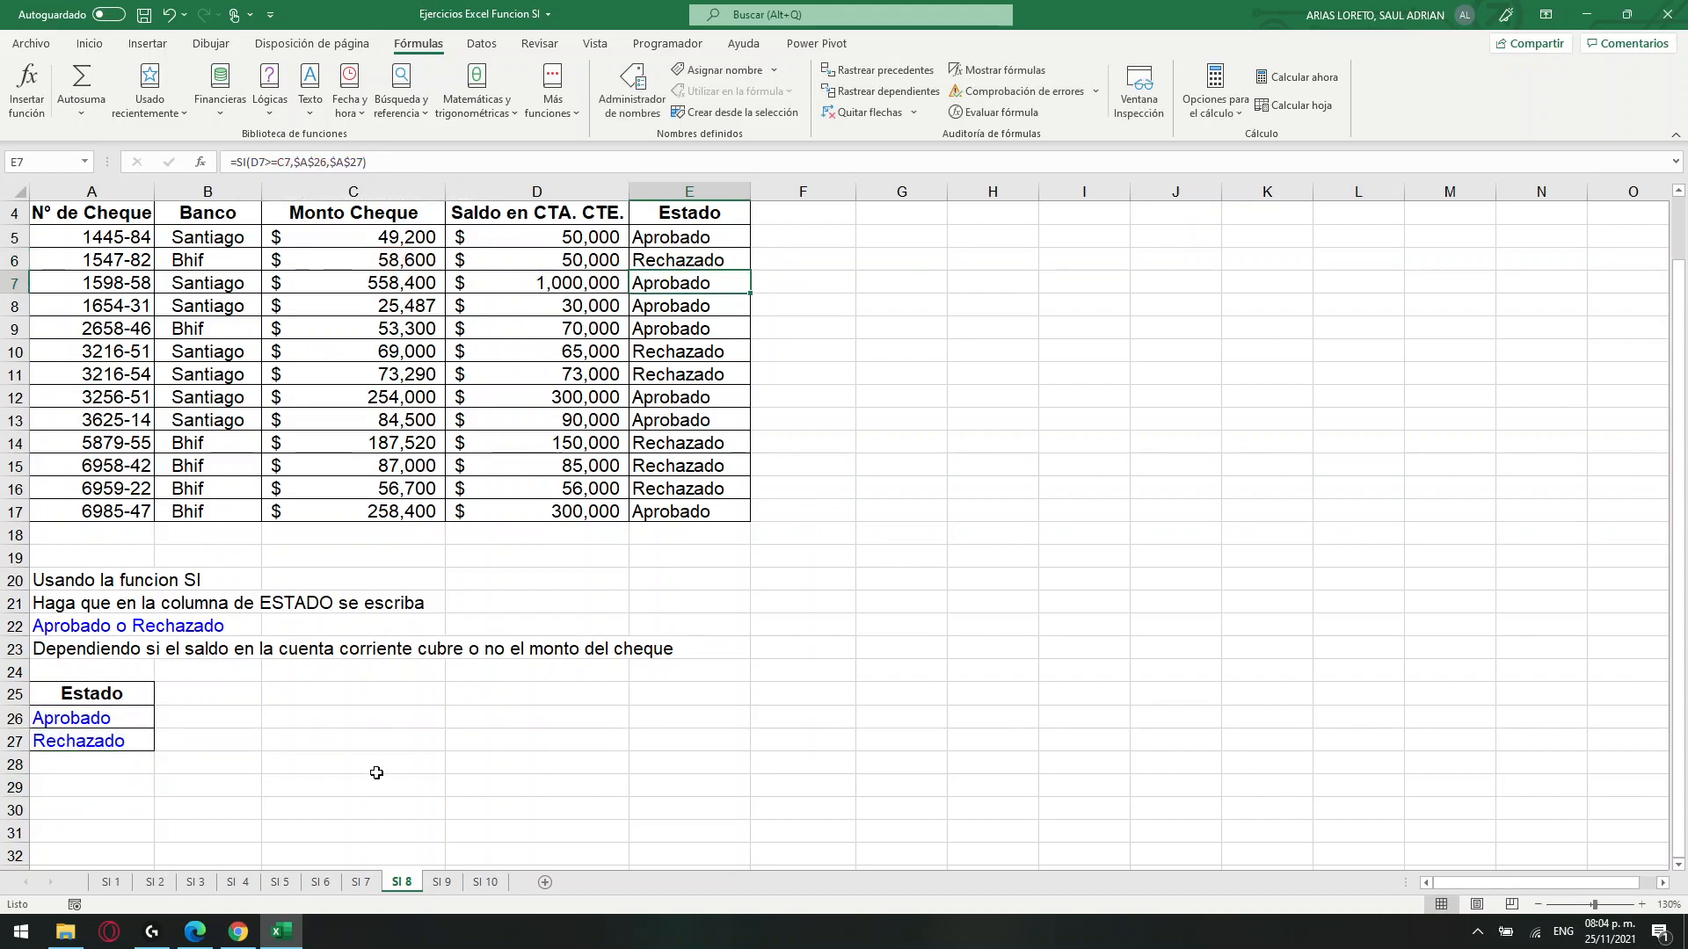
Look over the SI 10 sheet and return to the SI 9 exercise at a larger zoom.
click(441, 883)
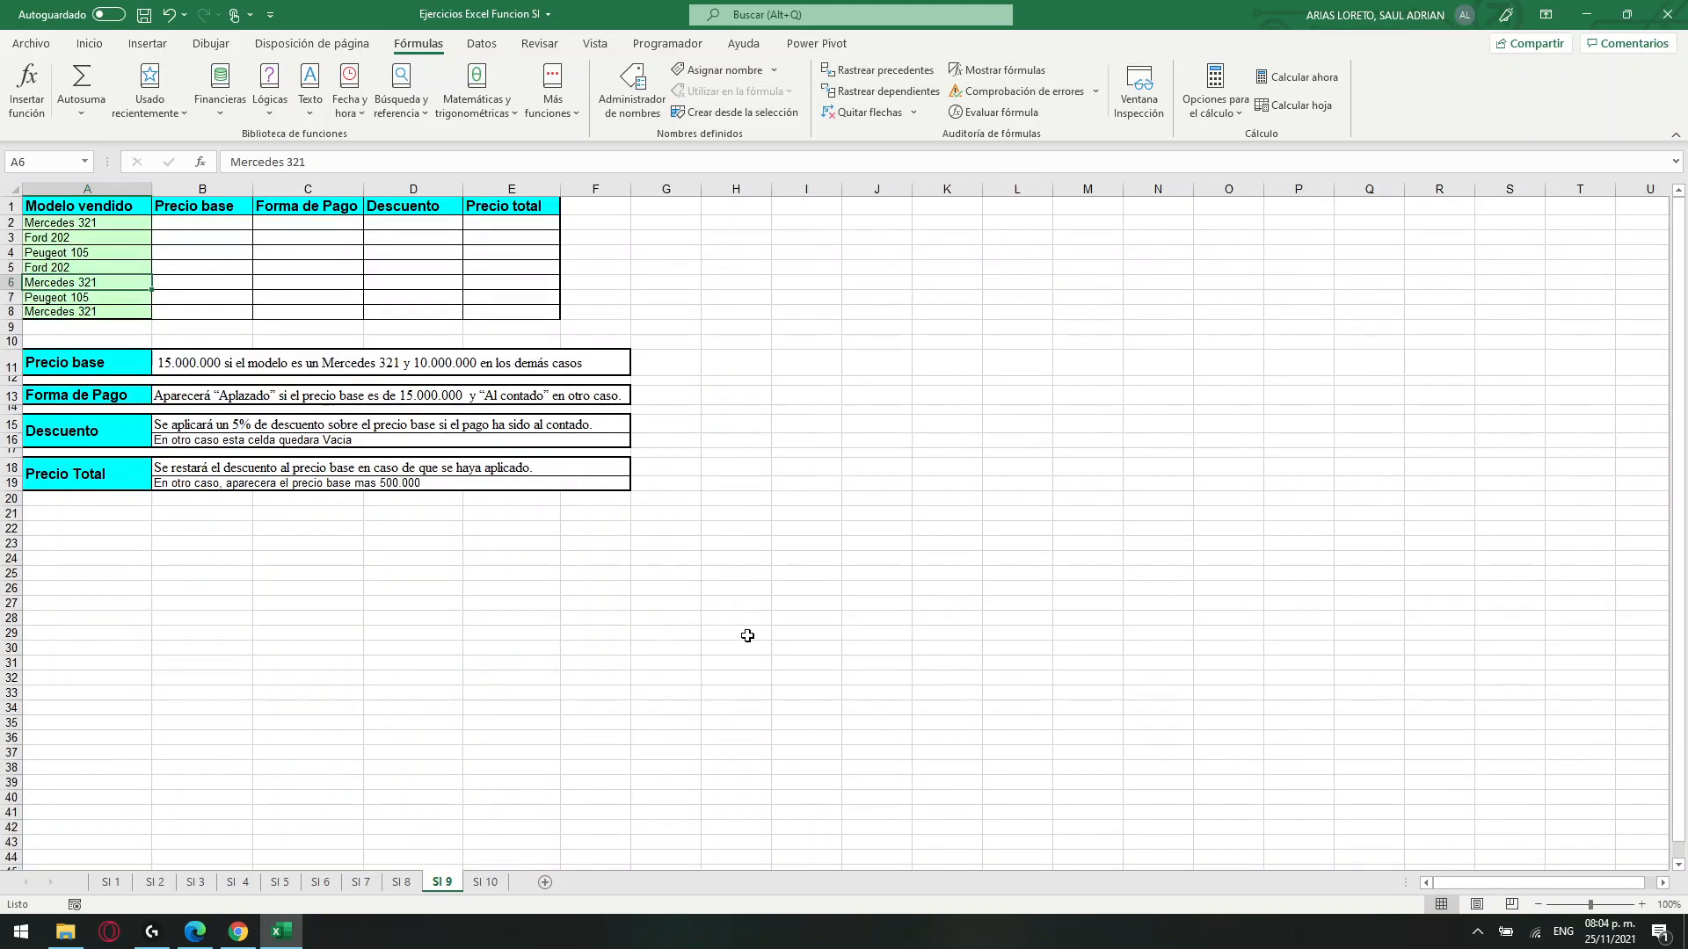
click(492, 882)
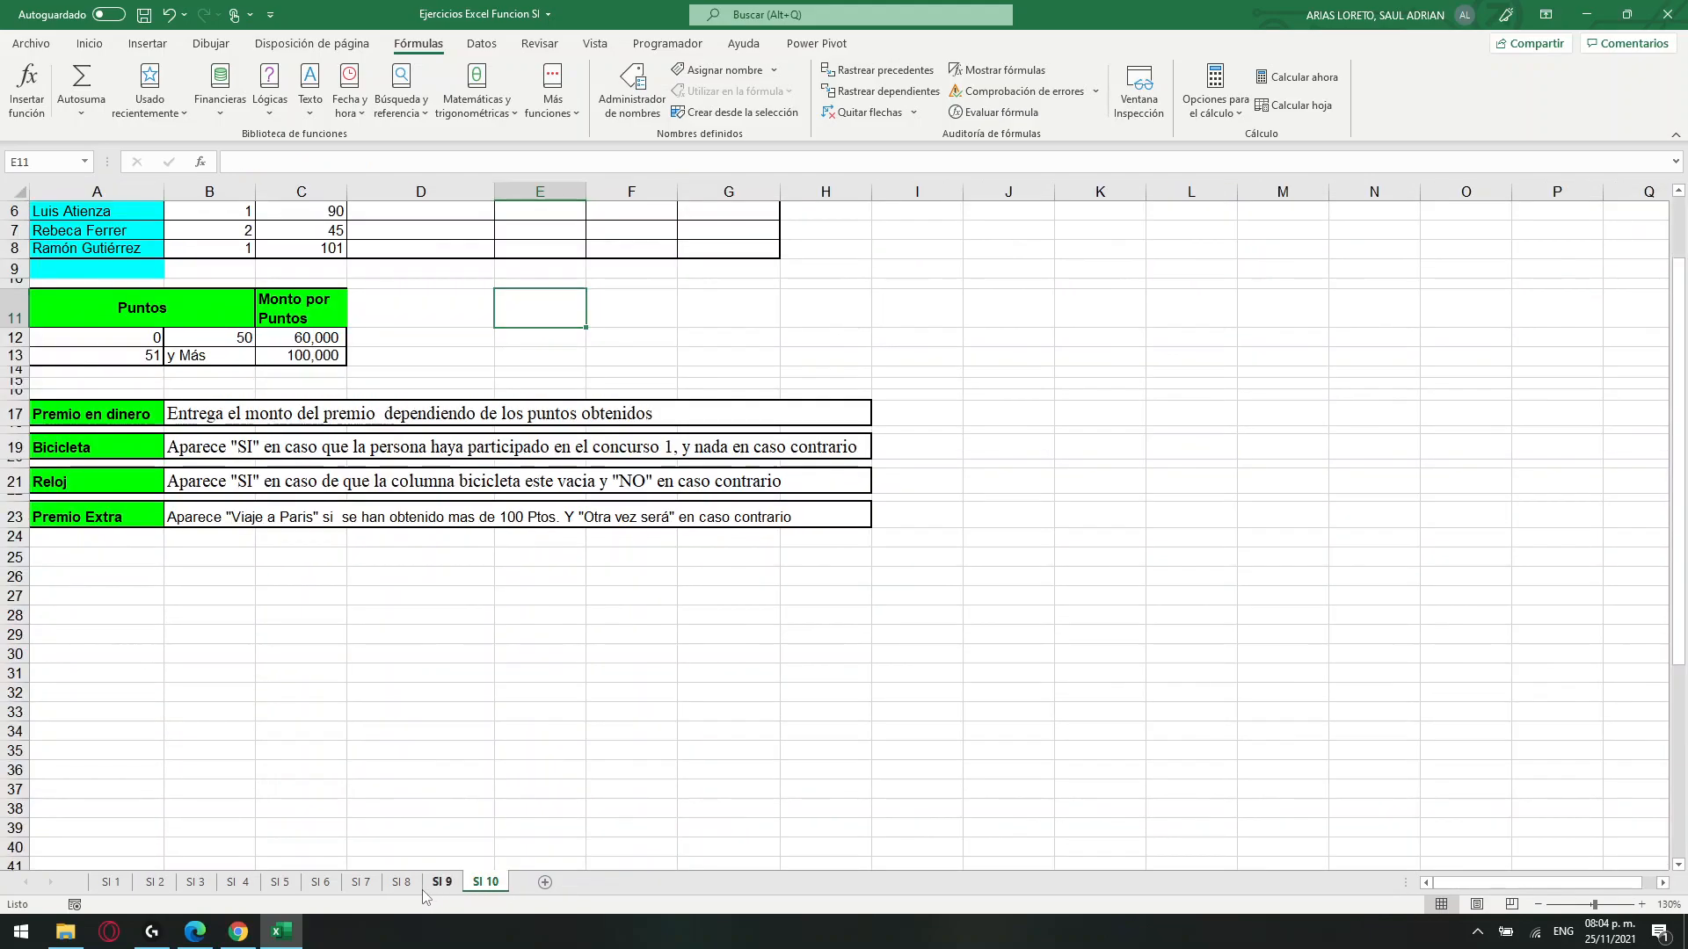
click(456, 882)
scroll(623, 614, up, 4)
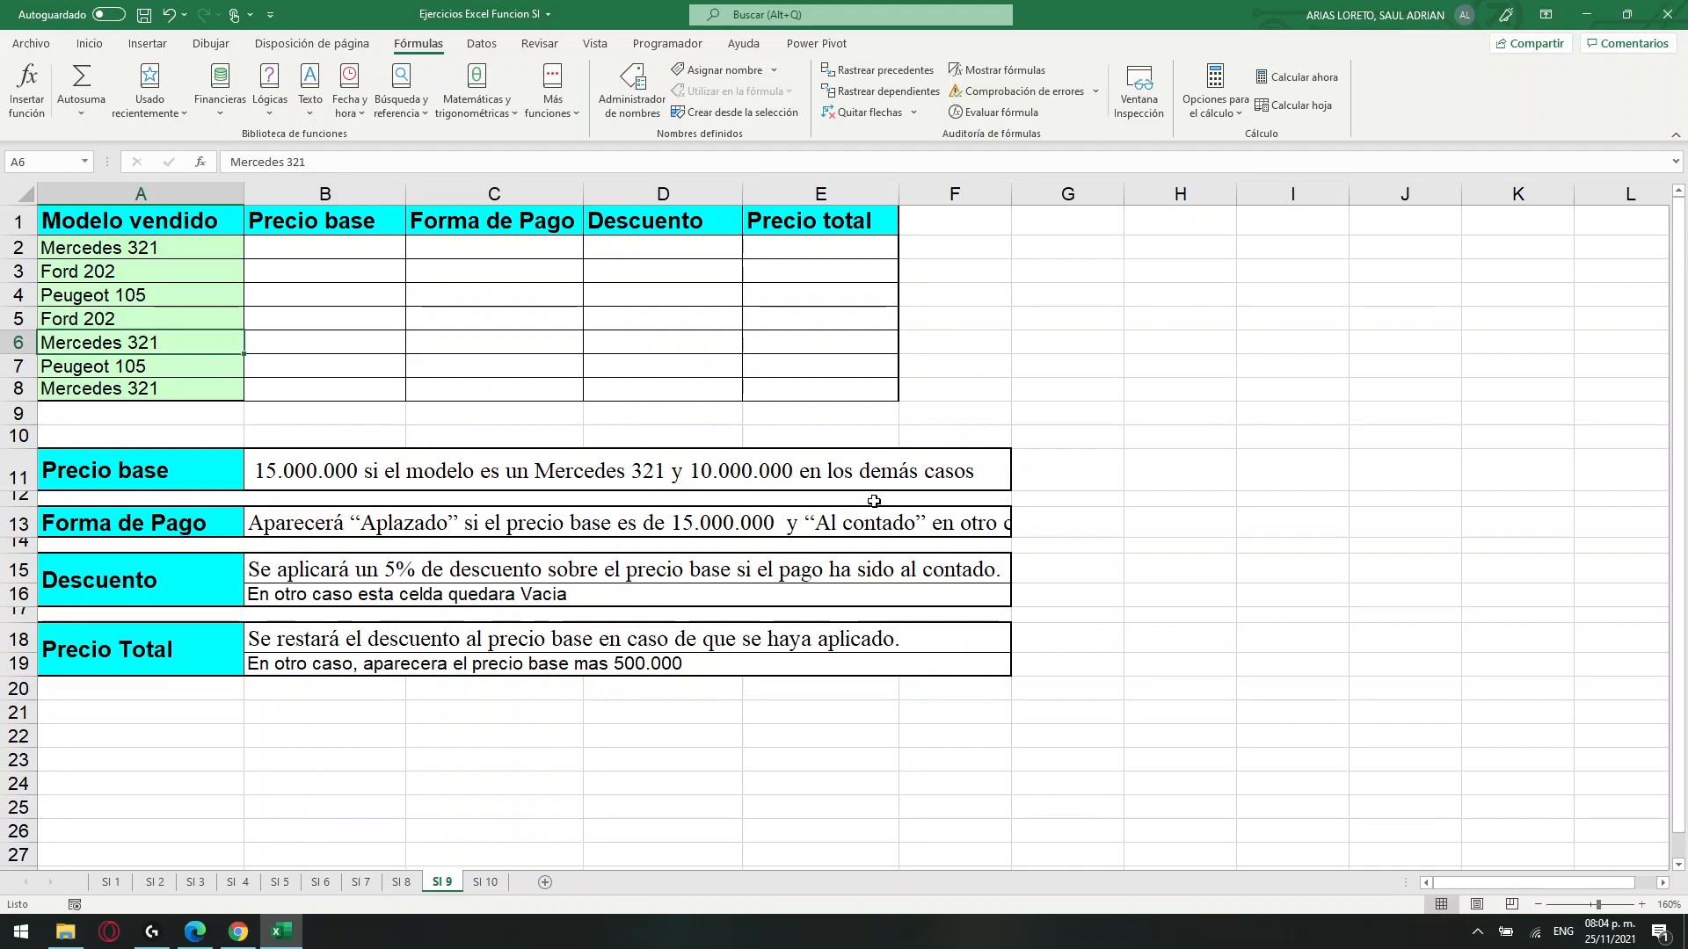
Start an SI formula for Precio base in B2 with the logical test A2="Mercedes 321".
click(306, 250)
click(334, 167)
text(=SI()
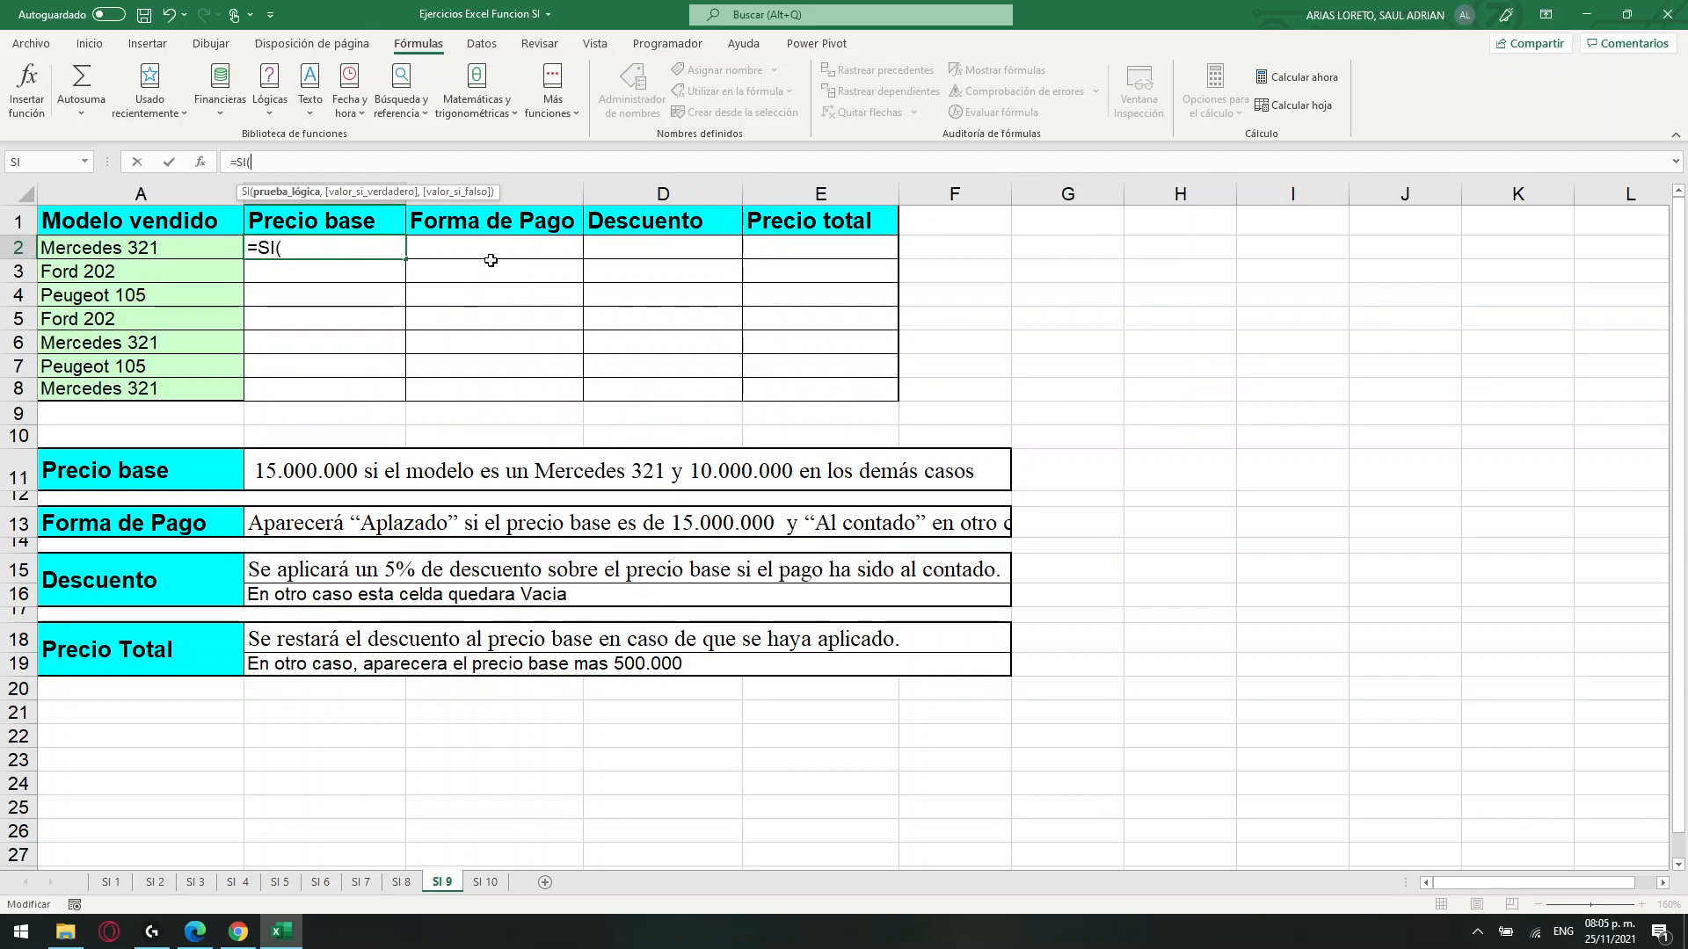
click(138, 249)
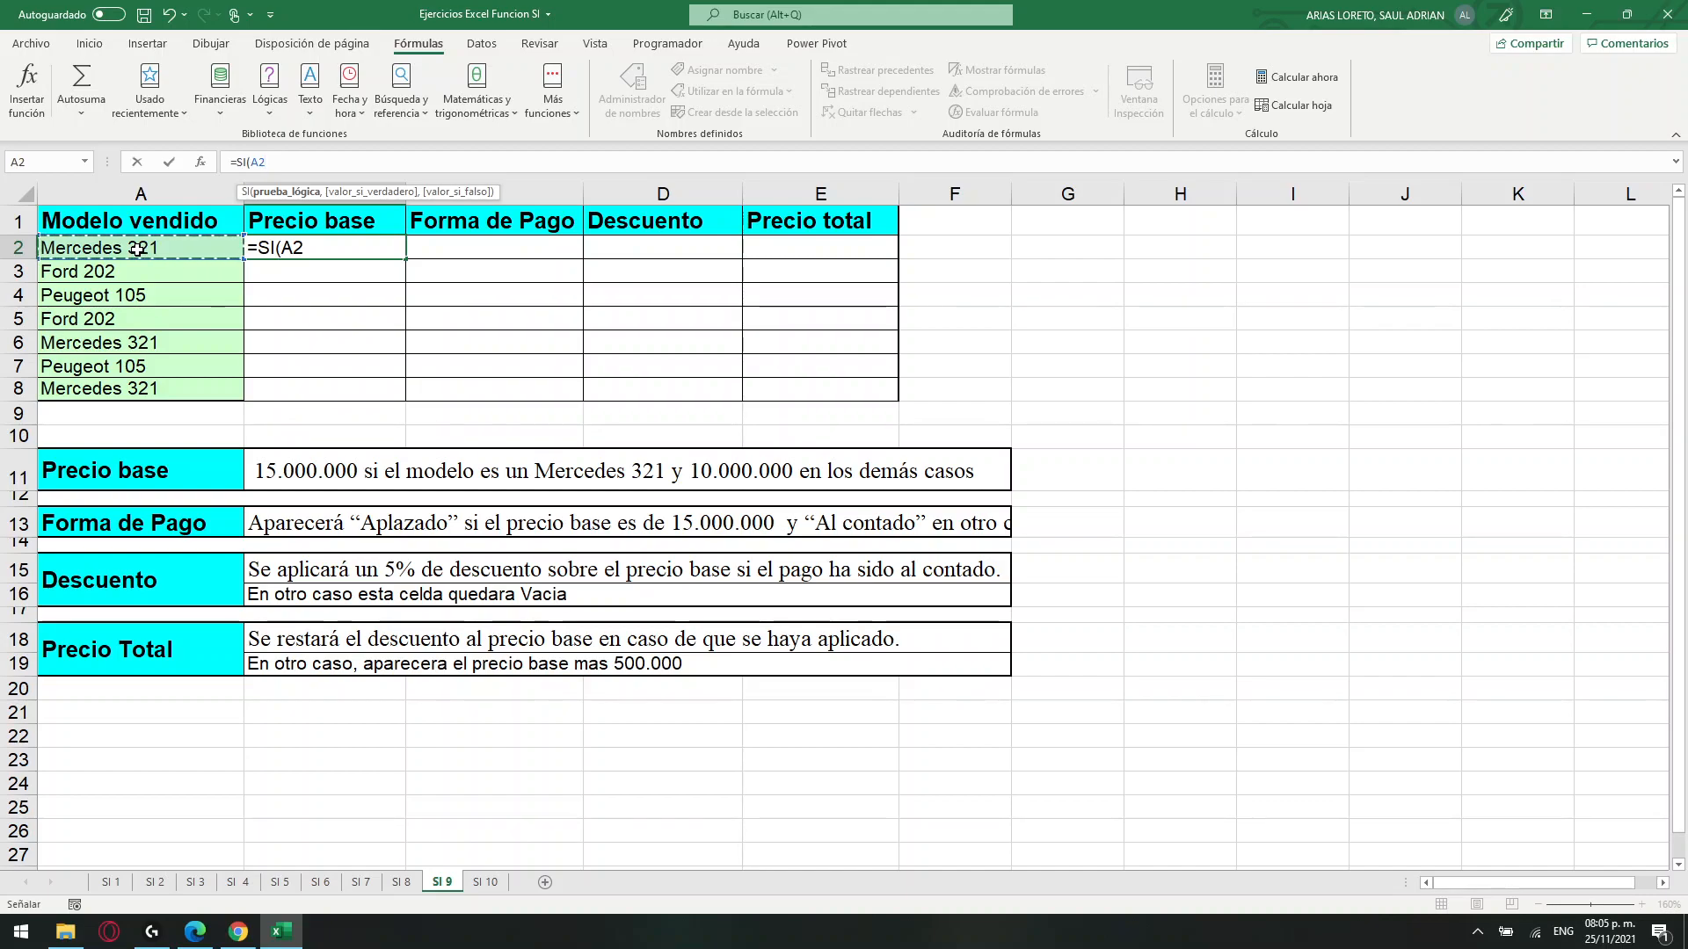
text(=)
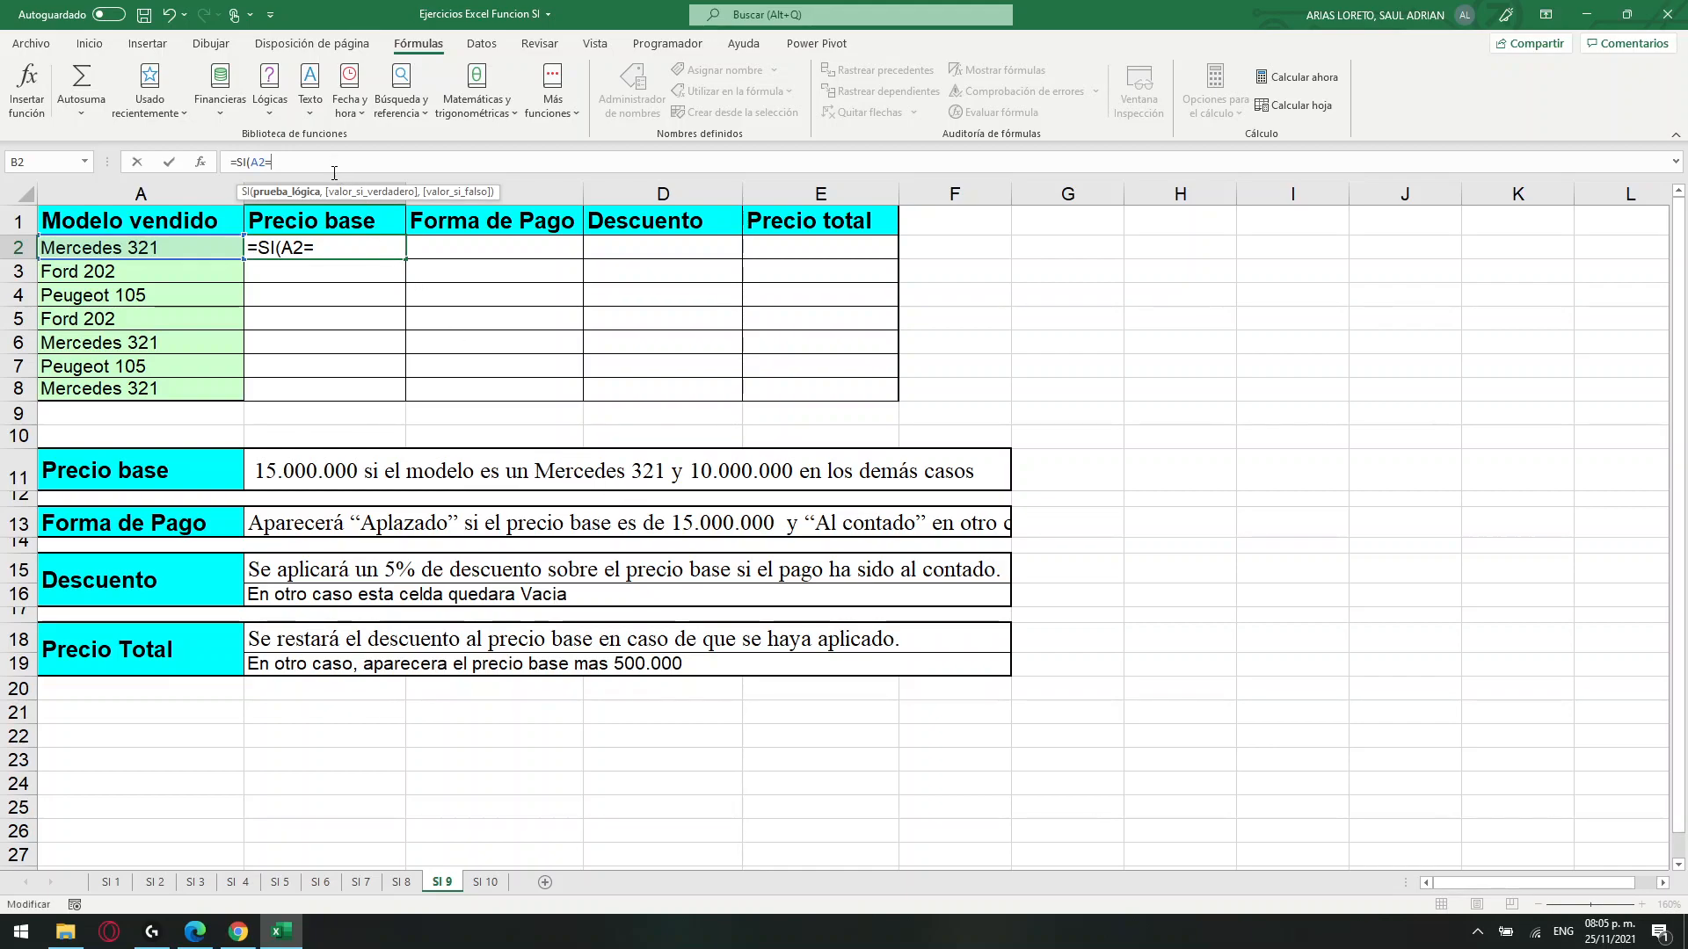
text("mERCEDE)
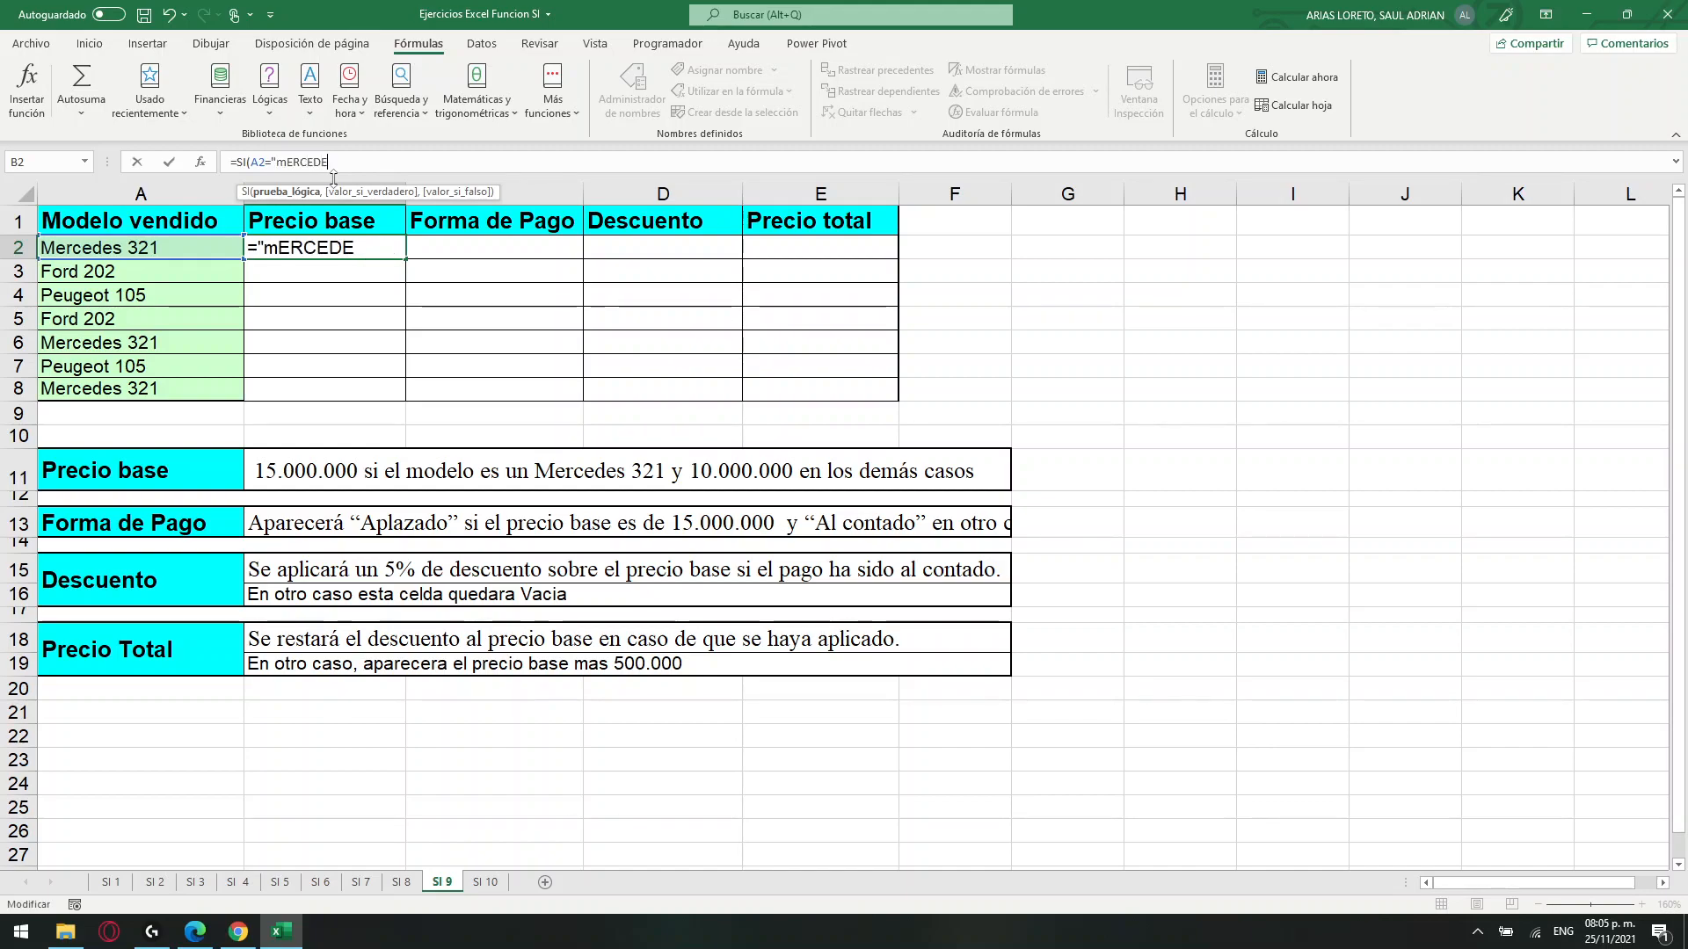
text(S 321)
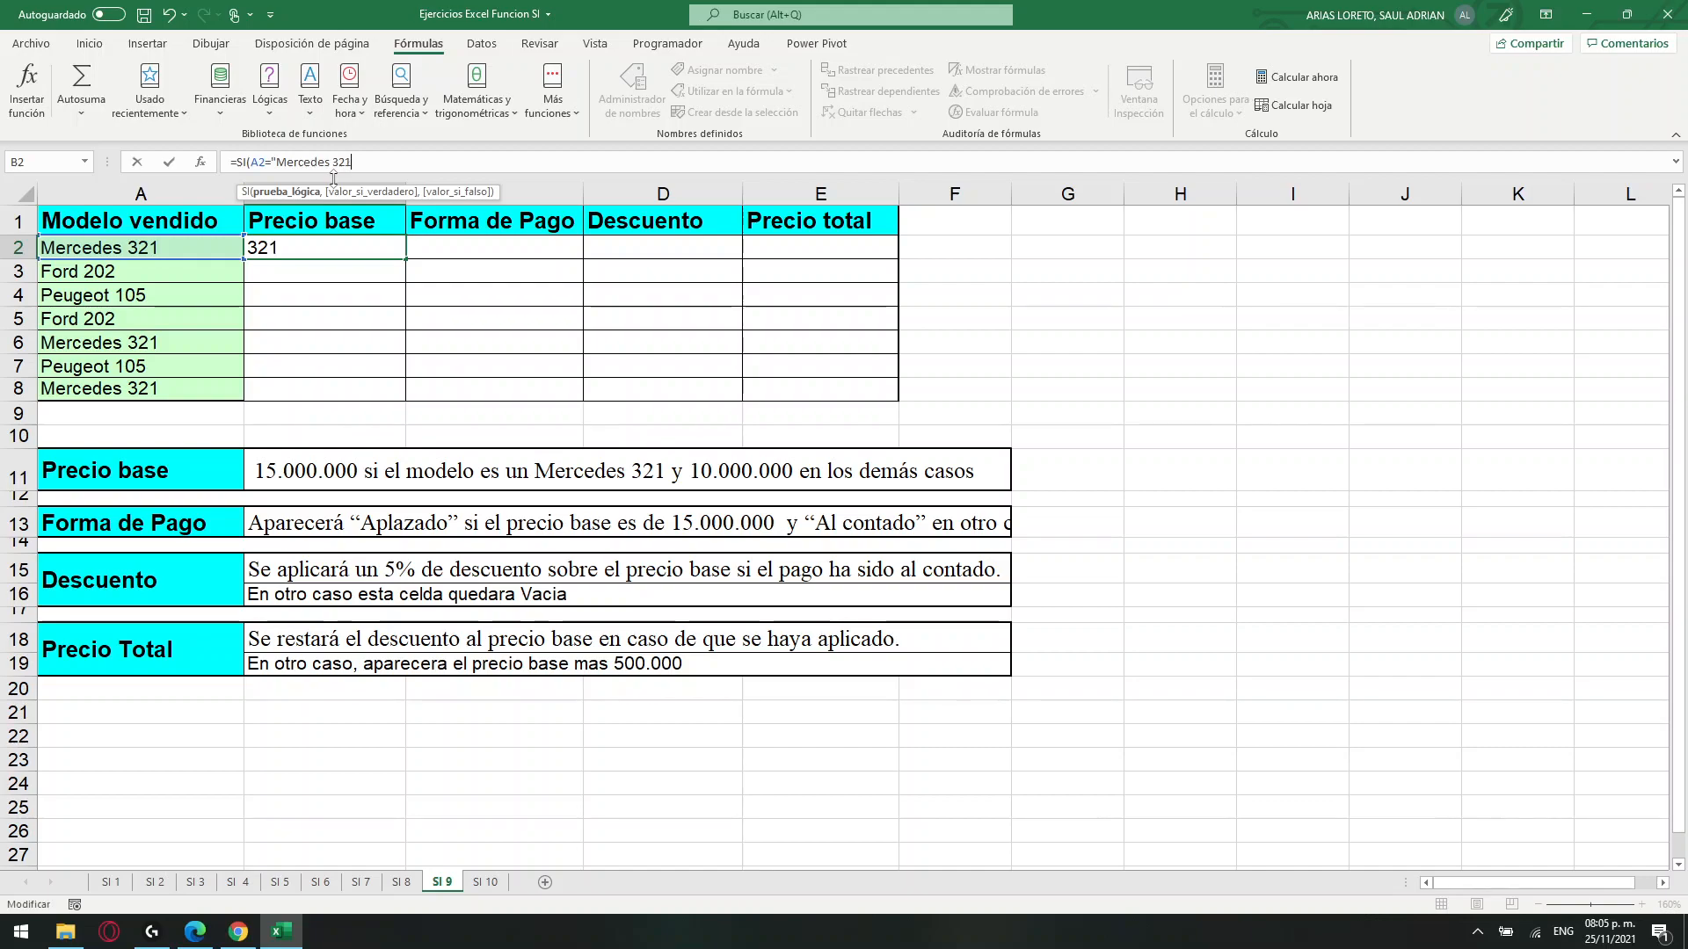
text(",15)
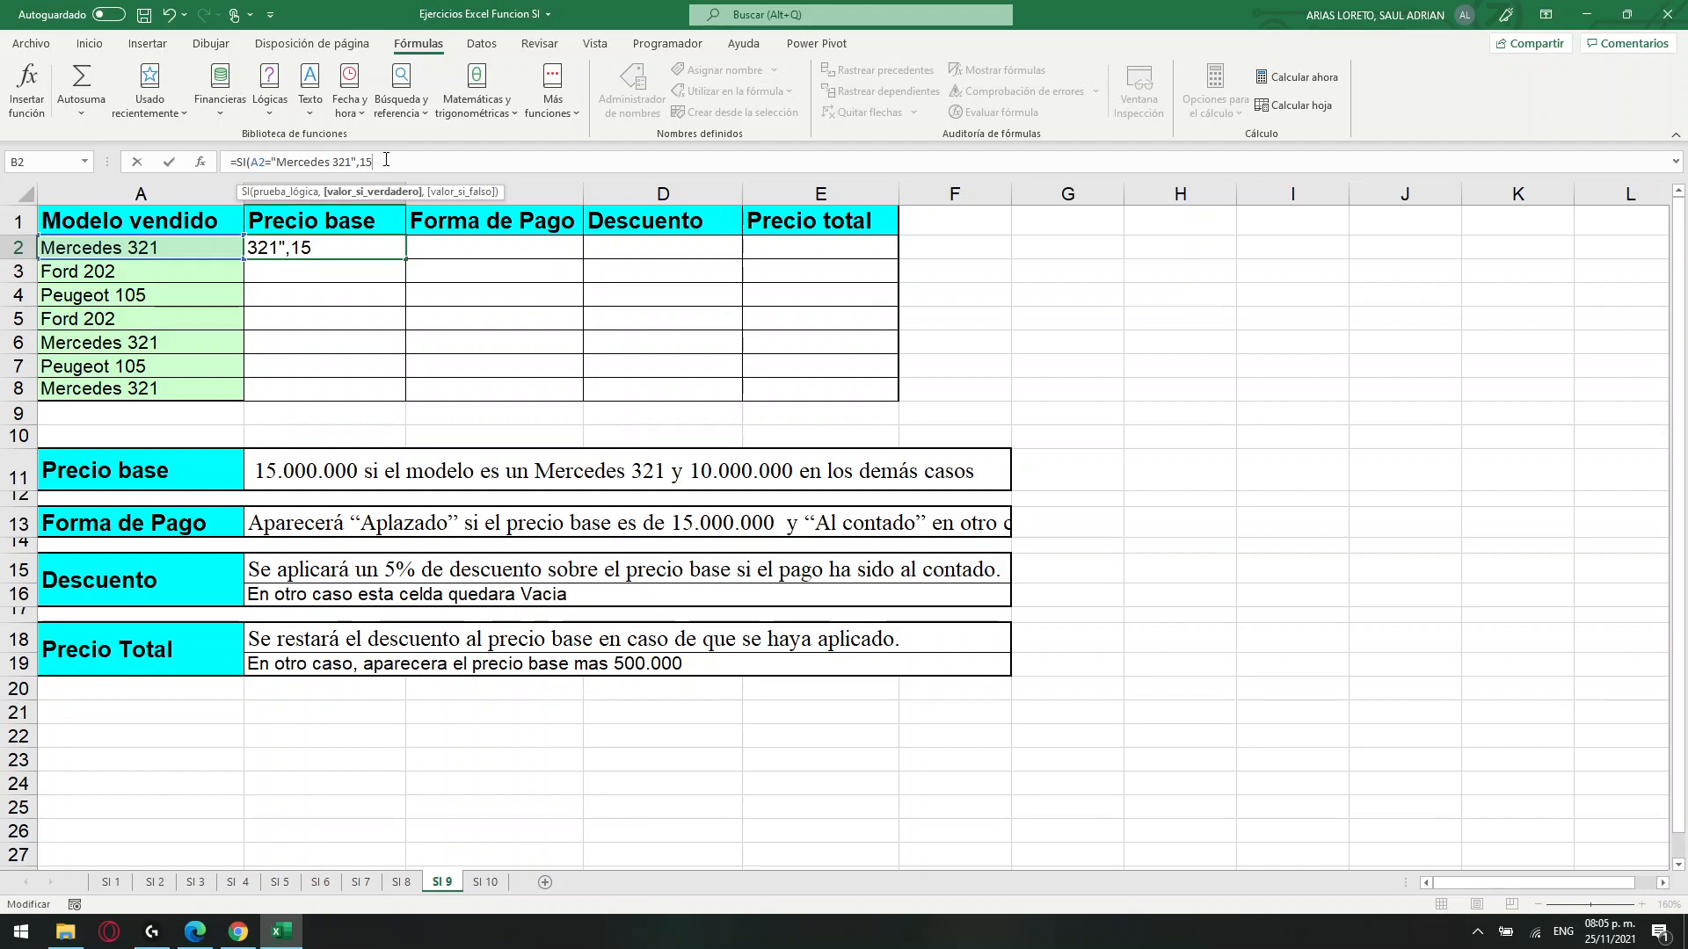
Complete the B2 formula with 15000000 as the value if true and 10000000 as the value if false.
text(000000,)
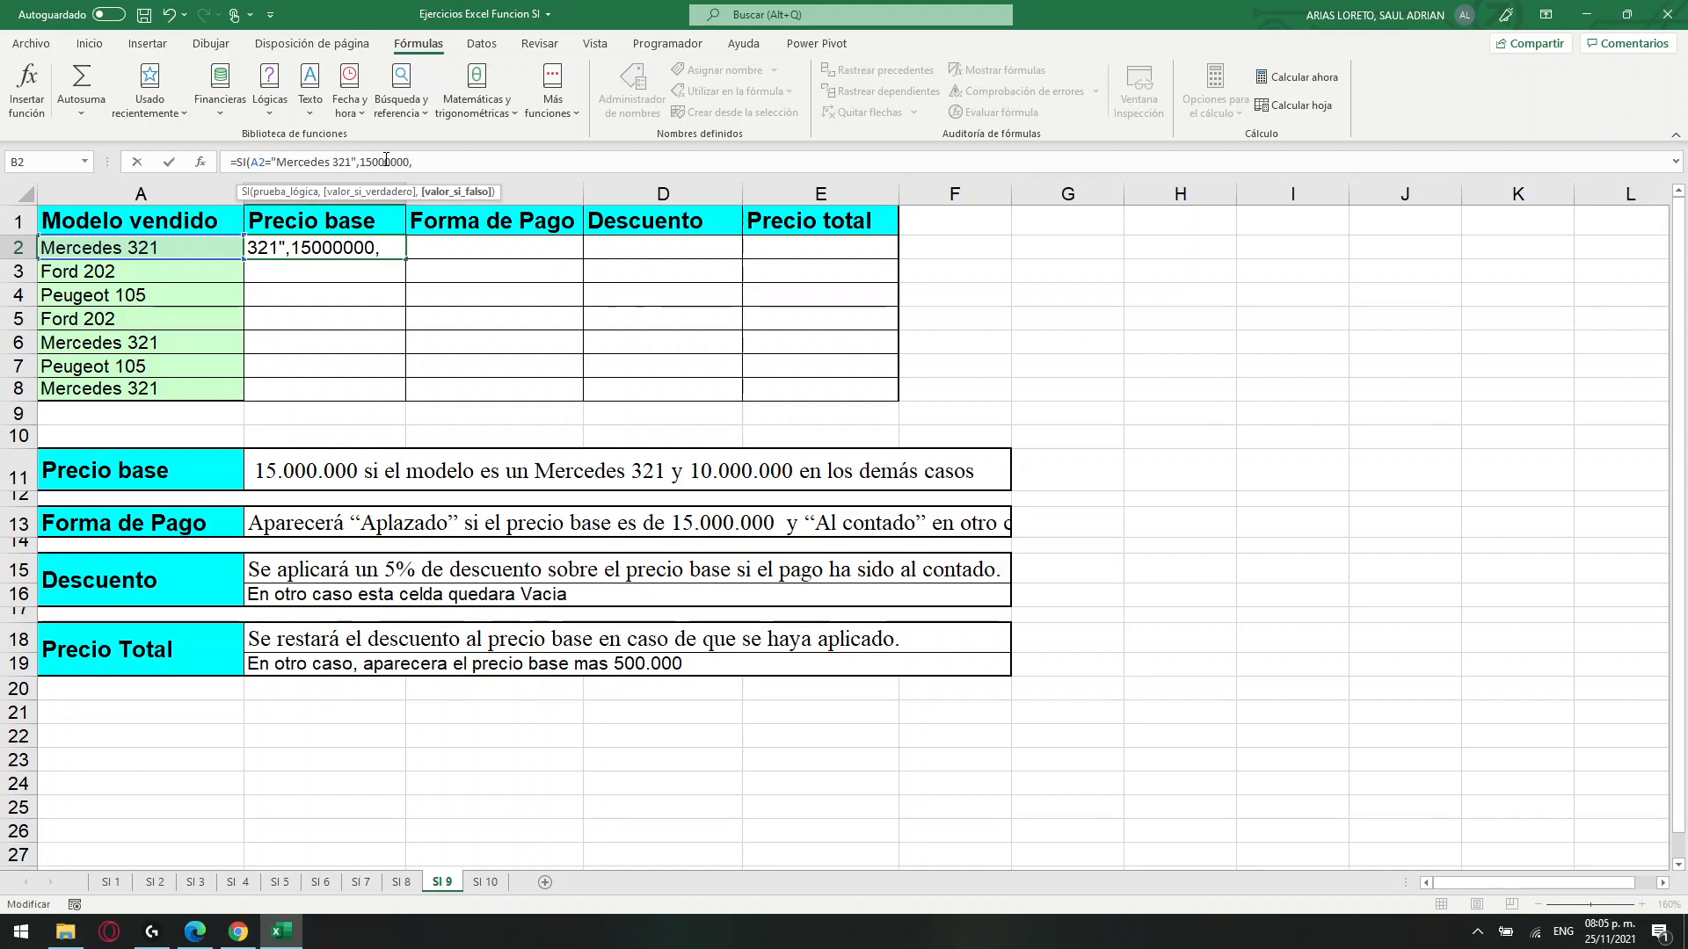
text(1)
text(00)
text(000)
text())
key(Return)
Copy the Precio base formula from B2 down through B8 and check the prices against the models sold.
mouse_move(81, 250)
mouse_down()
mouse_move(387, 247)
mouse_move(392, 393)
mouse_up()
click(368, 249)
drag(343, 267, 334, 320)
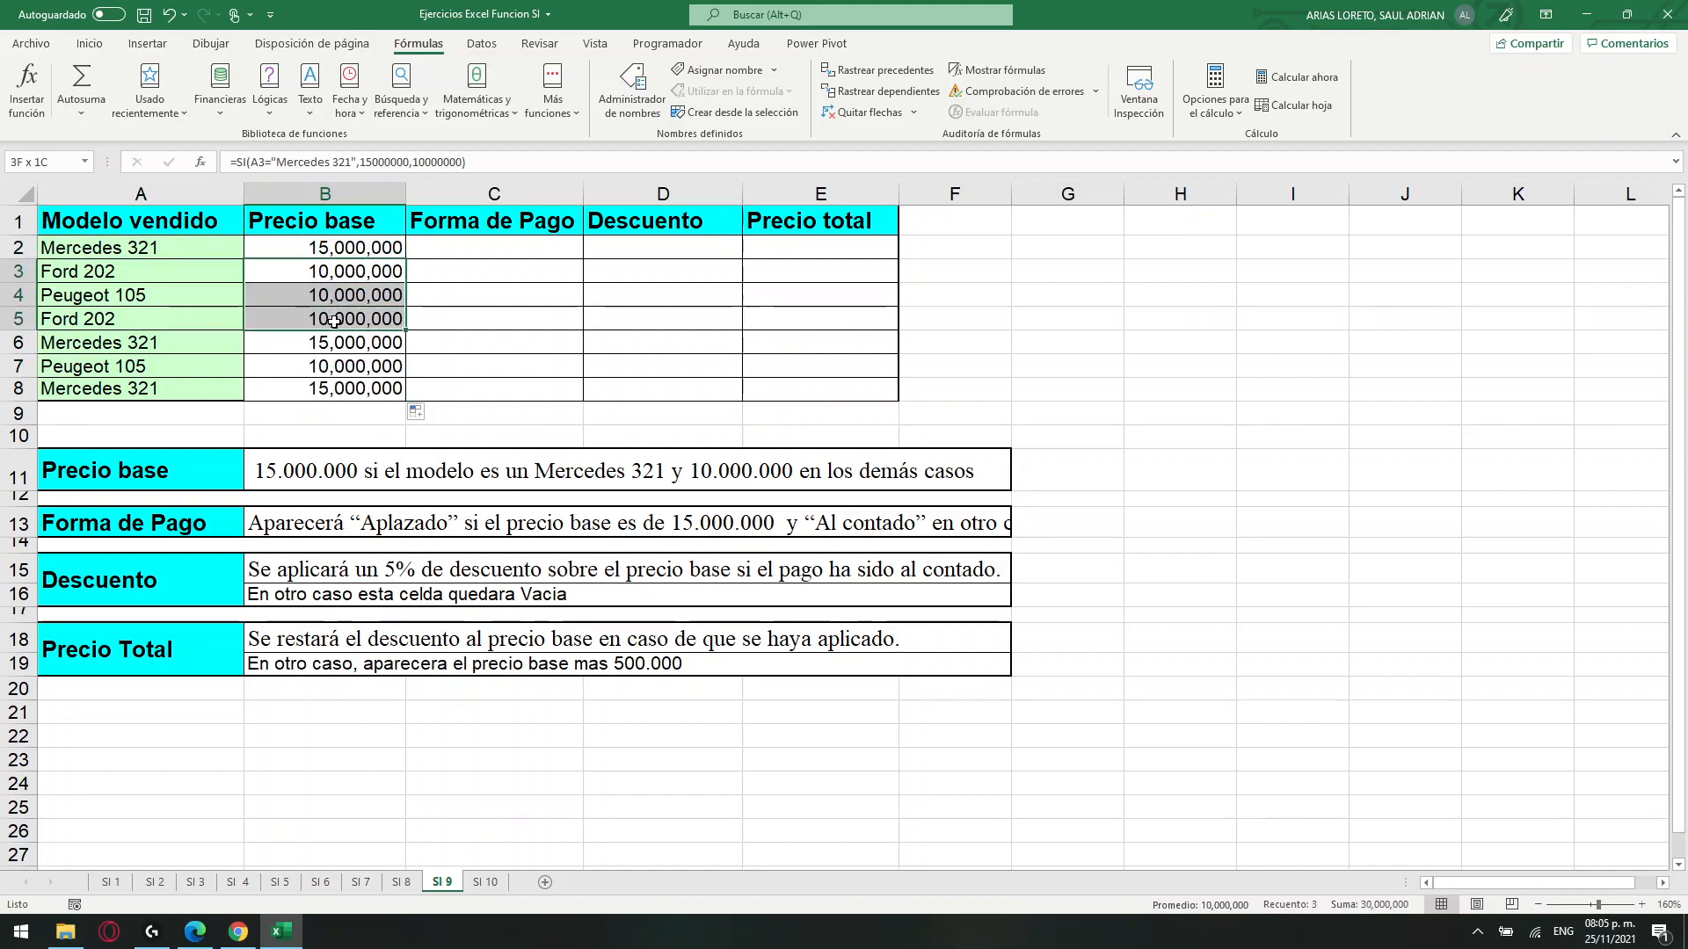
drag(143, 344, 312, 342)
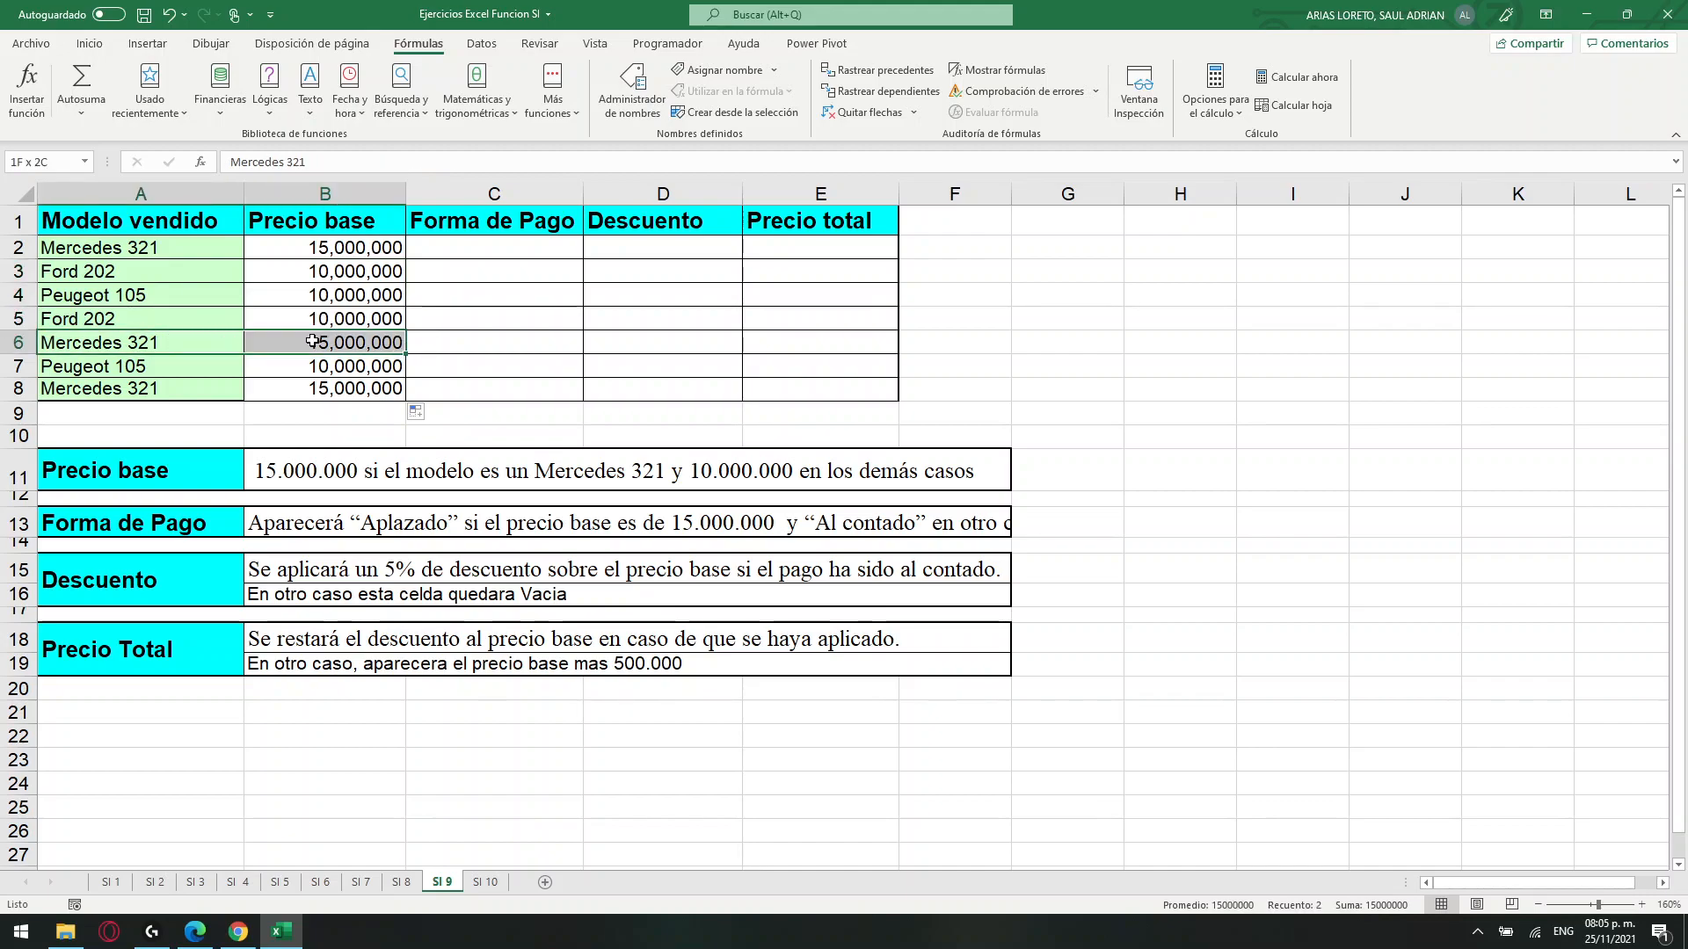
drag(147, 392, 294, 388)
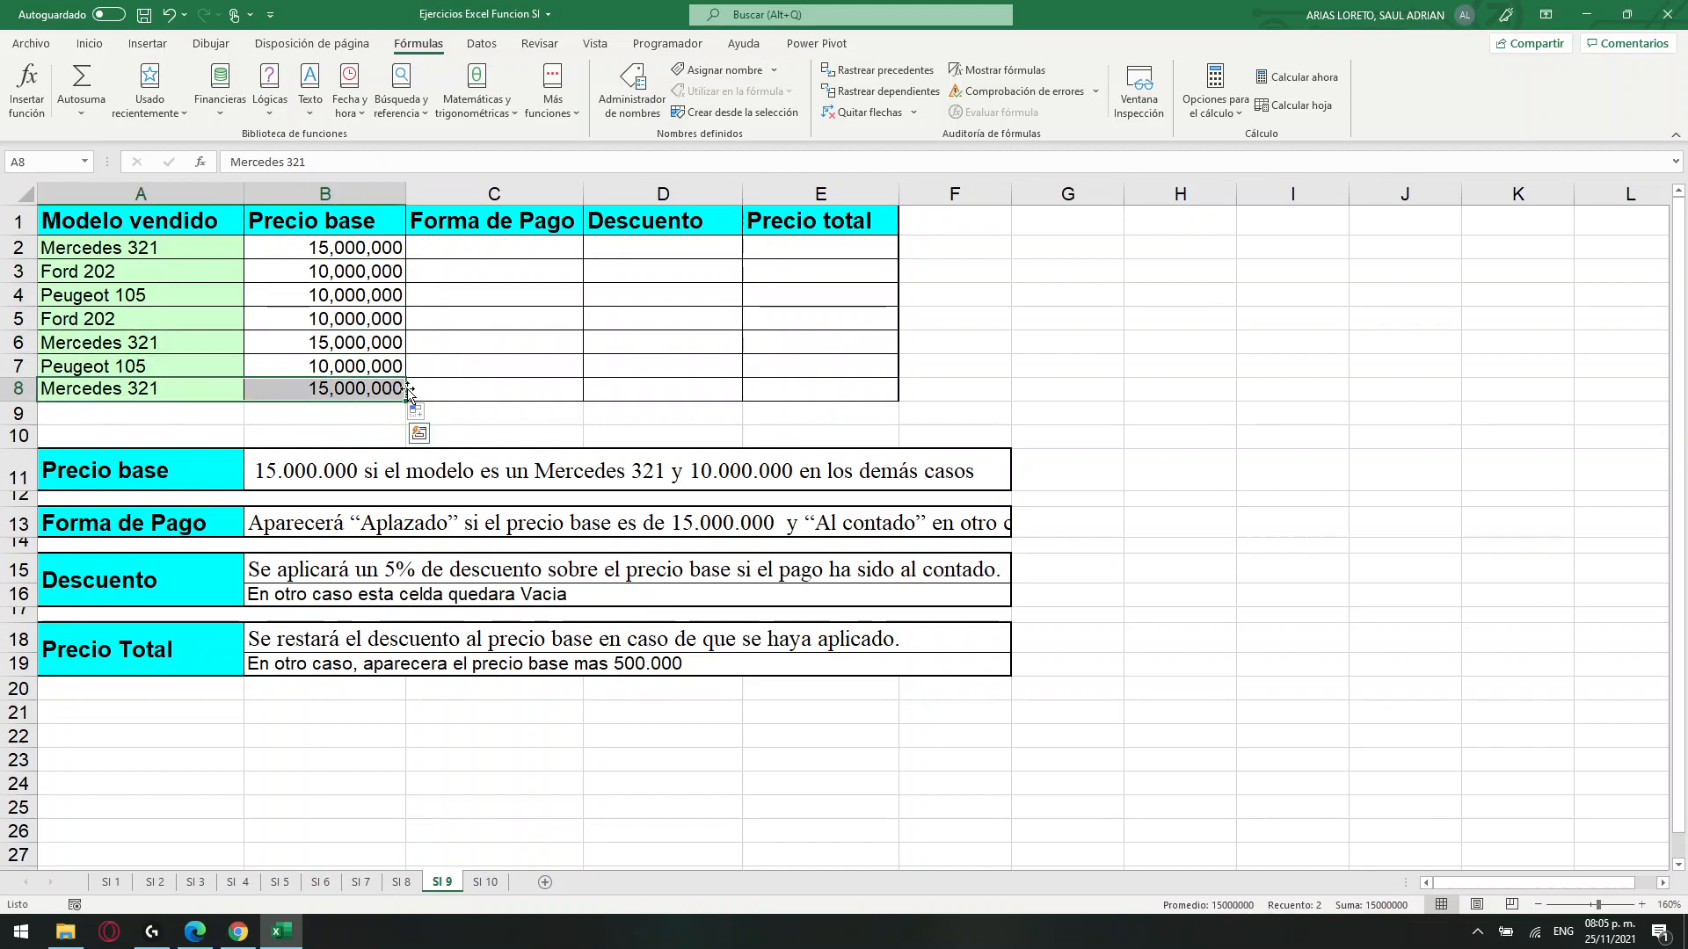
Compare the quoted "Mercedes 321" text in the B2 formula with the written Precio base rule in row 11.
click(319, 248)
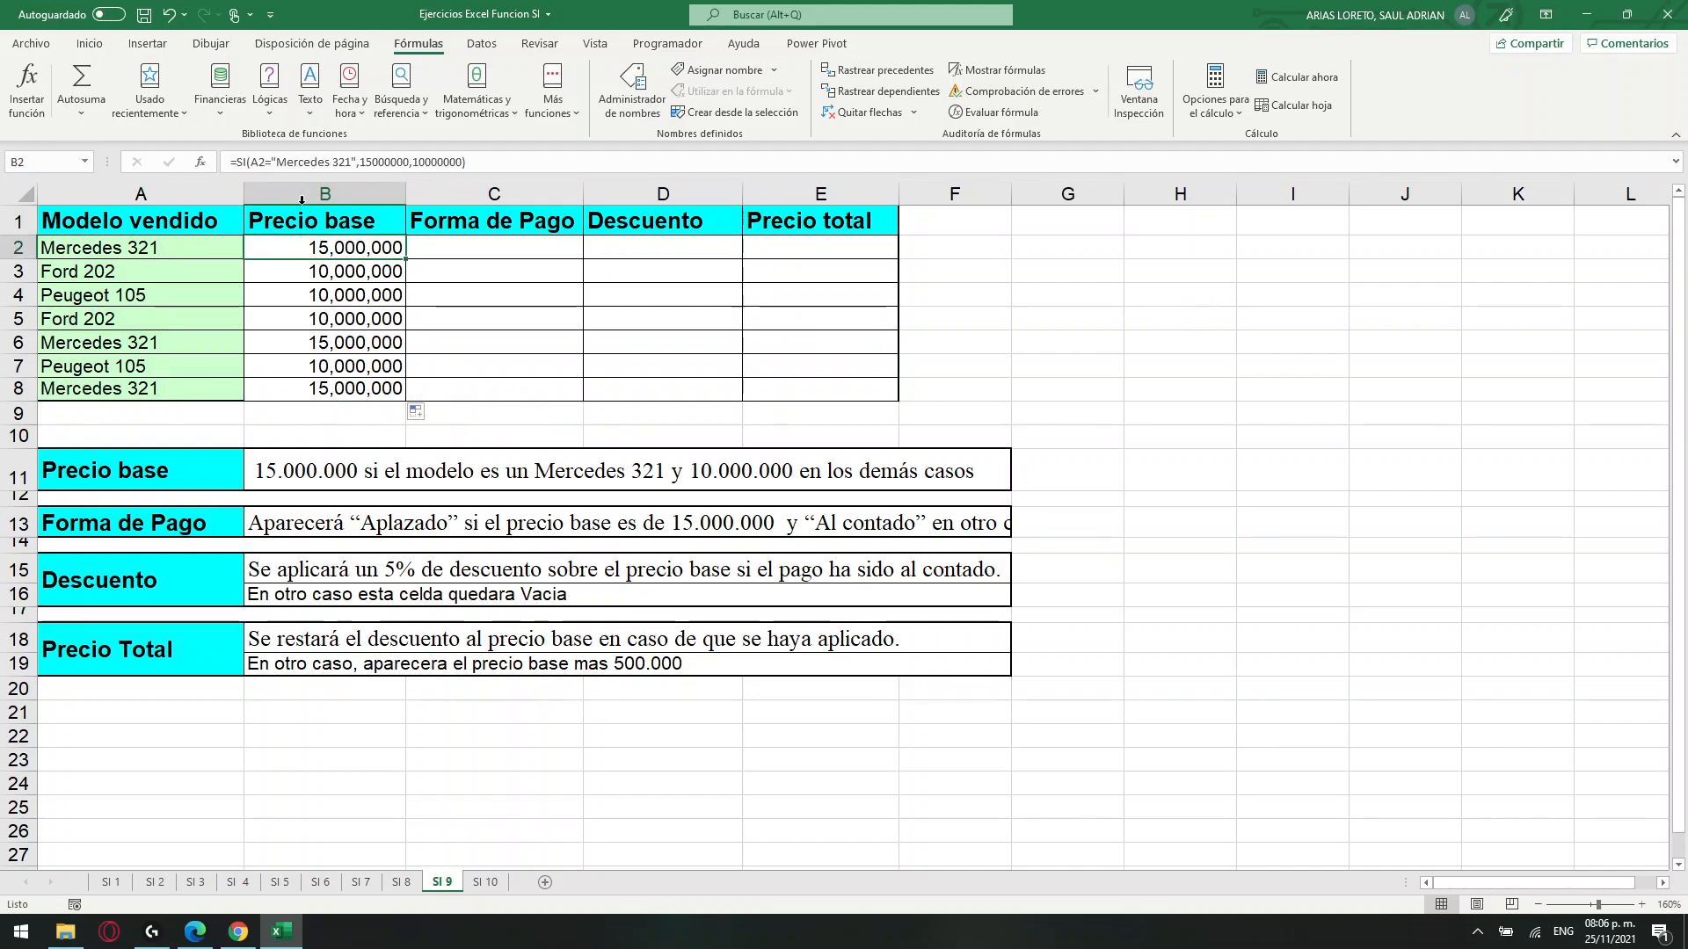
click(259, 161)
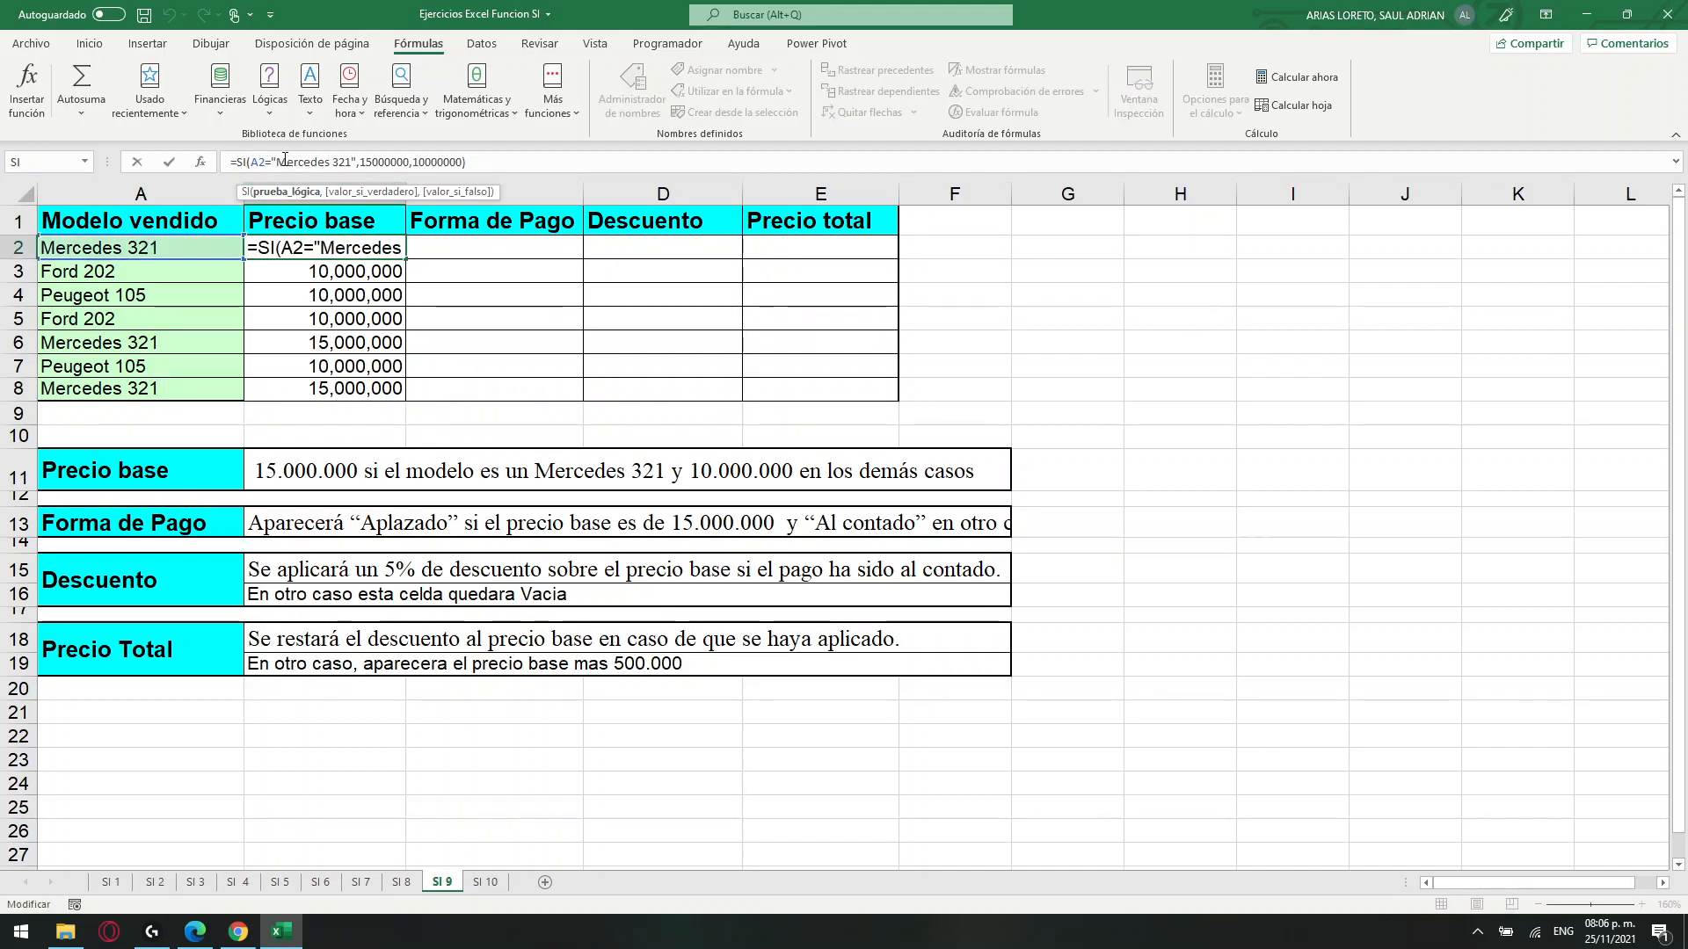
drag(276, 162, 351, 148)
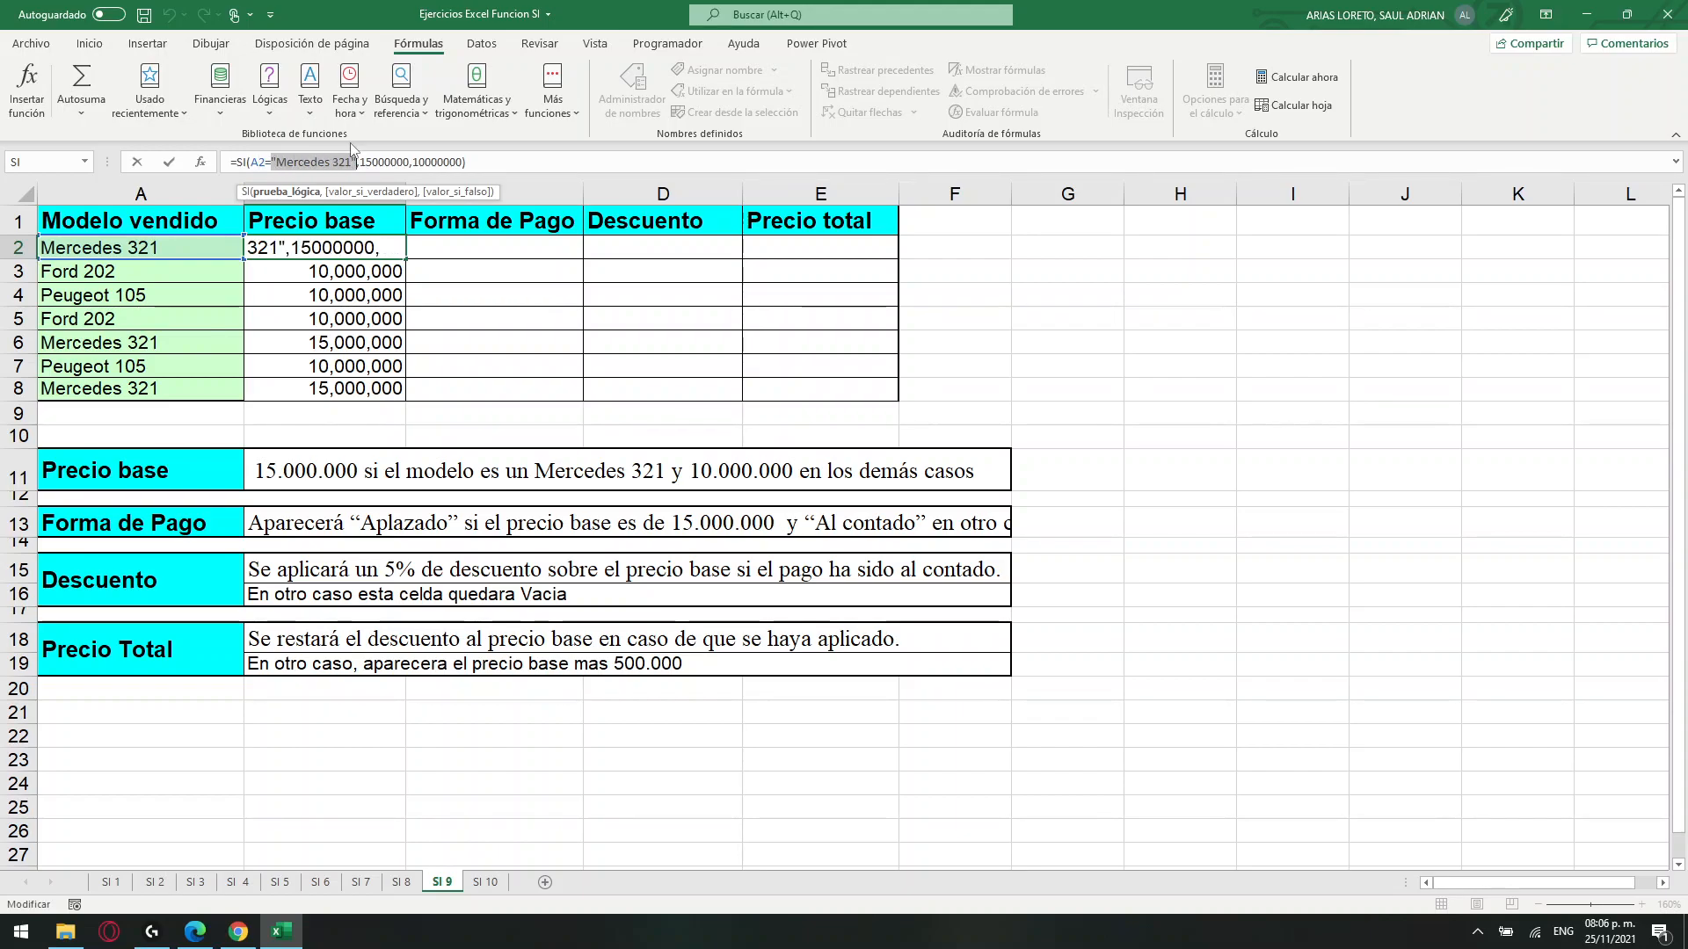
key(Return)
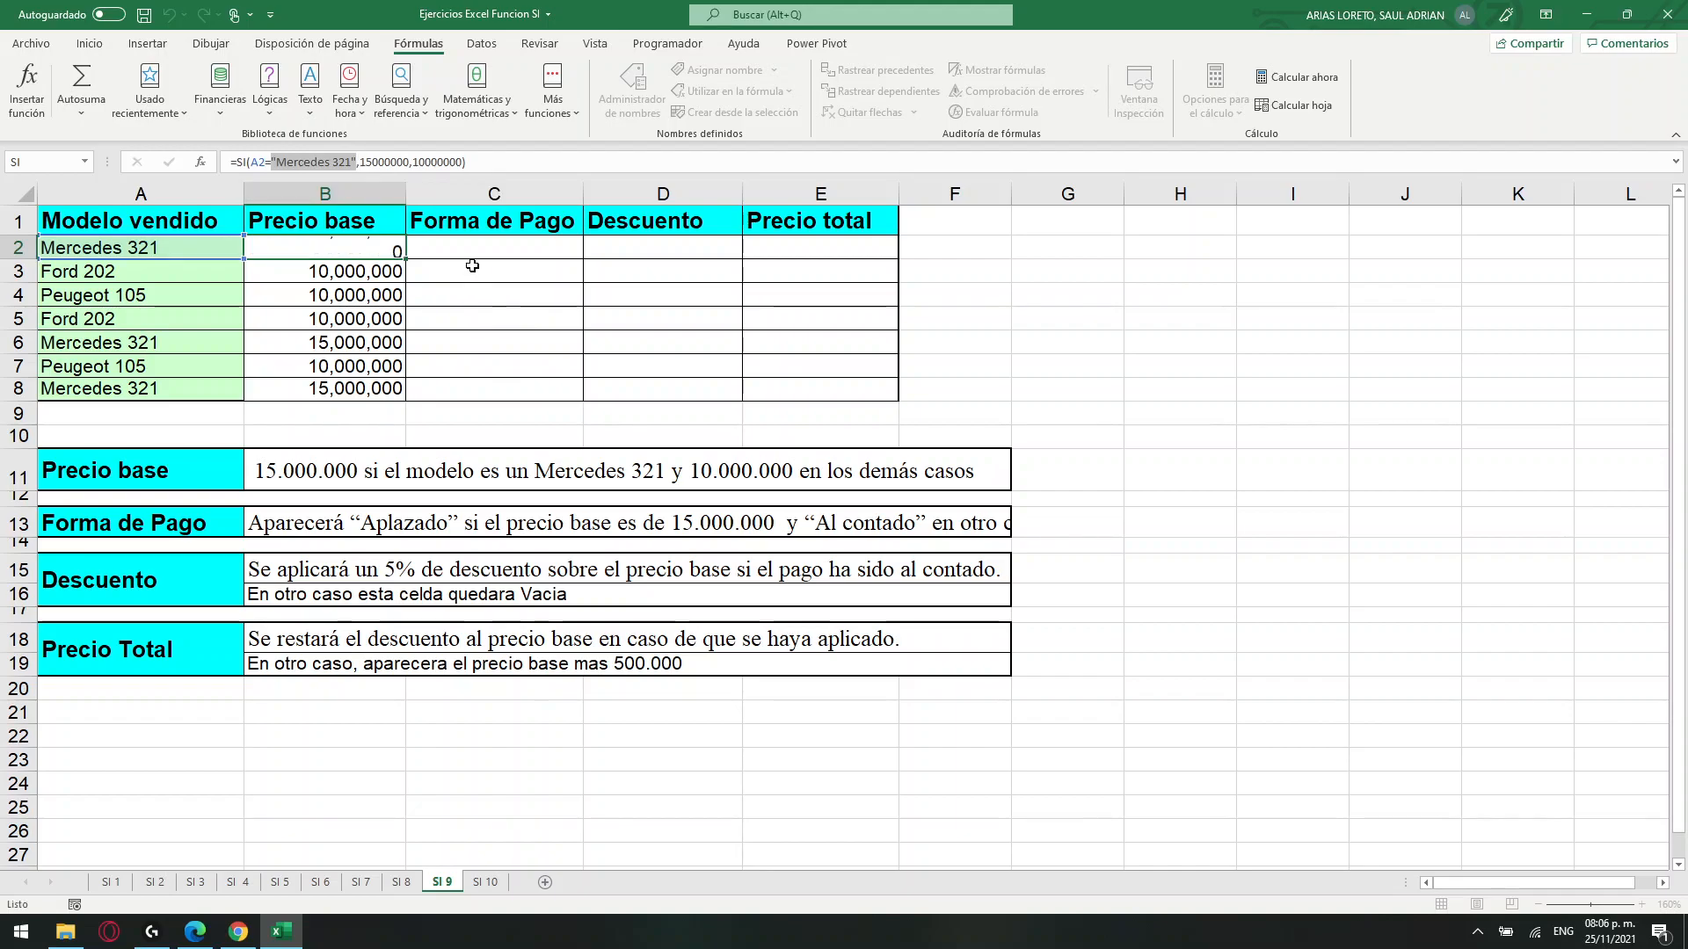
click(351, 478)
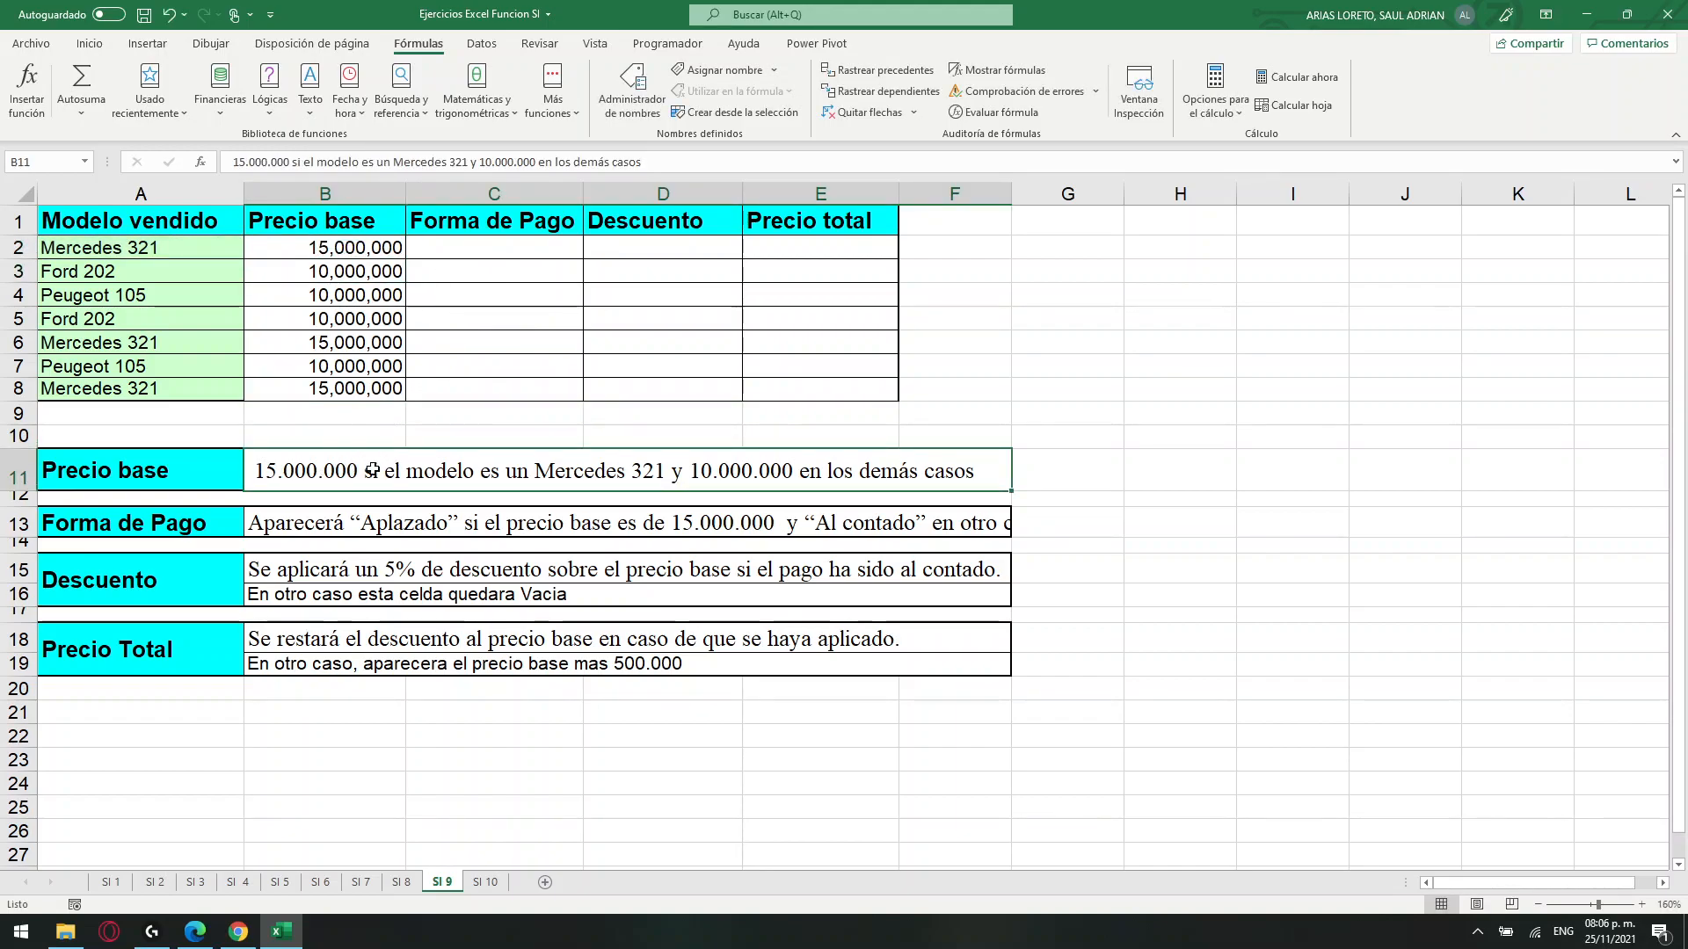
drag(679, 167, 218, 167)
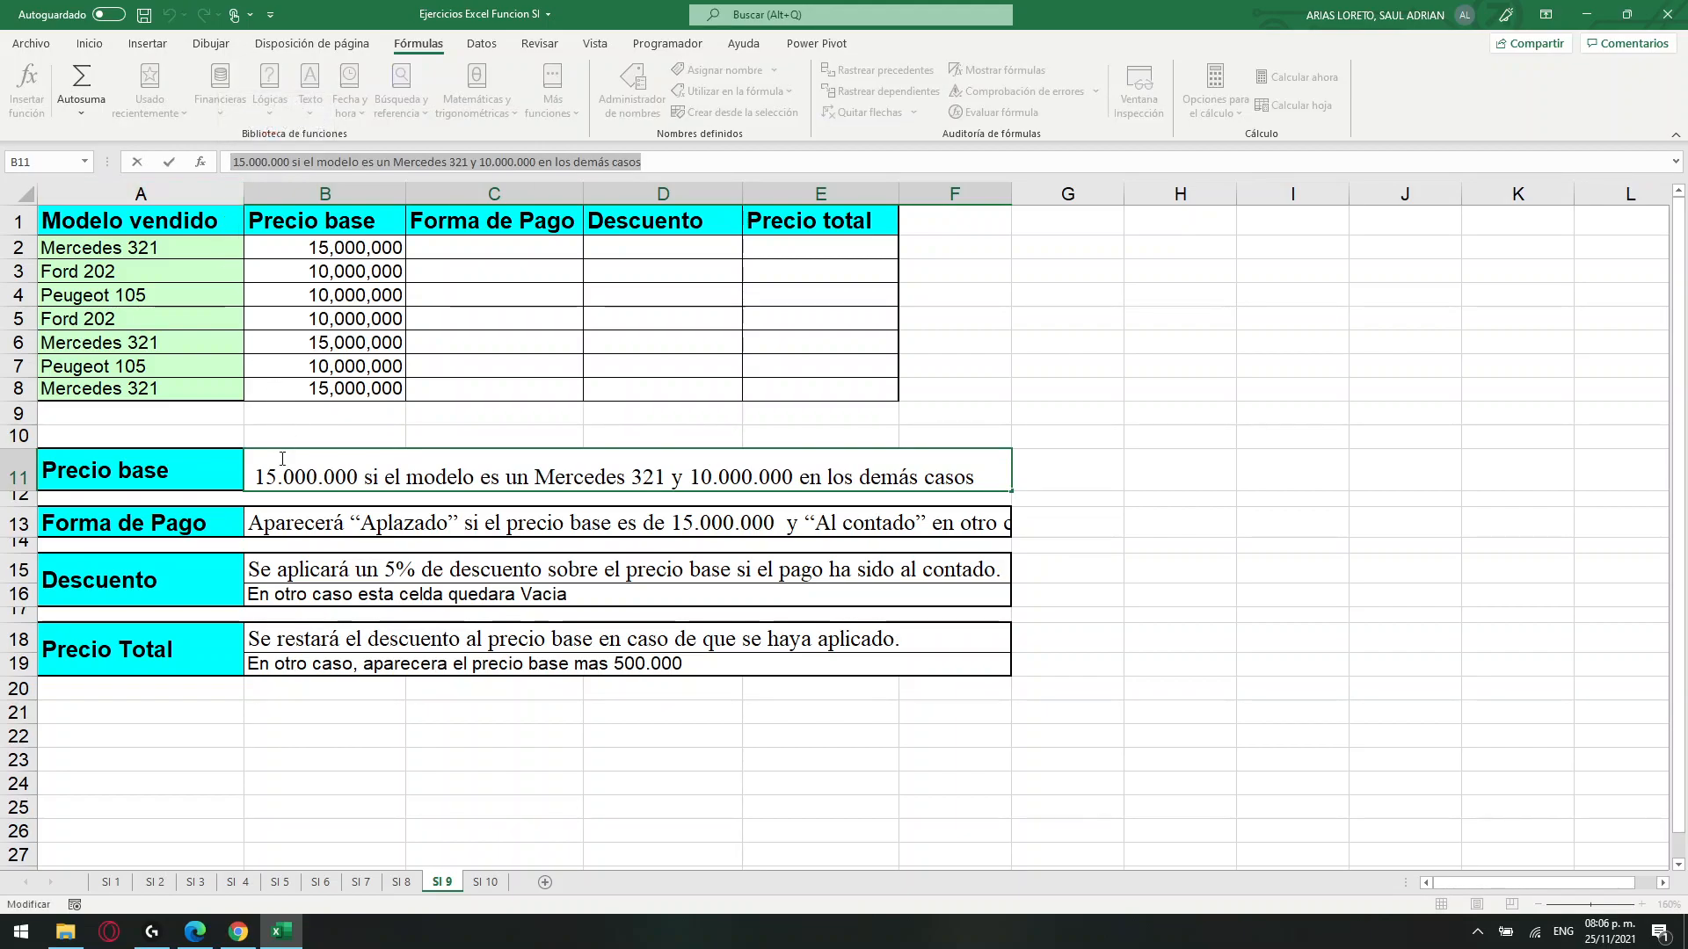
click(161, 474)
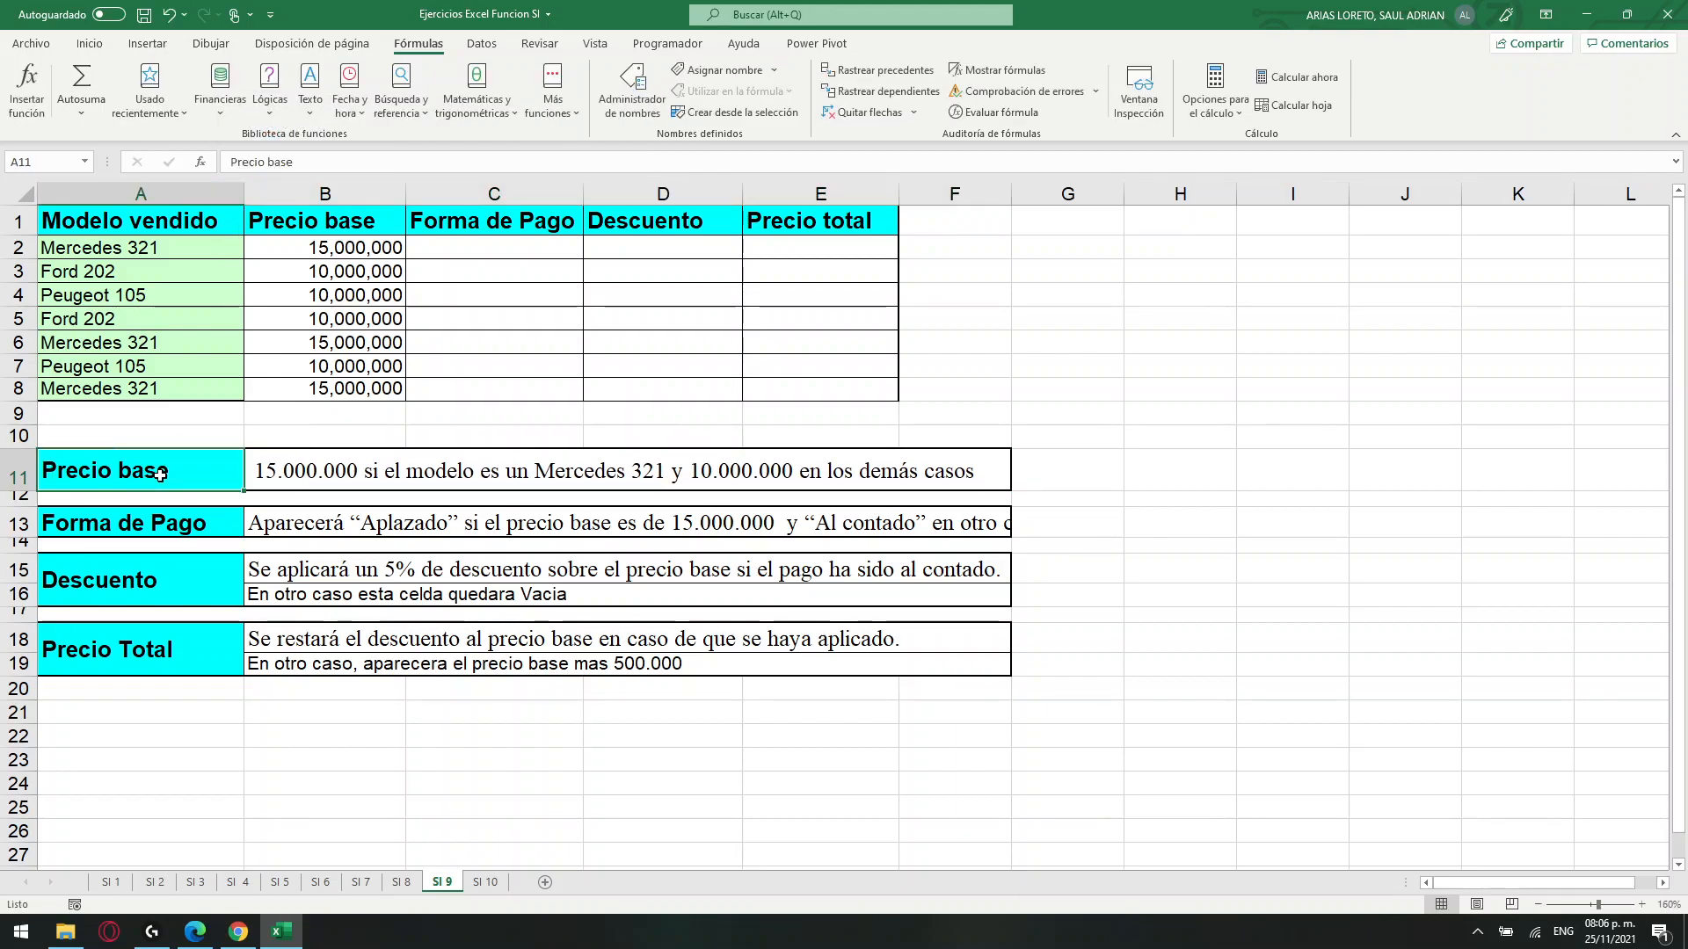
click(445, 604)
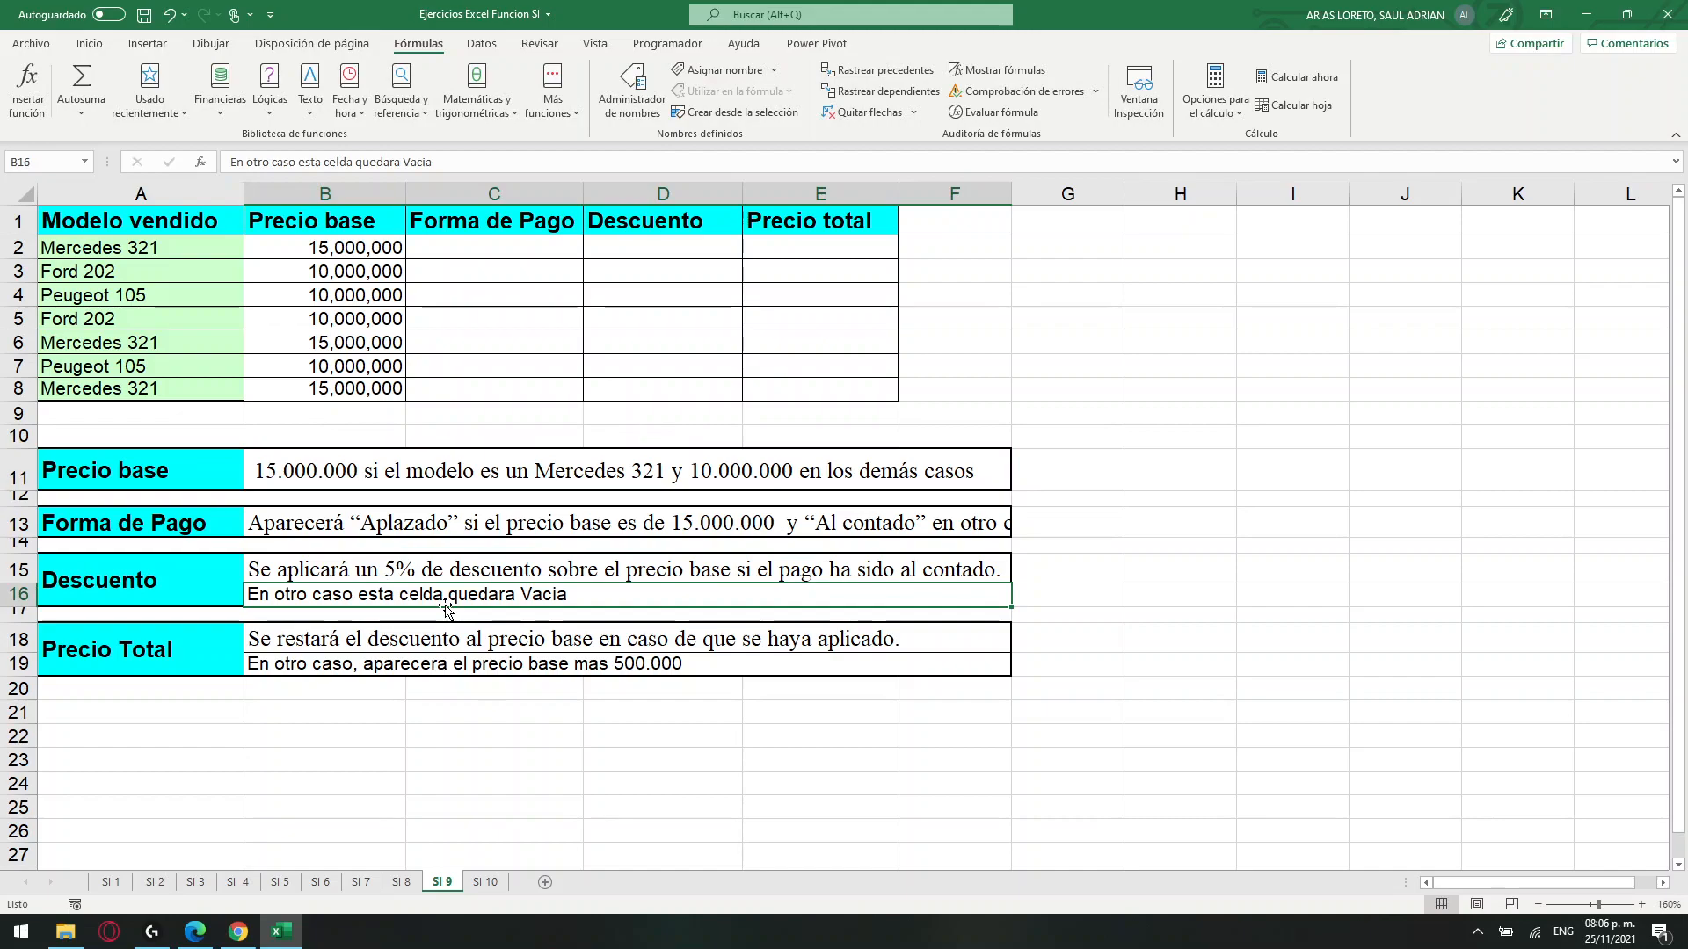
click(369, 250)
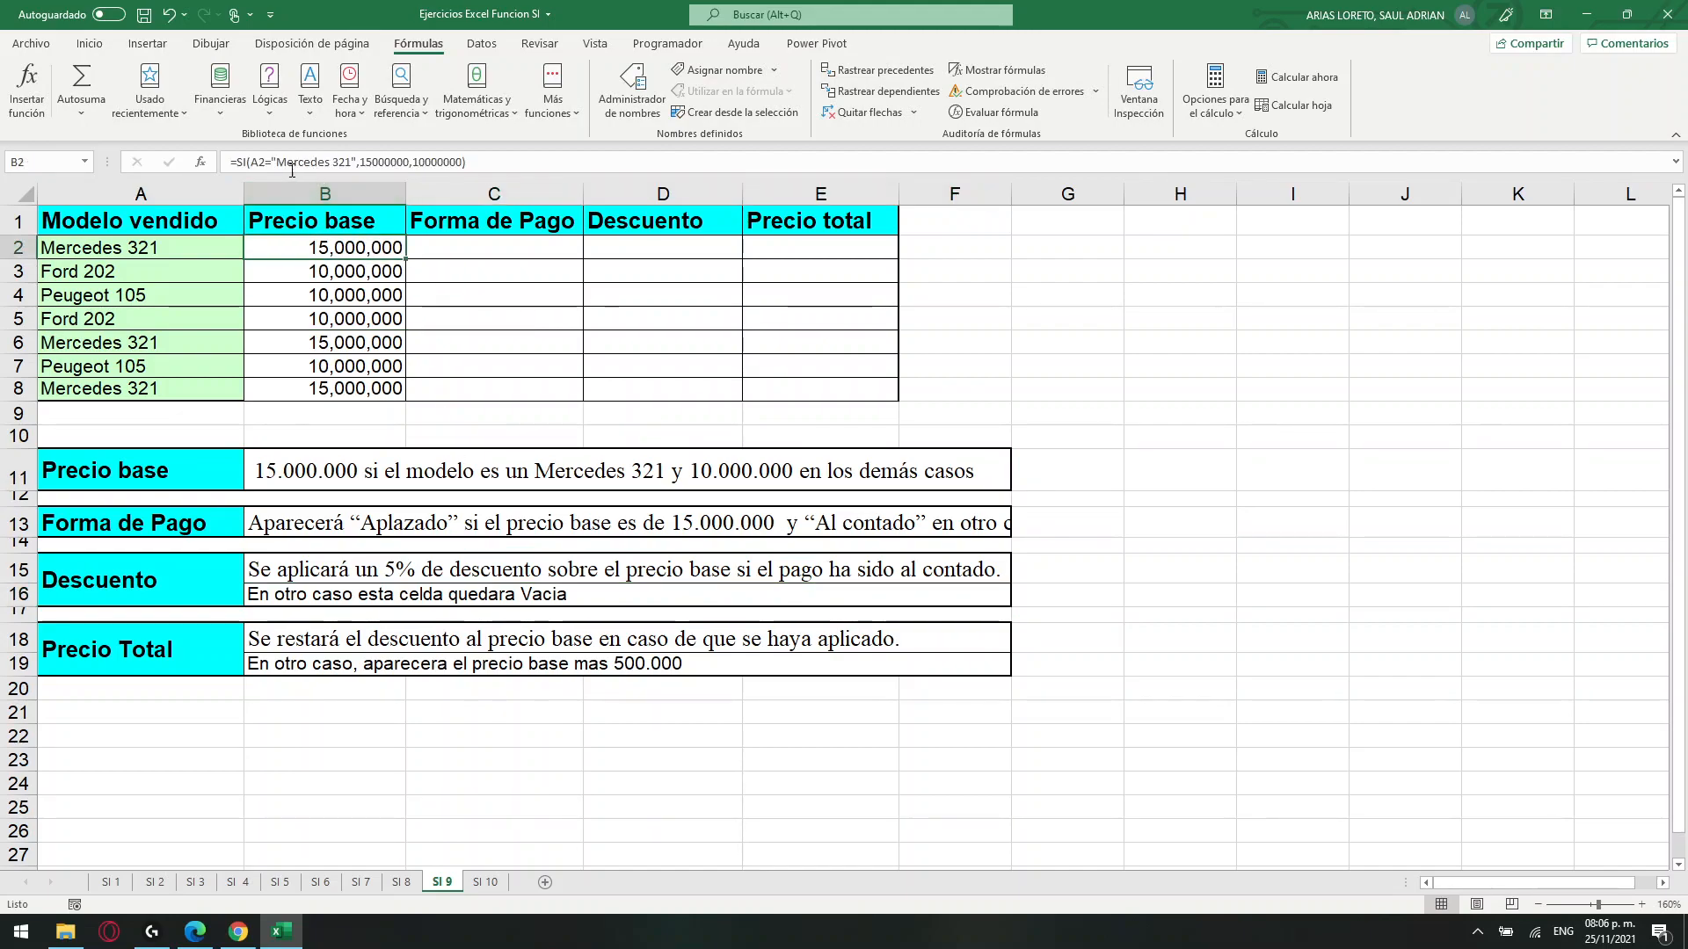
drag(271, 159, 359, 161)
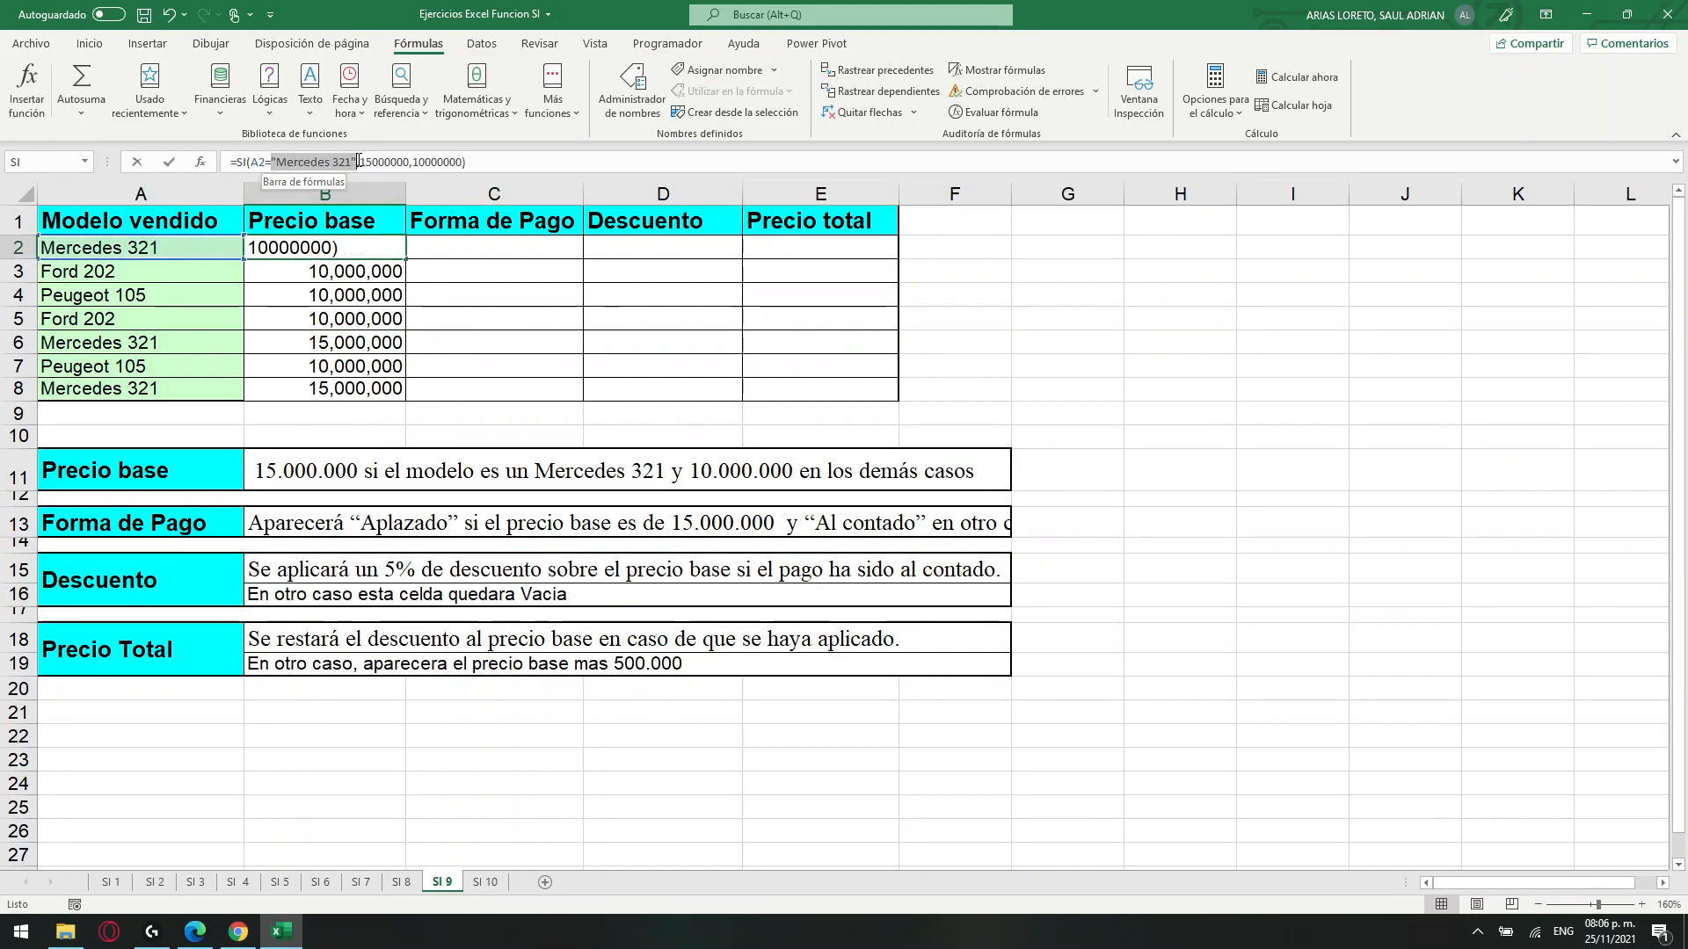
click(567, 161)
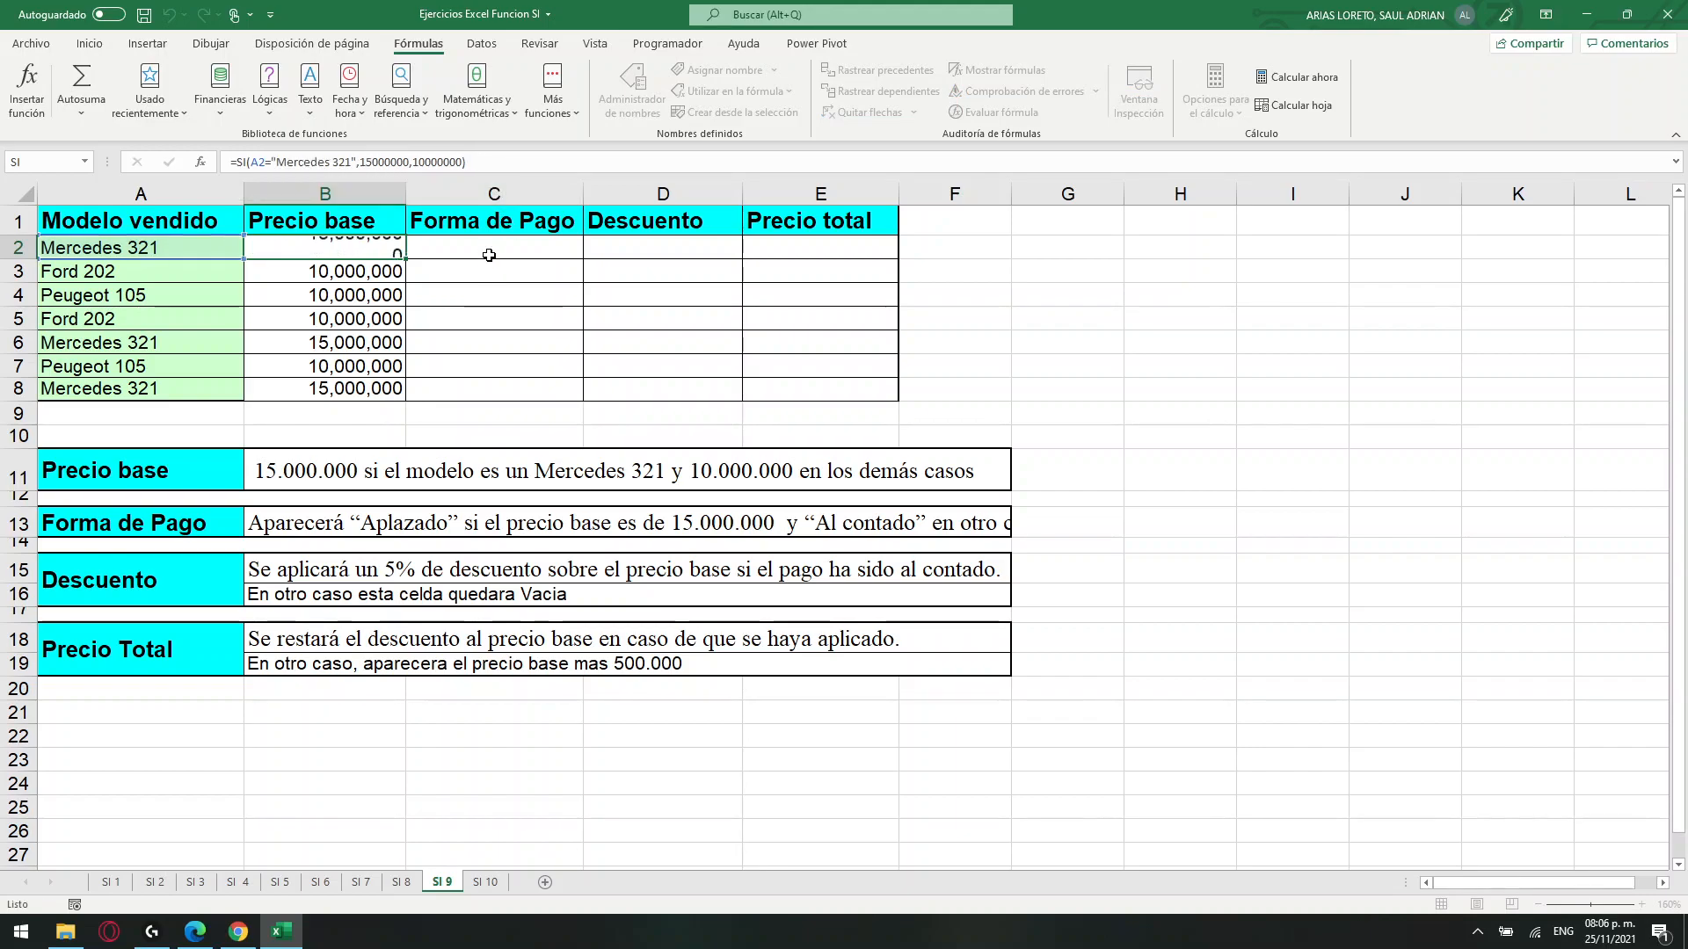
key(Return)
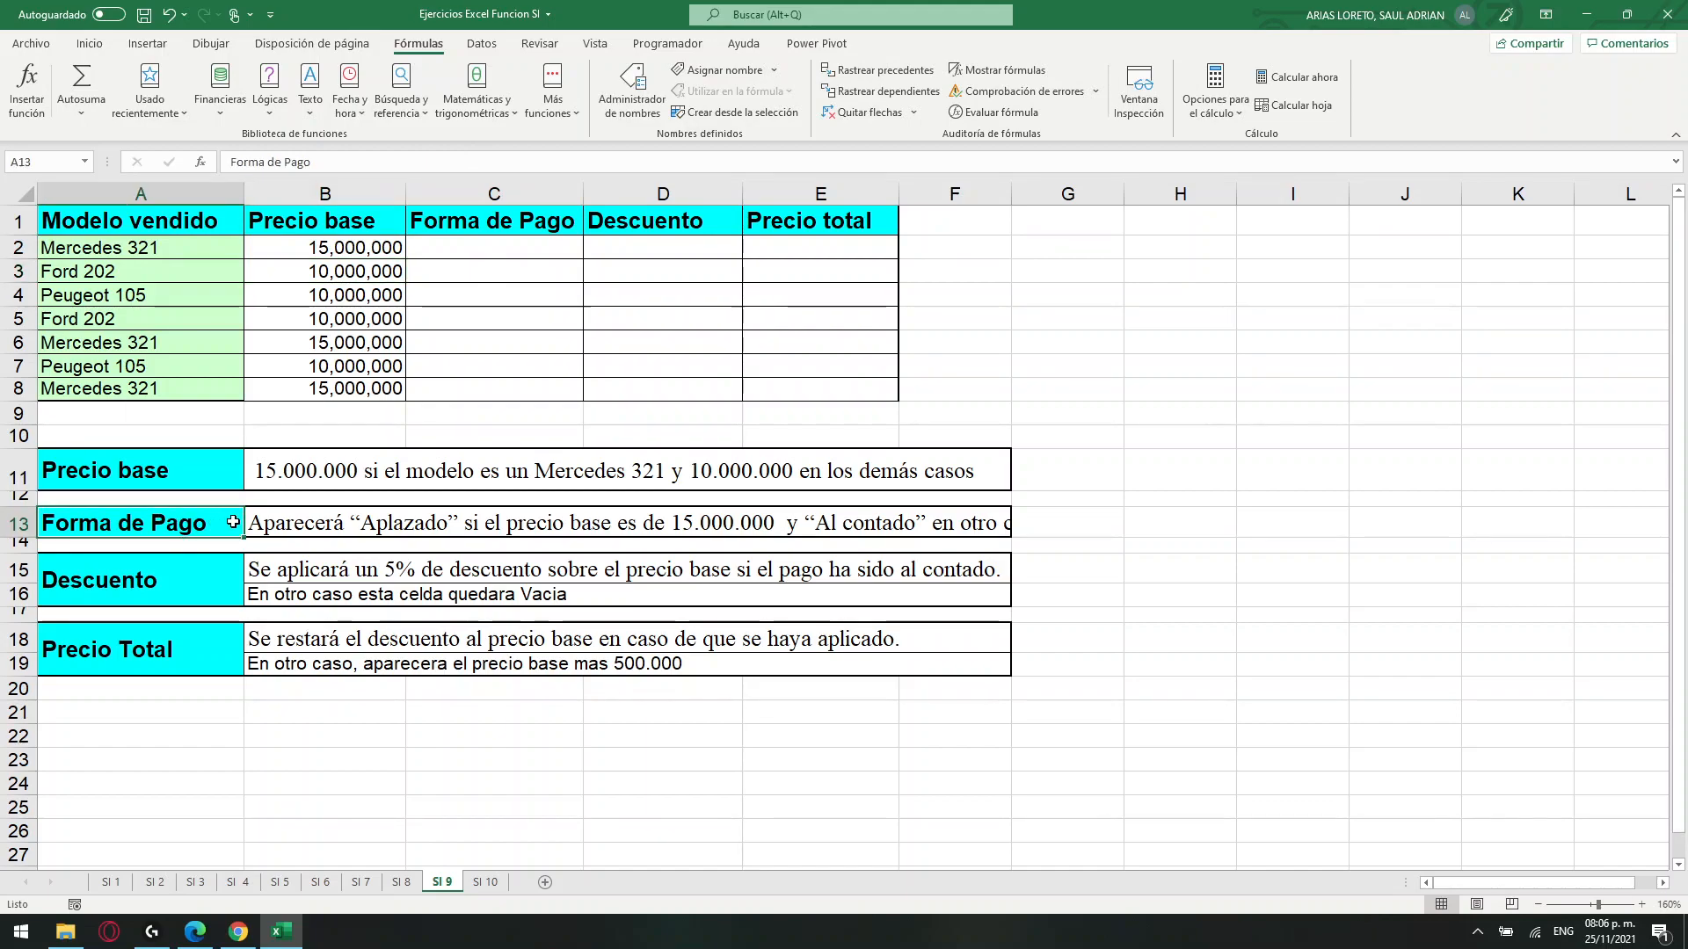
Read the Forma de Pago rule and start an SI formula in C2 with the logical test B2=15000000.
click(274, 523)
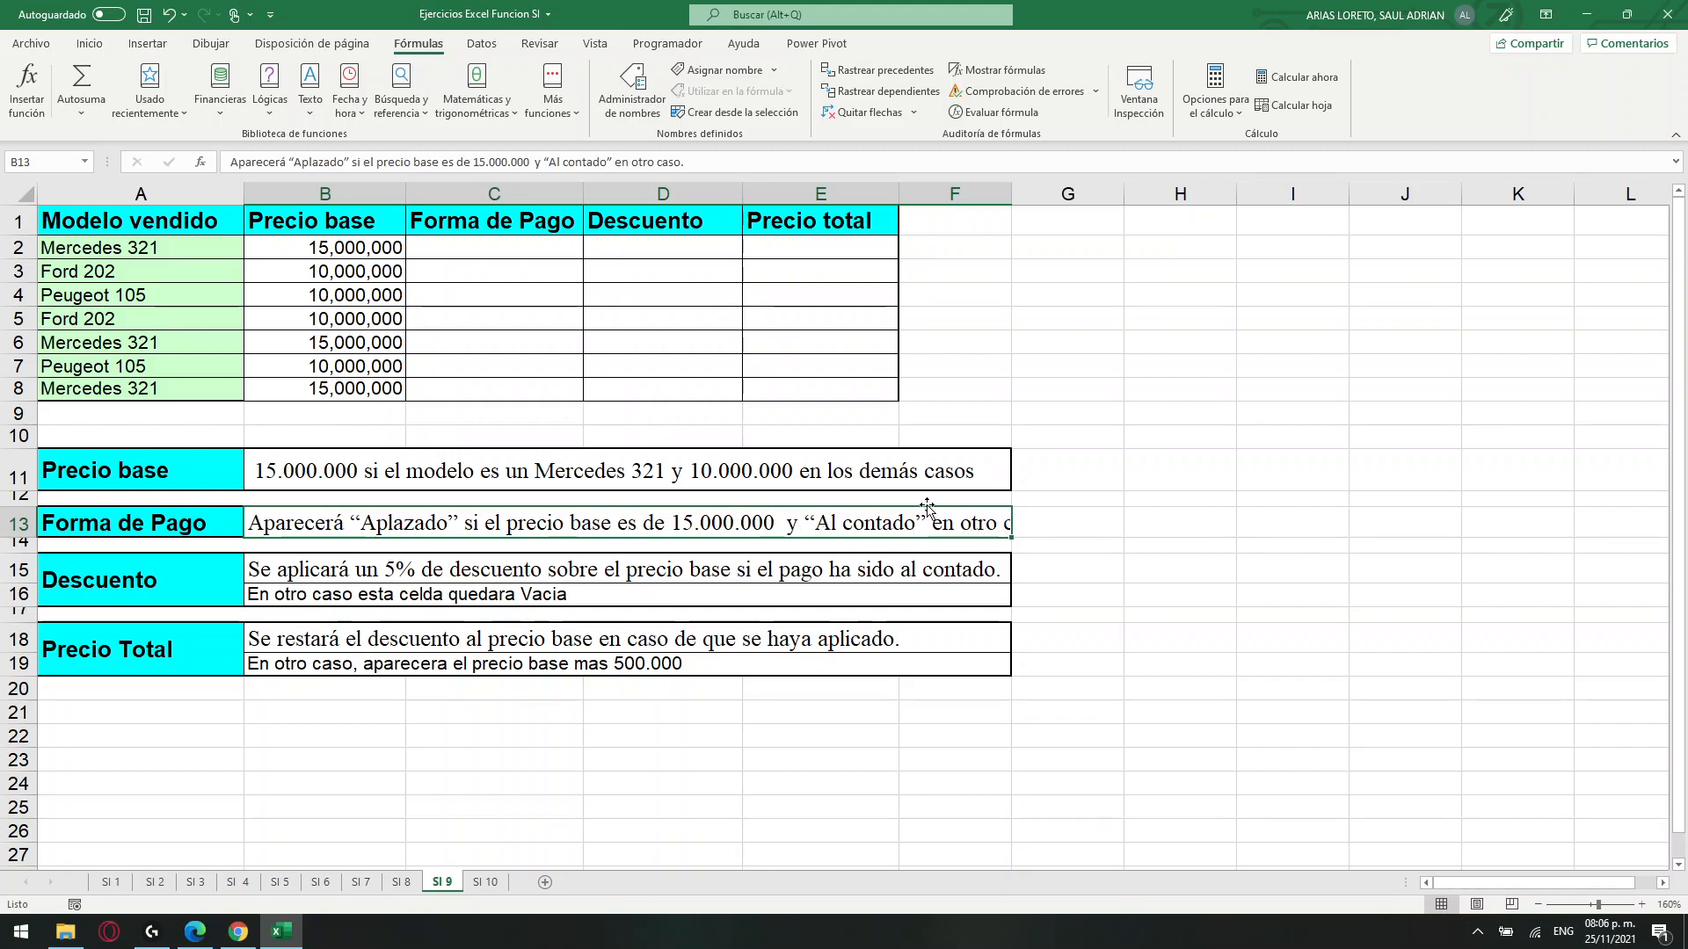
click(471, 245)
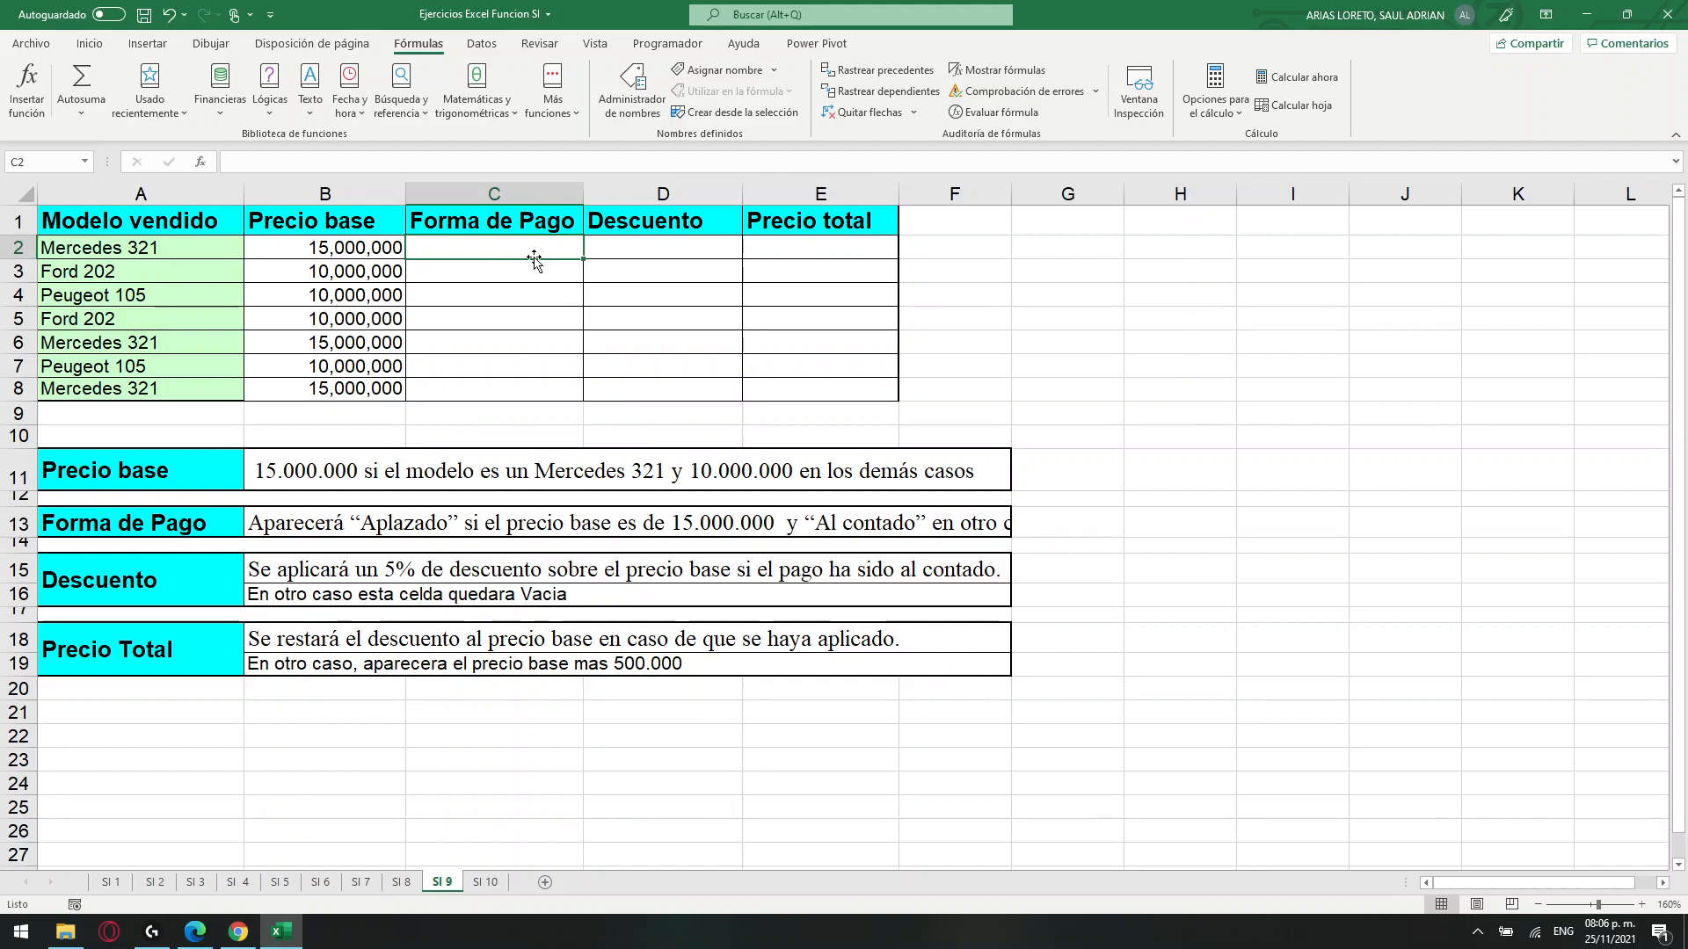
click(298, 169)
text(=SI()
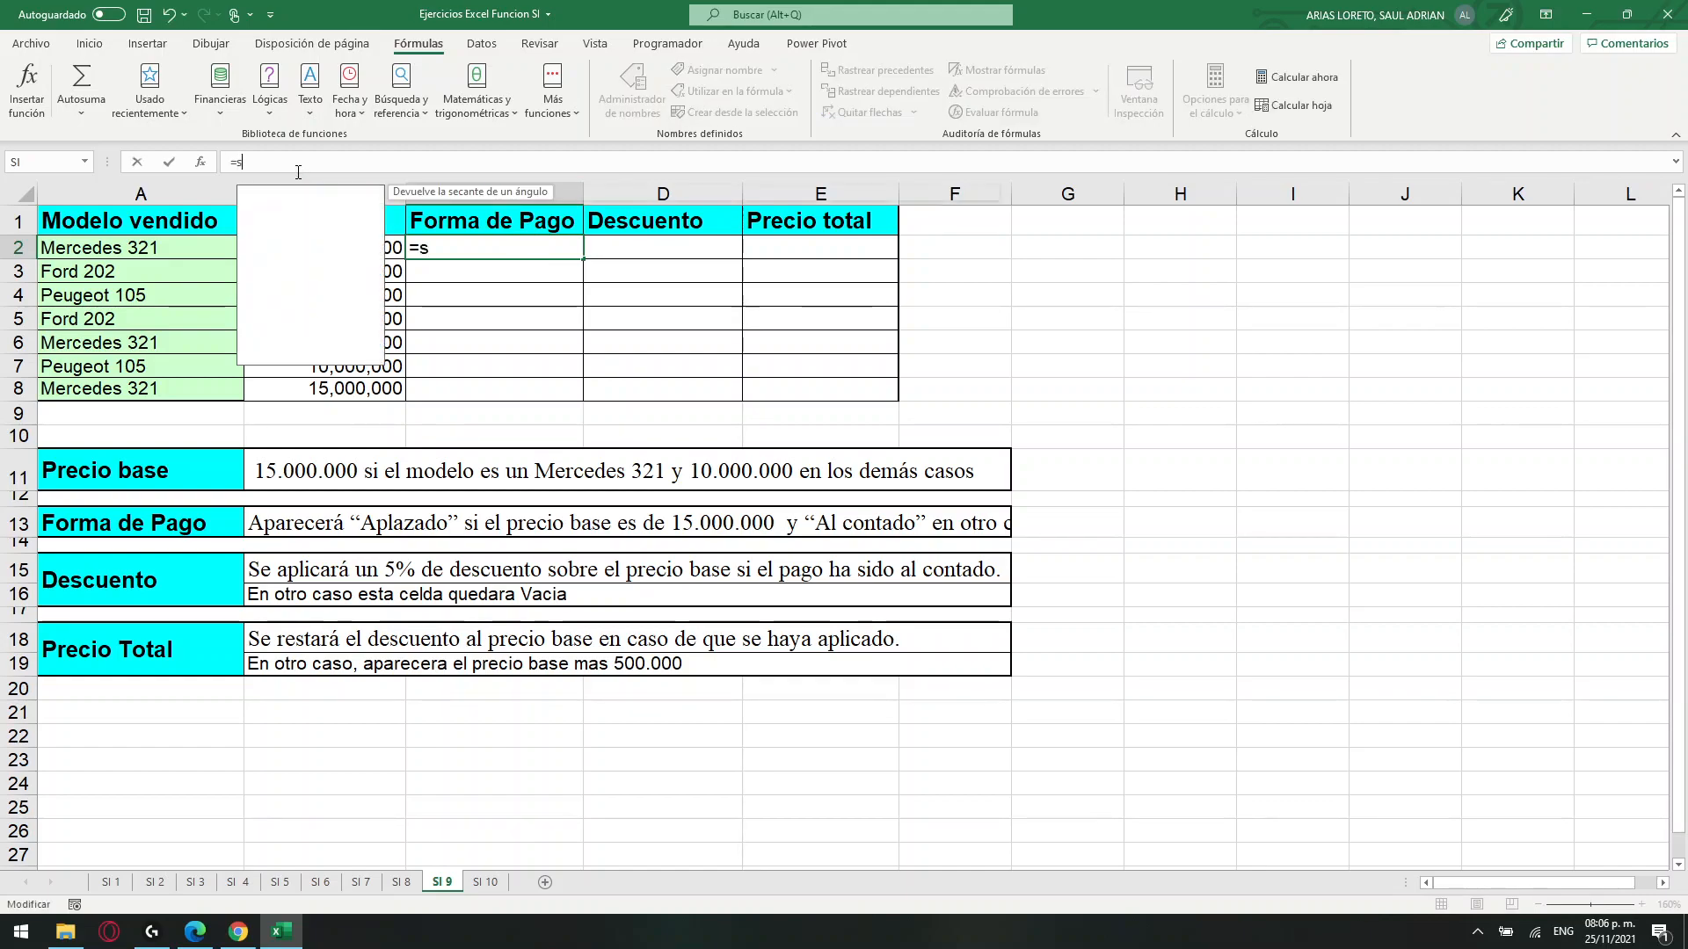
click(343, 246)
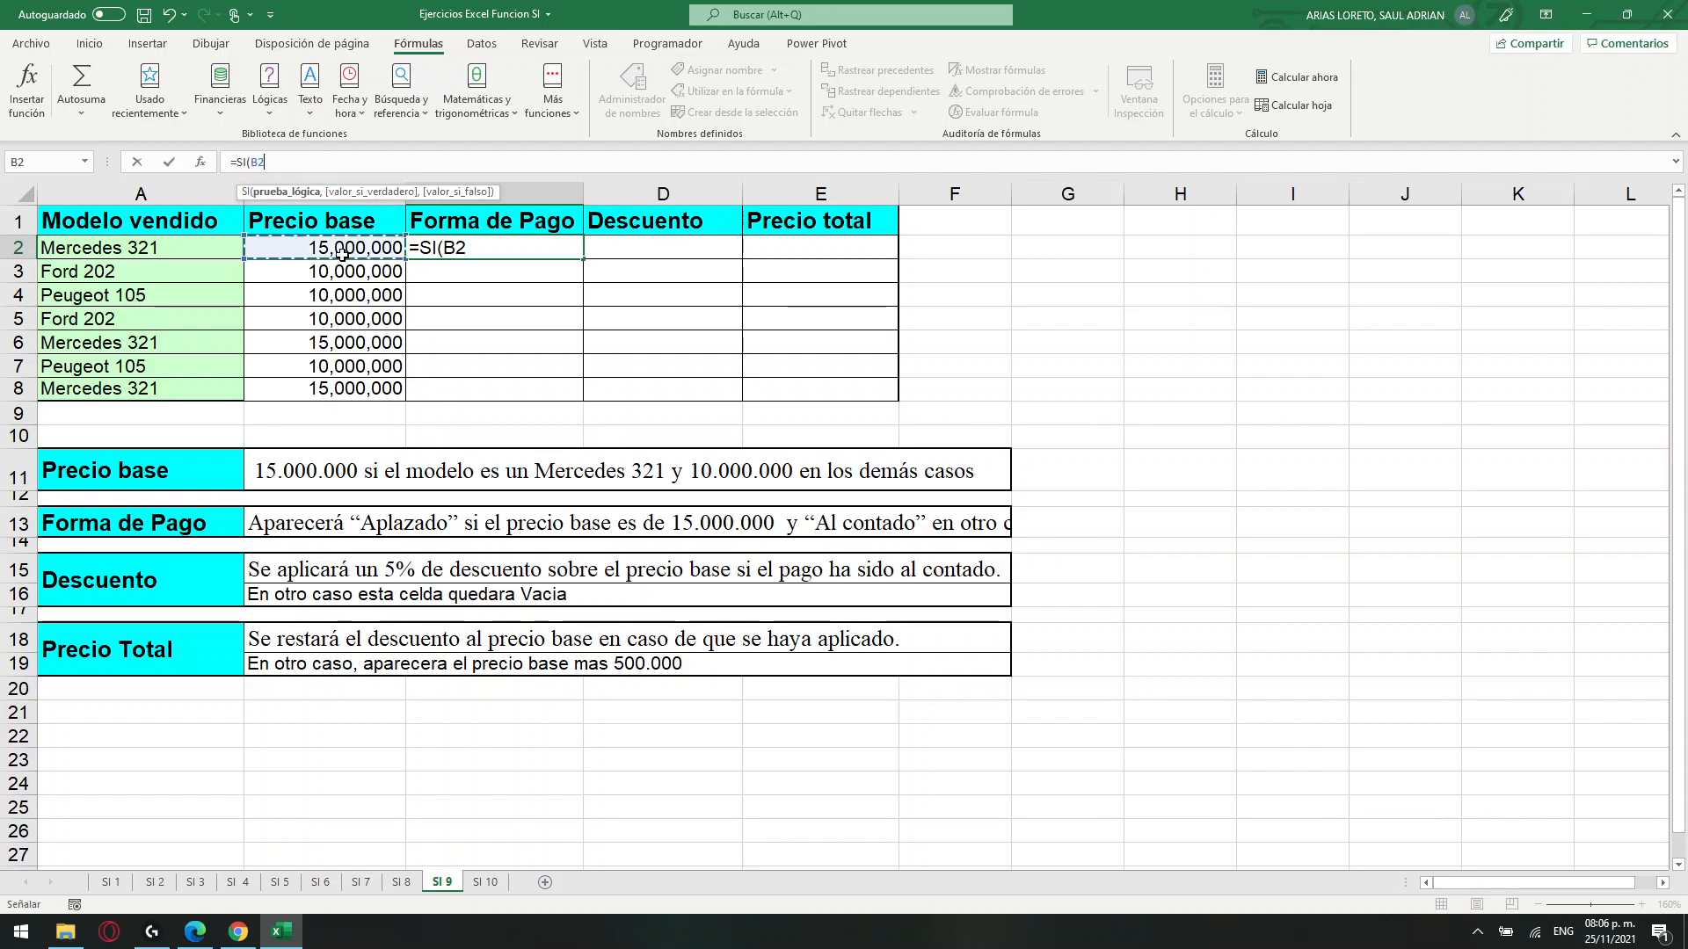
text(=)
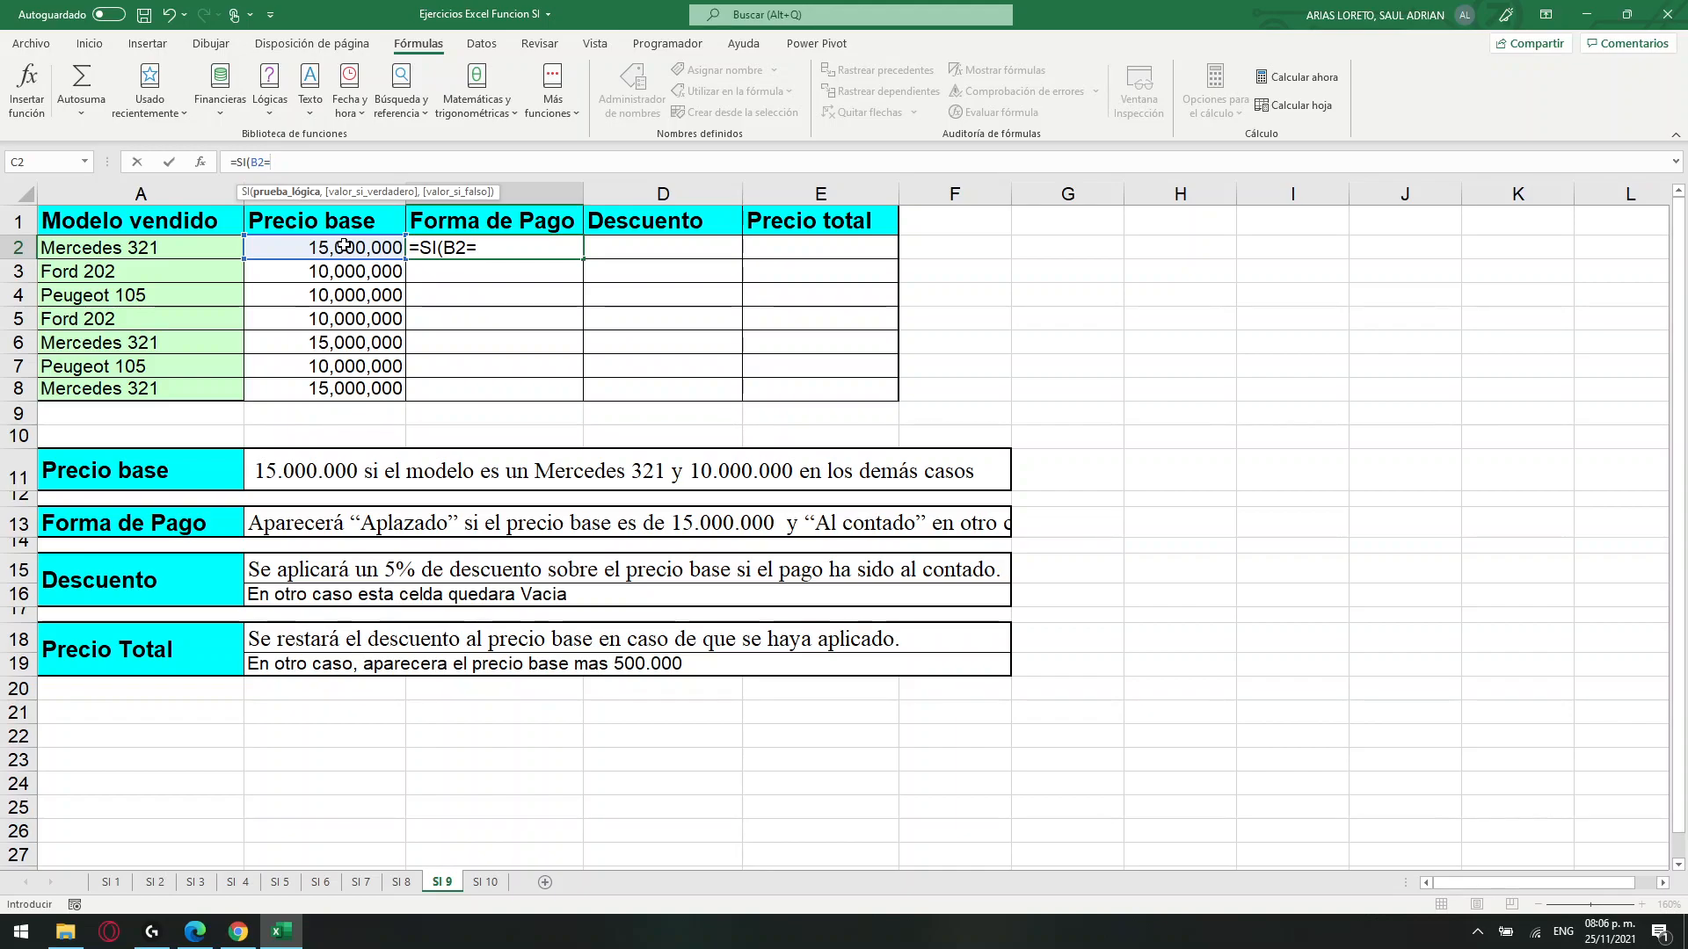
text(1500000)
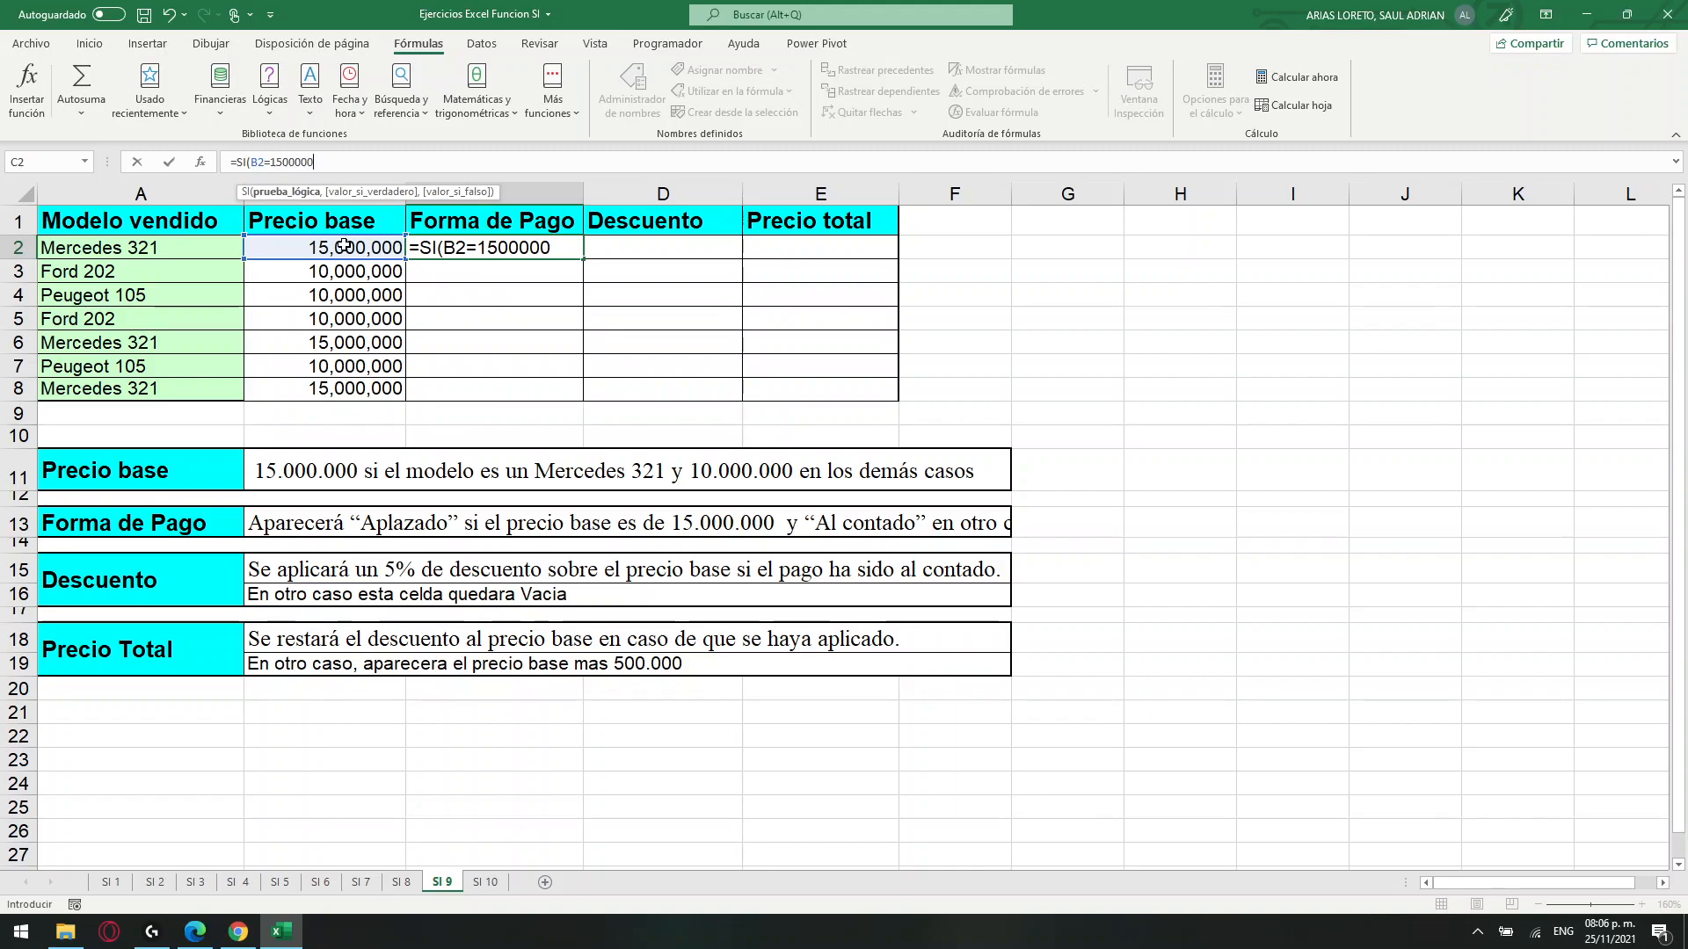
text(0,)
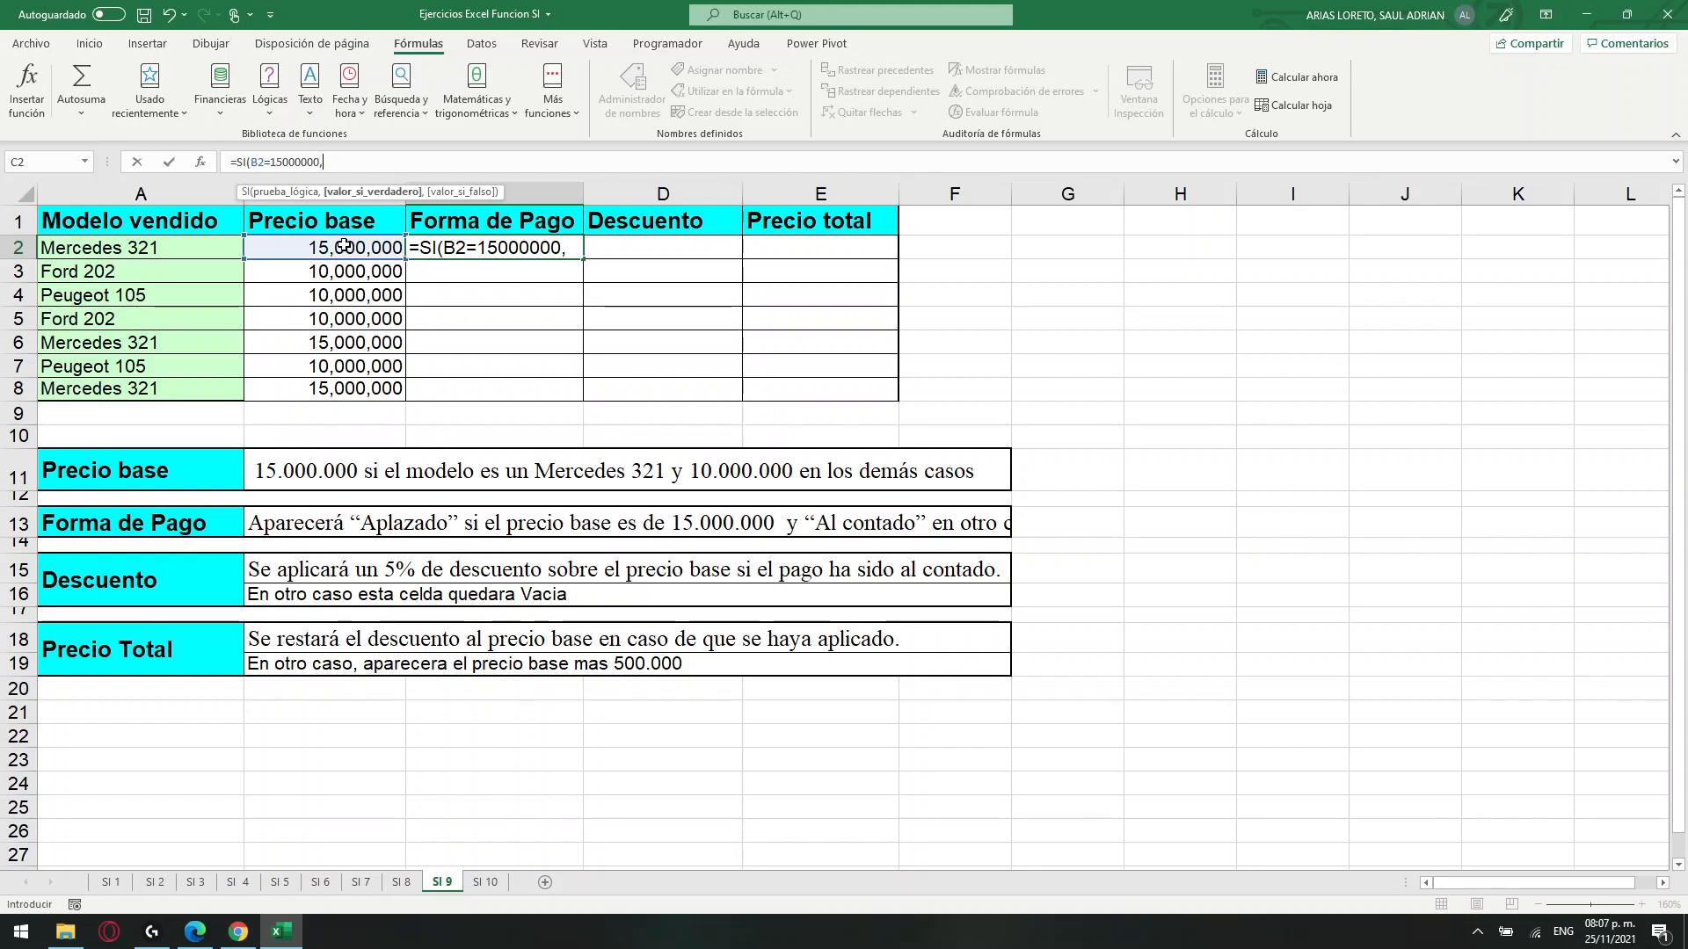
text("Aplazado")
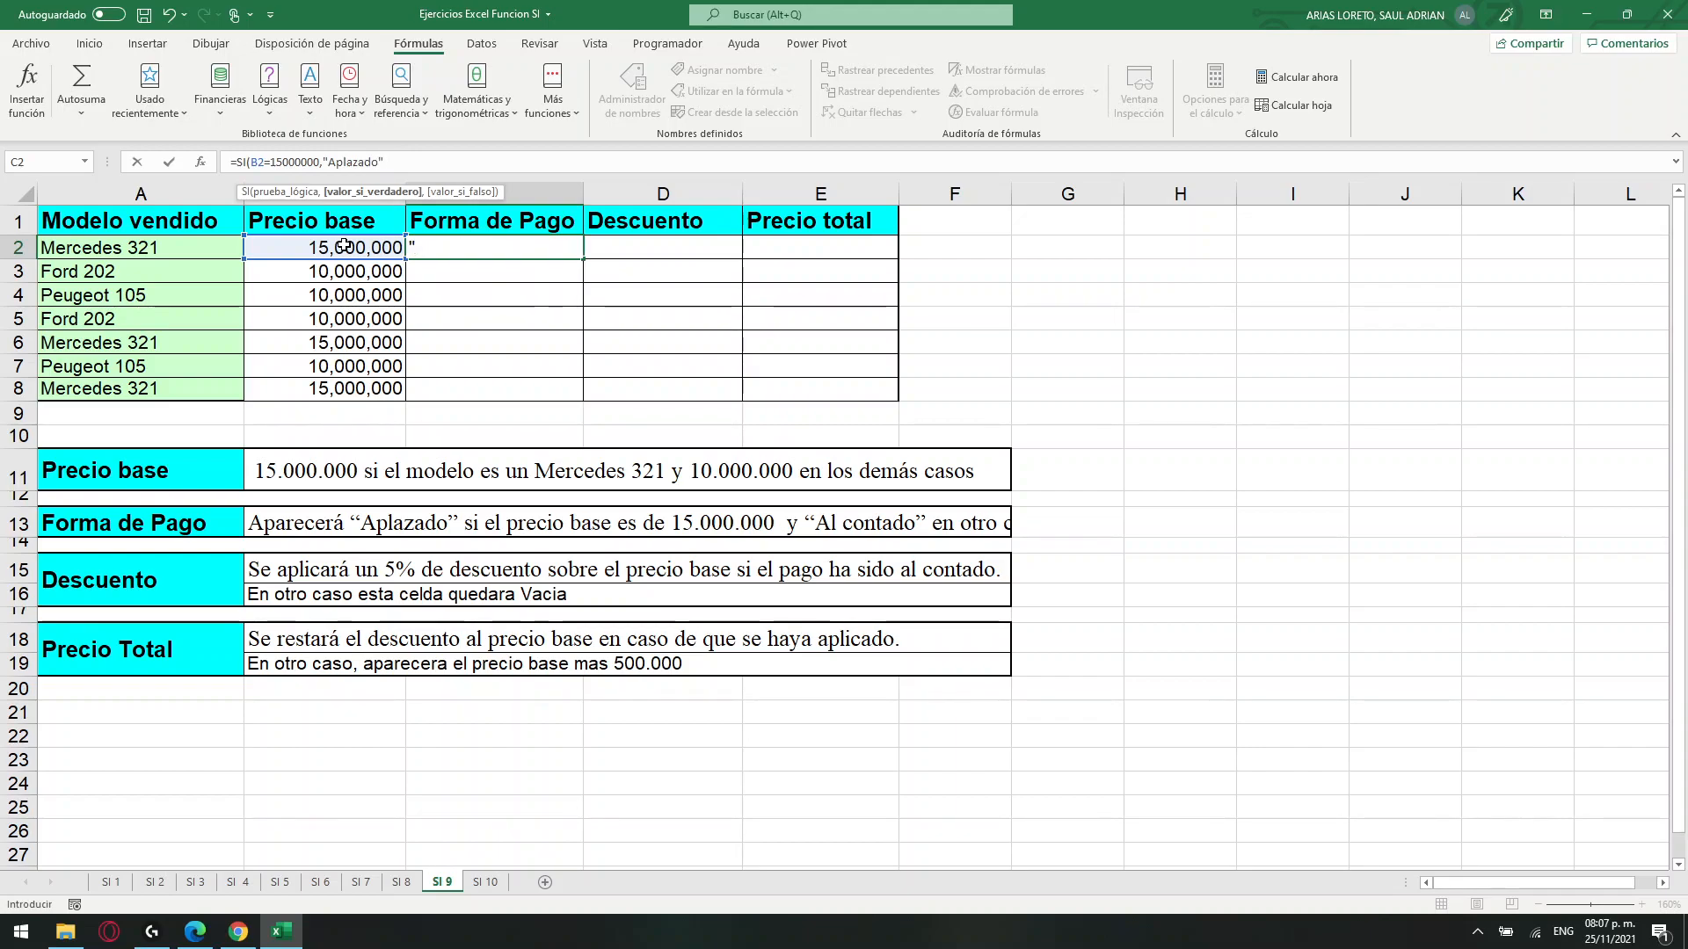
text(,"Al conta)
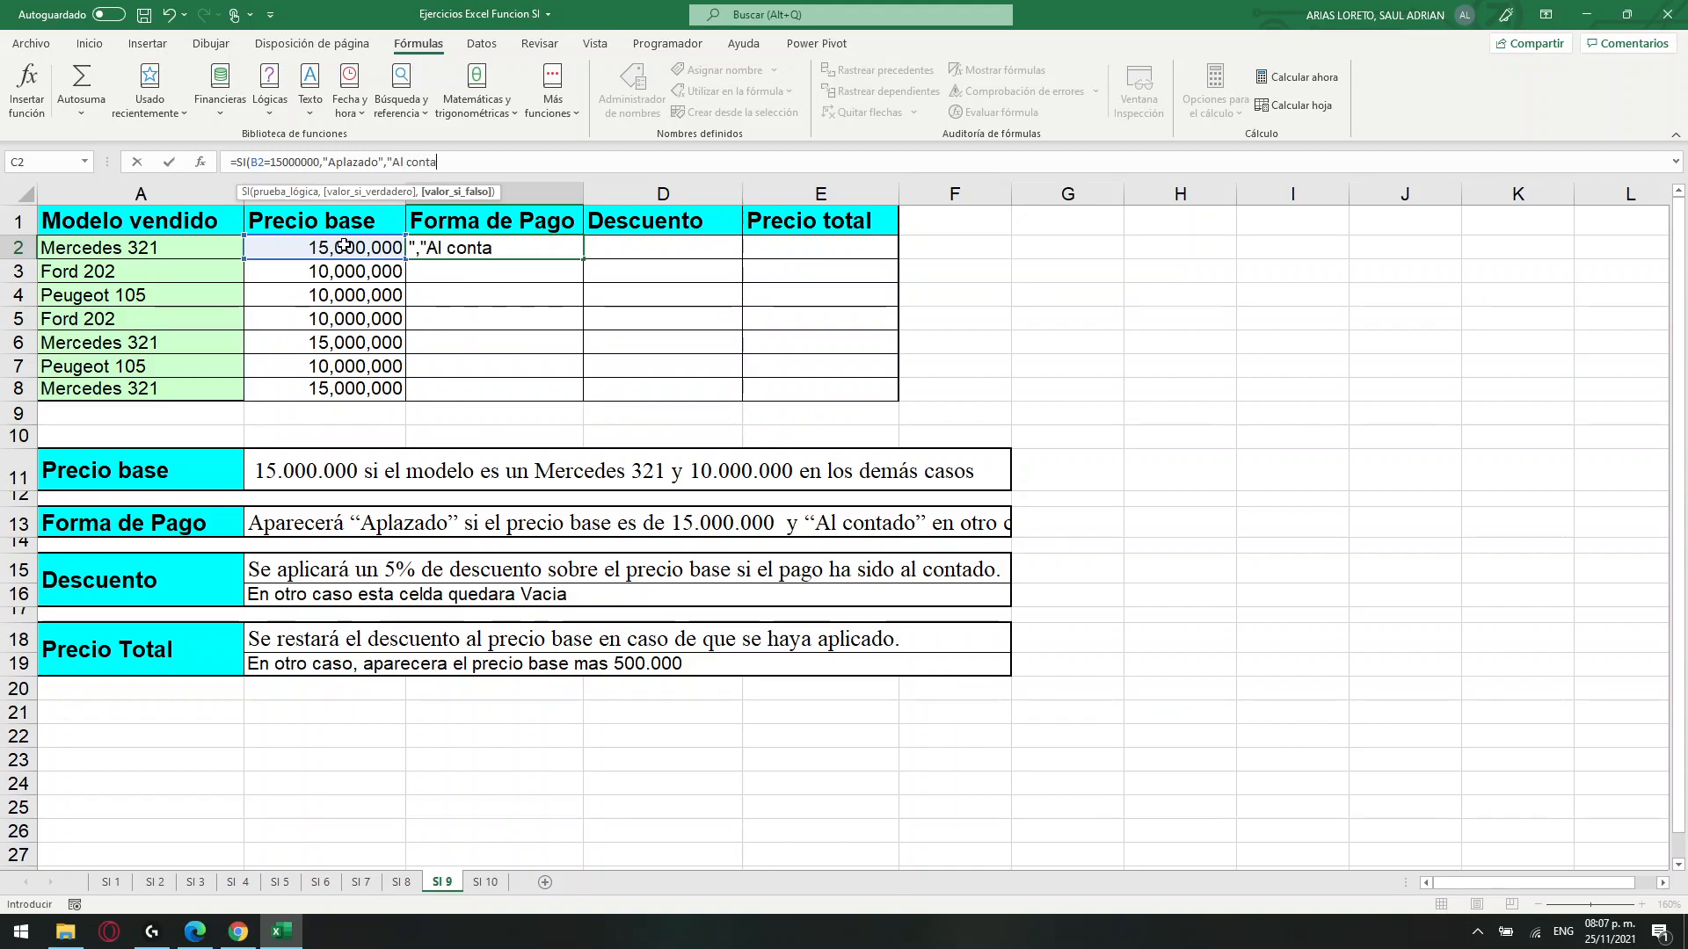
text(do"))
Complete the C2 formula with "Aplazado" as the value if true and "Al contado" as the value if false.
key(Return)
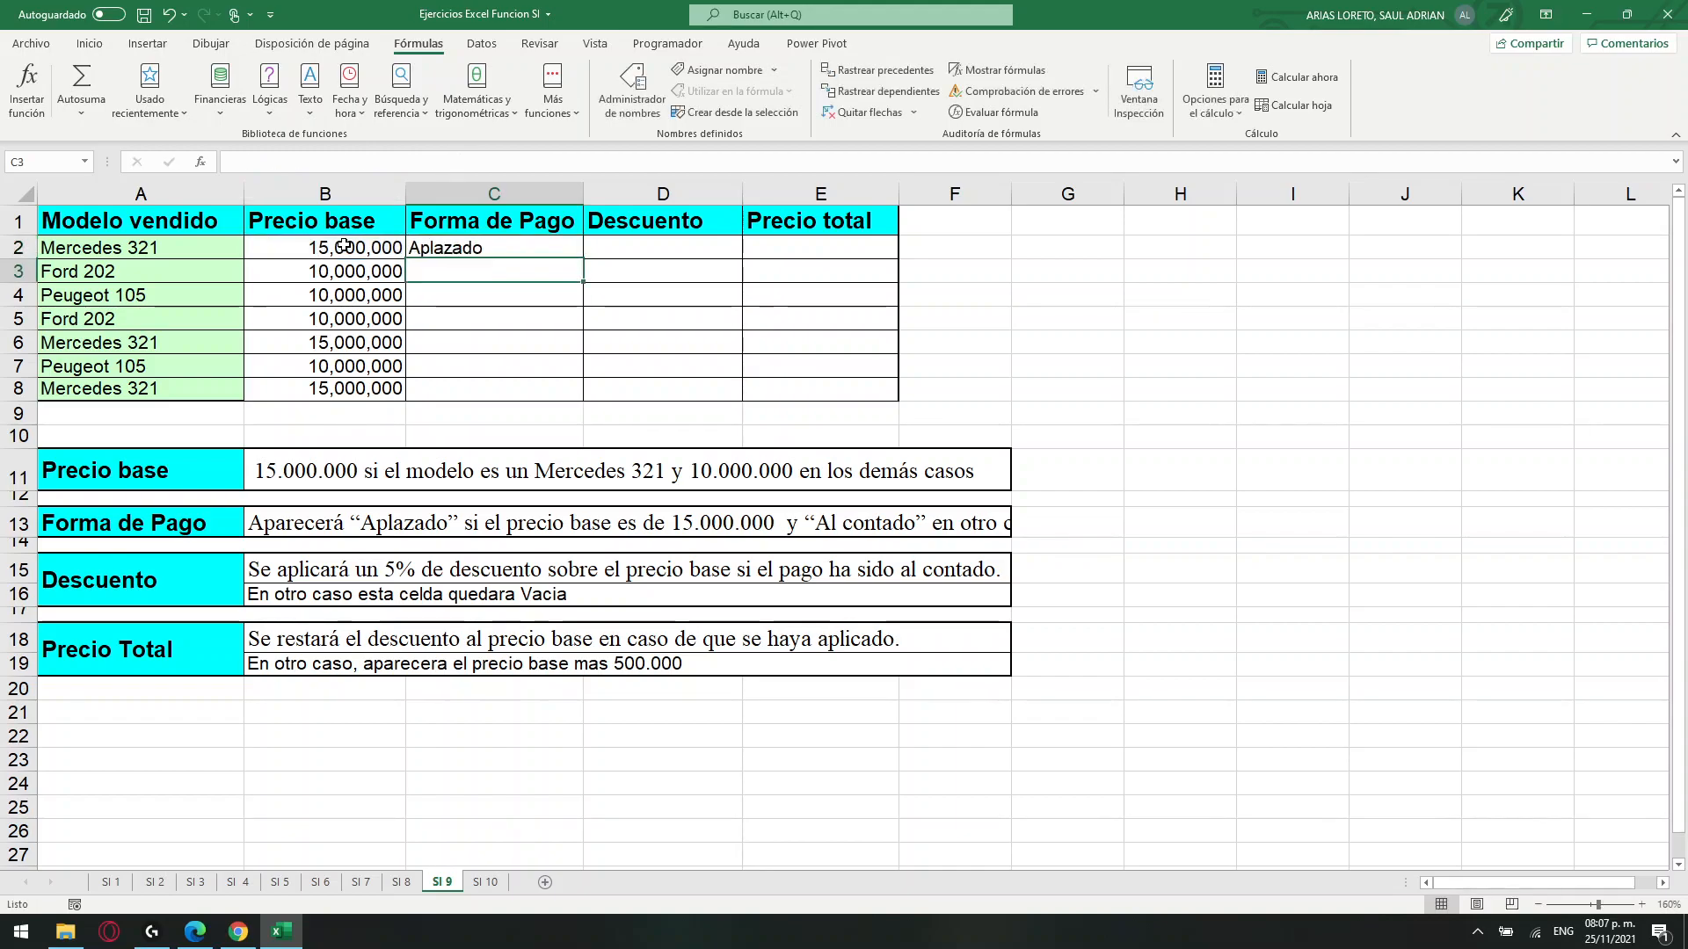
Copy the Forma de Pago formula from C2 down through C8 and check the results against the rule in row 13.
click(342, 246)
click(531, 243)
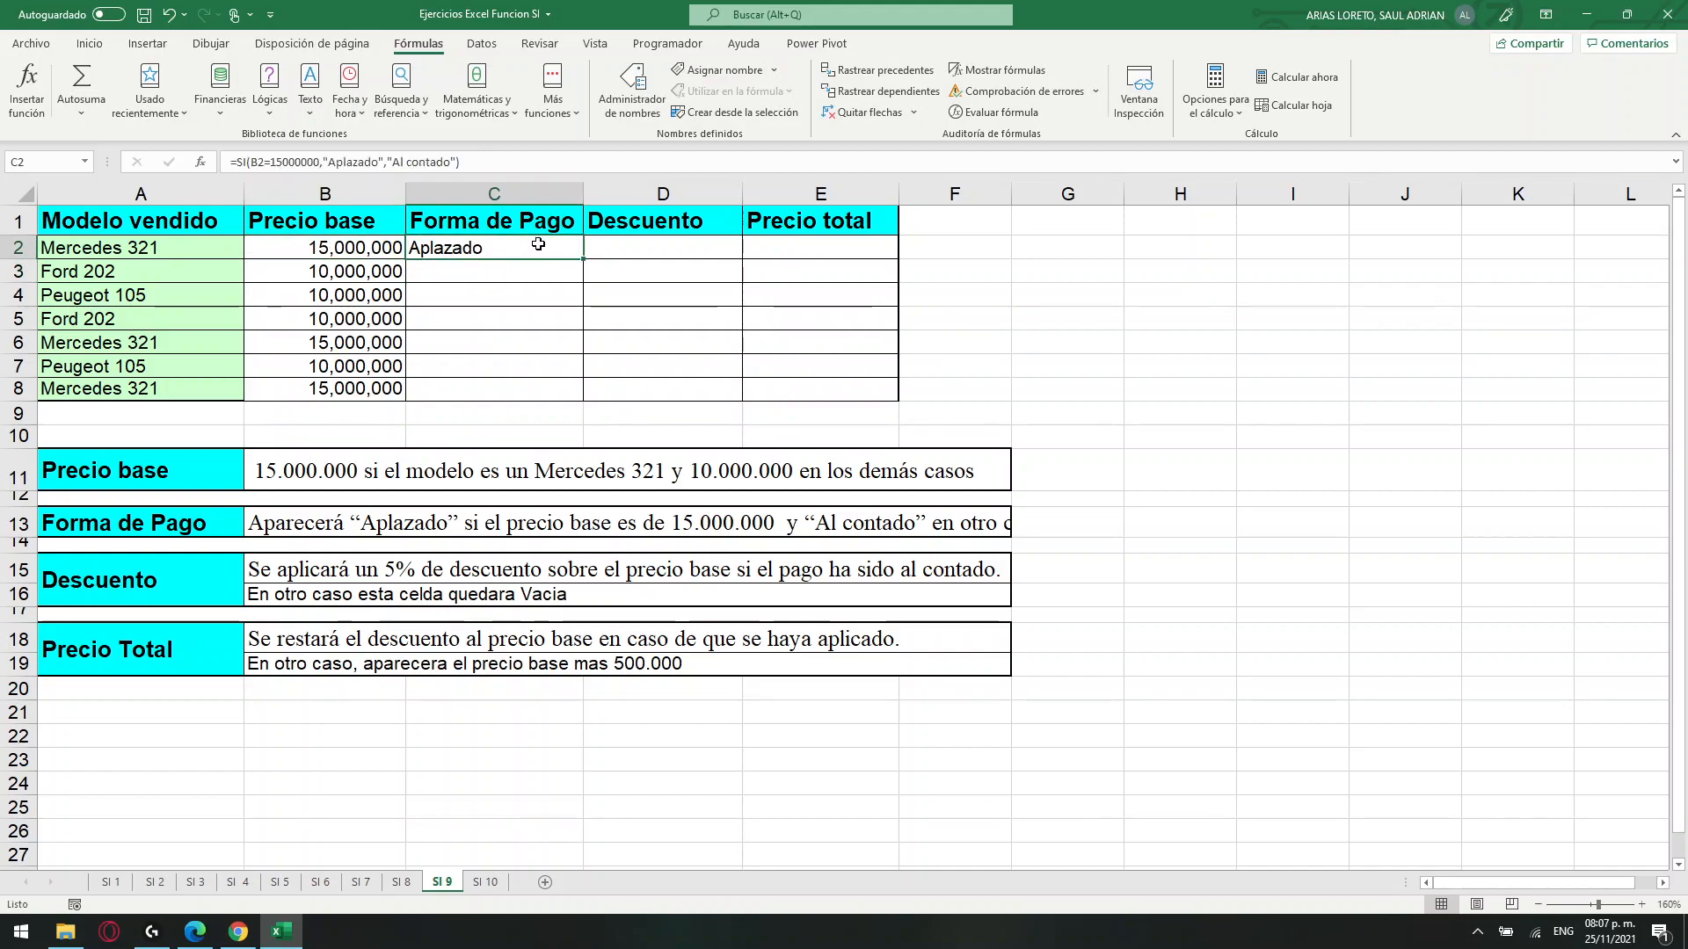
drag(581, 261, 572, 393)
click(446, 278)
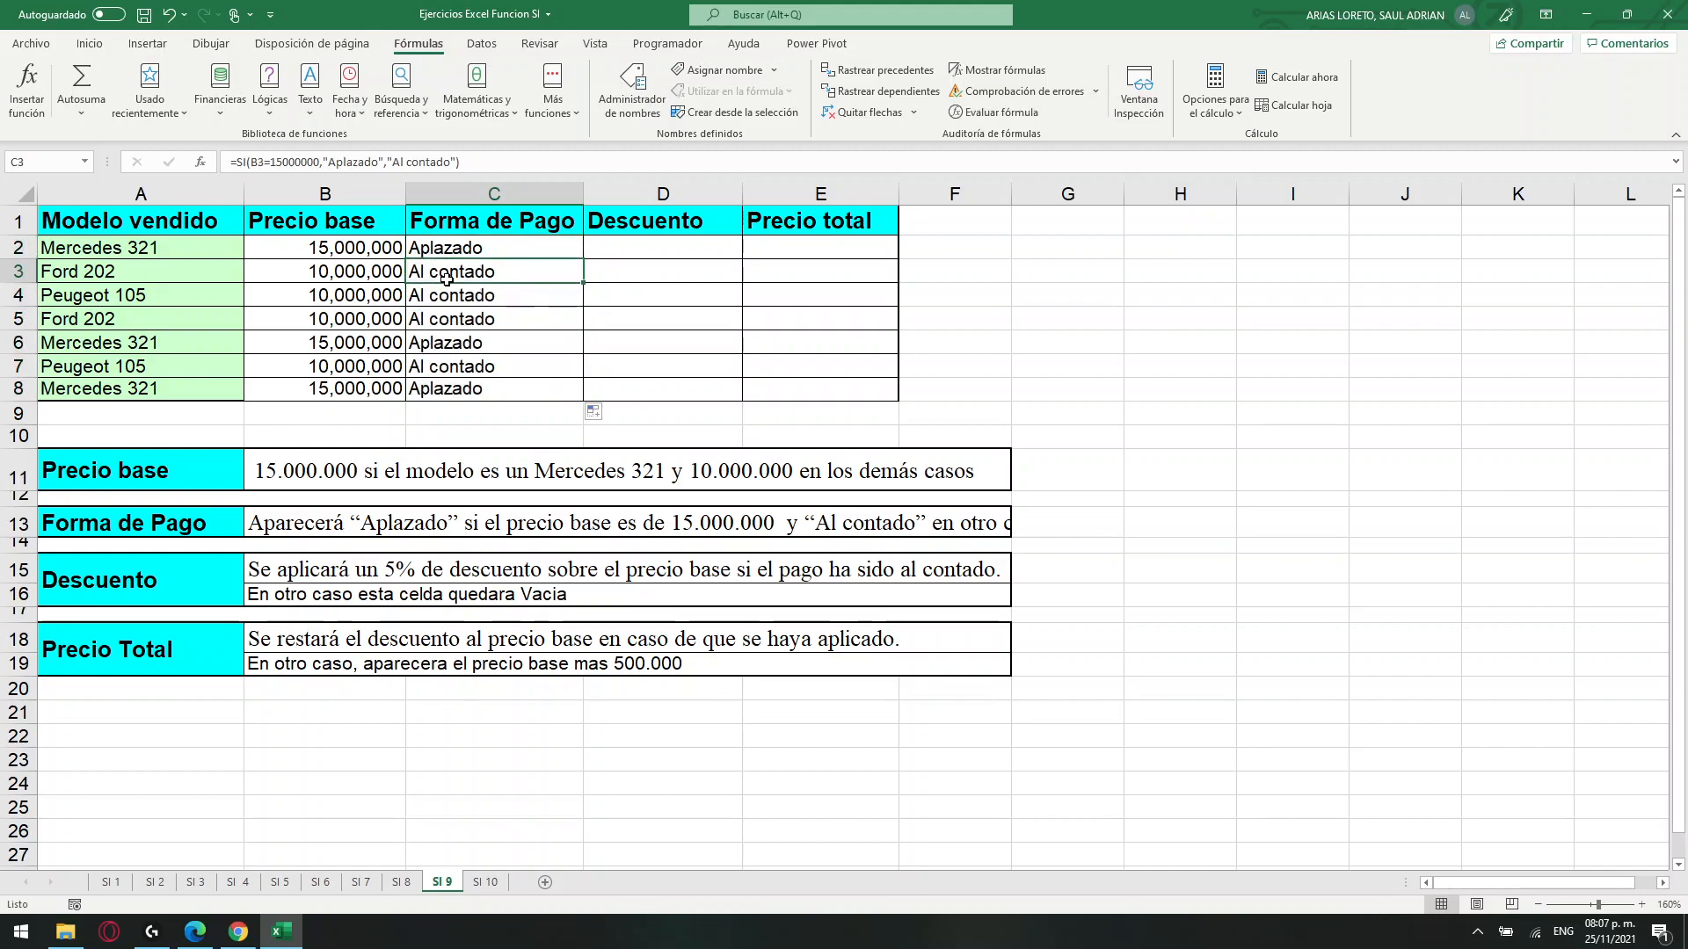
drag(452, 278, 456, 324)
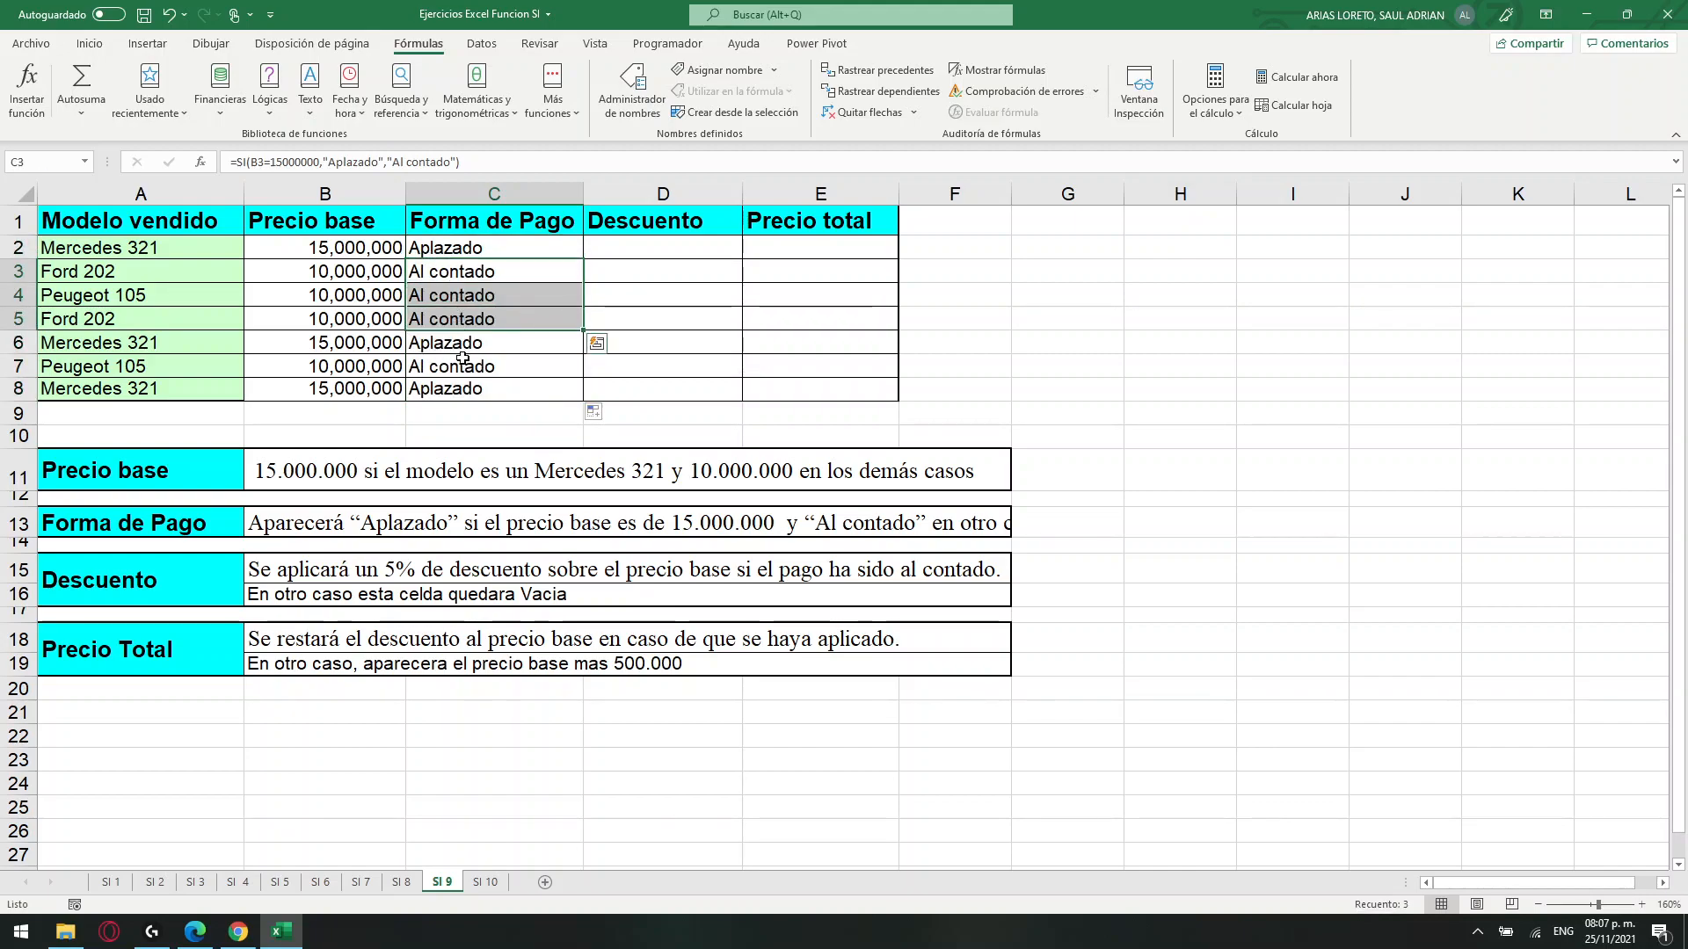
click(466, 348)
click(589, 520)
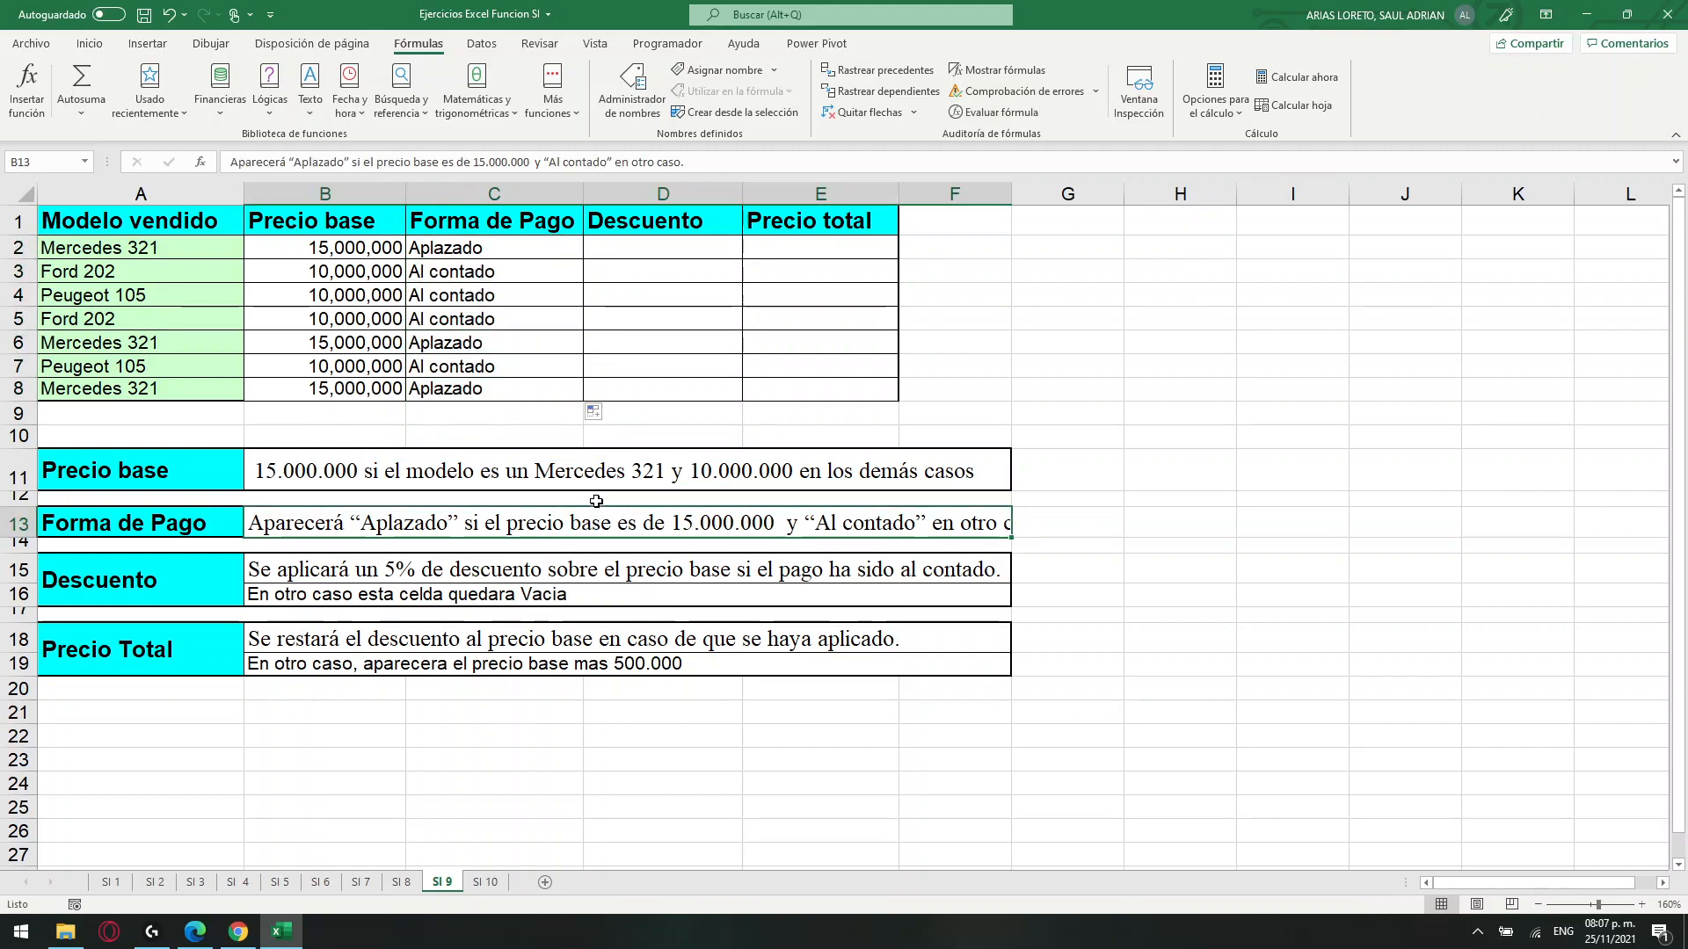
Read the Descuento rule and start an SI formula in D2 with the logical test C2="Al contado".
click(145, 569)
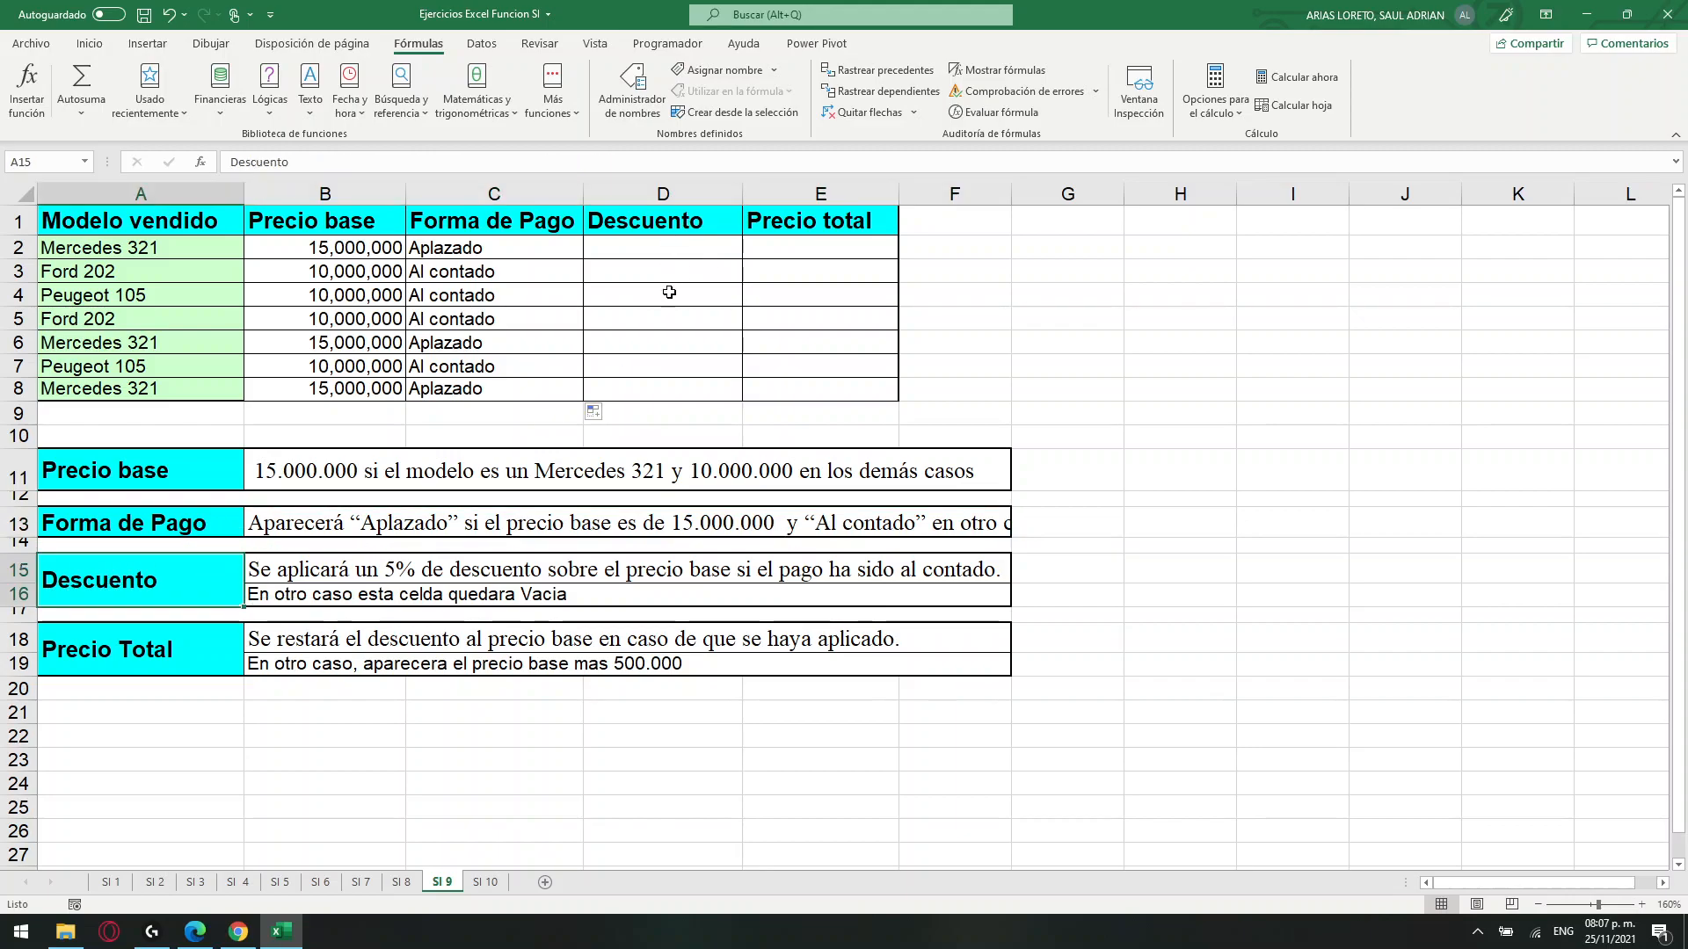
click(267, 573)
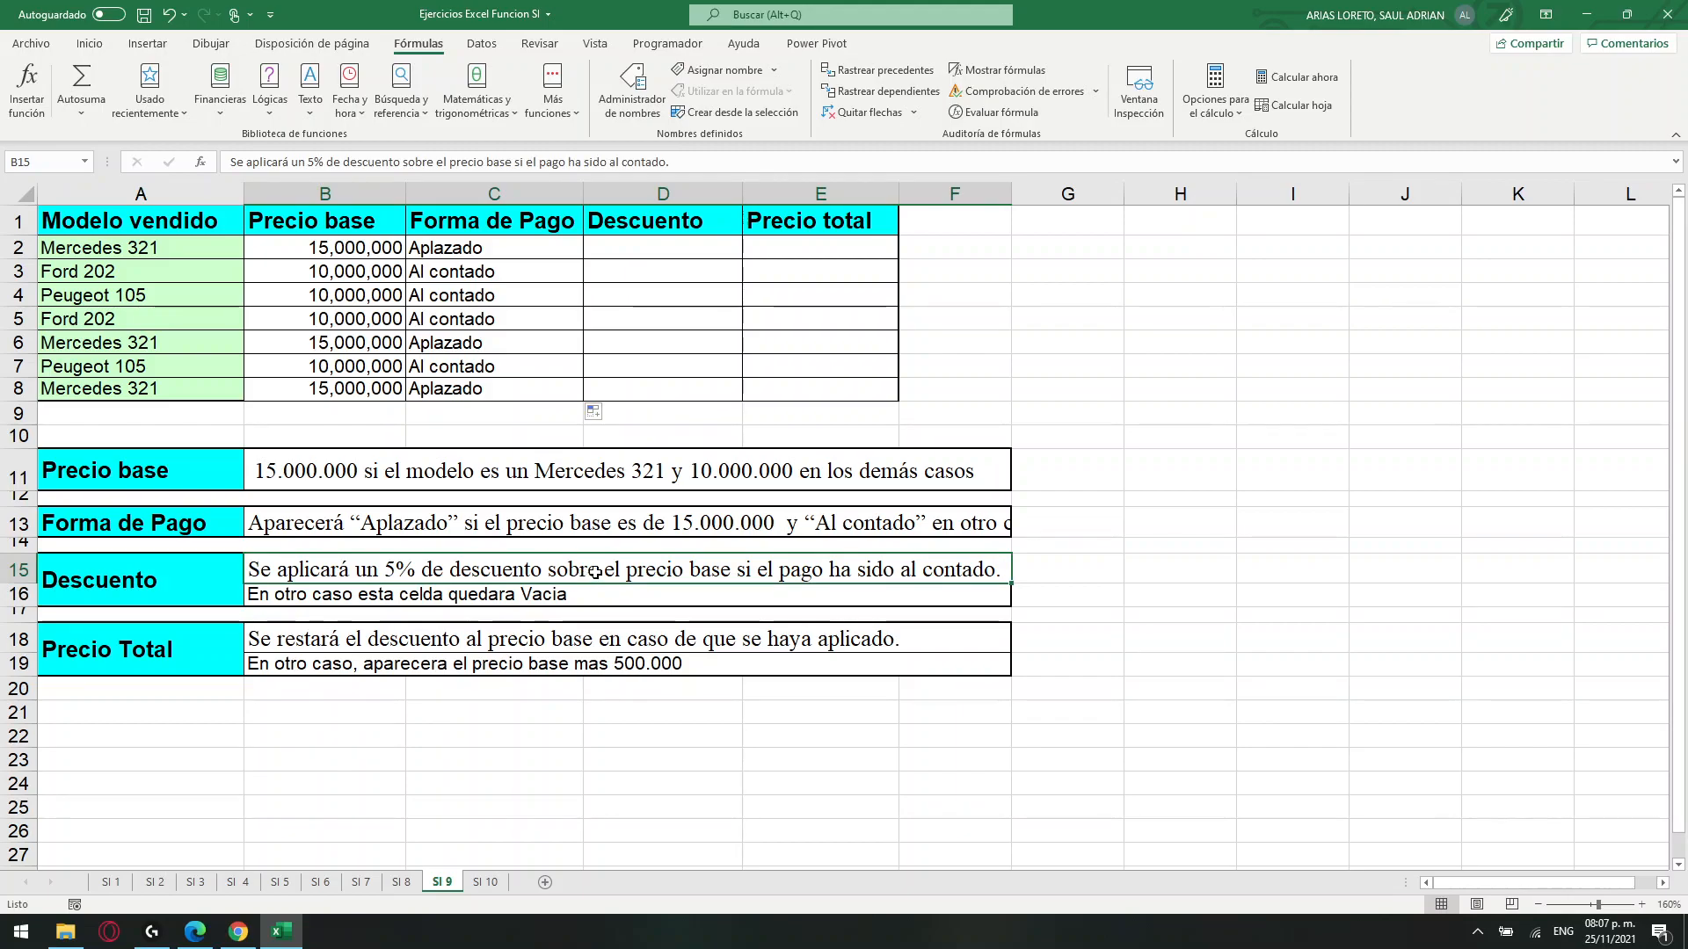
drag(307, 249, 317, 388)
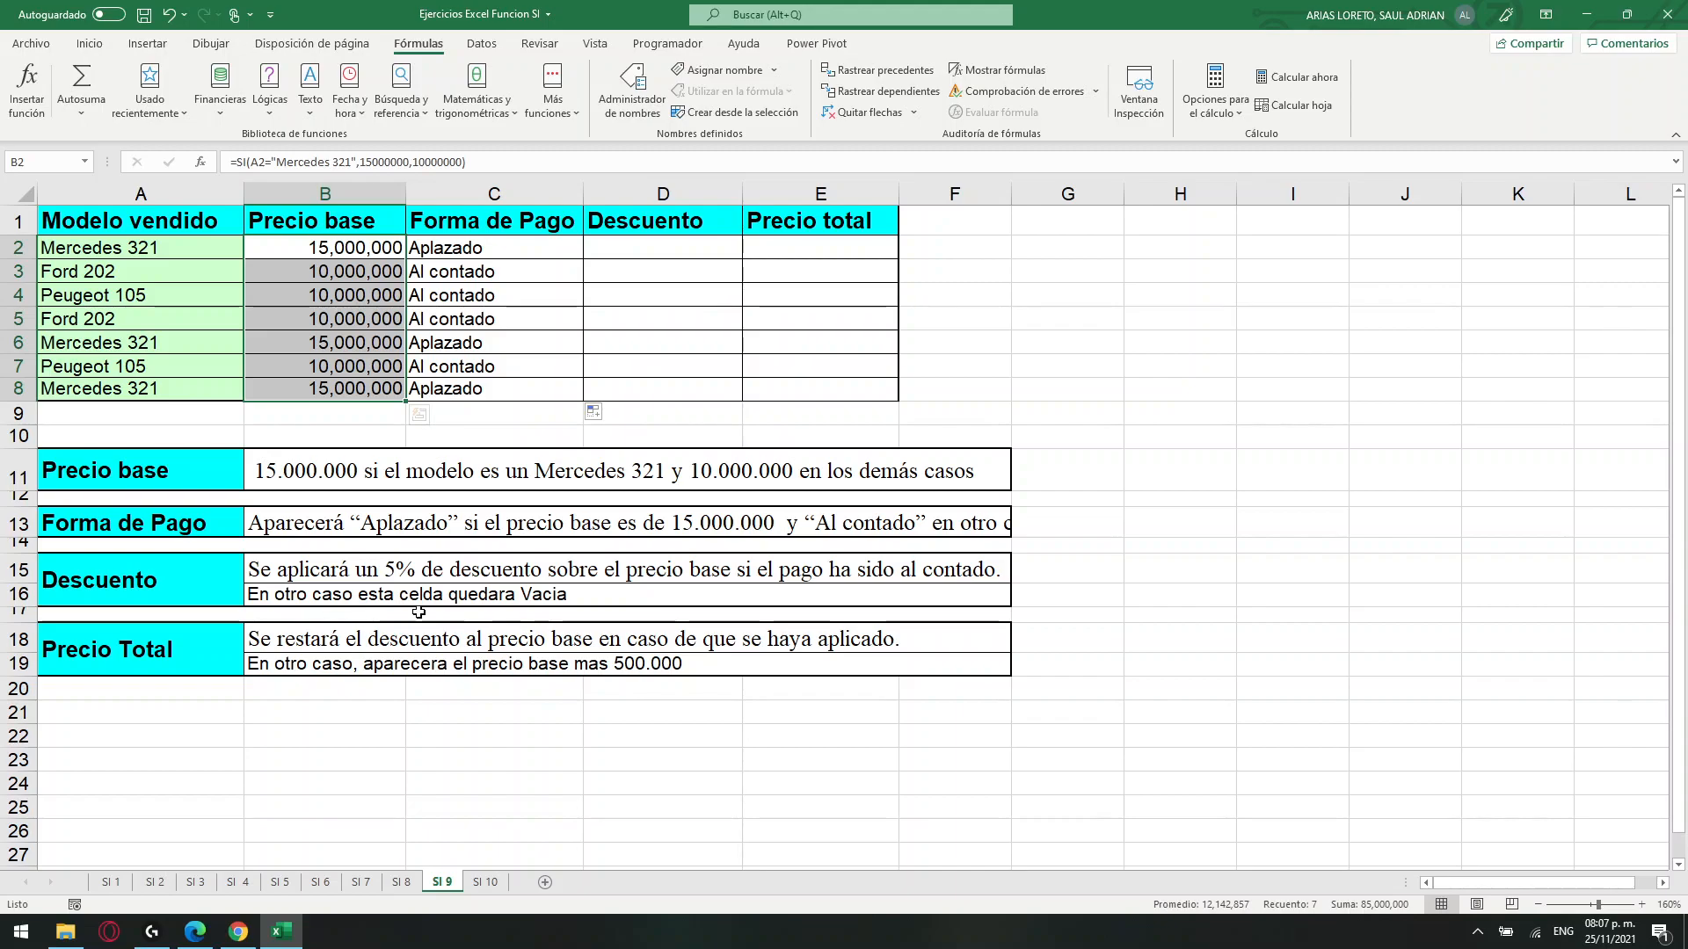
click(447, 598)
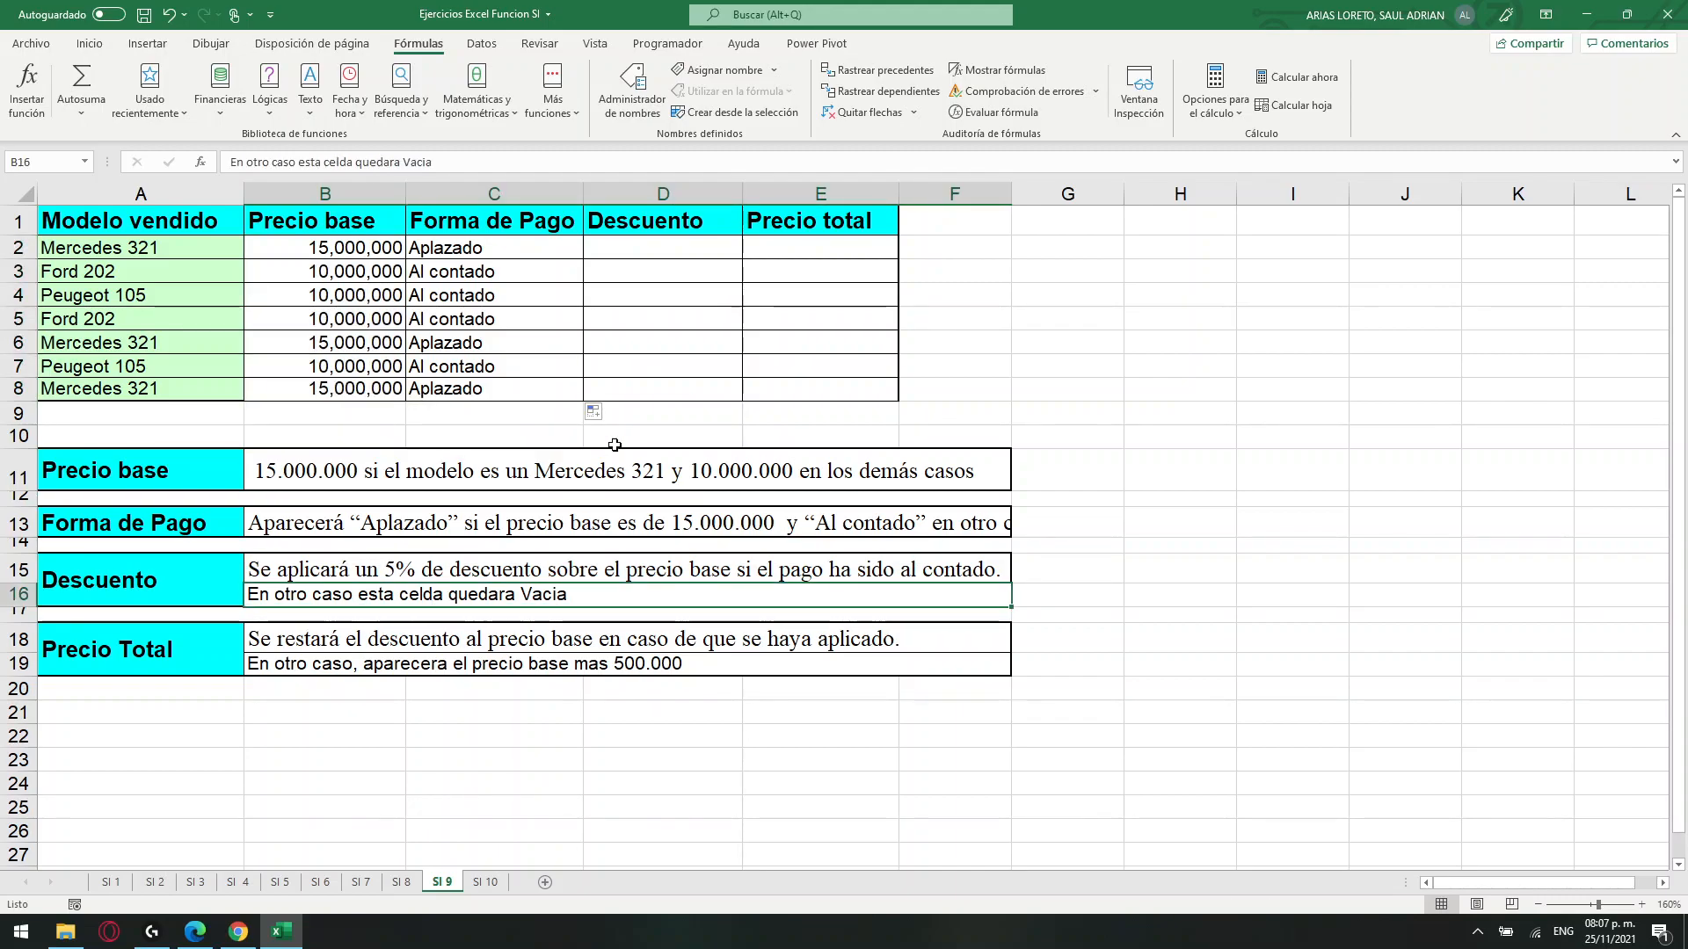
click(644, 251)
click(385, 170)
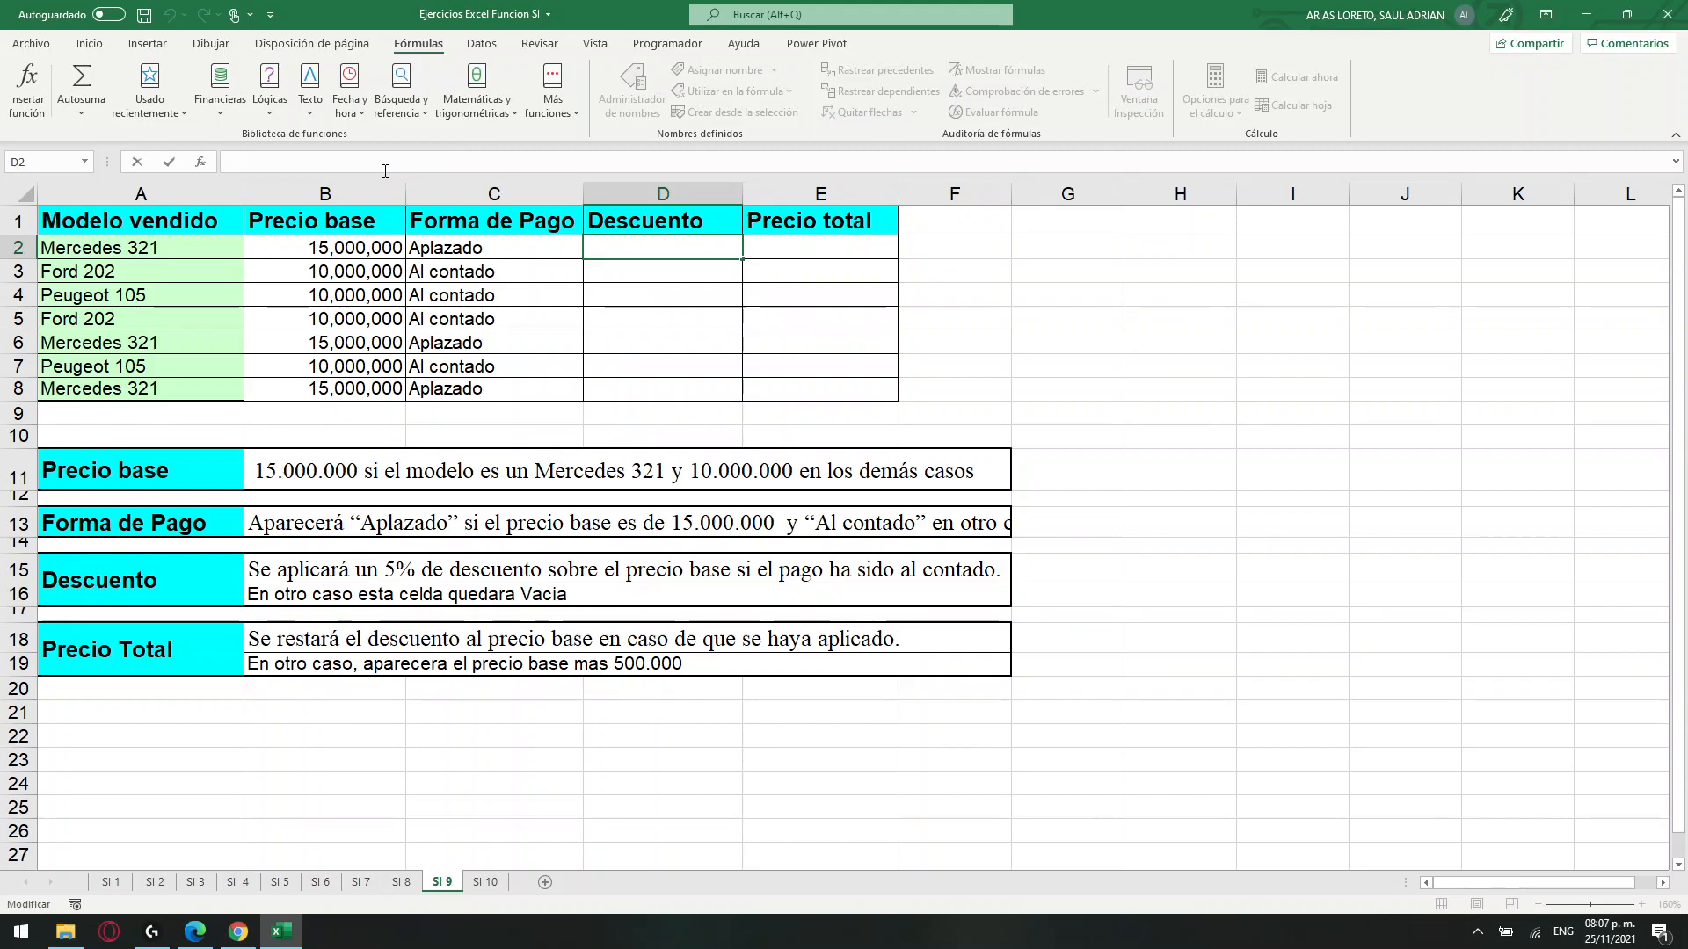
text(=si)
key(Tab)
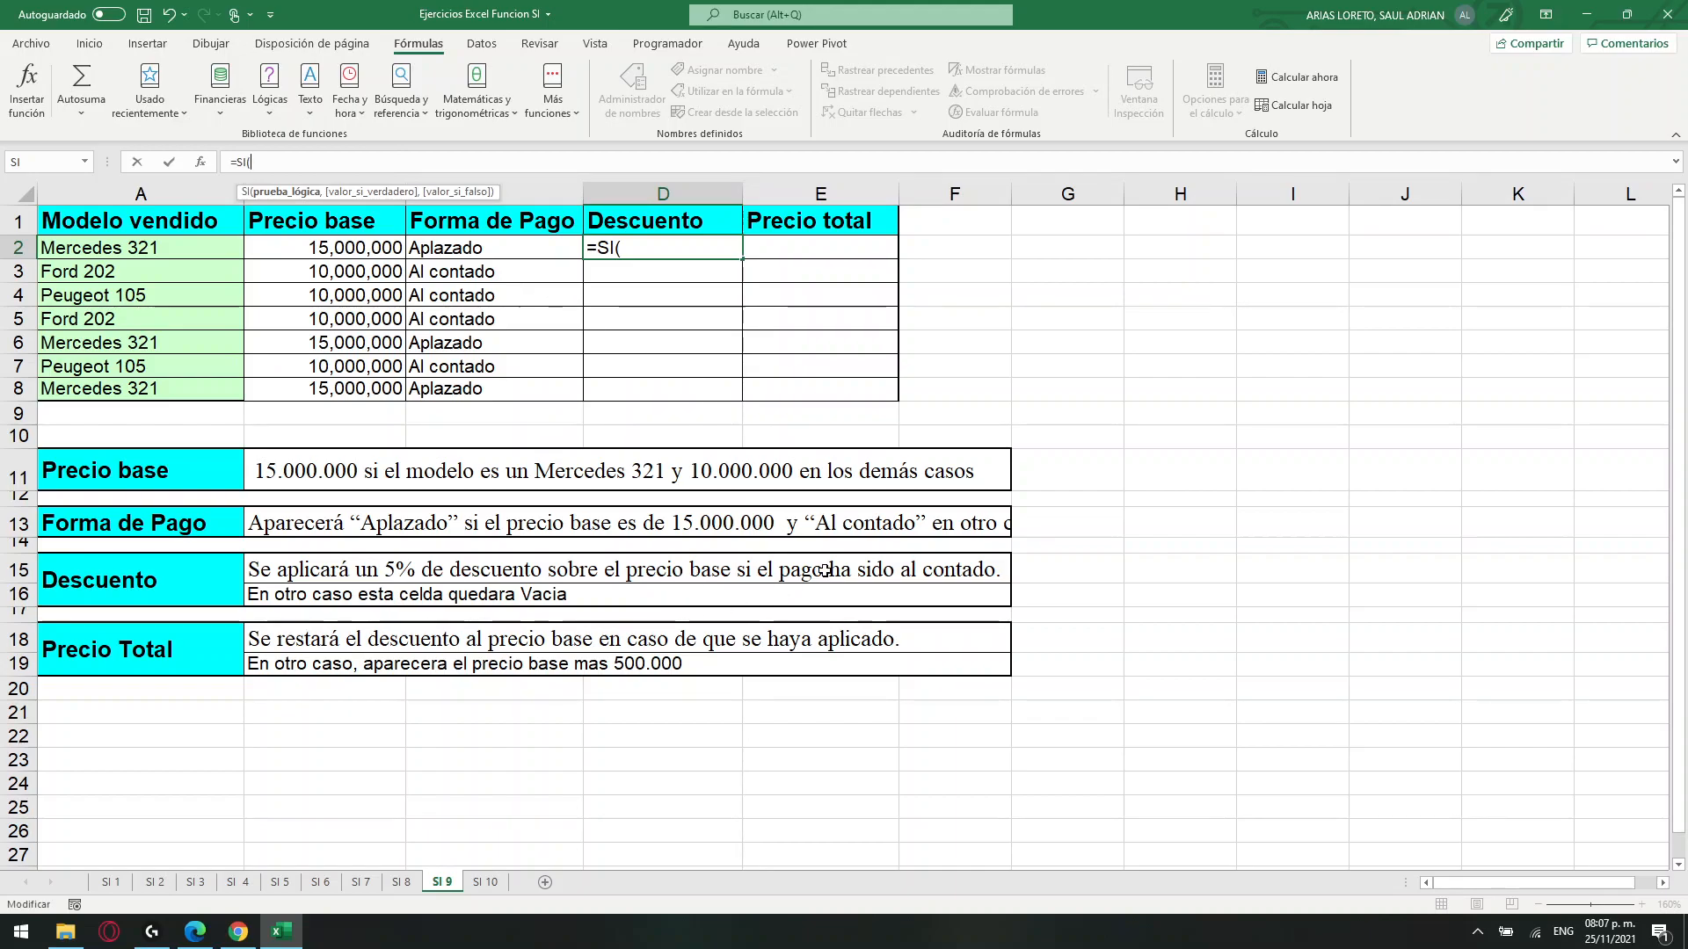
click(501, 250)
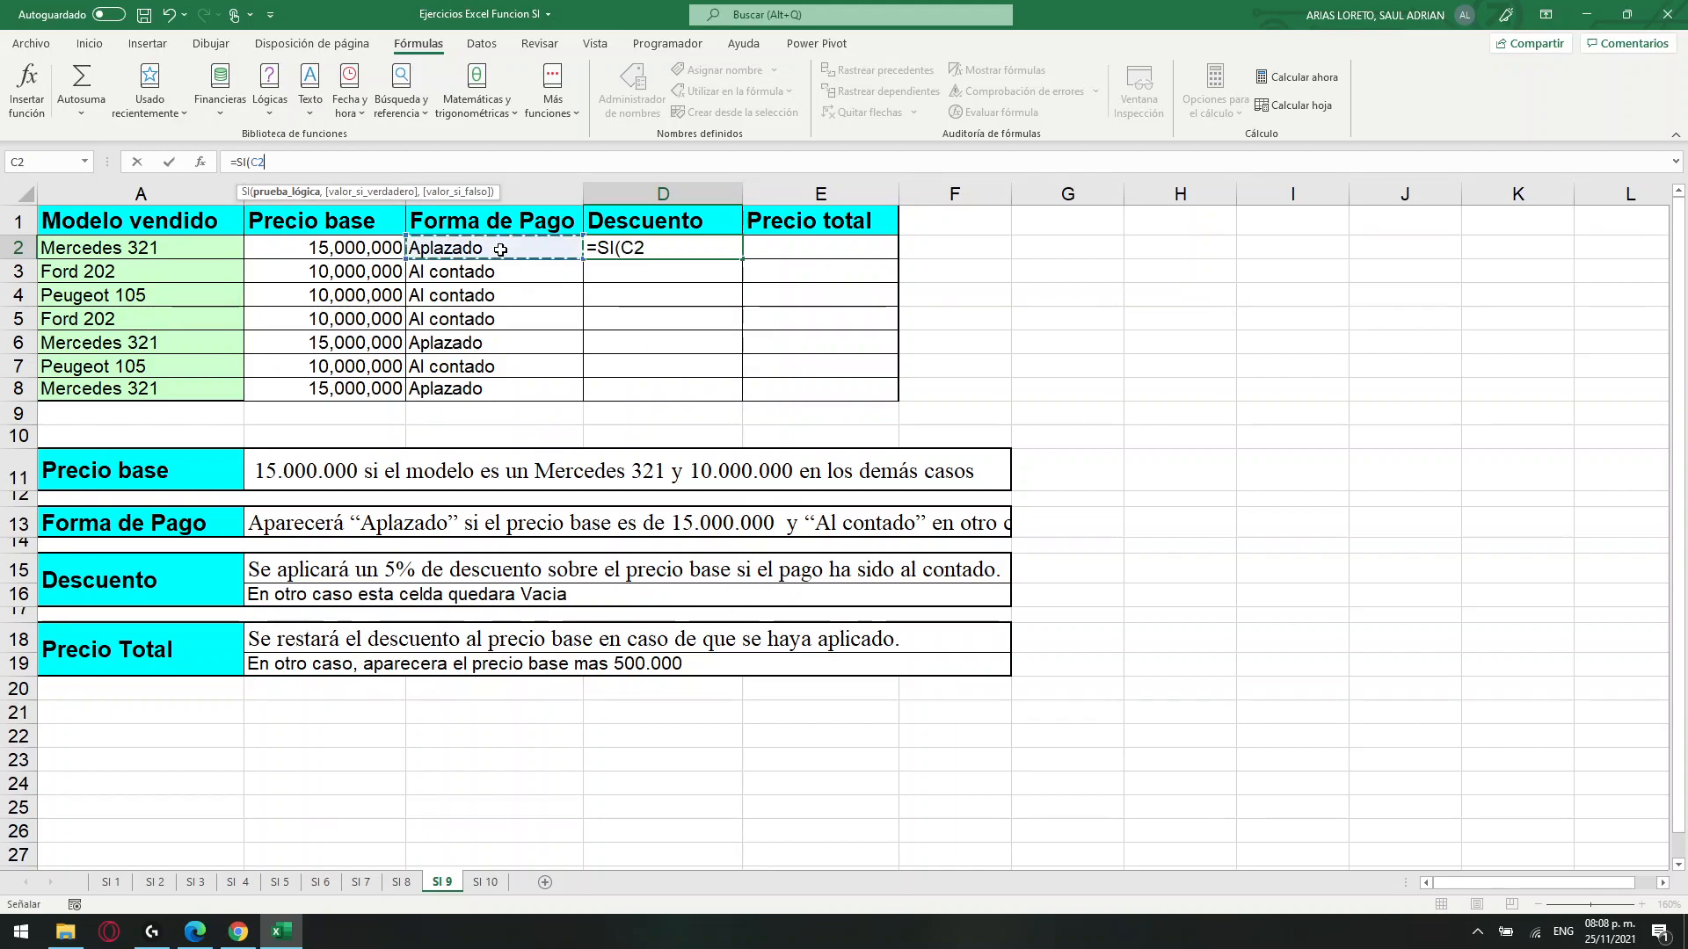
text(="Al contado)
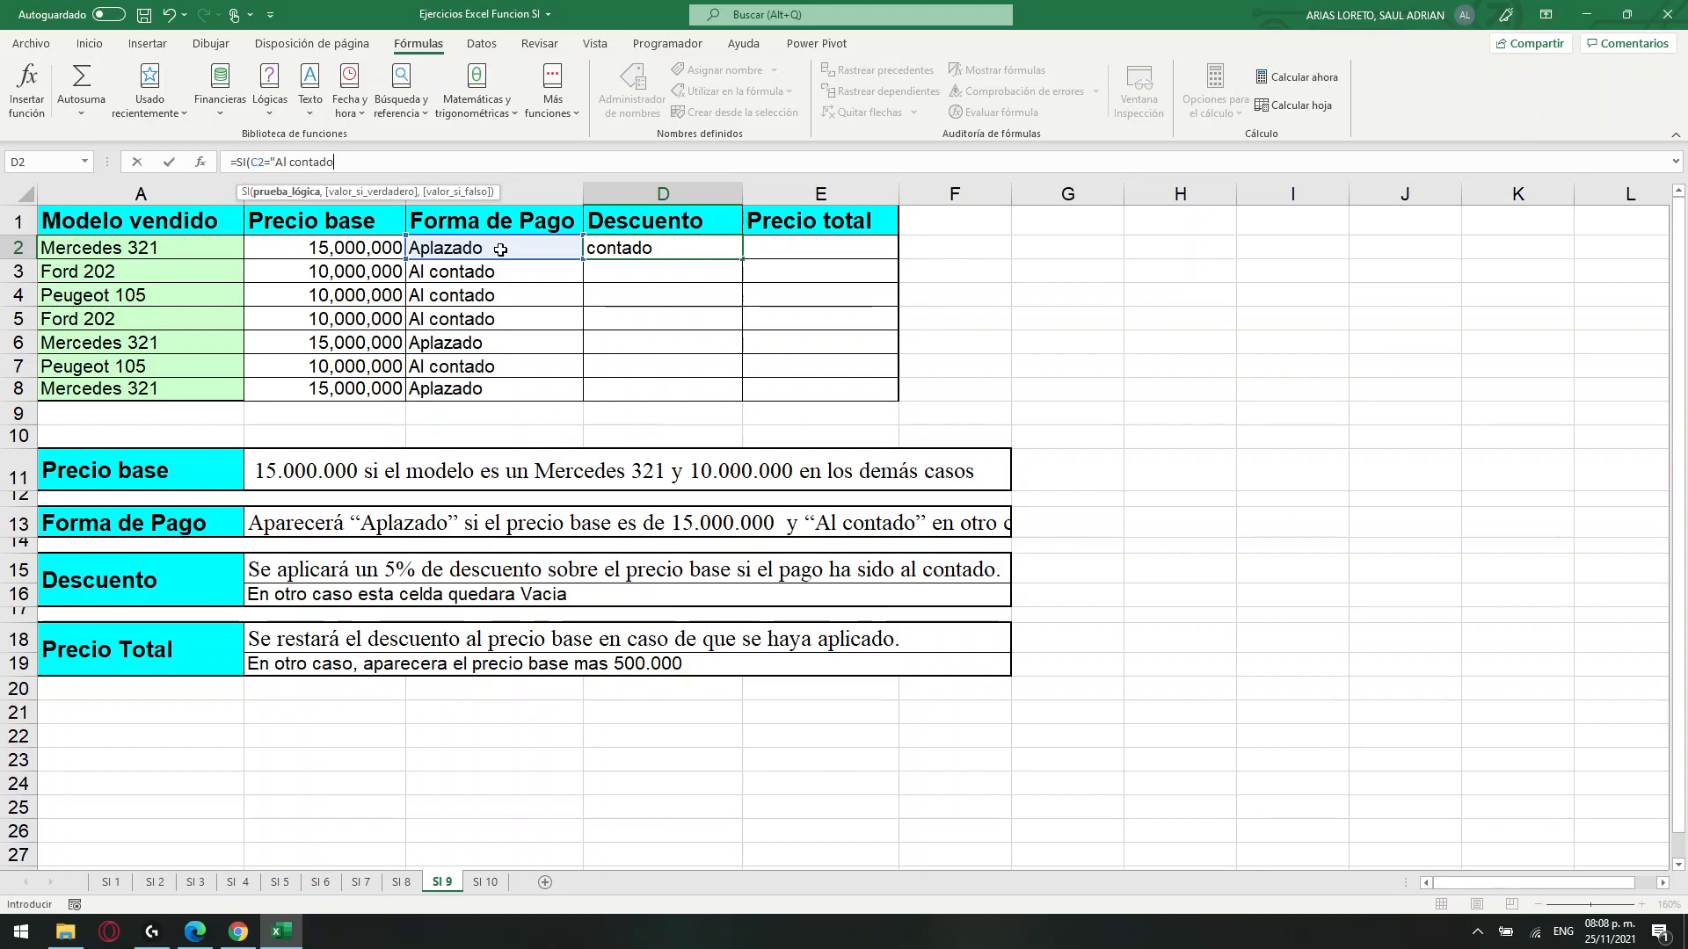
text(",)
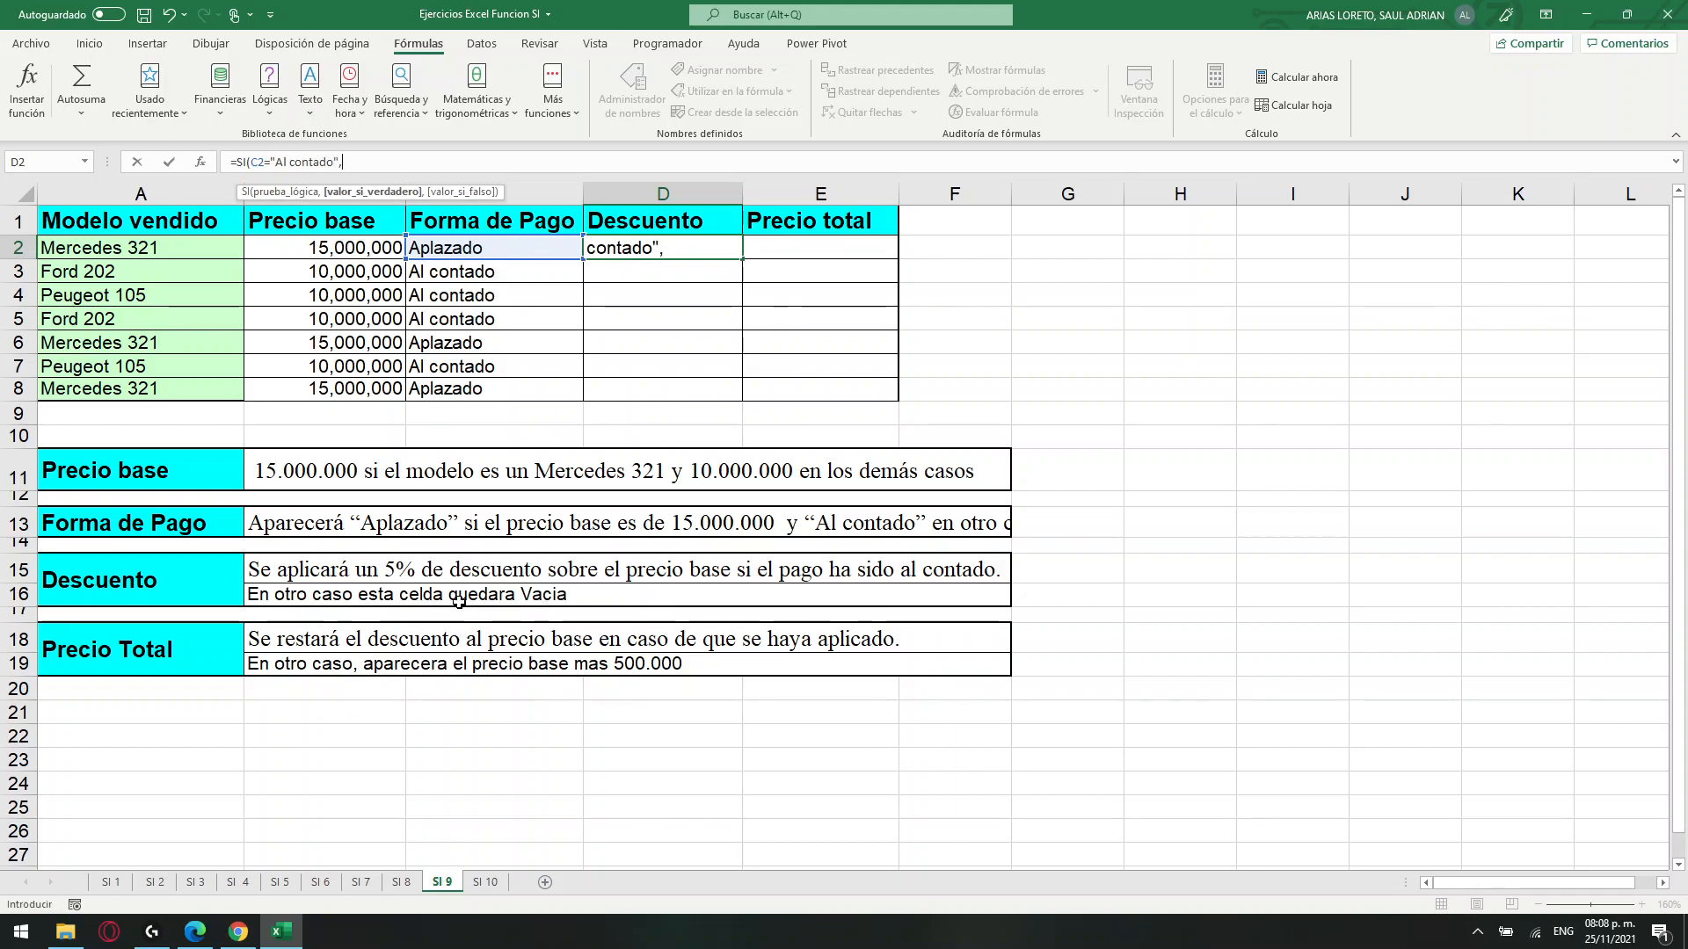
Complete the D2 formula with B2*5% as the value if true and 0 as the value if false.
click(342, 251)
text(*)
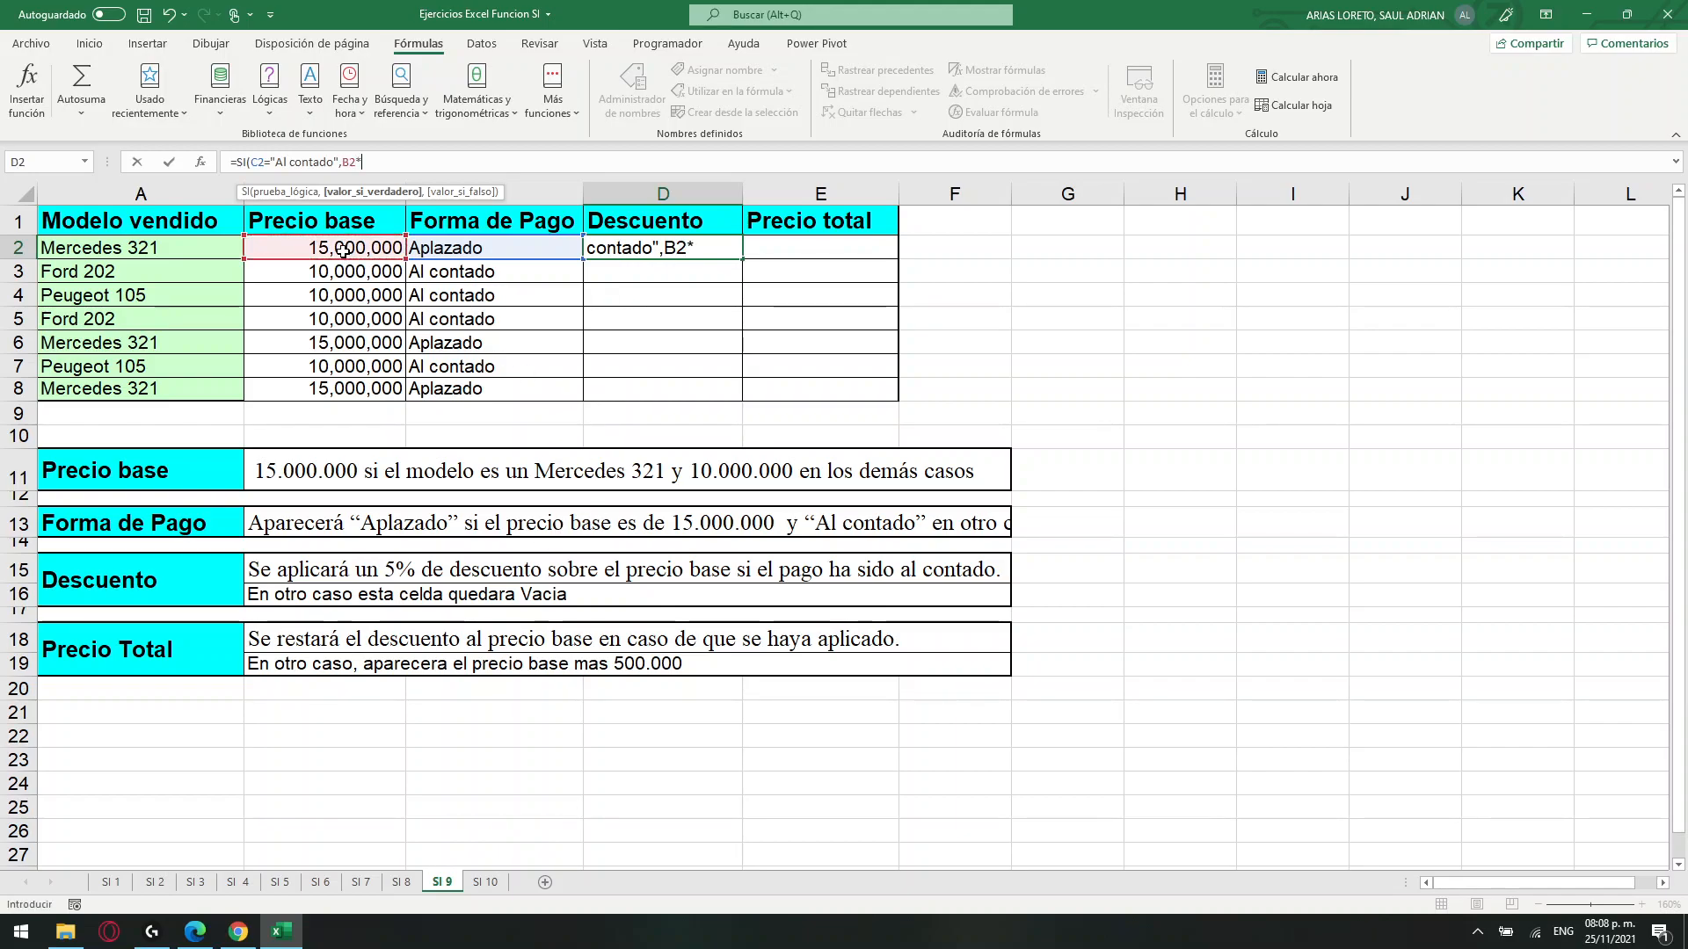
text(5%,0()
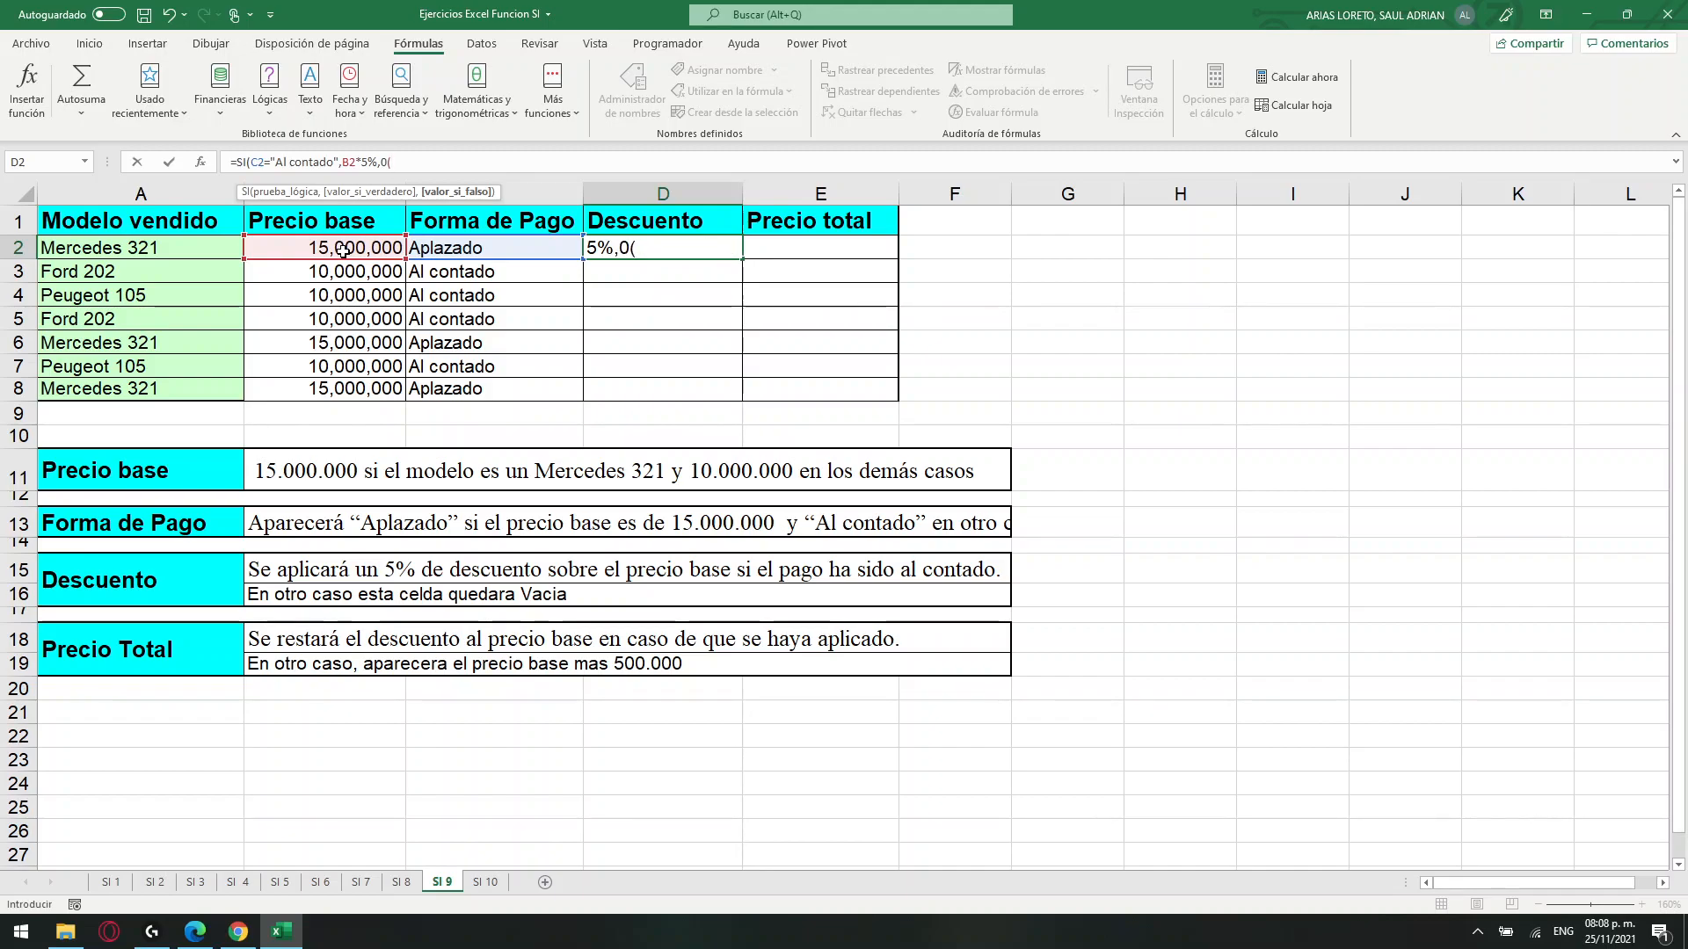
text())
key(Return)
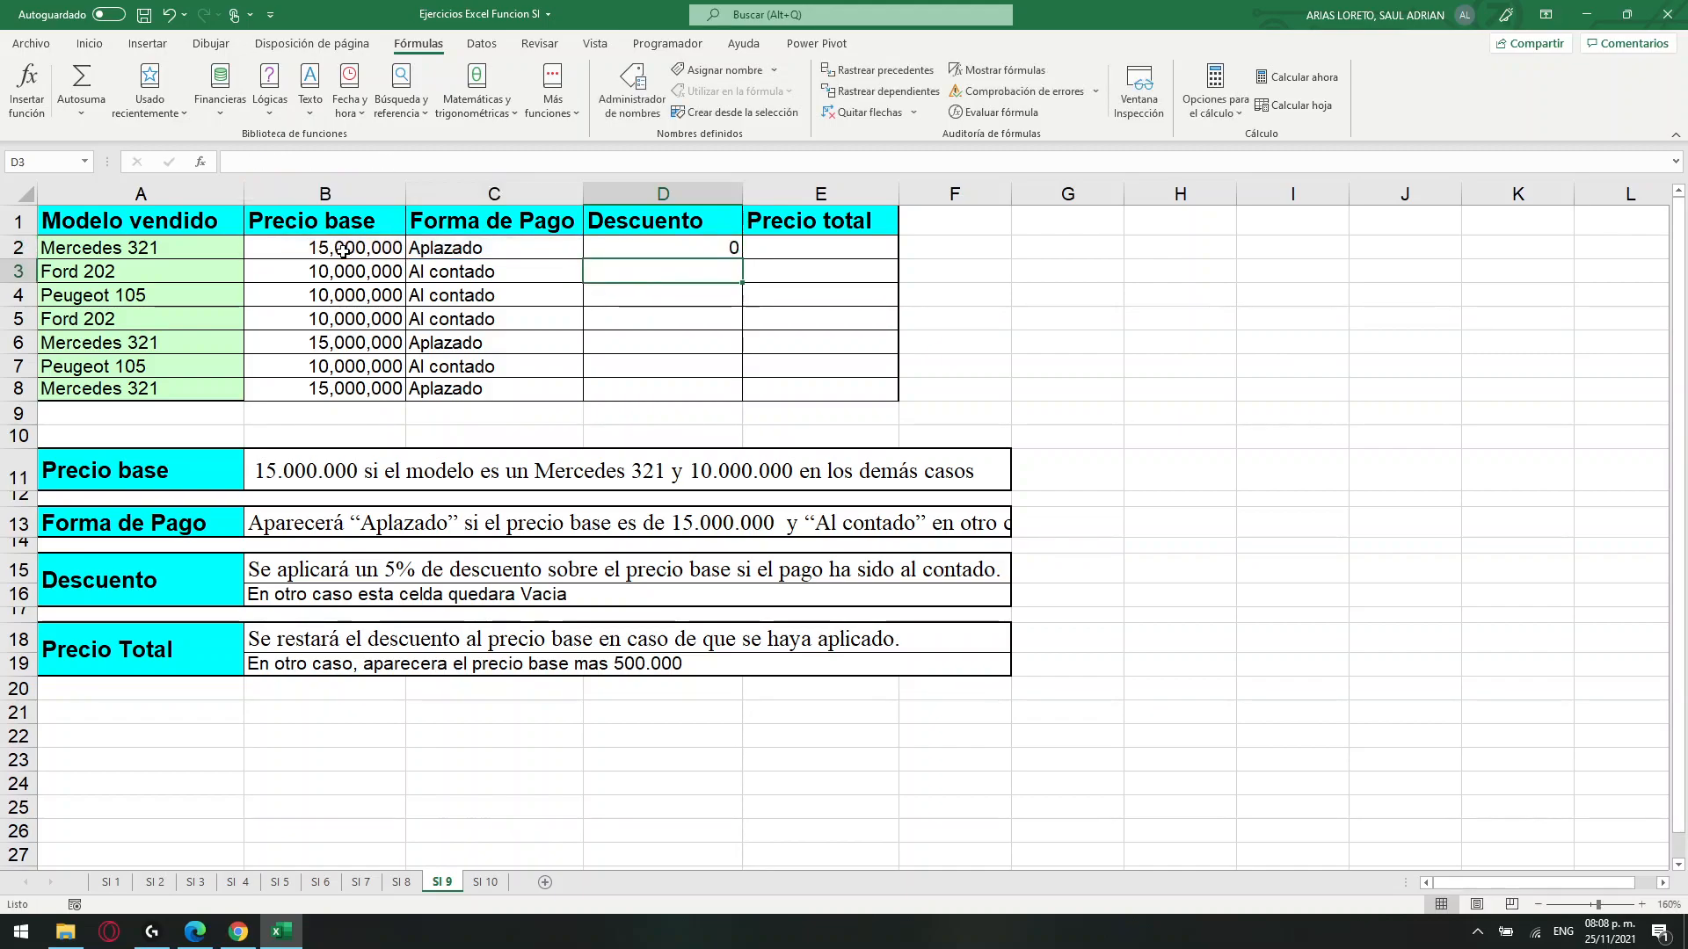
Copy the Descuento formula from D2 down through D8 and apply the Contabilidad number format to those cells.
click(673, 249)
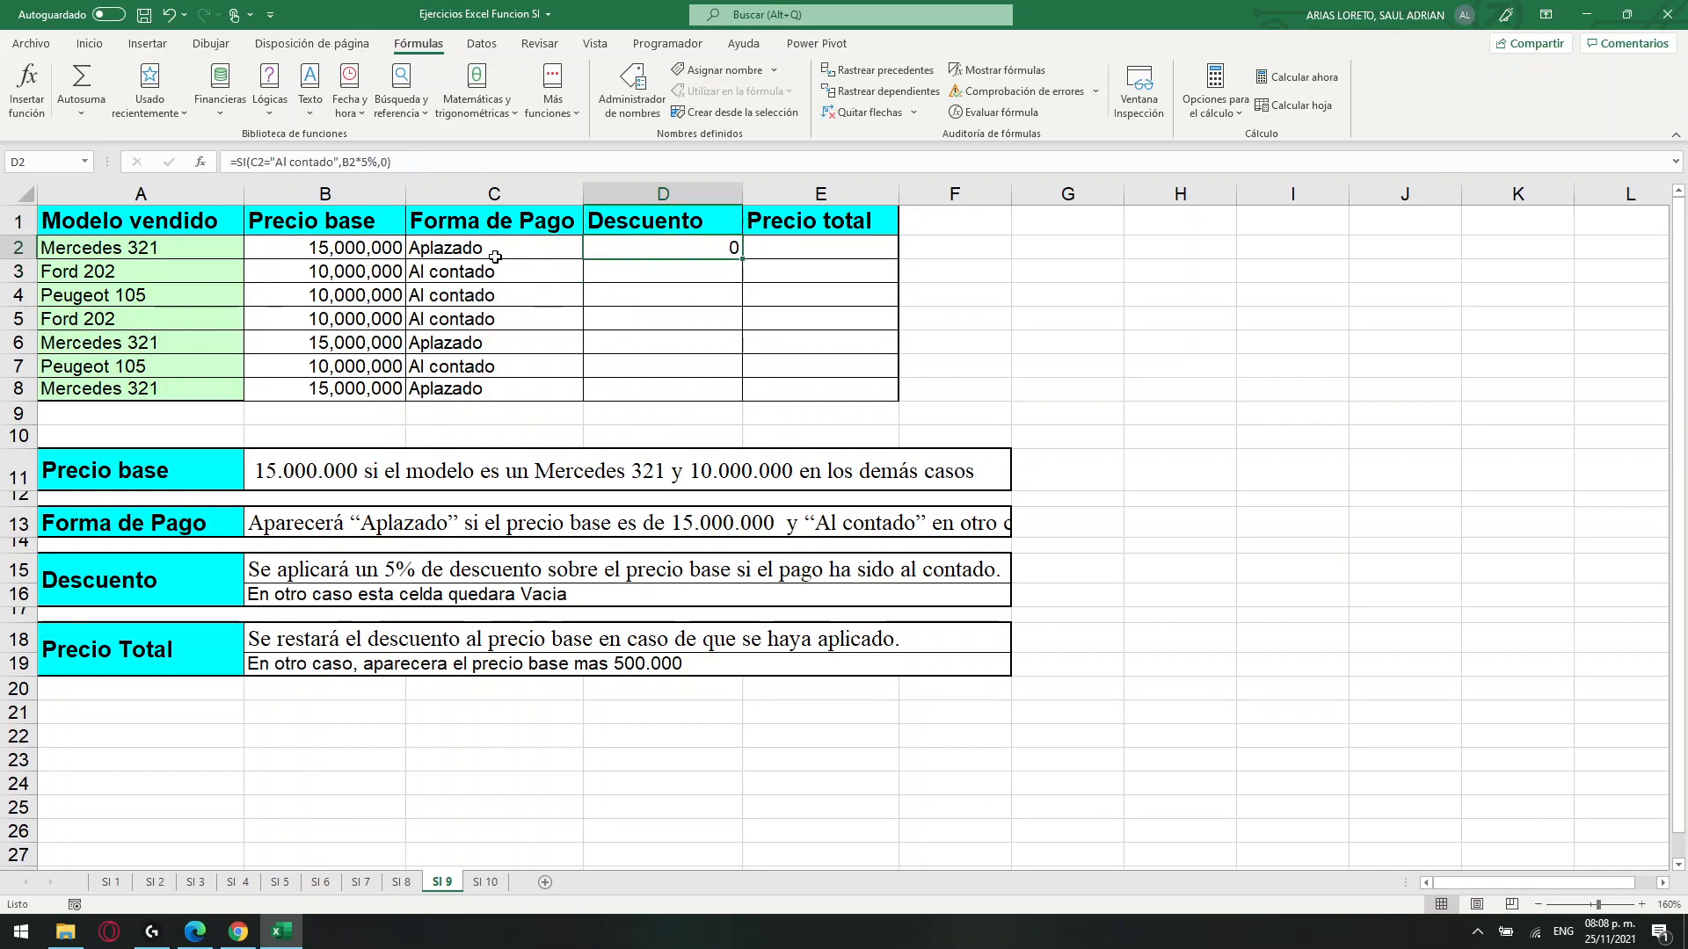
drag(740, 261, 737, 389)
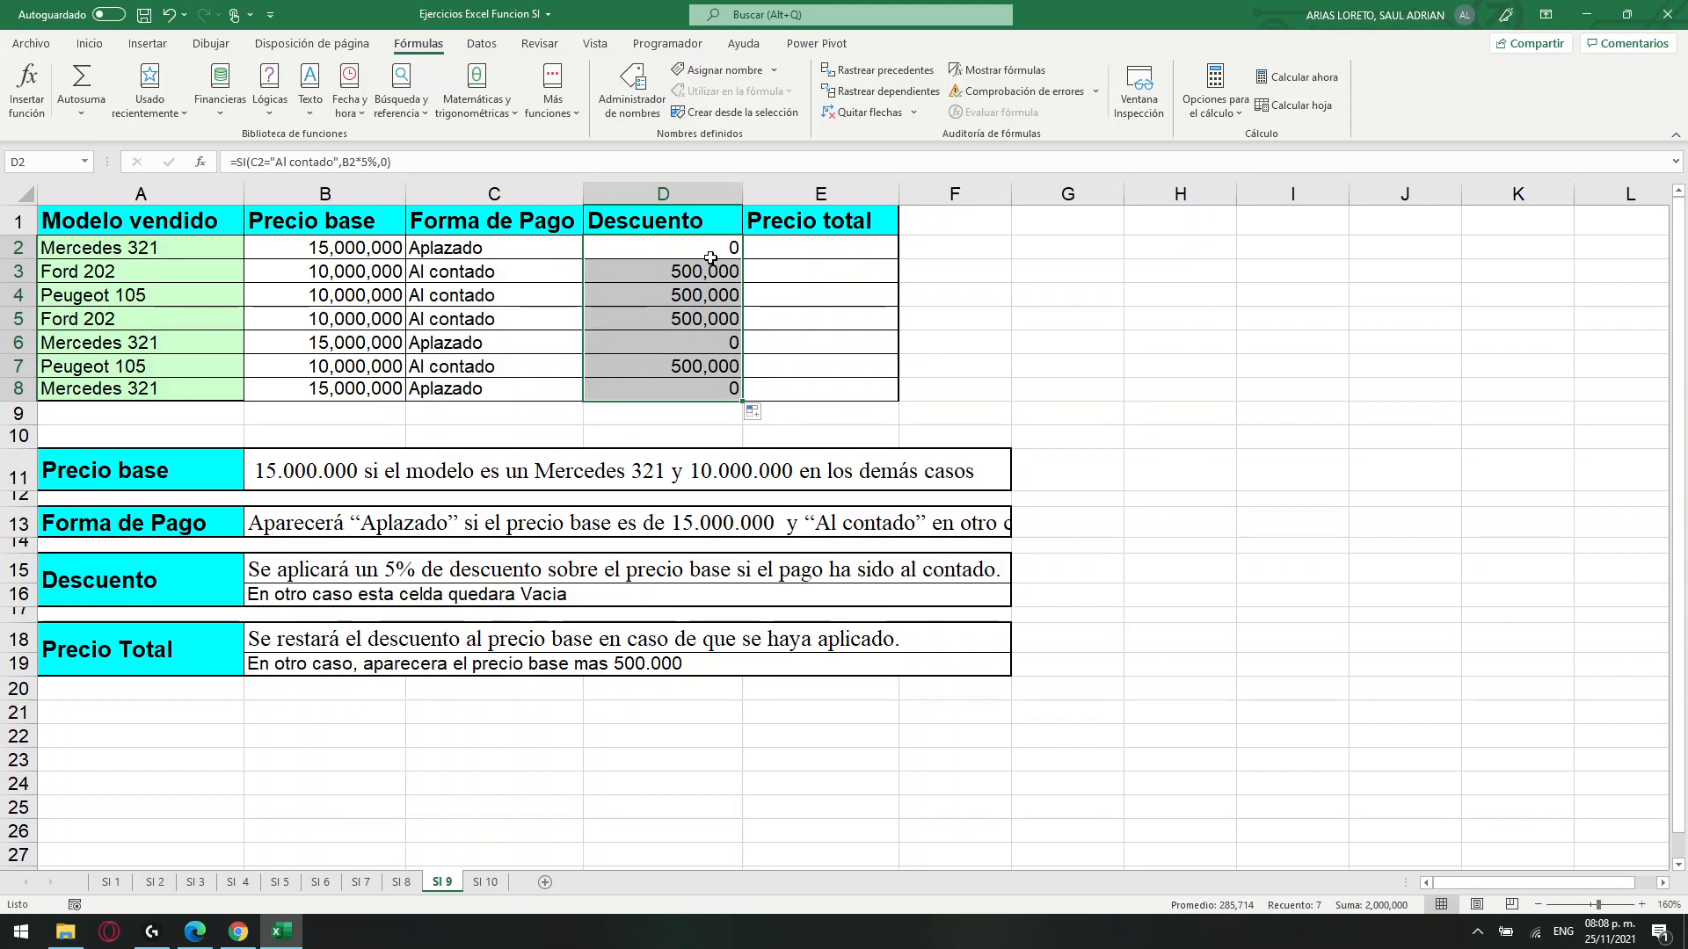
click(89, 43)
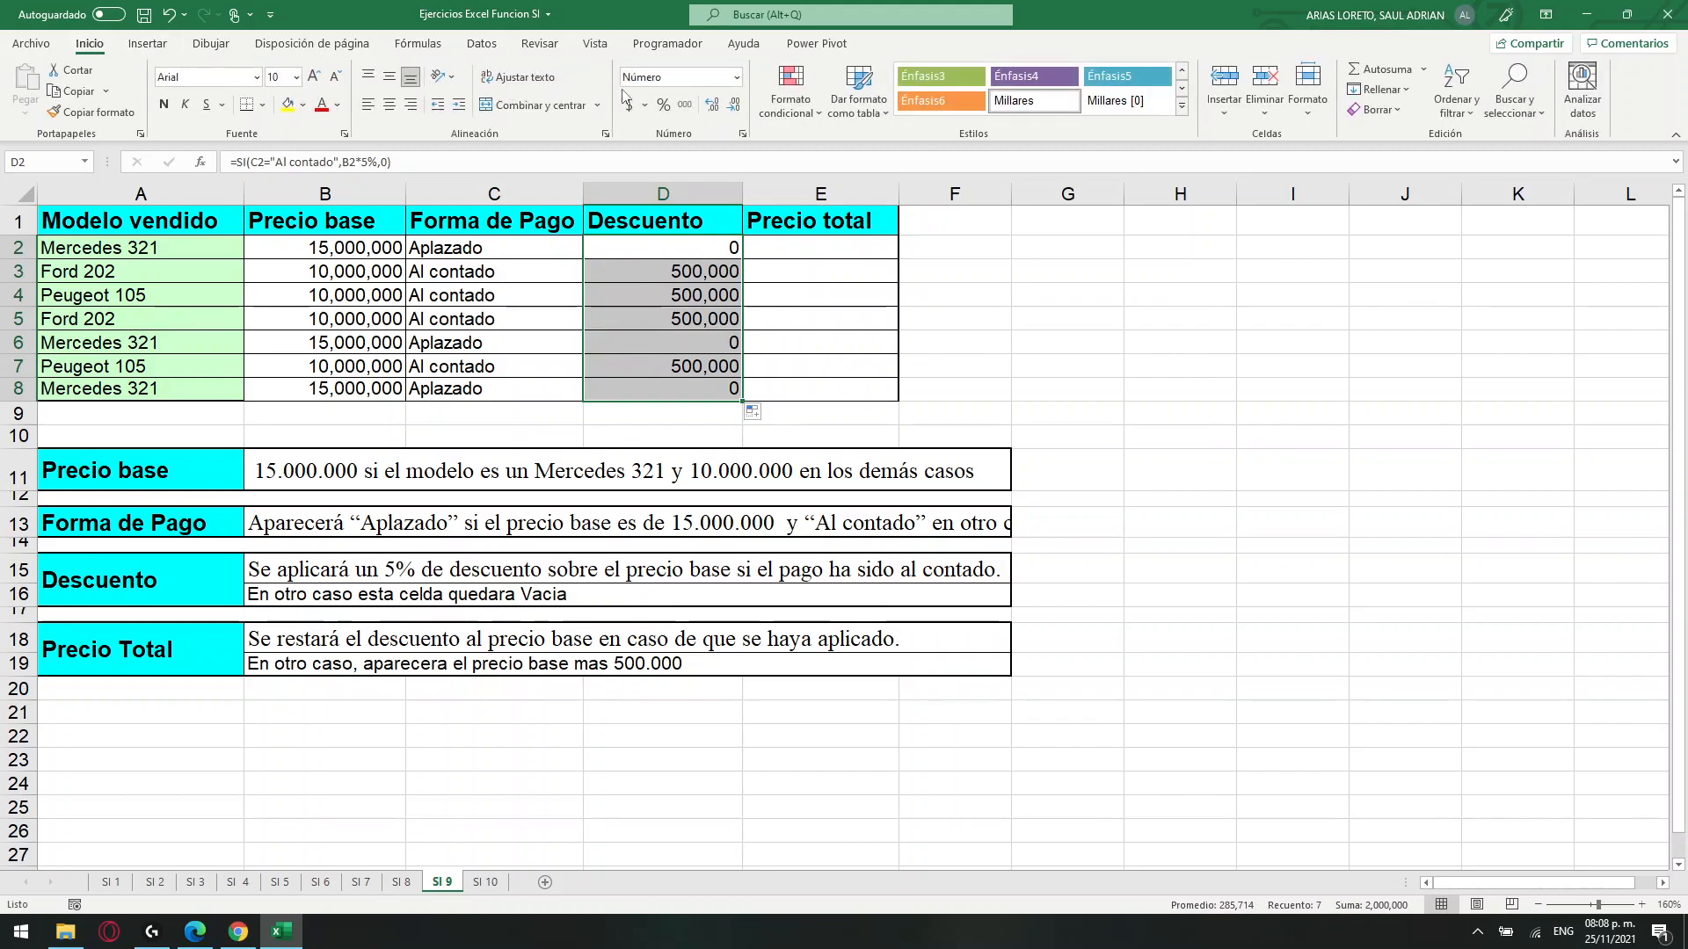
click(738, 77)
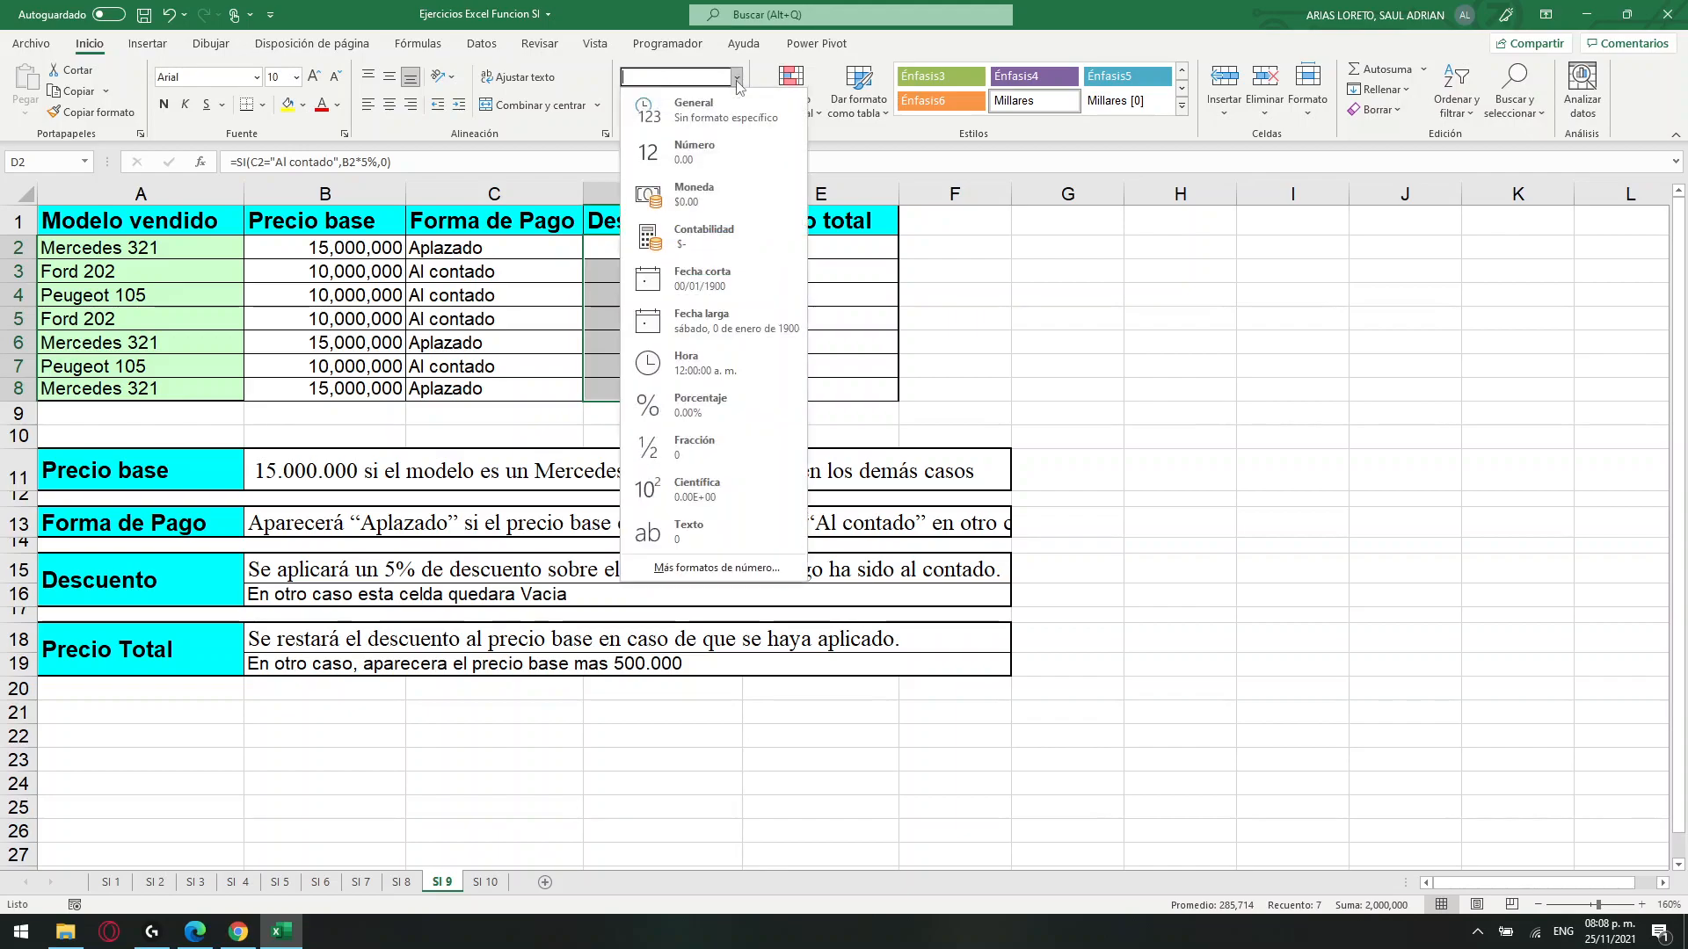
click(703, 239)
click(796, 370)
click(704, 253)
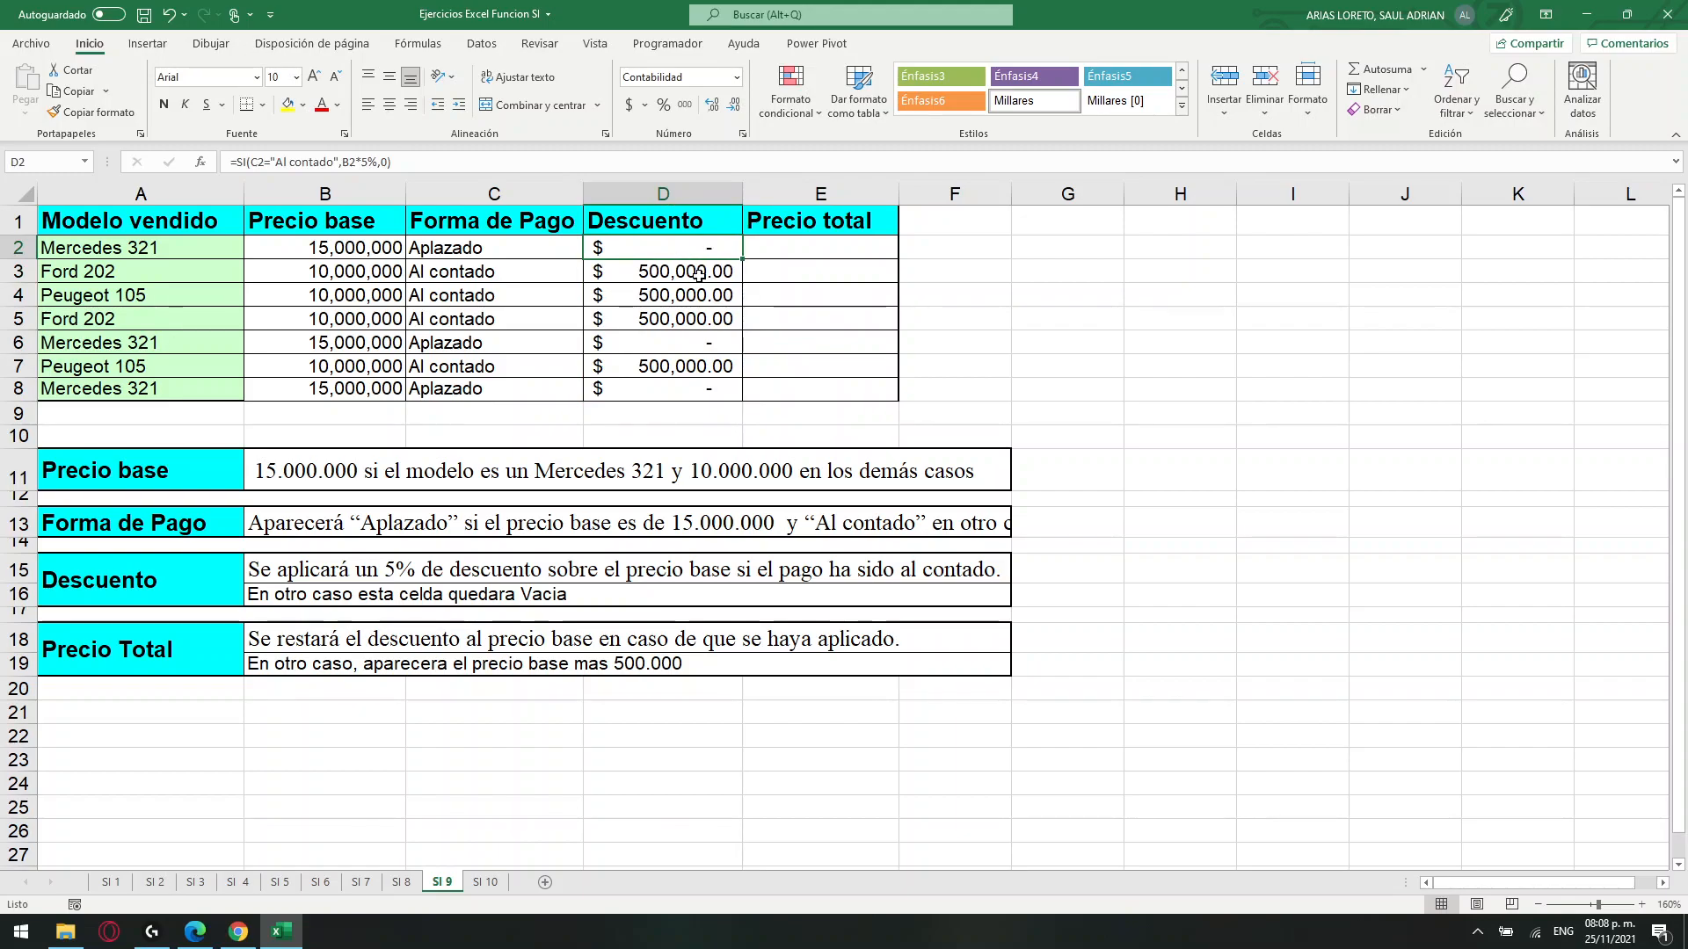
Apply the Contabilidad number format to the Precio base values in B2:B8.
drag(359, 250, 361, 389)
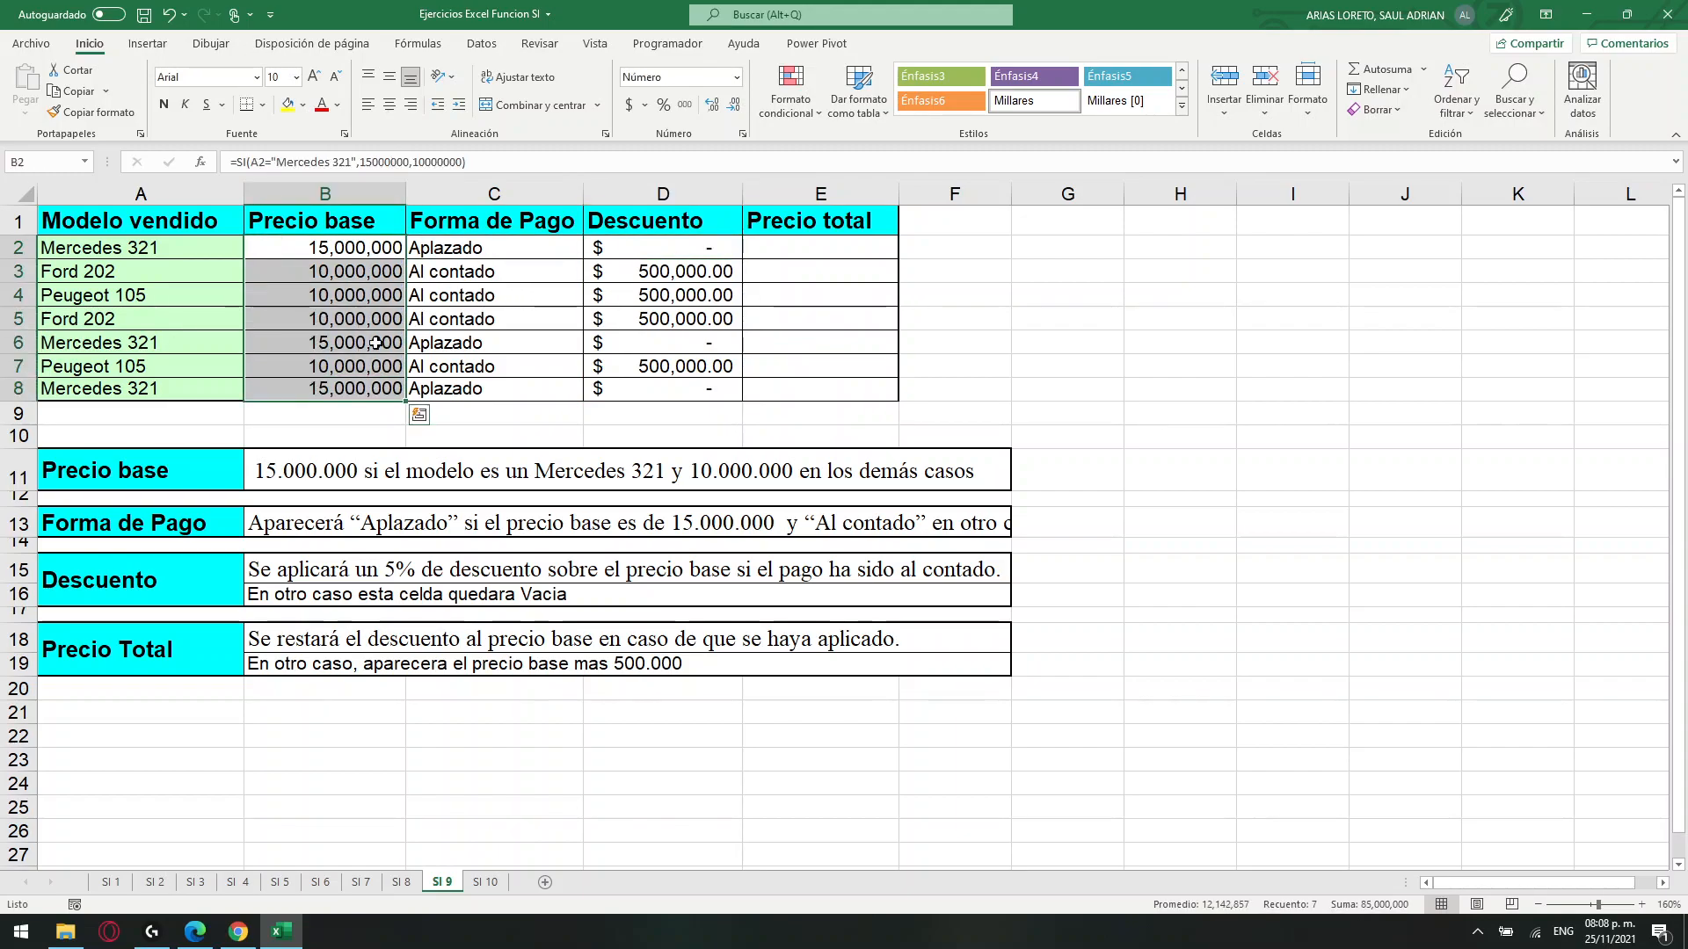
click(736, 78)
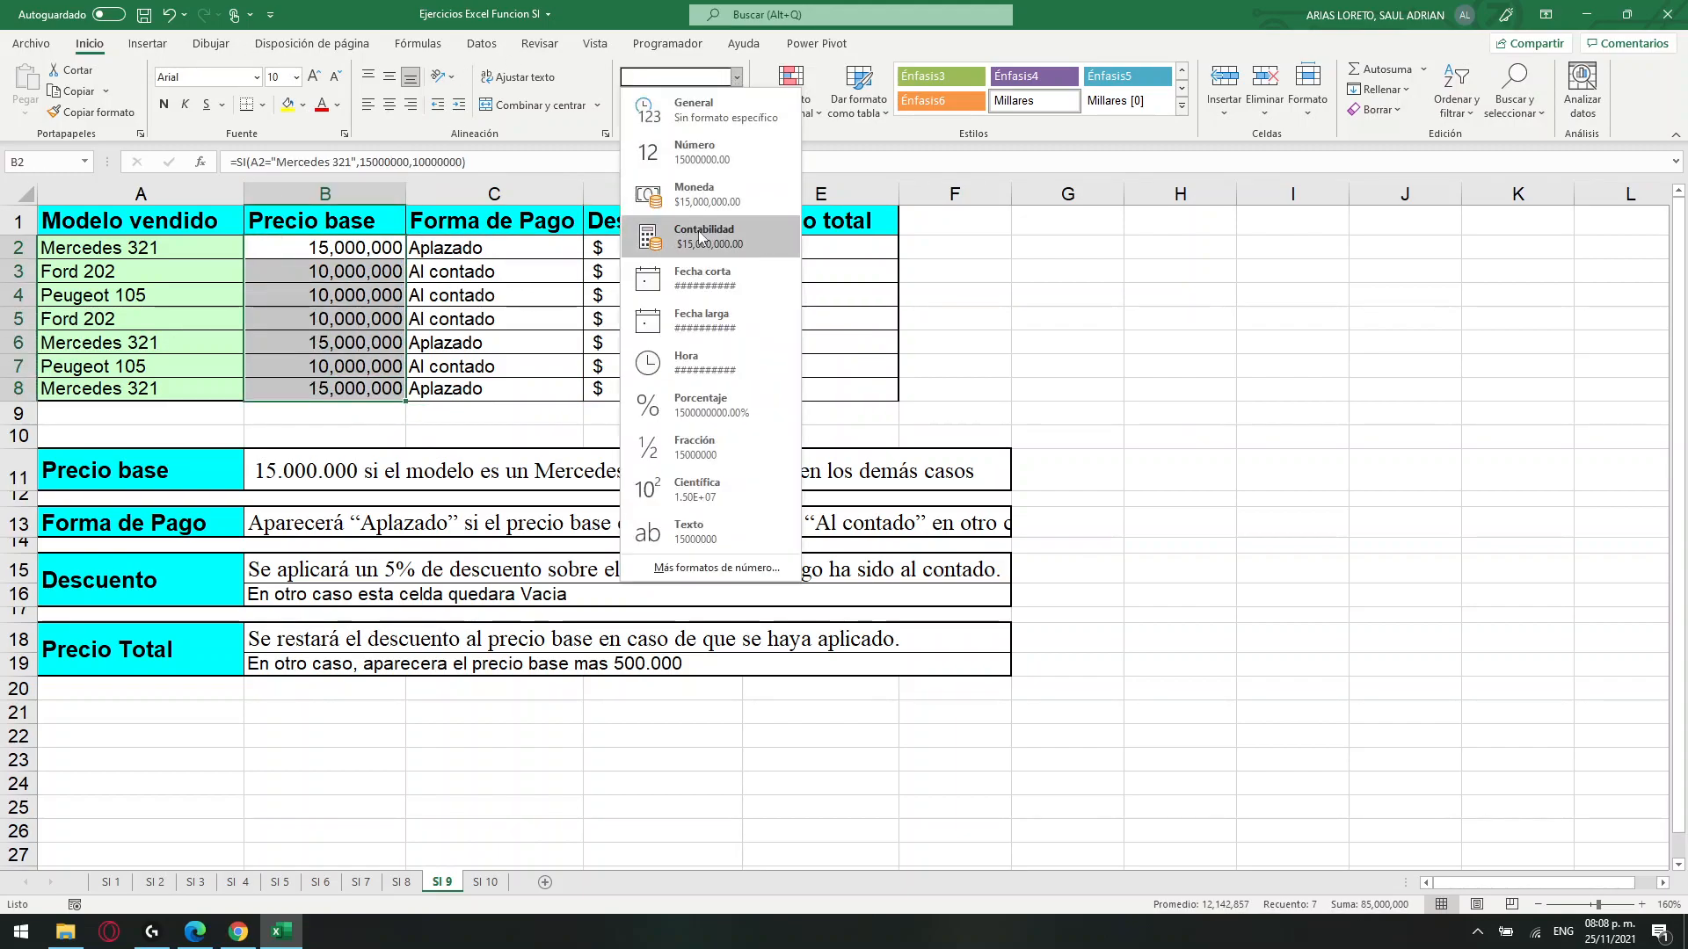
click(698, 286)
click(878, 347)
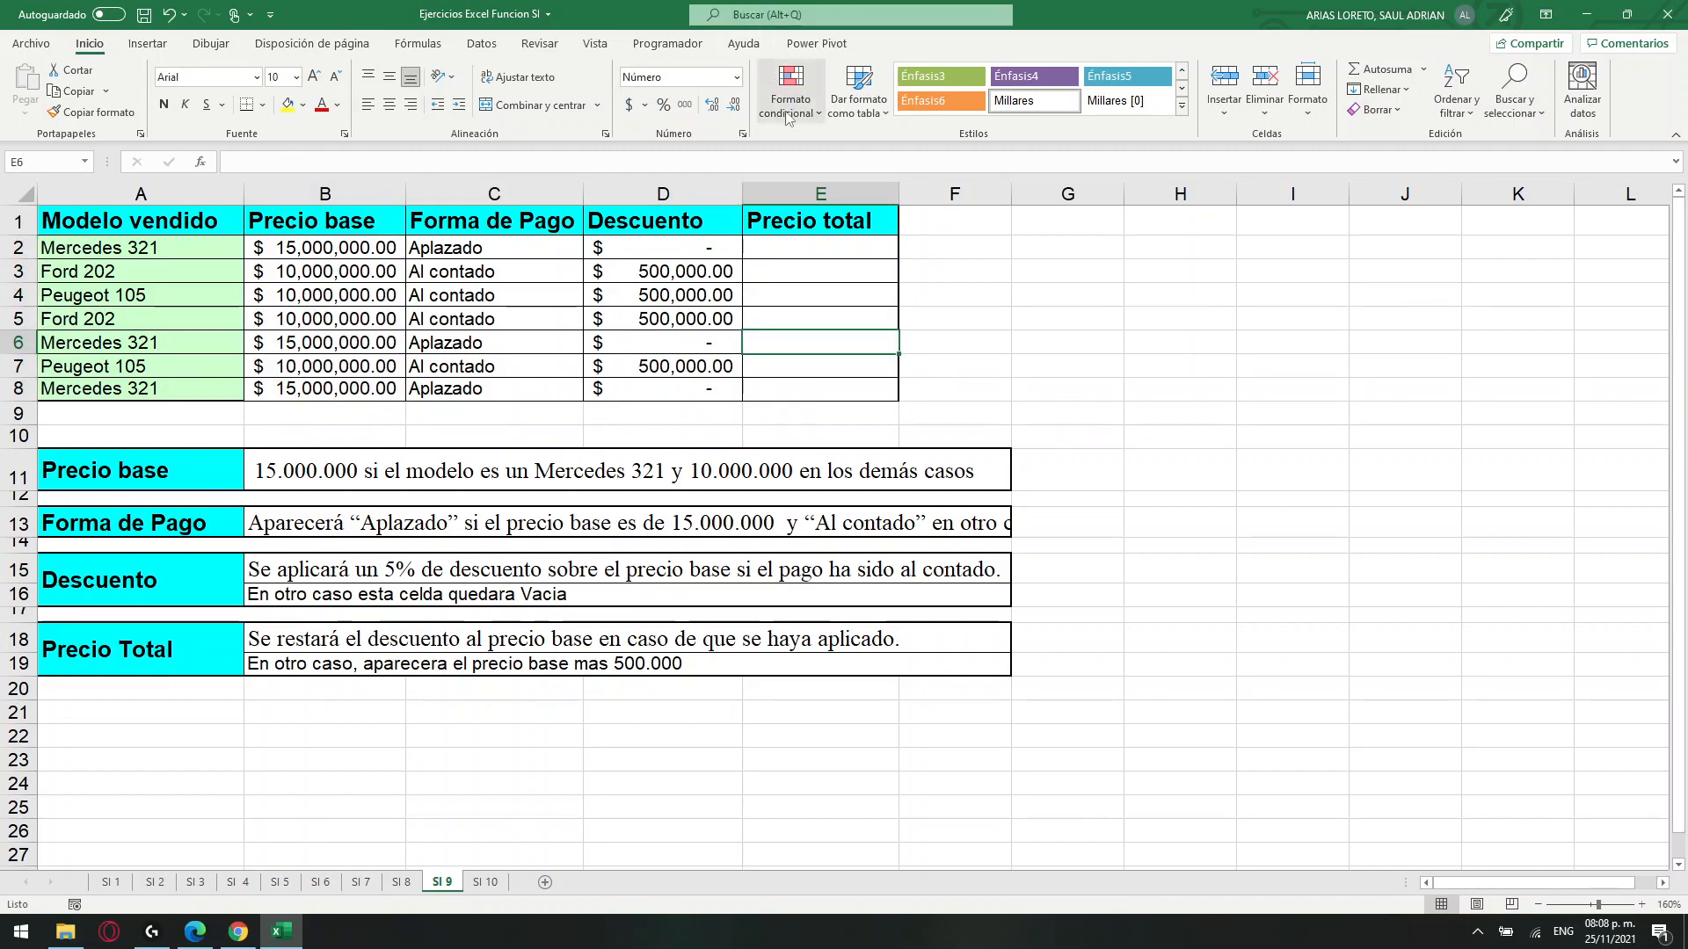
Read the Precio Total rule and start an SI formula in E2 with the logical test D2=0.
click(142, 650)
mouse_move(142, 651)
mouse_down()
mouse_move(452, 664)
mouse_move(363, 652)
mouse_up()
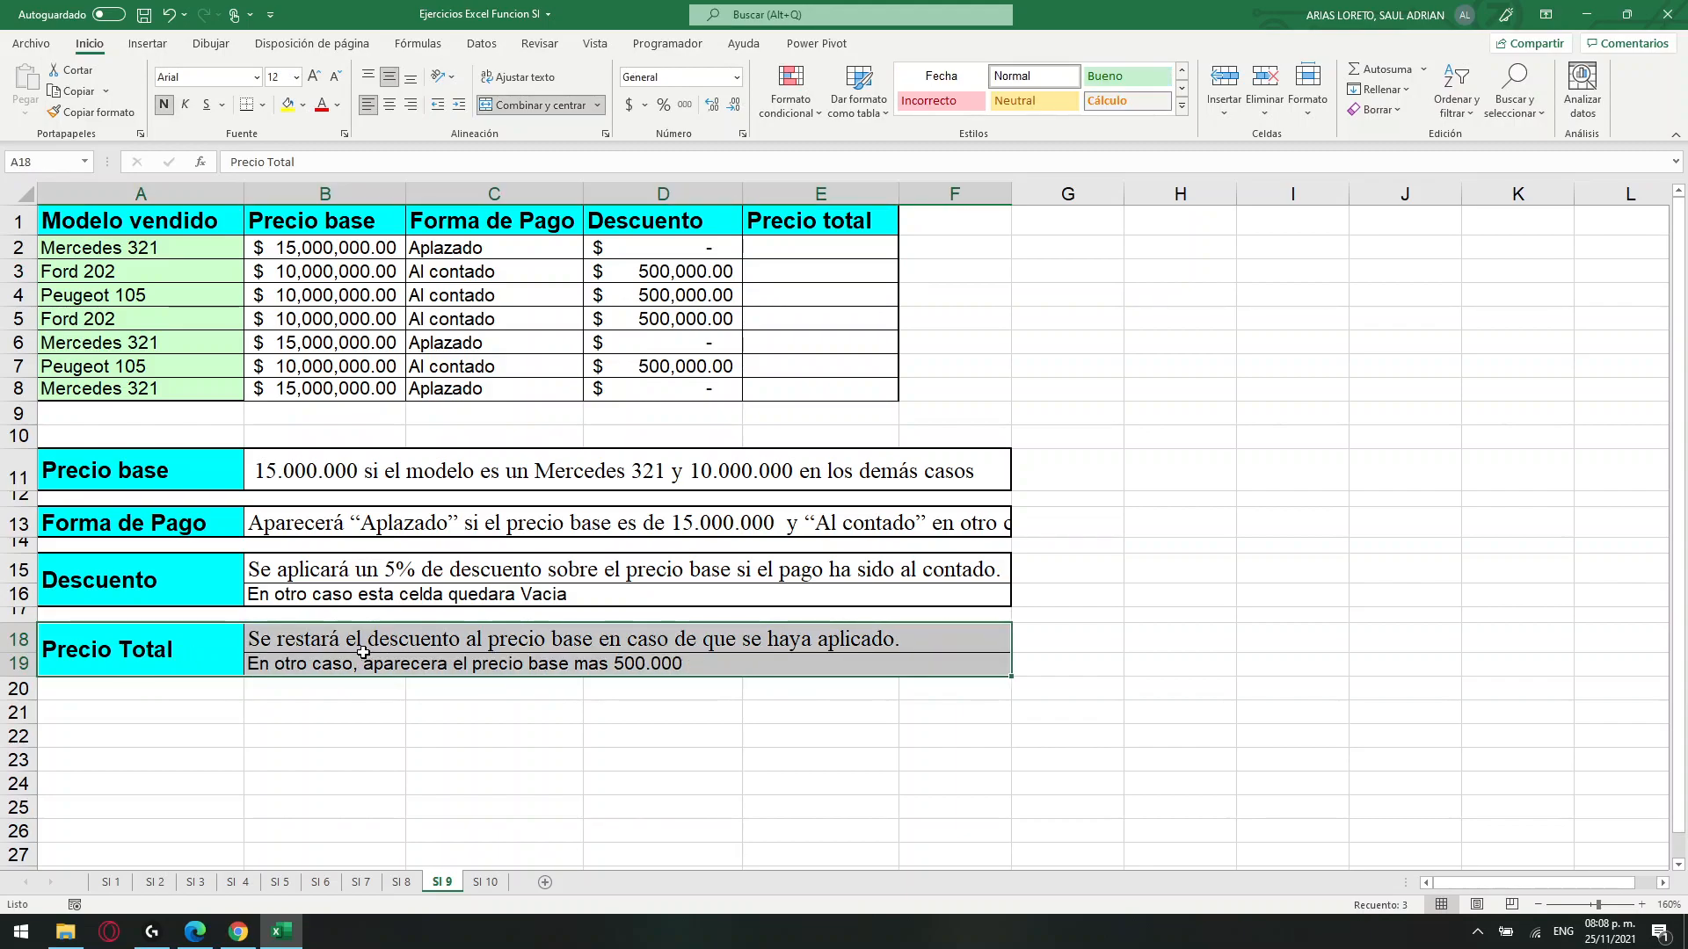
click(319, 642)
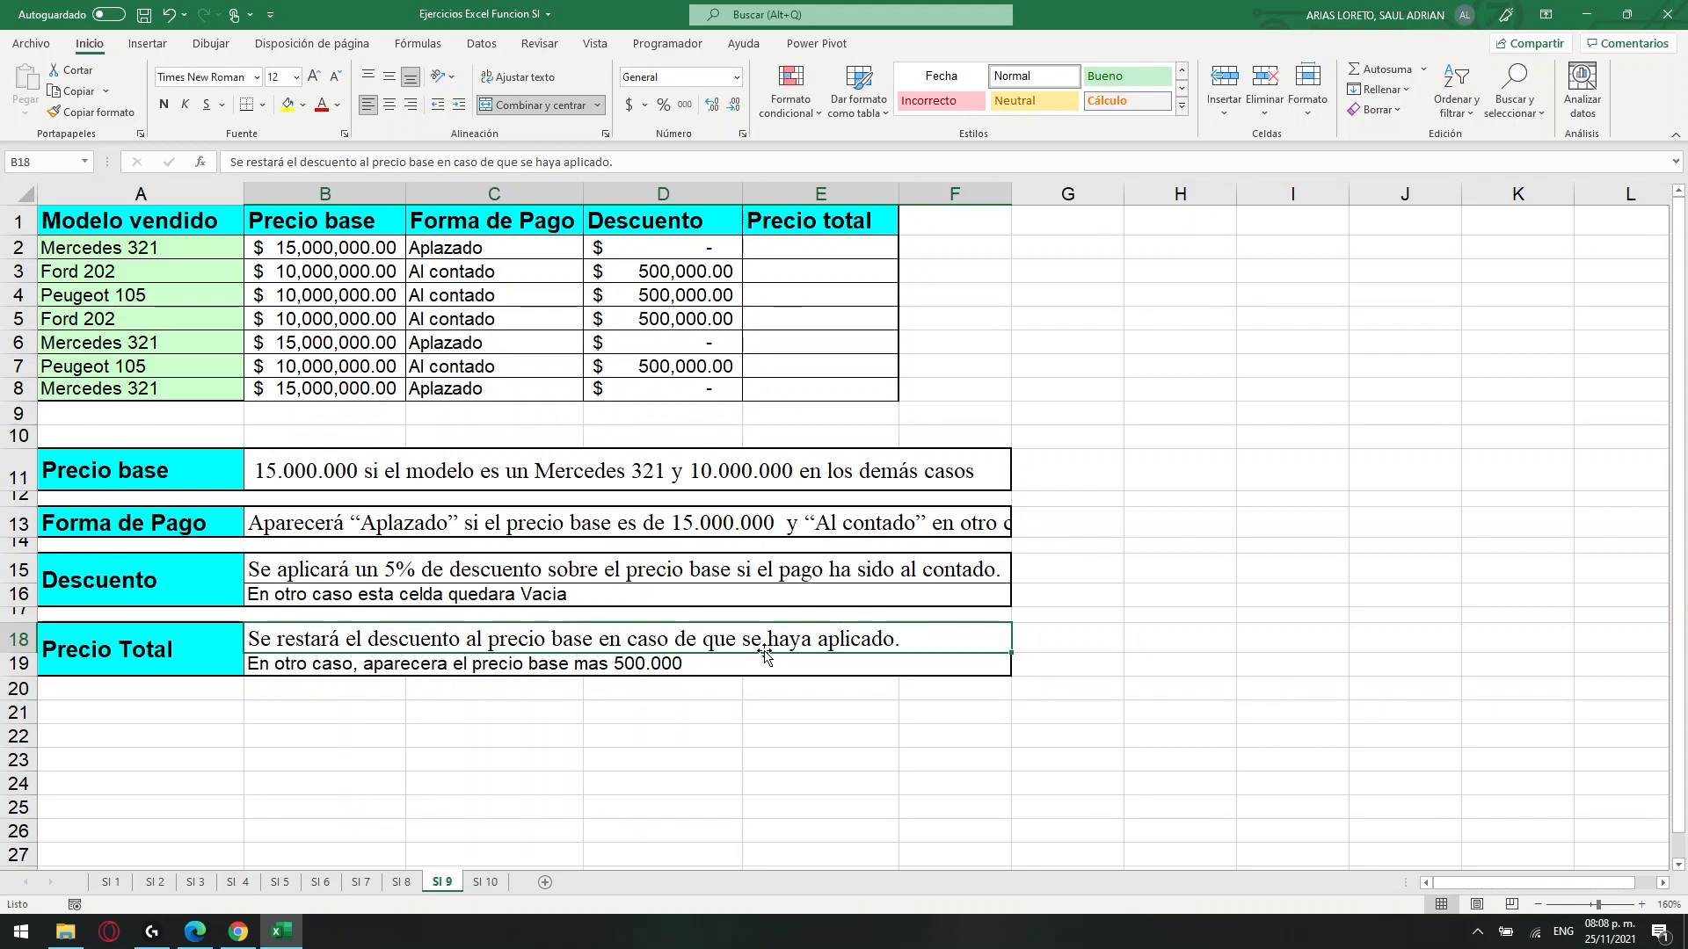
click(435, 663)
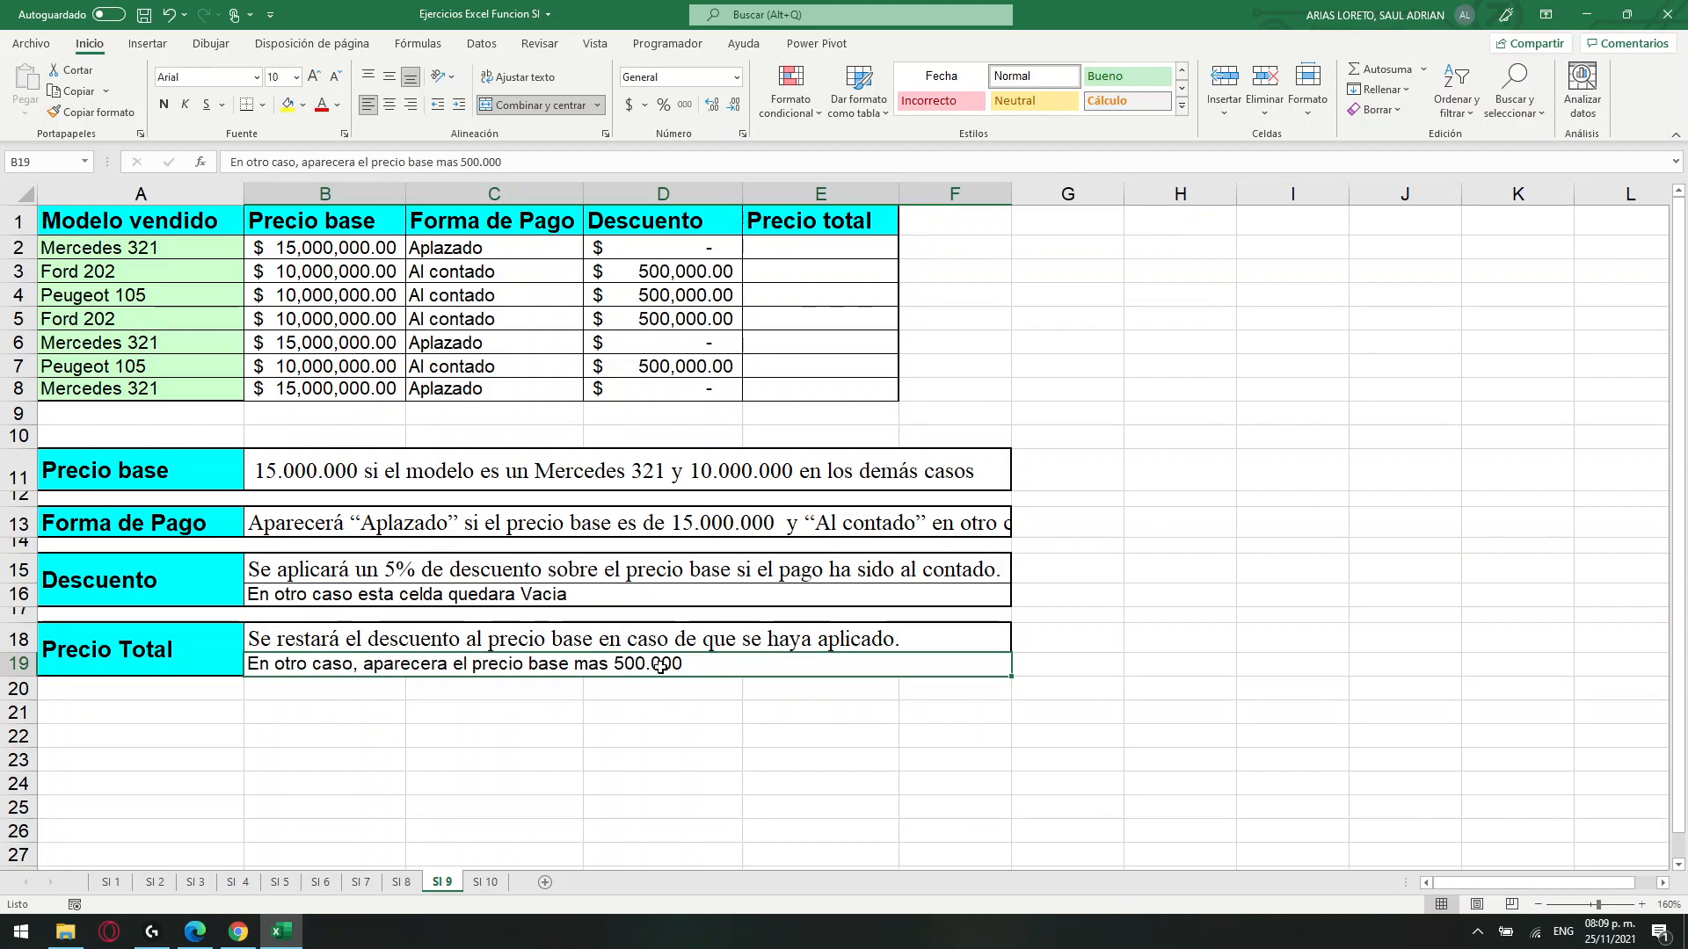
click(679, 641)
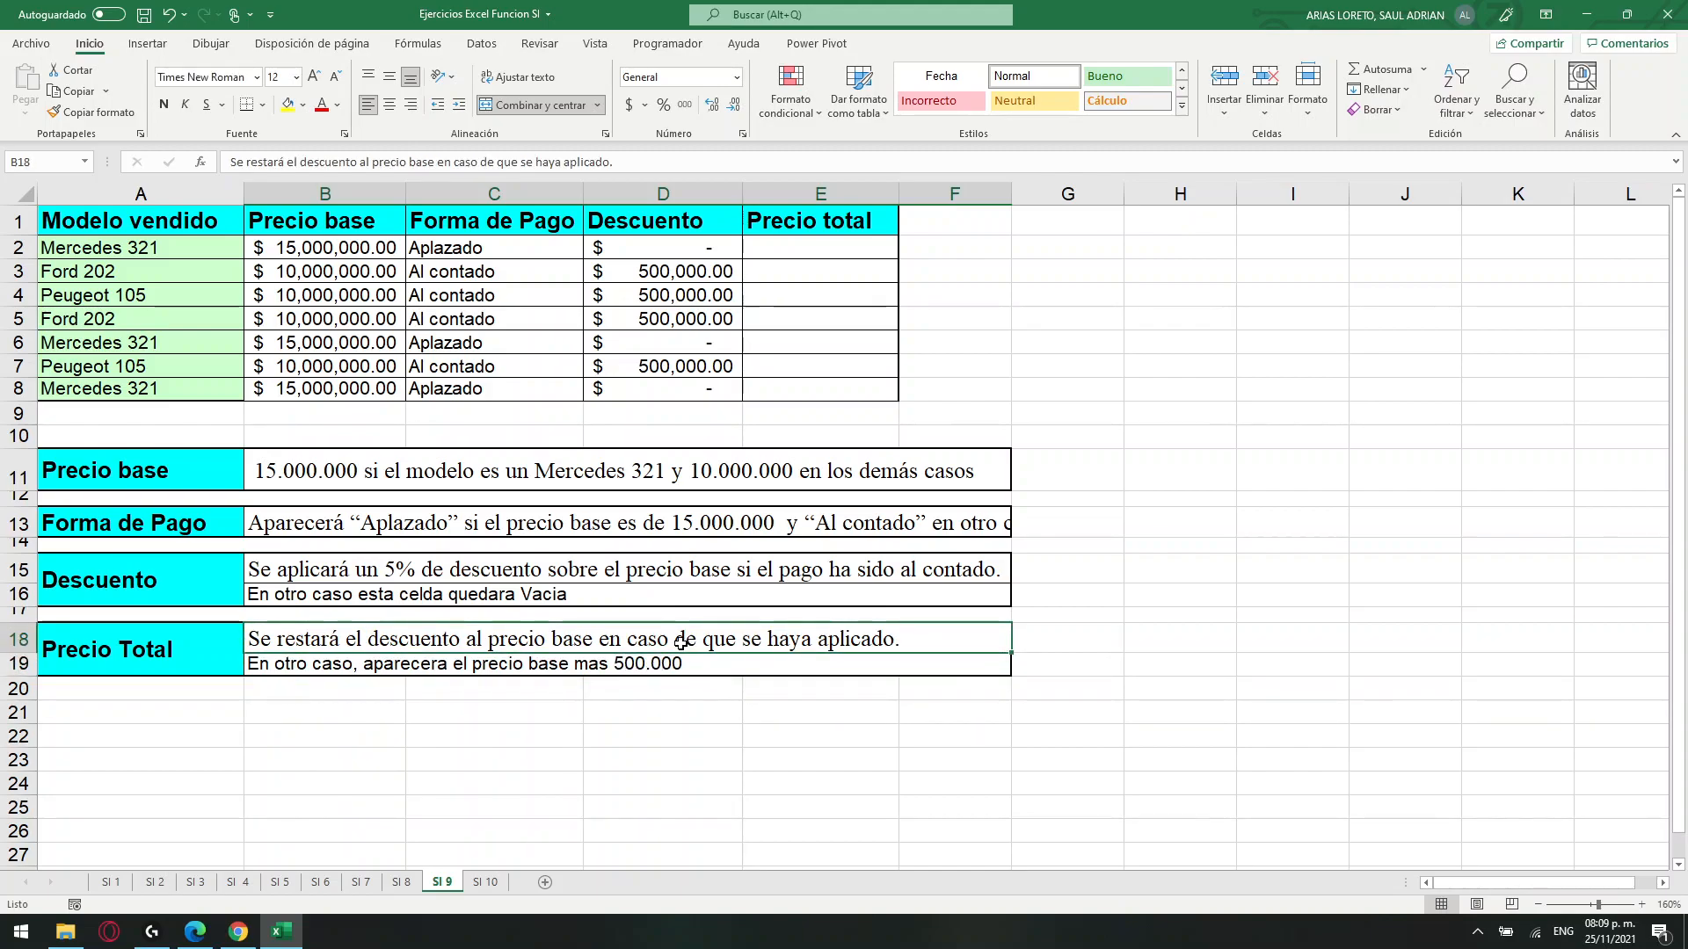
click(685, 248)
click(780, 255)
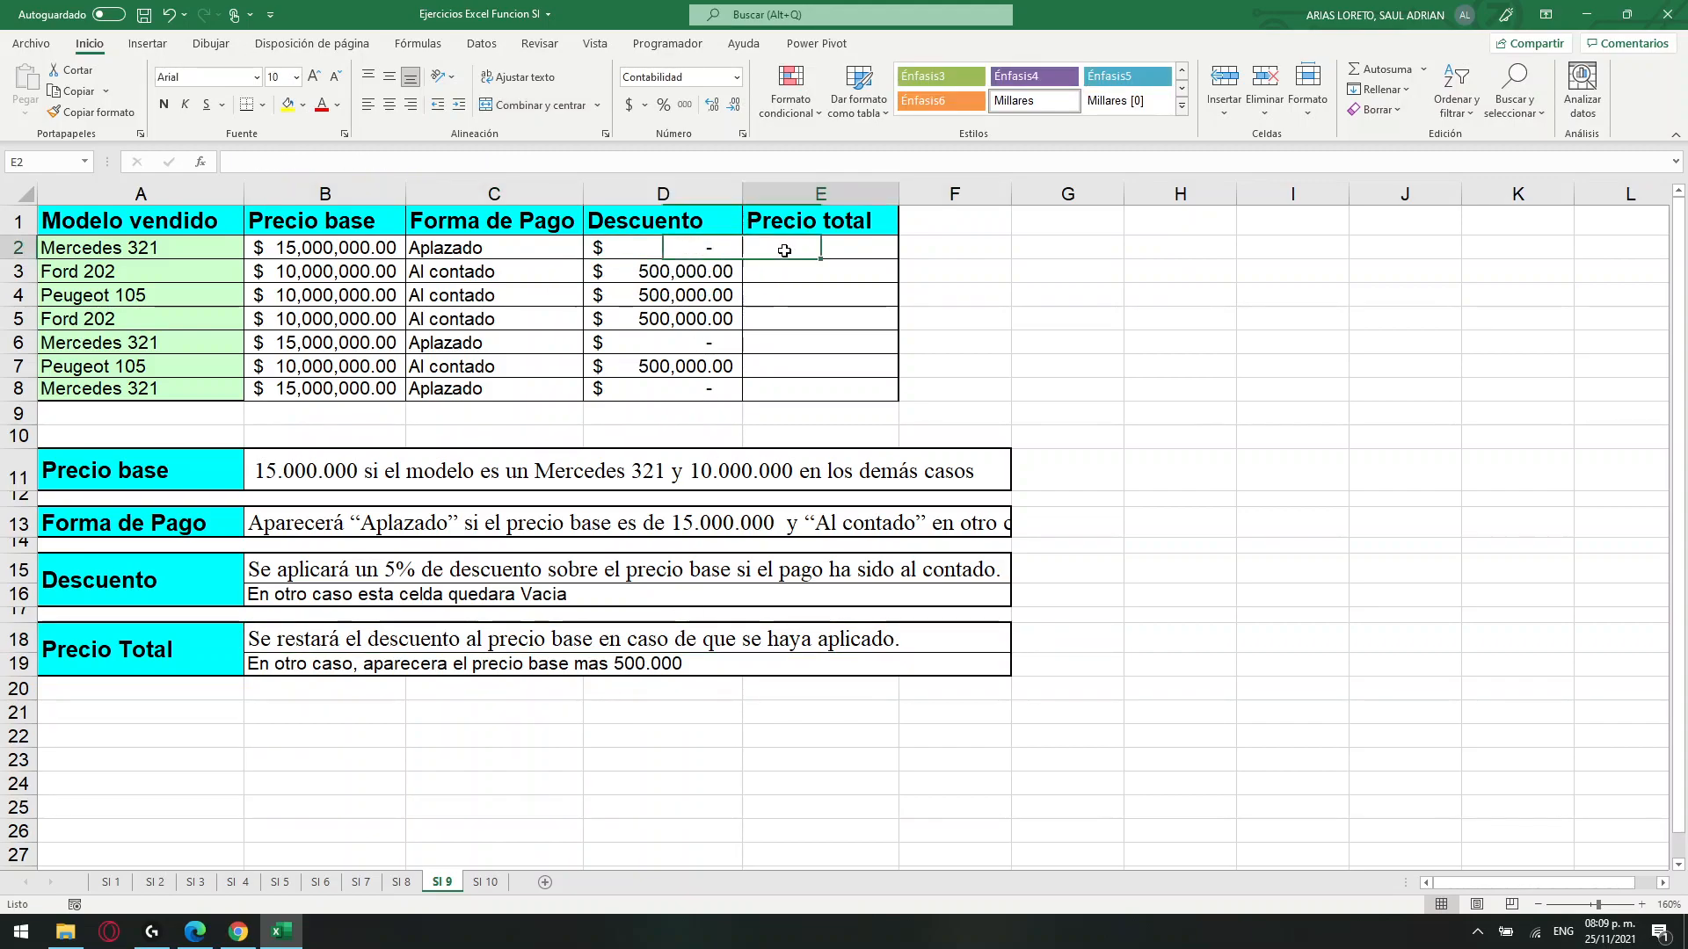
click(445, 161)
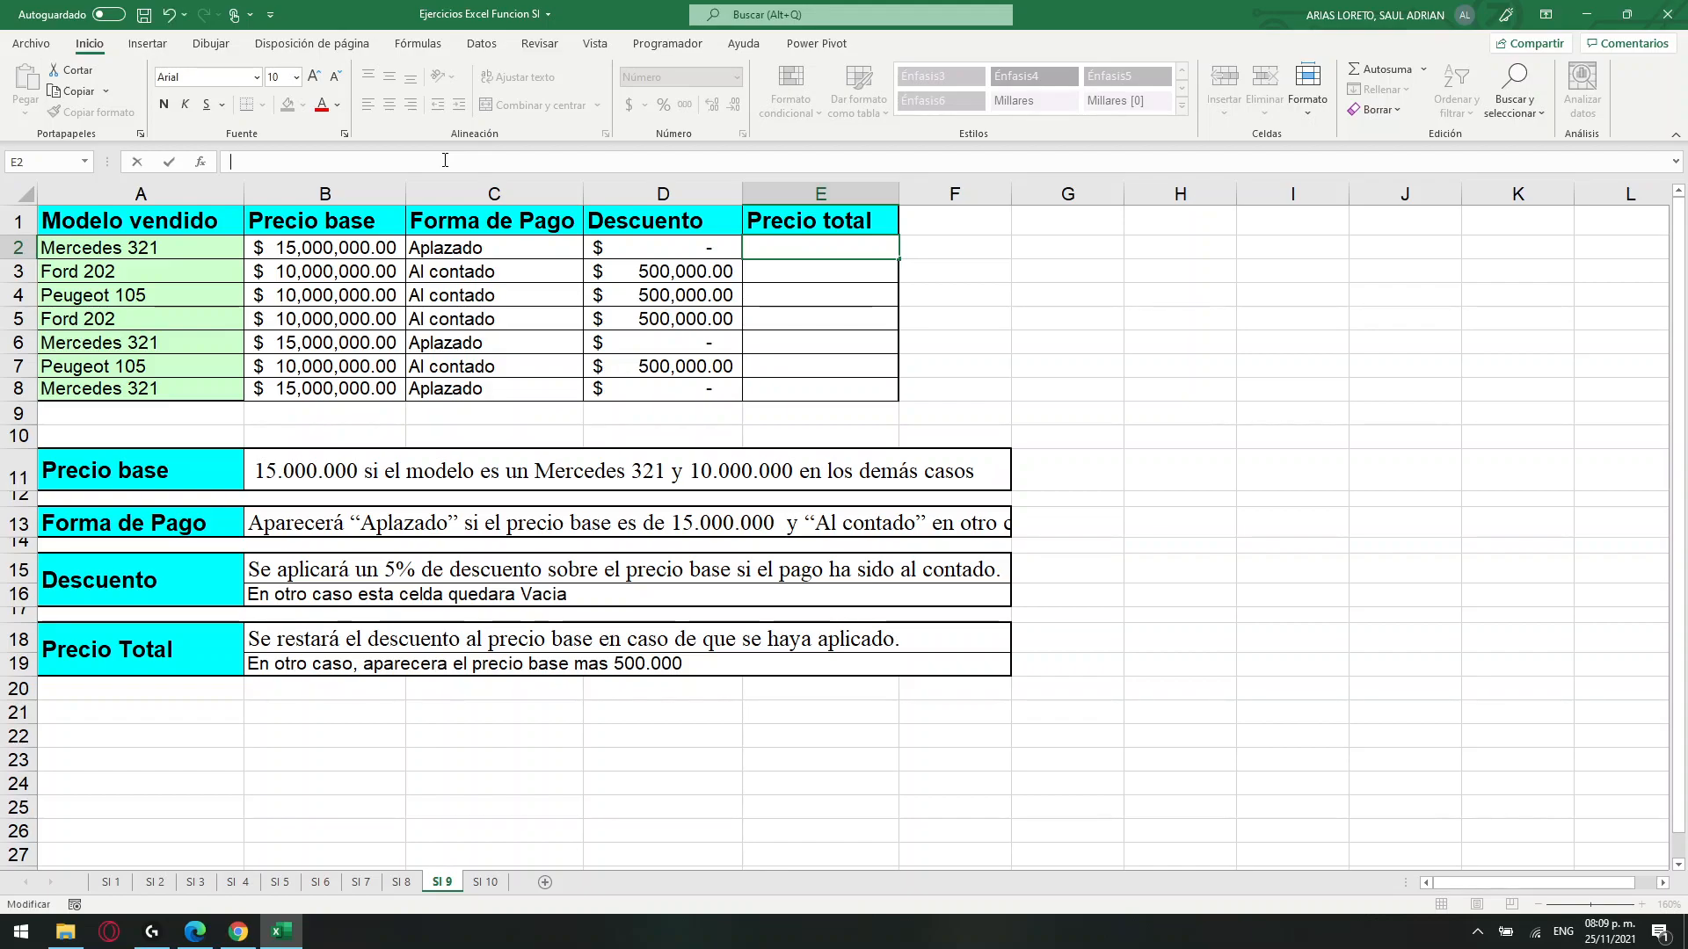
text(=SI()
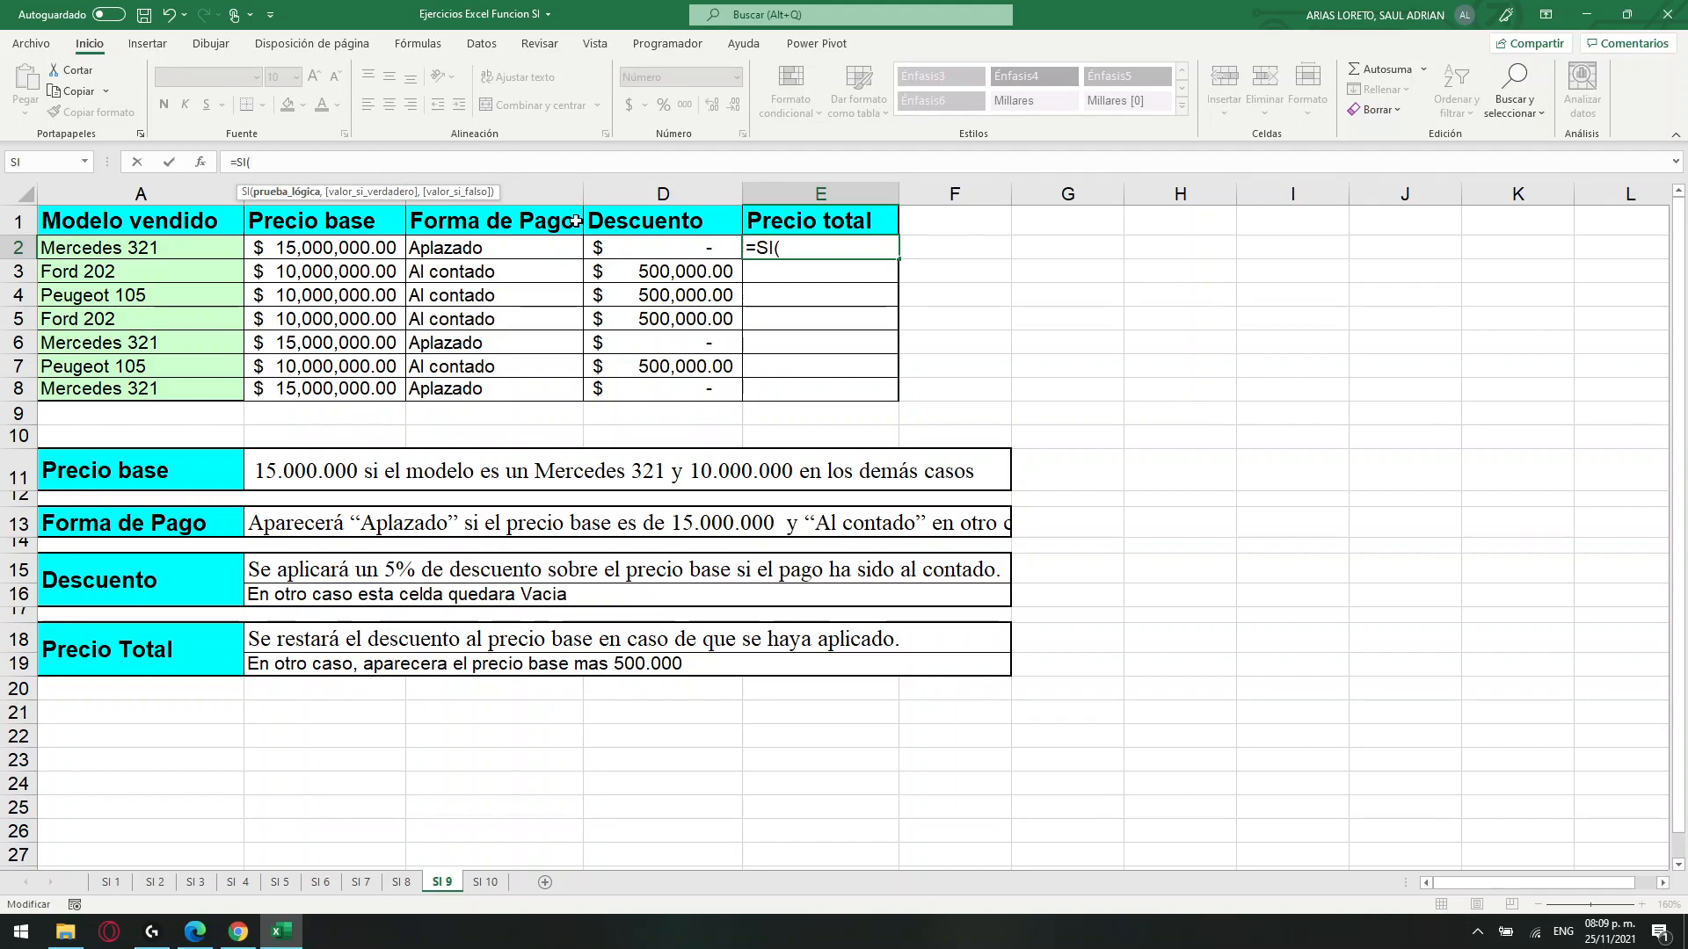
click(666, 250)
text(=0)
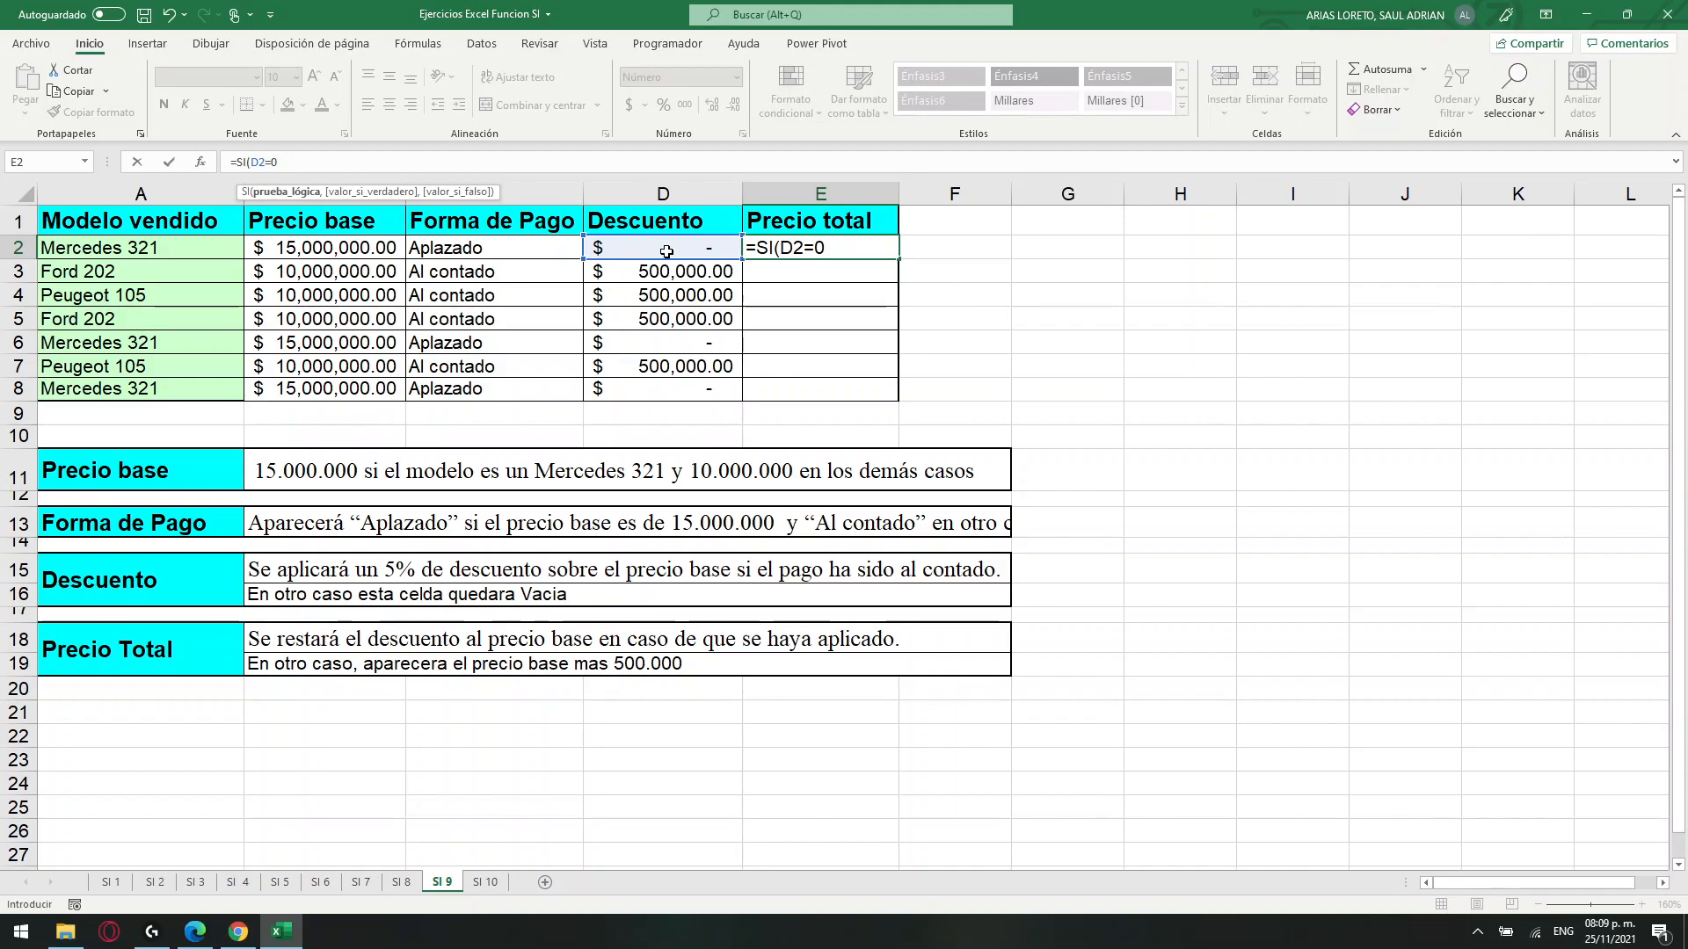
text(,)
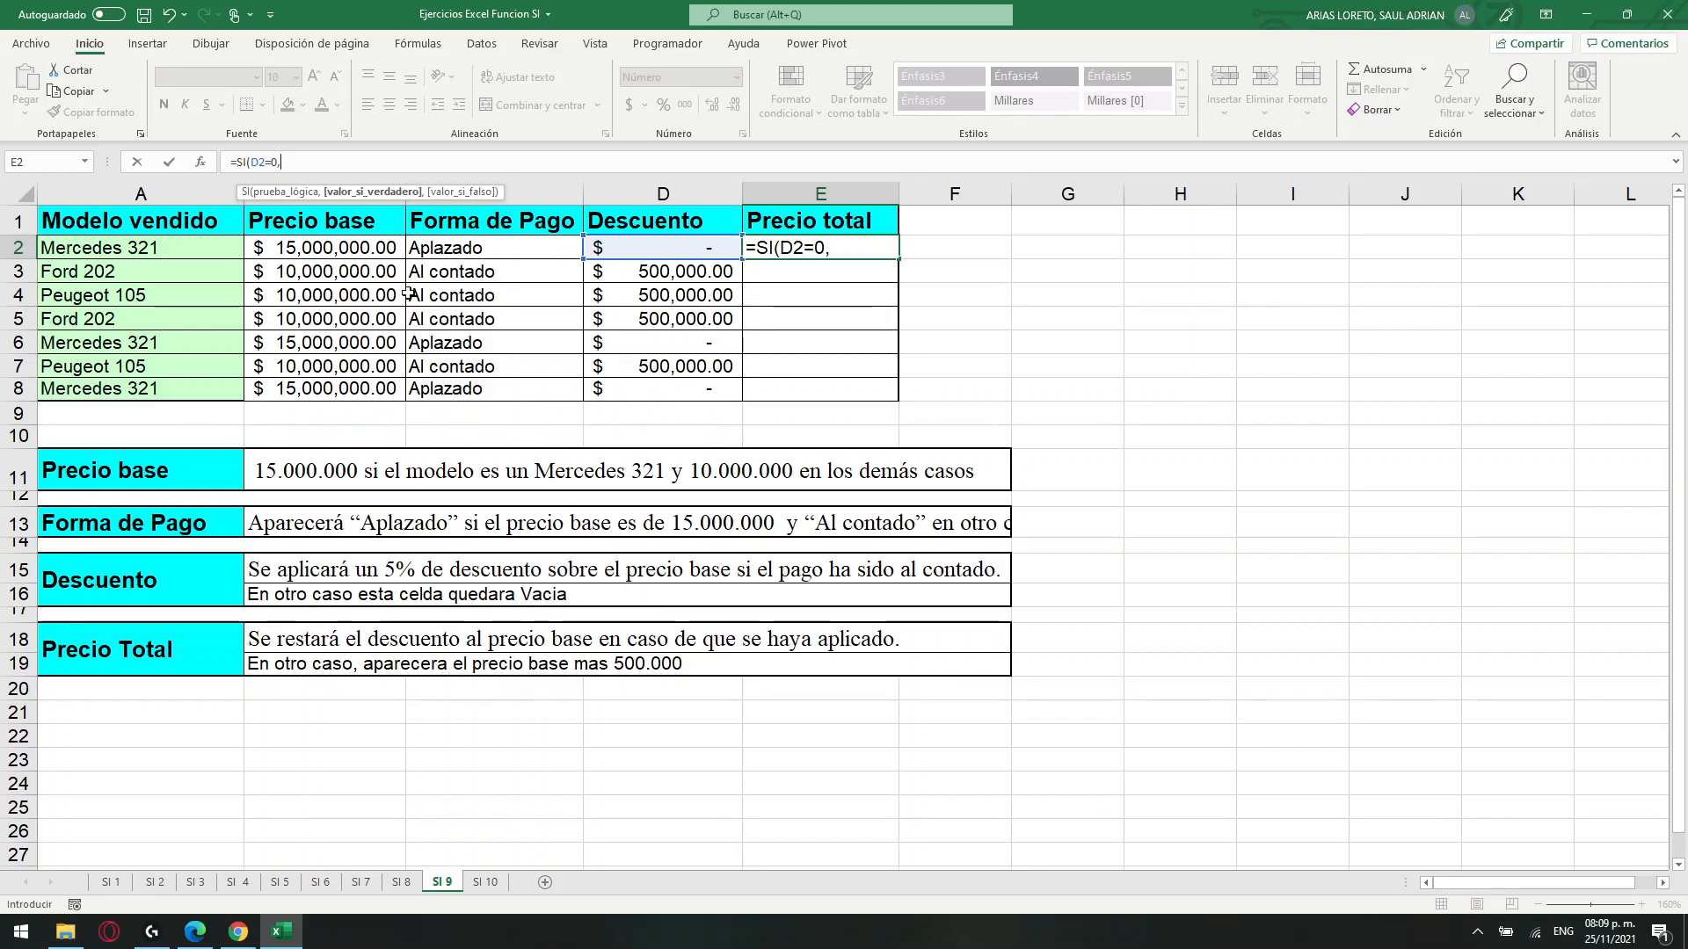
Complete the E2 formula with B2+500000 as the value if true and B2-D2 as the value if false.
click(331, 250)
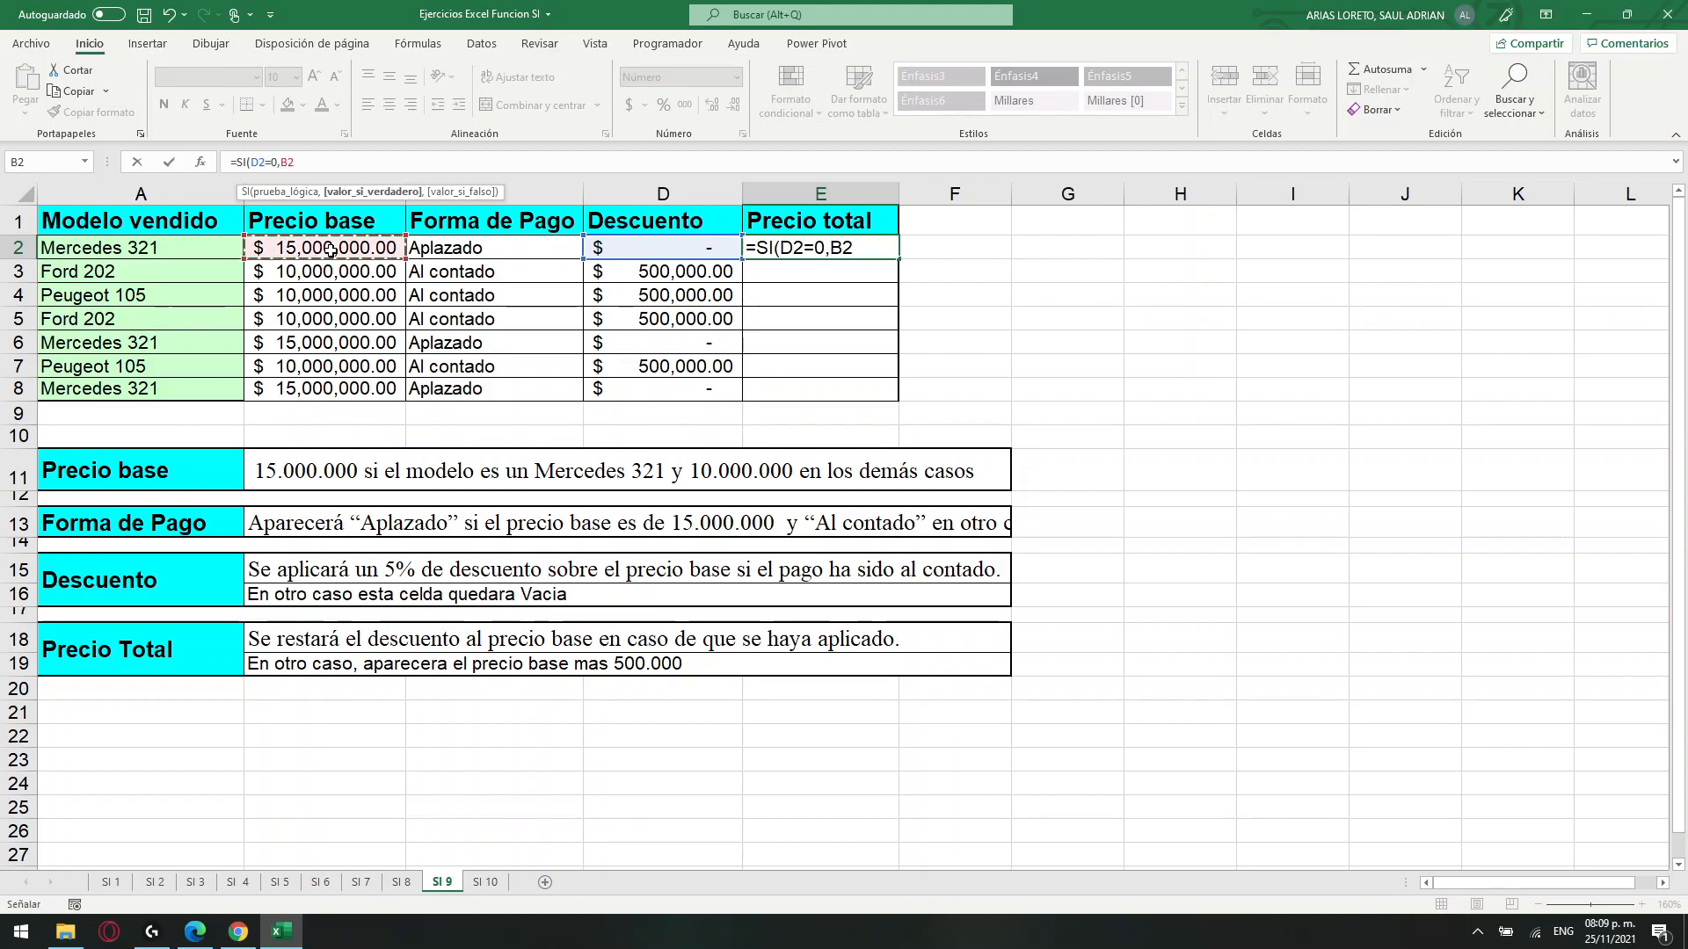
text(+500000,)
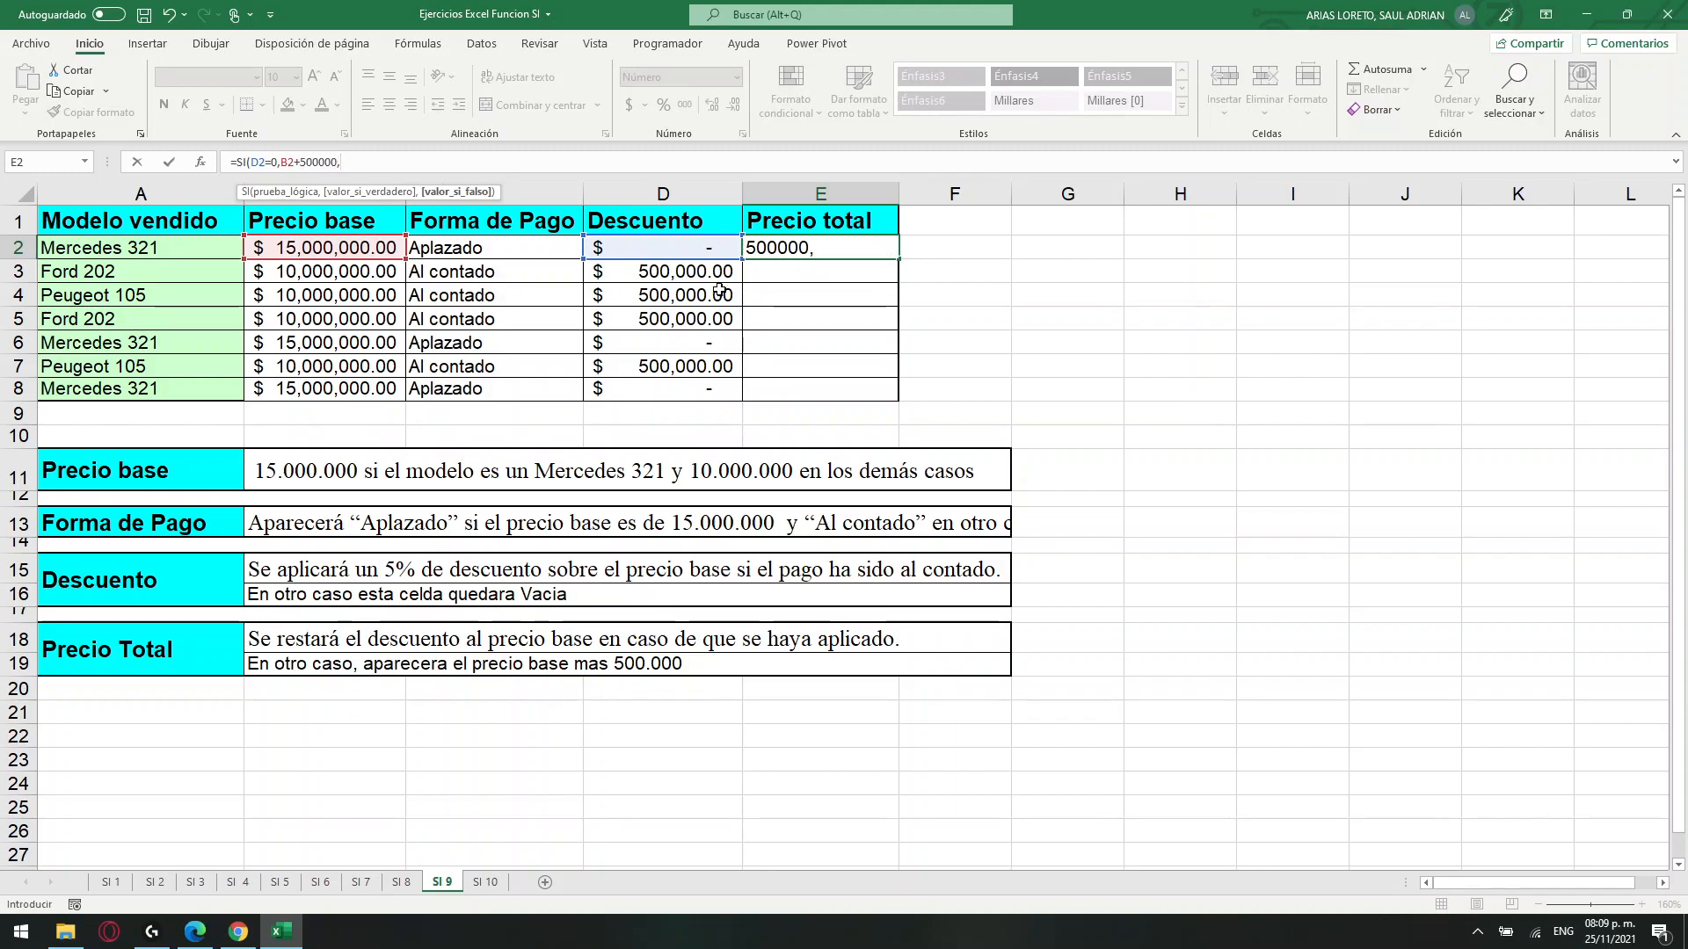
click(319, 250)
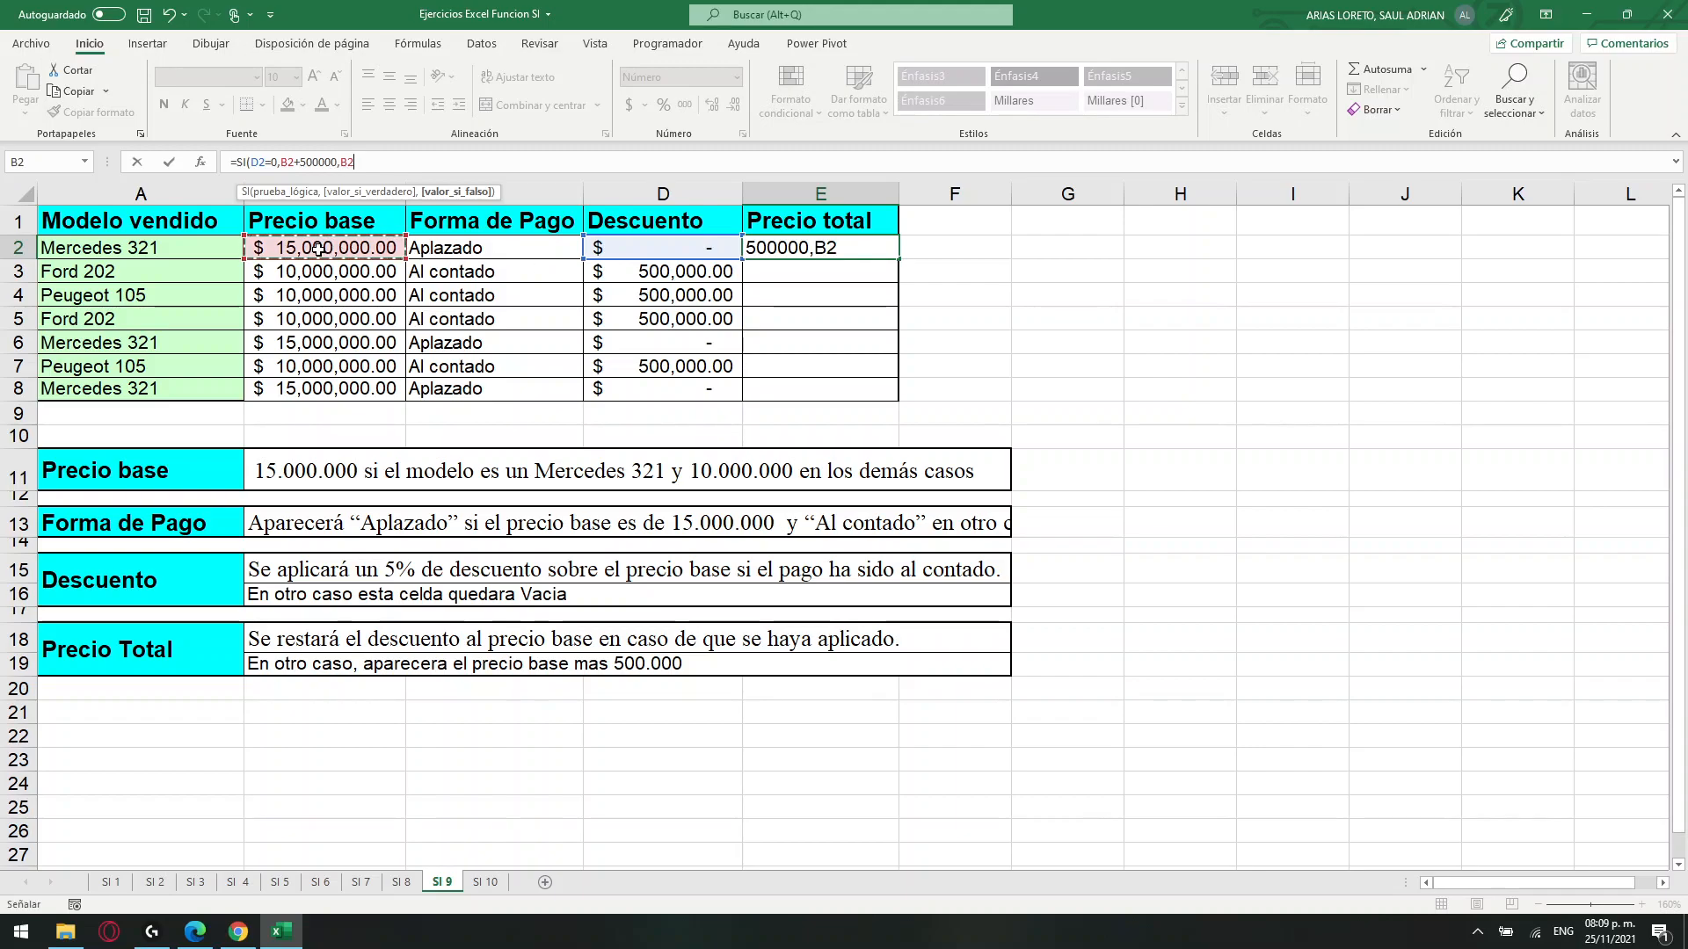
text(-)
click(686, 251)
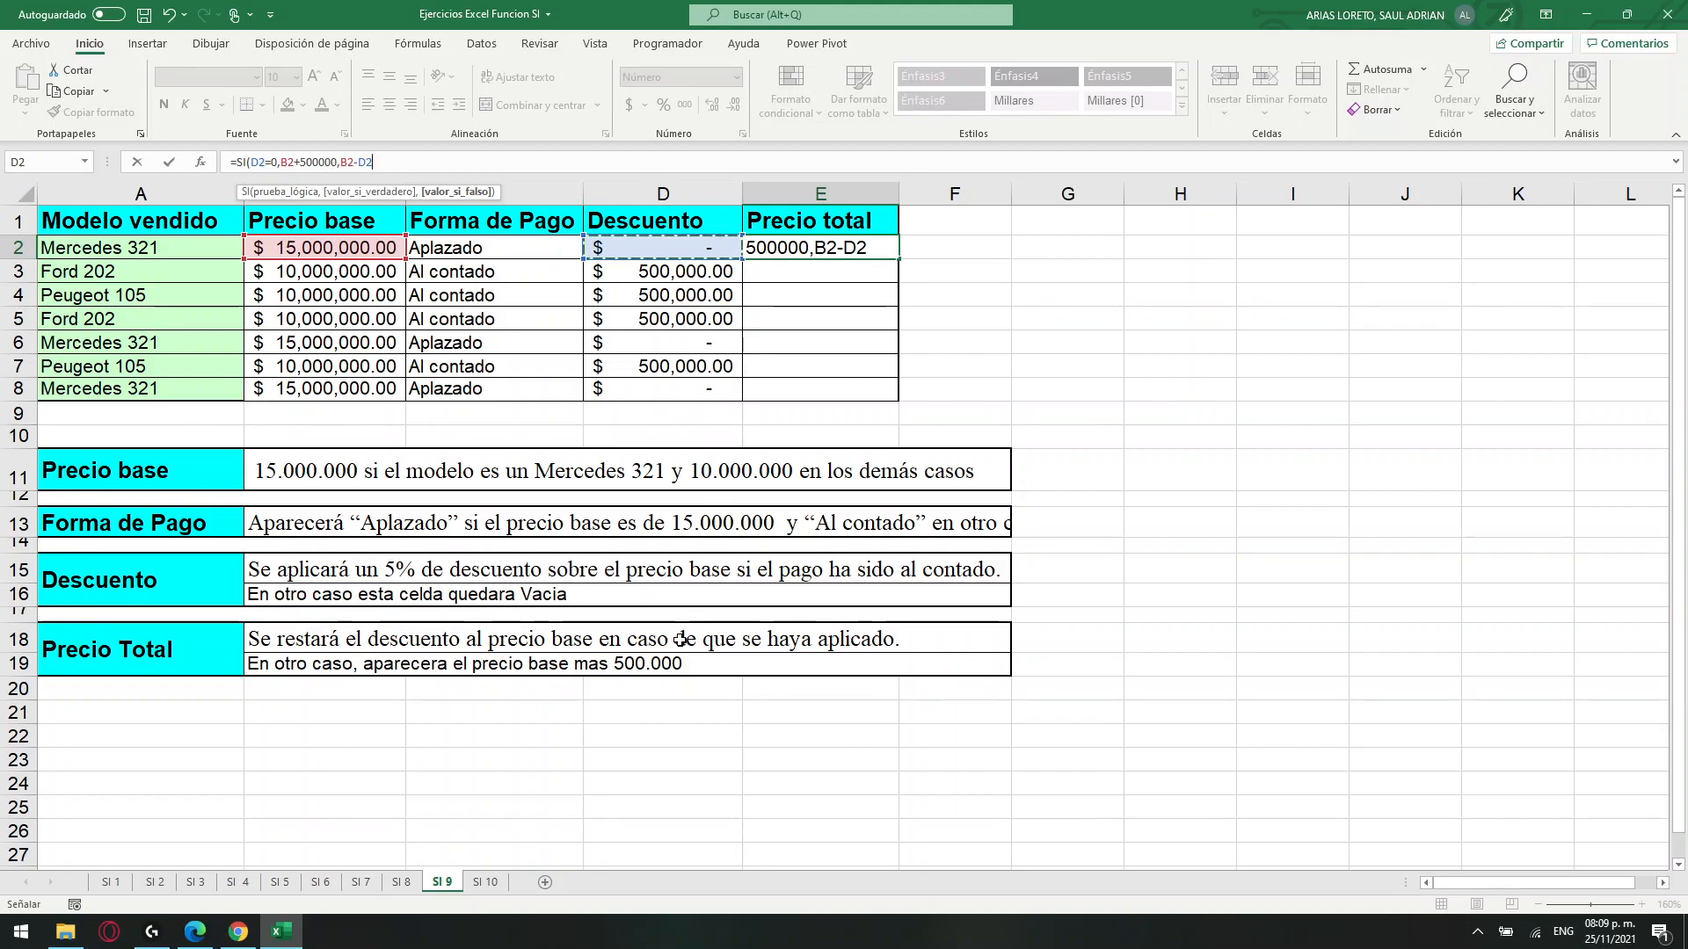
key(Return)
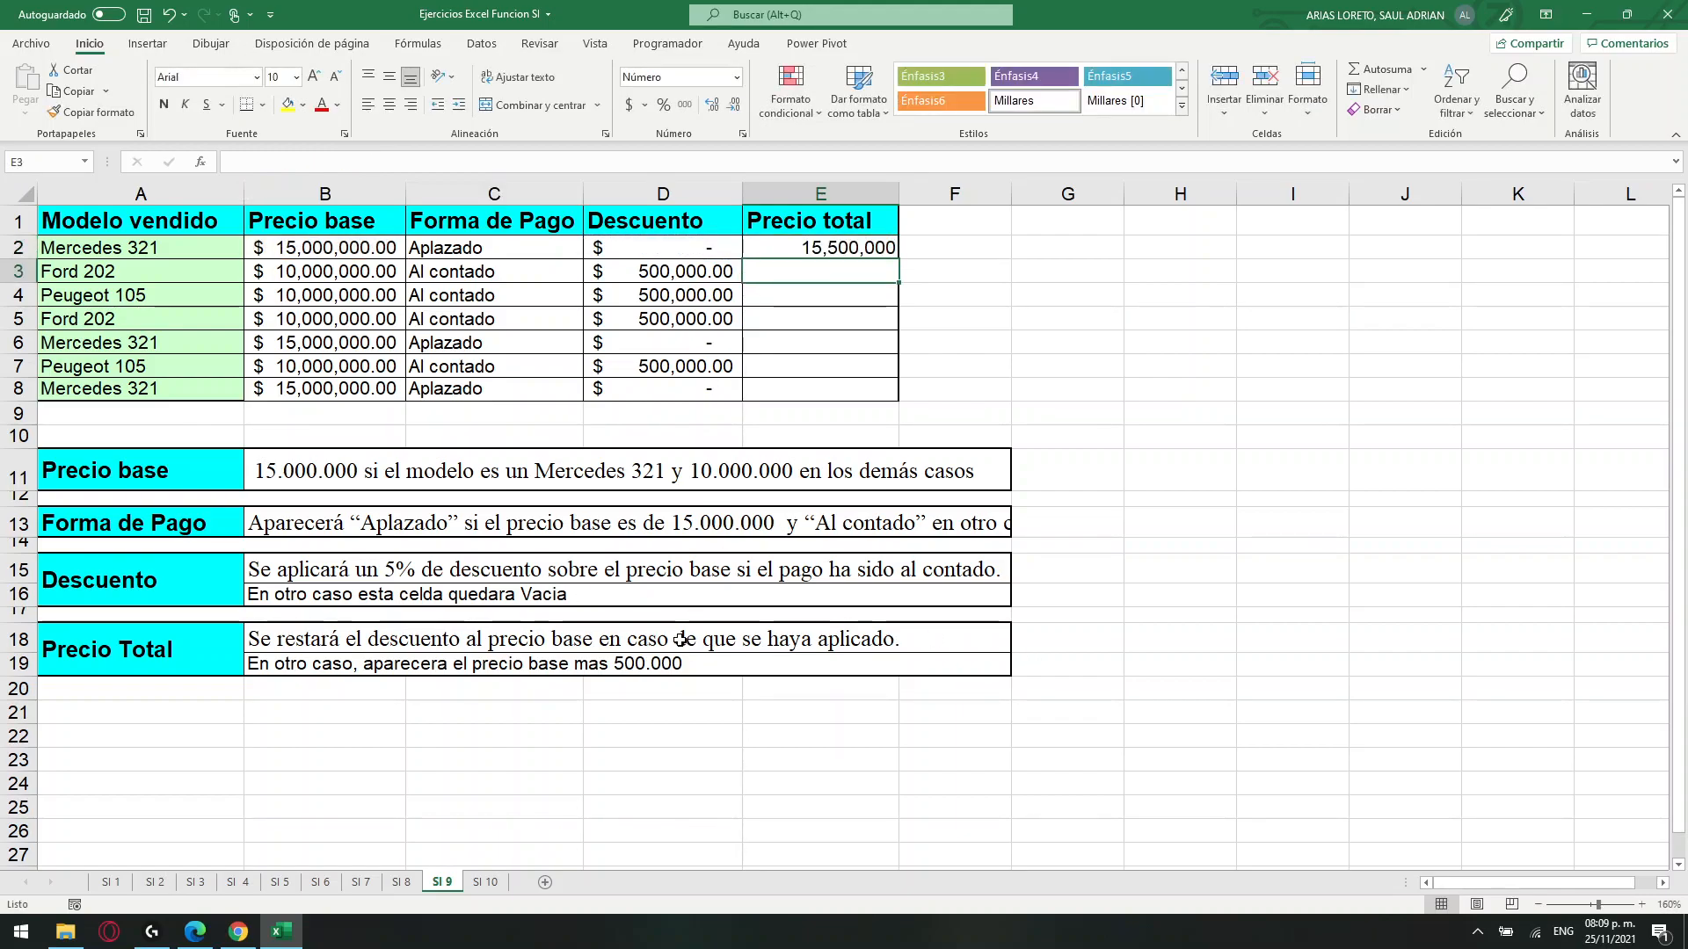
Copy the Precio total formula from E2 down through E8 and check the filled results.
click(470, 249)
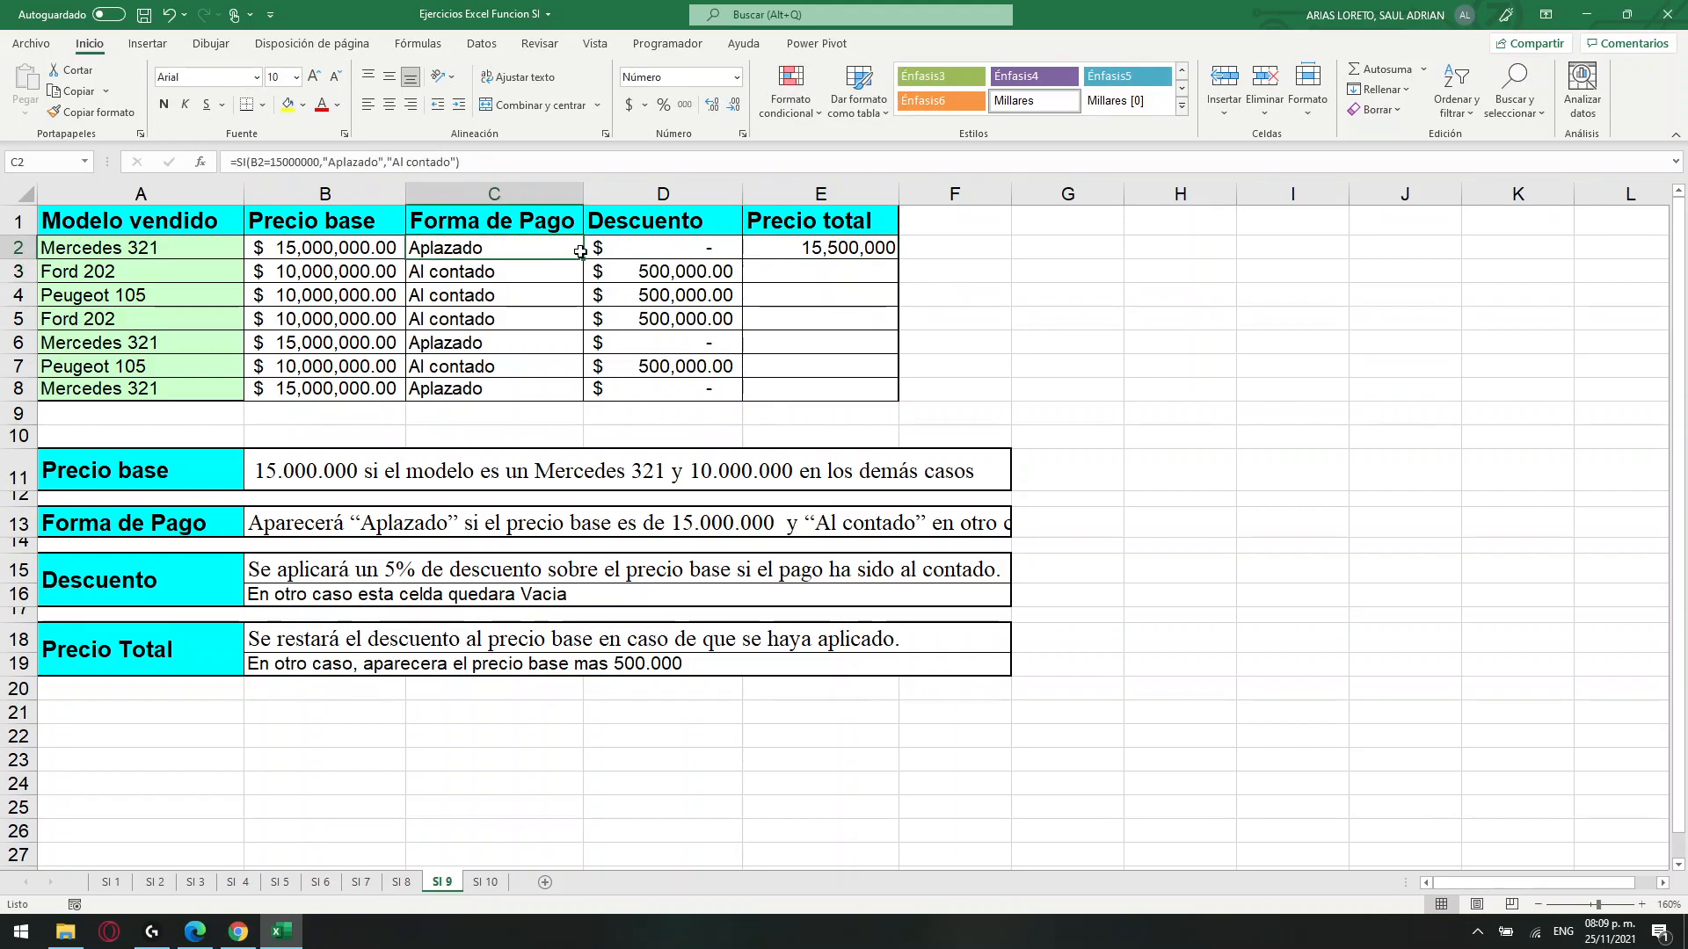
click(697, 253)
click(826, 254)
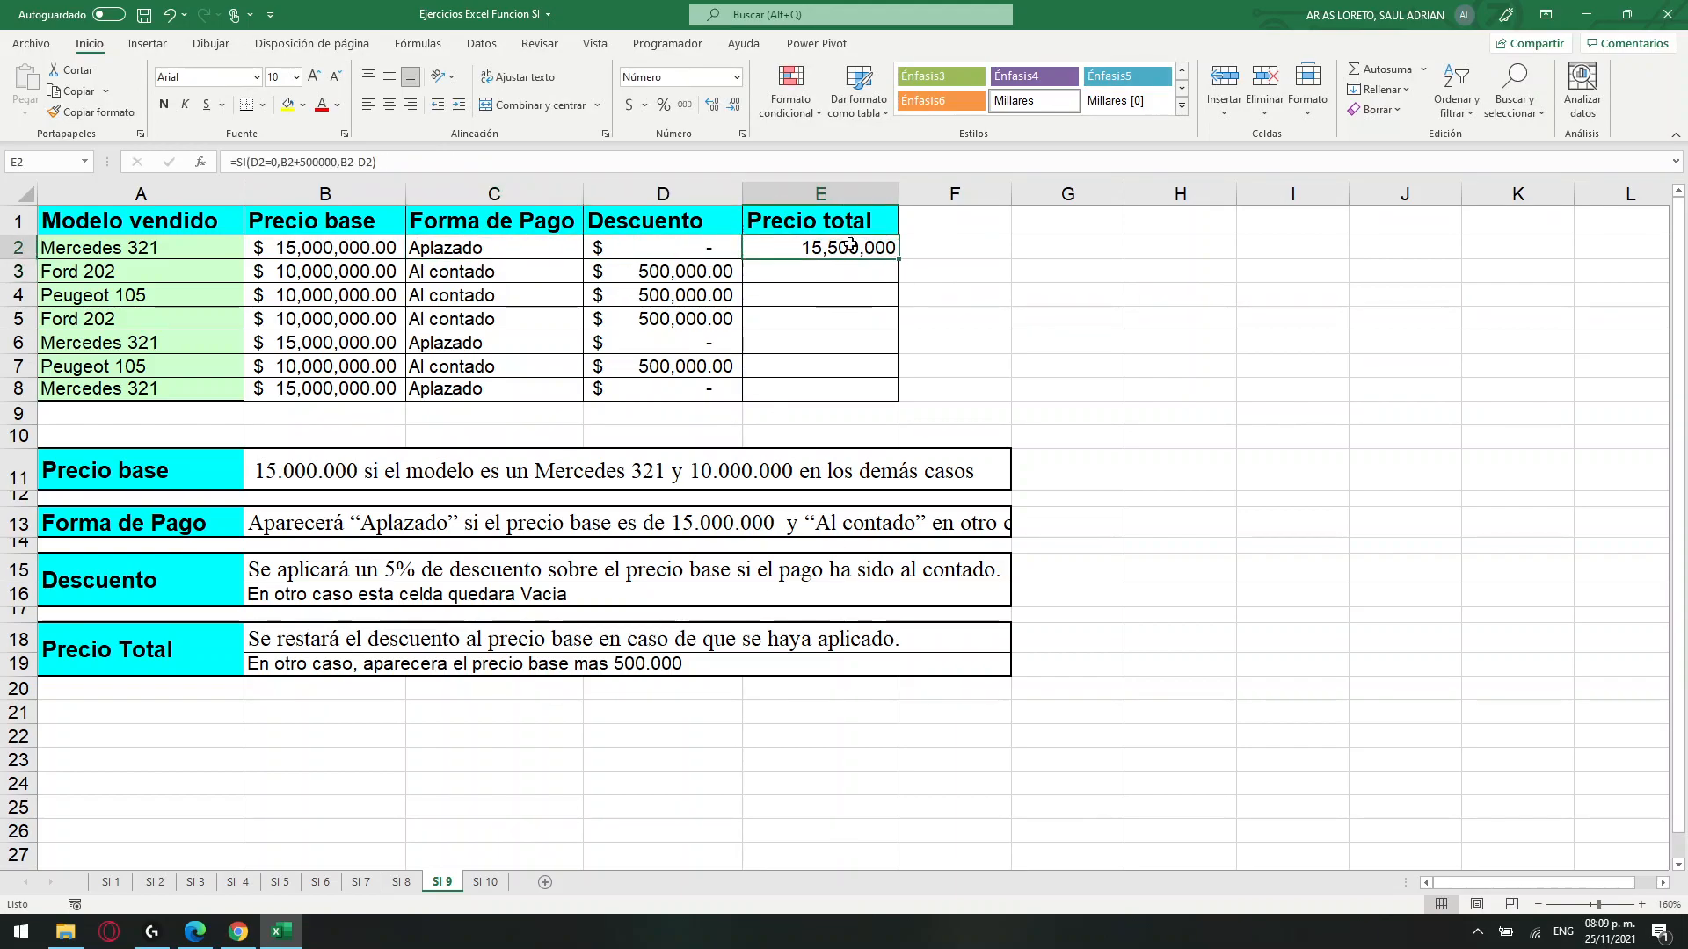
drag(898, 259, 898, 394)
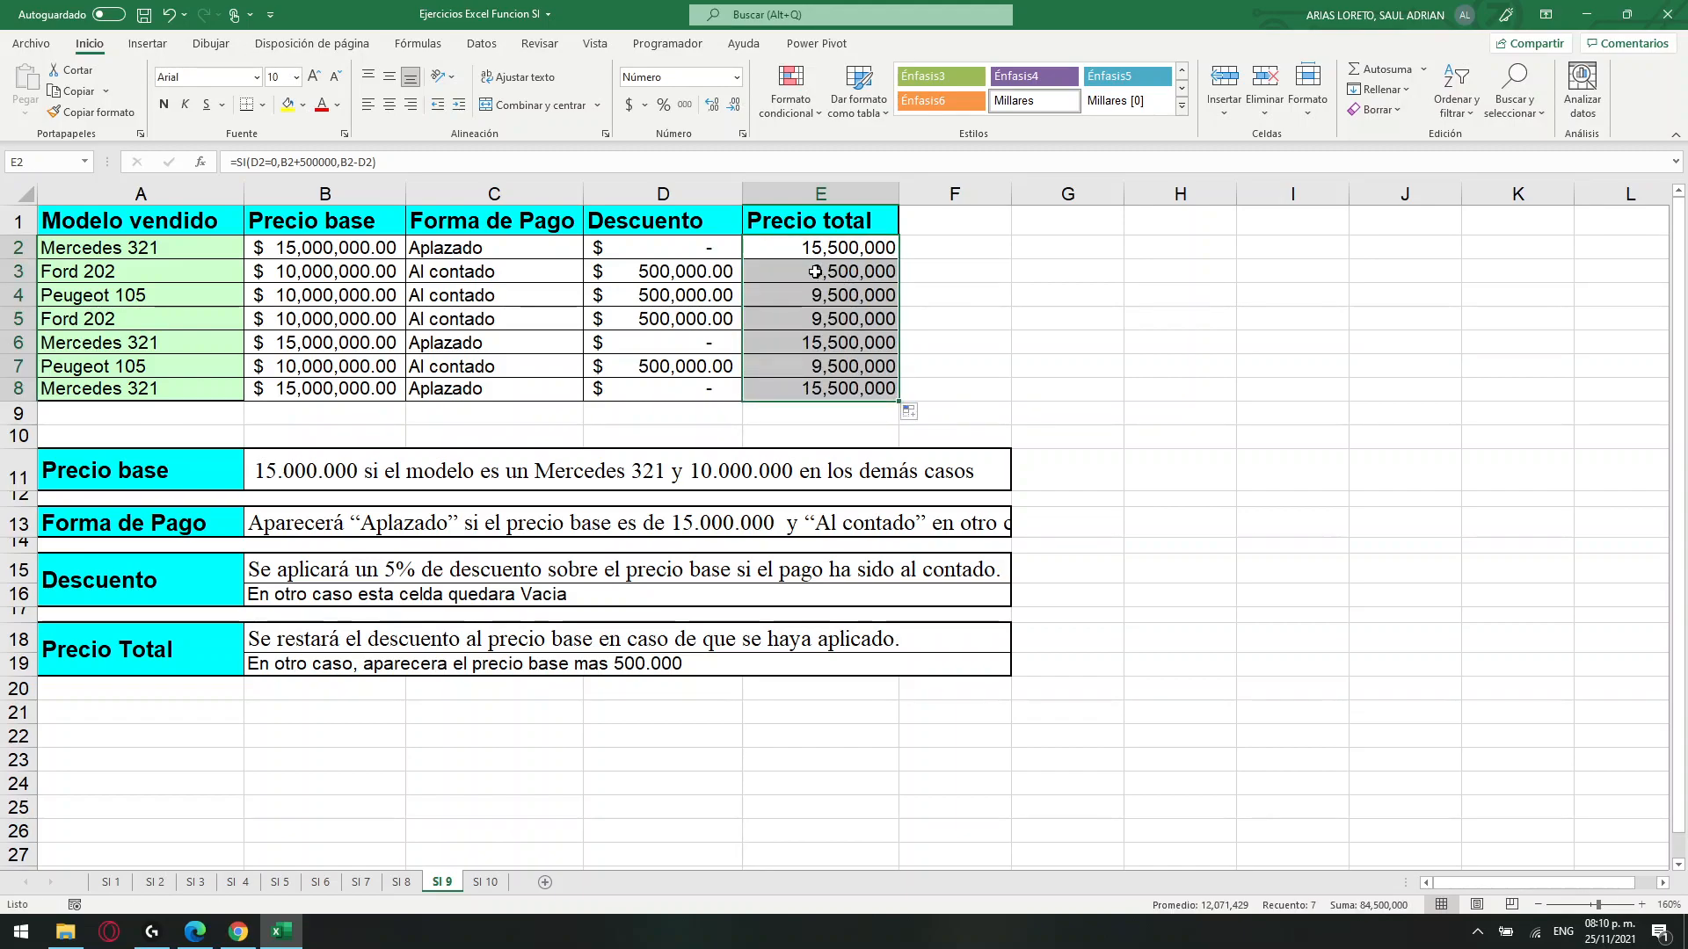
click(756, 273)
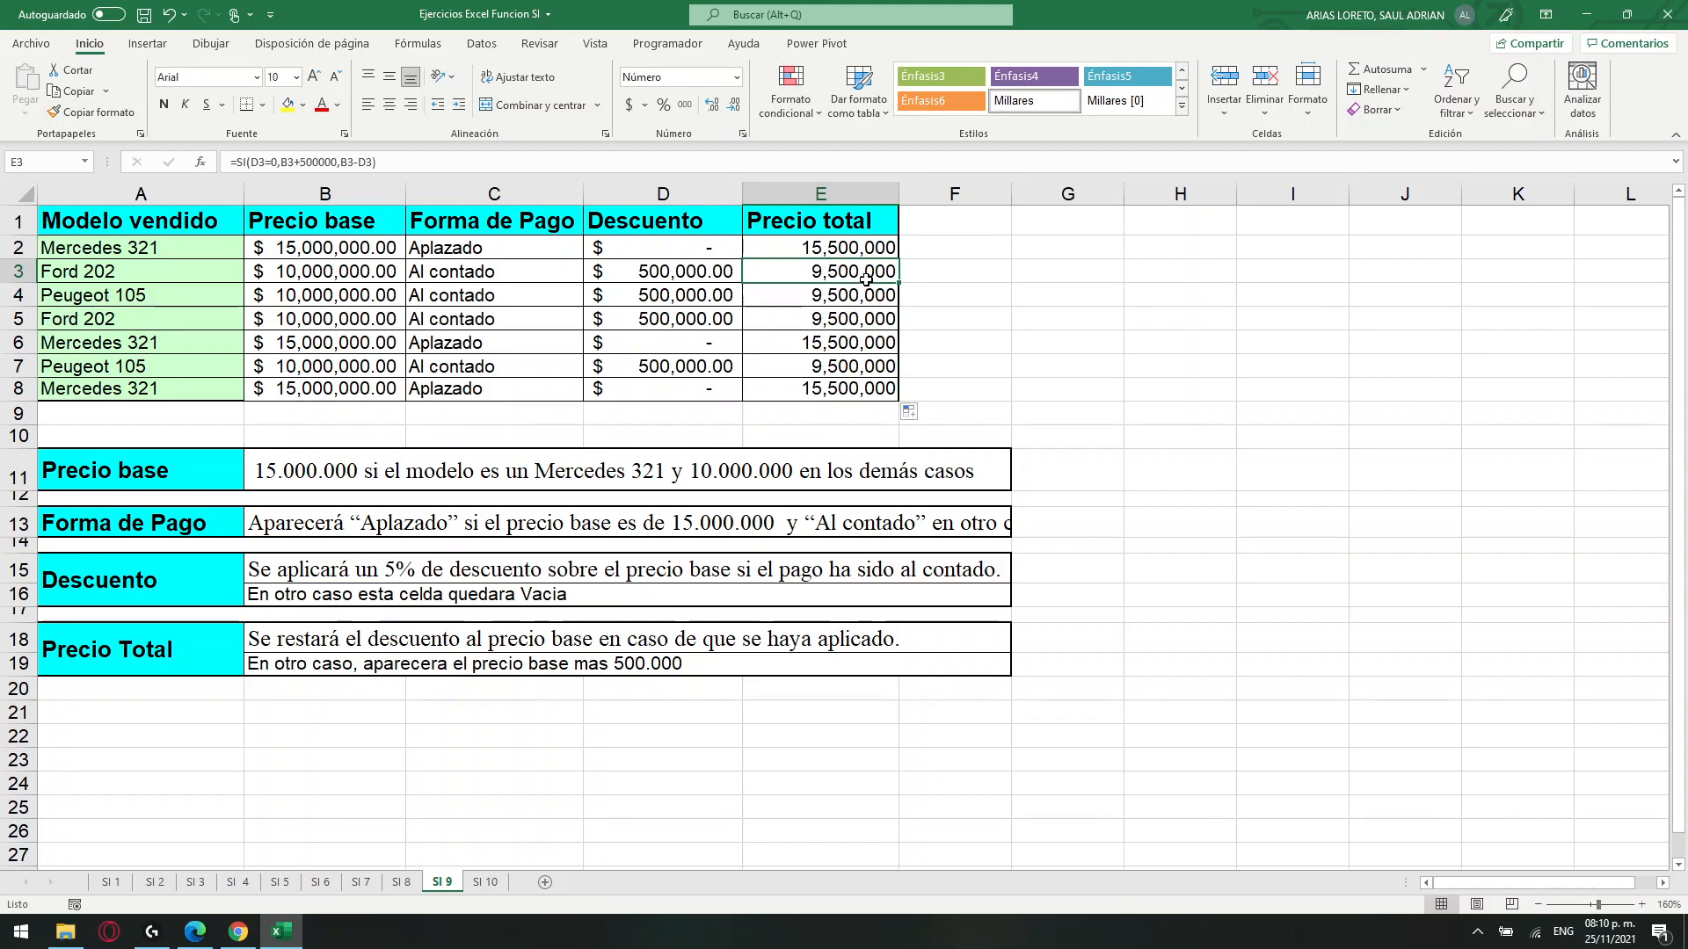
drag(841, 276, 844, 326)
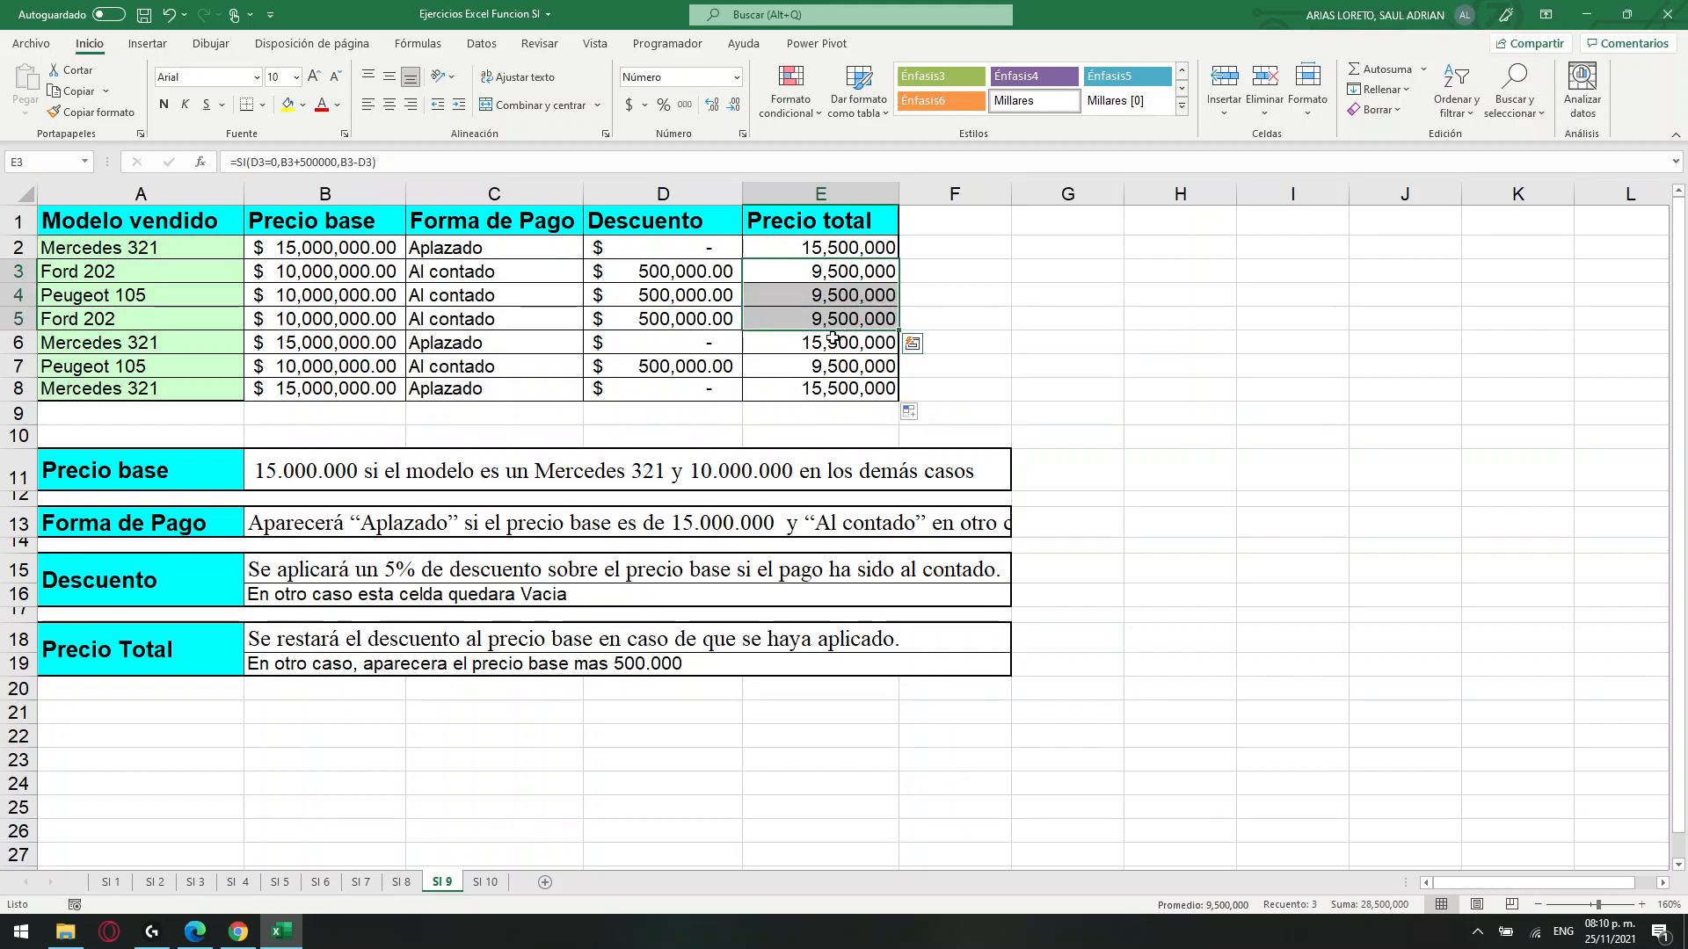
click(824, 345)
click(827, 389)
Apply the Contabilidad number format to the Precio total values in E2:E8.
drag(815, 256, 829, 387)
click(737, 78)
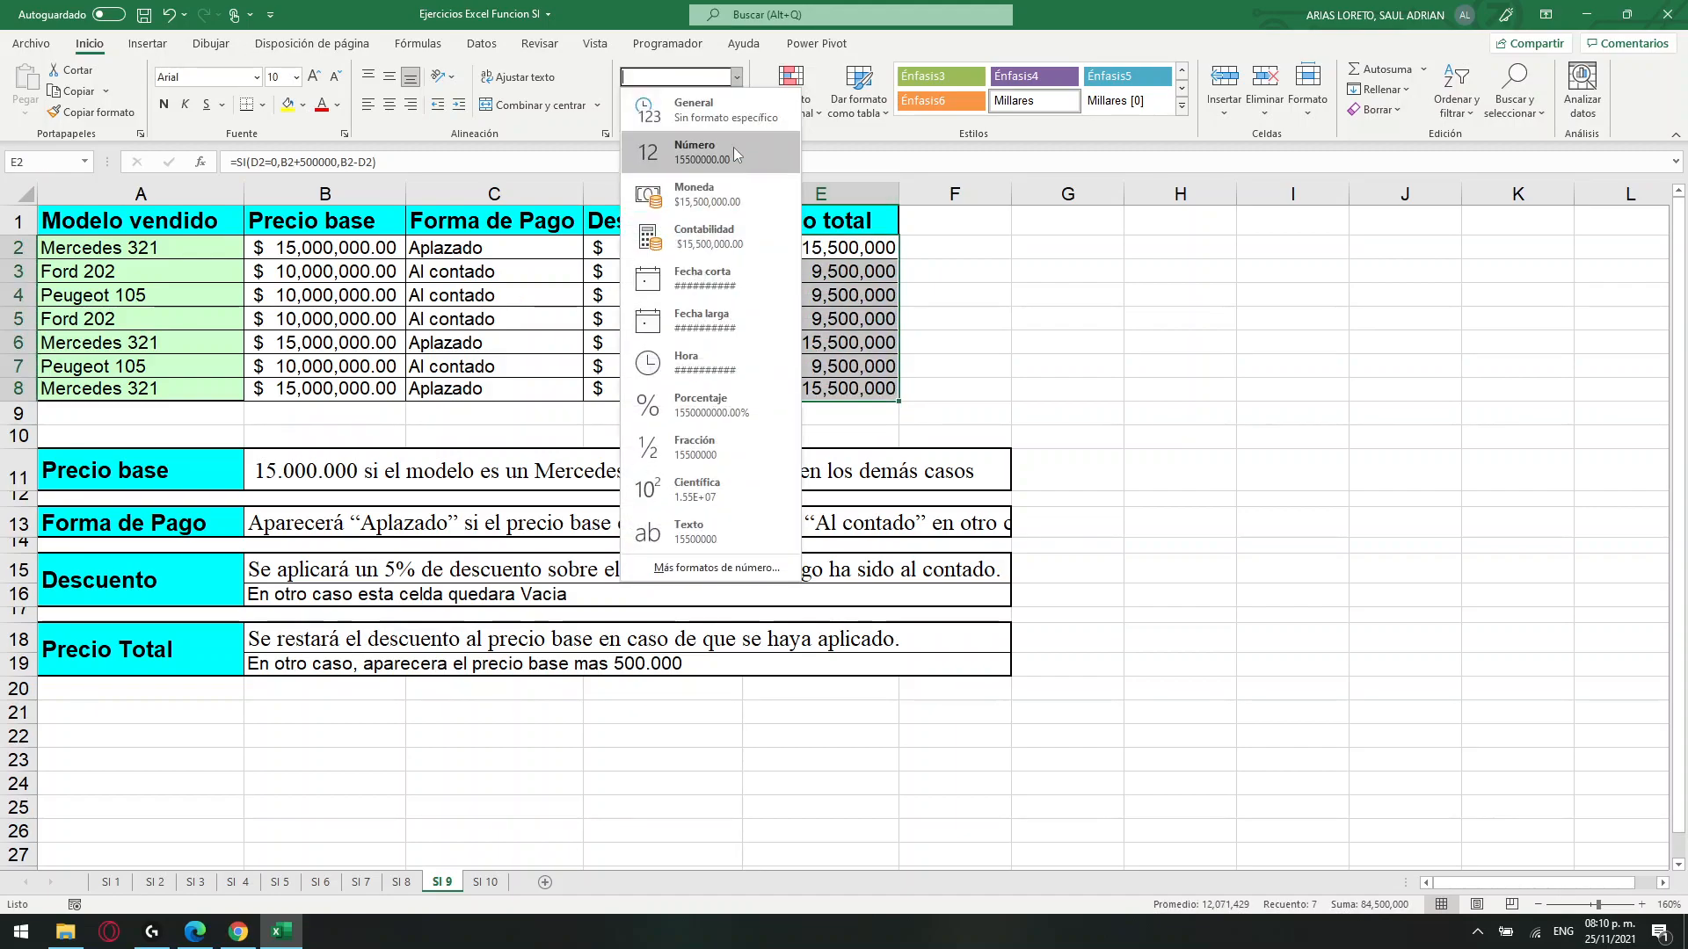
click(709, 225)
click(1126, 356)
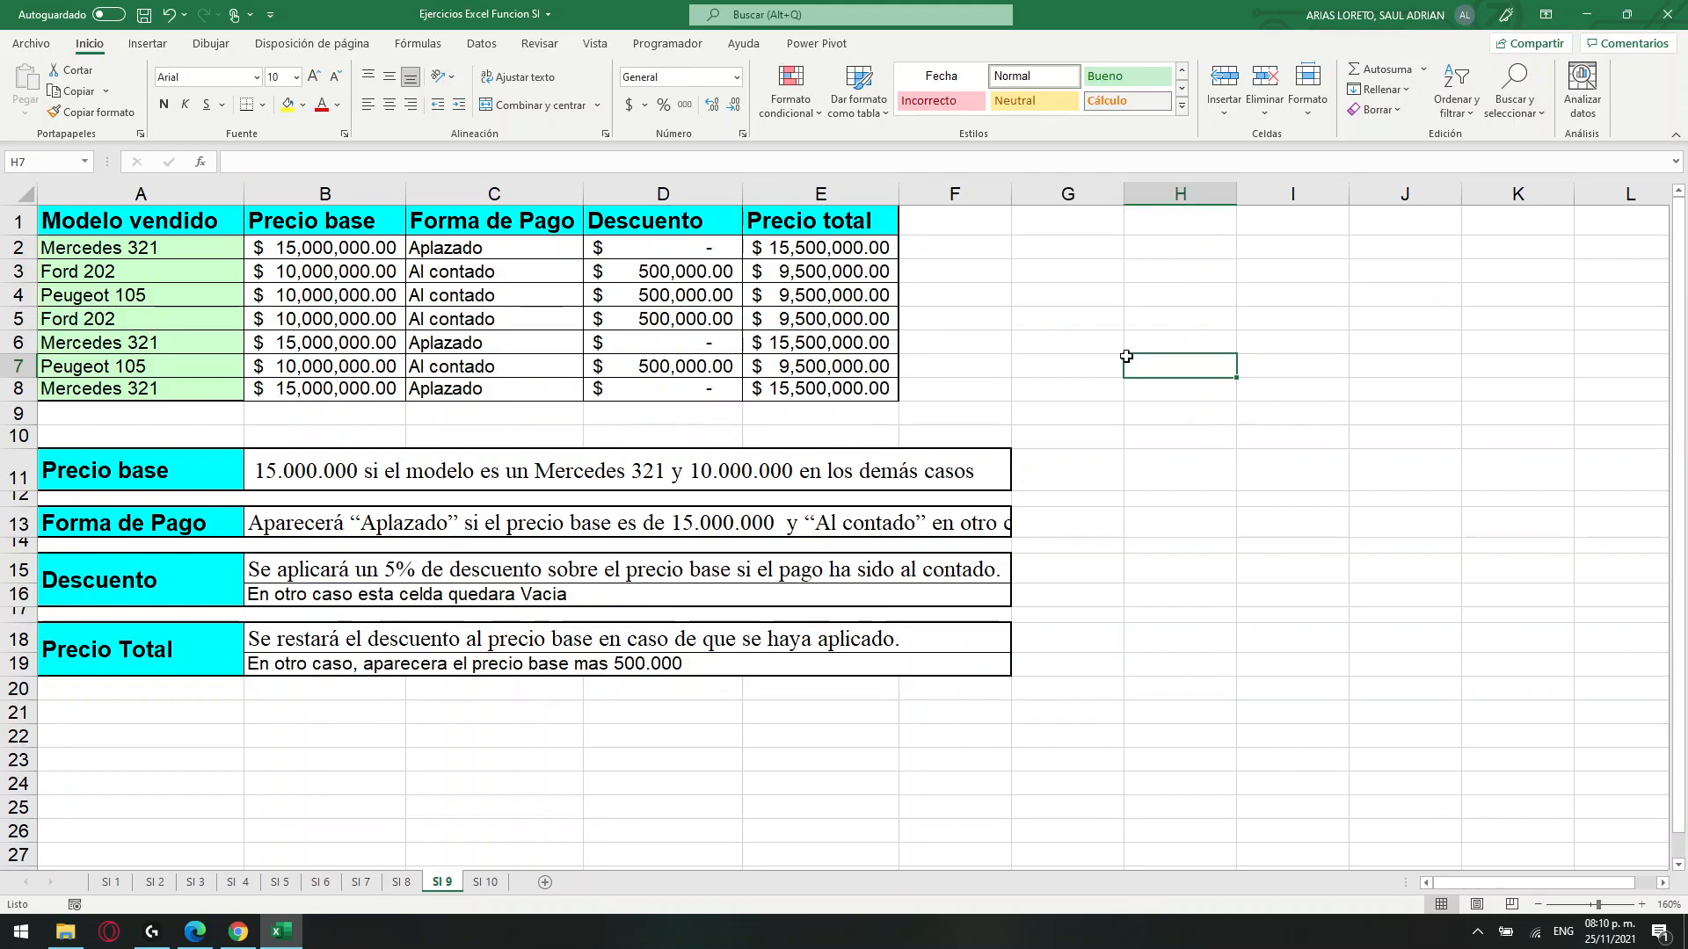
Review how the Precio base, Forma de Pago, Descuento and Precio total columns depend on the columns before them.
click(503, 259)
click(702, 253)
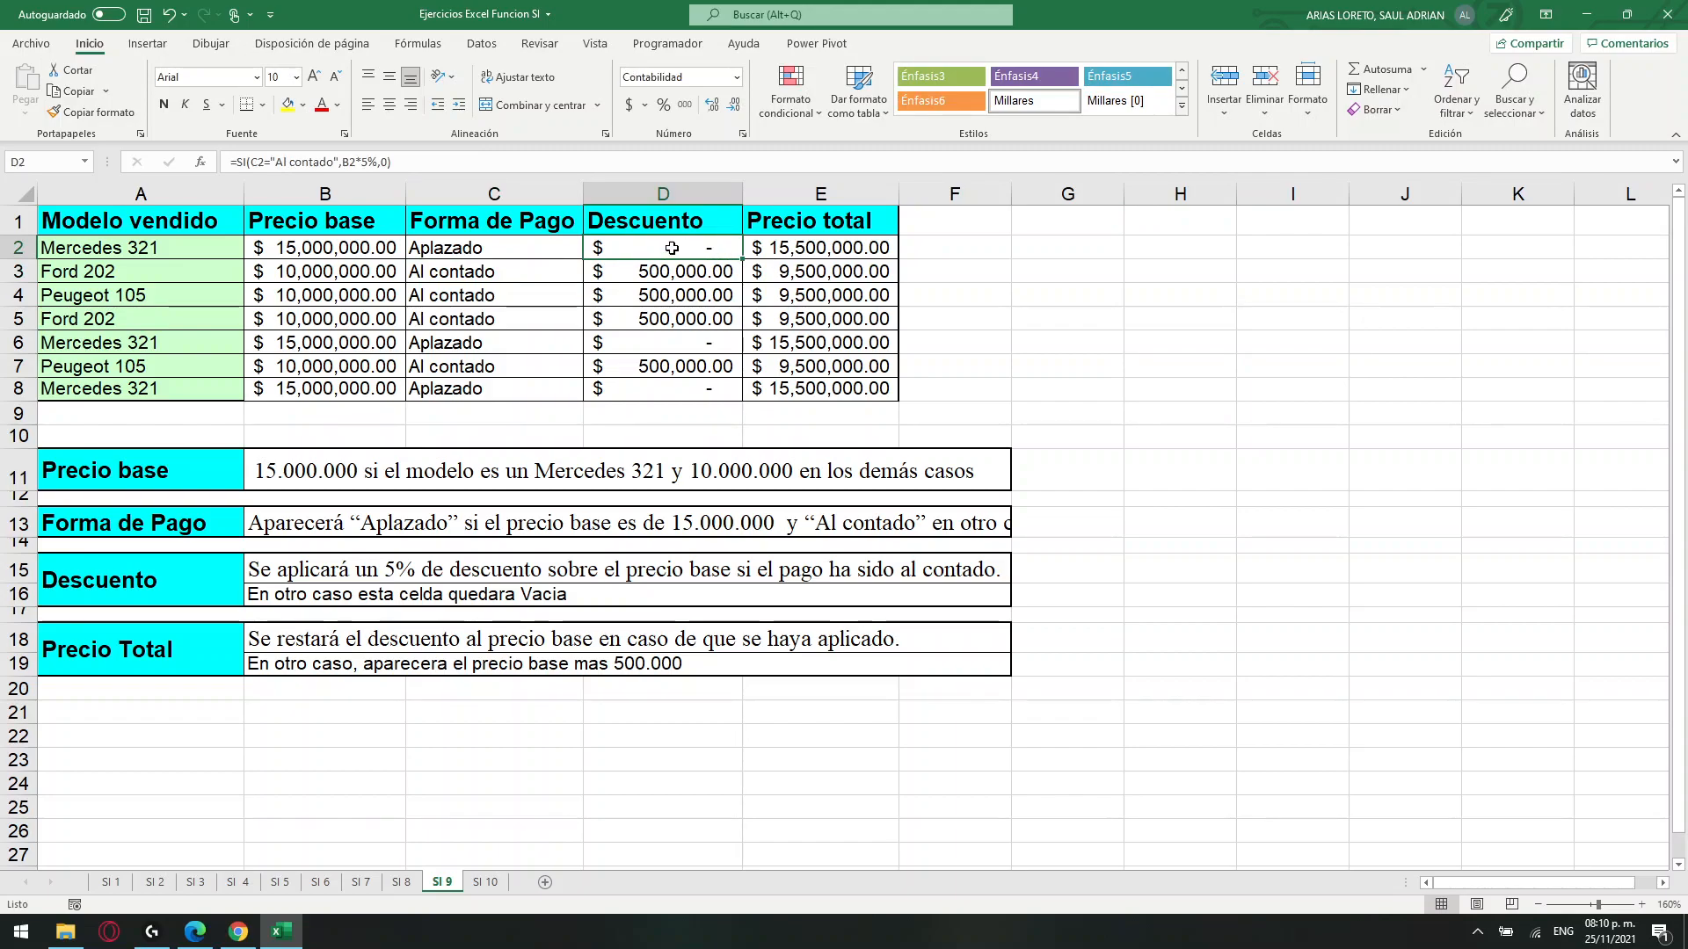
drag(522, 194, 182, 194)
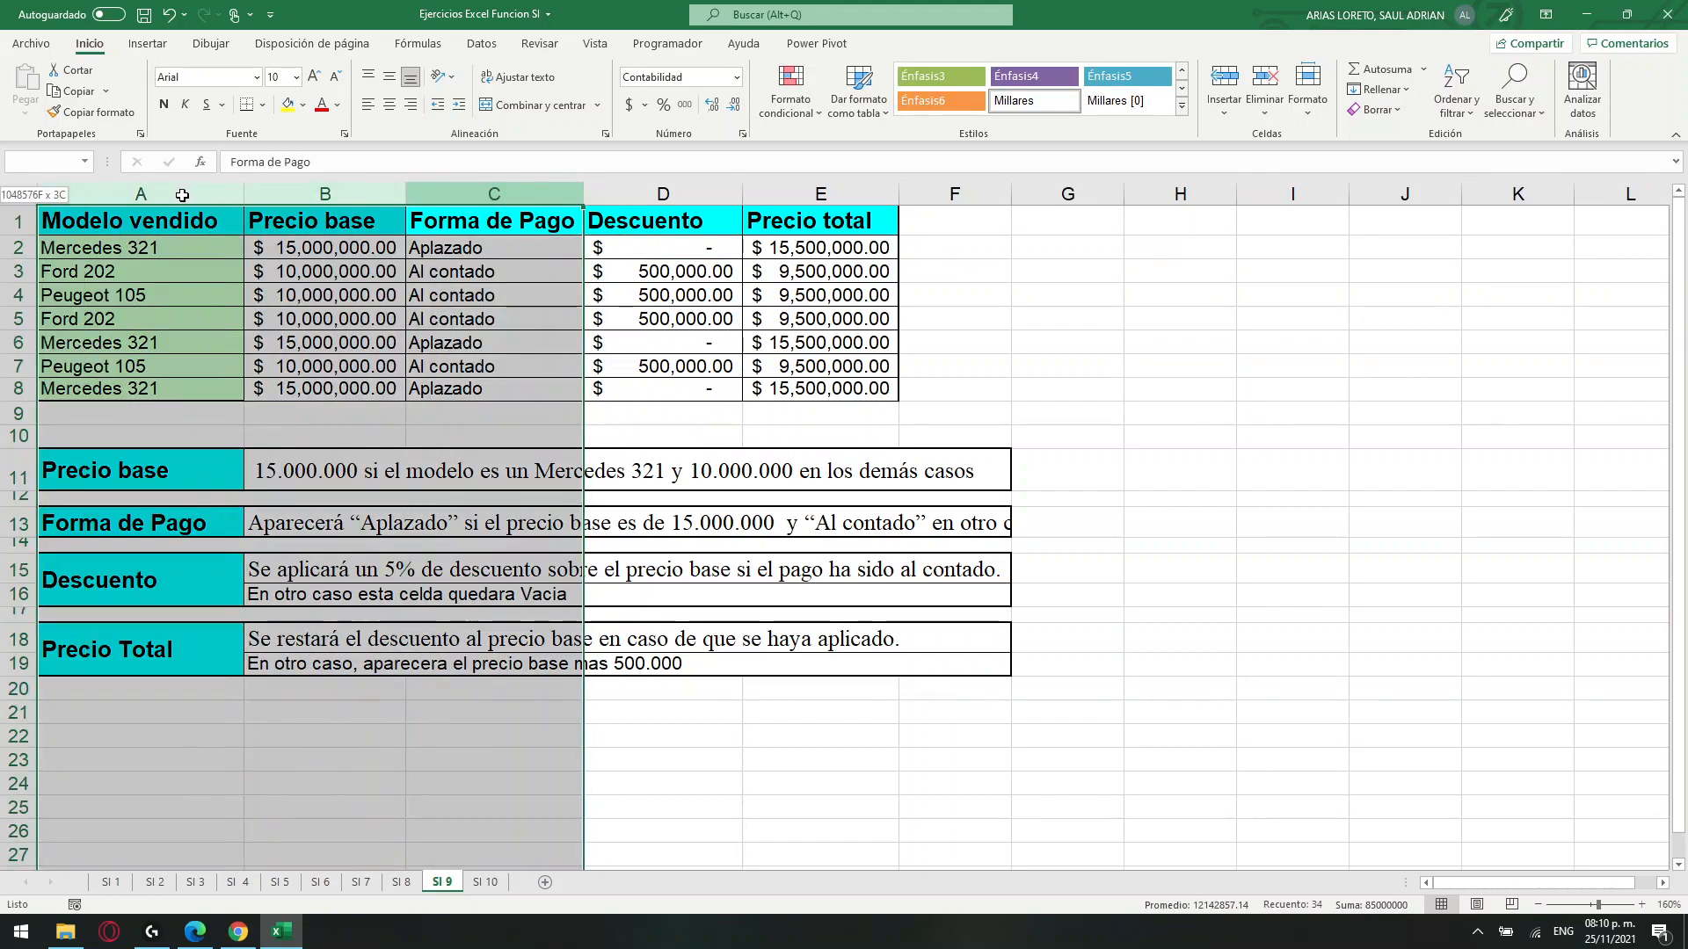
click(682, 194)
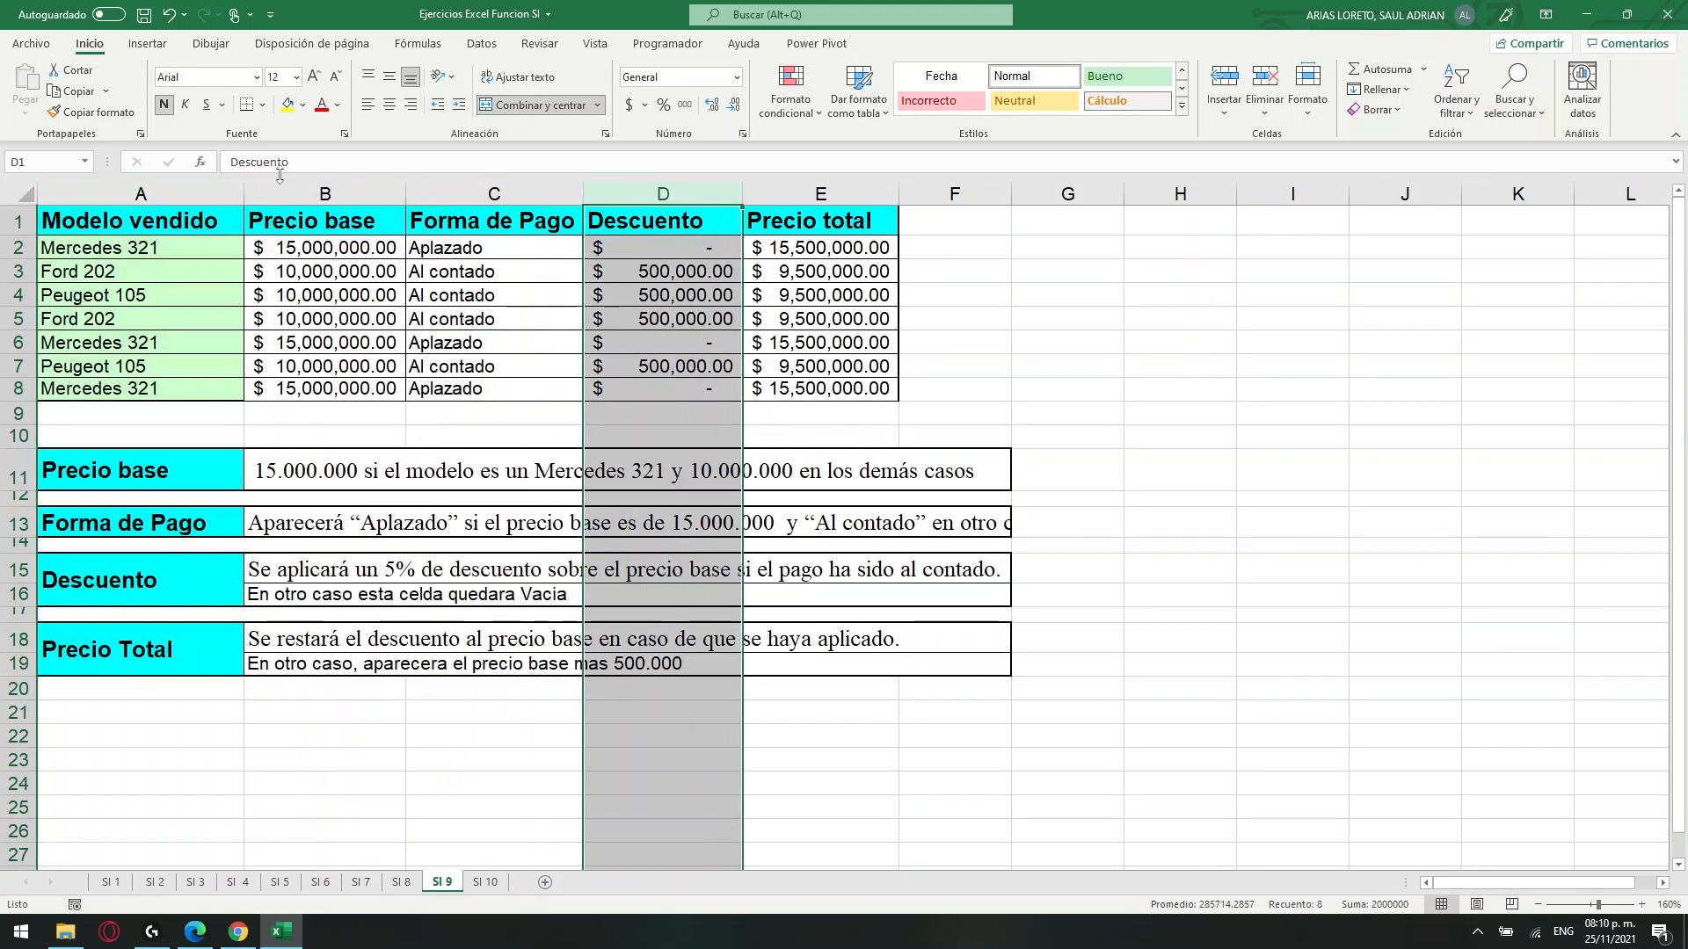
drag(171, 192, 479, 189)
drag(503, 253, 506, 389)
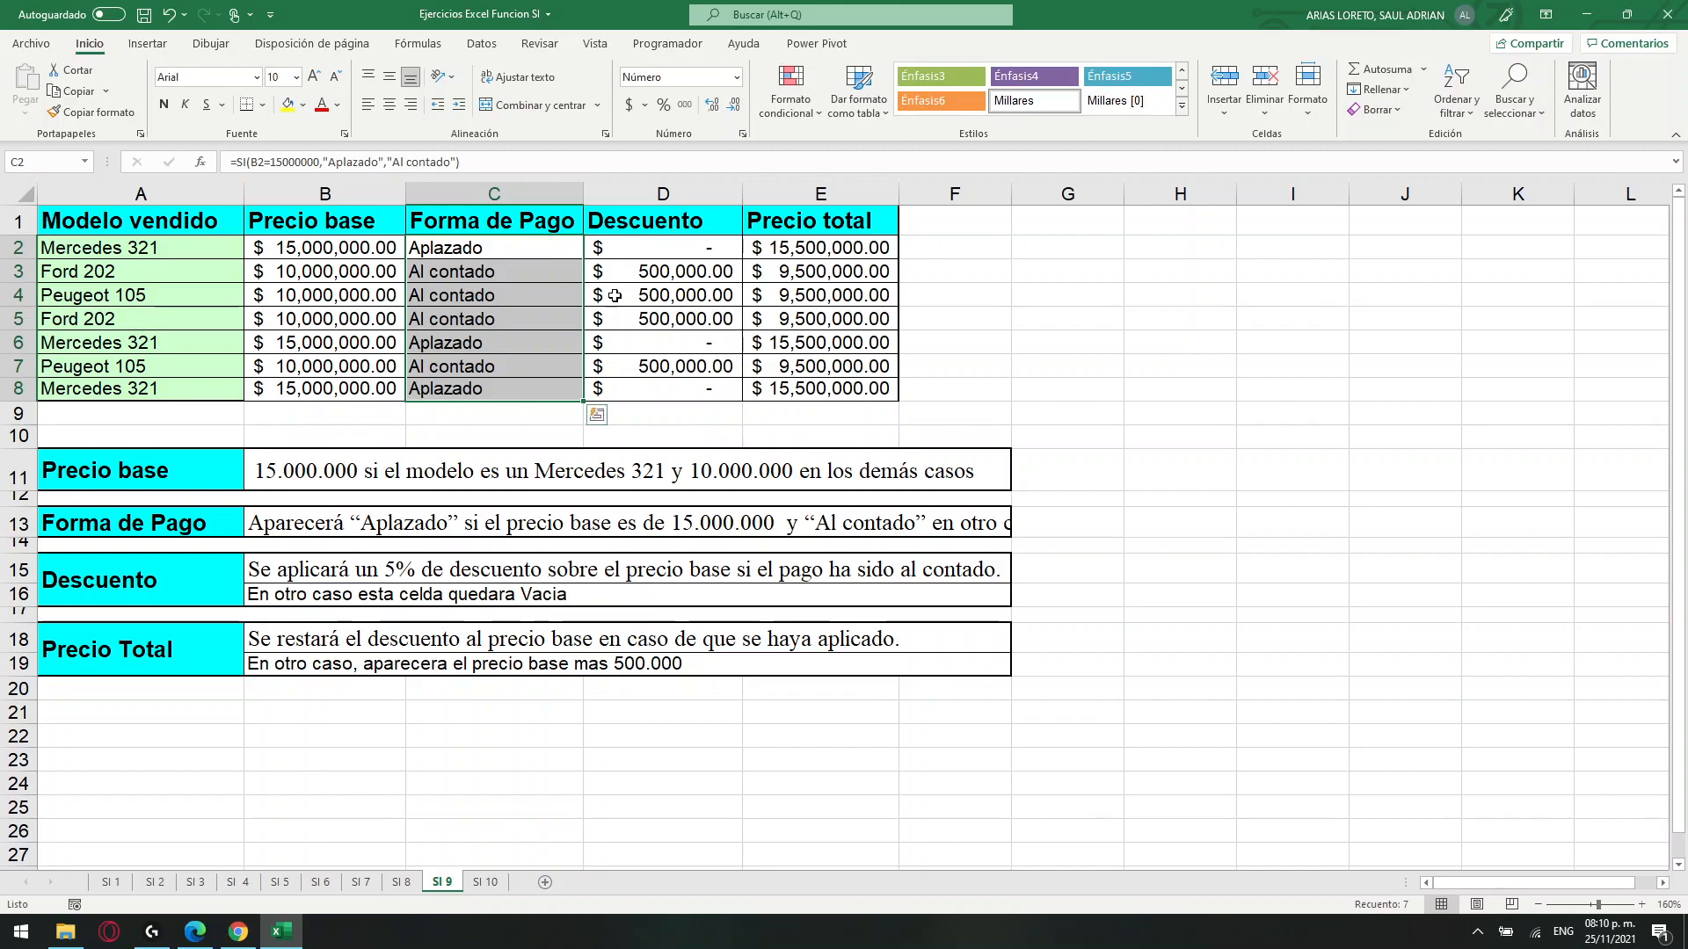
click(325, 194)
click(140, 193)
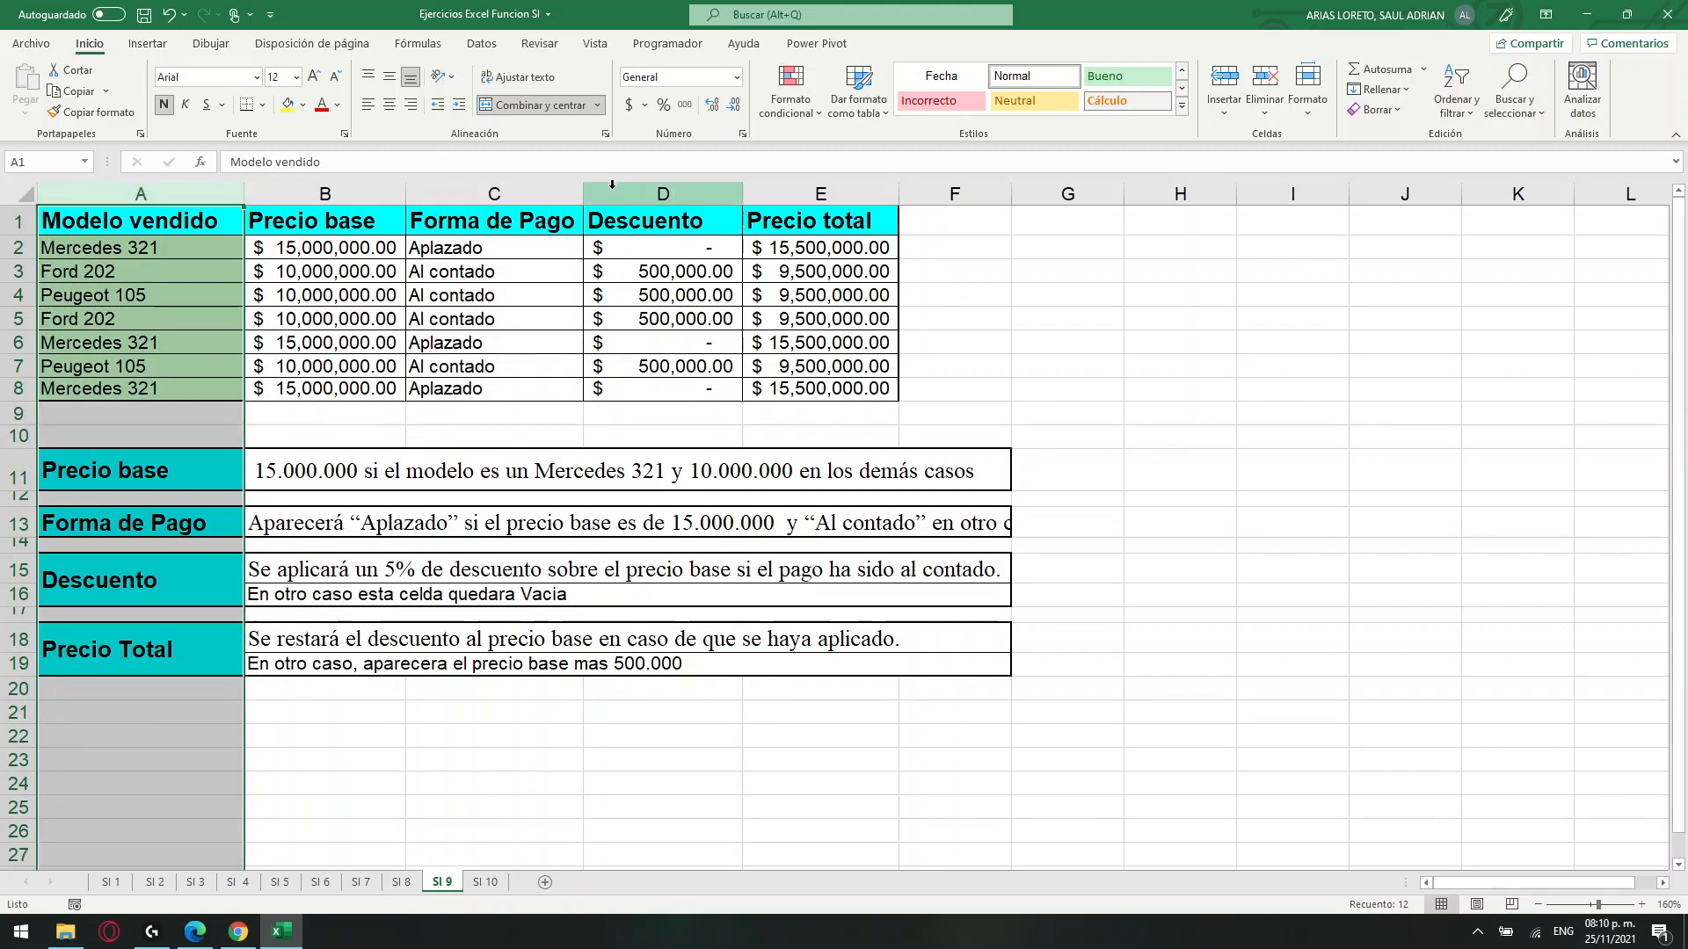
click(637, 189)
drag(140, 189, 500, 189)
click(820, 193)
drag(663, 194, 139, 207)
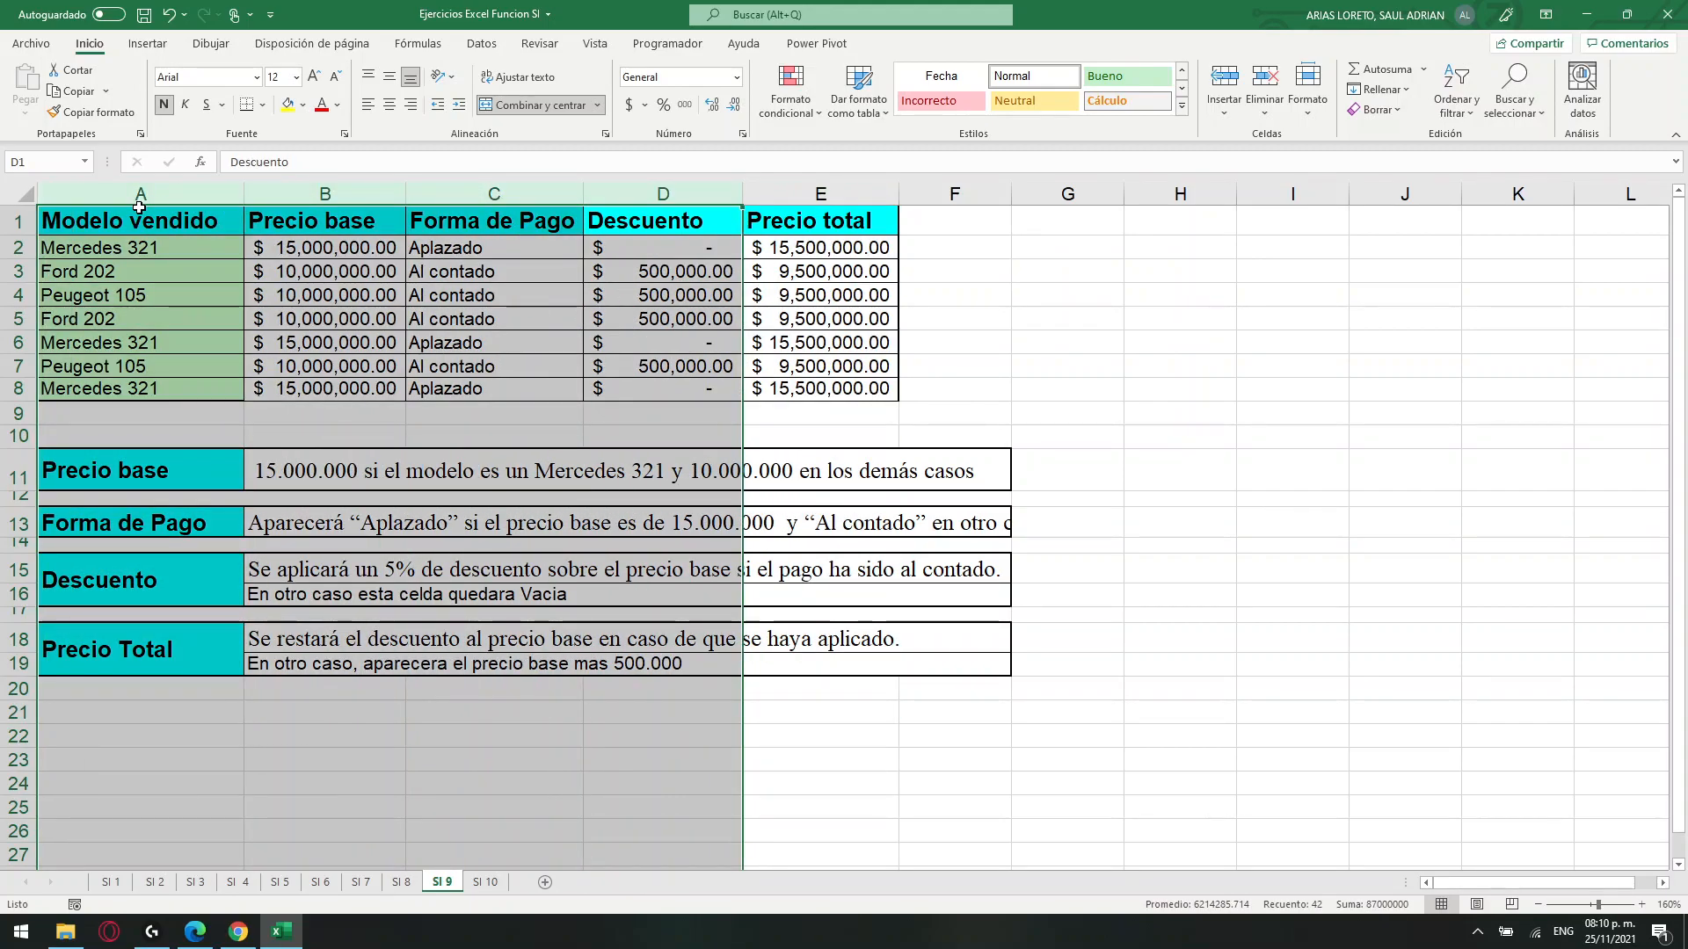
click(842, 246)
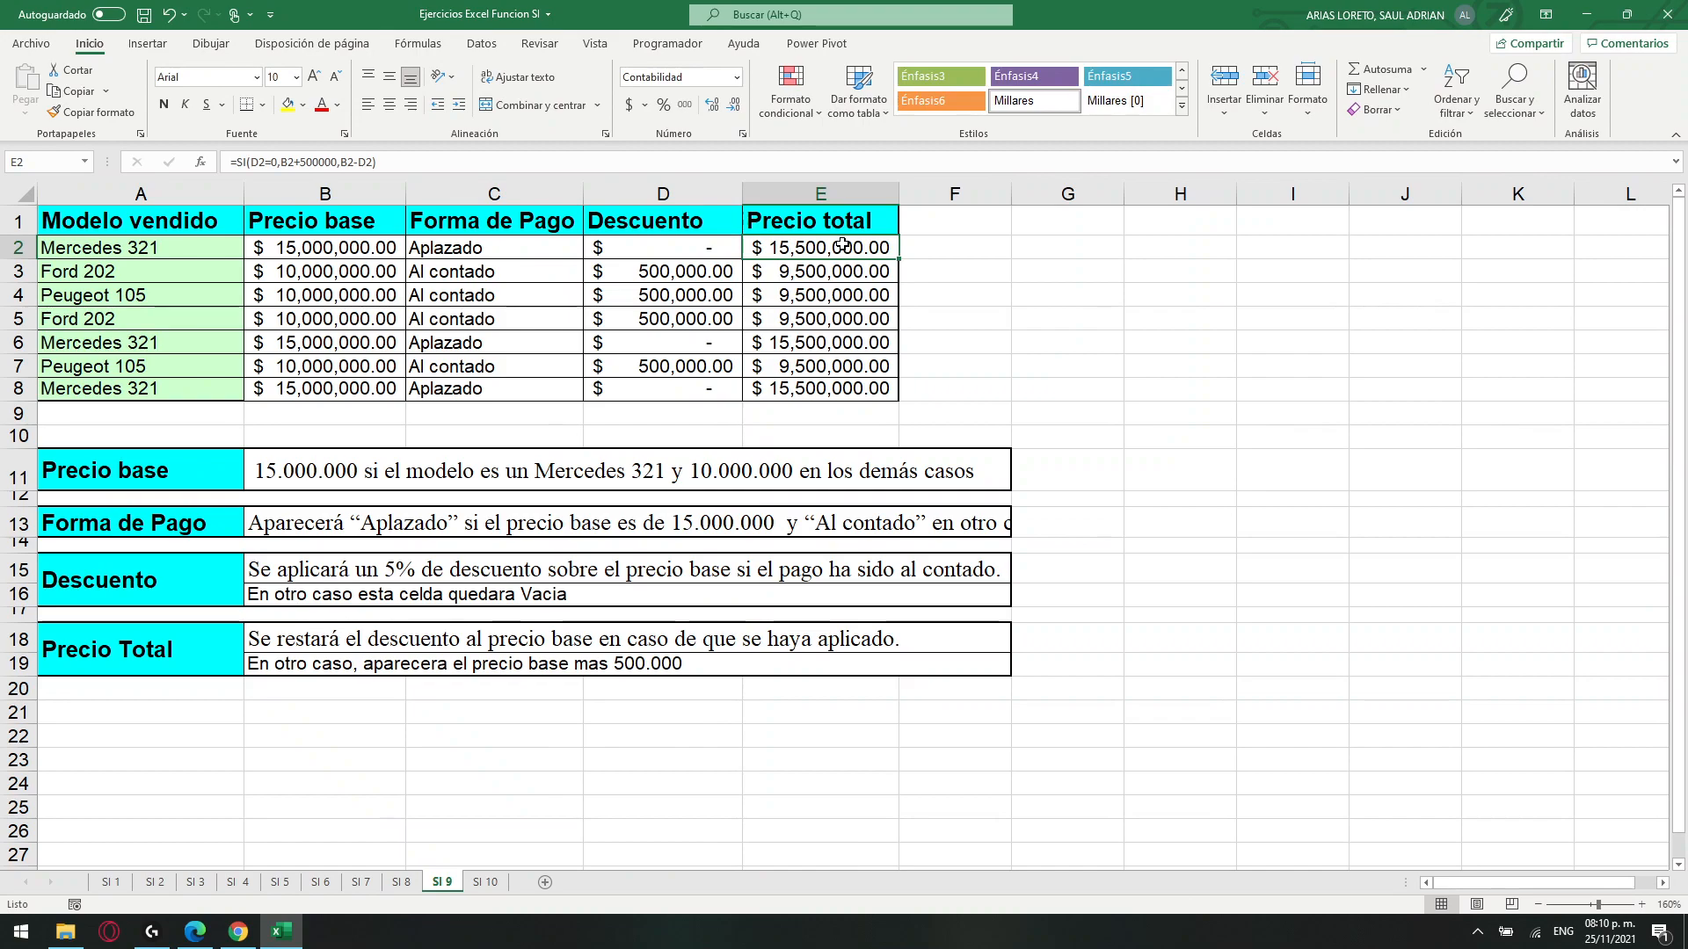